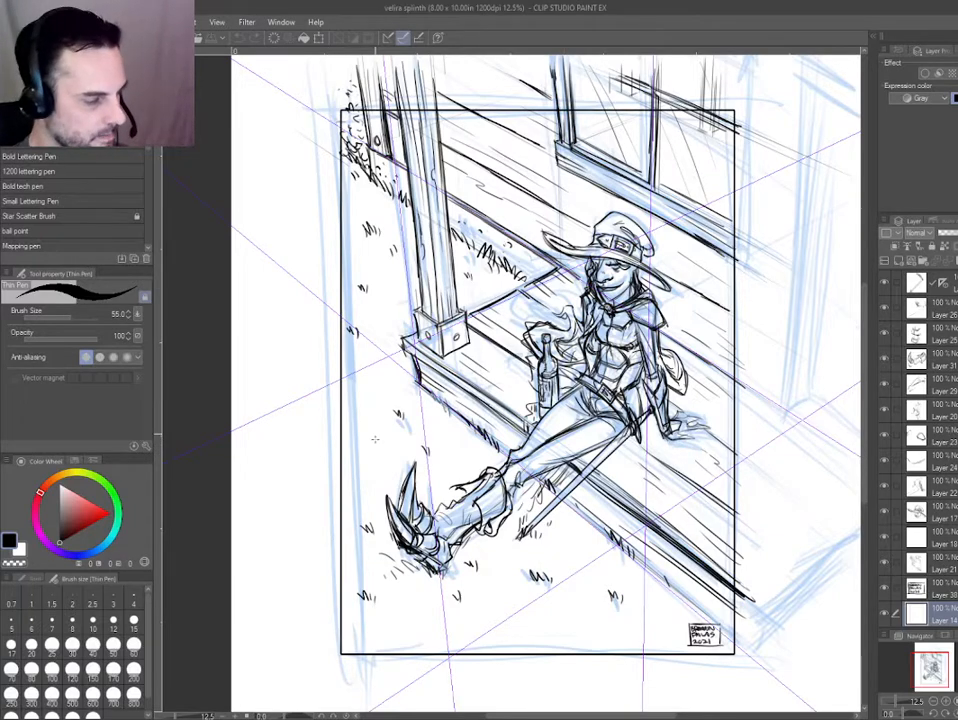
# Examine the porch scene sketch and the coloured Velira Splinth reference figure beside it.
pyautogui.moveTo(390, 436); pyautogui.dragTo(378, 415)
pyautogui.scroll(1, 378, 415)
pyautogui.scroll(-1, 548, 433)
pyautogui.moveTo(572, 467); pyautogui.dragTo(522, 478)
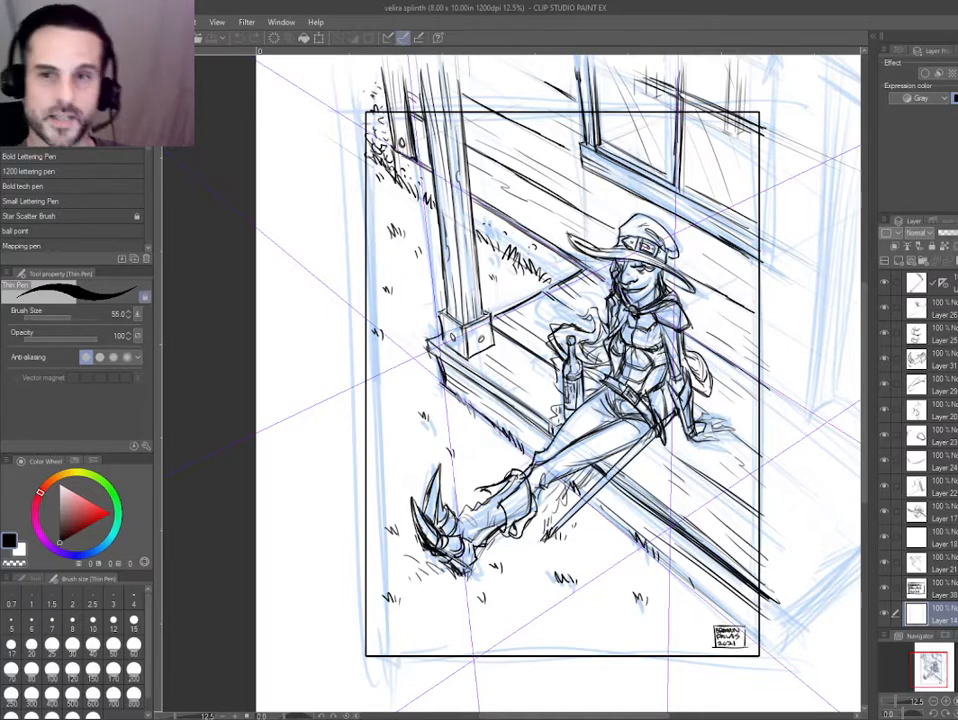
pyautogui.scroll(4, 920, 450)
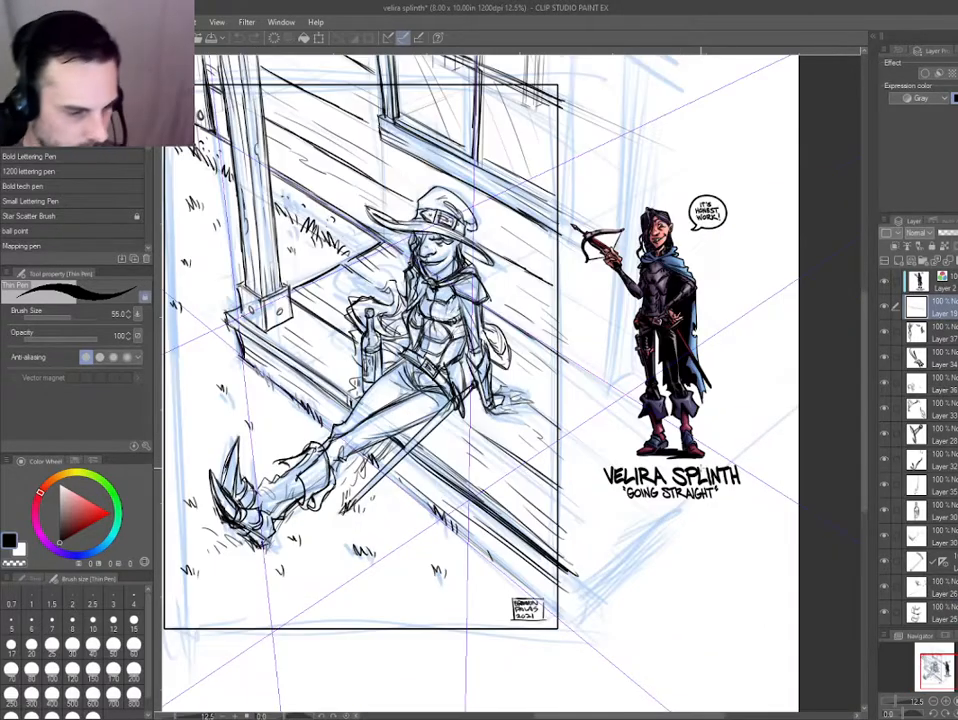
pyautogui.scroll(2, 701, 443)
pyautogui.moveTo(668, 447); pyautogui.dragTo(683, 590)
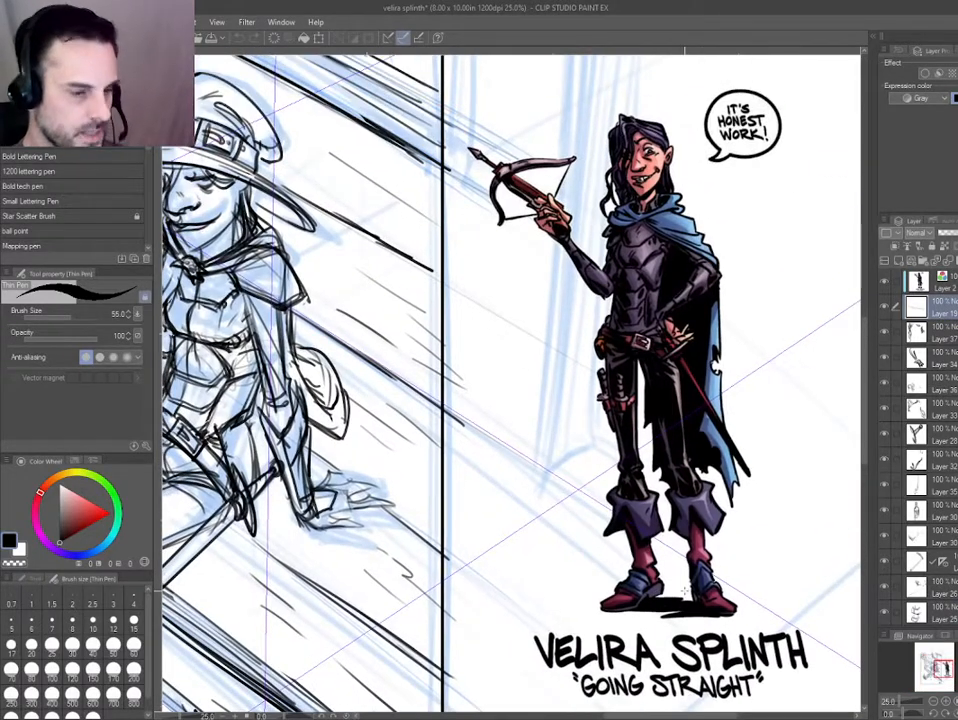
pyautogui.moveTo(522, 501); pyautogui.dragTo(483, 511)
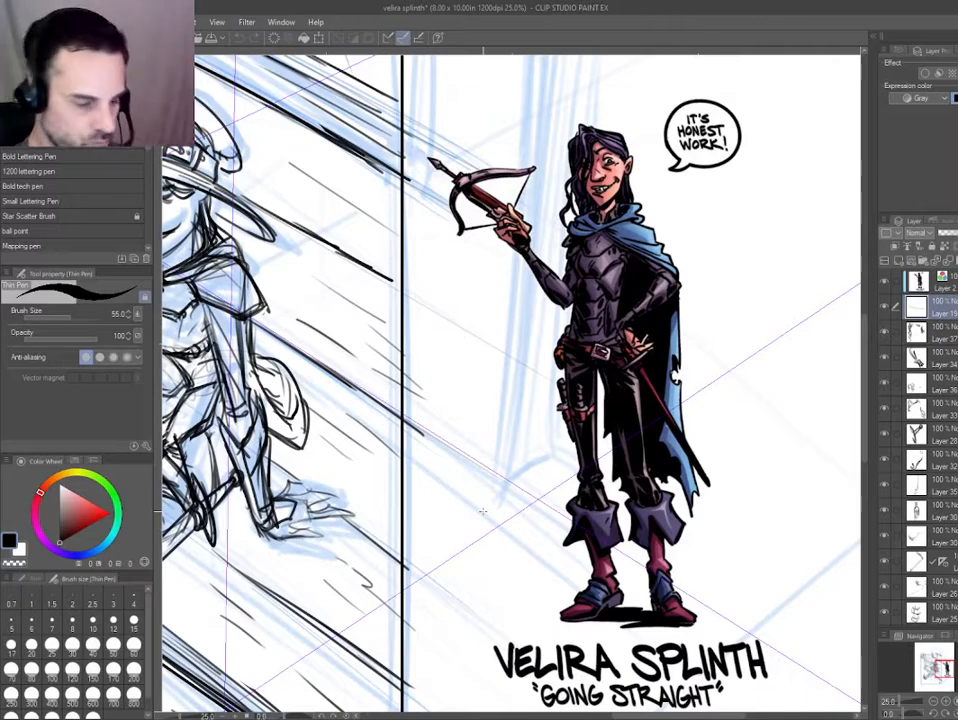
pyautogui.scroll(-2, 483, 511)
pyautogui.moveTo(511, 542); pyautogui.dragTo(632, 430)
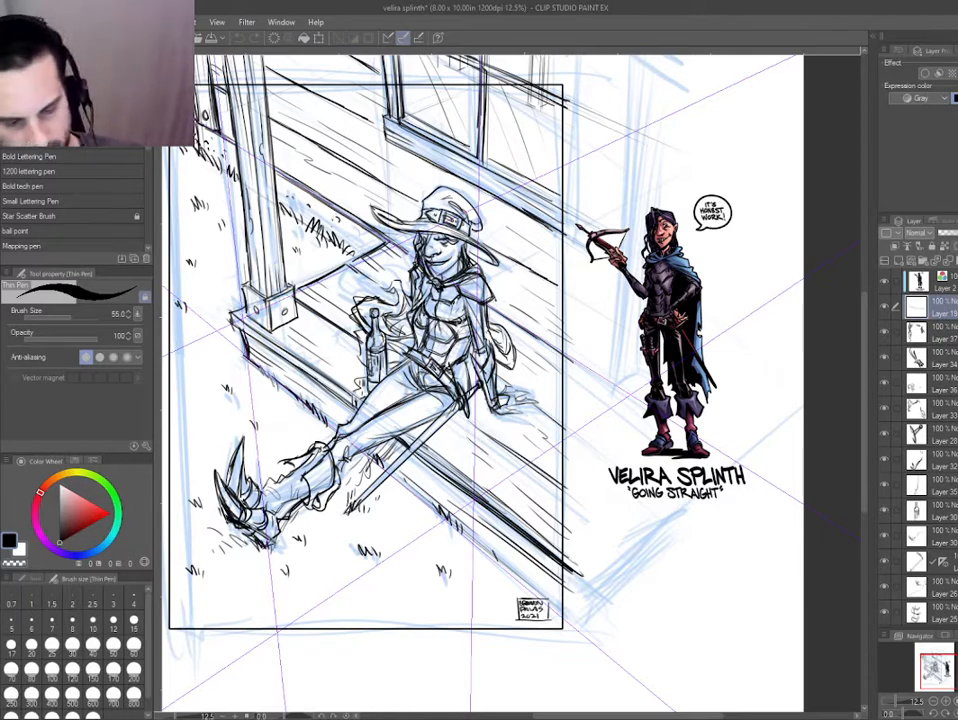
# Group all the black pencil drawing layers into one folder and name it Pencils.
pyautogui.scroll(-9, 925, 450)
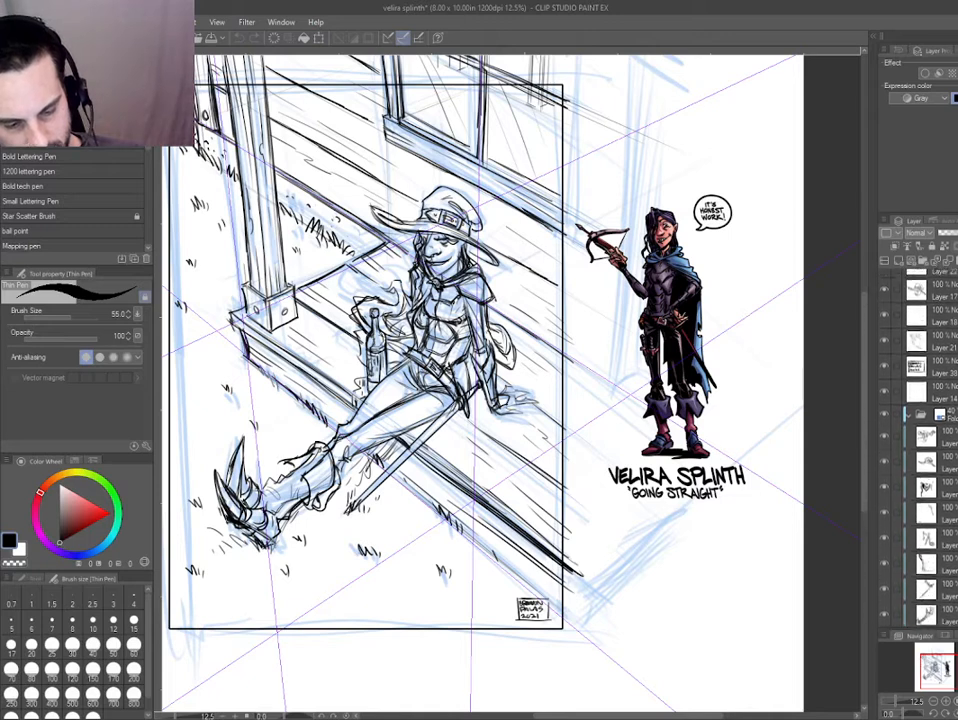
pyautogui.scroll(2, 925, 450)
pyautogui.scroll(1, 925, 450)
pyautogui.keyDown('shift'); pyautogui.click(942, 546); pyautogui.keyUp('shift')
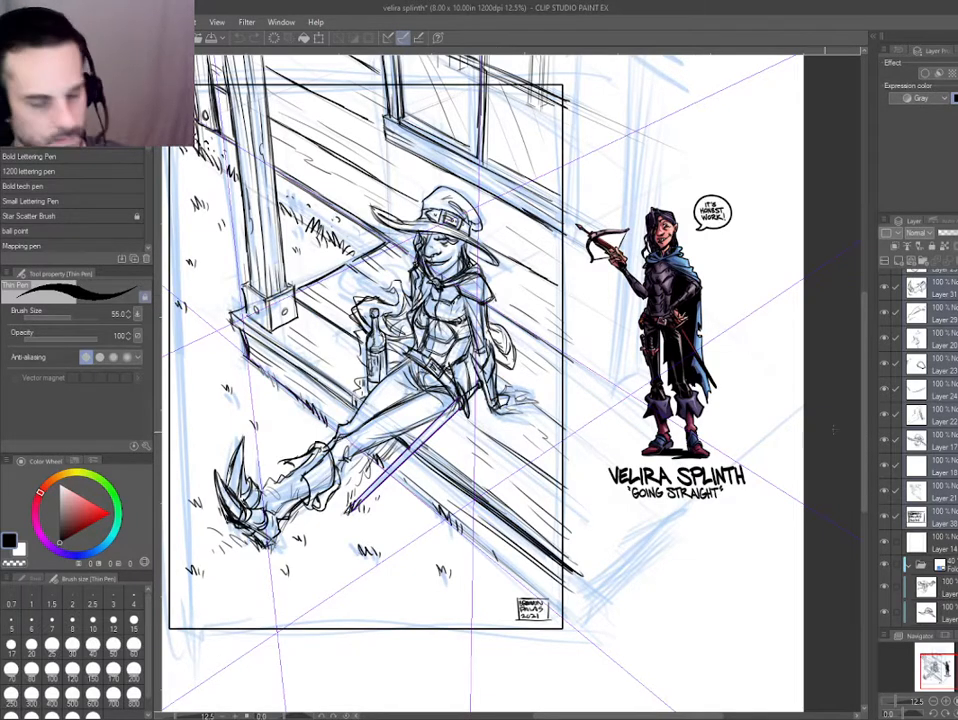
pyautogui.scroll(10, 944, 288)
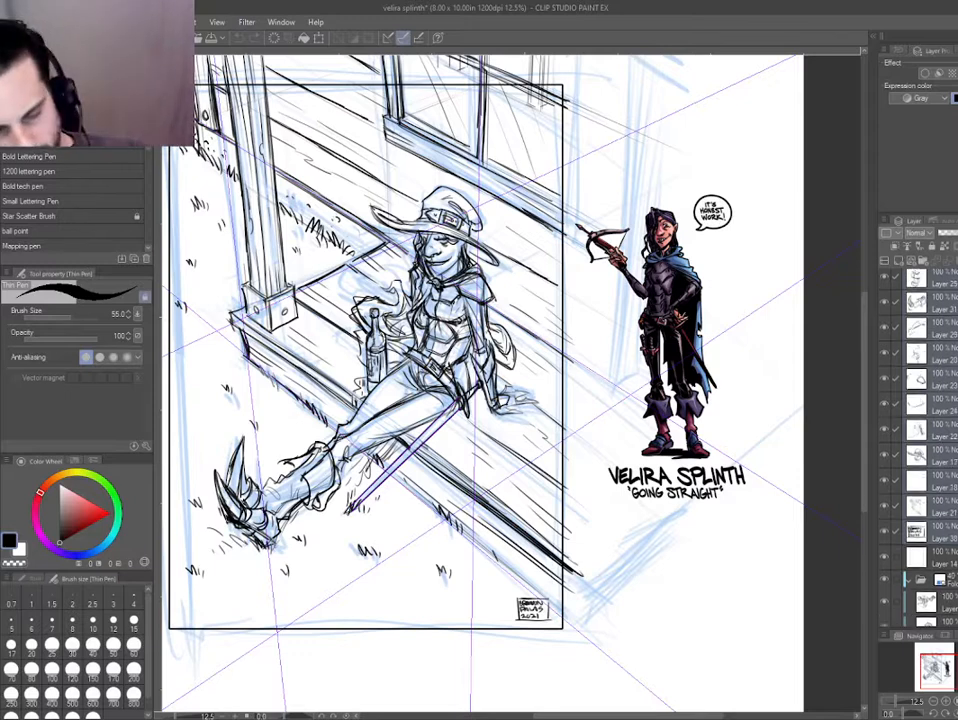
pyautogui.hotkey('ctrl', 'g')
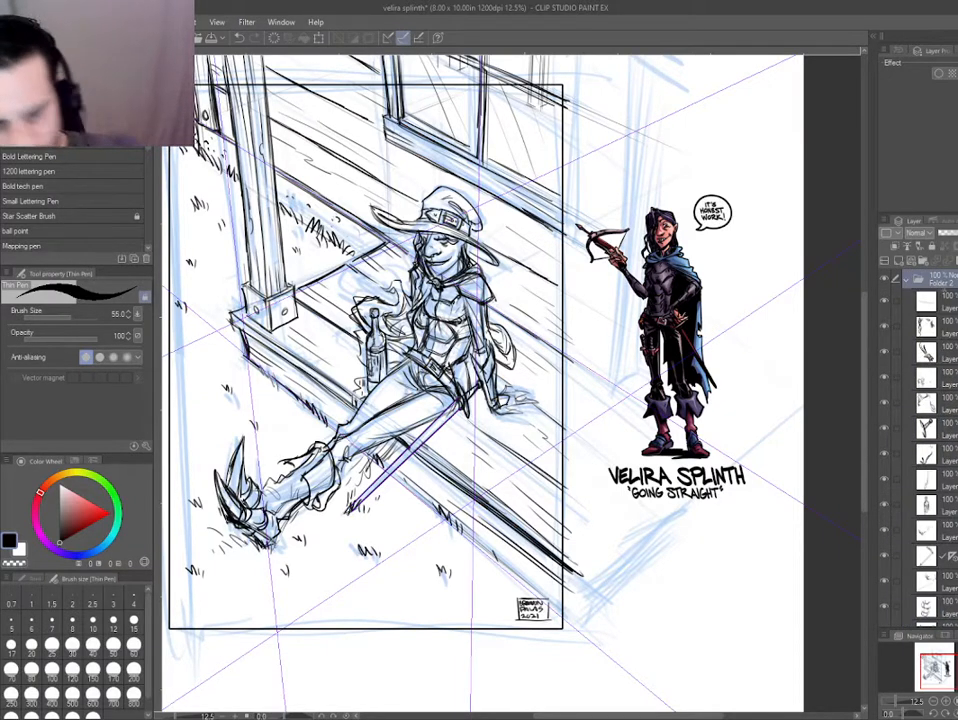
pyautogui.doubleClick(941, 284)
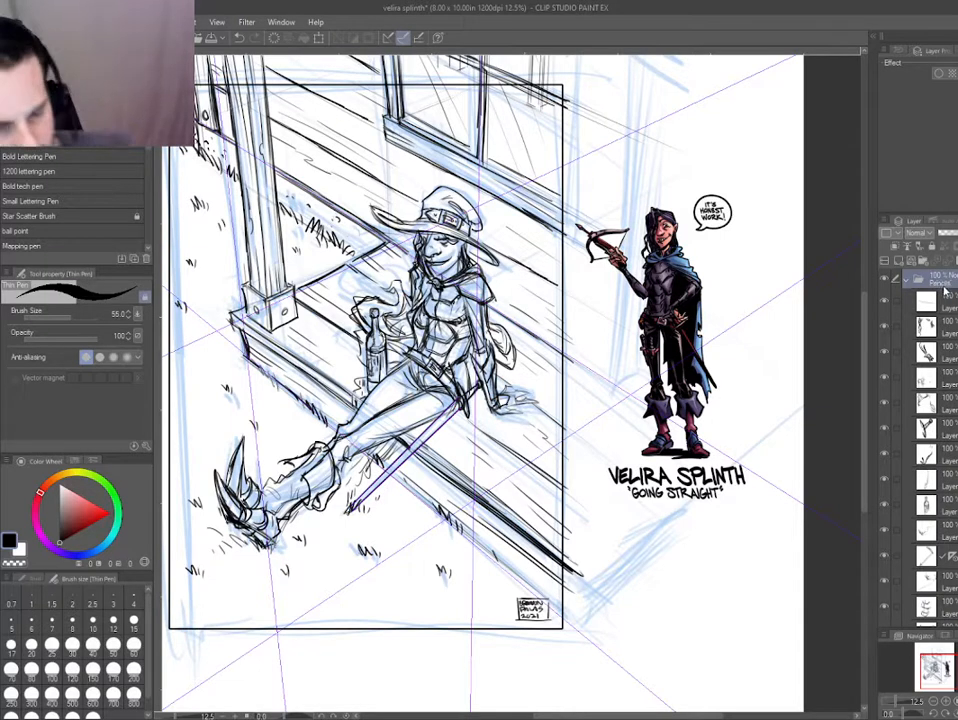
pyautogui.write('Pencils')
pyautogui.press('Return')
# Tint the collapsed Pencils folder blue at 40% opacity, and hide and collapse the older rough-sketch folder.
pyautogui.click(907, 280)
pyautogui.press('F1')
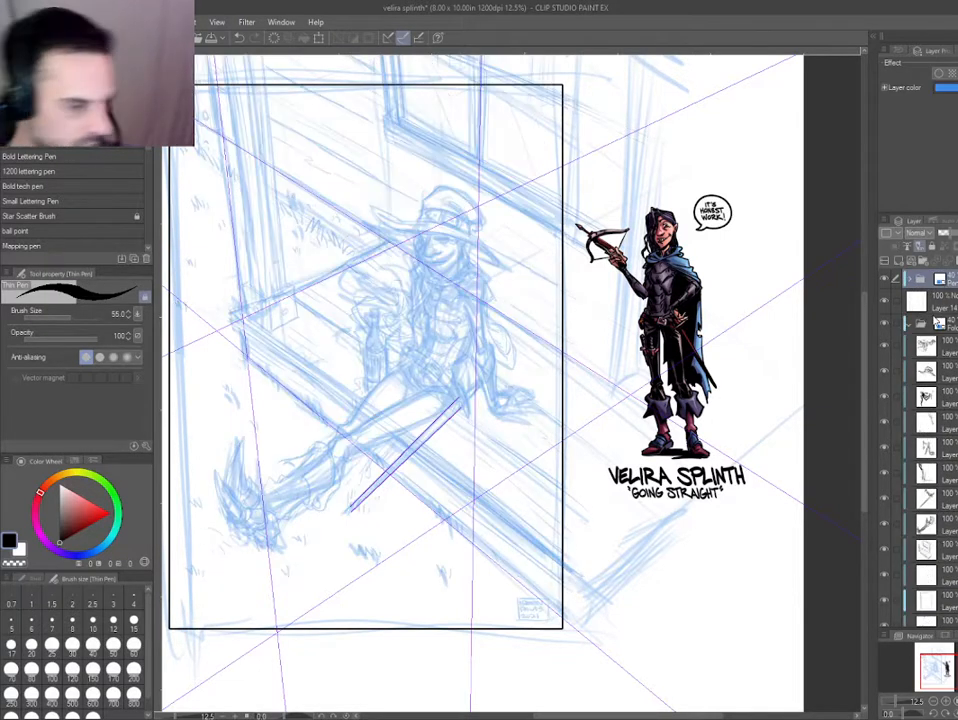
pyautogui.click(889, 347)
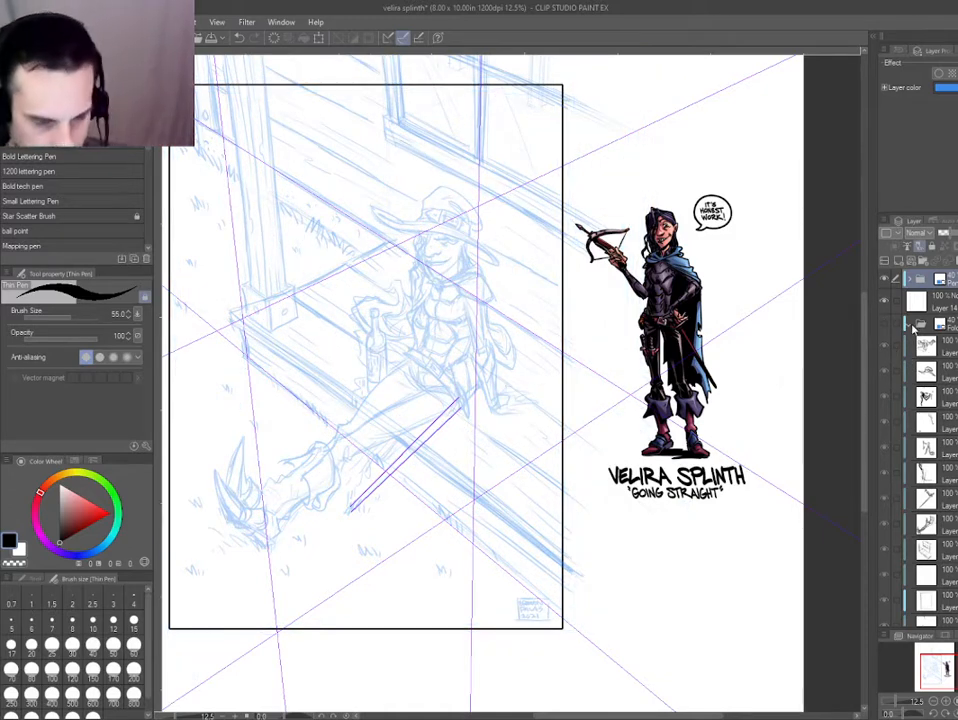
pyautogui.click(908, 324)
# View the older rough-sketch folder on its own, and restore the previous layer visibility.
pyautogui.moveTo(293, 445); pyautogui.dragTo(375, 412)
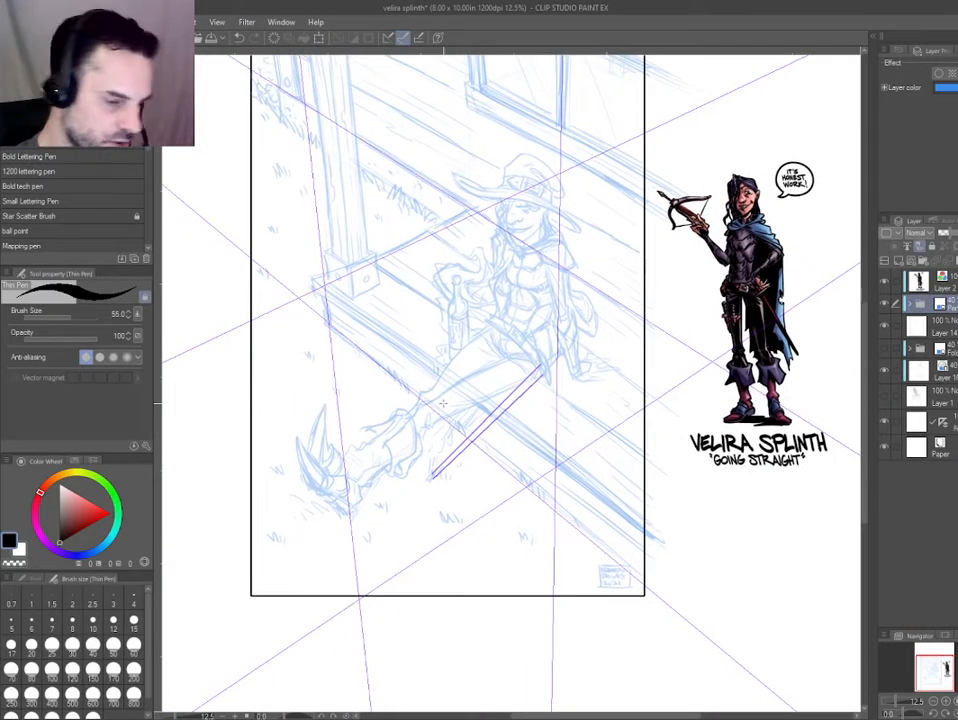
pyautogui.keyDown('alt'); pyautogui.click(886, 350); pyautogui.keyUp('alt')
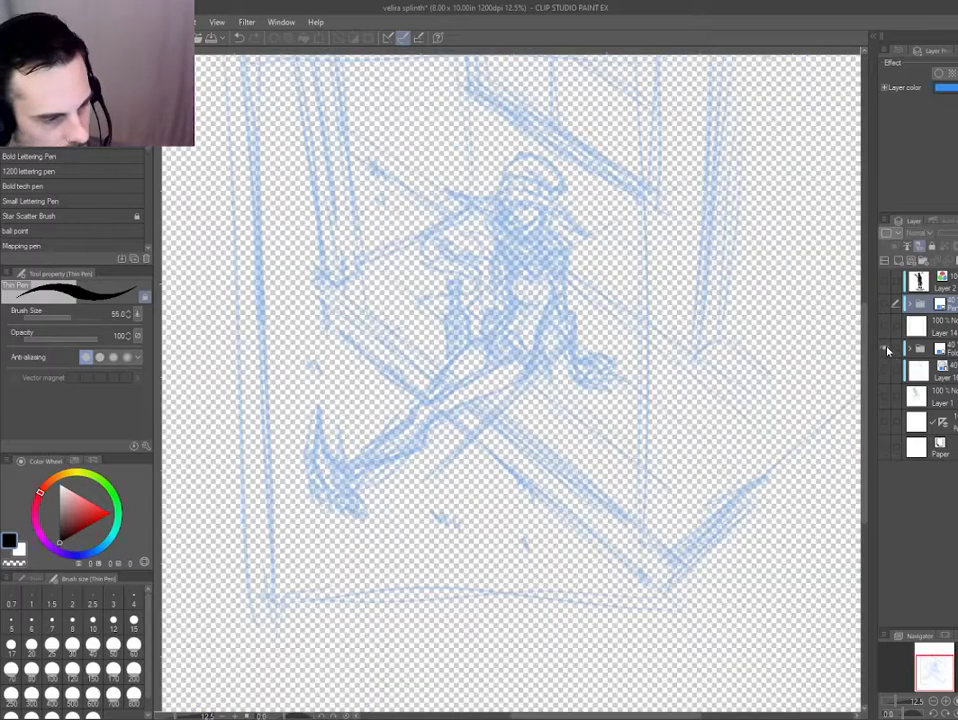
pyautogui.keyDown('alt'); pyautogui.click(886, 349); pyautogui.keyUp('alt')
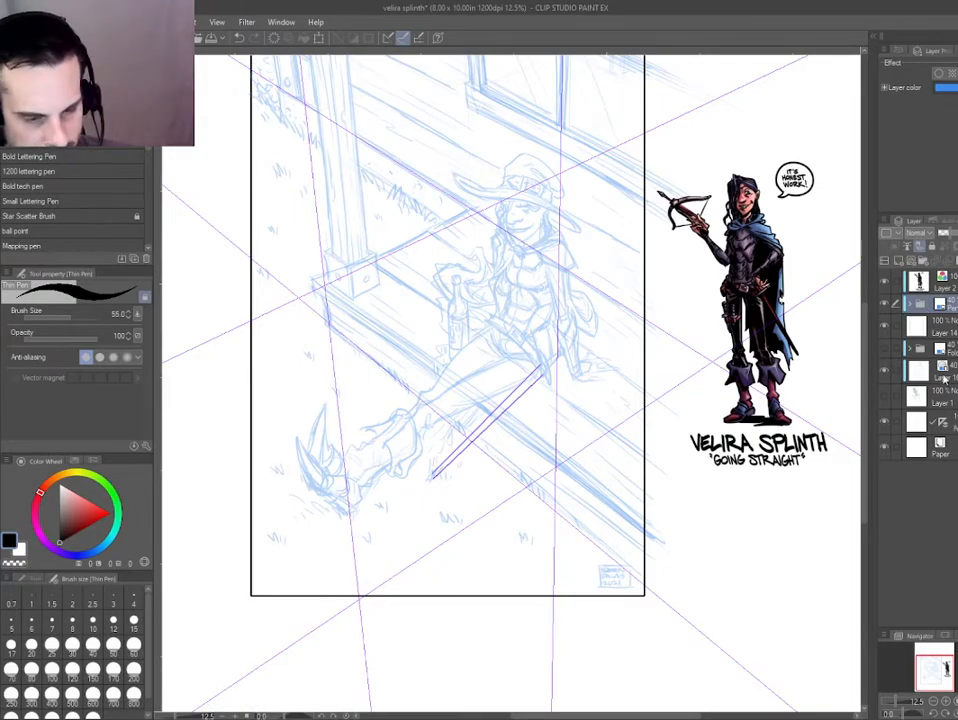
# Add a new empty raster layer directly above the Pencils folder for inking.
pyautogui.hotkey('ctrl', 'shift', 'n')
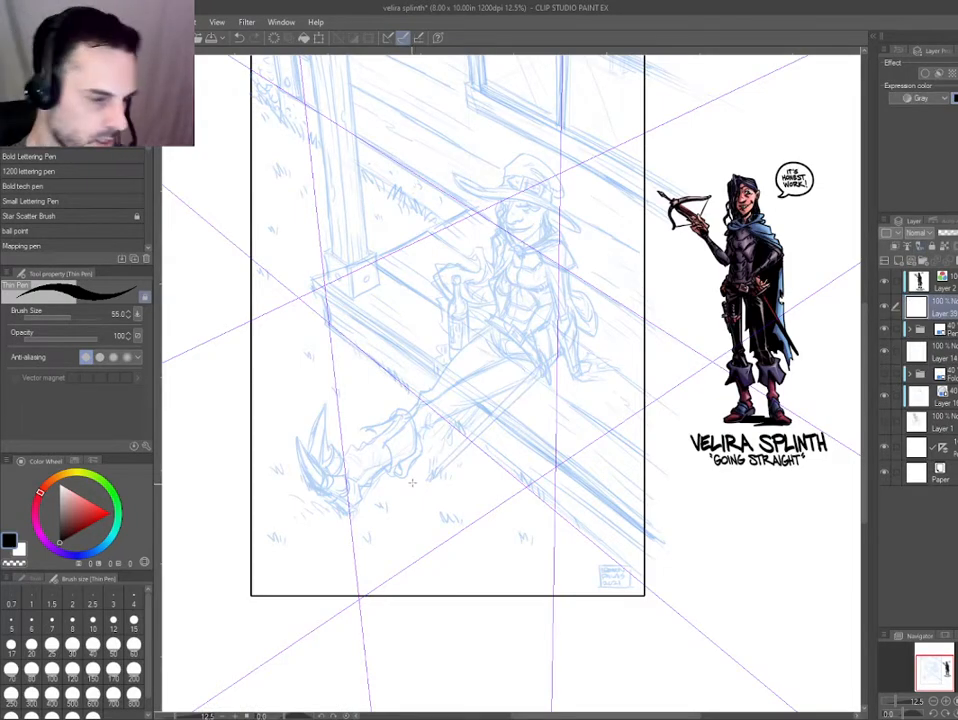
pyautogui.moveTo(439, 475); pyautogui.dragTo(421, 443)
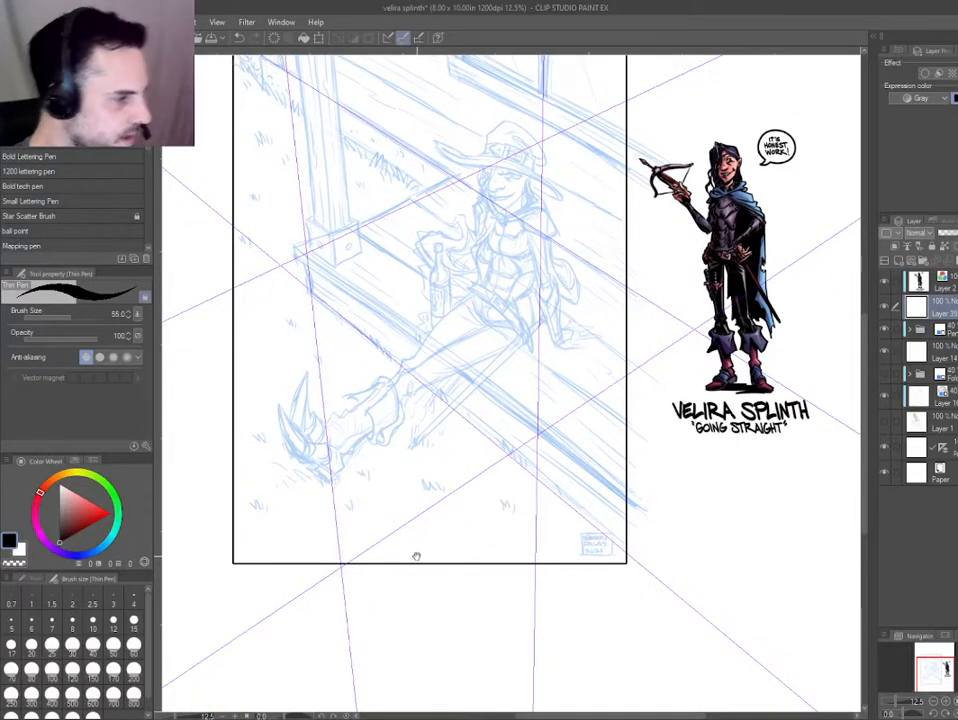
pyautogui.moveTo(415, 556)
pyautogui.mouseDown()
pyautogui.moveTo(449, 378)
pyautogui.moveTo(421, 400)
pyautogui.moveTo(436, 525)
pyautogui.moveTo(451, 551)
pyautogui.mouseUp()
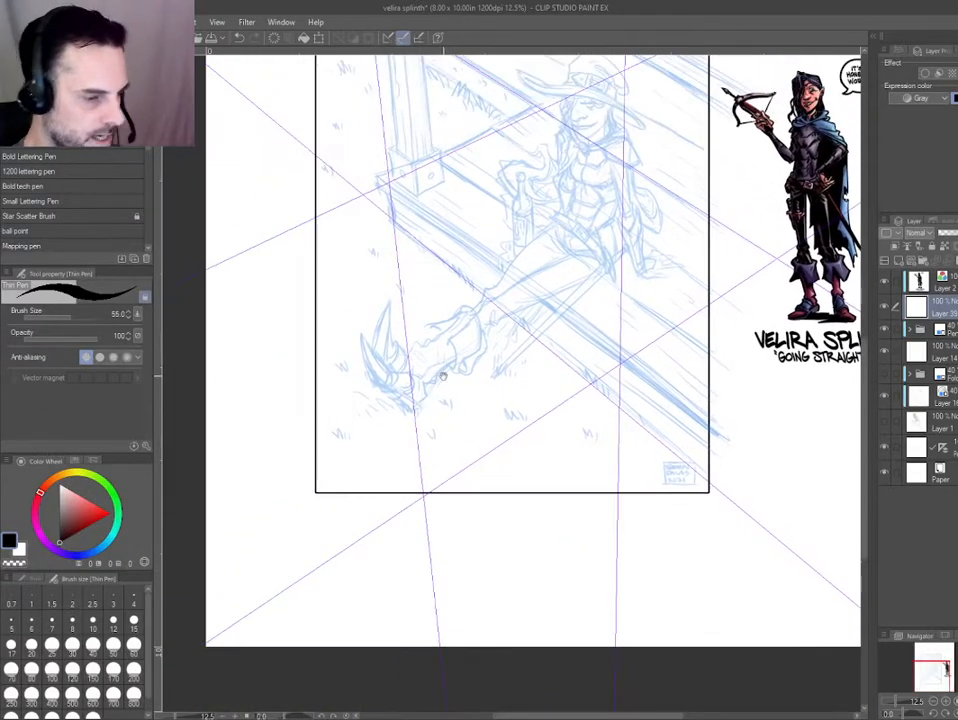
pyautogui.moveTo(443, 378); pyautogui.dragTo(381, 431)
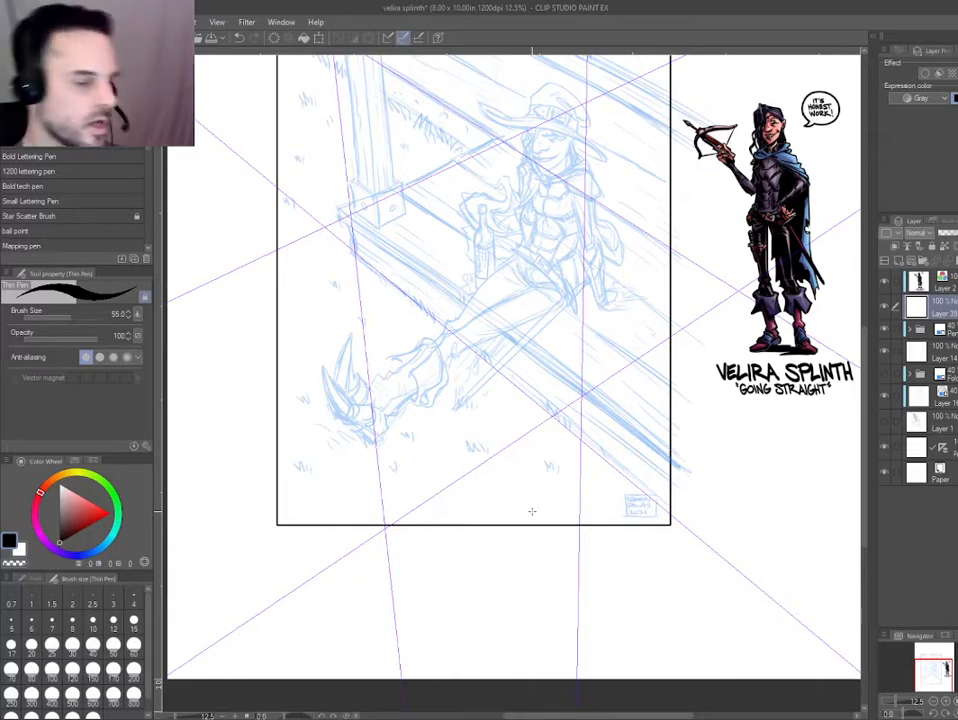
# Scribble test strokes of varying thickness with the Thin Pen at size 55 in the blank area beside the frame's lower right corner.
pyautogui.moveTo(600, 505); pyautogui.dragTo(403, 392)
pyautogui.scroll(3, 548, 341)
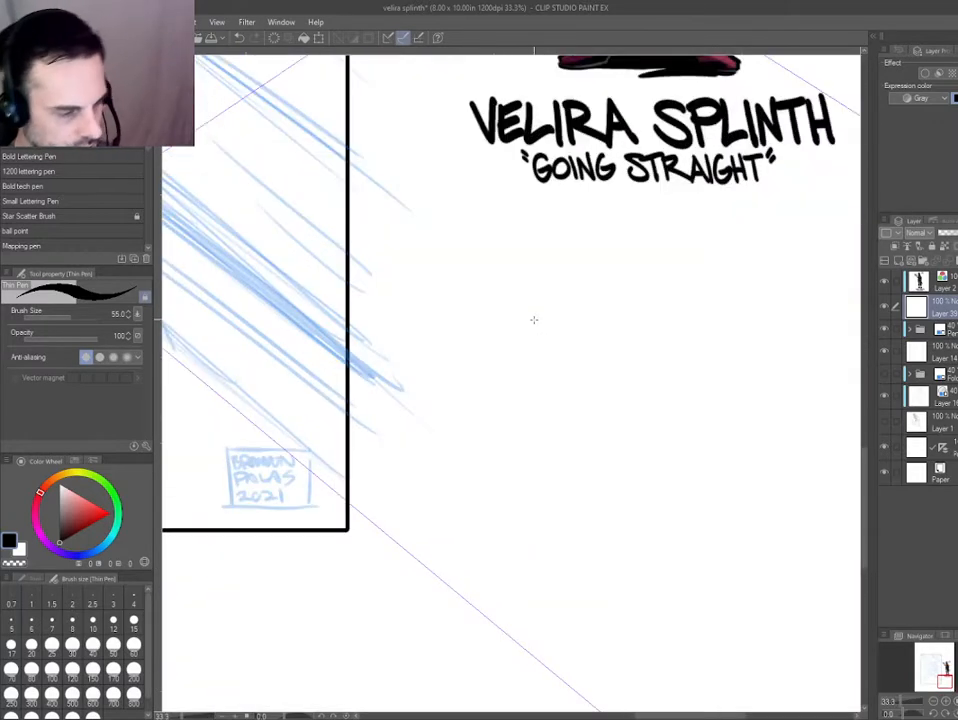
pyautogui.moveTo(548, 320)
pyautogui.mouseDown()
pyautogui.moveTo(466, 310)
pyautogui.moveTo(447, 318)
pyautogui.mouseUp()
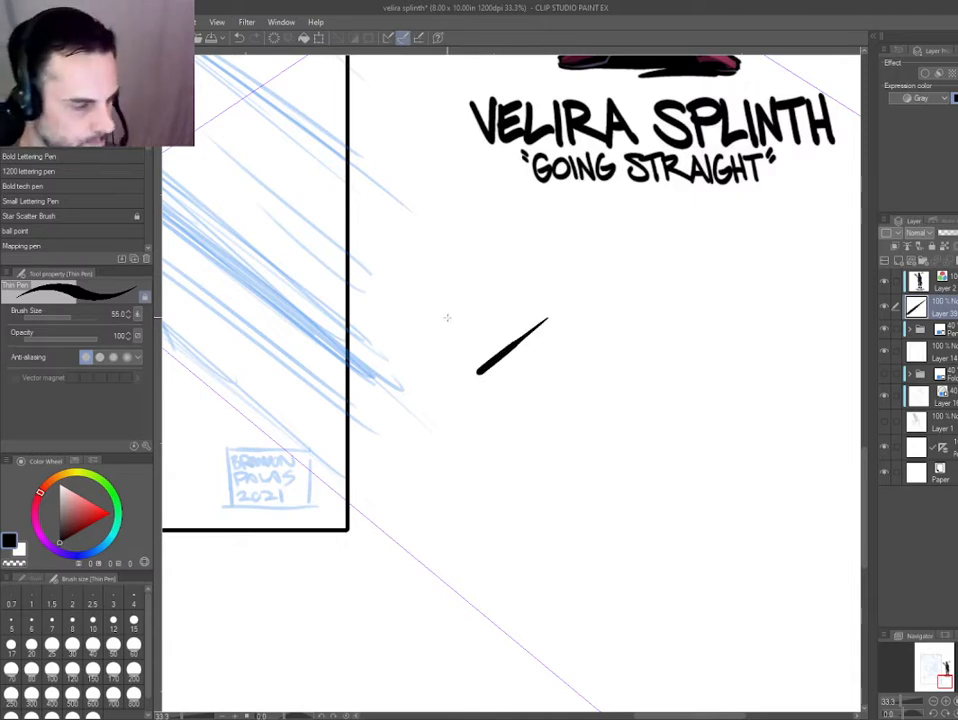
pyautogui.hotkey('ctrl', 'z')
pyautogui.moveTo(447, 245)
pyautogui.mouseDown()
pyautogui.moveTo(591, 296)
pyautogui.moveTo(530, 372)
pyautogui.moveTo(440, 425)
pyautogui.mouseUp()
pyautogui.moveTo(548, 400)
pyautogui.mouseDown()
pyautogui.moveTo(624, 392)
pyautogui.moveTo(560, 475)
pyautogui.moveTo(463, 530)
pyautogui.mouseUp()
pyautogui.moveTo(366, 433)
pyautogui.mouseDown()
pyautogui.moveTo(395, 488)
pyautogui.moveTo(400, 550)
pyautogui.mouseUp()
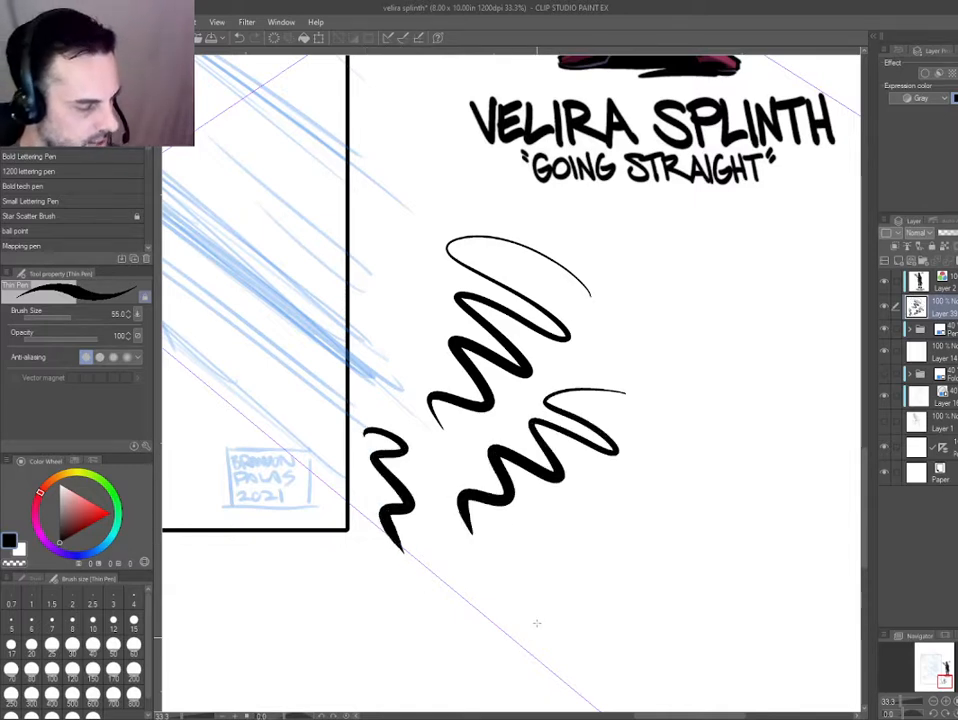
pyautogui.moveTo(457, 448); pyautogui.dragTo(431, 528)
pyautogui.moveTo(504, 548)
pyautogui.mouseDown()
pyautogui.moveTo(468, 511)
pyautogui.moveTo(445, 447)
pyautogui.moveTo(597, 417)
pyautogui.mouseUp()
pyautogui.moveTo(640, 376)
pyautogui.mouseDown()
pyautogui.moveTo(624, 366)
pyautogui.moveTo(617, 429)
pyautogui.moveTo(593, 468)
pyautogui.mouseUp()
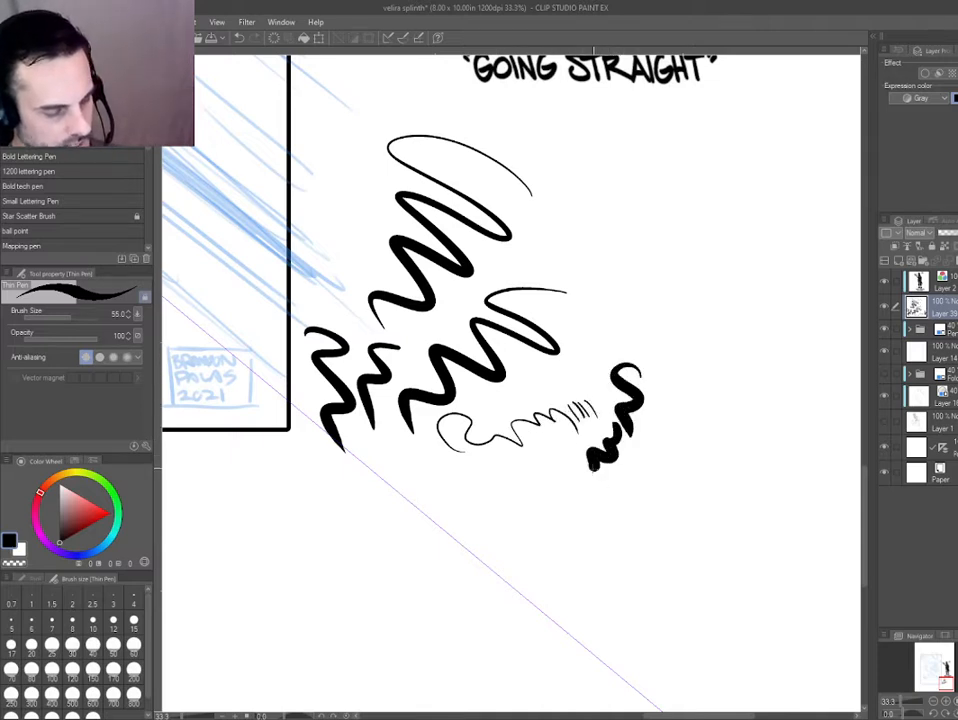
# Lasso the test scribbles, delete them and clear the selection.
pyautogui.press('m')
pyautogui.moveTo(285, 150)
pyautogui.mouseDown()
pyautogui.moveTo(620, 588)
pyautogui.moveTo(272, 488)
pyautogui.mouseUp()
pyautogui.press('Delete')
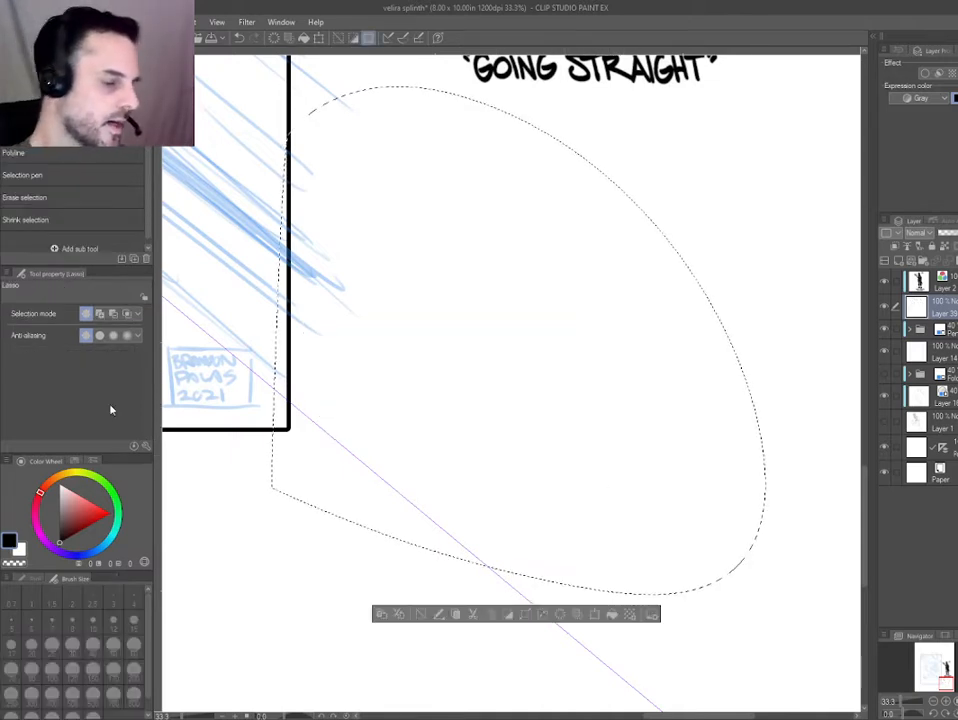
pyautogui.hotkey('ctrl', 'd')
# Draw three long rows of zigzag warm-up strokes with the Thin Pen in the blank area below the reference figure's title.
pyautogui.moveTo(292, 380); pyautogui.dragTo(299, 391)
pyautogui.scroll(-1, 299, 391)
pyautogui.moveTo(301, 470); pyautogui.dragTo(357, 393)
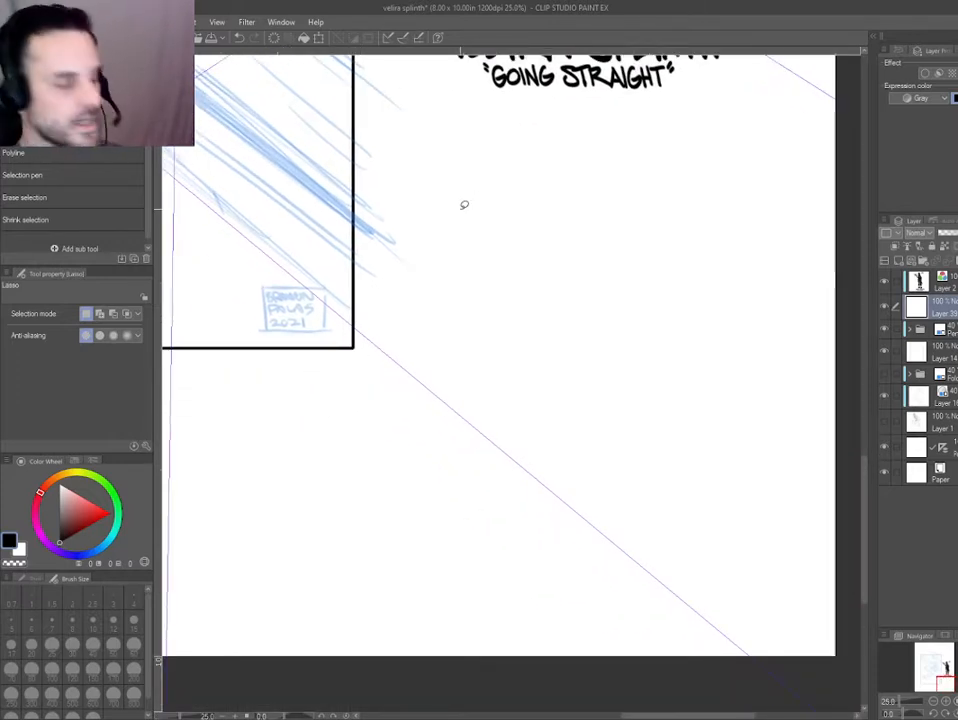
pyautogui.press('p')
pyautogui.scroll(1, 419, 235)
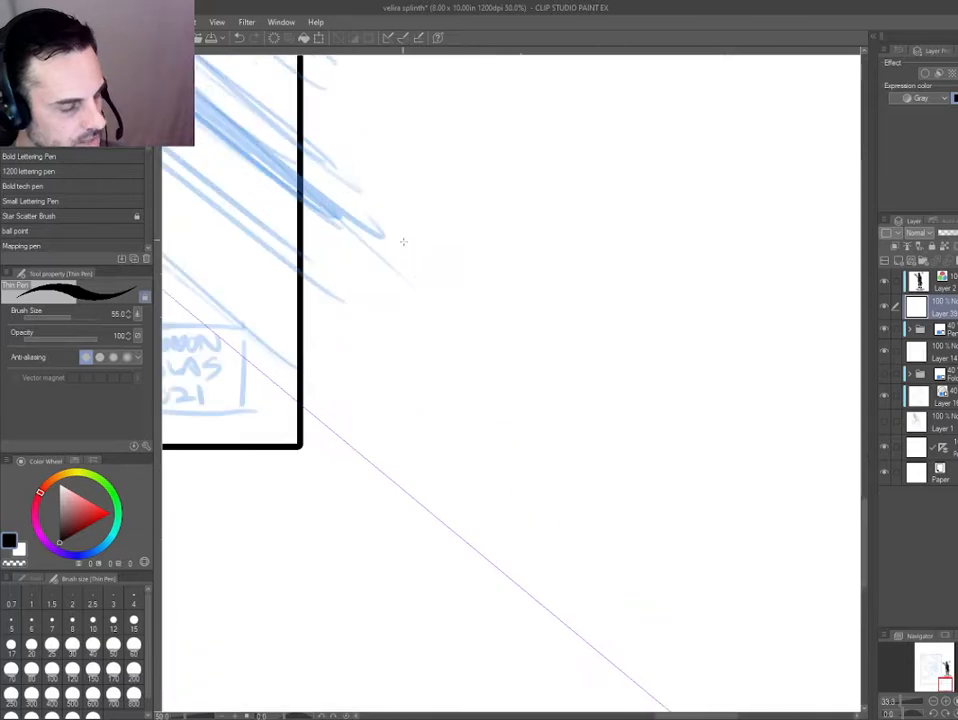
pyautogui.moveTo(426, 295)
pyautogui.mouseDown()
pyautogui.moveTo(486, 280)
pyautogui.moveTo(495, 298)
pyautogui.moveTo(505, 278)
pyautogui.moveTo(529, 314)
pyautogui.moveTo(544, 306)
pyautogui.moveTo(552, 233)
pyautogui.moveTo(564, 286)
pyautogui.moveTo(584, 310)
pyautogui.moveTo(617, 250)
pyautogui.moveTo(621, 316)
pyautogui.moveTo(667, 276)
pyautogui.moveTo(702, 334)
pyautogui.moveTo(713, 308)
pyautogui.moveTo(751, 276)
pyautogui.moveTo(774, 334)
pyautogui.moveTo(788, 290)
pyautogui.moveTo(787, 301)
pyautogui.moveTo(817, 266)
pyautogui.moveTo(790, 410)
pyautogui.mouseUp()
pyautogui.moveTo(751, 399)
pyautogui.mouseDown()
pyautogui.moveTo(731, 436)
pyautogui.moveTo(713, 404)
pyautogui.moveTo(699, 412)
pyautogui.moveTo(686, 460)
pyautogui.moveTo(641, 395)
pyautogui.moveTo(648, 460)
pyautogui.moveTo(615, 393)
pyautogui.moveTo(605, 430)
pyautogui.moveTo(587, 435)
pyautogui.moveTo(579, 360)
pyautogui.moveTo(524, 416)
pyautogui.moveTo(514, 378)
pyautogui.moveTo(504, 439)
pyautogui.moveTo(493, 444)
pyautogui.moveTo(486, 407)
pyautogui.moveTo(466, 386)
pyautogui.moveTo(446, 444)
pyautogui.moveTo(429, 376)
pyautogui.moveTo(434, 421)
pyautogui.moveTo(408, 354)
pyautogui.moveTo(367, 402)
pyautogui.moveTo(331, 418)
pyautogui.mouseUp()
pyautogui.moveTo(395, 161)
pyautogui.mouseDown()
pyautogui.moveTo(386, 264)
pyautogui.moveTo(453, 278)
pyautogui.moveTo(488, 212)
pyautogui.moveTo(493, 250)
pyautogui.moveTo(550, 270)
pyautogui.moveTo(563, 245)
pyautogui.moveTo(585, 318)
pyautogui.moveTo(625, 270)
pyautogui.moveTo(641, 290)
pyautogui.moveTo(658, 235)
pyautogui.moveTo(668, 275)
pyautogui.moveTo(705, 230)
pyautogui.moveTo(741, 228)
pyautogui.moveTo(778, 317)
pyautogui.moveTo(826, 284)
pyautogui.moveTo(839, 239)
pyautogui.mouseUp()
pyautogui.moveTo(582, 277)
pyautogui.mouseDown()
pyautogui.moveTo(534, 294)
pyautogui.moveTo(406, 428)
pyautogui.mouseUp()
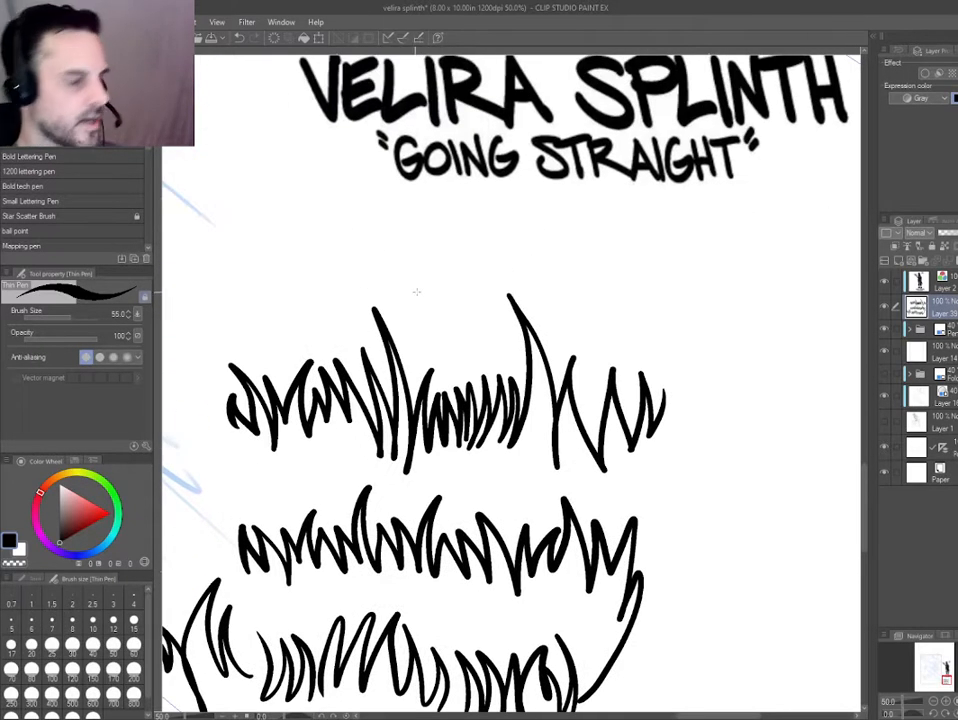
# Draw shorter clusters of bold zigzag strokes to the right of the long practice rows.
pyautogui.moveTo(412, 294)
pyautogui.mouseDown()
pyautogui.moveTo(422, 245)
pyautogui.moveTo(454, 275)
pyautogui.moveTo(462, 212)
pyautogui.moveTo(522, 268)
pyautogui.moveTo(540, 300)
pyautogui.moveTo(593, 263)
pyautogui.moveTo(605, 207)
pyautogui.moveTo(633, 304)
pyautogui.moveTo(664, 208)
pyautogui.moveTo(672, 323)
pyautogui.moveTo(715, 213)
pyautogui.moveTo(737, 350)
pyautogui.moveTo(760, 232)
pyautogui.moveTo(787, 375)
pyautogui.moveTo(827, 183)
pyautogui.moveTo(829, 379)
pyautogui.mouseUp()
pyautogui.moveTo(574, 378); pyautogui.dragTo(425, 346)
pyautogui.moveTo(552, 457)
pyautogui.mouseDown()
pyautogui.moveTo(549, 423)
pyautogui.moveTo(638, 386)
pyautogui.moveTo(660, 400)
pyautogui.moveTo(691, 494)
pyautogui.mouseUp()
pyautogui.moveTo(557, 489); pyautogui.dragTo(419, 387)
pyautogui.moveTo(591, 374)
pyautogui.mouseDown()
pyautogui.moveTo(600, 268)
pyautogui.moveTo(690, 391)
pyautogui.moveTo(716, 300)
pyautogui.moveTo(708, 420)
pyautogui.mouseUp()
# Draw six tapered, curved practice strokes with the Thin Pen in the blank area below the bold zigzag clusters.
pyautogui.moveTo(369, 469); pyautogui.dragTo(398, 305)
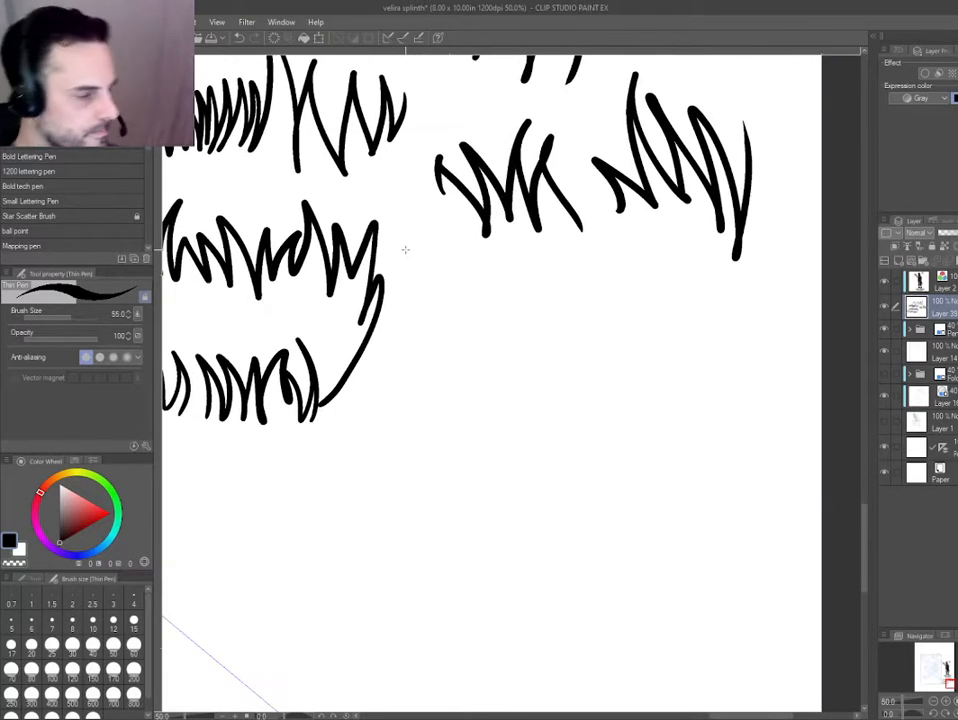
pyautogui.moveTo(405, 250); pyautogui.dragTo(449, 253)
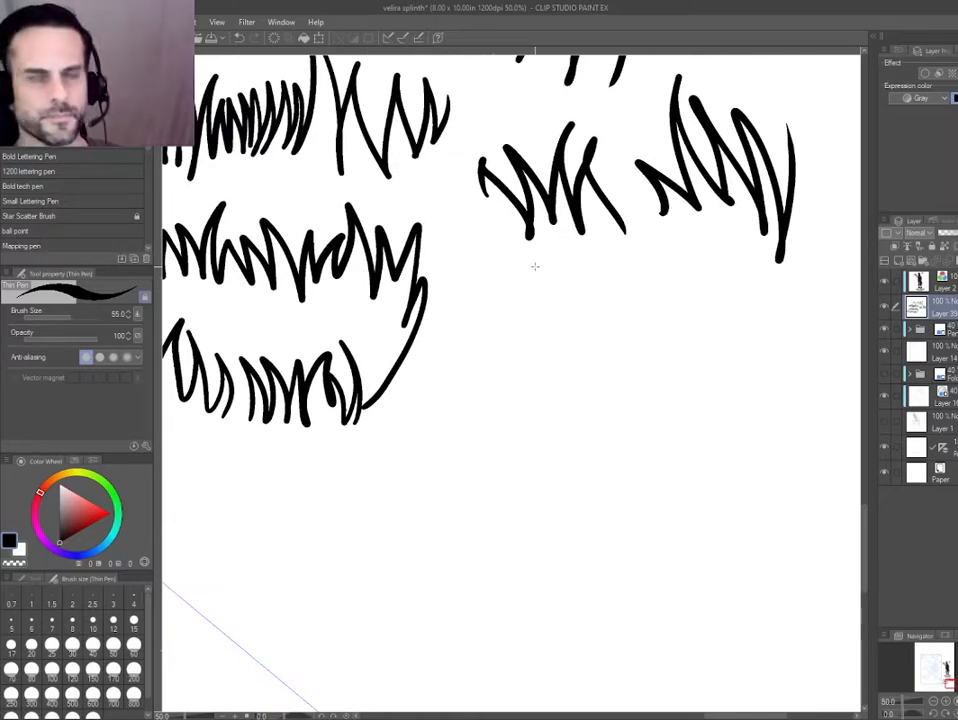
pyautogui.moveTo(506, 292); pyautogui.dragTo(522, 284)
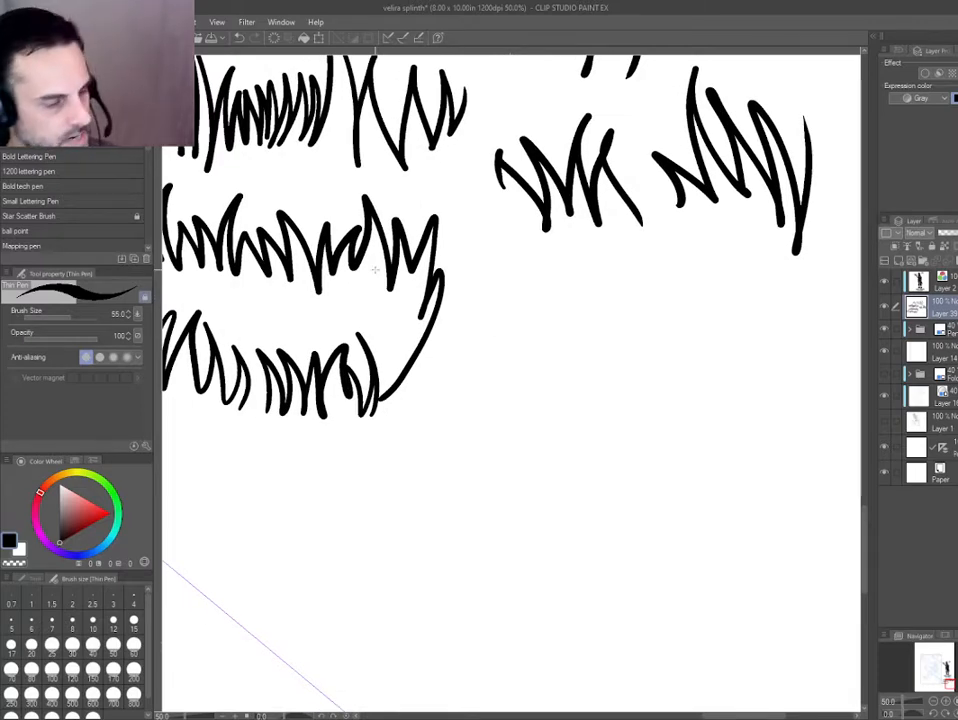
pyautogui.moveTo(505, 264); pyautogui.dragTo(548, 340)
pyautogui.moveTo(538, 280)
pyautogui.mouseDown()
pyautogui.moveTo(600, 341)
pyautogui.moveTo(628, 415)
pyautogui.mouseUp()
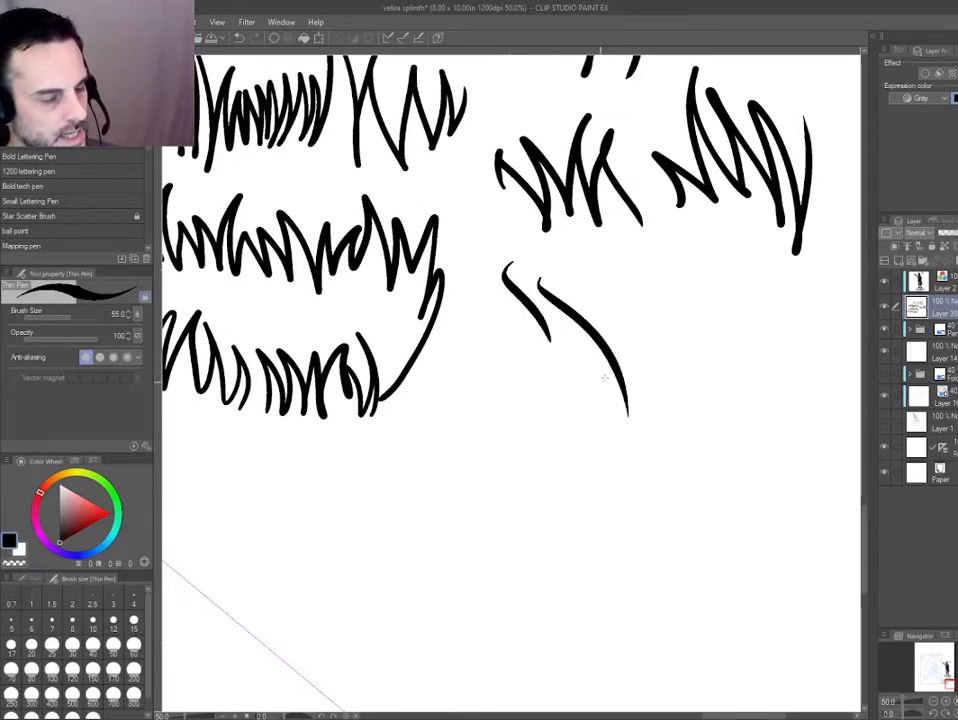
pyautogui.moveTo(711, 264); pyautogui.dragTo(690, 341)
pyautogui.moveTo(744, 302); pyautogui.dragTo(728, 450)
pyautogui.moveTo(688, 376); pyautogui.dragTo(672, 520)
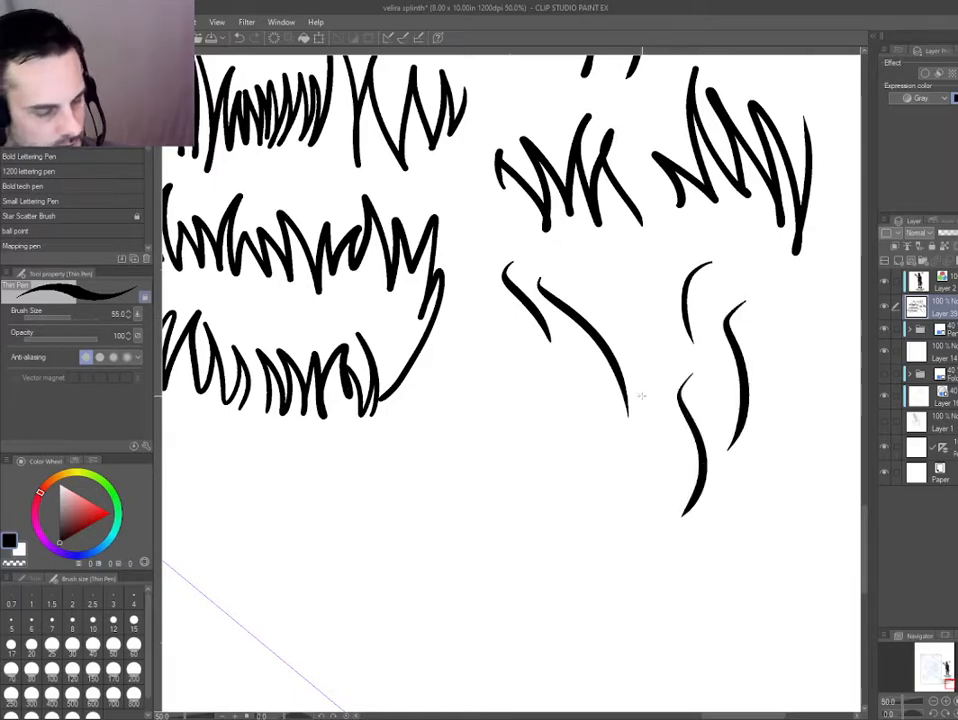
pyautogui.moveTo(641, 396); pyautogui.dragTo(650, 552)
# Add four shorter tapered strokes, one nearly straight and three curved, beneath the two slanted strokes.
pyautogui.moveTo(541, 475)
pyautogui.mouseDown()
pyautogui.moveTo(523, 455)
pyautogui.moveTo(510, 404)
pyautogui.mouseUp()
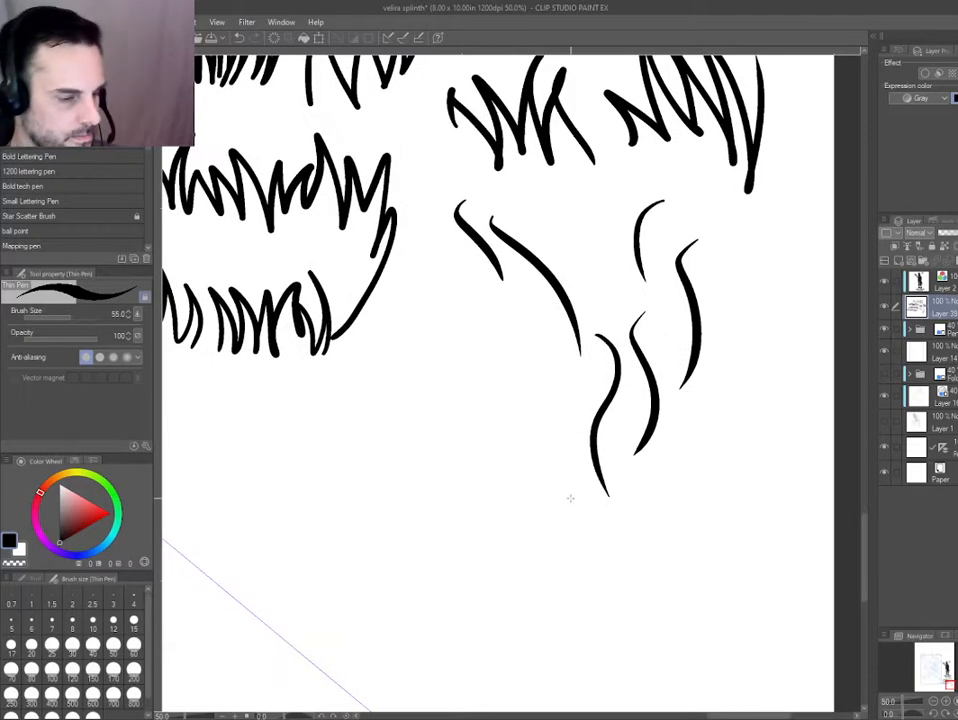
pyautogui.moveTo(507, 354); pyautogui.dragTo(520, 412)
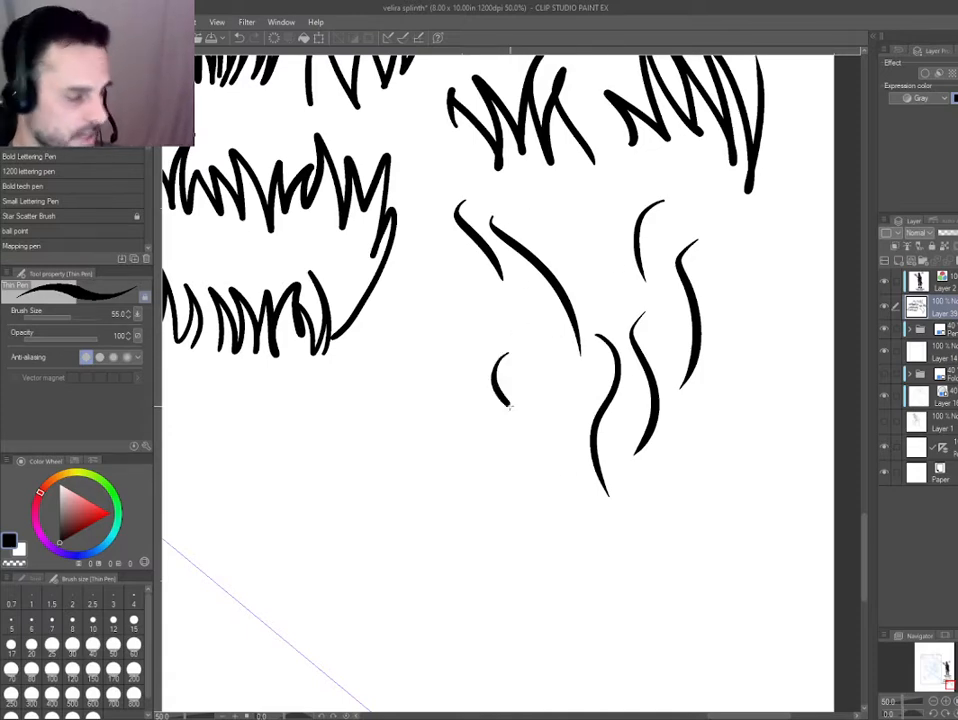
pyautogui.moveTo(437, 356); pyautogui.dragTo(468, 406)
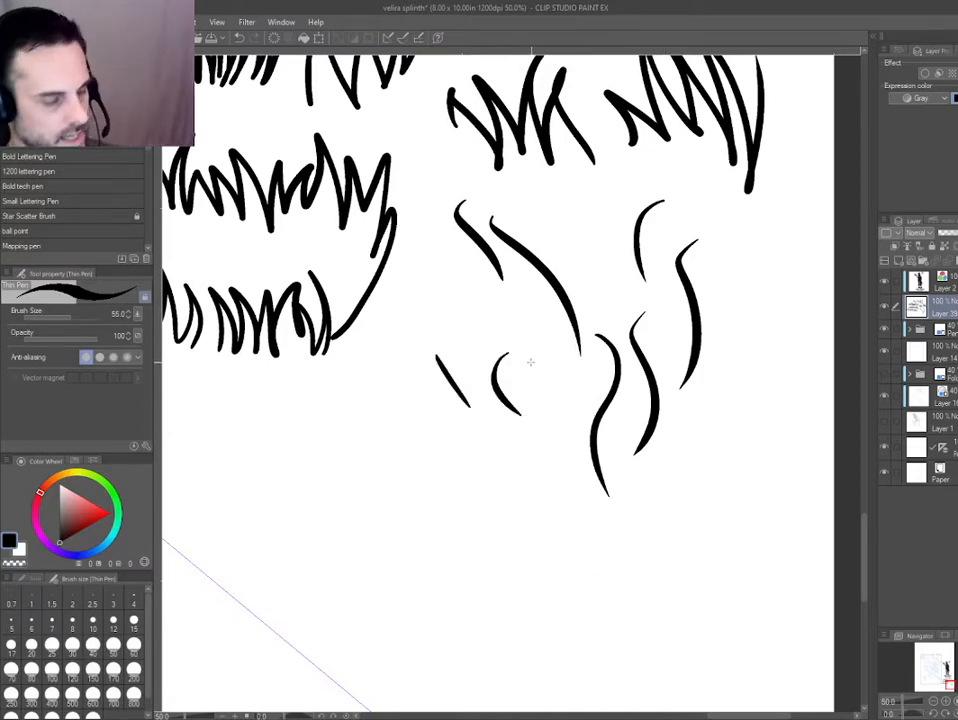
pyautogui.moveTo(532, 362)
pyautogui.mouseDown()
pyautogui.moveTo(550, 456)
pyautogui.moveTo(481, 335)
pyautogui.moveTo(478, 432)
pyautogui.mouseUp()
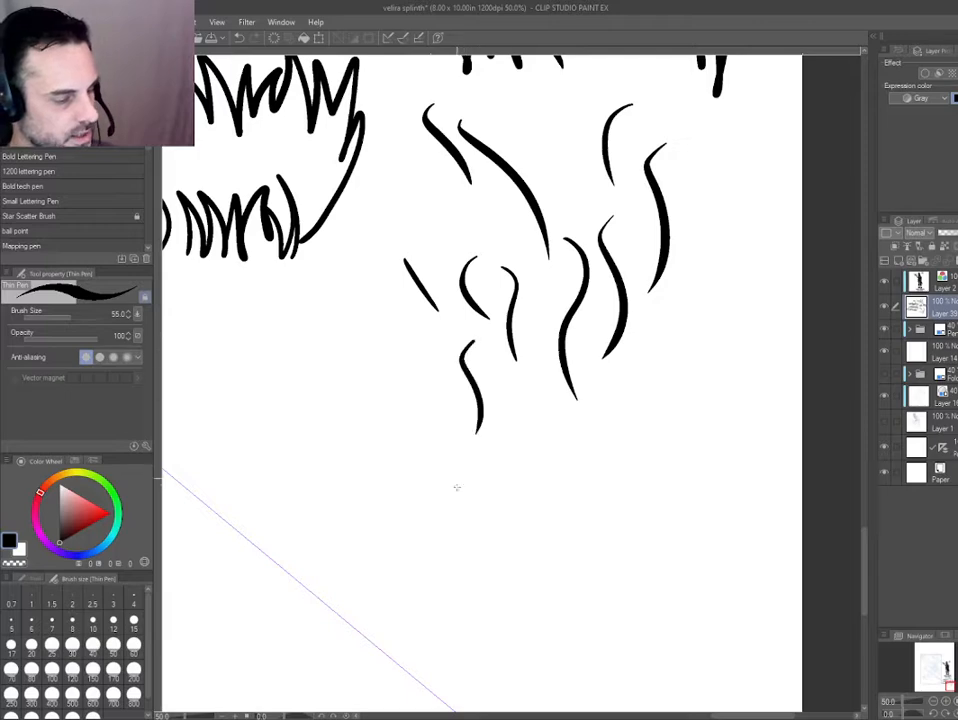
# Add a group of S-shaped tapered strokes between the existing curves and the page's right edge.
pyautogui.moveTo(480, 310)
pyautogui.mouseDown()
pyautogui.moveTo(463, 267)
pyautogui.moveTo(472, 359)
pyautogui.mouseUp()
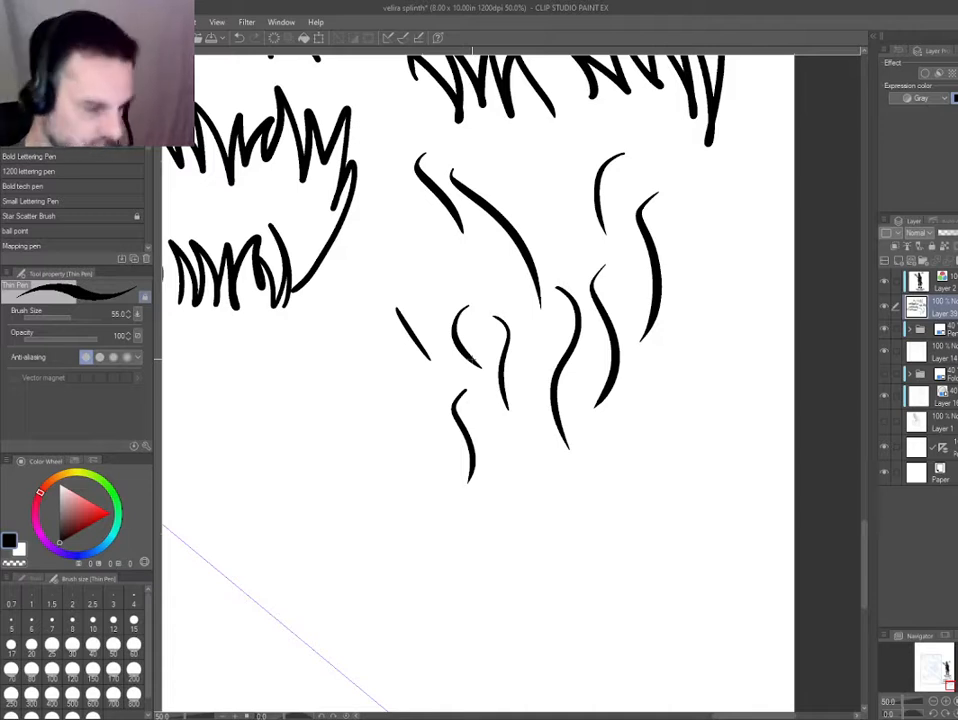
pyautogui.moveTo(368, 391); pyautogui.dragTo(378, 413)
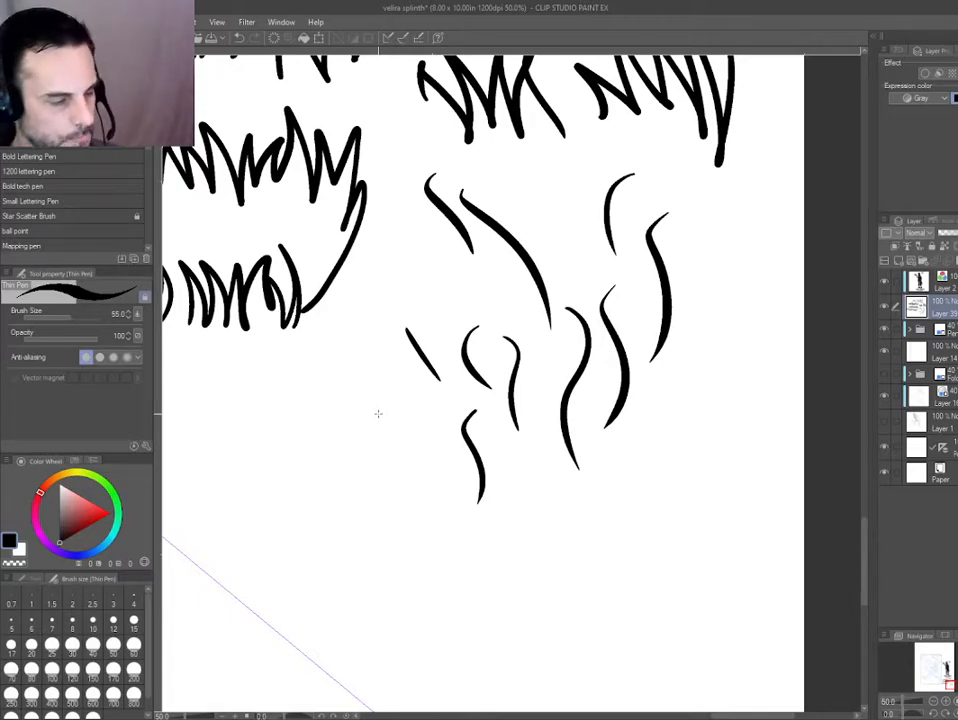
pyautogui.moveTo(380, 346); pyautogui.dragTo(396, 368)
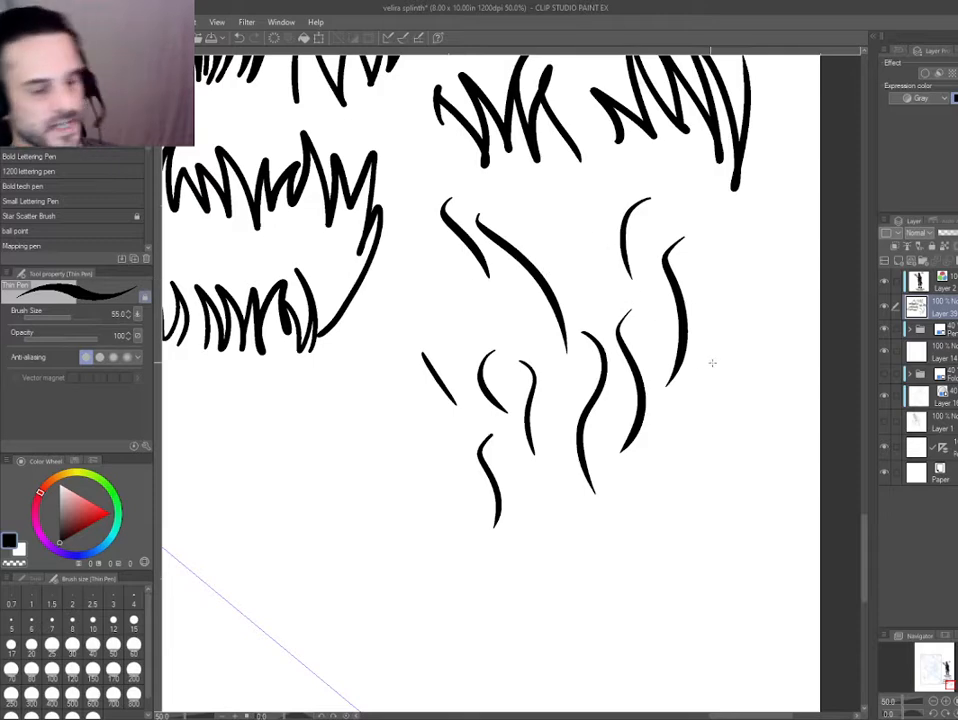
pyautogui.moveTo(742, 310)
pyautogui.mouseDown()
pyautogui.moveTo(755, 390)
pyautogui.moveTo(751, 462)
pyautogui.moveTo(716, 510)
pyautogui.mouseUp()
pyautogui.moveTo(718, 440); pyautogui.dragTo(742, 540)
pyautogui.moveTo(688, 492); pyautogui.dragTo(673, 572)
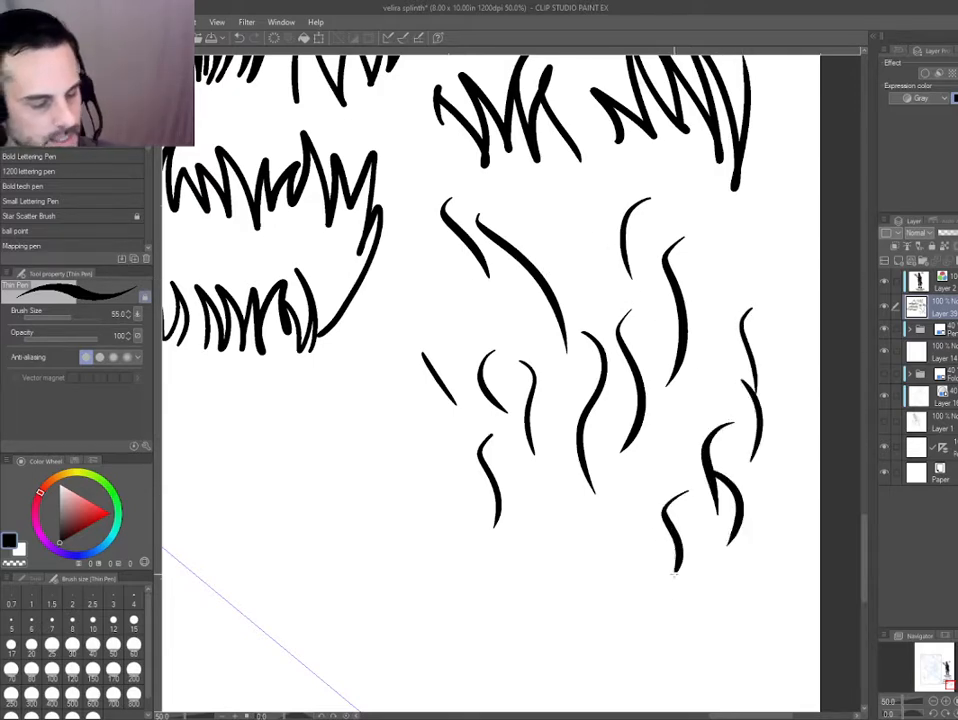
pyautogui.moveTo(640, 532); pyautogui.dragTo(632, 454)
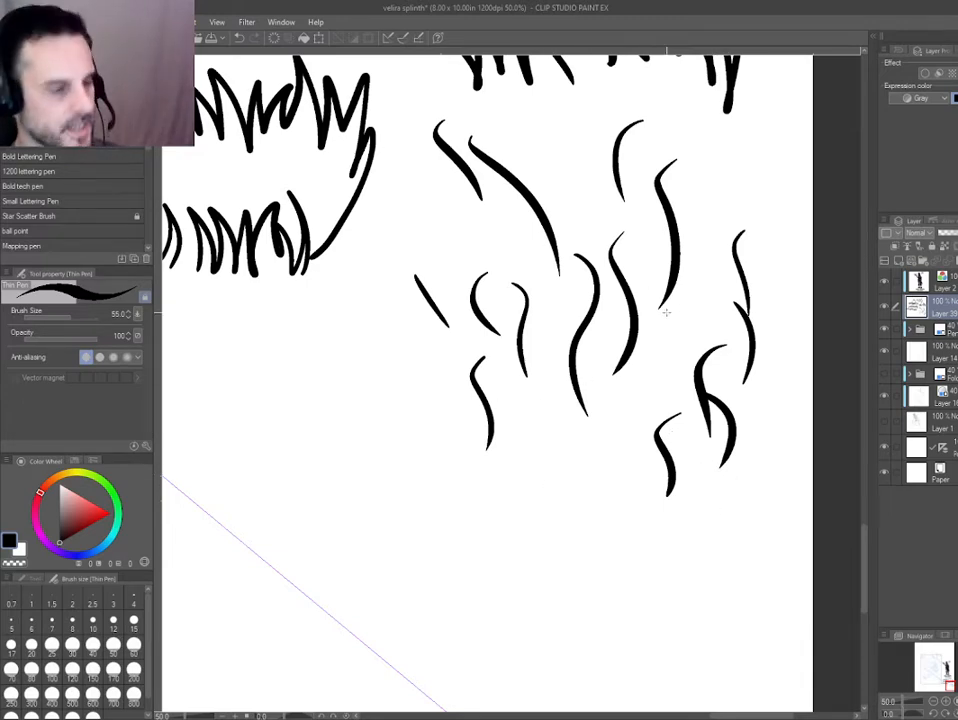
pyautogui.moveTo(428, 353); pyautogui.dragTo(444, 392)
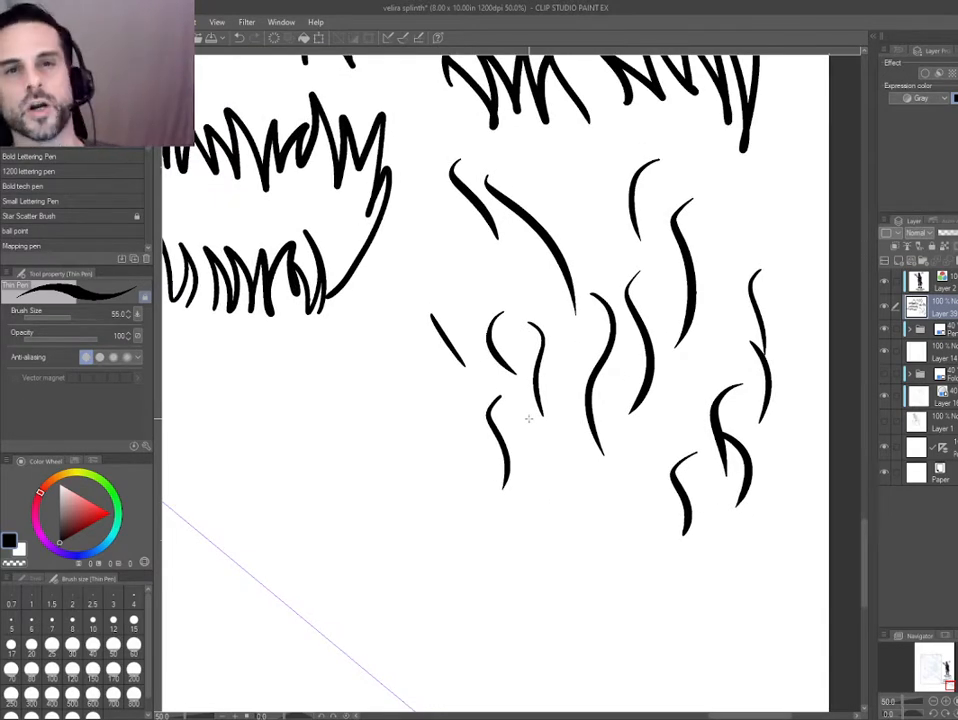
pyautogui.moveTo(376, 378)
pyautogui.mouseDown()
pyautogui.moveTo(460, 402)
pyautogui.moveTo(482, 398)
pyautogui.mouseUp()
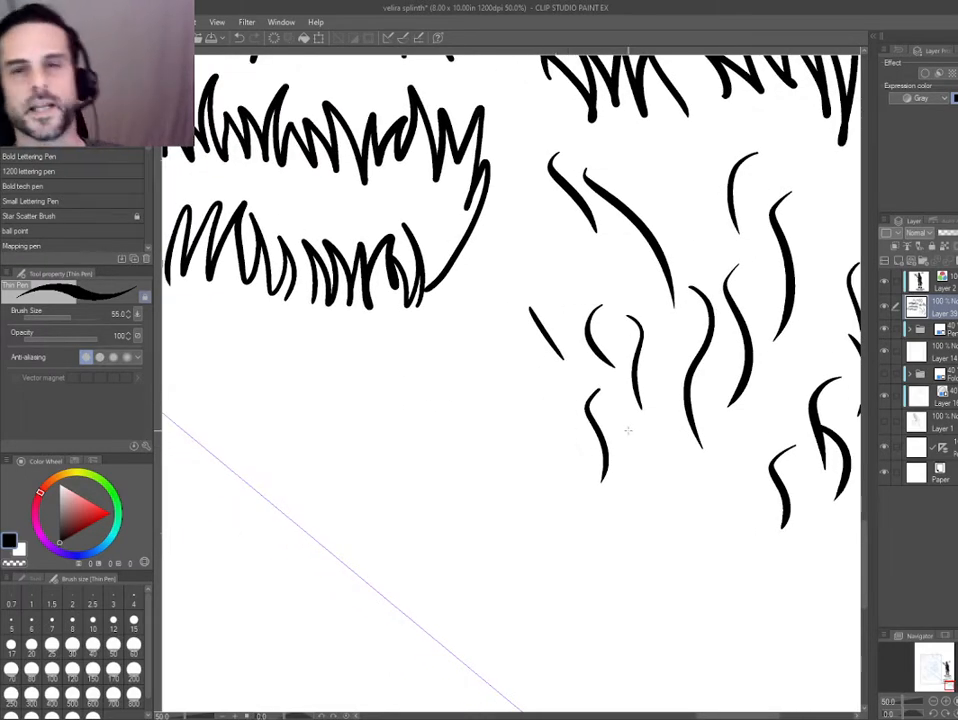
pyautogui.moveTo(628, 431); pyautogui.dragTo(543, 459)
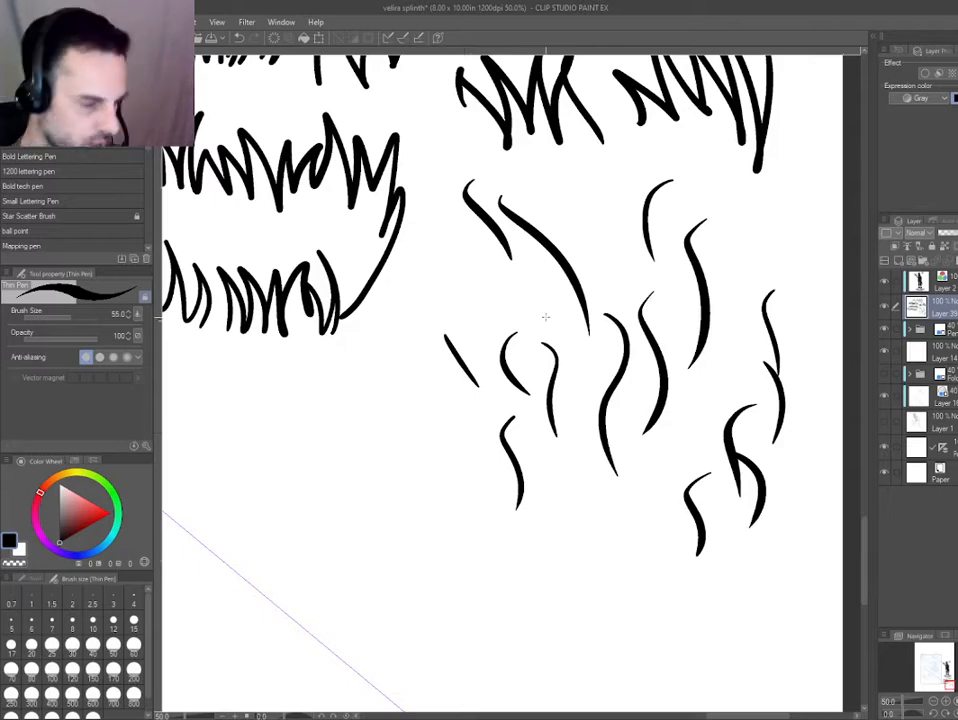
pyautogui.scroll(-1, 513, 321)
pyautogui.press('m')
pyautogui.moveTo(575, 216)
pyautogui.mouseDown()
pyautogui.moveTo(684, 569)
pyautogui.moveTo(481, 482)
pyautogui.mouseUp()
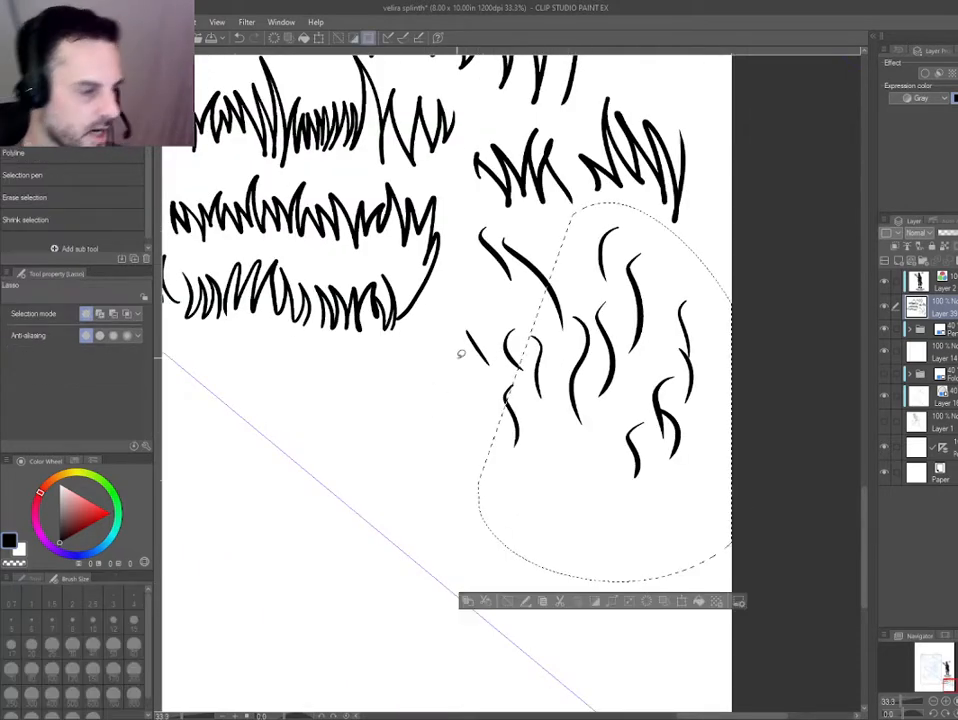
pyautogui.hotkey('ctrl', 'd')
# Move the warm-up stroke layer slightly down, away from the character's title.
pyautogui.scroll(-1, 380, 408)
pyautogui.moveTo(404, 420); pyautogui.dragTo(521, 453)
pyautogui.press('d')
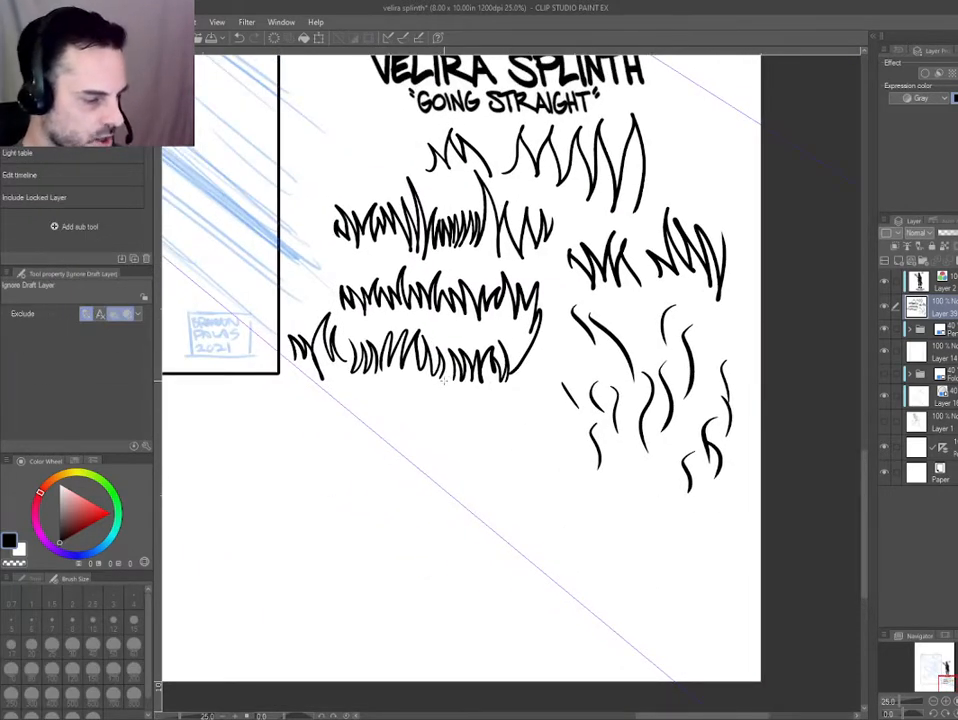
pyautogui.press('k')
pyautogui.moveTo(441, 370); pyautogui.dragTo(448, 391)
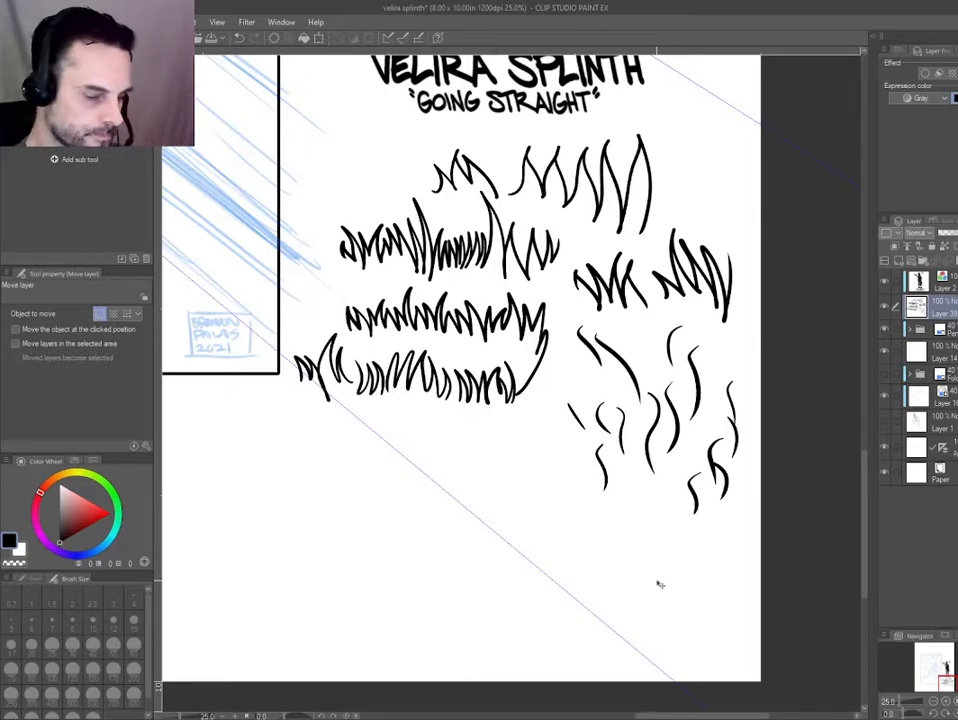
# Draw a cluster of thick tapered strokes with the Thin Pen below the right end of the lowest zigzag row.
pyautogui.press('p')
pyautogui.moveTo(516, 414)
pyautogui.mouseDown()
pyautogui.moveTo(588, 488)
pyautogui.moveTo(596, 553)
pyautogui.mouseUp()
pyautogui.moveTo(552, 479)
pyautogui.mouseDown()
pyautogui.moveTo(545, 535)
pyautogui.moveTo(565, 565)
pyautogui.mouseUp()
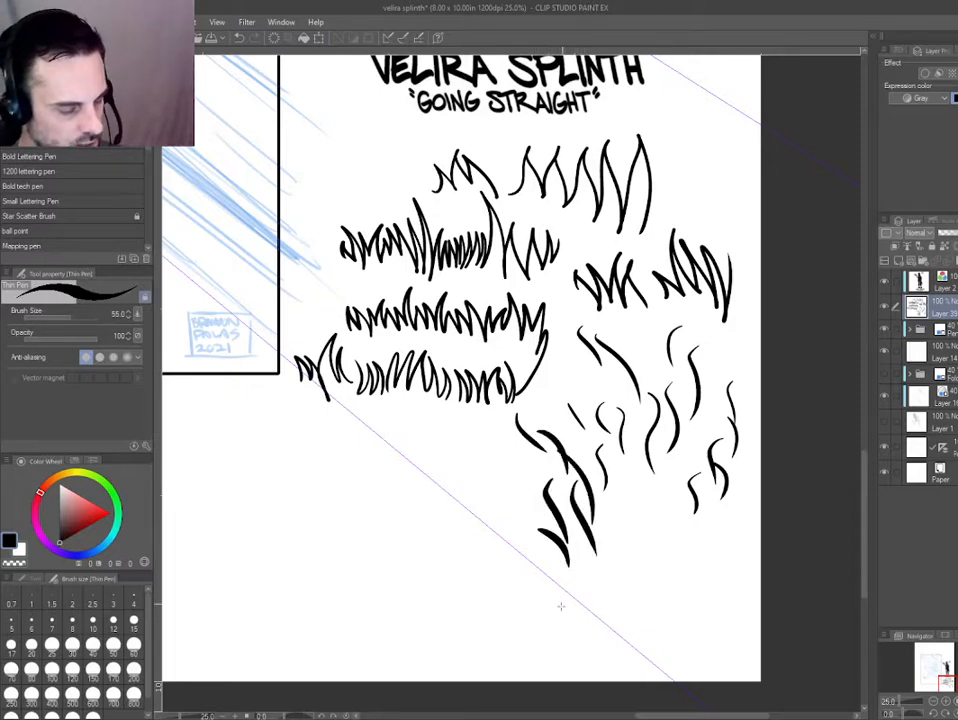
# Draw bumpy, cloud-like outlines with the Thin Pen in the blank area below the frame's lower right corner.
pyautogui.moveTo(422, 408); pyautogui.dragTo(428, 396)
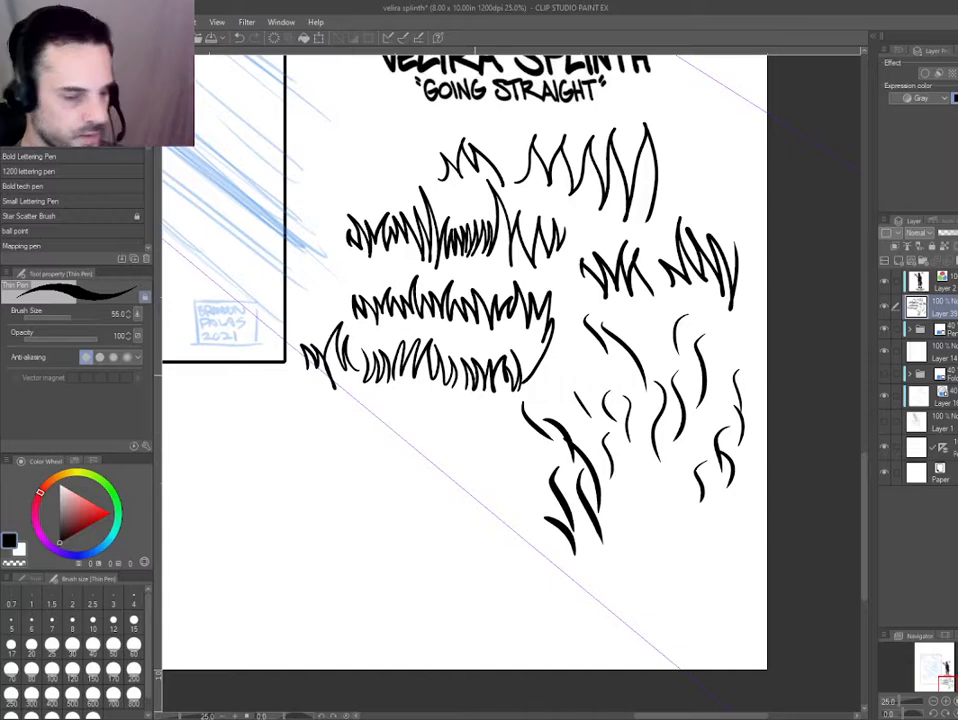
pyautogui.moveTo(374, 486); pyautogui.dragTo(434, 436)
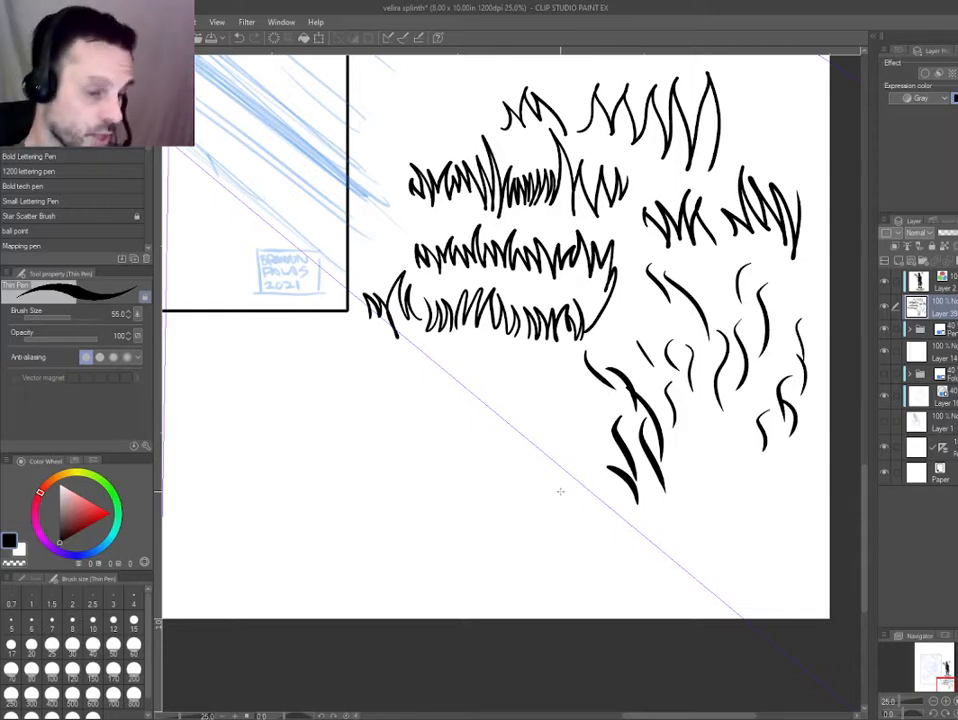
pyautogui.moveTo(560, 491); pyautogui.dragTo(541, 347)
pyautogui.hotkey('ctrl', '+')
pyautogui.moveTo(352, 428); pyautogui.dragTo(488, 276)
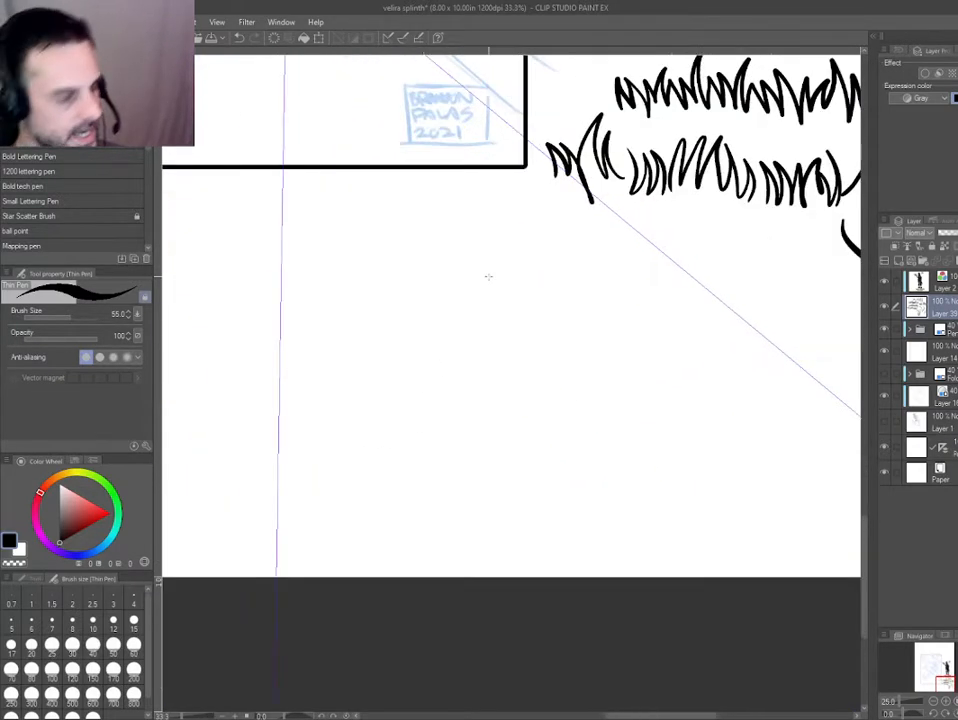
pyautogui.moveTo(414, 333)
pyautogui.mouseDown()
pyautogui.moveTo(427, 378)
pyautogui.moveTo(458, 376)
pyautogui.moveTo(467, 361)
pyautogui.moveTo(518, 389)
pyautogui.moveTo(540, 342)
pyautogui.moveTo(596, 359)
pyautogui.moveTo(622, 449)
pyautogui.moveTo(614, 462)
pyautogui.moveTo(647, 485)
pyautogui.mouseUp()
pyautogui.moveTo(580, 393)
pyautogui.mouseDown()
pyautogui.moveTo(641, 393)
pyautogui.moveTo(695, 376)
pyautogui.moveTo(706, 434)
pyautogui.moveTo(745, 441)
pyautogui.moveTo(763, 391)
pyautogui.moveTo(782, 410)
pyautogui.mouseUp()
pyautogui.moveTo(832, 333)
pyautogui.mouseDown()
pyautogui.moveTo(780, 390)
pyautogui.moveTo(784, 400)
pyautogui.mouseUp()
pyautogui.moveTo(768, 325)
pyautogui.mouseDown()
pyautogui.moveTo(752, 302)
pyautogui.moveTo(718, 342)
pyautogui.moveTo(686, 351)
pyautogui.moveTo(642, 335)
pyautogui.mouseUp()
pyautogui.hotkey('ctrl', 'z')
pyautogui.moveTo(571, 277); pyautogui.dragTo(605, 337)
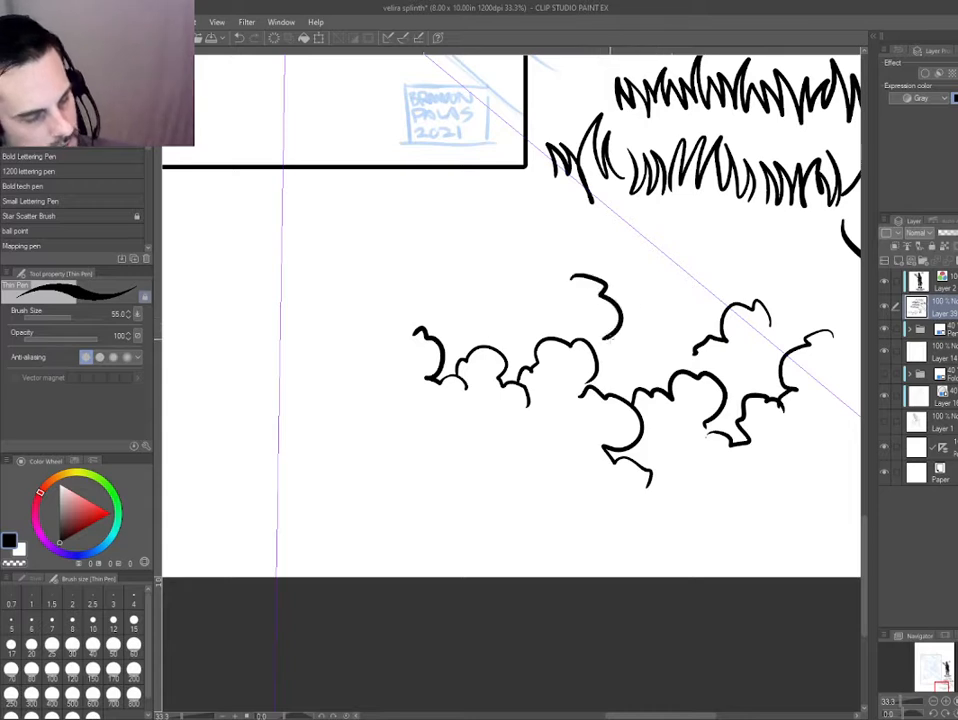
pyautogui.moveTo(750, 257)
pyautogui.mouseDown()
pyautogui.moveTo(716, 248)
pyautogui.moveTo(685, 322)
pyautogui.moveTo(645, 362)
pyautogui.mouseUp()
# Extend the cloud cluster with additional scalloped contours along its upper left side.
pyautogui.moveTo(478, 374); pyautogui.dragTo(417, 386)
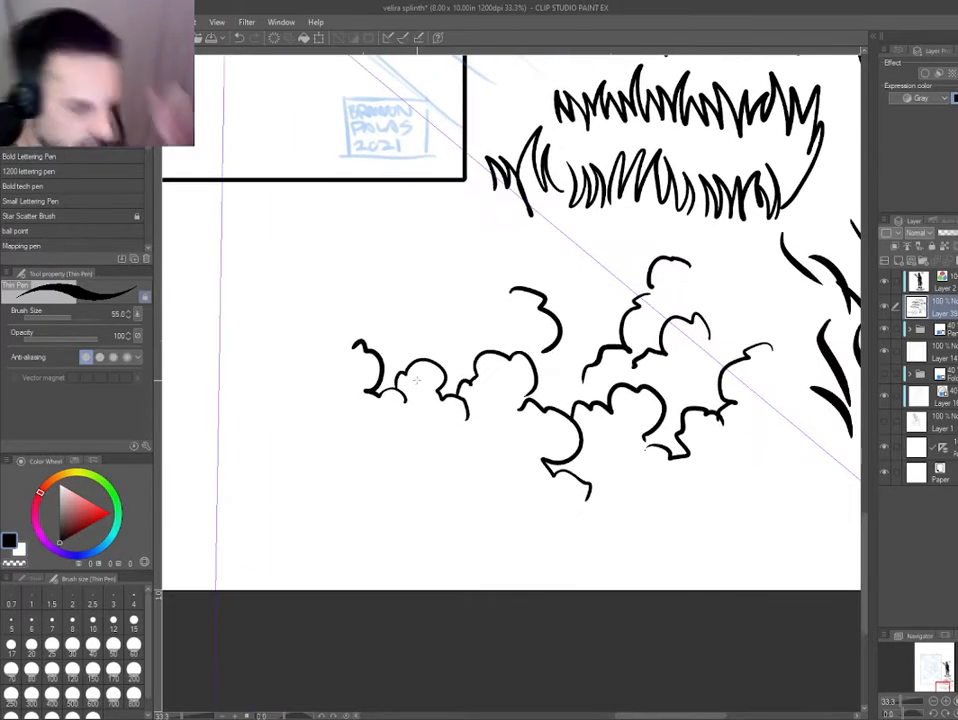
pyautogui.moveTo(532, 243); pyautogui.dragTo(534, 275)
pyautogui.moveTo(460, 424); pyautogui.dragTo(461, 441)
pyautogui.moveTo(409, 311)
pyautogui.mouseDown()
pyautogui.moveTo(451, 361)
pyautogui.moveTo(490, 355)
pyautogui.mouseUp()
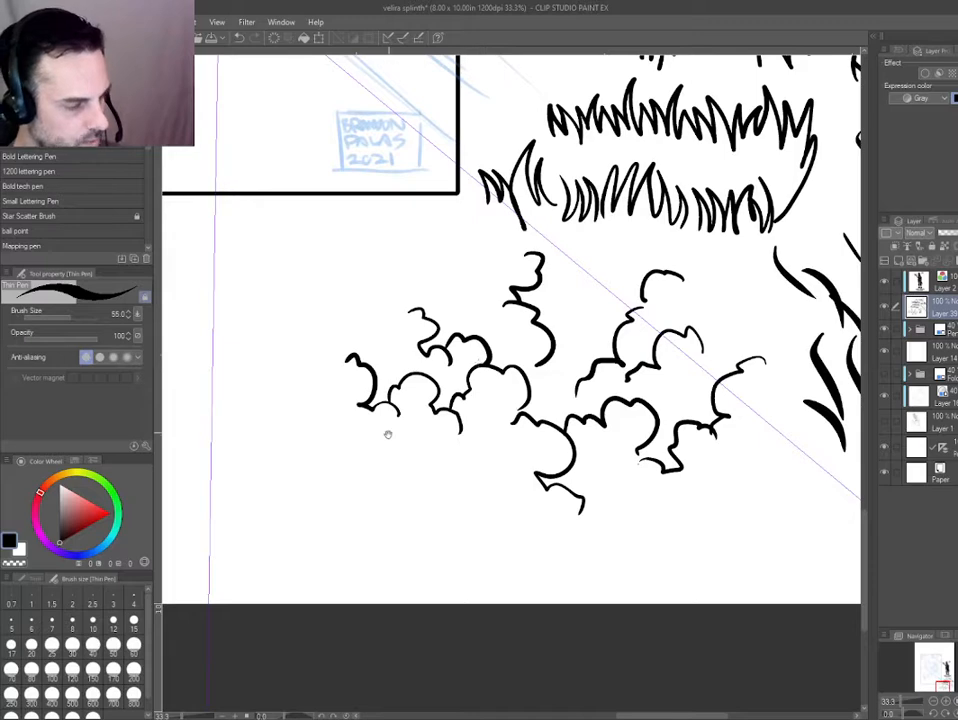
pyautogui.moveTo(388, 434); pyautogui.dragTo(383, 459)
pyautogui.scroll(2, 383, 459)
pyautogui.moveTo(564, 258)
pyautogui.mouseDown()
pyautogui.moveTo(476, 286)
pyautogui.moveTo(478, 308)
pyautogui.mouseUp()
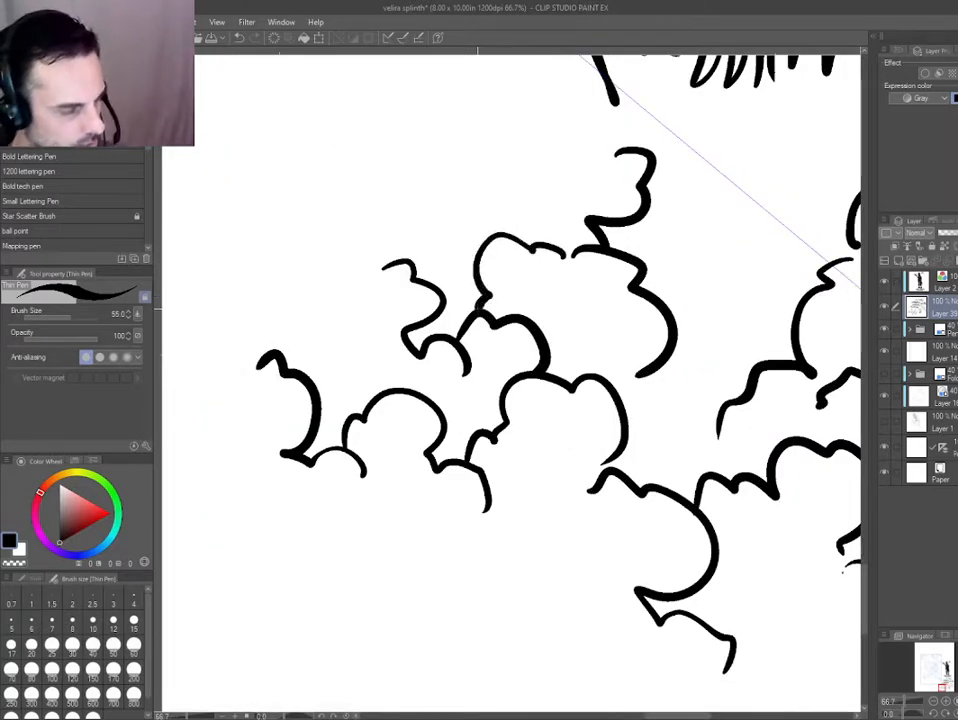
# Letter the word WRITING by hand below the cloud outlines and draw a short bumpy line beside it.
pyautogui.moveTo(366, 475); pyautogui.dragTo(385, 530)
pyautogui.moveTo(636, 320); pyautogui.dragTo(366, 359)
pyautogui.moveTo(466, 474); pyautogui.dragTo(365, 340)
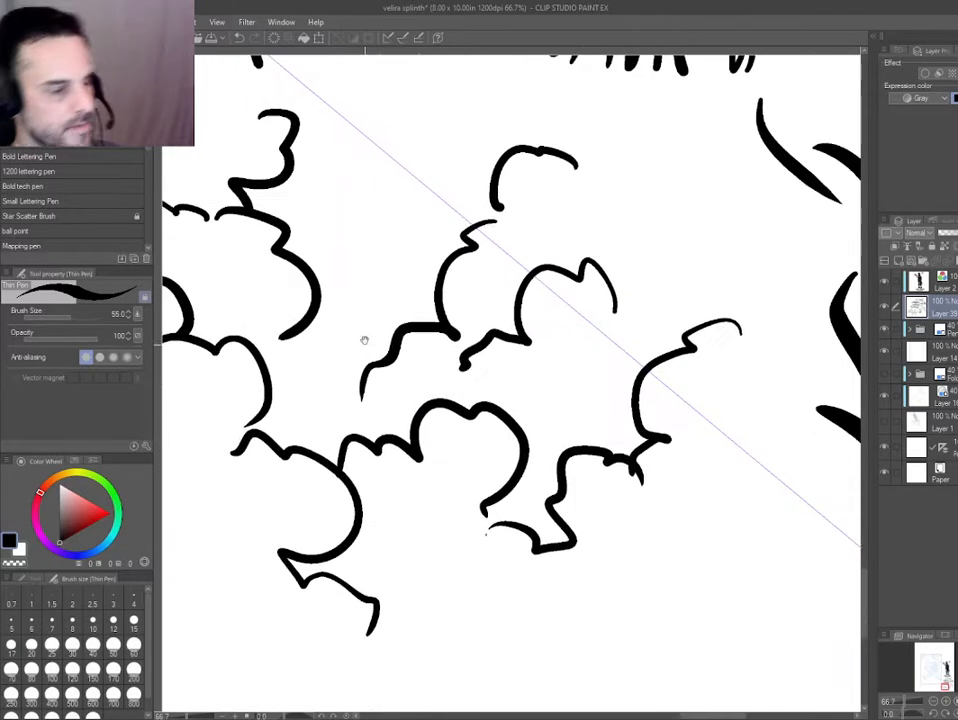
pyautogui.moveTo(499, 206)
pyautogui.mouseDown()
pyautogui.moveTo(491, 221)
pyautogui.moveTo(475, 77)
pyautogui.mouseUp()
pyautogui.scroll(-1, 412, 266)
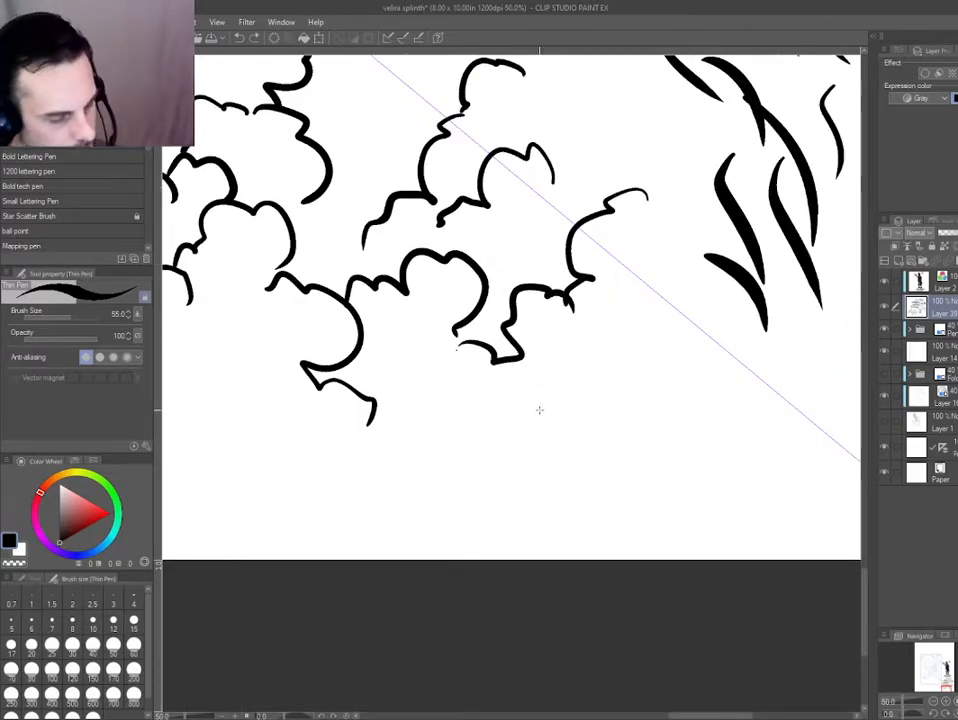
pyautogui.moveTo(530, 410)
pyautogui.mouseDown()
pyautogui.moveTo(536, 432)
pyautogui.moveTo(558, 410)
pyautogui.moveTo(562, 433)
pyautogui.mouseUp()
pyautogui.moveTo(562, 411); pyautogui.dragTo(577, 433)
pyautogui.moveTo(578, 410); pyautogui.dragTo(591, 410)
pyautogui.moveTo(584, 411)
pyautogui.mouseDown()
pyautogui.moveTo(584, 434)
pyautogui.moveTo(616, 410)
pyautogui.moveTo(626, 424)
pyautogui.mouseUp()
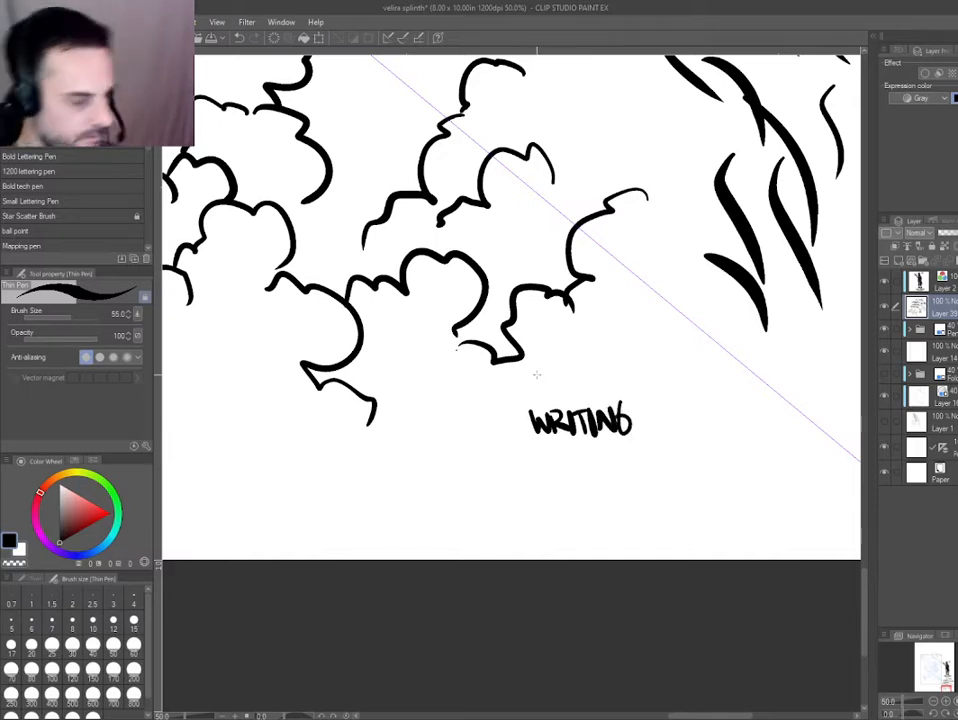
pyautogui.moveTo(408, 376)
pyautogui.mouseDown()
pyautogui.moveTo(432, 430)
pyautogui.moveTo(508, 452)
pyautogui.mouseUp()
pyautogui.press('m')
pyautogui.moveTo(450, 378); pyautogui.dragTo(400, 462)
pyautogui.moveTo(373, 421); pyautogui.dragTo(368, 358)
pyautogui.scroll(-3, 302, 359)
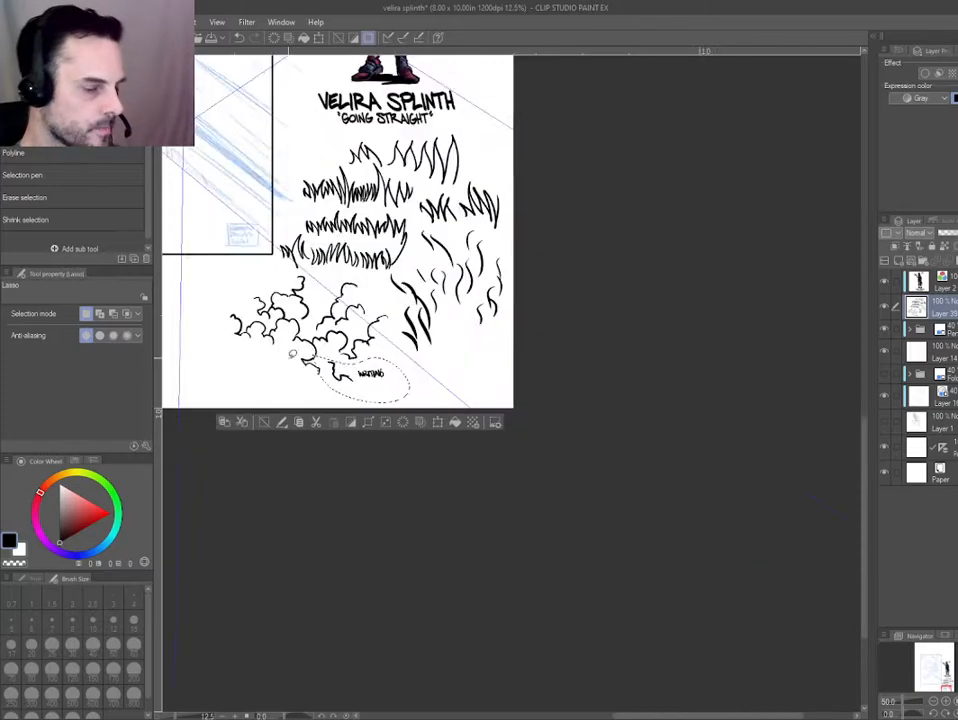
pyautogui.moveTo(310, 355); pyautogui.dragTo(434, 406)
pyautogui.scroll(1, 440, 393)
pyautogui.hotkey('ctrl', 'd')
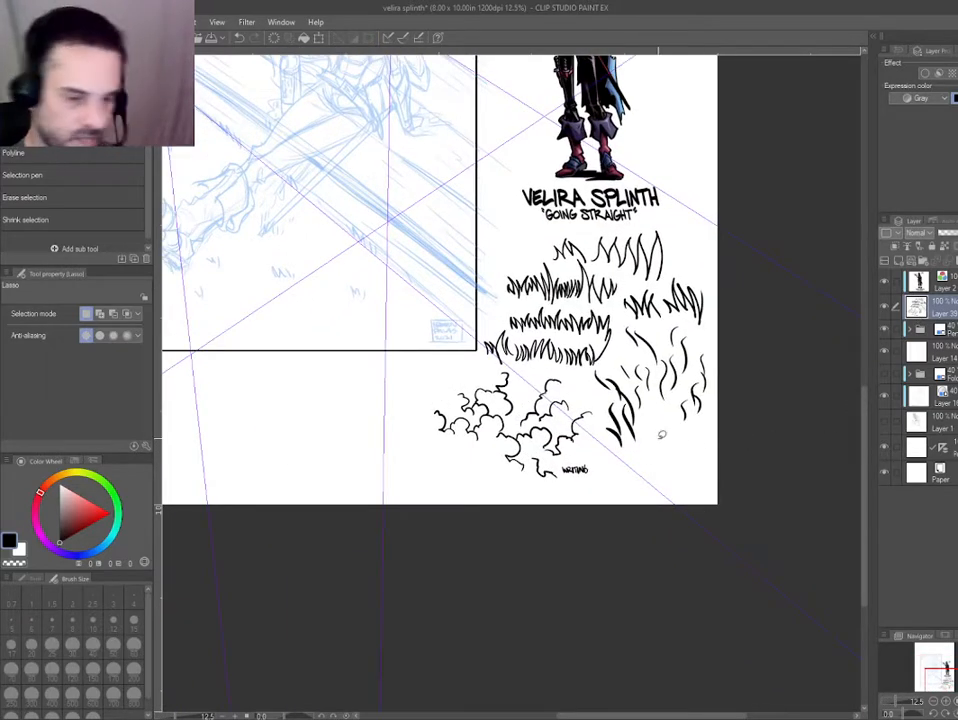
# Delete the layer that holds the warm-up strokes and bring the whole porch sketch into view.
pyautogui.press('Delete')
pyautogui.moveTo(366, 270)
pyautogui.mouseDown()
pyautogui.moveTo(573, 462)
pyautogui.moveTo(630, 534)
pyautogui.mouseUp()
pyautogui.scroll(2, 504, 371)
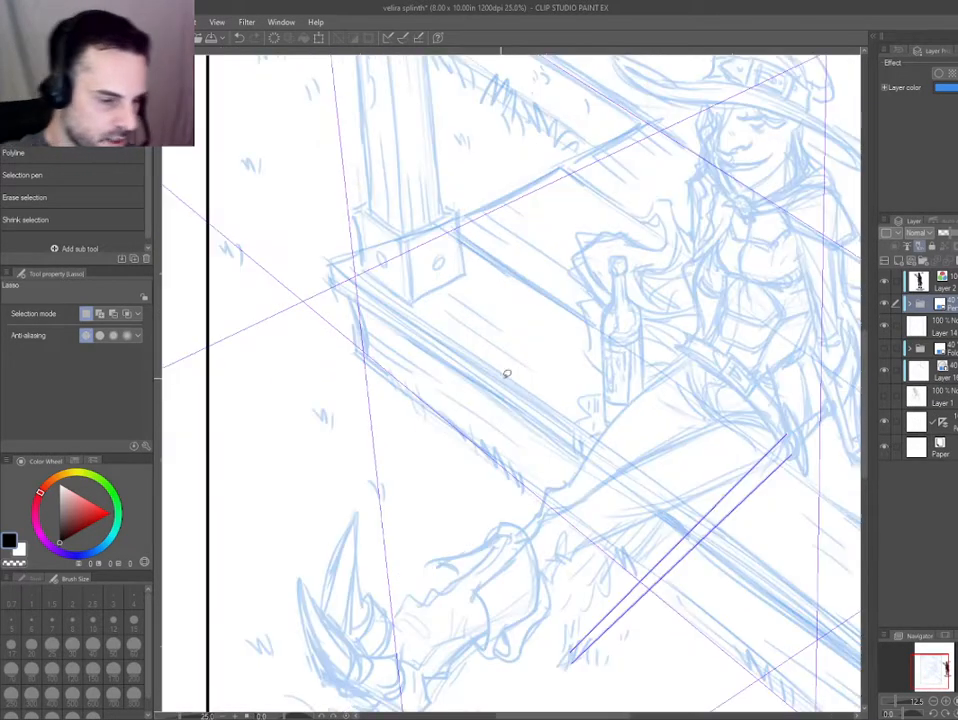
pyautogui.scroll(-2, 500, 391)
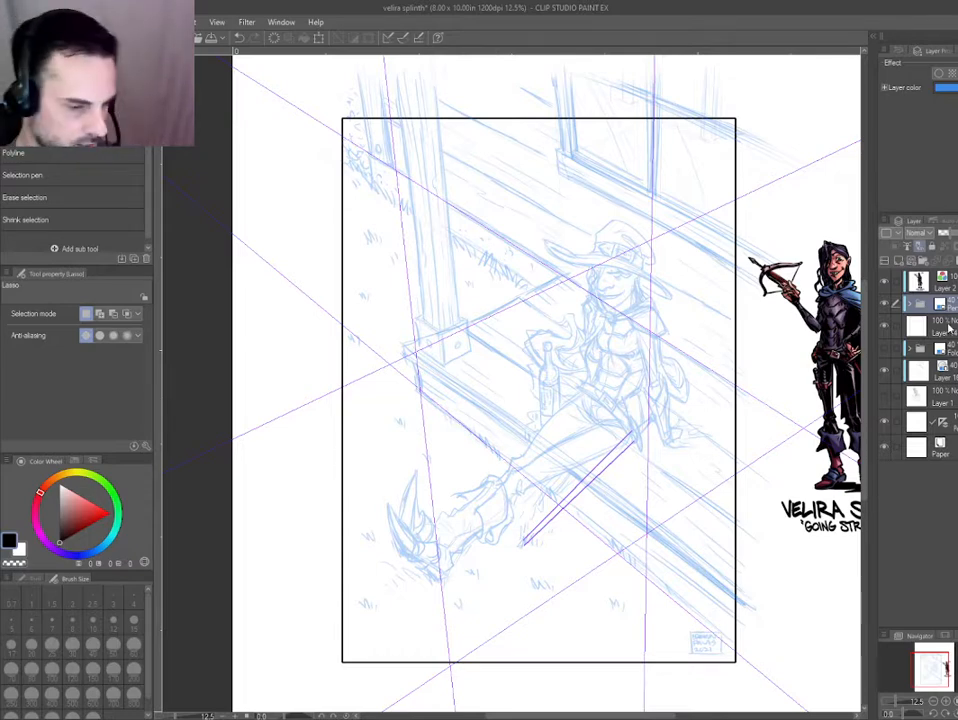
# Undo the blue tint and the 40% opacity of the Pencils folder.
pyautogui.hotkey('ctrl', 'z')
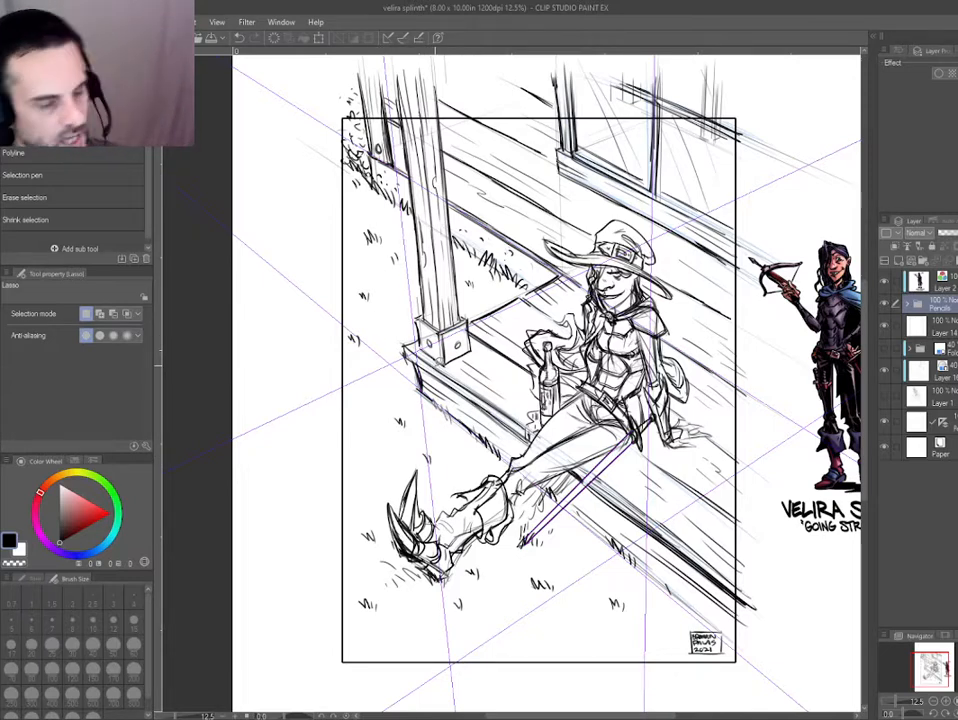
pyautogui.moveTo(398, 412); pyautogui.dragTo(392, 416)
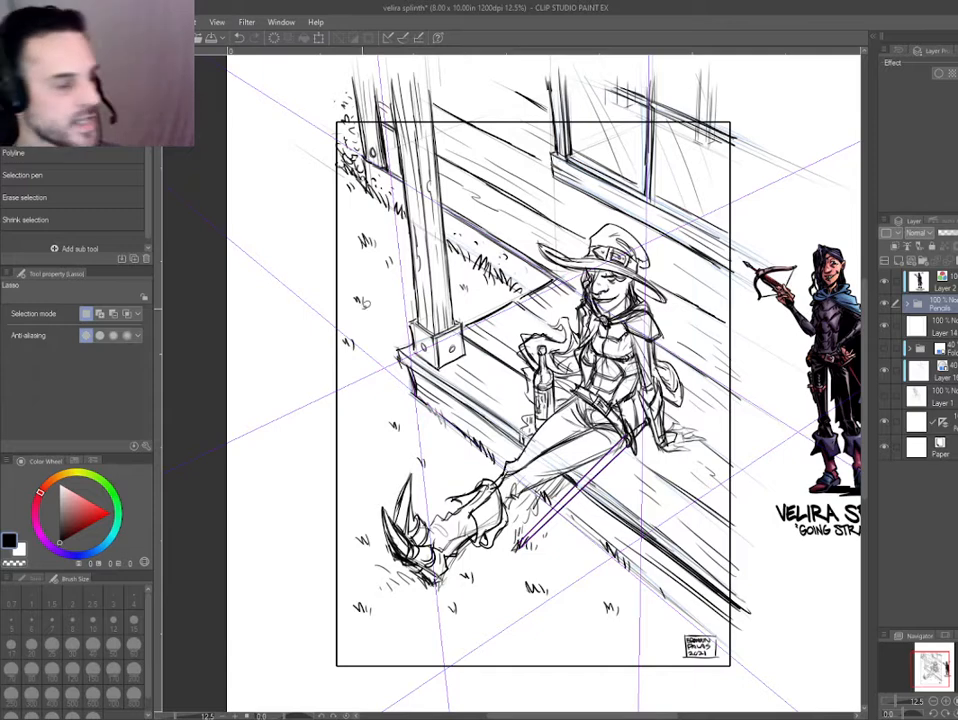
pyautogui.moveTo(365, 328); pyautogui.dragTo(356, 328)
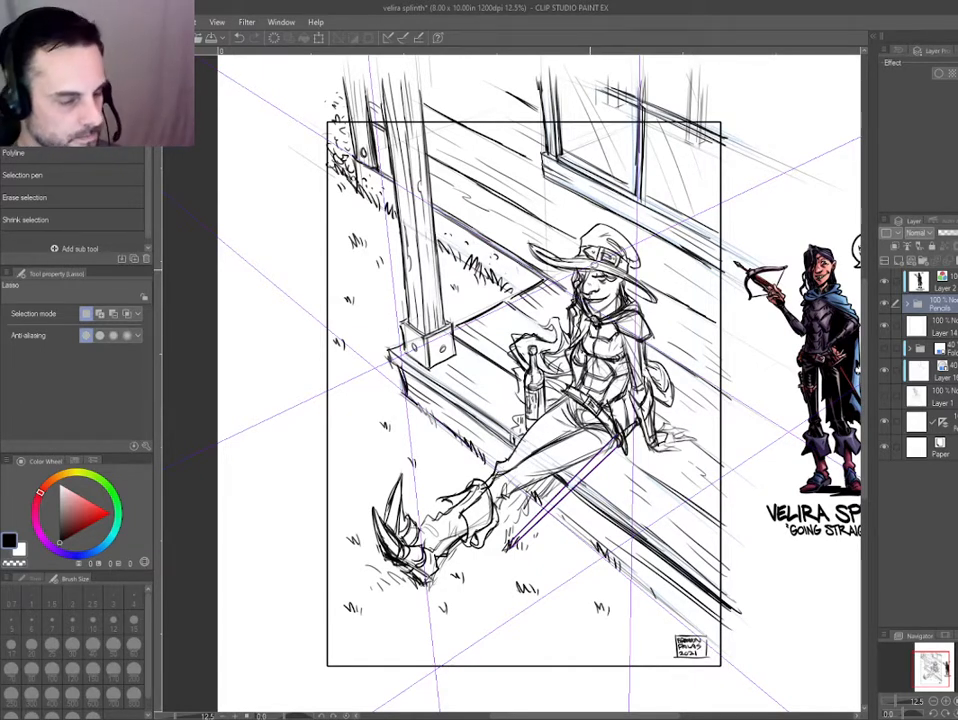
pyautogui.moveTo(542, 296); pyautogui.dragTo(525, 272)
pyautogui.press('p')
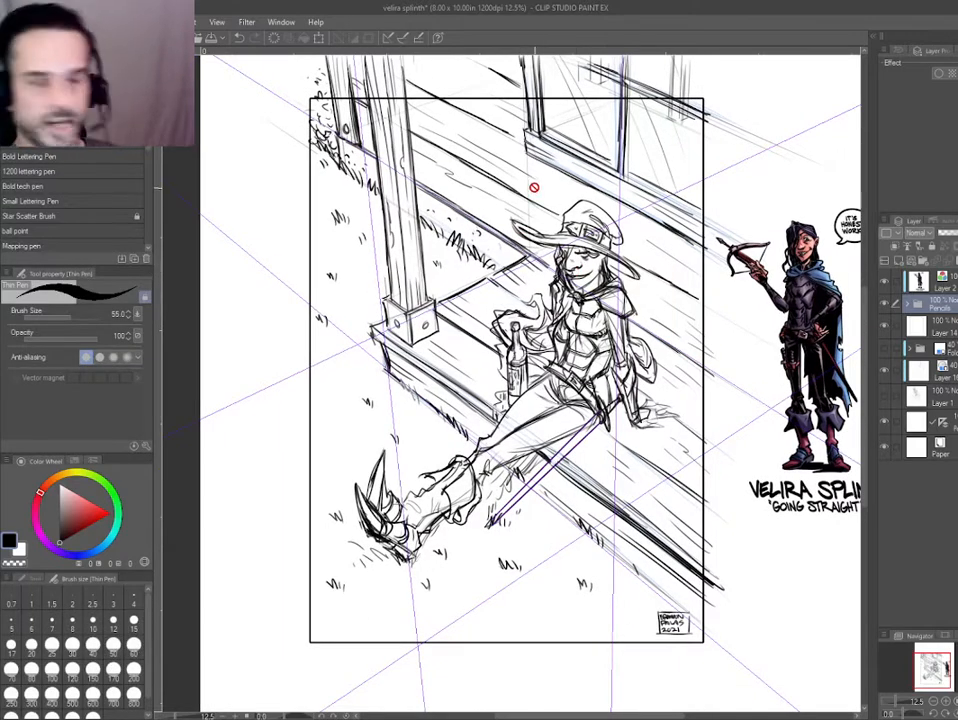
pyautogui.moveTo(433, 398); pyautogui.dragTo(430, 390)
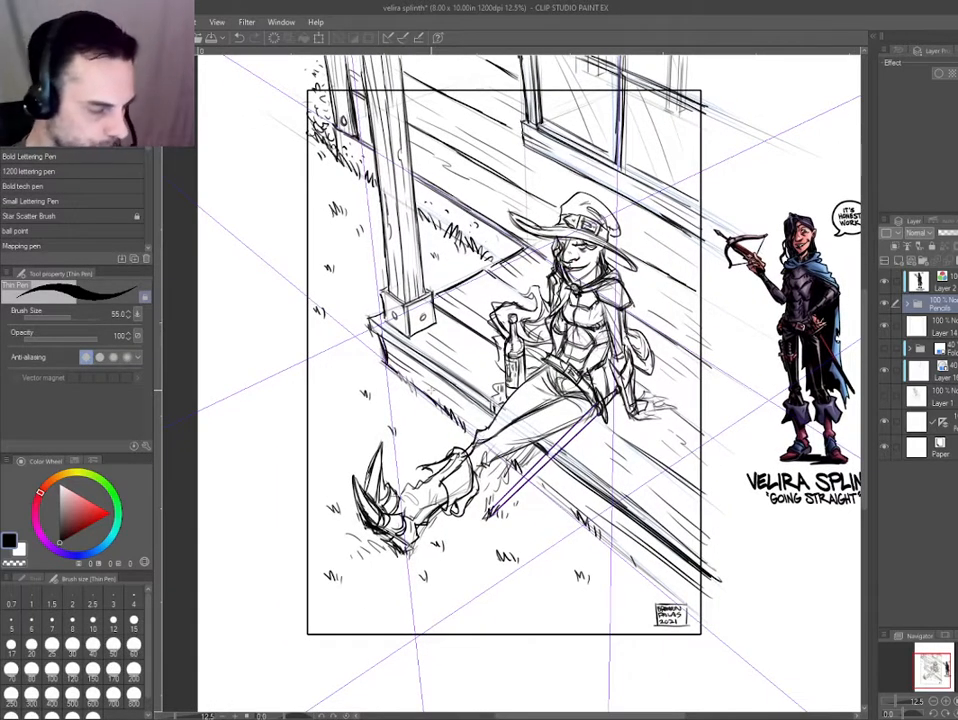
pyautogui.moveTo(413, 556); pyautogui.dragTo(431, 520)
pyautogui.moveTo(663, 537); pyautogui.dragTo(665, 571)
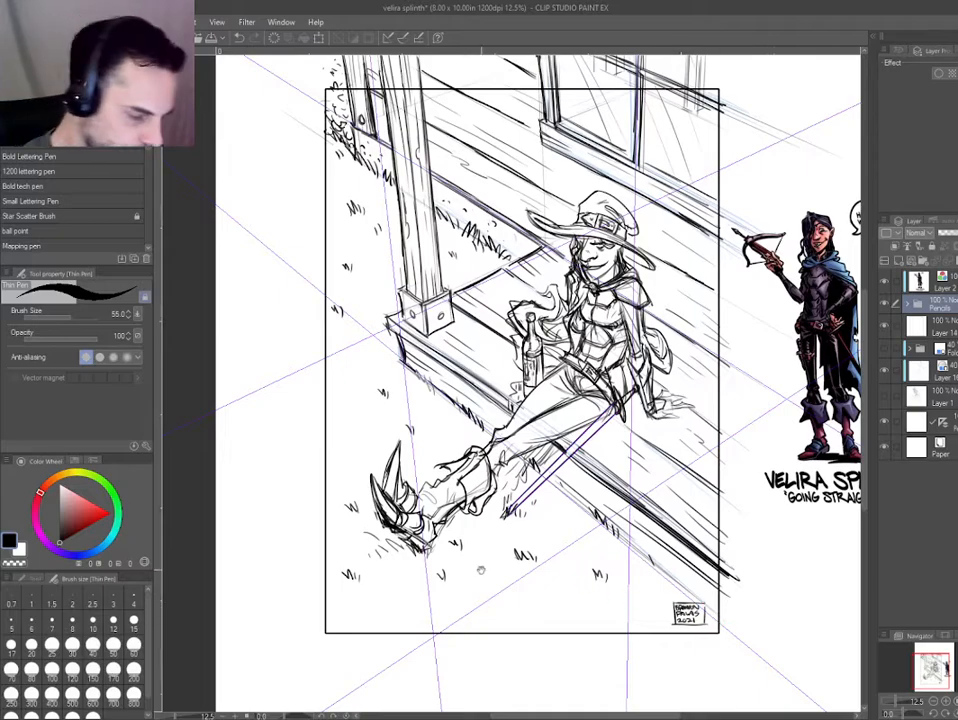
# Select the clawed boot's pencil layer and rework the sole edge behind the claws with the Hard eraser and Mechanical Pencil.
pyautogui.moveTo(449, 556); pyautogui.dragTo(484, 486)
pyautogui.scroll(3, 484, 486)
pyautogui.moveTo(364, 430); pyautogui.dragTo(383, 419)
pyautogui.keyDown('ctrl'); pyautogui.keyDown('shift'); pyautogui.click(383, 419); pyautogui.keyUp('shift'); pyautogui.keyUp('ctrl')
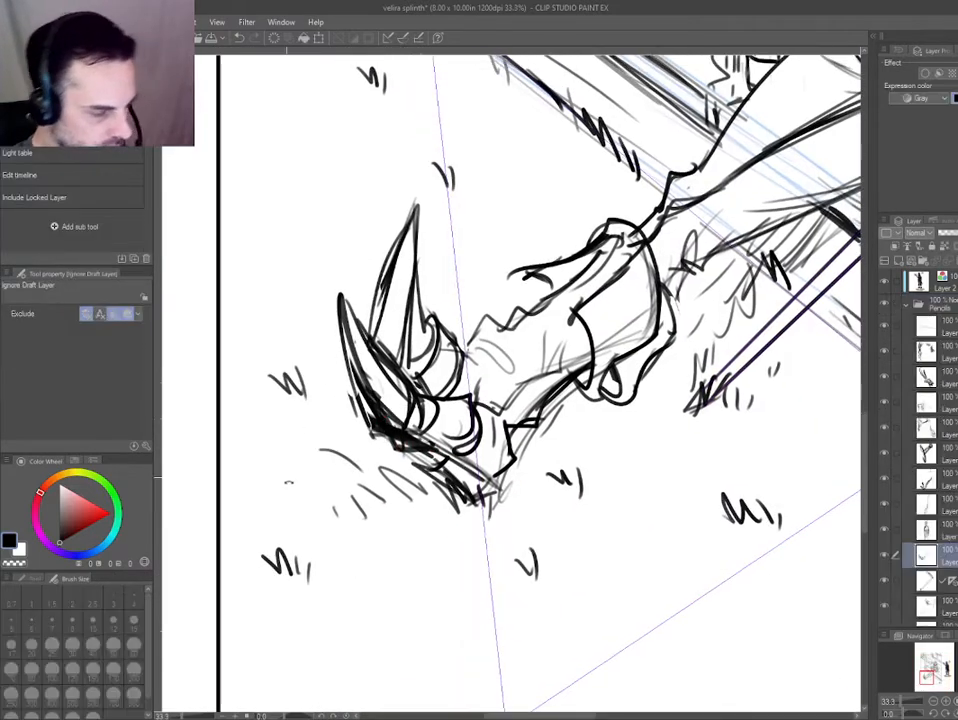
pyautogui.moveTo(290, 490); pyautogui.dragTo(724, 524)
pyautogui.keyDown('ctrl'); pyautogui.keyDown('shift'); pyautogui.click(575, 485); pyautogui.keyUp('shift'); pyautogui.keyUp('ctrl')
pyautogui.moveTo(391, 543); pyautogui.dragTo(506, 574)
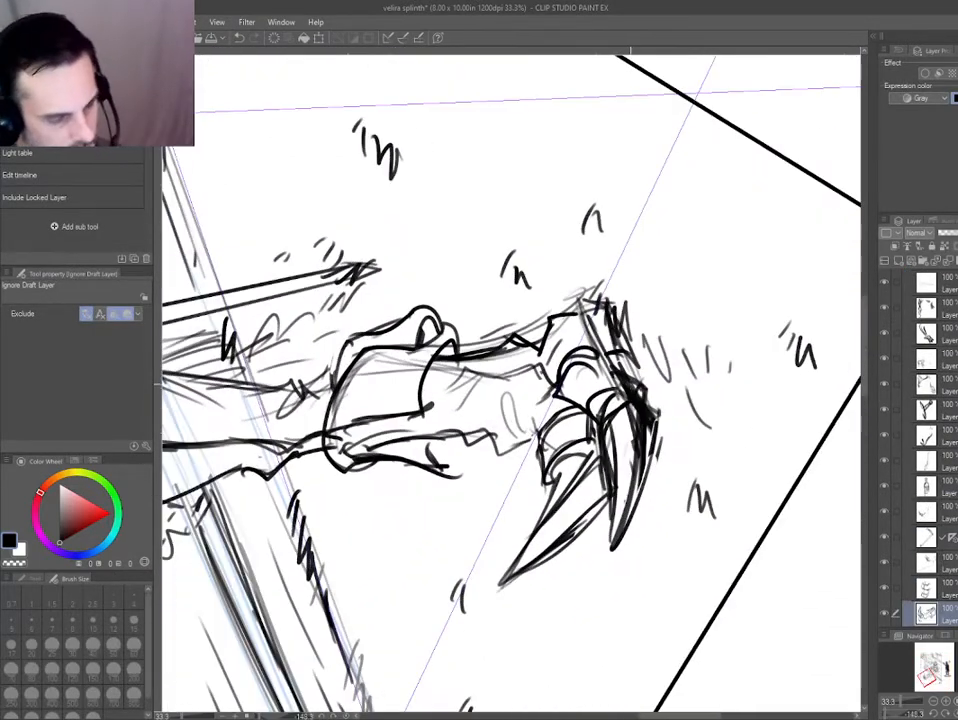
pyautogui.keyDown('ctrl'); pyautogui.keyDown('shift'); pyautogui.click(632, 430); pyautogui.keyUp('shift'); pyautogui.keyUp('ctrl')
pyautogui.press('e')
pyautogui.keyDown('ctrl'); pyautogui.keyDown('shift'); pyautogui.click(646, 400); pyautogui.keyUp('shift'); pyautogui.keyUp('ctrl')
pyautogui.moveTo(668, 420)
pyautogui.mouseDown()
pyautogui.moveTo(648, 393)
pyautogui.moveTo(652, 412)
pyautogui.mouseUp()
pyautogui.press('p')
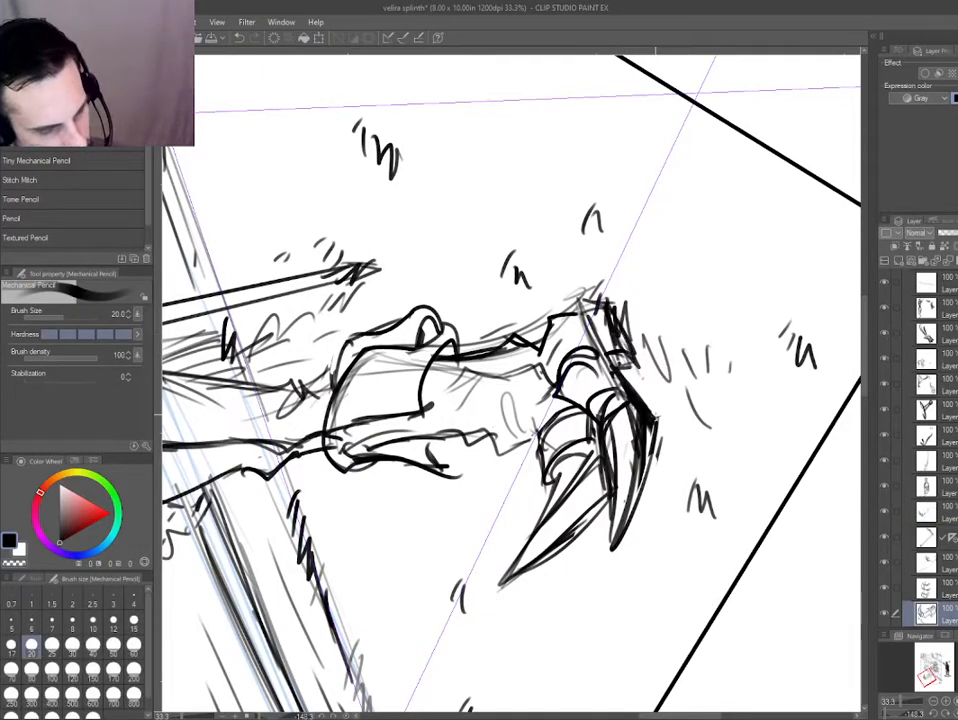
# Erase stray marks along the lower claw and redraw its edge with the Mechanical Pencil on the claw layer.
pyautogui.press('e')
pyautogui.keyDown('ctrl'); pyautogui.keyDown('shift'); pyautogui.click(644, 438); pyautogui.keyUp('shift'); pyautogui.keyUp('ctrl')
pyautogui.moveTo(644, 438); pyautogui.dragTo(650, 410)
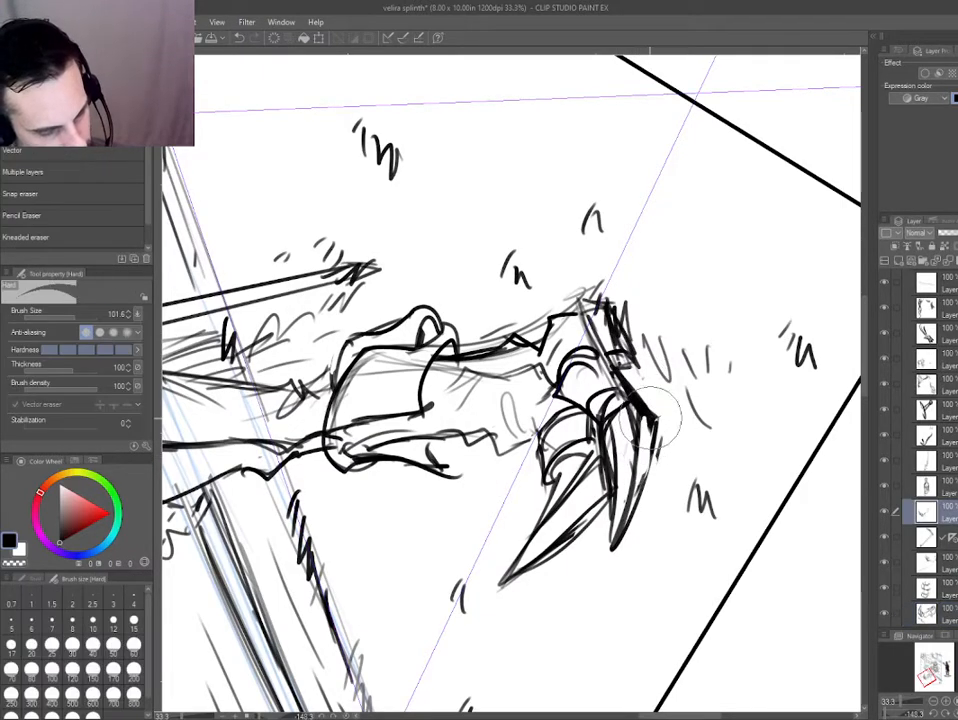
pyautogui.press('p')
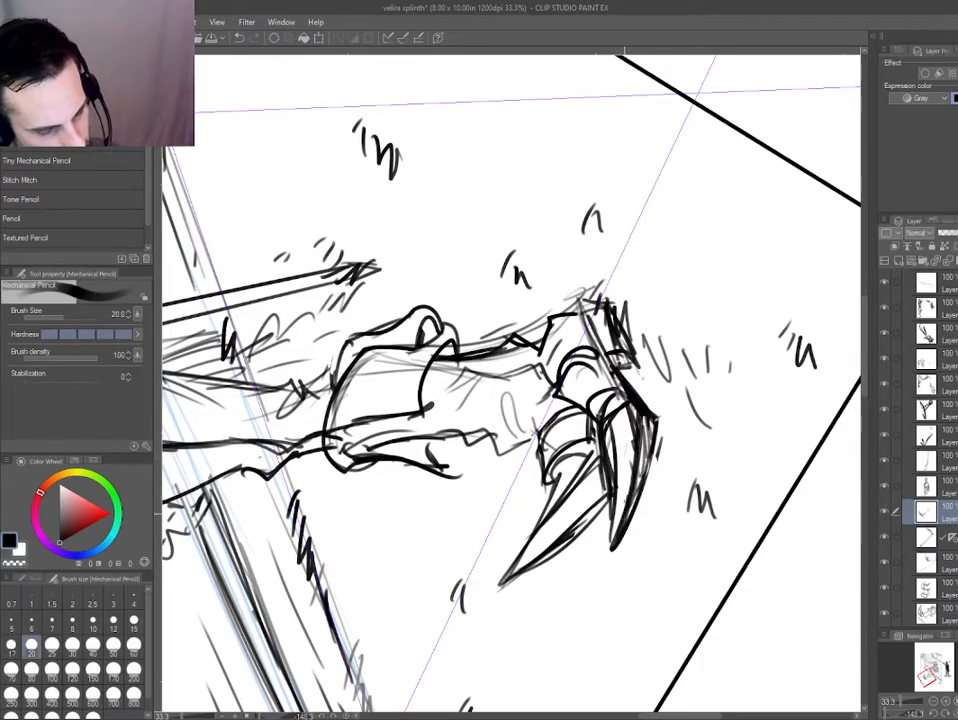
pyautogui.press('e')
pyautogui.moveTo(622, 474); pyautogui.dragTo(602, 500)
pyautogui.press('p')
# Clean up the overlapping lines where the two claws meet on the boot layer.
pyautogui.moveTo(605, 430)
pyautogui.mouseDown()
pyautogui.moveTo(511, 483)
pyautogui.moveTo(459, 478)
pyautogui.moveTo(446, 498)
pyautogui.moveTo(406, 440)
pyautogui.mouseUp()
pyautogui.press('e')
pyautogui.keyDown('ctrl'); pyautogui.keyDown('shift'); pyautogui.click(394, 431); pyautogui.keyUp('shift'); pyautogui.keyUp('ctrl')
pyautogui.press('p')
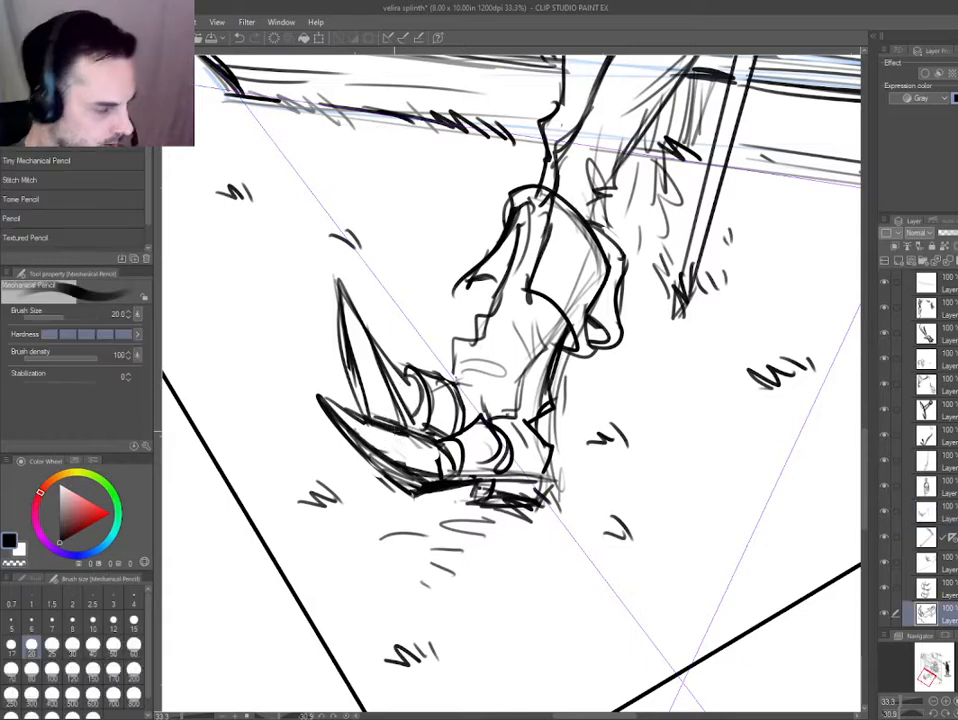
pyautogui.moveTo(399, 397); pyautogui.dragTo(409, 431)
pyautogui.moveTo(357, 423); pyautogui.dragTo(424, 433)
pyautogui.keyDown('ctrl'); pyautogui.keyDown('shift'); pyautogui.click(374, 411); pyautogui.keyUp('shift'); pyautogui.keyUp('ctrl')
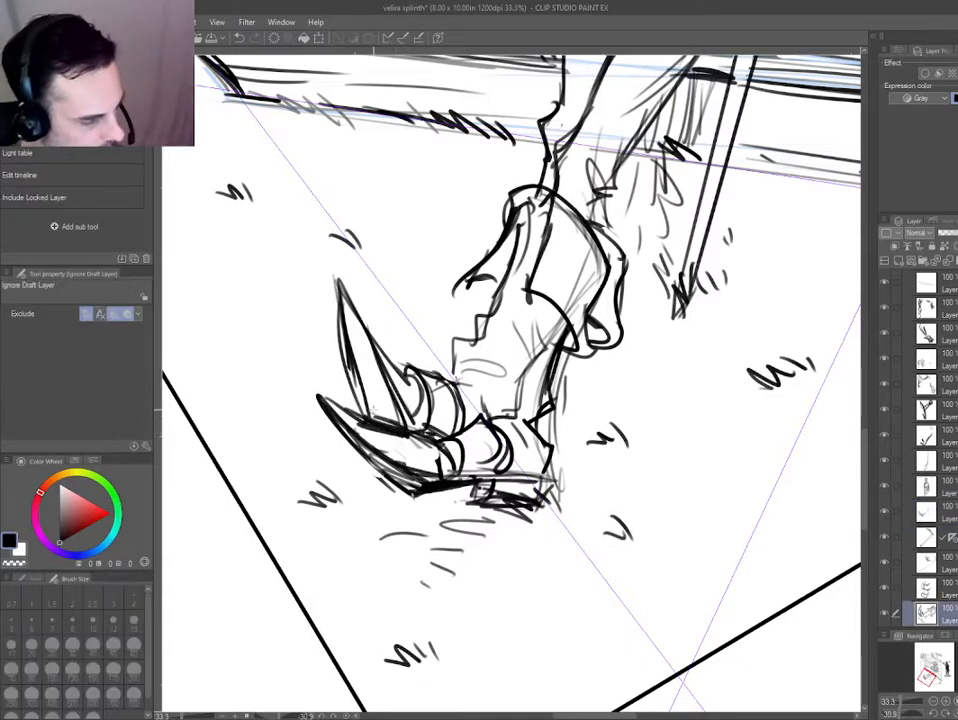
pyautogui.press('e')
pyautogui.press('p')
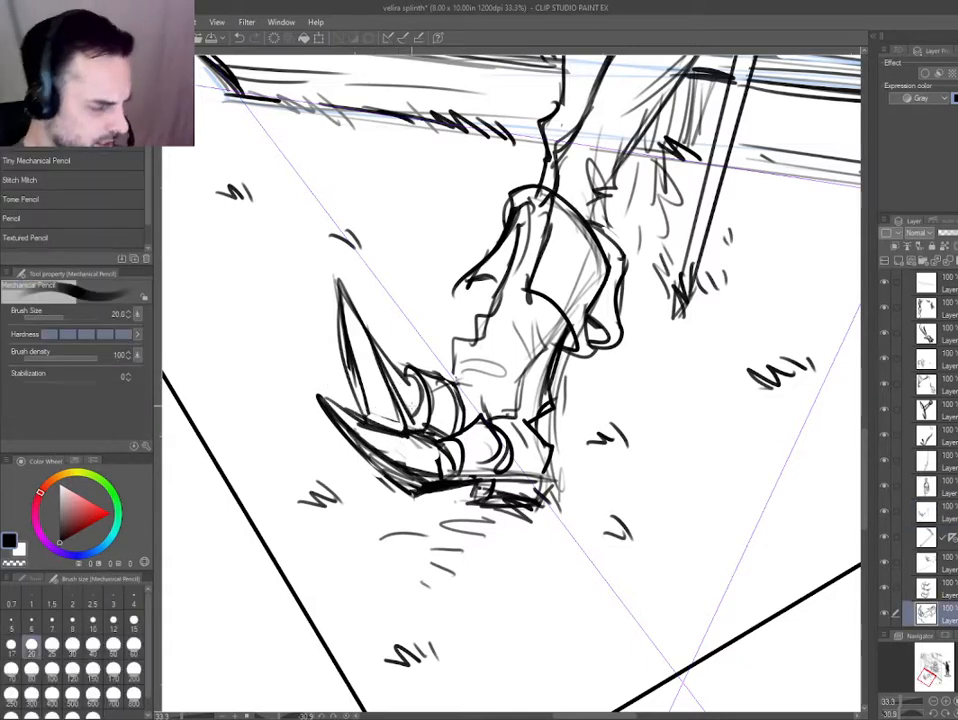
# Pencil additional curved segments across the toes between the lower claw and the boot.
pyautogui.keyDown('ctrl'); pyautogui.keyDown('shift'); pyautogui.click(415, 438); pyautogui.keyUp('shift'); pyautogui.keyUp('ctrl')
pyautogui.moveTo(410, 433)
pyautogui.mouseDown()
pyautogui.moveTo(431, 440)
pyautogui.moveTo(447, 465)
pyautogui.moveTo(438, 472)
pyautogui.mouseUp()
pyautogui.moveTo(454, 450); pyautogui.dragTo(468, 472)
pyautogui.moveTo(436, 438); pyautogui.dragTo(479, 412)
pyautogui.press('e')
pyautogui.press('p')
pyautogui.moveTo(494, 430)
pyautogui.mouseDown()
pyautogui.moveTo(504, 466)
pyautogui.moveTo(497, 417)
pyautogui.mouseUp()
pyautogui.moveTo(488, 420); pyautogui.dragTo(502, 467)
# Redraw the heel line and the lines over the top of the toes, erasing stray marks.
pyautogui.moveTo(540, 424); pyautogui.dragTo(556, 417)
pyautogui.moveTo(567, 412); pyautogui.dragTo(570, 362)
pyautogui.press('e')
pyautogui.press('p')
pyautogui.moveTo(492, 402); pyautogui.dragTo(462, 457)
pyautogui.moveTo(491, 406)
pyautogui.mouseDown()
pyautogui.moveTo(485, 442)
pyautogui.moveTo(514, 402)
pyautogui.mouseUp()
pyautogui.moveTo(468, 402)
pyautogui.mouseDown()
pyautogui.moveTo(478, 431)
pyautogui.moveTo(470, 402)
pyautogui.mouseUp()
# Pencil the jagged instep edge and the ankle contour that joins the boot cuff to the foot.
pyautogui.moveTo(451, 361); pyautogui.dragTo(459, 395)
pyautogui.moveTo(420, 301); pyautogui.dragTo(454, 359)
pyautogui.moveTo(509, 317); pyautogui.dragTo(523, 353)
pyautogui.moveTo(522, 350)
pyautogui.mouseDown()
pyautogui.moveTo(526, 400)
pyautogui.moveTo(519, 362)
pyautogui.mouseUp()
pyautogui.moveTo(525, 389); pyautogui.dragTo(547, 419)
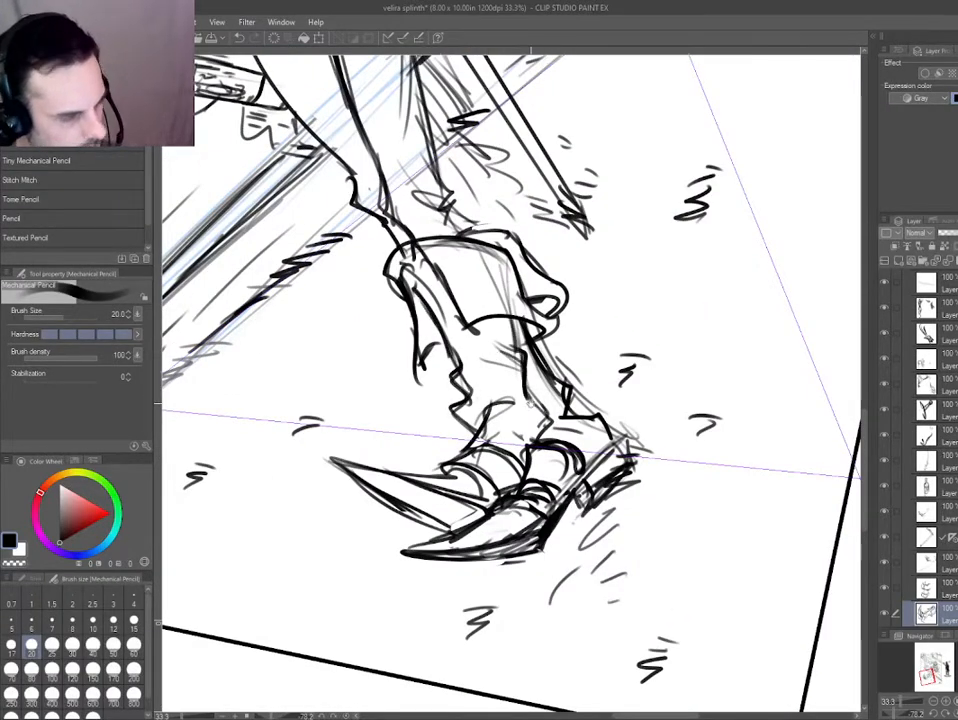
# Try another correction to the boot's ankle lines and undo the last change.
pyautogui.moveTo(485, 261)
pyautogui.mouseDown()
pyautogui.moveTo(490, 334)
pyautogui.moveTo(564, 406)
pyautogui.mouseUp()
pyautogui.press('e')
pyautogui.keyDown('ctrl'); pyautogui.keyDown('shift'); pyautogui.click(527, 372); pyautogui.keyUp('shift'); pyautogui.keyUp('ctrl')
pyautogui.press('p')
pyautogui.hotkey('ctrl', 'z')
pyautogui.moveTo(267, 434); pyautogui.dragTo(337, 250)
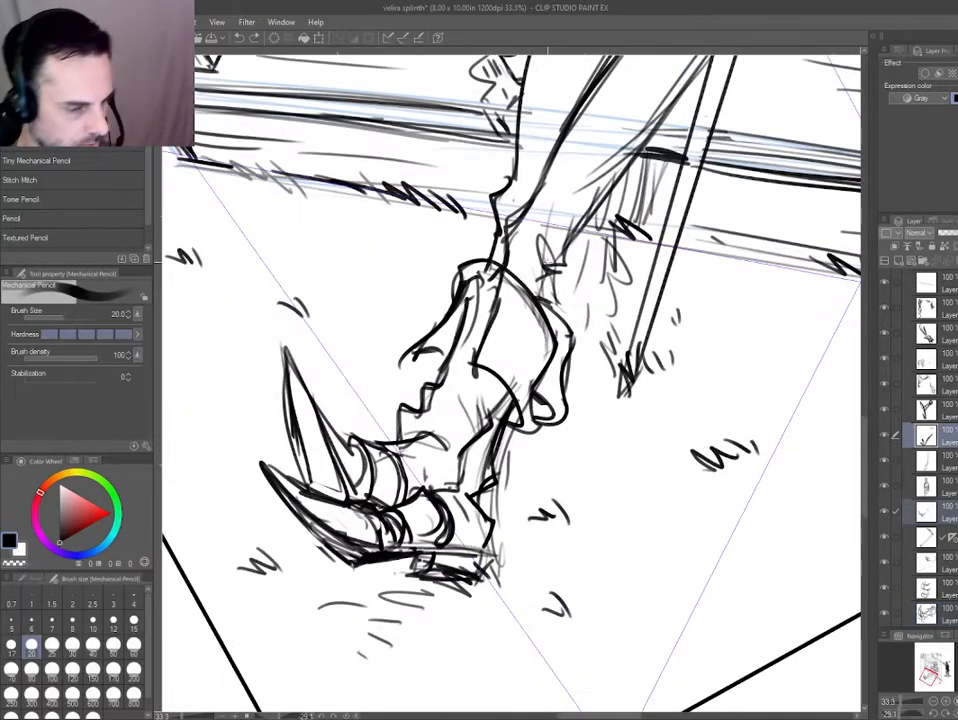
# Select the layer holding the hat and face and tint it with the blue layer color.
pyautogui.scroll(-3, 450, 363)
pyautogui.moveTo(443, 392); pyautogui.dragTo(444, 550)
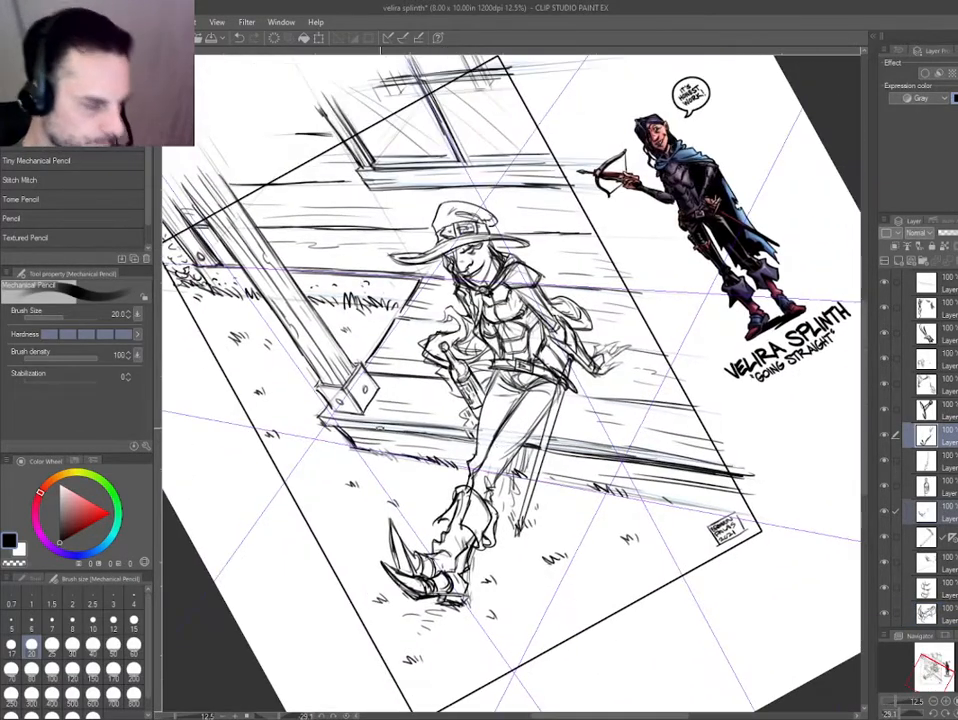
pyautogui.press('r')
pyautogui.scroll(4, 556, 250)
pyautogui.moveTo(323, 266); pyautogui.dragTo(339, 294)
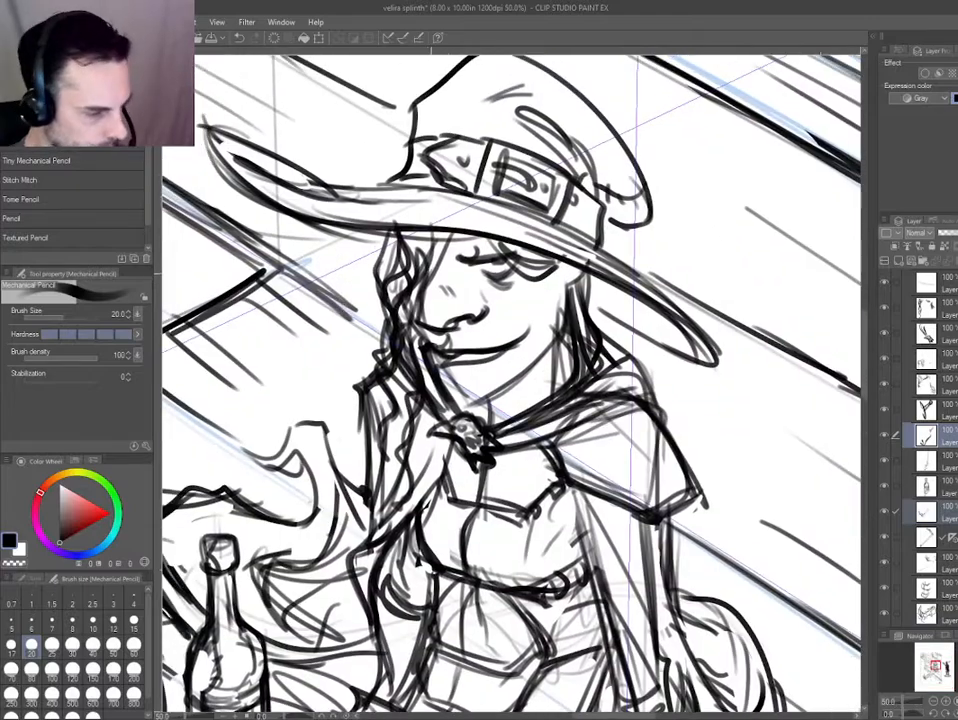
pyautogui.keyDown('ctrl'); pyautogui.keyDown('shift'); pyautogui.click(418, 243); pyautogui.keyUp('shift'); pyautogui.keyUp('ctrl')
pyautogui.hotkey('ctrl', 'b')
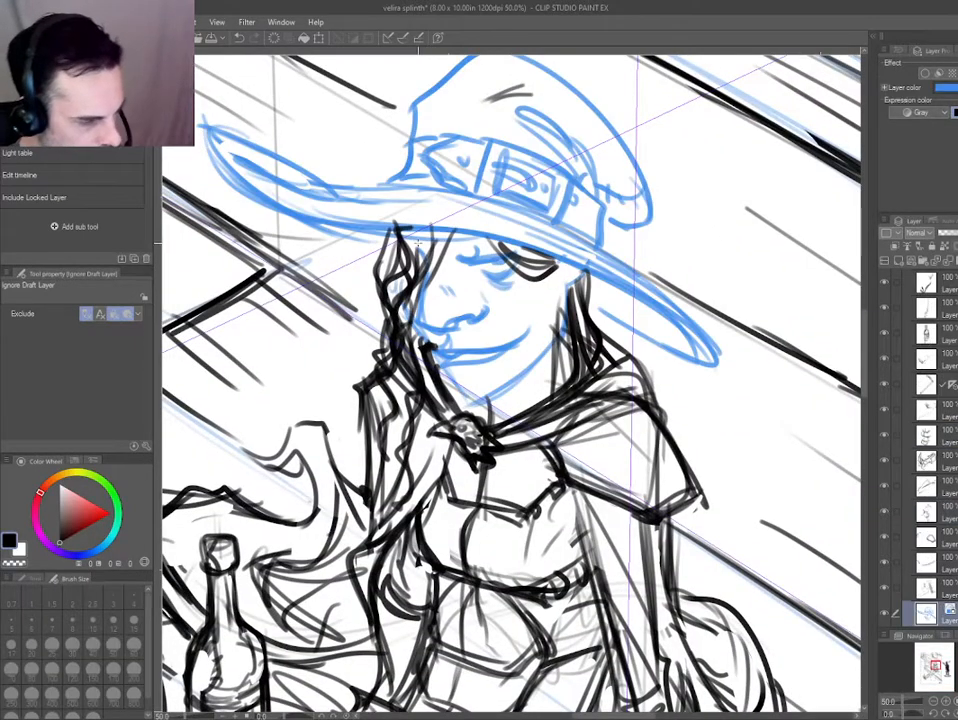
# Touch up the hair and face lines beside the nose with the Hard eraser and Mechanical Pencil on their separate layers.
pyautogui.keyDown('ctrl'); pyautogui.keyDown('shift'); pyautogui.click(426, 291); pyautogui.keyUp('shift'); pyautogui.keyUp('ctrl')
pyautogui.scroll(-1, 535, 495)
pyautogui.moveTo(535, 495)
pyautogui.mouseDown()
pyautogui.moveTo(372, 450)
pyautogui.moveTo(334, 457)
pyautogui.moveTo(215, 437)
pyautogui.moveTo(568, 482)
pyautogui.mouseUp()
pyautogui.press('p')
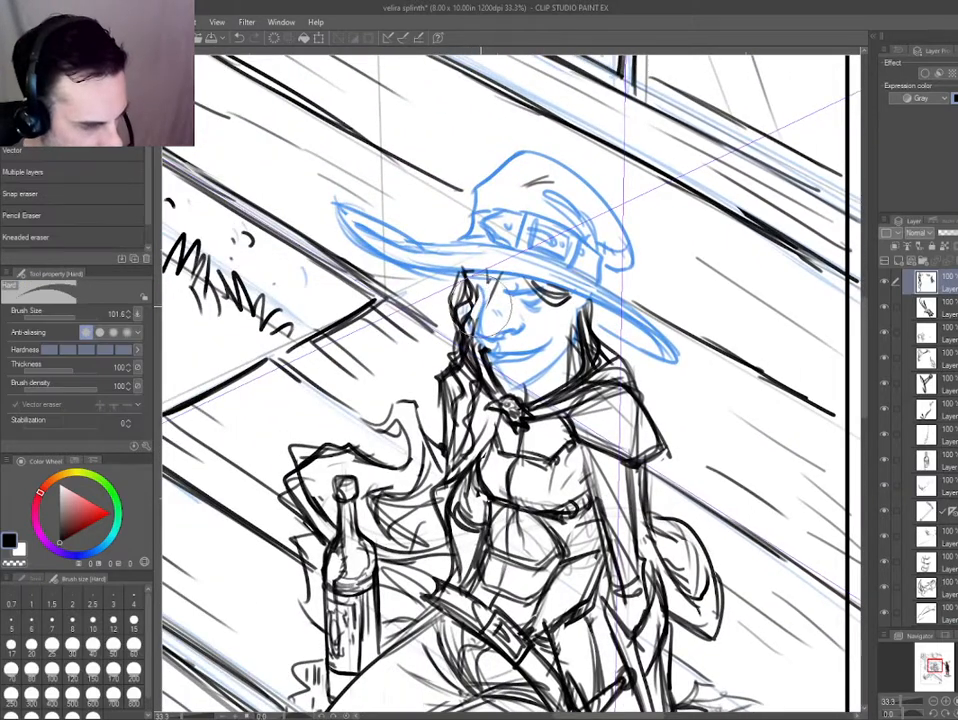
pyautogui.keyDown('ctrl'); pyautogui.keyDown('shift'); pyautogui.click(486, 309); pyautogui.keyUp('shift'); pyautogui.keyUp('ctrl')
pyautogui.press('e')
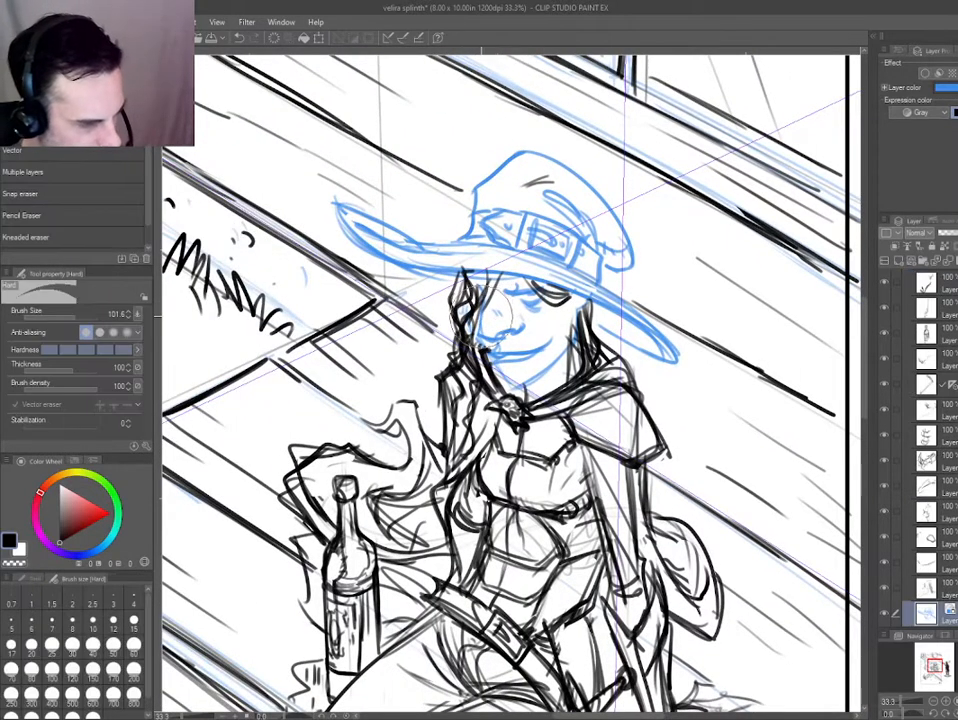
pyautogui.scroll(-1, 485, 312)
pyautogui.moveTo(484, 318); pyautogui.dragTo(378, 318)
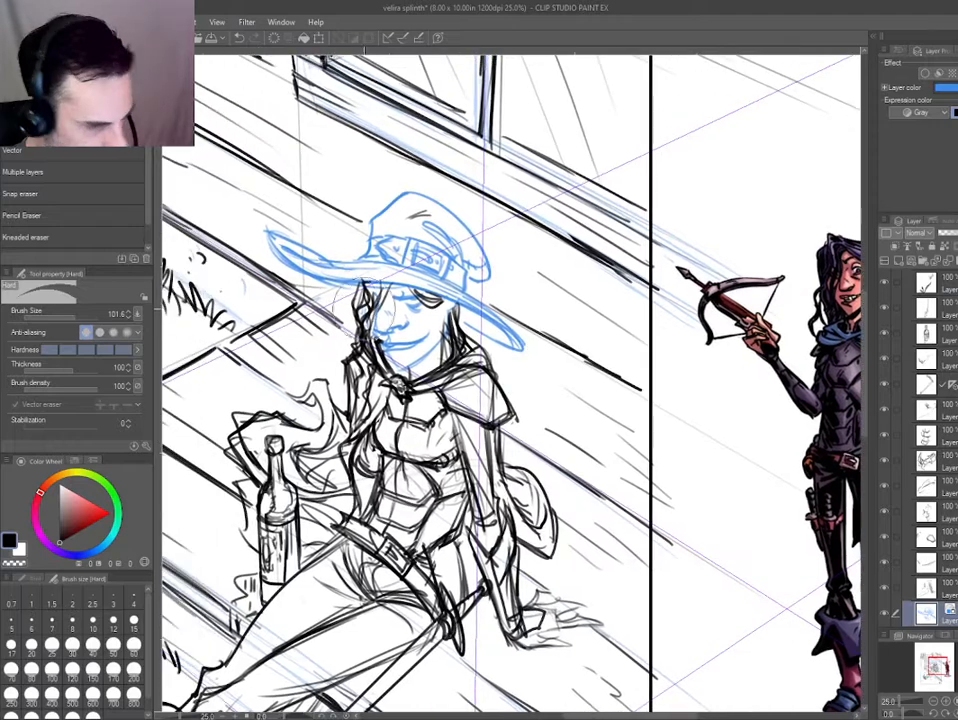
pyautogui.press('p')
pyautogui.moveTo(282, 237); pyautogui.dragTo(199, 227)
pyautogui.scroll(1, 848, 262)
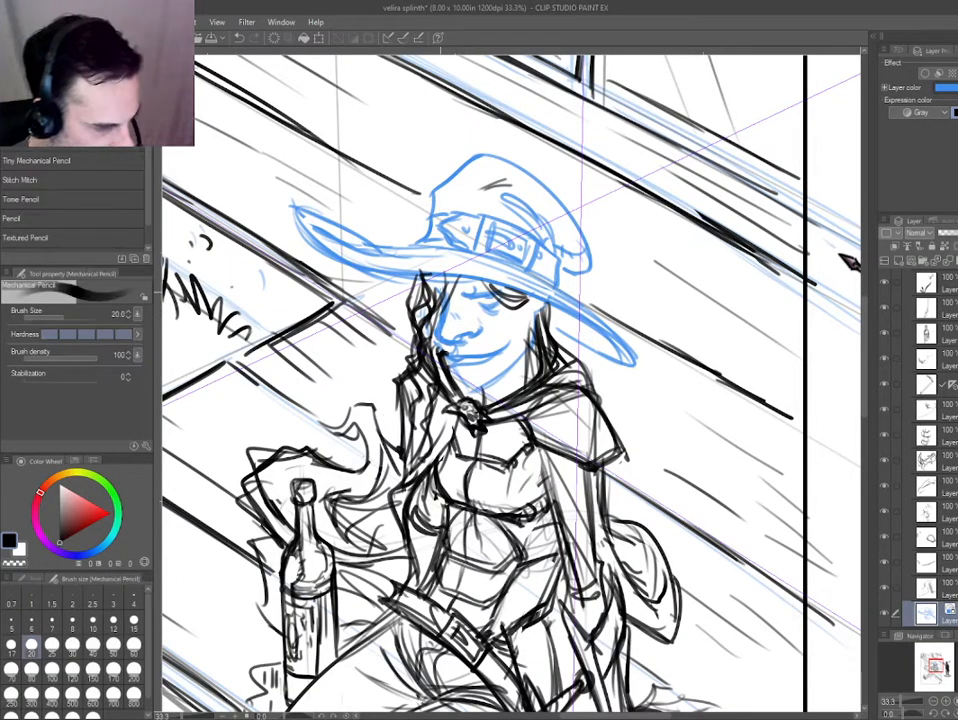
# Remove the blue layer color from the hat and face layer.
pyautogui.hotkey('ctrl', '0')
pyautogui.scroll(5, 519, 322)
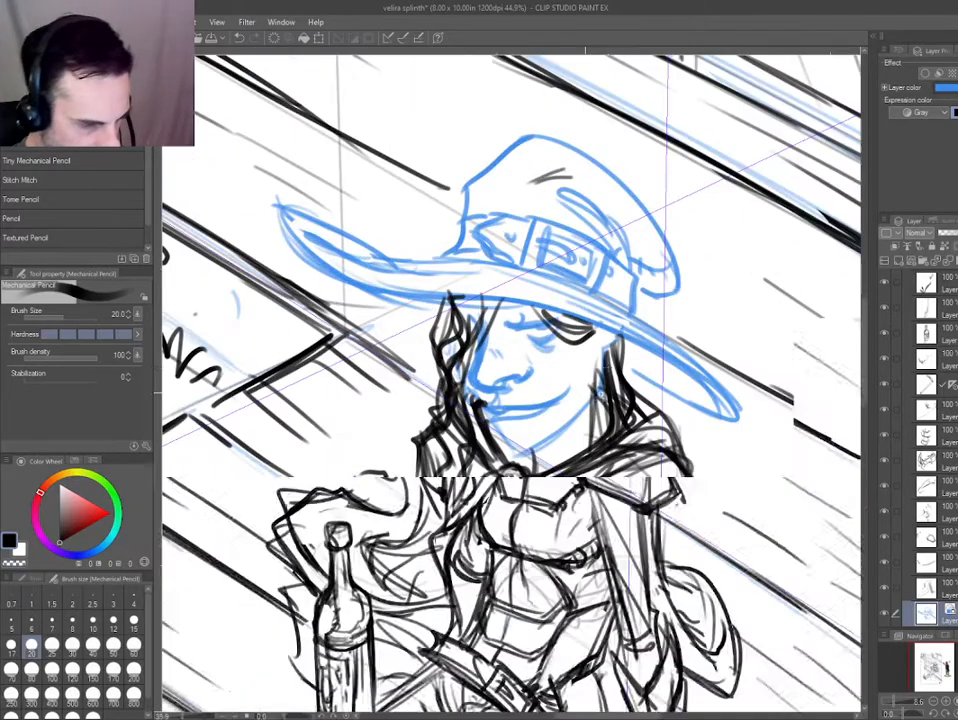
pyautogui.scroll(-5, 510, 380)
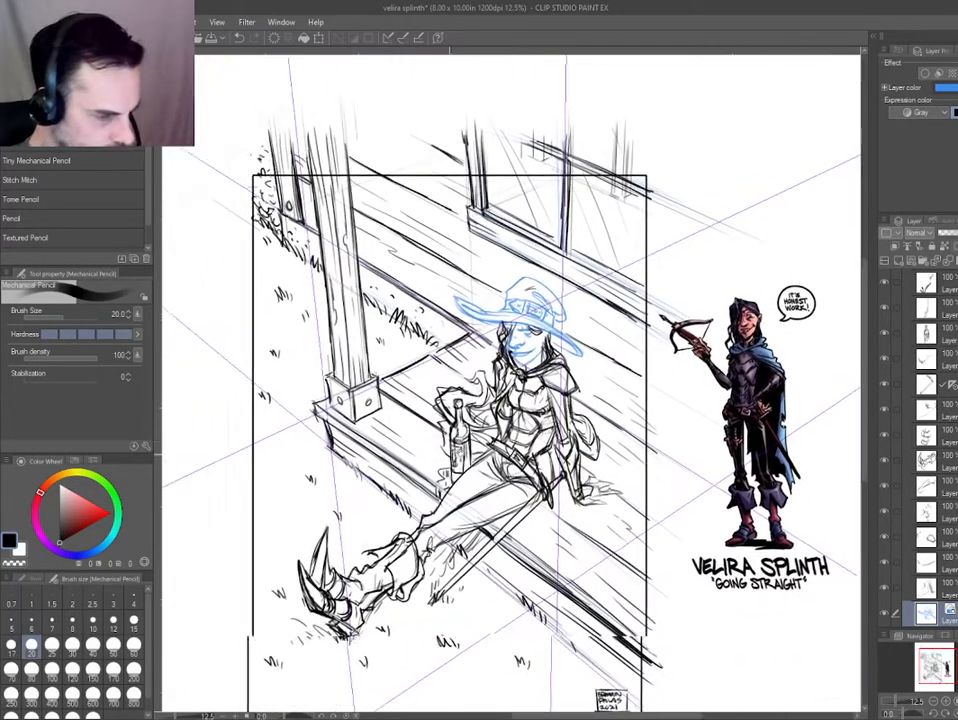
pyautogui.moveTo(449, 455); pyautogui.dragTo(461, 453)
pyautogui.keyDown('ctrl'); pyautogui.keyDown('shift'); pyautogui.click(499, 324); pyautogui.keyUp('shift'); pyautogui.keyUp('ctrl')
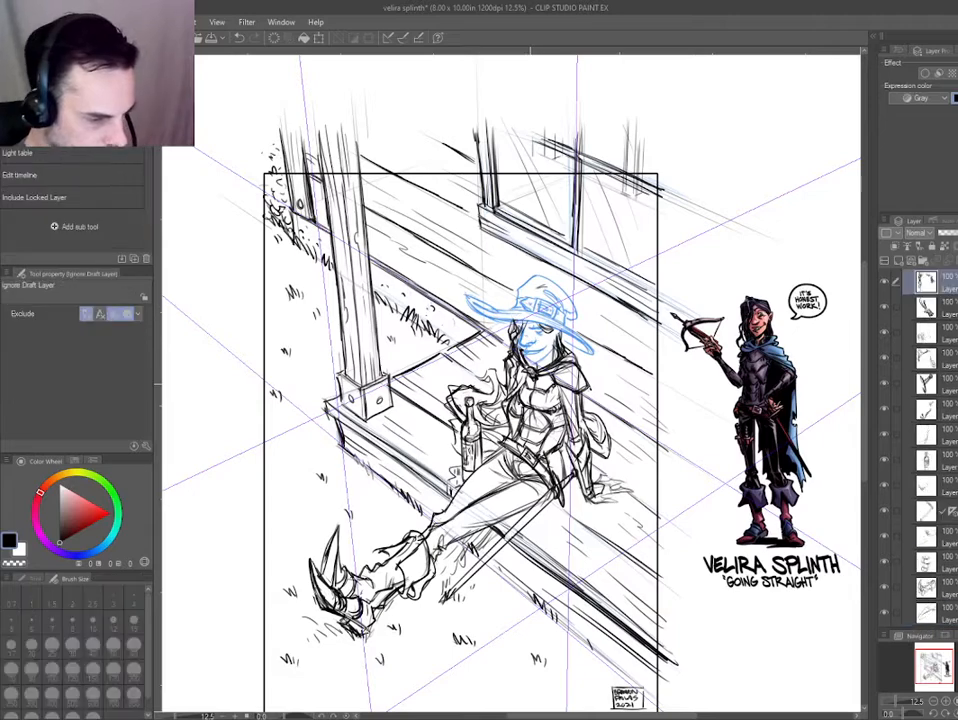
pyautogui.hotkey('ctrl', 'b')
pyautogui.hotkey('ctrl', 'b')
# Select the layer of the curling cloth above the bottle and sketch a new edge beyond its tip, undoing misplaced strokes.
pyautogui.scroll(4, 487, 404)
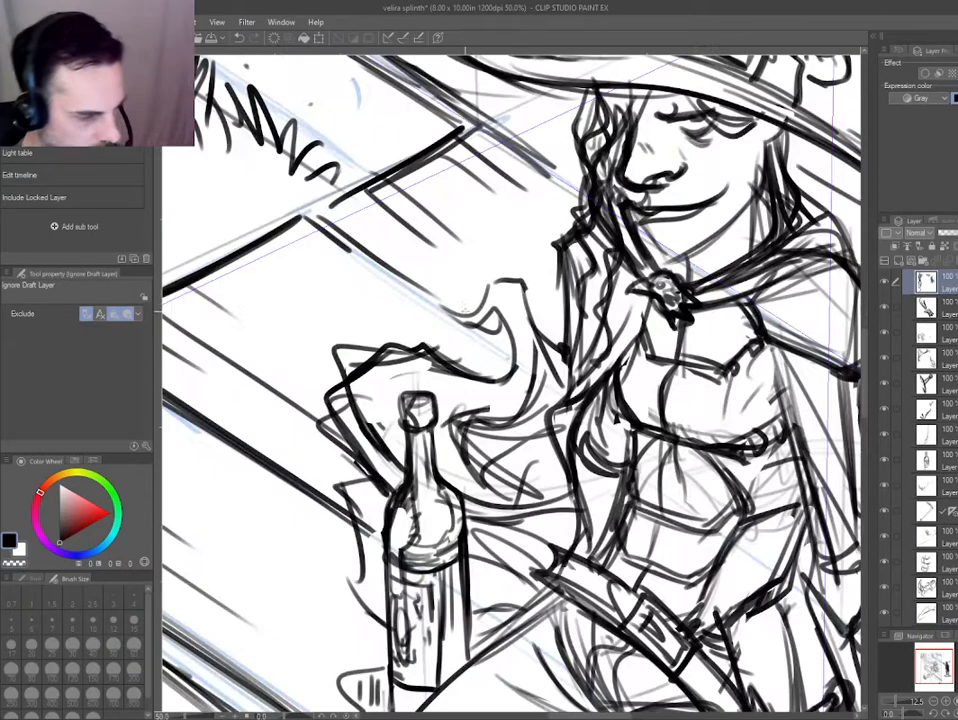
pyautogui.keyDown('ctrl'); pyautogui.keyDown('shift'); pyautogui.click(458, 416); pyautogui.keyUp('shift'); pyautogui.keyUp('ctrl')
pyautogui.moveTo(423, 395); pyautogui.dragTo(433, 437)
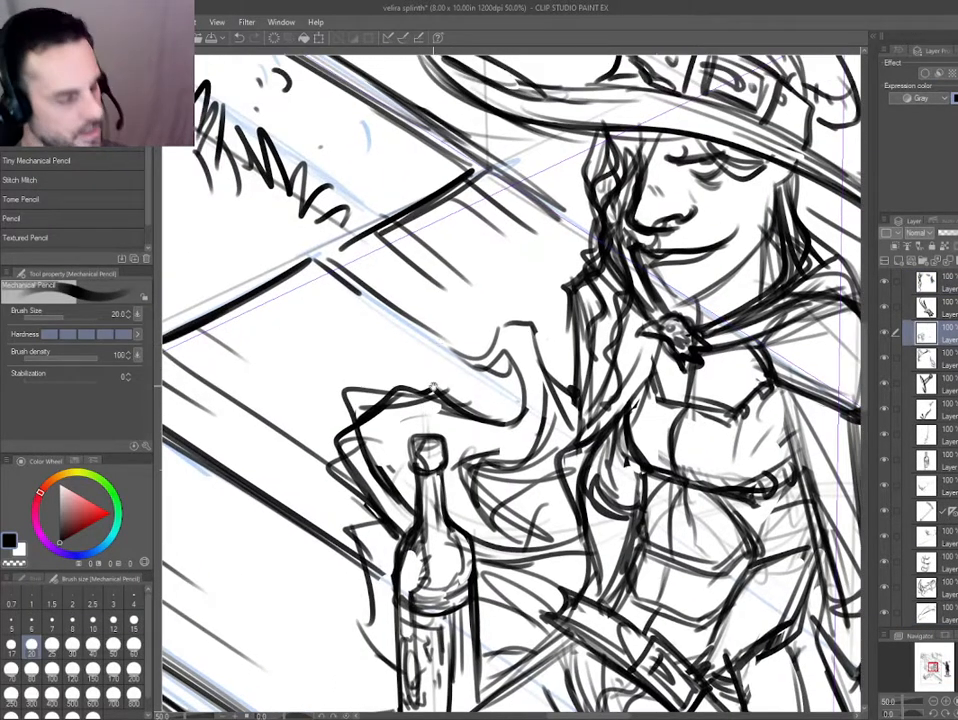
pyautogui.moveTo(498, 368)
pyautogui.mouseDown()
pyautogui.moveTo(446, 326)
pyautogui.moveTo(443, 265)
pyautogui.mouseUp()
pyautogui.hotkey('ctrl', 'z')
pyautogui.hotkey('ctrl', 'z')
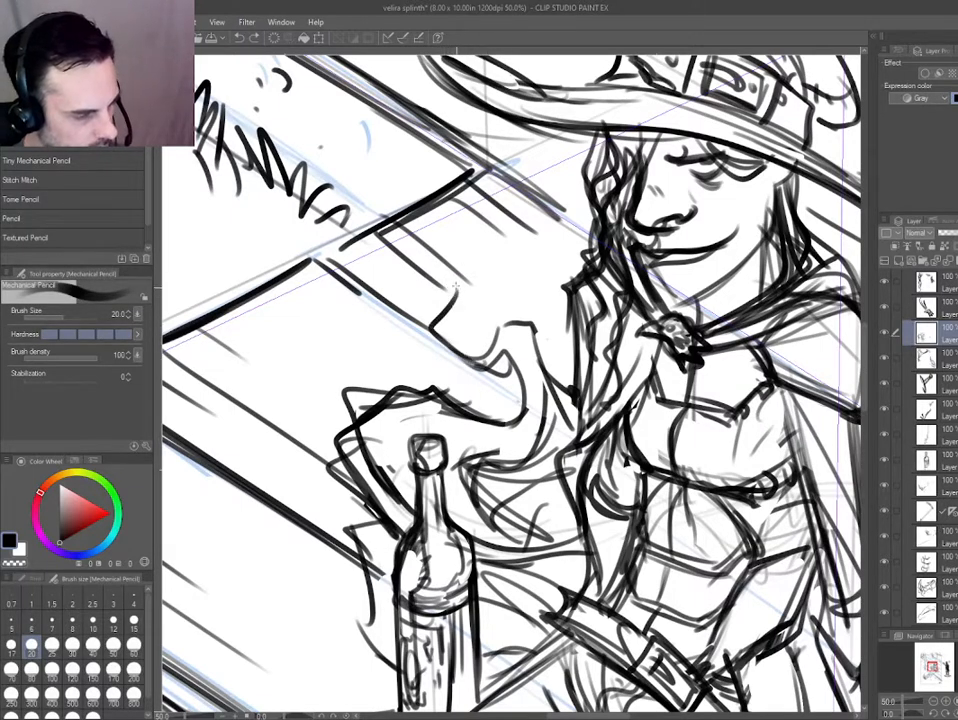
# Extend the curling cloth above the bottle with a pointed upper end and inner fold lines.
pyautogui.scroll(-2, 470, 245)
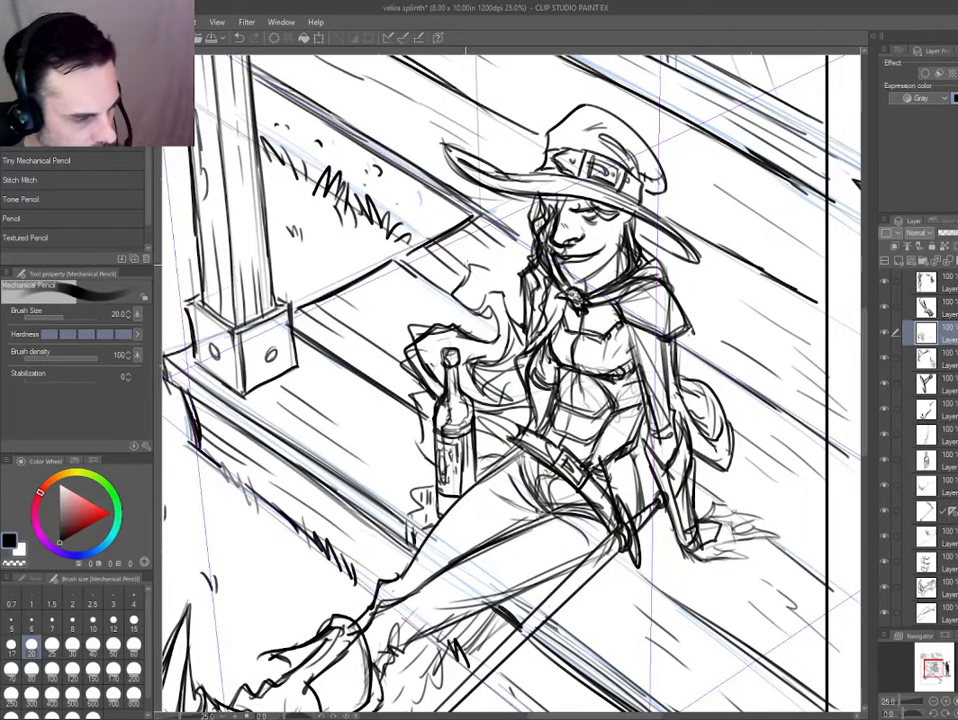
pyautogui.hotkey('ctrl', 'y')
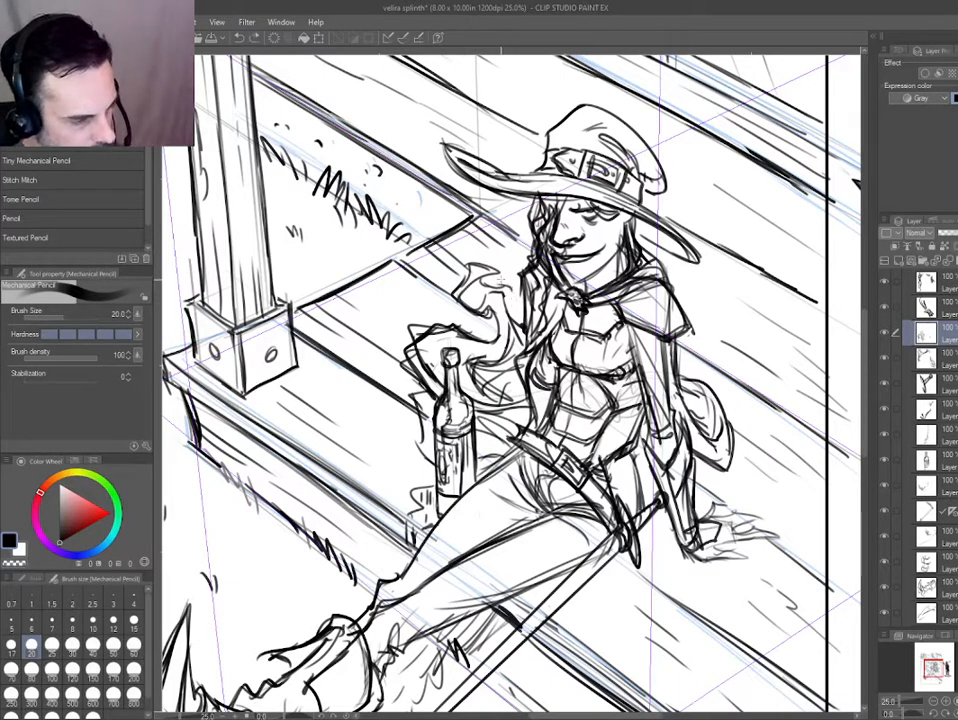
pyautogui.moveTo(494, 284); pyautogui.dragTo(512, 286)
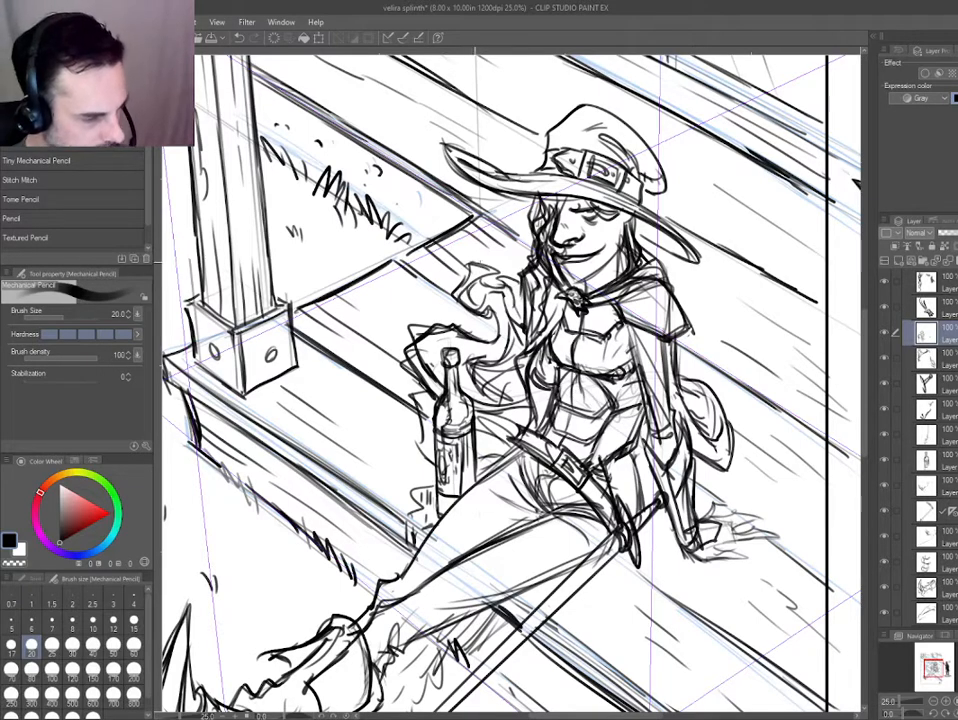
pyautogui.hotkey('ctrl', '-')
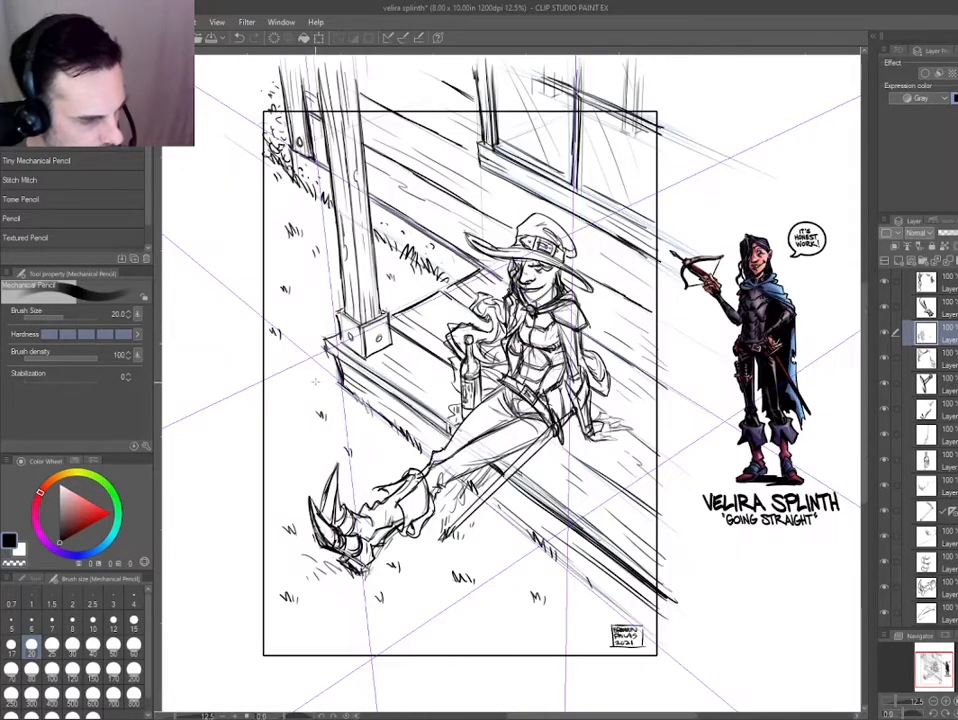
pyautogui.hotkey('ctrl', '+')
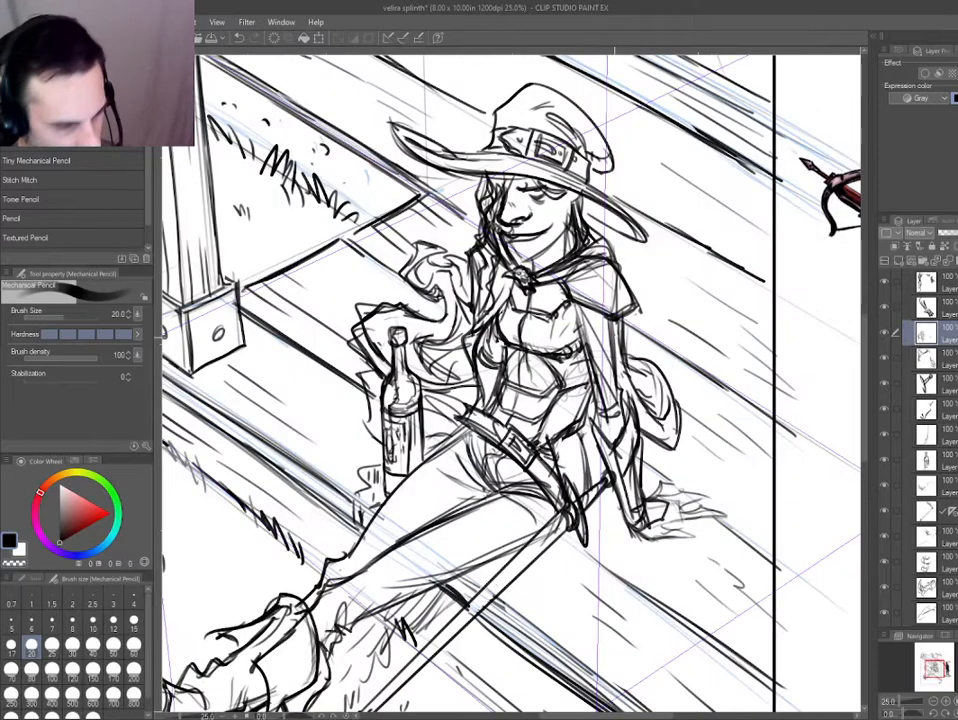
pyautogui.hotkey('ctrl', '-')
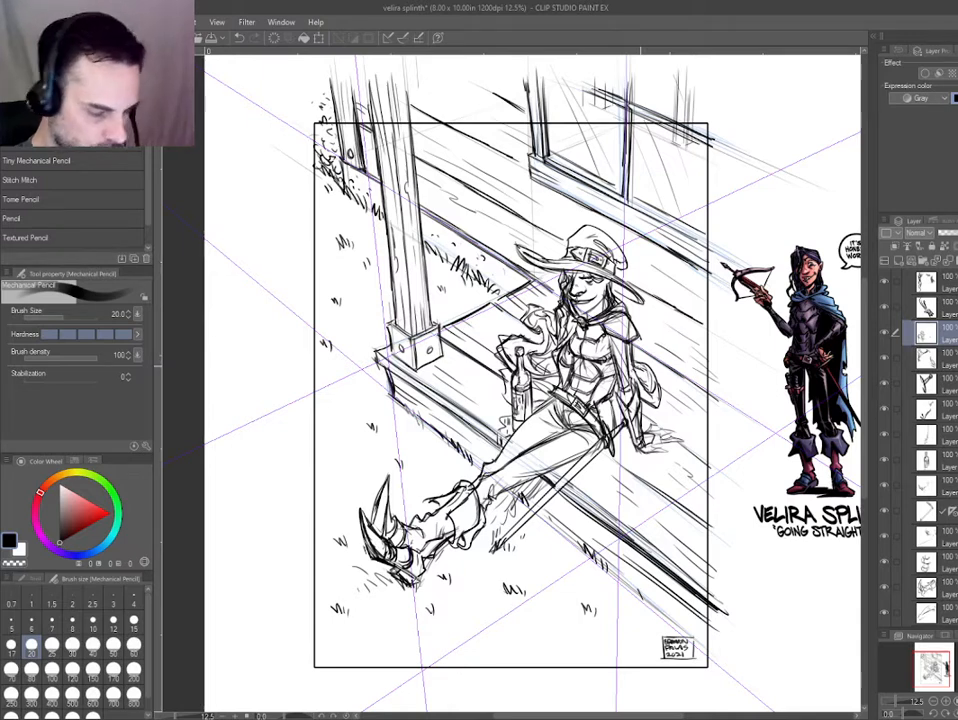
# Select the signature box's layer and move the signature slightly inward from the lower-right corner of the frame.
pyautogui.moveTo(641, 366); pyautogui.dragTo(633, 316)
pyautogui.keyDown('ctrl'); pyautogui.keyDown('shift'); pyautogui.click(667, 606); pyautogui.keyUp('shift'); pyautogui.keyUp('ctrl')
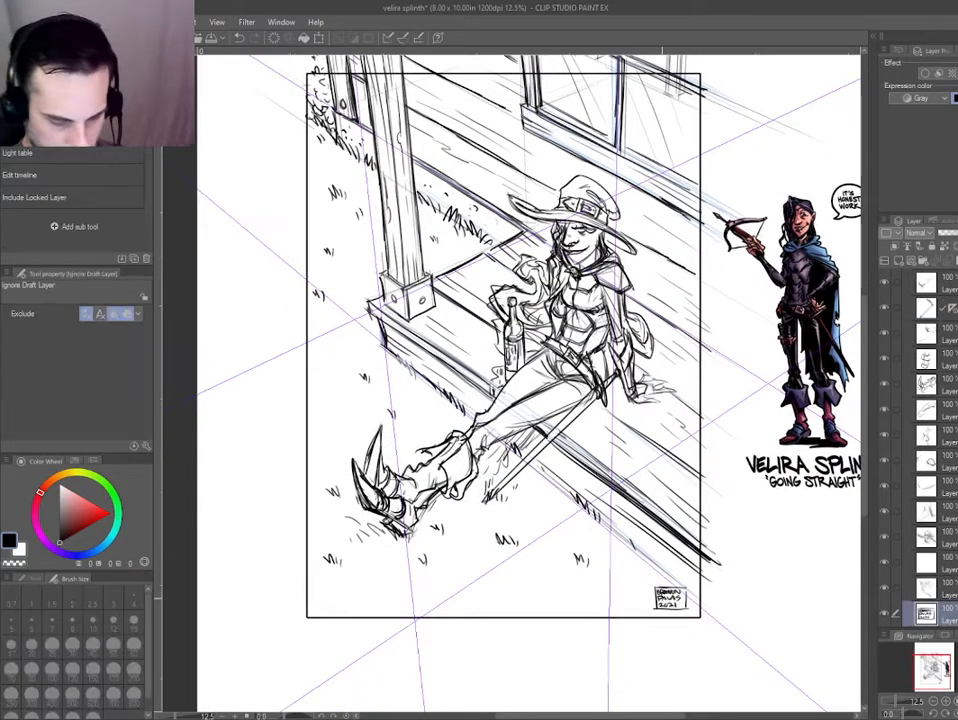
pyautogui.press('k')
pyautogui.moveTo(658, 595)
pyautogui.mouseDown()
pyautogui.moveTo(641, 579)
pyautogui.moveTo(664, 594)
pyautogui.moveTo(647, 579)
pyautogui.moveTo(657, 594)
pyautogui.moveTo(647, 580)
pyautogui.moveTo(656, 580)
pyautogui.mouseUp()
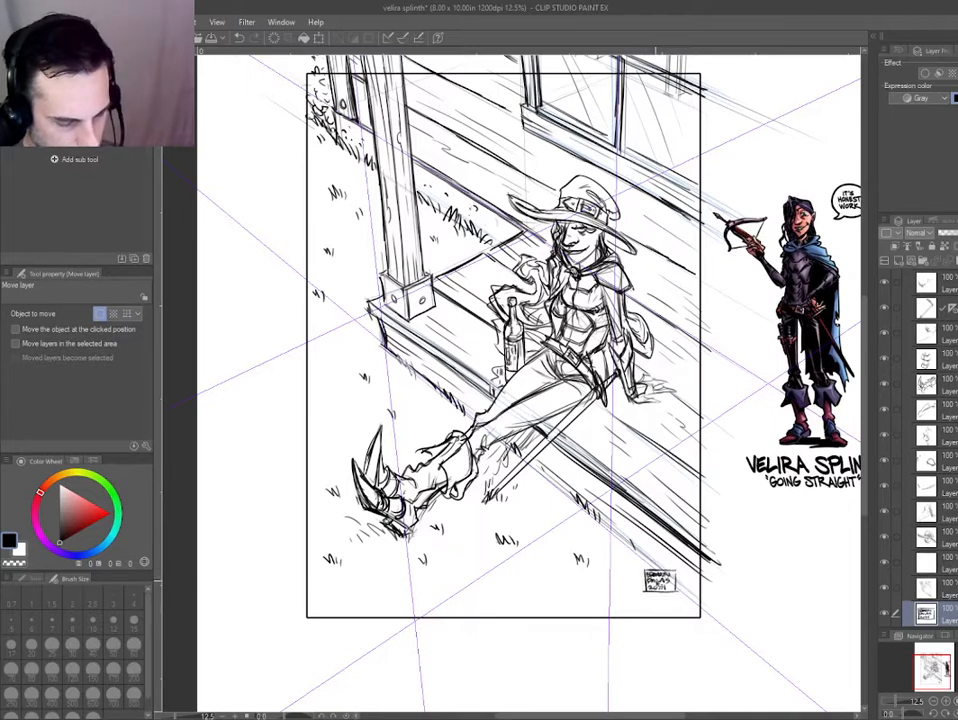
pyautogui.moveTo(491, 435); pyautogui.dragTo(495, 441)
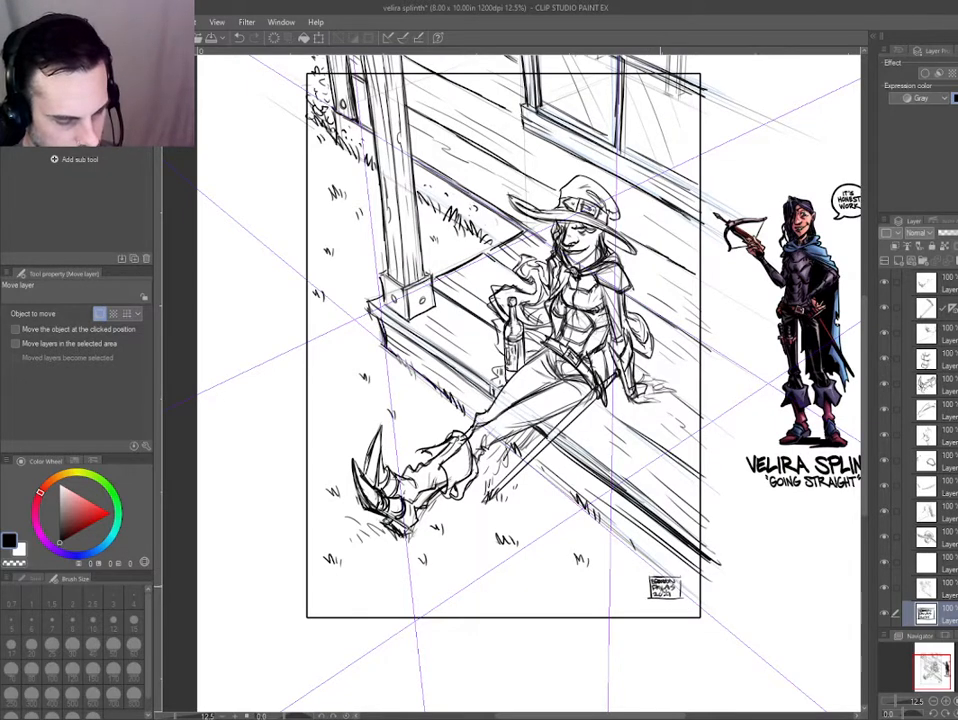
pyautogui.moveTo(660, 588); pyautogui.dragTo(661, 588)
pyautogui.moveTo(676, 632); pyautogui.dragTo(664, 599)
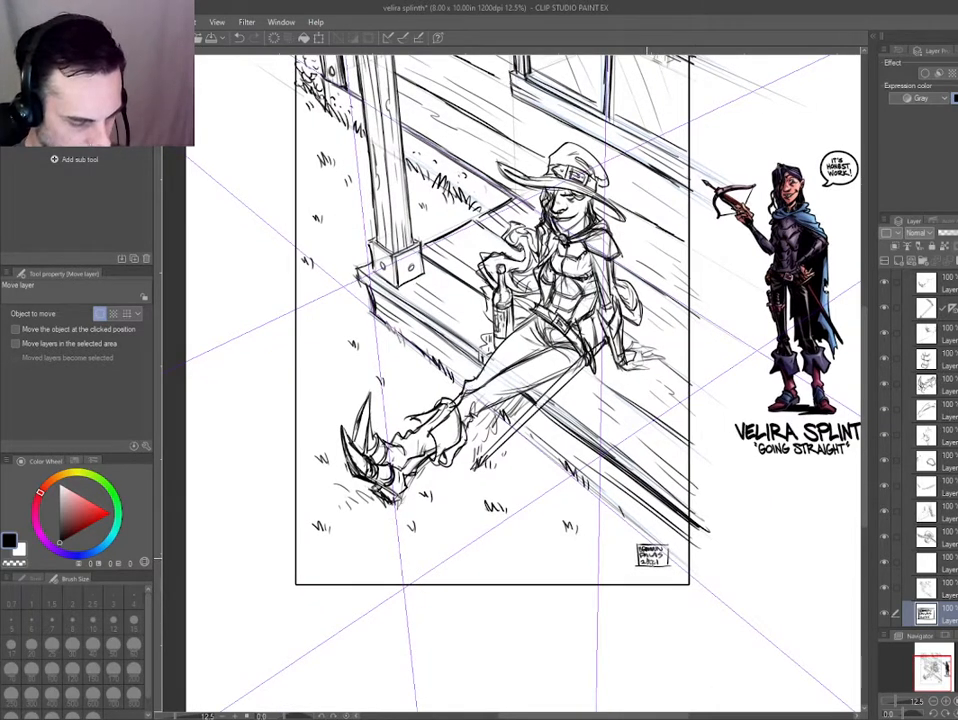
# Move the signature box to the frame's lower-left corner, undoing and redoing the move to compare both placements.
pyautogui.scroll(-3, 716, 662)
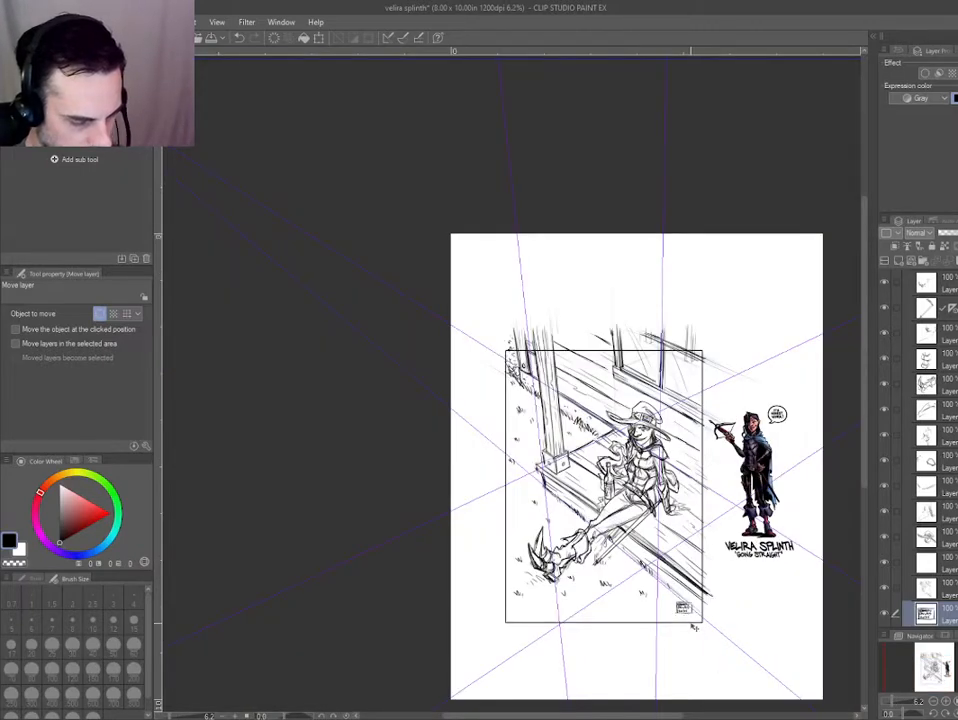
pyautogui.scroll(5, 686, 615)
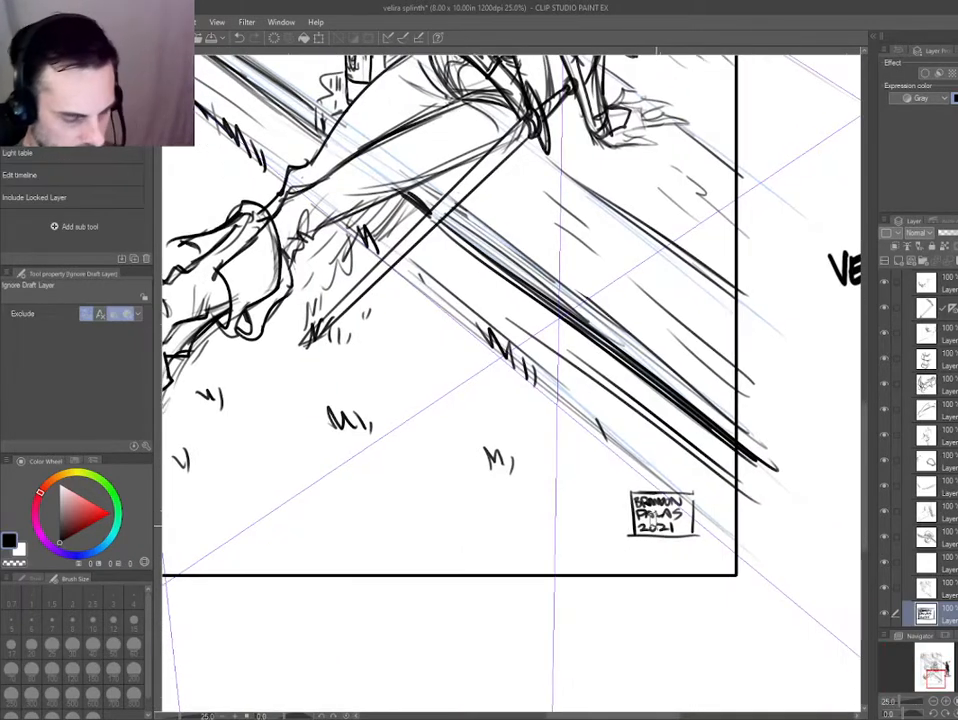
pyautogui.scroll(-4, 523, 495)
pyautogui.scroll(3, 523, 495)
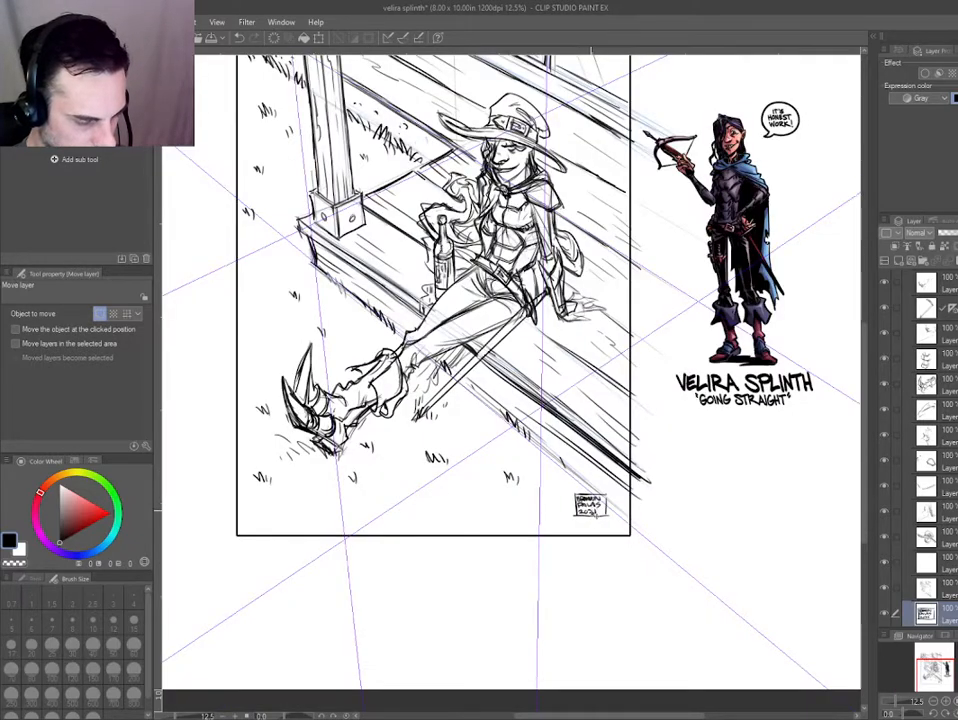
pyautogui.moveTo(446, 518); pyautogui.dragTo(527, 486)
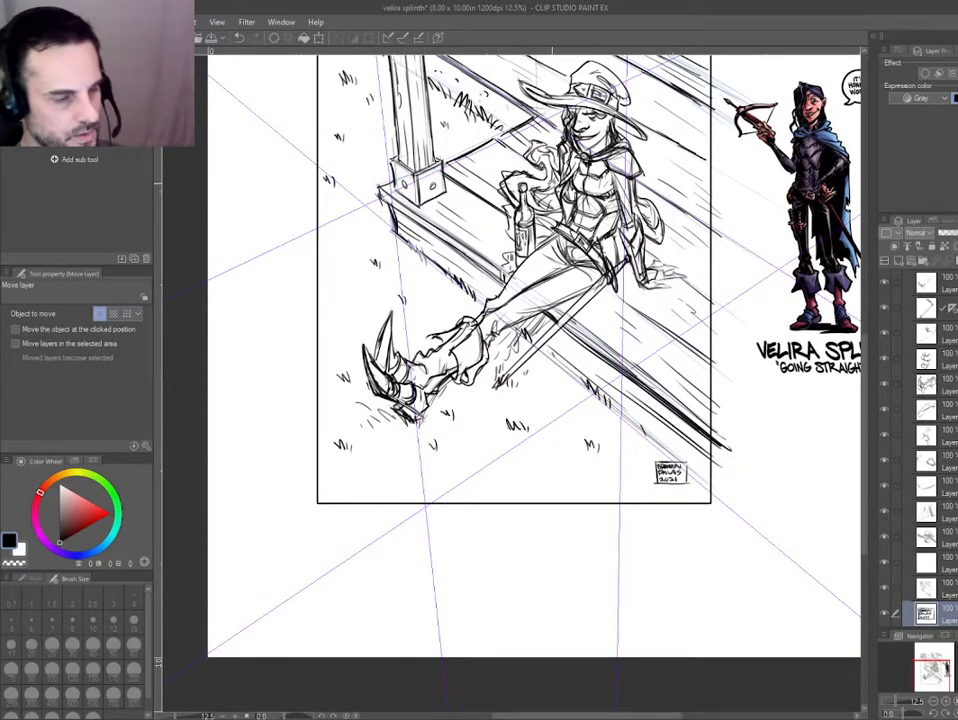
pyautogui.moveTo(449, 359); pyautogui.dragTo(452, 388)
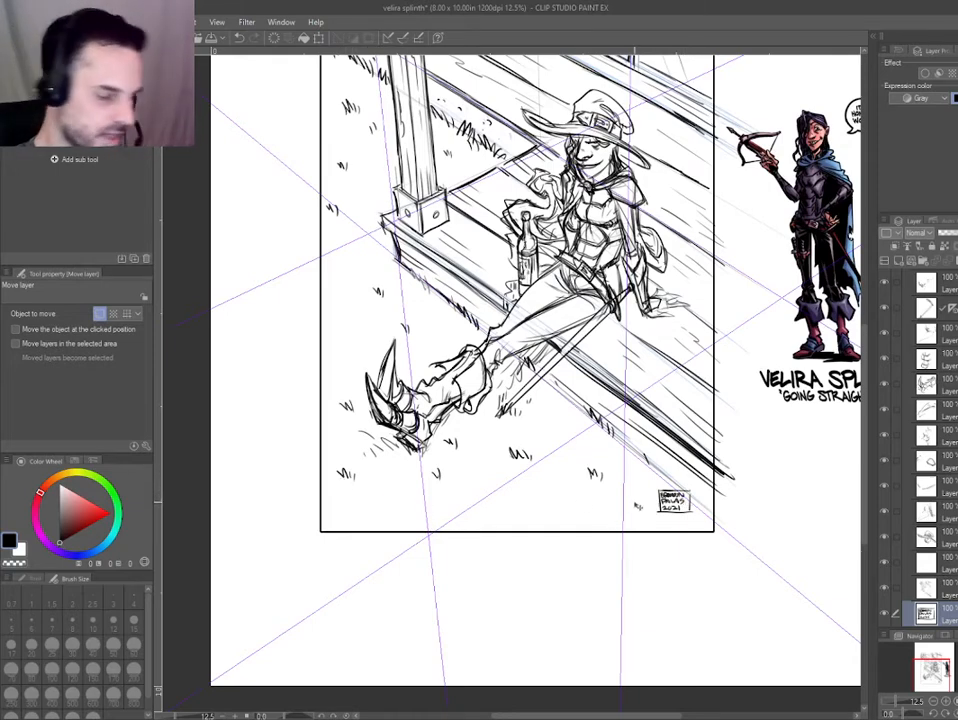
pyautogui.scroll(-2, 620, 517)
pyautogui.moveTo(648, 515)
pyautogui.mouseDown()
pyautogui.moveTo(491, 516)
pyautogui.moveTo(494, 508)
pyautogui.mouseUp()
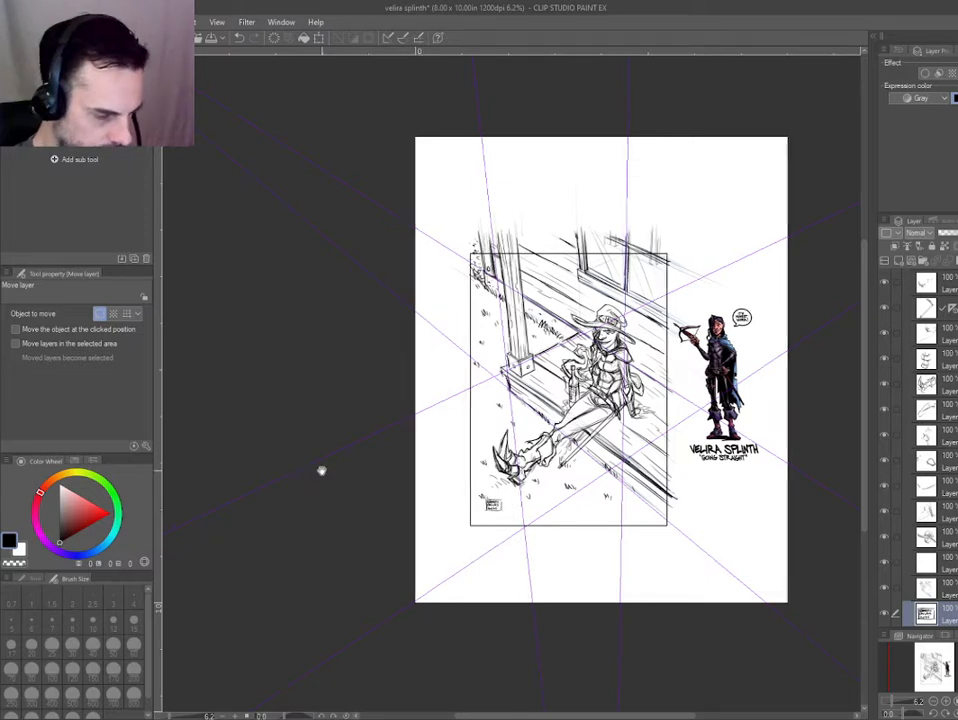
pyautogui.moveTo(322, 471); pyautogui.dragTo(325, 468)
pyautogui.hotkey('ctrl', 'z')
pyautogui.hotkey('ctrl', 'z')
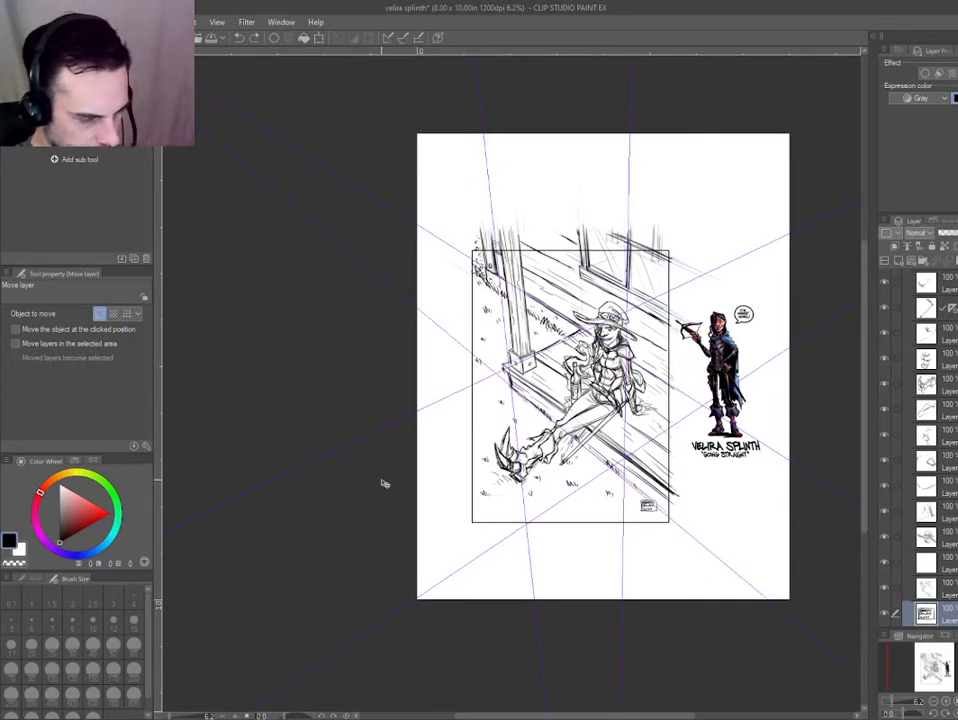
pyautogui.hotkey('ctrl', 'y')
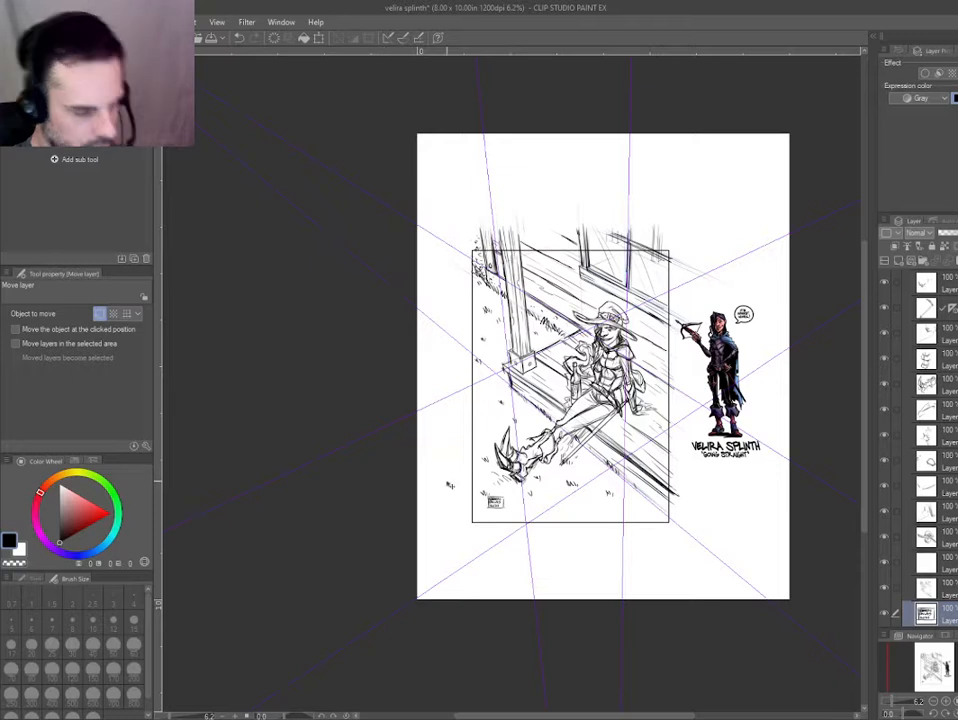
# Duplicate the signature layer, keeping one copy at each lower corner of the frame, and hide the lower-right copy.
pyautogui.moveTo(493, 504)
pyautogui.mouseDown()
pyautogui.moveTo(476, 488)
pyautogui.moveTo(645, 499)
pyautogui.mouseUp()
pyautogui.keyDown('ctrl'); pyautogui.keyDown('shift'); pyautogui.click(480, 491); pyautogui.keyUp('shift'); pyautogui.keyUp('ctrl')
pyautogui.hotkey('ctrl', 'd')
pyautogui.keyDown('ctrl'); pyautogui.keyDown('shift'); pyautogui.click(494, 502); pyautogui.keyUp('shift'); pyautogui.keyUp('ctrl')
pyautogui.hotkey('ctrl', 'd')
pyautogui.click(885, 614)
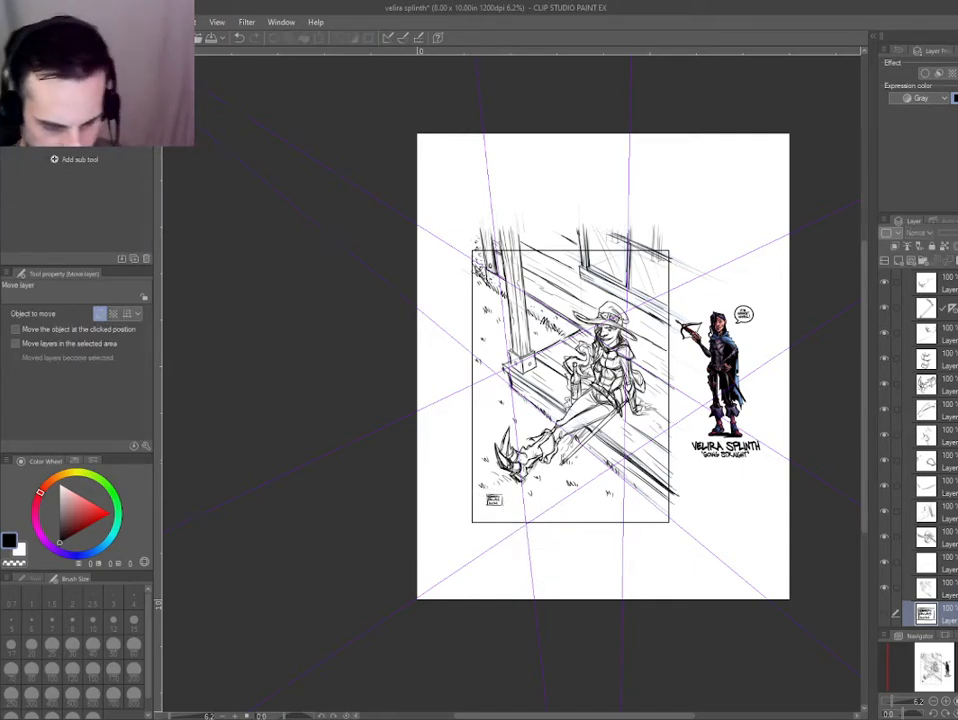
pyautogui.scroll(-2, 886, 613)
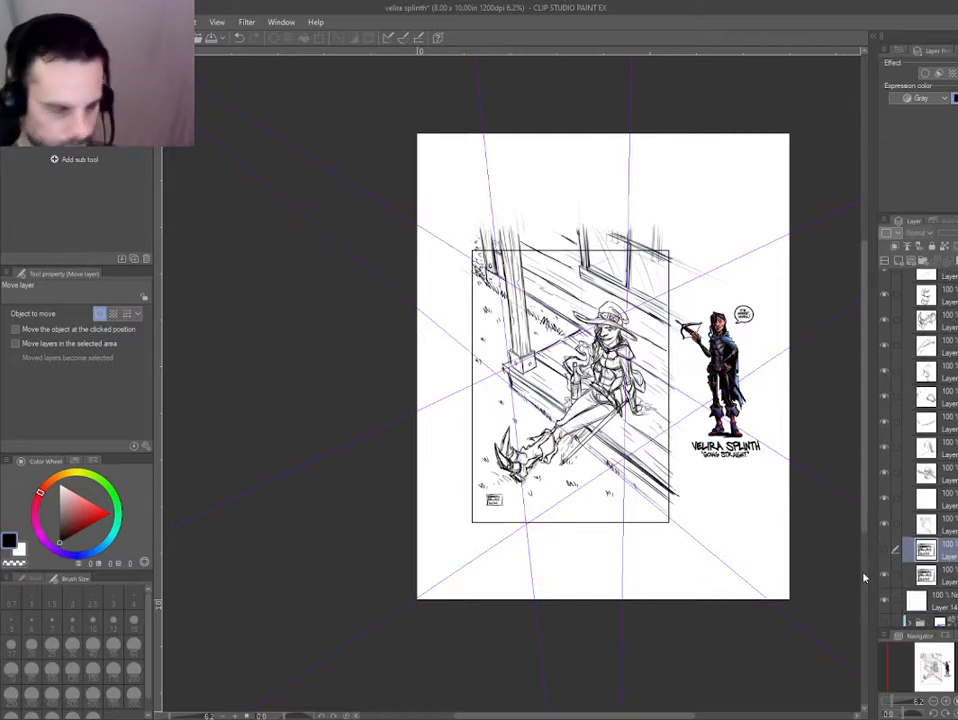
# Select the visible signature copy and nudge it closer to the frame's lower-left corner.
pyautogui.moveTo(424, 490); pyautogui.dragTo(402, 463)
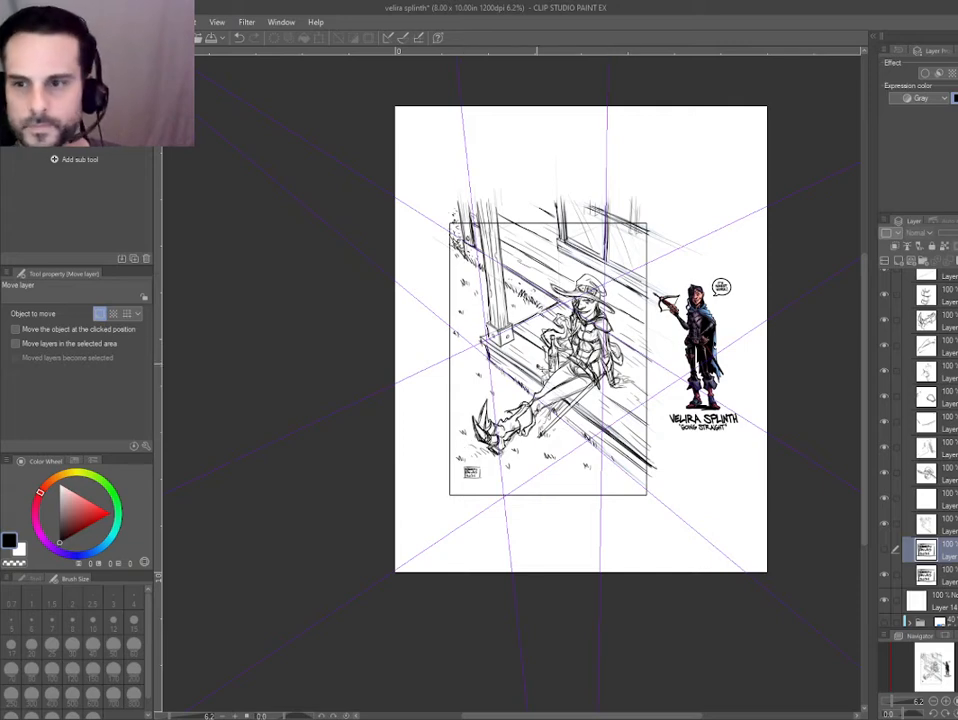
pyautogui.scroll(2, 472, 428)
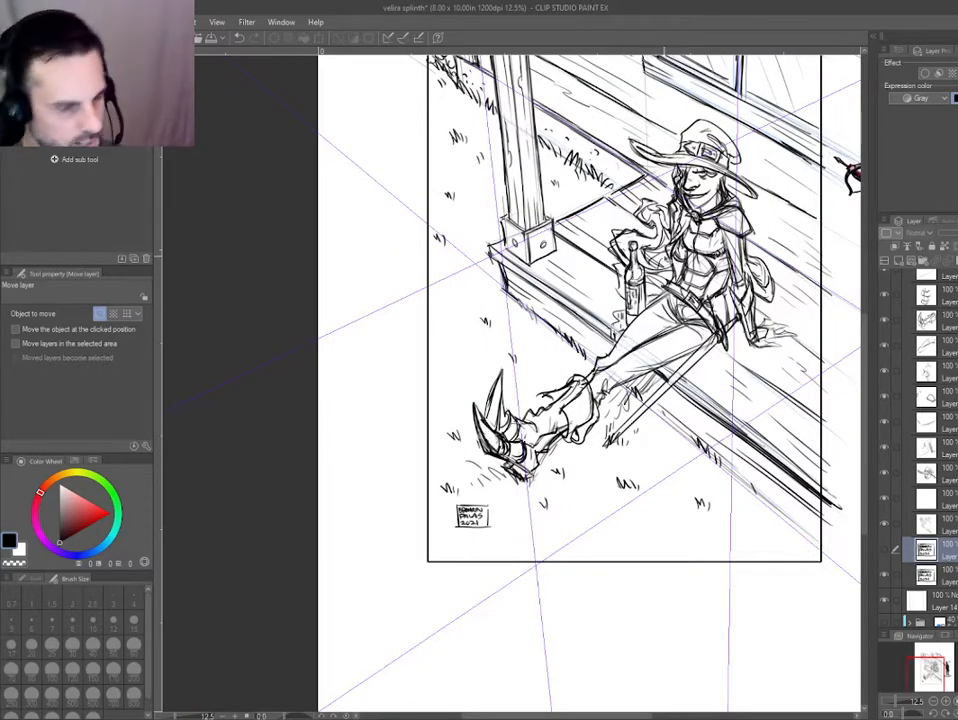
pyautogui.scroll(-2, 472, 428)
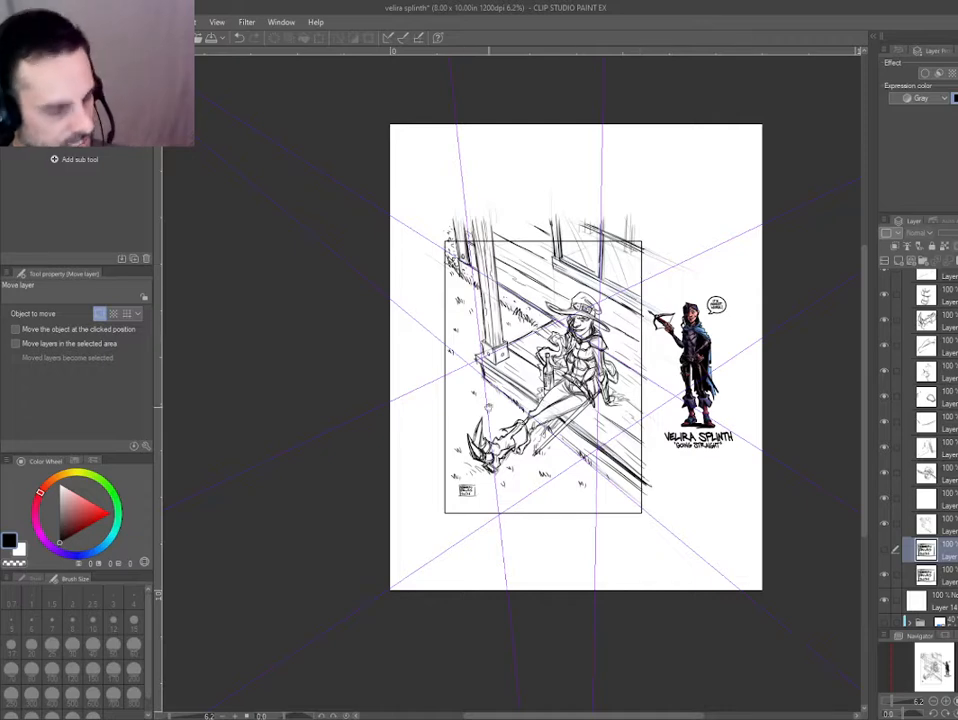
pyautogui.moveTo(489, 407); pyautogui.dragTo(512, 323)
pyautogui.keyDown('ctrl'); pyautogui.keyDown('shift'); pyautogui.click(486, 408); pyautogui.keyUp('shift'); pyautogui.keyUp('ctrl')
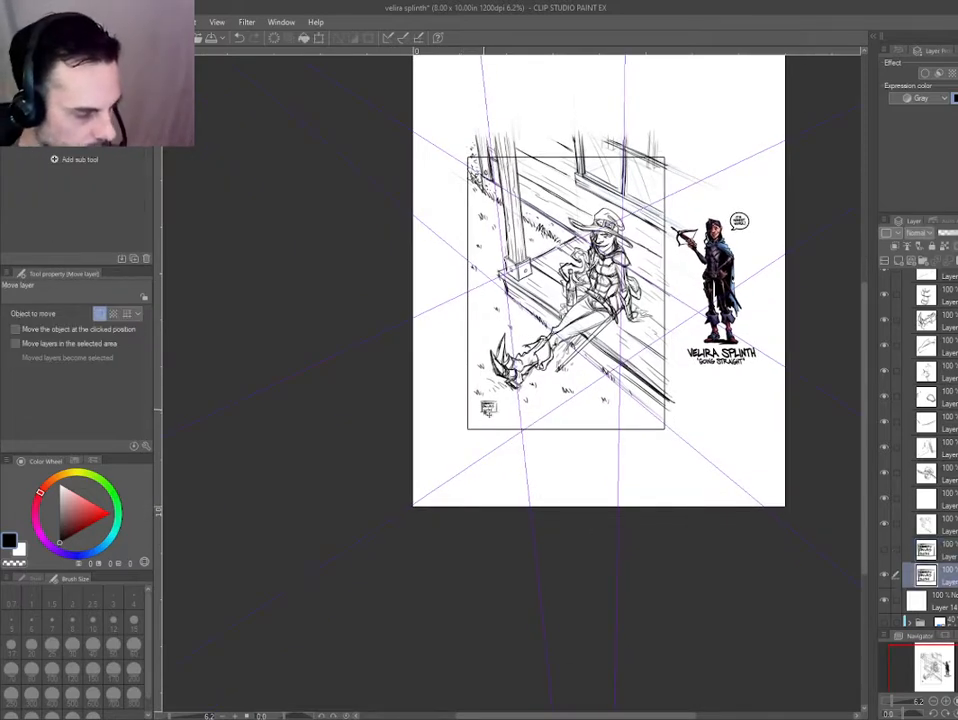
pyautogui.scroll(2, 486, 415)
pyautogui.moveTo(488, 397); pyautogui.dragTo(484, 399)
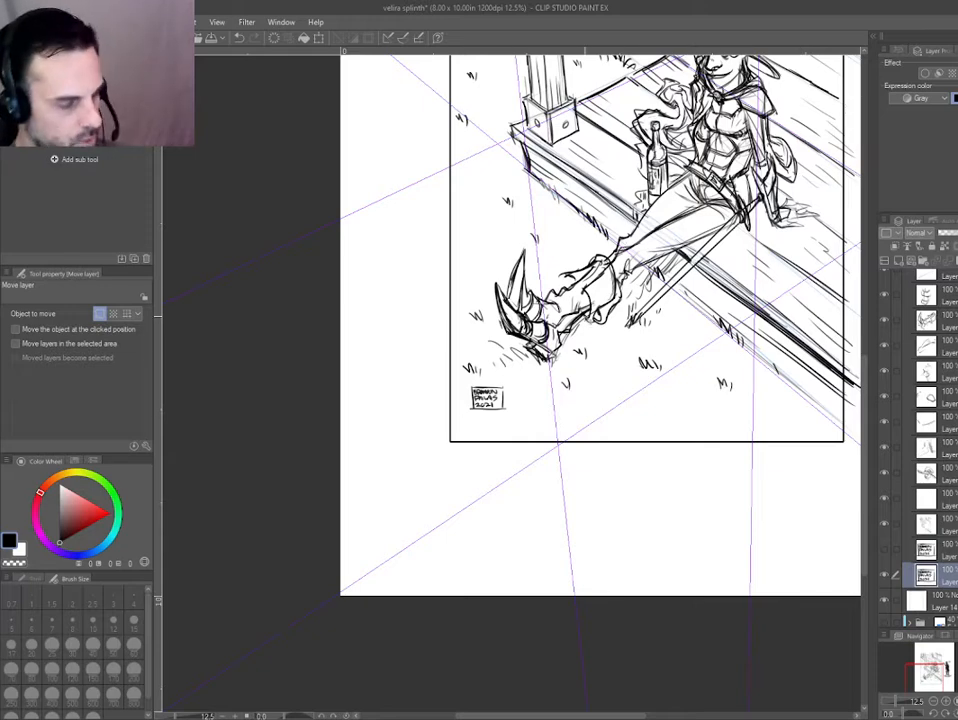
# Examine how the lower-left and lower-right signature placements balance against the figure and porch in the whole composition.
pyautogui.scroll(-2, 363, 306)
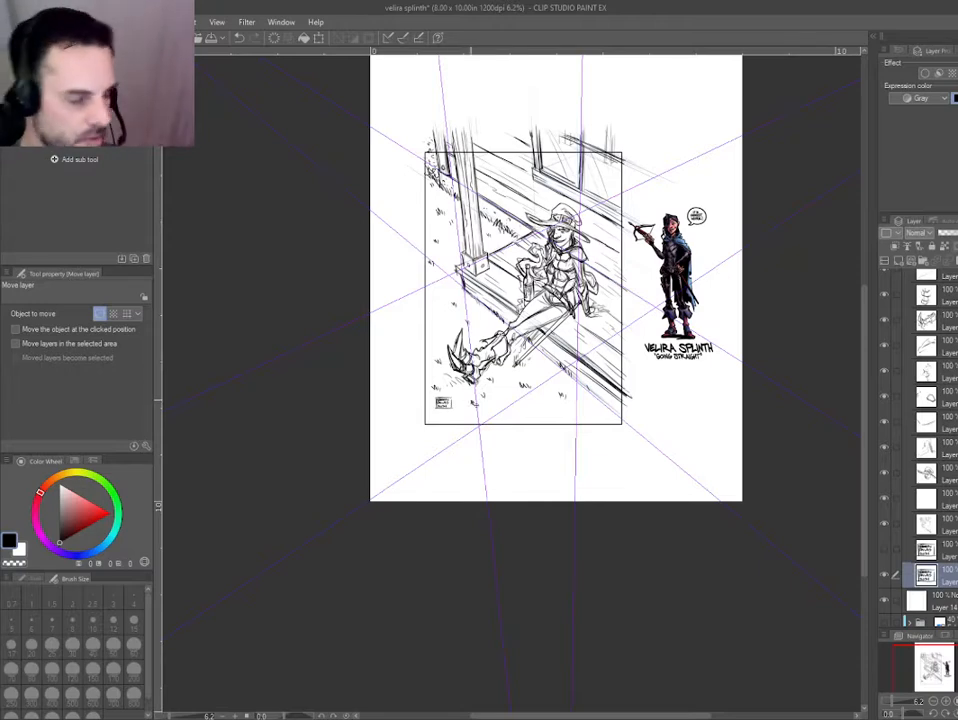
pyautogui.scroll(3, 518, 488)
pyautogui.moveTo(585, 623); pyautogui.dragTo(575, 702)
pyautogui.moveTo(362, 534)
pyautogui.mouseDown()
pyautogui.moveTo(363, 556)
pyautogui.moveTo(344, 589)
pyautogui.mouseUp()
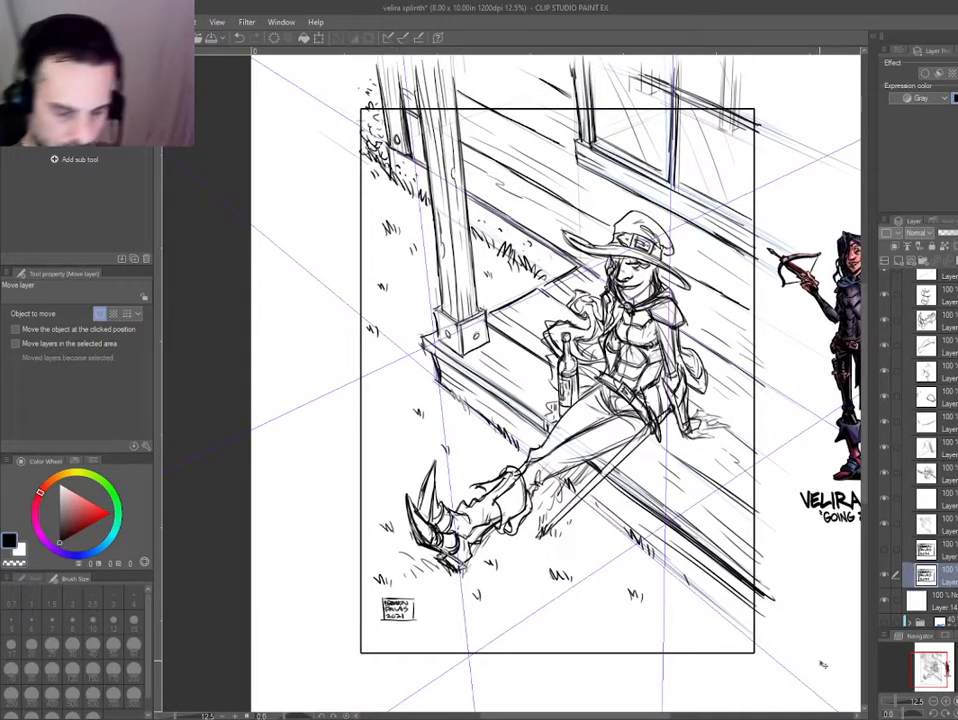
pyautogui.hotkey('ctrl', '-')
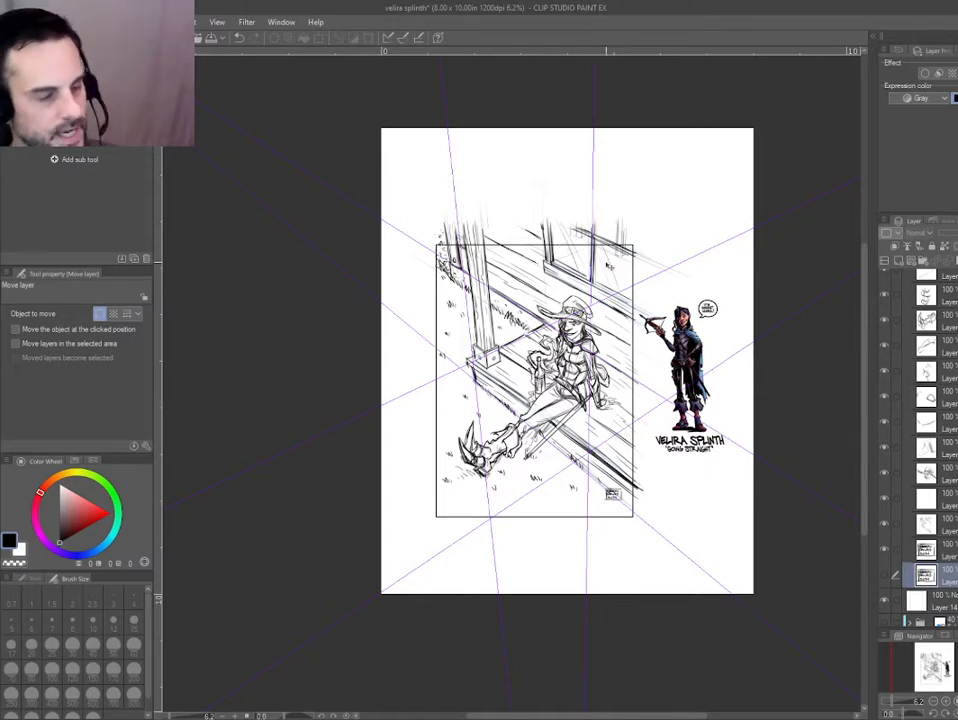
pyautogui.scroll(3, 615, 268)
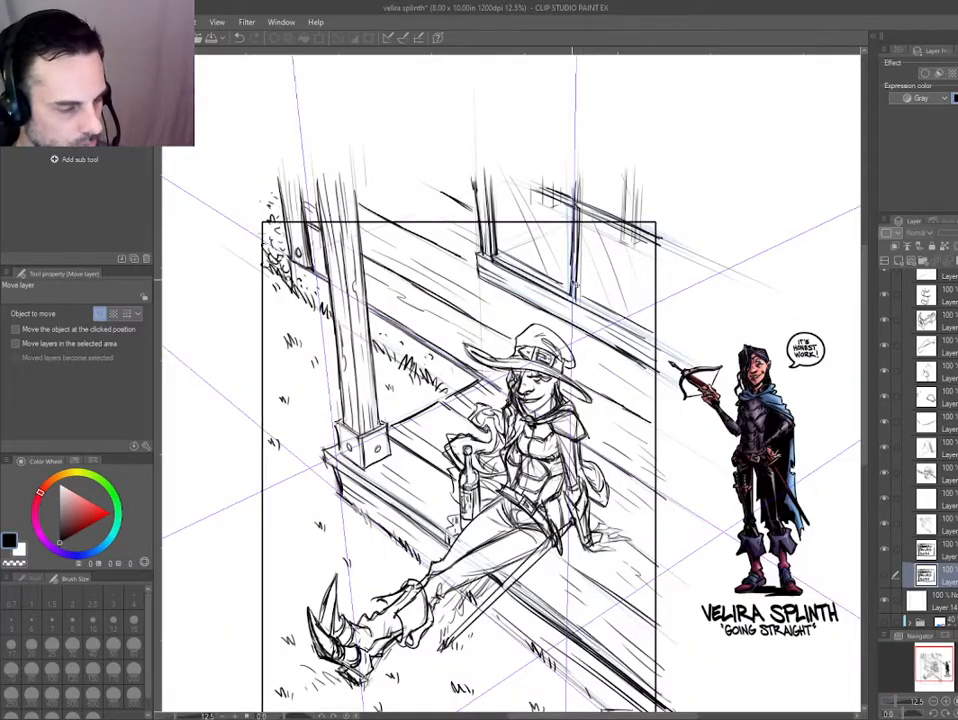
pyautogui.scroll(-3, 470, 140)
pyautogui.scroll(3, 603, 348)
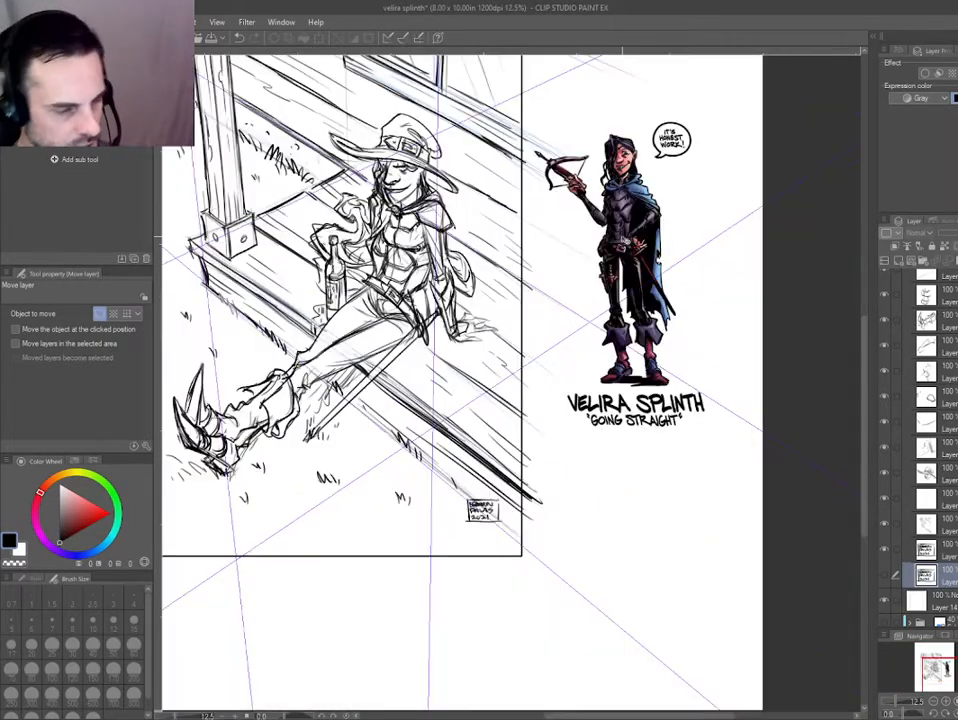
pyautogui.moveTo(409, 344); pyautogui.dragTo(546, 411)
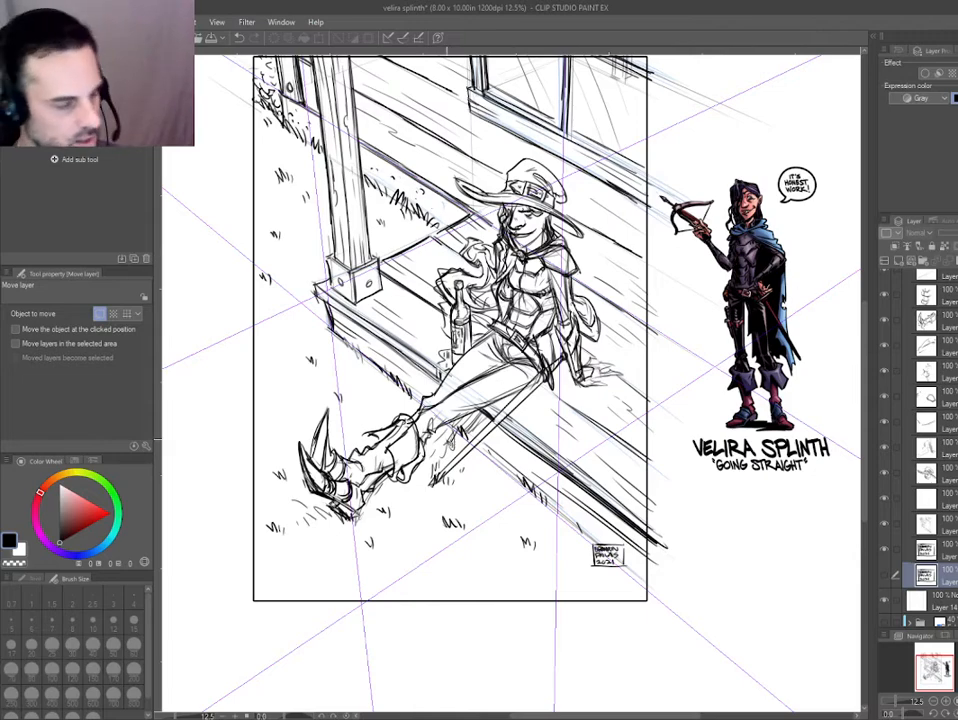
pyautogui.scroll(-1, 474, 279)
pyautogui.scroll(1, 483, 256)
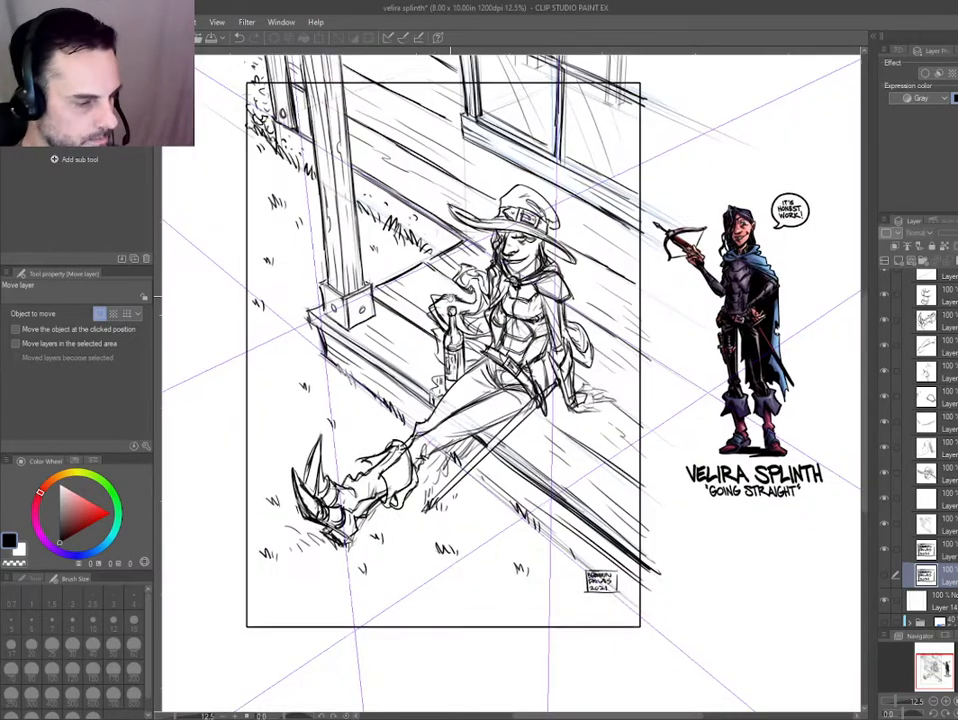
pyautogui.moveTo(292, 381); pyautogui.dragTo(303, 419)
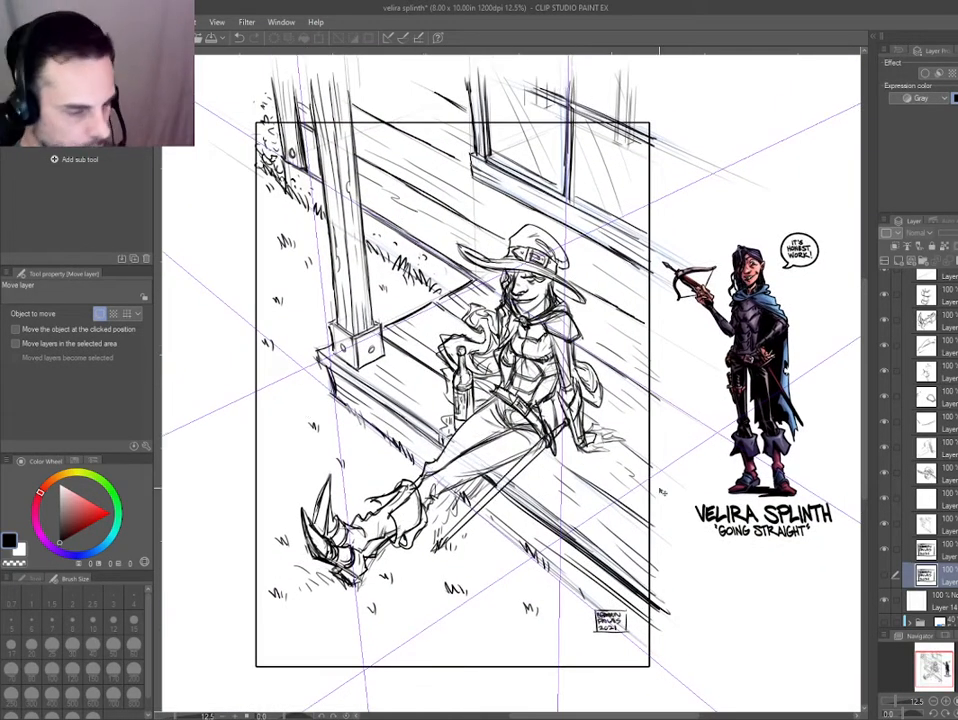
pyautogui.moveTo(660, 490); pyautogui.dragTo(646, 469)
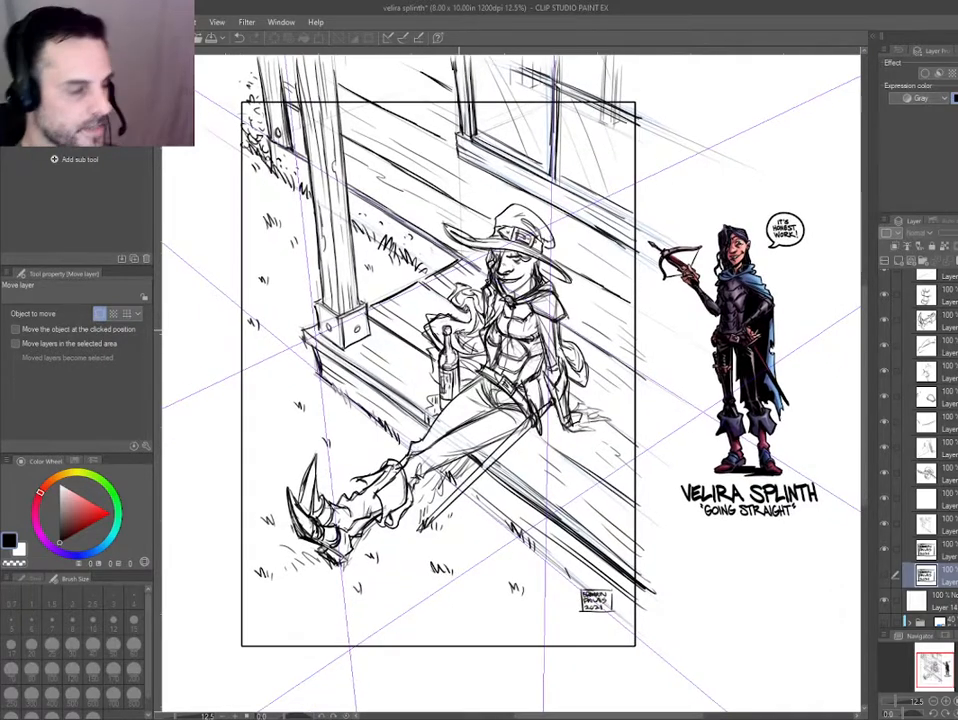
pyautogui.moveTo(323, 471); pyautogui.dragTo(333, 459)
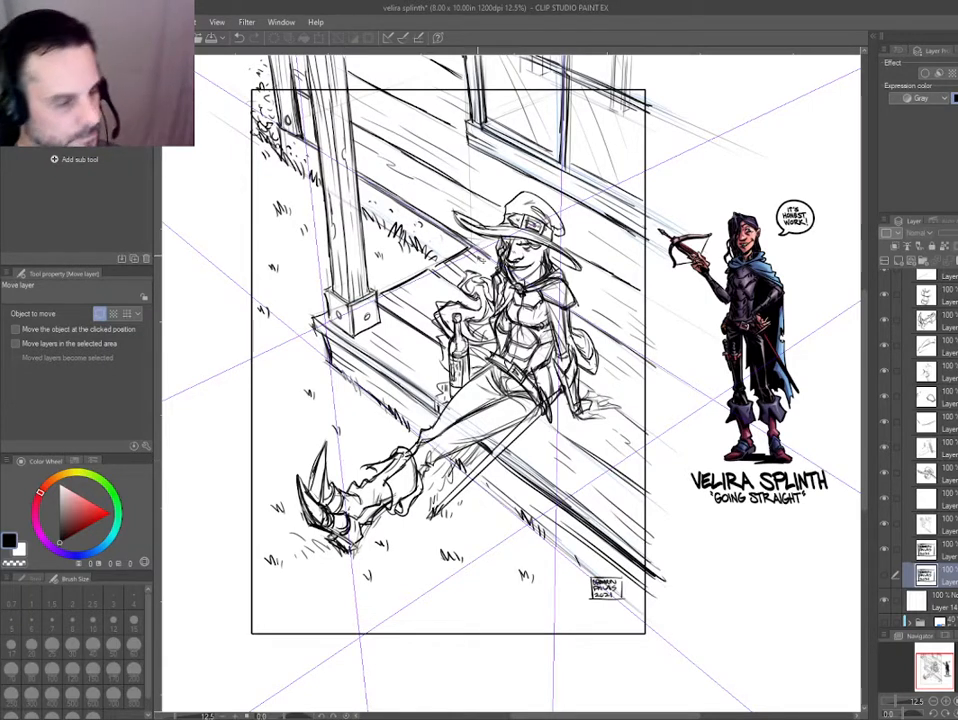
pyautogui.moveTo(562, 314); pyautogui.dragTo(565, 290)
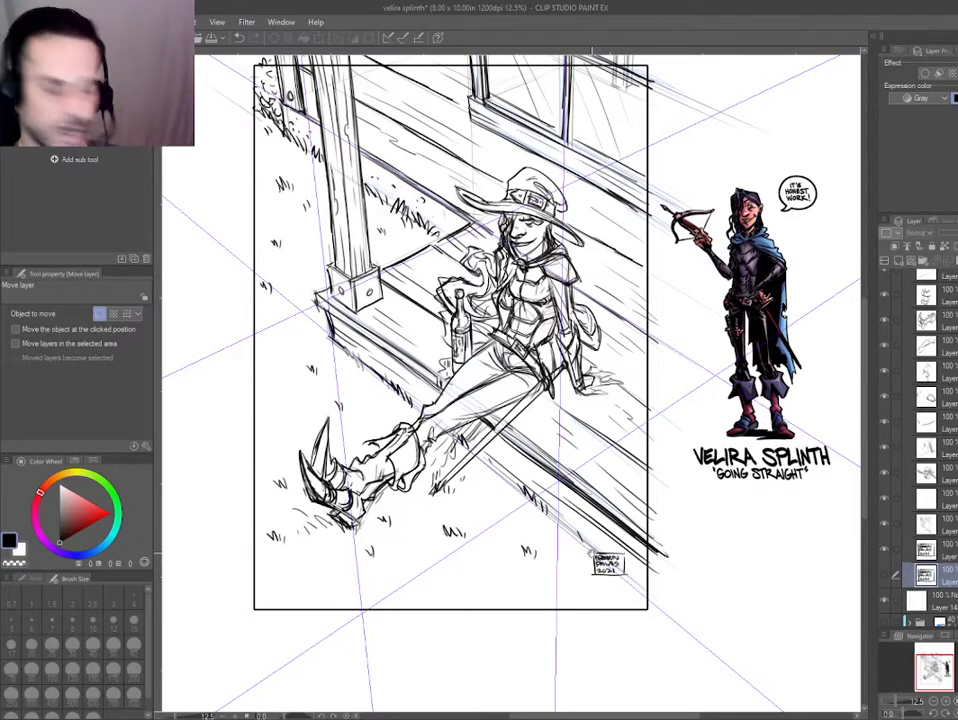
pyautogui.scroll(2, 597, 562)
pyautogui.scroll(-4, 588, 555)
pyautogui.scroll(2, 493, 498)
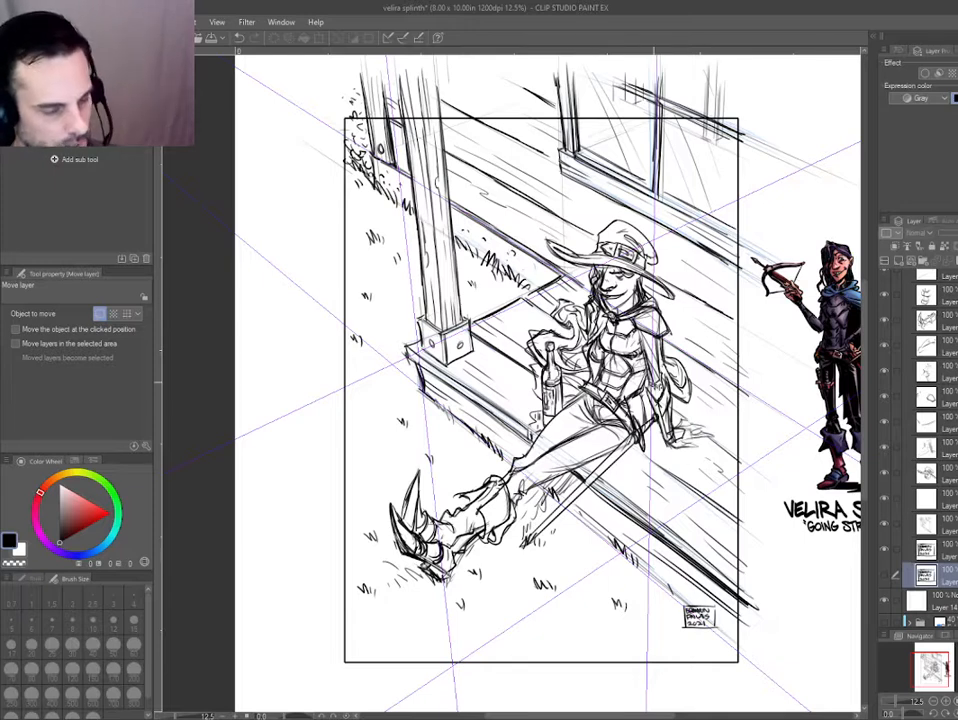
# Hide the lower-right signature copy and show the lower-left one.
pyautogui.click(884, 550)
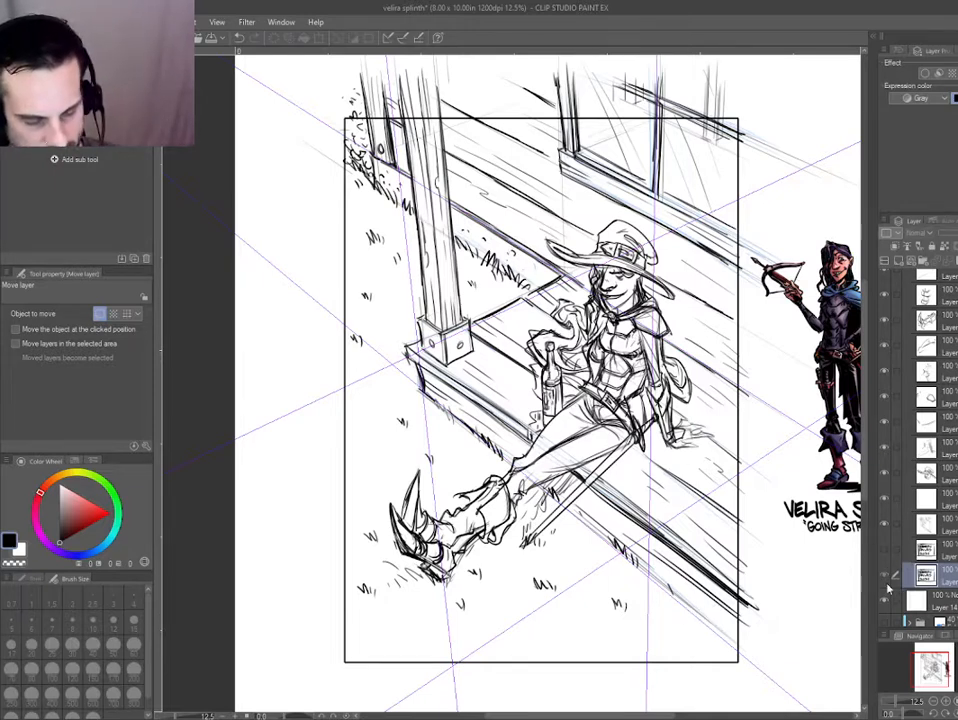
pyautogui.click(885, 576)
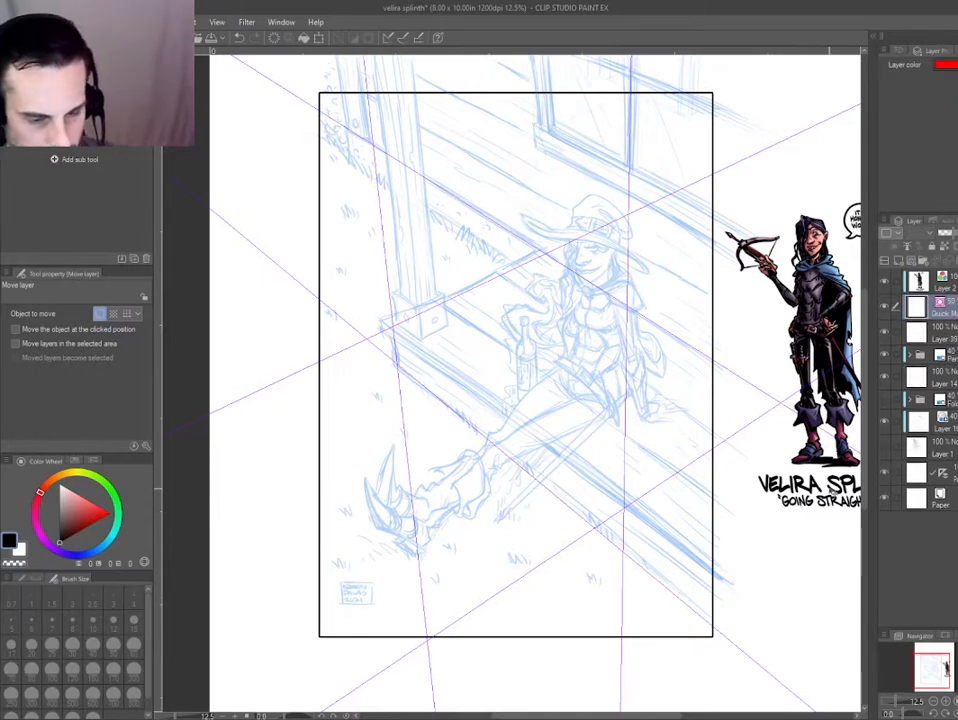
# Delete the Quick Mask layer above the pencil folder.
pyautogui.press('Delete')
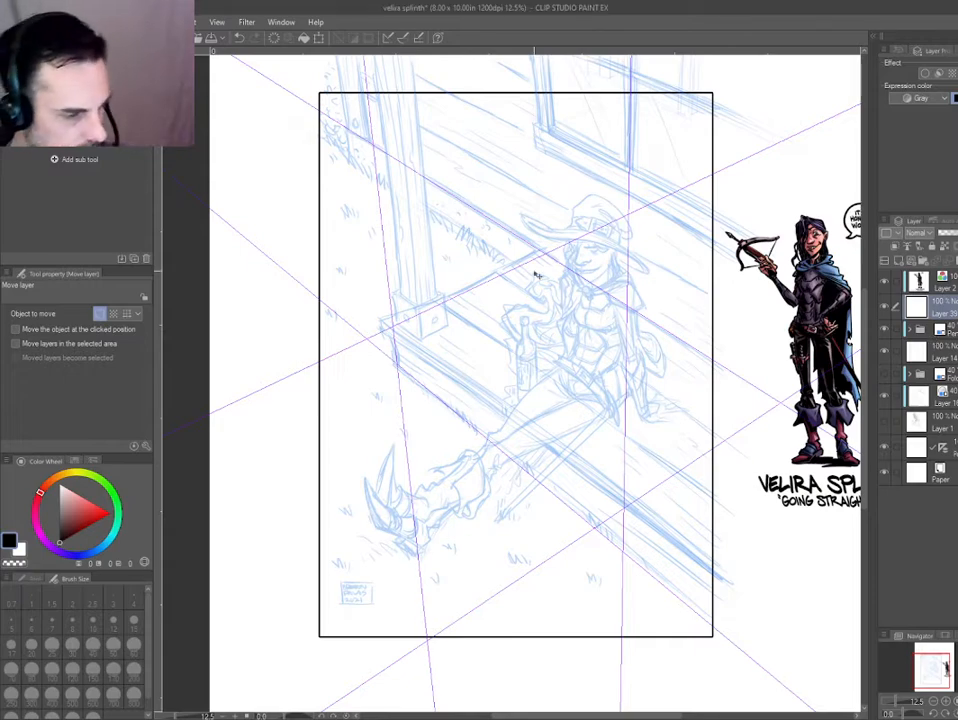
pyautogui.scroll(-1, 580, 412)
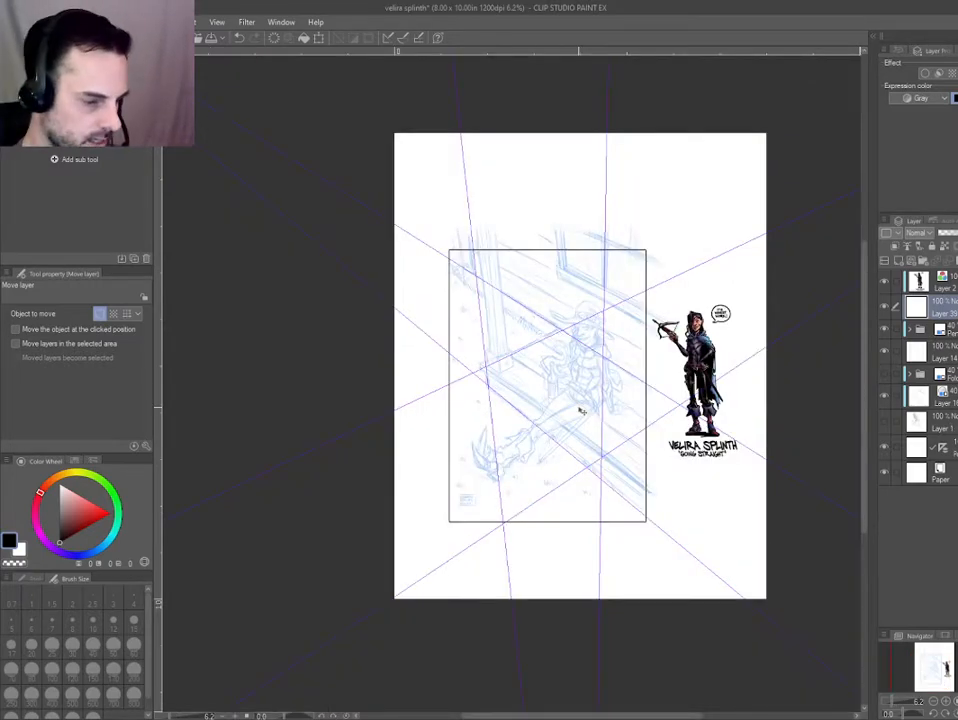
# Ink the raised tip of the hat brim near the porch planks with the Thin Pen at size 55.
pyautogui.scroll(3, 580, 412)
pyautogui.scroll(3, 592, 375)
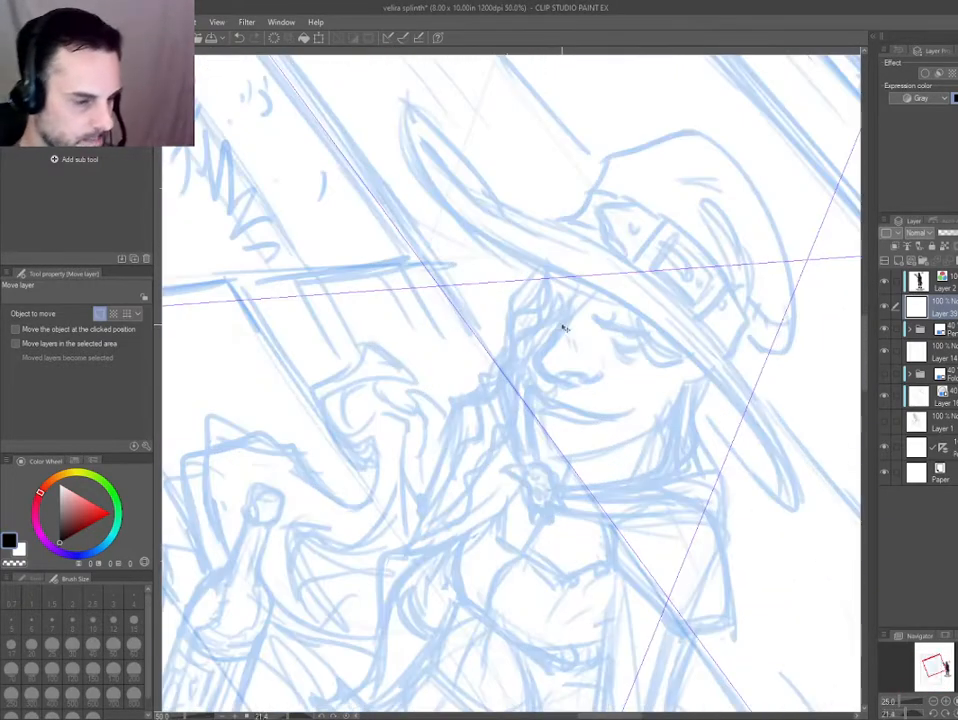
pyautogui.press('p')
pyautogui.scroll(1, 326, 222)
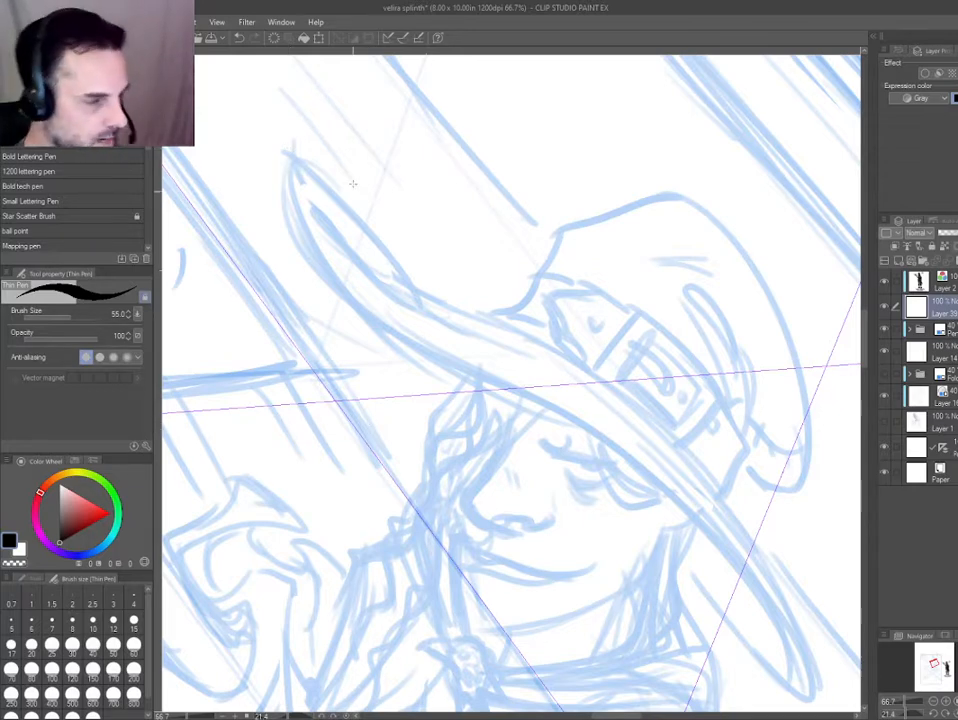
pyautogui.hotkey('ctrl', '0')
pyautogui.hotkey('ctrl', 'z')
pyautogui.moveTo(400, 393); pyautogui.dragTo(400, 396)
pyautogui.scroll(4, 399, 394)
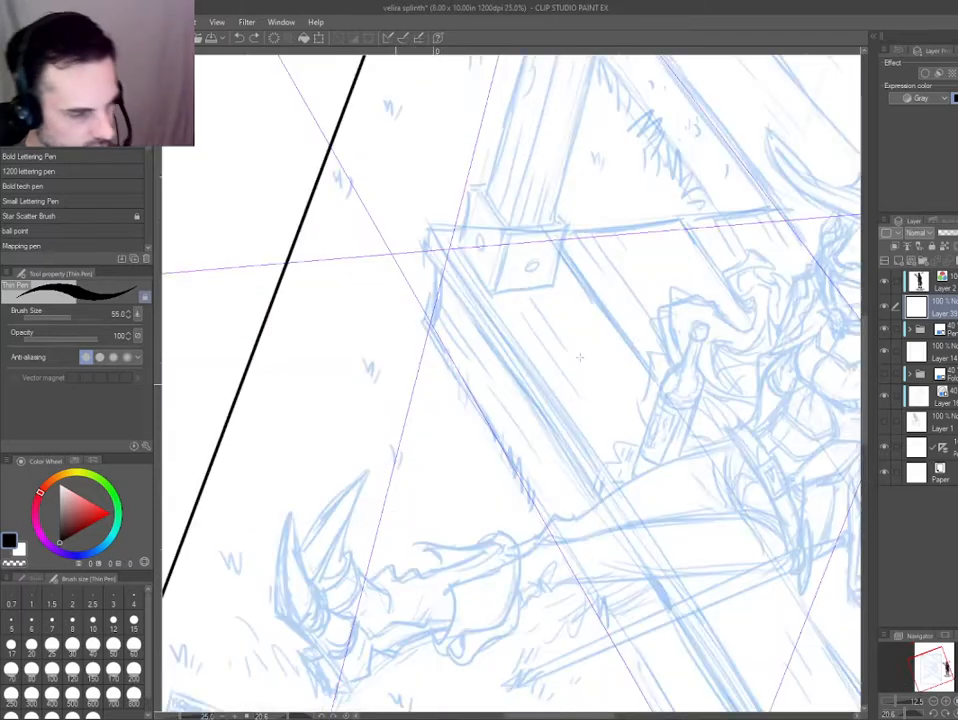
pyautogui.moveTo(530, 331); pyautogui.dragTo(177, 363)
pyautogui.moveTo(467, 372); pyautogui.dragTo(467, 382)
pyautogui.scroll(3, 467, 382)
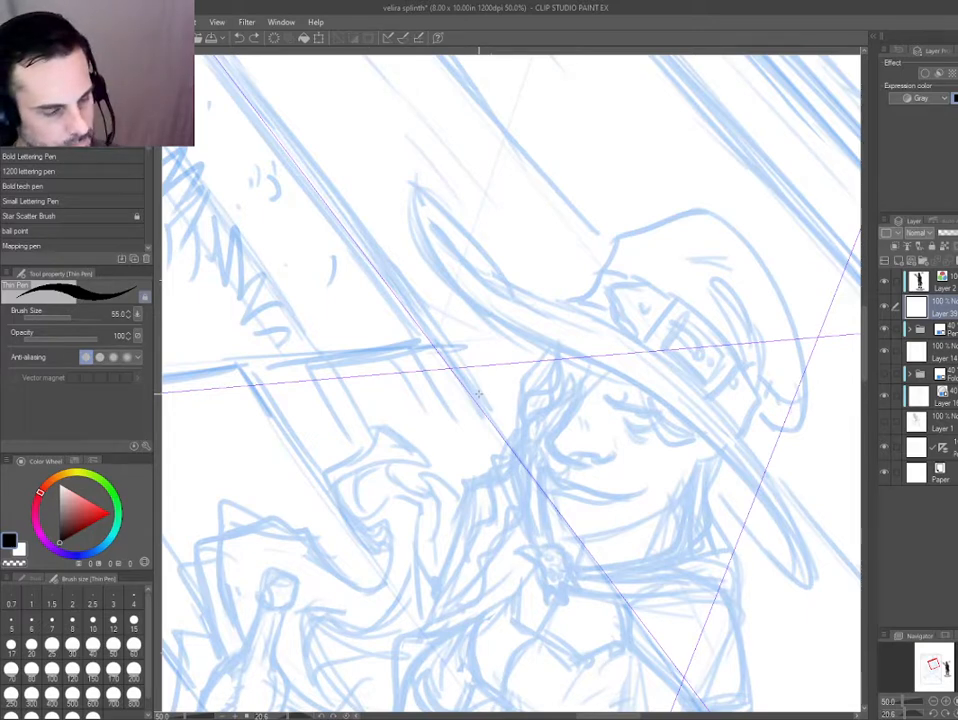
pyautogui.moveTo(408, 188)
pyautogui.mouseDown()
pyautogui.moveTo(449, 205)
pyautogui.moveTo(500, 282)
pyautogui.moveTo(462, 305)
pyautogui.moveTo(615, 373)
pyautogui.moveTo(469, 332)
pyautogui.mouseUp()
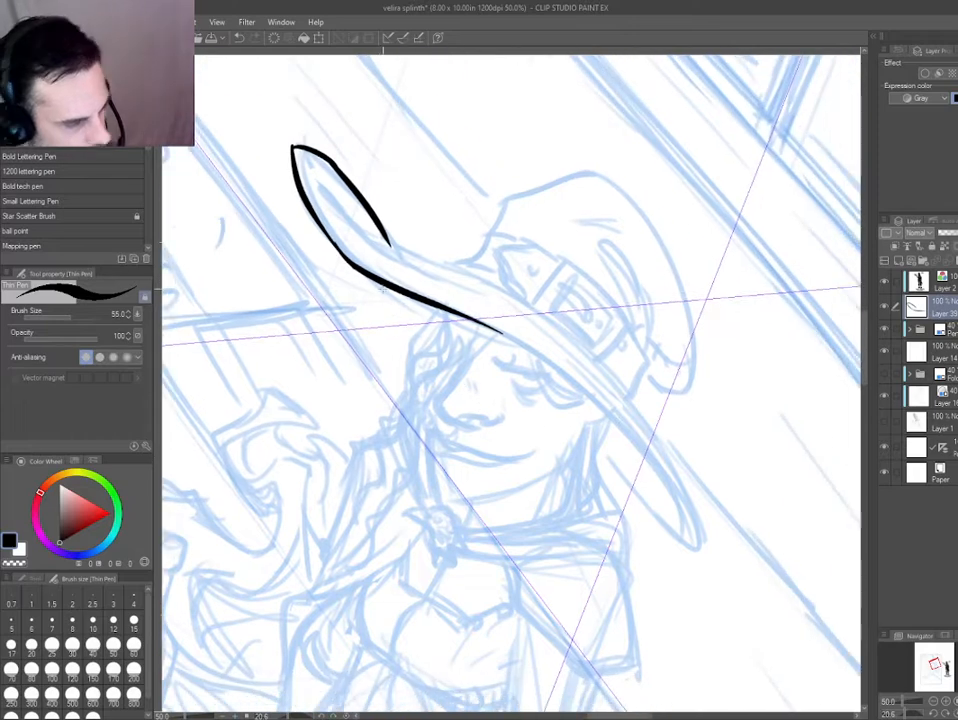
# Ink the brim's lower edge across the forehead and start the outline of its drooping tip.
pyautogui.moveTo(367, 271); pyautogui.dragTo(584, 397)
pyautogui.hotkey('ctrl', 'z')
pyautogui.moveTo(451, 312)
pyautogui.mouseDown()
pyautogui.moveTo(492, 327)
pyautogui.moveTo(609, 417)
pyautogui.moveTo(672, 528)
pyautogui.mouseUp()
pyautogui.moveTo(595, 447); pyautogui.dragTo(684, 542)
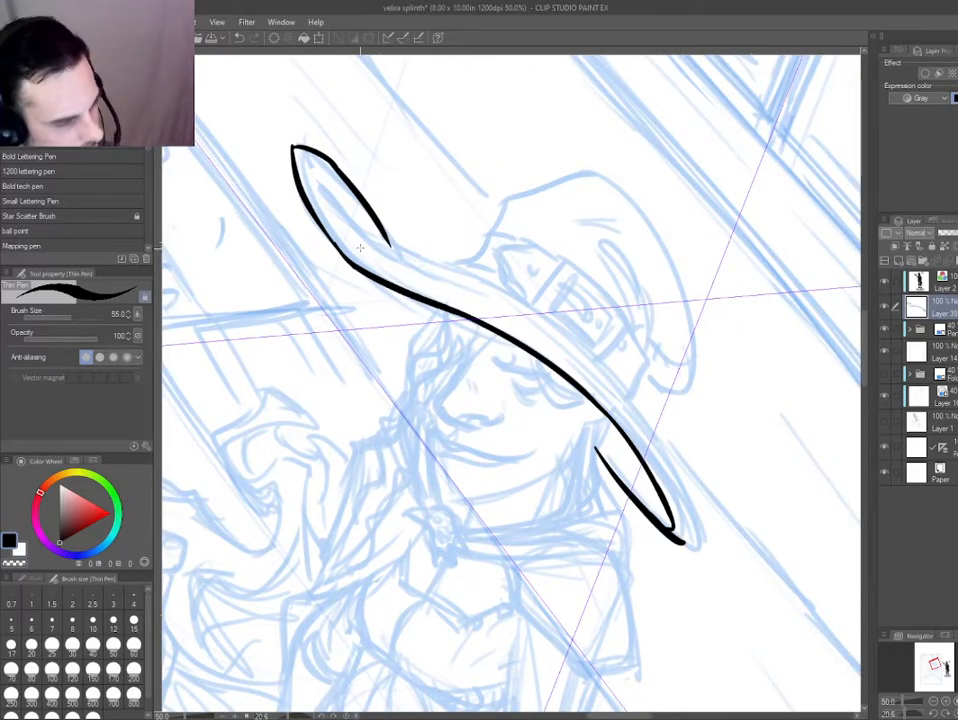
# Ink the brim's inner contour lines and upper edge, and close the outline of its drooping tip.
pyautogui.moveTo(313, 182); pyautogui.dragTo(637, 428)
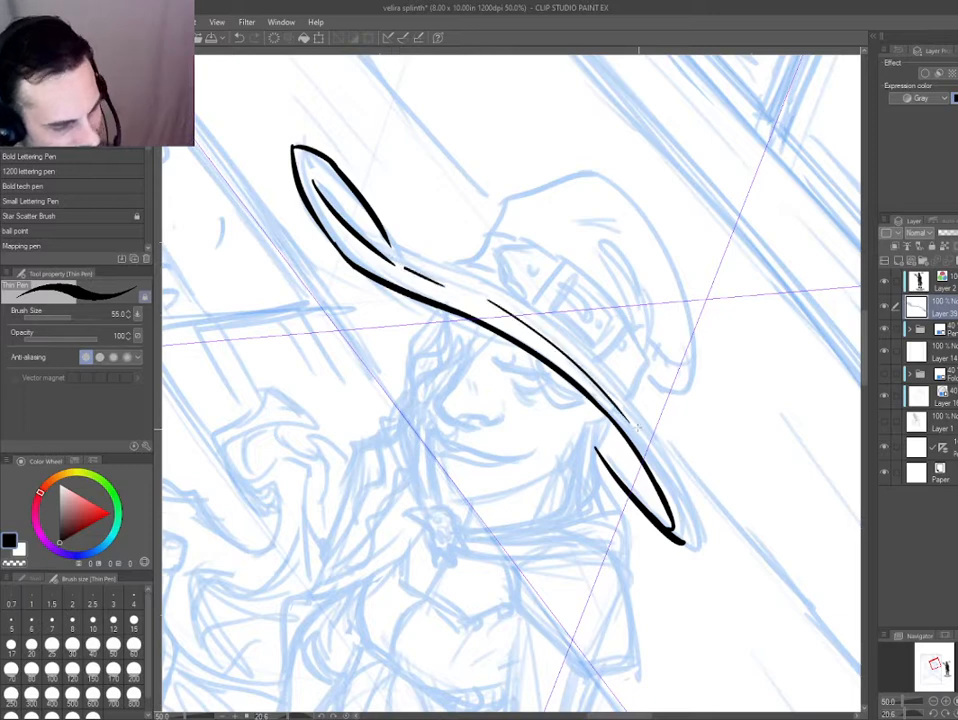
pyautogui.moveTo(600, 381)
pyautogui.mouseDown()
pyautogui.moveTo(697, 518)
pyautogui.moveTo(690, 547)
pyautogui.mouseUp()
pyautogui.moveTo(596, 448); pyautogui.dragTo(645, 513)
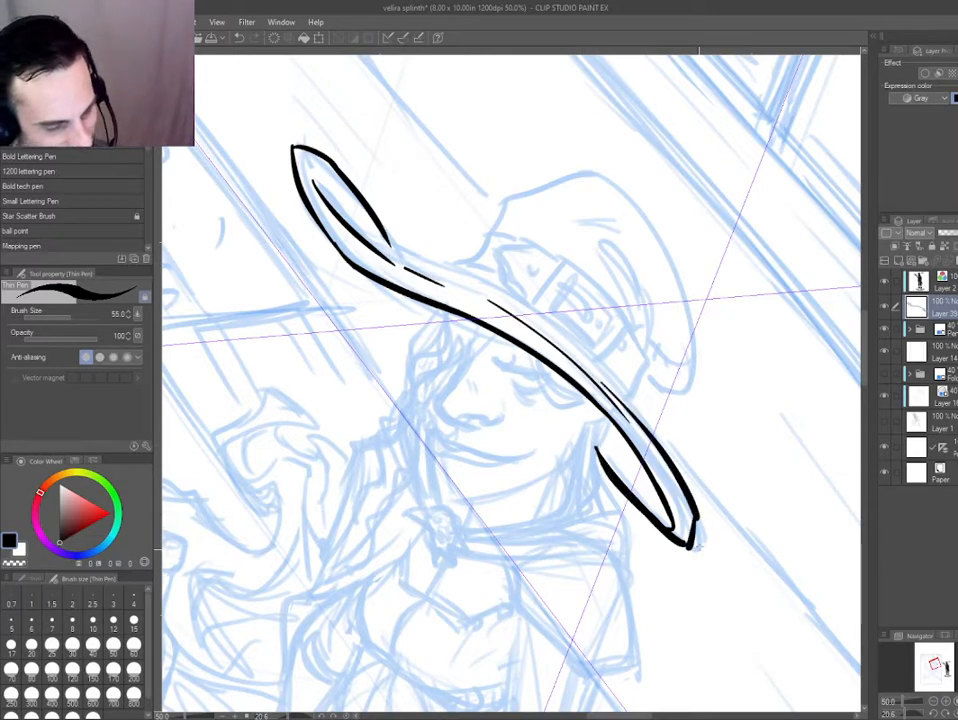
pyautogui.moveTo(632, 412); pyautogui.dragTo(600, 369)
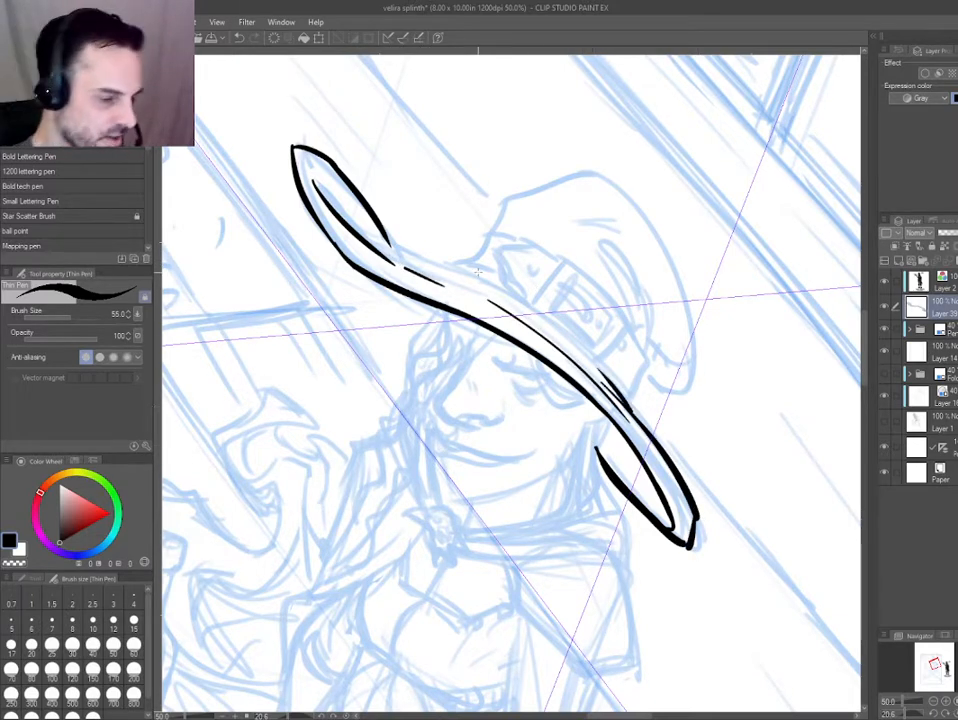
pyautogui.moveTo(512, 351); pyautogui.dragTo(508, 368)
pyautogui.scroll(1, 507, 370)
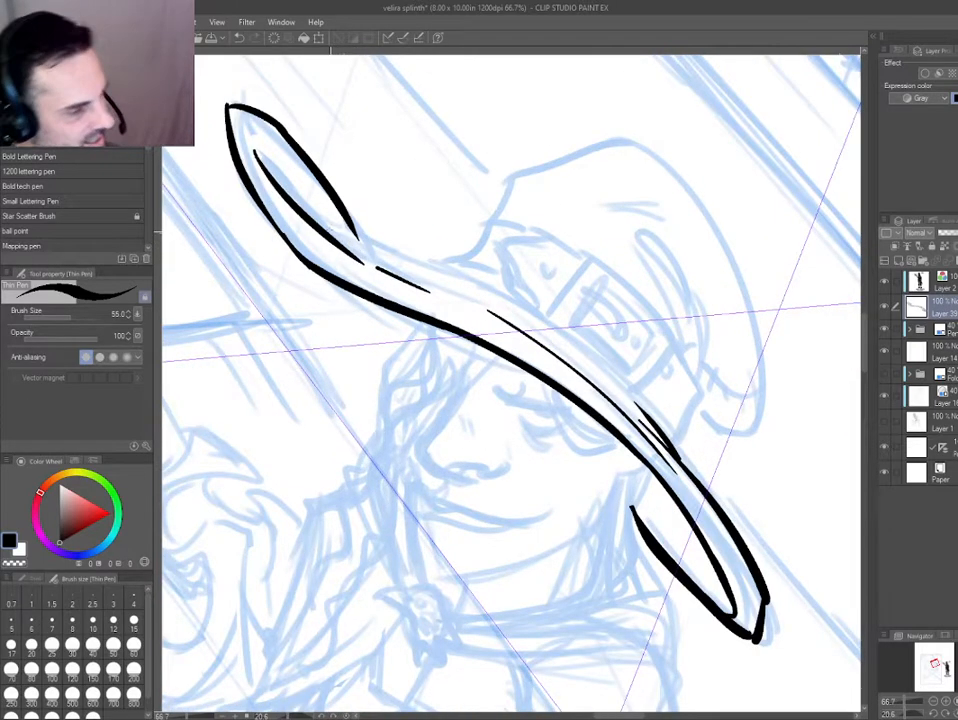
pyautogui.moveTo(228, 146)
pyautogui.mouseDown()
pyautogui.moveTo(545, 320)
pyautogui.moveTo(668, 428)
pyautogui.mouseUp()
# Ink the rectangular outer frame of the hat buckle above the brim.
pyautogui.moveTo(333, 341); pyautogui.dragTo(426, 452)
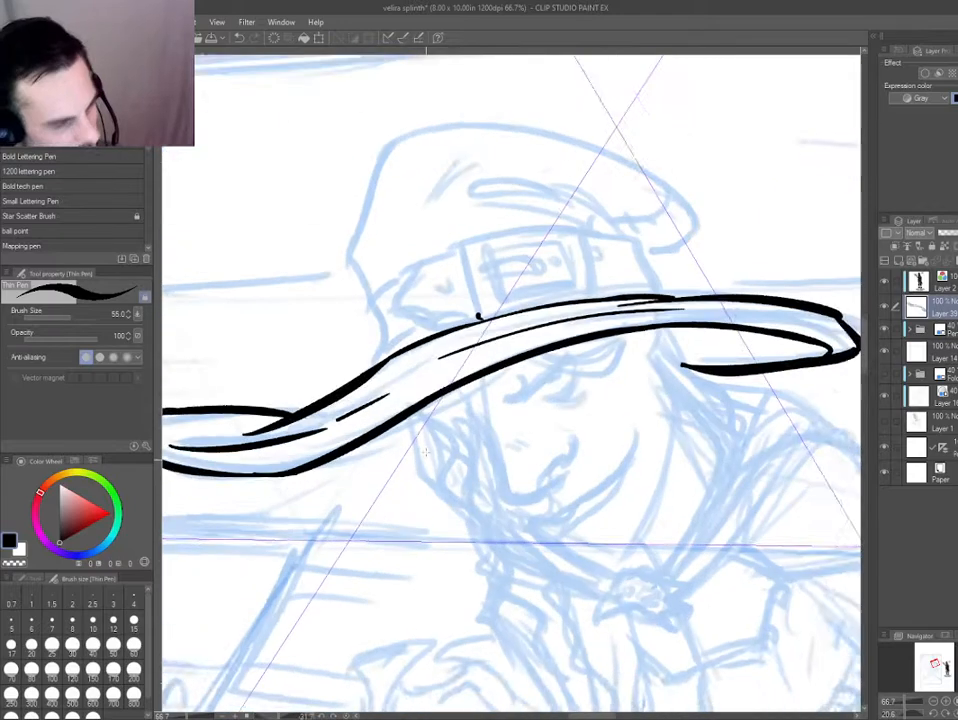
pyautogui.scroll(1, 430, 376)
pyautogui.hotkey('ctrl', 'z')
pyautogui.moveTo(509, 290)
pyautogui.mouseDown()
pyautogui.moveTo(473, 177)
pyautogui.moveTo(502, 287)
pyautogui.mouseUp()
pyautogui.hotkey('ctrl', 'z')
pyautogui.moveTo(475, 181); pyautogui.dragTo(490, 167)
pyautogui.moveTo(395, 240); pyautogui.dragTo(500, 130)
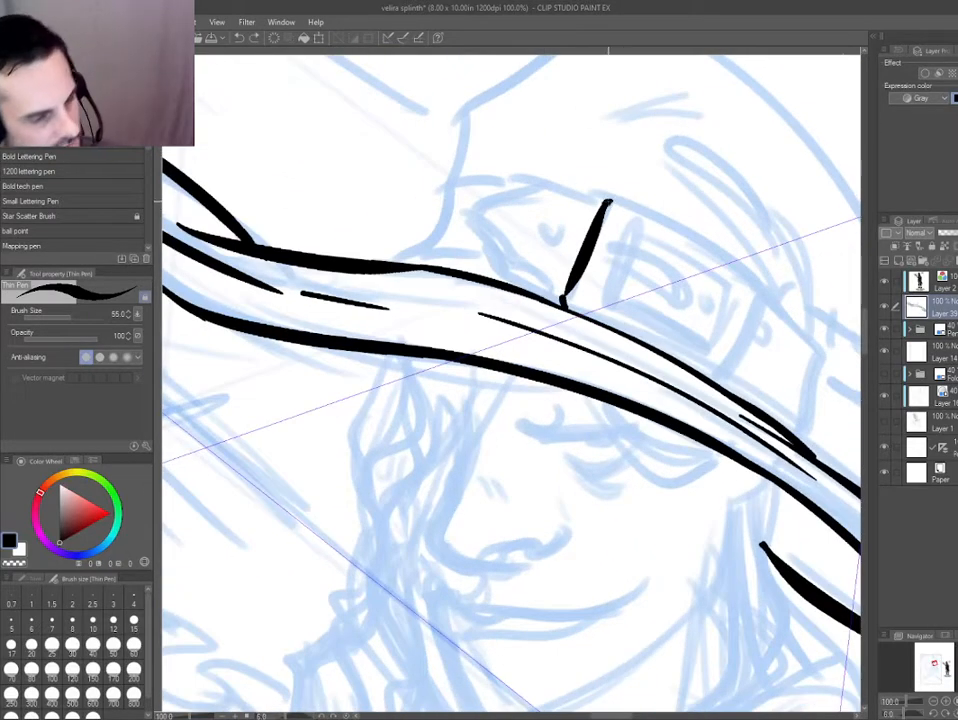
pyautogui.moveTo(612, 197)
pyautogui.mouseDown()
pyautogui.moveTo(663, 226)
pyautogui.moveTo(724, 384)
pyautogui.mouseUp()
pyautogui.moveTo(415, 370)
pyautogui.mouseDown()
pyautogui.moveTo(284, 398)
pyautogui.moveTo(288, 339)
pyautogui.mouseUp()
# Ink the inner opening of the hat buckle inside its outer frame.
pyautogui.moveTo(479, 318); pyautogui.dragTo(577, 408)
pyautogui.moveTo(340, 421)
pyautogui.mouseDown()
pyautogui.moveTo(368, 489)
pyautogui.moveTo(420, 536)
pyautogui.mouseUp()
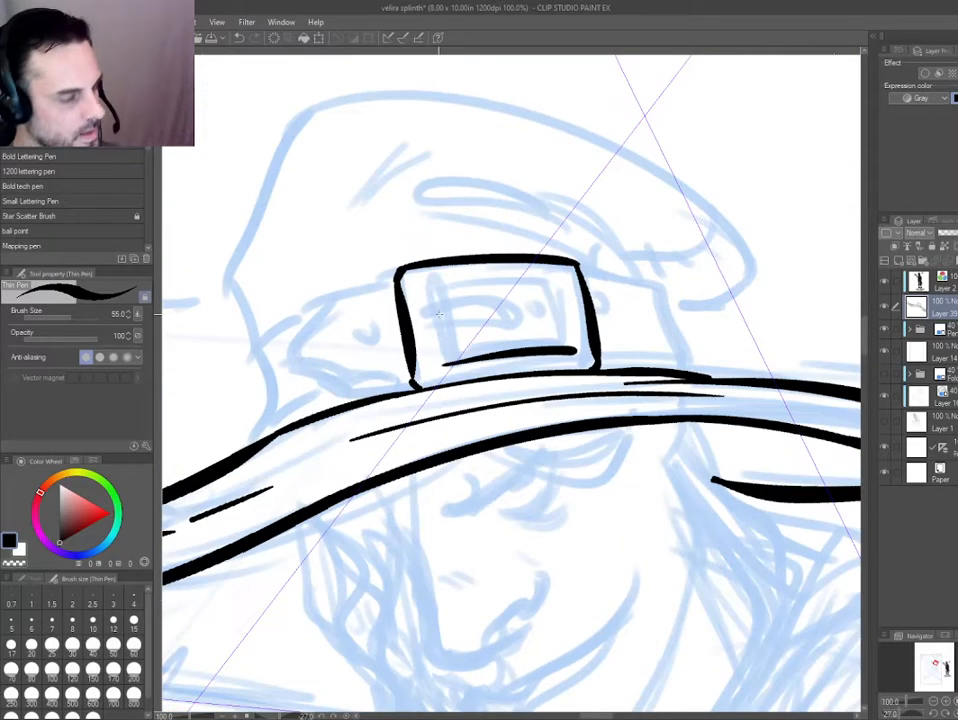
pyautogui.moveTo(450, 359); pyautogui.dragTo(437, 290)
pyautogui.moveTo(331, 350)
pyautogui.mouseDown()
pyautogui.moveTo(347, 200)
pyautogui.moveTo(390, 171)
pyautogui.mouseUp()
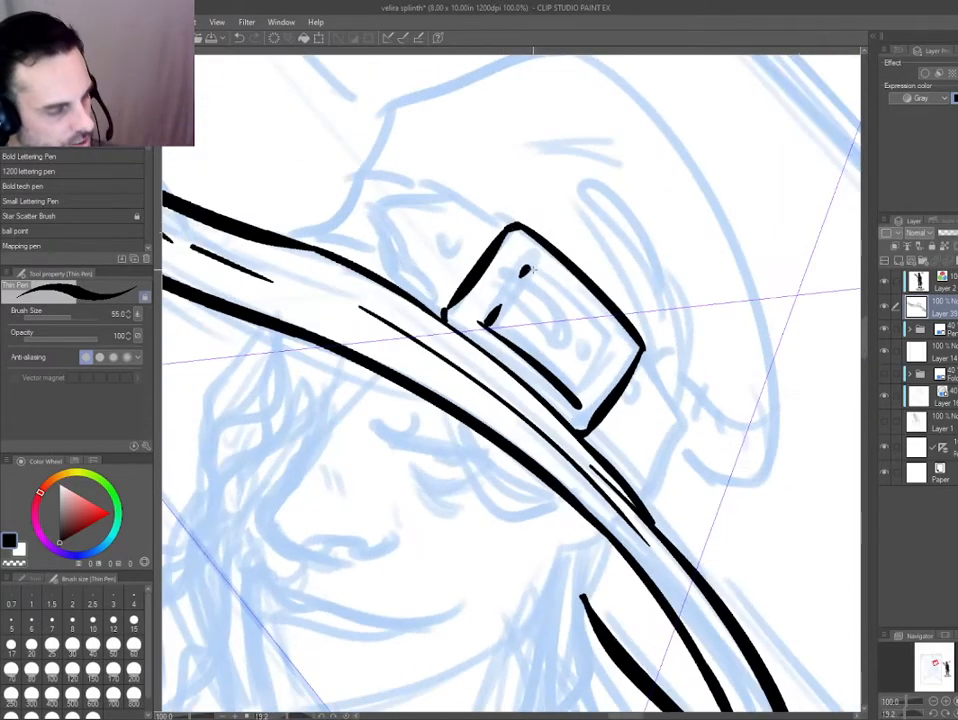
pyautogui.moveTo(525, 269)
pyautogui.mouseDown()
pyautogui.moveTo(605, 334)
pyautogui.moveTo(578, 403)
pyautogui.mouseUp()
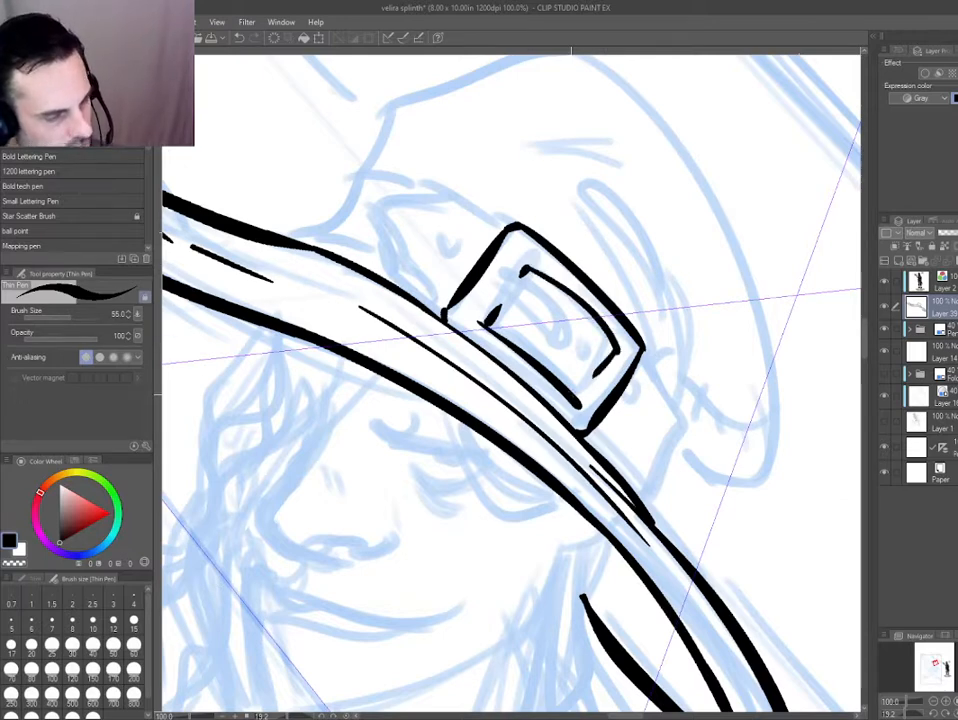
# Ink the buckle's rounded prong and the small strap holes beside it, redrawing the strokes that miss.
pyautogui.moveTo(497, 304); pyautogui.dragTo(558, 344)
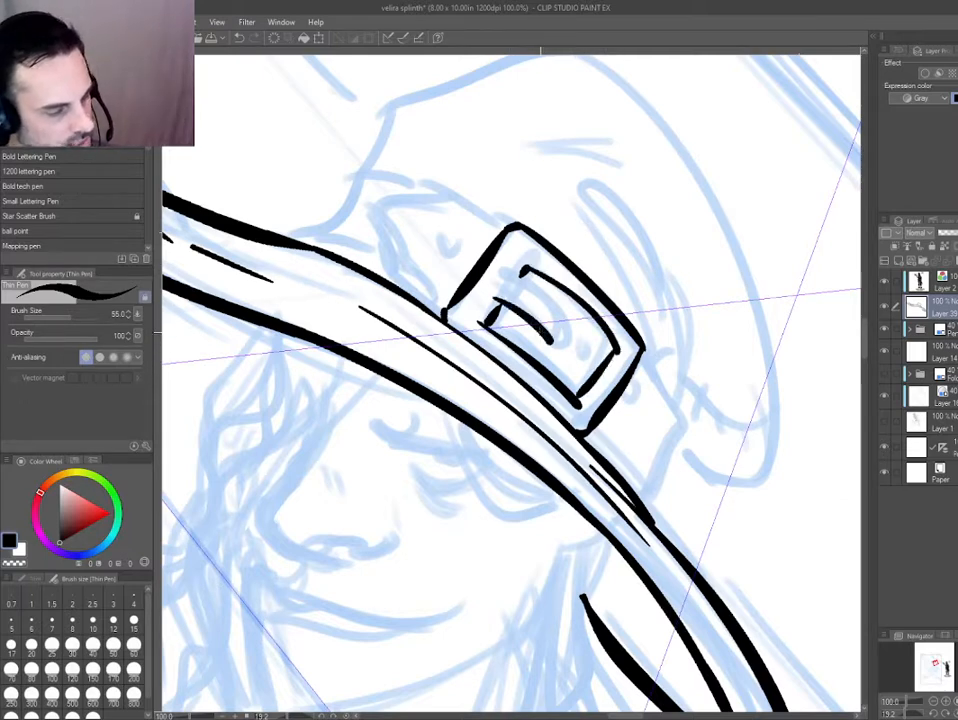
pyautogui.hotkey('ctrl', 'z')
pyautogui.moveTo(498, 305)
pyautogui.mouseDown()
pyautogui.moveTo(568, 338)
pyautogui.moveTo(495, 275)
pyautogui.moveTo(495, 288)
pyautogui.moveTo(523, 272)
pyautogui.moveTo(589, 350)
pyautogui.mouseUp()
pyautogui.hotkey('ctrl', 'z')
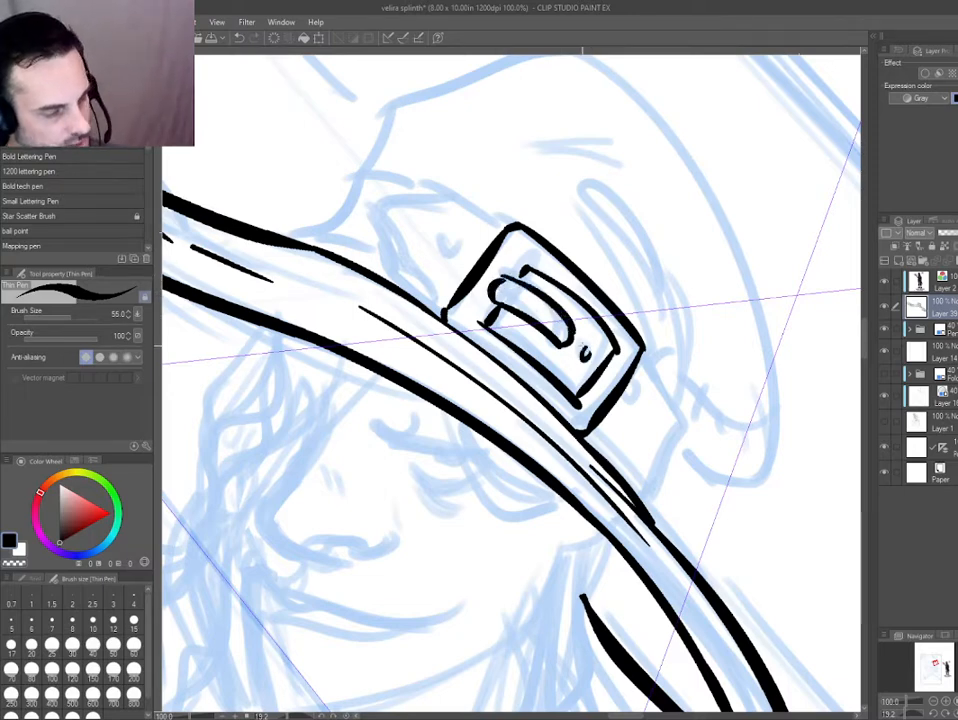
pyautogui.moveTo(625, 401)
pyautogui.mouseDown()
pyautogui.moveTo(630, 415)
pyautogui.moveTo(606, 409)
pyautogui.mouseUp()
pyautogui.hotkey('ctrl', 'z')
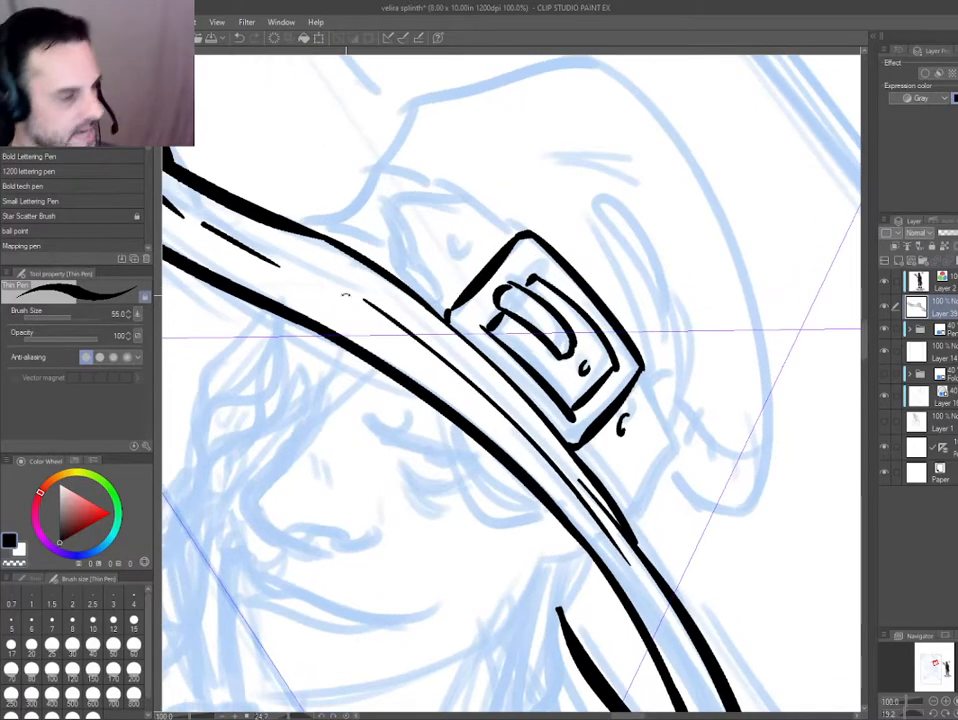
# Ink the strap's pointed end with its hole and erase the overlap at the buckle's corner.
pyautogui.moveTo(446, 319); pyautogui.dragTo(401, 275)
pyautogui.moveTo(385, 207)
pyautogui.mouseDown()
pyautogui.moveTo(402, 275)
pyautogui.moveTo(415, 273)
pyautogui.moveTo(415, 196)
pyautogui.moveTo(521, 233)
pyautogui.moveTo(463, 253)
pyautogui.mouseUp()
pyautogui.press('e')
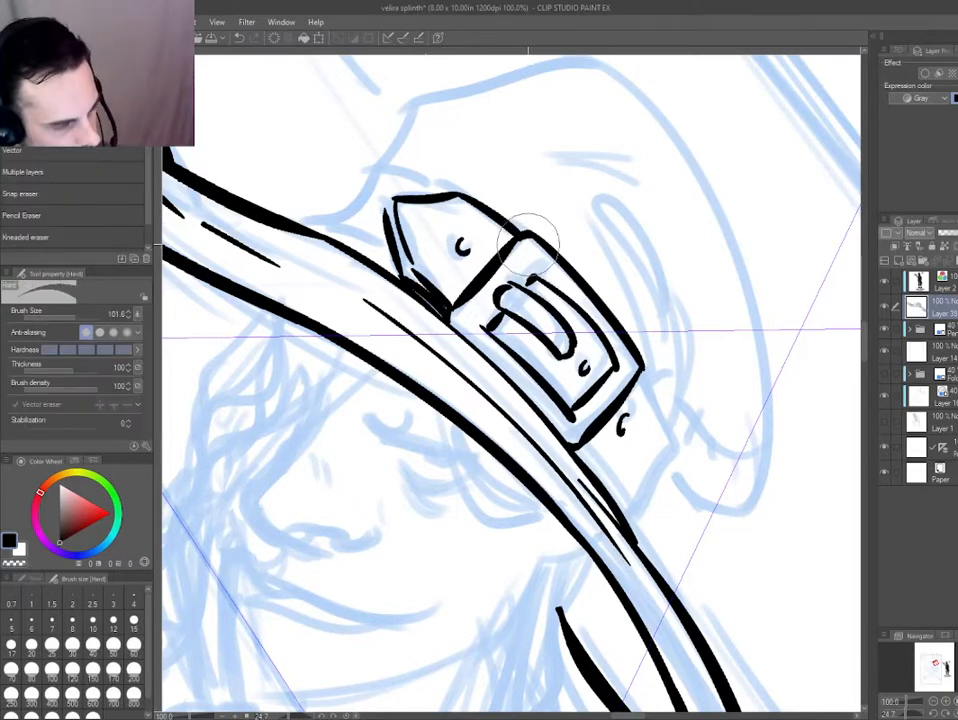
pyautogui.moveTo(325, 296); pyautogui.dragTo(316, 319)
# Add black shading under the buckle's prong and accent lines along its frame with the Thin Pen.
pyautogui.press('p')
pyautogui.moveTo(499, 303); pyautogui.dragTo(551, 341)
pyautogui.moveTo(462, 310); pyautogui.dragTo(455, 325)
pyautogui.moveTo(449, 333); pyautogui.dragTo(540, 393)
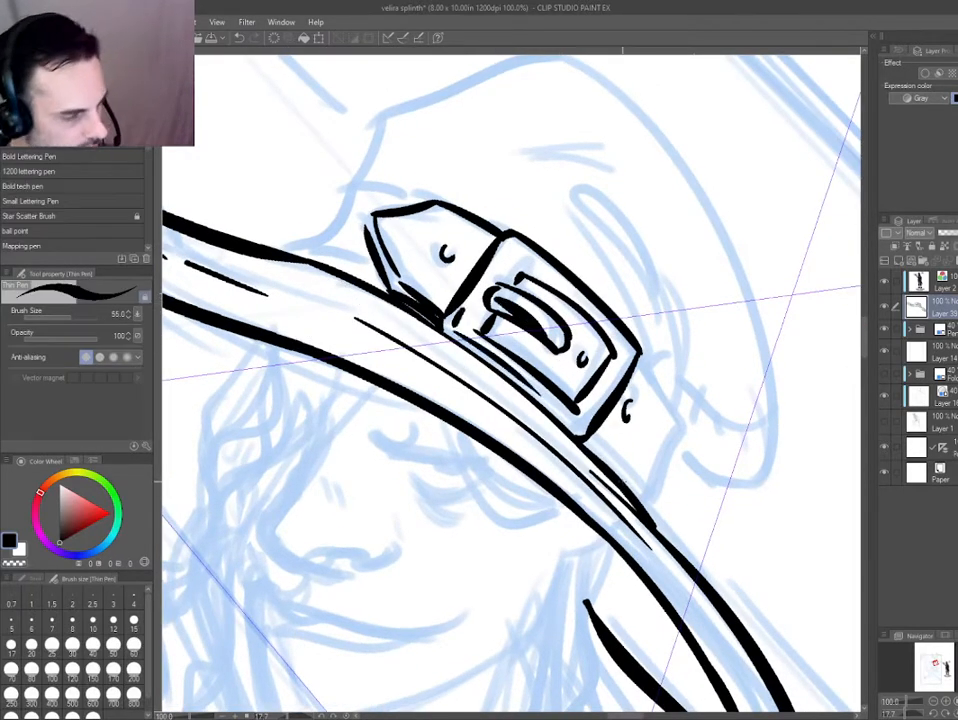
pyautogui.moveTo(521, 264); pyautogui.dragTo(558, 289)
# Ink the strap section on the buckle's far side down to the brim, redoing the first outline.
pyautogui.moveTo(636, 358); pyautogui.dragTo(680, 433)
pyautogui.moveTo(679, 430); pyautogui.dragTo(647, 502)
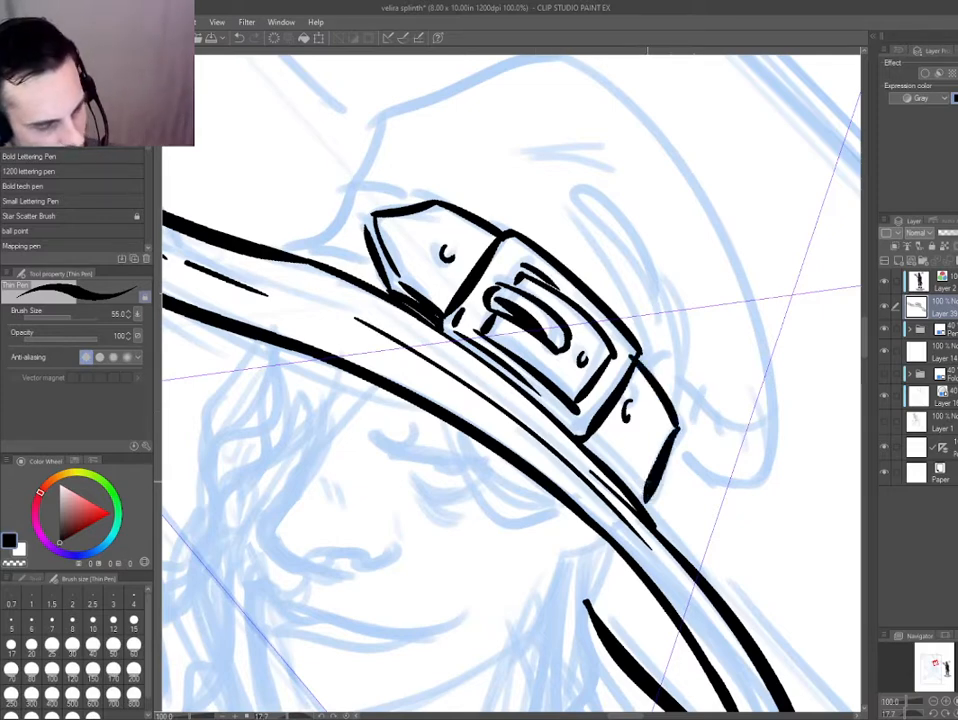
pyautogui.hotkey('ctrl', 'z')
pyautogui.hotkey('ctrl', 'z')
pyautogui.moveTo(637, 359)
pyautogui.mouseDown()
pyautogui.moveTo(678, 436)
pyautogui.moveTo(650, 500)
pyautogui.moveTo(589, 445)
pyautogui.mouseUp()
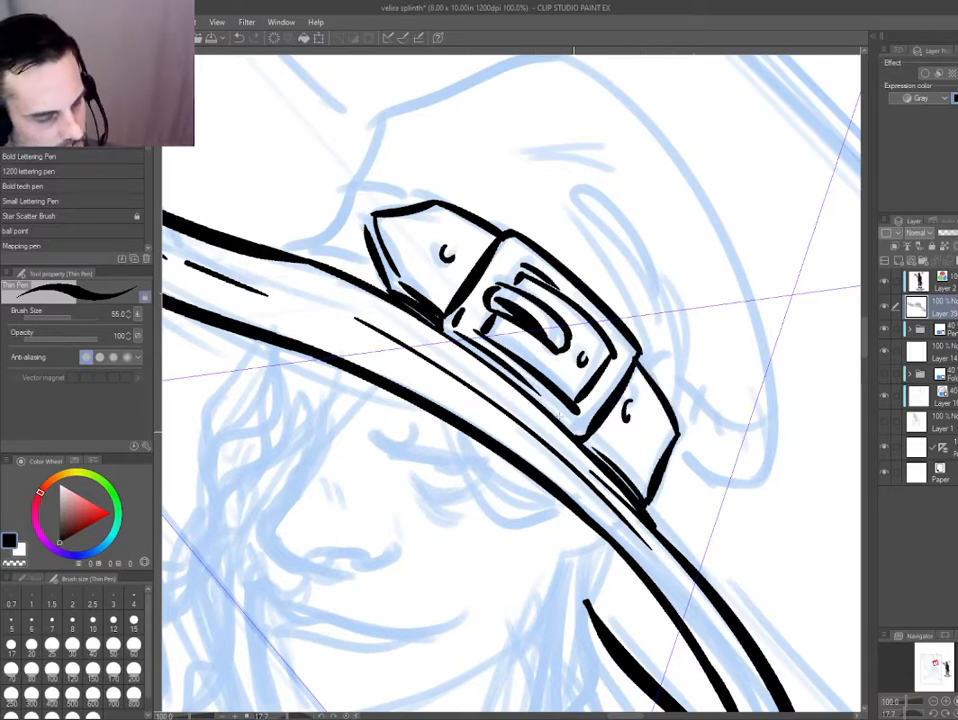
# Thicken the shadowed edge of the strap's pointed end.
pyautogui.moveTo(369, 380); pyautogui.dragTo(400, 428)
pyautogui.moveTo(322, 339)
pyautogui.mouseDown()
pyautogui.moveTo(325, 317)
pyautogui.moveTo(397, 222)
pyautogui.mouseUp()
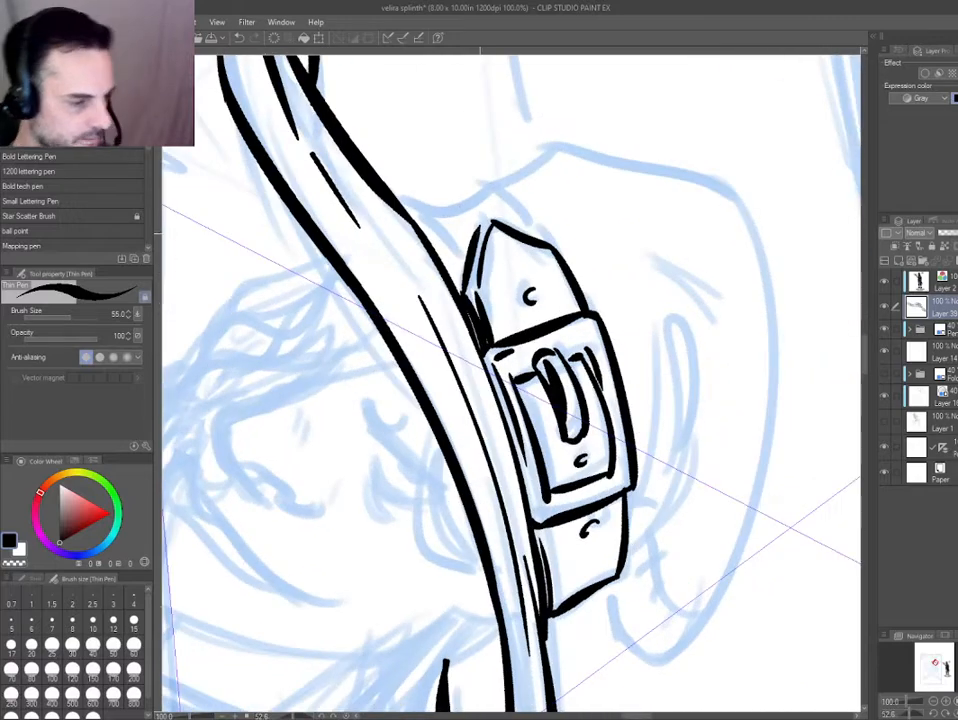
pyautogui.moveTo(489, 222)
pyautogui.mouseDown()
pyautogui.moveTo(467, 297)
pyautogui.moveTo(474, 267)
pyautogui.mouseUp()
pyautogui.hotkey('ctrl', 'z')
pyautogui.hotkey('ctrl', 'z')
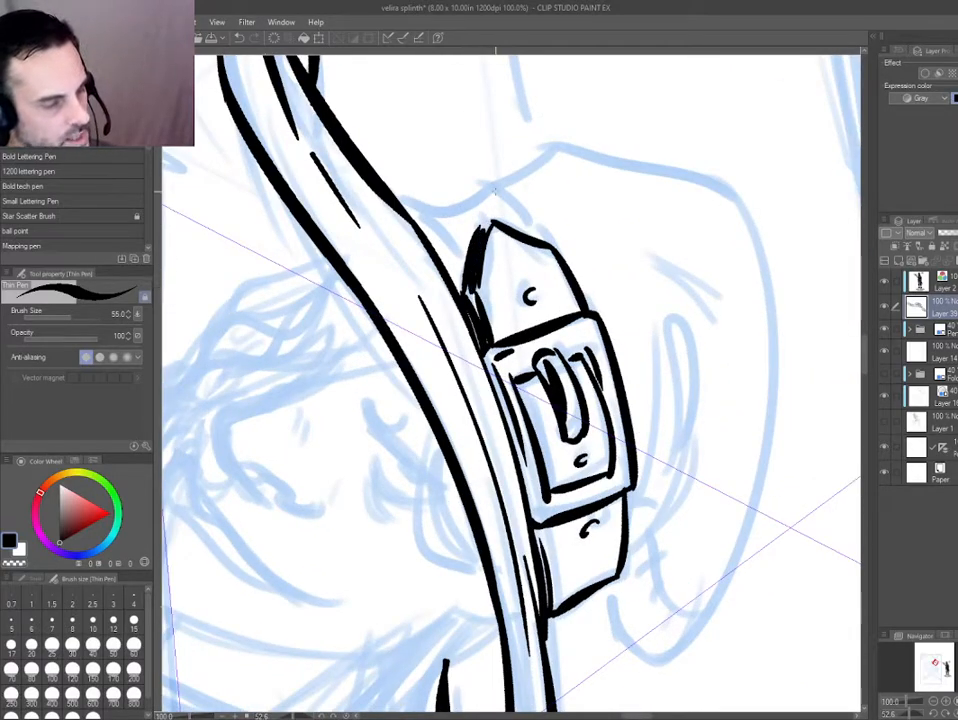
# Ink the hat band's outline behind the strap's pointed end and down to the brim.
pyautogui.moveTo(533, 237); pyautogui.dragTo(487, 189)
pyautogui.moveTo(423, 186); pyautogui.dragTo(322, 482)
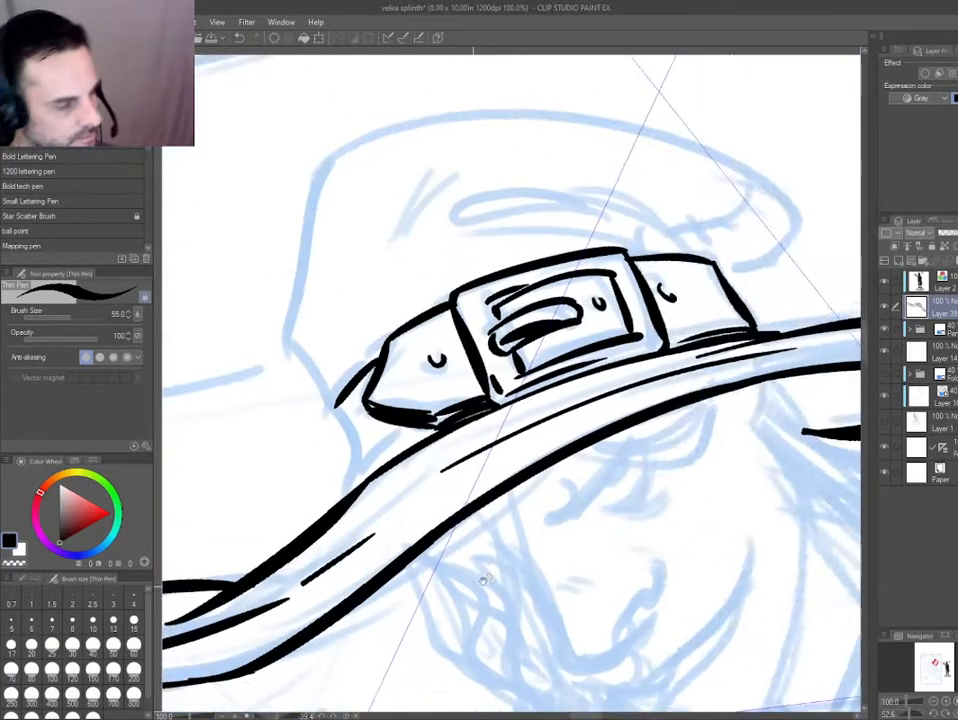
pyautogui.moveTo(481, 579); pyautogui.dragTo(673, 511)
pyautogui.moveTo(528, 341); pyautogui.dragTo(546, 424)
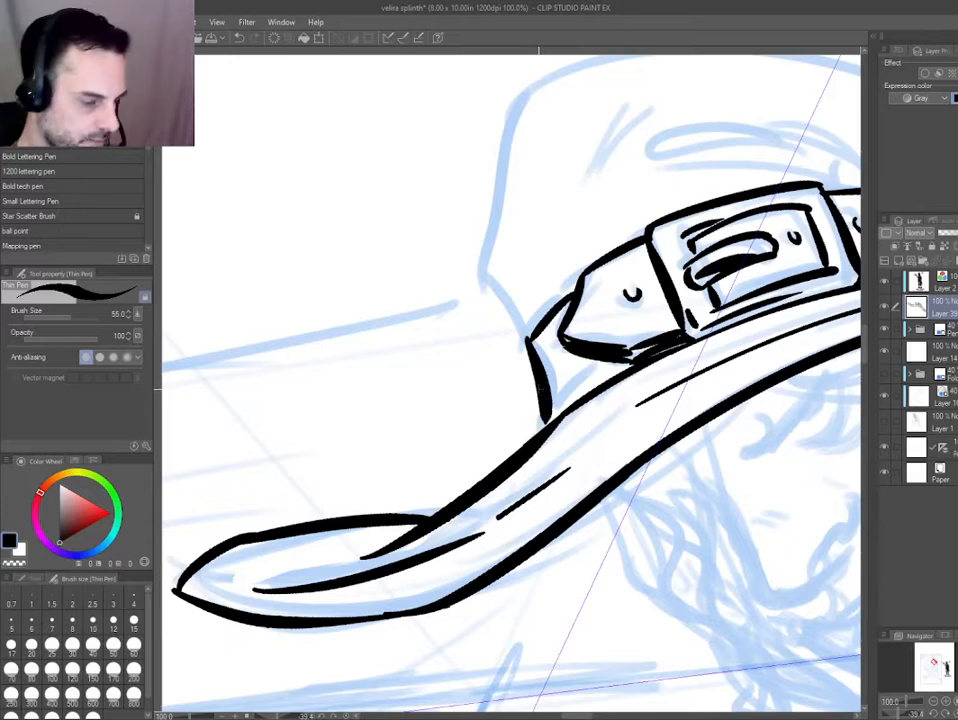
# Ink the short curved base of the hat crown rising from the band, replacing the first stroke.
pyautogui.moveTo(466, 394); pyautogui.dragTo(320, 434)
pyautogui.scroll(-1, 371, 344)
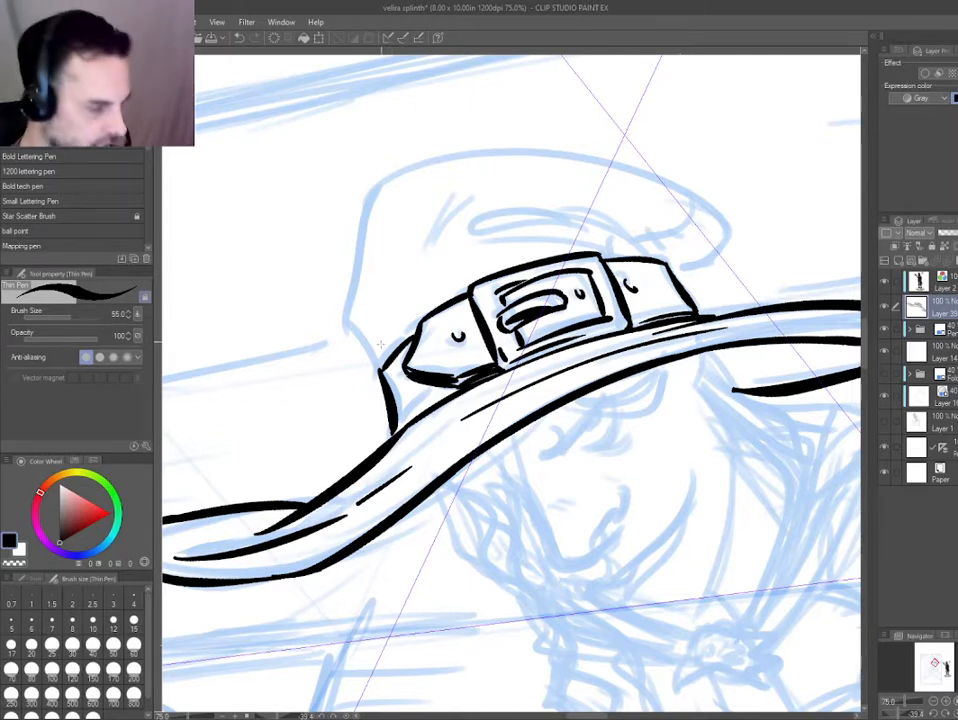
pyautogui.moveTo(352, 320); pyautogui.dragTo(388, 364)
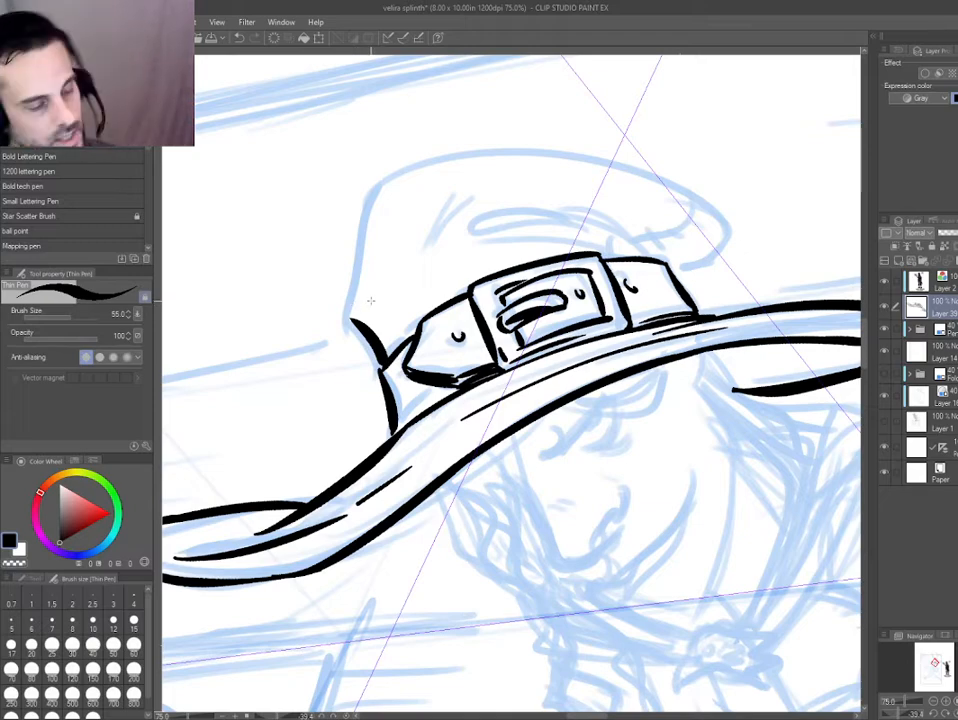
pyautogui.moveTo(527, 340); pyautogui.dragTo(594, 316)
pyautogui.hotkey('ctrl', 'z')
pyautogui.moveTo(345, 300)
pyautogui.mouseDown()
pyautogui.moveTo(492, 217)
pyautogui.moveTo(553, 220)
pyautogui.mouseUp()
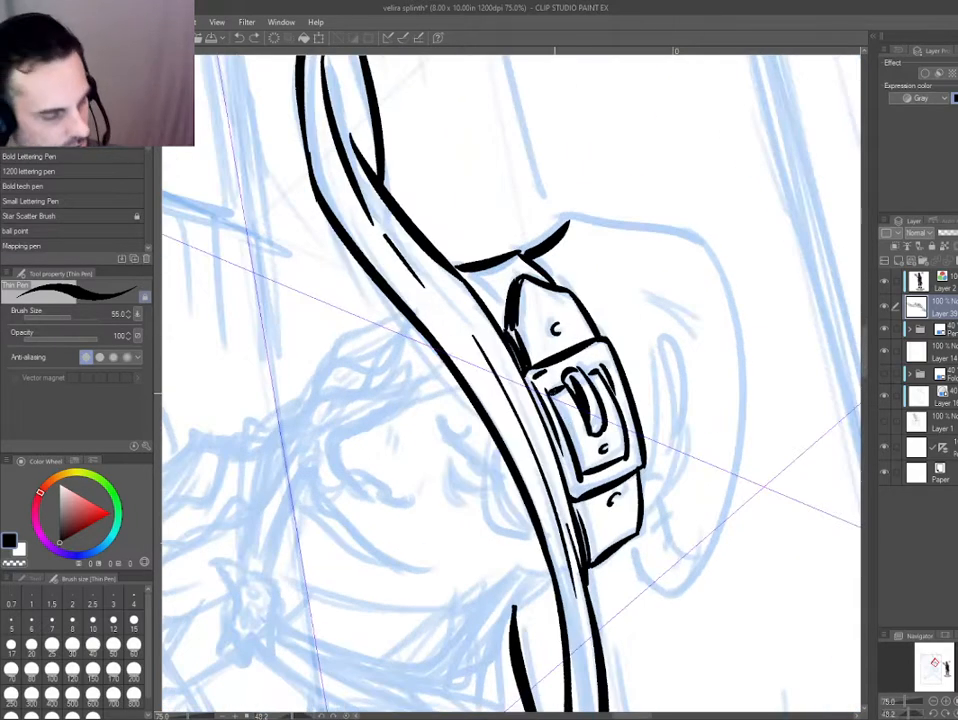
# Darken the inside lower edge of the buckle's opening with a heavy black shadow.
pyautogui.moveTo(552, 390); pyautogui.dragTo(581, 478)
pyautogui.moveTo(342, 342); pyautogui.dragTo(341, 345)
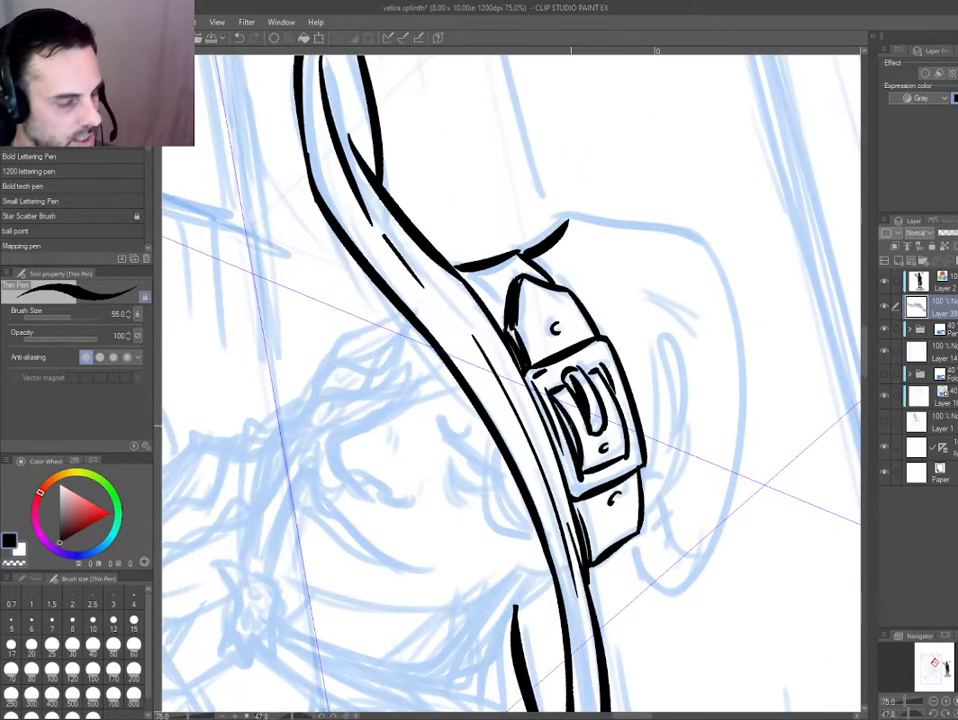
pyautogui.moveTo(373, 423); pyautogui.dragTo(421, 496)
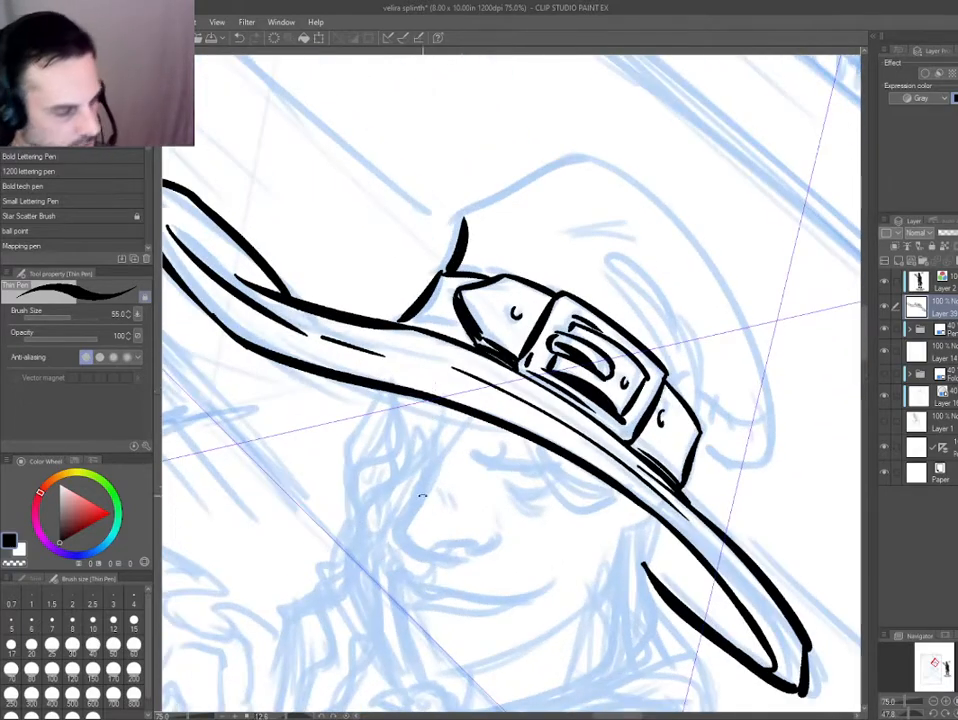
# Erase and re-ink the strap's upper edge between the buckle and its pointed end.
pyautogui.moveTo(310, 413); pyautogui.dragTo(347, 503)
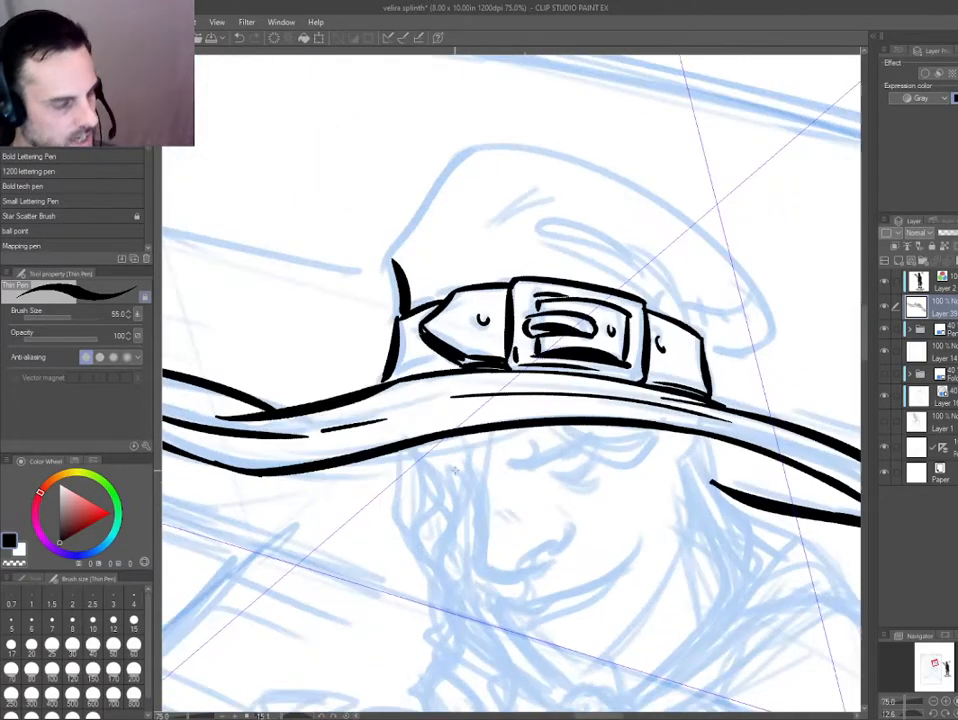
pyautogui.moveTo(451, 271); pyautogui.dragTo(407, 452)
pyautogui.press('e')
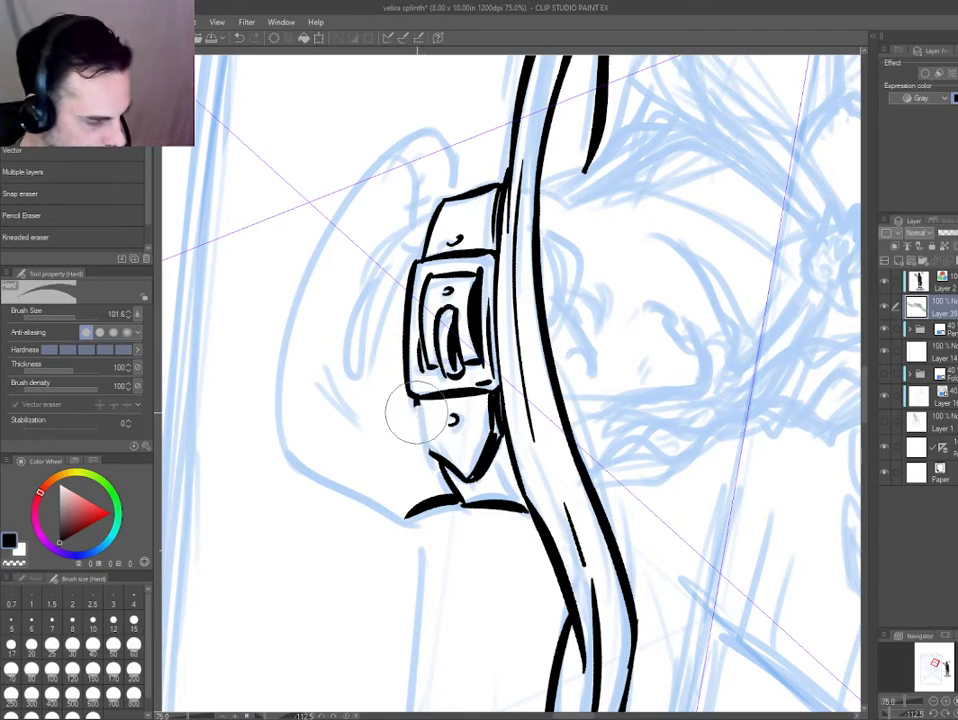
pyautogui.press('p')
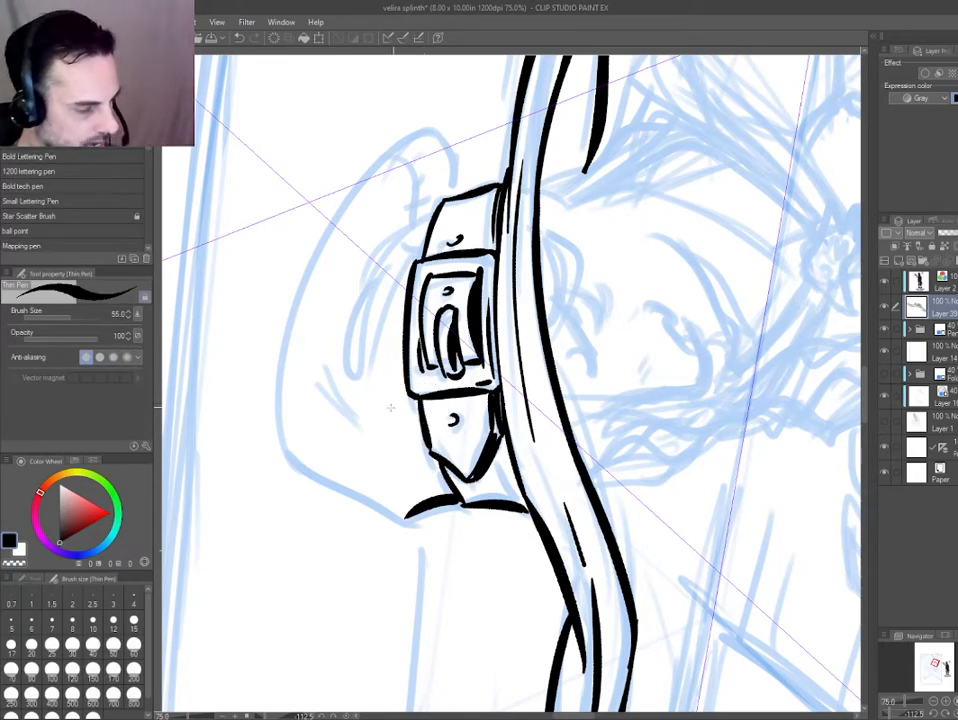
pyautogui.hotkey('ctrl', '0')
pyautogui.moveTo(510, 303); pyautogui.dragTo(607, 376)
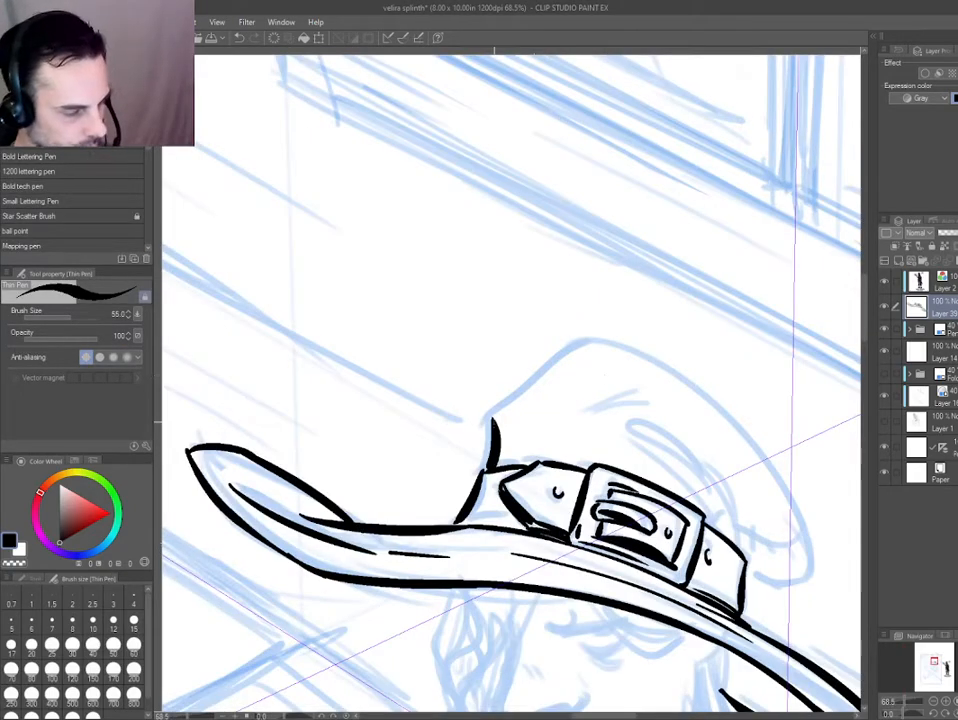
# Ink the front slope of the hat crown from its curved base up to the peak.
pyautogui.moveTo(490, 404)
pyautogui.mouseDown()
pyautogui.moveTo(410, 234)
pyautogui.moveTo(491, 181)
pyautogui.mouseUp()
pyautogui.hotkey('ctrl', 'z')
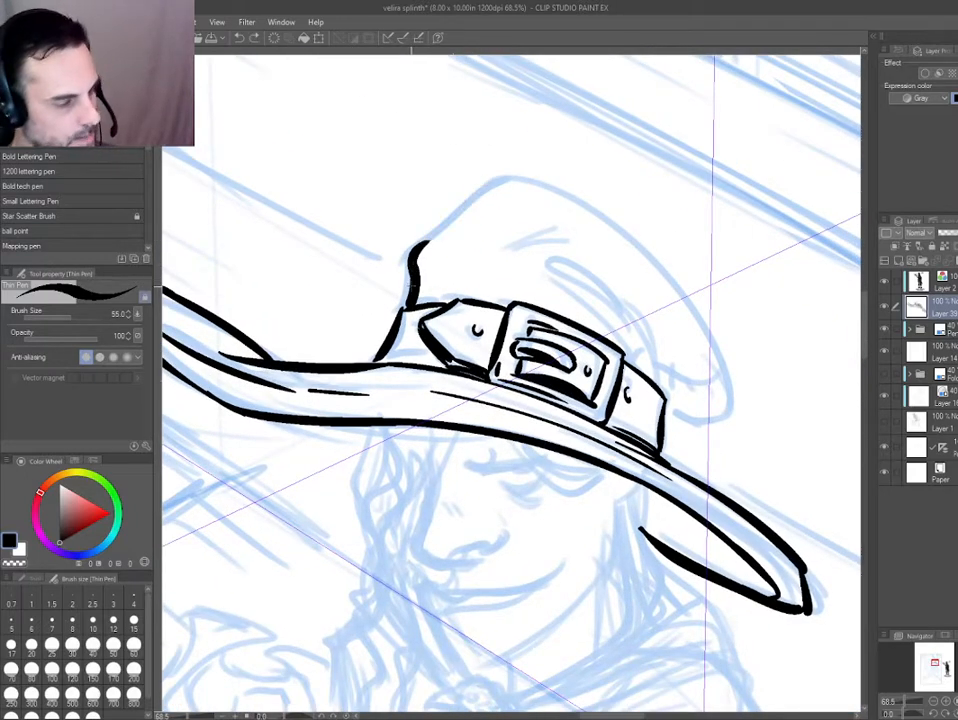
pyautogui.moveTo(412, 258)
pyautogui.mouseDown()
pyautogui.moveTo(503, 184)
pyautogui.moveTo(562, 194)
pyautogui.moveTo(713, 433)
pyautogui.mouseUp()
pyautogui.hotkey('ctrl', 'z')
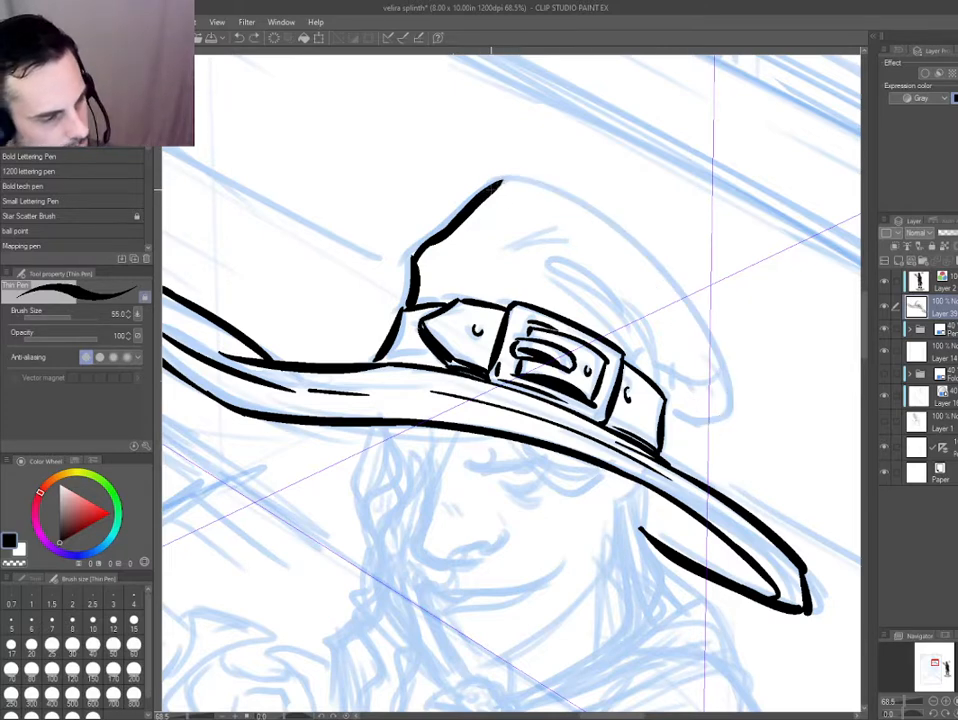
# Ink the crown's rounded back from the peak down to the strap and clean up the join at the peak.
pyautogui.moveTo(497, 184)
pyautogui.mouseDown()
pyautogui.moveTo(530, 184)
pyautogui.moveTo(665, 415)
pyautogui.moveTo(727, 421)
pyautogui.moveTo(736, 392)
pyautogui.moveTo(532, 182)
pyautogui.moveTo(513, 178)
pyautogui.mouseUp()
pyautogui.hotkey('ctrl', 'z')
pyautogui.press('^')
pyautogui.moveTo(442, 203); pyautogui.dragTo(311, 192)
pyautogui.press('e')
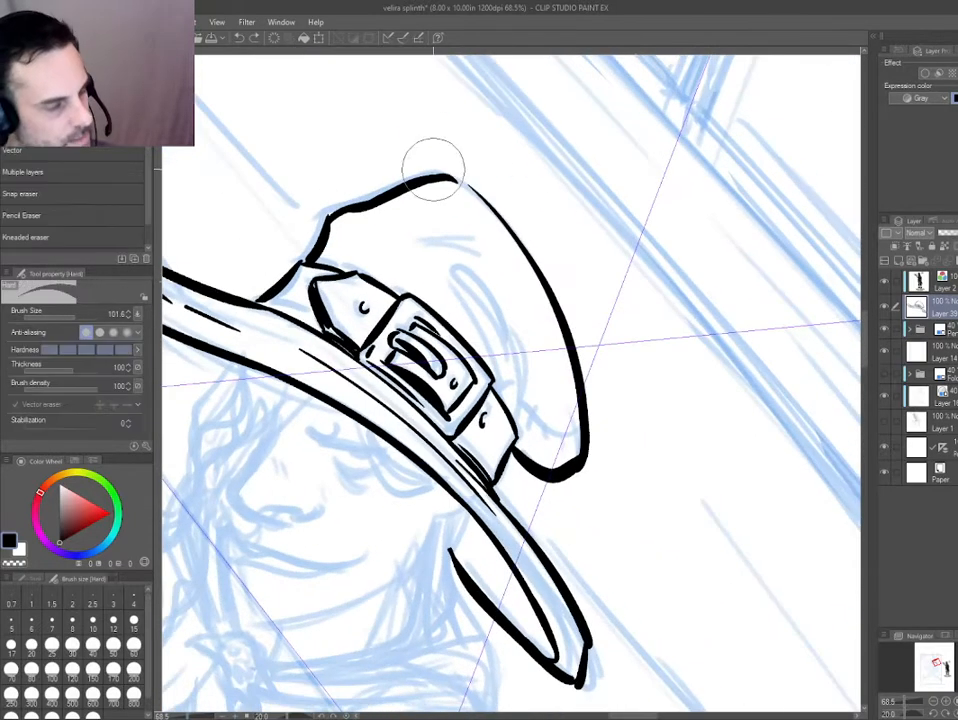
pyautogui.press('p')
pyautogui.moveTo(434, 169)
pyautogui.mouseDown()
pyautogui.moveTo(503, 222)
pyautogui.moveTo(434, 178)
pyautogui.mouseUp()
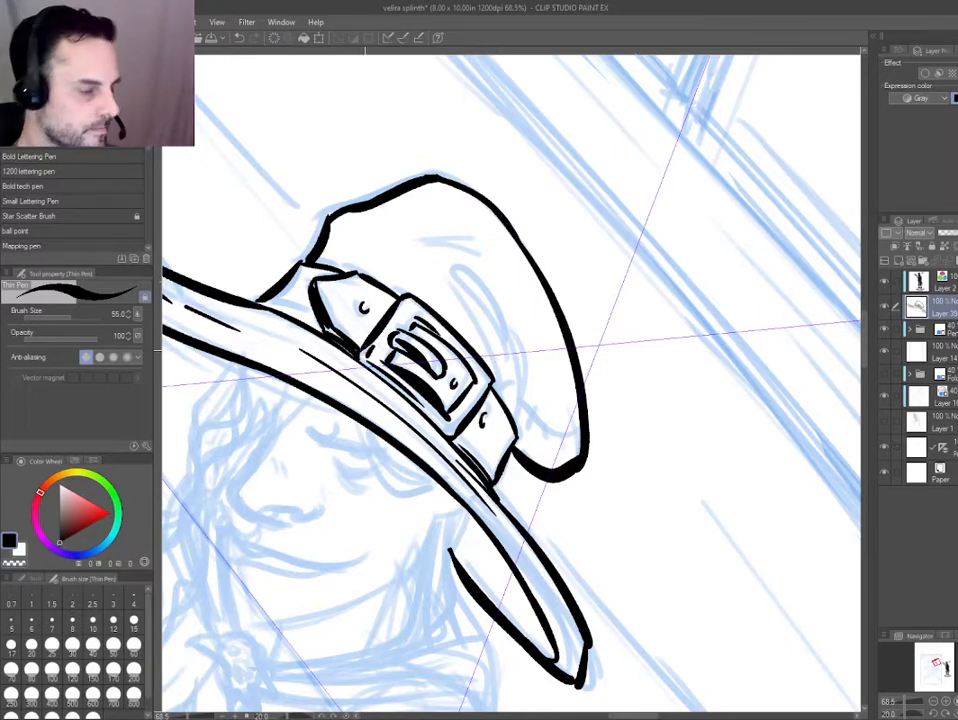
# Ink the crease lines across the crown, its stitched back seam and the short shadow strokes at its base.
pyautogui.moveTo(302, 416); pyautogui.dragTo(323, 480)
pyautogui.moveTo(523, 415); pyautogui.dragTo(483, 343)
pyautogui.moveTo(445, 297); pyautogui.dragTo(509, 367)
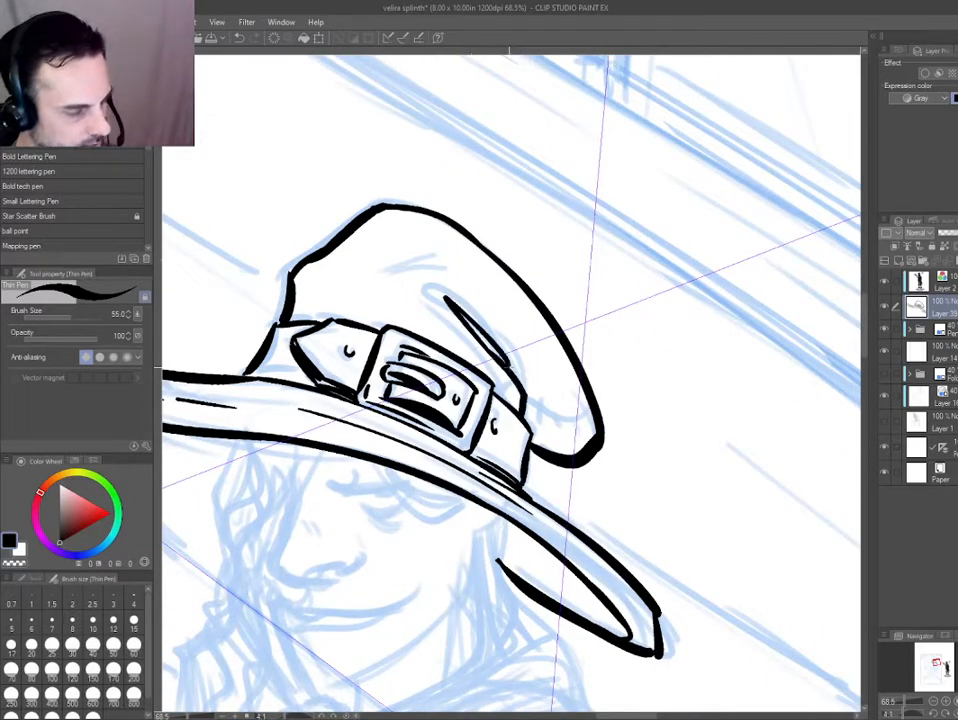
pyautogui.moveTo(485, 304); pyautogui.dragTo(398, 265)
pyautogui.moveTo(449, 261)
pyautogui.mouseDown()
pyautogui.moveTo(409, 253)
pyautogui.moveTo(387, 261)
pyautogui.mouseUp()
pyautogui.moveTo(524, 400)
pyautogui.mouseDown()
pyautogui.moveTo(573, 430)
pyautogui.moveTo(592, 421)
pyautogui.mouseUp()
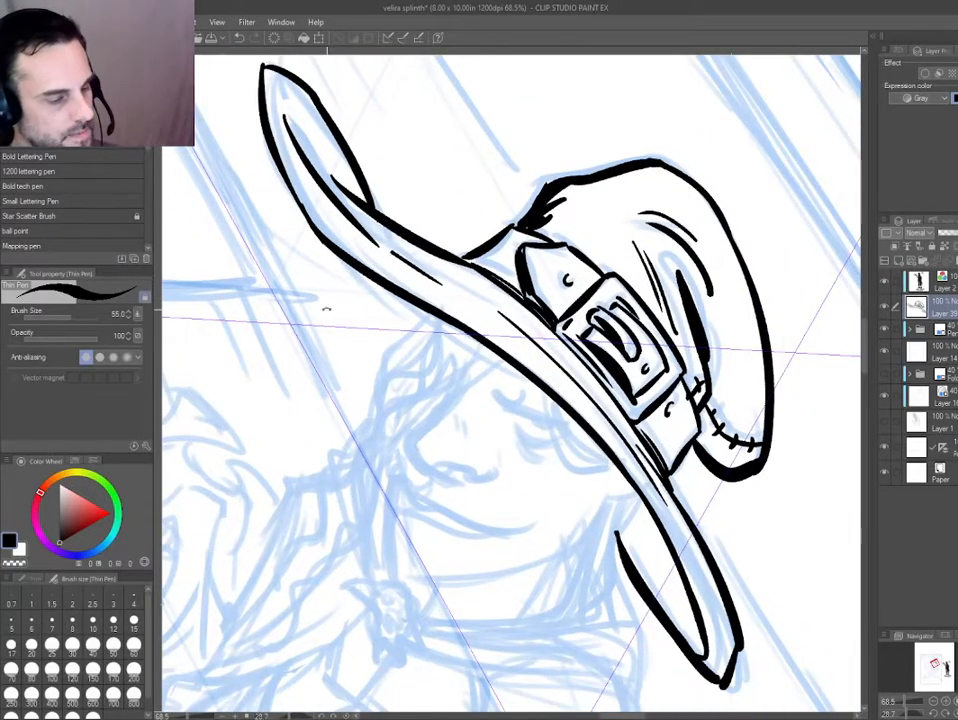
# Touch up the hat band with a short shadow stroke inside its edge behind the strap's pointed end.
pyautogui.moveTo(327, 309); pyautogui.dragTo(491, 510)
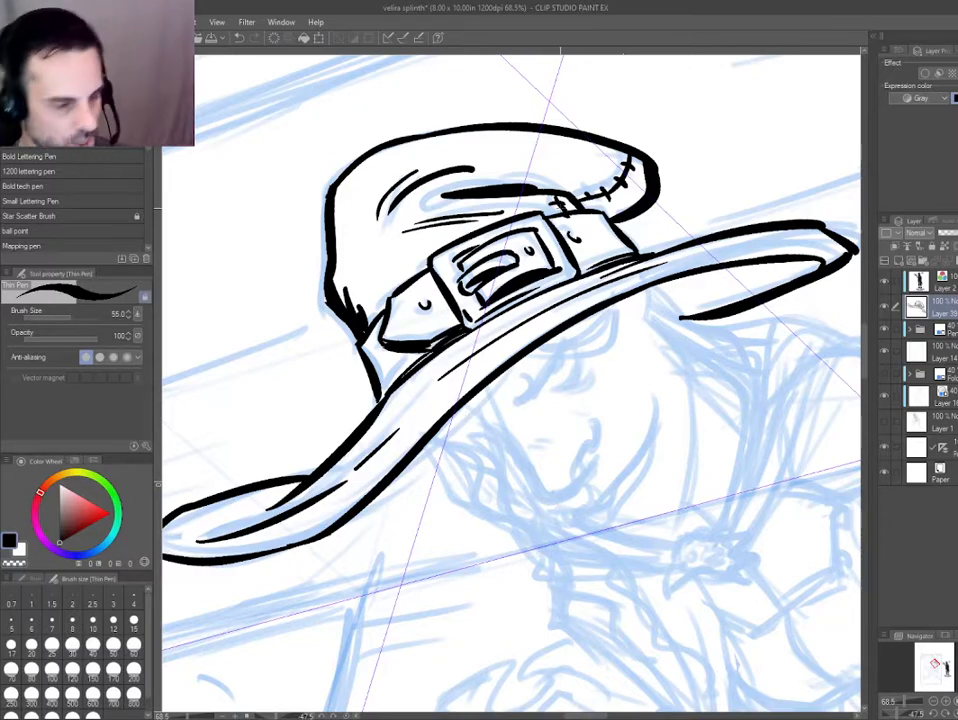
pyautogui.scroll(2, 561, 208)
pyautogui.press('e')
pyautogui.scroll(-1, 551, 225)
pyautogui.moveTo(268, 498); pyautogui.dragTo(309, 458)
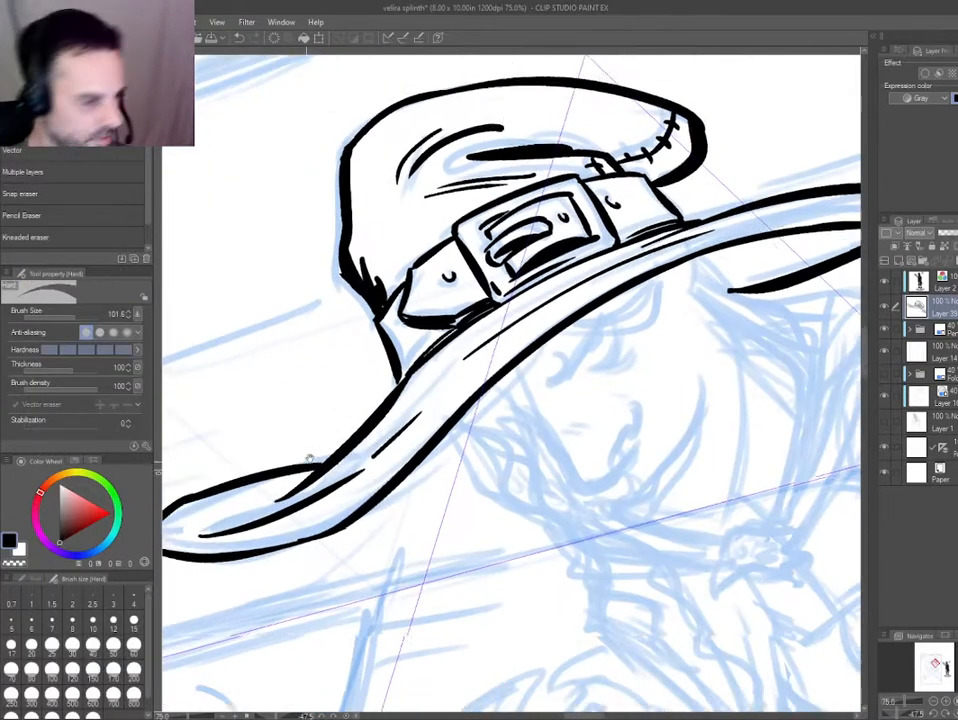
pyautogui.scroll(2, 325, 407)
pyautogui.press('o')
pyautogui.press('p')
pyautogui.moveTo(461, 240); pyautogui.dragTo(494, 334)
pyautogui.scroll(-1, 495, 337)
pyautogui.moveTo(442, 466); pyautogui.dragTo(304, 564)
pyautogui.moveTo(327, 490); pyautogui.dragTo(293, 257)
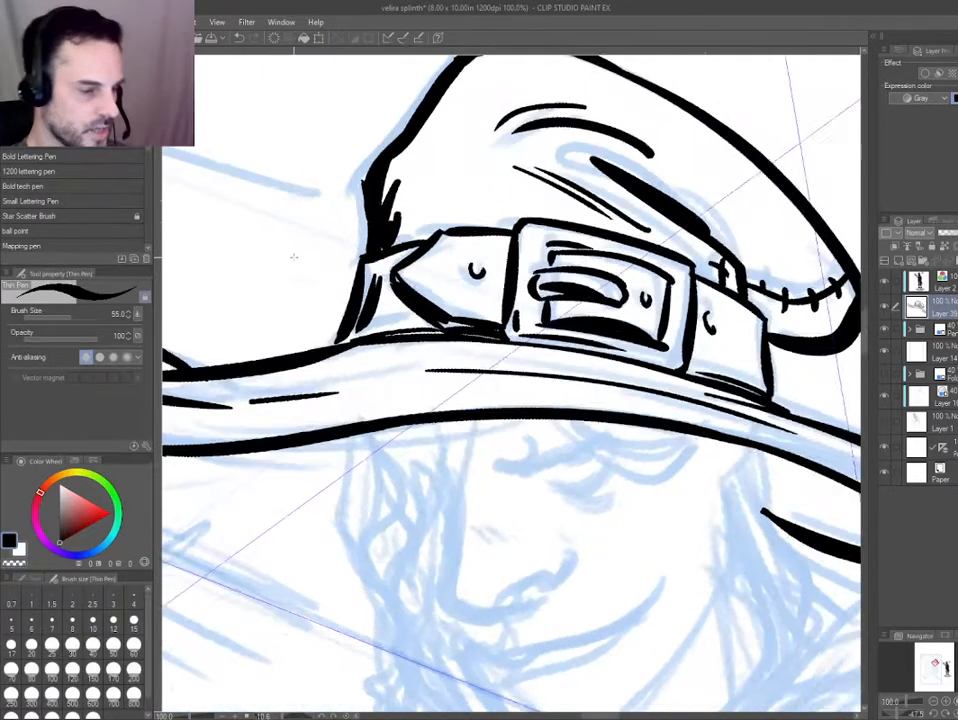
# Ink the character's nose below the brim, from the bridge down around the tip to its underside.
pyautogui.scroll(-1, 293, 257)
pyautogui.moveTo(276, 450); pyautogui.dragTo(297, 451)
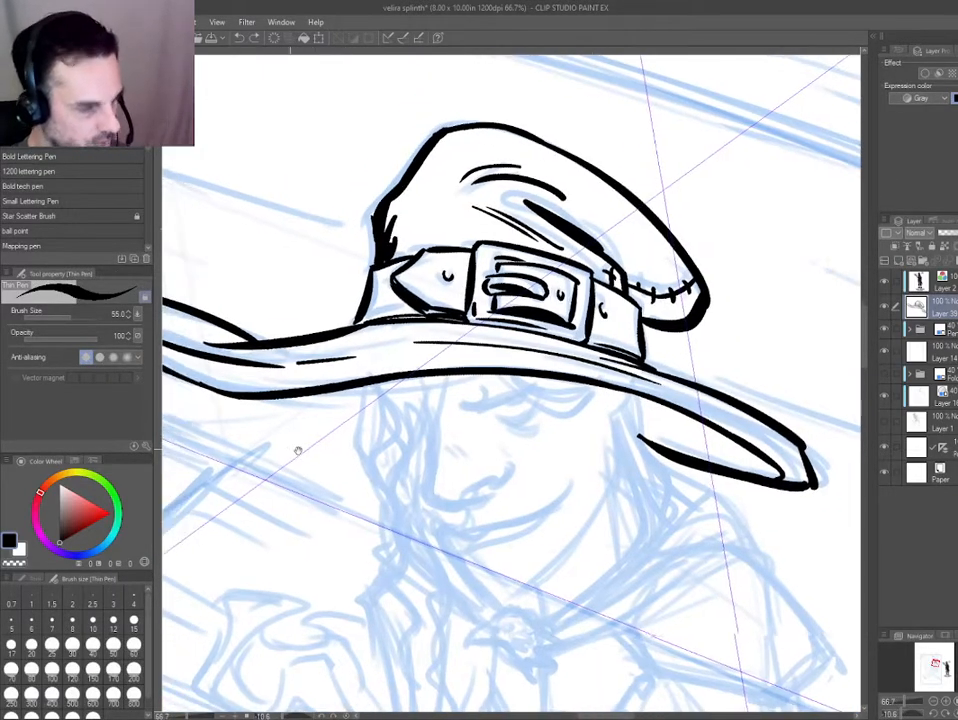
pyautogui.scroll(-1, 297, 451)
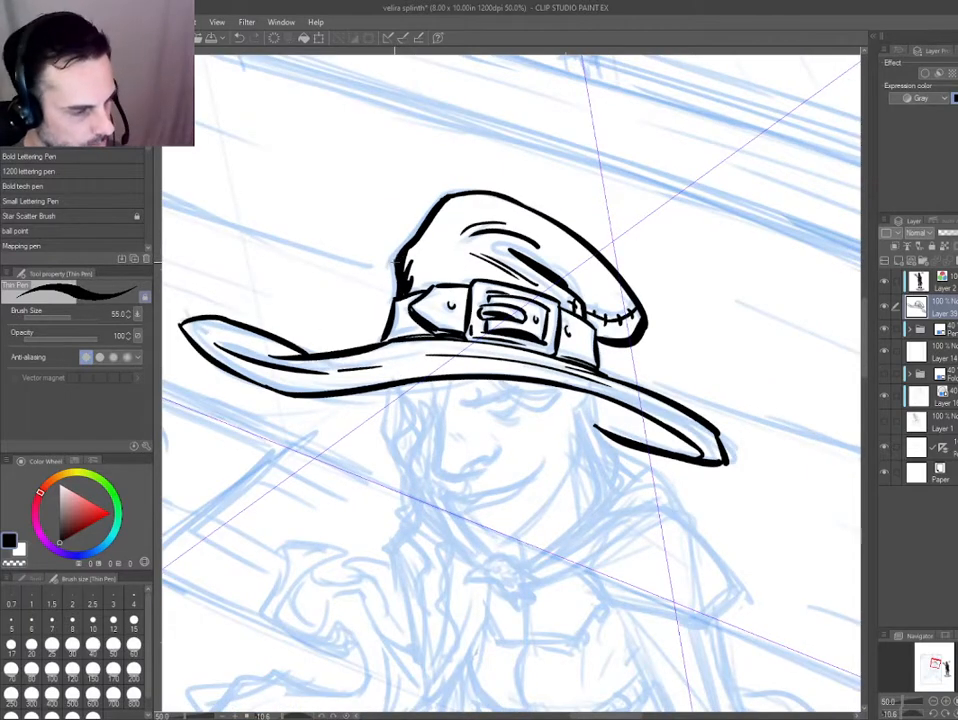
pyautogui.moveTo(373, 482); pyautogui.dragTo(453, 532)
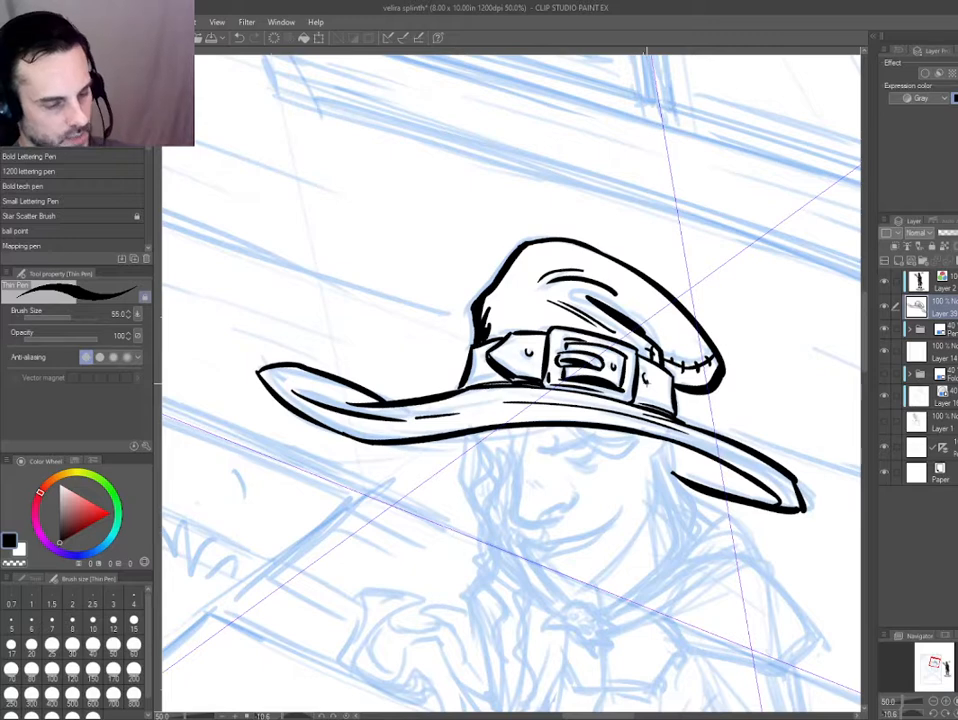
pyautogui.moveTo(453, 532); pyautogui.dragTo(483, 396)
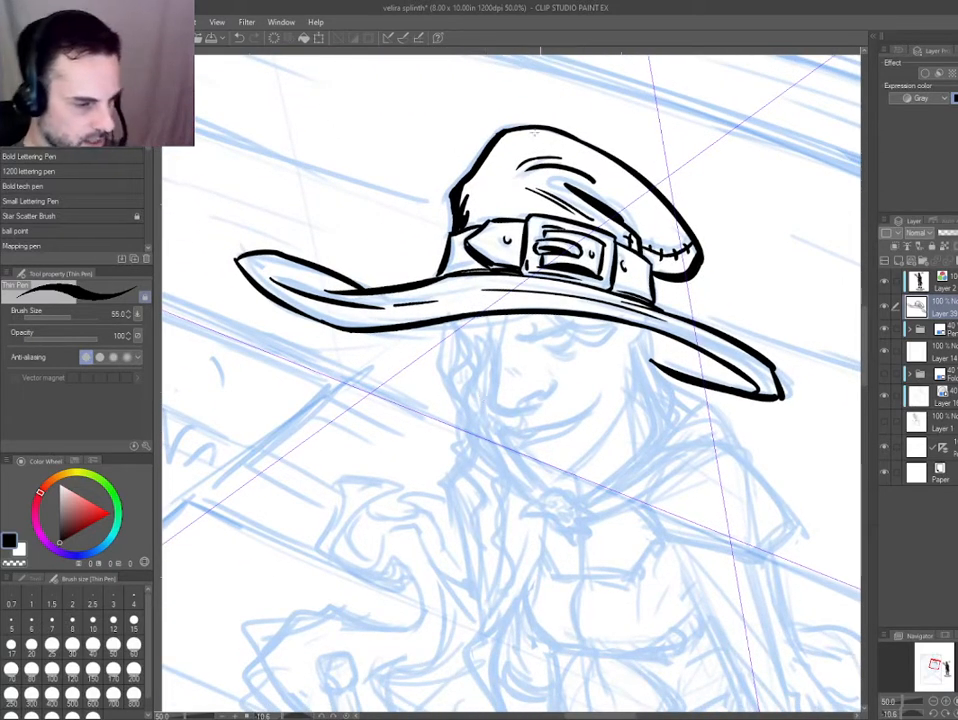
pyautogui.moveTo(452, 441)
pyautogui.mouseDown()
pyautogui.moveTo(400, 447)
pyautogui.moveTo(441, 434)
pyautogui.mouseUp()
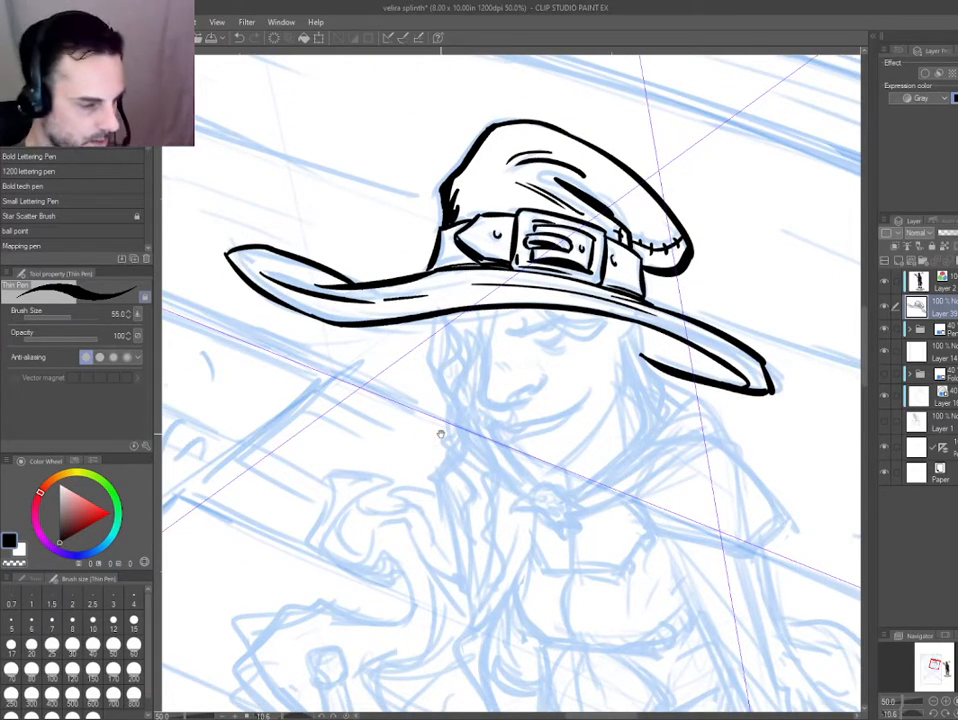
pyautogui.moveTo(341, 423); pyautogui.dragTo(346, 391)
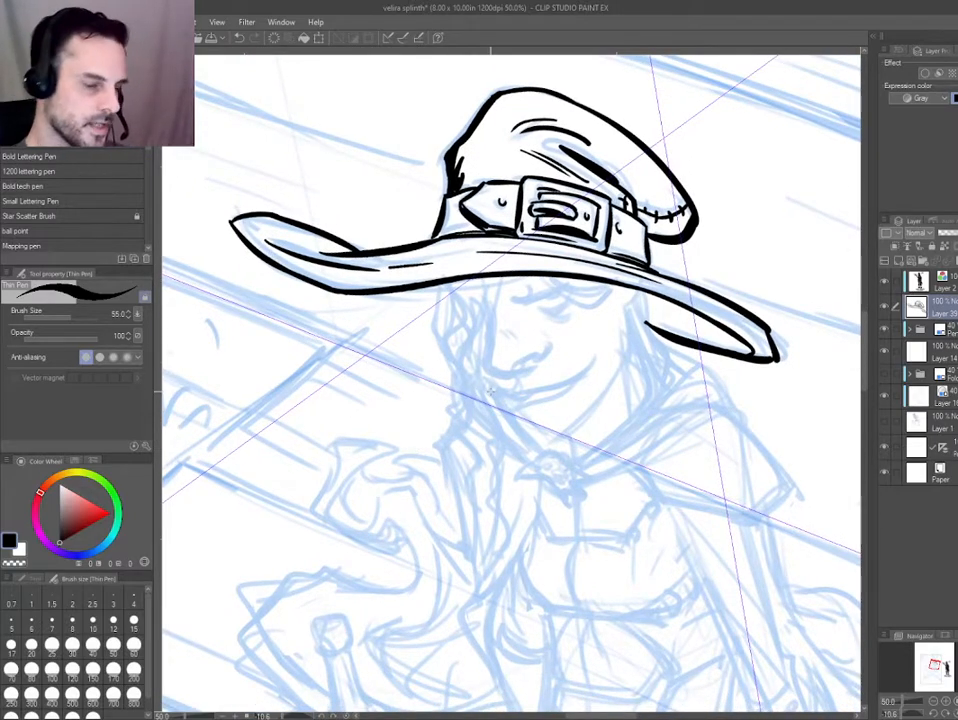
pyautogui.scroll(-1, 440, 320)
pyautogui.scroll(2, 412, 352)
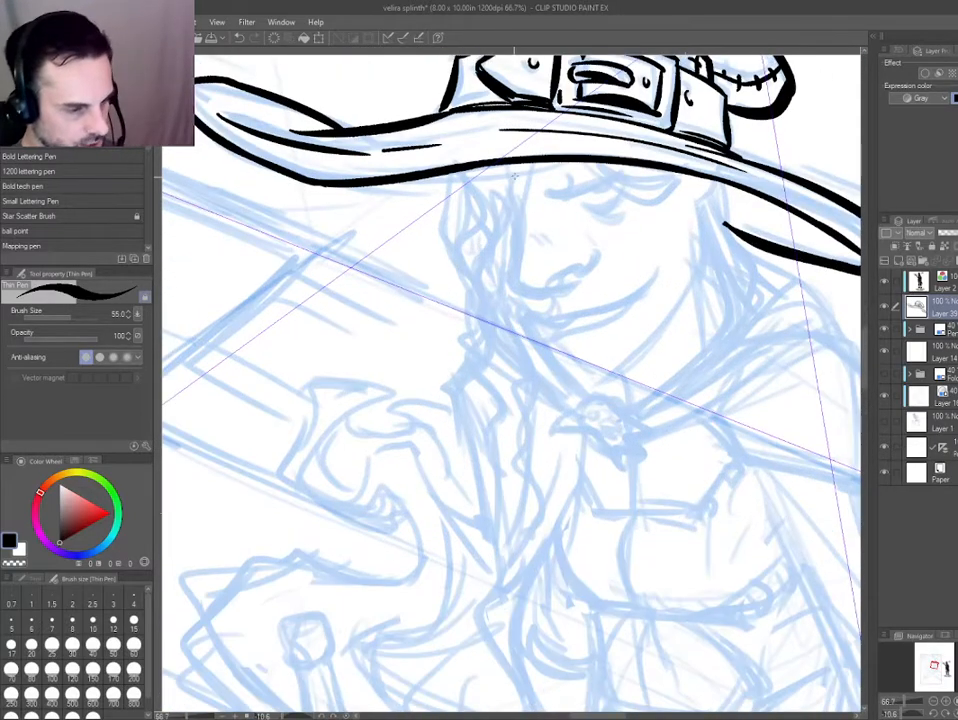
pyautogui.moveTo(520, 199)
pyautogui.mouseDown()
pyautogui.moveTo(511, 287)
pyautogui.moveTo(514, 278)
pyautogui.moveTo(516, 290)
pyautogui.moveTo(572, 291)
pyautogui.mouseUp()
pyautogui.hotkey('ctrl', 'z')
pyautogui.moveTo(514, 276); pyautogui.dragTo(578, 286)
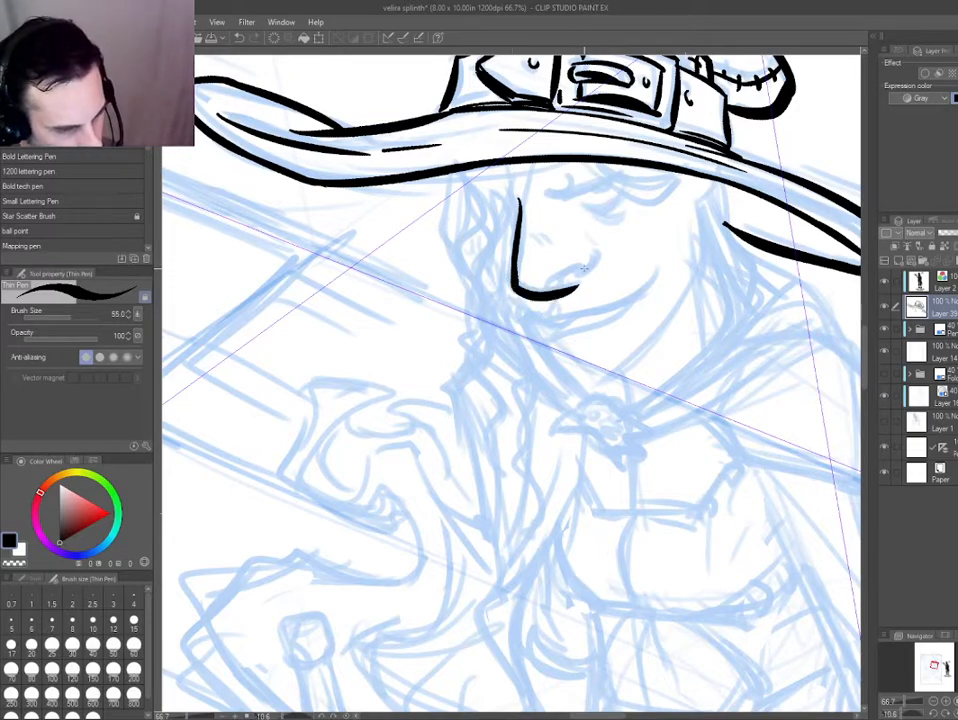
# Tint the coloured character reference blue with a layer colour and add a new raster layer above it.
pyautogui.moveTo(498, 380); pyautogui.dragTo(226, 391)
pyautogui.scroll(-2, 226, 391)
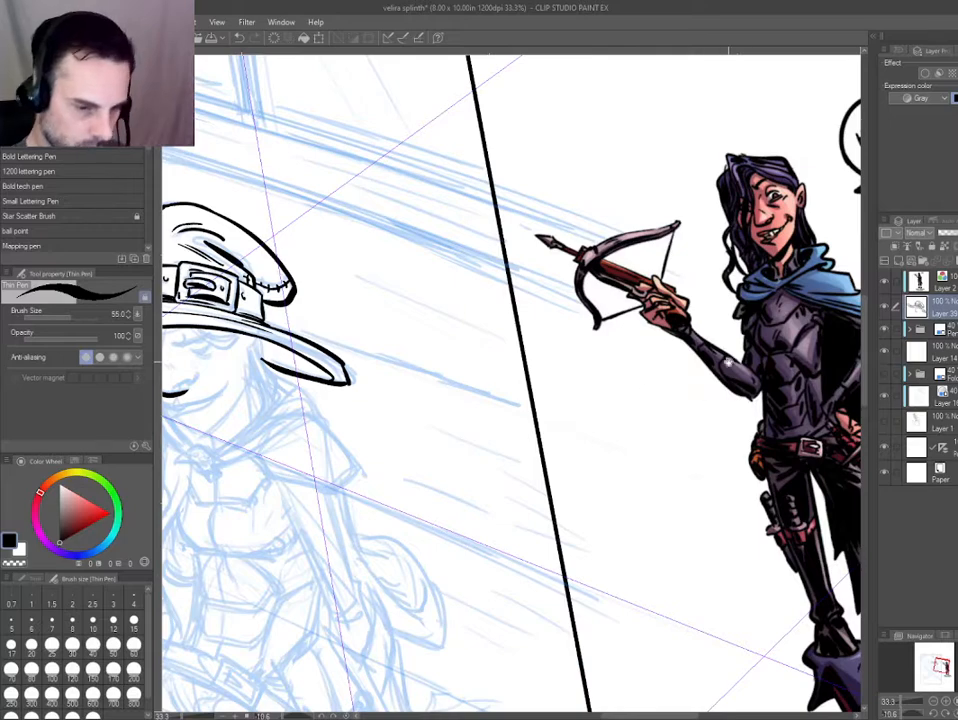
pyautogui.scroll(4, 728, 348)
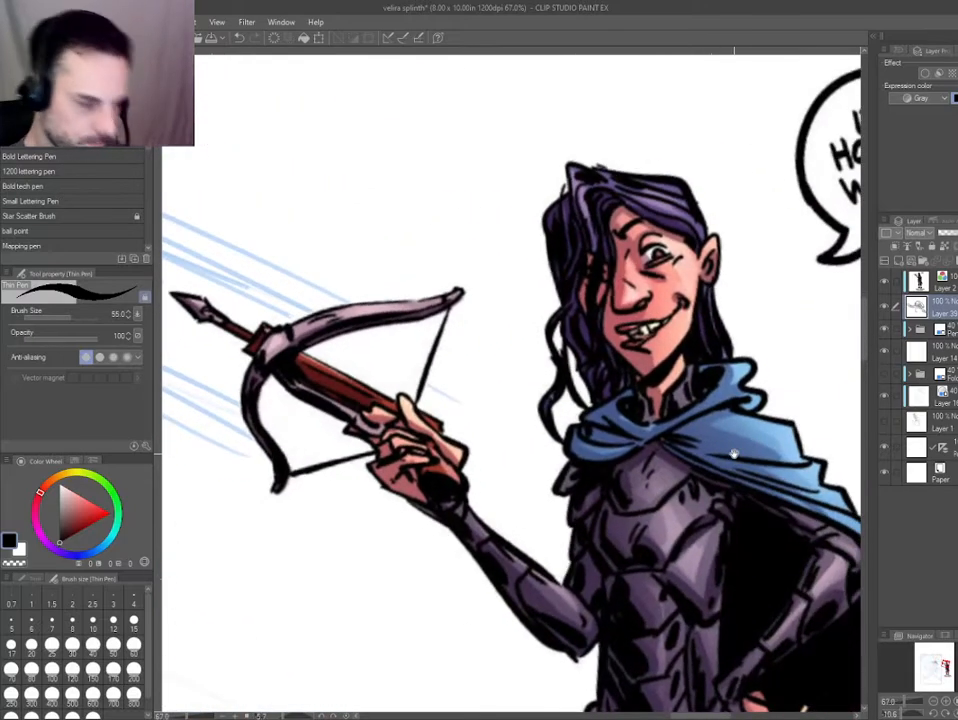
pyautogui.scroll(3, 557, 336)
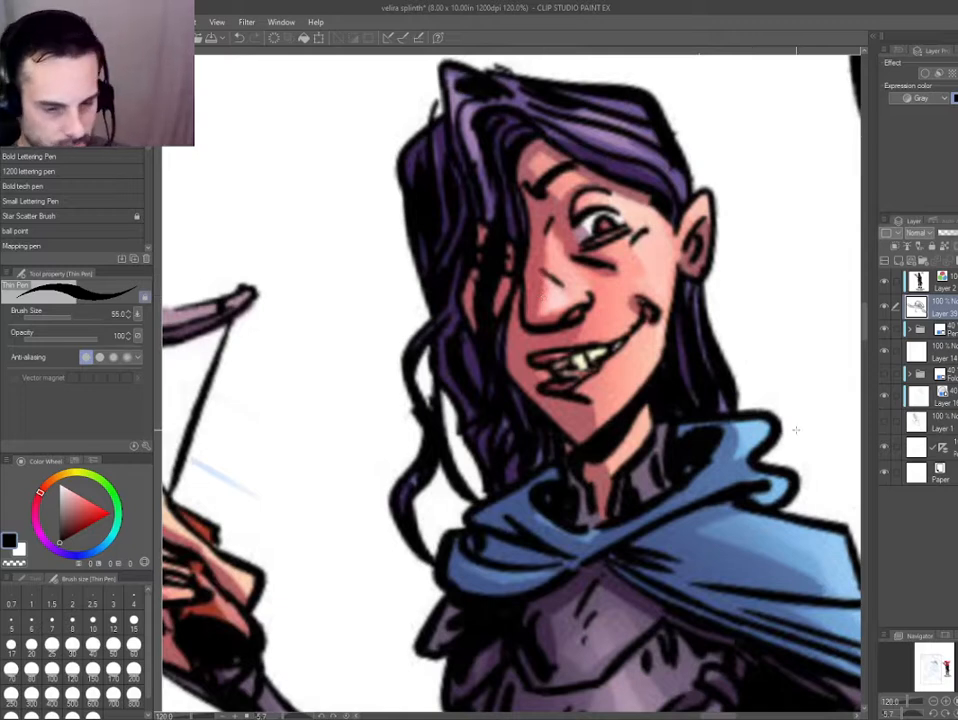
pyautogui.click(930, 285)
pyautogui.hotkey('ctrl', 'b')
pyautogui.hotkey('ctrl', 'b')
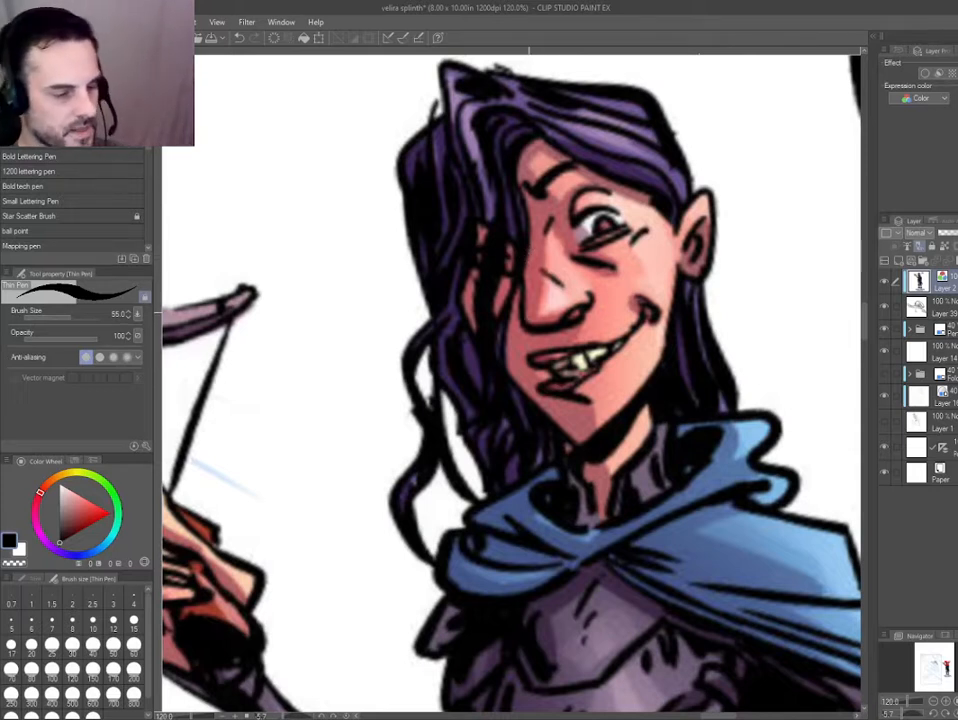
pyautogui.hotkey('ctrl', 'b')
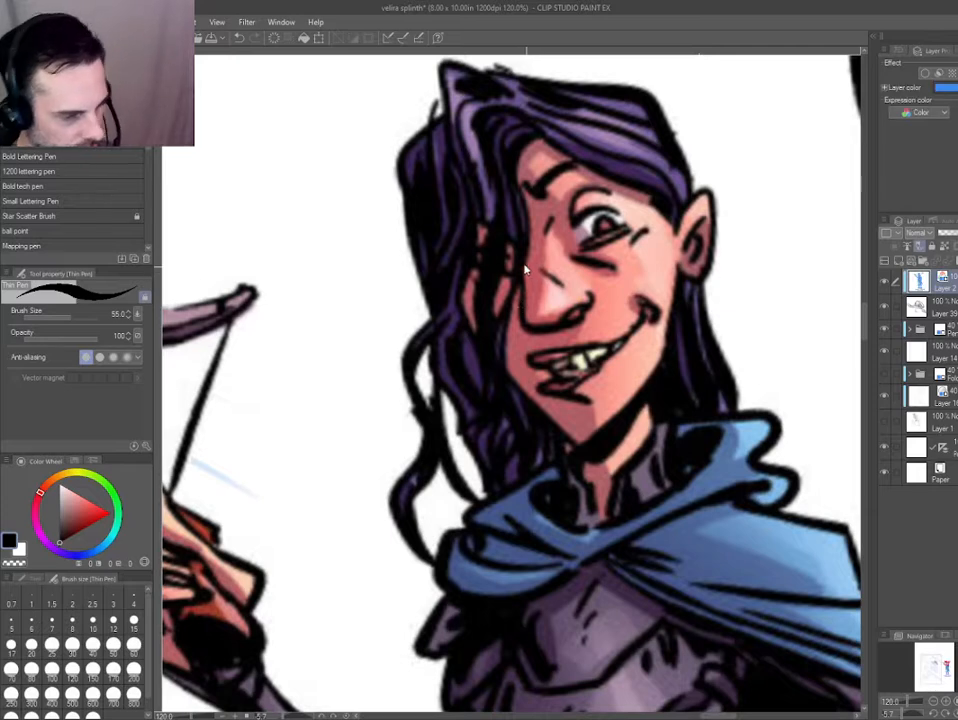
pyautogui.hotkey('ctrl', 'shift', 'n')
# Try different nose and nostril contours over the reference character's face on the new layer.
pyautogui.moveTo(518, 243)
pyautogui.mouseDown()
pyautogui.moveTo(522, 323)
pyautogui.moveTo(533, 330)
pyautogui.moveTo(584, 307)
pyautogui.moveTo(547, 330)
pyautogui.moveTo(584, 311)
pyautogui.mouseUp()
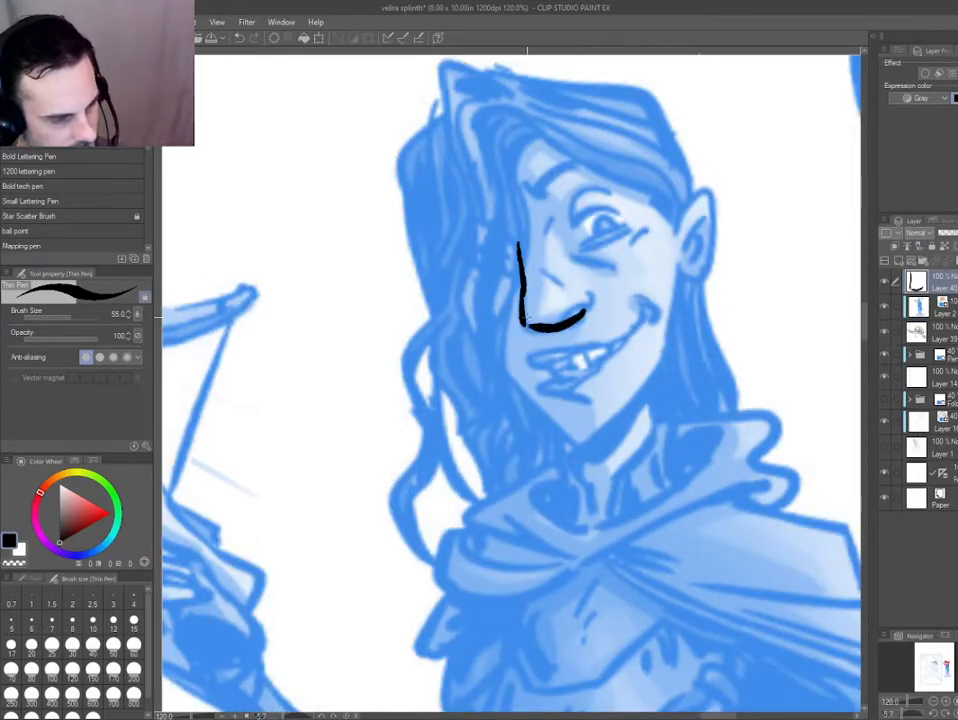
pyautogui.hotkey('ctrl', 'z')
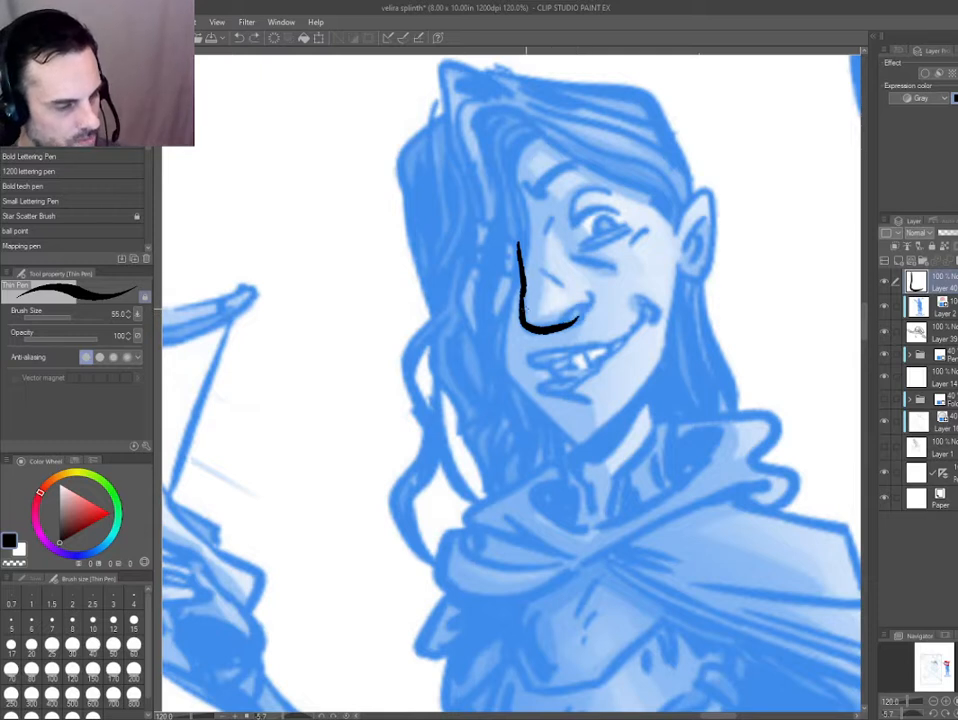
pyautogui.hotkey('ctrl', 'z')
pyautogui.hotkey('ctrl', 'z')
pyautogui.moveTo(521, 281)
pyautogui.mouseDown()
pyautogui.moveTo(519, 308)
pyautogui.moveTo(574, 320)
pyautogui.mouseUp()
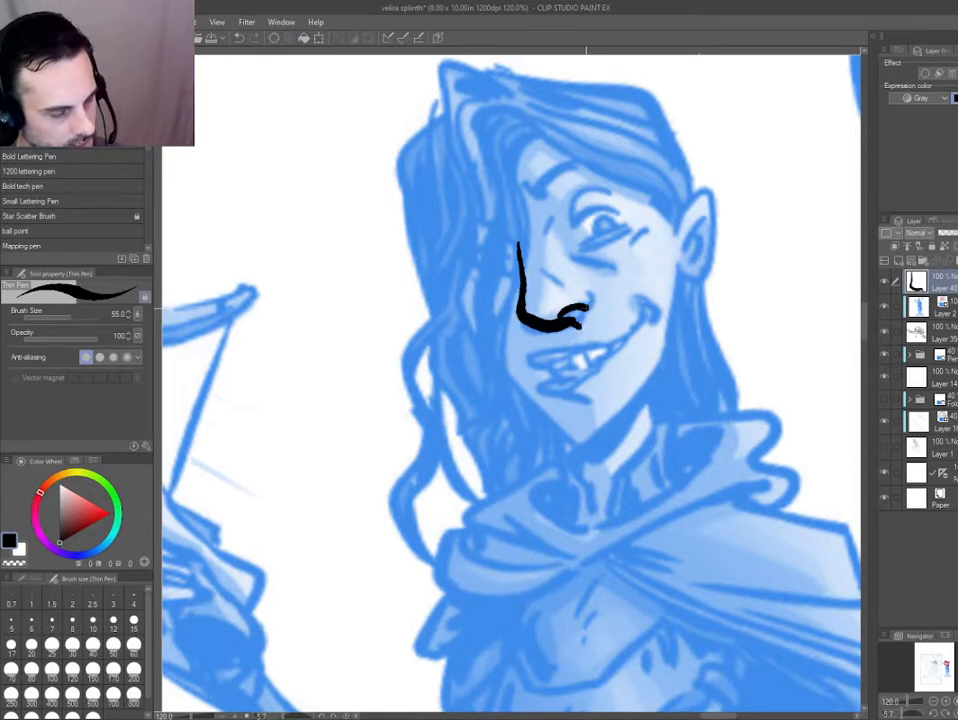
pyautogui.hotkey('ctrl', 'z')
pyautogui.moveTo(519, 290)
pyautogui.mouseDown()
pyautogui.moveTo(520, 322)
pyautogui.moveTo(578, 315)
pyautogui.moveTo(592, 294)
pyautogui.mouseUp()
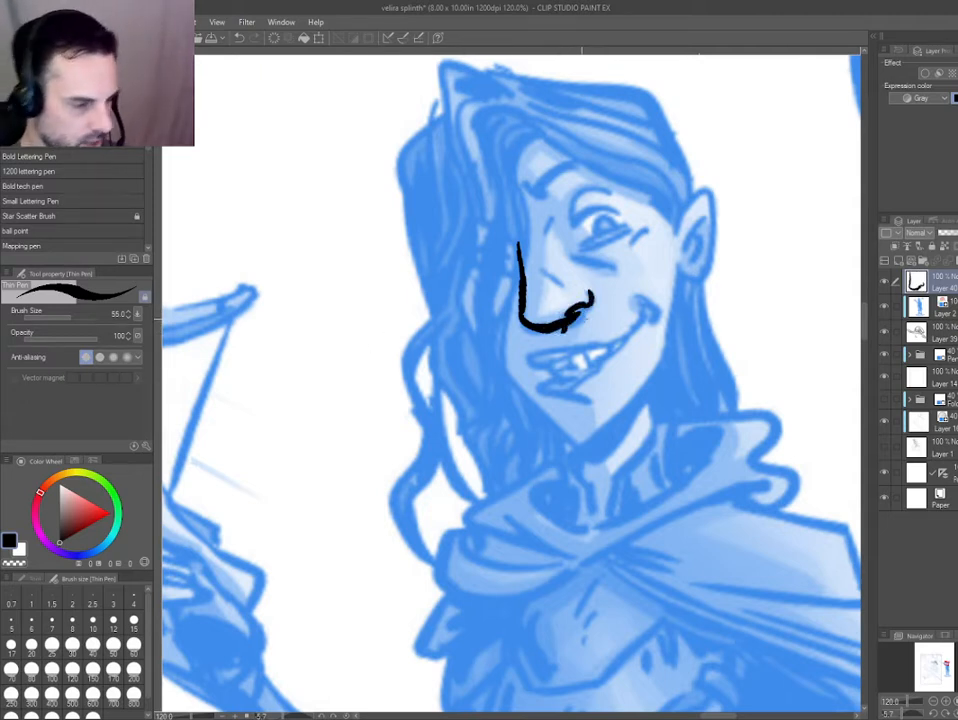
pyautogui.hotkey('ctrl', 'z')
pyautogui.hotkey('ctrl', 'z')
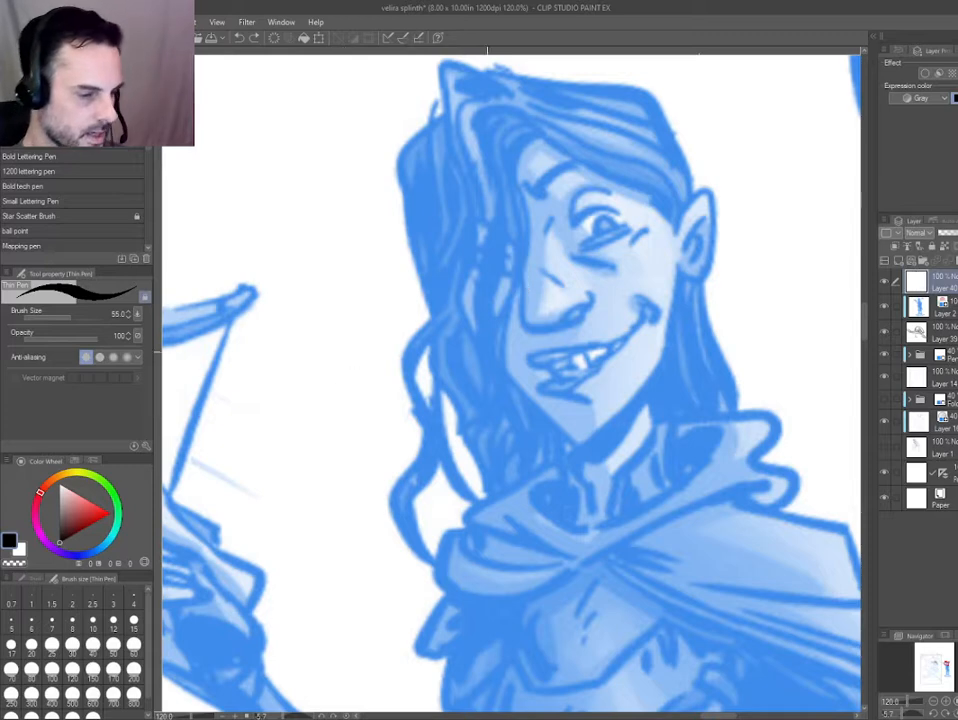
# Return to the hat's ink layer and complete the nose with a curved nostril and short crease marks.
pyautogui.hotkey('ctrl', '0')
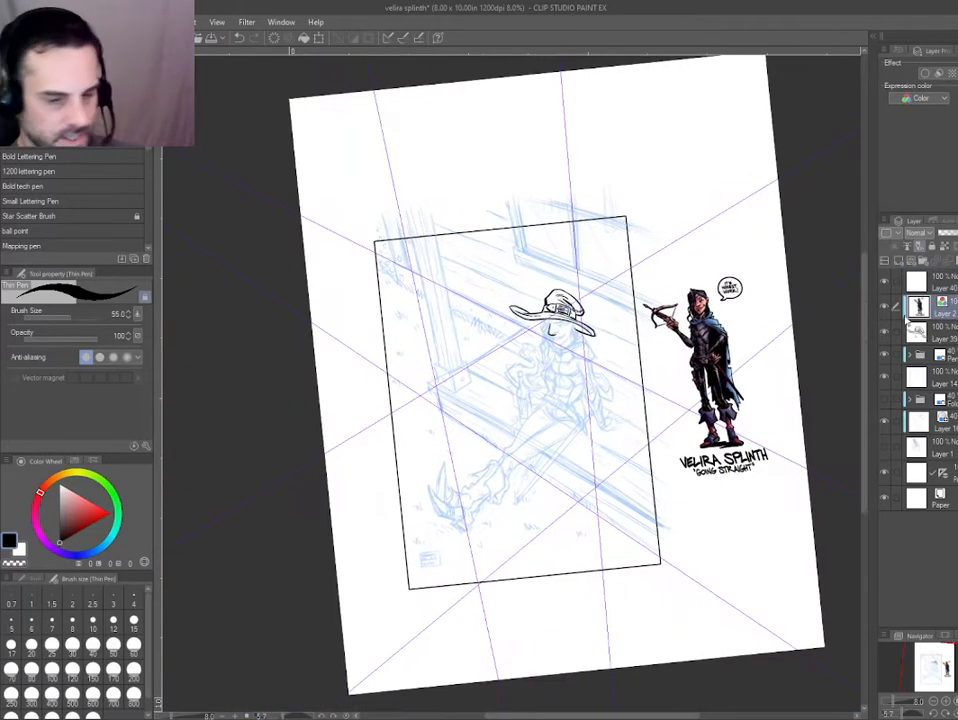
pyautogui.click(918, 336)
pyautogui.moveTo(576, 351); pyautogui.dragTo(665, 351)
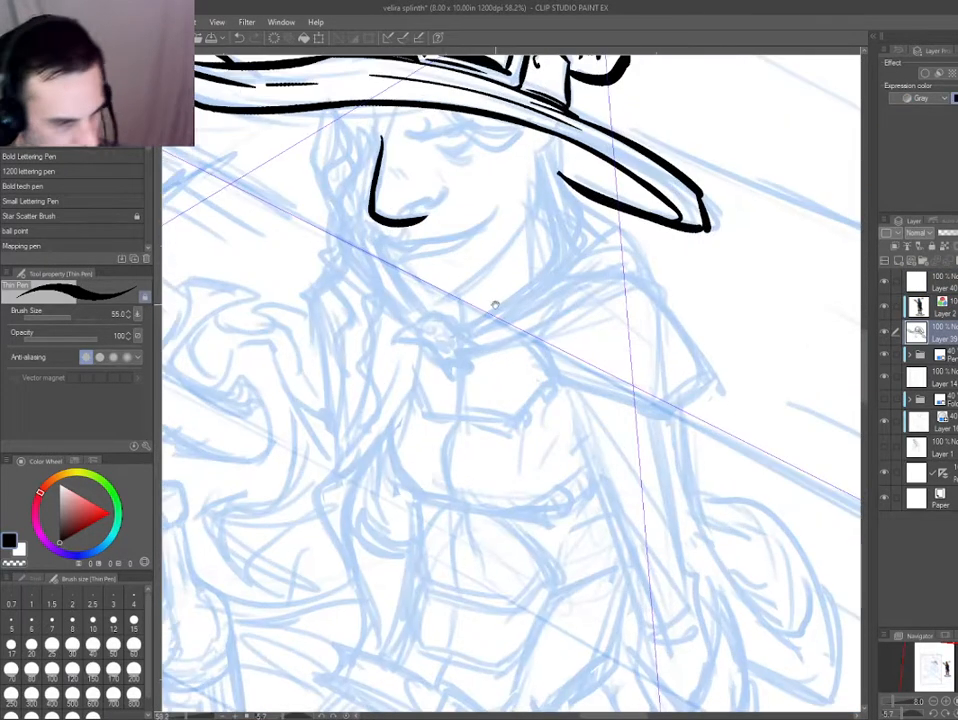
pyautogui.moveTo(494, 304); pyautogui.dragTo(573, 397)
pyautogui.press('d')
pyautogui.press('e')
pyautogui.moveTo(507, 304)
pyautogui.mouseDown()
pyautogui.moveTo(492, 309)
pyautogui.moveTo(487, 297)
pyautogui.moveTo(521, 289)
pyautogui.mouseUp()
pyautogui.press('p')
pyautogui.hotkey('ctrl', 'z')
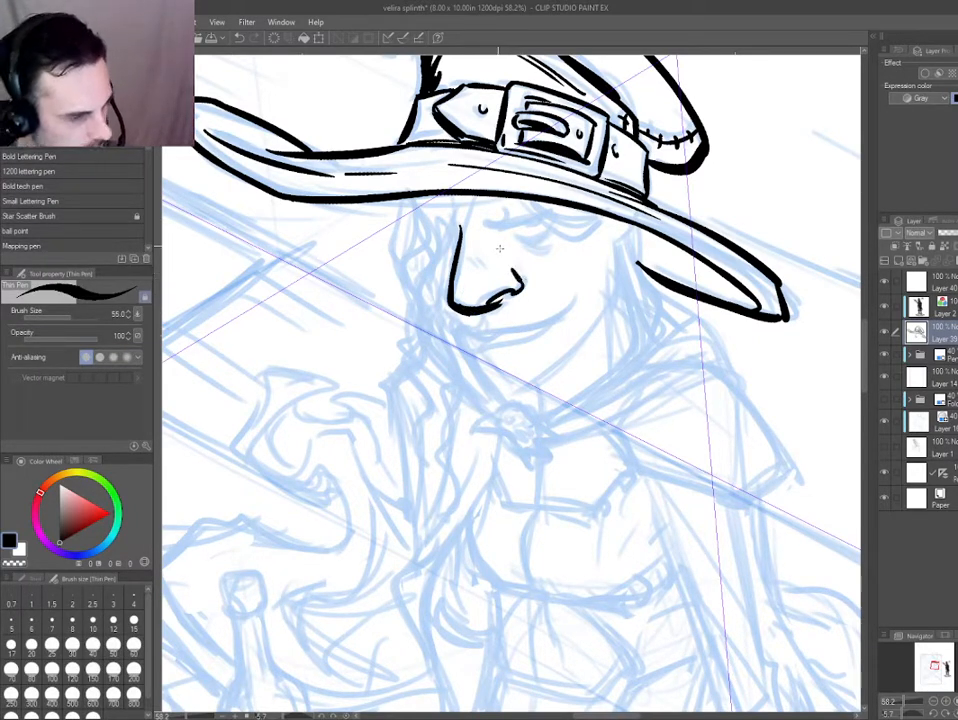
pyautogui.moveTo(475, 258); pyautogui.dragTo(491, 272)
# Add a new layer and ink the heavy brow line with the eye and lower lid beneath the brim.
pyautogui.moveTo(453, 366); pyautogui.dragTo(408, 420)
pyautogui.hotkey('ctrl', 'shift', 'n')
pyautogui.moveTo(438, 278); pyautogui.dragTo(517, 265)
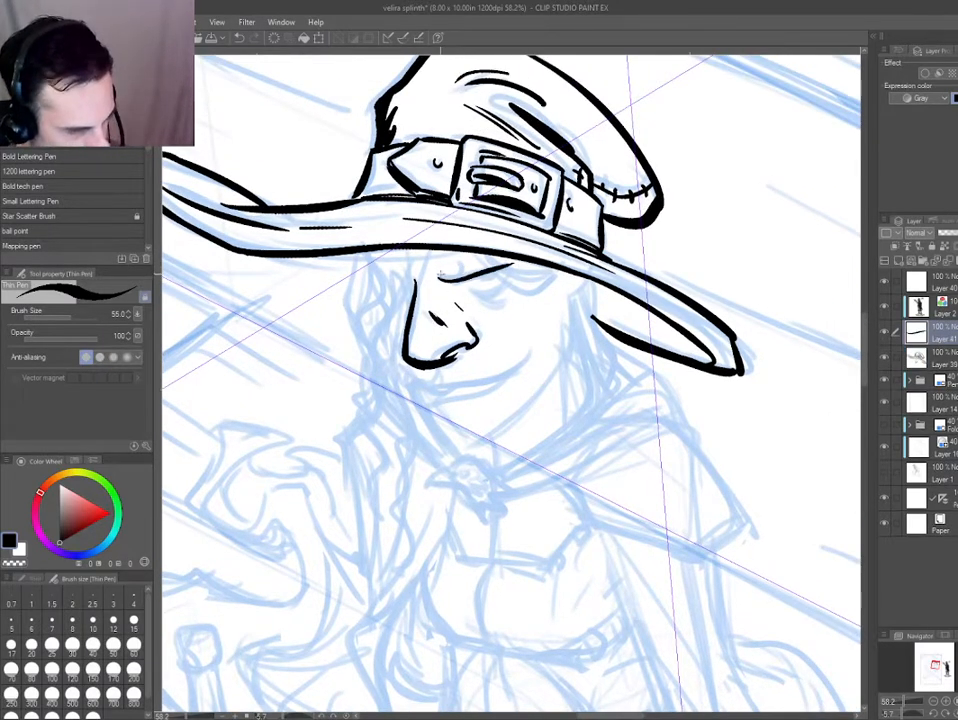
pyautogui.moveTo(440, 276); pyautogui.dragTo(517, 265)
pyautogui.moveTo(471, 292); pyautogui.dragTo(512, 276)
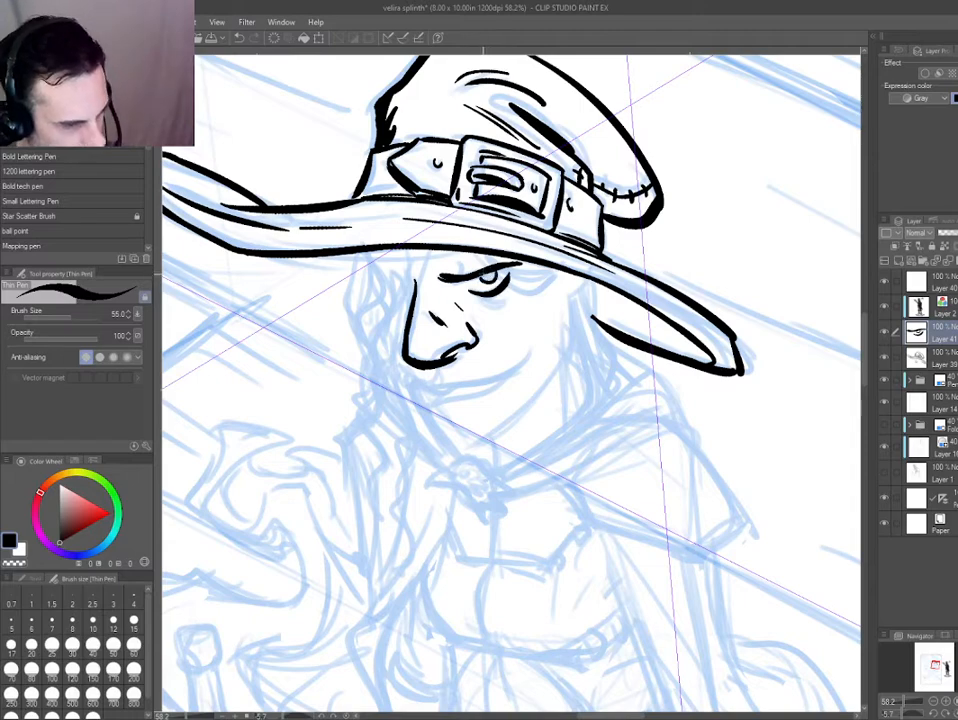
# Add another layer and ink the long smirking mouth line below the nose.
pyautogui.moveTo(479, 260); pyautogui.dragTo(489, 244)
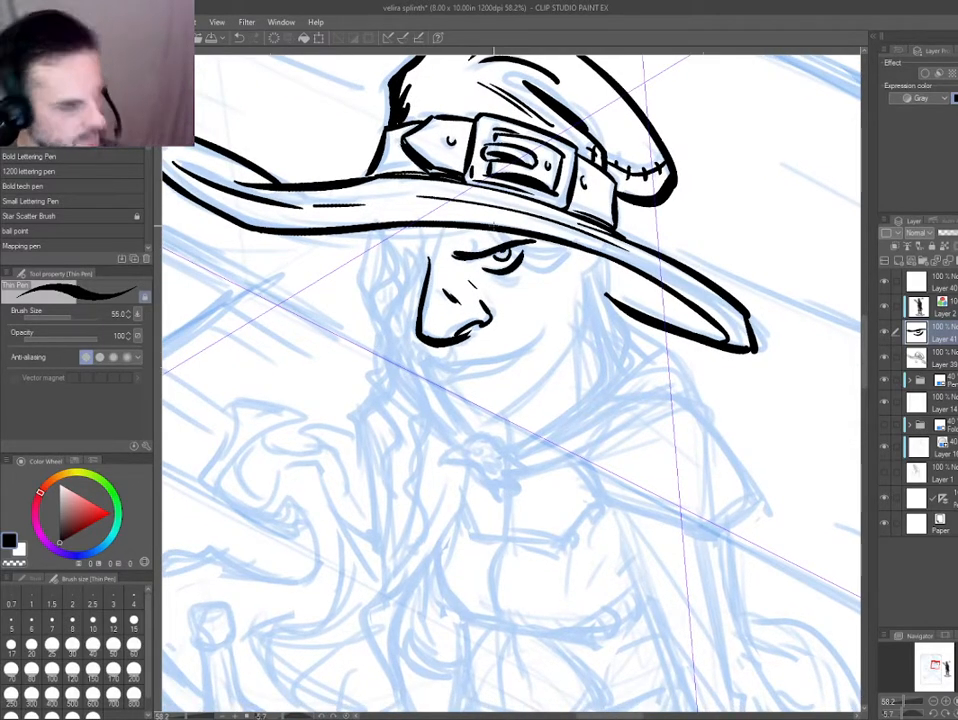
pyautogui.hotkey('ctrl', 'shift', 'n')
pyautogui.moveTo(441, 343)
pyautogui.mouseDown()
pyautogui.moveTo(446, 352)
pyautogui.moveTo(442, 279)
pyautogui.mouseUp()
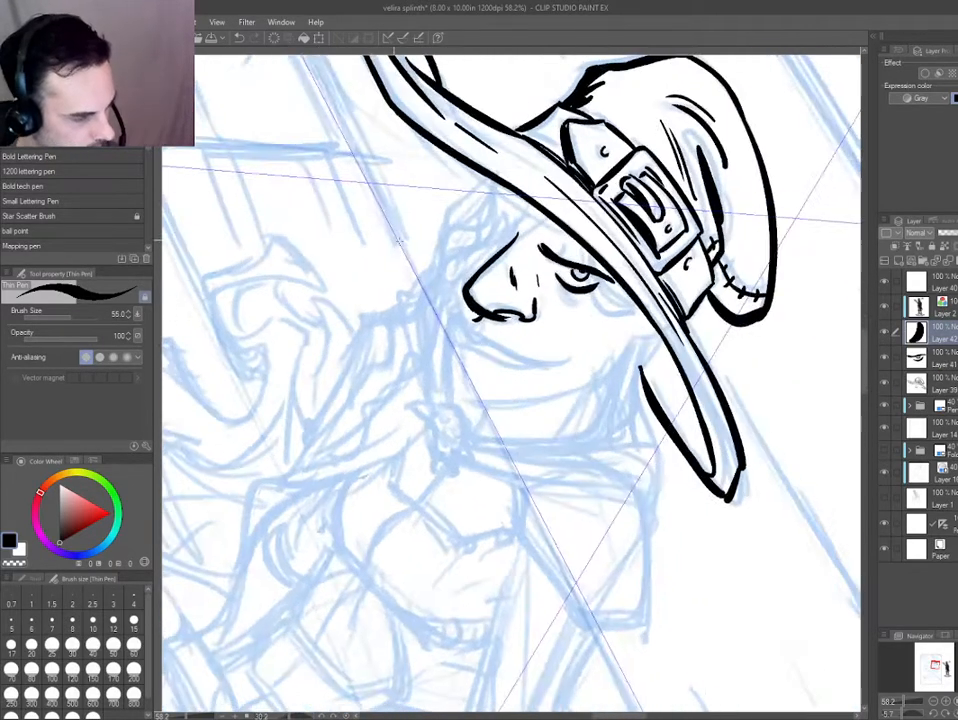
pyautogui.scroll(1, 442, 279)
pyautogui.moveTo(464, 330)
pyautogui.mouseDown()
pyautogui.moveTo(490, 360)
pyautogui.moveTo(518, 371)
pyautogui.mouseUp()
pyautogui.moveTo(513, 369); pyautogui.dragTo(608, 397)
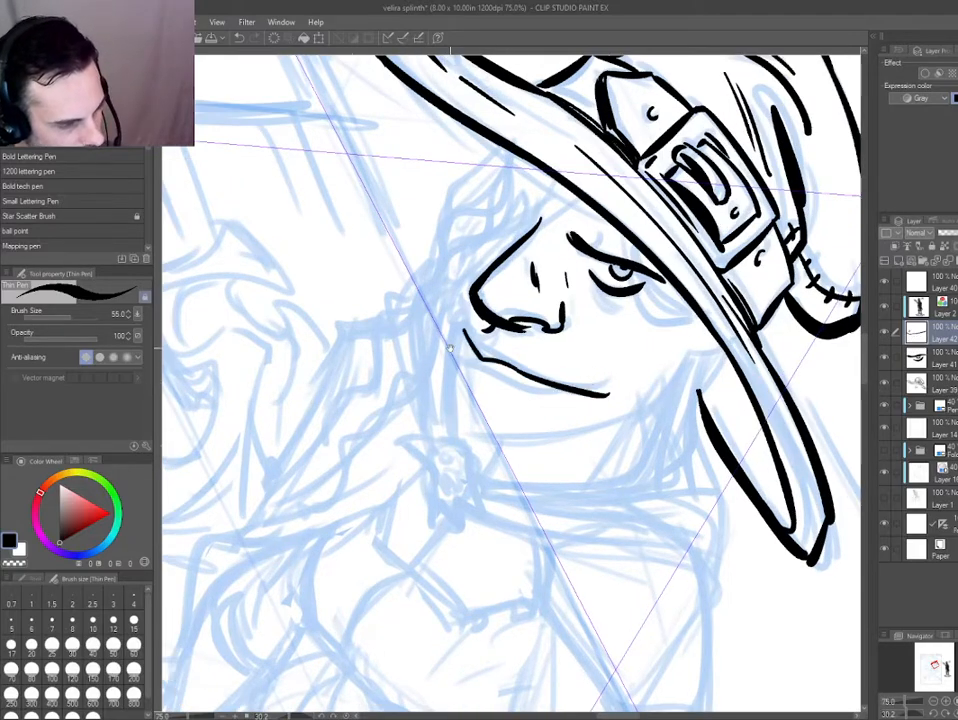
# Thicken the smirking mouth line and ink the lower lip beneath it, closing the shape at the front of the lips.
pyautogui.moveTo(449, 347); pyautogui.dragTo(637, 485)
pyautogui.hotkey('ctrl', 'z')
pyautogui.moveTo(457, 313); pyautogui.dragTo(493, 448)
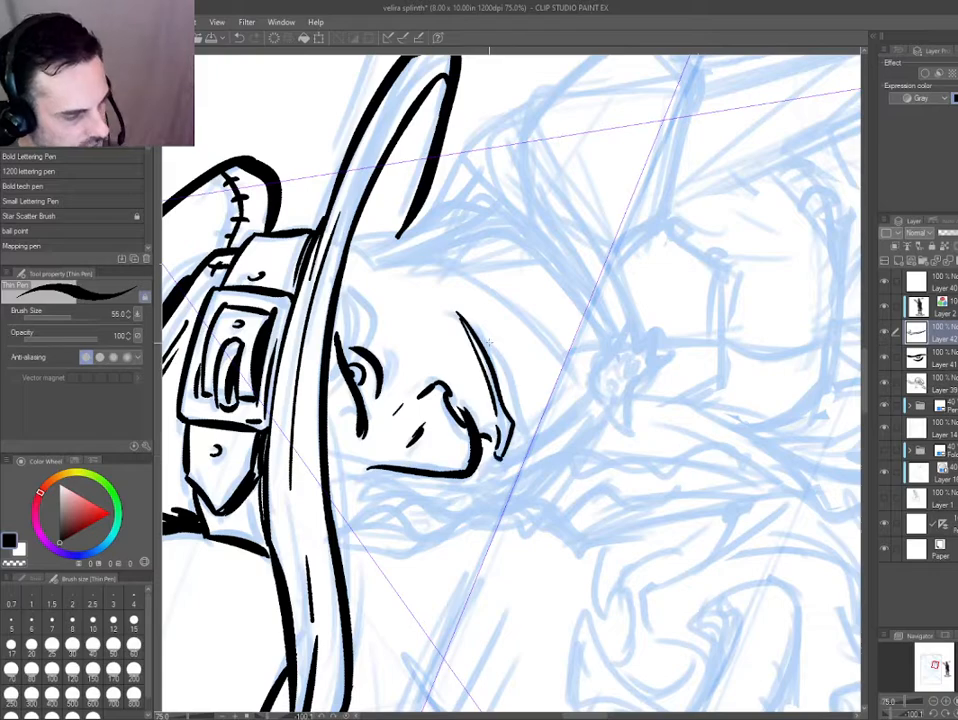
pyautogui.moveTo(475, 333)
pyautogui.mouseDown()
pyautogui.moveTo(508, 365)
pyautogui.moveTo(512, 458)
pyautogui.mouseUp()
pyautogui.hotkey('ctrl', 'z')
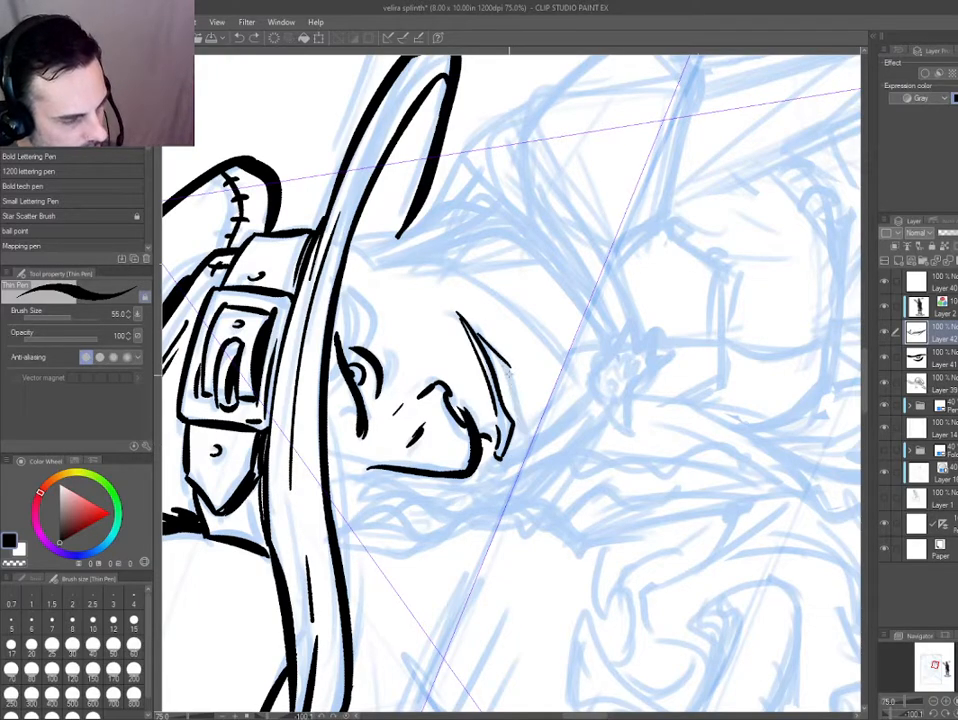
pyautogui.moveTo(504, 367); pyautogui.dragTo(524, 424)
pyautogui.moveTo(522, 413)
pyautogui.mouseDown()
pyautogui.moveTo(525, 446)
pyautogui.moveTo(510, 460)
pyautogui.mouseUp()
pyautogui.moveTo(515, 472); pyautogui.dragTo(395, 348)
pyautogui.hotkey('ctrl', 'z')
pyautogui.moveTo(354, 380)
pyautogui.mouseDown()
pyautogui.moveTo(404, 264)
pyautogui.moveTo(405, 303)
pyautogui.mouseUp()
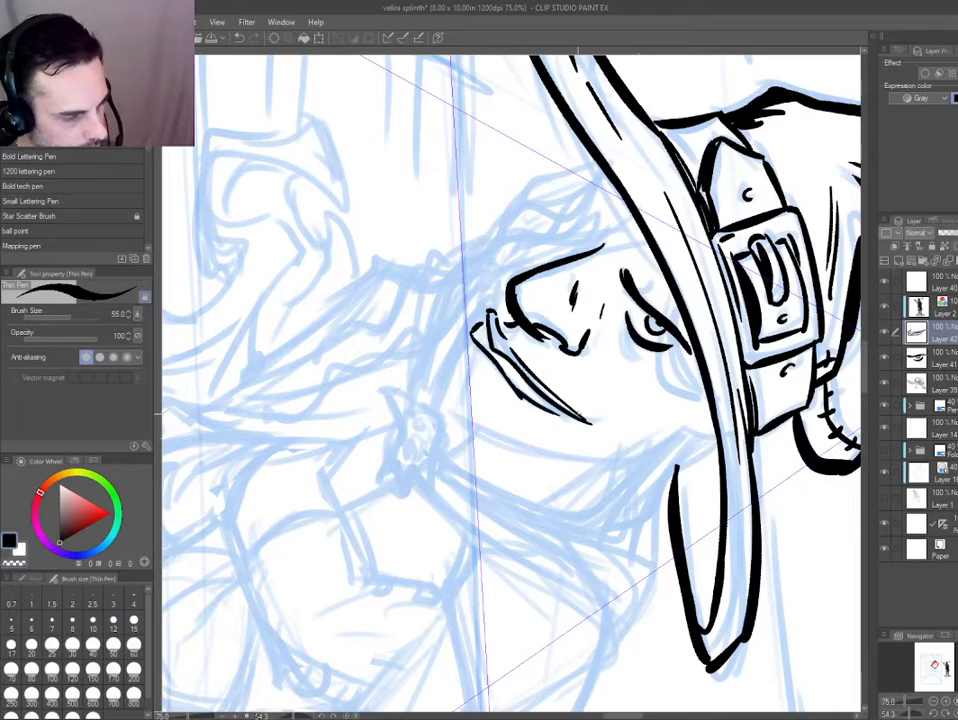
# Switch to the eye's ink layer and add a short curved frown crease above the inner end of the brow.
pyautogui.moveTo(308, 414); pyautogui.dragTo(292, 545)
pyautogui.moveTo(515, 427); pyautogui.dragTo(455, 419)
pyautogui.moveTo(361, 405); pyautogui.dragTo(408, 554)
pyautogui.moveTo(407, 446); pyautogui.dragTo(449, 523)
pyautogui.keyDown('ctrl'); pyautogui.keyDown('shift'); pyautogui.click(437, 115); pyautogui.keyUp('shift'); pyautogui.keyUp('ctrl')
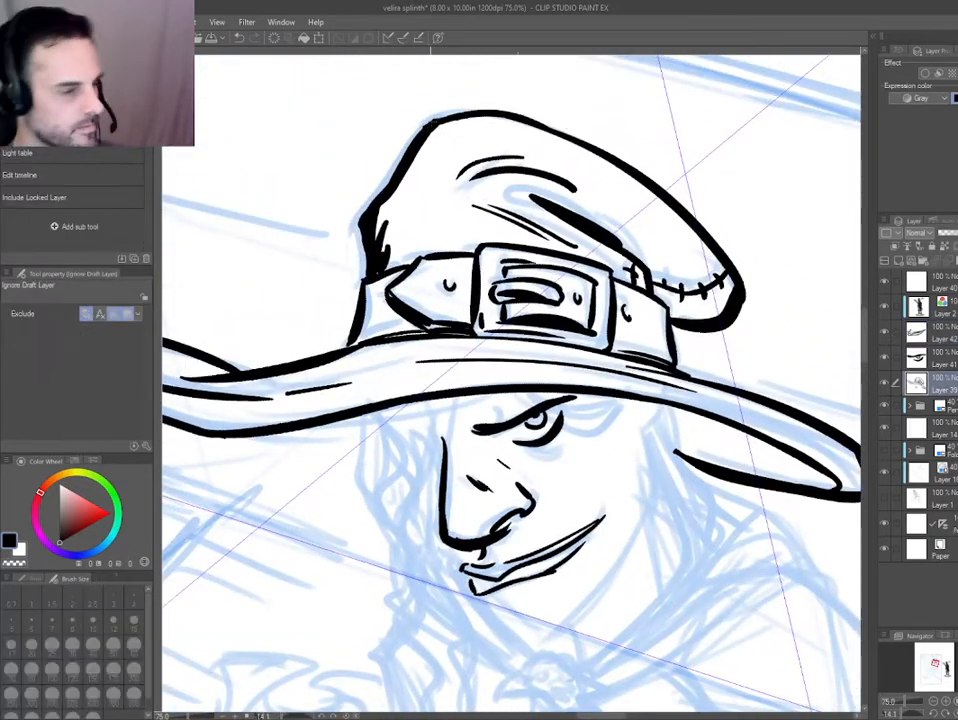
pyautogui.press('e')
pyautogui.moveTo(398, 190)
pyautogui.mouseDown()
pyautogui.moveTo(297, 349)
pyautogui.moveTo(342, 356)
pyautogui.moveTo(281, 292)
pyautogui.moveTo(357, 191)
pyautogui.mouseUp()
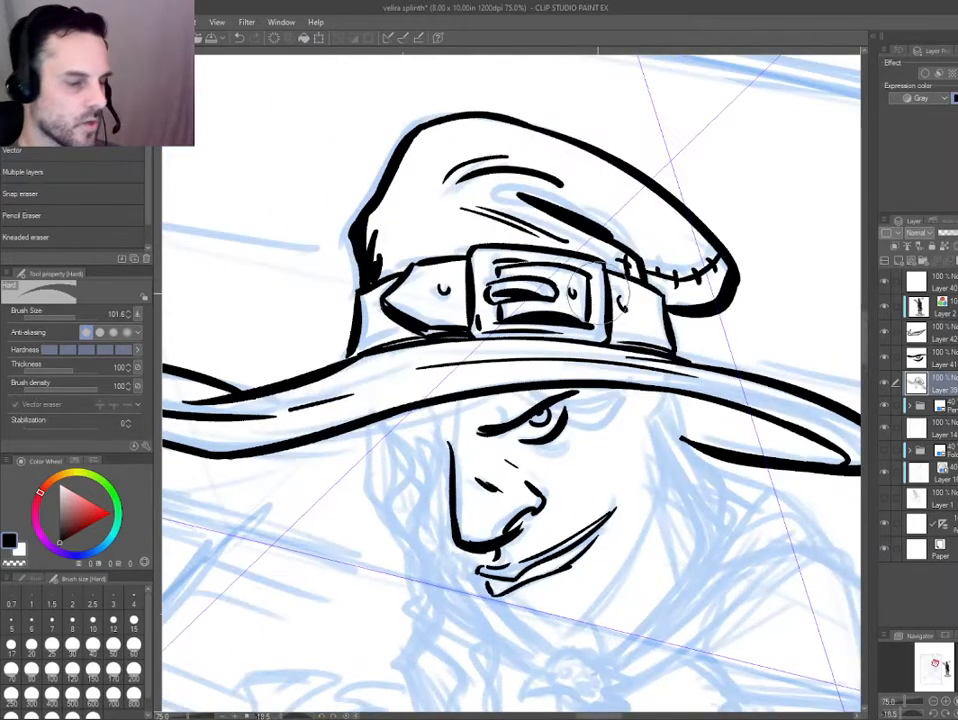
pyautogui.moveTo(337, 425); pyautogui.dragTo(353, 354)
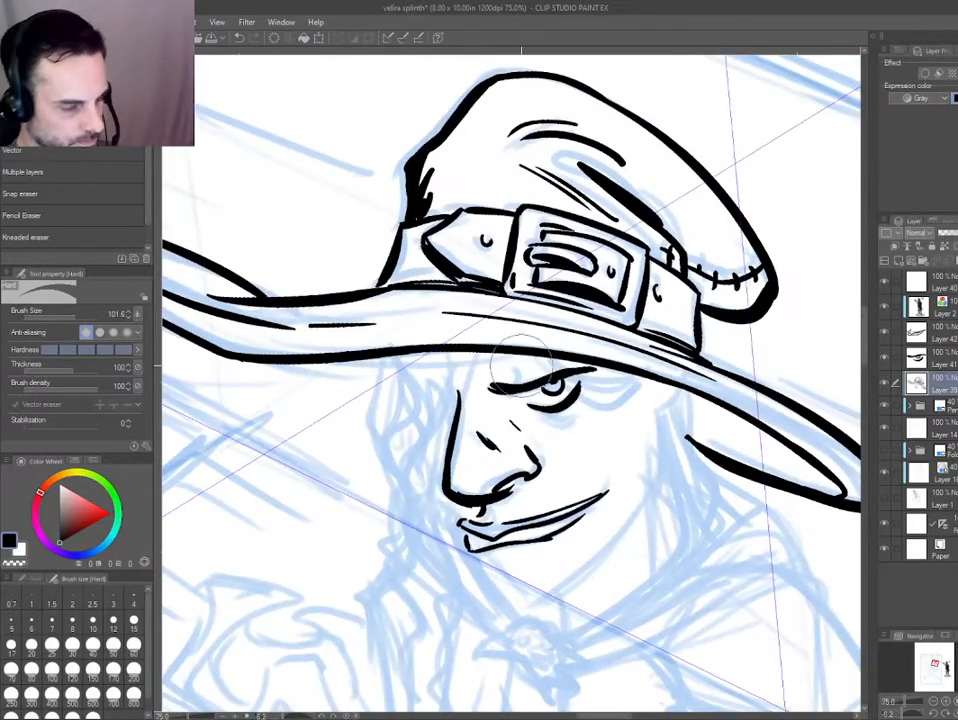
pyautogui.keyDown('ctrl'); pyautogui.keyDown('shift'); pyautogui.click(513, 383); pyautogui.keyUp('shift'); pyautogui.keyUp('ctrl')
pyautogui.press('p')
pyautogui.moveTo(514, 382); pyautogui.dragTo(520, 363)
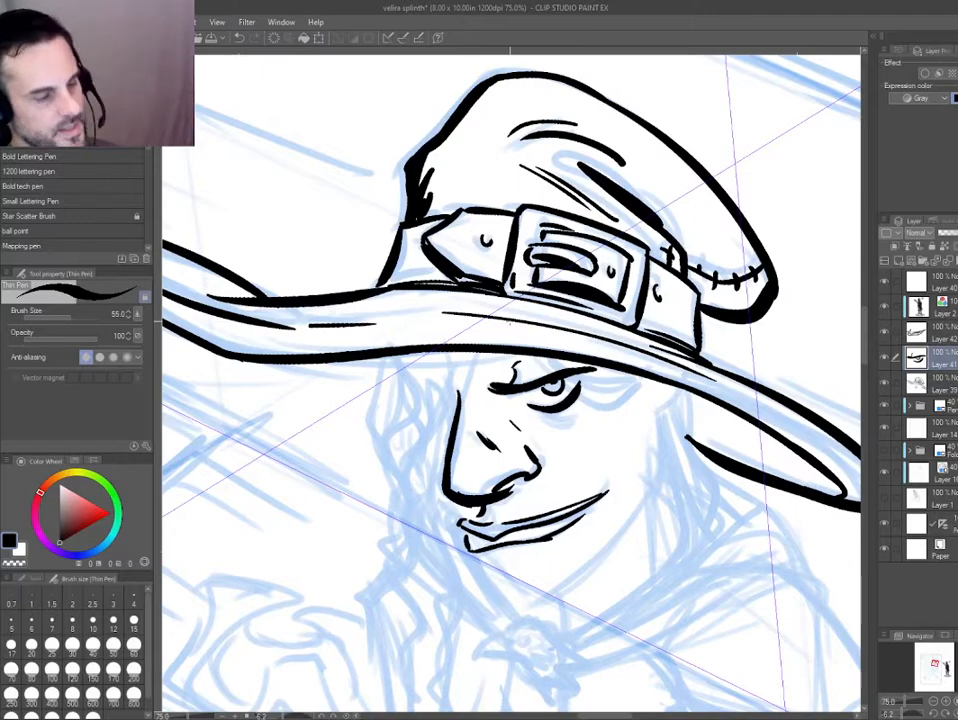
pyautogui.hotkey('ctrl', 'z')
pyautogui.hotkey('ctrl', '-')
pyautogui.moveTo(394, 405); pyautogui.dragTo(407, 412)
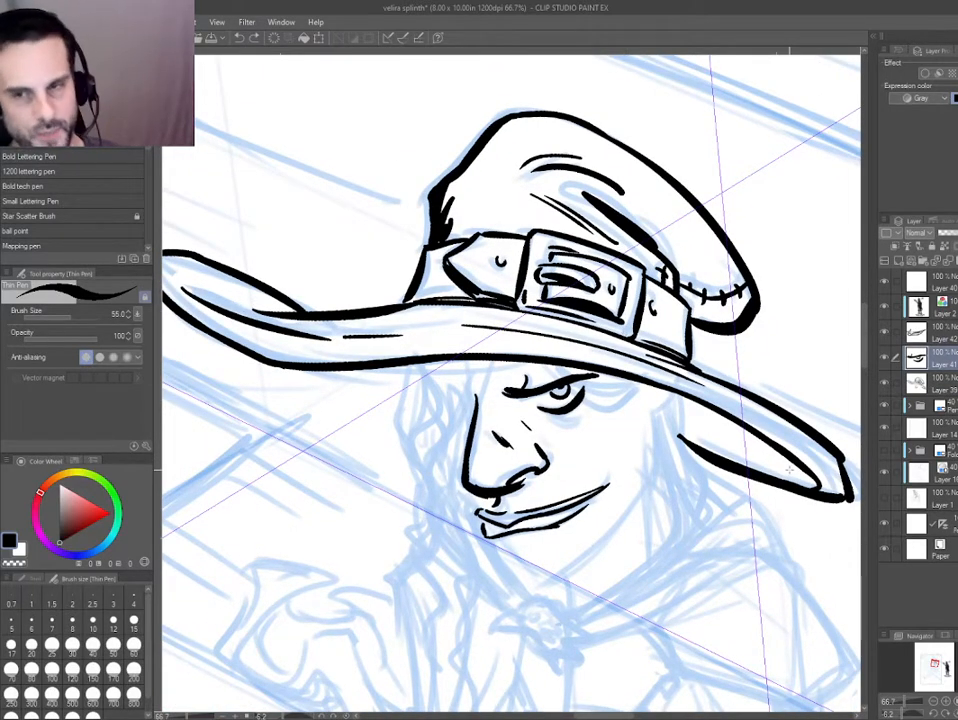
# Return to the nose's ink layer and clean up the inner edge of the nose tip with the eraser.
pyautogui.scroll(-1, 789, 469)
pyautogui.moveTo(398, 458); pyautogui.dragTo(411, 387)
pyautogui.moveTo(567, 421); pyautogui.dragTo(556, 407)
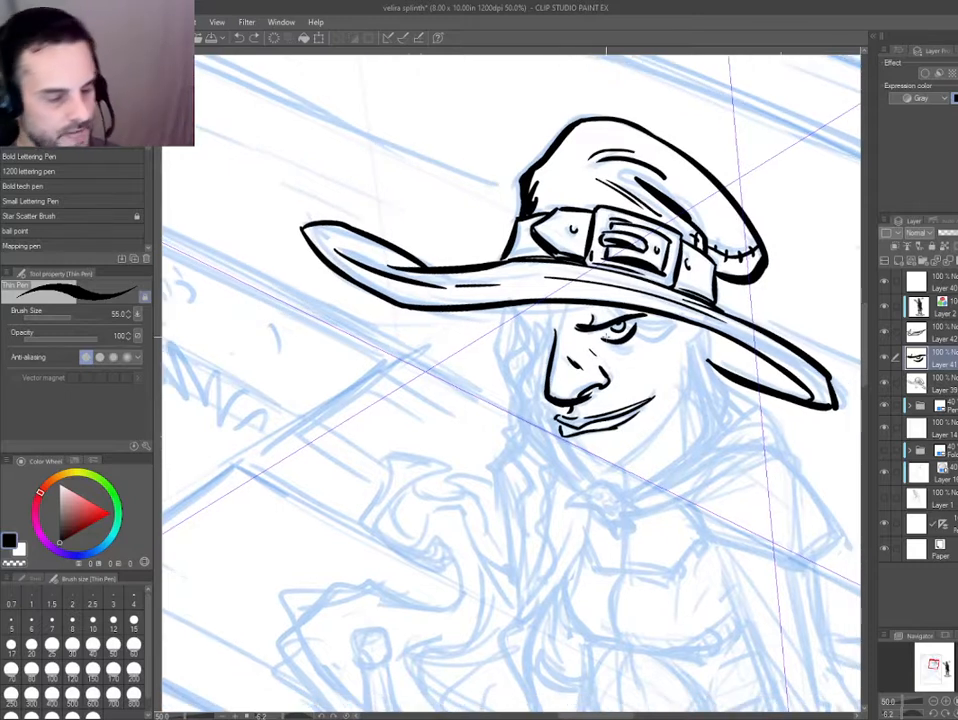
pyautogui.moveTo(484, 375); pyautogui.dragTo(450, 341)
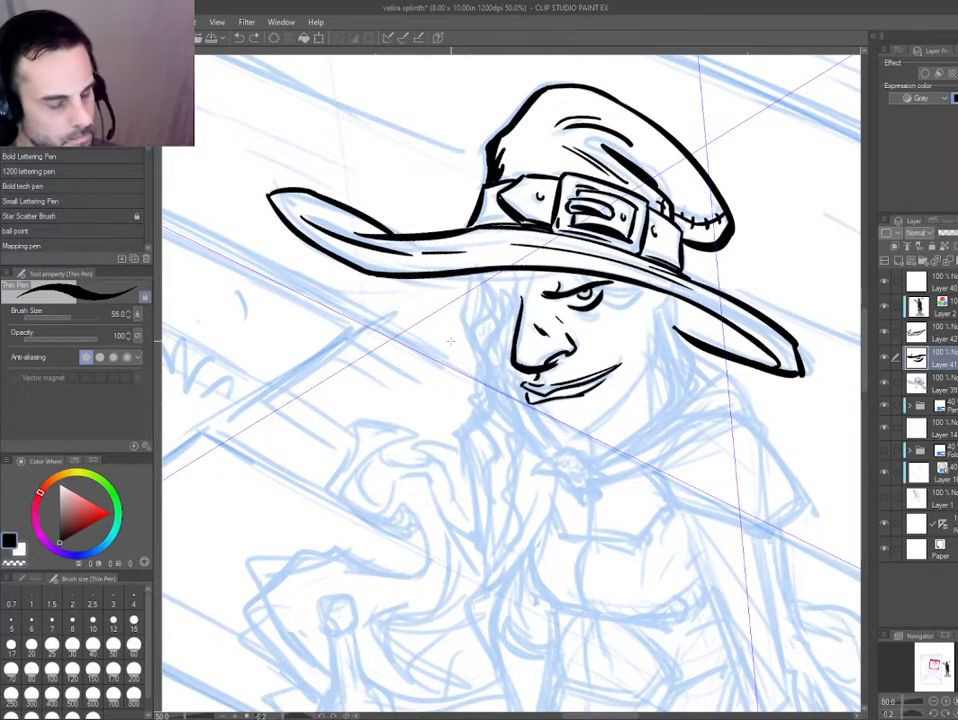
pyautogui.scroll(2, 533, 396)
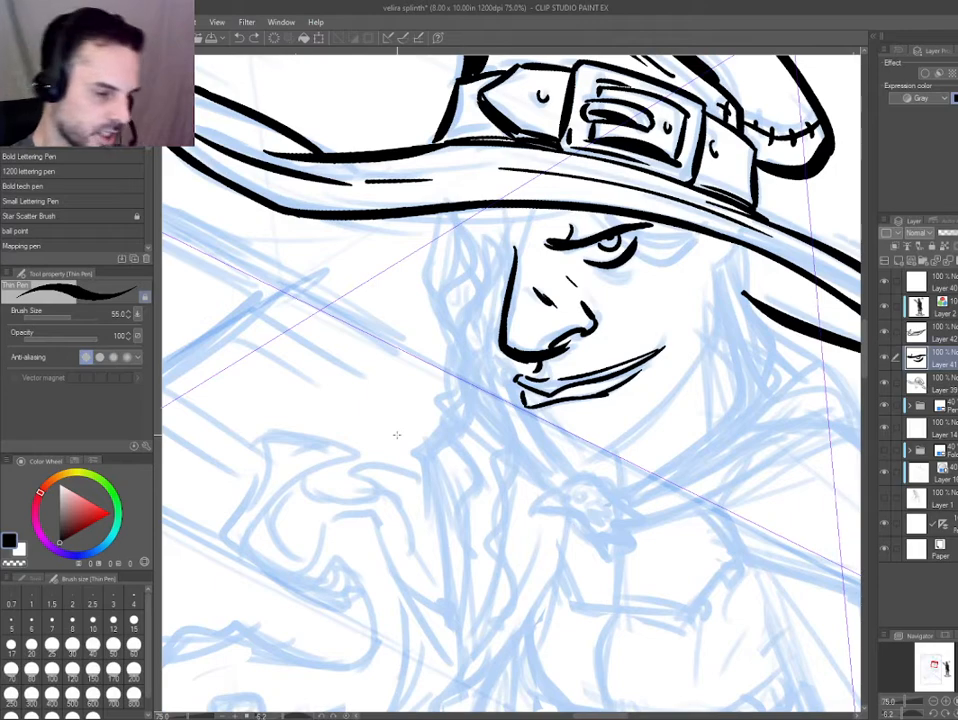
pyautogui.scroll(2, 521, 331)
pyautogui.press('e')
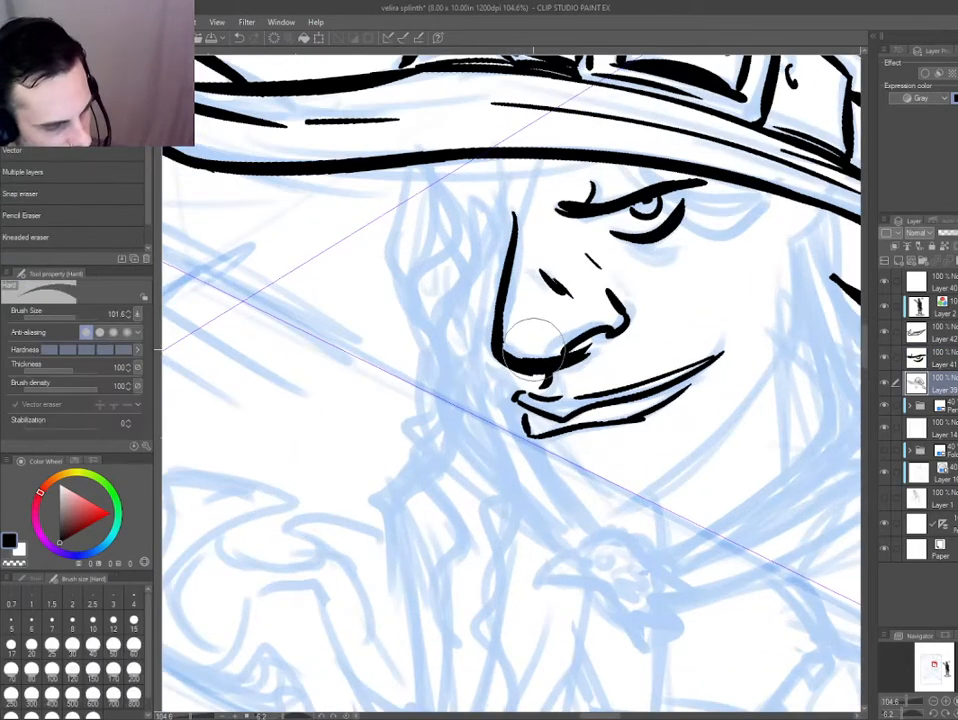
pyautogui.moveTo(335, 409)
pyautogui.mouseDown()
pyautogui.moveTo(338, 423)
pyautogui.moveTo(548, 556)
pyautogui.mouseUp()
pyautogui.press('e')
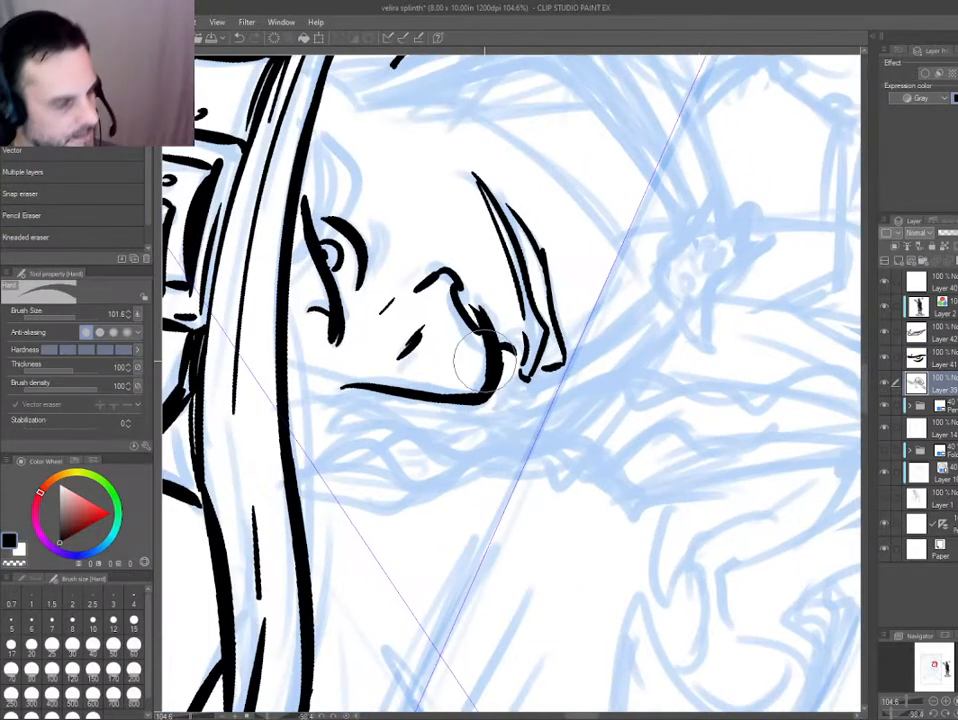
pyautogui.press('p')
pyautogui.moveTo(415, 449); pyautogui.dragTo(560, 252)
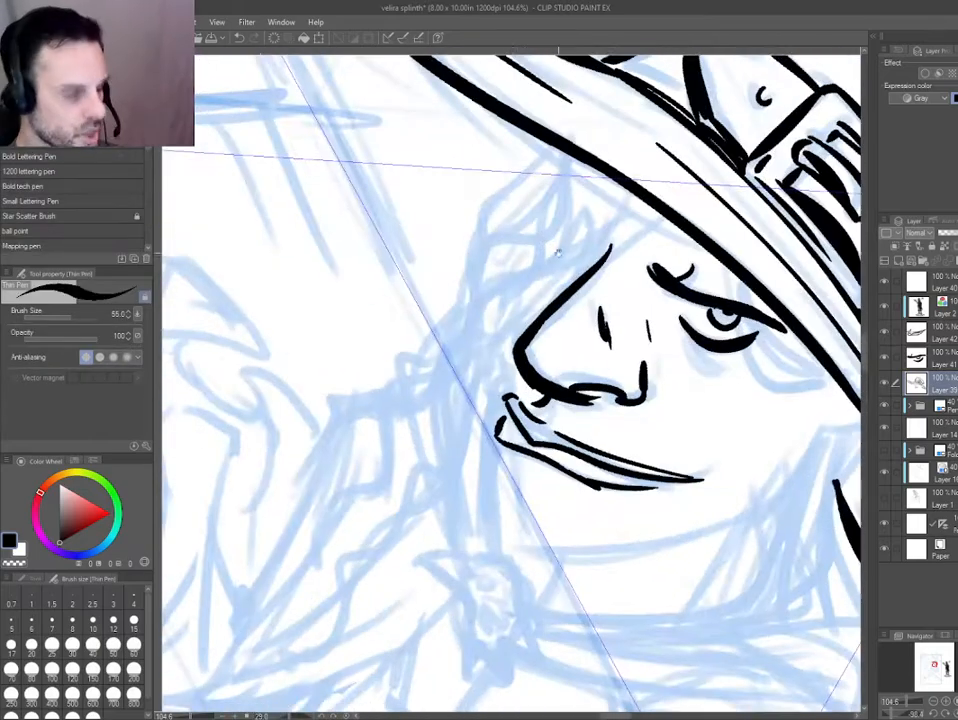
pyautogui.moveTo(381, 470); pyautogui.dragTo(430, 500)
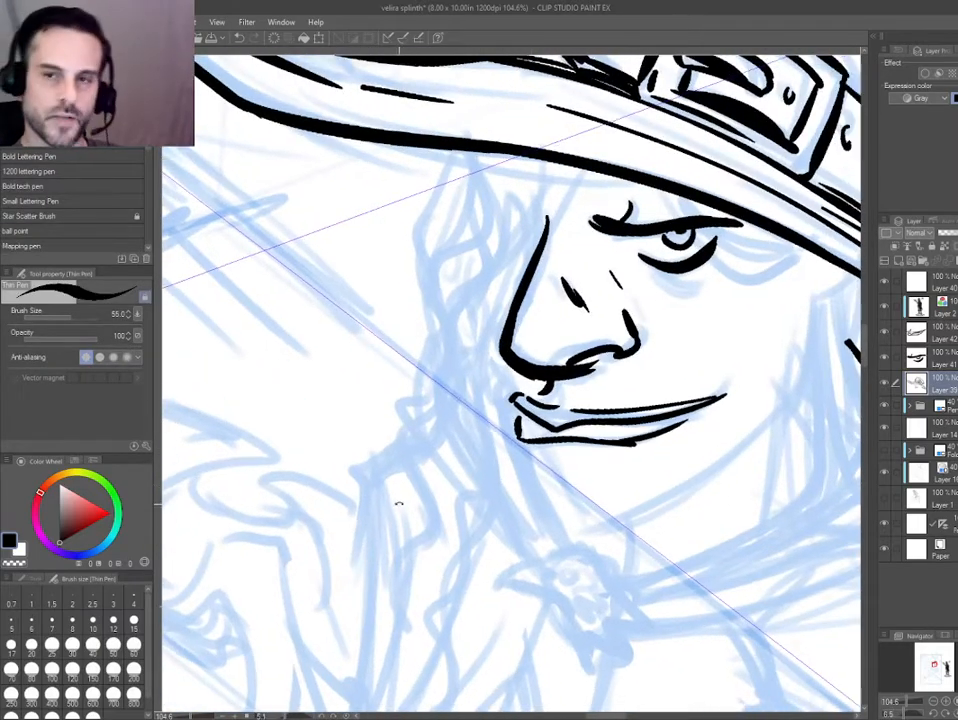
# Check the face at full-page view, then select the mouth's ink layer and erase the lower lip line.
pyautogui.hotkey('ctrl', '0')
pyautogui.hotkey('ctrl', '@')
pyautogui.scroll(2, 436, 478)
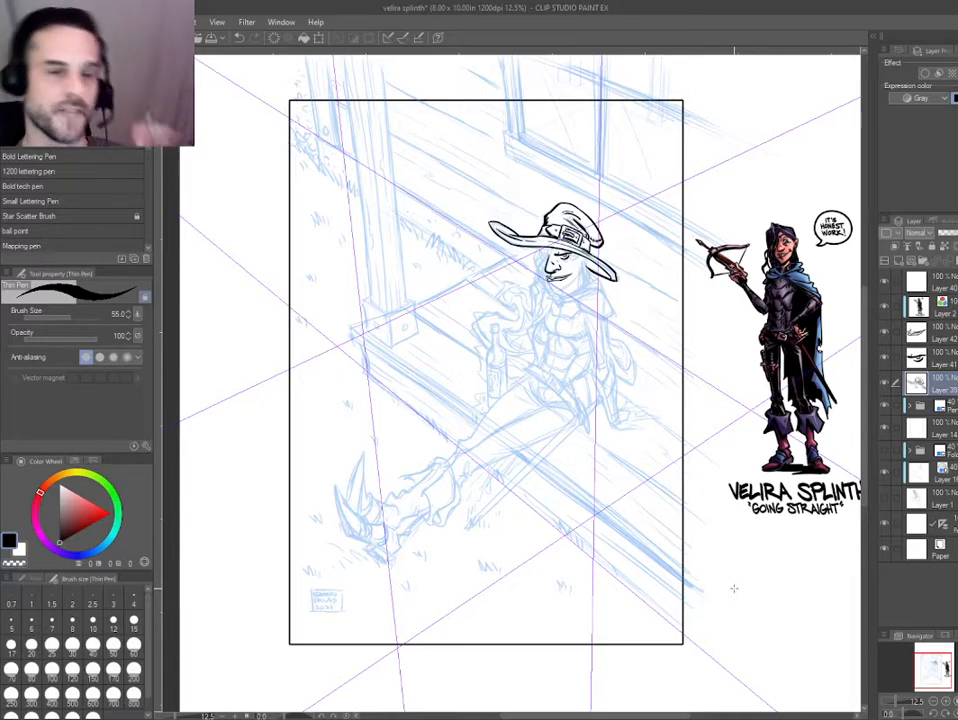
pyautogui.scroll(6, 558, 259)
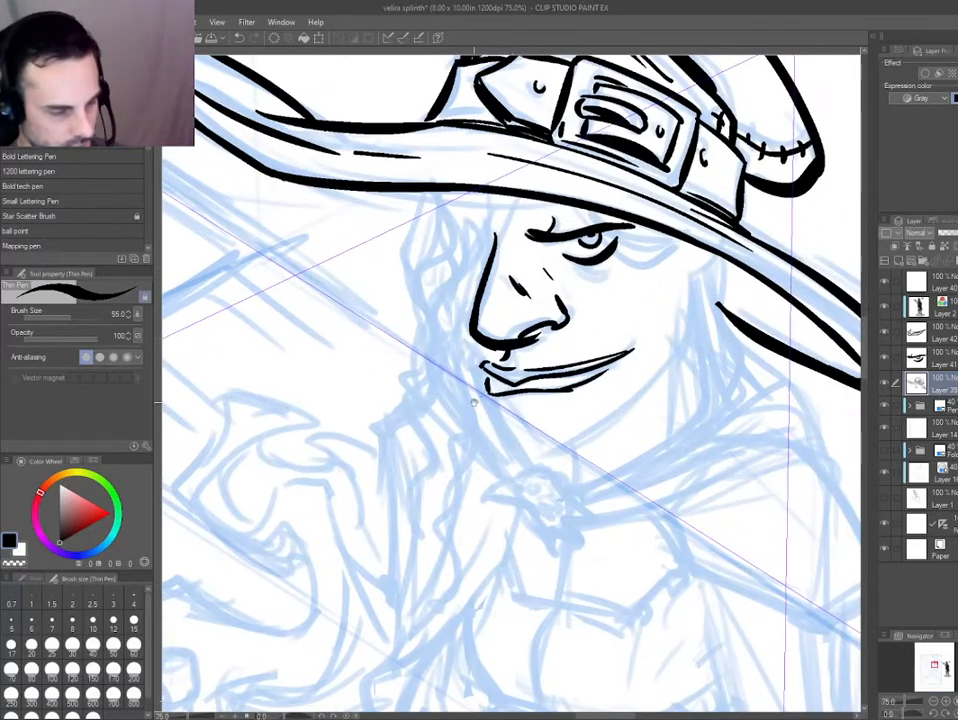
pyautogui.keyDown('ctrl'); pyautogui.keyDown('shift'); pyautogui.click(459, 383); pyautogui.keyUp('shift'); pyautogui.keyUp('ctrl')
pyautogui.moveTo(459, 383); pyautogui.dragTo(521, 474)
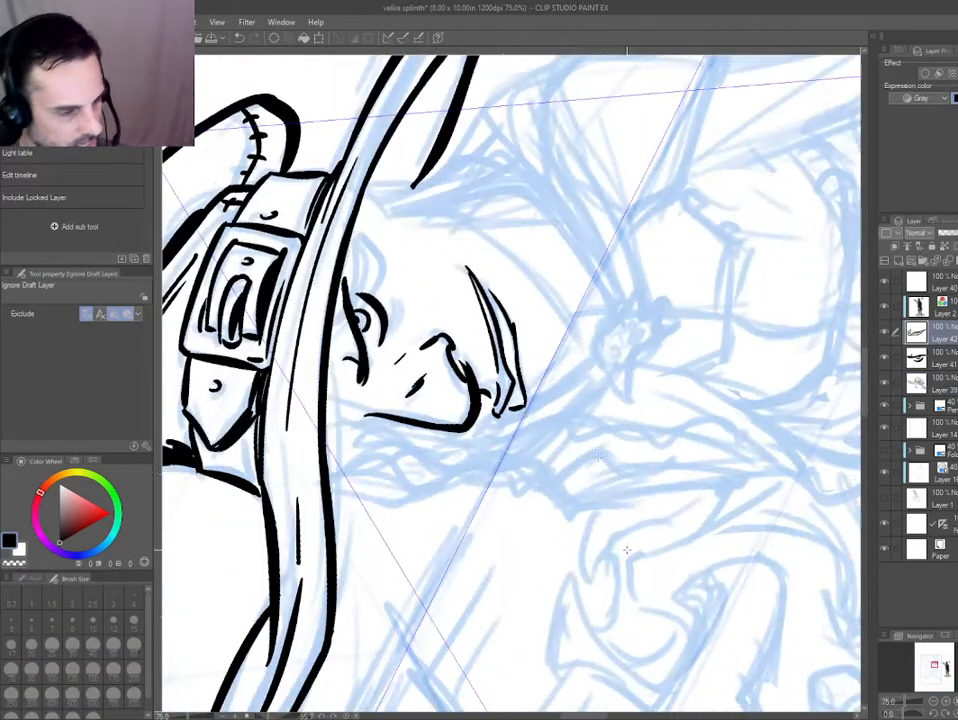
pyautogui.scroll(1, 618, 472)
pyautogui.press('e')
pyautogui.moveTo(476, 389)
pyautogui.mouseDown()
pyautogui.moveTo(496, 381)
pyautogui.moveTo(480, 270)
pyautogui.mouseUp()
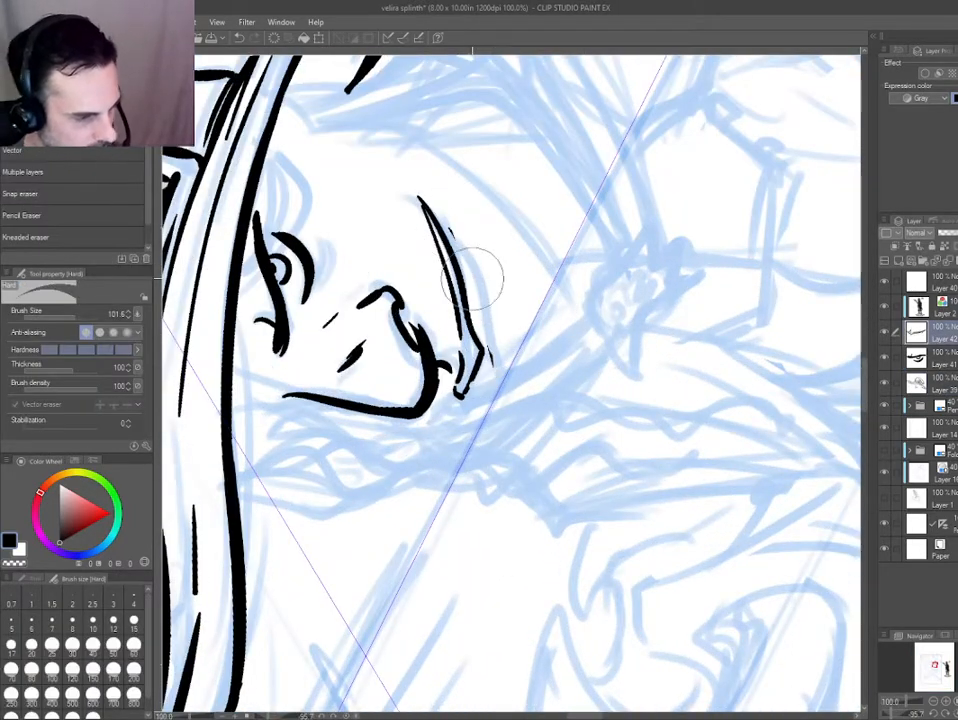
pyautogui.moveTo(349, 465); pyautogui.dragTo(448, 281)
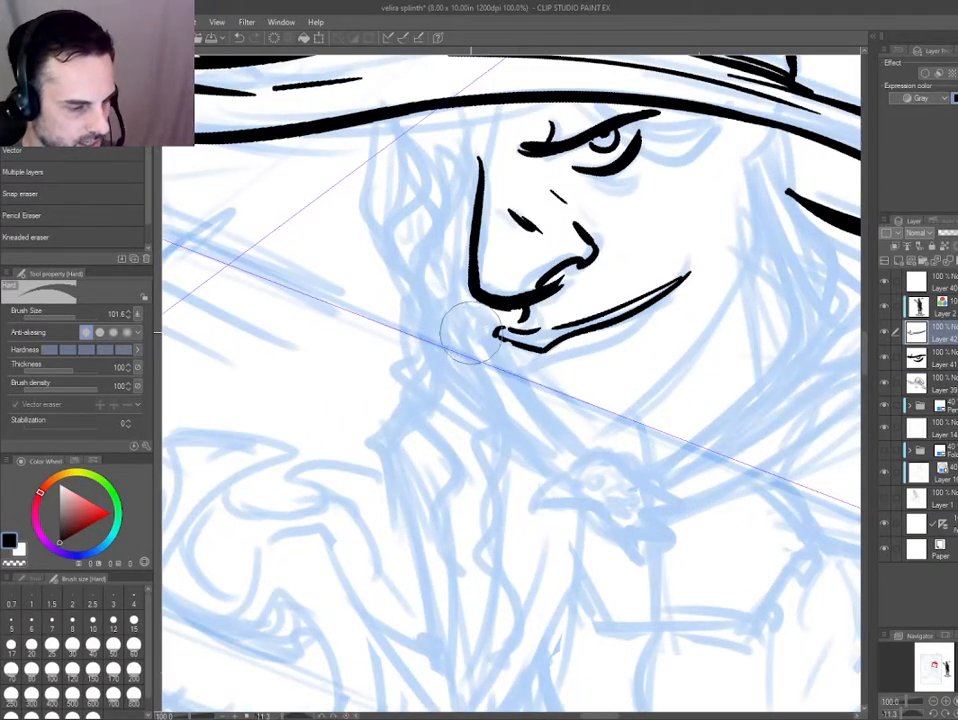
pyautogui.hotkey('ctrl', 'z')
pyautogui.hotkey('ctrl', 'z')
pyautogui.hotkey('ctrl', 'z')
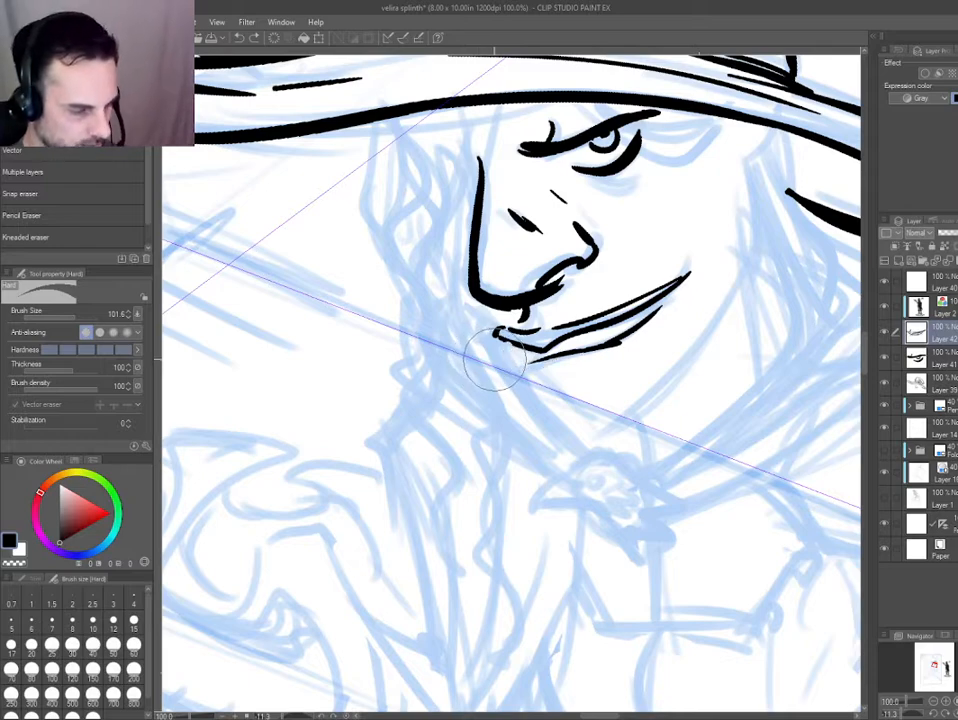
pyautogui.press('p')
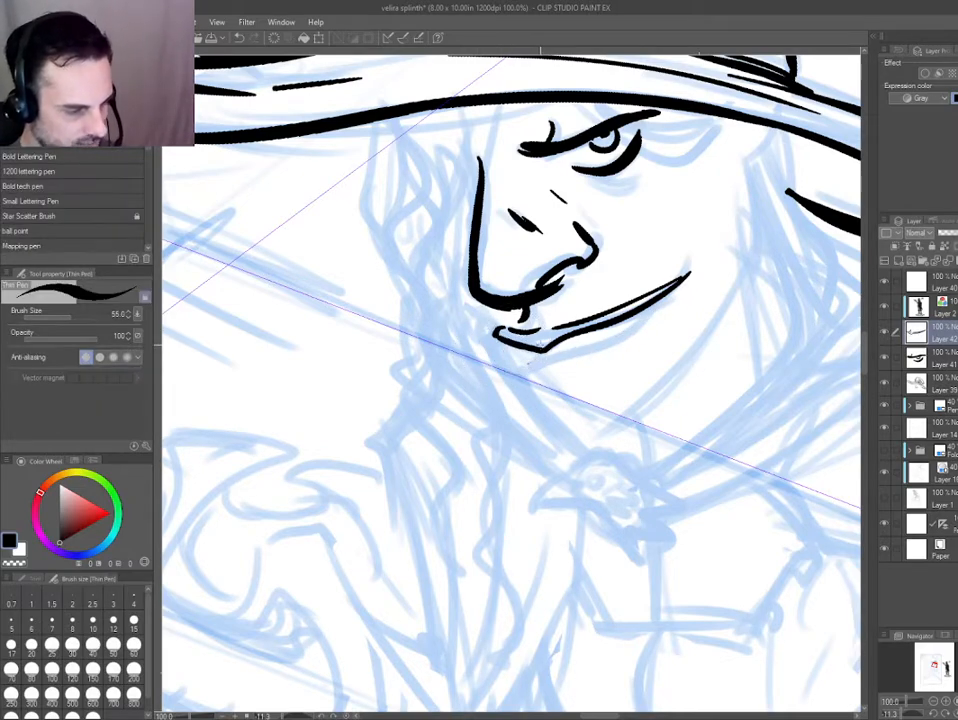
# Redraw the lower lip closer to the mouth line and add a short crease mark under its front end.
pyautogui.moveTo(325, 458); pyautogui.dragTo(554, 584)
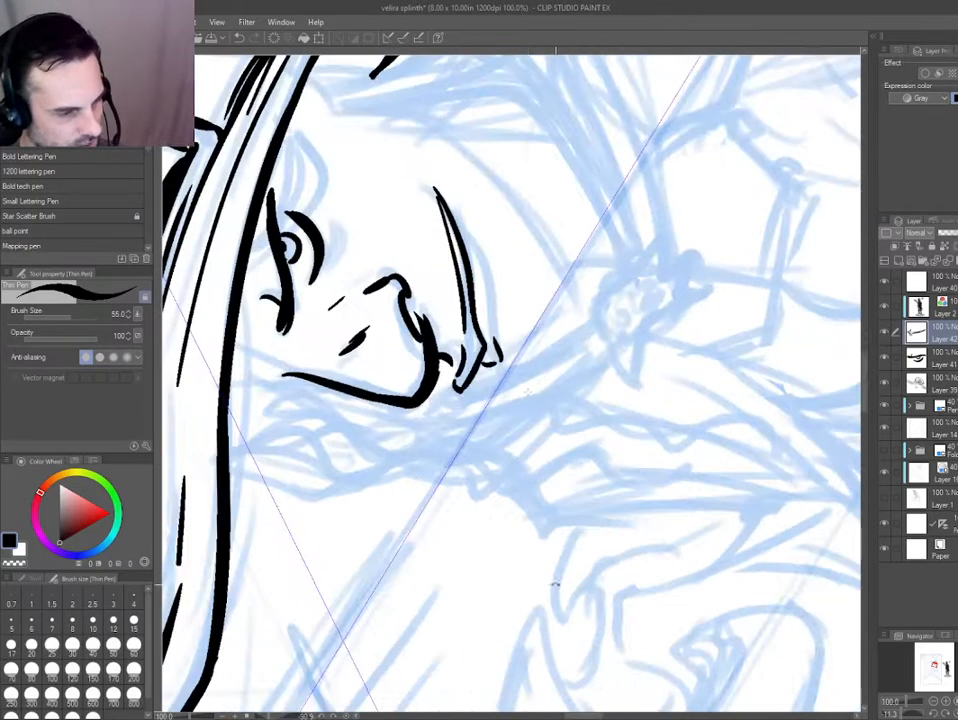
pyautogui.moveTo(497, 345); pyautogui.dragTo(486, 264)
pyautogui.moveTo(487, 320); pyautogui.dragTo(442, 198)
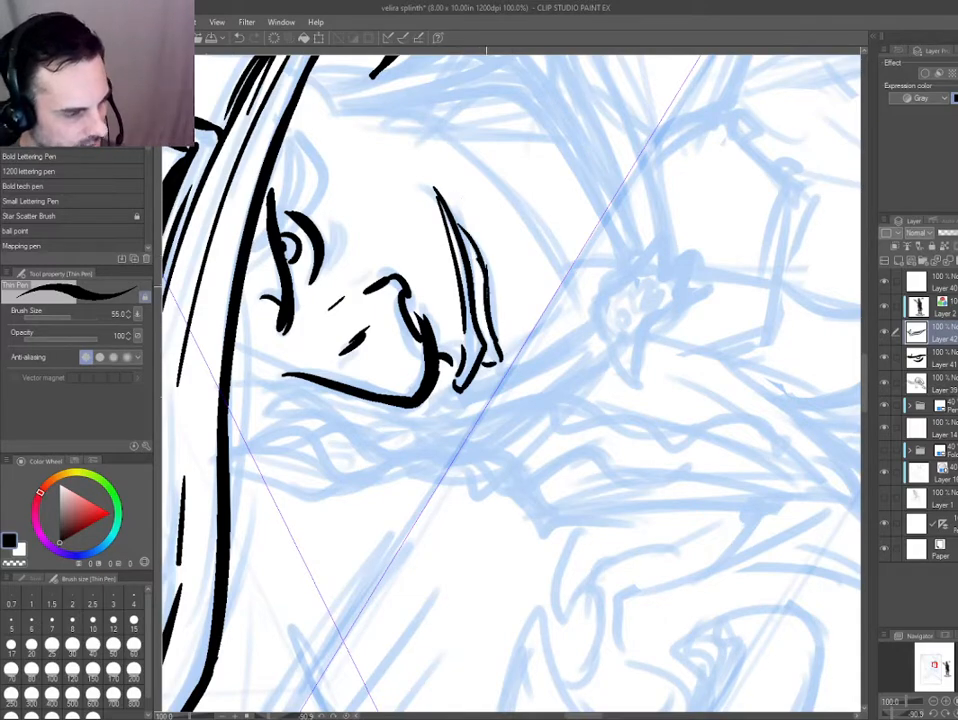
pyautogui.moveTo(488, 360); pyautogui.dragTo(515, 346)
pyautogui.moveTo(449, 214)
pyautogui.mouseDown()
pyautogui.moveTo(455, 291)
pyautogui.moveTo(569, 291)
pyautogui.mouseUp()
pyautogui.press('e')
pyautogui.press('p')
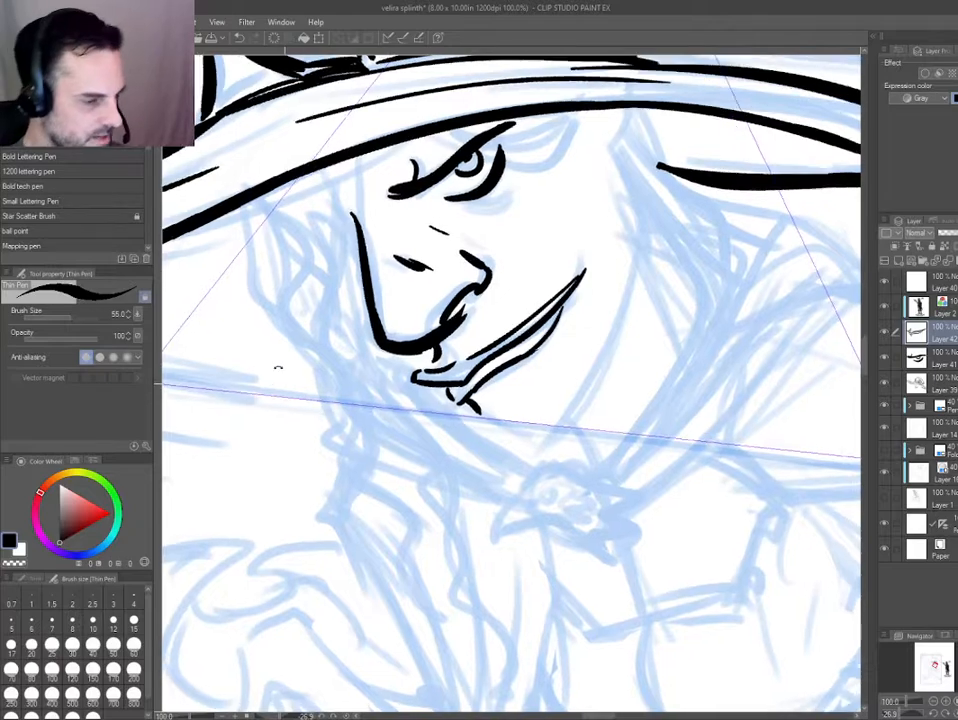
# Refine the corner of the smirk with a small rounded hook and check the face against the whole page.
pyautogui.moveTo(278, 368); pyautogui.dragTo(307, 269)
pyautogui.hotkey('ctrl', '0')
pyautogui.moveTo(500, 362); pyautogui.dragTo(575, 436)
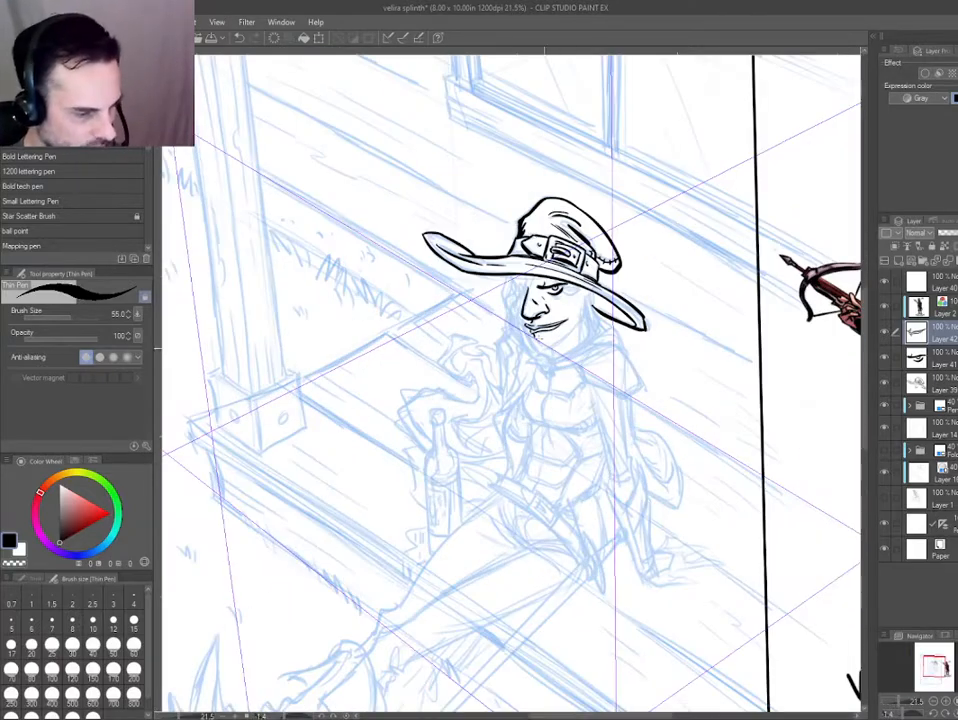
pyautogui.moveTo(533, 320)
pyautogui.mouseDown()
pyautogui.moveTo(567, 359)
pyautogui.moveTo(444, 340)
pyautogui.mouseUp()
pyautogui.moveTo(330, 480)
pyautogui.mouseDown()
pyautogui.moveTo(438, 624)
pyautogui.moveTo(581, 625)
pyautogui.mouseUp()
pyautogui.press('e')
pyautogui.press('p')
pyautogui.moveTo(492, 190)
pyautogui.mouseDown()
pyautogui.moveTo(519, 262)
pyautogui.moveTo(479, 188)
pyautogui.moveTo(496, 200)
pyautogui.mouseUp()
pyautogui.hotkey('ctrl', '0')
pyautogui.doubleClick(362, 284)
pyautogui.moveTo(361, 295); pyautogui.dragTo(377, 307)
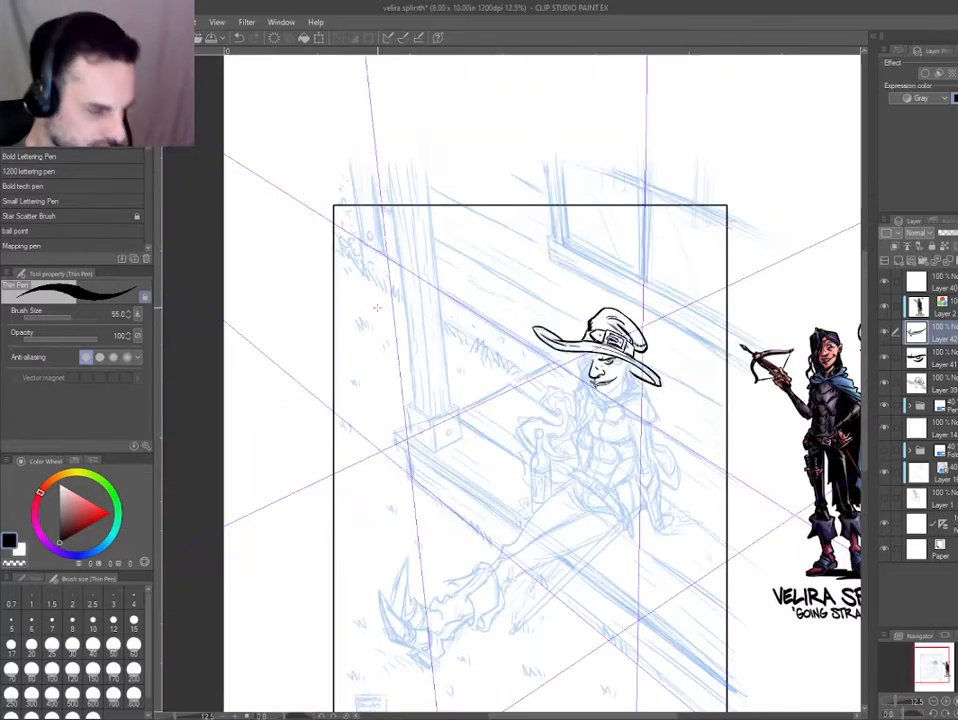
# Erase the front of the upper lip and redraw it with short strokes directly beneath the nose tip.
pyautogui.moveTo(606, 373)
pyautogui.mouseDown()
pyautogui.moveTo(633, 417)
pyautogui.moveTo(612, 440)
pyautogui.mouseUp()
pyautogui.press('e')
pyautogui.press('p')
pyautogui.press('e')
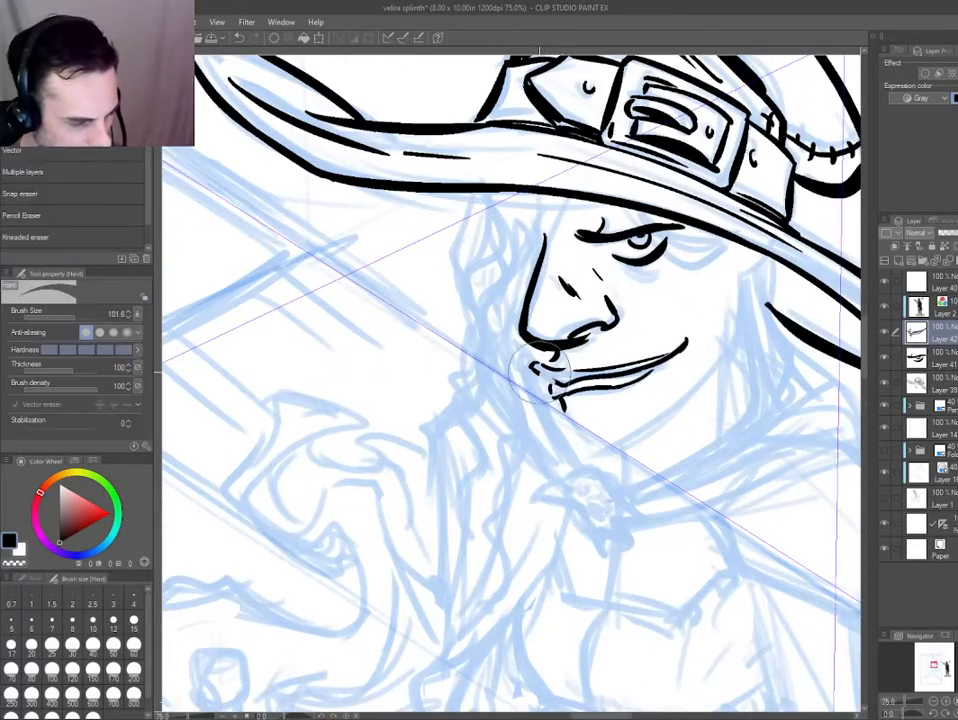
pyautogui.press('p')
pyautogui.moveTo(528, 358)
pyautogui.mouseDown()
pyautogui.moveTo(545, 374)
pyautogui.moveTo(536, 358)
pyautogui.mouseUp()
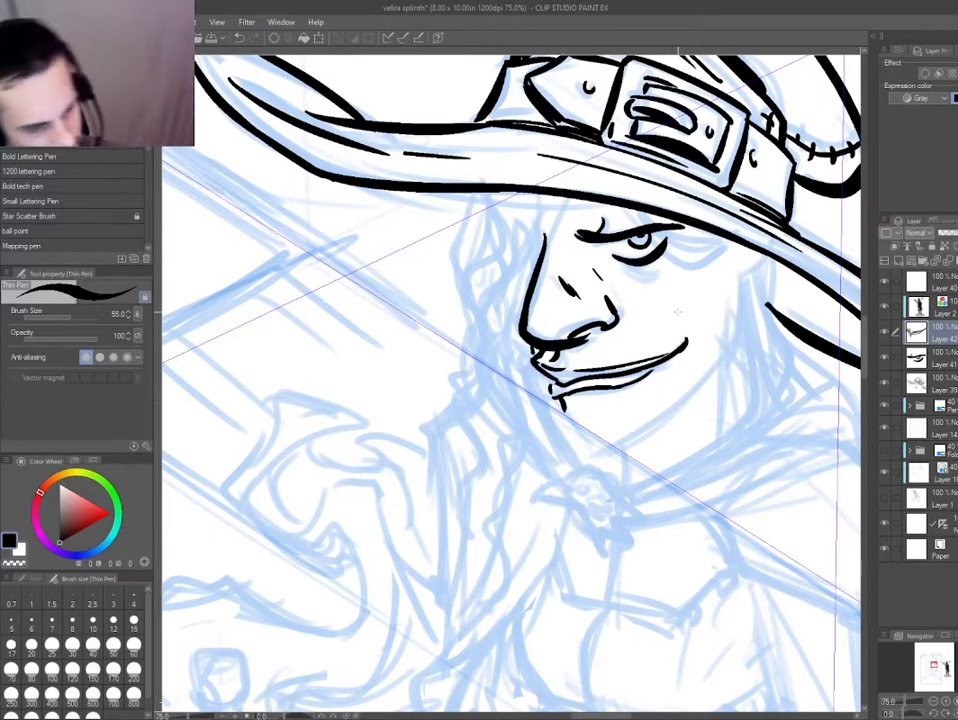
pyautogui.moveTo(398, 413); pyautogui.dragTo(325, 366)
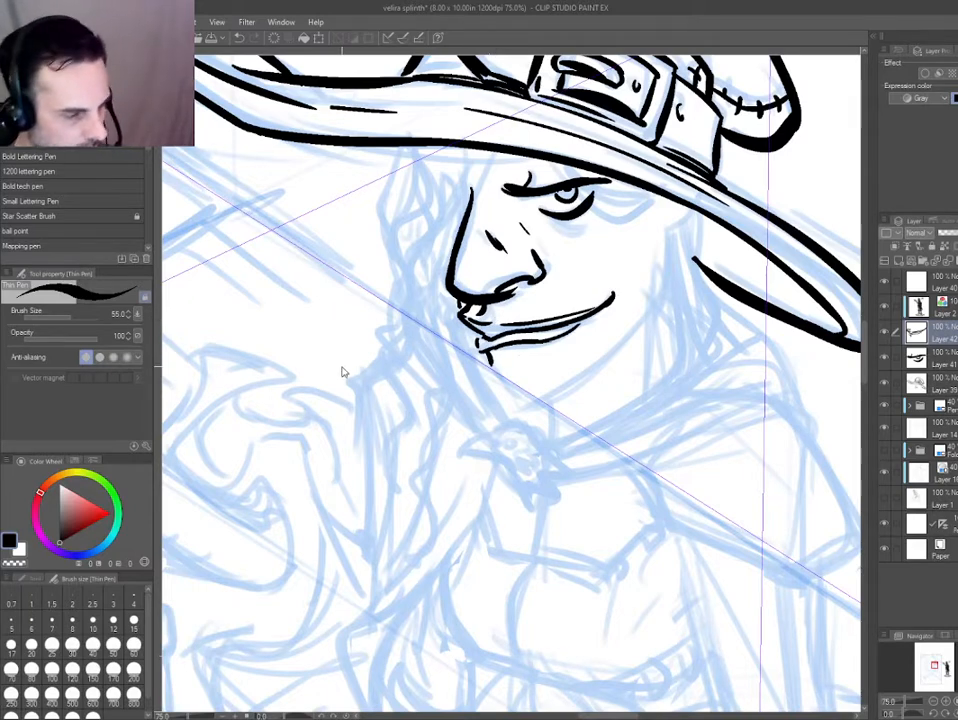
# Add a new layer and ink the earlobe under the brim, the curved jawline and the pointed chin up to the lips.
pyautogui.hotkey('ctrl', 'shift', 'n')
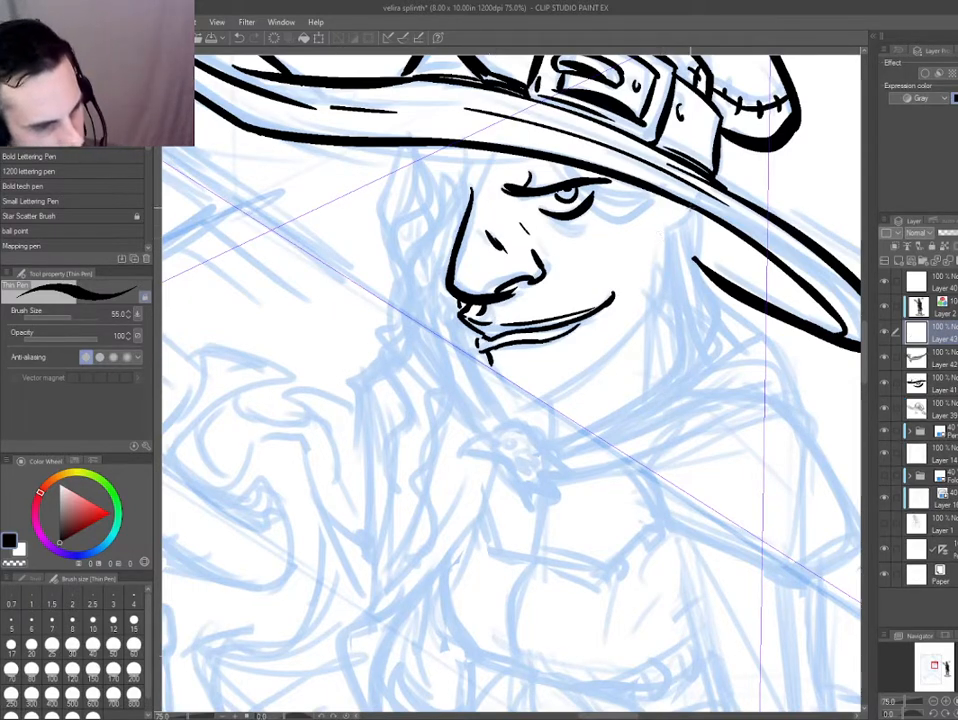
pyautogui.moveTo(691, 208)
pyautogui.mouseDown()
pyautogui.moveTo(663, 227)
pyautogui.moveTo(672, 218)
pyautogui.mouseUp()
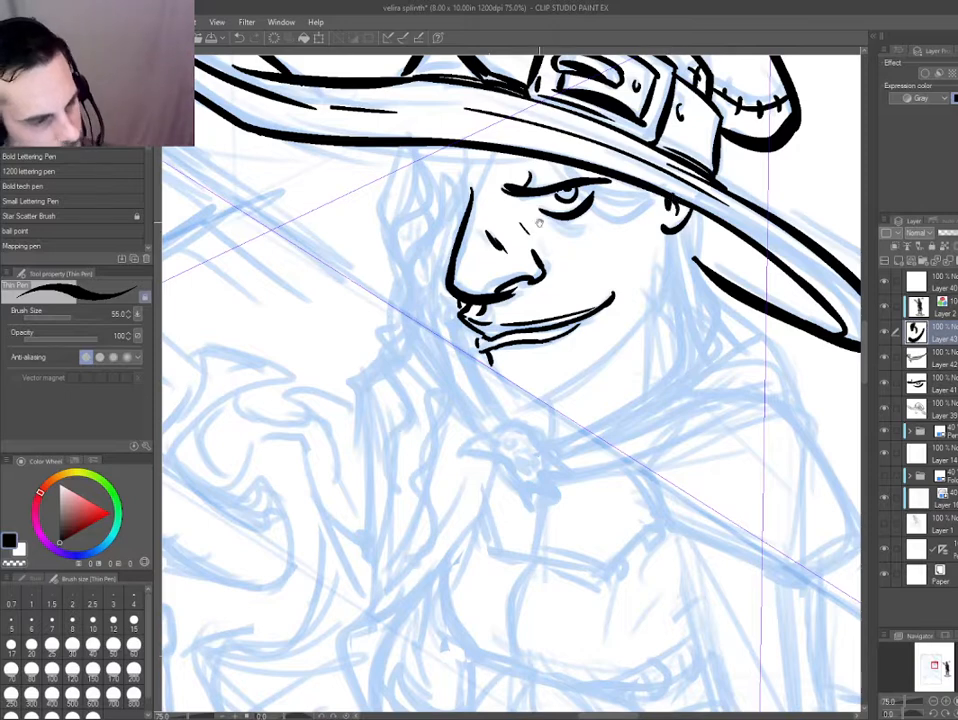
pyautogui.moveTo(575, 186); pyautogui.dragTo(561, 217)
pyautogui.moveTo(315, 392); pyautogui.dragTo(322, 386)
pyautogui.moveTo(661, 258)
pyautogui.mouseDown()
pyautogui.moveTo(643, 336)
pyautogui.moveTo(505, 432)
pyautogui.moveTo(467, 373)
pyautogui.mouseUp()
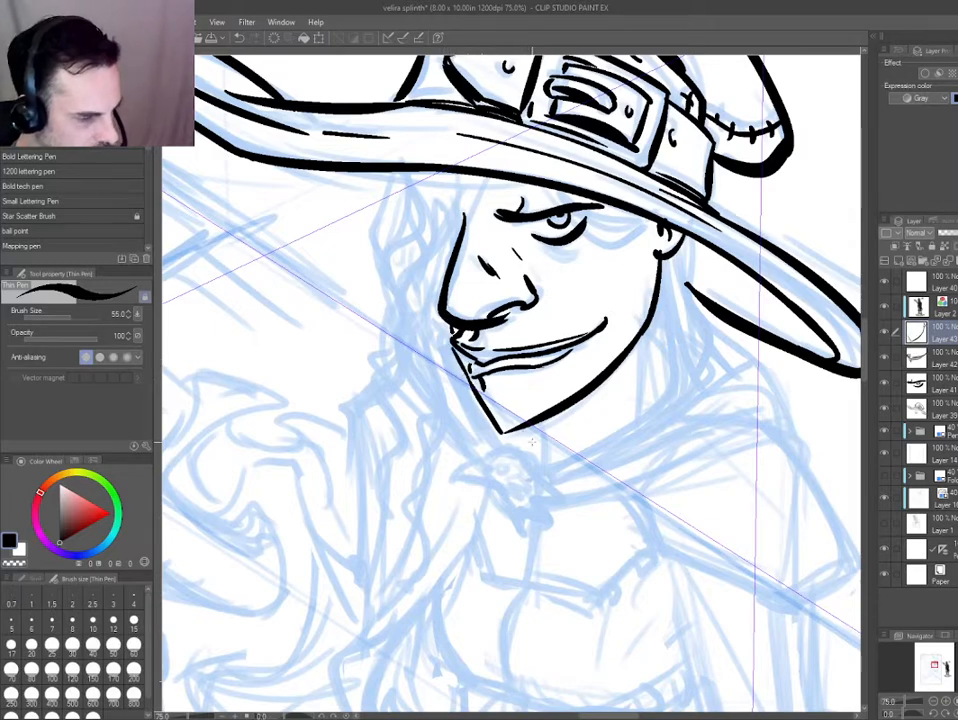
pyautogui.moveTo(363, 438); pyautogui.dragTo(326, 305)
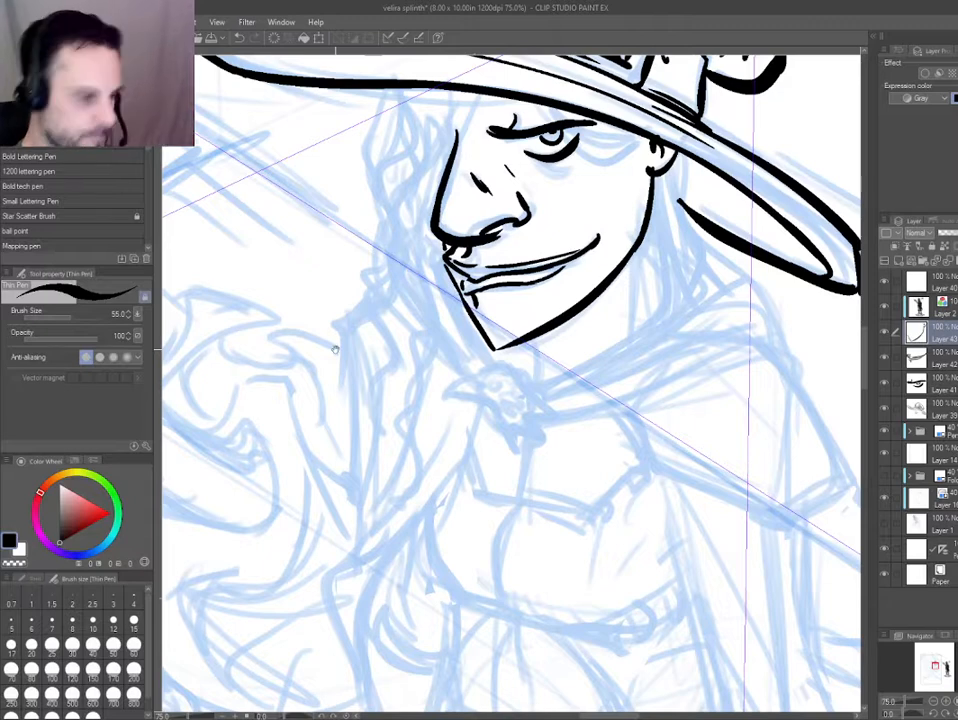
pyautogui.moveTo(335, 349); pyautogui.dragTo(344, 364)
pyautogui.moveTo(460, 302); pyautogui.dragTo(402, 324)
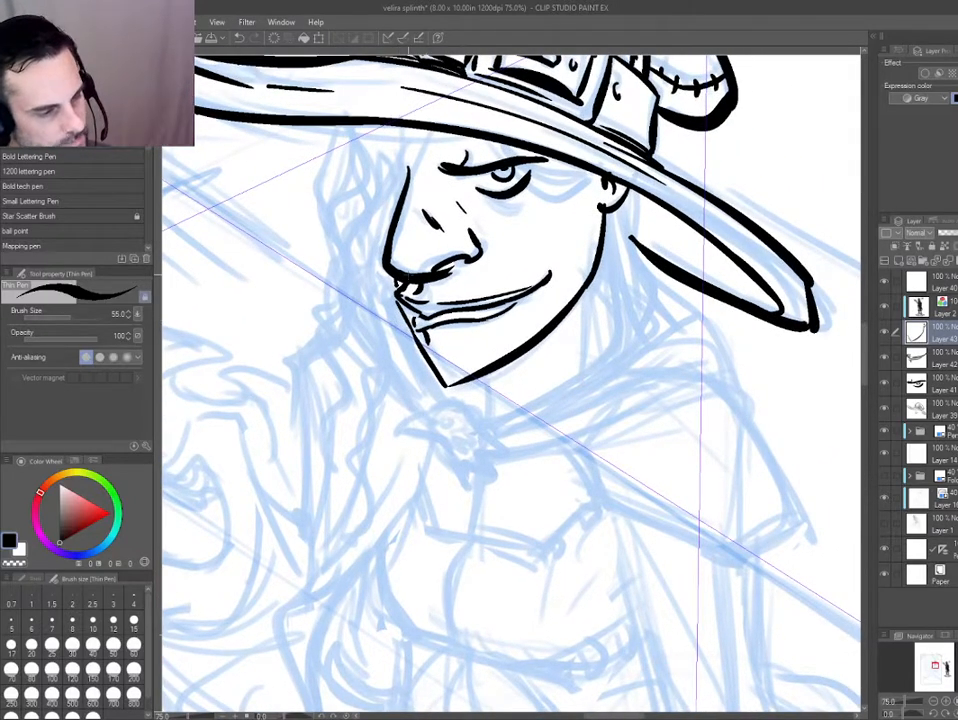
pyautogui.press('e')
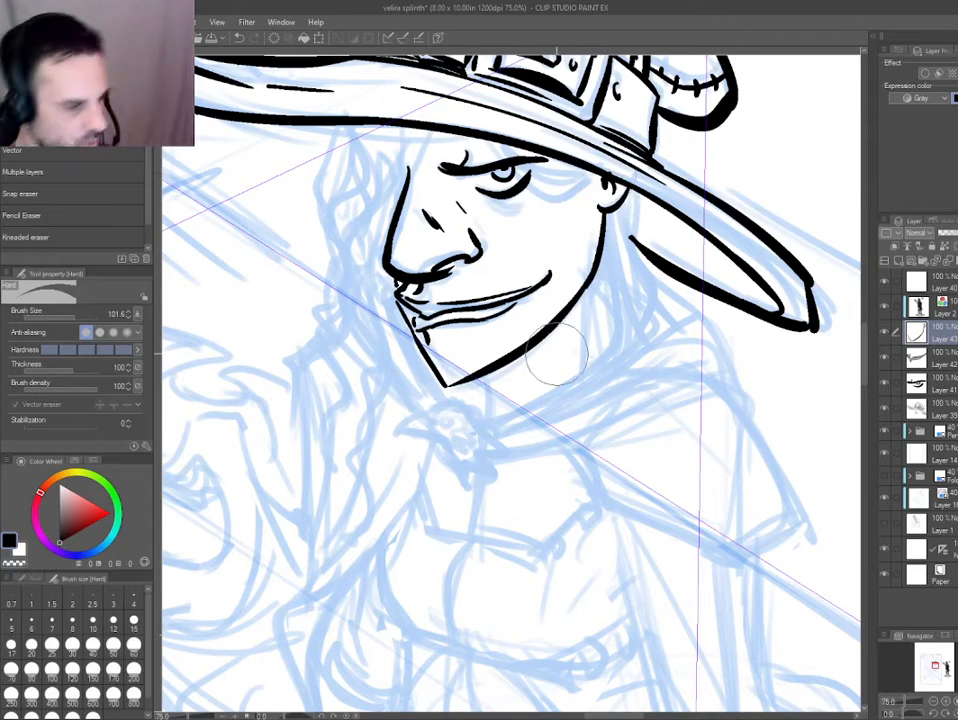
pyautogui.moveTo(457, 323); pyautogui.dragTo(405, 370)
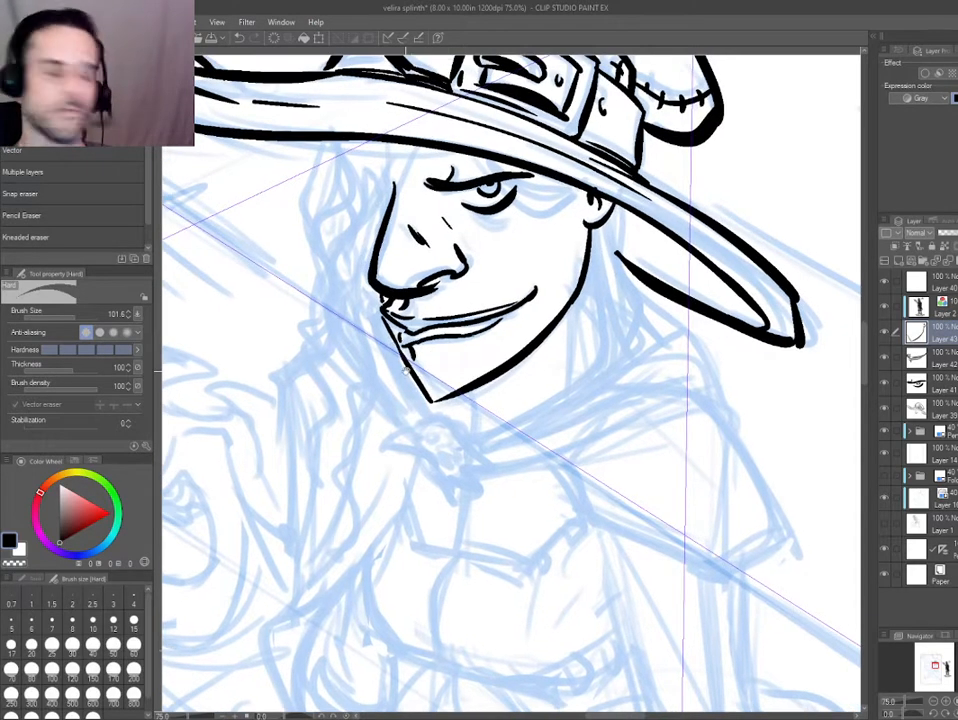
pyautogui.moveTo(325, 535); pyautogui.dragTo(337, 538)
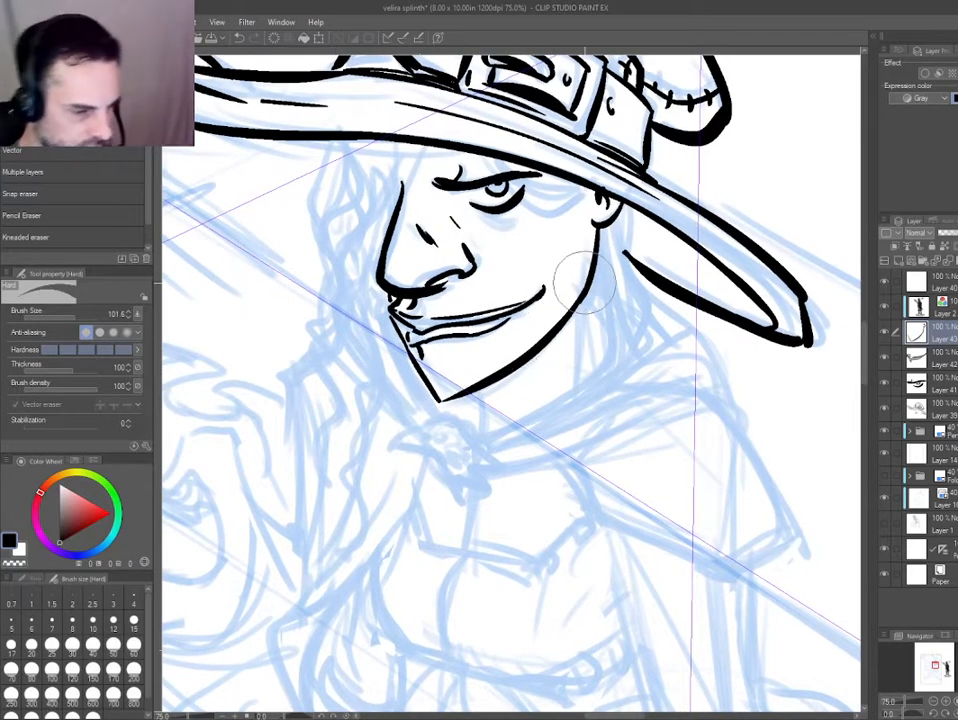
# Add a new layer and ink the back of the neck as a short curved line descending from the jaw.
pyautogui.hotkey('ctrl', 'shift', 'n')
pyautogui.press('p')
pyautogui.moveTo(596, 261); pyautogui.dragTo(598, 347)
pyautogui.hotkey('ctrl', 'z')
pyautogui.moveTo(597, 276); pyautogui.dragTo(602, 362)
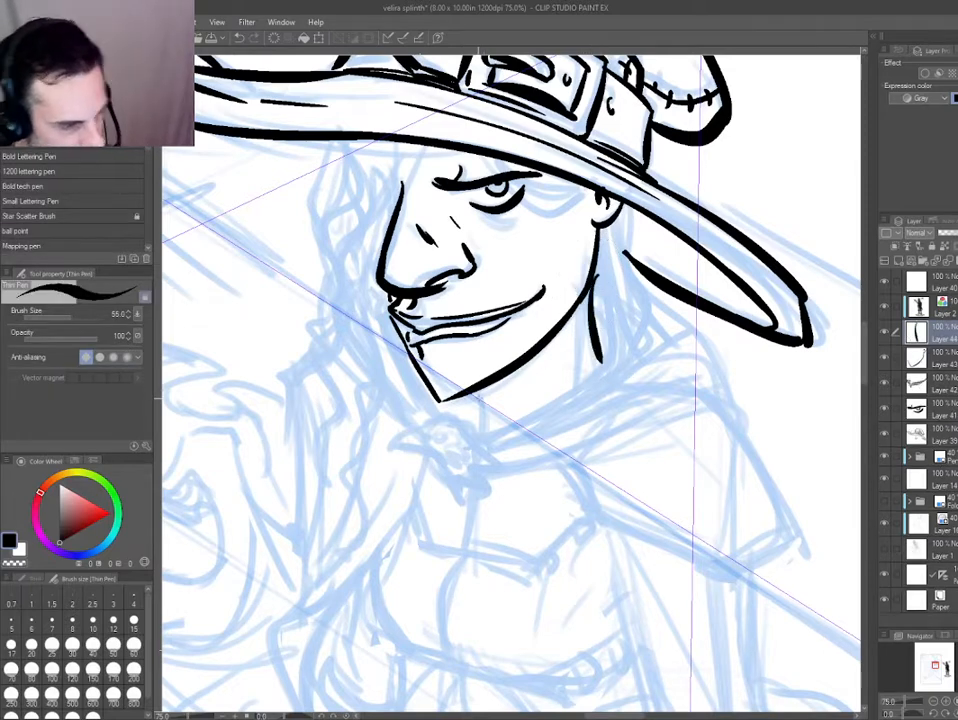
pyautogui.hotkey('ctrl', 'z')
pyautogui.moveTo(586, 291); pyautogui.dragTo(598, 364)
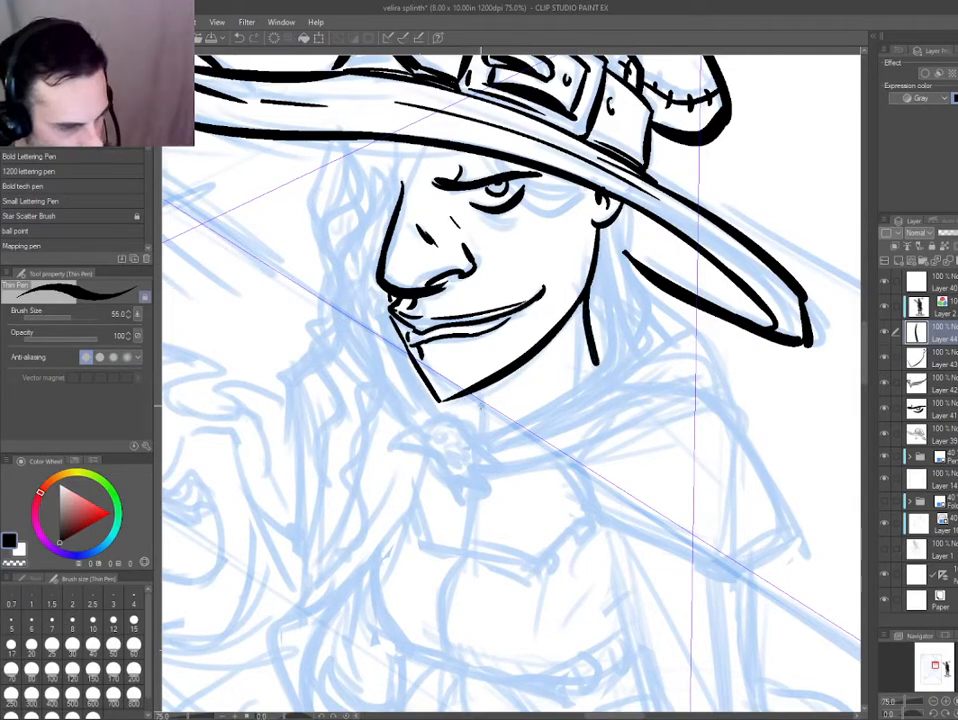
# Ink the front of the neck as a short line under the chin and add thin tendon lines across the throat.
pyautogui.moveTo(477, 391)
pyautogui.mouseDown()
pyautogui.moveTo(482, 432)
pyautogui.moveTo(547, 373)
pyautogui.mouseUp()
pyautogui.hotkey('ctrl', 'z')
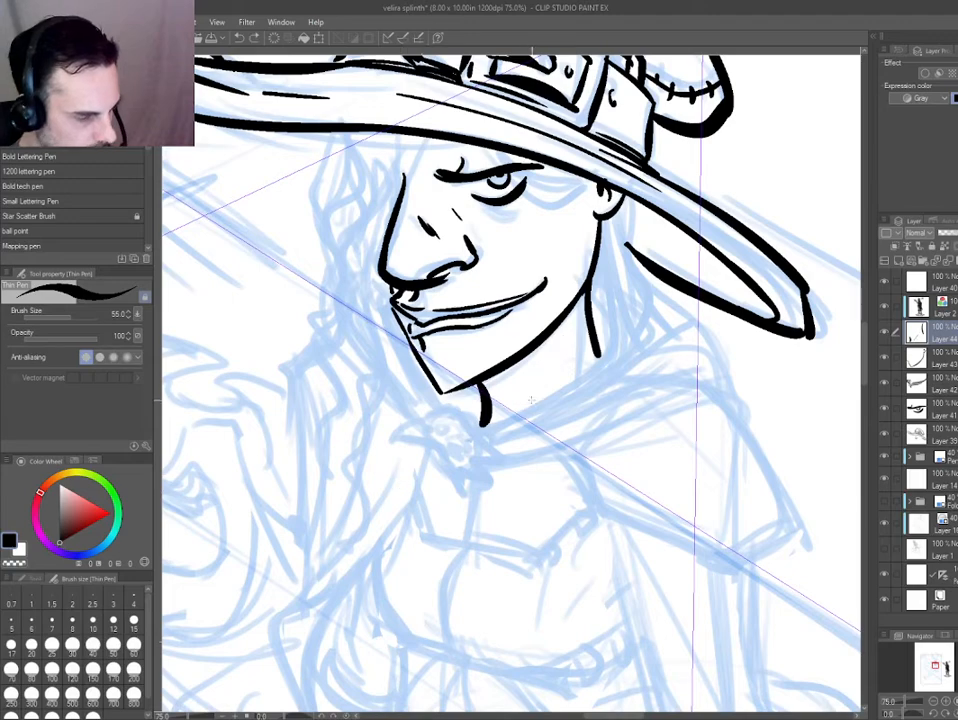
pyautogui.moveTo(567, 332); pyautogui.dragTo(536, 402)
# Add a new layer and ink the upper edge of the beak on the bird-shaped cloak clasp below the chin.
pyautogui.moveTo(417, 419); pyautogui.dragTo(405, 417)
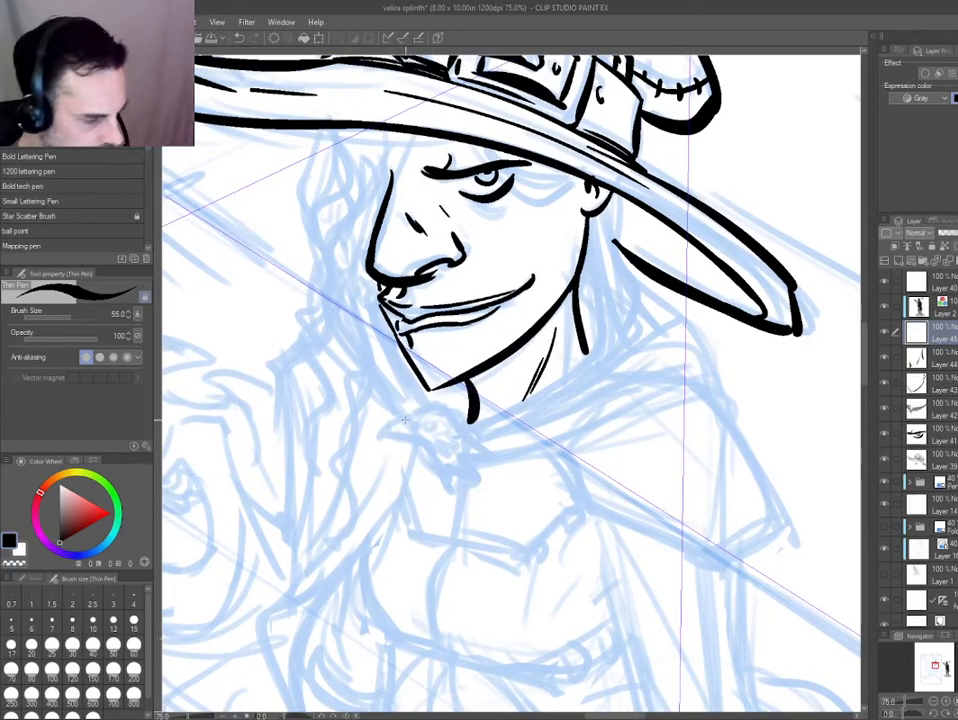
pyautogui.scroll(2, 424, 418)
pyautogui.moveTo(373, 364); pyautogui.dragTo(439, 378)
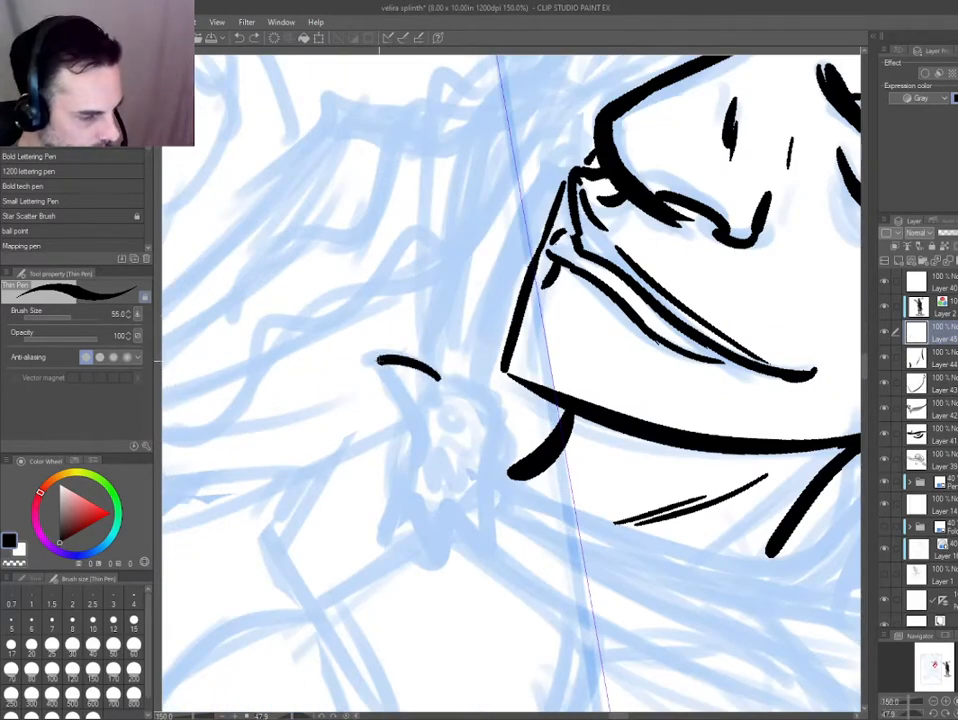
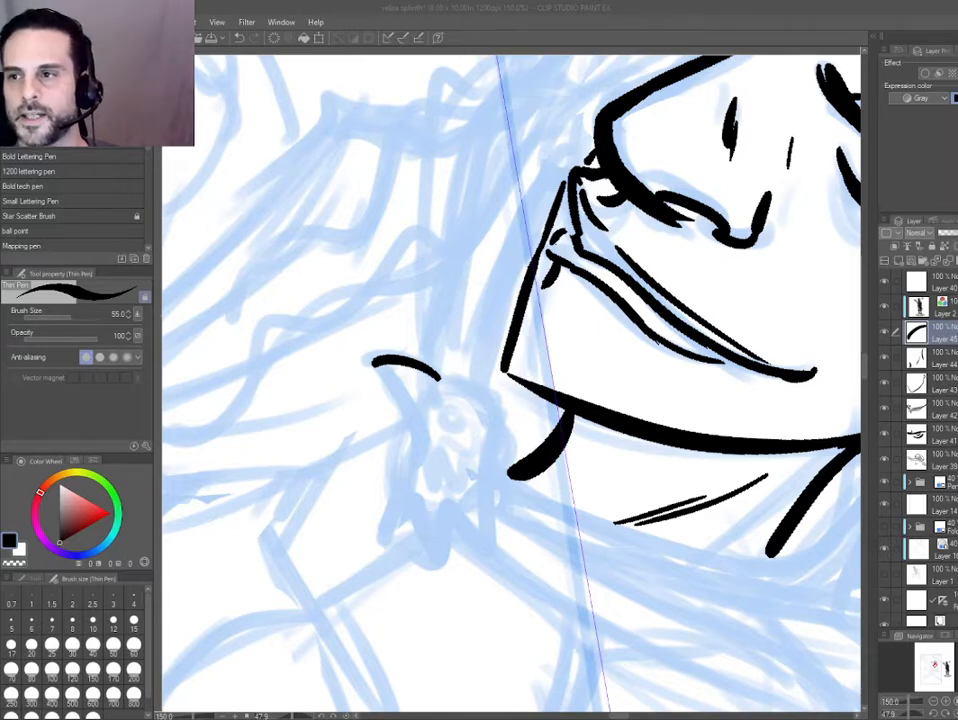
# Redraw the clasp's beak with upper and lower edges and ink the crown and back of the bird's head.
pyautogui.press('e')
pyautogui.moveTo(435, 370)
pyautogui.mouseDown()
pyautogui.moveTo(410, 367)
pyautogui.moveTo(404, 376)
pyautogui.mouseUp()
pyautogui.press('p')
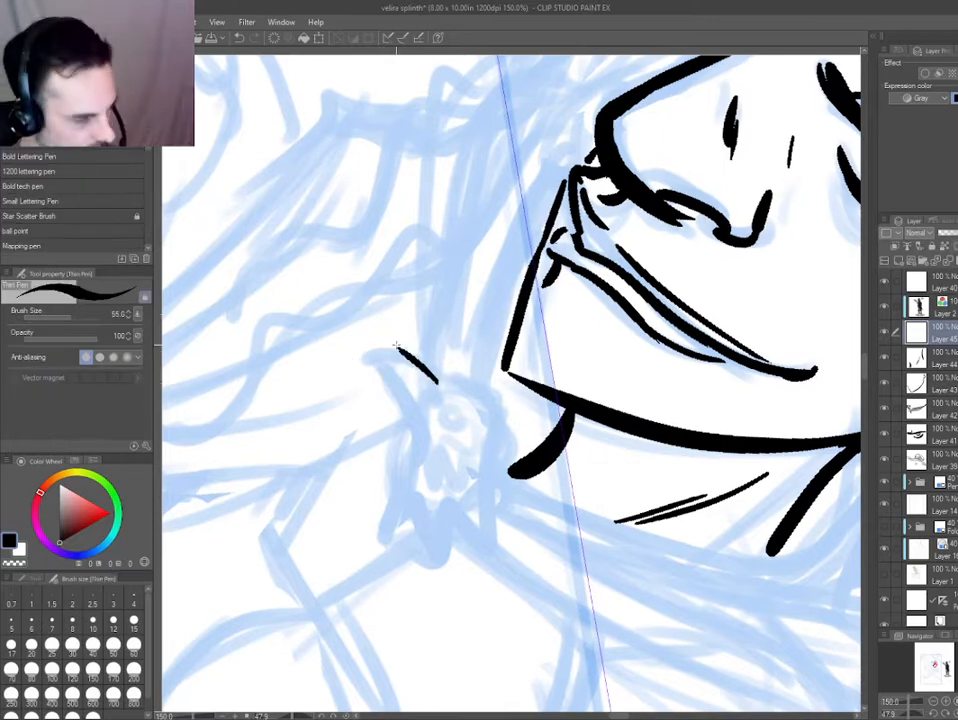
pyautogui.moveTo(362, 341)
pyautogui.mouseDown()
pyautogui.moveTo(438, 381)
pyautogui.moveTo(389, 376)
pyautogui.moveTo(413, 421)
pyautogui.mouseUp()
pyautogui.moveTo(437, 377)
pyautogui.mouseDown()
pyautogui.moveTo(497, 400)
pyautogui.moveTo(502, 429)
pyautogui.mouseUp()
pyautogui.moveTo(400, 456); pyautogui.dragTo(453, 473)
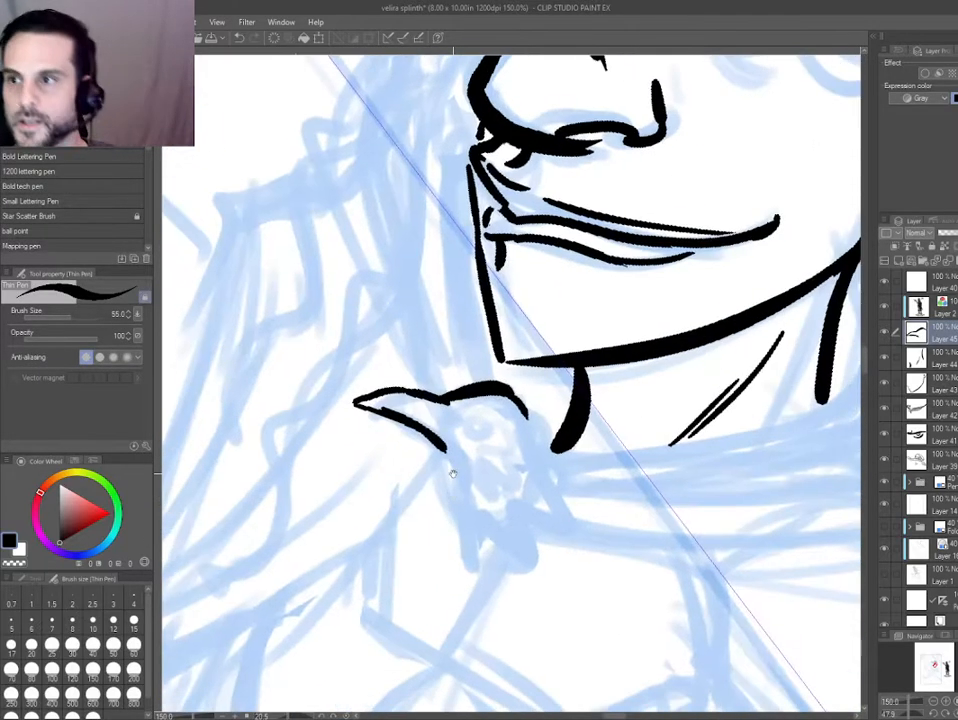
pyautogui.hotkey('ctrl', 'z')
pyautogui.hotkey('ctrl', 'z')
pyautogui.moveTo(447, 401)
pyautogui.mouseDown()
pyautogui.moveTo(516, 403)
pyautogui.moveTo(532, 468)
pyautogui.moveTo(566, 525)
pyautogui.mouseUp()
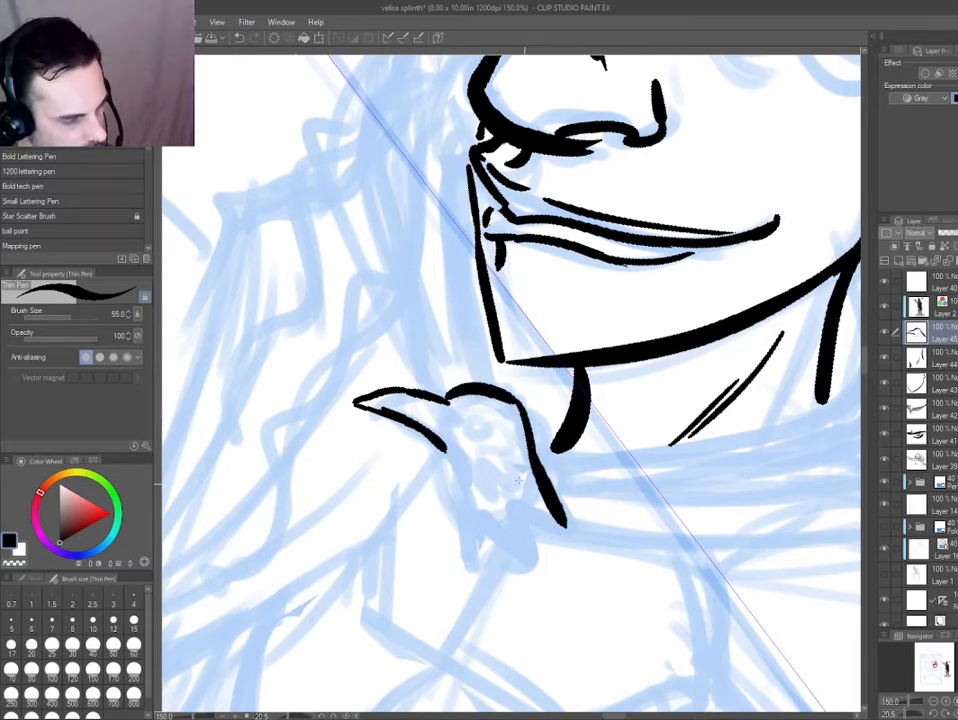
# Ink the front of the bird's neck, its jagged lower feather edge and the overlapping zigzag feathers inside.
pyautogui.moveTo(440, 440); pyautogui.dragTo(455, 560)
pyautogui.moveTo(450, 515)
pyautogui.mouseDown()
pyautogui.moveTo(458, 573)
pyautogui.moveTo(525, 560)
pyautogui.moveTo(565, 525)
pyautogui.mouseUp()
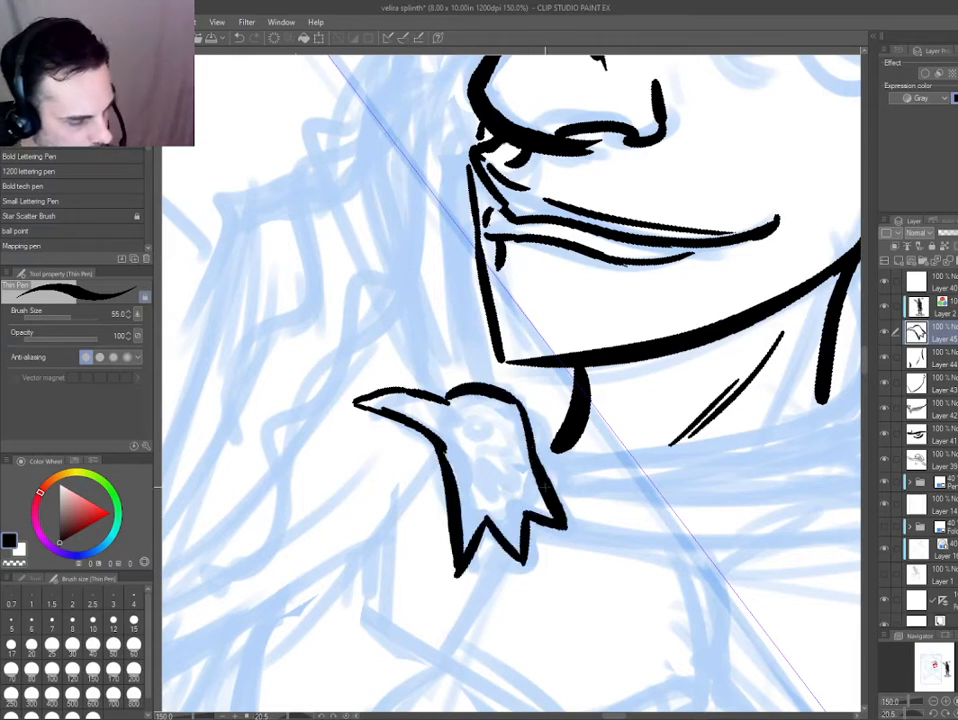
pyautogui.hotkey('ctrl', 'z')
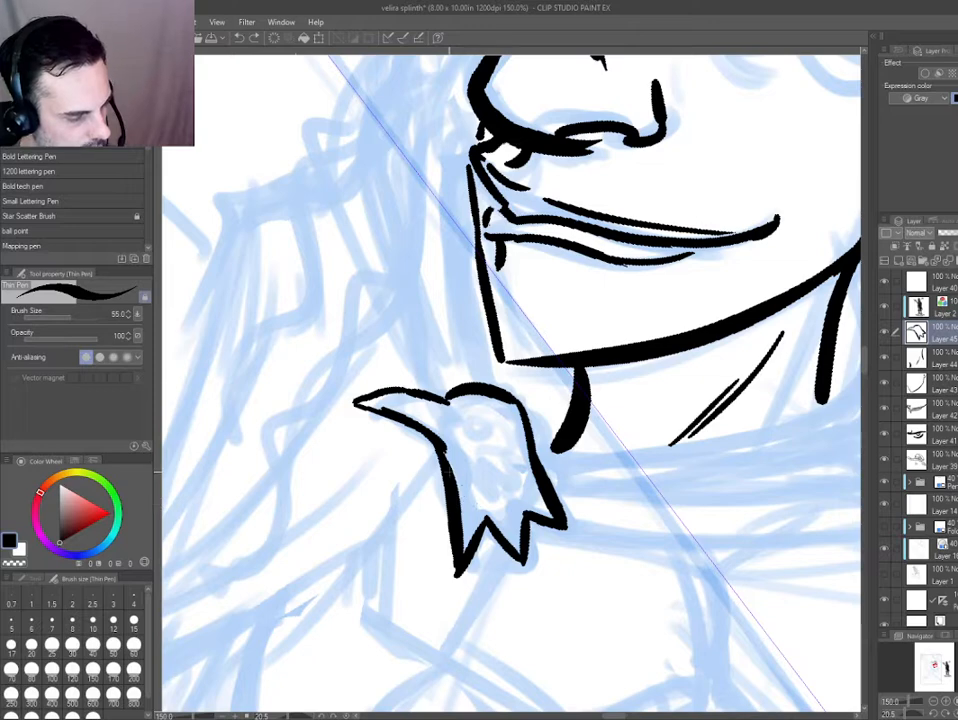
pyautogui.moveTo(447, 458)
pyautogui.mouseDown()
pyautogui.moveTo(470, 497)
pyautogui.moveTo(510, 493)
pyautogui.moveTo(530, 466)
pyautogui.mouseUp()
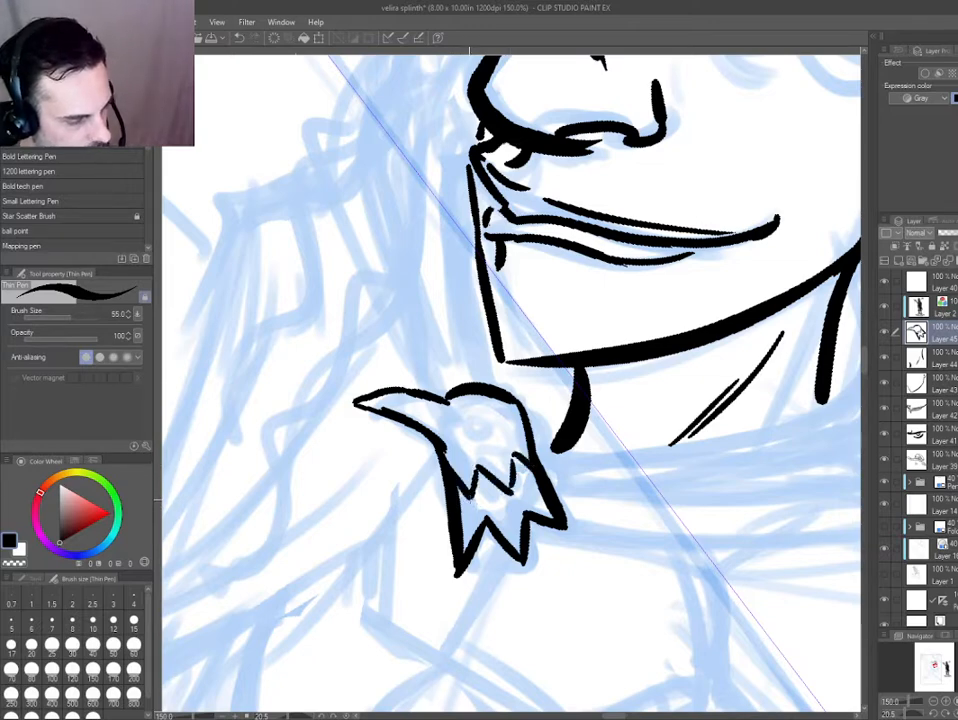
pyautogui.moveTo(471, 497); pyautogui.dragTo(529, 468)
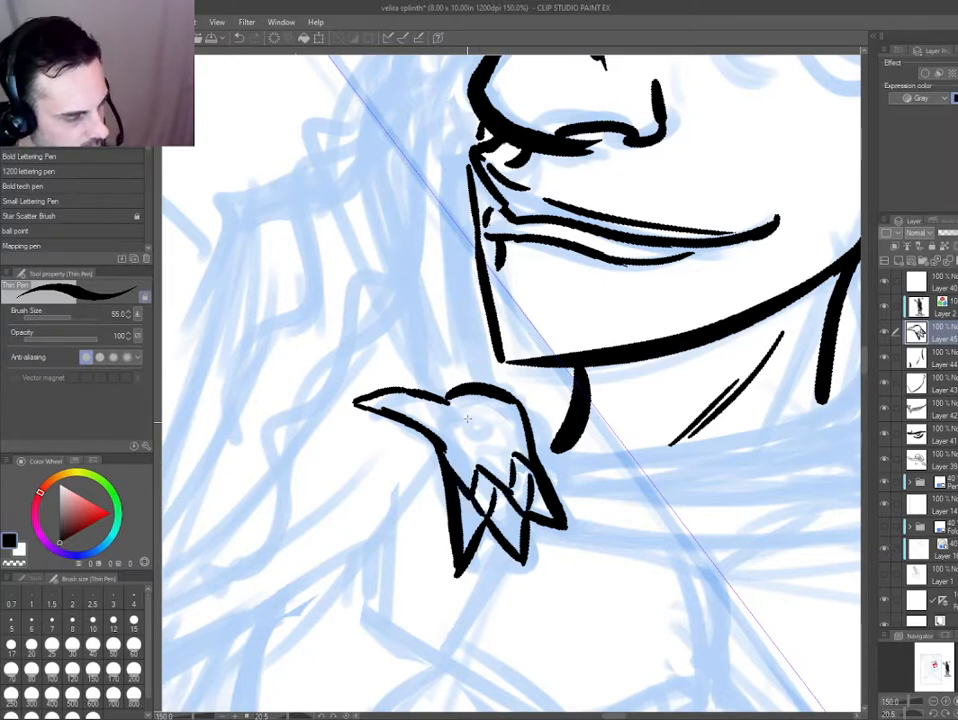
# Ink the bird's round eye and a small zigzag where the beak meets the head.
pyautogui.moveTo(398, 402); pyautogui.dragTo(432, 498)
pyautogui.moveTo(514, 427); pyautogui.dragTo(519, 430)
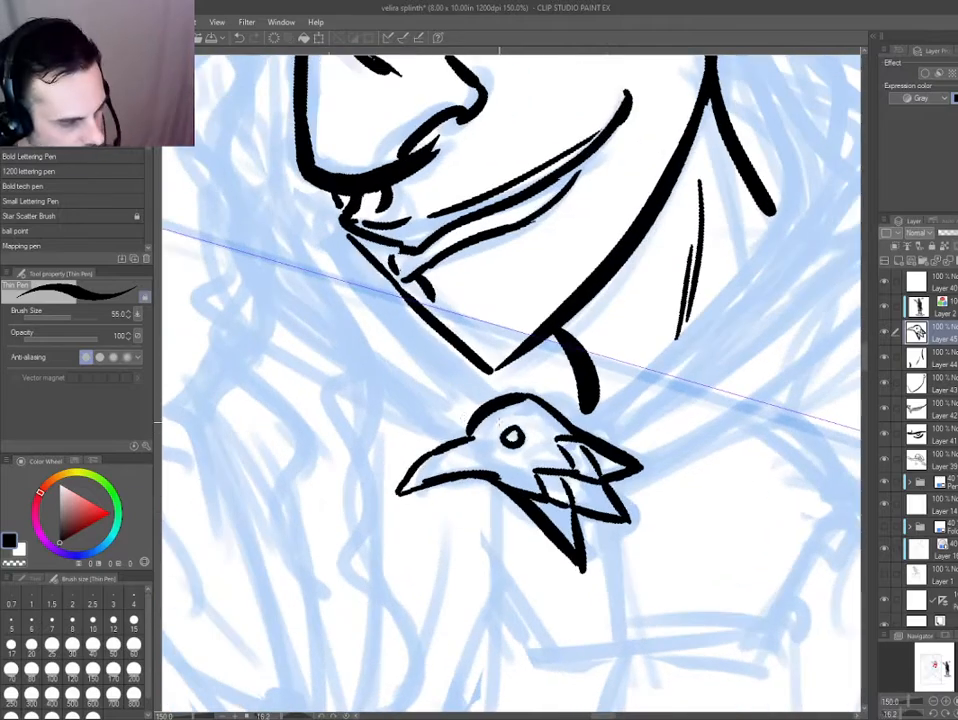
pyautogui.moveTo(342, 512)
pyautogui.mouseDown()
pyautogui.moveTo(387, 598)
pyautogui.moveTo(556, 626)
pyautogui.mouseUp()
pyautogui.moveTo(549, 440); pyautogui.dragTo(574, 452)
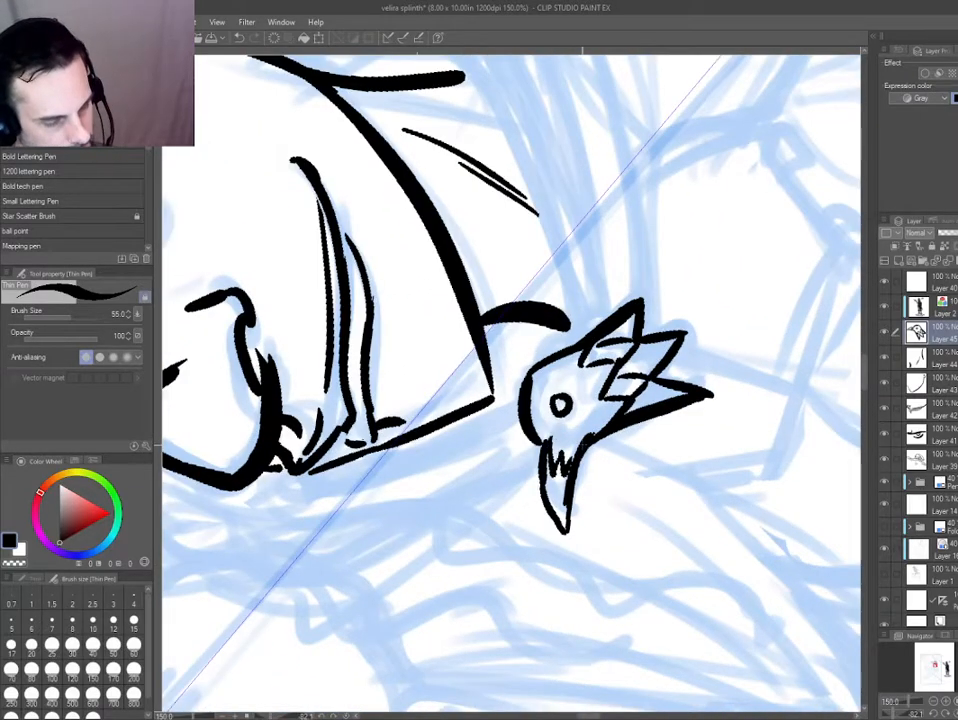
# Select the finished bird clasp with a lasso, shift it slightly down and away from the chin, and deselect.
pyautogui.doubleClick(459, 400)
pyautogui.scroll(-3, 404, 460)
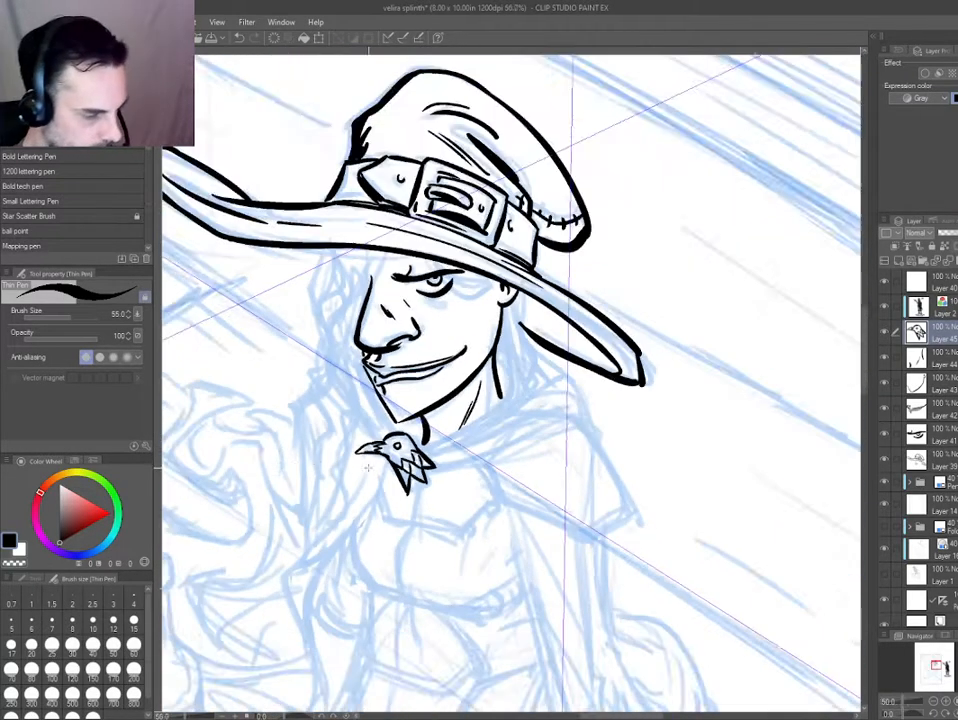
pyautogui.scroll(2, 411, 486)
pyautogui.scroll(2, 411, 486)
pyautogui.press('e')
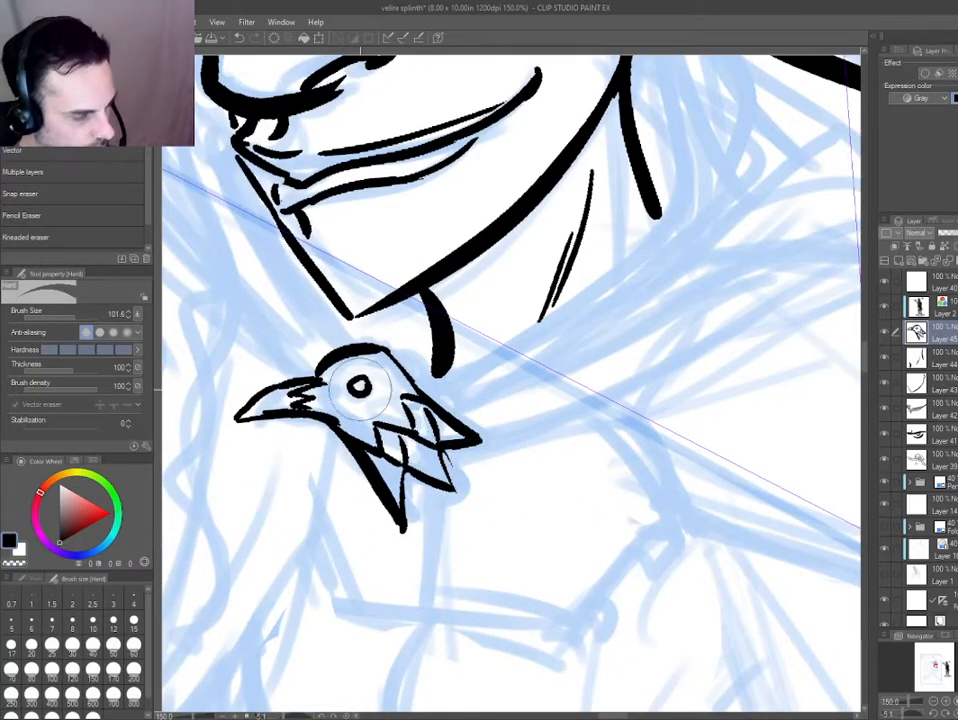
pyautogui.press('m')
pyautogui.moveTo(305, 334)
pyautogui.mouseDown()
pyautogui.moveTo(414, 363)
pyautogui.moveTo(216, 357)
pyautogui.mouseUp()
pyautogui.press('k')
pyautogui.moveTo(329, 416); pyautogui.dragTo(353, 434)
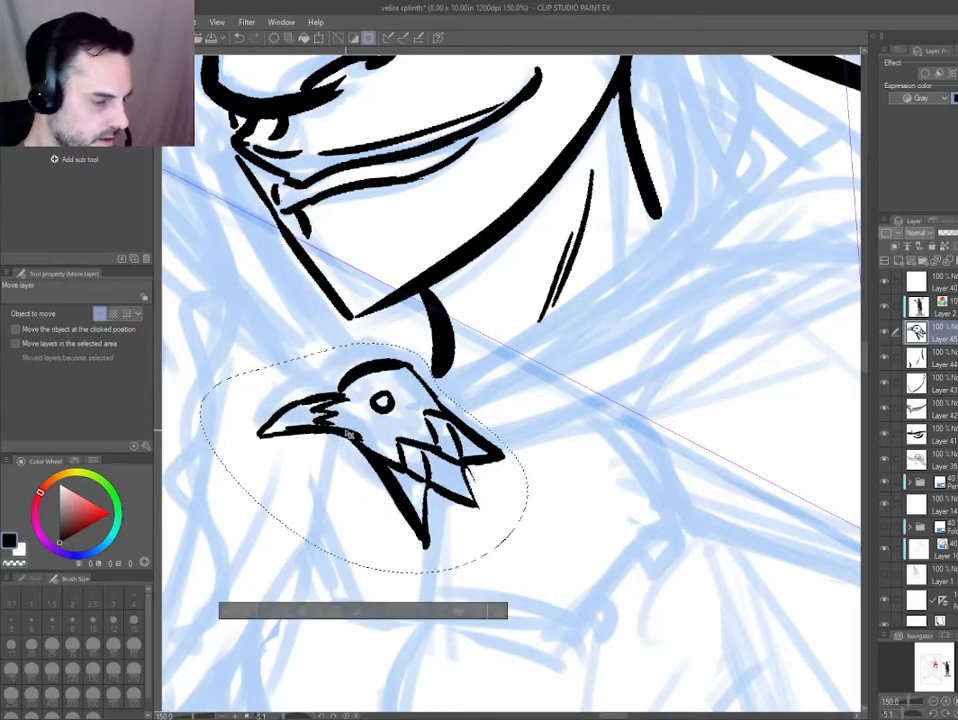
pyautogui.hotkey('ctrl', 'd')
# Give the clasp thickness with parallel lines along the back of the head and the edges of the feather tips.
pyautogui.moveTo(300, 410); pyautogui.dragTo(312, 256)
pyautogui.scroll(1, 312, 256)
pyautogui.press('p')
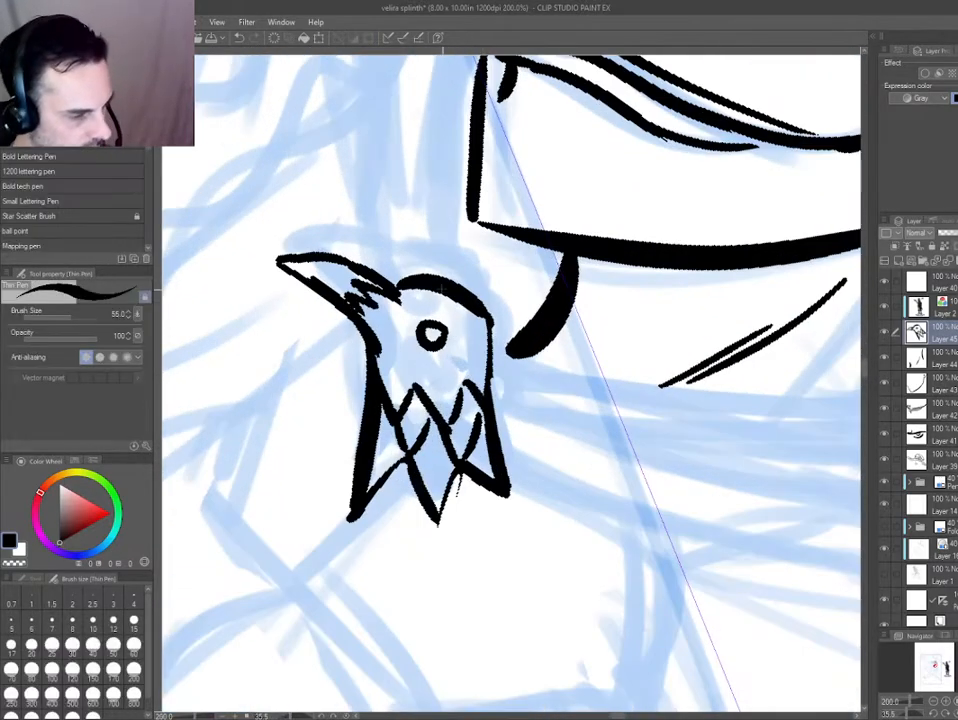
pyautogui.moveTo(447, 288)
pyautogui.mouseDown()
pyautogui.moveTo(499, 334)
pyautogui.moveTo(521, 487)
pyautogui.mouseUp()
pyautogui.hotkey('ctrl', 'z')
pyautogui.hotkey('ctrl', 'z')
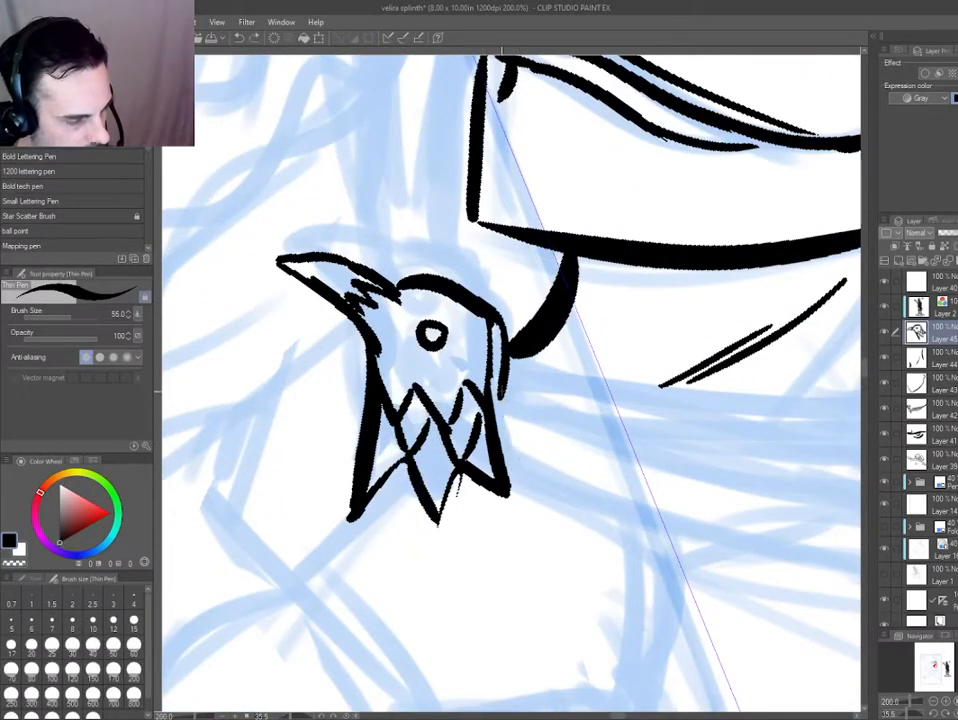
pyautogui.moveTo(502, 389)
pyautogui.mouseDown()
pyautogui.moveTo(503, 497)
pyautogui.moveTo(441, 522)
pyautogui.mouseUp()
pyautogui.moveTo(409, 463)
pyautogui.mouseDown()
pyautogui.moveTo(374, 517)
pyautogui.moveTo(484, 520)
pyautogui.mouseUp()
pyautogui.press('e')
pyautogui.press('p')
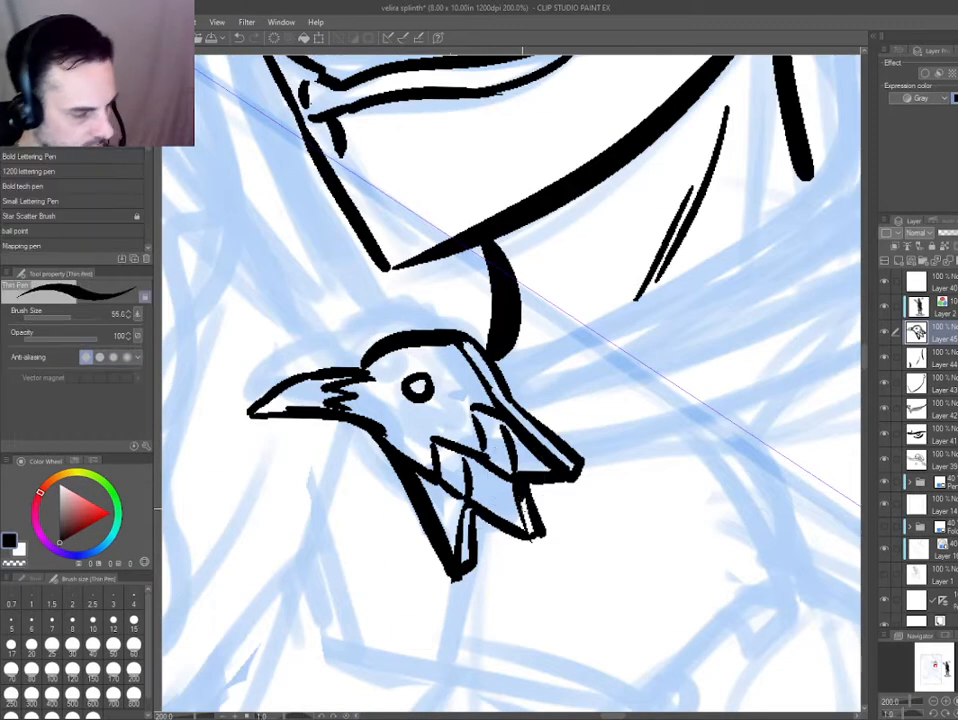
pyautogui.moveTo(342, 443); pyautogui.dragTo(442, 478)
# Add a new layer and ink three long cloak folds sweeping from the clasp up toward the shoulder.
pyautogui.hotkey('ctrl', '0')
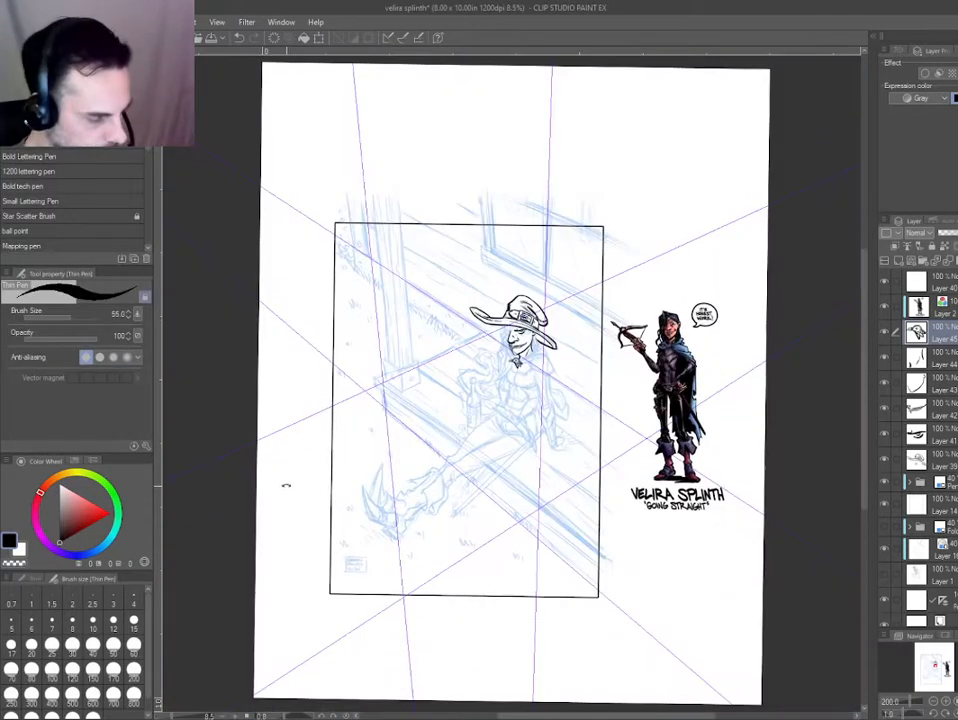
pyautogui.scroll(3, 500, 405)
pyautogui.moveTo(537, 277)
pyautogui.mouseDown()
pyautogui.moveTo(569, 327)
pyautogui.moveTo(460, 396)
pyautogui.moveTo(433, 425)
pyautogui.mouseUp()
pyautogui.hotkey('ctrl', 'b')
pyautogui.hotkey('ctrl', 'b')
pyautogui.moveTo(309, 466); pyautogui.dragTo(306, 449)
pyautogui.moveTo(318, 568)
pyautogui.mouseDown()
pyautogui.moveTo(543, 649)
pyautogui.moveTo(645, 614)
pyautogui.mouseUp()
pyautogui.scroll(2, 440, 411)
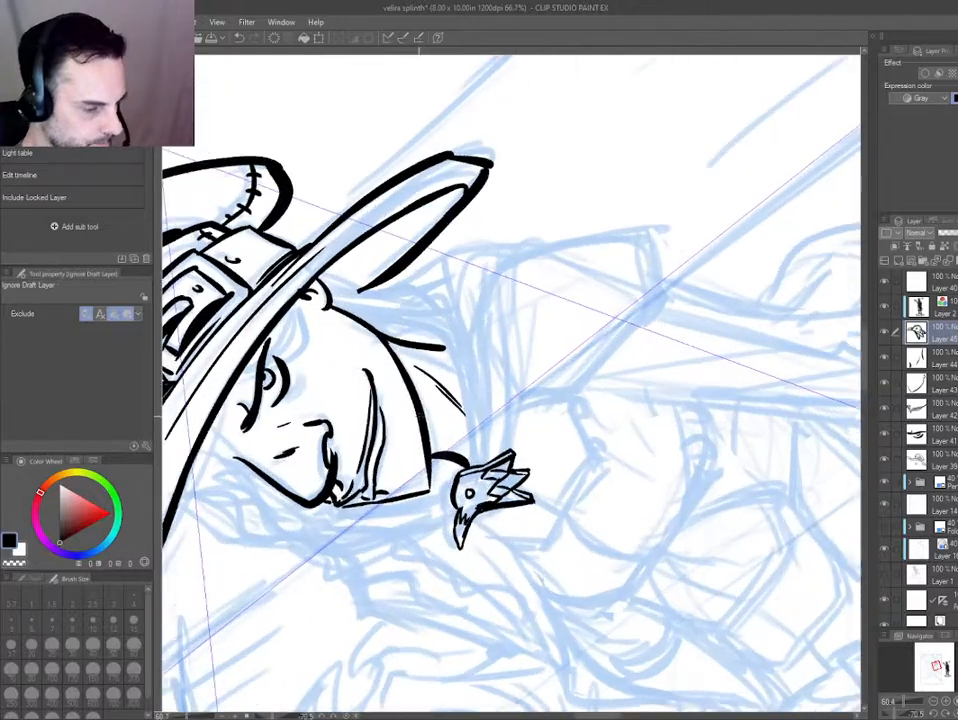
pyautogui.hotkey('ctrl', 'shift', 'n')
pyautogui.press('p')
pyautogui.moveTo(479, 469); pyautogui.dragTo(442, 297)
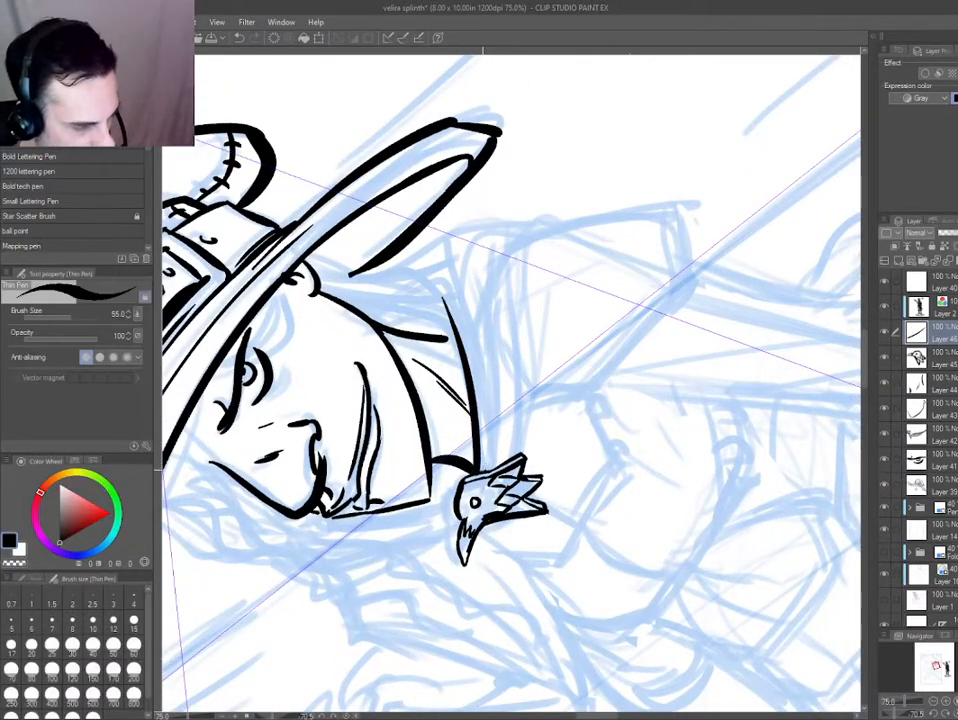
pyautogui.moveTo(486, 469); pyautogui.dragTo(477, 312)
pyautogui.moveTo(512, 458)
pyautogui.mouseDown()
pyautogui.moveTo(515, 249)
pyautogui.moveTo(511, 430)
pyautogui.moveTo(548, 233)
pyautogui.moveTo(534, 248)
pyautogui.moveTo(498, 464)
pyautogui.moveTo(552, 218)
pyautogui.mouseUp()
pyautogui.hotkey('ctrl', 'z')
pyautogui.hotkey('ctrl', 'z')
pyautogui.hotkey('ctrl', 'z')
# Redraw the lowest cloak fold from the clasp and ink the turned-over edge of the cloak at the shoulder.
pyautogui.hotkey('ctrl', 'z')
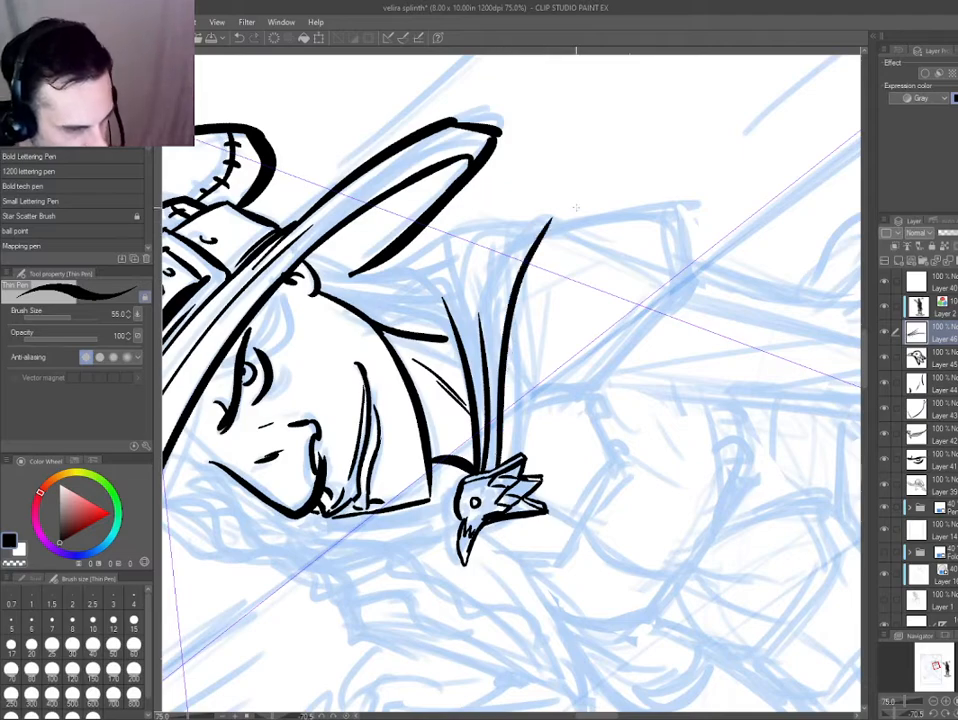
pyautogui.moveTo(522, 297)
pyautogui.mouseDown()
pyautogui.moveTo(539, 301)
pyautogui.moveTo(568, 440)
pyautogui.mouseUp()
pyautogui.scroll(1, 478, 345)
pyautogui.hotkey('ctrl', 'z')
pyautogui.moveTo(455, 305)
pyautogui.mouseDown()
pyautogui.moveTo(586, 412)
pyautogui.moveTo(665, 541)
pyautogui.moveTo(520, 357)
pyautogui.moveTo(673, 553)
pyautogui.mouseUp()
pyautogui.hotkey('ctrl', 'z')
pyautogui.moveTo(642, 436)
pyautogui.mouseDown()
pyautogui.moveTo(672, 582)
pyautogui.moveTo(650, 592)
pyautogui.mouseUp()
pyautogui.moveTo(705, 531); pyautogui.dragTo(727, 481)
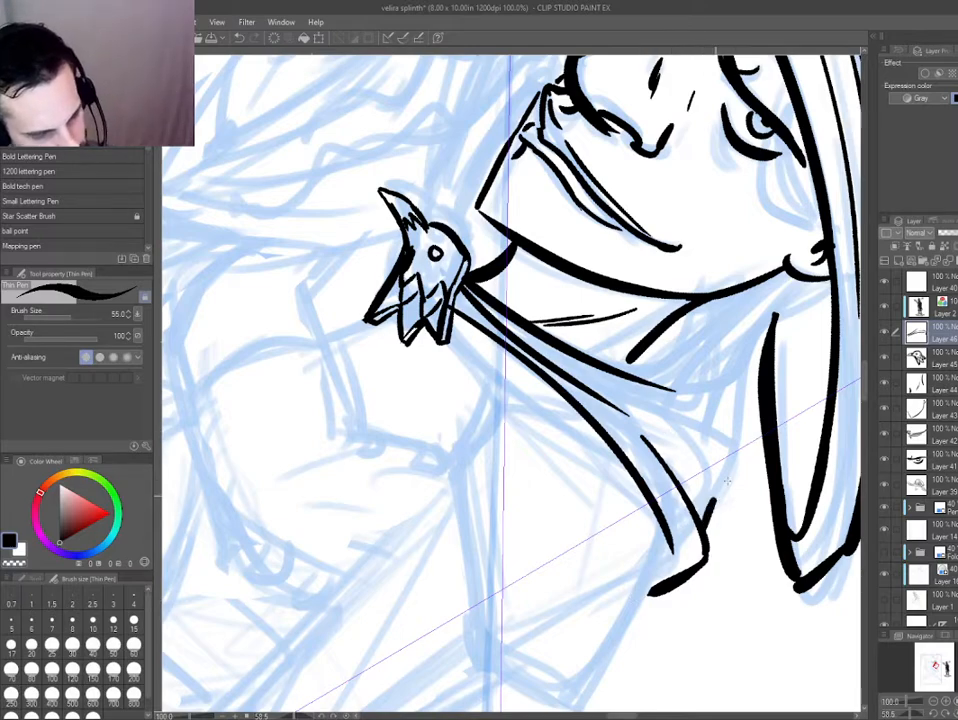
pyautogui.hotkey('ctrl', 'z')
# Ink the rear edge of the cloak's collar behind the neck and add short fold lines between collar and shoulder.
pyautogui.moveTo(616, 384); pyautogui.dragTo(705, 427)
pyautogui.moveTo(275, 456)
pyautogui.mouseDown()
pyautogui.moveTo(396, 605)
pyautogui.moveTo(680, 562)
pyautogui.mouseUp()
pyautogui.hotkey('ctrl', 'z')
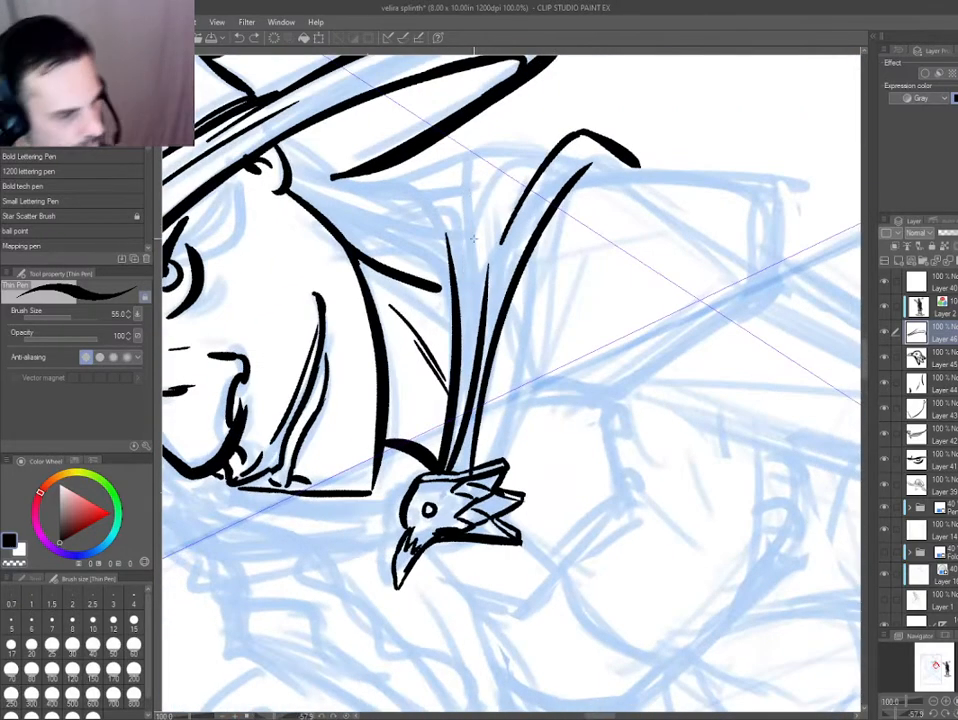
pyautogui.moveTo(463, 158); pyautogui.dragTo(461, 367)
pyautogui.moveTo(544, 164)
pyautogui.mouseDown()
pyautogui.moveTo(519, 140)
pyautogui.moveTo(429, 159)
pyautogui.moveTo(404, 196)
pyautogui.mouseUp()
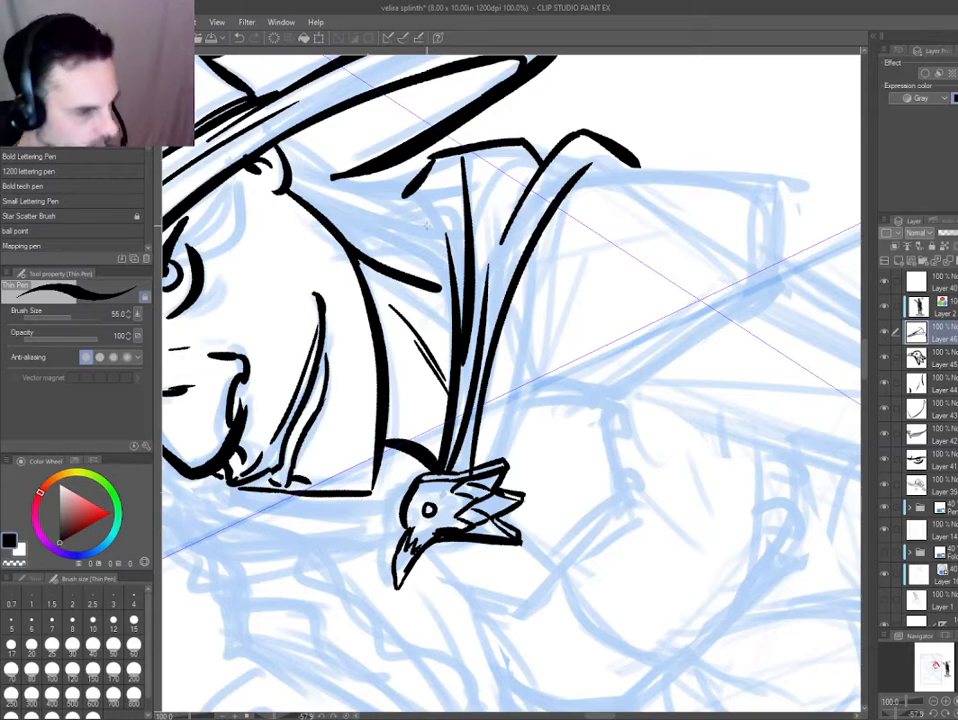
pyautogui.hotkey('ctrl', 'z')
pyautogui.moveTo(486, 237); pyautogui.dragTo(524, 173)
# Extend the inner collar fold up beside the neck and strengthen the fold lines and turned edge at the shoulder.
pyautogui.moveTo(336, 431); pyautogui.dragTo(404, 190)
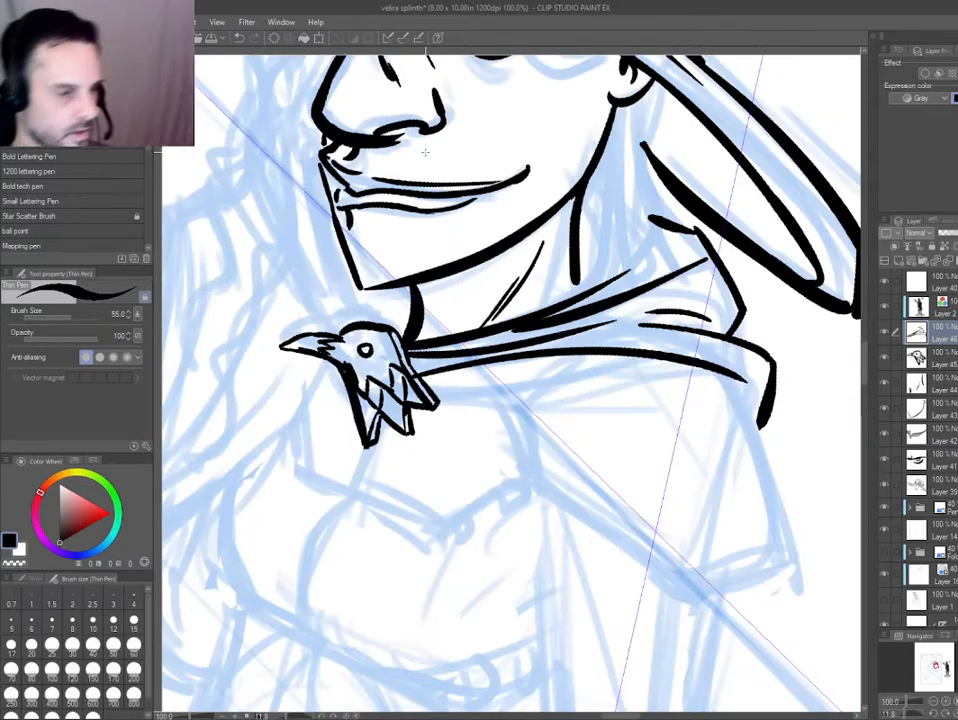
pyautogui.moveTo(671, 225)
pyautogui.mouseDown()
pyautogui.moveTo(692, 230)
pyautogui.moveTo(615, 288)
pyautogui.mouseUp()
pyautogui.hotkey('ctrl', 'z')
pyautogui.moveTo(646, 246); pyautogui.dragTo(582, 298)
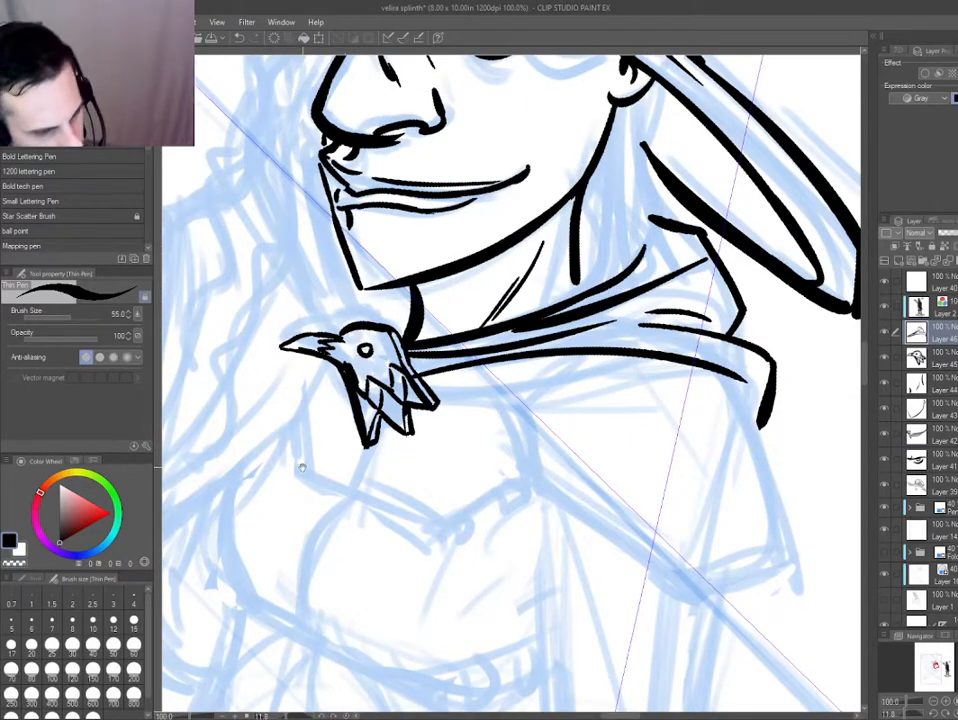
pyautogui.moveTo(303, 468); pyautogui.dragTo(319, 464)
pyautogui.moveTo(372, 413); pyautogui.dragTo(372, 404)
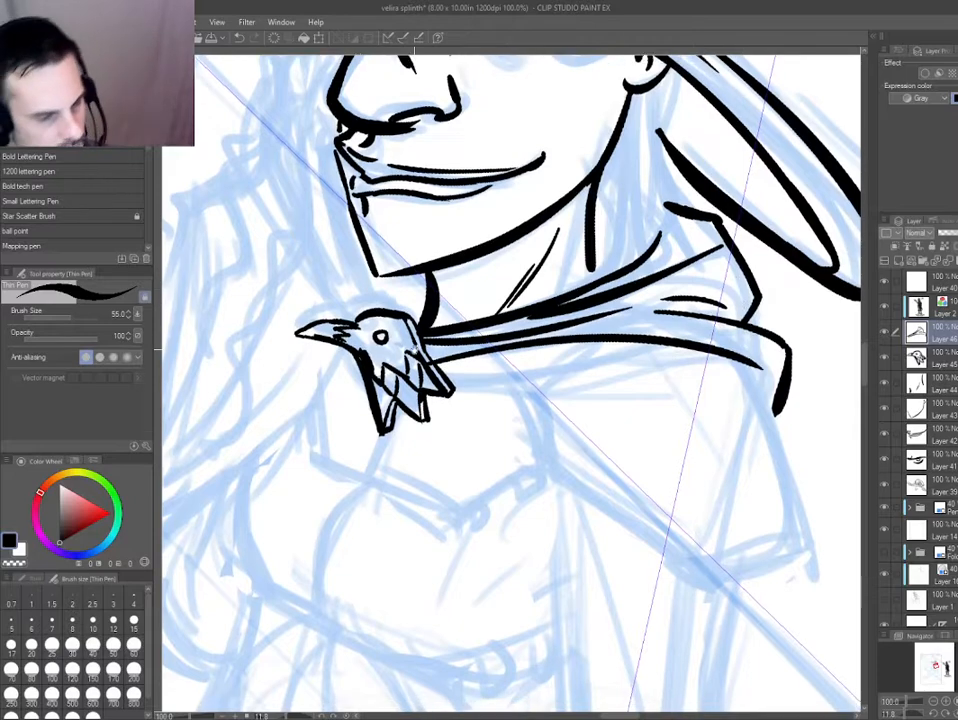
pyautogui.moveTo(742, 362); pyautogui.dragTo(774, 425)
pyautogui.moveTo(677, 312); pyautogui.dragTo(570, 325)
pyautogui.moveTo(348, 370)
pyautogui.mouseDown()
pyautogui.moveTo(346, 295)
pyautogui.moveTo(438, 222)
pyautogui.mouseUp()
pyautogui.moveTo(527, 322); pyautogui.dragTo(586, 388)
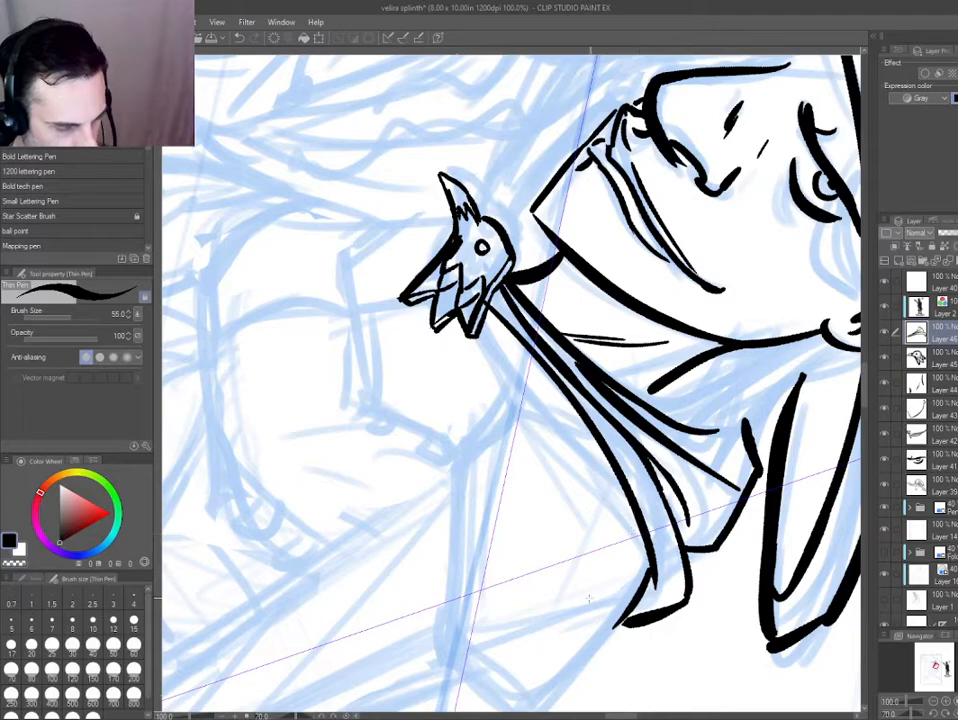
# Ink the bunched collar cloth behind the clasp under the chin and darken its curved folds with black.
pyautogui.moveTo(396, 494)
pyautogui.mouseDown()
pyautogui.moveTo(515, 612)
pyautogui.moveTo(686, 530)
pyautogui.mouseUp()
pyautogui.moveTo(471, 399); pyautogui.dragTo(661, 379)
pyautogui.moveTo(541, 397)
pyautogui.mouseDown()
pyautogui.moveTo(515, 355)
pyautogui.moveTo(545, 402)
pyautogui.moveTo(560, 333)
pyautogui.mouseUp()
pyautogui.hotkey('ctrl', 'z')
pyautogui.moveTo(567, 374)
pyautogui.mouseDown()
pyautogui.moveTo(575, 328)
pyautogui.moveTo(569, 335)
pyautogui.mouseUp()
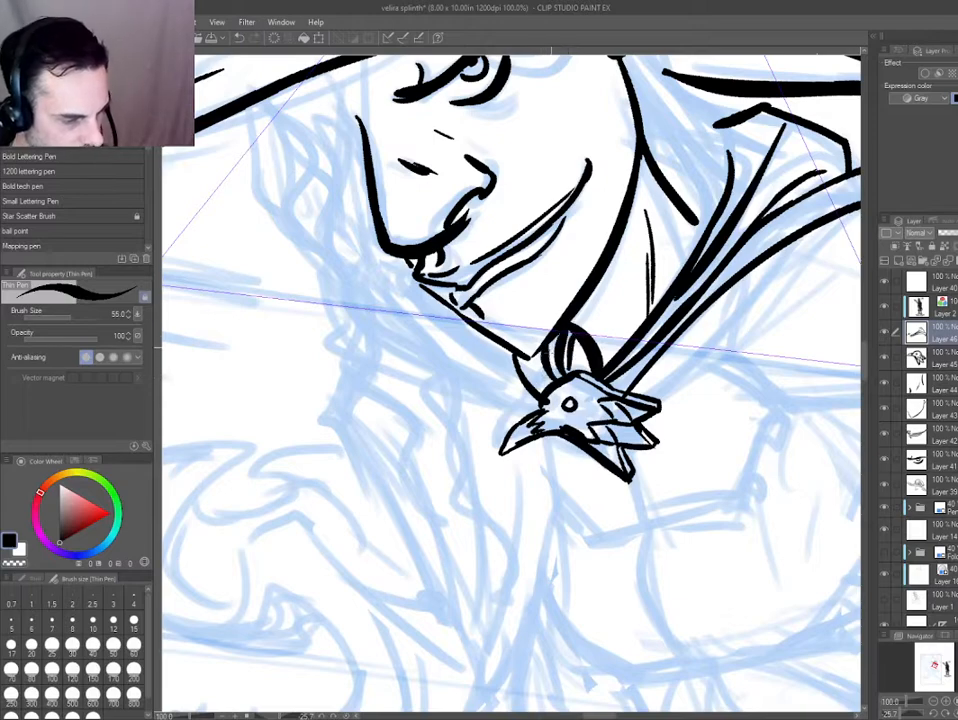
pyautogui.press('e')
pyautogui.press('p')
pyautogui.moveTo(588, 376); pyautogui.dragTo(575, 346)
pyautogui.moveTo(413, 252); pyautogui.dragTo(424, 279)
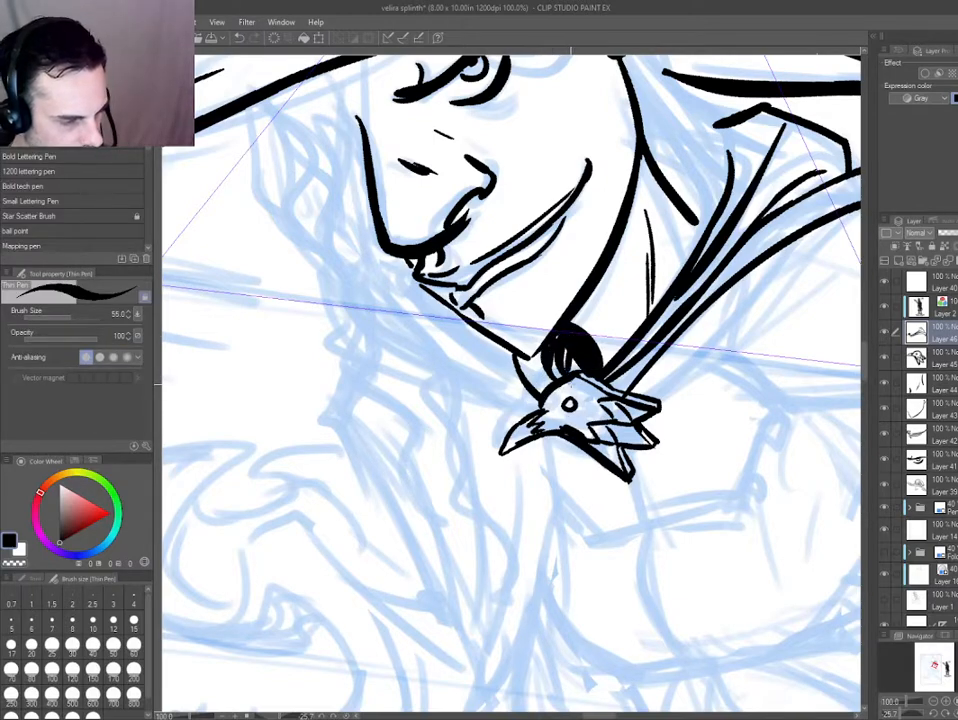
# Ink the cloak's front edge as one long curve from beneath the clasp down past the chest.
pyautogui.scroll(-4, 399, 394)
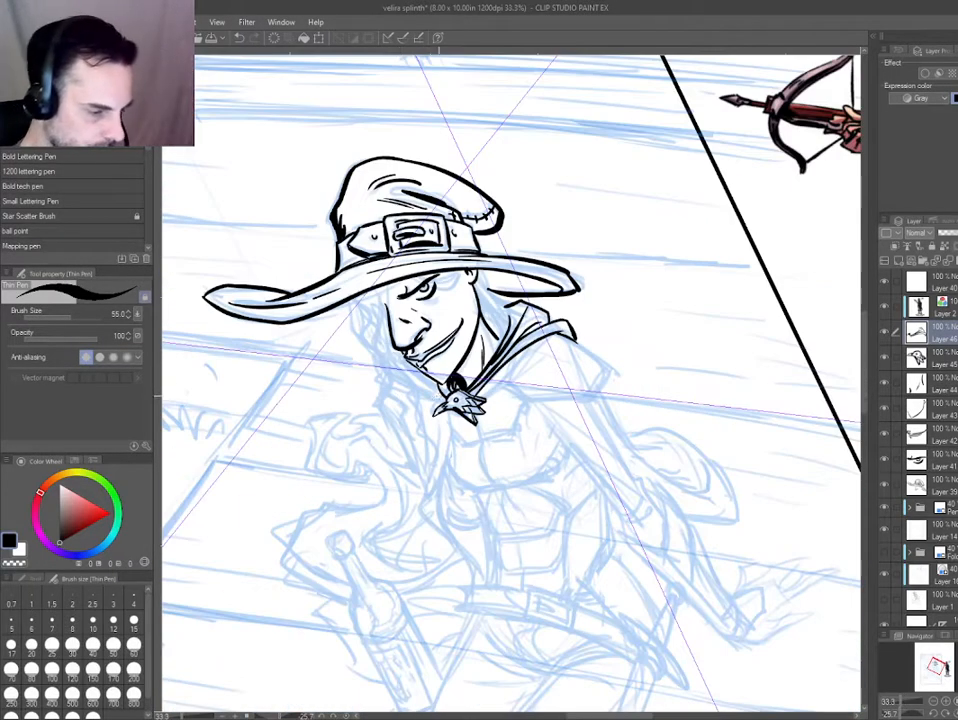
pyautogui.scroll(2, 450, 385)
pyautogui.moveTo(308, 444); pyautogui.dragTo(532, 250)
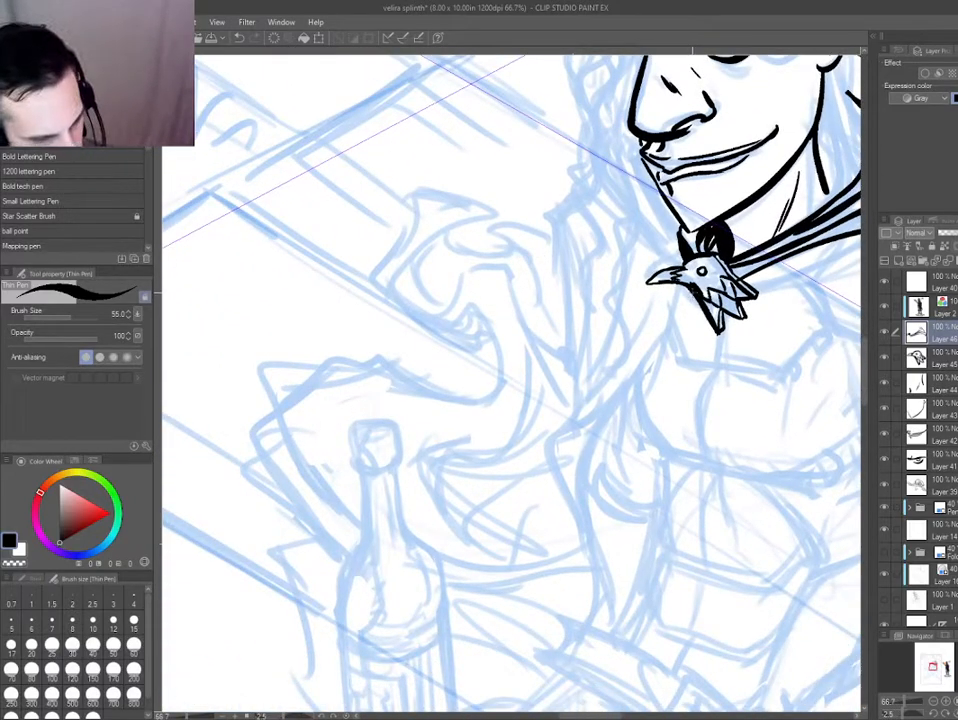
pyautogui.moveTo(725, 322); pyautogui.dragTo(581, 406)
pyautogui.hotkey('ctrl', 'z')
pyautogui.moveTo(720, 330)
pyautogui.mouseDown()
pyautogui.moveTo(665, 344)
pyautogui.moveTo(585, 470)
pyautogui.mouseUp()
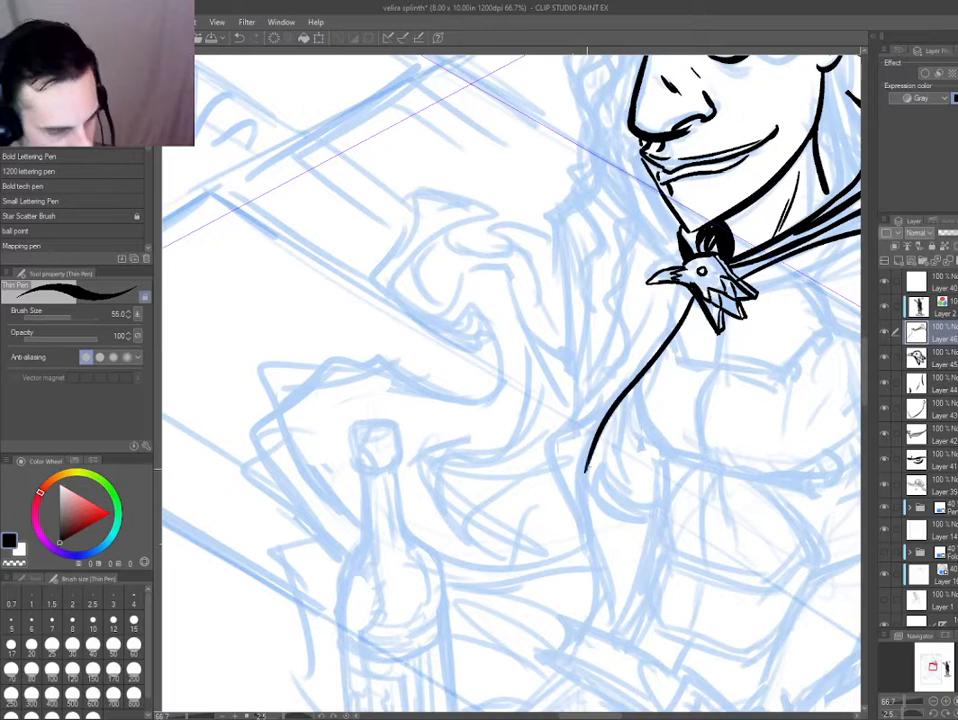
pyautogui.hotkey('ctrl', 'z')
pyautogui.moveTo(720, 330)
pyautogui.mouseDown()
pyautogui.moveTo(603, 421)
pyautogui.moveTo(577, 520)
pyautogui.mouseUp()
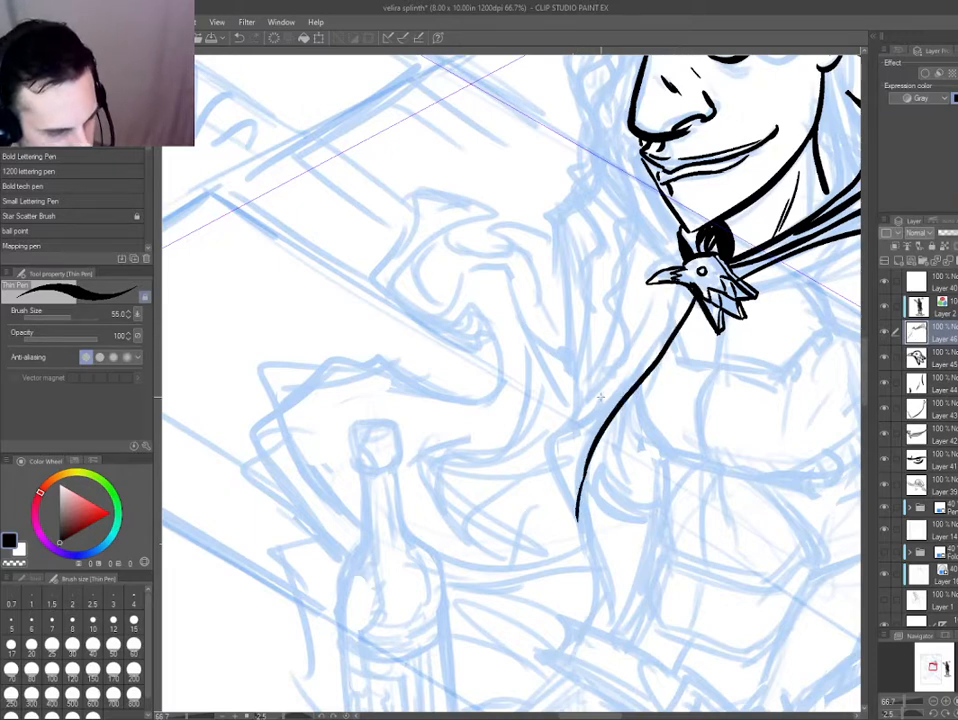
# Ink a second line beside the cloak's front edge, its pointed lower fold, the curled hem and an inner fold.
pyautogui.moveTo(705, 335)
pyautogui.mouseDown()
pyautogui.moveTo(596, 412)
pyautogui.moveTo(582, 535)
pyautogui.mouseUp()
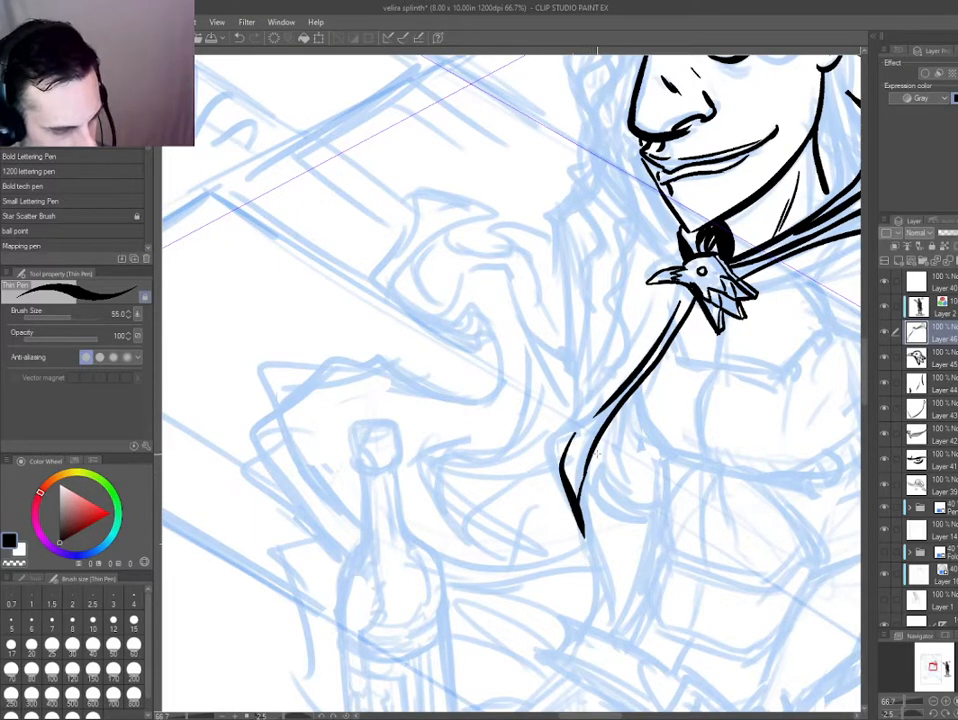
pyautogui.moveTo(589, 479); pyautogui.dragTo(641, 506)
pyautogui.moveTo(584, 346); pyautogui.dragTo(554, 341)
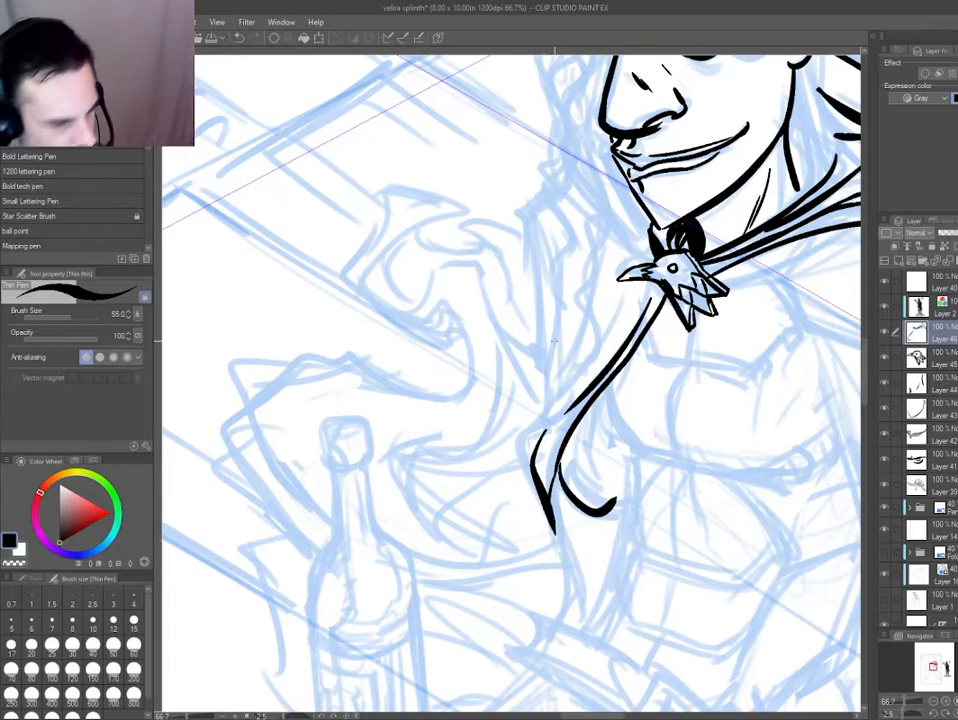
pyautogui.moveTo(623, 294); pyautogui.dragTo(562, 406)
# Ink the cloak's far shoulder curve beside the chin and its long outer edge down to the pointed lower fold.
pyautogui.moveTo(542, 188); pyautogui.dragTo(506, 268)
pyautogui.moveTo(585, 246); pyautogui.dragTo(508, 280)
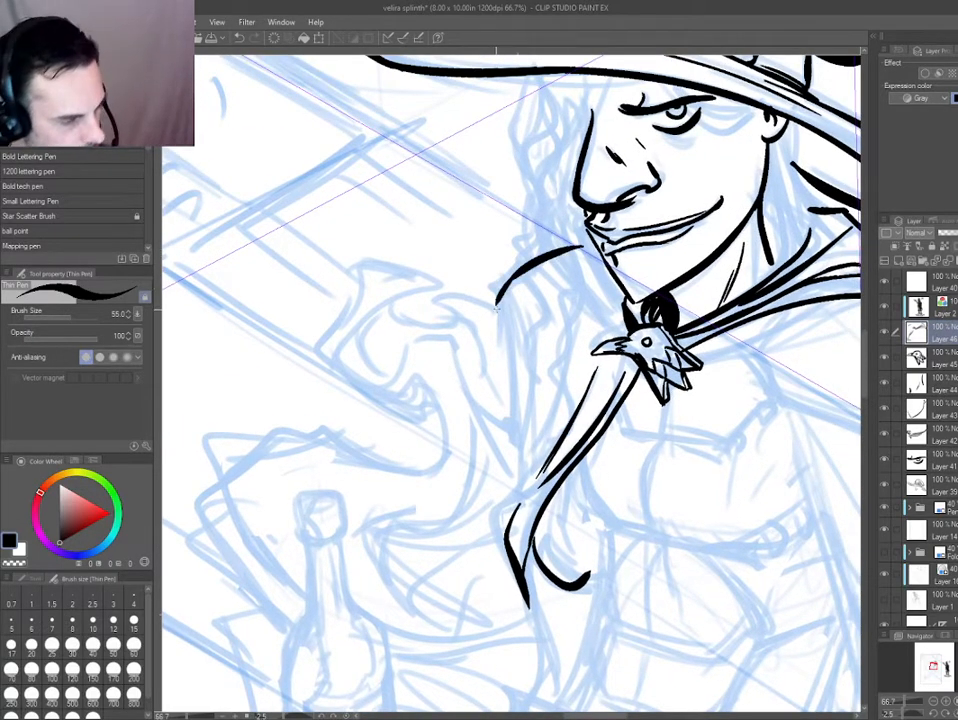
pyautogui.hotkey('ctrl', 'z')
pyautogui.hotkey('ctrl', 'z')
pyautogui.moveTo(573, 245)
pyautogui.mouseDown()
pyautogui.moveTo(533, 264)
pyautogui.moveTo(497, 299)
pyautogui.moveTo(503, 340)
pyautogui.mouseUp()
pyautogui.hotkey('ctrl', 'z')
pyautogui.moveTo(498, 296); pyautogui.dragTo(502, 340)
pyautogui.moveTo(456, 341); pyautogui.dragTo(270, 229)
pyautogui.moveTo(321, 199)
pyautogui.mouseDown()
pyautogui.moveTo(474, 144)
pyautogui.moveTo(490, 328)
pyautogui.mouseUp()
pyautogui.hotkey('ctrl', 'z')
pyautogui.moveTo(468, 140); pyautogui.dragTo(483, 341)
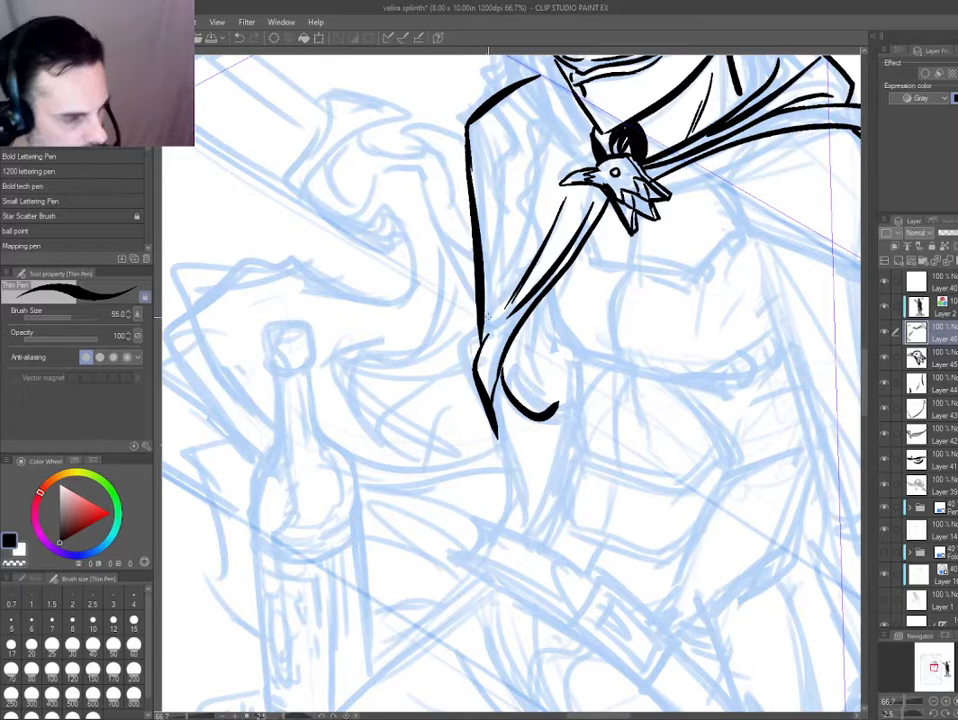
# Ink long tapering fold lines down the hanging cloak and thicken the shadow along its outer edge with black.
pyautogui.moveTo(525, 152)
pyautogui.mouseDown()
pyautogui.moveTo(484, 343)
pyautogui.moveTo(523, 200)
pyautogui.mouseUp()
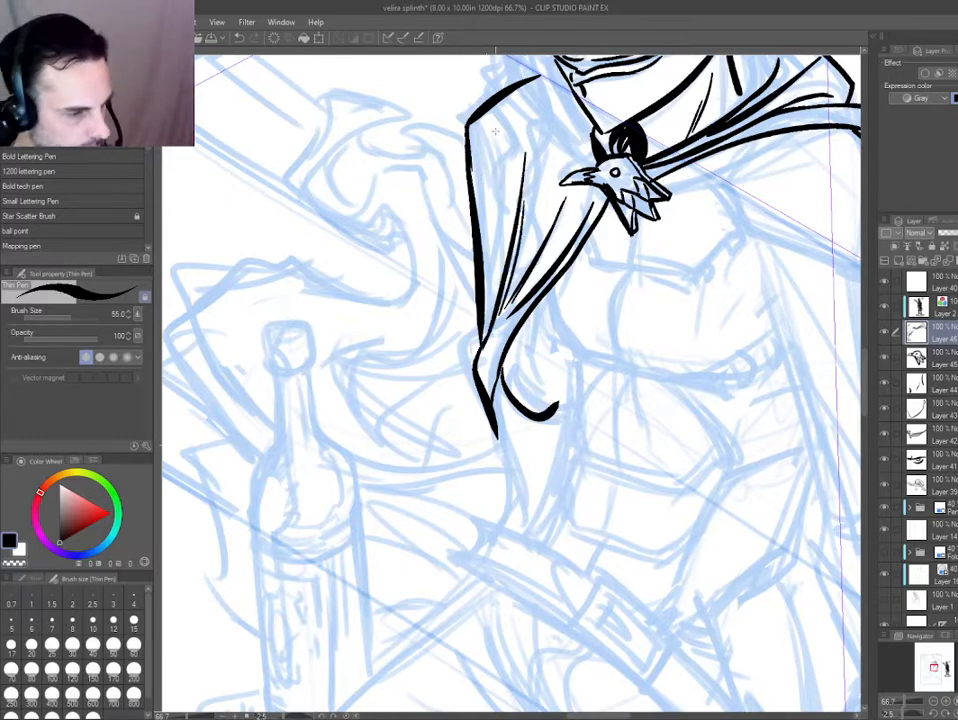
pyautogui.moveTo(487, 157); pyautogui.dragTo(488, 325)
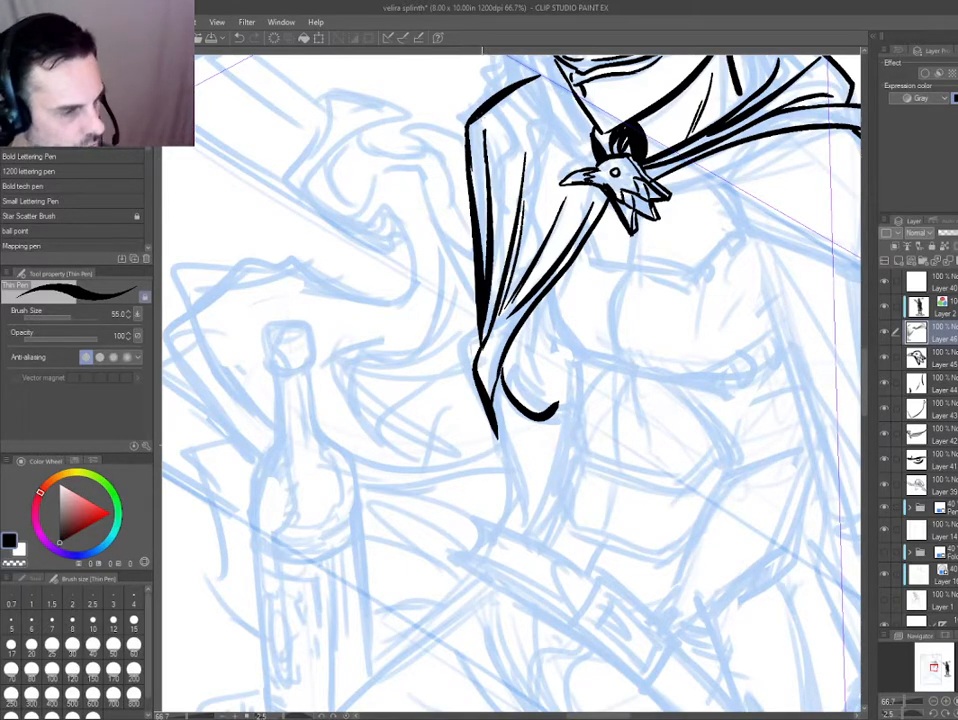
pyautogui.moveTo(478, 120); pyautogui.dragTo(485, 278)
pyautogui.moveTo(470, 125); pyautogui.dragTo(479, 231)
pyautogui.moveTo(517, 181); pyautogui.dragTo(483, 331)
pyautogui.moveTo(557, 160); pyautogui.dragTo(541, 223)
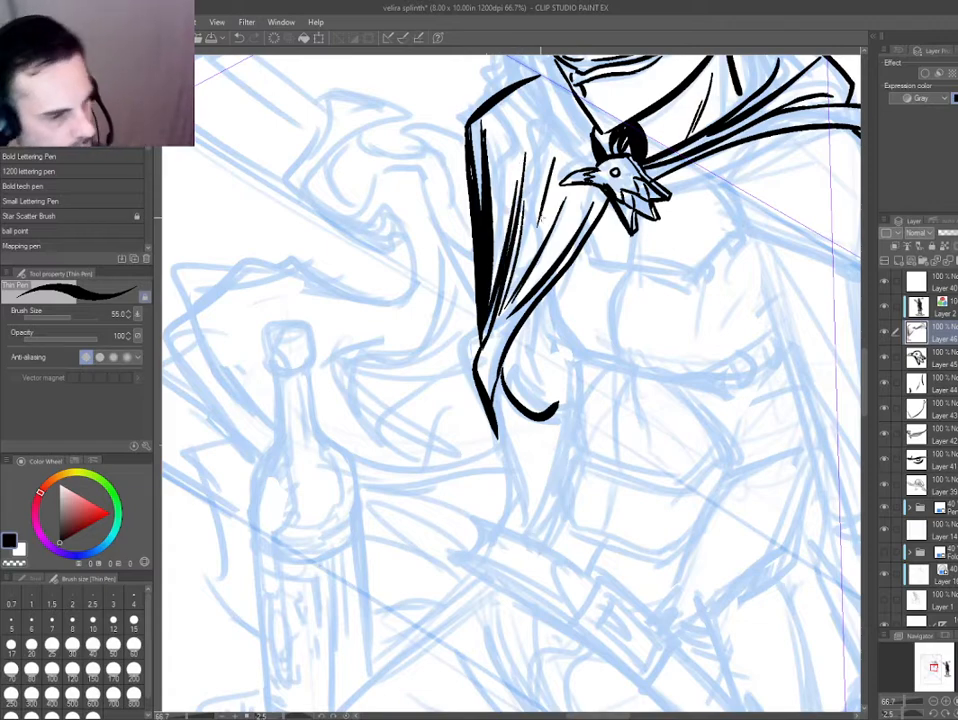
pyautogui.moveTo(498, 171); pyautogui.dragTo(499, 178)
pyautogui.scroll(-2, 414, 299)
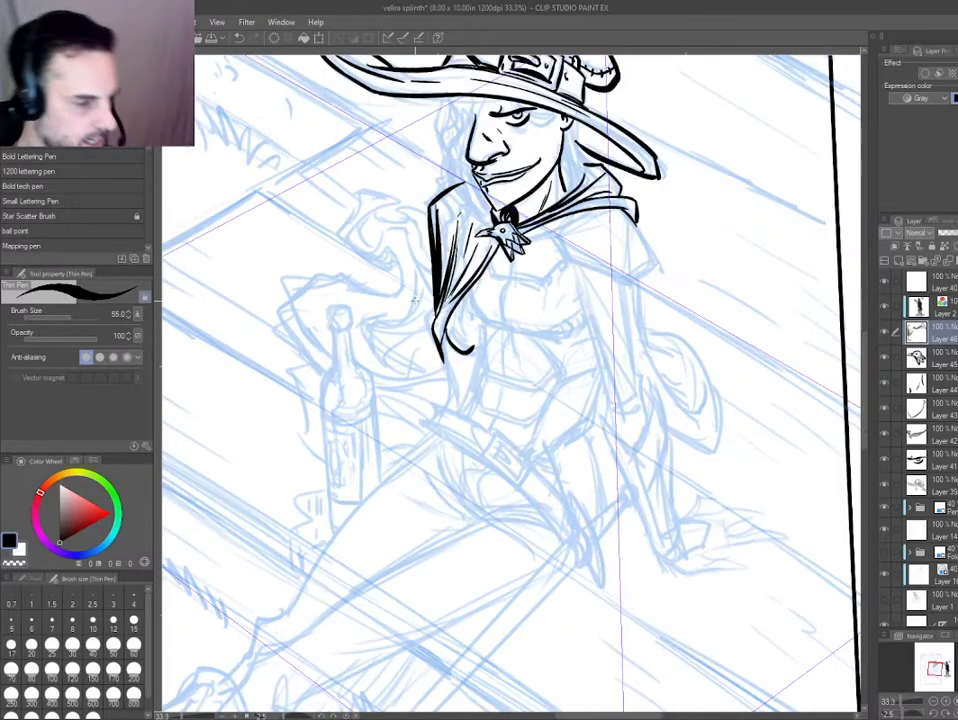
# On a new layer, ink the inner edge of the shoulder plate emerging from beneath the cloak collar.
pyautogui.moveTo(498, 315); pyautogui.dragTo(403, 346)
pyautogui.scroll(2, 434, 258)
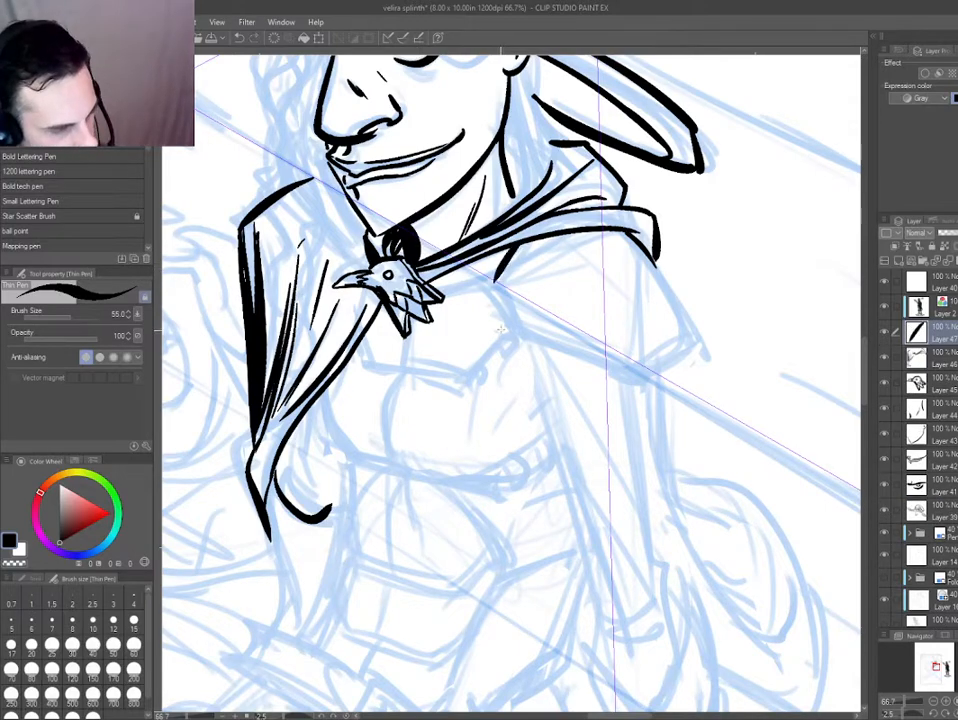
pyautogui.moveTo(500, 253); pyautogui.dragTo(523, 335)
pyautogui.moveTo(282, 172); pyautogui.dragTo(407, 327)
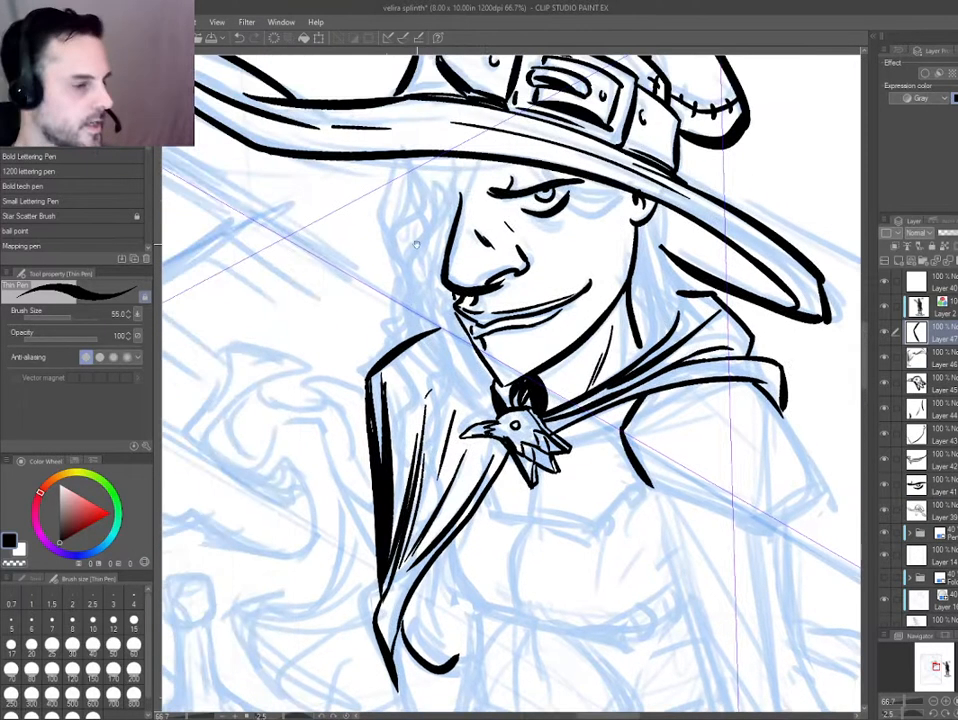
pyautogui.moveTo(450, 298)
pyautogui.mouseDown()
pyautogui.moveTo(310, 241)
pyautogui.moveTo(309, 214)
pyautogui.mouseUp()
pyautogui.moveTo(307, 408); pyautogui.dragTo(318, 312)
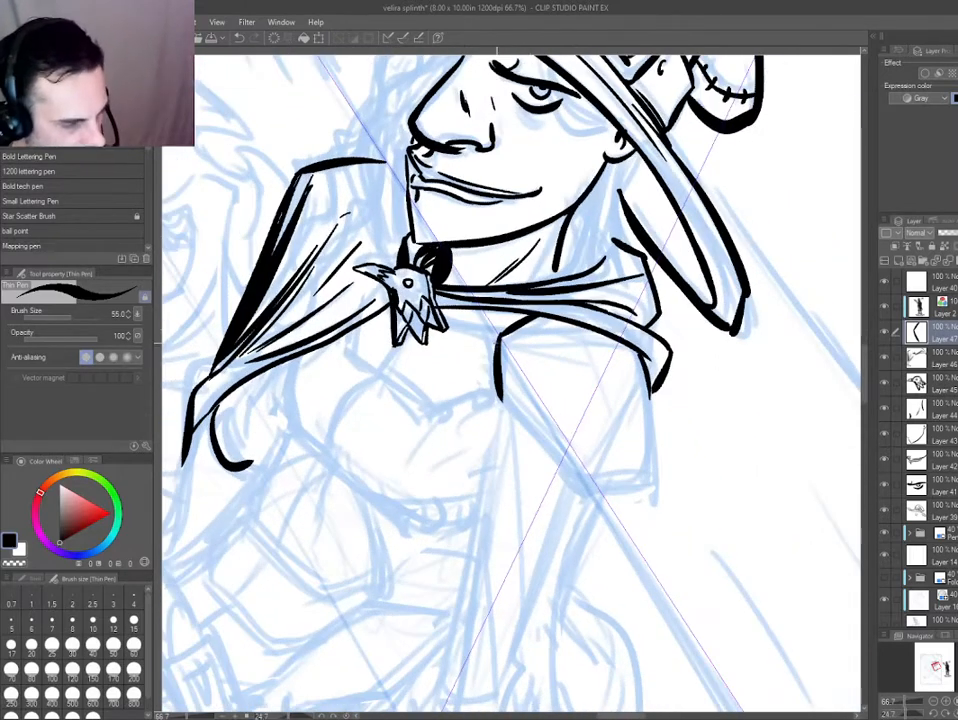
# Complete the shoulder plate's outline with its angled lower edge, pointed corner and outer side.
pyautogui.press('e')
pyautogui.moveTo(502, 390)
pyautogui.mouseDown()
pyautogui.moveTo(498, 363)
pyautogui.moveTo(498, 388)
pyautogui.moveTo(570, 482)
pyautogui.moveTo(652, 492)
pyautogui.mouseUp()
pyautogui.press('p')
pyautogui.moveTo(376, 480)
pyautogui.mouseDown()
pyautogui.moveTo(366, 438)
pyautogui.moveTo(370, 310)
pyautogui.mouseUp()
pyautogui.moveTo(413, 419)
pyautogui.mouseDown()
pyautogui.moveTo(425, 312)
pyautogui.moveTo(448, 317)
pyautogui.mouseUp()
pyautogui.hotkey('ctrl', '+')
pyautogui.hotkey('ctrl', 'z')
pyautogui.moveTo(464, 390); pyautogui.dragTo(507, 480)
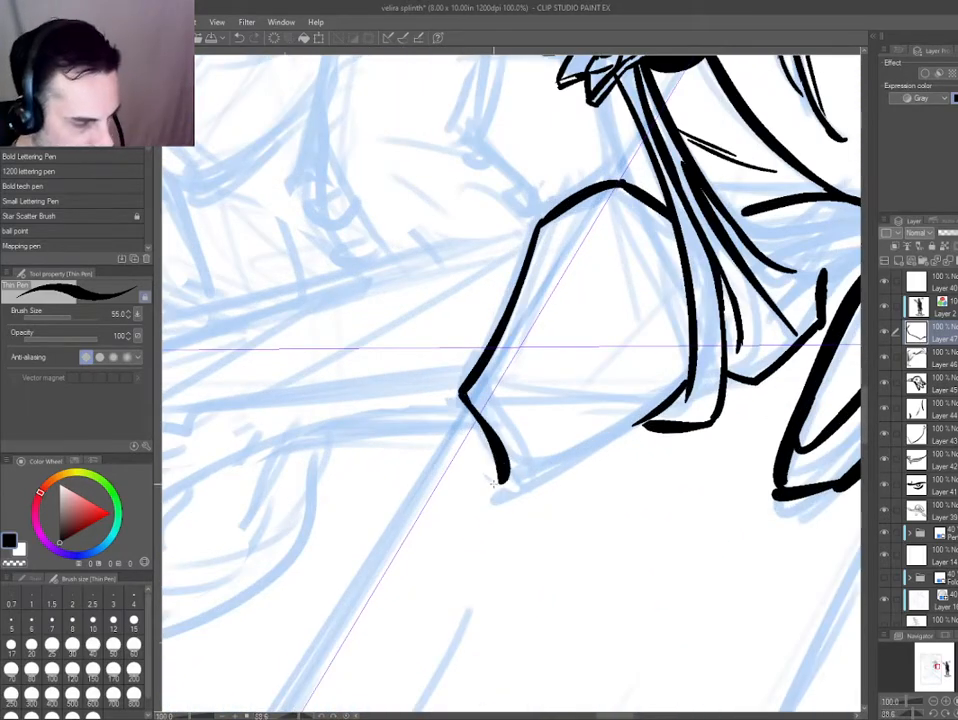
pyautogui.moveTo(395, 580)
pyautogui.mouseDown()
pyautogui.moveTo(606, 597)
pyautogui.moveTo(712, 514)
pyautogui.mouseUp()
pyautogui.moveTo(514, 208)
pyautogui.mouseDown()
pyautogui.moveTo(617, 375)
pyautogui.moveTo(602, 400)
pyautogui.mouseUp()
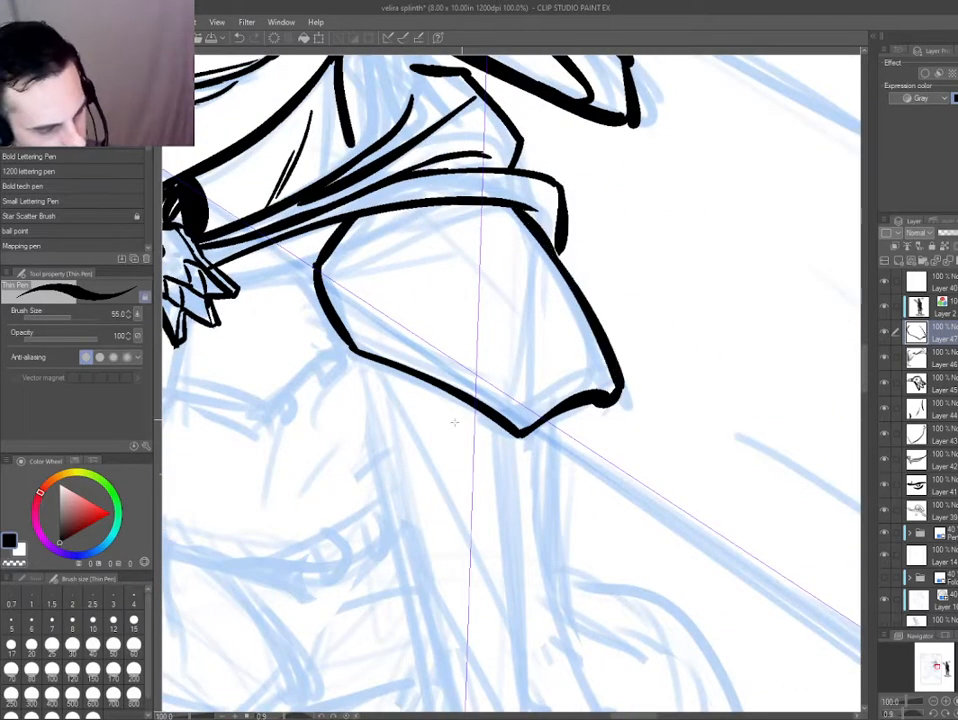
# Ink a broken rim line just inside the shoulder plate's inner and lower edges.
pyautogui.moveTo(347, 457); pyautogui.dragTo(348, 461)
pyautogui.moveTo(331, 268); pyautogui.dragTo(362, 330)
pyautogui.hotkey('ctrl', 'z')
pyautogui.moveTo(363, 337)
pyautogui.mouseDown()
pyautogui.moveTo(530, 424)
pyautogui.moveTo(500, 393)
pyautogui.moveTo(577, 377)
pyautogui.mouseUp()
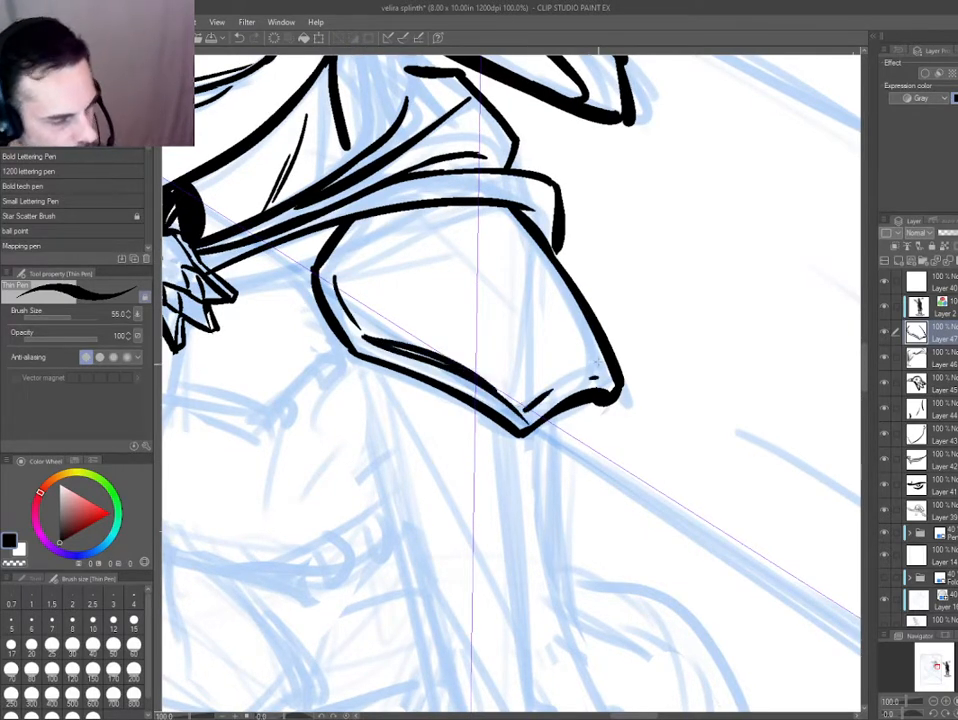
pyautogui.moveTo(338, 409); pyautogui.dragTo(423, 370)
# Trim the ink along the shoulder plate's lower edge beside its pointed corner with the hard eraser.
pyautogui.hotkey('ctrl', '-')
pyautogui.moveTo(423, 560); pyautogui.dragTo(414, 341)
pyautogui.moveTo(404, 446); pyautogui.dragTo(418, 460)
pyautogui.moveTo(425, 457); pyautogui.dragTo(402, 483)
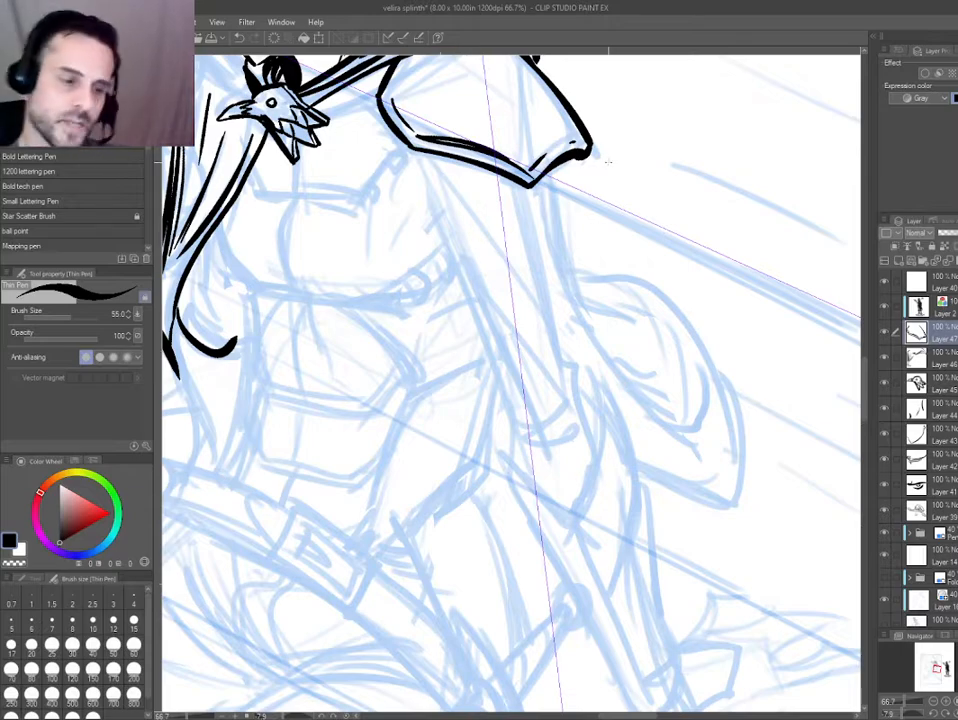
pyautogui.moveTo(437, 323)
pyautogui.mouseDown()
pyautogui.moveTo(342, 451)
pyautogui.moveTo(397, 241)
pyautogui.mouseUp()
pyautogui.hotkey('ctrl', '+')
pyautogui.press('e')
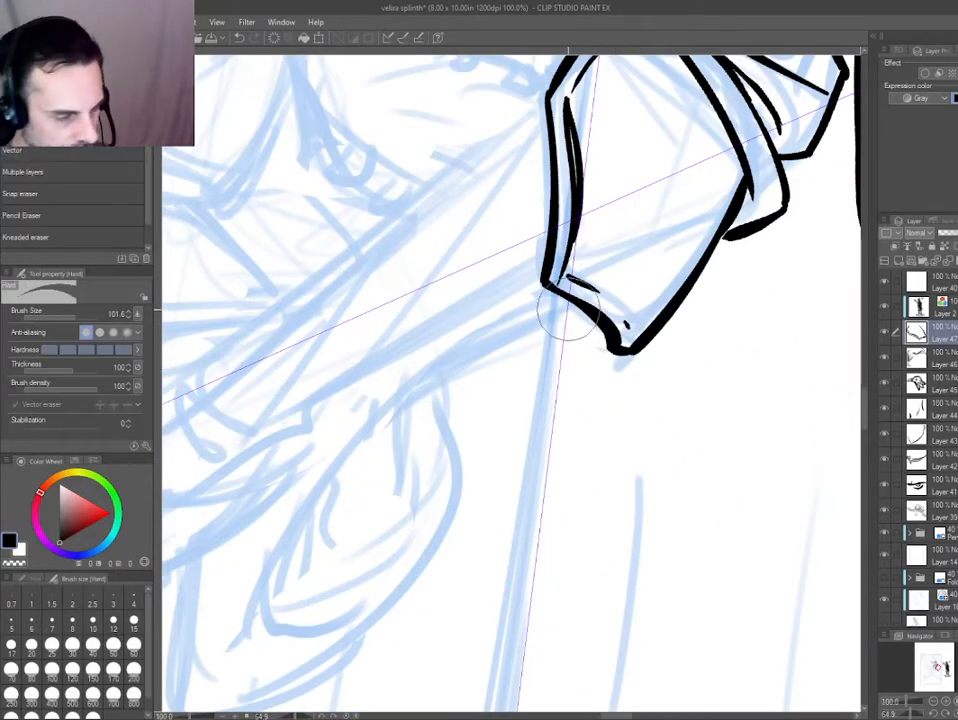
pyautogui.moveTo(568, 310); pyautogui.dragTo(592, 331)
pyautogui.moveTo(299, 427); pyautogui.dragTo(550, 620)
pyautogui.moveTo(421, 513); pyautogui.dragTo(624, 331)
pyautogui.hotkey('ctrl', '-')
pyautogui.hotkey('ctrl', '-')
pyautogui.moveTo(445, 407); pyautogui.dragTo(405, 345)
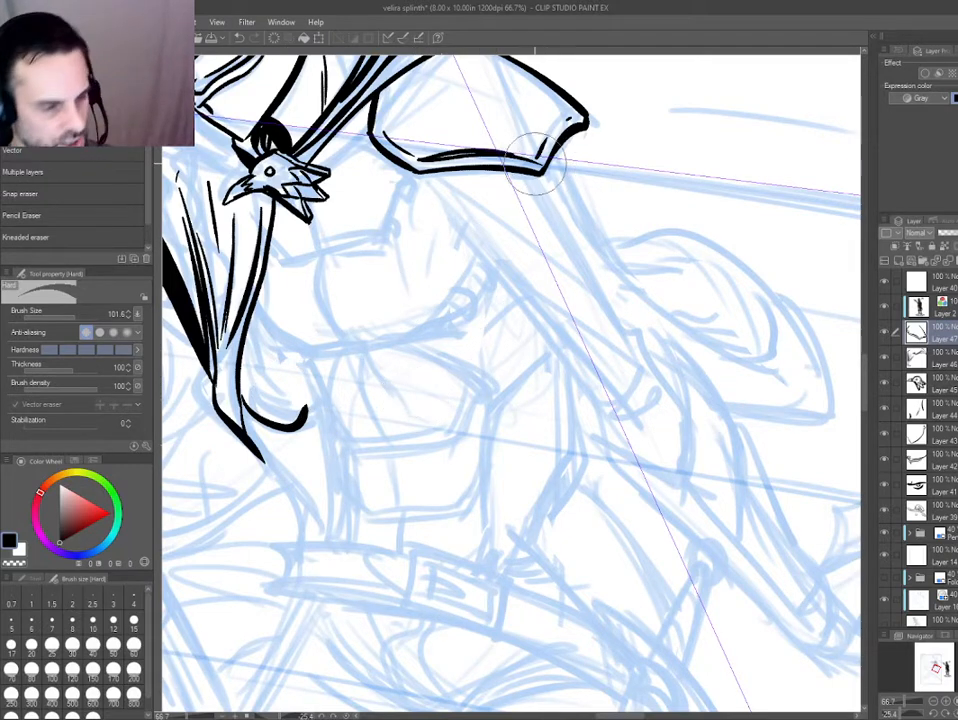
# Ink both sides of the upper arm from the shoulder plate down to the bunched sleeve at the elbow.
pyautogui.press('p')
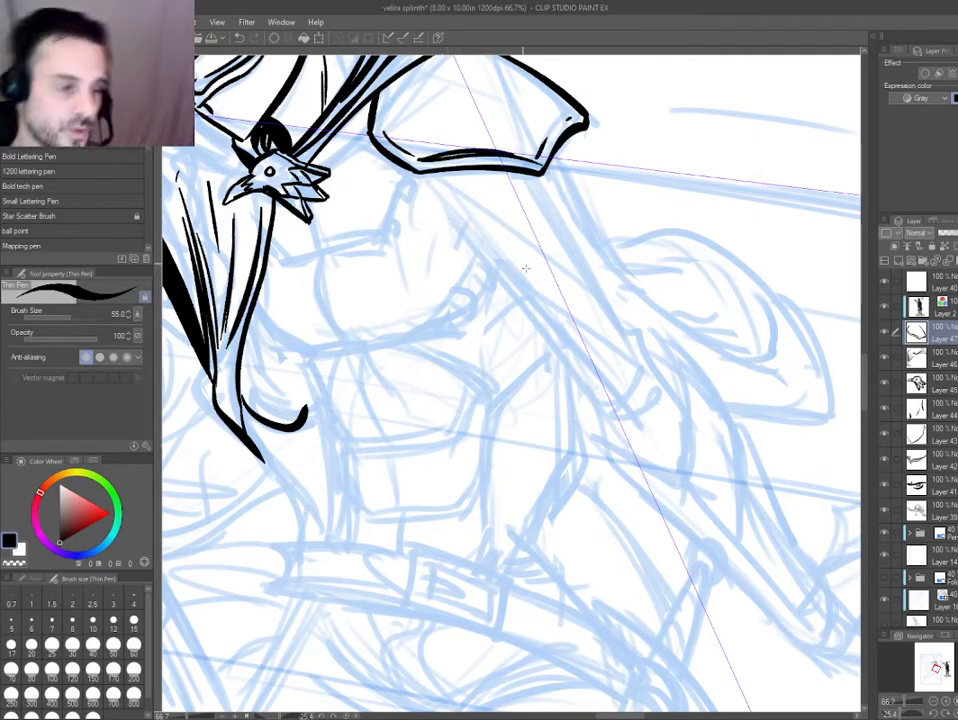
pyautogui.moveTo(442, 415); pyautogui.dragTo(329, 378)
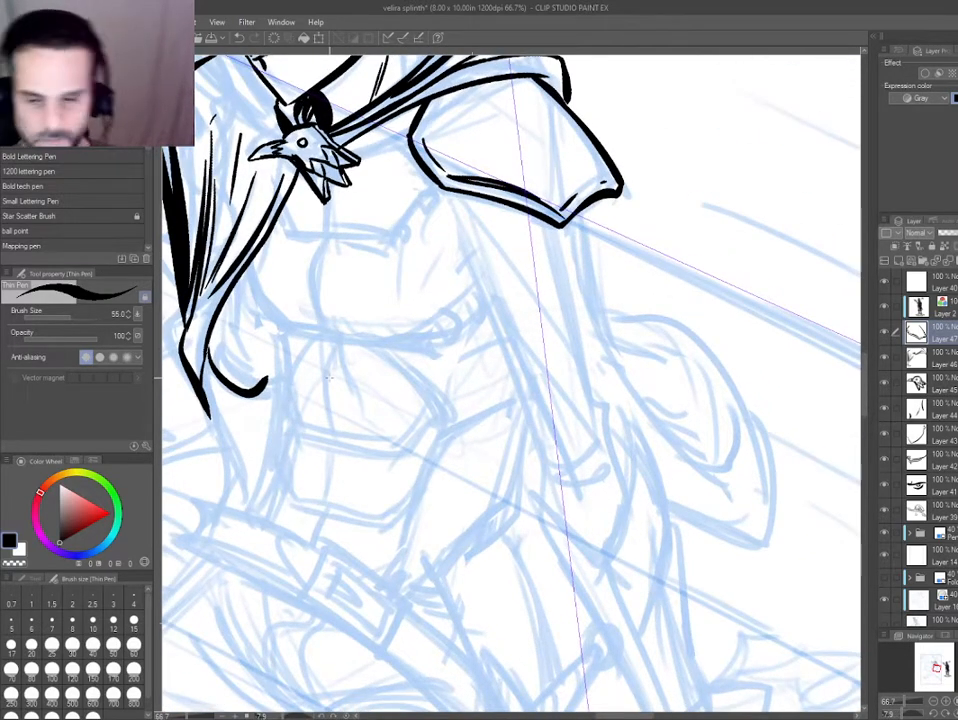
pyautogui.moveTo(446, 192)
pyautogui.mouseDown()
pyautogui.moveTo(552, 481)
pyautogui.moveTo(547, 508)
pyautogui.mouseUp()
pyautogui.moveTo(566, 225)
pyautogui.mouseDown()
pyautogui.moveTo(586, 394)
pyautogui.moveTo(608, 430)
pyautogui.moveTo(622, 505)
pyautogui.mouseUp()
pyautogui.hotkey('ctrl', 'z')
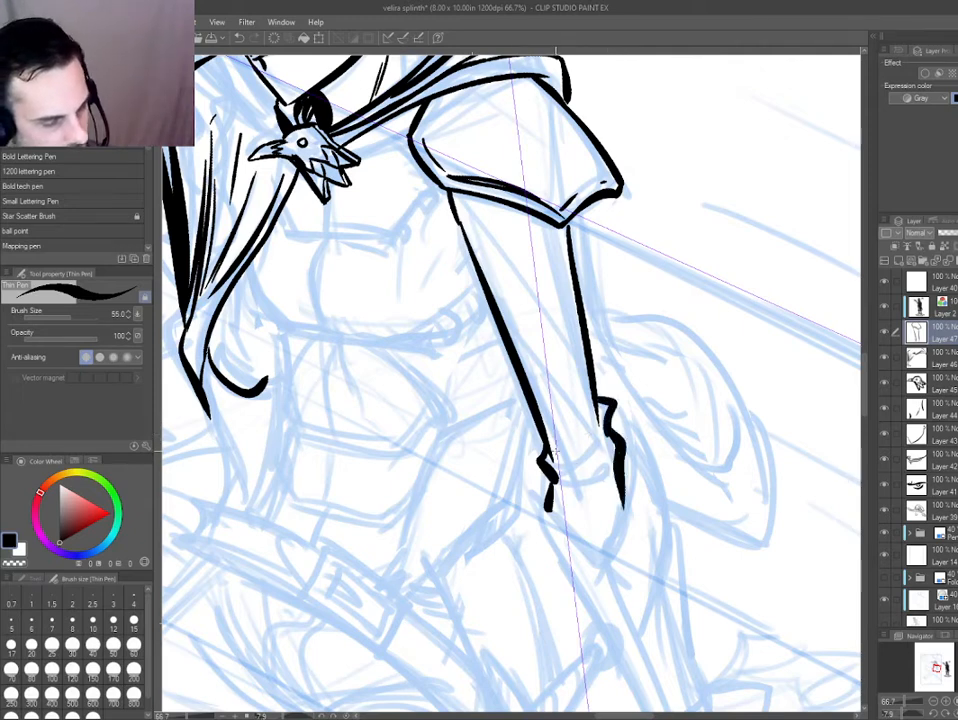
# Ink the sleeve's creases at the elbow and along the arm, and fill the shadow under the shoulder plate with black.
pyautogui.moveTo(560, 461)
pyautogui.mouseDown()
pyautogui.moveTo(604, 453)
pyautogui.moveTo(593, 497)
pyautogui.mouseUp()
pyautogui.moveTo(540, 366); pyautogui.dragTo(598, 436)
pyautogui.moveTo(456, 199)
pyautogui.mouseDown()
pyautogui.moveTo(571, 413)
pyautogui.moveTo(579, 378)
pyautogui.mouseUp()
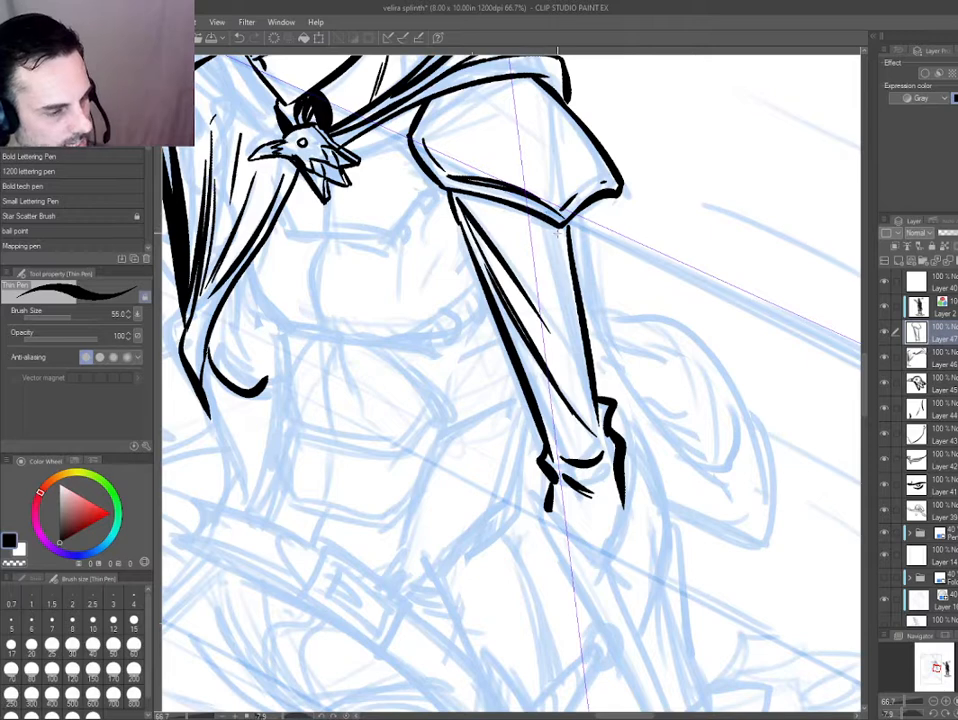
pyautogui.press('g')
pyautogui.click(505, 215)
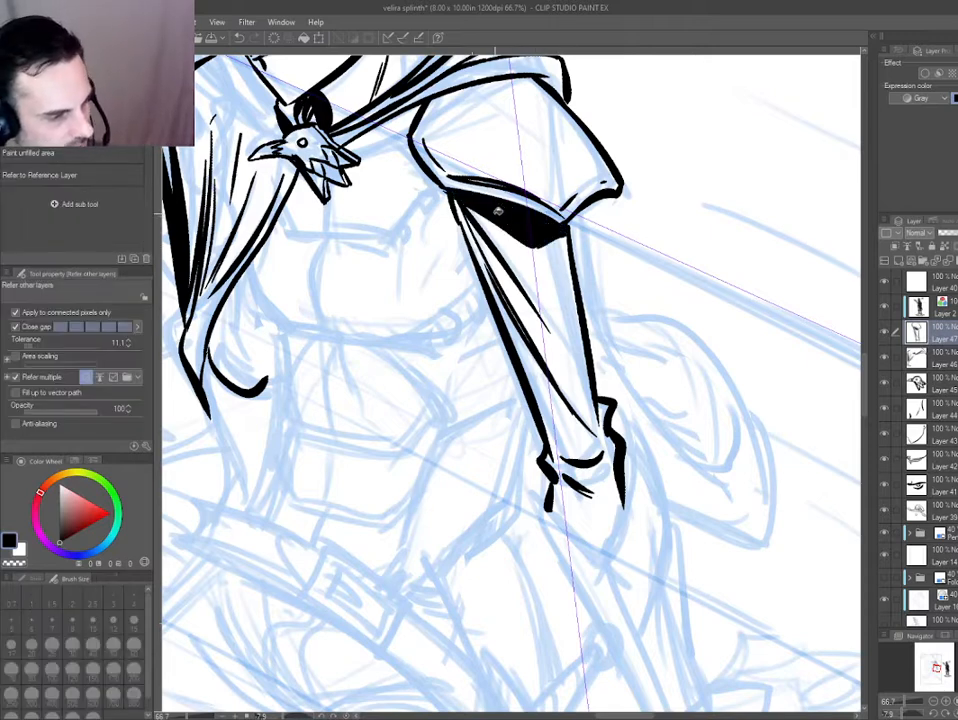
pyautogui.press('p')
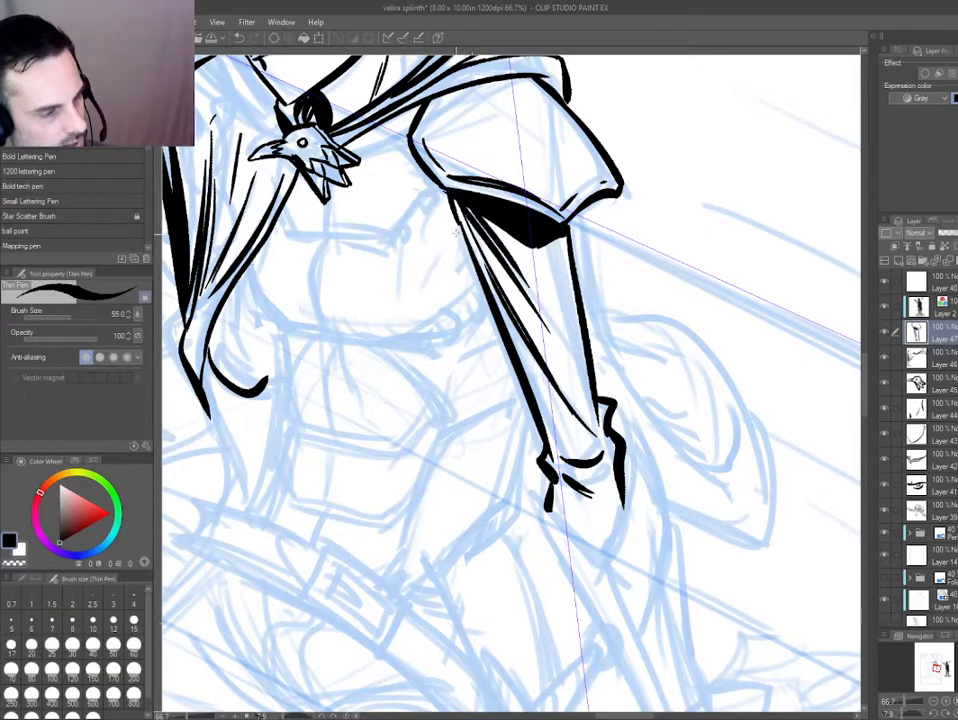
# Ink the forearm guard's edge from the elbow in one long straight line towards the wrist.
pyautogui.moveTo(539, 501)
pyautogui.mouseDown()
pyautogui.moveTo(520, 333)
pyautogui.moveTo(594, 419)
pyautogui.moveTo(663, 576)
pyautogui.mouseUp()
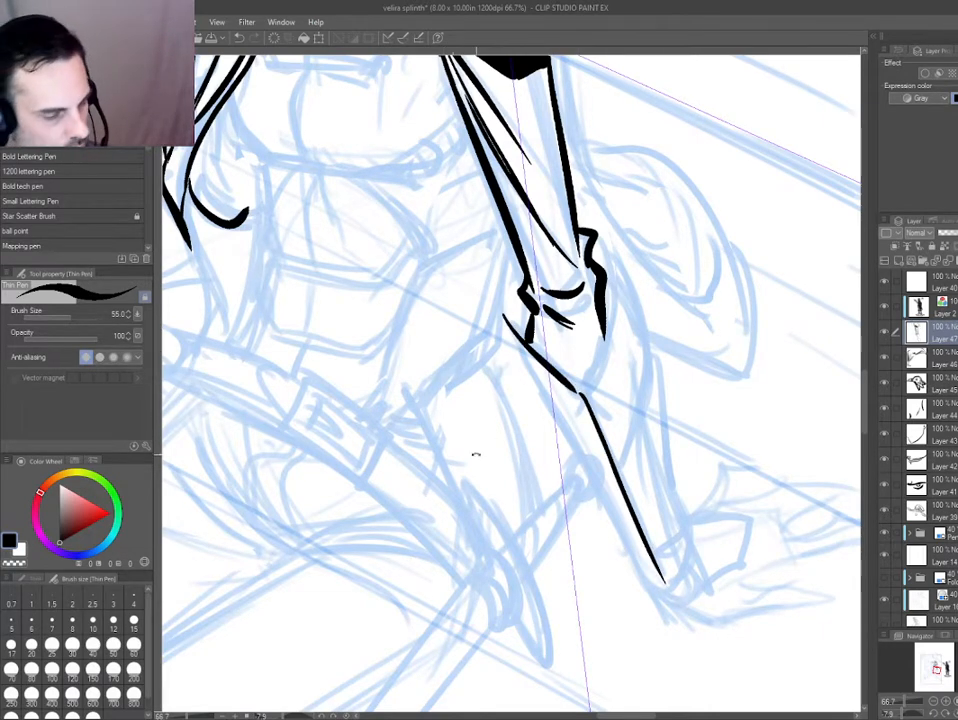
pyautogui.moveTo(476, 454); pyautogui.dragTo(478, 455)
pyautogui.moveTo(629, 519); pyautogui.dragTo(712, 591)
pyautogui.hotkey('ctrl', 'z')
pyautogui.moveTo(466, 374); pyautogui.dragTo(474, 412)
pyautogui.moveTo(637, 474); pyautogui.dragTo(488, 569)
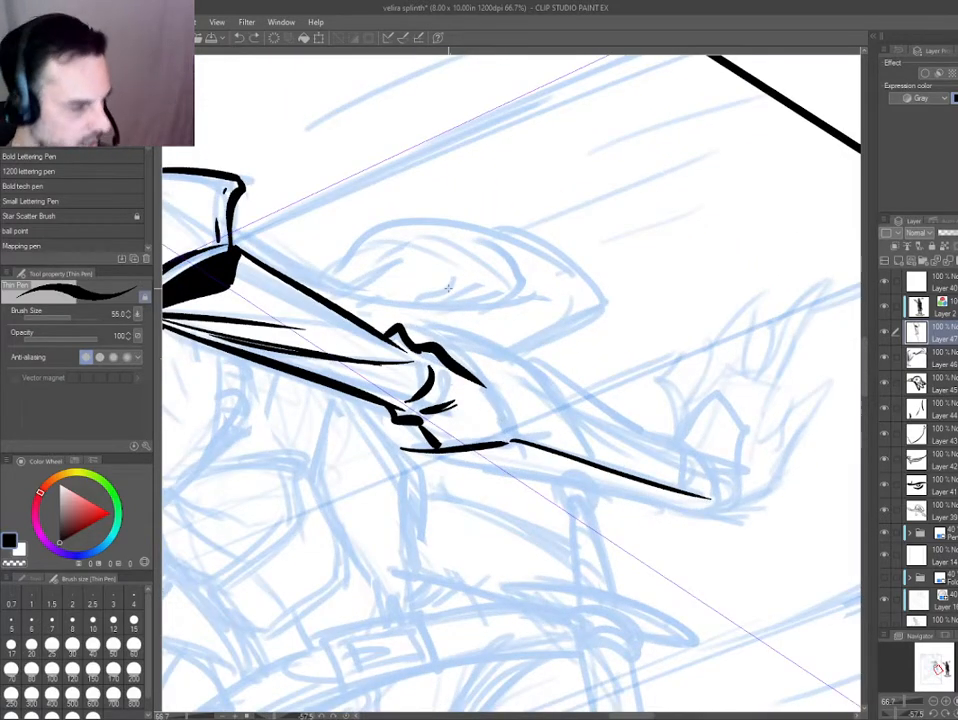
pyautogui.moveTo(496, 434)
pyautogui.mouseDown()
pyautogui.moveTo(427, 383)
pyautogui.moveTo(351, 210)
pyautogui.mouseUp()
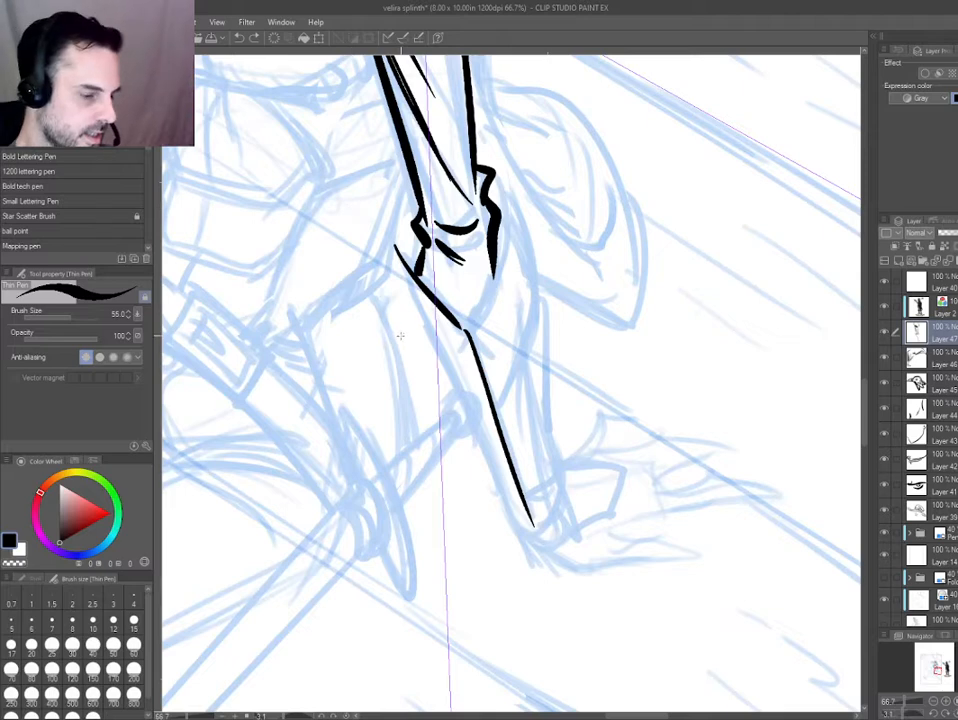
# Erase the straight elbow end of the forearm guard and redraw it as a curved edge with a second outer curve.
pyautogui.press('e')
pyautogui.moveTo(401, 256)
pyautogui.mouseDown()
pyautogui.moveTo(445, 321)
pyautogui.moveTo(456, 321)
pyautogui.moveTo(436, 322)
pyautogui.moveTo(417, 296)
pyautogui.moveTo(468, 333)
pyautogui.mouseUp()
pyautogui.press('p')
pyautogui.hotkey('ctrl', 'z')
pyautogui.hotkey('ctrl', 'z')
pyautogui.moveTo(421, 255)
pyautogui.mouseDown()
pyautogui.moveTo(419, 305)
pyautogui.moveTo(432, 345)
pyautogui.moveTo(484, 378)
pyautogui.mouseUp()
# Clean up the lumpy elbow end of the forearm guard by erasing and reshaping its outer curve.
pyautogui.hotkey('ctrl', 'z')
pyautogui.moveTo(427, 335); pyautogui.dragTo(478, 373)
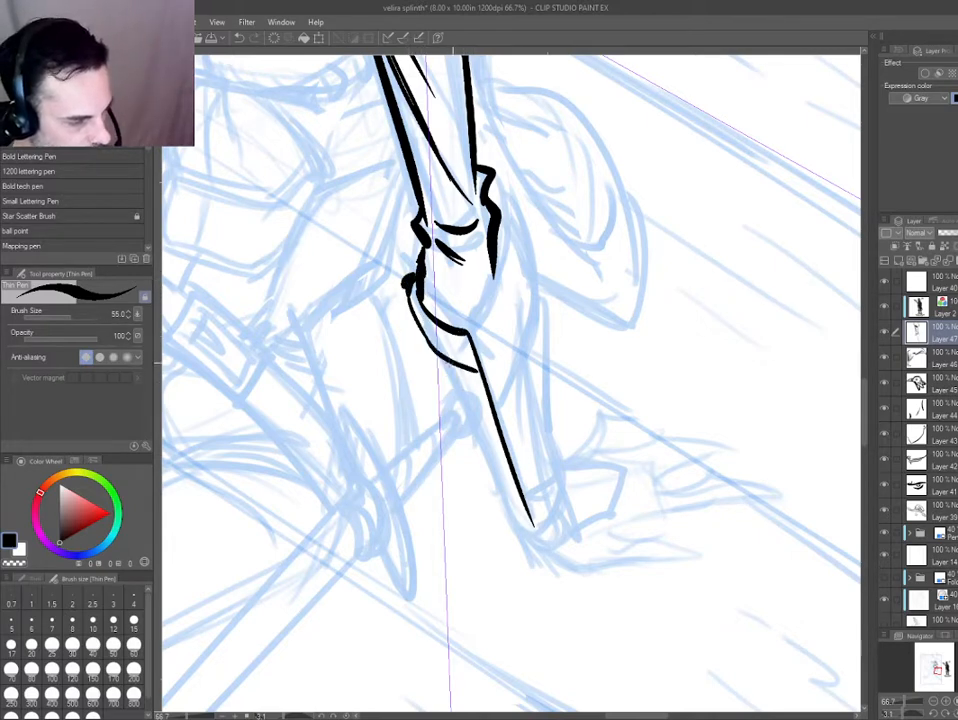
pyautogui.moveTo(340, 460)
pyautogui.mouseDown()
pyautogui.moveTo(676, 535)
pyautogui.moveTo(726, 430)
pyautogui.mouseUp()
pyautogui.hotkey('ctrl', 'z')
pyautogui.keyDown('ctrl'); pyautogui.keyDown('shift'); pyautogui.click(541, 400); pyautogui.keyUp('shift'); pyautogui.keyUp('ctrl')
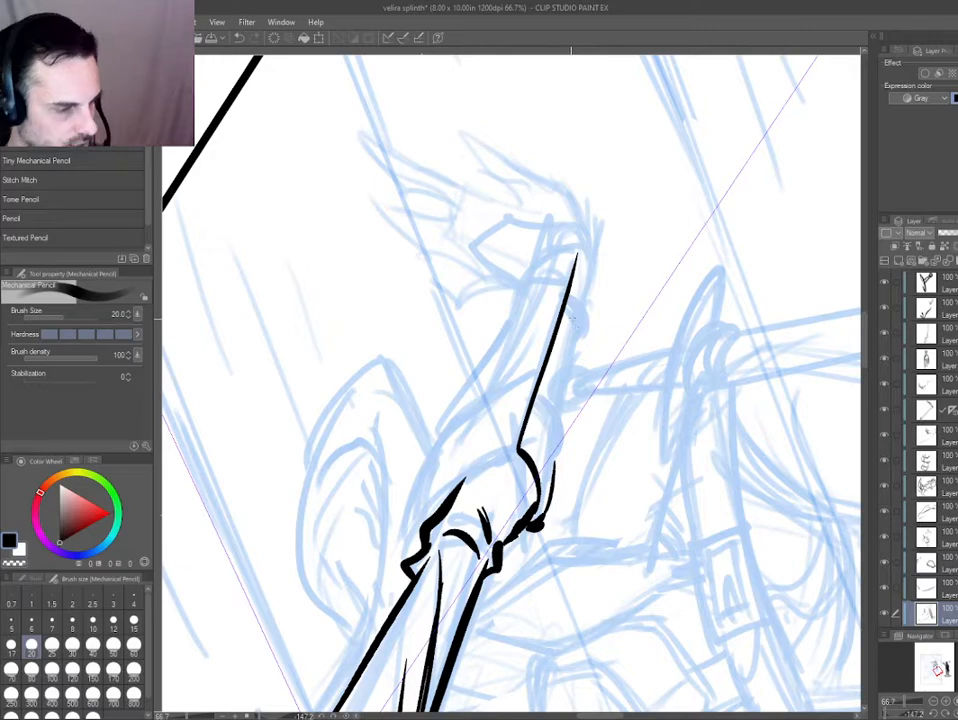
pyautogui.moveTo(385, 394); pyautogui.dragTo(586, 253)
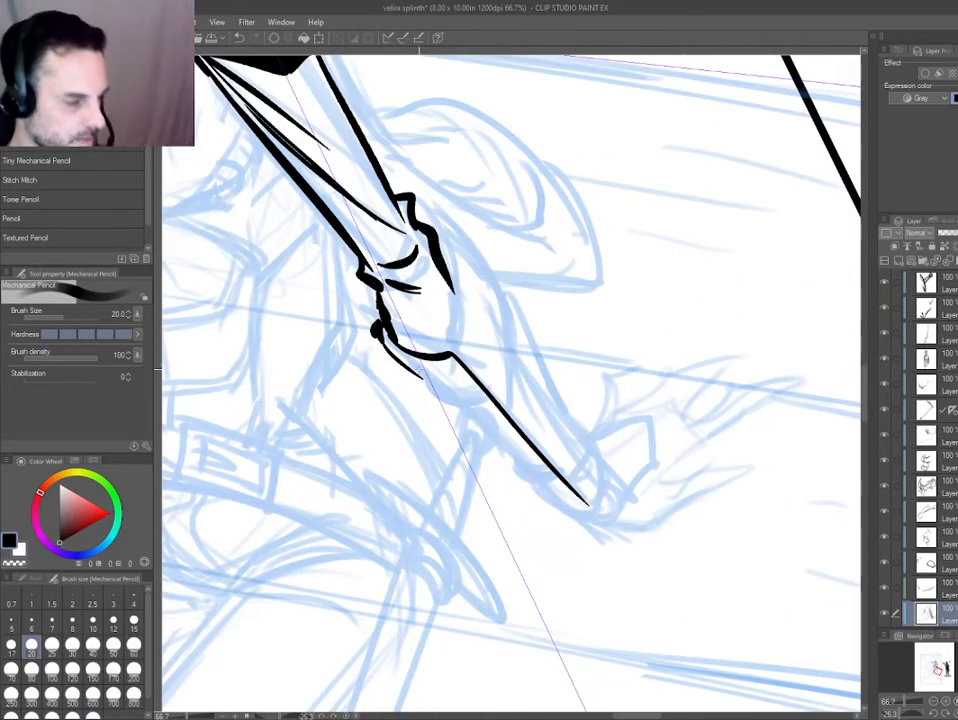
pyautogui.moveTo(359, 408); pyautogui.dragTo(346, 390)
pyautogui.keyDown('ctrl'); pyautogui.keyDown('shift'); pyautogui.click(370, 318); pyautogui.keyUp('shift'); pyautogui.keyUp('ctrl')
pyautogui.press('e')
pyautogui.moveTo(369, 332)
pyautogui.mouseDown()
pyautogui.moveTo(352, 302)
pyautogui.moveTo(418, 367)
pyautogui.mouseUp()
pyautogui.press('p')
pyautogui.moveTo(375, 434)
pyautogui.mouseDown()
pyautogui.moveTo(402, 541)
pyautogui.moveTo(612, 455)
pyautogui.mouseUp()
pyautogui.scroll(2, 529, 447)
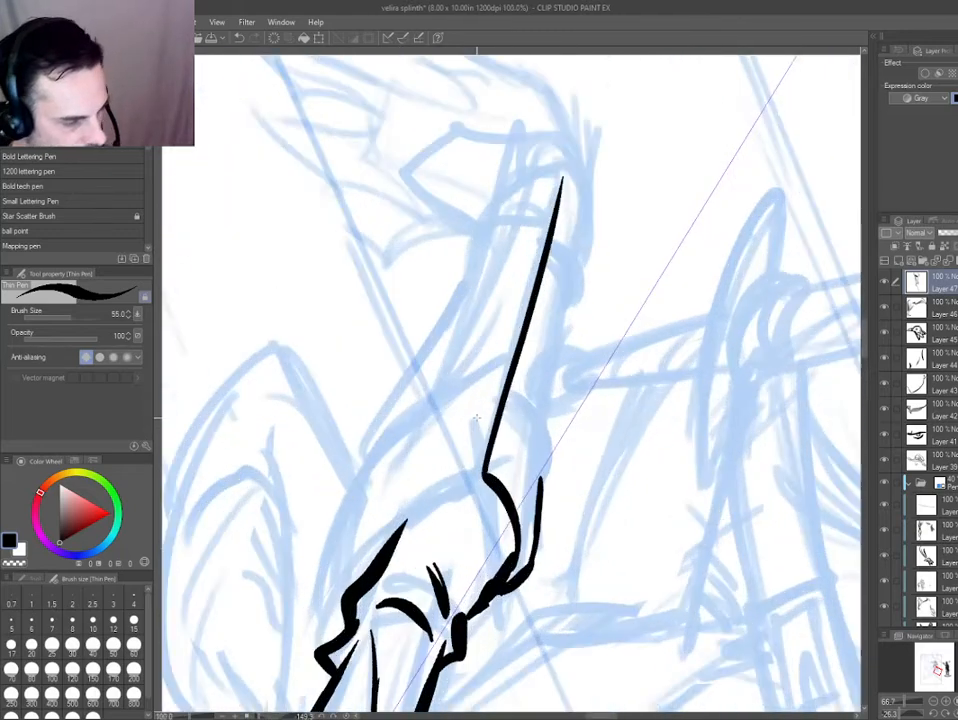
# Ink two raised bands with doubled curved lines across the forearm guard, near the elbow and near the wrist.
pyautogui.moveTo(512, 404)
pyautogui.mouseDown()
pyautogui.moveTo(568, 470)
pyautogui.moveTo(583, 524)
pyautogui.mouseUp()
pyautogui.hotkey('ctrl', 'z')
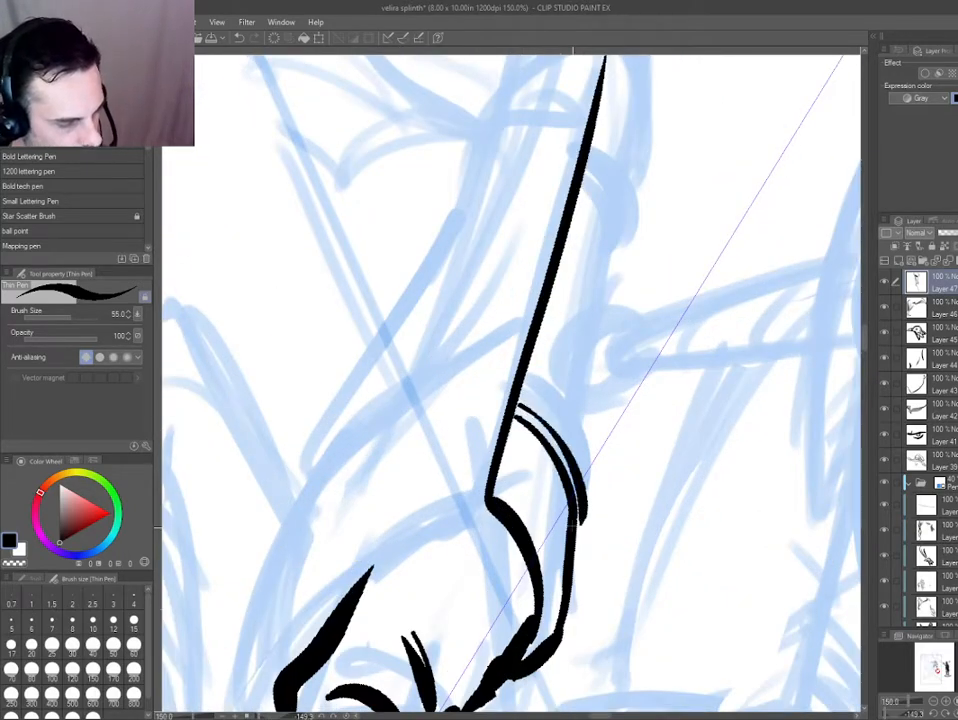
pyautogui.moveTo(528, 366)
pyautogui.mouseDown()
pyautogui.moveTo(593, 446)
pyautogui.moveTo(582, 531)
pyautogui.mouseUp()
pyautogui.moveTo(552, 382); pyautogui.dragTo(514, 480)
pyautogui.moveTo(545, 279)
pyautogui.mouseDown()
pyautogui.moveTo(575, 366)
pyautogui.moveTo(595, 287)
pyautogui.moveTo(560, 240)
pyautogui.mouseUp()
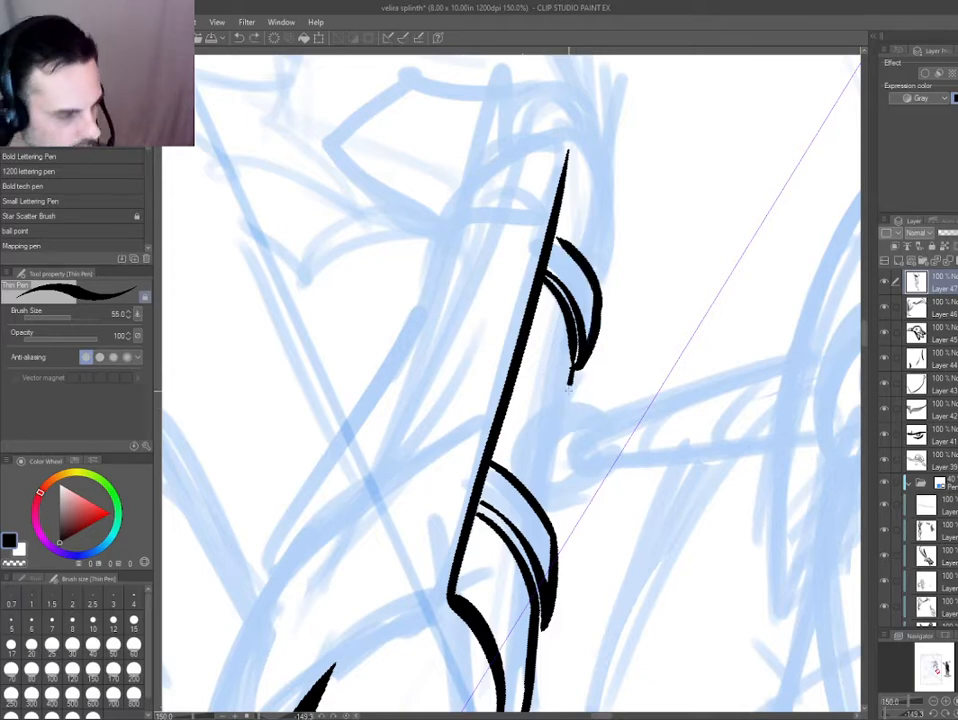
# Ink the forearm guard's underside between and beyond the bands and close its wrist end with a thick curve.
pyautogui.moveTo(576, 372); pyautogui.dragTo(558, 505)
pyautogui.moveTo(597, 275)
pyautogui.mouseDown()
pyautogui.moveTo(605, 160)
pyautogui.moveTo(571, 143)
pyautogui.mouseUp()
pyautogui.moveTo(574, 150)
pyautogui.mouseDown()
pyautogui.moveTo(521, 319)
pyautogui.moveTo(542, 442)
pyautogui.mouseUp()
pyautogui.hotkey('ctrl', 'z')
pyautogui.moveTo(390, 455)
pyautogui.mouseDown()
pyautogui.moveTo(437, 193)
pyautogui.moveTo(580, 192)
pyautogui.mouseUp()
pyautogui.moveTo(559, 428); pyautogui.dragTo(598, 347)
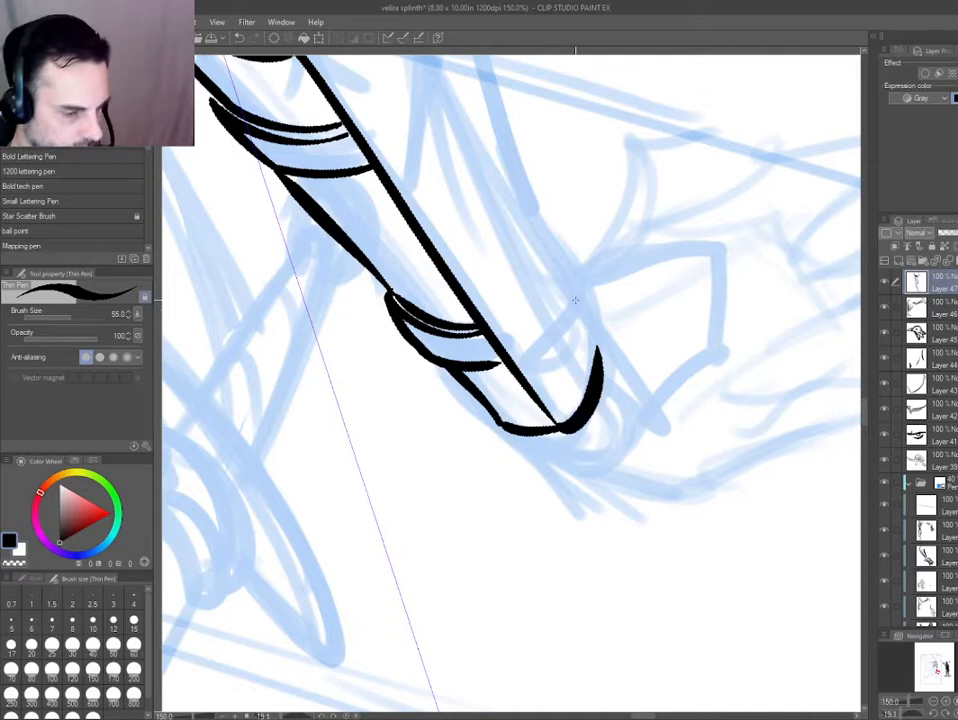
# Add the outer rim around the wrist and ink the angular outline of the back of the hand.
pyautogui.moveTo(488, 411)
pyautogui.mouseDown()
pyautogui.moveTo(509, 449)
pyautogui.moveTo(548, 466)
pyautogui.mouseUp()
pyautogui.moveTo(548, 466)
pyautogui.mouseDown()
pyautogui.moveTo(604, 395)
pyautogui.moveTo(599, 364)
pyautogui.mouseUp()
pyautogui.moveTo(555, 397); pyautogui.dragTo(477, 425)
pyautogui.moveTo(524, 459)
pyautogui.mouseDown()
pyautogui.moveTo(643, 322)
pyautogui.moveTo(646, 267)
pyautogui.mouseUp()
pyautogui.moveTo(645, 268); pyautogui.dragTo(515, 282)
# Ink two nested curves down from the elbow cuff and fill the gap beside the sleeve edge with black.
pyautogui.moveTo(366, 188)
pyautogui.mouseDown()
pyautogui.moveTo(496, 507)
pyautogui.moveTo(538, 571)
pyautogui.mouseUp()
pyautogui.moveTo(395, 445)
pyautogui.mouseDown()
pyautogui.moveTo(425, 370)
pyautogui.moveTo(386, 150)
pyautogui.moveTo(368, 118)
pyautogui.moveTo(527, 380)
pyautogui.mouseUp()
pyautogui.moveTo(389, 149); pyautogui.dragTo(291, 237)
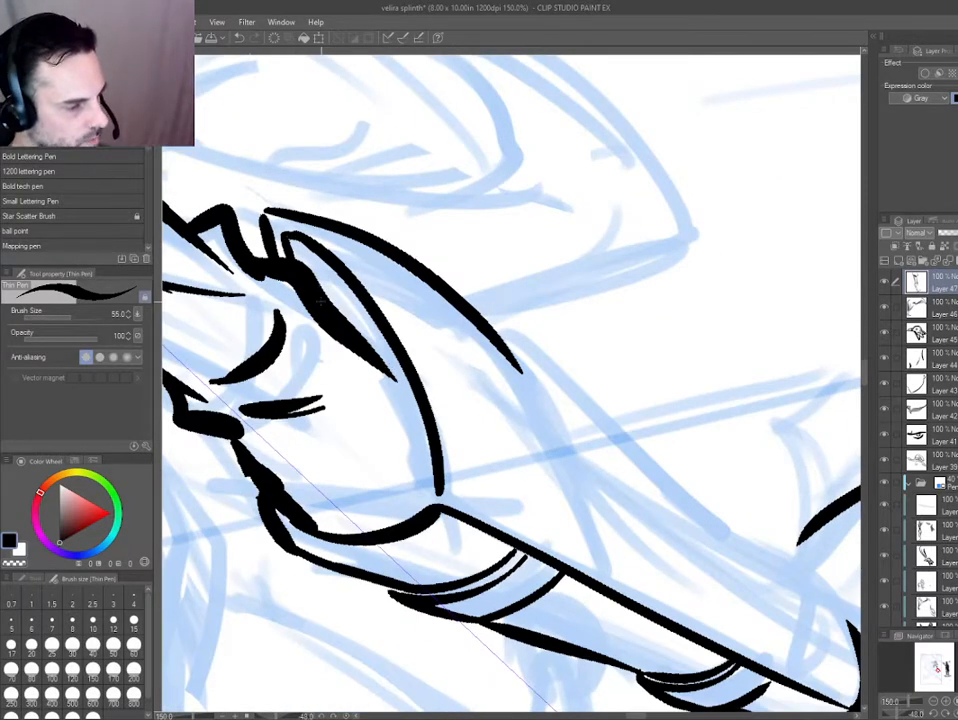
pyautogui.moveTo(324, 302); pyautogui.dragTo(409, 382)
pyautogui.press('g')
pyautogui.click(346, 301)
pyautogui.moveTo(468, 464); pyautogui.dragTo(434, 397)
# Extend the outer elbow curve down to the forearm guard and ink the forearm's outer edge to the wrist.
pyautogui.press('p')
pyautogui.moveTo(482, 298); pyautogui.dragTo(580, 517)
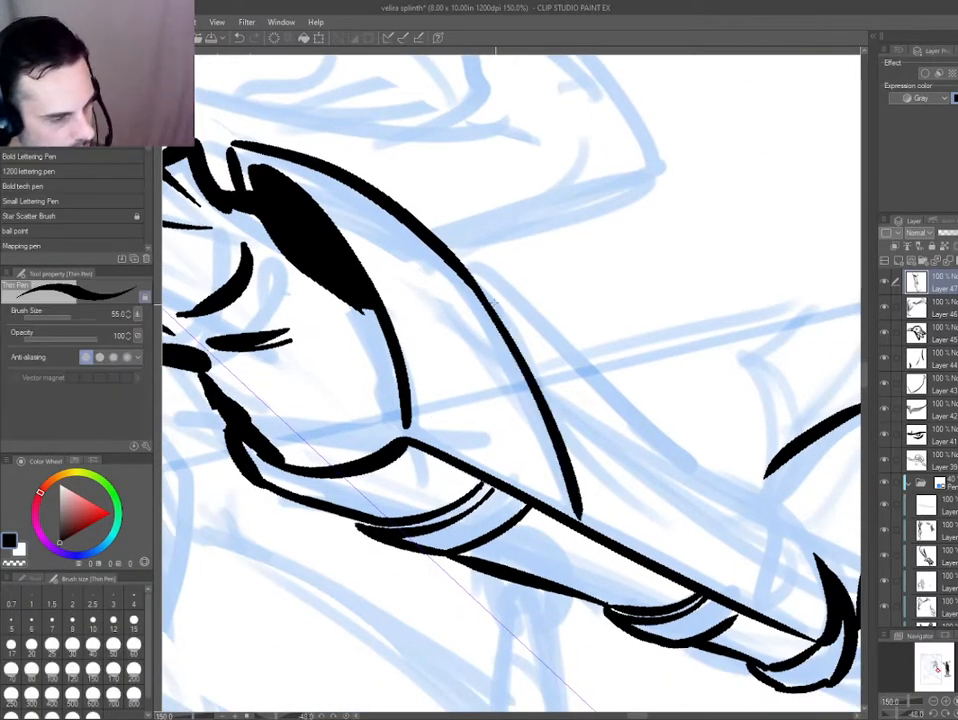
pyautogui.moveTo(462, 259); pyautogui.dragTo(660, 442)
pyautogui.moveTo(622, 409); pyautogui.dragTo(769, 504)
pyautogui.moveTo(762, 499)
pyautogui.mouseDown()
pyautogui.moveTo(805, 630)
pyautogui.moveTo(800, 530)
pyautogui.moveTo(829, 568)
pyautogui.mouseUp()
pyautogui.moveTo(770, 520)
pyautogui.mouseDown()
pyautogui.moveTo(615, 424)
pyautogui.moveTo(641, 366)
pyautogui.moveTo(615, 380)
pyautogui.moveTo(635, 365)
pyautogui.mouseUp()
pyautogui.hotkey('ctrl', 'z')
pyautogui.moveTo(506, 431); pyautogui.dragTo(398, 410)
pyautogui.moveTo(370, 462)
pyautogui.mouseDown()
pyautogui.moveTo(344, 387)
pyautogui.moveTo(451, 374)
pyautogui.mouseUp()
pyautogui.hotkey('ctrl', '0')
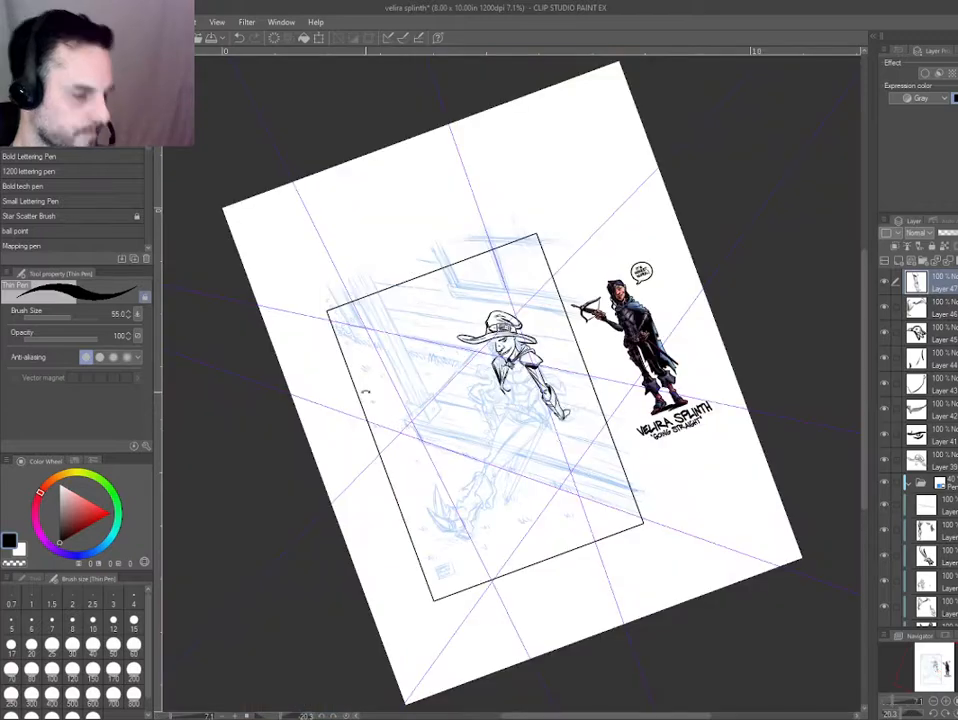
pyautogui.moveTo(554, 399); pyautogui.dragTo(661, 541)
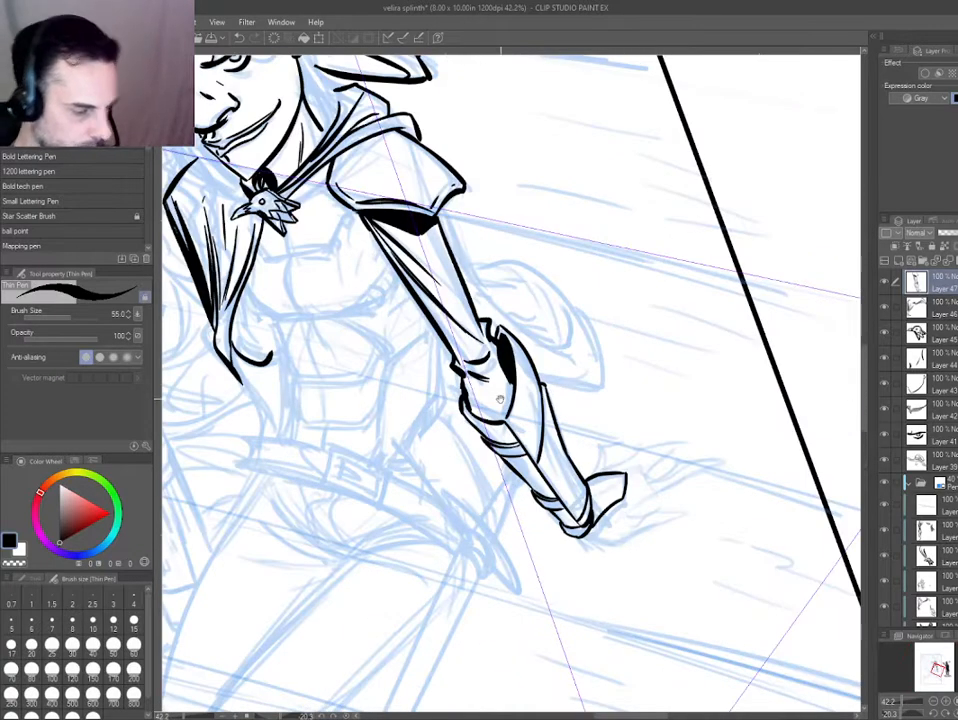
pyautogui.scroll(3, 500, 399)
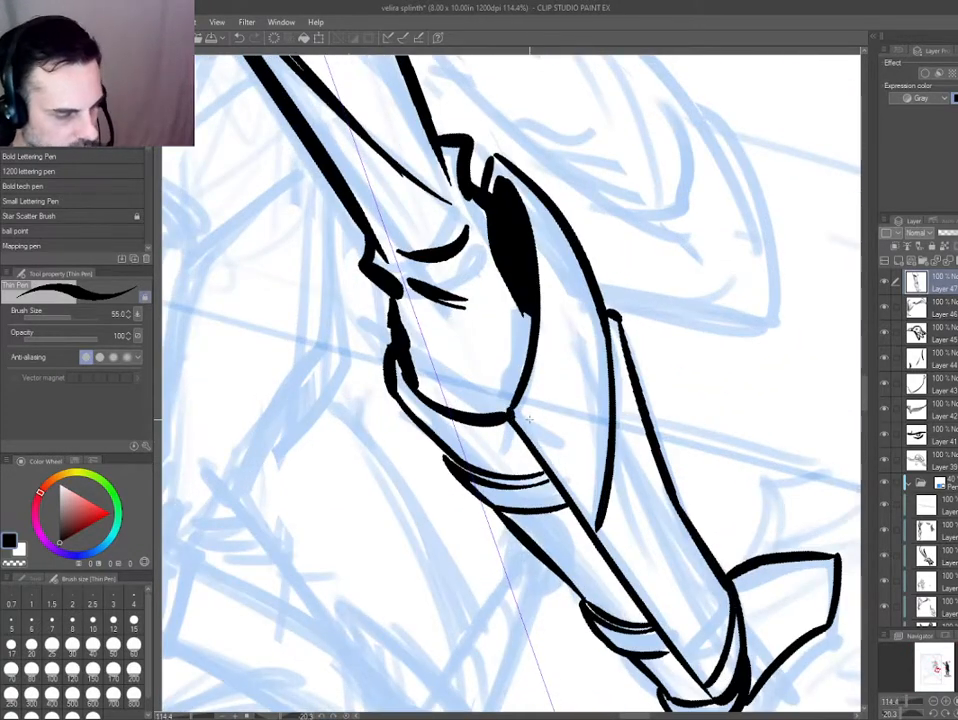
pyautogui.moveTo(527, 416); pyautogui.dragTo(588, 503)
pyautogui.moveTo(562, 440); pyautogui.dragTo(602, 530)
# Review the whole page, then examine the inked arm against the pencilled torso, bottle, legs and boots.
pyautogui.hotkey('ctrl', '0')
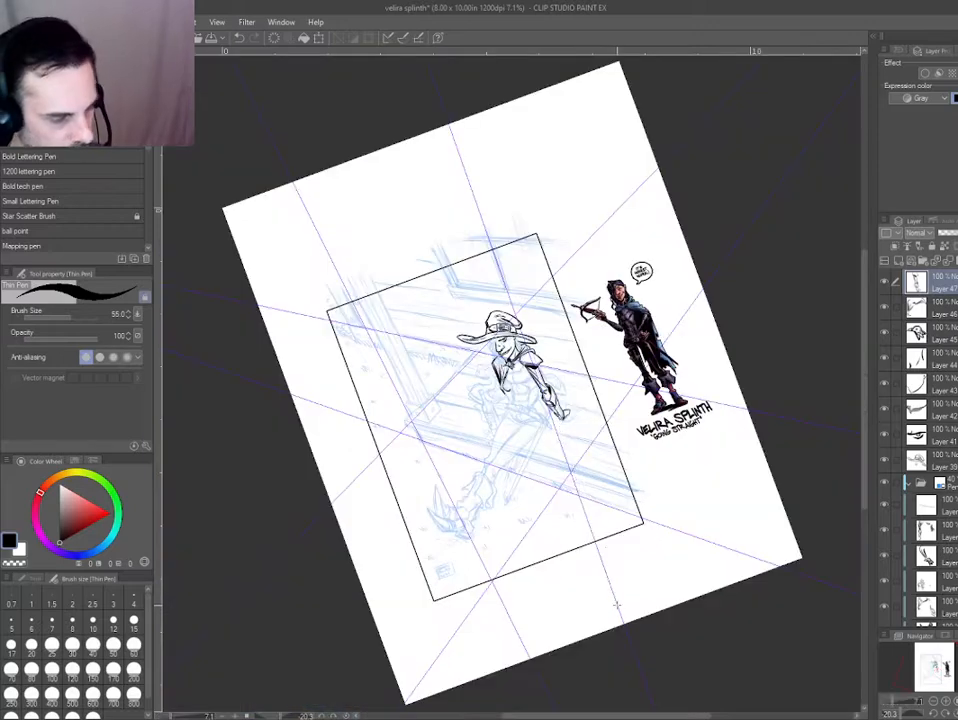
pyautogui.scroll(4, 617, 604)
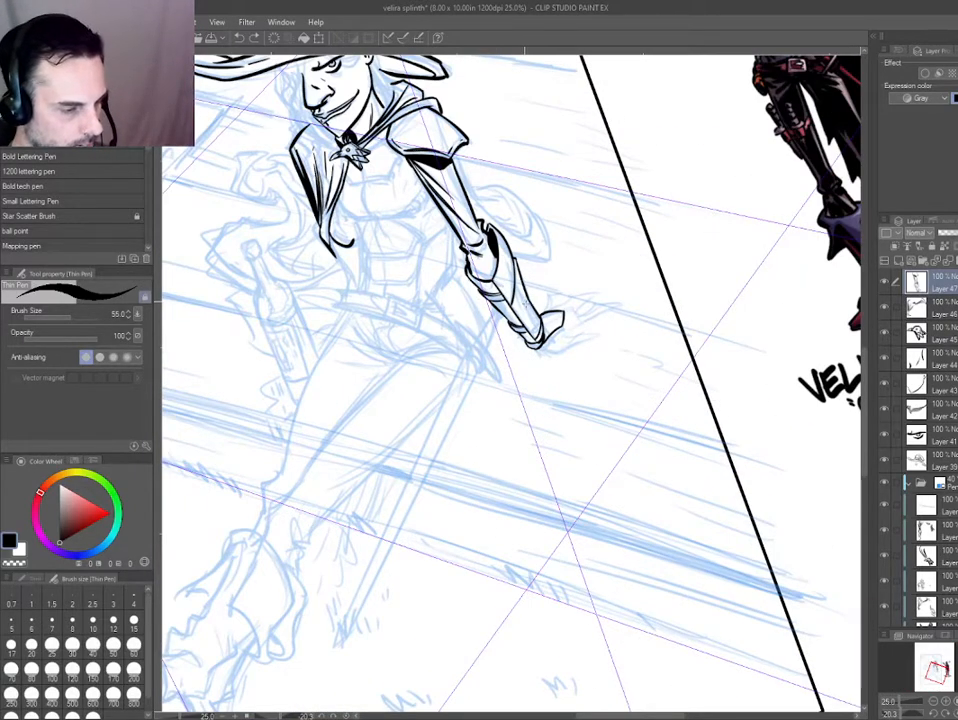
pyautogui.scroll(1, 519, 439)
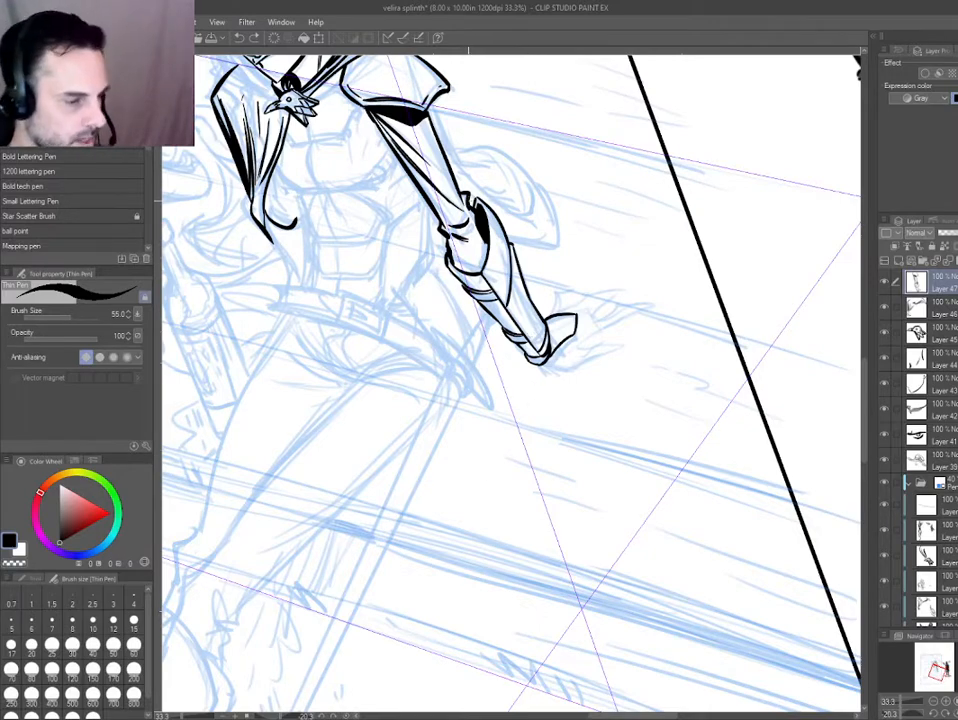
pyautogui.moveTo(461, 303); pyautogui.dragTo(388, 238)
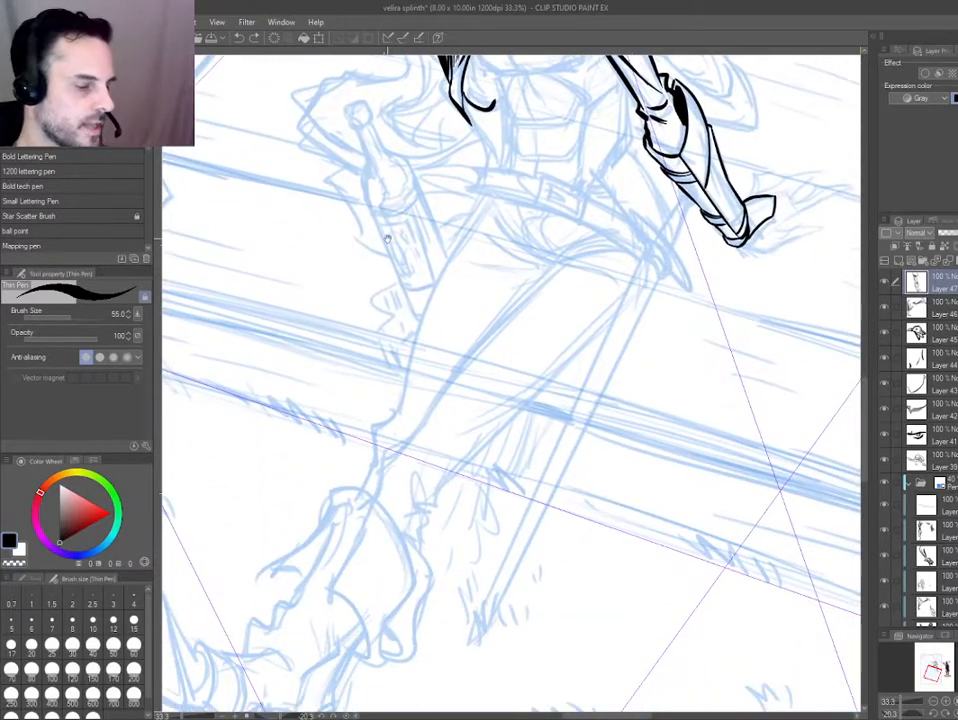
pyautogui.moveTo(268, 587); pyautogui.dragTo(203, 569)
pyautogui.scroll(-1, 203, 569)
pyautogui.moveTo(334, 326); pyautogui.dragTo(368, 462)
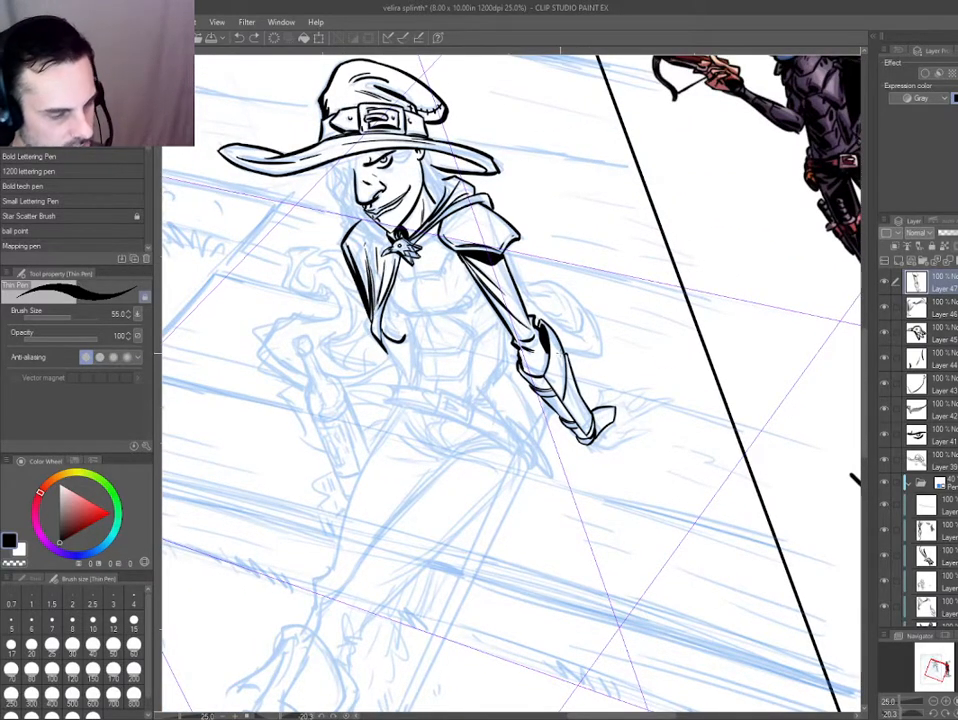
pyautogui.scroll(3, 601, 402)
pyautogui.moveTo(620, 457); pyautogui.dragTo(560, 371)
pyautogui.moveTo(350, 450); pyautogui.dragTo(408, 238)
# Erase the corner of the angular back-of-hand outline on the side nearest the thumb.
pyautogui.scroll(1, 420, 378)
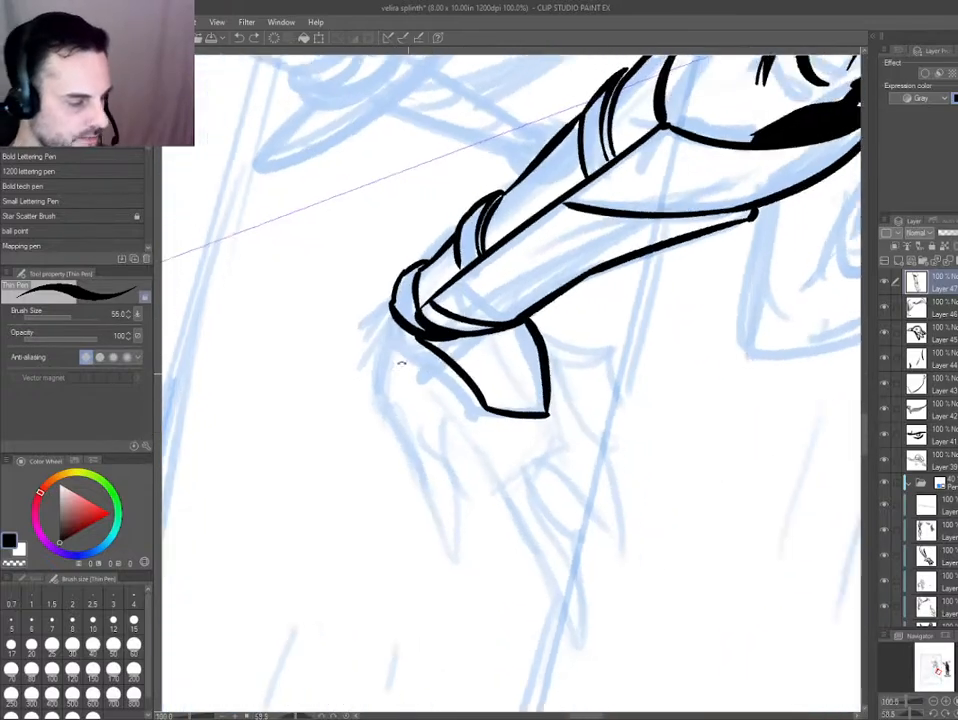
pyautogui.moveTo(402, 363); pyautogui.dragTo(404, 356)
pyautogui.press('e')
pyautogui.moveTo(466, 393)
pyautogui.mouseDown()
pyautogui.moveTo(431, 357)
pyautogui.moveTo(479, 405)
pyautogui.mouseUp()
pyautogui.press('p')
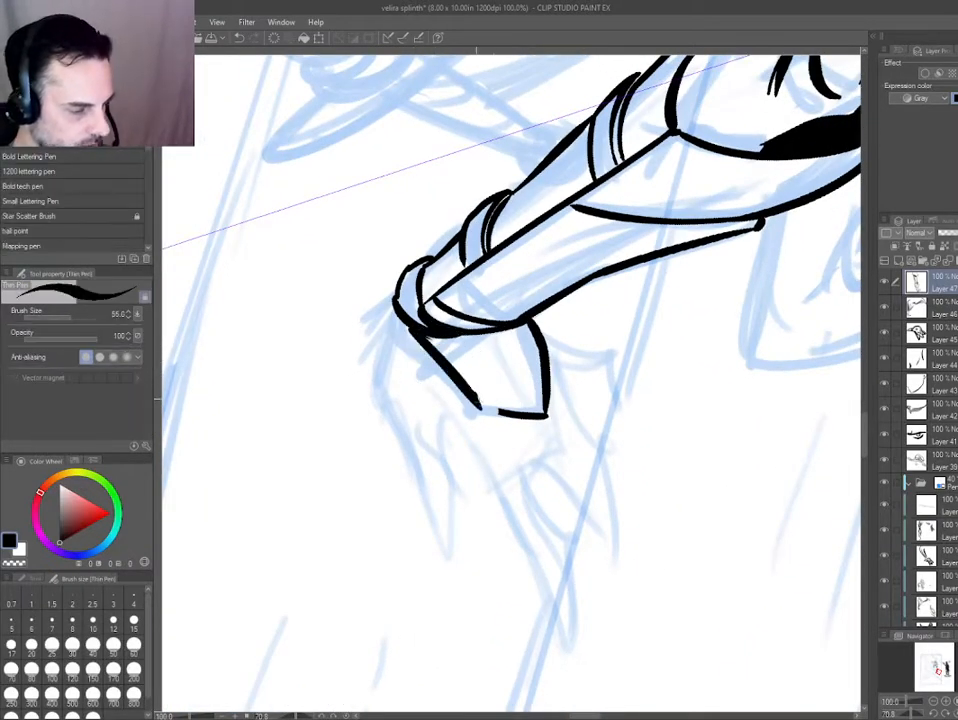
# Re-ink the back-of-hand outline with a sharper corner and a straighter edge running down to the wrist rim.
pyautogui.moveTo(380, 312)
pyautogui.mouseDown()
pyautogui.moveTo(353, 513)
pyautogui.moveTo(584, 309)
pyautogui.mouseUp()
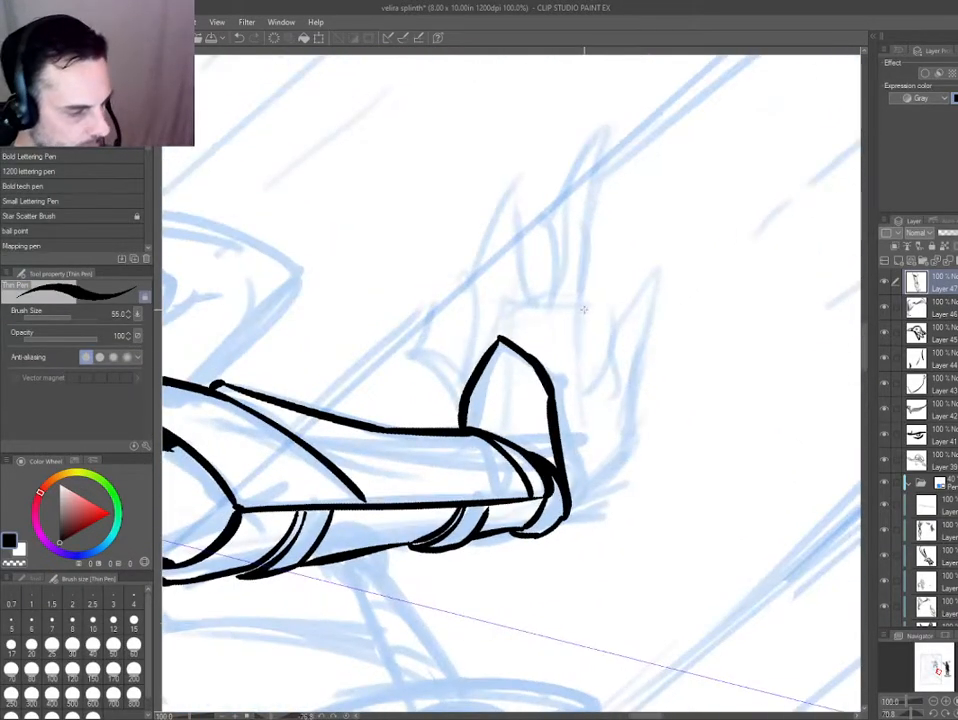
pyautogui.hotkey('ctrl', 'z')
pyautogui.press('e')
pyautogui.moveTo(535, 354)
pyautogui.mouseDown()
pyautogui.moveTo(508, 345)
pyautogui.moveTo(553, 387)
pyautogui.mouseUp()
pyautogui.press('p')
pyautogui.moveTo(552, 387); pyautogui.dragTo(571, 490)
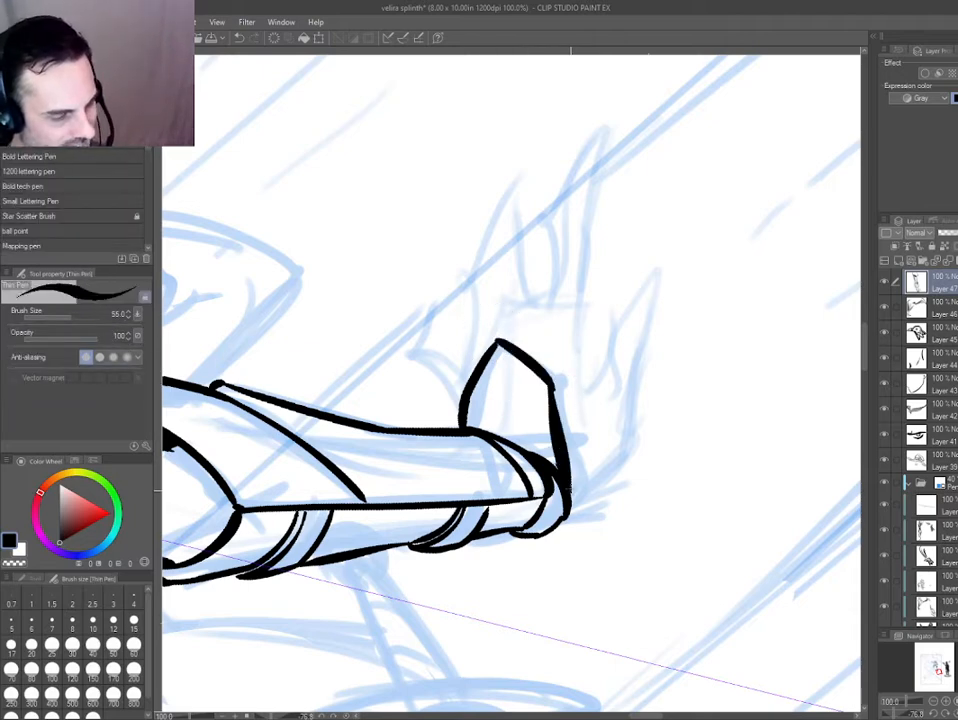
pyautogui.hotkey('ctrl', 'z')
pyautogui.moveTo(551, 387); pyautogui.dragTo(567, 492)
# Clean up the outer wrist rim and ink the heel of the hand and the thumb's outer edge up to its tip.
pyautogui.moveTo(457, 582); pyautogui.dragTo(563, 586)
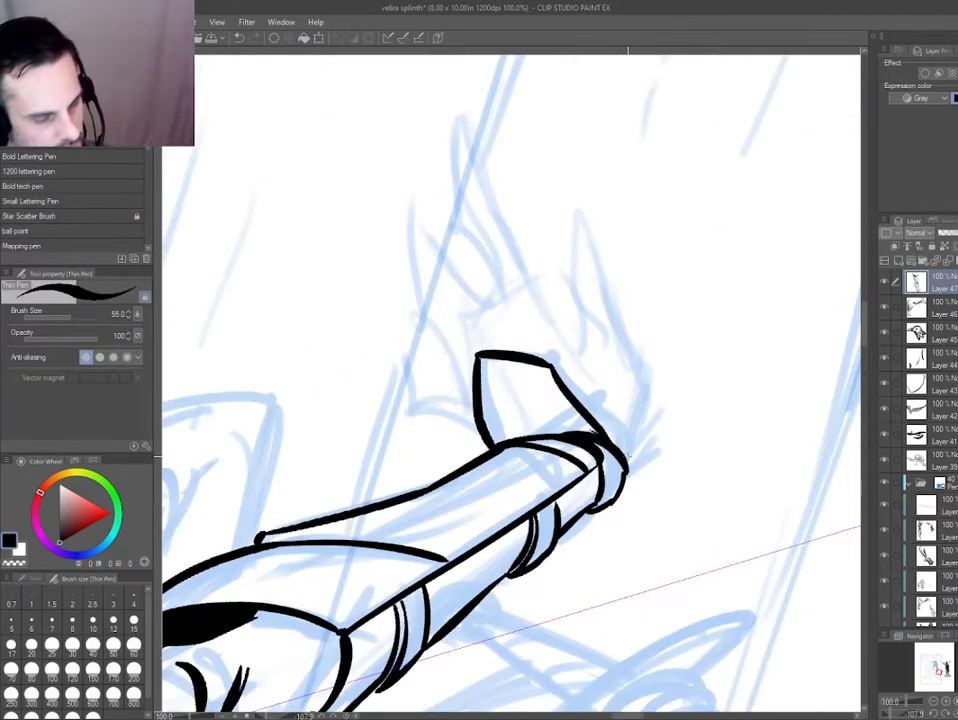
pyautogui.press('e')
pyautogui.moveTo(637, 469); pyautogui.dragTo(603, 511)
pyautogui.press('p')
pyautogui.moveTo(612, 446)
pyautogui.mouseDown()
pyautogui.moveTo(591, 514)
pyautogui.moveTo(613, 503)
pyautogui.moveTo(584, 516)
pyautogui.moveTo(633, 438)
pyautogui.moveTo(620, 331)
pyautogui.moveTo(568, 200)
pyautogui.moveTo(586, 353)
pyautogui.mouseUp()
pyautogui.hotkey('ctrl', 'z')
pyautogui.hotkey('ctrl', 'z')
# Ink the thumb's pointed tip and the start of its inner edge, erasing and redrawing to refine the curve.
pyautogui.hotkey('ctrl', 'z')
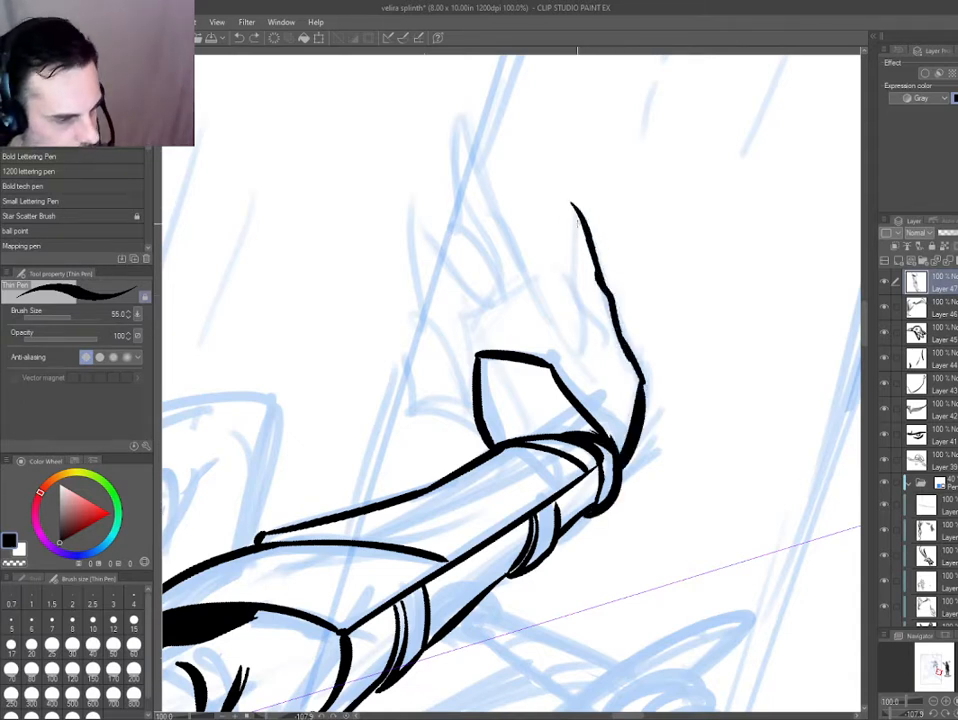
pyautogui.moveTo(579, 204); pyautogui.dragTo(563, 276)
pyautogui.hotkey('ctrl', 'z')
pyautogui.moveTo(564, 275); pyautogui.dragTo(582, 355)
pyautogui.hotkey('ctrl', 'z')
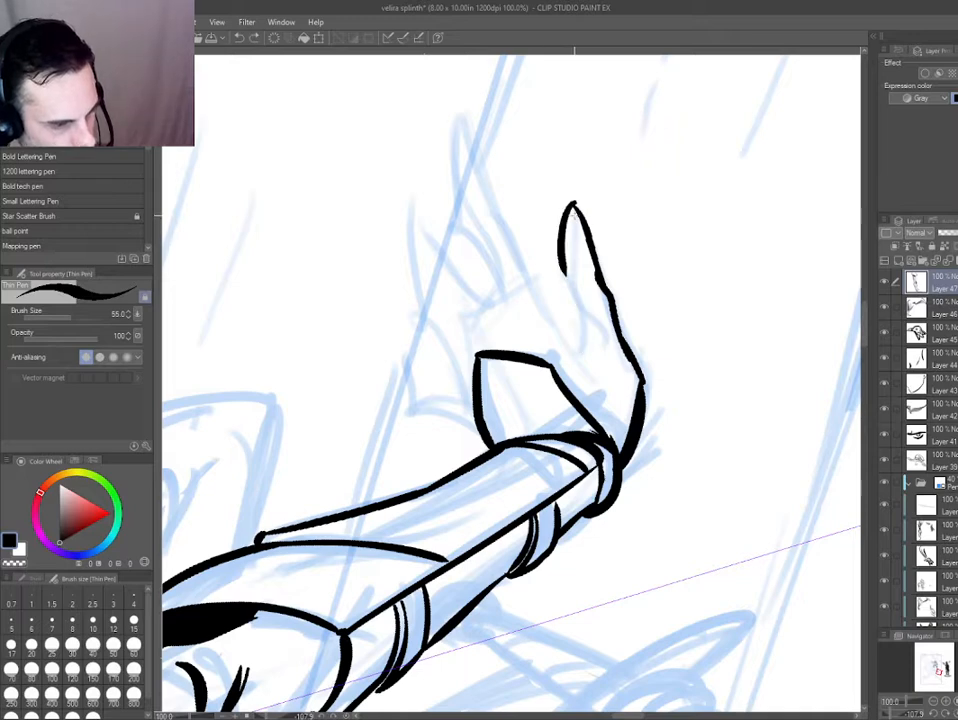
pyautogui.press('e')
pyautogui.moveTo(548, 212)
pyautogui.mouseDown()
pyautogui.moveTo(548, 262)
pyautogui.moveTo(573, 206)
pyautogui.moveTo(570, 262)
pyautogui.moveTo(584, 217)
pyautogui.moveTo(574, 258)
pyautogui.mouseUp()
pyautogui.press('p')
# Rework the thumb's inner edge down to a crease at its base and ink the short edge rising toward the index finger.
pyautogui.hotkey('ctrl', 'z')
pyautogui.press('e')
pyautogui.press('p')
pyautogui.press('h')
pyautogui.moveTo(402, 494)
pyautogui.mouseDown()
pyautogui.moveTo(398, 618)
pyautogui.moveTo(540, 622)
pyautogui.mouseUp()
pyautogui.hotkey('ctrl', 'z')
pyautogui.hotkey('ctrl', 'z')
pyautogui.press('e')
pyautogui.moveTo(344, 350)
pyautogui.mouseDown()
pyautogui.moveTo(387, 408)
pyautogui.moveTo(339, 353)
pyautogui.mouseUp()
pyautogui.press('p')
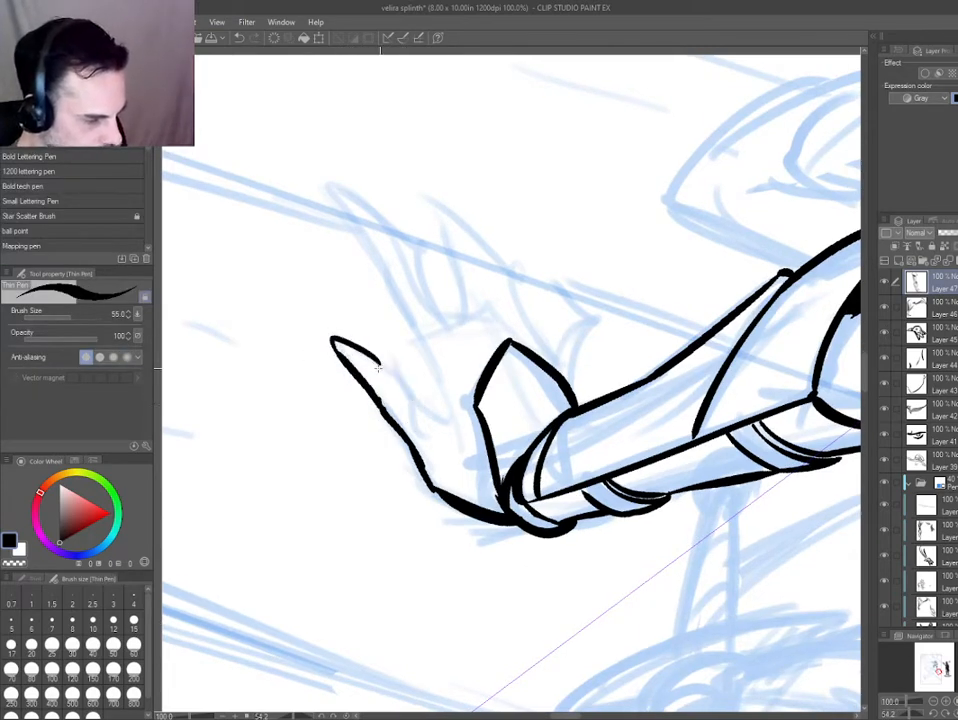
pyautogui.moveTo(454, 418); pyautogui.dragTo(410, 404)
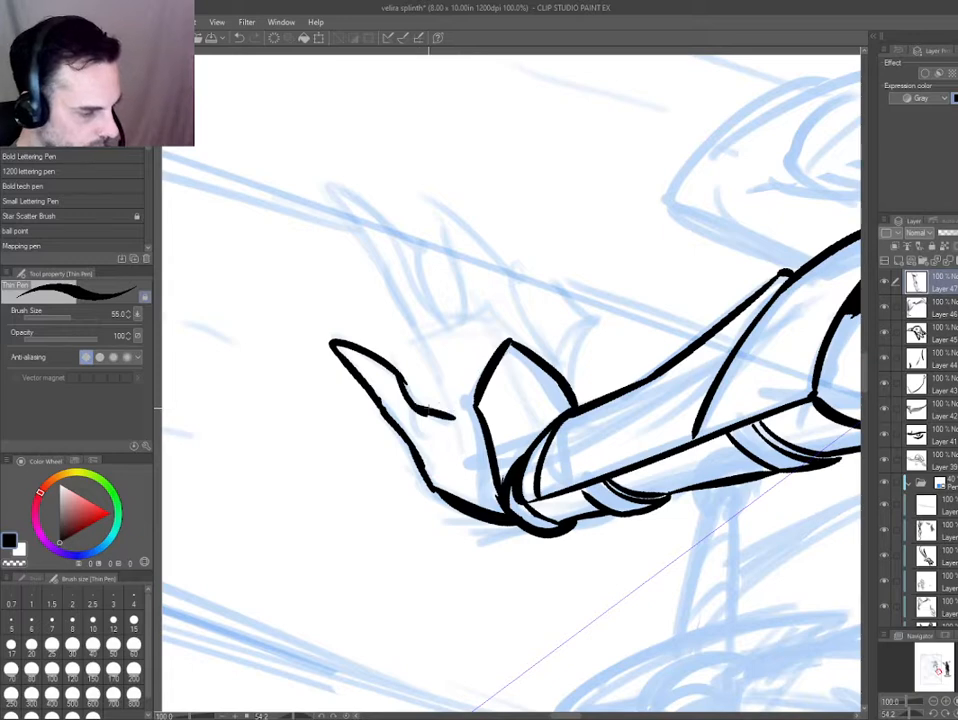
pyautogui.press('h')
pyautogui.moveTo(600, 362); pyautogui.dragTo(591, 410)
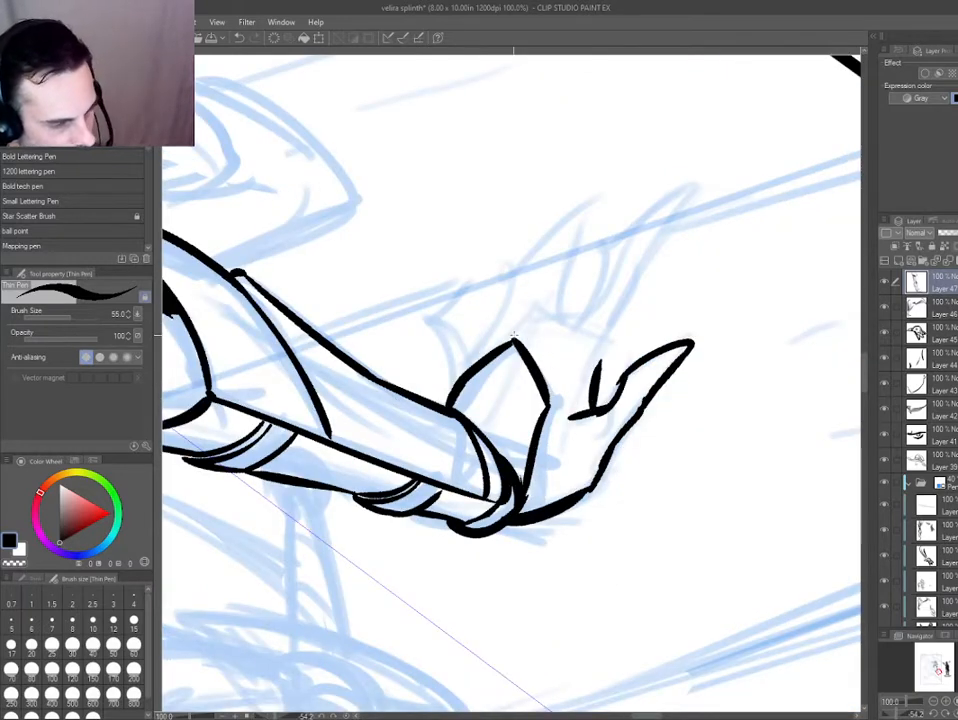
# Ink short broken strokes along the hand's outer side, between the wrist and the knuckles.
pyautogui.moveTo(527, 334)
pyautogui.mouseDown()
pyautogui.moveTo(546, 316)
pyautogui.moveTo(459, 366)
pyautogui.mouseUp()
pyautogui.moveTo(397, 474)
pyautogui.mouseDown()
pyautogui.moveTo(458, 603)
pyautogui.moveTo(541, 598)
pyautogui.mouseUp()
pyautogui.hotkey('ctrl', 'z')
pyautogui.hotkey('ctrl', 'z')
pyautogui.moveTo(460, 329); pyautogui.dragTo(460, 366)
pyautogui.moveTo(458, 377); pyautogui.dragTo(481, 420)
pyautogui.moveTo(497, 295)
pyautogui.mouseDown()
pyautogui.moveTo(480, 235)
pyautogui.moveTo(490, 274)
pyautogui.moveTo(449, 203)
pyautogui.moveTo(443, 115)
pyautogui.moveTo(521, 287)
pyautogui.moveTo(494, 207)
pyautogui.mouseUp()
pyautogui.hotkey('ctrl', 'z')
pyautogui.hotkey('ctrl', 'z')
pyautogui.hotkey('ctrl', 'z')
pyautogui.moveTo(439, 119)
pyautogui.mouseDown()
pyautogui.moveTo(470, 142)
pyautogui.moveTo(539, 299)
pyautogui.mouseUp()
pyautogui.moveTo(445, 380); pyautogui.dragTo(456, 482)
pyautogui.hotkey('ctrl', 'z')
pyautogui.hotkey('ctrl', 'z')
pyautogui.hotkey('ctrl', 'z')
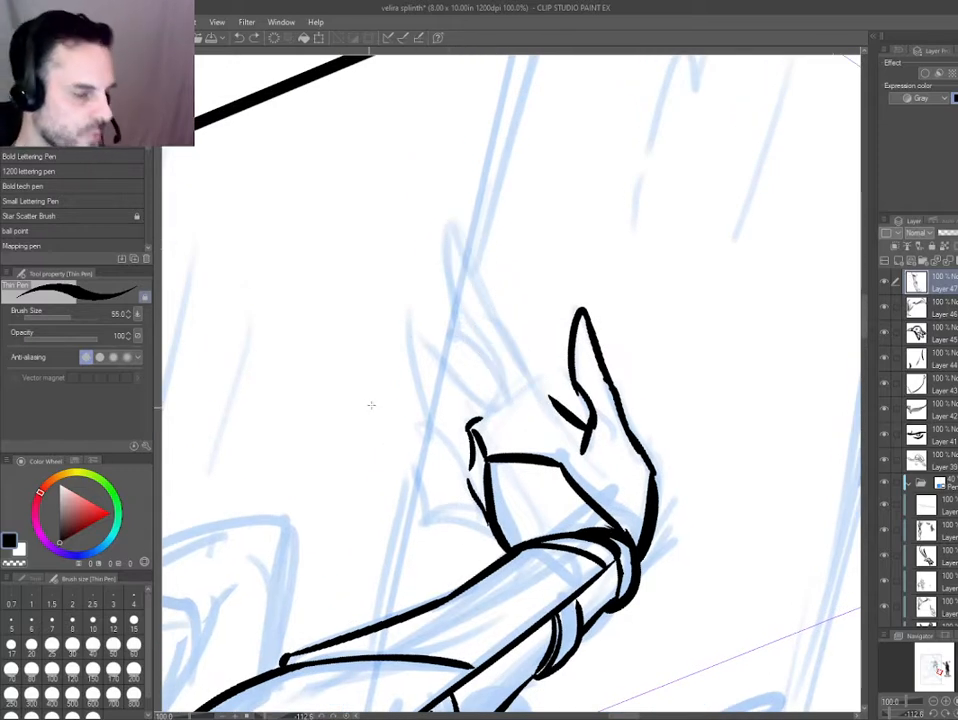
# Ink a short joint crease across the thumb below its tip.
pyautogui.moveTo(369, 309); pyautogui.dragTo(374, 296)
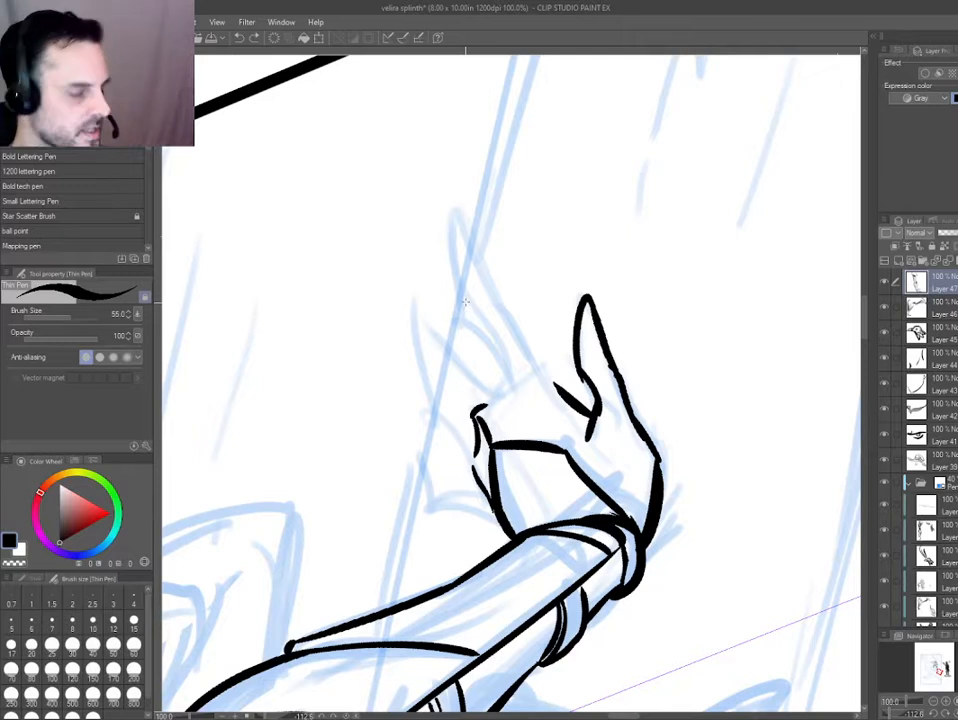
pyautogui.moveTo(441, 328); pyautogui.dragTo(439, 333)
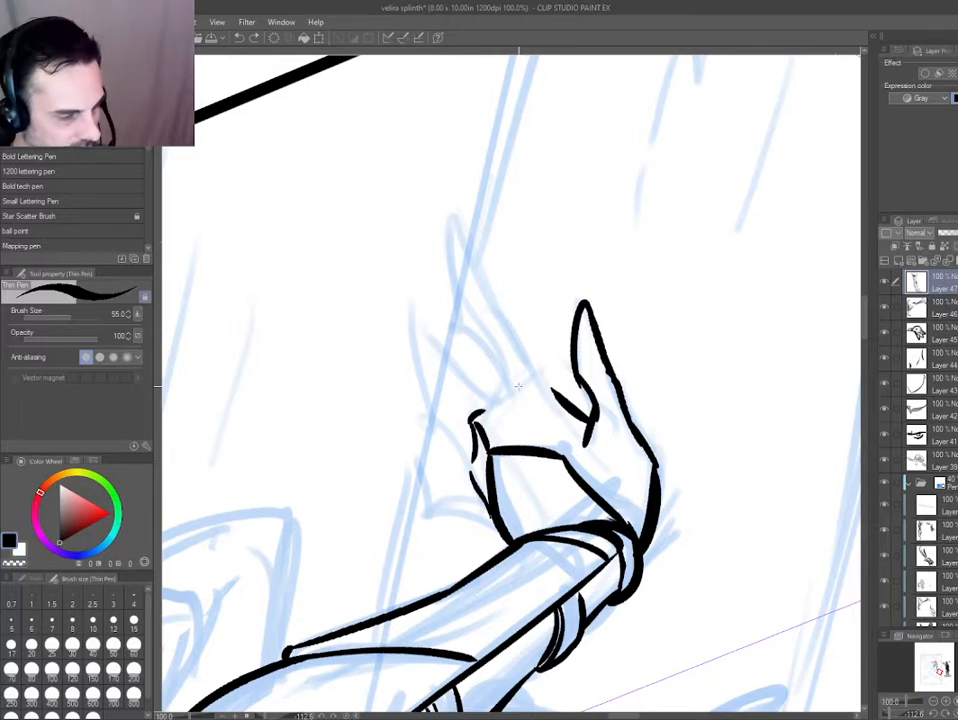
pyautogui.press('d')
pyautogui.press('e')
pyautogui.press('p')
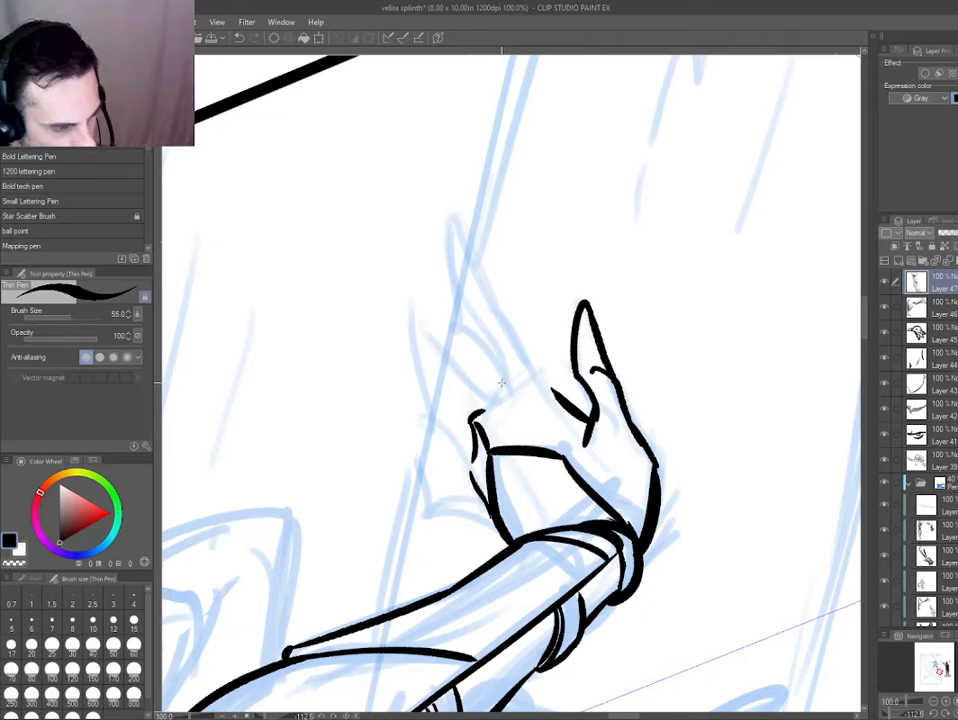
# Ink both edges of the long index finger from the knuckle around the fingertip to the base of the thumb.
pyautogui.moveTo(504, 388)
pyautogui.mouseDown()
pyautogui.moveTo(467, 329)
pyautogui.moveTo(445, 213)
pyautogui.moveTo(492, 315)
pyautogui.mouseUp()
pyautogui.hotkey('ctrl', 'z')
pyautogui.moveTo(447, 215)
pyautogui.mouseDown()
pyautogui.moveTo(492, 315)
pyautogui.moveTo(553, 378)
pyautogui.mouseUp()
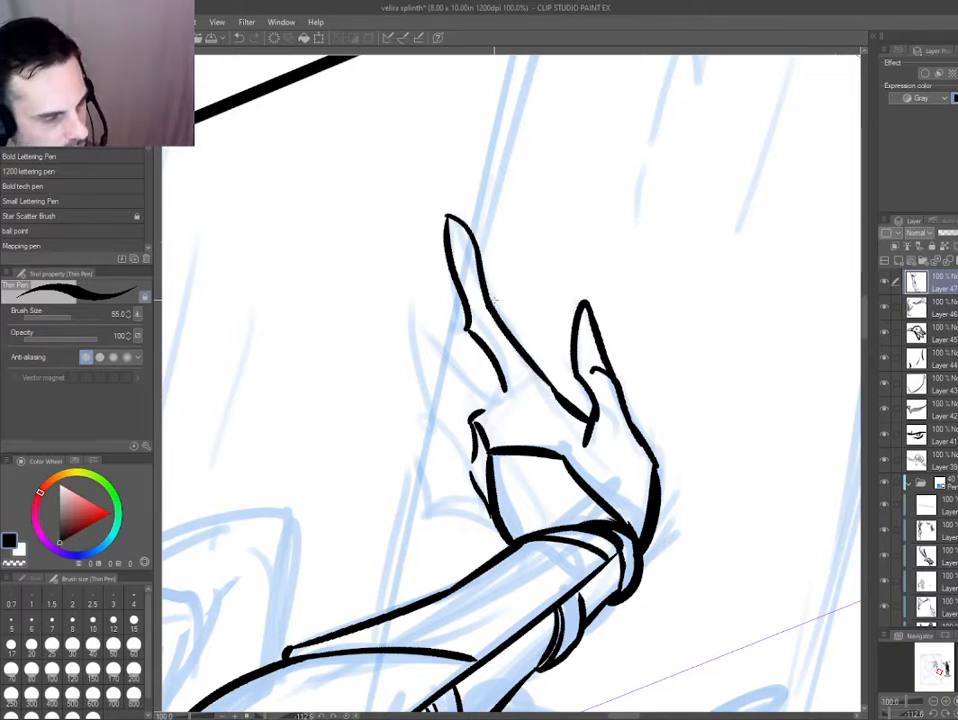
# Add a joint crease and a fingernail to the index finger.
pyautogui.moveTo(395, 430); pyautogui.dragTo(510, 303)
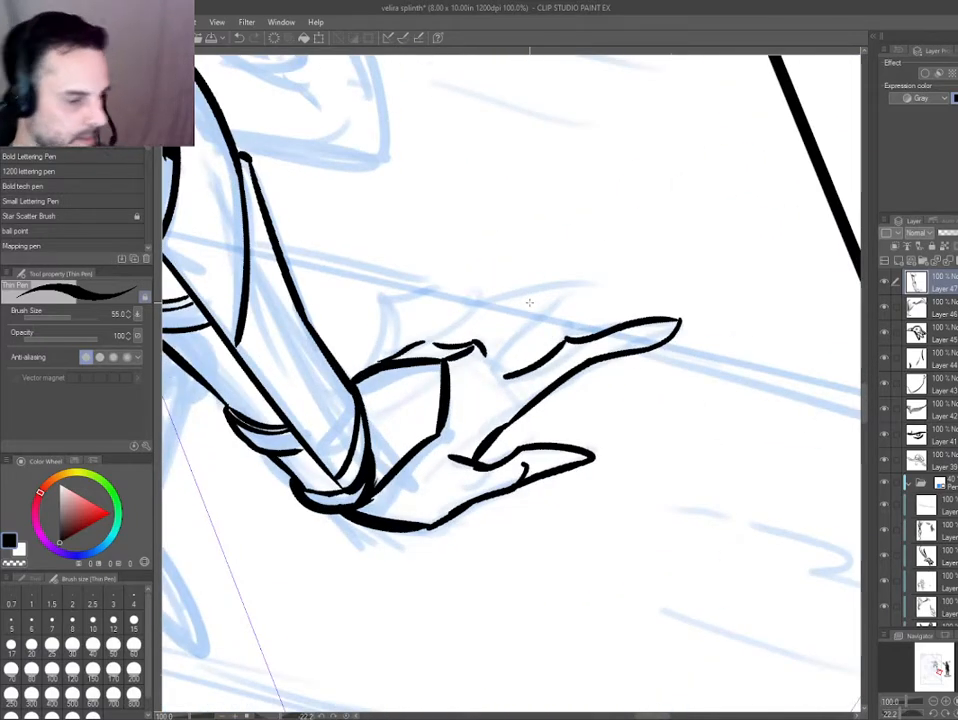
pyautogui.moveTo(567, 341); pyautogui.dragTo(584, 356)
pyautogui.moveTo(364, 410); pyautogui.dragTo(370, 225)
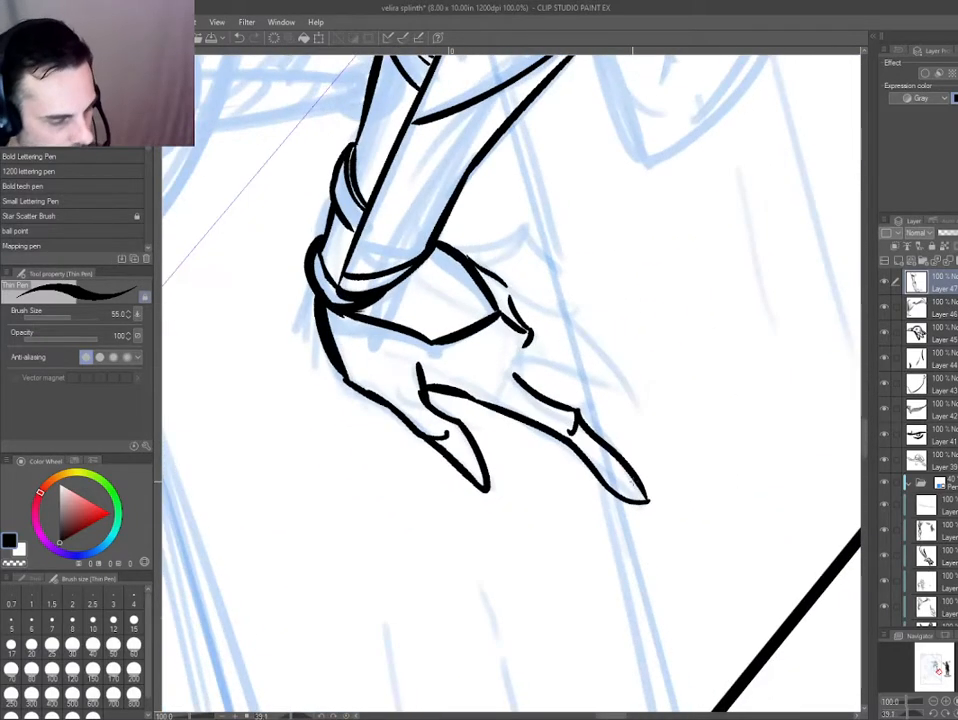
pyautogui.moveTo(627, 476)
pyautogui.mouseDown()
pyautogui.moveTo(638, 497)
pyautogui.moveTo(557, 455)
pyautogui.mouseUp()
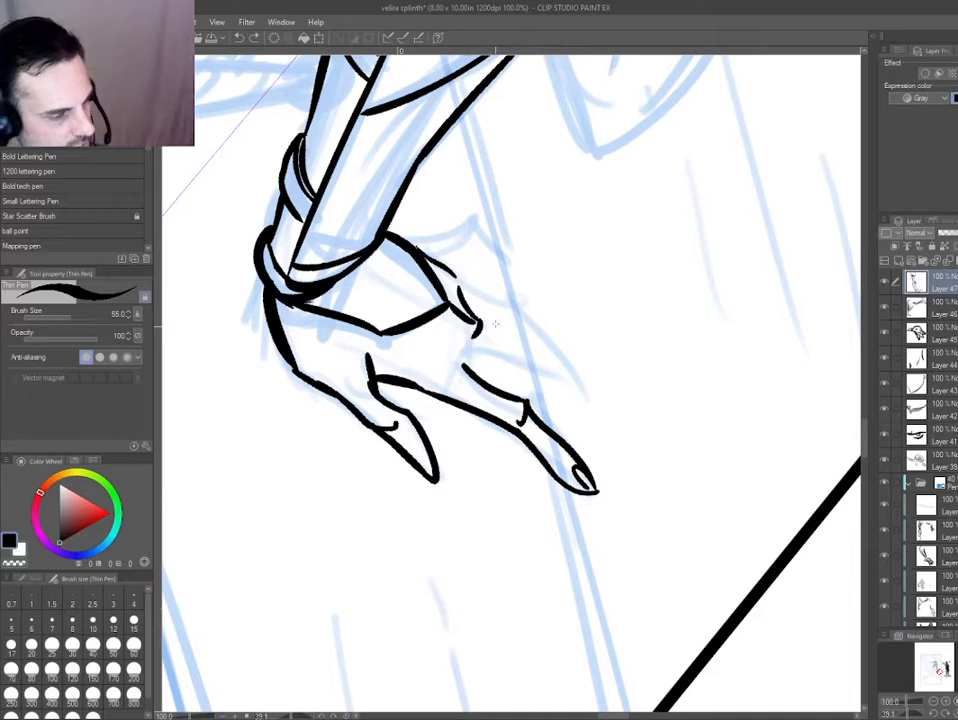
# Erase the hooked strokes at the outer knuckles and re-ink the side of the hand with lighter broken strokes.
pyautogui.press('e')
pyautogui.moveTo(475, 327); pyautogui.dragTo(483, 336)
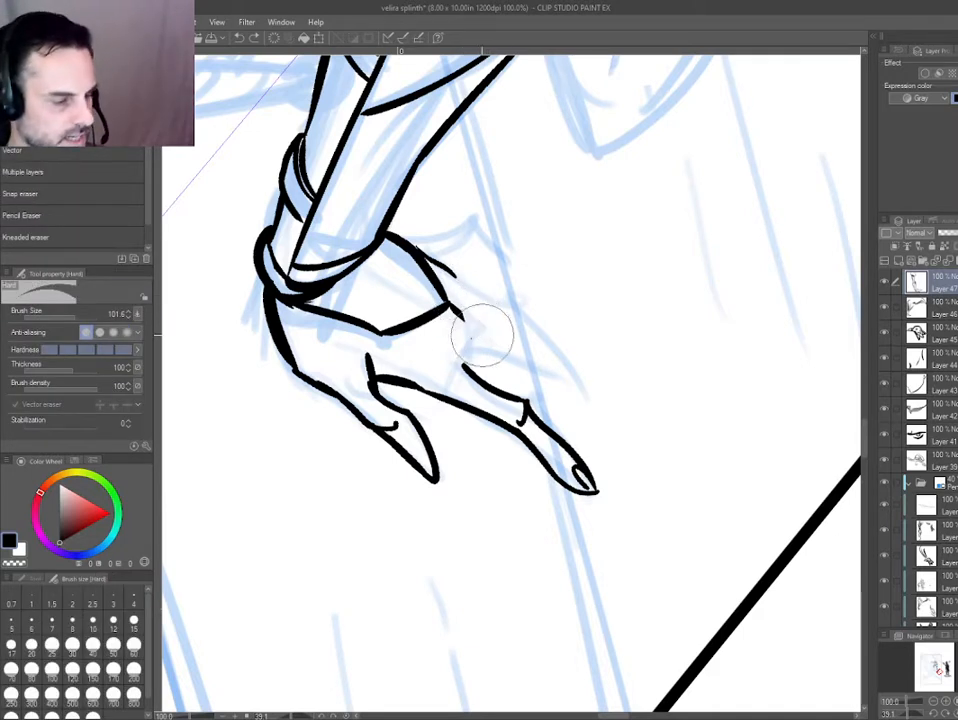
pyautogui.press('p')
pyautogui.moveTo(453, 281); pyautogui.dragTo(472, 340)
pyautogui.press('e')
pyautogui.press('p')
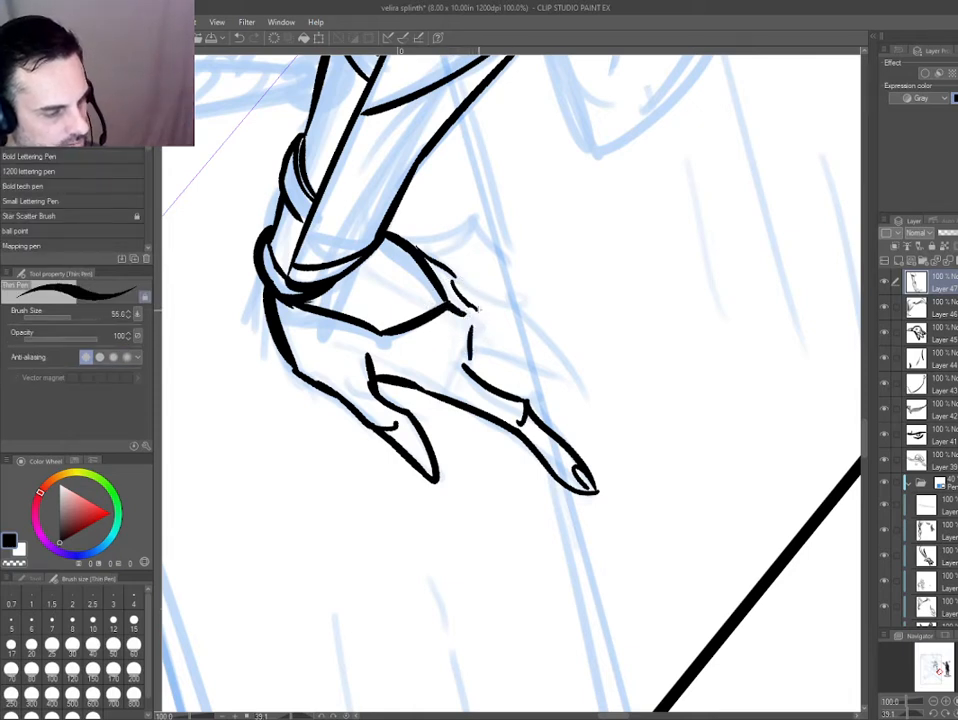
pyautogui.press('e')
pyautogui.press('p')
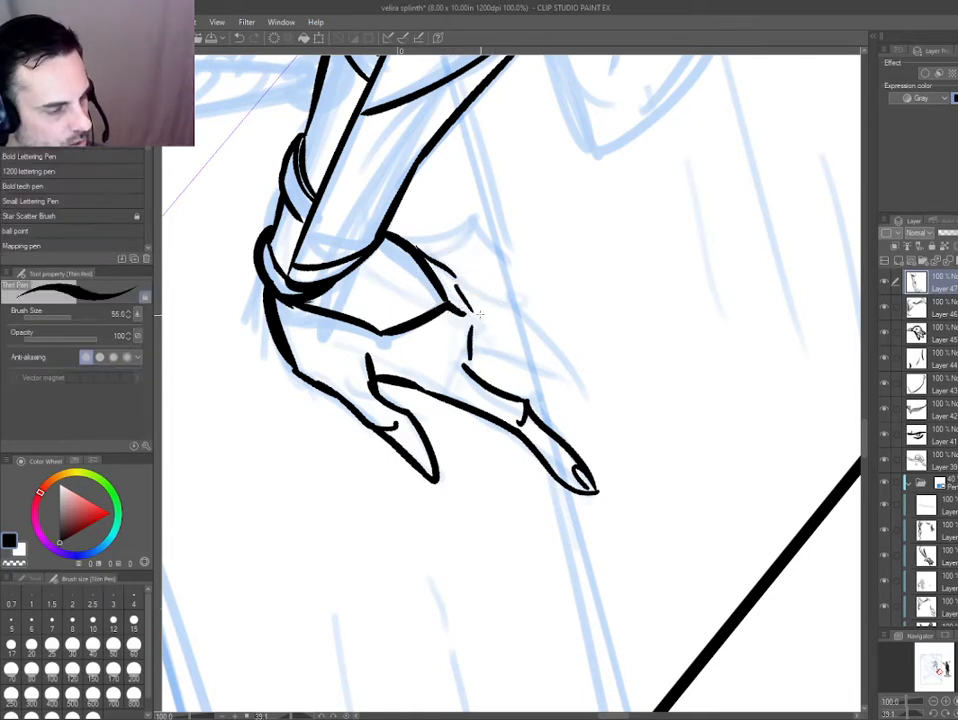
# Ink the outlines of the overlapping middle and ring fingers beside the index finger.
pyautogui.moveTo(479, 314)
pyautogui.mouseDown()
pyautogui.moveTo(521, 326)
pyautogui.moveTo(586, 391)
pyautogui.mouseUp()
pyautogui.moveTo(469, 343); pyautogui.dragTo(588, 392)
pyautogui.moveTo(396, 374); pyautogui.dragTo(729, 500)
pyautogui.moveTo(480, 492)
pyautogui.mouseDown()
pyautogui.moveTo(450, 431)
pyautogui.moveTo(448, 338)
pyautogui.moveTo(466, 326)
pyautogui.moveTo(463, 352)
pyautogui.mouseUp()
# Clean up the middle and ring fingertips and add their nails and joint creases.
pyautogui.press('e')
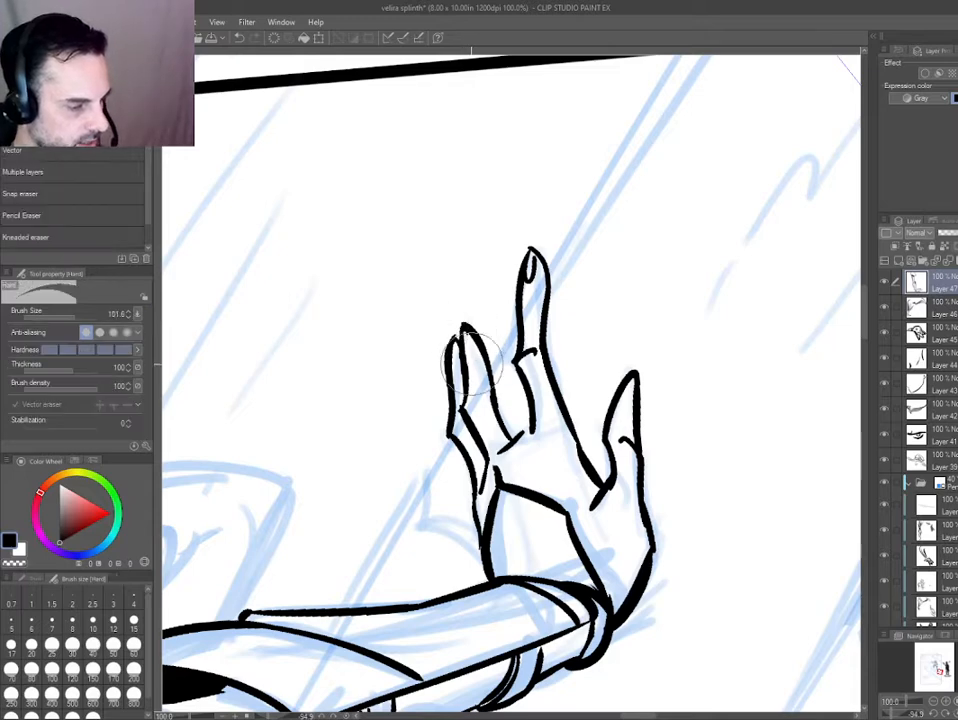
pyautogui.press('p')
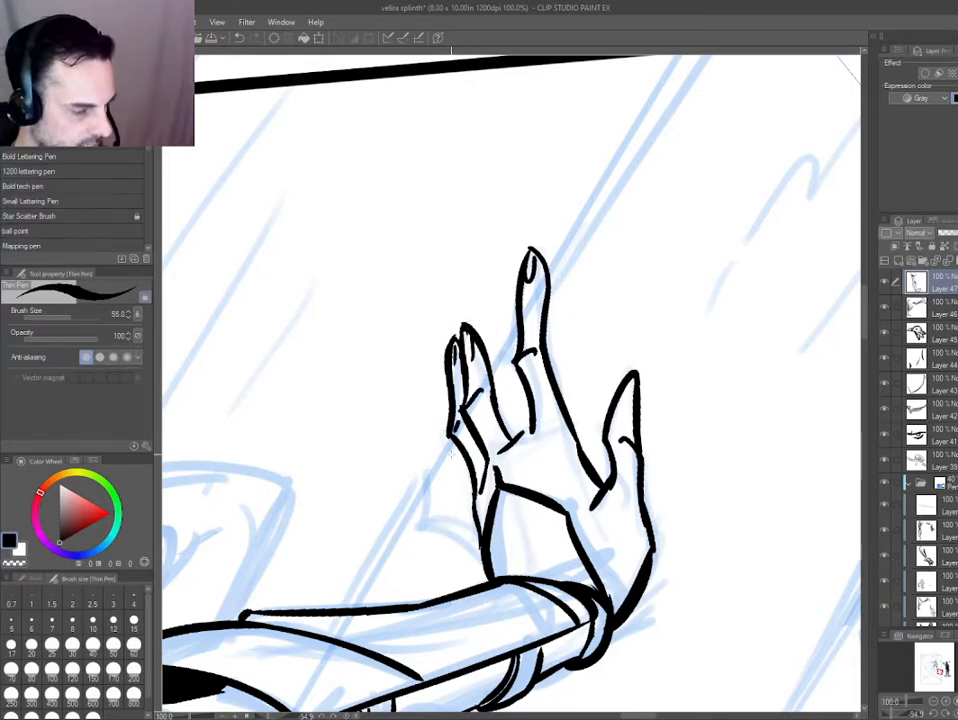
pyautogui.moveTo(451, 453); pyautogui.dragTo(440, 332)
# Ink the bent little finger's outline from the outer edge of the hand.
pyautogui.moveTo(366, 400); pyautogui.dragTo(432, 265)
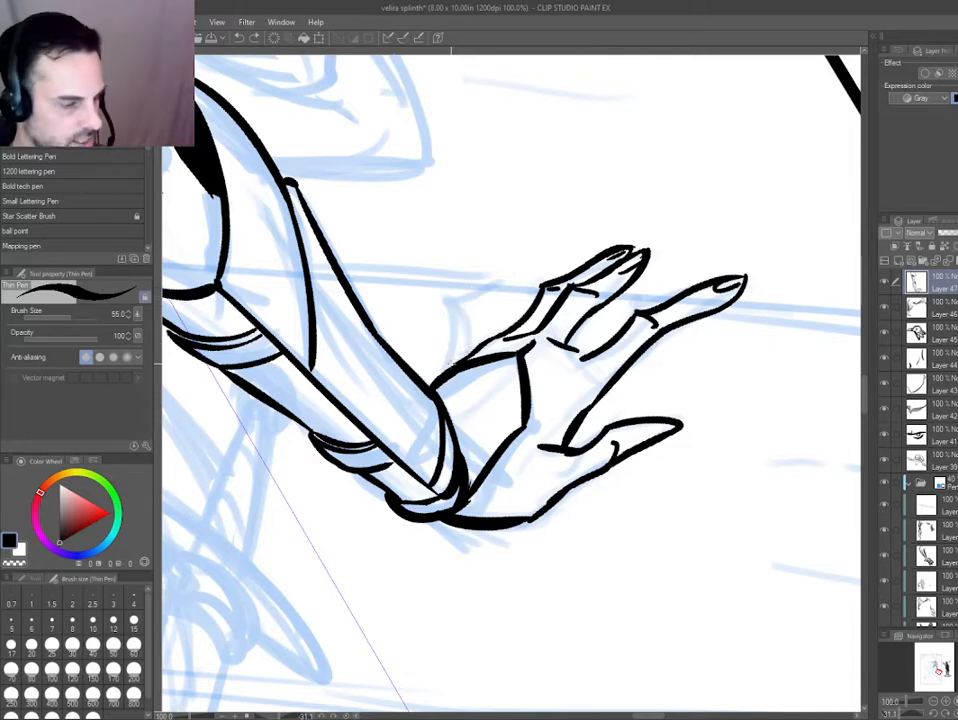
pyautogui.moveTo(385, 212)
pyautogui.mouseDown()
pyautogui.moveTo(382, 464)
pyautogui.moveTo(427, 508)
pyautogui.mouseUp()
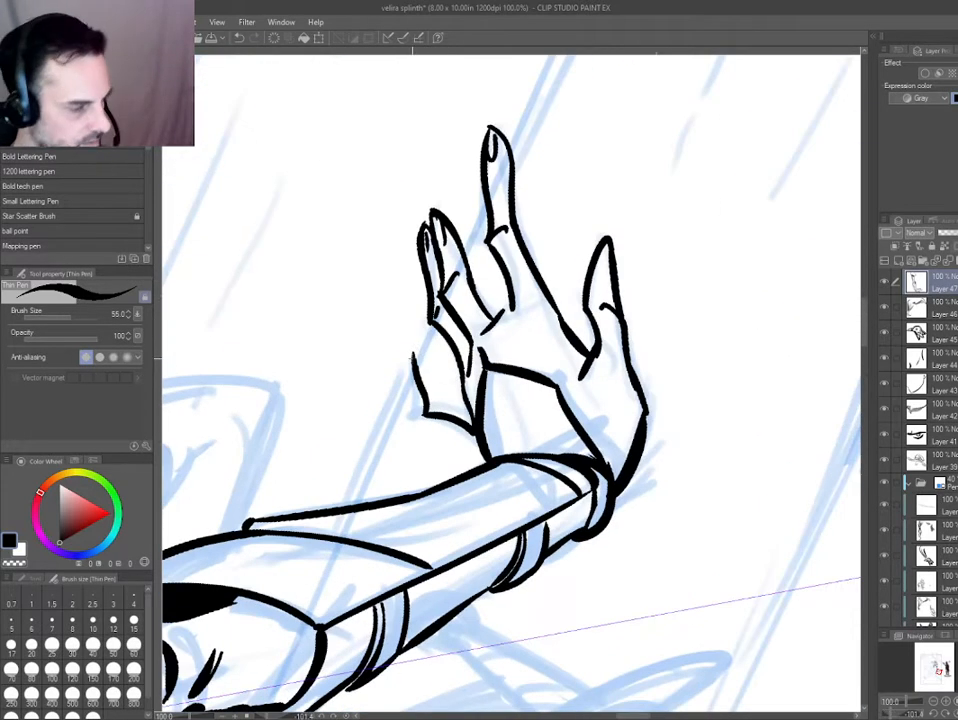
pyautogui.moveTo(412, 350)
pyautogui.mouseDown()
pyautogui.moveTo(445, 395)
pyautogui.moveTo(477, 408)
pyautogui.moveTo(445, 395)
pyautogui.mouseUp()
pyautogui.hotkey('ctrl', 'z')
pyautogui.hotkey('ctrl', 'z')
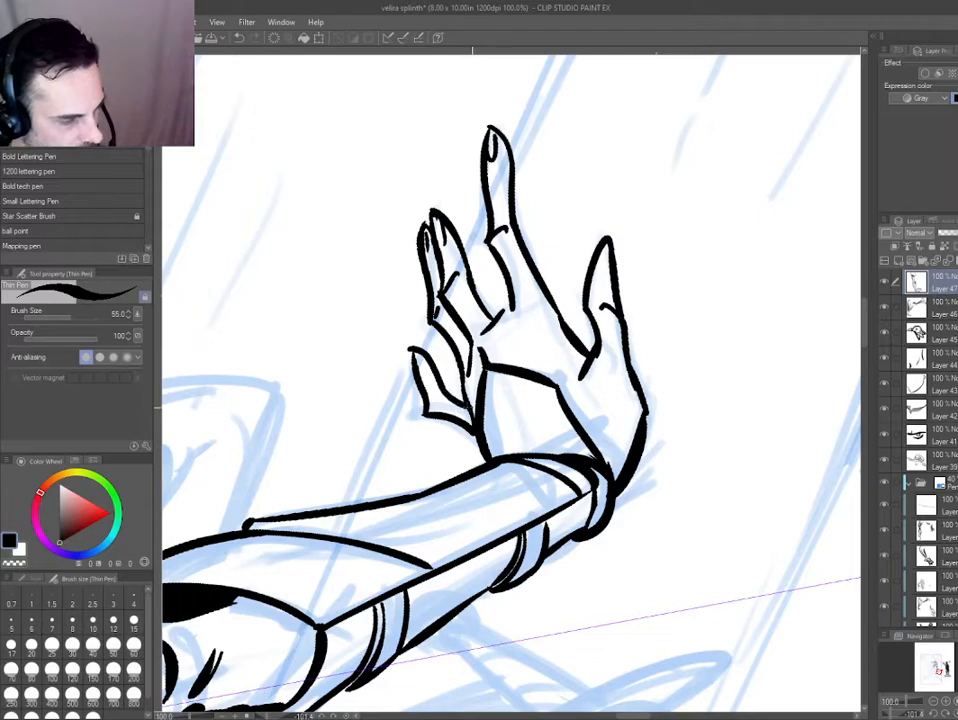
# Check the inked arm and hand against the whole illustration, then inspect the hand up close.
pyautogui.hotkey('ctrl', '0')
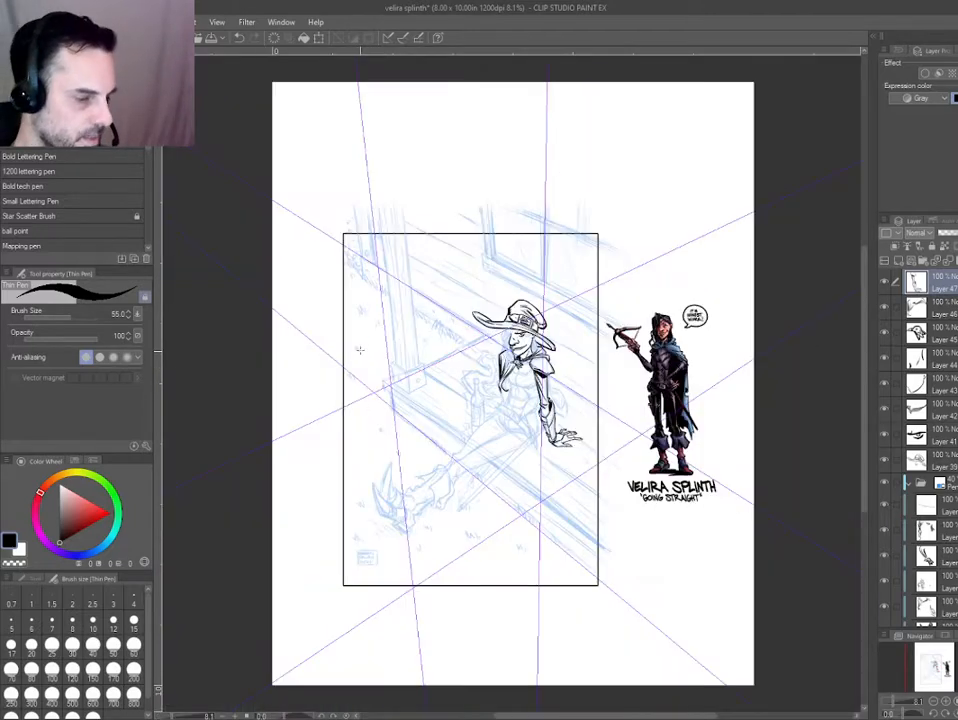
pyautogui.scroll(4, 568, 402)
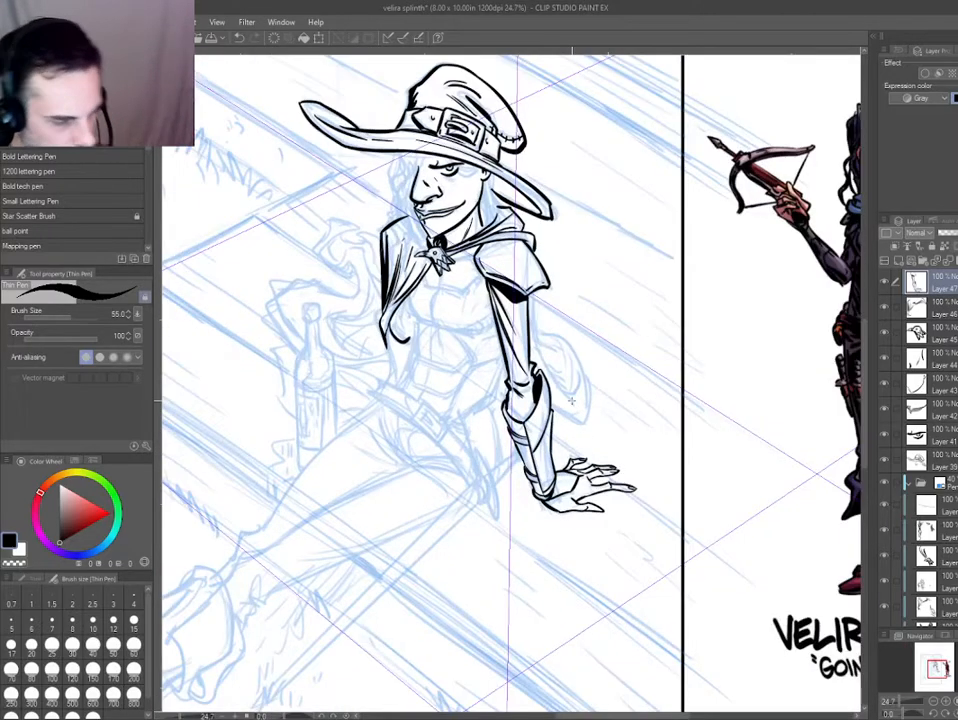
pyautogui.moveTo(491, 487)
pyautogui.mouseDown()
pyautogui.moveTo(594, 611)
pyautogui.moveTo(560, 526)
pyautogui.moveTo(342, 512)
pyautogui.mouseUp()
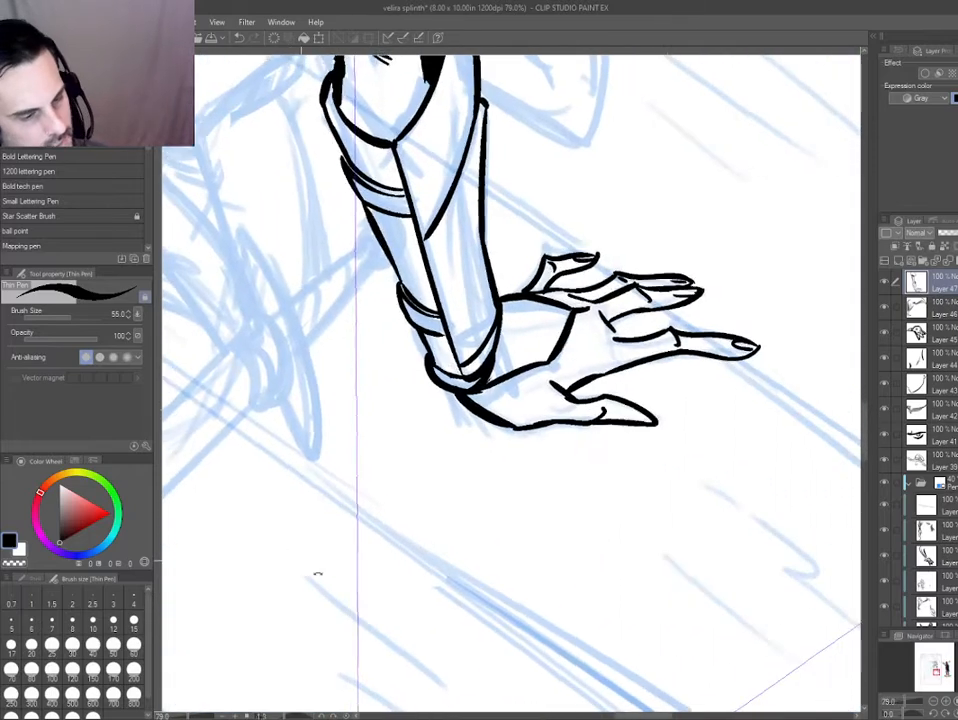
# Erase the bent little finger and re-ink it from the palm's outer edge with a longer fingertip and a nail.
pyautogui.moveTo(319, 573); pyautogui.dragTo(620, 625)
pyautogui.scroll(1, 430, 284)
pyautogui.press('e')
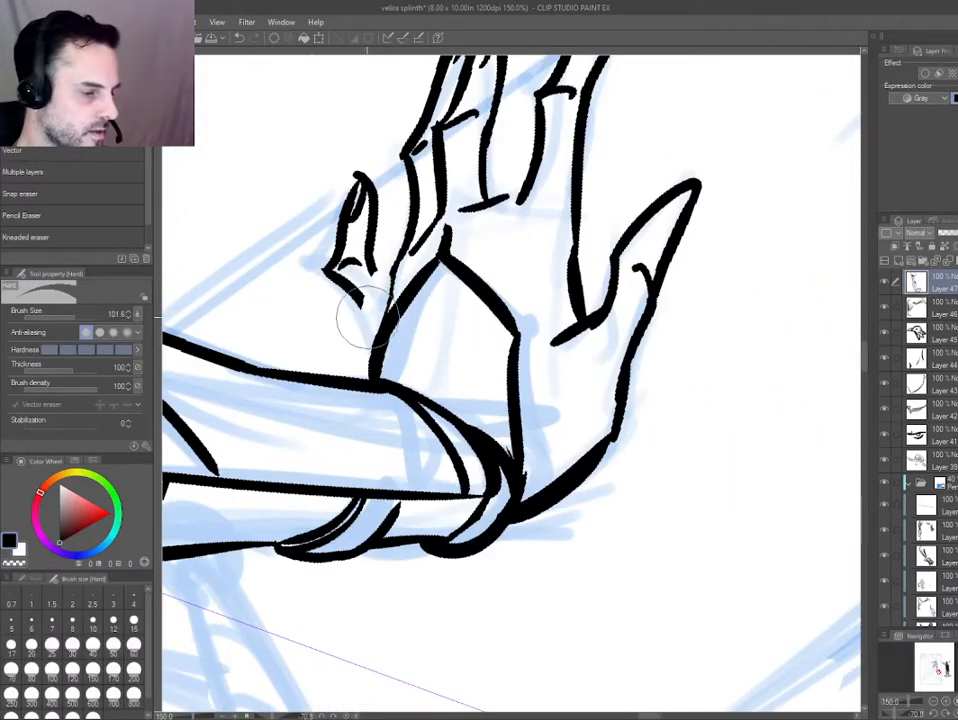
pyautogui.moveTo(375, 300)
pyautogui.mouseDown()
pyautogui.moveTo(345, 220)
pyautogui.moveTo(342, 278)
pyautogui.moveTo(357, 263)
pyautogui.moveTo(398, 290)
pyautogui.mouseUp()
pyautogui.press('p')
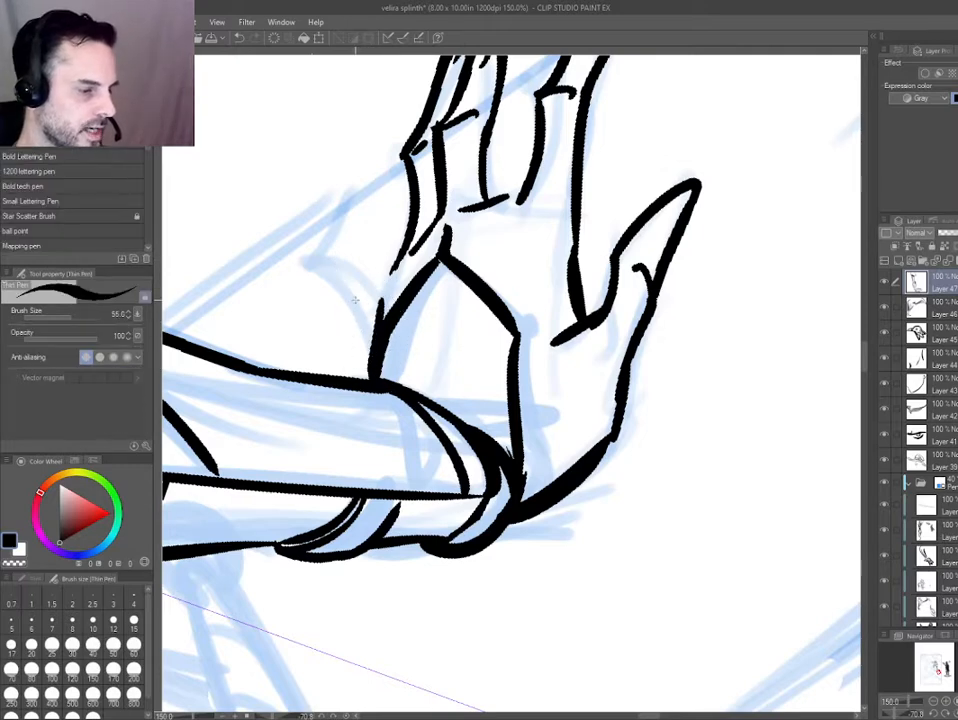
pyautogui.moveTo(322, 245); pyautogui.dragTo(378, 330)
pyautogui.scroll(-1, 325, 258)
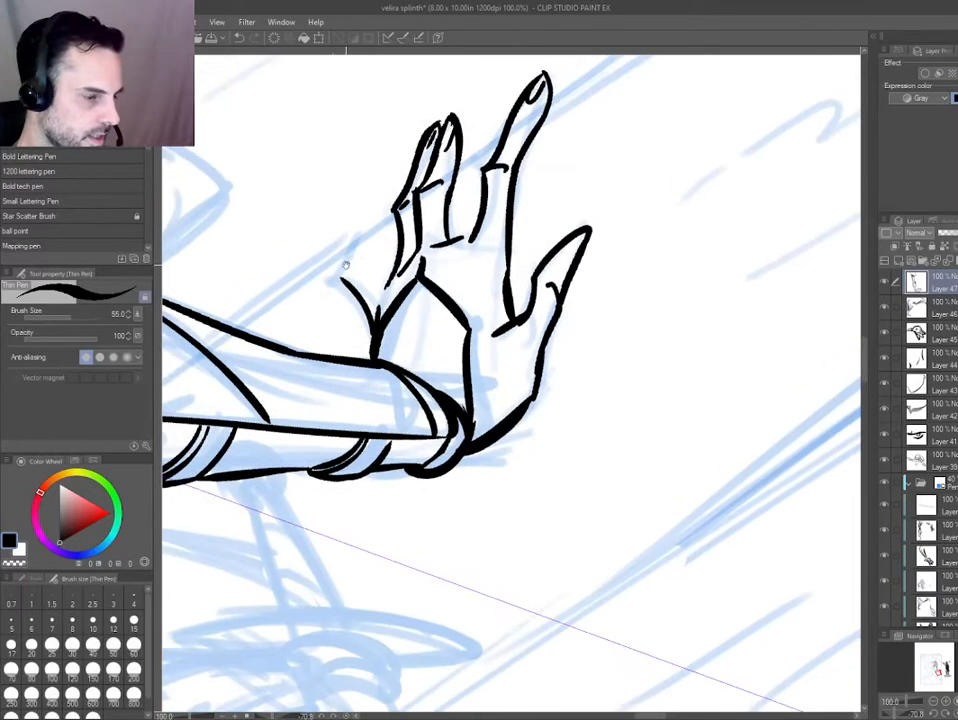
pyautogui.hotkey('ctrl', 'z')
pyautogui.moveTo(340, 268)
pyautogui.mouseDown()
pyautogui.moveTo(356, 190)
pyautogui.moveTo(369, 267)
pyautogui.mouseUp()
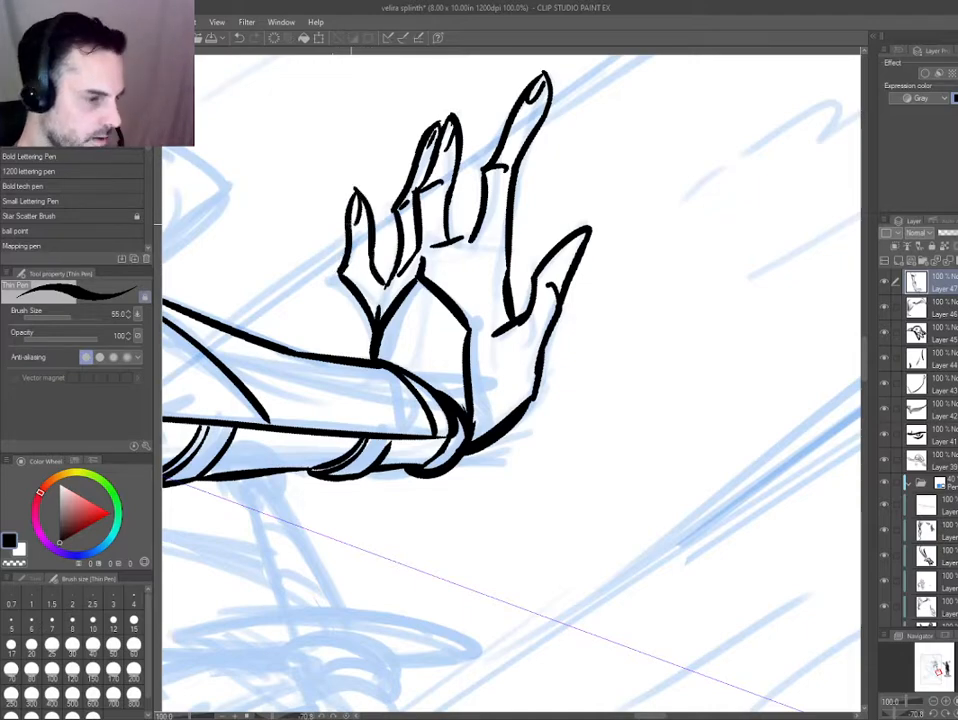
# Check the finished hand against the whole illustration, then examine the pencilled chest armour up close in mirrored and normal view.
pyautogui.hotkey('ctrl', '0')
pyautogui.keyDown('shift'); pyautogui.doubleClick(288, 285); pyautogui.keyUp('shift')
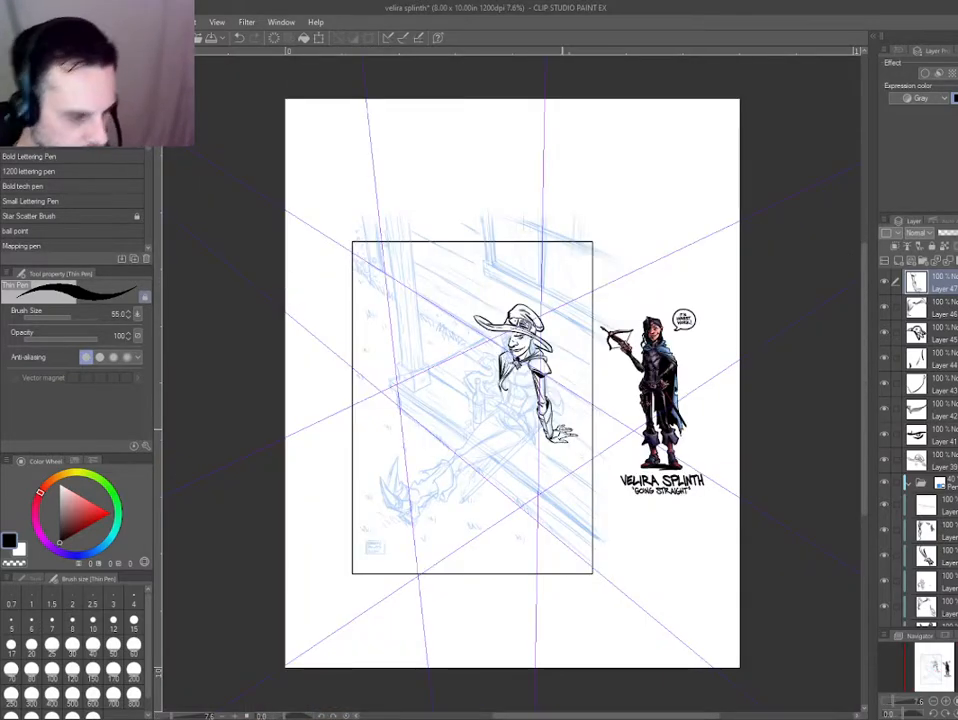
pyautogui.scroll(10, 562, 430)
pyautogui.moveTo(497, 548); pyautogui.dragTo(503, 547)
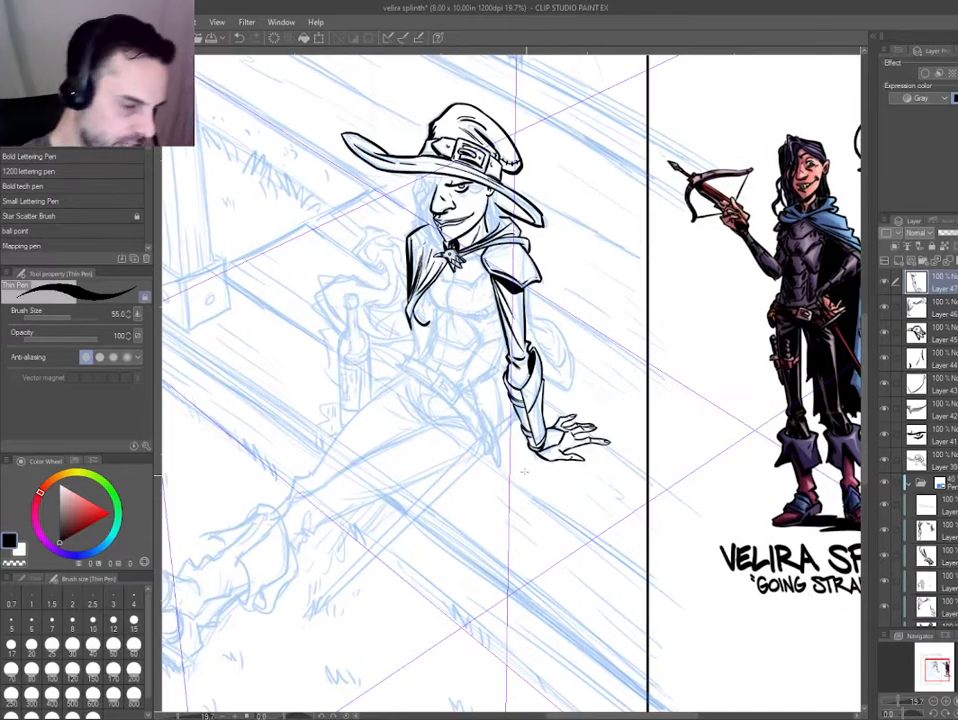
pyautogui.moveTo(438, 264); pyautogui.dragTo(600, 325)
pyautogui.press('h')
pyautogui.moveTo(494, 334); pyautogui.dragTo(366, 315)
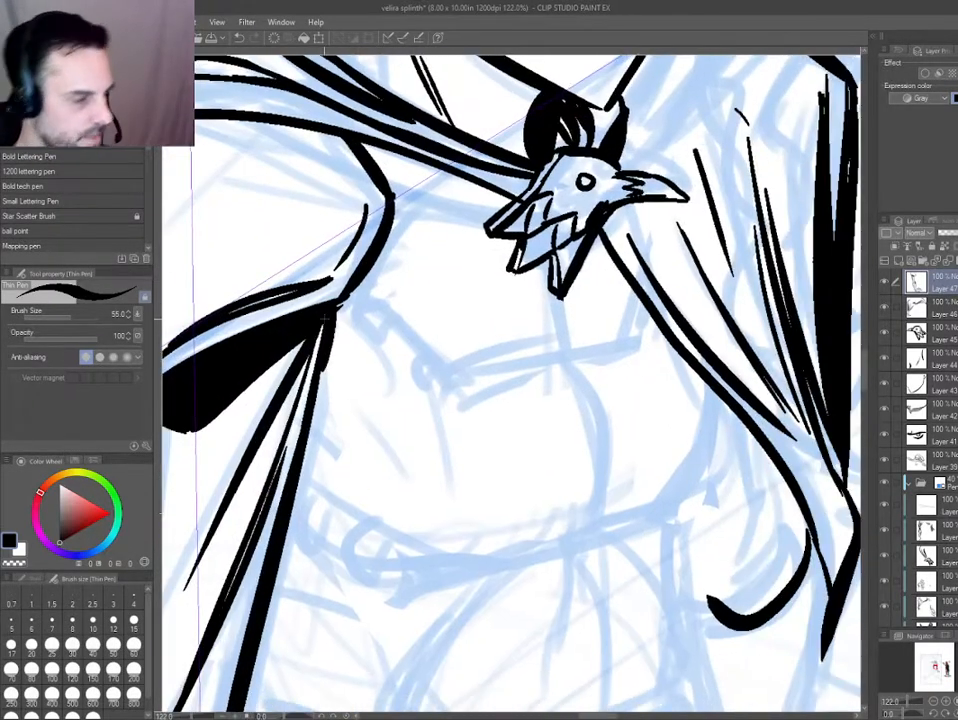
pyautogui.press('h')
pyautogui.moveTo(310, 449); pyautogui.dragTo(338, 436)
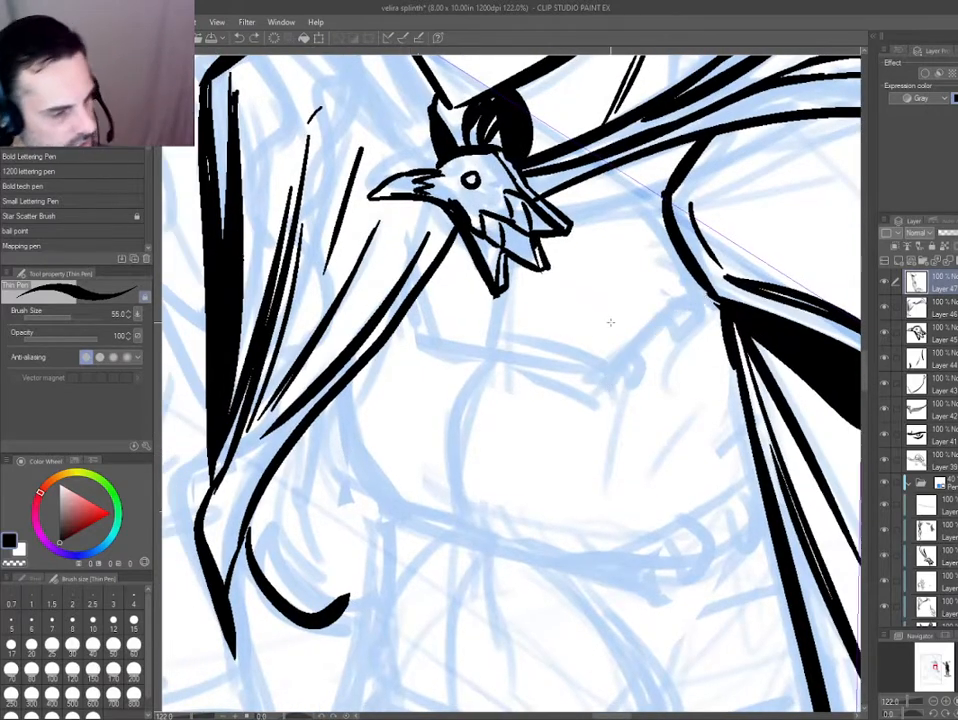
# Ink the upper chest plate's lower edge and centre seam, adding two small tabs beneath its slanted side.
pyautogui.moveTo(609, 378)
pyautogui.mouseDown()
pyautogui.moveTo(473, 357)
pyautogui.moveTo(405, 320)
pyautogui.moveTo(410, 305)
pyautogui.mouseUp()
pyautogui.moveTo(482, 352); pyautogui.dragTo(490, 297)
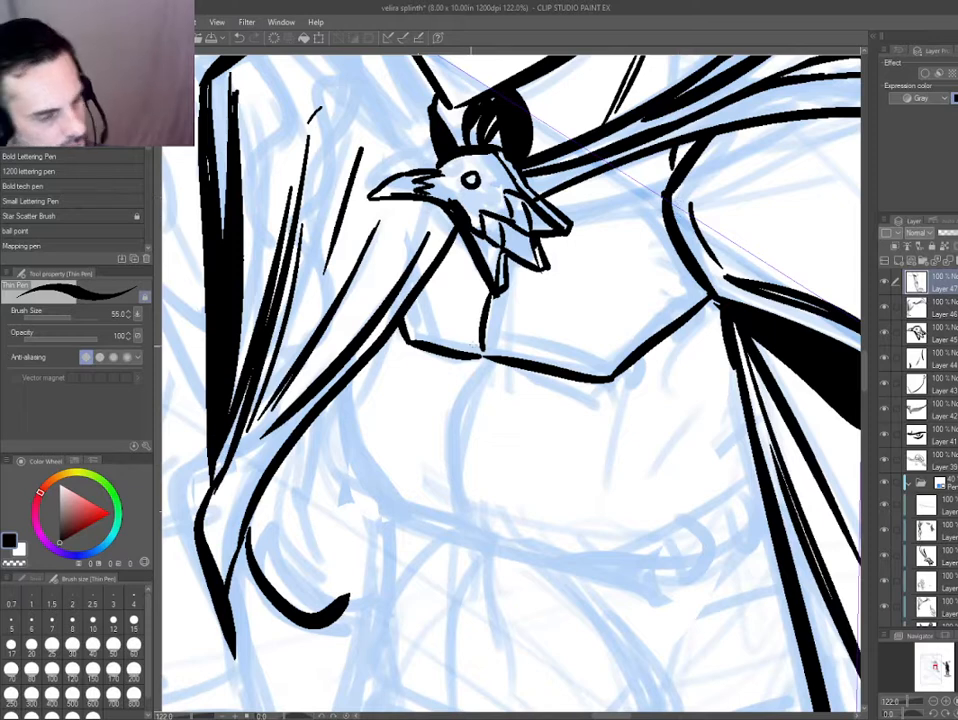
pyautogui.moveTo(691, 332); pyautogui.dragTo(705, 320)
pyautogui.hotkey('ctrl', 'z')
pyautogui.hotkey('ctrl', 'z')
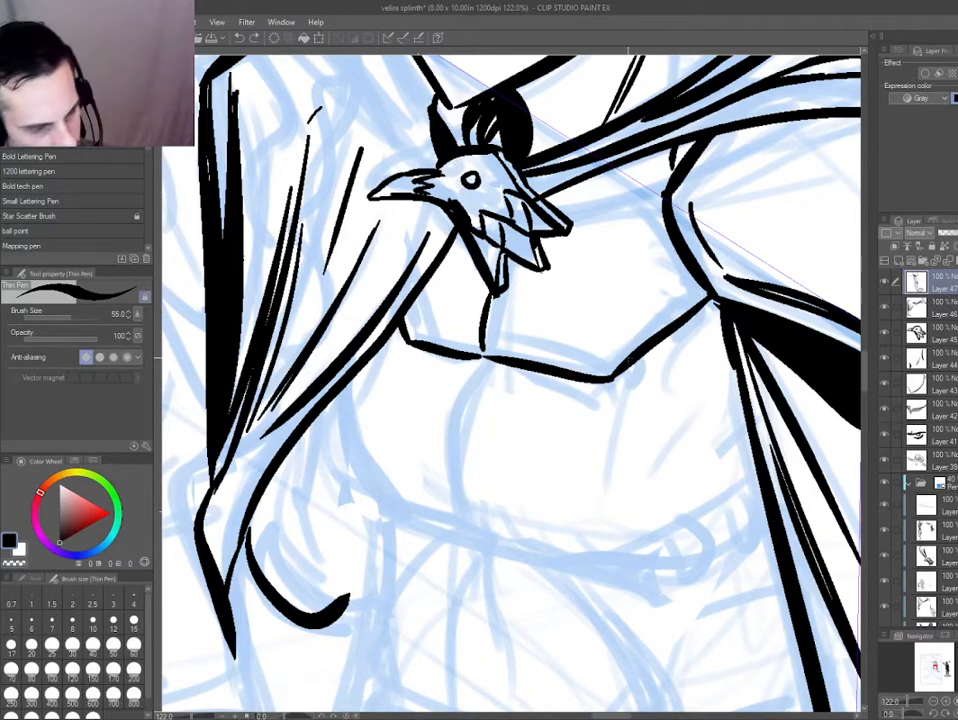
pyautogui.moveTo(629, 370); pyautogui.dragTo(644, 357)
pyautogui.moveTo(688, 321)
pyautogui.mouseDown()
pyautogui.moveTo(694, 334)
pyautogui.moveTo(704, 308)
pyautogui.mouseUp()
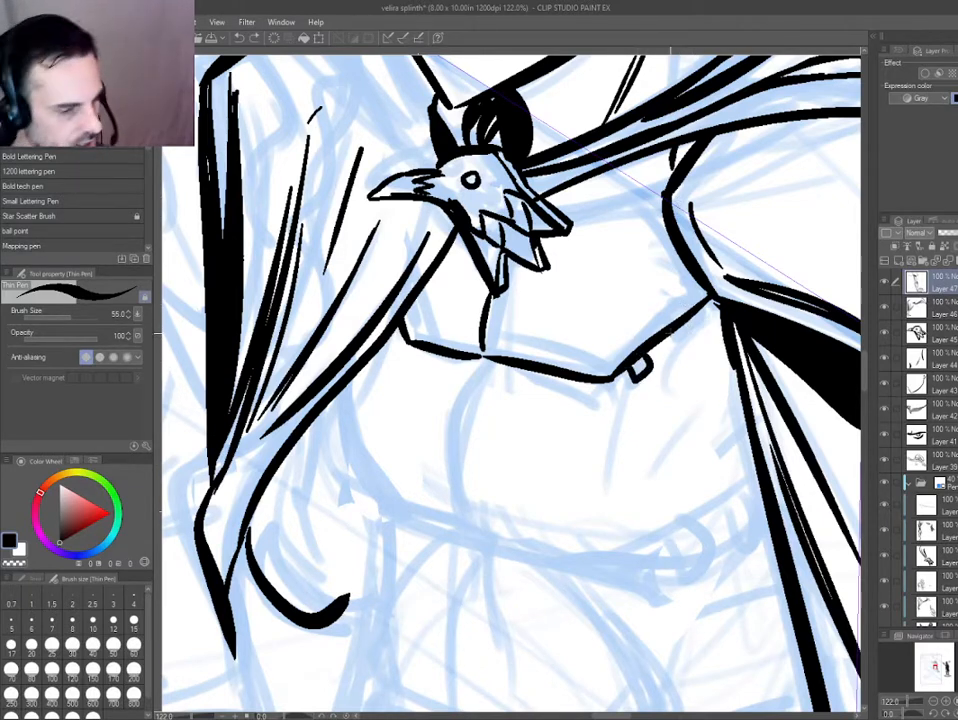
# Ink the middle chest plate's curved centre seam and lower edge, including the two strap buckles beside the arm.
pyautogui.moveTo(400, 413); pyautogui.dragTo(443, 267)
pyautogui.moveTo(526, 208); pyautogui.dragTo(505, 385)
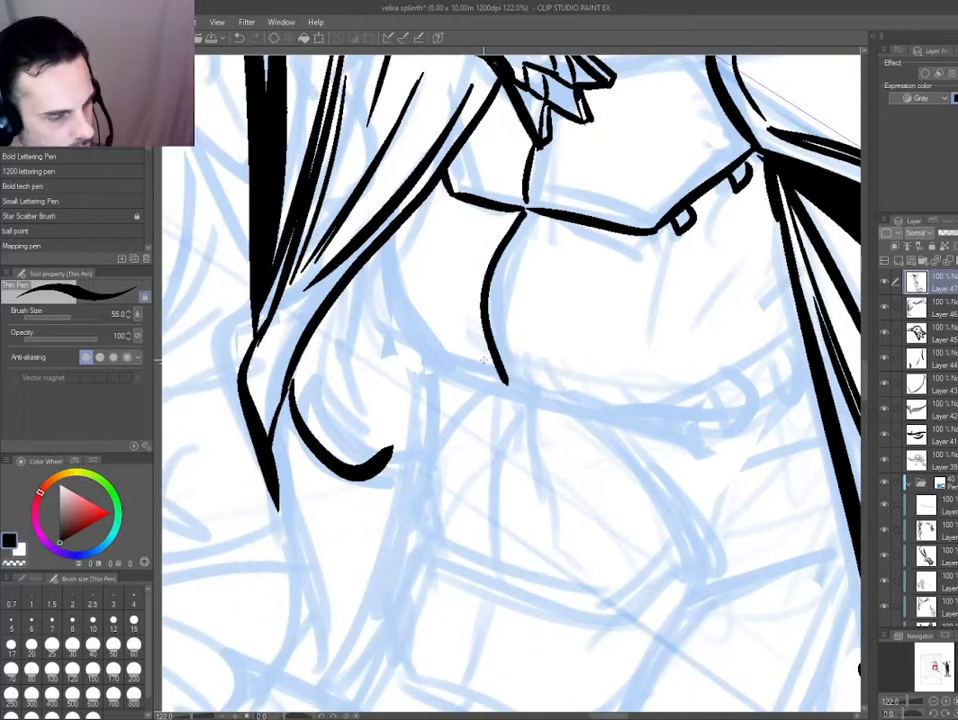
pyautogui.moveTo(405, 430)
pyautogui.mouseDown()
pyautogui.moveTo(295, 400)
pyautogui.moveTo(324, 274)
pyautogui.mouseUp()
pyautogui.moveTo(437, 292)
pyautogui.mouseDown()
pyautogui.moveTo(553, 432)
pyautogui.moveTo(385, 225)
pyautogui.mouseUp()
pyautogui.moveTo(346, 312); pyautogui.dragTo(473, 530)
pyautogui.moveTo(549, 342)
pyautogui.mouseDown()
pyautogui.moveTo(551, 294)
pyautogui.moveTo(573, 294)
pyautogui.moveTo(552, 232)
pyautogui.moveTo(556, 197)
pyautogui.moveTo(524, 211)
pyautogui.mouseUp()
pyautogui.moveTo(358, 528)
pyautogui.mouseDown()
pyautogui.moveTo(349, 508)
pyautogui.moveTo(323, 510)
pyautogui.moveTo(284, 370)
pyautogui.mouseUp()
pyautogui.hotkey('ctrl', 'z')
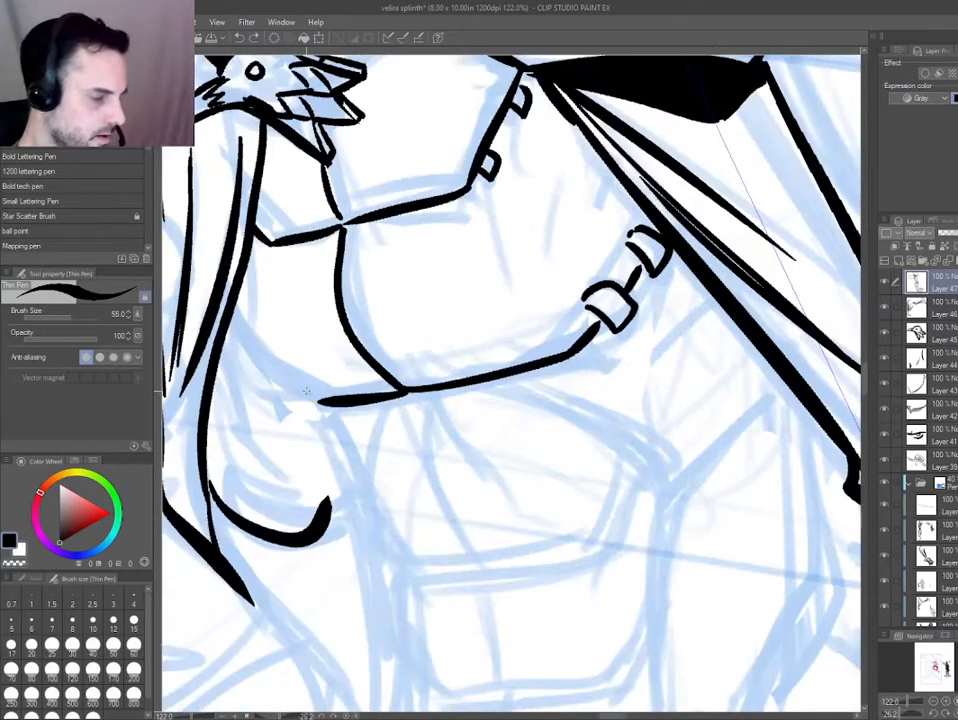
pyautogui.moveTo(327, 403)
pyautogui.mouseDown()
pyautogui.moveTo(262, 363)
pyautogui.moveTo(233, 300)
pyautogui.mouseUp()
pyautogui.moveTo(289, 393)
pyautogui.mouseDown()
pyautogui.moveTo(309, 303)
pyautogui.moveTo(306, 228)
pyautogui.mouseUp()
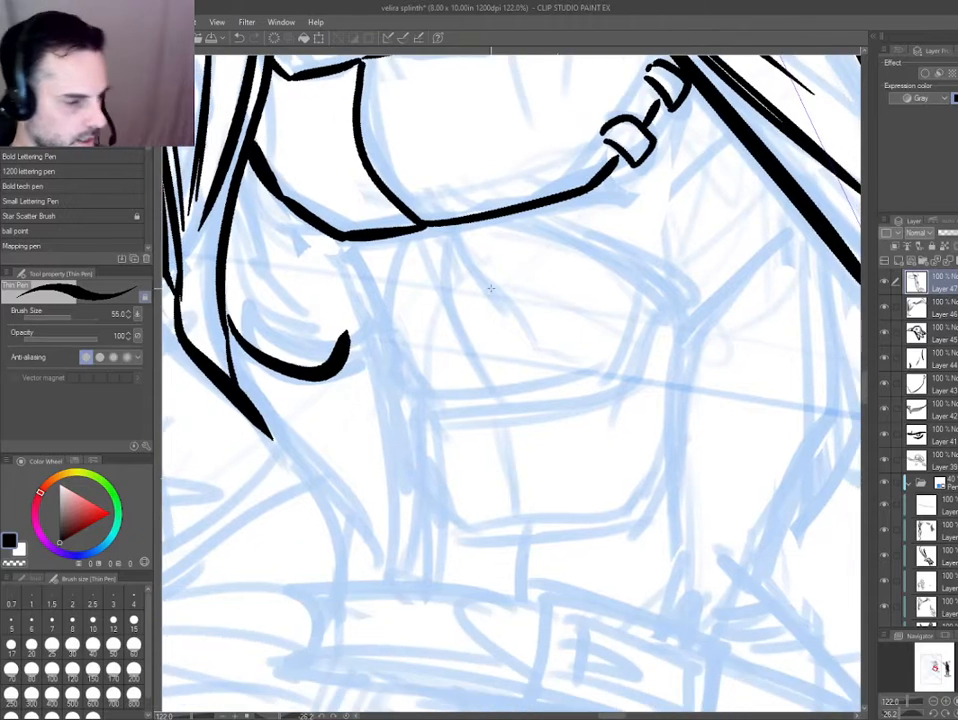
# Ink the curved edges of the waist armour beneath the chest plate and the pointed piece on its far side.
pyautogui.moveTo(490, 213)
pyautogui.mouseDown()
pyautogui.moveTo(693, 323)
pyautogui.moveTo(800, 212)
pyautogui.mouseUp()
pyautogui.moveTo(422, 227)
pyautogui.mouseDown()
pyautogui.moveTo(387, 333)
pyautogui.moveTo(398, 391)
pyautogui.mouseUp()
pyautogui.moveTo(398, 391)
pyautogui.mouseDown()
pyautogui.moveTo(325, 273)
pyautogui.moveTo(315, 232)
pyautogui.moveTo(390, 369)
pyautogui.moveTo(381, 221)
pyautogui.mouseUp()
pyautogui.hotkey('ctrl', 'z')
pyautogui.hotkey('ctrl', 'z')
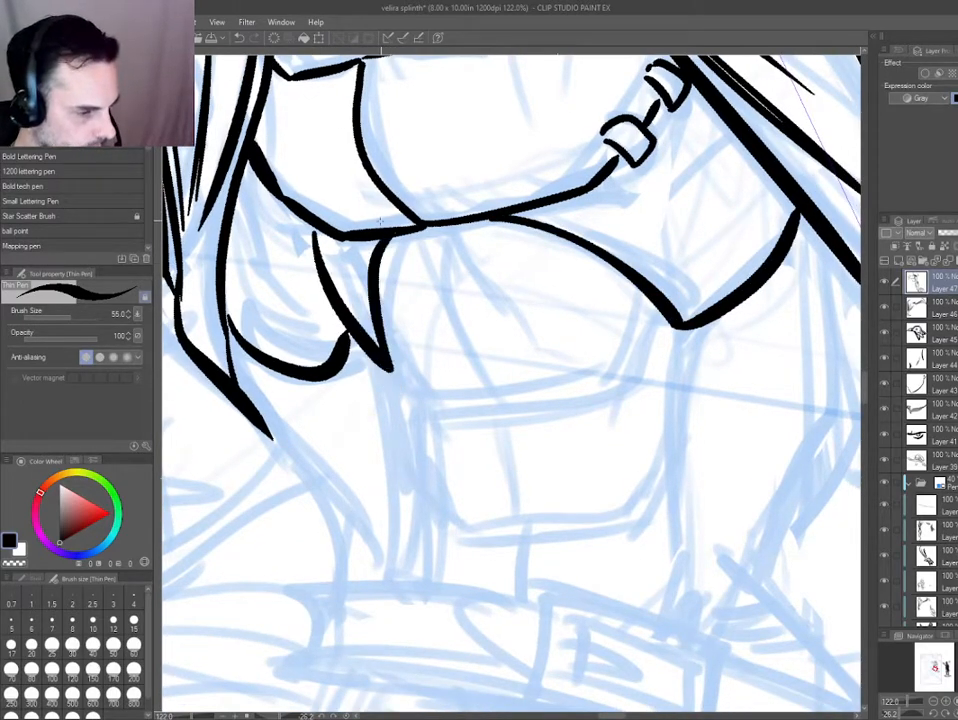
pyautogui.moveTo(673, 320); pyautogui.dragTo(639, 381)
pyautogui.hotkey('ctrl', 'z')
# Ink the waist side panel's two long edges down to the belt, trimming the inner edge's end and refining its line weight.
pyautogui.moveTo(242, 425); pyautogui.dragTo(182, 390)
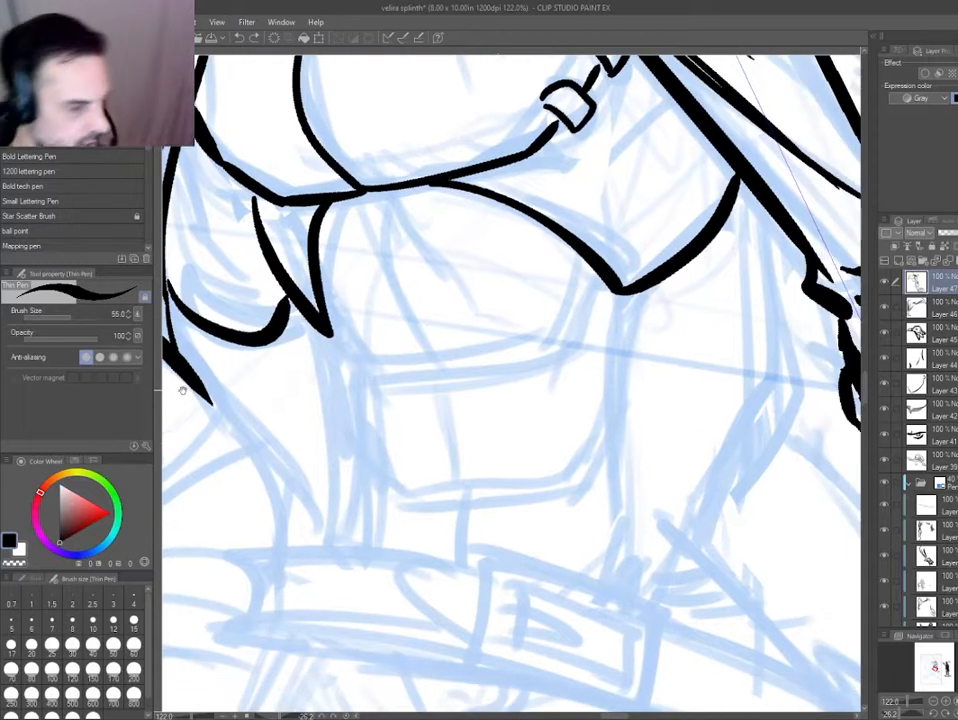
pyautogui.moveTo(620, 296); pyautogui.dragTo(628, 618)
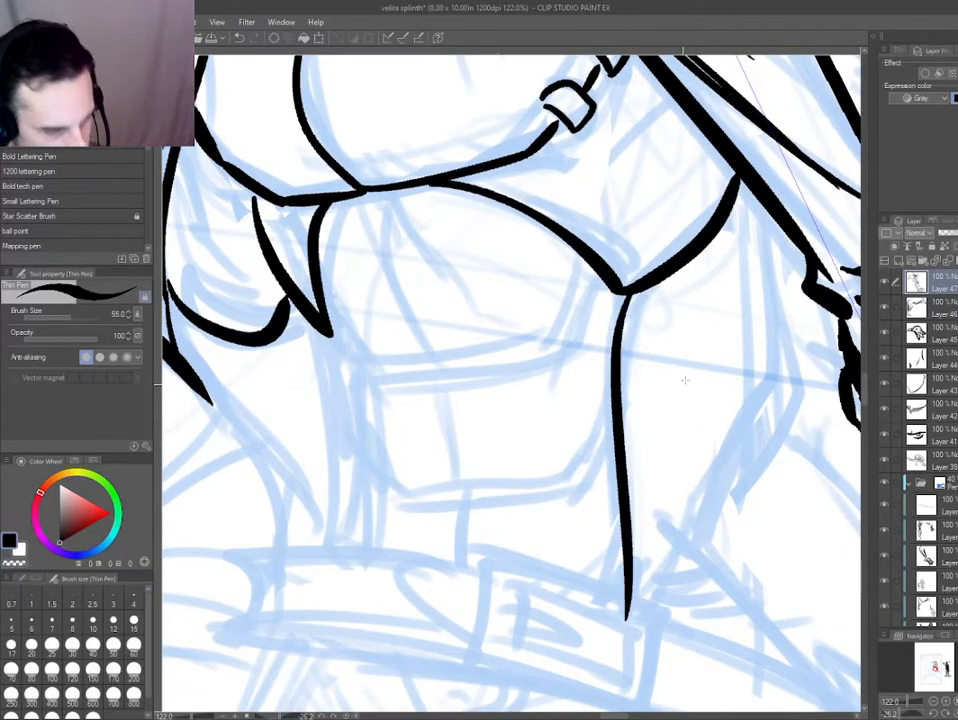
pyautogui.moveTo(745, 190)
pyautogui.mouseDown()
pyautogui.moveTo(772, 378)
pyautogui.moveTo(664, 605)
pyautogui.mouseUp()
pyautogui.moveTo(545, 454); pyautogui.dragTo(500, 417)
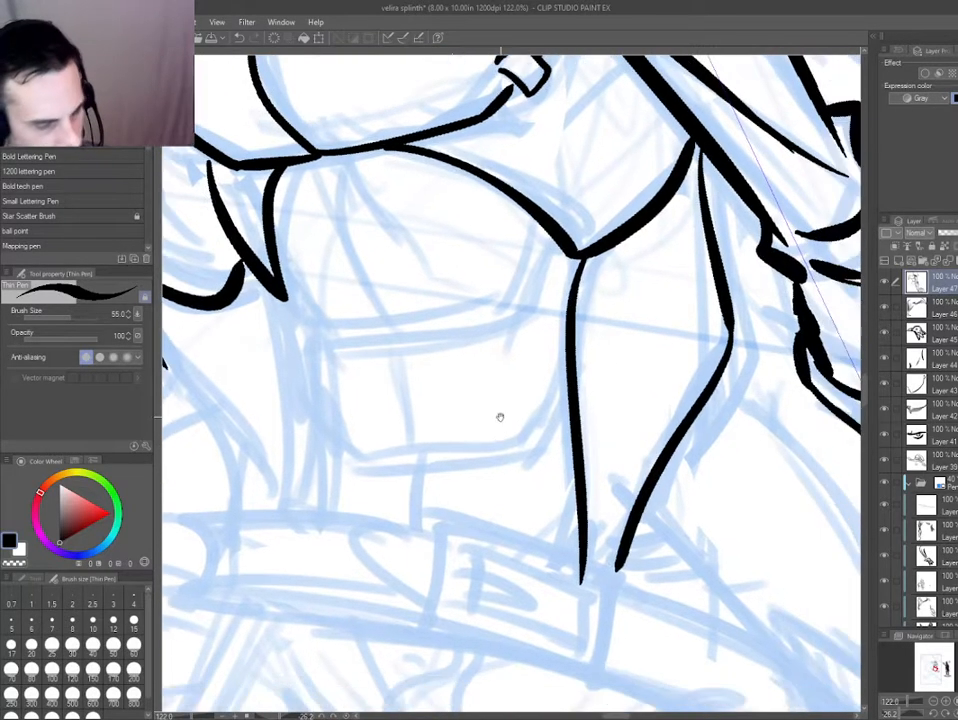
pyautogui.press('e')
pyautogui.moveTo(596, 588); pyautogui.dragTo(554, 558)
pyautogui.press('p')
pyautogui.press('e')
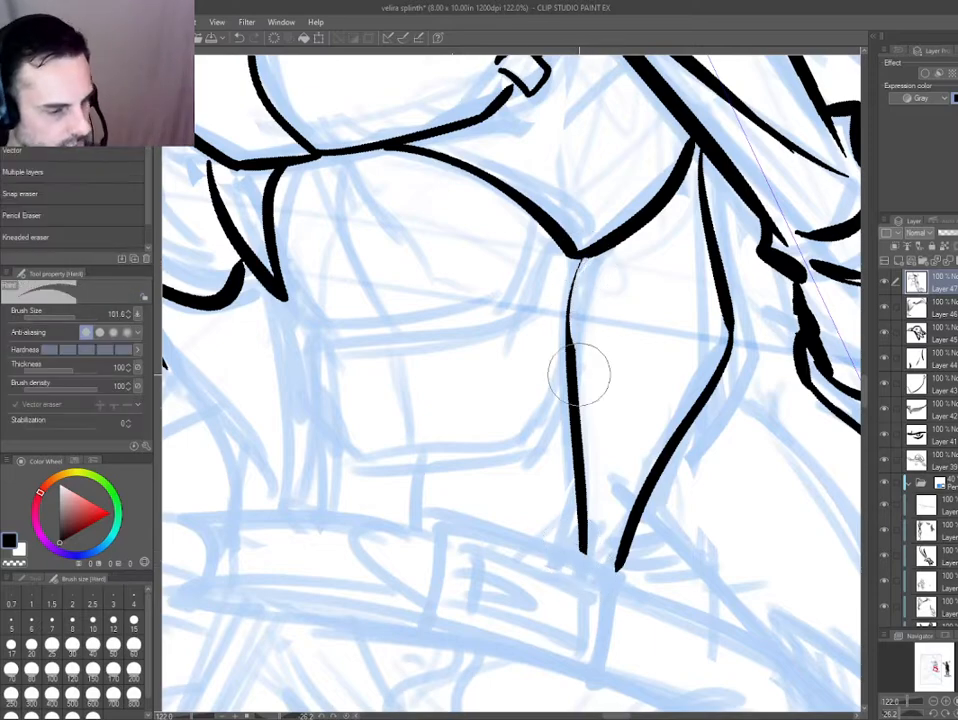
pyautogui.press('p')
pyautogui.moveTo(582, 262); pyautogui.dragTo(571, 377)
# Ink the upper abdominal plate's central crease and the double line of its lower rim.
pyautogui.moveTo(436, 511); pyautogui.dragTo(573, 528)
pyautogui.press('h')
pyautogui.moveTo(280, 457); pyautogui.dragTo(433, 392)
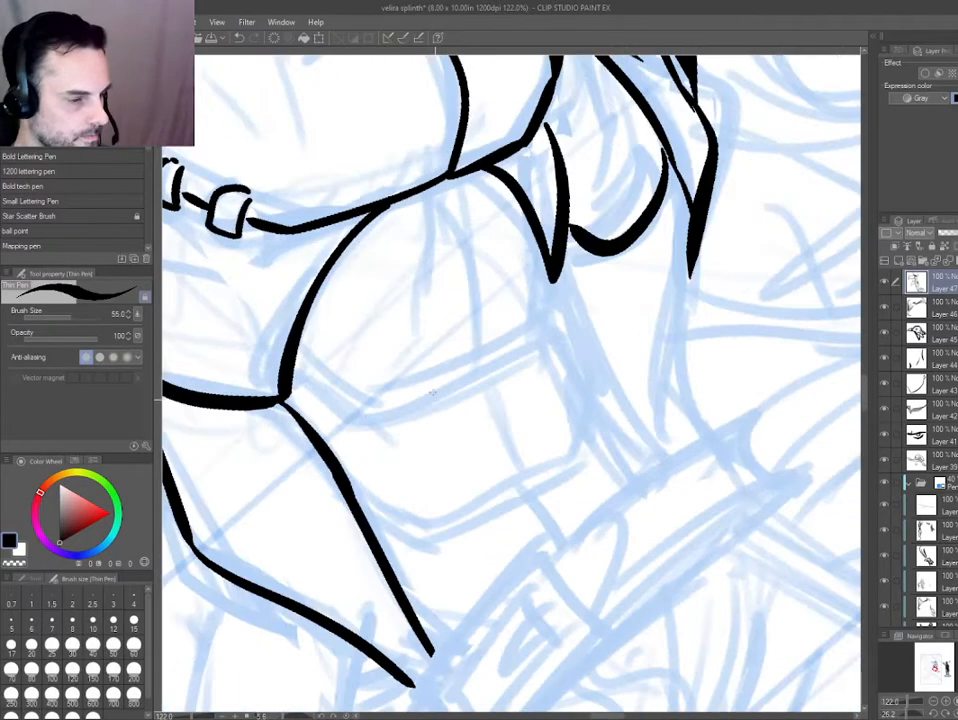
pyautogui.moveTo(453, 187); pyautogui.dragTo(477, 337)
pyautogui.moveTo(347, 425); pyautogui.dragTo(447, 553)
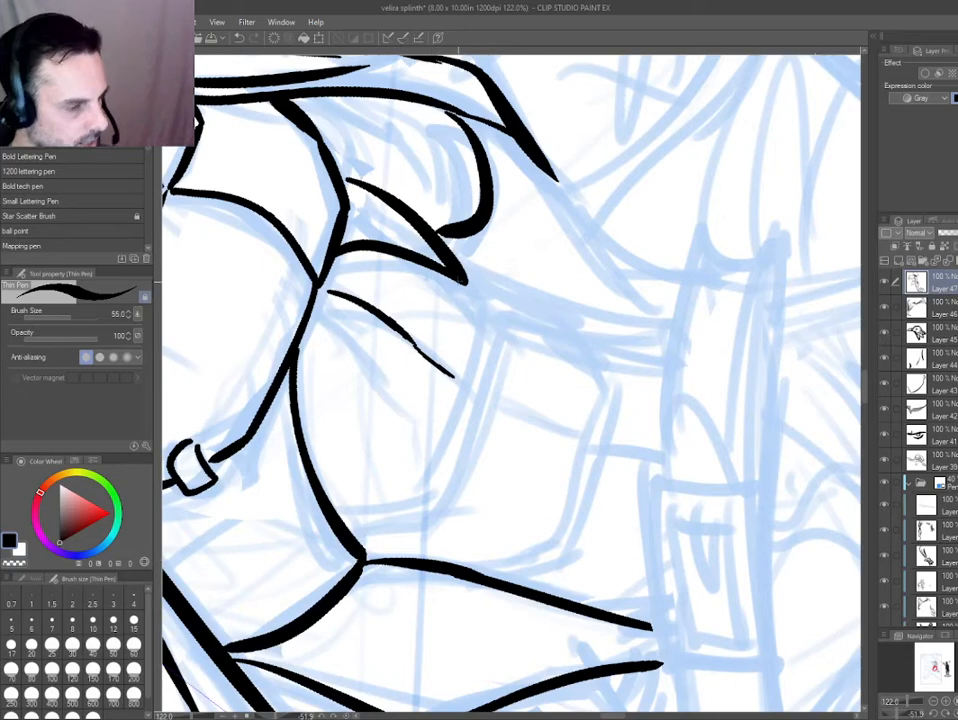
pyautogui.moveTo(459, 279); pyautogui.dragTo(500, 324)
pyautogui.hotkey('ctrl', 'z')
pyautogui.moveTo(411, 326)
pyautogui.mouseDown()
pyautogui.moveTo(402, 412)
pyautogui.moveTo(456, 340)
pyautogui.moveTo(545, 525)
pyautogui.mouseUp()
pyautogui.moveTo(546, 524)
pyautogui.mouseDown()
pyautogui.moveTo(502, 602)
pyautogui.moveTo(545, 519)
pyautogui.mouseUp()
pyautogui.hotkey('ctrl', 'z')
pyautogui.moveTo(486, 599)
pyautogui.mouseDown()
pyautogui.moveTo(524, 529)
pyautogui.moveTo(499, 434)
pyautogui.mouseUp()
pyautogui.moveTo(517, 490)
pyautogui.mouseDown()
pyautogui.moveTo(453, 360)
pyautogui.moveTo(421, 366)
pyautogui.moveTo(521, 270)
pyautogui.mouseUp()
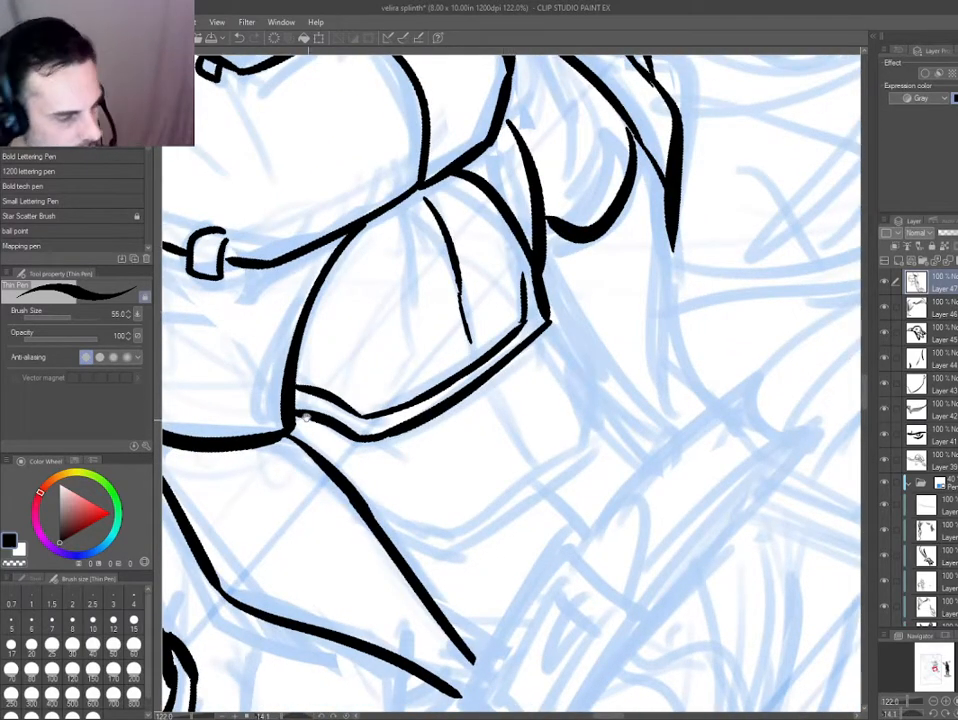
# Erase the excess ink at the upper abdominal plate's far rim corner and tidy the corner lines.
pyautogui.moveTo(306, 418); pyautogui.dragTo(297, 397)
pyautogui.press('h')
pyautogui.moveTo(292, 522); pyautogui.dragTo(372, 605)
pyautogui.press('e')
pyautogui.moveTo(462, 277); pyautogui.dragTo(469, 287)
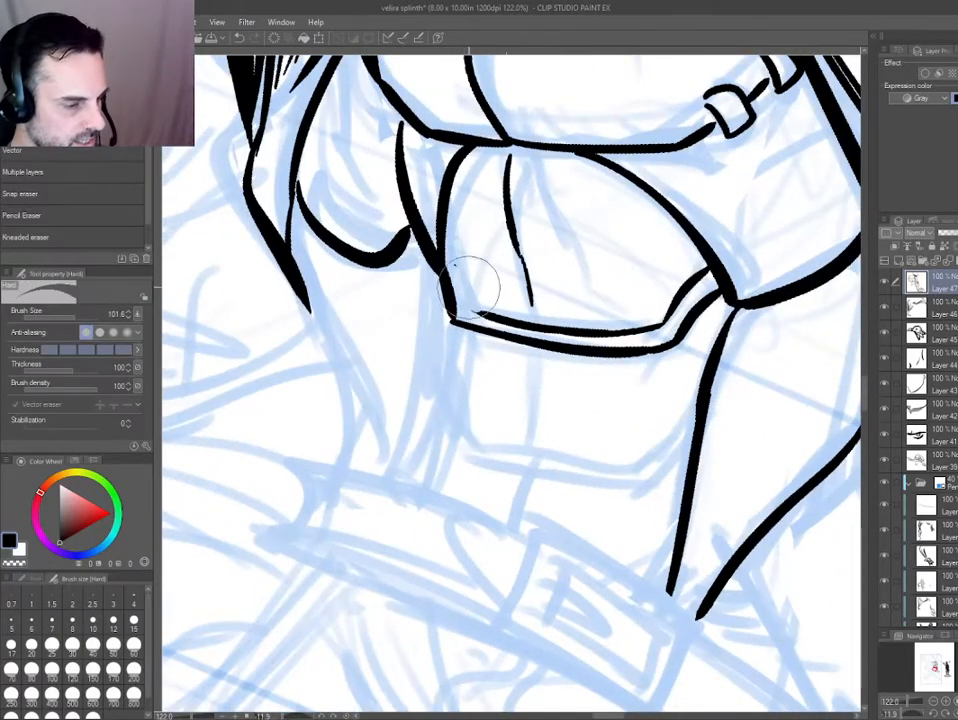
pyautogui.press('p')
pyautogui.moveTo(332, 353); pyautogui.dragTo(335, 366)
# Ink the lower abdominal plate's side outline and double-lined bottom rim, joining it to the waist side panel.
pyautogui.moveTo(450, 322); pyautogui.dragTo(449, 391)
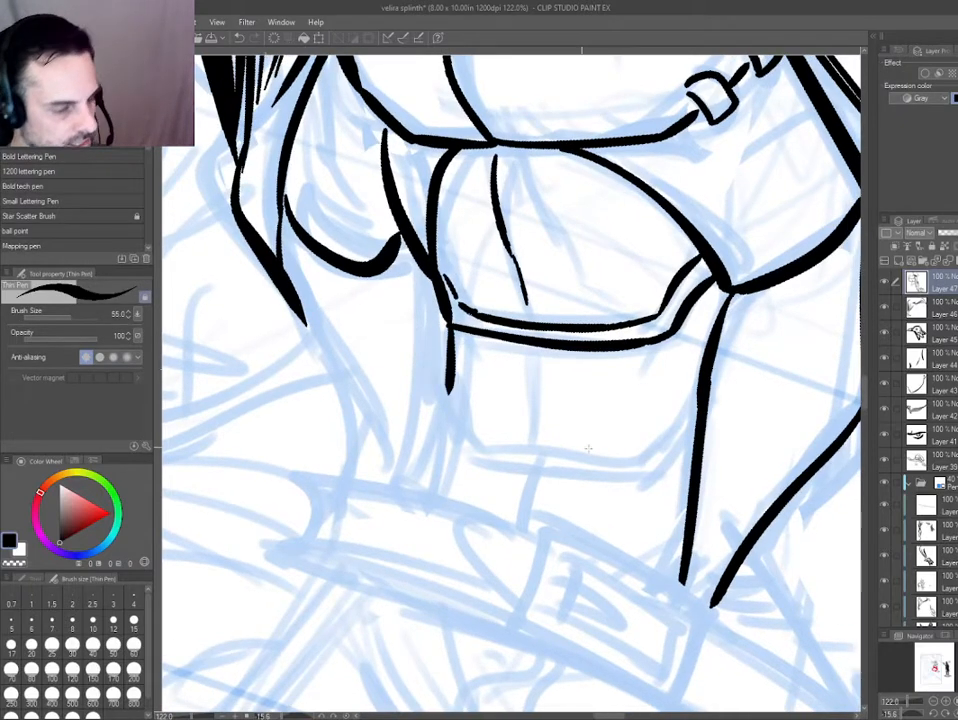
pyautogui.moveTo(693, 449)
pyautogui.mouseDown()
pyautogui.moveTo(614, 487)
pyautogui.moveTo(467, 461)
pyautogui.mouseUp()
pyautogui.hotkey('ctrl', 'z')
pyautogui.moveTo(630, 482); pyautogui.dragTo(468, 460)
pyautogui.moveTo(459, 456); pyautogui.dragTo(437, 413)
pyautogui.moveTo(448, 395)
pyautogui.mouseDown()
pyautogui.moveTo(450, 414)
pyautogui.moveTo(697, 410)
pyautogui.mouseUp()
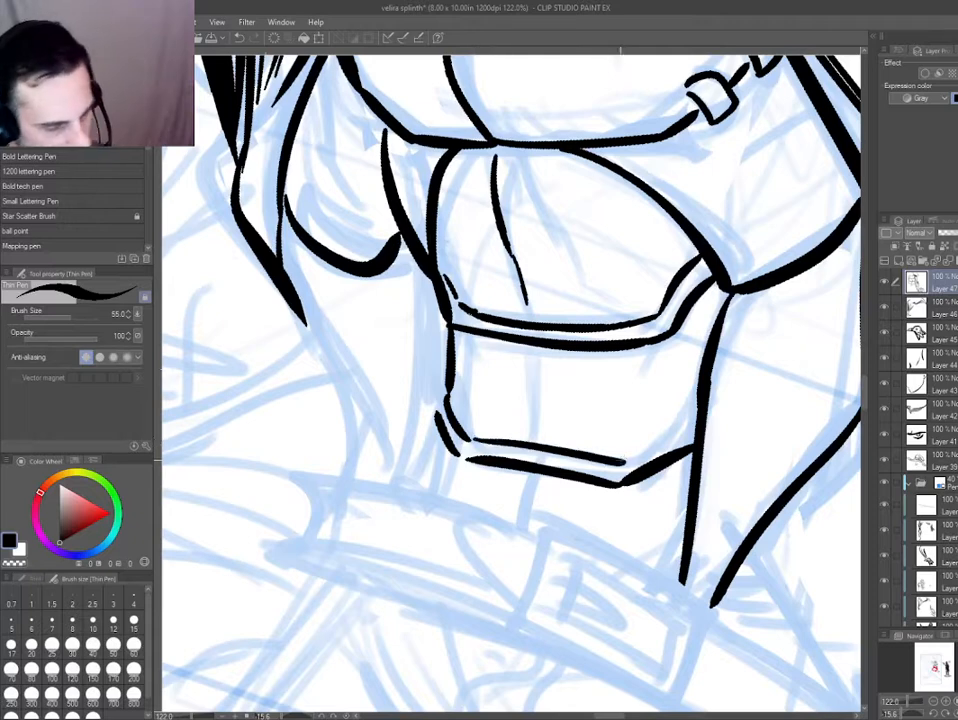
pyautogui.moveTo(441, 383); pyautogui.dragTo(435, 420)
# Ink the lower abdominal plate's centre crease with a short mark below the rim, and thicken the upper plate's crease.
pyautogui.moveTo(529, 364); pyautogui.dragTo(526, 426)
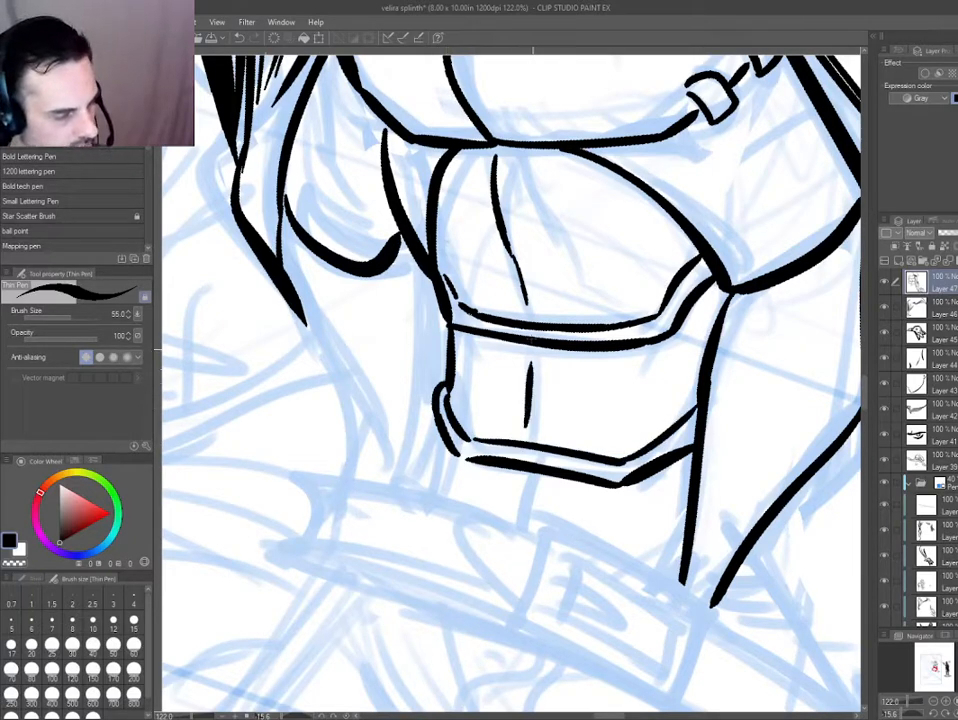
pyautogui.moveTo(304, 508)
pyautogui.mouseDown()
pyautogui.moveTo(299, 522)
pyautogui.moveTo(319, 549)
pyautogui.mouseUp()
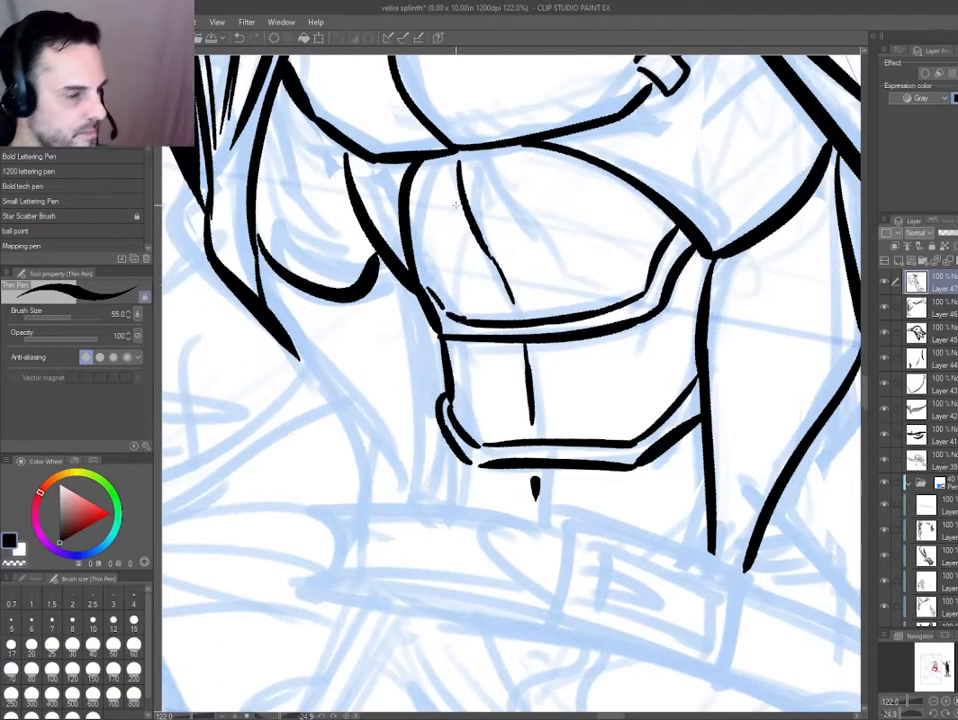
pyautogui.moveTo(460, 162); pyautogui.dragTo(515, 301)
# Save the illustration and check the inked torso against the whole page.
pyautogui.hotkey('ctrl', '0')
pyautogui.hotkey('ctrl', '@')
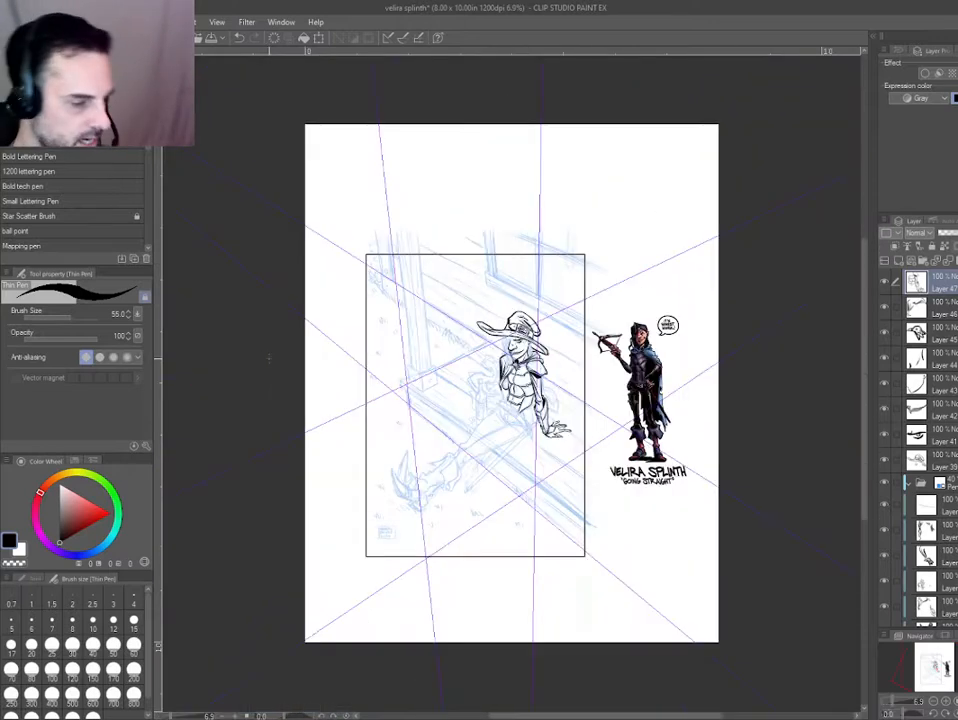
pyautogui.scroll(2, 275, 361)
pyautogui.moveTo(436, 436); pyautogui.dragTo(352, 396)
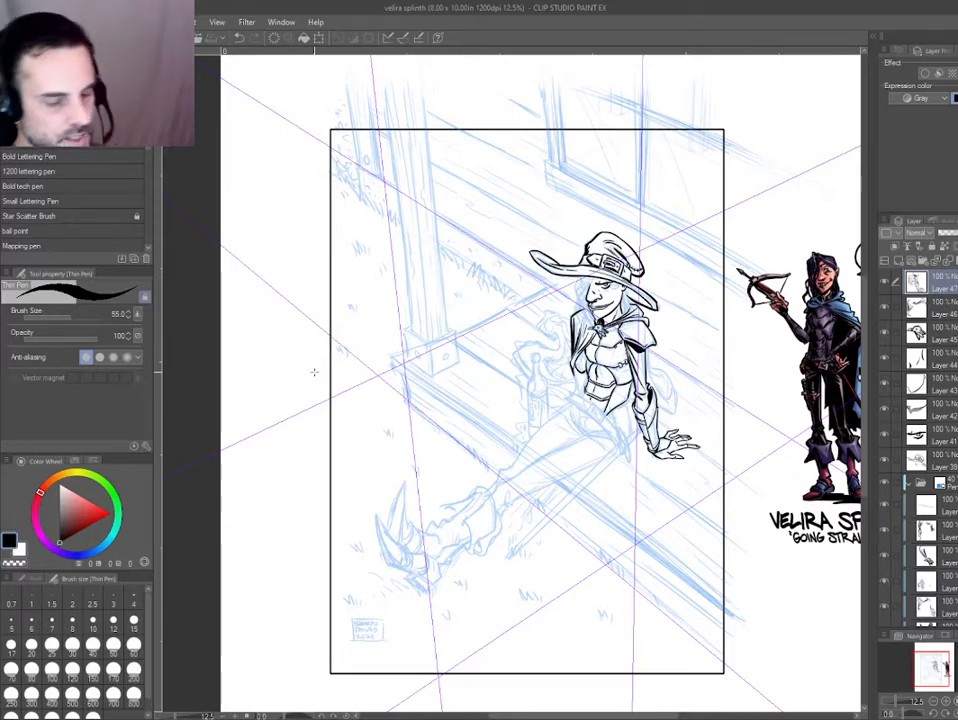
# Try shading the upper arm's sleeve with heavy black strokes below the shoulder cape.
pyautogui.scroll(3, 630, 350)
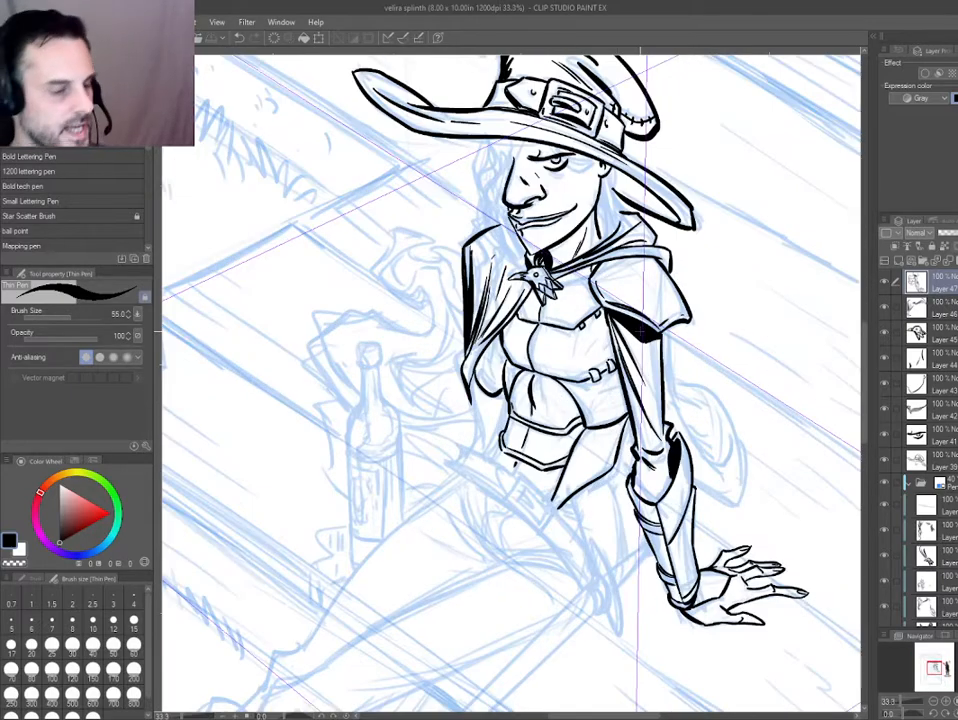
pyautogui.moveTo(461, 441); pyautogui.dragTo(374, 380)
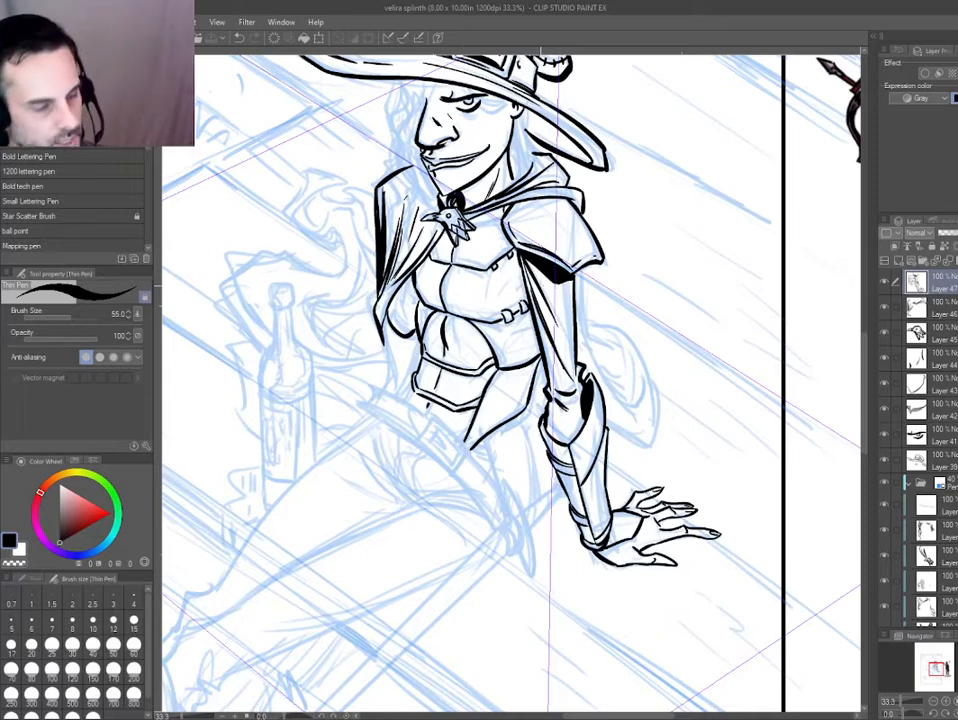
pyautogui.moveTo(548, 277); pyautogui.dragTo(572, 362)
pyautogui.moveTo(543, 328); pyautogui.dragTo(545, 336)
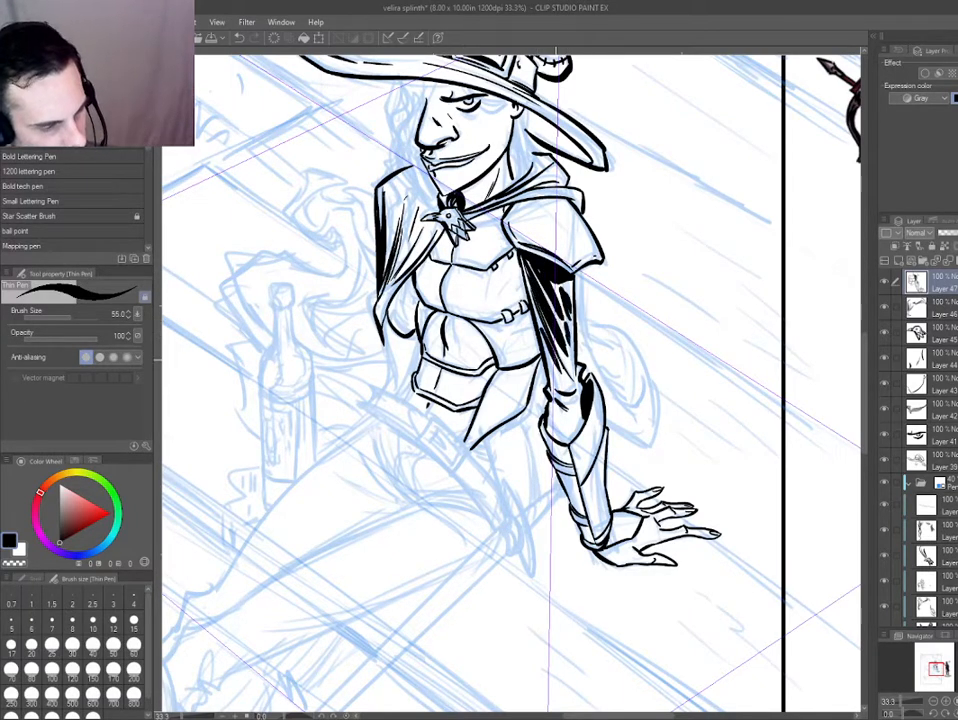
pyautogui.scroll(-1, 558, 376)
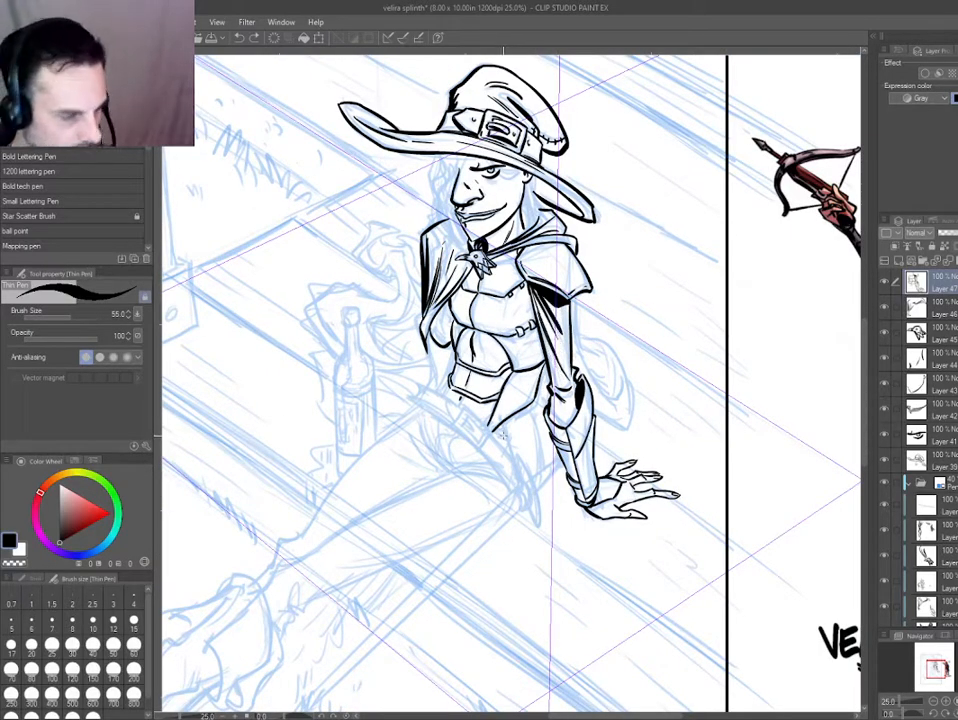
pyautogui.moveTo(367, 415); pyautogui.dragTo(373, 417)
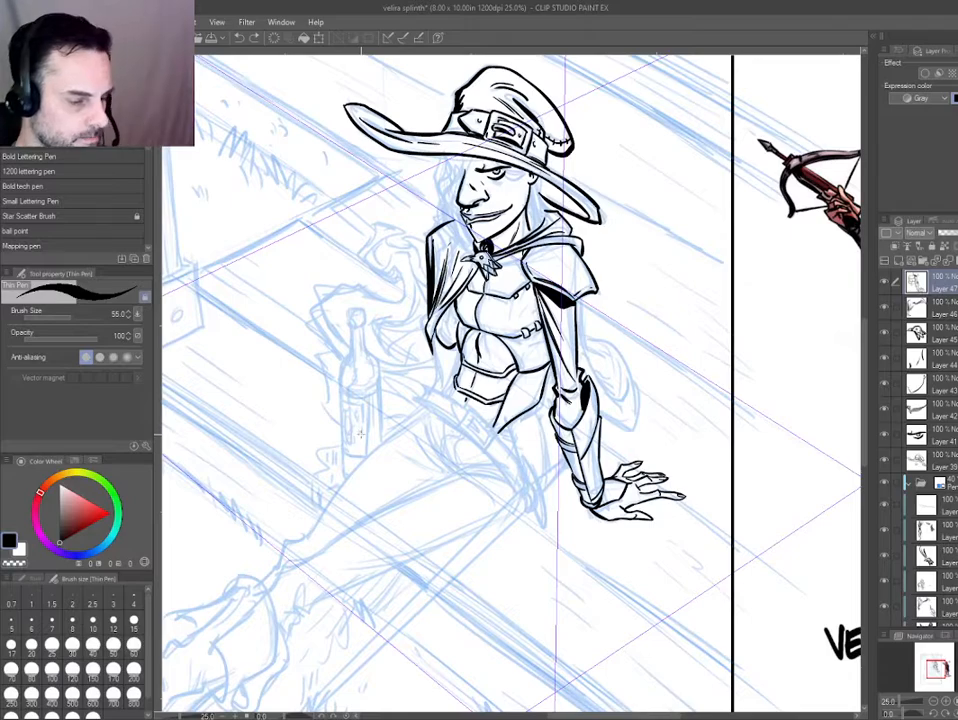
pyautogui.moveTo(345, 566); pyautogui.dragTo(509, 581)
pyautogui.scroll(2, 568, 440)
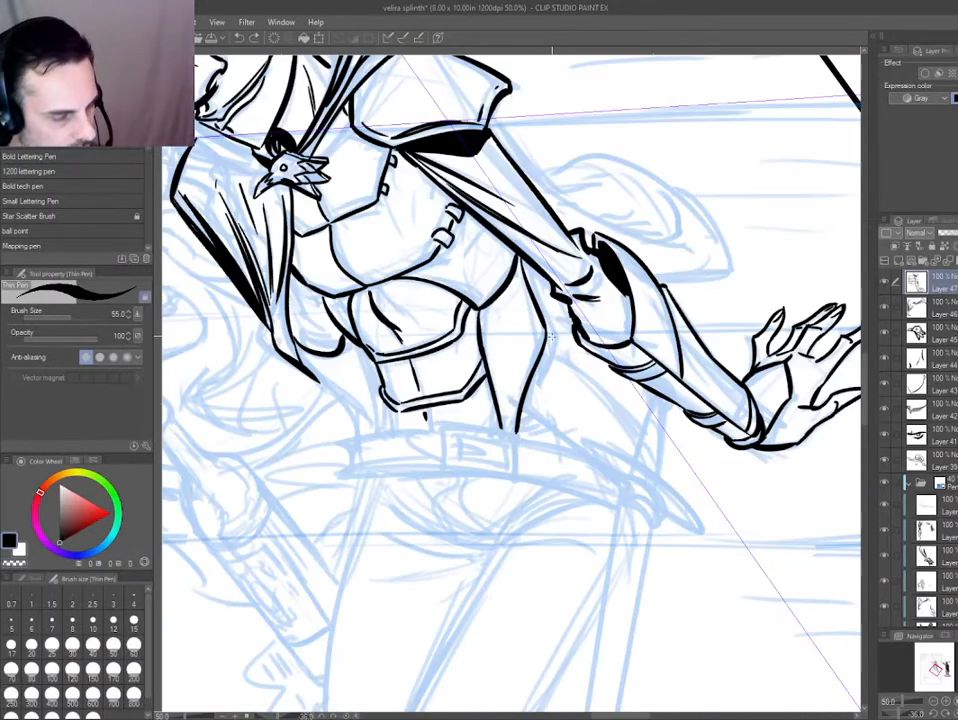
# Ink the hip's curved outer outline and short lower edge beside the waist side panel, with a small mark at the panel's base.
pyautogui.moveTo(381, 478); pyautogui.dragTo(441, 486)
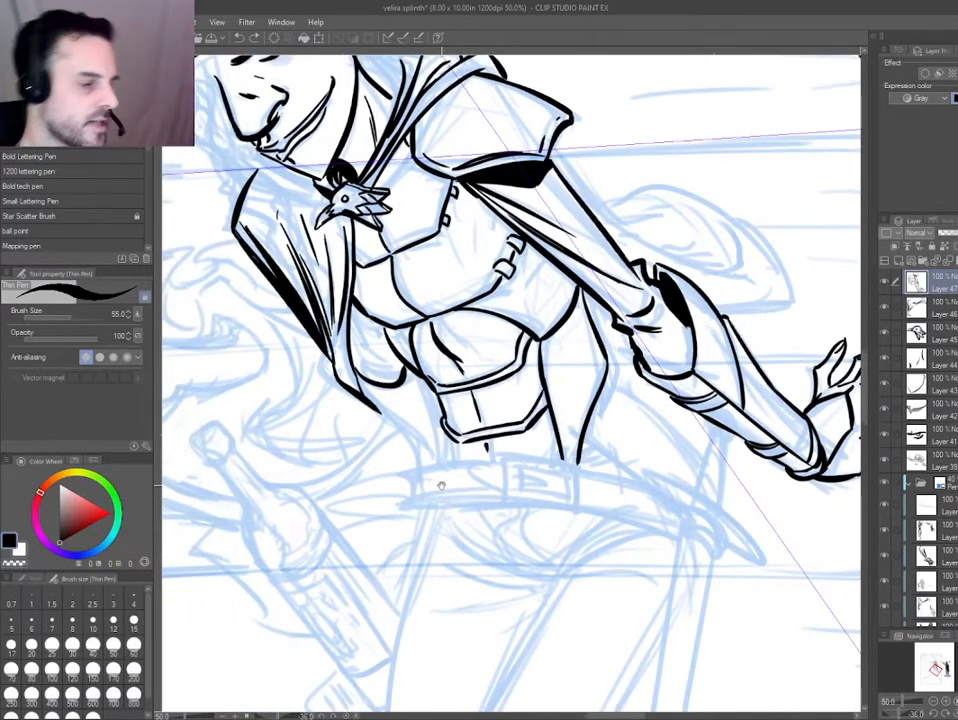
pyautogui.scroll(2, 417, 416)
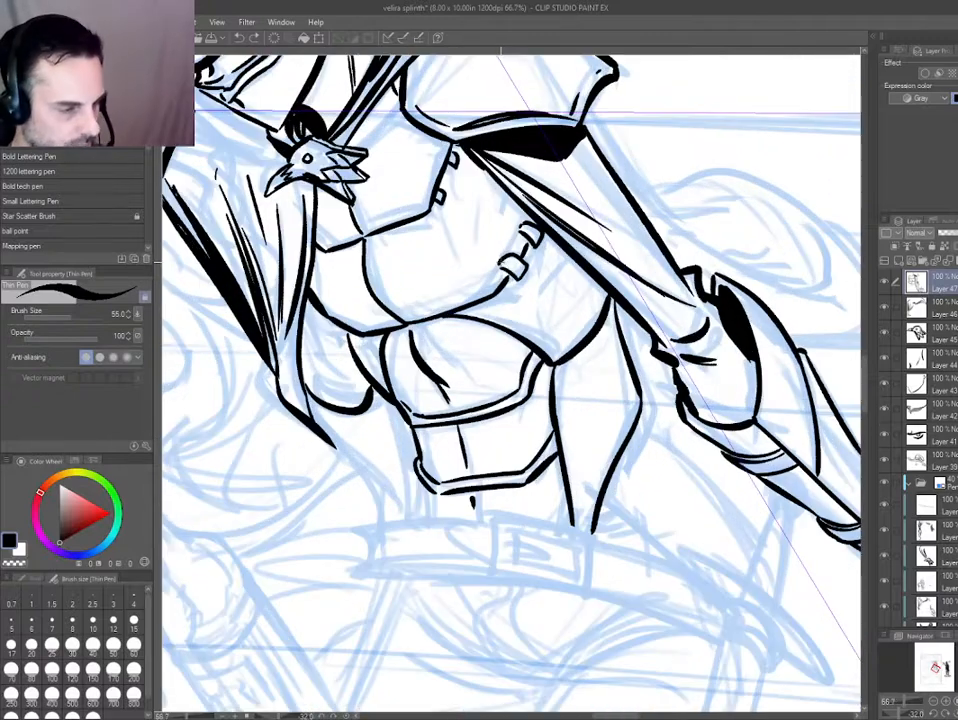
pyautogui.scroll(-1, 501, 262)
pyautogui.moveTo(304, 415); pyautogui.dragTo(297, 300)
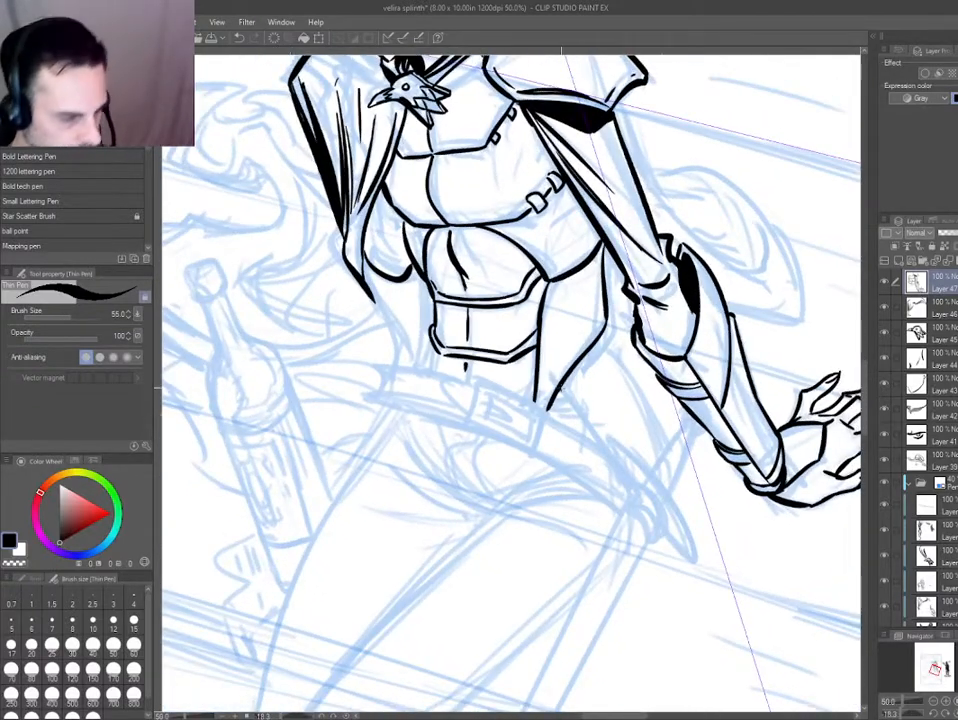
pyautogui.moveTo(556, 390)
pyautogui.mouseDown()
pyautogui.moveTo(607, 334)
pyautogui.moveTo(651, 399)
pyautogui.moveTo(663, 466)
pyautogui.moveTo(592, 434)
pyautogui.mouseUp()
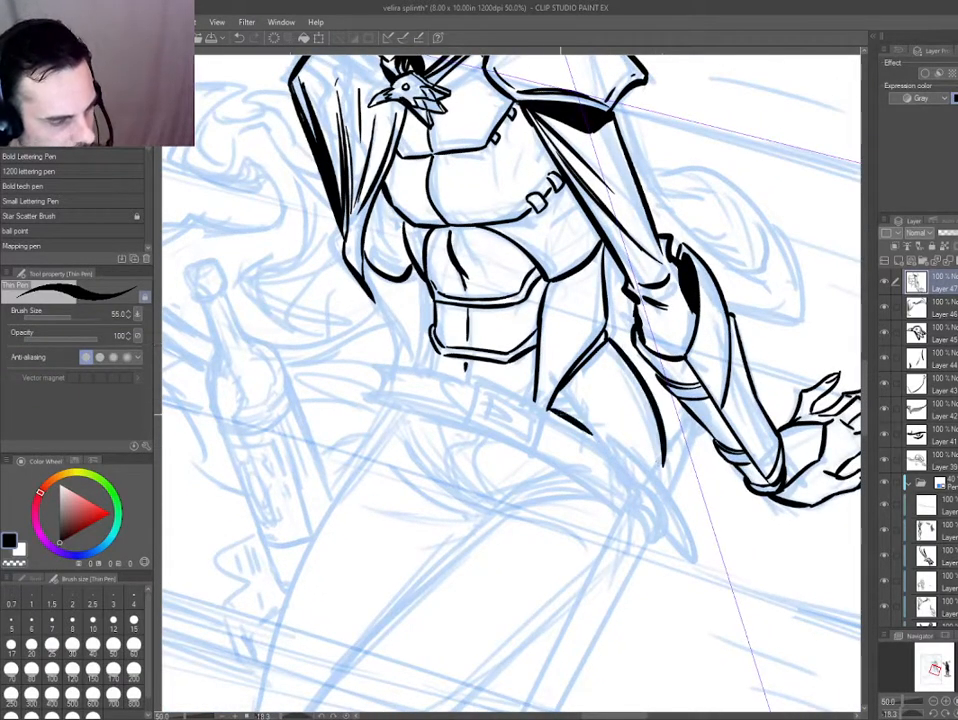
pyautogui.moveTo(514, 342); pyautogui.dragTo(498, 417)
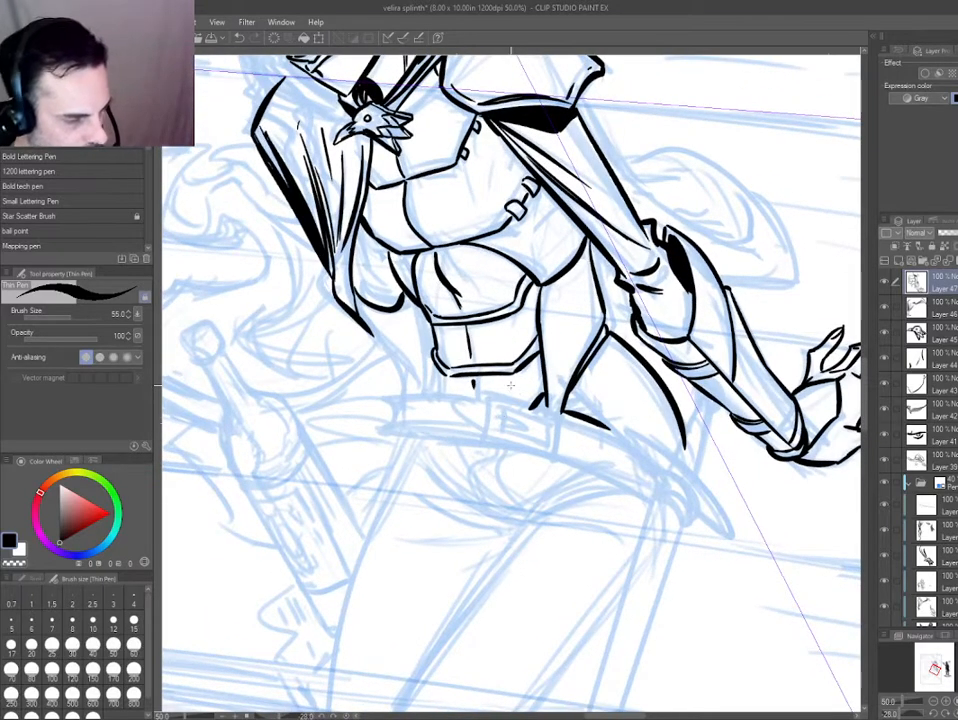
# Replace the short mark below the abdominal plate's corner with a longer line down the far side of the waist.
pyautogui.moveTo(439, 375); pyautogui.dragTo(440, 390)
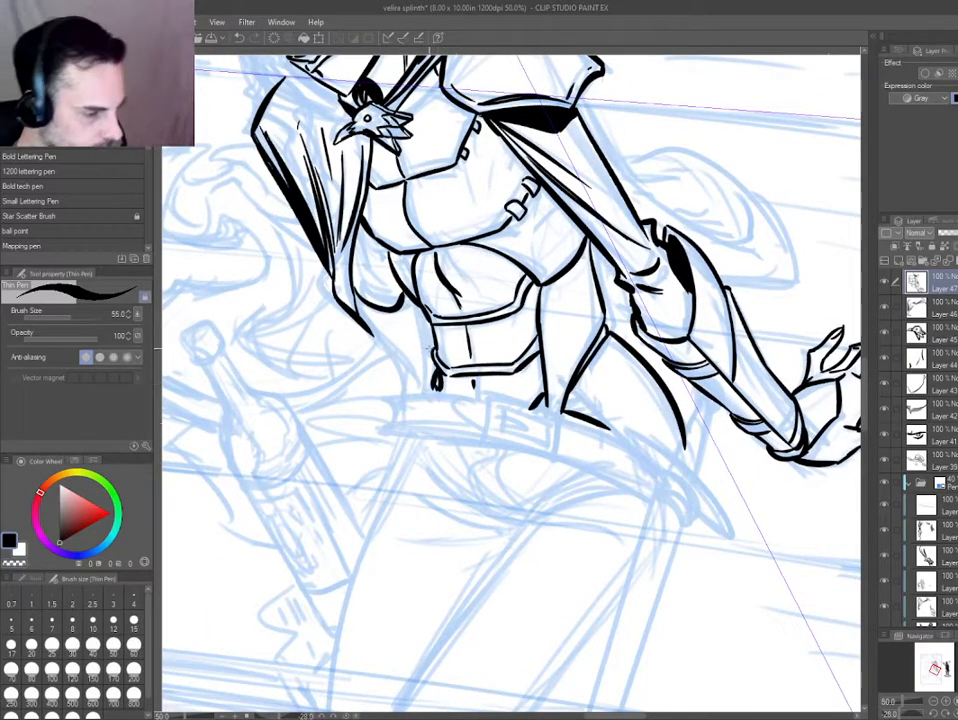
pyautogui.hotkey('ctrl', 'z')
pyautogui.moveTo(410, 298); pyautogui.dragTo(432, 390)
pyautogui.moveTo(299, 434); pyautogui.dragTo(297, 276)
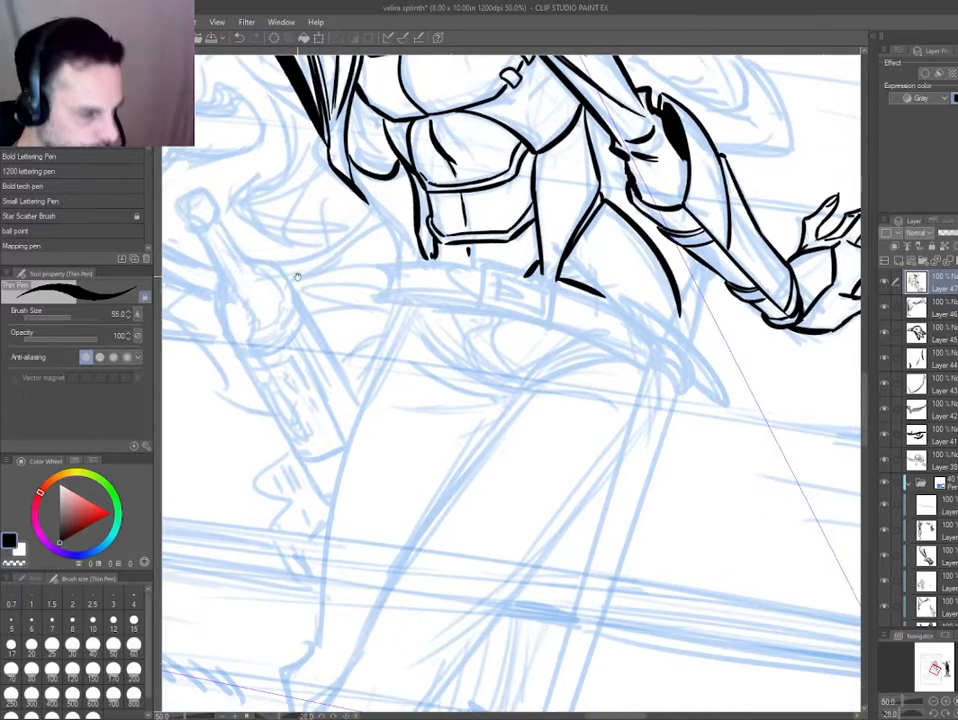
pyautogui.moveTo(306, 413)
pyautogui.mouseDown()
pyautogui.moveTo(306, 277)
pyautogui.moveTo(326, 256)
pyautogui.mouseUp()
# Trim the lower end of the inked hip curve with the hard eraser.
pyautogui.press('e')
pyautogui.moveTo(576, 293); pyautogui.dragTo(519, 310)
pyautogui.scroll(1, 553, 305)
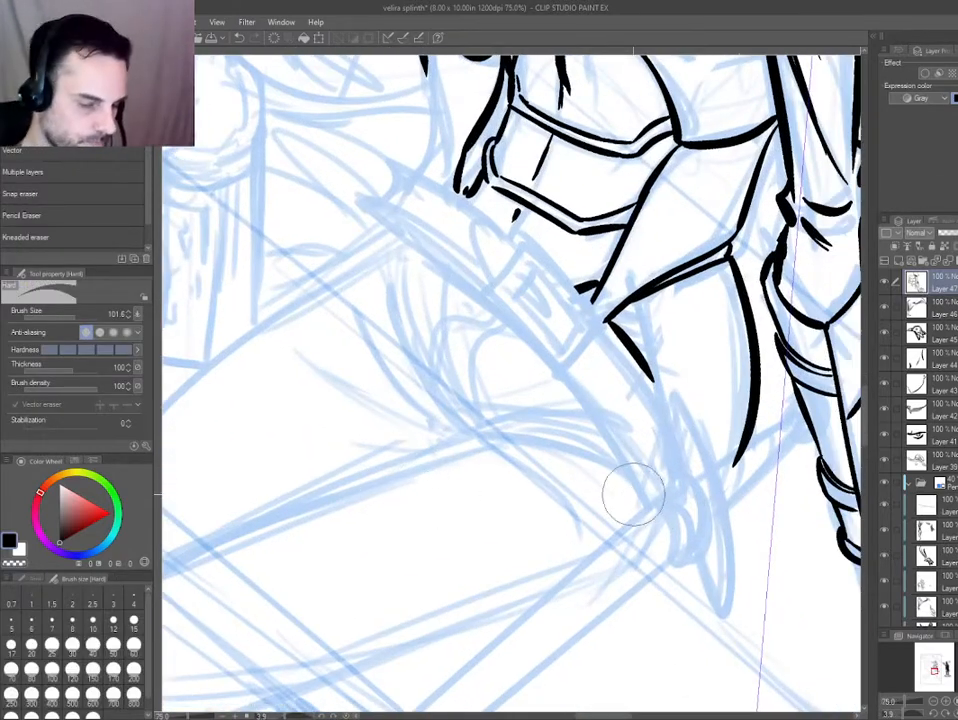
pyautogui.moveTo(578, 501); pyautogui.dragTo(509, 462)
pyautogui.moveTo(606, 350); pyautogui.dragTo(597, 338)
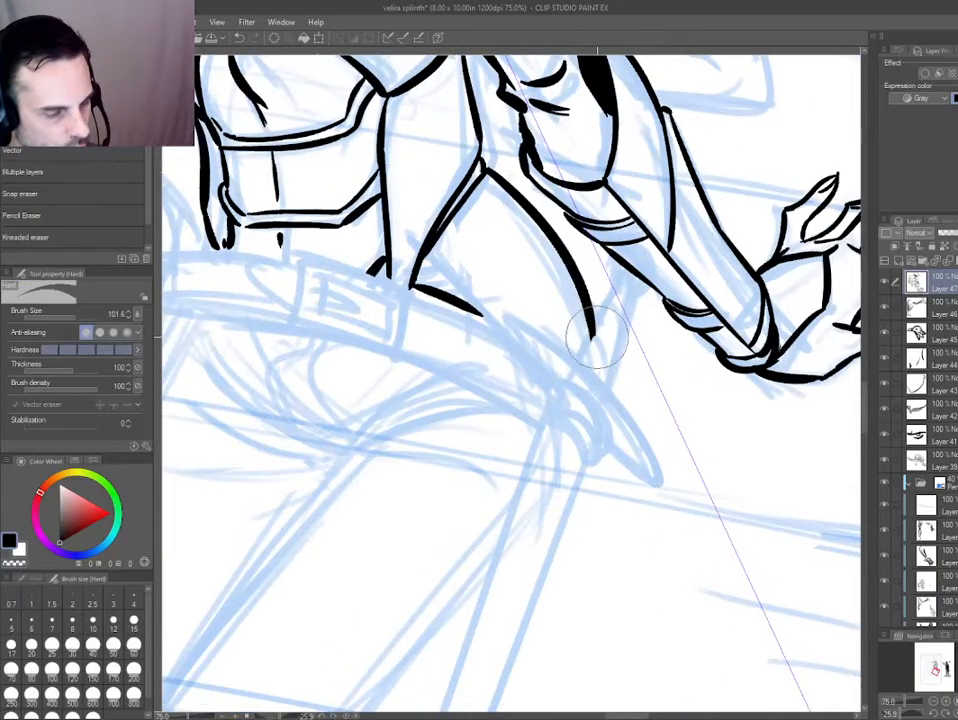
pyautogui.moveTo(478, 432); pyautogui.dragTo(397, 427)
pyautogui.scroll(1, 397, 427)
# Create a new layer and ink the sword's narrow oval guard at the hip with an inner rim line.
pyautogui.hotkey('ctrl', '0')
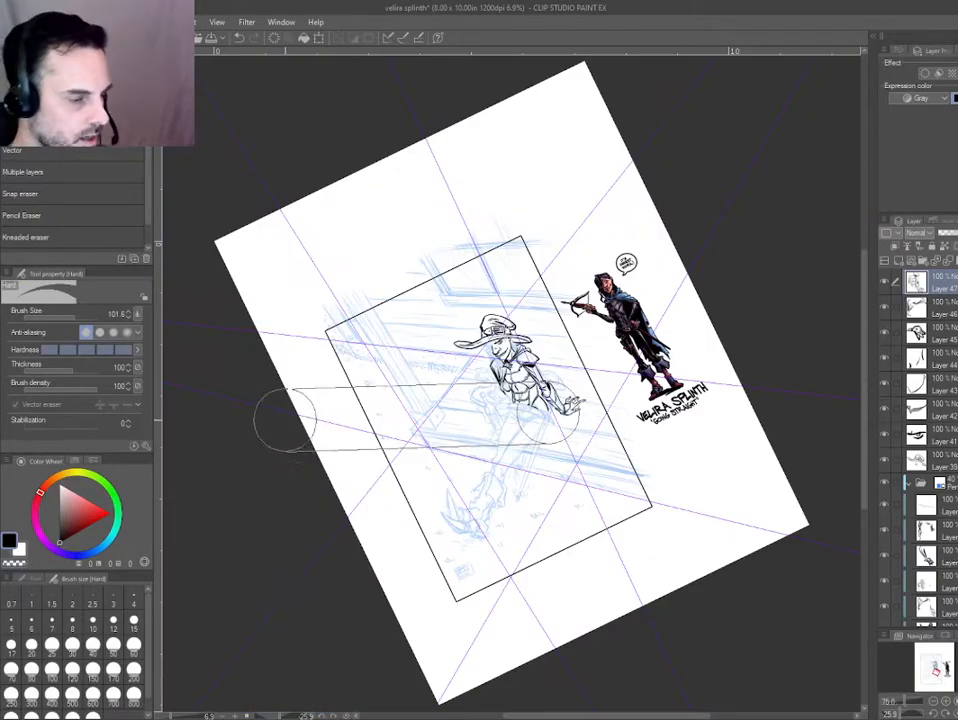
pyautogui.scroll(3, 502, 386)
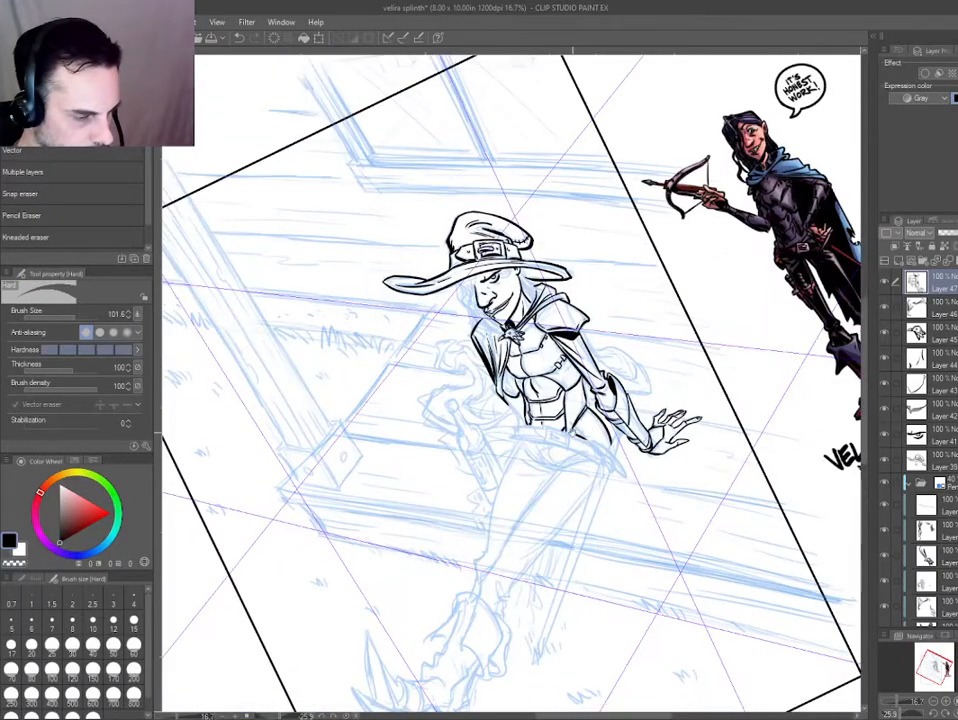
pyautogui.moveTo(564, 390); pyautogui.dragTo(458, 346)
pyautogui.moveTo(518, 462); pyautogui.dragTo(545, 466)
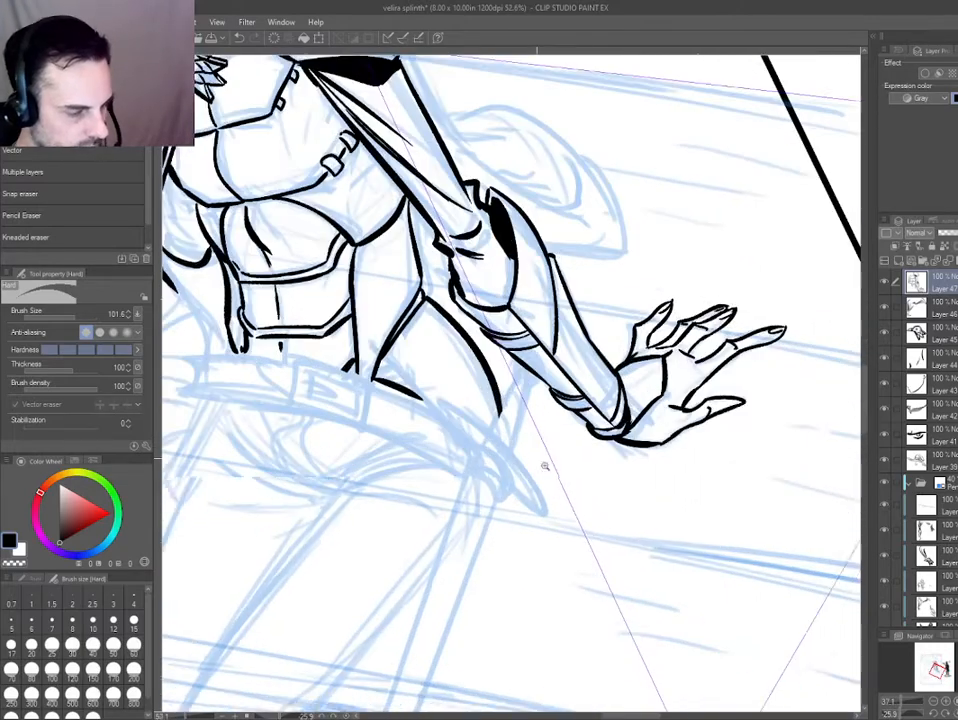
pyautogui.moveTo(466, 402); pyautogui.dragTo(482, 346)
pyautogui.scroll(2, 492, 341)
pyautogui.hotkey('ctrl', 'shift', 'n')
pyautogui.press('p')
pyautogui.moveTo(519, 400)
pyautogui.mouseDown()
pyautogui.moveTo(471, 327)
pyautogui.moveTo(662, 522)
pyautogui.mouseUp()
pyautogui.moveTo(596, 484); pyautogui.dragTo(662, 522)
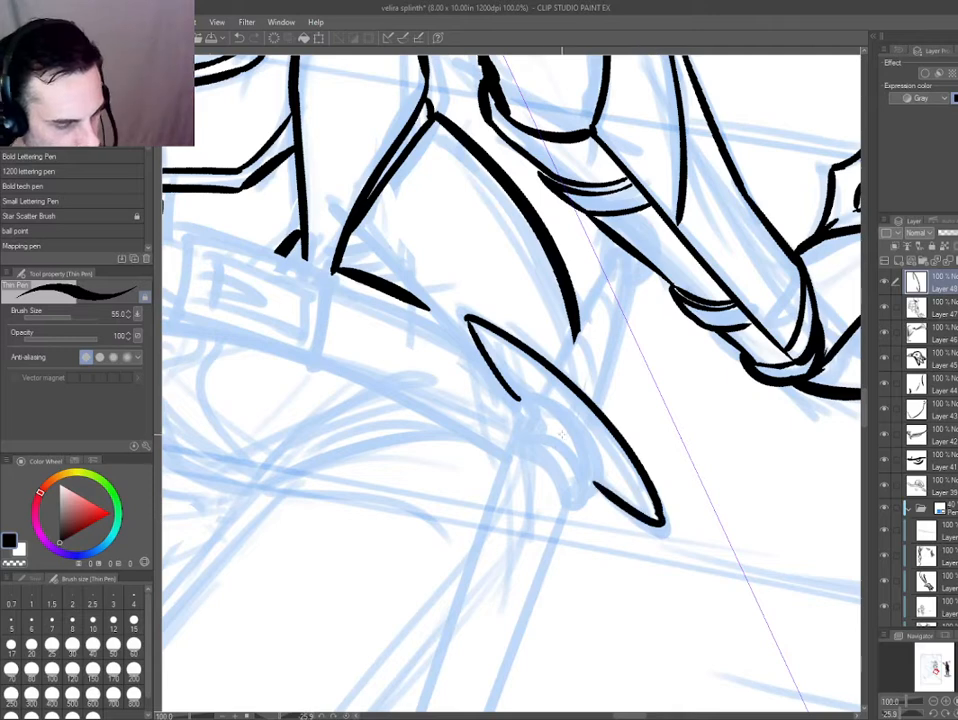
pyautogui.moveTo(470, 324); pyautogui.dragTo(652, 516)
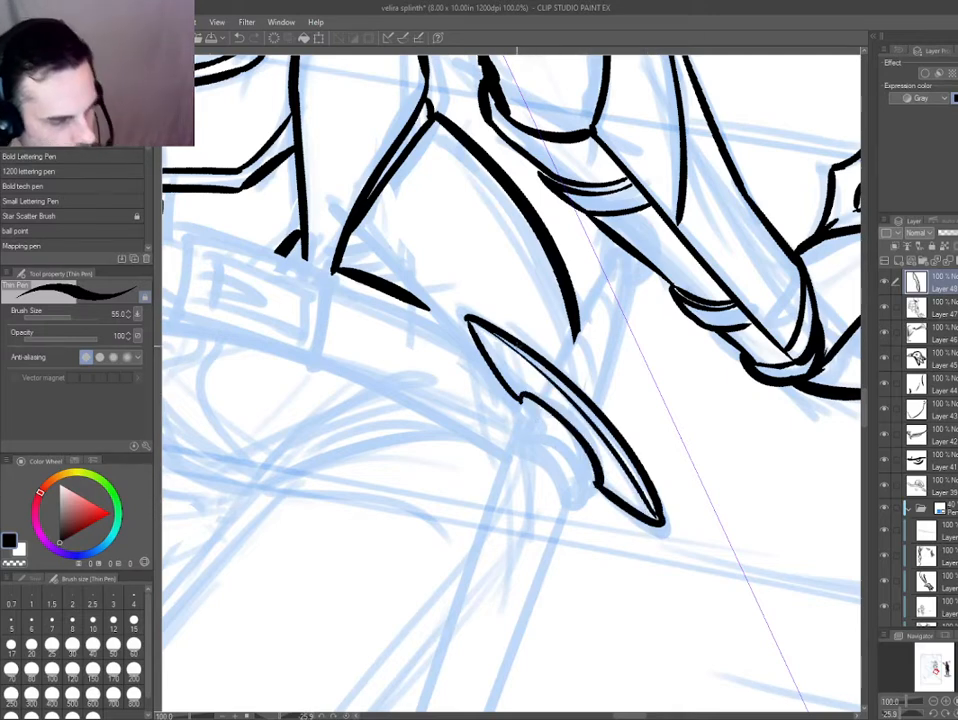
# Ink the collar beneath the sword guard with an outer curve, a short side and an inner arc, undoing stray strokes.
pyautogui.moveTo(598, 485); pyautogui.dragTo(565, 512)
pyautogui.moveTo(521, 399)
pyautogui.mouseDown()
pyautogui.moveTo(507, 460)
pyautogui.moveTo(502, 445)
pyautogui.moveTo(575, 509)
pyautogui.mouseUp()
pyautogui.hotkey('ctrl', 'z')
pyautogui.hotkey('ctrl', 'z')
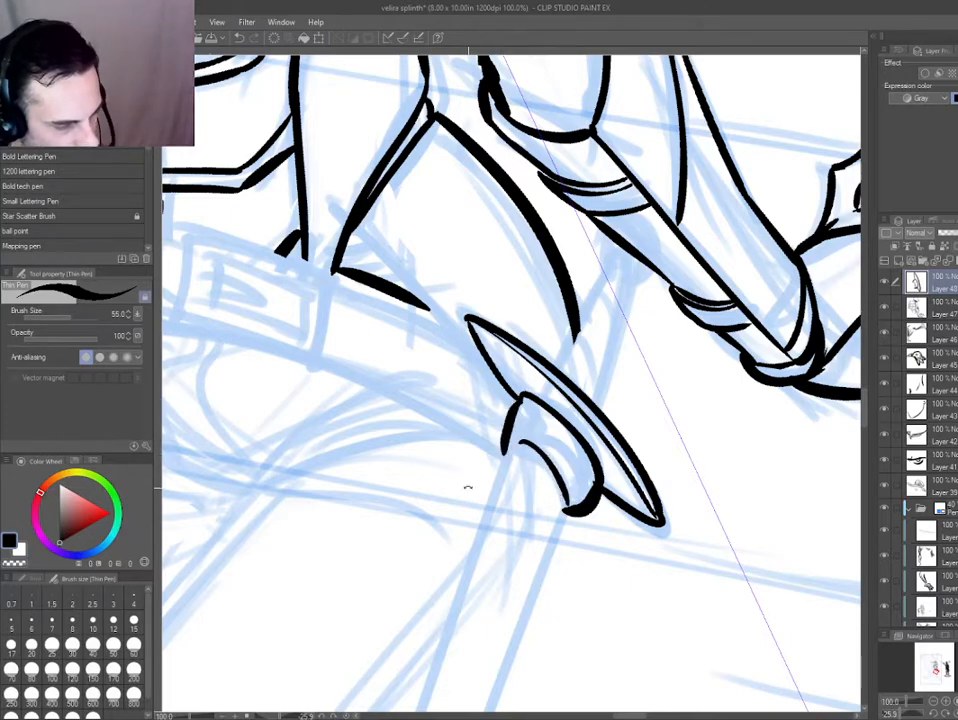
pyautogui.moveTo(468, 487); pyautogui.dragTo(540, 493)
pyautogui.moveTo(543, 556); pyautogui.dragTo(497, 404)
# Erase the collar's upper arc where it meets the guard and redraw it with the thin pen.
pyautogui.press('e')
pyautogui.moveTo(488, 360); pyautogui.dragTo(396, 426)
pyautogui.moveTo(396, 426); pyautogui.dragTo(392, 351)
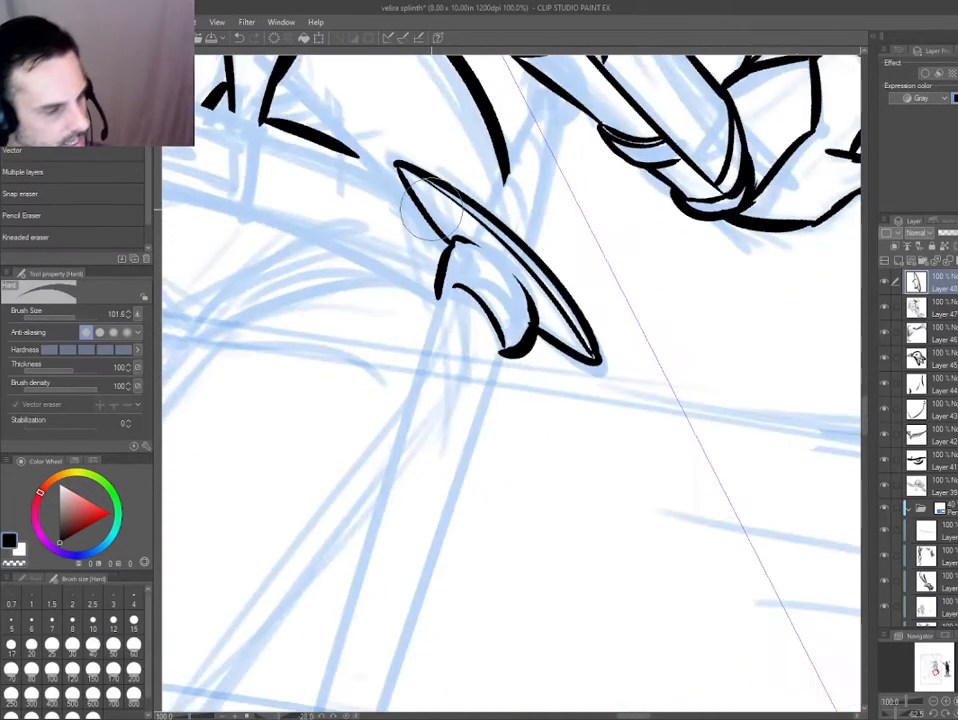
pyautogui.press('p')
pyautogui.moveTo(452, 238); pyautogui.dragTo(528, 294)
# Ink the short side of the collar linking its outer and inner arcs.
pyautogui.hotkey('ctrl', '0')
pyautogui.moveTo(427, 484); pyautogui.dragTo(541, 509)
pyautogui.scroll(6, 541, 509)
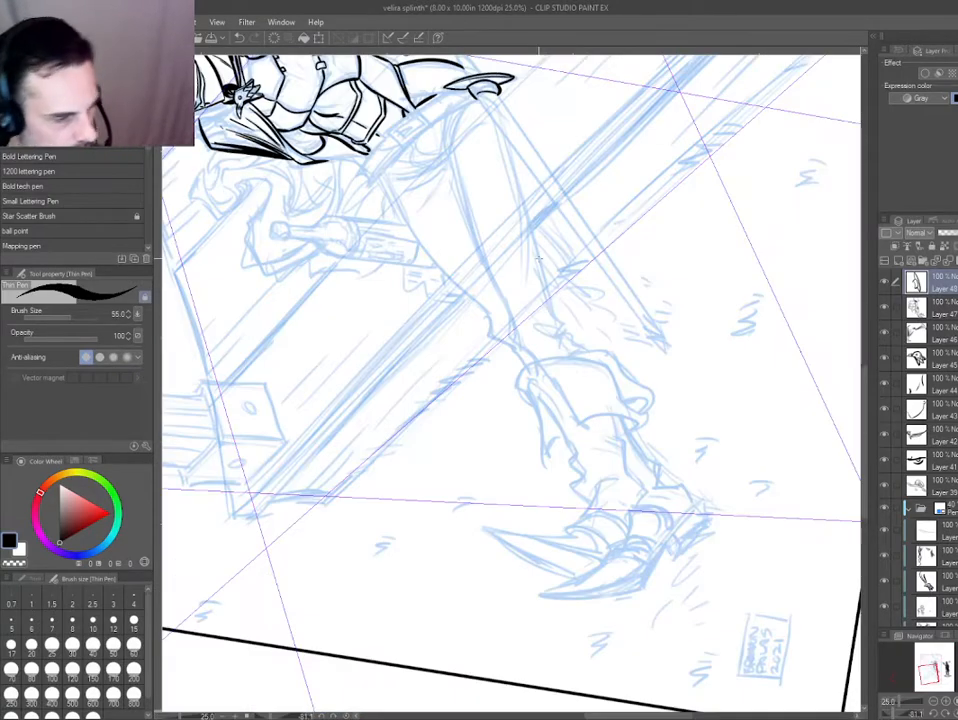
pyautogui.press('e')
pyautogui.scroll(4, 462, 204)
pyautogui.press('p')
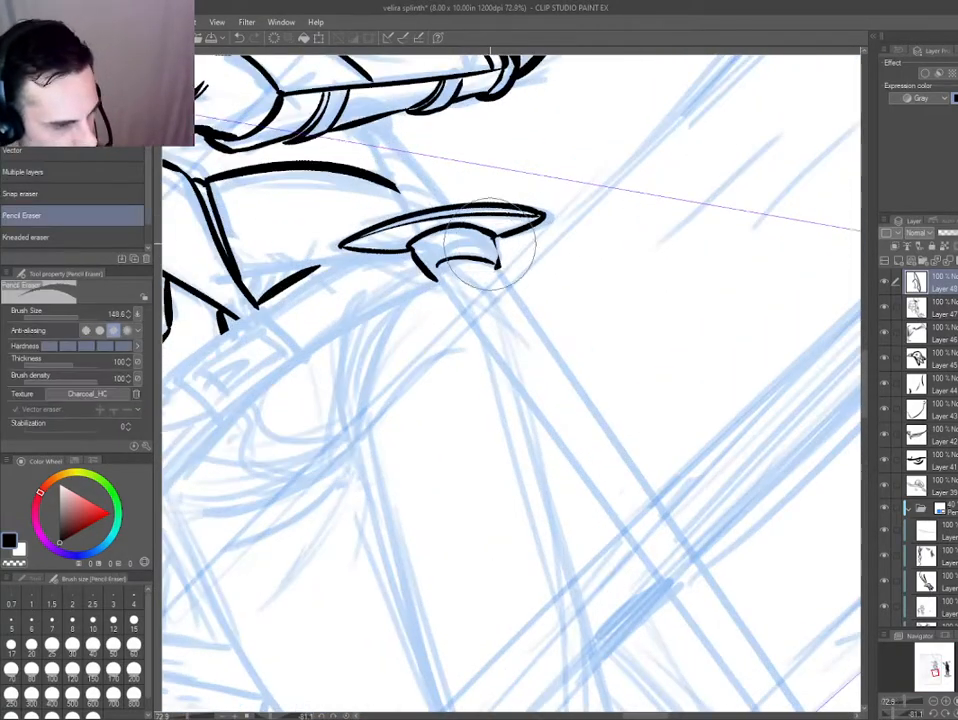
pyautogui.moveTo(495, 236); pyautogui.dragTo(494, 264)
# Refine the collar's edges around the guard, erasing overshooting stroke ends.
pyautogui.moveTo(353, 304); pyautogui.dragTo(362, 478)
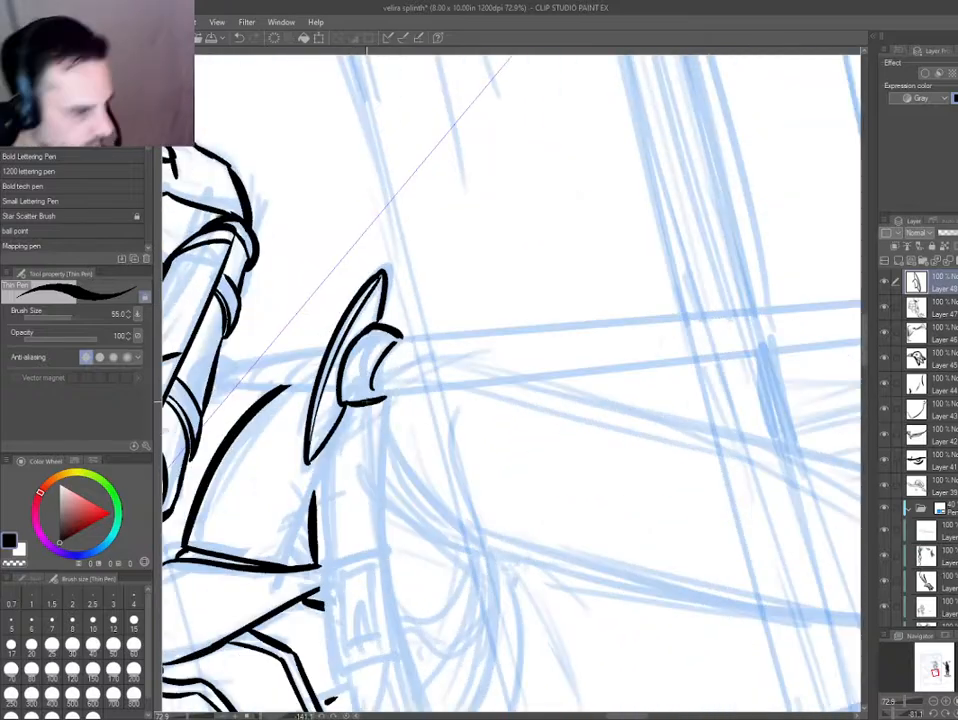
pyautogui.press('e')
pyautogui.moveTo(366, 402); pyautogui.dragTo(376, 380)
pyautogui.moveTo(335, 443)
pyautogui.mouseDown()
pyautogui.moveTo(585, 697)
pyautogui.moveTo(598, 634)
pyautogui.mouseUp()
pyautogui.press('e')
pyautogui.moveTo(530, 436); pyautogui.dragTo(526, 455)
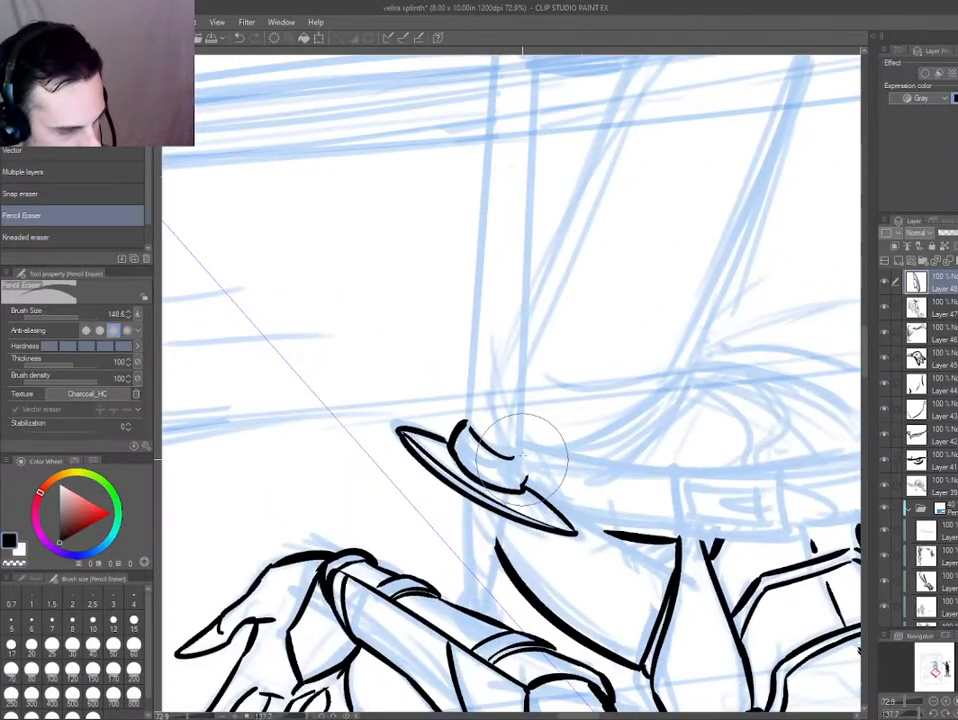
pyautogui.press('p')
pyautogui.moveTo(309, 490)
pyautogui.mouseDown()
pyautogui.moveTo(315, 500)
pyautogui.moveTo(680, 375)
pyautogui.mouseUp()
pyautogui.press('e')
pyautogui.moveTo(562, 338)
pyautogui.mouseDown()
pyautogui.moveTo(543, 342)
pyautogui.moveTo(551, 335)
pyautogui.moveTo(567, 363)
pyautogui.mouseUp()
pyautogui.press('p')
pyautogui.moveTo(405, 450)
pyautogui.mouseDown()
pyautogui.moveTo(431, 656)
pyautogui.moveTo(494, 667)
pyautogui.mouseUp()
# Place straight rulers along the sword's length and ink its two long edges from the collar to the grass.
pyautogui.moveTo(492, 470); pyautogui.dragTo(475, 325)
pyautogui.scroll(-3, 432, 160)
pyautogui.press('u')
pyautogui.moveTo(449, 158); pyautogui.dragTo(621, 517)
pyautogui.press('p')
pyautogui.moveTo(450, 160); pyautogui.dragTo(600, 513)
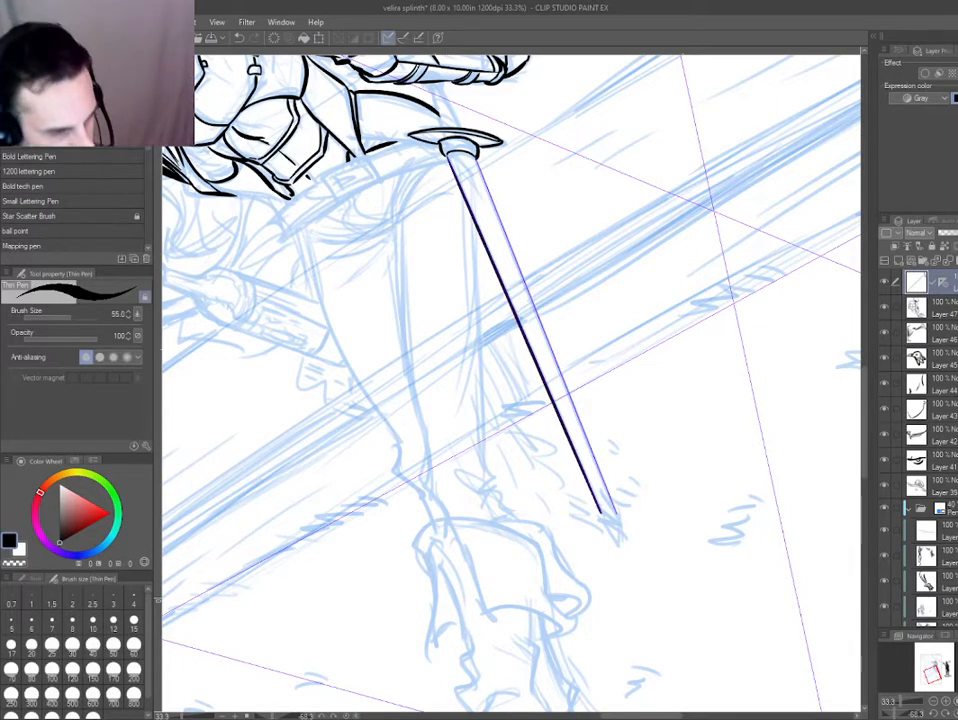
pyautogui.moveTo(477, 160)
pyautogui.mouseDown()
pyautogui.moveTo(617, 513)
pyautogui.moveTo(506, 428)
pyautogui.mouseUp()
# Delete the straight ruler left along the sword's inked edge.
pyautogui.scroll(2, 455, 466)
pyautogui.moveTo(526, 472); pyautogui.dragTo(449, 449)
pyautogui.press('o')
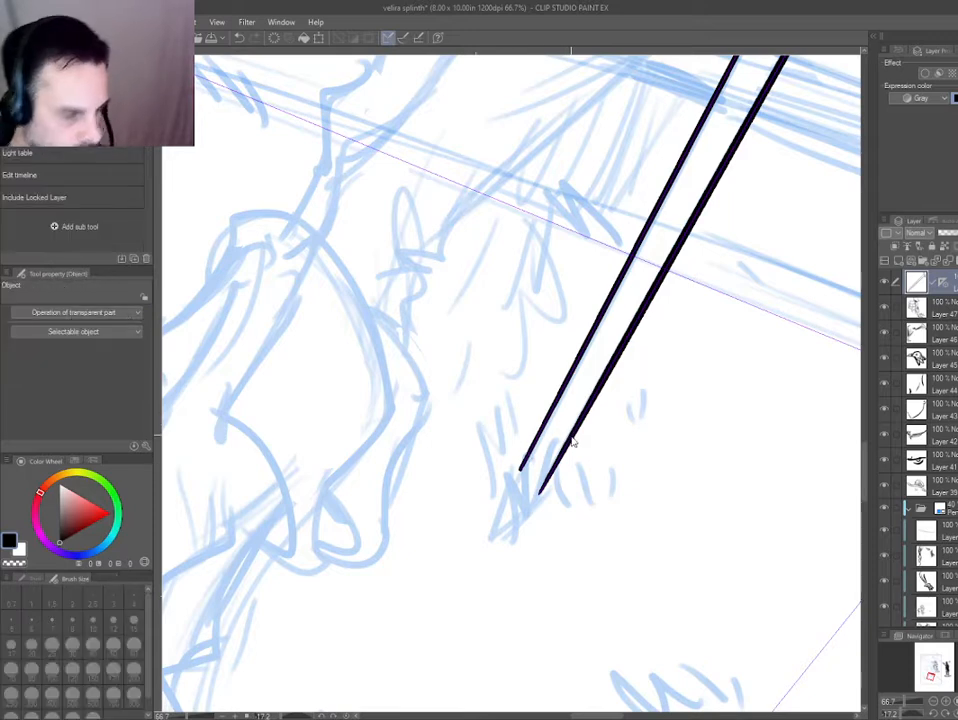
pyautogui.click(534, 443)
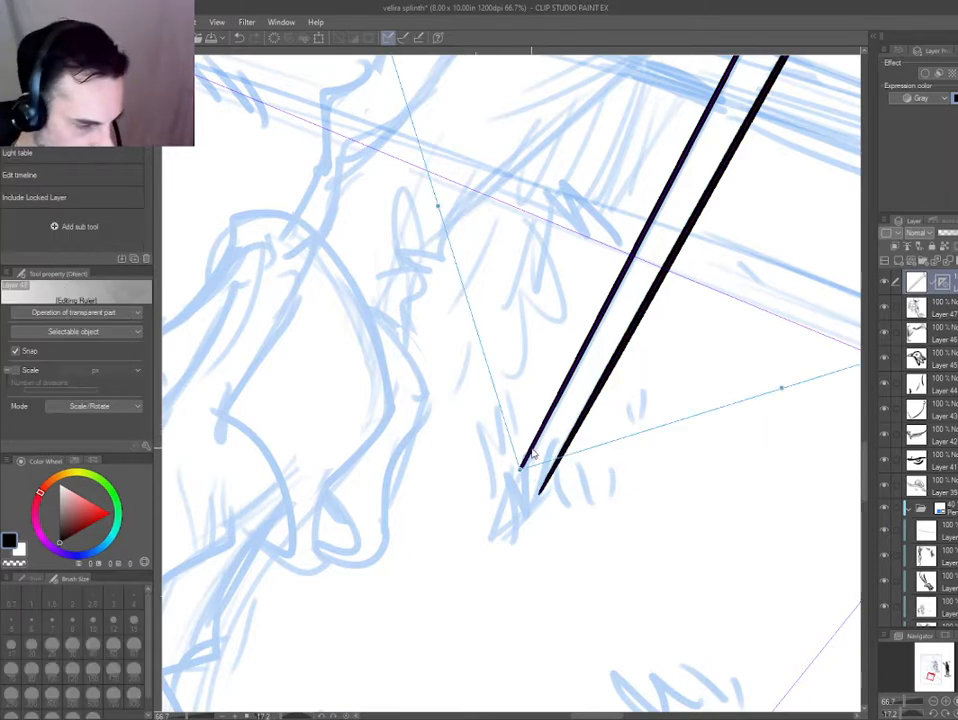
pyautogui.press('Delete')
pyautogui.moveTo(458, 437); pyautogui.dragTo(444, 396)
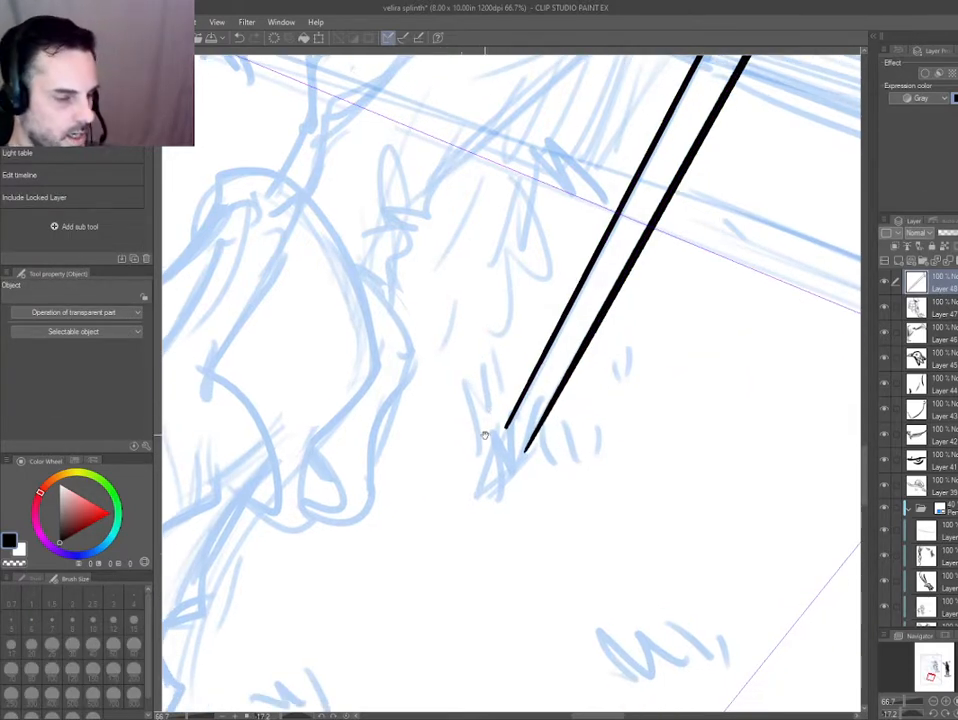
# Ink a dense tuft of pointed grass blades around the sword's tip on a new layer.
pyautogui.press('p')
pyautogui.moveTo(455, 436); pyautogui.dragTo(437, 413)
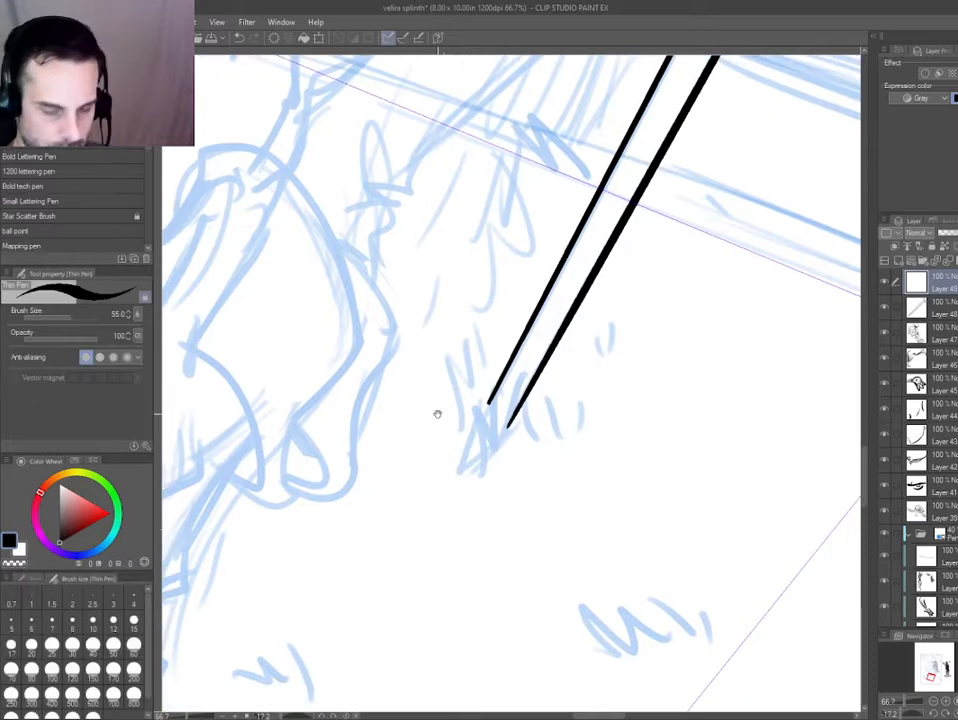
pyautogui.moveTo(481, 456)
pyautogui.mouseDown()
pyautogui.moveTo(496, 414)
pyautogui.moveTo(537, 400)
pyautogui.moveTo(543, 460)
pyautogui.mouseUp()
pyautogui.moveTo(572, 407)
pyautogui.mouseDown()
pyautogui.moveTo(569, 395)
pyautogui.moveTo(550, 395)
pyautogui.mouseUp()
pyautogui.moveTo(447, 385)
pyautogui.mouseDown()
pyautogui.moveTo(440, 430)
pyautogui.moveTo(464, 365)
pyautogui.moveTo(444, 455)
pyautogui.mouseUp()
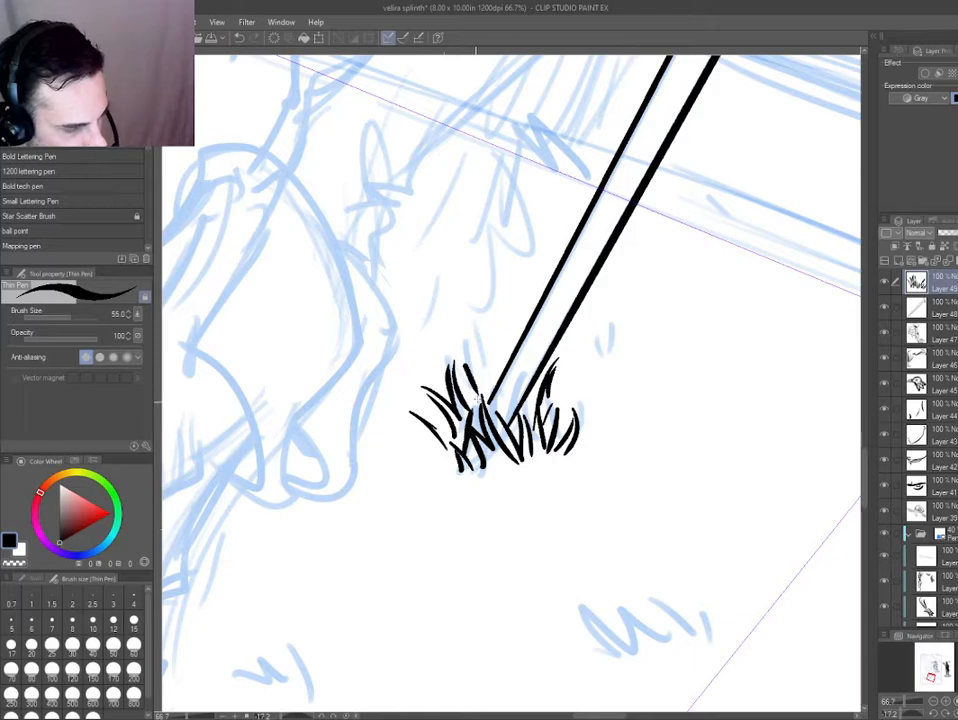
pyautogui.moveTo(312, 436); pyautogui.dragTo(327, 476)
pyautogui.moveTo(470, 358); pyautogui.dragTo(346, 567)
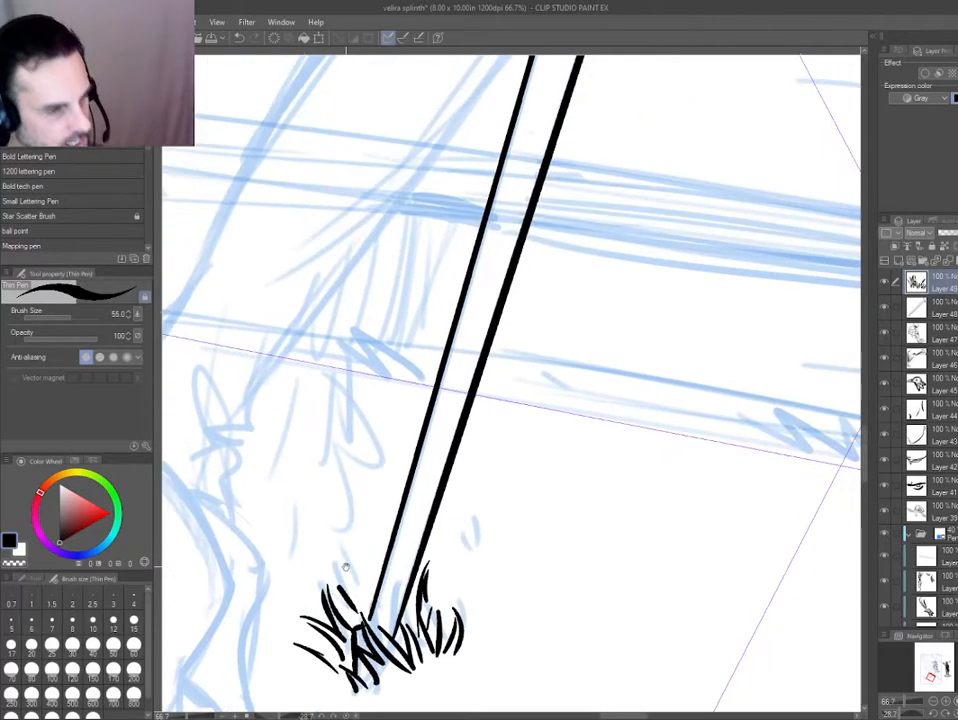
# Lasso the grass blades on the outer side of the sword's tip, delete them and clear the selection.
pyautogui.hotkey('ctrl', '0')
pyautogui.hotkey('ctrl', '@')
pyautogui.moveTo(533, 428); pyautogui.dragTo(590, 432)
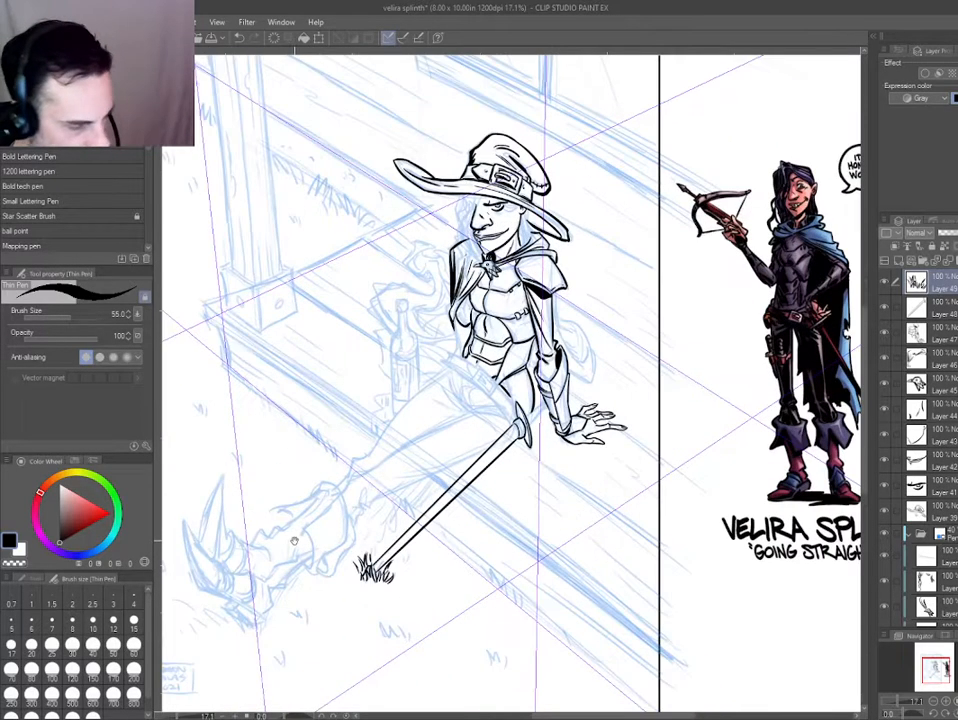
pyautogui.moveTo(370, 563)
pyautogui.mouseDown()
pyautogui.moveTo(395, 535)
pyautogui.moveTo(441, 602)
pyautogui.moveTo(460, 583)
pyautogui.mouseUp()
pyautogui.press('o')
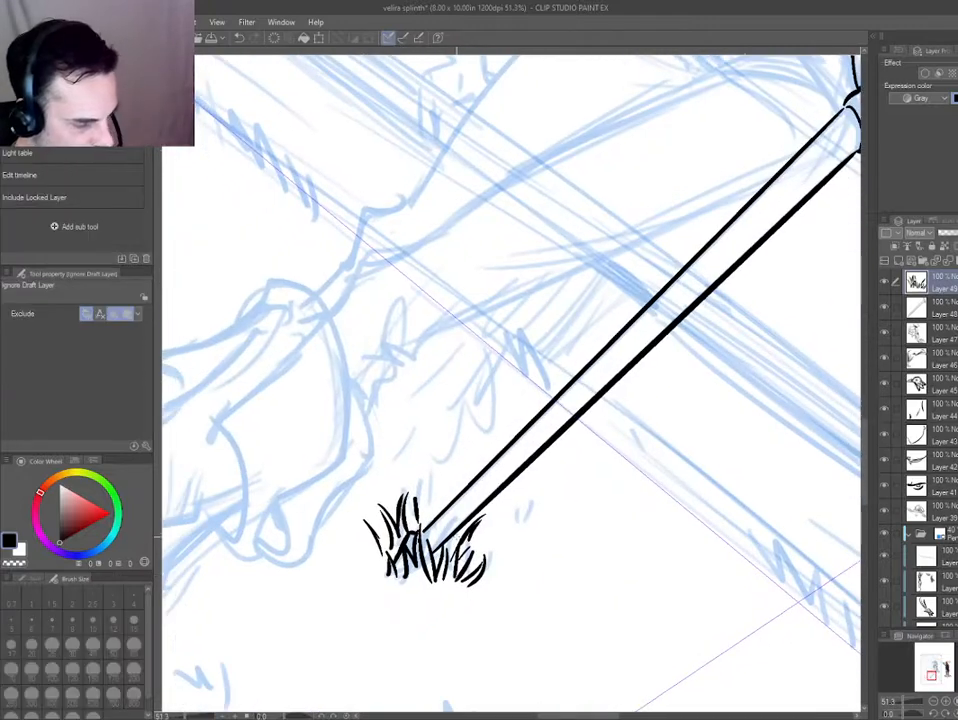
pyautogui.press('m')
pyautogui.moveTo(455, 538)
pyautogui.mouseDown()
pyautogui.moveTo(514, 516)
pyautogui.moveTo(456, 505)
pyautogui.mouseUp()
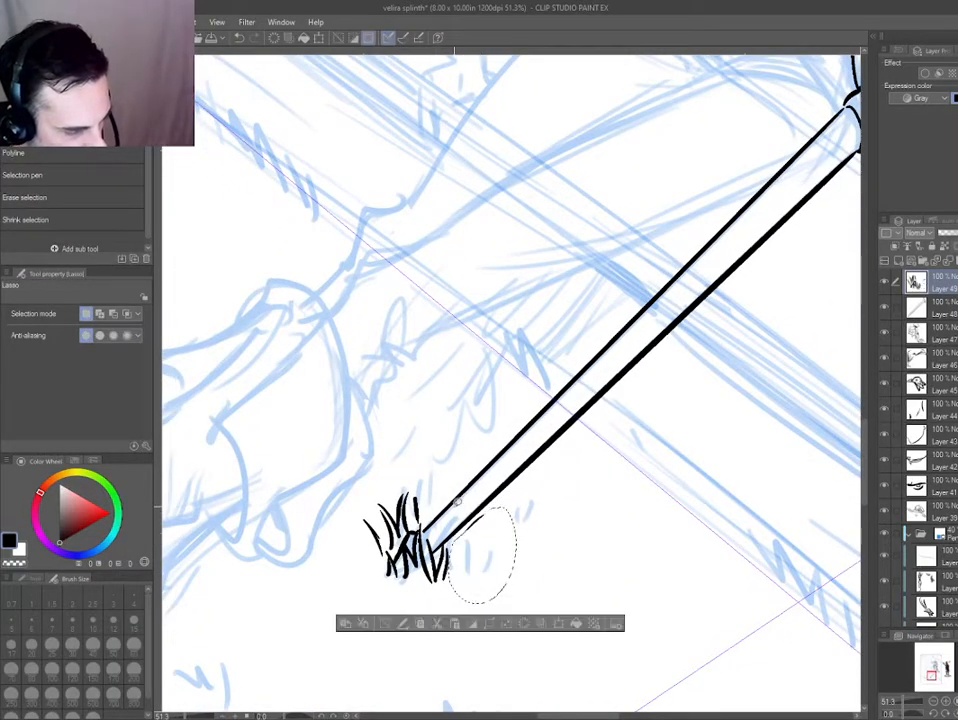
pyautogui.press('Delete')
pyautogui.hotkey('ctrl', 'd')
# Ink small separate grass tufts on the ground beside the sword's tip.
pyautogui.press('e')
pyautogui.press('p')
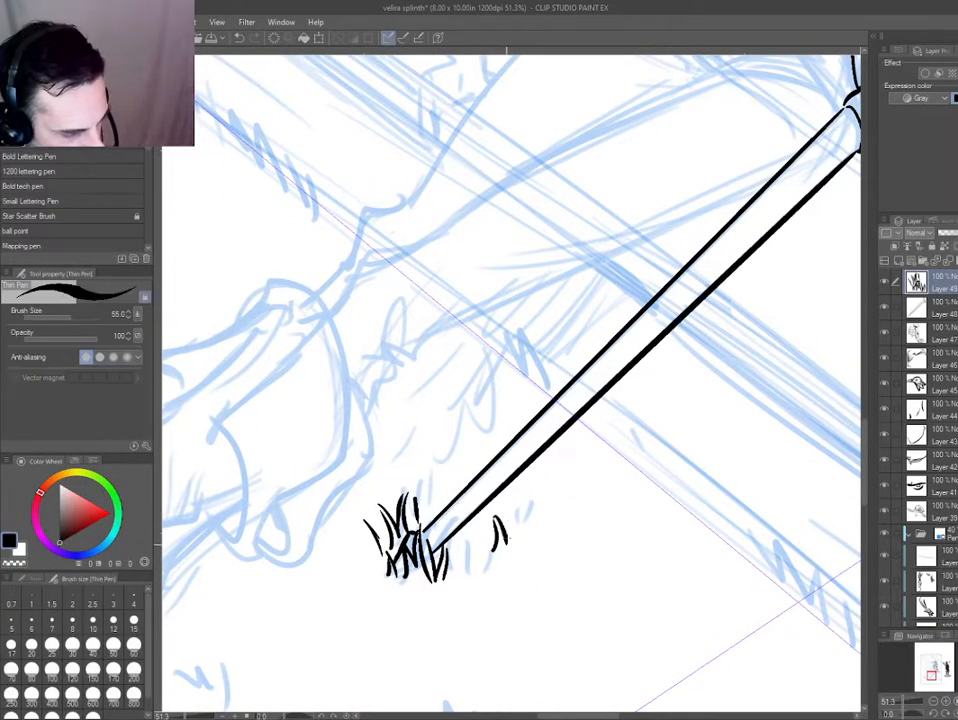
pyautogui.moveTo(510, 545); pyautogui.dragTo(520, 522)
pyautogui.moveTo(365, 530); pyautogui.dragTo(350, 460)
pyautogui.hotkey('ctrl', '0')
pyautogui.keyDown('shift'); pyautogui.moveTo(400, 537); pyautogui.dragTo(411, 545); pyautogui.keyUp('shift')
pyautogui.scroll(5, 460, 513)
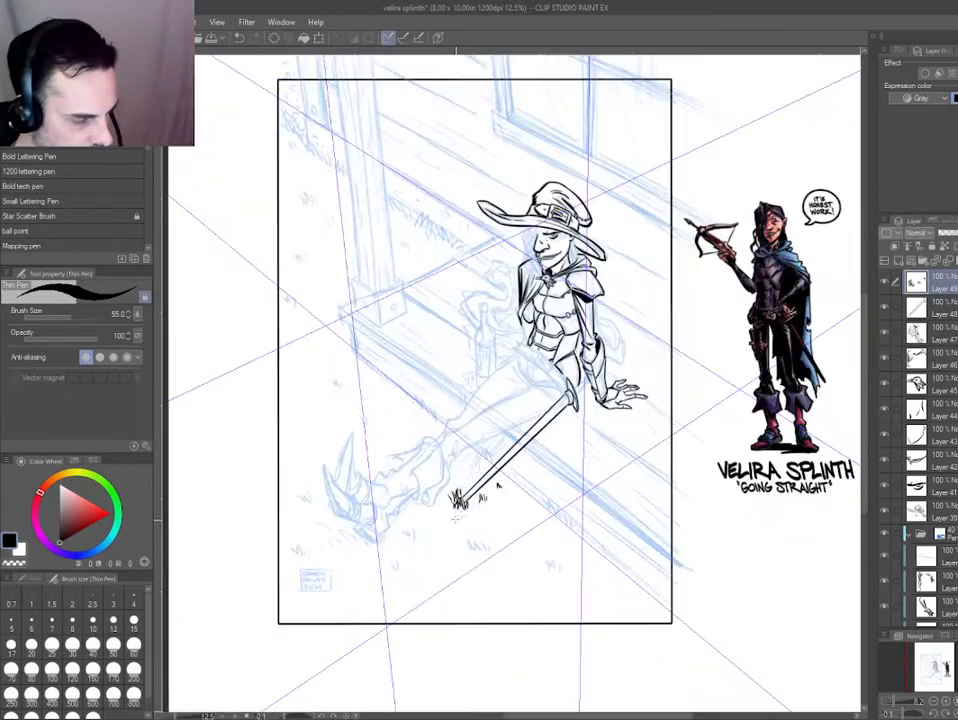
# Refine the collar below the sword's crossguard on the sword layer, erasing stray ink and redrawing its contour.
pyautogui.moveTo(530, 364); pyautogui.dragTo(421, 519)
pyautogui.scroll(-1, 618, 297)
pyautogui.moveTo(618, 297); pyautogui.dragTo(505, 414)
pyautogui.scroll(2, 600, 366)
pyautogui.press('h')
pyautogui.moveTo(344, 320); pyautogui.dragTo(340, 230)
pyautogui.keyDown('ctrl'); pyautogui.keyDown('shift'); pyautogui.click(340, 228); pyautogui.keyUp('shift'); pyautogui.keyUp('ctrl')
pyautogui.press('p')
pyautogui.press('p')
pyautogui.press('p')
pyautogui.press('p')
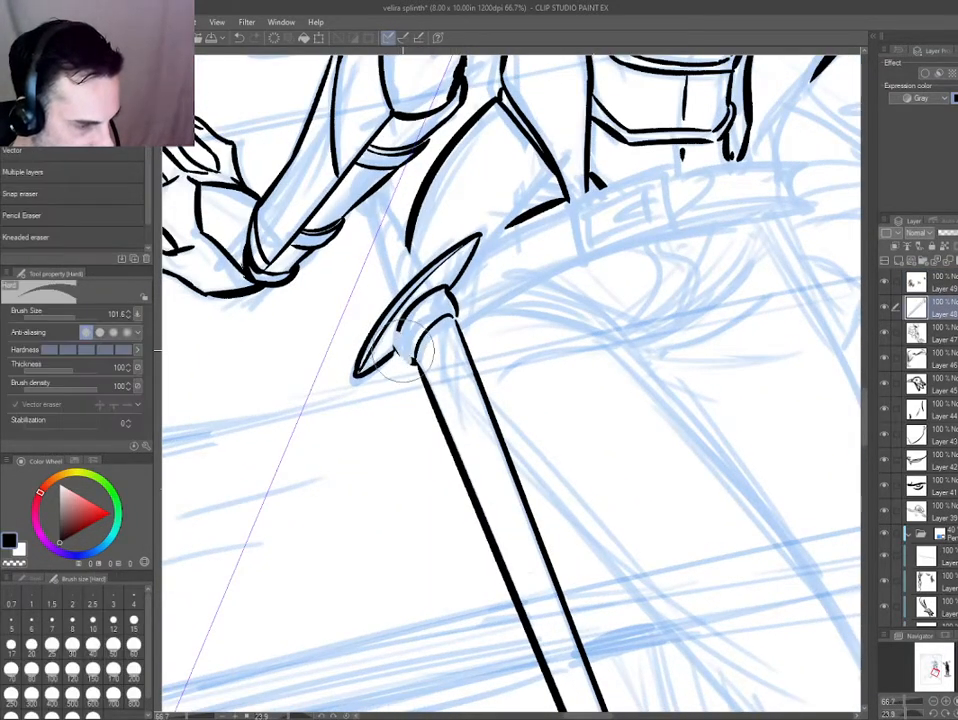
pyautogui.press('h')
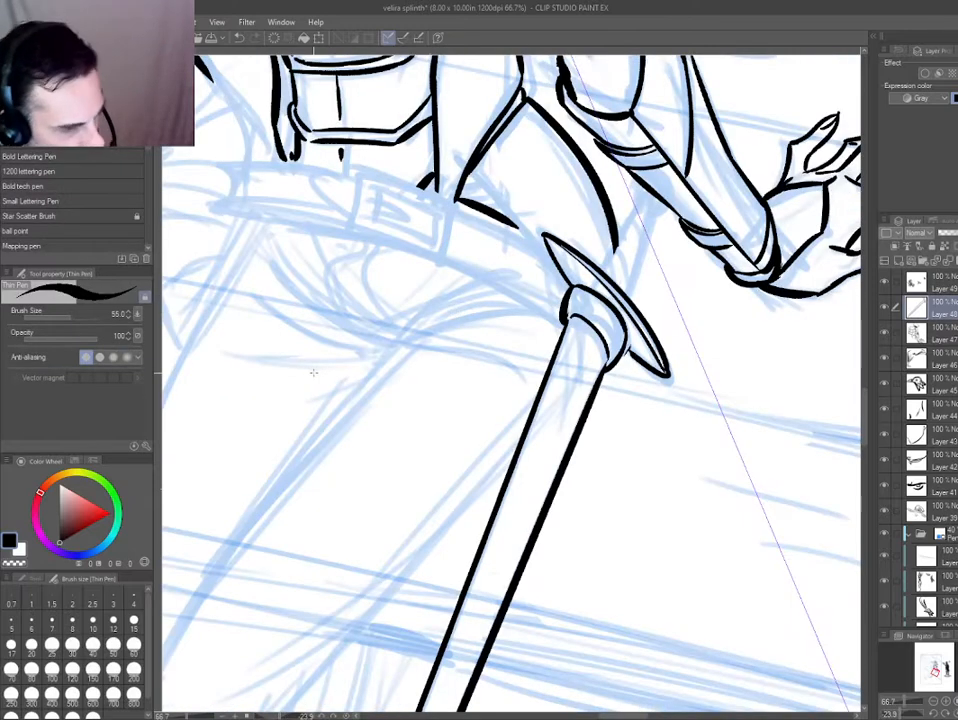
pyautogui.press('e')
pyautogui.press('e')
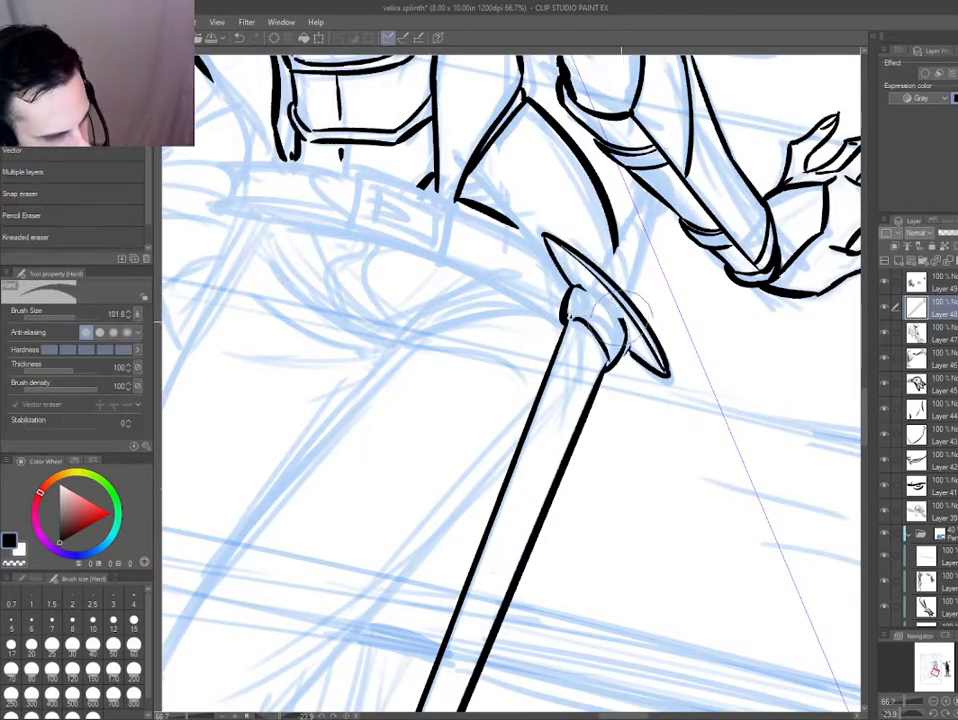
pyautogui.press('p')
pyautogui.press('e')
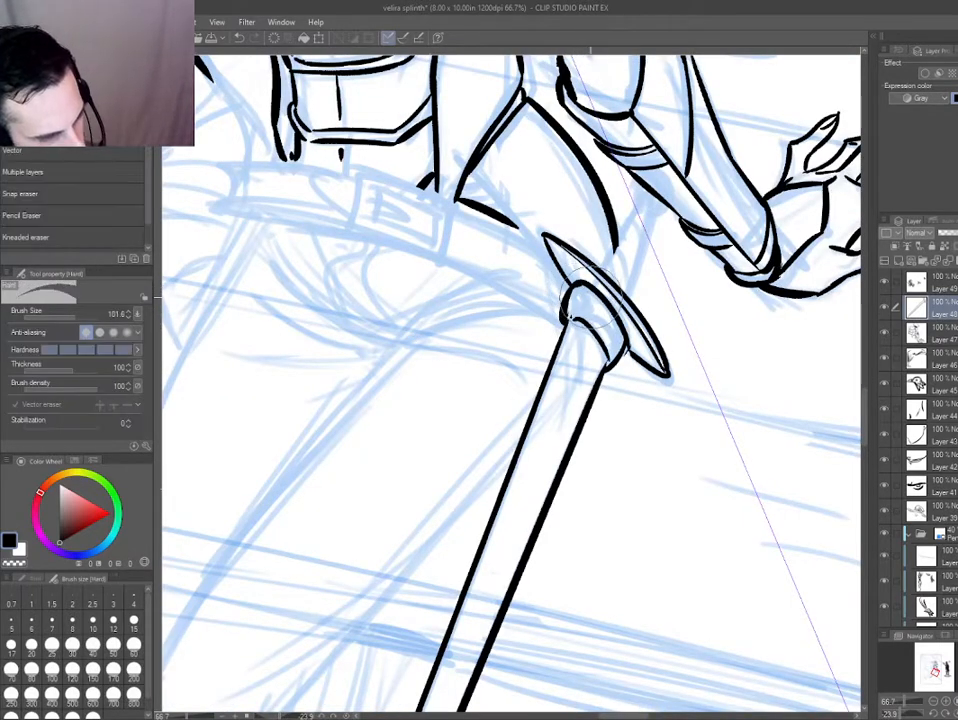
pyautogui.press('e')
pyautogui.press('p')
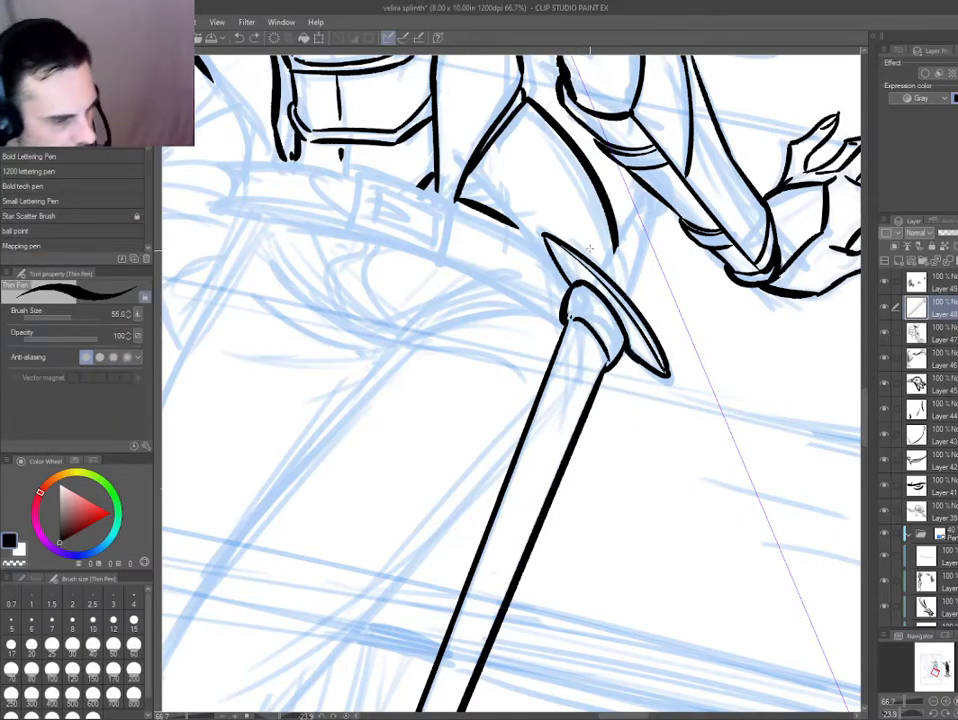
# Tint the torso and arm ink layer blue.
pyautogui.moveTo(590, 249); pyautogui.dragTo(493, 328)
pyautogui.press('d')
pyautogui.click(517, 318)
pyautogui.hotkey('ctrl', 'b')
pyautogui.moveTo(432, 447); pyautogui.dragTo(502, 485)
pyautogui.scroll(1, 443, 307)
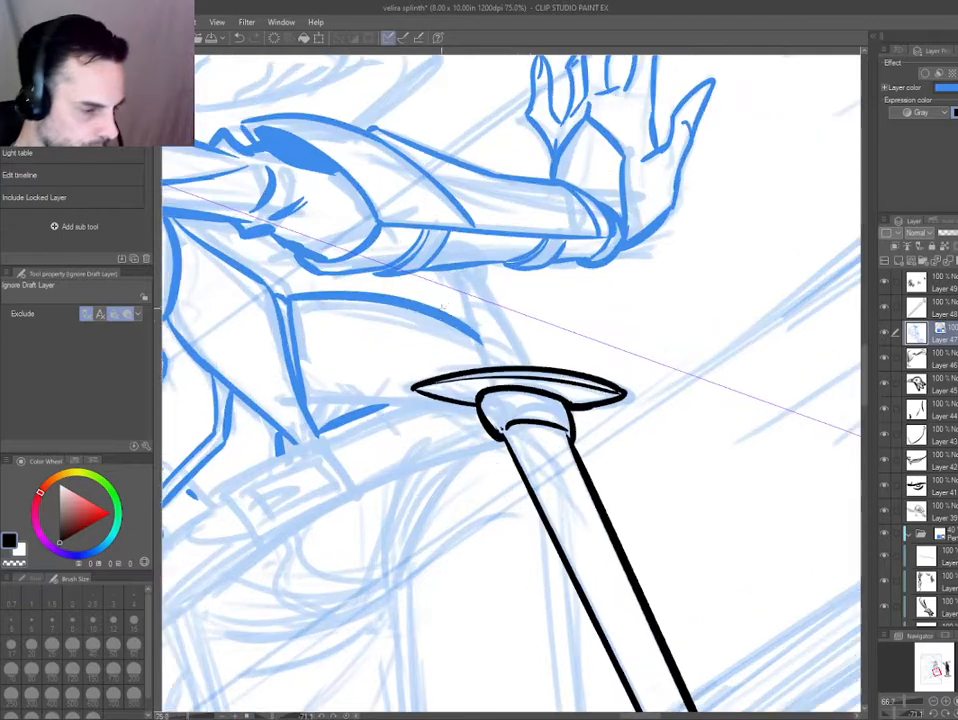
pyautogui.scroll(1, 469, 331)
# Ink the sword's tapered grip and rounded pommel above the crossguard on a new layer.
pyautogui.hotkey('ctrl', 'shift', 'n')
pyautogui.press('p')
pyautogui.moveTo(450, 249); pyautogui.dragTo(497, 397)
pyautogui.hotkey('ctrl', 'z')
pyautogui.moveTo(471, 257); pyautogui.dragTo(568, 401)
pyautogui.moveTo(568, 391)
pyautogui.mouseDown()
pyautogui.moveTo(544, 434)
pyautogui.moveTo(480, 440)
pyautogui.mouseUp()
pyautogui.press('e')
pyautogui.press('p')
pyautogui.moveTo(504, 264)
pyautogui.mouseDown()
pyautogui.moveTo(521, 312)
pyautogui.moveTo(435, 336)
pyautogui.mouseUp()
pyautogui.hotkey('ctrl', 'z')
pyautogui.hotkey('ctrl', 'z')
pyautogui.moveTo(444, 293); pyautogui.dragTo(446, 259)
pyautogui.hotkey('ctrl', 'z')
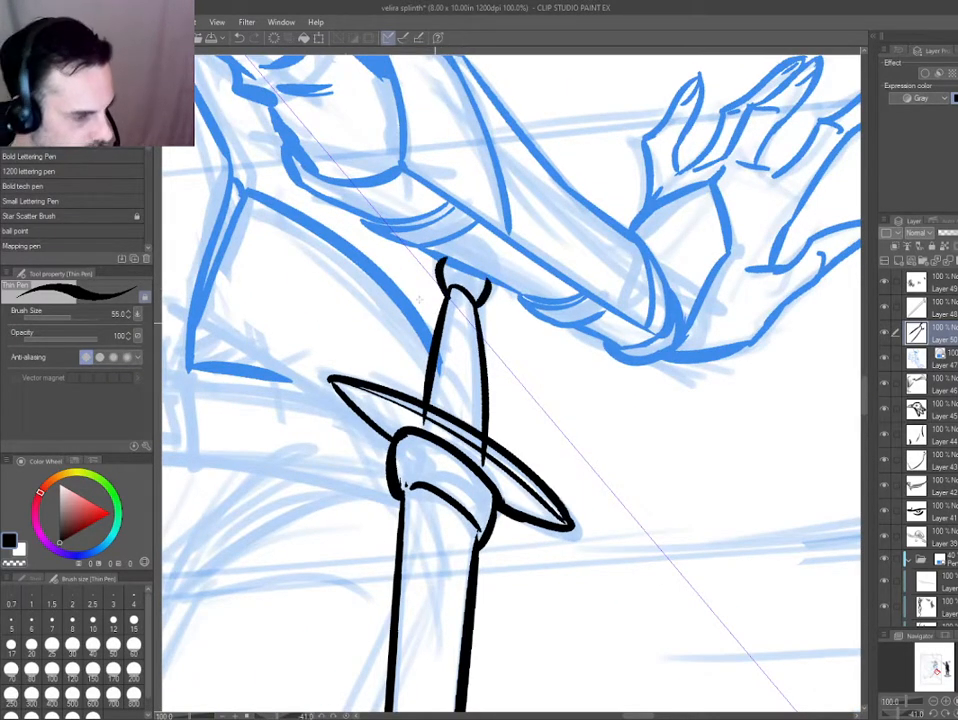
# Erase the grip lines overlapping the crossguard and ink curved wrapping bands across the grip.
pyautogui.keyDown('ctrl'); pyautogui.keyDown('shift'); pyautogui.click(419, 300); pyautogui.keyUp('shift'); pyautogui.keyUp('ctrl')
pyautogui.press('e')
pyautogui.moveTo(443, 380); pyautogui.dragTo(439, 418)
pyautogui.moveTo(318, 420); pyautogui.dragTo(295, 383)
pyautogui.keyDown('ctrl'); pyautogui.keyDown('shift'); pyautogui.click(461, 385); pyautogui.keyUp('shift'); pyautogui.keyUp('ctrl')
pyautogui.moveTo(452, 414); pyautogui.dragTo(405, 379)
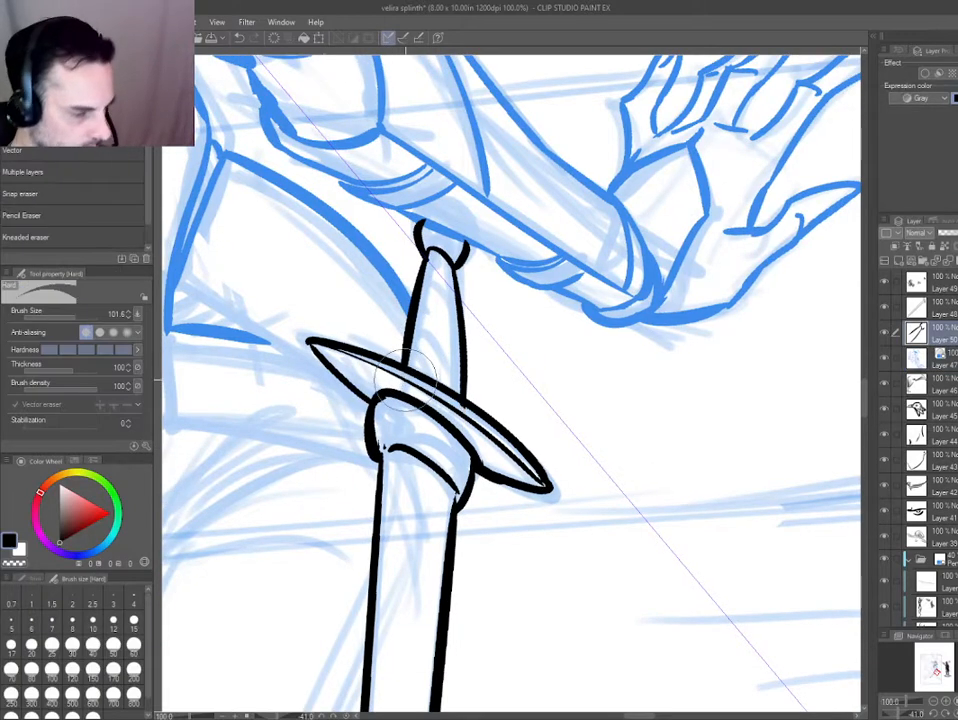
pyautogui.press('p')
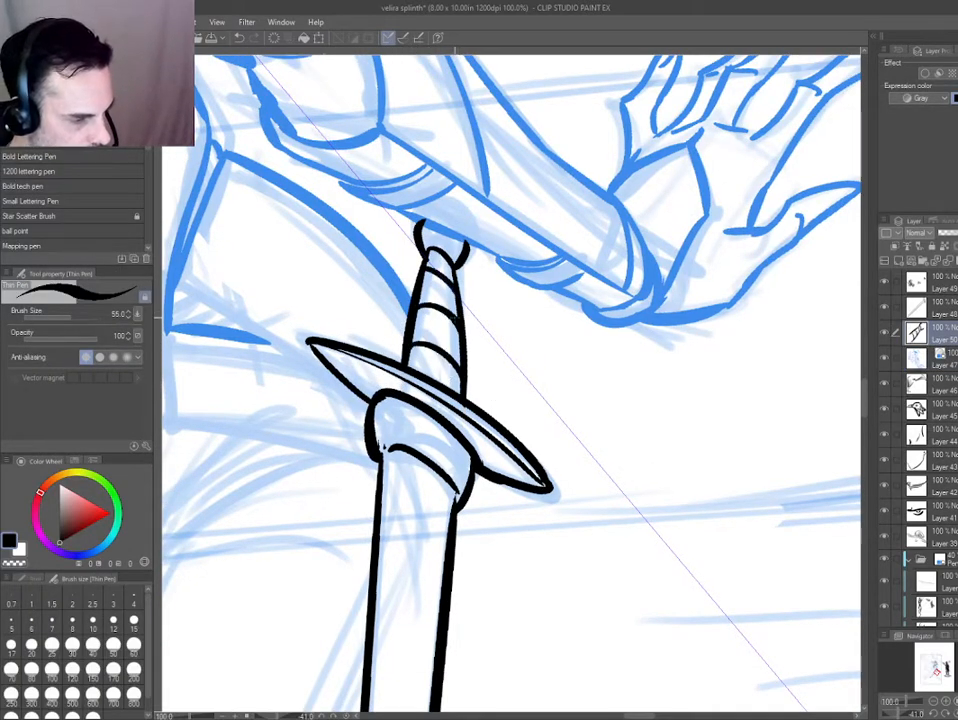
# Tint the sword blade and grip layers blue.
pyautogui.hotkey('ctrl', '0')
pyautogui.scroll(6, 515, 407)
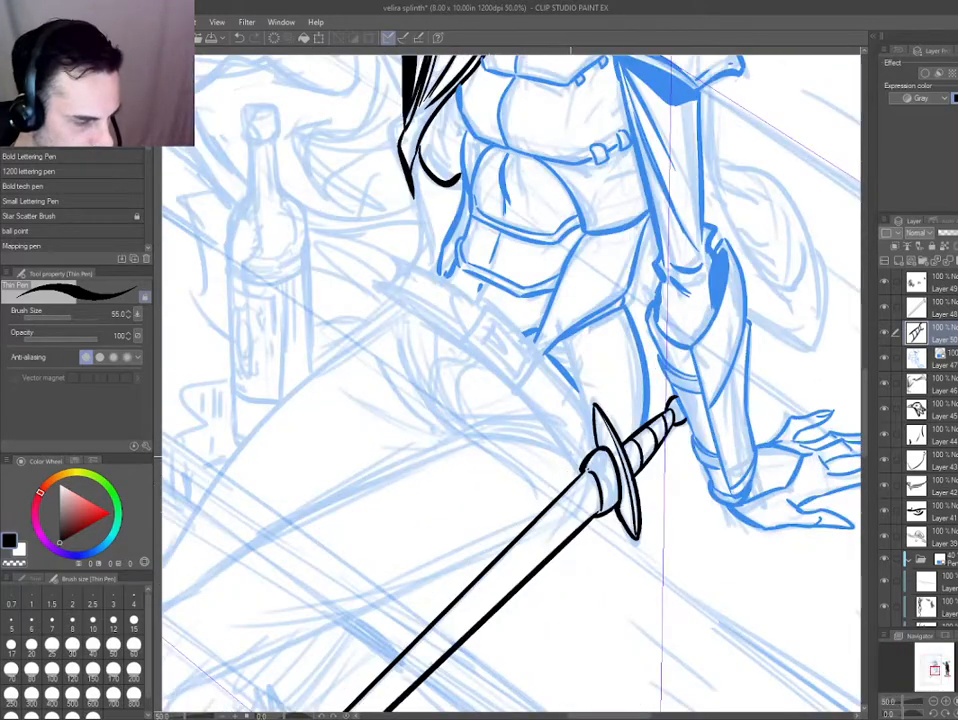
pyautogui.moveTo(548, 500); pyautogui.dragTo(733, 686)
pyautogui.hotkey('ctrl', 'b')
pyautogui.scroll(1, 553, 443)
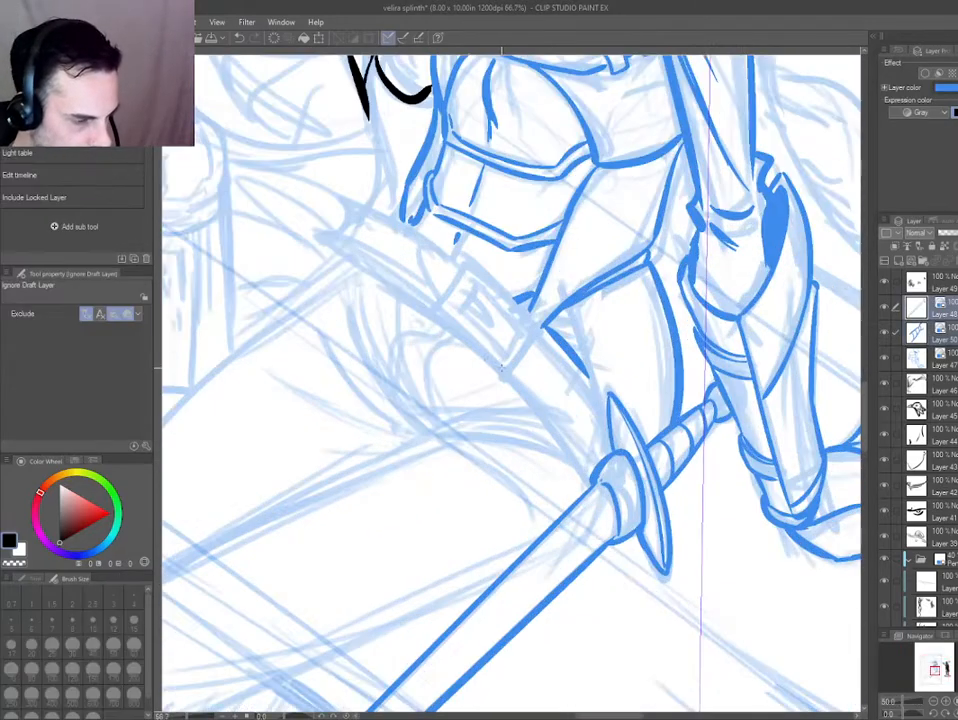
pyautogui.moveTo(474, 368); pyautogui.dragTo(494, 400)
# Ink the rectangular outer frame of the belt buckle on a new layer.
pyautogui.hotkey('ctrl', 'shift', 'n')
pyautogui.press('p')
pyautogui.moveTo(453, 340); pyautogui.dragTo(524, 403)
pyautogui.scroll(1, 452, 339)
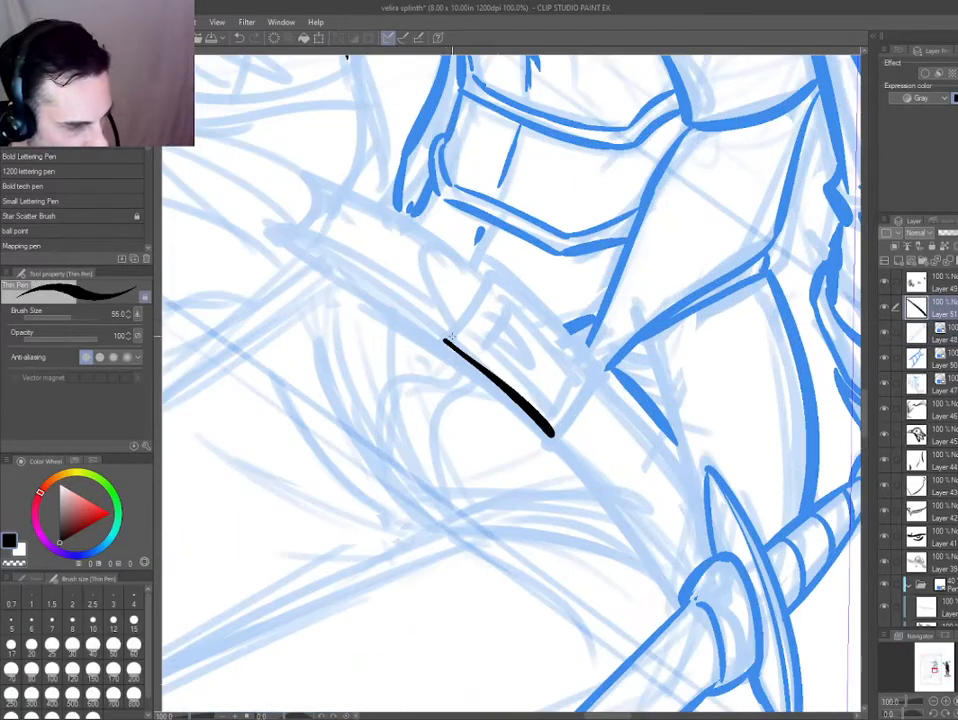
pyautogui.moveTo(447, 334)
pyautogui.mouseDown()
pyautogui.moveTo(494, 274)
pyautogui.moveTo(588, 352)
pyautogui.moveTo(603, 377)
pyautogui.moveTo(563, 432)
pyautogui.mouseUp()
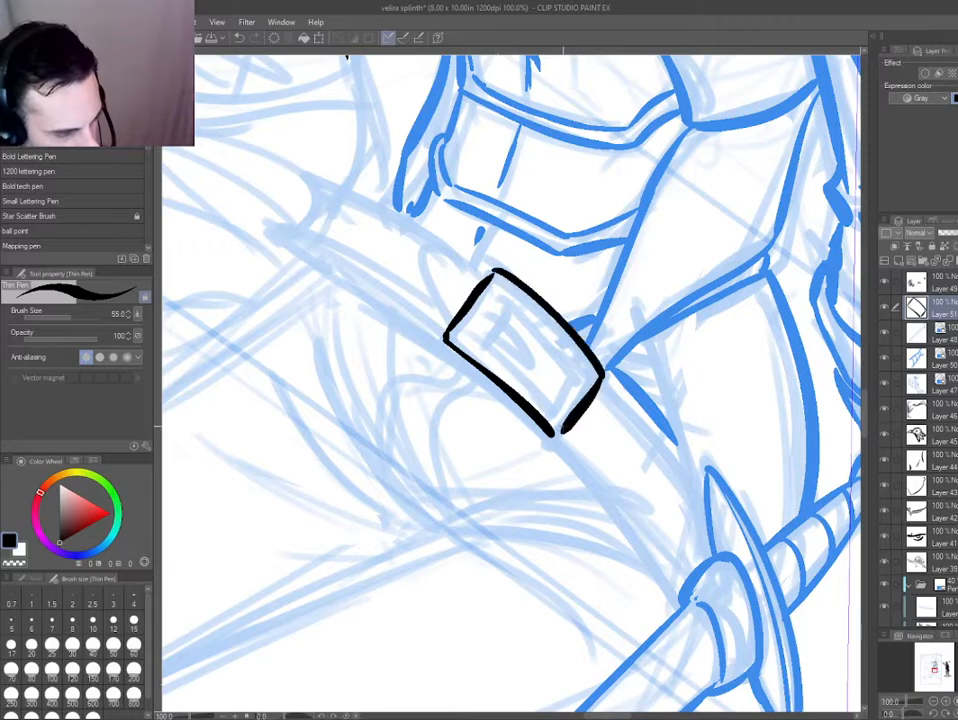
# Ink the inner opening and thick prong shapes inside the belt buckle.
pyautogui.moveTo(470, 337); pyautogui.dragTo(554, 408)
pyautogui.moveTo(483, 336)
pyautogui.mouseDown()
pyautogui.moveTo(525, 338)
pyautogui.moveTo(540, 360)
pyautogui.mouseUp()
pyautogui.moveTo(503, 307); pyautogui.dragTo(588, 377)
pyautogui.hotkey('ctrl', 'z')
pyautogui.moveTo(501, 309)
pyautogui.mouseDown()
pyautogui.moveTo(511, 304)
pyautogui.moveTo(585, 372)
pyautogui.moveTo(557, 407)
pyautogui.mouseUp()
pyautogui.moveTo(484, 330); pyautogui.dragTo(556, 398)
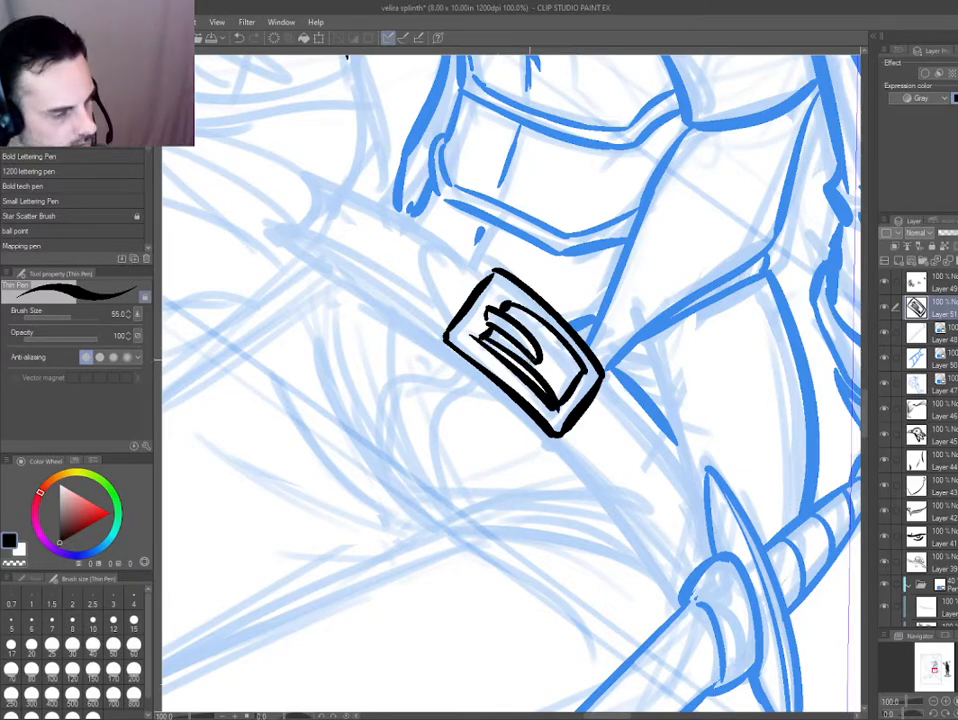
# Ink the rounded strap tip with its hole, and the belt edges running from the buckle to the sword guard.
pyautogui.moveTo(450, 318)
pyautogui.mouseDown()
pyautogui.moveTo(422, 263)
pyautogui.moveTo(477, 281)
pyautogui.mouseUp()
pyautogui.moveTo(439, 241); pyautogui.dragTo(446, 290)
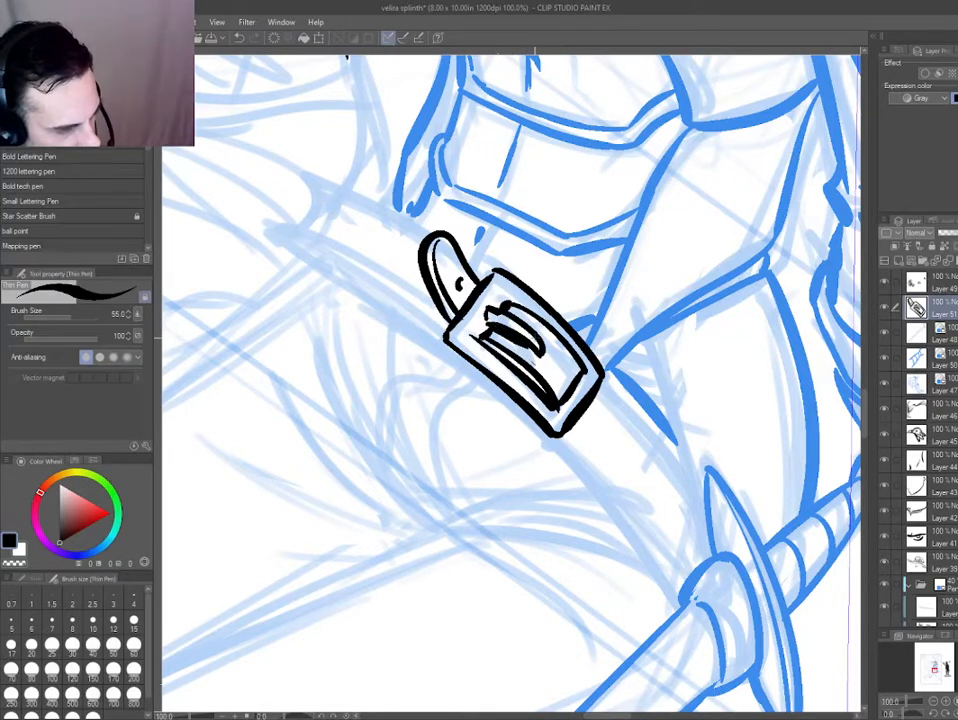
pyautogui.moveTo(553, 436); pyautogui.dragTo(675, 587)
pyautogui.hotkey('ctrl', 'z')
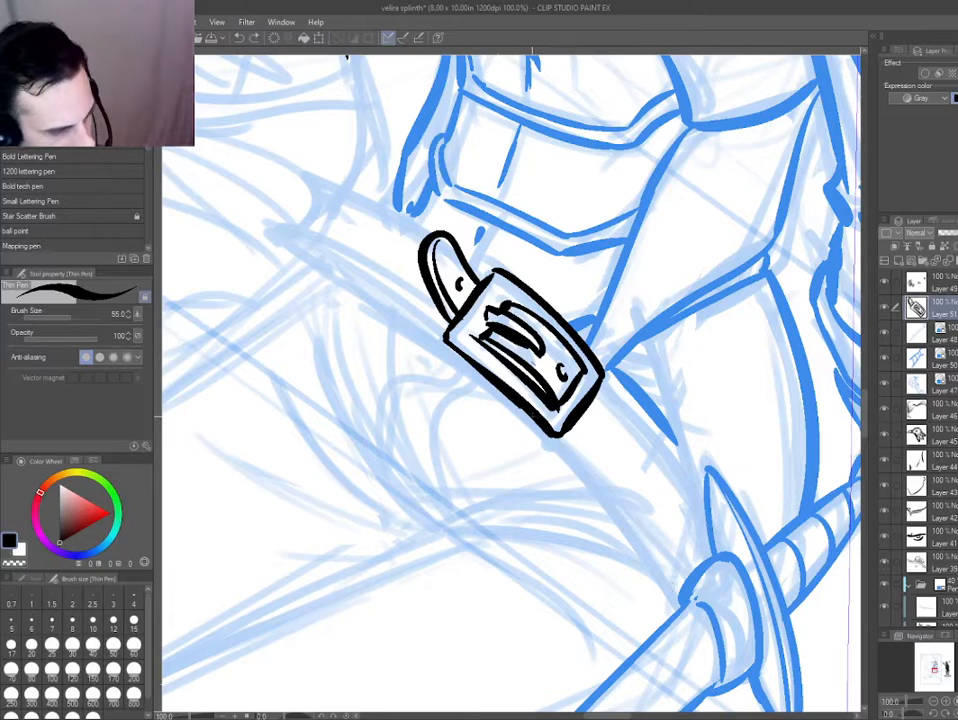
pyautogui.moveTo(553, 436); pyautogui.dragTo(688, 604)
pyautogui.moveTo(569, 435); pyautogui.dragTo(634, 507)
pyautogui.moveTo(600, 378); pyautogui.dragTo(716, 536)
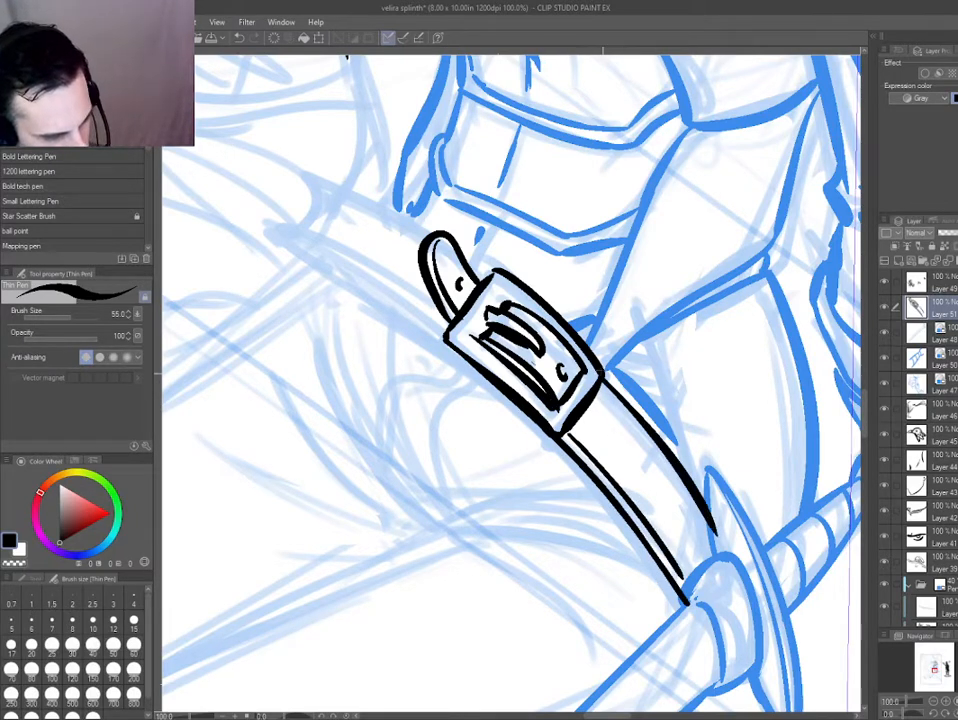
# Ink the belt's doubled lower edge from the buckle toward the far hip.
pyautogui.moveTo(445, 326); pyautogui.dragTo(291, 260)
pyautogui.hotkey('ctrl', 'z')
pyautogui.moveTo(445, 326); pyautogui.dragTo(291, 260)
pyautogui.hotkey('ctrl', 'z')
pyautogui.moveTo(438, 300); pyautogui.dragTo(282, 246)
# Erase the belt lines overlapping the buckle's strap-tip side and clean up the frame's corner.
pyautogui.press('e')
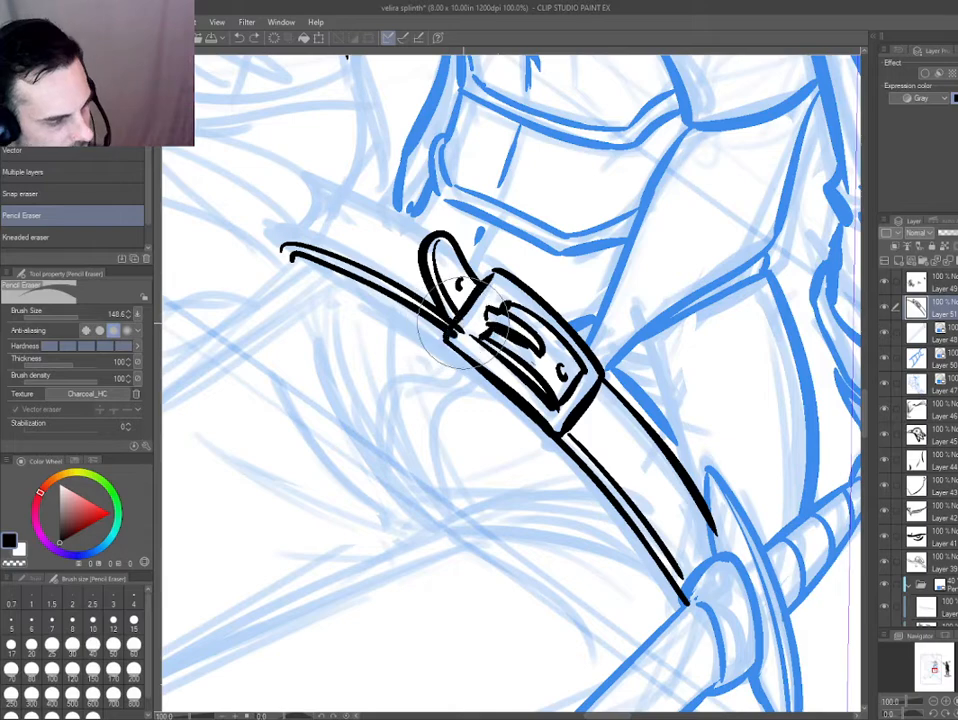
pyautogui.moveTo(452, 355); pyautogui.dragTo(426, 409)
pyautogui.scroll(2, 426, 405)
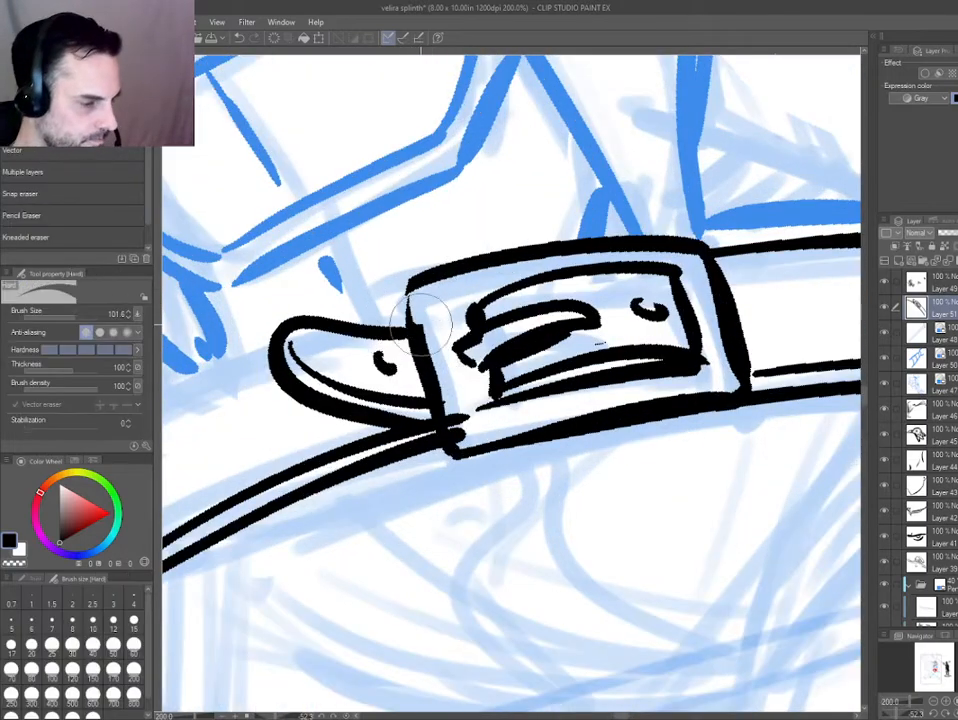
pyautogui.press('p')
pyautogui.press('d')
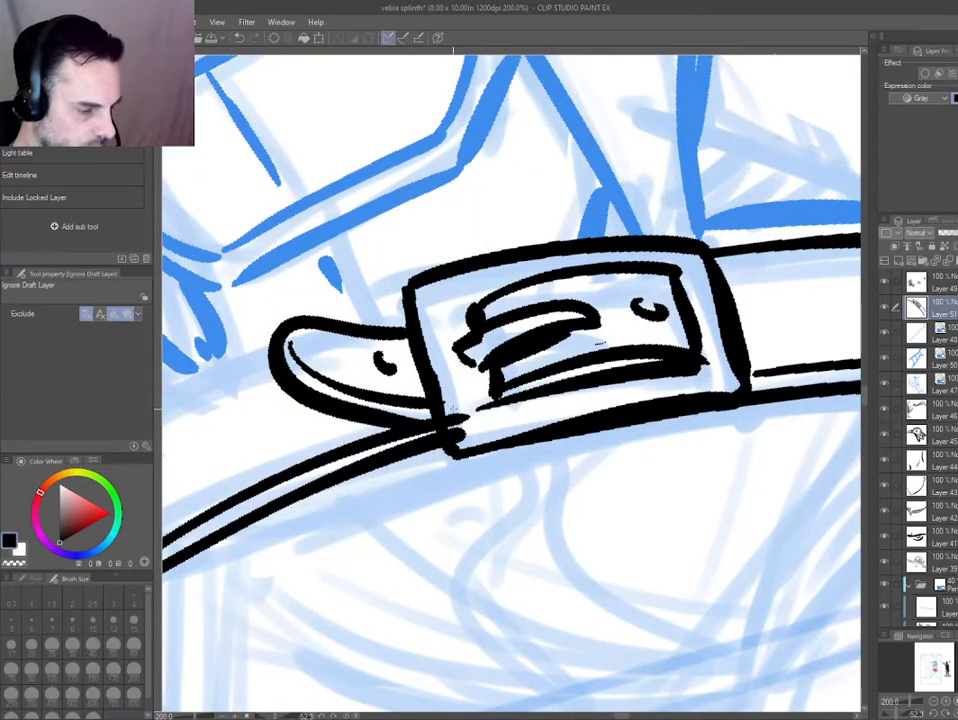
pyautogui.press('e')
pyautogui.moveTo(468, 406)
pyautogui.mouseDown()
pyautogui.moveTo(466, 418)
pyautogui.moveTo(452, 358)
pyautogui.moveTo(455, 425)
pyautogui.mouseUp()
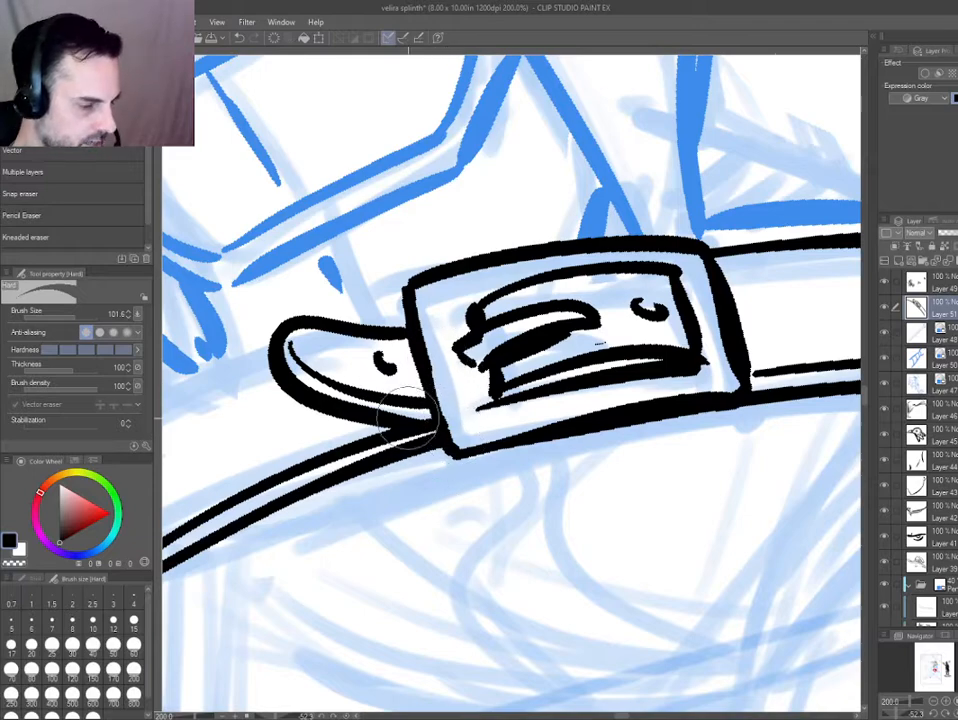
pyautogui.press('p')
# Ink the belt's far end and upper edge on a new layer, leaving the strap tip clear.
pyautogui.moveTo(457, 496)
pyautogui.mouseDown()
pyautogui.moveTo(518, 467)
pyautogui.moveTo(677, 453)
pyautogui.mouseUp()
pyautogui.moveTo(427, 442); pyautogui.dragTo(363, 494)
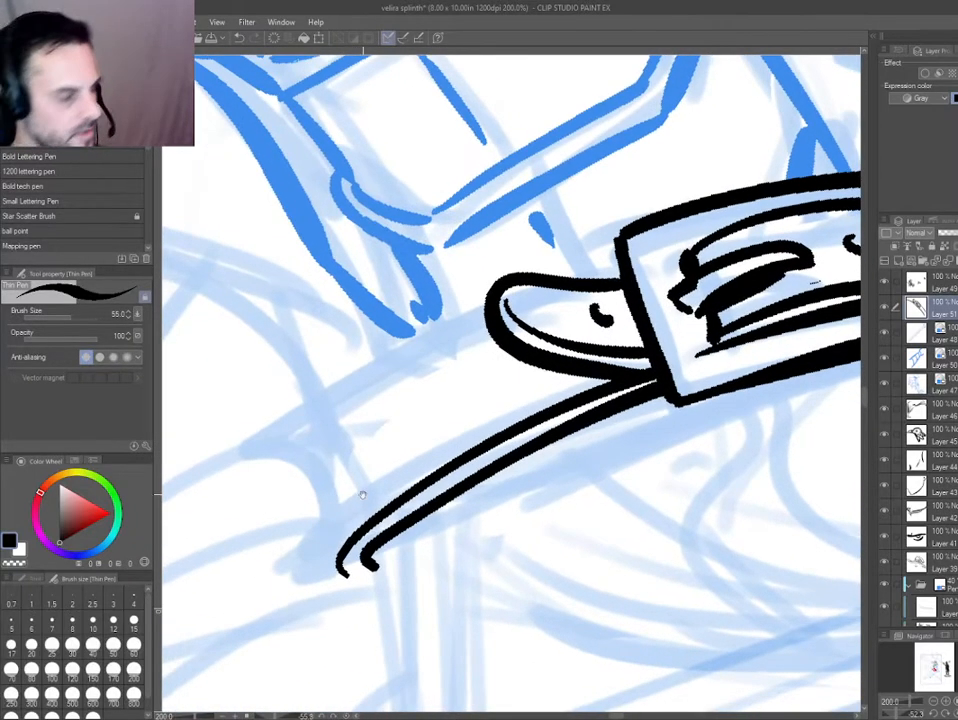
pyautogui.hotkey('ctrl', 'shift', 'n')
pyautogui.moveTo(339, 565); pyautogui.dragTo(305, 431)
pyautogui.moveTo(425, 346); pyautogui.dragTo(306, 433)
pyautogui.moveTo(318, 449)
pyautogui.mouseDown()
pyautogui.moveTo(308, 407)
pyautogui.moveTo(391, 241)
pyautogui.moveTo(590, 343)
pyautogui.mouseUp()
pyautogui.hotkey('ctrl', 'z')
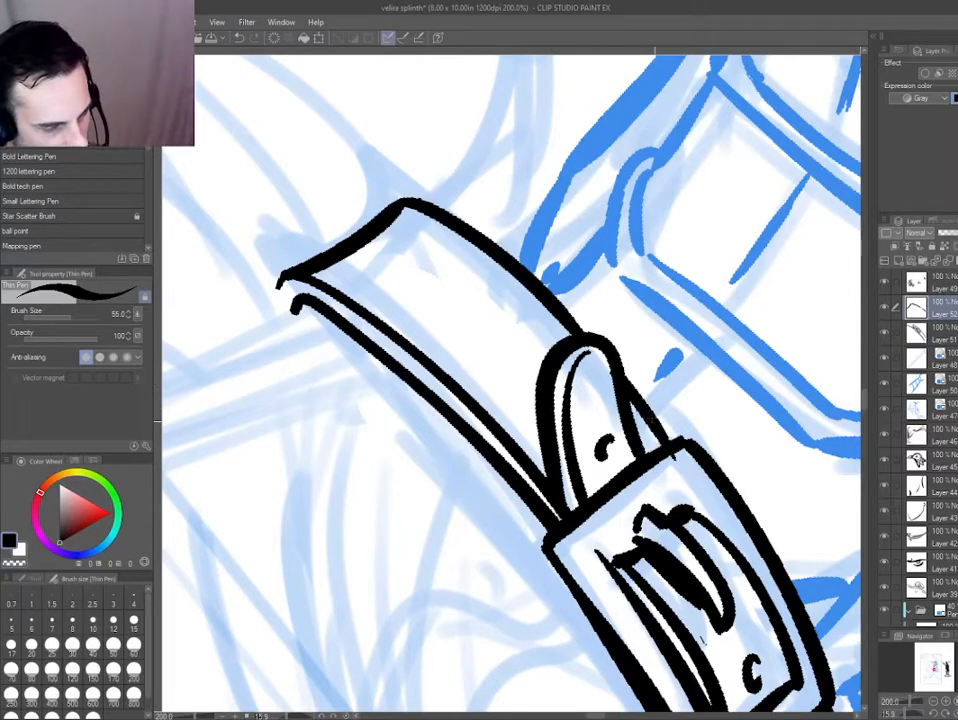
pyautogui.press('e')
# Tint the buckle layer and the belt's upper-edge layer blue.
pyautogui.hotkey('ctrl', '0')
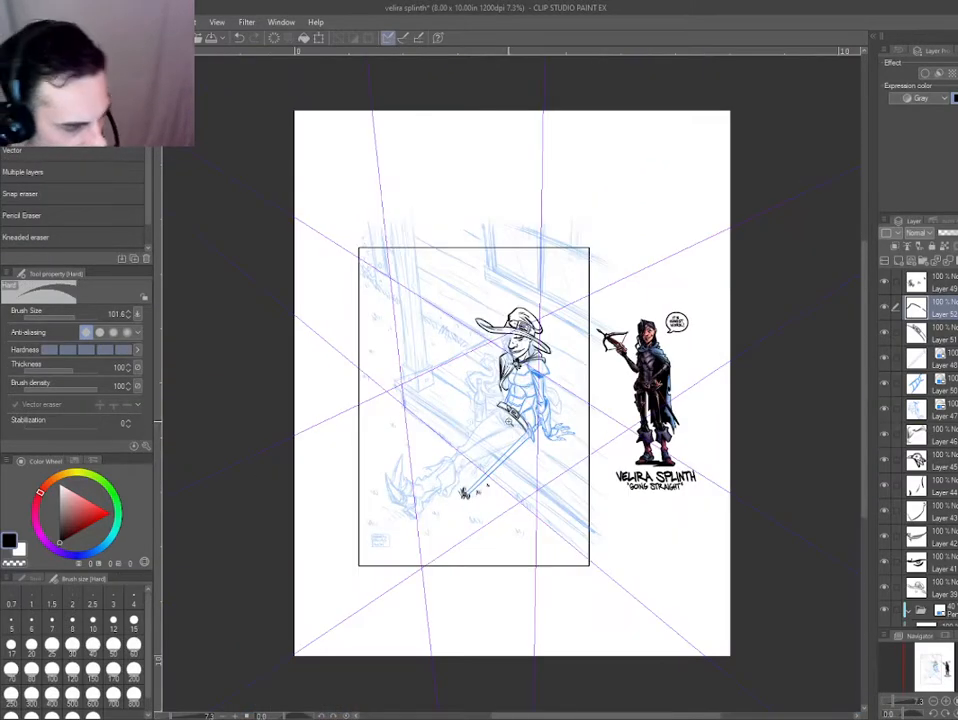
pyautogui.moveTo(511, 422); pyautogui.dragTo(570, 420)
pyautogui.moveTo(428, 417); pyautogui.dragTo(495, 550)
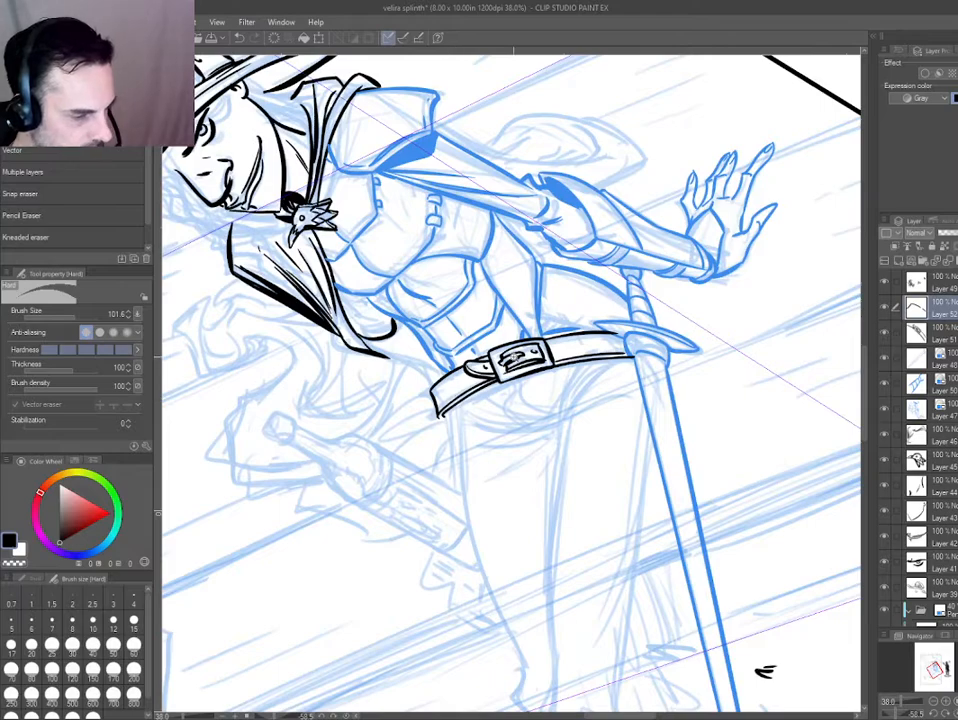
pyautogui.moveTo(475, 444); pyautogui.dragTo(575, 518)
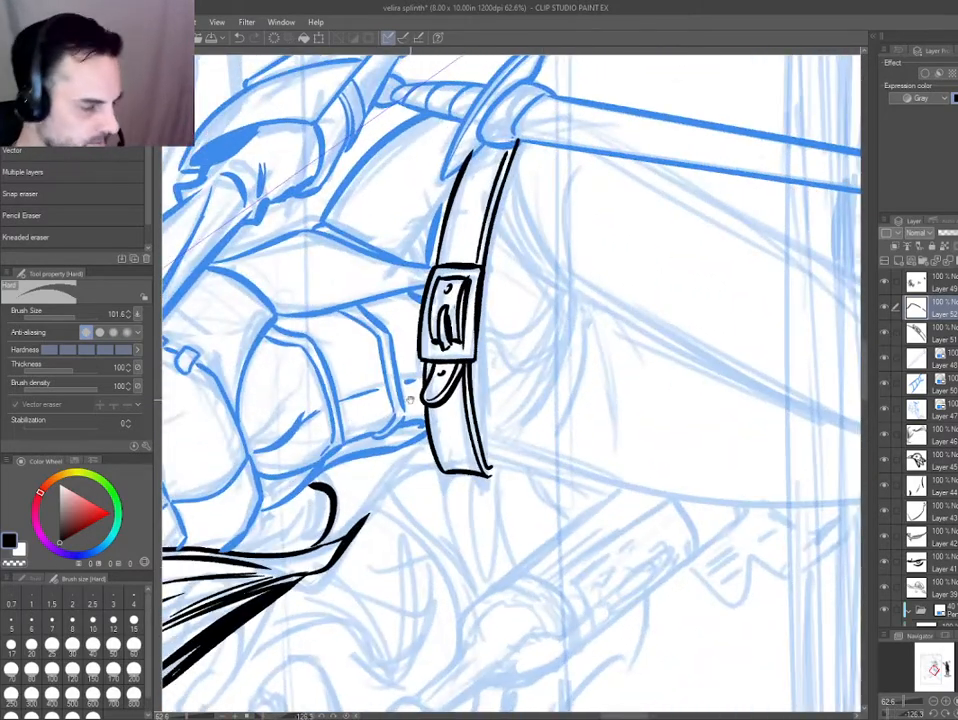
pyautogui.moveTo(410, 400); pyautogui.dragTo(407, 436)
pyautogui.moveTo(407, 436); pyautogui.dragTo(436, 440)
pyautogui.moveTo(349, 443); pyautogui.dragTo(415, 524)
pyautogui.keyDown('ctrl'); pyautogui.keyDown('shift'); pyautogui.click(458, 419); pyautogui.keyUp('shift'); pyautogui.keyUp('ctrl')
pyautogui.hotkey('ctrl', 'b')
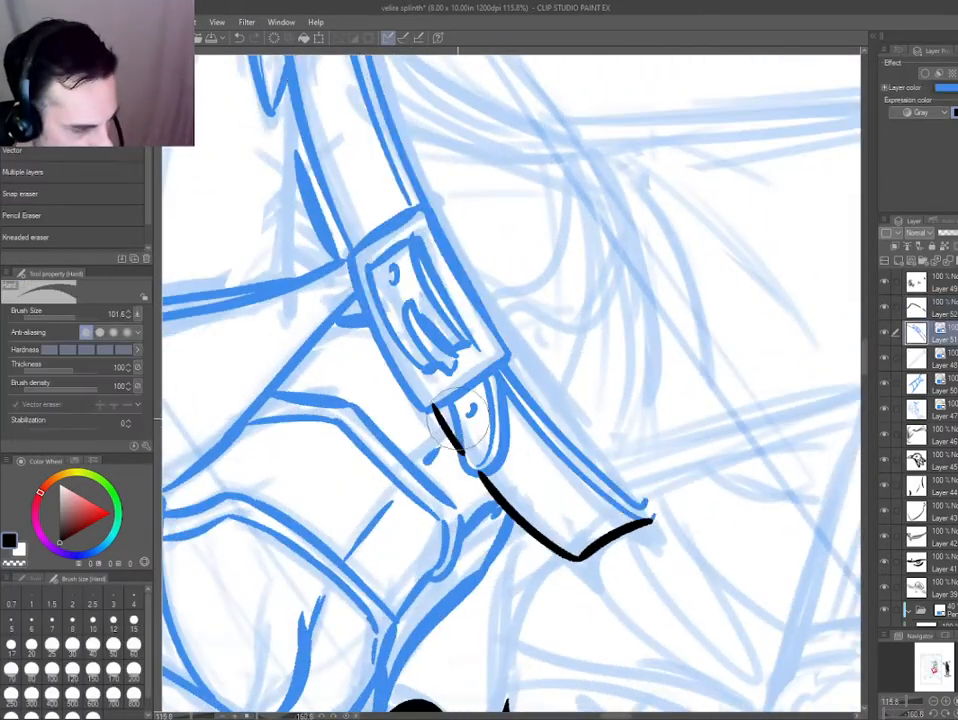
pyautogui.keyDown('ctrl'); pyautogui.keyDown('shift'); pyautogui.click(455, 436); pyautogui.keyUp('shift'); pyautogui.keyUp('ctrl')
pyautogui.hotkey('ctrl', 'b')
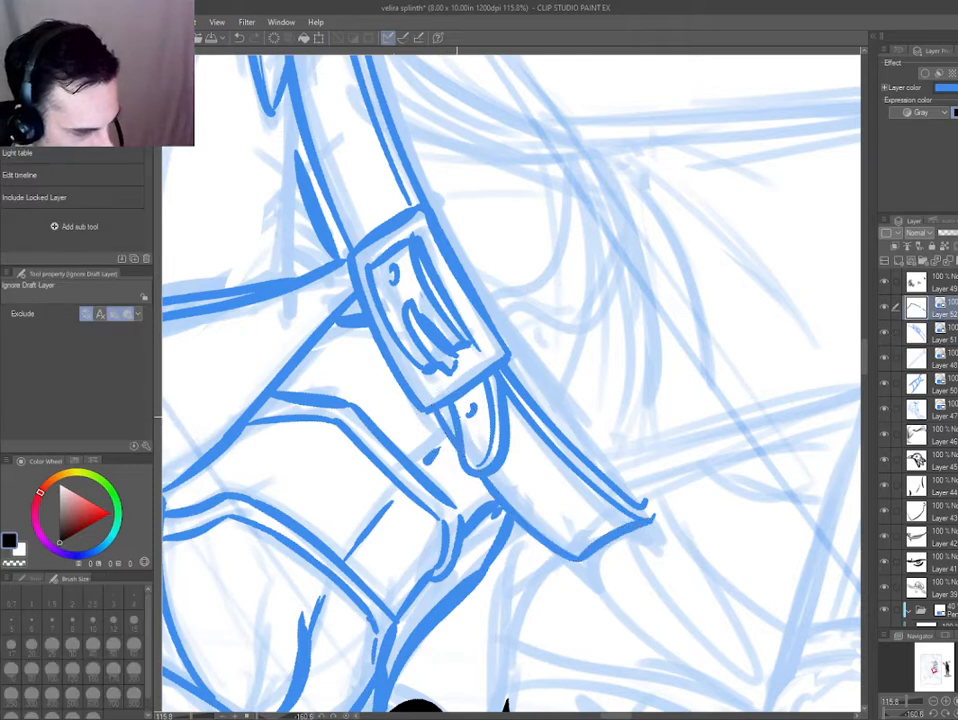
# Ink a reshaped, rounded strap tip beside the buckle on a new layer and raise that layer to the top.
pyautogui.keyDown('ctrl'); pyautogui.keyDown('shift'); pyautogui.click(460, 430); pyautogui.keyUp('shift'); pyautogui.keyUp('ctrl')
pyautogui.moveTo(438, 412)
pyautogui.mouseDown()
pyautogui.moveTo(441, 472)
pyautogui.moveTo(488, 437)
pyautogui.mouseUp()
pyautogui.hotkey('ctrl', 'z')
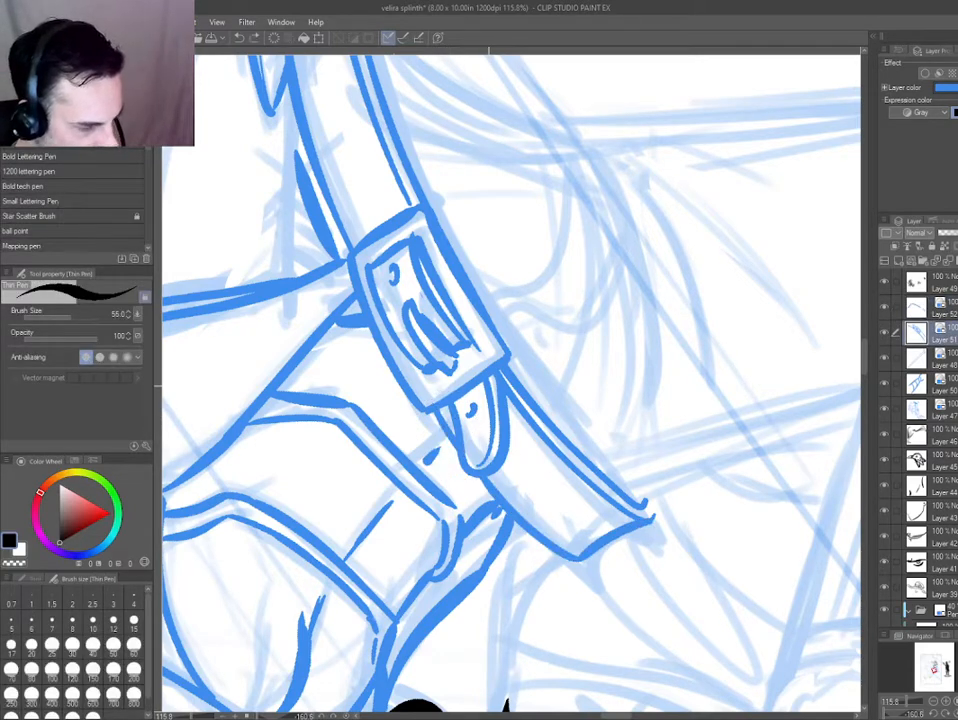
pyautogui.hotkey('ctrl', 'shift', 'n')
pyautogui.moveTo(438, 410)
pyautogui.mouseDown()
pyautogui.moveTo(446, 470)
pyautogui.moveTo(474, 474)
pyautogui.moveTo(491, 398)
pyautogui.moveTo(503, 455)
pyautogui.mouseUp()
pyautogui.hotkey('ctrl', ']')
pyautogui.hotkey('ctrl', ']')
pyautogui.hotkey('ctrl', ']')
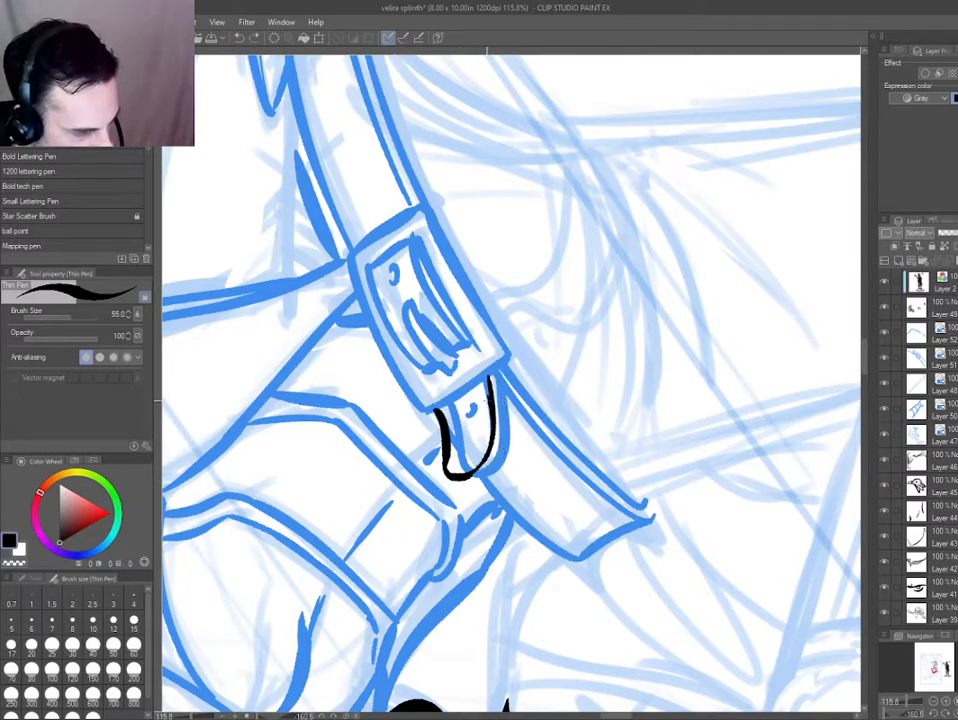
# Erase the old strap tip and the belt edge inside the new one on their own layers.
pyautogui.keyDown('ctrl'); pyautogui.keyDown('shift'); pyautogui.click(480, 406); pyautogui.keyUp('shift'); pyautogui.keyUp('ctrl')
pyautogui.press('e')
pyautogui.moveTo(467, 450)
pyautogui.mouseDown()
pyautogui.moveTo(456, 408)
pyautogui.moveTo(467, 465)
pyautogui.moveTo(452, 405)
pyautogui.mouseUp()
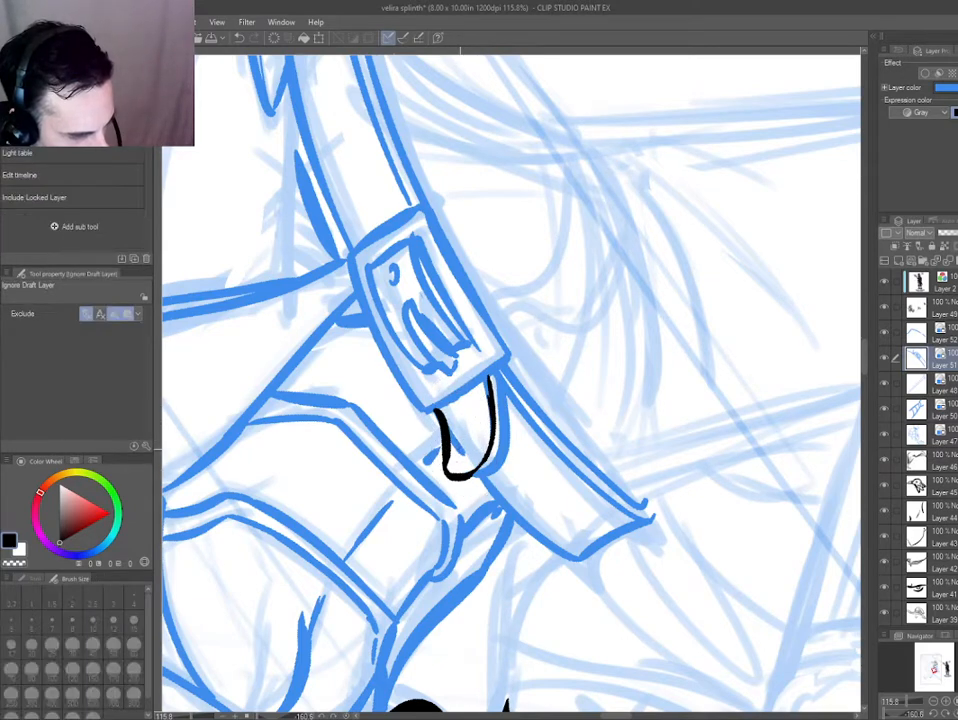
pyautogui.keyDown('ctrl'); pyautogui.keyDown('shift'); pyautogui.click(460, 449); pyautogui.keyUp('shift'); pyautogui.keyUp('ctrl')
pyautogui.moveTo(460, 452); pyautogui.dragTo(453, 436)
pyautogui.press('p')
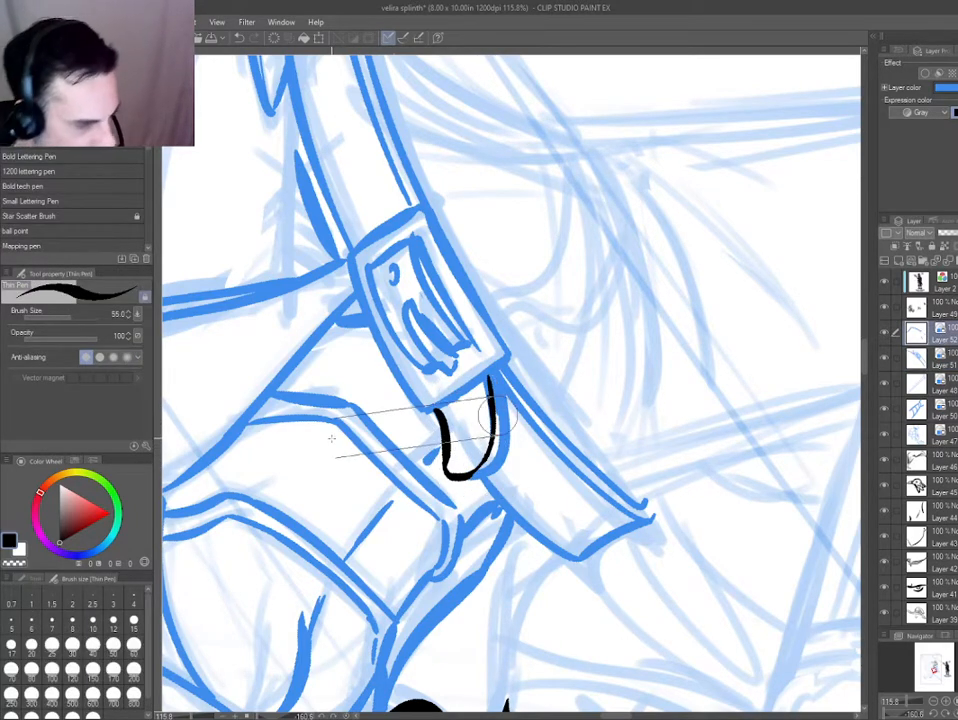
# Select the belt layers and restore their ink from blue to black.
pyautogui.hotkey('ctrl', '0')
pyautogui.hotkey('ctrl', '@')
pyautogui.scroll(3, 545, 464)
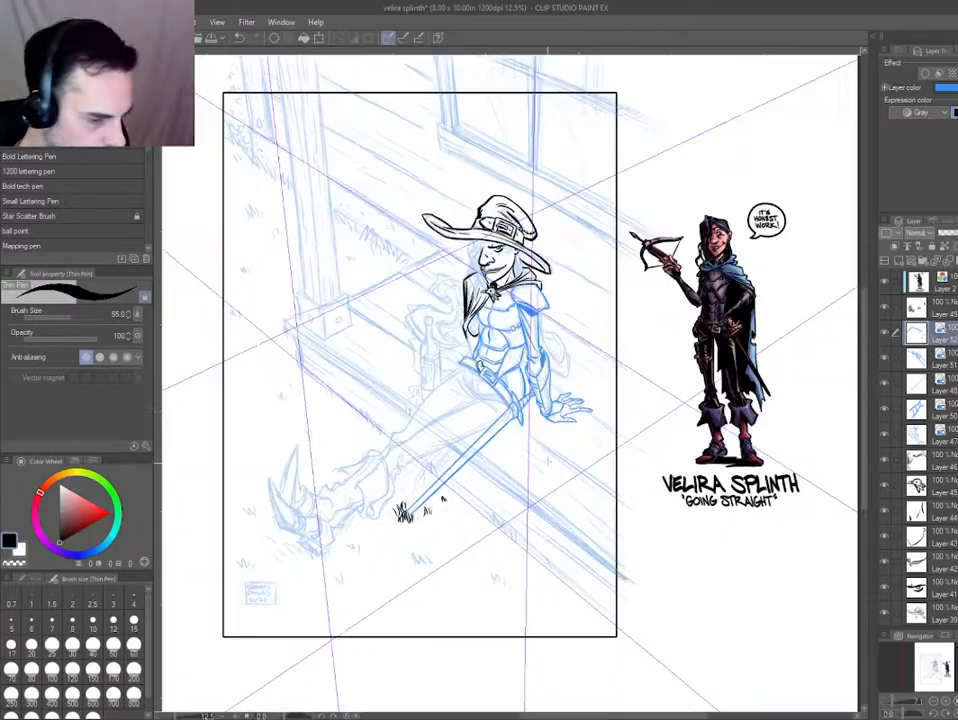
pyautogui.moveTo(445, 325); pyautogui.dragTo(529, 478)
pyautogui.hotkey('ctrl', 'b')
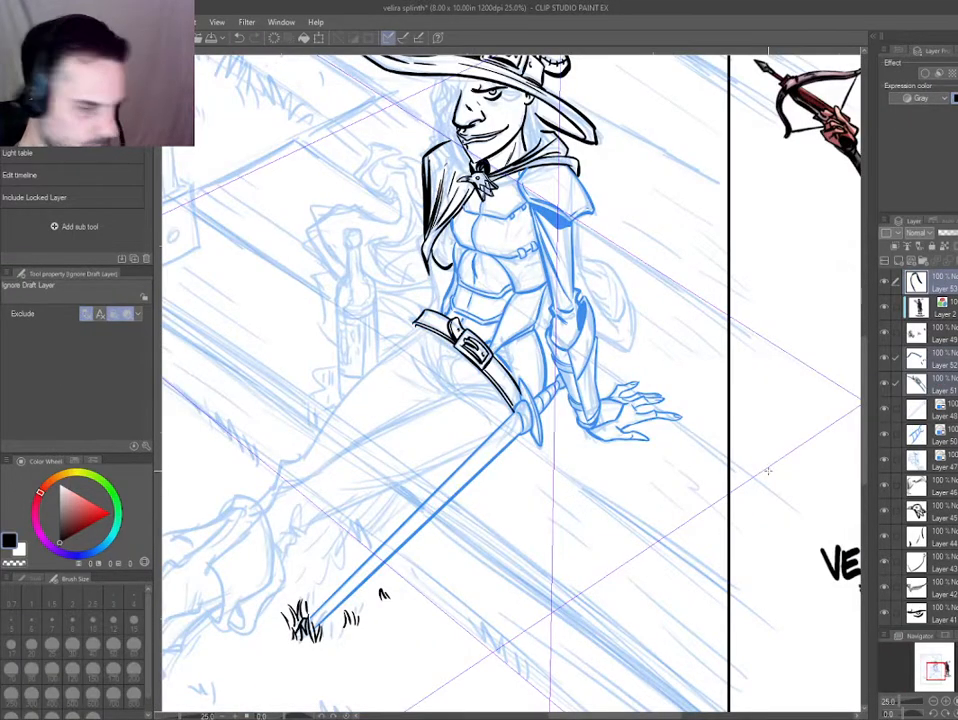
# Move the three belt layers below the coloured reference figure's layer and merge them into one.
pyautogui.hotkey('ctrl', 'b')
pyautogui.hotkey('ctrl', 'b')
pyautogui.moveTo(951, 358); pyautogui.dragTo(943, 309)
pyautogui.hotkey('alt', 'shift', 'e')
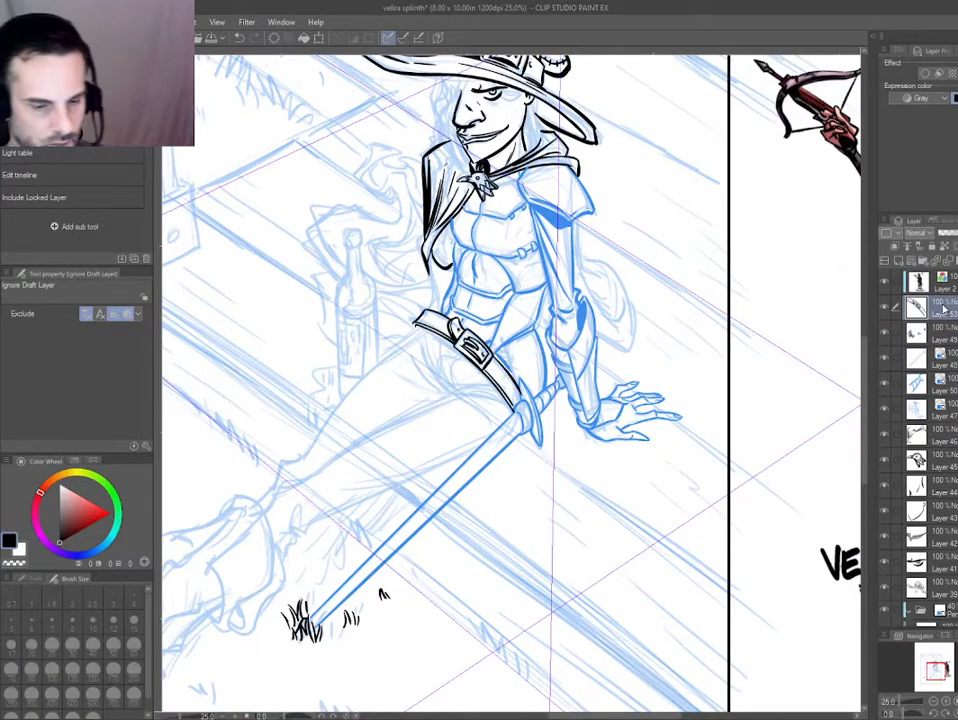
pyautogui.moveTo(420, 360); pyautogui.dragTo(414, 393)
pyautogui.click(420, 242)
pyautogui.hotkey('ctrl', 'b')
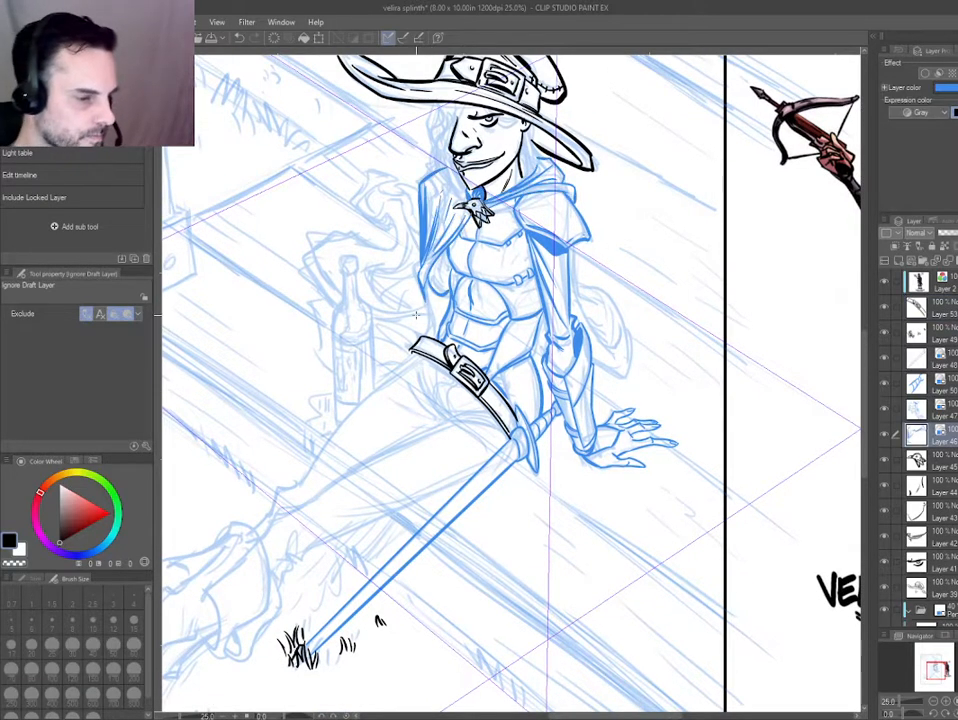
pyautogui.hotkey('ctrl', 'b')
pyautogui.moveTo(439, 129); pyautogui.dragTo(446, 332)
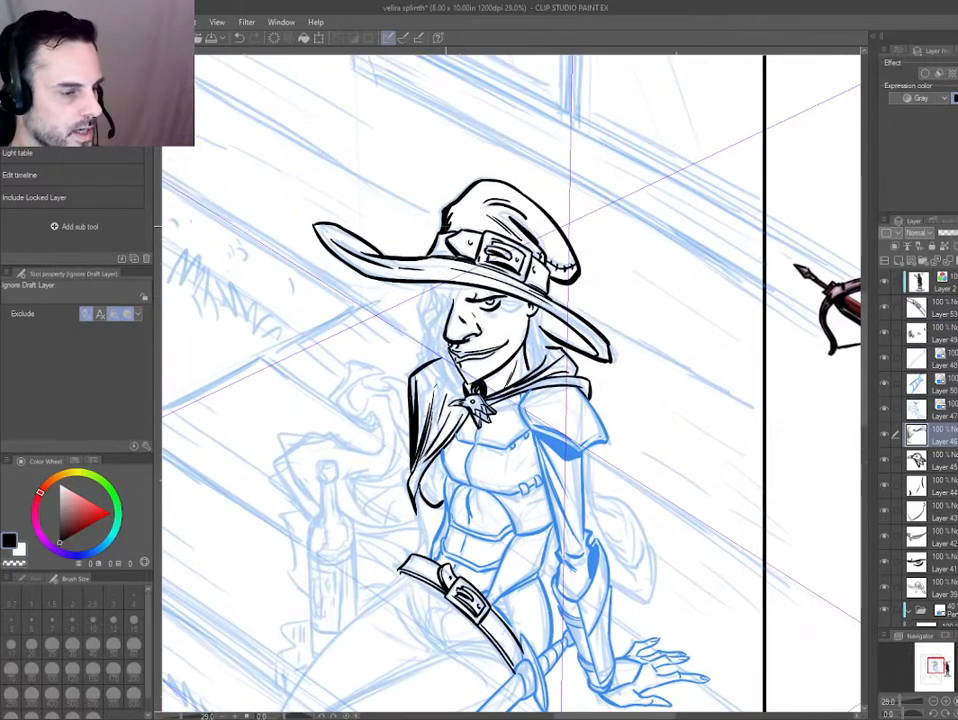
pyautogui.click(446, 337)
pyautogui.hotkey('ctrl', 'b')
pyautogui.hotkey('ctrl', 'b')
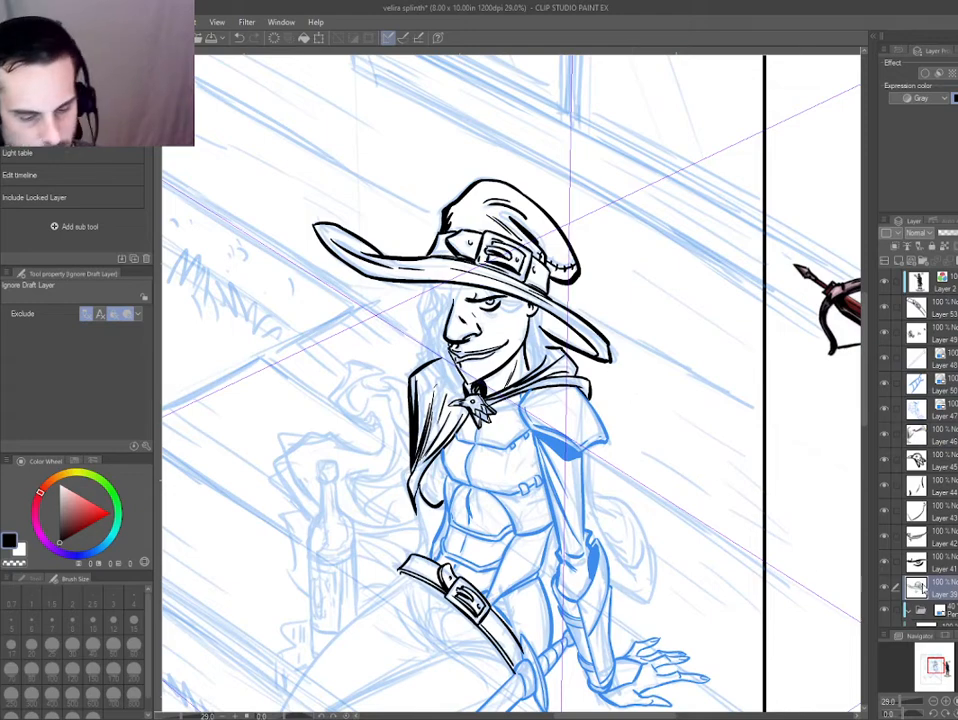
# Switch the cloak layer's ink to blue and erase the pointed tip of the cloak's lower hem.
pyautogui.moveTo(380, 378); pyautogui.dragTo(417, 263)
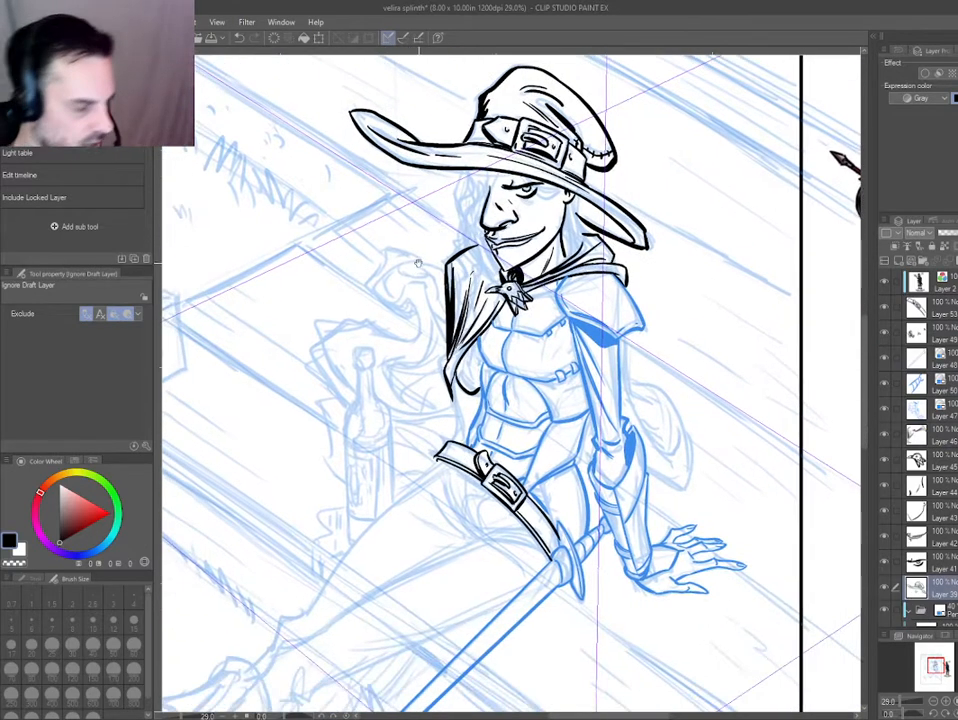
pyautogui.moveTo(293, 490); pyautogui.dragTo(320, 531)
pyautogui.moveTo(443, 413); pyautogui.dragTo(460, 393)
pyautogui.keyDown('ctrl'); pyautogui.click(484, 428); pyautogui.keyUp('ctrl')
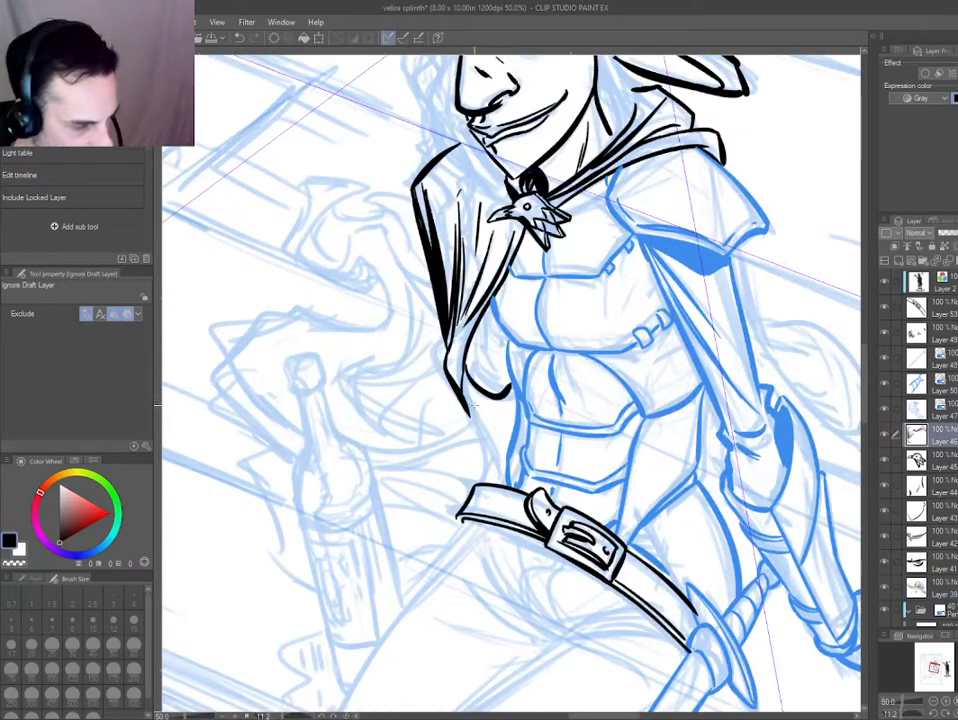
pyautogui.keyDown('ctrl'); pyautogui.click(498, 417); pyautogui.keyUp('ctrl')
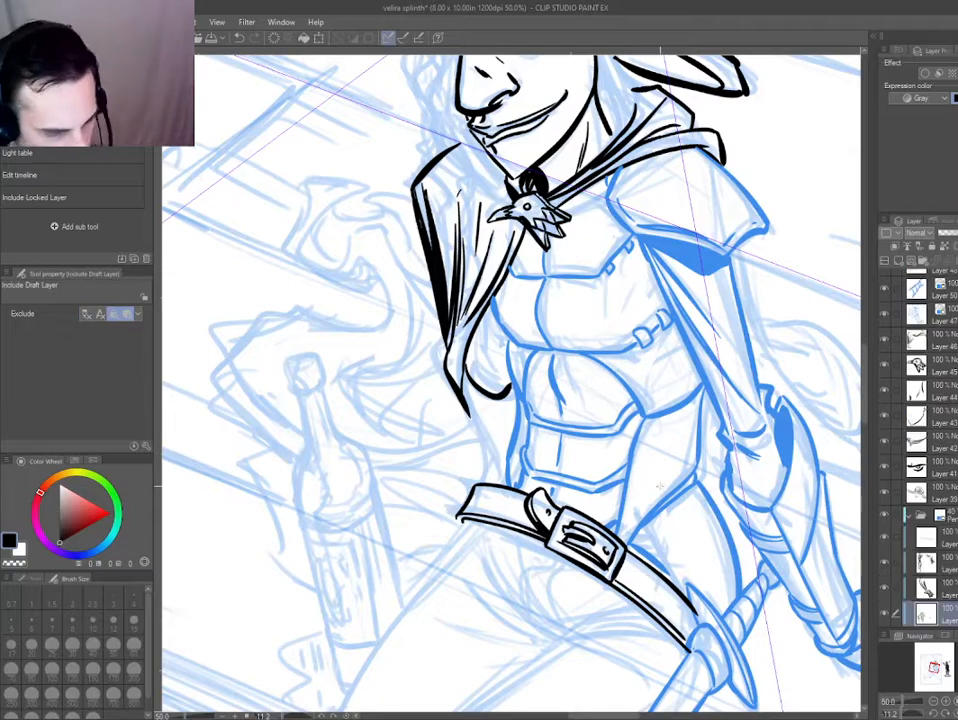
pyautogui.press('p')
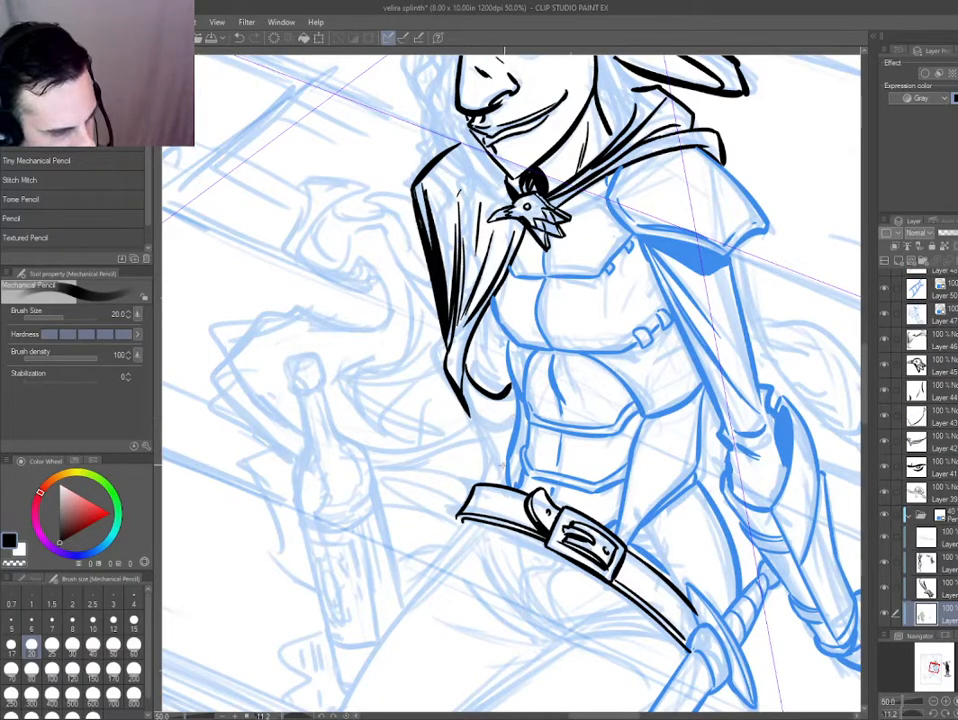
pyautogui.scroll(2, 480, 373)
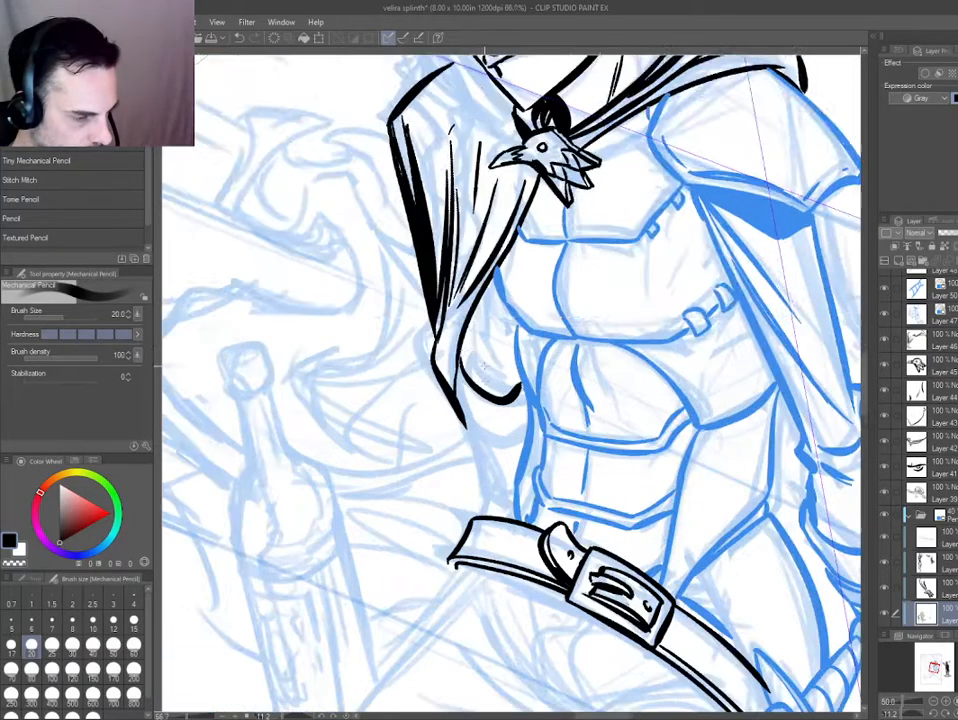
pyautogui.keyDown('ctrl'); pyautogui.keyDown('shift'); pyautogui.click(456, 404); pyautogui.keyUp('shift'); pyautogui.keyUp('ctrl')
pyautogui.hotkey('ctrl', 'b')
pyautogui.press('e')
pyautogui.moveTo(456, 404); pyautogui.dragTo(474, 457)
pyautogui.press('p')
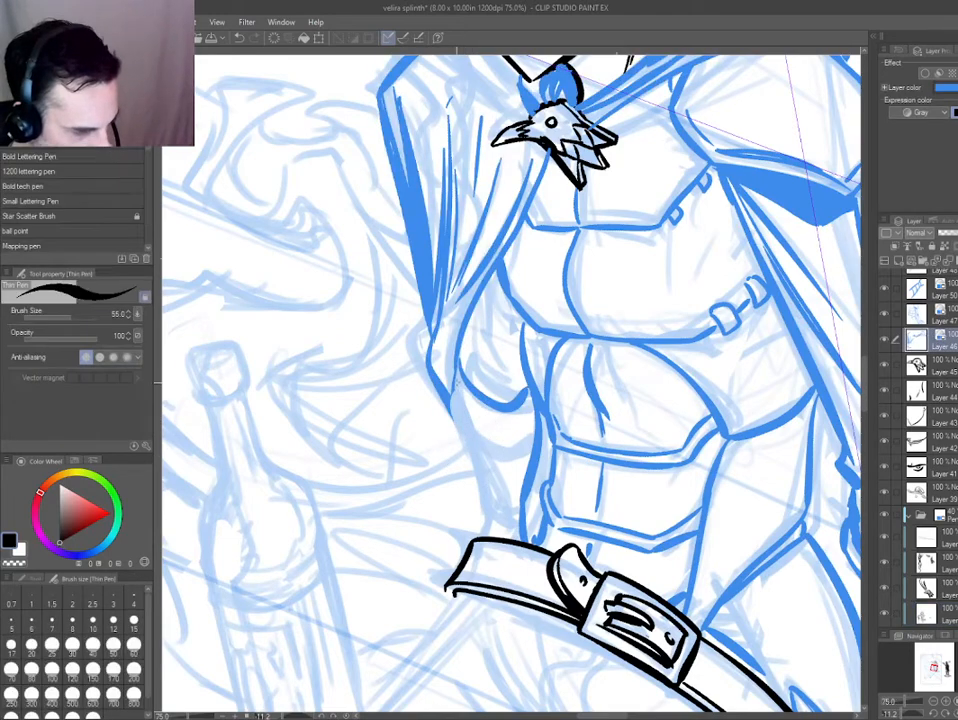
# Ink the forearm's outer edge from the cloak's lower tip down to the belt.
pyautogui.moveTo(446, 372)
pyautogui.mouseDown()
pyautogui.moveTo(491, 491)
pyautogui.moveTo(458, 408)
pyautogui.moveTo(471, 434)
pyautogui.mouseUp()
pyautogui.hotkey('ctrl', 'z')
pyautogui.moveTo(416, 452)
pyautogui.mouseDown()
pyautogui.moveTo(449, 541)
pyautogui.moveTo(483, 551)
pyautogui.mouseUp()
pyautogui.hotkey('ctrl', 'z')
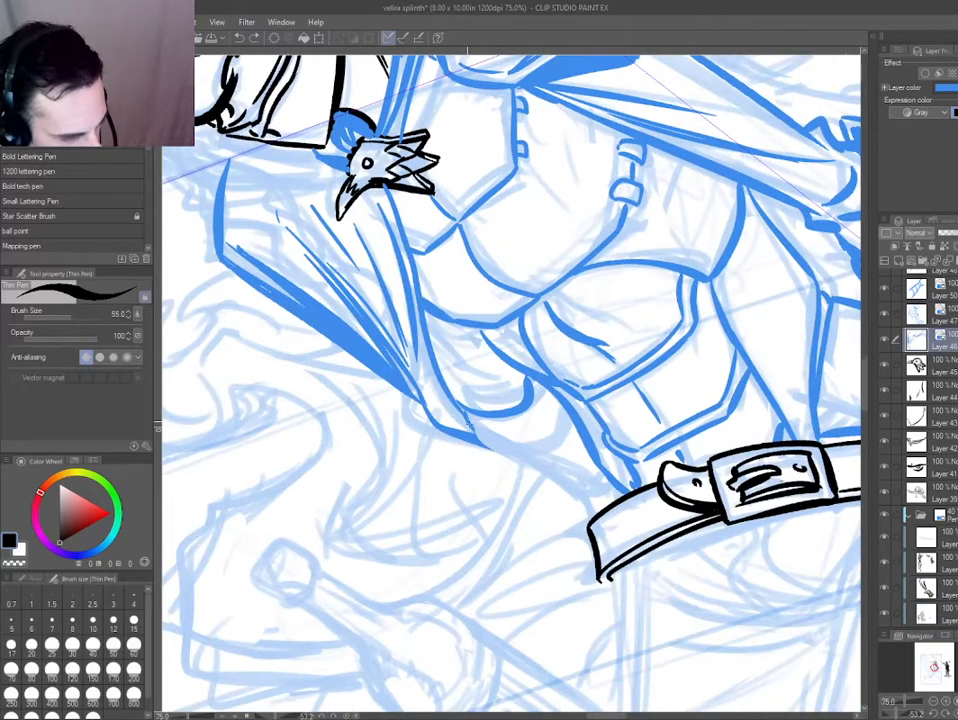
pyautogui.moveTo(466, 415)
pyautogui.mouseDown()
pyautogui.moveTo(503, 457)
pyautogui.moveTo(593, 508)
pyautogui.moveTo(474, 428)
pyautogui.moveTo(600, 511)
pyautogui.mouseUp()
pyautogui.hotkey('ctrl', 'z')
pyautogui.hotkey('ctrl', 'z')
pyautogui.hotkey('ctrl', 'z')
pyautogui.moveTo(433, 448)
pyautogui.mouseDown()
pyautogui.moveTo(479, 572)
pyautogui.moveTo(625, 525)
pyautogui.mouseUp()
# Ink the upper band around the forearm on a new layer, with a thin inner line parallel to its rim.
pyautogui.scroll(2, 615, 412)
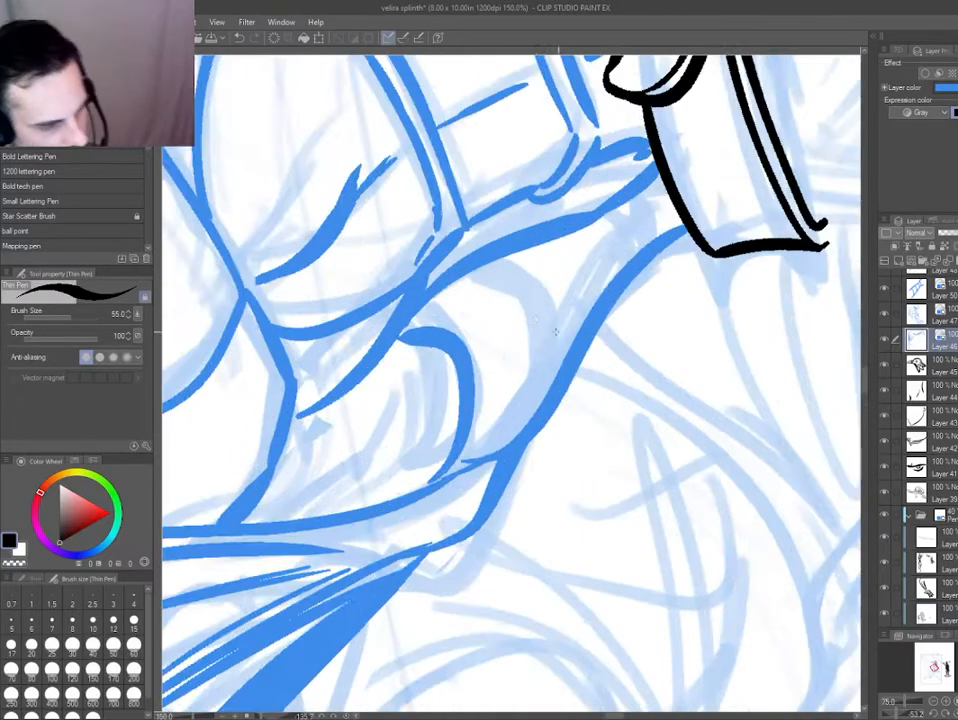
pyautogui.hotkey('ctrl', 'shift', 'n')
pyautogui.moveTo(537, 420); pyautogui.dragTo(491, 264)
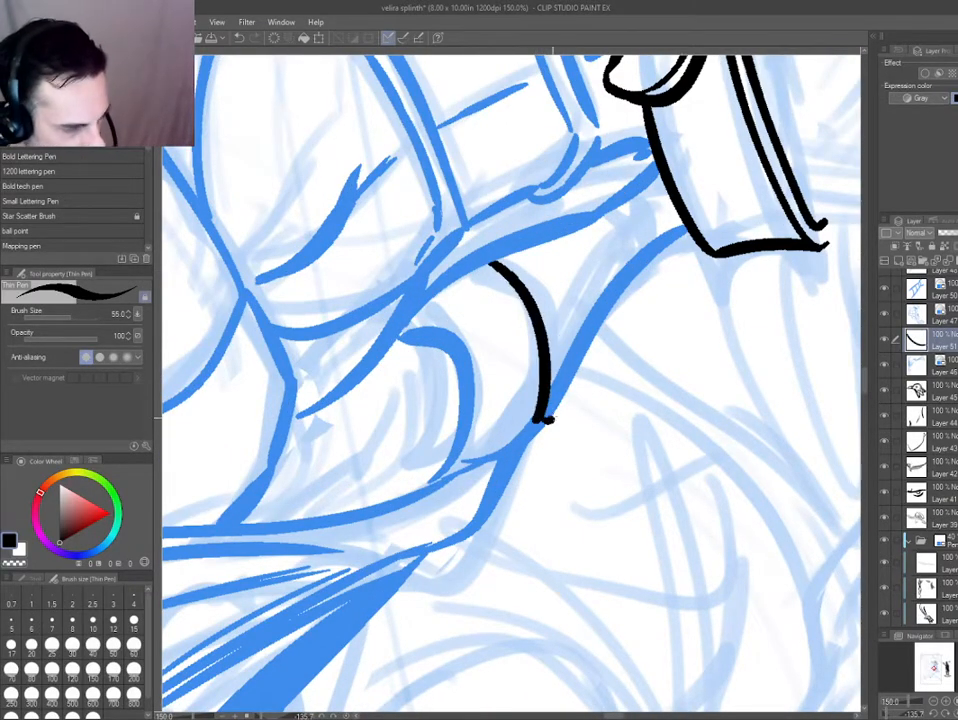
pyautogui.moveTo(554, 420)
pyautogui.mouseDown()
pyautogui.moveTo(499, 259)
pyautogui.moveTo(569, 355)
pyautogui.moveTo(506, 259)
pyautogui.moveTo(560, 335)
pyautogui.moveTo(546, 429)
pyautogui.moveTo(580, 380)
pyautogui.moveTo(562, 292)
pyautogui.mouseUp()
pyautogui.hotkey('ctrl', 'z')
pyautogui.hotkey('ctrl', 'z')
pyautogui.hotkey('ctrl', 'z')
pyautogui.hotkey('ctrl', 'z')
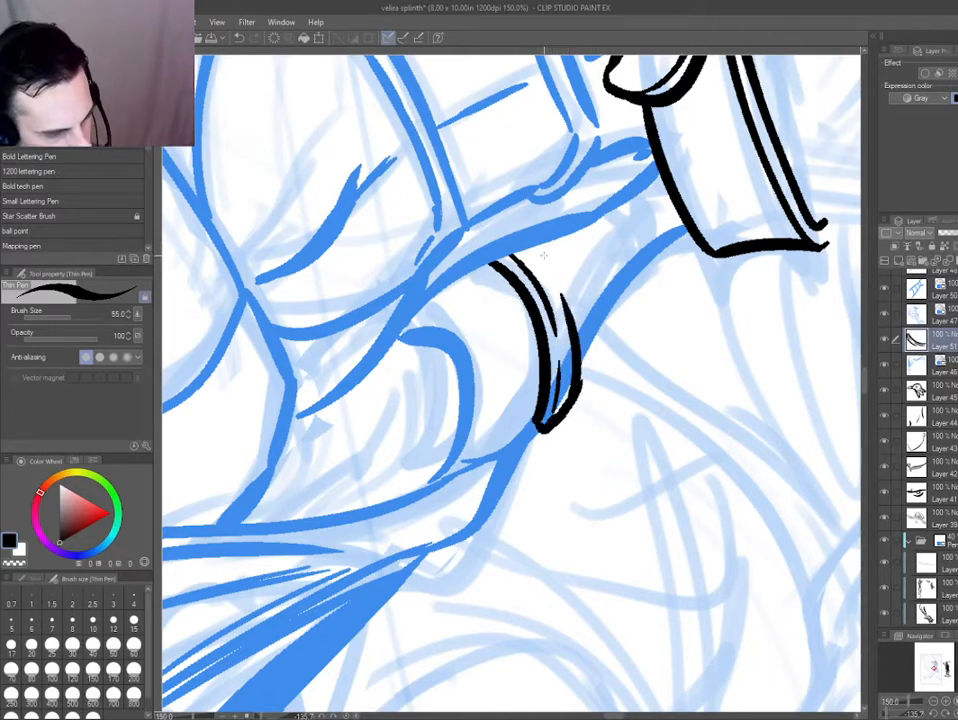
pyautogui.hotkey('ctrl', 'z')
pyautogui.moveTo(575, 393)
pyautogui.mouseDown()
pyautogui.moveTo(580, 333)
pyautogui.moveTo(535, 248)
pyautogui.mouseUp()
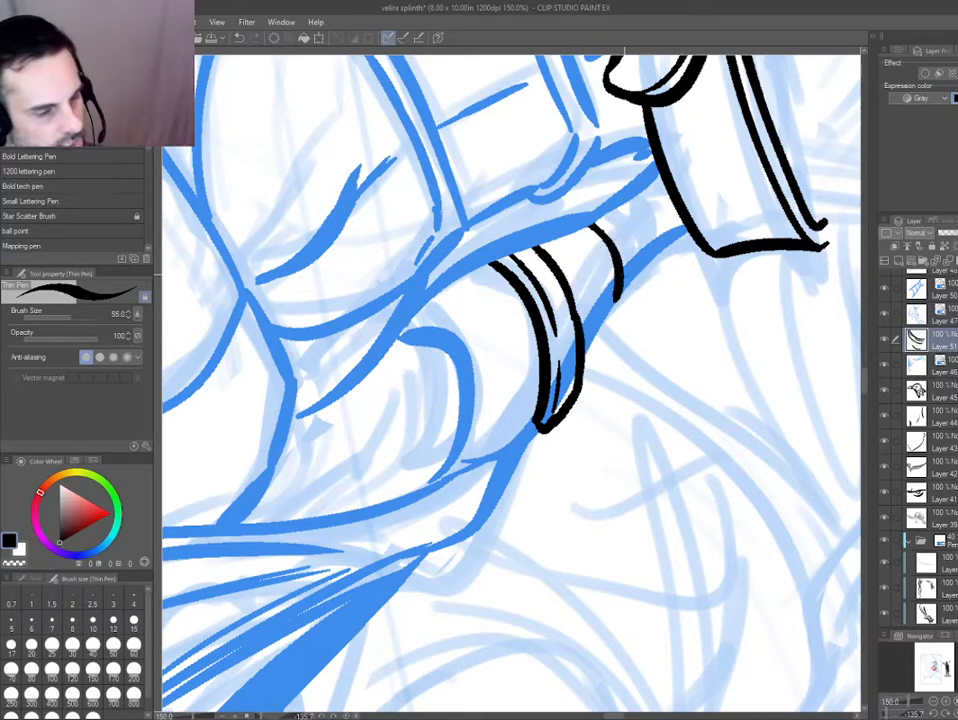
# Ink a smaller second band around the wrist, just above the belt.
pyautogui.moveTo(596, 224); pyautogui.dragTo(613, 294)
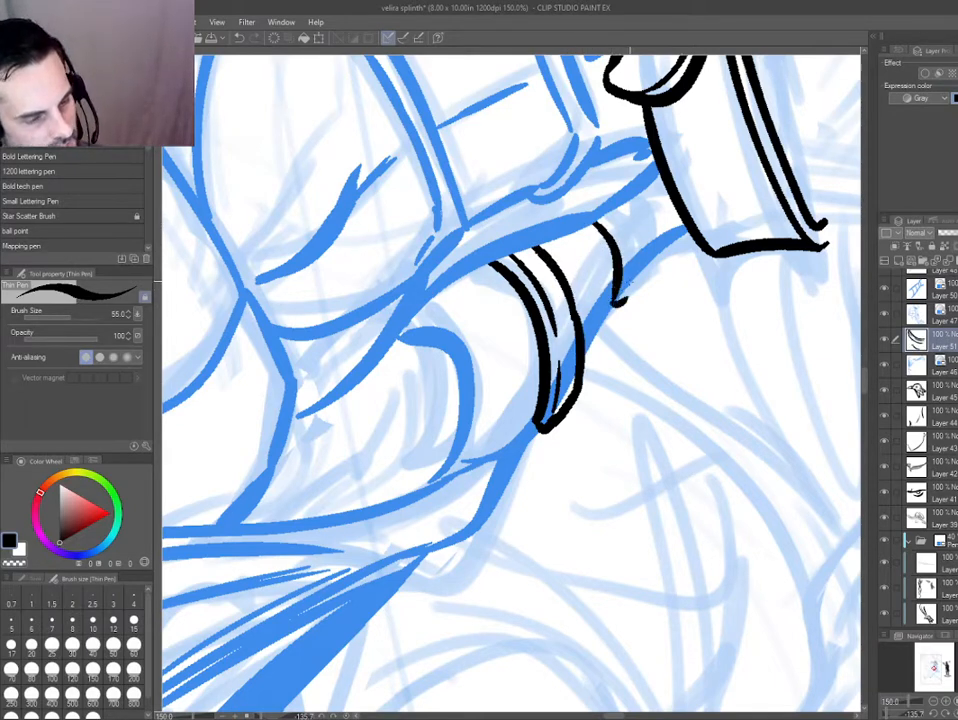
pyautogui.moveTo(607, 216); pyautogui.dragTo(630, 292)
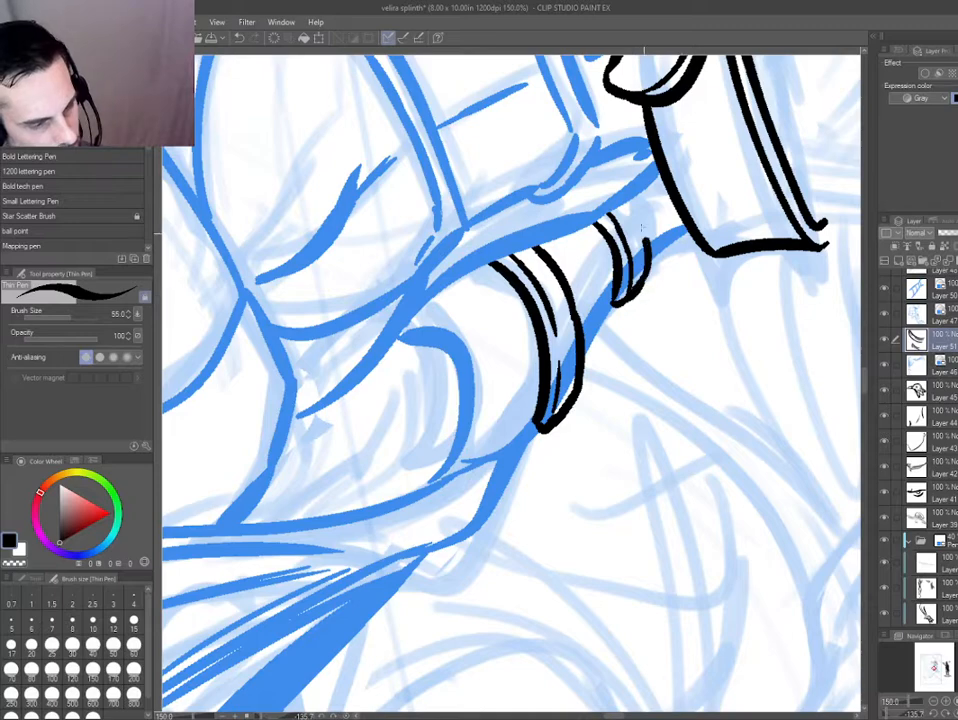
pyautogui.moveTo(643, 229); pyautogui.dragTo(620, 202)
# Erase the forearm's edge lines inside the two bands on the cloak and arm layer.
pyautogui.keyDown('shift'); pyautogui.moveTo(362, 470); pyautogui.dragTo(490, 203); pyautogui.keyUp('shift')
pyautogui.keyDown('ctrl'); pyautogui.keyDown('shift'); pyautogui.click(482, 415); pyautogui.keyUp('shift'); pyautogui.keyUp('ctrl')
pyautogui.press('e')
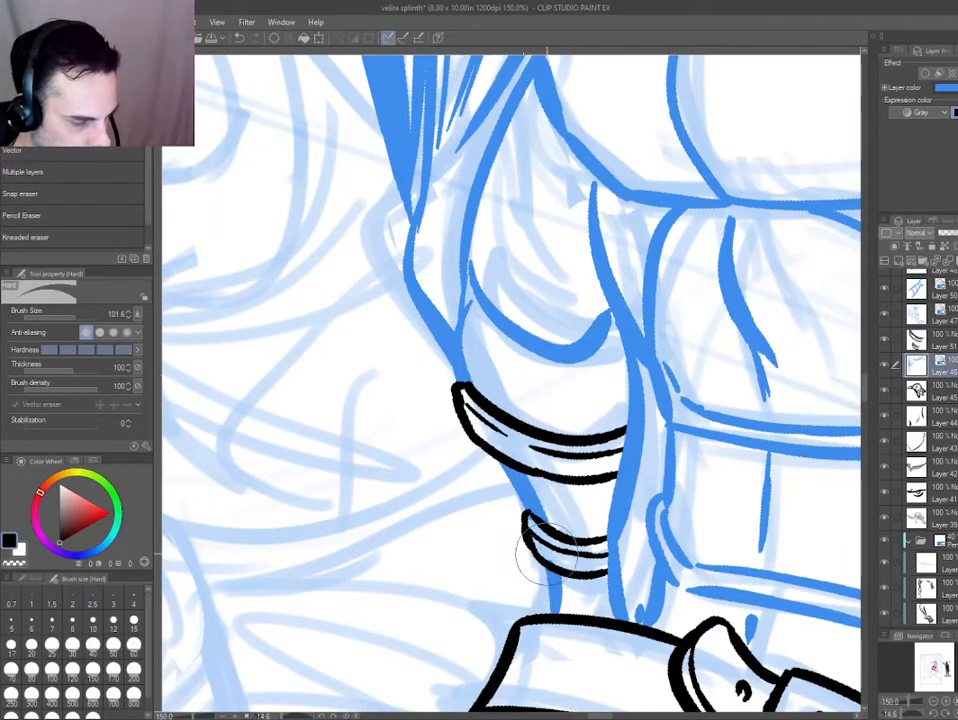
pyautogui.scroll(-15, 540, 555)
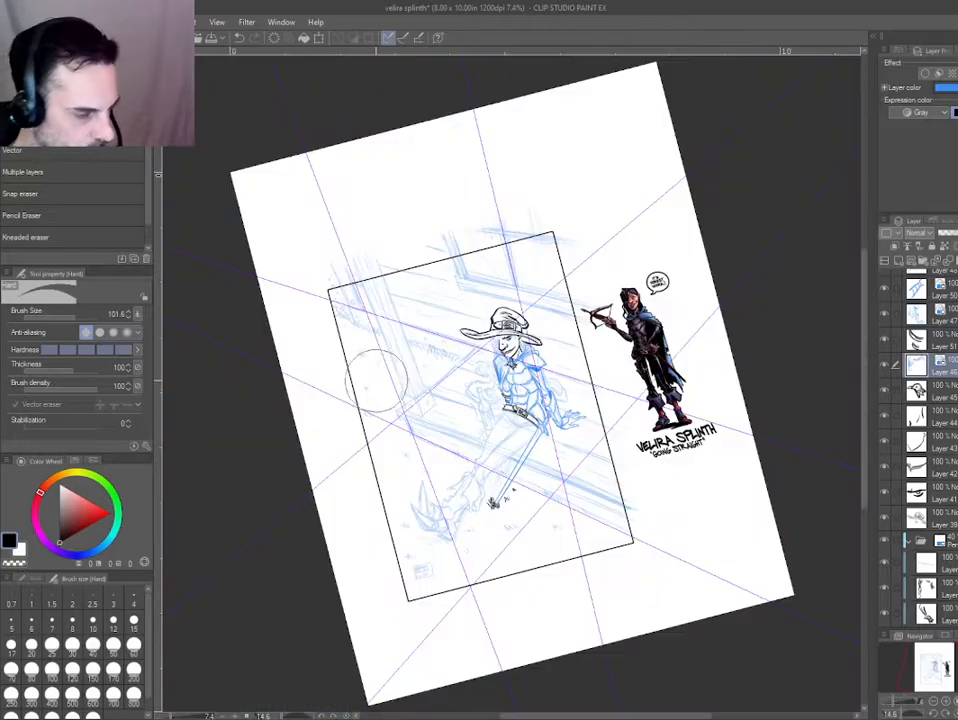
pyautogui.scroll(4, 485, 382)
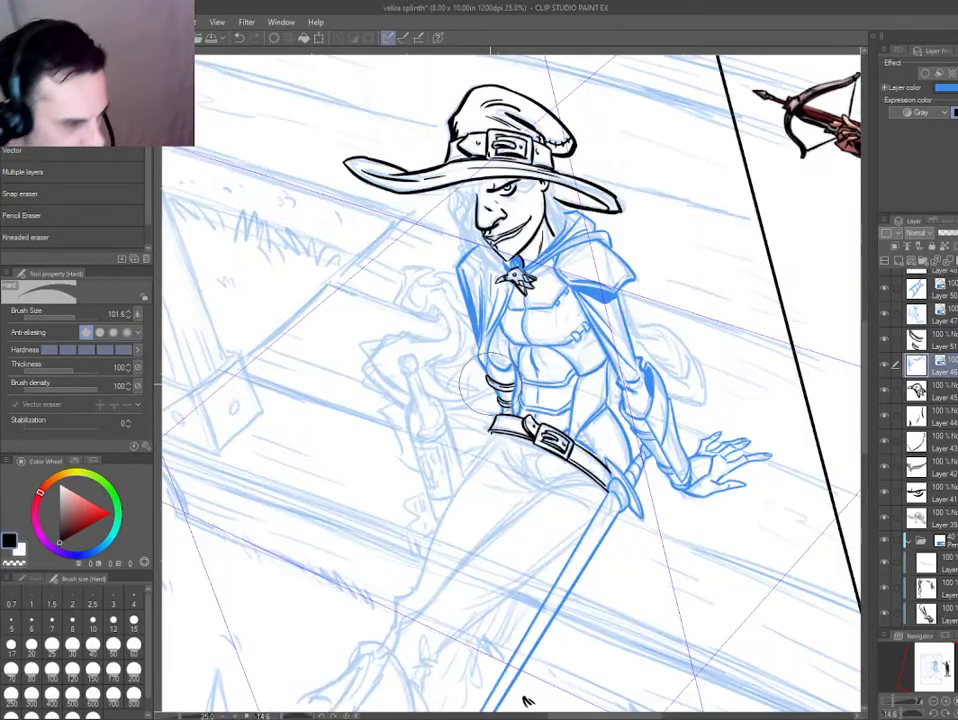
# Ink short curved folds across the sleeve below the cloak on a new layer.
pyautogui.scroll(3, 485, 383)
pyautogui.press('p')
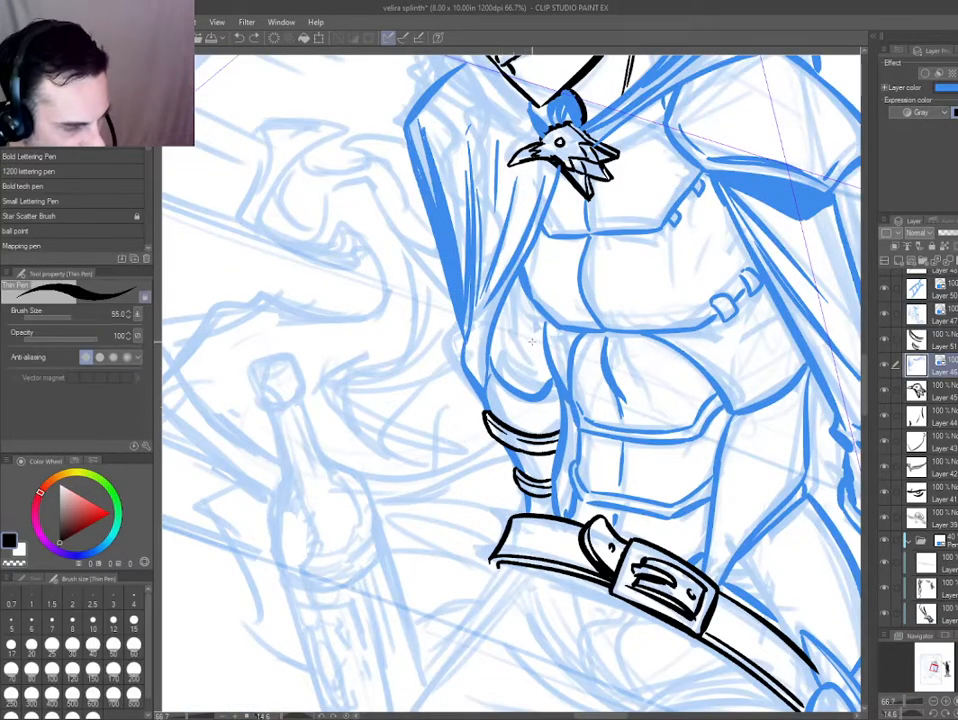
pyautogui.hotkey('ctrl', 'shift', 'n')
pyautogui.moveTo(496, 343); pyautogui.dragTo(541, 356)
pyautogui.moveTo(502, 340)
pyautogui.mouseDown()
pyautogui.moveTo(541, 343)
pyautogui.moveTo(534, 336)
pyautogui.mouseUp()
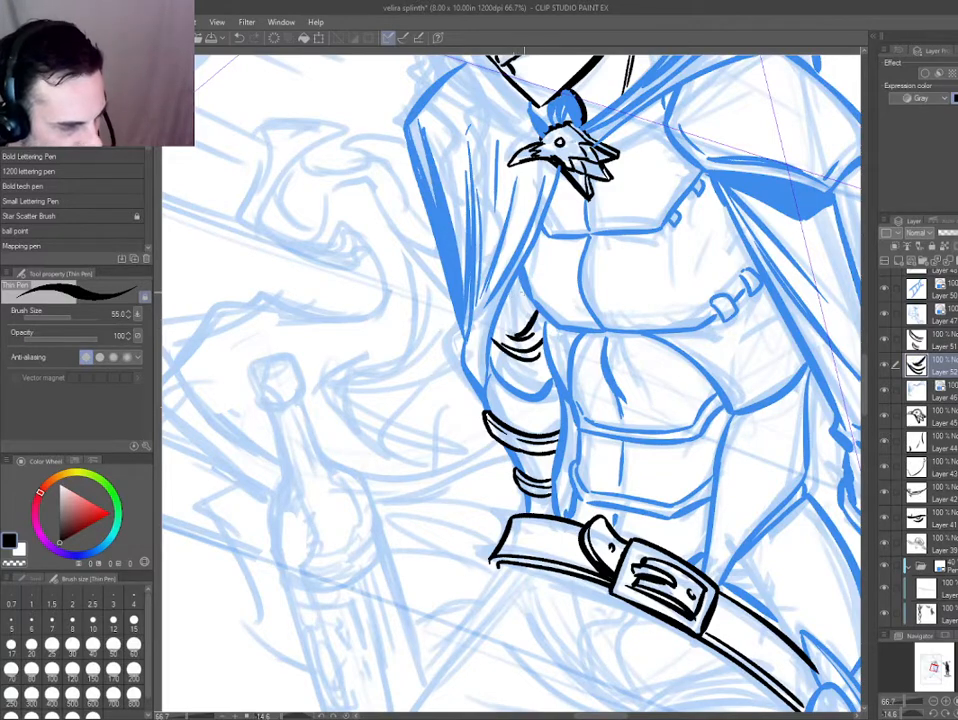
pyautogui.hotkey('ctrl', 'z')
pyautogui.moveTo(450, 396); pyautogui.dragTo(378, 378)
pyautogui.scroll(-2, 432, 362)
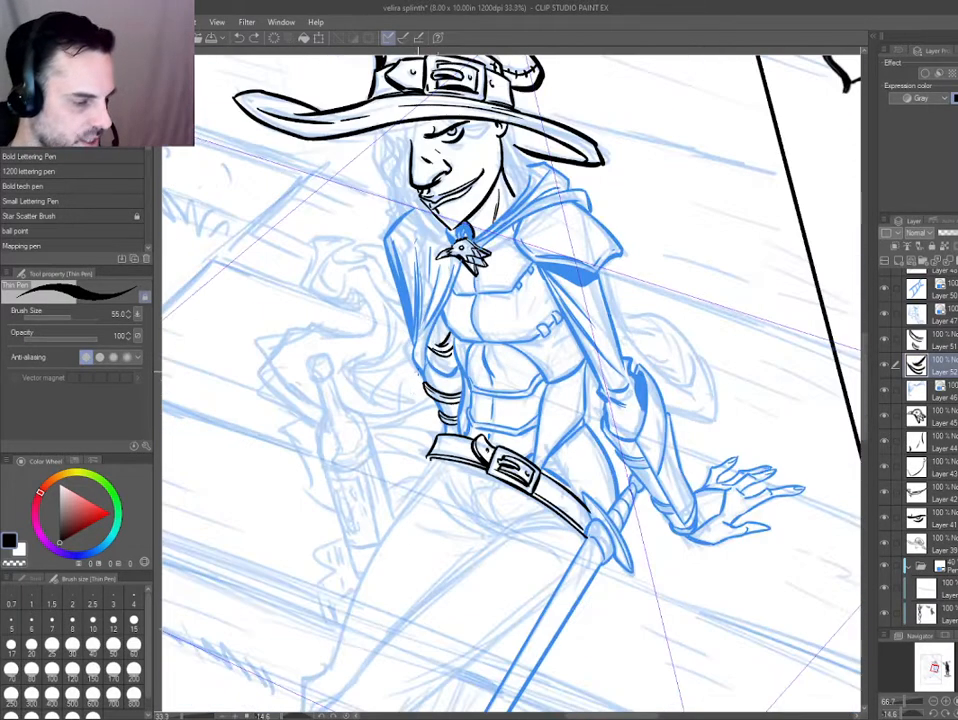
# Select the arm band, sleeve fold, cloak and torso layers together and turn their ink blue.
pyautogui.scroll(2, 420, 380)
pyautogui.scroll(1, 420, 380)
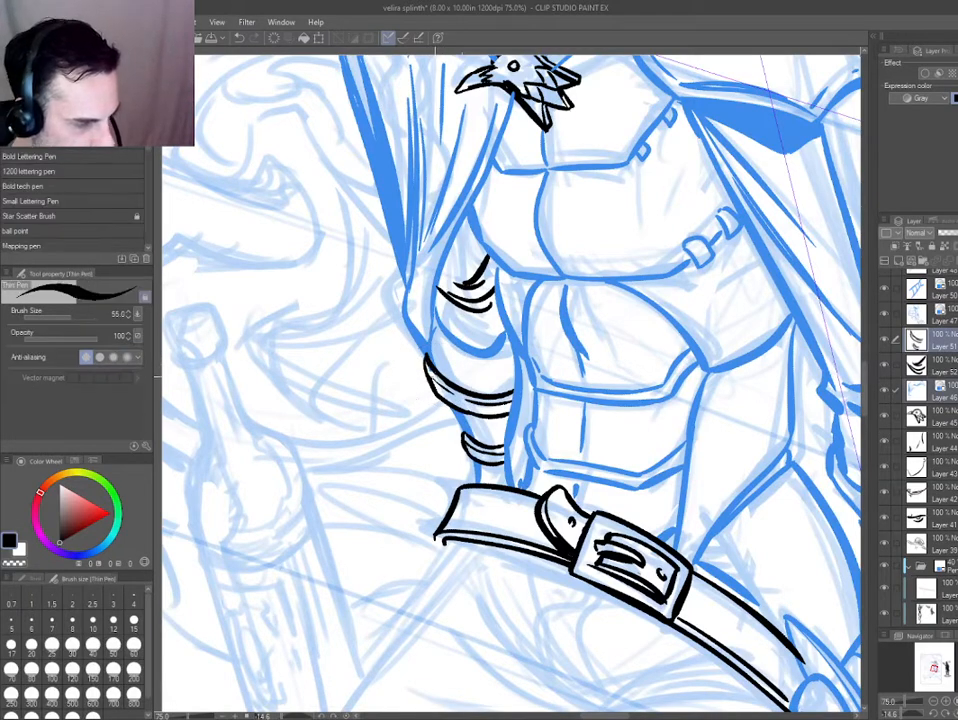
pyautogui.scroll(-4, 370, 377)
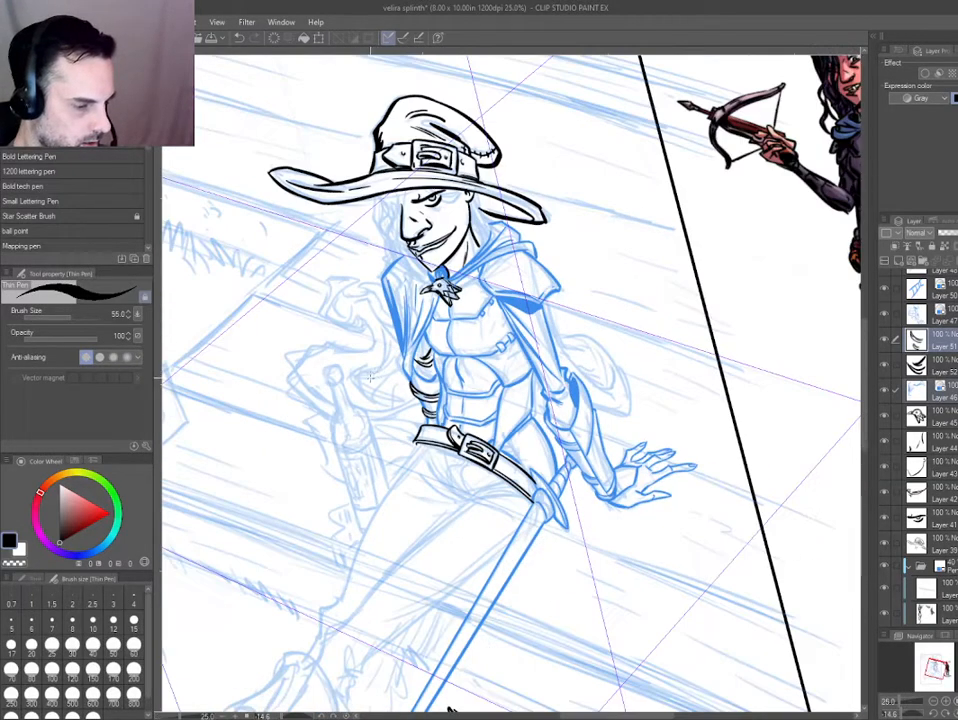
pyautogui.scroll(-1, 371, 377)
pyautogui.scroll(1, 372, 392)
pyautogui.moveTo(372, 392); pyautogui.dragTo(436, 352)
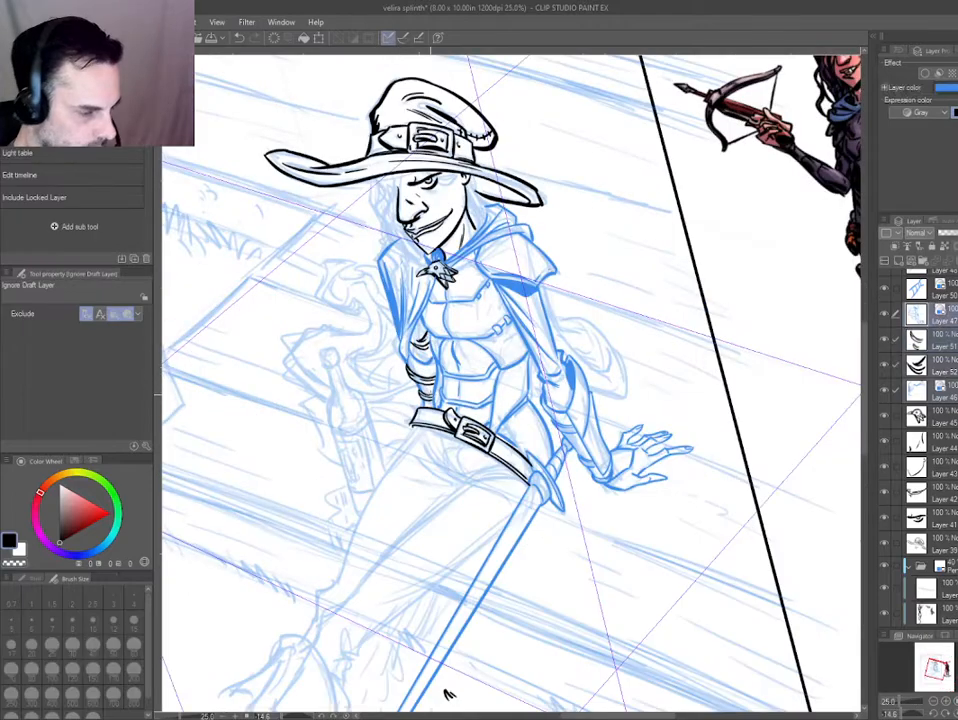
pyautogui.hotkey('ctrl', 'b')
pyautogui.hotkey('ctrl', 'b')
# Ink the straight leg edge beside the sword blade on a new layer and erase its upper end where it meets the blade.
pyautogui.moveTo(448, 694); pyautogui.dragTo(568, 676)
pyautogui.moveTo(430, 445); pyautogui.dragTo(423, 353)
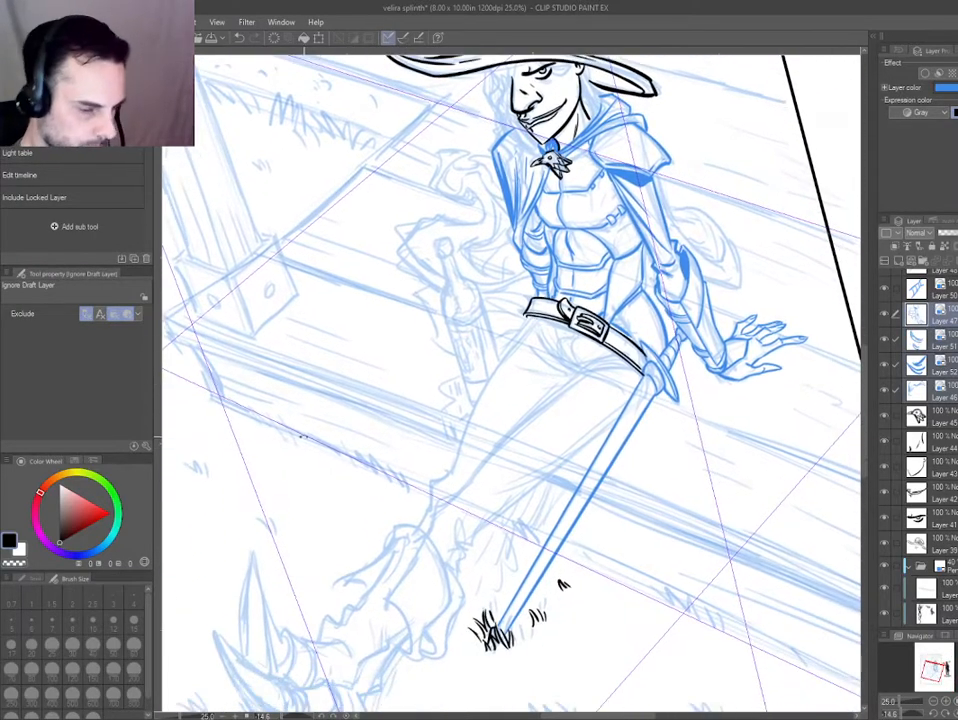
pyautogui.moveTo(430, 415); pyautogui.dragTo(490, 468)
pyautogui.moveTo(561, 377); pyautogui.dragTo(568, 361)
pyautogui.scroll(1, 568, 361)
pyautogui.scroll(1, 568, 361)
pyautogui.moveTo(537, 269); pyautogui.dragTo(499, 179)
pyautogui.hotkey('ctrl', 'shift', 'n')
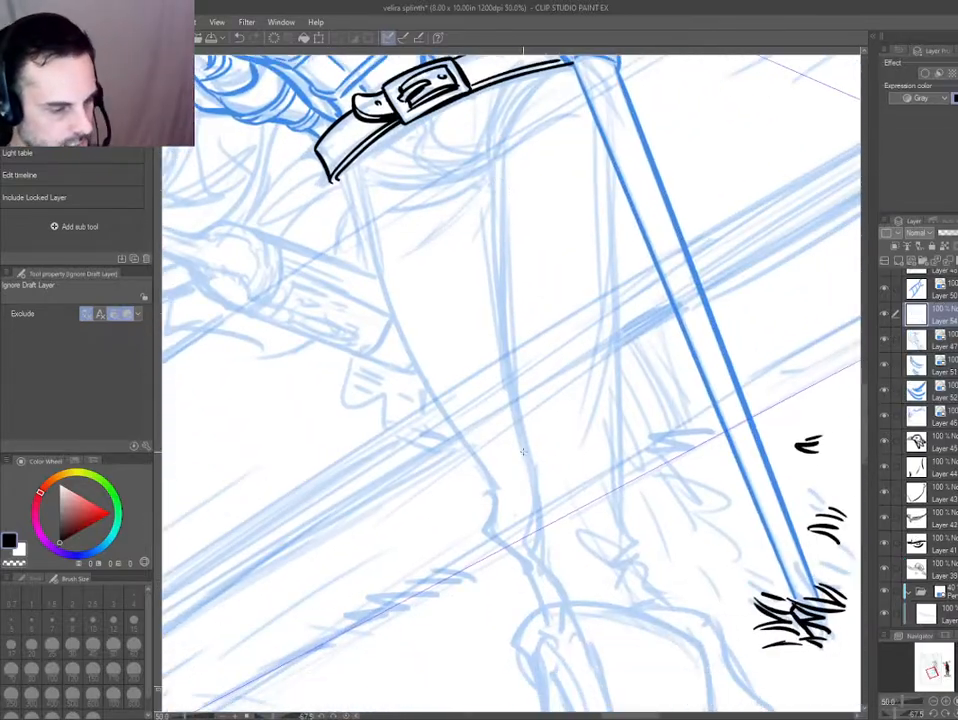
pyautogui.moveTo(590, 259); pyautogui.dragTo(592, 280)
pyautogui.press('p')
pyautogui.moveTo(609, 142); pyautogui.dragTo(625, 545)
pyautogui.press('e')
pyautogui.moveTo(610, 145); pyautogui.dragTo(611, 165)
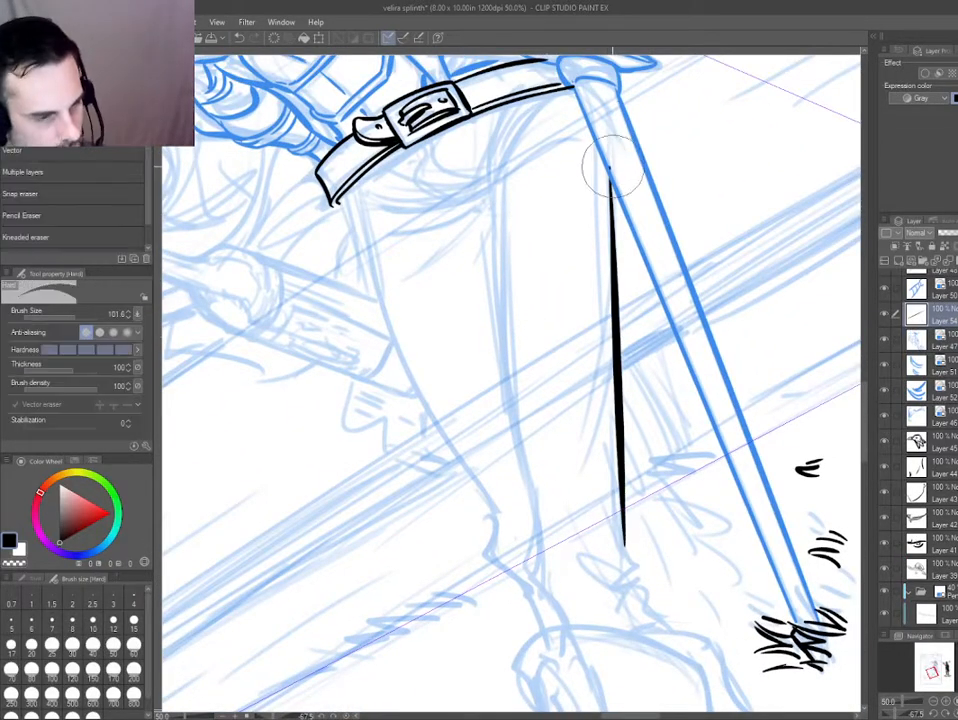
pyautogui.moveTo(567, 426); pyautogui.dragTo(504, 264)
pyautogui.press('p')
pyautogui.moveTo(495, 412); pyautogui.dragTo(474, 490)
pyautogui.scroll(-1, 474, 490)
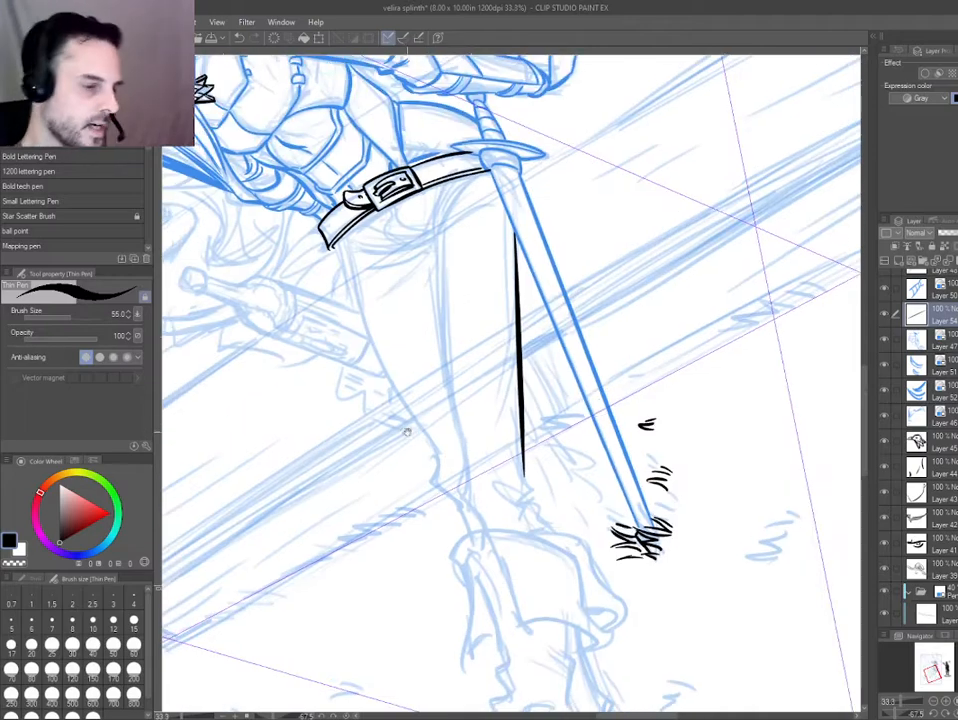
pyautogui.moveTo(331, 490); pyautogui.dragTo(548, 488)
pyautogui.doubleClick(305, 390)
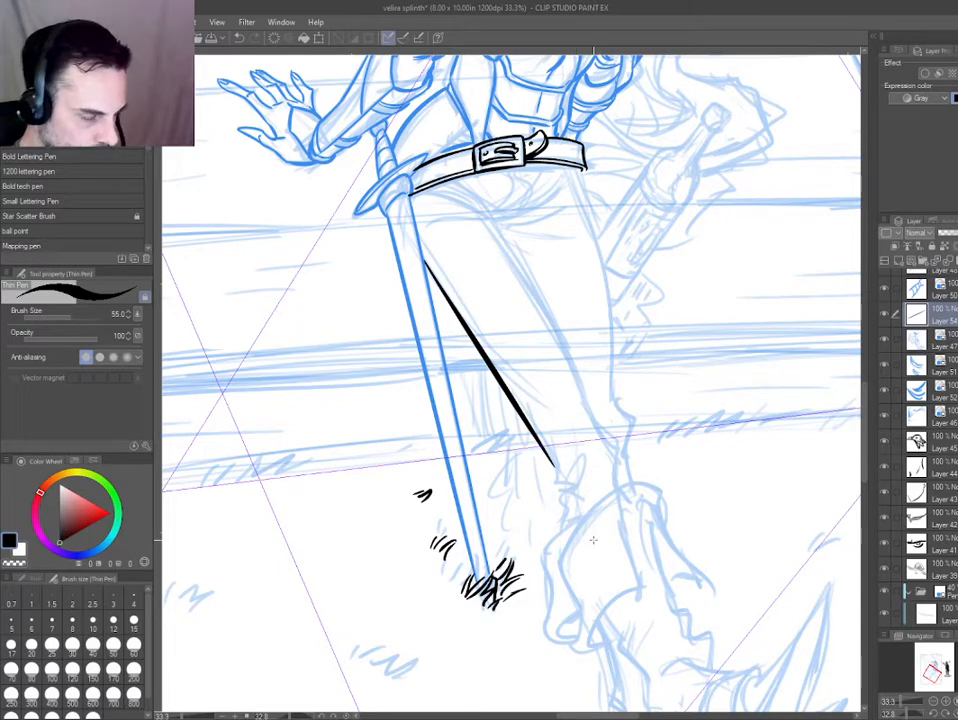
pyautogui.moveTo(287, 318); pyautogui.dragTo(345, 418)
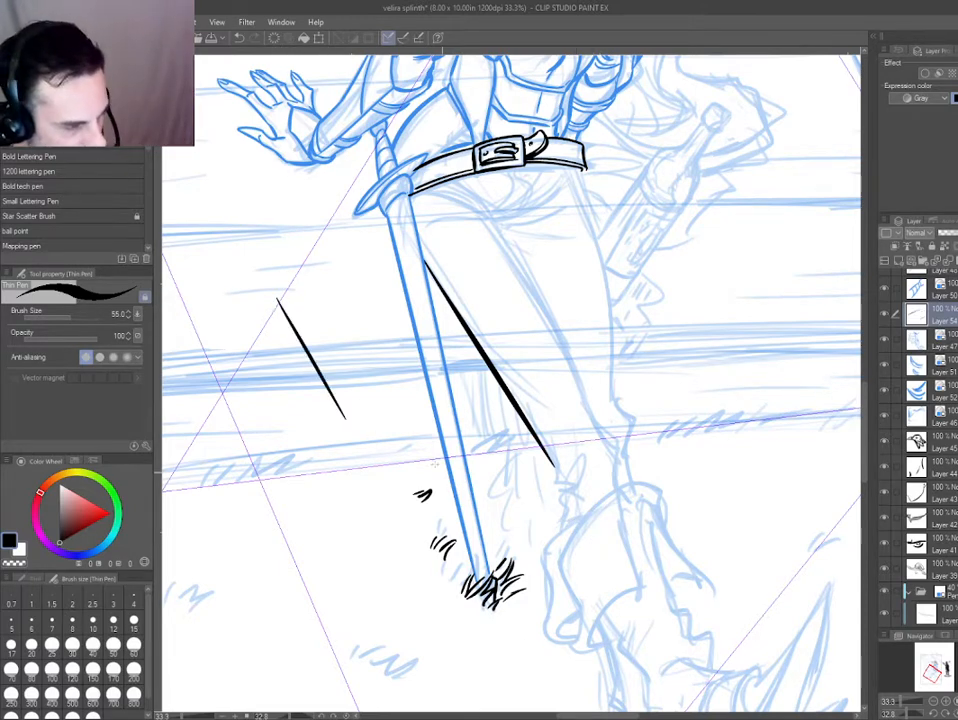
pyautogui.moveTo(300, 293)
pyautogui.mouseDown()
pyautogui.moveTo(338, 334)
pyautogui.moveTo(365, 425)
pyautogui.mouseUp()
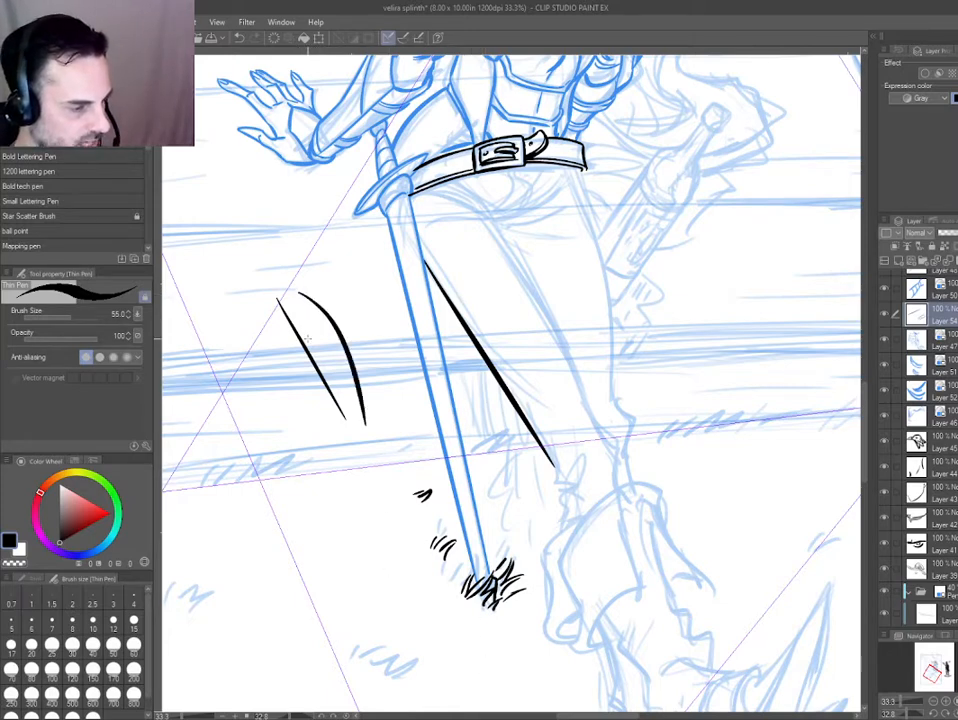
pyautogui.hotkey('ctrl', 'z')
pyautogui.hotkey('ctrl', 'z')
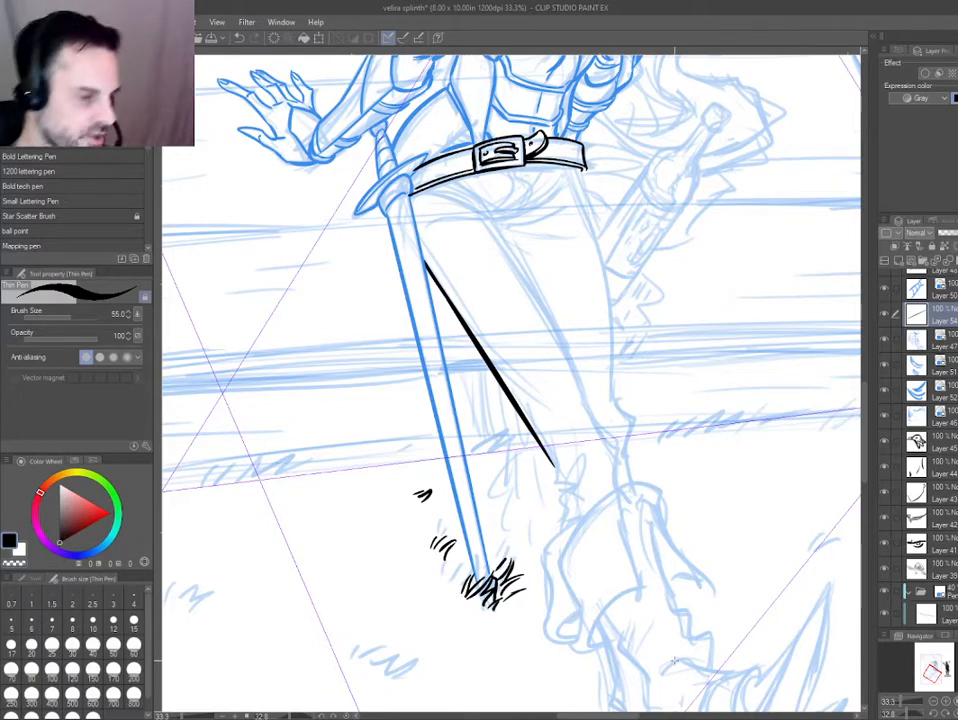
# Ink the front leg's inner edge from the thigh to the boot on a new layer, adding a short fold mark at the ankle.
pyautogui.press('h')
pyautogui.moveTo(284, 551); pyautogui.dragTo(455, 570)
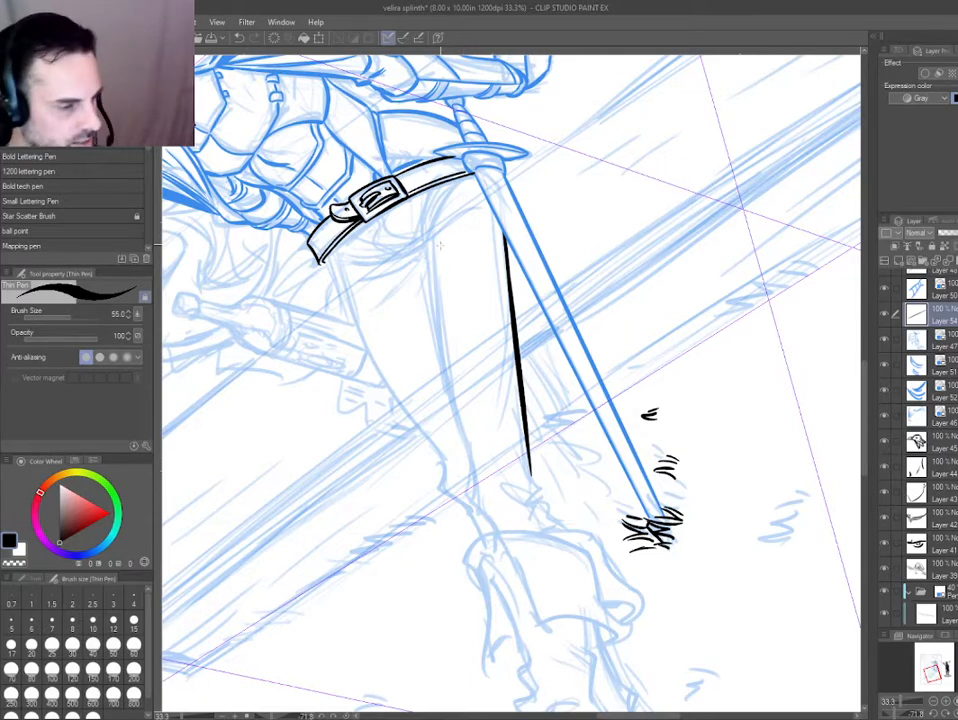
pyautogui.moveTo(428, 228)
pyautogui.mouseDown()
pyautogui.moveTo(478, 465)
pyautogui.moveTo(475, 497)
pyautogui.mouseUp()
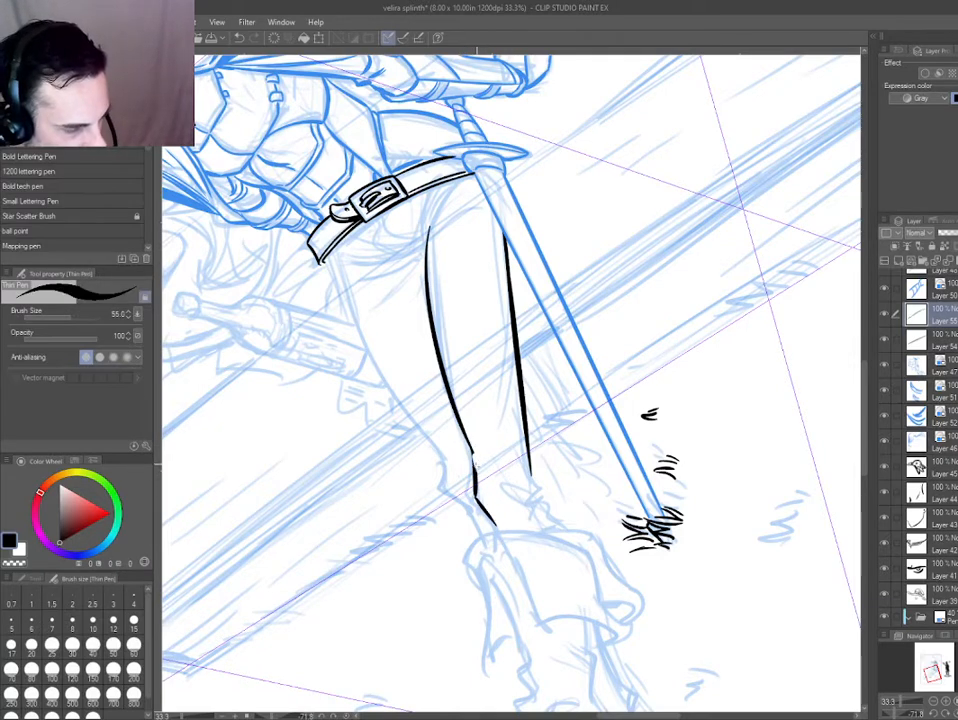
pyautogui.press('e')
pyautogui.moveTo(492, 478); pyautogui.dragTo(497, 470)
pyautogui.press('p')
pyautogui.moveTo(503, 463); pyautogui.dragTo(515, 476)
pyautogui.moveTo(467, 296); pyautogui.dragTo(397, 194)
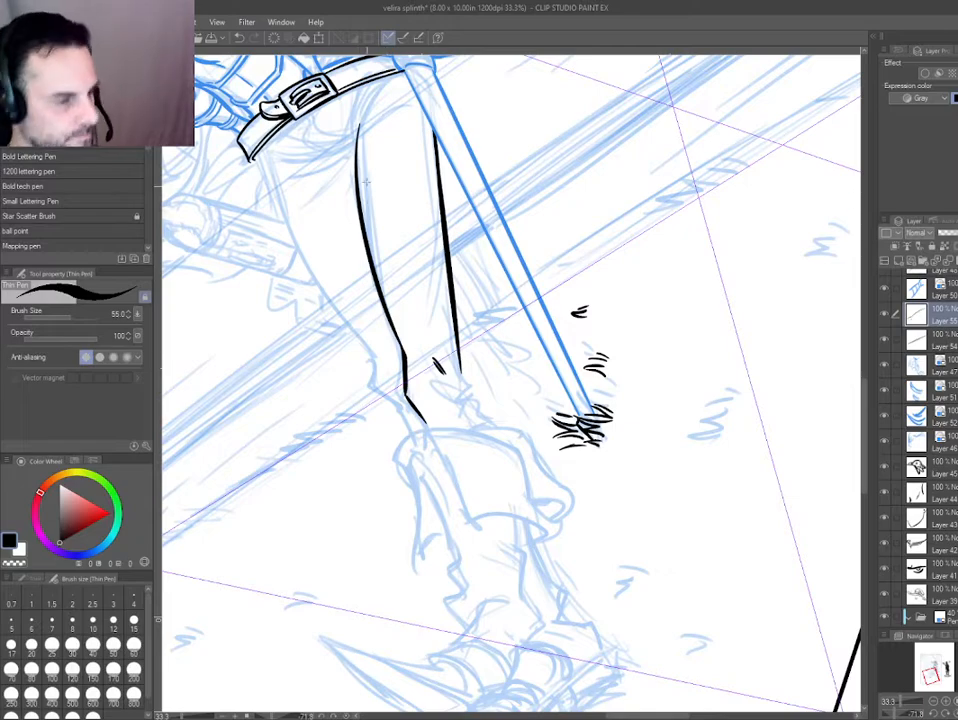
# Extend the front leg's inner edge up towards the belt and ink crease lines where the thigh meets the hip.
pyautogui.moveTo(388, 180); pyautogui.dragTo(490, 321)
pyautogui.press('h')
pyautogui.moveTo(421, 392); pyautogui.dragTo(427, 417)
pyautogui.scroll(1, 506, 296)
pyautogui.scroll(1, 535, 228)
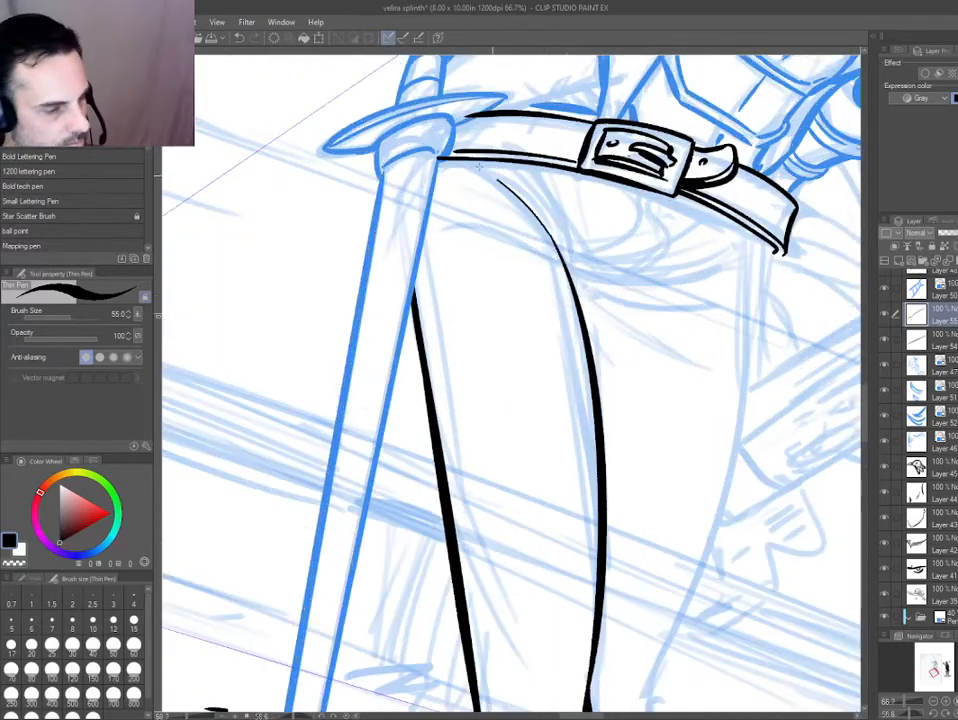
pyautogui.moveTo(490, 172); pyautogui.dragTo(558, 246)
pyautogui.press('h')
pyautogui.moveTo(460, 259); pyautogui.dragTo(414, 272)
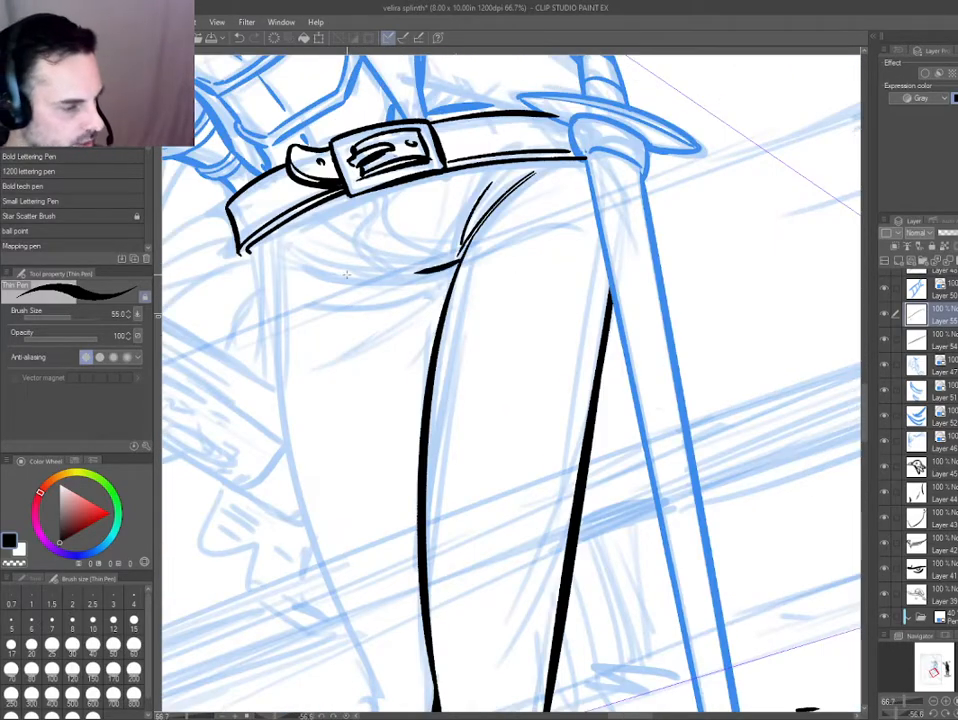
# Ink the crotch and hip folds of the trousers beneath the belt buckle and strap.
pyautogui.moveTo(268, 311); pyautogui.dragTo(343, 193)
pyautogui.hotkey('ctrl', 'z')
pyautogui.moveTo(520, 257); pyautogui.dragTo(398, 156)
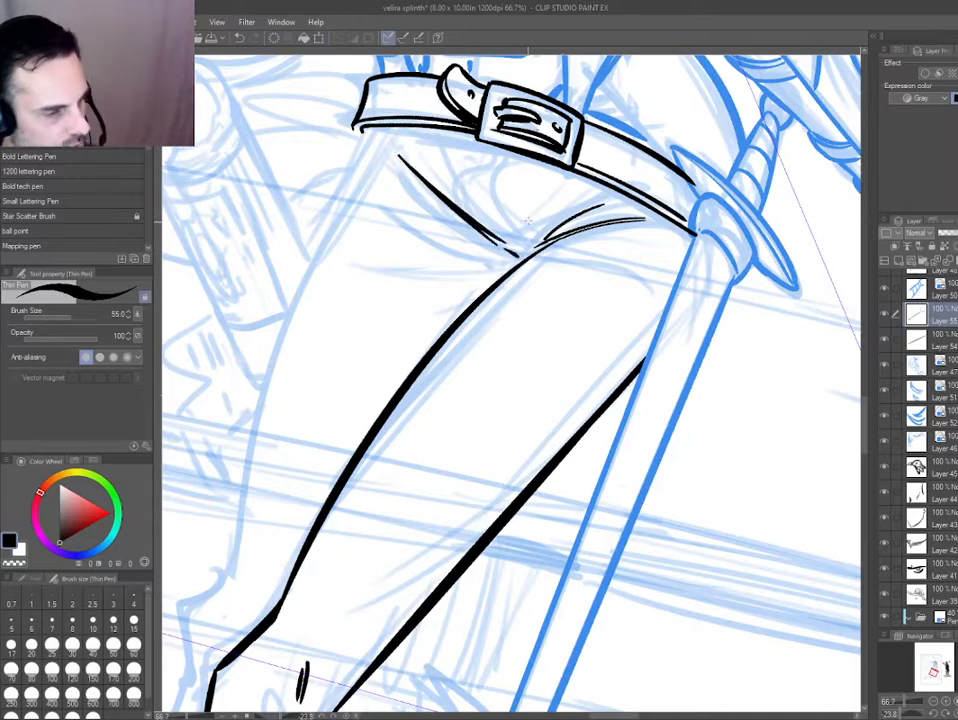
pyautogui.moveTo(593, 185)
pyautogui.mouseDown()
pyautogui.moveTo(441, 166)
pyautogui.moveTo(516, 171)
pyautogui.mouseUp()
pyautogui.moveTo(536, 244); pyautogui.dragTo(512, 206)
pyautogui.moveTo(502, 187); pyautogui.dragTo(517, 171)
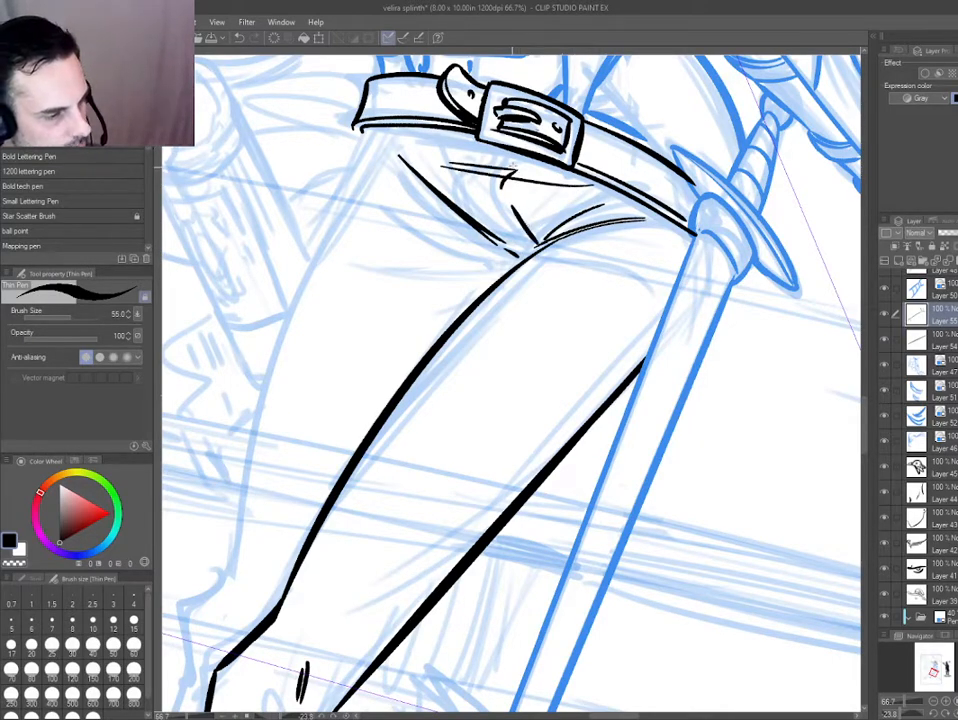
pyautogui.moveTo(310, 208); pyautogui.dragTo(275, 338)
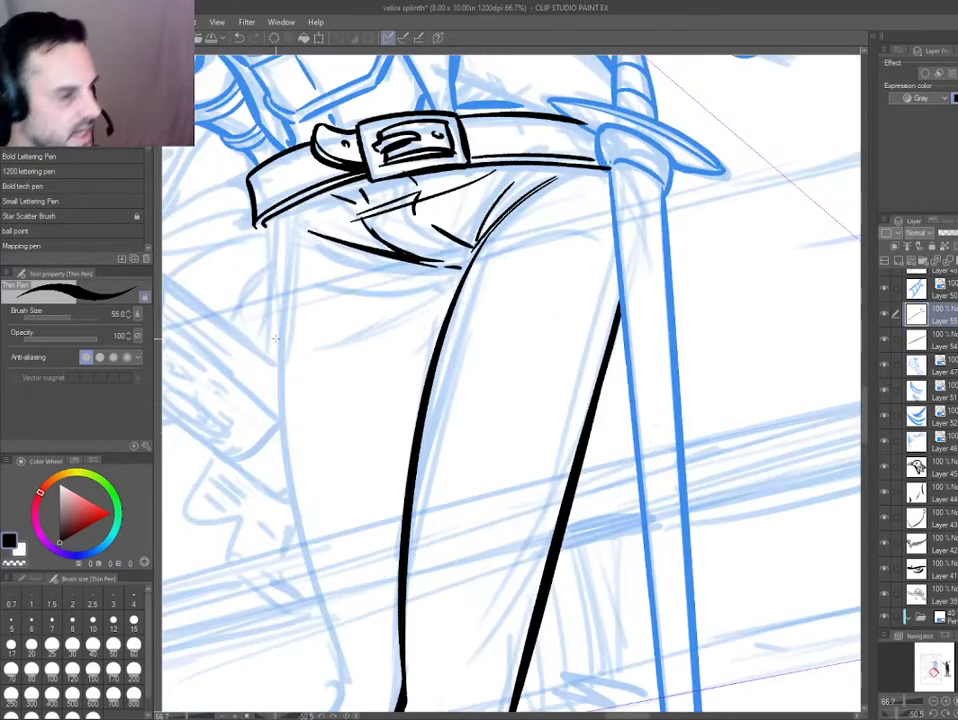
pyautogui.moveTo(284, 469); pyautogui.dragTo(346, 473)
pyautogui.moveTo(348, 218)
pyautogui.mouseDown()
pyautogui.moveTo(354, 230)
pyautogui.moveTo(386, 224)
pyautogui.mouseUp()
# Ink two long fold lines beside the front leg's outer edge and a pointed bend at its lower end.
pyautogui.moveTo(264, 391); pyautogui.dragTo(441, 504)
pyautogui.moveTo(441, 504)
pyautogui.mouseDown()
pyautogui.moveTo(442, 456)
pyautogui.moveTo(320, 165)
pyautogui.mouseUp()
pyautogui.hotkey('ctrl', '-')
pyautogui.moveTo(372, 327); pyautogui.dragTo(393, 291)
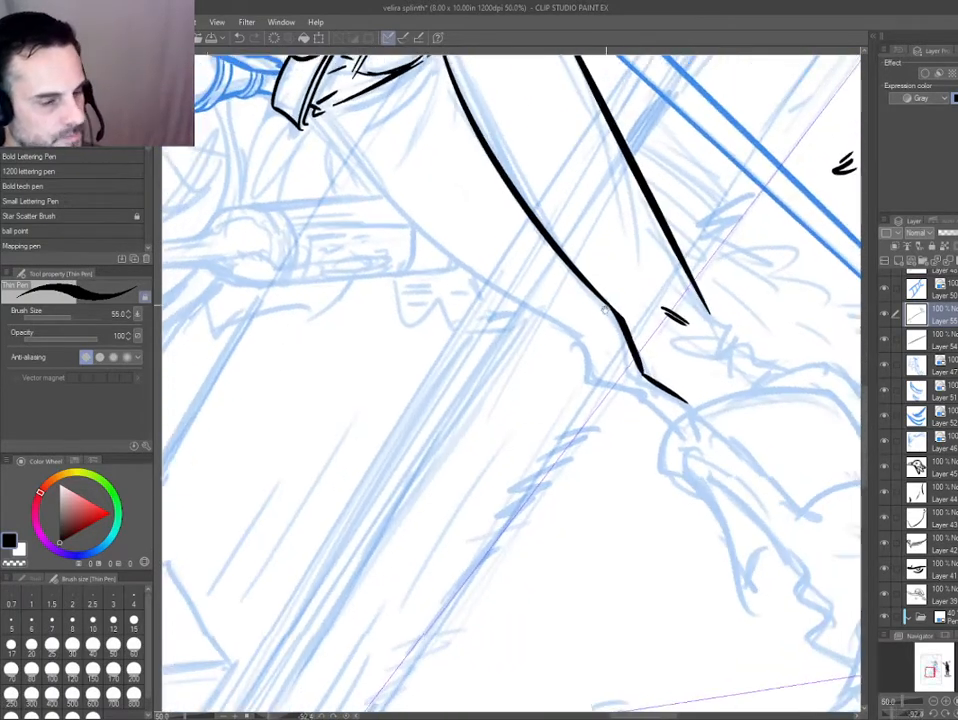
pyautogui.moveTo(610, 312); pyautogui.dragTo(615, 502)
pyautogui.moveTo(447, 212); pyautogui.dragTo(480, 338)
pyautogui.moveTo(464, 250); pyautogui.dragTo(489, 342)
pyautogui.moveTo(609, 560)
pyautogui.mouseDown()
pyautogui.moveTo(470, 430)
pyautogui.moveTo(489, 414)
pyautogui.moveTo(346, 346)
pyautogui.moveTo(331, 355)
pyautogui.moveTo(395, 259)
pyautogui.mouseUp()
pyautogui.moveTo(504, 316); pyautogui.dragTo(518, 368)
pyautogui.moveTo(468, 391); pyautogui.dragTo(455, 355)
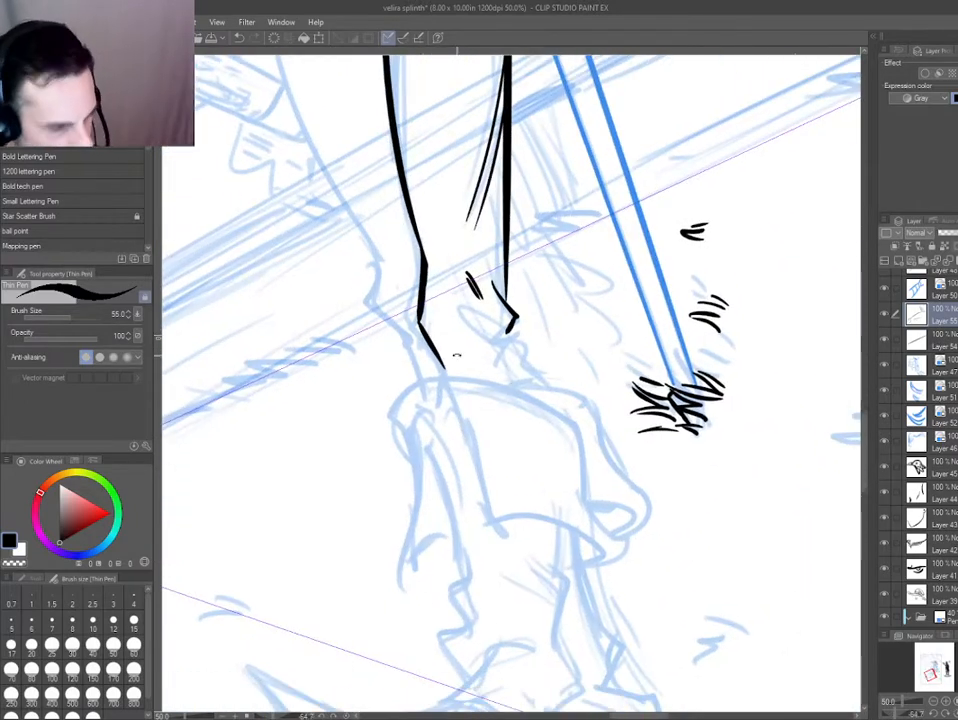
# Ink the bunched ankle folds above the boot, with a jagged outer edge and short crease lines inside the leg.
pyautogui.hotkey('ctrl', '+')
pyautogui.moveTo(411, 416); pyautogui.dragTo(413, 367)
pyautogui.moveTo(488, 297)
pyautogui.mouseDown()
pyautogui.moveTo(552, 353)
pyautogui.moveTo(549, 417)
pyautogui.mouseUp()
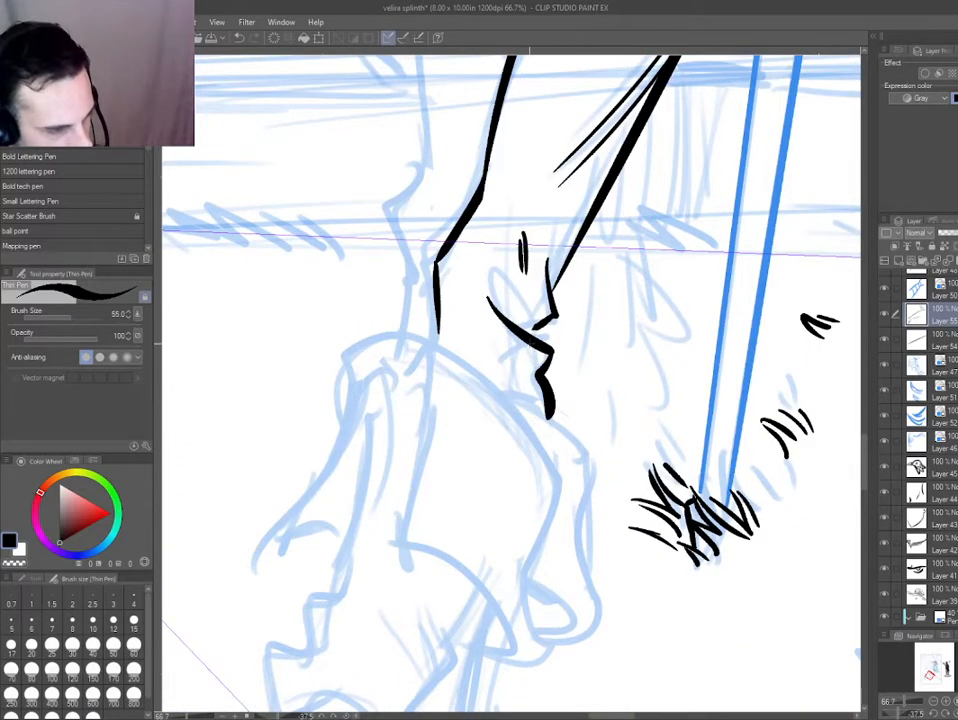
pyautogui.moveTo(523, 370)
pyautogui.mouseDown()
pyautogui.moveTo(490, 329)
pyautogui.moveTo(517, 377)
pyautogui.mouseUp()
pyautogui.moveTo(523, 328)
pyautogui.mouseDown()
pyautogui.moveTo(485, 290)
pyautogui.moveTo(498, 283)
pyautogui.moveTo(475, 295)
pyautogui.mouseUp()
pyautogui.scroll(-2, 425, 341)
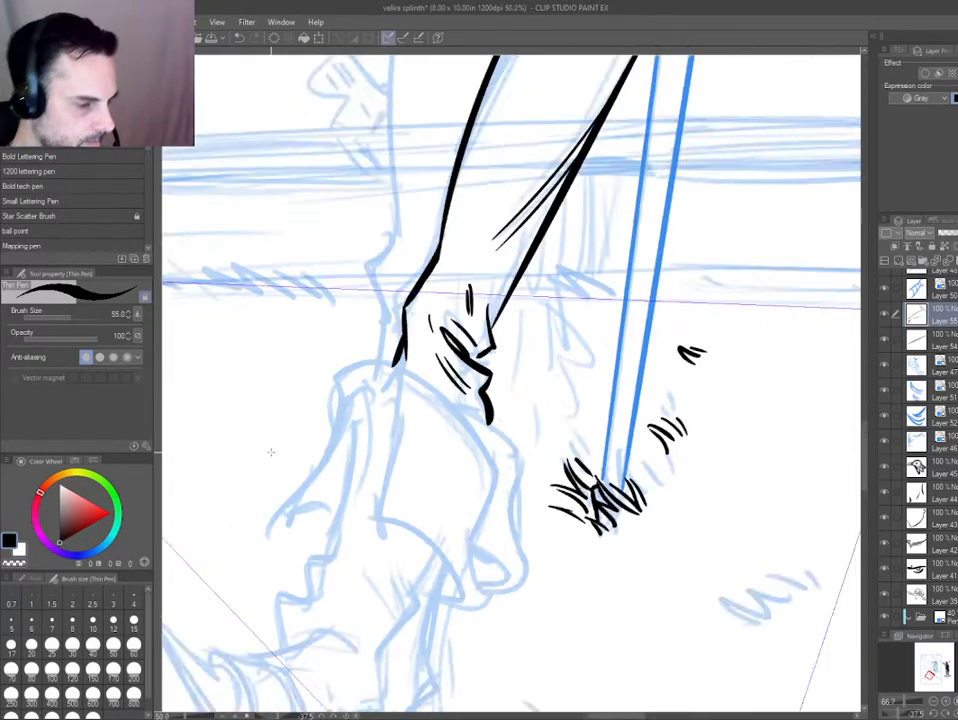
pyautogui.scroll(-1, 403, 393)
# Clean up the bunched ankle folds by erasing stray ink and redrawing the short crease beside the thick fold.
pyautogui.moveTo(302, 492); pyautogui.dragTo(410, 521)
pyautogui.moveTo(498, 378)
pyautogui.mouseDown()
pyautogui.moveTo(548, 378)
pyautogui.moveTo(521, 406)
pyautogui.mouseUp()
pyautogui.press('d')
pyautogui.press('e')
pyautogui.press('p')
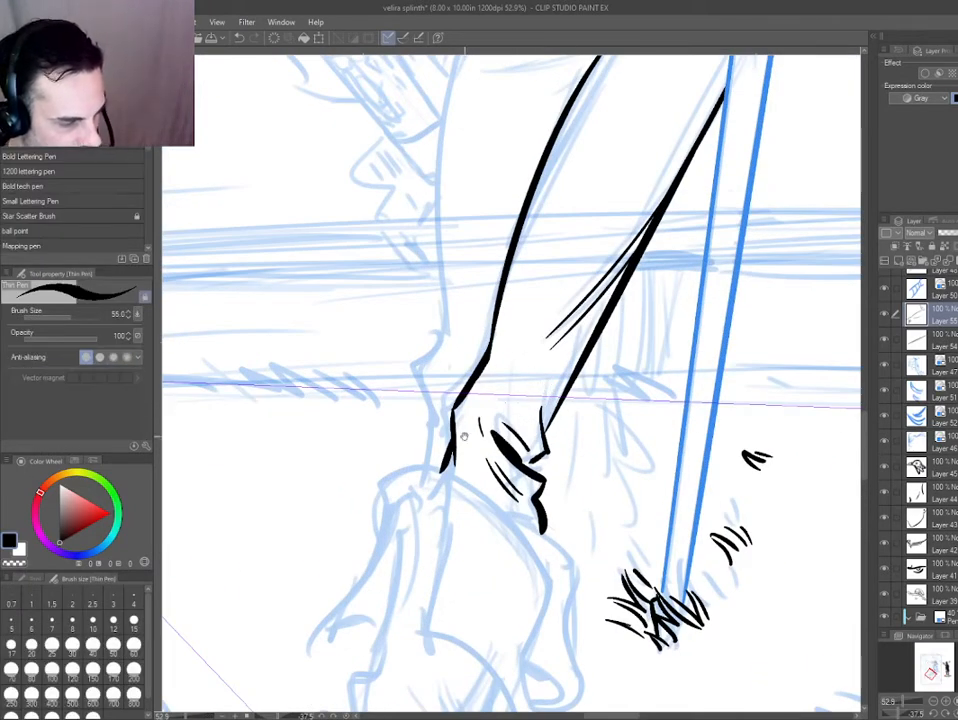
pyautogui.press('e')
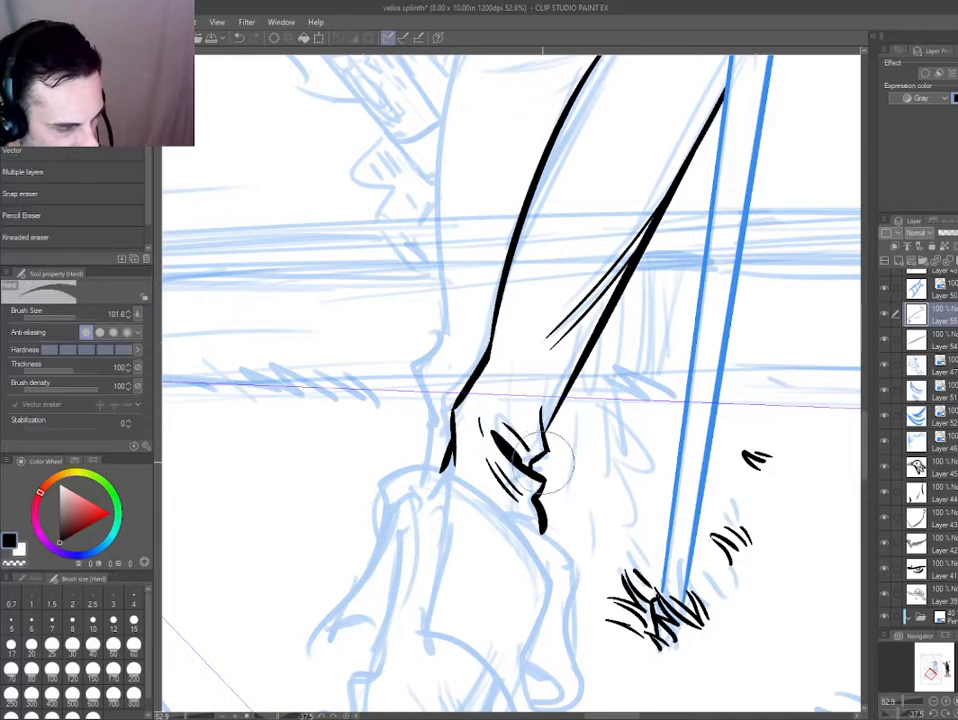
pyautogui.press('p')
pyautogui.press('e')
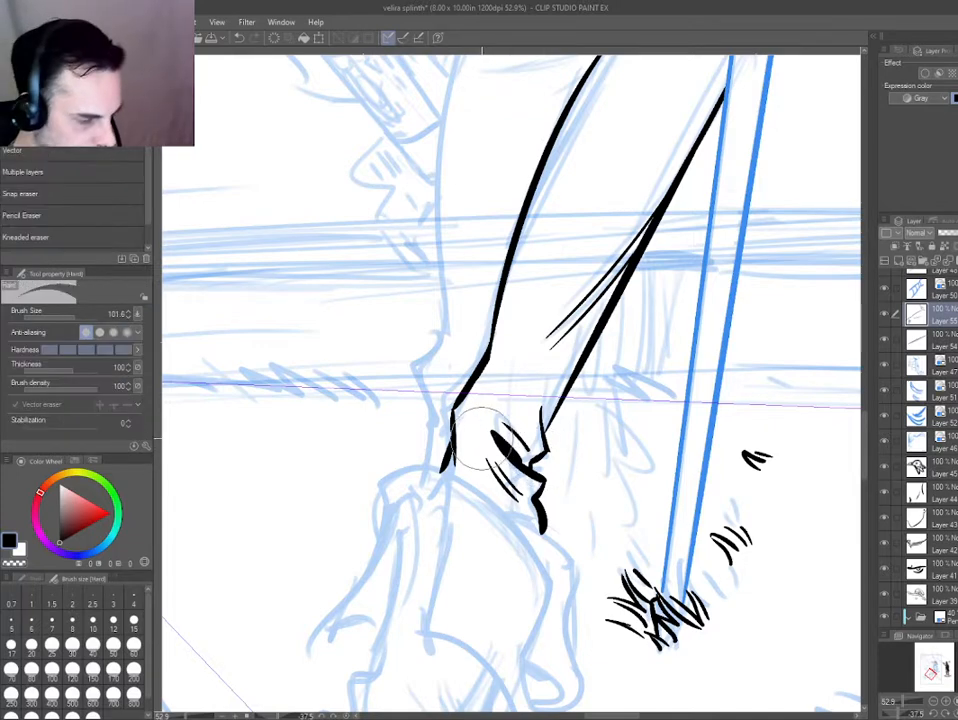
pyautogui.press('p')
pyautogui.scroll(-3, 432, 487)
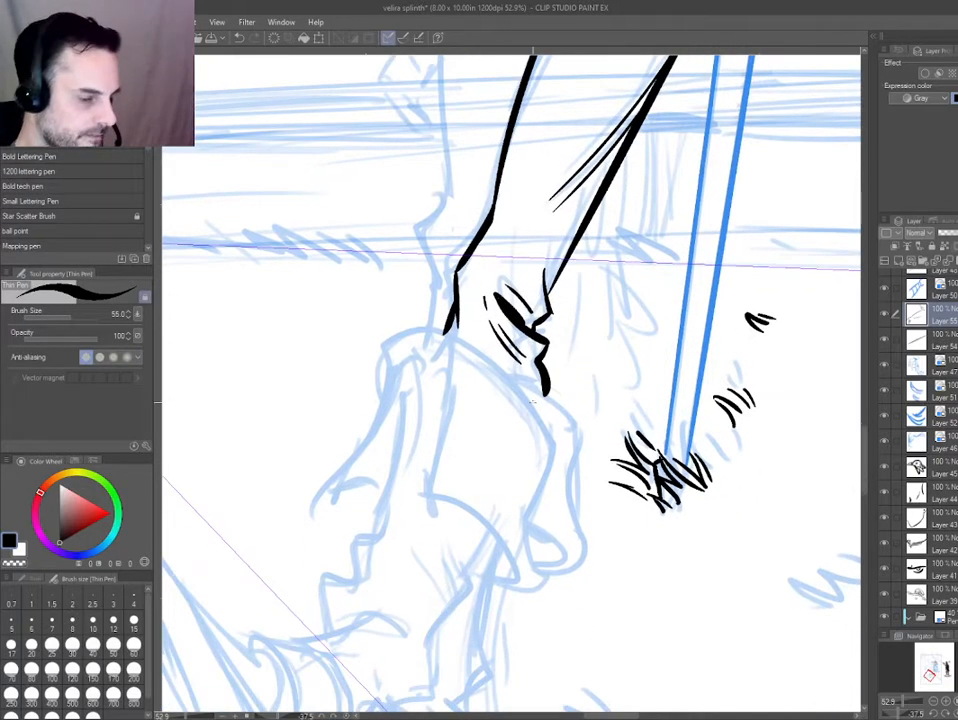
# Erase and re-ink the lower outer ankle edge as a smoother curve running down to the boot top.
pyautogui.scroll(-5, 358, 346)
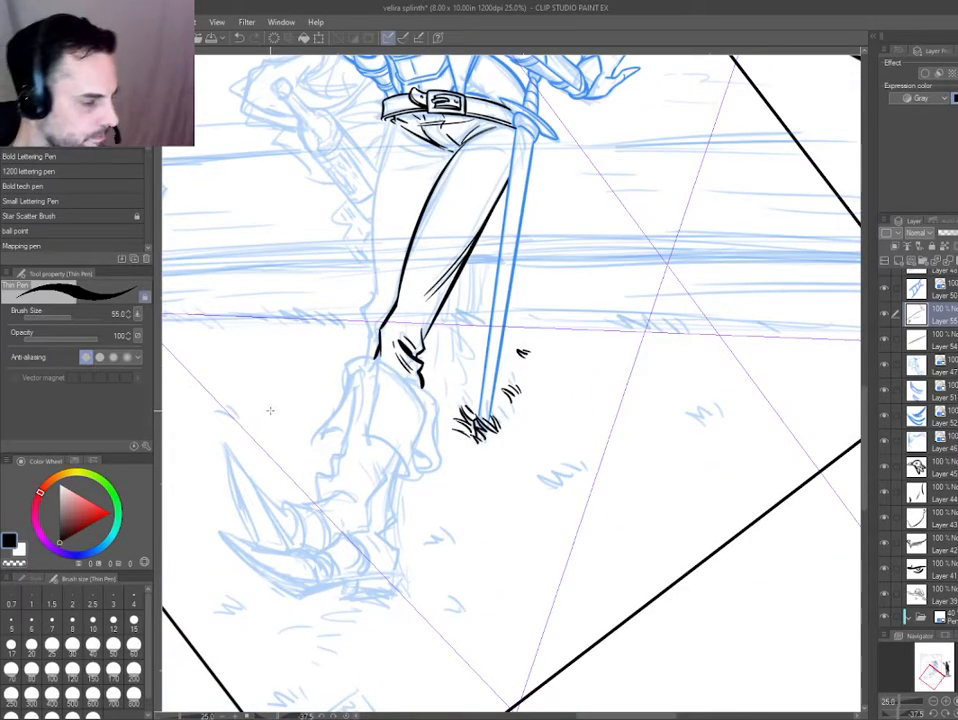
pyautogui.moveTo(276, 450); pyautogui.dragTo(387, 568)
pyautogui.scroll(3, 421, 430)
pyautogui.press('e')
pyautogui.moveTo(458, 452)
pyautogui.mouseDown()
pyautogui.moveTo(425, 431)
pyautogui.moveTo(434, 430)
pyautogui.moveTo(424, 447)
pyautogui.mouseUp()
pyautogui.press('p')
pyautogui.press('e')
pyautogui.press('p')
pyautogui.moveTo(430, 402)
pyautogui.mouseDown()
pyautogui.moveTo(433, 433)
pyautogui.moveTo(474, 488)
pyautogui.mouseUp()
pyautogui.moveTo(382, 476); pyautogui.dragTo(387, 467)
pyautogui.hotkey('ctrl', 'z')
pyautogui.moveTo(439, 416); pyautogui.dragTo(484, 477)
pyautogui.moveTo(364, 465); pyautogui.dragTo(415, 379)
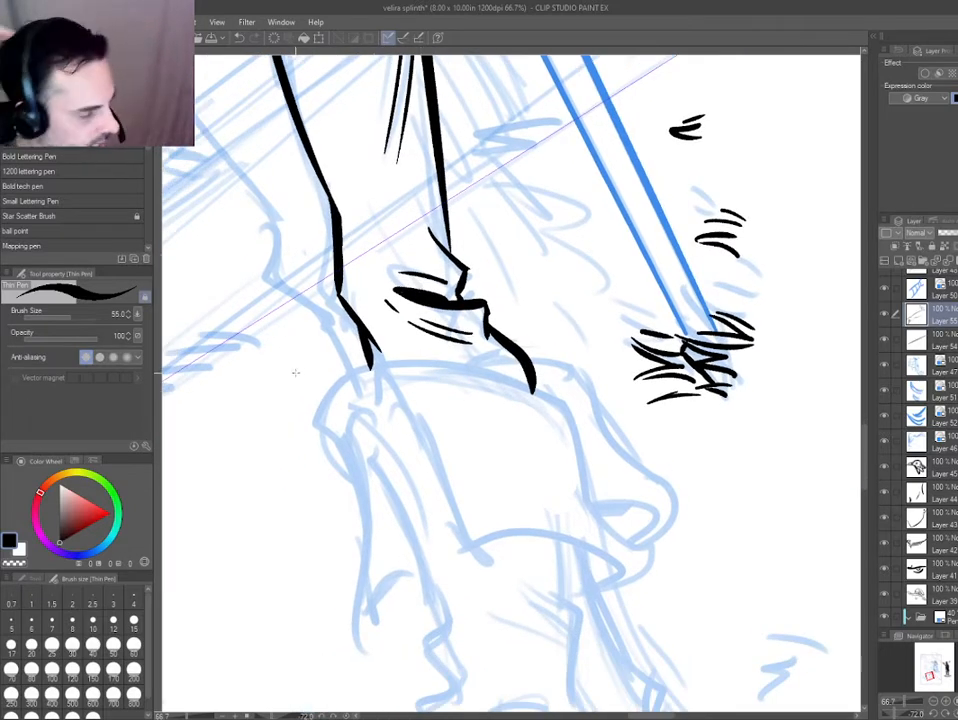
# Erase and re-ink the thick ankle fold and the corner where it meets the outer edge.
pyautogui.press('e')
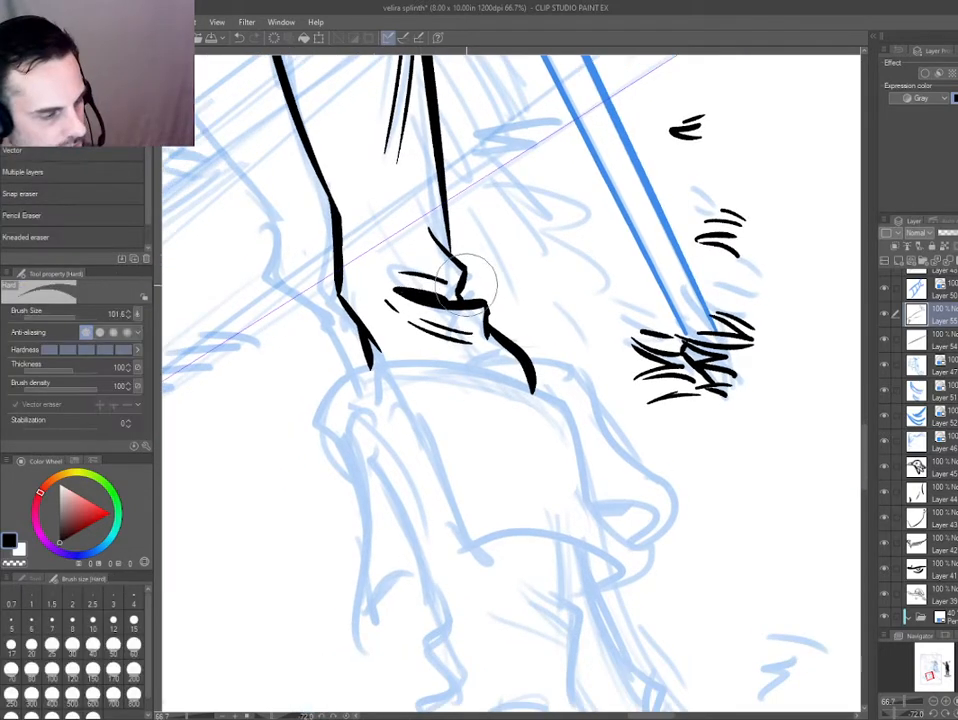
pyautogui.press('p')
pyautogui.moveTo(461, 287)
pyautogui.mouseDown()
pyautogui.moveTo(466, 301)
pyautogui.moveTo(408, 371)
pyautogui.mouseUp()
pyautogui.moveTo(408, 371); pyautogui.dragTo(431, 318)
pyautogui.press('e')
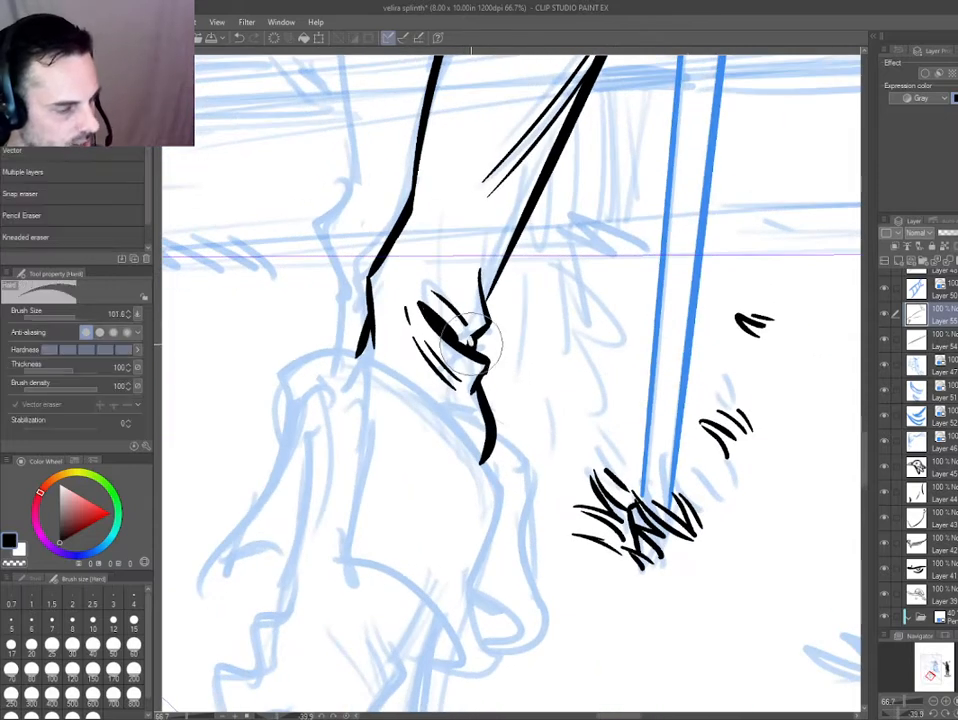
pyautogui.press('p')
pyautogui.press('e')
pyautogui.press('p')
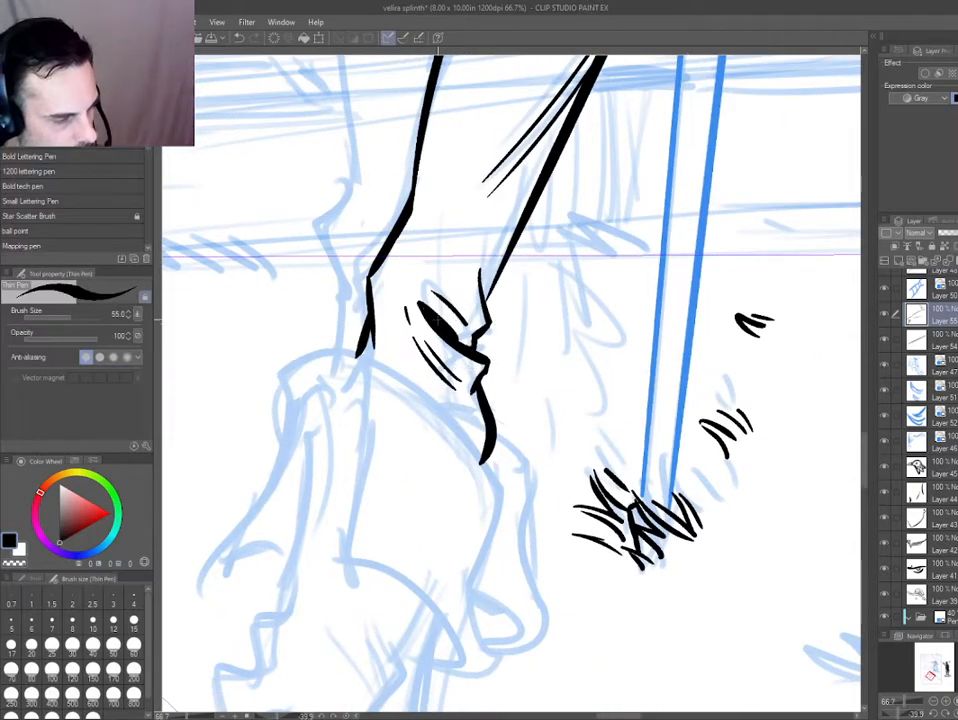
pyautogui.press('e')
pyautogui.moveTo(433, 296); pyautogui.dragTo(461, 334)
pyautogui.press('p')
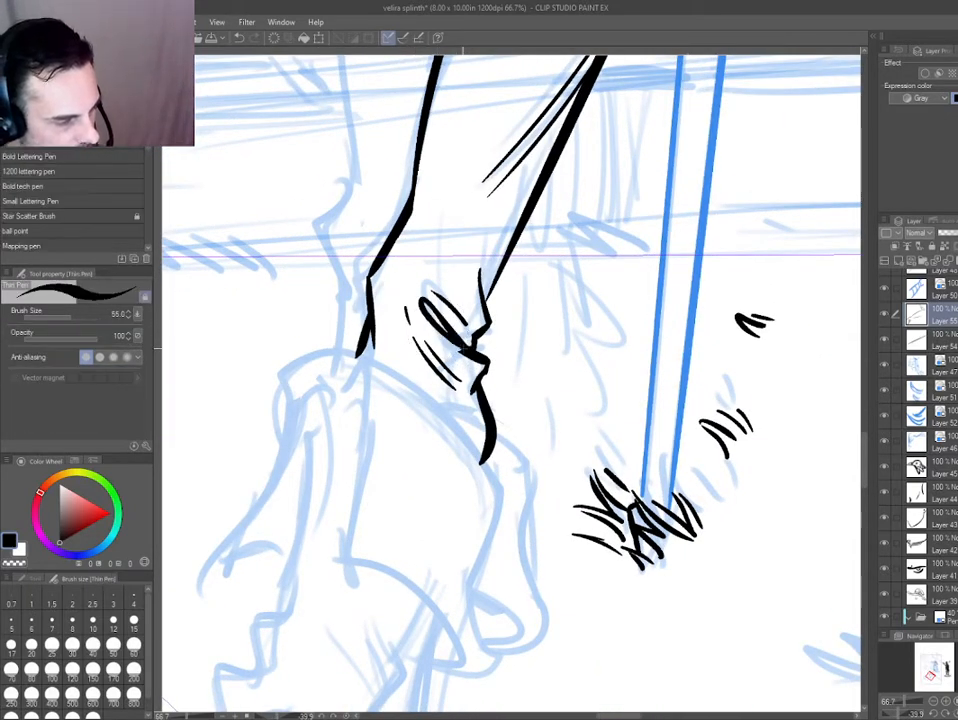
# Erase and re-ink the thin crease lines below the thick ankle fold.
pyautogui.moveTo(302, 369); pyautogui.dragTo(309, 440)
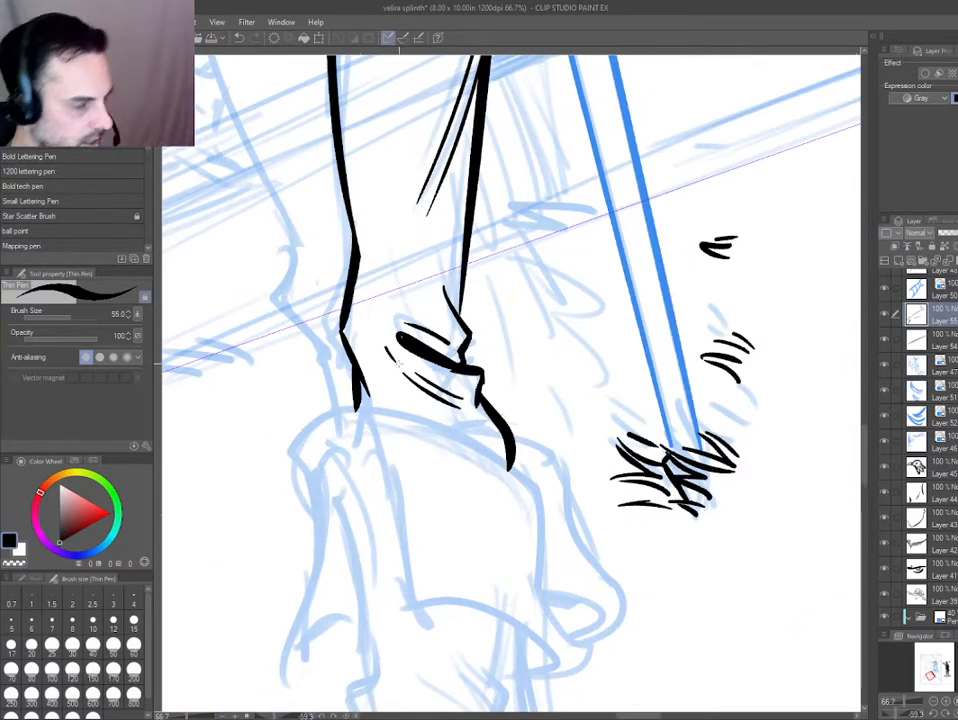
pyautogui.press('e')
pyautogui.moveTo(421, 387); pyautogui.dragTo(447, 398)
pyautogui.press('p')
pyautogui.moveTo(404, 367); pyautogui.dragTo(434, 393)
pyautogui.moveTo(393, 463); pyautogui.dragTo(474, 305)
pyautogui.moveTo(352, 386); pyautogui.dragTo(368, 373)
# Try turning the front leg's ink layers blue.
pyautogui.press('d')
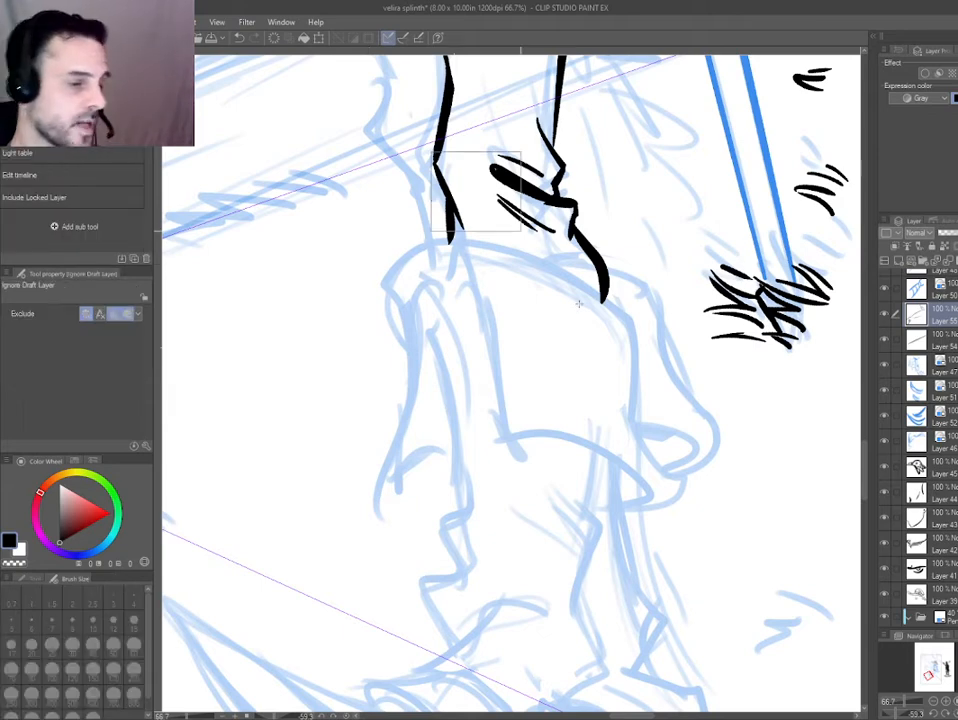
pyautogui.hotkey('ctrl', 'b')
pyautogui.moveTo(444, 311); pyautogui.dragTo(415, 510)
pyautogui.scroll(-2, 410, 331)
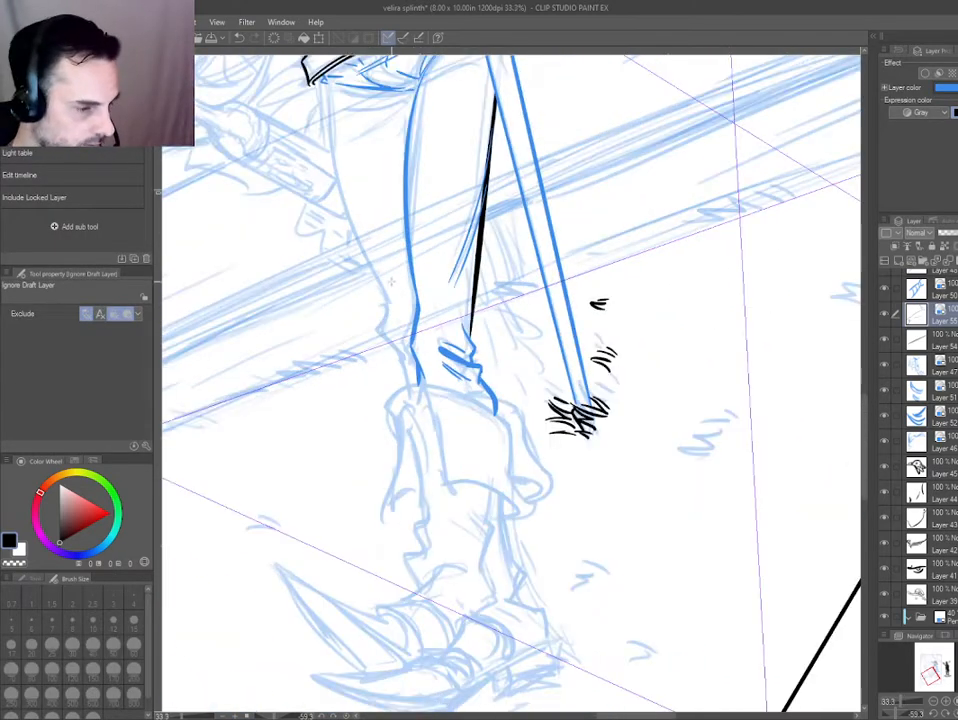
pyautogui.keyDown('shift'); pyautogui.click(474, 299); pyautogui.keyUp('shift')
pyautogui.hotkey('ctrl', 'b')
pyautogui.hotkey('ctrl', 'b')
pyautogui.moveTo(360, 227); pyautogui.dragTo(423, 336)
pyautogui.hotkey('ctrl', 'b')
# Ink the rear leg's outer edge down to its bunched ankle folds, and turn the leg layer's ink blue.
pyautogui.press('p')
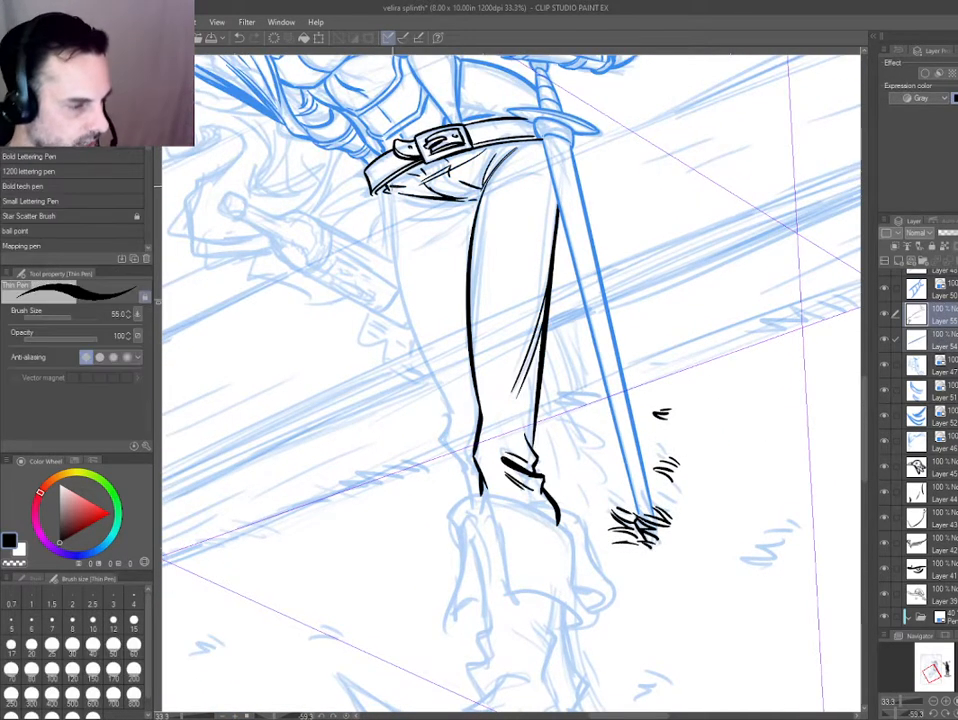
pyautogui.scroll(1, 470, 478)
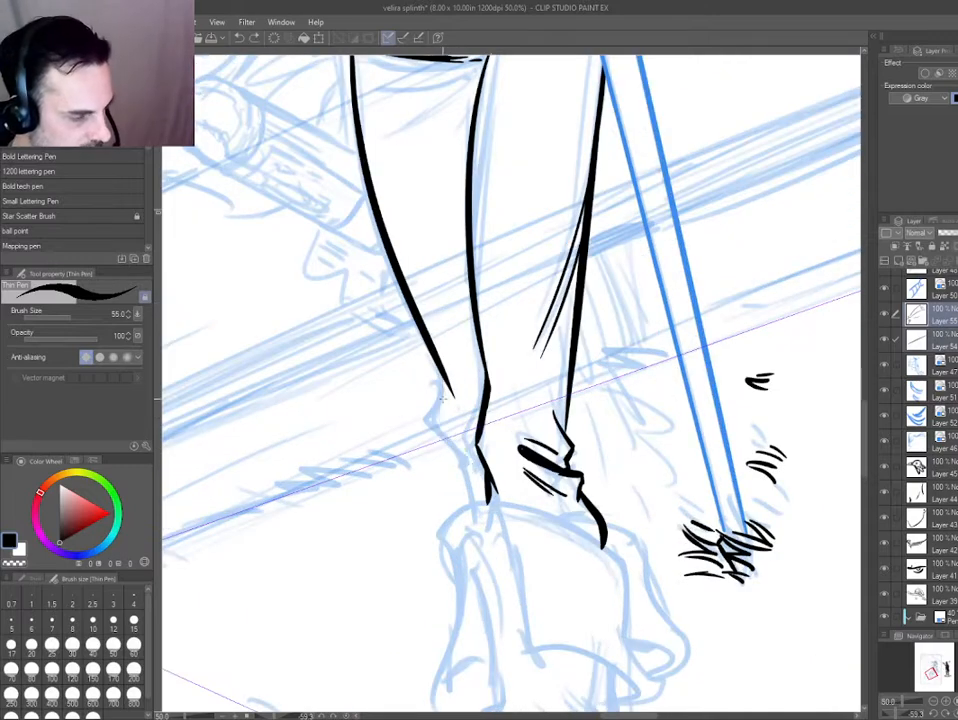
pyautogui.moveTo(424, 454); pyautogui.dragTo(410, 277)
pyautogui.moveTo(421, 398); pyautogui.dragTo(429, 568)
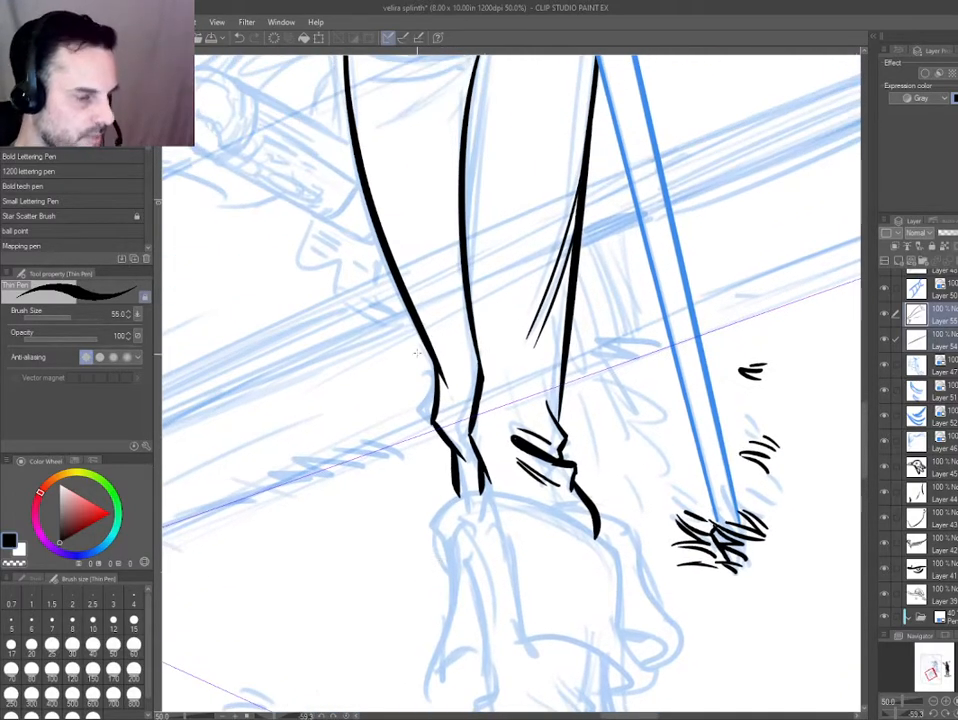
pyautogui.moveTo(436, 499); pyautogui.dragTo(386, 212)
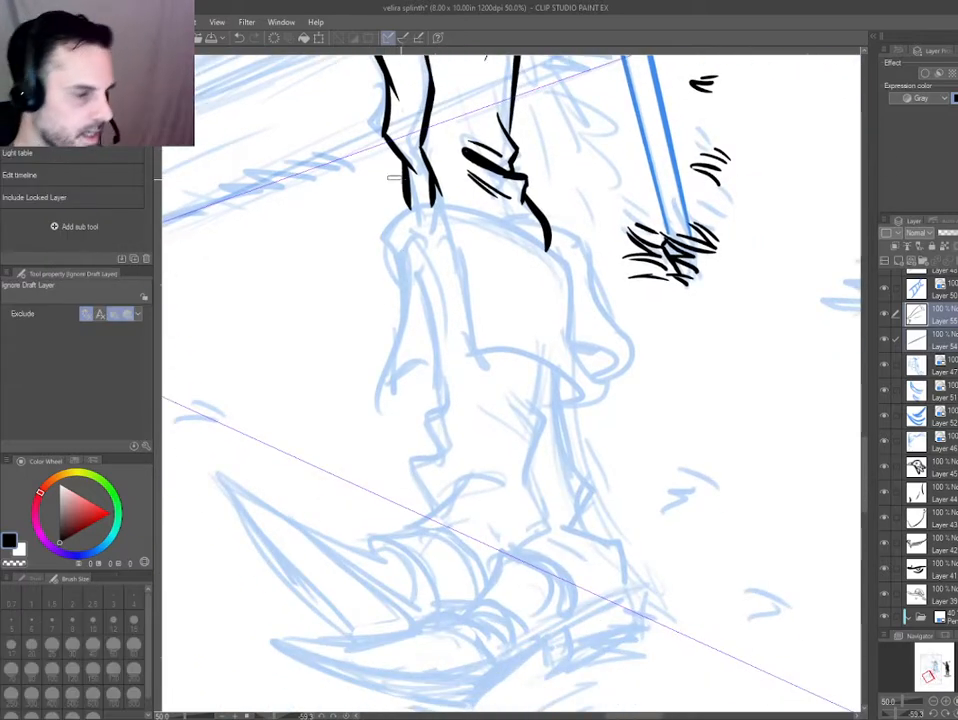
pyautogui.hotkey('ctrl', 'b')
# Ink the boot's large folded cuff flap and the narrow flap beside it on a new layer.
pyautogui.press('p')
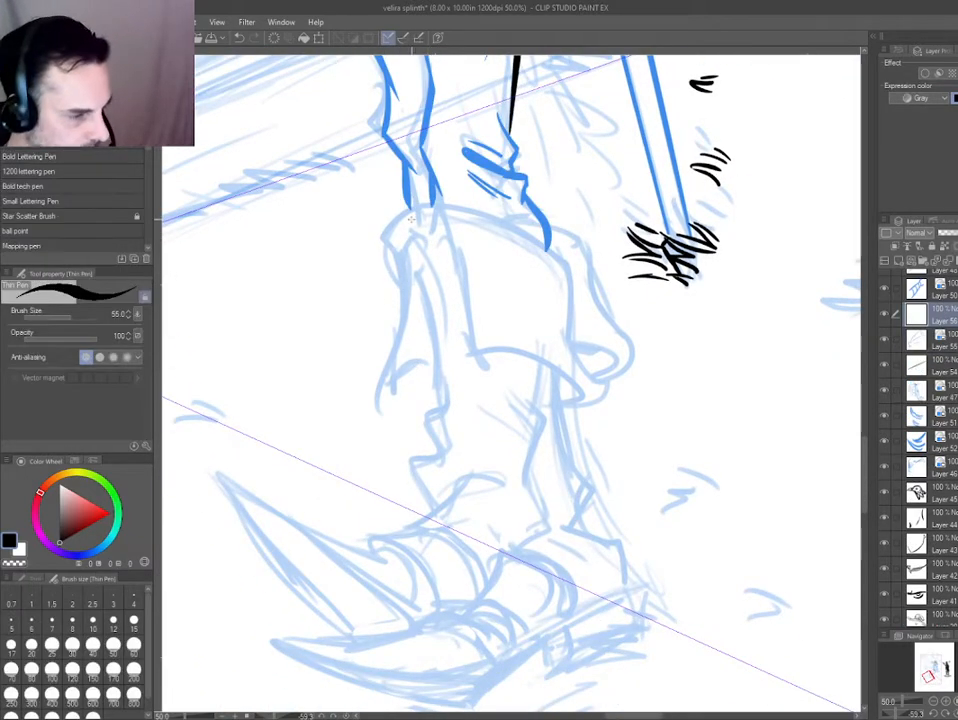
pyautogui.moveTo(418, 210)
pyautogui.mouseDown()
pyautogui.moveTo(567, 273)
pyautogui.moveTo(575, 338)
pyautogui.moveTo(602, 381)
pyautogui.moveTo(593, 403)
pyautogui.moveTo(547, 399)
pyautogui.moveTo(554, 403)
pyautogui.moveTo(570, 390)
pyautogui.moveTo(468, 360)
pyautogui.moveTo(455, 283)
pyautogui.moveTo(420, 225)
pyautogui.mouseUp()
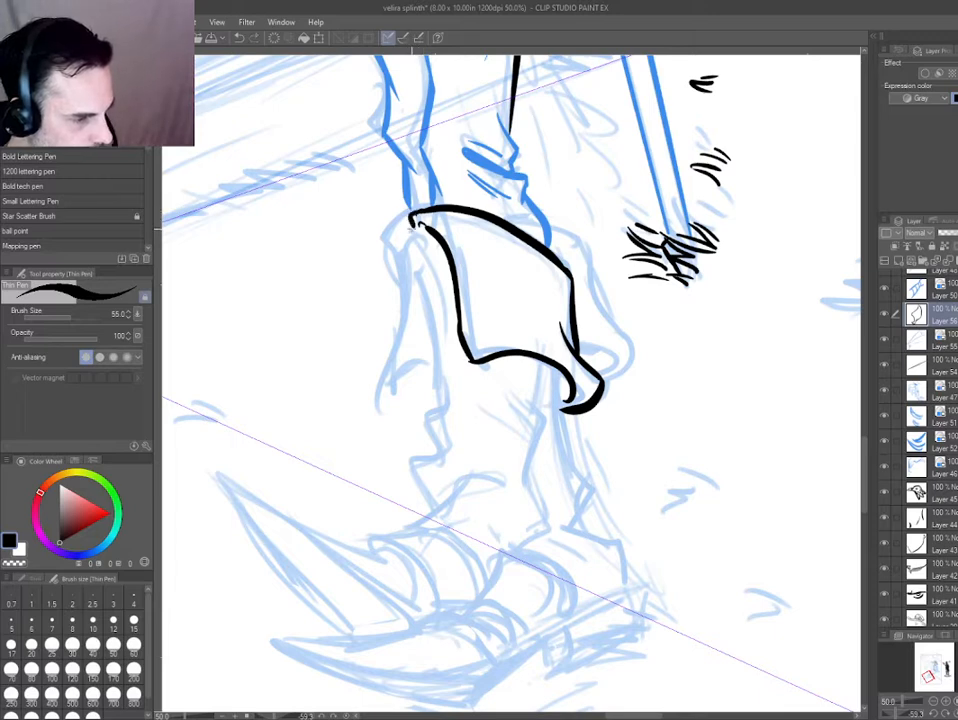
pyautogui.moveTo(412, 222)
pyautogui.mouseDown()
pyautogui.moveTo(394, 247)
pyautogui.moveTo(392, 391)
pyautogui.moveTo(432, 364)
pyautogui.moveTo(400, 238)
pyautogui.moveTo(428, 318)
pyautogui.mouseUp()
pyautogui.hotkey('ctrl', 'z')
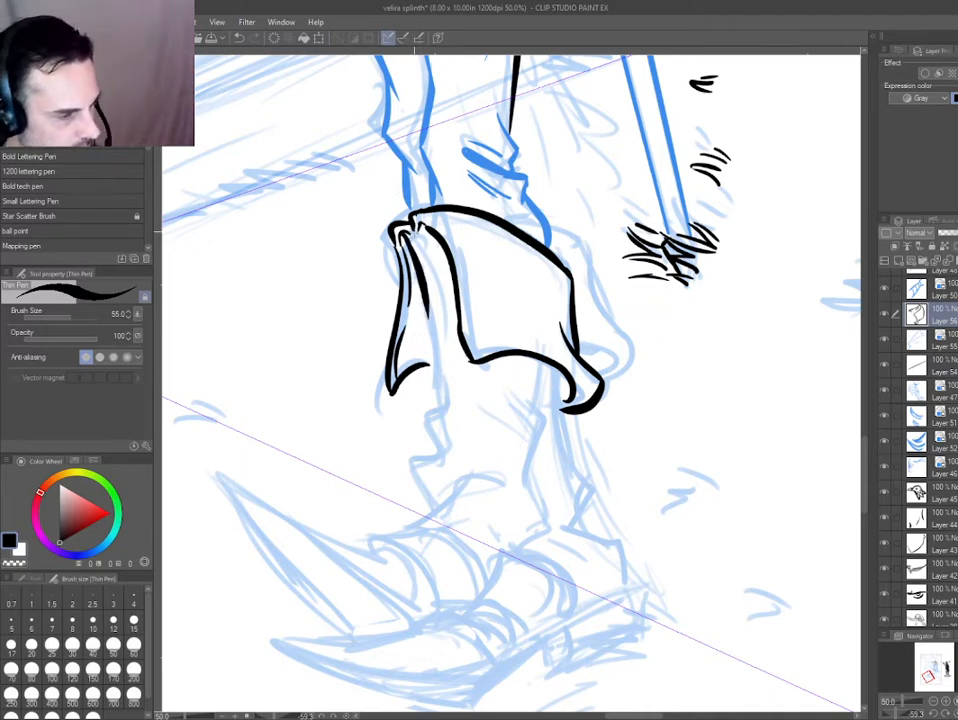
# Redraw the inner edge of the narrow boot flap and clean up the ink beside it with the eraser.
pyautogui.press('e')
pyautogui.hotkey('ctrl', 'z')
pyautogui.press('p')
pyautogui.moveTo(406, 235)
pyautogui.mouseDown()
pyautogui.moveTo(429, 298)
pyautogui.moveTo(433, 354)
pyautogui.mouseUp()
pyautogui.hotkey('ctrl', 'z')
pyautogui.press('e')
pyautogui.moveTo(430, 232)
pyautogui.mouseDown()
pyautogui.moveTo(447, 282)
pyautogui.moveTo(438, 226)
pyautogui.moveTo(461, 316)
pyautogui.mouseUp()
pyautogui.press('p')
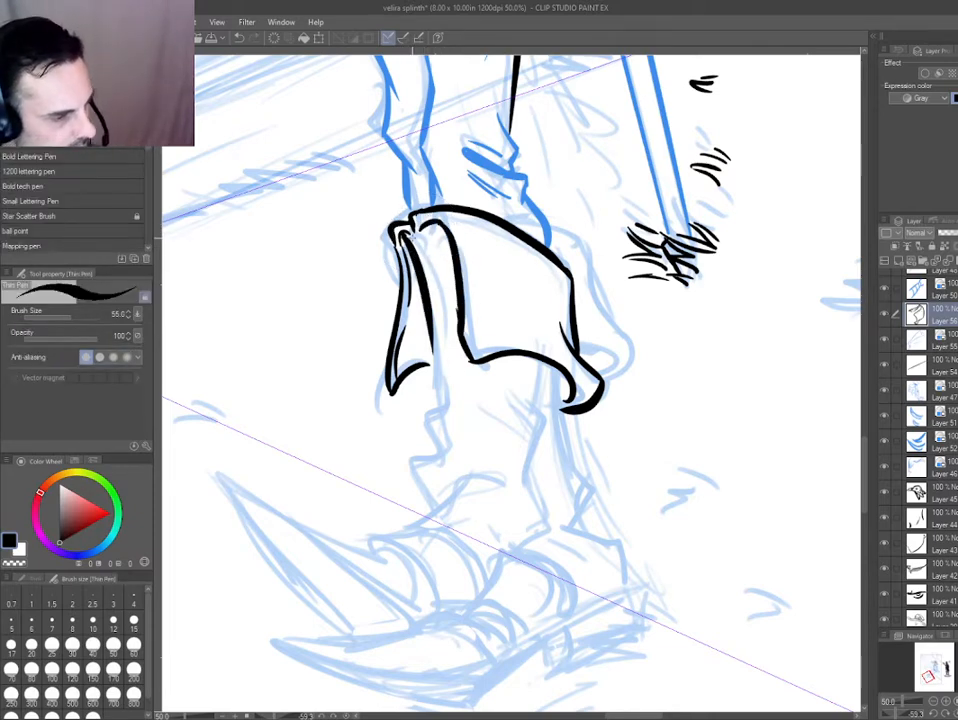
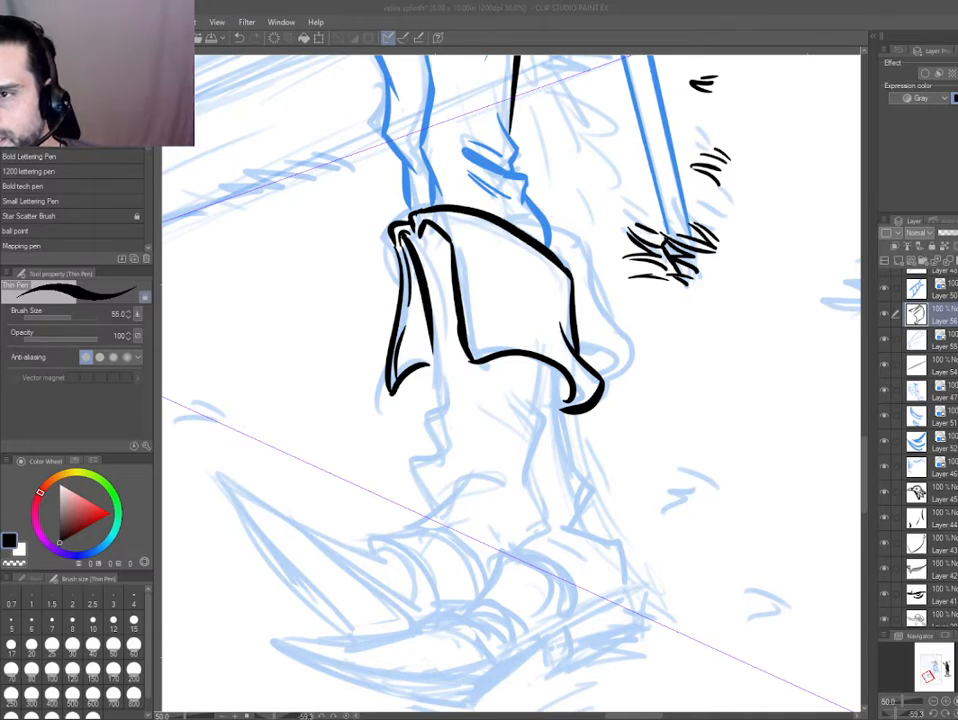
# Paste the photo of the black leather boots as a reference and place it below the finished character drawing.
pyautogui.click(569, 30)
pyautogui.hotkey('ctrl', '0')
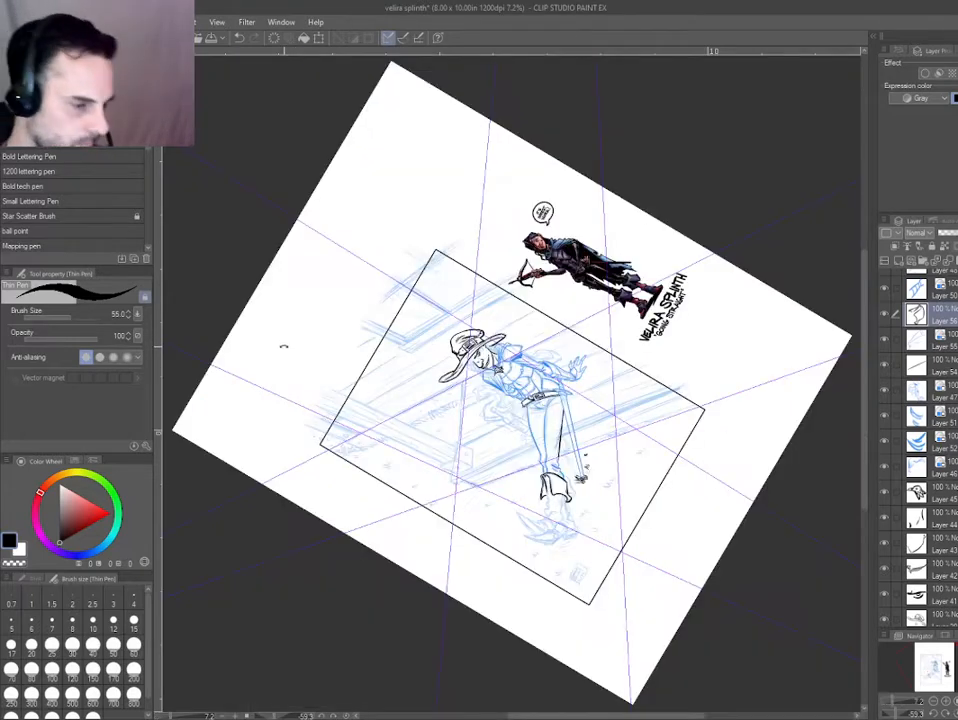
pyautogui.hotkey('ctrl', '@')
pyautogui.moveTo(419, 379); pyautogui.dragTo(443, 261)
pyautogui.scroll(2, 443, 261)
pyautogui.hotkey('ctrl', 'v')
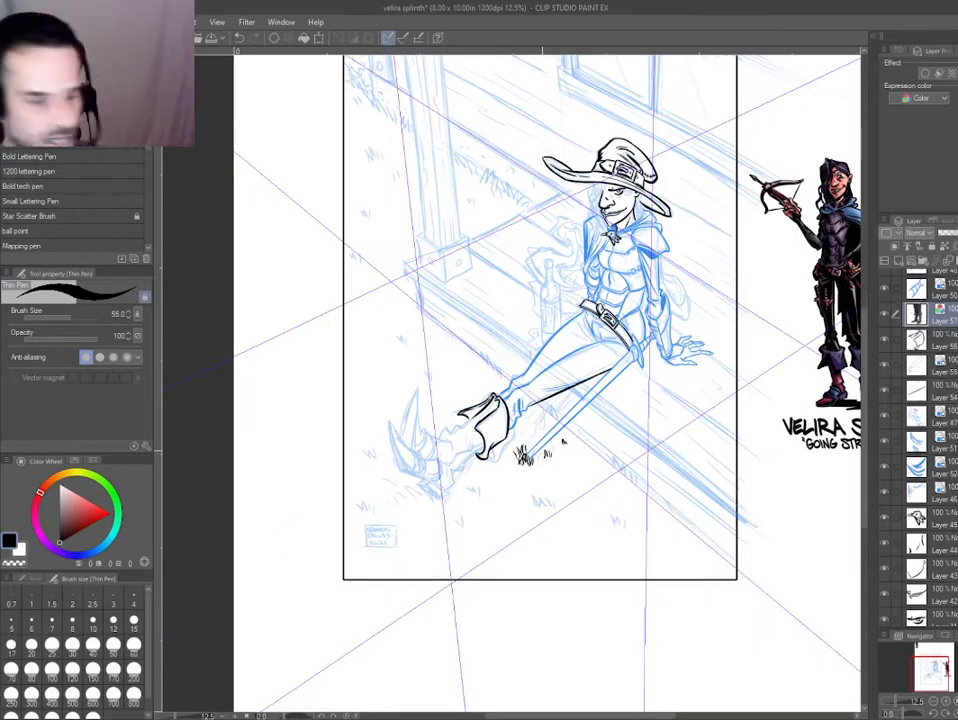
pyautogui.scroll(-2, 578, 328)
pyautogui.press('k')
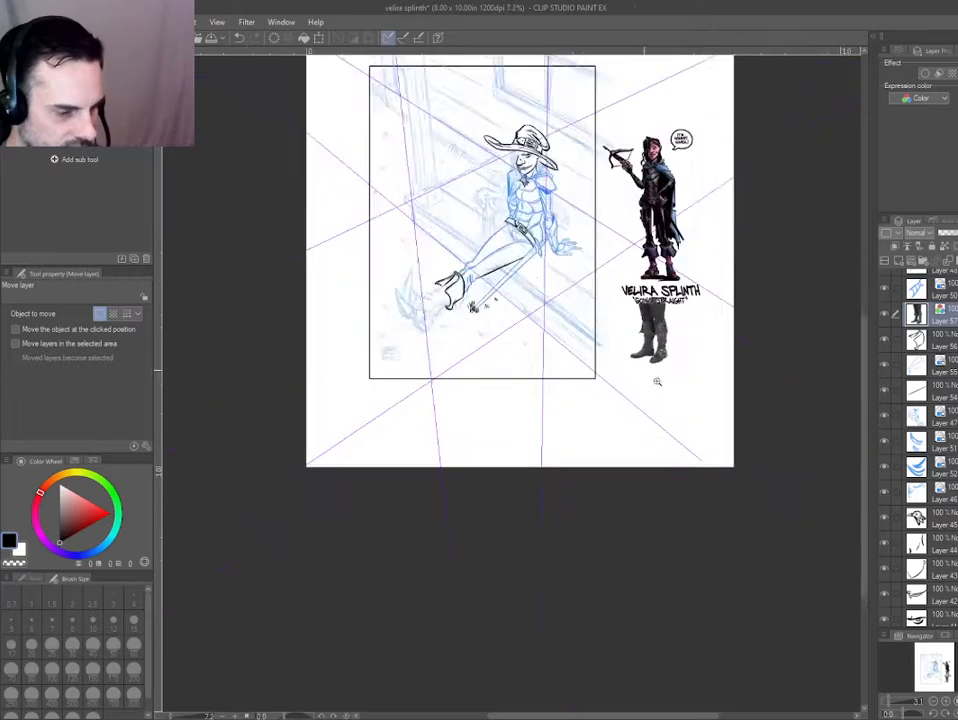
# Examine the laced, folded cuffs and the wrinkled shafts of the boots in the reference photo.
pyautogui.scroll(5, 613, 343)
pyautogui.scroll(4, 662, 333)
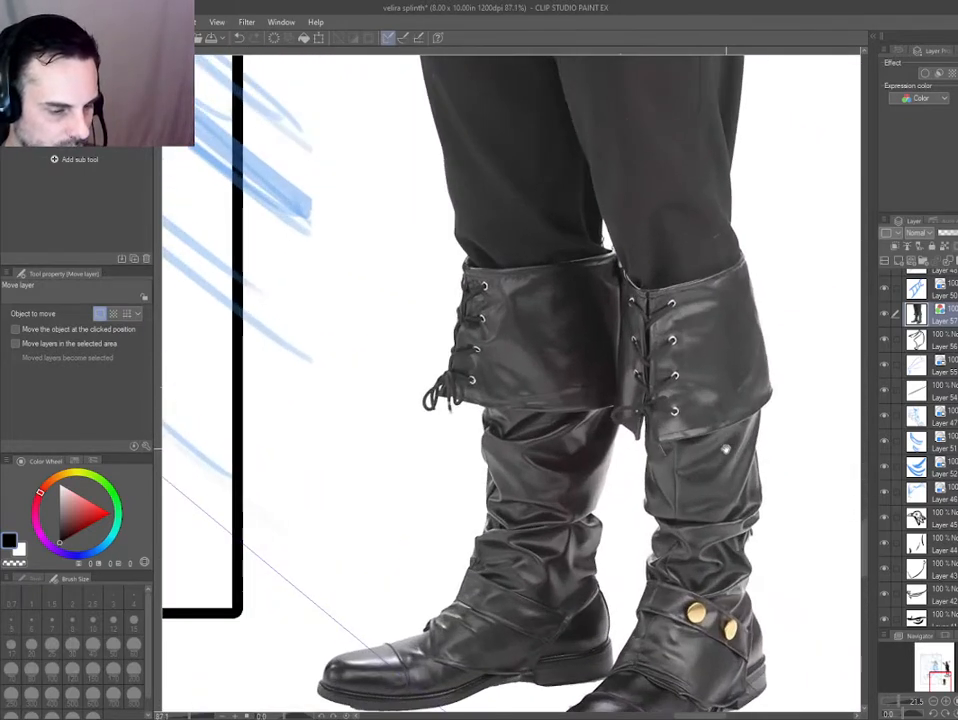
pyautogui.scroll(3, 662, 333)
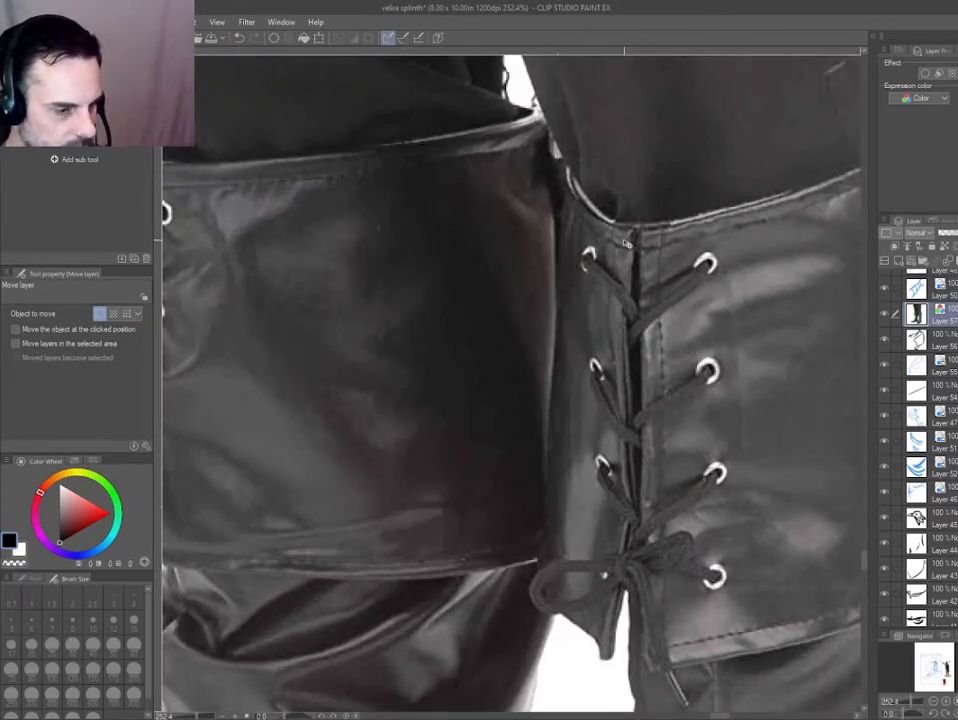
pyautogui.scroll(-1, 626, 243)
pyautogui.scroll(-1, 607, 218)
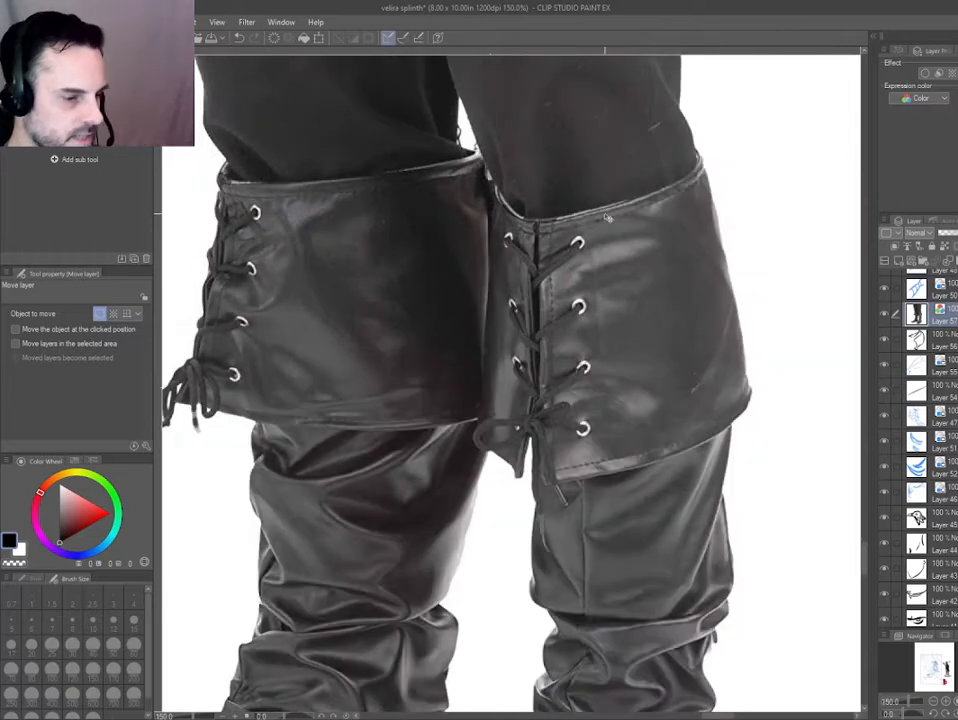
pyautogui.scroll(-2, 553, 443)
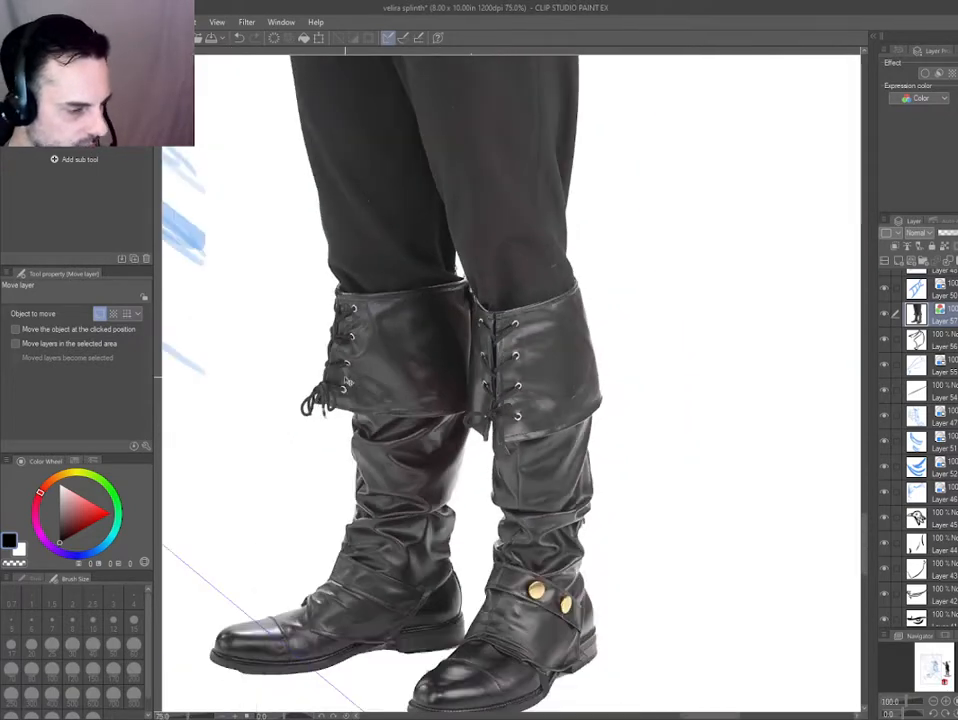
pyautogui.scroll(-2, 388, 357)
# Delete the pasted boot reference photo from the canvas.
pyautogui.hotkey('ctrl', '0')
pyautogui.moveTo(453, 421); pyautogui.dragTo(470, 421)
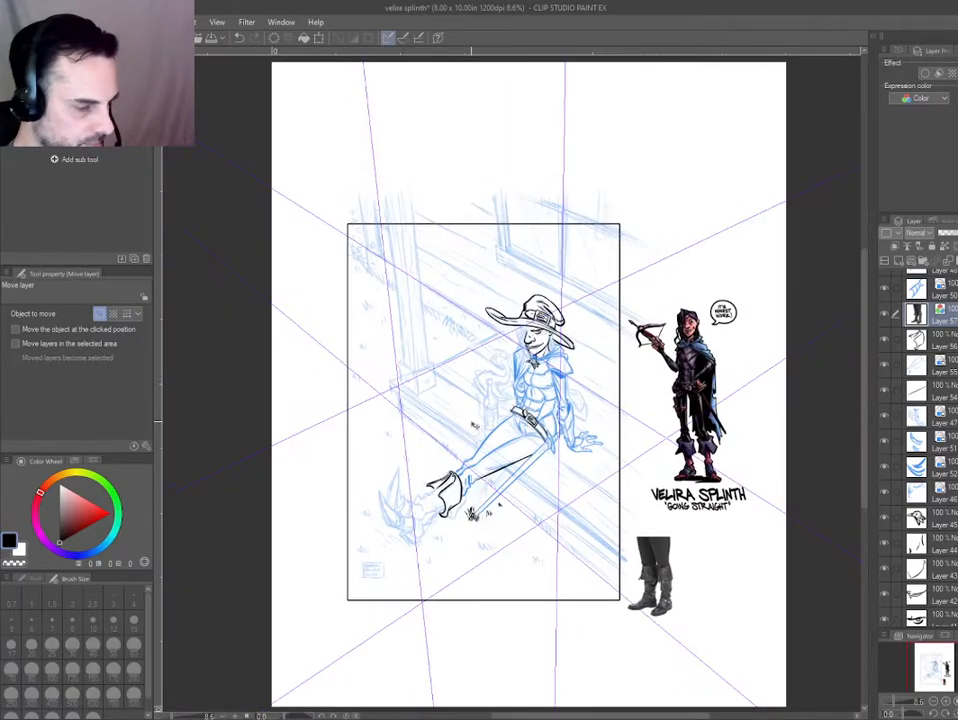
pyautogui.scroll(1, 480, 430)
pyautogui.moveTo(425, 506); pyautogui.dragTo(429, 500)
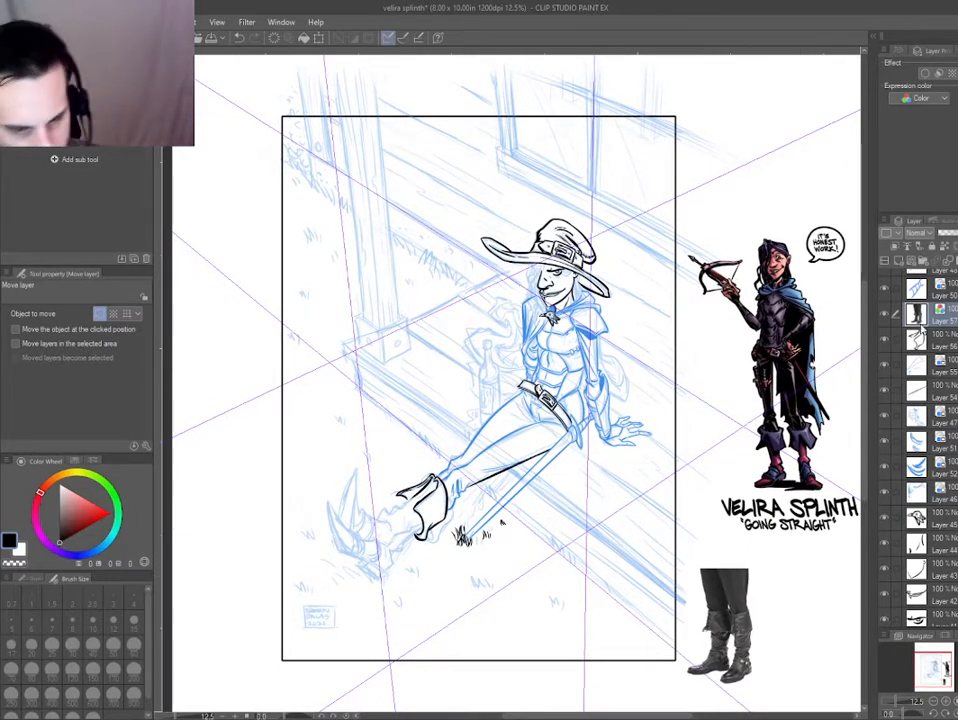
pyautogui.press('Delete')
# Erase the long lower part of the narrow boot flap's inner line, keeping its short upper end.
pyautogui.moveTo(427, 633); pyautogui.dragTo(492, 647)
pyautogui.scroll(3, 515, 537)
pyautogui.moveTo(350, 611)
pyautogui.mouseDown()
pyautogui.moveTo(499, 663)
pyautogui.moveTo(555, 658)
pyautogui.mouseUp()
pyautogui.moveTo(575, 529); pyautogui.dragTo(684, 300)
pyautogui.scroll(2, 684, 300)
pyautogui.press('d')
pyautogui.press('e')
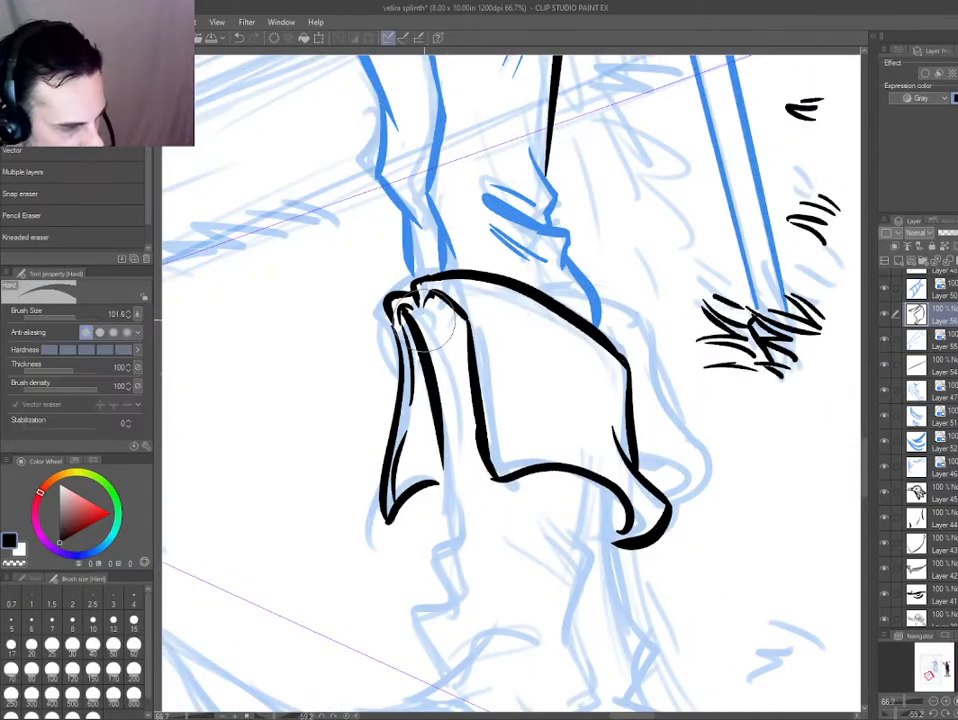
pyautogui.press('p')
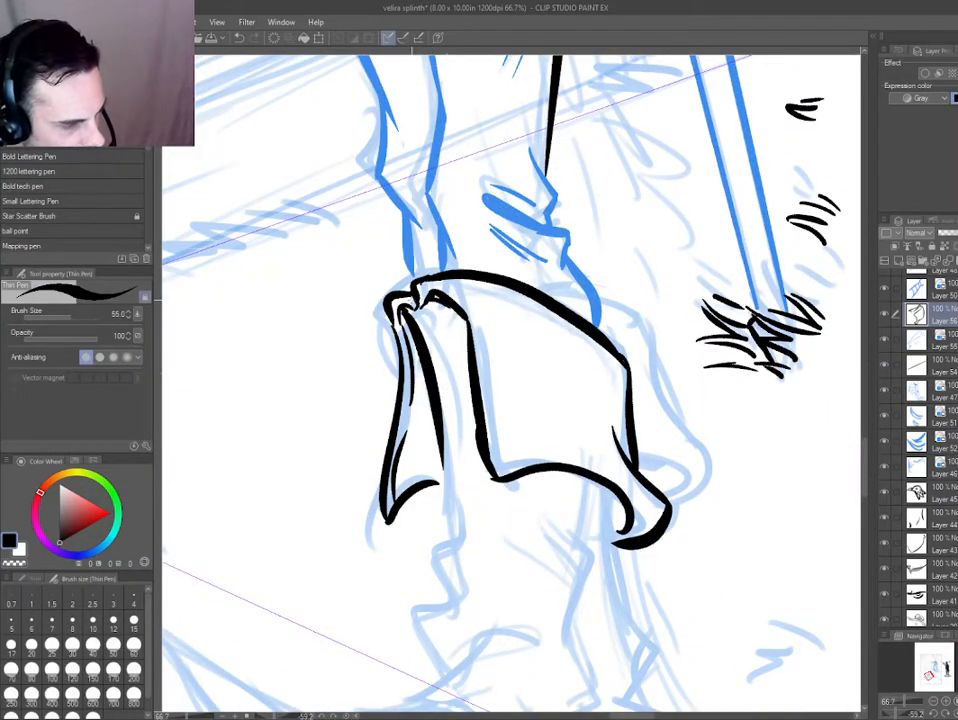
pyautogui.moveTo(412, 385); pyautogui.dragTo(453, 244)
pyautogui.press('d')
pyautogui.press('p')
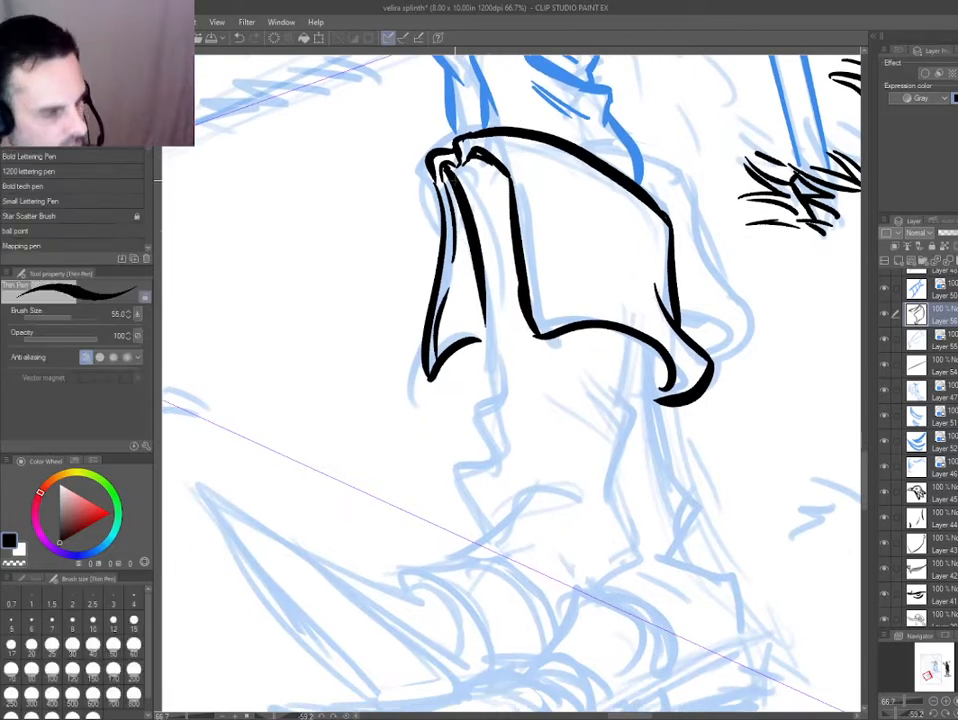
pyautogui.press('e')
pyautogui.press('p')
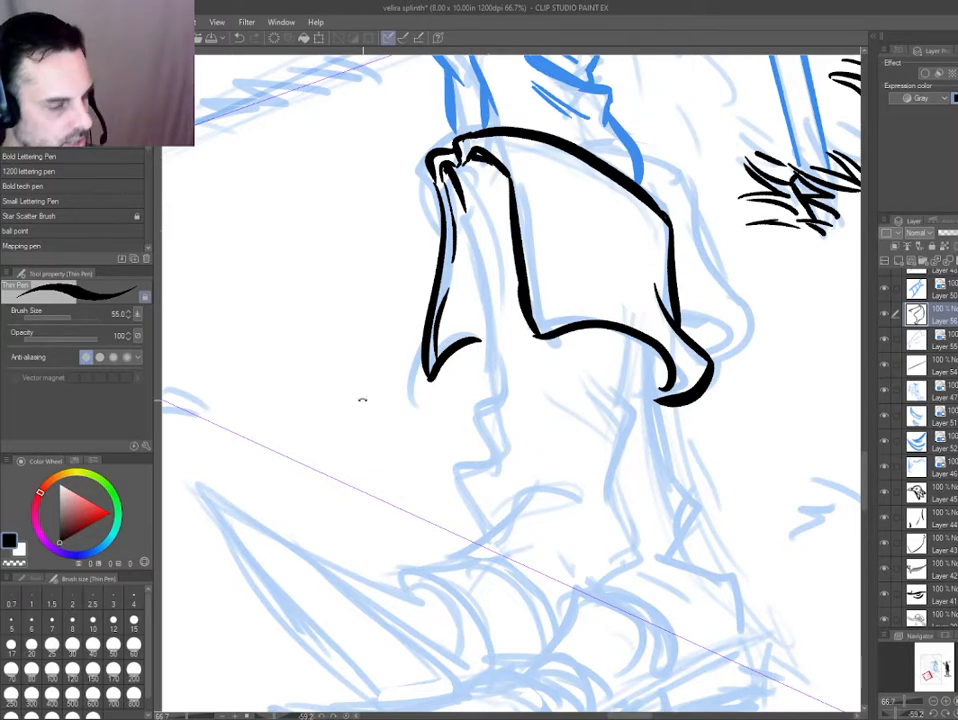
# Ink the boot shaft's two wrinkled side edges below the cuff and the short edge running down to the instep.
pyautogui.moveTo(362, 400); pyautogui.dragTo(371, 436)
pyautogui.moveTo(436, 198)
pyautogui.mouseDown()
pyautogui.moveTo(453, 230)
pyautogui.moveTo(509, 460)
pyautogui.mouseUp()
pyautogui.moveTo(617, 325)
pyautogui.mouseDown()
pyautogui.moveTo(615, 372)
pyautogui.moveTo(640, 402)
pyautogui.moveTo(627, 470)
pyautogui.moveTo(635, 572)
pyautogui.mouseUp()
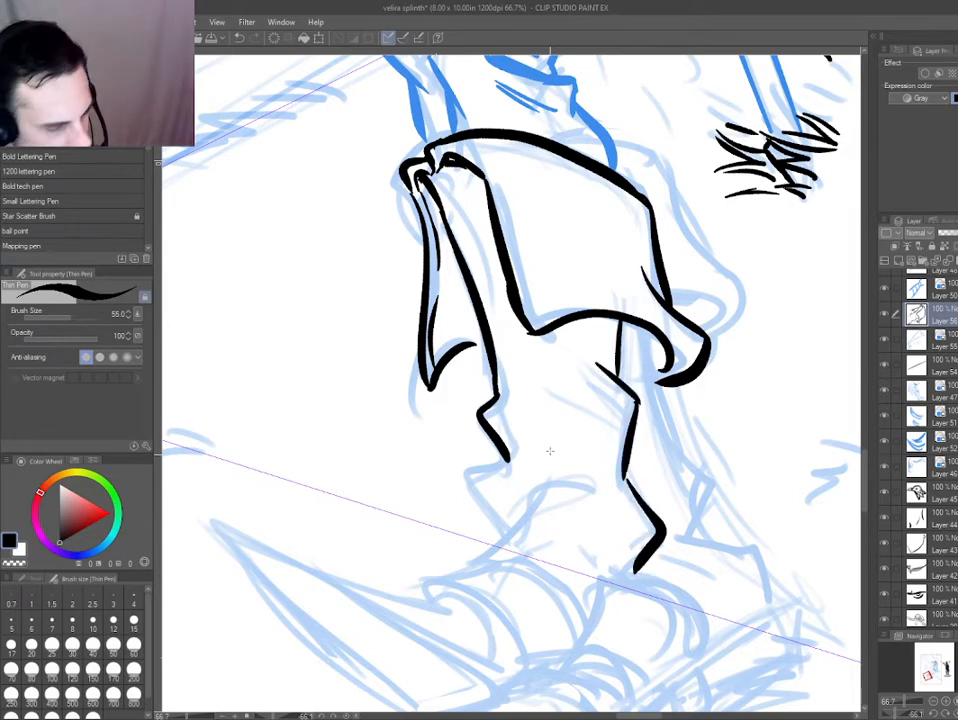
pyautogui.moveTo(475, 508); pyautogui.dragTo(496, 398)
pyautogui.moveTo(360, 493); pyautogui.dragTo(400, 534)
pyautogui.moveTo(528, 445); pyautogui.dragTo(565, 375)
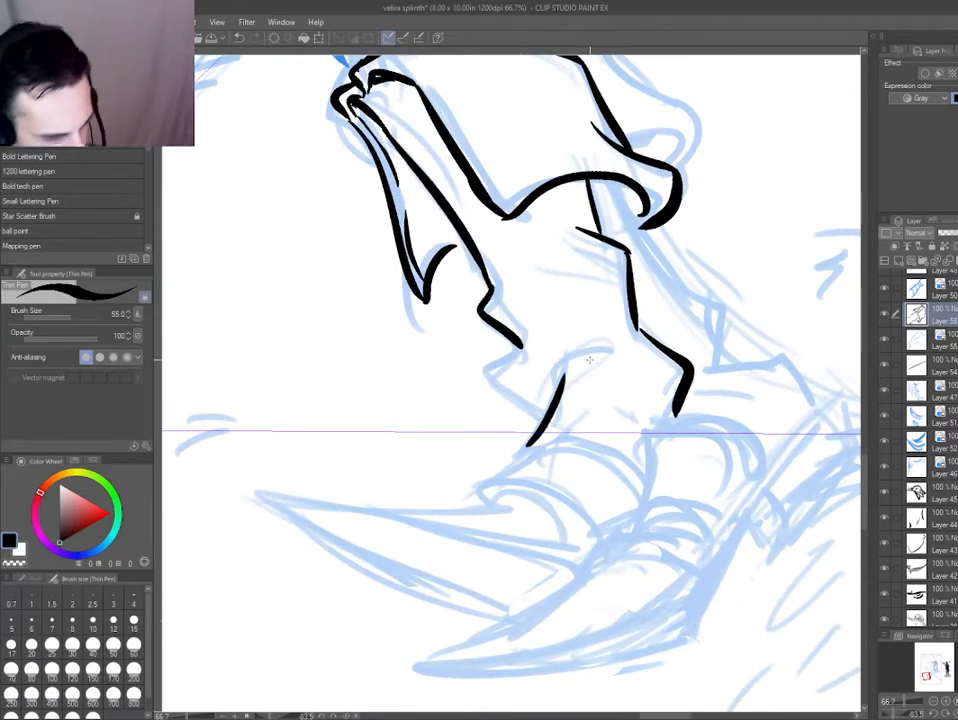
# Ink the jagged front folds at the ankle, the arched fold over the instep and the curved crease beside the heel edge.
pyautogui.moveTo(627, 352)
pyautogui.mouseDown()
pyautogui.moveTo(558, 377)
pyautogui.moveTo(609, 366)
pyautogui.moveTo(540, 446)
pyautogui.moveTo(489, 374)
pyautogui.moveTo(529, 348)
pyautogui.mouseUp()
pyautogui.hotkey('ctrl', 'z')
pyautogui.hotkey('ctrl', 'z')
pyautogui.moveTo(531, 337); pyautogui.dragTo(537, 319)
pyautogui.moveTo(371, 296); pyautogui.dragTo(396, 260)
pyautogui.moveTo(470, 367); pyautogui.dragTo(447, 257)
pyautogui.moveTo(297, 421); pyautogui.dragTo(312, 347)
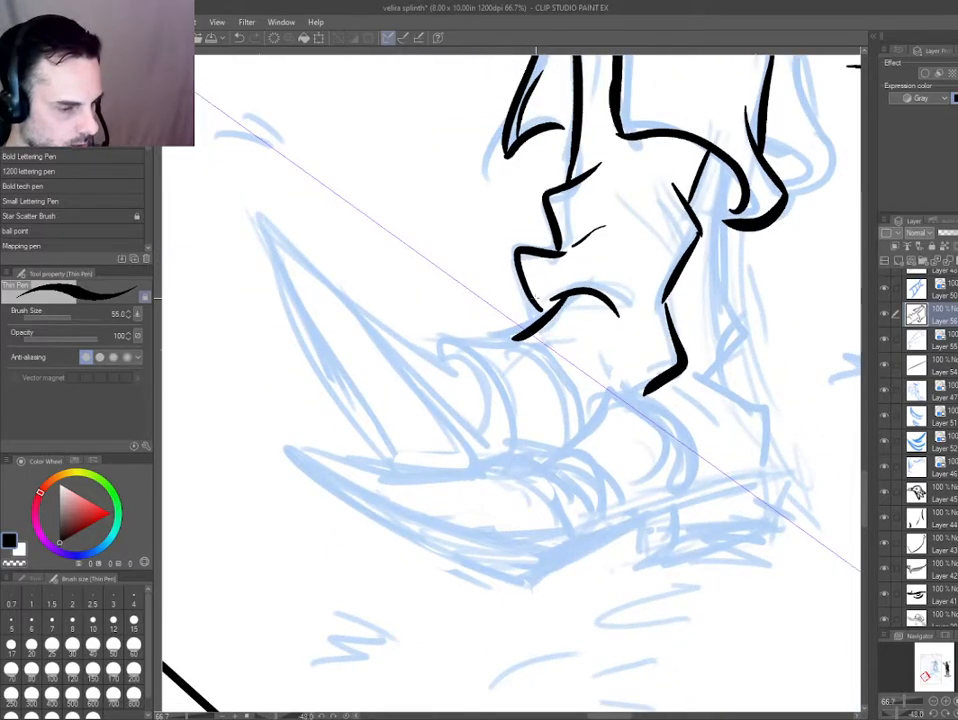
pyautogui.scroll(-5, 540, 287)
pyautogui.scroll(4, 484, 281)
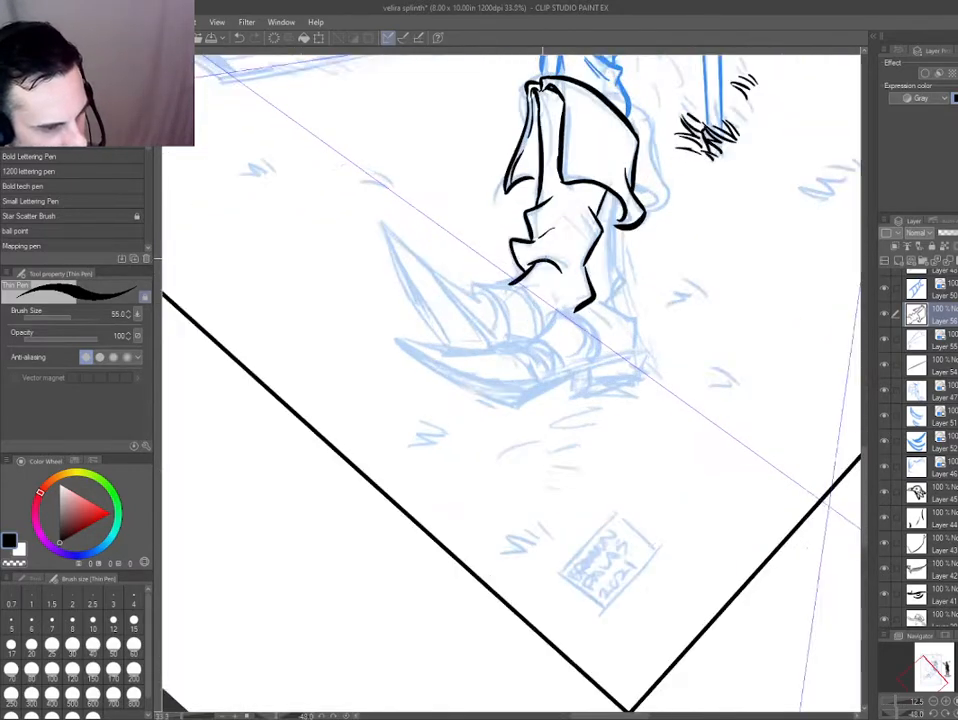
pyautogui.moveTo(567, 263); pyautogui.dragTo(581, 326)
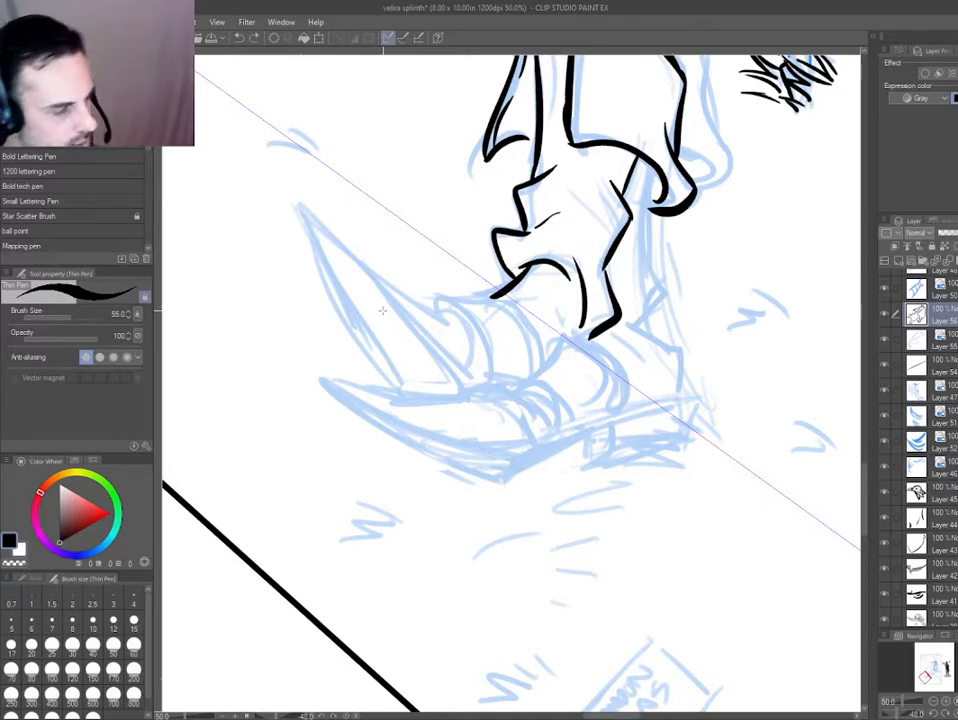
# On a new layer, ink the inner edge of the curved band behind the boot's upper claw.
pyautogui.scroll(1, 382, 311)
pyautogui.scroll(1, 310, 404)
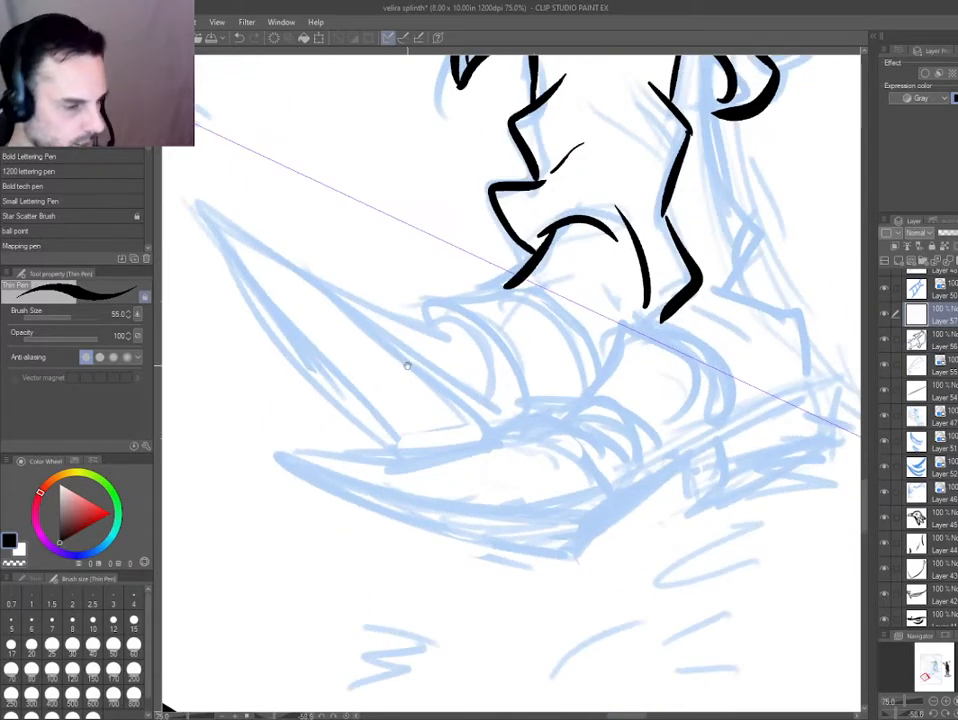
pyautogui.moveTo(432, 318)
pyautogui.mouseDown()
pyautogui.moveTo(517, 408)
pyautogui.moveTo(432, 302)
pyautogui.moveTo(483, 333)
pyautogui.mouseUp()
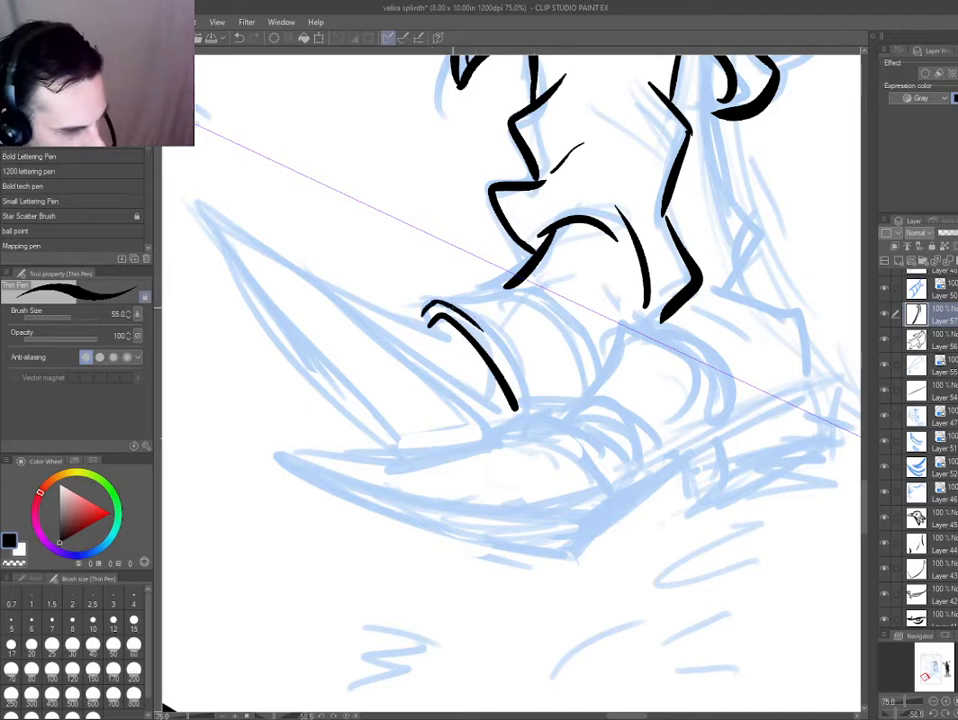
pyautogui.hotkey('ctrl', 'z')
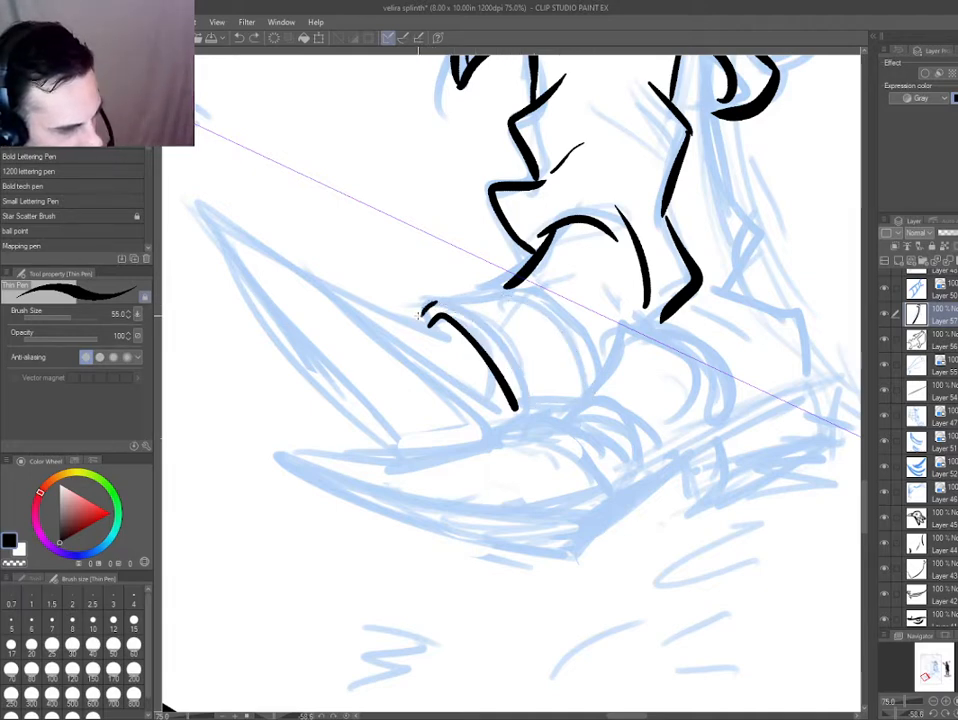
pyautogui.hotkey('ctrl', 'z')
pyautogui.moveTo(419, 316)
pyautogui.mouseDown()
pyautogui.moveTo(442, 301)
pyautogui.moveTo(546, 406)
pyautogui.mouseUp()
pyautogui.hotkey('ctrl', 'z')
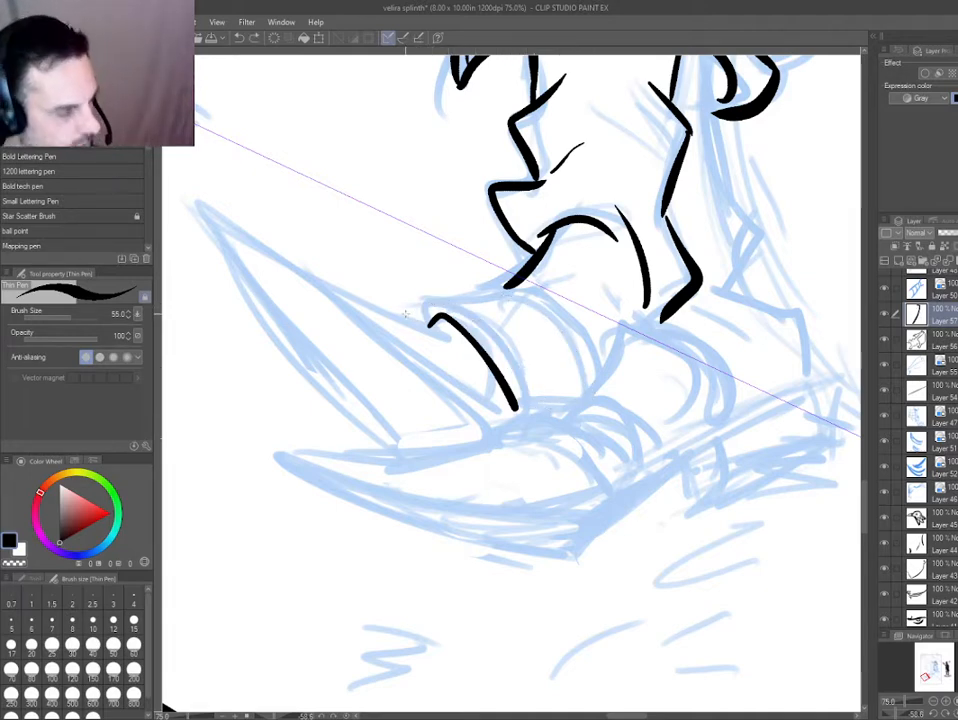
# Ink the claw band's outer edge as a hooked curve running parallel to its inner edge.
pyautogui.hotkey('ctrl', 'z')
pyautogui.hotkey('ctrl', 'y')
pyautogui.moveTo(417, 316)
pyautogui.mouseDown()
pyautogui.moveTo(440, 304)
pyautogui.moveTo(546, 406)
pyautogui.mouseUp()
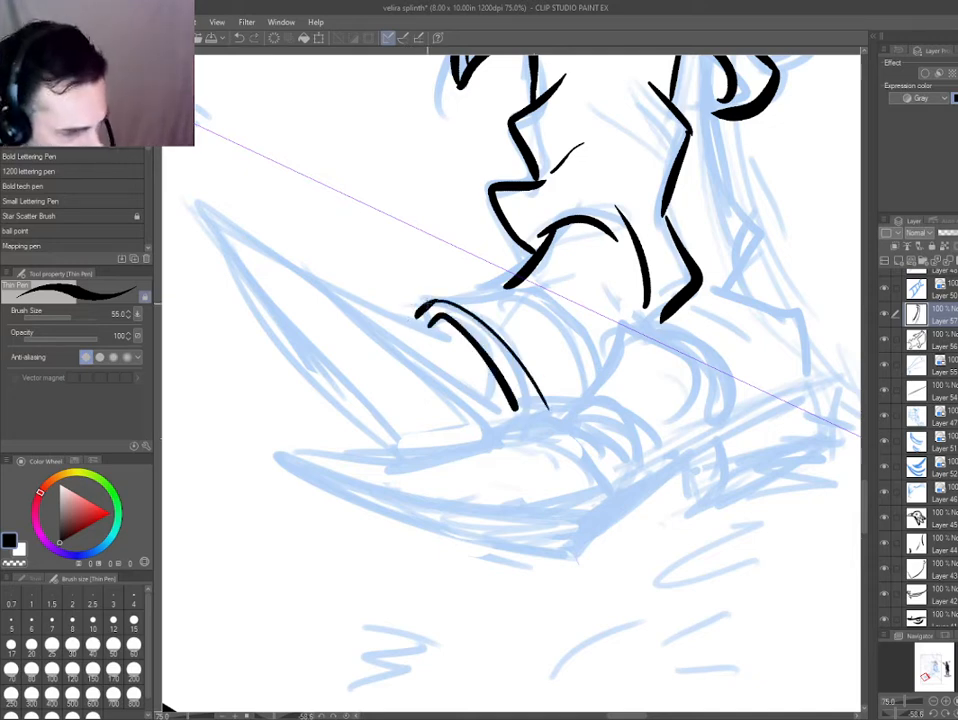
pyautogui.hotkey('ctrl', 'z')
pyautogui.moveTo(417, 316); pyautogui.dragTo(462, 303)
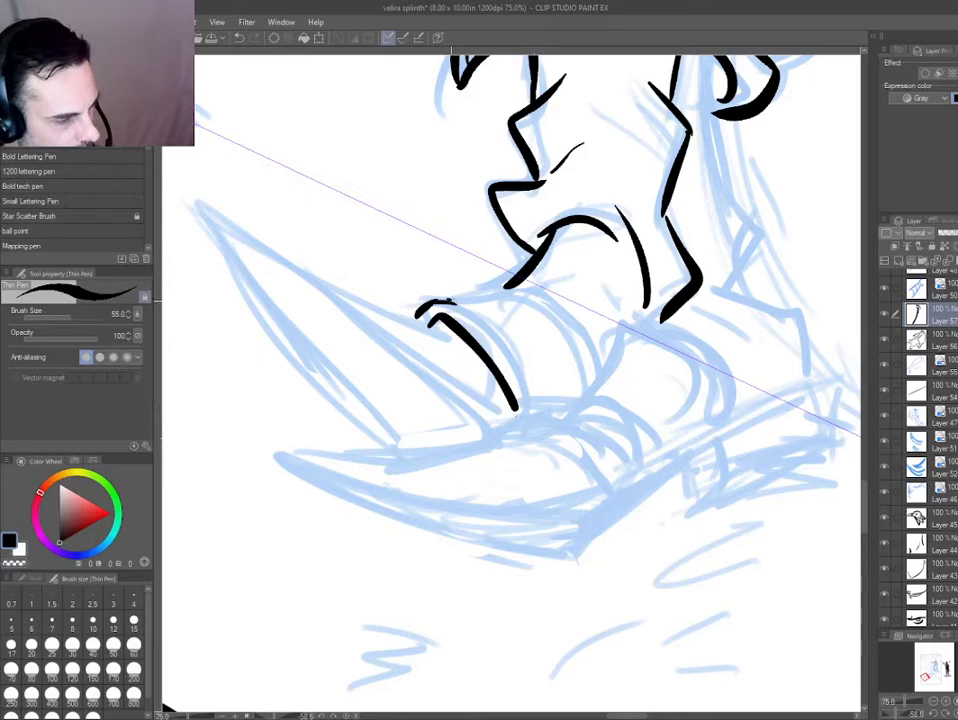
pyautogui.moveTo(415, 310); pyautogui.dragTo(500, 400)
pyautogui.press('^')
pyautogui.press('^')
pyautogui.press('^')
pyautogui.press('^')
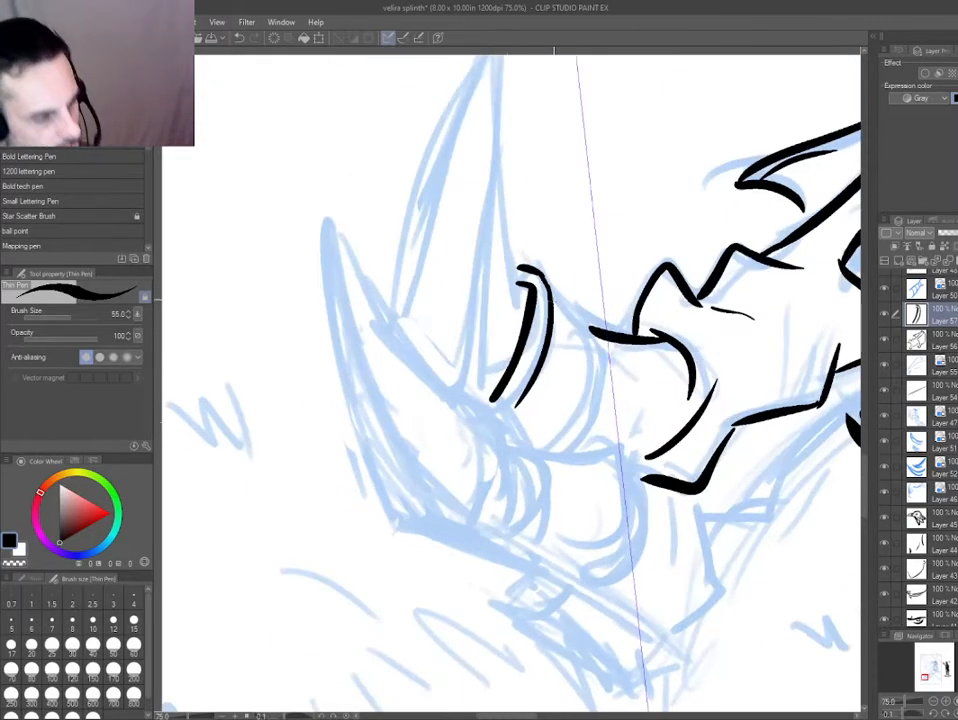
# Ink the short top edge leading back from the claw band and the thin curve descending from its end.
pyautogui.moveTo(550, 300); pyautogui.dragTo(585, 353)
pyautogui.hotkey('ctrl', 'z')
pyautogui.moveTo(552, 307); pyautogui.dragTo(581, 353)
pyautogui.moveTo(579, 348)
pyautogui.mouseDown()
pyautogui.moveTo(583, 392)
pyautogui.moveTo(545, 446)
pyautogui.mouseUp()
pyautogui.moveTo(474, 536); pyautogui.dragTo(575, 528)
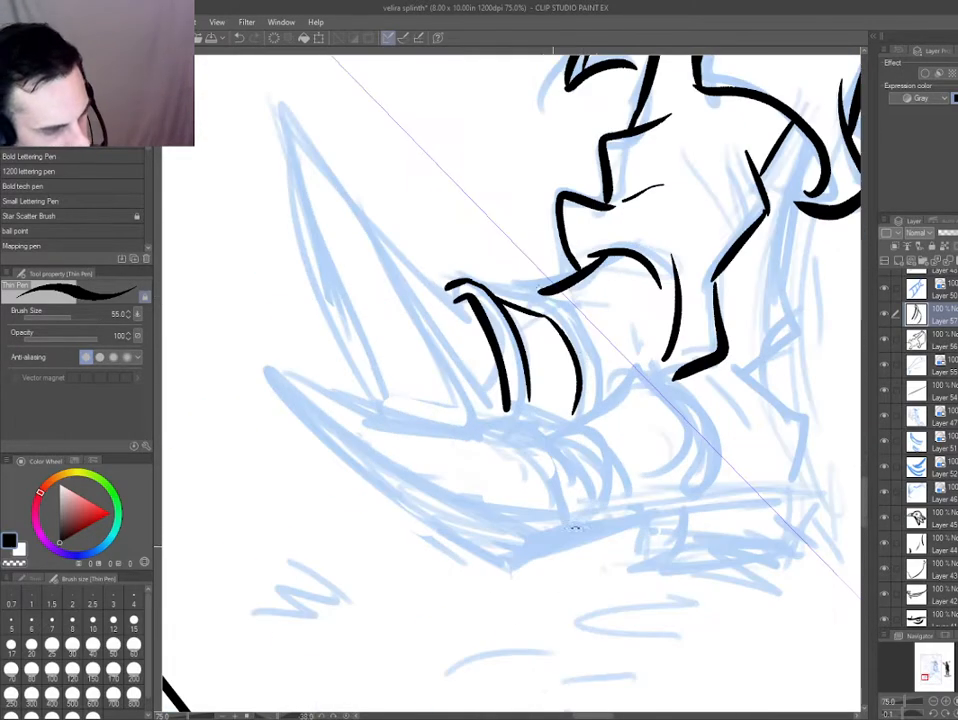
pyautogui.hotkey('ctrl', 'z')
pyautogui.moveTo(550, 321); pyautogui.dragTo(575, 417)
pyautogui.hotkey('ctrl', 'z')
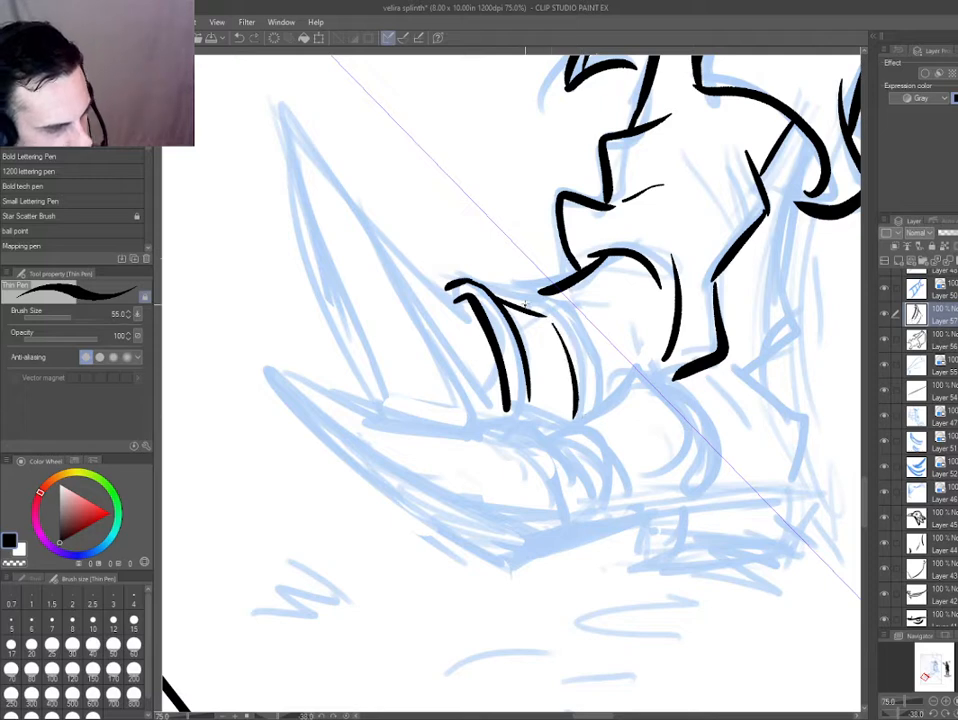
# Ink the thick curved edge behind the thin curve, joining it at the top to the instep line.
pyautogui.moveTo(517, 302)
pyautogui.mouseDown()
pyautogui.moveTo(543, 291)
pyautogui.moveTo(591, 376)
pyautogui.mouseUp()
pyautogui.moveTo(538, 295)
pyautogui.mouseDown()
pyautogui.moveTo(571, 322)
pyautogui.moveTo(598, 412)
pyautogui.mouseUp()
pyautogui.hotkey('ctrl', 'z')
pyautogui.press('e')
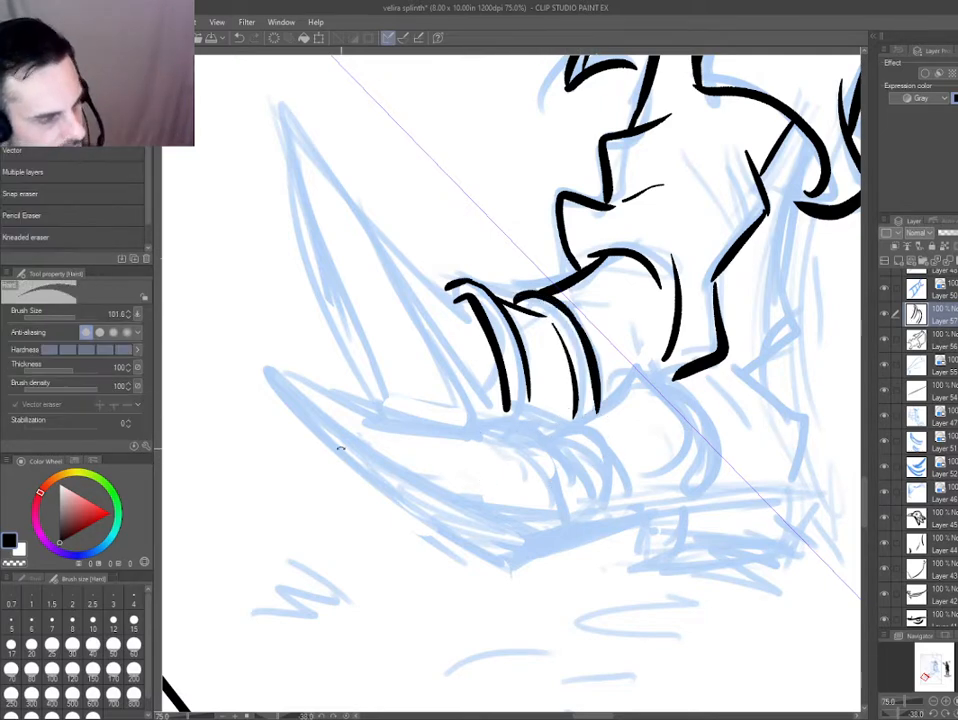
pyautogui.moveTo(338, 449); pyautogui.dragTo(357, 519)
pyautogui.press('p')
# Try reshaping and thickening the inner edge of the claw band with the eraser and pen.
pyautogui.moveTo(349, 369); pyautogui.dragTo(500, 226)
pyautogui.scroll(2, 535, 232)
pyautogui.press('e')
pyautogui.moveTo(590, 326); pyautogui.dragTo(540, 300)
pyautogui.press('p')
pyautogui.moveTo(554, 299)
pyautogui.mouseDown()
pyautogui.moveTo(596, 328)
pyautogui.moveTo(608, 388)
pyautogui.moveTo(545, 353)
pyautogui.moveTo(570, 382)
pyautogui.mouseUp()
pyautogui.press('e')
pyautogui.press('p')
pyautogui.moveTo(354, 531); pyautogui.dragTo(493, 598)
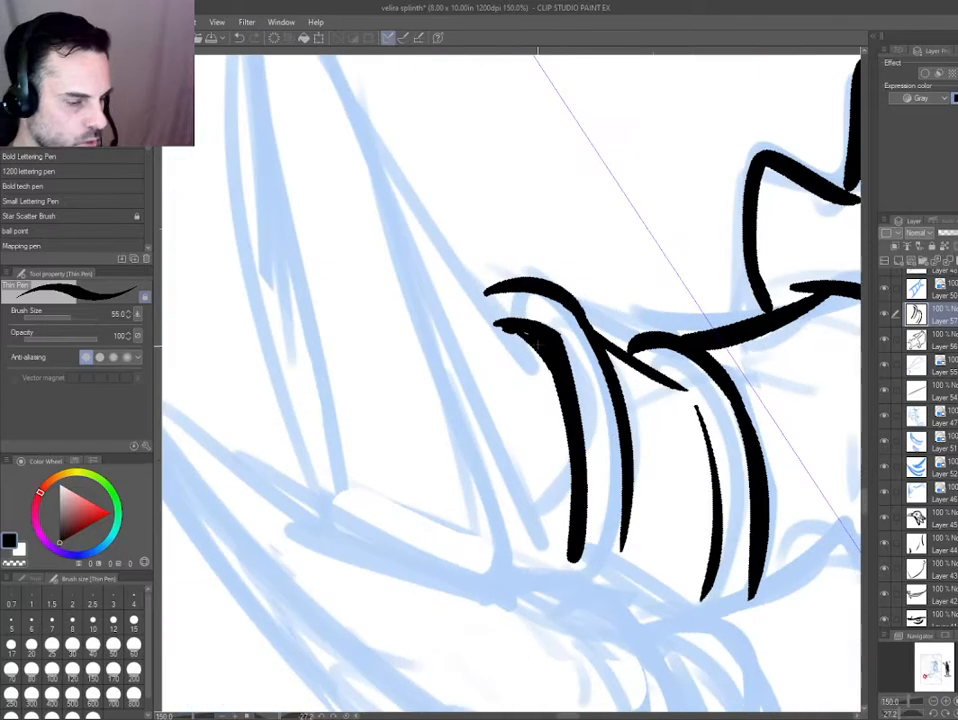
pyautogui.press('e')
pyautogui.press('p')
pyautogui.moveTo(543, 316); pyautogui.dragTo(574, 496)
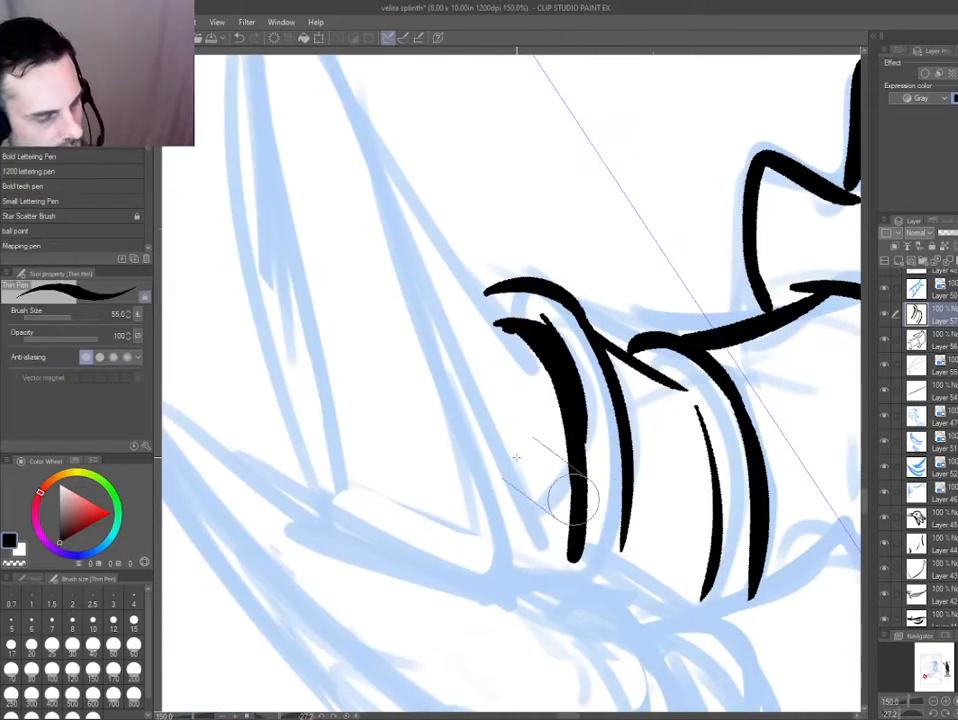
# Erase the claw band's inner edge and redraw it as a heavy curve tapering at both ends.
pyautogui.hotkey('ctrl', '0')
pyautogui.scroll(6, 383, 521)
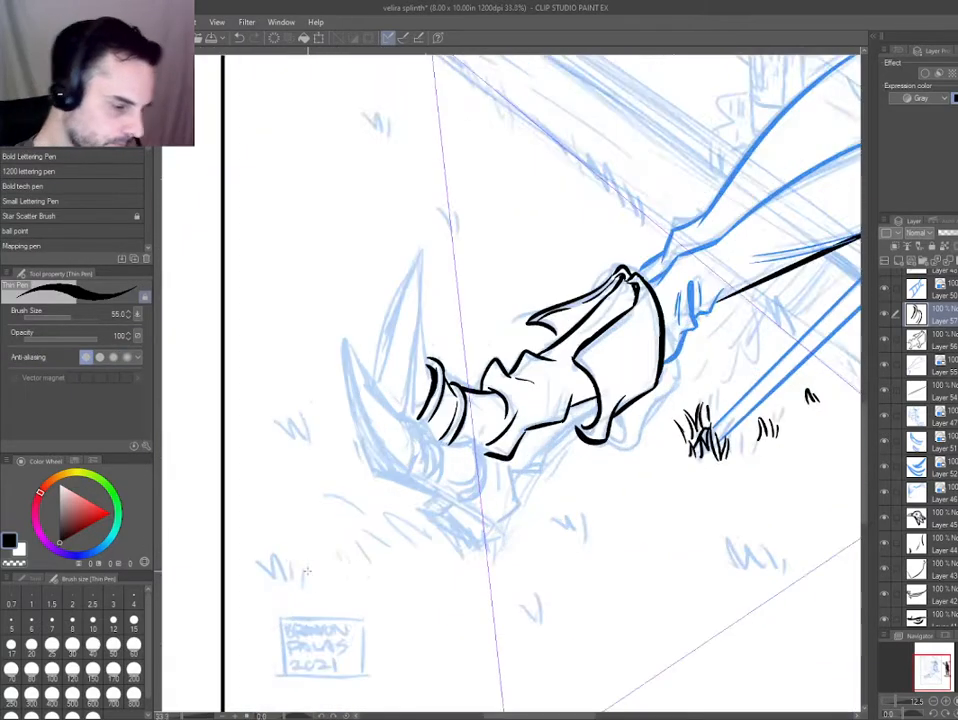
pyautogui.press('e')
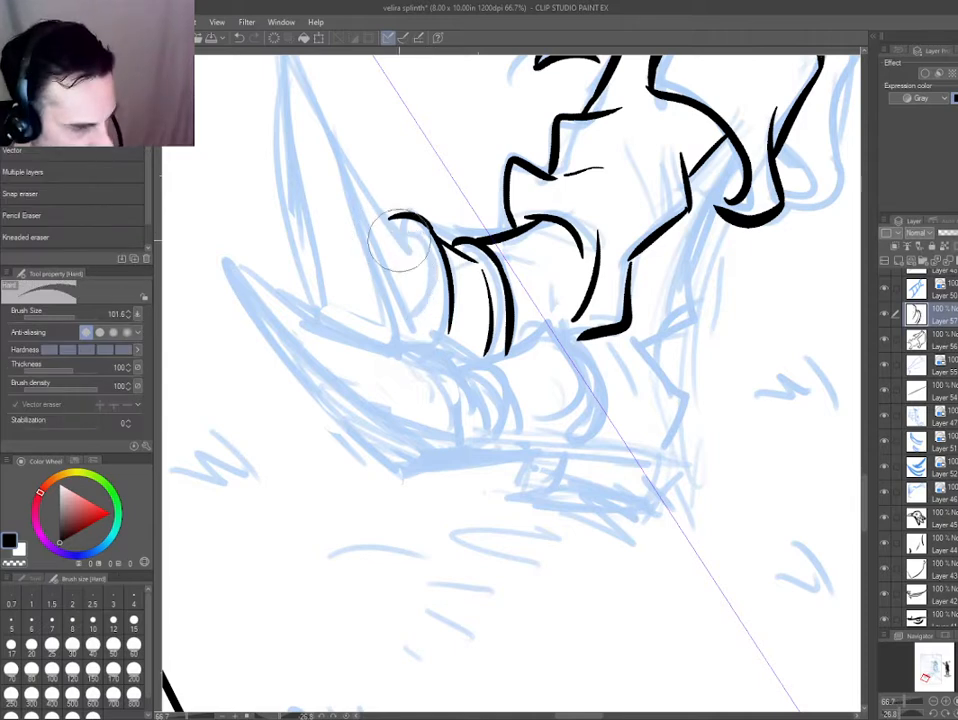
pyautogui.press('p')
pyautogui.moveTo(392, 216); pyautogui.dragTo(418, 344)
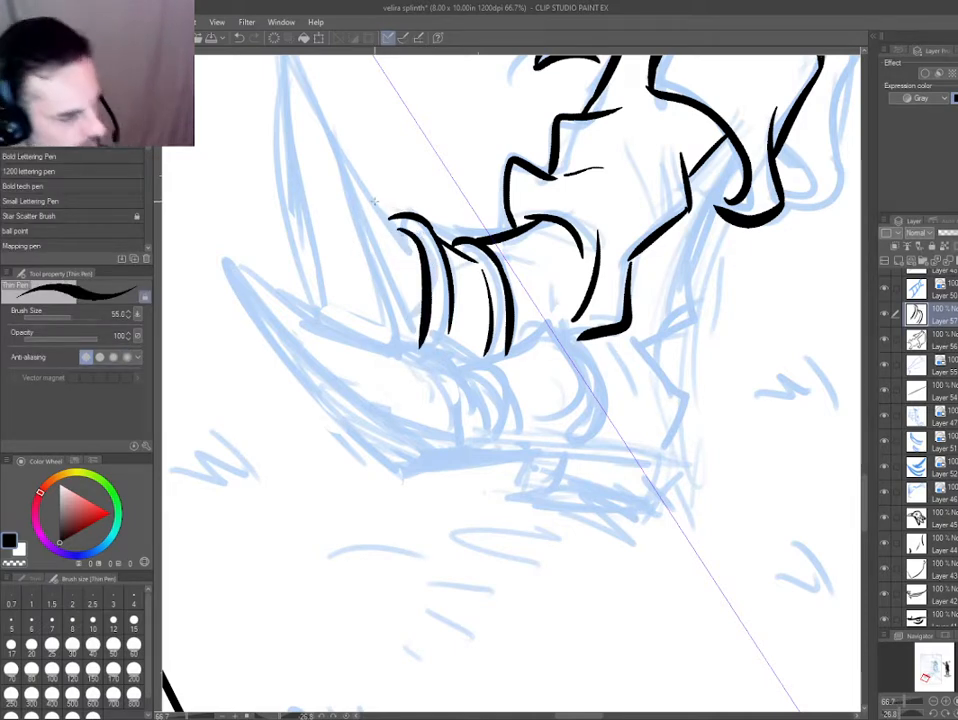
pyautogui.press('e')
pyautogui.moveTo(267, 460); pyautogui.dragTo(298, 478)
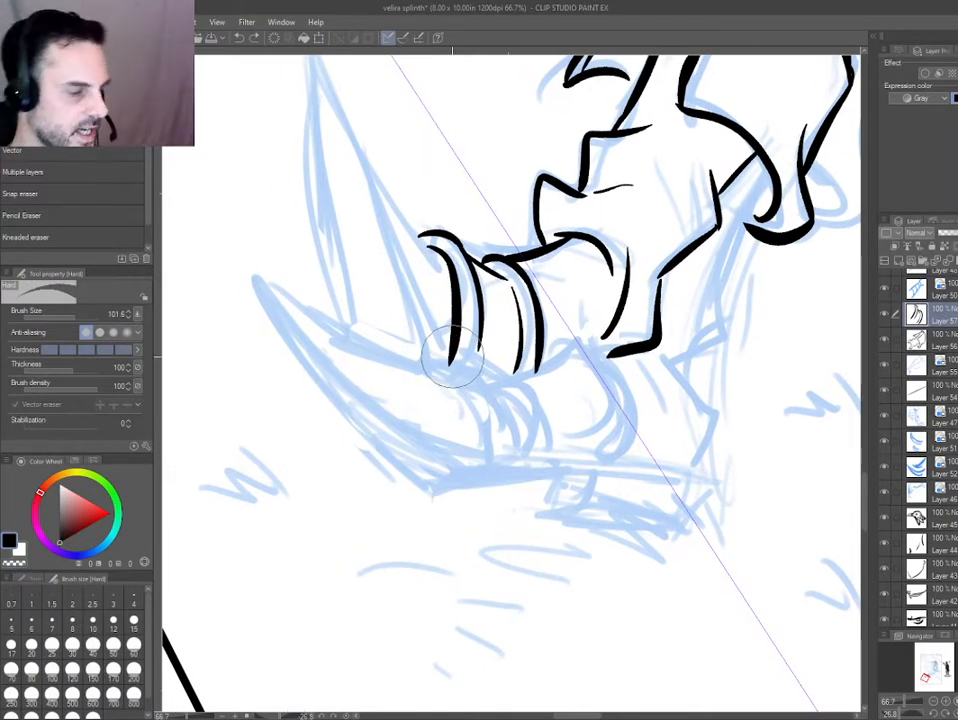
pyautogui.press('p')
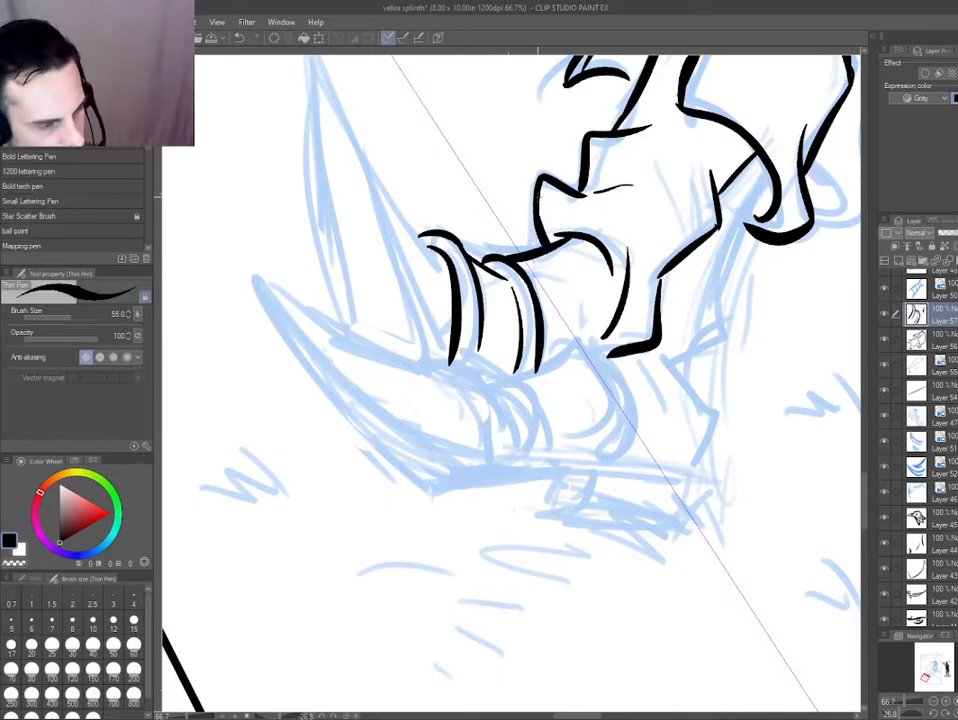
# Examine the whole page to judge the inked boot against the rest of the figure.
pyautogui.moveTo(567, 230)
pyautogui.mouseDown()
pyautogui.moveTo(609, 254)
pyautogui.moveTo(720, 215)
pyautogui.mouseUp()
pyautogui.hotkey('ctrl', 'z')
pyautogui.moveTo(437, 277)
pyautogui.mouseDown()
pyautogui.moveTo(551, 318)
pyautogui.moveTo(577, 361)
pyautogui.mouseUp()
pyautogui.hotkey('ctrl', '0')
pyautogui.doubleClick(414, 402)
pyautogui.moveTo(415, 434); pyautogui.dragTo(471, 435)
pyautogui.press('h')
pyautogui.press('h')
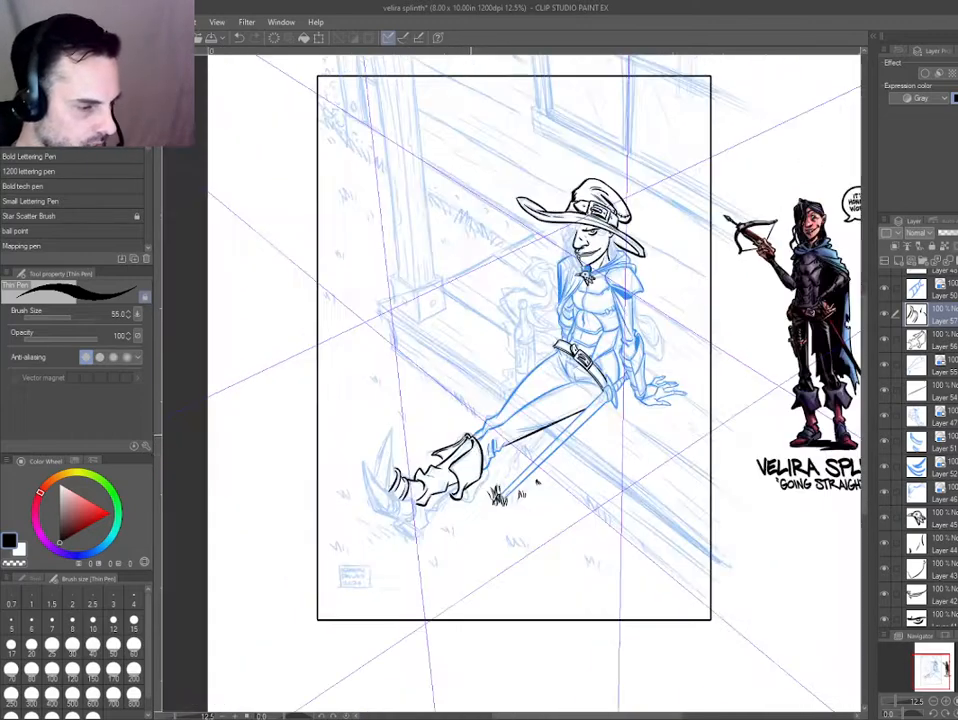
pyautogui.press('h')
pyautogui.press('h')
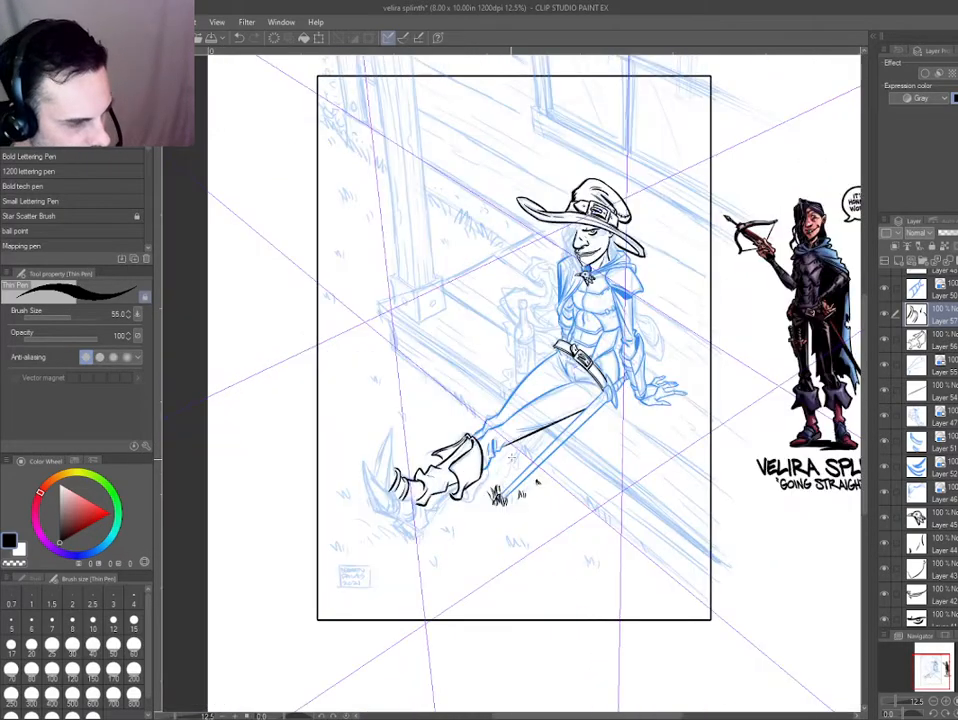
# Thicken the inked underside line of the near leg between the sword blade and the boot with a long tapering stroke.
pyautogui.moveTo(460, 409); pyautogui.dragTo(543, 430)
pyautogui.scroll(4, 621, 376)
pyautogui.moveTo(360, 273); pyautogui.dragTo(539, 391)
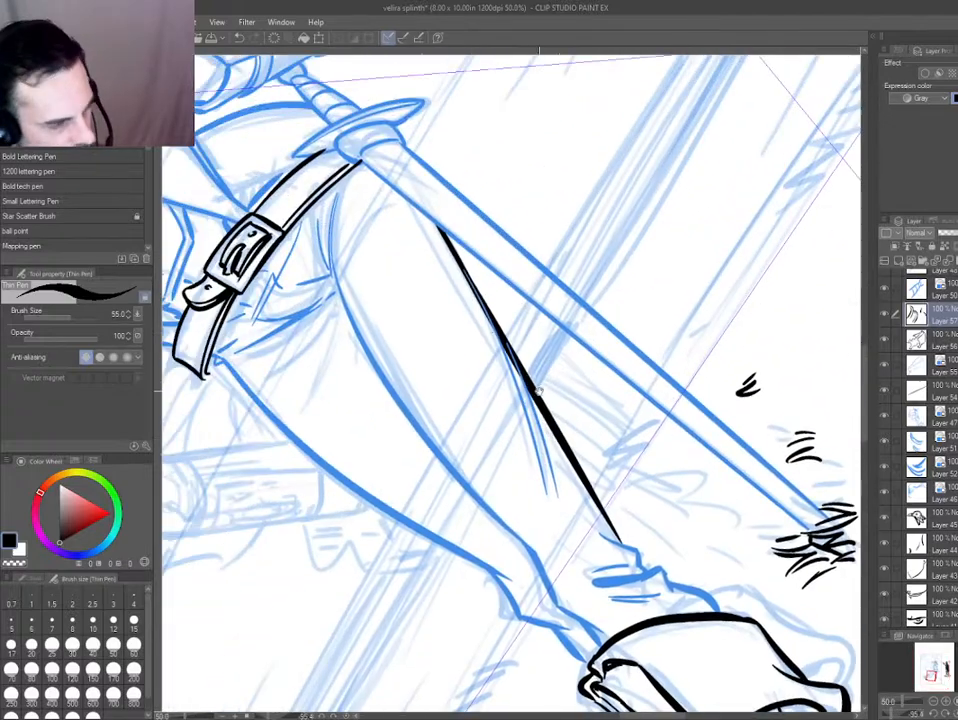
pyautogui.moveTo(446, 238); pyautogui.dragTo(527, 386)
pyautogui.hotkey('ctrl', 'z')
pyautogui.moveTo(444, 234); pyautogui.dragTo(584, 474)
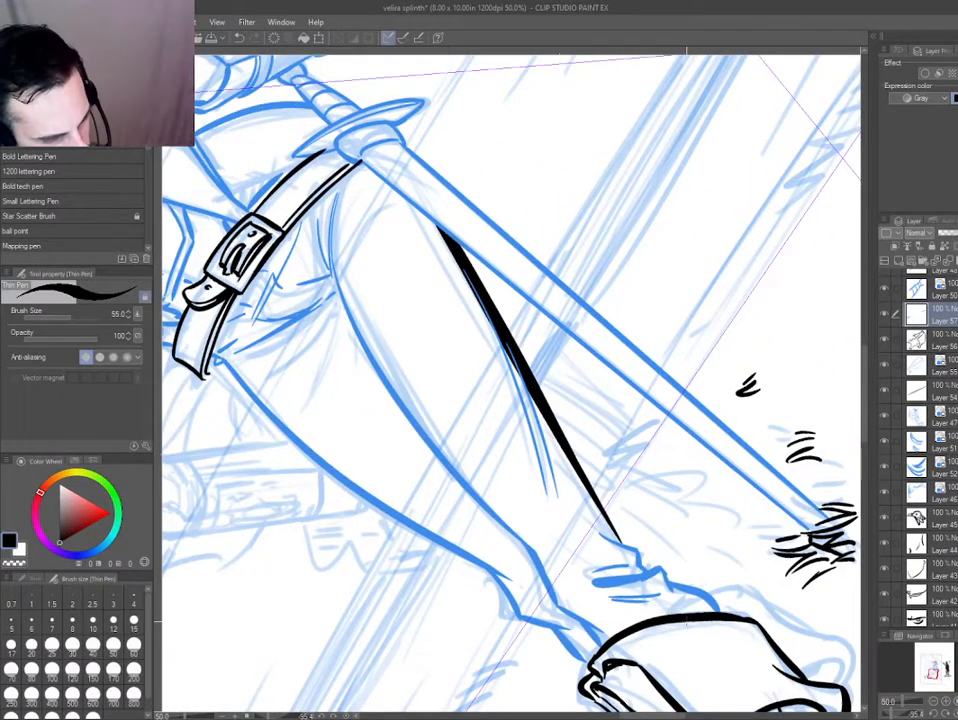
pyautogui.hotkey('ctrl', '0')
pyautogui.scroll(4, 483, 484)
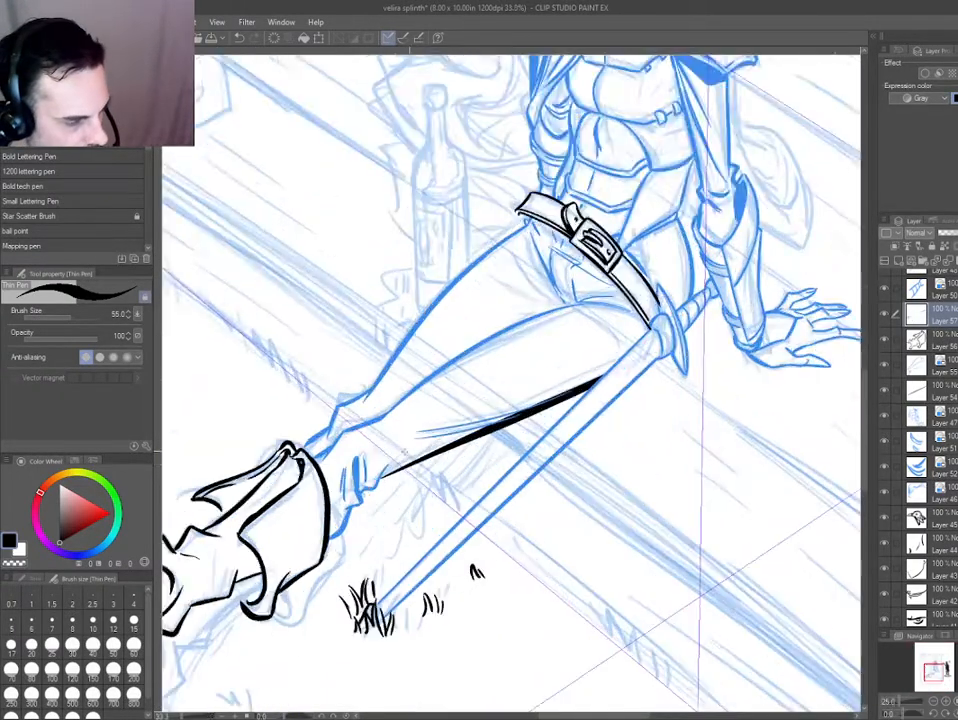
# Ink the curved groin fold running from below the belt's loose end down to the crotch.
pyautogui.press('h')
pyautogui.press('d')
pyautogui.moveTo(477, 258)
pyautogui.mouseDown()
pyautogui.moveTo(402, 313)
pyautogui.moveTo(422, 430)
pyautogui.mouseUp()
pyautogui.scroll(2, 410, 328)
pyautogui.press('p')
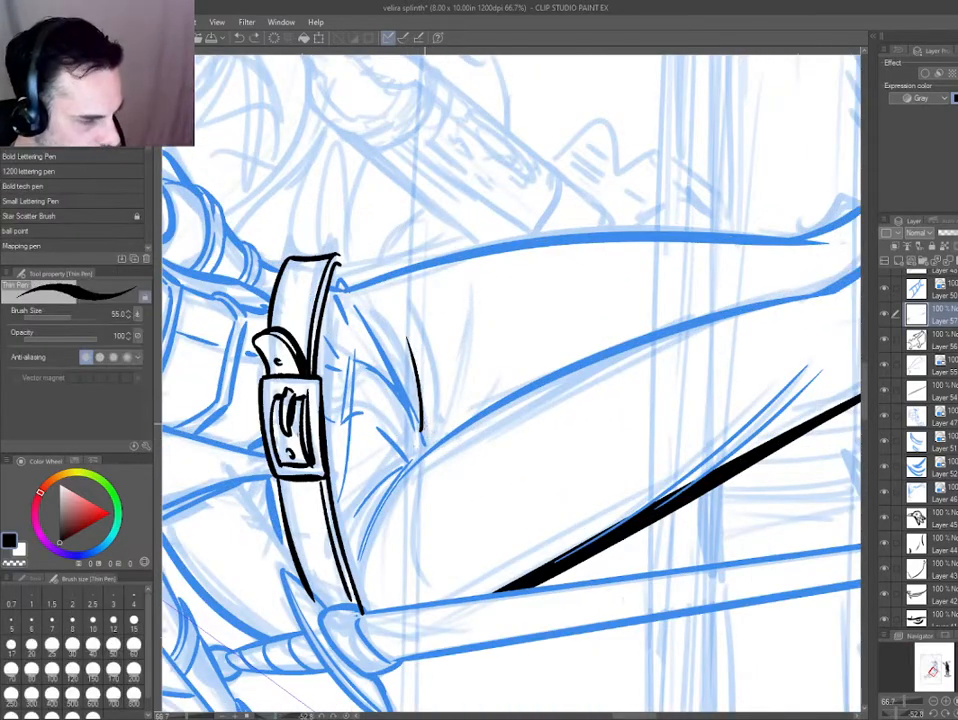
pyautogui.hotkey('ctrl', 'z')
pyautogui.moveTo(370, 297); pyautogui.dragTo(425, 445)
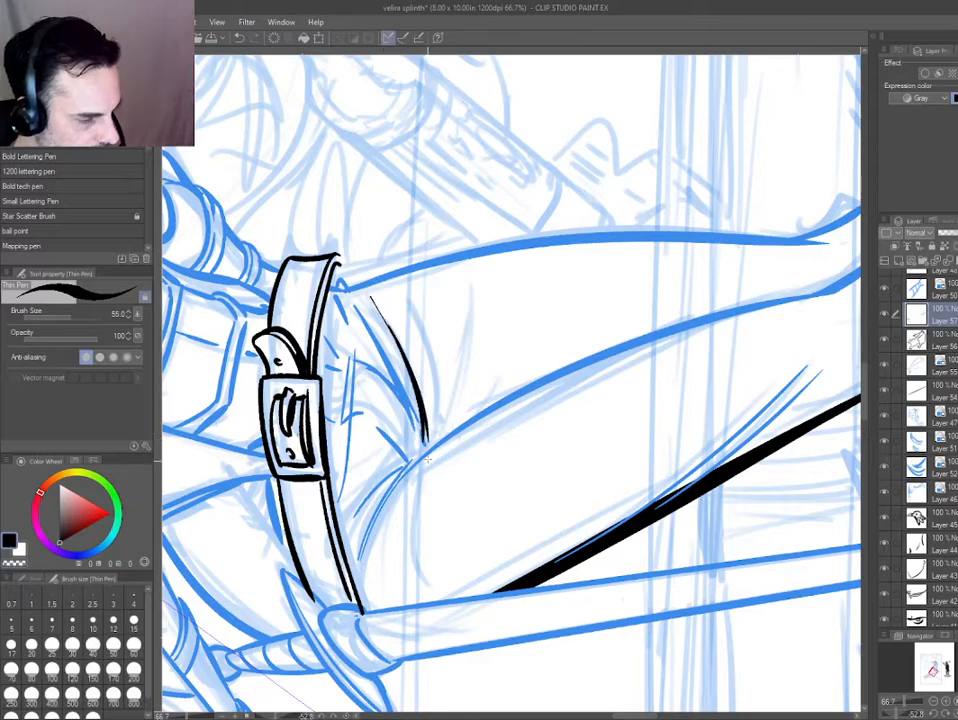
# Ink tapering crease lines fanning out from the crotch across the far thigh.
pyautogui.moveTo(435, 345); pyautogui.dragTo(432, 440)
pyautogui.moveTo(487, 348); pyautogui.dragTo(437, 440)
pyautogui.moveTo(544, 294); pyautogui.dragTo(458, 415)
pyautogui.moveTo(480, 409)
pyautogui.mouseDown()
pyautogui.moveTo(473, 388)
pyautogui.moveTo(487, 354)
pyautogui.mouseUp()
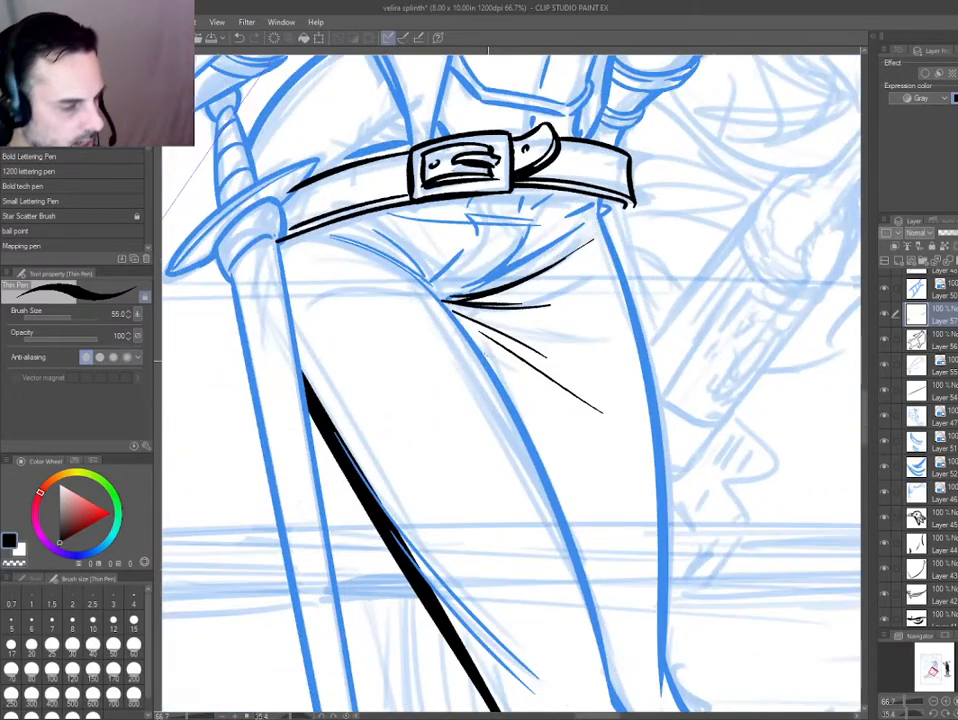
pyautogui.moveTo(586, 533); pyautogui.dragTo(589, 531)
# Ink short tapering folds on the near hip, converging where the belt meets the sword guard.
pyautogui.moveTo(407, 272); pyautogui.dragTo(300, 240)
pyautogui.moveTo(376, 264); pyautogui.dragTo(357, 256)
pyautogui.moveTo(300, 460)
pyautogui.mouseDown()
pyautogui.moveTo(432, 631)
pyautogui.moveTo(520, 630)
pyautogui.mouseUp()
pyautogui.moveTo(491, 408); pyautogui.dragTo(499, 284)
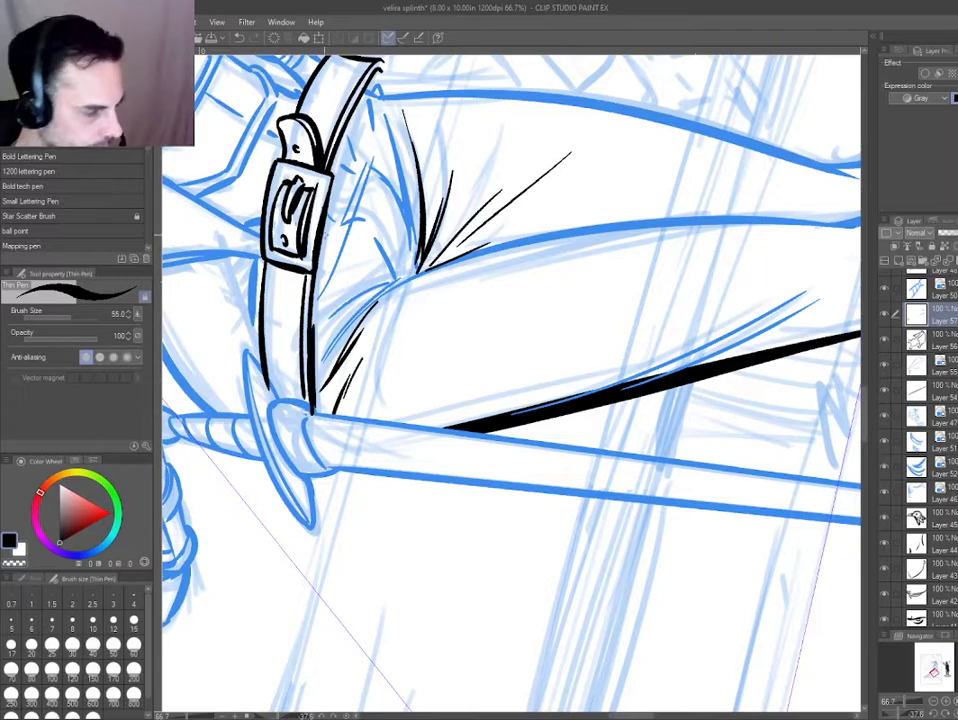
pyautogui.press('h')
pyautogui.moveTo(690, 327); pyautogui.dragTo(598, 190)
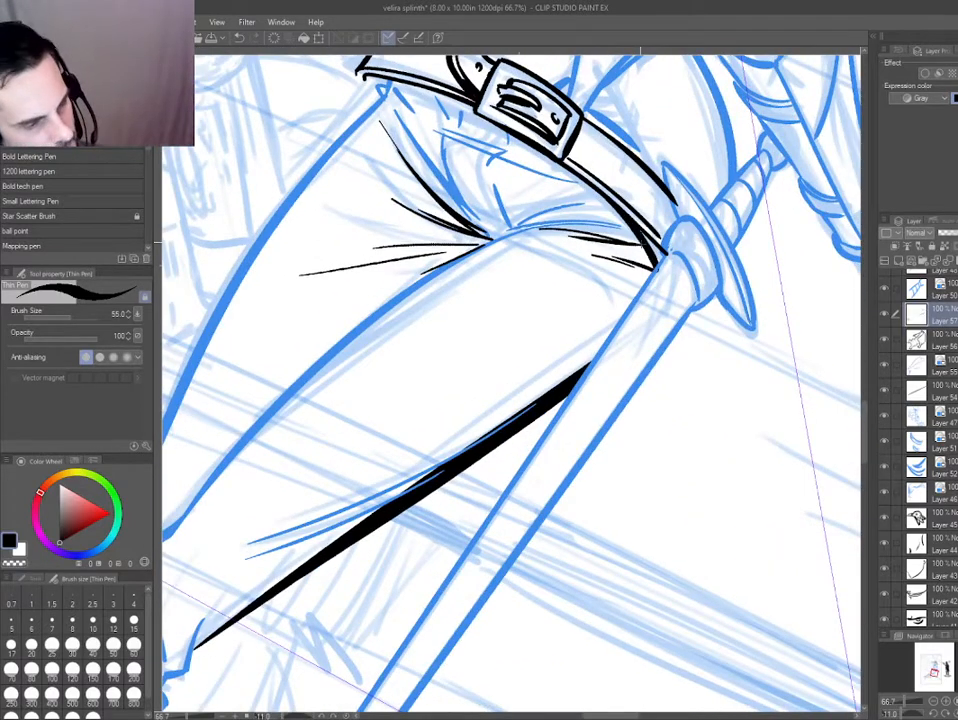
# On the belt's layer, thicken the lower edge between the buckle and the curled end, and close the outline at that end.
pyautogui.press('g')
pyautogui.moveTo(528, 348); pyautogui.dragTo(479, 479)
pyautogui.moveTo(354, 276); pyautogui.dragTo(400, 229)
pyautogui.press('p')
pyautogui.moveTo(471, 215)
pyautogui.mouseDown()
pyautogui.moveTo(389, 160)
pyautogui.moveTo(390, 186)
pyautogui.moveTo(334, 234)
pyautogui.moveTo(321, 233)
pyautogui.mouseUp()
pyautogui.press('e')
pyautogui.press('p')
pyautogui.keyDown('ctrl'); pyautogui.keyDown('shift'); pyautogui.click(330, 217); pyautogui.keyUp('shift'); pyautogui.keyUp('ctrl')
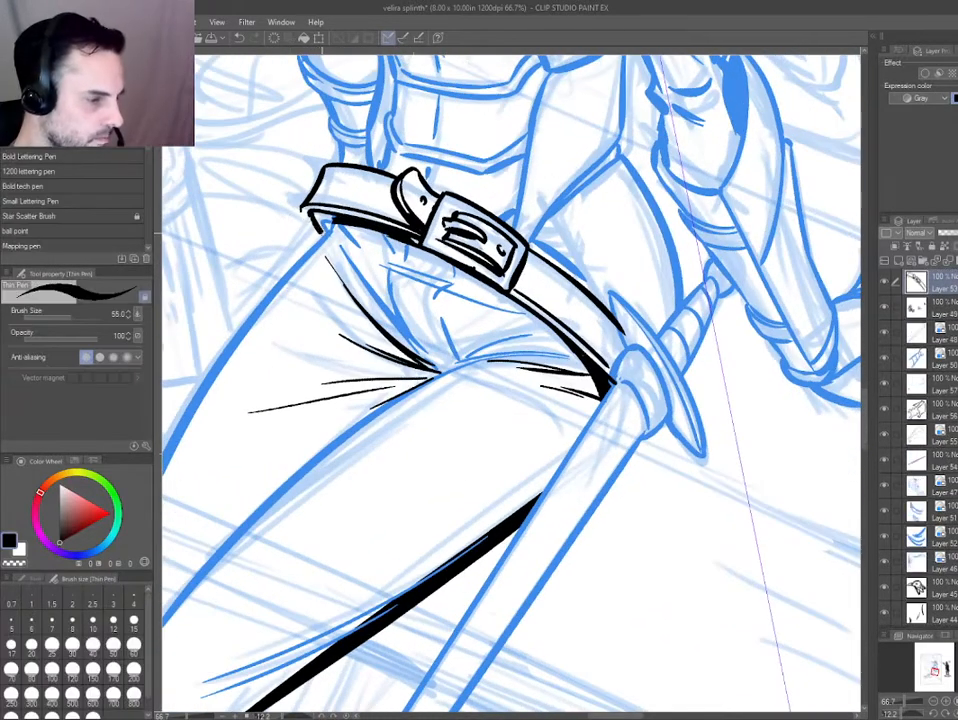
pyautogui.press('g')
pyautogui.moveTo(292, 389); pyautogui.dragTo(327, 438)
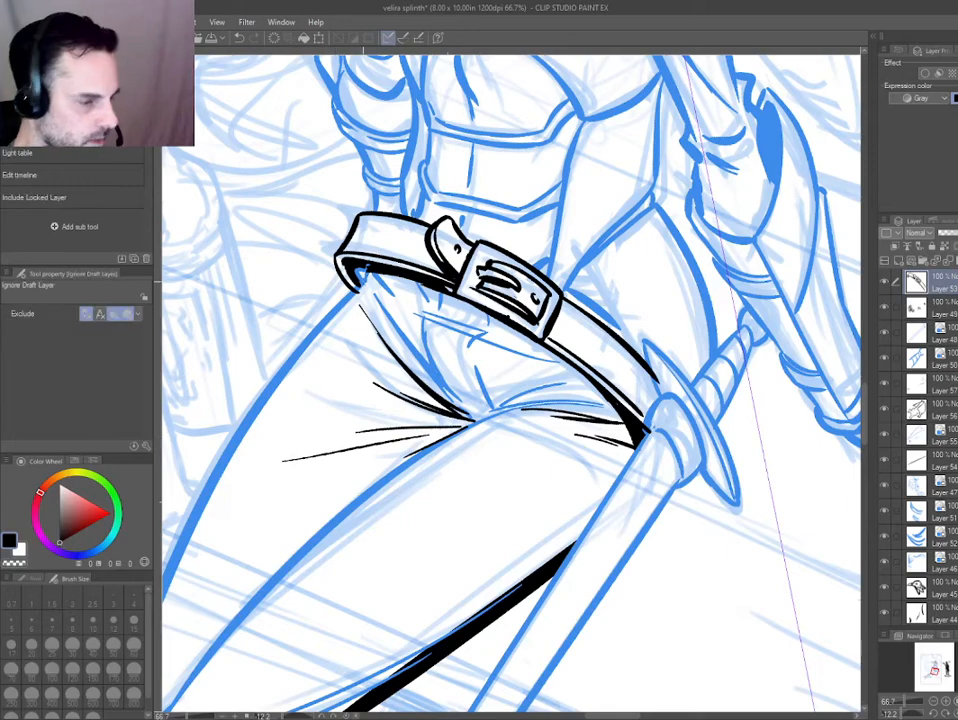
pyautogui.press('e')
pyautogui.scroll(-1, 305, 390)
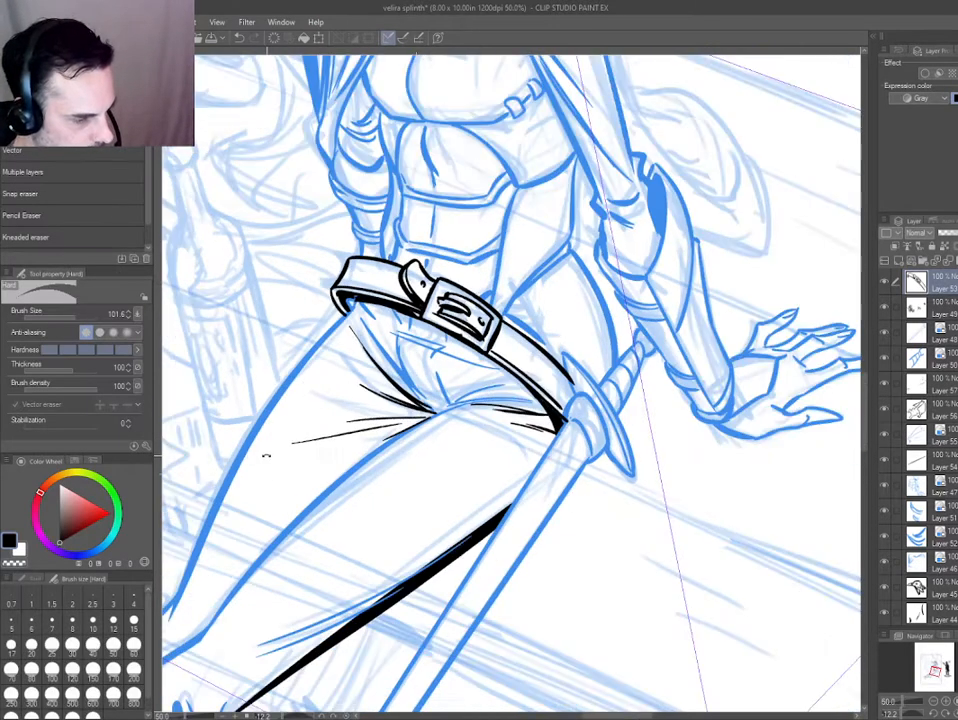
# Return to the leg crease layer and thicken the groin fold with heavier black accents.
pyautogui.hotkey('ctrl', '@')
pyautogui.keyDown('ctrl'); pyautogui.keyDown('shift'); pyautogui.click(421, 385); pyautogui.keyUp('shift'); pyautogui.keyUp('ctrl')
pyautogui.press('p')
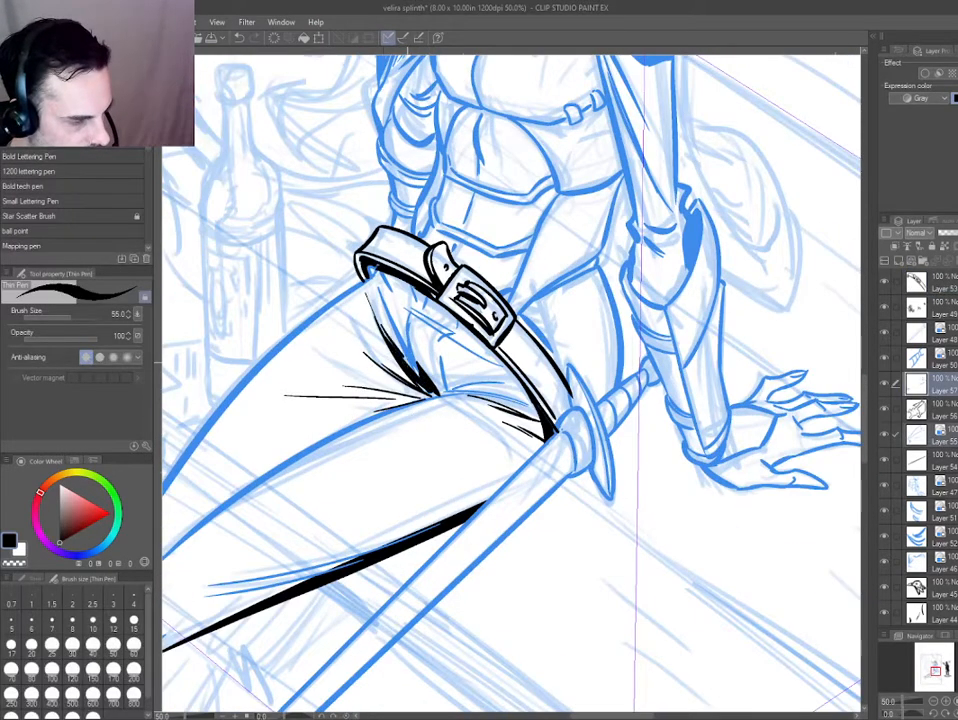
# Switch the layer color off on the selected leg, crease and belt layers so their linework displays in black.
pyautogui.hotkey('ctrl', '0')
pyautogui.keyDown('ctrl'); pyautogui.keyDown('shift'); pyautogui.click(426, 456); pyautogui.keyUp('shift'); pyautogui.keyUp('ctrl')
pyautogui.hotkey('ctrl', 'b')
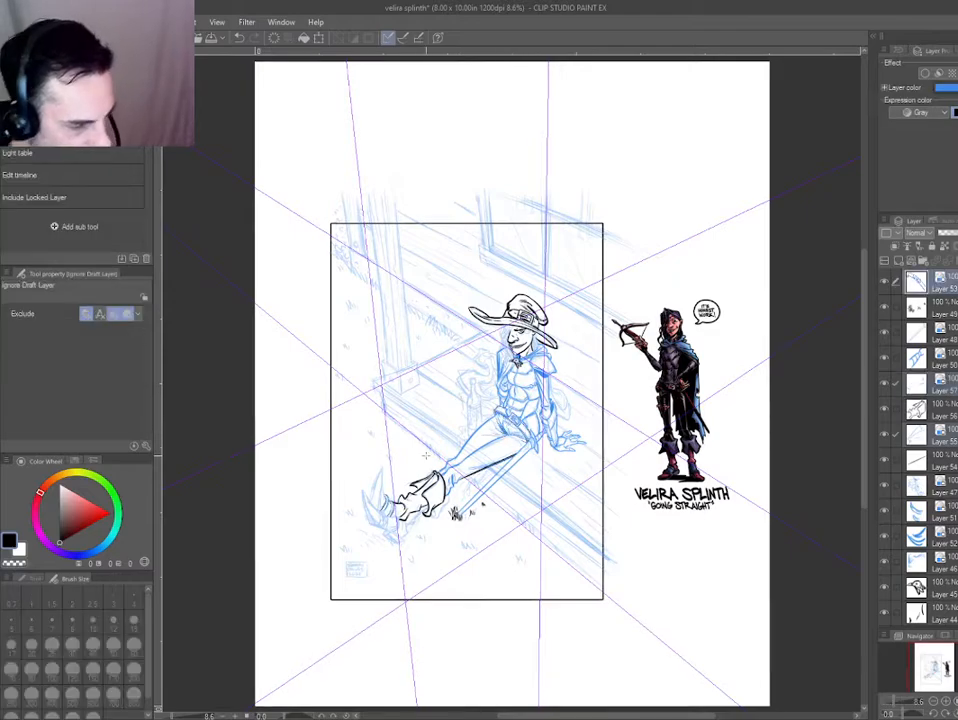
pyautogui.hotkey('ctrl', 'b')
pyautogui.hotkey('ctrl', 'b')
pyautogui.hotkey('ctrl', 'b')
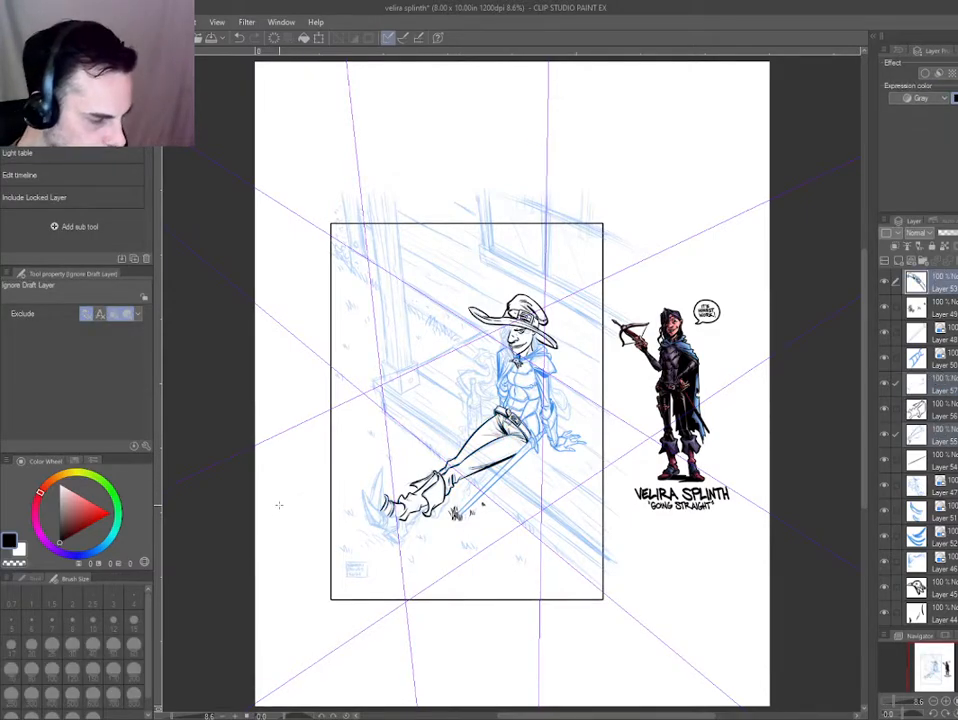
# Create a new layer above the linework for inking the boot's large upright claw.
pyautogui.moveTo(262, 554); pyautogui.dragTo(576, 608)
pyautogui.moveTo(579, 555); pyautogui.dragTo(680, 548)
pyautogui.moveTo(505, 640)
pyautogui.mouseDown()
pyautogui.moveTo(419, 490)
pyautogui.moveTo(363, 448)
pyautogui.mouseUp()
pyautogui.moveTo(391, 411); pyautogui.dragTo(425, 400)
pyautogui.hotkey('ctrl', 'shift', 'n')
pyautogui.press('p')
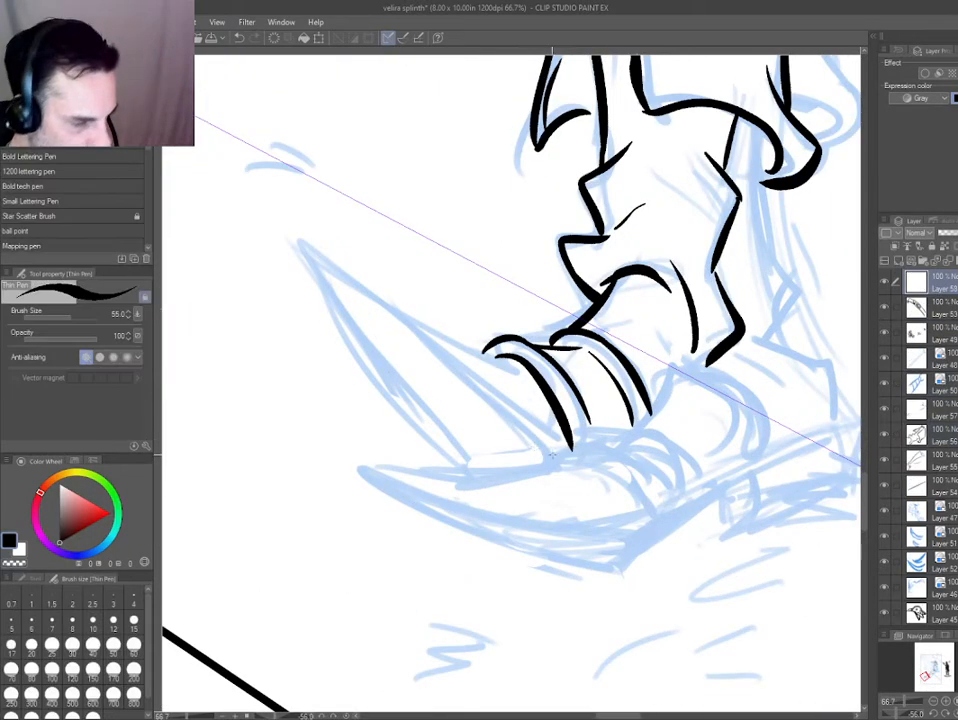
pyautogui.moveTo(555, 457)
pyautogui.mouseDown()
pyautogui.moveTo(393, 327)
pyautogui.moveTo(292, 228)
pyautogui.moveTo(444, 459)
pyautogui.mouseUp()
pyautogui.hotkey('ctrl', 'z')
pyautogui.hotkey('ctrl', 'z')
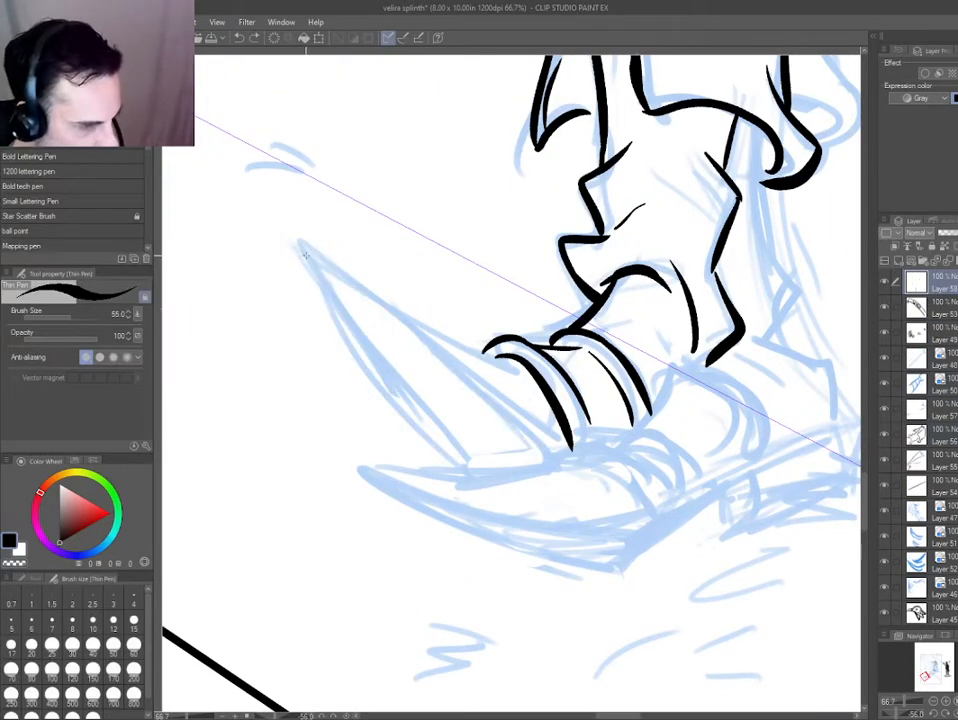
# Ink the claw's outer edge from tip to base and try a thin ridge line down its middle.
pyautogui.moveTo(303, 246); pyautogui.dragTo(460, 468)
pyautogui.moveTo(305, 246); pyautogui.dragTo(550, 450)
pyautogui.moveTo(323, 249); pyautogui.dragTo(559, 441)
pyautogui.hotkey('ctrl', 'z')
pyautogui.moveTo(331, 450)
pyautogui.mouseDown()
pyautogui.moveTo(336, 488)
pyautogui.moveTo(667, 293)
pyautogui.mouseUp()
pyautogui.press('e')
pyautogui.moveTo(492, 310)
pyautogui.mouseDown()
pyautogui.moveTo(663, 567)
pyautogui.moveTo(512, 310)
pyautogui.mouseUp()
pyautogui.press('p')
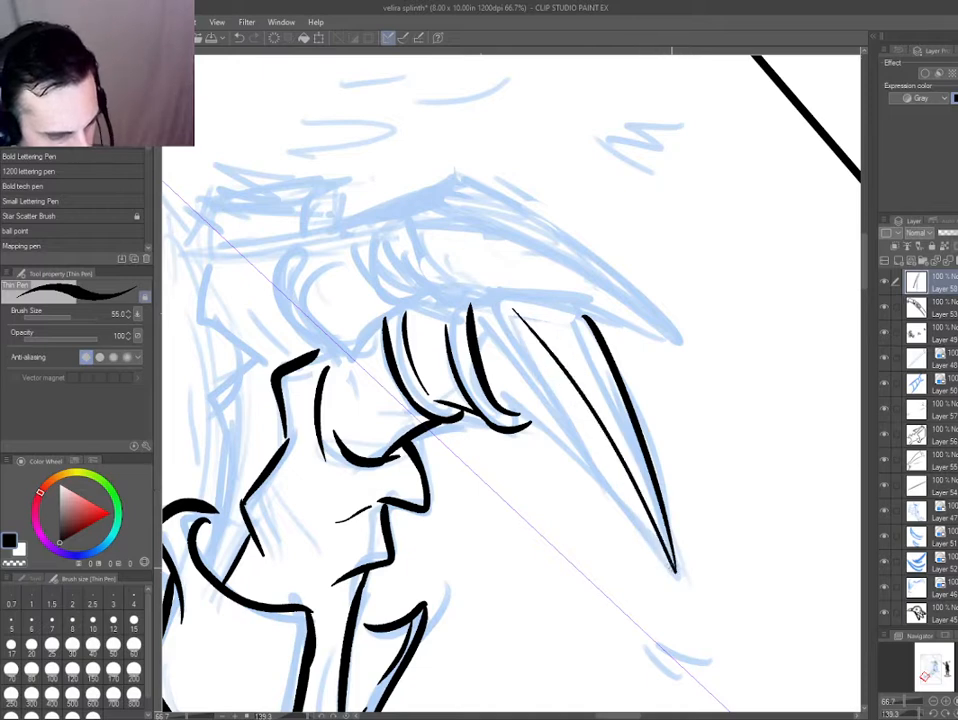
# Replace the claw's ridge line with two close lines running between the base and the tip.
pyautogui.hotkey('ctrl', 'z')
pyautogui.moveTo(673, 570); pyautogui.dragTo(514, 313)
pyautogui.hotkey('ctrl', 'z')
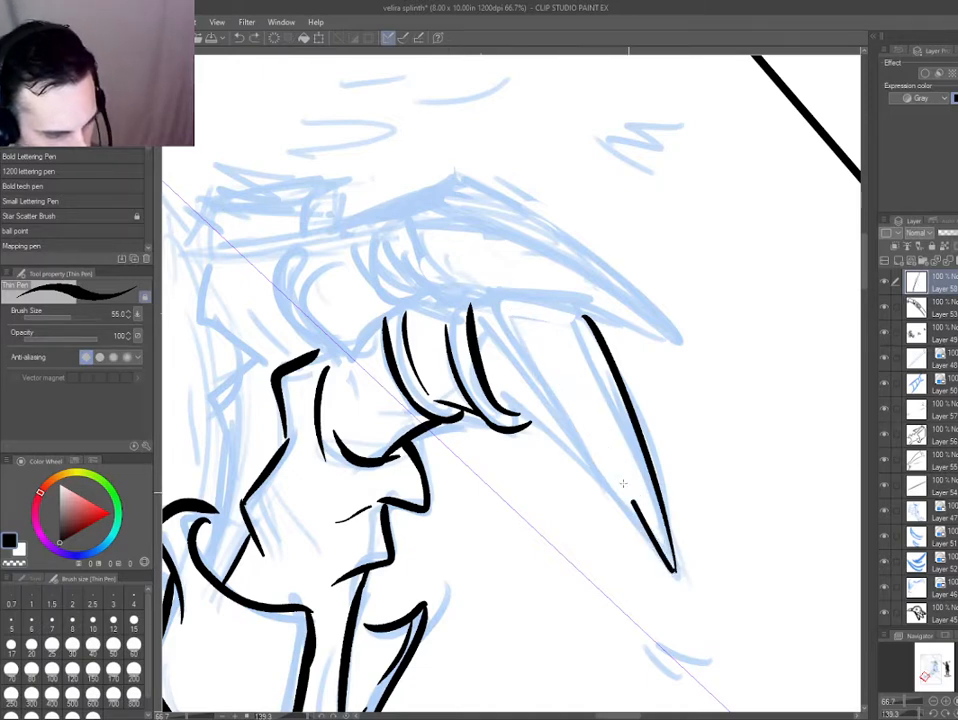
pyautogui.moveTo(673, 570); pyautogui.dragTo(483, 289)
pyautogui.moveTo(664, 566)
pyautogui.mouseDown()
pyautogui.moveTo(464, 291)
pyautogui.moveTo(643, 537)
pyautogui.mouseUp()
pyautogui.hotkey('ctrl', 'z')
pyautogui.hotkey('ctrl', 'z')
pyautogui.moveTo(474, 292); pyautogui.dragTo(662, 572)
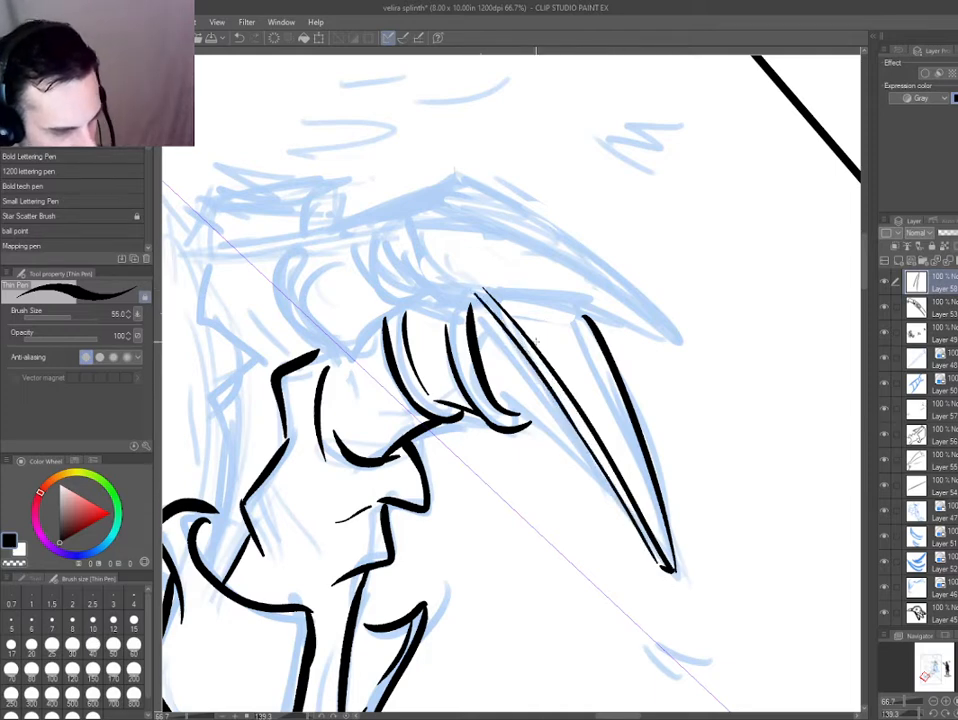
# Ink the claw's inner edge as one thick tapering stroke from the band towards the tip.
pyautogui.moveTo(370, 374); pyautogui.dragTo(387, 313)
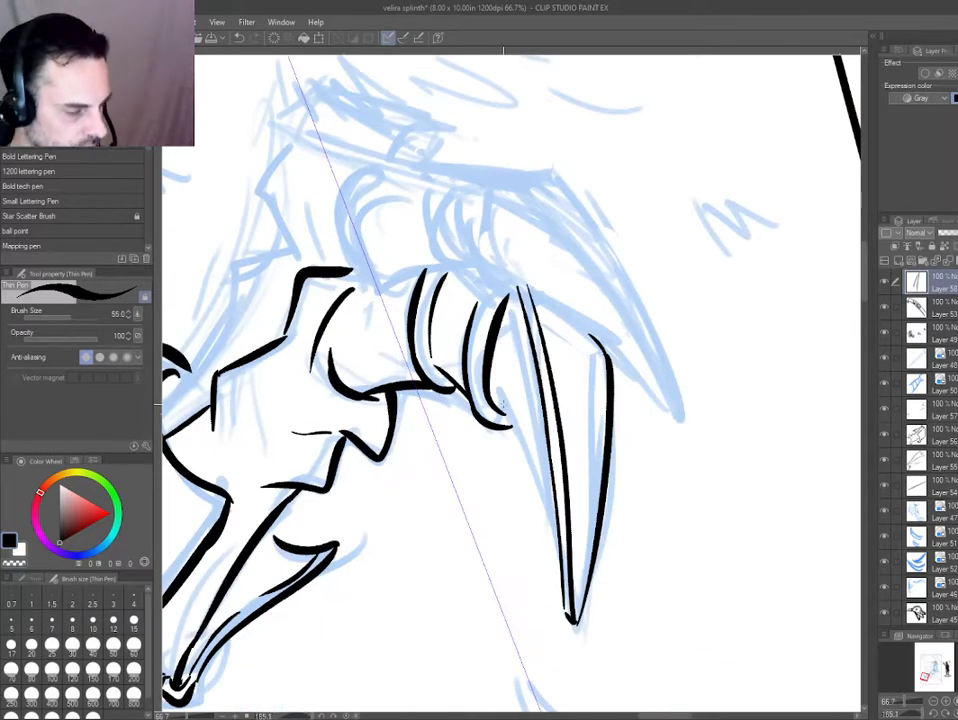
pyautogui.moveTo(503, 402)
pyautogui.mouseDown()
pyautogui.moveTo(571, 606)
pyautogui.moveTo(559, 584)
pyautogui.mouseUp()
pyautogui.hotkey('ctrl', 'z')
pyautogui.hotkey('ctrl', 'z')
pyautogui.moveTo(497, 392); pyautogui.dragTo(554, 592)
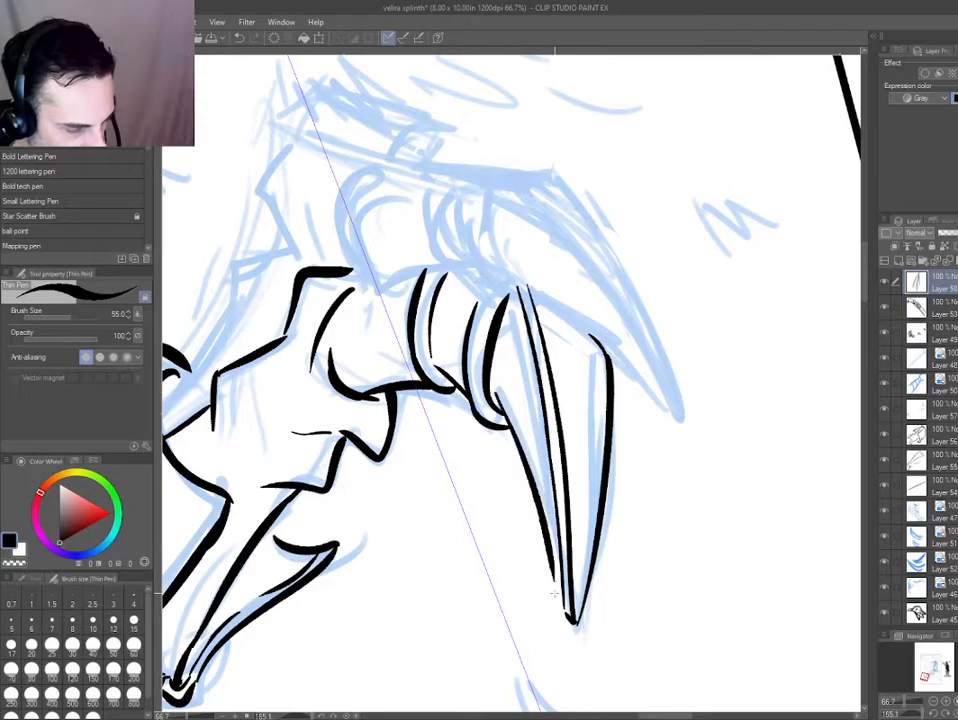
# Erase the stray ink around the claw's tip to trim the point.
pyautogui.moveTo(419, 436); pyautogui.dragTo(543, 326)
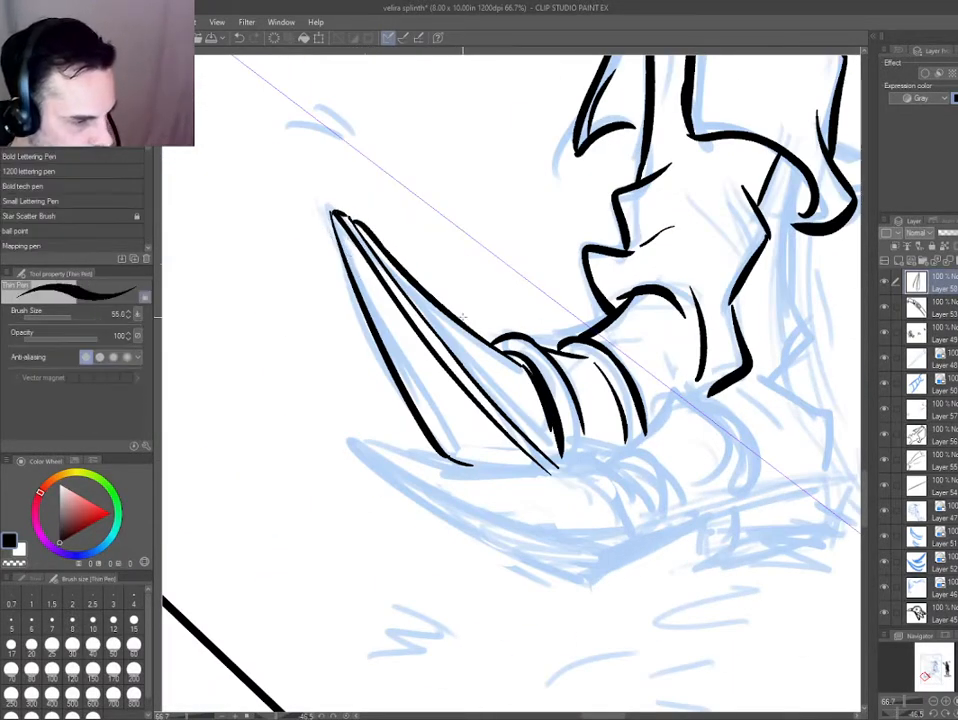
pyautogui.press('e')
pyautogui.moveTo(316, 214); pyautogui.dragTo(334, 218)
pyautogui.press('p')
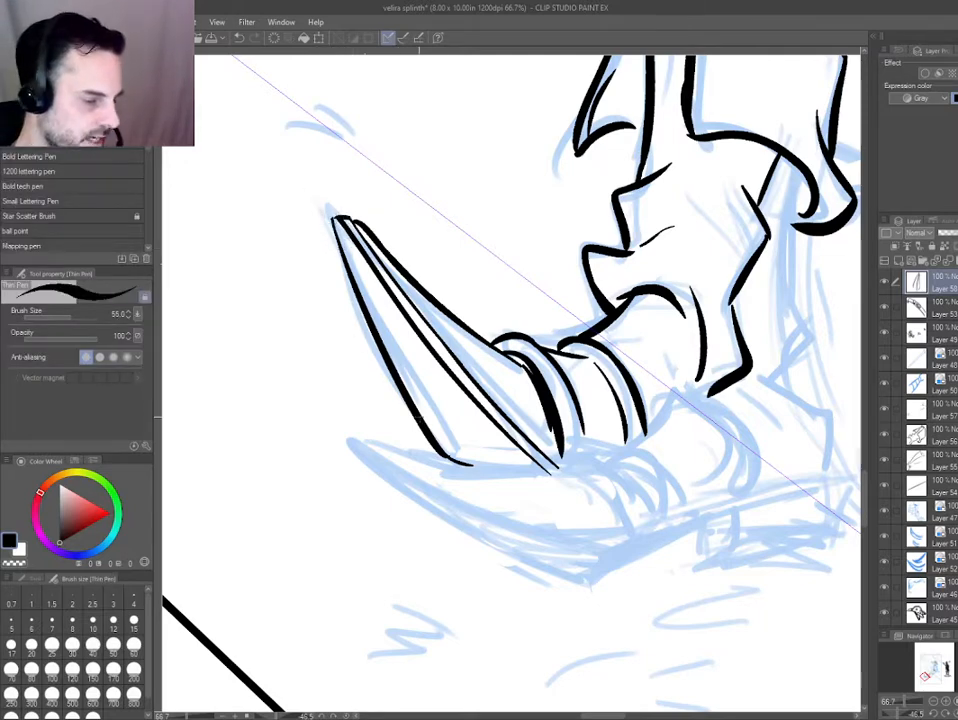
# Check the inked claw up close and against the whole page.
pyautogui.scroll(-5, 468, 477)
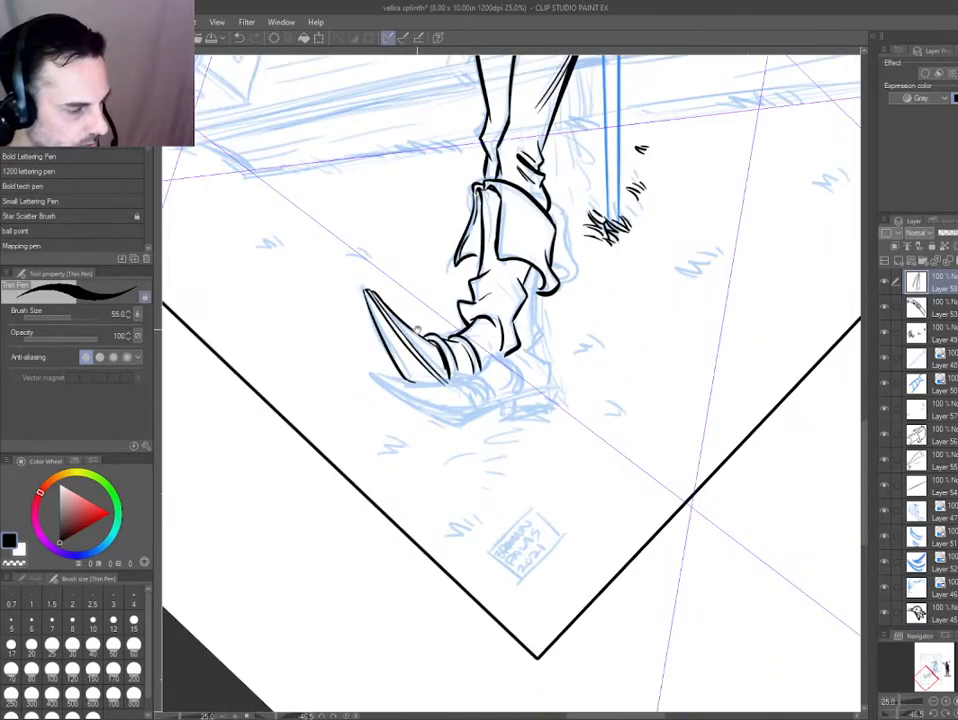
pyautogui.moveTo(353, 424); pyautogui.dragTo(329, 368)
pyautogui.doubleClick(327, 355)
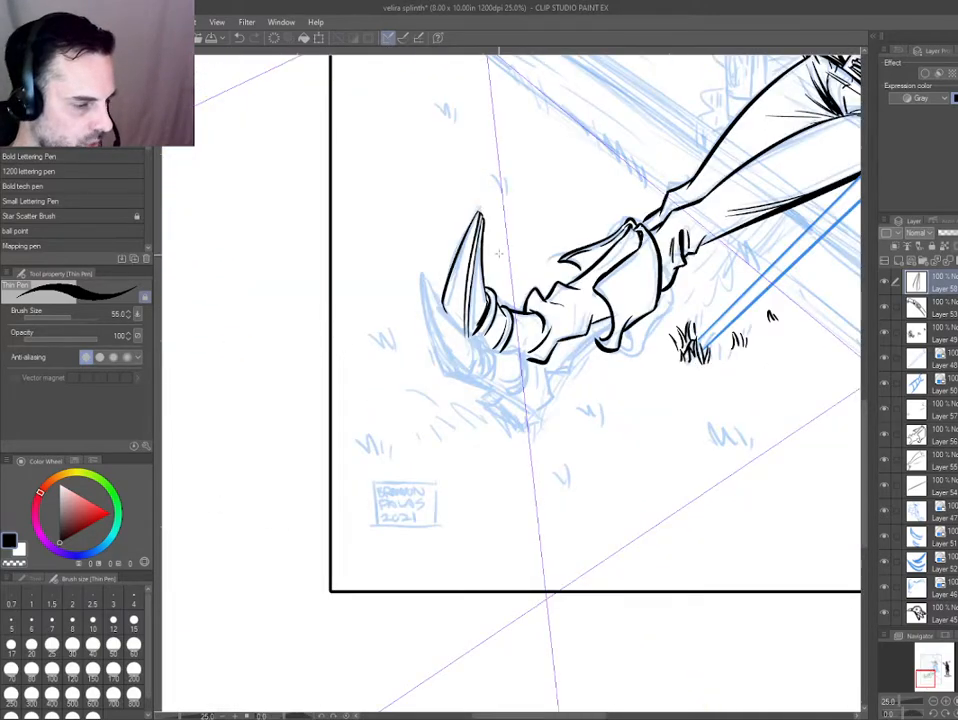
pyautogui.scroll(4, 476, 212)
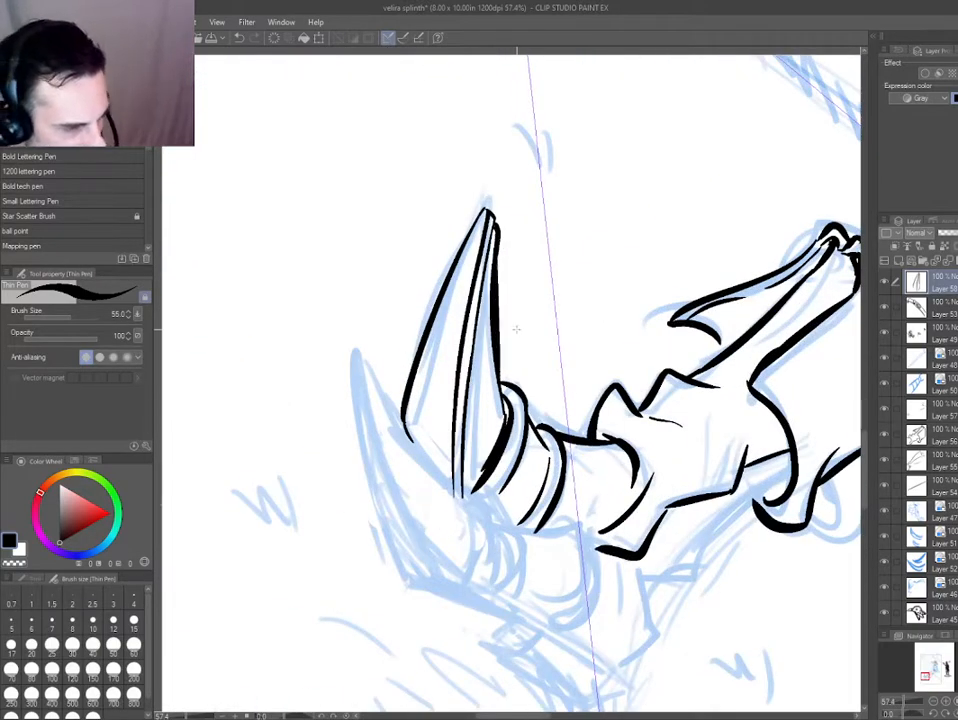
pyautogui.scroll(2, 478, 243)
pyautogui.hotkey('ctrl', '0')
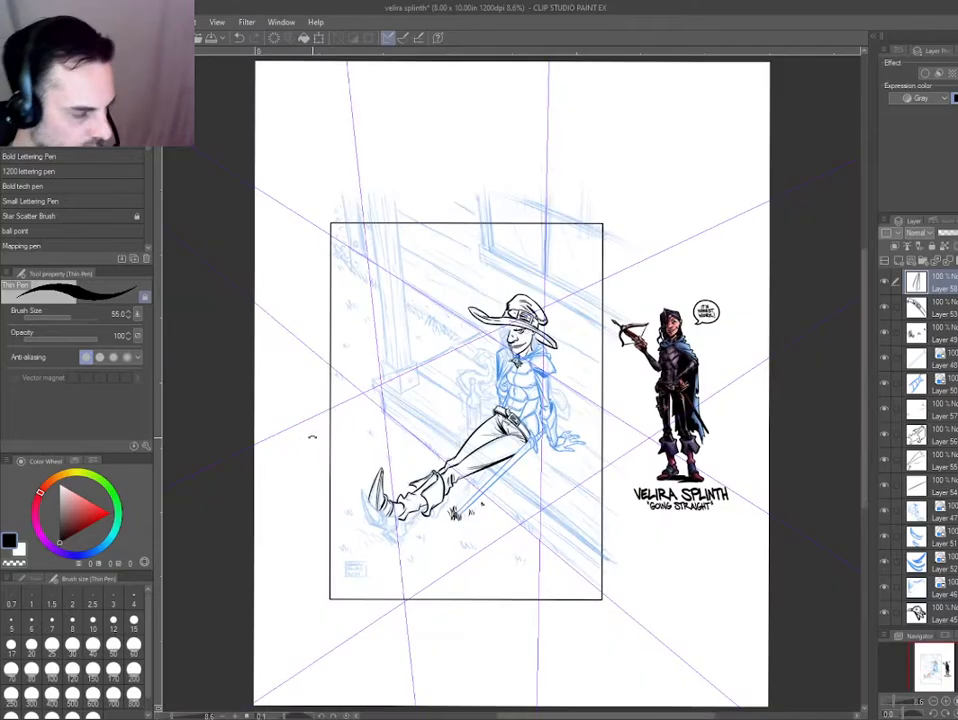
# Clean up the claw band's heavy inner edge and add short accent strokes where the claw emerges from it.
pyautogui.moveTo(384, 524); pyautogui.dragTo(463, 538)
pyautogui.scroll(4, 497, 458)
pyautogui.scroll(3, 423, 430)
pyautogui.keyDown('ctrl'); pyautogui.keyDown('shift'); pyautogui.click(385, 400); pyautogui.keyUp('shift'); pyautogui.keyUp('ctrl')
pyautogui.scroll(1, 463, 538)
pyautogui.scroll(1, 390, 405)
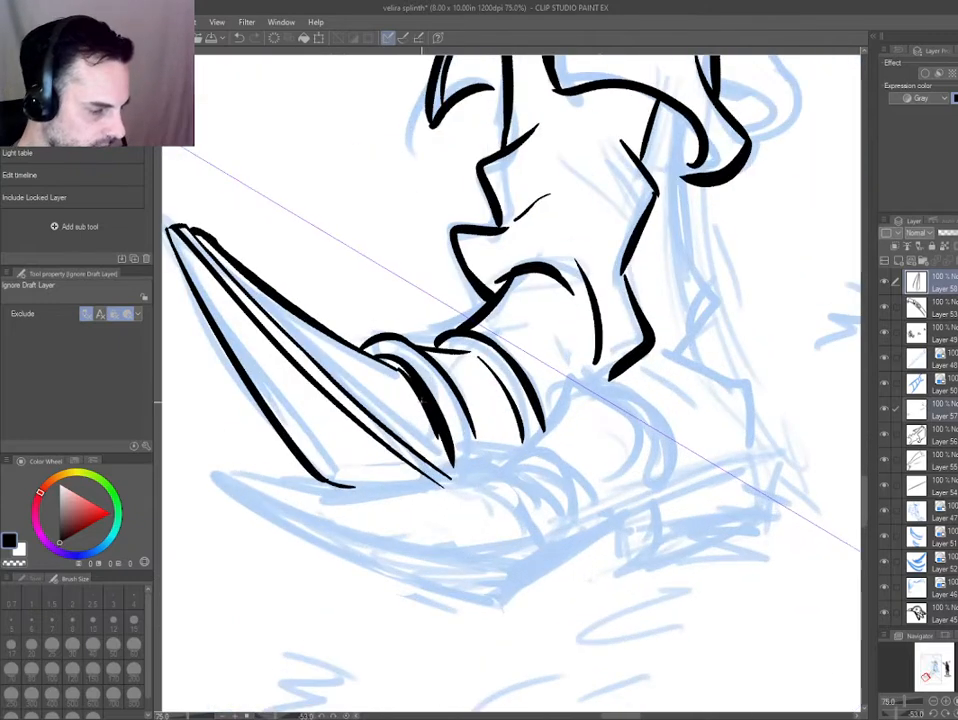
pyautogui.press('p')
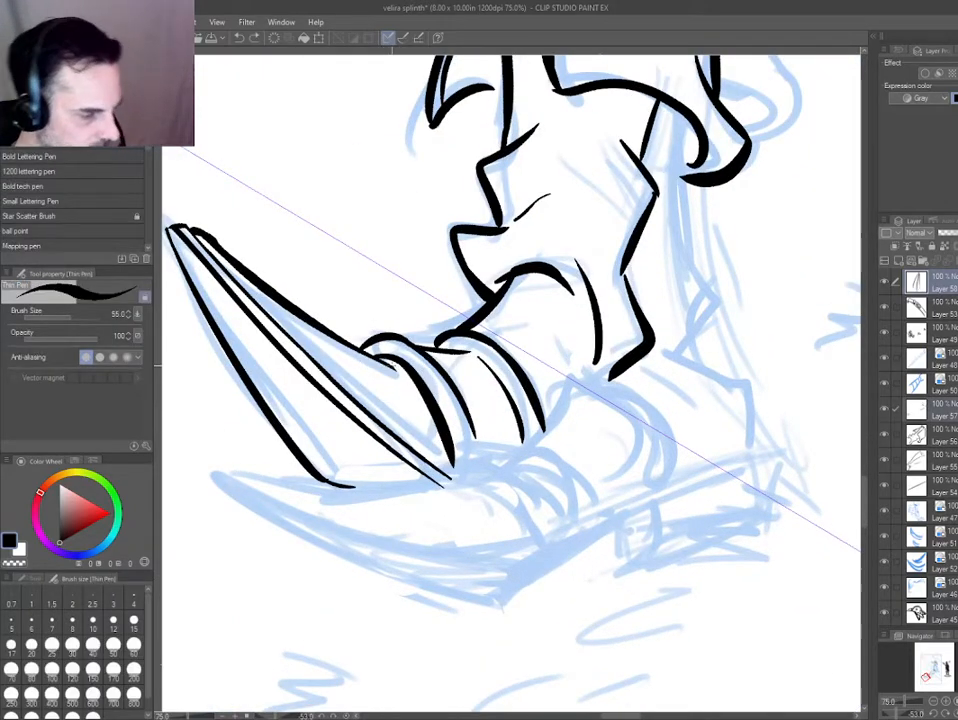
pyautogui.moveTo(392, 366); pyautogui.dragTo(405, 374)
pyautogui.press('e')
pyautogui.press('p')
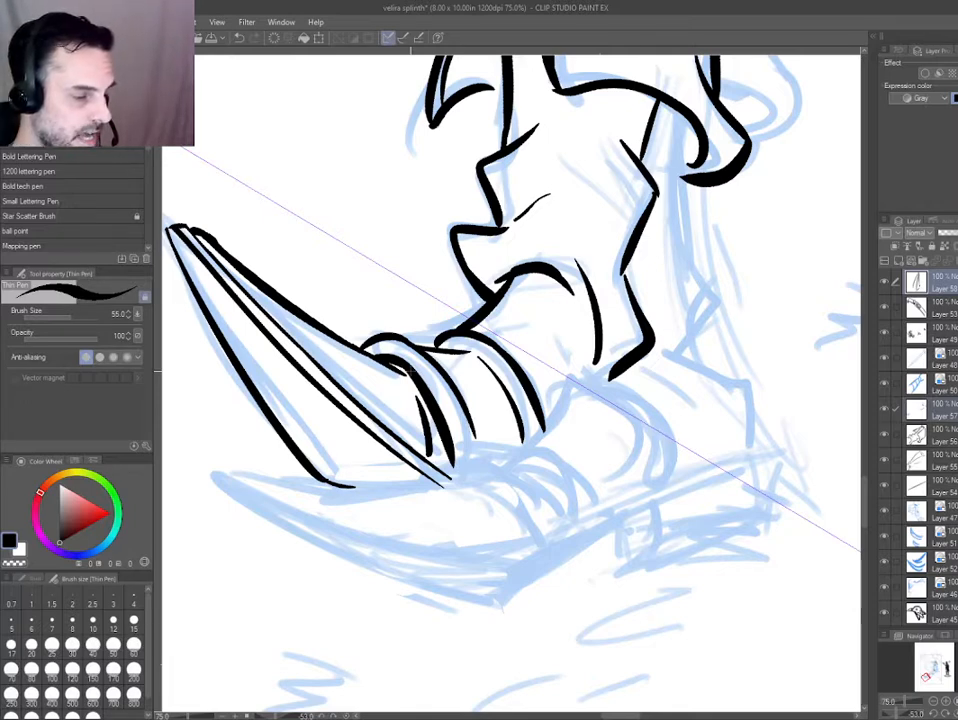
# Extend the ankle band's thin inner line so it joins the boot outline, and tidy the join.
pyautogui.keyDown('ctrl'); pyautogui.keyDown('shift'); pyautogui.click(466, 352); pyautogui.keyUp('shift'); pyautogui.keyUp('ctrl')
pyautogui.press('e')
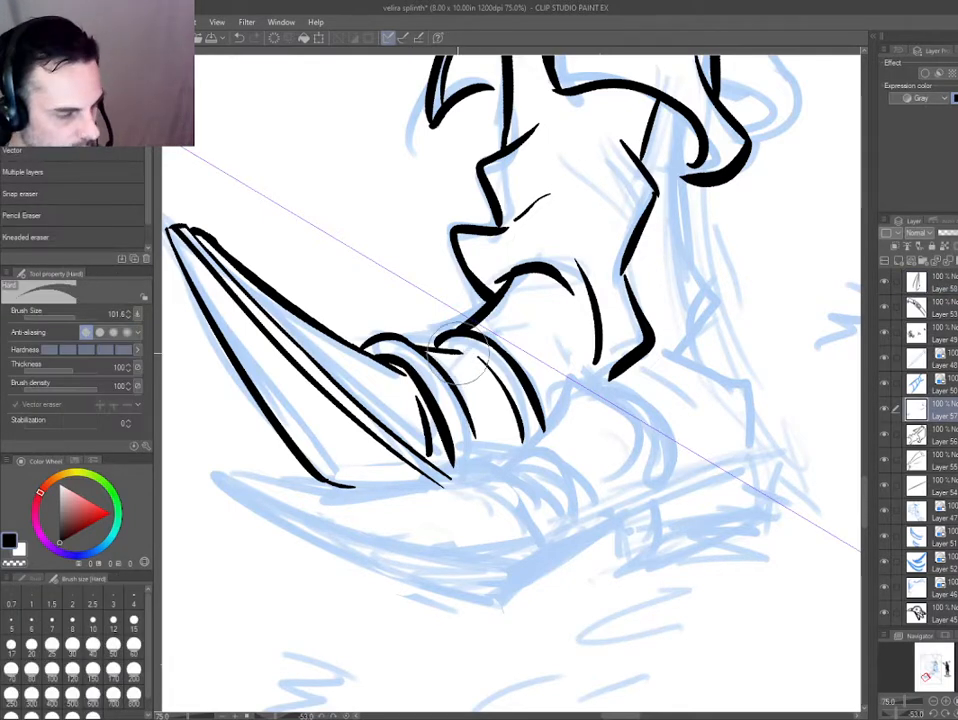
pyautogui.press('p')
pyautogui.moveTo(464, 351); pyautogui.dragTo(489, 368)
pyautogui.hotkey('ctrl', 'z')
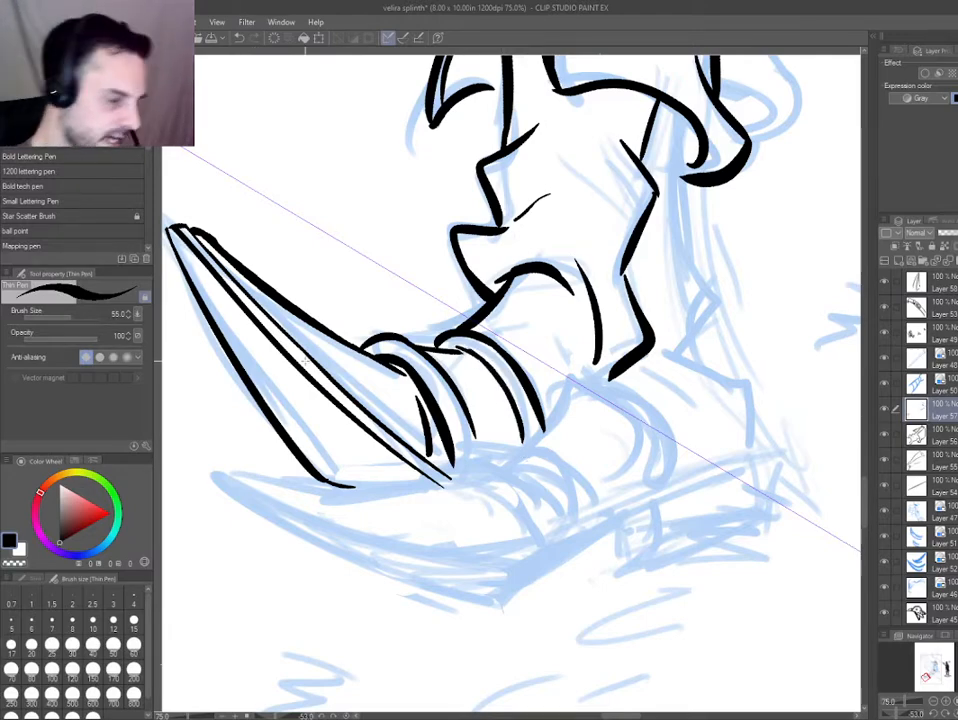
pyautogui.moveTo(420, 446)
pyautogui.mouseDown()
pyautogui.moveTo(554, 648)
pyautogui.moveTo(615, 620)
pyautogui.mouseUp()
pyautogui.scroll(2, 479, 454)
pyautogui.keyDown('ctrl'); pyautogui.keyDown('shift'); pyautogui.click(474, 430); pyautogui.keyUp('shift'); pyautogui.keyUp('ctrl')
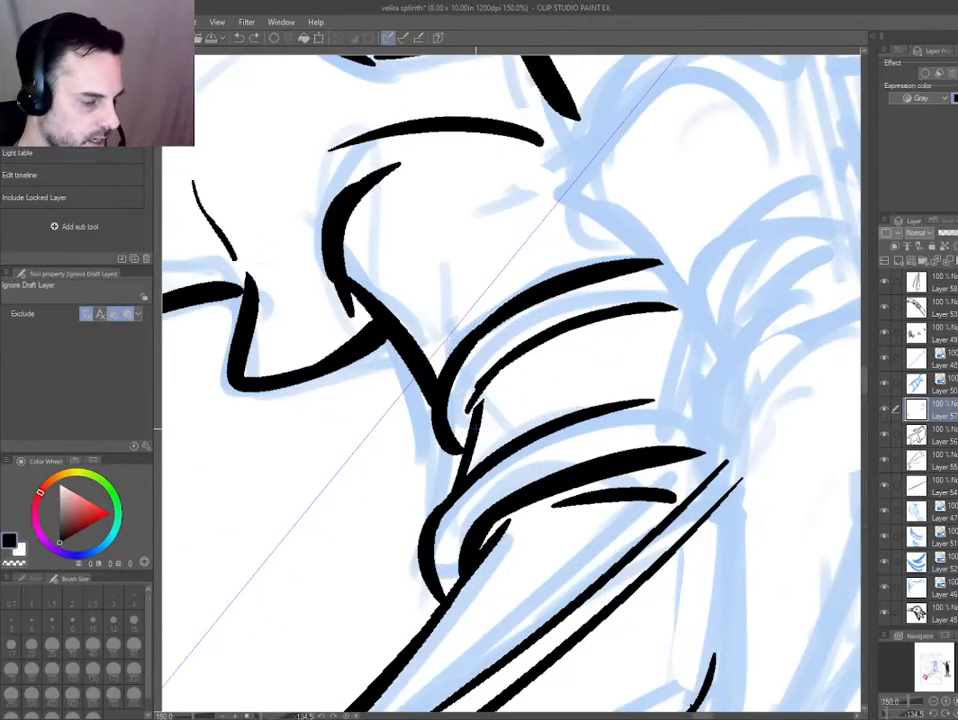
pyautogui.press('e')
pyautogui.press('p')
# Ink the corner and lower edge of the boot cuff's narrow folded flap.
pyautogui.hotkey('ctrl', '0')
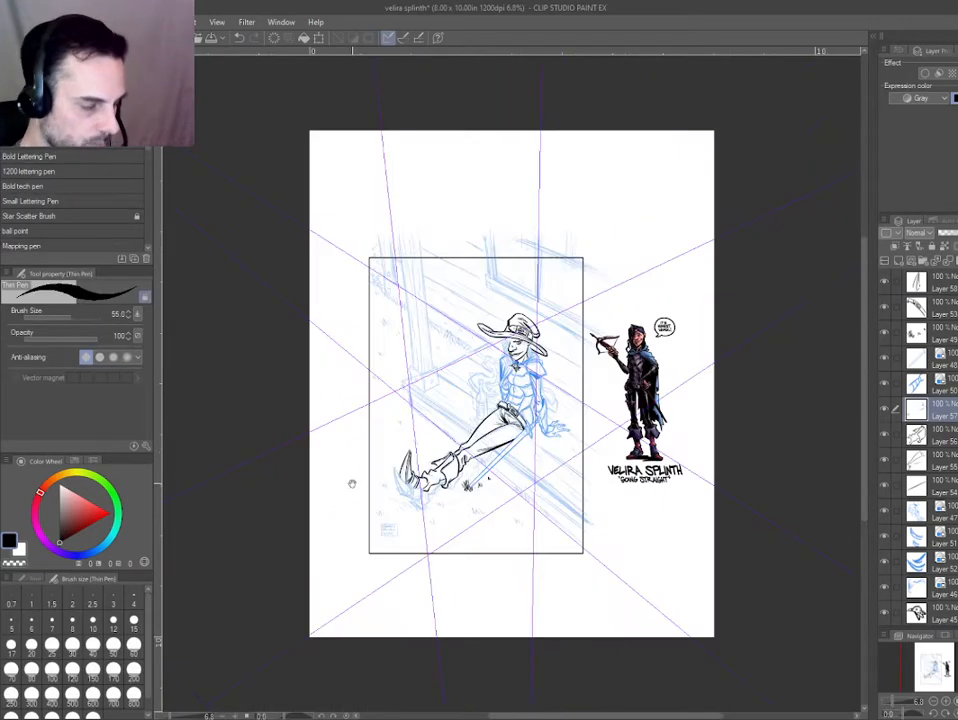
pyautogui.scroll(2, 487, 500)
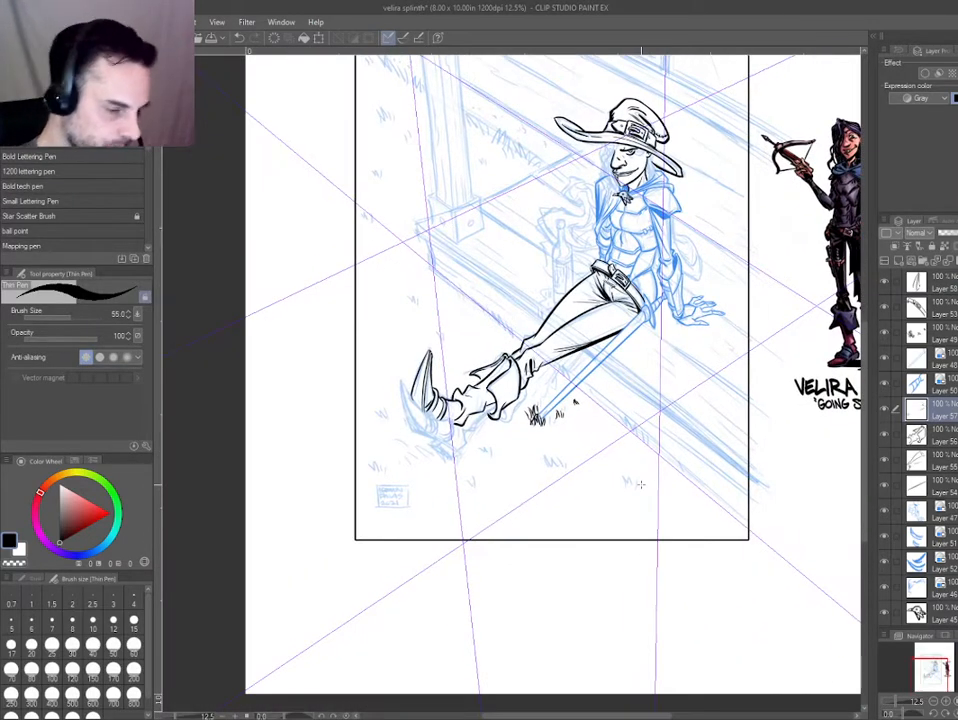
pyautogui.scroll(4, 468, 380)
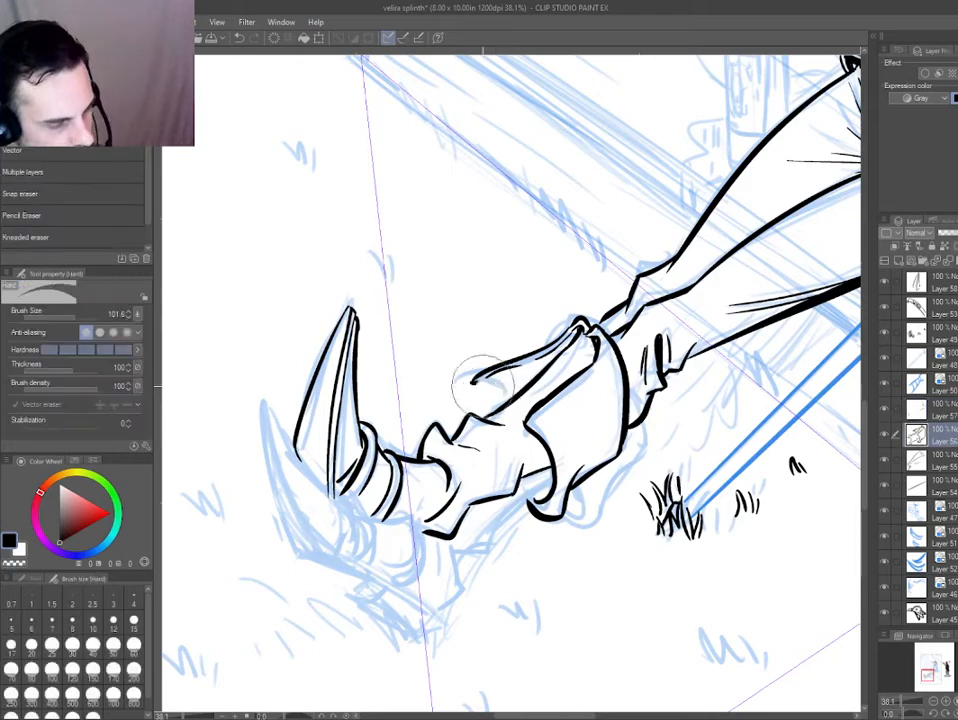
pyautogui.scroll(1, 476, 389)
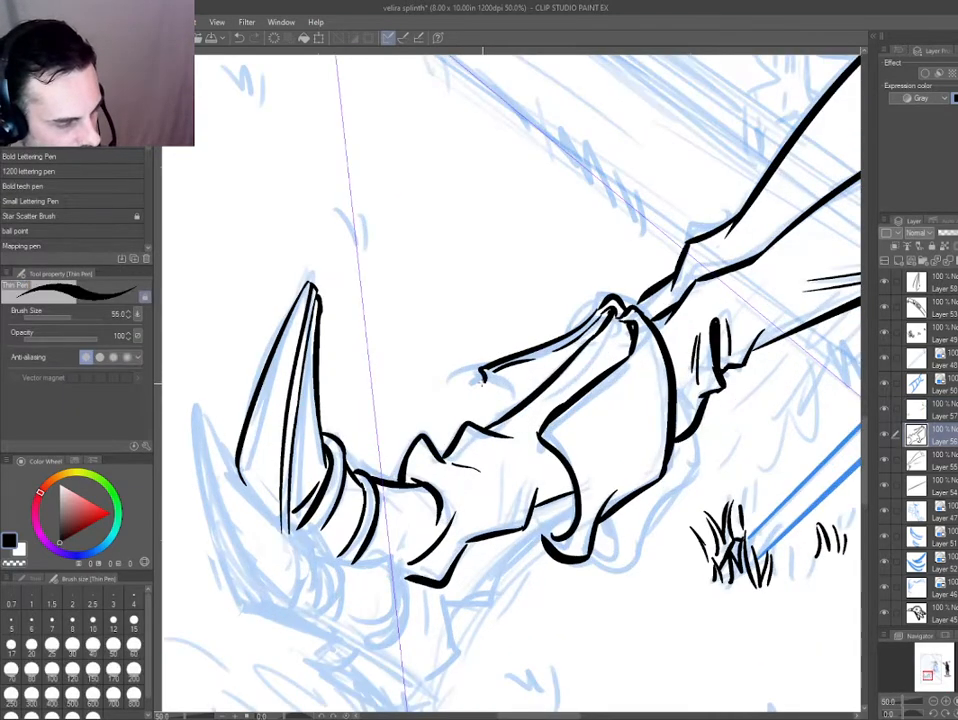
pyautogui.moveTo(453, 400); pyautogui.dragTo(540, 465)
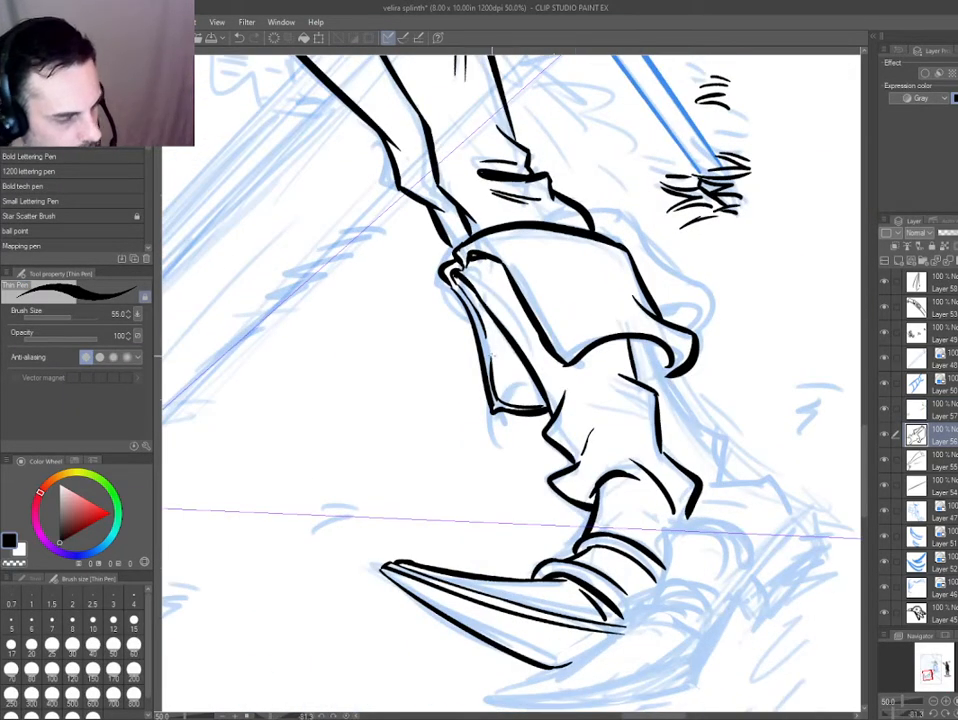
# Erase the boot cuff's thick curled corner and re-ink it as a slimmer curve reaching down to the ankle.
pyautogui.scroll(3, 494, 287)
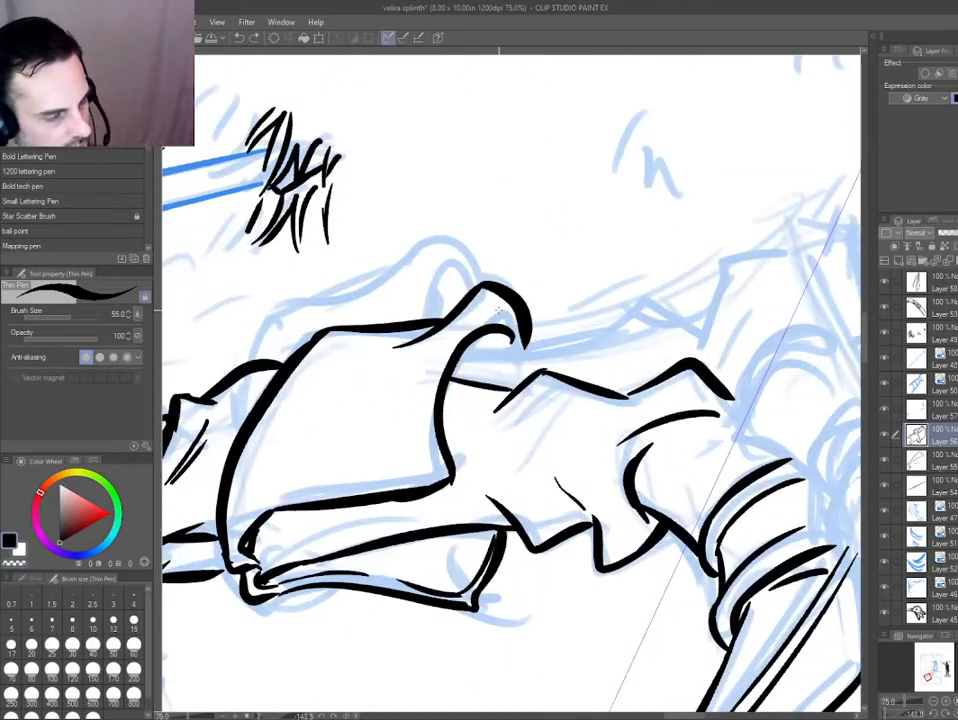
pyautogui.press('e')
pyautogui.moveTo(494, 287); pyautogui.dragTo(518, 346)
pyautogui.press('p')
pyautogui.moveTo(441, 324)
pyautogui.mouseDown()
pyautogui.moveTo(473, 294)
pyautogui.moveTo(521, 370)
pyautogui.mouseUp()
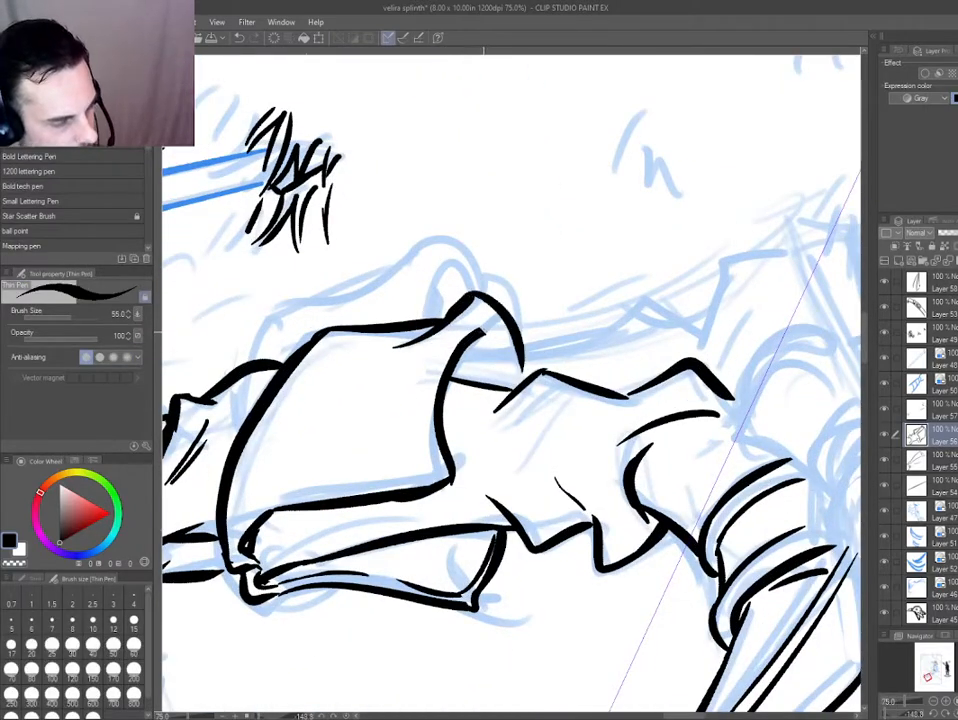
pyautogui.moveTo(480, 326); pyautogui.dragTo(519, 378)
pyautogui.press('e')
pyautogui.press('p')
# Fill the opening beneath the cuff's curled corner with solid black.
pyautogui.moveTo(410, 412)
pyautogui.mouseDown()
pyautogui.moveTo(296, 326)
pyautogui.moveTo(440, 192)
pyautogui.mouseUp()
pyautogui.press('g')
pyautogui.click(535, 340)
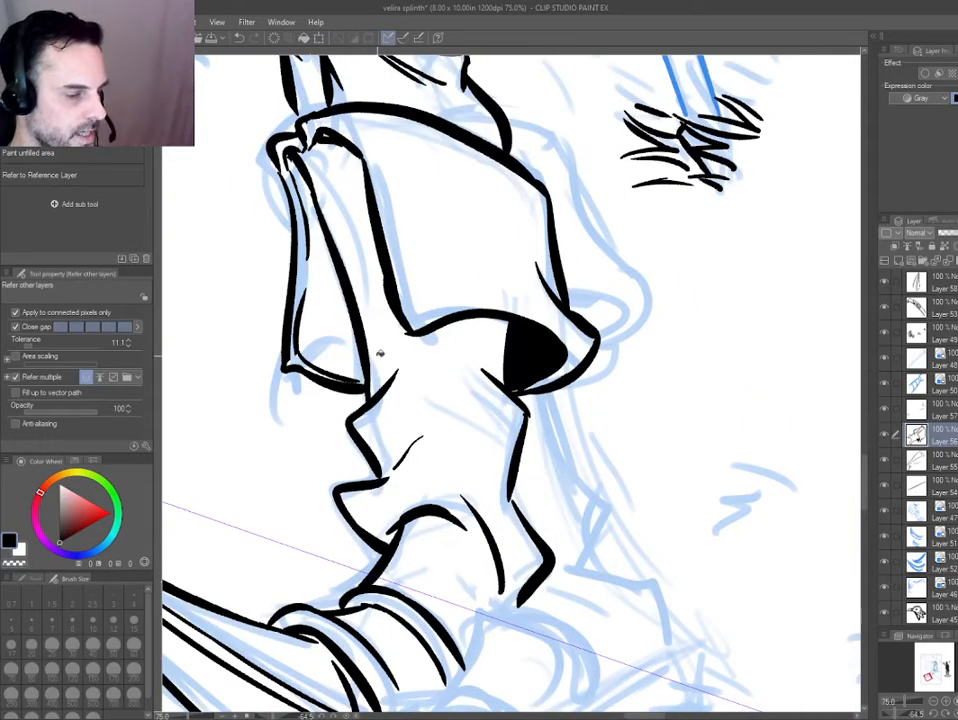
pyautogui.press('p')
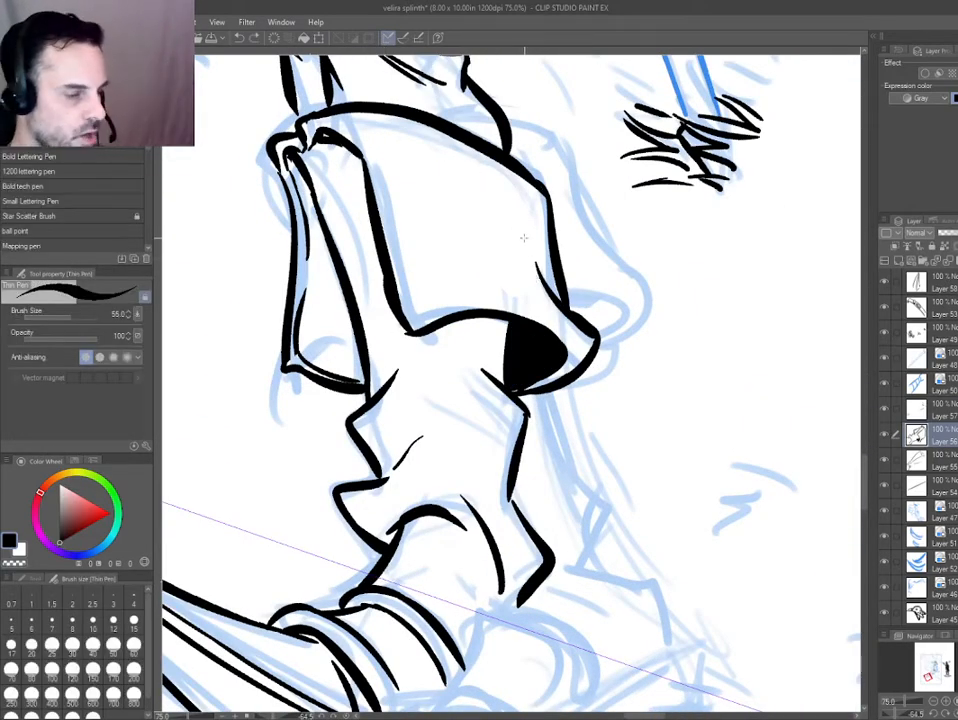
# Lasso and delete the inked fold lines on the trouser hip below the belt, beside the sword hilt.
pyautogui.hotkey('ctrl', '0')
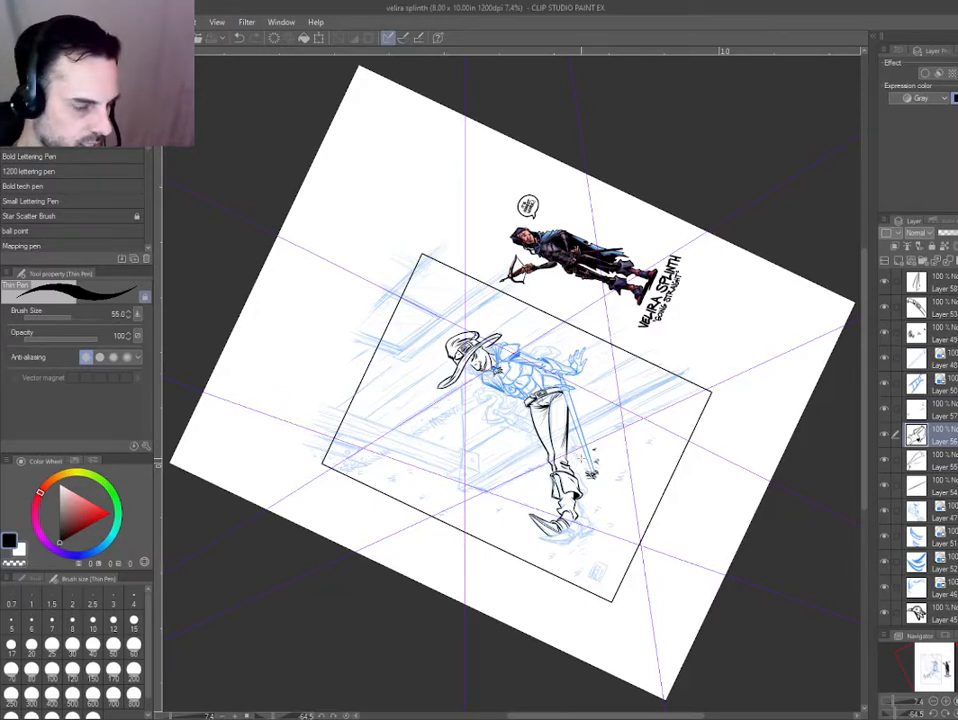
pyautogui.hotkey('ctrl', '@')
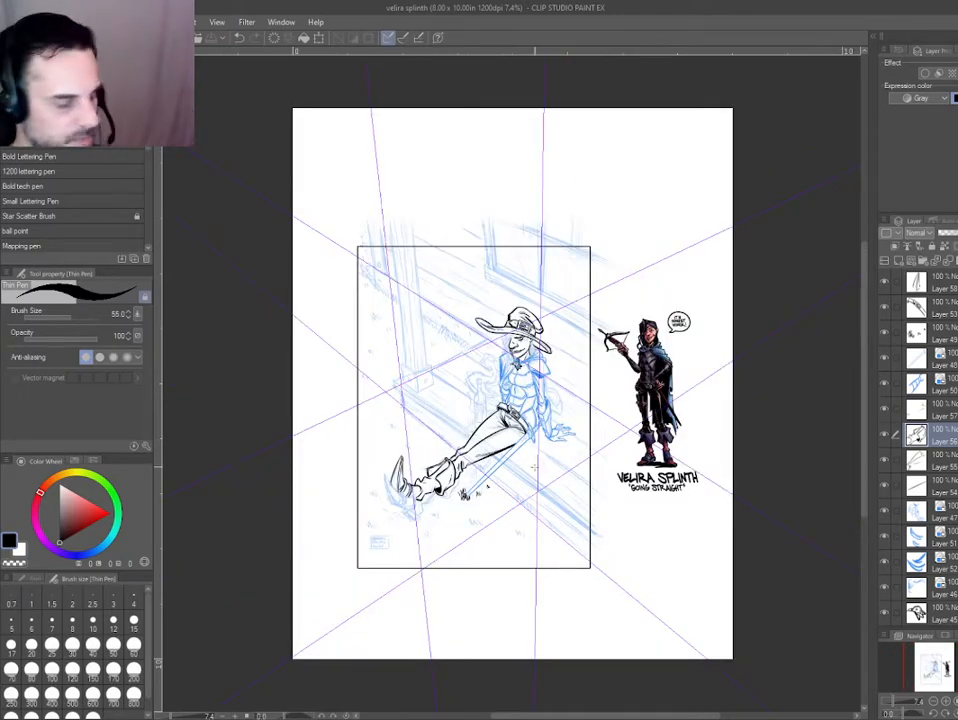
pyautogui.press('h')
pyautogui.scroll(5, 518, 421)
pyautogui.moveTo(552, 477); pyautogui.dragTo(490, 480)
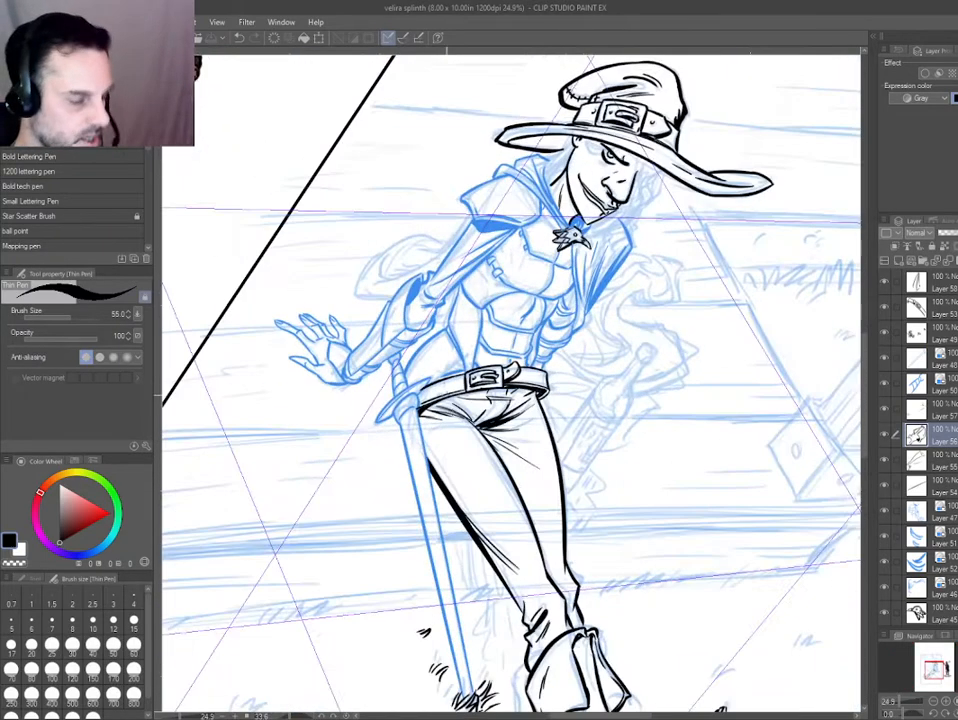
pyautogui.scroll(1, 457, 425)
pyautogui.moveTo(457, 413); pyautogui.dragTo(432, 436)
pyautogui.scroll(3, 422, 431)
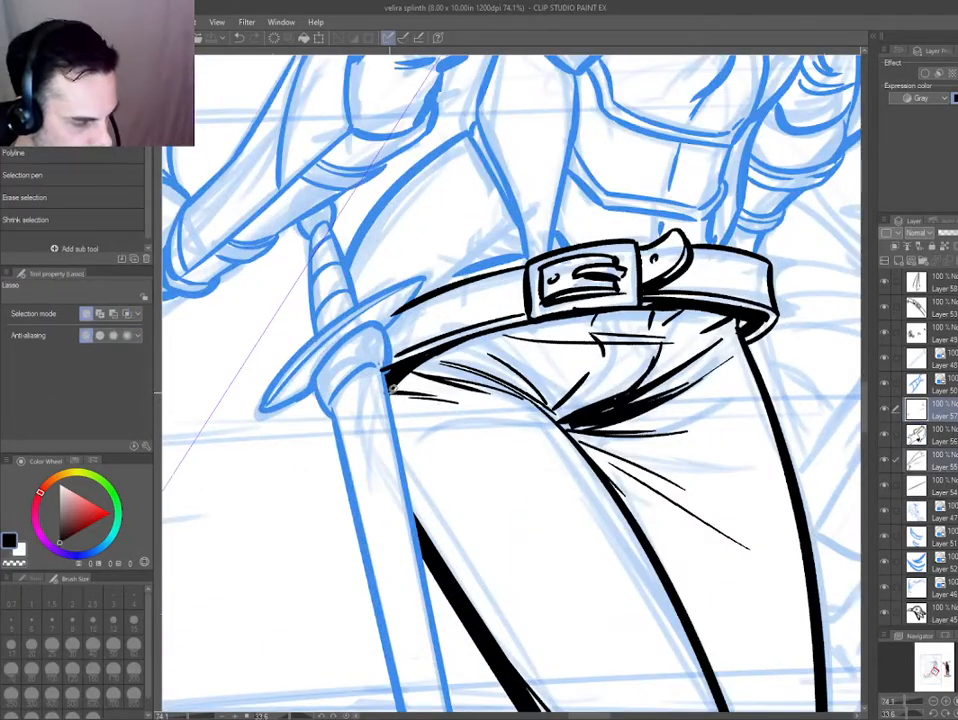
pyautogui.moveTo(460, 344)
pyautogui.mouseDown()
pyautogui.moveTo(398, 379)
pyautogui.moveTo(529, 293)
pyautogui.mouseUp()
pyautogui.press('Delete')
pyautogui.hotkey('ctrl', 'd')
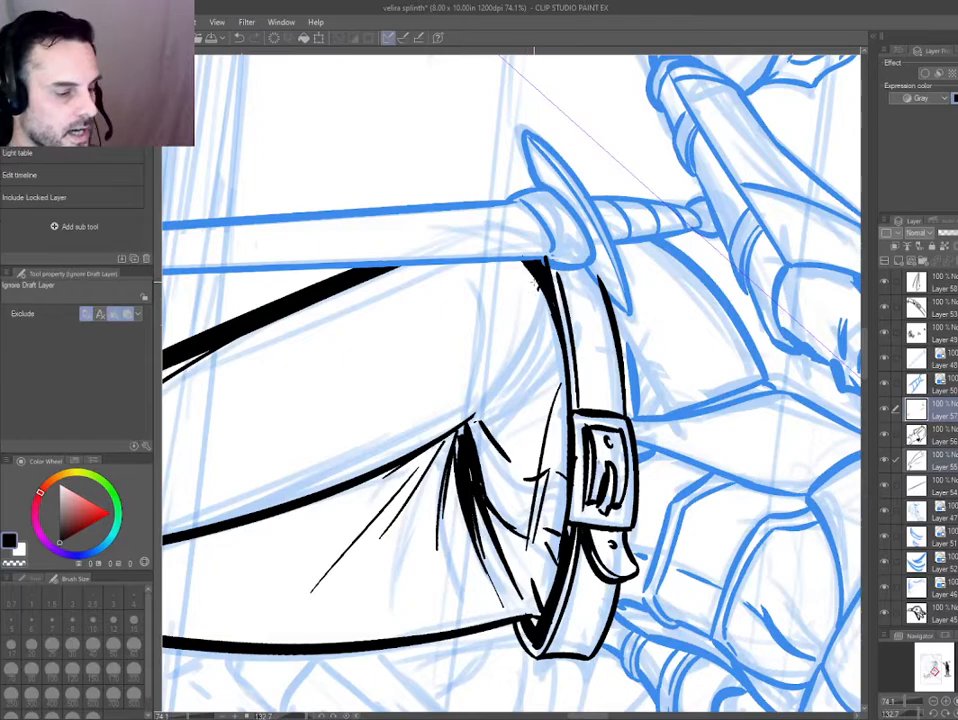
# Ink new curved fold lines on the trousers sweeping from the crotch crease towards the hip beside the sword.
pyautogui.press('h')
pyautogui.press('e')
pyautogui.press('h')
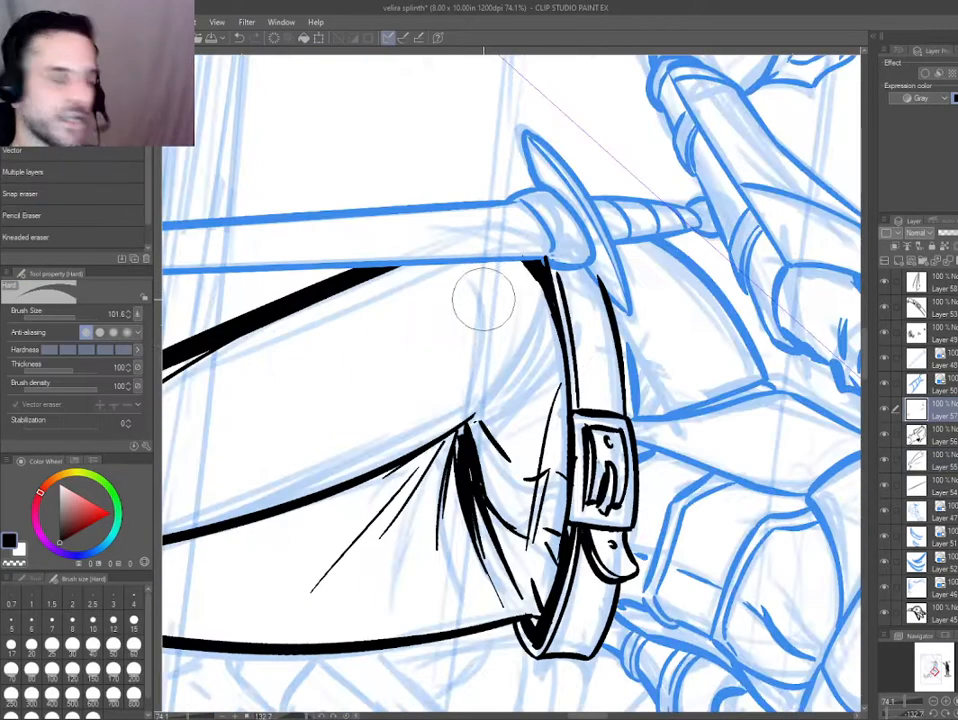
pyautogui.press('p')
pyautogui.press('h')
pyautogui.moveTo(345, 400); pyautogui.dragTo(655, 408)
pyautogui.moveTo(483, 350); pyautogui.dragTo(538, 449)
pyautogui.moveTo(495, 352); pyautogui.dragTo(540, 441)
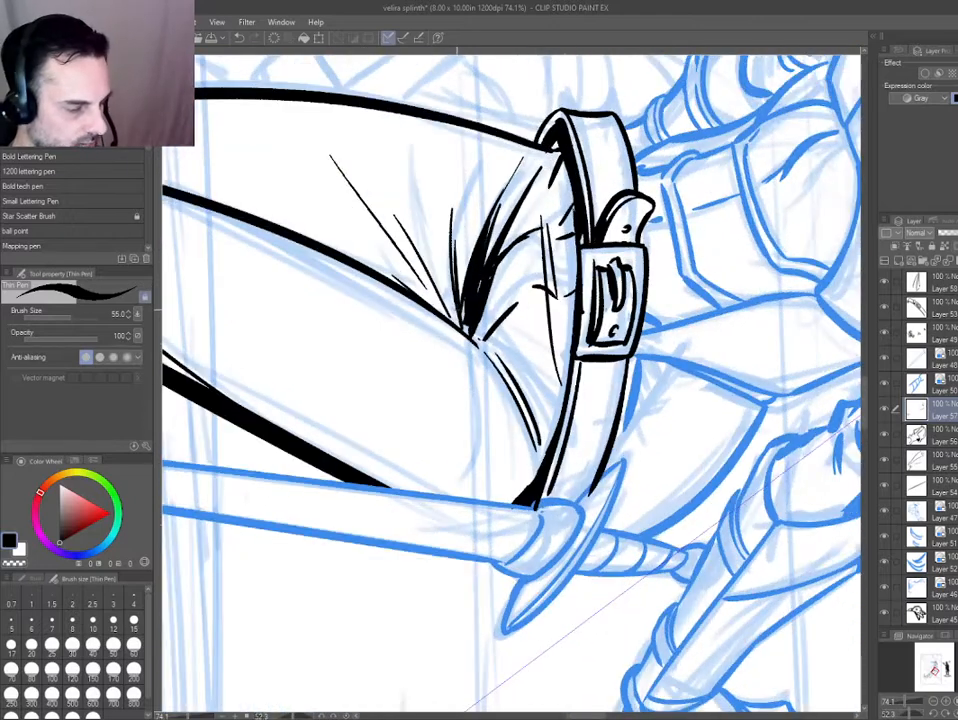
pyautogui.moveTo(498, 385); pyautogui.dragTo(514, 487)
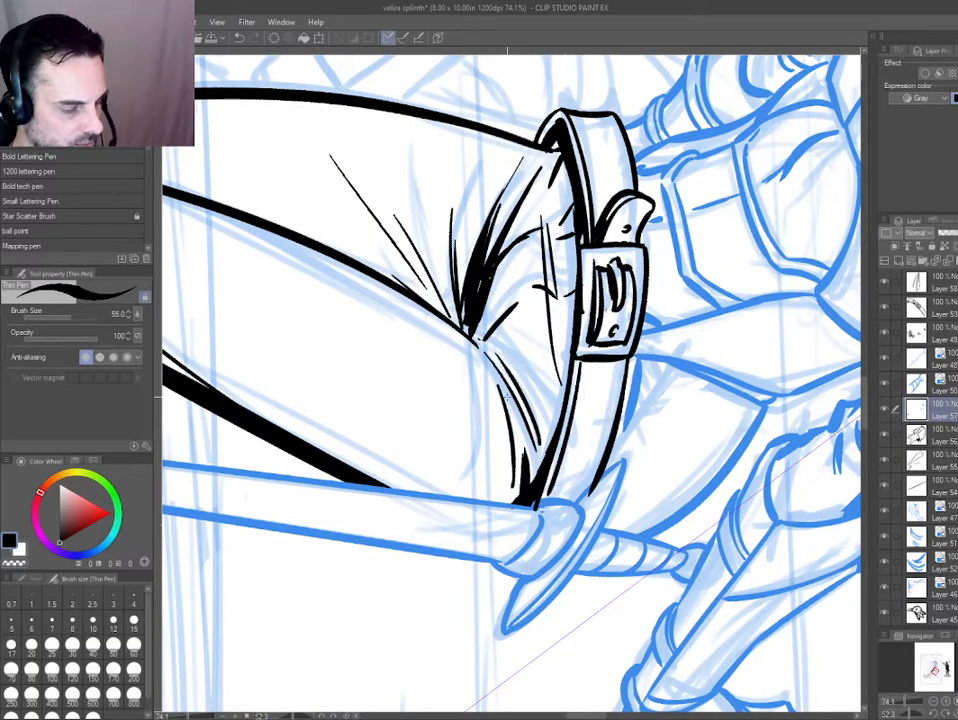
# Check the inked legs against the whole page and around the front boot.
pyautogui.hotkey('ctrl', '0')
pyautogui.keyDown('shift'); pyautogui.doubleClick(320, 377); pyautogui.keyUp('shift')
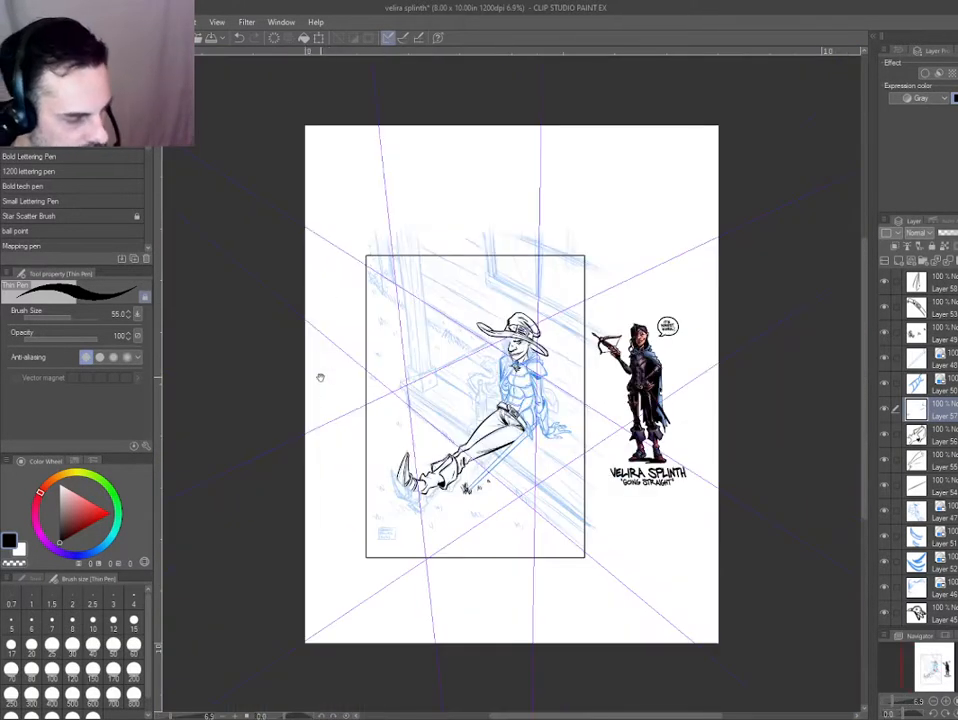
pyautogui.moveTo(304, 502); pyautogui.dragTo(664, 583)
pyautogui.moveTo(540, 365); pyautogui.dragTo(597, 483)
pyautogui.moveTo(651, 637); pyautogui.dragTo(435, 413)
pyautogui.keyDown('shift'); pyautogui.doubleClick(420, 435); pyautogui.keyUp('shift')
pyautogui.moveTo(396, 468); pyautogui.dragTo(455, 605)
pyautogui.moveTo(469, 610); pyautogui.dragTo(534, 411)
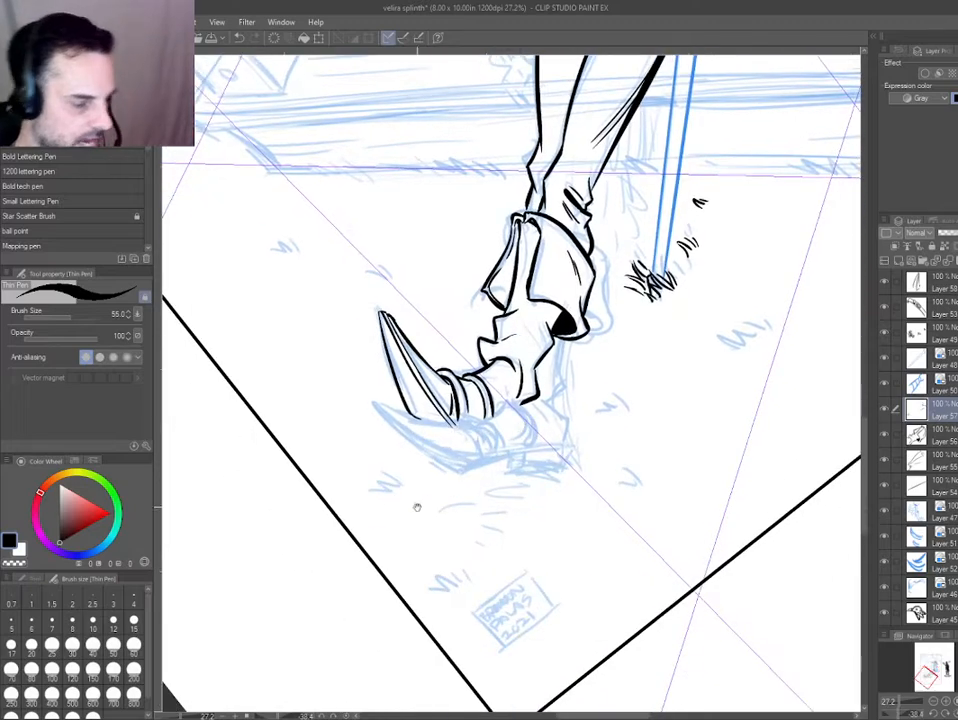
# Ink the claw's base edge on its own layer, from the outer corner to the central ridge.
pyautogui.moveTo(368, 451); pyautogui.dragTo(358, 431)
pyautogui.moveTo(370, 346); pyautogui.dragTo(391, 432)
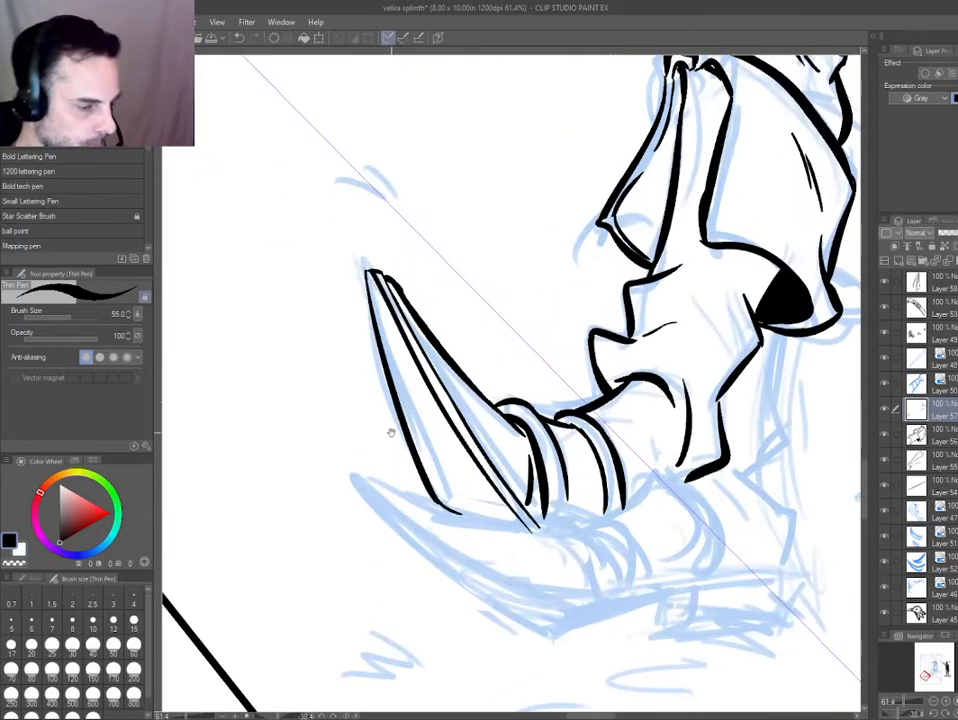
pyautogui.moveTo(330, 434); pyautogui.dragTo(317, 367)
pyautogui.keyDown('ctrl'); pyautogui.keyDown('shift'); pyautogui.click(420, 488); pyautogui.keyUp('shift'); pyautogui.keyUp('ctrl')
pyautogui.press('p')
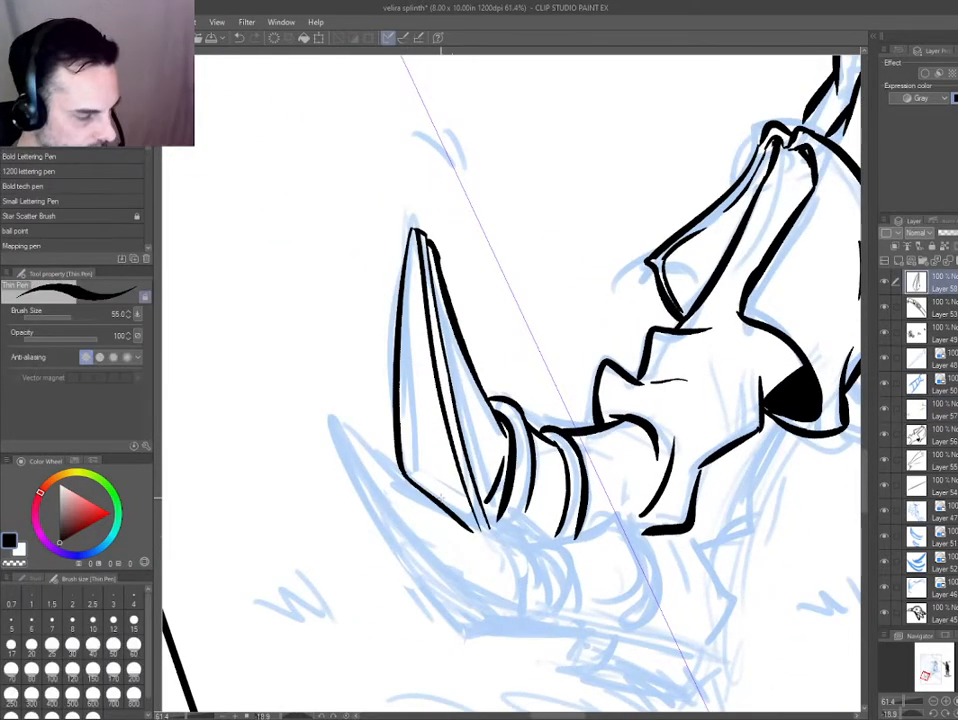
pyautogui.press('e')
pyautogui.press('p')
pyautogui.moveTo(398, 468); pyautogui.dragTo(480, 527)
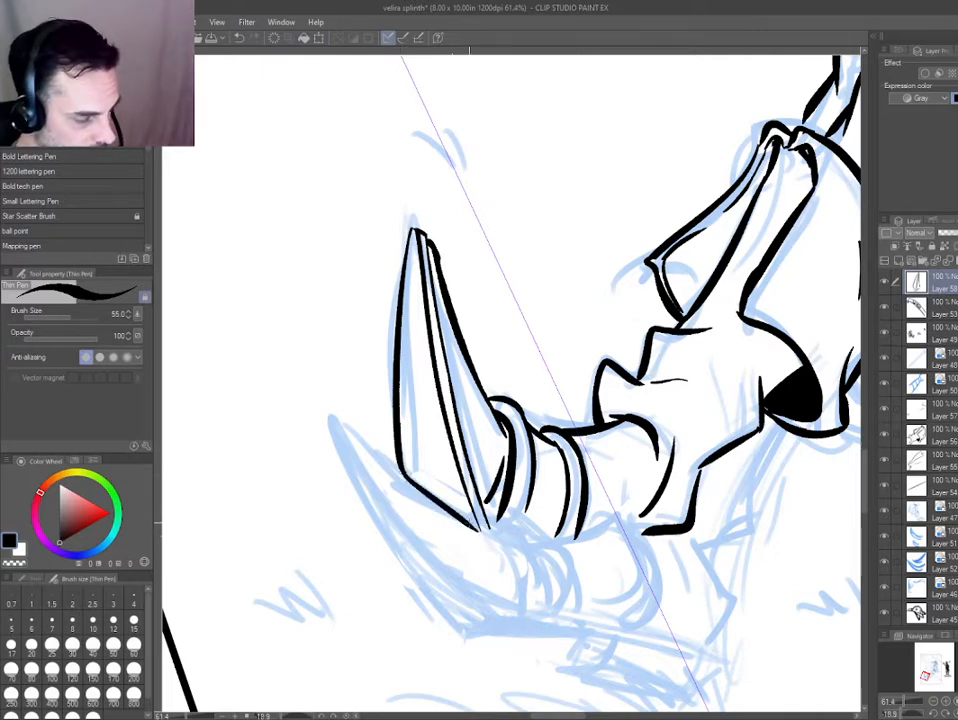
# Turn on the blue layer color for the claw and ankle band ink layers.
pyautogui.moveTo(388, 484); pyautogui.dragTo(393, 305)
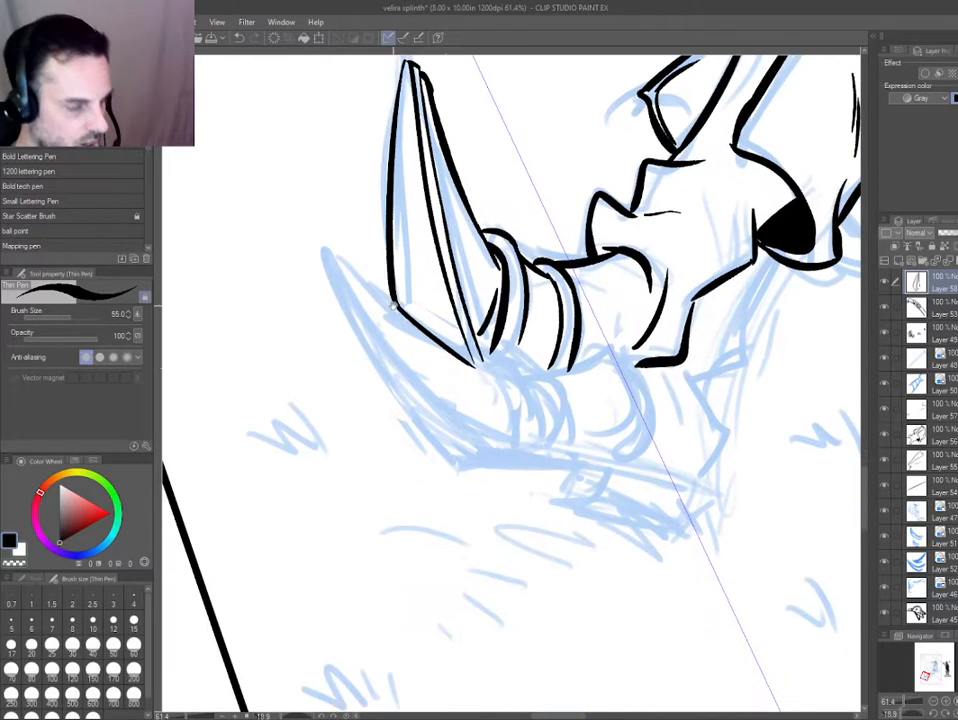
pyautogui.hotkey('ctrl', 'shift')
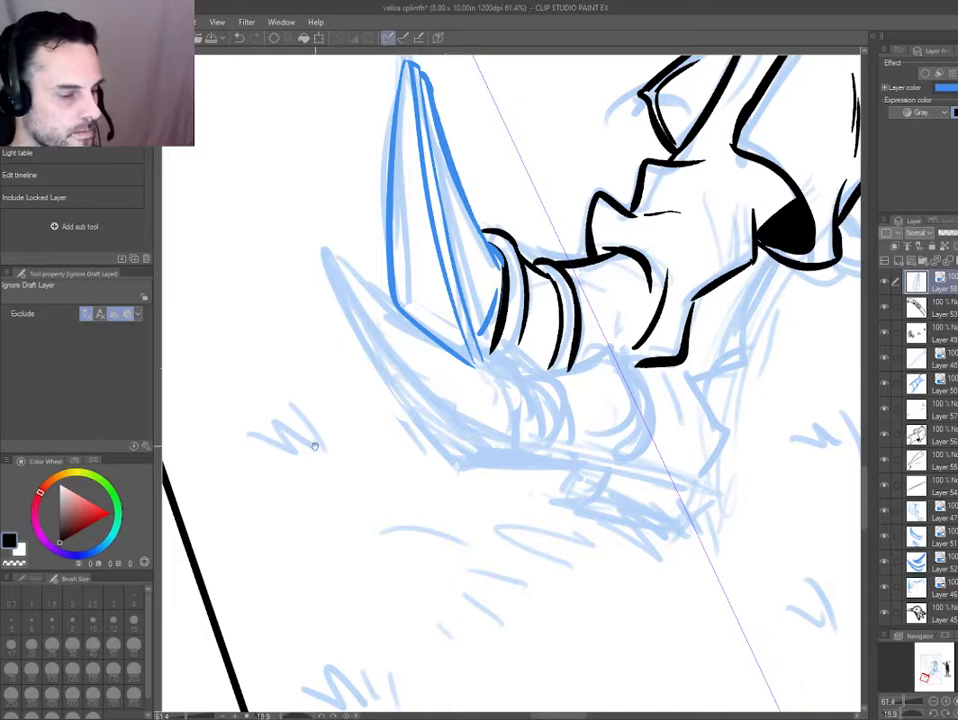
pyautogui.moveTo(466, 271); pyautogui.dragTo(297, 402)
pyautogui.hotkey('ctrl', 'b')
pyautogui.hotkey('ctrl', 'b')
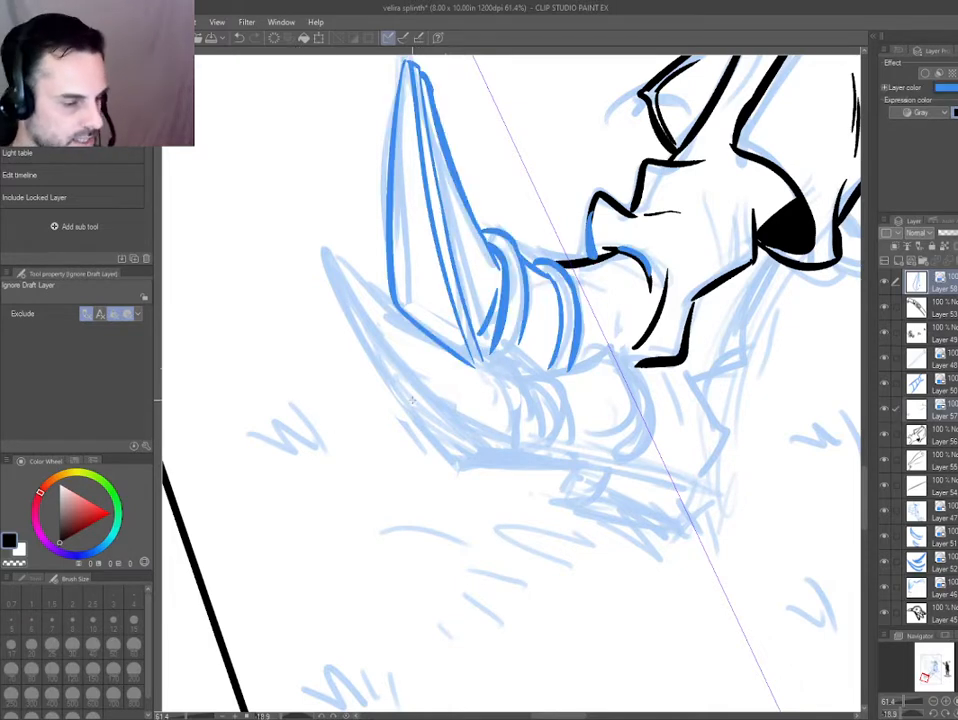
pyautogui.moveTo(581, 382); pyautogui.dragTo(531, 414)
pyautogui.moveTo(349, 560); pyautogui.dragTo(432, 596)
# Thin the lower end of the ankle fold line and turn off the claw and band layers' blue color.
pyautogui.click(581, 373)
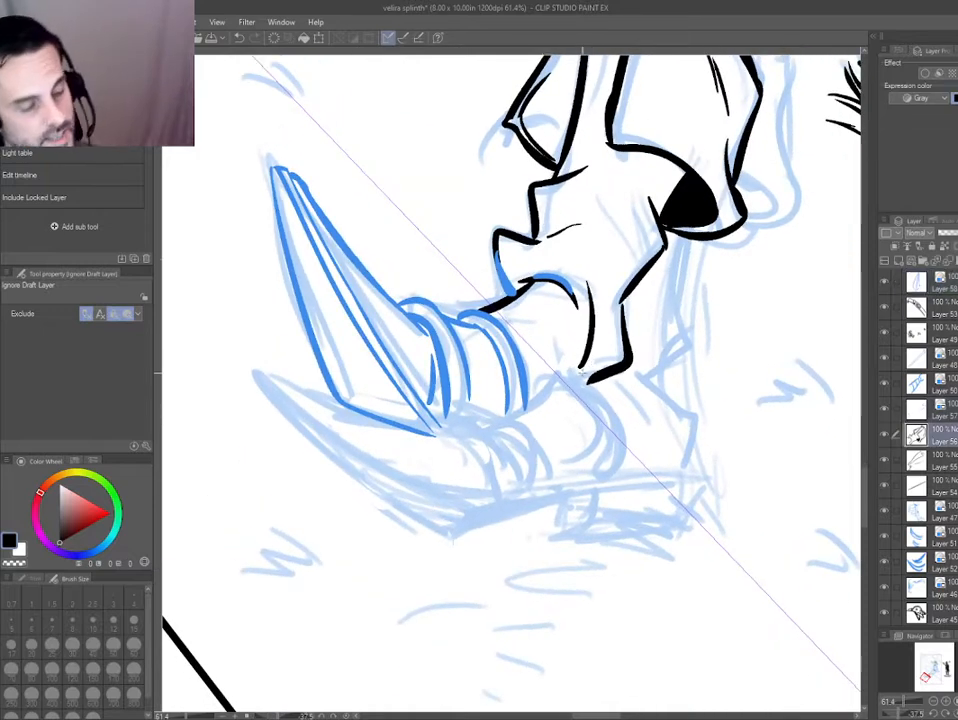
pyautogui.press('p')
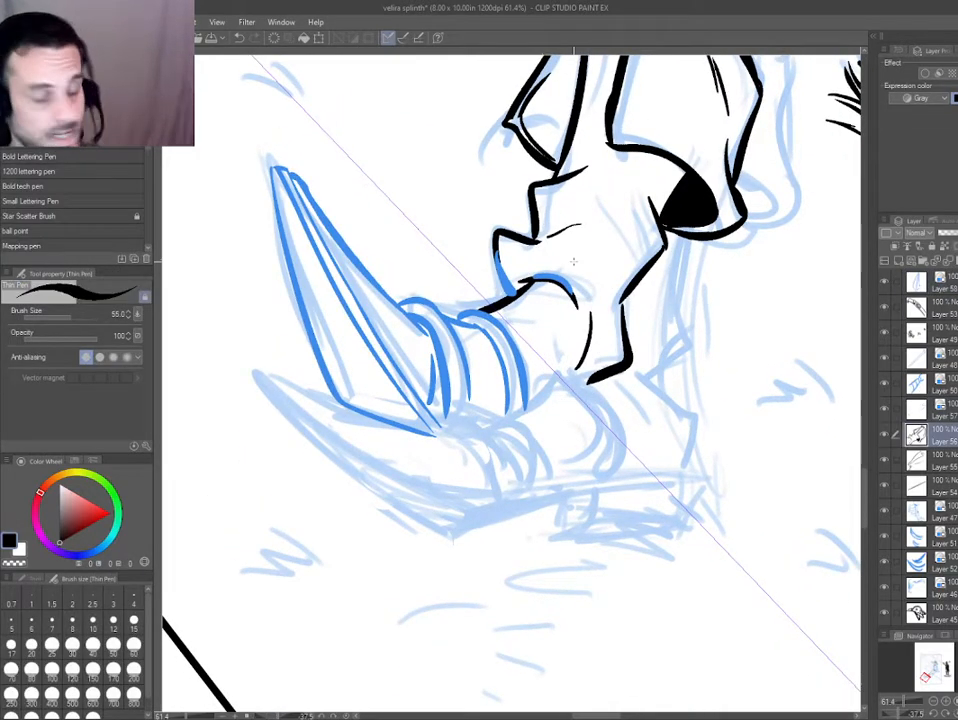
pyautogui.press('d')
pyautogui.moveTo(546, 262); pyautogui.dragTo(450, 345)
pyautogui.hotkey('ctrl', 'b')
pyautogui.moveTo(367, 294)
pyautogui.mouseDown()
pyautogui.moveTo(434, 358)
pyautogui.moveTo(430, 350)
pyautogui.mouseUp()
pyautogui.hotkey('ctrl', 'b')
# Rework the short accent stroke at the claw's base beside the band.
pyautogui.click(436, 381)
pyautogui.press('e')
pyautogui.press('p')
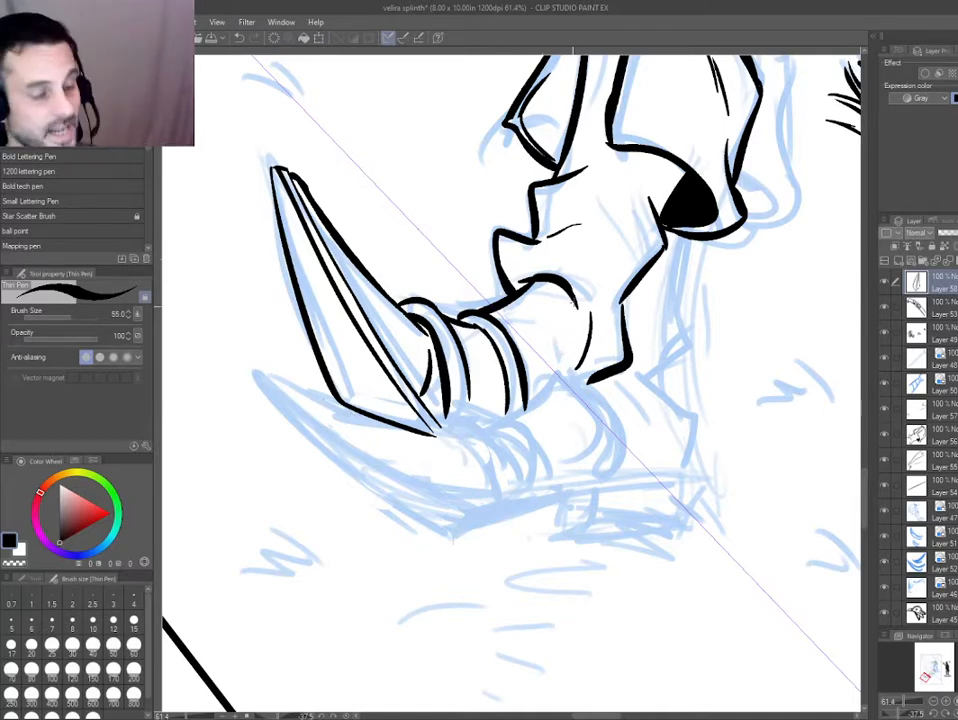
# Erase the long fold line at the ankle and ink a short dash below the fold's arc.
pyautogui.keyDown('ctrl'); pyautogui.keyDown('shift'); pyautogui.click(574, 340); pyautogui.keyUp('shift'); pyautogui.keyUp('ctrl')
pyautogui.press('e')
pyautogui.keyDown('ctrl'); pyautogui.keyDown('shift'); pyautogui.click(587, 340); pyautogui.keyUp('shift'); pyautogui.keyUp('ctrl')
pyautogui.moveTo(580, 366)
pyautogui.mouseDown()
pyautogui.moveTo(585, 319)
pyautogui.moveTo(582, 343)
pyautogui.mouseUp()
pyautogui.press('p')
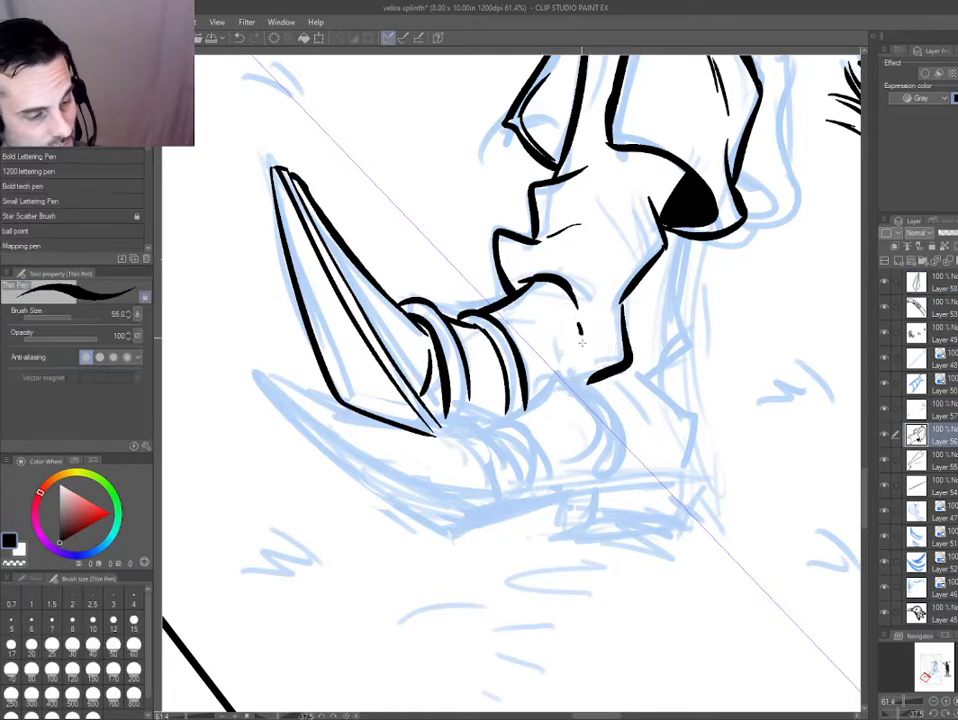
# Trim the ankle fold's arc and re-ink its lower part as a separate short tapering stroke.
pyautogui.press('e')
pyautogui.keyDown('ctrl'); pyautogui.keyDown('shift'); pyautogui.click(545, 278); pyautogui.keyUp('shift'); pyautogui.keyUp('ctrl')
pyautogui.moveTo(552, 284)
pyautogui.mouseDown()
pyautogui.moveTo(528, 277)
pyautogui.moveTo(572, 305)
pyautogui.mouseUp()
pyautogui.keyDown('ctrl'); pyautogui.keyDown('shift'); pyautogui.click(520, 278); pyautogui.keyUp('shift'); pyautogui.keyUp('ctrl')
pyautogui.press('p')
pyautogui.moveTo(320, 480)
pyautogui.mouseDown()
pyautogui.moveTo(319, 511)
pyautogui.moveTo(445, 498)
pyautogui.mouseUp()
# Turn on the blue layer color for the boot, ankle band and claw ink layers, and reset the canvas rotation.
pyautogui.moveTo(520, 275); pyautogui.dragTo(560, 322)
pyautogui.hotkey('ctrl', 'b')
pyautogui.moveTo(338, 586); pyautogui.dragTo(371, 605)
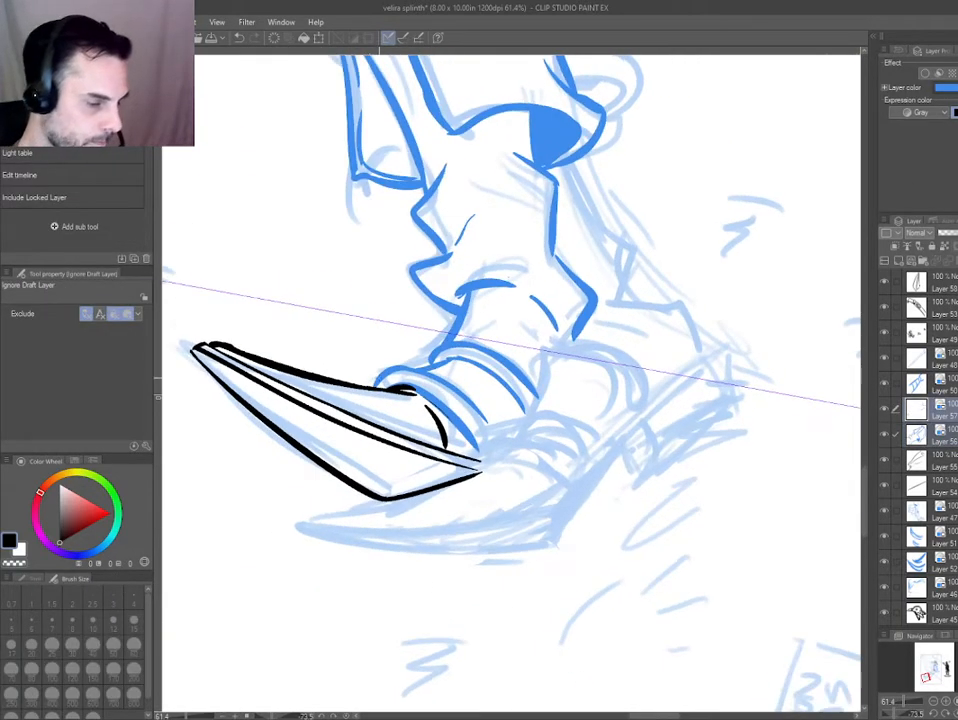
pyautogui.moveTo(385, 365); pyautogui.dragTo(430, 400)
pyautogui.hotkey('ctrl', 'b')
pyautogui.hotkey('ctrl', 'b')
pyautogui.hotkey('ctrl', 'b')
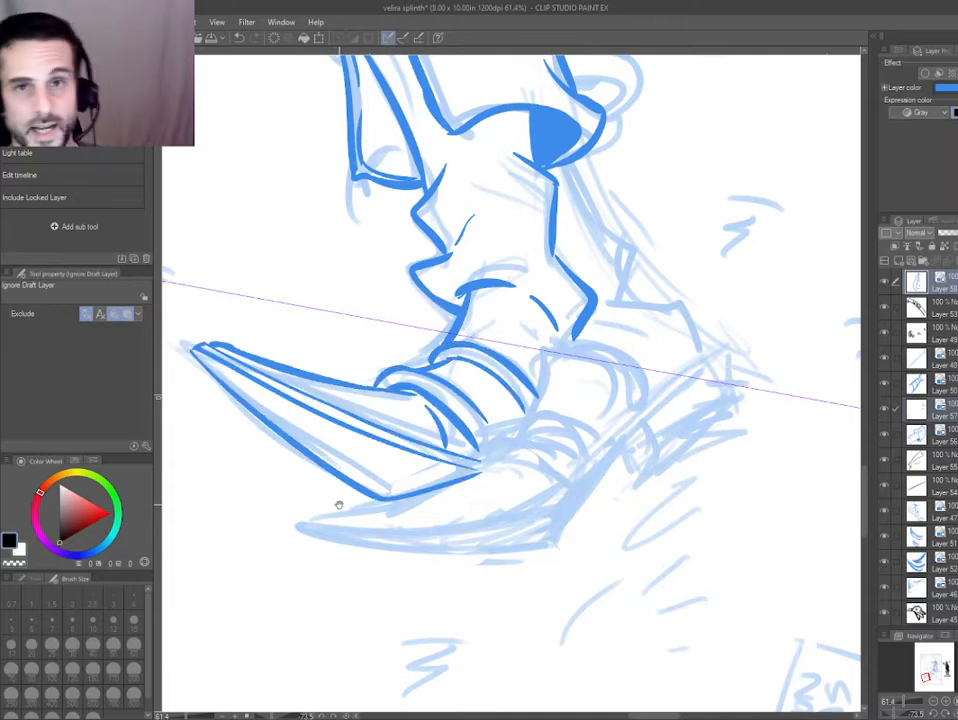
pyautogui.doubleClick(337, 502)
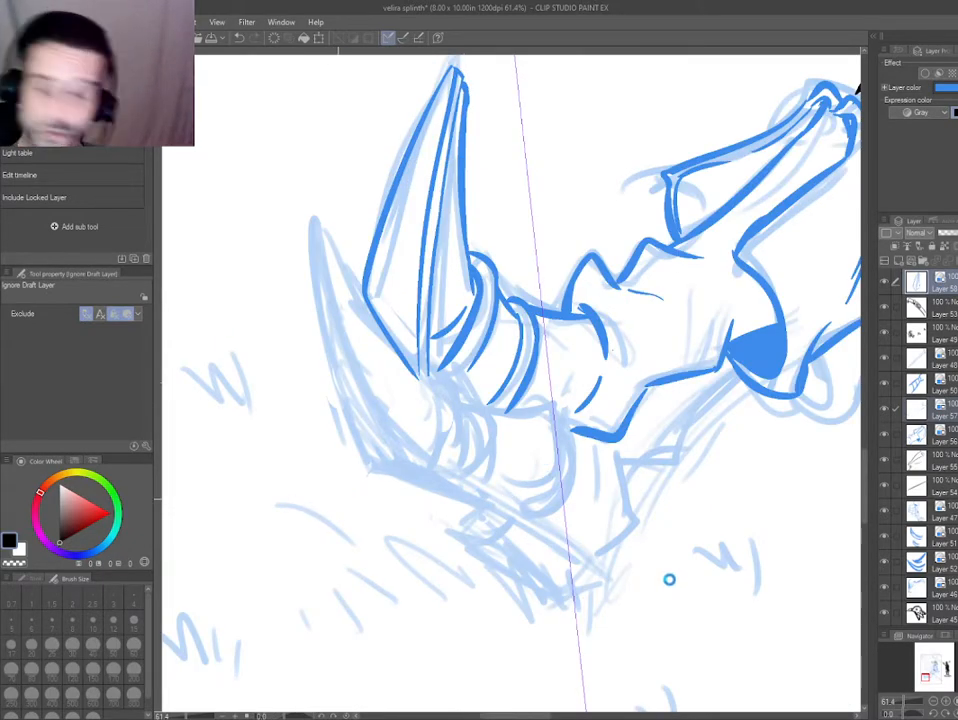
# Save the illustration and ink the lower claw's long curved edge from tip to base on a new layer.
pyautogui.hotkey('ctrl', 's')
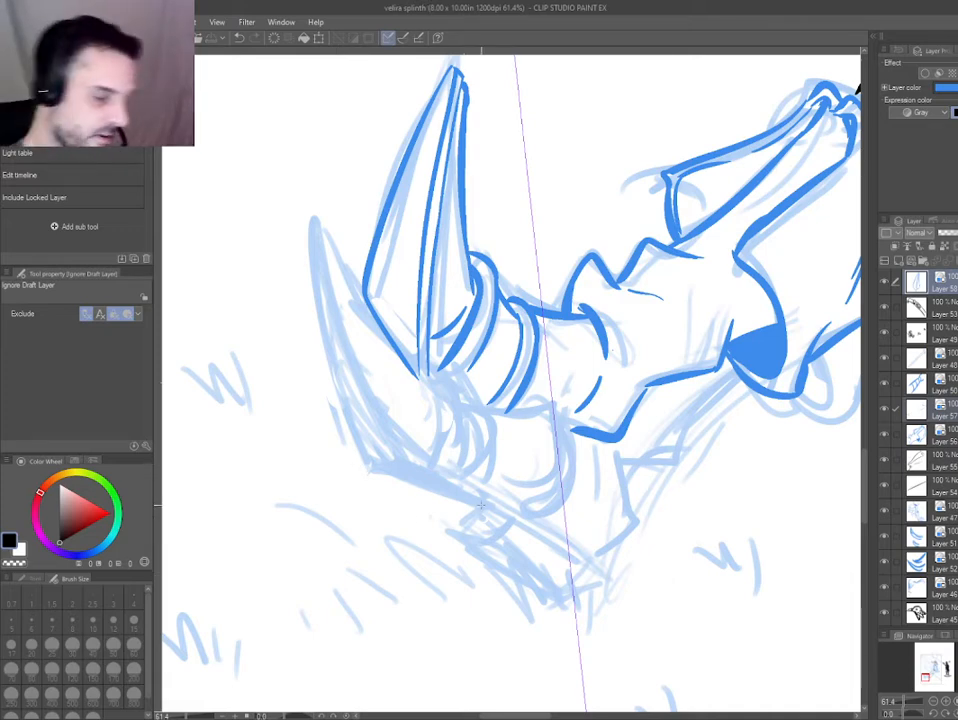
pyautogui.moveTo(343, 501)
pyautogui.mouseDown()
pyautogui.moveTo(329, 483)
pyautogui.moveTo(390, 465)
pyautogui.moveTo(398, 528)
pyautogui.mouseUp()
pyautogui.hotkey('ctrl', 'shift', 'n')
pyautogui.press('p')
pyautogui.moveTo(316, 272); pyautogui.dragTo(450, 500)
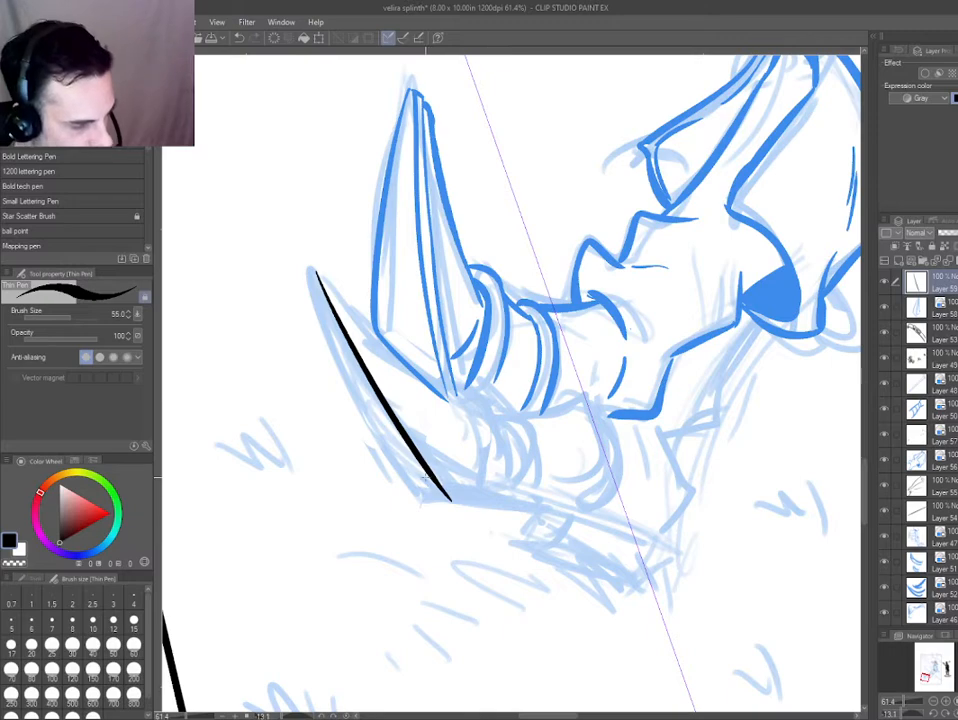
# Ink the sole's long line from the lower claw's base to the heel and outline the tapered heel beneath it.
pyautogui.moveTo(388, 485)
pyautogui.mouseDown()
pyautogui.moveTo(517, 618)
pyautogui.moveTo(700, 430)
pyautogui.mouseUp()
pyautogui.moveTo(607, 274); pyautogui.dragTo(646, 396)
pyautogui.moveTo(613, 322)
pyautogui.mouseDown()
pyautogui.moveTo(636, 412)
pyautogui.moveTo(652, 435)
pyautogui.moveTo(596, 239)
pyautogui.moveTo(606, 250)
pyautogui.moveTo(629, 247)
pyautogui.moveTo(644, 265)
pyautogui.moveTo(662, 350)
pyautogui.mouseUp()
pyautogui.hotkey('ctrl', 'z')
pyautogui.moveTo(434, 345)
pyautogui.mouseDown()
pyautogui.moveTo(445, 237)
pyautogui.moveTo(459, 235)
pyautogui.mouseUp()
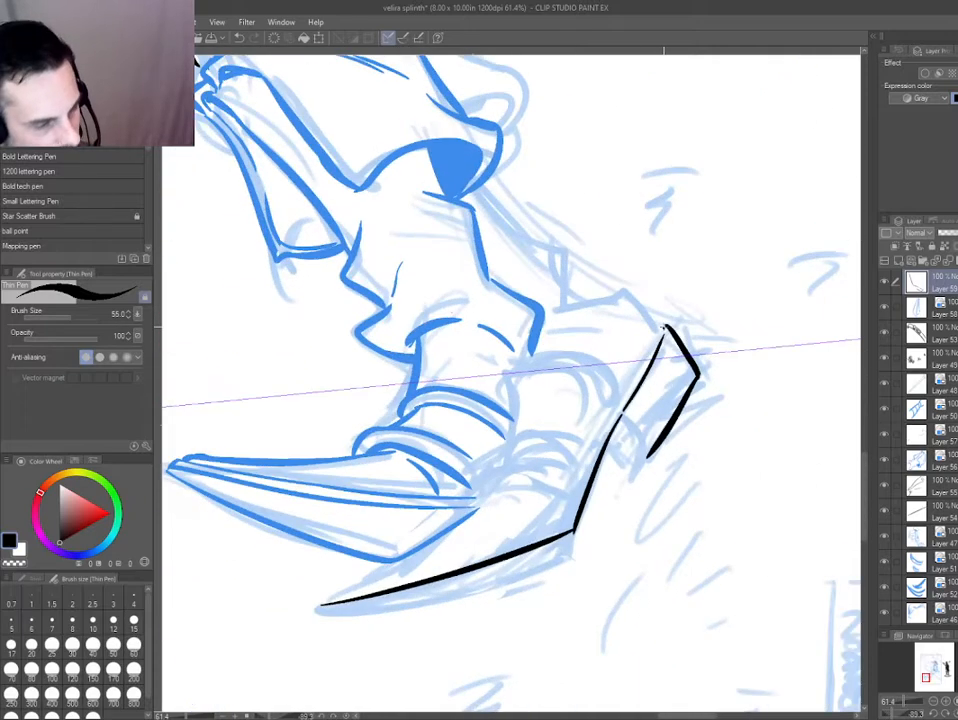
pyautogui.moveTo(631, 442); pyautogui.dragTo(503, 362)
pyautogui.moveTo(503, 362)
pyautogui.mouseDown()
pyautogui.moveTo(542, 332)
pyautogui.moveTo(573, 350)
pyautogui.mouseUp()
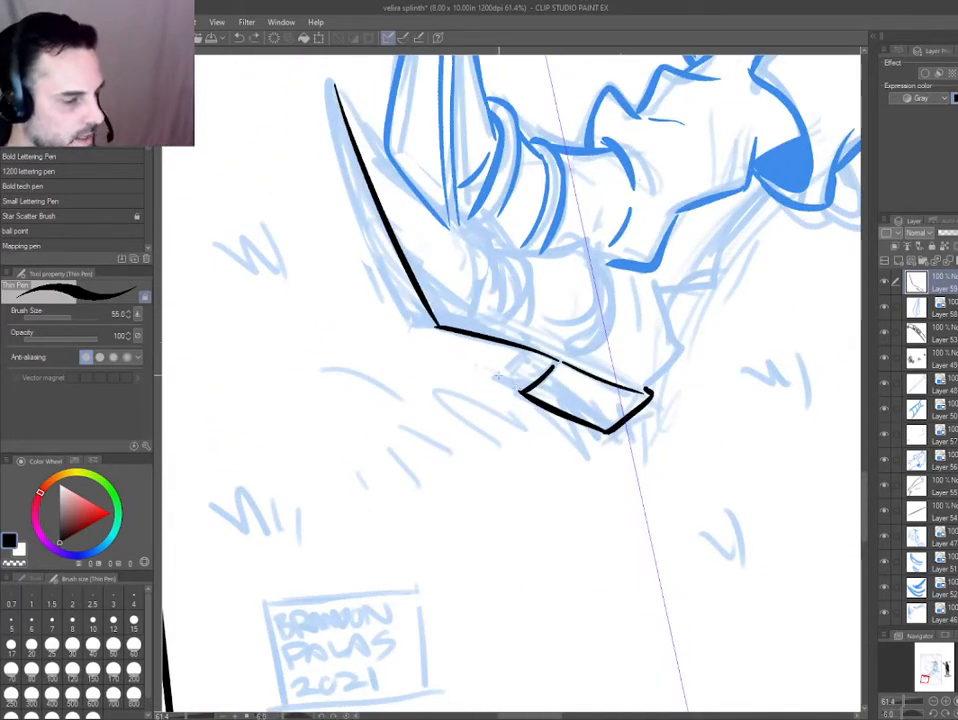
pyautogui.moveTo(342, 455)
pyautogui.mouseDown()
pyautogui.moveTo(393, 496)
pyautogui.moveTo(665, 447)
pyautogui.mouseUp()
# Erase the heel's front and bottom lines, keeping the short stroke at its rear end.
pyautogui.press('e')
pyautogui.moveTo(513, 308)
pyautogui.mouseDown()
pyautogui.moveTo(521, 386)
pyautogui.moveTo(519, 374)
pyautogui.mouseUp()
pyautogui.press('e')
pyautogui.hotkey('ctrl', '0')
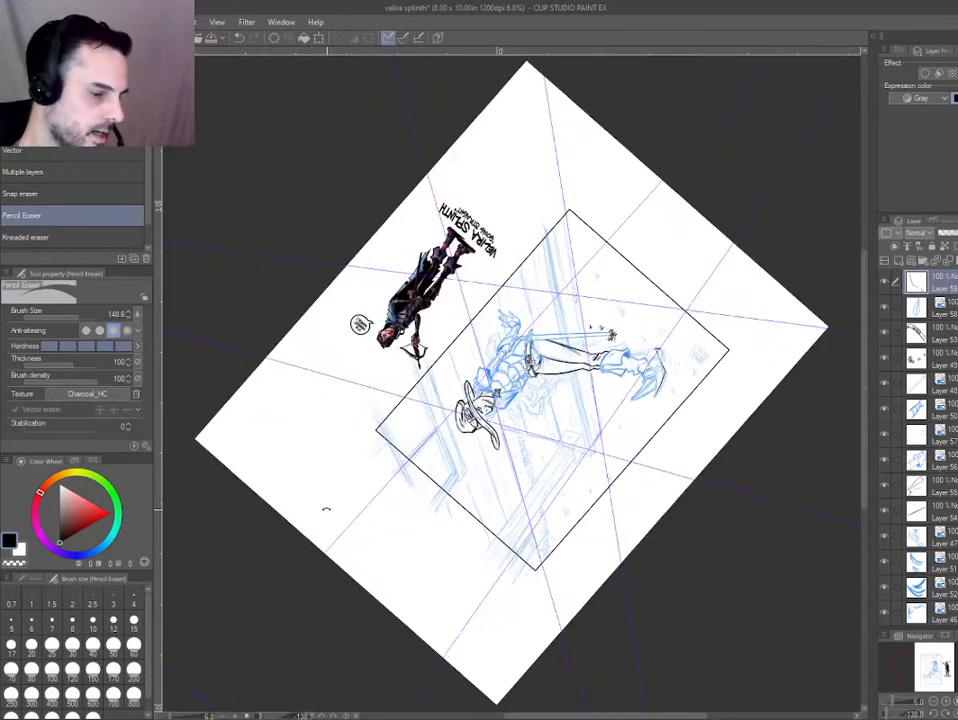
pyautogui.doubleClick(326, 509)
pyautogui.click(323, 522)
pyautogui.click(361, 528)
pyautogui.moveTo(500, 522); pyautogui.dragTo(303, 501)
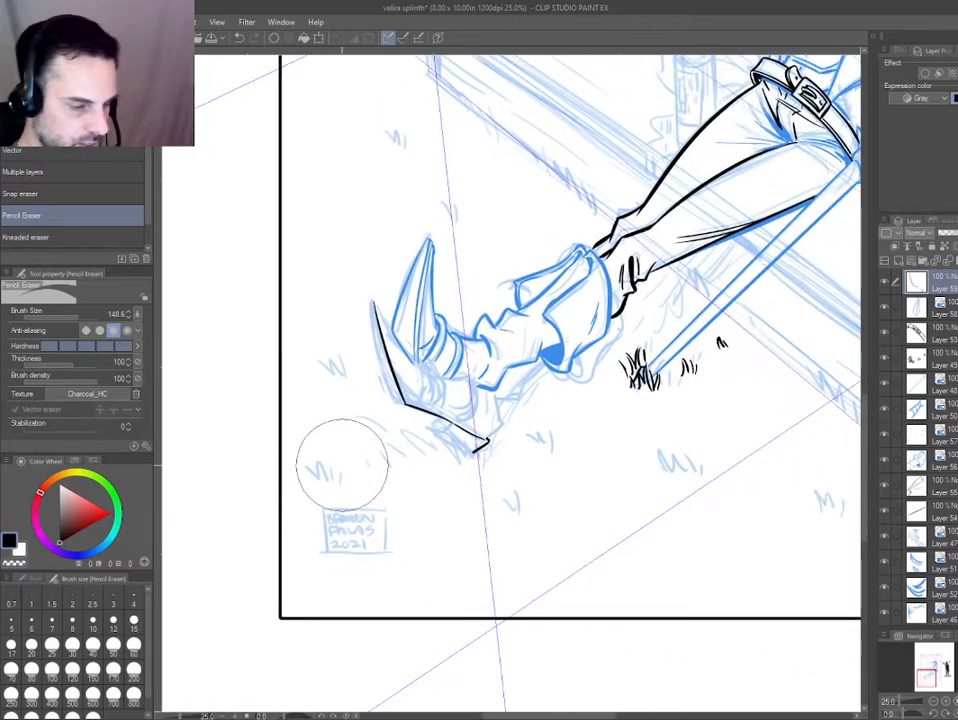
pyautogui.scroll(-1, 438, 443)
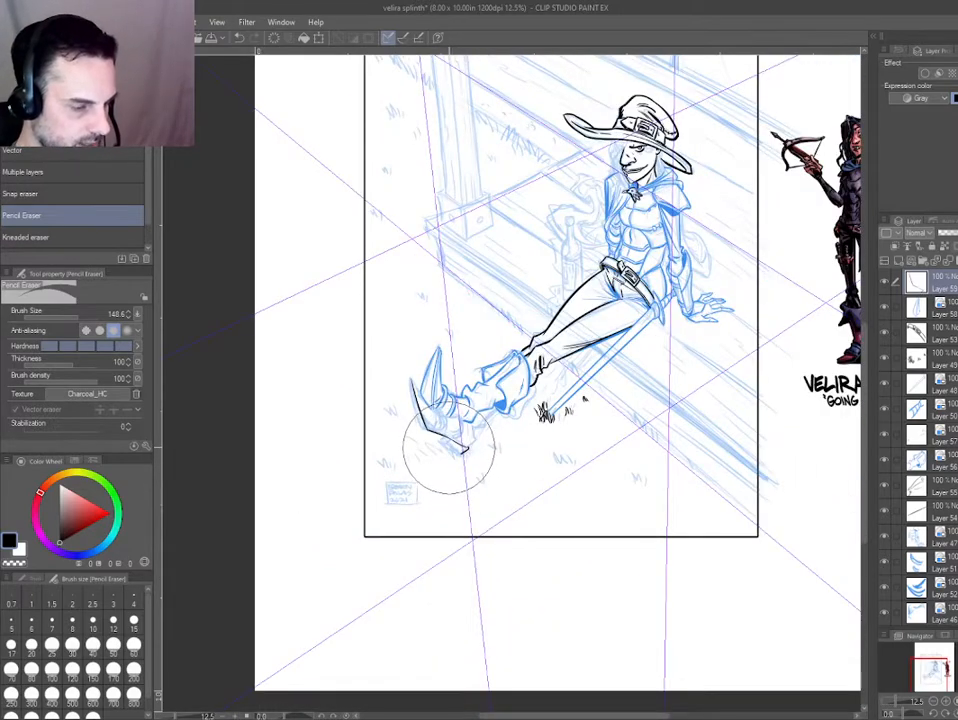
pyautogui.scroll(4, 448, 452)
# Erase the sole line between the claw's base and the heel and re-ink it as one smooth curve.
pyautogui.press('e')
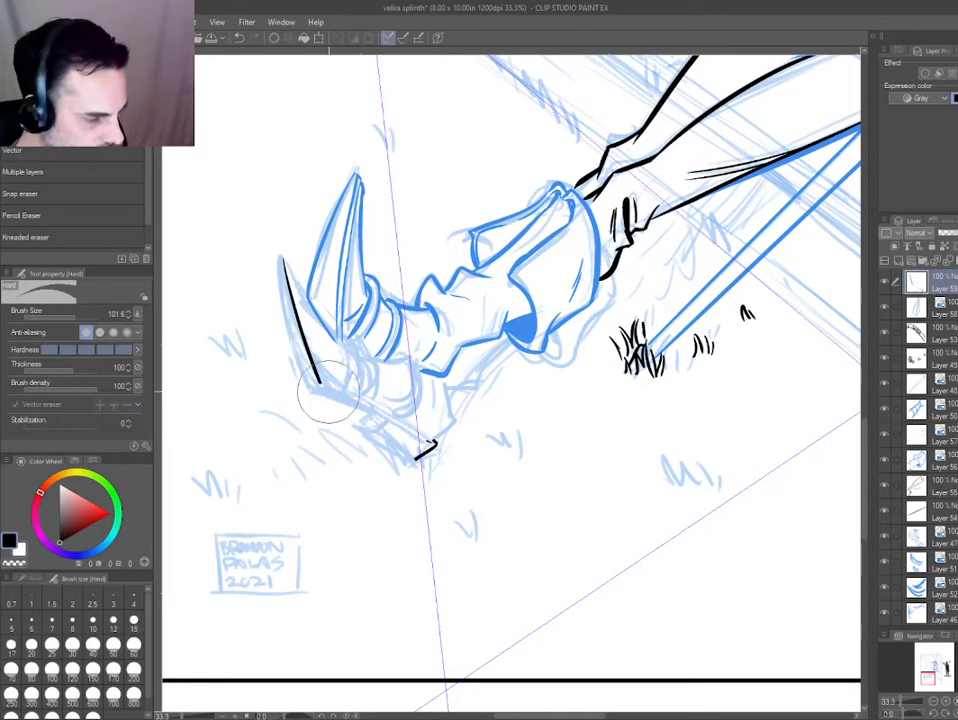
pyautogui.press('p')
pyautogui.moveTo(320, 382)
pyautogui.mouseDown()
pyautogui.moveTo(435, 443)
pyautogui.moveTo(464, 494)
pyautogui.mouseUp()
pyautogui.scroll(1, 395, 390)
pyautogui.press('e')
pyautogui.press('p')
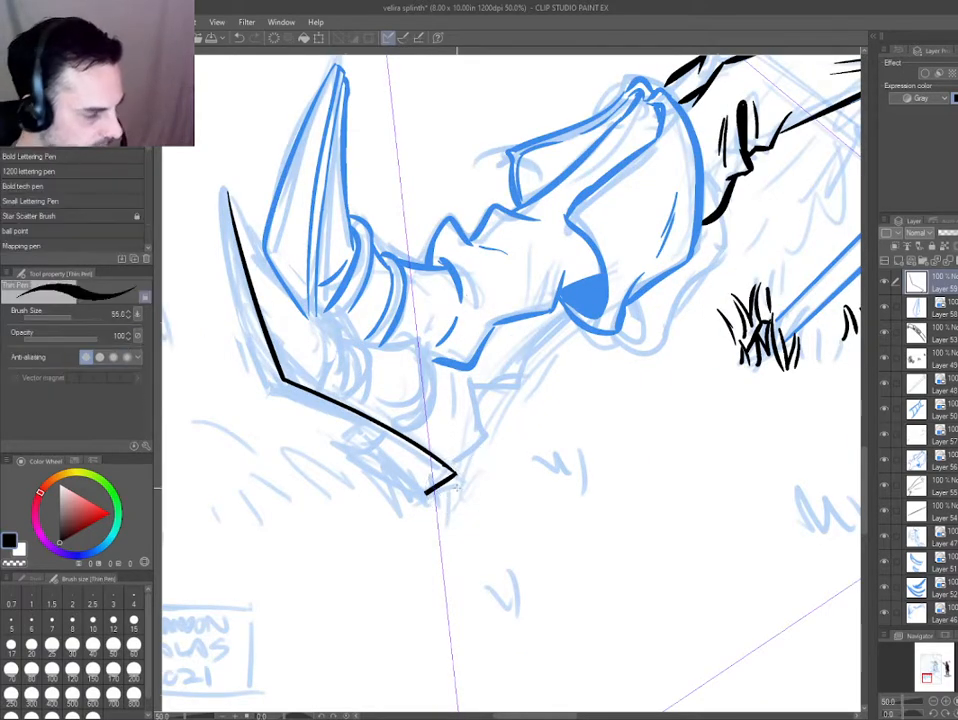
# Ink the lower claw's parallel outer lines and the heel block under the sole.
pyautogui.scroll(-2, 278, 372)
pyautogui.scroll(-2, 200, 335)
pyautogui.scroll(4, 200, 335)
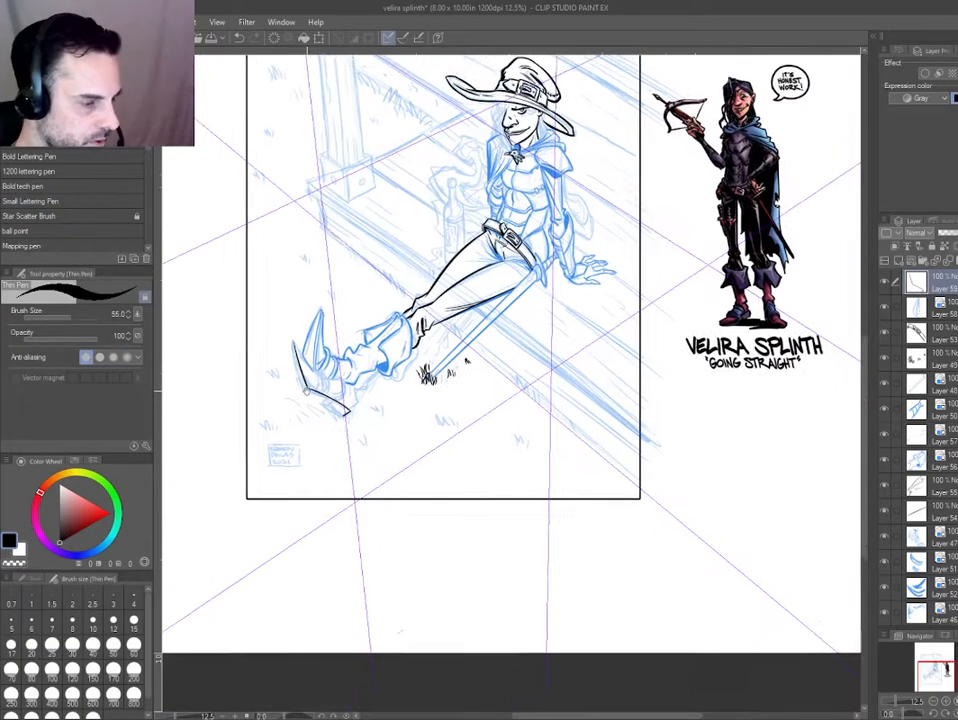
pyautogui.moveTo(294, 230)
pyautogui.mouseDown()
pyautogui.moveTo(332, 422)
pyautogui.moveTo(322, 362)
pyautogui.moveTo(352, 420)
pyautogui.moveTo(311, 312)
pyautogui.moveTo(350, 418)
pyautogui.moveTo(420, 491)
pyautogui.mouseUp()
pyautogui.hotkey('ctrl', 'z')
pyautogui.moveTo(356, 480)
pyautogui.mouseDown()
pyautogui.moveTo(661, 439)
pyautogui.moveTo(664, 424)
pyautogui.mouseUp()
# Trim the heel's rear corner and ink the sole's lower edge from the heel block to the claw's base.
pyautogui.press('e')
pyautogui.moveTo(627, 276); pyautogui.dragTo(642, 296)
pyautogui.press('p')
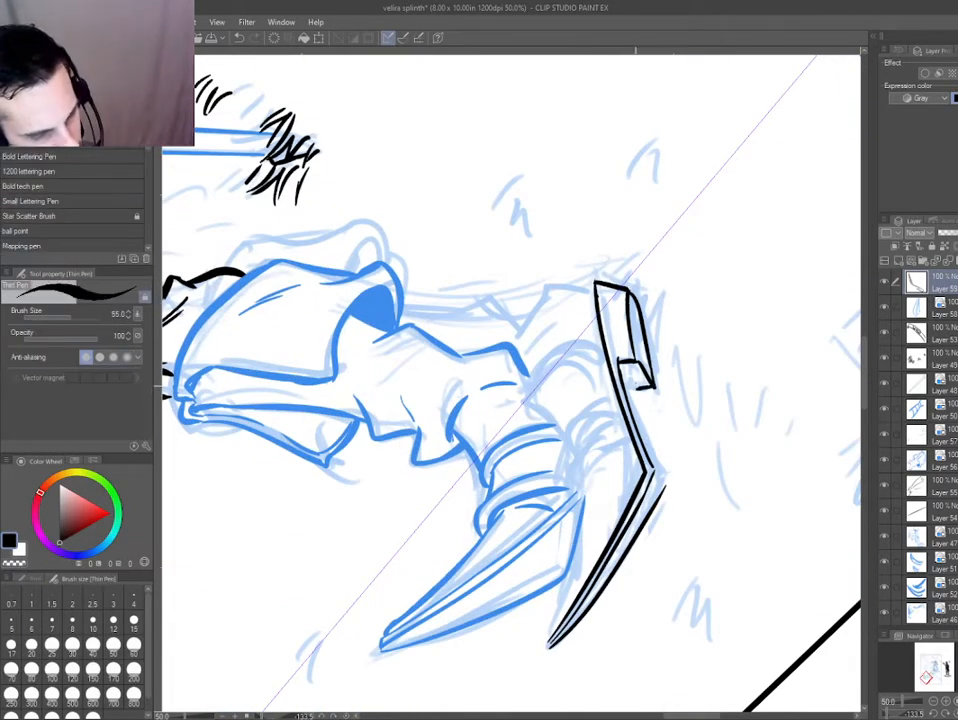
pyautogui.moveTo(634, 393); pyautogui.dragTo(666, 482)
pyautogui.hotkey('ctrl', 'z')
pyautogui.moveTo(434, 475)
pyautogui.mouseDown()
pyautogui.moveTo(398, 438)
pyautogui.moveTo(448, 256)
pyautogui.mouseUp()
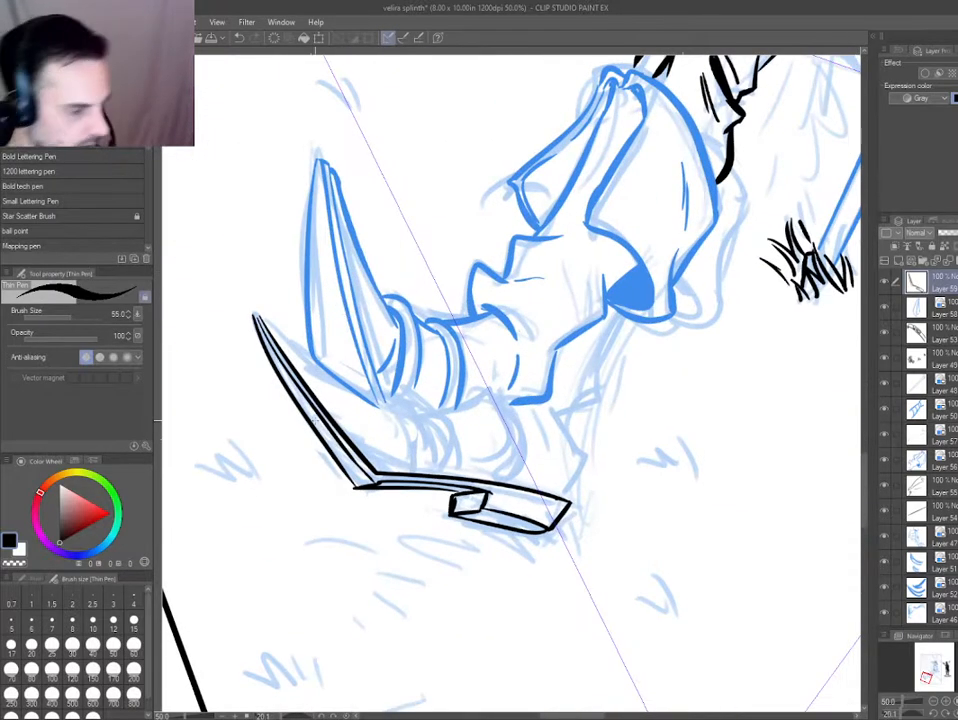
# Fill the narrow strip along the sole's lower edge and the gap beside the heel block with black.
pyautogui.press('g')
pyautogui.click(408, 485)
pyautogui.moveTo(357, 500); pyautogui.dragTo(322, 424)
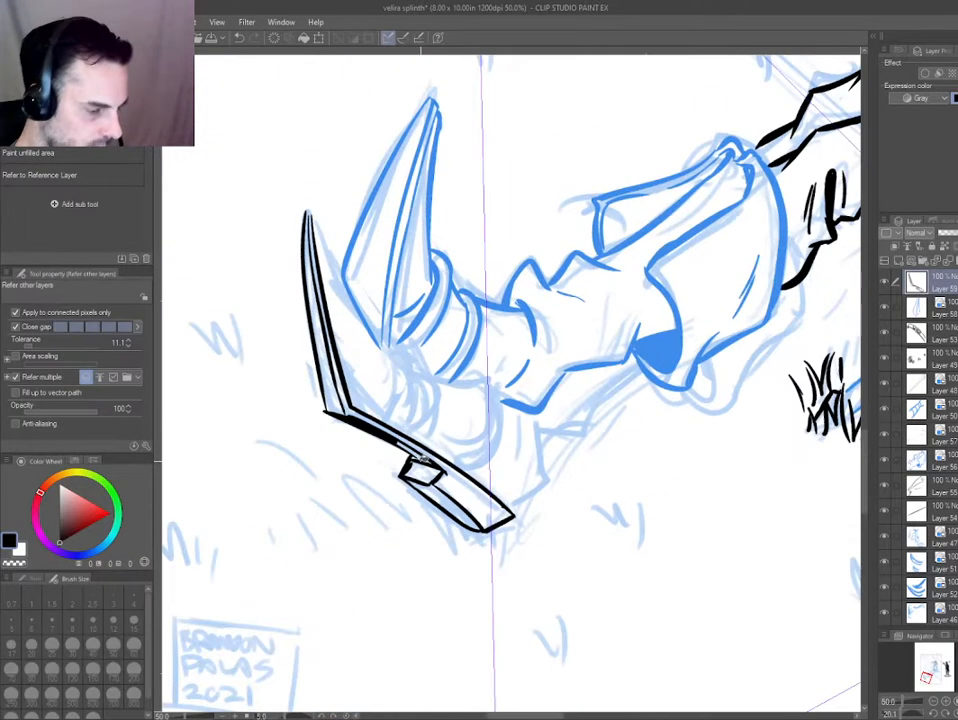
pyautogui.click(420, 456)
pyautogui.press('p')
pyautogui.scroll(-1, 263, 372)
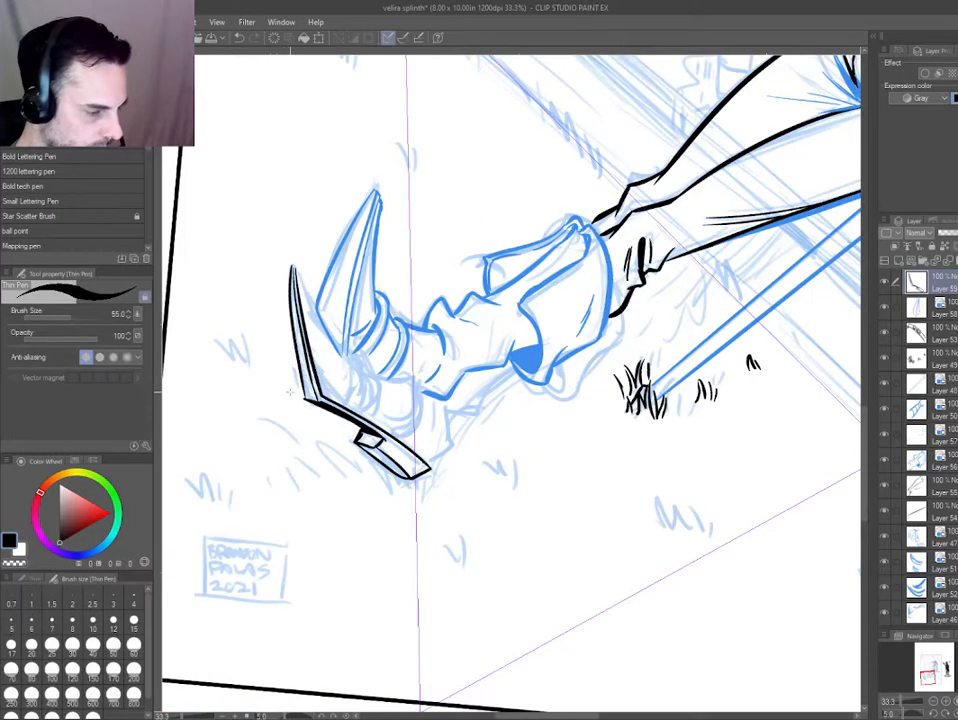
pyautogui.scroll(-3, 290, 392)
pyautogui.press('g')
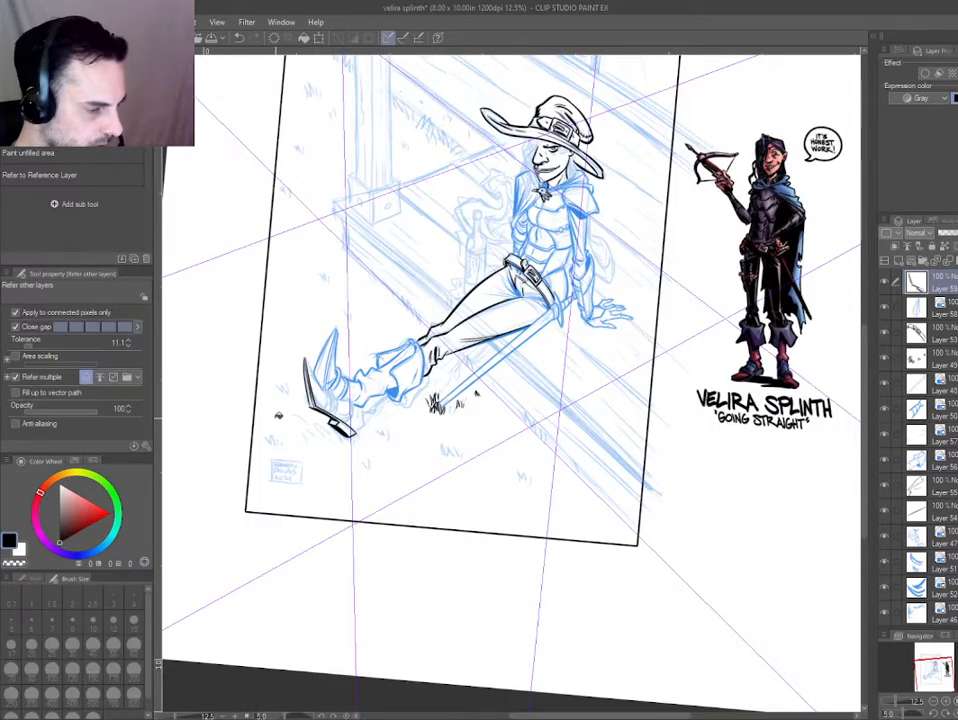
# Turn on the sole ink's blue layer color and ink grass blades over the heel and ahead of it on a new layer.
pyautogui.hotkey('ctrl', 'b')
pyautogui.moveTo(316, 424)
pyautogui.mouseDown()
pyautogui.moveTo(378, 490)
pyautogui.moveTo(424, 436)
pyautogui.moveTo(455, 480)
pyautogui.moveTo(470, 470)
pyautogui.moveTo(558, 503)
pyautogui.mouseUp()
pyautogui.hotkey('ctrl', 'shift', 'n')
pyautogui.press('p')
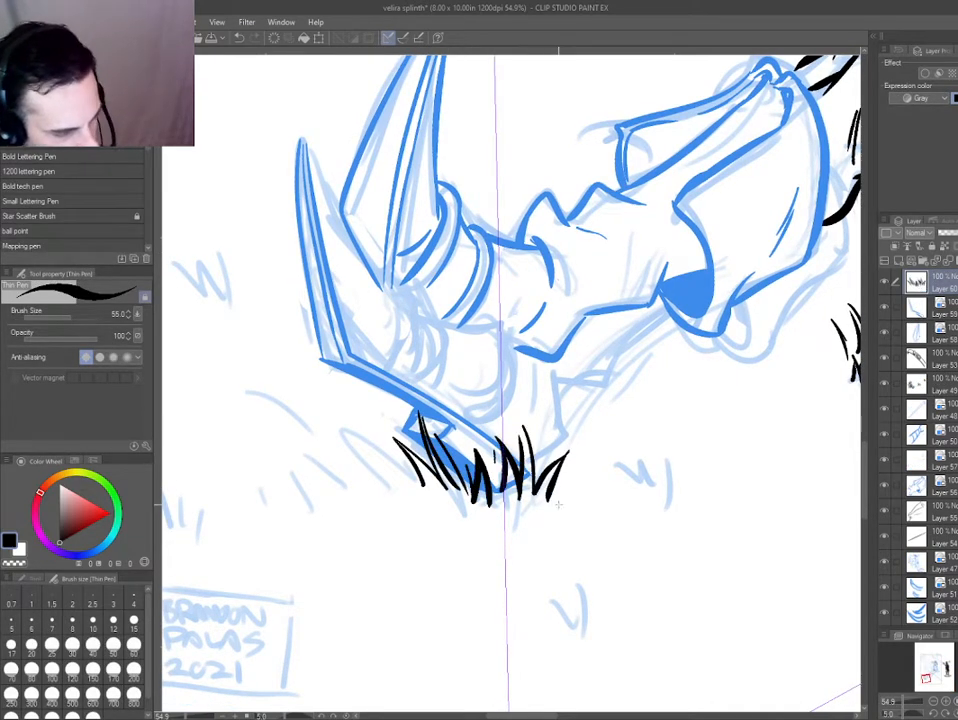
pyautogui.moveTo(341, 415); pyautogui.dragTo(389, 460)
pyautogui.moveTo(299, 387); pyautogui.dragTo(318, 425)
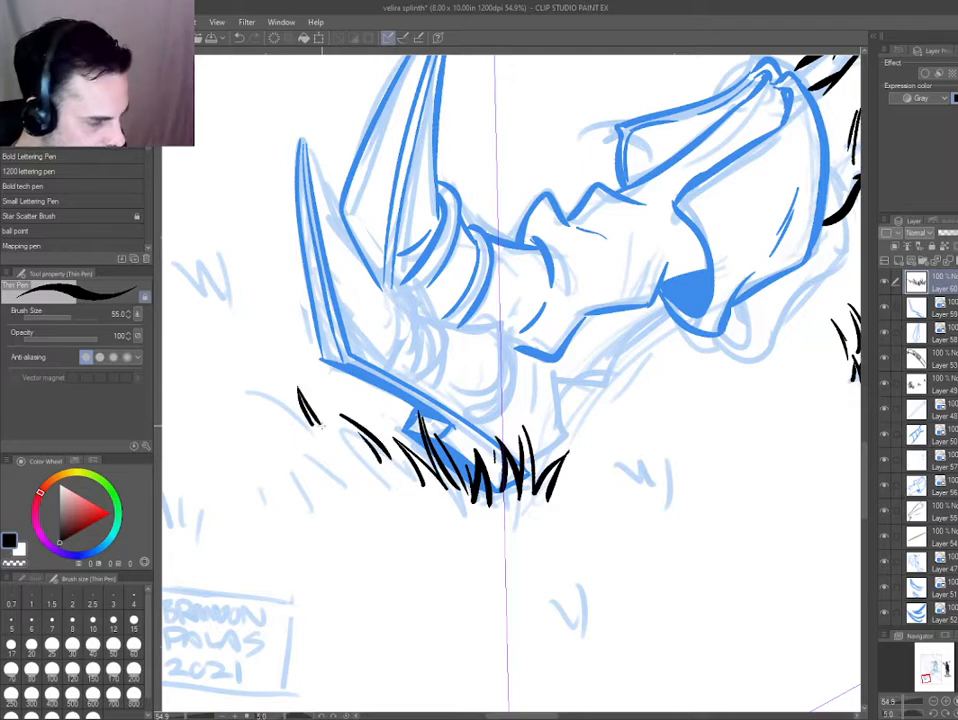
pyautogui.hotkey('ctrl', 'z')
pyautogui.moveTo(266, 405)
pyautogui.mouseDown()
pyautogui.moveTo(302, 443)
pyautogui.moveTo(322, 440)
pyautogui.mouseUp()
# Erase part of the heel's bottom edge behind the grass blades on the sole's ink layer.
pyautogui.hotkey('ctrl', '0')
pyautogui.hotkey('ctrl', '@')
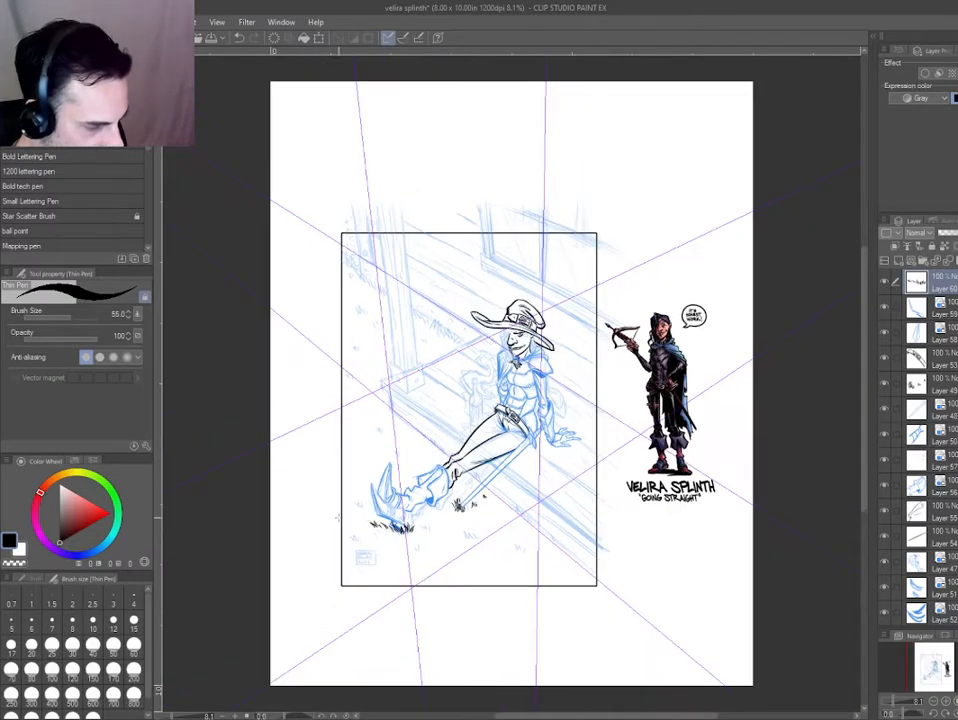
pyautogui.moveTo(366, 532)
pyautogui.mouseDown()
pyautogui.moveTo(420, 520)
pyautogui.moveTo(410, 410)
pyautogui.moveTo(460, 502)
pyautogui.moveTo(441, 393)
pyautogui.mouseUp()
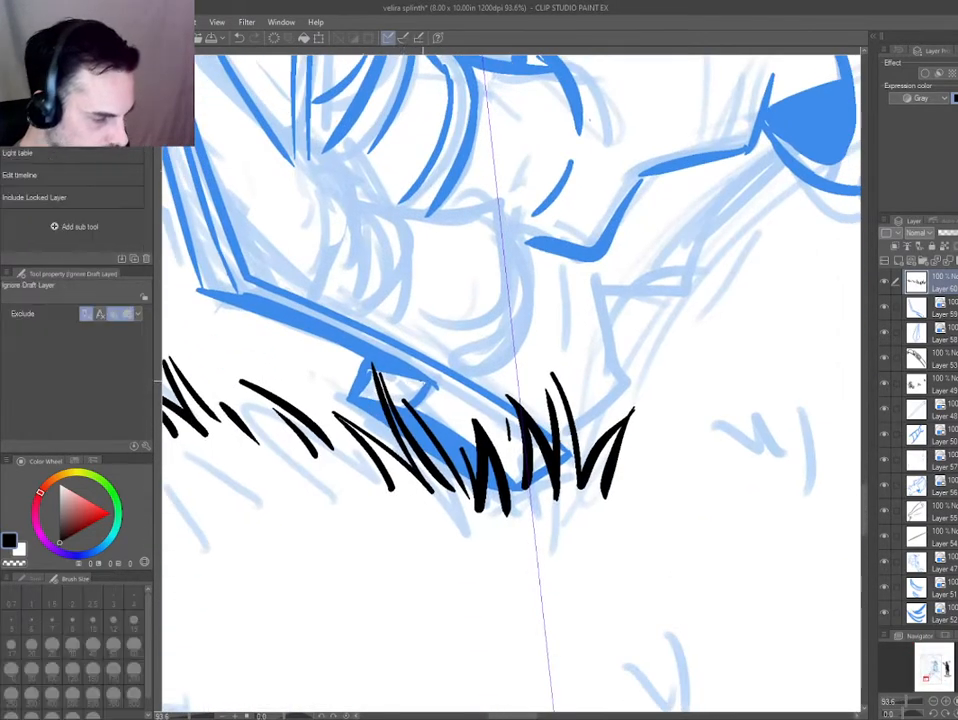
pyautogui.keyDown('ctrl'); pyautogui.keyDown('shift'); pyautogui.click(396, 416); pyautogui.keyUp('shift'); pyautogui.keyUp('ctrl')
pyautogui.press('e')
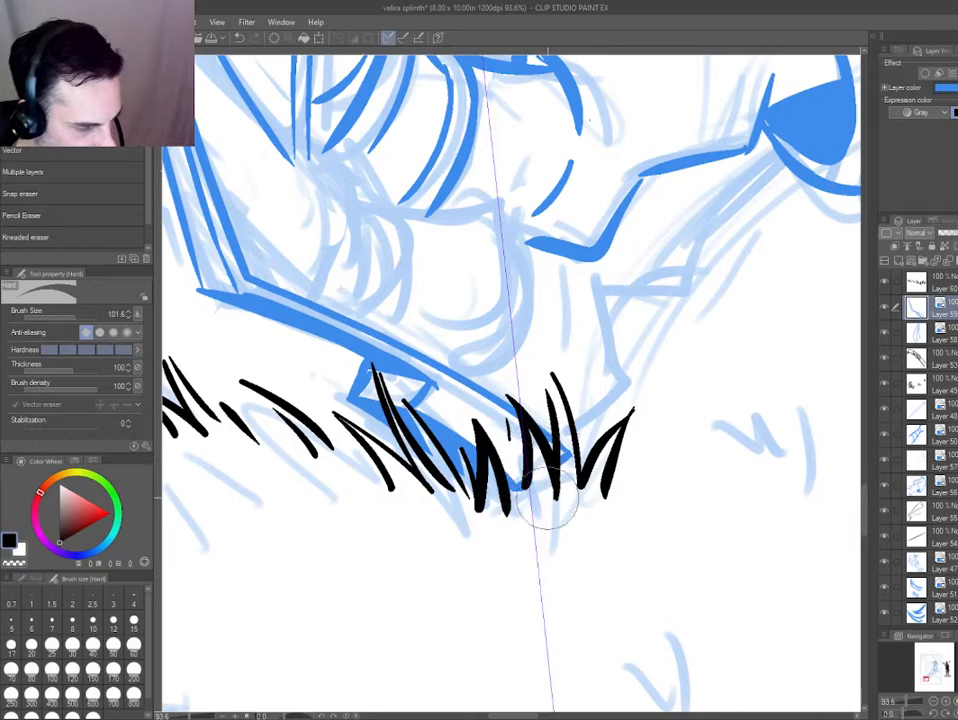
pyautogui.hotkey('ctrl', '0')
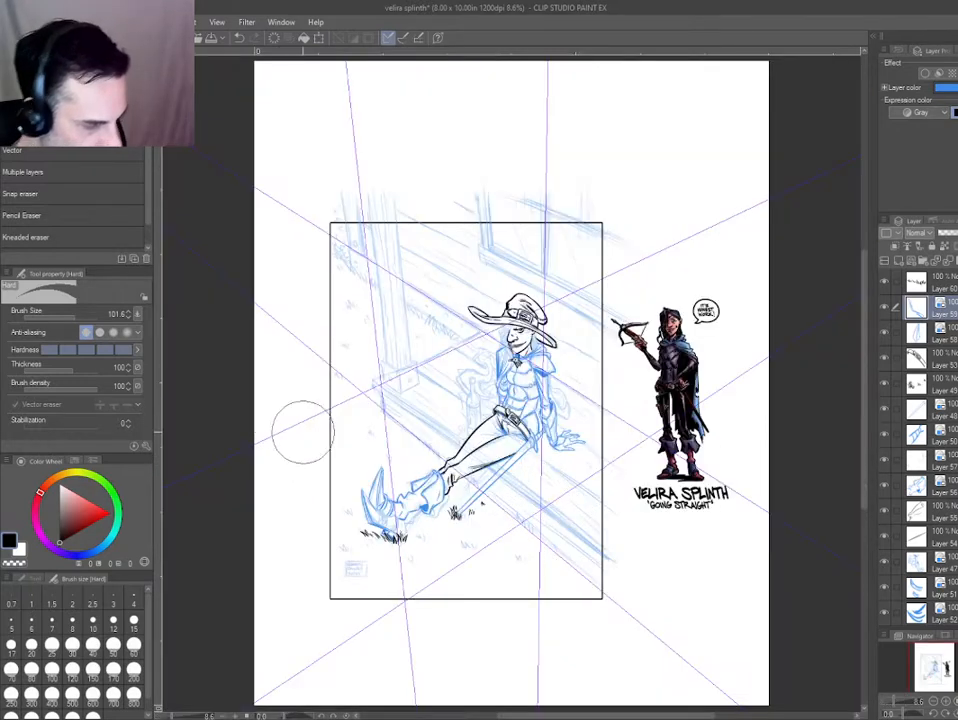
# Turn off the blue layer color for the grass and sole inks and try toggling it on the trouser and boot layers.
pyautogui.moveTo(355, 533); pyautogui.dragTo(368, 503)
pyautogui.keyDown('ctrl'); pyautogui.keyDown('shift'); pyautogui.click(398, 507); pyautogui.keyUp('shift'); pyautogui.keyUp('ctrl')
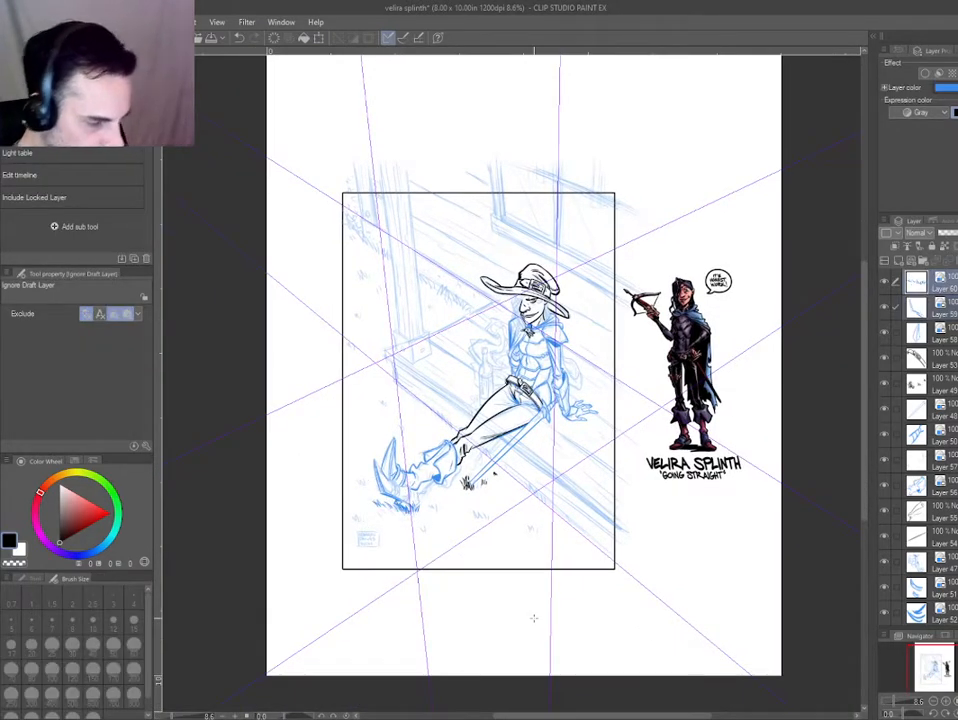
pyautogui.hotkey('ctrl', 'b')
pyautogui.moveTo(463, 464); pyautogui.dragTo(430, 460)
pyautogui.hotkey('ctrl', 'b')
# Show the ankle band and trouser inks in black, merge their three layers and move the merged layer up the stack.
pyautogui.hotkey('ctrl', 'b')
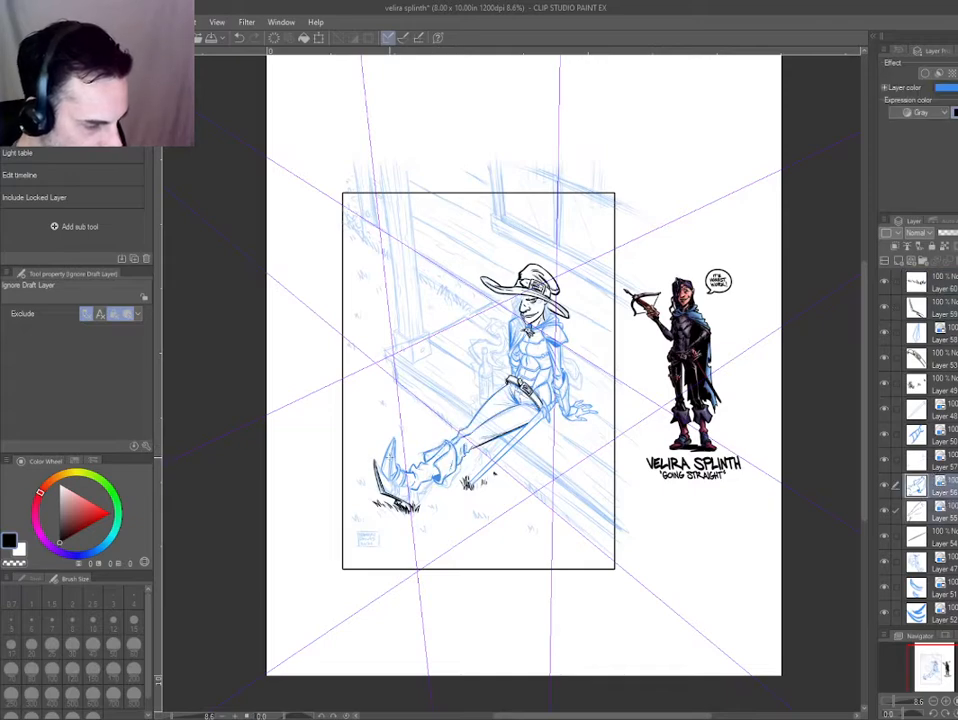
pyautogui.moveTo(322, 545); pyautogui.dragTo(615, 610)
pyautogui.moveTo(543, 415); pyautogui.dragTo(551, 422)
pyautogui.hotkey('ctrl', 'b')
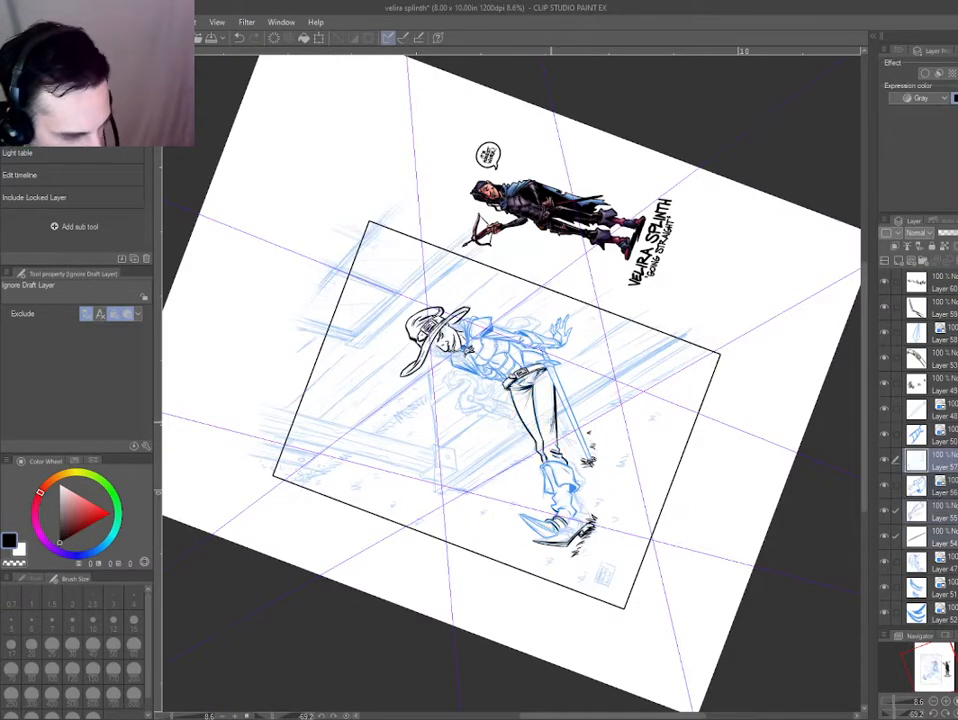
pyautogui.hotkey('ctrl', 'b')
pyautogui.hotkey('ctrl', 'b')
pyautogui.hotkey('ctrl', 'b')
pyautogui.hotkey('ctrl', 'b')
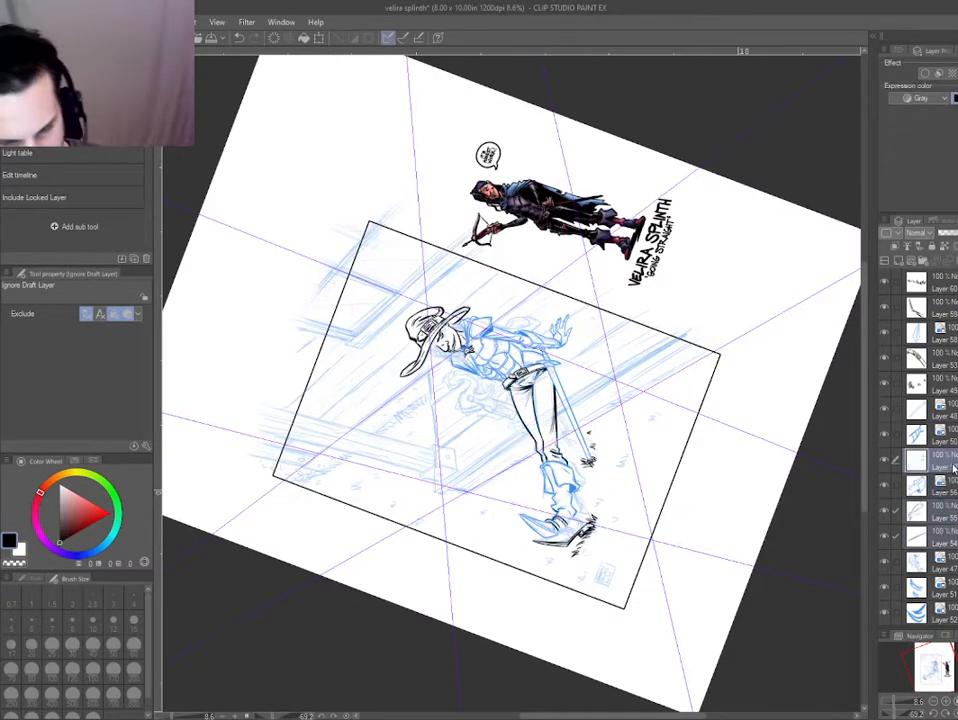
pyautogui.moveTo(950, 464); pyautogui.dragTo(942, 418)
# Turn off the boot ink's blue layer color, place the trouser layer directly above it and merge the two layers.
pyautogui.scroll(5, 584, 605)
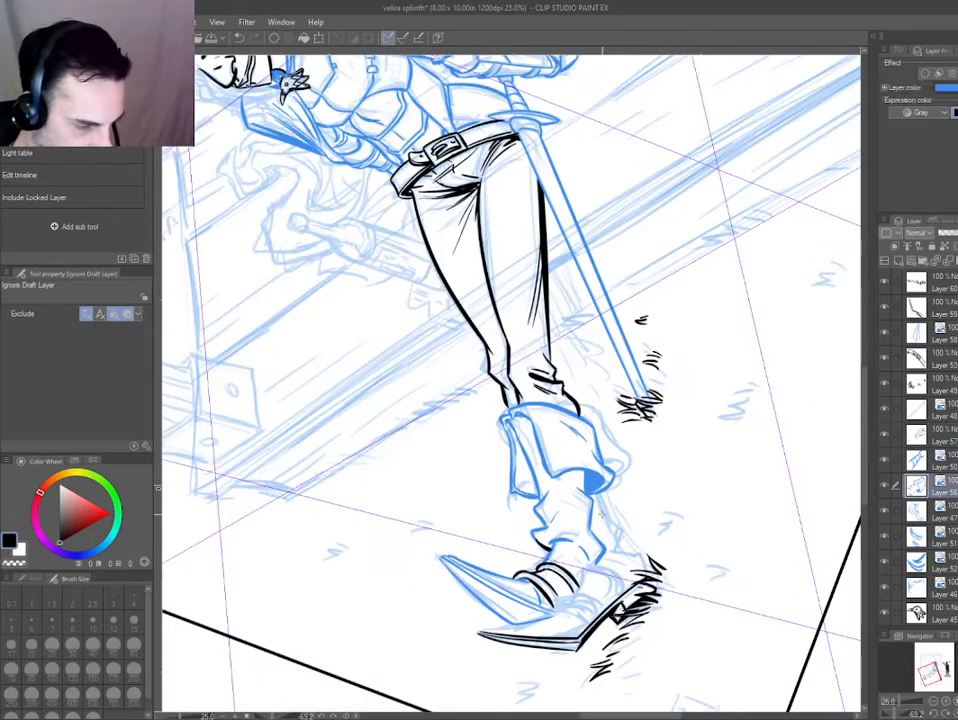
pyautogui.hotkey('ctrl', 'b')
pyautogui.hotkey('ctrl', 'b')
pyautogui.moveTo(684, 646); pyautogui.dragTo(664, 633)
pyautogui.hotkey('ctrl', 'b')
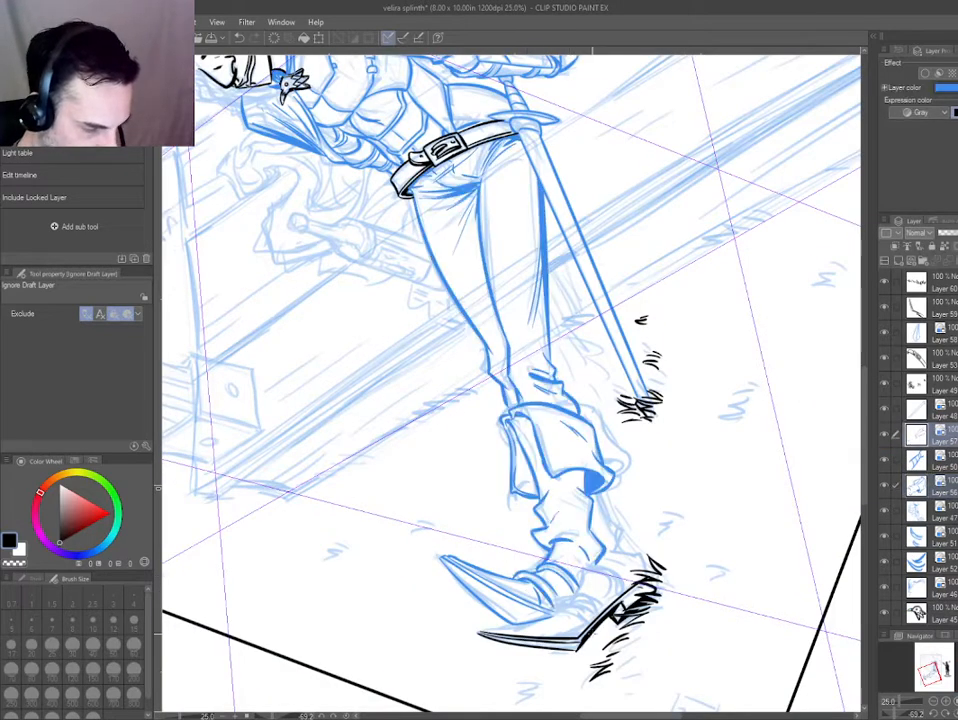
pyautogui.hotkey('ctrl', 'b')
pyautogui.hotkey('ctrl', 'b')
pyautogui.moveTo(956, 468); pyautogui.dragTo(956, 471)
# Merge the upper claw's ink layer with the boot and trouser layer in black, and turn on blue layer color for the result.
pyautogui.hotkey('ctrl', 'b')
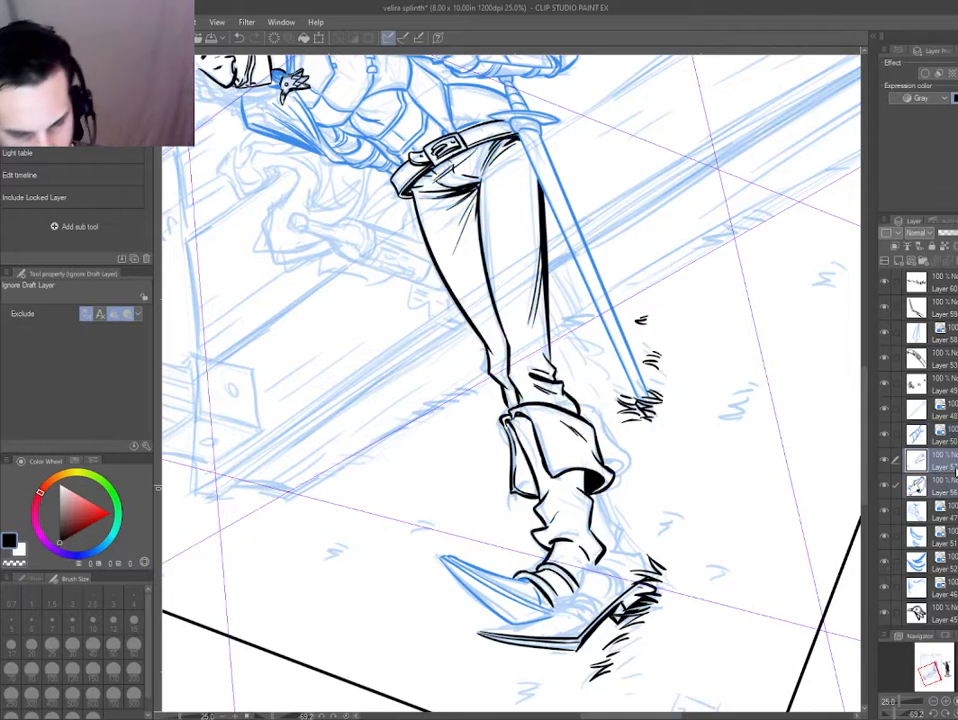
pyautogui.hotkey('shift', 'alt', 'e')
pyautogui.moveTo(499, 546); pyautogui.dragTo(450, 338)
pyautogui.hotkey('ctrl', '+')
pyautogui.hotkey('ctrl', '+')
pyautogui.moveTo(462, 532); pyautogui.dragTo(353, 401)
pyautogui.keyDown('ctrl'); pyautogui.click(950, 335); pyautogui.keyUp('ctrl')
pyautogui.hotkey('ctrl', 'b')
pyautogui.hotkey('ctrl', 'b')
pyautogui.hotkey('ctrl', 'b')
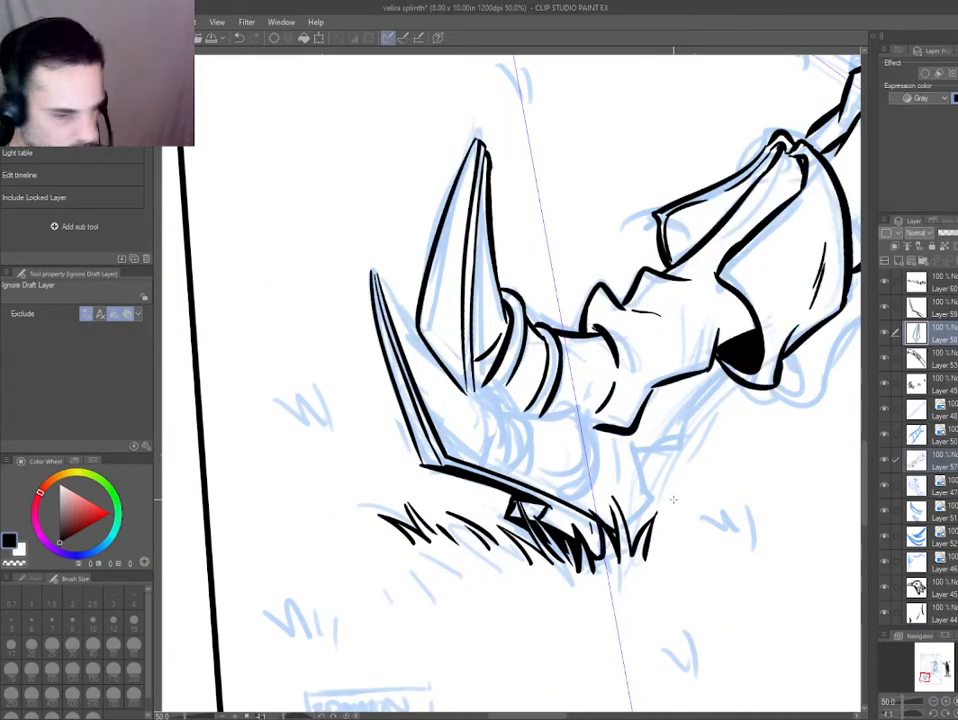
pyautogui.hotkey('shift', 'alt', 'e')
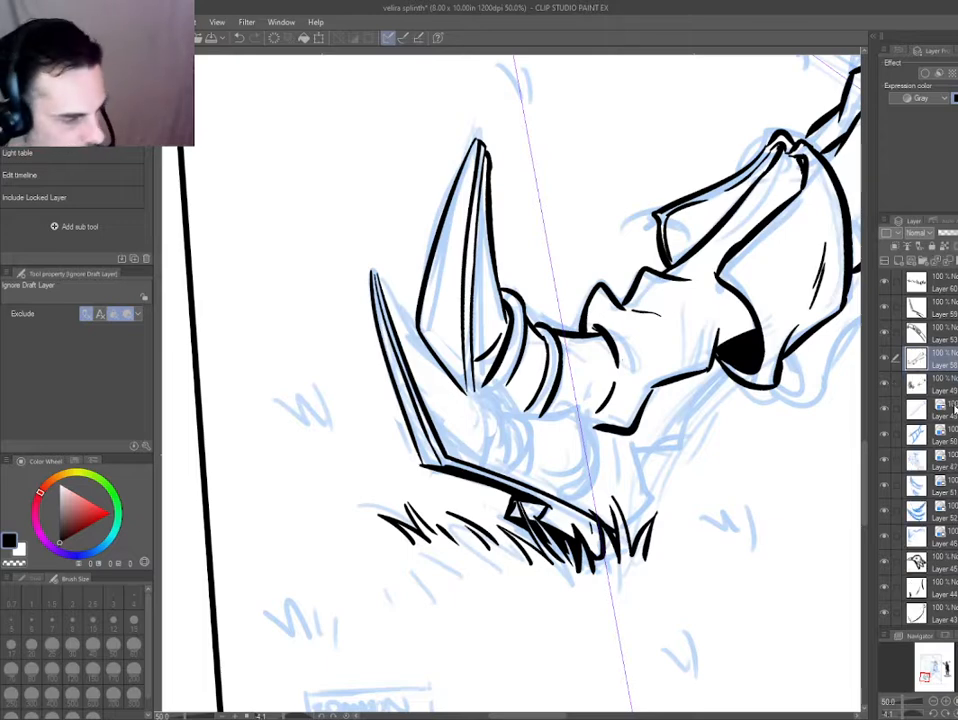
pyautogui.hotkey('ctrl', 'b')
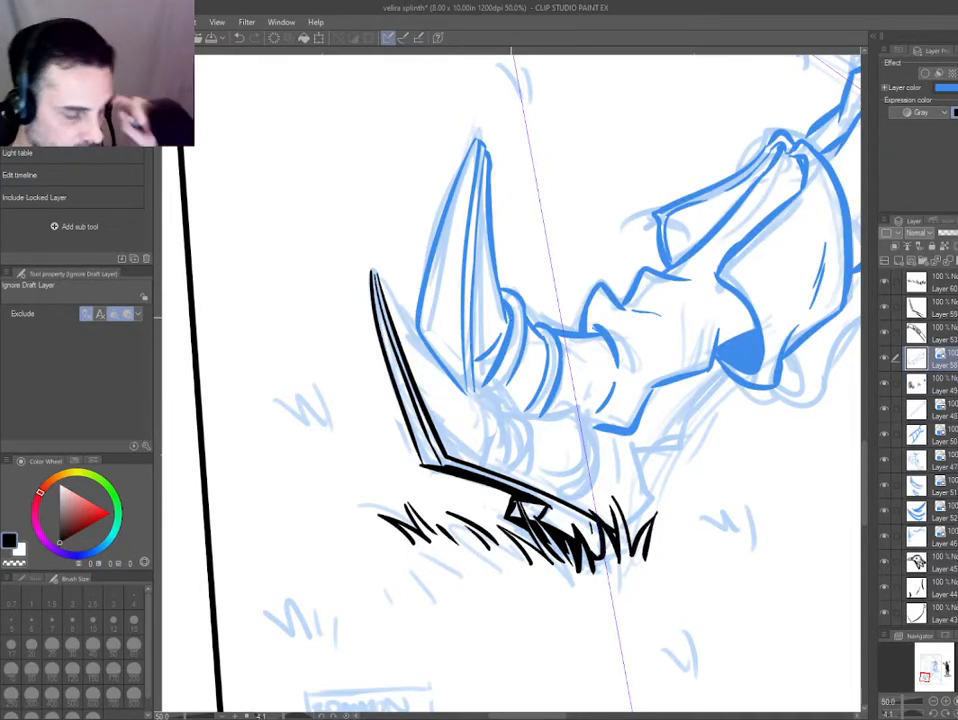
# Ink the lower claw's tip and its upper edge in black on the claw and sole layer, using the Thin Pen.
pyautogui.scroll(1, 390, 289)
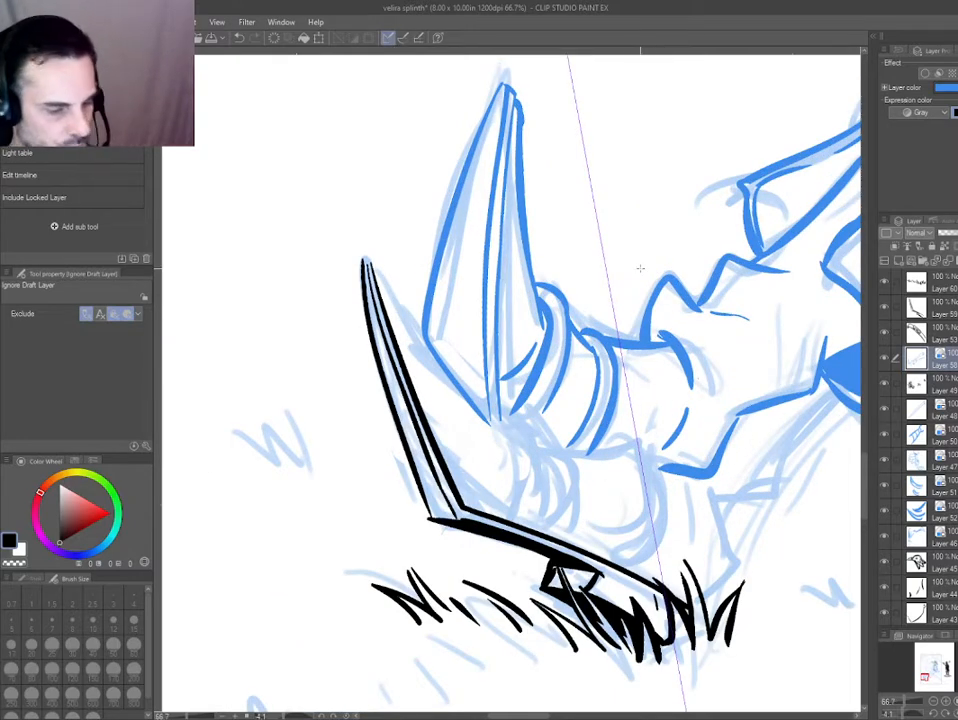
pyautogui.press('p')
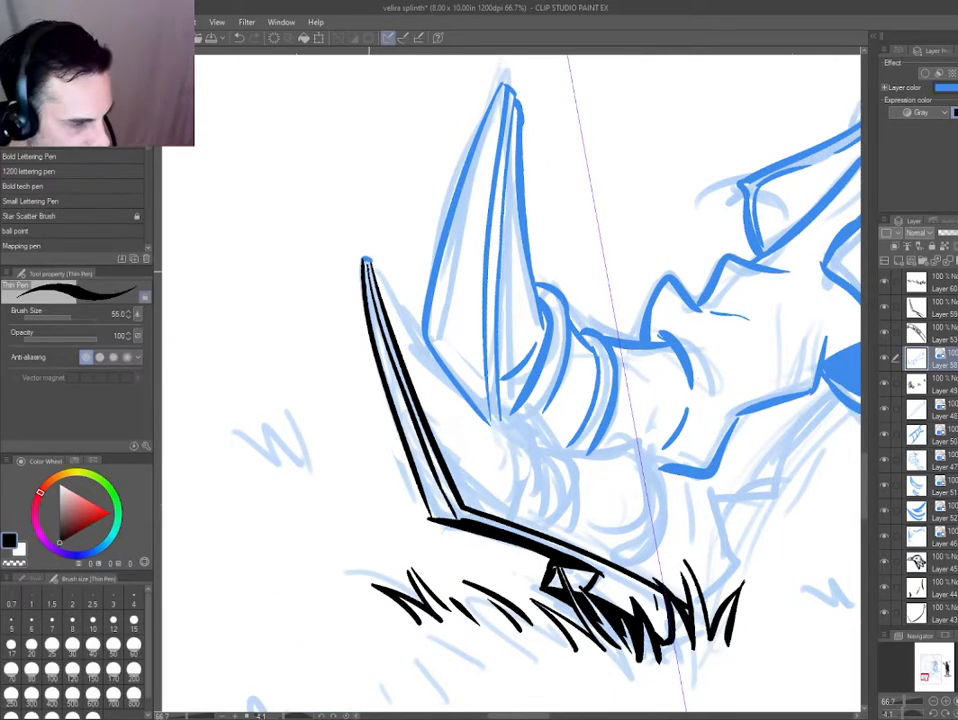
pyautogui.keyDown('ctrl'); pyautogui.keyDown('shift'); pyautogui.click(366, 265); pyautogui.keyUp('shift'); pyautogui.keyUp('ctrl')
pyautogui.moveTo(364, 262); pyautogui.dragTo(458, 382)
pyautogui.hotkey('ctrl', 'z')
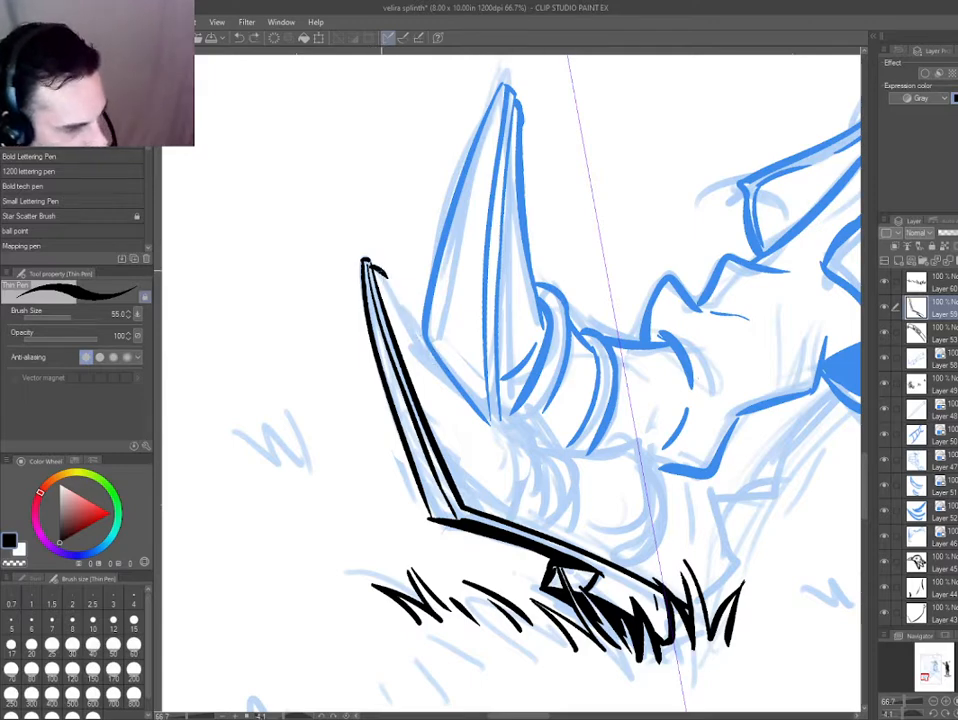
pyautogui.moveTo(385, 274); pyautogui.dragTo(443, 370)
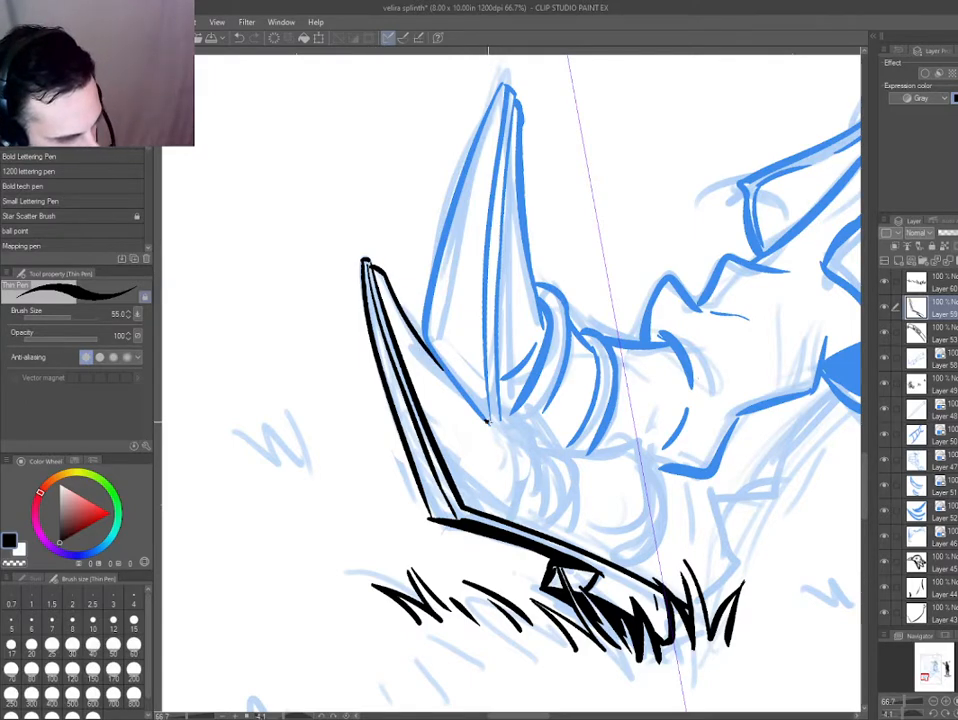
# Ink the end of the lower claw's upper edge and two short strokes where it meets the upper claw's base.
pyautogui.moveTo(489, 422); pyautogui.dragTo(513, 428)
pyautogui.moveTo(358, 508)
pyautogui.mouseDown()
pyautogui.moveTo(385, 539)
pyautogui.moveTo(640, 515)
pyautogui.mouseUp()
pyautogui.hotkey('ctrl', 'z')
pyautogui.moveTo(557, 399)
pyautogui.mouseDown()
pyautogui.moveTo(568, 343)
pyautogui.moveTo(557, 400)
pyautogui.mouseUp()
pyautogui.hotkey('ctrl', 'z')
pyautogui.moveTo(517, 358)
pyautogui.mouseDown()
pyautogui.moveTo(532, 363)
pyautogui.moveTo(545, 411)
pyautogui.moveTo(532, 405)
pyautogui.mouseUp()
pyautogui.moveTo(412, 404); pyautogui.dragTo(451, 295)
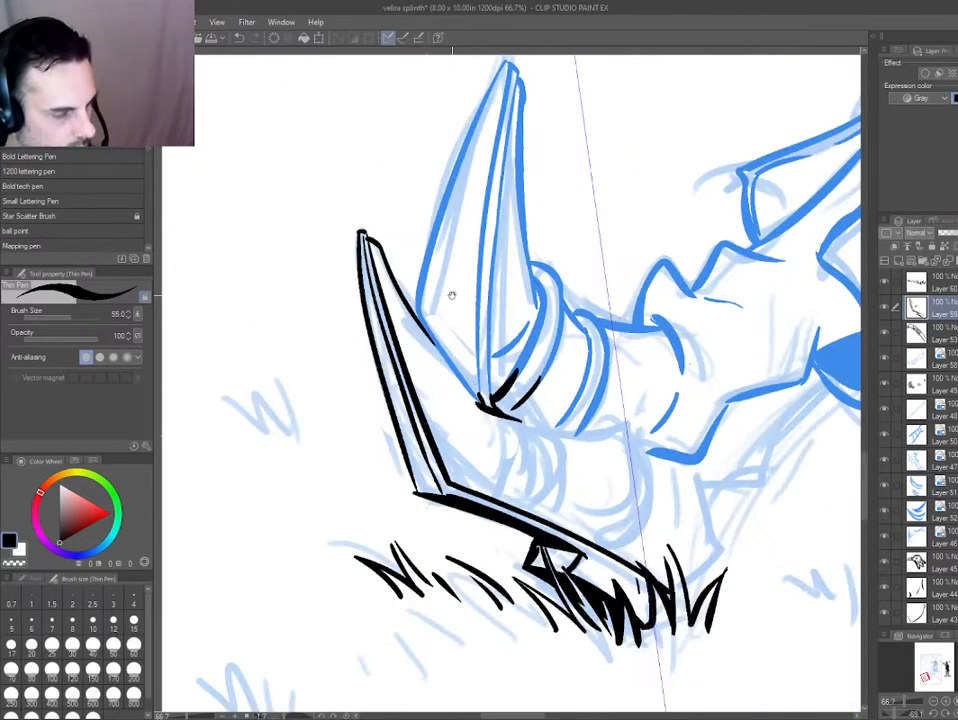
# Ink a short curved crease below the upper claw's base and turn on blue layer color for the lower claw layer.
pyautogui.press('e')
pyautogui.press('p')
pyautogui.moveTo(475, 421)
pyautogui.mouseDown()
pyautogui.moveTo(485, 412)
pyautogui.moveTo(496, 466)
pyautogui.mouseUp()
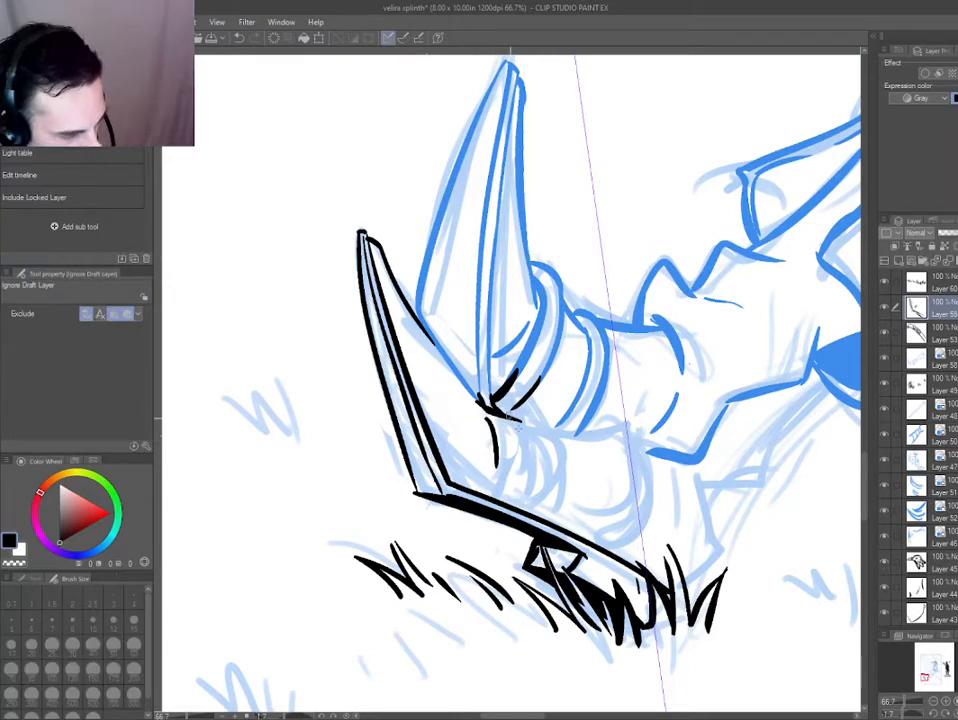
pyautogui.hotkey('ctrl', 'b')
pyautogui.press('e')
pyautogui.moveTo(526, 427)
pyautogui.mouseDown()
pyautogui.moveTo(509, 487)
pyautogui.moveTo(592, 466)
pyautogui.mouseUp()
# On a new layer, ink the boot's two toe bands above the sole and the edge connecting them.
pyautogui.hotkey('ctrl', 'shift', 'n')
pyautogui.press('p')
pyautogui.scroll(1, 598, 461)
pyautogui.hotkey('ctrl', 'z')
pyautogui.moveTo(522, 398); pyautogui.dragTo(596, 476)
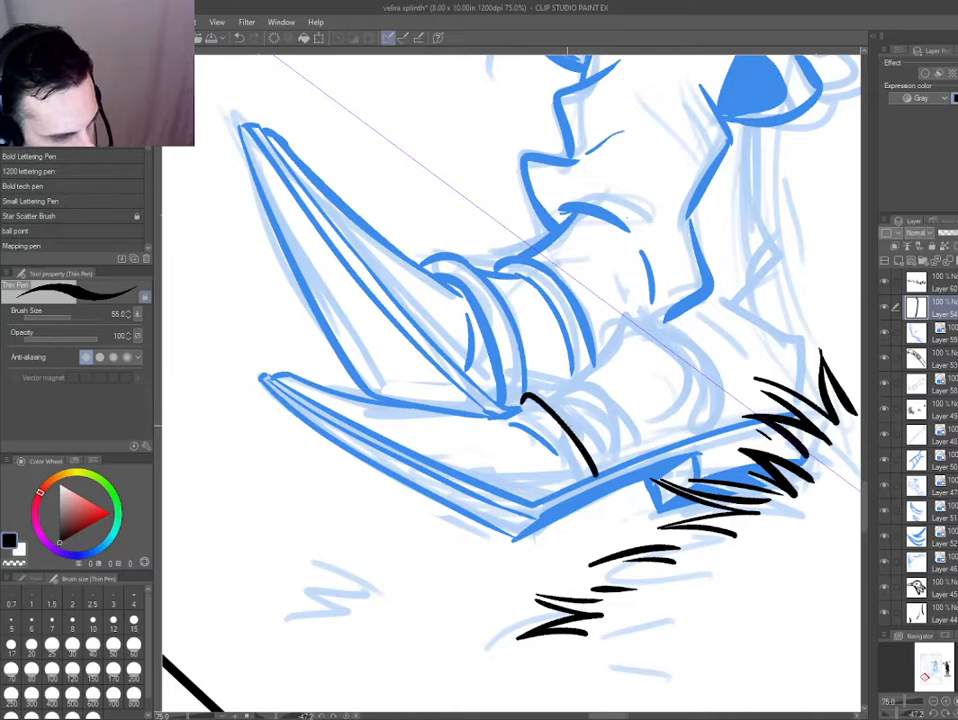
pyautogui.hotkey('ctrl', 'z')
pyautogui.moveTo(514, 384); pyautogui.dragTo(614, 460)
pyautogui.moveTo(549, 385)
pyautogui.mouseDown()
pyautogui.moveTo(600, 350)
pyautogui.moveTo(707, 436)
pyautogui.mouseUp()
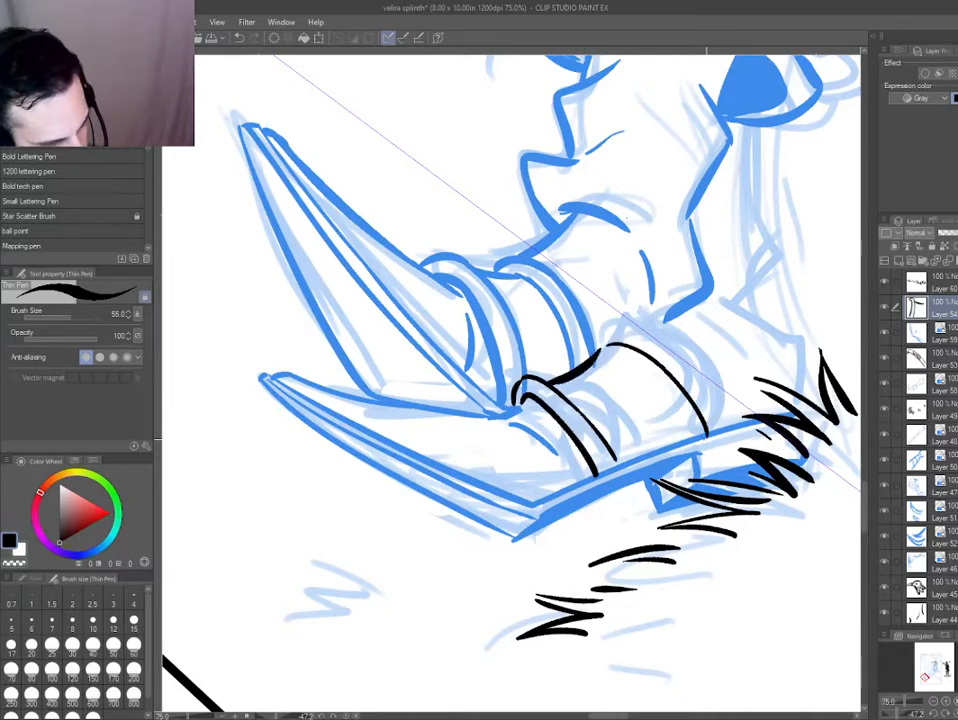
pyautogui.moveTo(609, 323); pyautogui.dragTo(728, 429)
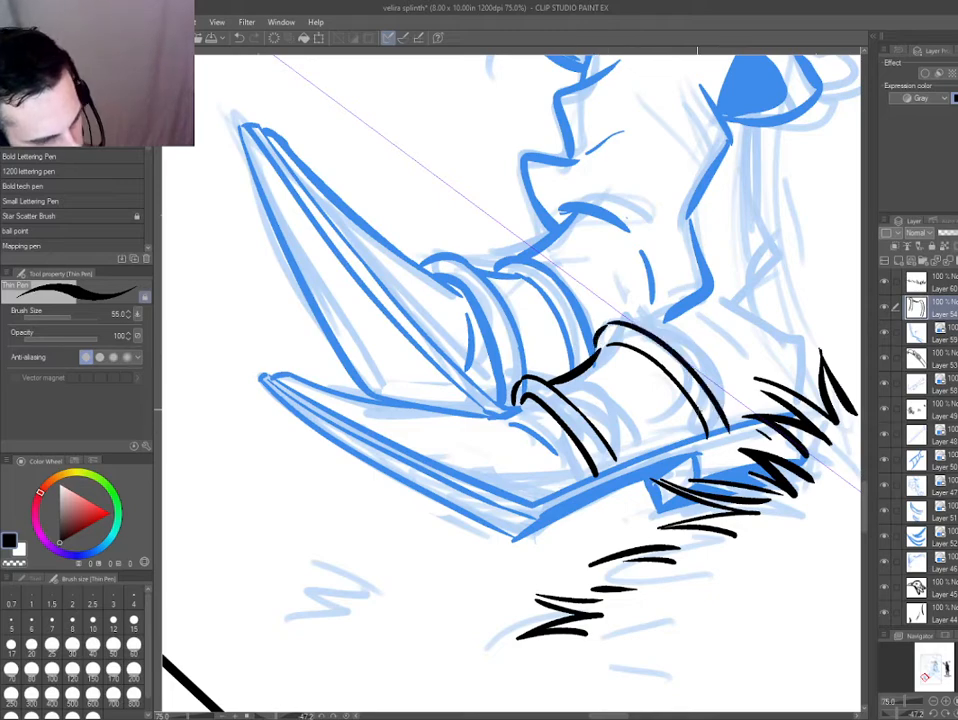
# Redraw the curved crease in front of the first toe band on the lower claw's layer.
pyautogui.press('e')
pyautogui.moveTo(516, 422); pyautogui.dragTo(430, 430)
pyautogui.press('p')
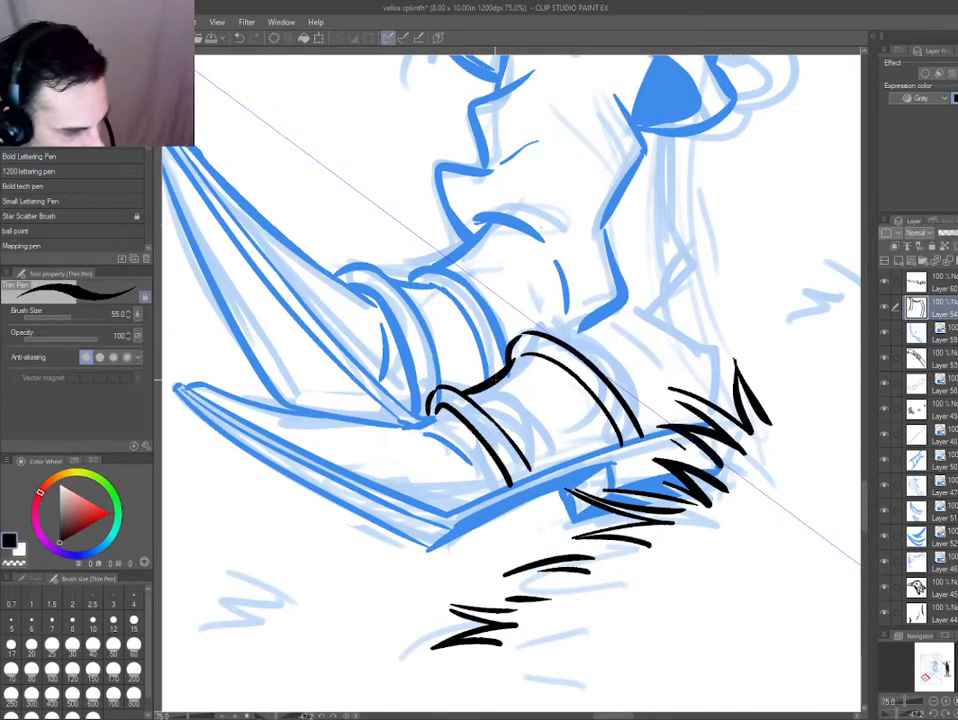
pyautogui.moveTo(337, 411); pyautogui.dragTo(376, 298)
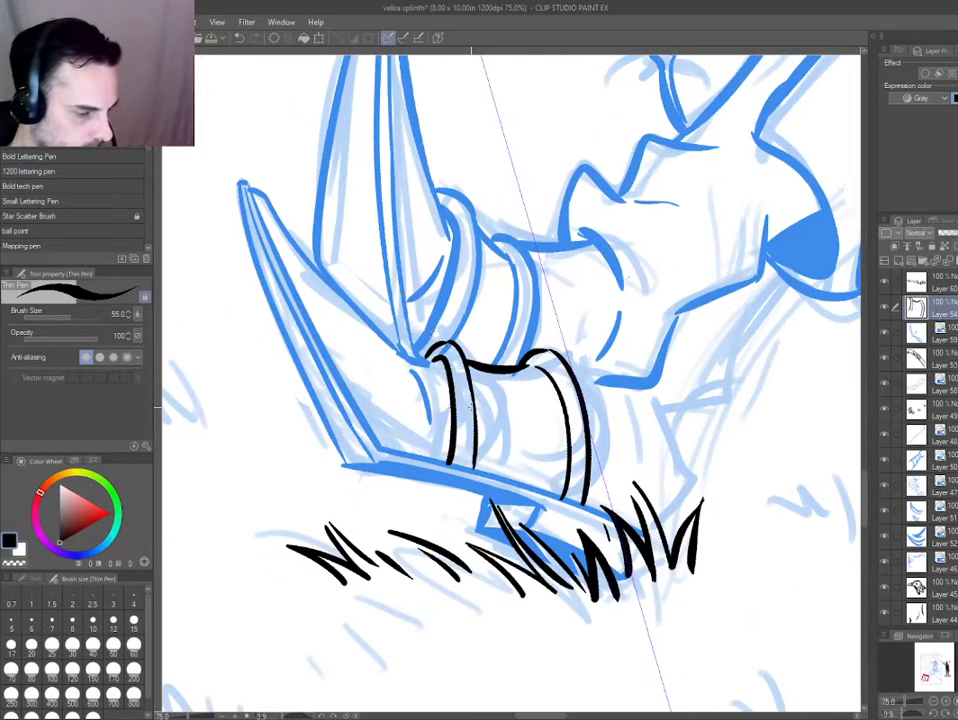
pyautogui.moveTo(472, 405)
pyautogui.mouseDown()
pyautogui.moveTo(424, 375)
pyautogui.moveTo(446, 371)
pyautogui.moveTo(423, 408)
pyautogui.moveTo(419, 383)
pyautogui.moveTo(432, 376)
pyautogui.mouseUp()
pyautogui.keyDown('ctrl'); pyautogui.keyDown('shift'); pyautogui.click(420, 385); pyautogui.keyUp('shift'); pyautogui.keyUp('ctrl')
pyautogui.press('e')
pyautogui.keyDown('ctrl'); pyautogui.keyDown('shift'); pyautogui.click(434, 369); pyautogui.keyUp('shift'); pyautogui.keyUp('ctrl')
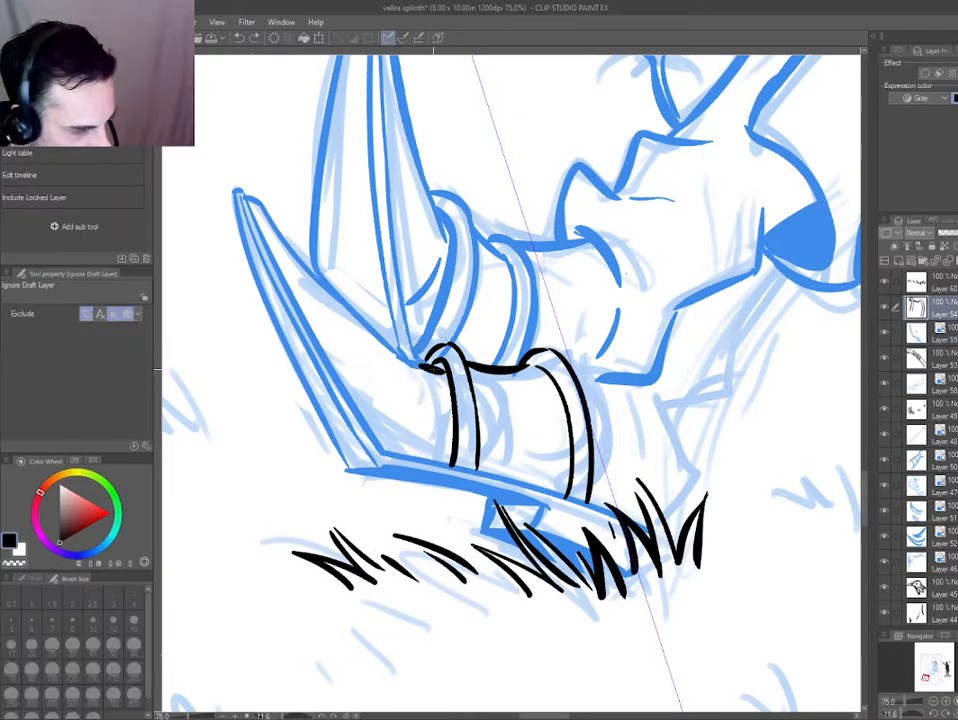
pyautogui.keyDown('ctrl'); pyautogui.keyDown('shift'); pyautogui.click(410, 368); pyautogui.keyUp('shift'); pyautogui.keyUp('ctrl')
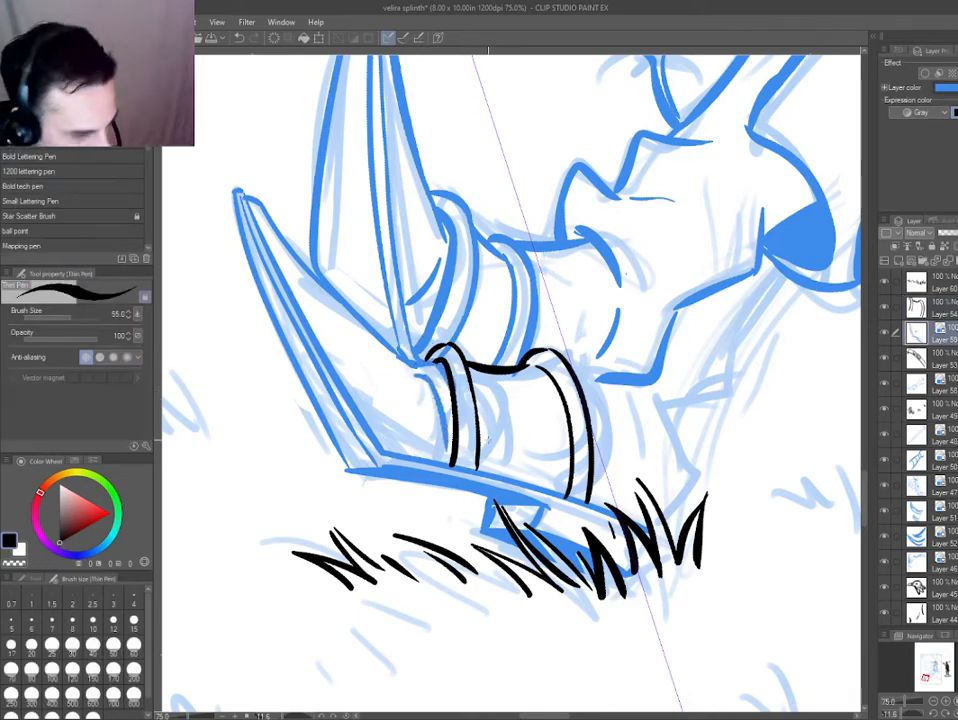
pyautogui.keyDown('ctrl'); pyautogui.keyDown('shift'); pyautogui.click(490, 434); pyautogui.keyUp('shift'); pyautogui.keyUp('ctrl')
# On a new layer above the boot ink, draw the boot's jagged back edge from the cuff down to the heel.
pyautogui.press('e')
pyautogui.moveTo(449, 426); pyautogui.dragTo(429, 428)
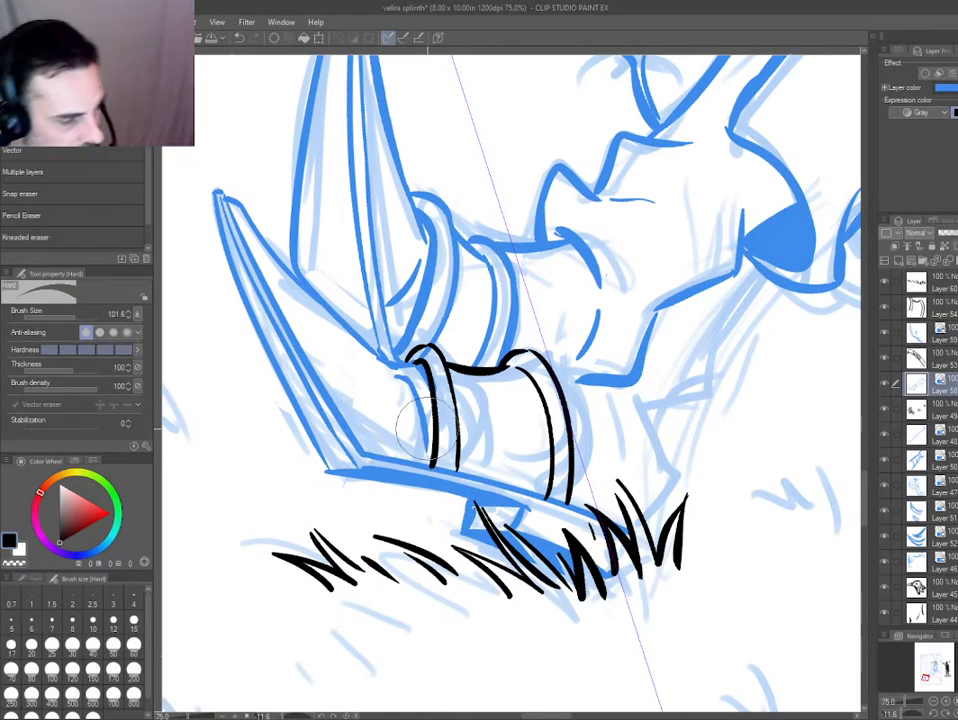
pyautogui.moveTo(605, 455); pyautogui.dragTo(523, 465)
pyautogui.moveTo(421, 535); pyautogui.dragTo(522, 560)
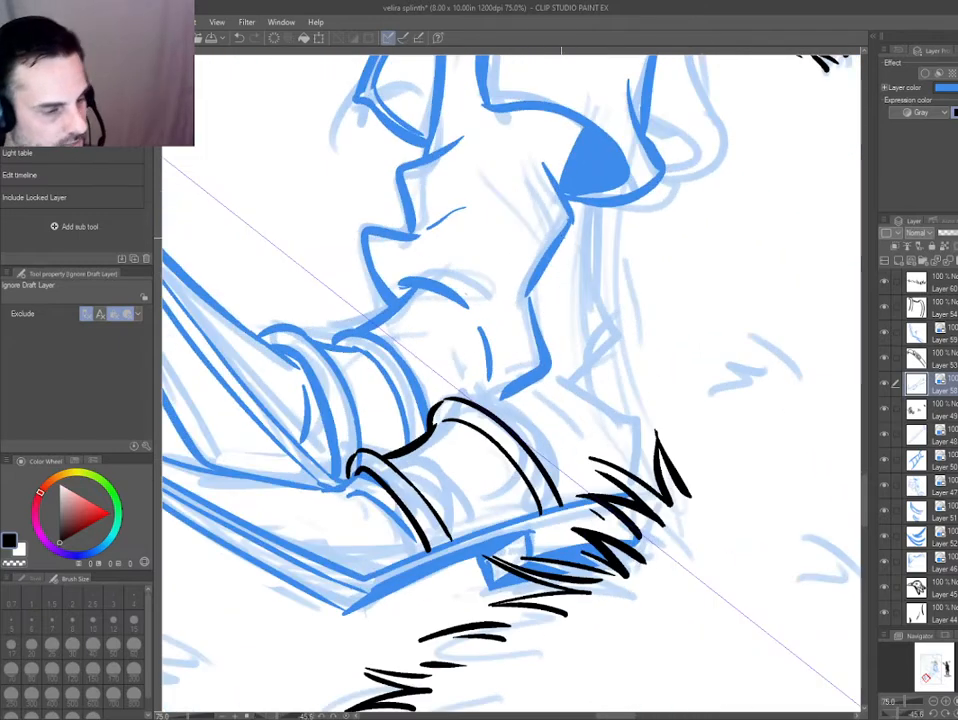
pyautogui.press('p')
pyautogui.moveTo(487, 332); pyautogui.dragTo(485, 401)
pyautogui.hotkey('ctrl', '+')
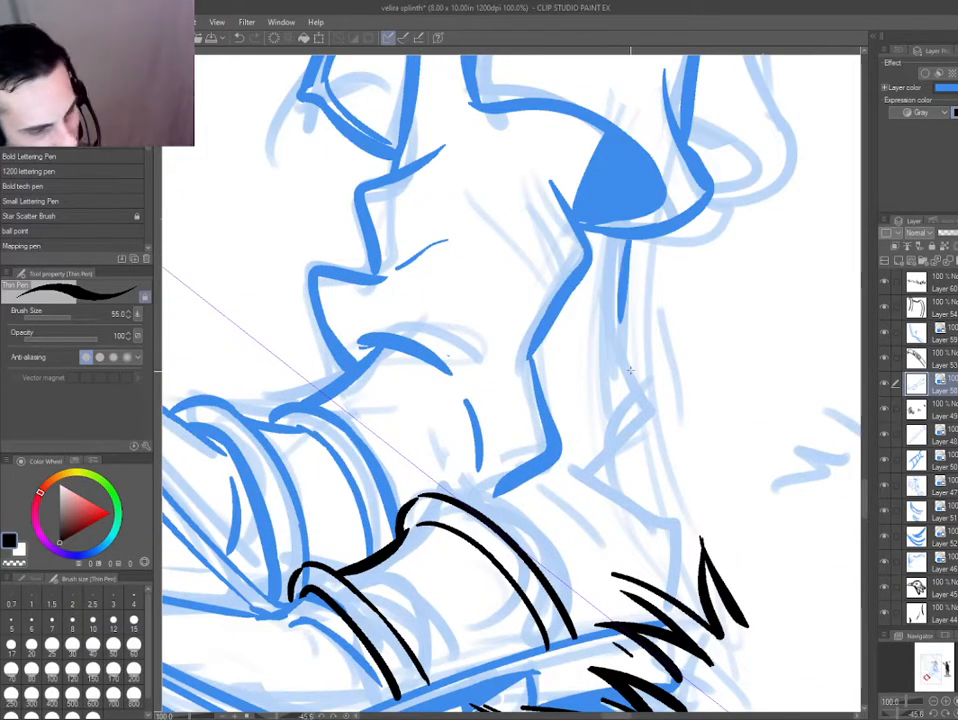
pyautogui.hotkey('ctrl', 'shift', 'n')
pyautogui.moveTo(628, 238)
pyautogui.mouseDown()
pyautogui.moveTo(620, 370)
pyautogui.moveTo(640, 410)
pyautogui.moveTo(605, 470)
pyautogui.moveTo(660, 585)
pyautogui.mouseUp()
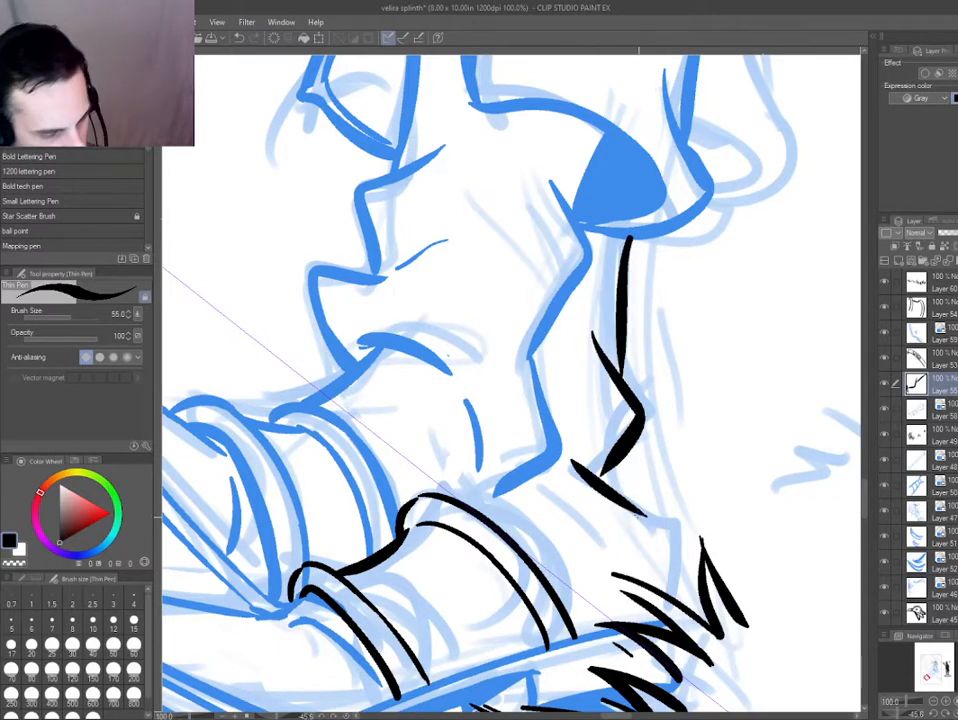
# Ink the heel's curve into the grass, the crease beside it and the line joining the instep to the rear toe band.
pyautogui.moveTo(533, 574); pyautogui.dragTo(378, 434)
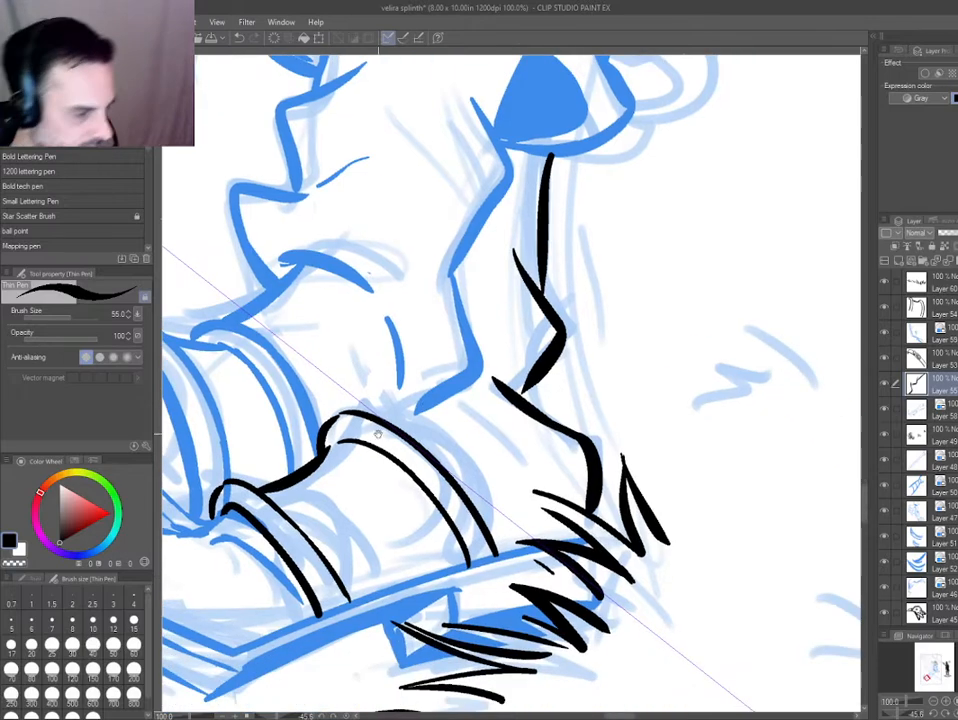
pyautogui.moveTo(231, 440); pyautogui.dragTo(443, 485)
pyautogui.moveTo(490, 456); pyautogui.dragTo(468, 503)
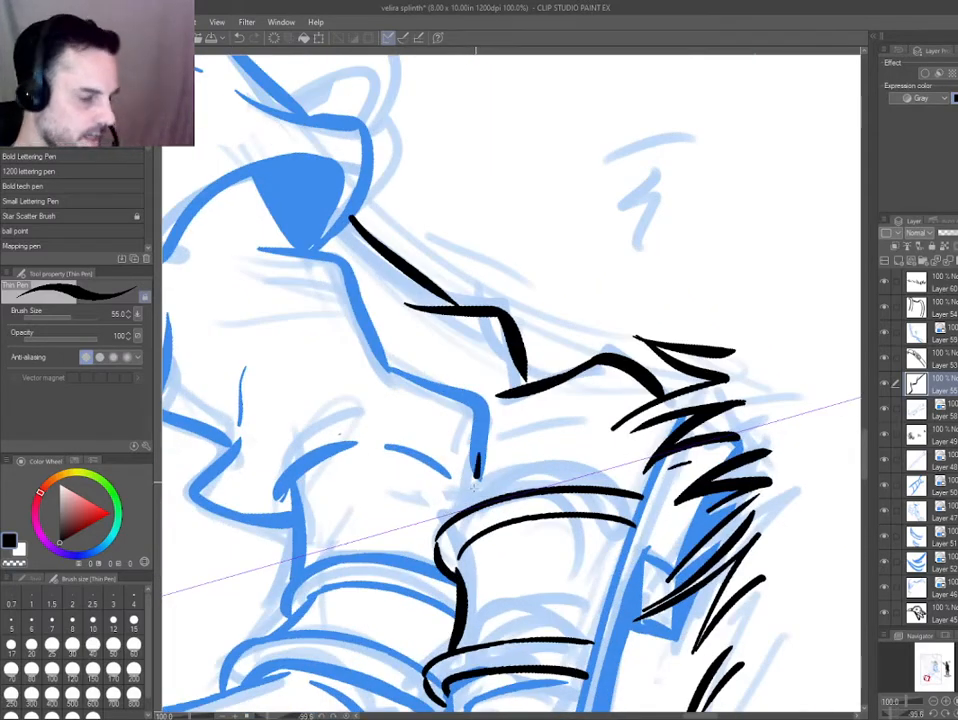
pyautogui.moveTo(513, 440); pyautogui.dragTo(620, 398)
pyautogui.moveTo(377, 406)
pyautogui.mouseDown()
pyautogui.moveTo(380, 376)
pyautogui.moveTo(424, 287)
pyautogui.mouseUp()
pyautogui.press('e')
pyautogui.moveTo(520, 394); pyautogui.dragTo(529, 387)
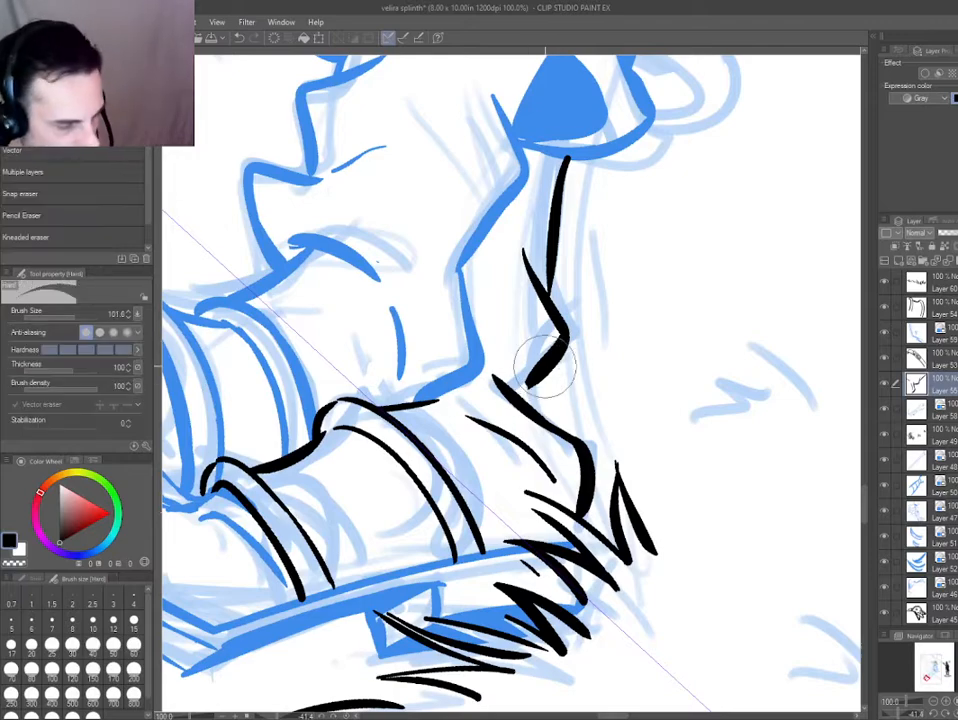
pyautogui.press('p')
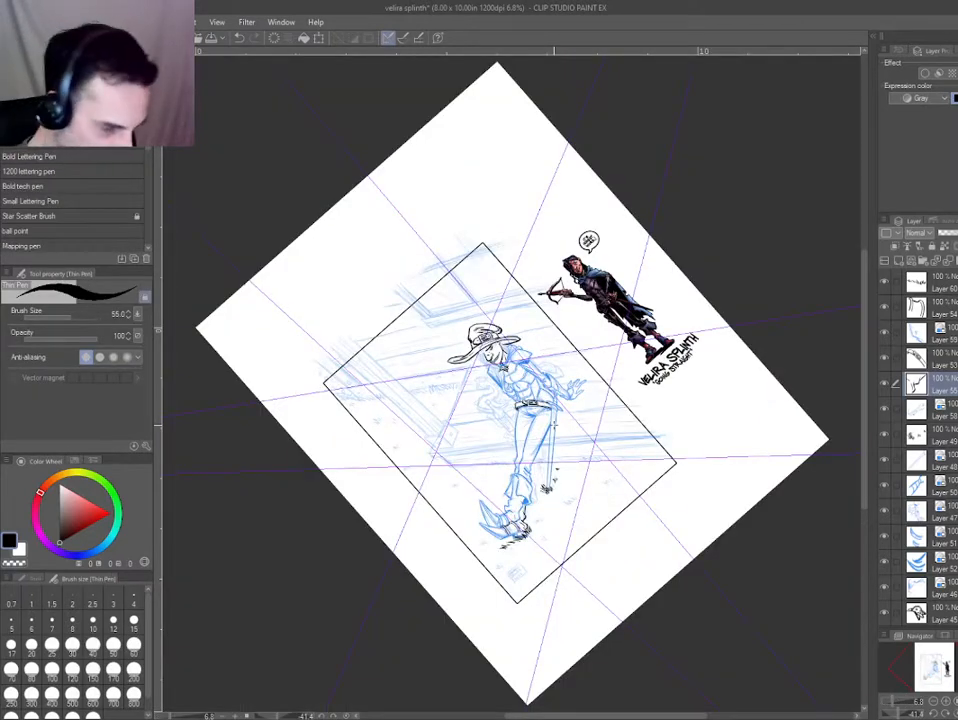
# Turn off blue layer color for the boot and upper claw ink and turn it on for the toe band layer.
pyautogui.moveTo(458, 558); pyautogui.dragTo(370, 473)
pyautogui.scroll(5, 491, 560)
pyautogui.moveTo(292, 236); pyautogui.dragTo(422, 328)
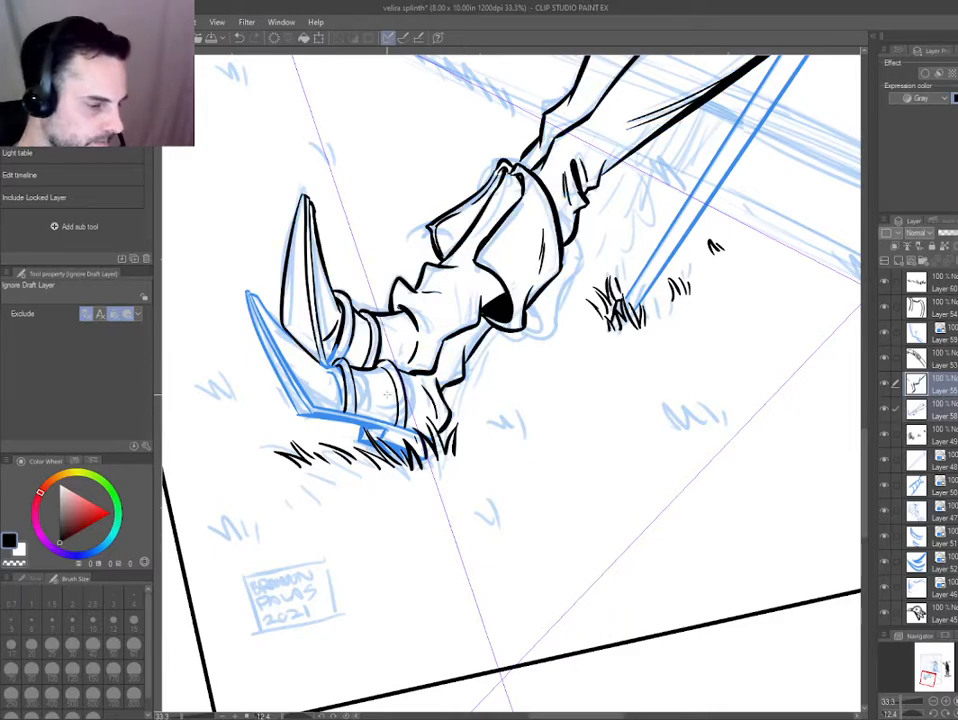
pyautogui.scroll(4, 426, 403)
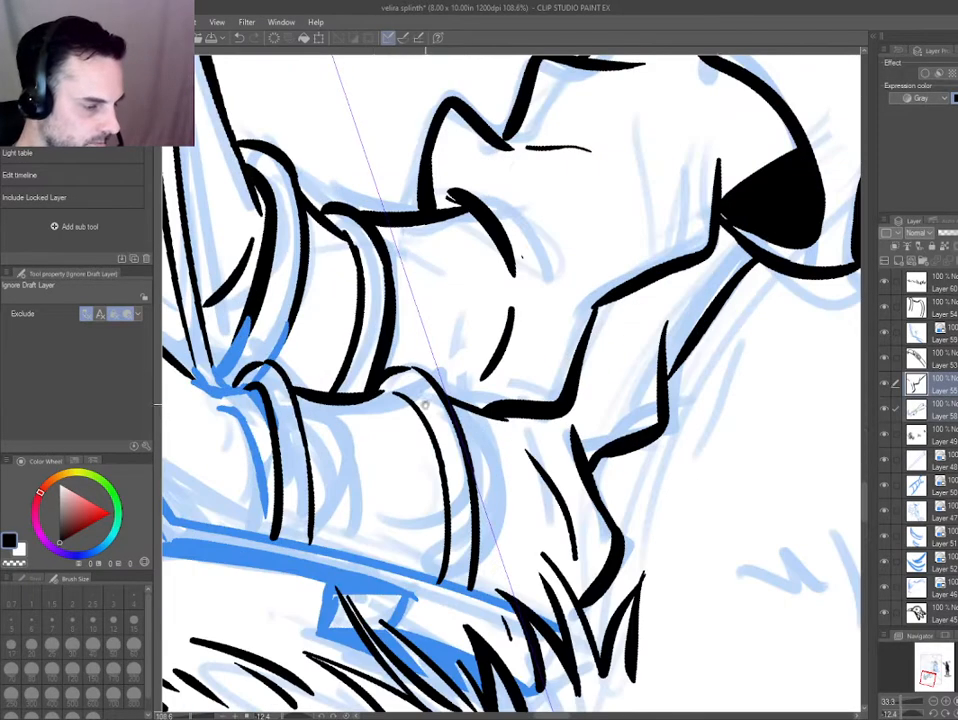
pyautogui.moveTo(425, 404); pyautogui.dragTo(432, 422)
pyautogui.click(455, 414)
pyautogui.hotkey('ctrl', 'b')
# Erase the rear toe band and ink it again as two curved lines running down to the sole.
pyautogui.press('e')
pyautogui.moveTo(490, 589); pyautogui.dragTo(492, 473)
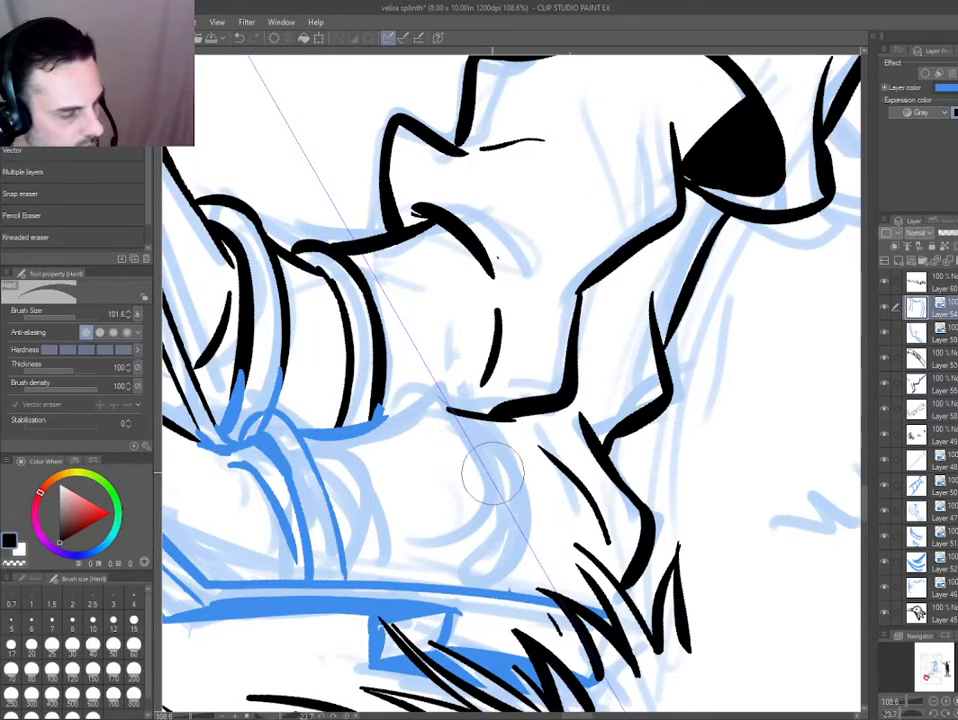
pyautogui.press('p')
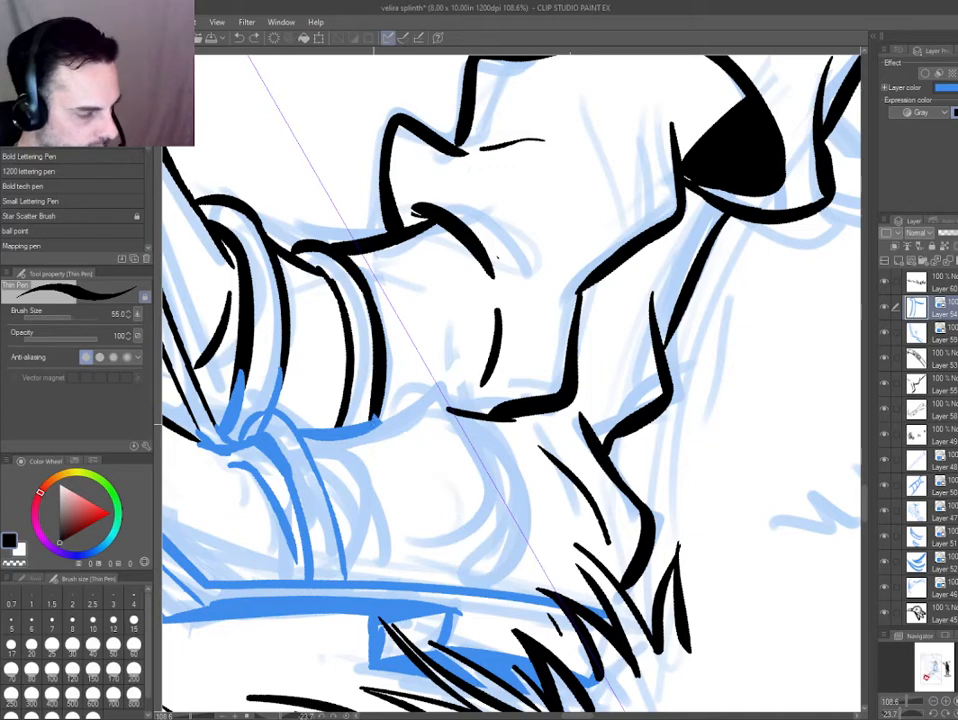
pyautogui.moveTo(377, 420)
pyautogui.mouseDown()
pyautogui.moveTo(494, 590)
pyautogui.moveTo(526, 592)
pyautogui.mouseUp()
# Clean up the ink where the boot's instep meets the rear toe band, and save the illustration.
pyautogui.hotkey('ctrl', 'shift')
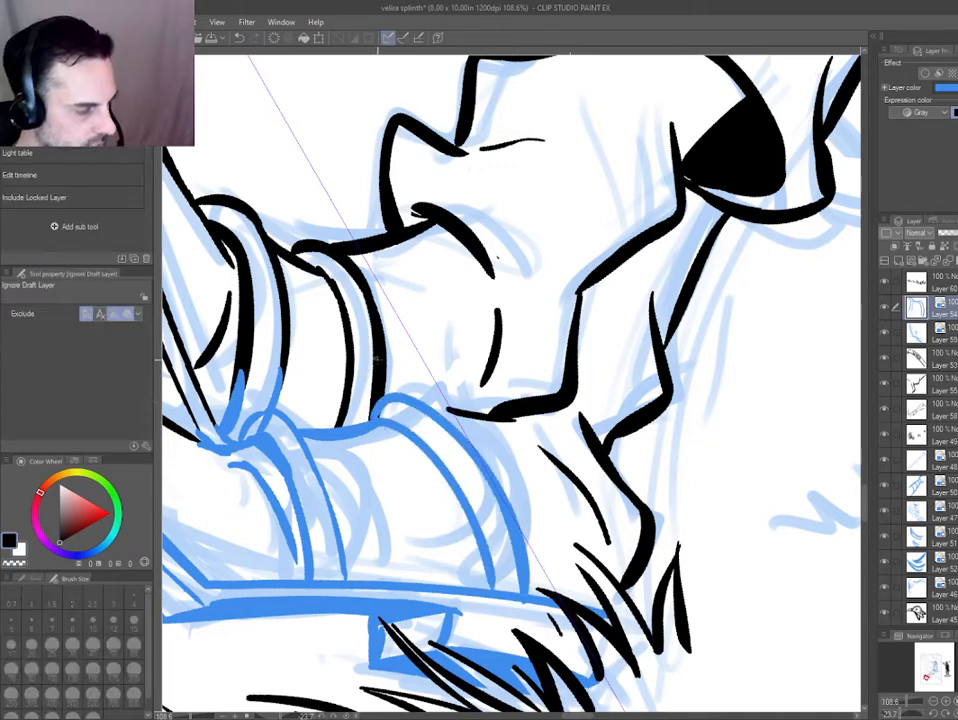
pyautogui.keyDown('ctrl'); pyautogui.keyDown('shift'); pyautogui.click(377, 358); pyautogui.keyUp('shift'); pyautogui.keyUp('ctrl')
pyautogui.press('e')
pyautogui.moveTo(387, 398)
pyautogui.mouseDown()
pyautogui.moveTo(376, 422)
pyautogui.moveTo(381, 322)
pyautogui.mouseUp()
pyautogui.keyDown('ctrl'); pyautogui.keyDown('shift'); pyautogui.click(457, 372); pyautogui.keyUp('shift'); pyautogui.keyUp('ctrl')
pyautogui.press('p')
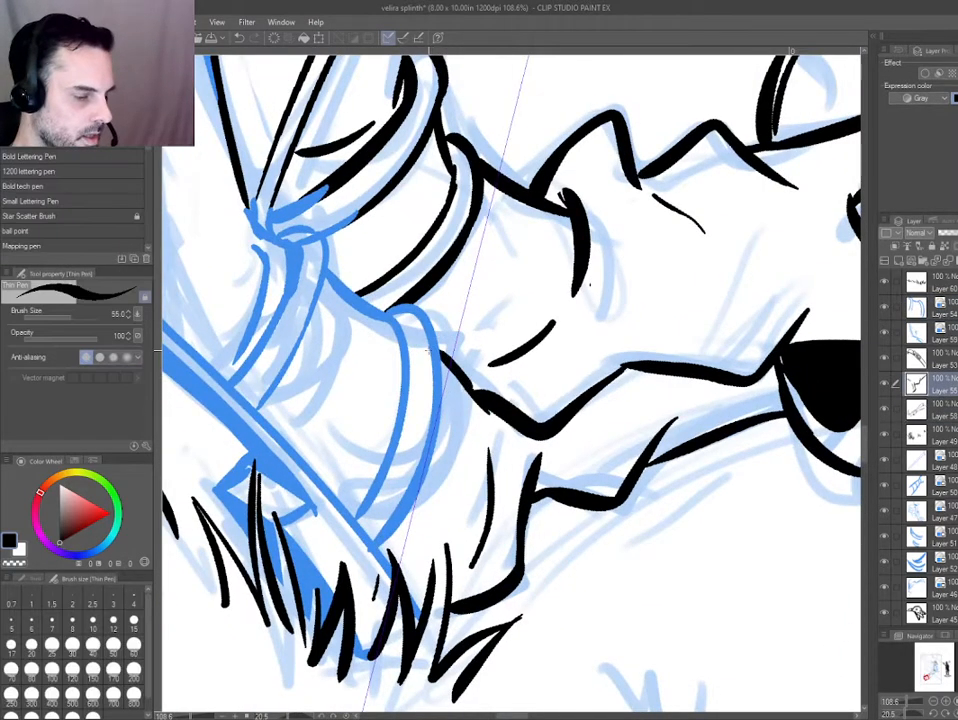
pyautogui.hotkey('ctrl', '0')
pyautogui.hotkey('ctrl', '@')
pyautogui.hotkey('ctrl', 's')
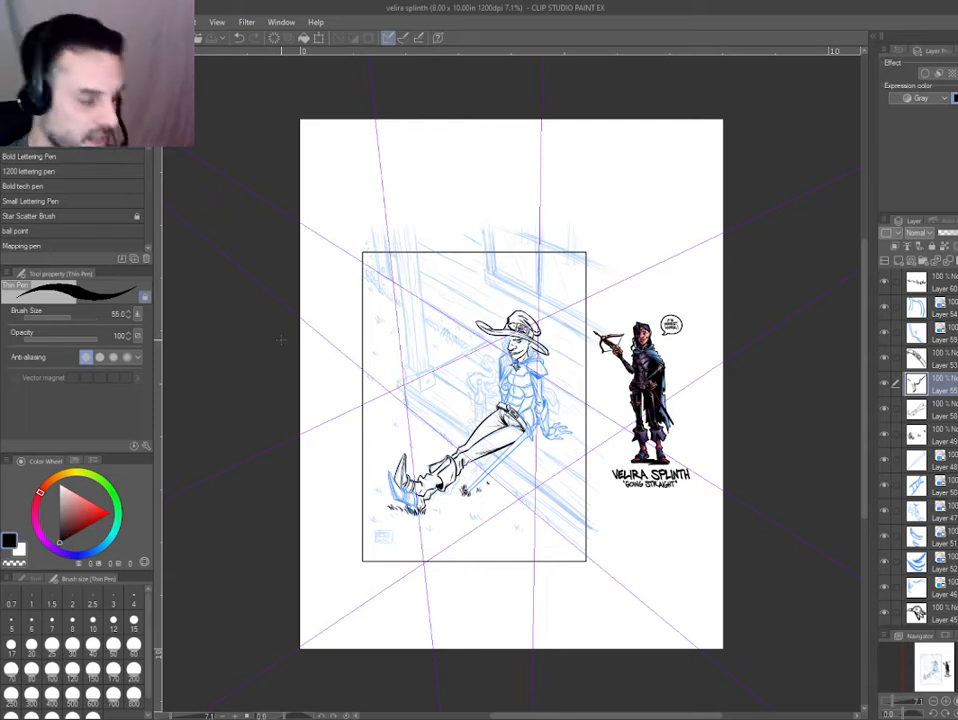
# On the belt and trouser layer, thicken the black shadow along the belt's lower edge.
pyautogui.moveTo(339, 420); pyautogui.dragTo(334, 411)
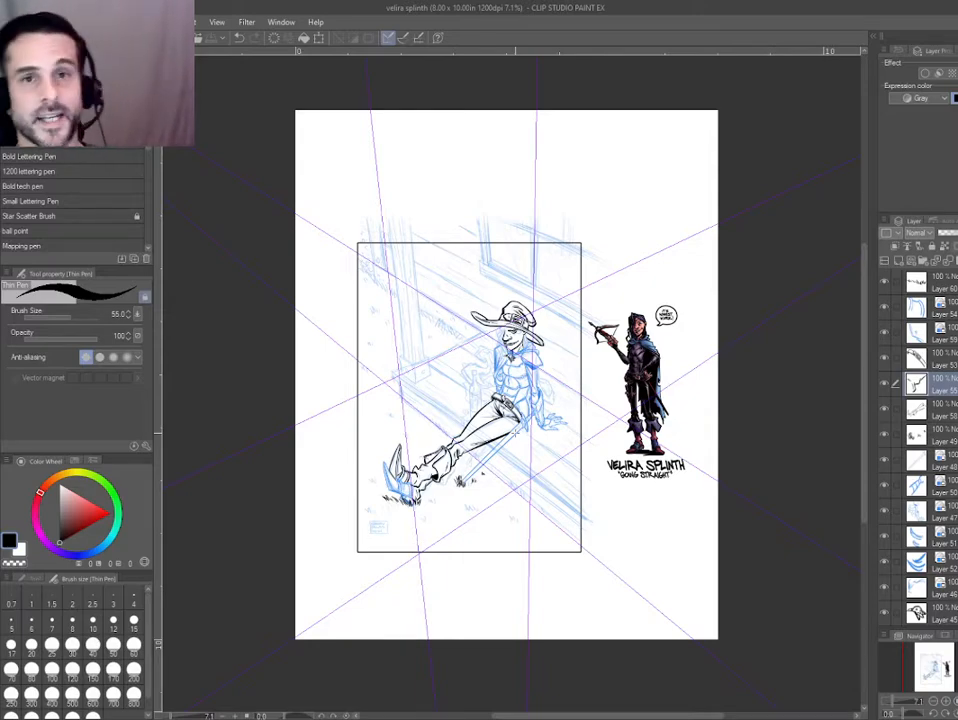
pyautogui.scroll(2, 516, 433)
pyautogui.keyDown('ctrl'); pyautogui.keyDown('shift'); pyautogui.click(483, 371); pyautogui.keyUp('shift'); pyautogui.keyUp('ctrl')
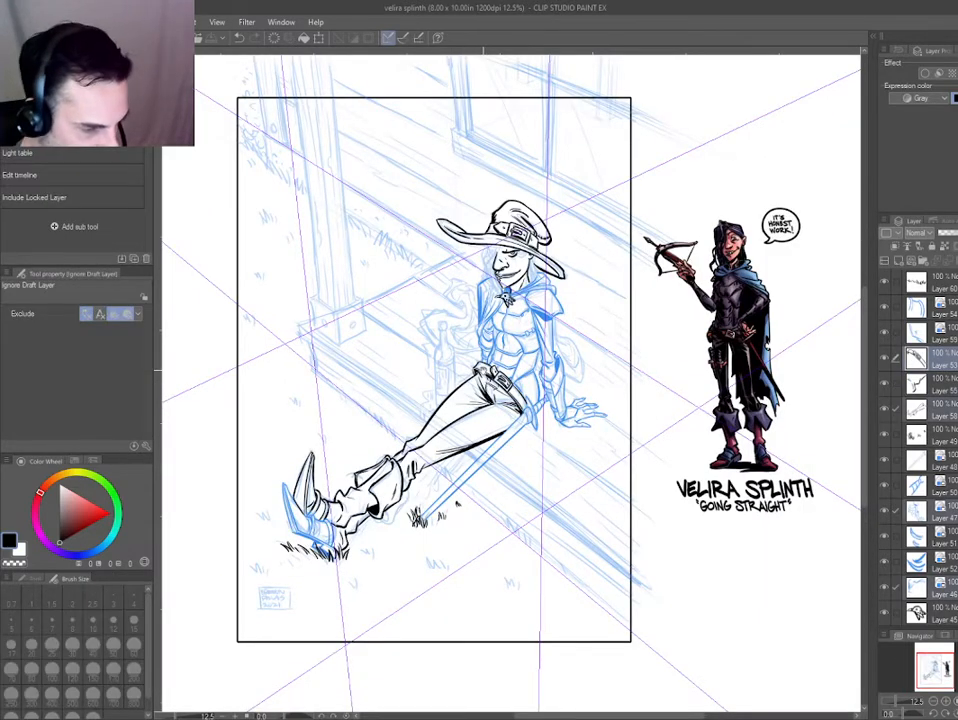
pyautogui.scroll(6, 500, 385)
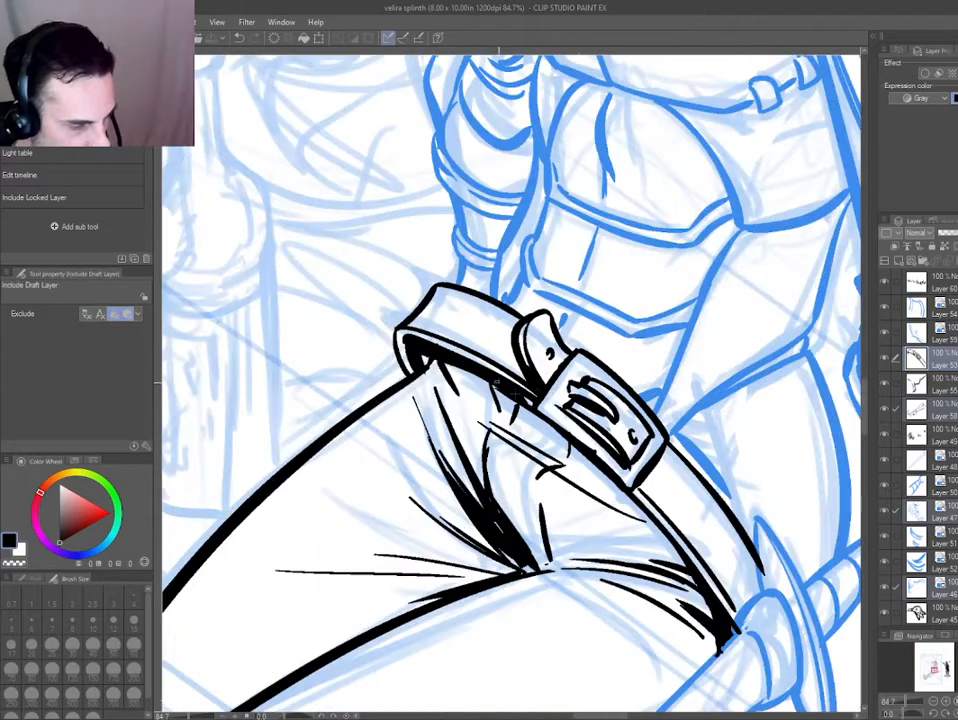
pyautogui.keyDown('ctrl'); pyautogui.keyDown('shift'); pyautogui.click(455, 352); pyautogui.keyUp('shift'); pyautogui.keyUp('ctrl')
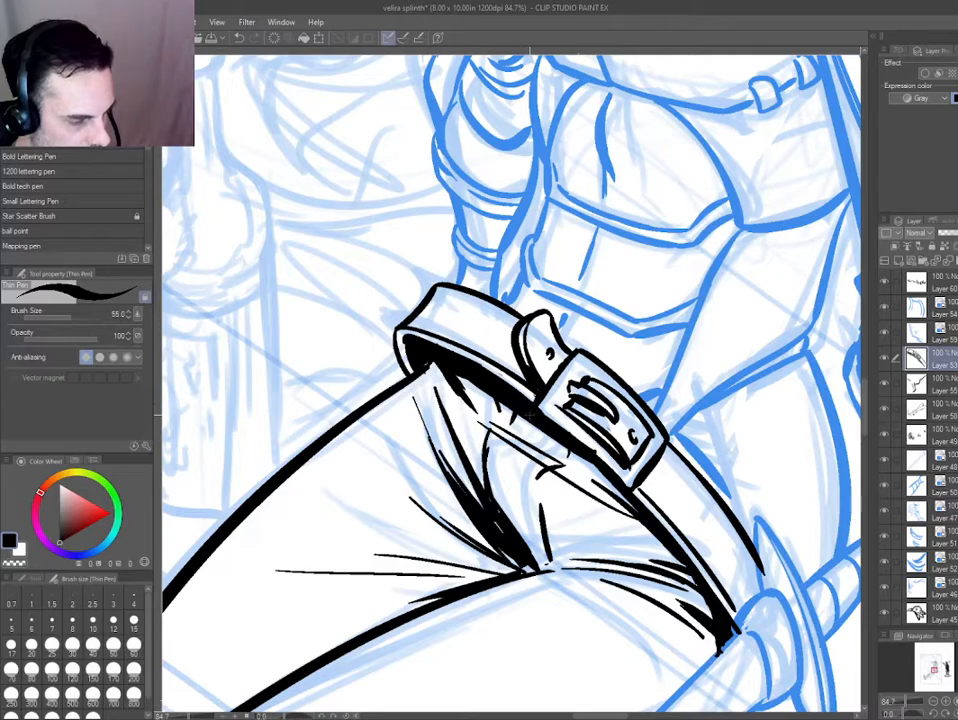
pyautogui.moveTo(400, 640)
pyautogui.mouseDown()
pyautogui.moveTo(567, 673)
pyautogui.moveTo(672, 621)
pyautogui.mouseUp()
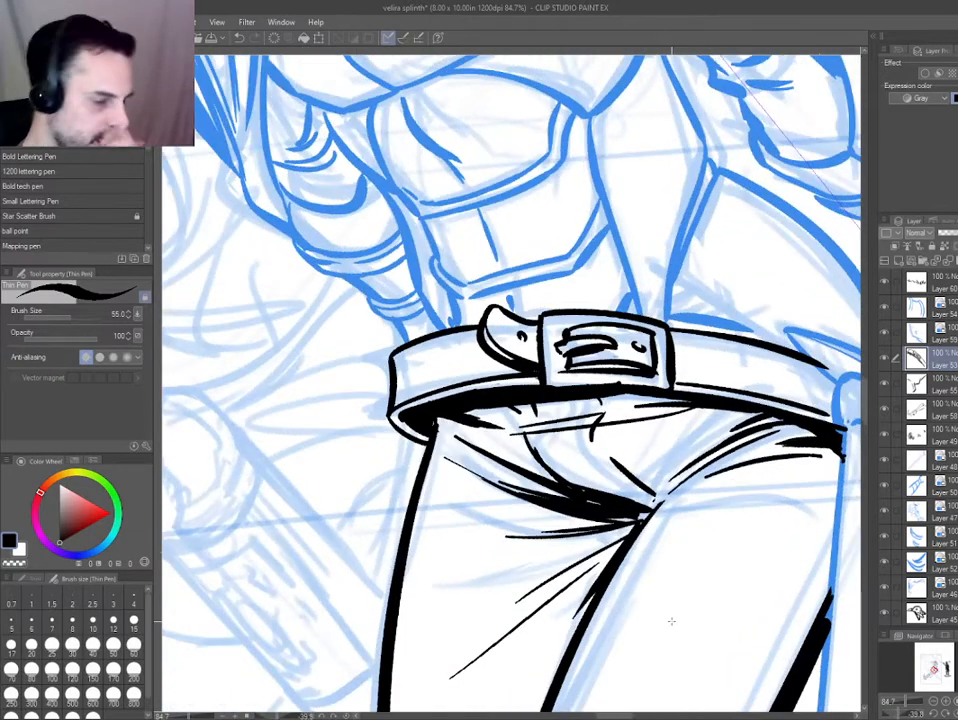
# Outline the shadow behind the belt's loose tab beside the buckle and fill it with black.
pyautogui.moveTo(408, 507); pyautogui.dragTo(360, 345)
pyautogui.moveTo(520, 398)
pyautogui.mouseDown()
pyautogui.moveTo(488, 342)
pyautogui.moveTo(516, 342)
pyautogui.moveTo(525, 353)
pyautogui.mouseUp()
pyautogui.hotkey('ctrl', 'z')
pyautogui.press('g')
pyautogui.click(521, 357)
pyautogui.hotkey('ctrl', 'z')
pyautogui.hotkey('ctrl', 'z')
pyautogui.press('p')
pyautogui.press('g')
pyautogui.click(522, 379)
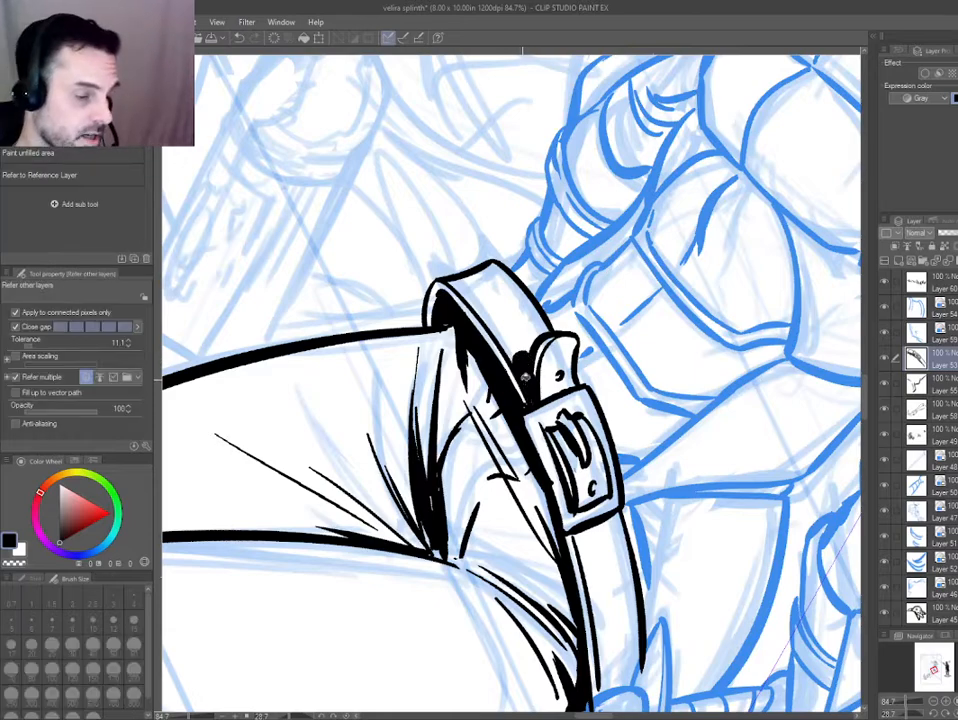
pyautogui.hotkey('ctrl', '0')
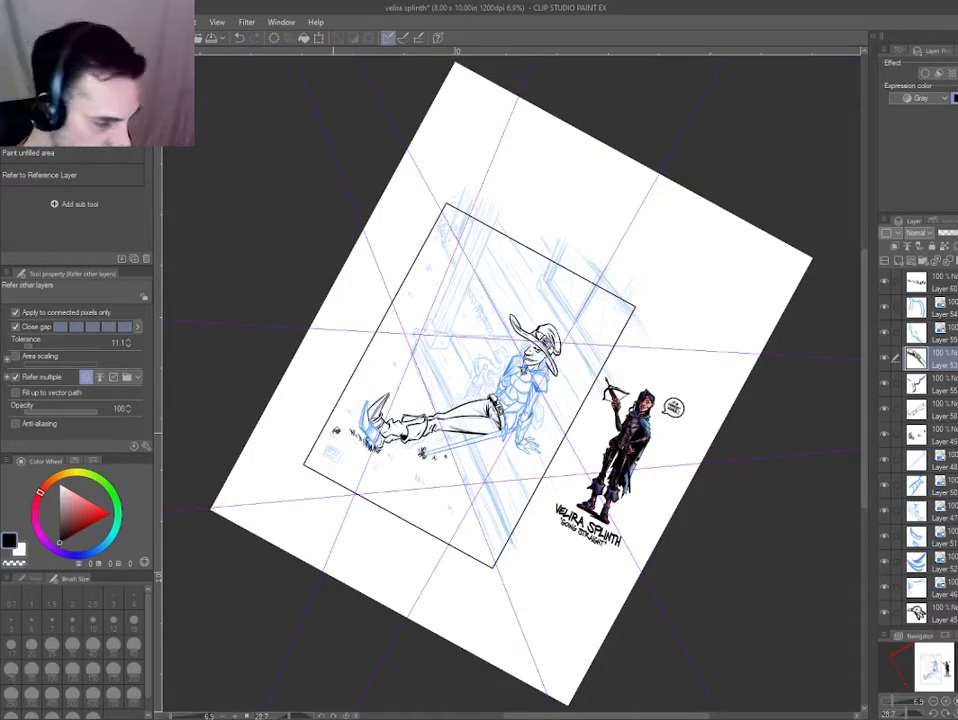
# Straighten the canvas and ink short curved fold lines inside the hat brim's raised tip.
pyautogui.scroll(3, 490, 409)
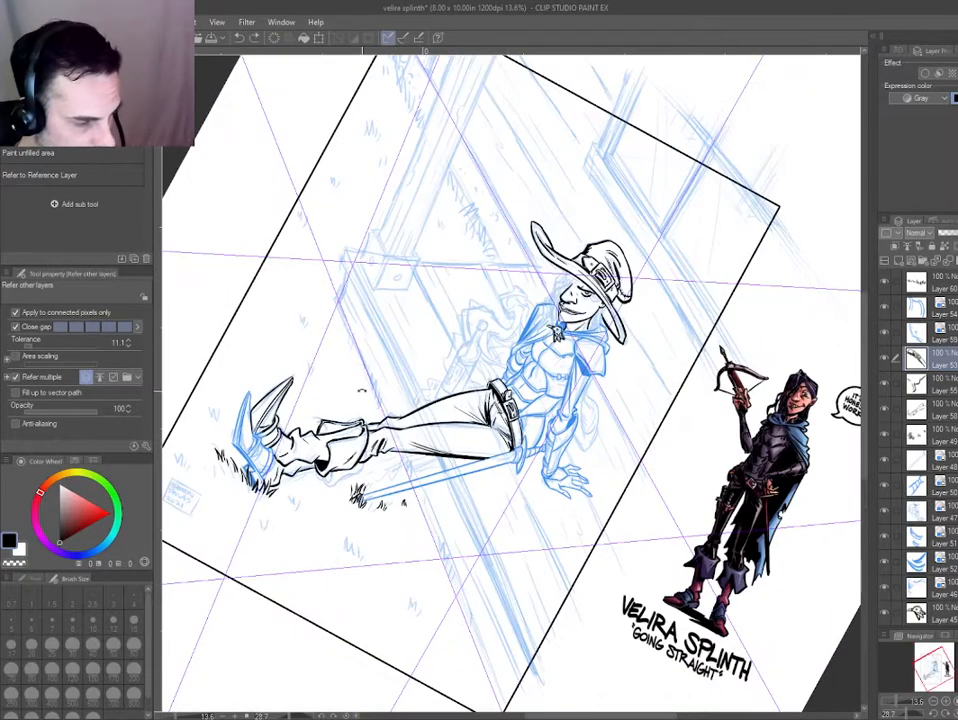
pyautogui.hotkey('ctrl', '@')
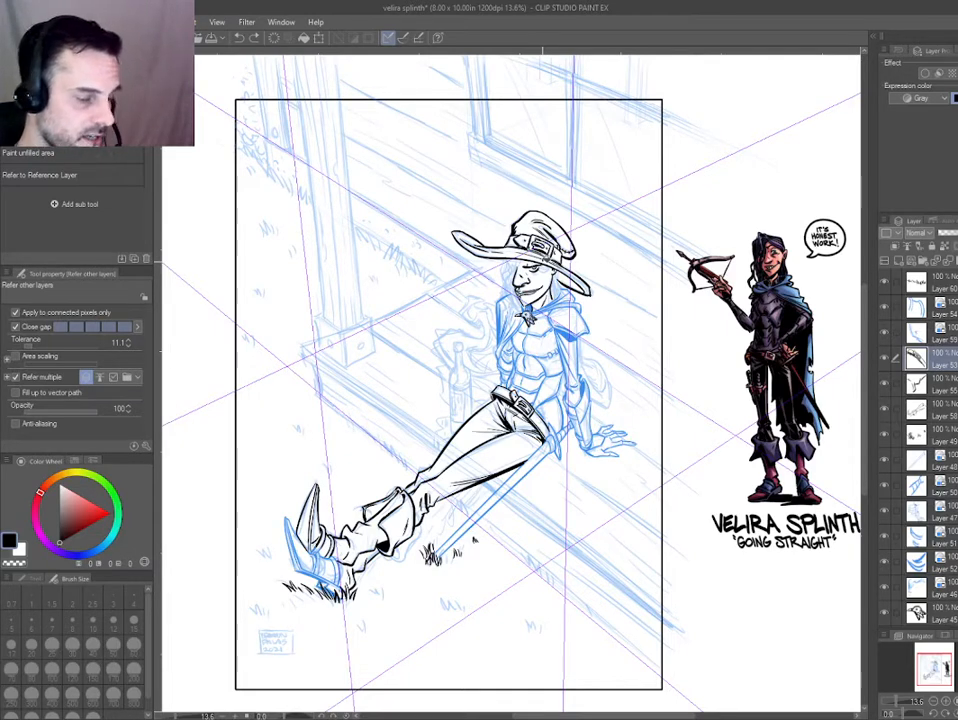
pyautogui.moveTo(236, 584); pyautogui.dragTo(535, 446)
pyautogui.hotkey('ctrl', '0')
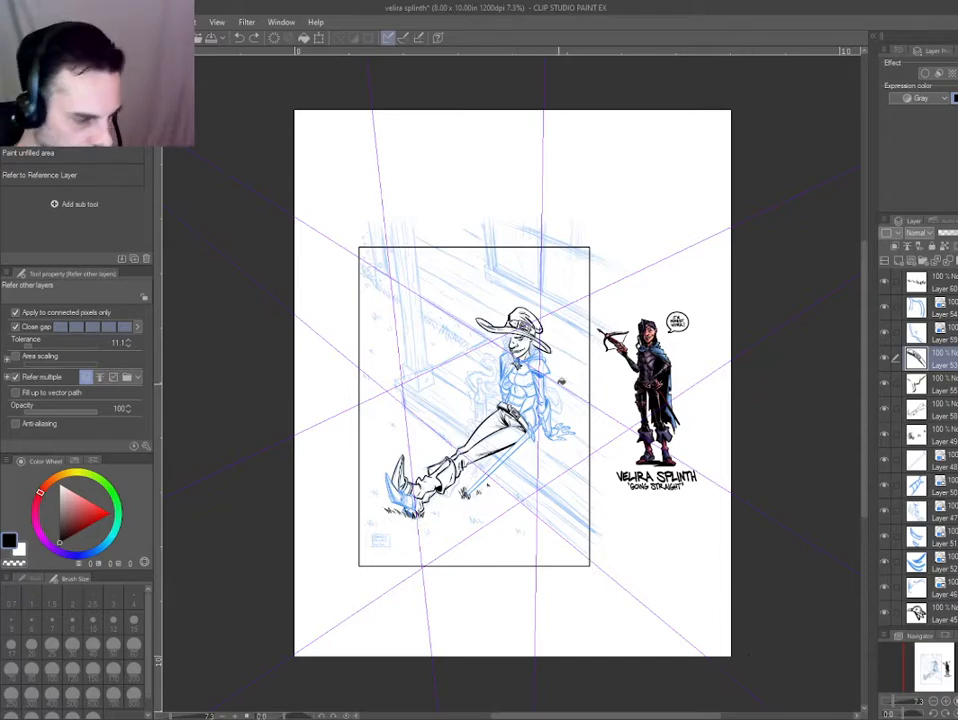
pyautogui.moveTo(484, 320); pyautogui.dragTo(600, 327)
pyautogui.press('p')
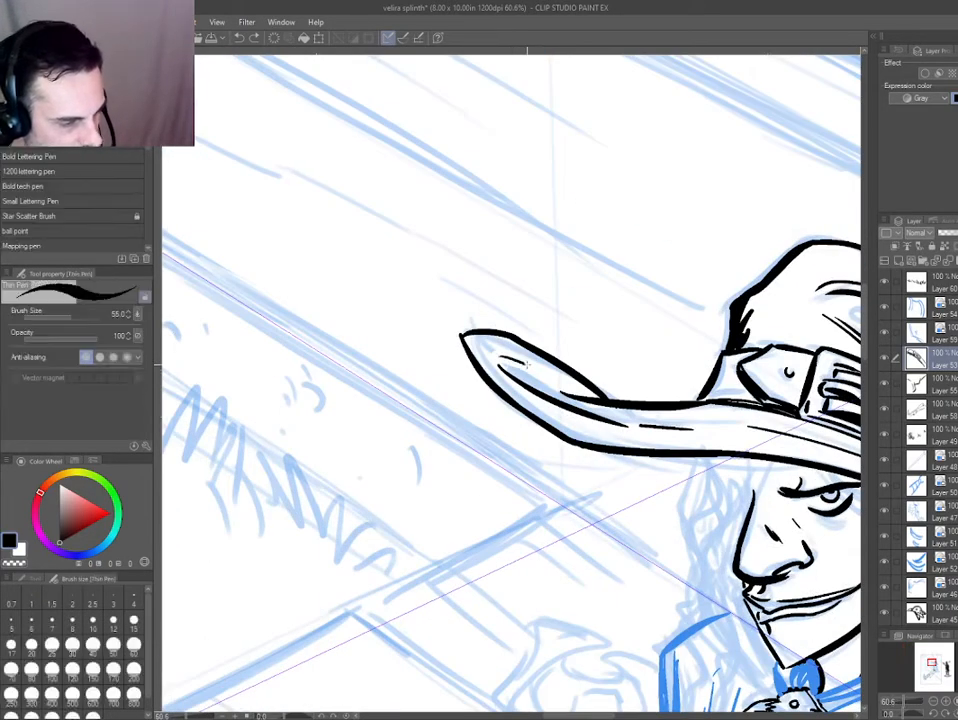
pyautogui.moveTo(521, 359); pyautogui.dragTo(541, 370)
pyautogui.moveTo(538, 368); pyautogui.dragTo(557, 384)
pyautogui.hotkey('ctrl', '0')
# Show the hat's ink layer in blue and lasso the raised tip of the hat brim.
pyautogui.hotkey('ctrl', '+')
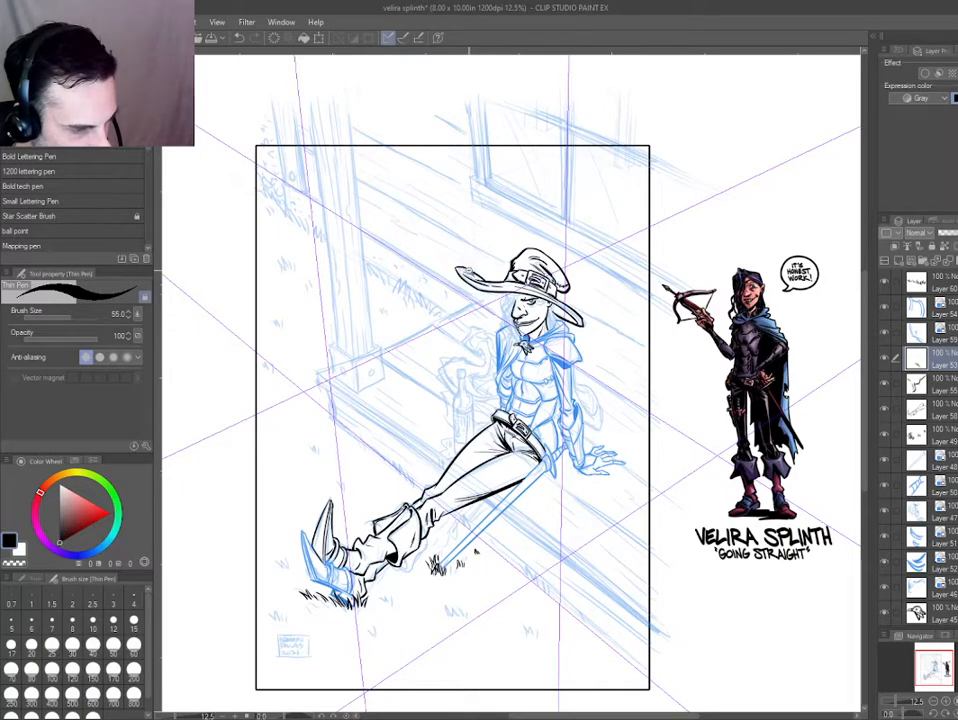
pyautogui.moveTo(469, 271); pyautogui.dragTo(508, 272)
pyautogui.keyDown('ctrl'); pyautogui.keyDown('shift'); pyautogui.click(480, 285); pyautogui.keyUp('shift'); pyautogui.keyUp('ctrl')
pyautogui.hotkey('ctrl', 'b')
pyautogui.keyDown('ctrl'); pyautogui.click(484, 289); pyautogui.keyUp('ctrl')
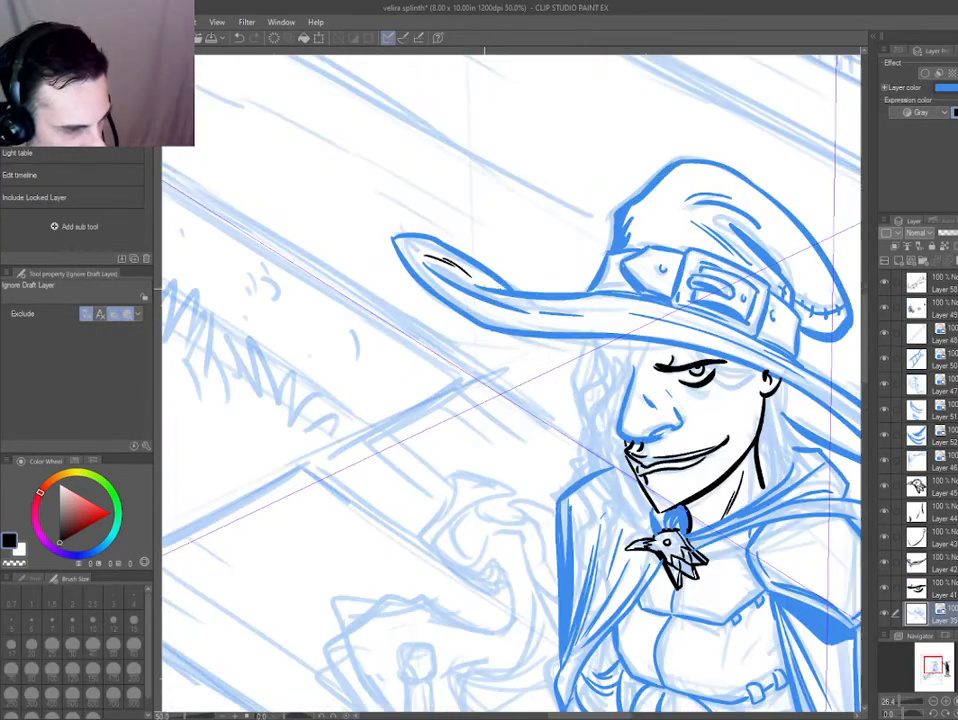
pyautogui.press('m')
pyautogui.moveTo(528, 278)
pyautogui.mouseDown()
pyautogui.moveTo(342, 246)
pyautogui.moveTo(587, 346)
pyautogui.moveTo(446, 230)
pyautogui.moveTo(352, 207)
pyautogui.mouseUp()
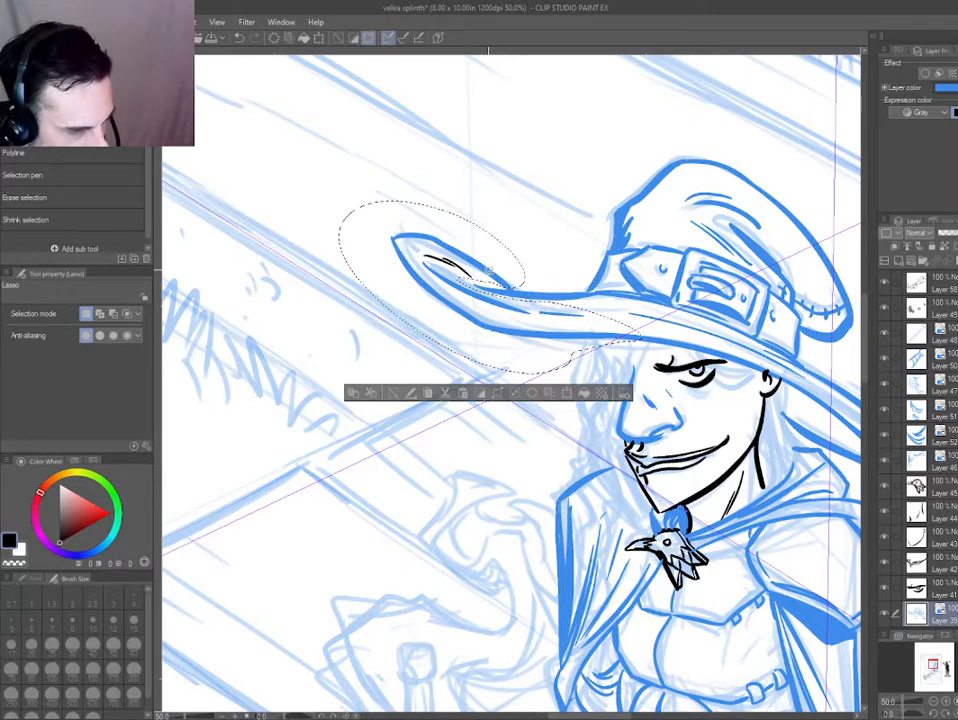
# Select the layer holding the new brim fold lines and check the lassoed brim tip as a quick mask.
pyautogui.keyDown('ctrl'); pyautogui.keyDown('shift'); pyautogui.click(428, 259); pyautogui.keyUp('shift'); pyautogui.keyUp('ctrl')
pyautogui.hotkey('ctrl', 'b')
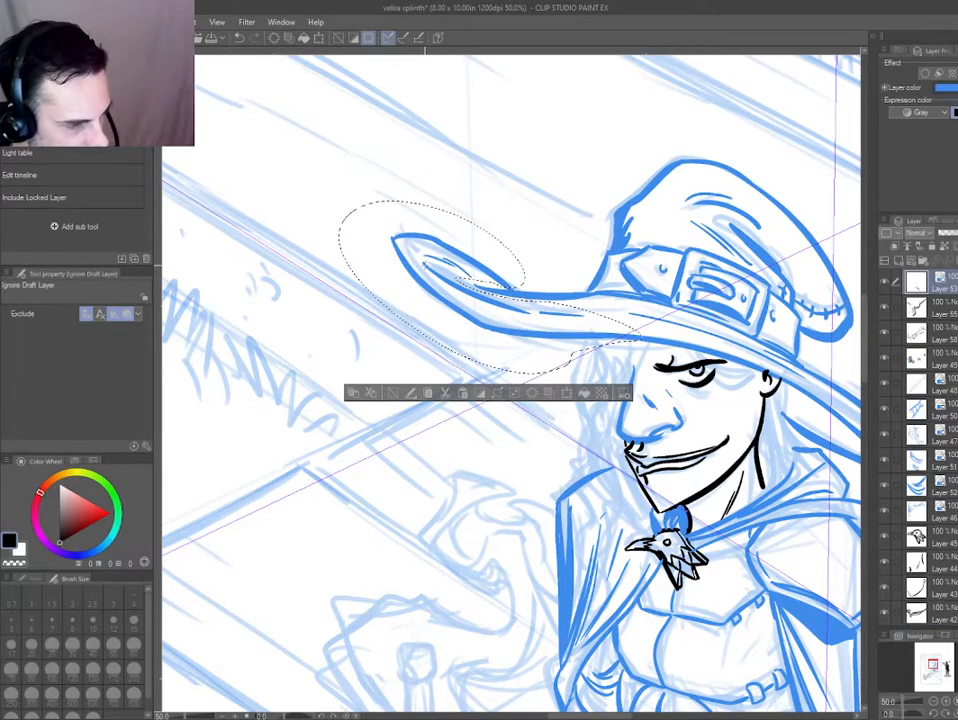
pyautogui.hotkey('ctrl', 'b')
pyautogui.moveTo(490, 272); pyautogui.dragTo(536, 306)
pyautogui.press('q')
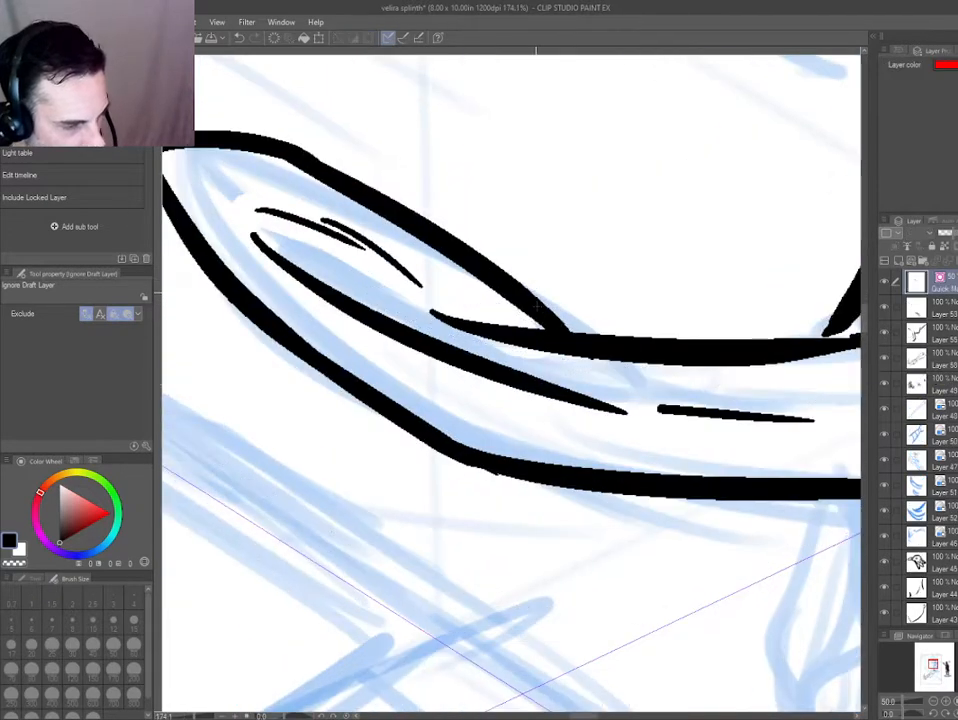
pyautogui.press('p')
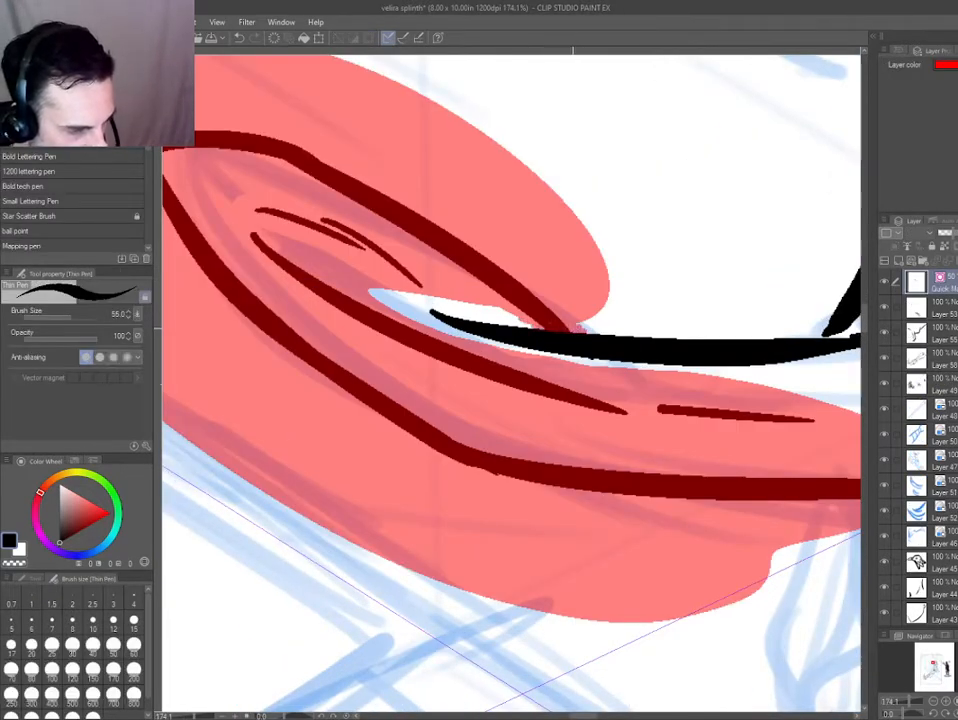
pyautogui.scroll(-5, 350, 427)
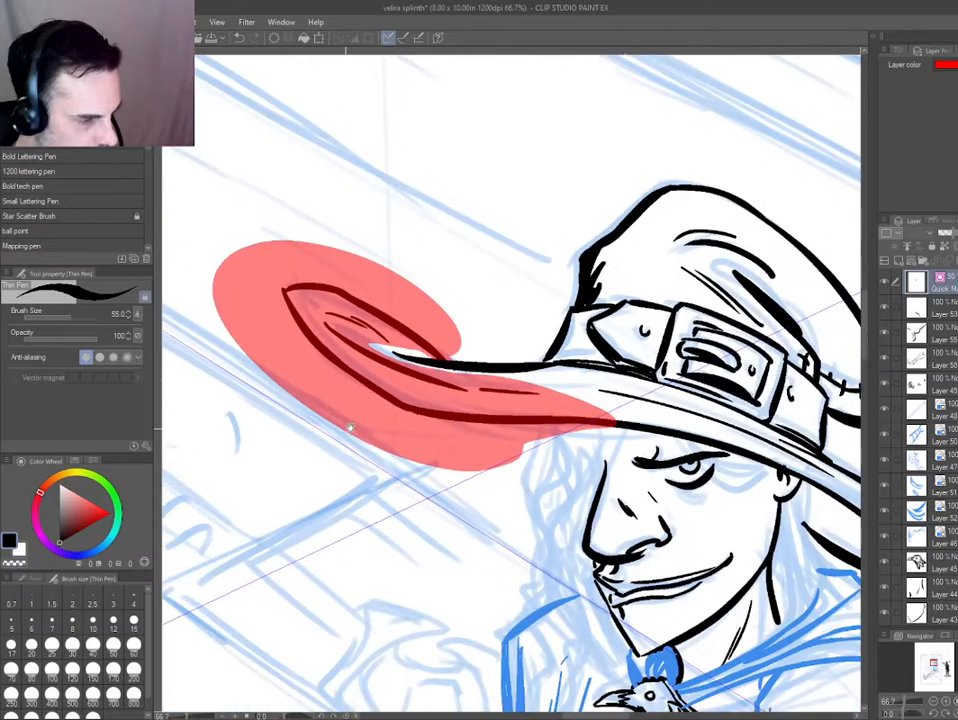
pyautogui.moveTo(350, 427); pyautogui.dragTo(448, 409)
pyautogui.press('q')
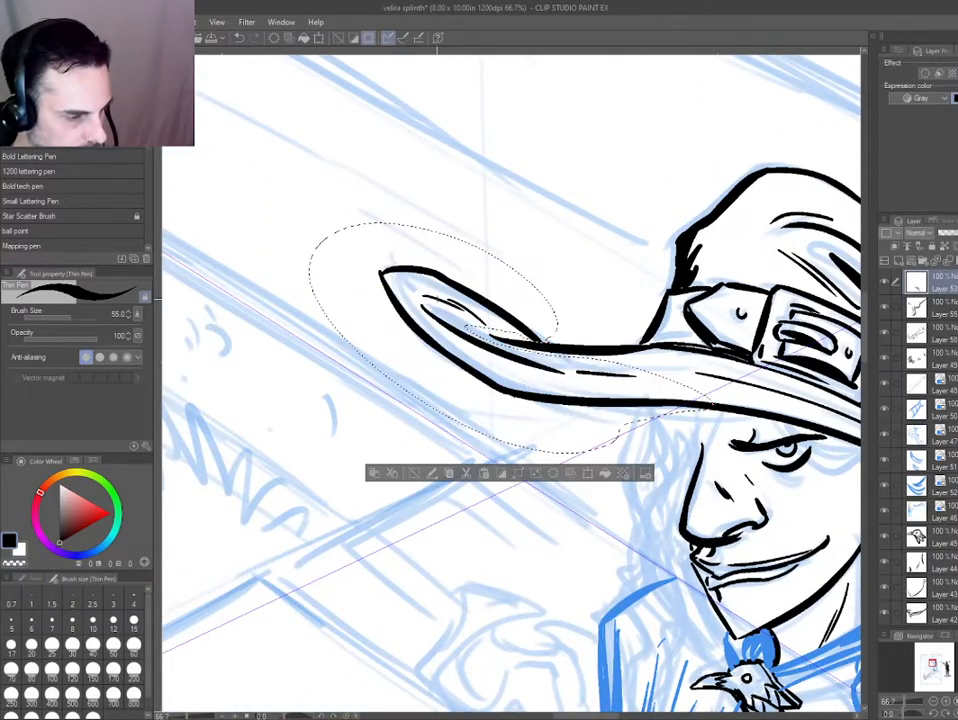
# Place the fold-line layer directly above the hat's ink layer and shift the lassoed brim tip inward towards the crown.
pyautogui.press('d')
pyautogui.click(884, 282)
pyautogui.click(884, 282)
pyautogui.moveTo(941, 284); pyautogui.dragTo(944, 322)
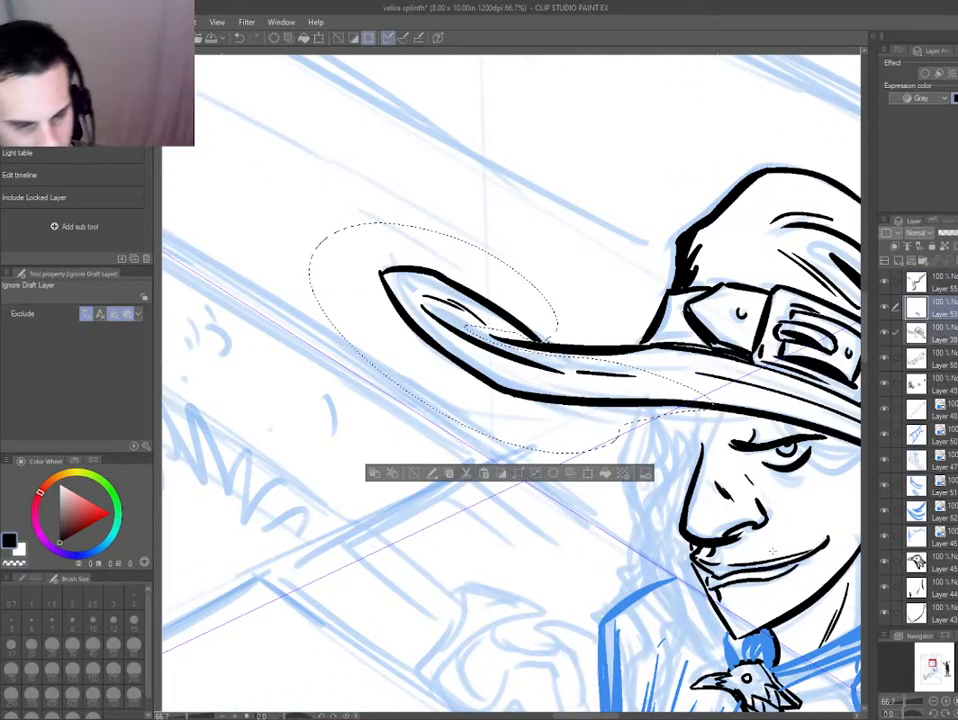
pyautogui.press('k')
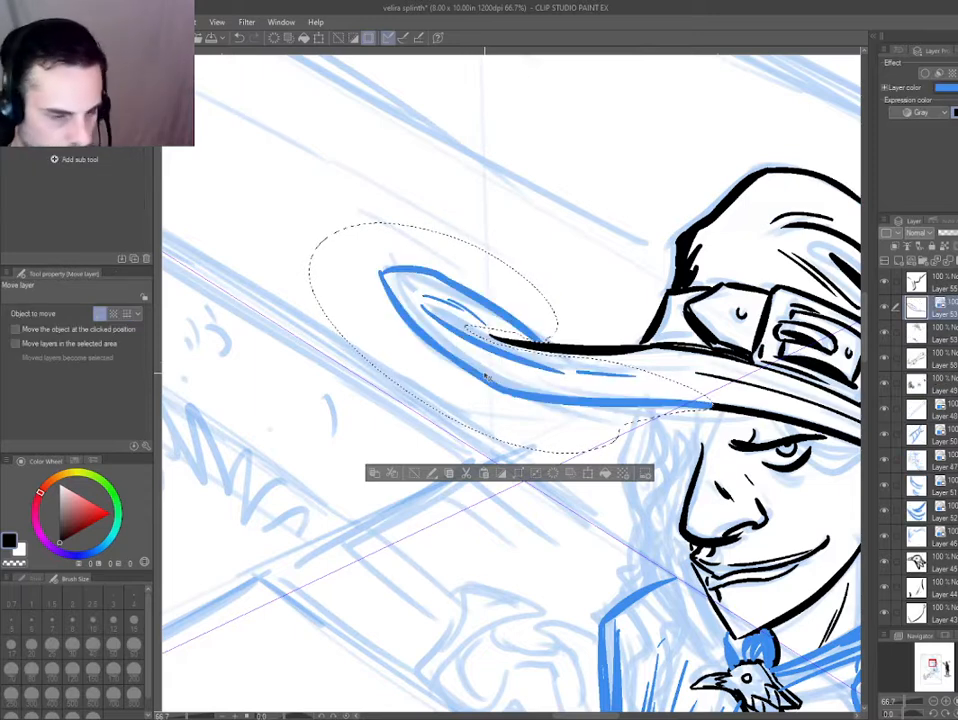
pyautogui.moveTo(487, 378)
pyautogui.mouseDown()
pyautogui.moveTo(530, 385)
pyautogui.moveTo(451, 396)
pyautogui.moveTo(280, 330)
pyautogui.moveTo(265, 310)
pyautogui.moveTo(335, 210)
pyautogui.mouseUp()
pyautogui.press('d')
pyautogui.click(436, 239)
pyautogui.hotkey('ctrl', 'b')
pyautogui.press('e')
pyautogui.press('p')
pyautogui.moveTo(390, 163)
pyautogui.mouseDown()
pyautogui.moveTo(480, 236)
pyautogui.moveTo(462, 223)
pyautogui.mouseUp()
pyautogui.hotkey('ctrl', 'z')
pyautogui.hotkey('ctrl', 'z')
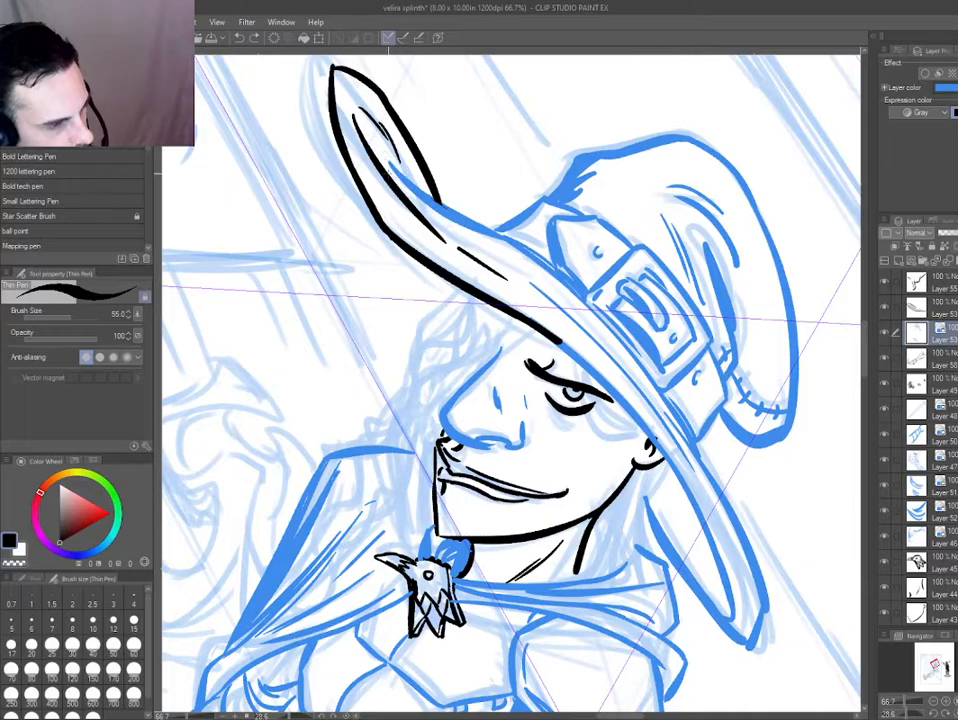
# Reset the canvas rotation, return the hat's ink to black with both hat layers selected, and save the illustration.
pyautogui.press('d')
pyautogui.hotkey('ctrl', '0')
pyautogui.hotkey('ctrl', '@')
pyautogui.hotkey('ctrl', 'b')
pyautogui.scroll(4, 474, 370)
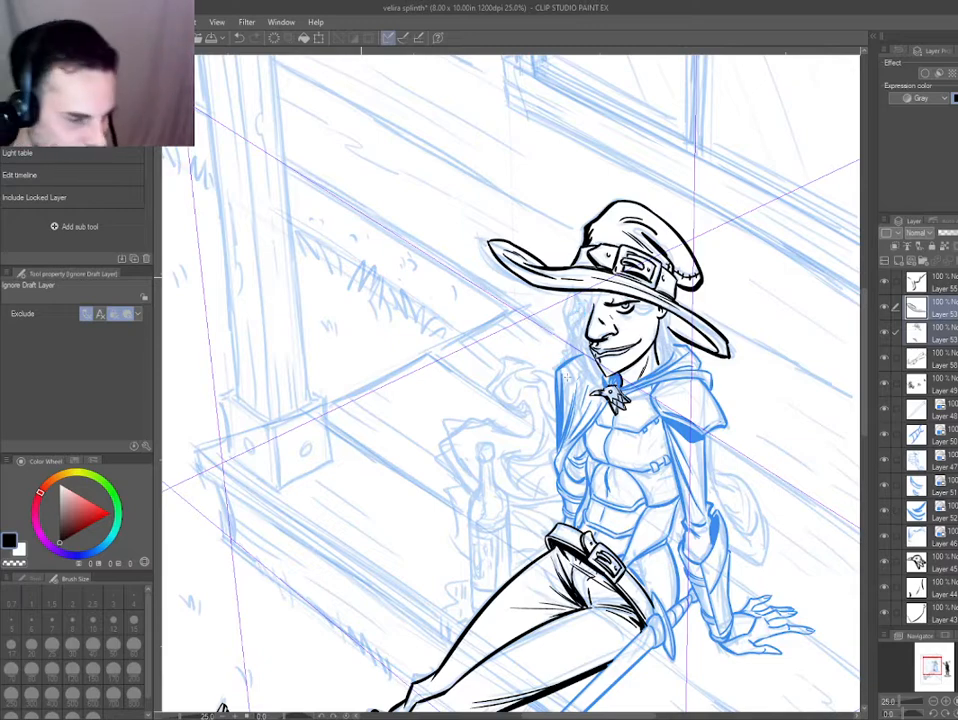
pyautogui.hotkey('ctrl', 's')
# Ink short crease lines beneath the eye, erasing and redrawing them as heavier strokes.
pyautogui.scroll(5, 614, 310)
pyautogui.moveTo(635, 326); pyautogui.dragTo(657, 347)
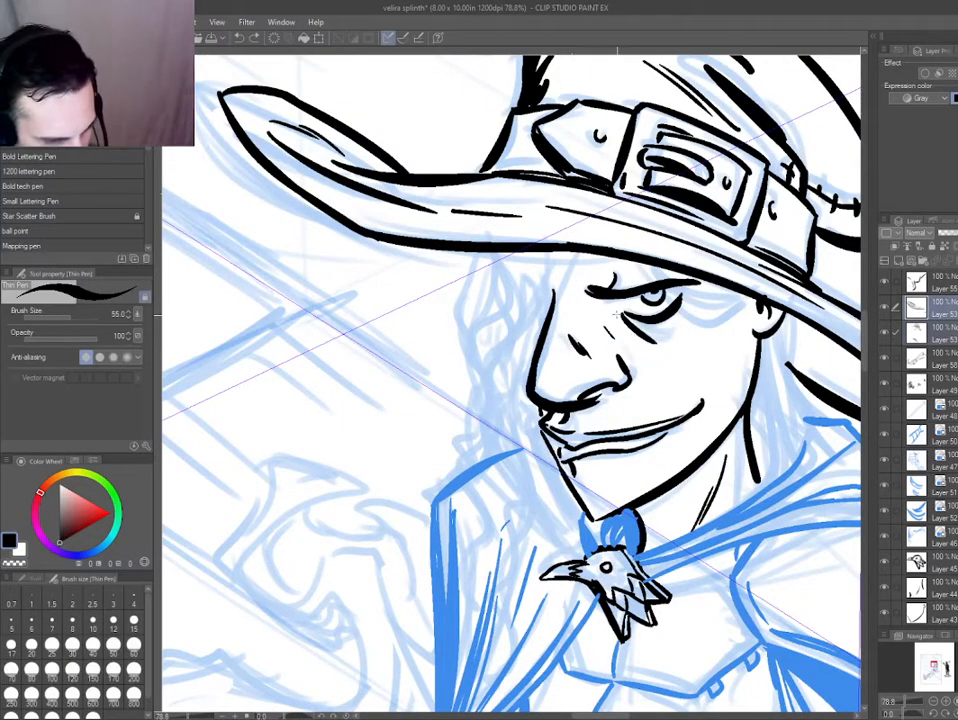
pyautogui.scroll(-1, 712, 282)
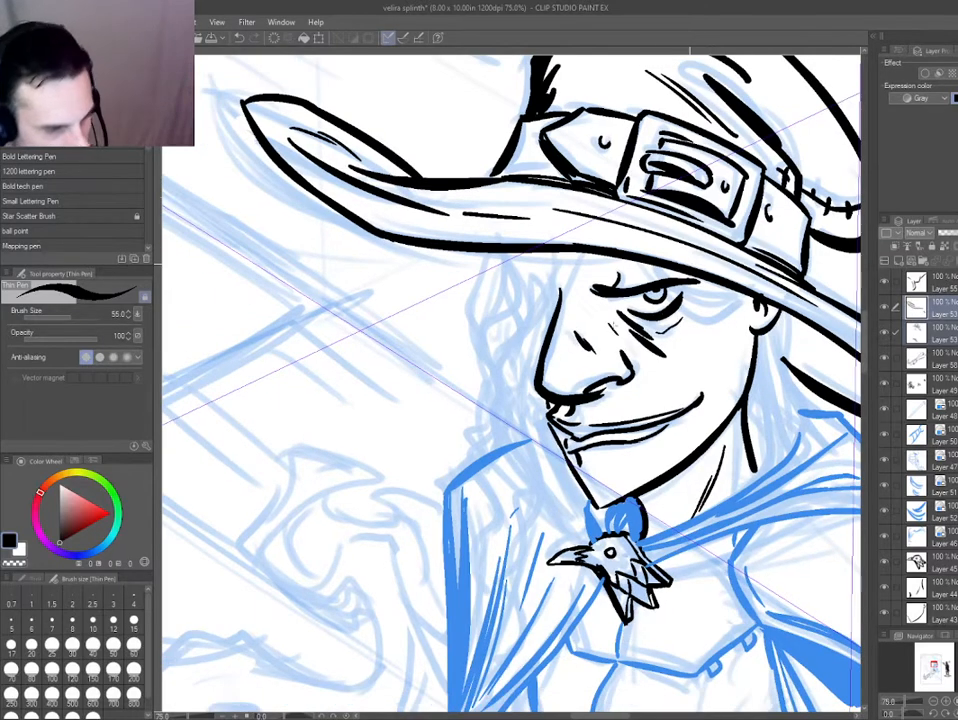
pyautogui.scroll(-3, 659, 326)
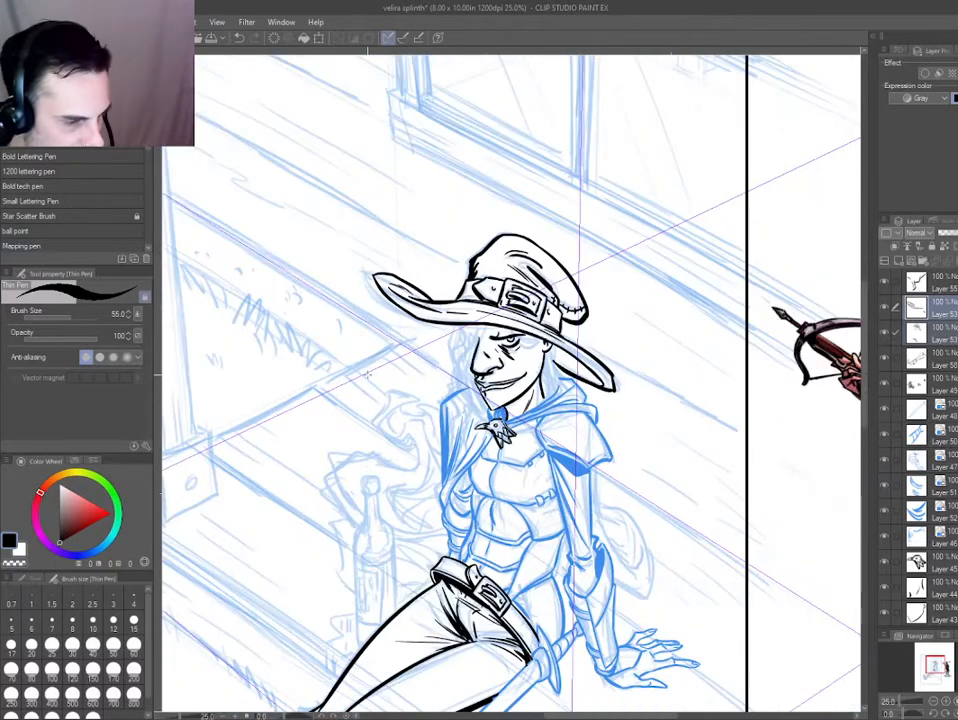
pyautogui.scroll(3, 537, 376)
pyautogui.press('e')
pyautogui.press('p')
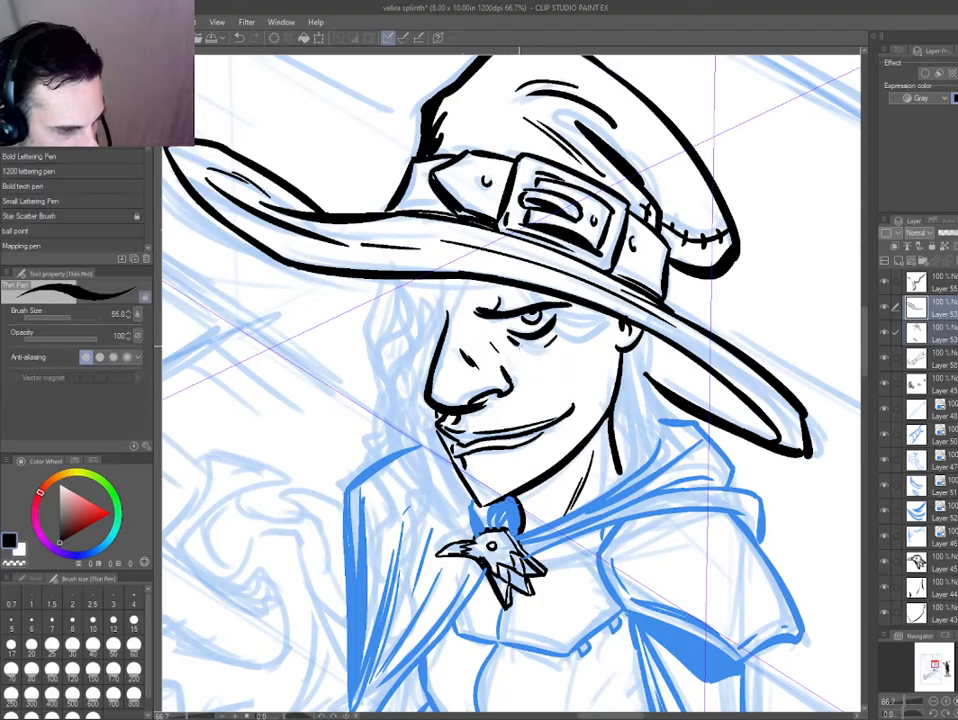
pyautogui.moveTo(506, 333); pyautogui.dragTo(541, 359)
pyautogui.moveTo(514, 348); pyautogui.dragTo(542, 369)
pyautogui.hotkey('ctrl', '0')
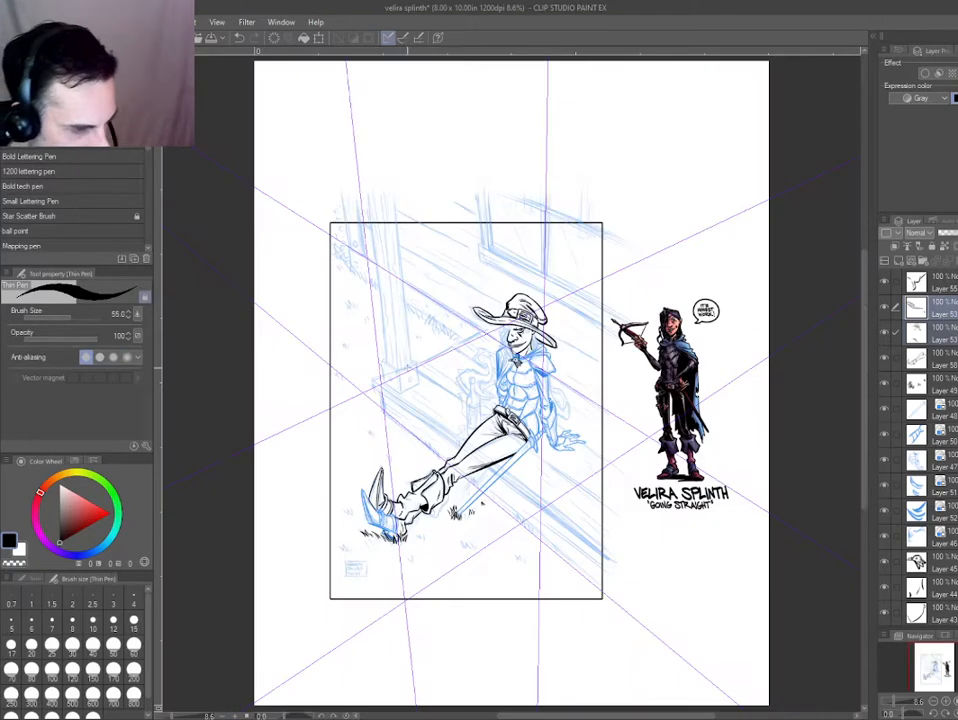
# Select the bird brooch's layer and turn on its blue layer colour.
pyautogui.scroll(1, 409, 368)
pyautogui.scroll(4, 555, 315)
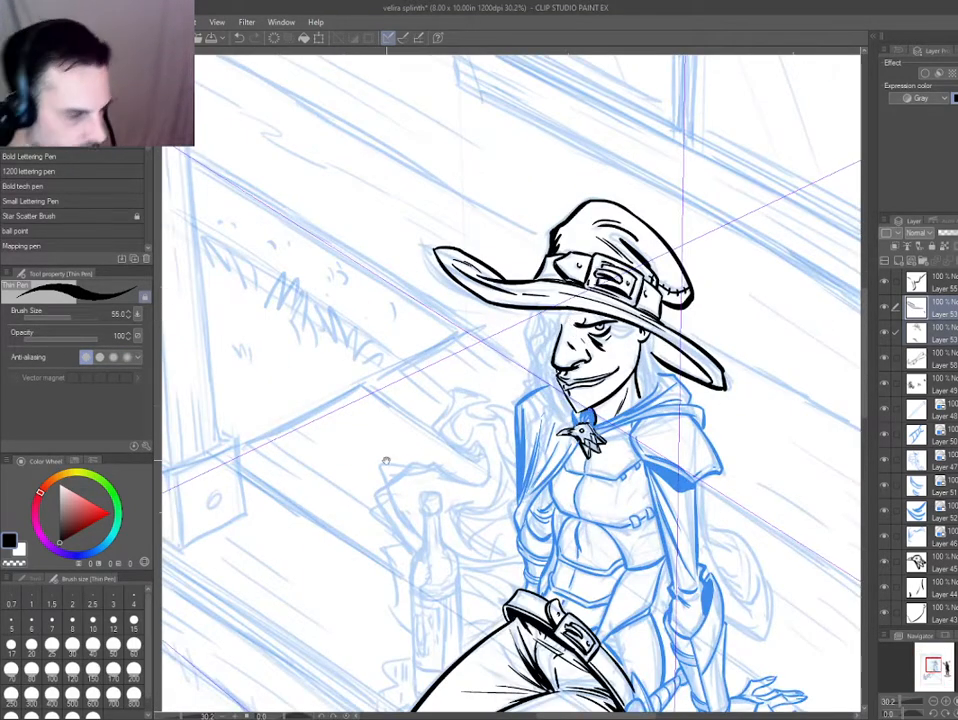
pyautogui.moveTo(386, 461); pyautogui.dragTo(395, 226)
pyautogui.press('d')
pyautogui.click(587, 247)
pyautogui.hotkey('ctrl', 'b')
pyautogui.hotkey('ctrl', 'b')
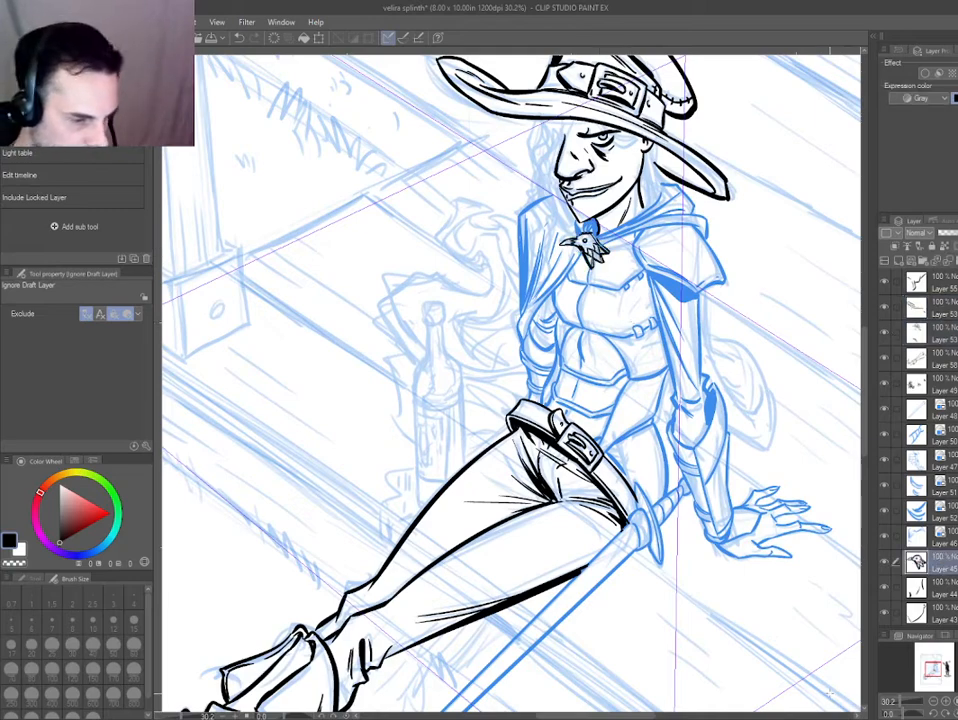
pyautogui.hotkey('ctrl', 'b')
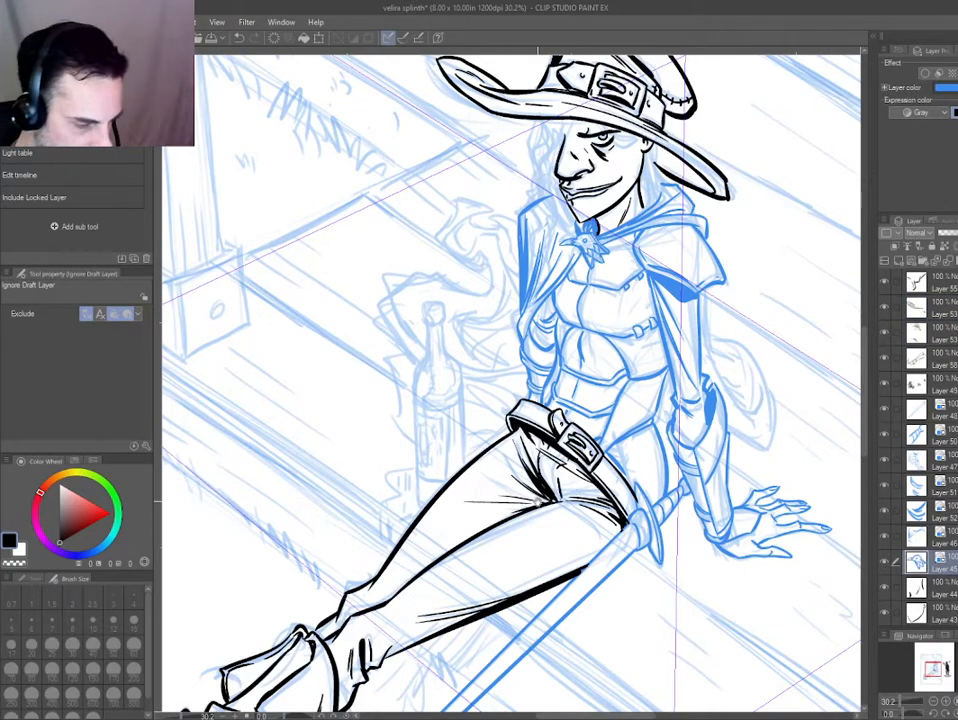
# Select the layers of the armour, bracing arm and sword and turn off their blue layer colour.
pyautogui.moveTo(538, 501); pyautogui.dragTo(568, 373)
pyautogui.scroll(-1, 338, 371)
pyautogui.moveTo(299, 470); pyautogui.dragTo(378, 558)
pyautogui.scroll(-2, 340, 408)
pyautogui.moveTo(340, 408)
pyautogui.mouseDown()
pyautogui.moveTo(389, 467)
pyautogui.moveTo(331, 402)
pyautogui.mouseUp()
pyautogui.moveTo(481, 344); pyautogui.dragTo(647, 561)
pyautogui.hotkey('ctrl', 'b')
# Select the layers of the hat, face, neck and torso armour and turn on their blue layer colour.
pyautogui.hotkey('ctrl', 'b')
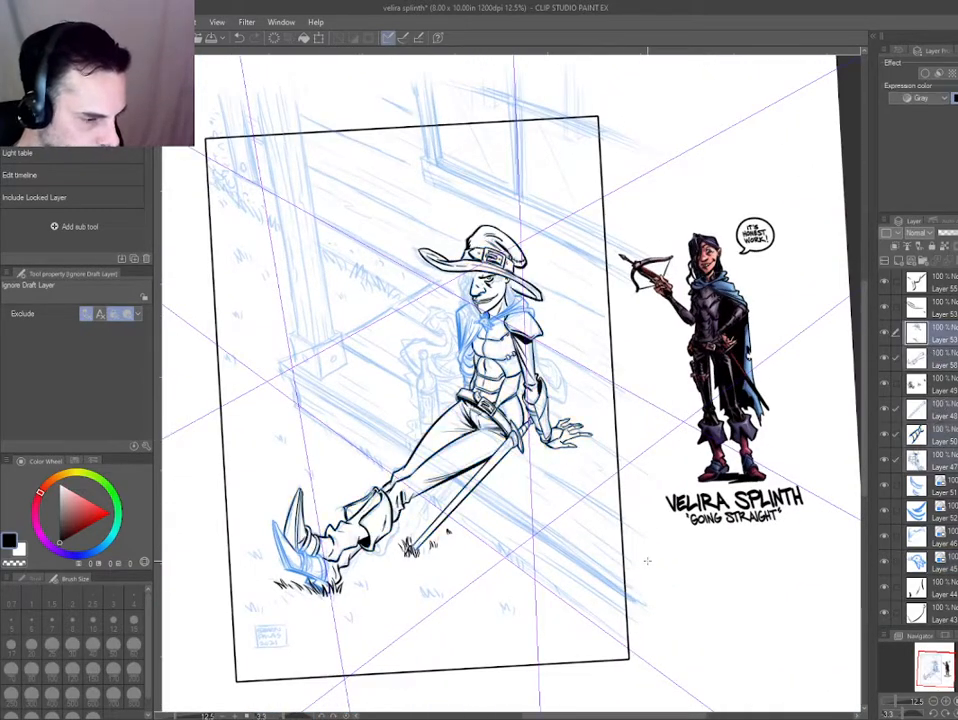
pyautogui.moveTo(487, 274); pyautogui.dragTo(563, 463)
pyautogui.hotkey('ctrl', 'b')
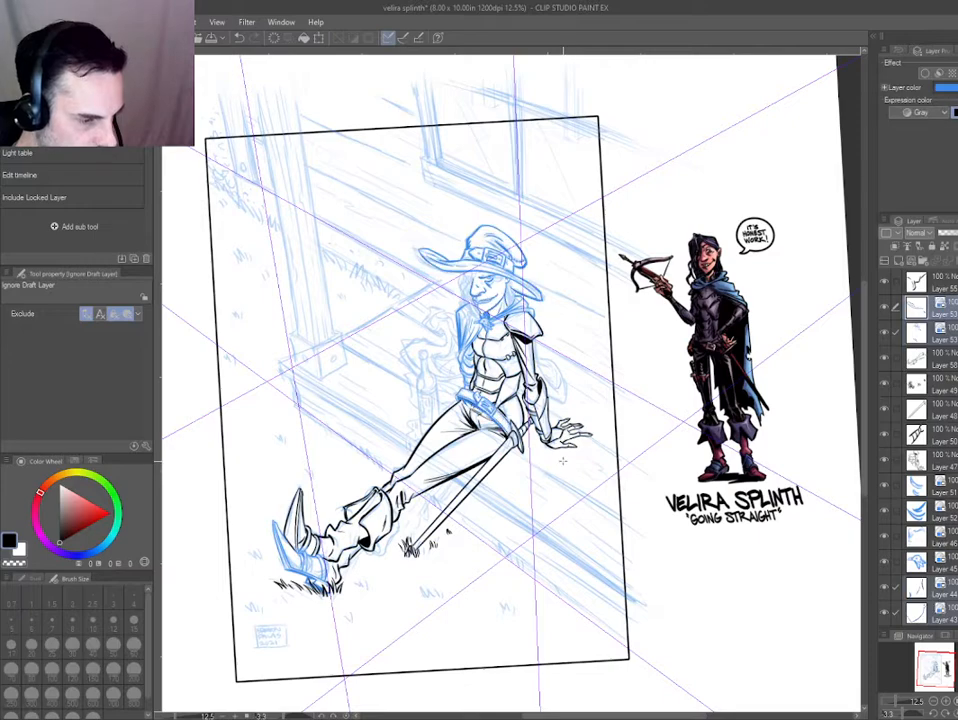
pyautogui.hotkey('ctrl', 'b')
pyautogui.scroll(6, 483, 275)
pyautogui.moveTo(458, 325); pyautogui.dragTo(549, 444)
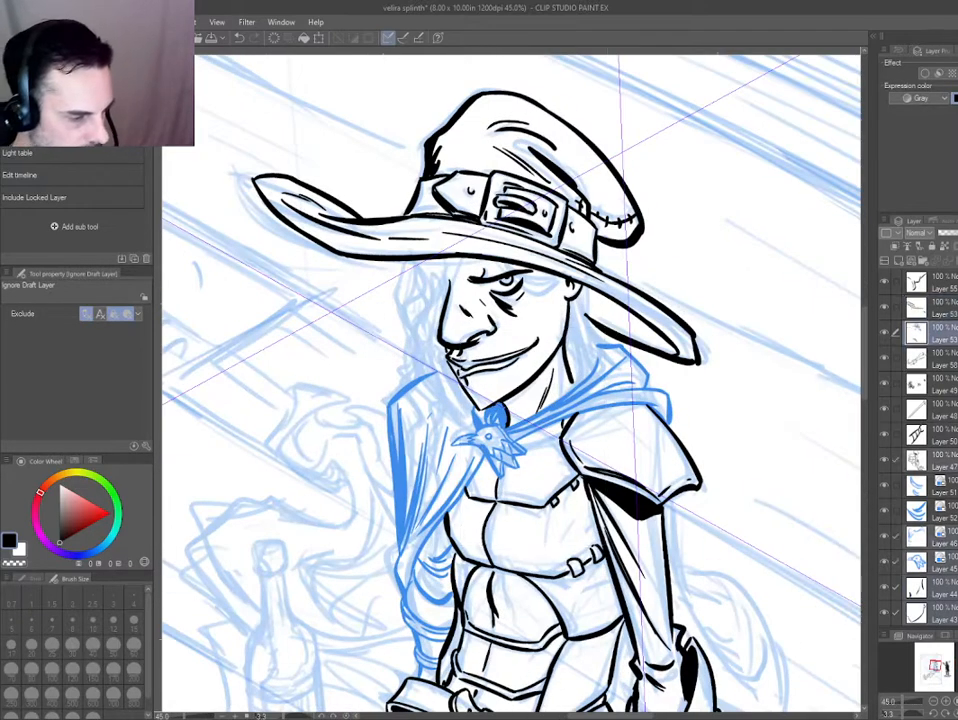
pyautogui.hotkey('ctrl', 'b')
pyautogui.moveTo(389, 218); pyautogui.dragTo(489, 280)
pyautogui.hotkey('ctrl', 'b')
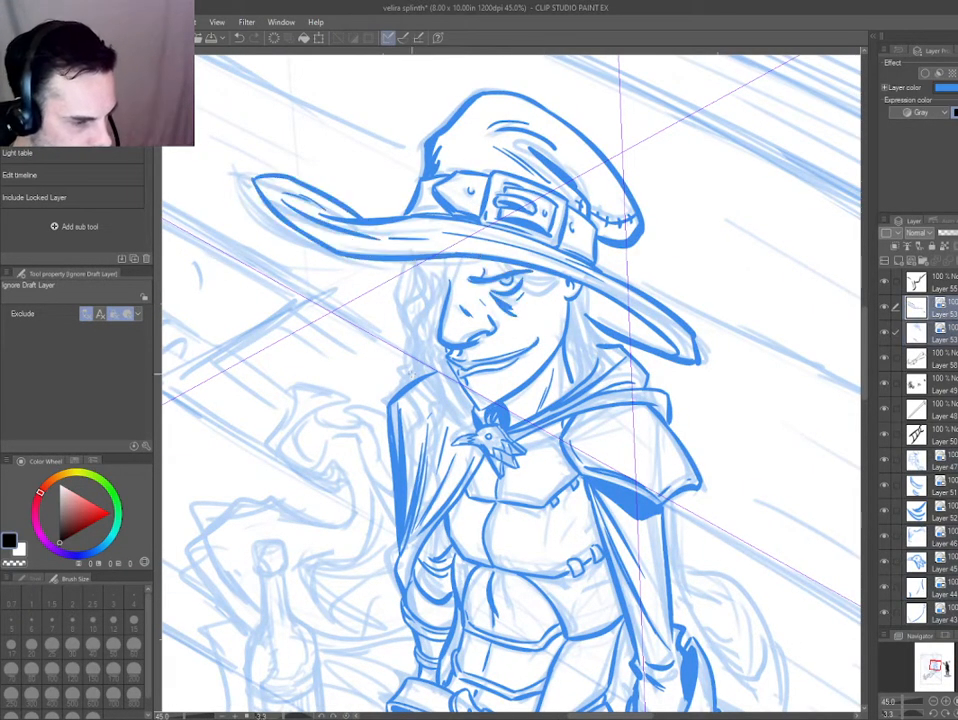
pyautogui.hotkey('ctrl', 'b')
pyautogui.hotkey('ctrl', 'b')
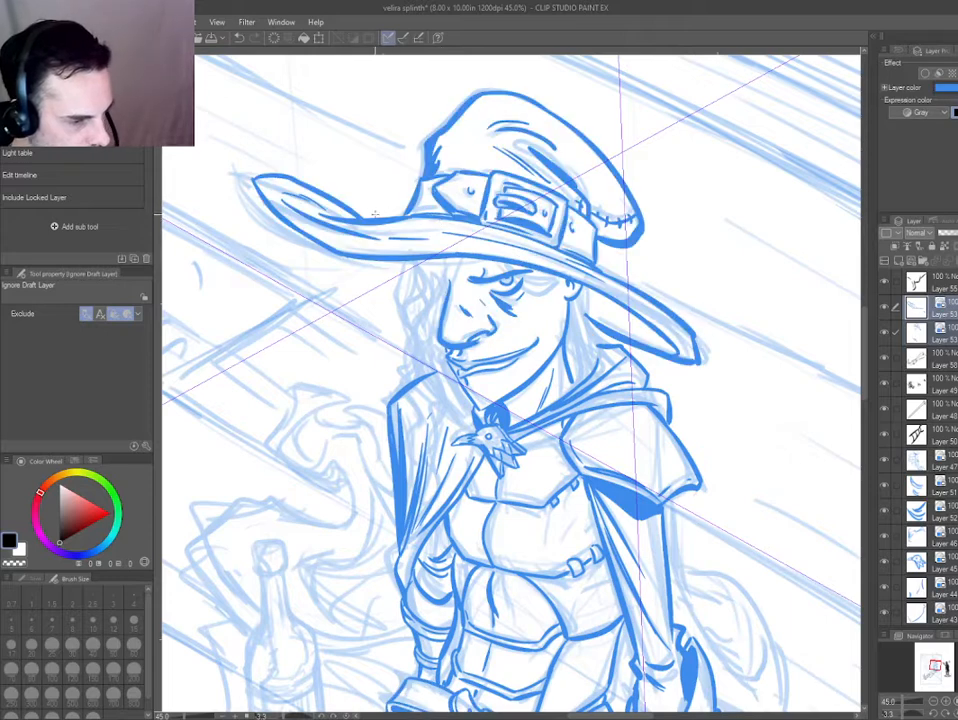
# Lasso the nose, cut it from its ink layer and paste it onto a layer of its own.
pyautogui.press('m')
pyautogui.moveTo(443, 265); pyautogui.dragTo(411, 313)
pyautogui.click(919, 336)
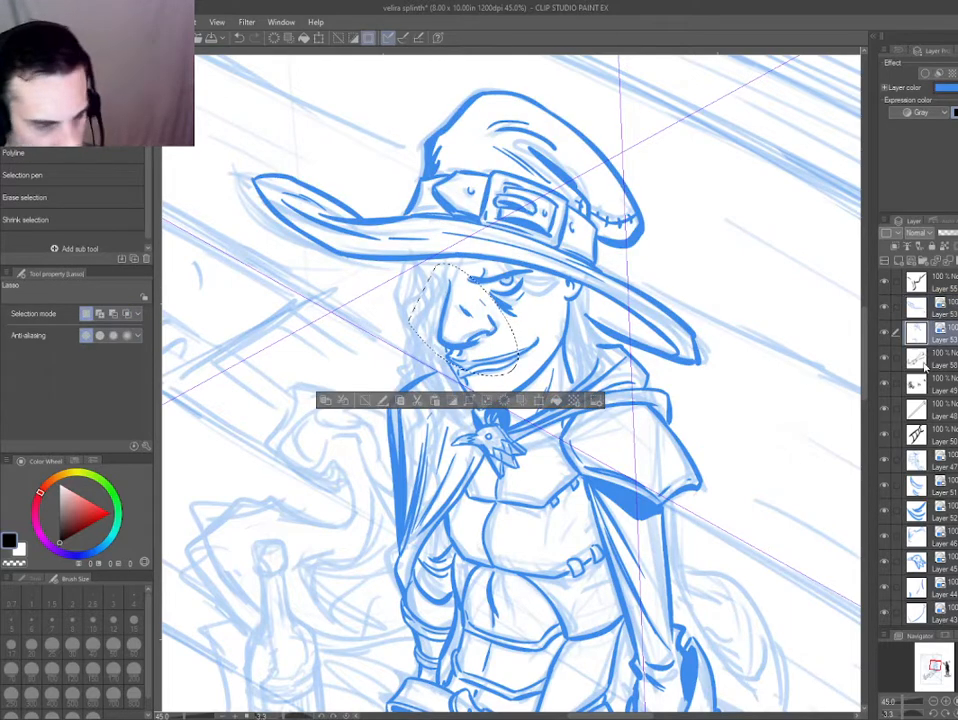
pyautogui.hotkey('ctrl', 'x')
pyautogui.hotkey('ctrl', 'v')
pyautogui.hotkey('ctrl', 'd')
# Select the hat's ink layers and turn their blue layer colour off.
pyautogui.press('d')
pyautogui.moveTo(430, 215); pyautogui.dragTo(353, 295)
pyautogui.hotkey('ctrl', 'b')
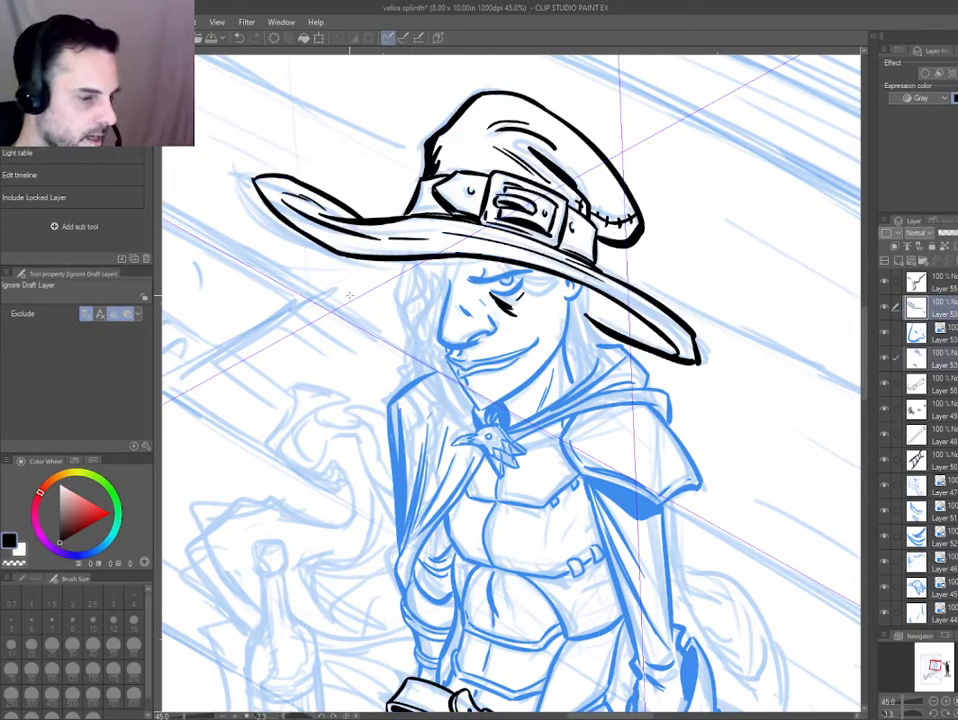
# Lasso the crease lines beneath the eye, move them to their own layer by cut and paste, and colour it blue.
pyautogui.press('m')
pyautogui.moveTo(470, 270); pyautogui.dragTo(469, 320)
pyautogui.press('d')
pyautogui.moveTo(516, 284)
pyautogui.mouseDown()
pyautogui.moveTo(495, 303)
pyautogui.moveTo(505, 307)
pyautogui.mouseUp()
pyautogui.hotkey('ctrl', 'x')
pyautogui.hotkey('ctrl', 'v')
pyautogui.hotkey('ctrl', 'd')
pyautogui.hotkey('ctrl', 'b')
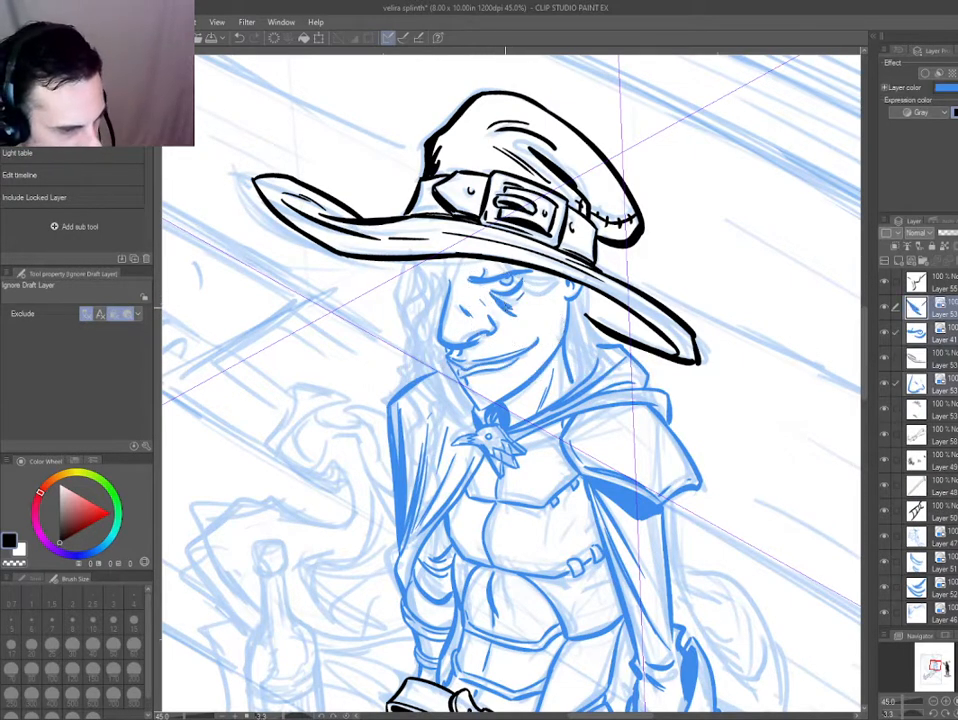
# Bring the nose layer beside the eye and crease layers and merge the three into one face layer.
pyautogui.hotkey('ctrl', 'b')
pyautogui.hotkey('ctrl', 'b')
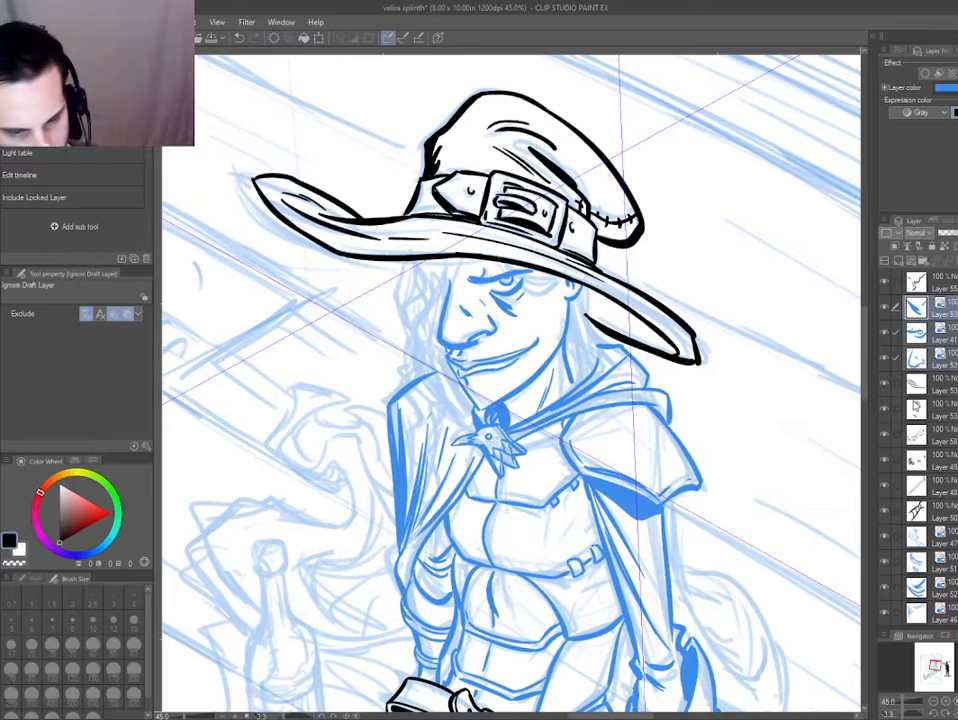
pyautogui.hotkey('ctrl', 'b')
pyautogui.hotkey('alt', 'shift', 'e')
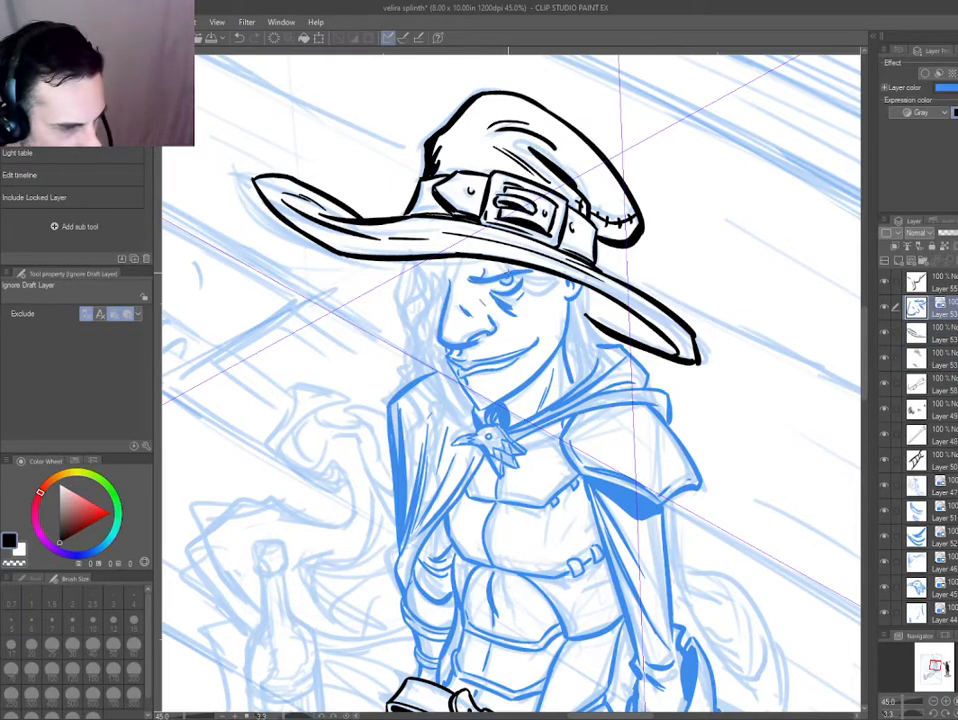
# Select the face and jaw-and-neck ink layers, turn their blue layer colour off and merge them into one layer.
pyautogui.moveTo(481, 283); pyautogui.dragTo(564, 370)
pyautogui.hotkey('ctrl', 'b')
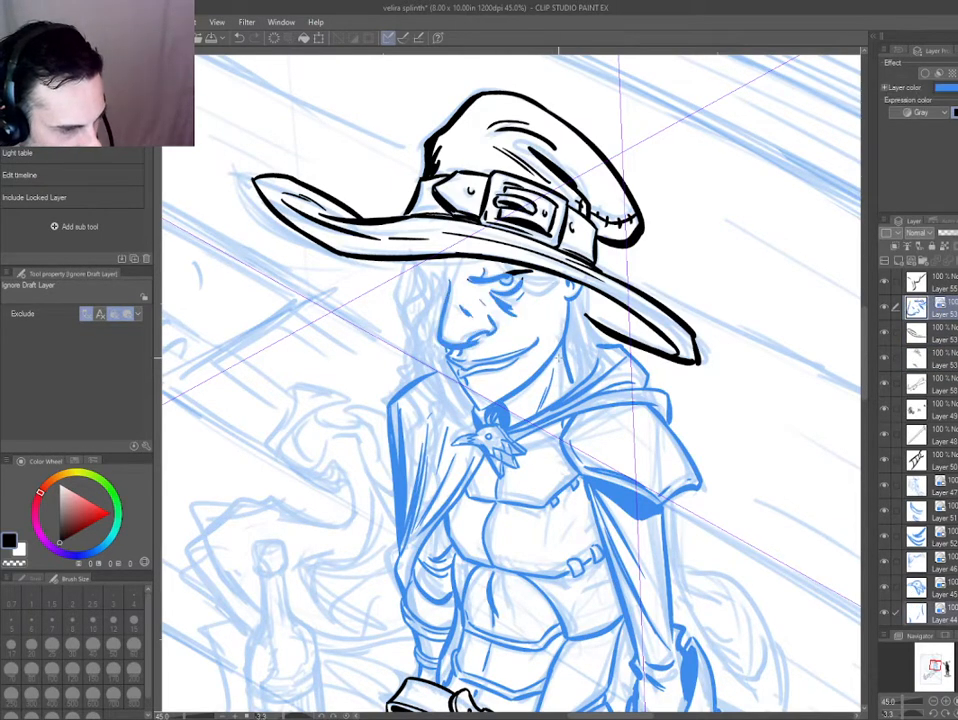
pyautogui.hotkey('ctrl', 'b')
pyautogui.hotkey('ctrl', 'b')
pyautogui.hotkey('ctrl', 'b')
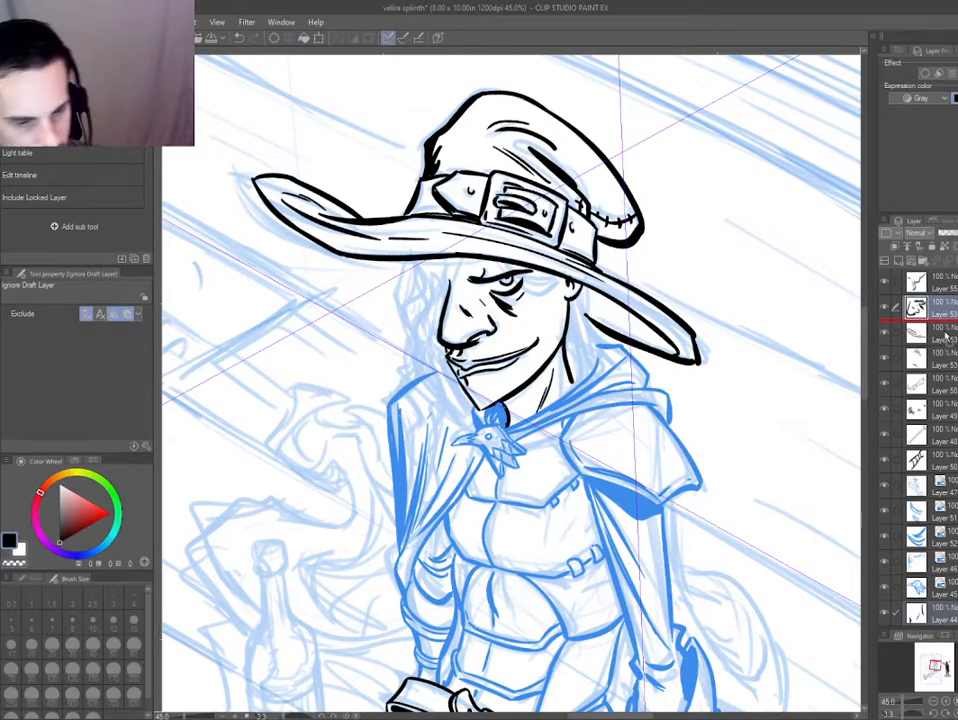
pyautogui.moveTo(945, 333); pyautogui.dragTo(945, 335)
pyautogui.hotkey('alt', 'shift', 'e')
# Turn the blue layer colour on for the merged face layer.
pyautogui.moveTo(403, 371); pyautogui.dragTo(406, 366)
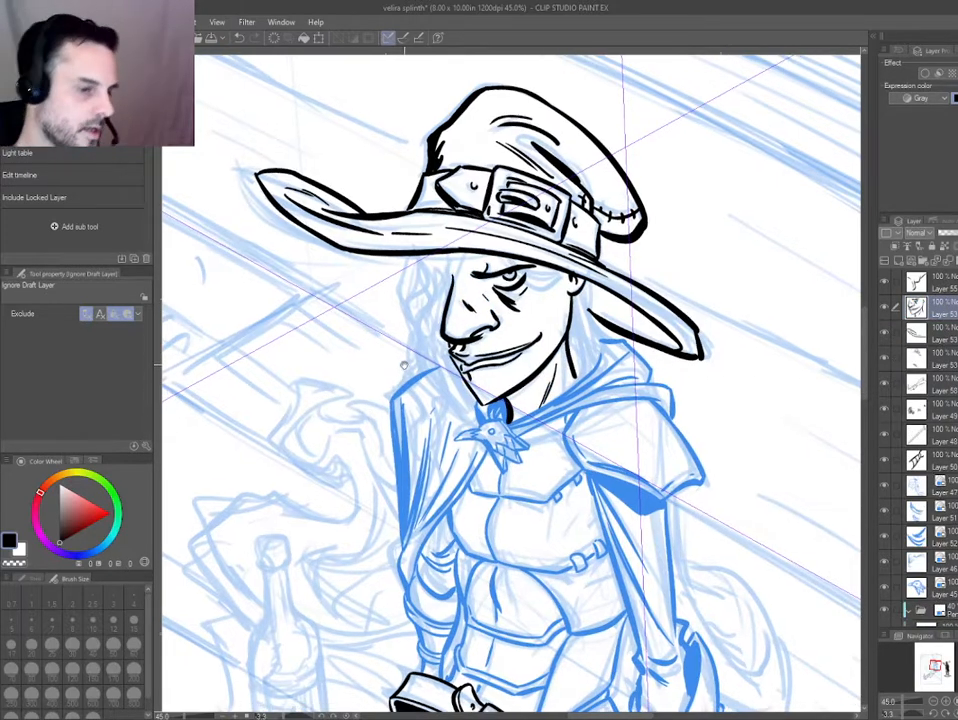
pyautogui.click(623, 314)
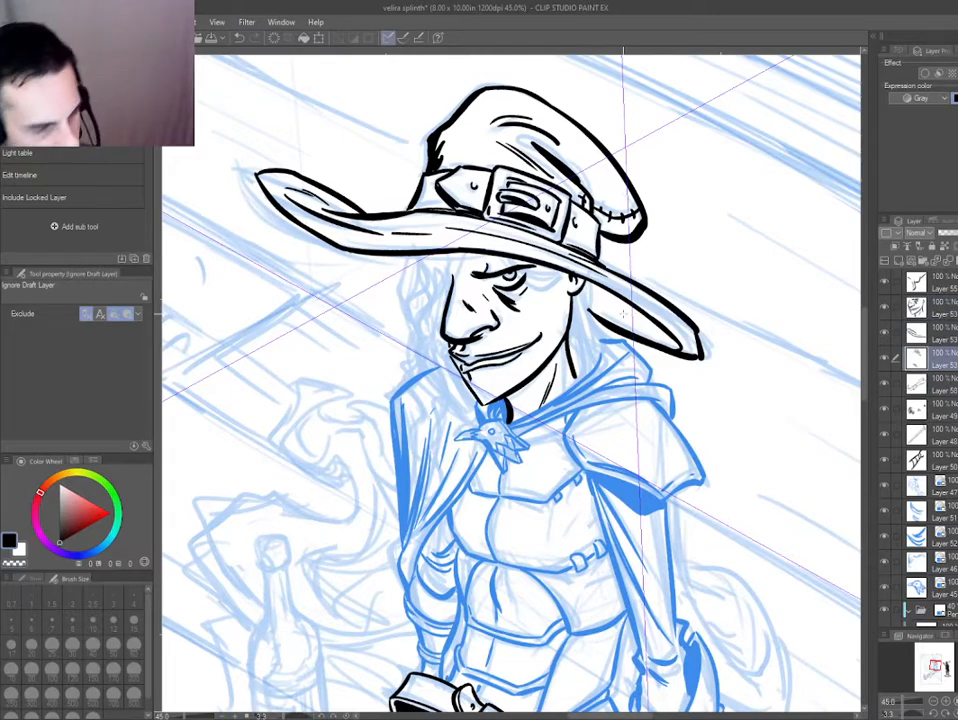
pyautogui.click(575, 294)
pyautogui.hotkey('ctrl', 'b')
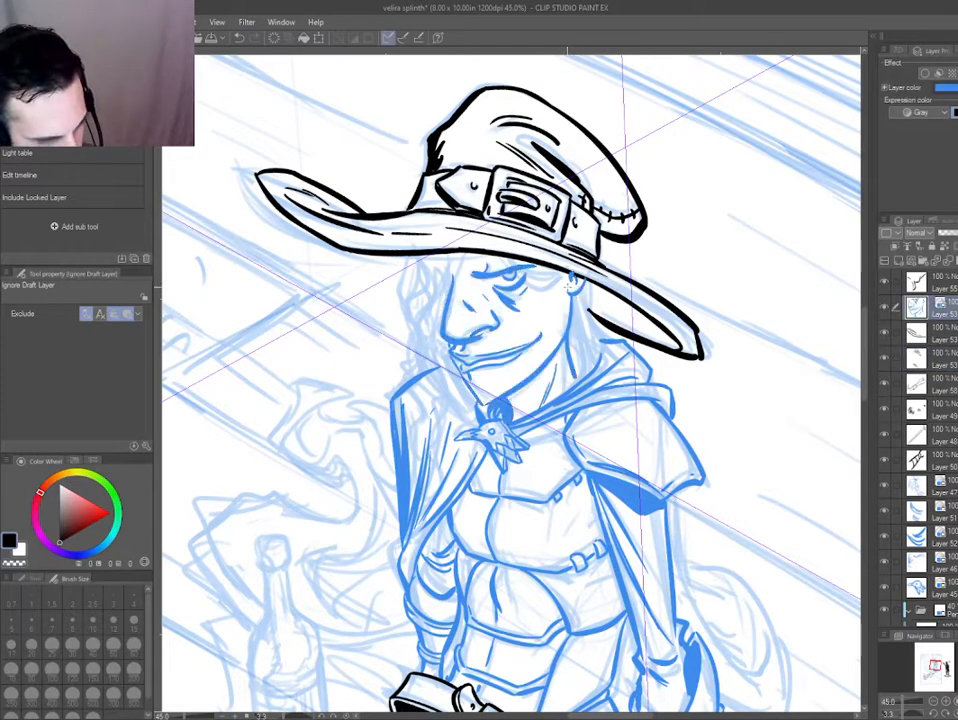
pyautogui.press('e')
pyautogui.scroll(1, 463, 342)
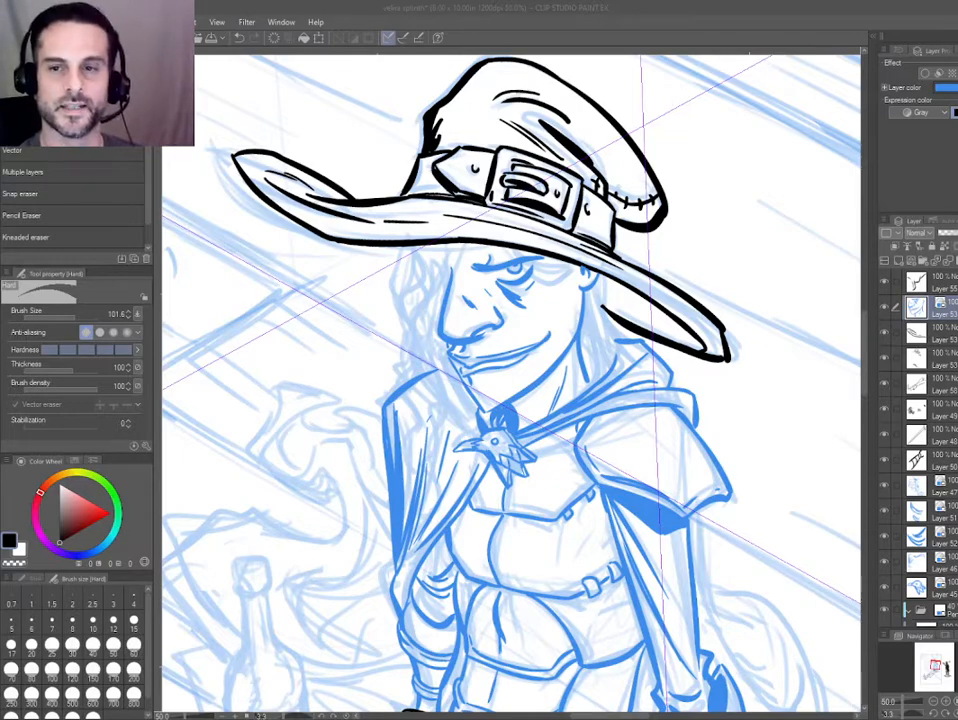
pyautogui.moveTo(495, 325); pyautogui.dragTo(478, 339)
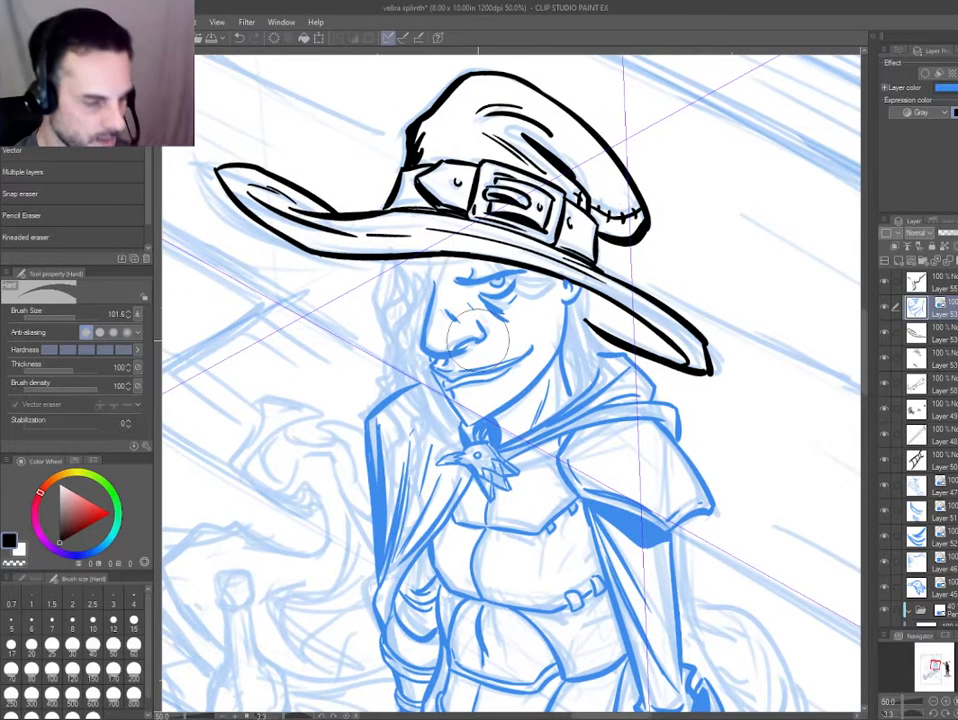
# Merge the brim tip's ink layer with the rest of the hat and colour the combined hat layer blue.
pyautogui.keyDown('ctrl'); pyautogui.keyDown('shift'); pyautogui.click(668, 364); pyautogui.keyUp('shift'); pyautogui.keyUp('ctrl')
pyautogui.hotkey('ctrl', 'b')
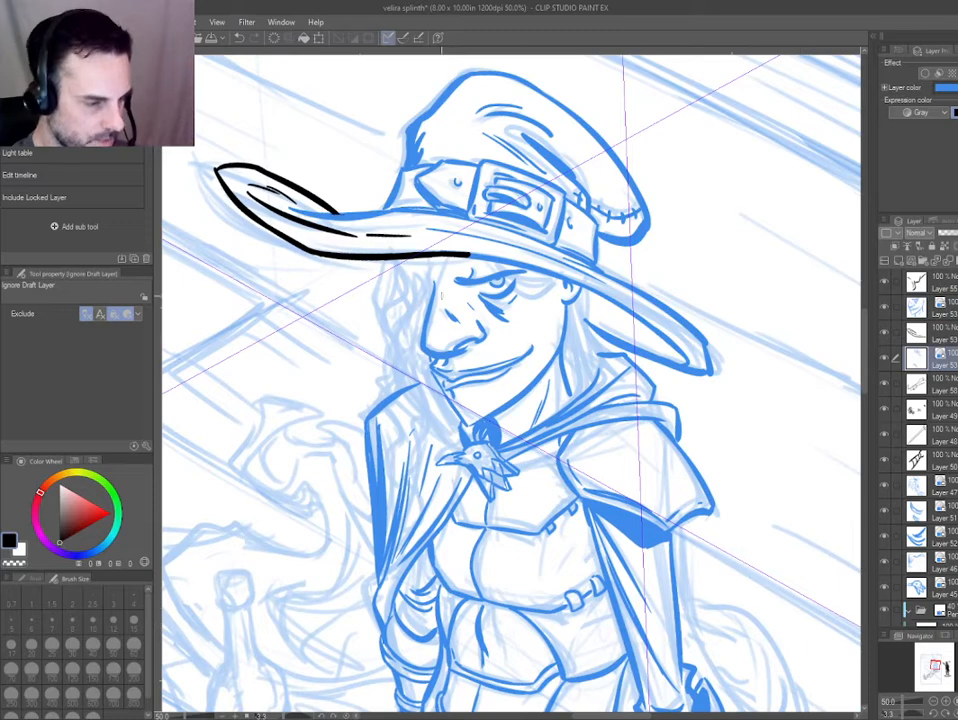
pyautogui.moveTo(467, 253); pyautogui.dragTo(543, 313)
pyautogui.hotkey('ctrl', 'b')
pyautogui.hotkey('ctrl', 'b')
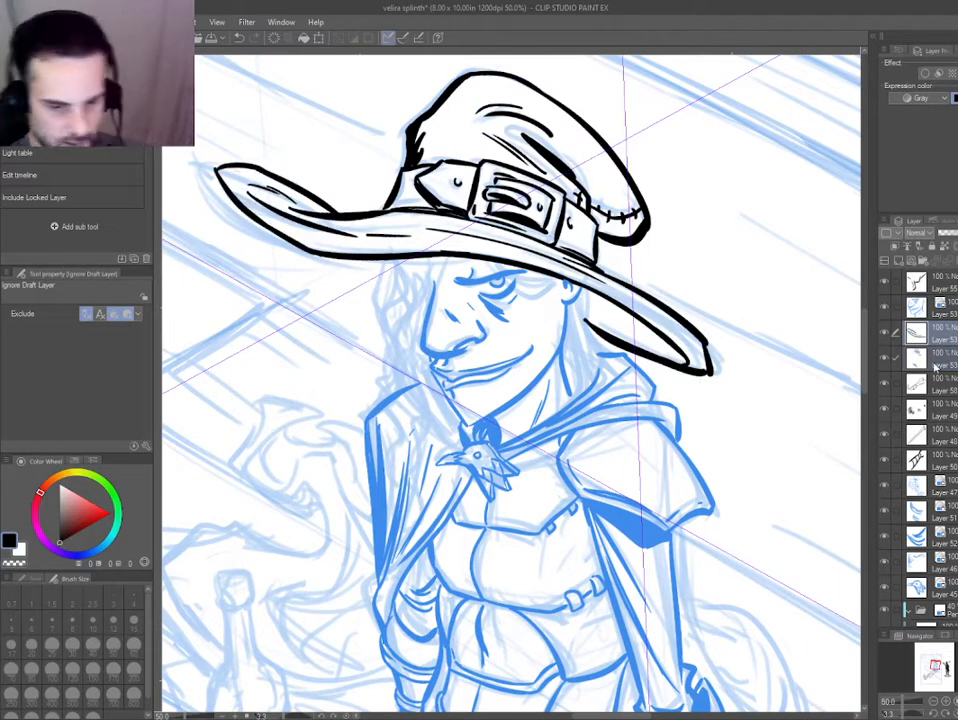
pyautogui.hotkey('alt', 'shift', 'e')
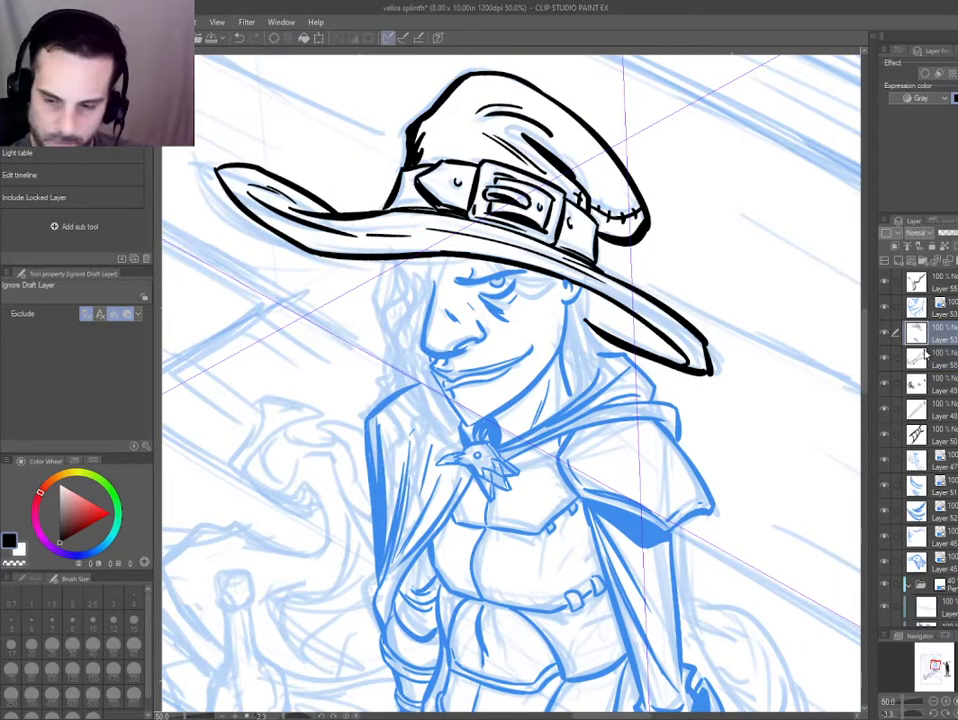
pyautogui.hotkey('ctrl', 'b')
# Add a new layer and ink the dark fringe sweeping from the brow to the ear beneath the brim with the Thin Pen.
pyautogui.hotkey('ctrl', 'shift', 'n')
pyautogui.press('p')
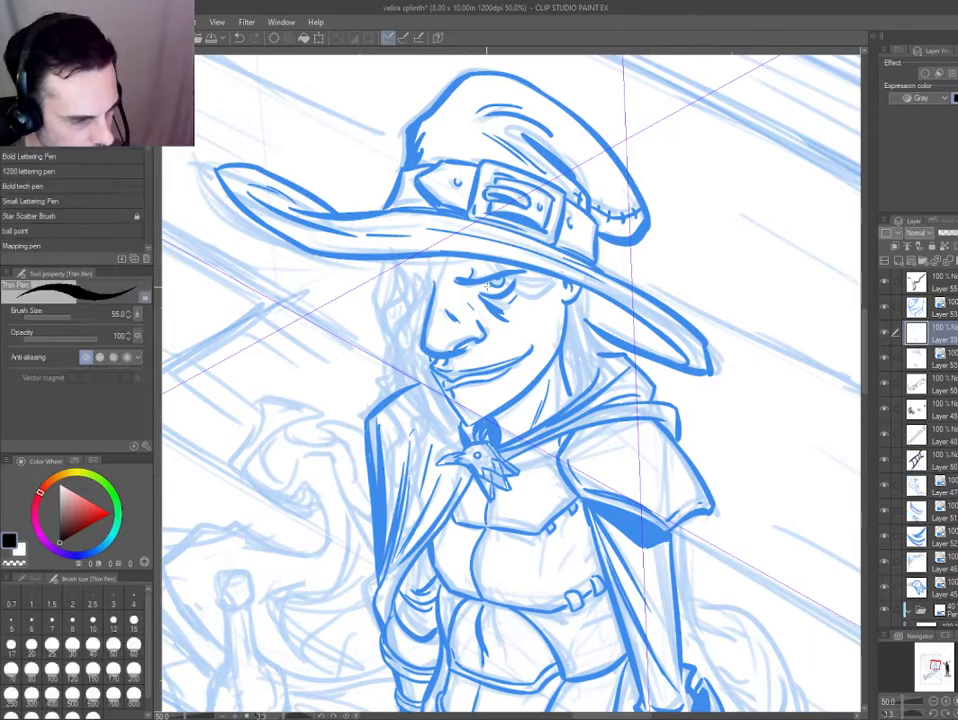
pyautogui.moveTo(481, 259)
pyautogui.mouseDown()
pyautogui.moveTo(508, 292)
pyautogui.moveTo(564, 287)
pyautogui.mouseUp()
pyautogui.scroll(1, 569, 272)
pyautogui.hotkey('ctrl', 'z')
pyautogui.moveTo(428, 252)
pyautogui.mouseDown()
pyautogui.moveTo(497, 313)
pyautogui.moveTo(557, 284)
pyautogui.mouseUp()
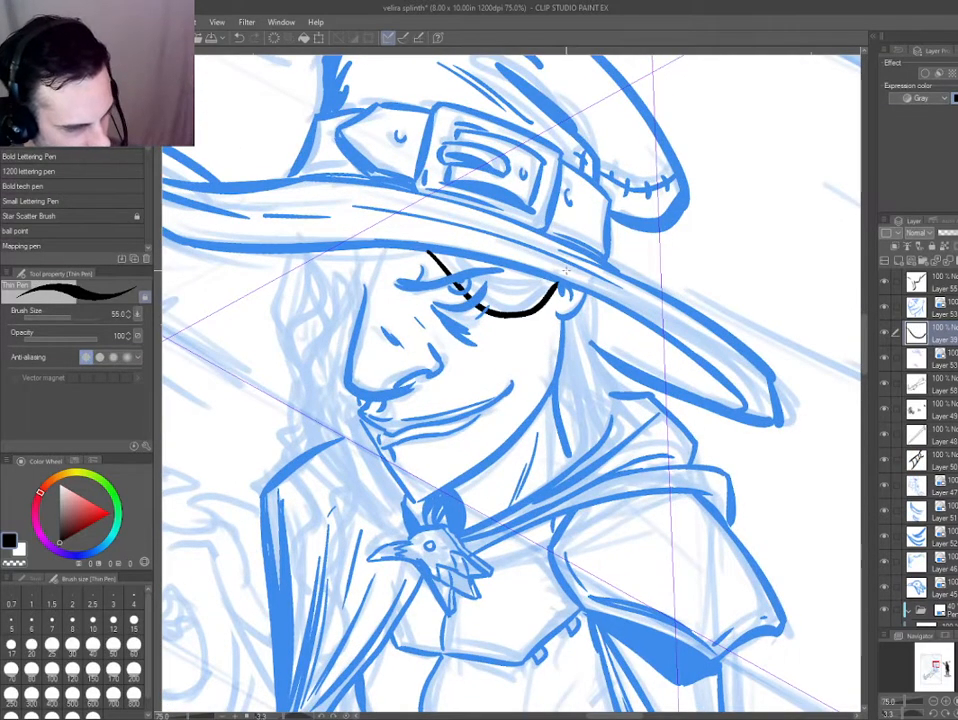
pyautogui.moveTo(449, 263)
pyautogui.mouseDown()
pyautogui.moveTo(547, 289)
pyautogui.moveTo(481, 301)
pyautogui.moveTo(444, 256)
pyautogui.mouseUp()
pyautogui.moveTo(438, 242)
pyautogui.mouseDown()
pyautogui.moveTo(517, 298)
pyautogui.moveTo(549, 281)
pyautogui.mouseUp()
pyautogui.moveTo(549, 281)
pyautogui.mouseDown()
pyautogui.moveTo(450, 248)
pyautogui.moveTo(495, 266)
pyautogui.moveTo(499, 299)
pyautogui.moveTo(546, 269)
pyautogui.mouseUp()
pyautogui.hotkey('ctrl', 'z')
pyautogui.hotkey('ctrl', 'z')
pyautogui.hotkey('ctrl', 'z')
pyautogui.moveTo(546, 272)
pyautogui.mouseDown()
pyautogui.moveTo(494, 290)
pyautogui.moveTo(452, 253)
pyautogui.mouseUp()
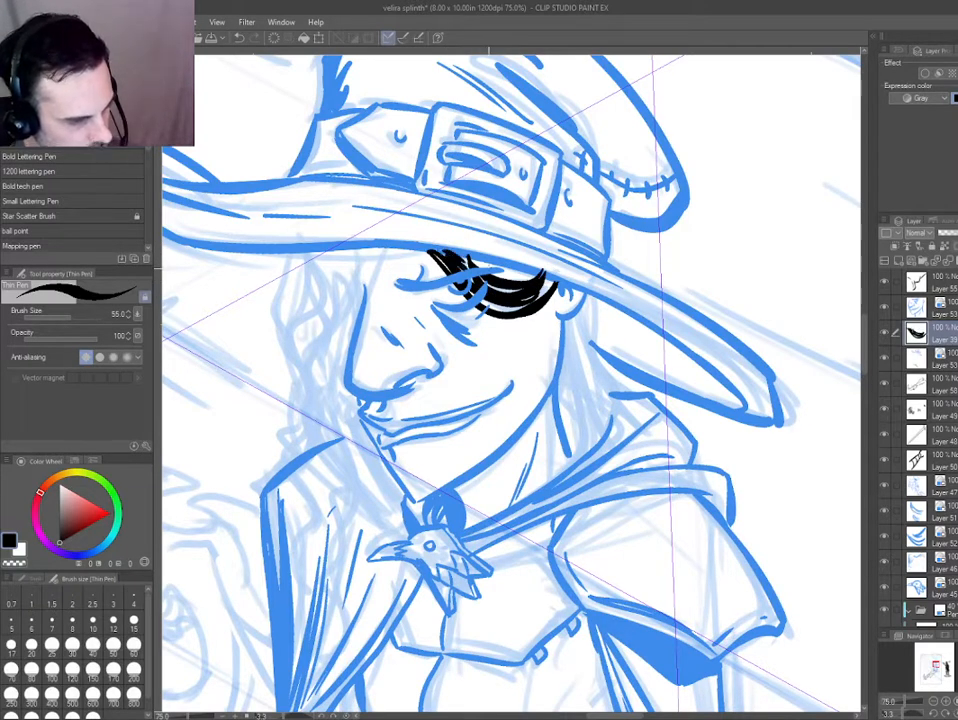
# Ink the dense lock of hair hanging behind the ear down to the cloak collar.
pyautogui.moveTo(564, 332); pyautogui.dragTo(590, 452)
pyautogui.moveTo(571, 312)
pyautogui.mouseDown()
pyautogui.moveTo(596, 446)
pyautogui.moveTo(606, 432)
pyautogui.mouseUp()
pyautogui.hotkey('ctrl', 'z')
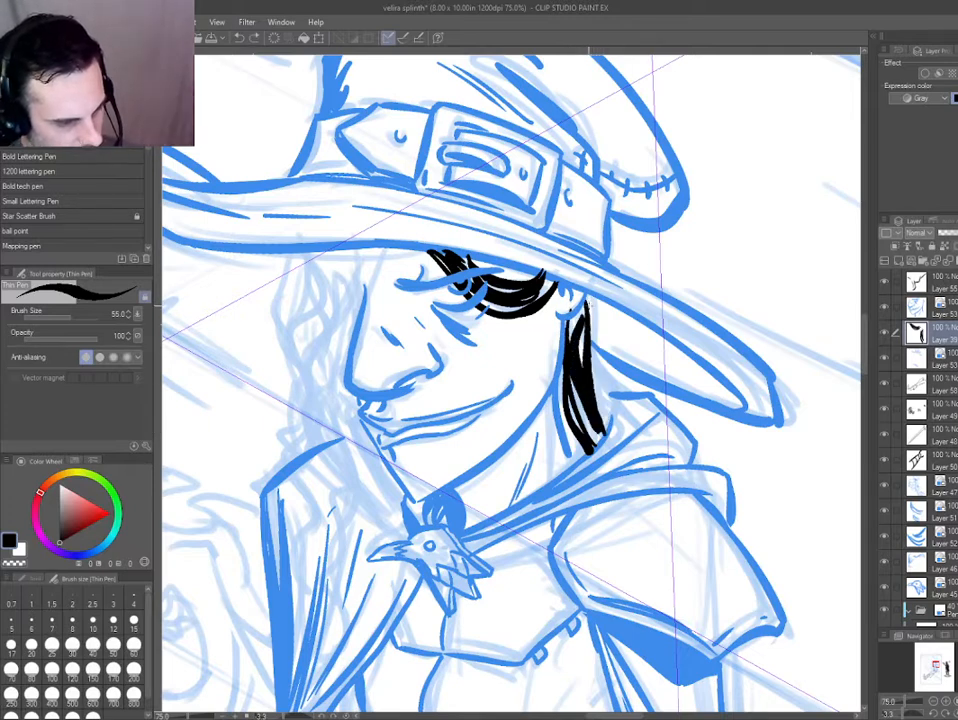
pyautogui.moveTo(591, 299); pyautogui.dragTo(613, 438)
pyautogui.hotkey('ctrl', 'z')
pyautogui.moveTo(593, 291); pyautogui.dragTo(607, 427)
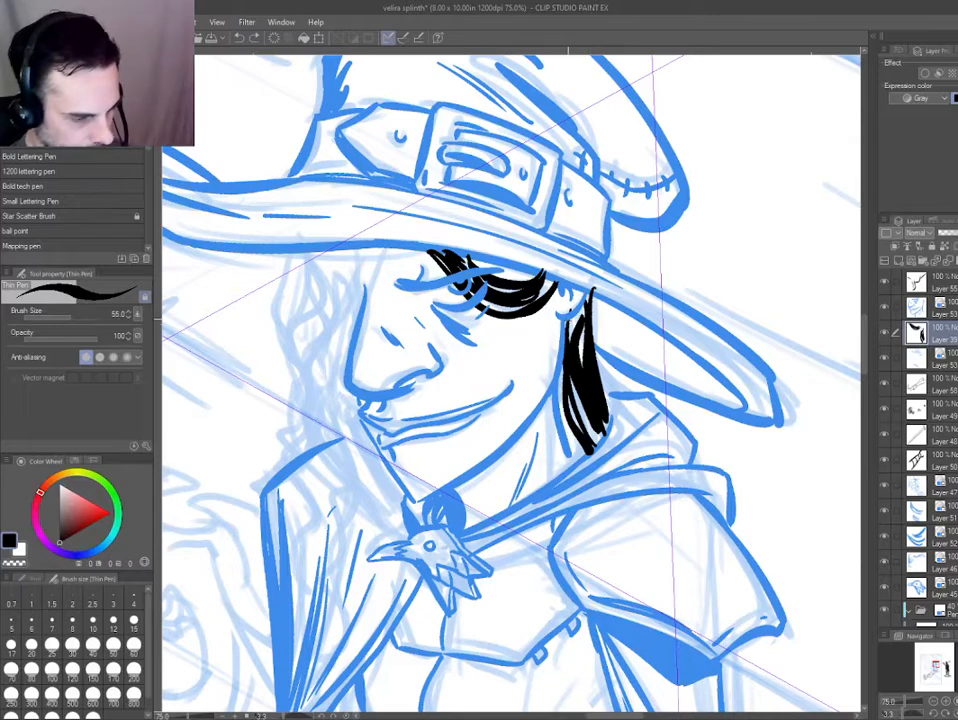
pyautogui.moveTo(648, 448)
pyautogui.mouseDown()
pyautogui.moveTo(452, 278)
pyautogui.moveTo(493, 115)
pyautogui.moveTo(558, 480)
pyautogui.mouseUp()
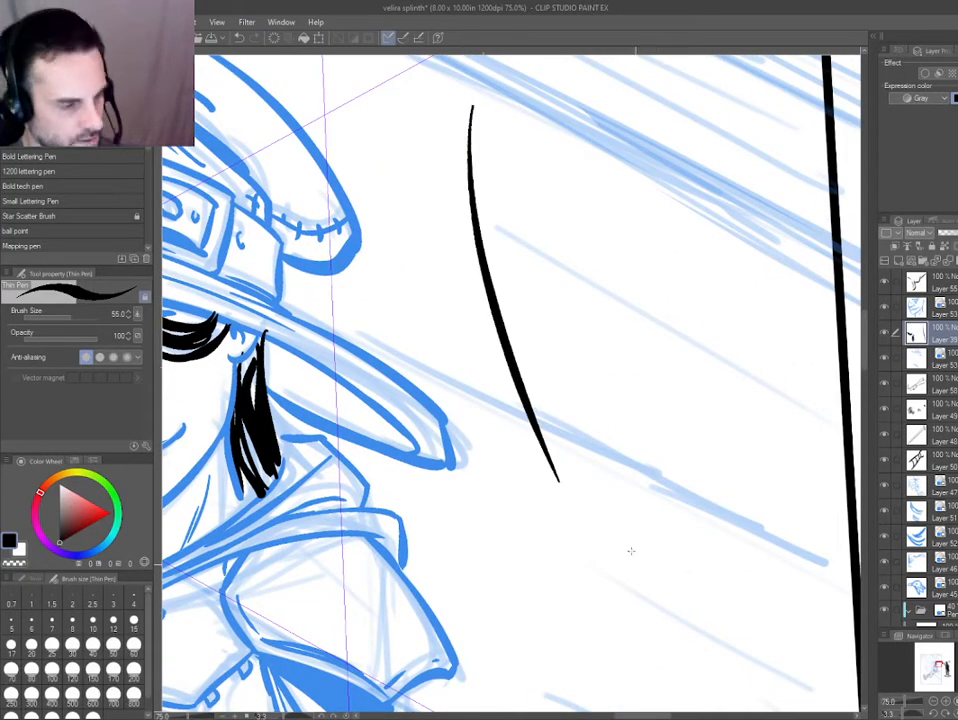
pyautogui.moveTo(551, 187); pyautogui.dragTo(667, 497)
pyautogui.moveTo(695, 143); pyautogui.dragTo(633, 428)
pyautogui.hotkey('ctrl', 'z')
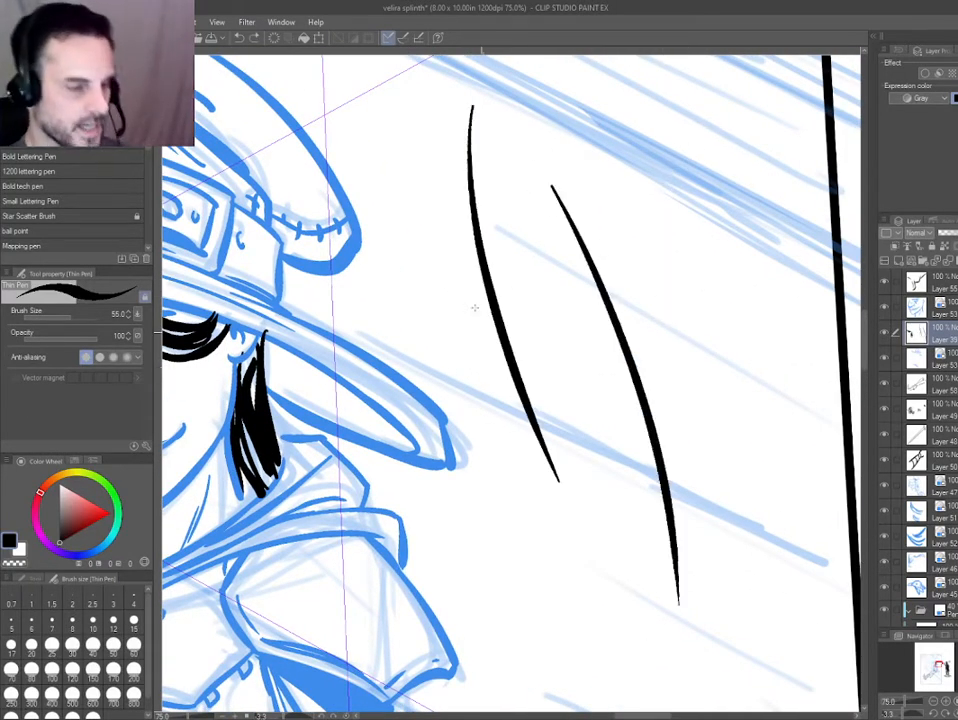
pyautogui.hotkey('ctrl', 'z')
pyautogui.hotkey('ctrl', 'z')
pyautogui.moveTo(476, 127); pyautogui.dragTo(555, 519)
pyautogui.moveTo(549, 249); pyautogui.dragTo(603, 615)
pyautogui.moveTo(586, 147); pyautogui.dragTo(622, 438)
pyautogui.moveTo(616, 182); pyautogui.dragTo(641, 481)
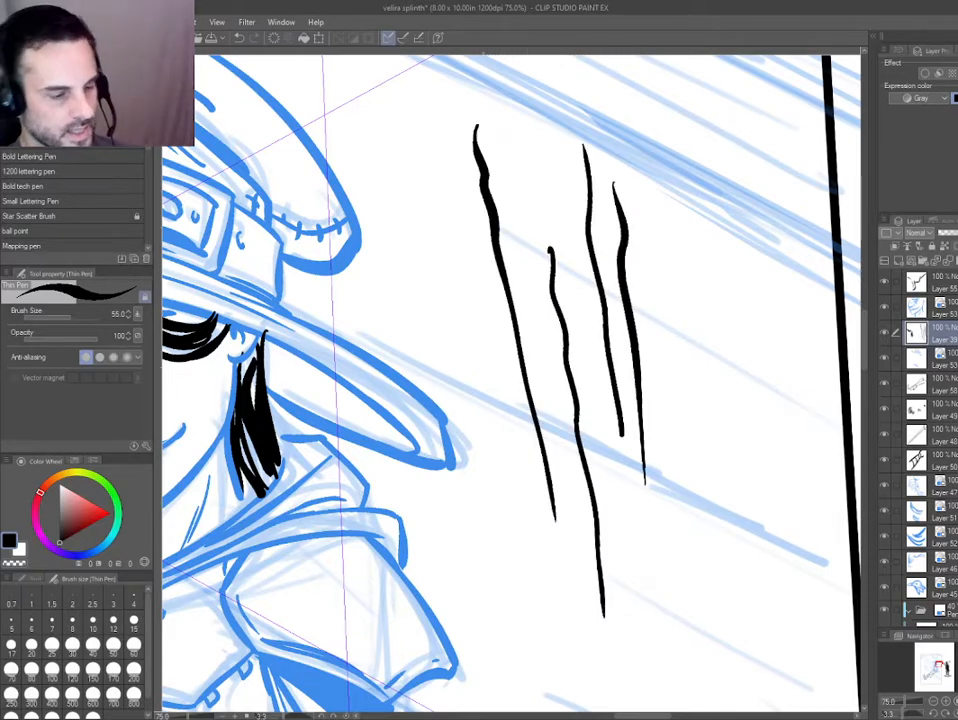
pyautogui.hotkey('ctrl', 'z')
pyautogui.hotkey('ctrl', 'z')
pyautogui.hotkey('ctrl', 'z')
pyautogui.hotkey('ctrl', 'z')
# Ink long wavy strands of hair falling from the brim past the front of the face onto the chest.
pyautogui.moveTo(364, 577)
pyautogui.mouseDown()
pyautogui.moveTo(680, 423)
pyautogui.moveTo(680, 431)
pyautogui.mouseUp()
pyautogui.moveTo(394, 441)
pyautogui.mouseDown()
pyautogui.moveTo(437, 484)
pyautogui.moveTo(556, 512)
pyautogui.mouseUp()
pyautogui.moveTo(339, 416); pyautogui.dragTo(372, 453)
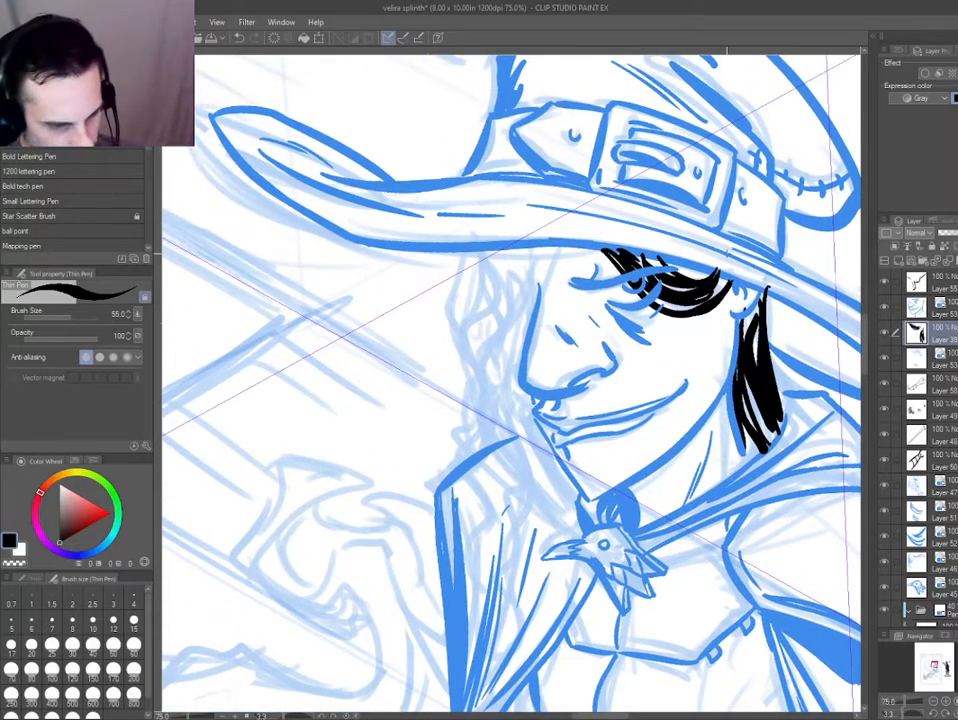
pyautogui.moveTo(426, 316); pyautogui.dragTo(452, 286)
pyautogui.moveTo(570, 210)
pyautogui.mouseDown()
pyautogui.moveTo(539, 314)
pyautogui.moveTo(537, 402)
pyautogui.mouseUp()
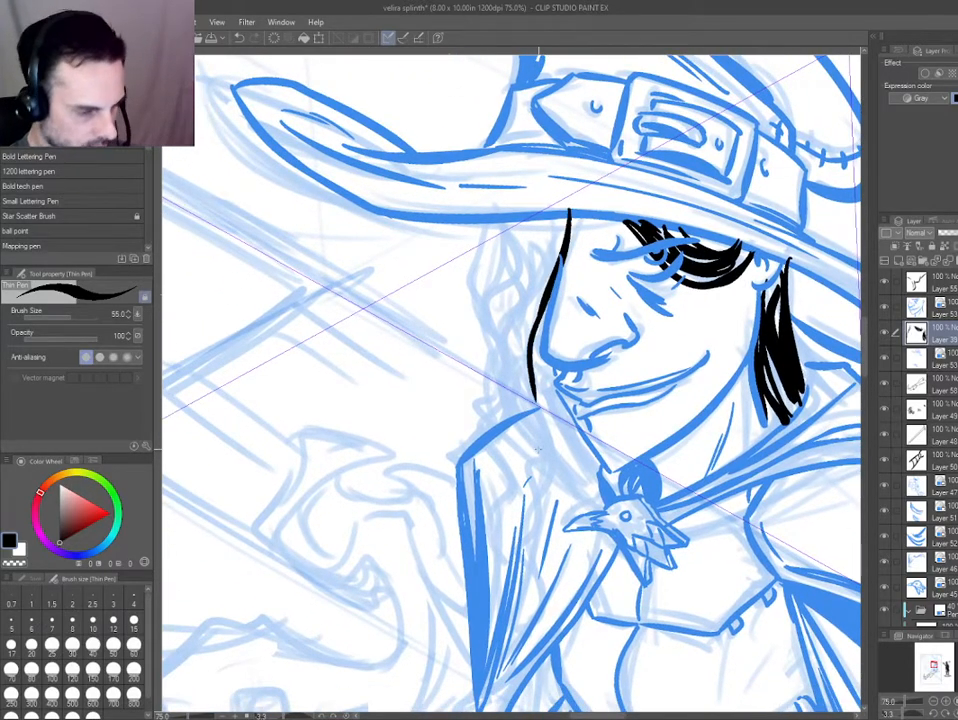
pyautogui.hotkey('ctrl', 'z')
pyautogui.moveTo(545, 300); pyautogui.dragTo(562, 505)
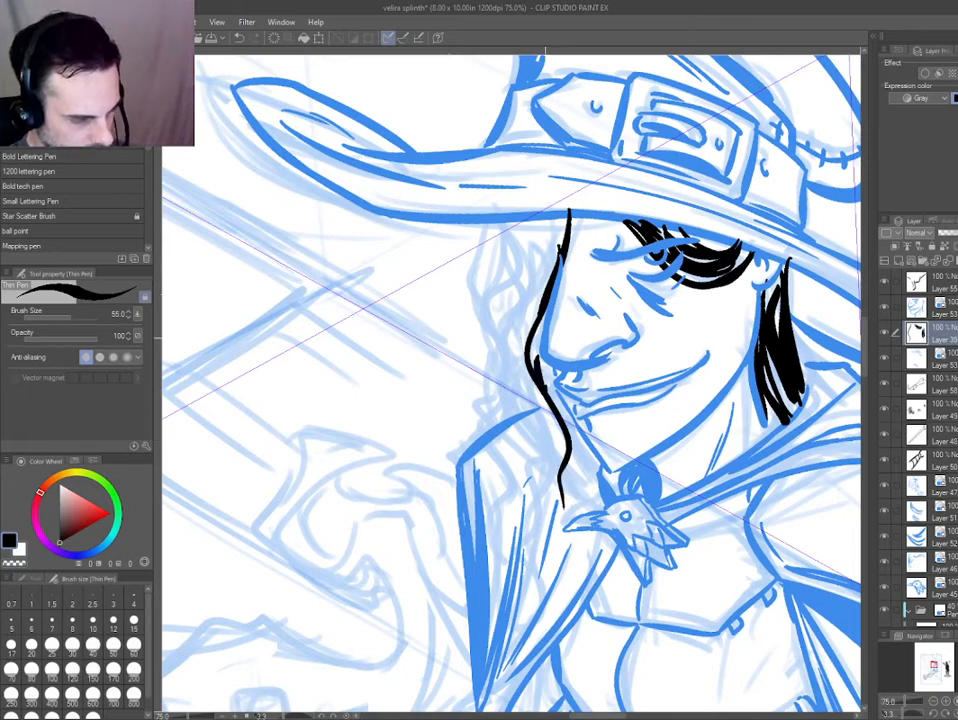
pyautogui.moveTo(545, 217)
pyautogui.mouseDown()
pyautogui.moveTo(526, 625)
pyautogui.moveTo(516, 528)
pyautogui.mouseUp()
pyautogui.hotkey('ctrl', 'z')
pyautogui.moveTo(527, 624)
pyautogui.mouseDown()
pyautogui.moveTo(505, 503)
pyautogui.moveTo(512, 438)
pyautogui.moveTo(497, 336)
pyautogui.moveTo(512, 218)
pyautogui.moveTo(517, 397)
pyautogui.mouseUp()
pyautogui.hotkey('ctrl', 'z')
pyautogui.hotkey('ctrl', 'z')
# Thicken the front hair with short dark strokes under the brim and along its outer edge above the shoulder.
pyautogui.moveTo(513, 371)
pyautogui.mouseDown()
pyautogui.moveTo(502, 346)
pyautogui.moveTo(521, 265)
pyautogui.mouseUp()
pyautogui.moveTo(501, 353); pyautogui.dragTo(516, 276)
pyautogui.moveTo(518, 213)
pyautogui.mouseDown()
pyautogui.moveTo(517, 274)
pyautogui.moveTo(489, 285)
pyautogui.mouseUp()
pyautogui.moveTo(499, 215)
pyautogui.mouseDown()
pyautogui.moveTo(494, 267)
pyautogui.moveTo(502, 260)
pyautogui.mouseUp()
pyautogui.moveTo(488, 242); pyautogui.dragTo(486, 297)
pyautogui.moveTo(487, 346); pyautogui.dragTo(497, 430)
pyautogui.moveTo(499, 372); pyautogui.dragTo(502, 425)
pyautogui.moveTo(511, 387); pyautogui.dragTo(516, 408)
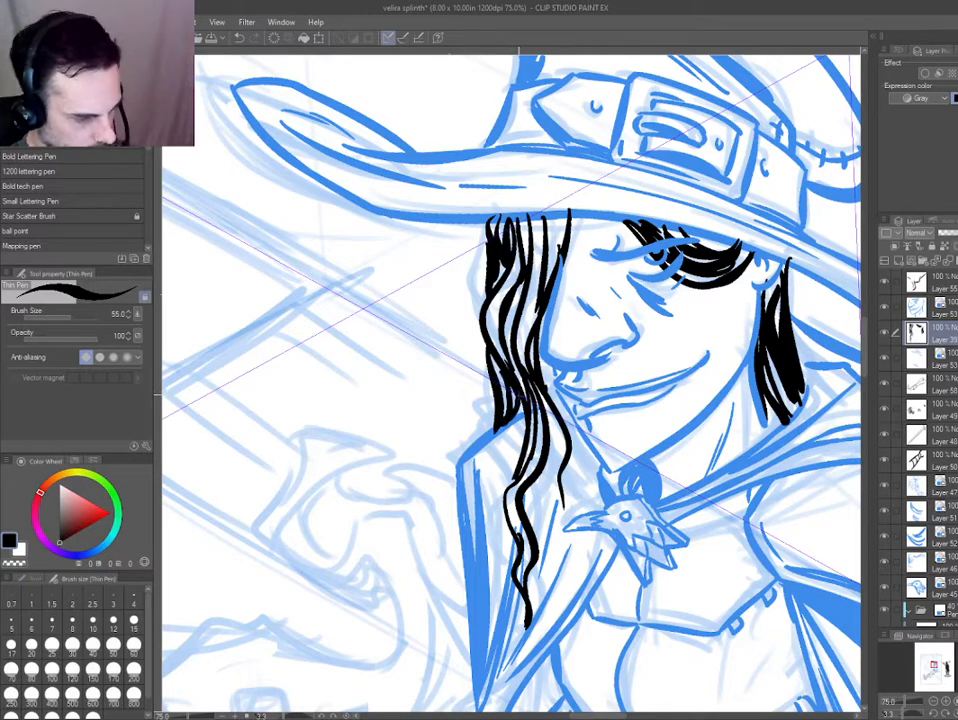
# Ink the loose wavy ends of the front hair trailing down over the cloak and beside the bird brooch.
pyautogui.moveTo(550, 450)
pyautogui.mouseDown()
pyautogui.moveTo(525, 548)
pyautogui.moveTo(494, 598)
pyautogui.moveTo(488, 634)
pyautogui.mouseUp()
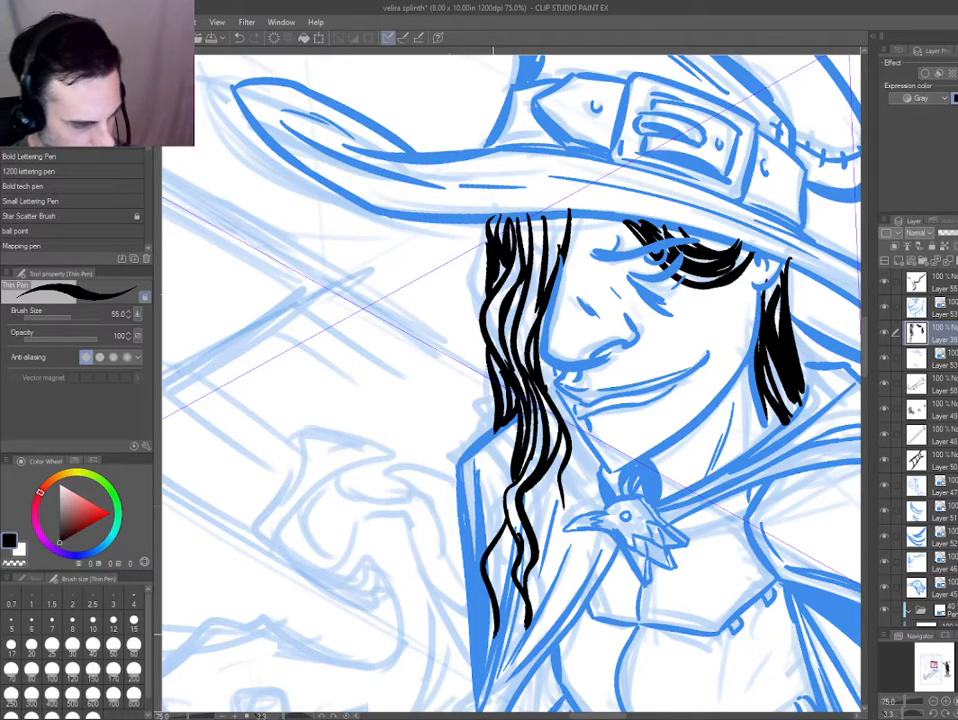
pyautogui.moveTo(510, 525); pyautogui.dragTo(496, 628)
pyautogui.moveTo(501, 558); pyautogui.dragTo(486, 683)
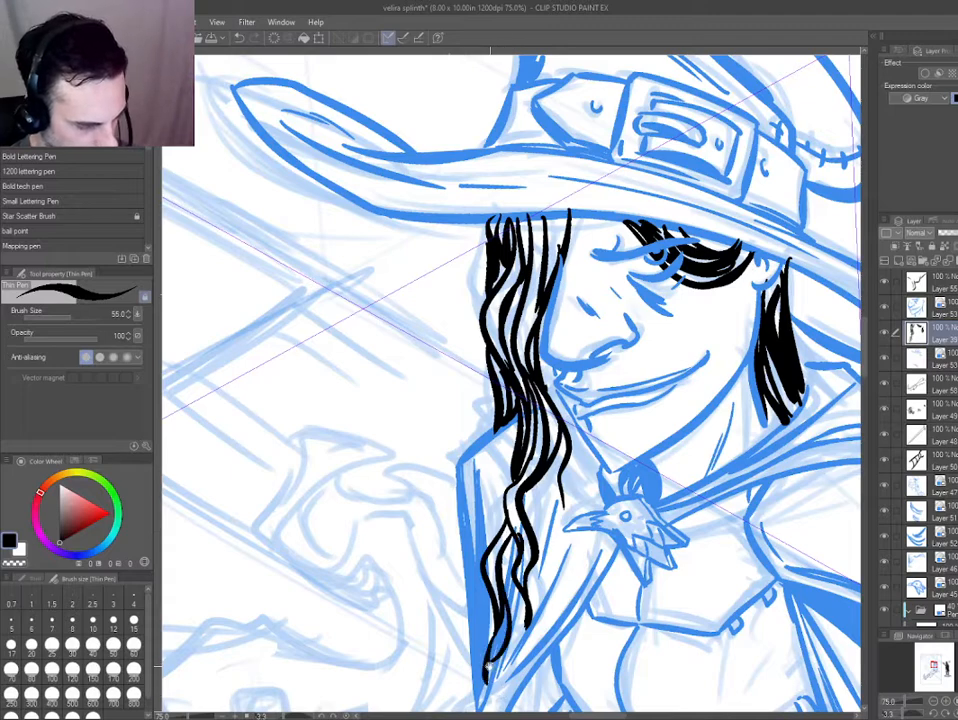
pyautogui.moveTo(446, 479); pyautogui.dragTo(417, 281)
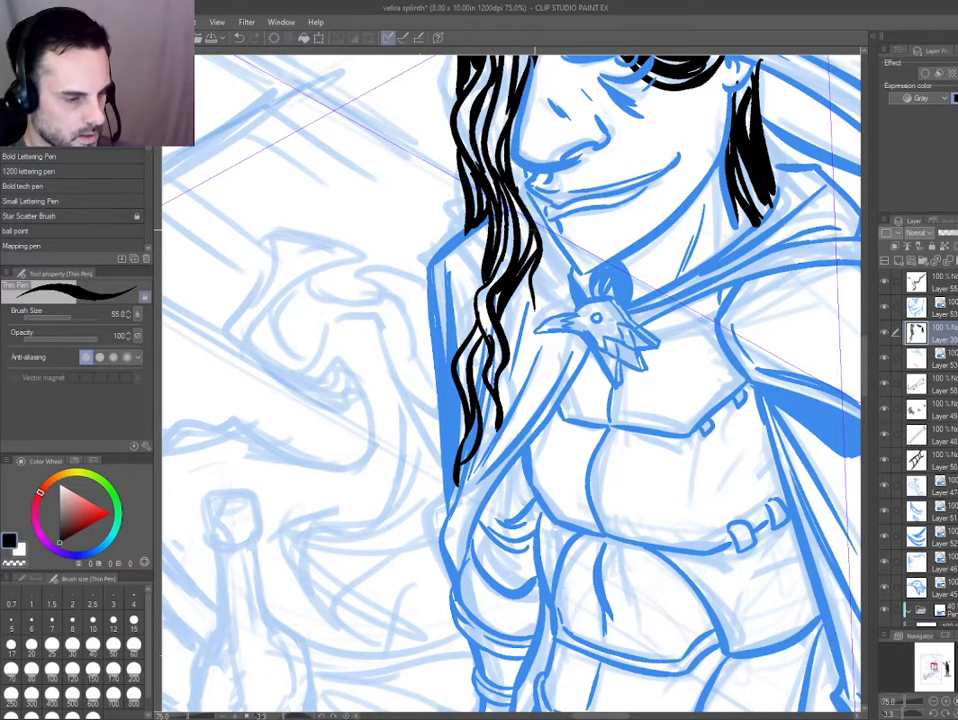
pyautogui.moveTo(530, 207); pyautogui.dragTo(534, 309)
pyautogui.hotkey('ctrl', 'z')
pyautogui.moveTo(541, 224)
pyautogui.mouseDown()
pyautogui.moveTo(542, 332)
pyautogui.moveTo(530, 324)
pyautogui.moveTo(529, 378)
pyautogui.mouseUp()
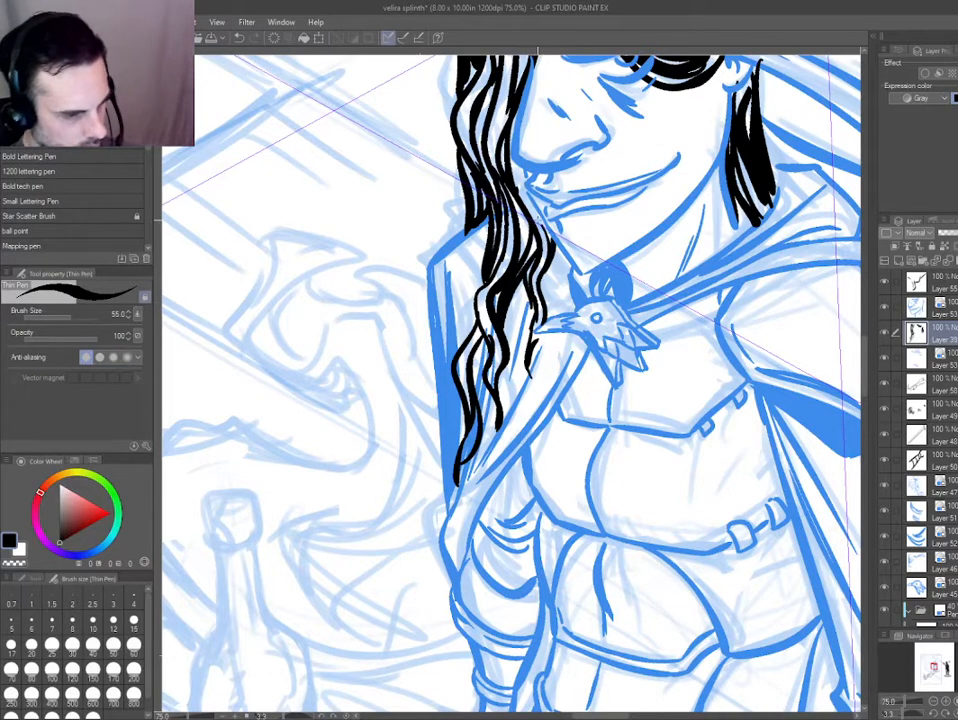
pyautogui.scroll(3, 510, 380)
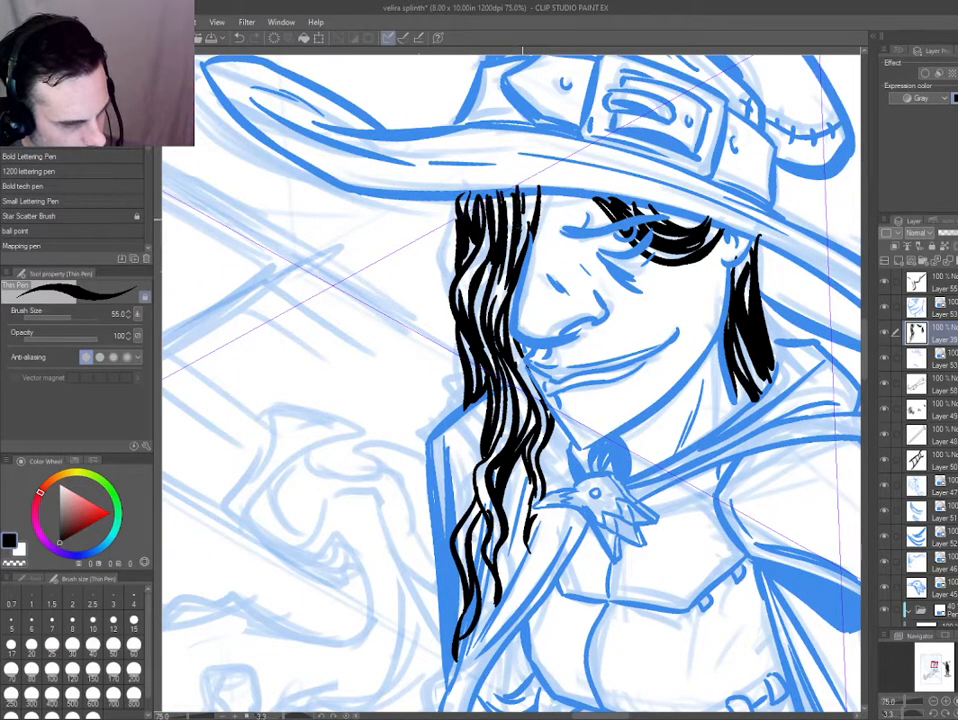
pyautogui.scroll(-2, 287, 443)
pyautogui.scroll(2, 335, 381)
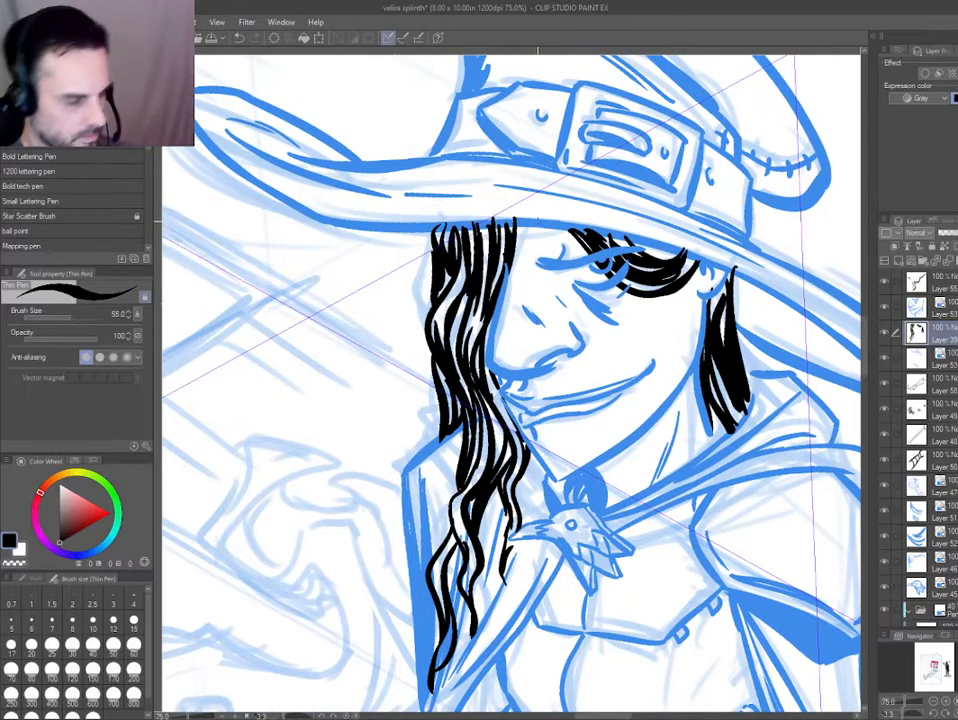
pyautogui.scroll(-4, 314, 466)
pyautogui.moveTo(287, 481); pyautogui.dragTo(319, 455)
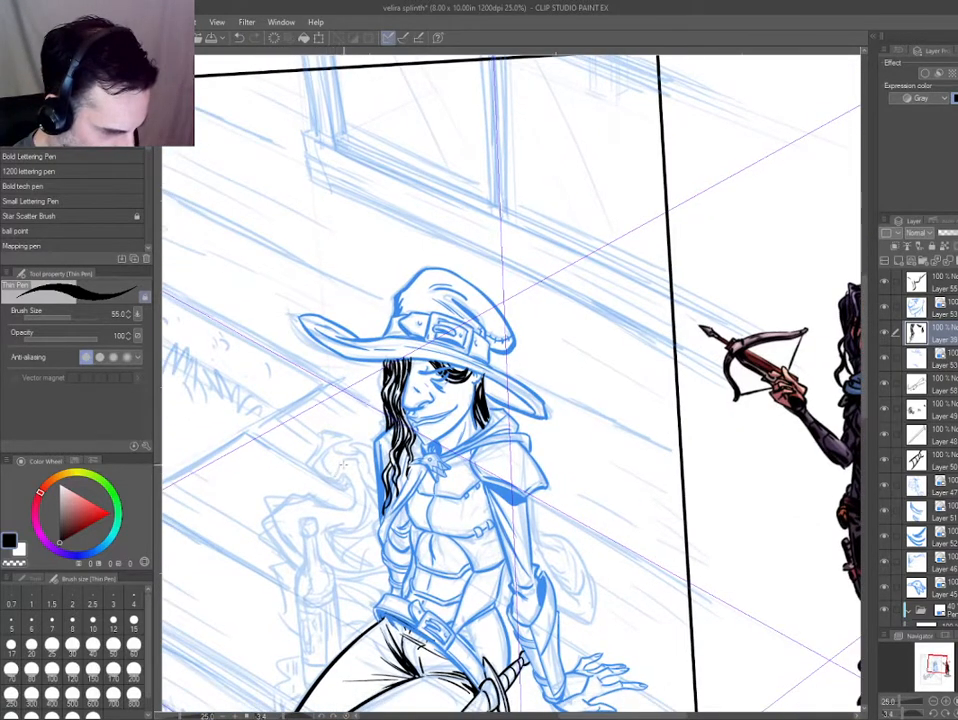
pyautogui.scroll(3, 381, 415)
pyautogui.press('d')
pyautogui.press('e')
pyautogui.hotkey('ctrl', 'b')
pyautogui.press('e')
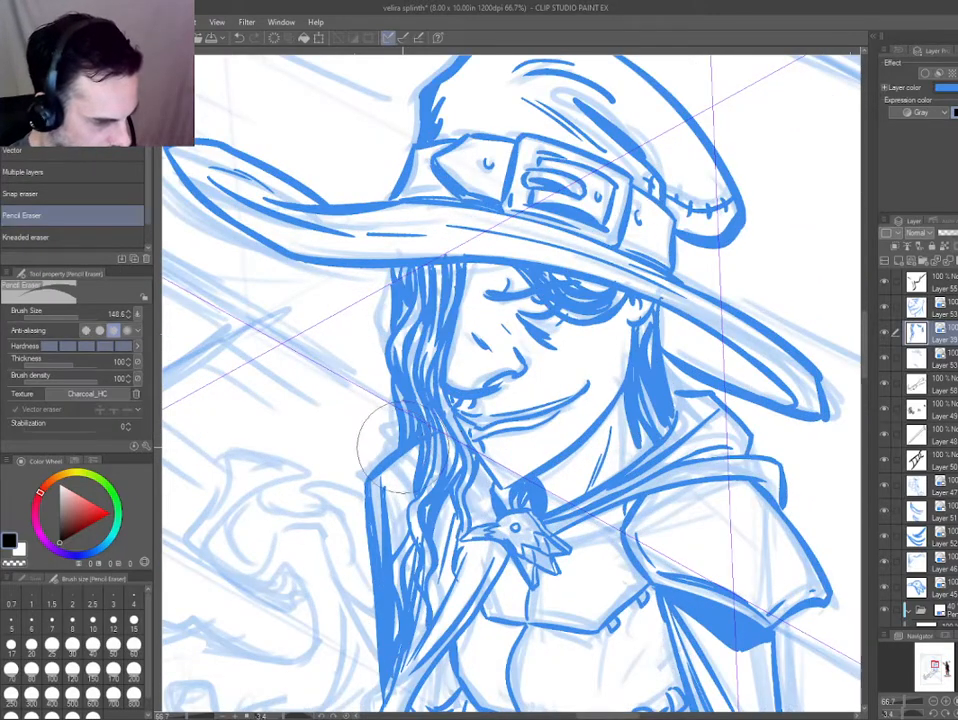
pyautogui.hotkey('ctrl', 'b')
pyautogui.press('e')
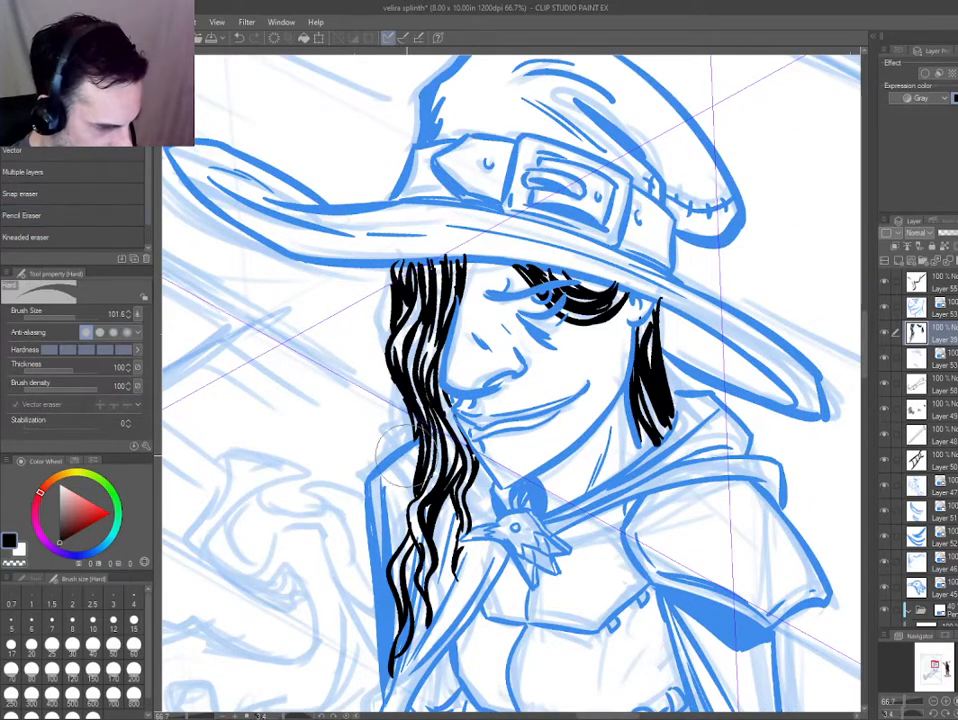
pyautogui.moveTo(359, 433); pyautogui.dragTo(415, 348)
# Ink short wavy strands of hair curling outward from the front lock just above the cloak's shoulder.
pyautogui.press('p')
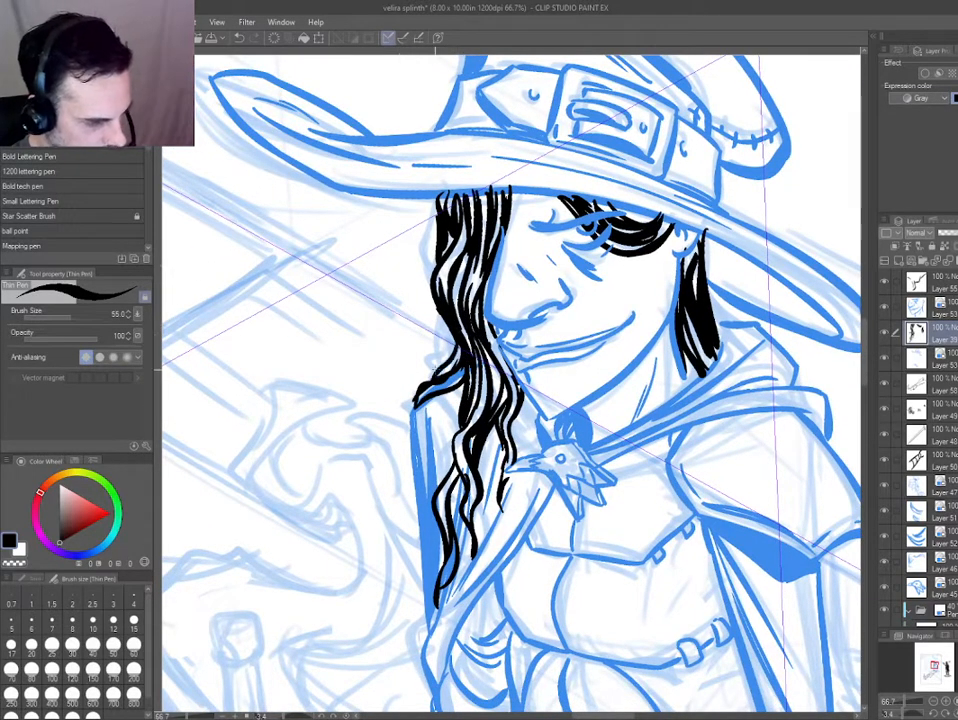
pyautogui.hotkey('ctrl', 'z')
pyautogui.moveTo(415, 405); pyautogui.dragTo(465, 375)
pyautogui.hotkey('ctrl', 'z')
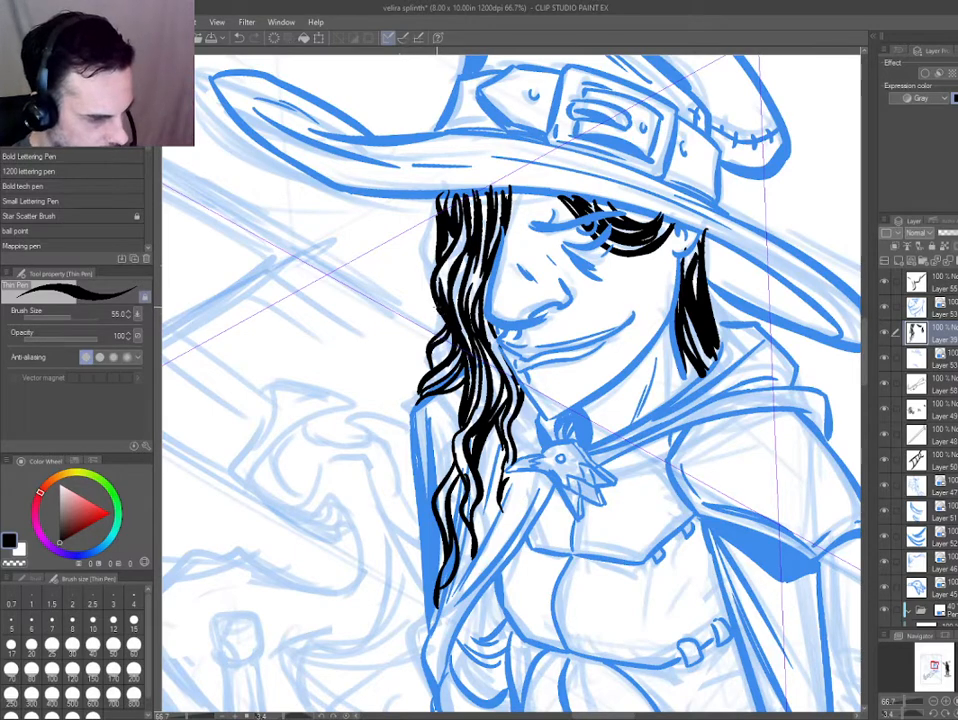
pyautogui.moveTo(437, 310); pyautogui.dragTo(411, 377)
pyautogui.hotkey('ctrl', 'z')
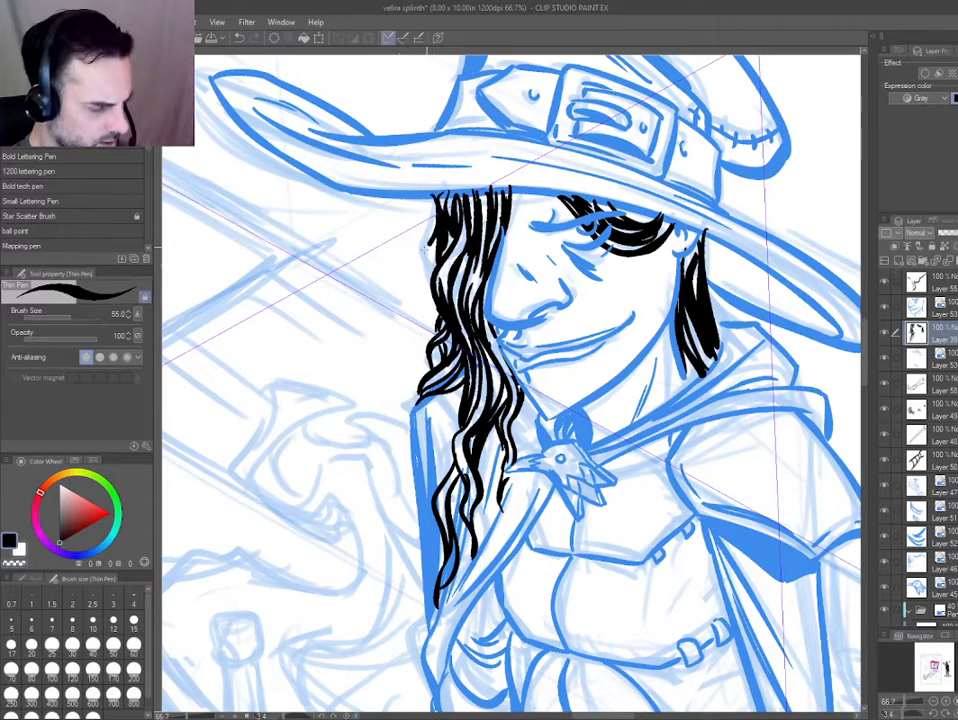
pyautogui.moveTo(433, 198); pyautogui.dragTo(416, 350)
pyautogui.hotkey('ctrl', 'z')
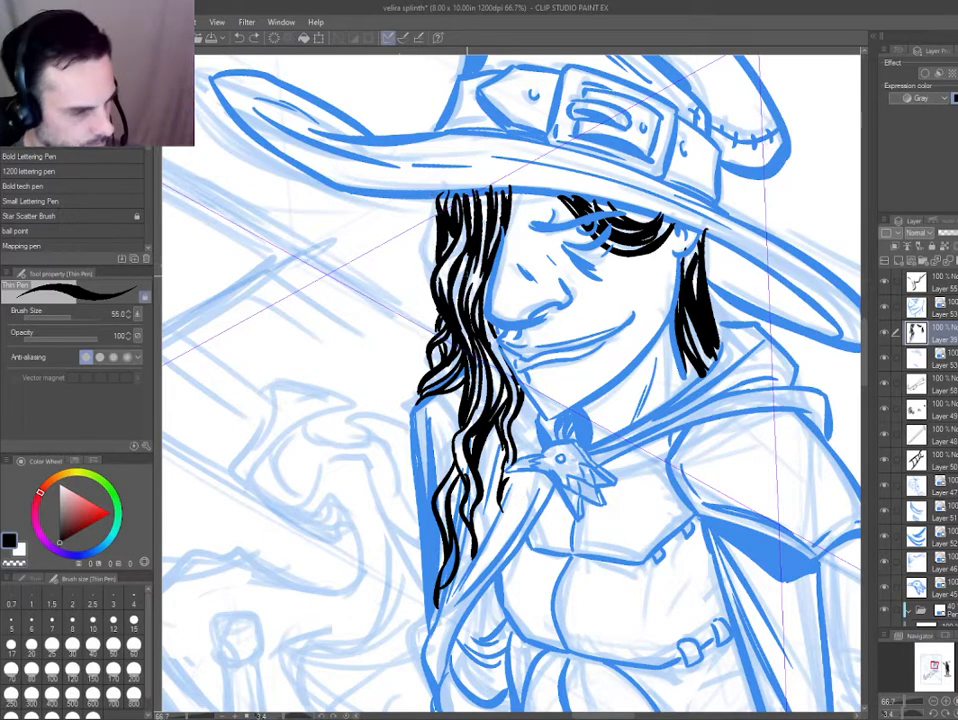
# Select the hair, face and cloak ink layers together and switch off their blue layer color so they display in black.
pyautogui.hotkey('ctrl', 'b')
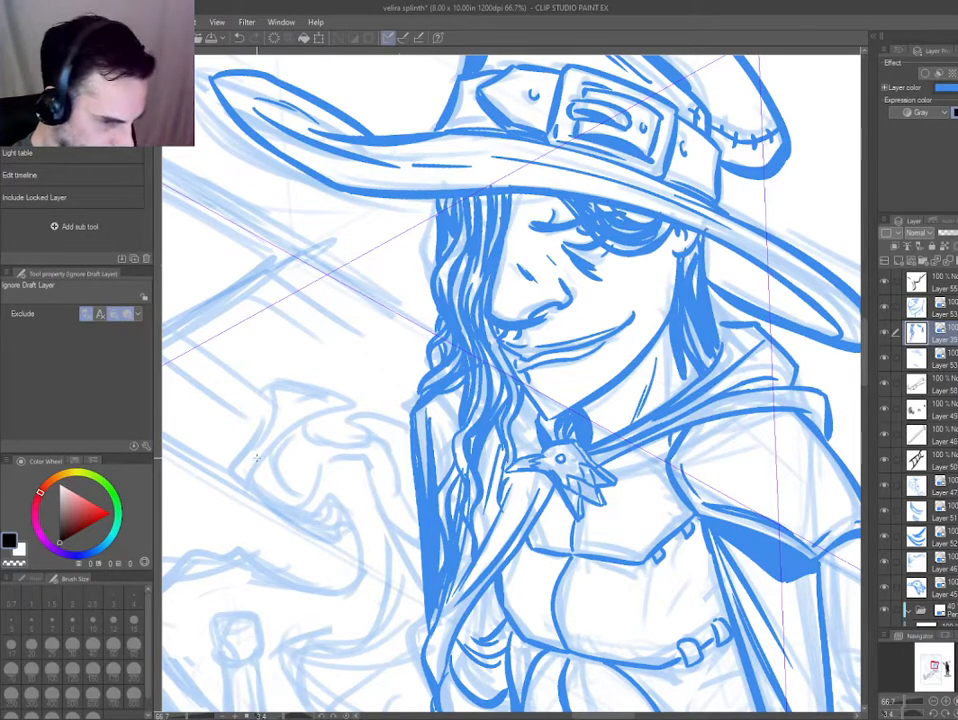
pyautogui.hotkey('ctrl', 'b')
pyautogui.keyDown('ctrl'); pyautogui.keyDown('shift'); pyautogui.click(408, 451); pyautogui.keyUp('shift'); pyautogui.keyUp('ctrl')
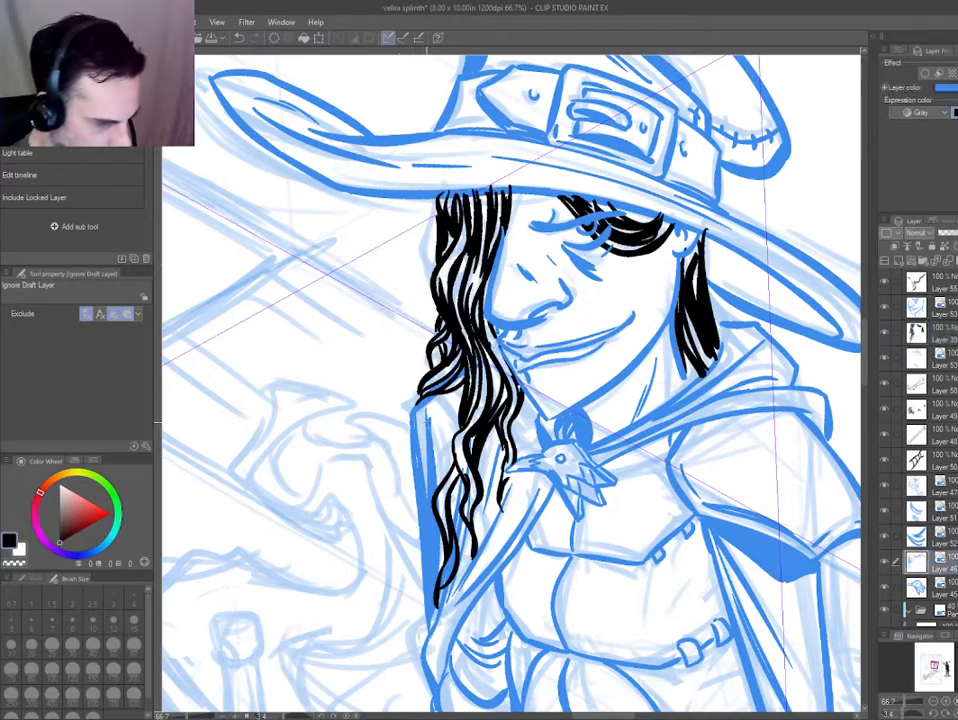
pyautogui.press('e')
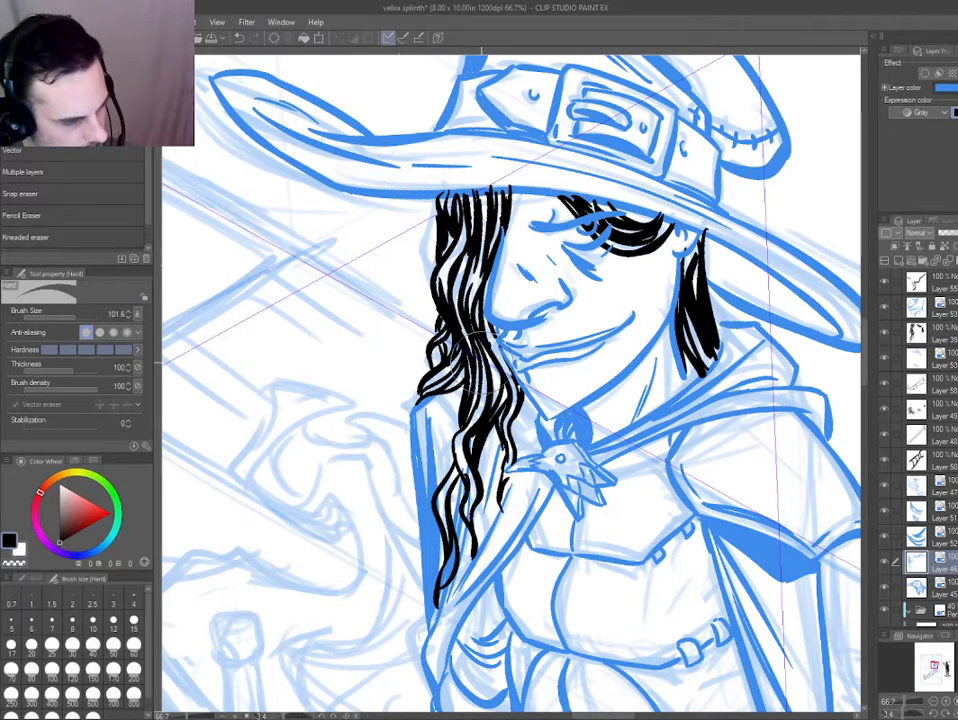
pyautogui.keyDown('ctrl'); pyautogui.keyDown('shift'); pyautogui.click(466, 487); pyautogui.keyUp('shift'); pyautogui.keyUp('ctrl')
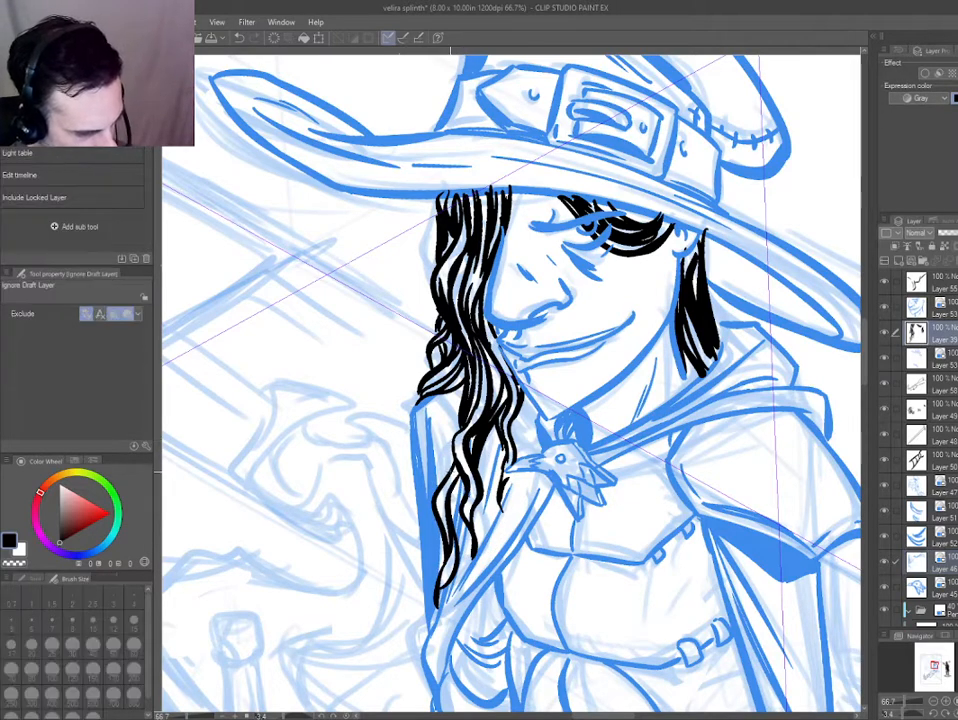
pyautogui.scroll(-5, 385, 427)
pyautogui.keyDown('ctrl'); pyautogui.keyDown('shift'); pyautogui.click(365, 410); pyautogui.keyUp('shift'); pyautogui.keyUp('ctrl')
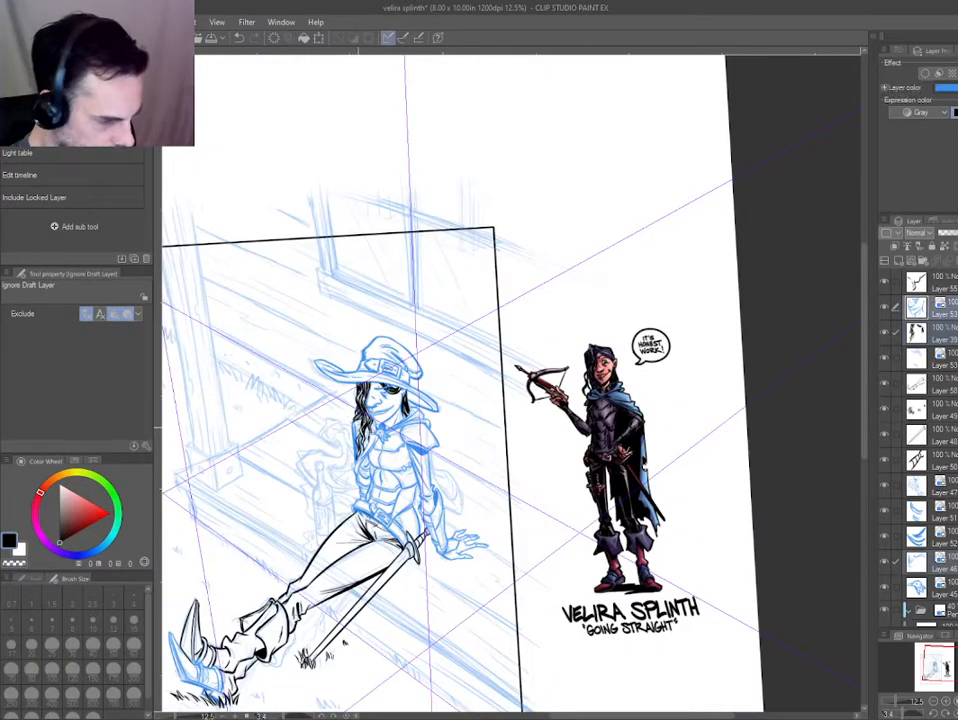
pyautogui.hotkey('ctrl', 'b')
pyautogui.hotkey('ctrl', 'b')
pyautogui.hotkey('ctrl', 'b')
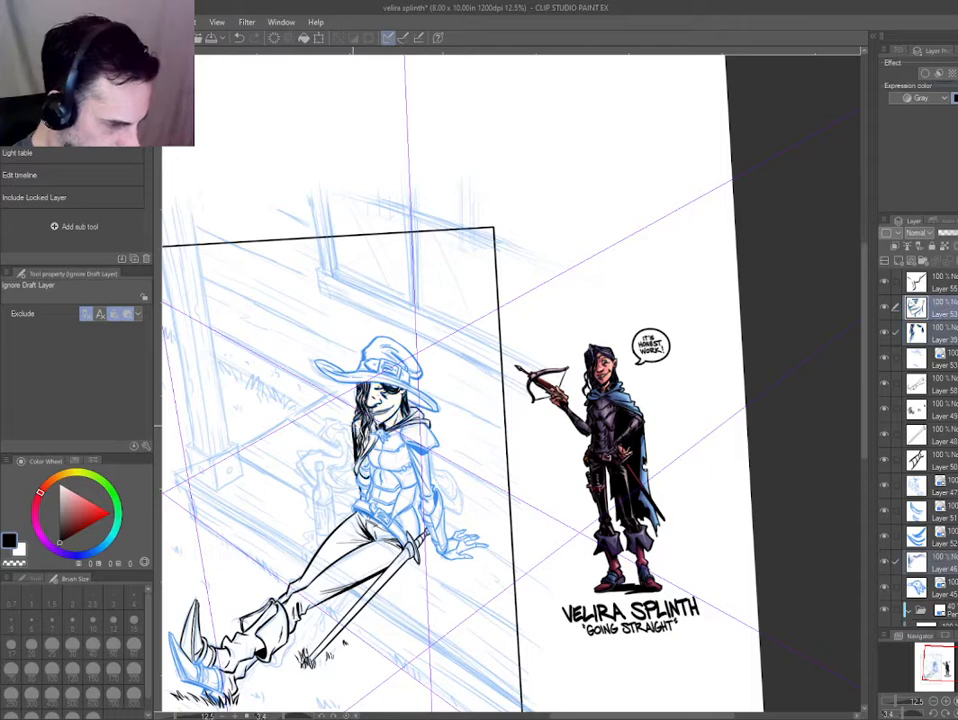
pyautogui.moveTo(353, 426); pyautogui.dragTo(414, 377)
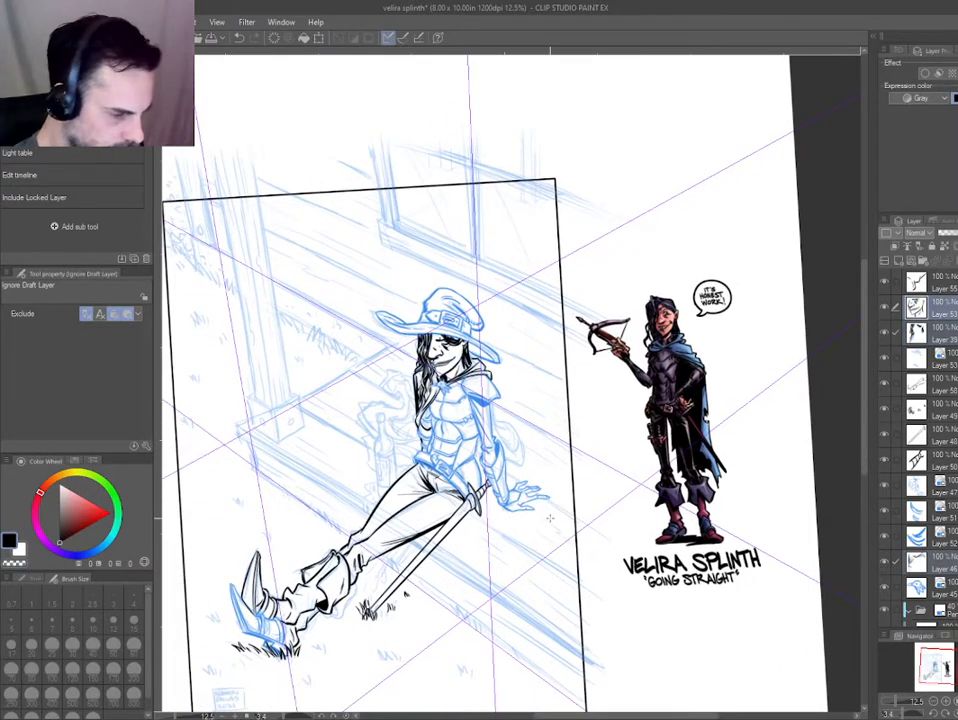
pyautogui.moveTo(499, 563); pyautogui.dragTo(509, 552)
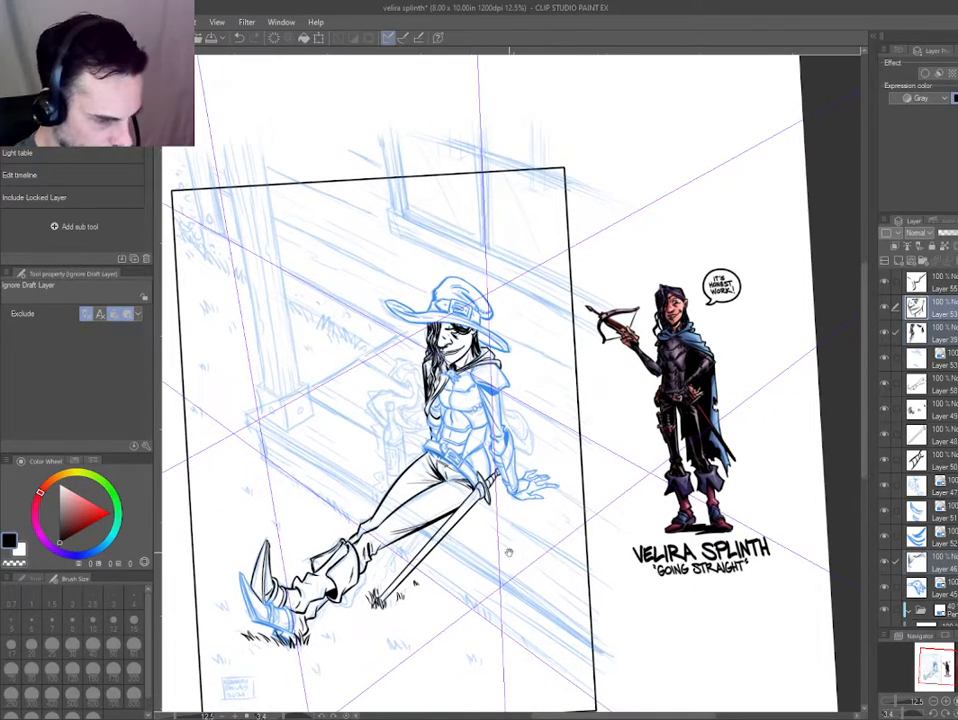
pyautogui.scroll(8, 384, 449)
pyautogui.press('u')
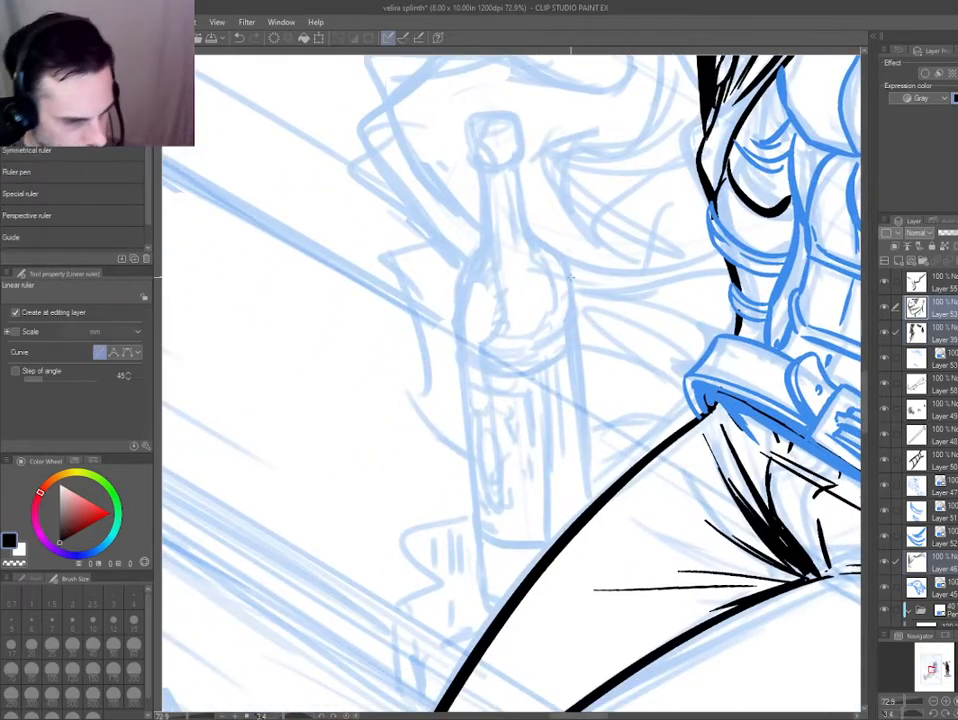
pyautogui.moveTo(570, 278); pyautogui.dragTo(594, 528)
pyautogui.hotkey('ctrl', 'z')
# Turn on special ruler snapping for the Thin Pen and try out straight guide-aligned strokes beside the bottle.
pyautogui.press('p')
pyautogui.hotkey('ctrl', '2')
pyautogui.moveTo(363, 191); pyautogui.dragTo(406, 589)
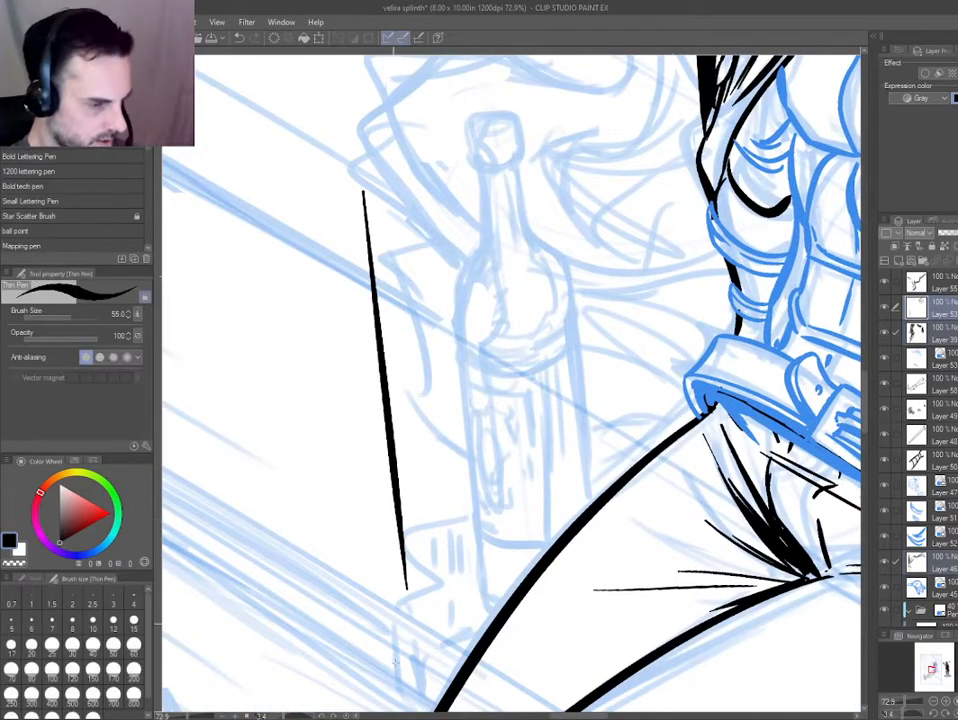
pyautogui.hotkey('ctrl', 'z')
pyautogui.moveTo(310, 122); pyautogui.dragTo(359, 566)
pyautogui.moveTo(248, 97); pyautogui.dragTo(295, 510)
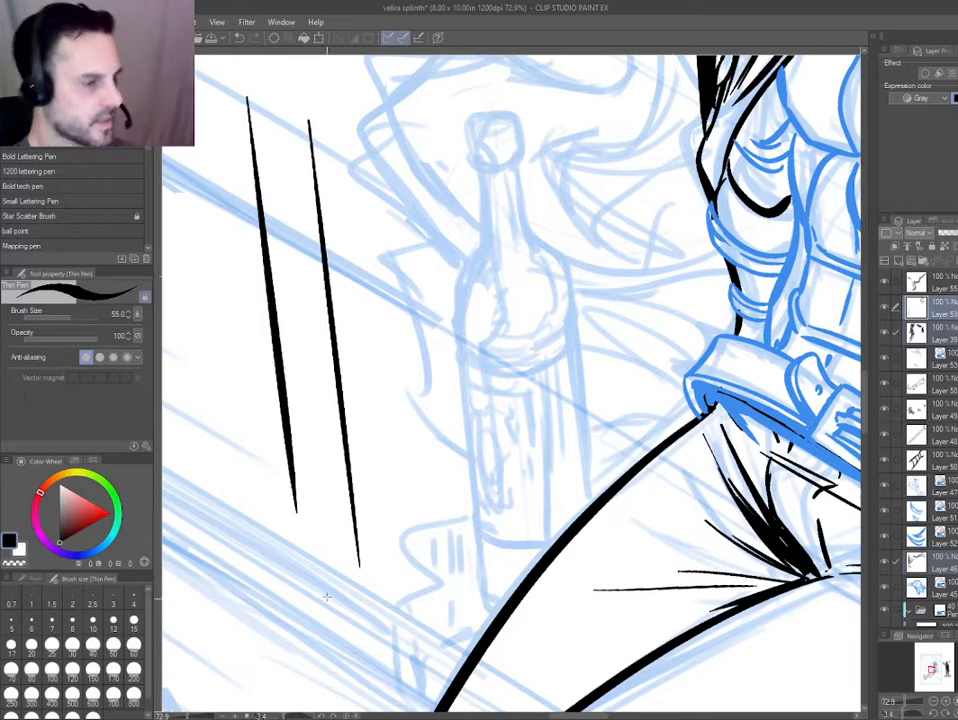
pyautogui.moveTo(260, 362); pyautogui.dragTo(509, 527)
pyautogui.hotkey('ctrl', 'z')
pyautogui.hotkey('ctrl', 'z')
pyautogui.hotkey('ctrl', 'z')
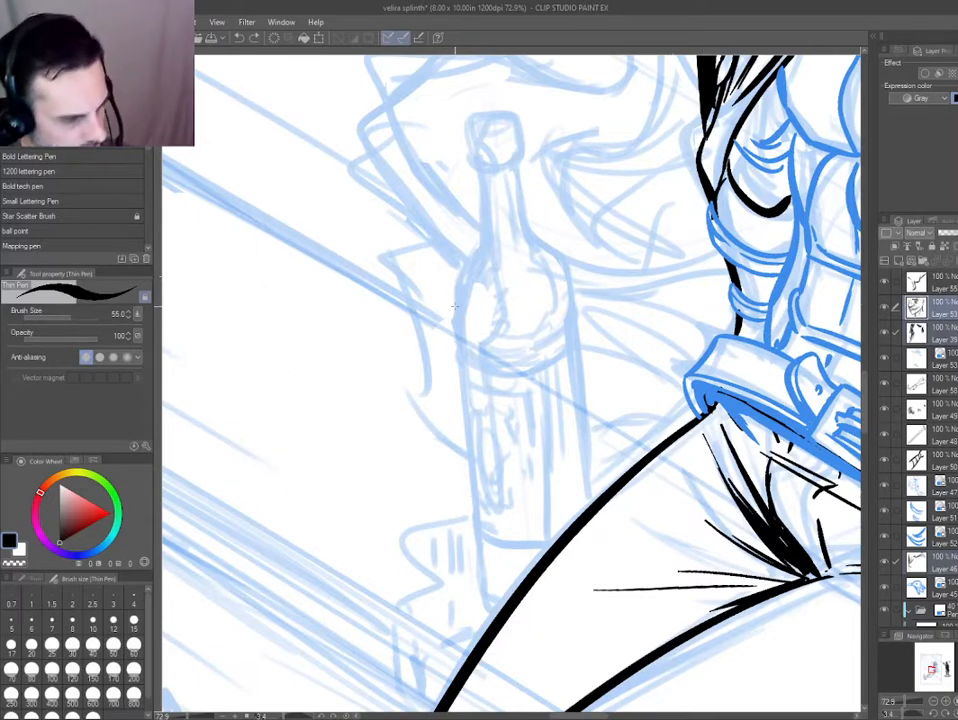
# Ink the bottle's two straight sides with ruler snapping and round its base corner freehand where it meets the thigh.
pyautogui.moveTo(354, 405); pyautogui.dragTo(297, 358)
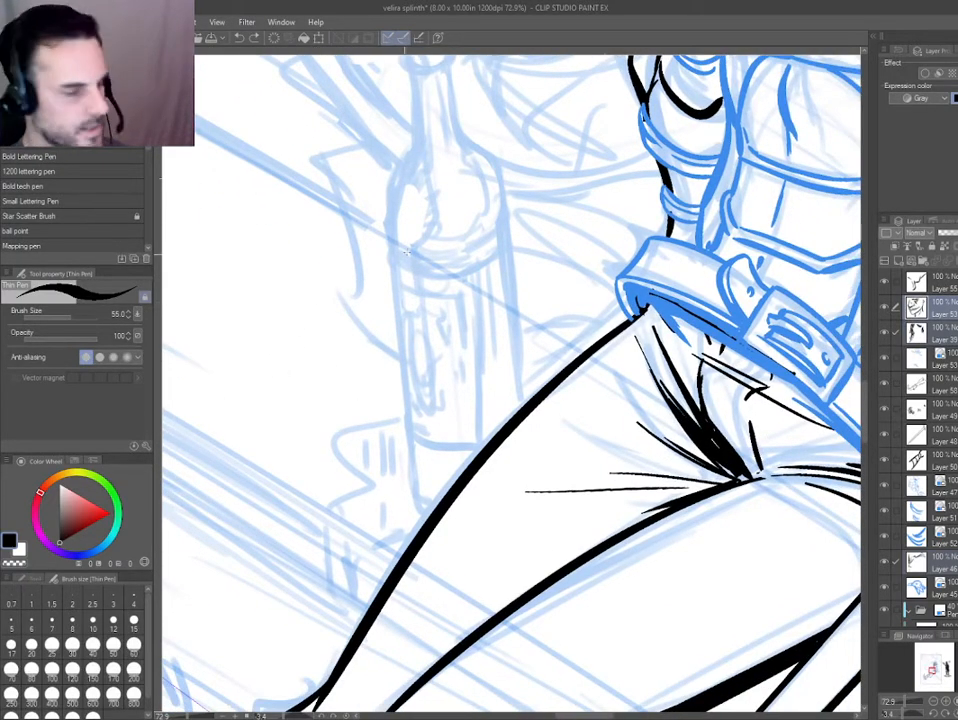
pyautogui.moveTo(505, 186); pyautogui.dragTo(524, 404)
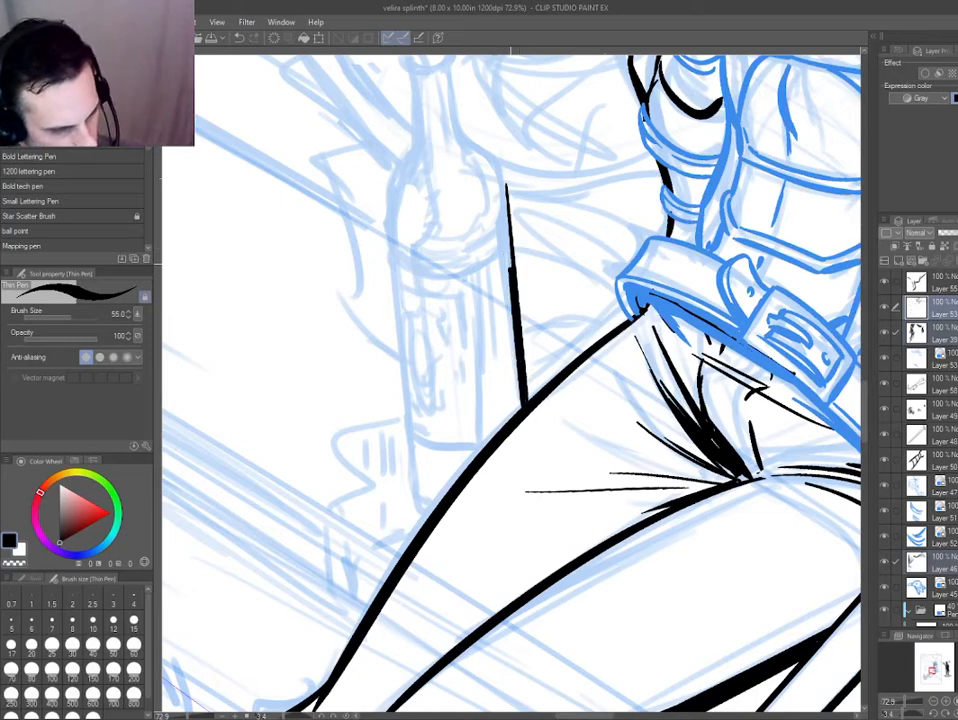
pyautogui.hotkey('ctrl', 'z')
pyautogui.hotkey('ctrl', 'y')
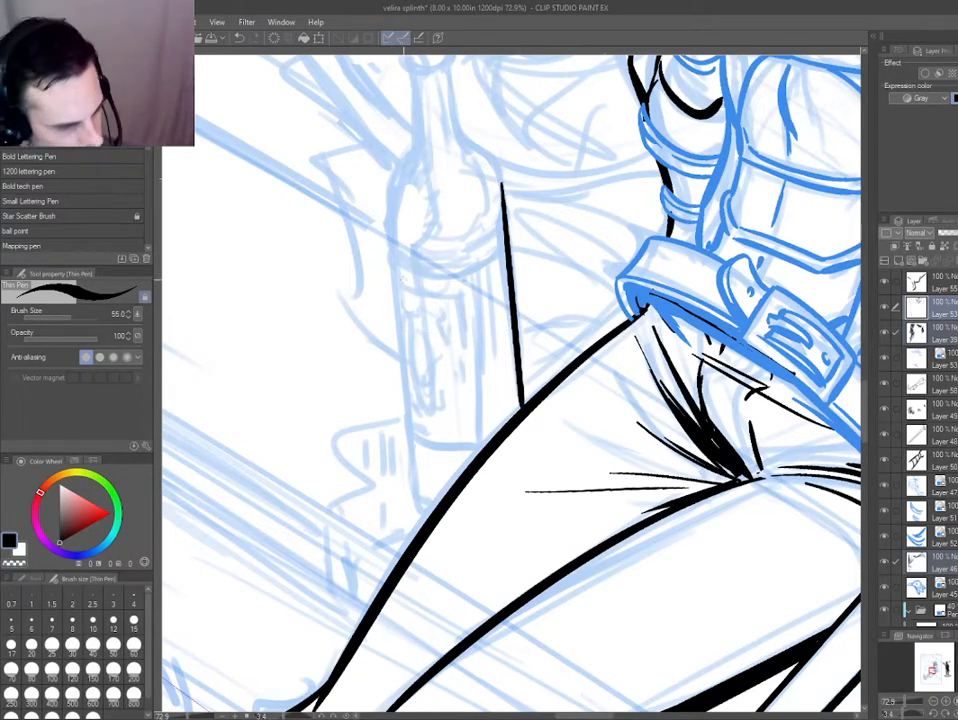
pyautogui.moveTo(384, 190)
pyautogui.mouseDown()
pyautogui.moveTo(414, 487)
pyautogui.moveTo(384, 191)
pyautogui.mouseUp()
pyautogui.moveTo(411, 486); pyautogui.dragTo(434, 507)
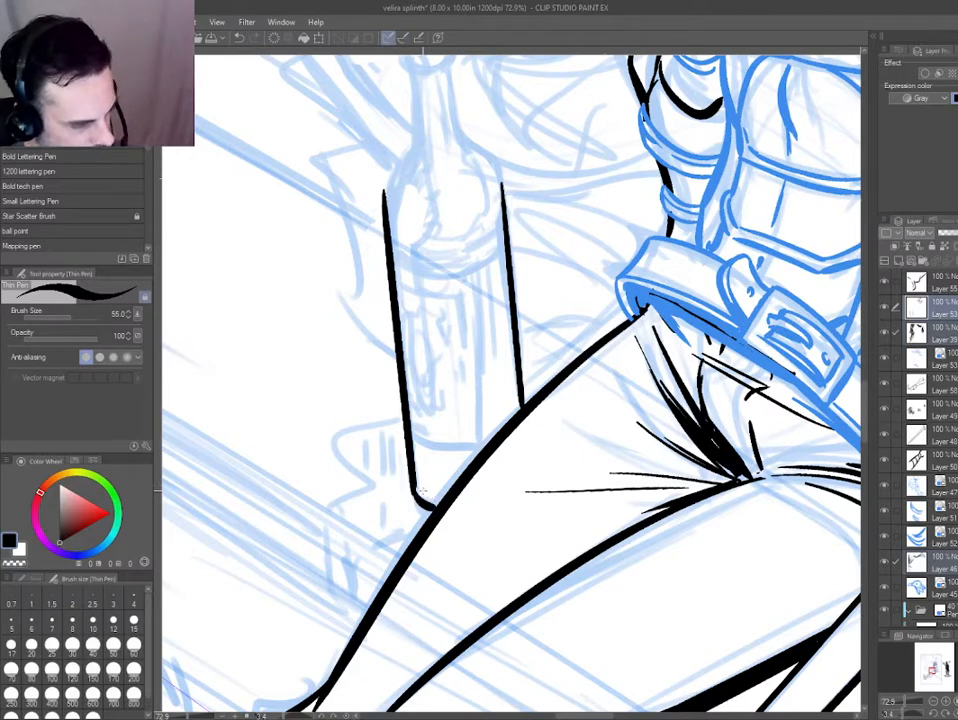
# Ink the bottle label's outline with curved upper and lower edges, plus a thin broken border line just inside it.
pyautogui.moveTo(410, 450); pyautogui.dragTo(466, 460)
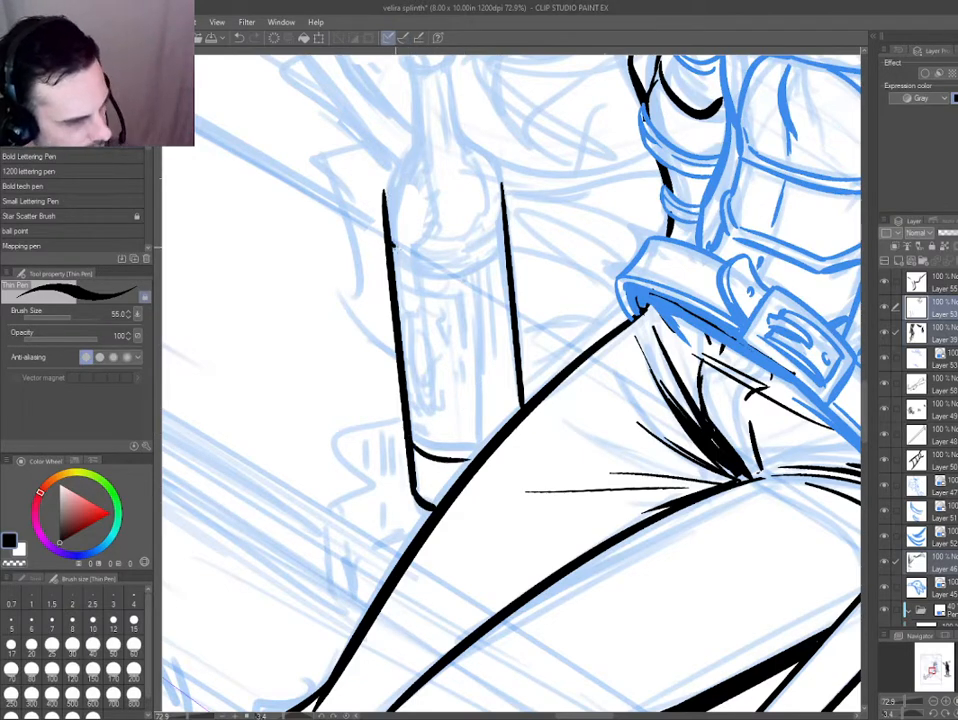
pyautogui.moveTo(392, 253)
pyautogui.mouseDown()
pyautogui.moveTo(472, 264)
pyautogui.moveTo(490, 437)
pyautogui.mouseUp()
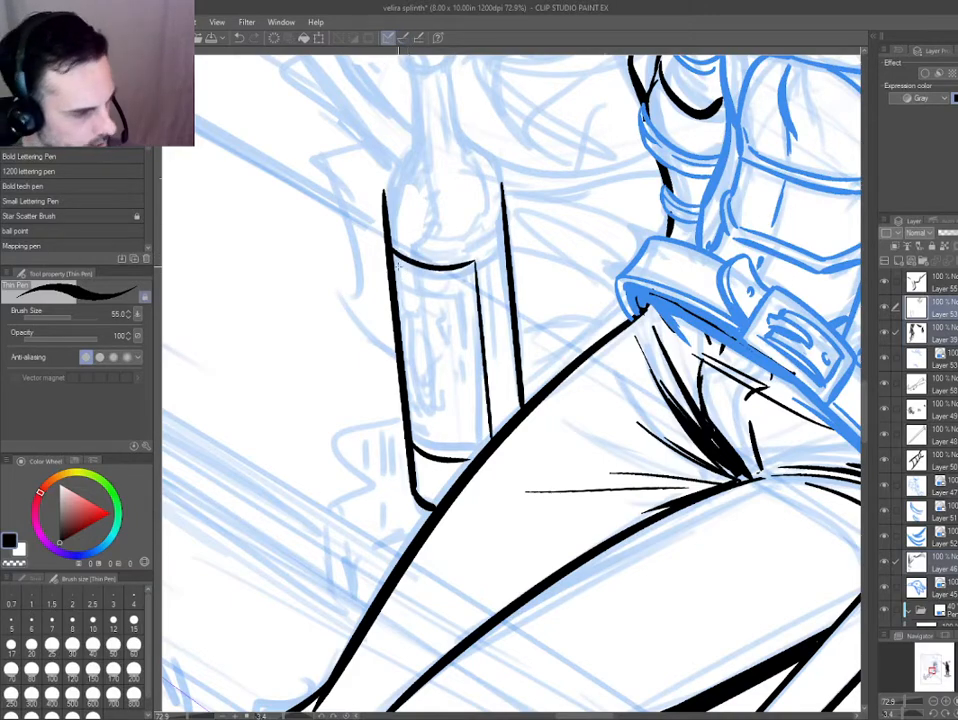
pyautogui.moveTo(398, 272); pyautogui.dragTo(455, 285)
pyautogui.hotkey('ctrl', 'z')
pyautogui.moveTo(398, 268); pyautogui.dragTo(434, 281)
pyautogui.hotkey('ctrl', 'z')
pyautogui.moveTo(288, 380)
pyautogui.mouseDown()
pyautogui.moveTo(445, 597)
pyautogui.moveTo(560, 600)
pyautogui.mouseUp()
pyautogui.moveTo(455, 466); pyautogui.dragTo(460, 424)
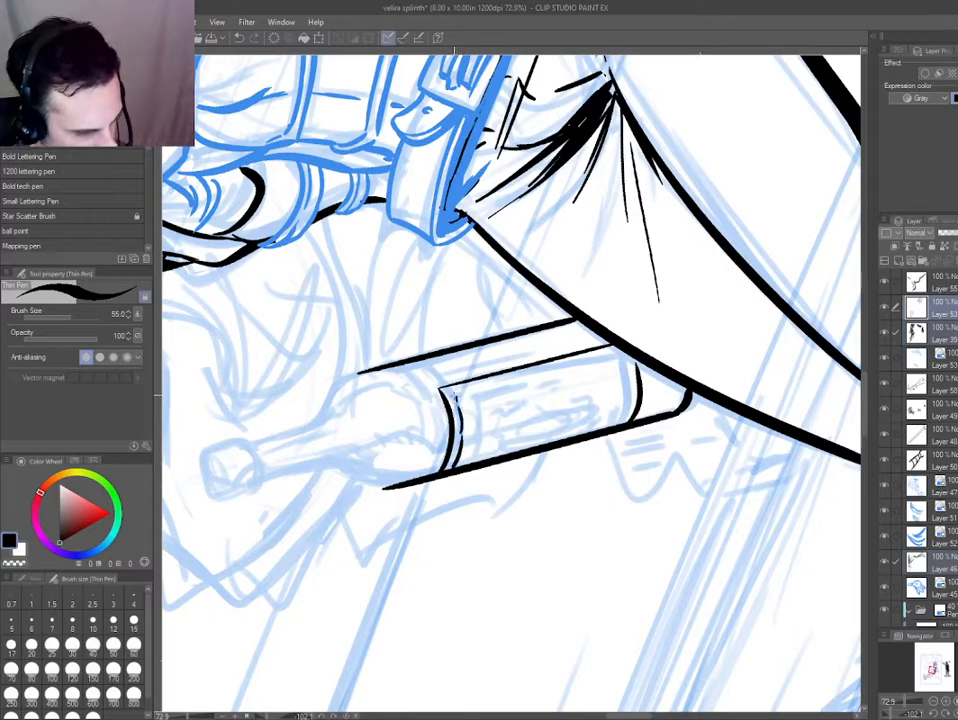
pyautogui.moveTo(293, 379)
pyautogui.mouseDown()
pyautogui.moveTo(299, 331)
pyautogui.moveTo(424, 203)
pyautogui.mouseUp()
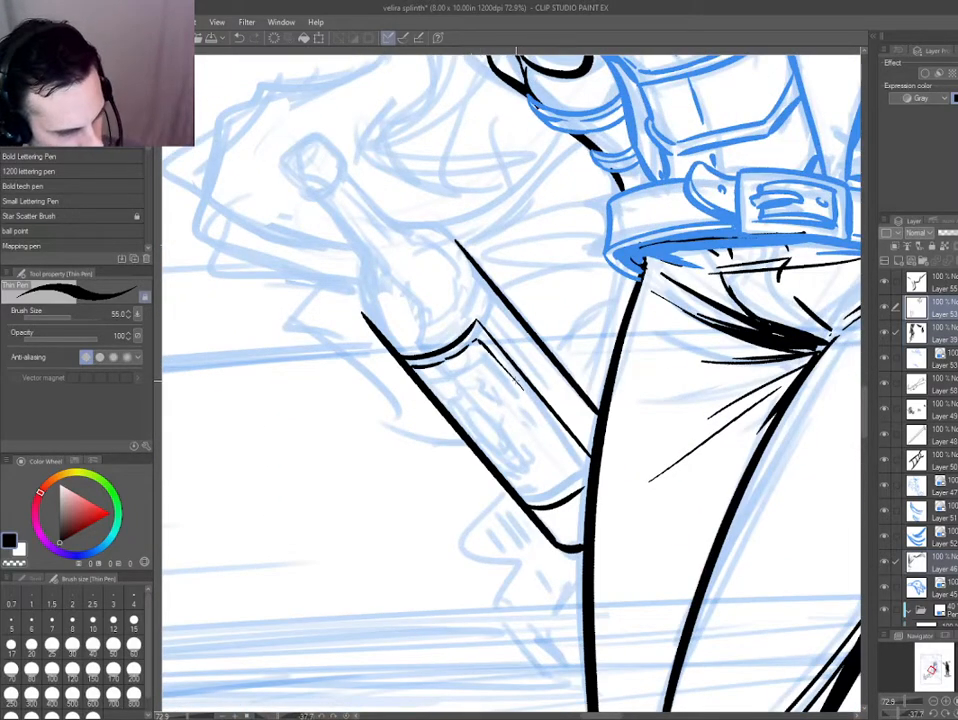
pyautogui.moveTo(518, 383); pyautogui.dragTo(585, 460)
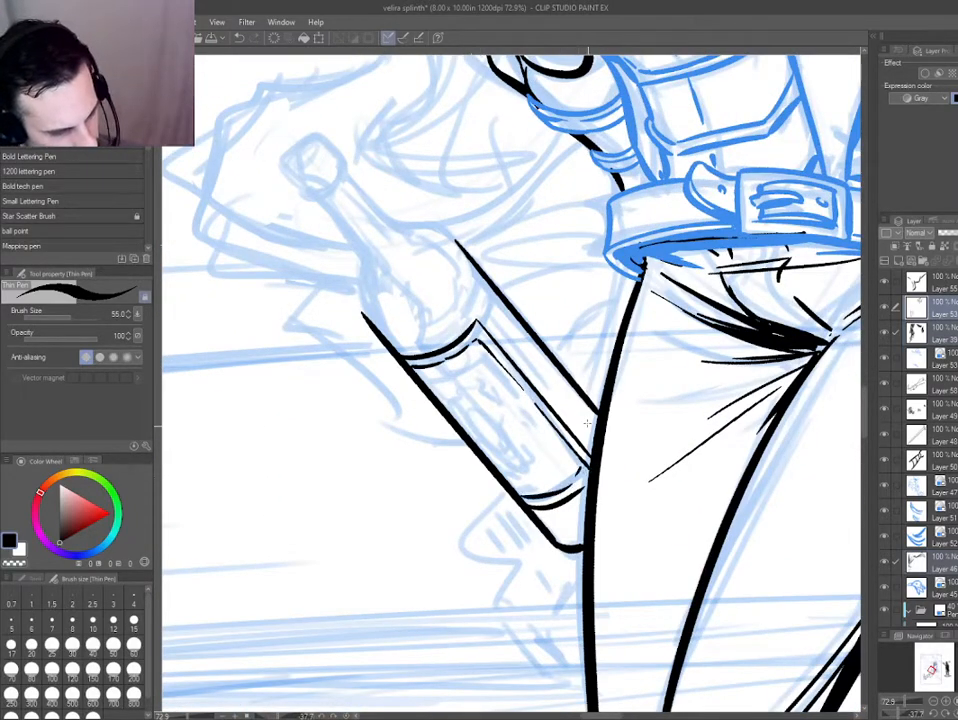
# Ink small scroll flourishes in the upper and lower corners of the bottle label's border.
pyautogui.moveTo(462, 357); pyautogui.dragTo(484, 370)
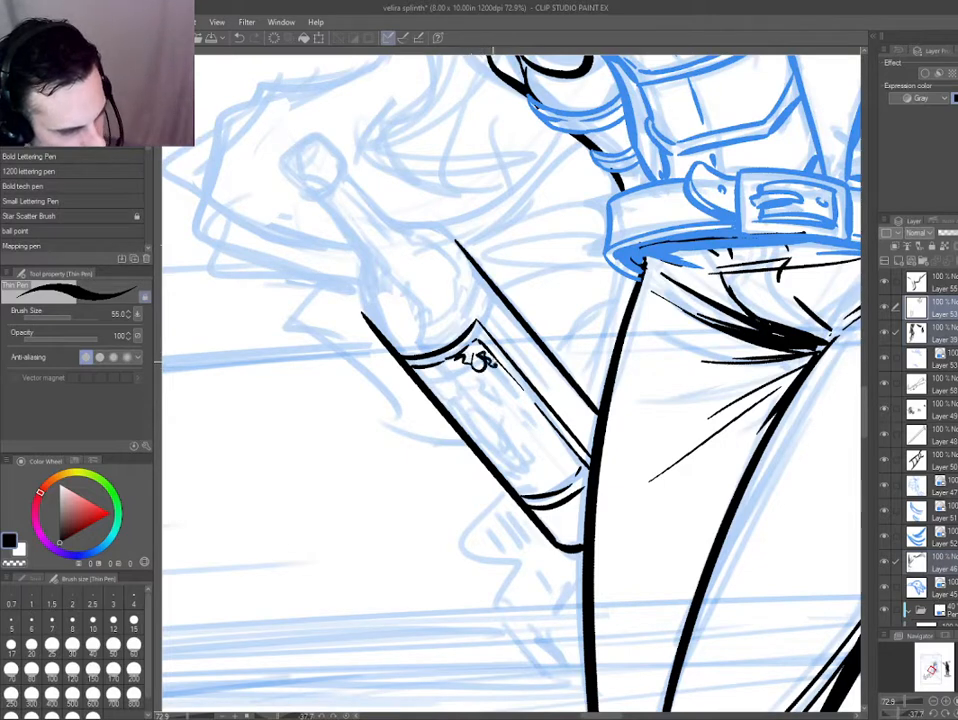
pyautogui.hotkey('ctrl', 'z')
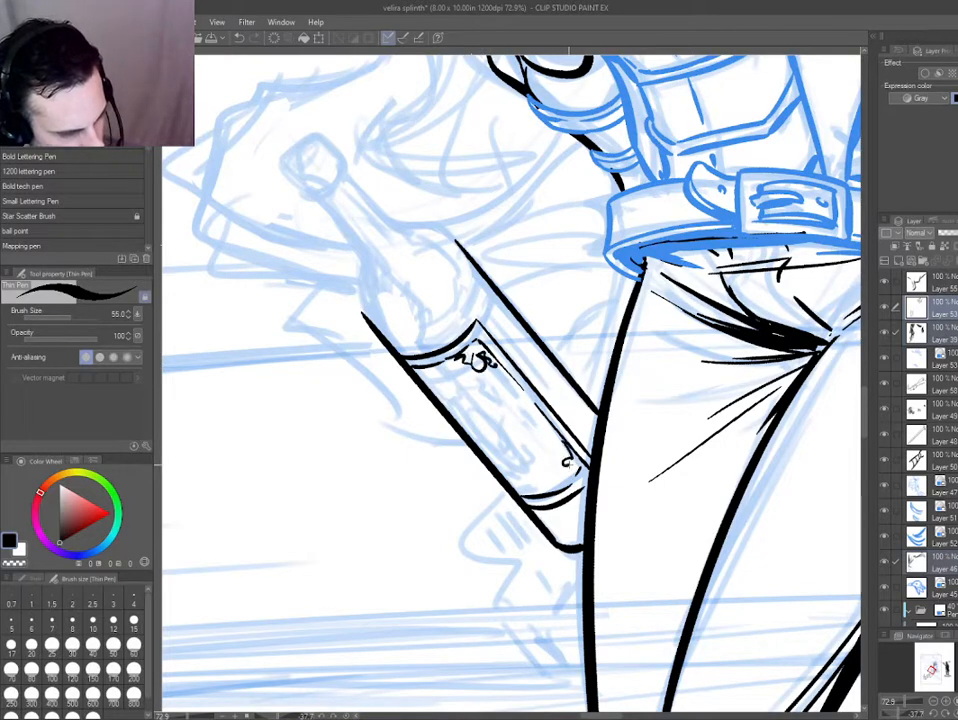
pyautogui.moveTo(455, 490); pyautogui.dragTo(431, 469)
pyautogui.moveTo(341, 373); pyautogui.dragTo(350, 327)
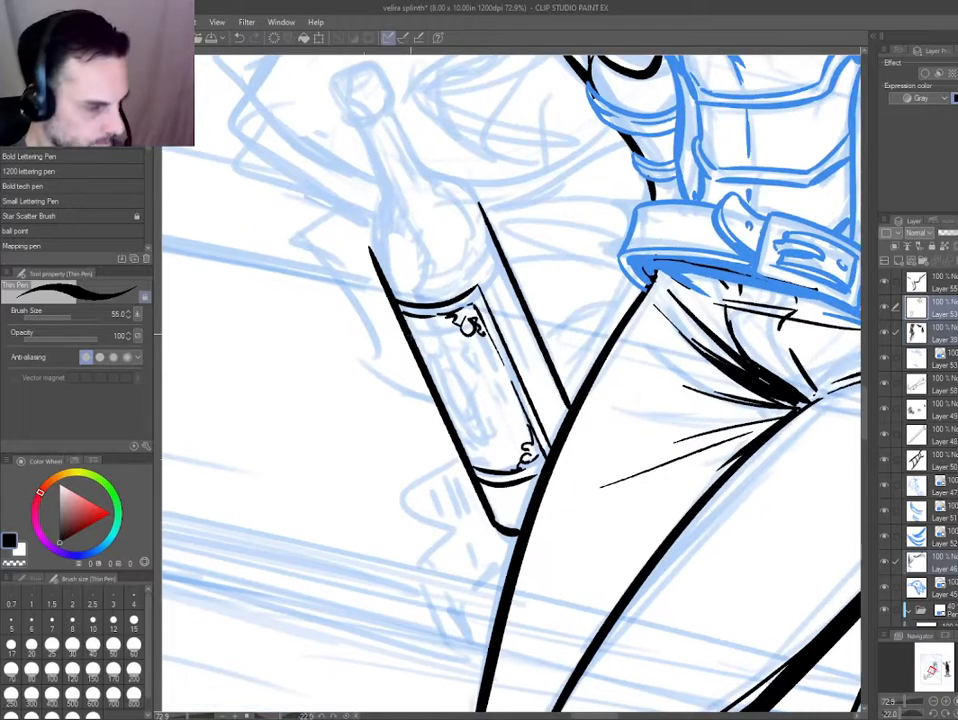
pyautogui.hotkey('ctrl', 'z')
# Ink a ribbon banner with lettering marks across the bottle label and a partial oval emblem beneath it.
pyautogui.moveTo(416, 338)
pyautogui.mouseDown()
pyautogui.moveTo(446, 340)
pyautogui.moveTo(467, 325)
pyautogui.mouseUp()
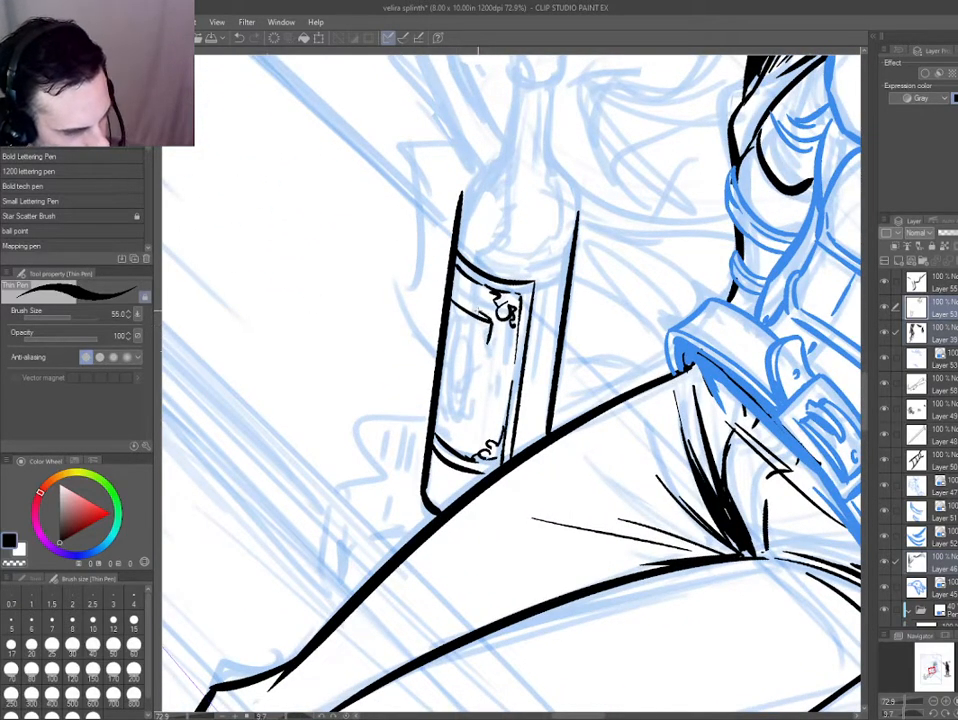
pyautogui.moveTo(483, 333); pyautogui.dragTo(493, 312)
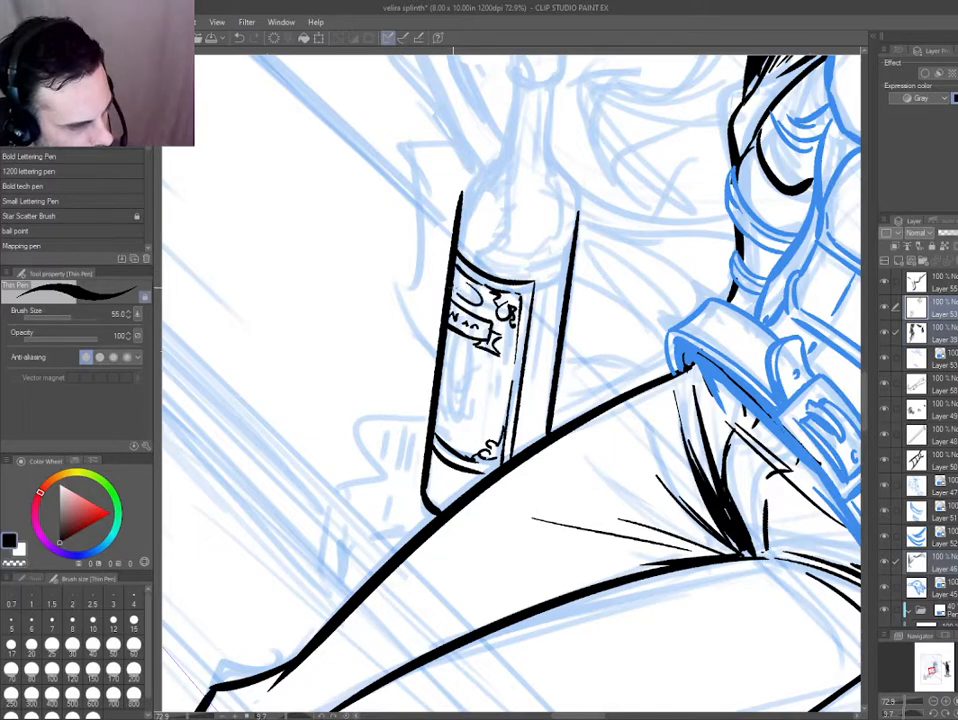
pyautogui.moveTo(453, 345); pyautogui.dragTo(447, 396)
pyautogui.moveTo(361, 400); pyautogui.dragTo(389, 468)
pyautogui.hotkey('ctrl', 'z')
pyautogui.moveTo(438, 376); pyautogui.dragTo(457, 434)
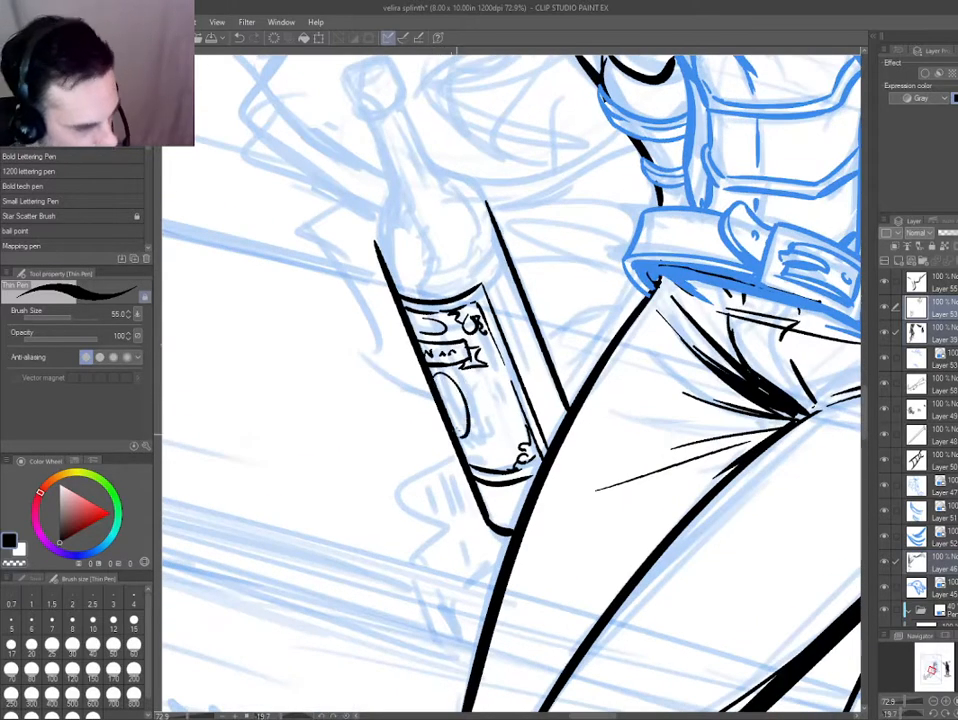
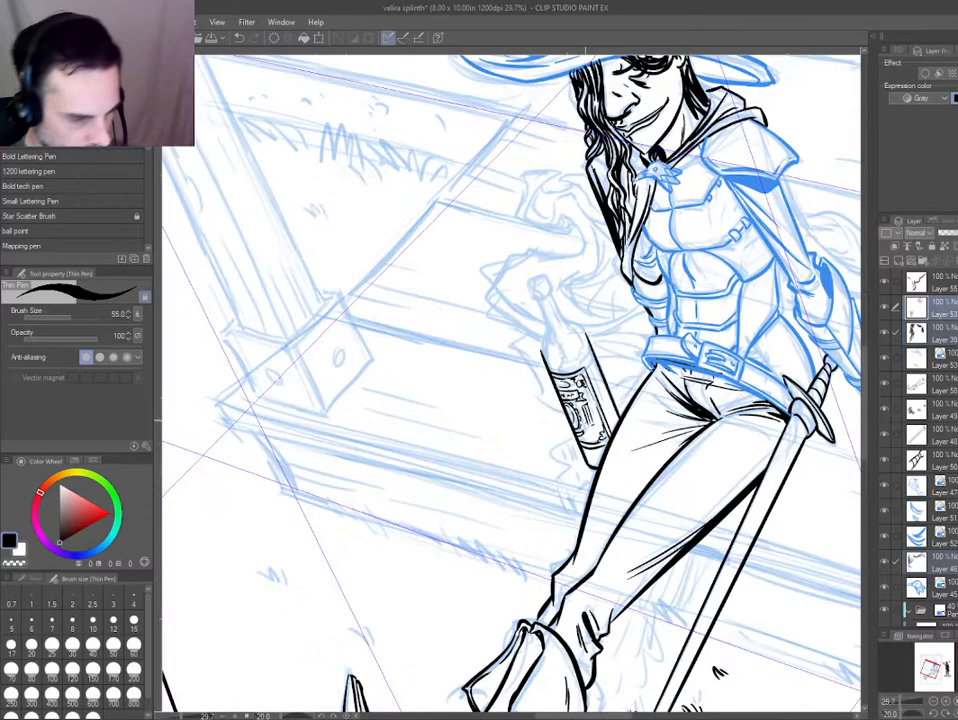
# Ink the bottle's rounded shoulders and both sides of its neck, redoing the neck's right line until it flows into the shoulder.
pyautogui.scroll(7, 442, 325)
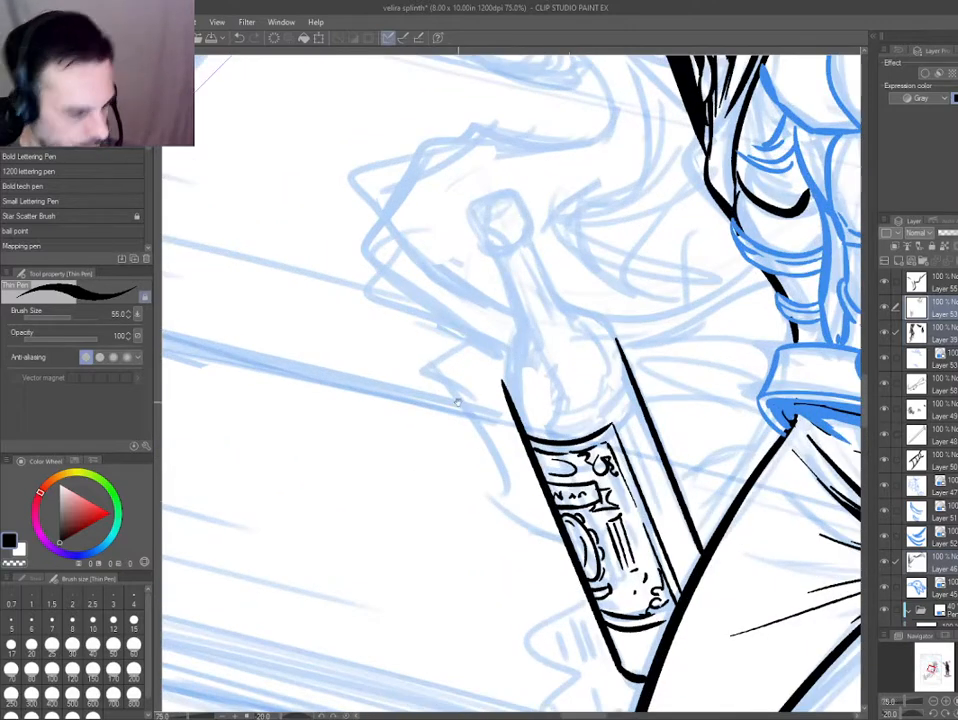
pyautogui.moveTo(458, 402); pyautogui.dragTo(429, 398)
pyautogui.moveTo(466, 543); pyautogui.dragTo(410, 554)
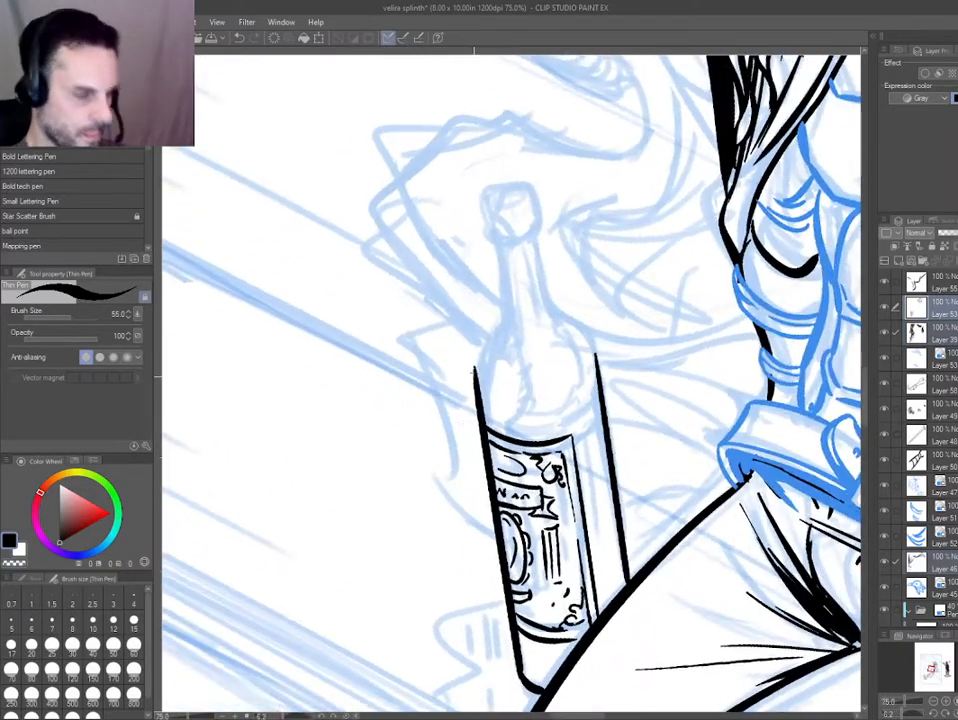
pyautogui.moveTo(477, 392); pyautogui.dragTo(503, 319)
pyautogui.moveTo(597, 356)
pyautogui.mouseDown()
pyautogui.moveTo(498, 242)
pyautogui.moveTo(549, 314)
pyautogui.mouseUp()
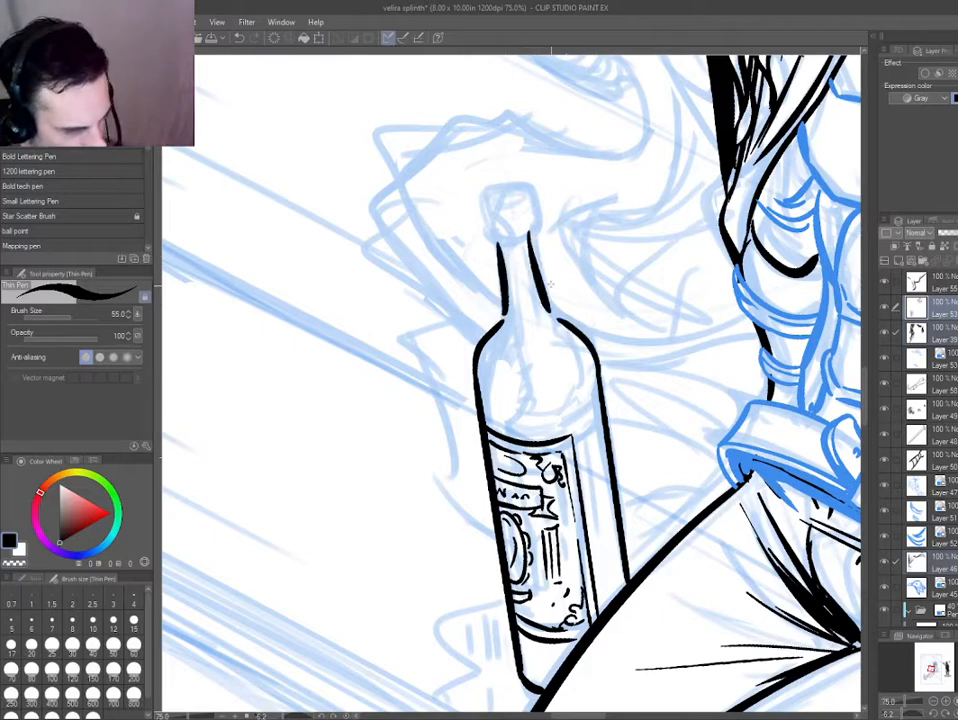
pyautogui.hotkey('ctrl', 'z')
pyautogui.moveTo(531, 238); pyautogui.dragTo(547, 313)
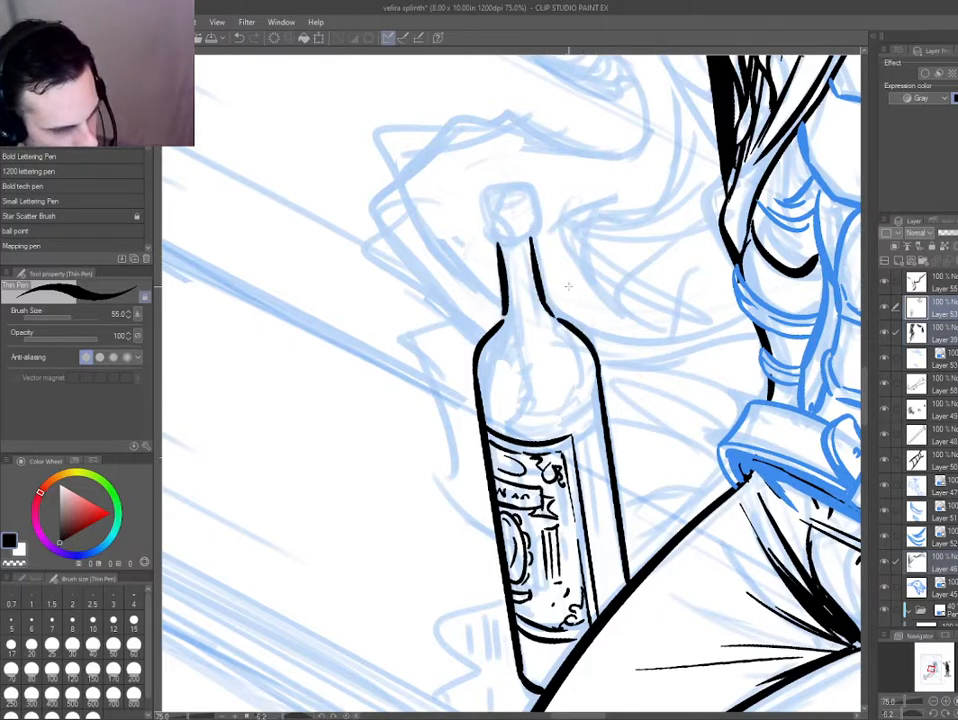
pyautogui.press('e')
pyautogui.hotkey('ctrl', 'z')
pyautogui.press('p')
pyautogui.moveTo(535, 238); pyautogui.dragTo(549, 311)
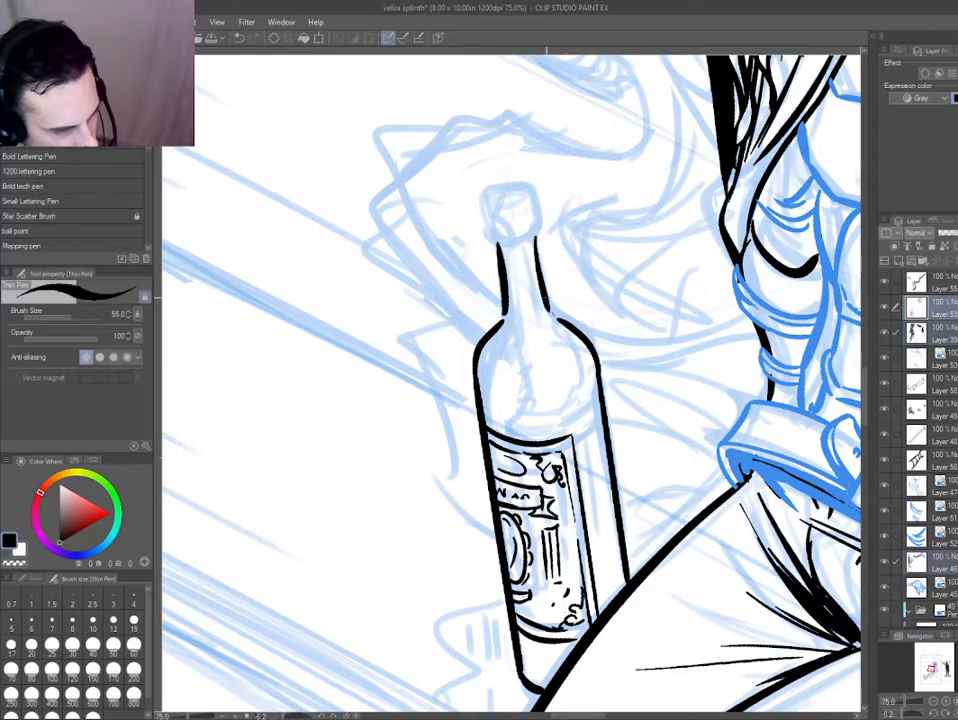
# Ink the bottle's cap with rounded corners and a curved lower edge, trimming the overlong side strokes where it meets the neck.
pyautogui.moveTo(485, 192); pyautogui.dragTo(492, 238)
pyautogui.moveTo(534, 189); pyautogui.dragTo(540, 238)
pyautogui.moveTo(311, 316)
pyautogui.mouseDown()
pyautogui.moveTo(299, 387)
pyautogui.moveTo(598, 495)
pyautogui.mouseUp()
pyautogui.scroll(3, 598, 495)
pyautogui.press('e')
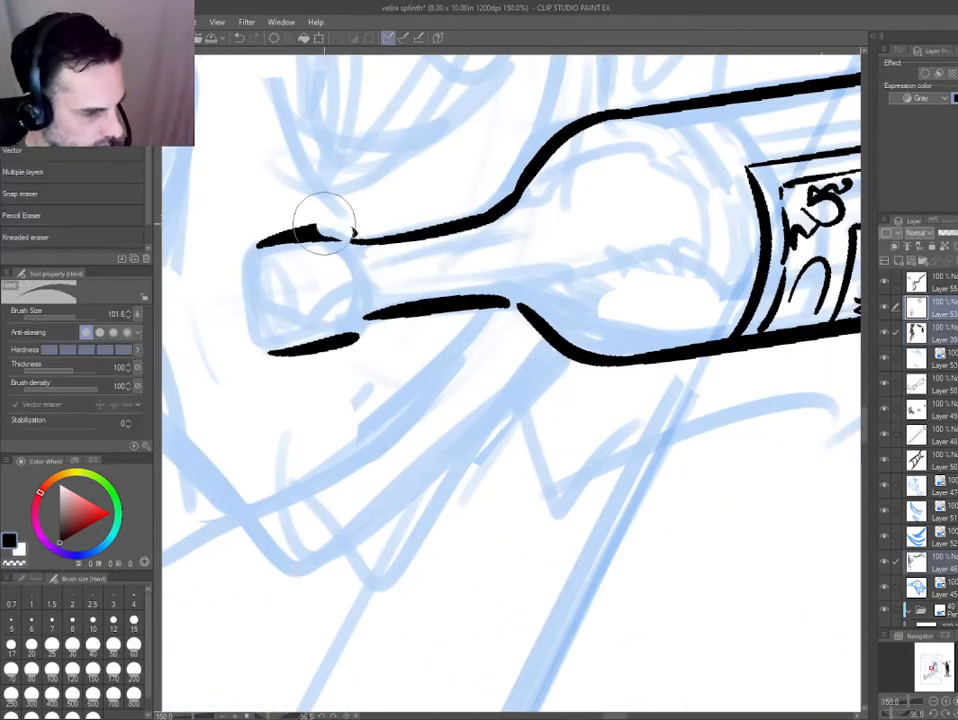
pyautogui.moveTo(321, 218)
pyautogui.mouseDown()
pyautogui.moveTo(314, 227)
pyautogui.moveTo(366, 333)
pyautogui.mouseUp()
pyautogui.press('p')
pyautogui.moveTo(240, 420); pyautogui.dragTo(249, 463)
pyautogui.moveTo(249, 463); pyautogui.dragTo(366, 425)
pyautogui.moveTo(389, 354)
pyautogui.mouseDown()
pyautogui.moveTo(356, 265)
pyautogui.moveTo(434, 231)
pyautogui.mouseUp()
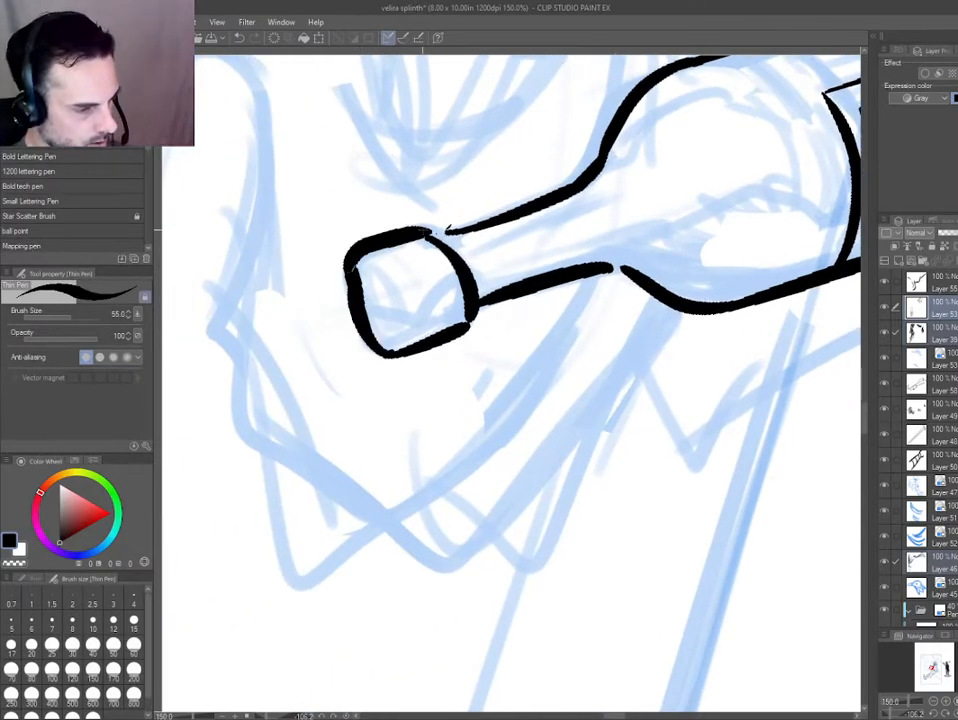
pyautogui.moveTo(292, 360)
pyautogui.mouseDown()
pyautogui.moveTo(488, 173)
pyautogui.moveTo(534, 173)
pyautogui.mouseUp()
# Ink the cap's oval opening, a black shadow on the cap and neck, and reflection lines inside the bottle's shoulders.
pyautogui.press('e')
pyautogui.press('e')
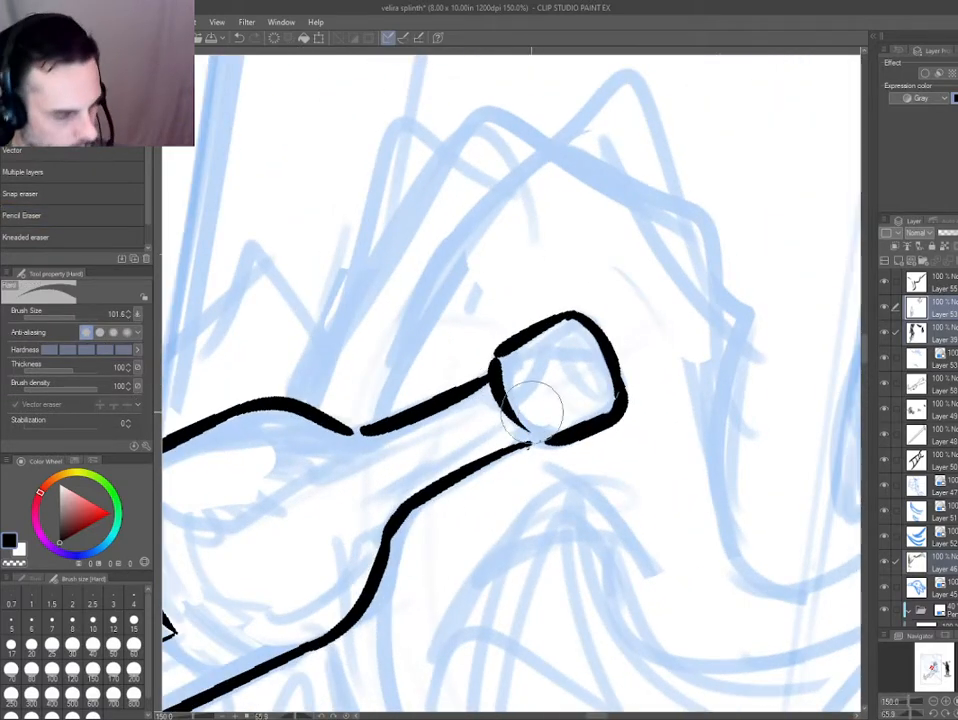
pyautogui.press('p')
pyautogui.moveTo(567, 326)
pyautogui.mouseDown()
pyautogui.moveTo(579, 382)
pyautogui.moveTo(600, 402)
pyautogui.mouseUp()
pyautogui.moveTo(601, 397)
pyautogui.mouseDown()
pyautogui.moveTo(589, 353)
pyautogui.moveTo(586, 384)
pyautogui.mouseUp()
pyautogui.moveTo(329, 400)
pyautogui.mouseDown()
pyautogui.moveTo(445, 708)
pyautogui.moveTo(470, 711)
pyautogui.mouseUp()
pyautogui.moveTo(492, 322); pyautogui.dragTo(503, 348)
pyautogui.moveTo(565, 336); pyautogui.dragTo(567, 367)
pyautogui.moveTo(403, 648); pyautogui.dragTo(548, 667)
pyautogui.moveTo(529, 410)
pyautogui.mouseDown()
pyautogui.moveTo(588, 531)
pyautogui.moveTo(601, 533)
pyautogui.mouseUp()
pyautogui.hotkey('ctrl', '0')
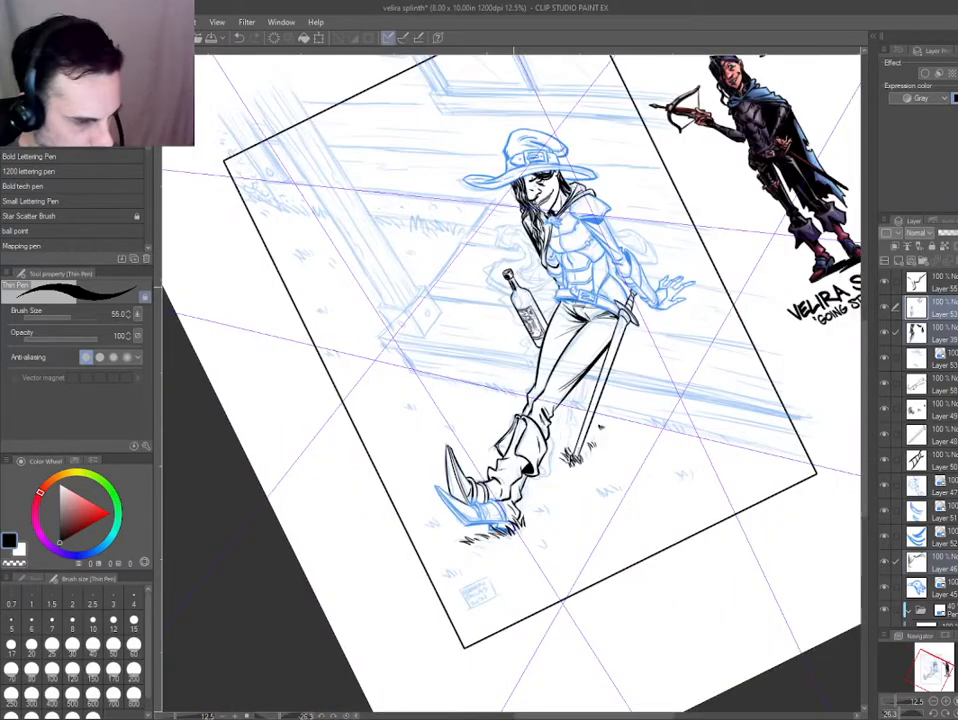
# Ink a thick shadow stripe down the bottle's right side and fill black liquid reflections just above the label.
pyautogui.scroll(5, 513, 288)
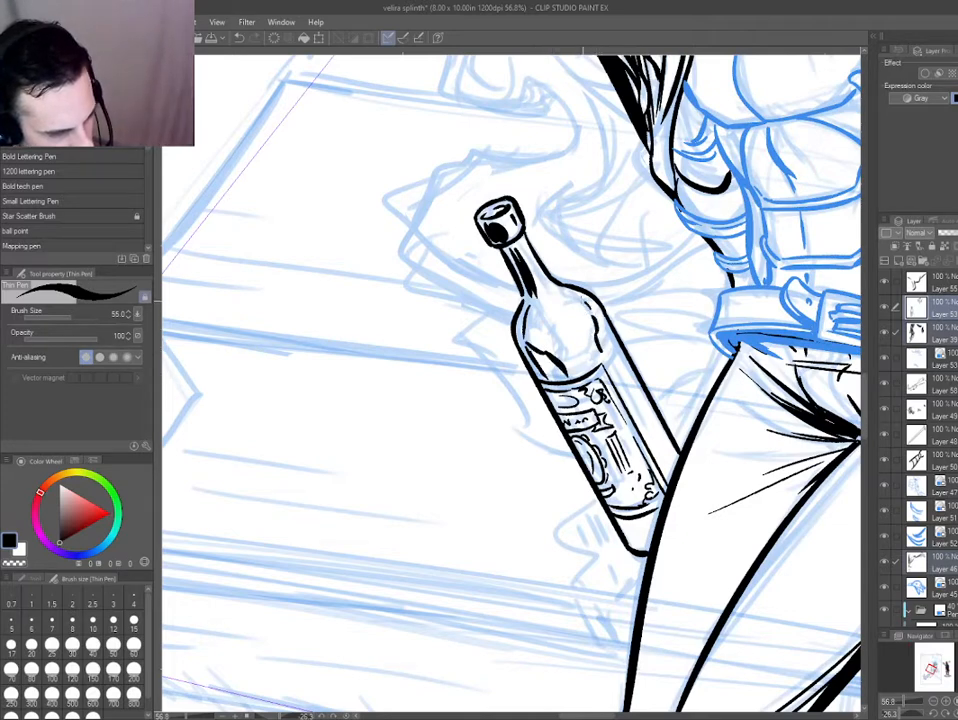
pyautogui.moveTo(603, 318); pyautogui.dragTo(672, 462)
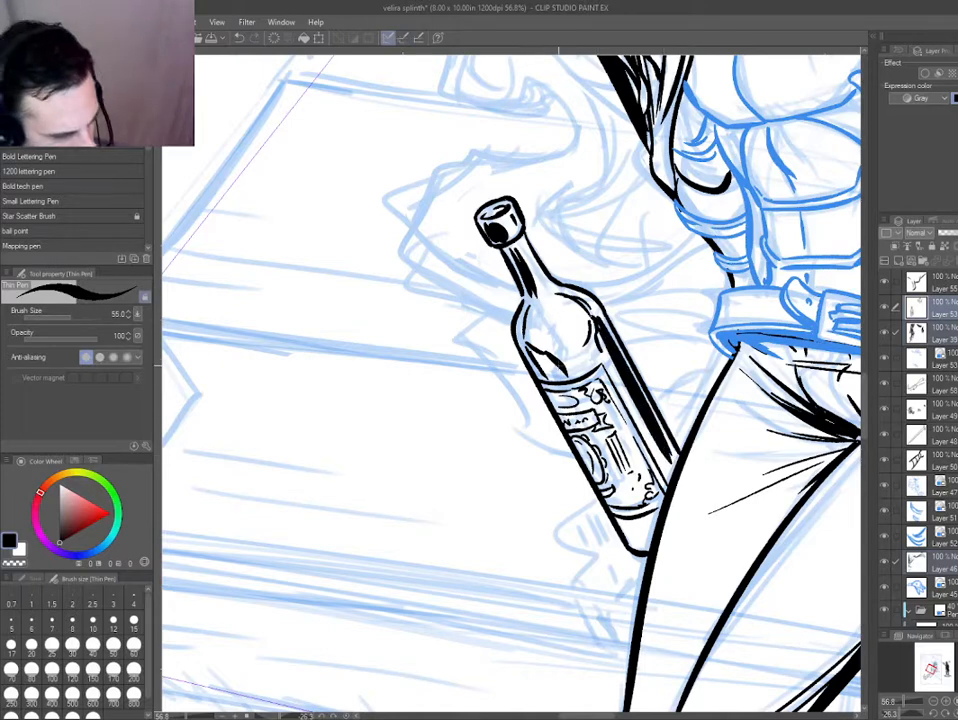
pyautogui.moveTo(559, 366); pyautogui.dragTo(569, 380)
pyautogui.press('g')
pyautogui.click(546, 366)
pyautogui.click(548, 379)
pyautogui.press('p')
pyautogui.moveTo(599, 331); pyautogui.dragTo(597, 345)
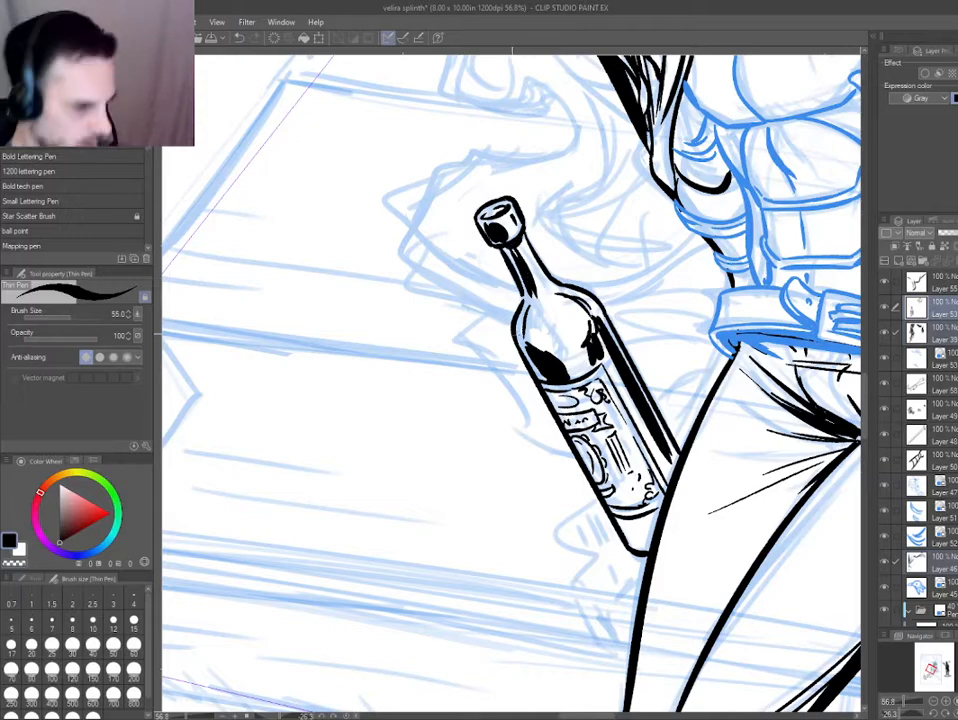
# Ink the liquid line with small dark reflections above the label, and add black shading to the bottle's base below it.
pyautogui.hotkey('ctrl', '0')
pyautogui.hotkey('ctrl', '@')
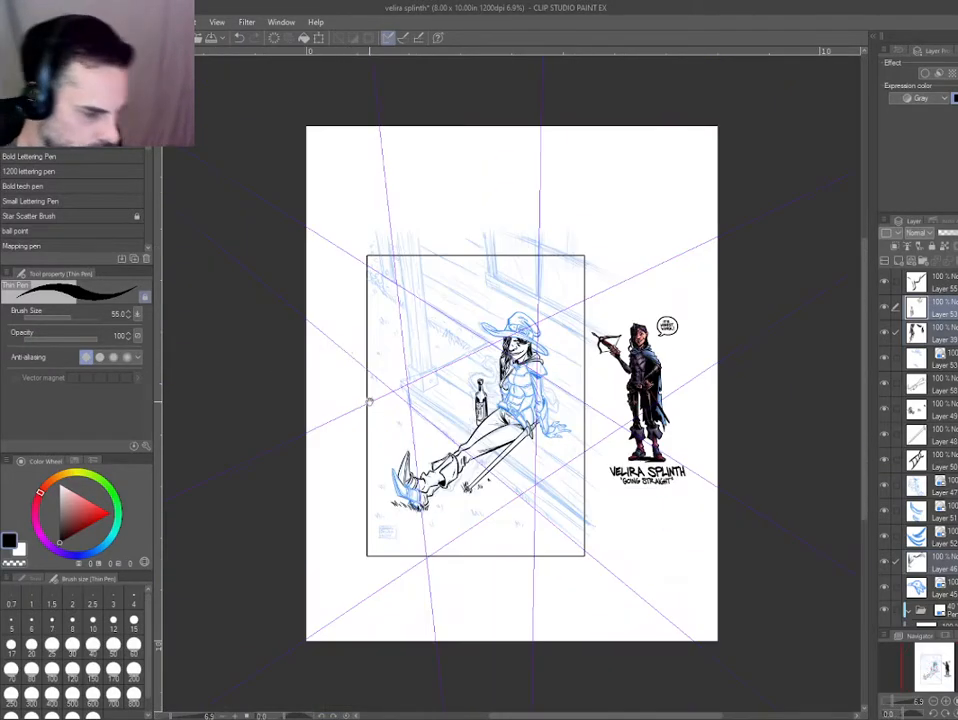
pyautogui.scroll(8, 485, 400)
pyautogui.scroll(1, 535, 290)
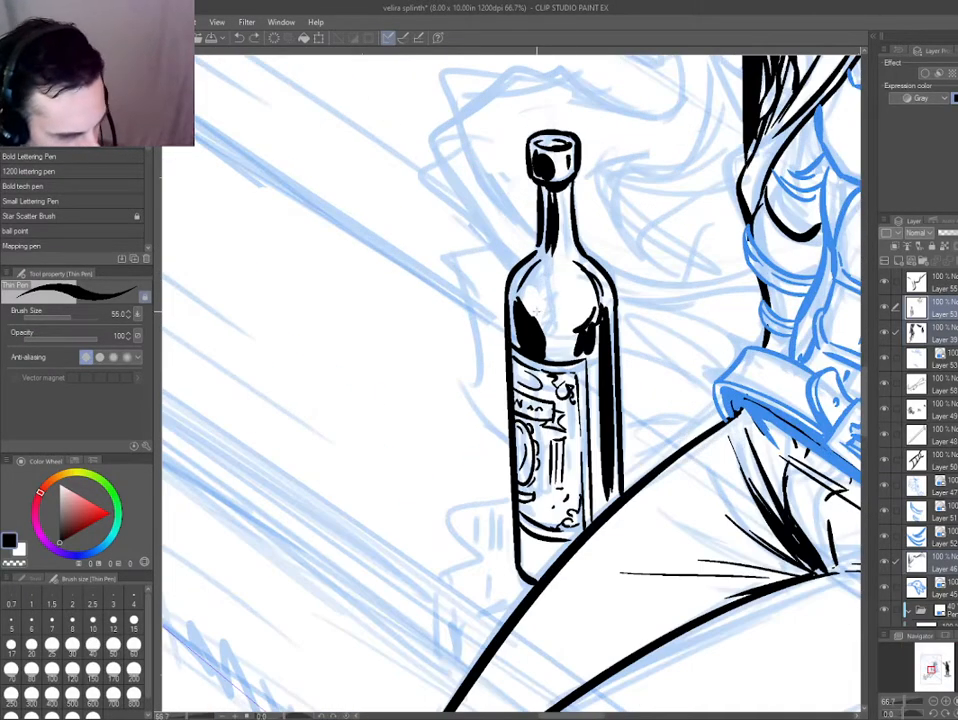
pyautogui.hotkey('ctrl', '0')
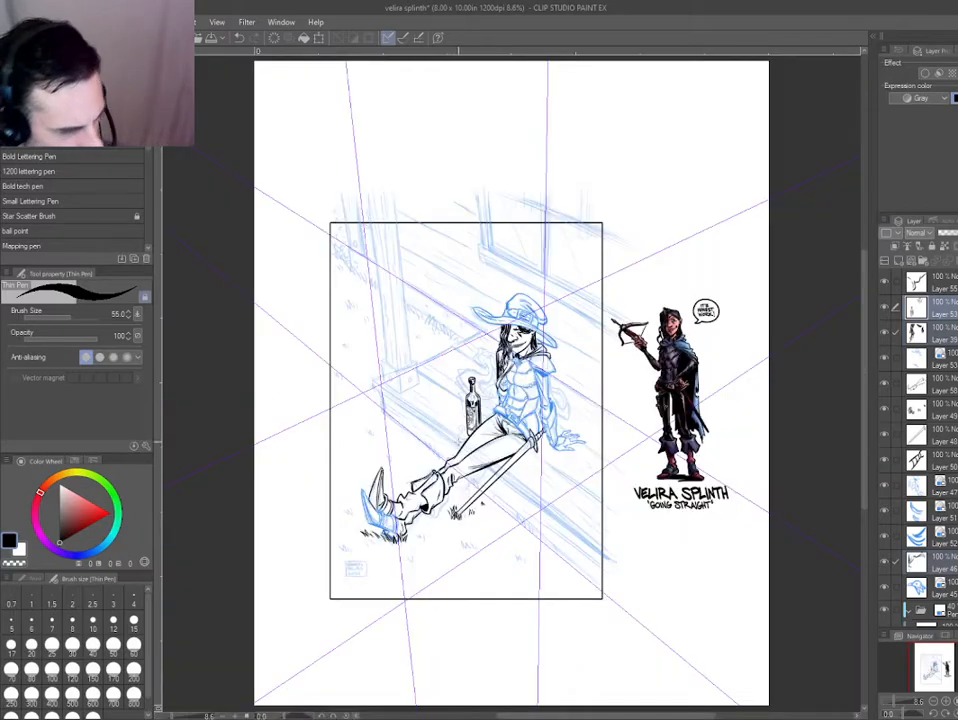
pyautogui.scroll(3, 342, 306)
pyautogui.scroll(5, 479, 474)
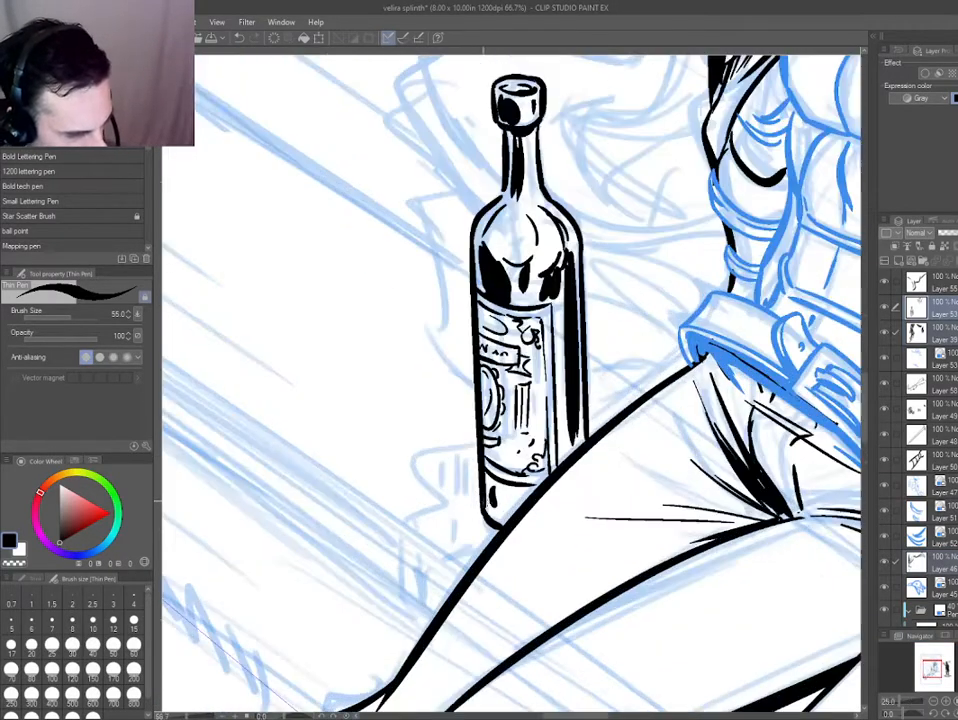
pyautogui.scroll(-6, 475, 180)
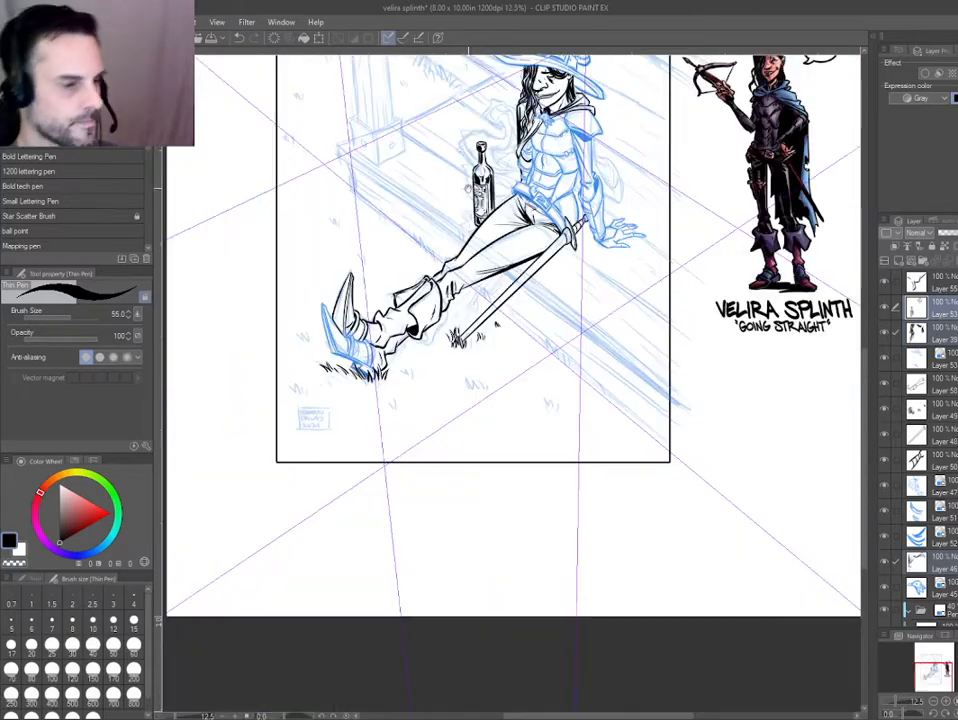
pyautogui.moveTo(468, 188); pyautogui.dragTo(471, 277)
# Cut the bottle out of the face's layer onto its own layer with blue layer colour, keeping the face inks black.
pyautogui.hotkey('ctrl', 'b')
pyautogui.hotkey('ctrl', 'b')
pyautogui.hotkey('ctrl', 'b')
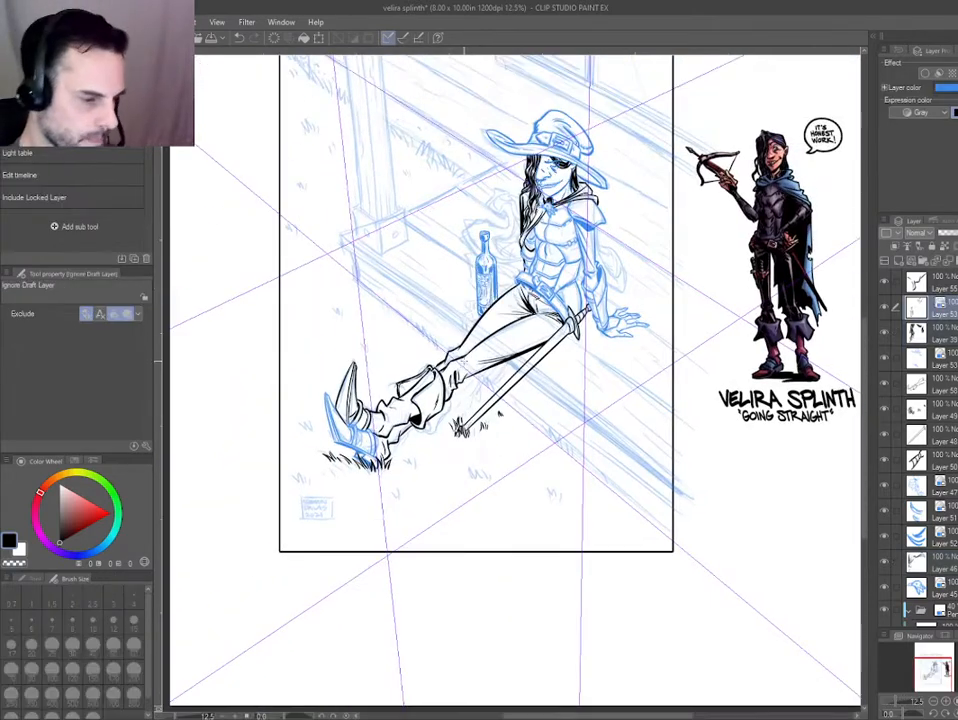
pyautogui.hotkey('ctrl', 'b')
pyautogui.hotkey('ctrl', 'b')
pyautogui.hotkey('ctrl', 'b')
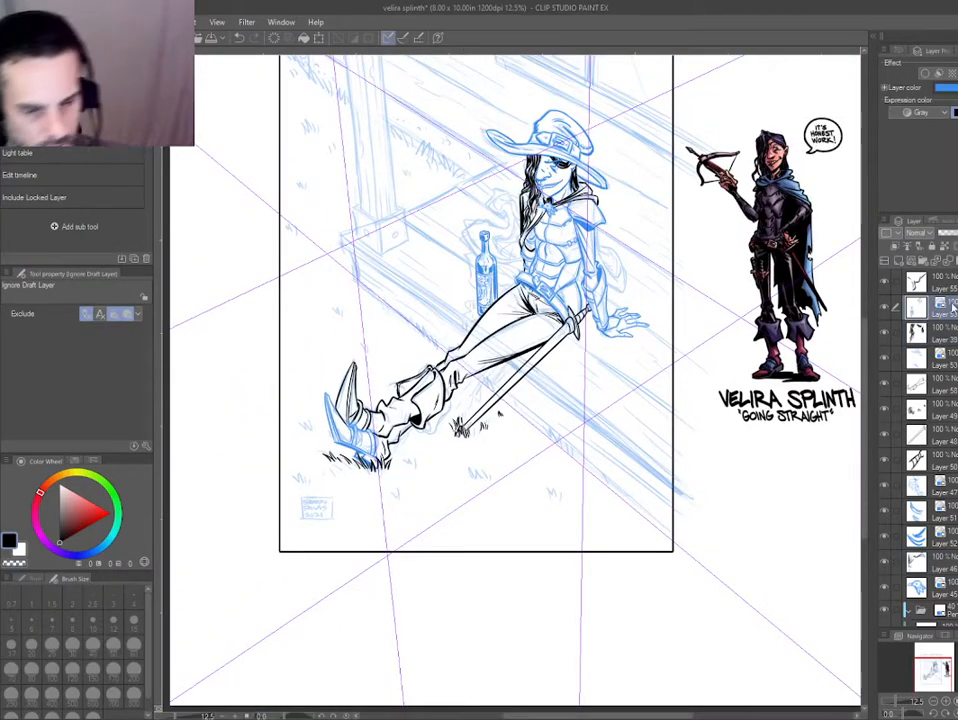
pyautogui.press('m')
pyautogui.moveTo(440, 203)
pyautogui.mouseDown()
pyautogui.moveTo(379, 281)
pyautogui.moveTo(436, 206)
pyautogui.mouseUp()
pyautogui.hotkey('ctrl', 'x')
pyautogui.hotkey('ctrl', 'v')
pyautogui.hotkey('ctrl', 'b')
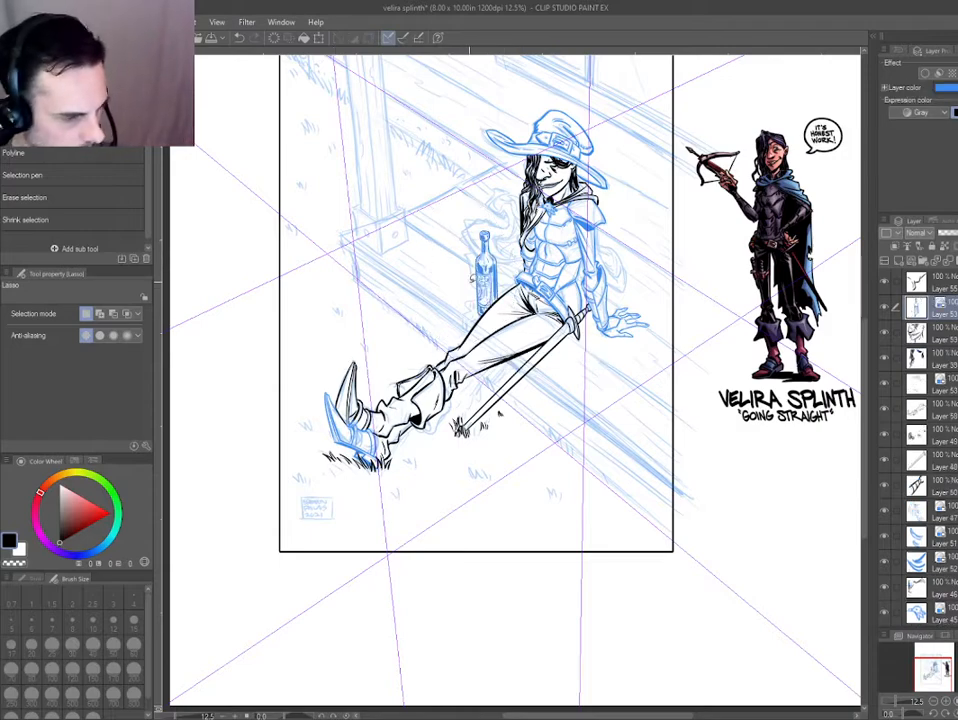
# Select the hair and cloak ink layers together and apply the blue layer colour to them.
pyautogui.keyDown('ctrl'); pyautogui.keyDown('shift'); pyautogui.moveTo(512, 257); pyautogui.dragTo(541, 198); pyautogui.keyUp('shift'); pyautogui.keyUp('ctrl')
pyautogui.hotkey('ctrl', 'b')
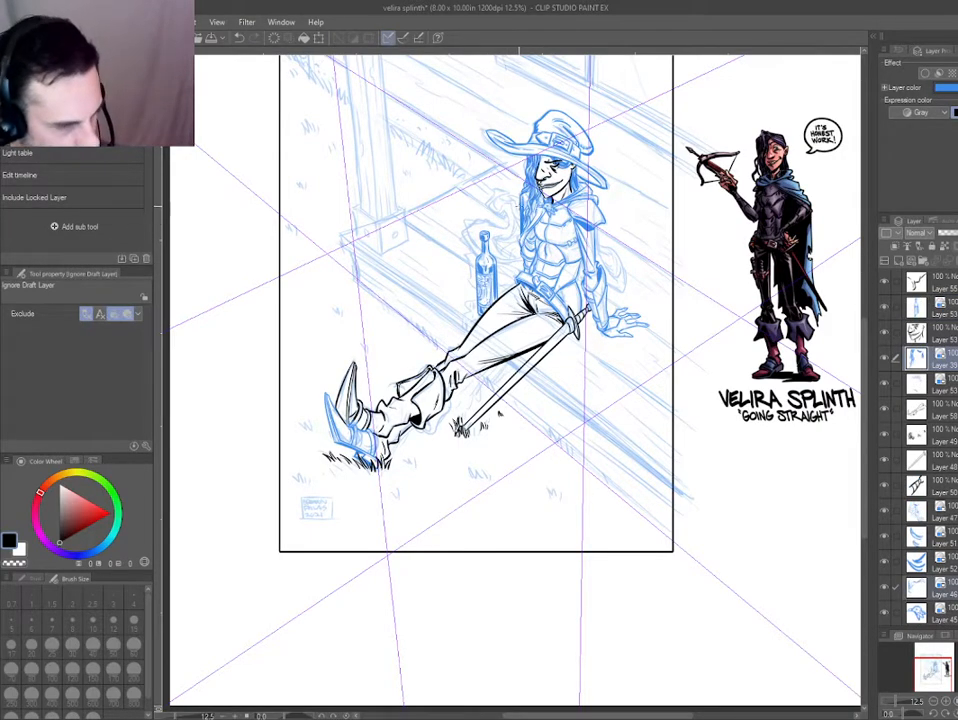
pyautogui.scroll(4, 520, 198)
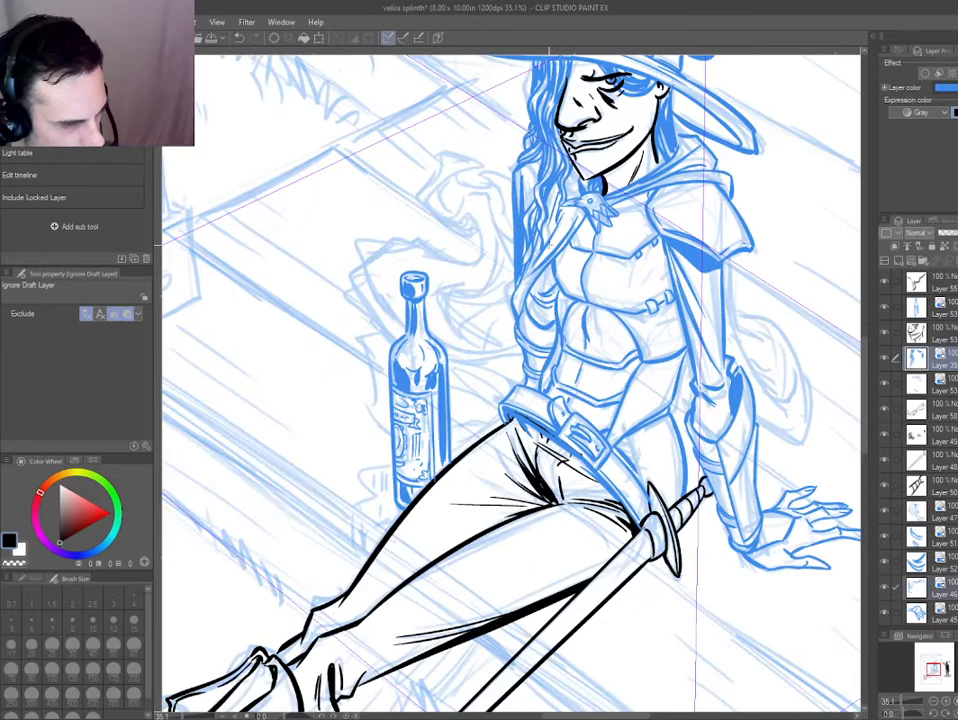
pyautogui.press('p')
pyautogui.press('-')
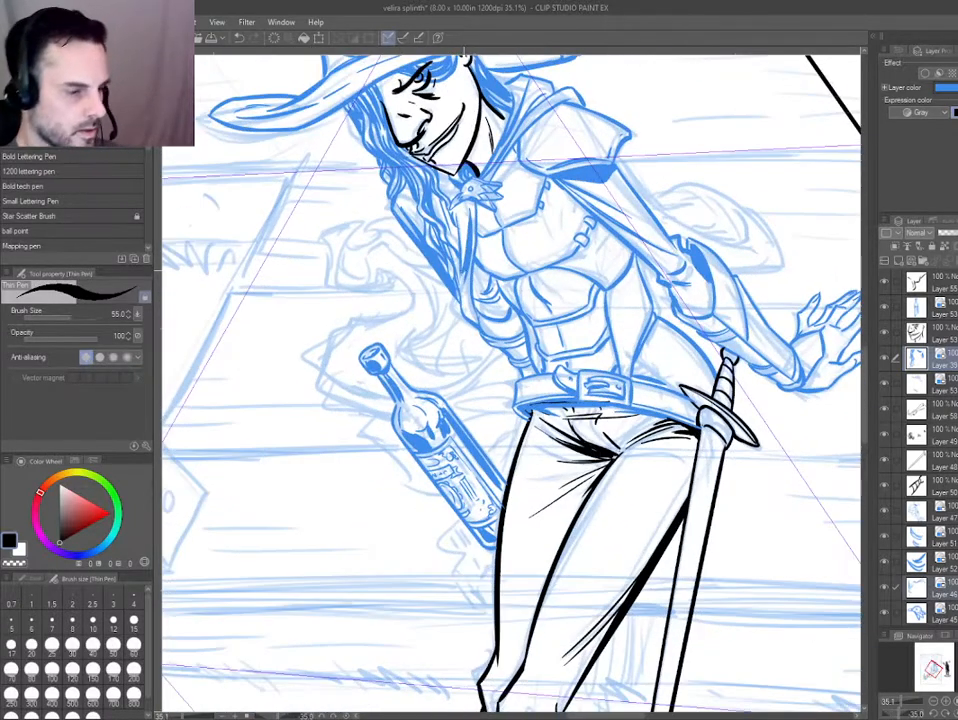
pyautogui.scroll(1, 464, 287)
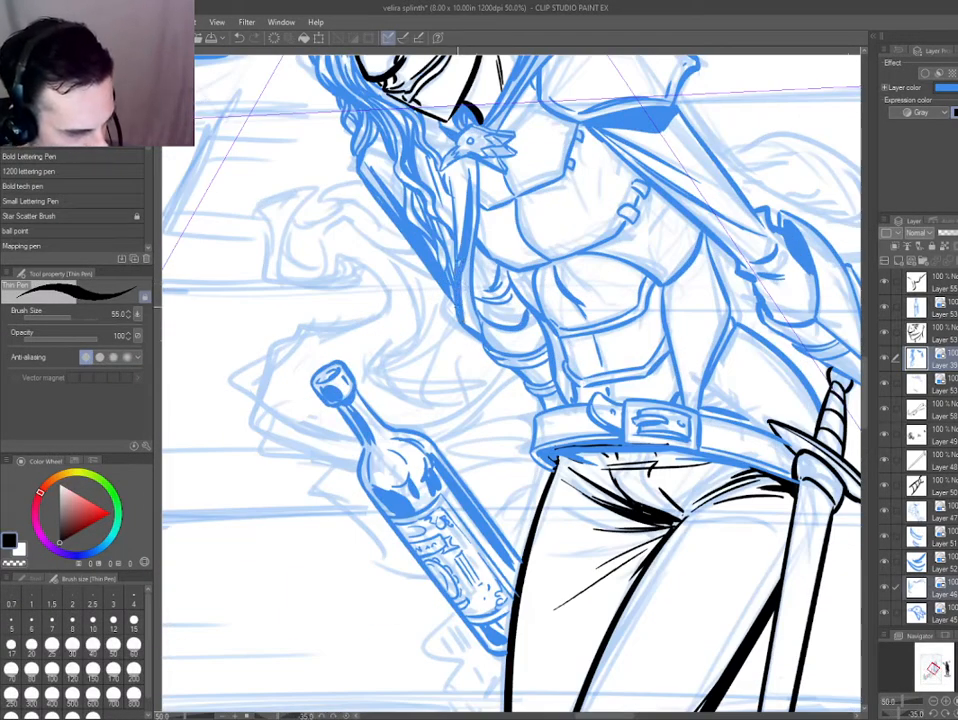
pyautogui.scroll(-2, 384, 278)
pyautogui.press('^')
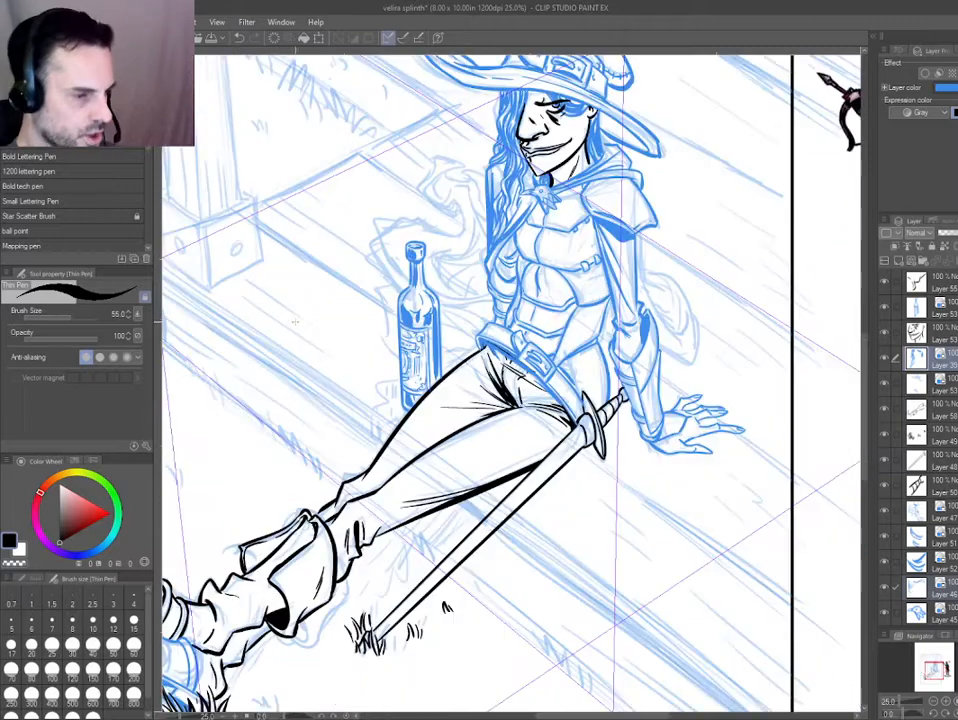
pyautogui.moveTo(505, 175); pyautogui.dragTo(520, 239)
pyautogui.scroll(3, 564, 161)
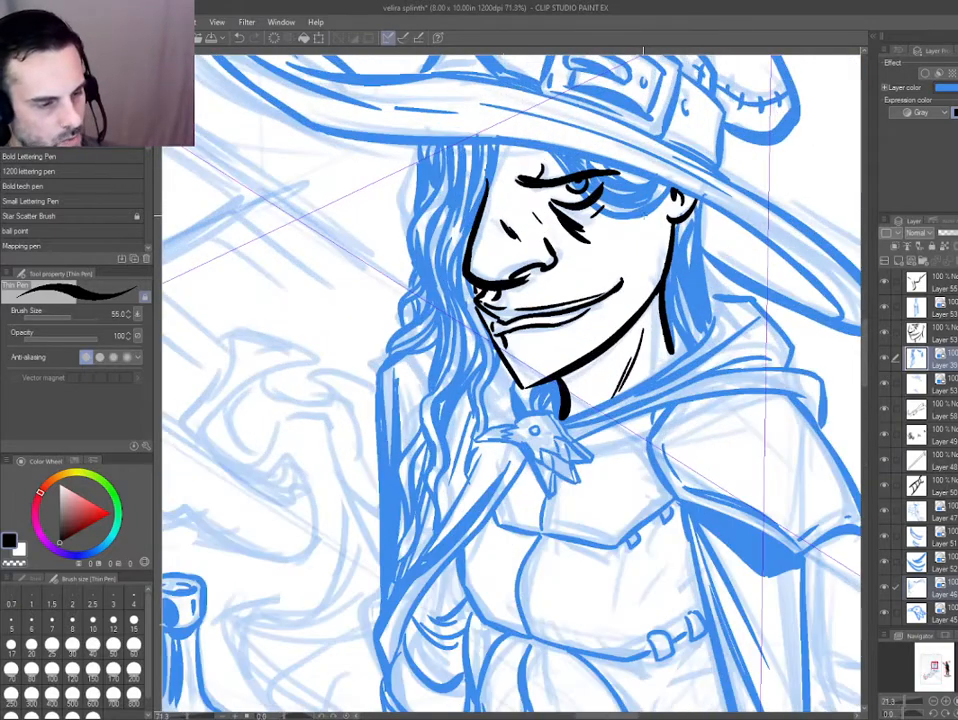
pyautogui.moveTo(535, 234)
pyautogui.mouseDown()
pyautogui.moveTo(483, 240)
pyautogui.moveTo(449, 296)
pyautogui.mouseUp()
pyautogui.keyDown('ctrl'); pyautogui.keyDown('shift'); pyautogui.click(496, 246); pyautogui.keyUp('shift'); pyautogui.keyUp('ctrl')
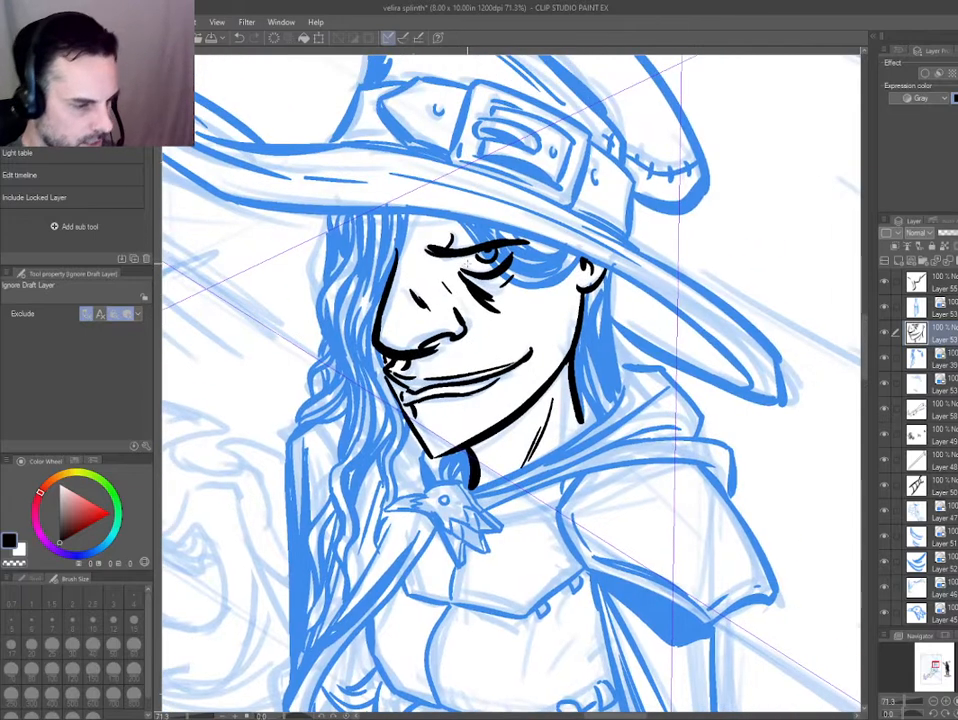
pyautogui.press('m')
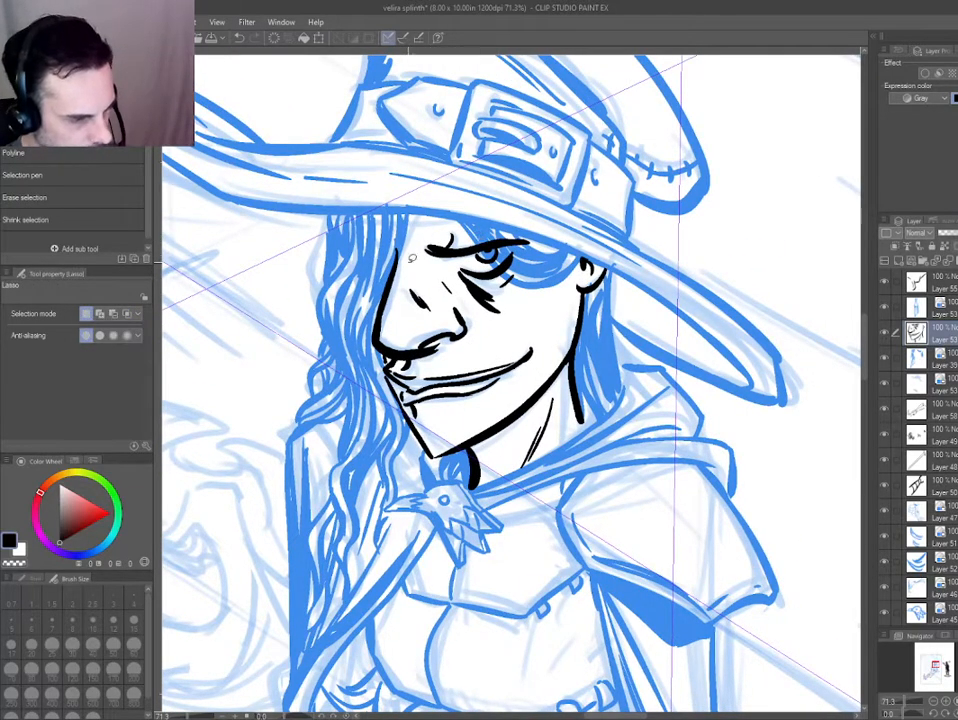
pyautogui.press('o')
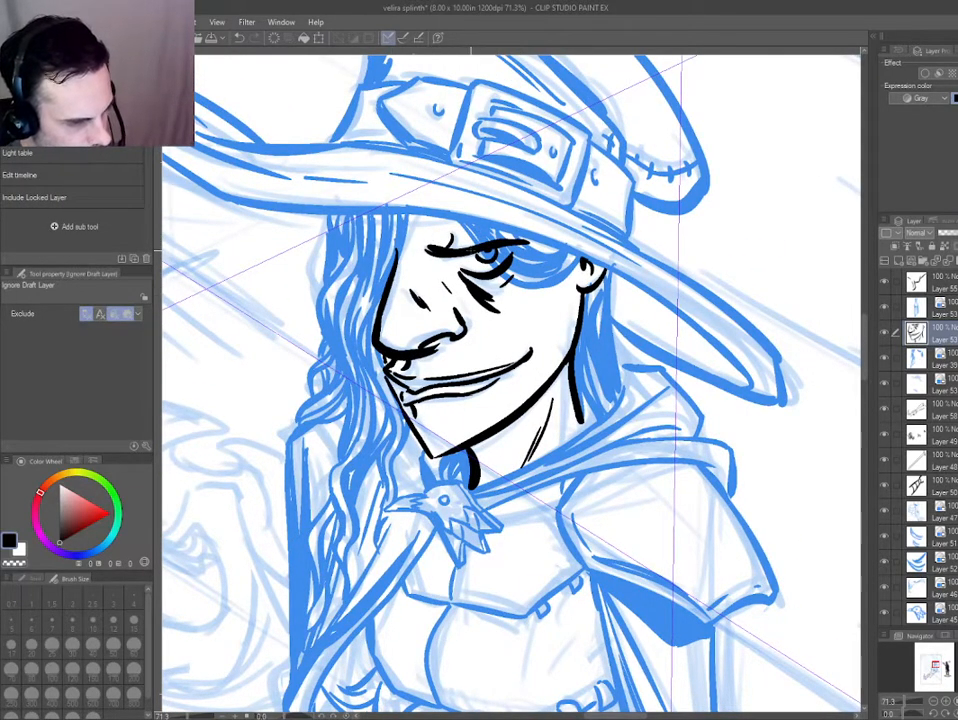
pyautogui.moveTo(537, 317); pyautogui.dragTo(477, 416)
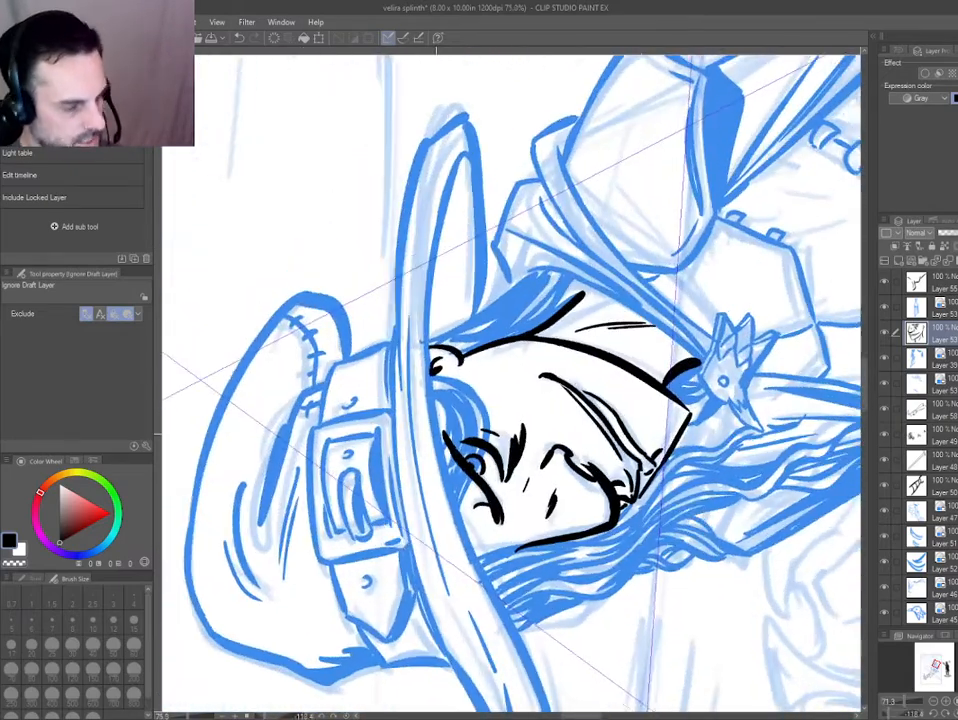
pyautogui.scroll(2, 476, 416)
# Erase the stray hair strands crossing the eye and brow on the hair layer.
pyautogui.click(506, 422)
pyautogui.press('e')
pyautogui.moveTo(420, 562)
pyautogui.mouseDown()
pyautogui.moveTo(338, 248)
pyautogui.moveTo(389, 225)
pyautogui.mouseUp()
pyautogui.moveTo(408, 305)
pyautogui.mouseDown()
pyautogui.moveTo(387, 260)
pyautogui.moveTo(366, 260)
pyautogui.mouseUp()
pyautogui.press('o')
pyautogui.press('e')
pyautogui.moveTo(450, 364)
pyautogui.mouseDown()
pyautogui.moveTo(534, 377)
pyautogui.moveTo(506, 385)
pyautogui.moveTo(603, 345)
pyautogui.mouseUp()
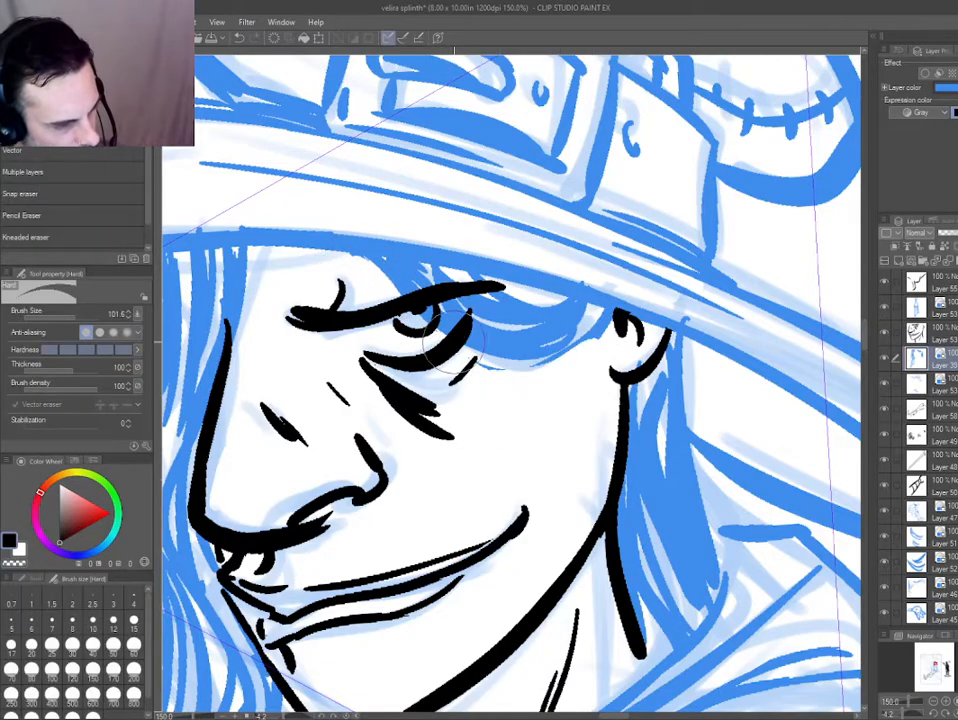
pyautogui.moveTo(392, 287)
pyautogui.mouseDown()
pyautogui.moveTo(351, 257)
pyautogui.moveTo(415, 285)
pyautogui.moveTo(503, 370)
pyautogui.mouseUp()
# Redraw the hair lock beneath the hat brim with a cleaner curved edge sweeping past the outer corner of the eye.
pyautogui.press('p')
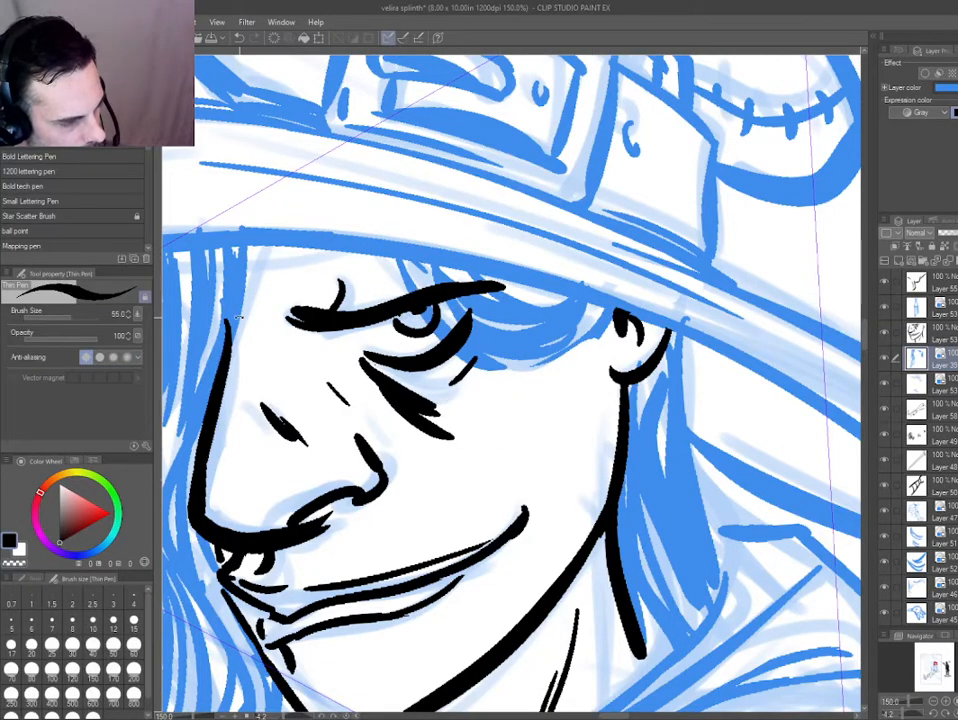
pyautogui.moveTo(350, 490); pyautogui.dragTo(607, 430)
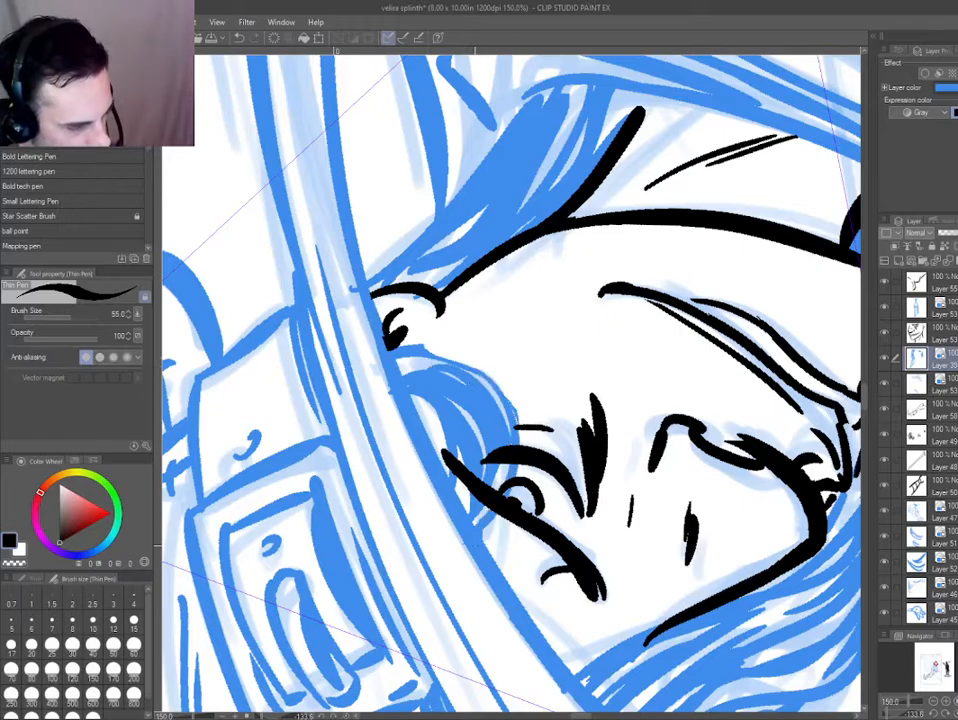
pyautogui.press('e')
pyautogui.moveTo(412, 336); pyautogui.dragTo(450, 362)
pyautogui.press('p')
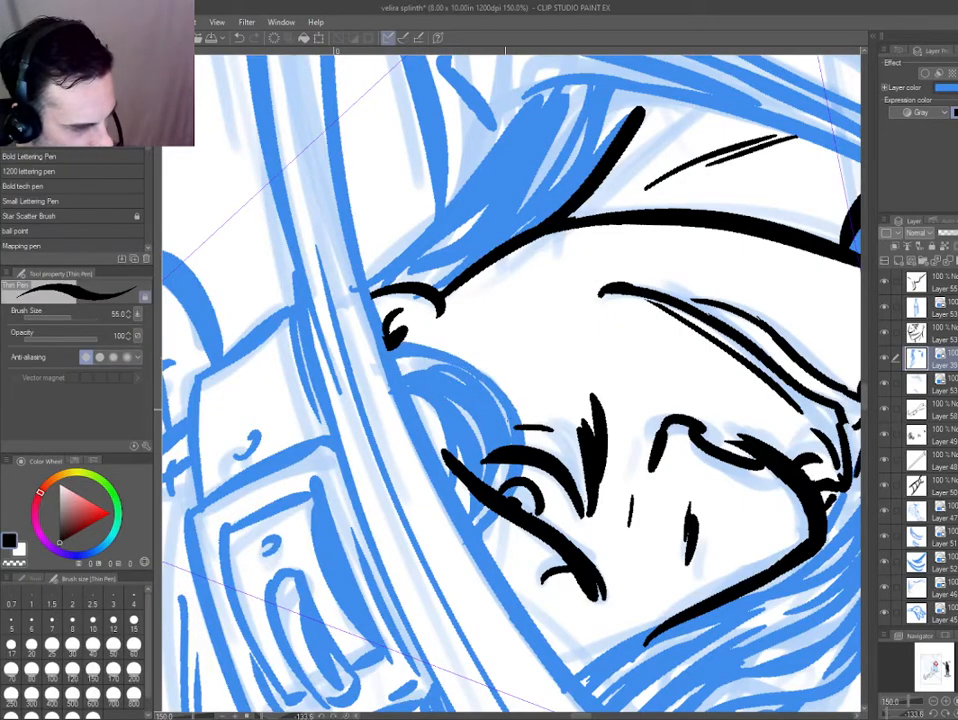
pyautogui.moveTo(428, 489)
pyautogui.mouseDown()
pyautogui.moveTo(382, 354)
pyautogui.moveTo(485, 262)
pyautogui.moveTo(474, 336)
pyautogui.moveTo(512, 287)
pyautogui.moveTo(572, 345)
pyautogui.mouseUp()
# Erase the parts of the eyebrow and eye lines that lie under the hair lock on the face's ink layer.
pyautogui.hotkey('ctrl', 'shift')
pyautogui.keyDown('ctrl'); pyautogui.keyDown('shift'); pyautogui.click(416, 326); pyautogui.keyUp('shift'); pyautogui.keyUp('ctrl')
pyautogui.press('e')
pyautogui.hotkey('ctrl', '0')
pyautogui.hotkey('ctrl', '@')
pyautogui.moveTo(505, 347); pyautogui.dragTo(570, 392)
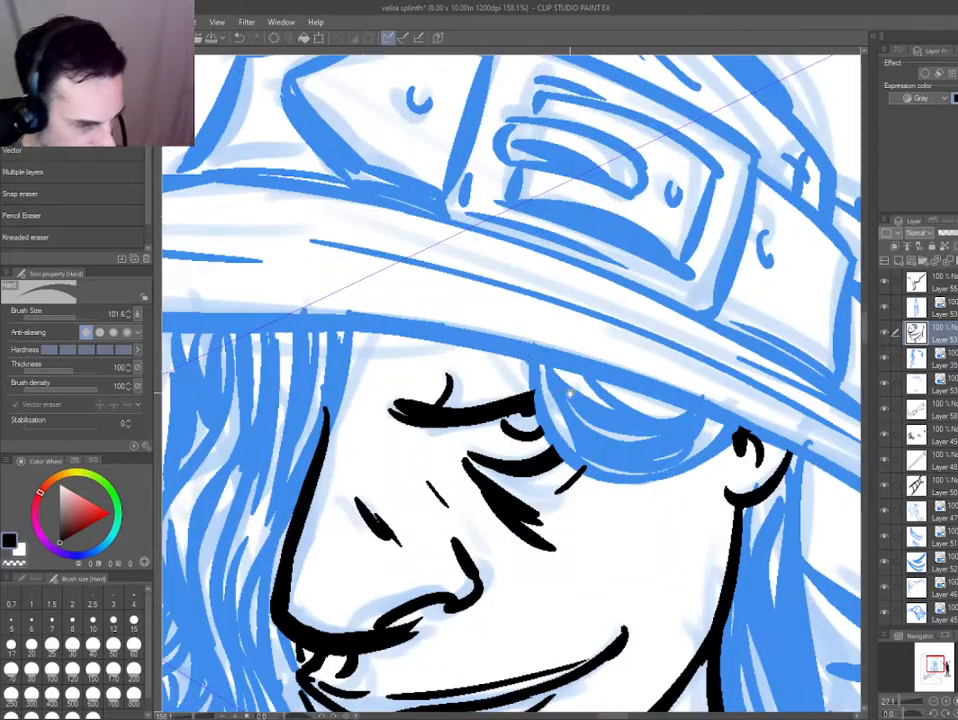
# Ink the brow edge beside the hair lock and short furrow strokes above the eye under the hat brim.
pyautogui.keyDown('ctrl'); pyautogui.keyDown('shift'); pyautogui.click(560, 390); pyautogui.keyUp('shift'); pyautogui.keyUp('ctrl')
pyautogui.press('p')
pyautogui.moveTo(515, 346)
pyautogui.mouseDown()
pyautogui.moveTo(532, 374)
pyautogui.moveTo(532, 412)
pyautogui.mouseUp()
pyautogui.hotkey('ctrl', '0')
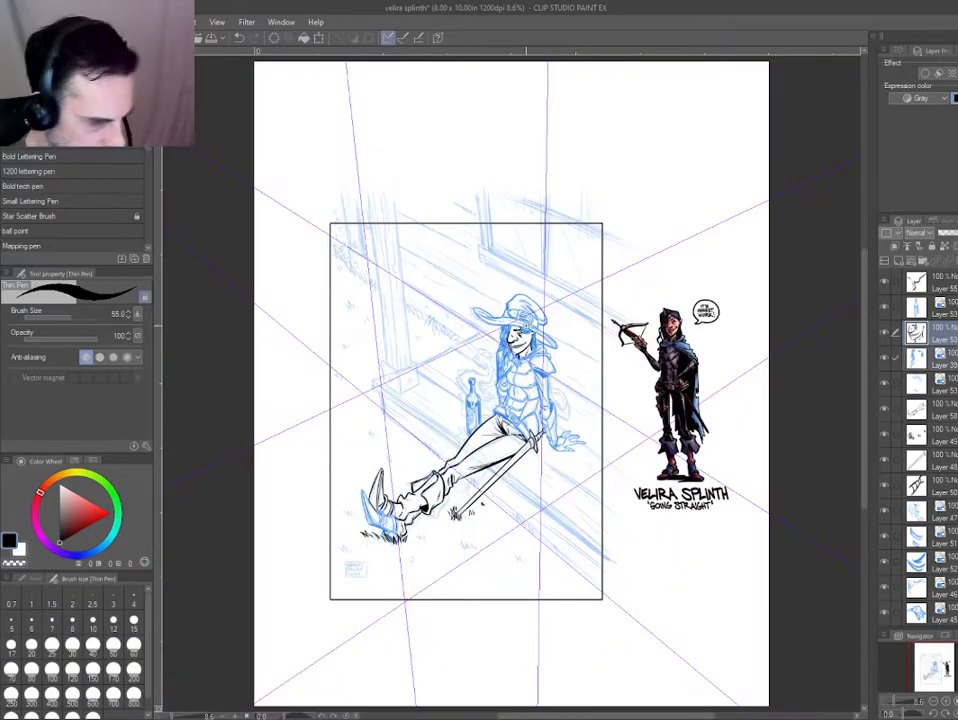
# Erase and redraw the front ends of the lips, adding a short crease line just below the lower lip.
pyautogui.moveTo(525, 326); pyautogui.dragTo(589, 340)
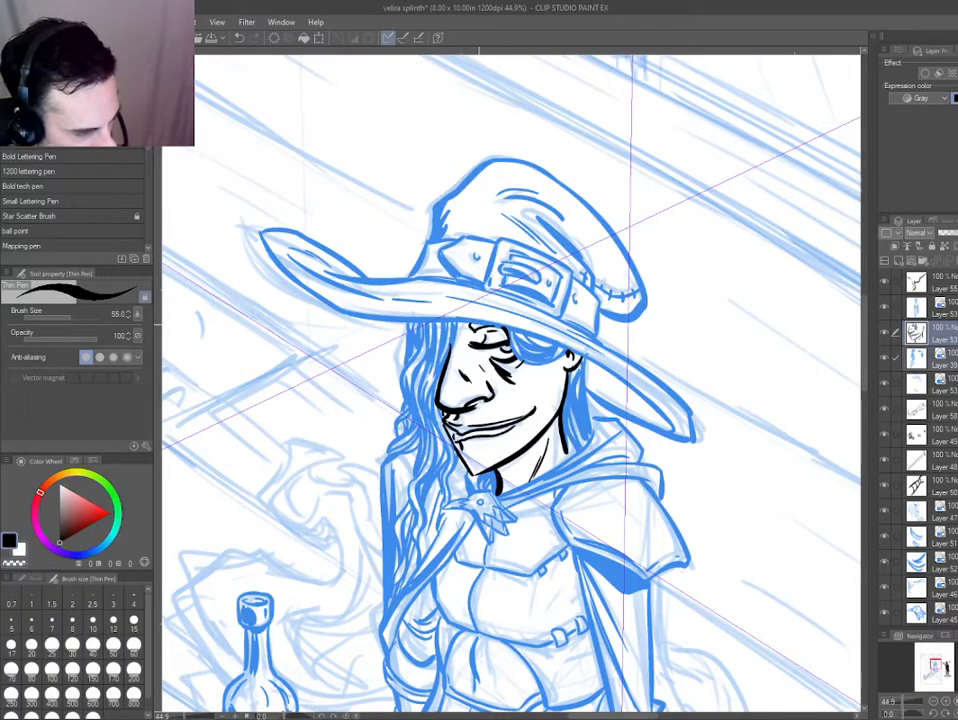
pyautogui.moveTo(439, 430)
pyautogui.mouseDown()
pyautogui.moveTo(484, 468)
pyautogui.moveTo(572, 606)
pyautogui.moveTo(624, 568)
pyautogui.mouseUp()
pyautogui.keyDown('ctrl'); pyautogui.keyDown('shift'); pyautogui.click(482, 474); pyautogui.keyUp('shift'); pyautogui.keyUp('ctrl')
pyautogui.press('e')
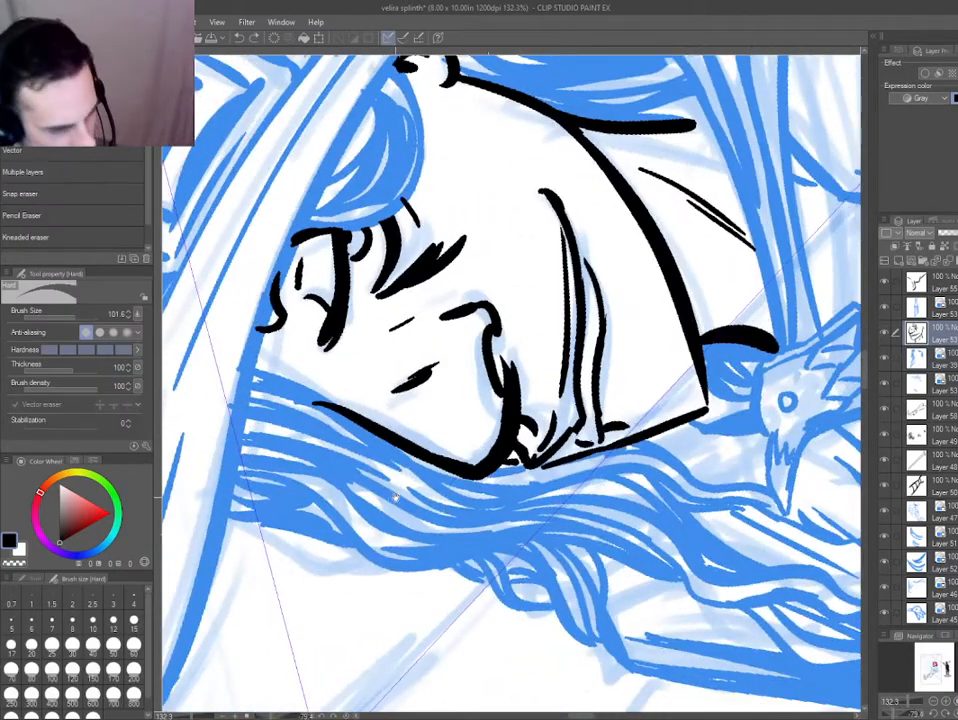
pyautogui.hotkey('ctrl', '@')
pyautogui.scroll(-4, 395, 498)
pyautogui.press('^')
pyautogui.press('^')
pyautogui.scroll(4, 390, 440)
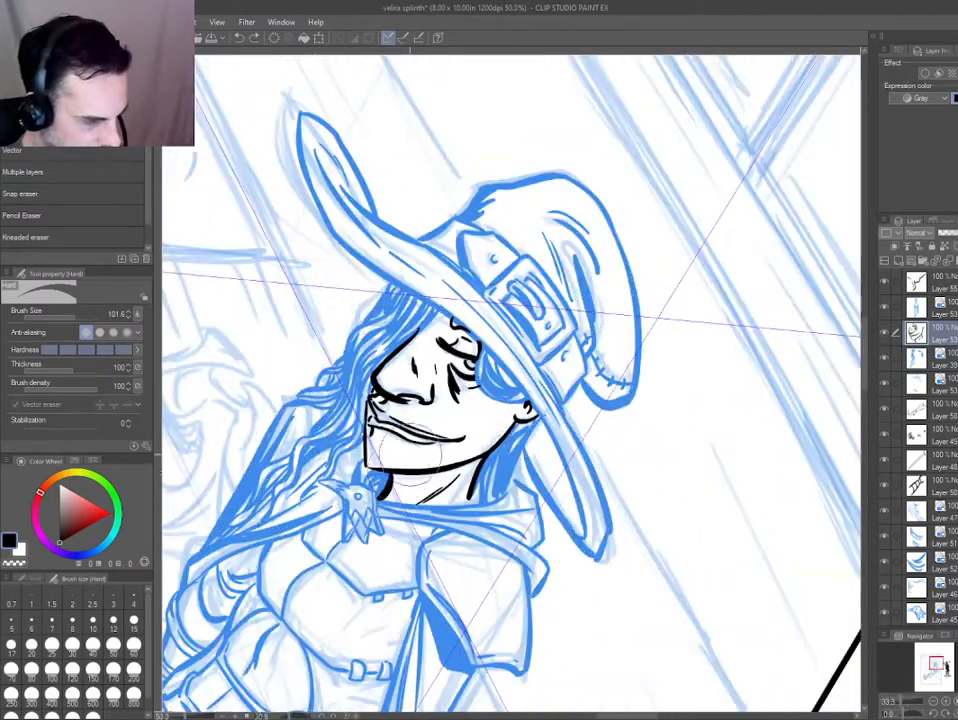
pyautogui.press('e')
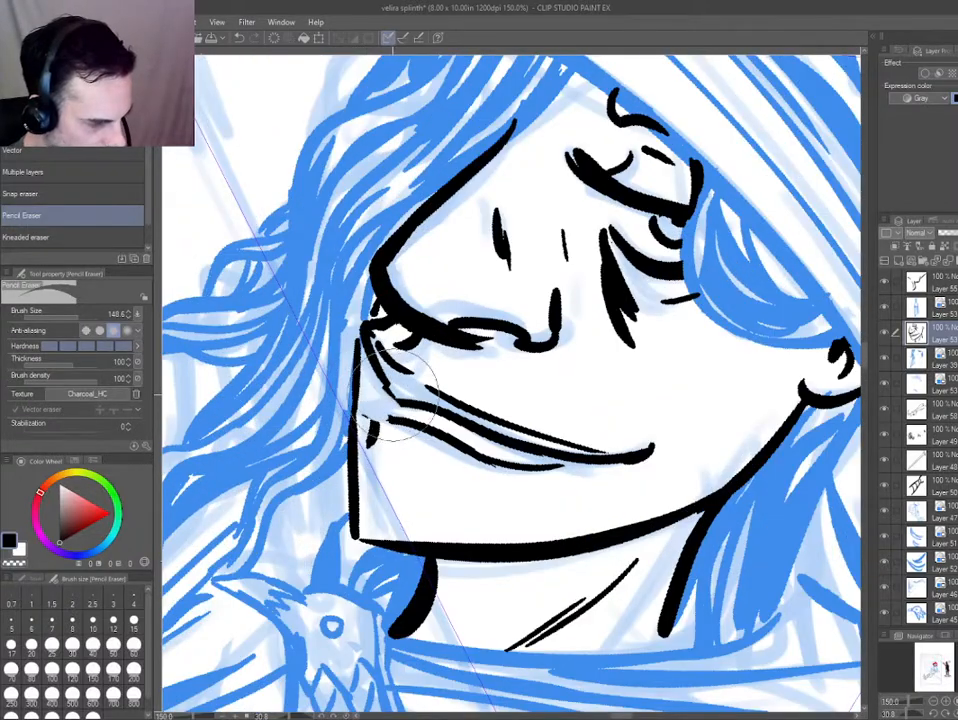
pyautogui.press('p')
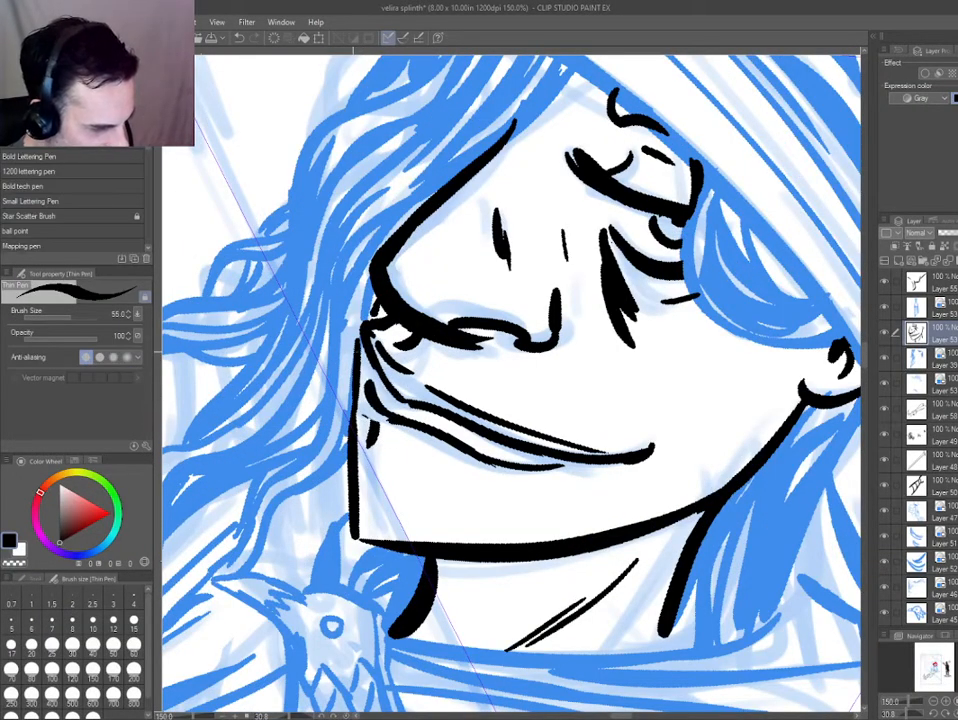
pyautogui.press('e')
pyautogui.press('p')
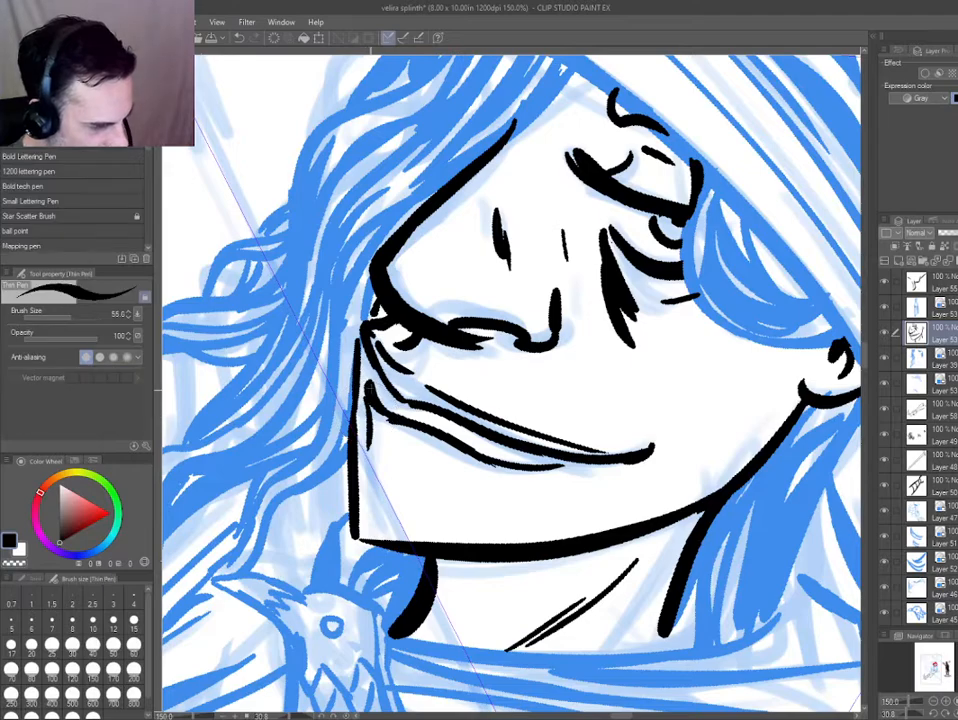
# Rework the lower lip outline into a lighter, broken line and add a small ink mark on the chin.
pyautogui.hotkey('ctrl', '0')
pyautogui.press('-')
pyautogui.press('-')
pyautogui.scroll(5, 511, 352)
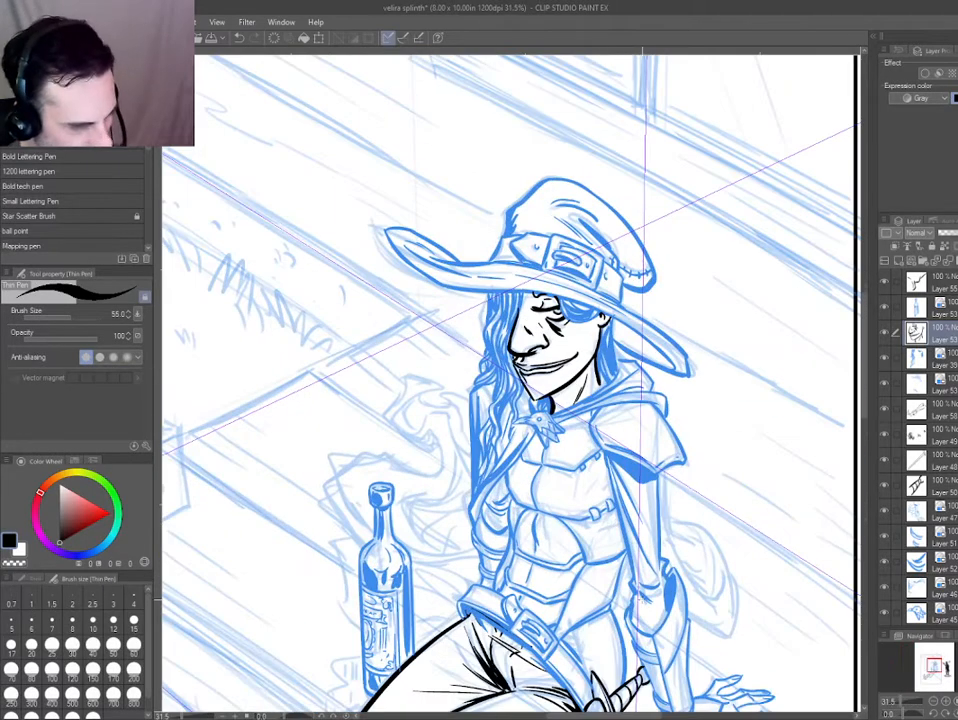
pyautogui.scroll(4, 526, 355)
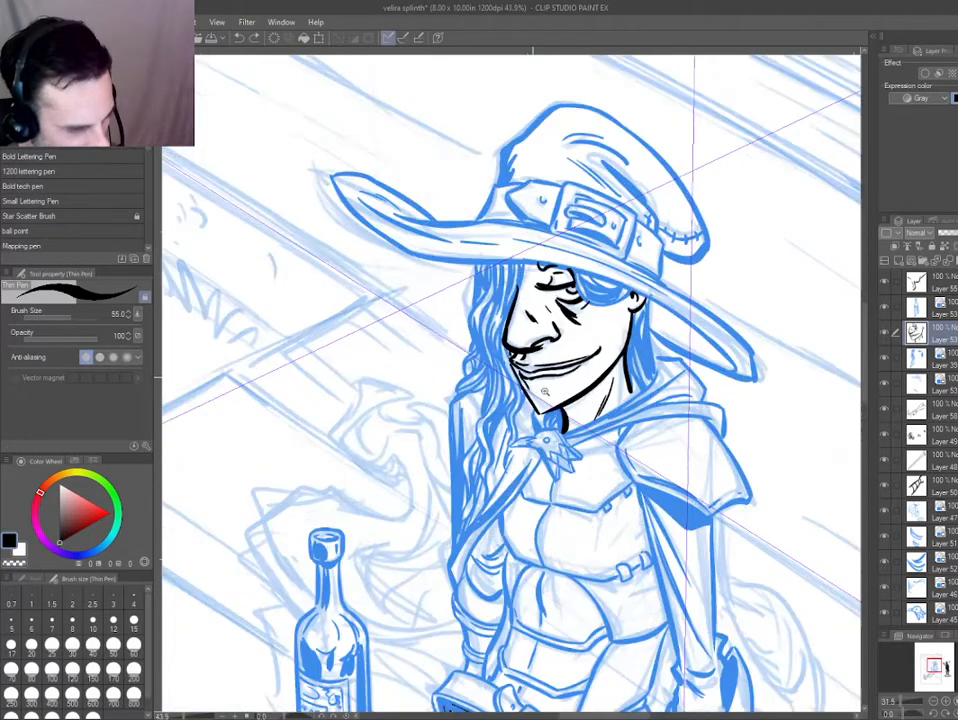
pyautogui.moveTo(485, 478); pyautogui.dragTo(603, 425)
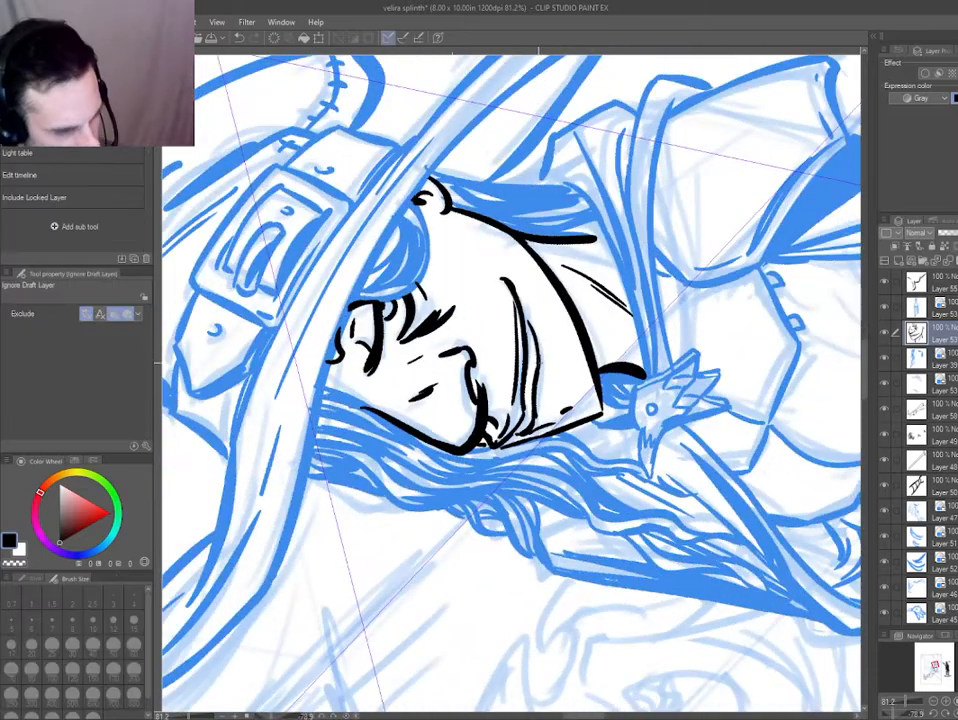
pyautogui.press('e')
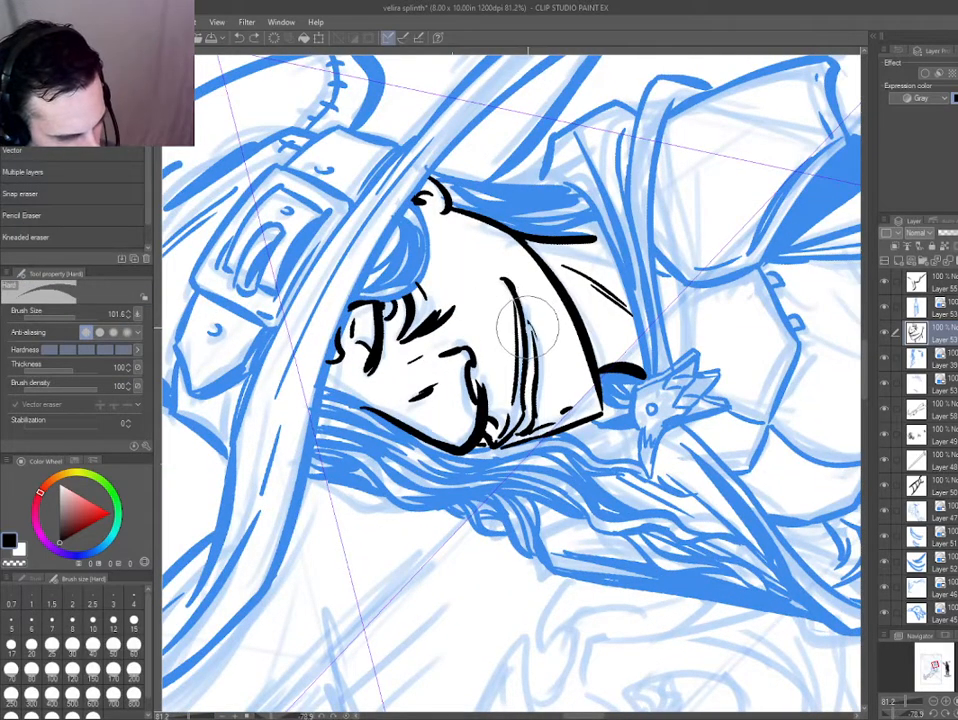
pyautogui.press('e')
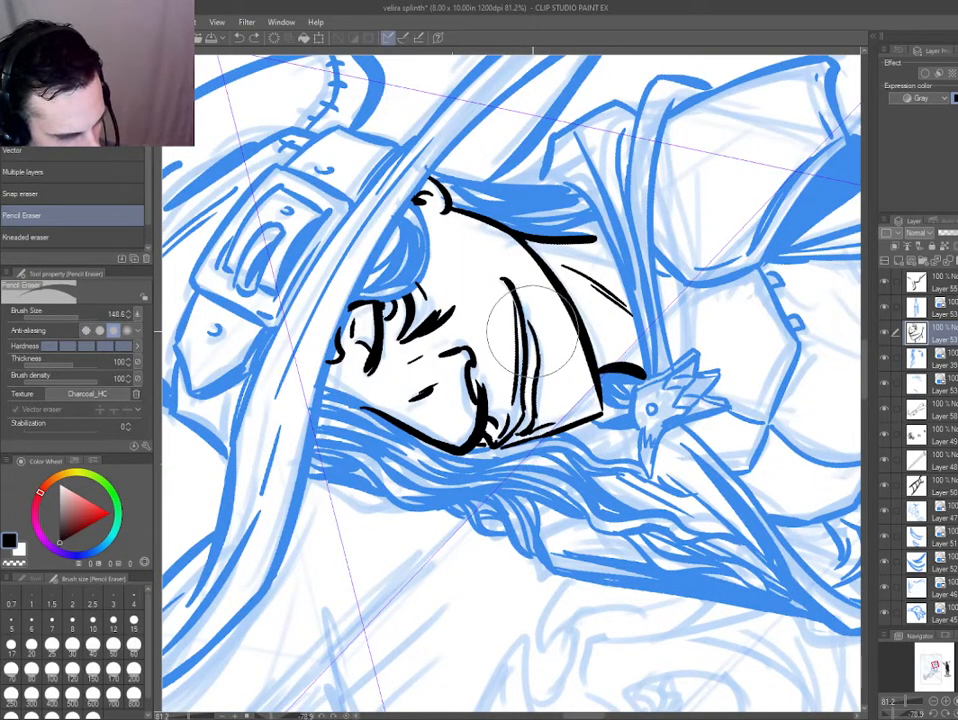
pyautogui.press('p')
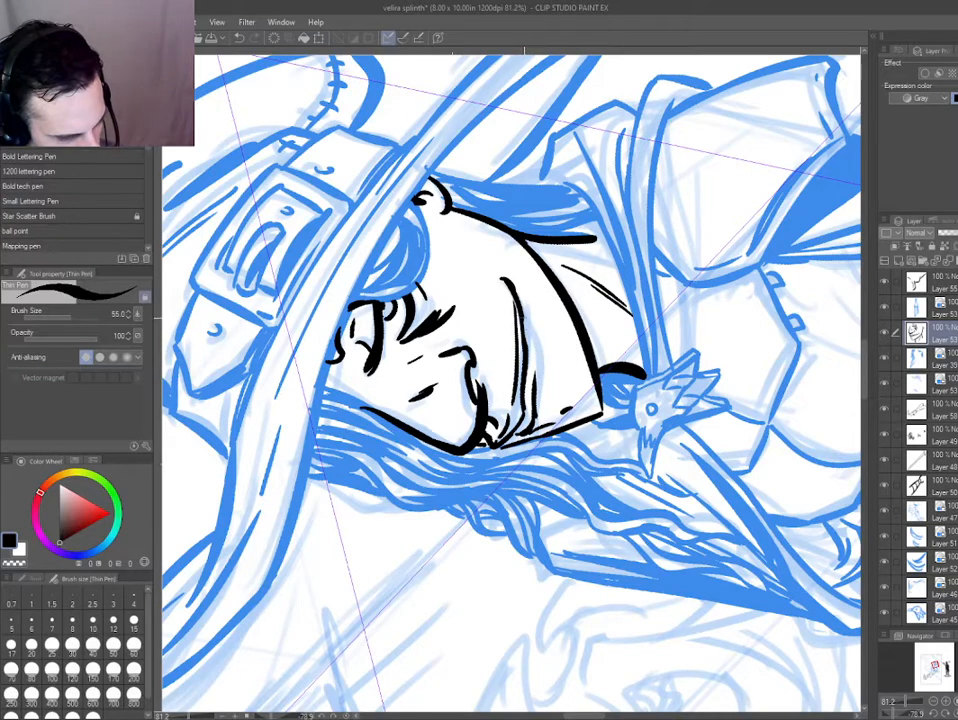
# Add short ink creases around the nose bridge and brow, plus a curved cheek line in front of the ear.
pyautogui.hotkey('ctrl', '0')
pyautogui.hotkey('ctrl', '@')
pyautogui.scroll(3, 372, 340)
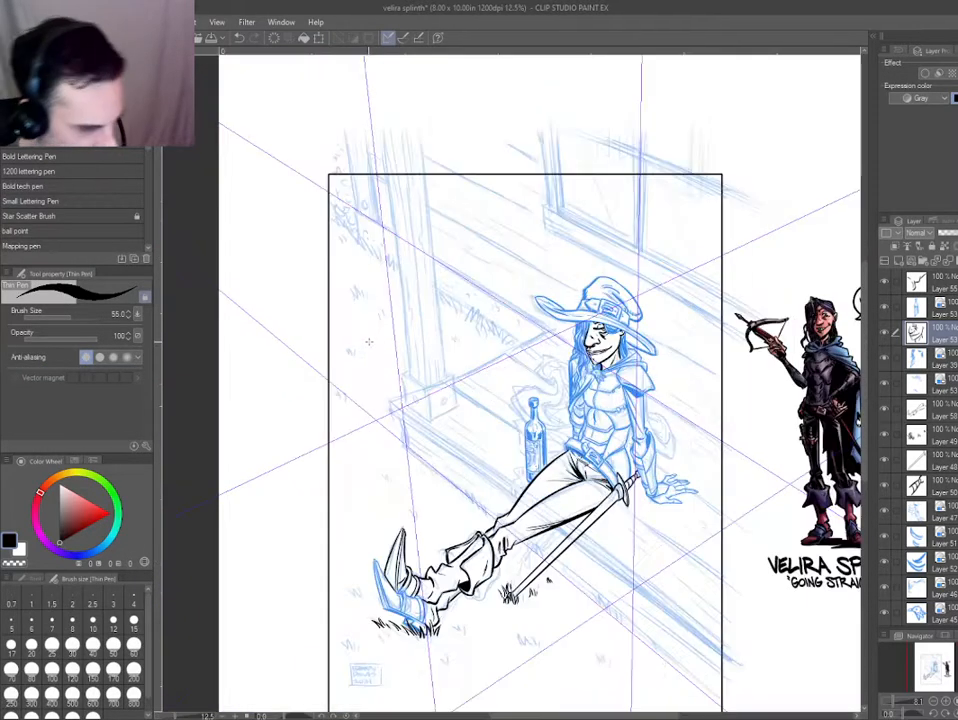
pyautogui.moveTo(489, 411); pyautogui.dragTo(272, 363)
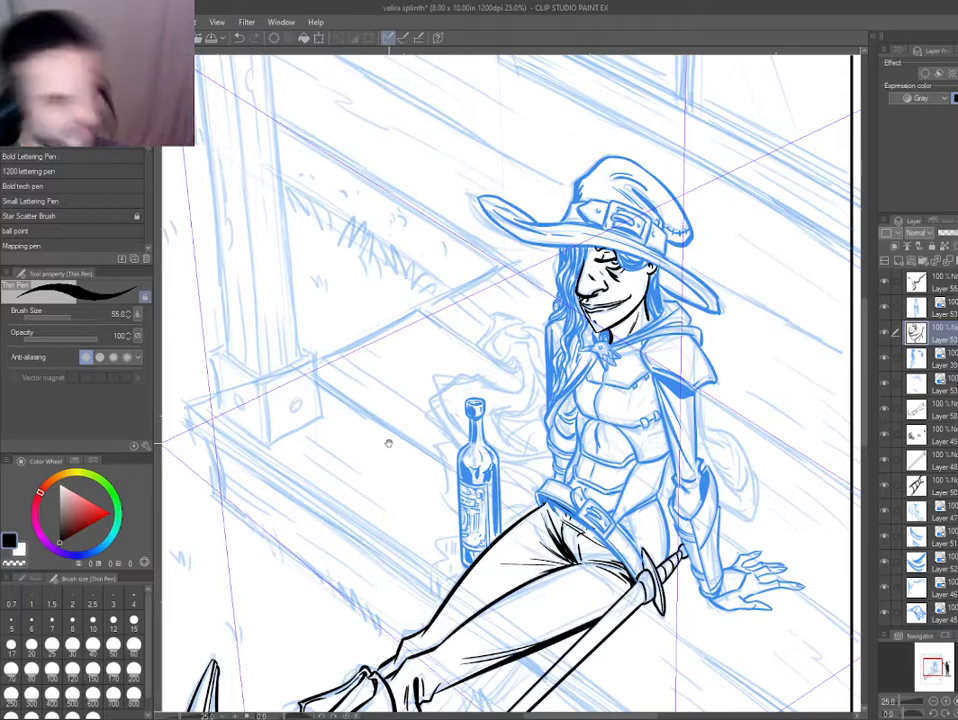
pyautogui.scroll(1, 634, 258)
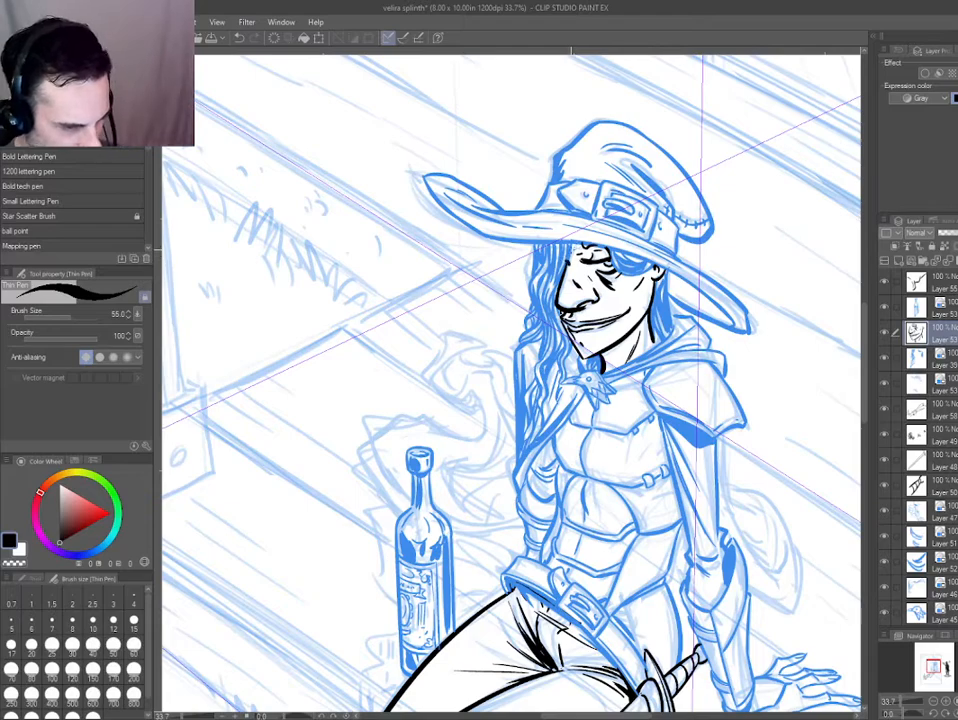
pyautogui.scroll(2, 590, 262)
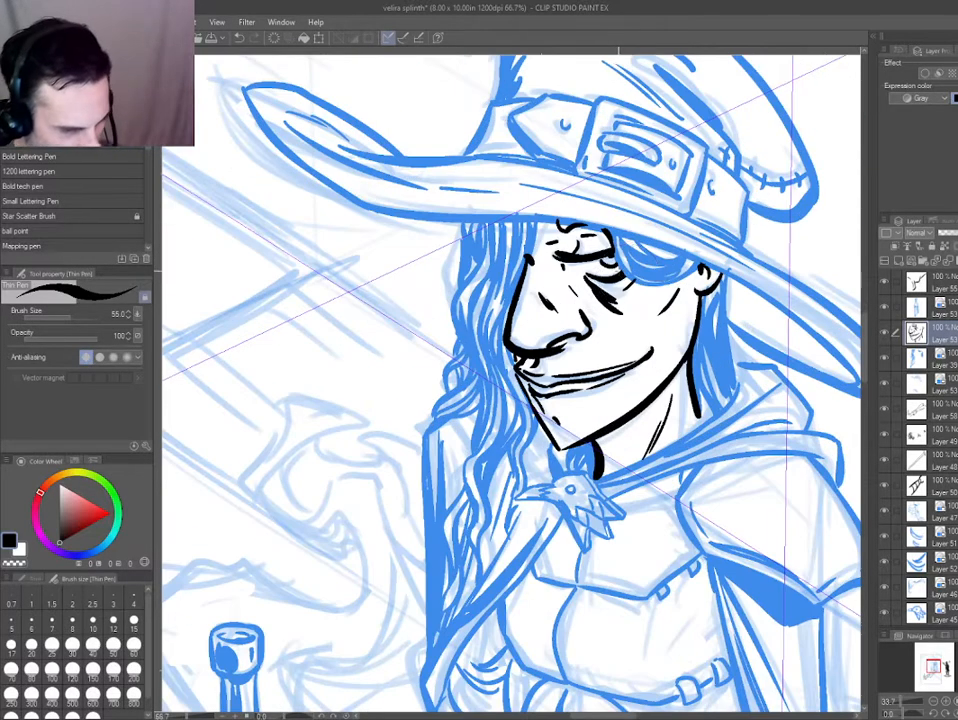
pyautogui.press('e')
pyautogui.press('p')
# Erase and re-ink the crease strokes beneath the eye where they meet the hair lock.
pyautogui.moveTo(612, 274); pyautogui.dragTo(460, 340)
pyautogui.moveTo(270, 485)
pyautogui.mouseDown()
pyautogui.moveTo(317, 561)
pyautogui.moveTo(484, 640)
pyautogui.mouseUp()
pyautogui.scroll(1, 540, 485)
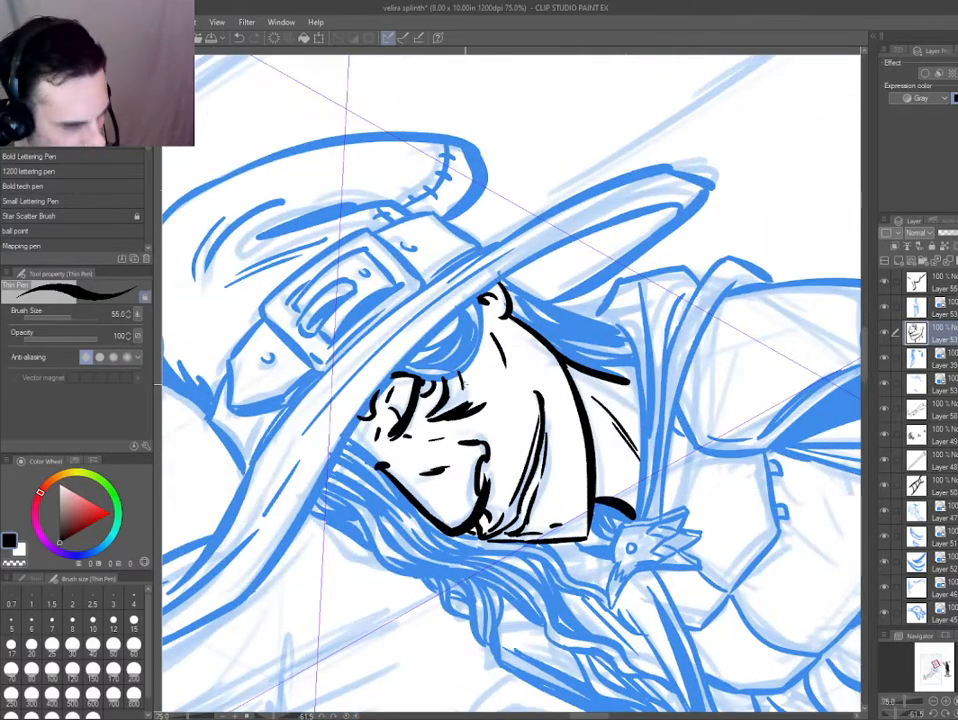
pyautogui.press('e')
pyautogui.press('p')
pyautogui.press('e')
pyautogui.press('p')
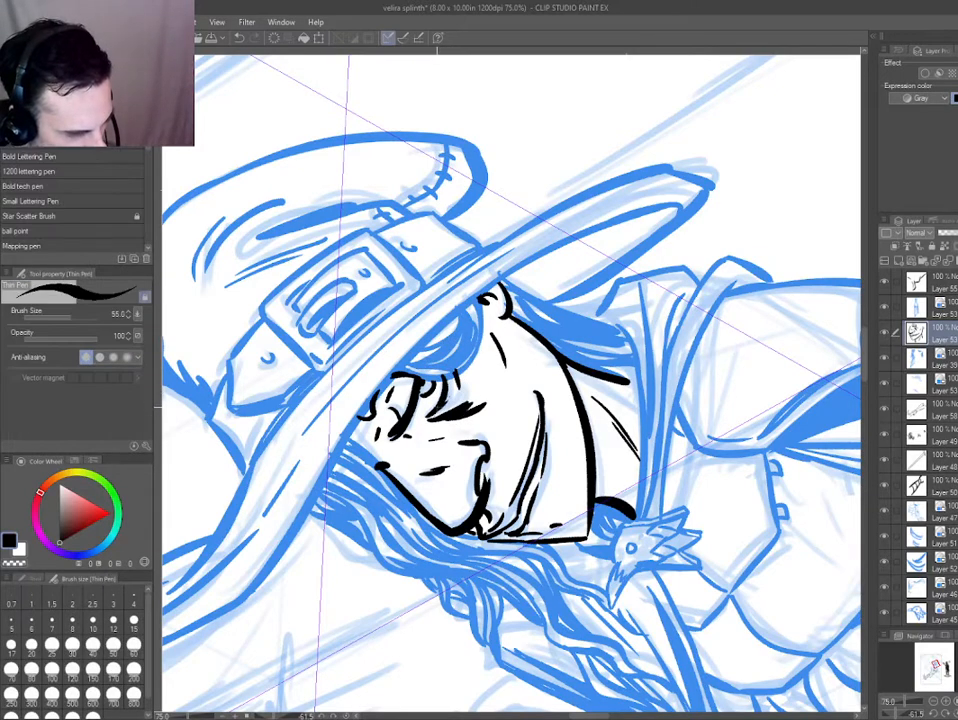
pyautogui.press('e')
pyautogui.press('p')
# Clean up the eyelid corner and trim the outer ends of the under-eye creases along the hair lock.
pyautogui.hotkey('ctrl', '0')
pyautogui.keyDown('shift'); pyautogui.doubleClick(344, 420); pyautogui.keyUp('shift')
pyautogui.moveTo(346, 416); pyautogui.dragTo(400, 416)
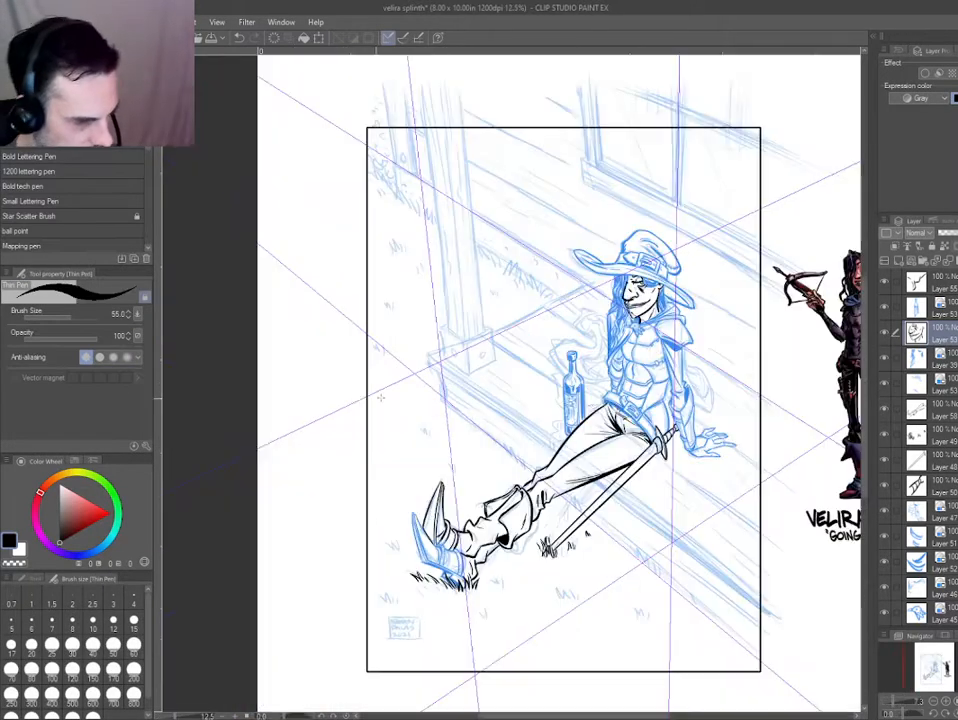
pyautogui.moveTo(652, 300)
pyautogui.mouseDown()
pyautogui.moveTo(769, 477)
pyautogui.moveTo(674, 315)
pyautogui.moveTo(631, 331)
pyautogui.mouseUp()
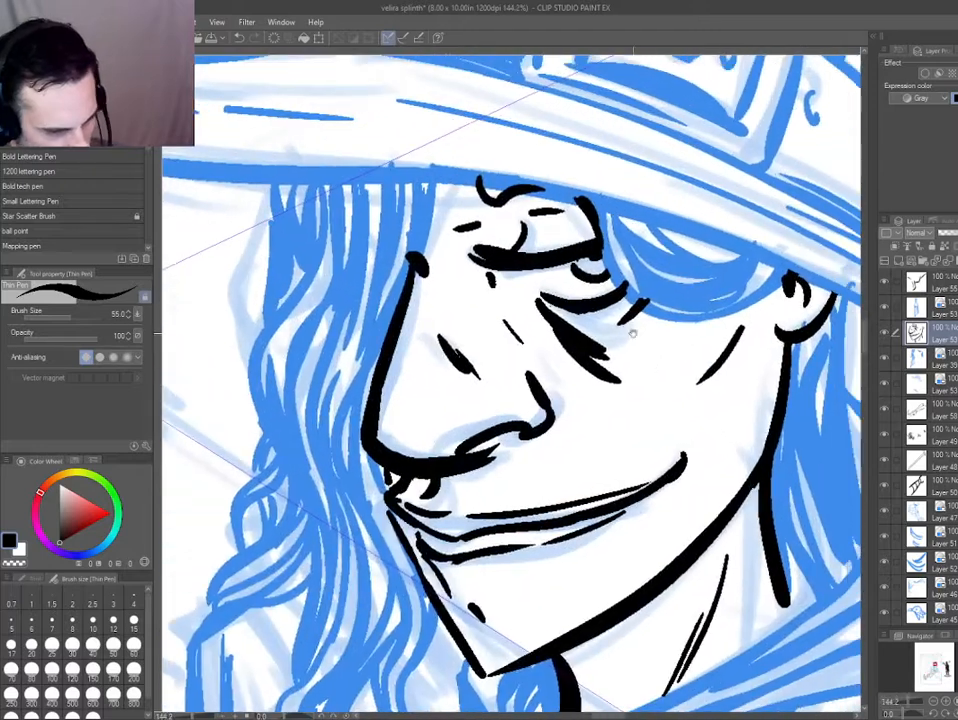
pyautogui.press('d')
pyautogui.press('e')
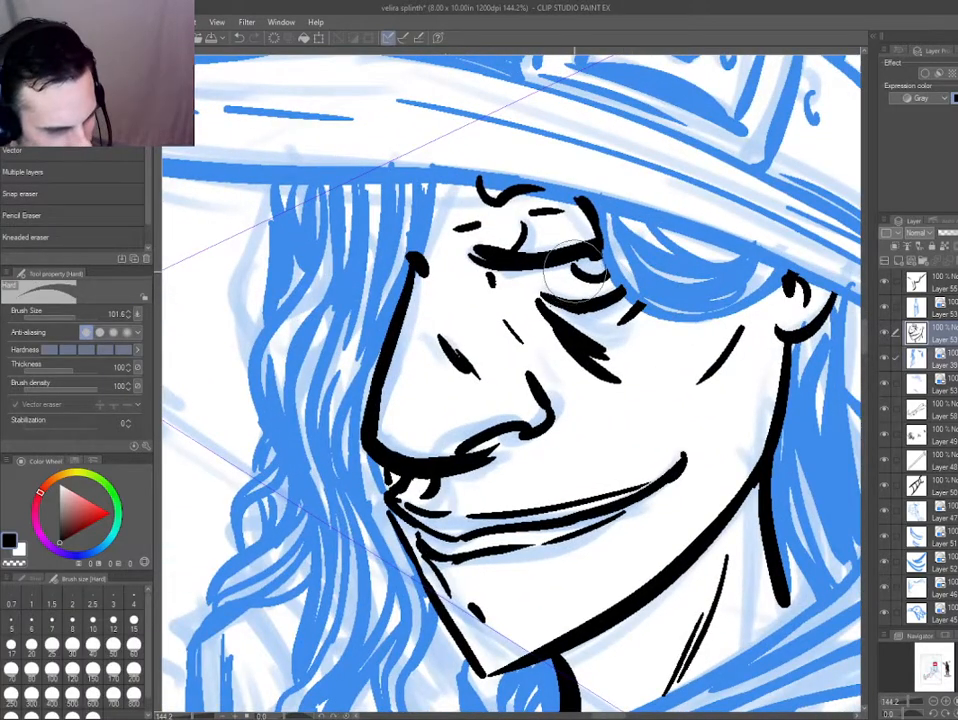
pyautogui.press('p')
pyautogui.press('e')
pyautogui.press('p')
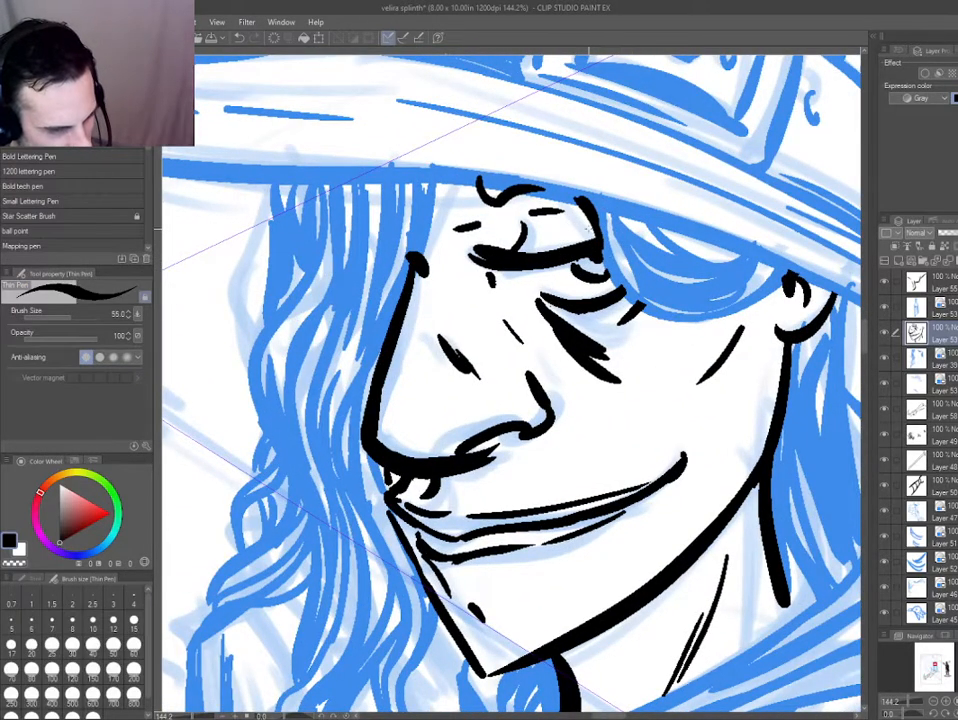
# Erase the cheek line, thicken the outermost eye crease, and ink a short curve between the ear and hair lock.
pyautogui.moveTo(531, 284); pyautogui.dragTo(485, 293)
pyautogui.press('e')
pyautogui.moveTo(405, 350)
pyautogui.mouseDown()
pyautogui.moveTo(399, 375)
pyautogui.moveTo(468, 445)
pyautogui.mouseUp()
pyautogui.press('e')
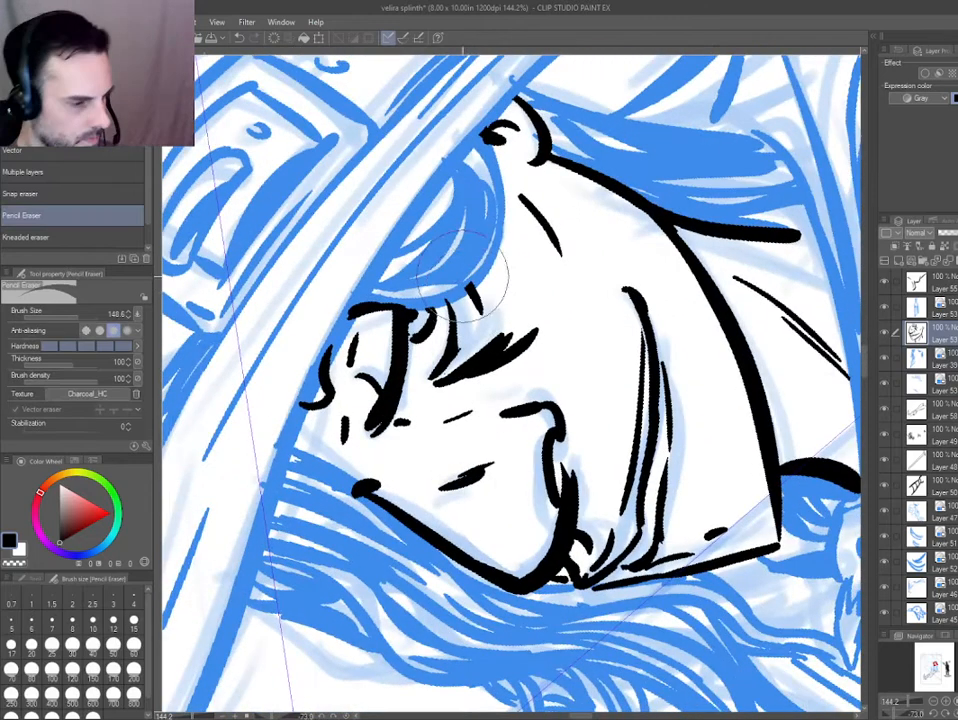
pyautogui.press('p')
pyautogui.press('e')
pyautogui.press('p')
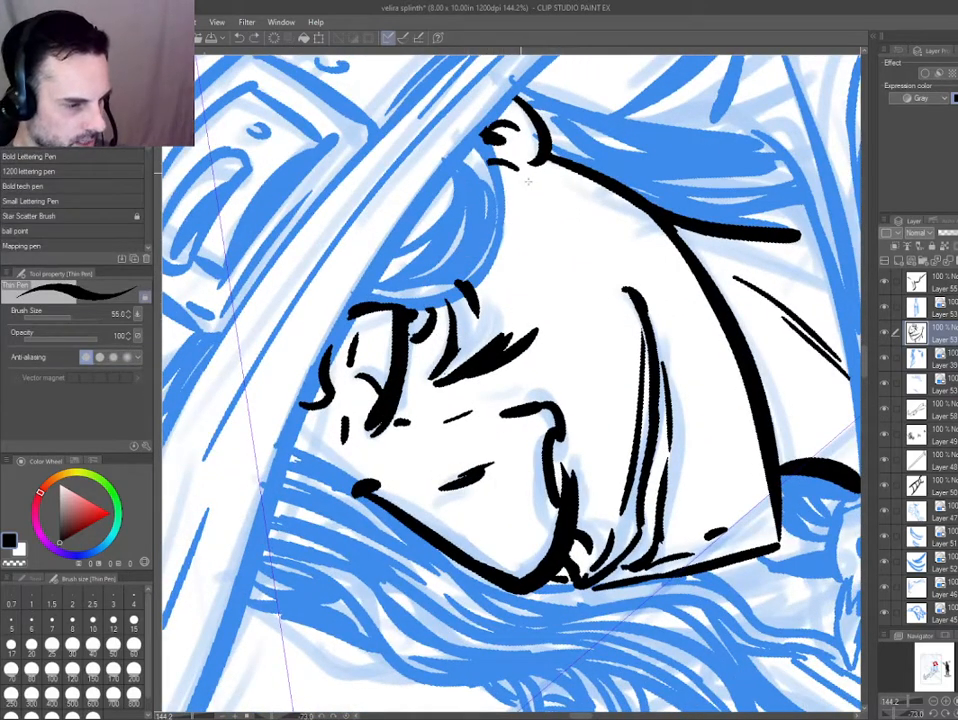
# Refine the lower eyelid and outer eye crease with finer, tapered strokes ending at the hair lock.
pyautogui.press('e')
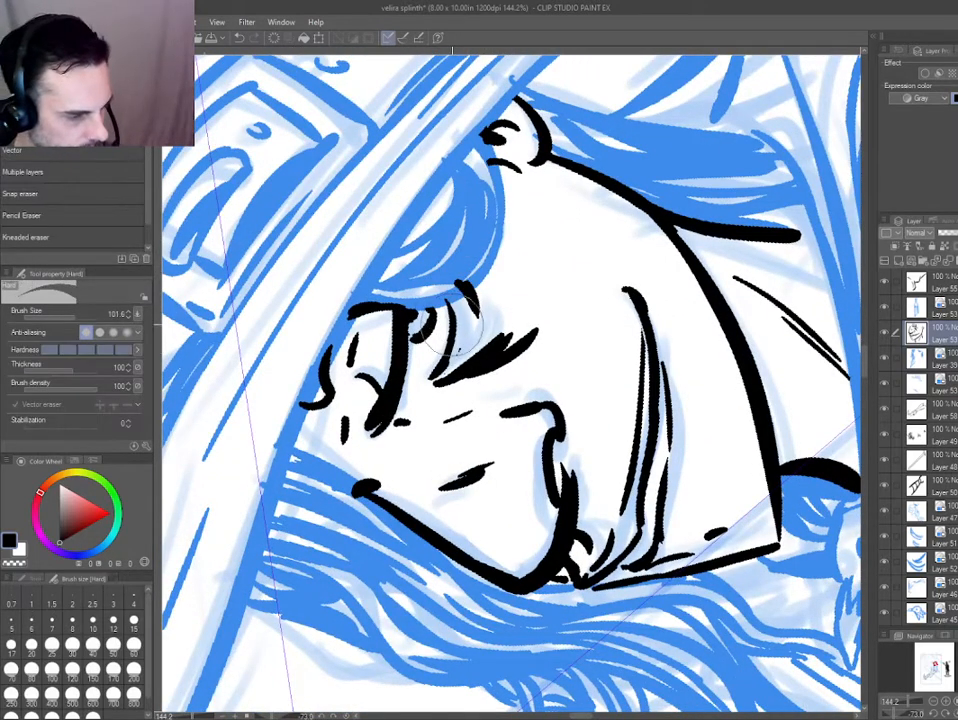
pyautogui.press('e')
pyautogui.press('p')
pyautogui.press('e')
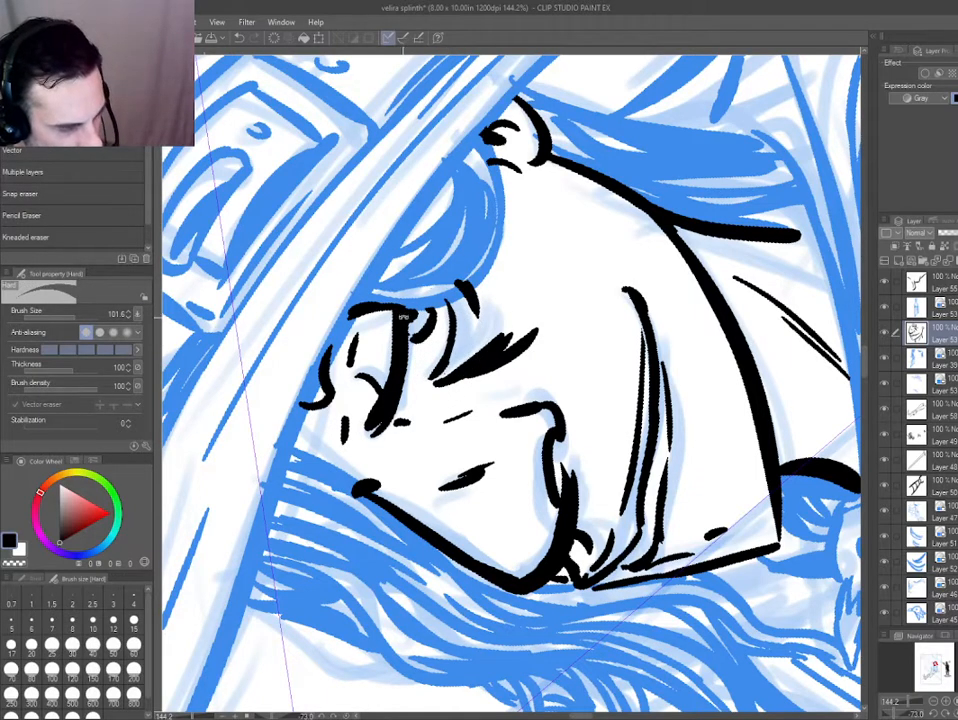
pyautogui.moveTo(403, 316); pyautogui.dragTo(540, 283)
pyautogui.press('p')
pyautogui.press('e')
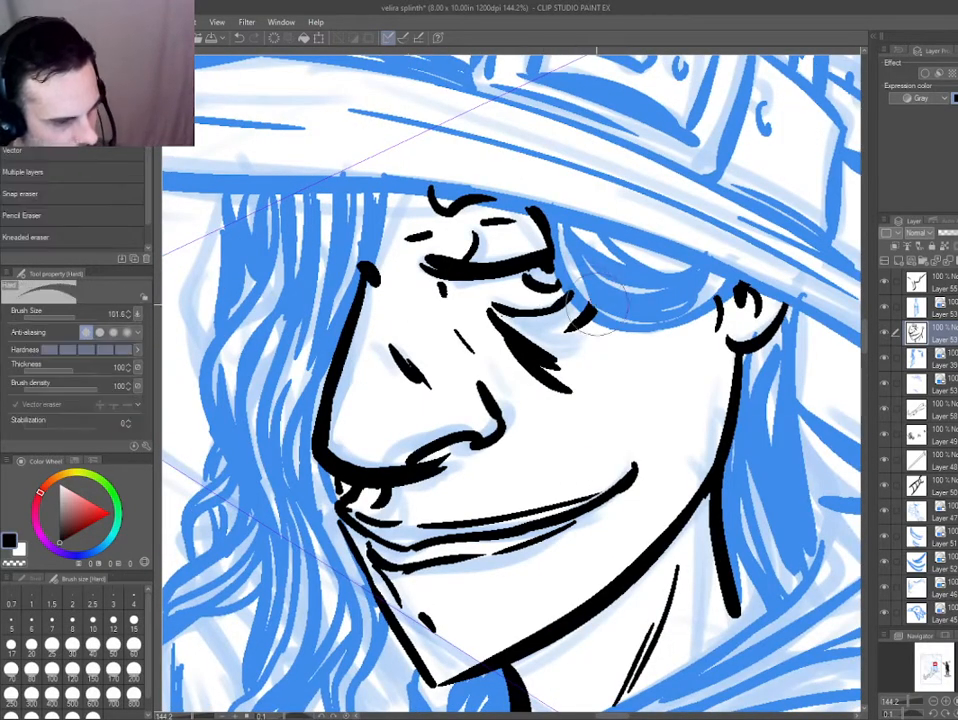
pyautogui.press('p')
pyautogui.press('e')
pyautogui.press('p')
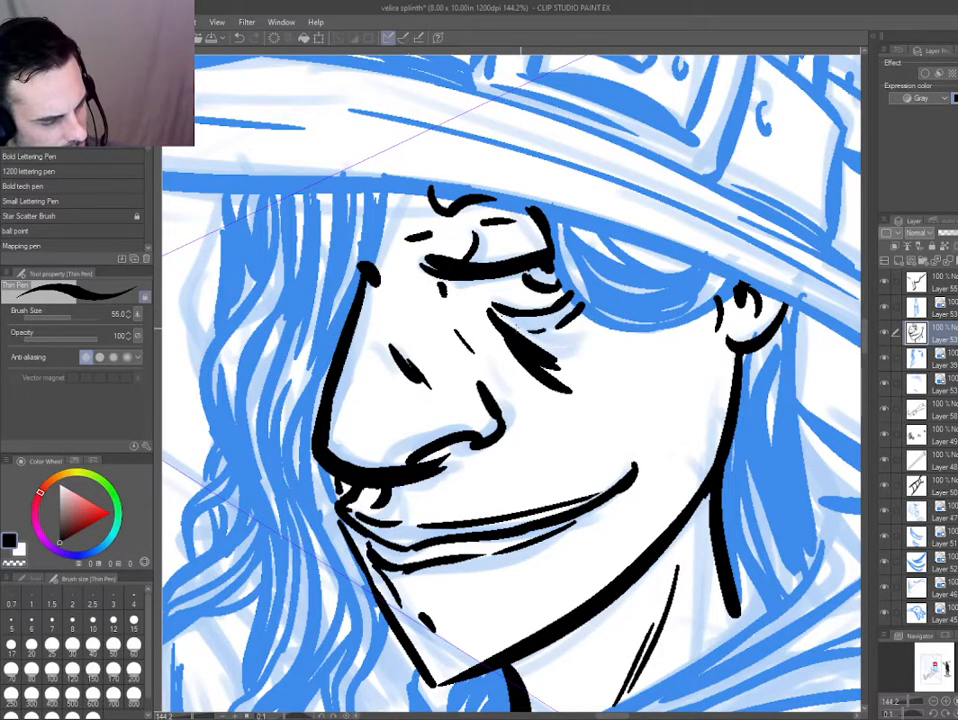
# Review the inked face within the whole illustration and against the coloured character reference.
pyautogui.scroll(-7, 451, 310)
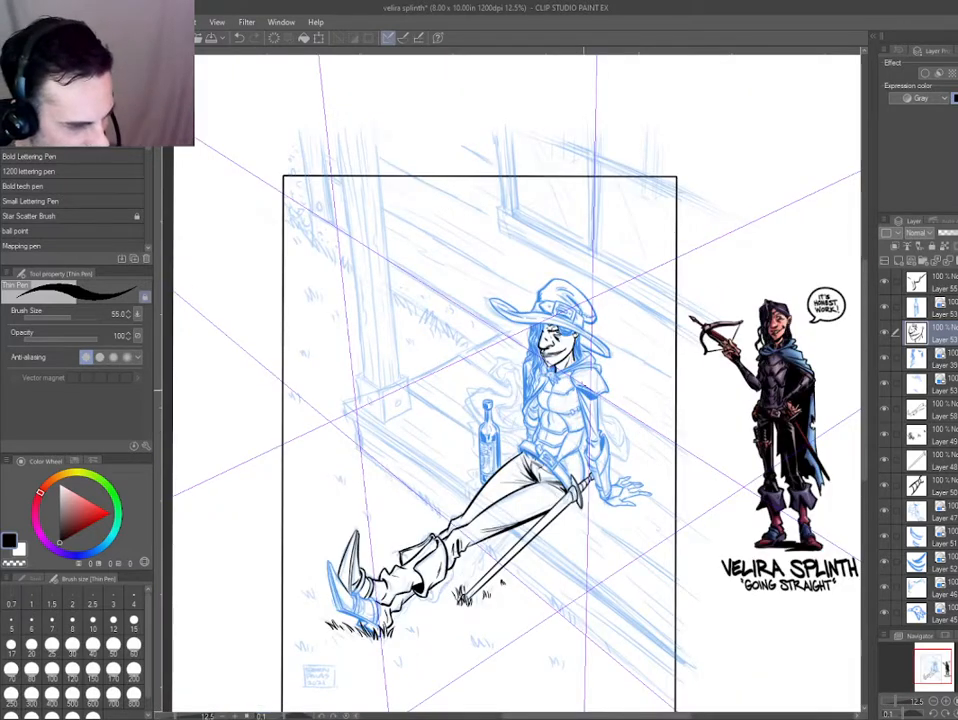
pyautogui.scroll(3, 557, 346)
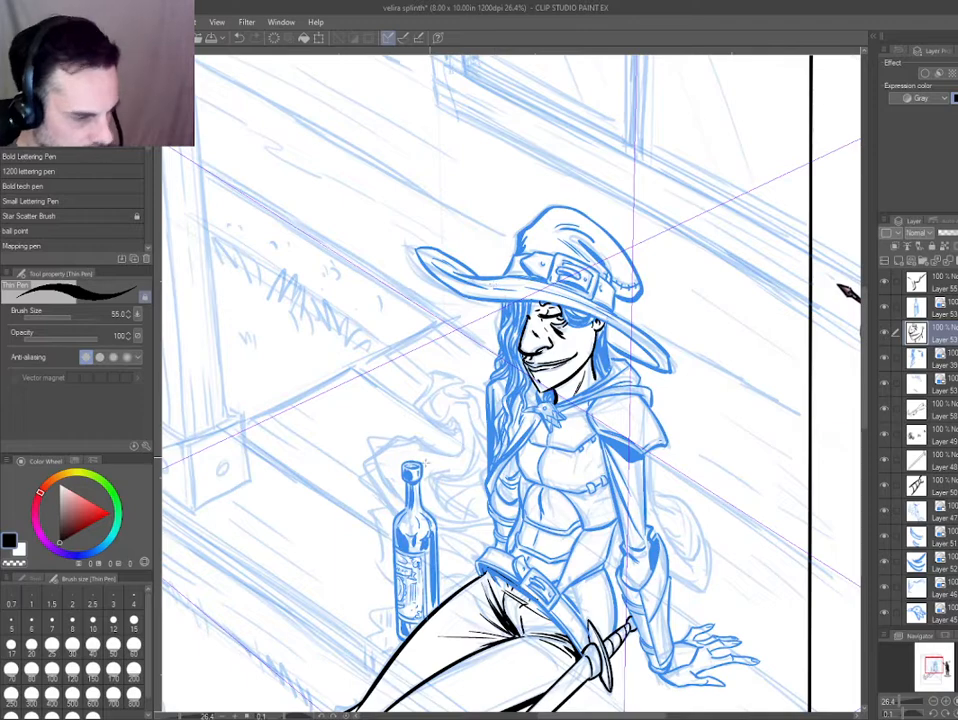
pyautogui.moveTo(350, 426); pyautogui.dragTo(307, 203)
pyautogui.hotkey('ctrl', '-')
pyautogui.hotkey('ctrl', '-')
pyautogui.hotkey('ctrl', '-')
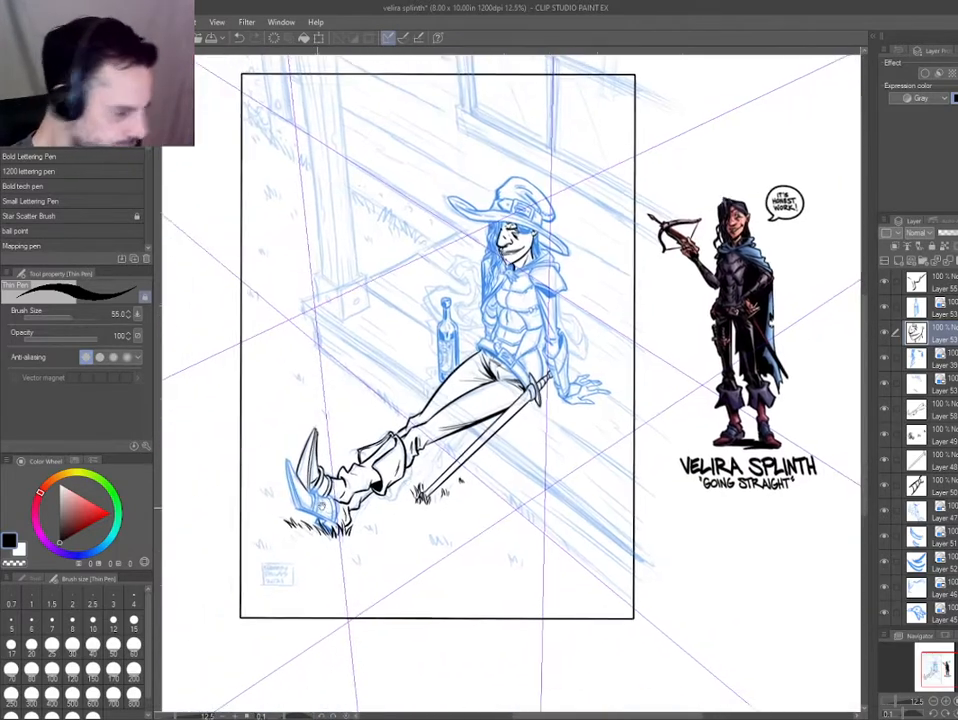
pyautogui.moveTo(321, 507); pyautogui.dragTo(326, 505)
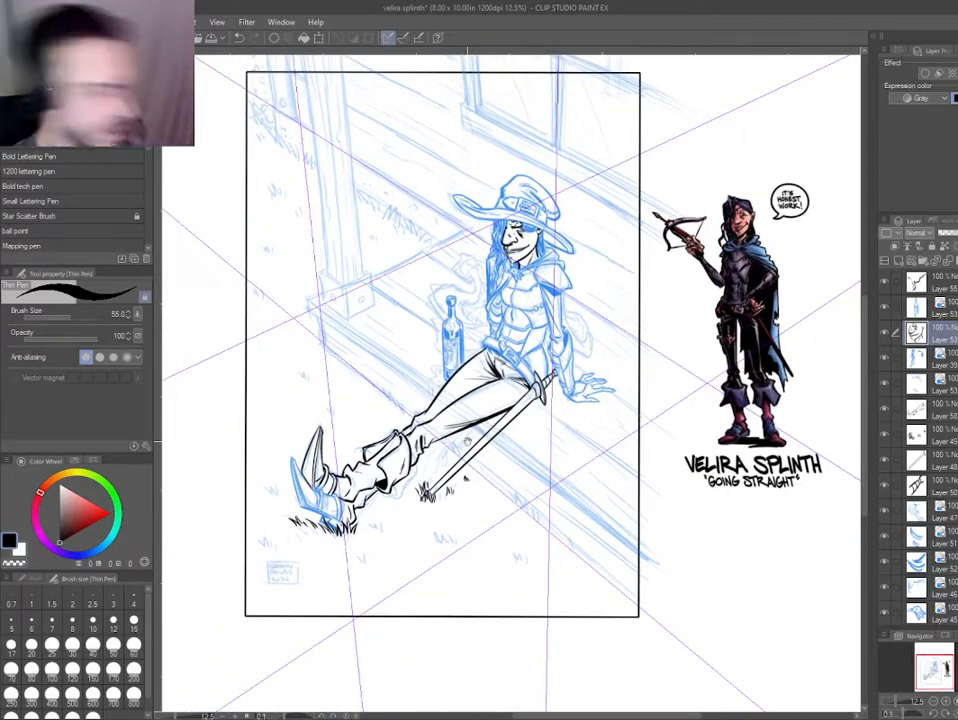
pyautogui.moveTo(466, 441); pyautogui.dragTo(463, 468)
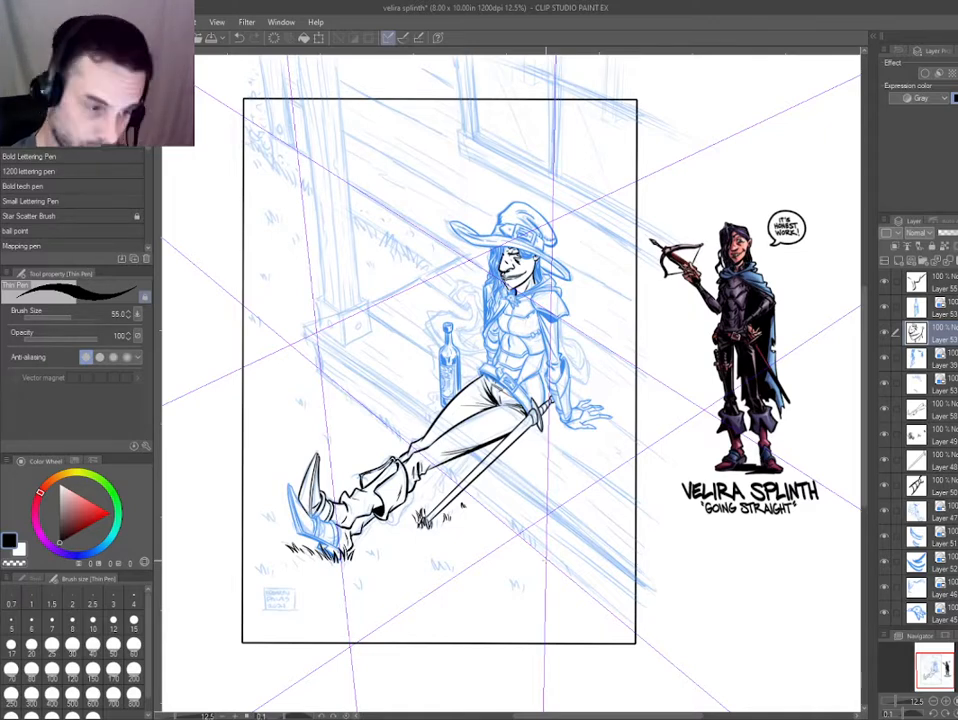
# Select the ink layers of the blue front boot and turn off their blue layer colour.
pyautogui.keyDown('ctrl'); pyautogui.keyDown('shift'); pyautogui.click(302, 527); pyautogui.keyUp('shift'); pyautogui.keyUp('ctrl')
pyautogui.hotkey('ctrl', 'b')
pyautogui.keyDown('ctrl'); pyautogui.keyDown('shift'); pyautogui.click(317, 529); pyautogui.keyUp('shift'); pyautogui.keyUp('ctrl')
pyautogui.hotkey('ctrl', 'b')
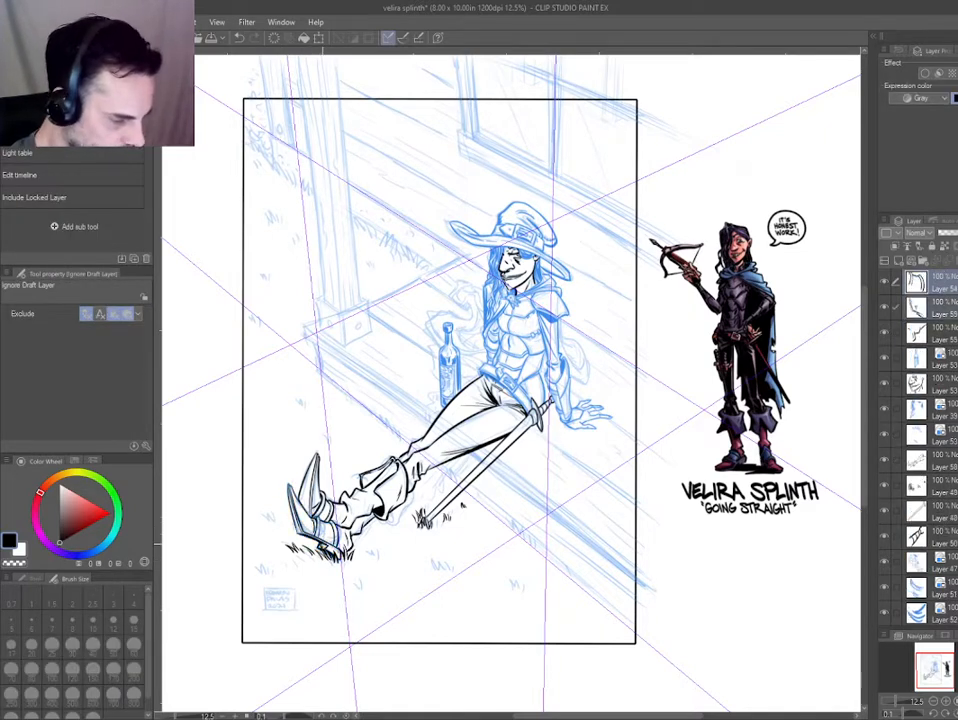
# Merge the selected ink layers of the front boot and turn the merged layer's blue layer colour on.
pyautogui.keyDown('ctrl'); pyautogui.keyDown('shift'); pyautogui.click(315, 528); pyautogui.keyUp('shift'); pyautogui.keyUp('ctrl')
pyautogui.hotkey('ctrl', 'b')
pyautogui.hotkey('ctrl', 'b')
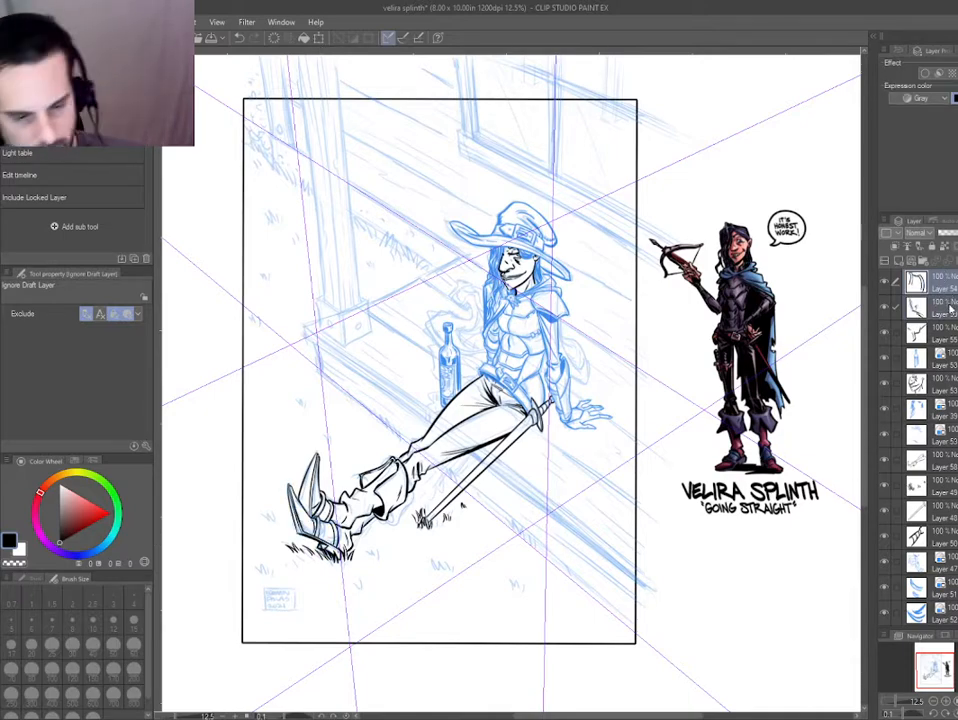
pyautogui.hotkey('shift', 'alt', 'e')
pyautogui.hotkey('ctrl', 'b')
# Select the face and hair ink layers together and turn on their blue layer colour.
pyautogui.moveTo(545, 291); pyautogui.dragTo(575, 403)
pyautogui.moveTo(593, 506); pyautogui.dragTo(575, 494)
pyautogui.keyDown('ctrl'); pyautogui.keyDown('shift'); pyautogui.click(420, 247); pyautogui.keyUp('shift'); pyautogui.keyUp('ctrl')
pyautogui.hotkey('ctrl', 'b')
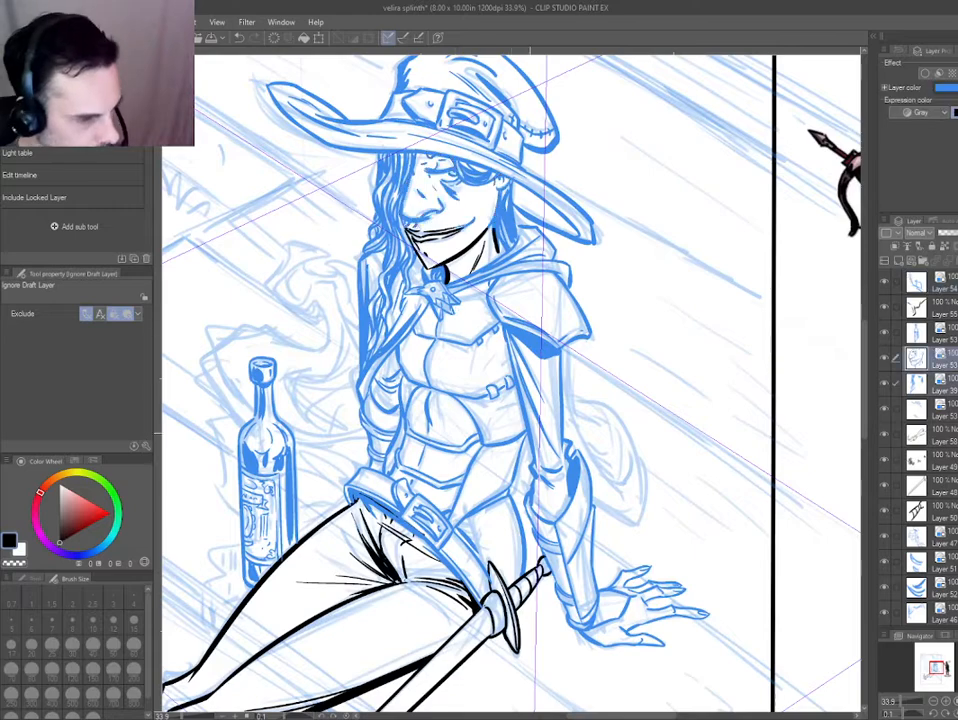
# Create a new layer and ink the cloak hanging behind the propped arm, with its rounded outer fold, using the Thin Pen.
pyautogui.moveTo(625, 608); pyautogui.dragTo(665, 524)
pyautogui.moveTo(627, 458); pyautogui.dragTo(645, 500)
pyautogui.moveTo(627, 400); pyautogui.dragTo(539, 528)
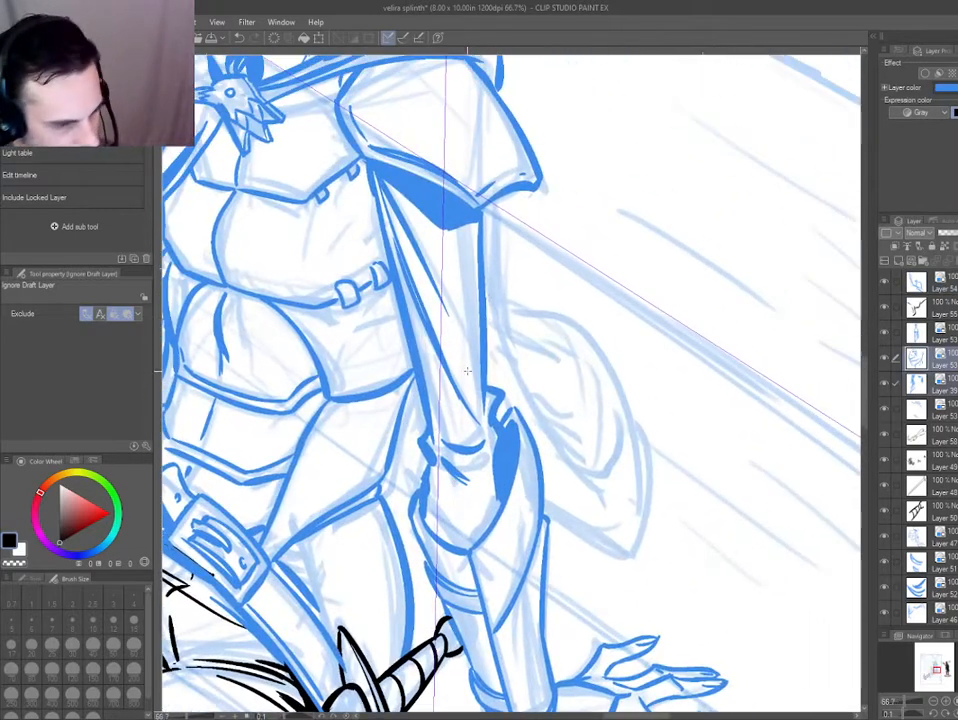
pyautogui.hotkey('ctrl', 'shift', 'n')
pyautogui.press('p')
pyautogui.moveTo(494, 197)
pyautogui.mouseDown()
pyautogui.moveTo(517, 386)
pyautogui.moveTo(575, 490)
pyautogui.moveTo(618, 415)
pyautogui.mouseUp()
pyautogui.moveTo(507, 315)
pyautogui.mouseDown()
pyautogui.moveTo(578, 325)
pyautogui.moveTo(648, 470)
pyautogui.moveTo(610, 552)
pyautogui.moveTo(550, 518)
pyautogui.moveTo(544, 472)
pyautogui.mouseUp()
pyautogui.hotkey('ctrl', 'z')
pyautogui.hotkey('ctrl', 'z')
pyautogui.moveTo(482, 262)
pyautogui.mouseDown()
pyautogui.moveTo(513, 399)
pyautogui.moveTo(503, 390)
pyautogui.mouseUp()
pyautogui.hotkey('ctrl', 'z')
pyautogui.moveTo(527, 435); pyautogui.dragTo(580, 498)
pyautogui.moveTo(612, 549); pyautogui.dragTo(546, 499)
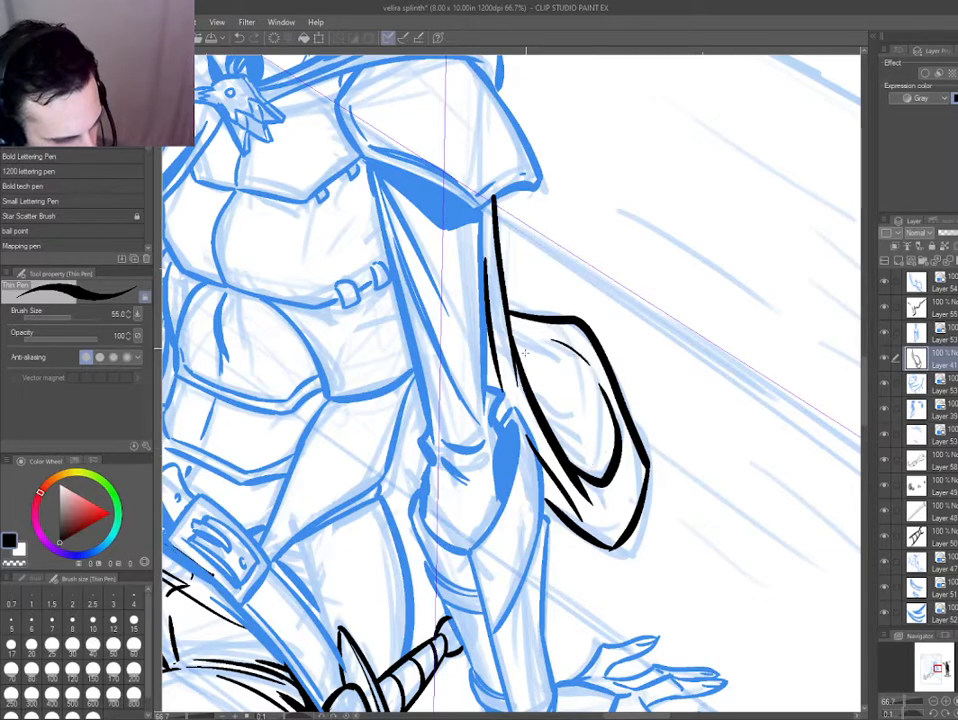
# Erase the inner curve of the cloak fold behind the propped arm and re-ink it with finer crease lines.
pyautogui.press('e')
pyautogui.moveTo(601, 388); pyautogui.dragTo(610, 412)
pyautogui.press('p')
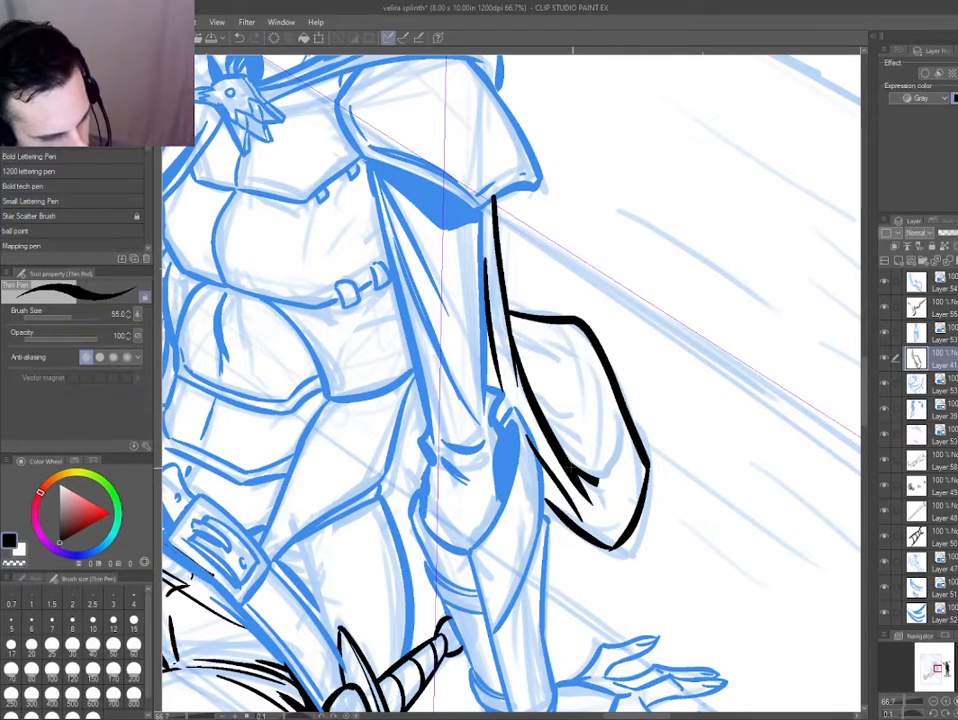
pyautogui.moveTo(594, 480)
pyautogui.mouseDown()
pyautogui.moveTo(616, 434)
pyautogui.moveTo(576, 342)
pyautogui.mouseUp()
pyautogui.hotkey('ctrl', 'z')
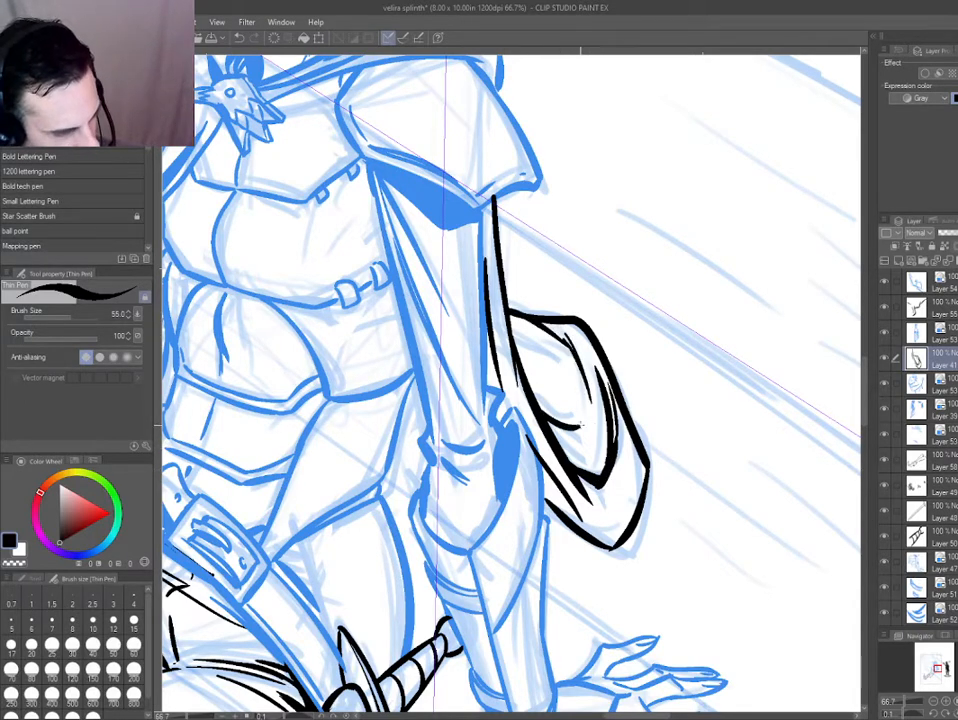
pyautogui.moveTo(602, 467); pyautogui.dragTo(589, 408)
pyautogui.moveTo(565, 386); pyautogui.dragTo(518, 350)
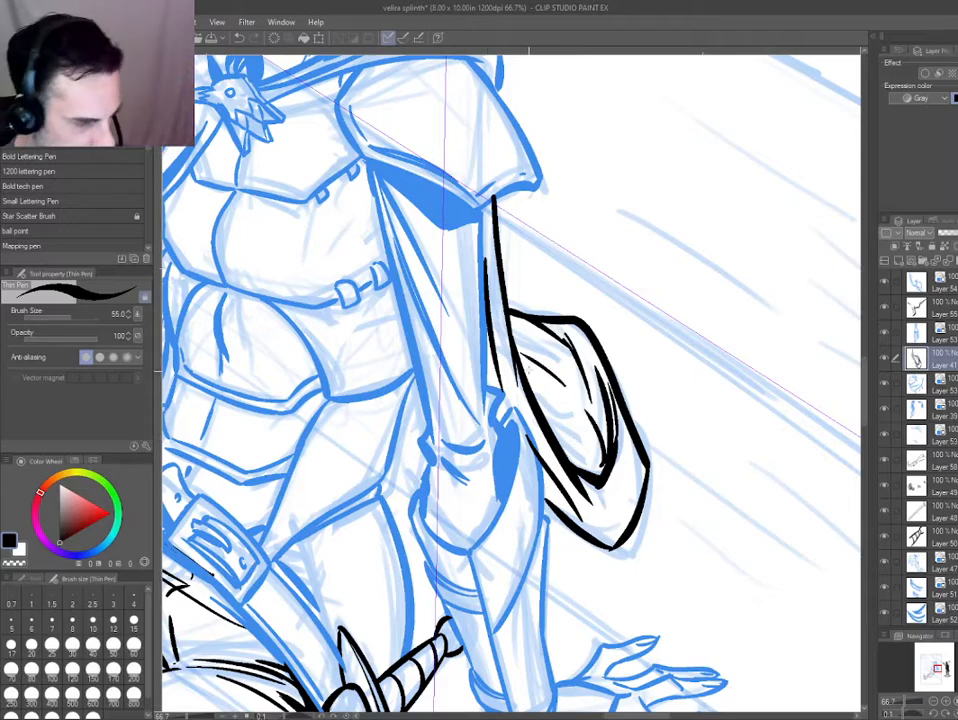
# Ink the cloak's lower edge between the bottle and the far arm as one thick and one thin line.
pyautogui.moveTo(563, 423)
pyautogui.mouseDown()
pyautogui.moveTo(379, 458)
pyautogui.moveTo(252, 689)
pyautogui.moveTo(417, 419)
pyautogui.moveTo(482, 658)
pyautogui.moveTo(657, 617)
pyautogui.mouseUp()
pyautogui.moveTo(594, 306)
pyautogui.mouseDown()
pyautogui.moveTo(599, 370)
pyautogui.moveTo(592, 322)
pyautogui.moveTo(602, 382)
pyautogui.moveTo(604, 454)
pyautogui.mouseUp()
pyautogui.hotkey('ctrl', 'z')
pyautogui.hotkey('ctrl', 'z')
pyautogui.hotkey('ctrl', 'z')
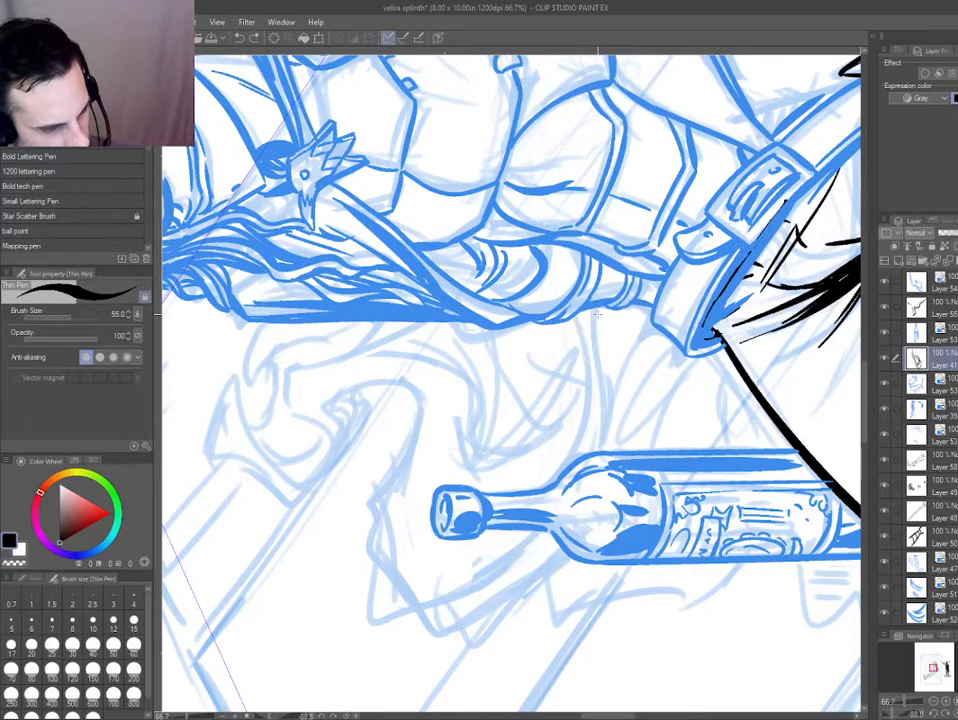
pyautogui.moveTo(597, 304)
pyautogui.mouseDown()
pyautogui.moveTo(605, 447)
pyautogui.moveTo(588, 382)
pyautogui.mouseUp()
pyautogui.hotkey('ctrl', 'z')
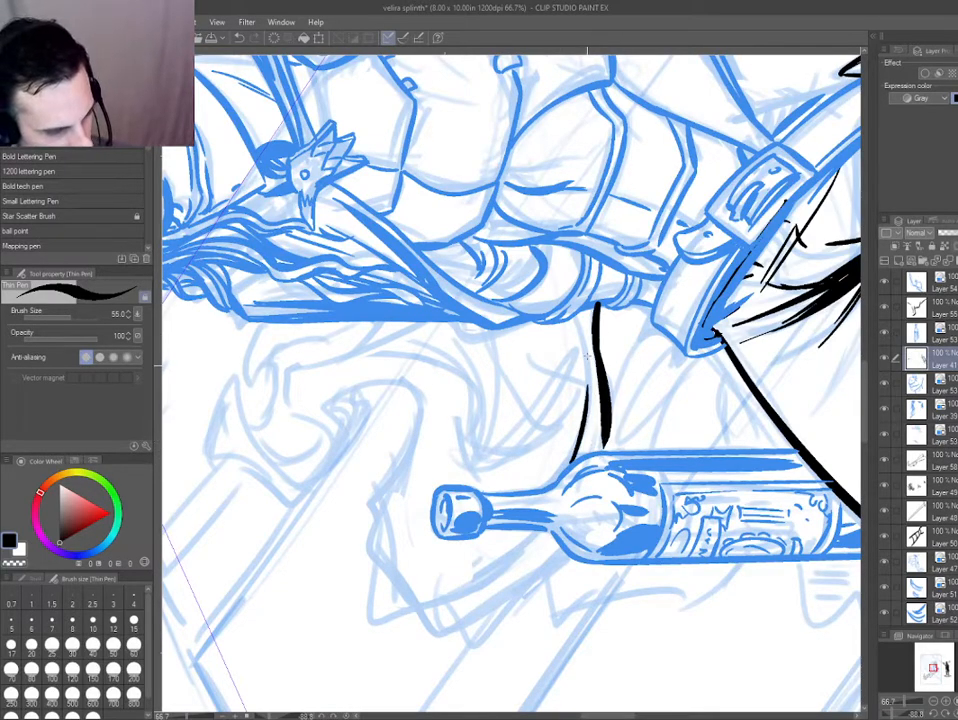
# Try inking the billowing cloak's upper edge and outer corner behind the bottle's neck.
pyautogui.moveTo(358, 267); pyautogui.dragTo(373, 268)
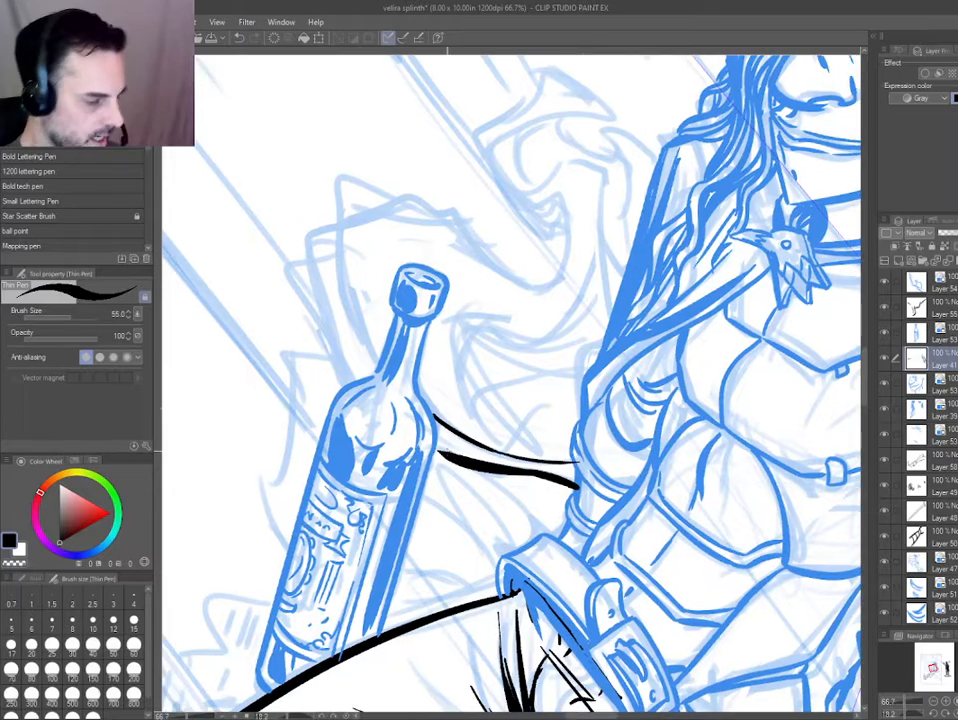
pyautogui.moveTo(431, 463); pyautogui.dragTo(411, 357)
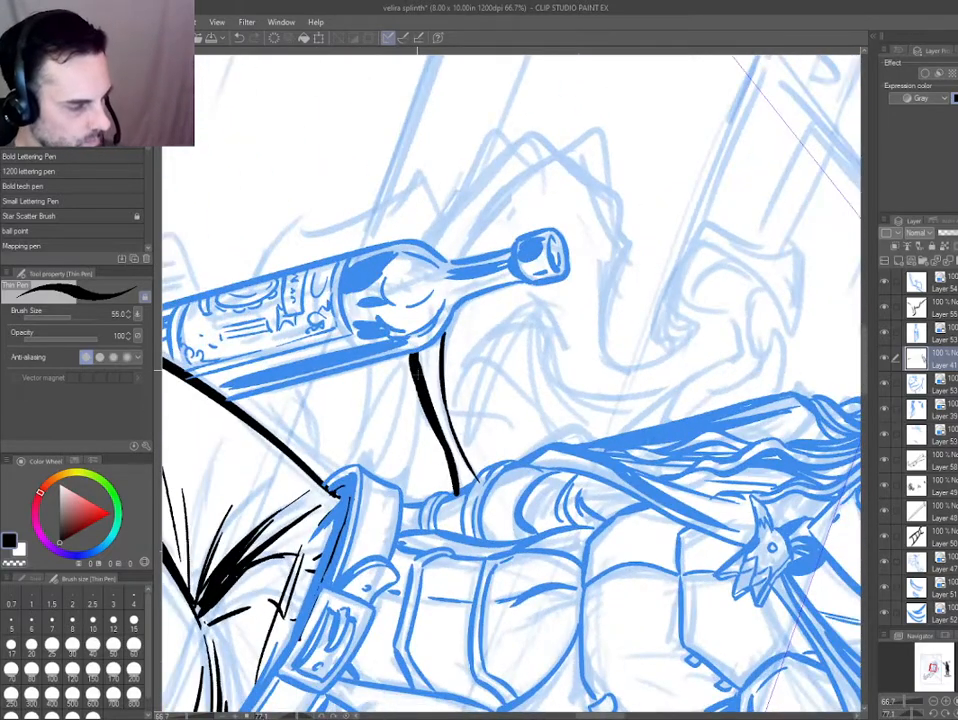
pyautogui.moveTo(391, 303); pyautogui.dragTo(395, 444)
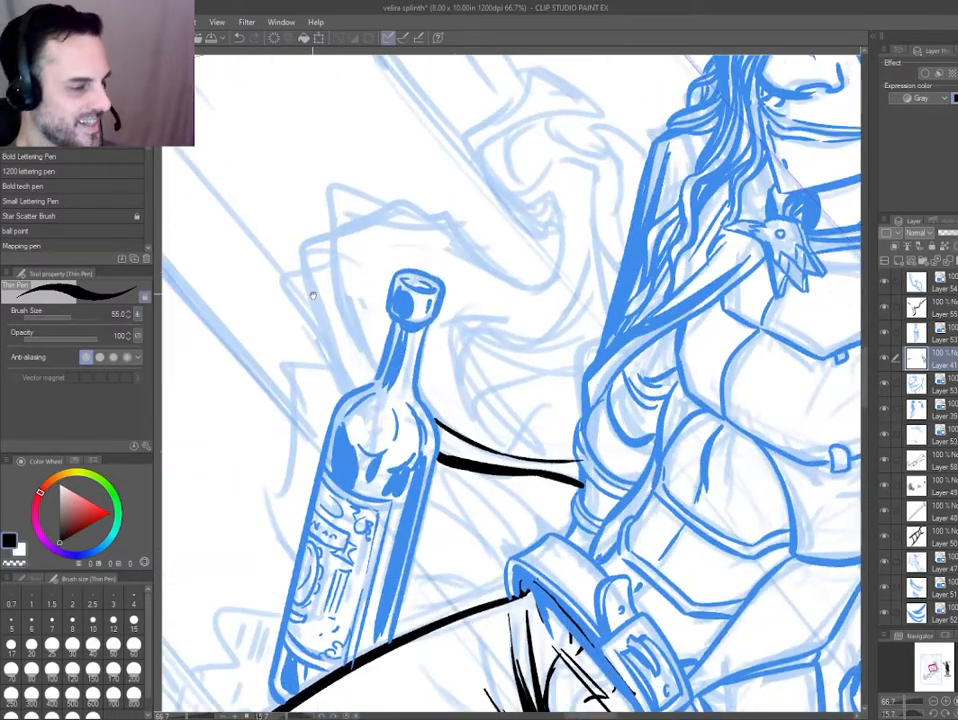
pyautogui.moveTo(314, 295); pyautogui.dragTo(373, 337)
pyautogui.moveTo(603, 320)
pyautogui.mouseDown()
pyautogui.moveTo(505, 256)
pyautogui.moveTo(397, 260)
pyautogui.mouseUp()
pyautogui.moveTo(463, 249); pyautogui.dragTo(382, 230)
pyautogui.moveTo(381, 230)
pyautogui.mouseDown()
pyautogui.moveTo(377, 299)
pyautogui.moveTo(401, 320)
pyautogui.moveTo(424, 416)
pyautogui.moveTo(358, 275)
pyautogui.mouseUp()
pyautogui.moveTo(358, 275)
pyautogui.mouseDown()
pyautogui.moveTo(373, 339)
pyautogui.moveTo(401, 427)
pyautogui.mouseUp()
pyautogui.moveTo(303, 462)
pyautogui.mouseDown()
pyautogui.moveTo(522, 592)
pyautogui.moveTo(618, 562)
pyautogui.mouseUp()
pyautogui.hotkey('ctrl', 'z')
pyautogui.hotkey('ctrl', 'z')
pyautogui.hotkey('ctrl', 'z')
pyautogui.hotkey('ctrl', 'z')
pyautogui.moveTo(322, 540); pyautogui.dragTo(322, 267)
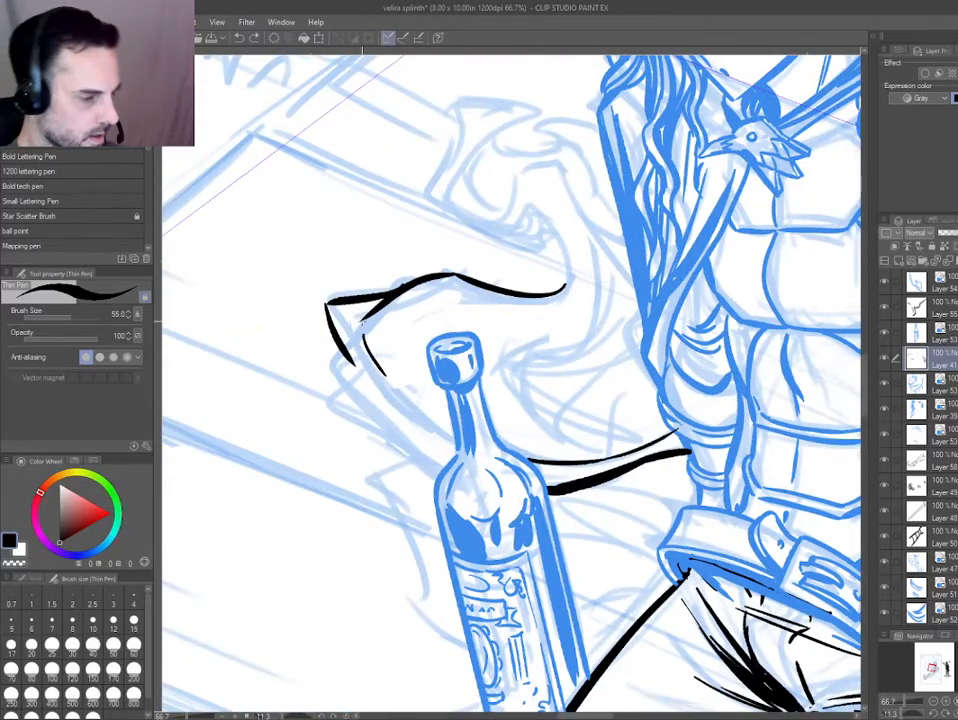
pyautogui.moveTo(349, 361)
pyautogui.mouseDown()
pyautogui.moveTo(466, 459)
pyautogui.moveTo(385, 404)
pyautogui.moveTo(361, 364)
pyautogui.mouseUp()
pyautogui.hotkey('ctrl', 'z')
pyautogui.hotkey('ctrl', 'z')
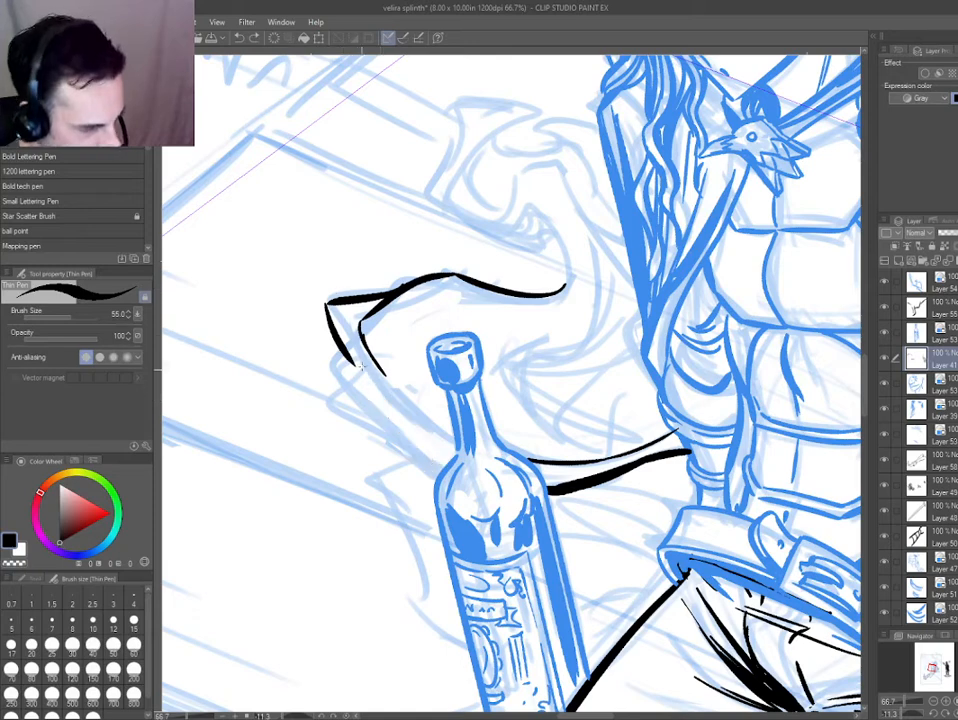
pyautogui.hotkey('ctrl', 'z')
pyautogui.moveTo(347, 321); pyautogui.dragTo(434, 476)
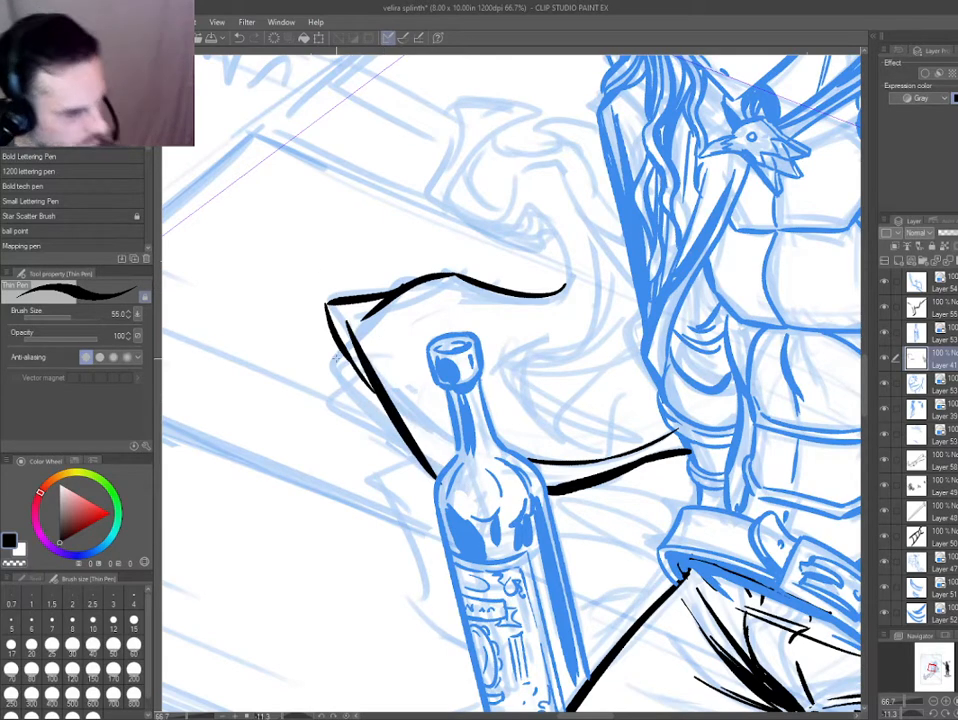
# Lasso and delete the cloak strokes above and beside the bottle's neck, then deselect.
pyautogui.press('m')
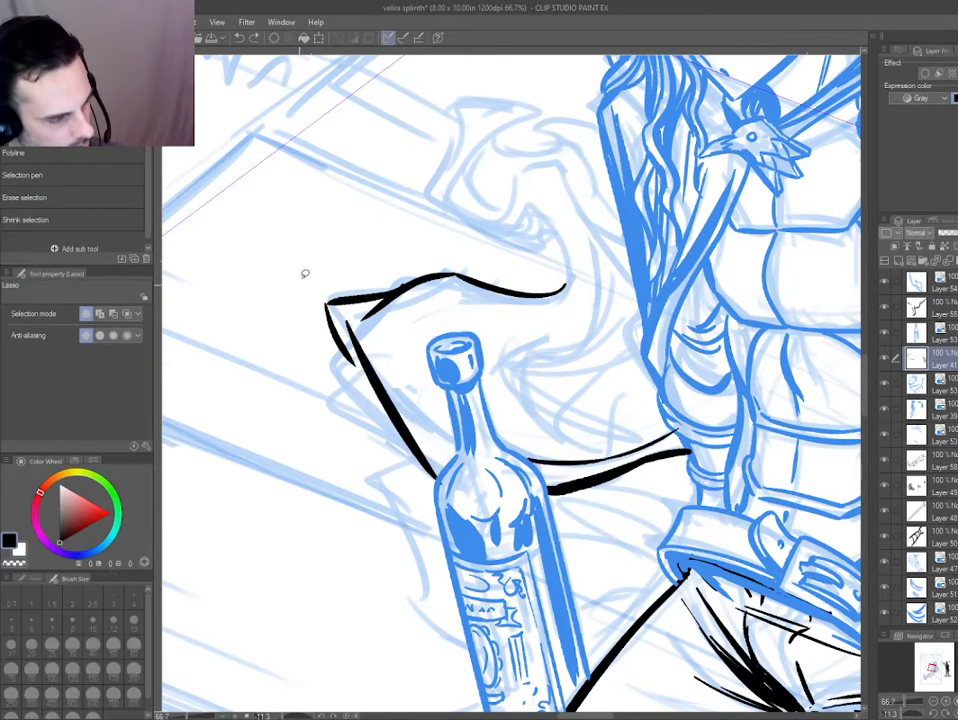
pyautogui.moveTo(333, 228)
pyautogui.mouseDown()
pyautogui.moveTo(567, 285)
pyautogui.moveTo(336, 206)
pyautogui.mouseUp()
pyautogui.press('Delete')
pyautogui.hotkey('ctrl', 'd')
# Ink the cloak's rounded outer corner and overlapping folds beside the bottle's neck.
pyautogui.moveTo(272, 417); pyautogui.dragTo(310, 353)
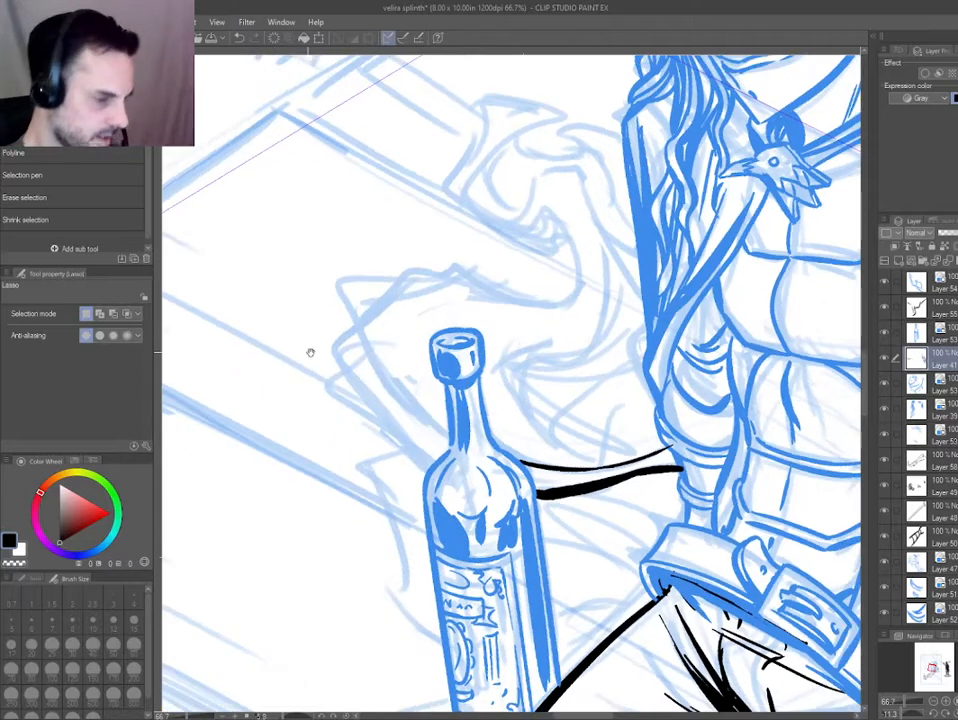
pyautogui.press('p')
pyautogui.moveTo(437, 422)
pyautogui.mouseDown()
pyautogui.moveTo(393, 273)
pyautogui.moveTo(362, 333)
pyautogui.moveTo(414, 446)
pyautogui.moveTo(413, 433)
pyautogui.mouseUp()
pyautogui.hotkey('ctrl', 'z')
pyautogui.moveTo(428, 470)
pyautogui.mouseDown()
pyautogui.moveTo(372, 432)
pyautogui.moveTo(374, 346)
pyautogui.moveTo(353, 403)
pyautogui.moveTo(428, 470)
pyautogui.mouseUp()
pyautogui.hotkey('ctrl', 'z')
pyautogui.moveTo(416, 438); pyautogui.dragTo(381, 396)
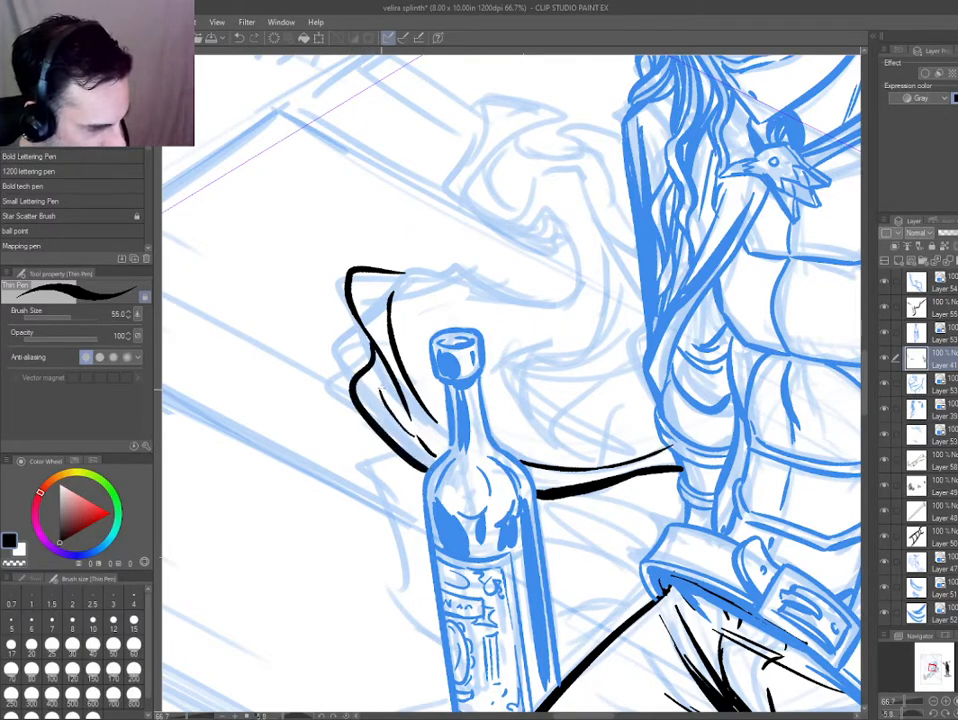
# Ink the cloak's top edge above the bottle and the S-shaped curl rising towards the hair.
pyautogui.moveTo(259, 319); pyautogui.dragTo(355, 279)
pyautogui.moveTo(421, 267)
pyautogui.mouseDown()
pyautogui.moveTo(547, 332)
pyautogui.moveTo(600, 266)
pyautogui.moveTo(587, 302)
pyautogui.moveTo(585, 216)
pyautogui.moveTo(440, 341)
pyautogui.moveTo(487, 330)
pyautogui.moveTo(427, 293)
pyautogui.mouseUp()
pyautogui.hotkey('ctrl', 'z')
pyautogui.moveTo(424, 289)
pyautogui.mouseDown()
pyautogui.moveTo(454, 272)
pyautogui.moveTo(531, 340)
pyautogui.moveTo(563, 430)
pyautogui.moveTo(489, 484)
pyautogui.mouseUp()
pyautogui.moveTo(661, 465)
pyautogui.mouseDown()
pyautogui.moveTo(627, 496)
pyautogui.moveTo(519, 511)
pyautogui.mouseUp()
pyautogui.moveTo(389, 520)
pyautogui.mouseDown()
pyautogui.moveTo(312, 402)
pyautogui.moveTo(308, 376)
pyautogui.mouseUp()
pyautogui.hotkey('ctrl', 'z')
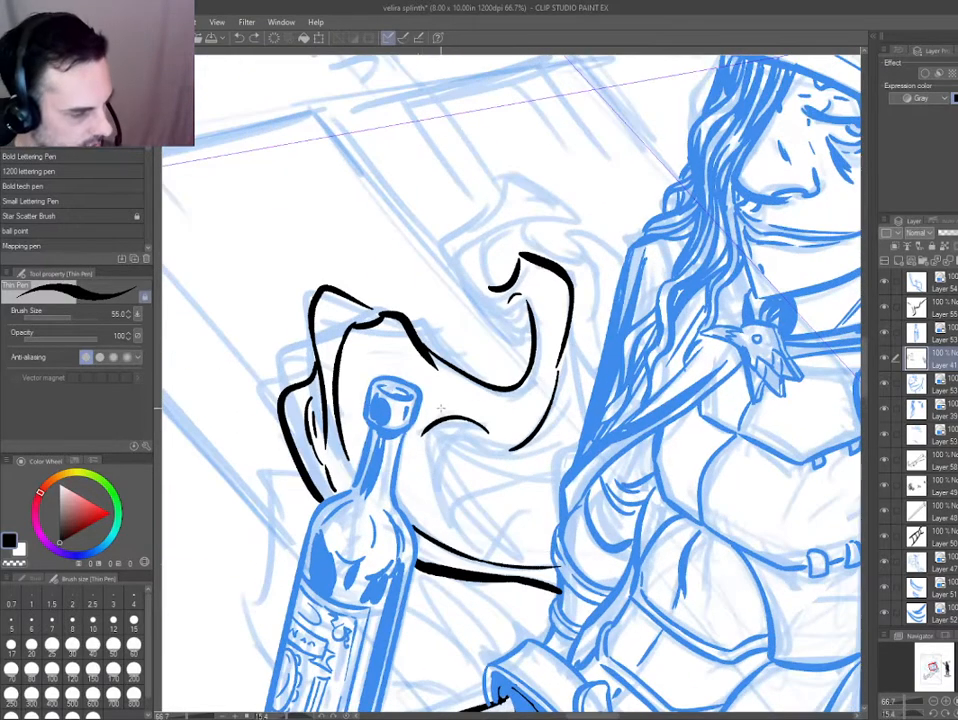
# Ink the cloak's inner folds sweeping from beside the bottle's neck to the far arm.
pyautogui.hotkey('ctrl', 'z')
pyautogui.moveTo(432, 396)
pyautogui.mouseDown()
pyautogui.moveTo(426, 416)
pyautogui.moveTo(499, 549)
pyautogui.moveTo(565, 553)
pyautogui.mouseUp()
pyautogui.hotkey('ctrl', 'z')
pyautogui.moveTo(450, 508)
pyautogui.mouseDown()
pyautogui.moveTo(530, 522)
pyautogui.moveTo(436, 457)
pyautogui.moveTo(486, 415)
pyautogui.moveTo(488, 440)
pyautogui.moveTo(548, 436)
pyautogui.mouseUp()
pyautogui.hotkey('ctrl', 'z')
pyautogui.moveTo(422, 533); pyautogui.dragTo(545, 566)
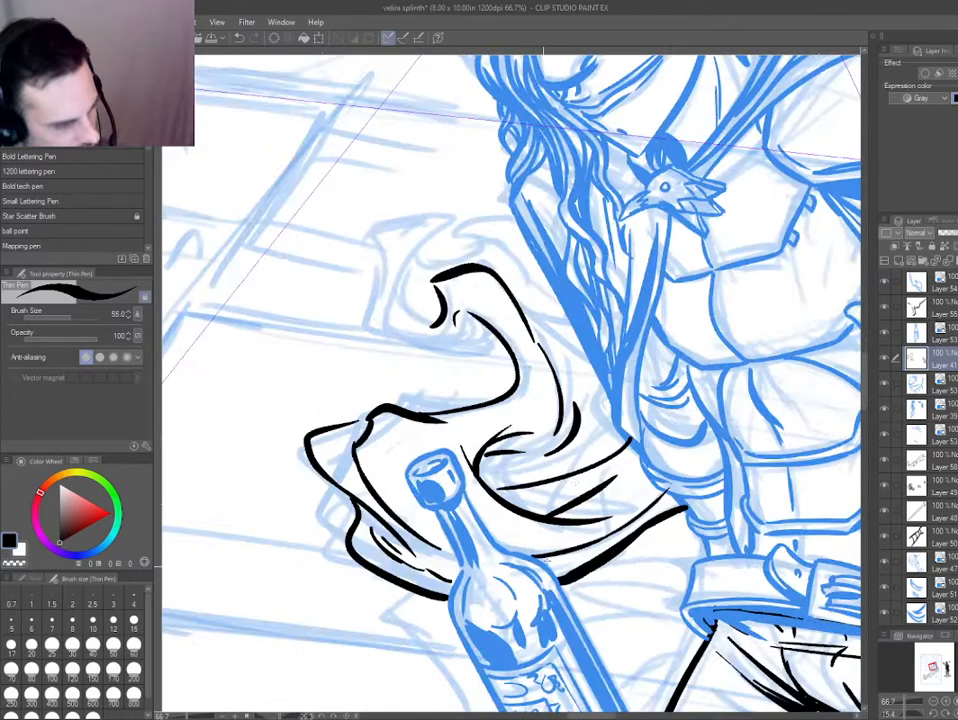
# Erase stray line ends near the arm and re-ink the back edge of the cloak's curl as a smooth line.
pyautogui.press('e')
pyautogui.moveTo(636, 453)
pyautogui.mouseDown()
pyautogui.moveTo(669, 483)
pyautogui.moveTo(622, 468)
pyautogui.mouseUp()
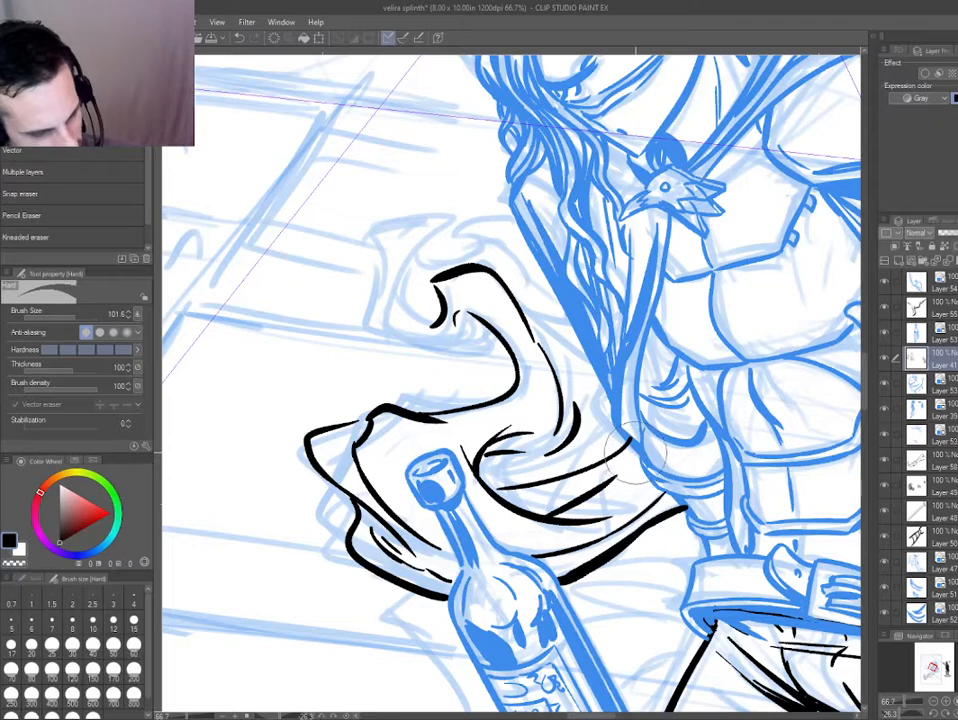
pyautogui.press('p')
pyautogui.moveTo(354, 497); pyautogui.dragTo(316, 520)
pyautogui.moveTo(296, 478); pyautogui.dragTo(276, 378)
pyautogui.press('e')
pyautogui.moveTo(508, 359); pyautogui.dragTo(483, 449)
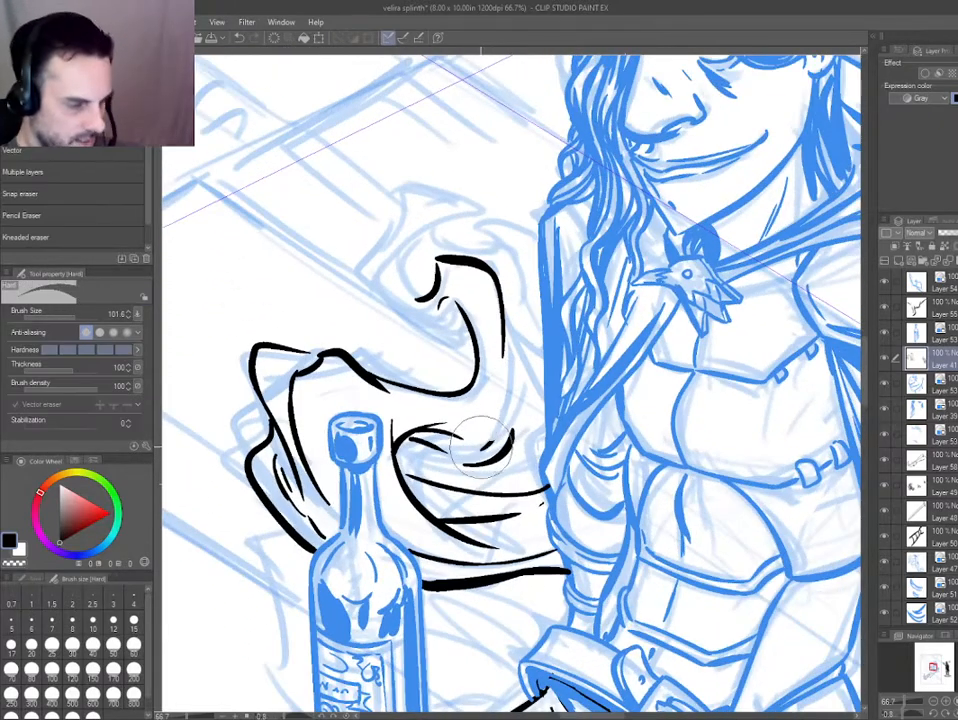
pyautogui.press('p')
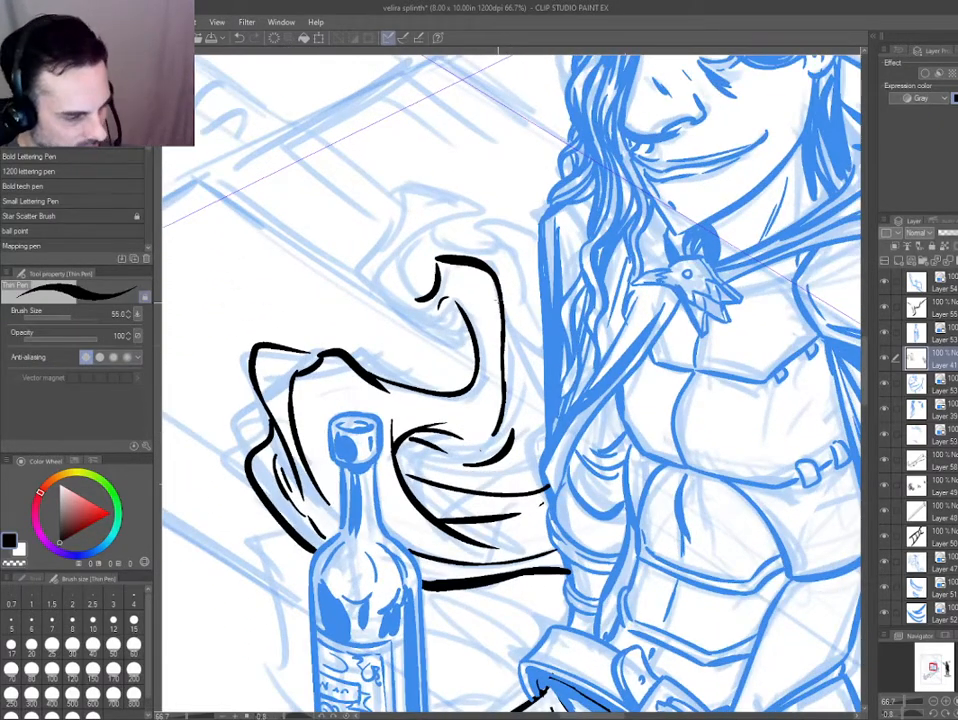
# Ink the hooked end of the cloak's curl with its pointed flap and inner hollow.
pyautogui.moveTo(335, 467); pyautogui.dragTo(326, 454)
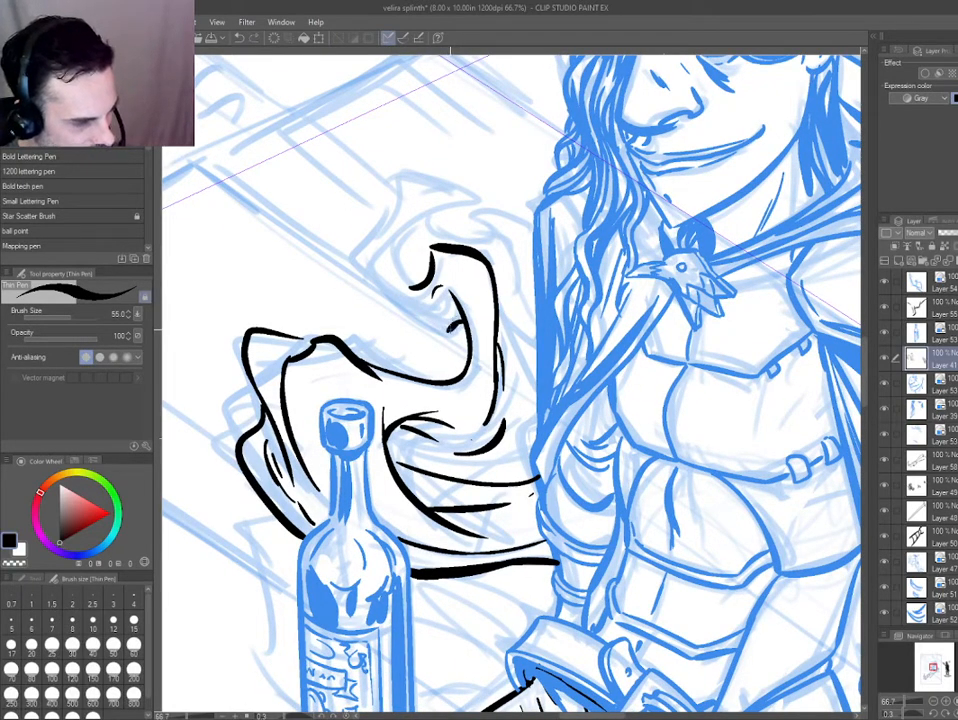
pyautogui.moveTo(441, 327)
pyautogui.mouseDown()
pyautogui.moveTo(374, 289)
pyautogui.moveTo(421, 313)
pyautogui.mouseUp()
pyautogui.moveTo(371, 294)
pyautogui.mouseDown()
pyautogui.moveTo(348, 260)
pyautogui.moveTo(385, 224)
pyautogui.moveTo(425, 190)
pyautogui.moveTo(463, 207)
pyautogui.mouseUp()
pyautogui.moveTo(381, 247)
pyautogui.mouseDown()
pyautogui.moveTo(423, 285)
pyautogui.moveTo(433, 277)
pyautogui.mouseUp()
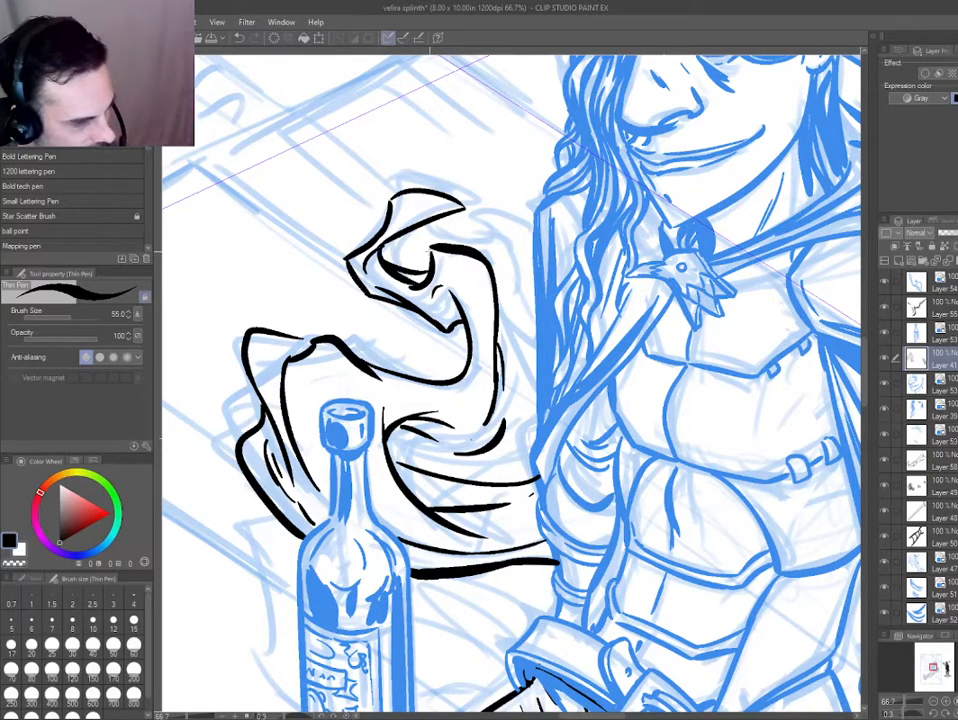
pyautogui.hotkey('ctrl', 'z')
# Ink the cloak folds joining the curl to the hair and thicken the line around the curl's hollow.
pyautogui.moveTo(424, 229)
pyautogui.mouseDown()
pyautogui.moveTo(537, 237)
pyautogui.moveTo(524, 296)
pyautogui.moveTo(537, 384)
pyautogui.mouseUp()
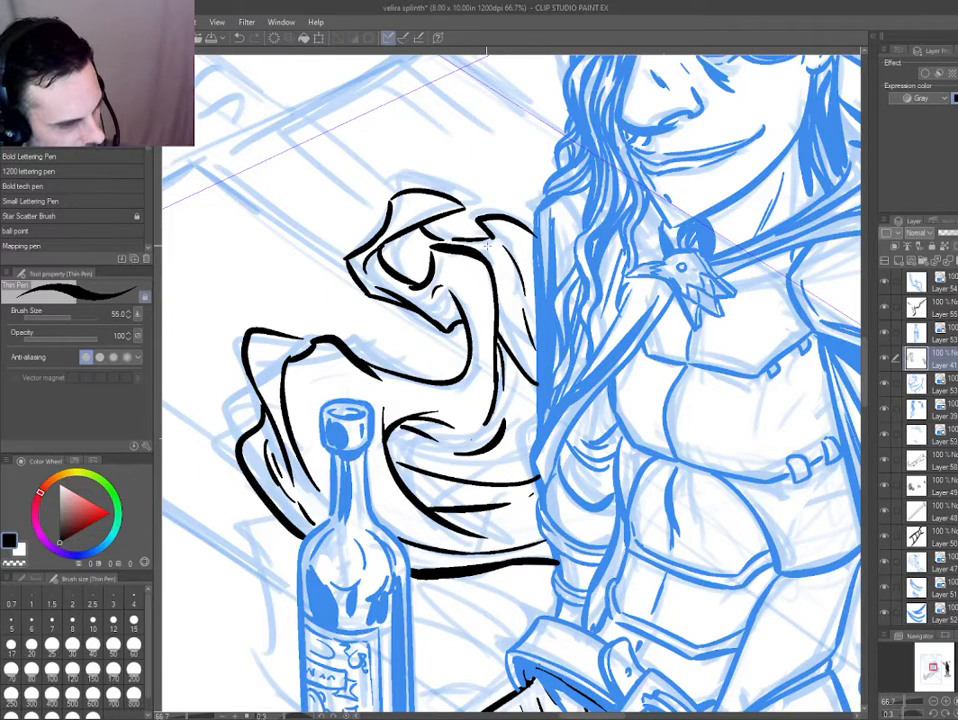
pyautogui.moveTo(488, 239); pyautogui.dragTo(513, 300)
pyautogui.moveTo(382, 260); pyautogui.dragTo(418, 229)
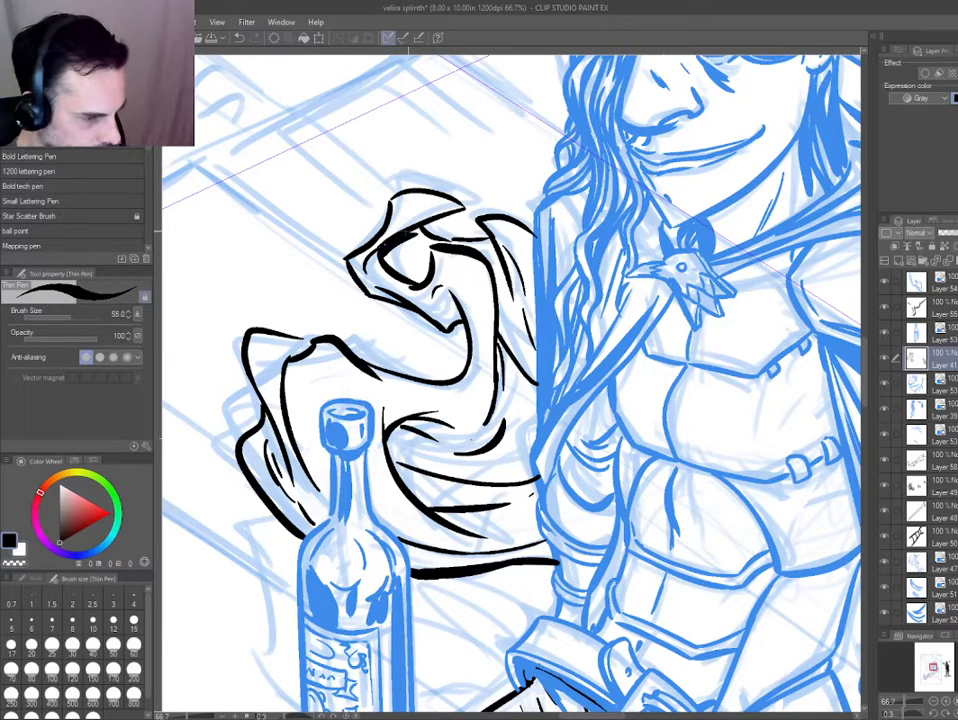
pyautogui.hotkey('ctrl', '0')
pyautogui.moveTo(499, 376)
pyautogui.mouseDown()
pyautogui.moveTo(555, 493)
pyautogui.moveTo(470, 394)
pyautogui.mouseUp()
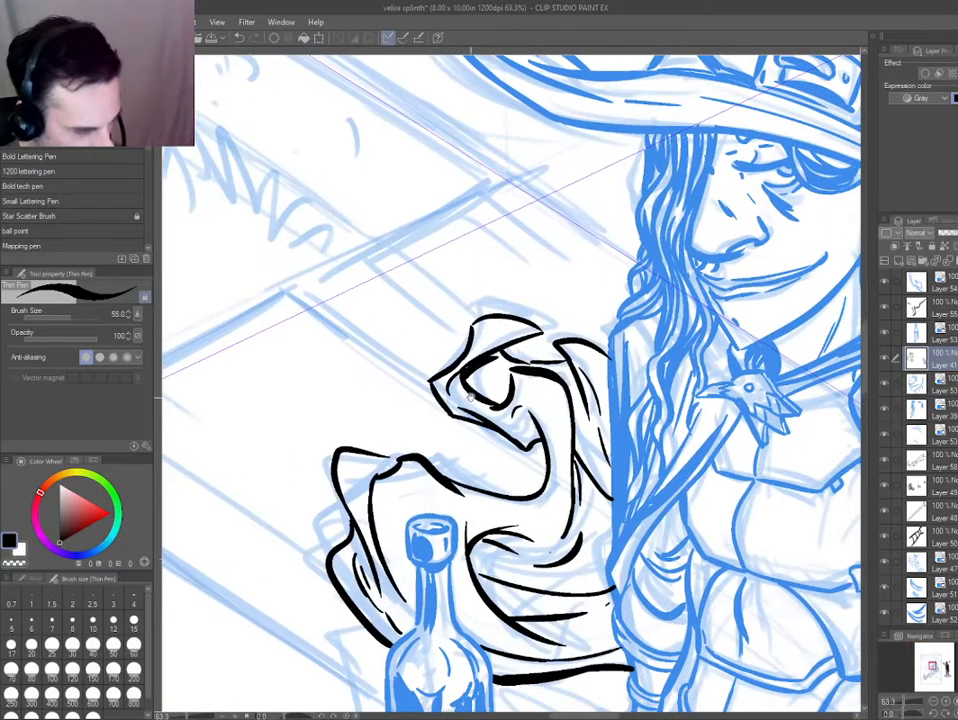
# Erase the inner line of the fold beside the hair and re-ink it as a heavier tapered stroke.
pyautogui.press('e')
pyautogui.moveTo(561, 344)
pyautogui.mouseDown()
pyautogui.moveTo(602, 395)
pyautogui.moveTo(599, 366)
pyautogui.moveTo(556, 348)
pyautogui.moveTo(608, 450)
pyautogui.mouseUp()
pyautogui.press('p')
pyautogui.moveTo(566, 364); pyautogui.dragTo(610, 474)
pyautogui.hotkey('ctrl', 'z')
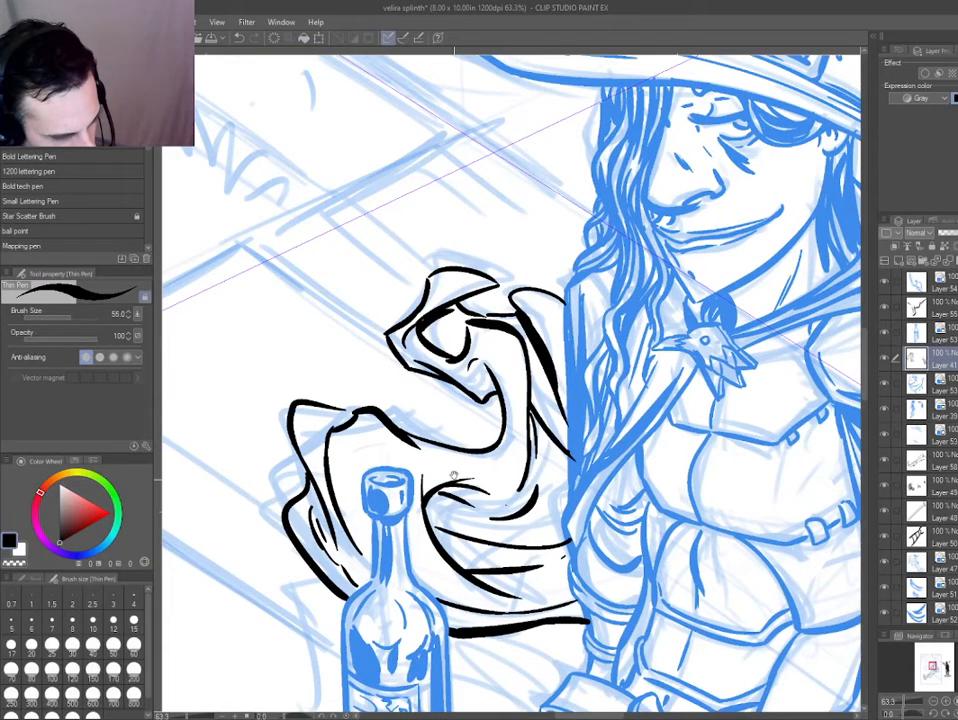
pyautogui.moveTo(448, 364); pyautogui.dragTo(403, 319)
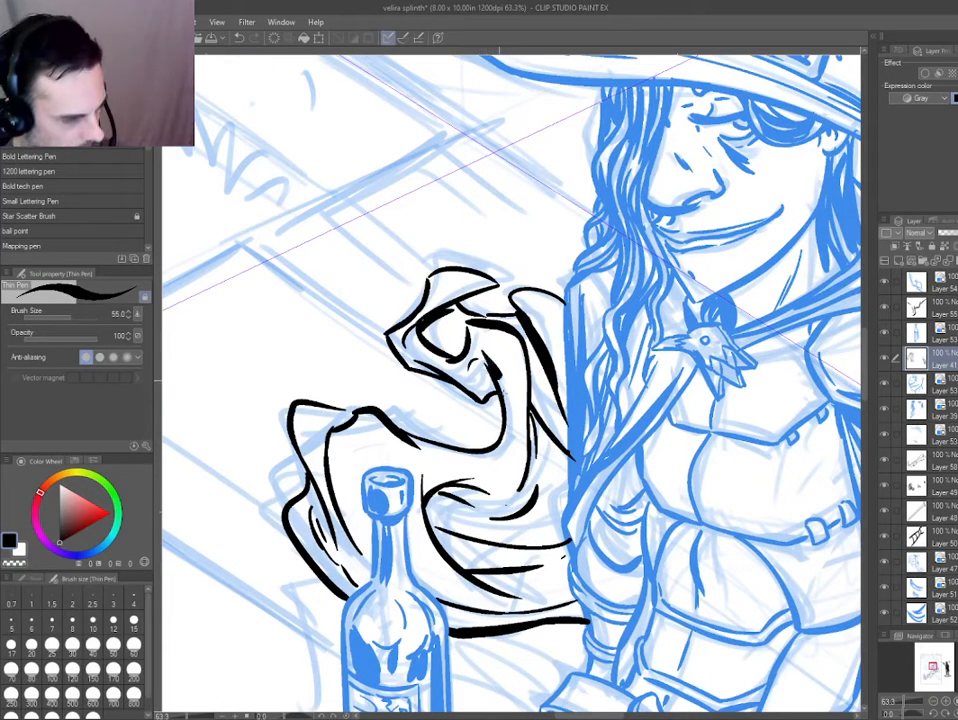
# Re-ink the inner curve of the cloak's curl below its hollow.
pyautogui.moveTo(469, 352); pyautogui.dragTo(495, 431)
pyautogui.hotkey('ctrl', 'z')
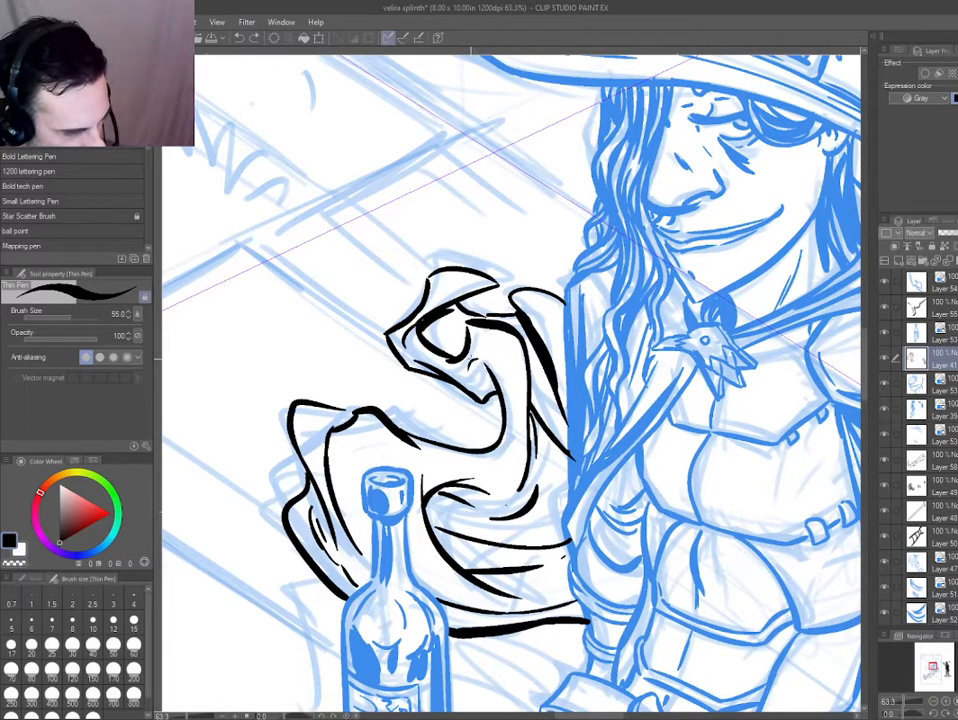
pyautogui.moveTo(468, 352); pyautogui.dragTo(490, 421)
pyautogui.moveTo(405, 375)
pyautogui.mouseDown()
pyautogui.moveTo(360, 309)
pyautogui.moveTo(493, 432)
pyautogui.mouseUp()
pyautogui.hotkey('ctrl', 'z')
# Trim the flap at the top of the cloak's curl with the eraser and re-ink its outer corner.
pyautogui.press('e')
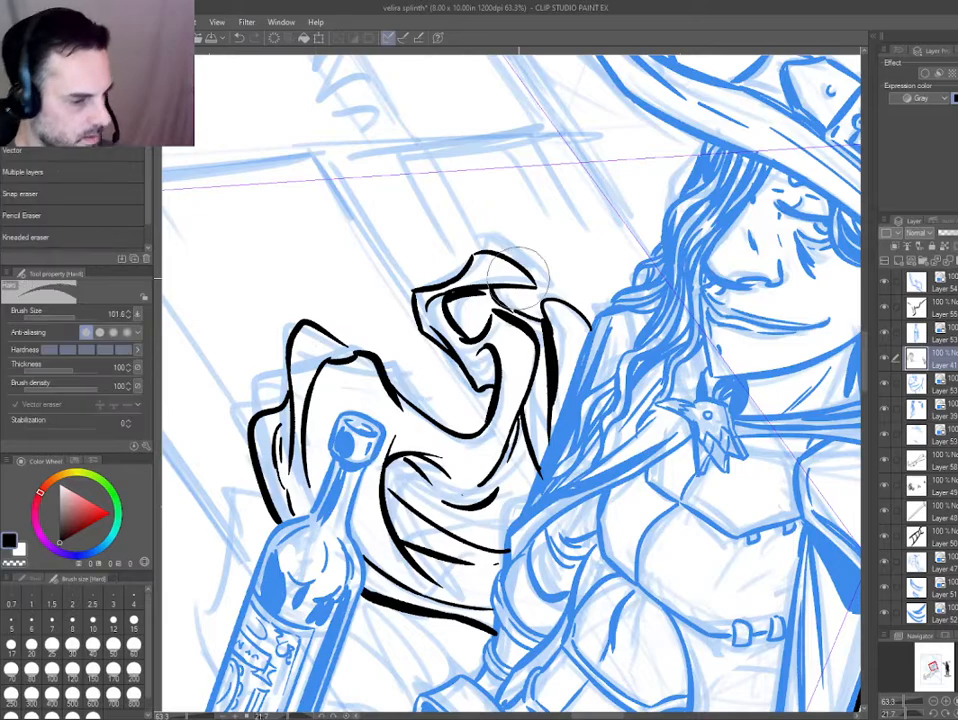
pyautogui.moveTo(522, 262)
pyautogui.mouseDown()
pyautogui.moveTo(485, 238)
pyautogui.moveTo(537, 286)
pyautogui.moveTo(444, 290)
pyautogui.moveTo(398, 372)
pyautogui.mouseUp()
pyautogui.press('p')
pyautogui.press('e')
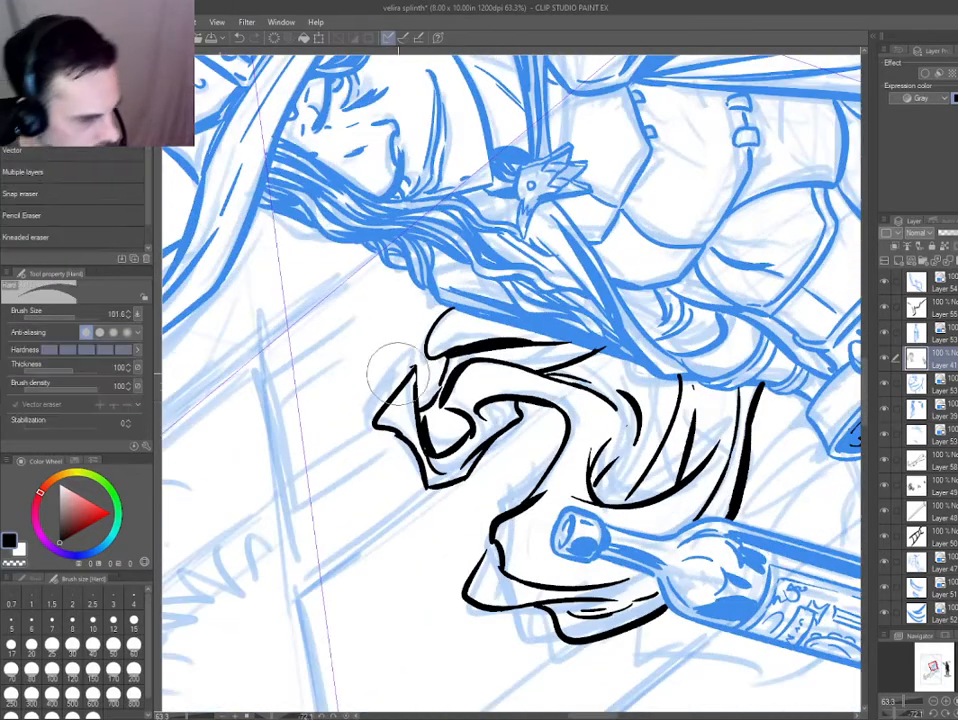
pyautogui.moveTo(369, 430)
pyautogui.mouseDown()
pyautogui.moveTo(406, 487)
pyautogui.moveTo(400, 429)
pyautogui.mouseUp()
pyautogui.press('p')
pyautogui.moveTo(430, 485); pyautogui.dragTo(412, 367)
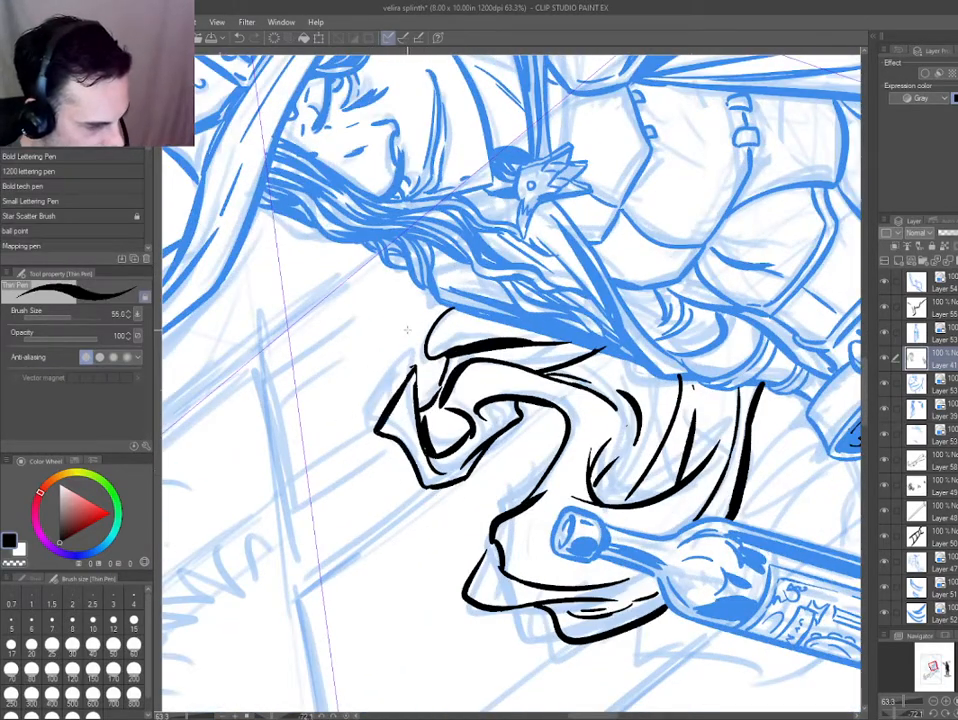
# Clean up the pointed tip of the cloak's curl and check the inks against the whole page.
pyautogui.moveTo(331, 402); pyautogui.dragTo(353, 295)
pyautogui.press('e')
pyautogui.moveTo(437, 297); pyautogui.dragTo(455, 326)
pyautogui.press('p')
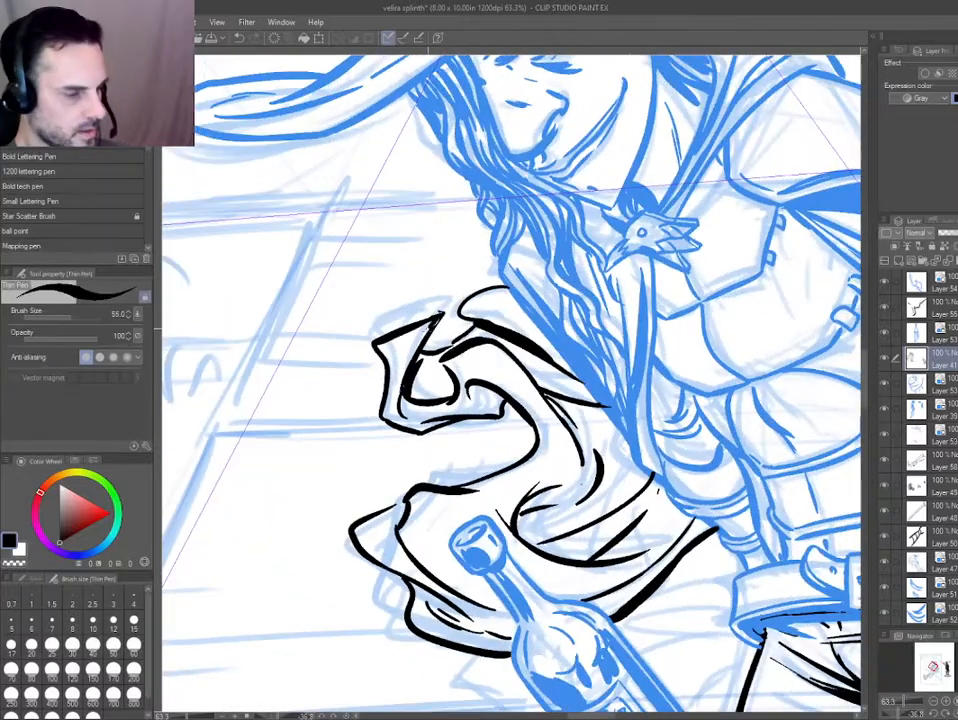
pyautogui.hotkey('ctrl', '0')
pyautogui.doubleClick(281, 434)
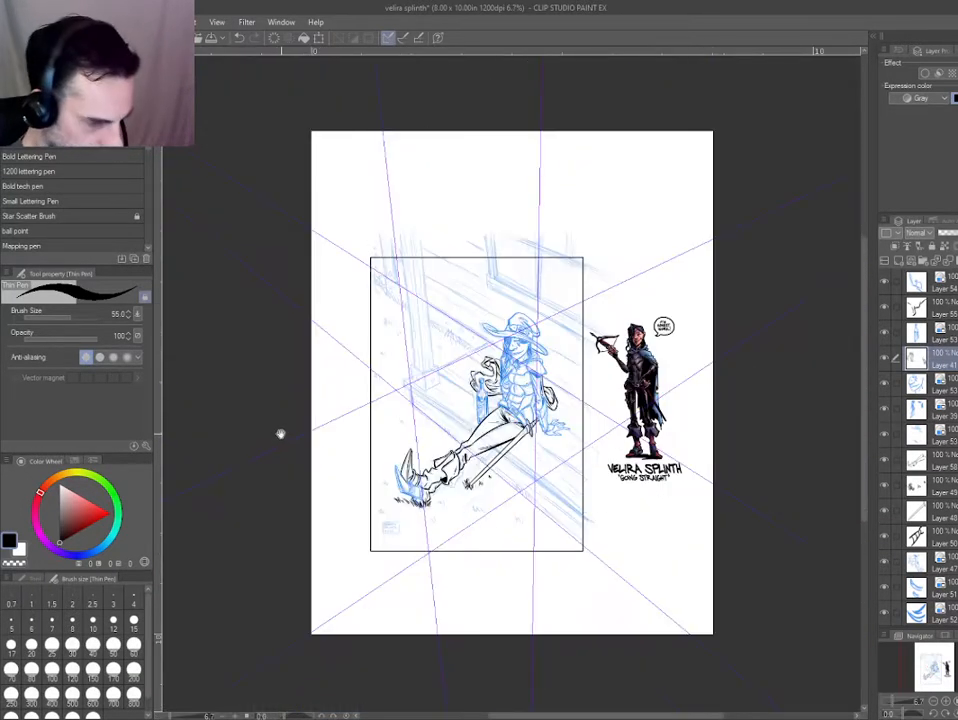
# Trim the overlapping stroke ends on the cloak's fold above the bottle neck and check the inks against the whole page.
pyautogui.scroll(2, 559, 443)
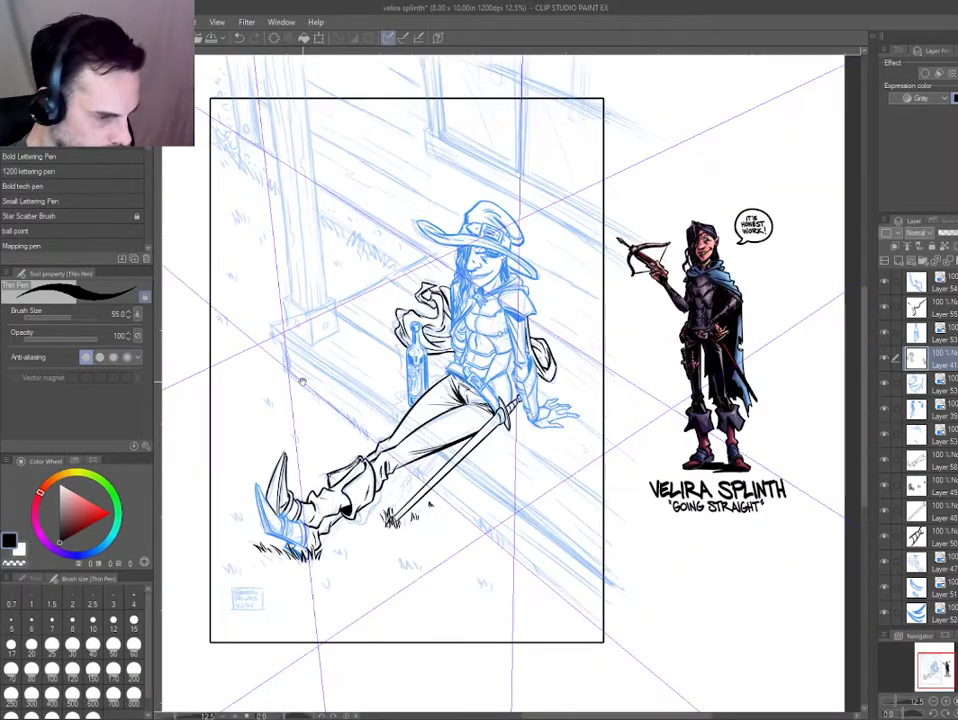
pyautogui.moveTo(259, 360); pyautogui.dragTo(278, 357)
pyautogui.hotkey('ctrl', 'b')
pyautogui.hotkey('ctrl', 'b')
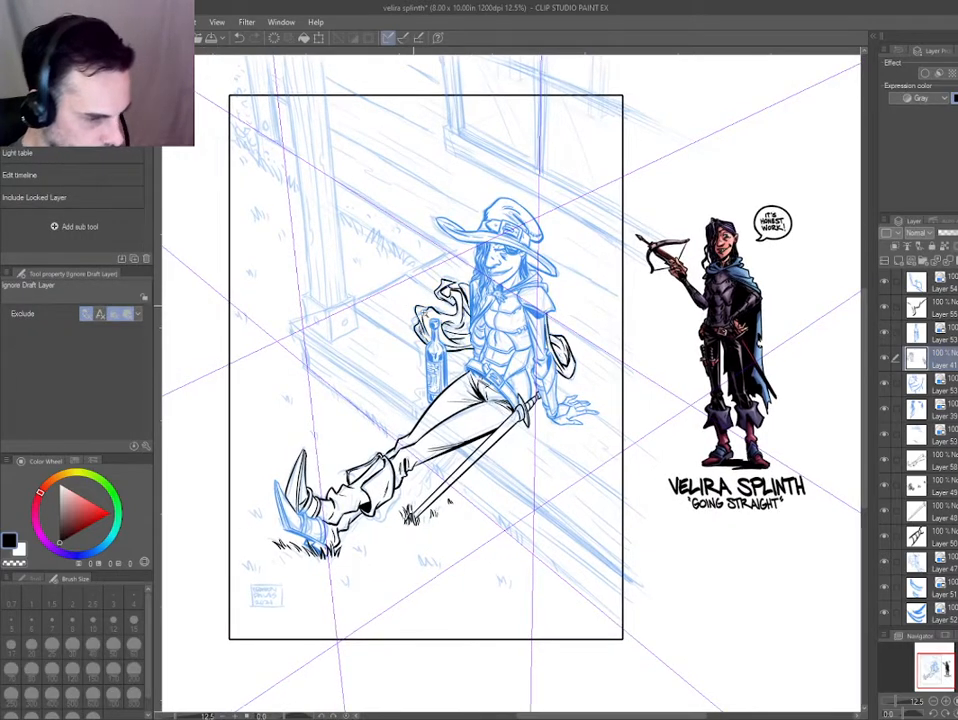
pyautogui.scroll(8, 398, 308)
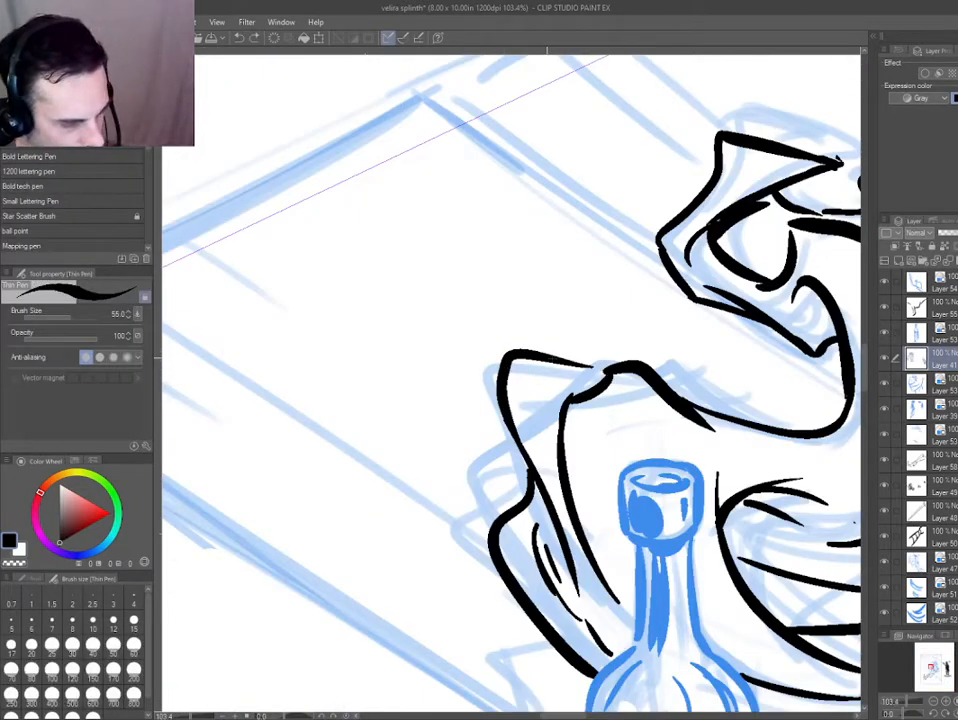
pyautogui.press('e')
pyautogui.moveTo(720, 420)
pyautogui.mouseDown()
pyautogui.moveTo(680, 391)
pyautogui.moveTo(595, 410)
pyautogui.moveTo(573, 381)
pyautogui.moveTo(745, 425)
pyautogui.moveTo(661, 368)
pyautogui.moveTo(573, 453)
pyautogui.moveTo(588, 541)
pyautogui.mouseUp()
pyautogui.press('p')
pyautogui.hotkey('ctrl', 'z')
pyautogui.hotkey('ctrl', '0')
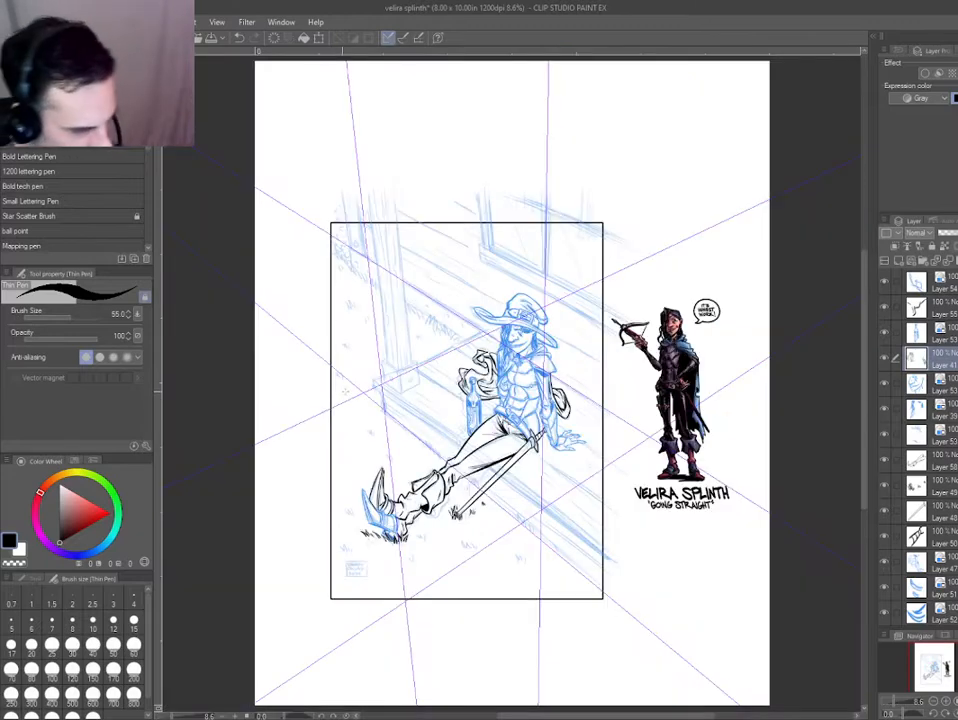
# Erase the heavy stroke in the cloak's lower inner fold and re-ink the area with thinner tapered fold lines.
pyautogui.scroll(5, 472, 373)
pyautogui.scroll(2, 490, 430)
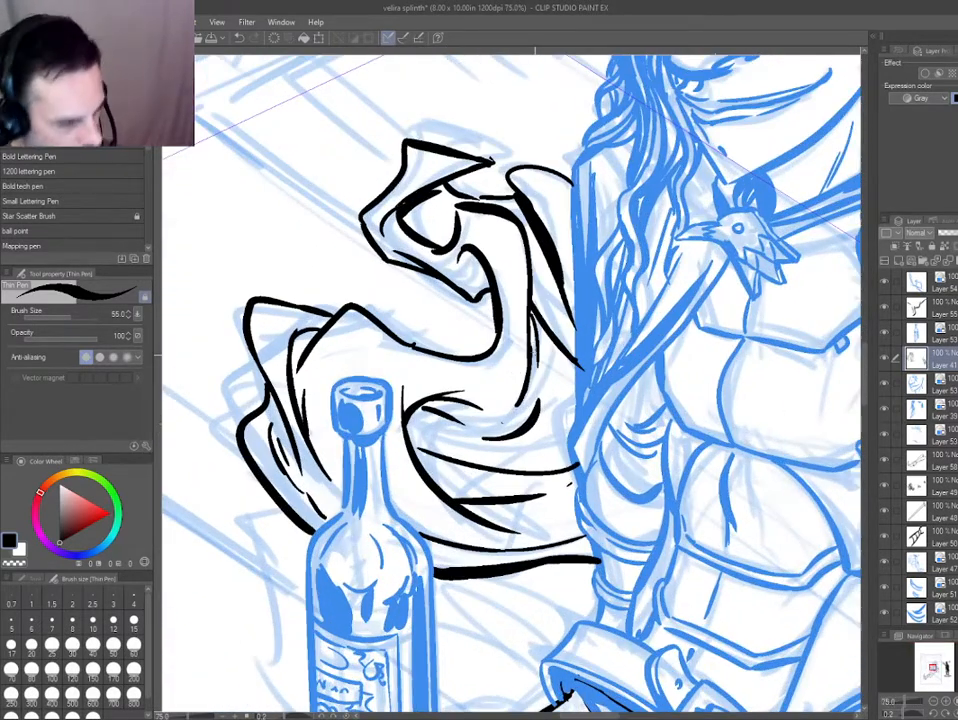
pyautogui.press('e')
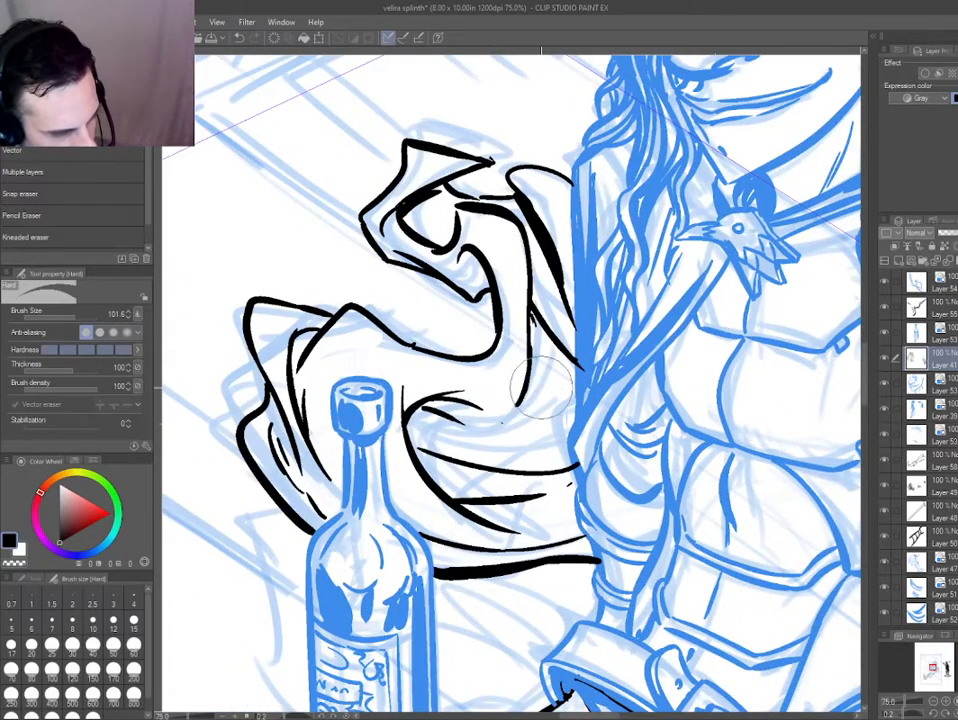
pyautogui.press('p')
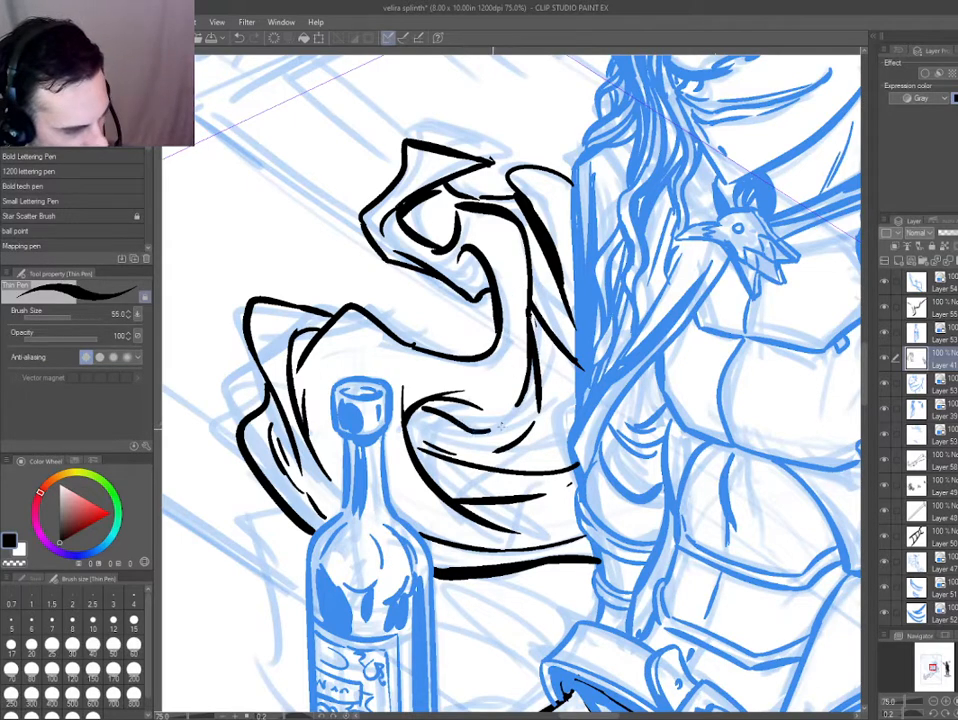
pyautogui.press('e')
pyautogui.moveTo(591, 388); pyautogui.dragTo(592, 416)
pyautogui.press('p')
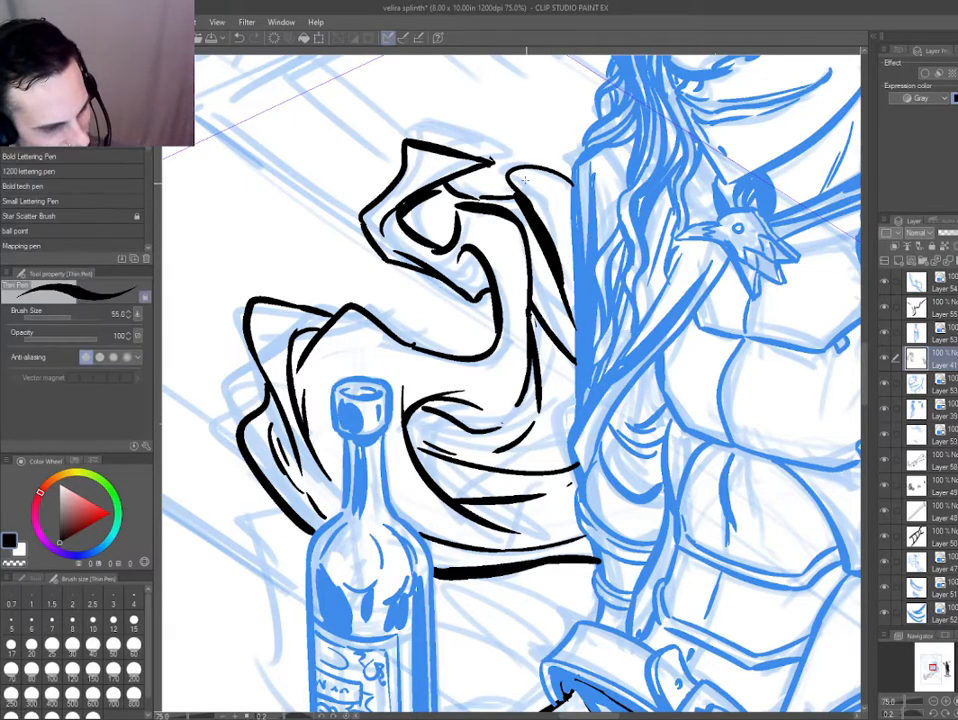
# Touch up the junction between the cloak's upper curl and the fold beside the hair, then check the whole page.
pyautogui.moveTo(513, 184)
pyautogui.mouseDown()
pyautogui.moveTo(485, 236)
pyautogui.moveTo(476, 204)
pyautogui.mouseUp()
pyautogui.press('e')
pyautogui.press('p')
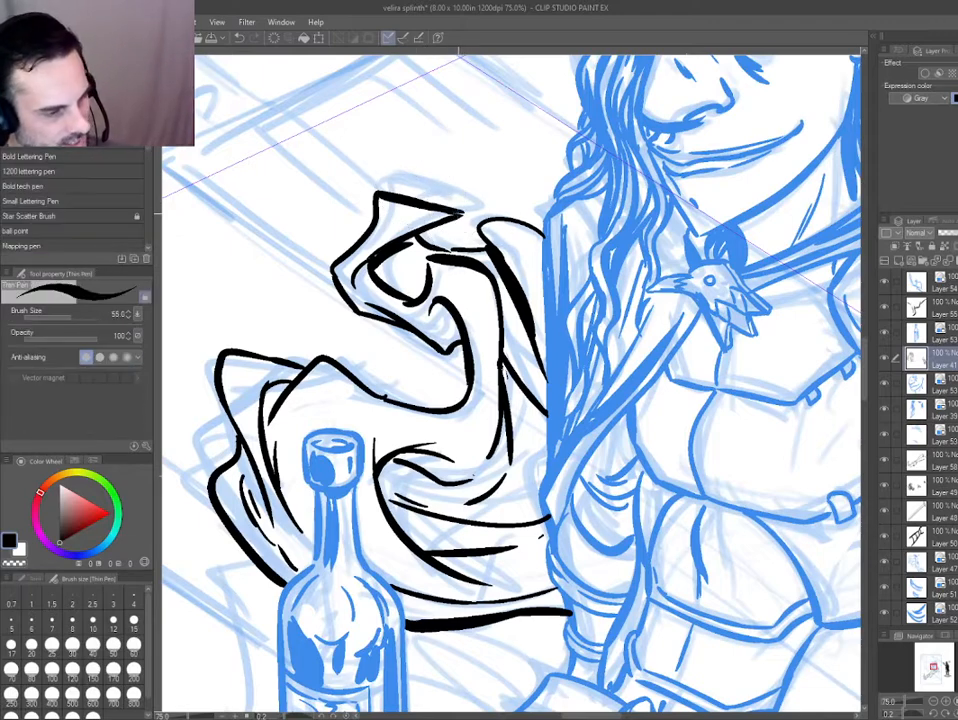
pyautogui.hotkey('ctrl', '0')
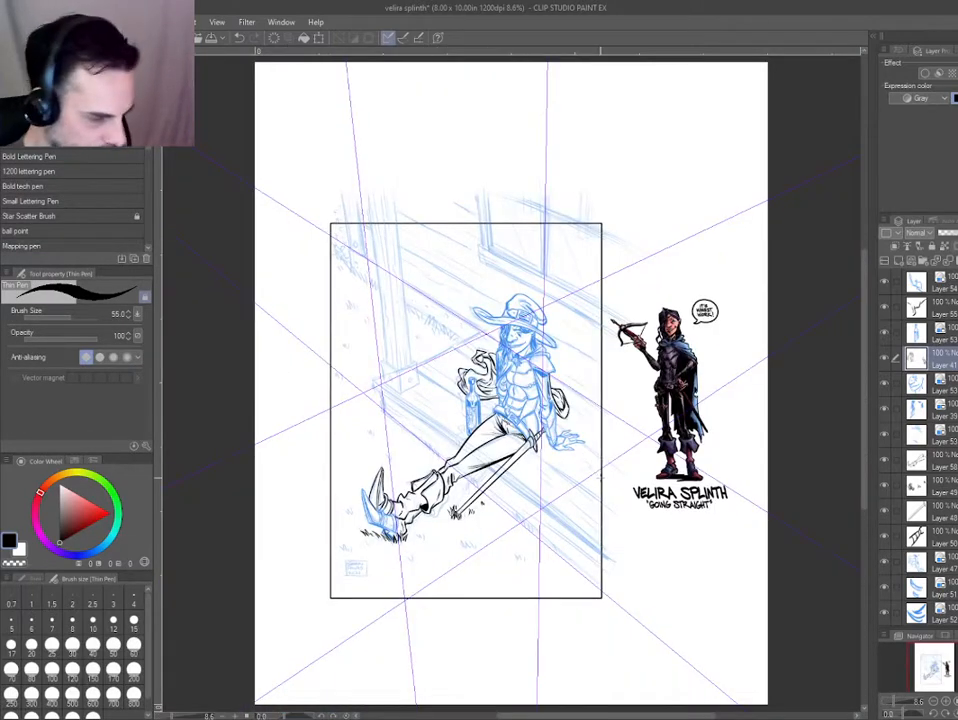
# Ink a tapered fold line on the cloak's lower edge between the bottle and the belt with the canvas rotated.
pyautogui.moveTo(570, 467); pyautogui.dragTo(525, 485)
pyautogui.moveTo(480, 385); pyautogui.dragTo(594, 589)
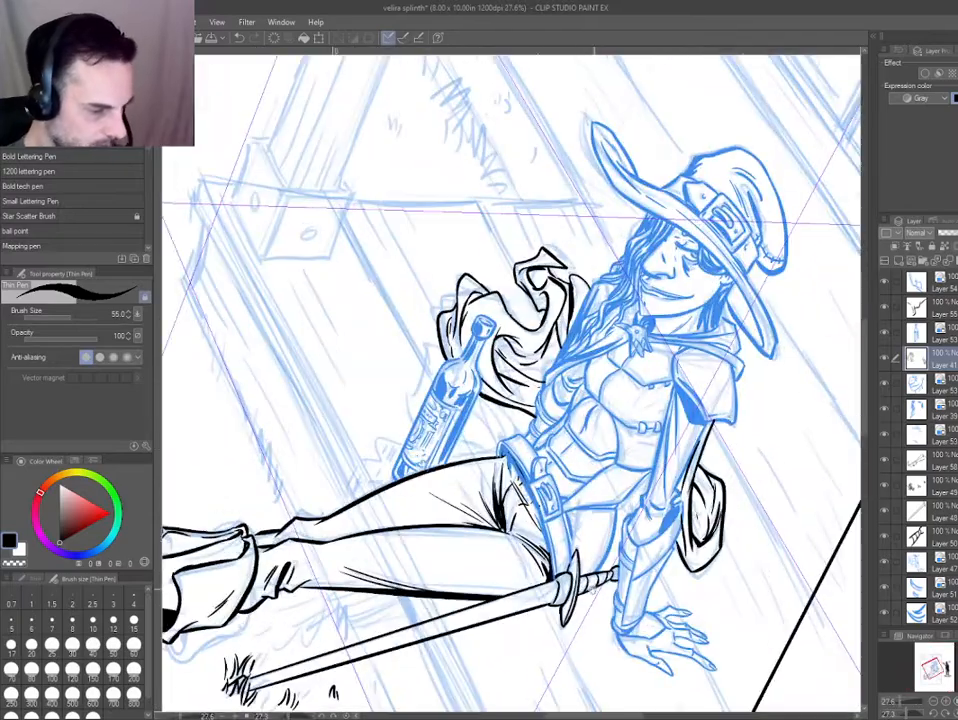
pyautogui.moveTo(364, 460); pyautogui.dragTo(504, 551)
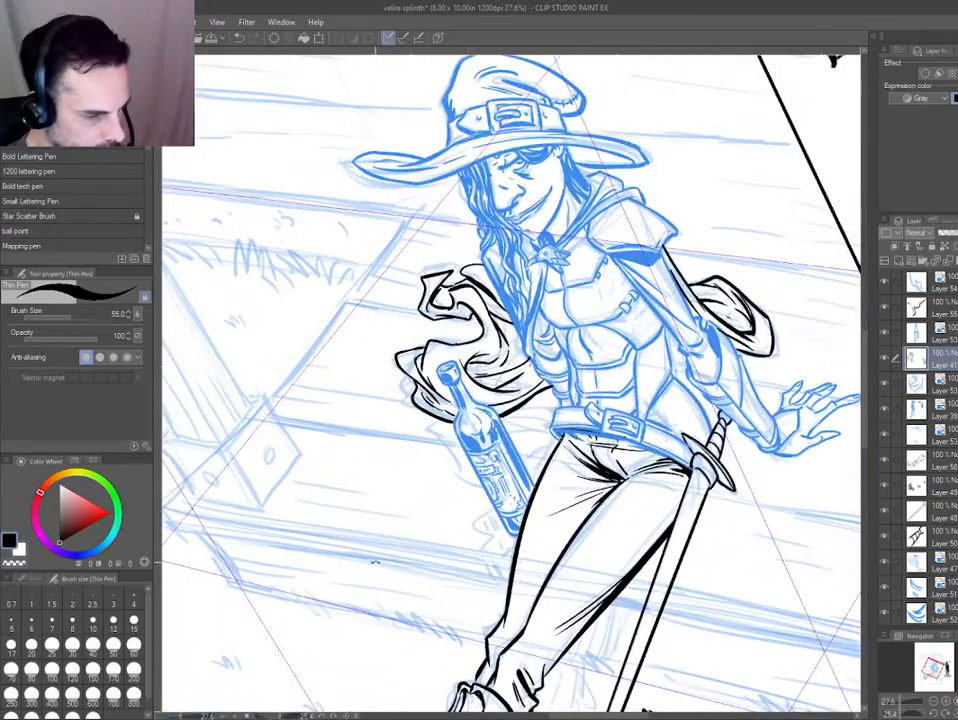
pyautogui.moveTo(382, 567); pyautogui.dragTo(327, 302)
pyautogui.click(467, 401)
pyautogui.click(477, 397)
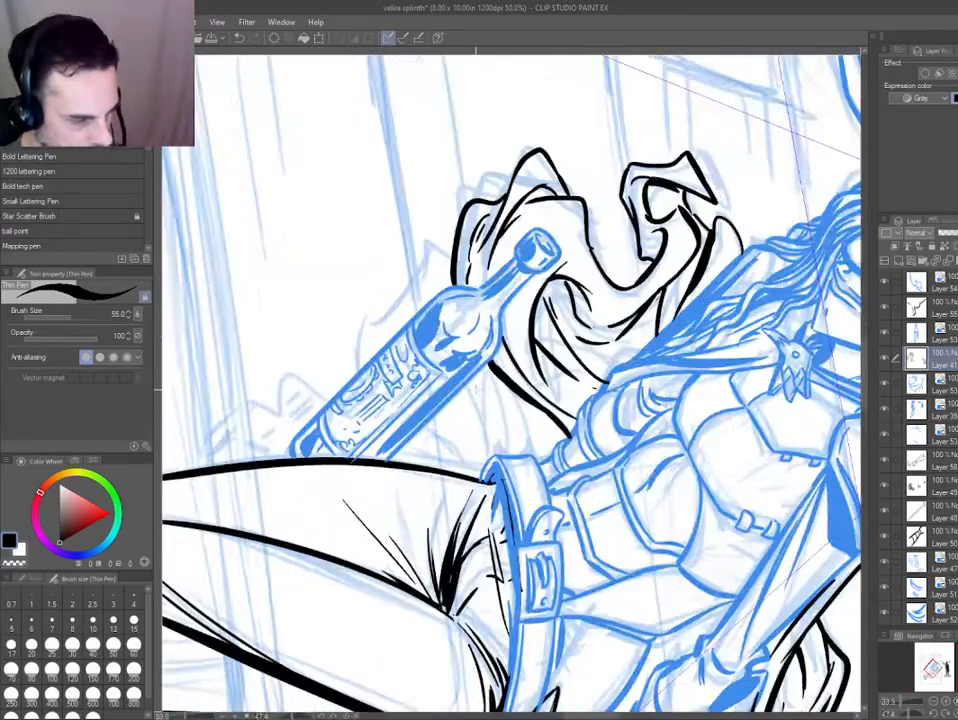
pyautogui.click(497, 408)
pyautogui.moveTo(510, 371); pyautogui.dragTo(570, 481)
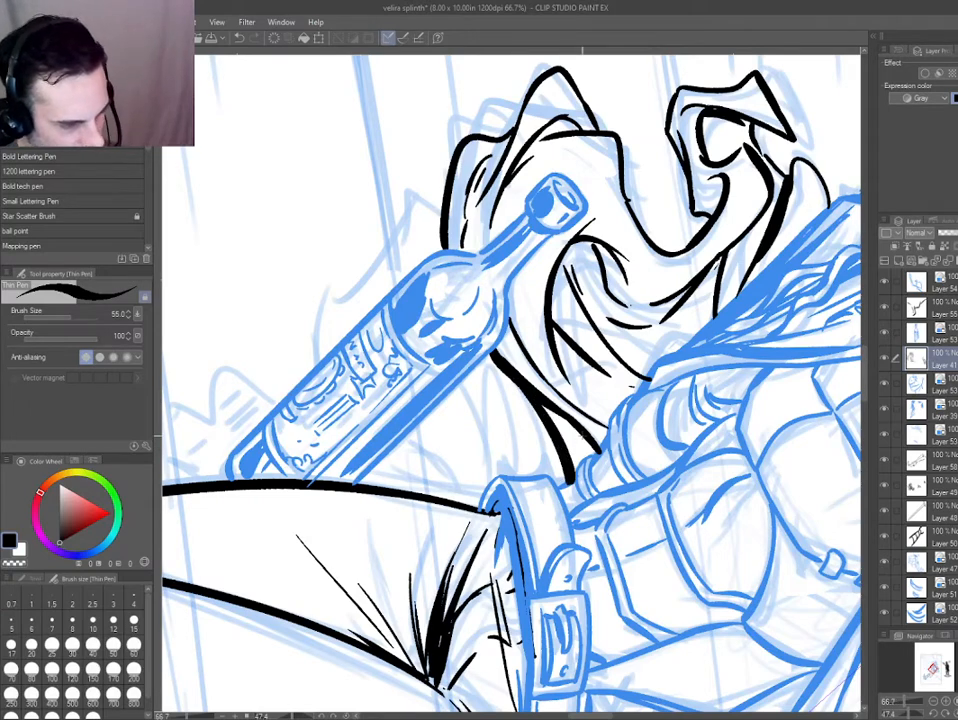
pyautogui.hotkey('ctrl', '0')
pyautogui.hotkey('ctrl', '@')
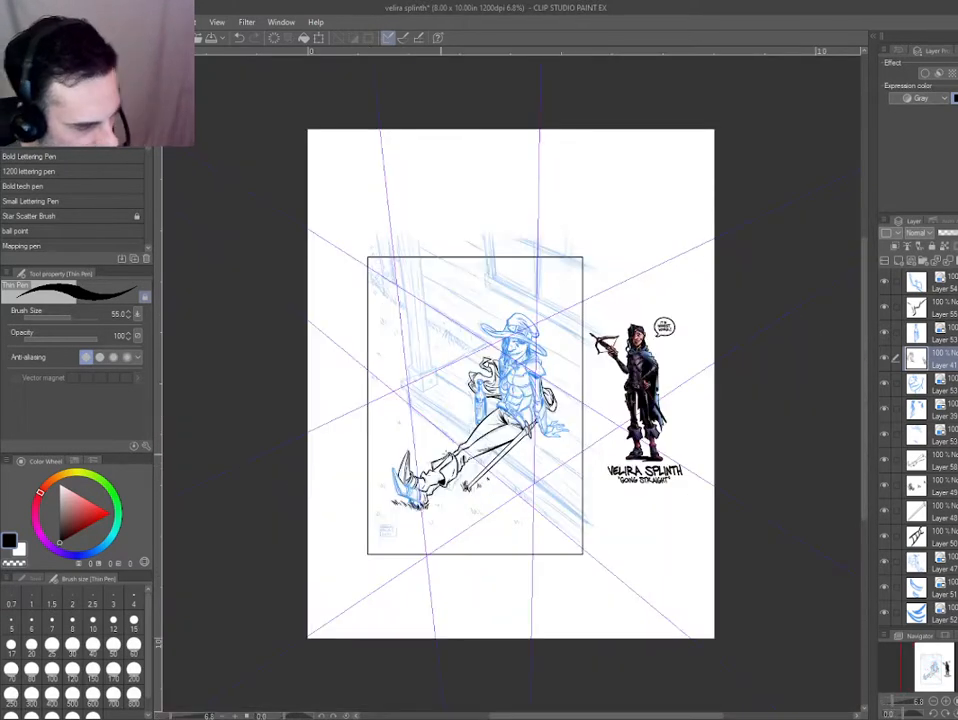
# Select the figure, cloak, bottle, leg and boot ink layers and set them all to the blue layer colour.
pyautogui.hotkey('ctrl', 'b')
pyautogui.hotkey('ctrl', 'b')
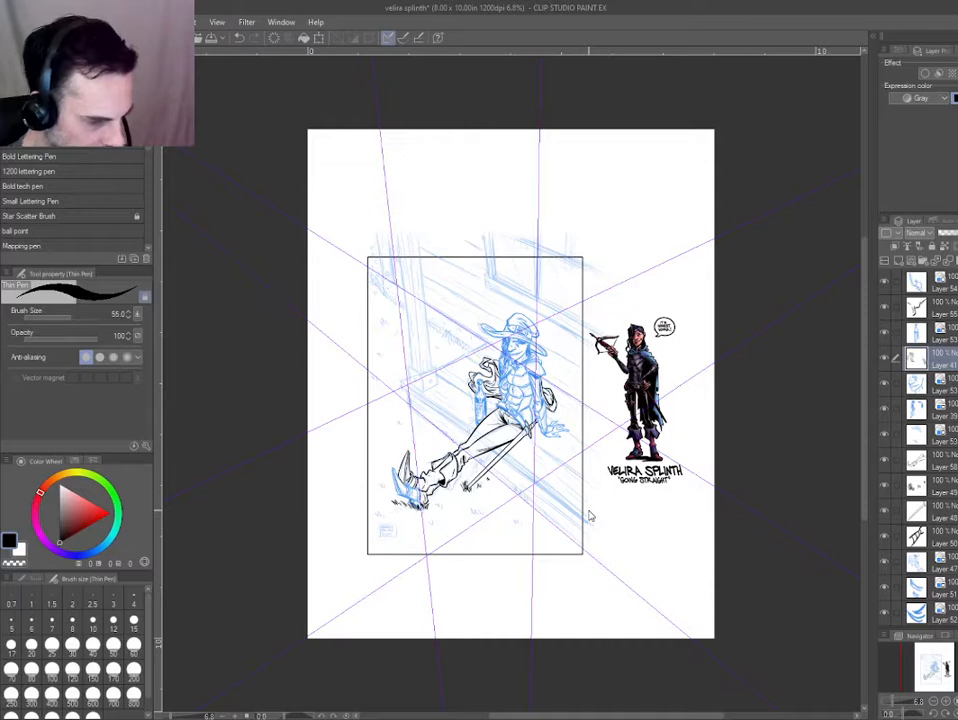
pyautogui.press('d')
pyautogui.moveTo(490, 416); pyautogui.dragTo(635, 596)
pyautogui.hotkey('ctrl', 'b')
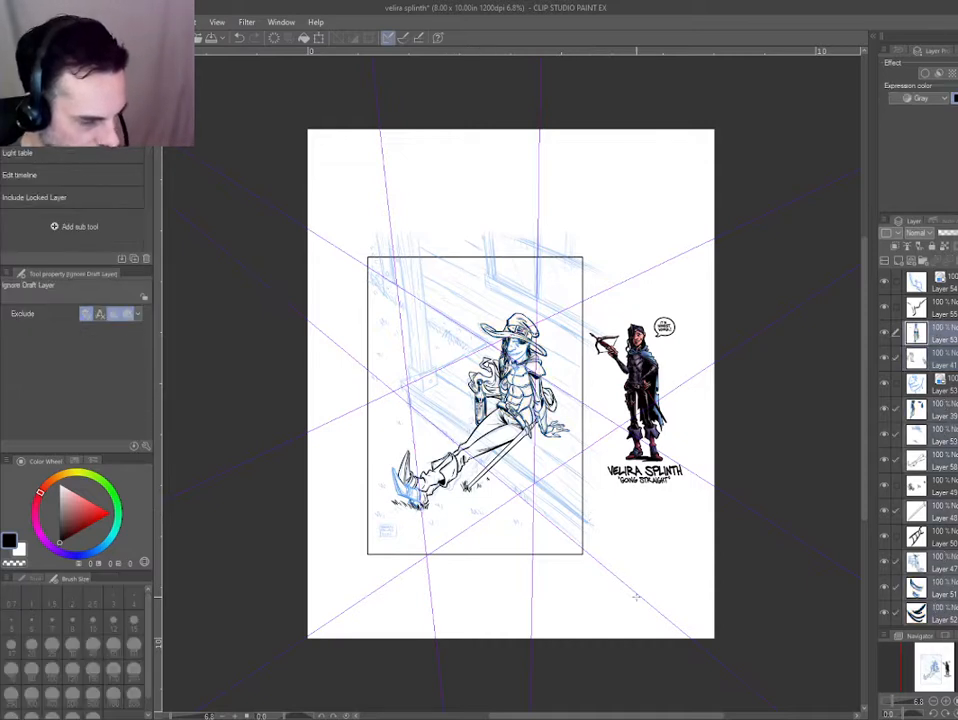
pyautogui.hotkey('ctrl', 'b')
pyautogui.moveTo(430, 492); pyautogui.dragTo(446, 499)
pyautogui.hotkey('ctrl', 'b')
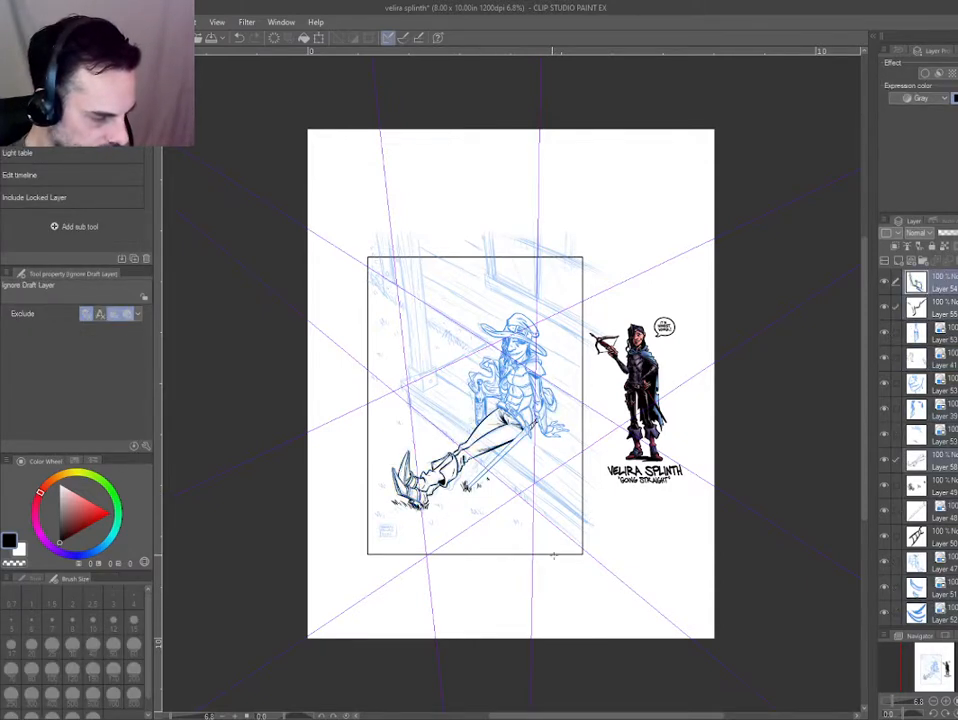
pyautogui.hotkey('ctrl', 'b')
pyautogui.scroll(6, 524, 423)
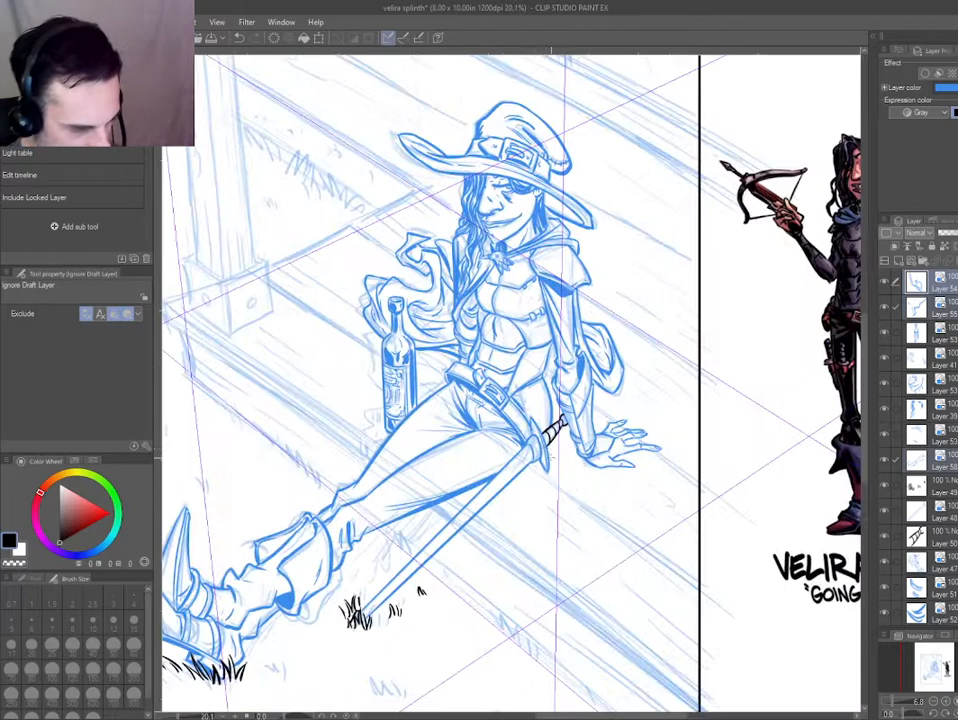
# Merge the sword's blade and grip layers into one above the legs layer and give it the blue layer colour.
pyautogui.moveTo(556, 448); pyautogui.dragTo(520, 416)
pyautogui.hotkey('ctrl', 'b')
pyautogui.hotkey('ctrl', 'b')
pyautogui.hotkey('ctrl', 'b')
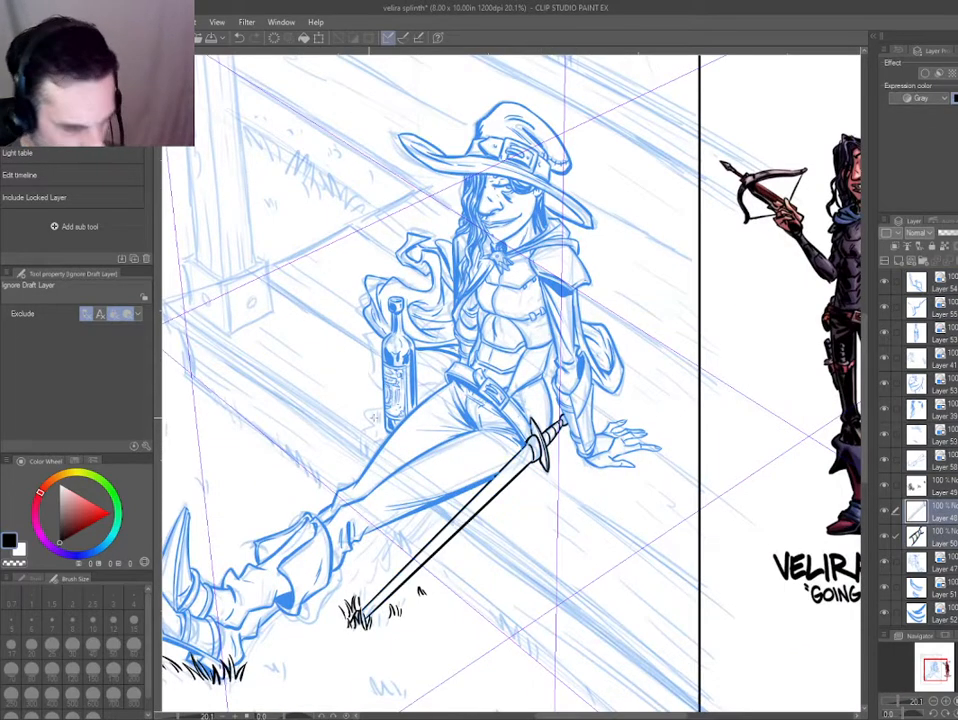
pyautogui.moveTo(947, 516); pyautogui.dragTo(934, 450)
pyautogui.hotkey('shift', 'alt', 'e')
# Switch off the merged sword's layer colour and examine its grip and crossguard up close and on the whole page.
pyautogui.hotkey('ctrl', 'b')
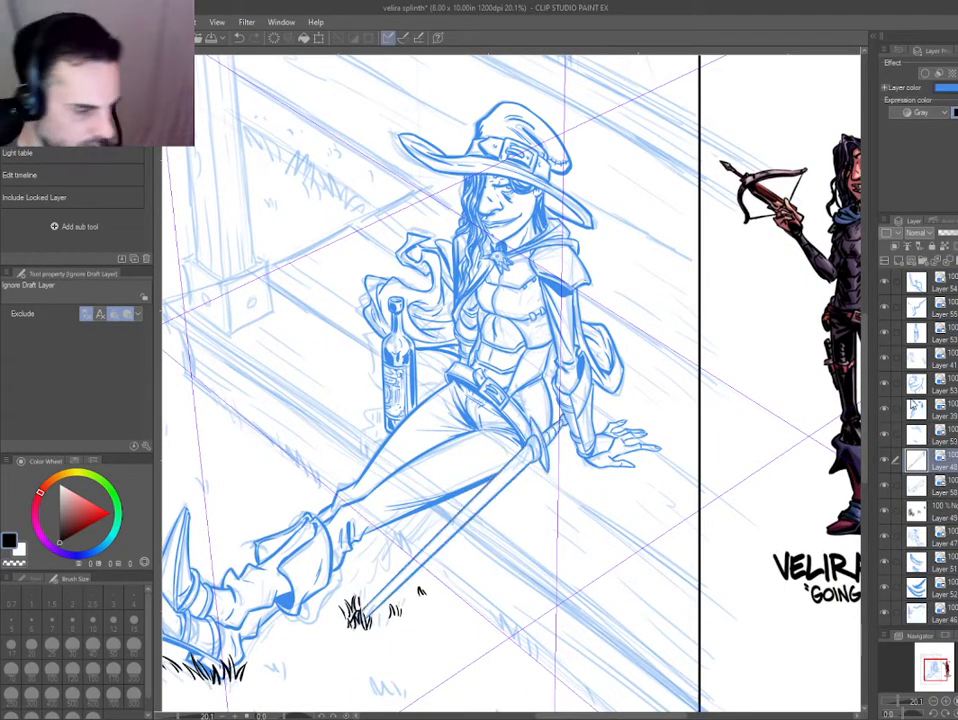
pyautogui.hotkey('ctrl', 'b')
pyautogui.moveTo(472, 539); pyautogui.dragTo(453, 533)
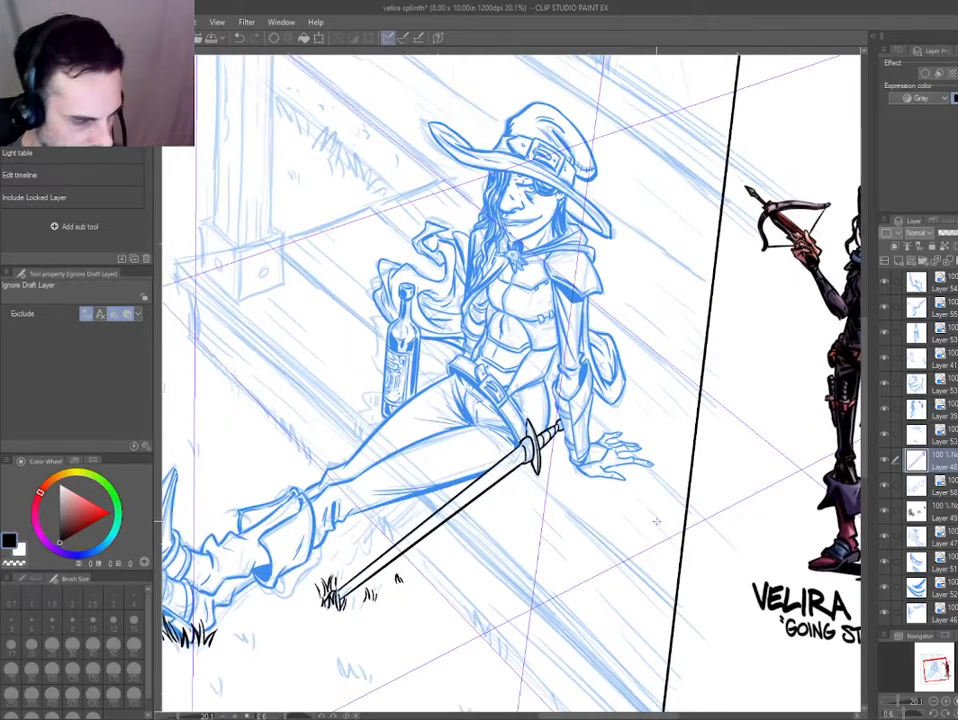
pyautogui.scroll(5, 609, 452)
pyautogui.press('p')
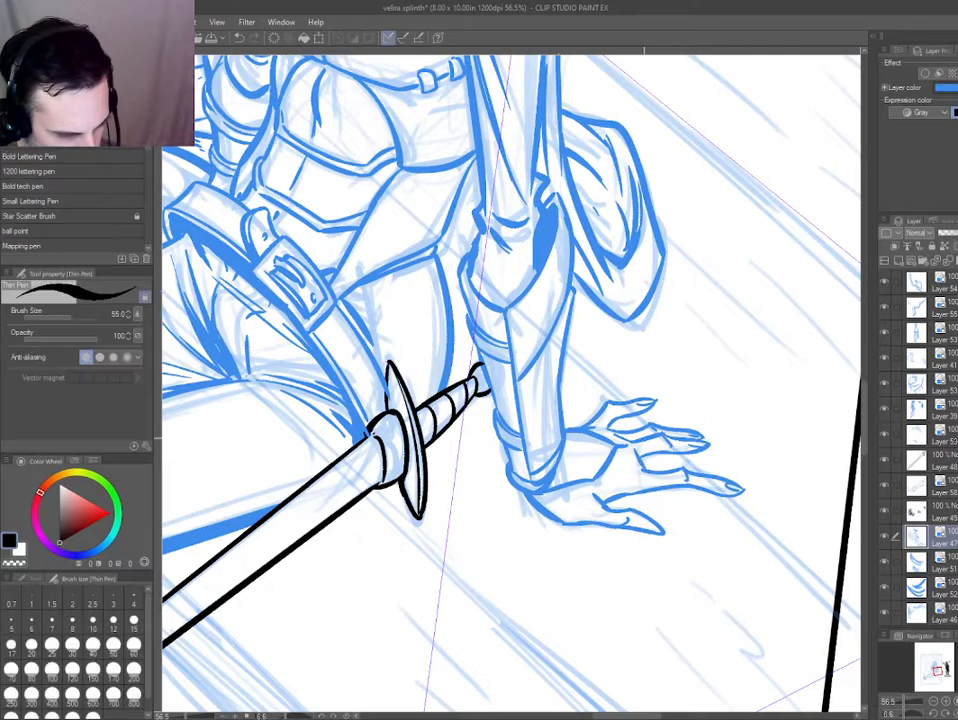
pyautogui.hotkey('ctrl', '0')
pyautogui.moveTo(522, 252); pyautogui.dragTo(556, 227)
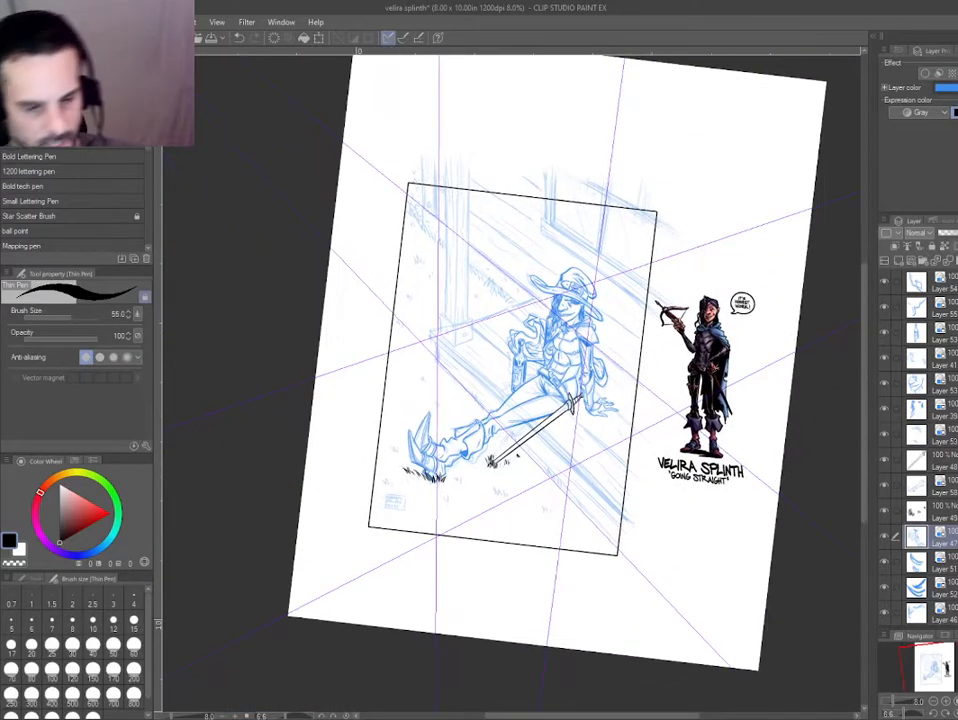
# Select the sword, figure, leg and boot ink layers and return them all to the blue layer colour.
pyautogui.scroll(3, 918, 447)
pyautogui.moveTo(560, 400); pyautogui.dragTo(642, 529)
pyautogui.hotkey('ctrl', 'b')
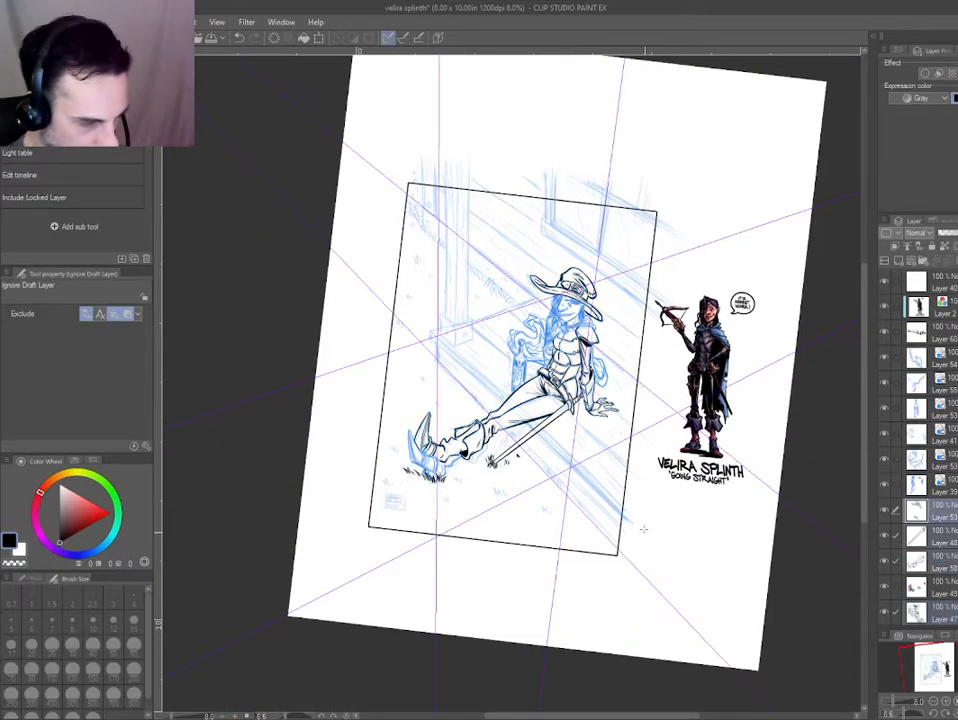
pyautogui.hotkey('ctrl', 'b')
pyautogui.moveTo(420, 448); pyautogui.dragTo(442, 481)
pyautogui.hotkey('ctrl', 'b')
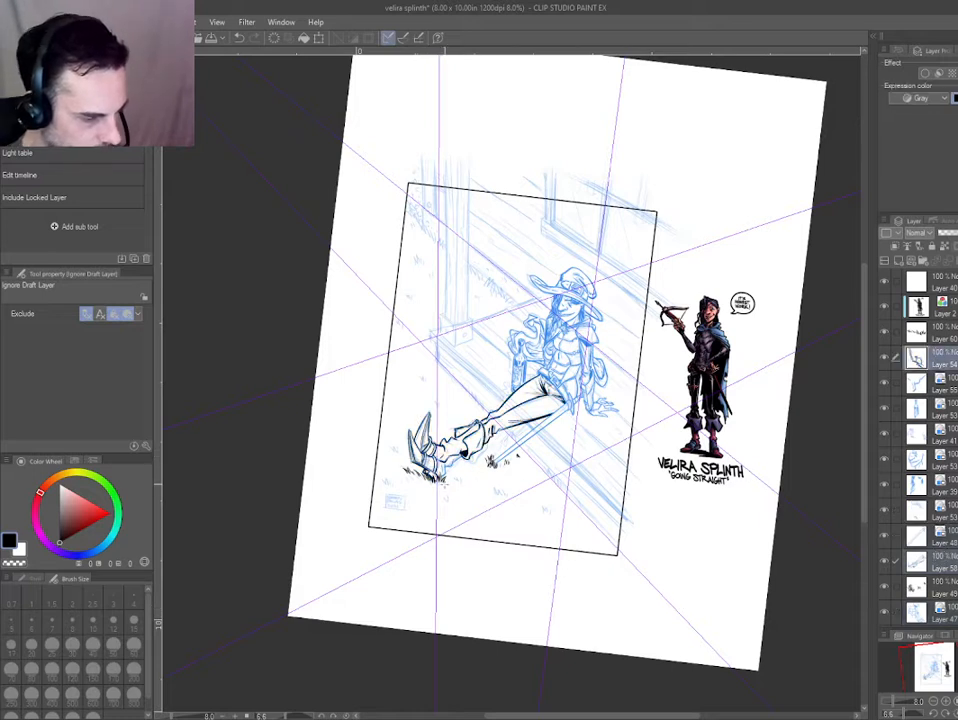
pyautogui.hotkey('ctrl', 'b')
# Move the legs ink layer next to the boot layer, merge the two and apply the blue layer colour.
pyautogui.moveTo(911, 557); pyautogui.dragTo(946, 389)
pyautogui.hotkey('ctrl', 'shift', 'n')
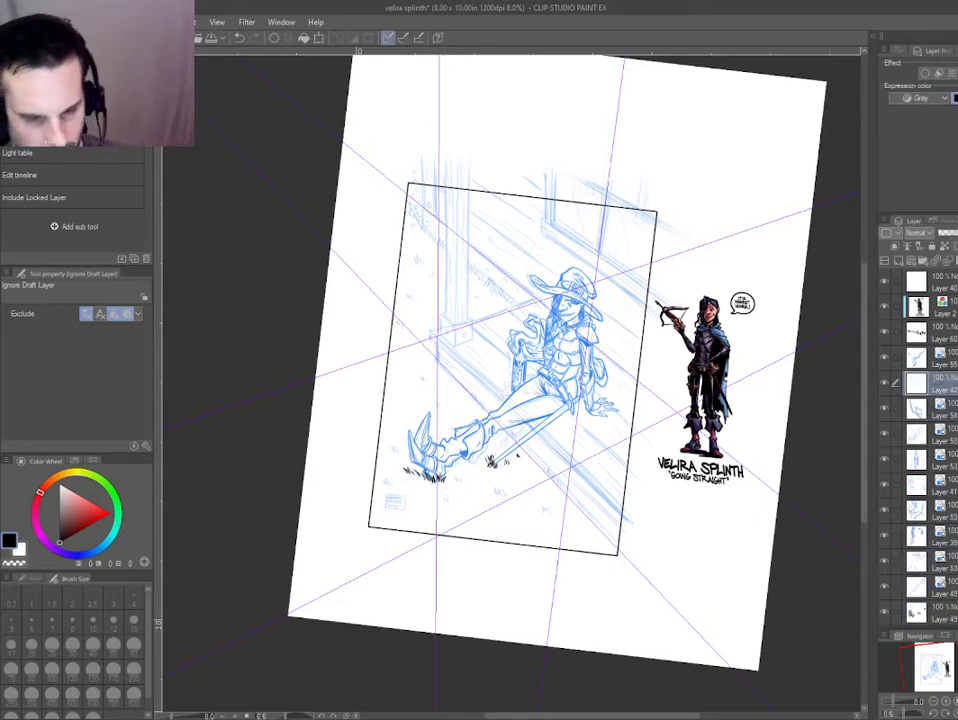
pyautogui.hotkey('ctrl', 'z')
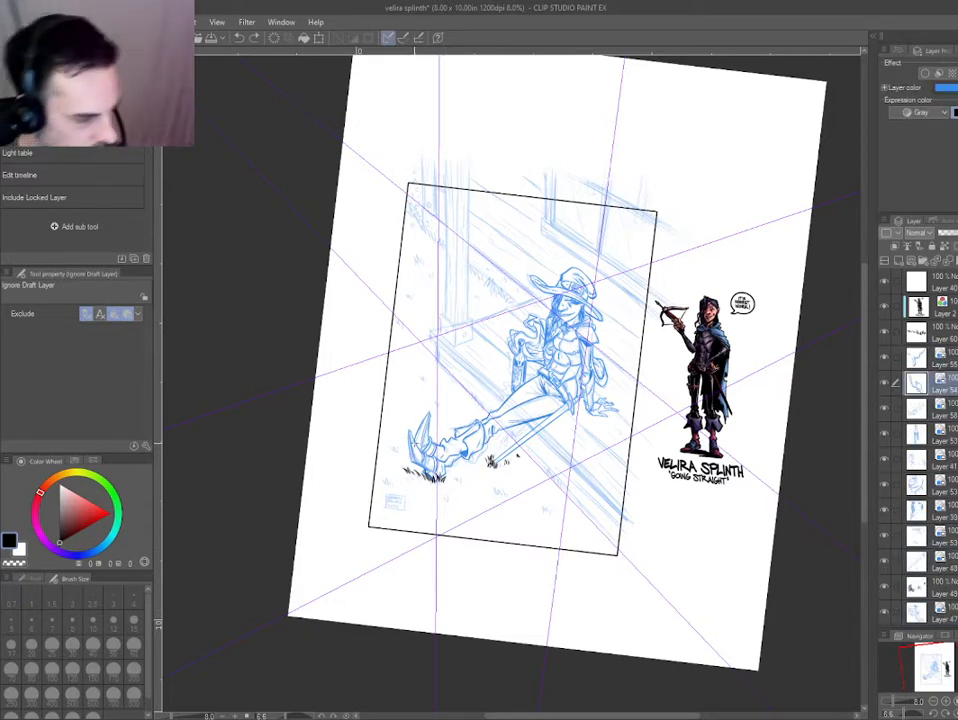
pyautogui.hotkey('ctrl', 'b')
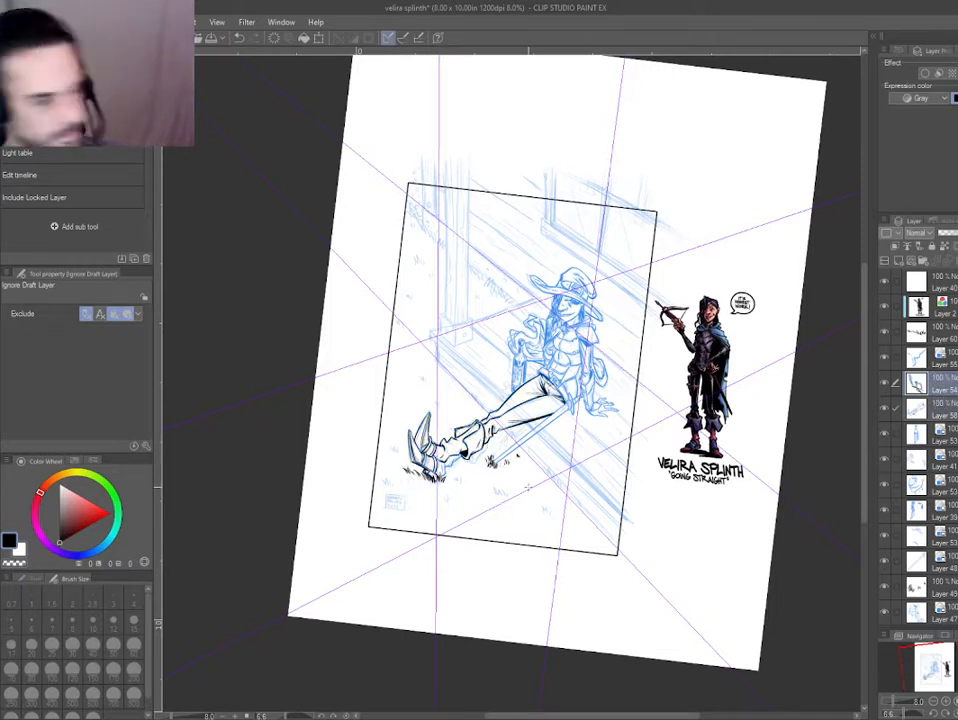
pyautogui.hotkey('ctrl', 'b')
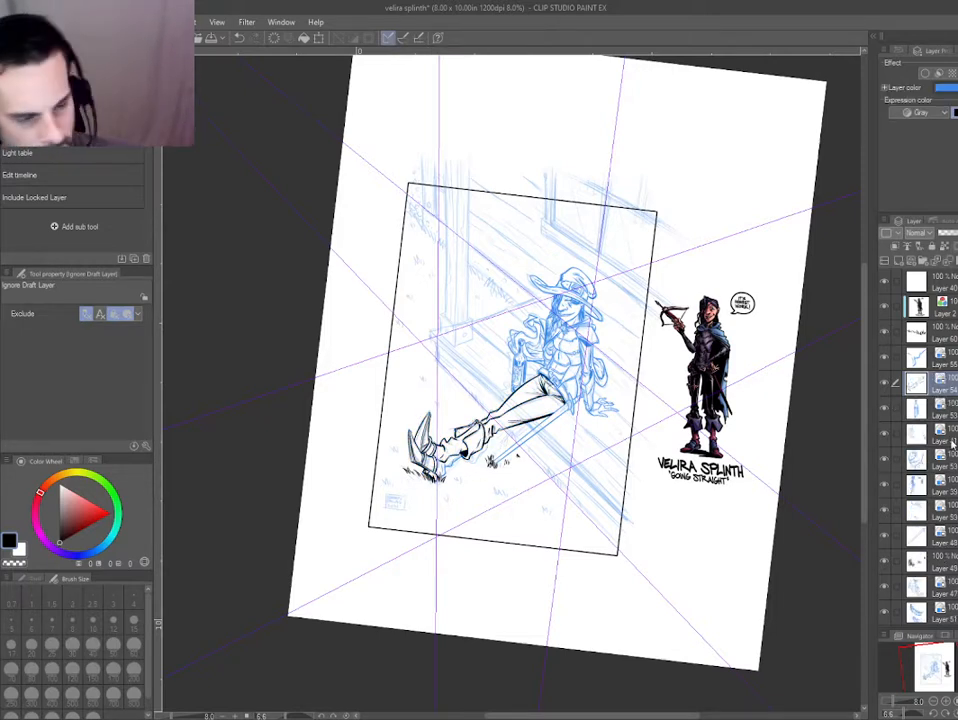
# Ink the window's central mullion on the empty Layer 40 with straight perspective-aligned lines from the panel border down to the sill.
pyautogui.click(944, 282)
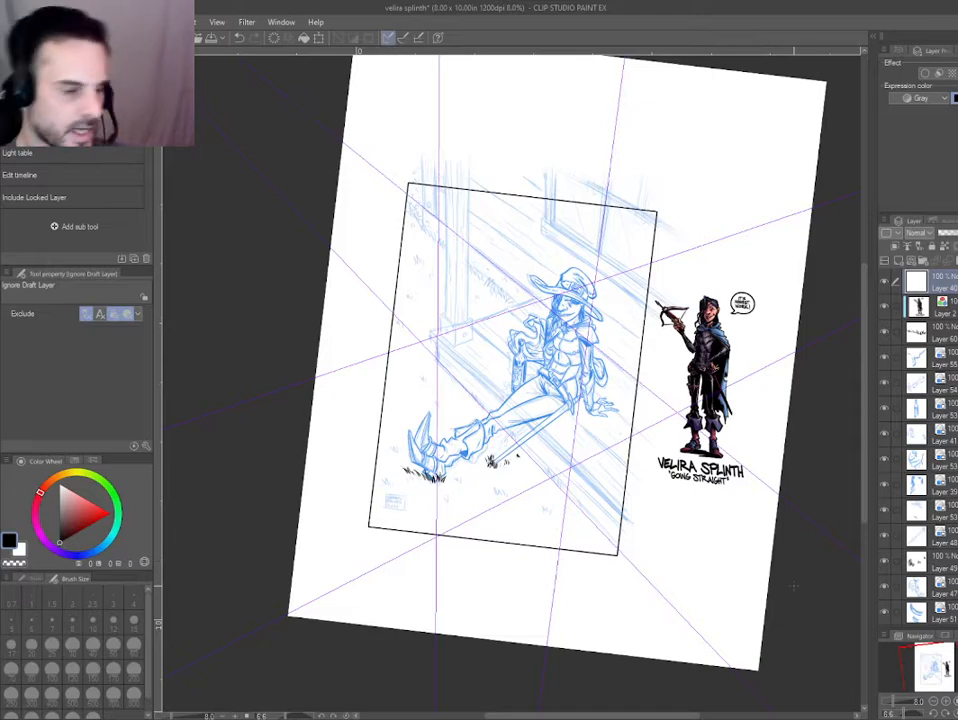
pyautogui.moveTo(600, 262); pyautogui.dragTo(565, 280)
pyautogui.scroll(5, 567, 254)
pyautogui.press('h')
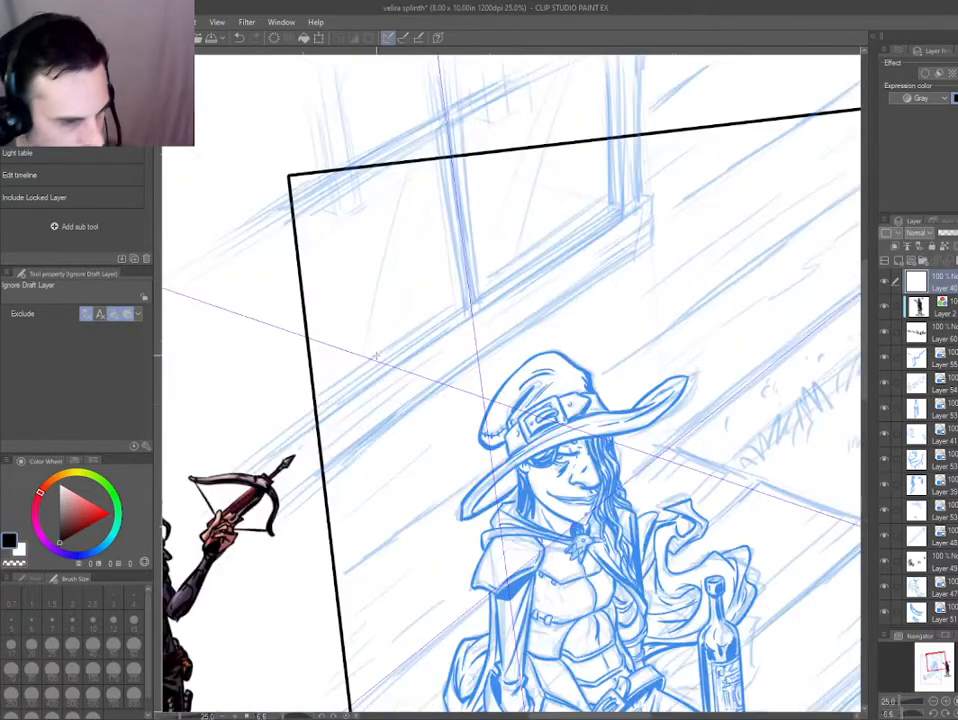
pyautogui.moveTo(341, 427); pyautogui.dragTo(345, 439)
pyautogui.press('h')
pyautogui.moveTo(450, 275); pyautogui.dragTo(498, 398)
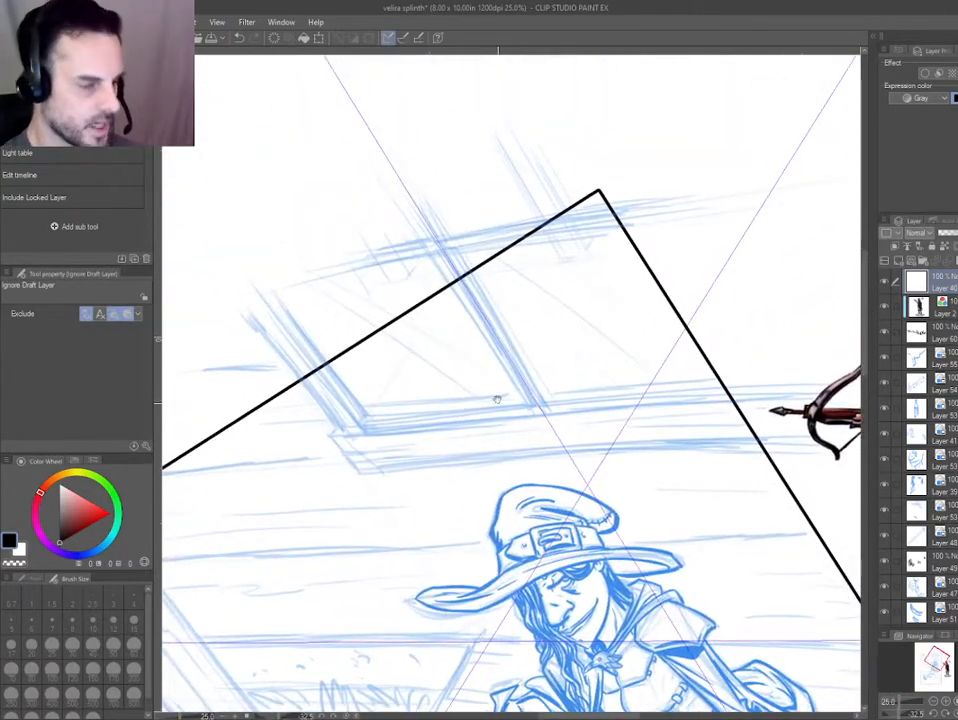
pyautogui.scroll(2, 462, 352)
pyautogui.press('p')
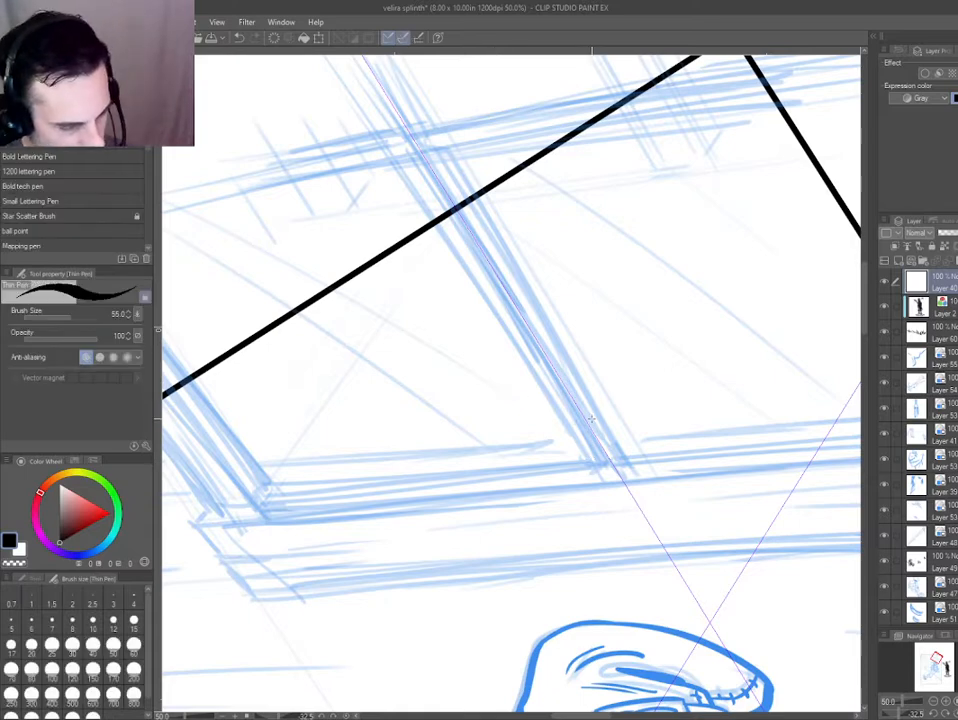
pyautogui.moveTo(597, 463)
pyautogui.mouseDown()
pyautogui.moveTo(445, 219)
pyautogui.moveTo(455, 238)
pyautogui.moveTo(592, 465)
pyautogui.moveTo(450, 203)
pyautogui.moveTo(610, 468)
pyautogui.mouseUp()
pyautogui.hotkey('ctrl', 'z')
pyautogui.hotkey('ctrl', 'z')
pyautogui.hotkey('ctrl', 'z')
pyautogui.moveTo(455, 208); pyautogui.dragTo(617, 465)
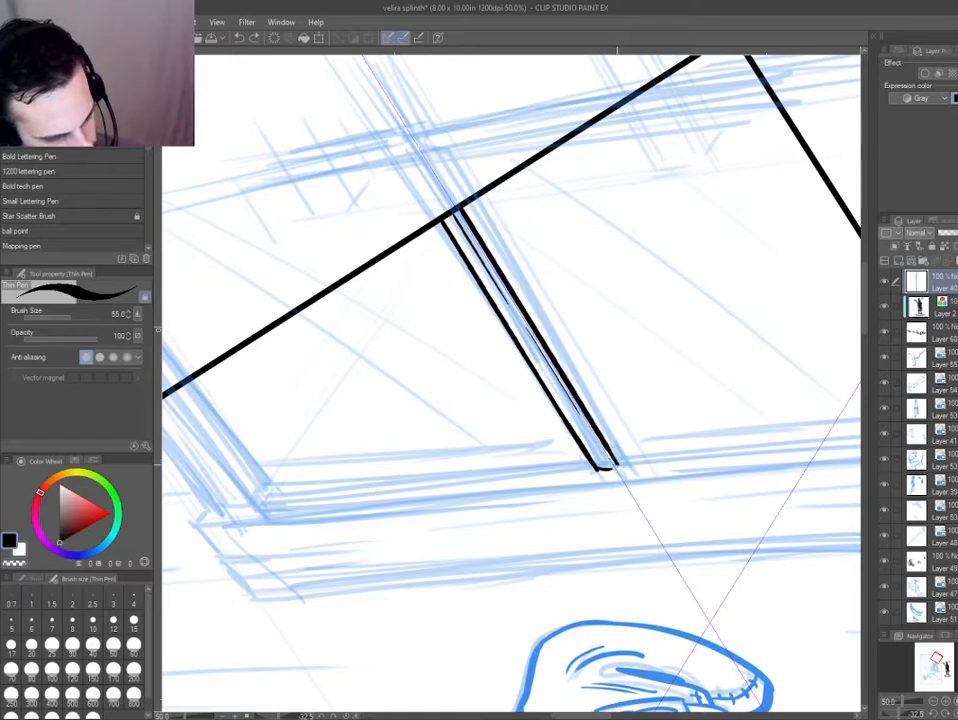
# Ink the window's upper rail across the panel's upper-right corner with two heavy parallel edges and a short thin line between them.
pyautogui.moveTo(506, 519); pyautogui.dragTo(321, 327)
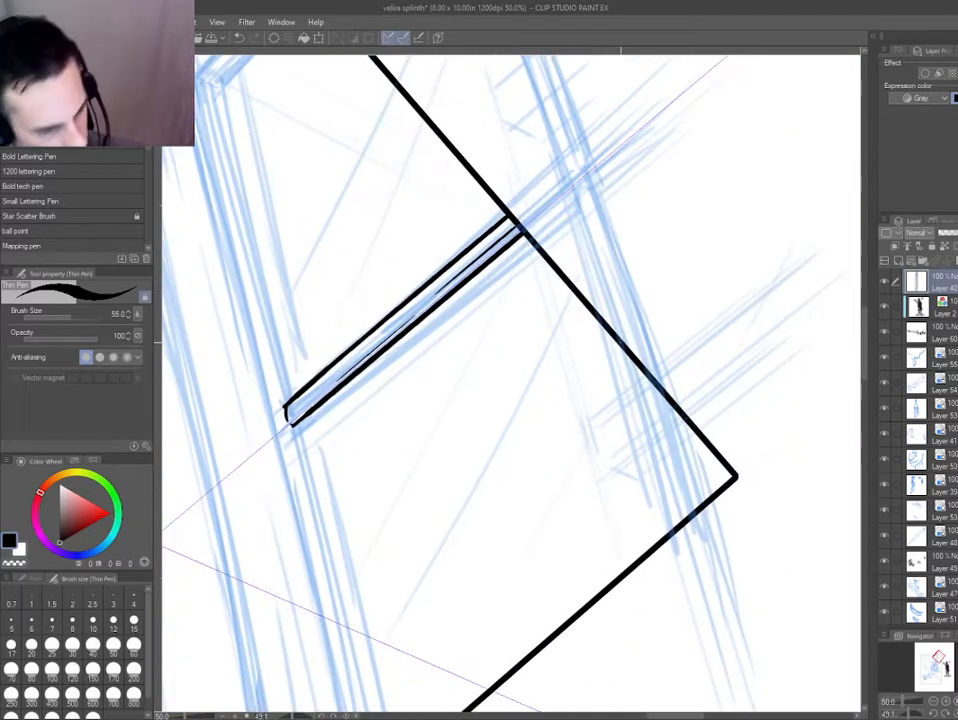
pyautogui.moveTo(624, 342); pyautogui.dragTo(669, 517)
pyautogui.hotkey('ctrl', 'z')
pyautogui.moveTo(624, 342); pyautogui.dragTo(669, 517)
pyautogui.hotkey('ctrl', 'z')
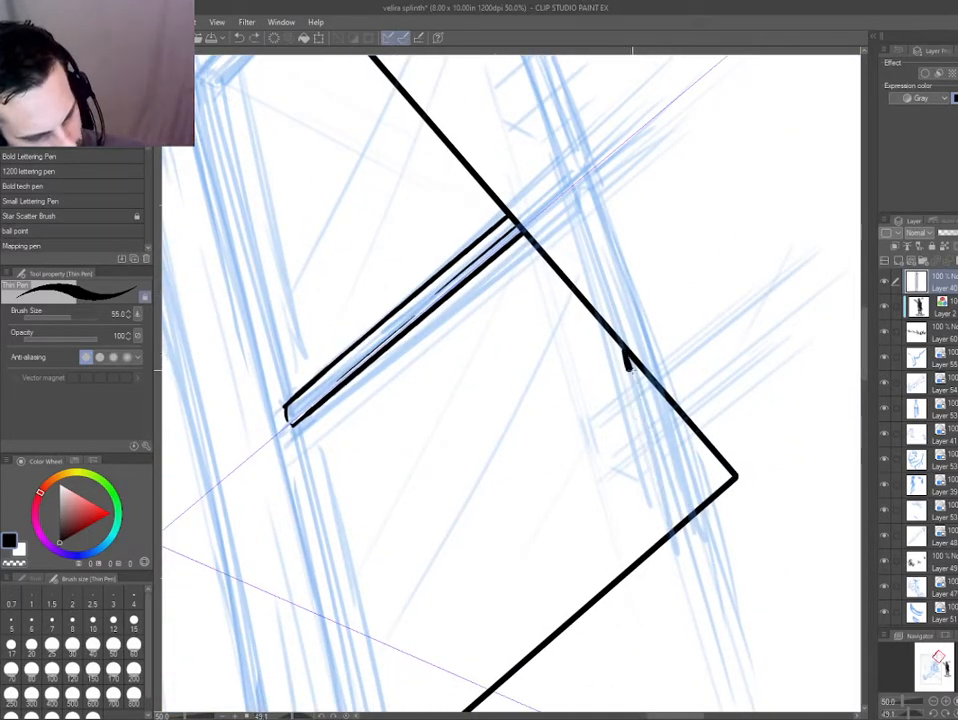
pyautogui.moveTo(624, 347)
pyautogui.mouseDown()
pyautogui.moveTo(673, 522)
pyautogui.moveTo(652, 438)
pyautogui.moveTo(676, 513)
pyautogui.mouseUp()
pyautogui.hotkey('ctrl', 'z')
pyautogui.hotkey('ctrl', 'z')
pyautogui.hotkey('ctrl', 'z')
pyautogui.hotkey('ctrl', '2')
pyautogui.moveTo(664, 466); pyautogui.dragTo(681, 522)
pyautogui.hotkey('ctrl', '2')
pyautogui.moveTo(665, 398); pyautogui.dragTo(699, 514)
pyautogui.moveTo(669, 438); pyautogui.dragTo(692, 508)
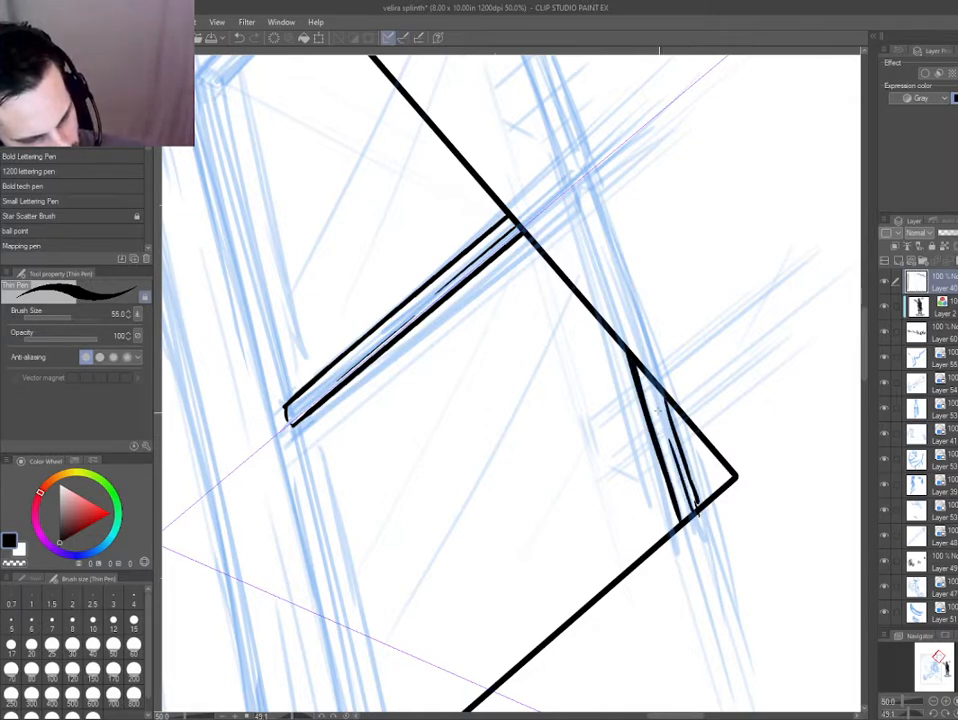
pyautogui.moveTo(655, 387)
pyautogui.mouseDown()
pyautogui.moveTo(676, 452)
pyautogui.moveTo(671, 440)
pyautogui.mouseUp()
pyautogui.hotkey('ctrl', 'z')
# Extend the thin inner line along the central window mullion and clean up its foot at the sill.
pyautogui.moveTo(318, 467); pyautogui.dragTo(660, 557)
pyautogui.press('e')
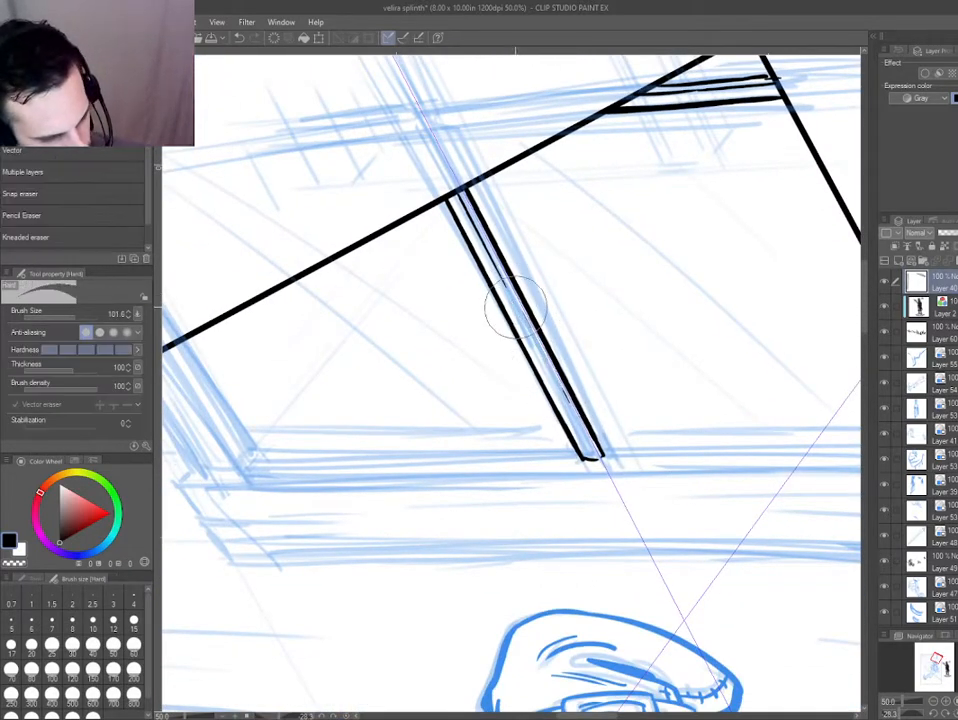
pyautogui.press('p')
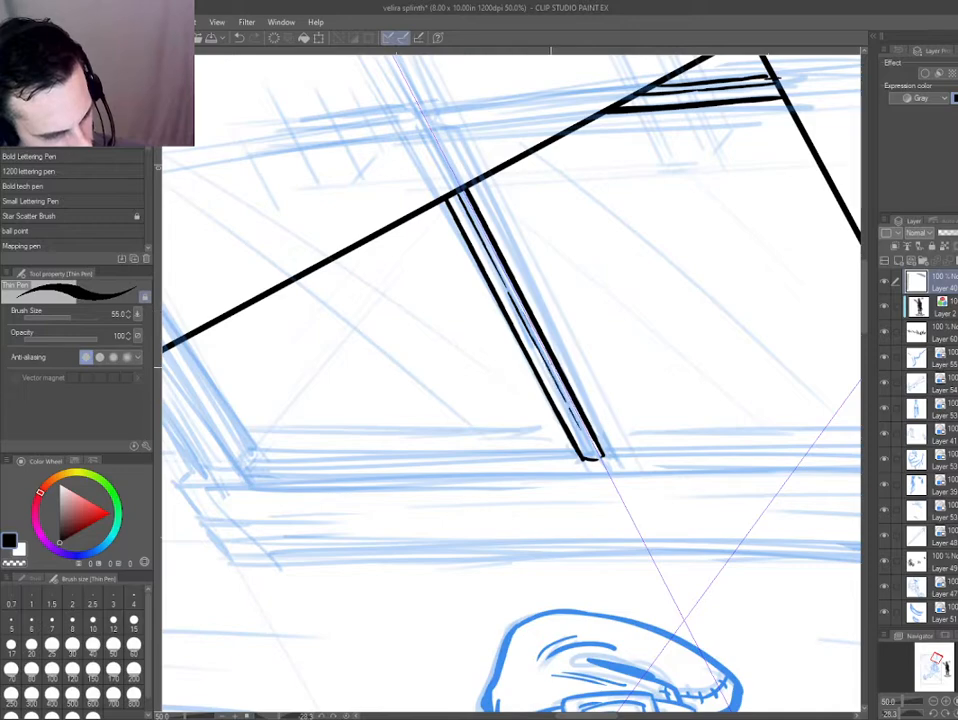
pyautogui.moveTo(383, 556); pyautogui.dragTo(607, 449)
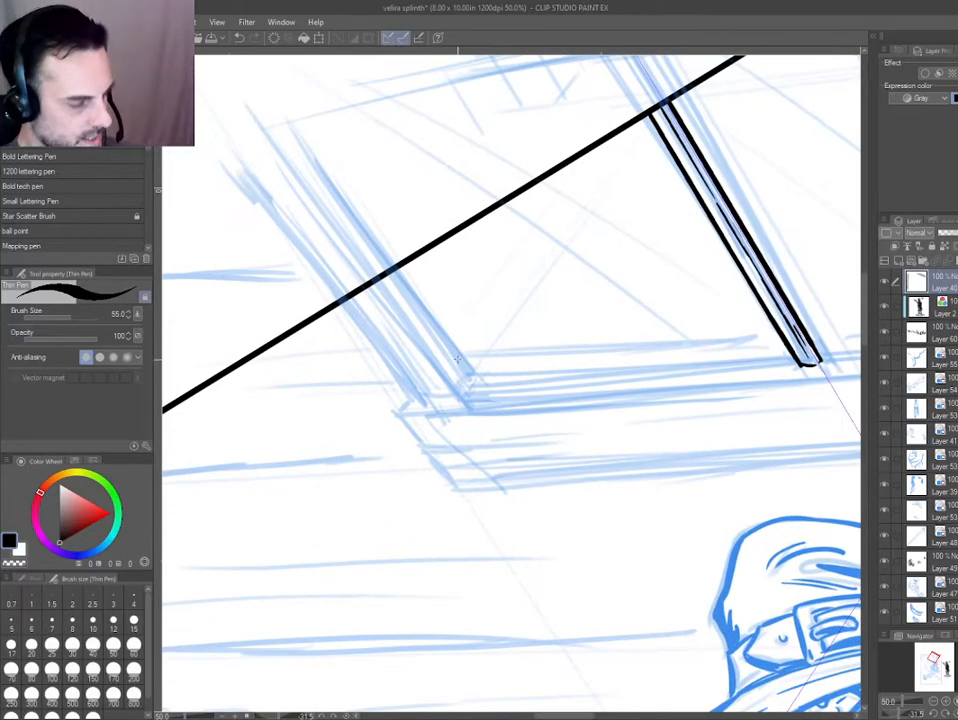
pyautogui.moveTo(457, 359); pyautogui.dragTo(448, 389)
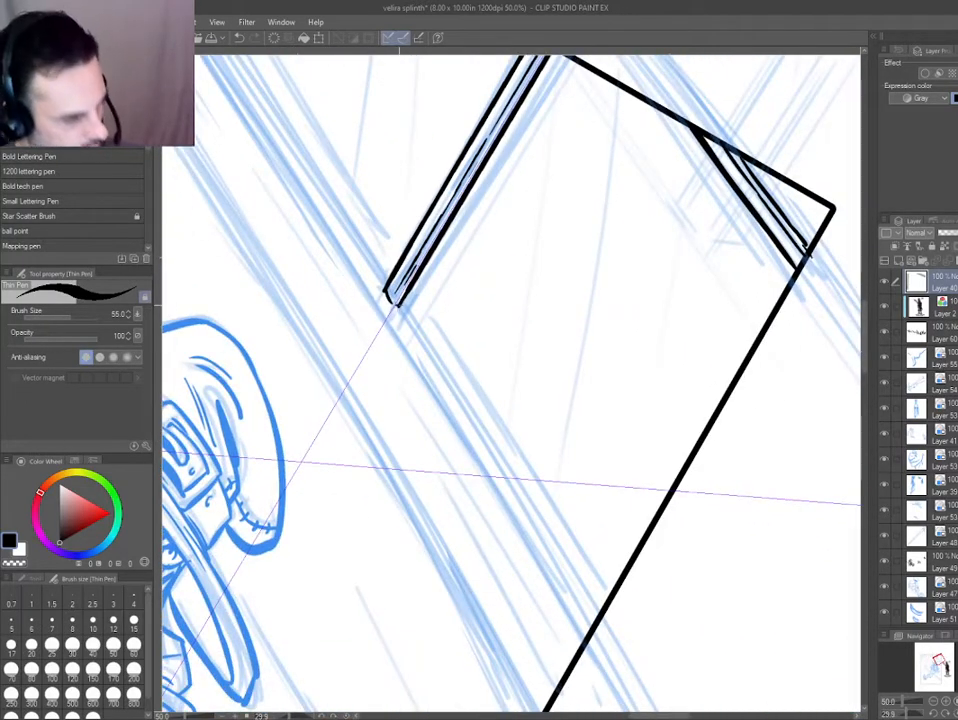
pyautogui.moveTo(287, 451); pyautogui.dragTo(472, 462)
pyautogui.press('e')
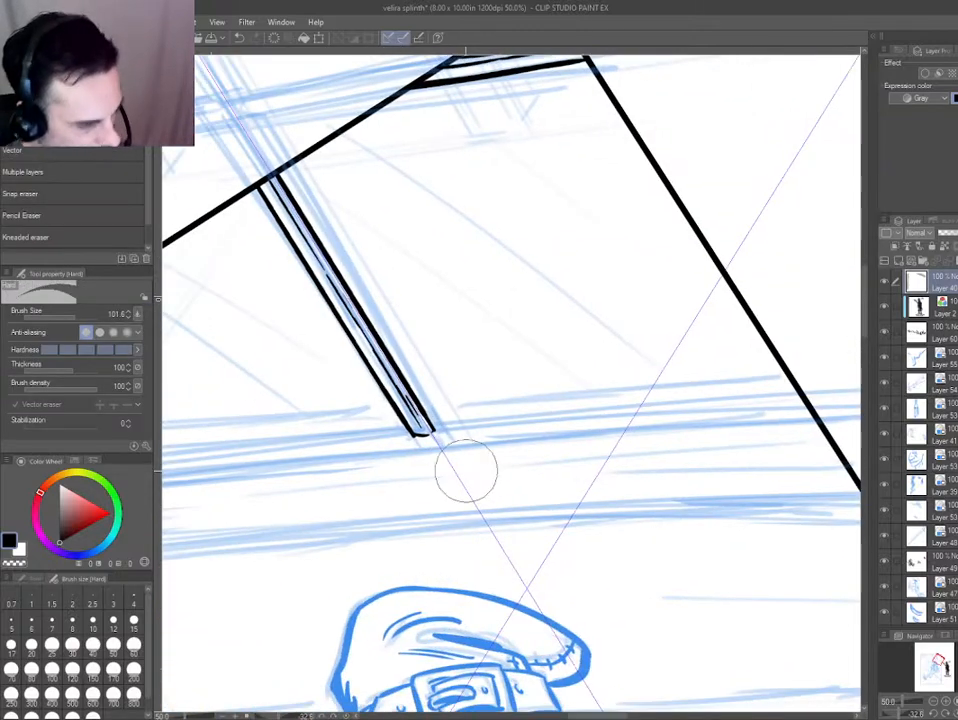
pyautogui.moveTo(398, 362); pyautogui.dragTo(438, 441)
pyautogui.press('p')
pyautogui.moveTo(384, 346)
pyautogui.mouseDown()
pyautogui.moveTo(431, 427)
pyautogui.moveTo(418, 432)
pyautogui.mouseUp()
pyautogui.moveTo(344, 500); pyautogui.dragTo(428, 360)
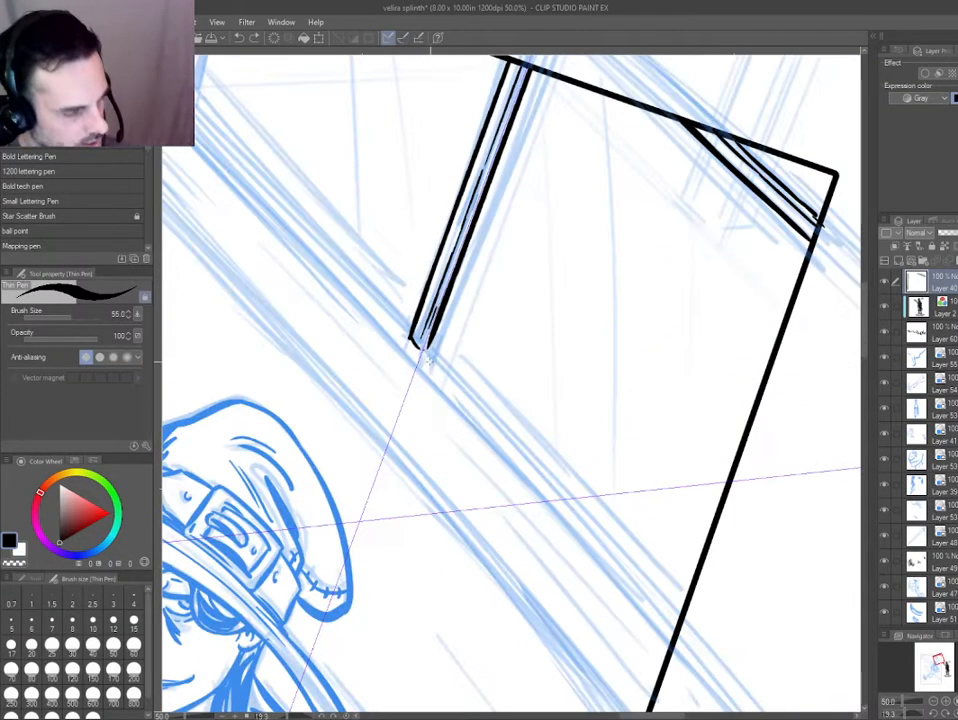
# Ink the window opening's lower edge on both sides of the mullion, from the left jamb to the right panel border.
pyautogui.moveTo(392, 401); pyautogui.dragTo(322, 340)
pyautogui.moveTo(358, 289); pyautogui.dragTo(408, 338)
pyautogui.hotkey('ctrl', 'z')
pyautogui.scroll(-2, 335, 335)
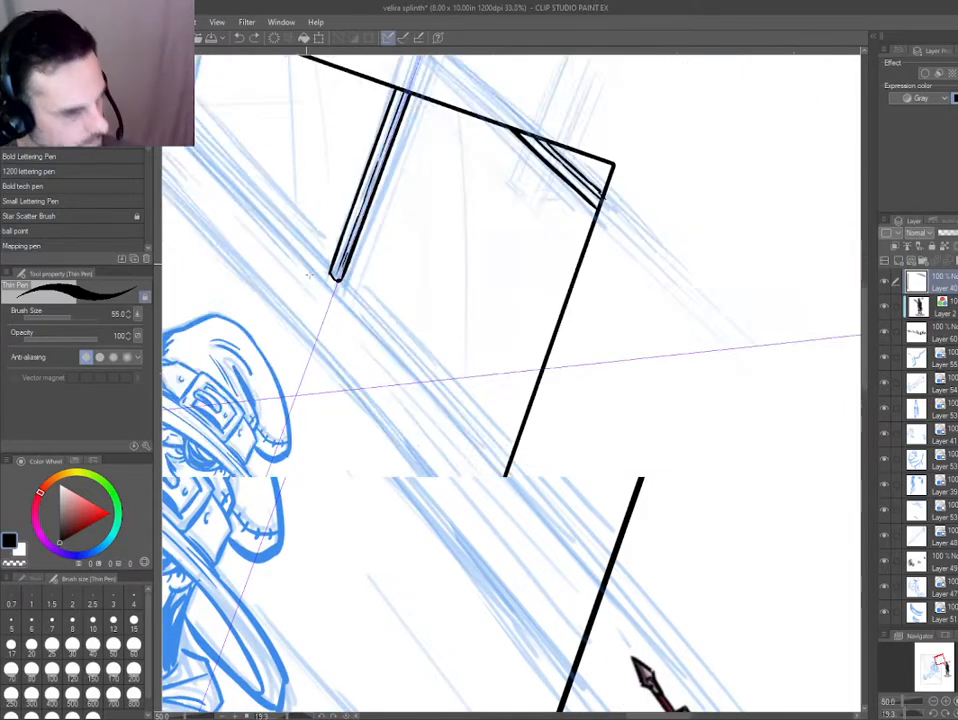
pyautogui.moveTo(335, 335); pyautogui.dragTo(351, 331)
pyautogui.scroll(1, 410, 370)
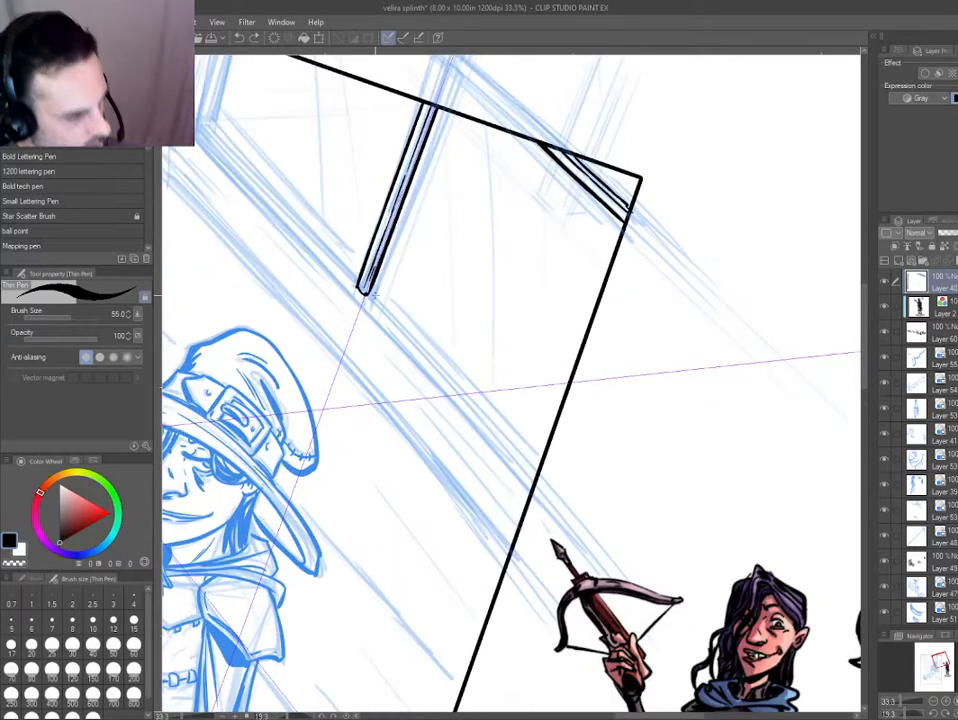
pyautogui.moveTo(369, 294); pyautogui.dragTo(415, 340)
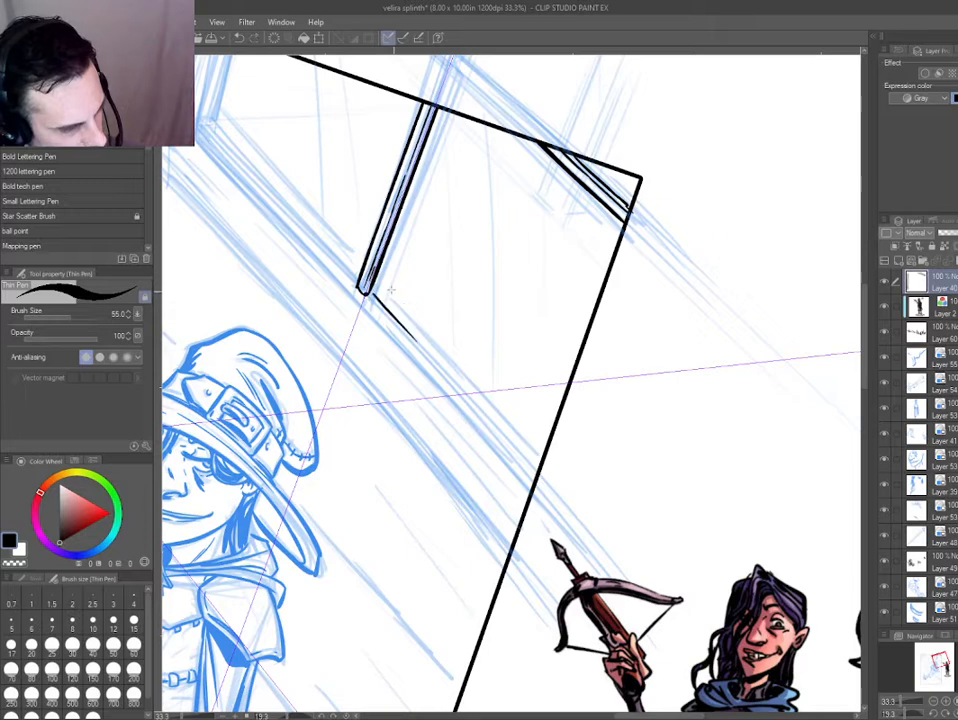
pyautogui.moveTo(366, 292); pyautogui.dragTo(539, 466)
pyautogui.moveTo(385, 350); pyautogui.dragTo(553, 515)
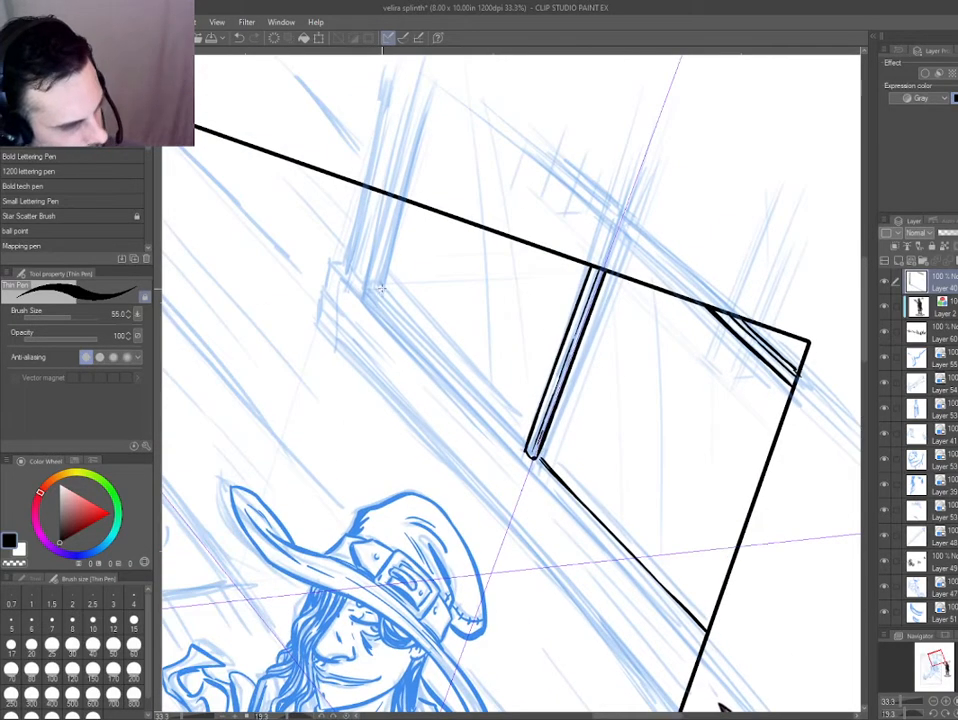
pyautogui.moveTo(380, 288); pyautogui.dragTo(420, 326)
pyautogui.hotkey('ctrl', 'z')
pyautogui.moveTo(380, 290); pyautogui.dragTo(492, 410)
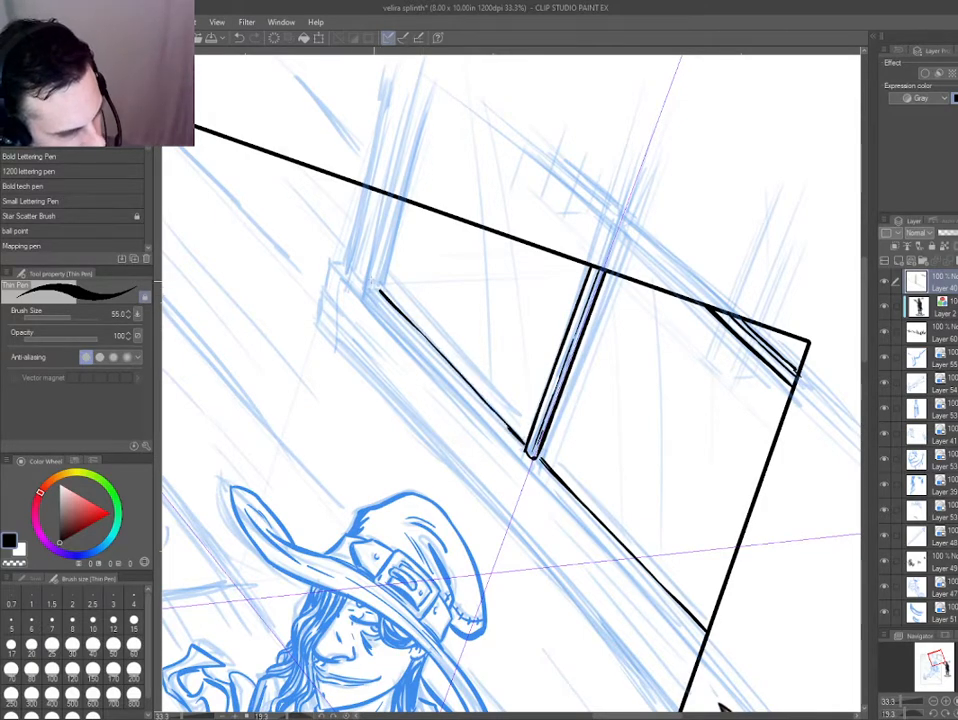
# Ink the window's left jamb with several parallel uprights and short corner strokes joining it to the sill.
pyautogui.moveTo(374, 285)
pyautogui.mouseDown()
pyautogui.moveTo(397, 505)
pyautogui.moveTo(314, 460)
pyautogui.mouseUp()
pyautogui.moveTo(294, 459); pyautogui.dragTo(283, 358)
pyautogui.scroll(1, 279, 441)
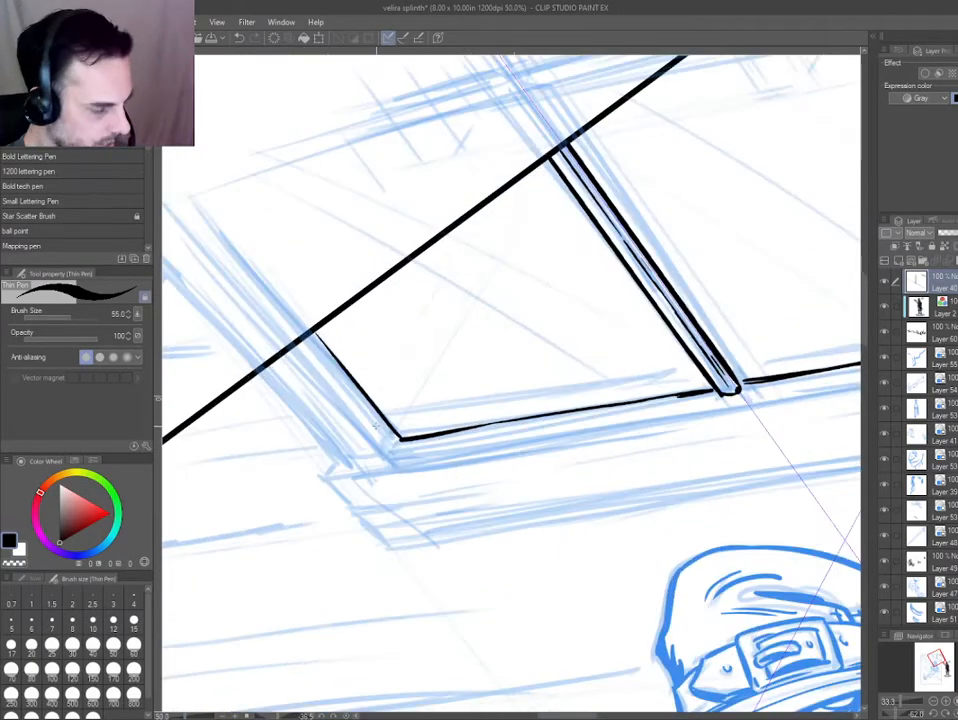
pyautogui.scroll(1, 376, 425)
pyautogui.hotkey('ctrl', 'z')
pyautogui.moveTo(410, 444)
pyautogui.mouseDown()
pyautogui.moveTo(273, 293)
pyautogui.moveTo(366, 394)
pyautogui.mouseUp()
pyautogui.hotkey('ctrl', 'z')
pyautogui.hotkey('ctrl', 'z')
pyautogui.moveTo(329, 346)
pyautogui.mouseDown()
pyautogui.moveTo(410, 442)
pyautogui.moveTo(282, 336)
pyautogui.mouseUp()
pyautogui.moveTo(246, 296)
pyautogui.mouseDown()
pyautogui.moveTo(384, 466)
pyautogui.moveTo(344, 485)
pyautogui.moveTo(208, 335)
pyautogui.mouseUp()
pyautogui.hotkey('ctrl', 'z')
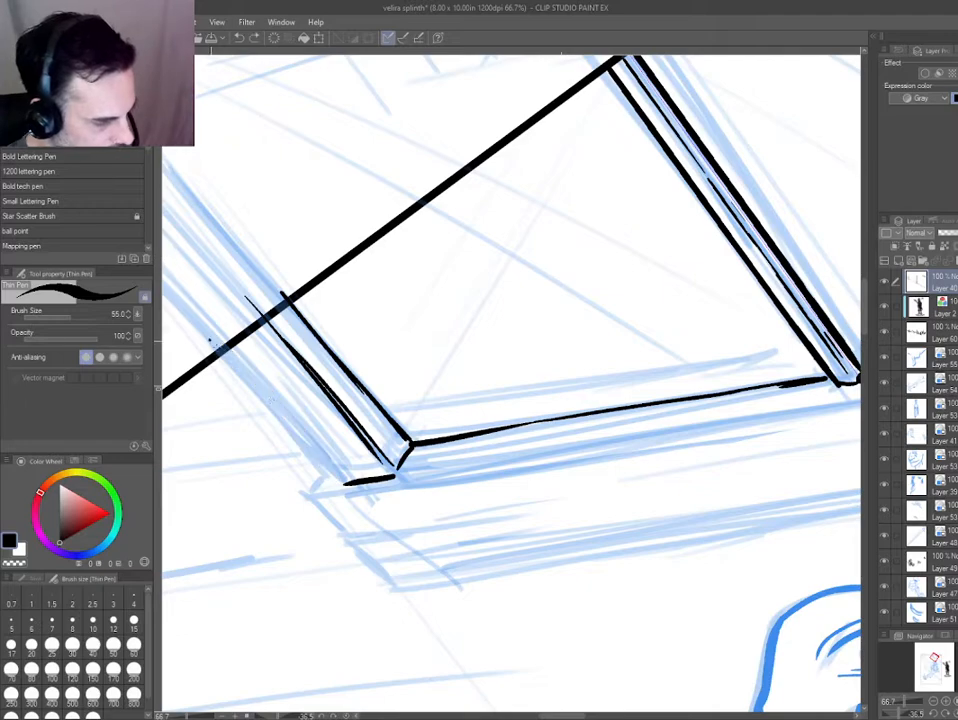
pyautogui.moveTo(341, 486); pyautogui.dragTo(209, 340)
pyautogui.moveTo(213, 288); pyautogui.dragTo(274, 358)
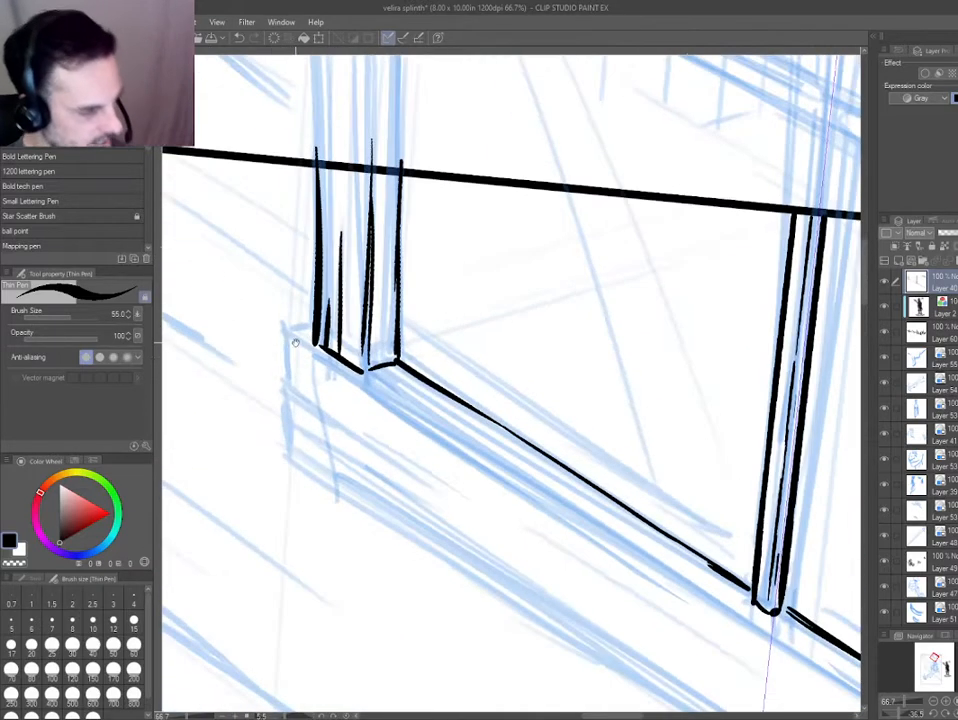
# Ink the outer end of the window sill and its long lower edge down to the right panel border.
pyautogui.moveTo(312, 326)
pyautogui.mouseDown()
pyautogui.moveTo(286, 377)
pyautogui.moveTo(285, 414)
pyautogui.mouseUp()
pyautogui.moveTo(286, 421)
pyautogui.mouseDown()
pyautogui.moveTo(291, 454)
pyautogui.moveTo(263, 440)
pyautogui.moveTo(238, 371)
pyautogui.moveTo(310, 314)
pyautogui.moveTo(403, 441)
pyautogui.mouseUp()
pyautogui.scroll(-1, 238, 371)
pyautogui.scroll(-1, 252, 368)
pyautogui.moveTo(486, 565)
pyautogui.mouseDown()
pyautogui.moveTo(511, 485)
pyautogui.moveTo(503, 401)
pyautogui.mouseUp()
pyautogui.moveTo(449, 432); pyautogui.dragTo(462, 445)
pyautogui.moveTo(266, 176); pyautogui.dragTo(592, 521)
pyautogui.hotkey('ctrl', 'z')
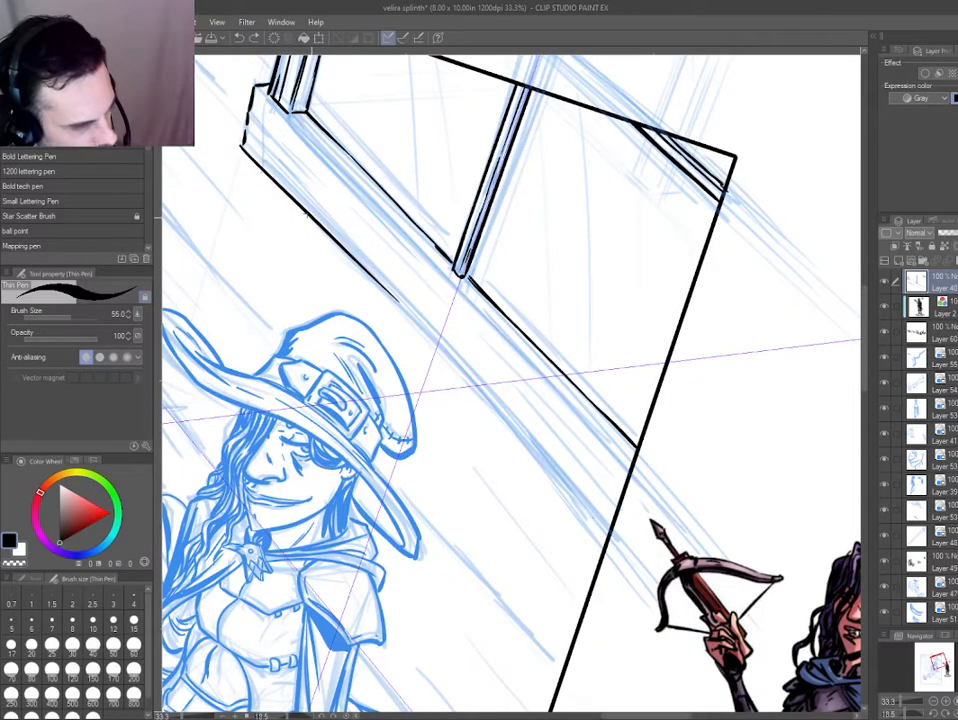
pyautogui.moveTo(285, 192); pyautogui.dragTo(497, 417)
pyautogui.moveTo(437, 345); pyautogui.dragTo(618, 553)
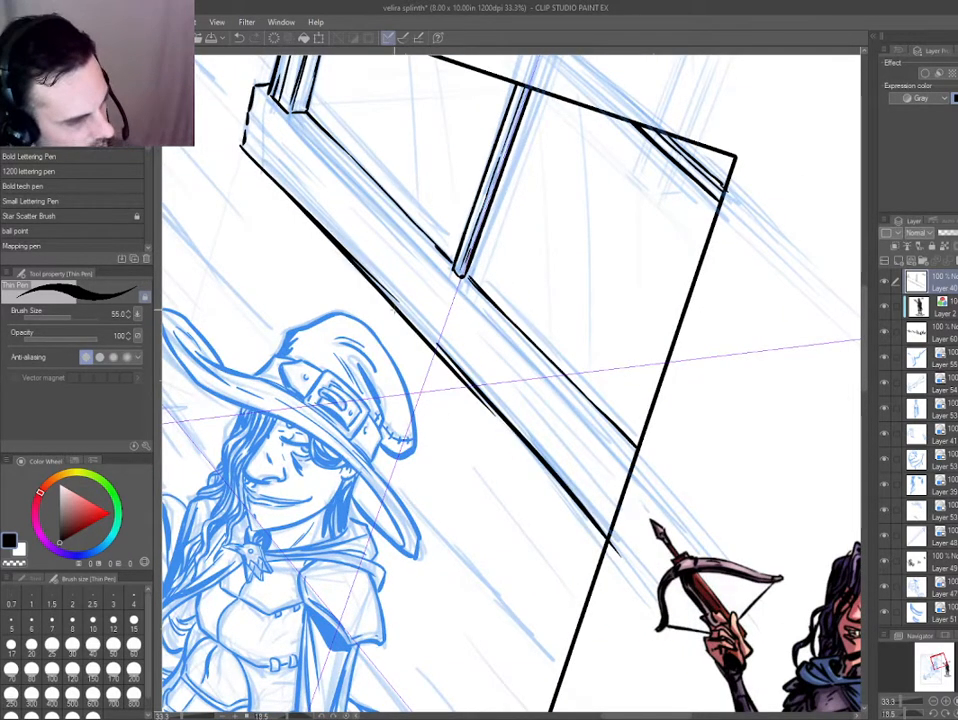
# Erase the doubled stretch in the middle of the sill's lower edge and re-ink it as one continuous line.
pyautogui.press('e')
pyautogui.moveTo(480, 413); pyautogui.dragTo(526, 466)
pyautogui.press('p')
pyautogui.moveTo(364, 271); pyautogui.dragTo(505, 416)
pyautogui.hotkey('ctrl', 'z')
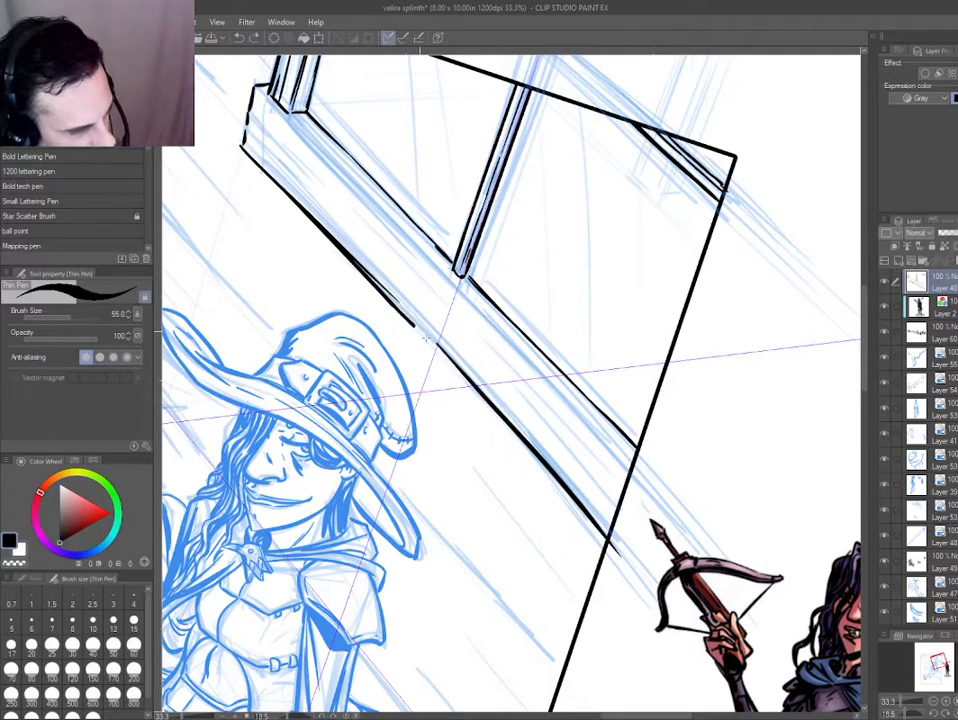
pyautogui.moveTo(328, 235); pyautogui.dragTo(476, 387)
# Ink the sill's upper ledge line beneath the window across to the panel border, plus short board lines at its outer end.
pyautogui.moveTo(246, 129); pyautogui.dragTo(322, 204)
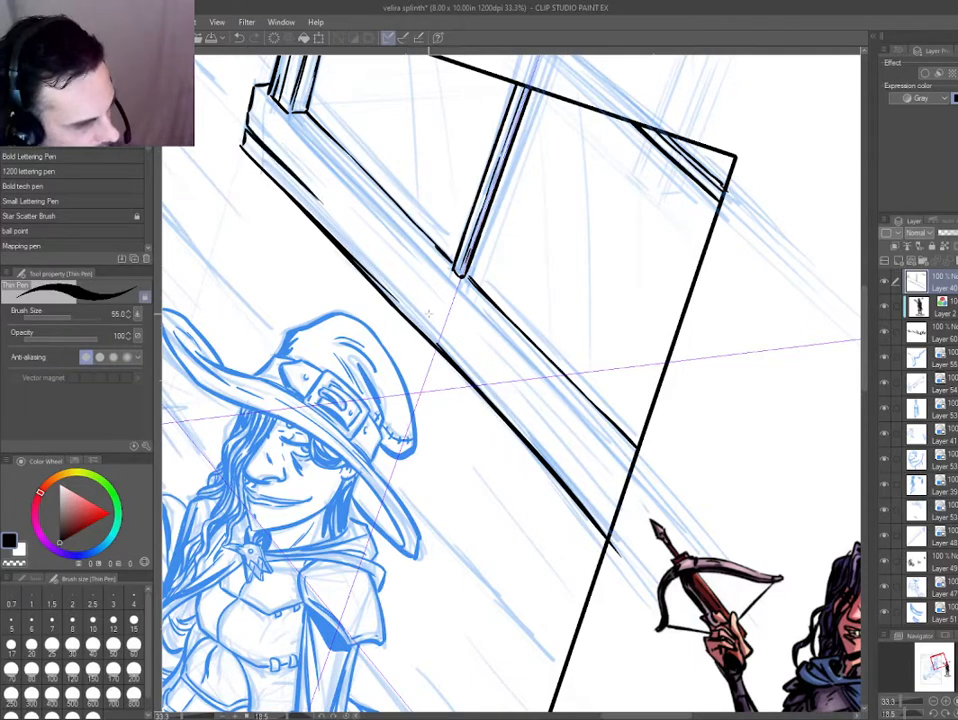
pyautogui.moveTo(252, 113); pyautogui.dragTo(317, 178)
pyautogui.moveTo(257, 88); pyautogui.dragTo(459, 288)
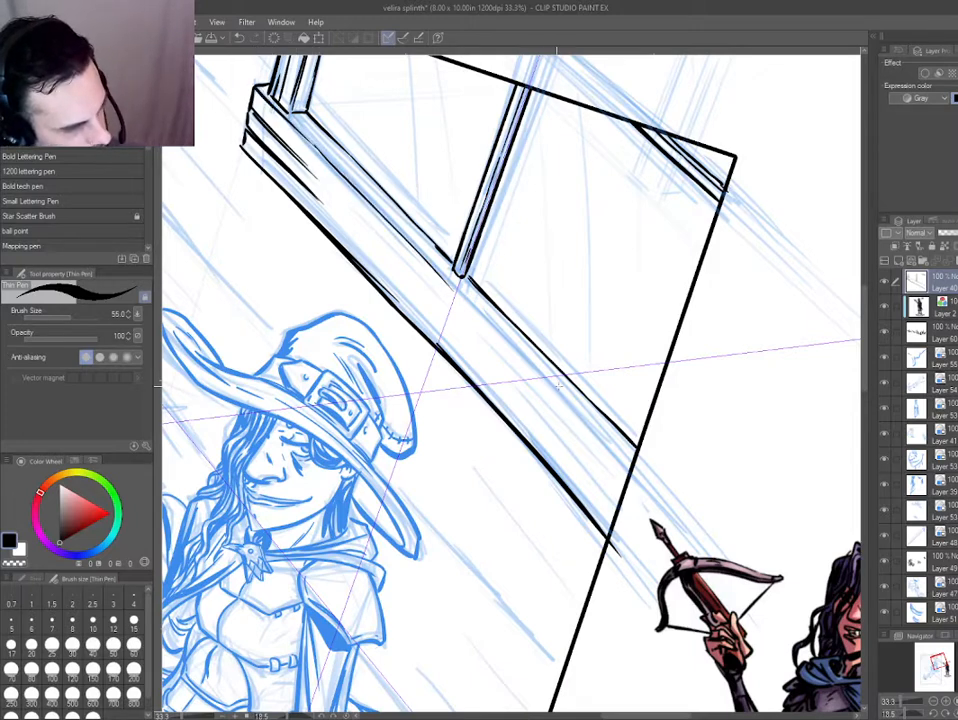
pyautogui.hotkey('ctrl', 'z')
pyautogui.moveTo(324, 153)
pyautogui.mouseDown()
pyautogui.moveTo(452, 268)
pyautogui.moveTo(530, 364)
pyautogui.mouseUp()
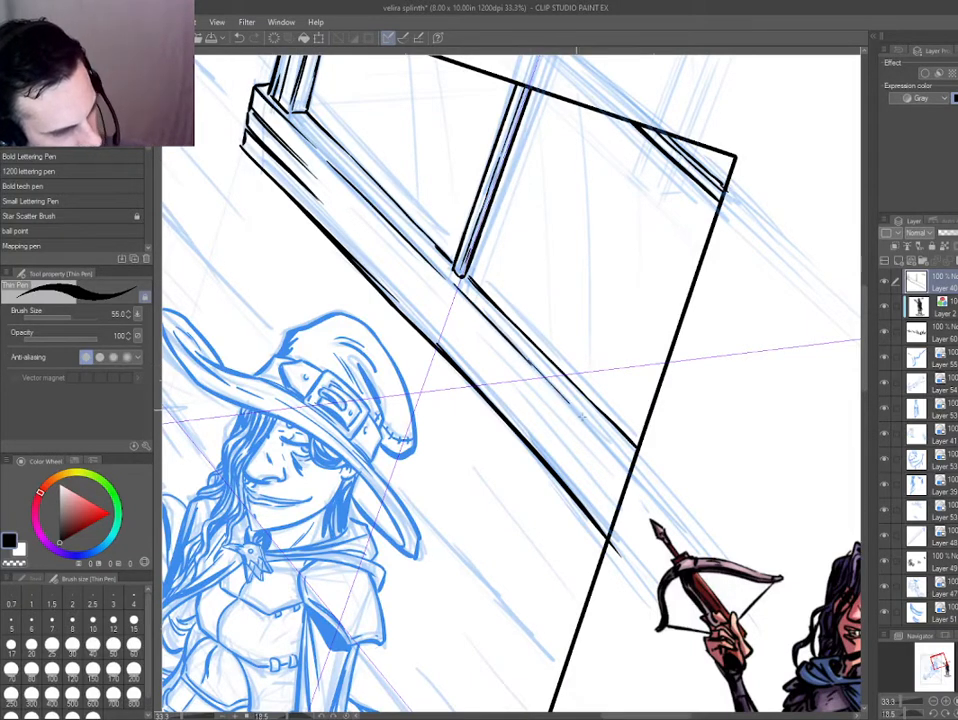
pyautogui.moveTo(576, 410); pyautogui.dragTo(632, 472)
pyautogui.hotkey('ctrl', 'z')
pyautogui.moveTo(540, 368); pyautogui.dragTo(641, 472)
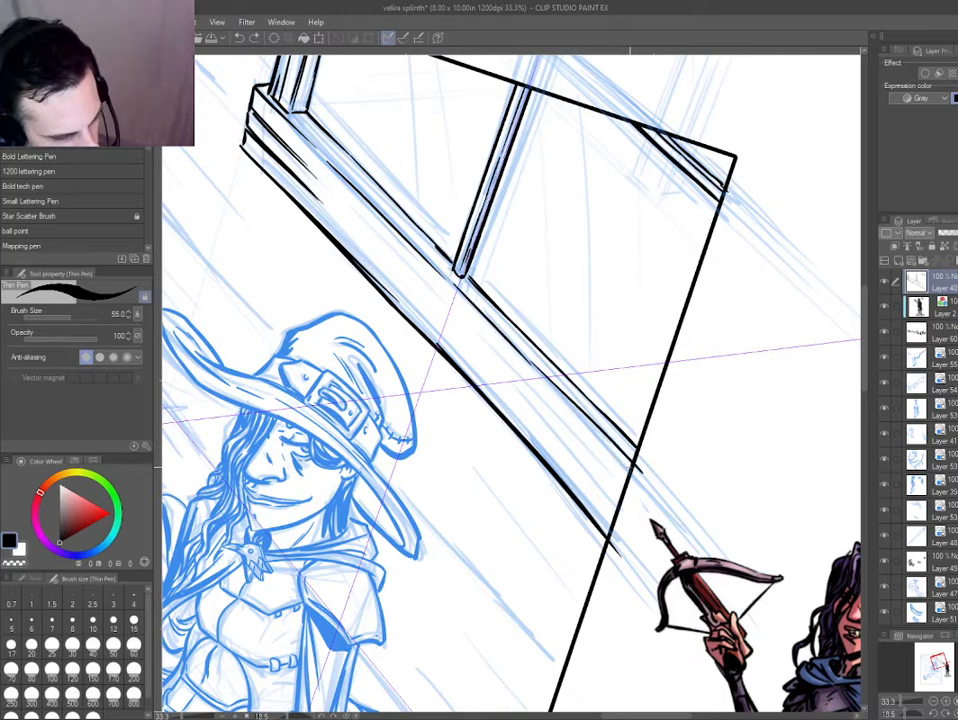
# Add short tapering wood-grain strokes along the sill board near the right panel border and its outer end.
pyautogui.moveTo(427, 319); pyautogui.dragTo(589, 489)
pyautogui.hotkey('ctrl', 'z')
pyautogui.moveTo(524, 418); pyautogui.dragTo(634, 536)
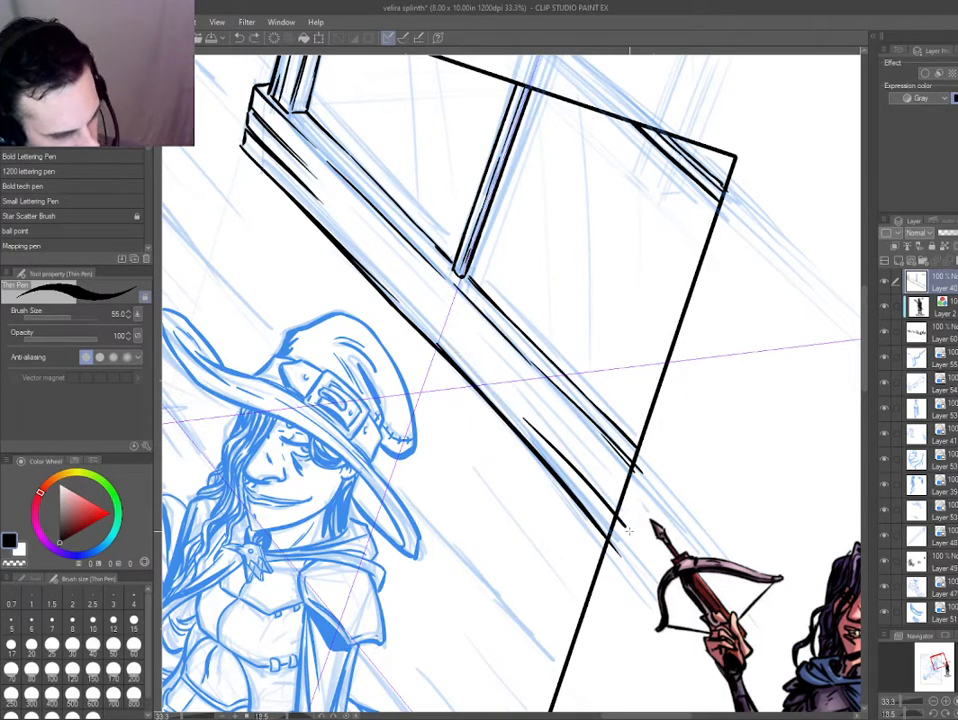
pyautogui.moveTo(565, 449); pyautogui.dragTo(627, 511)
pyautogui.moveTo(563, 424); pyautogui.dragTo(351, 245)
pyautogui.hotkey('ctrl', 'z')
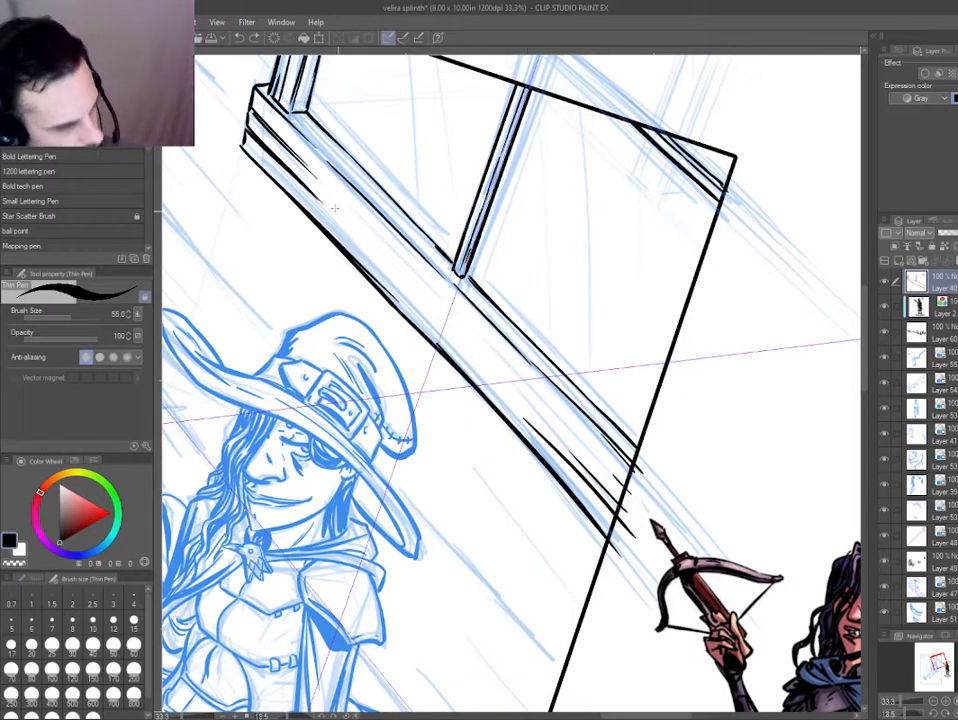
pyautogui.moveTo(263, 162); pyautogui.dragTo(338, 233)
pyautogui.moveTo(297, 201); pyautogui.dragTo(394, 300)
# Check the upright full page and switch off the blue layer colour on the hat, face, hair and belt ink layers.
pyautogui.hotkey('ctrl', '0')
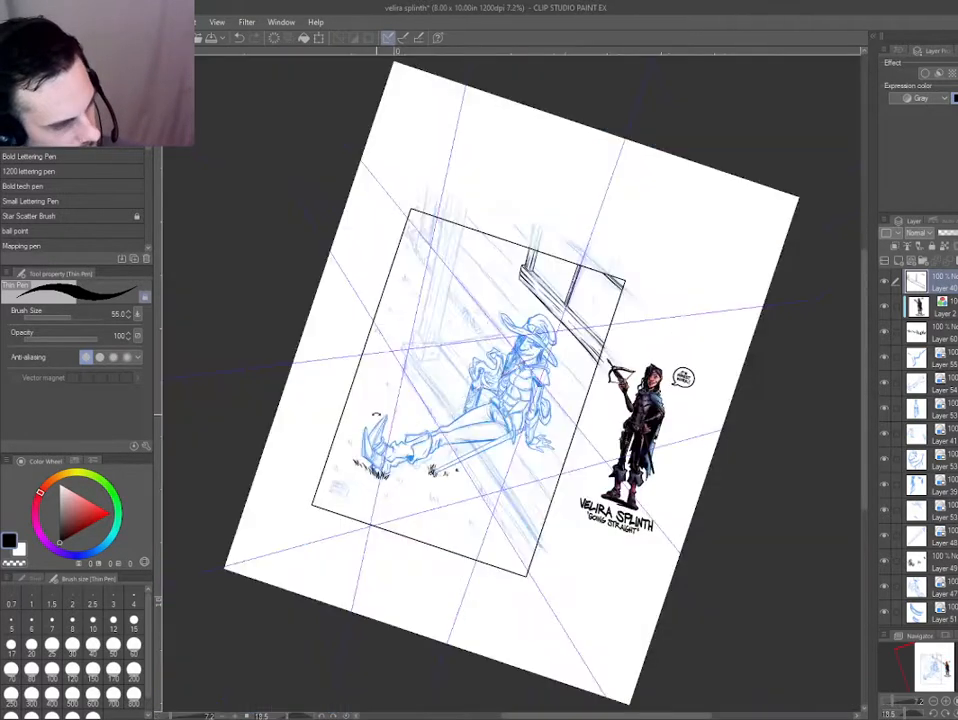
pyautogui.hotkey('ctrl', '@')
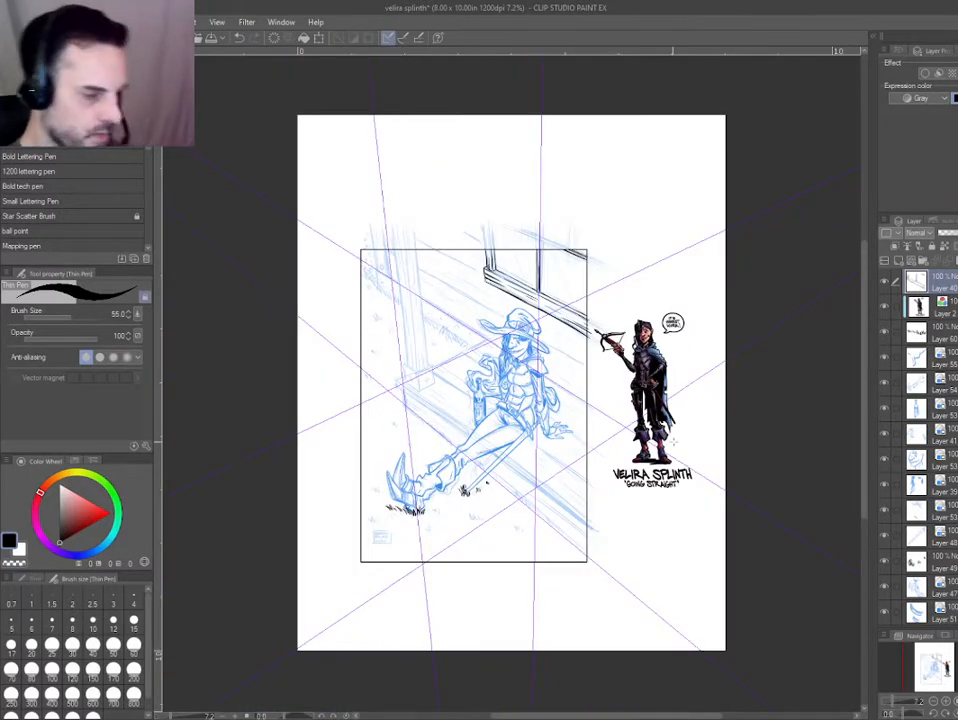
pyautogui.moveTo(505, 376); pyautogui.dragTo(476, 388)
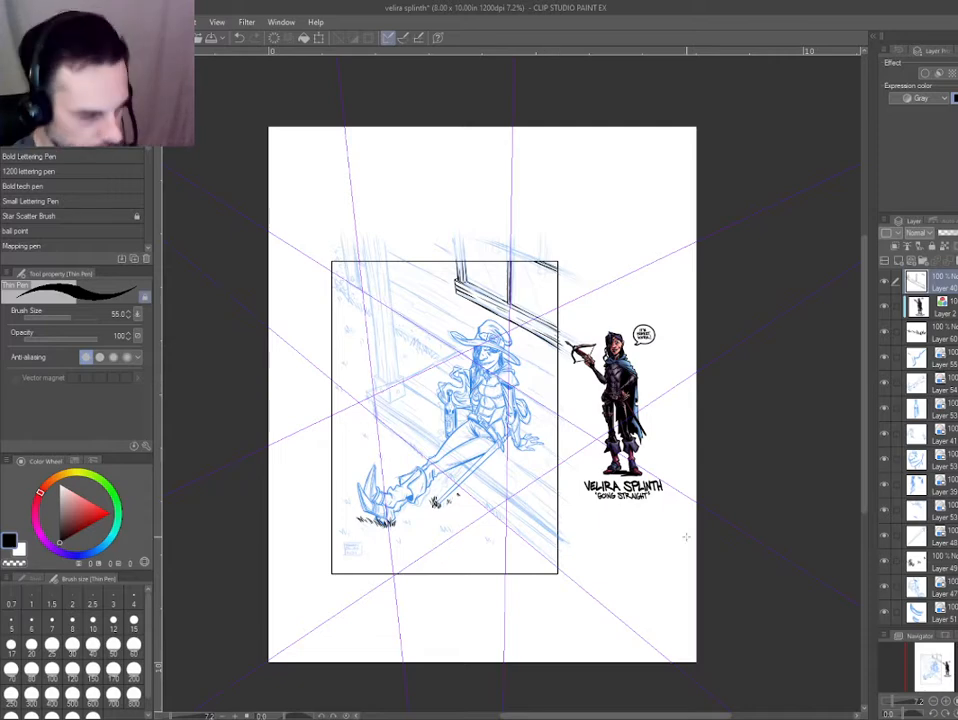
pyautogui.moveTo(502, 344); pyautogui.dragTo(546, 413)
pyautogui.keyDown('ctrl'); pyautogui.keyDown('shift'); pyautogui.click(519, 375); pyautogui.keyUp('shift'); pyautogui.keyUp('ctrl')
pyautogui.press('g')
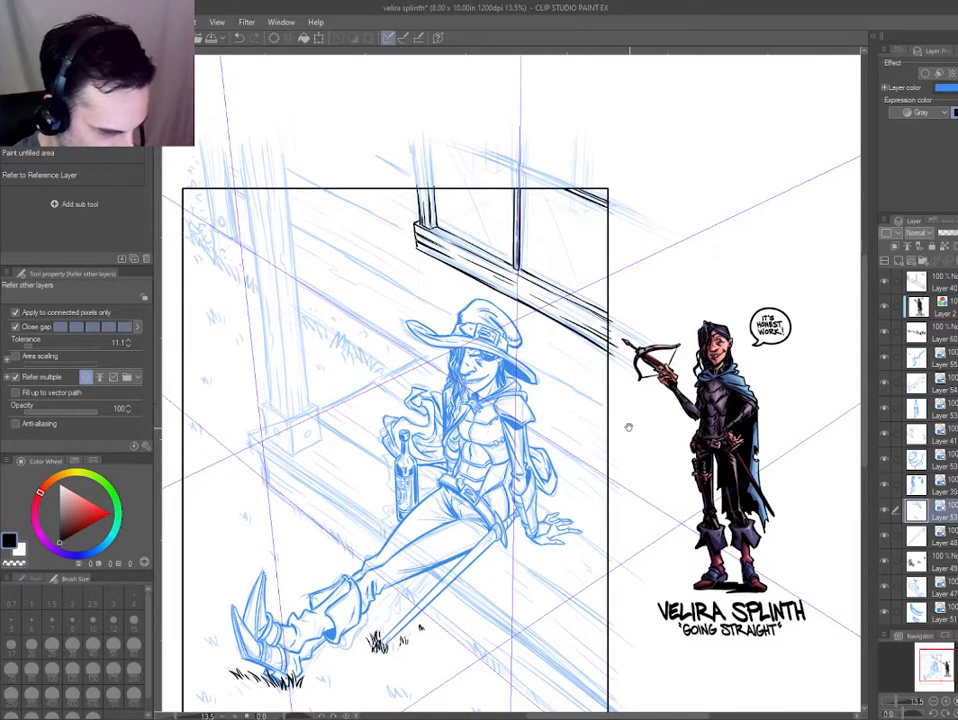
pyautogui.scroll(2, 580, 390)
pyautogui.press('o')
pyautogui.hotkey('ctrl', 'b')
pyautogui.scroll(-2, 383, 399)
pyautogui.moveTo(404, 388); pyautogui.dragTo(335, 382)
pyautogui.hotkey('ctrl', 'b')
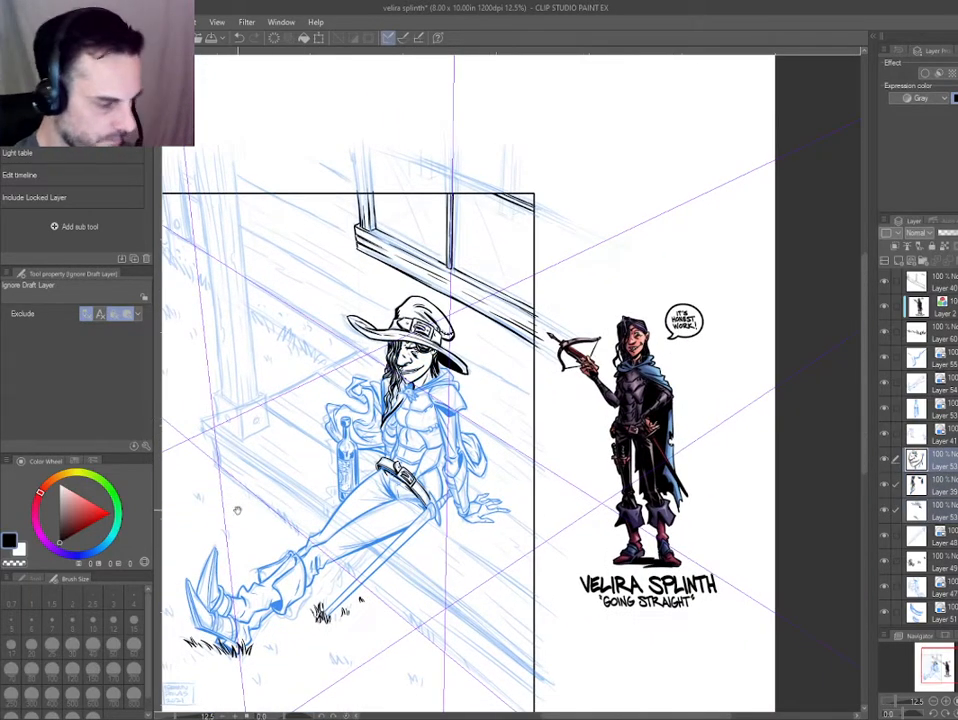
# Select the hat's ink layer, thicken the outline along the top of its crown and check it on the whole panel.
pyautogui.moveTo(237, 511); pyautogui.dragTo(346, 450)
pyautogui.scroll(-2, 370, 391)
pyautogui.scroll(2, 426, 325)
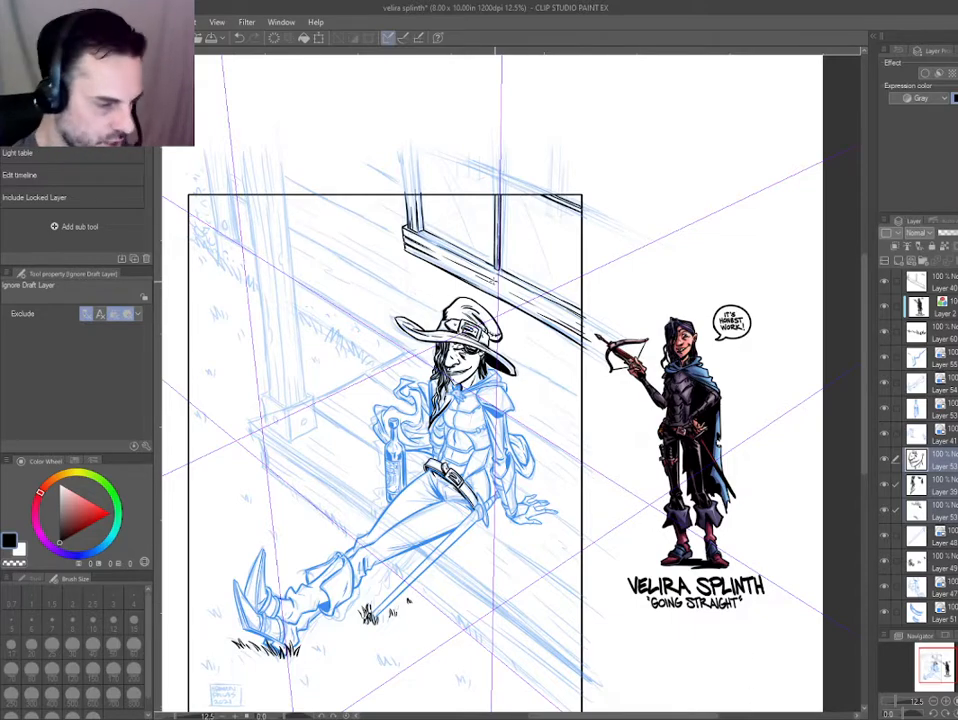
pyautogui.moveTo(345, 374); pyautogui.dragTo(440, 360)
pyautogui.scroll(3, 496, 329)
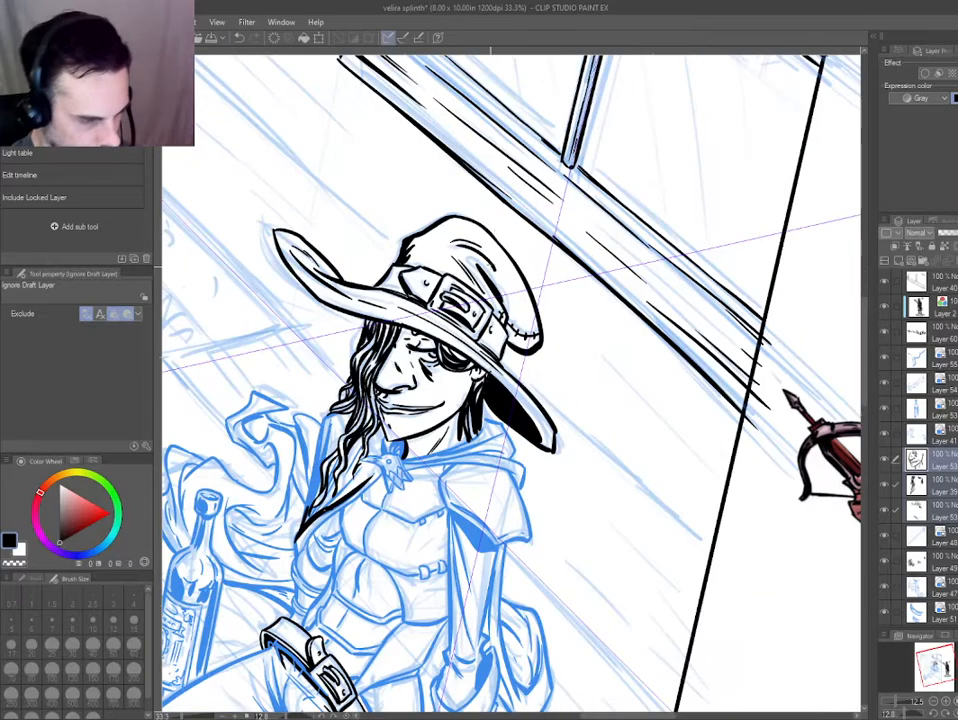
pyautogui.click(453, 224)
pyautogui.press('p')
pyautogui.moveTo(443, 217); pyautogui.dragTo(481, 232)
pyautogui.scroll(2, 472, 235)
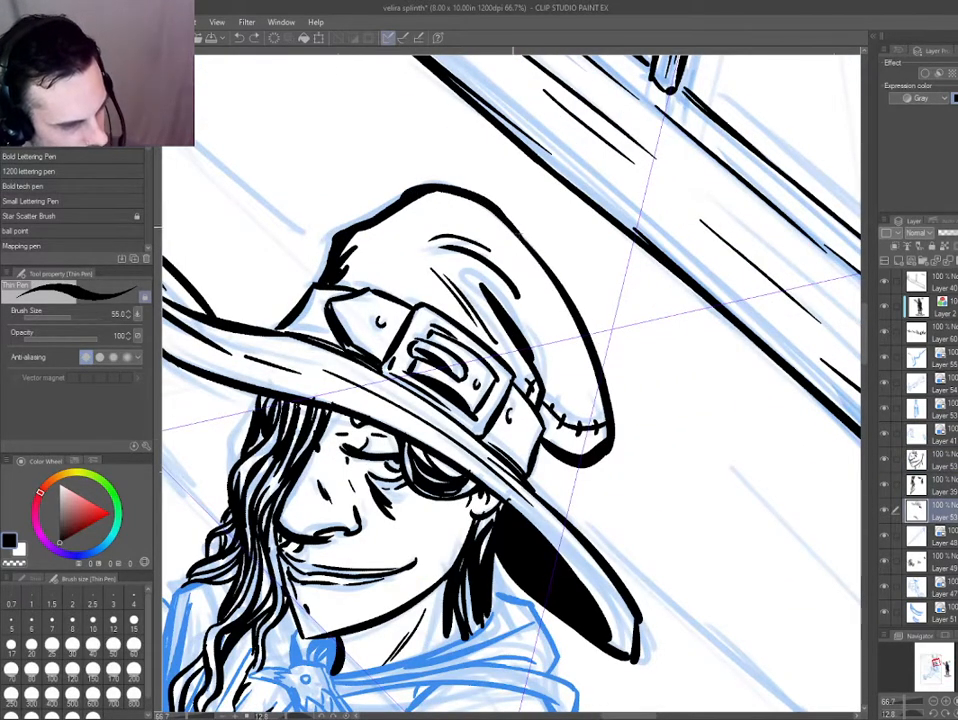
pyautogui.hotkey('ctrl', '0')
pyautogui.scroll(2, 305, 443)
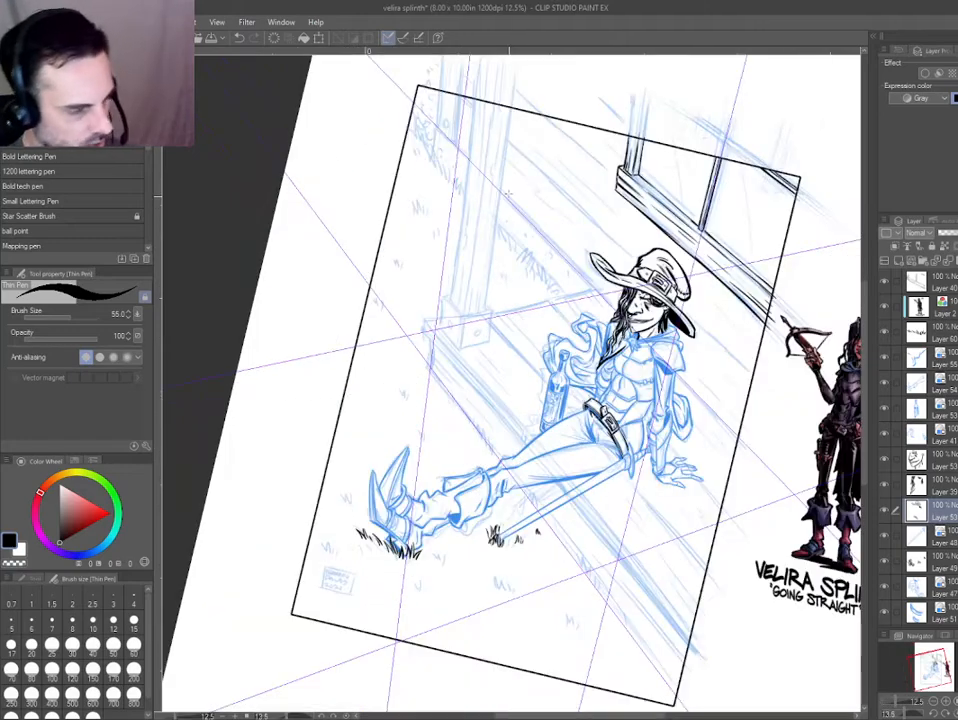
# Ink the upper wall board line from the panel's top border down to the outer corner of the window sill.
pyautogui.moveTo(619, 206); pyautogui.dragTo(540, 268)
pyautogui.scroll(2, 540, 268)
pyautogui.moveTo(440, 264); pyautogui.dragTo(197, 192)
pyautogui.scroll(1, 197, 192)
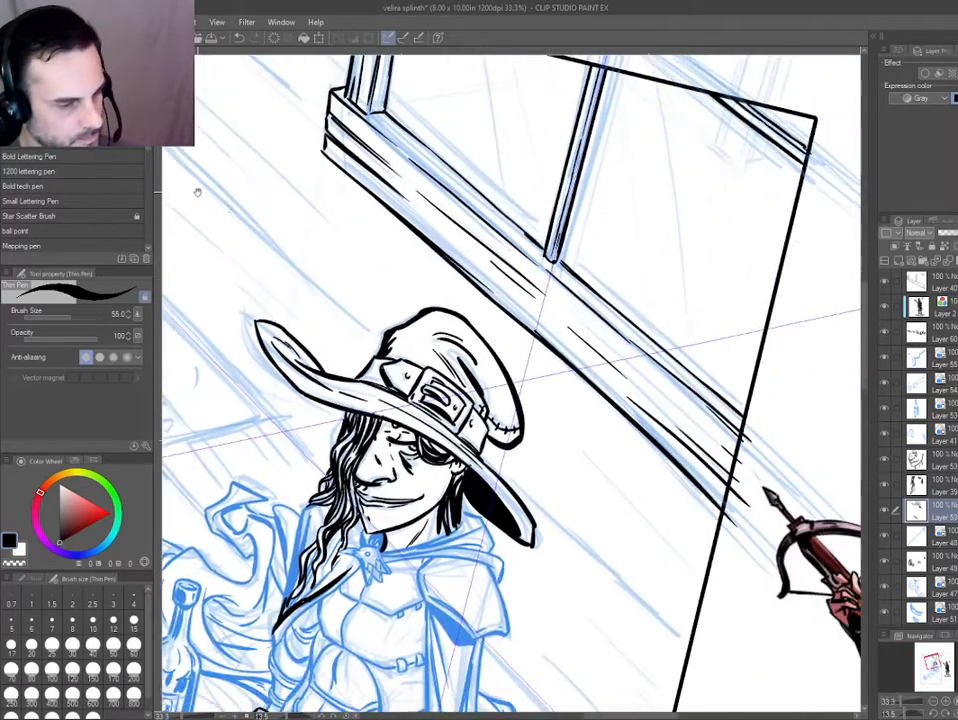
pyautogui.scroll(-1, 197, 192)
pyautogui.moveTo(522, 357); pyautogui.dragTo(620, 472)
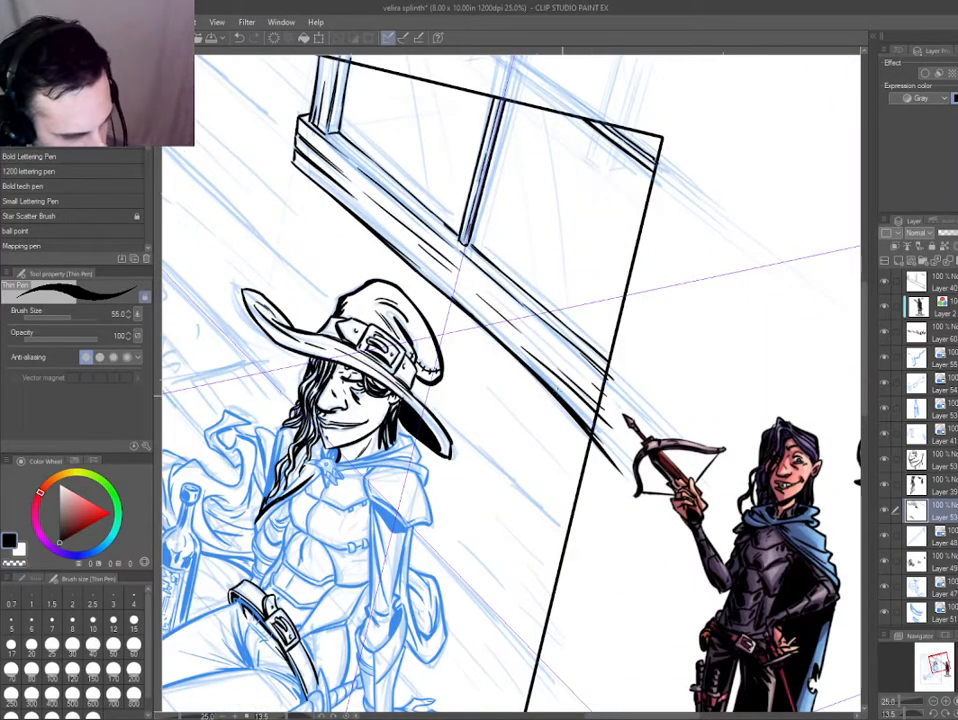
pyautogui.moveTo(404, 261); pyautogui.dragTo(588, 490)
pyautogui.moveTo(322, 235); pyautogui.dragTo(478, 358)
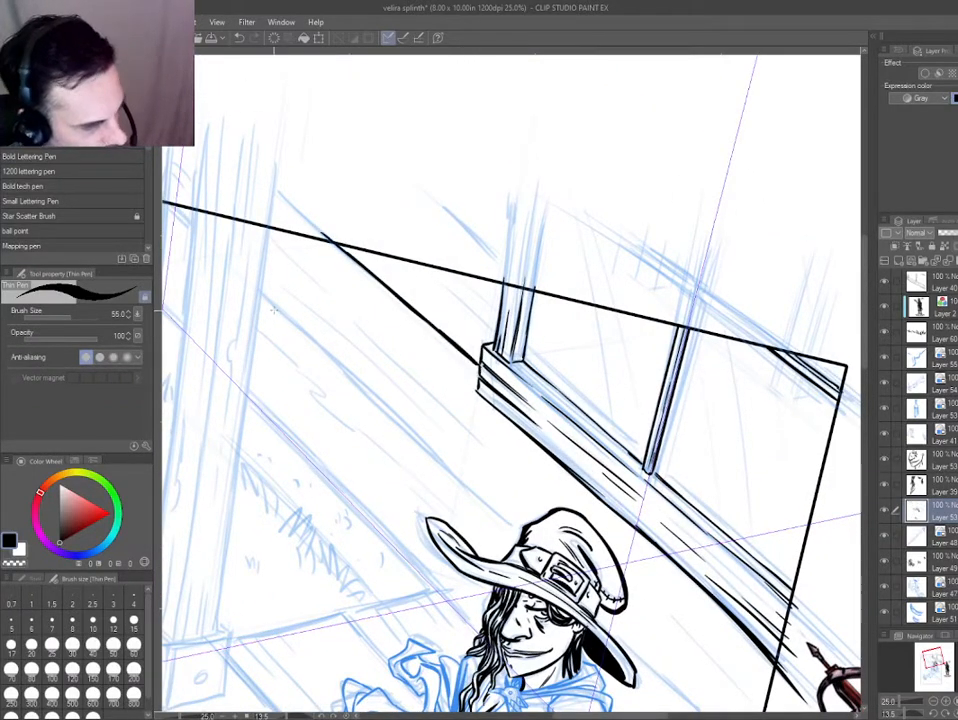
# Ink the lower wall board line down to the hat and from behind its brim to the right border, with short grain strokes there.
pyautogui.moveTo(260, 294); pyautogui.dragTo(368, 390)
pyautogui.moveTo(260, 294)
pyautogui.mouseDown()
pyautogui.moveTo(374, 385)
pyautogui.moveTo(490, 504)
pyautogui.mouseUp()
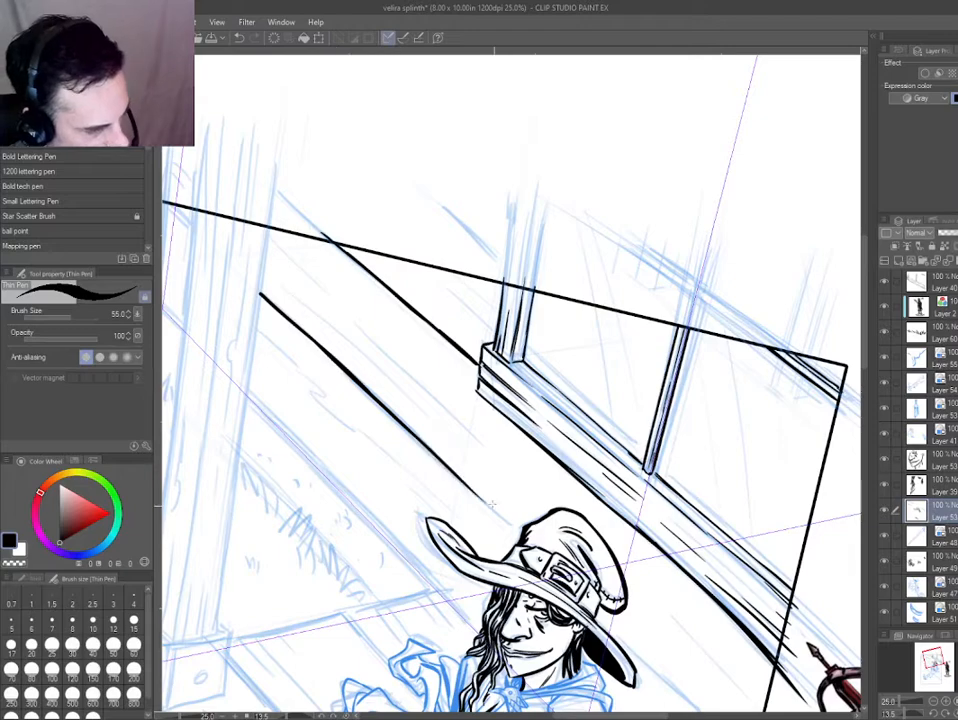
pyautogui.moveTo(438, 454)
pyautogui.mouseDown()
pyautogui.moveTo(508, 524)
pyautogui.moveTo(374, 338)
pyautogui.moveTo(210, 178)
pyautogui.mouseUp()
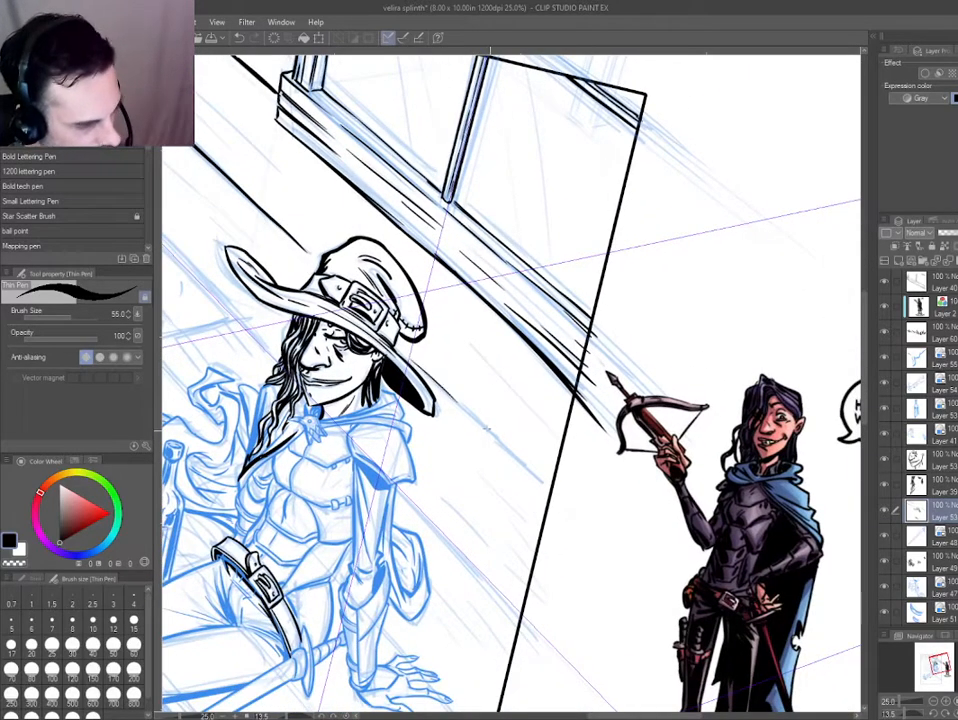
pyautogui.moveTo(445, 408)
pyautogui.mouseDown()
pyautogui.moveTo(505, 445)
pyautogui.moveTo(560, 500)
pyautogui.mouseUp()
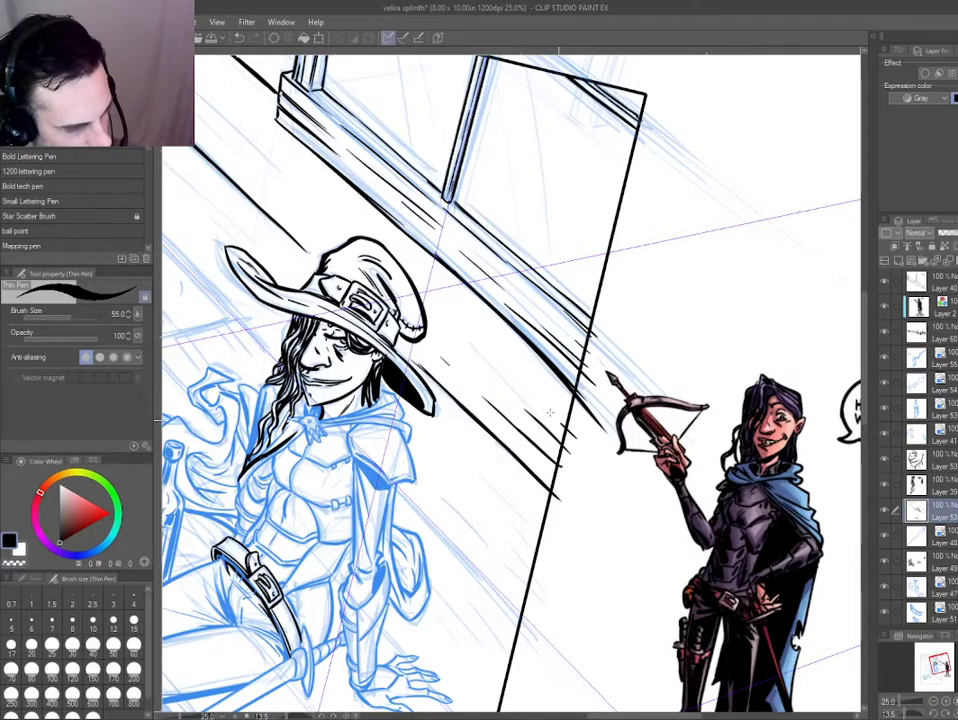
# Add long and short wood-grain strokes along the wall boards between the porch post, the hat and the window frame.
pyautogui.moveTo(400, 300); pyautogui.dragTo(440, 343)
pyautogui.moveTo(201, 132); pyautogui.dragTo(319, 247)
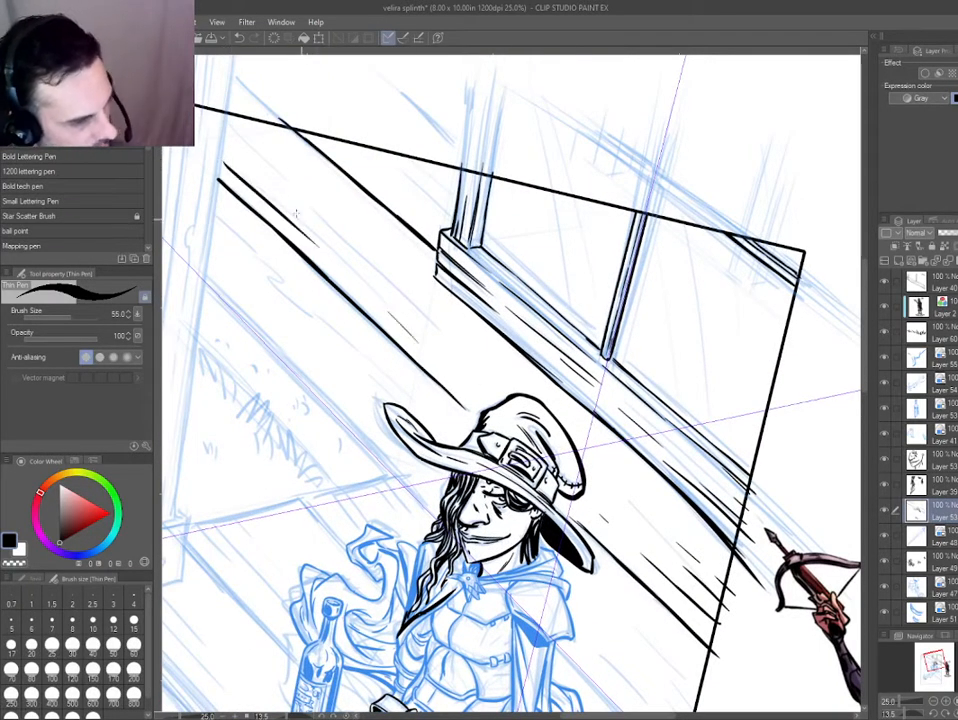
pyautogui.hotkey('ctrl', 'z')
pyautogui.moveTo(236, 140); pyautogui.dragTo(437, 326)
pyautogui.hotkey('ctrl', 'z')
pyautogui.moveTo(333, 226); pyautogui.dragTo(427, 310)
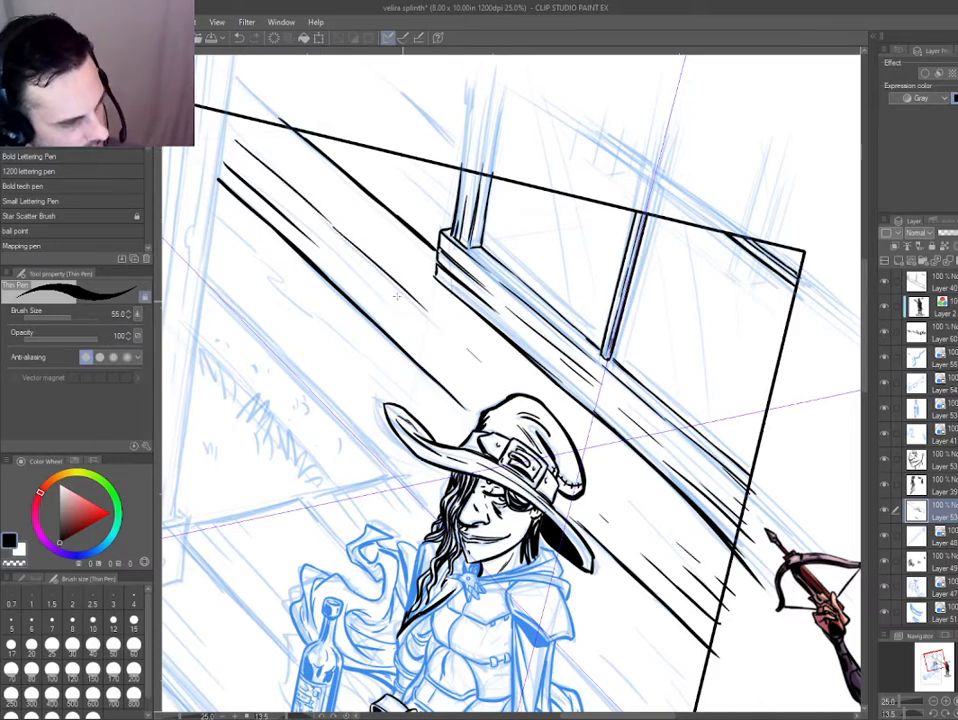
pyautogui.moveTo(298, 226); pyautogui.dragTo(329, 254)
pyautogui.moveTo(331, 160); pyautogui.dragTo(338, 174)
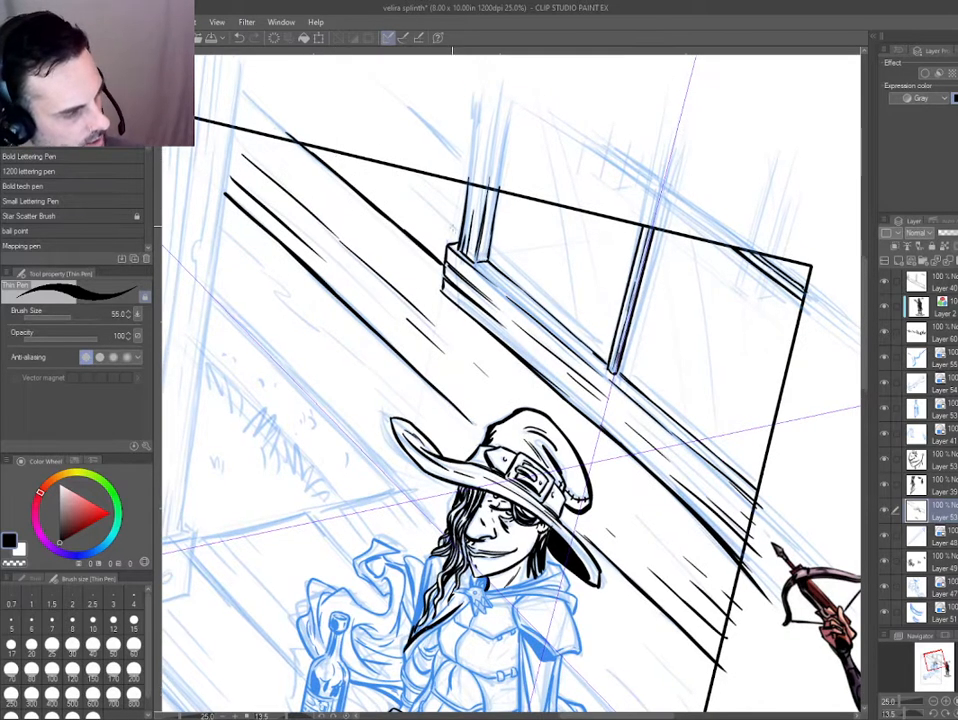
pyautogui.moveTo(459, 235); pyautogui.dragTo(420, 181)
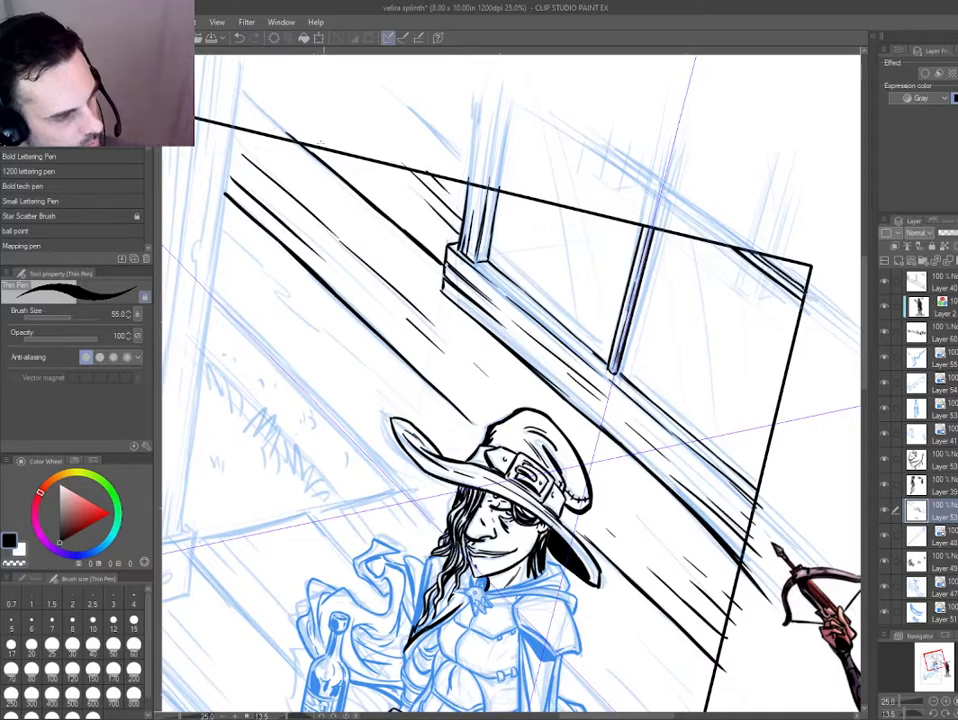
pyautogui.moveTo(310, 138); pyautogui.dragTo(374, 191)
# Straighten the page and toggle the current layer's blue colour on and off to check which lines share the hat's layer.
pyautogui.scroll(-3, 386, 432)
pyautogui.hotkey('ctrl', '@')
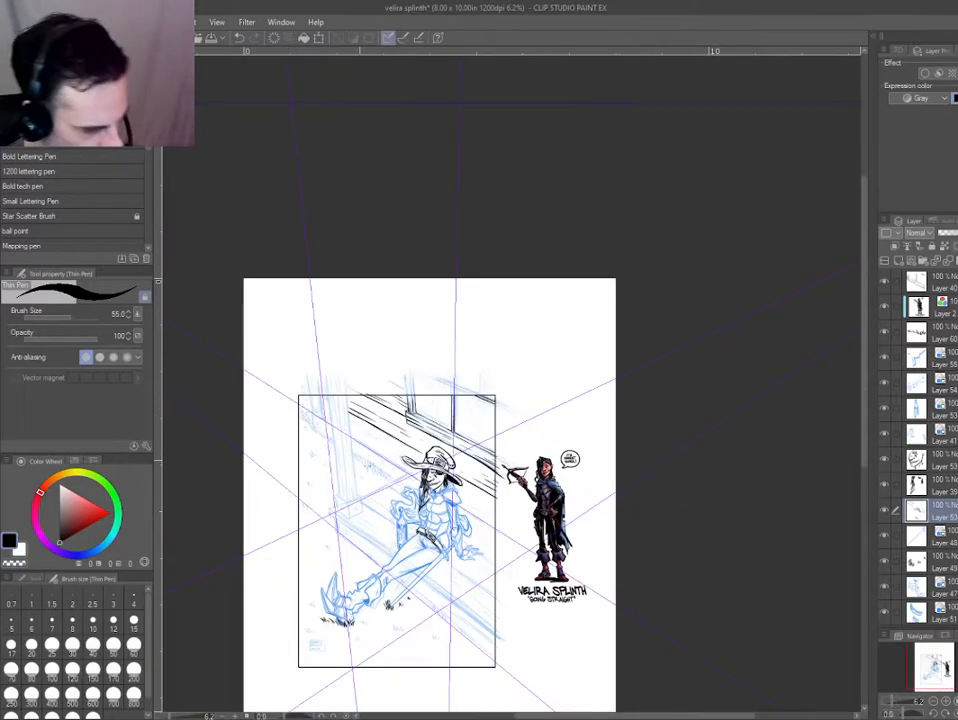
pyautogui.scroll(2, 438, 510)
pyautogui.scroll(3, 310, 411)
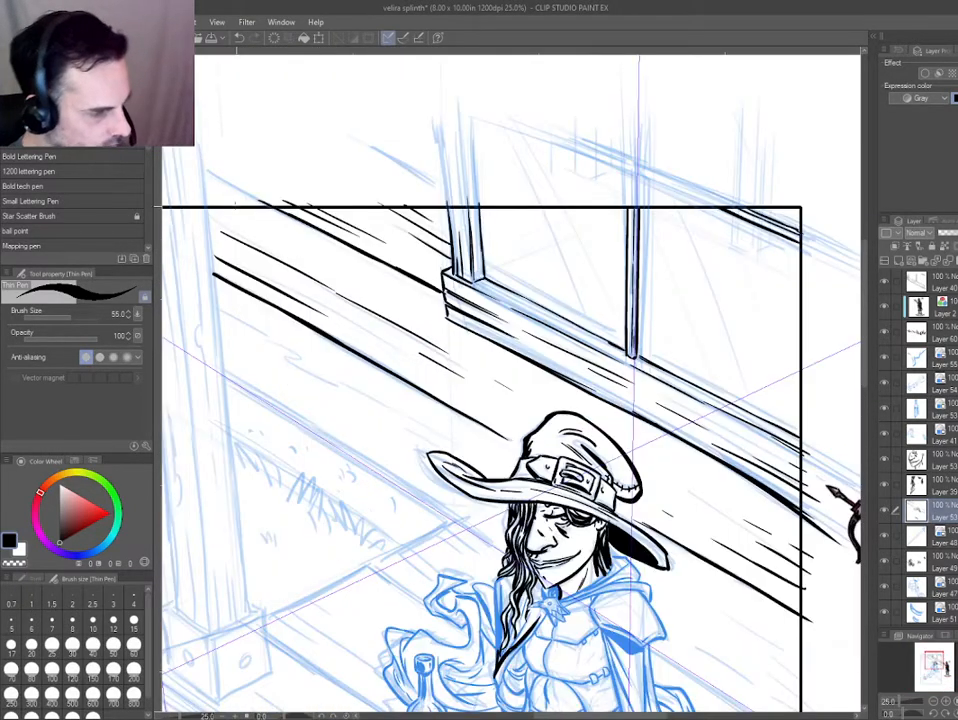
pyautogui.scroll(1, 247, 366)
pyautogui.hotkey('ctrl', 'b')
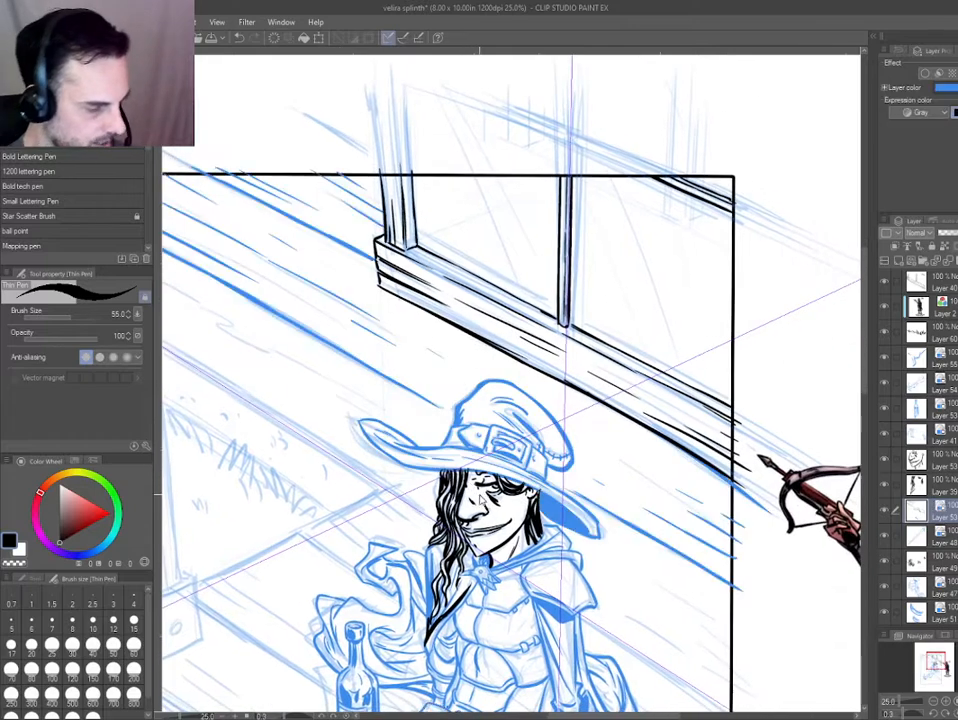
pyautogui.hotkey('ctrl', 'b')
pyautogui.hotkey('ctrl', 'b')
pyautogui.hotkey('ctrl', 'b')
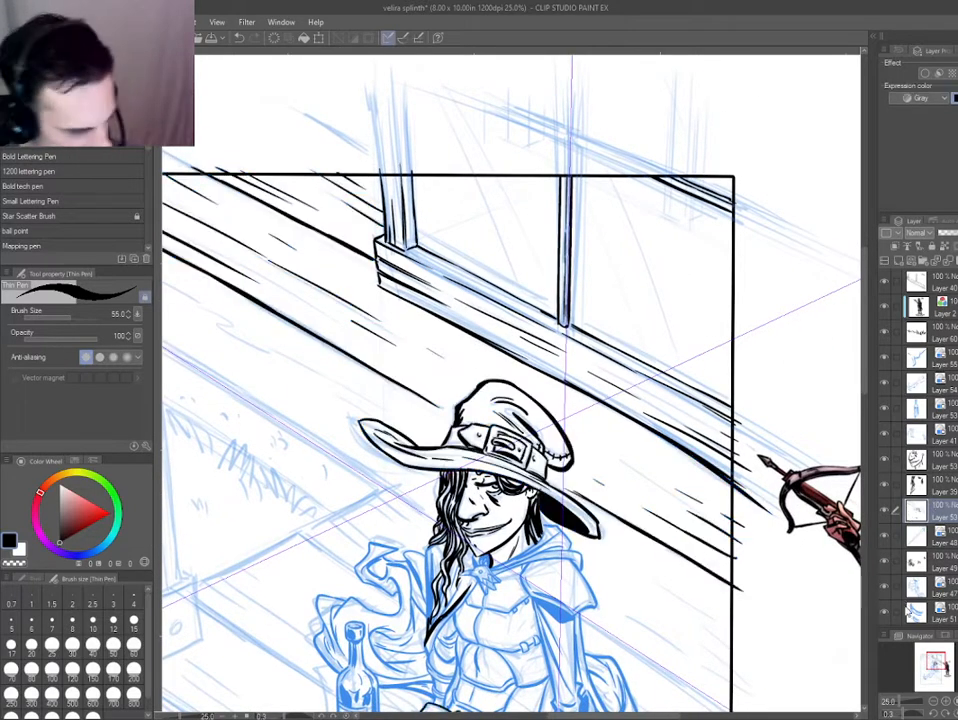
# Lasso the wall board lines on both sides of the hat and above the sill, and cut and paste them onto their own layer.
pyautogui.press('m')
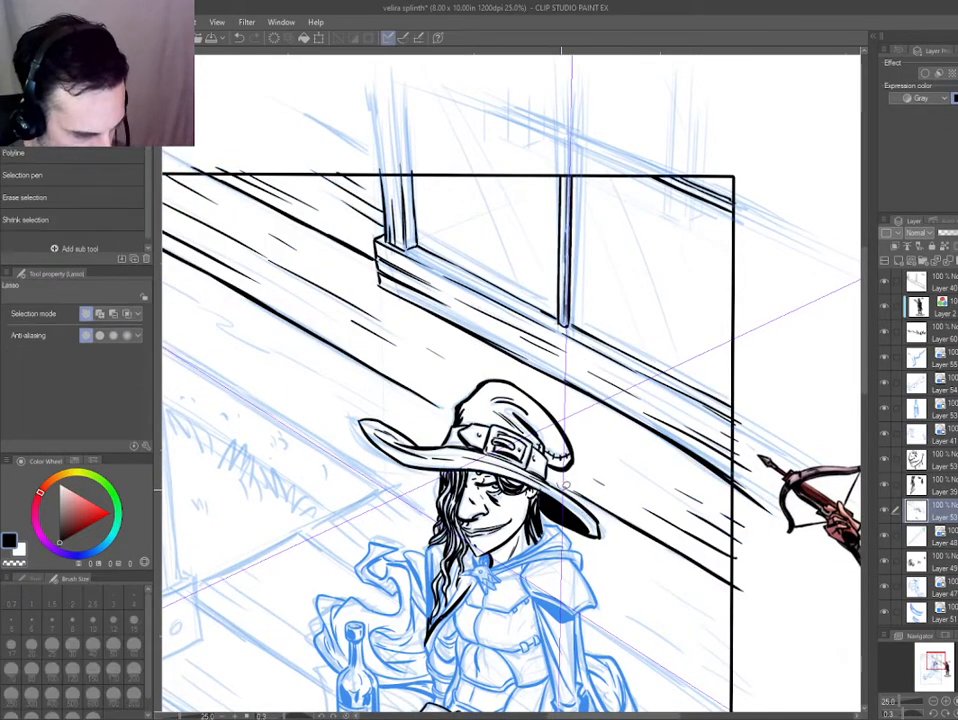
pyautogui.moveTo(577, 493)
pyautogui.mouseDown()
pyautogui.moveTo(761, 645)
pyautogui.moveTo(697, 464)
pyautogui.moveTo(587, 468)
pyautogui.moveTo(572, 483)
pyautogui.mouseUp()
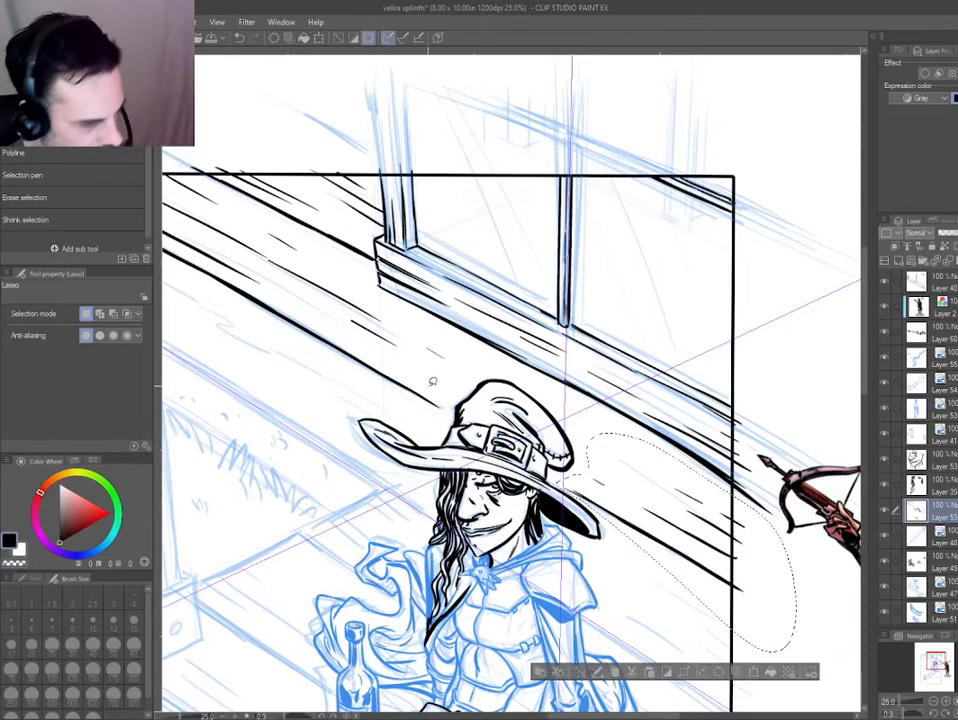
pyautogui.moveTo(392, 392); pyautogui.dragTo(578, 427)
pyautogui.moveTo(598, 352)
pyautogui.mouseDown()
pyautogui.moveTo(590, 453)
pyautogui.moveTo(370, 198)
pyautogui.moveTo(530, 316)
pyautogui.mouseUp()
pyautogui.hotkey('ctrl', 'b')
pyautogui.hotkey('ctrl', 'b')
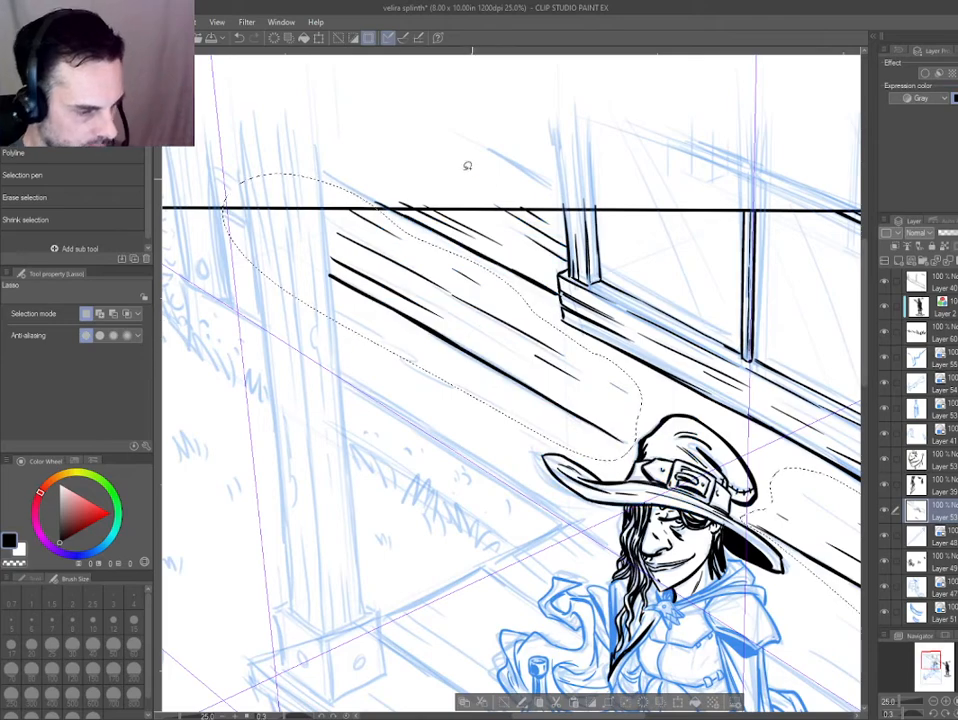
pyautogui.moveTo(468, 153); pyautogui.dragTo(362, 206)
pyautogui.hotkey('ctrl', 'x')
pyautogui.hotkey('ctrl', 'v')
pyautogui.hotkey('ctrl', 'd')
# Try inking the lower wall board lines behind the hat on a separate layer, with the pasted lines shown in blue.
pyautogui.press('o')
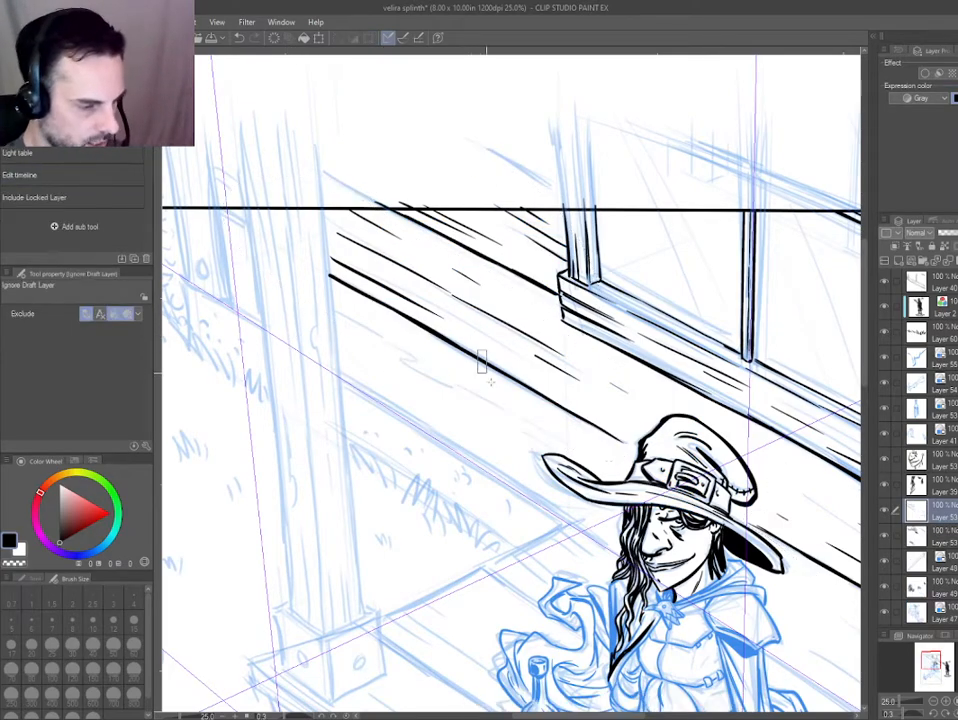
pyautogui.moveTo(294, 448); pyautogui.dragTo(286, 372)
pyautogui.press('p')
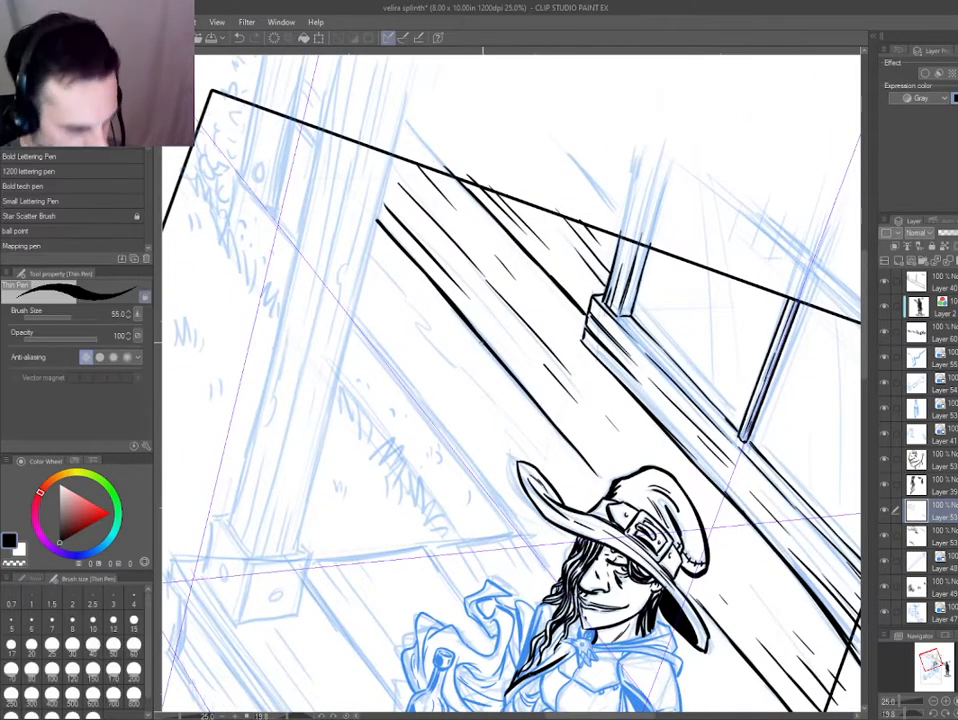
pyautogui.moveTo(534, 465); pyautogui.dragTo(362, 214)
pyautogui.press('o')
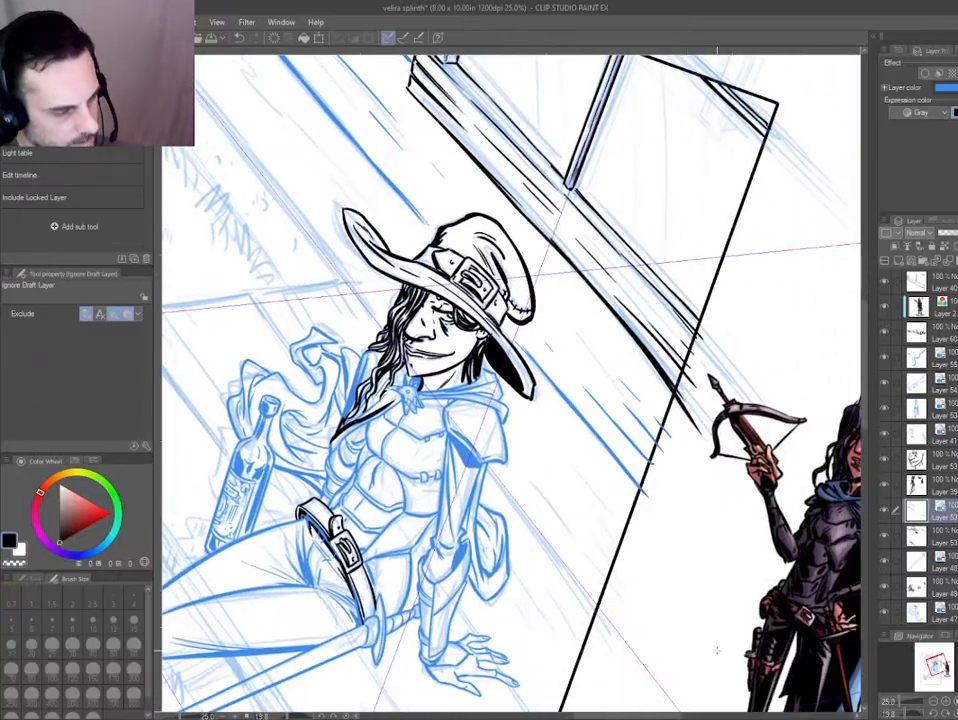
pyautogui.press('p')
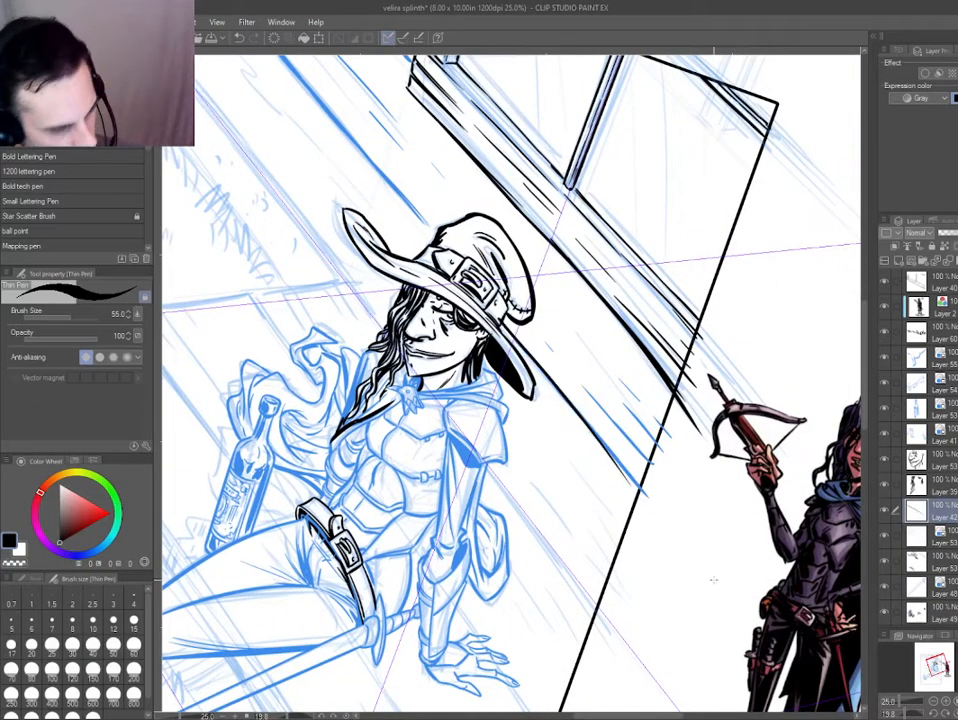
pyautogui.moveTo(580, 412); pyautogui.dragTo(637, 481)
pyautogui.moveTo(370, 162); pyautogui.dragTo(465, 275)
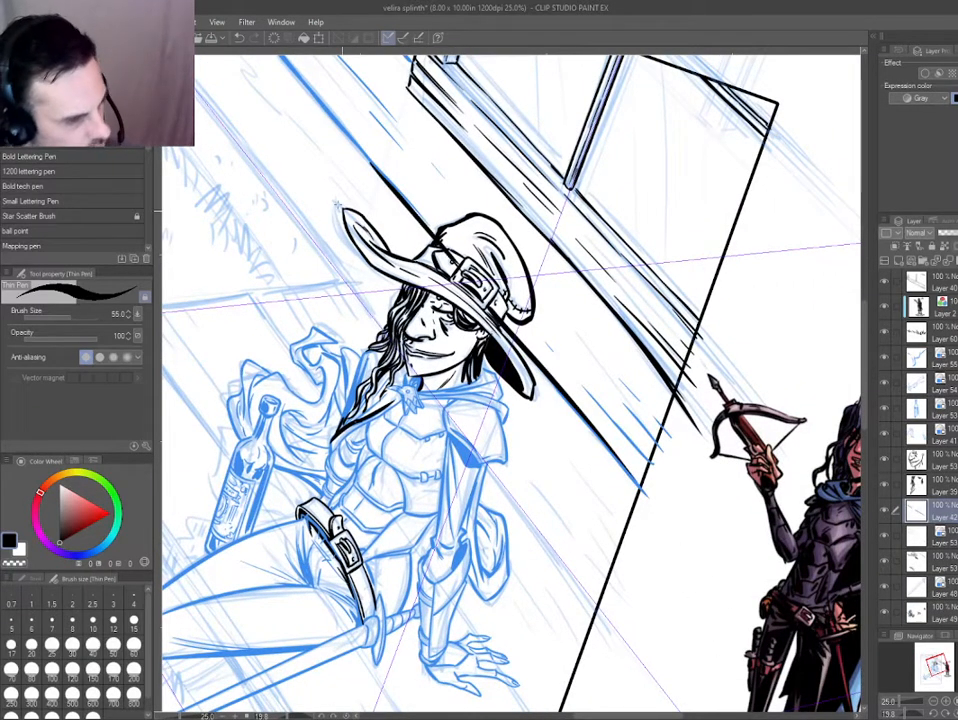
pyautogui.moveTo(320, 146)
pyautogui.mouseDown()
pyautogui.moveTo(434, 275)
pyautogui.moveTo(425, 318)
pyautogui.moveTo(480, 341)
pyautogui.mouseUp()
pyautogui.press('e')
pyautogui.hotkey('ctrl', '@')
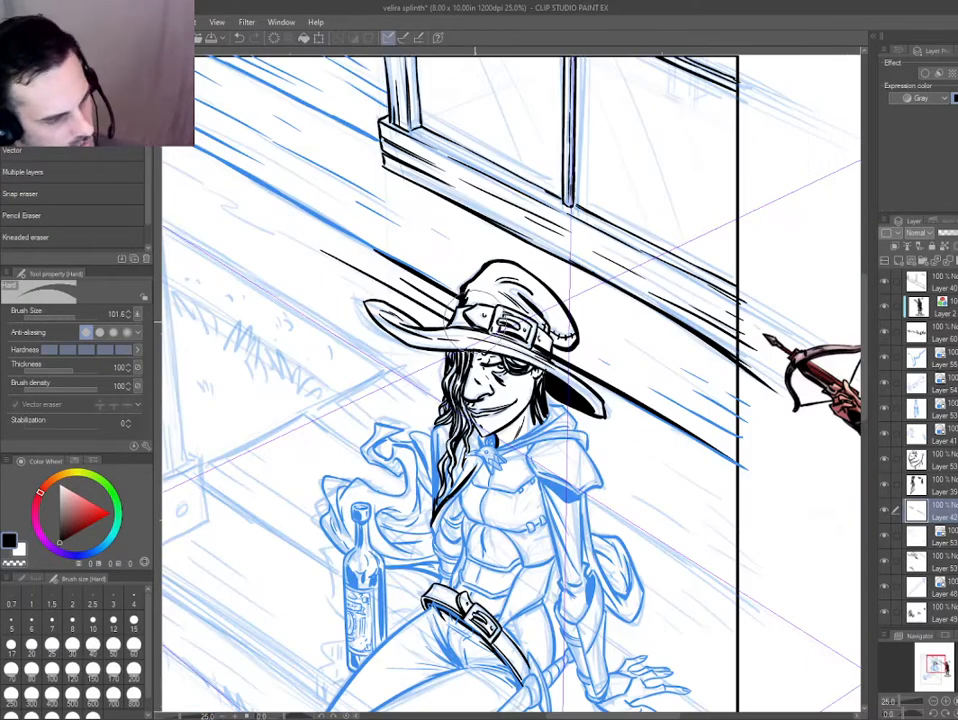
pyautogui.scroll(-4, 418, 305)
pyautogui.scroll(5, 416, 307)
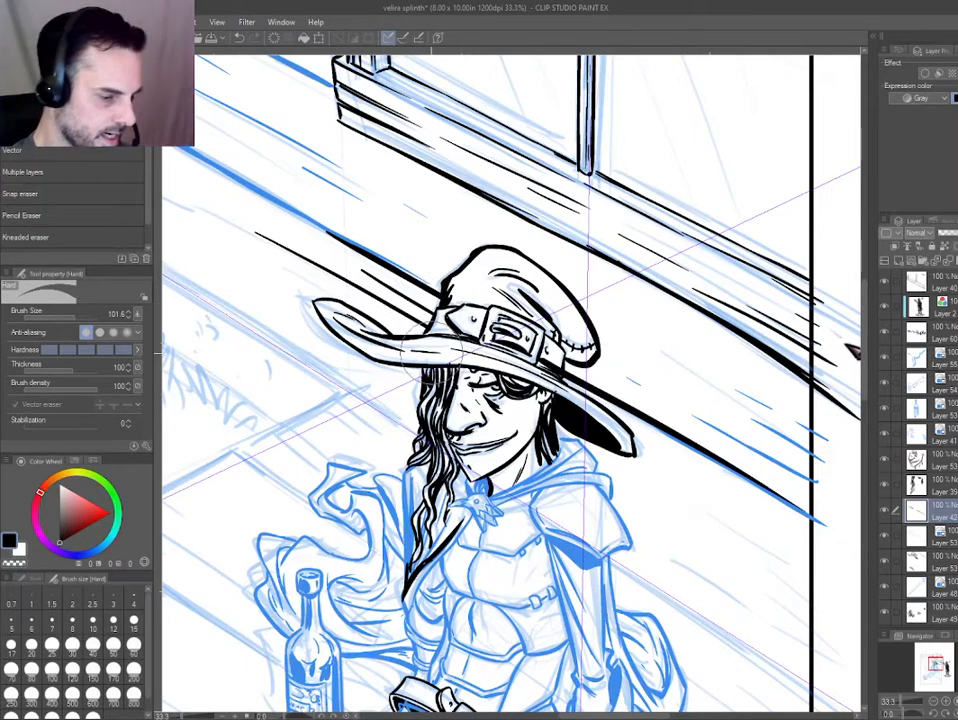
pyautogui.click(955, 260)
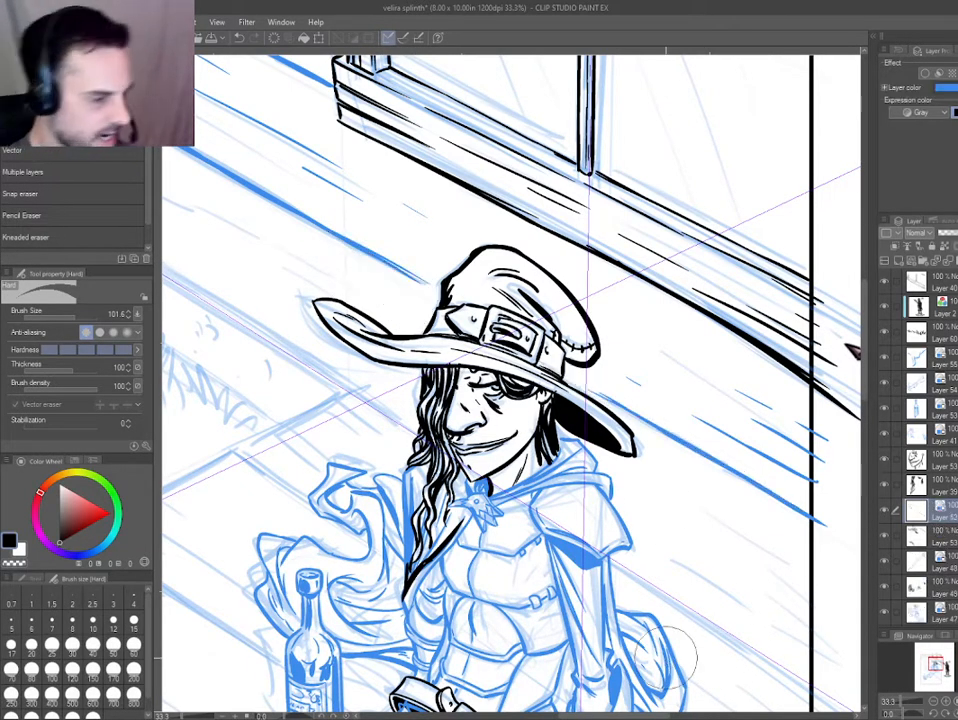
# Ink the wall's base line above the grass from the porch post toward the hat, switching off the wall layer's blue colour.
pyautogui.press('p')
pyautogui.press('e')
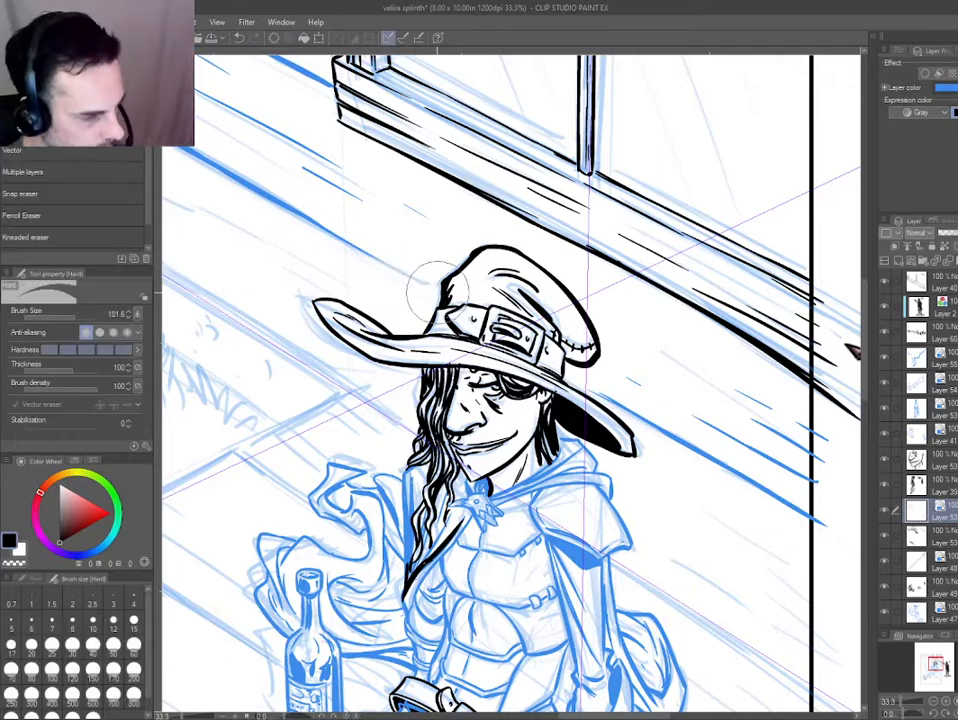
pyautogui.press('p')
pyautogui.moveTo(195, 346); pyautogui.dragTo(462, 392)
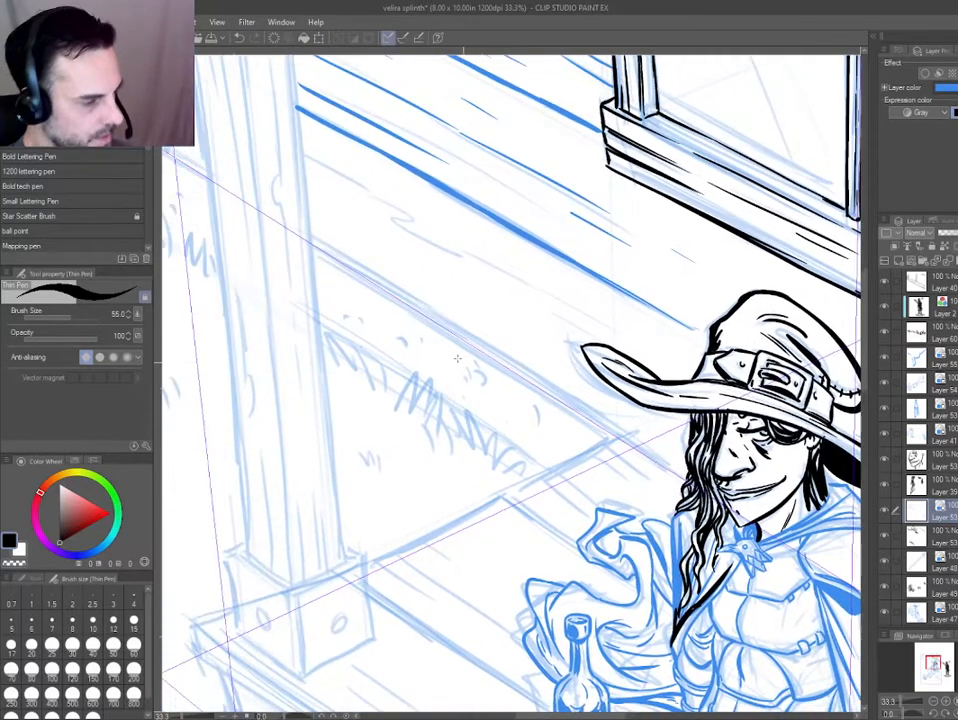
pyautogui.scroll(-1, 352, 318)
pyautogui.moveTo(322, 268); pyautogui.dragTo(459, 350)
pyautogui.moveTo(333, 277); pyautogui.dragTo(515, 390)
pyautogui.hotkey('ctrl', 'b')
pyautogui.moveTo(464, 356); pyautogui.dragTo(545, 411)
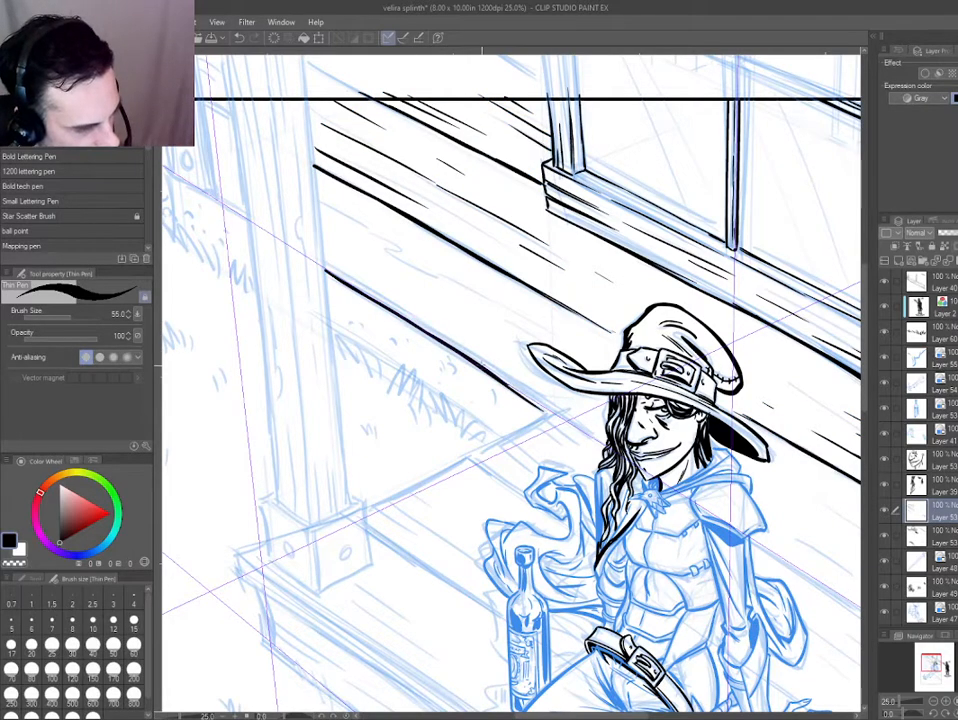
# Switch the blue layer colour back on for the hat, face, hair and belt ink layers.
pyautogui.keyDown('ctrl'); pyautogui.click(602, 388); pyautogui.keyUp('ctrl')
pyautogui.hotkey('ctrl', 'b')
pyautogui.moveTo(622, 402); pyautogui.dragTo(755, 675)
pyautogui.hotkey('ctrl', 'b')
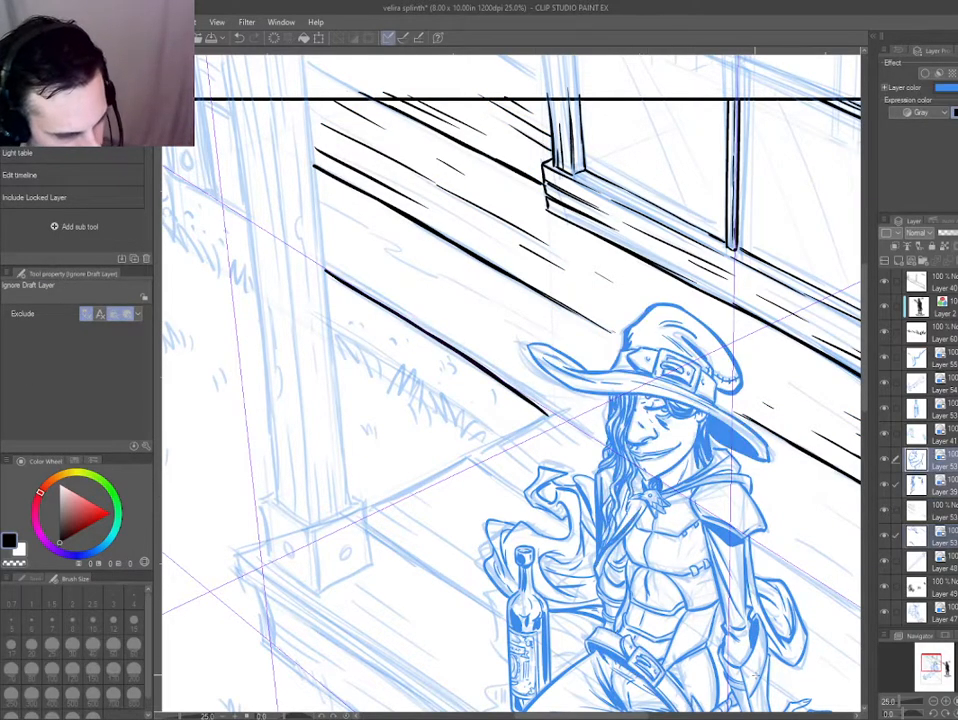
# Thicken the wall's base line toward its lower end beside the hat brim.
pyautogui.moveTo(471, 440); pyautogui.dragTo(406, 413)
pyautogui.scroll(1, 428, 375)
pyautogui.moveTo(445, 357); pyautogui.dragTo(517, 413)
pyautogui.press('e')
pyautogui.press('p')
pyautogui.moveTo(357, 372); pyautogui.dragTo(353, 344)
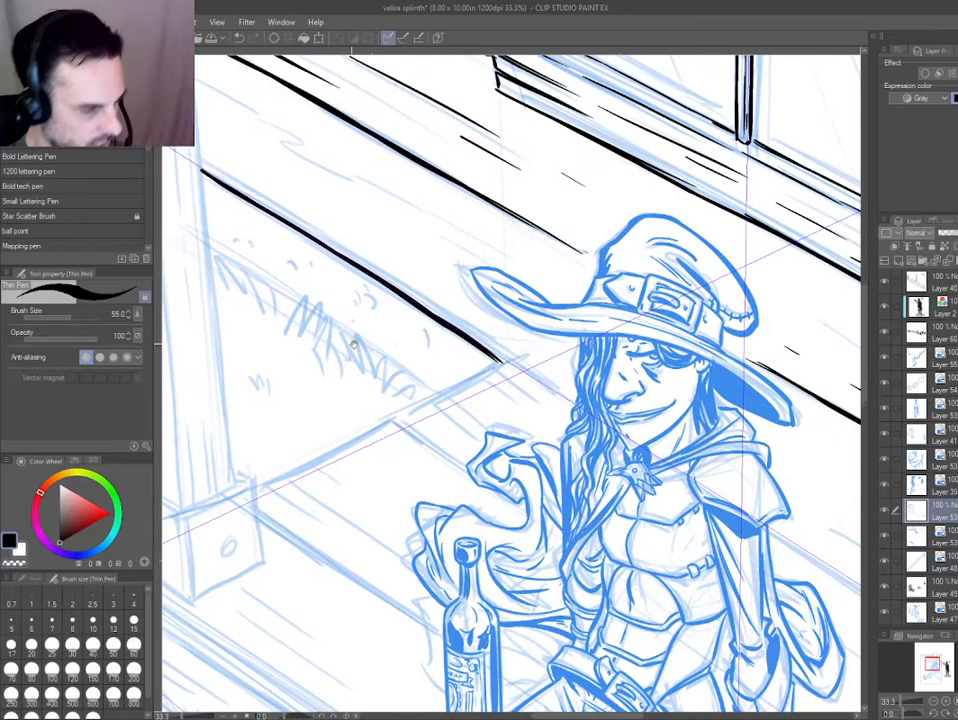
# Ink the end edge of the porch floor from the wall's base corner partway toward the post.
pyautogui.moveTo(303, 458); pyautogui.dragTo(572, 638)
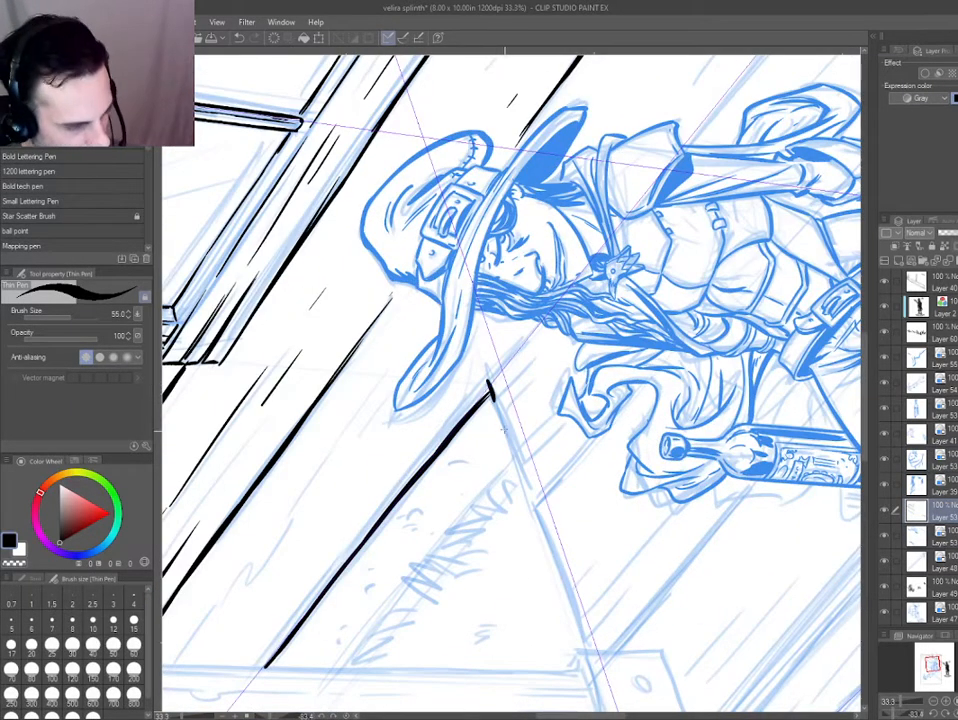
pyautogui.moveTo(492, 398); pyautogui.dragTo(533, 511)
pyautogui.moveTo(541, 555)
pyautogui.mouseDown()
pyautogui.moveTo(534, 562)
pyautogui.moveTo(335, 378)
pyautogui.mouseUp()
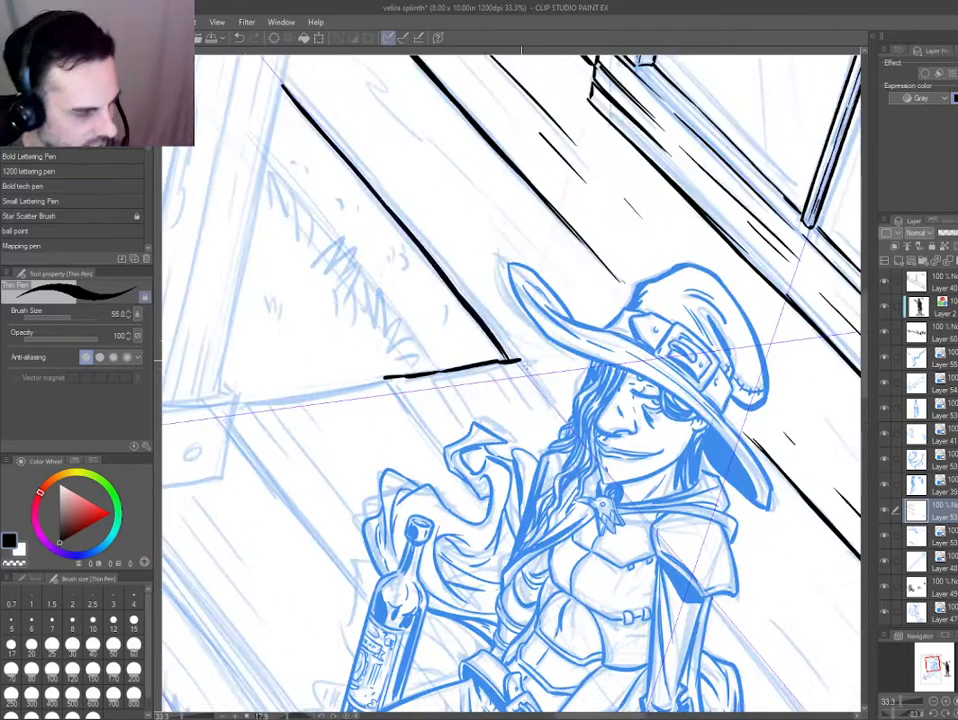
# Ink the floorboard lines from the porch floor's edge to the hair and raised hand, with short tapering strokes between them.
pyautogui.moveTo(519, 360); pyautogui.dragTo(552, 403)
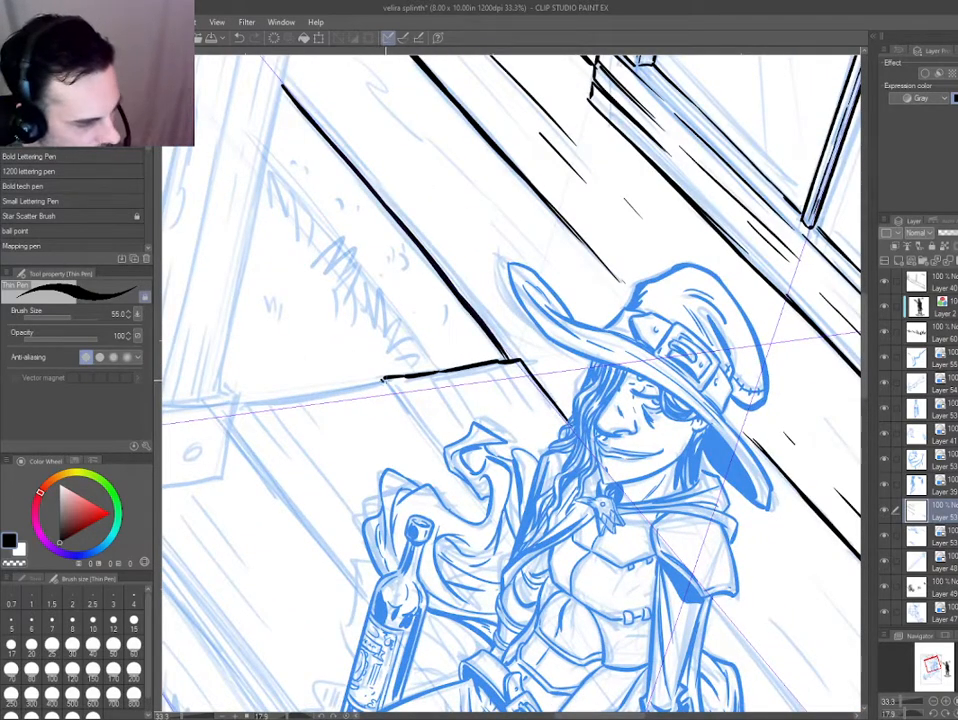
pyautogui.moveTo(385, 380); pyautogui.dragTo(440, 446)
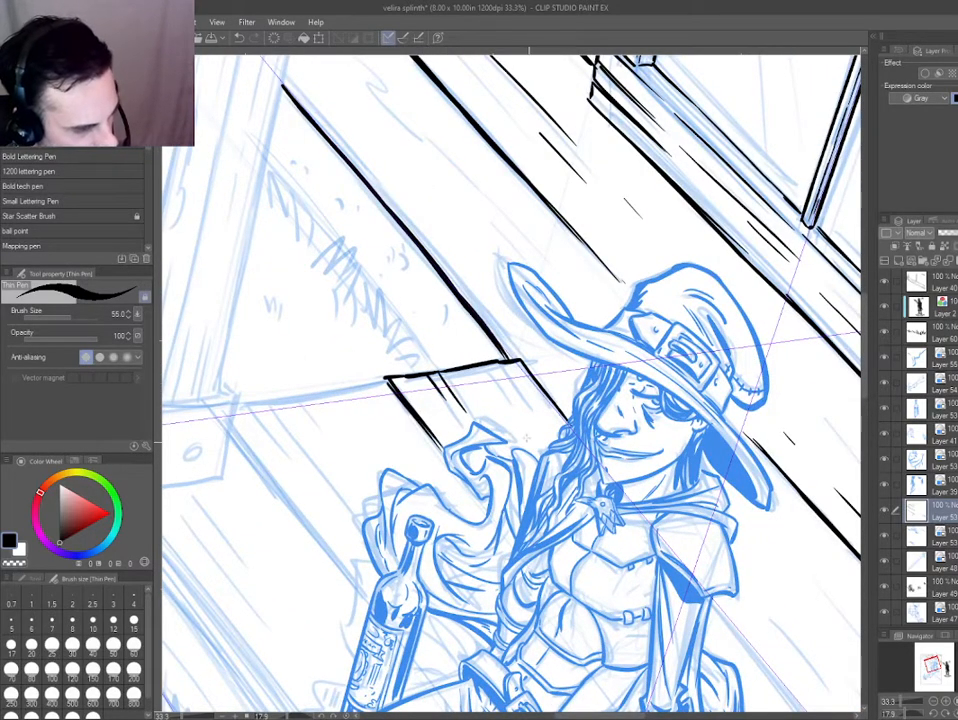
pyautogui.moveTo(497, 363); pyautogui.dragTo(516, 396)
pyautogui.moveTo(509, 364); pyautogui.dragTo(545, 450)
pyautogui.press('e')
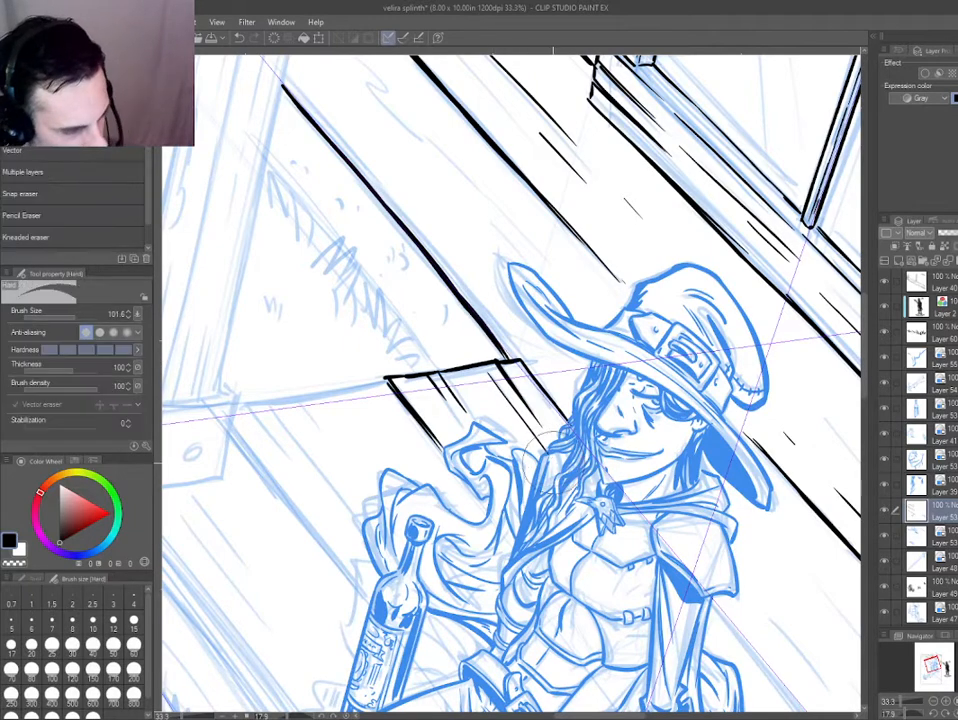
# Clean up the porch floor's end edge and extend its ink line to the base of the post.
pyautogui.moveTo(464, 511)
pyautogui.mouseDown()
pyautogui.moveTo(456, 498)
pyautogui.moveTo(526, 423)
pyautogui.mouseUp()
pyautogui.press('e')
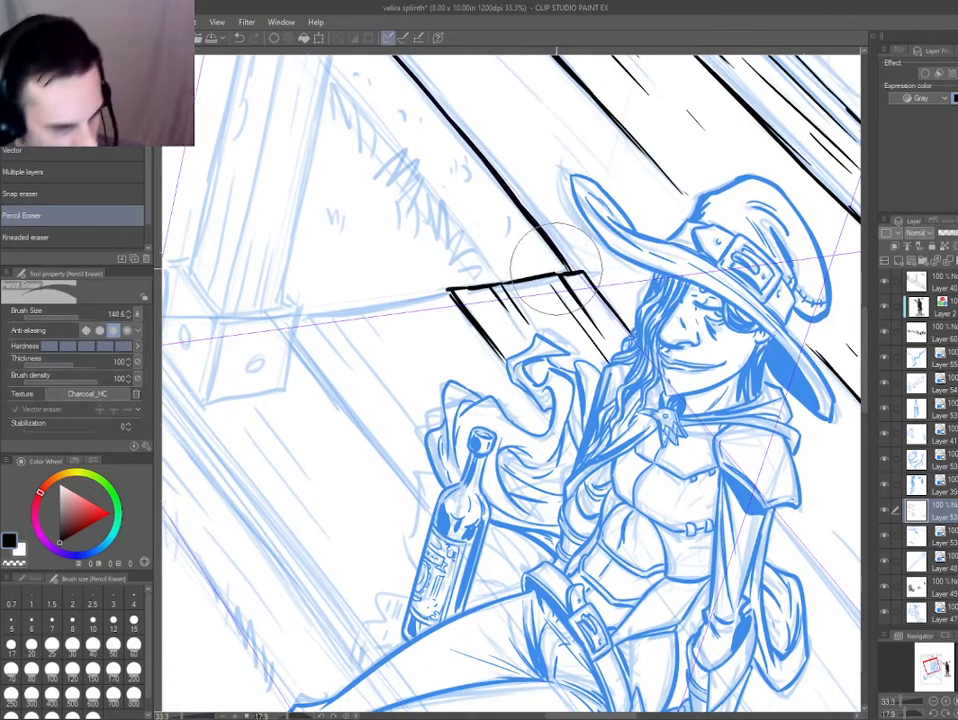
pyautogui.press('p')
pyautogui.moveTo(300, 462); pyautogui.dragTo(571, 494)
pyautogui.moveTo(482, 386); pyautogui.dragTo(512, 531)
pyautogui.moveTo(402, 507)
pyautogui.mouseDown()
pyautogui.moveTo(342, 436)
pyautogui.moveTo(442, 219)
pyautogui.moveTo(335, 401)
pyautogui.mouseUp()
pyautogui.moveTo(372, 563); pyautogui.dragTo(507, 310)
pyautogui.moveTo(426, 380); pyautogui.dragTo(427, 369)
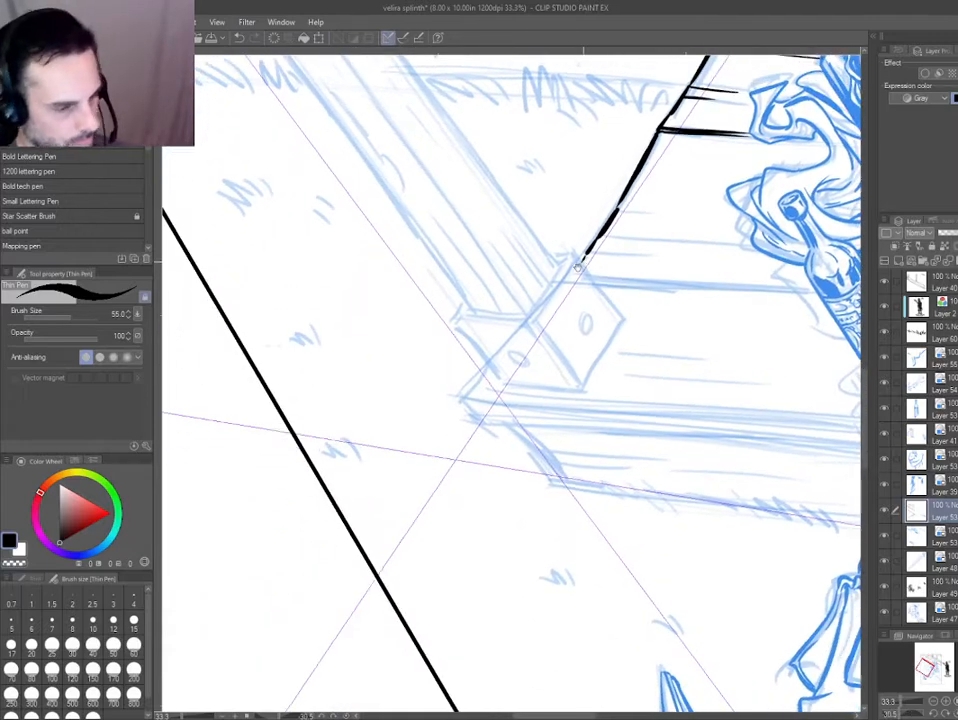
pyautogui.moveTo(448, 292); pyautogui.dragTo(358, 384)
pyautogui.moveTo(358, 384); pyautogui.dragTo(434, 203)
# Ink the floorboard lines nearest the post, with short tapering grain strokes running from the floor's end edge.
pyautogui.moveTo(561, 365); pyautogui.dragTo(600, 470)
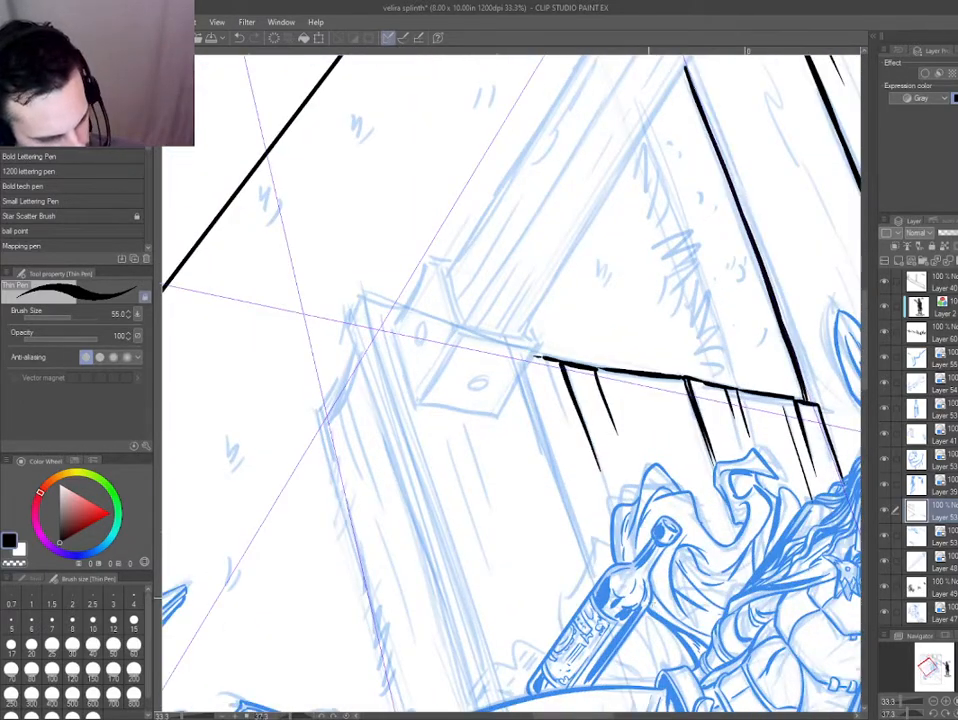
pyautogui.moveTo(547, 360); pyautogui.dragTo(595, 585)
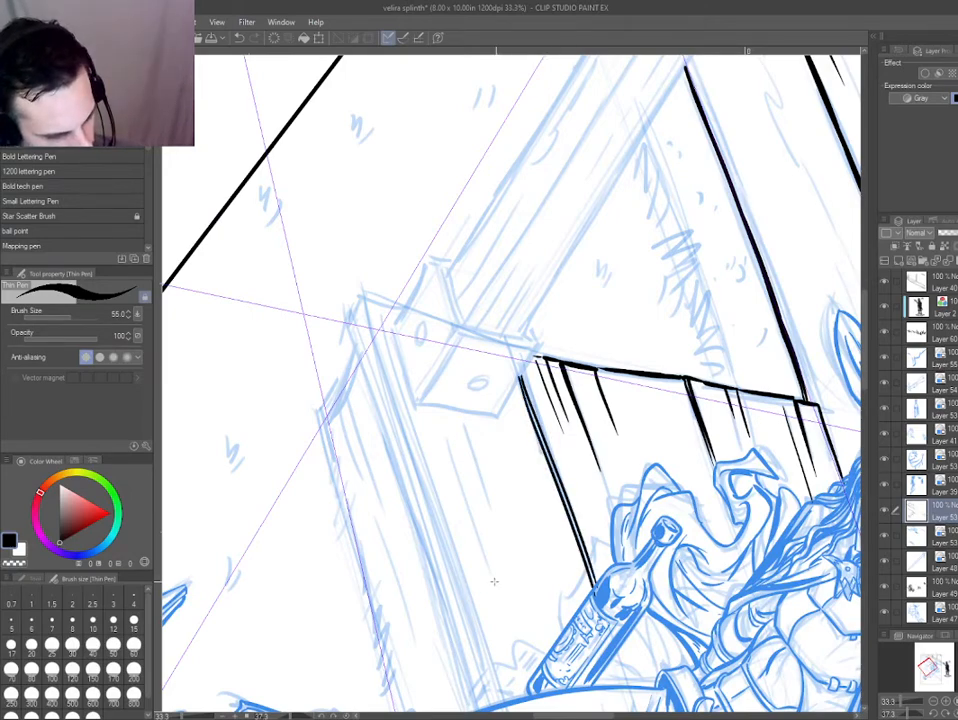
pyautogui.moveTo(494, 581); pyautogui.dragTo(429, 416)
pyautogui.moveTo(293, 393); pyautogui.dragTo(330, 472)
pyautogui.scroll(-3, 425, 440)
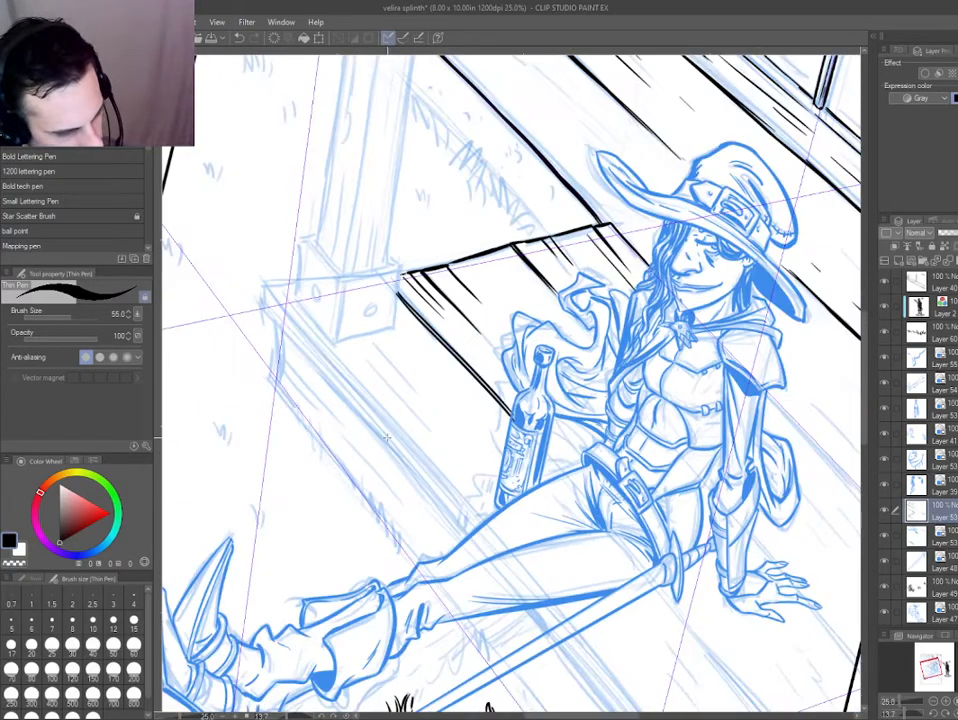
pyautogui.scroll(3, 395, 445)
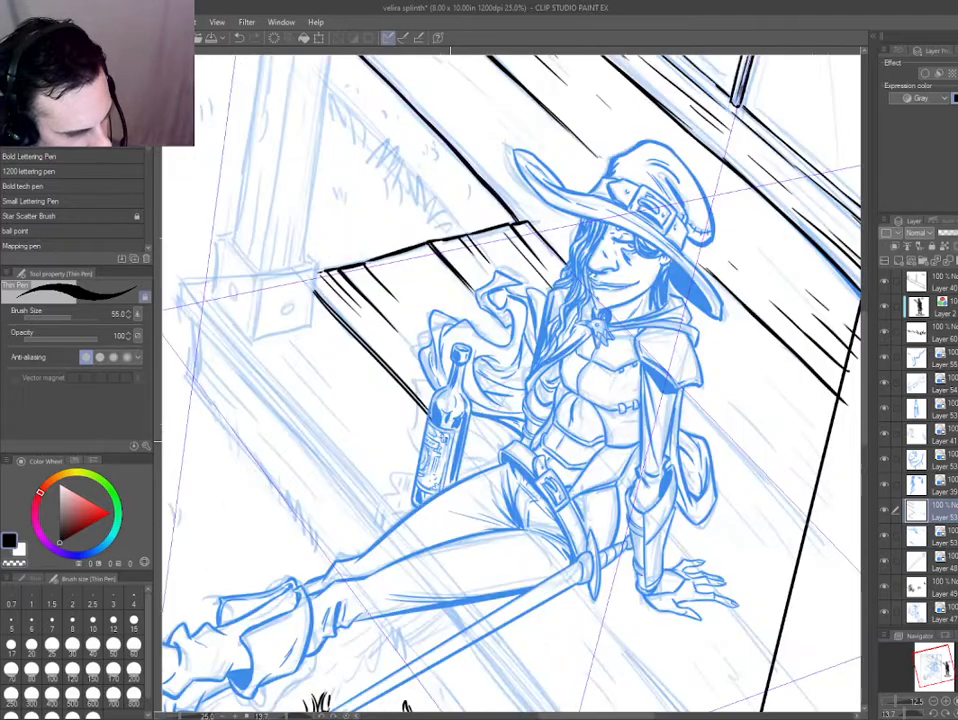
pyautogui.scroll(2, 425, 445)
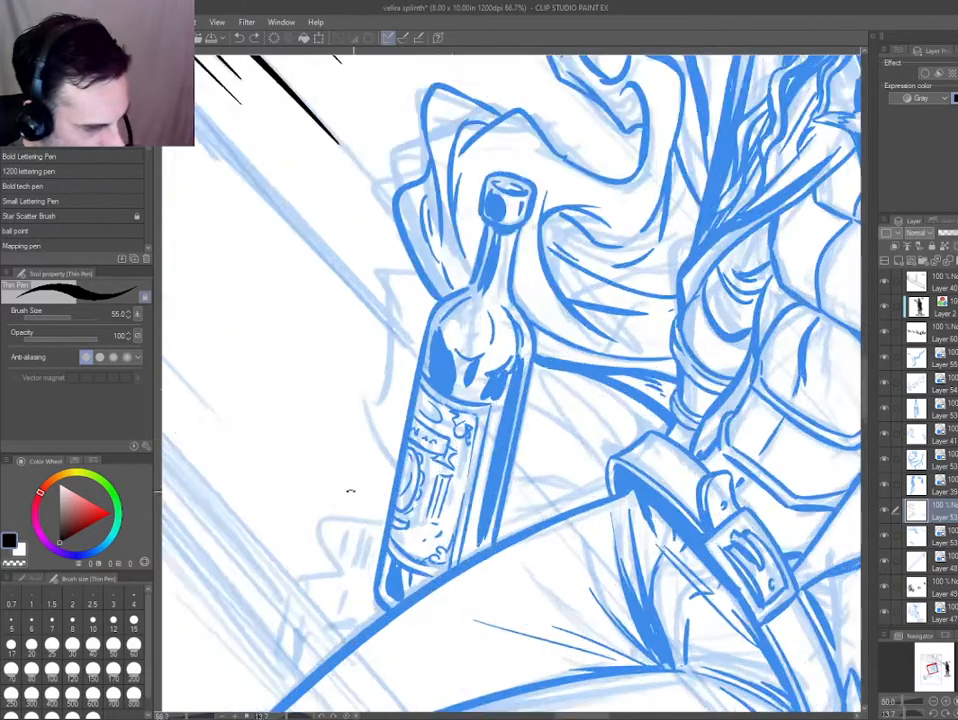
# Create a new layer and ink the cape's curved folds between the bottle and the belt.
pyautogui.moveTo(351, 492); pyautogui.dragTo(318, 391)
pyautogui.keyDown('ctrl'); pyautogui.keyDown('shift'); pyautogui.click(455, 483); pyautogui.keyUp('shift'); pyautogui.keyUp('ctrl')
pyautogui.hotkey('ctrl', 'shift', 'n')
pyautogui.moveTo(555, 500); pyautogui.dragTo(523, 390)
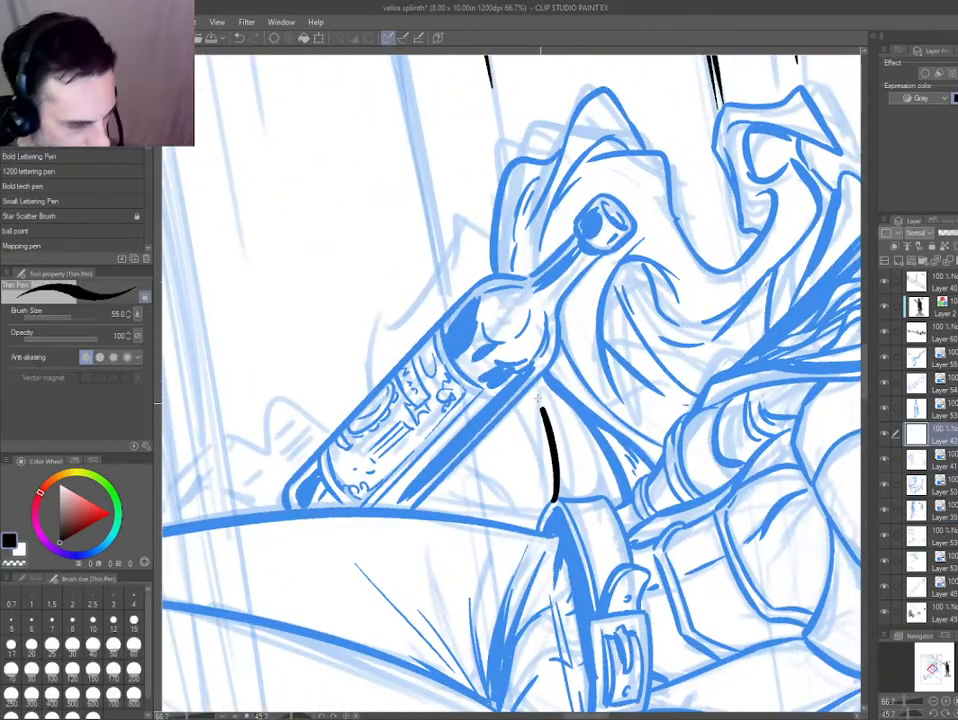
pyautogui.moveTo(537, 457); pyautogui.dragTo(510, 408)
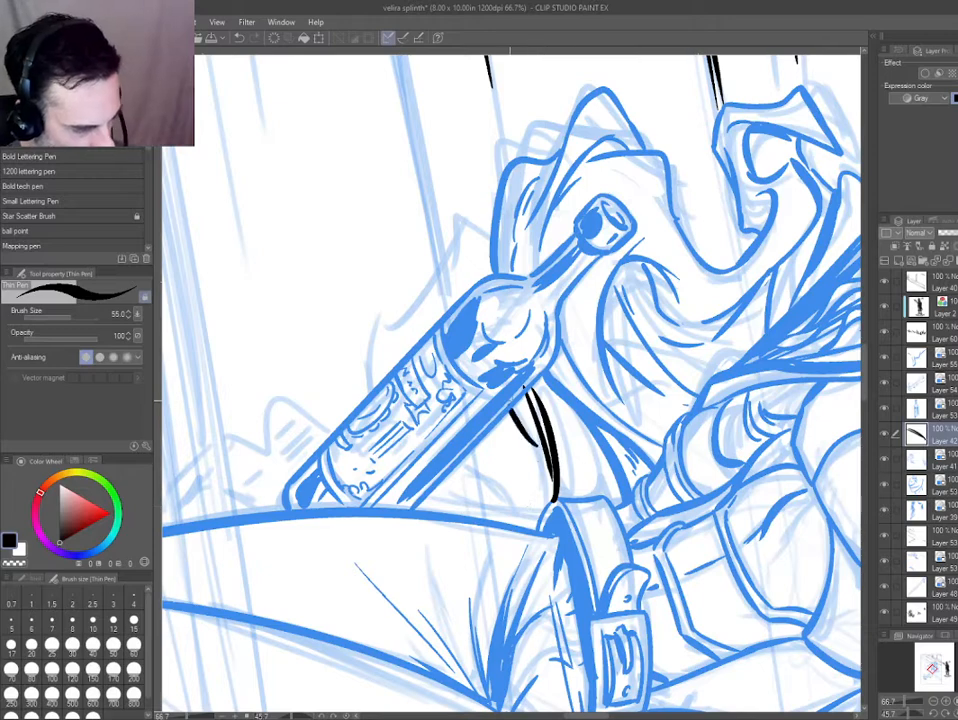
pyautogui.moveTo(497, 241); pyautogui.dragTo(452, 290)
pyautogui.hotkey('ctrl', 'z')
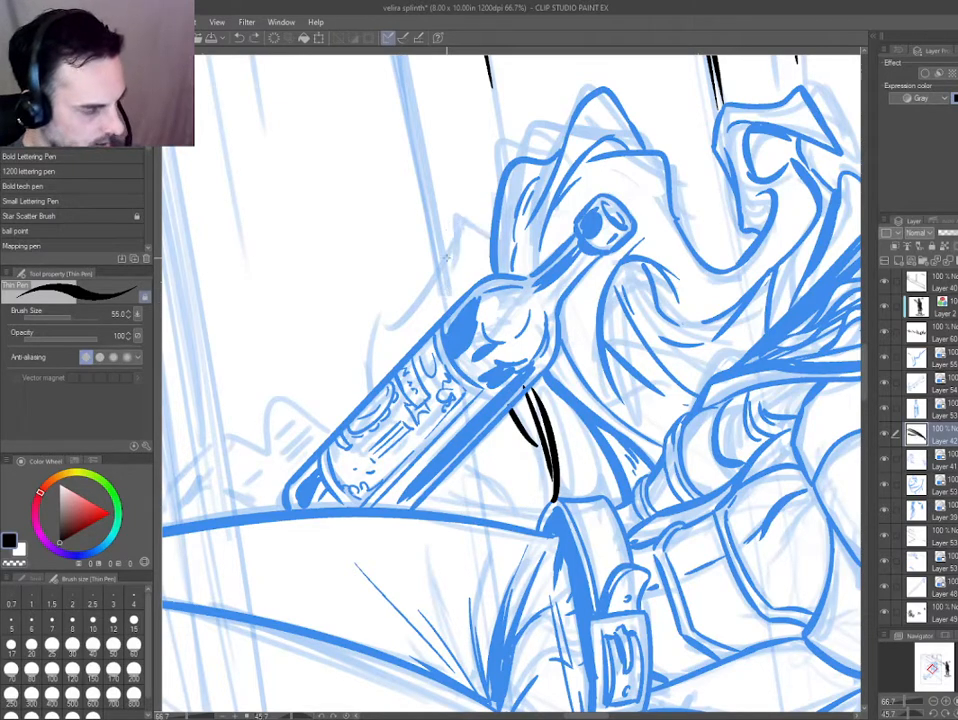
pyautogui.moveTo(496, 243); pyautogui.dragTo(463, 243)
pyautogui.moveTo(300, 450)
pyautogui.mouseDown()
pyautogui.moveTo(443, 614)
pyautogui.moveTo(620, 566)
pyautogui.mouseUp()
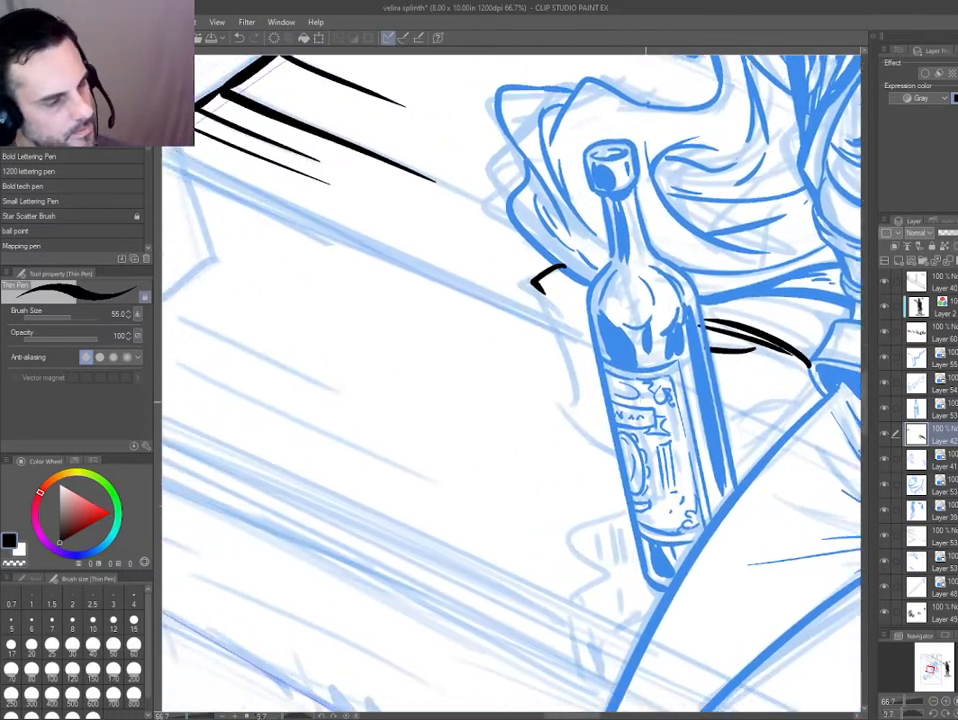
pyautogui.hotkey('ctrl', 'z')
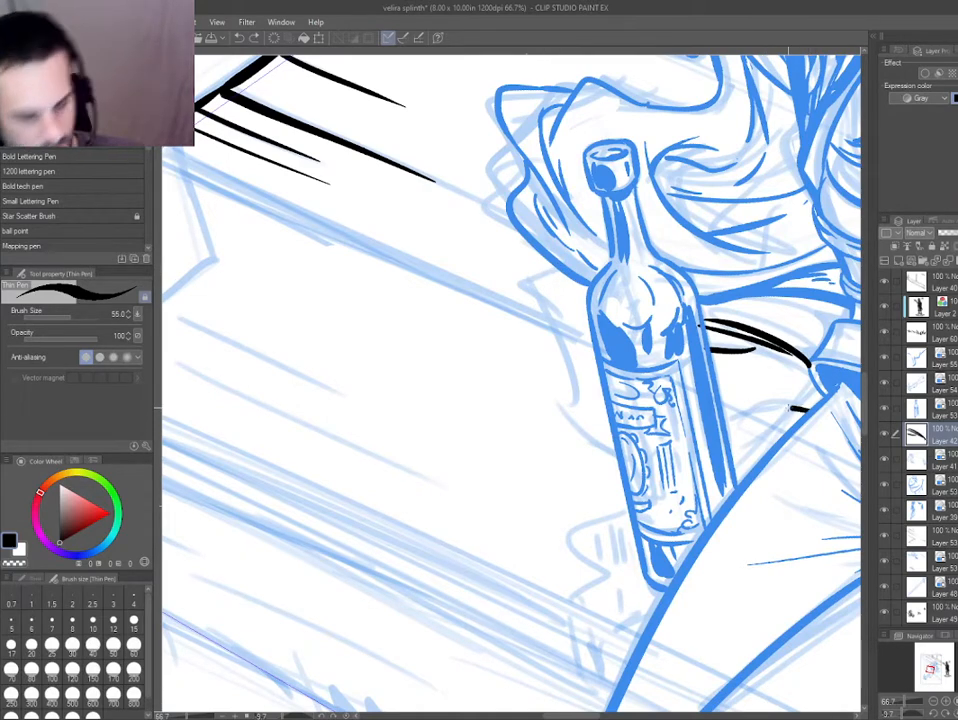
# Ink the cape's hem on both sides of the bottle, including its pointed outer corner and short inner fold strokes.
pyautogui.moveTo(790, 408); pyautogui.dragTo(735, 412)
pyautogui.moveTo(610, 428)
pyautogui.mouseDown()
pyautogui.moveTo(571, 418)
pyautogui.moveTo(488, 324)
pyautogui.moveTo(541, 282)
pyautogui.moveTo(533, 323)
pyautogui.moveTo(547, 265)
pyautogui.moveTo(543, 289)
pyautogui.moveTo(519, 261)
pyautogui.mouseUp()
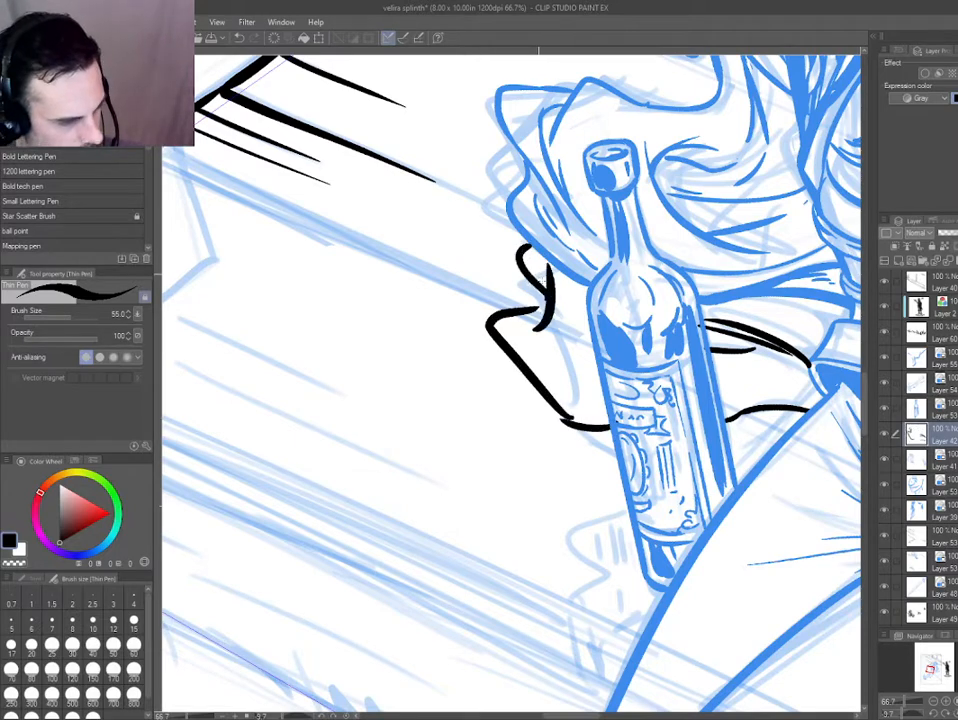
pyautogui.hotkey('ctrl', 'z')
pyautogui.hotkey('ctrl', 'z')
pyautogui.moveTo(497, 327)
pyautogui.mouseDown()
pyautogui.moveTo(535, 320)
pyautogui.moveTo(563, 291)
pyautogui.mouseUp()
pyautogui.moveTo(538, 359)
pyautogui.mouseDown()
pyautogui.moveTo(563, 388)
pyautogui.moveTo(592, 401)
pyautogui.moveTo(558, 412)
pyautogui.mouseUp()
pyautogui.press('e')
pyautogui.press('p')
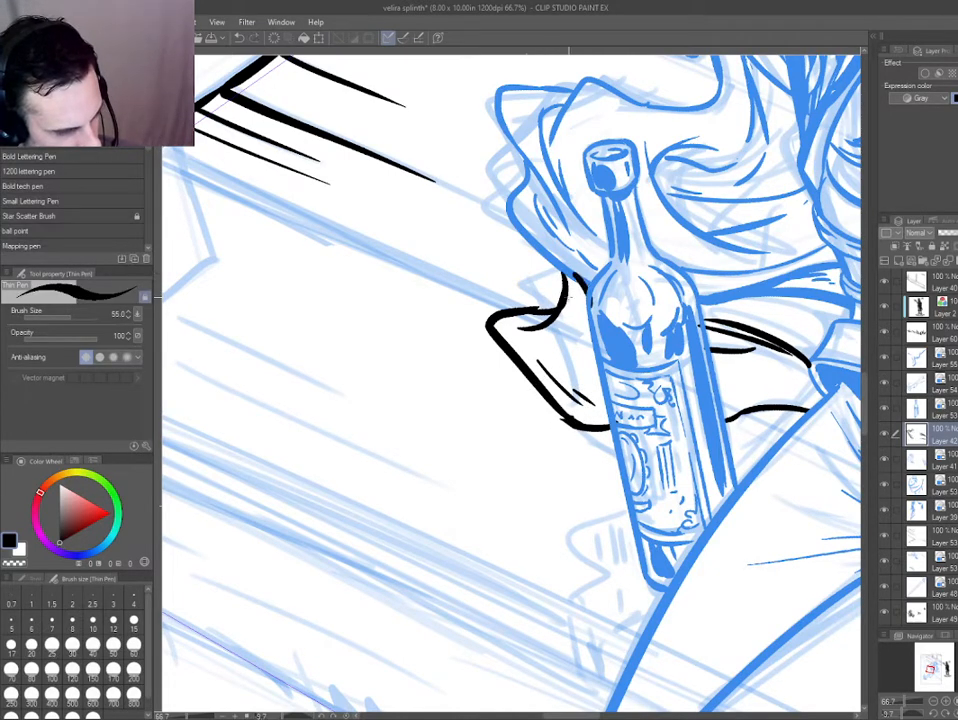
# Ink the curled cape fold above the pointed corner and erase the stray lines beside the bottle's shoulder.
pyautogui.moveTo(563, 295); pyautogui.dragTo(527, 255)
pyautogui.press('e')
pyautogui.press('p')
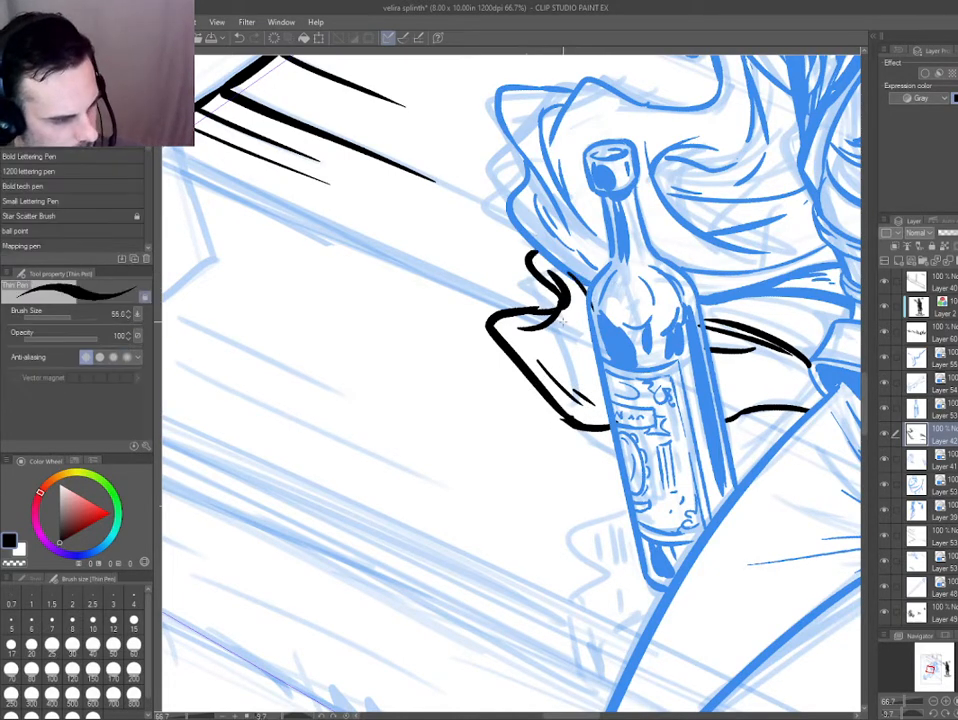
pyautogui.press('e')
pyautogui.moveTo(598, 306); pyautogui.dragTo(580, 280)
pyautogui.press('p')
pyautogui.moveTo(279, 341)
pyautogui.mouseDown()
pyautogui.moveTo(316, 250)
pyautogui.moveTo(307, 306)
pyautogui.mouseUp()
# Turn on the blue layer colour for the new cape ink layer.
pyautogui.hotkey('ctrl', '0')
pyautogui.scroll(4, 458, 391)
pyautogui.keyDown('ctrl'); pyautogui.keyDown('shift'); pyautogui.click(489, 390); pyautogui.keyUp('shift'); pyautogui.keyUp('ctrl')
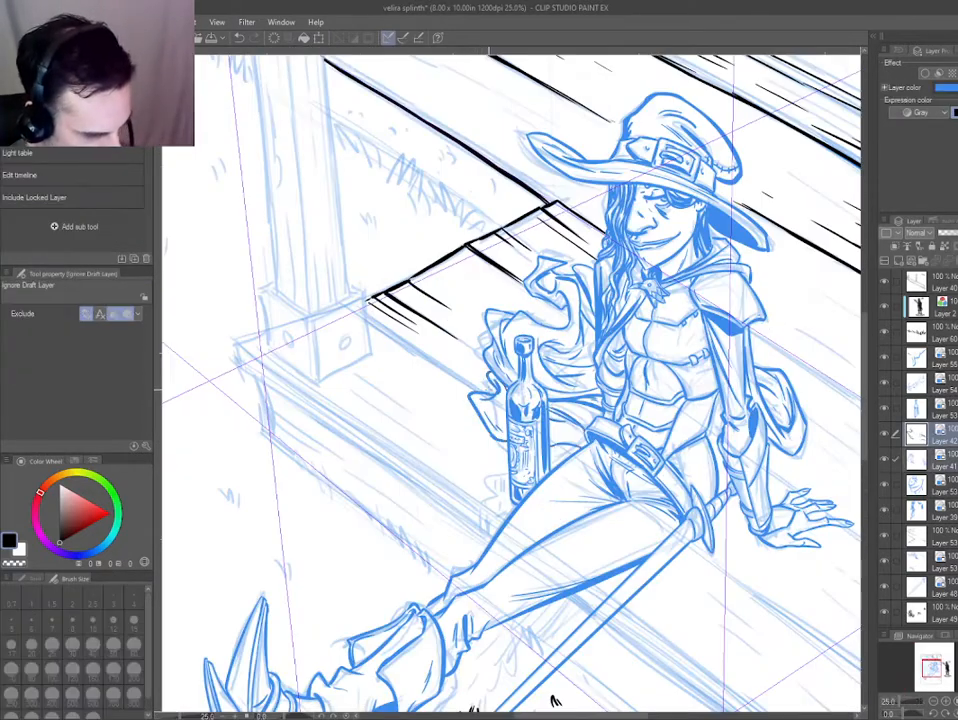
pyautogui.moveTo(485, 465); pyautogui.dragTo(435, 450)
pyautogui.scroll(2, 480, 455)
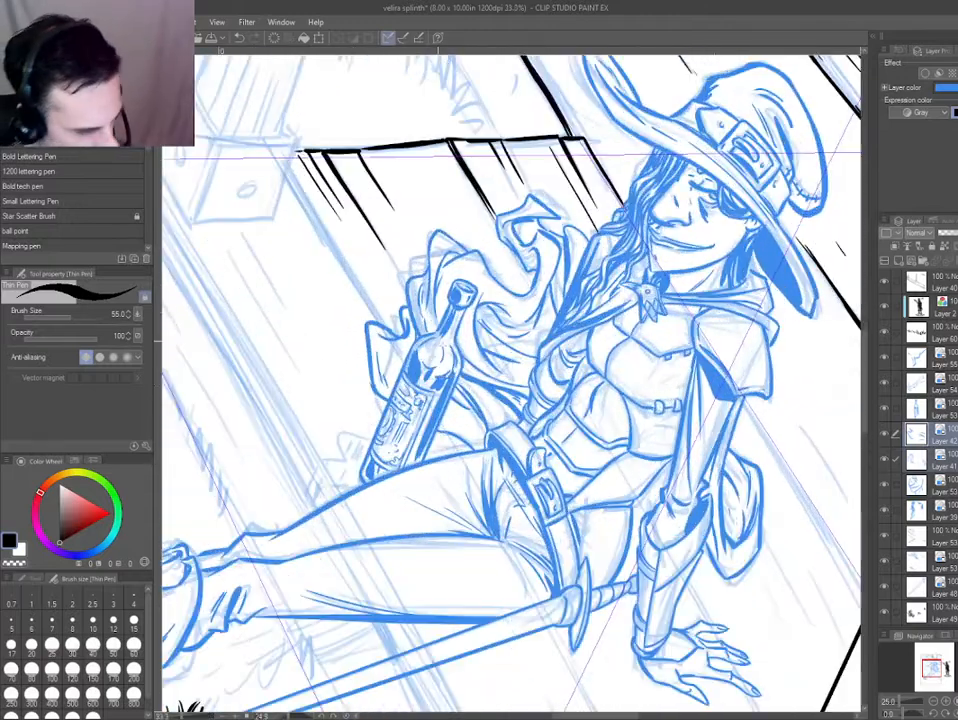
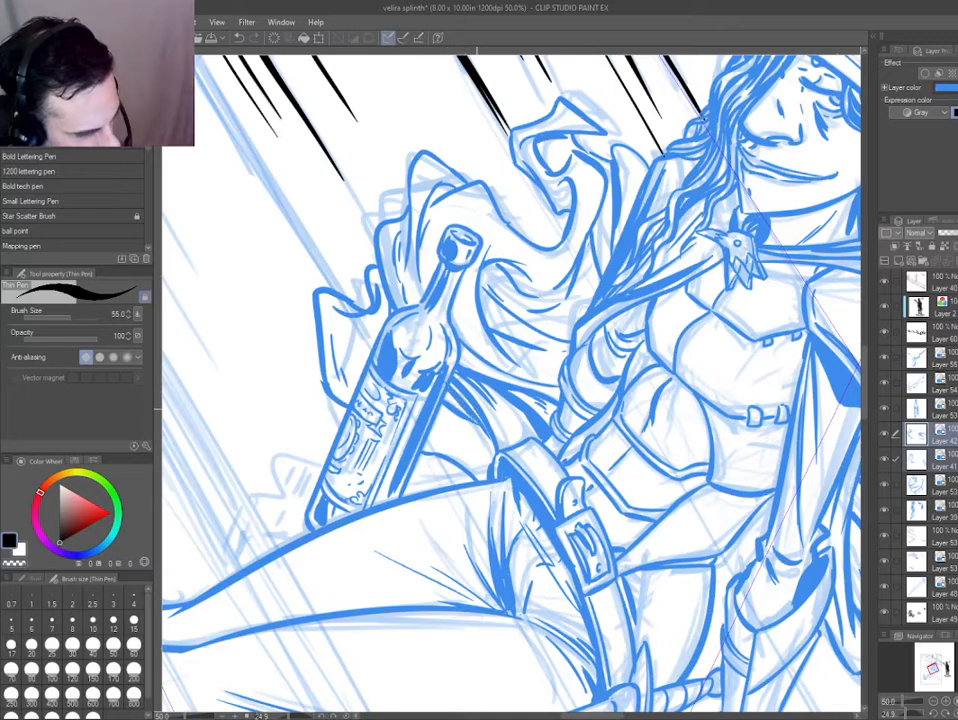
# Thicken the left outline of the cape fold beside the bottle and fill the gap inside the stroke.
pyautogui.moveTo(329, 395); pyautogui.dragTo(311, 304)
pyautogui.press('g')
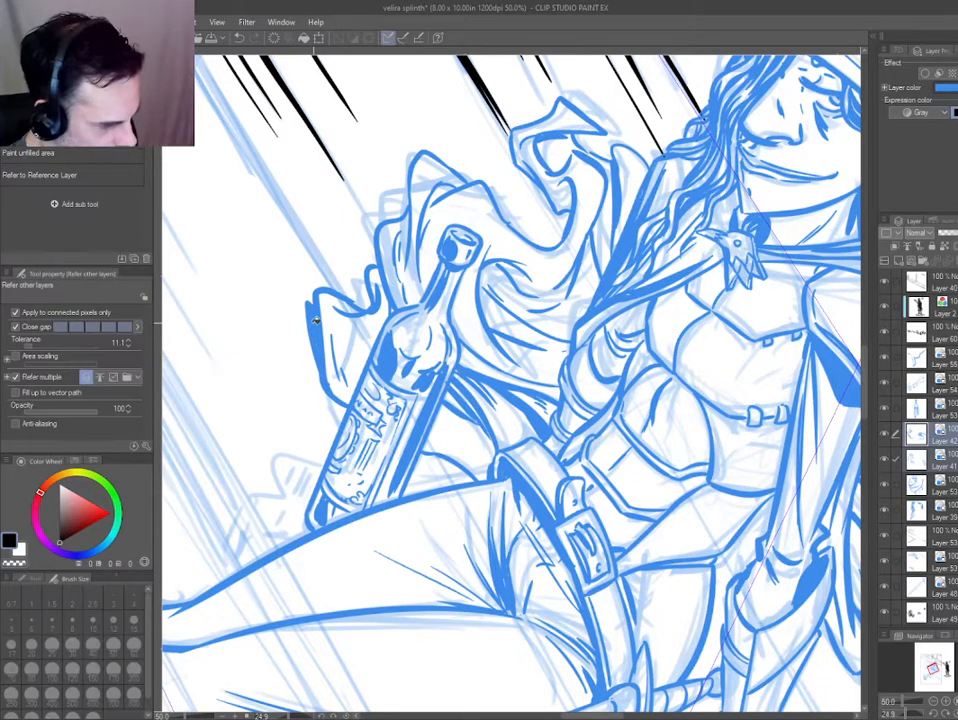
pyautogui.click(318, 325)
pyautogui.press('p')
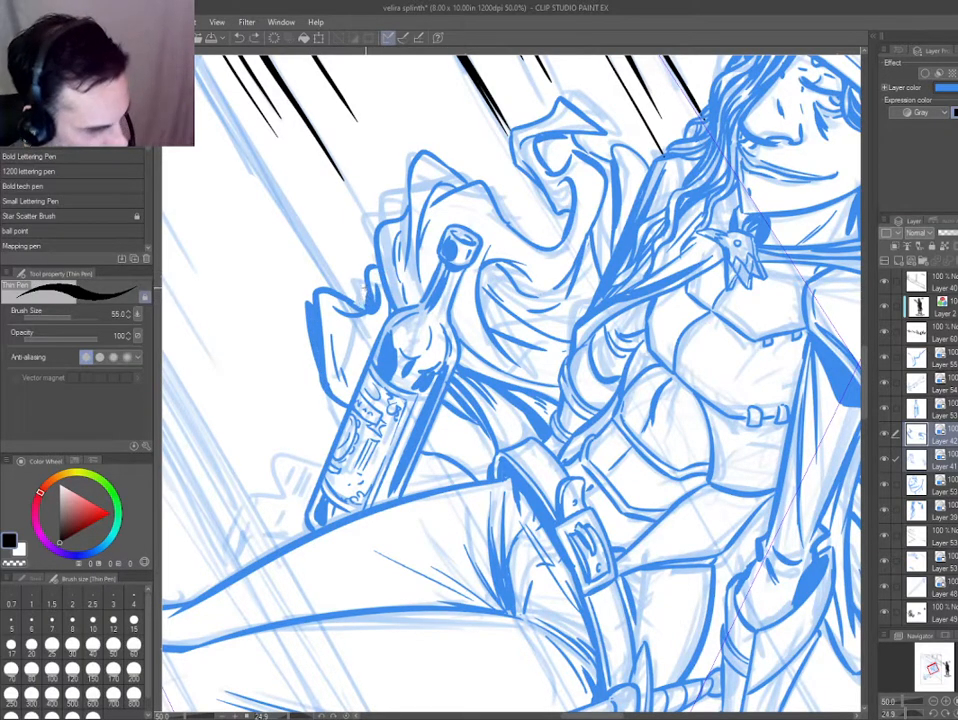
# Turn off the blue layer colour for the cape lines and erase the curled tip left of the bottle.
pyautogui.hotkey('ctrl', '0')
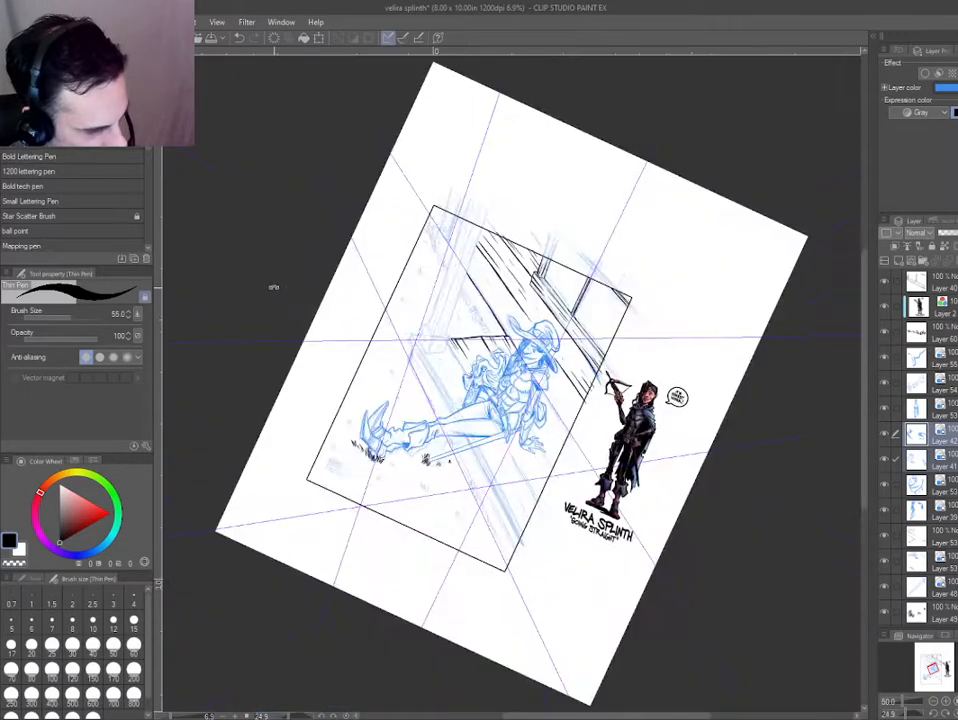
pyautogui.hotkey('ctrl', '@')
pyautogui.scroll(2, 480, 436)
pyautogui.scroll(1, 456, 371)
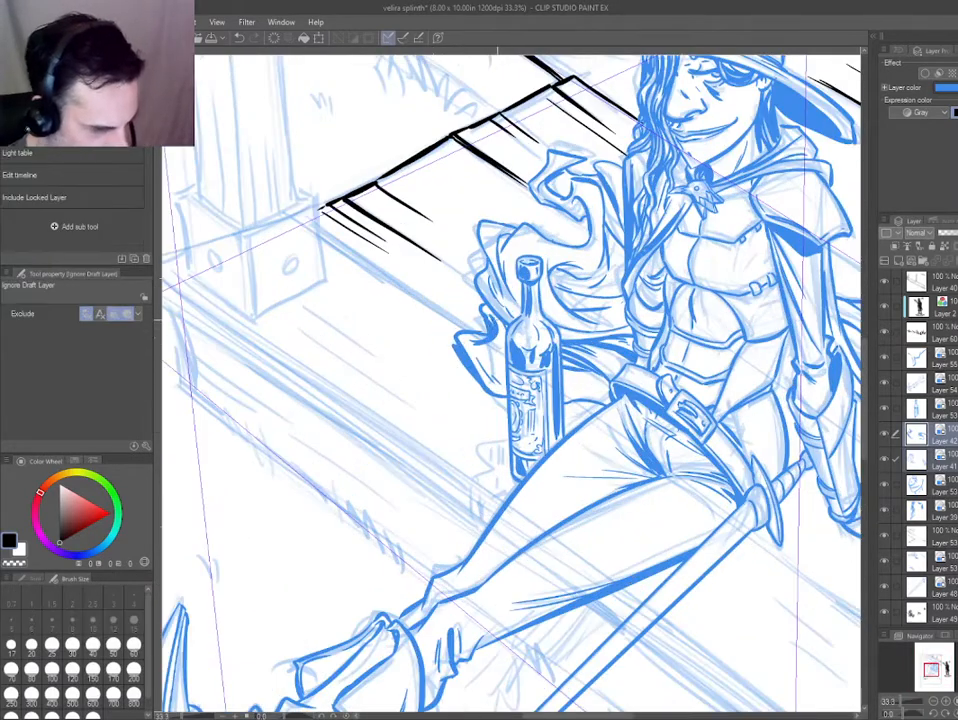
pyautogui.scroll(1, 456, 371)
pyautogui.press('e')
pyautogui.moveTo(493, 328)
pyautogui.mouseDown()
pyautogui.moveTo(472, 280)
pyautogui.moveTo(474, 350)
pyautogui.moveTo(469, 333)
pyautogui.moveTo(515, 403)
pyautogui.mouseUp()
pyautogui.press('p')
pyautogui.press('e')
pyautogui.press('p')
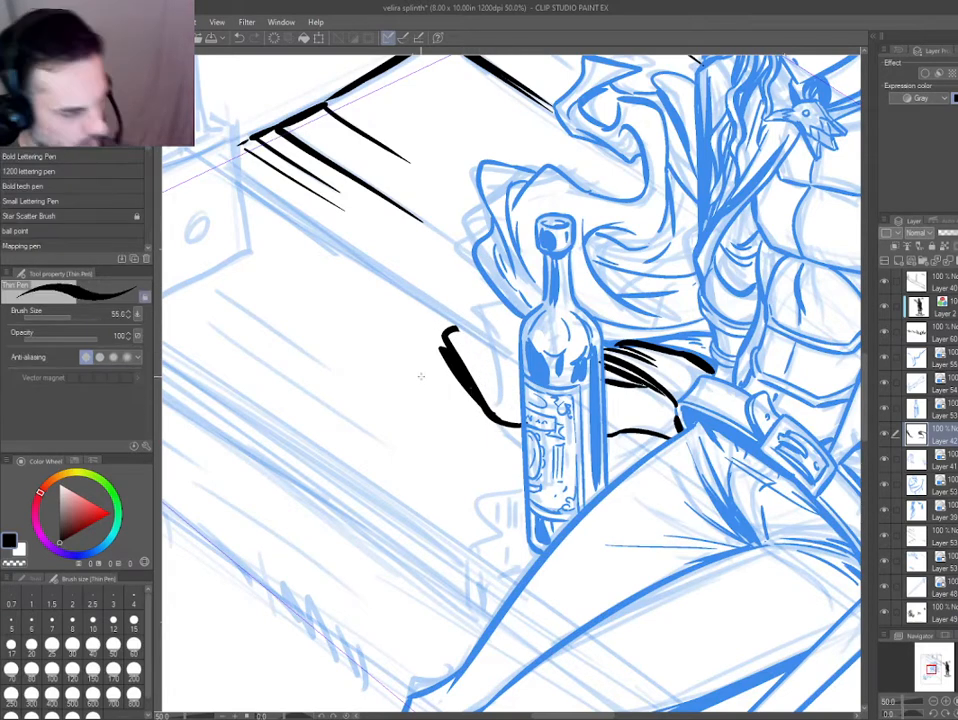
# Redraw the cape's curled edge and inner fold lines left of the bottle with the Thin Pen at size 55.
pyautogui.moveTo(453, 330)
pyautogui.mouseDown()
pyautogui.moveTo(508, 330)
pyautogui.moveTo(500, 308)
pyautogui.moveTo(491, 319)
pyautogui.moveTo(517, 341)
pyautogui.mouseUp()
pyautogui.hotkey('ctrl', 'z')
pyautogui.press('e')
pyautogui.press('p')
pyautogui.hotkey('ctrl', '0')
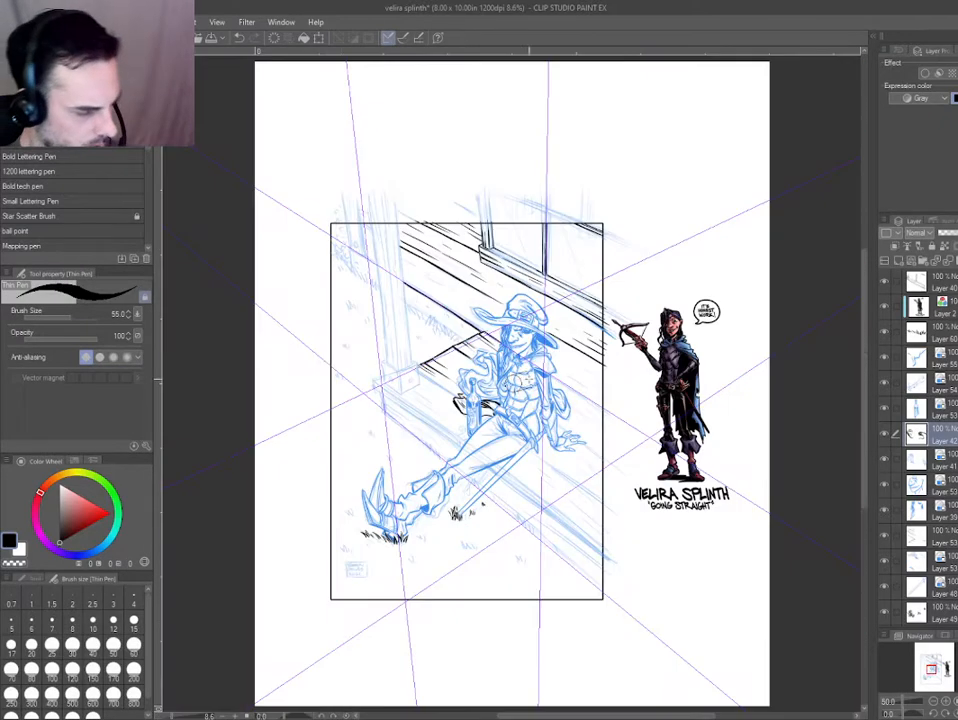
pyautogui.scroll(4, 434, 417)
pyautogui.scroll(4, 474, 318)
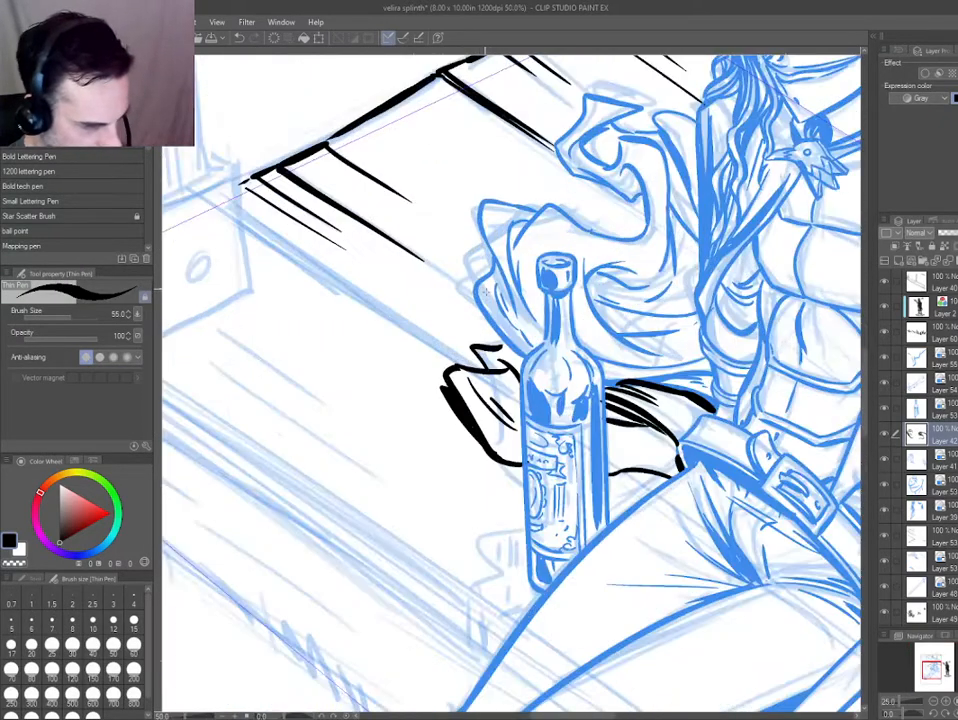
# Display the cape line work beside the bottle in the blue layer colour.
pyautogui.hotkey('ctrl', '0')
pyautogui.press('o')
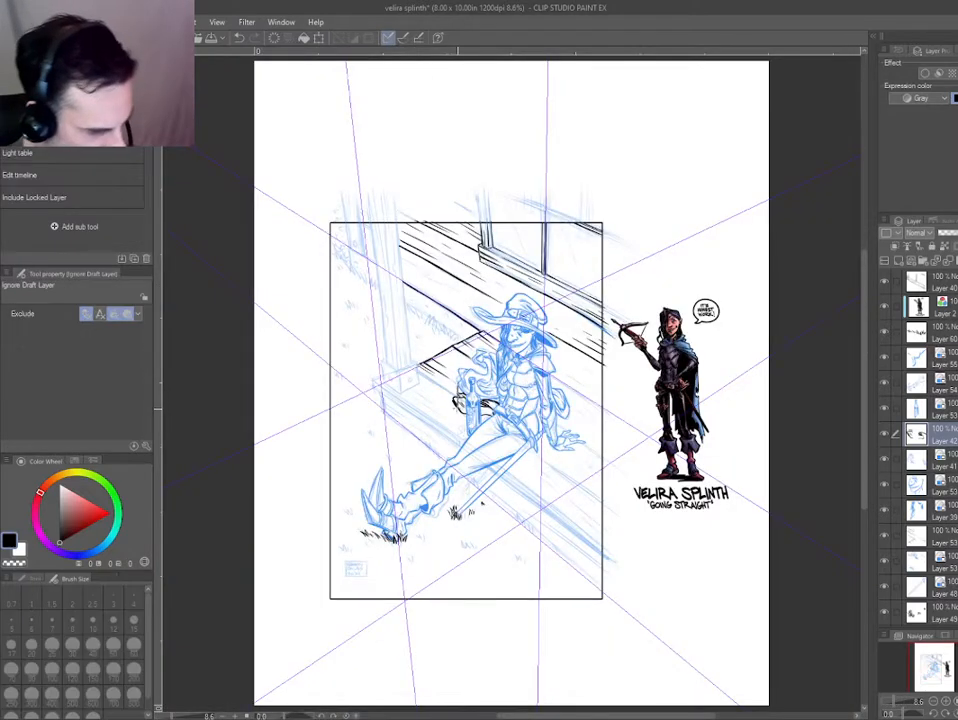
pyautogui.click(458, 418)
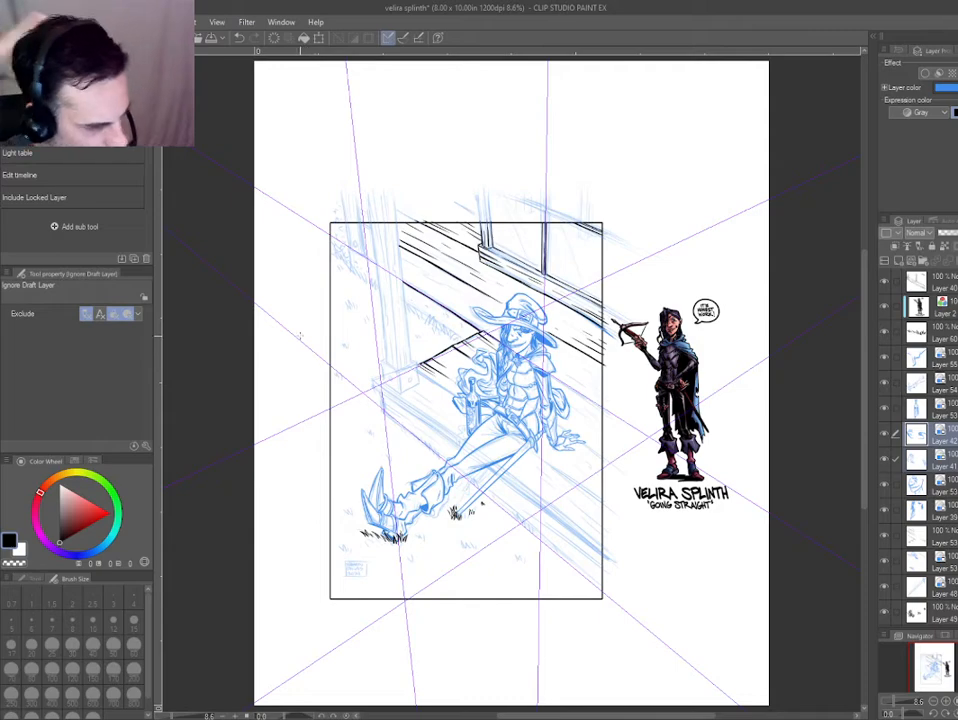
# On the plank layer, ink a thick plank line from below the cape's shoulder to the right panel border.
pyautogui.moveTo(439, 377); pyautogui.dragTo(445, 314)
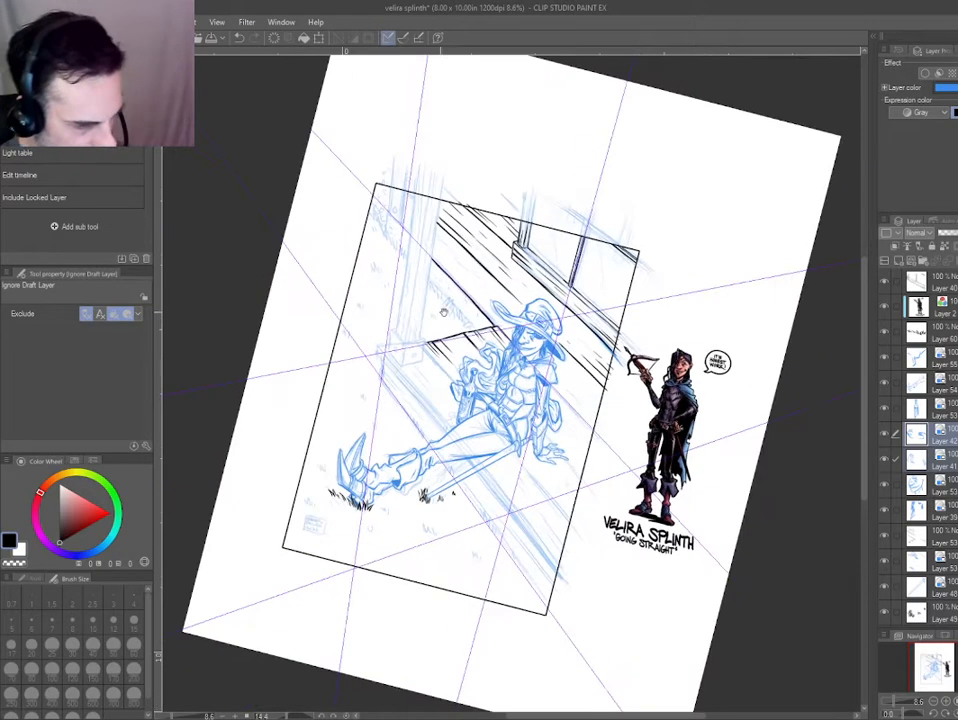
pyautogui.scroll(1, 460, 317)
pyautogui.moveTo(541, 388); pyautogui.dragTo(453, 354)
pyautogui.scroll(2, 453, 354)
pyautogui.press('p')
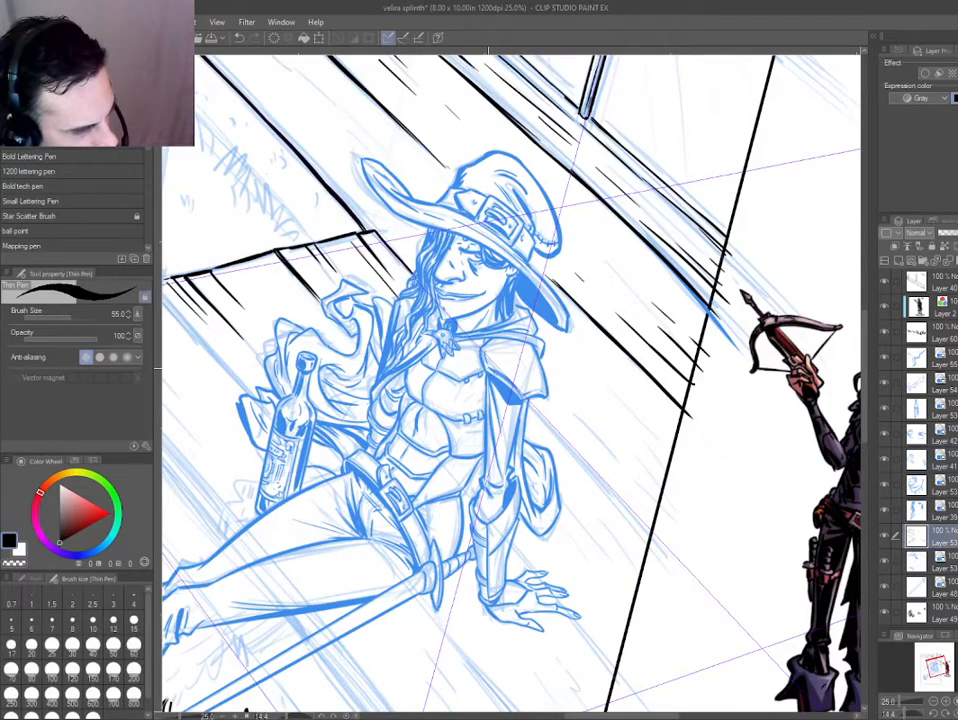
pyautogui.hotkey('ctrl', 'z')
pyautogui.moveTo(527, 398); pyautogui.dragTo(664, 546)
pyautogui.moveTo(550, 423); pyautogui.dragTo(654, 532)
pyautogui.moveTo(535, 404); pyautogui.dragTo(470, 365)
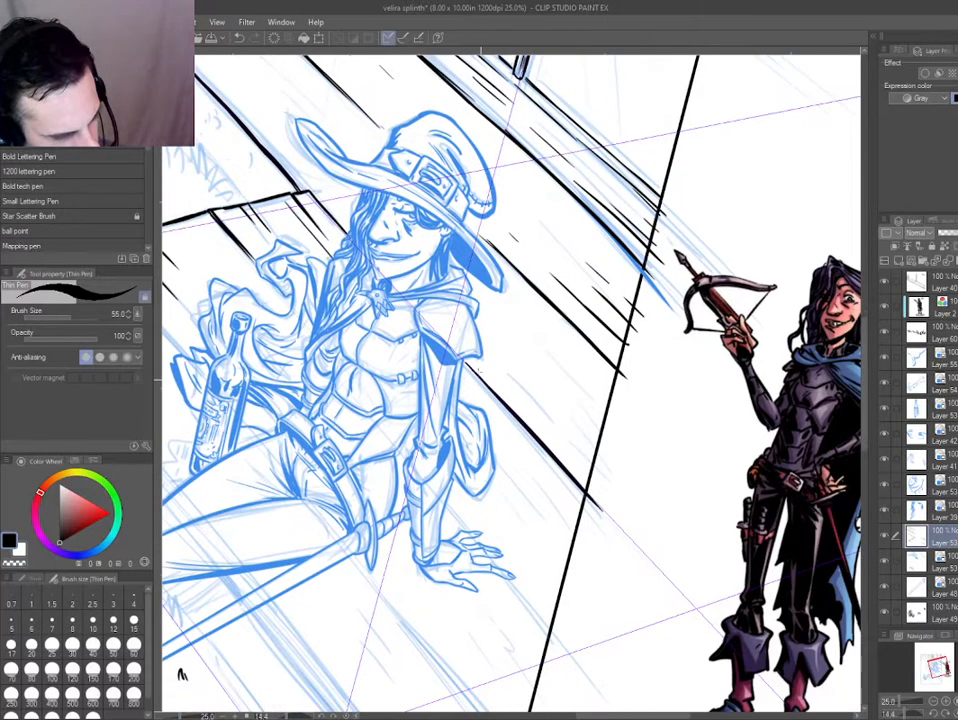
# Draw thin wood-grain lines just above the thick plank line beside the arm, running to the panel border.
pyautogui.scroll(2, 470, 365)
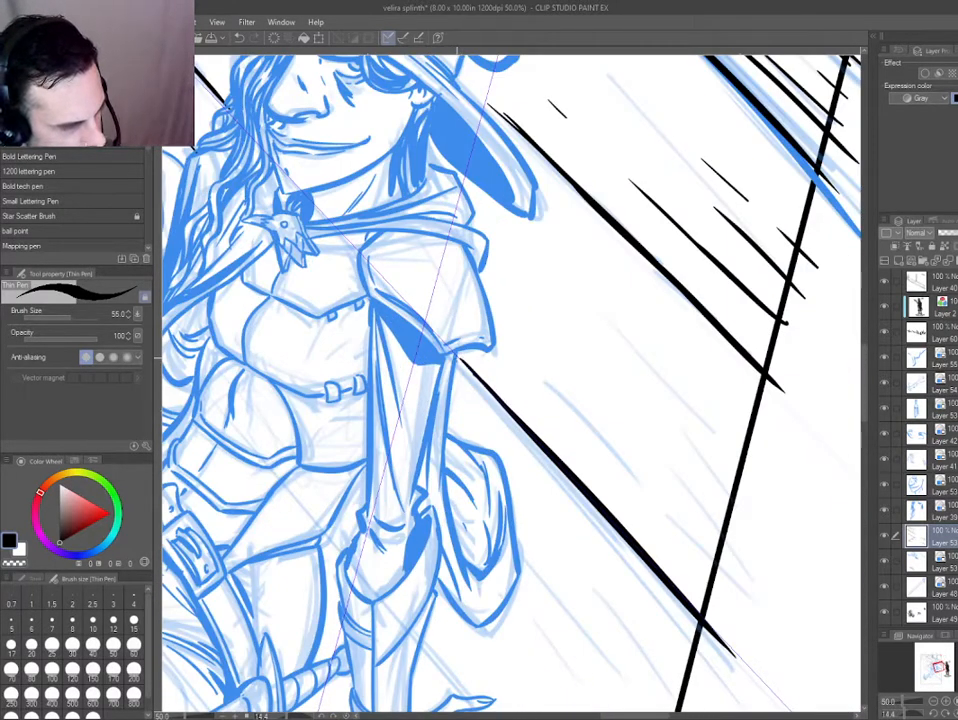
pyautogui.moveTo(439, 318); pyautogui.dragTo(394, 275)
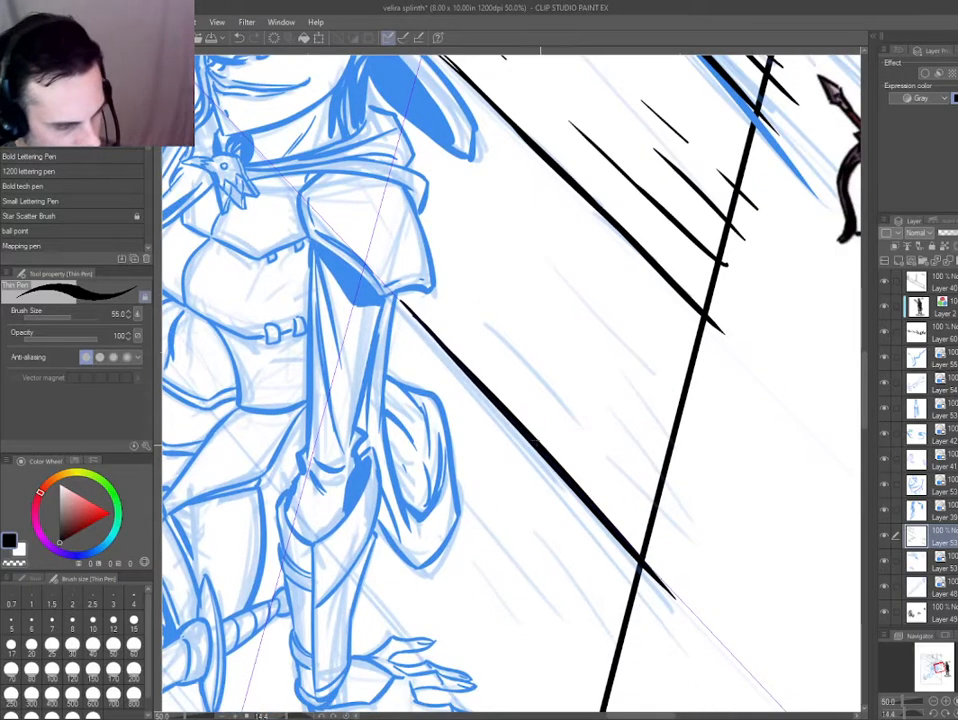
pyautogui.moveTo(469, 343); pyautogui.dragTo(674, 568)
pyautogui.hotkey('ctrl', 'z')
pyautogui.moveTo(510, 287); pyautogui.dragTo(697, 484)
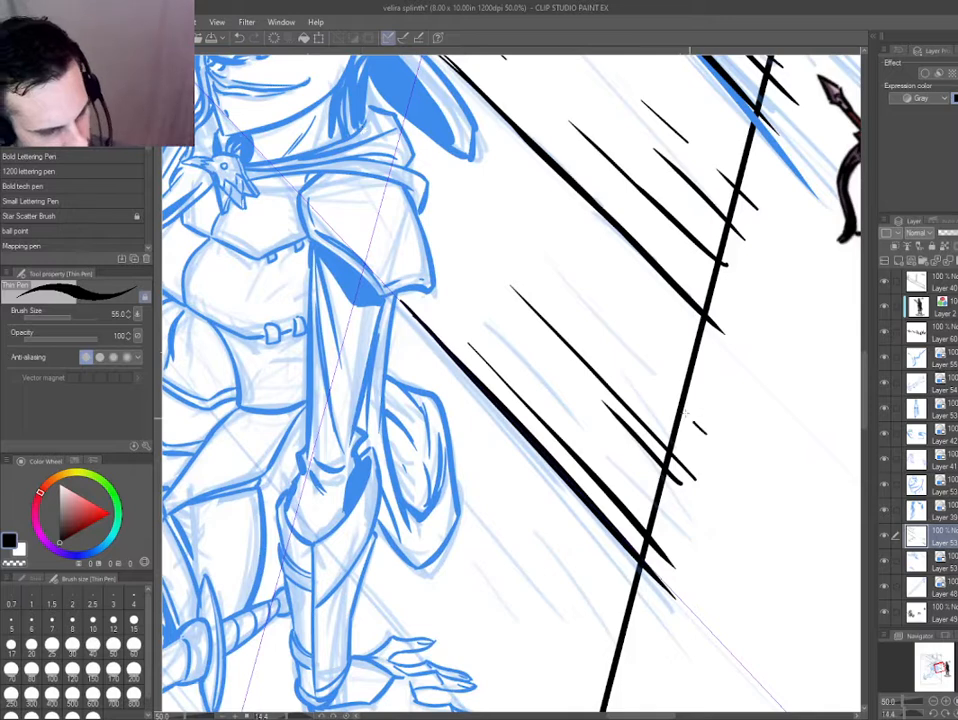
# Scatter more long and short wood-grain strokes over the plank between the shoulder and the panel border.
pyautogui.moveTo(685, 412); pyautogui.dragTo(626, 350)
pyautogui.moveTo(432, 160)
pyautogui.mouseDown()
pyautogui.moveTo(512, 240)
pyautogui.moveTo(529, 275)
pyautogui.mouseUp()
pyautogui.moveTo(550, 297); pyautogui.dragTo(584, 331)
pyautogui.moveTo(571, 213); pyautogui.dragTo(774, 440)
pyautogui.moveTo(647, 323); pyautogui.dragTo(687, 373)
# Try grain strokes on the plank between the hat and the window ledge, then undo and erase them.
pyautogui.moveTo(490, 184)
pyautogui.mouseDown()
pyautogui.moveTo(494, 238)
pyautogui.moveTo(455, 373)
pyautogui.mouseUp()
pyautogui.moveTo(526, 160); pyautogui.dragTo(551, 185)
pyautogui.moveTo(541, 188); pyautogui.dragTo(557, 205)
pyautogui.moveTo(487, 122); pyautogui.dragTo(449, 235)
pyautogui.moveTo(504, 271); pyautogui.dragTo(723, 502)
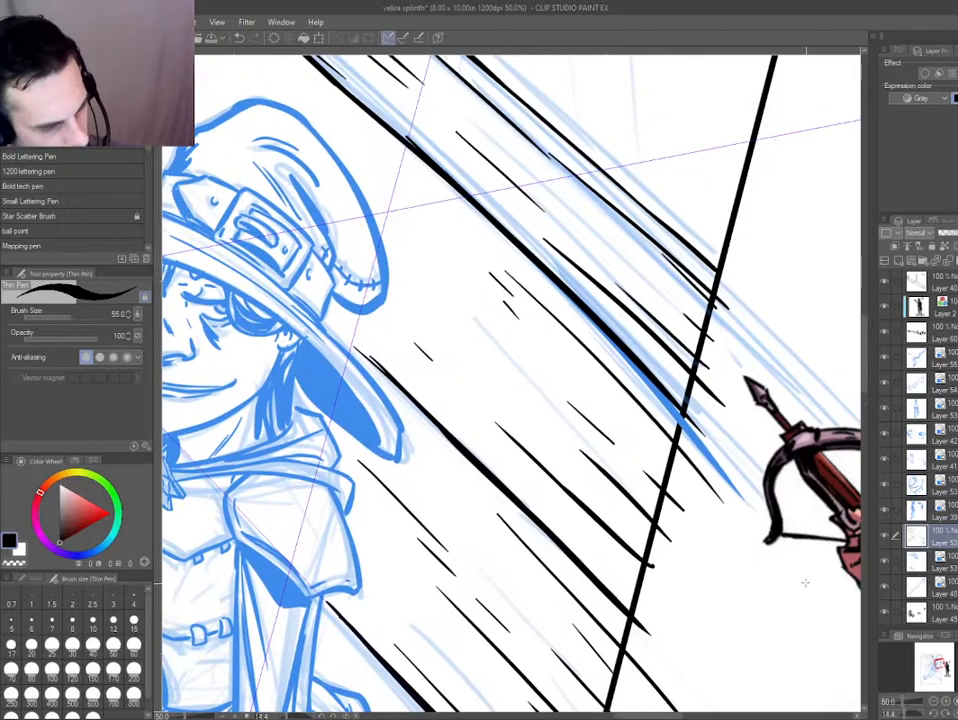
pyautogui.moveTo(437, 246); pyautogui.dragTo(517, 316)
pyautogui.moveTo(544, 340)
pyautogui.mouseDown()
pyautogui.moveTo(695, 489)
pyautogui.moveTo(620, 412)
pyautogui.moveTo(684, 494)
pyautogui.moveTo(637, 450)
pyautogui.mouseUp()
pyautogui.hotkey('ctrl', 'z')
pyautogui.hotkey('ctrl', 'z')
pyautogui.hotkey('ctrl', 'z')
pyautogui.press('e')
pyautogui.press('p')
# Ink long and short grain lines on the plank between the hat and the window ledge, starting at the panel border.
pyautogui.moveTo(602, 418); pyautogui.dragTo(554, 371)
pyautogui.moveTo(440, 455)
pyautogui.mouseDown()
pyautogui.moveTo(469, 474)
pyautogui.moveTo(654, 227)
pyautogui.mouseUp()
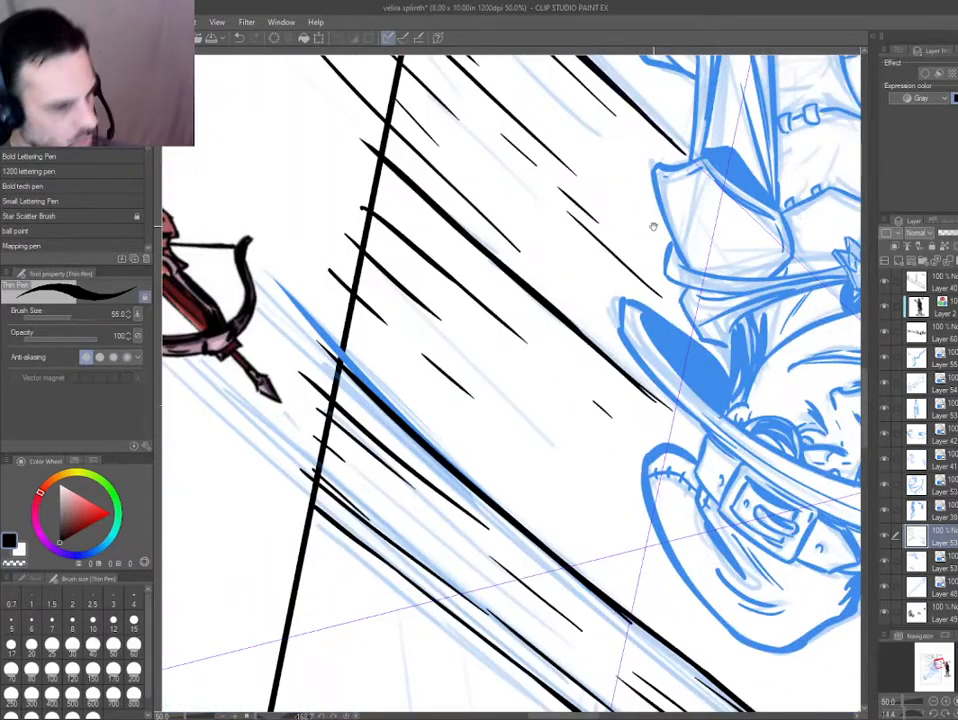
pyautogui.moveTo(338, 408); pyautogui.dragTo(342, 399)
pyautogui.hotkey('ctrl', 'z')
pyautogui.hotkey('ctrl', 'z')
pyautogui.moveTo(352, 218); pyautogui.dragTo(415, 276)
pyautogui.moveTo(347, 287); pyautogui.dragTo(460, 390)
pyautogui.moveTo(476, 405); pyautogui.dragTo(577, 497)
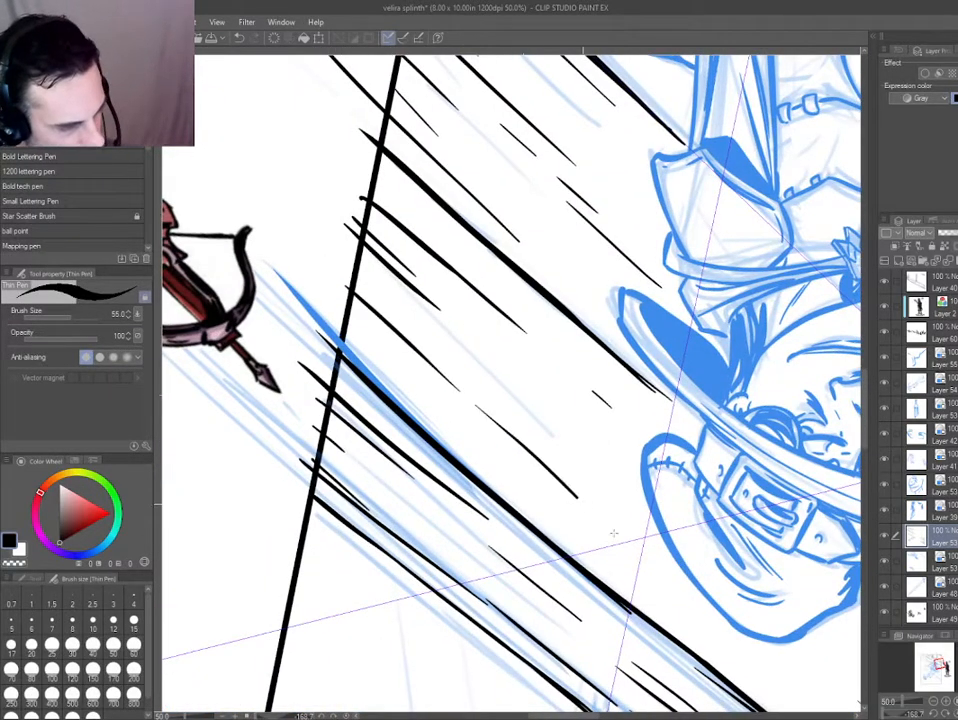
pyautogui.moveTo(422, 381); pyautogui.dragTo(674, 605)
# Ink a grain line ending in a small wood knot on the wall plank beside the porch post.
pyautogui.hotkey('ctrl', '0')
pyautogui.hotkey('ctrl', '@')
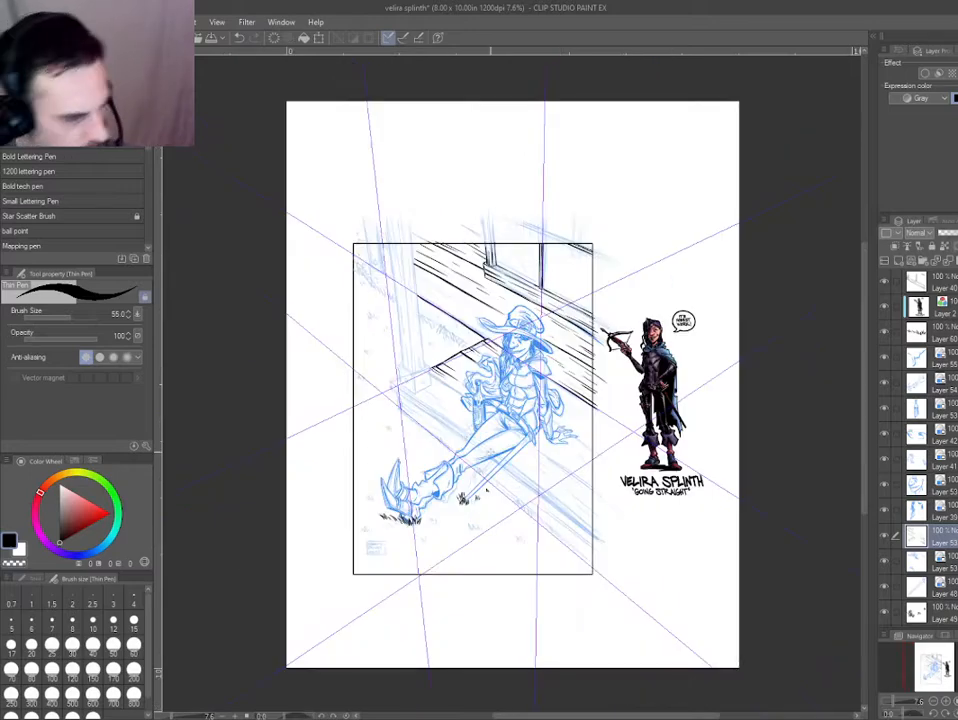
pyautogui.hotkey('ctrl', '+')
pyautogui.scroll(2, 314, 201)
pyautogui.moveTo(282, 296)
pyautogui.mouseDown()
pyautogui.moveTo(308, 344)
pyautogui.moveTo(340, 297)
pyautogui.mouseUp()
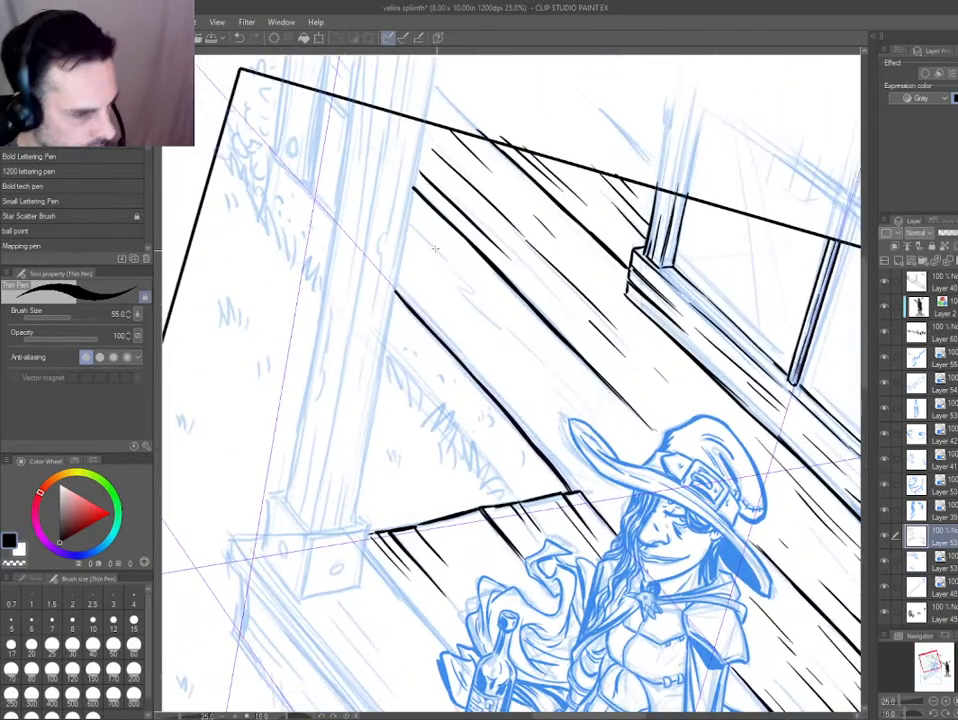
pyautogui.moveTo(408, 215); pyautogui.dragTo(455, 262)
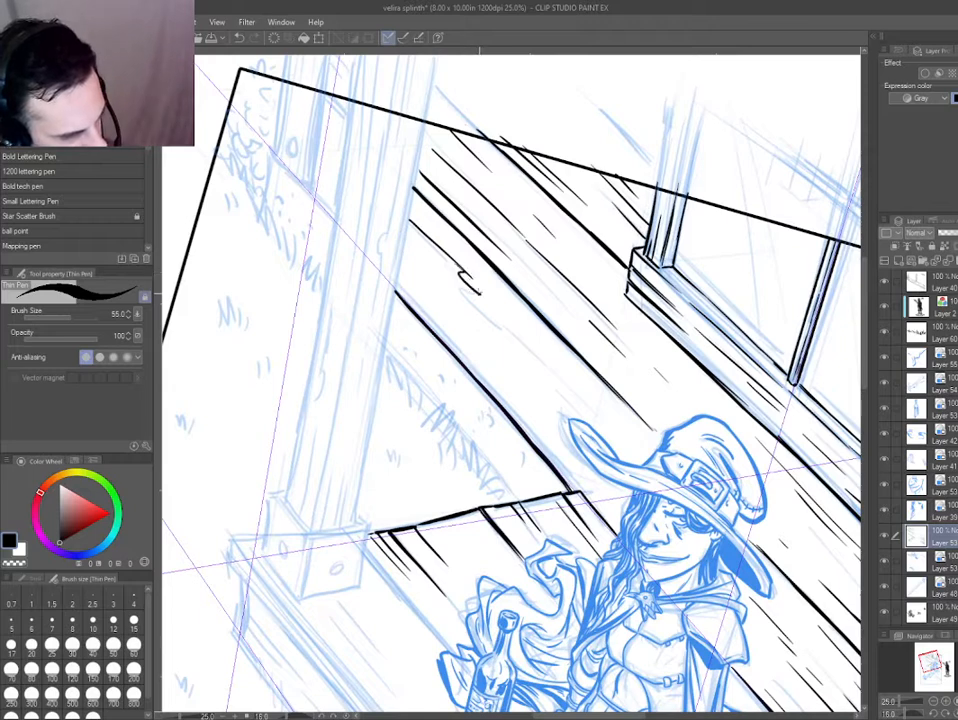
# Draw a long grain line along the lower edge of the wall plank between the post and the hat.
pyautogui.moveTo(397, 272); pyautogui.dragTo(433, 309)
pyautogui.moveTo(449, 323); pyautogui.dragTo(516, 390)
pyautogui.hotkey('ctrl', 'z')
pyautogui.hotkey('ctrl', 'z')
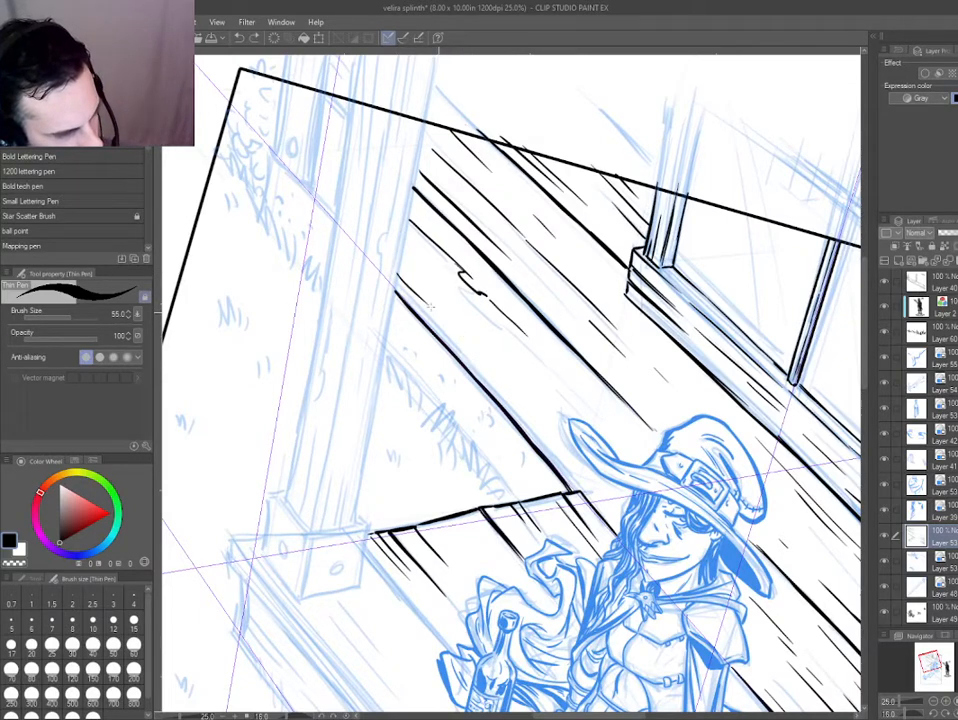
pyautogui.moveTo(399, 265); pyautogui.dragTo(483, 353)
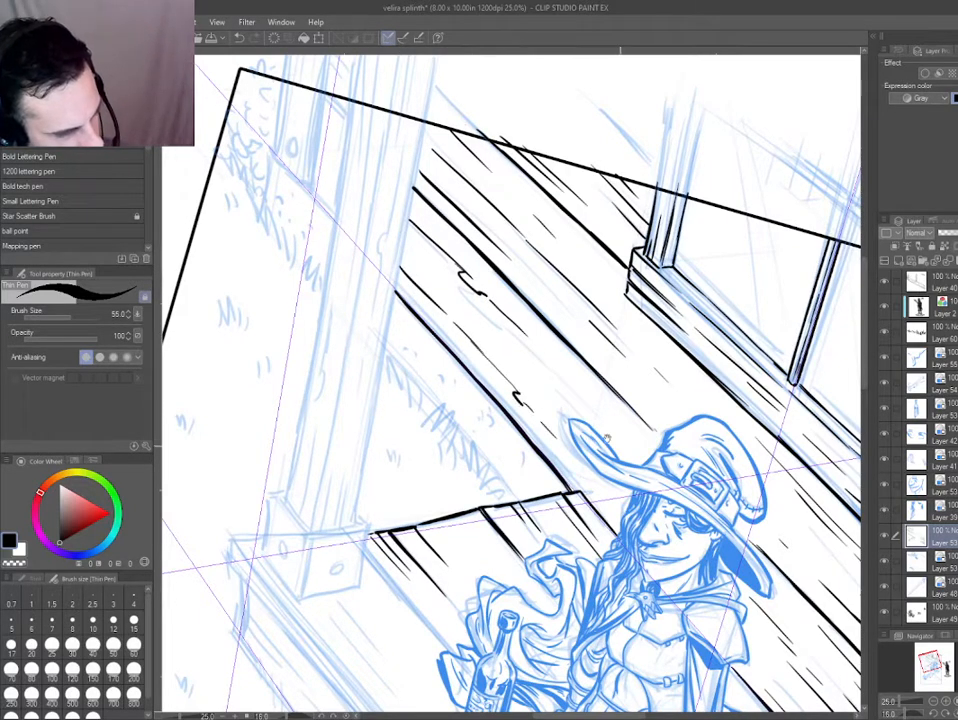
# Redo the knot on the lower grain line left of the hat and draw another knot on the plank above.
pyautogui.moveTo(606, 438); pyautogui.dragTo(490, 394)
pyautogui.hotkey('ctrl', 'z')
pyautogui.hotkey('ctrl', 'z')
pyautogui.hotkey('ctrl', 'z')
pyautogui.hotkey('ctrl', 'z')
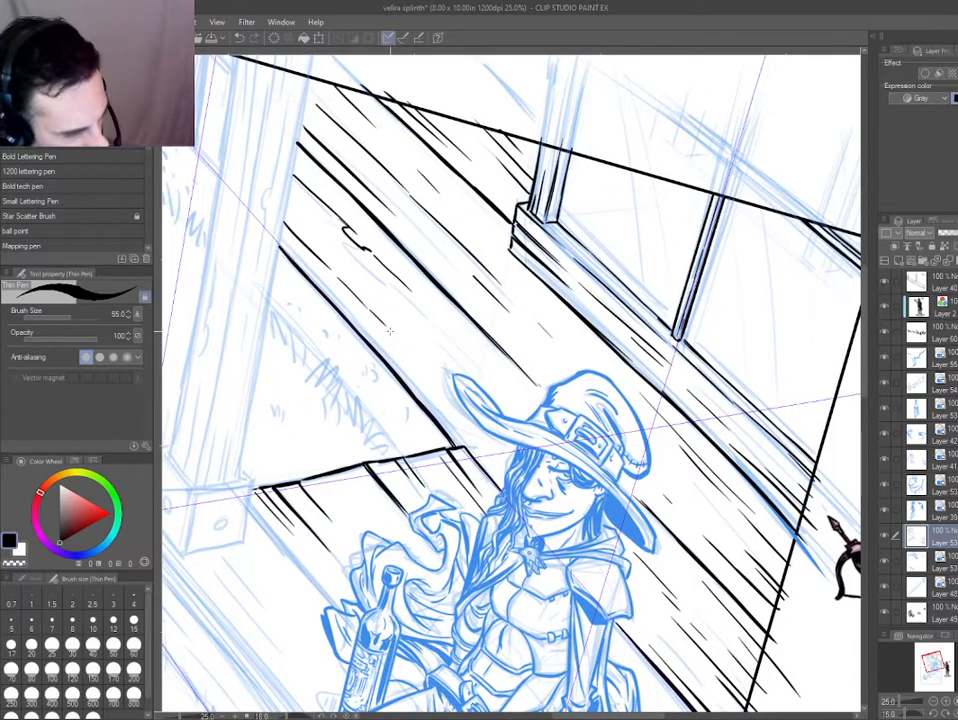
pyautogui.moveTo(390, 328); pyautogui.dragTo(419, 361)
pyautogui.moveTo(481, 412); pyautogui.dragTo(470, 430)
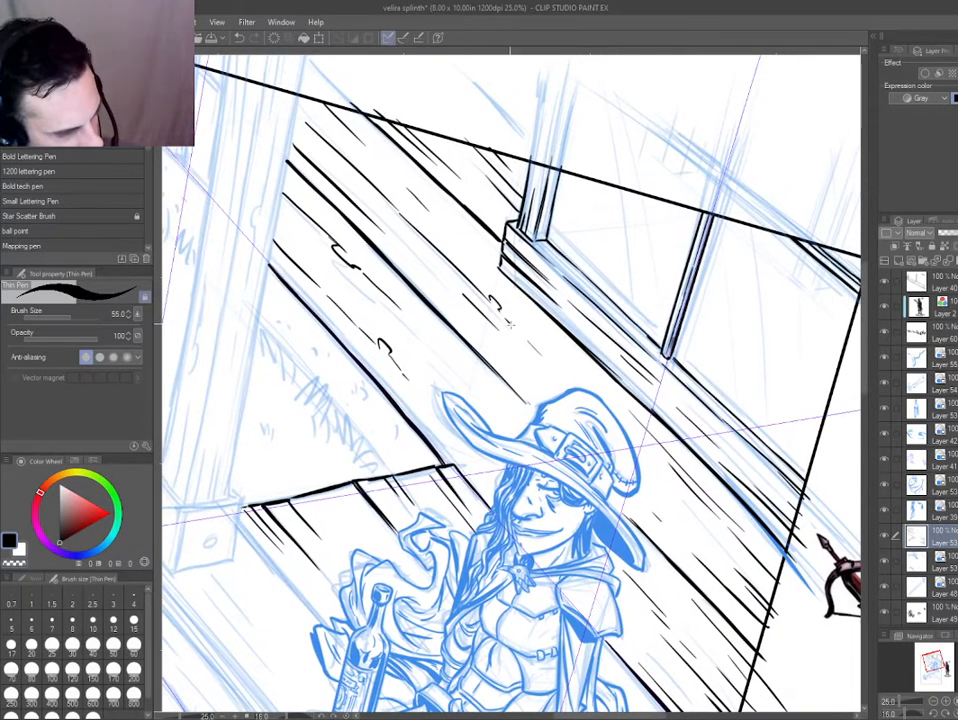
pyautogui.moveTo(668, 481); pyautogui.dragTo(689, 547)
# Clean up the knot lines on the wall planks left of the hat with the eraser.
pyautogui.scroll(-2, 391, 201)
pyautogui.hotkey('ctrl', '0')
pyautogui.hotkey('ctrl', '@')
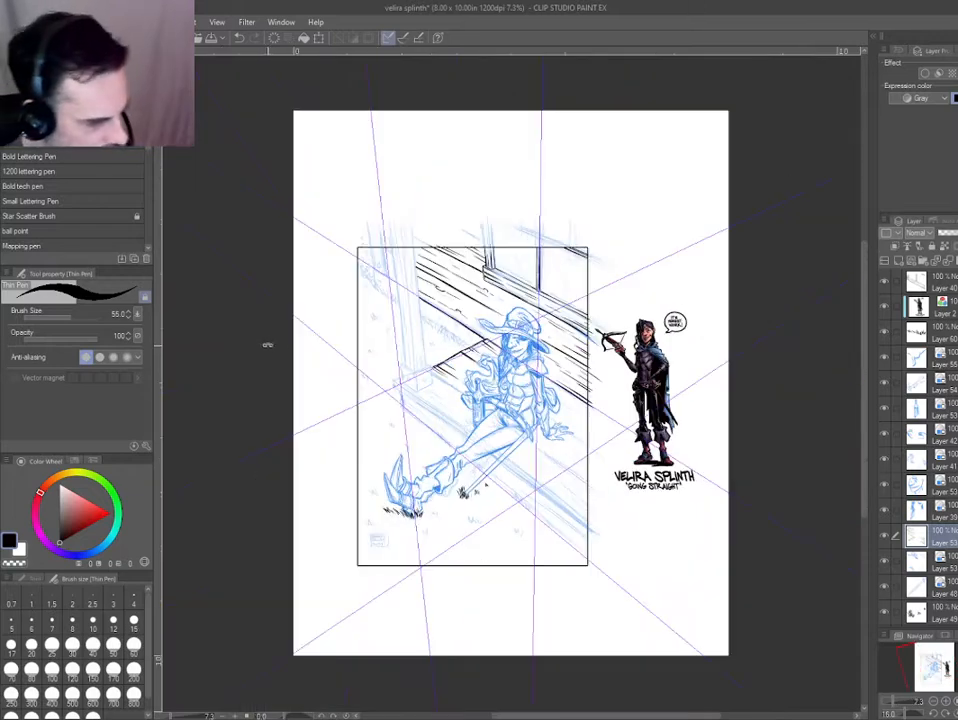
pyautogui.scroll(4, 452, 278)
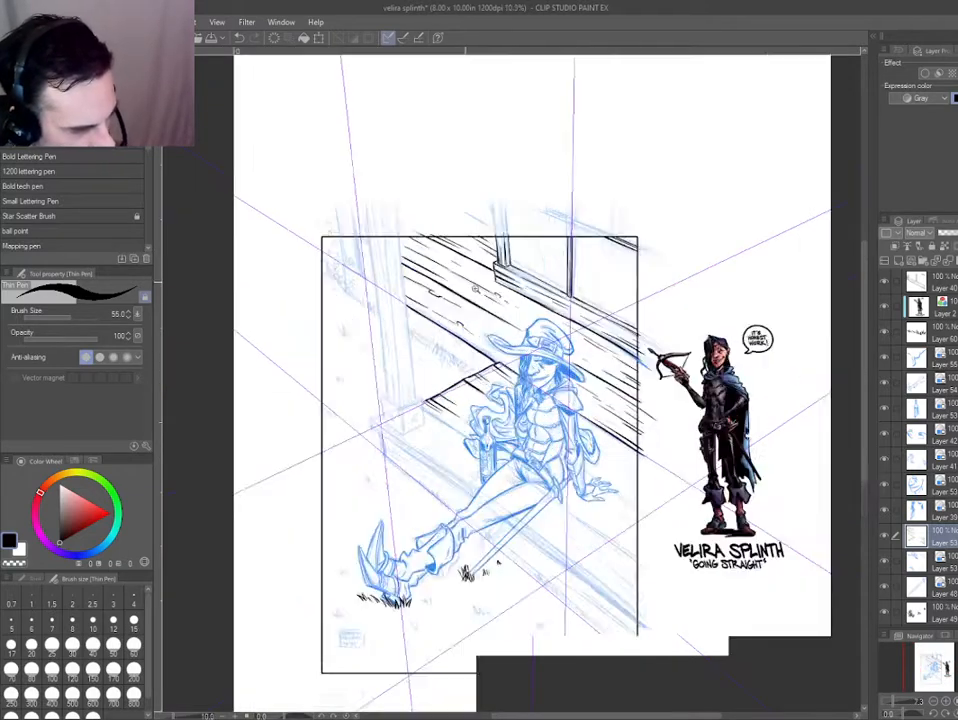
pyautogui.moveTo(534, 283); pyautogui.dragTo(516, 291)
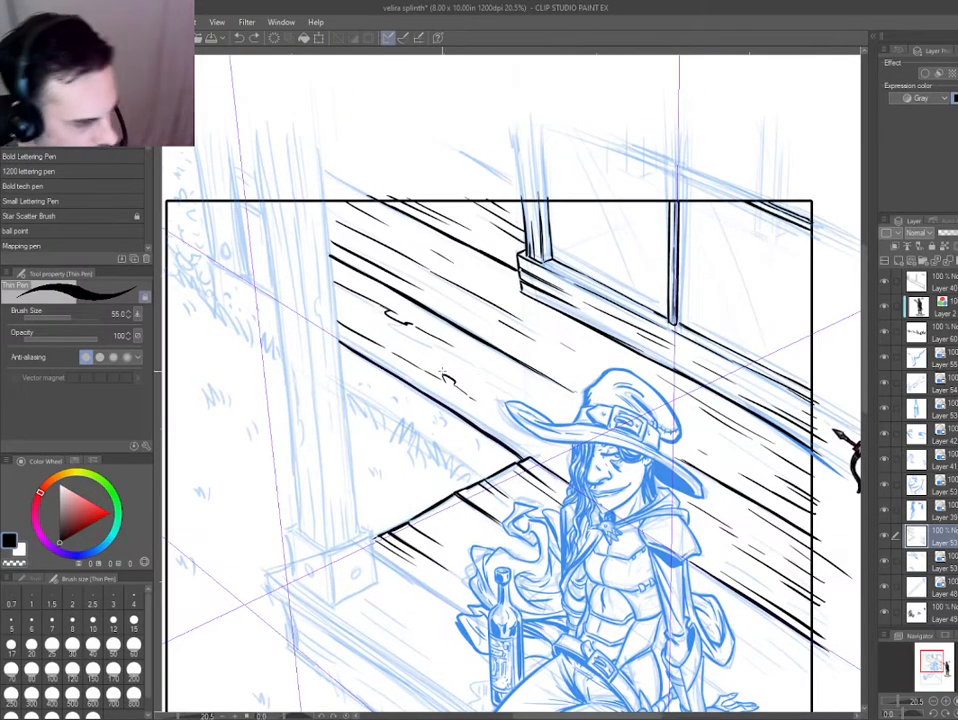
pyautogui.press('e')
pyautogui.moveTo(419, 331)
pyautogui.mouseDown()
pyautogui.moveTo(314, 276)
pyautogui.moveTo(392, 311)
pyautogui.mouseUp()
pyautogui.press('p')
pyautogui.scroll(3, 393, 312)
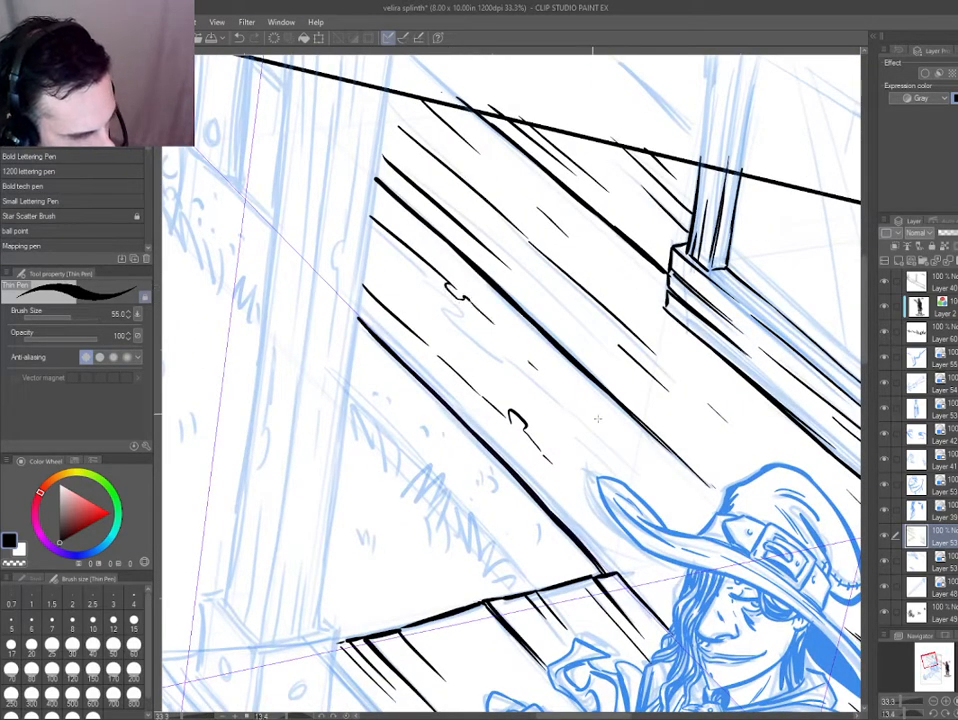
# Add a small wood knot among the grain lines right of the hat, near the panel border.
pyautogui.moveTo(555, 488); pyautogui.dragTo(201, 282)
pyautogui.moveTo(601, 486); pyautogui.dragTo(419, 356)
pyautogui.press('e')
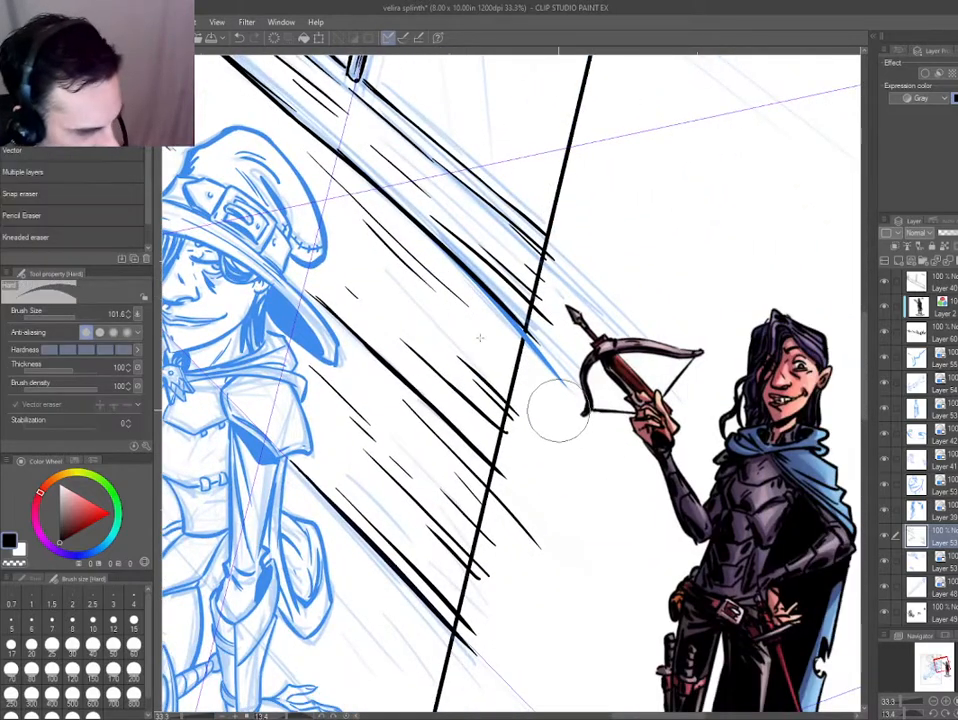
pyautogui.press('p')
pyautogui.hotkey('ctrl', '0')
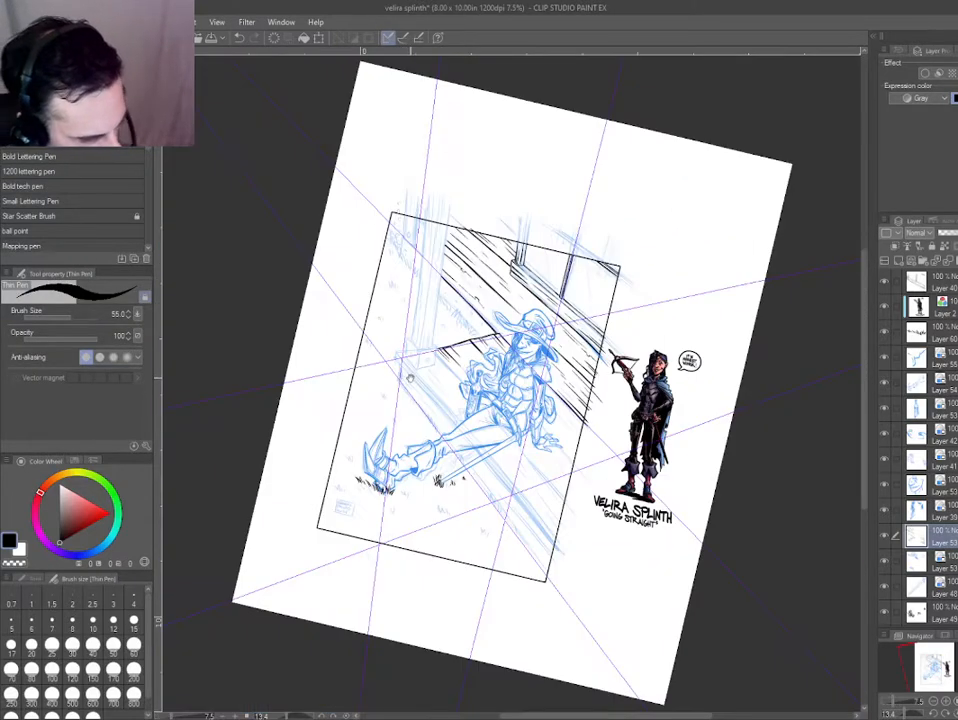
# Ink a plank line from the forearm behind the resting hand and past its fingertips to the panel border.
pyautogui.hotkey('ctrl', '@')
pyautogui.hotkey('ctrl', '+')
pyautogui.hotkey('ctrl', '+')
pyautogui.hotkey('ctrl', '+')
pyautogui.hotkey('ctrl', '+')
pyautogui.hotkey('ctrl', '+')
pyautogui.moveTo(291, 404); pyautogui.dragTo(381, 406)
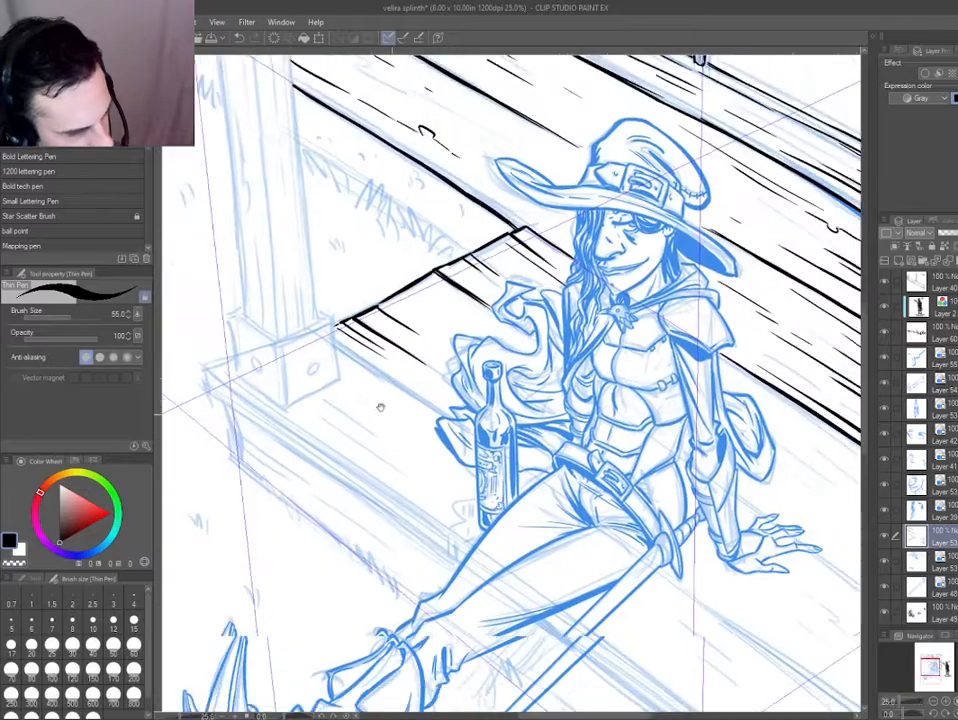
pyautogui.moveTo(599, 564); pyautogui.dragTo(289, 372)
pyautogui.keyDown('shift'); pyautogui.moveTo(360, 431); pyautogui.dragTo(464, 518); pyautogui.keyUp('shift')
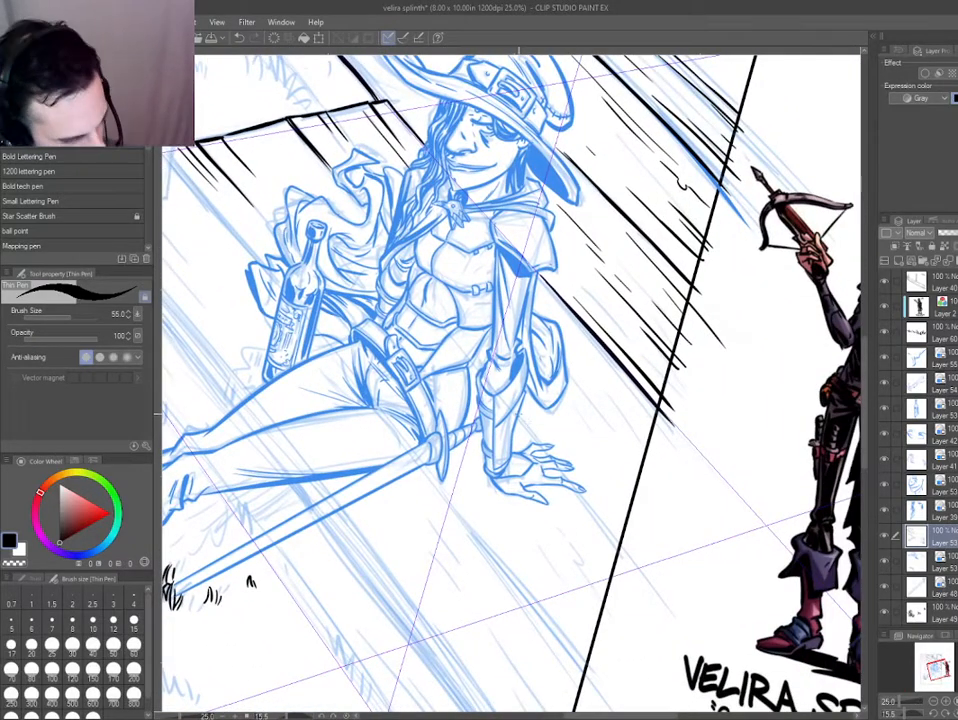
pyautogui.scroll(2, 545, 455)
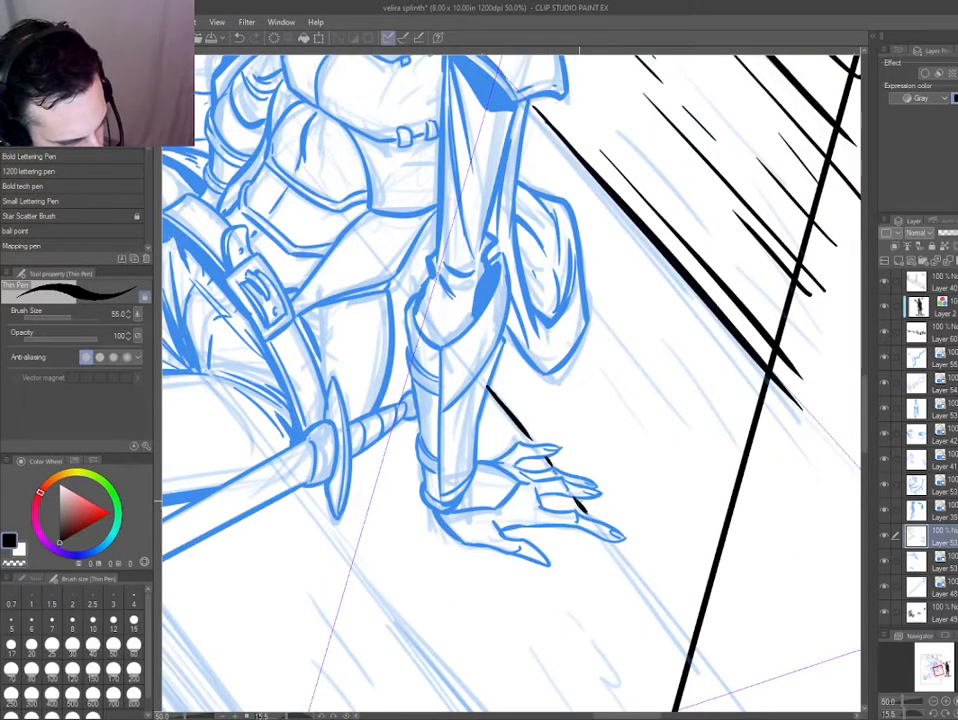
pyautogui.moveTo(583, 507); pyautogui.dragTo(594, 518)
pyautogui.moveTo(612, 552)
pyautogui.mouseDown()
pyautogui.moveTo(453, 406)
pyautogui.moveTo(459, 385)
pyautogui.mouseUp()
pyautogui.moveTo(455, 376); pyautogui.dragTo(581, 539)
pyautogui.hotkey('ctrl', 'z')
# Ink a second line across the plank between the pouch and the resting hand, extending past the panel border.
pyautogui.moveTo(520, 413); pyautogui.dragTo(527, 476)
pyautogui.moveTo(426, 277); pyautogui.dragTo(518, 394)
pyautogui.moveTo(459, 315); pyautogui.dragTo(620, 528)
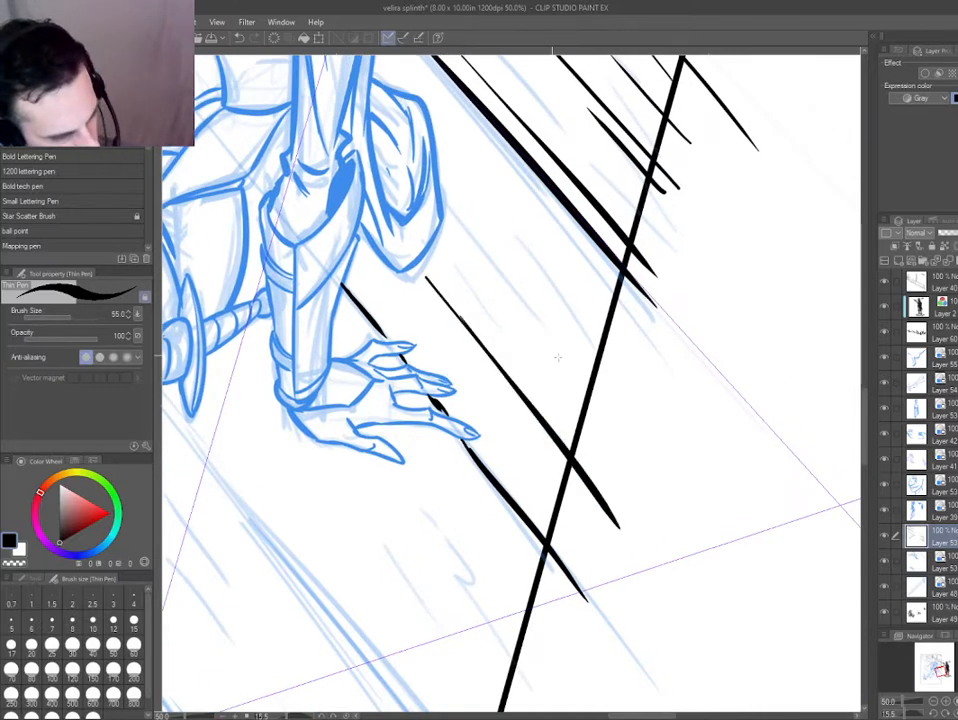
# Add short wood grain strokes on the plank between the pouch and the panel border.
pyautogui.moveTo(543, 330); pyautogui.dragTo(613, 419)
pyautogui.moveTo(616, 407); pyautogui.dragTo(495, 254)
pyautogui.moveTo(621, 361); pyautogui.dragTo(560, 275)
pyautogui.moveTo(464, 139); pyautogui.dragTo(492, 168)
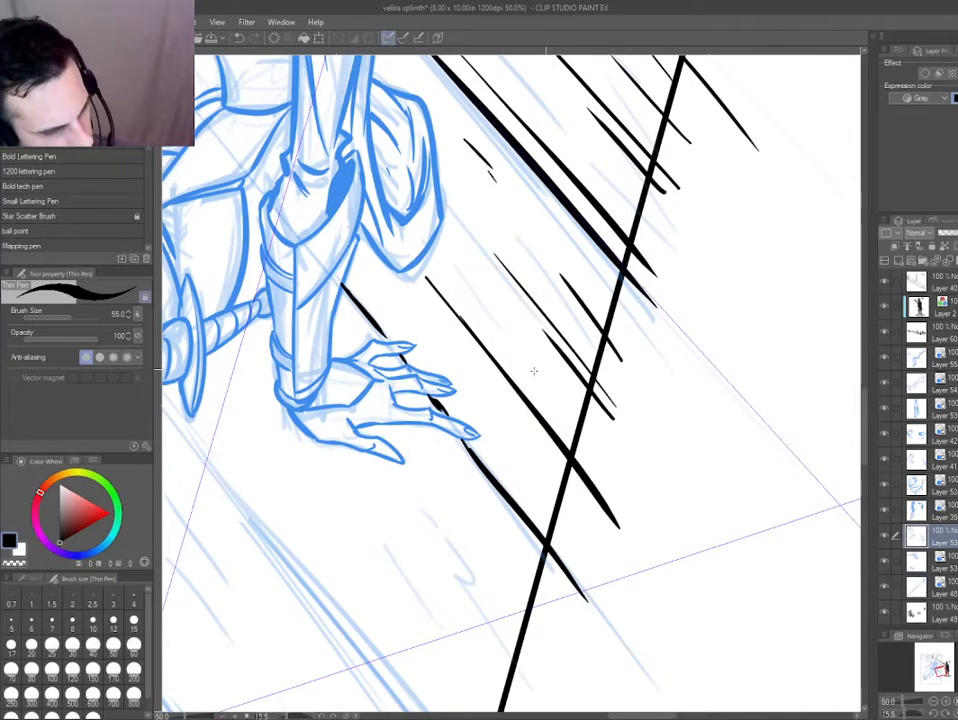
# Ink a long plank line from below the sword guard past the panel border and thicken its far half.
pyautogui.moveTo(355, 464); pyautogui.dragTo(513, 281)
pyautogui.moveTo(318, 213); pyautogui.dragTo(601, 580)
pyautogui.moveTo(436, 367); pyautogui.dragTo(672, 677)
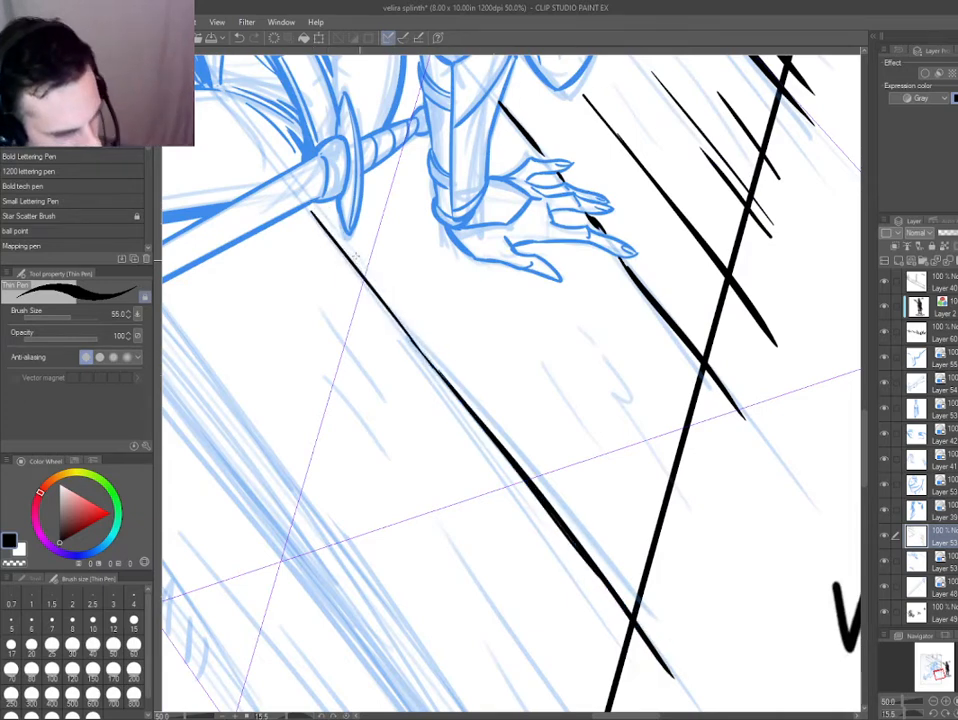
pyautogui.moveTo(335, 237); pyautogui.dragTo(683, 646)
pyautogui.hotkey('ctrl', 'z')
pyautogui.moveTo(324, 222); pyautogui.dragTo(684, 667)
pyautogui.hotkey('ctrl', 'z')
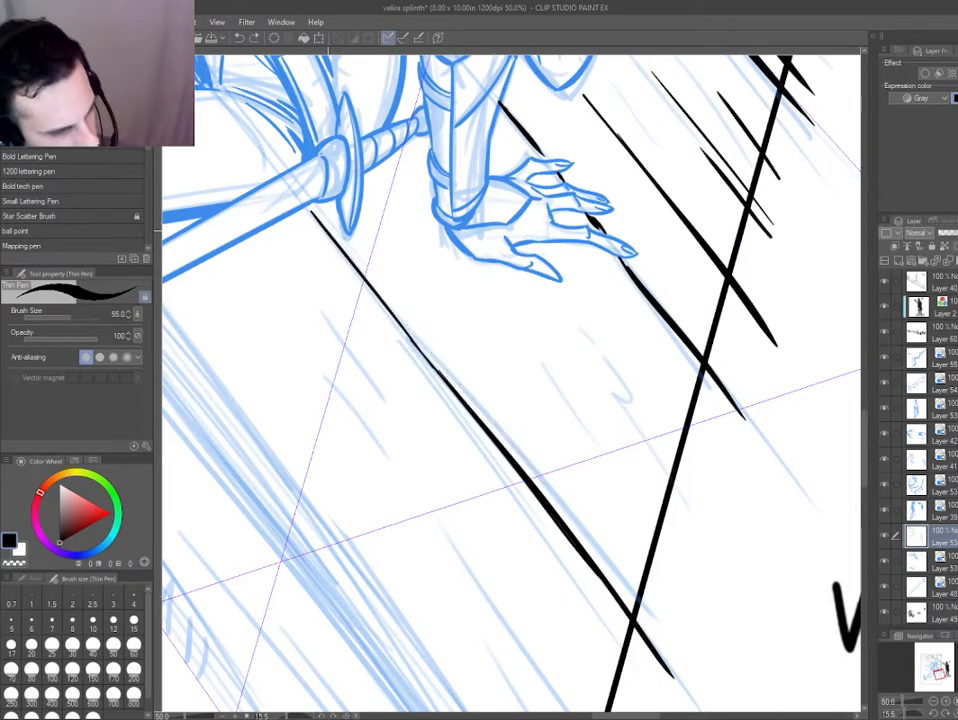
pyautogui.moveTo(322, 224); pyautogui.dragTo(677, 665)
# Try to reinforce the plank line and grain beside the pouch with additional long strokes.
pyautogui.moveTo(547, 337); pyautogui.dragTo(460, 505)
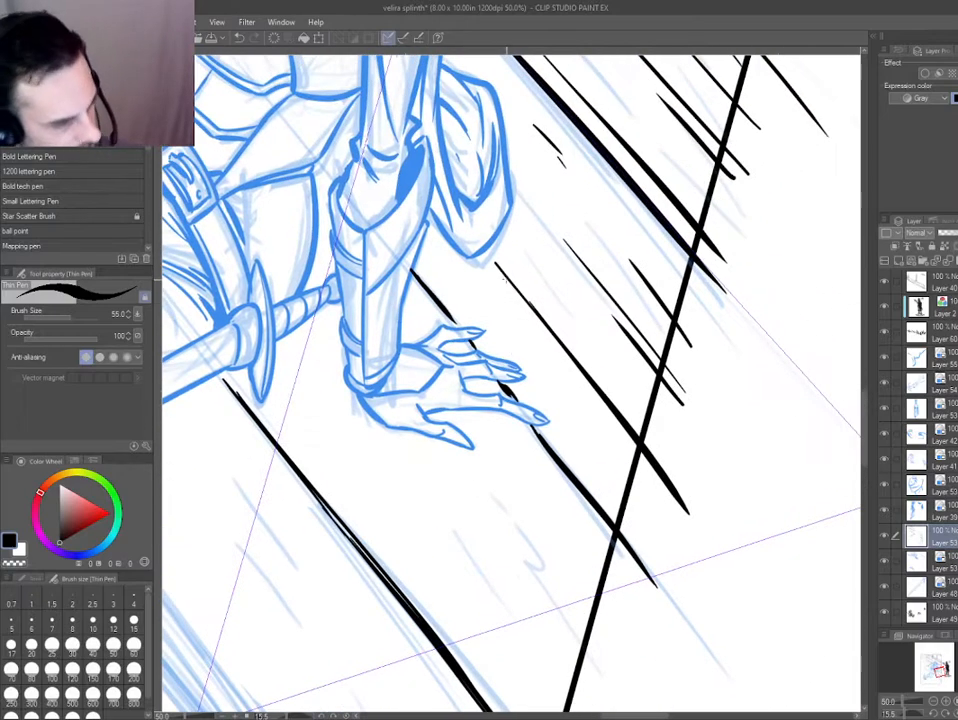
pyautogui.moveTo(499, 262); pyautogui.dragTo(688, 512)
pyautogui.hotkey('ctrl', 'z')
pyautogui.moveTo(557, 234); pyautogui.dragTo(704, 415)
# Examine the inked porch planks across the whole illustration and around the resting hand and sword.
pyautogui.hotkey('ctrl', '0')
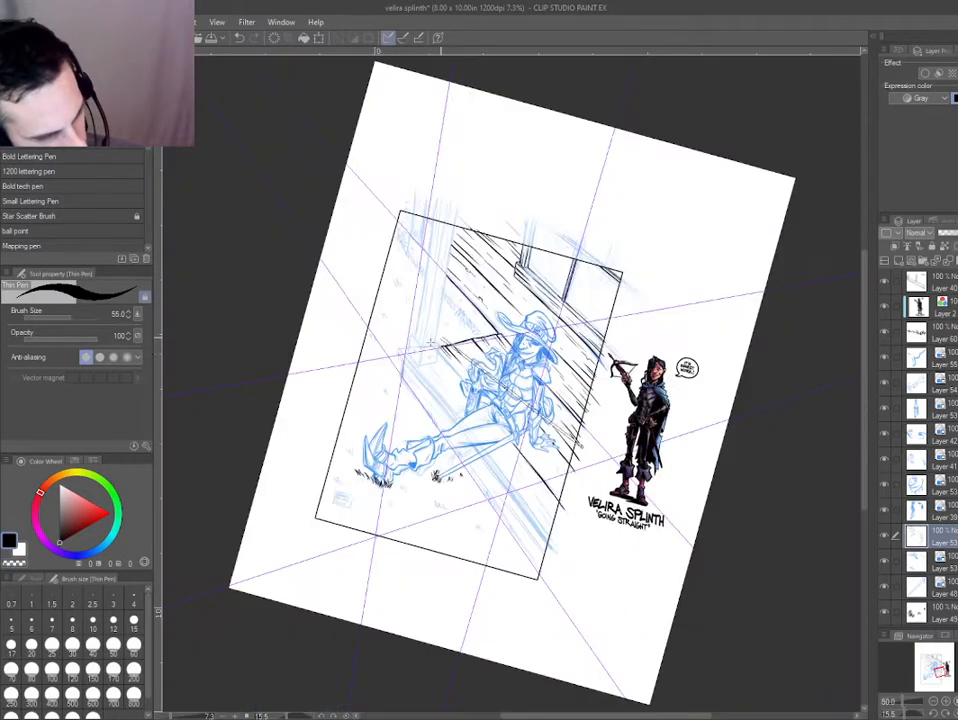
pyautogui.moveTo(463, 434); pyautogui.dragTo(560, 475)
pyautogui.scroll(2, 467, 438)
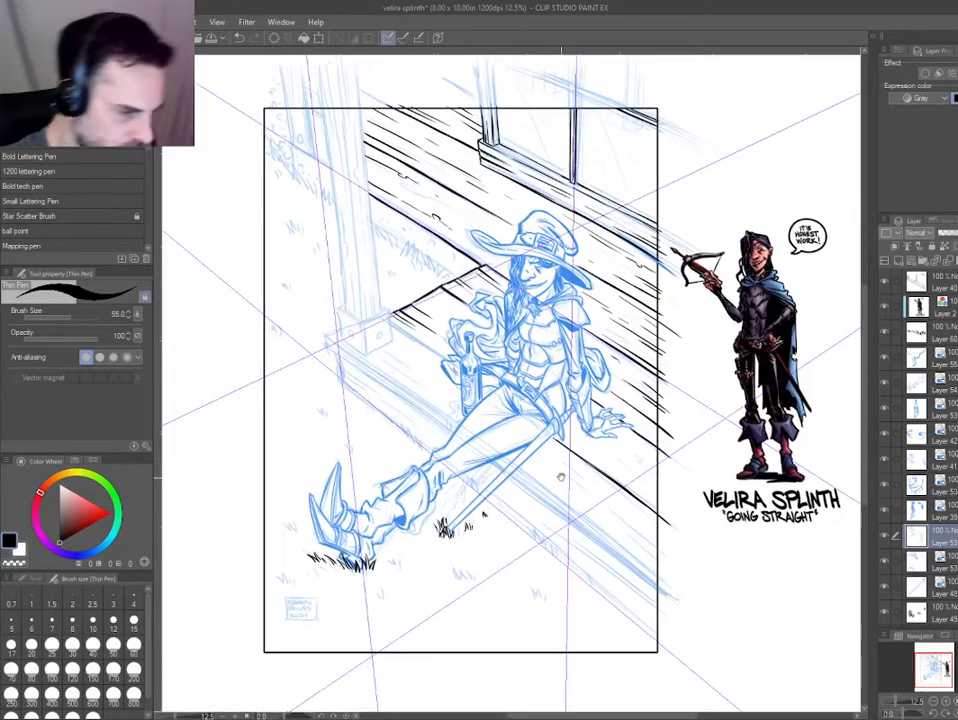
pyautogui.scroll(3, 493, 377)
pyautogui.moveTo(335, 172)
pyautogui.mouseDown()
pyautogui.moveTo(363, 230)
pyautogui.moveTo(380, 232)
pyautogui.mouseUp()
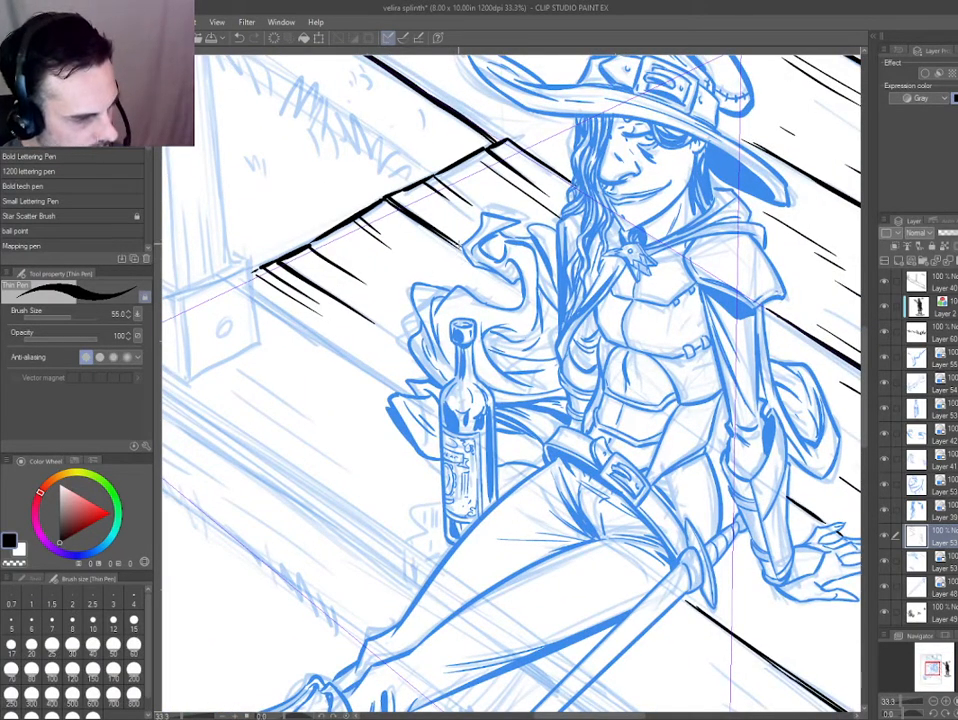
pyautogui.moveTo(587, 457); pyautogui.dragTo(279, 371)
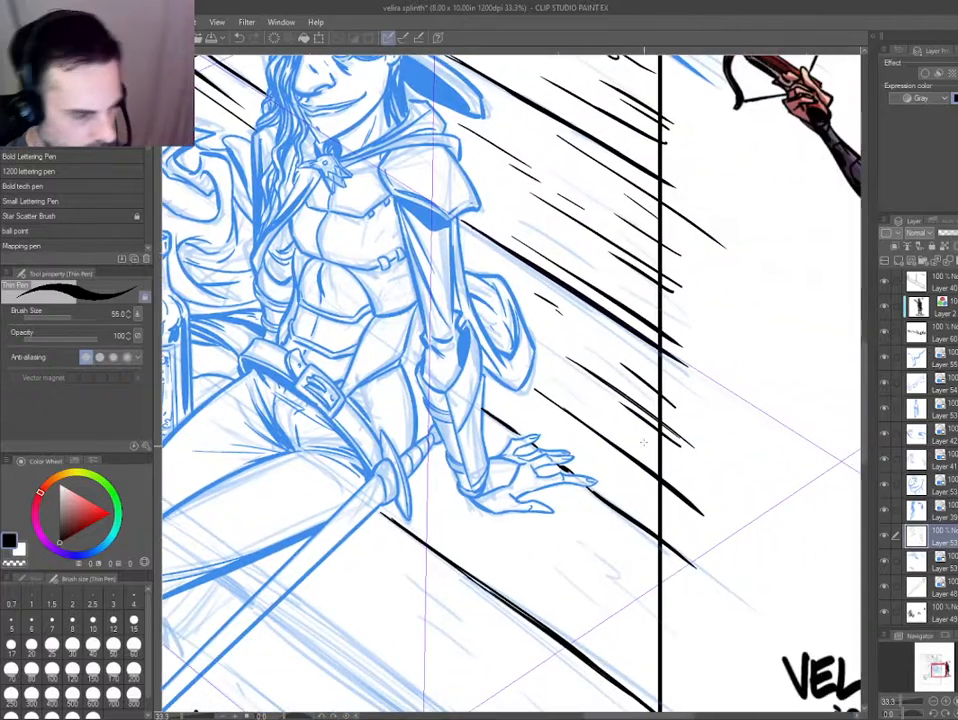
pyautogui.moveTo(459, 507); pyautogui.dragTo(376, 341)
pyautogui.moveTo(383, 409); pyautogui.dragTo(415, 336)
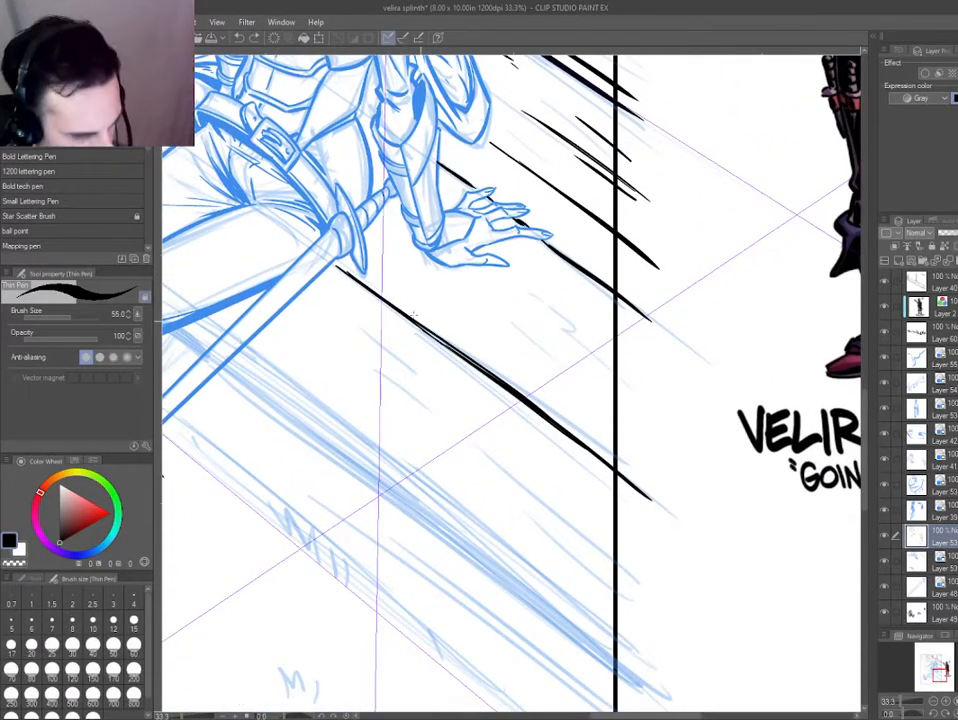
pyautogui.scroll(-1, 284, 395)
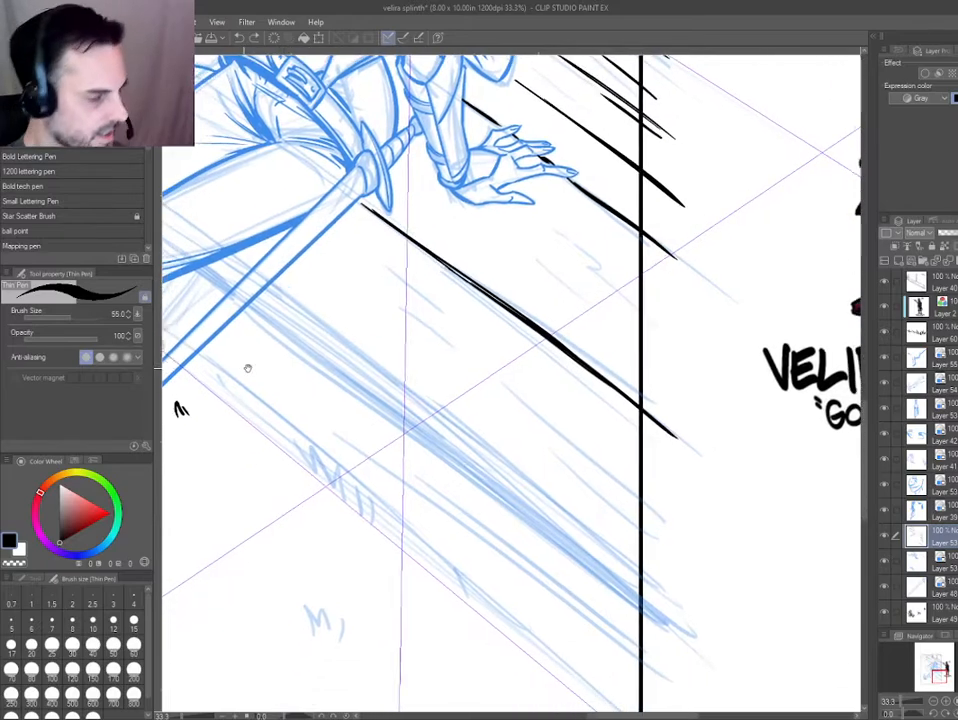
pyautogui.scroll(-4, 389, 366)
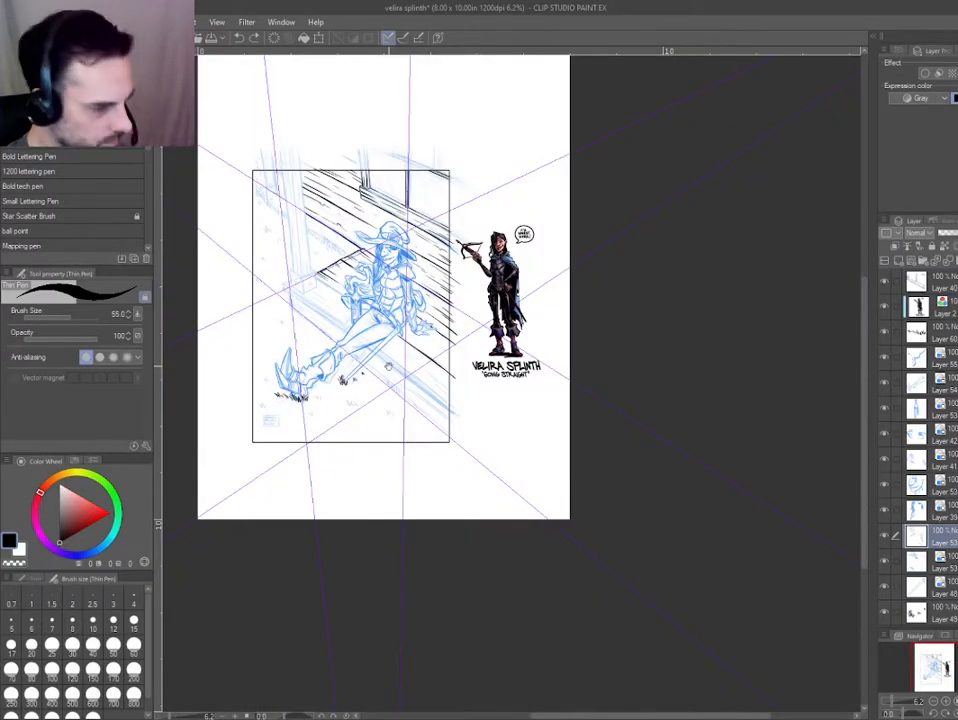
pyautogui.moveTo(389, 366); pyautogui.dragTo(439, 395)
# Ink the porch's outer corner beside the post base with a short end edge and a short top edge.
pyautogui.moveTo(283, 366); pyautogui.dragTo(482, 583)
pyautogui.moveTo(460, 542); pyautogui.dragTo(481, 465)
pyautogui.moveTo(480, 467)
pyautogui.mouseDown()
pyautogui.moveTo(496, 532)
pyautogui.moveTo(464, 514)
pyautogui.mouseUp()
pyautogui.moveTo(388, 489)
pyautogui.mouseDown()
pyautogui.moveTo(372, 477)
pyautogui.moveTo(363, 358)
pyautogui.mouseUp()
pyautogui.scroll(2, 365, 361)
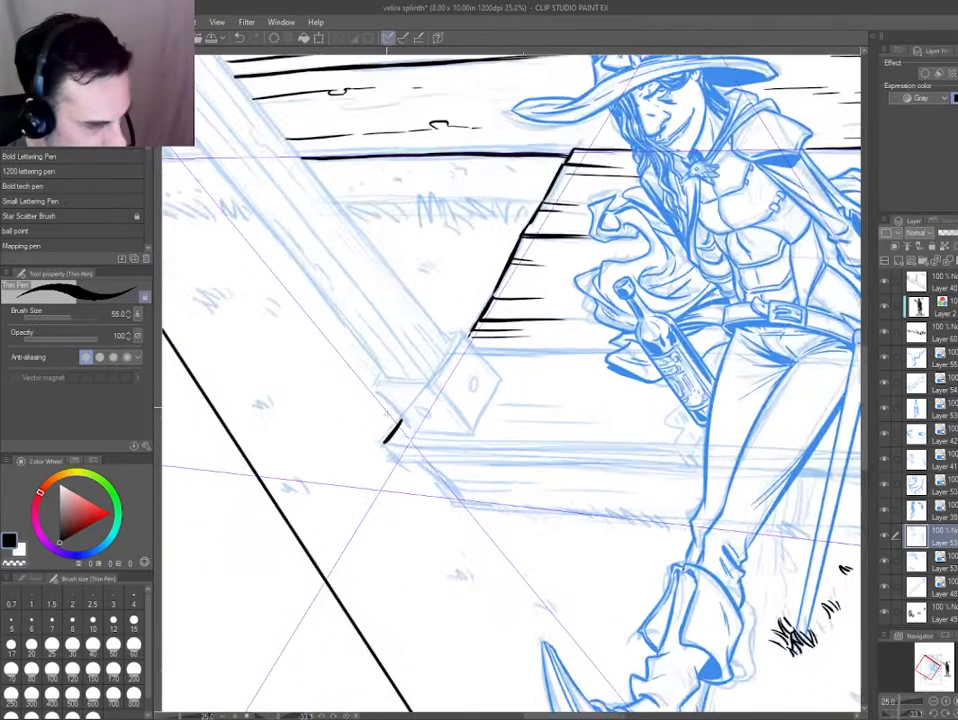
pyautogui.moveTo(345, 474)
pyautogui.mouseDown()
pyautogui.moveTo(359, 396)
pyautogui.moveTo(421, 404)
pyautogui.moveTo(405, 332)
pyautogui.moveTo(550, 472)
pyautogui.mouseUp()
pyautogui.hotkey('ctrl', 'z')
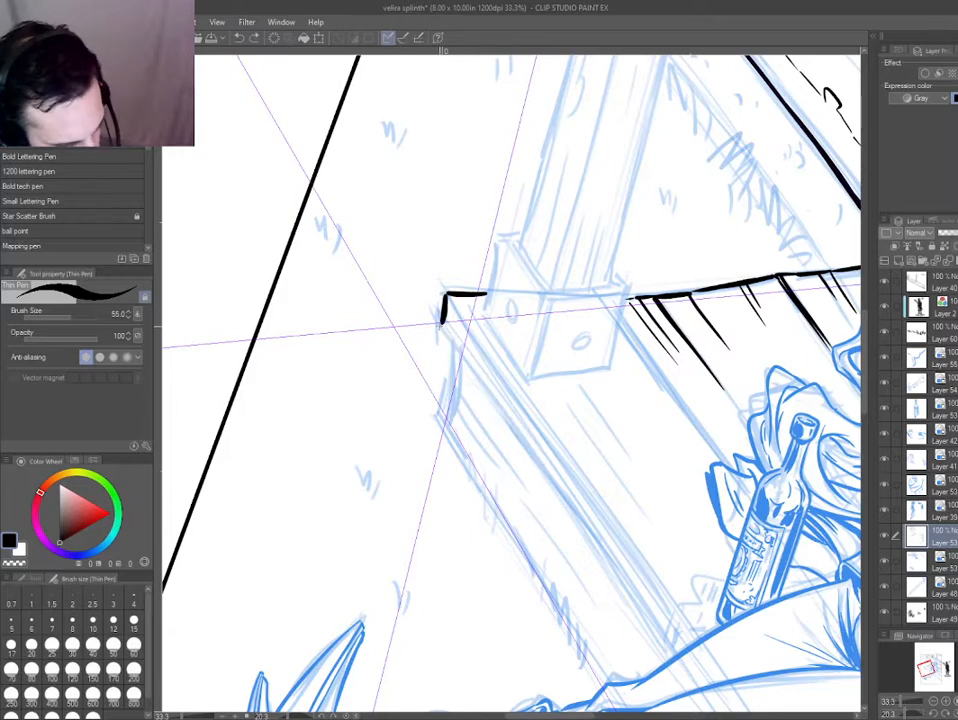
# Ink the lower edge of the porch's front board from the outer corner to the leg, building it up thick.
pyautogui.moveTo(438, 325); pyautogui.dragTo(672, 656)
pyautogui.moveTo(457, 356); pyautogui.dragTo(535, 457)
pyautogui.moveTo(482, 392); pyautogui.dragTo(608, 555)
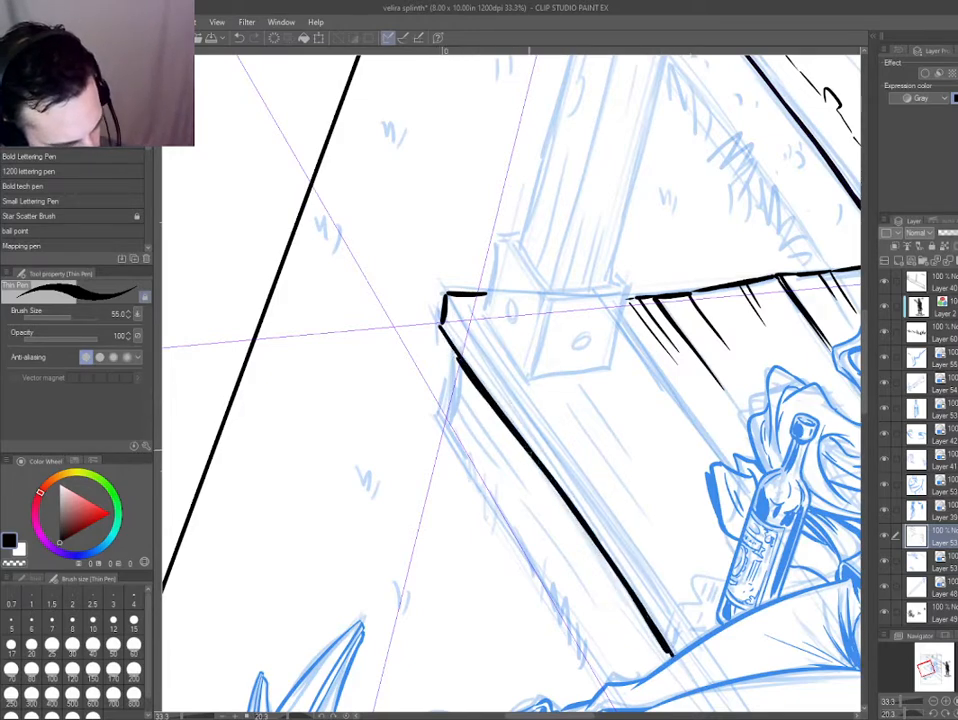
pyautogui.moveTo(528, 446); pyautogui.dragTo(646, 621)
pyautogui.moveTo(470, 381); pyautogui.dragTo(571, 514)
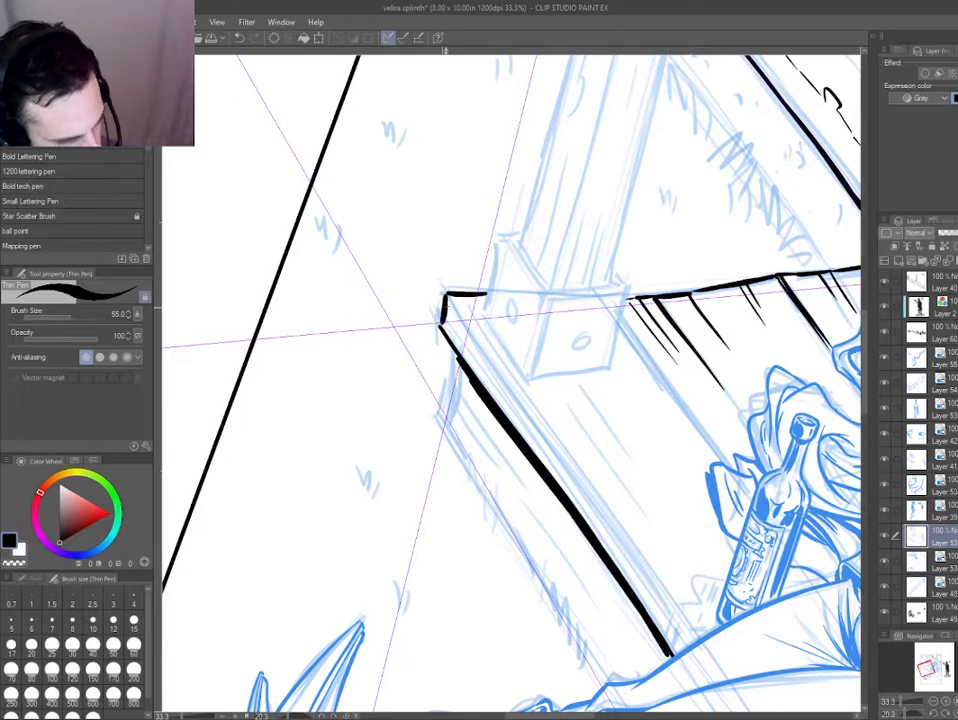
# Ink the upper edge of the front board from the porch corner toward the leg, with a thin line beside it.
pyautogui.moveTo(447, 297); pyautogui.dragTo(660, 596)
pyautogui.moveTo(654, 588)
pyautogui.mouseDown()
pyautogui.moveTo(682, 623)
pyautogui.moveTo(471, 442)
pyautogui.mouseUp()
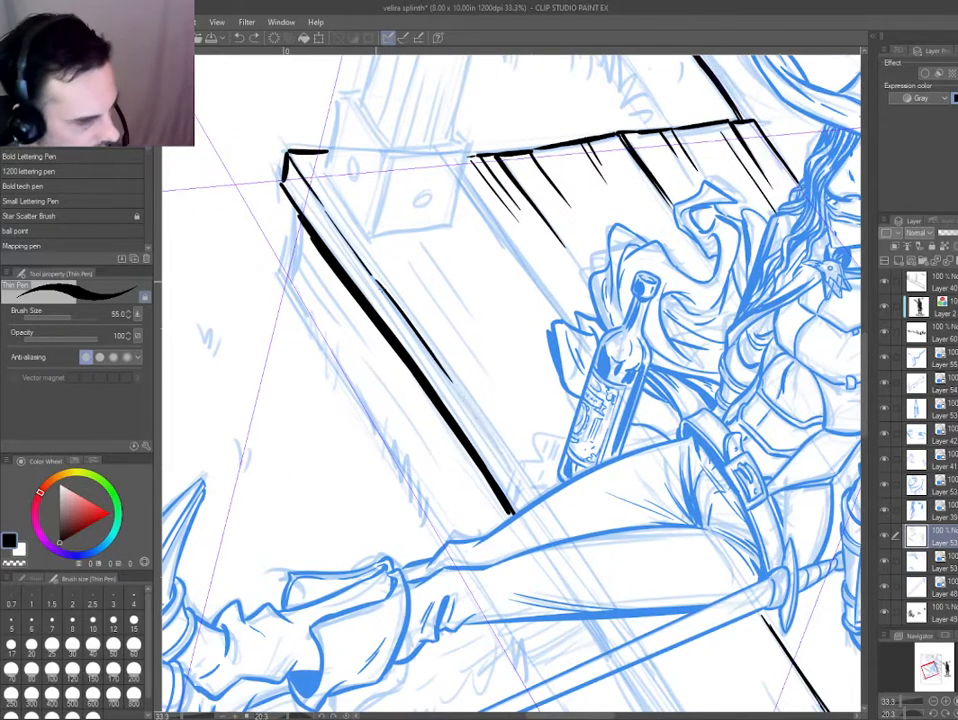
pyautogui.moveTo(285, 172); pyautogui.dragTo(354, 260)
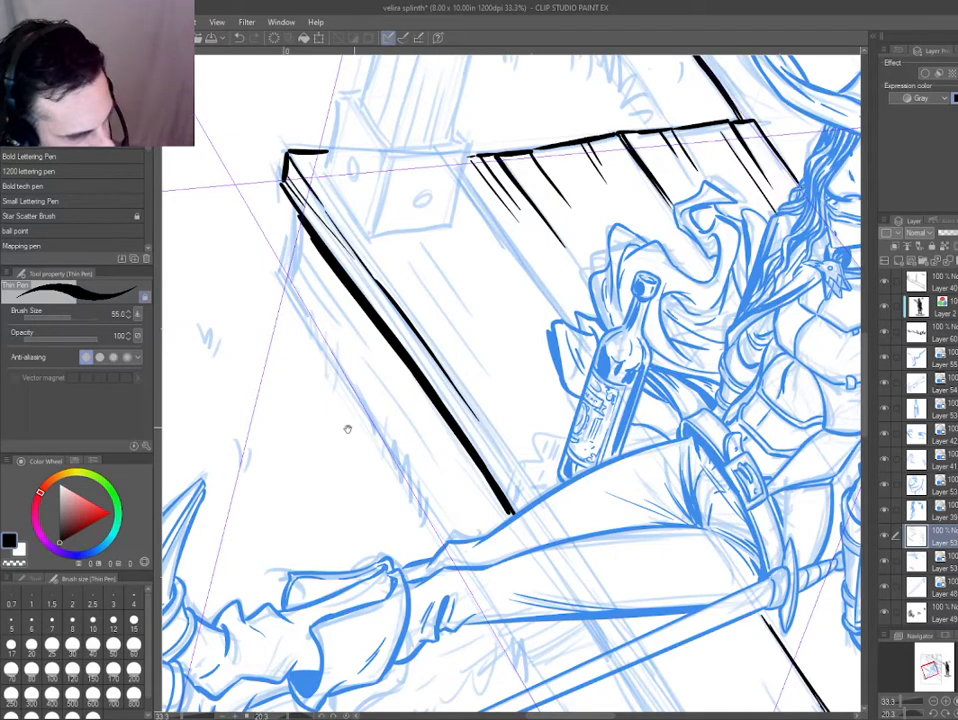
# Add a new layer and try outlining the ragged cloth end behind the bottle's base.
pyautogui.moveTo(325, 513); pyautogui.dragTo(508, 537)
pyautogui.moveTo(600, 519); pyautogui.dragTo(546, 447)
pyautogui.hotkey('ctrl', '+')
pyautogui.hotkey('ctrl', '+')
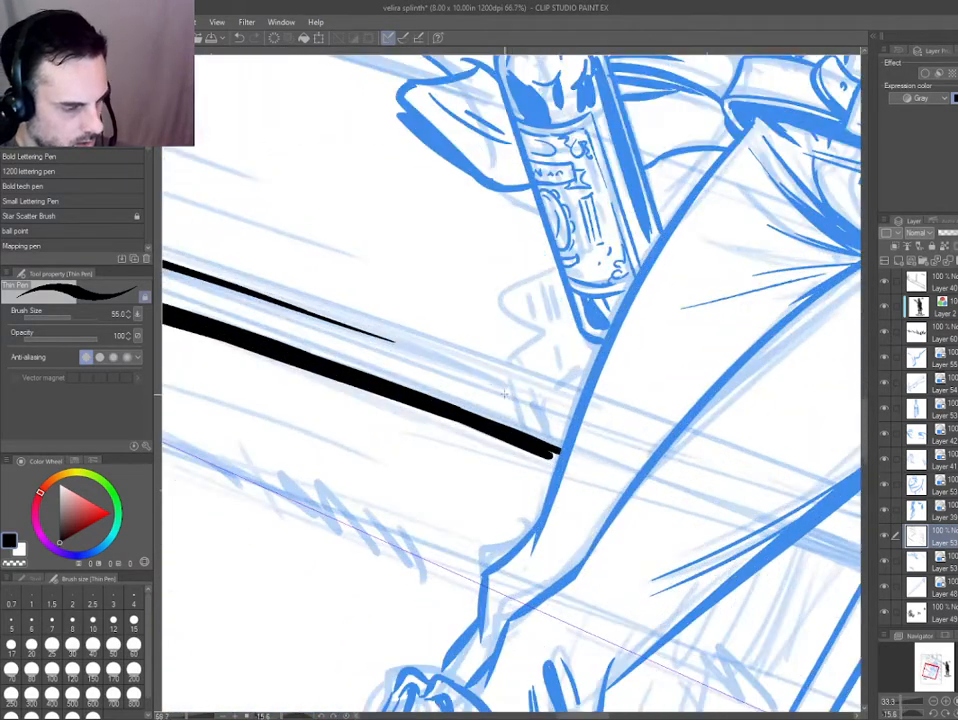
pyautogui.hotkey('ctrl', 'shift', 'n')
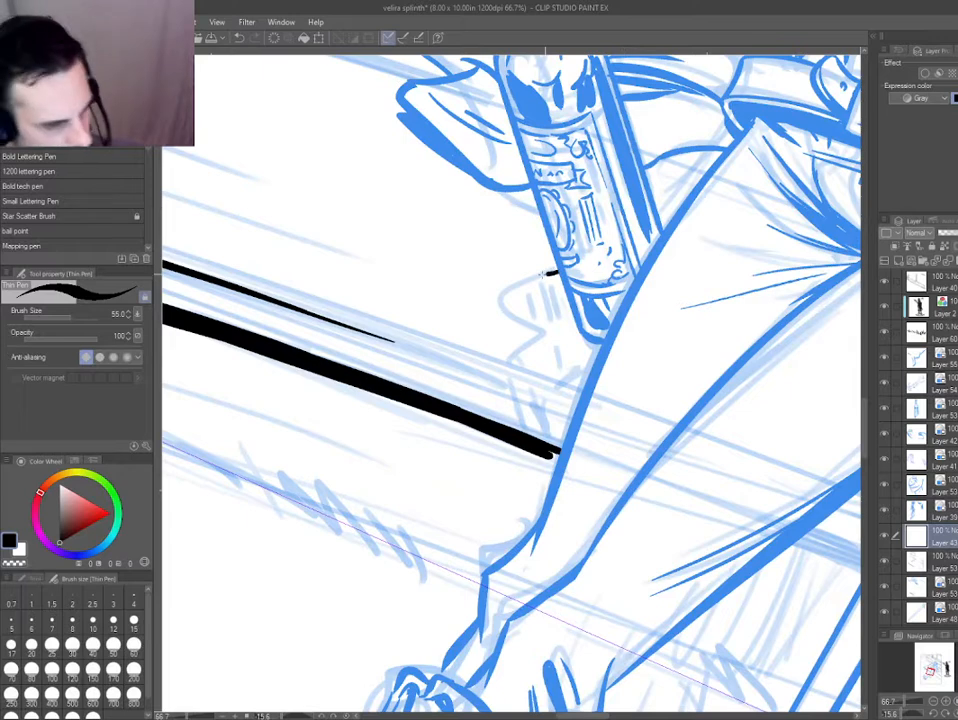
pyautogui.moveTo(552, 272); pyautogui.dragTo(492, 373)
pyautogui.hotkey('ctrl', 'z')
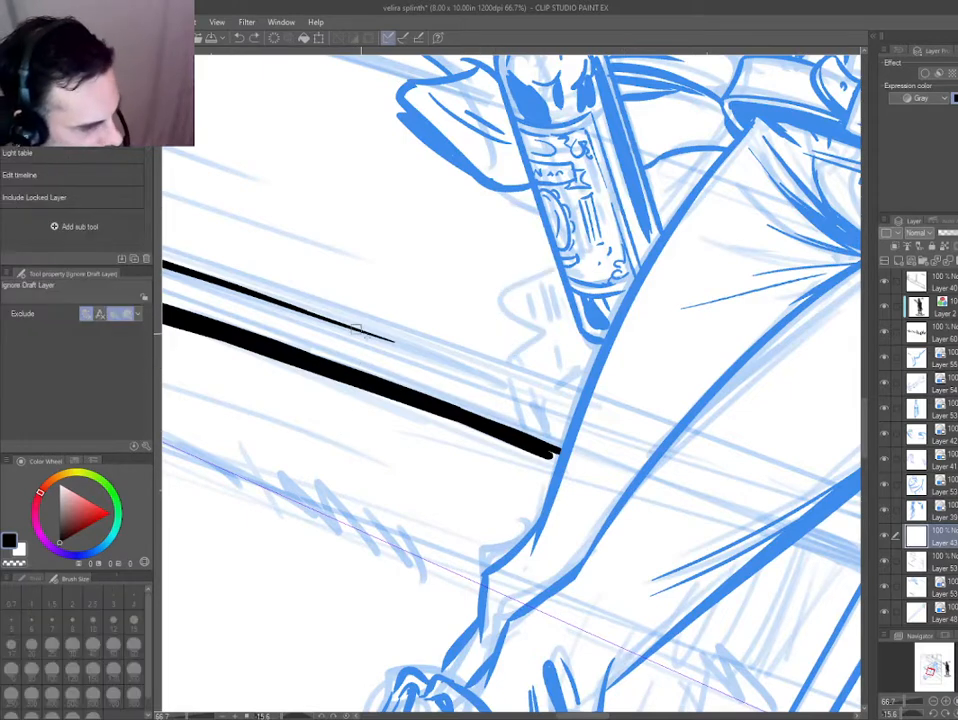
# Switch to the porch line layer and extend the front board's upper edge as a broken line to the thigh.
pyautogui.keyDown('ctrl'); pyautogui.keyDown('shift'); pyautogui.click(353, 384); pyautogui.keyUp('shift'); pyautogui.keyUp('ctrl')
pyautogui.moveTo(411, 349); pyautogui.dragTo(480, 383)
pyautogui.hotkey('ctrl', 'z')
pyautogui.moveTo(401, 345); pyautogui.dragTo(577, 411)
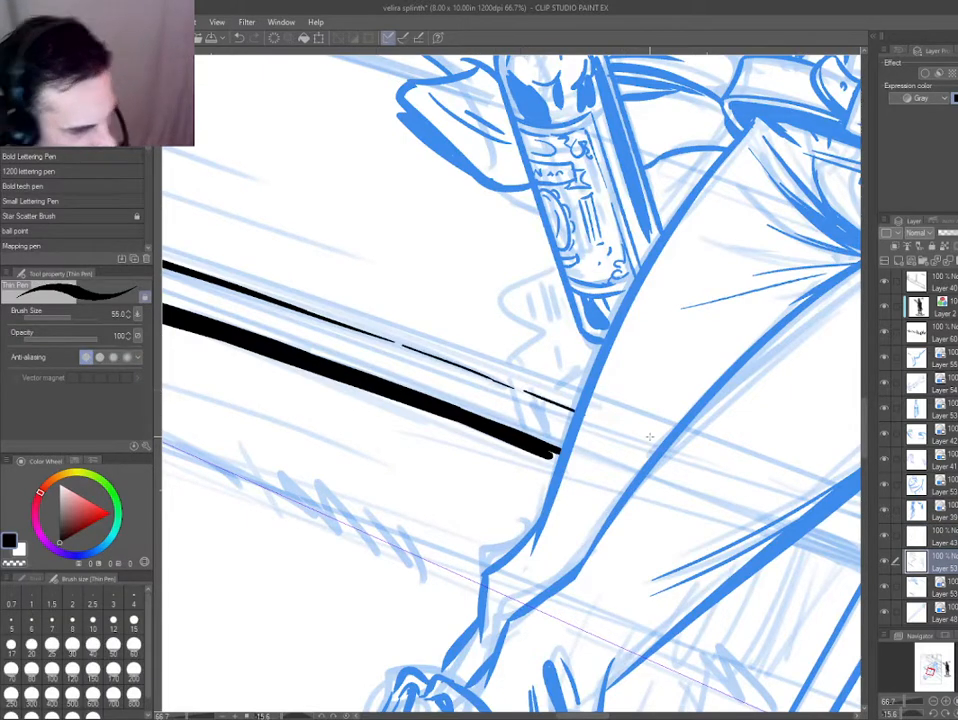
# Outline the ragged cloth end hanging over the porch edge between the bottle and the thigh.
pyautogui.moveTo(560, 270)
pyautogui.mouseDown()
pyautogui.moveTo(522, 280)
pyautogui.moveTo(492, 380)
pyautogui.moveTo(542, 466)
pyautogui.moveTo(538, 515)
pyautogui.mouseUp()
pyautogui.hotkey('ctrl', 'z')
pyautogui.moveTo(541, 460); pyautogui.dragTo(545, 490)
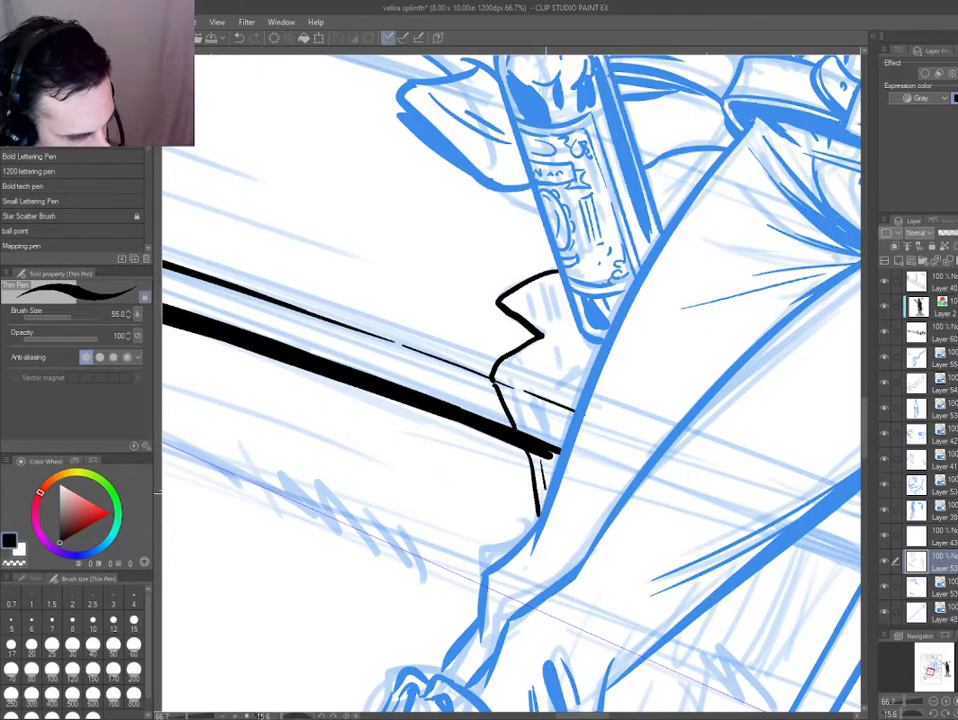
# Fill the ragged cloth end below the bottle with heavy black shadow strokes along its folds.
pyautogui.moveTo(522, 290)
pyautogui.mouseDown()
pyautogui.moveTo(525, 322)
pyautogui.moveTo(541, 328)
pyautogui.mouseUp()
pyautogui.moveTo(553, 282); pyautogui.dragTo(560, 394)
pyautogui.moveTo(572, 330); pyautogui.dragTo(578, 392)
pyautogui.moveTo(528, 352); pyautogui.dragTo(532, 434)
pyautogui.moveTo(527, 401)
pyautogui.mouseDown()
pyautogui.moveTo(536, 432)
pyautogui.moveTo(563, 444)
pyautogui.mouseUp()
pyautogui.moveTo(565, 416); pyautogui.dragTo(571, 430)
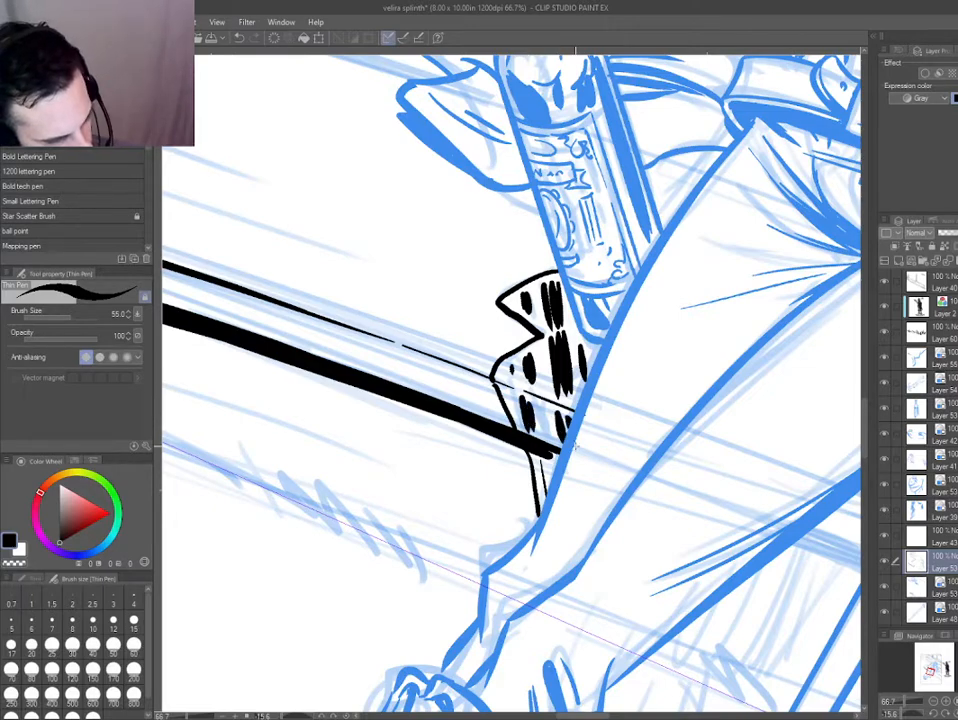
# Touch up the cloth end below the bottle with the eraser where the porch board lines cross it.
pyautogui.hotkey('ctrl', '0')
pyautogui.scroll(2, 451, 455)
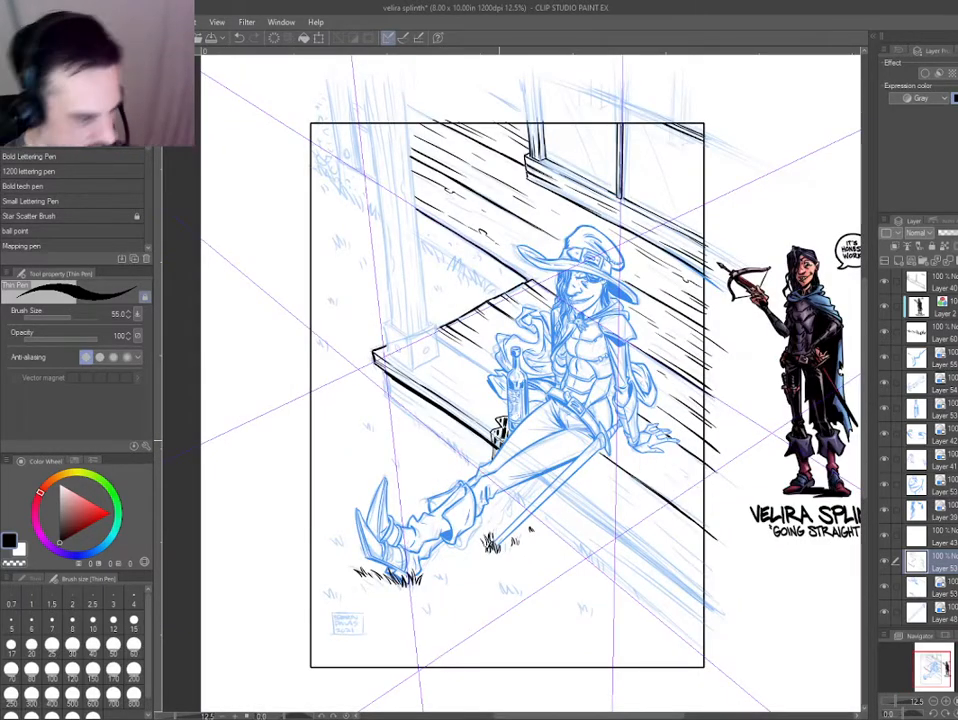
pyautogui.scroll(5, 490, 428)
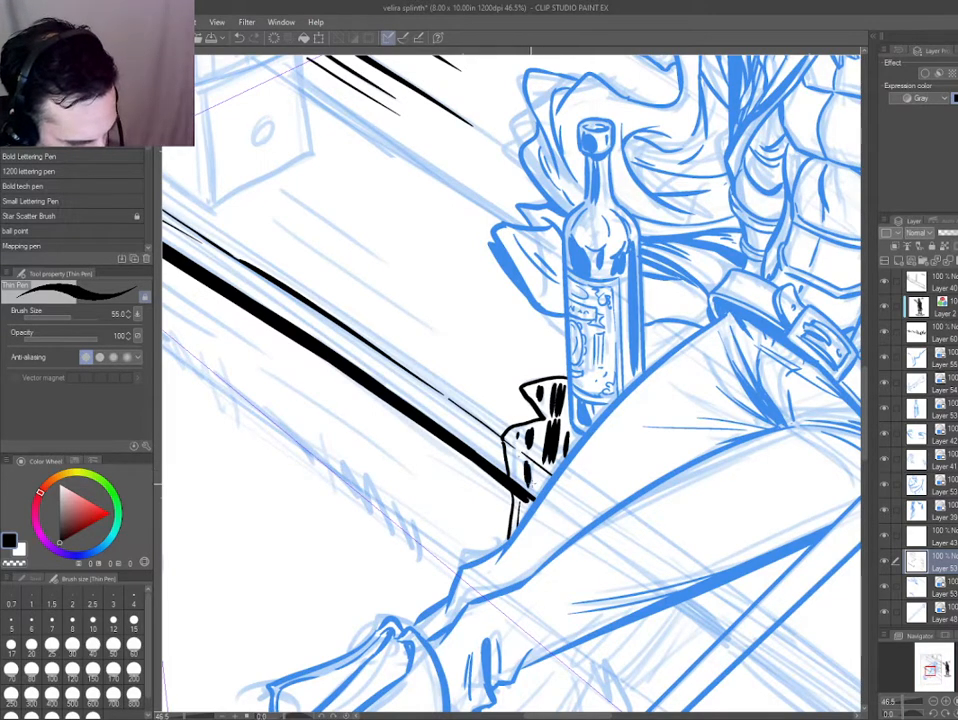
pyautogui.scroll(-5, 605, 705)
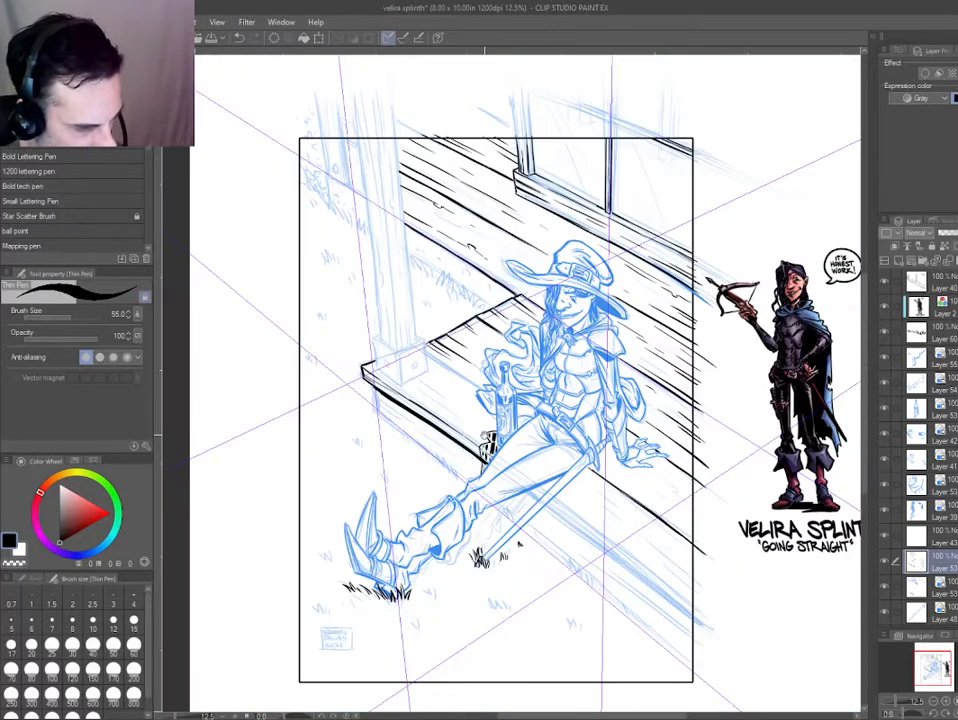
pyautogui.scroll(4, 484, 437)
pyautogui.press('e')
pyautogui.moveTo(501, 436); pyautogui.dragTo(505, 445)
pyautogui.scroll(-6, 445, 436)
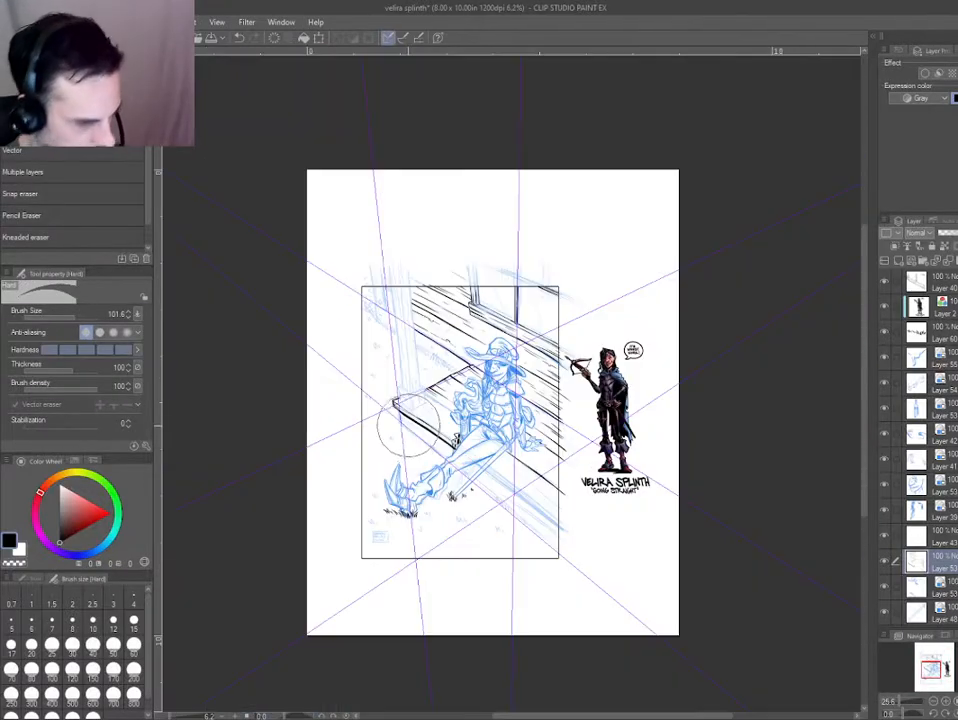
pyautogui.scroll(7, 410, 430)
pyautogui.press('p')
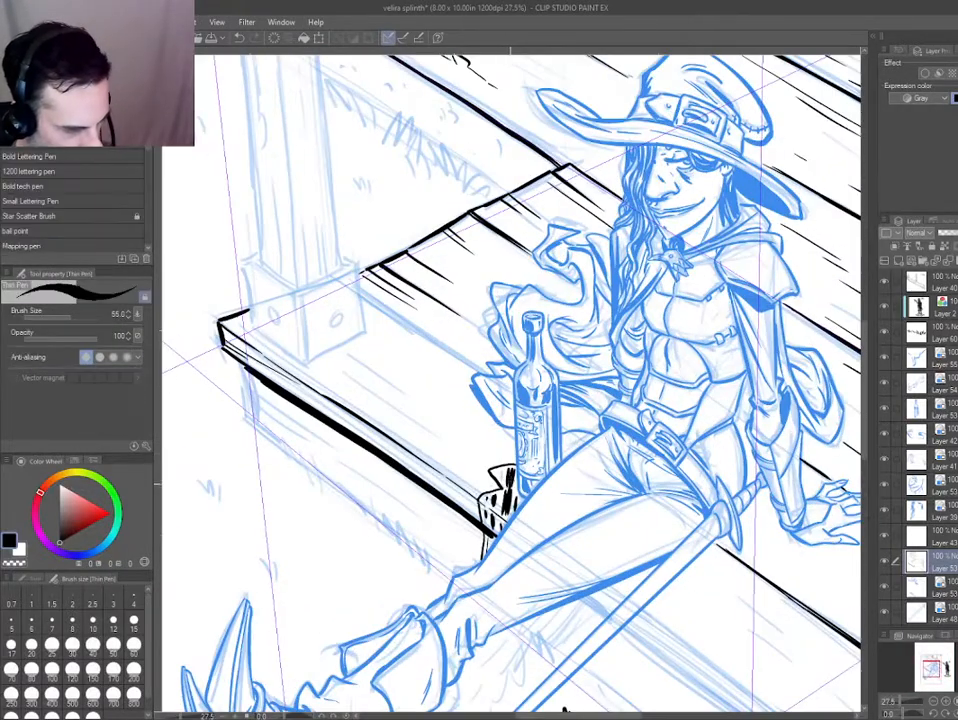
# On a new layer, ink a thick lower porch board edge from under the thigh past the panel border.
pyautogui.scroll(-4, 323, 437)
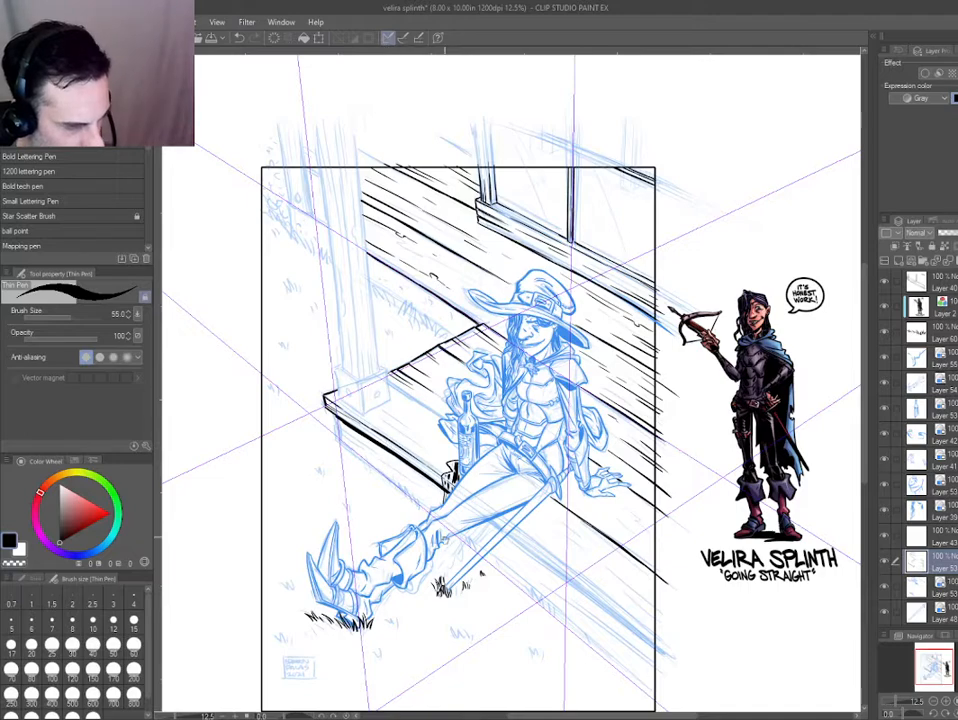
pyautogui.scroll(4, 323, 437)
pyautogui.moveTo(323, 437); pyautogui.dragTo(260, 334)
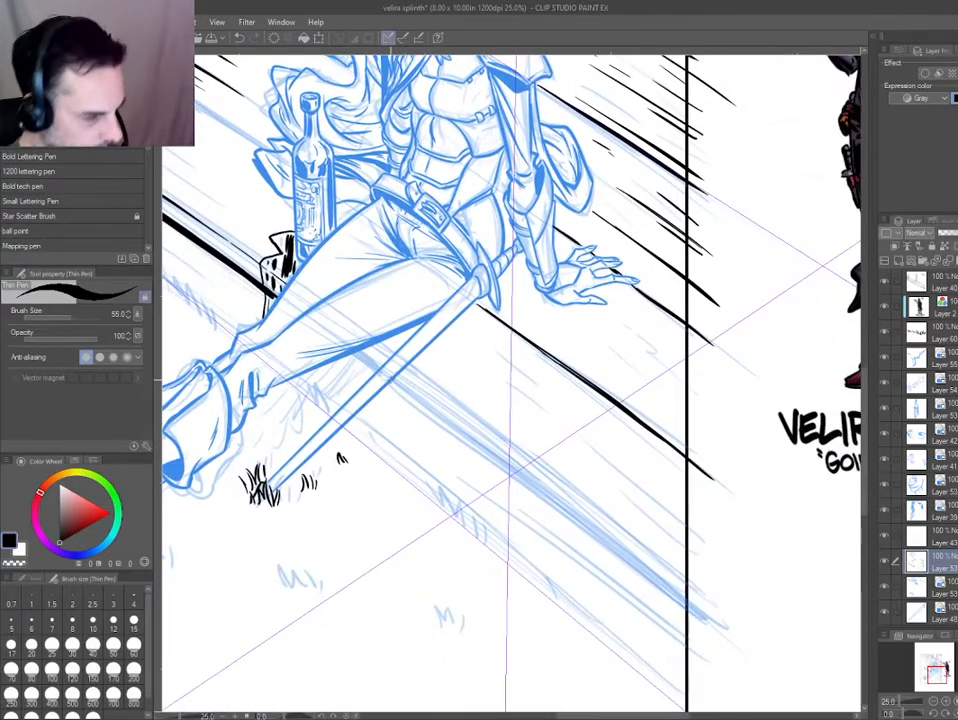
pyautogui.hotkey('ctrl', 'z')
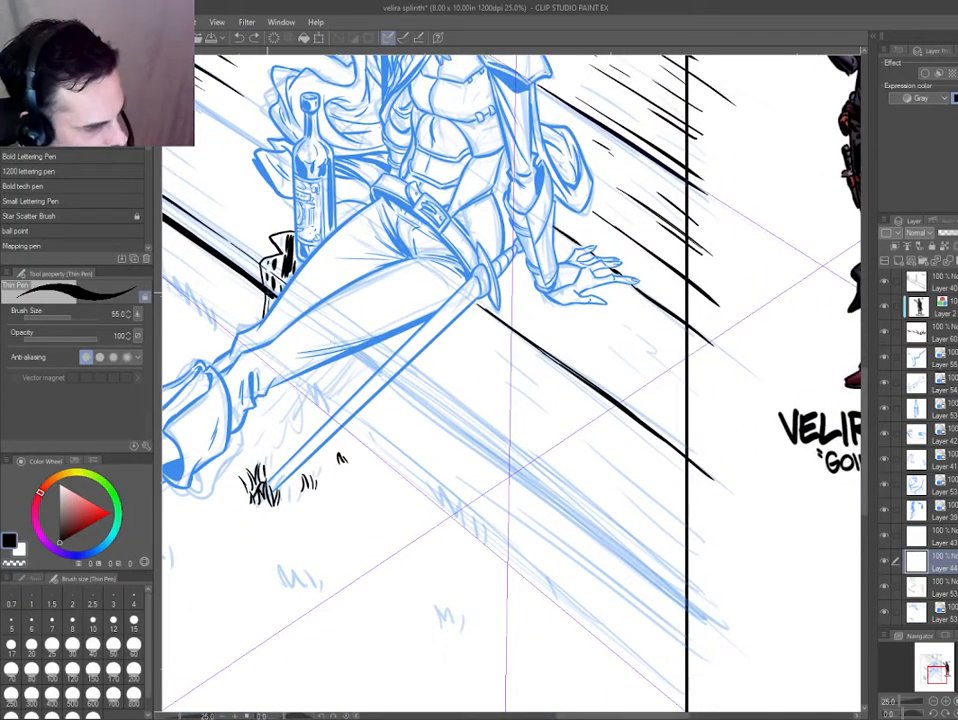
pyautogui.moveTo(267, 289); pyautogui.dragTo(277, 297)
pyautogui.moveTo(350, 353)
pyautogui.mouseDown()
pyautogui.moveTo(393, 348)
pyautogui.moveTo(382, 373)
pyautogui.moveTo(403, 376)
pyautogui.moveTo(393, 385)
pyautogui.moveTo(728, 643)
pyautogui.mouseUp()
pyautogui.moveTo(400, 384); pyautogui.dragTo(724, 641)
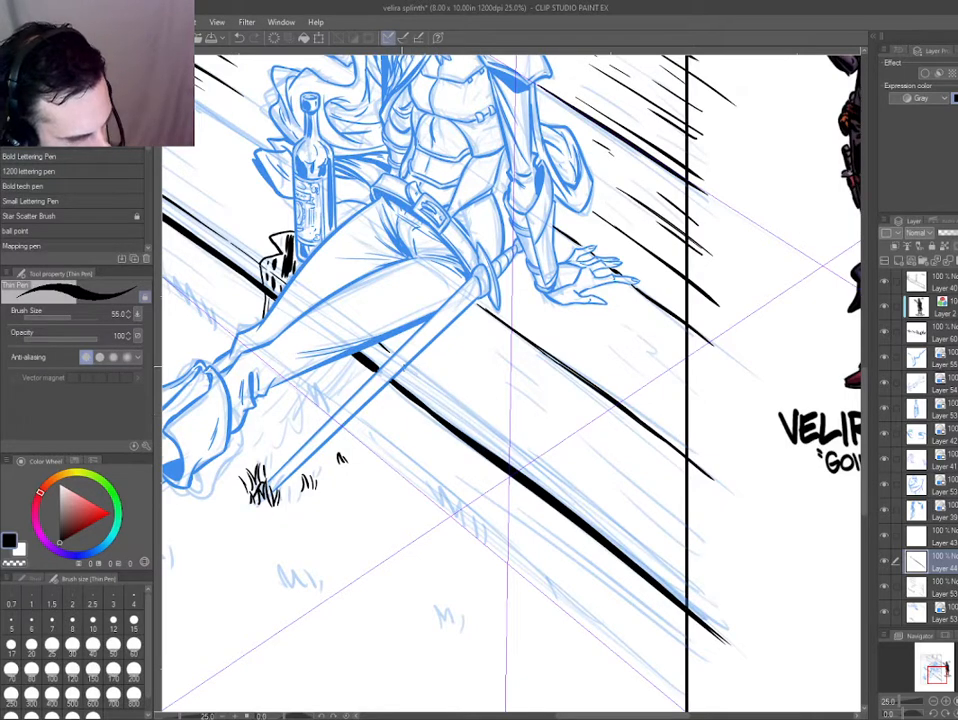
# Ink a thinner broken line just above the thick porch edge, from the sword blade to the panel border.
pyautogui.moveTo(402, 366); pyautogui.dragTo(564, 487)
pyautogui.hotkey('ctrl', 'z')
pyautogui.moveTo(460, 411); pyautogui.dragTo(716, 604)
pyautogui.hotkey('ctrl', 'z')
pyautogui.moveTo(618, 531)
pyautogui.mouseDown()
pyautogui.moveTo(714, 604)
pyautogui.moveTo(552, 488)
pyautogui.mouseUp()
pyautogui.moveTo(404, 392); pyautogui.dragTo(404, 373)
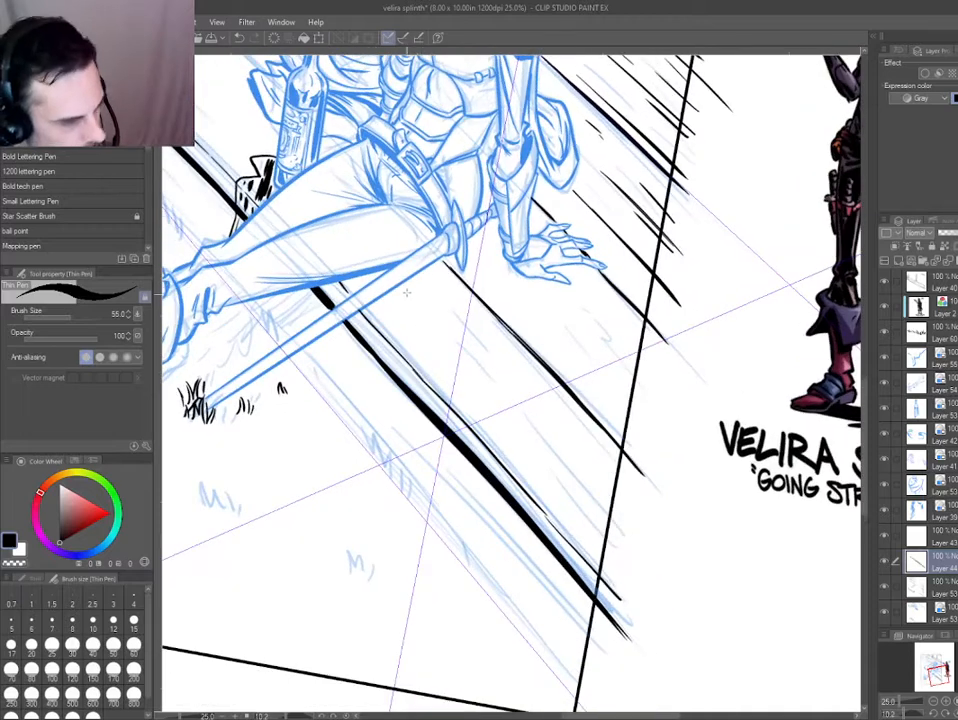
# Add wood grain strokes and a small knot on the porch plank between the sword and the panel border.
pyautogui.moveTo(615, 548)
pyautogui.mouseDown()
pyautogui.moveTo(554, 481)
pyautogui.moveTo(540, 443)
pyautogui.mouseUp()
pyautogui.moveTo(510, 410); pyautogui.dragTo(447, 342)
pyautogui.moveTo(621, 493); pyautogui.dragTo(588, 449)
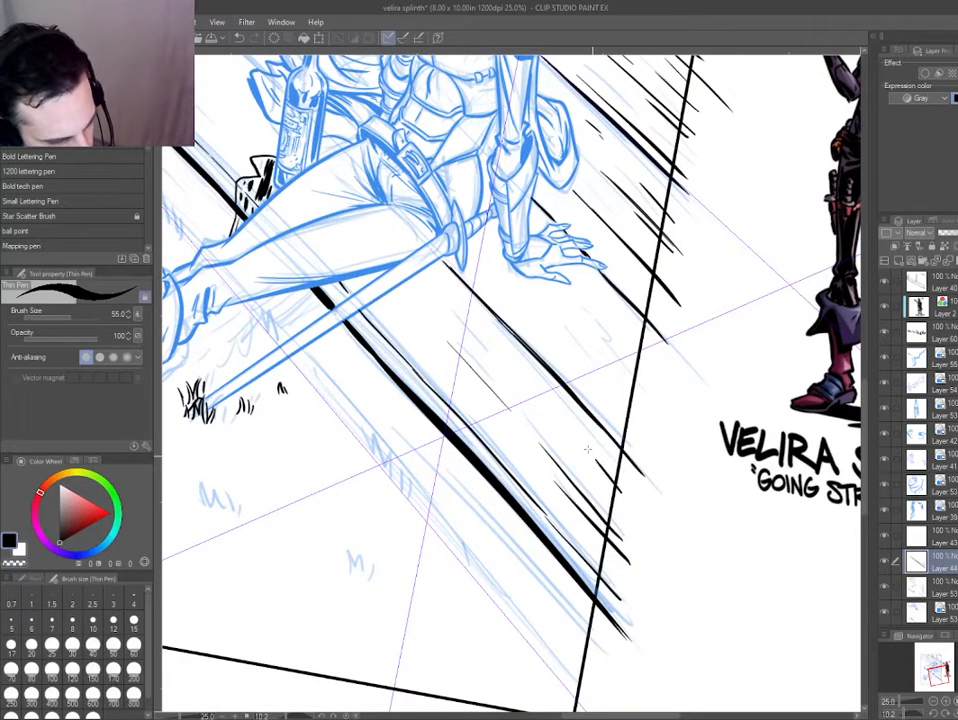
pyautogui.moveTo(422, 276); pyautogui.dragTo(442, 294)
pyautogui.moveTo(462, 318); pyautogui.dragTo(494, 351)
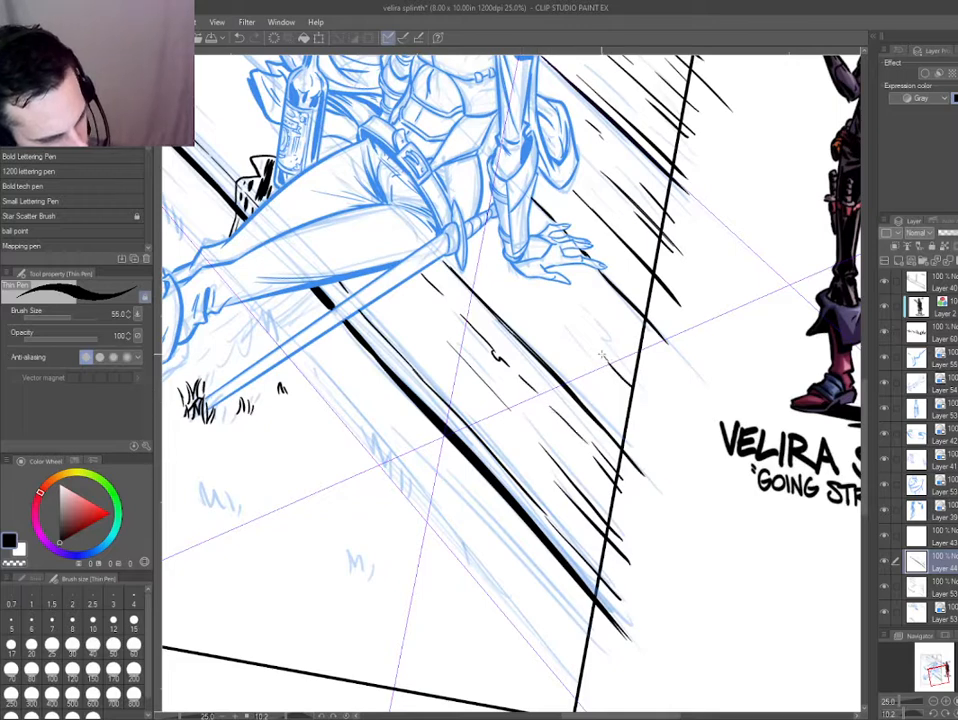
# Add long wood grain strokes on the porch plank below the resting hand, reaching the panel border.
pyautogui.moveTo(650, 402); pyautogui.dragTo(567, 305)
pyautogui.moveTo(471, 255); pyautogui.dragTo(554, 348)
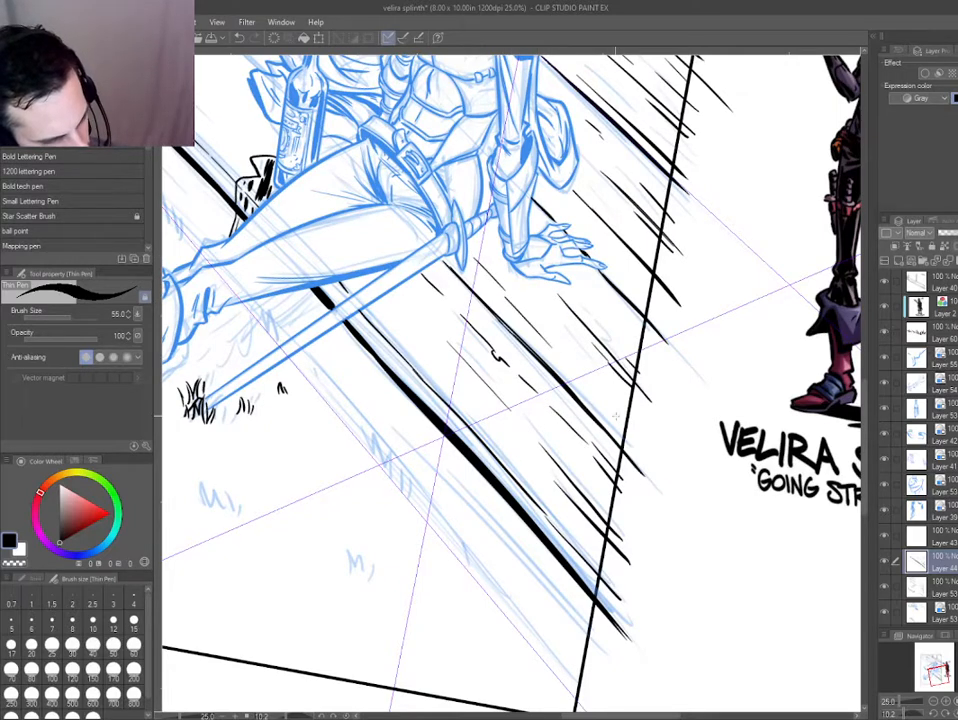
# Ink a doubled plank seam from the post base to the cloth beside the bottle and trim it with the eraser.
pyautogui.hotkey('ctrl', '0')
pyautogui.hotkey('ctrl', '@')
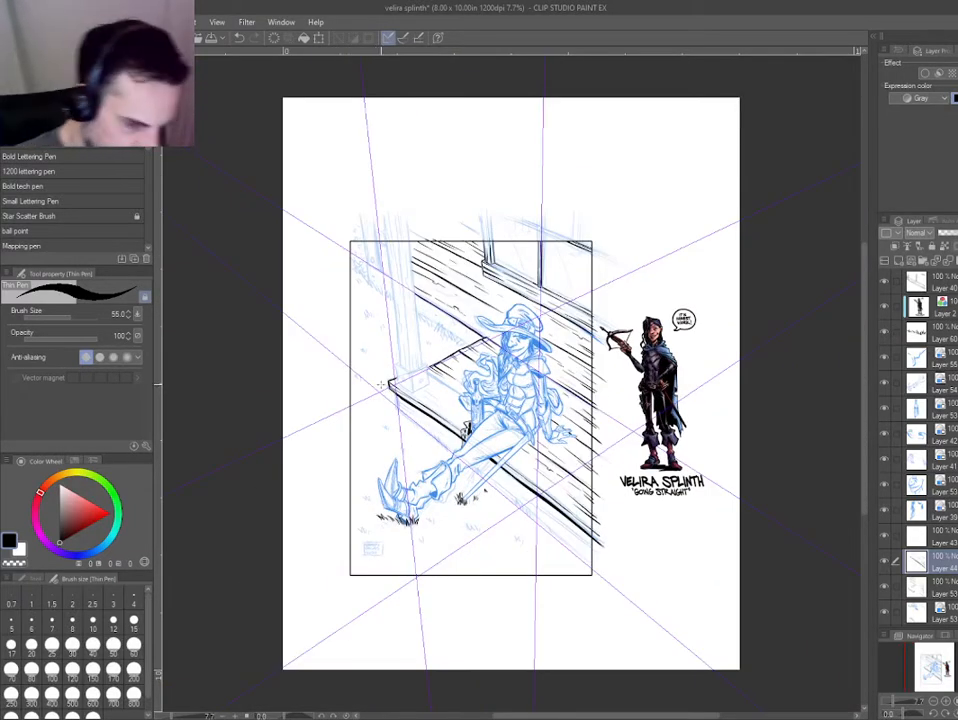
pyautogui.scroll(6, 409, 370)
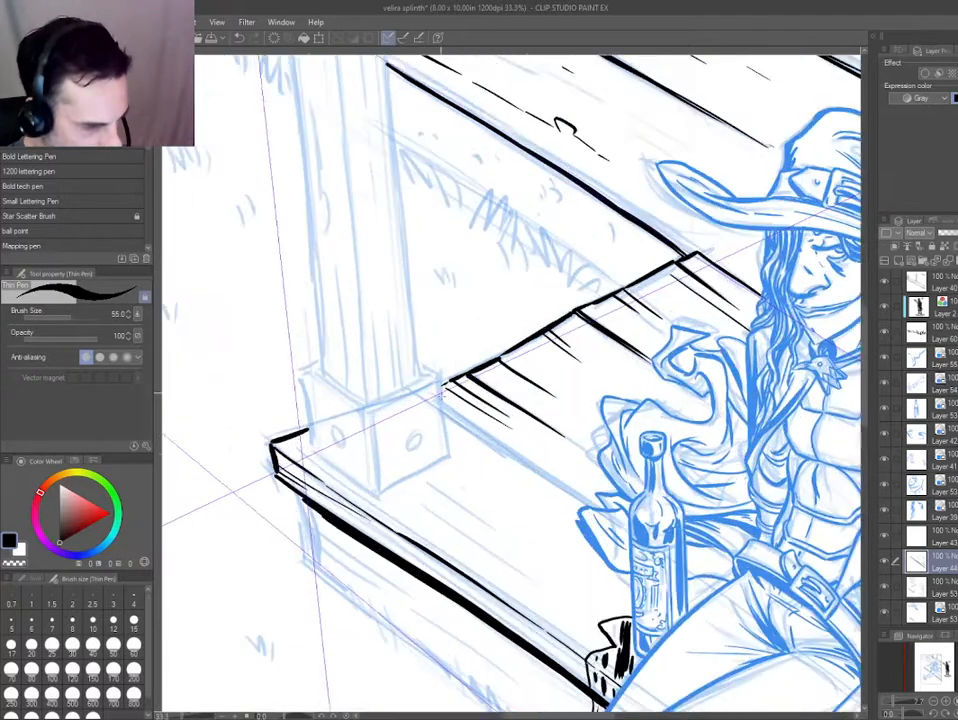
pyautogui.moveTo(490, 458); pyautogui.dragTo(398, 411)
pyautogui.moveTo(354, 362); pyautogui.dragTo(498, 460)
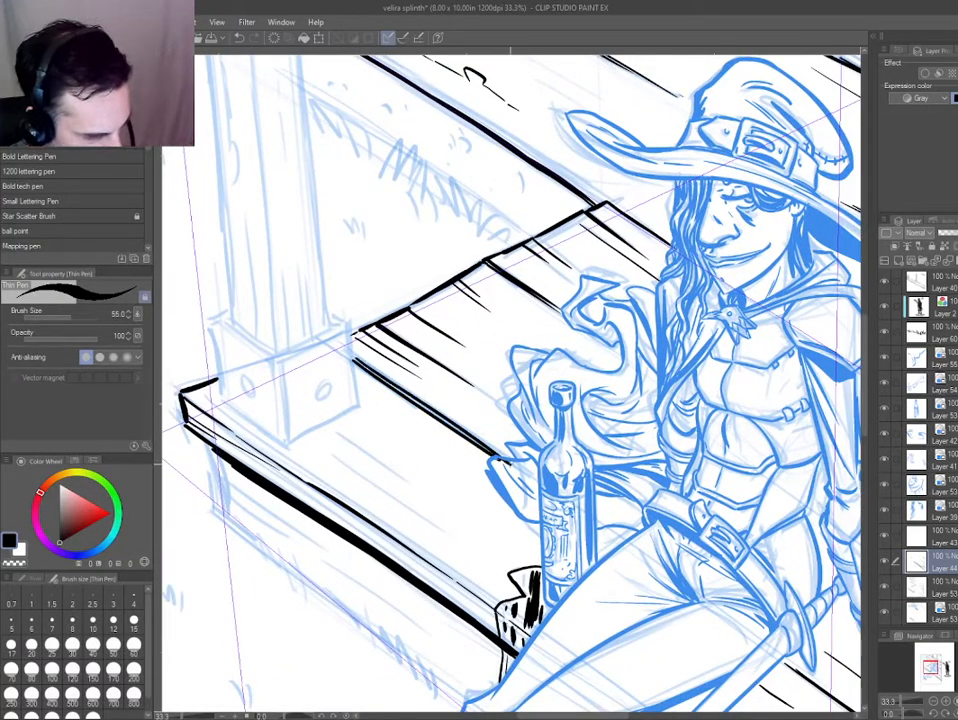
pyautogui.press('e')
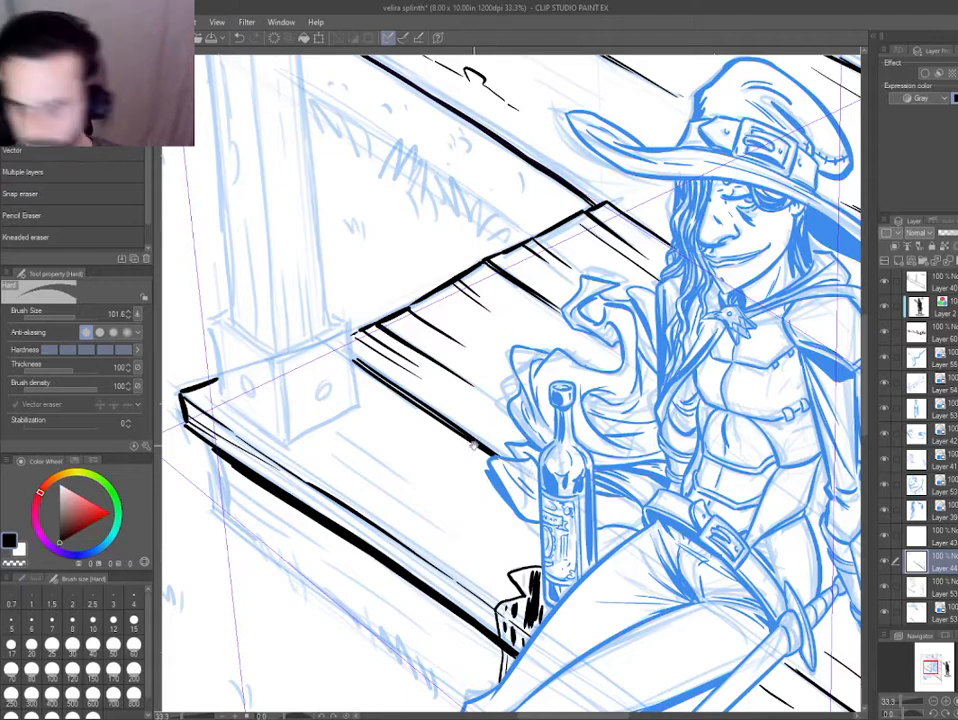
pyautogui.moveTo(469, 439); pyautogui.dragTo(477, 444)
pyautogui.moveTo(370, 331); pyautogui.dragTo(412, 360)
pyautogui.press('p')
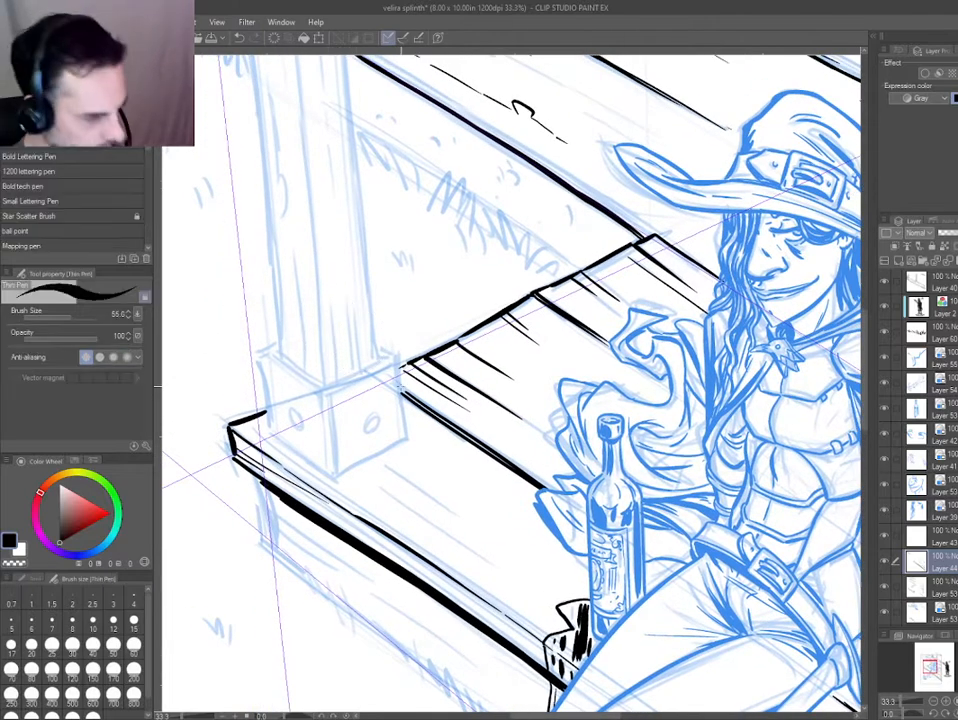
# On a new layer, ink the right side edge and short upper corner of the bracket at the post's base.
pyautogui.press('-')
pyautogui.scroll(-5, 253, 440)
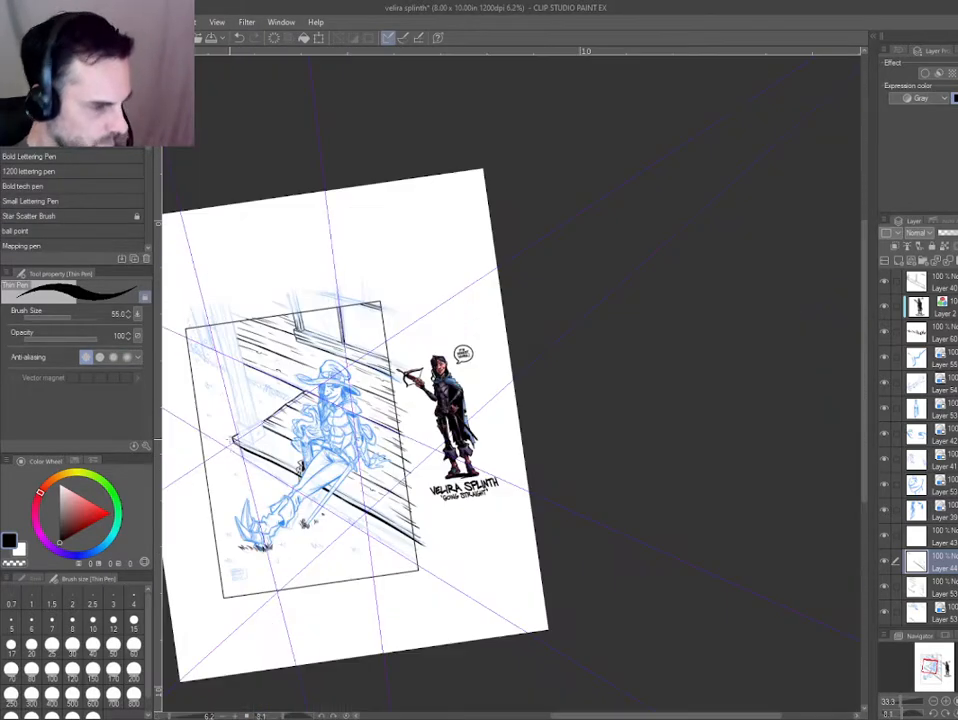
pyautogui.press('^')
pyautogui.moveTo(323, 461); pyautogui.dragTo(457, 465)
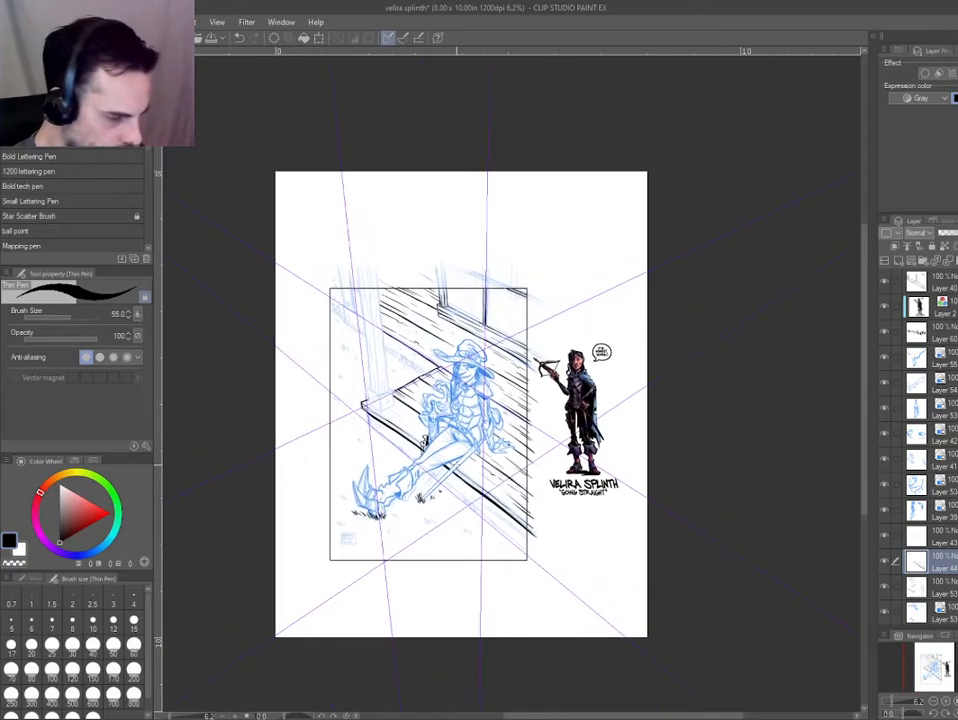
pyautogui.scroll(10, 395, 436)
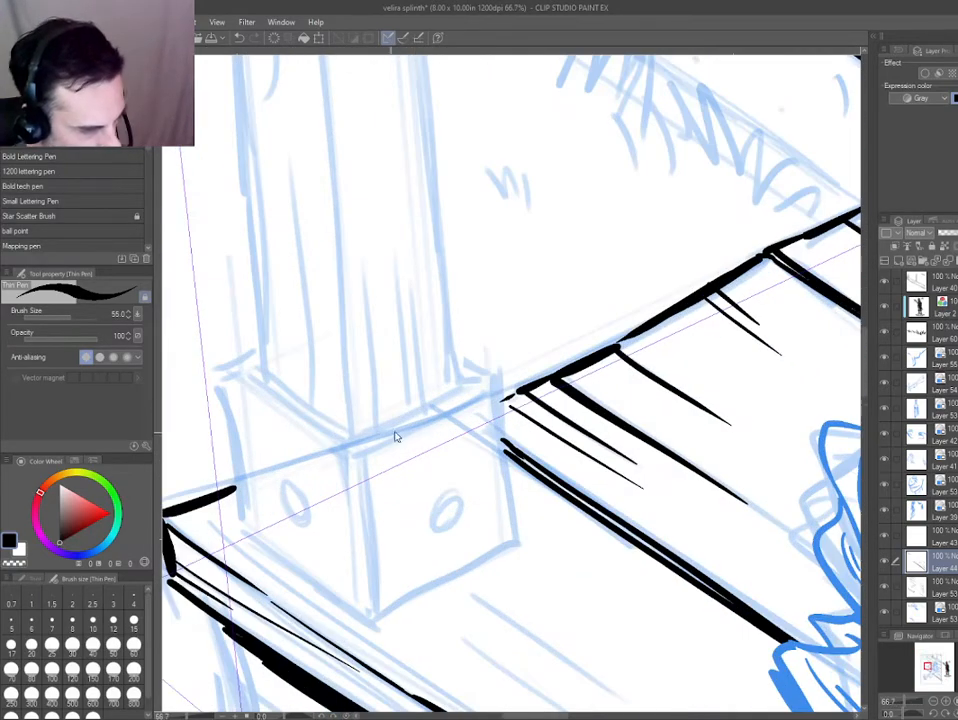
pyautogui.moveTo(457, 357)
pyautogui.mouseDown()
pyautogui.moveTo(497, 425)
pyautogui.moveTo(514, 540)
pyautogui.mouseUp()
pyautogui.hotkey('ctrl', 'z')
pyautogui.moveTo(495, 380); pyautogui.dragTo(518, 545)
# Ink the top, near corner and bottom edges to close the bracket's right-hand face.
pyautogui.moveTo(323, 511); pyautogui.dragTo(429, 419)
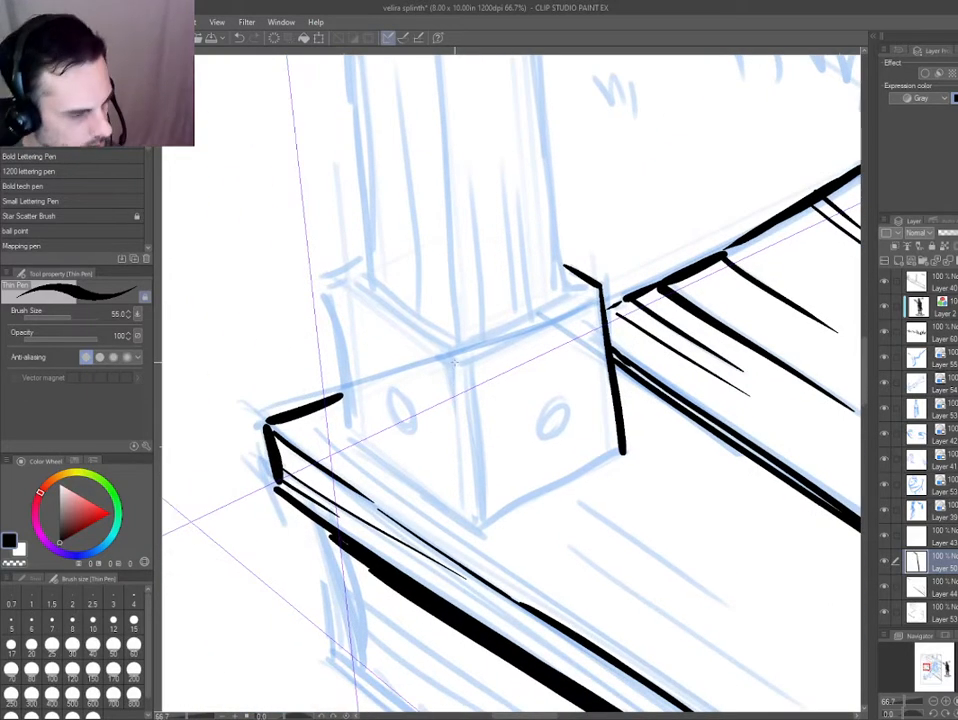
pyautogui.moveTo(454, 364); pyautogui.dragTo(477, 532)
pyautogui.moveTo(279, 531); pyautogui.dragTo(663, 610)
pyautogui.moveTo(416, 299); pyautogui.dragTo(494, 438)
pyautogui.hotkey('ctrl', 'z')
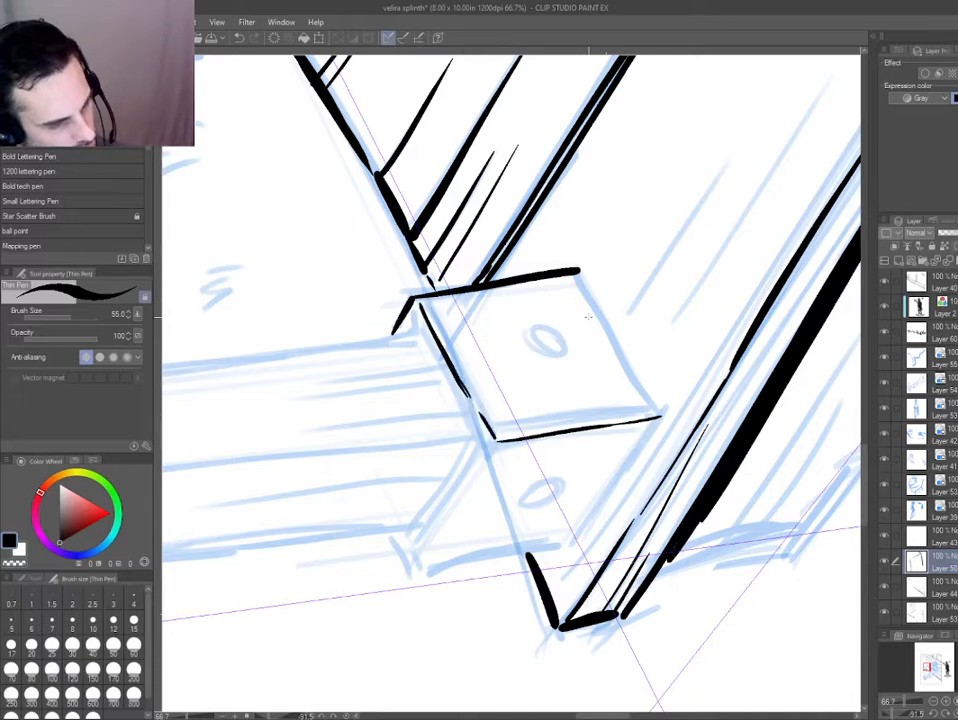
pyautogui.moveTo(607, 321); pyautogui.dragTo(660, 413)
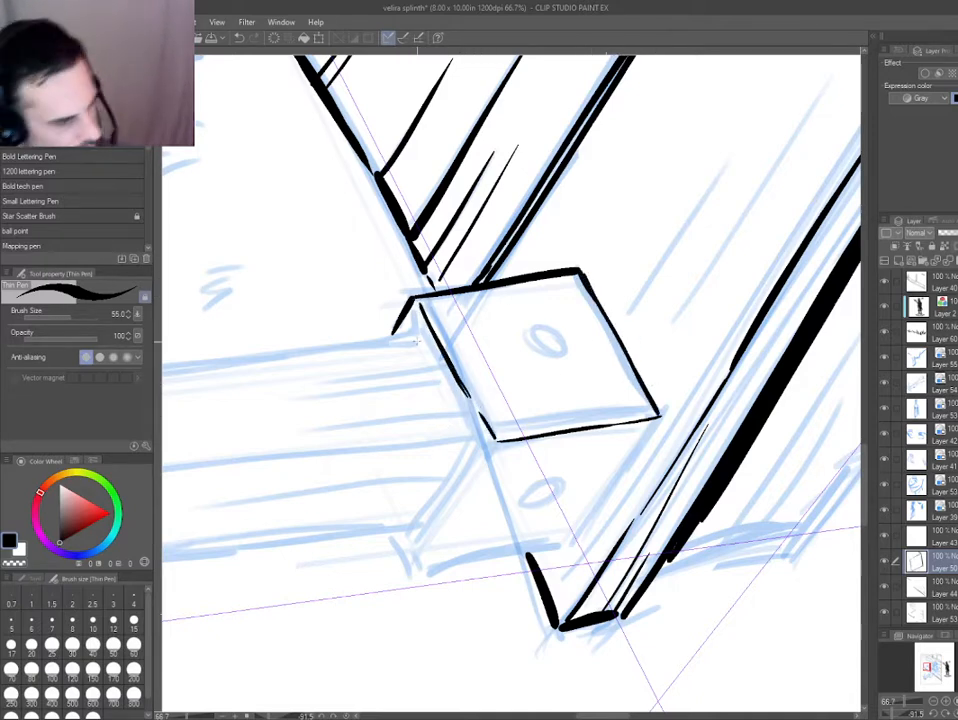
# Ink the thickness lines along the top of both bracket faces and touch them up with the eraser.
pyautogui.moveTo(422, 318); pyautogui.dragTo(474, 440)
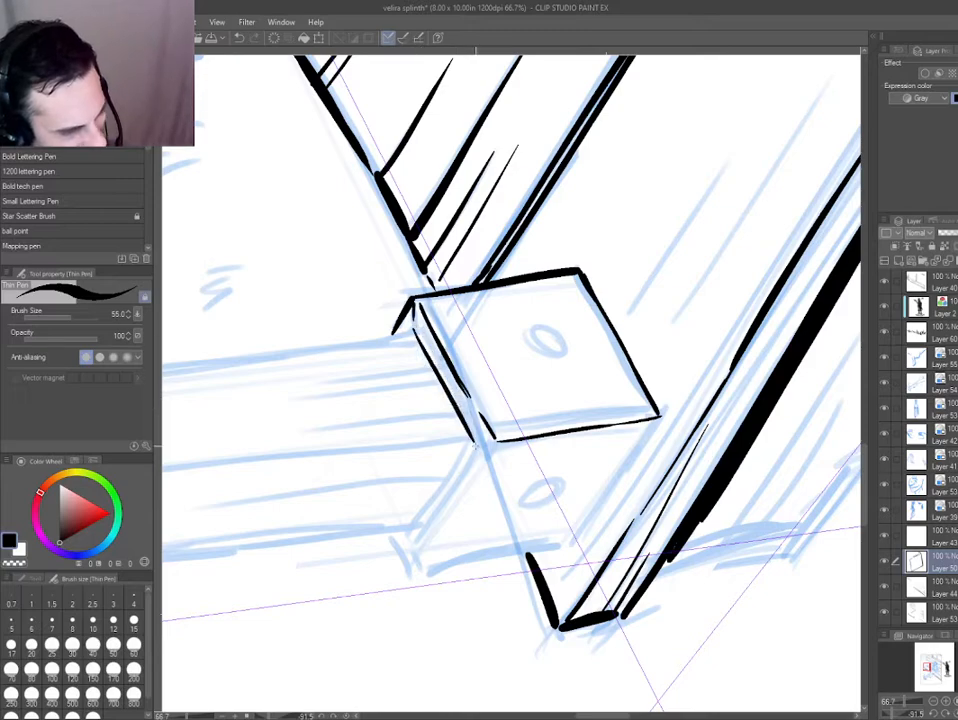
pyautogui.moveTo(408, 455)
pyautogui.mouseDown()
pyautogui.moveTo(383, 637)
pyautogui.moveTo(600, 640)
pyautogui.mouseUp()
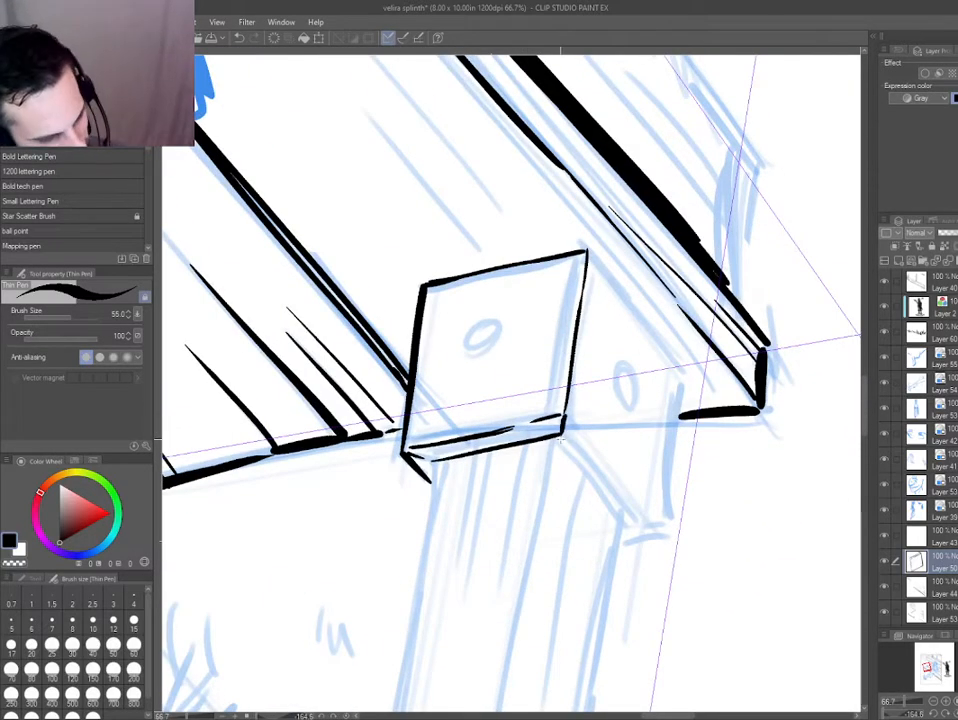
pyautogui.moveTo(562, 443); pyautogui.dragTo(635, 536)
pyautogui.moveTo(565, 418)
pyautogui.mouseDown()
pyautogui.moveTo(654, 527)
pyautogui.moveTo(502, 495)
pyautogui.mouseUp()
pyautogui.moveTo(321, 483); pyautogui.dragTo(455, 230)
pyautogui.press('e')
pyautogui.moveTo(420, 366)
pyautogui.mouseDown()
pyautogui.moveTo(408, 383)
pyautogui.moveTo(385, 261)
pyautogui.mouseUp()
# Ink the outer side and bottom edges of the bracket's left-hand face.
pyautogui.press('p')
pyautogui.moveTo(432, 316); pyautogui.dragTo(492, 445)
pyautogui.hotkey('ctrl', 'z')
pyautogui.moveTo(432, 316); pyautogui.dragTo(491, 461)
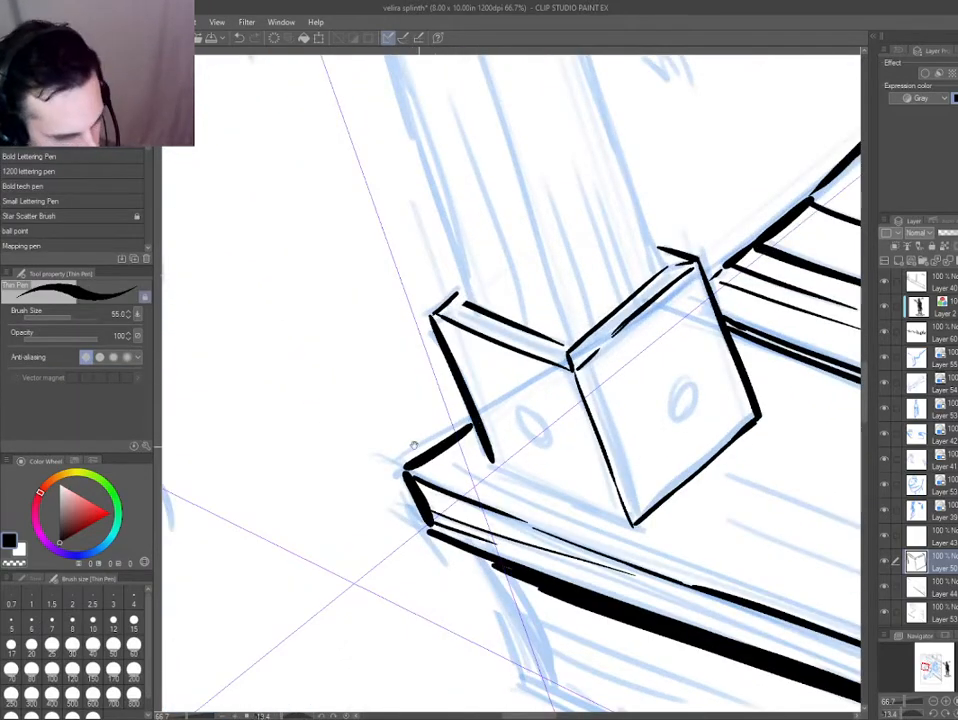
pyautogui.moveTo(414, 446); pyautogui.dragTo(396, 383)
pyautogui.moveTo(453, 445); pyautogui.dragTo(535, 568)
pyautogui.hotkey('ctrl', 'z')
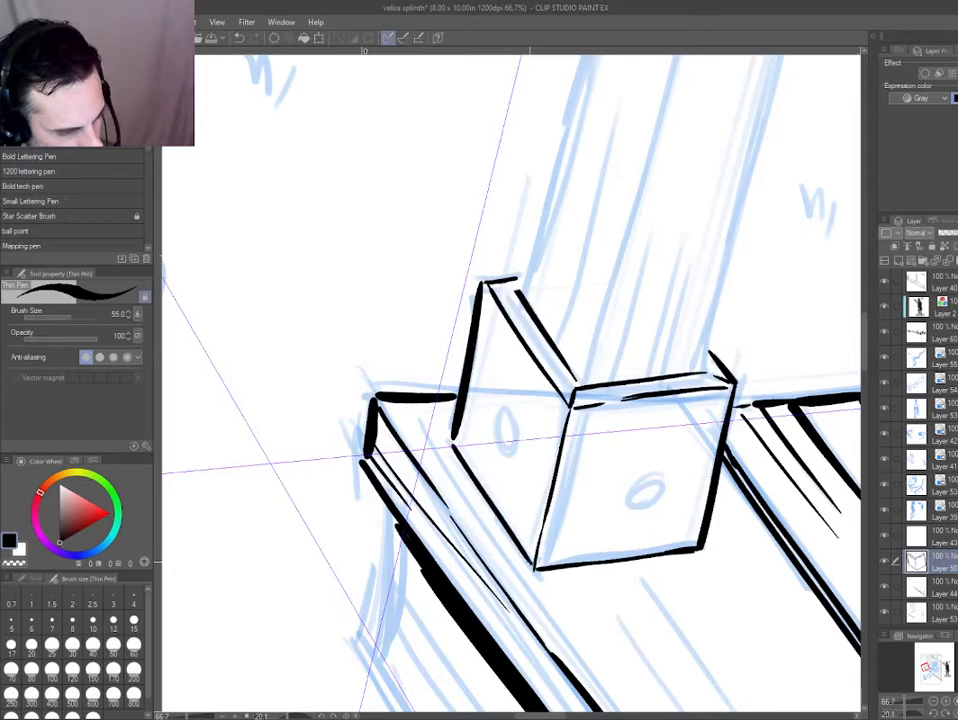
# Clean up the left face's top edge with the eraser and add short grain ticks along the bracket's edges.
pyautogui.press('e')
pyautogui.moveTo(490, 291); pyautogui.dragTo(570, 400)
pyautogui.press('p')
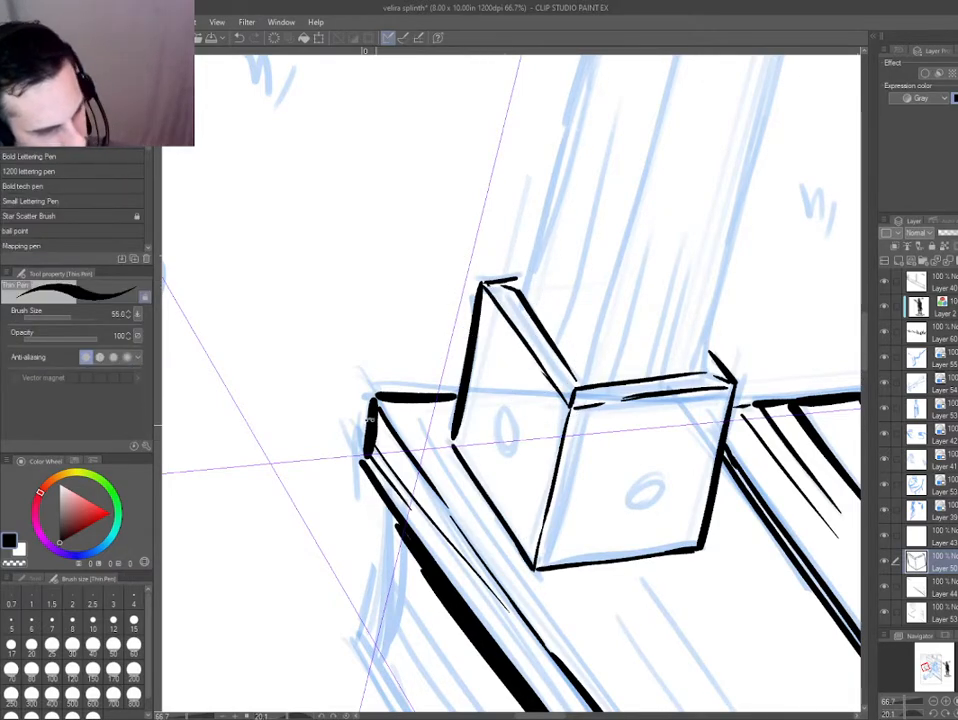
pyautogui.moveTo(369, 420); pyautogui.dragTo(422, 284)
pyautogui.moveTo(293, 541); pyautogui.dragTo(694, 488)
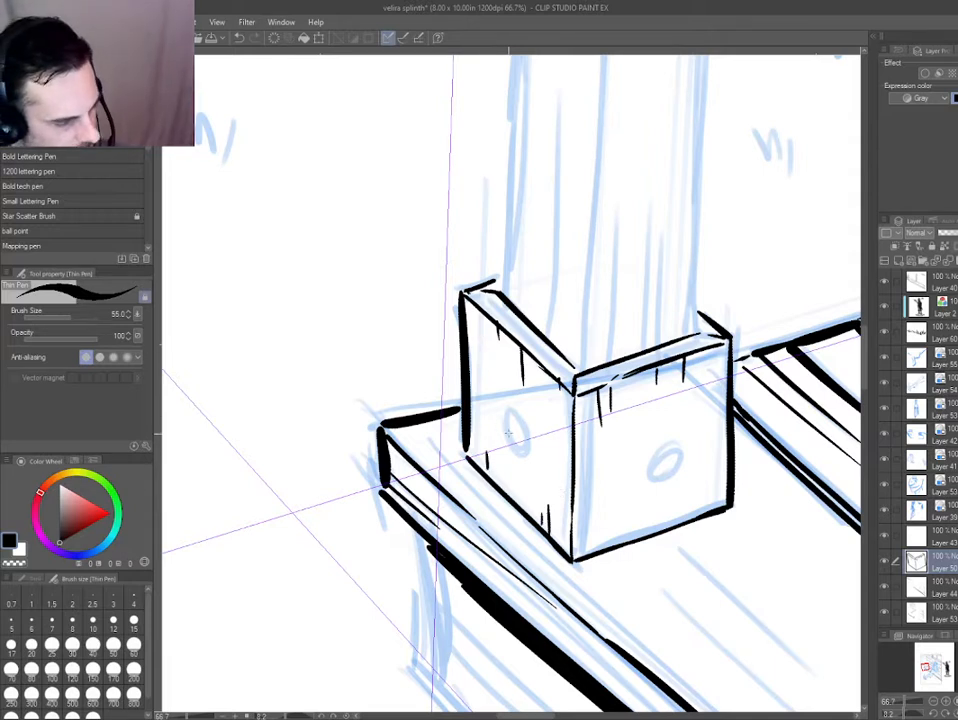
# Ink an oval bolt head with black shading and a highlight on each bracket face.
pyautogui.moveTo(513, 411); pyautogui.dragTo(518, 442)
pyautogui.hotkey('ctrl', 'z')
pyautogui.hotkey('ctrl', 'z')
pyautogui.moveTo(676, 446)
pyautogui.mouseDown()
pyautogui.moveTo(682, 452)
pyautogui.moveTo(672, 444)
pyautogui.moveTo(658, 477)
pyautogui.mouseUp()
pyautogui.hotkey('ctrl', 'z')
pyautogui.moveTo(436, 412); pyautogui.dragTo(414, 416)
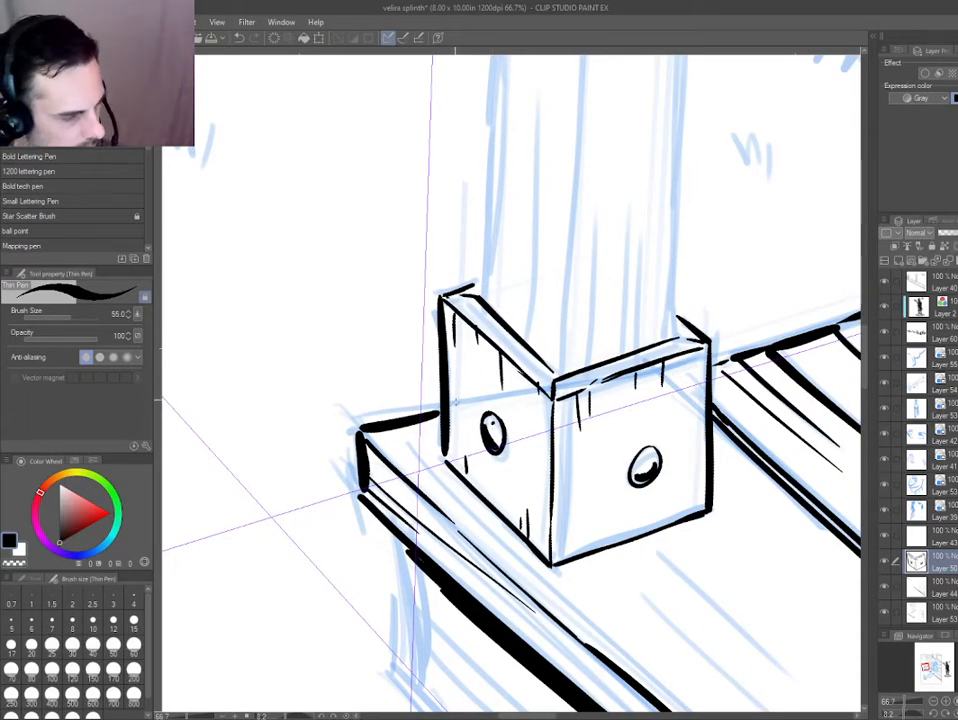
pyautogui.moveTo(423, 473); pyautogui.dragTo(394, 568)
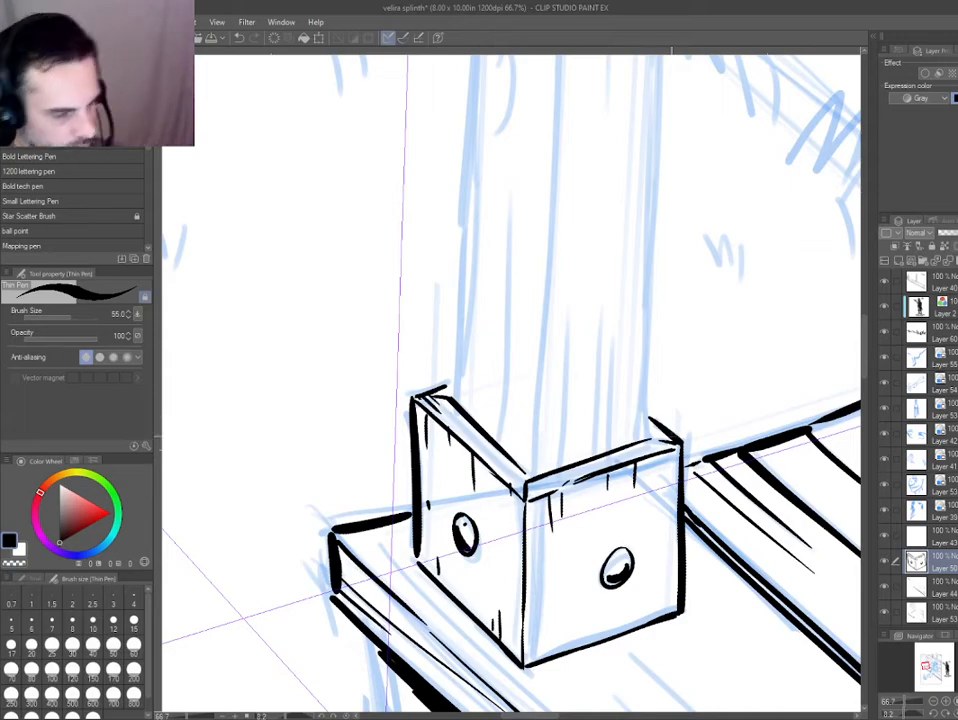
# Turn the inked porch and wall board layers blue with the layer color and add a new layer for the post.
pyautogui.scroll(-2, 393, 415)
pyautogui.moveTo(292, 499); pyautogui.dragTo(385, 592)
pyautogui.scroll(-3, 490, 520)
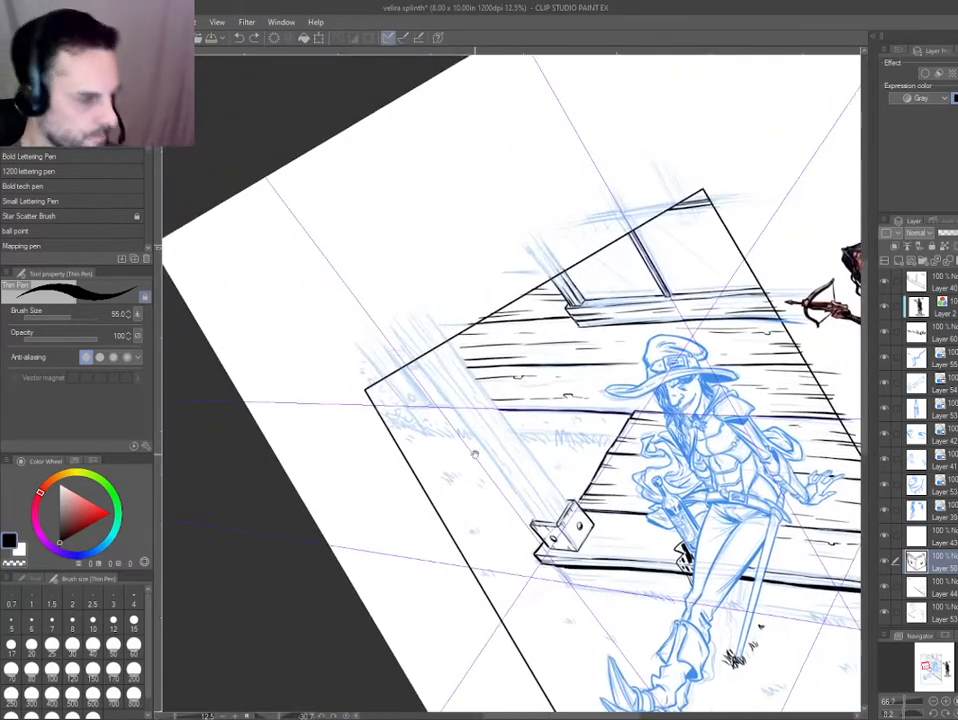
pyautogui.hotkey('ctrl', 'shift')
pyautogui.scroll(2, 480, 431)
pyautogui.moveTo(486, 352); pyautogui.dragTo(446, 275)
pyautogui.hotkey('ctrl', 'b')
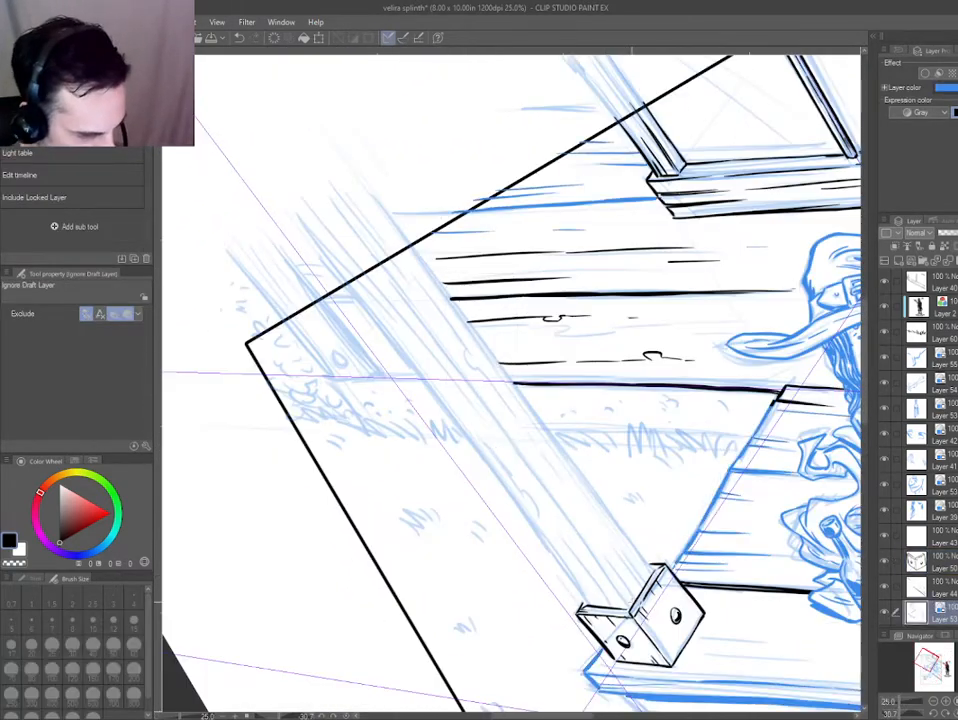
pyautogui.hotkey('ctrl', 'b')
# Ink the post's thick left edge from above the panel border down to the bracket's corner.
pyautogui.press('p')
pyautogui.moveTo(344, 282); pyautogui.dragTo(593, 611)
pyautogui.hotkey('ctrl', 'z')
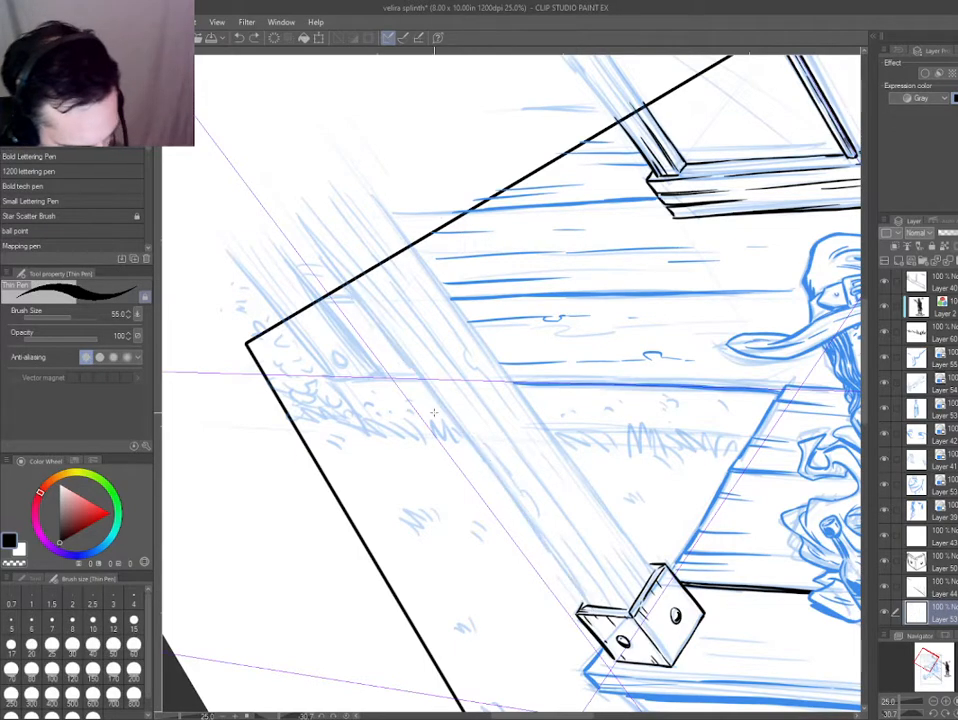
pyautogui.moveTo(322, 265); pyautogui.dragTo(603, 627)
pyautogui.press('e')
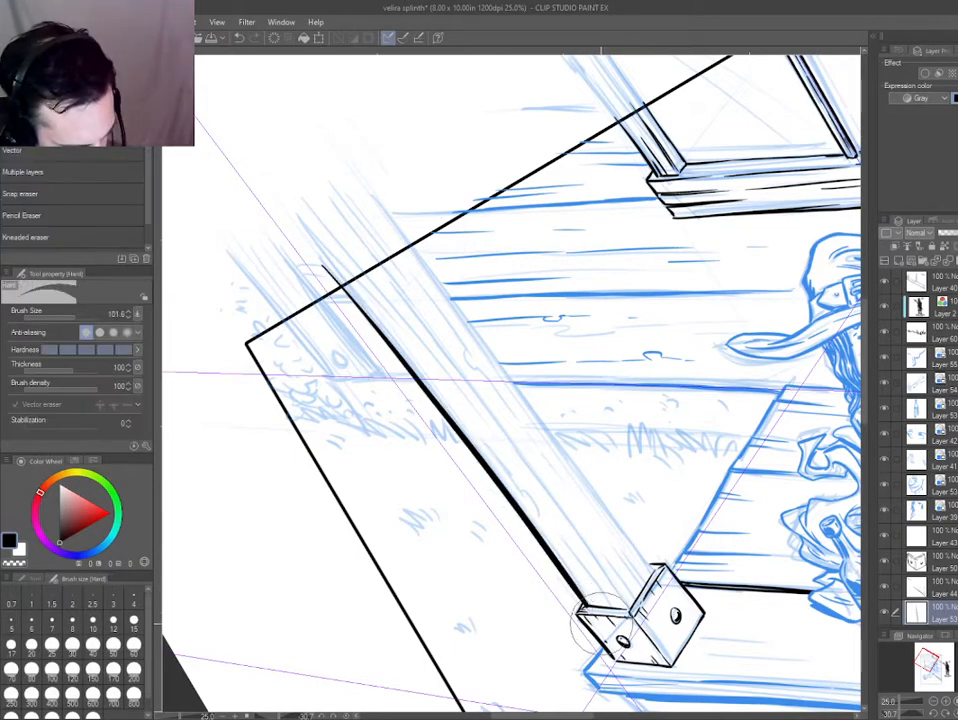
pyautogui.scroll(-2, 563, 645)
pyautogui.scroll(1, 563, 645)
pyautogui.scroll(2, 563, 645)
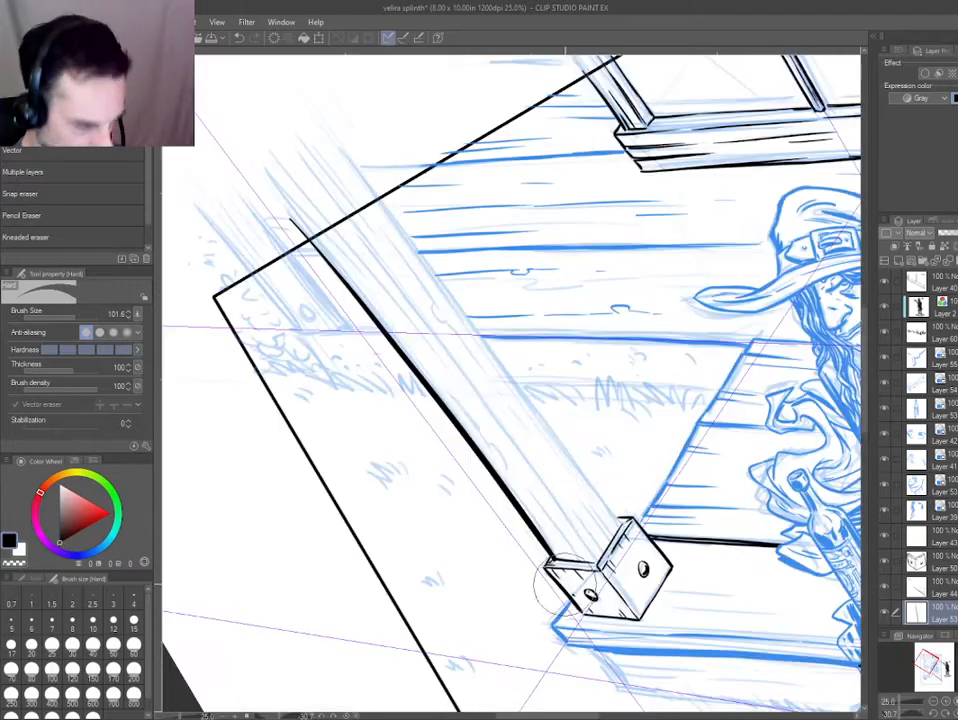
pyautogui.press('p')
pyautogui.scroll(2, 576, 601)
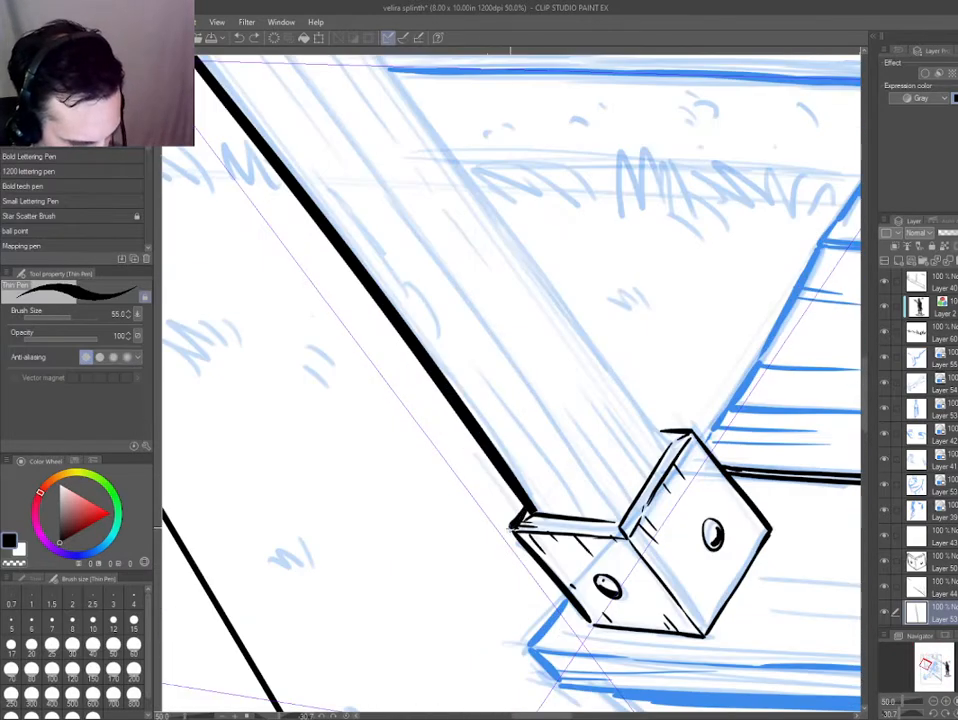
pyautogui.scroll(-2, 432, 445)
pyautogui.moveTo(430, 441); pyautogui.dragTo(492, 532)
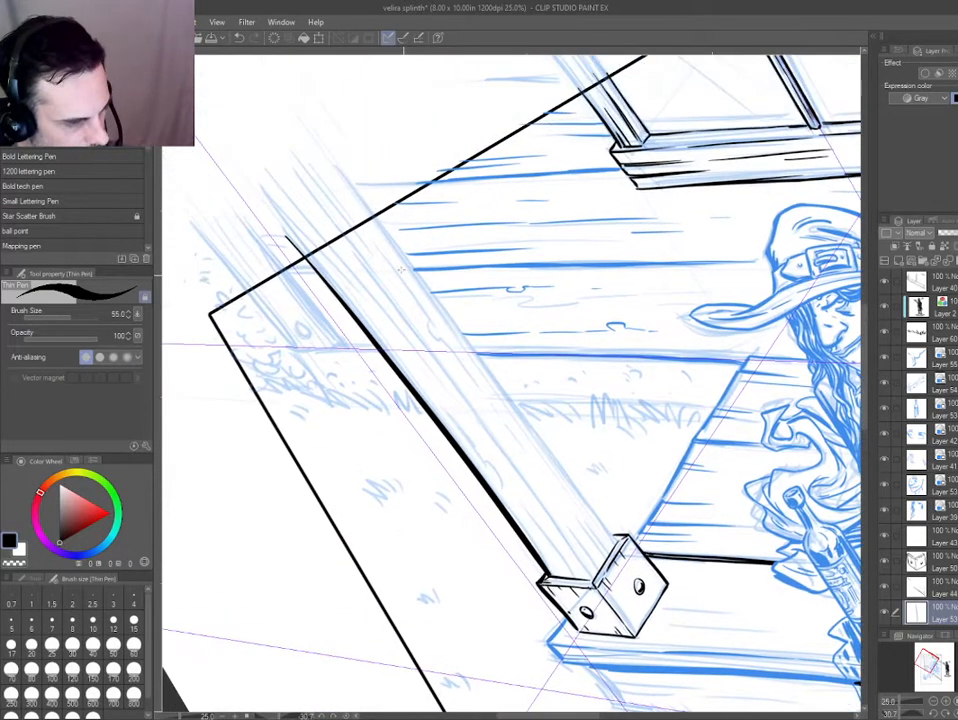
# Ink the post's right edge from the panel border down to the top of the bracket.
pyautogui.moveTo(371, 205); pyautogui.dragTo(519, 415)
pyautogui.hotkey('ctrl', 'z')
pyautogui.moveTo(362, 201)
pyautogui.mouseDown()
pyautogui.moveTo(612, 535)
pyautogui.moveTo(362, 191)
pyautogui.moveTo(441, 306)
pyautogui.mouseUp()
pyautogui.hotkey('ctrl', 'z')
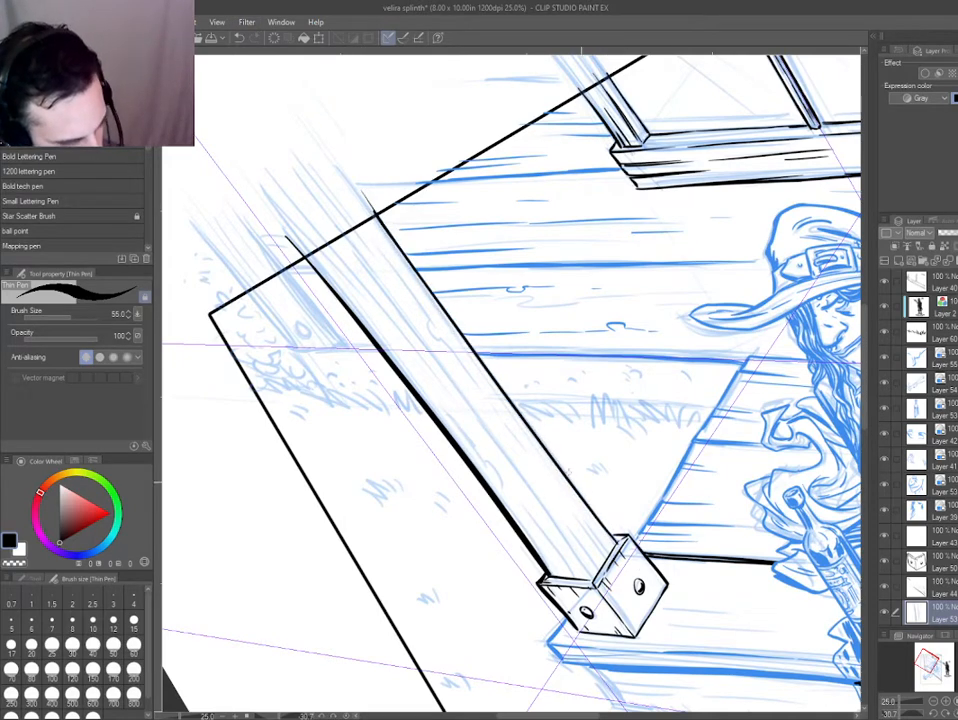
# Ink the post's middle corner line as a broken stroke from above the panel border to the bracket.
pyautogui.moveTo(327, 217); pyautogui.dragTo(516, 469)
pyautogui.hotkey('ctrl', 'z')
pyautogui.hotkey('ctrl', 'z')
pyautogui.moveTo(422, 344); pyautogui.dragTo(592, 566)
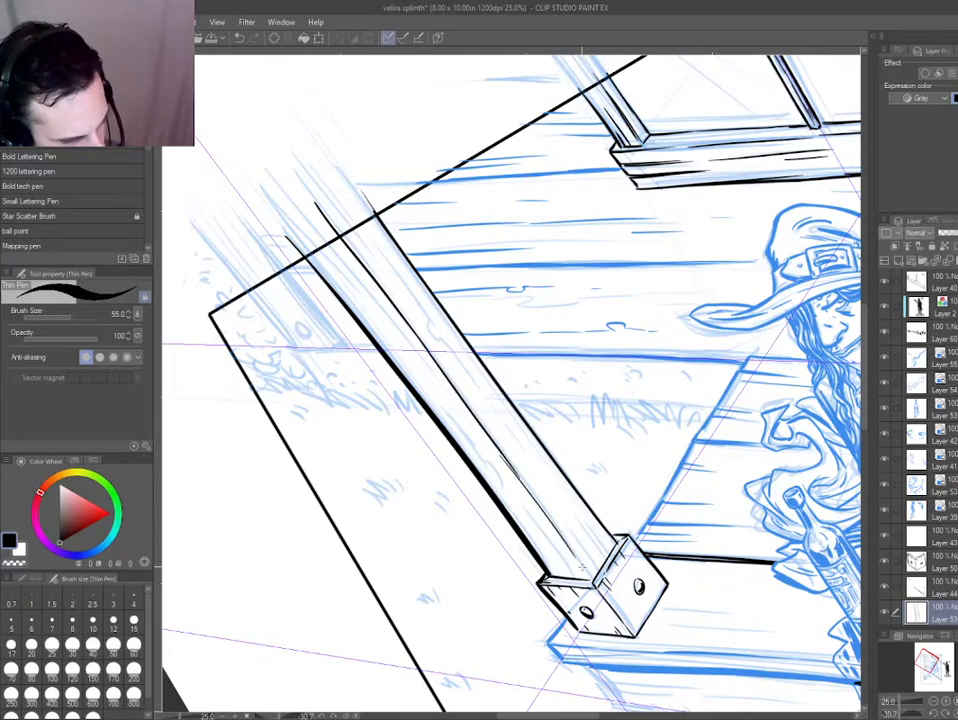
pyautogui.hotkey('ctrl', 'z')
pyautogui.moveTo(514, 468); pyautogui.dragTo(568, 544)
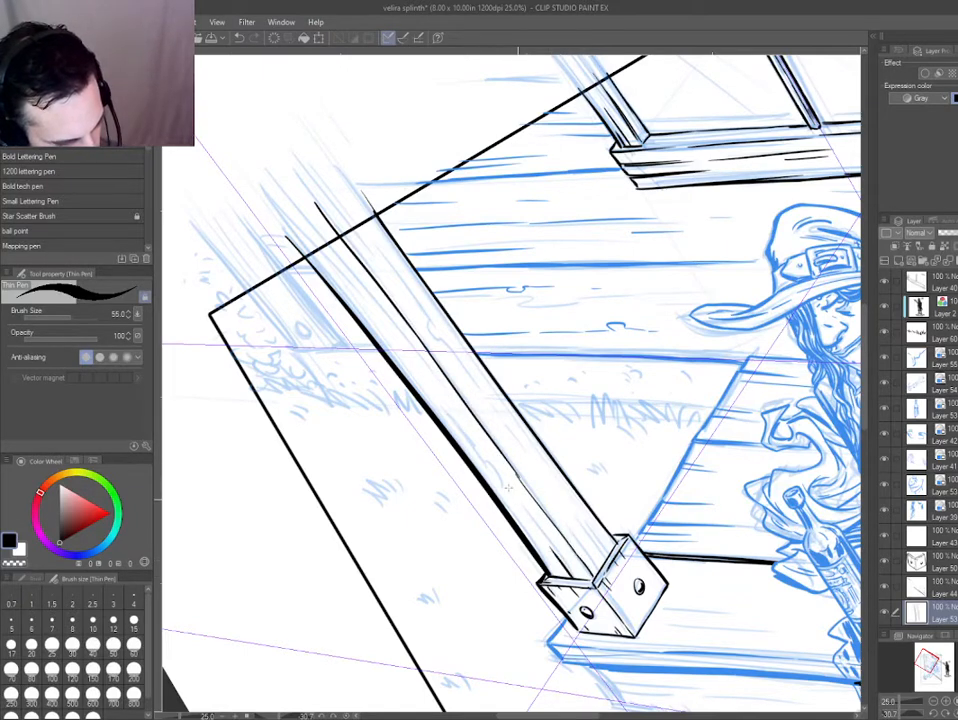
# Add wood grain strokes to both faces of the post, with a small knot near the left edge.
pyautogui.moveTo(508, 487); pyautogui.dragTo(489, 493)
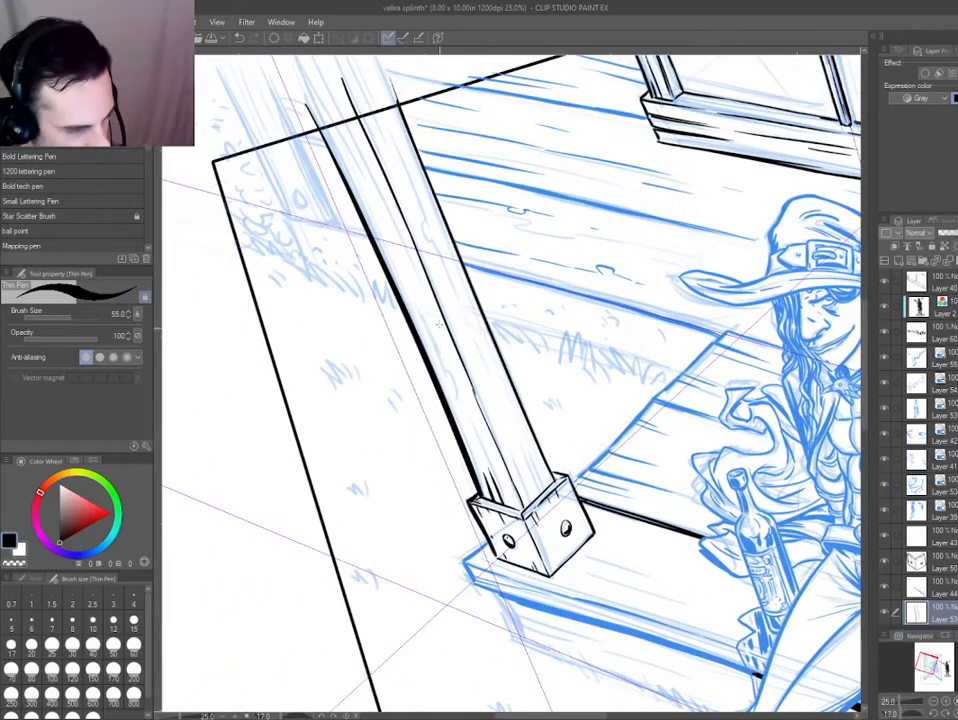
pyautogui.moveTo(332, 126); pyautogui.dragTo(447, 377)
pyautogui.hotkey('ctrl', 'z')
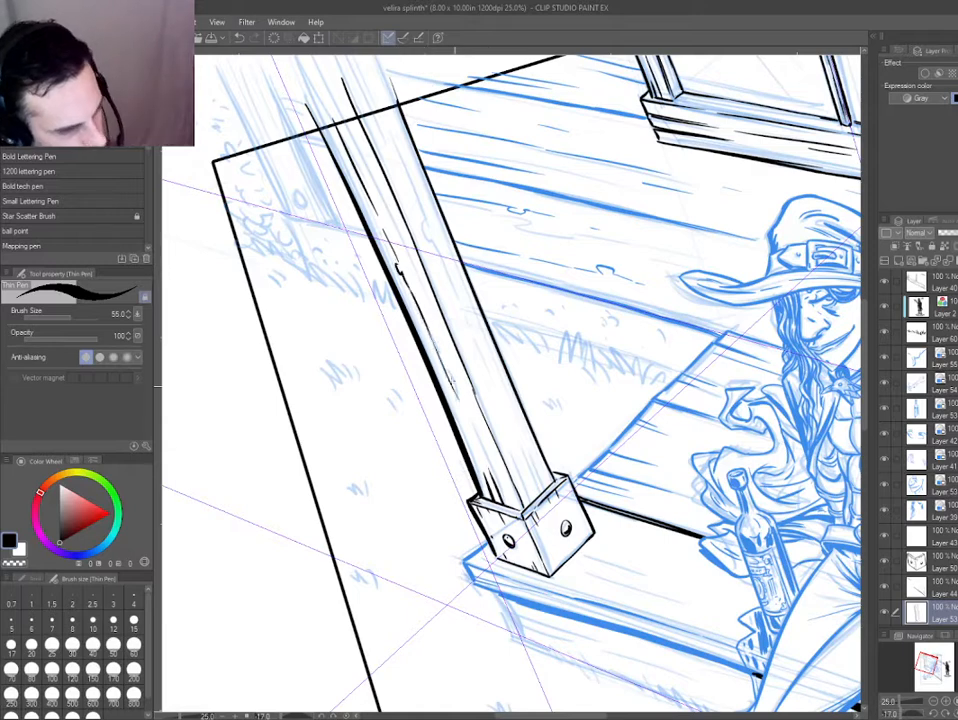
pyautogui.moveTo(389, 103); pyautogui.dragTo(454, 269)
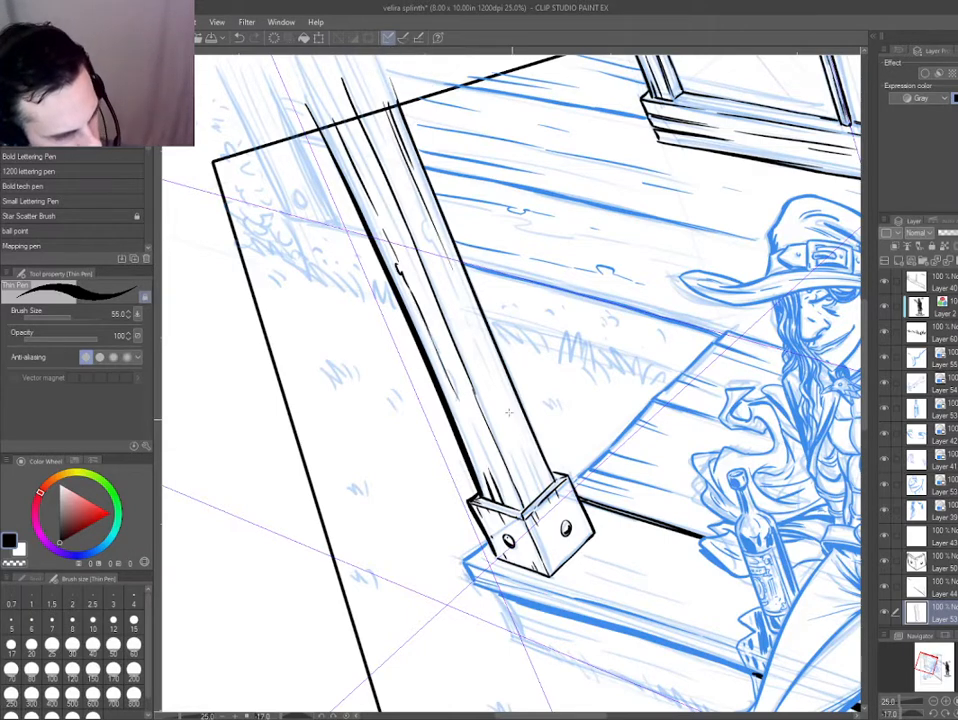
pyautogui.moveTo(492, 369); pyautogui.dragTo(544, 490)
pyautogui.hotkey('ctrl', 'z')
pyautogui.moveTo(519, 444); pyautogui.dragTo(541, 495)
# Add short wood grain strokes to the post's right face, just above the bracket and around its middle.
pyautogui.press('e')
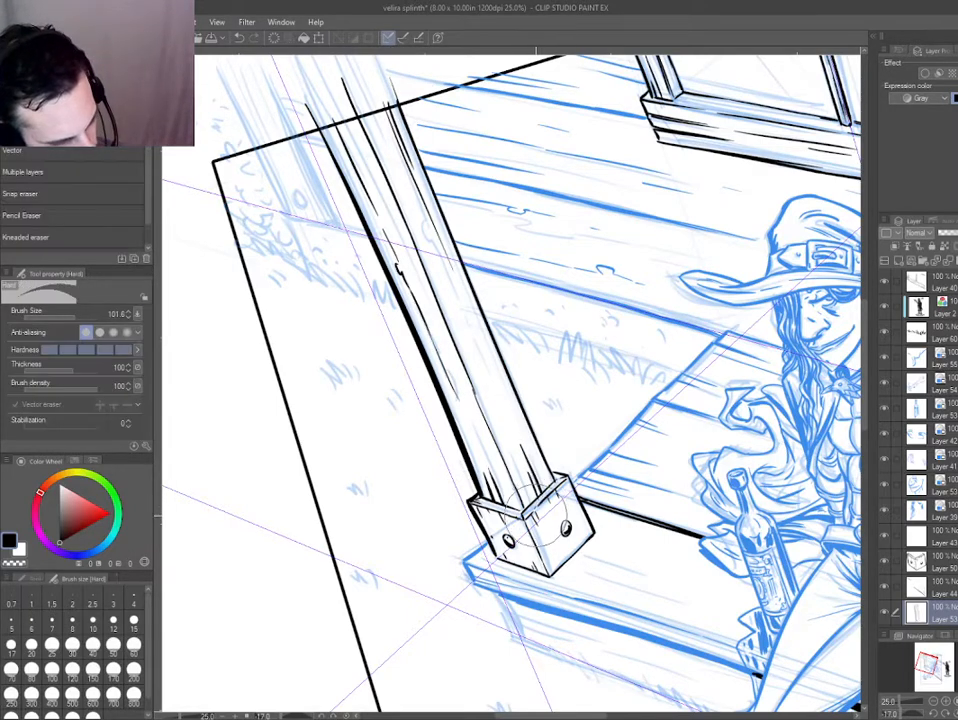
pyautogui.hotkey('ctrl', 'b')
pyautogui.hotkey('ctrl', 'b')
pyautogui.press('e')
pyautogui.scroll(1, 533, 483)
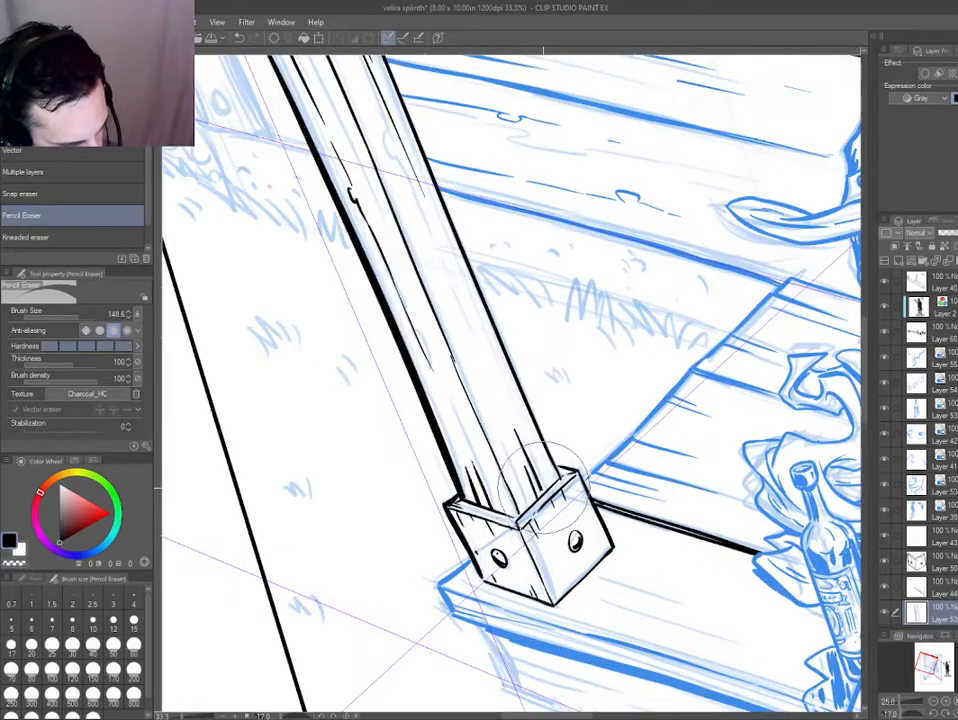
pyautogui.press('p')
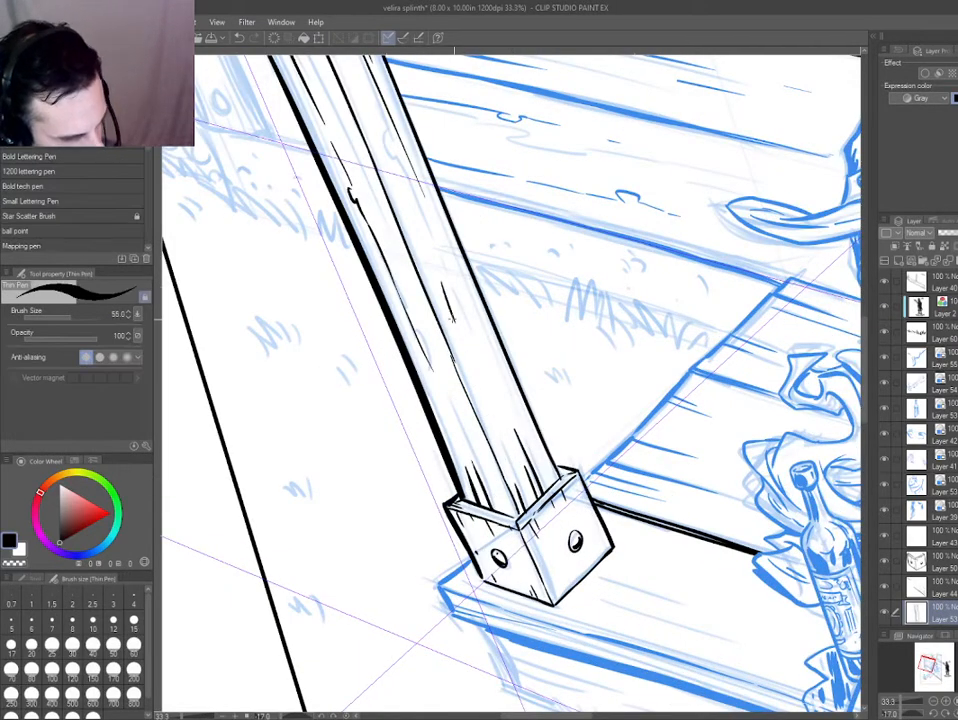
# Select the knot and its grain strokes near the post's left edge, shift them slightly toward that edge, and deselect.
pyautogui.hotkey('ctrl', '0')
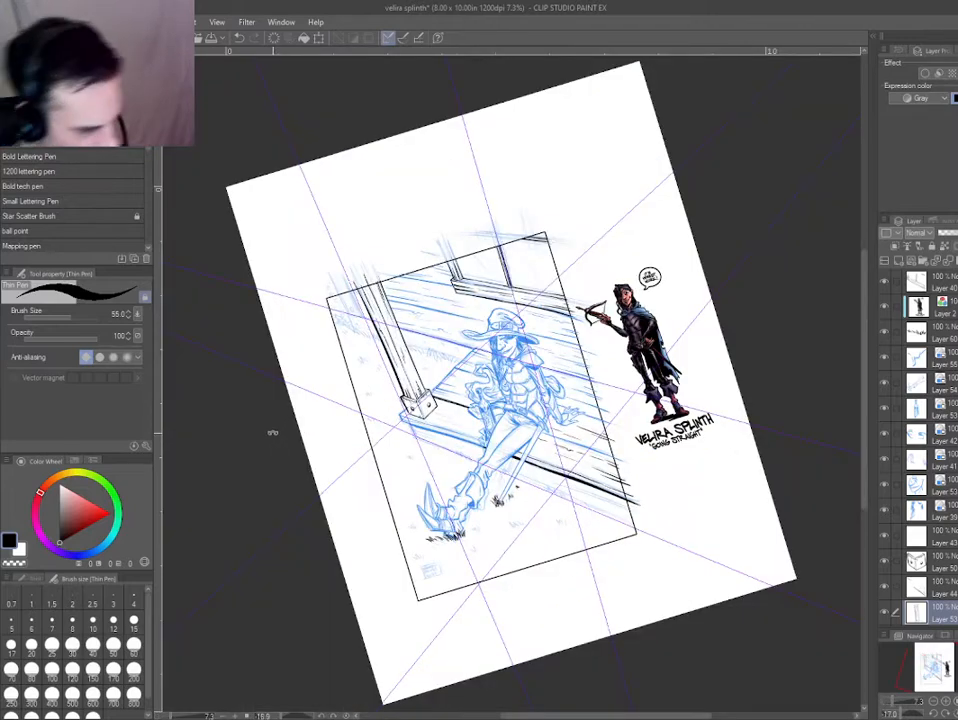
pyautogui.hotkey('ctrl', '@')
pyautogui.scroll(4, 386, 248)
pyautogui.press('d')
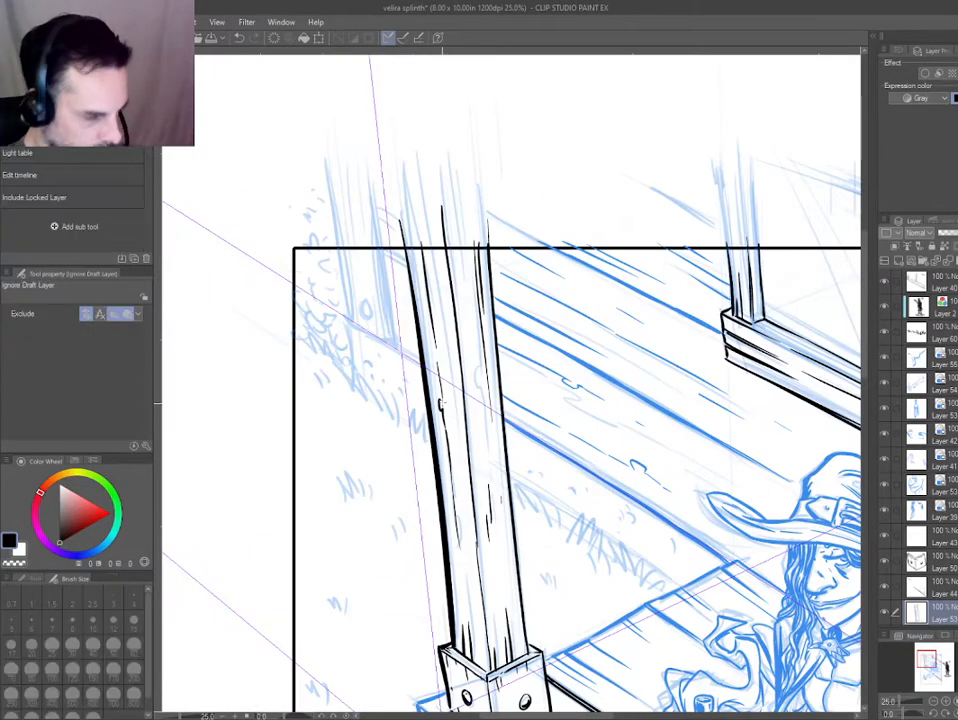
pyautogui.press('m')
pyautogui.press('d')
pyautogui.press('m')
pyautogui.moveTo(435, 358)
pyautogui.mouseDown()
pyautogui.moveTo(468, 577)
pyautogui.moveTo(433, 368)
pyautogui.mouseUp()
pyautogui.press('k')
pyautogui.moveTo(455, 492); pyautogui.dragTo(452, 492)
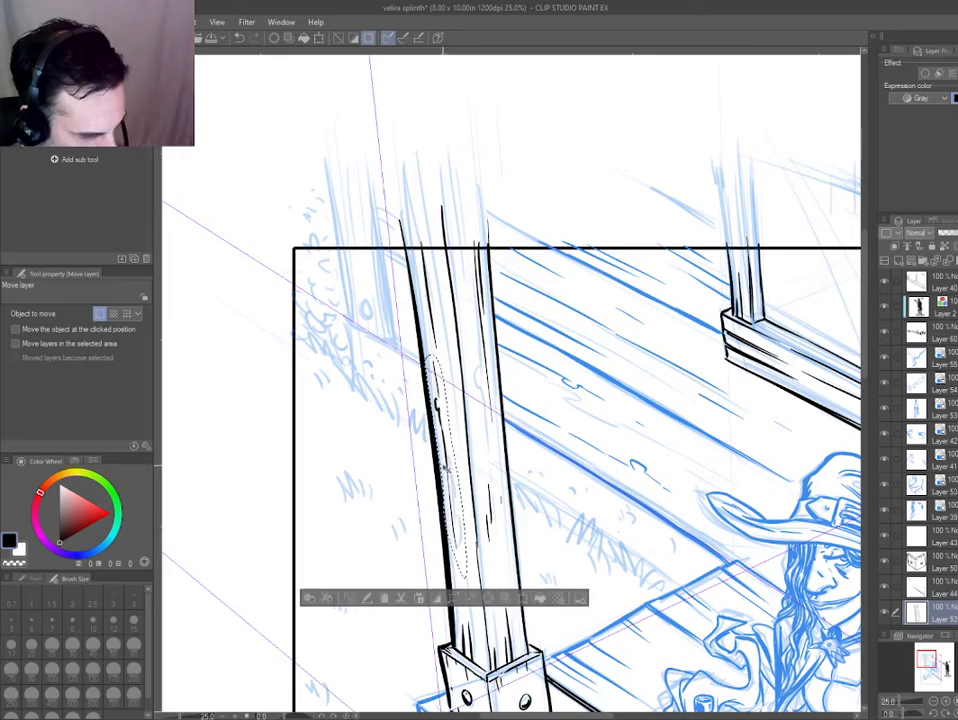
pyautogui.hotkey('ctrl', 'd')
# Add wood grain strokes at the top of the post's left face, where it crosses the panel border.
pyautogui.press('p')
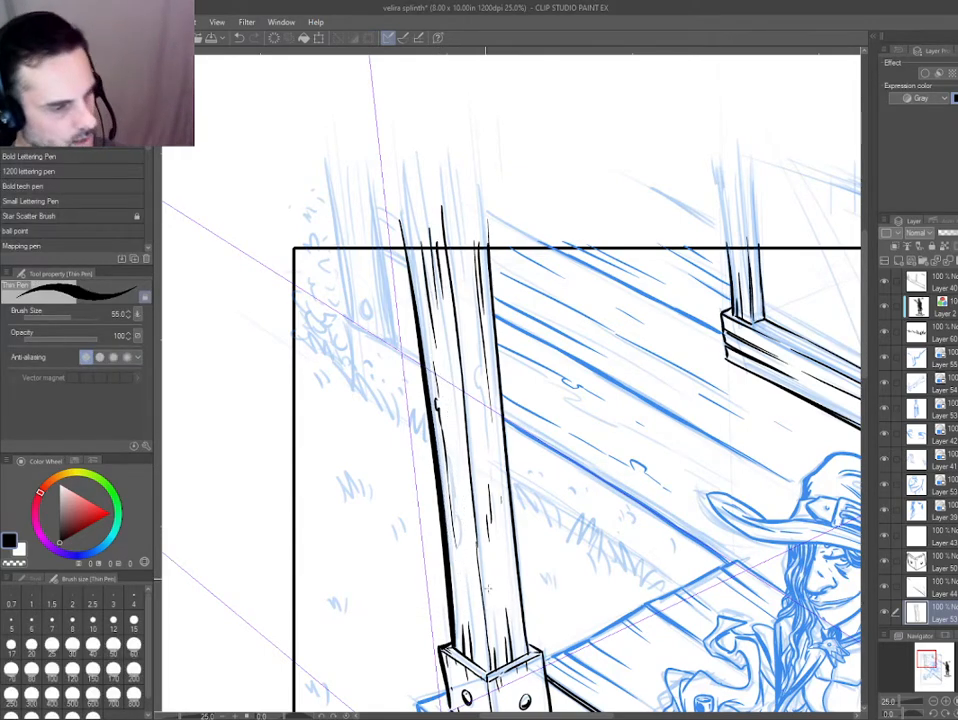
pyautogui.scroll(-3, 360, 462)
pyautogui.scroll(2, 352, 336)
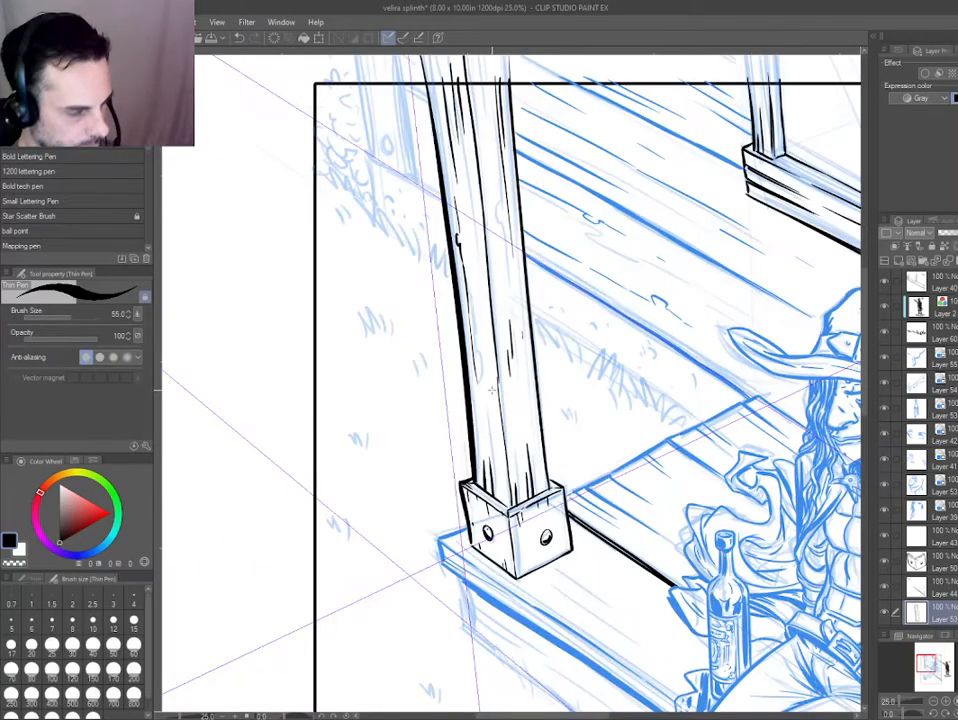
# Select the porch and wall plank line layer and switch it from blue layer color to black.
pyautogui.scroll(-4, 416, 478)
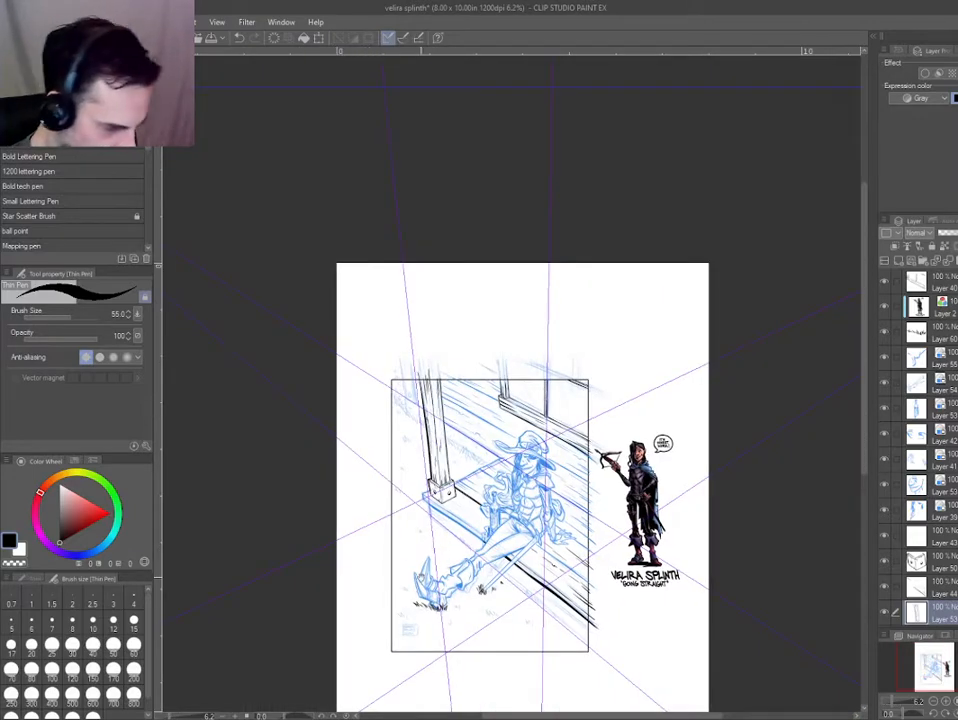
pyautogui.moveTo(314, 564); pyautogui.dragTo(260, 472)
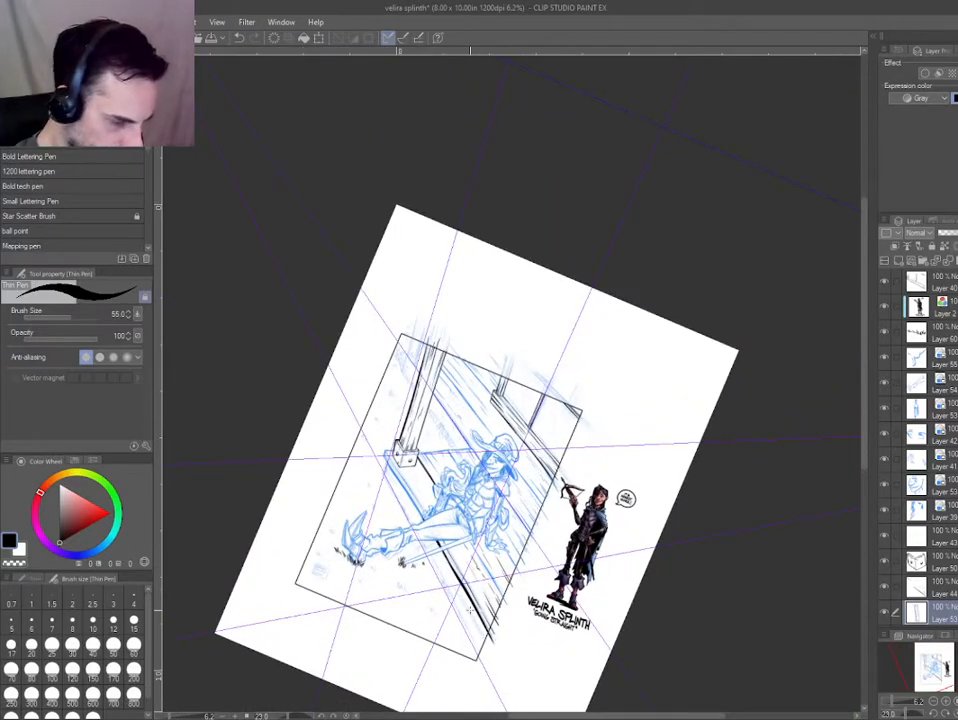
pyautogui.moveTo(373, 571); pyautogui.dragTo(408, 532)
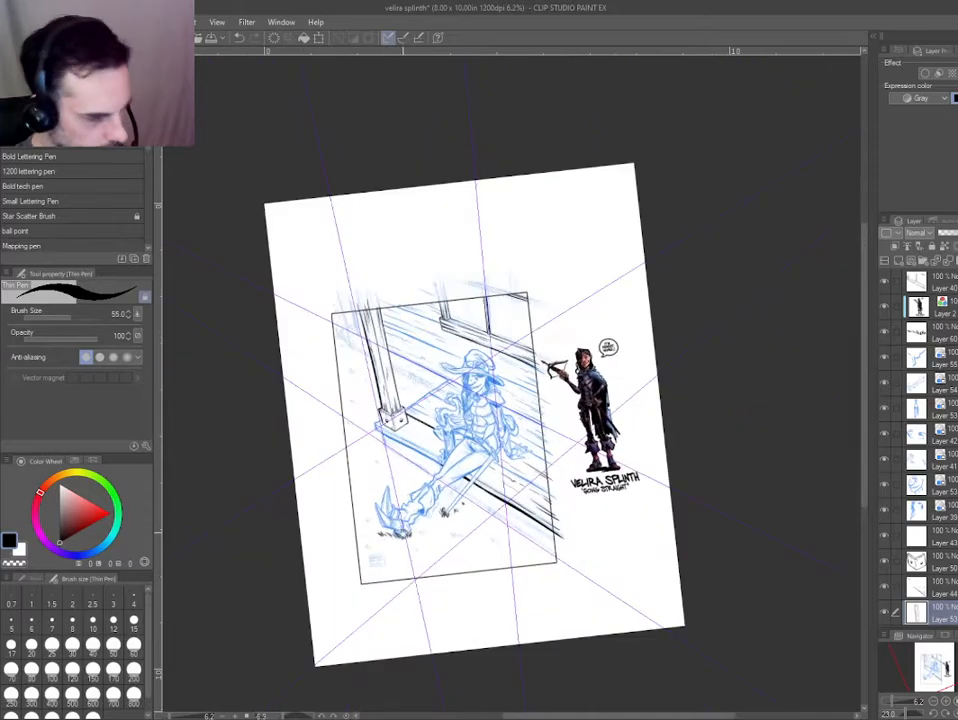
pyautogui.keyDown('ctrl'); pyautogui.keyDown('shift'); pyautogui.click(420, 428); pyautogui.keyUp('shift'); pyautogui.keyUp('ctrl')
pyautogui.hotkey('ctrl', 'b')
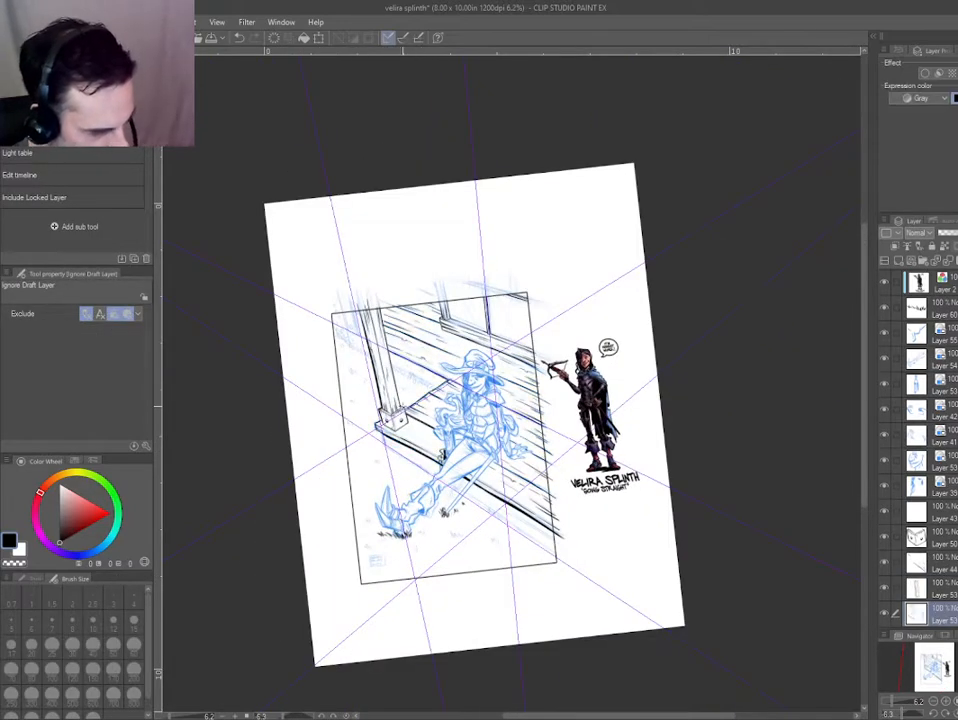
# On a new layer, ink the outline of the small block hanging below the beam in the panel's upper right corner.
pyautogui.scroll(10, 492, 297)
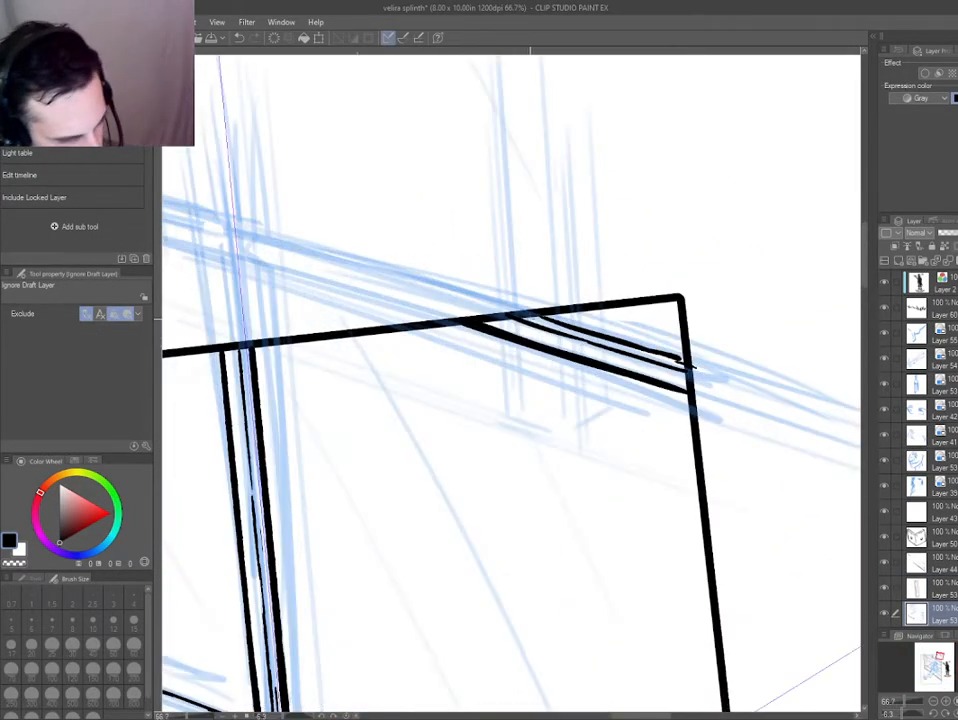
pyautogui.press('p')
pyautogui.moveTo(503, 345); pyautogui.dragTo(506, 400)
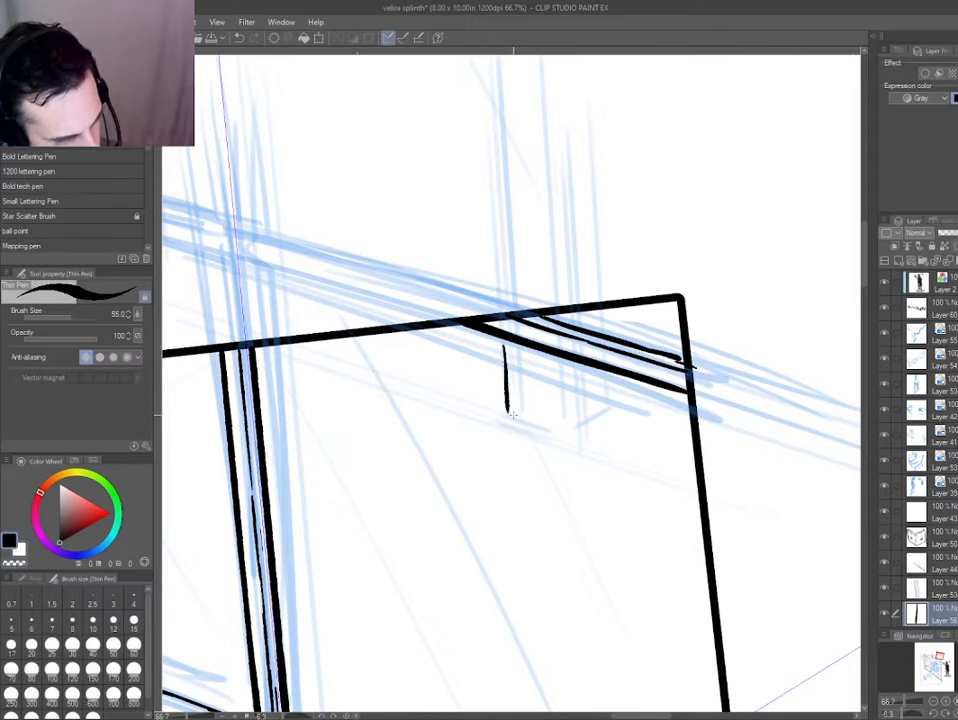
pyautogui.moveTo(570, 430)
pyautogui.mouseDown()
pyautogui.moveTo(569, 391)
pyautogui.moveTo(571, 430)
pyautogui.moveTo(606, 407)
pyautogui.mouseUp()
pyautogui.press('e')
pyautogui.moveTo(556, 433); pyautogui.dragTo(576, 435)
pyautogui.press('p')
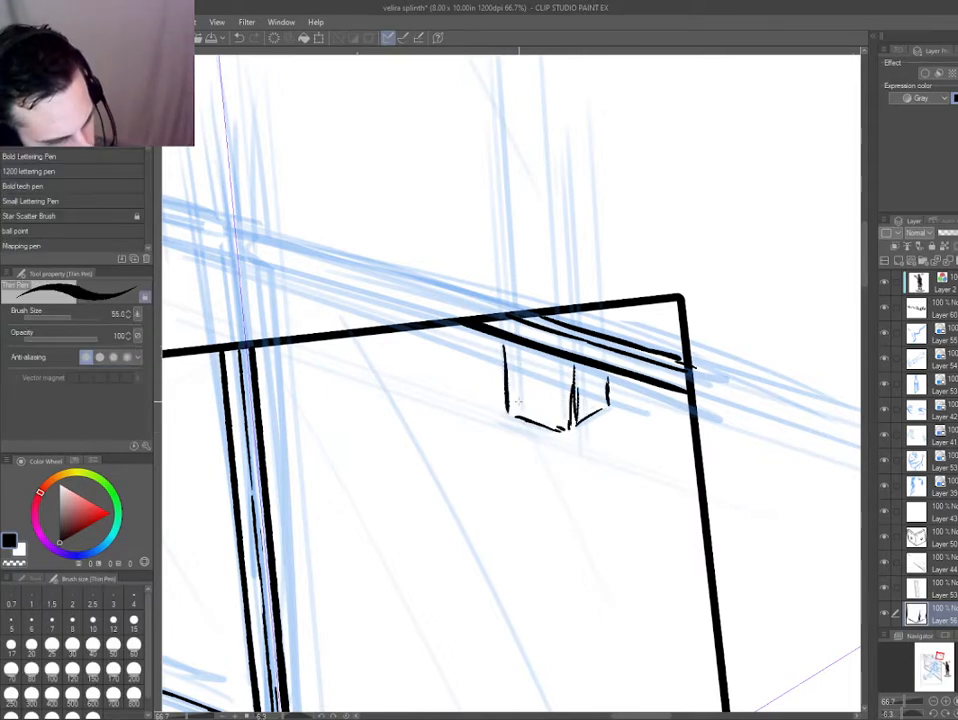
# Add grain strokes to the hanging block, redraw its left edge slightly further in, and ink its short edges above the beam.
pyautogui.press('e')
pyautogui.press('p')
pyautogui.moveTo(510, 416)
pyautogui.mouseDown()
pyautogui.moveTo(568, 433)
pyautogui.moveTo(534, 384)
pyautogui.mouseUp()
pyautogui.moveTo(543, 369); pyautogui.dragTo(546, 414)
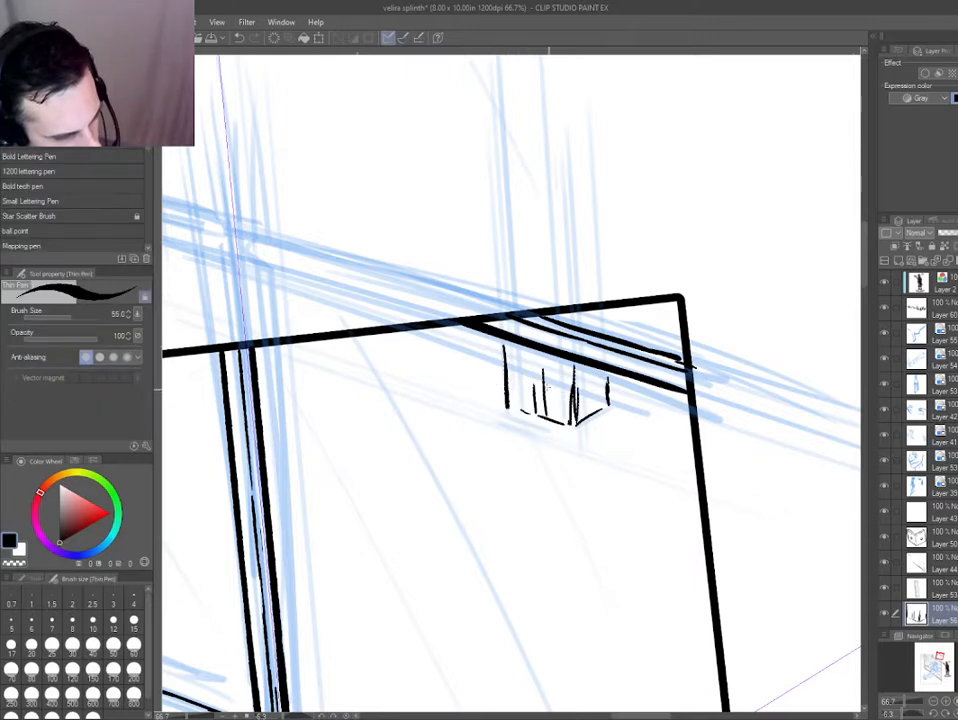
pyautogui.press('e')
pyautogui.moveTo(504, 345); pyautogui.dragTo(507, 410)
pyautogui.press('p')
pyautogui.moveTo(521, 411); pyautogui.dragTo(516, 349)
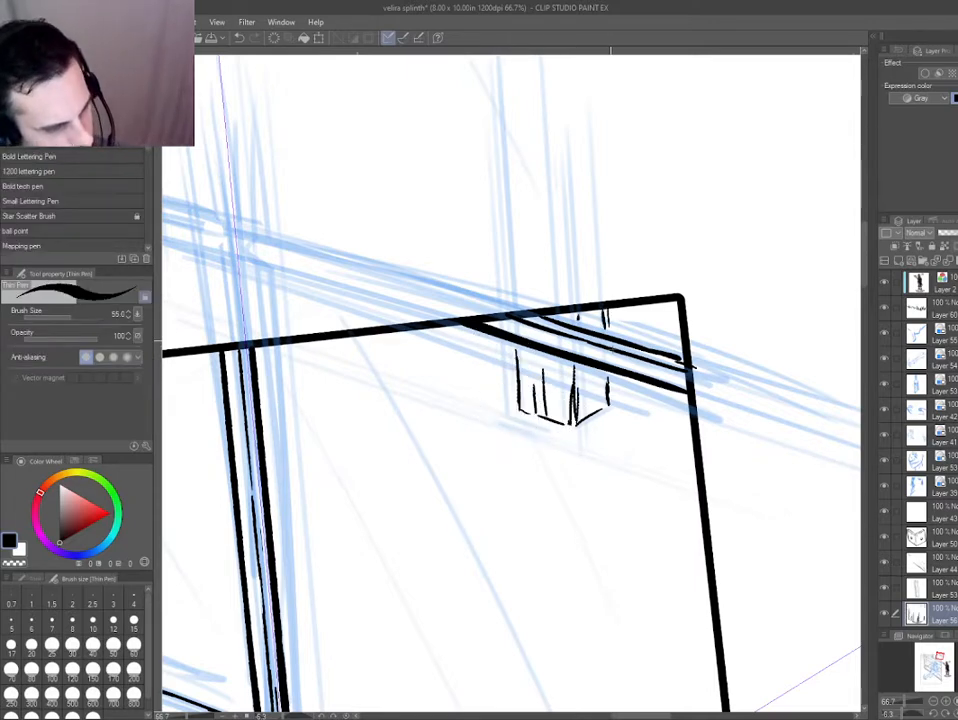
# Examine the inked beam block, the whole page and the window frame from several angles.
pyautogui.moveTo(302, 451); pyautogui.dragTo(525, 418)
pyautogui.scroll(-1, 722, 436)
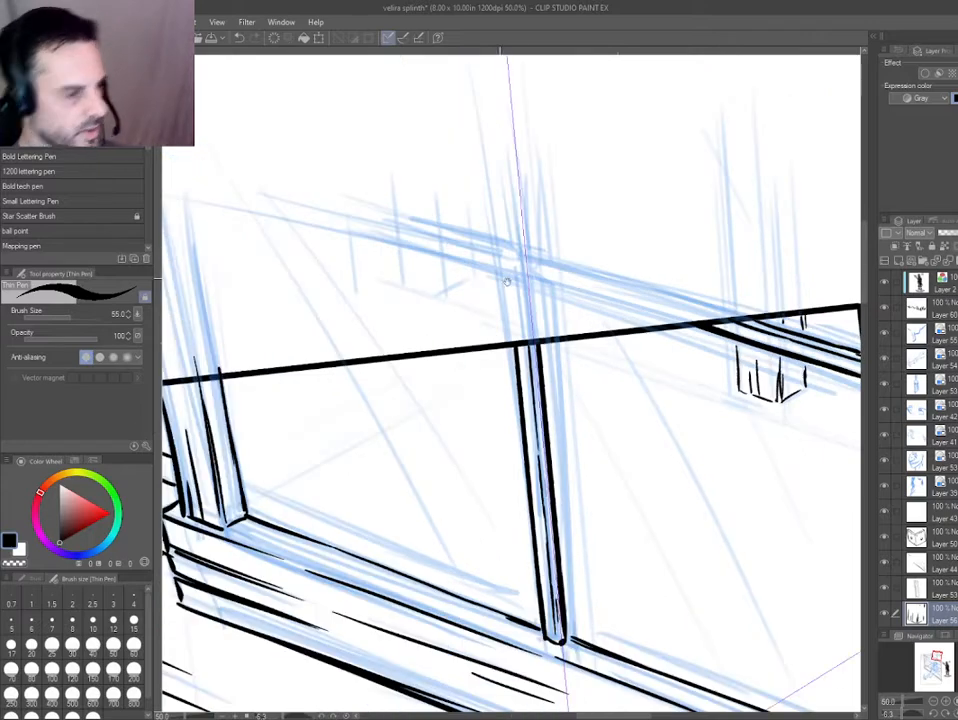
pyautogui.scroll(-1, 408, 262)
pyautogui.scroll(2, 642, 323)
pyautogui.moveTo(496, 413)
pyautogui.mouseDown()
pyautogui.moveTo(344, 419)
pyautogui.moveTo(343, 355)
pyautogui.mouseUp()
pyautogui.press('e')
pyautogui.press('p')
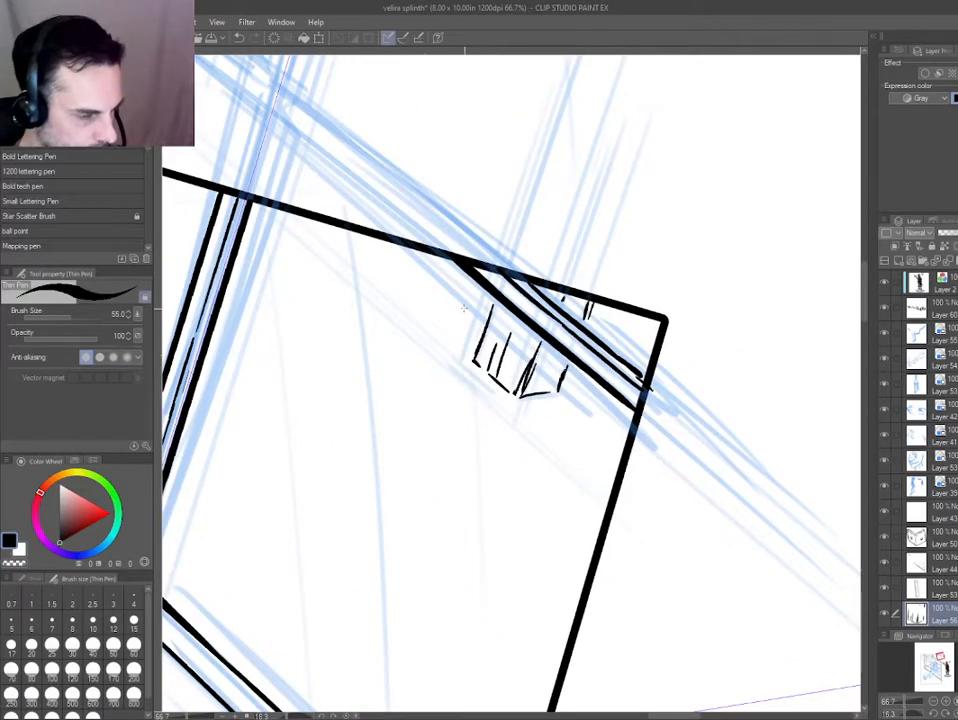
pyautogui.hotkey('ctrl', '0')
pyautogui.scroll(2, 578, 271)
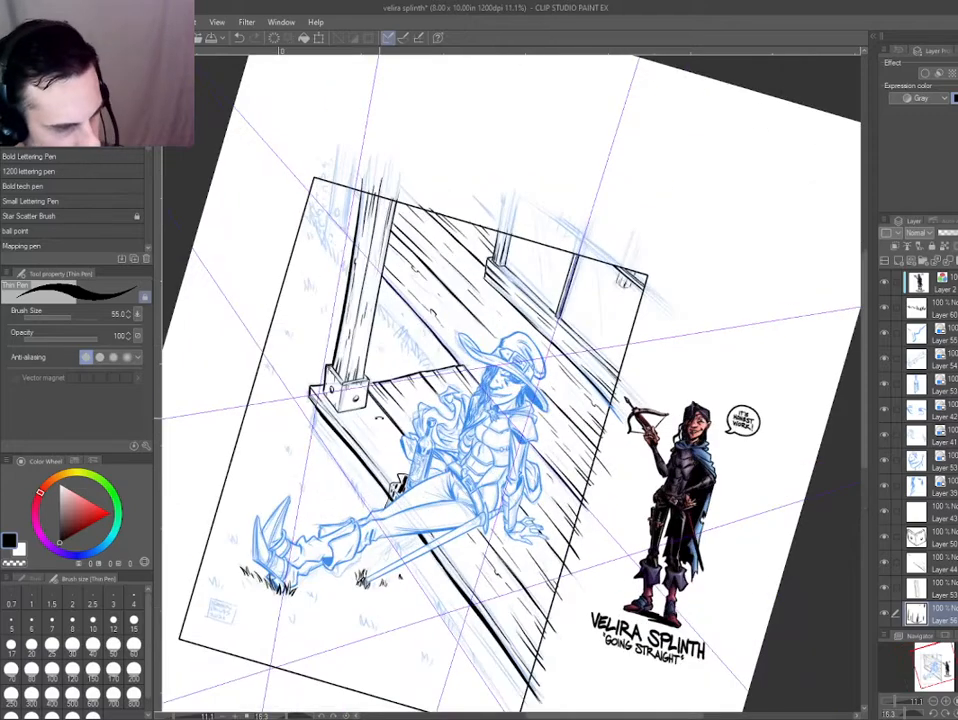
pyautogui.moveTo(379, 417); pyautogui.dragTo(377, 364)
pyautogui.scroll(1, 540, 390)
pyautogui.moveTo(656, 394); pyautogui.dragTo(542, 404)
pyautogui.moveTo(385, 390); pyautogui.dragTo(386, 372)
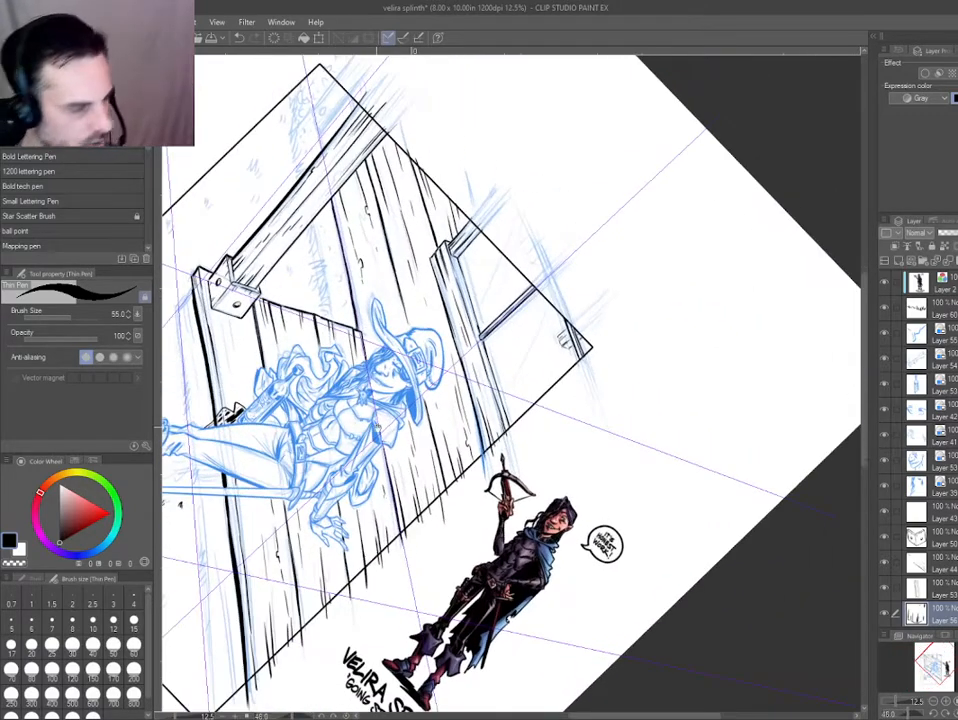
pyautogui.moveTo(425, 447); pyautogui.dragTo(457, 460)
pyautogui.scroll(2, 498, 322)
pyautogui.hotkey('ctrl', 'shift', 'n')
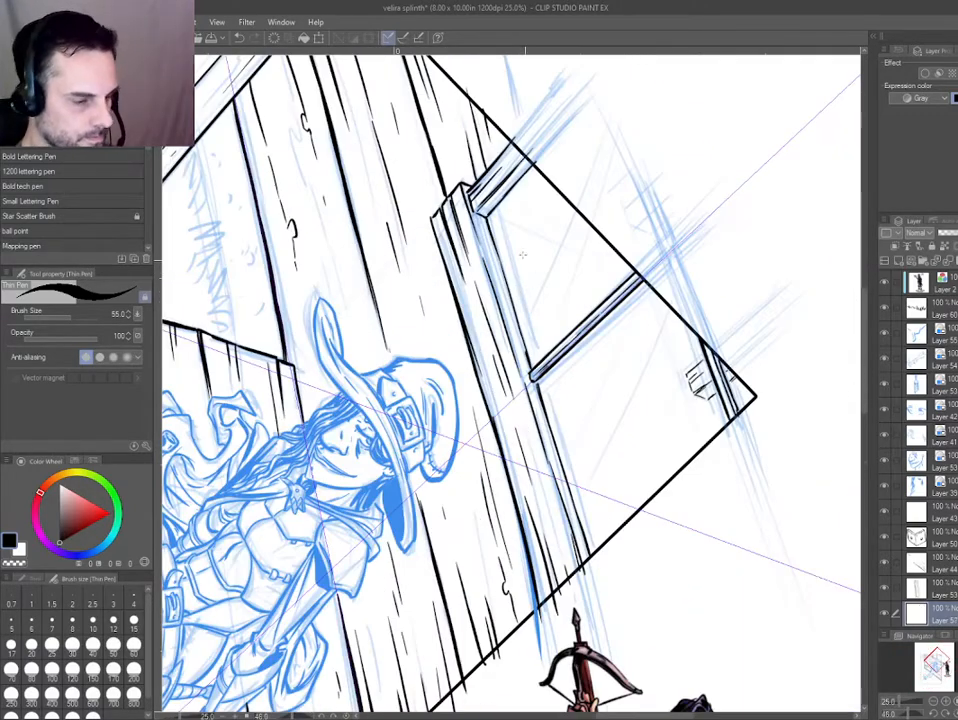
pyautogui.press('p')
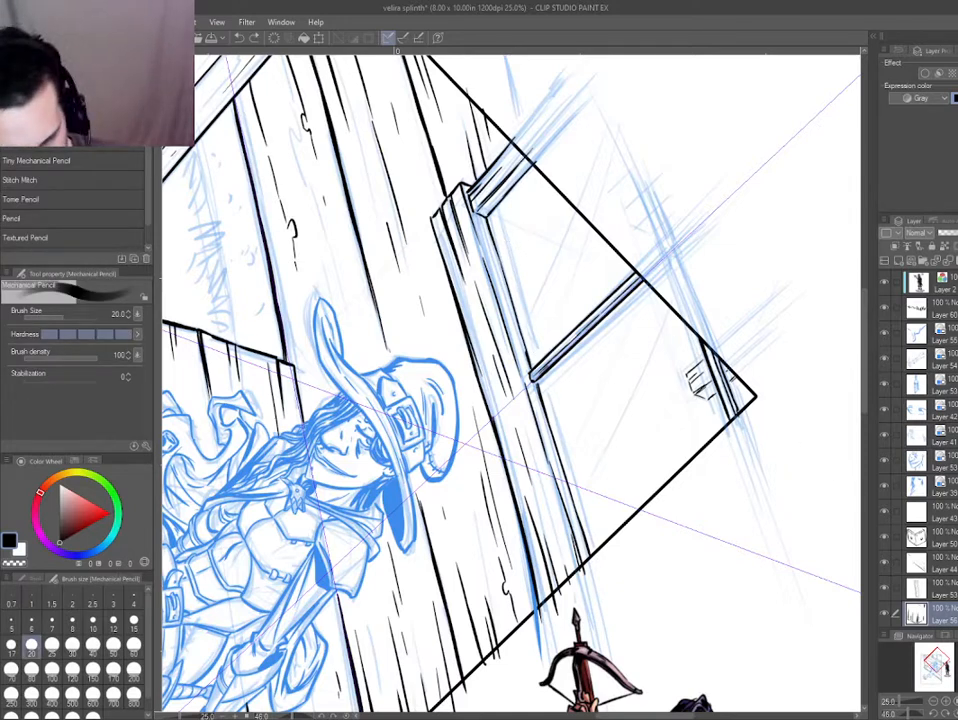
pyautogui.scroll(-8, 918, 445)
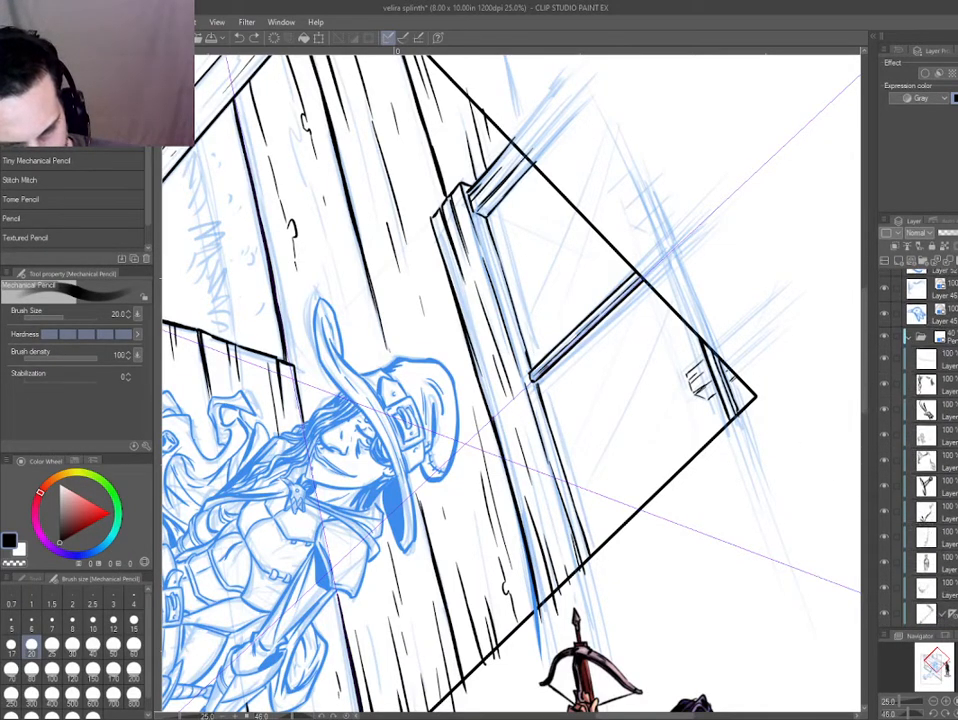
pyautogui.scroll(-5, 925, 445)
pyautogui.click(937, 524)
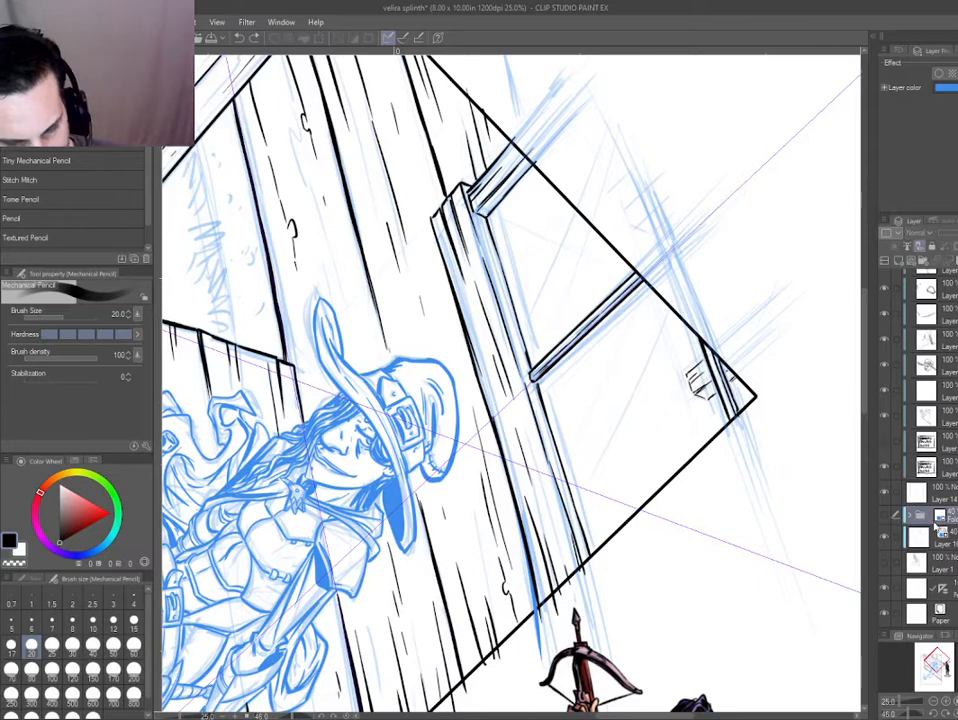
pyautogui.click(909, 517)
pyautogui.click(927, 540)
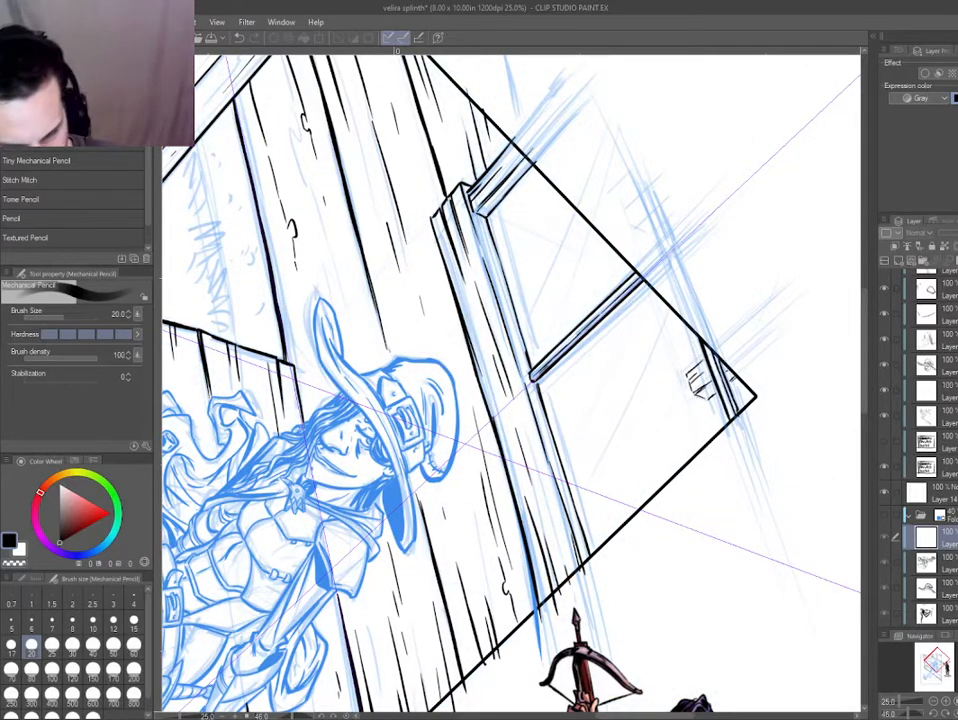
# Pencil crossing diagonal lines over both window panes on the top layer of the upper sketch folder.
pyautogui.scroll(2, 920, 445)
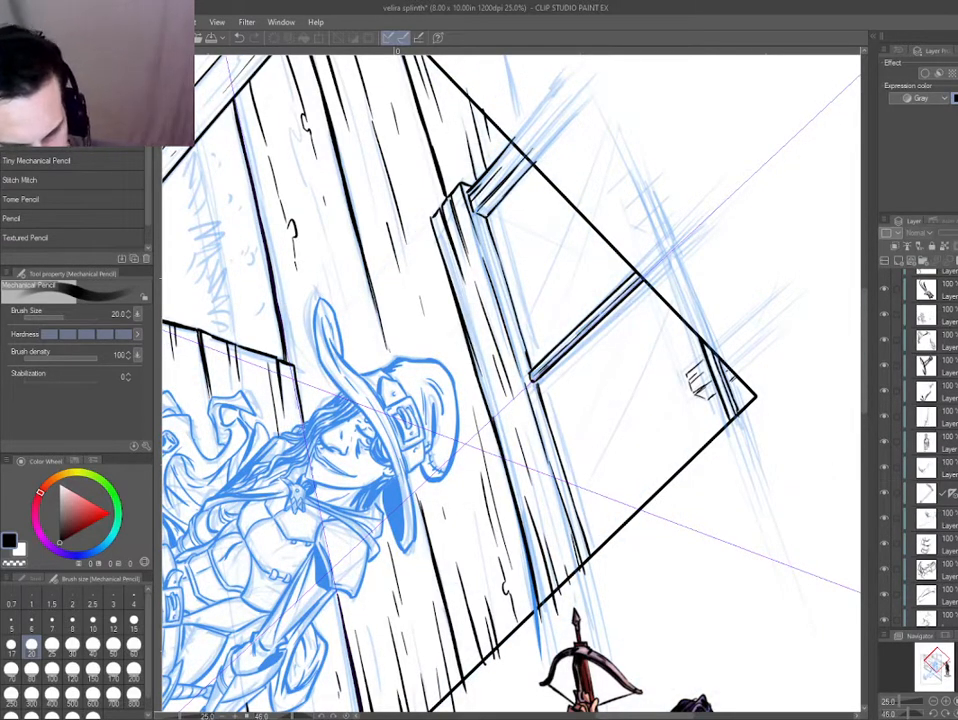
pyautogui.scroll(5, 950, 440)
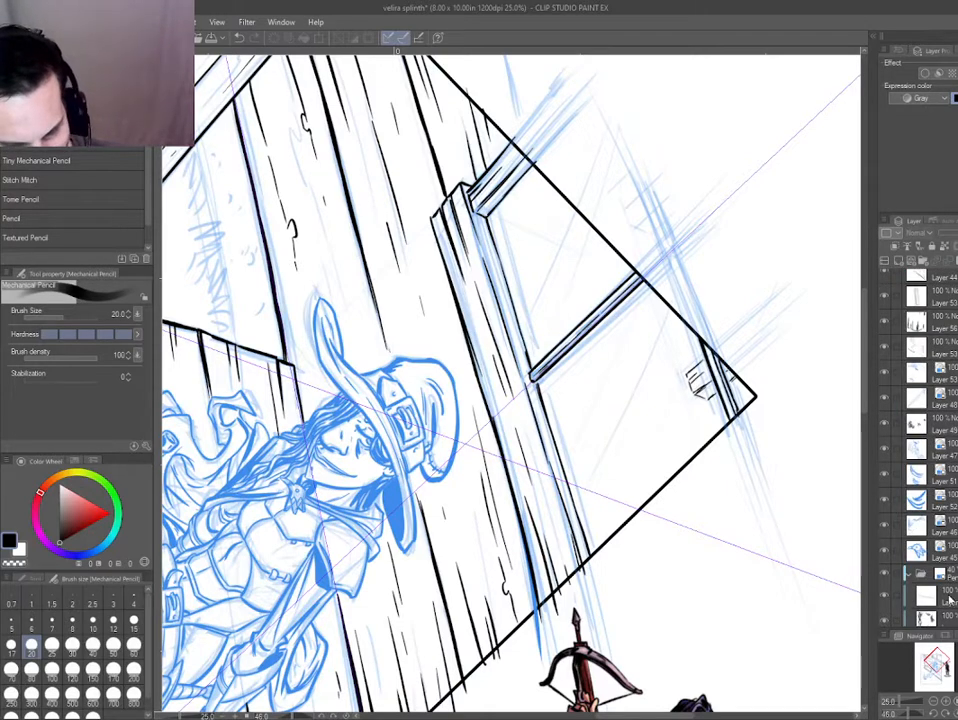
pyautogui.click(925, 596)
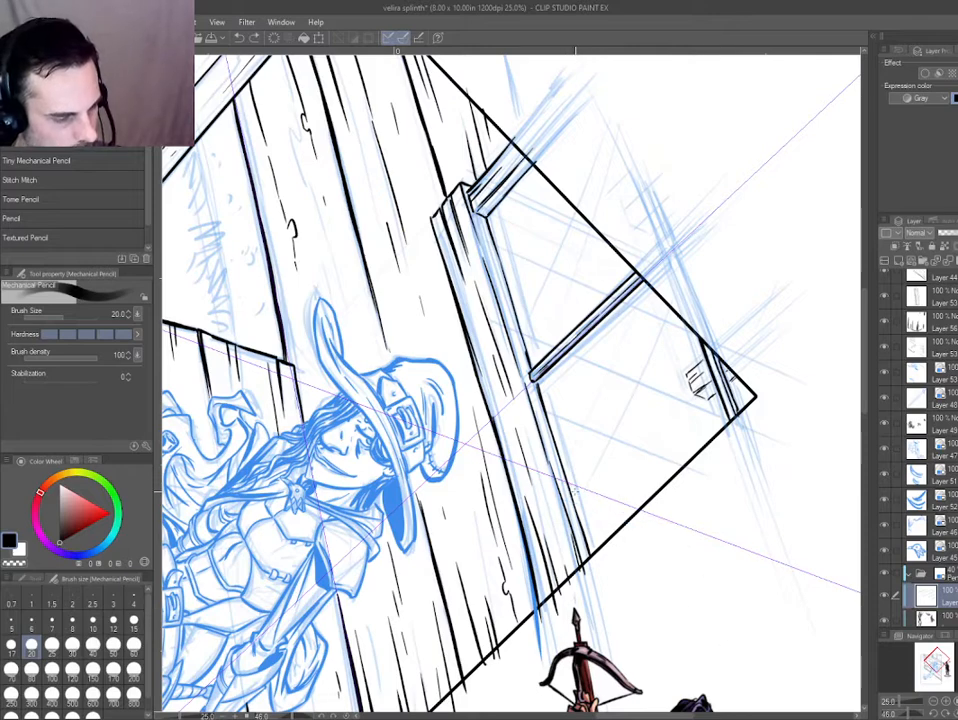
pyautogui.moveTo(662, 580); pyautogui.dragTo(466, 452)
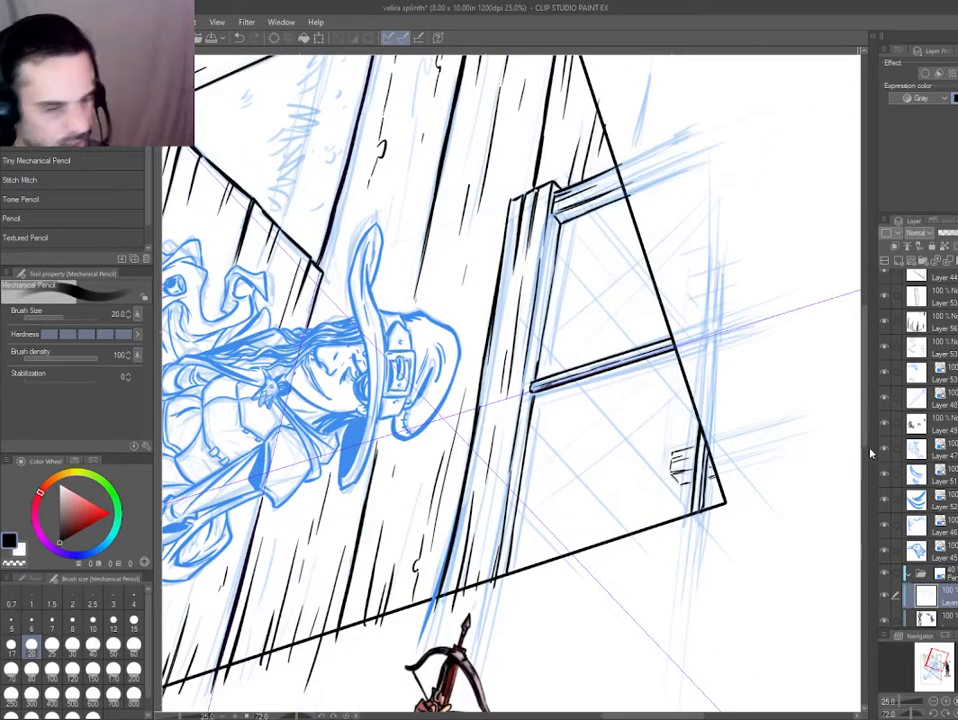
pyautogui.hotkey('ctrl', 'shift', 'n')
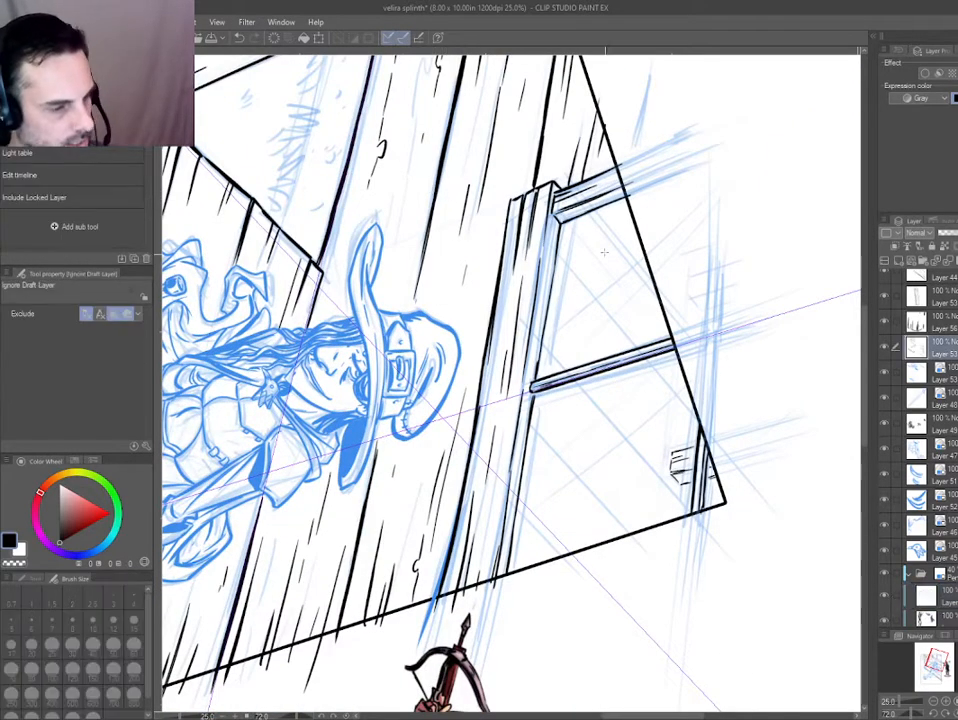
pyautogui.moveTo(687, 331); pyautogui.dragTo(670, 432)
pyautogui.scroll(2, 670, 432)
pyautogui.hotkey('ctrl', 'z')
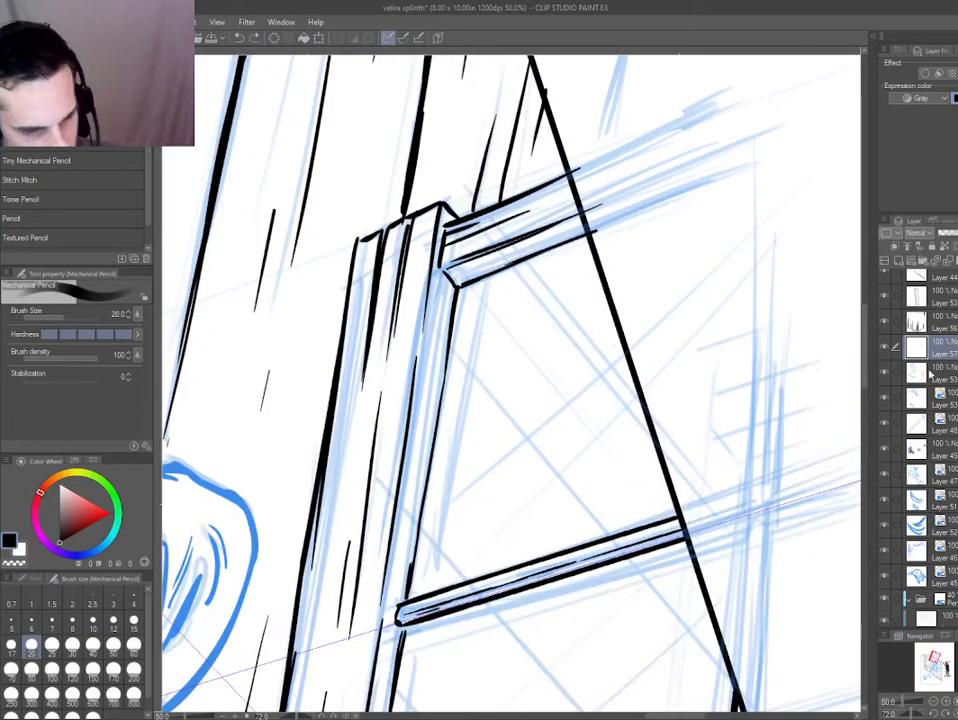
# On Layer 60, ink parallel diagonal plank lines across the window pane nearer the post, following the blue pencil guides.
pyautogui.scroll(5, 932, 372)
pyautogui.click(932, 328)
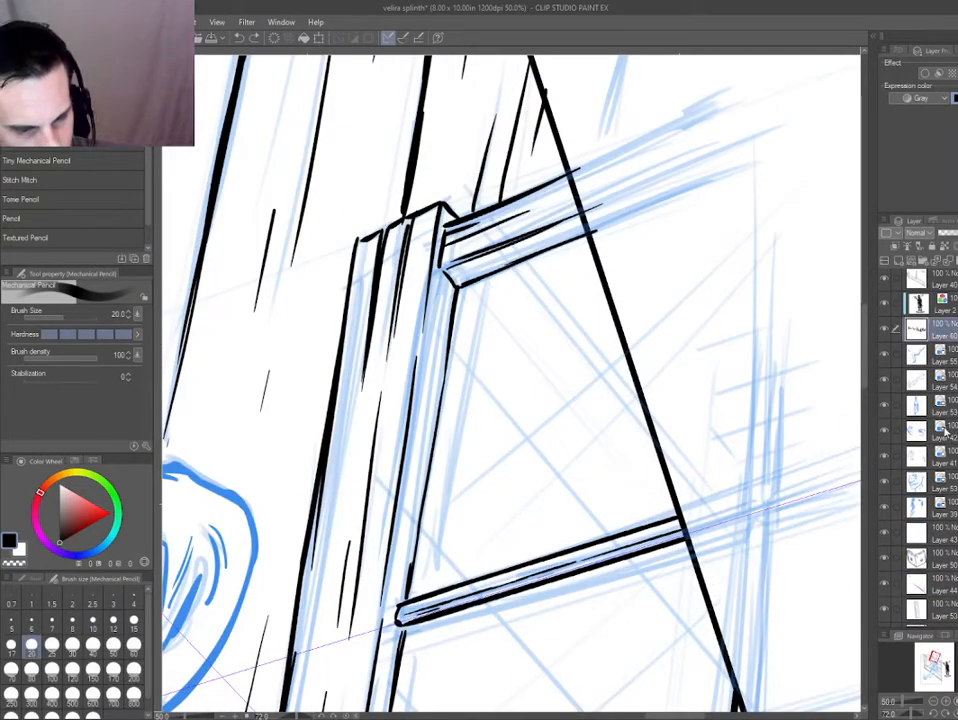
pyautogui.press('p')
pyautogui.moveTo(515, 268); pyautogui.dragTo(636, 420)
pyautogui.moveTo(455, 352); pyautogui.dragTo(587, 505)
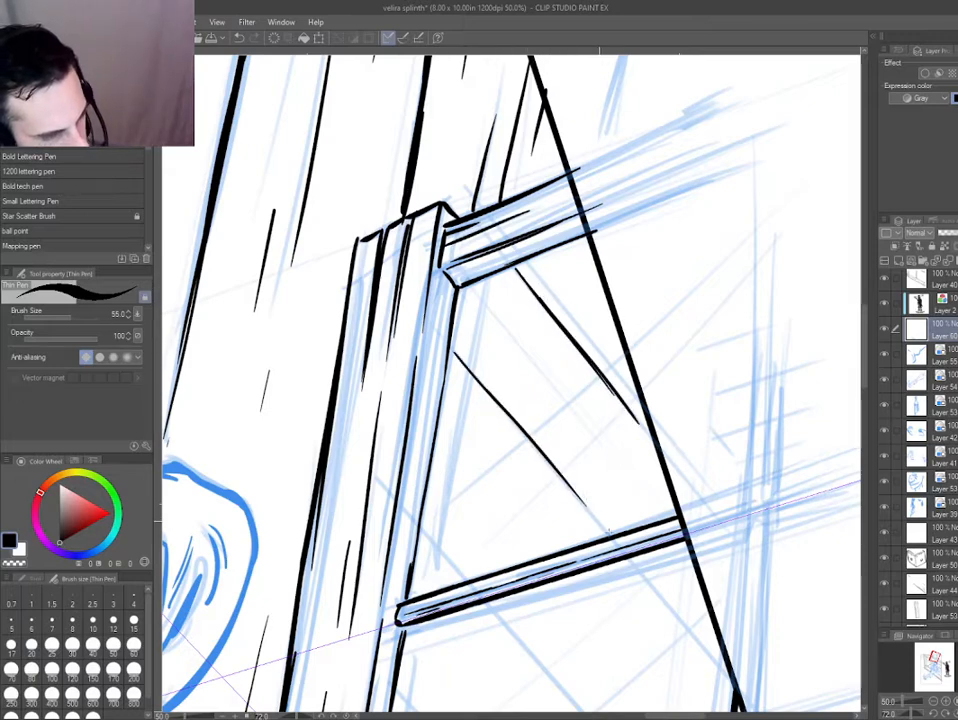
pyautogui.moveTo(632, 540); pyautogui.dragTo(553, 432)
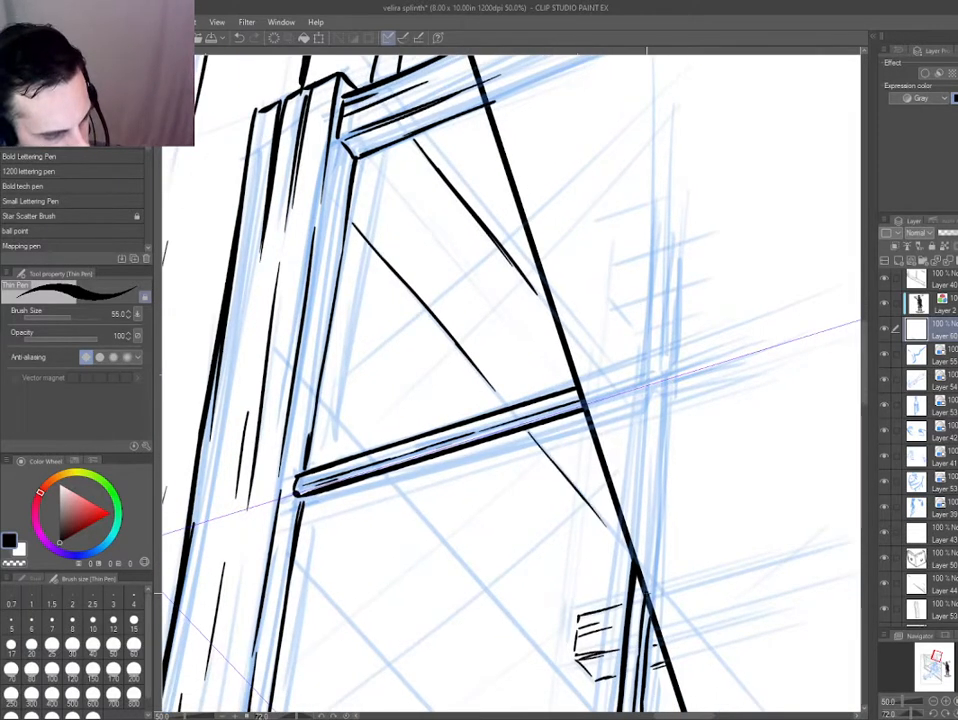
# Ink long parallel diagonal lines across the window pane with the hanging block, following the blue pencil guides.
pyautogui.moveTo(646, 594); pyautogui.dragTo(605, 447)
pyautogui.moveTo(350, 337); pyautogui.dragTo(458, 452)
pyautogui.hotkey('ctrl', 'z')
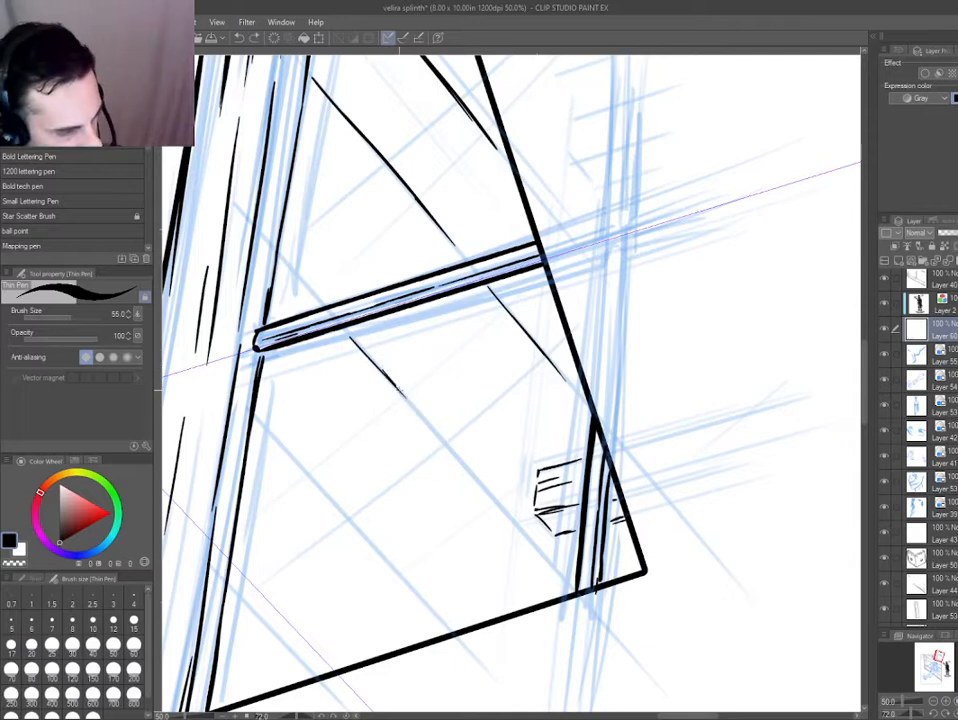
pyautogui.moveTo(345, 433); pyautogui.dragTo(380, 295)
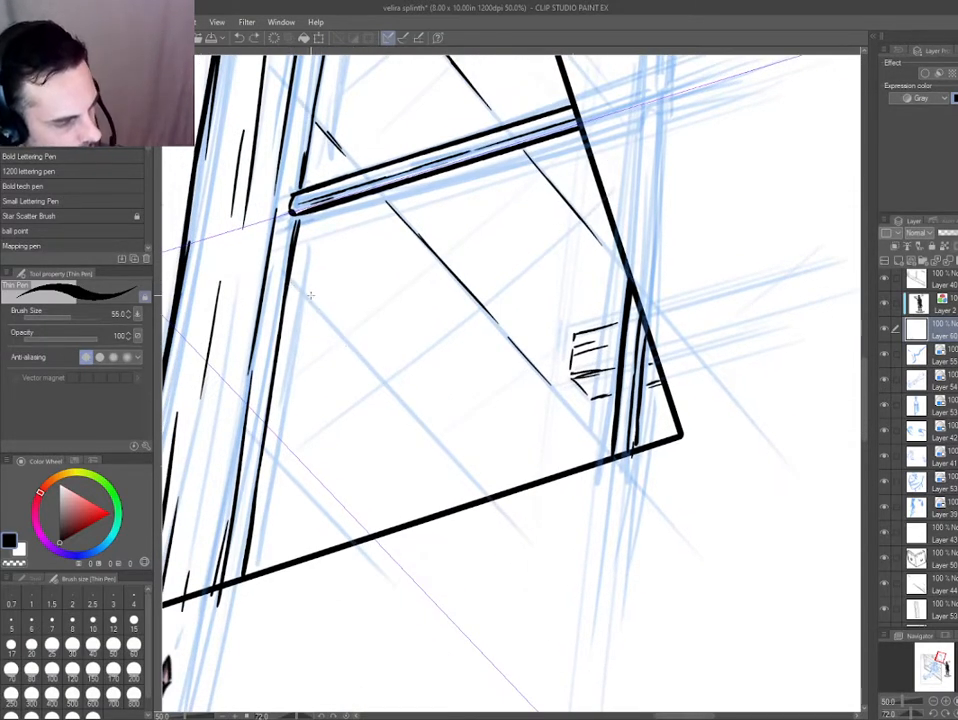
pyautogui.moveTo(315, 307); pyautogui.dragTo(370, 367)
pyautogui.moveTo(332, 325); pyautogui.dragTo(466, 472)
pyautogui.moveTo(401, 398); pyautogui.dragTo(473, 478)
pyautogui.moveTo(456, 520); pyautogui.dragTo(537, 494)
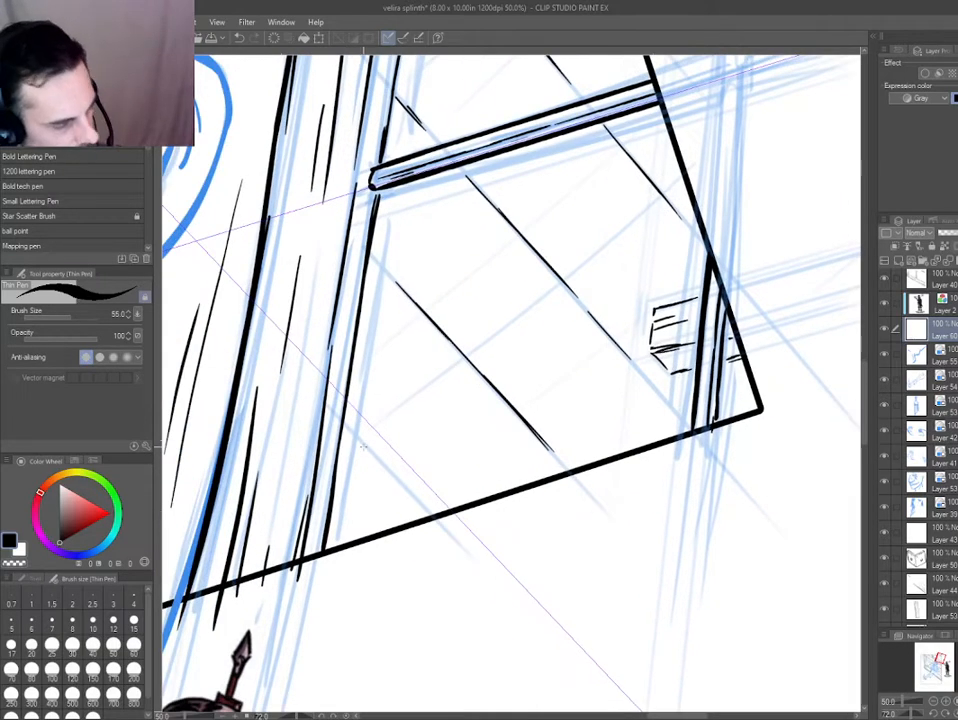
# Ink the last diagonal in the lower pane's corner and add short accent strokes between the long lines of both panes.
pyautogui.moveTo(320, 457)
pyautogui.mouseDown()
pyautogui.moveTo(539, 530)
pyautogui.moveTo(299, 374)
pyautogui.moveTo(351, 402)
pyautogui.moveTo(390, 469)
pyautogui.mouseUp()
pyautogui.hotkey('ctrl', 'z')
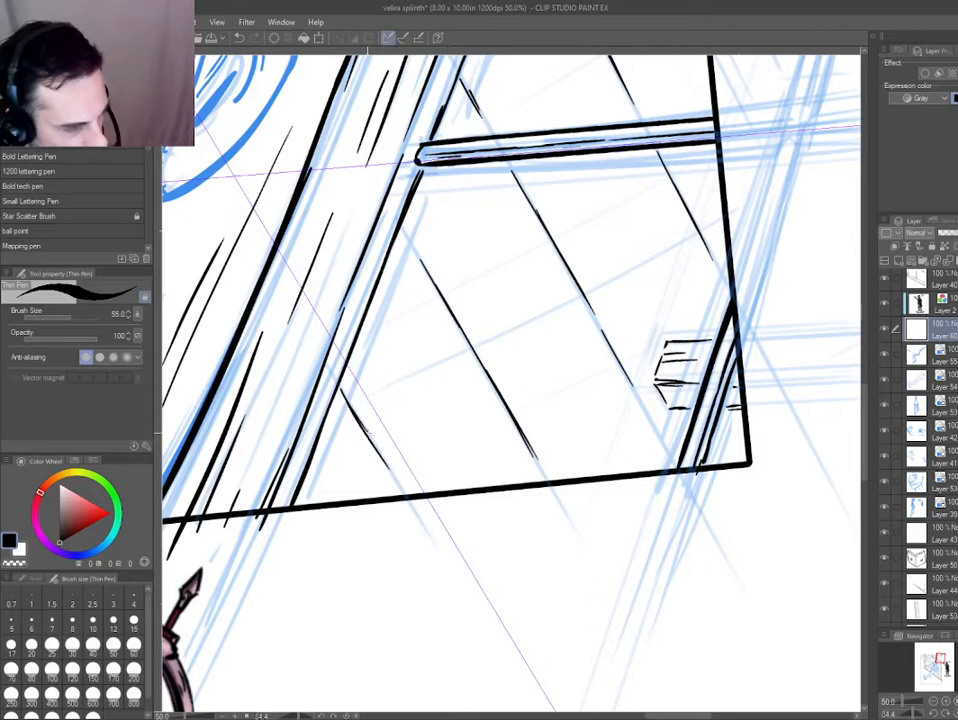
pyautogui.moveTo(428, 425); pyautogui.dragTo(464, 506)
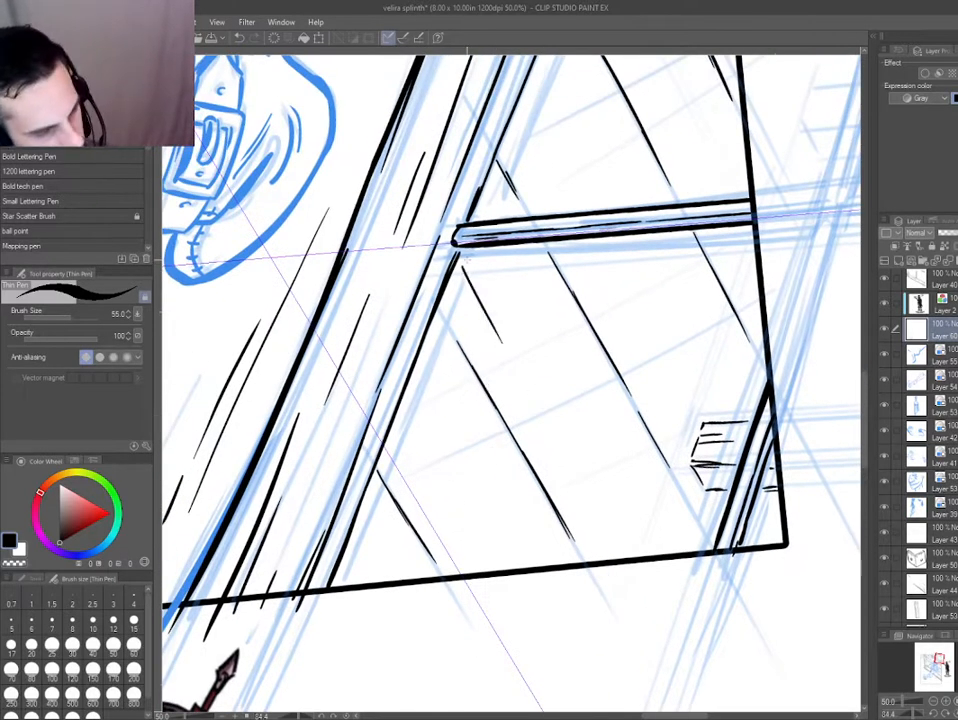
pyautogui.moveTo(466, 268); pyautogui.dragTo(568, 455)
pyautogui.moveTo(592, 119); pyautogui.dragTo(646, 299)
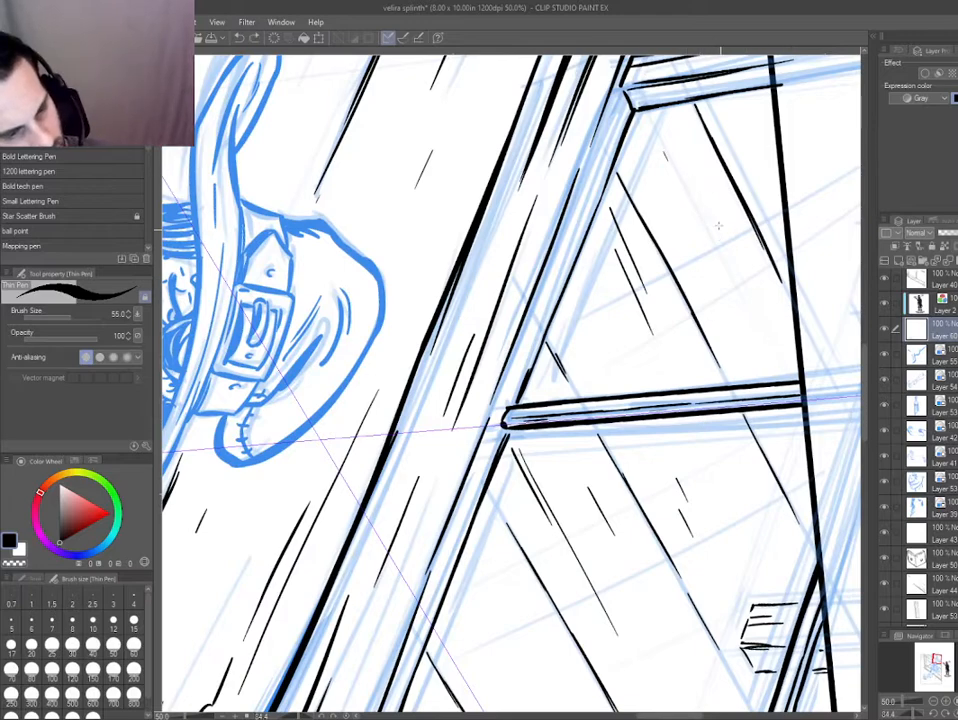
# Examine the inked pane lines on the whole page and up close around the window frame.
pyautogui.hotkey('ctrl', '0')
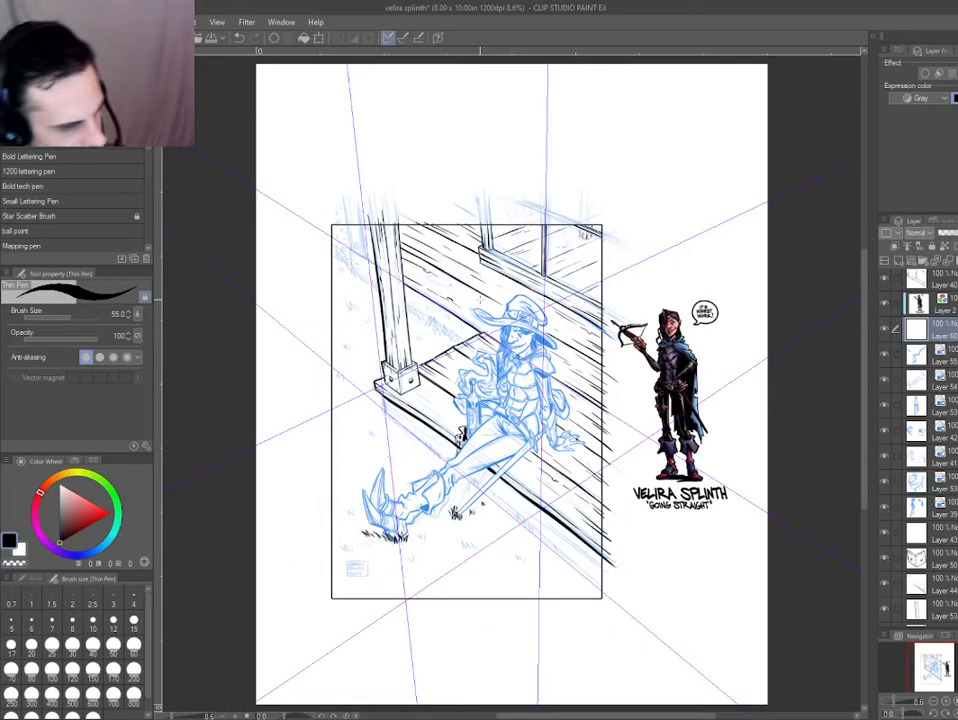
pyautogui.moveTo(594, 251); pyautogui.dragTo(684, 279)
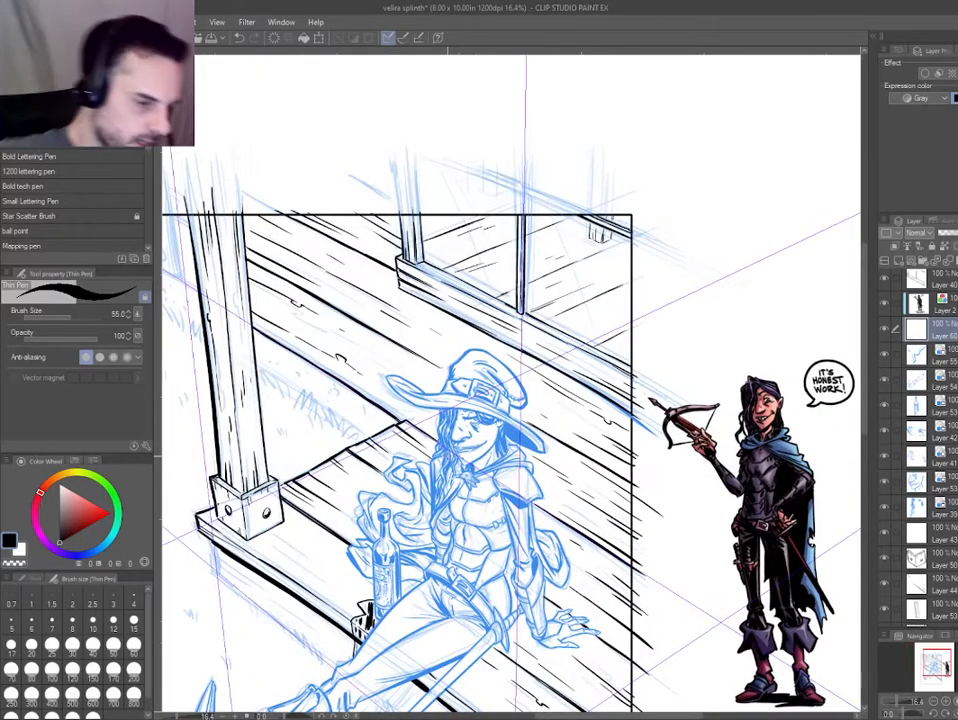
pyautogui.moveTo(463, 276); pyautogui.dragTo(526, 397)
pyautogui.moveTo(384, 285)
pyautogui.mouseDown()
pyautogui.moveTo(396, 271)
pyautogui.moveTo(360, 322)
pyautogui.moveTo(352, 371)
pyautogui.moveTo(438, 477)
pyautogui.mouseUp()
pyautogui.scroll(3, 352, 371)
pyautogui.moveTo(447, 419); pyautogui.dragTo(244, 492)
pyautogui.moveTo(657, 464)
pyautogui.mouseDown()
pyautogui.moveTo(424, 450)
pyautogui.moveTo(284, 368)
pyautogui.moveTo(297, 313)
pyautogui.mouseUp()
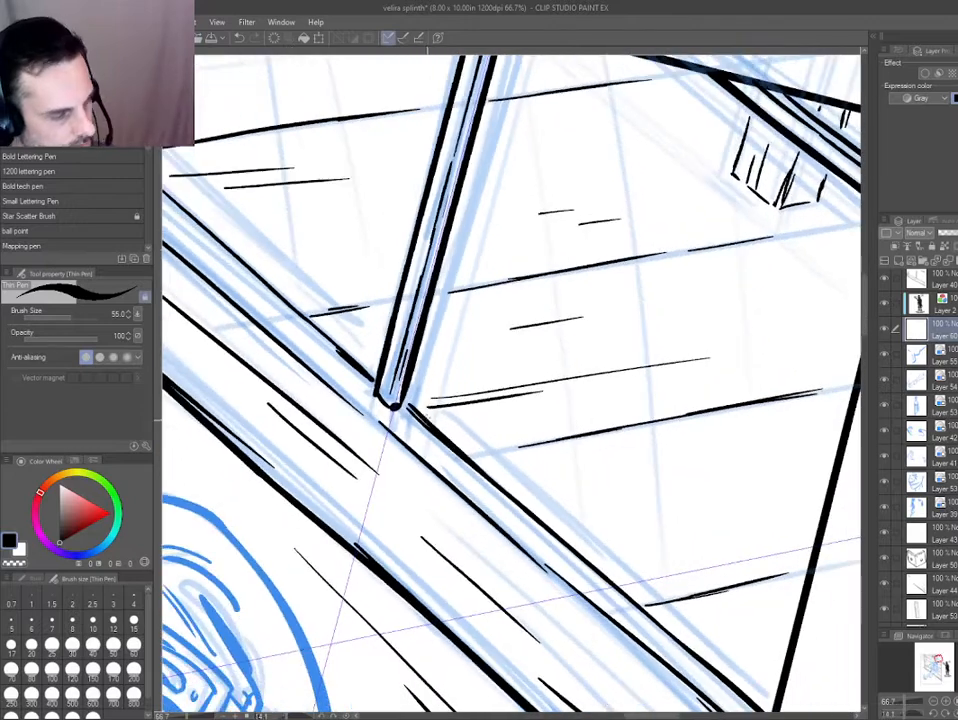
pyautogui.scroll(-1, 404, 423)
pyautogui.moveTo(399, 424)
pyautogui.mouseDown()
pyautogui.moveTo(397, 371)
pyautogui.moveTo(449, 381)
pyautogui.mouseUp()
# Colour the pane-line layer blue, ink a second sill edge under the right pane on a new layer, and erase pane lines overlapping it.
pyautogui.hotkey('ctrl', 'shift')
pyautogui.press('e')
pyautogui.hotkey('ctrl', 'shift')
pyautogui.keyDown('ctrl'); pyautogui.keyDown('shift'); pyautogui.click(460, 408); pyautogui.keyUp('shift'); pyautogui.keyUp('ctrl')
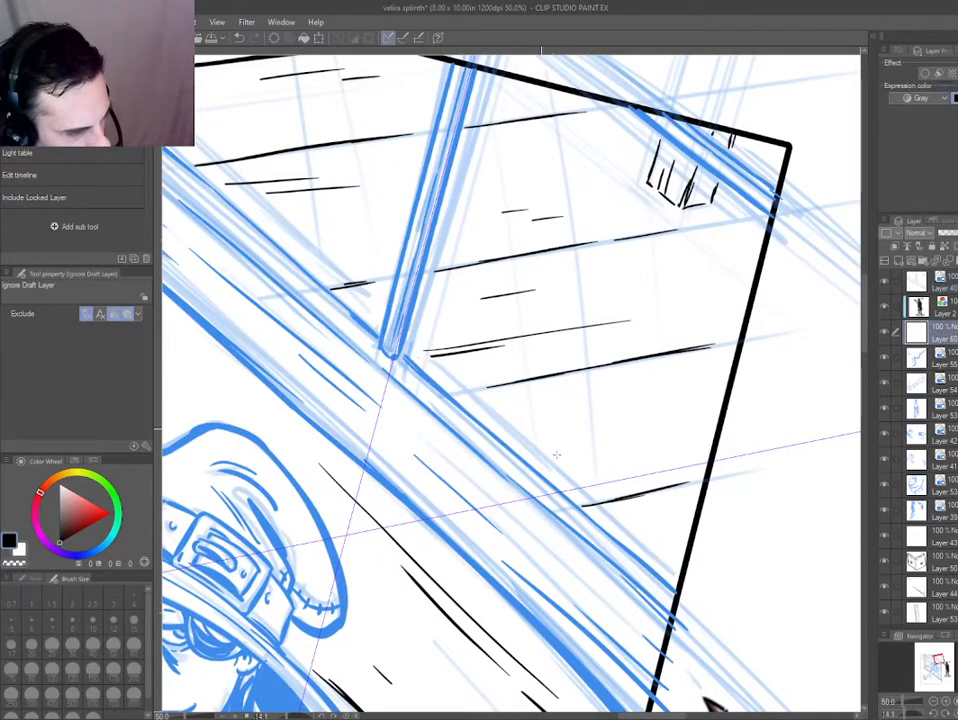
pyautogui.hotkey('ctrl', 'shift', 'n')
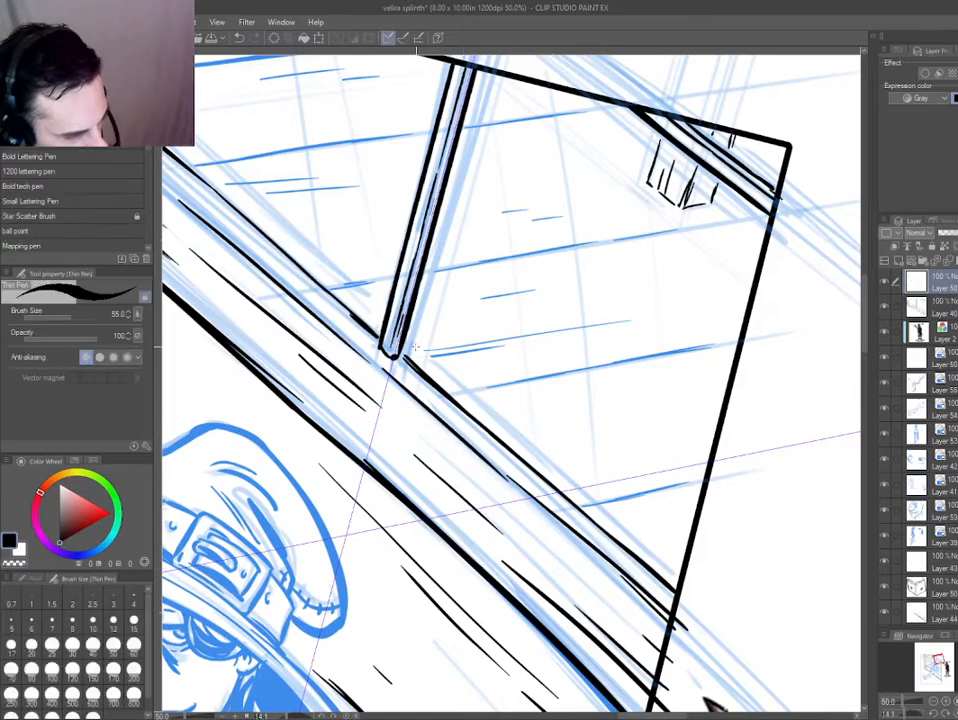
pyautogui.moveTo(430, 362); pyautogui.dragTo(645, 540)
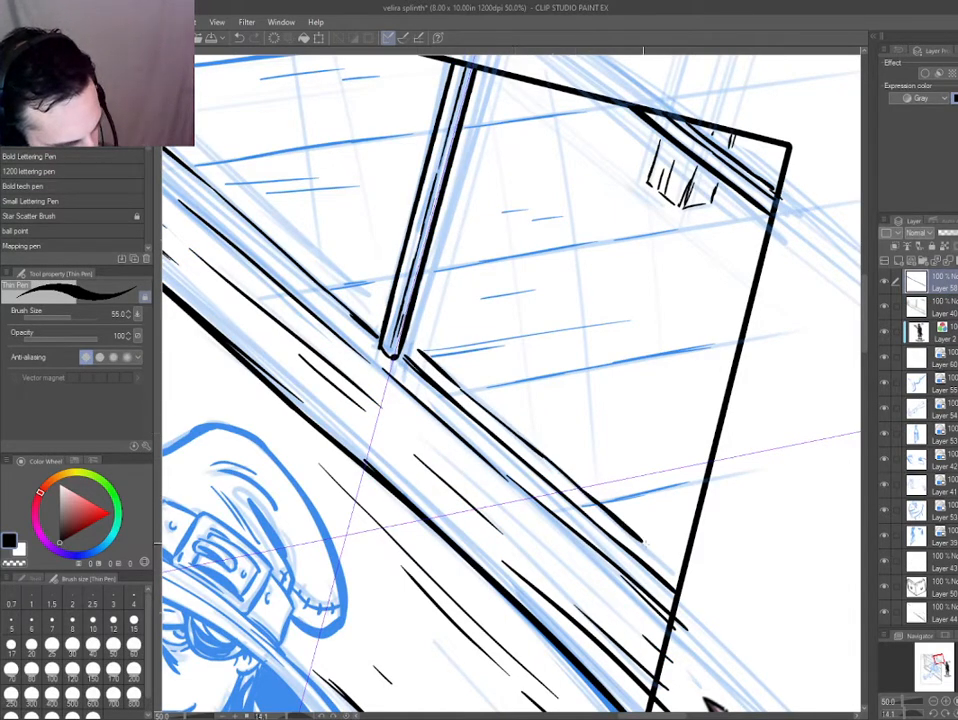
pyautogui.press('e')
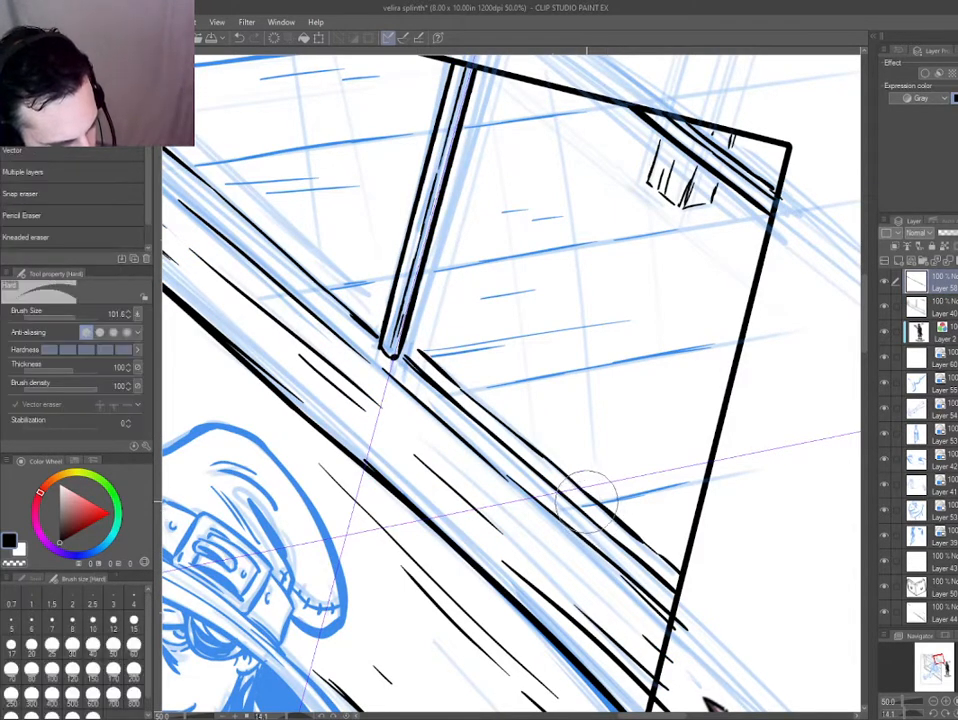
pyautogui.moveTo(449, 447); pyautogui.dragTo(505, 525)
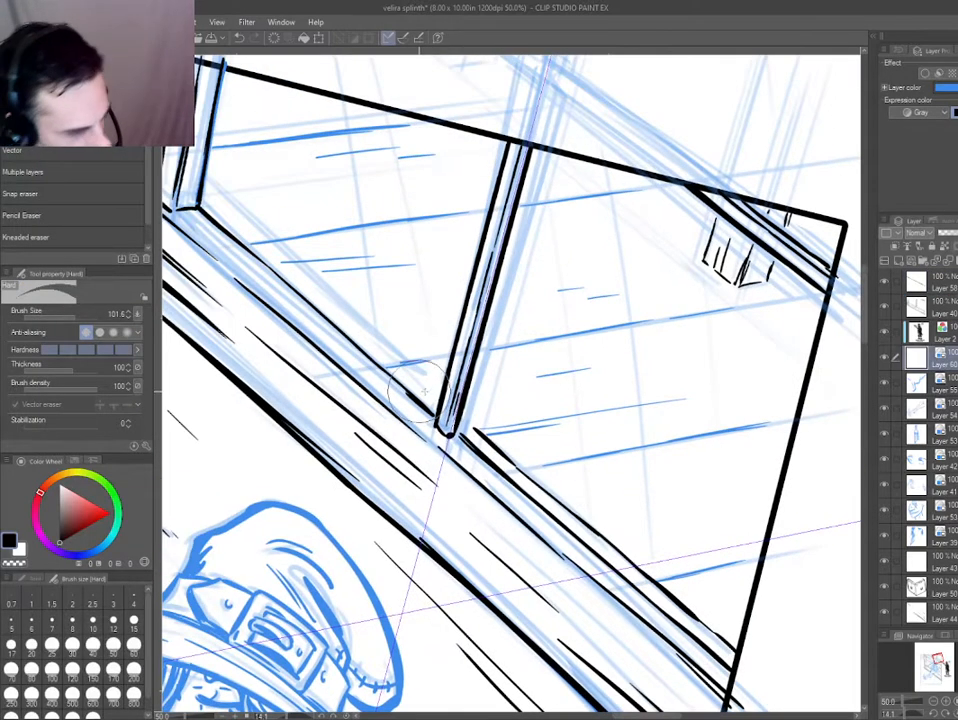
# Ink a matching second sill edge along the bottom of the left window pane on the top layer.
pyautogui.press('o')
pyautogui.moveTo(436, 399); pyautogui.dragTo(381, 351)
pyautogui.hotkey('ctrl', 'z')
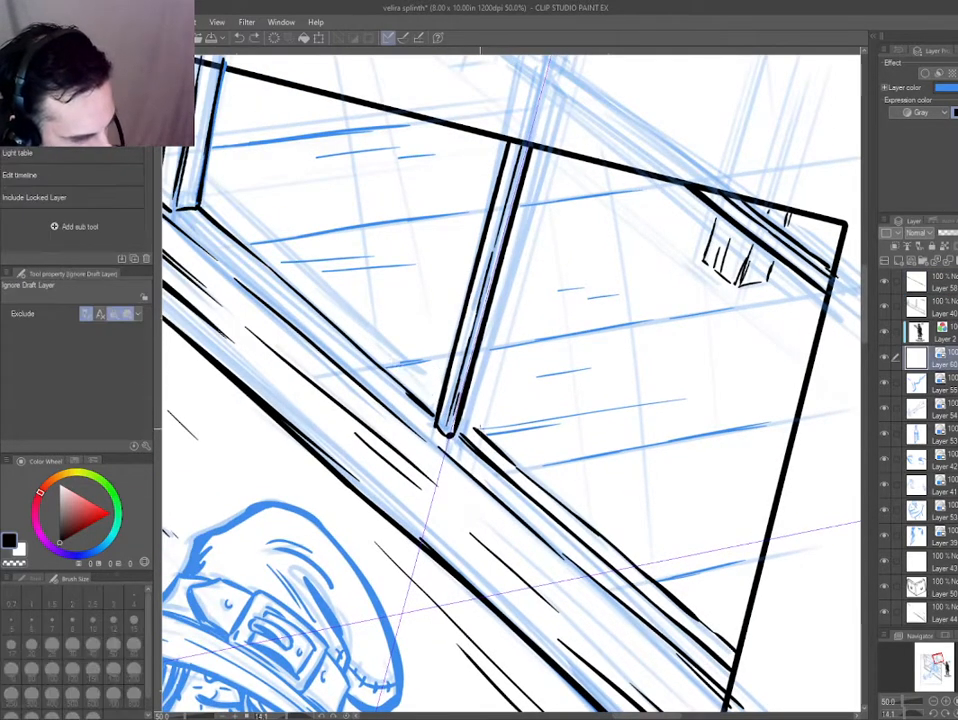
pyautogui.keyDown('ctrl'); pyautogui.keyDown('shift'); pyautogui.click(502, 452); pyautogui.keyUp('shift'); pyautogui.keyUp('ctrl')
pyautogui.moveTo(435, 400)
pyautogui.mouseDown()
pyautogui.moveTo(344, 306)
pyautogui.moveTo(206, 203)
pyautogui.moveTo(471, 418)
pyautogui.mouseUp()
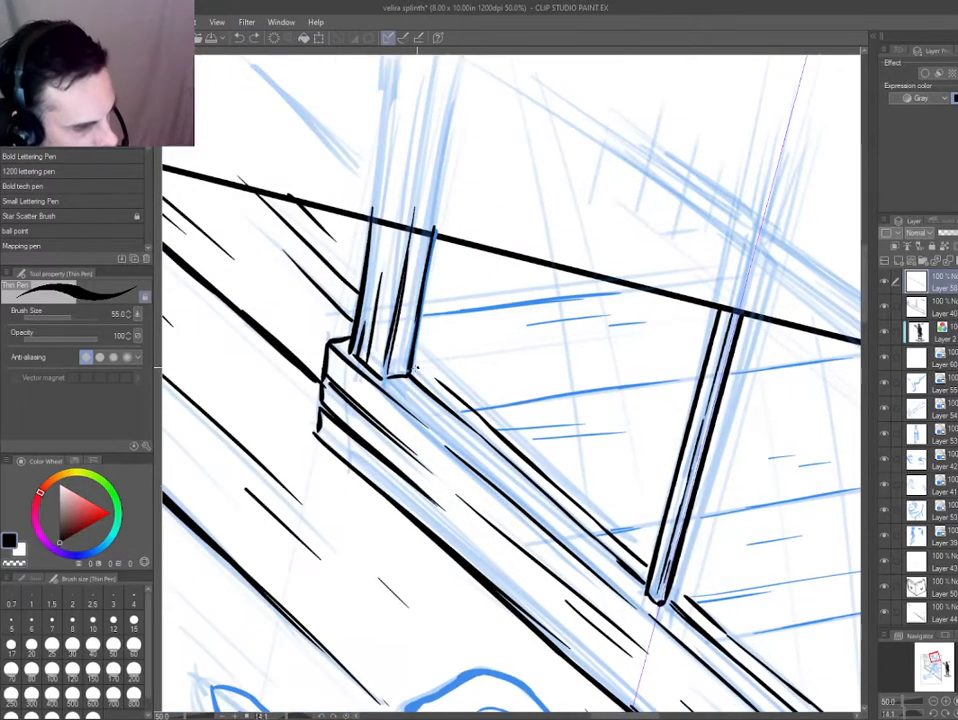
# Ink an inner frame edge beside the left pane's post down to the sill corner, and erase the blue pane lines overlapping it.
pyautogui.moveTo(438, 302); pyautogui.dragTo(404, 401)
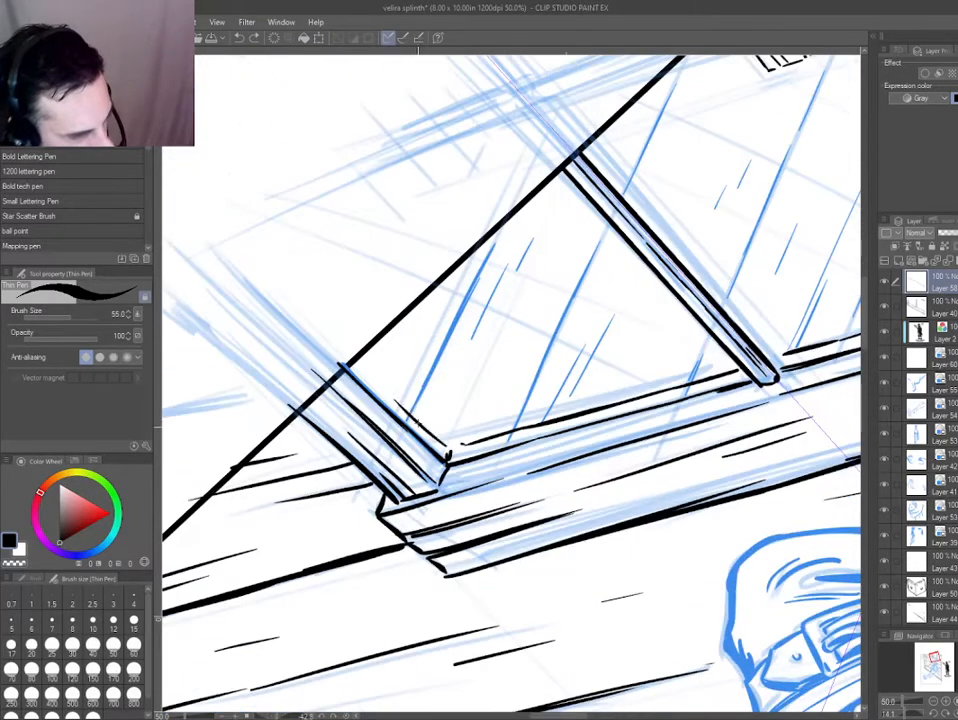
pyautogui.hotkey('ctrl', 'z')
pyautogui.moveTo(450, 446); pyautogui.dragTo(371, 368)
pyautogui.hotkey('ctrl', 'z')
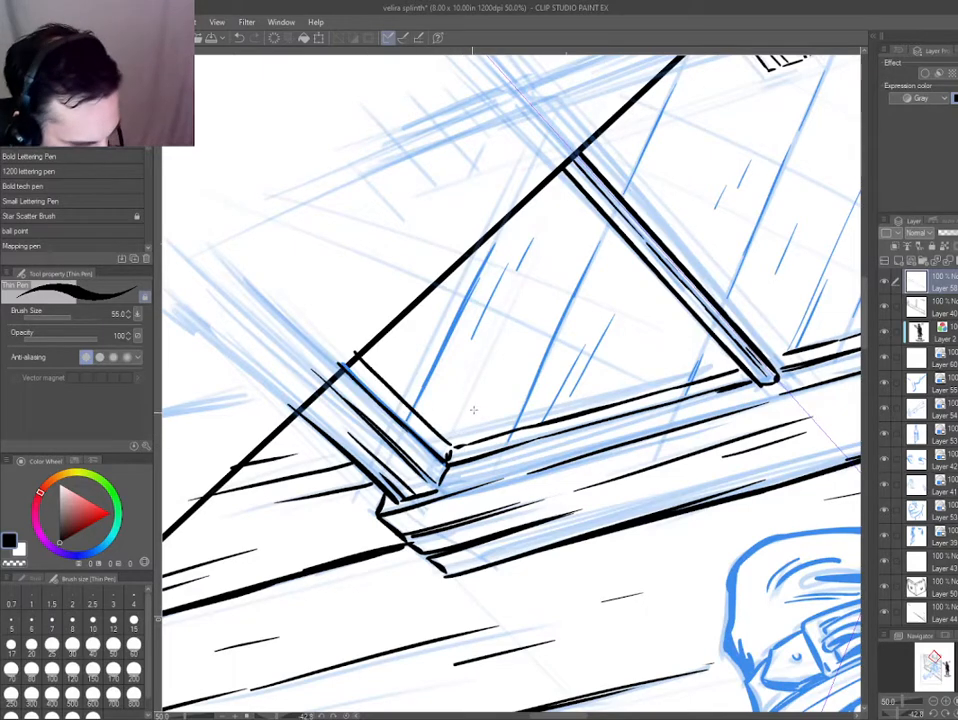
pyautogui.press('e')
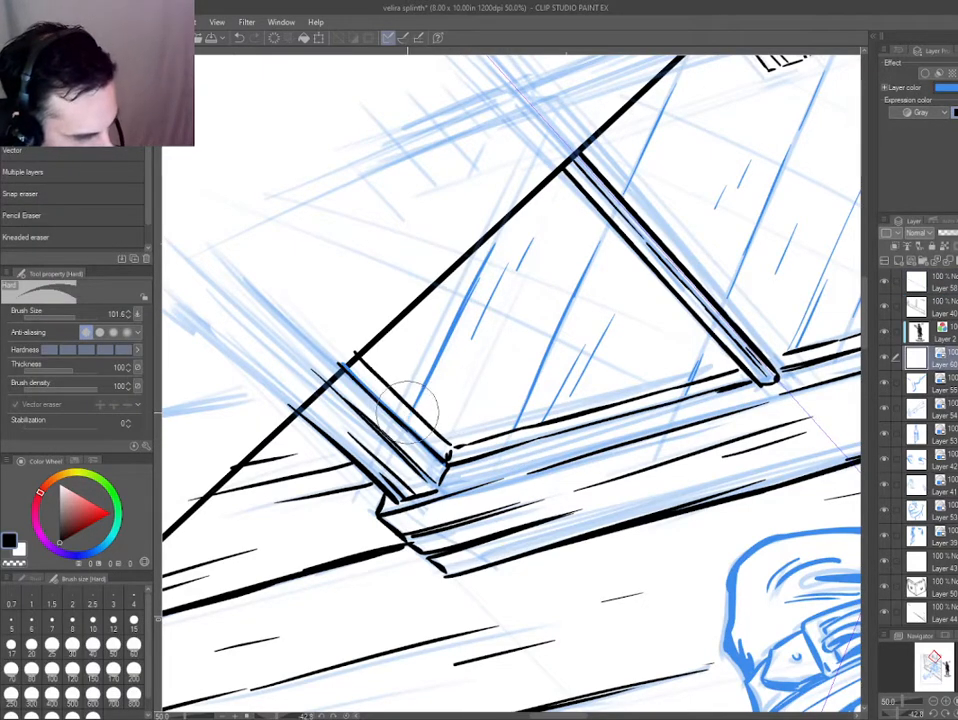
# Create a new layer directly above the blue pane-line layer for inking the glass reflections.
pyautogui.hotkey('ctrl', '0')
pyautogui.hotkey('ctrl', '@')
pyautogui.scroll(3, 494, 238)
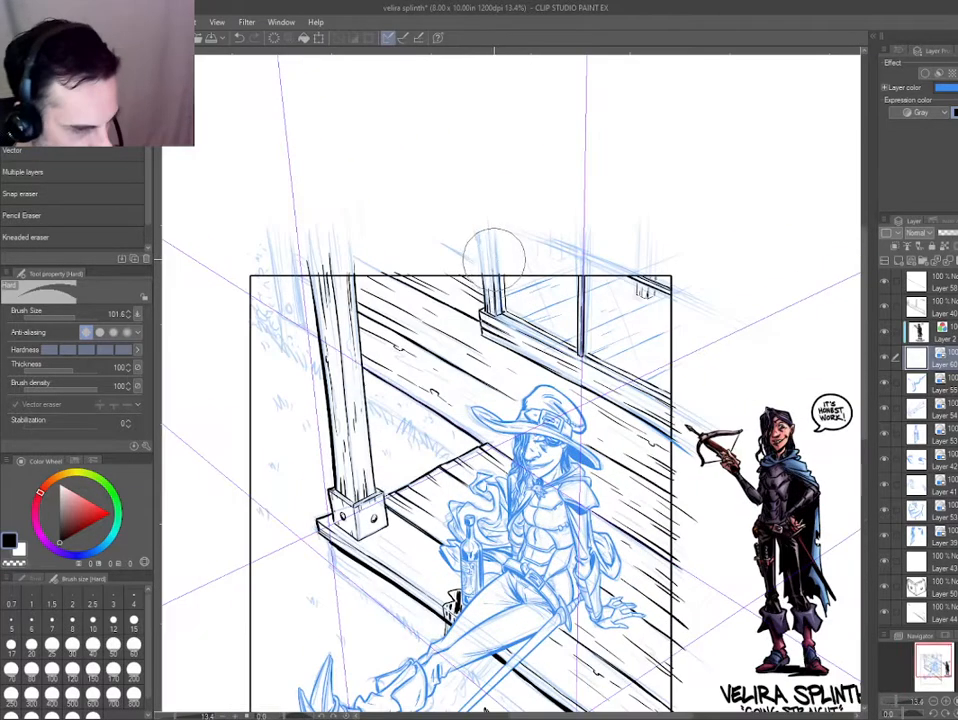
pyautogui.scroll(4, 533, 294)
pyautogui.hotkey('ctrl', 'shift', 'n')
pyautogui.press('p')
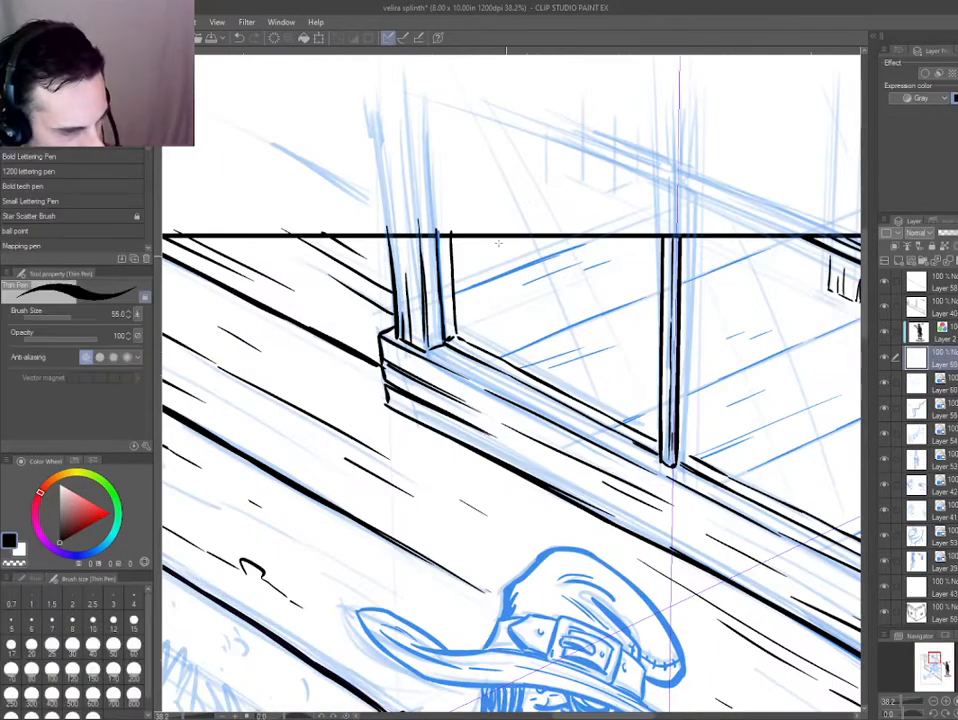
pyautogui.moveTo(475, 208); pyautogui.dragTo(614, 395)
pyautogui.moveTo(527, 227); pyautogui.dragTo(630, 379)
pyautogui.moveTo(586, 224); pyautogui.dragTo(652, 322)
pyautogui.moveTo(629, 406); pyautogui.dragTo(543, 392)
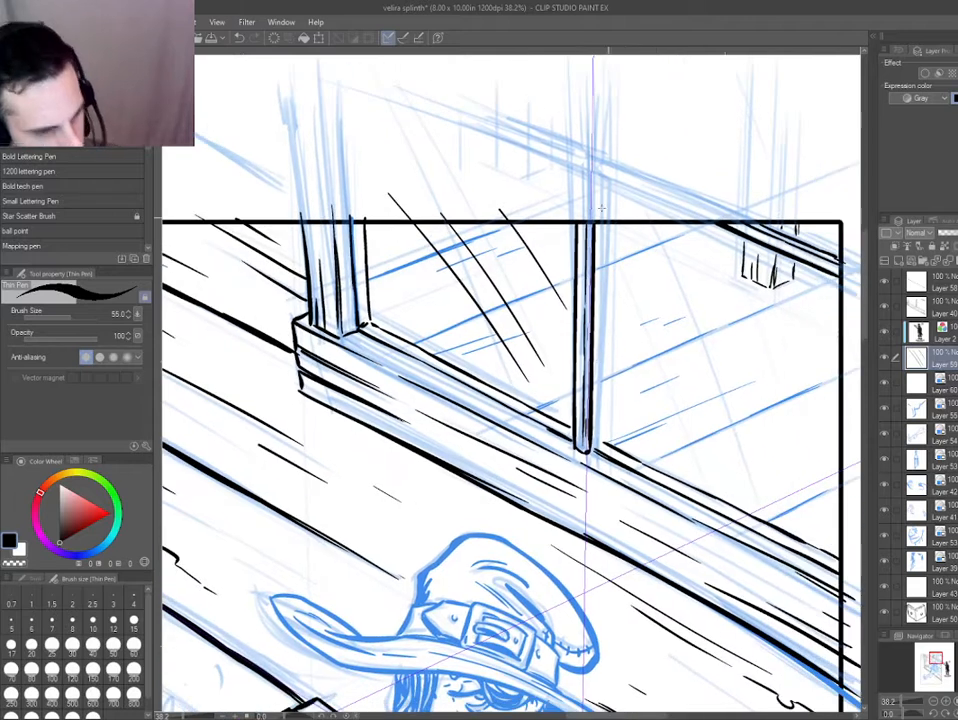
pyautogui.moveTo(602, 211); pyautogui.dragTo(691, 355)
pyautogui.hotkey('ctrl', 'z')
pyautogui.hotkey('ctrl', 'z')
pyautogui.hotkey('ctrl', 'z')
pyautogui.hotkey('ctrl', 'z')
# Ink slightly wavy diagonal reflection lines across both window panes, crossing the blue plank lines.
pyautogui.moveTo(390, 219)
pyautogui.mouseDown()
pyautogui.moveTo(539, 390)
pyautogui.moveTo(477, 300)
pyautogui.moveTo(524, 371)
pyautogui.mouseUp()
pyautogui.hotkey('ctrl', 'z')
pyautogui.moveTo(533, 382); pyautogui.dragTo(555, 412)
pyautogui.moveTo(479, 216); pyautogui.dragTo(550, 327)
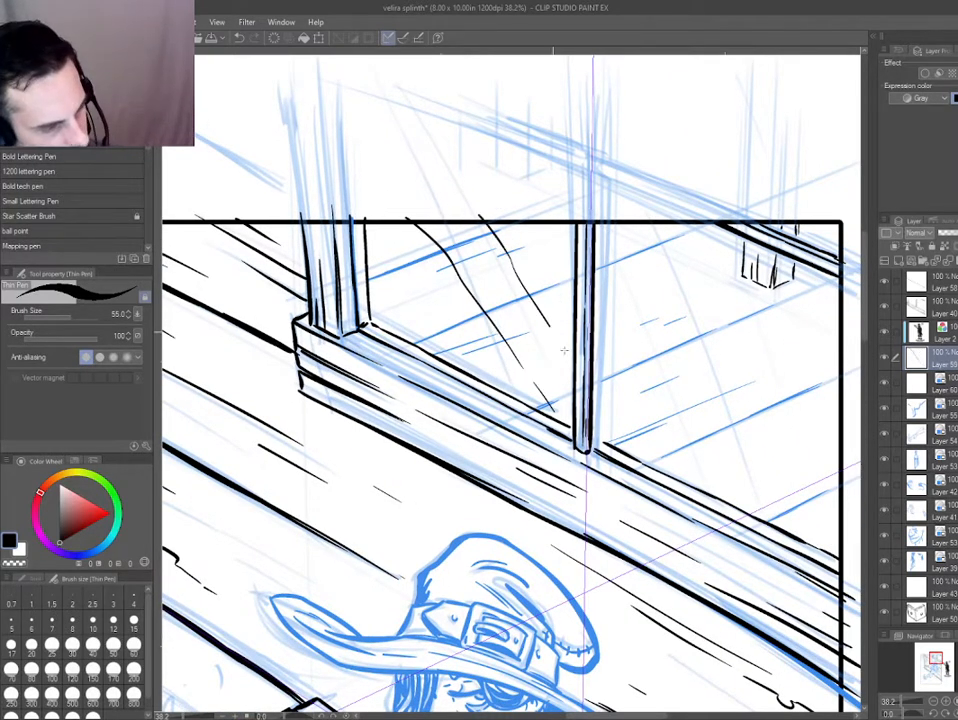
pyautogui.moveTo(600, 258); pyautogui.dragTo(729, 449)
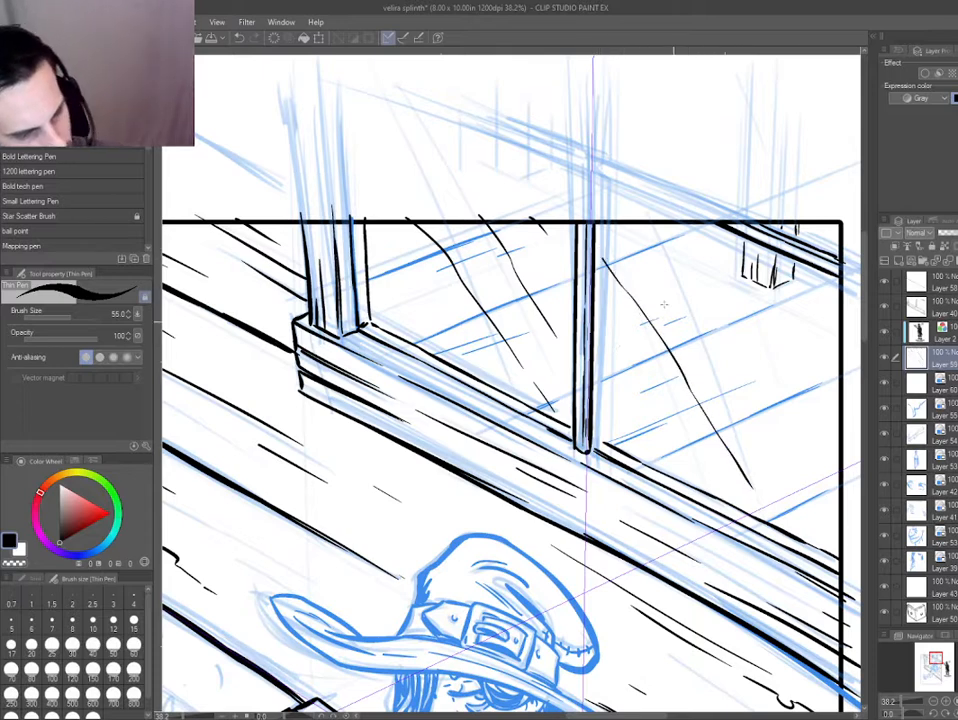
pyautogui.moveTo(612, 196); pyautogui.dragTo(708, 348)
pyautogui.moveTo(705, 534); pyautogui.dragTo(613, 541)
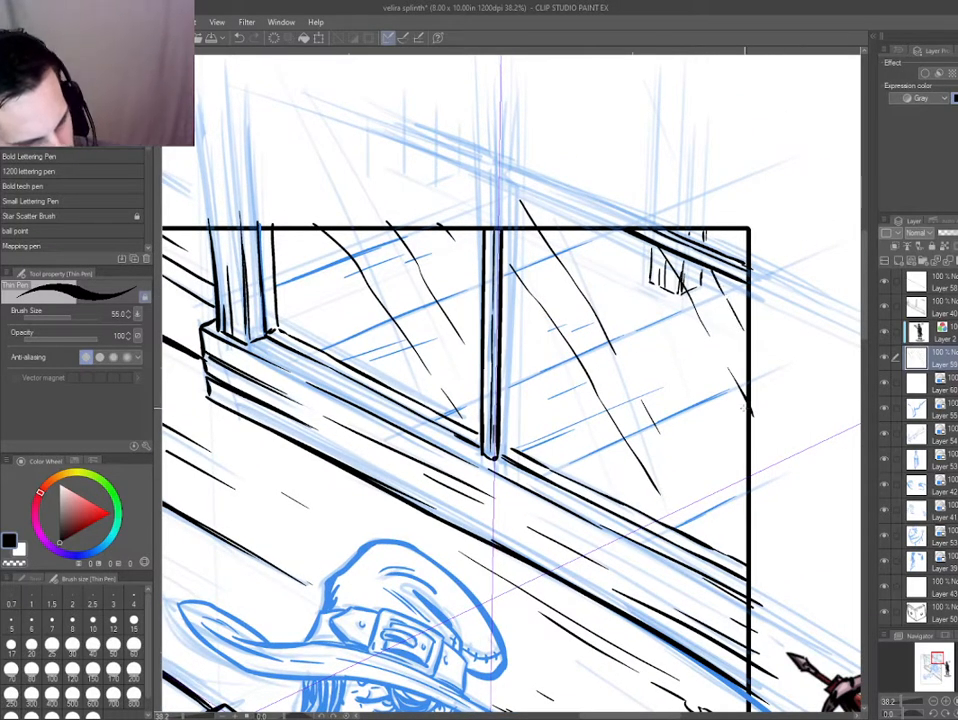
# Erase the upper straight diagonal, the small stray stroke and the long wavy reflection line in the right pane.
pyautogui.press('e')
pyautogui.moveTo(757, 427); pyautogui.dragTo(775, 470)
pyautogui.press('p')
pyautogui.press('e')
pyautogui.moveTo(659, 432); pyautogui.dragTo(518, 185)
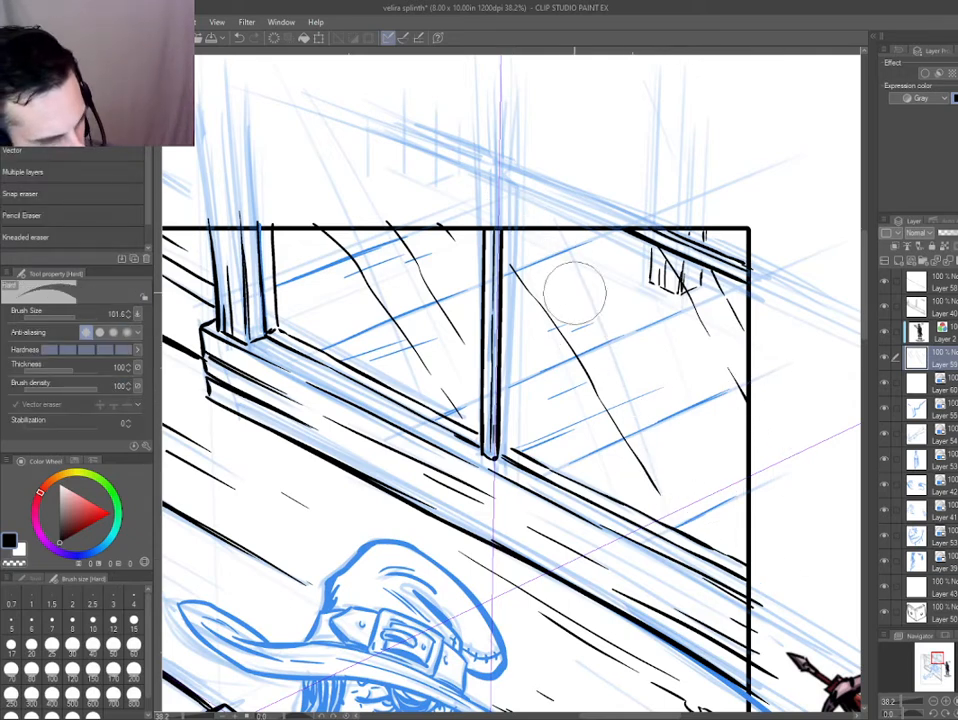
pyautogui.press('p')
pyautogui.press('e')
pyautogui.moveTo(512, 266)
pyautogui.mouseDown()
pyautogui.moveTo(661, 494)
pyautogui.moveTo(599, 420)
pyautogui.mouseUp()
# Redraw the right pane's reflections as a broken diagonal, a long line from the panel edge and a short hooked stroke at the mullion.
pyautogui.press('p')
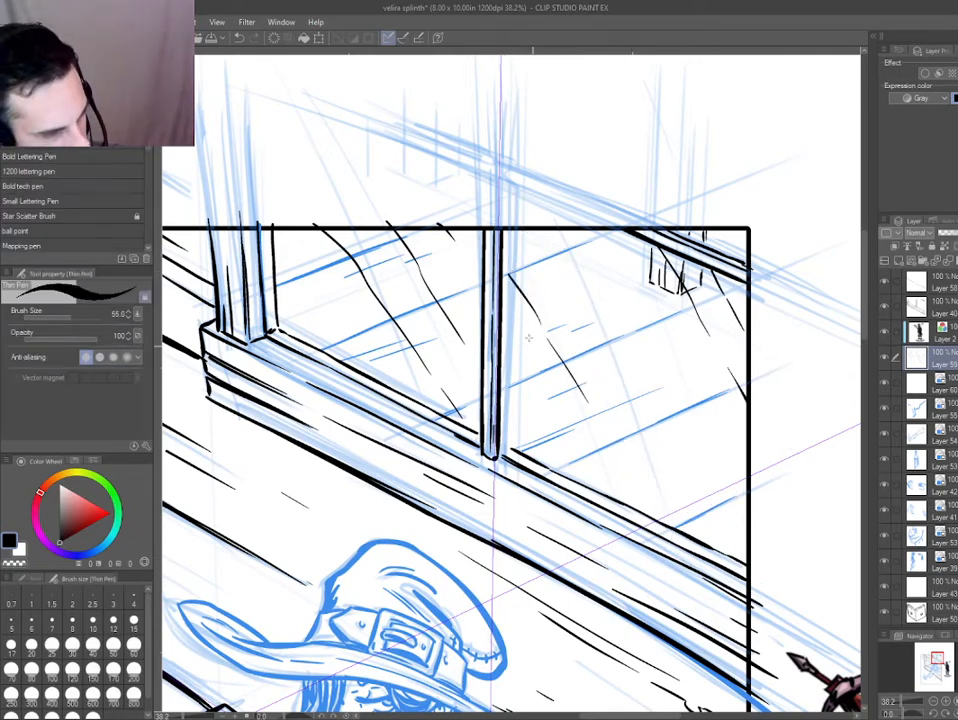
pyautogui.hotkey('ctrl', 'z')
pyautogui.moveTo(504, 274); pyautogui.dragTo(565, 383)
pyautogui.press('e')
pyautogui.press('p')
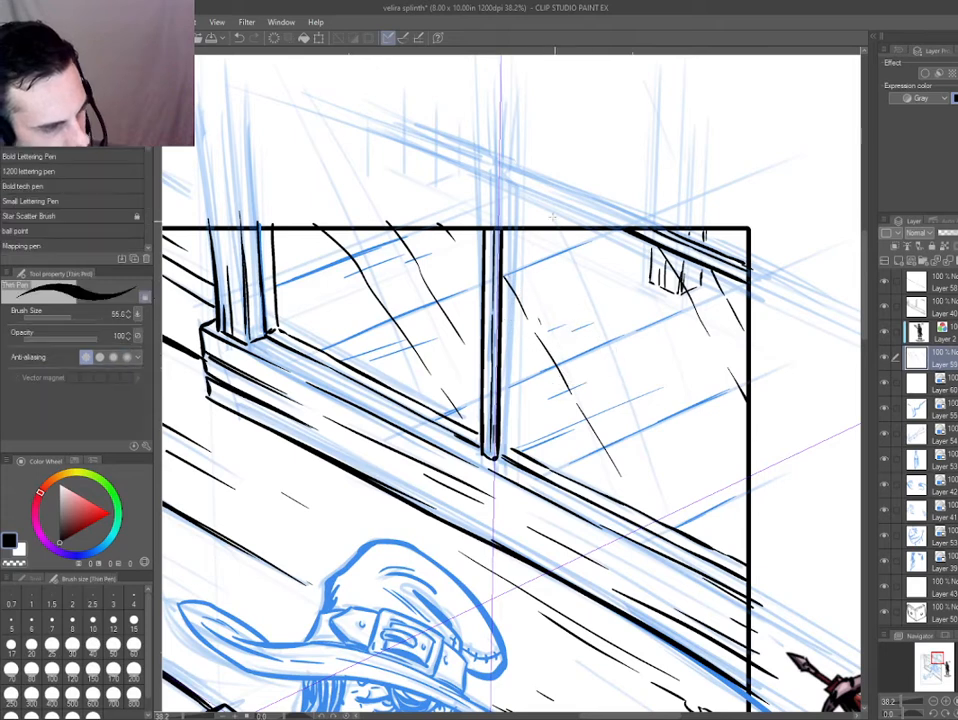
pyautogui.press('e')
pyautogui.press('p')
pyautogui.moveTo(517, 300)
pyautogui.mouseDown()
pyautogui.moveTo(506, 278)
pyautogui.moveTo(510, 288)
pyautogui.mouseUp()
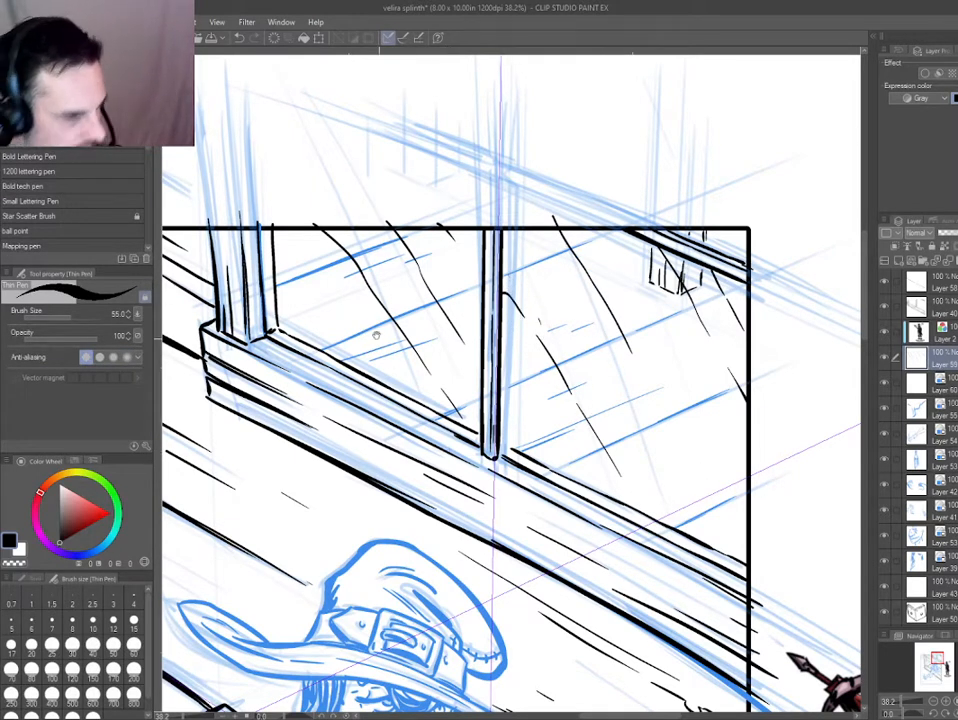
# Check the reflections from further out and add a short diagonal reflection line in the left pane beside the post.
pyautogui.press('e')
pyautogui.scroll(-1, 370, 250)
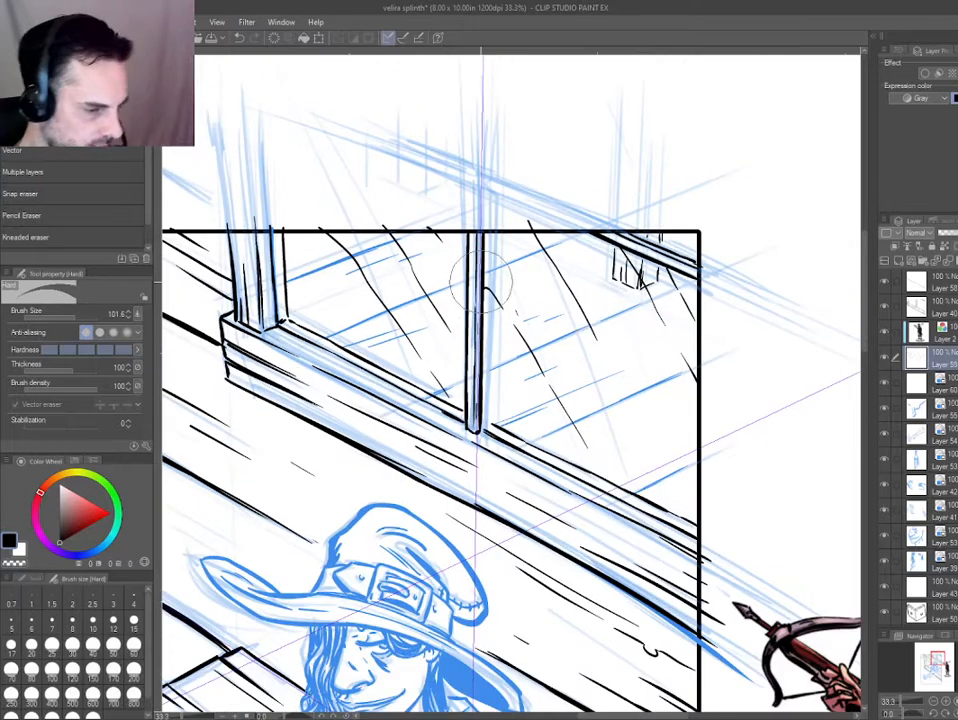
pyautogui.press('e')
pyautogui.scroll(-1, 480, 260)
pyautogui.moveTo(351, 475); pyautogui.dragTo(453, 453)
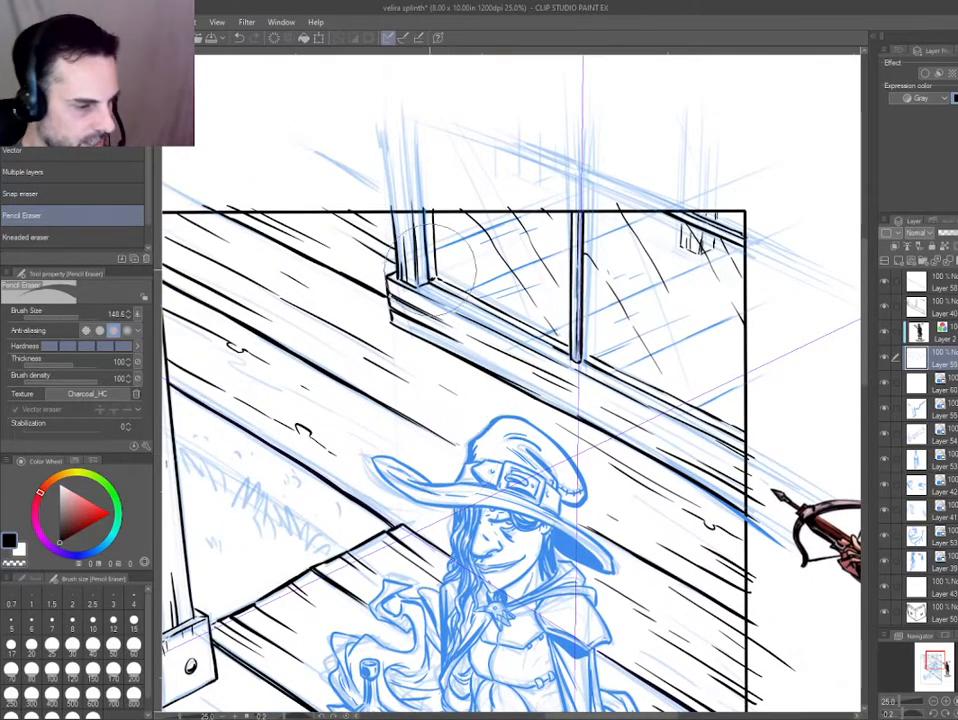
pyautogui.scroll(1, 453, 453)
pyautogui.press('p')
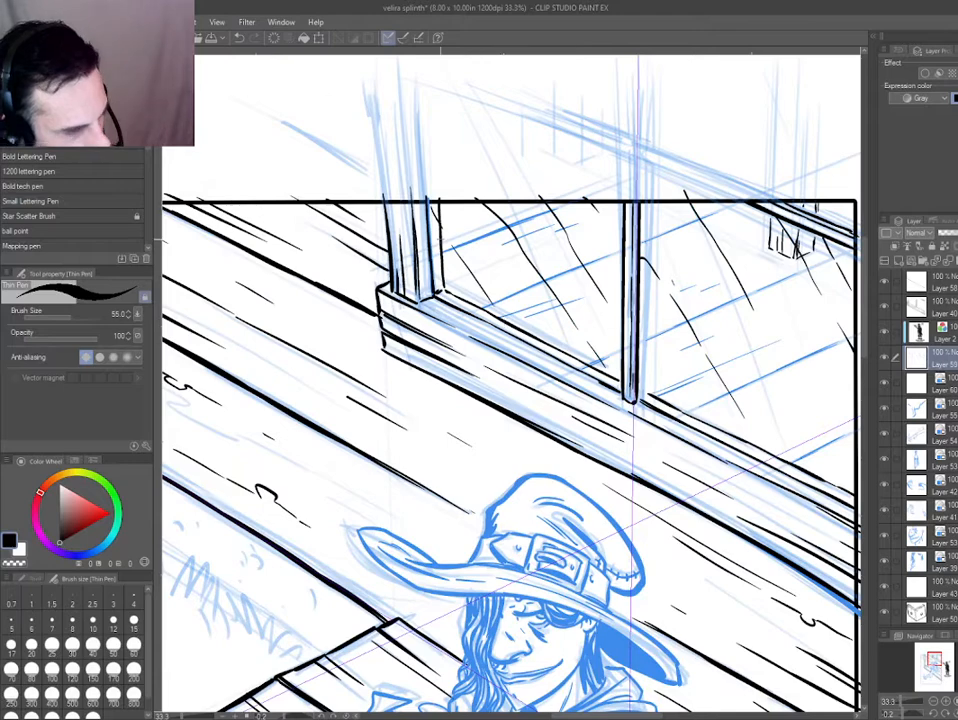
# Erase a gap in the middle of the thin vertical line beside the post in the left window pane.
pyautogui.scroll(2, 385, 246)
pyautogui.press('e')
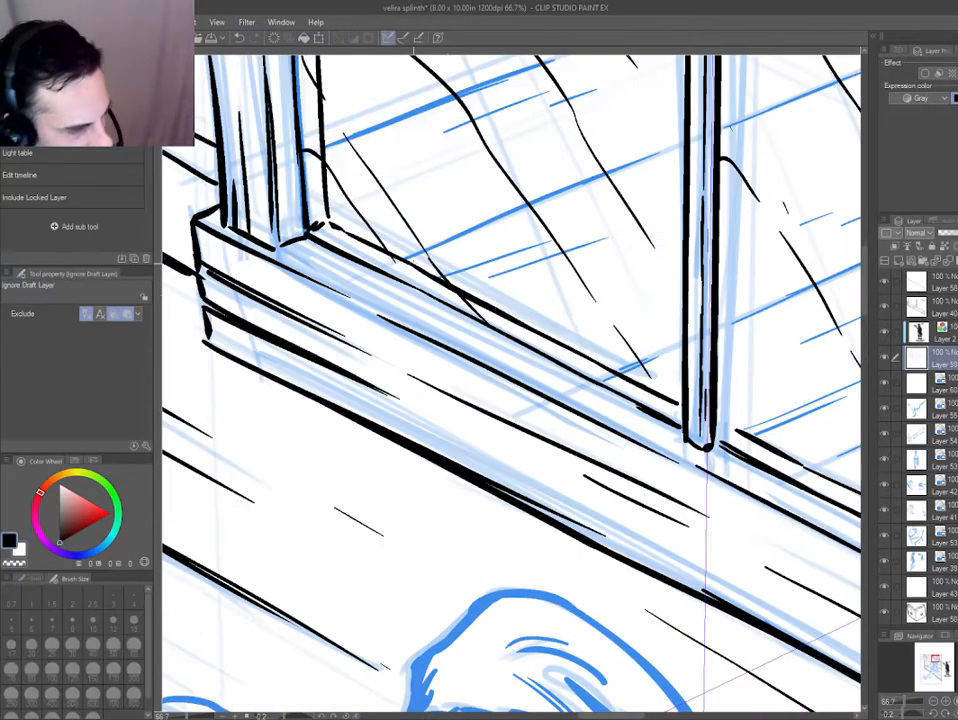
pyautogui.moveTo(410, 260); pyautogui.dragTo(500, 395)
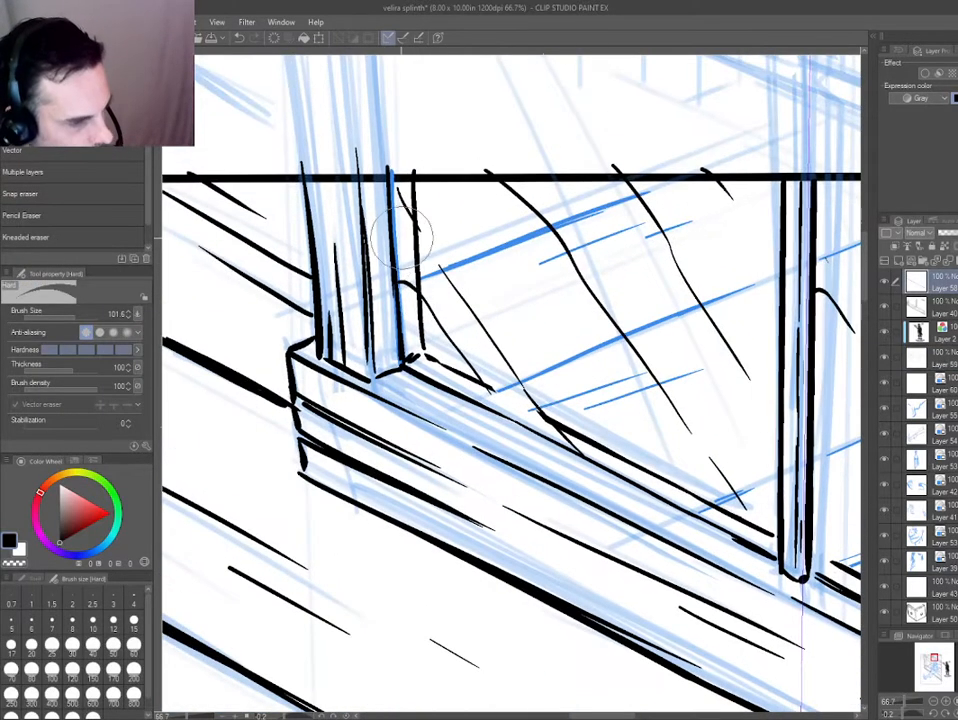
pyautogui.moveTo(402, 237); pyautogui.dragTo(417, 246)
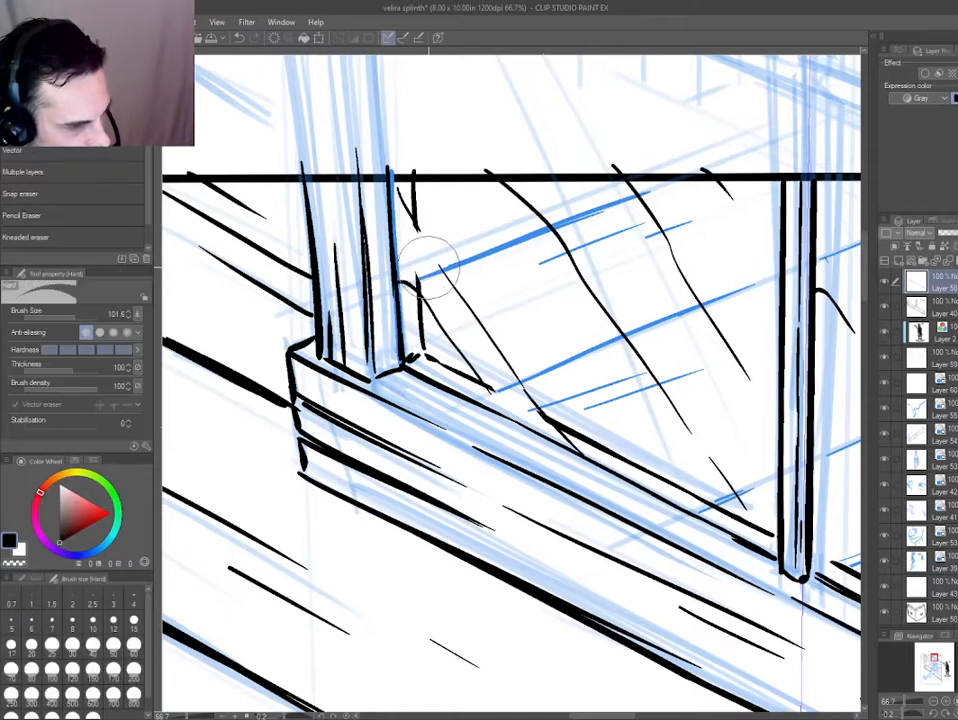
# Trim the blue plank lines in the left pane and erase gaps in them where they meet the diagonal reflections.
pyautogui.keyDown('ctrl'); pyautogui.keyDown('shift'); pyautogui.click(434, 272); pyautogui.keyUp('shift'); pyautogui.keyUp('ctrl')
pyautogui.moveTo(432, 284); pyautogui.dragTo(421, 275)
pyautogui.moveTo(582, 205); pyautogui.dragTo(620, 231)
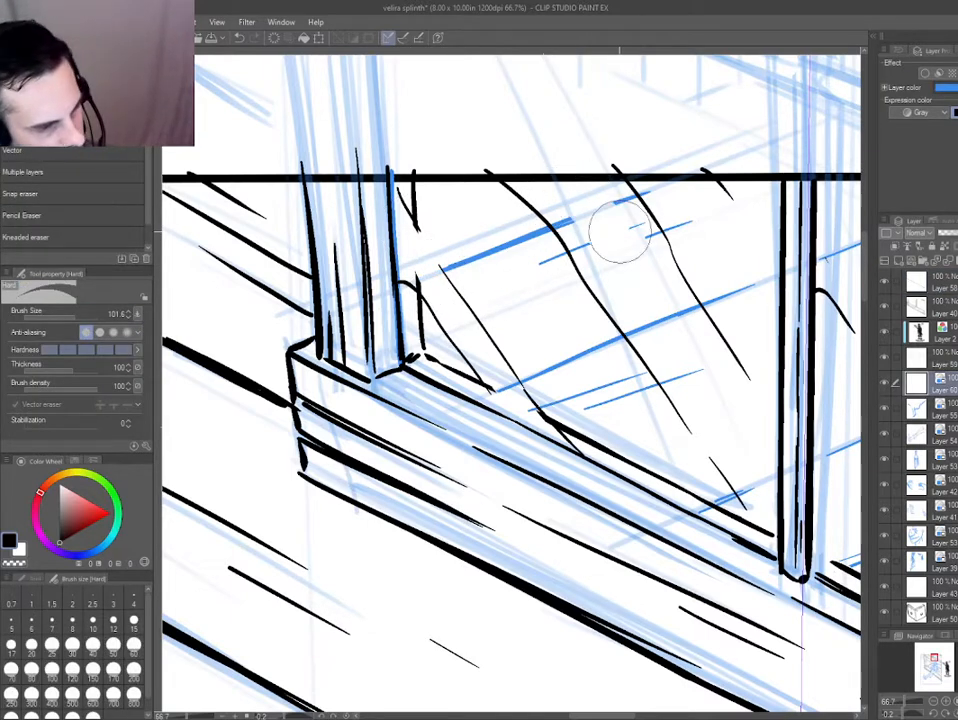
pyautogui.moveTo(618, 187); pyautogui.dragTo(655, 251)
pyautogui.moveTo(678, 303); pyautogui.dragTo(701, 318)
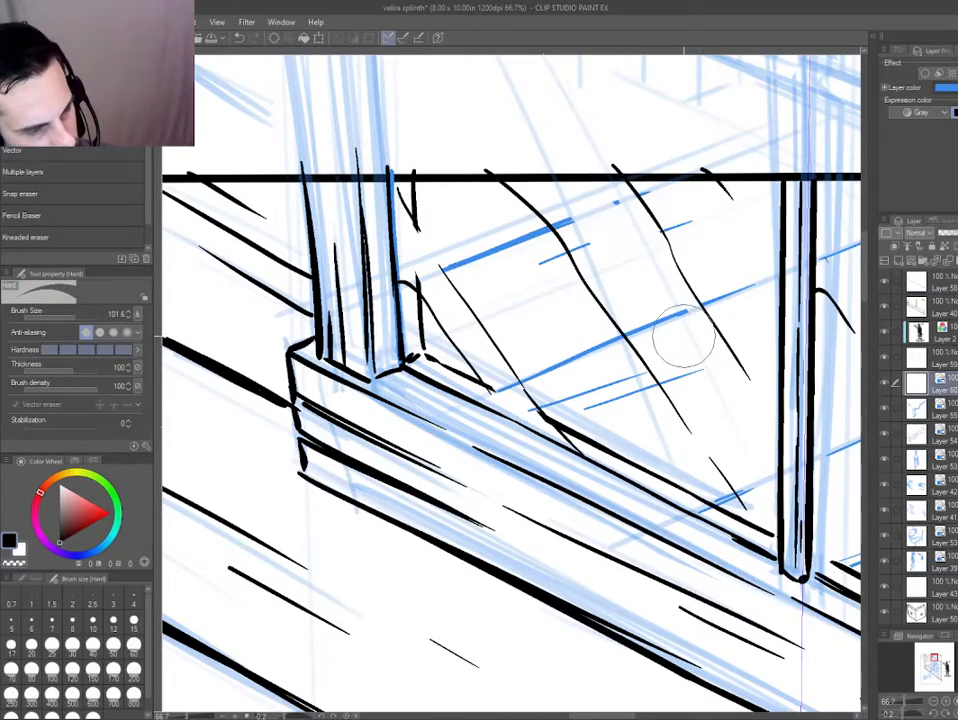
pyautogui.moveTo(620, 327); pyautogui.dragTo(662, 371)
# Erase gaps in the right pane's blue plank lines to break them up around the reflection strokes.
pyautogui.moveTo(775, 510); pyautogui.dragTo(560, 428)
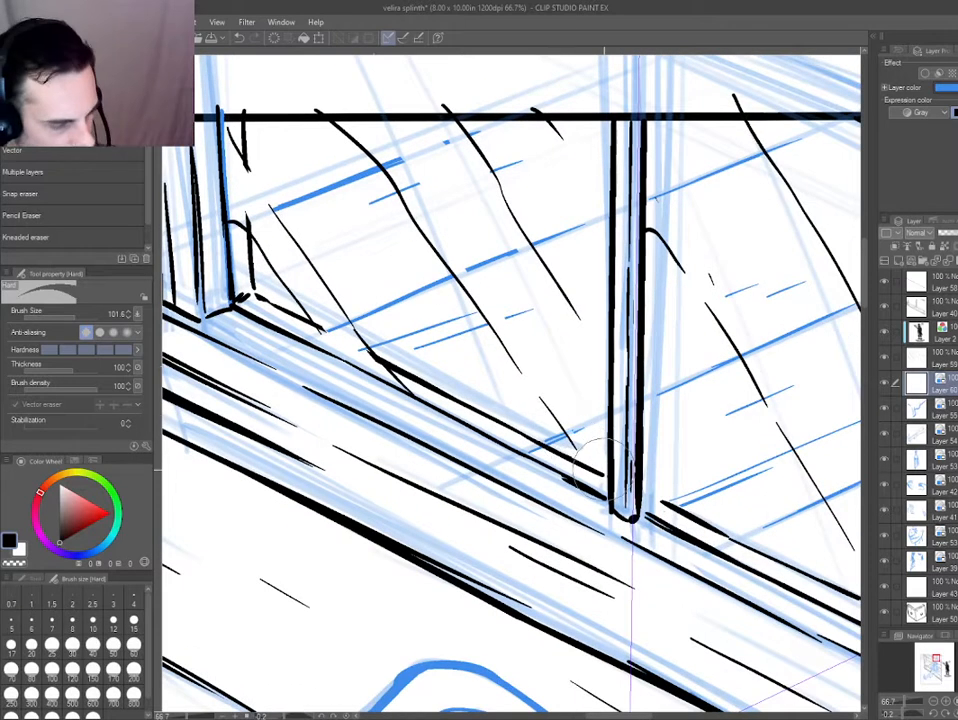
pyautogui.moveTo(725, 417); pyautogui.dragTo(590, 385)
pyautogui.moveTo(660, 398); pyautogui.dragTo(706, 475)
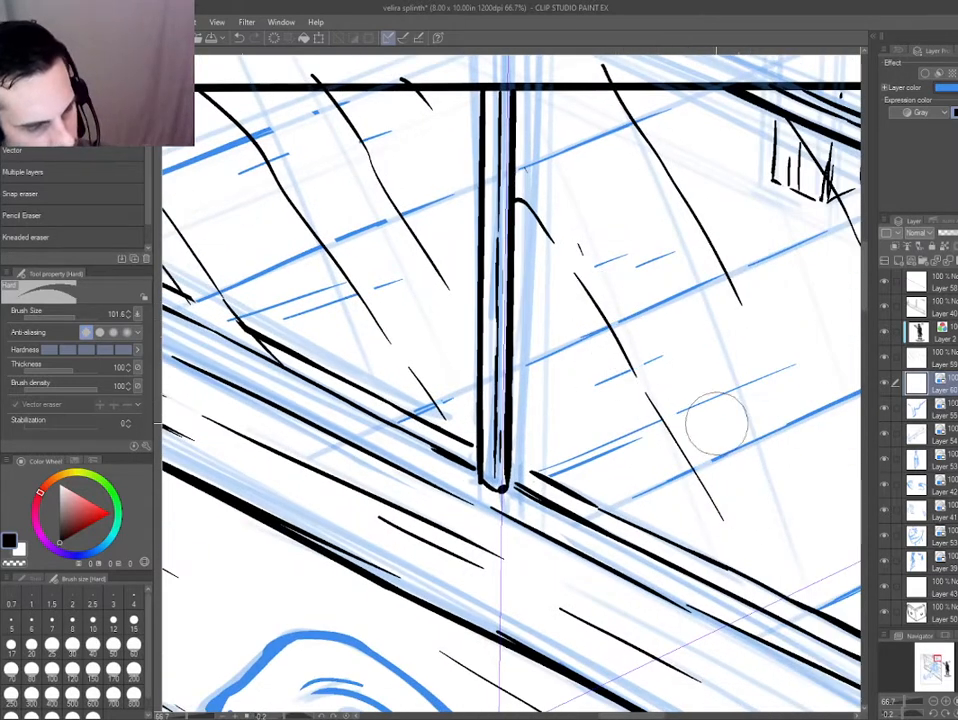
pyautogui.moveTo(680, 236); pyautogui.dragTo(798, 436)
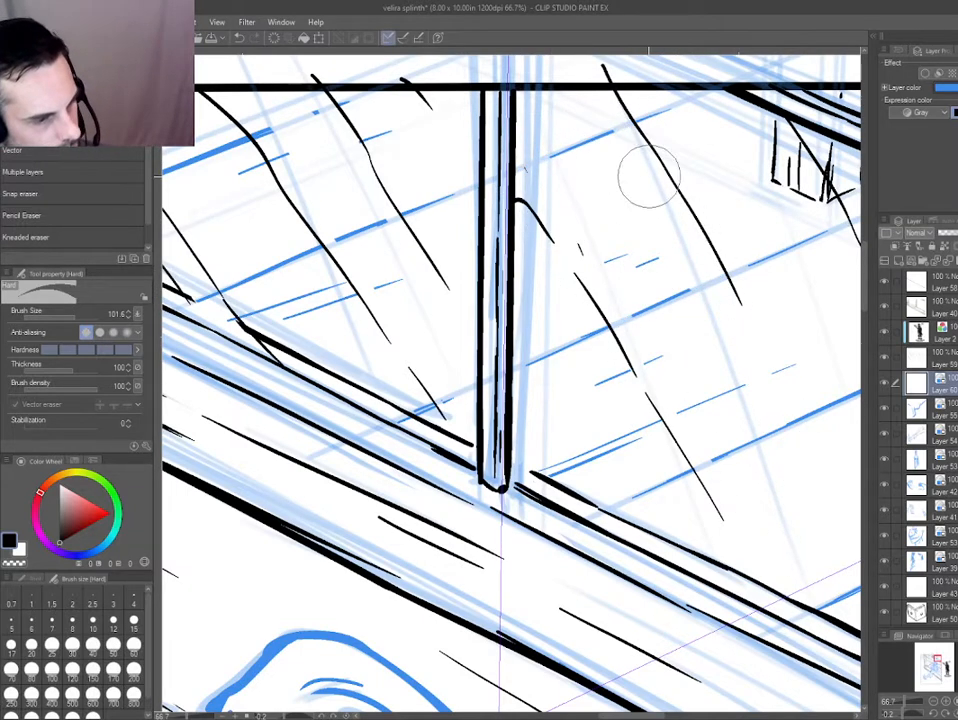
# Turn off the blue layer colour on the window pane line layers and save the file.
pyautogui.hotkey('ctrl', '0')
pyautogui.keyDown('ctrl'); pyautogui.keyDown('shift'); pyautogui.moveTo(457, 268); pyautogui.dragTo(547, 268); pyautogui.keyUp('shift'); pyautogui.keyUp('ctrl')
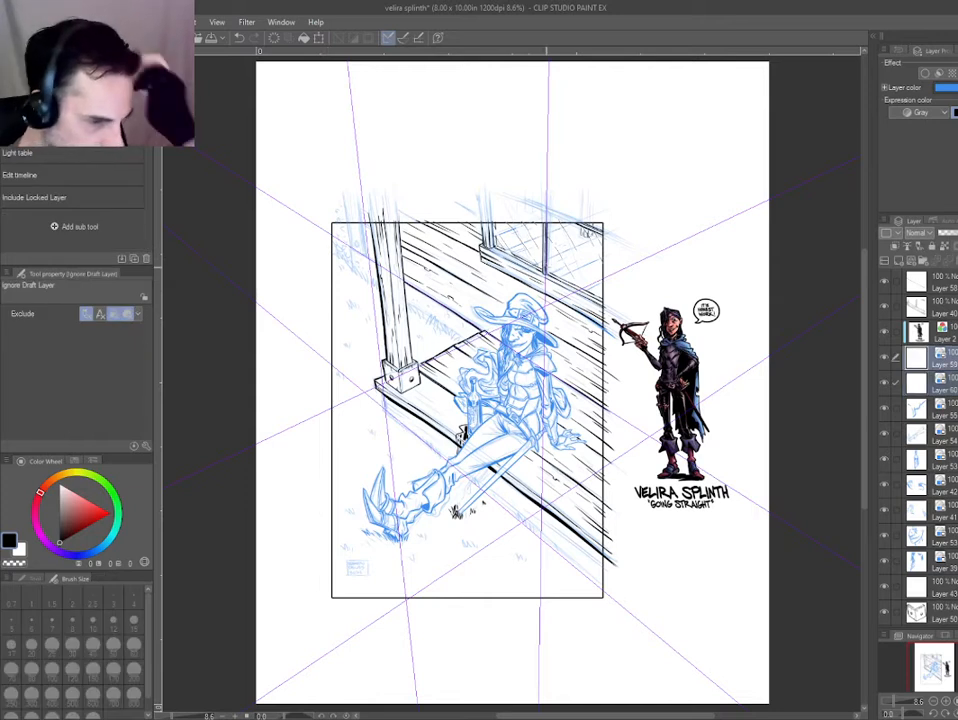
pyautogui.hotkey('ctrl', 'b')
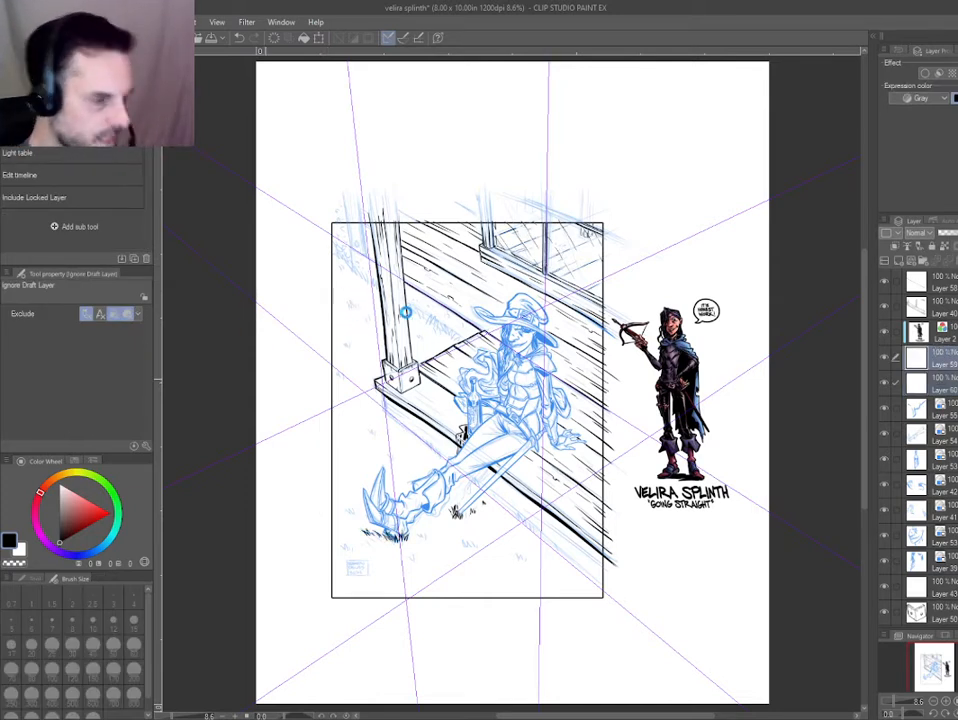
pyautogui.hotkey('ctrl', 's')
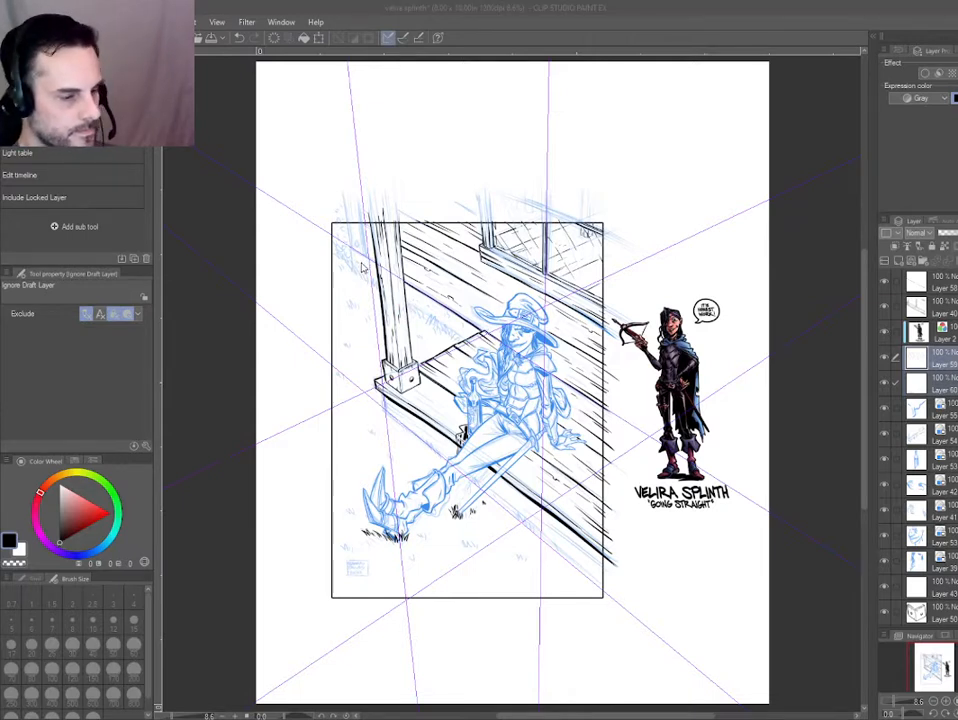
# Select the layers for the character, hat, bottle and porch planks and switch off their blue layer colour.
pyautogui.moveTo(457, 453); pyautogui.dragTo(462, 458)
pyautogui.hotkey('ctrl', 'b')
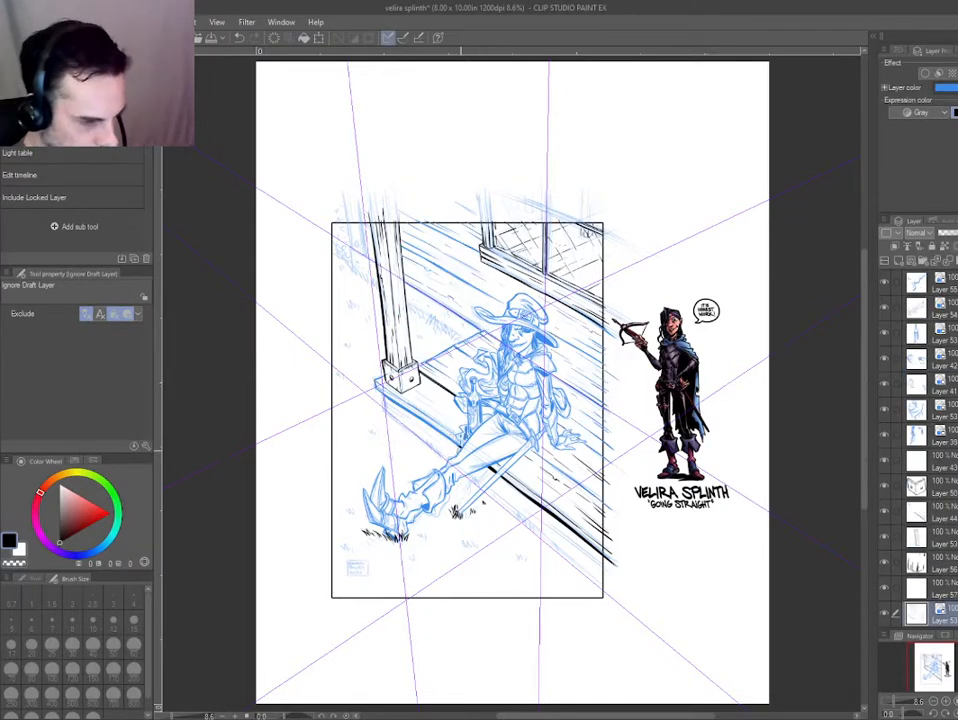
pyautogui.hotkey('ctrl', 'b')
pyautogui.moveTo(473, 361); pyautogui.dragTo(525, 348)
pyautogui.hotkey('ctrl', 'b')
pyautogui.hotkey('ctrl', 'b')
pyautogui.hotkey('ctrl', 'b')
pyautogui.hotkey('ctrl', 'b')
pyautogui.moveTo(543, 420); pyautogui.dragTo(549, 426)
pyautogui.hotkey('ctrl', 'b')
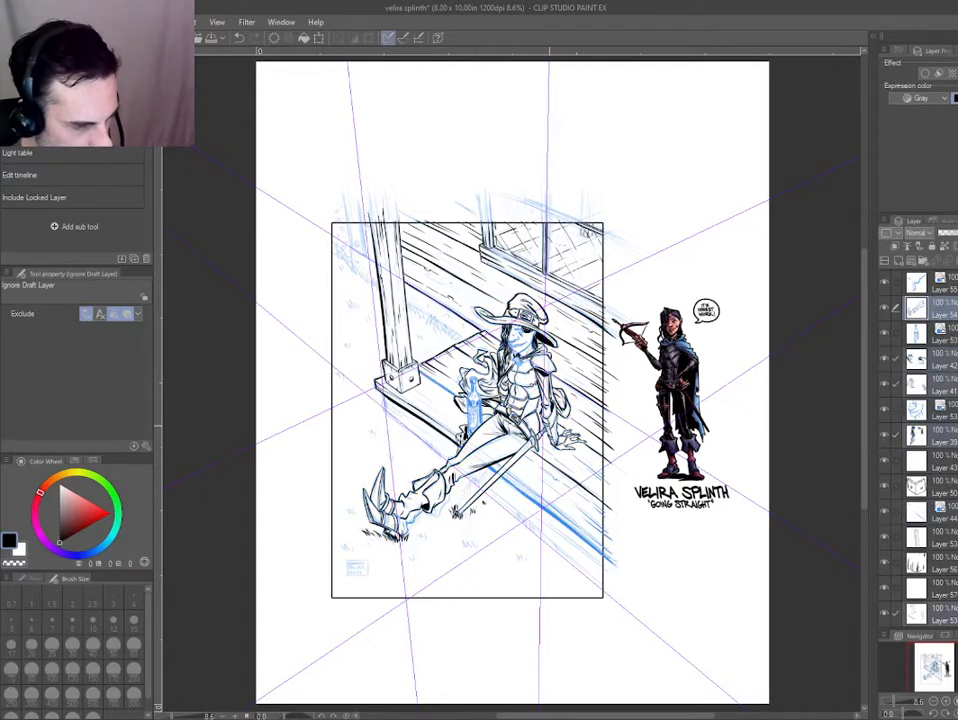
pyautogui.moveTo(510, 339); pyautogui.dragTo(535, 417)
pyautogui.hotkey('ctrl', 'b')
pyautogui.moveTo(459, 399); pyautogui.dragTo(506, 515)
pyautogui.hotkey('ctrl', 'b')
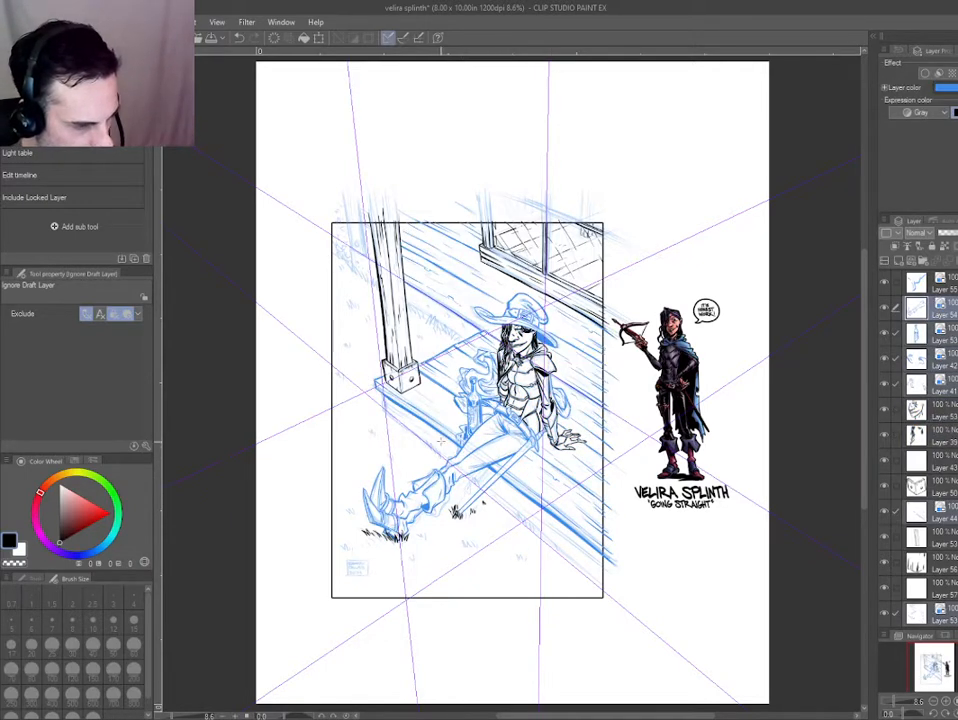
pyautogui.hotkey('ctrl', 'b')
# Erase the thick ink line along the base of the plank wall between the post and the porch floor.
pyautogui.scroll(6, 365, 258)
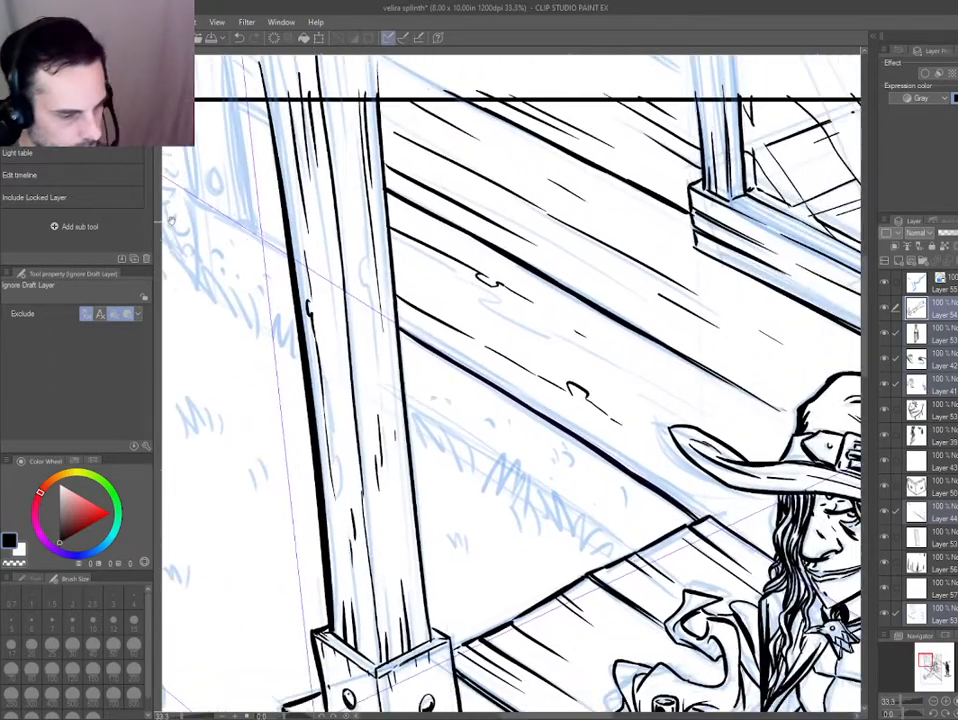
pyautogui.moveTo(409, 378); pyautogui.dragTo(312, 322)
pyautogui.press('p')
pyautogui.keyDown('ctrl'); pyautogui.keyDown('shift'); pyautogui.click(363, 309); pyautogui.keyUp('shift'); pyautogui.keyUp('ctrl')
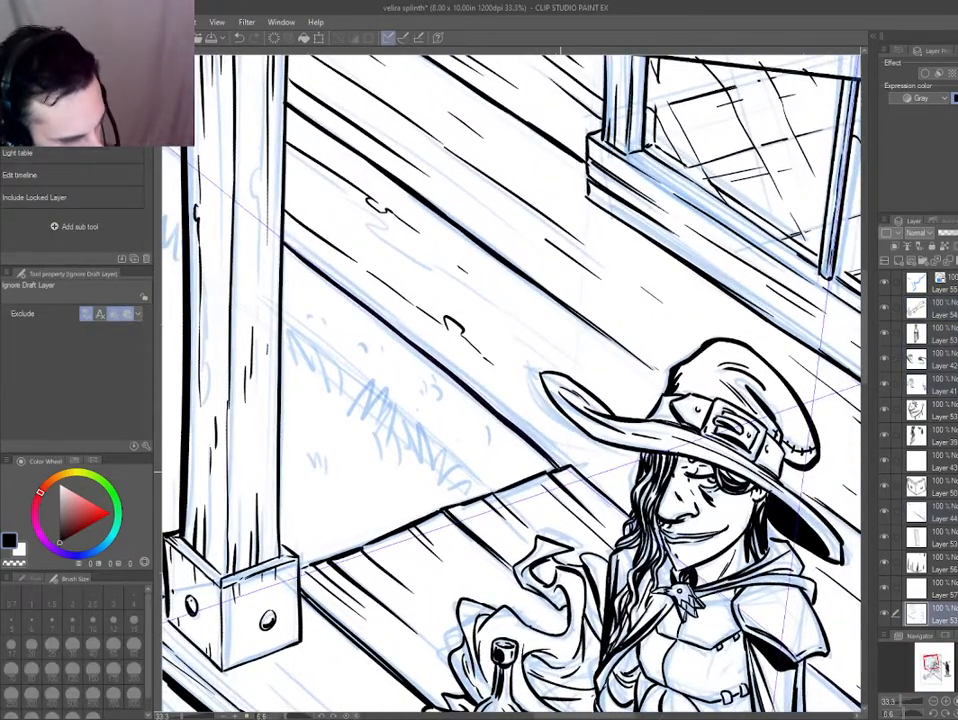
pyautogui.moveTo(568, 468); pyautogui.dragTo(303, 258)
pyautogui.hotkey('ctrl', 'z')
pyautogui.hotkey('ctrl', 'z')
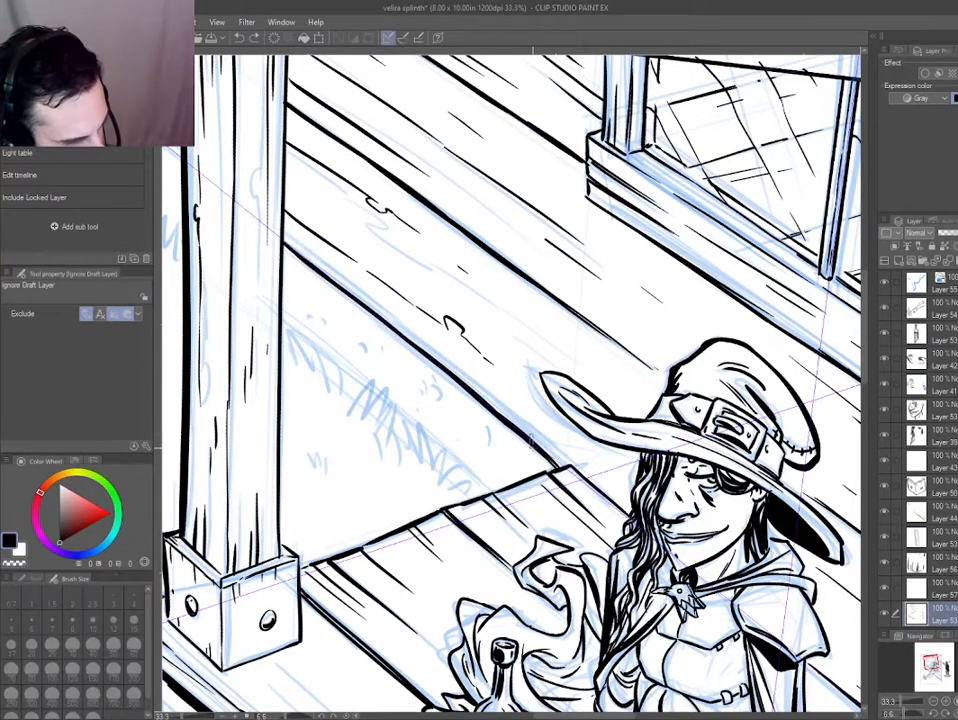
pyautogui.press('e')
pyautogui.moveTo(545, 452); pyautogui.dragTo(295, 257)
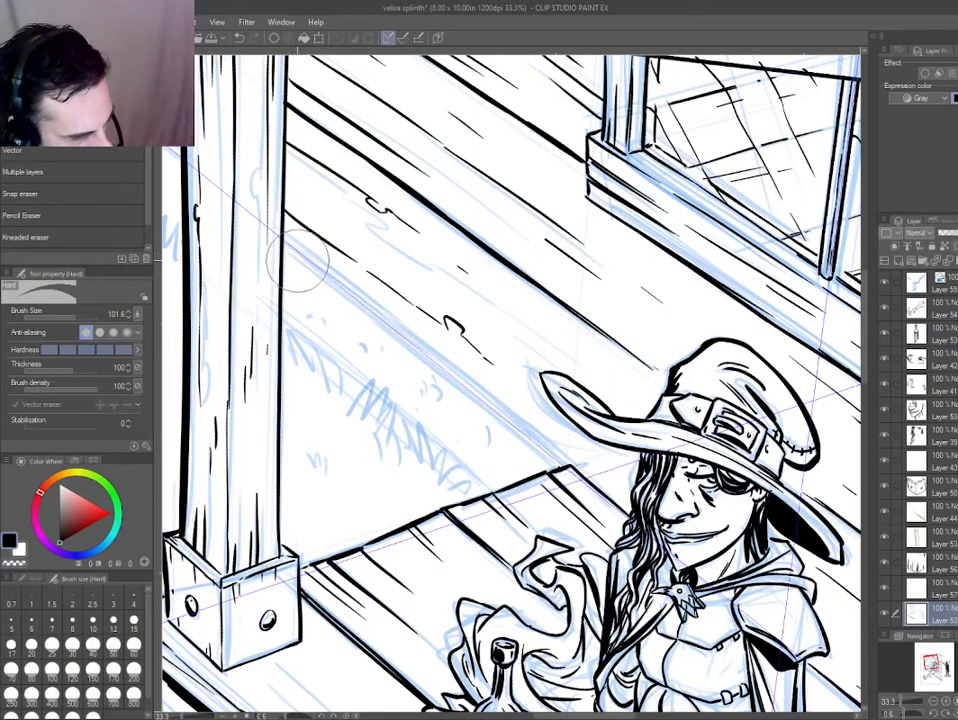
# Redraw the wall's base edge as a thinner line from the post down to the porch floor corner.
pyautogui.press('p')
pyautogui.moveTo(431, 361); pyautogui.dragTo(494, 413)
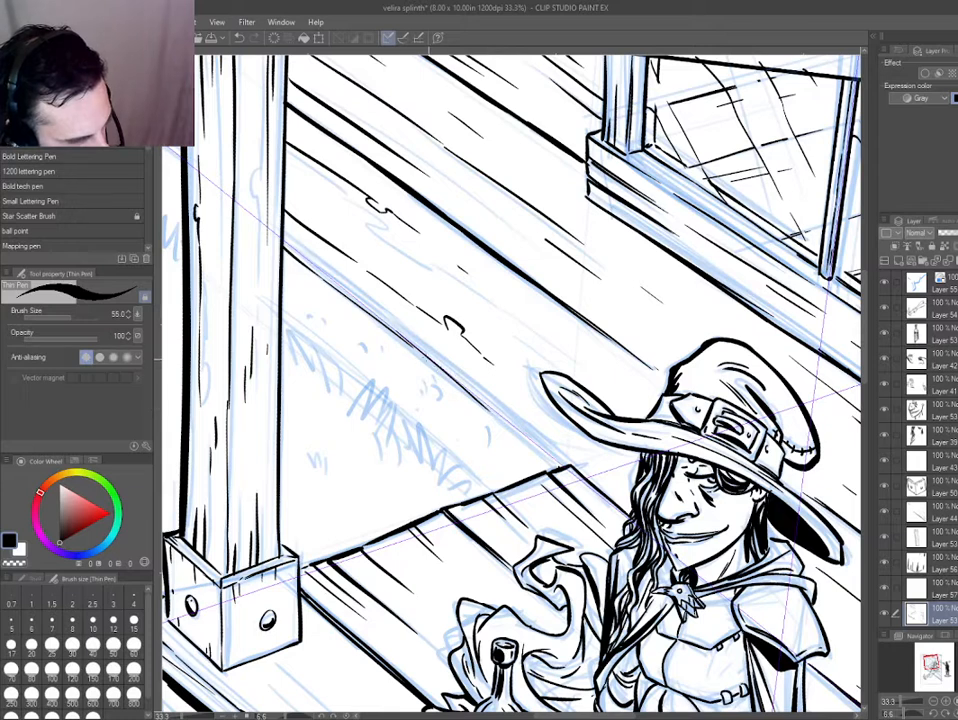
pyautogui.hotkey('ctrl', 'z')
pyautogui.moveTo(303, 256); pyautogui.dragTo(509, 427)
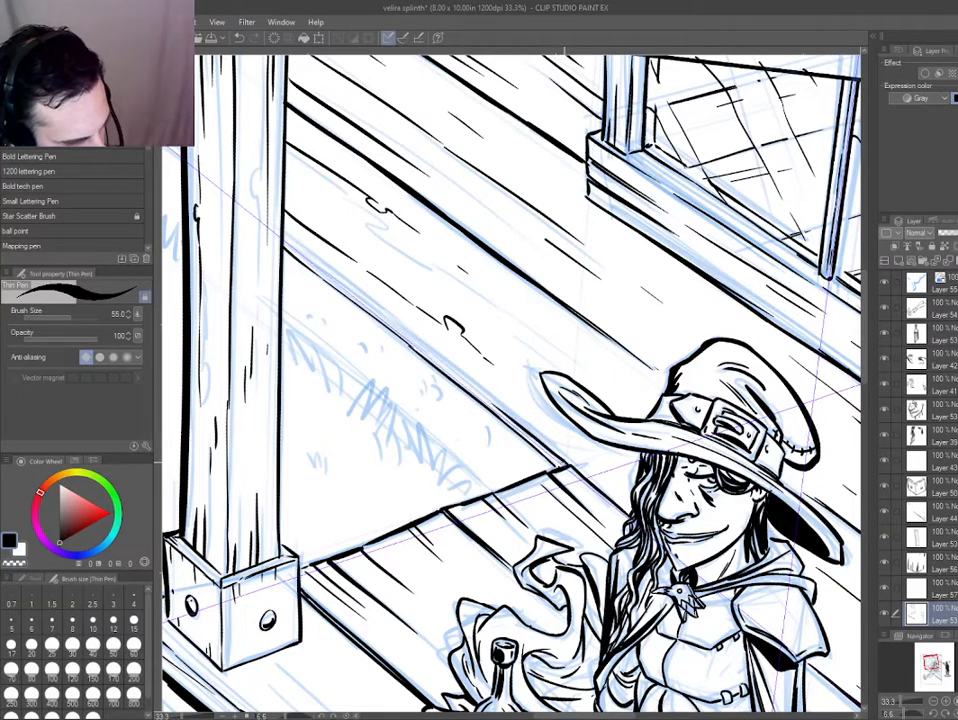
pyautogui.moveTo(430, 352); pyautogui.dragTo(324, 266)
pyautogui.hotkey('ctrl', 'z')
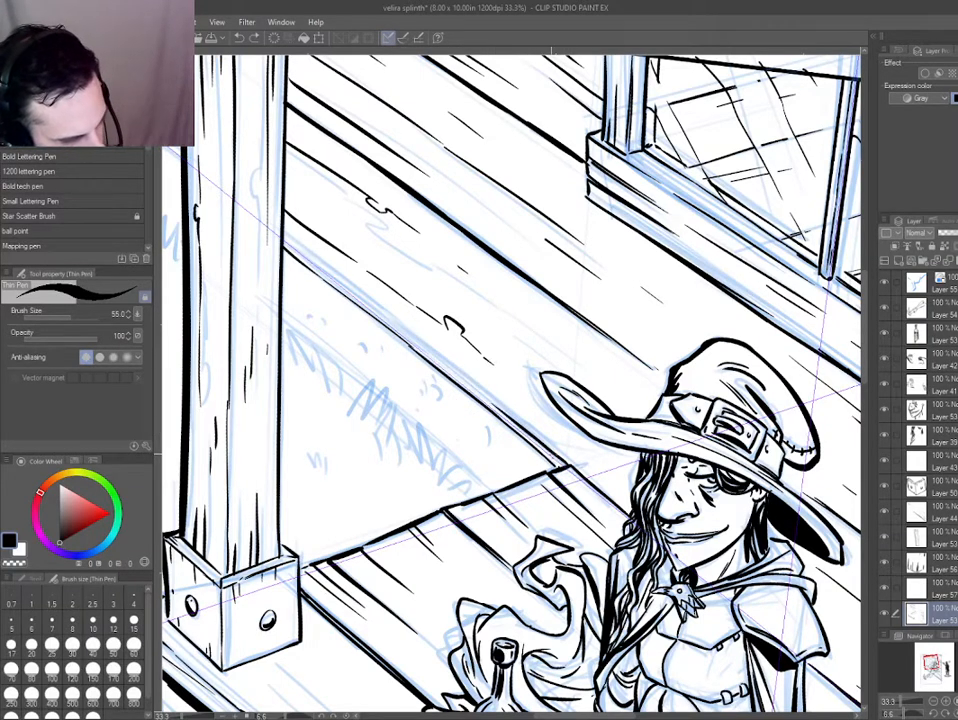
pyautogui.hotkey('ctrl', 'z')
pyautogui.moveTo(412, 342); pyautogui.dragTo(558, 461)
pyautogui.moveTo(374, 308)
pyautogui.mouseDown()
pyautogui.moveTo(302, 250)
pyautogui.moveTo(375, 315)
pyautogui.mouseUp()
pyautogui.hotkey('ctrl', 'z')
pyautogui.hotkey('ctrl', 'z')
pyautogui.press('e')
pyautogui.press('p')
pyautogui.hotkey('ctrl', 'z')
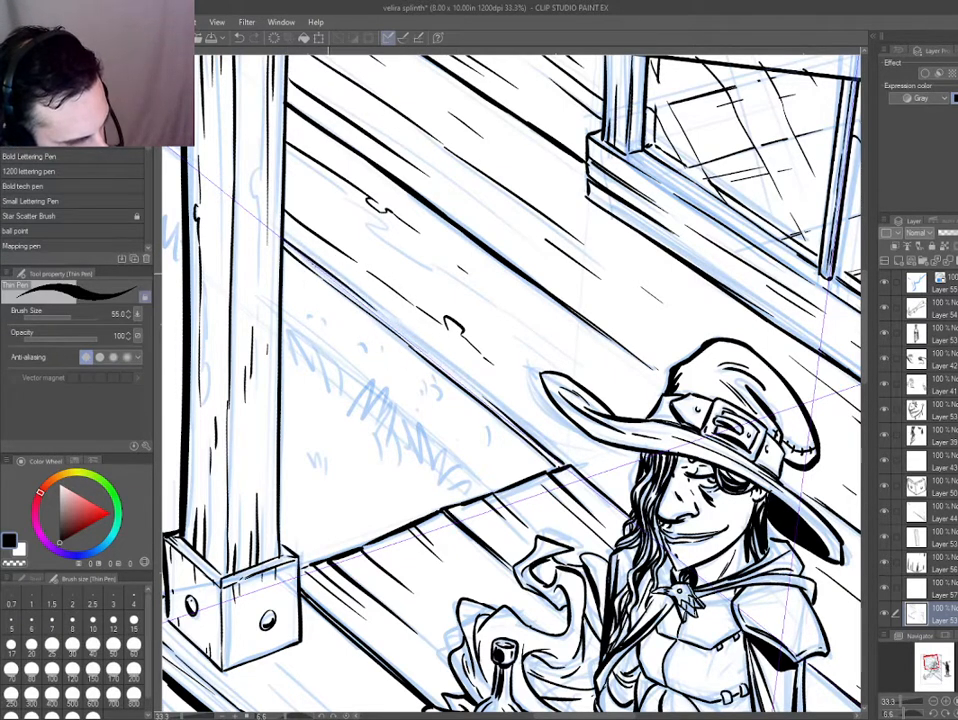
# Ink a second line close alongside the upper half of the wall's base edge, starting at the post.
pyautogui.moveTo(282, 240); pyautogui.dragTo(427, 349)
pyautogui.moveTo(380, 316); pyautogui.dragTo(432, 352)
pyautogui.hotkey('ctrl', 'z')
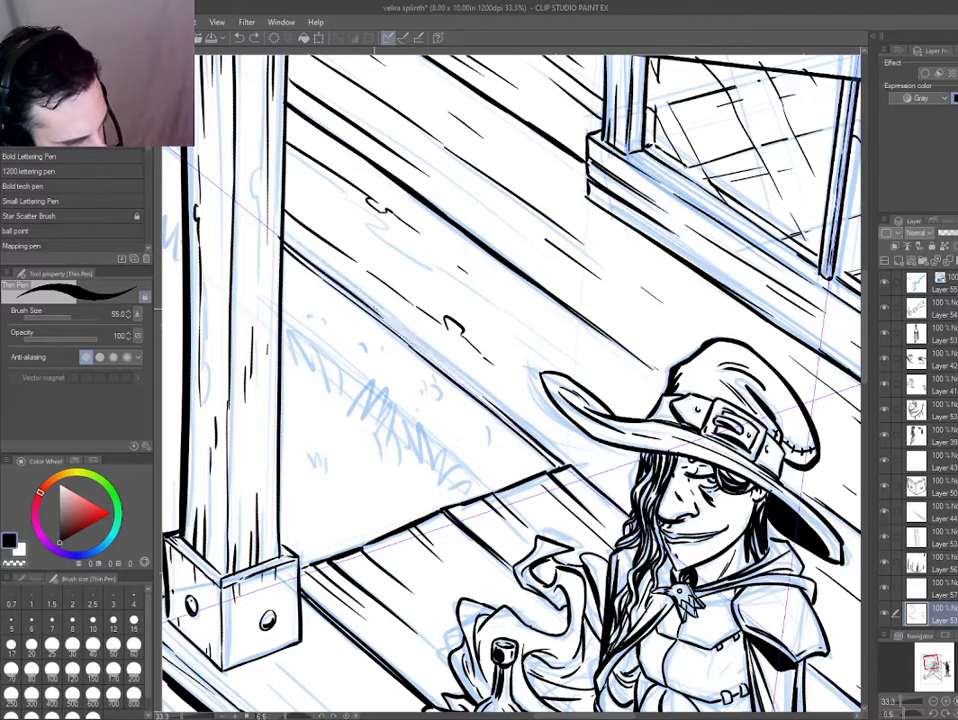
pyautogui.moveTo(281, 238); pyautogui.dragTo(486, 389)
pyautogui.hotkey('ctrl', 'z')
pyautogui.moveTo(281, 239); pyautogui.dragTo(407, 336)
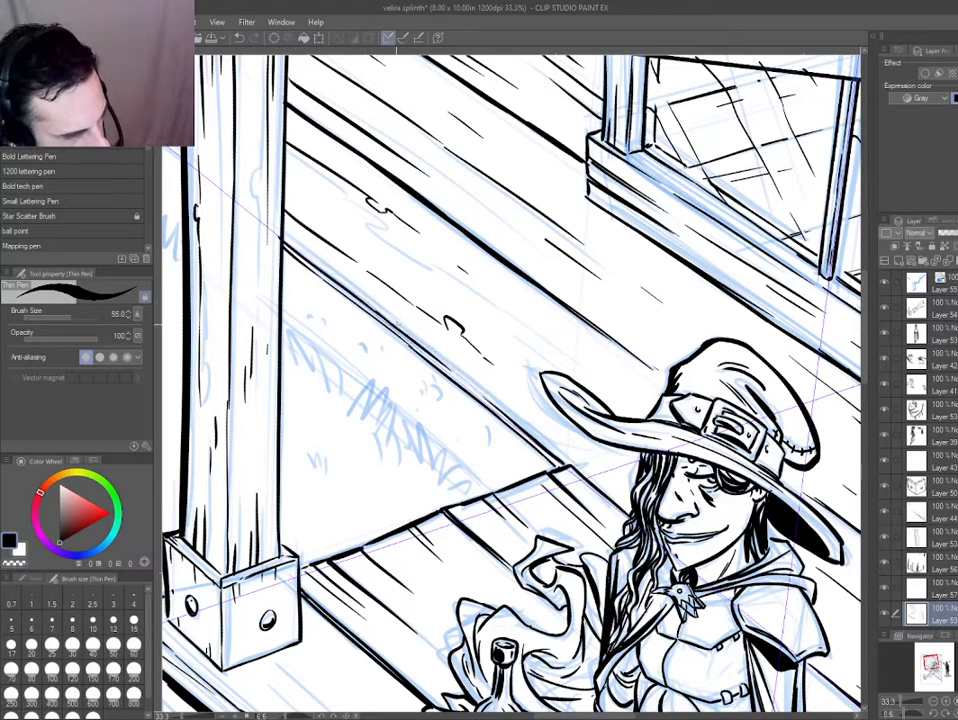
pyautogui.hotkey('ctrl', 'z')
# Continue the doubled base line along the lower half of the wall to the porch floor corner.
pyautogui.moveTo(282, 239)
pyautogui.mouseDown()
pyautogui.moveTo(377, 312)
pyautogui.moveTo(556, 479)
pyautogui.mouseUp()
pyautogui.scroll(2, 406, 318)
pyautogui.hotkey('ctrl', 'z')
pyautogui.hotkey('ctrl', 'z')
pyautogui.moveTo(355, 317); pyautogui.dragTo(580, 495)
pyautogui.scroll(-2, 558, 322)
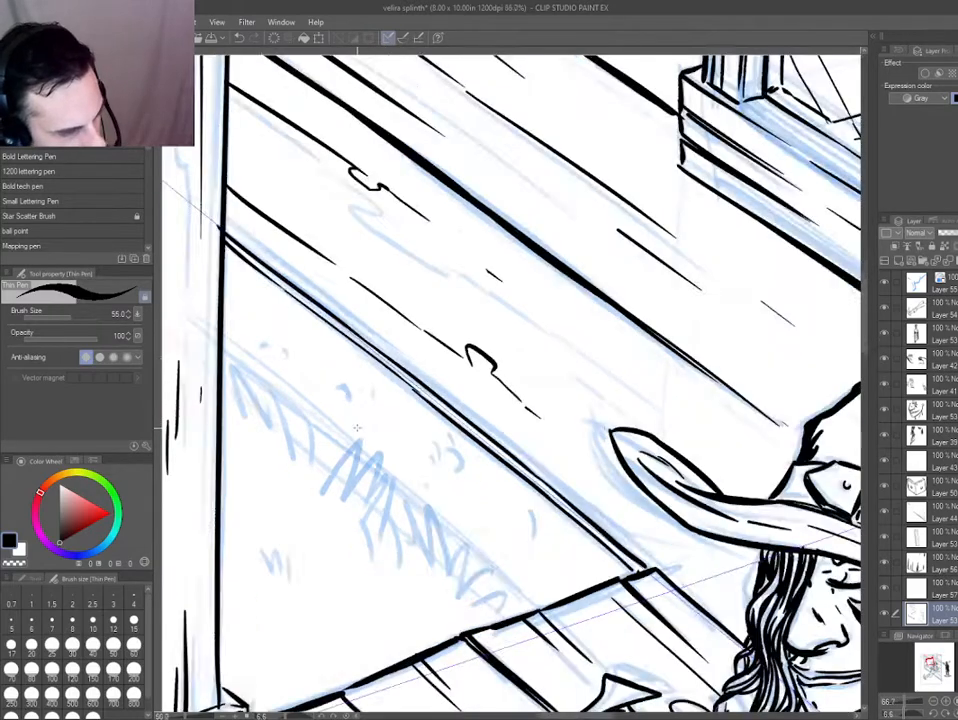
# Ink the base line and inner vertical edges of the wall's corner board on the far side of the porch post.
pyautogui.moveTo(299, 416); pyautogui.dragTo(419, 447)
pyautogui.moveTo(205, 323)
pyautogui.mouseDown()
pyautogui.moveTo(391, 451)
pyautogui.moveTo(396, 318)
pyautogui.moveTo(336, 355)
pyautogui.moveTo(293, 255)
pyautogui.mouseUp()
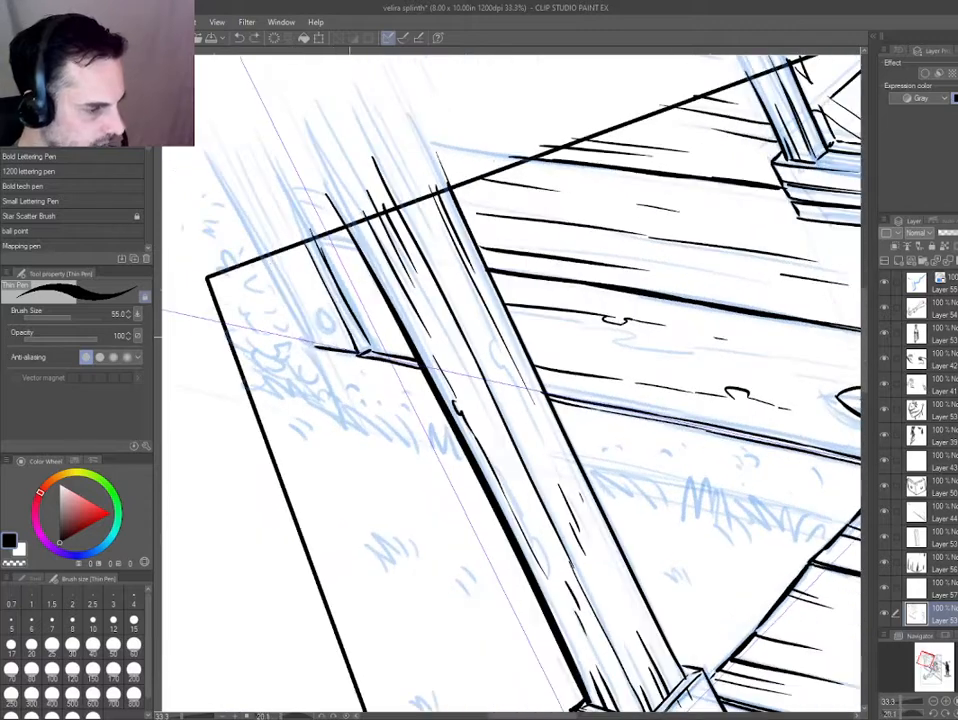
pyautogui.press('e')
pyautogui.press('p')
pyautogui.press('e')
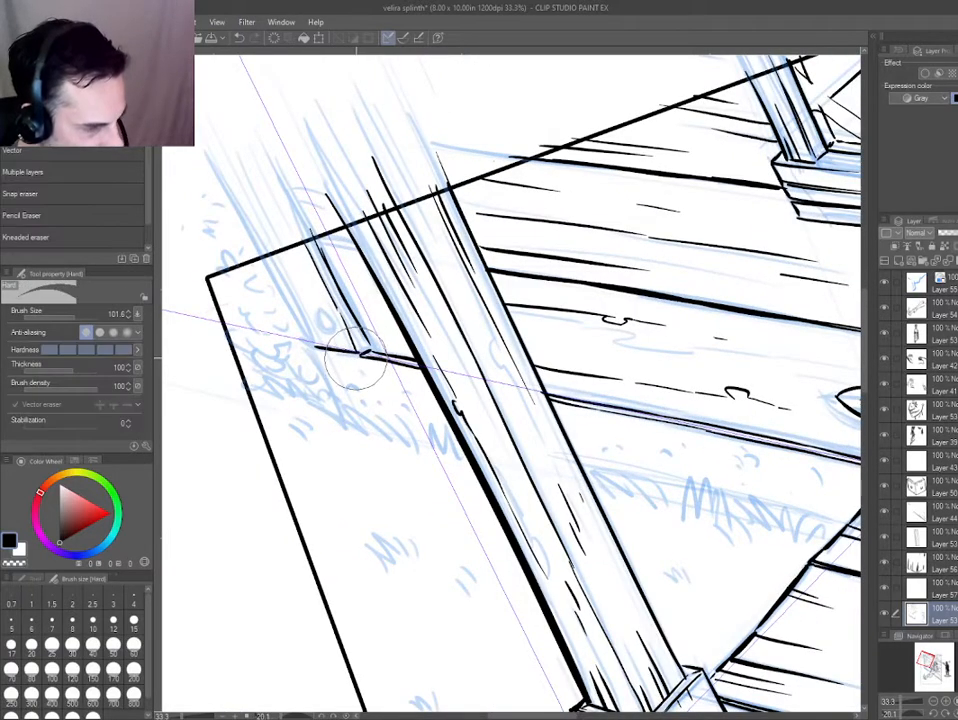
pyautogui.press('p')
pyautogui.press('e')
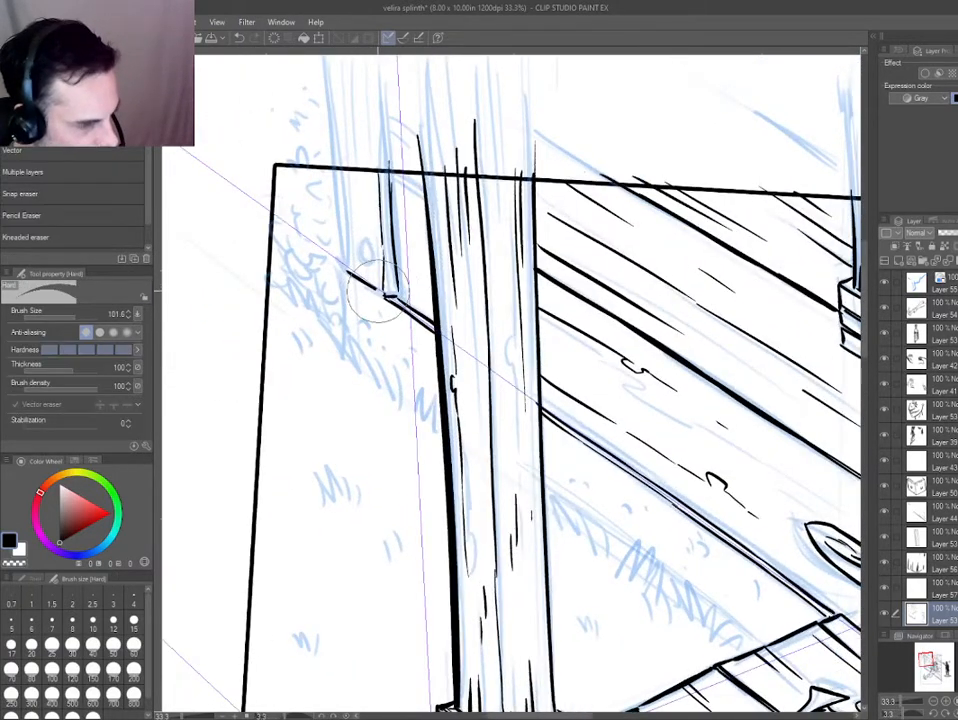
pyautogui.press('p')
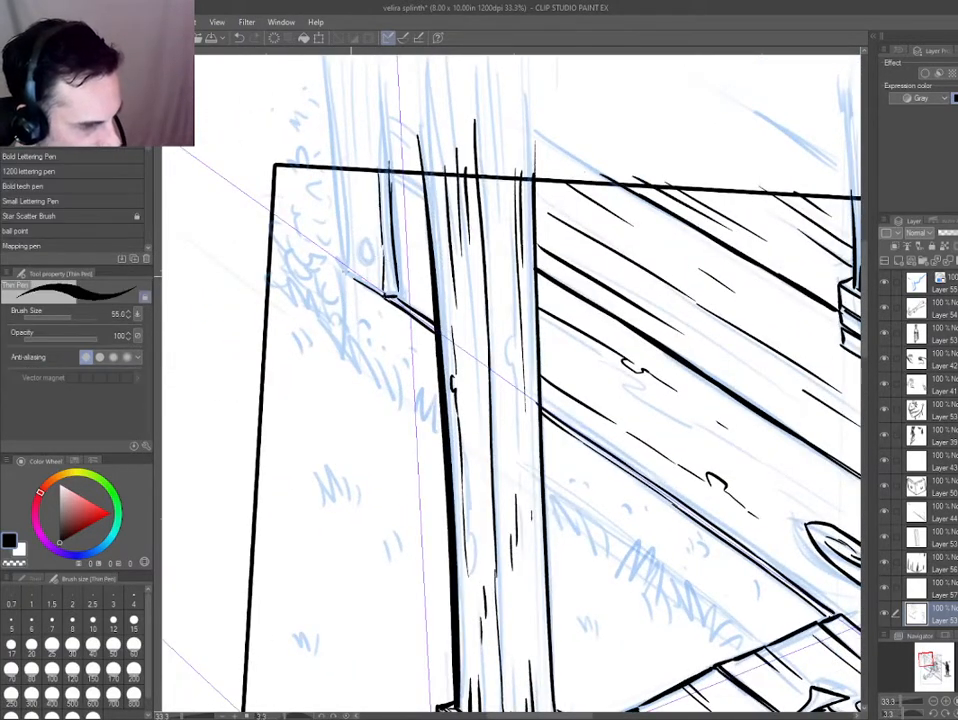
# Ink the outer edge of the corner board from the panel border down to the wall's base line.
pyautogui.press('-')
pyautogui.press('-')
pyautogui.press('-')
pyautogui.press('-')
pyautogui.moveTo(275, 240); pyautogui.dragTo(311, 328)
pyautogui.press('e')
pyautogui.press('p')
pyautogui.moveTo(272, 236); pyautogui.dragTo(283, 256)
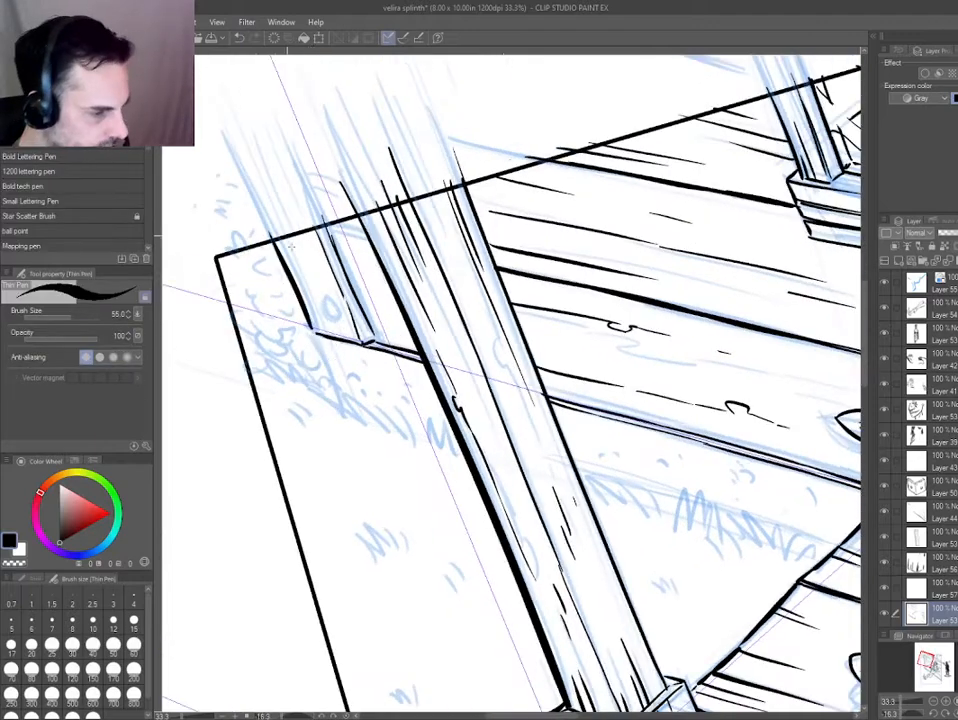
pyautogui.hotkey('ctrl', 'z')
# Add a round knot and short vertical wood grain lines to the corner board.
pyautogui.moveTo(326, 298); pyautogui.dragTo(333, 320)
pyautogui.moveTo(320, 368); pyautogui.dragTo(495, 492)
pyautogui.moveTo(461, 390); pyautogui.dragTo(477, 462)
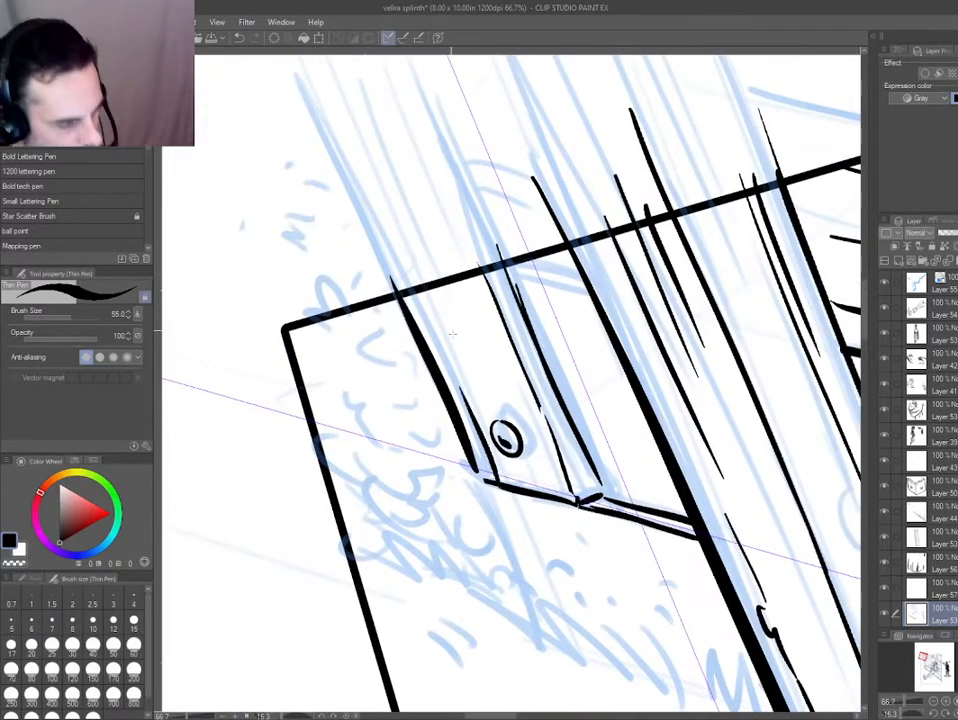
pyautogui.moveTo(567, 495); pyautogui.dragTo(543, 438)
pyautogui.moveTo(554, 490); pyautogui.dragTo(512, 385)
pyautogui.moveTo(478, 252); pyautogui.dragTo(488, 284)
pyautogui.moveTo(435, 263)
pyautogui.mouseDown()
pyautogui.moveTo(473, 350)
pyautogui.moveTo(429, 300)
pyautogui.mouseUp()
# Ink a heavy short plank edge and thin plank grain strokes between the corner board and the porch post.
pyautogui.scroll(-4, 427, 300)
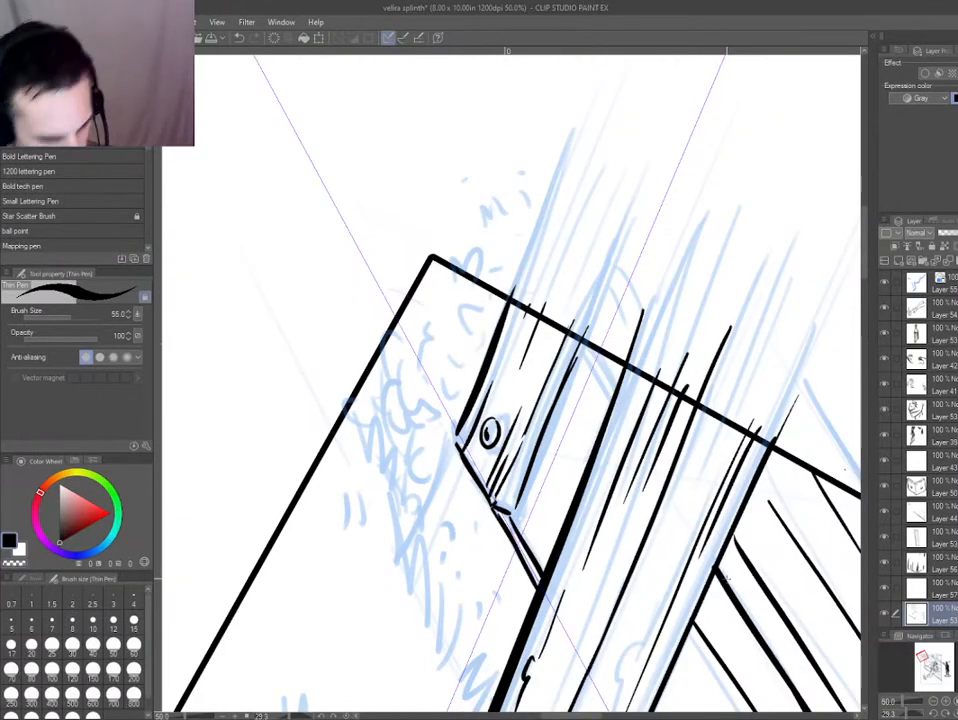
pyautogui.scroll(-2, 450, 222)
pyautogui.scroll(3, 549, 355)
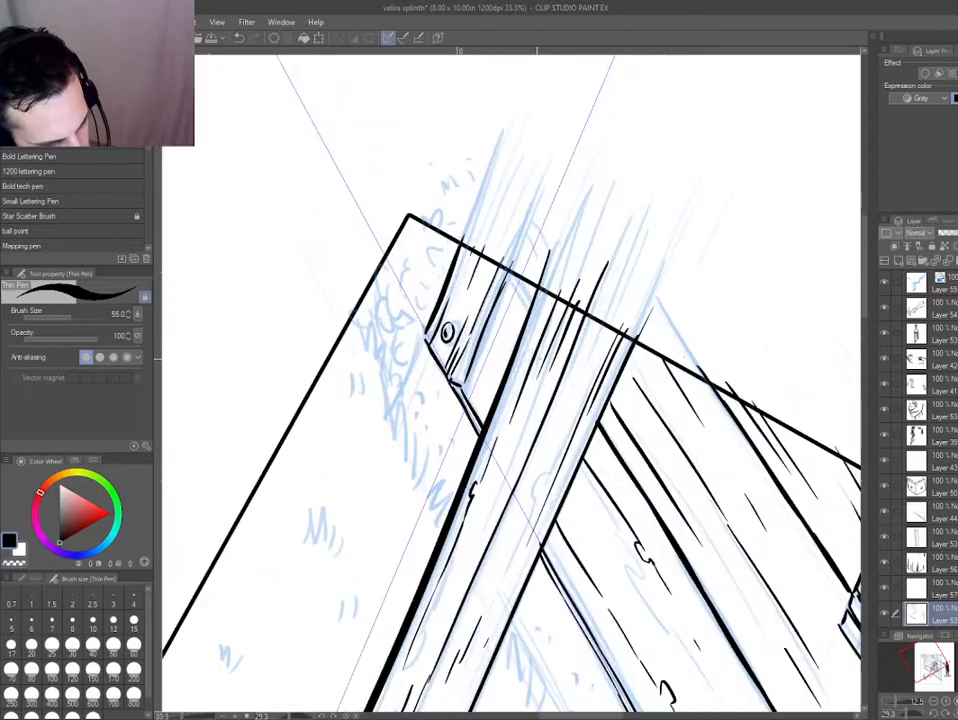
pyautogui.moveTo(508, 268); pyautogui.dragTo(530, 303)
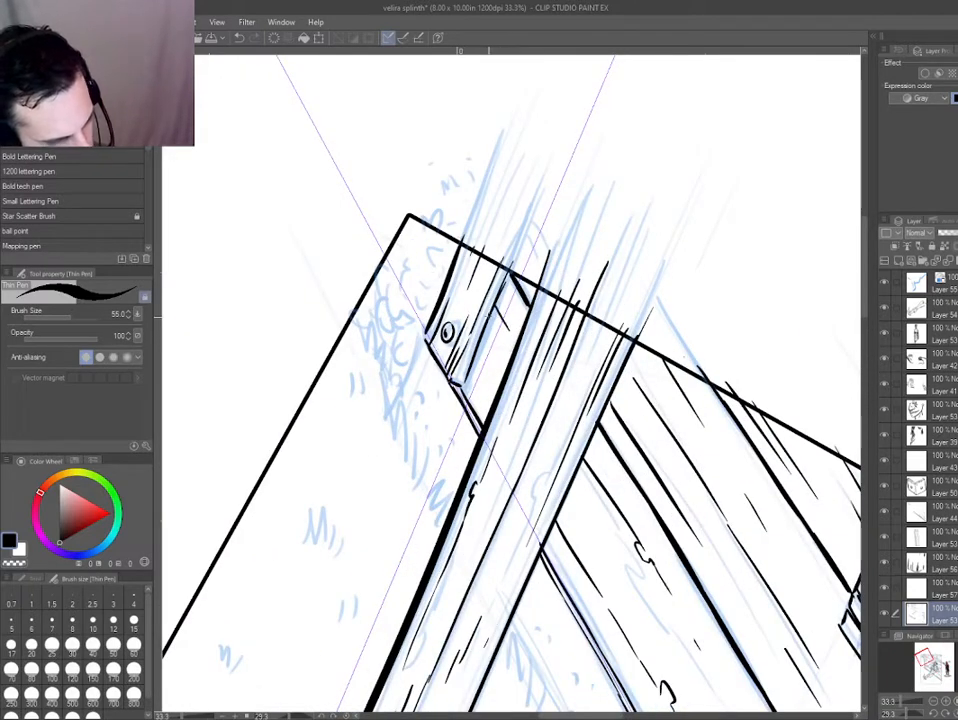
pyautogui.press('e')
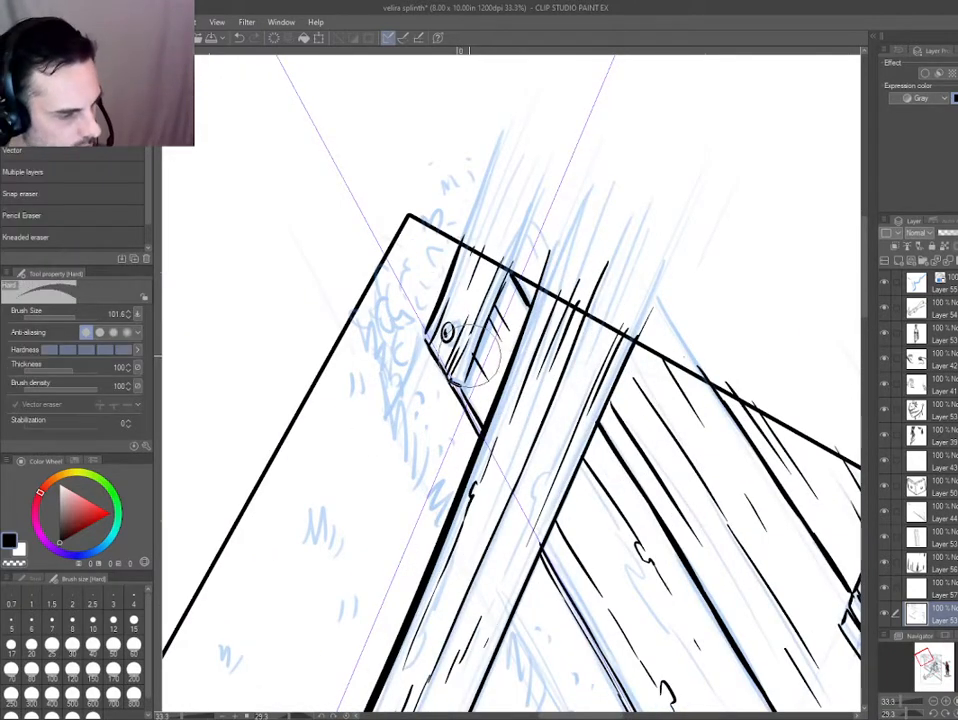
# Add a new layer and ink a short vertical line down from the corner board's lower outer corner.
pyautogui.moveTo(284, 352)
pyautogui.mouseDown()
pyautogui.moveTo(408, 425)
pyautogui.moveTo(425, 472)
pyautogui.mouseUp()
pyautogui.hotkey('ctrl', 'shift', 'n')
pyautogui.press('p')
pyautogui.hotkey('ctrl', 'z')
pyautogui.hotkey('ctrl', 'z')
pyautogui.moveTo(415, 392); pyautogui.dragTo(422, 474)
pyautogui.hotkey('ctrl', 'z')
pyautogui.hotkey('ctrl', 'z')
pyautogui.moveTo(415, 392); pyautogui.dragTo(423, 476)
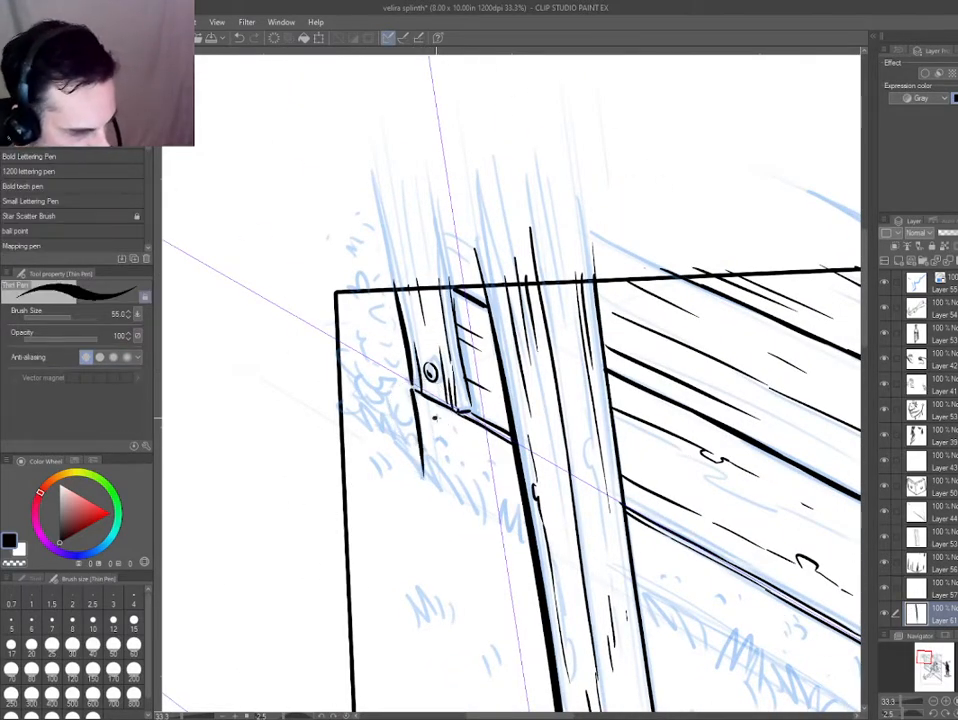
# Ink small specks, round pits and cracks on the wall base below the planks, on both sides of the porch post.
pyautogui.click(438, 433)
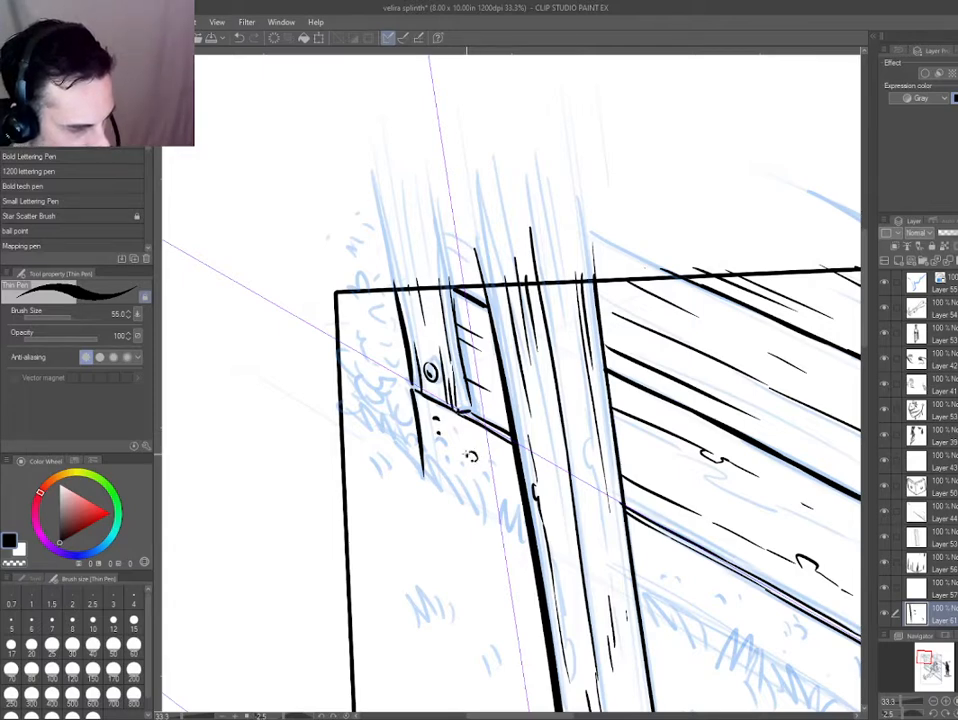
pyautogui.moveTo(693, 573); pyautogui.dragTo(404, 417)
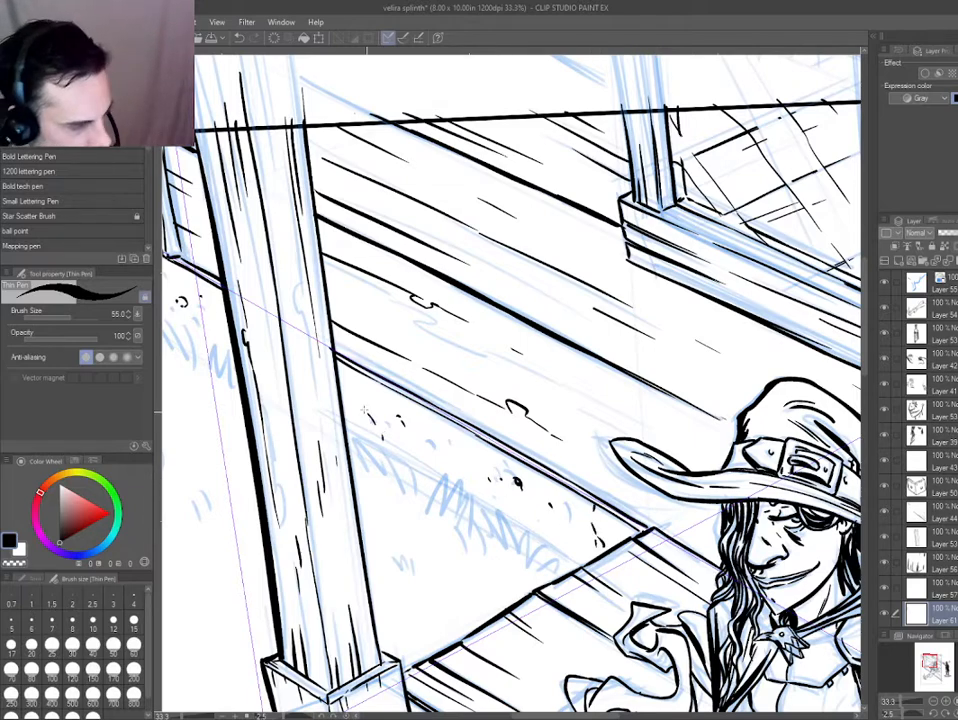
pyautogui.scroll(-3, 300, 364)
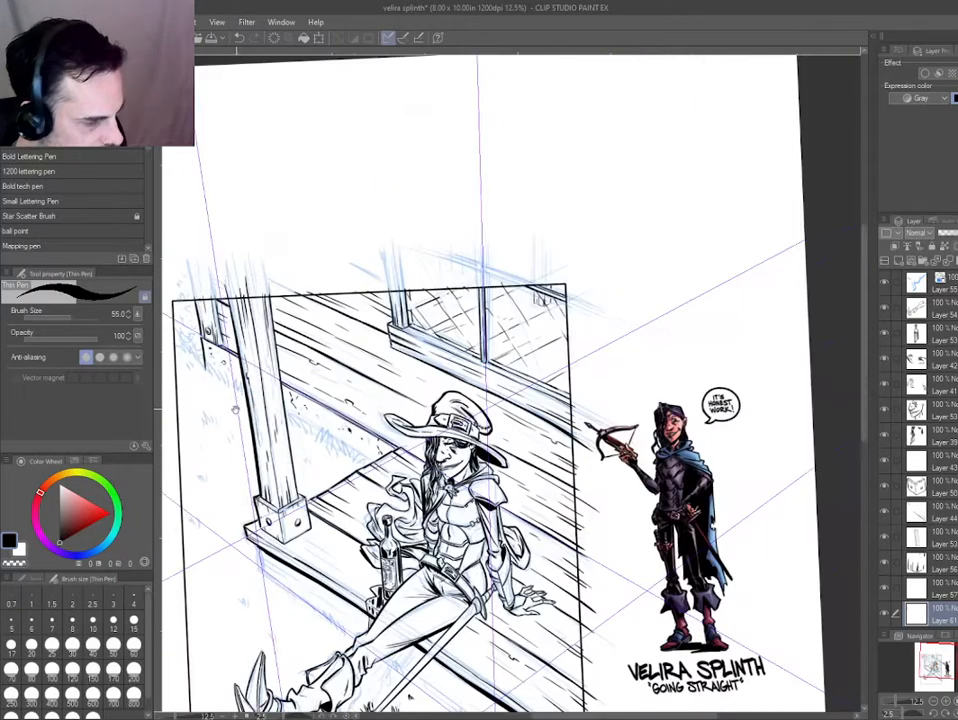
pyautogui.moveTo(226, 375); pyautogui.dragTo(321, 380)
pyautogui.scroll(4, 389, 403)
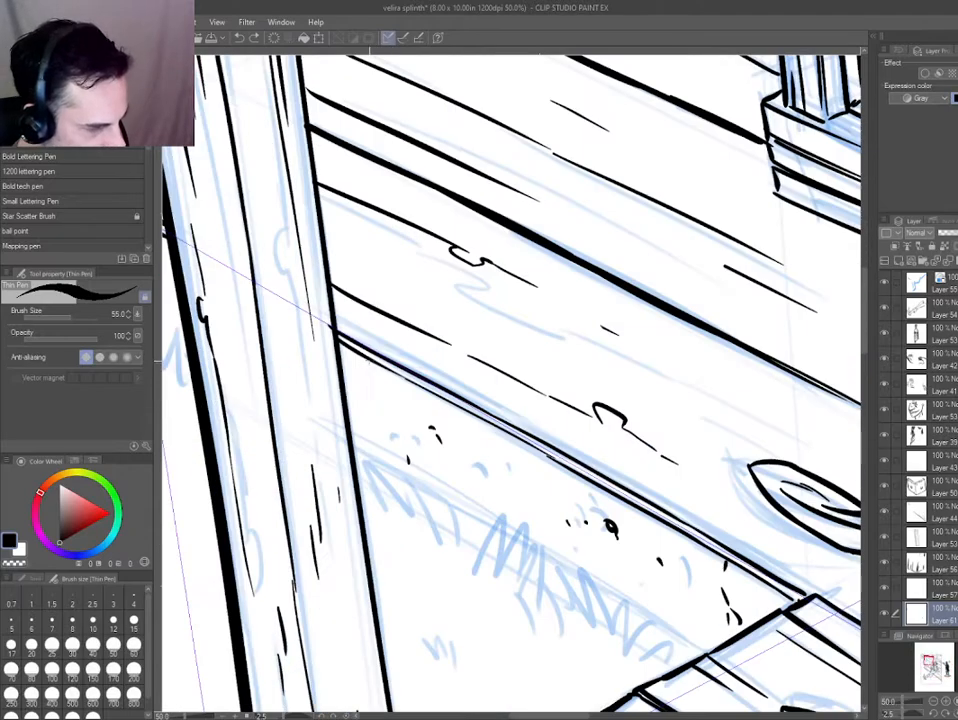
pyautogui.scroll(-3, 379, 450)
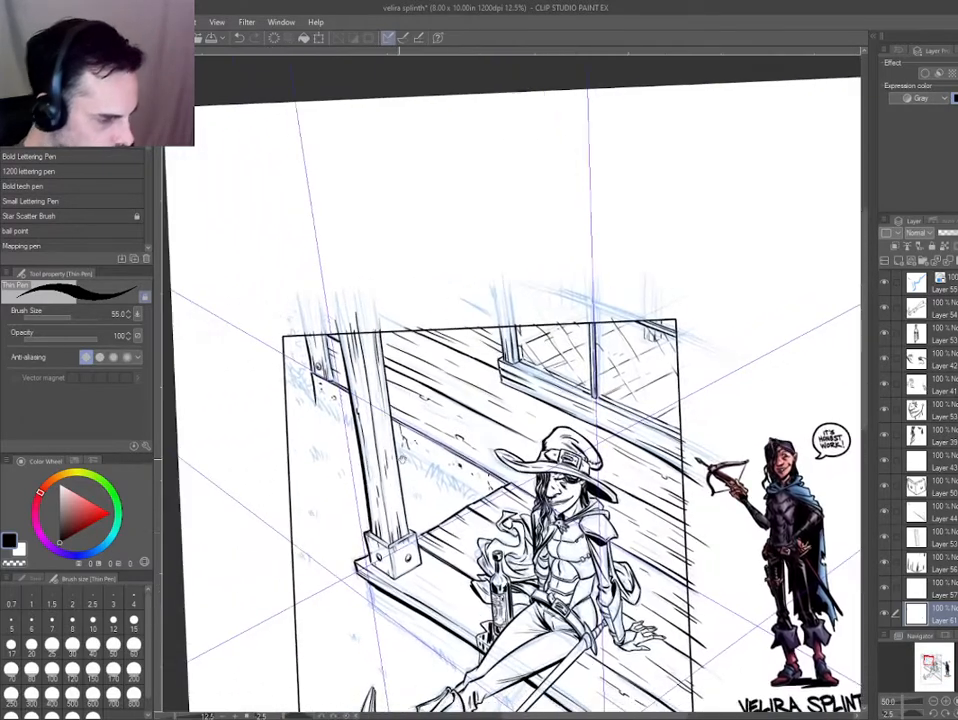
pyautogui.scroll(2, 312, 409)
pyautogui.scroll(1, 312, 409)
pyautogui.scroll(-3, 355, 466)
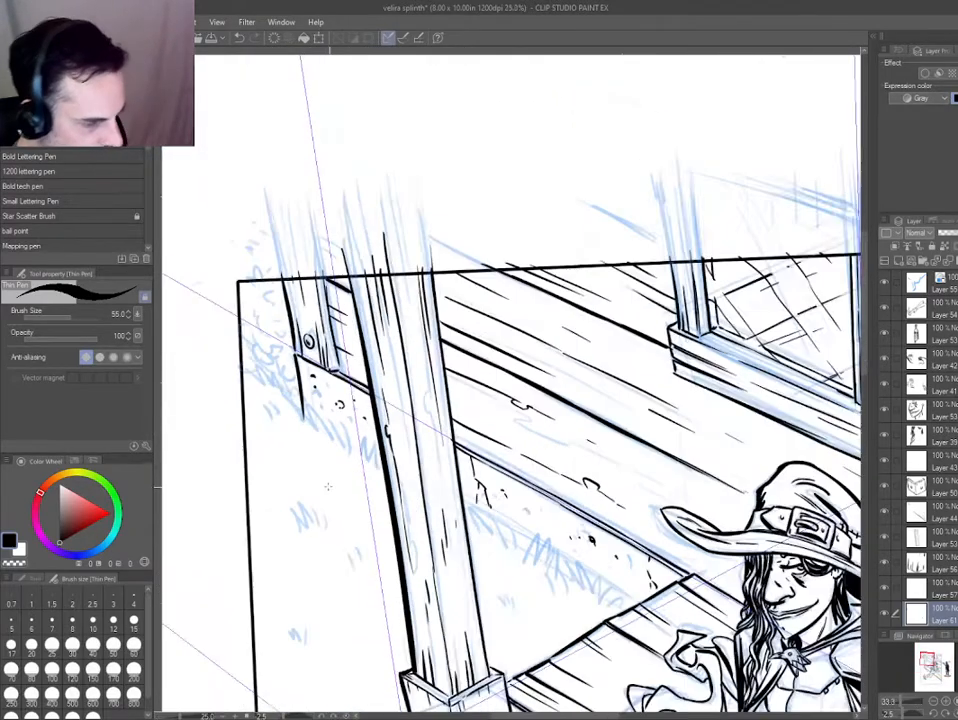
pyautogui.moveTo(433, 474); pyautogui.dragTo(464, 447)
pyautogui.scroll(3, 330, 408)
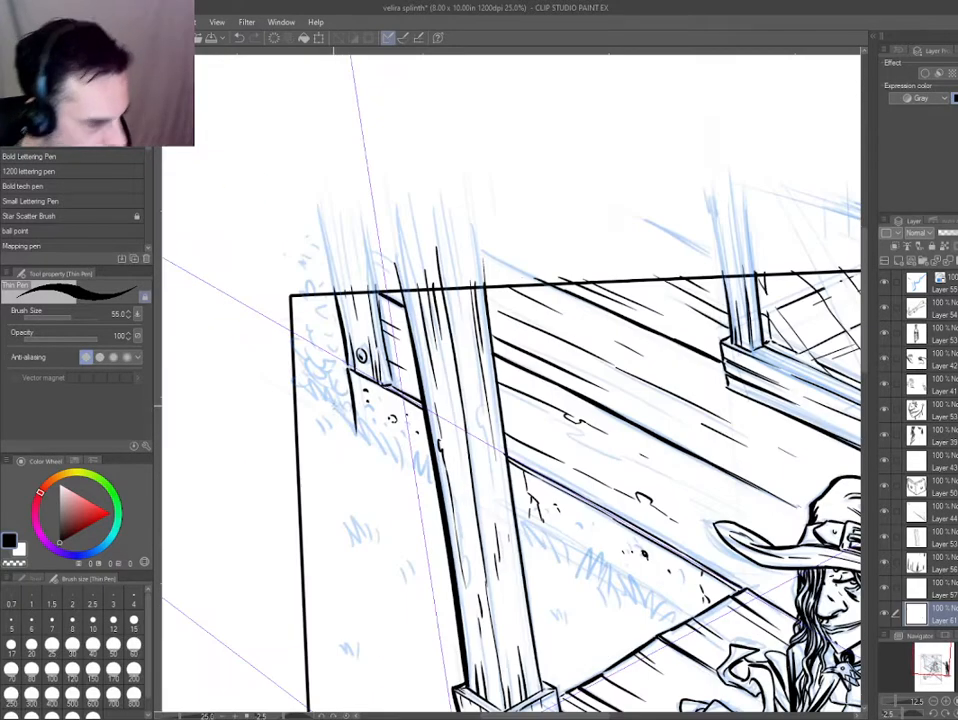
# Apply the blue layer color to the wall texture layer and the porch post layer, and add a new layer for the grass.
pyautogui.press('o')
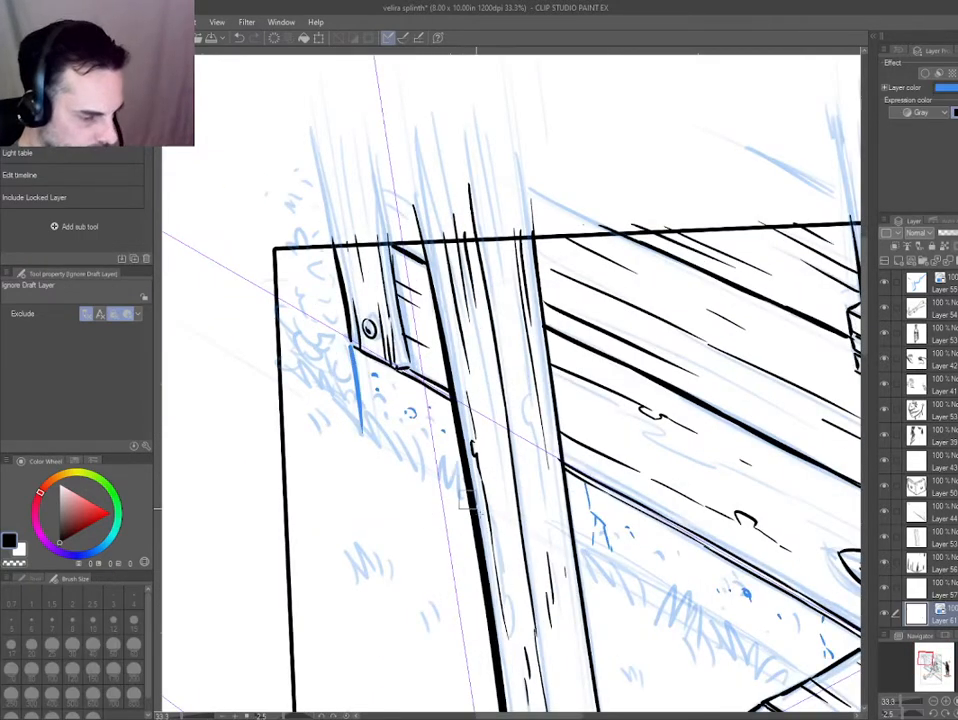
pyautogui.click(476, 508)
pyautogui.hotkey('ctrl', 'b')
pyautogui.moveTo(424, 467); pyautogui.dragTo(407, 385)
pyautogui.hotkey('ctrl', 'shift', 'n')
pyautogui.click(546, 386)
pyautogui.press('e')
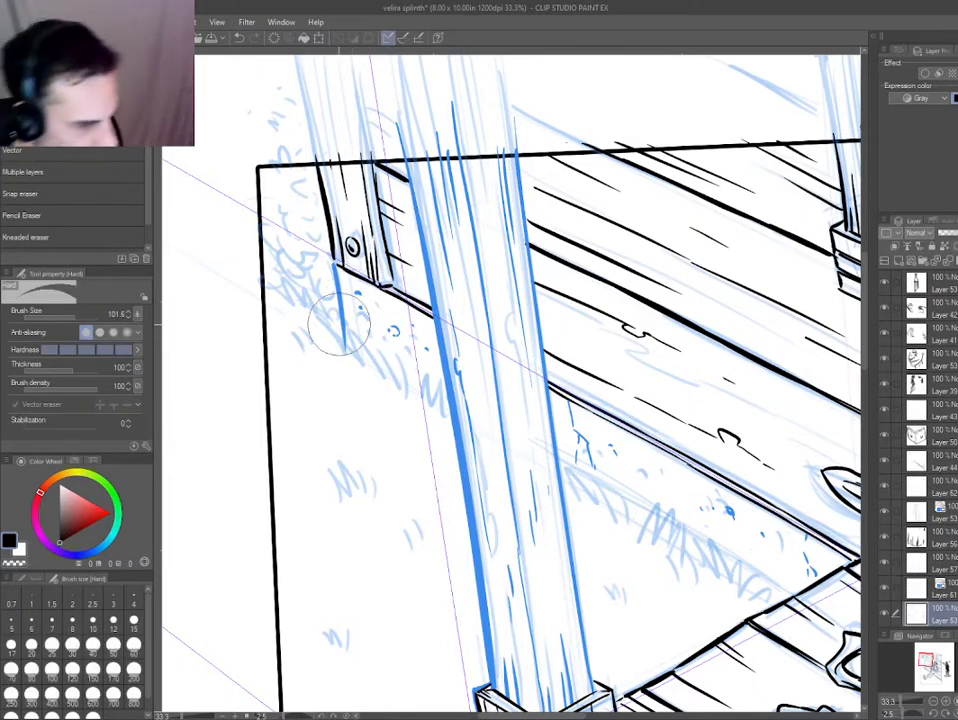
# Ink a row of short zigzag grass blades along the wall base between the corner board and the porch post.
pyautogui.press('p')
pyautogui.moveTo(330, 325)
pyautogui.mouseDown()
pyautogui.moveTo(372, 360)
pyautogui.moveTo(384, 374)
pyautogui.moveTo(376, 380)
pyautogui.moveTo(380, 366)
pyautogui.moveTo(388, 374)
pyautogui.moveTo(396, 334)
pyautogui.moveTo(393, 348)
pyautogui.moveTo(442, 411)
pyautogui.mouseUp()
pyautogui.scroll(1, 385, 373)
pyautogui.moveTo(445, 382)
pyautogui.mouseDown()
pyautogui.moveTo(467, 430)
pyautogui.moveTo(466, 411)
pyautogui.mouseUp()
pyautogui.moveTo(469, 394); pyautogui.dragTo(480, 438)
pyautogui.hotkey('ctrl', 'z')
pyautogui.hotkey('ctrl', 'z')
pyautogui.moveTo(449, 388)
pyautogui.mouseDown()
pyautogui.moveTo(460, 423)
pyautogui.moveTo(480, 434)
pyautogui.moveTo(337, 345)
pyautogui.mouseUp()
# Ink grass blades along the wall base on the character's side of the porch post, undoing the unwanted last strokes.
pyautogui.moveTo(490, 379); pyautogui.dragTo(496, 418)
pyautogui.moveTo(494, 387); pyautogui.dragTo(512, 428)
pyautogui.moveTo(514, 396)
pyautogui.mouseDown()
pyautogui.moveTo(527, 474)
pyautogui.moveTo(537, 442)
pyautogui.mouseUp()
pyautogui.moveTo(540, 406); pyautogui.dragTo(556, 460)
pyautogui.moveTo(562, 414); pyautogui.dragTo(569, 458)
pyautogui.moveTo(573, 420)
pyautogui.mouseDown()
pyautogui.moveTo(562, 468)
pyautogui.moveTo(591, 448)
pyautogui.mouseUp()
pyautogui.moveTo(591, 450); pyautogui.dragTo(596, 480)
pyautogui.moveTo(595, 456)
pyautogui.mouseDown()
pyautogui.moveTo(622, 511)
pyautogui.moveTo(595, 466)
pyautogui.moveTo(612, 496)
pyautogui.moveTo(640, 496)
pyautogui.moveTo(680, 544)
pyautogui.mouseUp()
pyautogui.hotkey('ctrl', 'z')
pyautogui.hotkey('ctrl', 'z')
pyautogui.hotkey('ctrl', 'z')
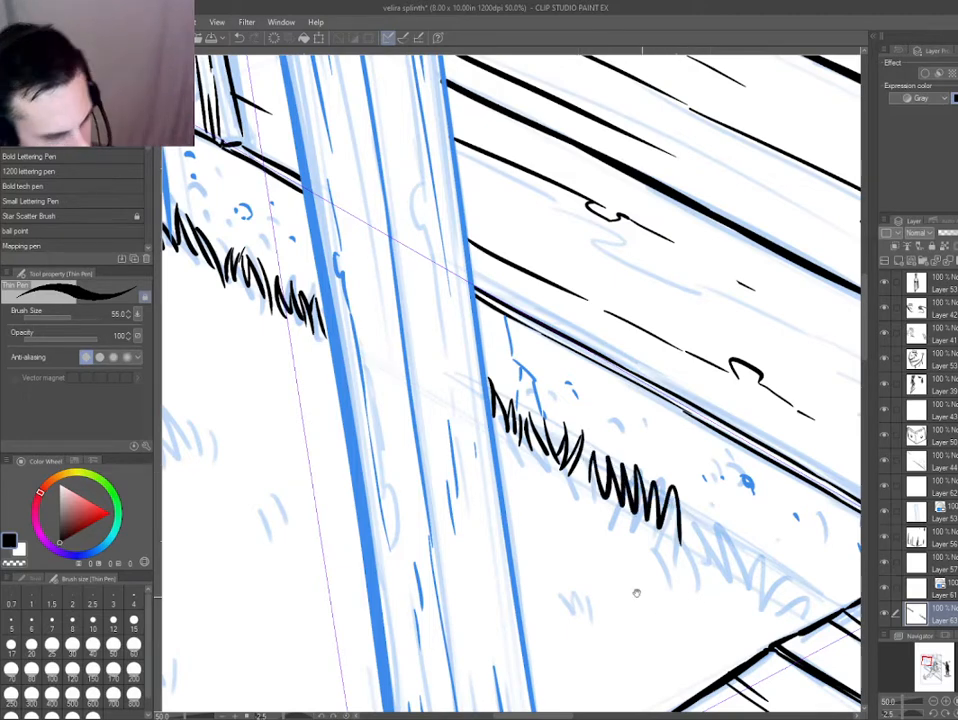
# Rework the end of the grass row beside the post and extend its blades towards the porch deck.
pyautogui.moveTo(635, 592); pyautogui.dragTo(573, 525)
pyautogui.hotkey('ctrl', 'z')
pyautogui.moveTo(519, 378)
pyautogui.mouseDown()
pyautogui.moveTo(550, 440)
pyautogui.moveTo(574, 440)
pyautogui.moveTo(584, 455)
pyautogui.mouseUp()
pyautogui.moveTo(586, 410)
pyautogui.mouseDown()
pyautogui.moveTo(594, 455)
pyautogui.moveTo(606, 462)
pyautogui.mouseUp()
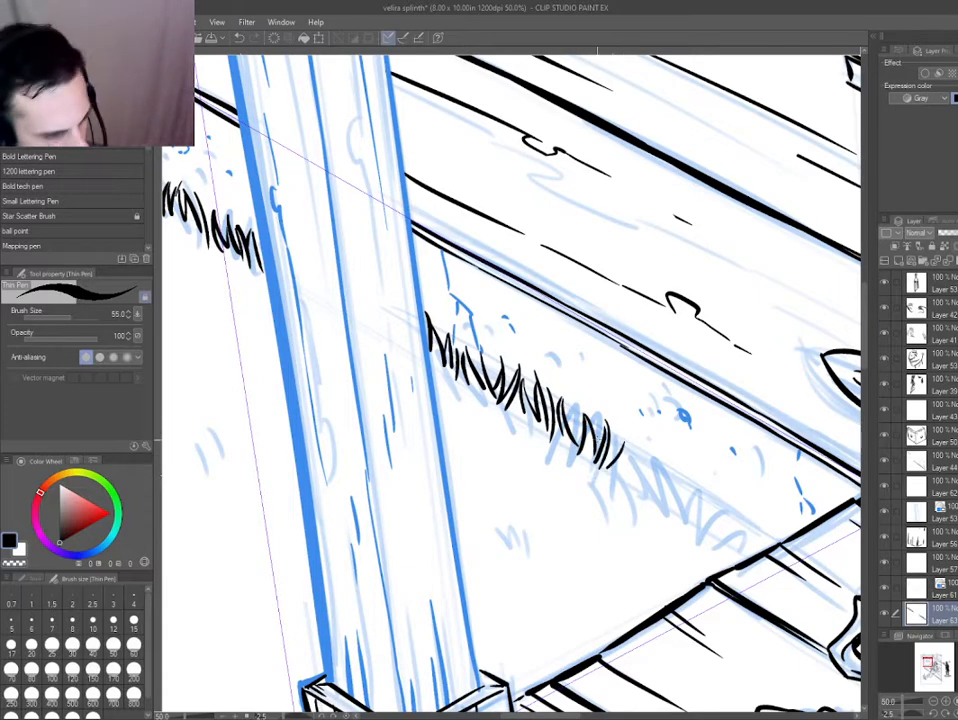
pyautogui.moveTo(622, 418)
pyautogui.mouseDown()
pyautogui.moveTo(638, 476)
pyautogui.moveTo(675, 511)
pyautogui.mouseUp()
pyautogui.moveTo(555, 410); pyautogui.dragTo(498, 377)
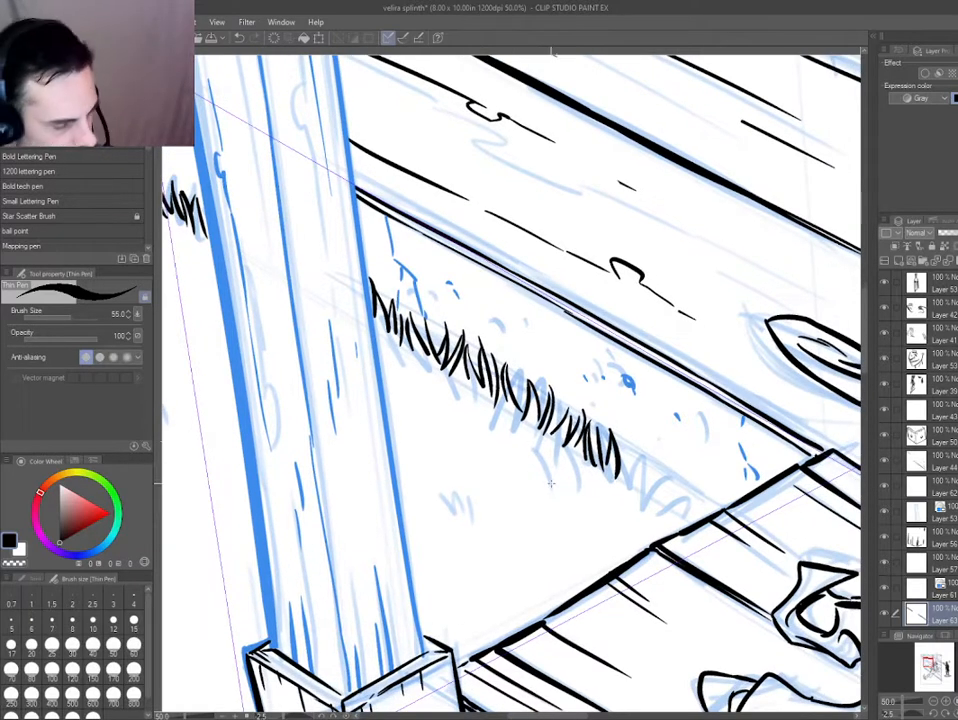
# Try a grass tuft on the open ground, then finish the grass row along the wall base up to the porch deck's edge.
pyautogui.moveTo(545, 498)
pyautogui.mouseDown()
pyautogui.moveTo(513, 519)
pyautogui.moveTo(468, 497)
pyautogui.moveTo(479, 541)
pyautogui.mouseUp()
pyautogui.moveTo(463, 500)
pyautogui.mouseDown()
pyautogui.moveTo(471, 547)
pyautogui.moveTo(486, 499)
pyautogui.mouseUp()
pyautogui.hotkey('ctrl', 'z')
pyautogui.hotkey('ctrl', 'z')
pyautogui.hotkey('ctrl', 'z')
pyautogui.hotkey('ctrl', 'z')
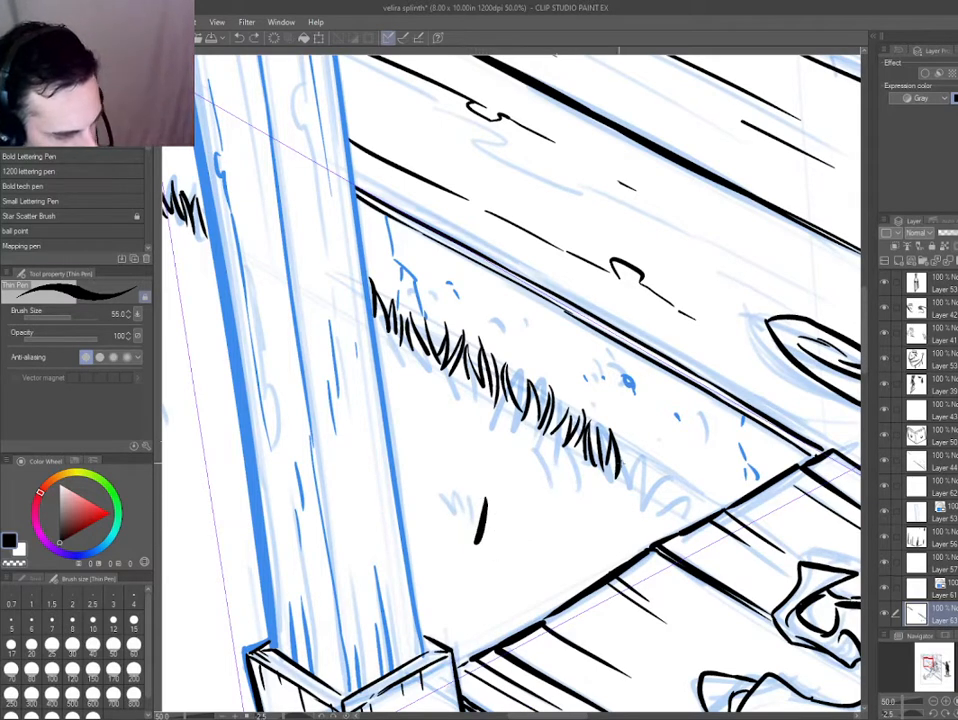
pyautogui.moveTo(622, 482)
pyautogui.mouseDown()
pyautogui.moveTo(641, 450)
pyautogui.moveTo(651, 463)
pyautogui.moveTo(643, 501)
pyautogui.moveTo(662, 458)
pyautogui.moveTo(642, 506)
pyautogui.moveTo(665, 498)
pyautogui.moveTo(699, 516)
pyautogui.mouseUp()
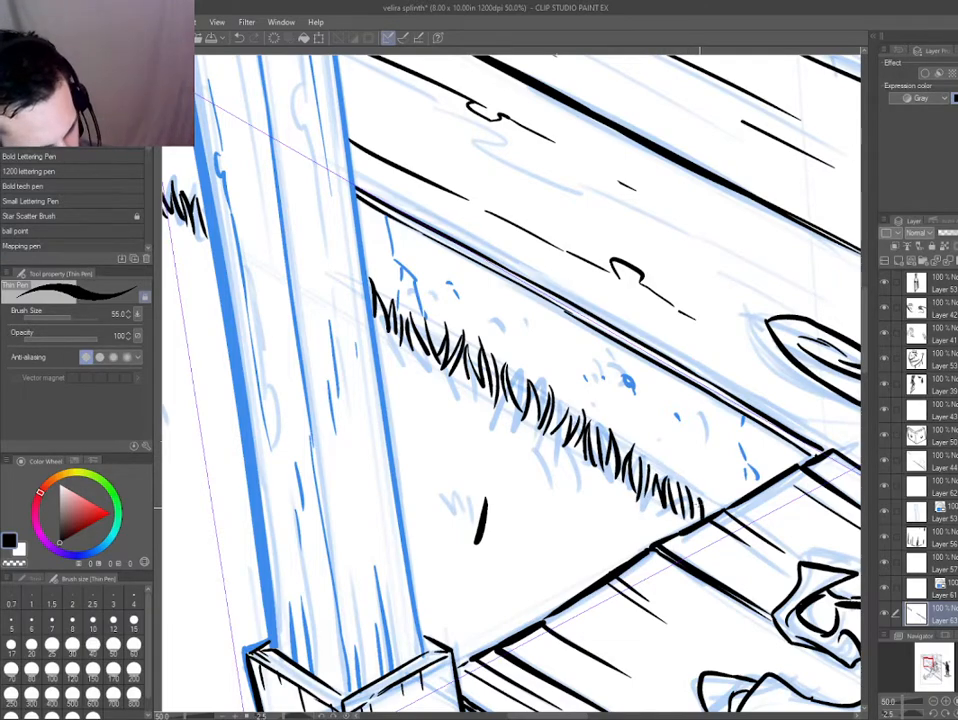
# Ink grass blades from the panel's side border to the wall's outer corner below the bush sketch.
pyautogui.hotkey('ctrl', '0')
pyautogui.scroll(8, 367, 314)
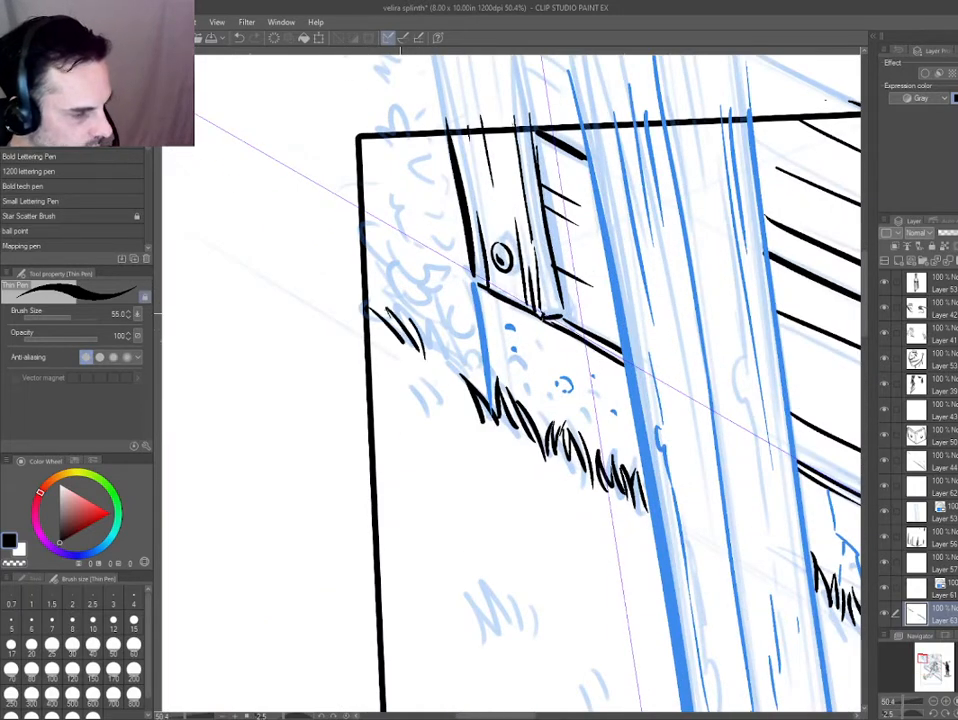
pyautogui.moveTo(360, 300)
pyautogui.mouseDown()
pyautogui.moveTo(401, 342)
pyautogui.moveTo(368, 312)
pyautogui.moveTo(399, 339)
pyautogui.moveTo(411, 300)
pyautogui.moveTo(448, 362)
pyautogui.moveTo(438, 327)
pyautogui.moveTo(472, 375)
pyautogui.mouseUp()
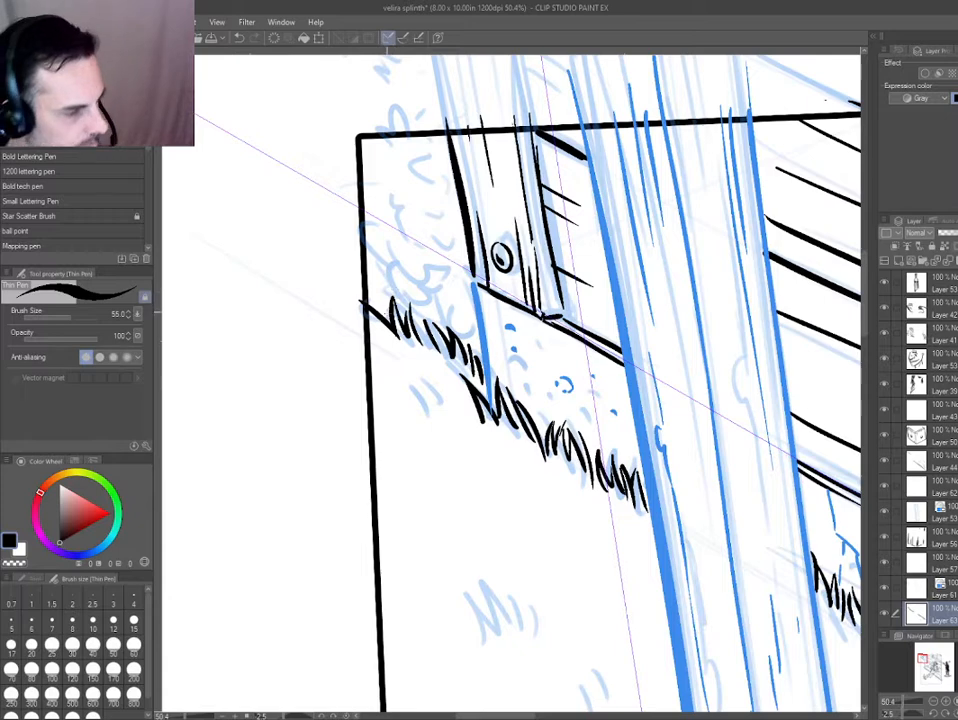
pyautogui.moveTo(286, 222); pyautogui.dragTo(317, 290)
# Apply the blue layer color to the grass layer, add a new layer and ink the bush's scalloped lower edge above the grass.
pyautogui.hotkey('ctrl', 'b')
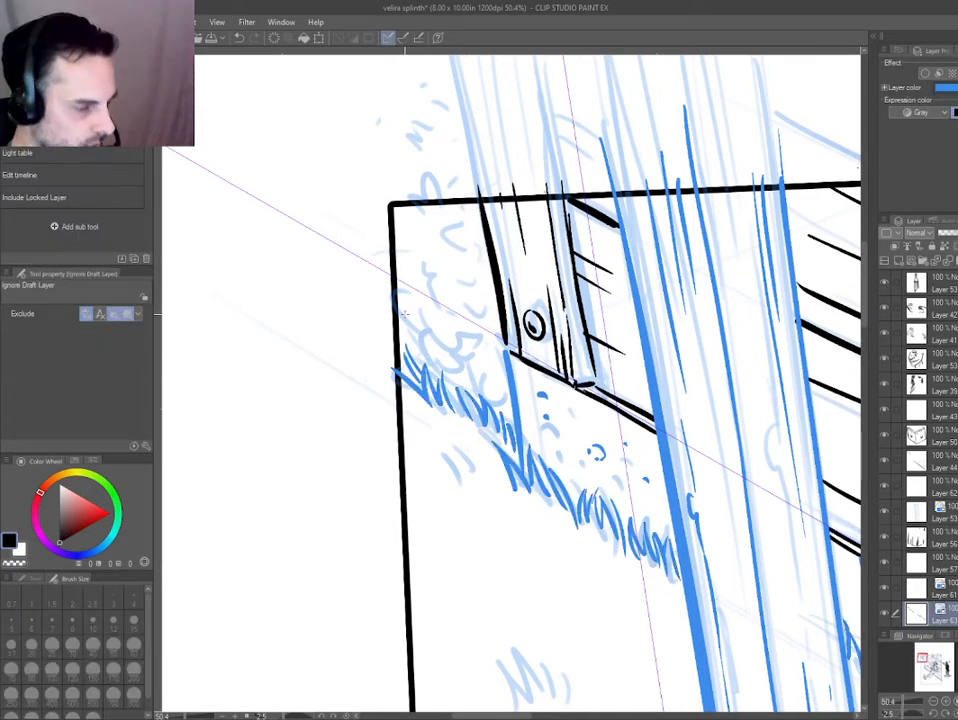
pyautogui.moveTo(396, 340); pyautogui.dragTo(476, 394)
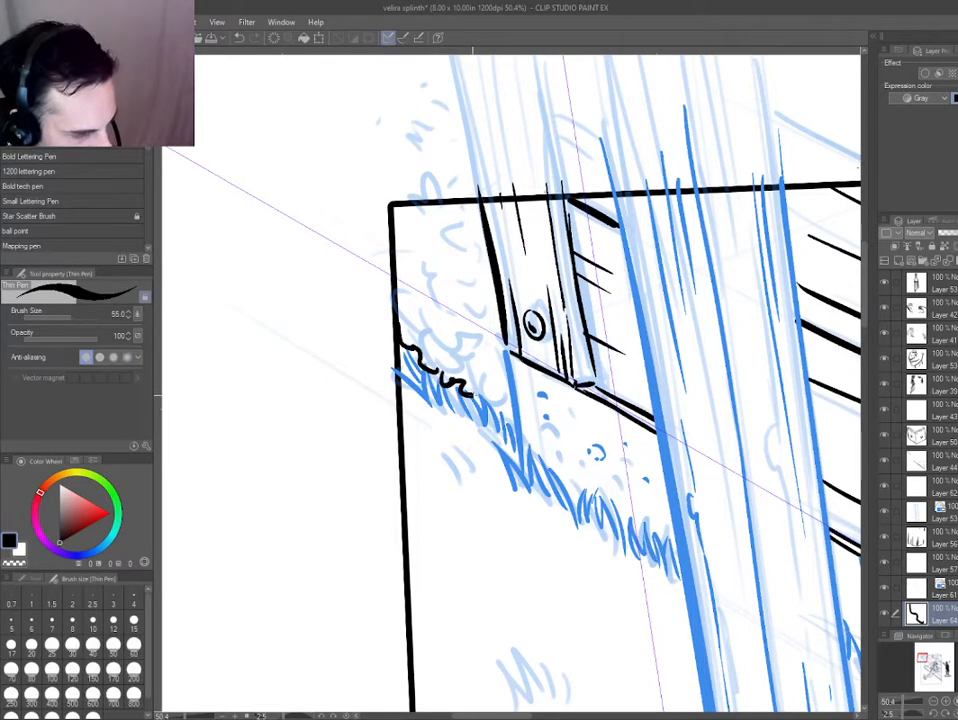
pyautogui.scroll(-5, 376, 300)
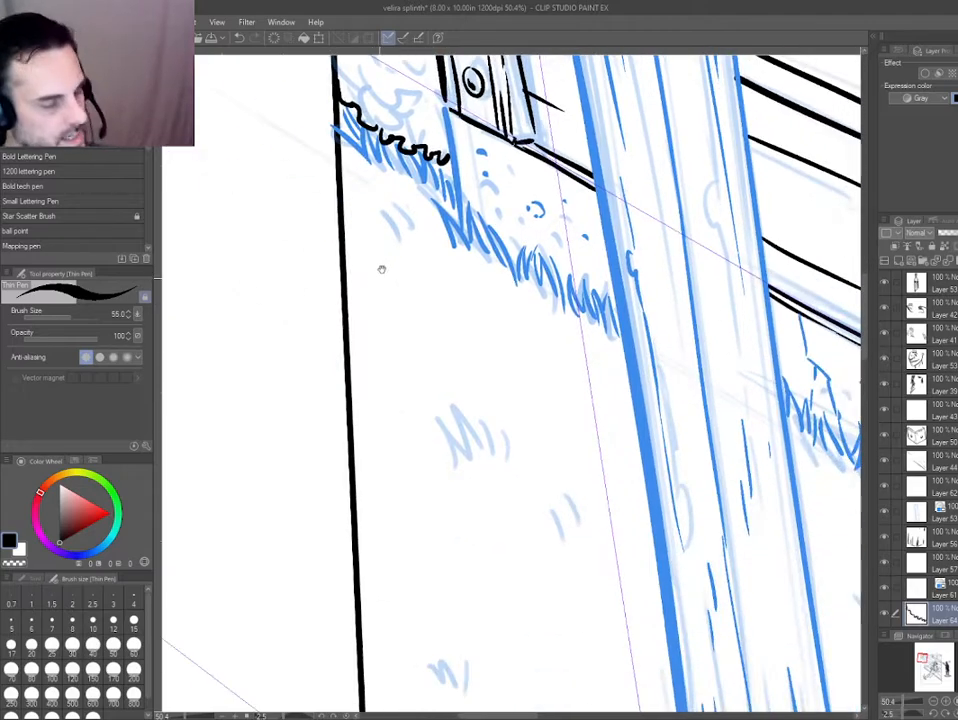
pyautogui.hotkey('ctrl', '0')
pyautogui.scroll(3, 323, 451)
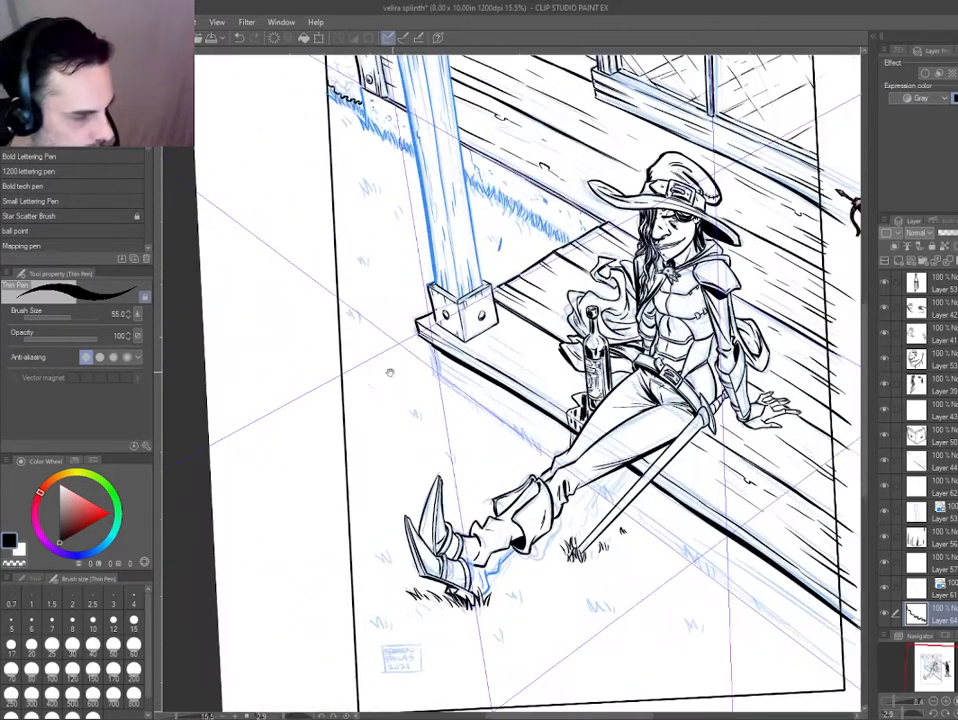
pyautogui.moveTo(368, 387)
pyautogui.mouseDown()
pyautogui.moveTo(409, 403)
pyautogui.moveTo(377, 387)
pyautogui.moveTo(409, 423)
pyautogui.moveTo(436, 417)
pyautogui.moveTo(425, 392)
pyautogui.moveTo(458, 366)
pyautogui.mouseUp()
pyautogui.scroll(3, 392, 368)
pyautogui.hotkey('ctrl', 'z')
pyautogui.moveTo(315, 434); pyautogui.dragTo(372, 512)
pyautogui.hotkey('ctrl', 'z')
pyautogui.moveTo(372, 135); pyautogui.dragTo(414, 513)
pyautogui.moveTo(414, 292); pyautogui.dragTo(460, 460)
pyautogui.scroll(2, 410, 314)
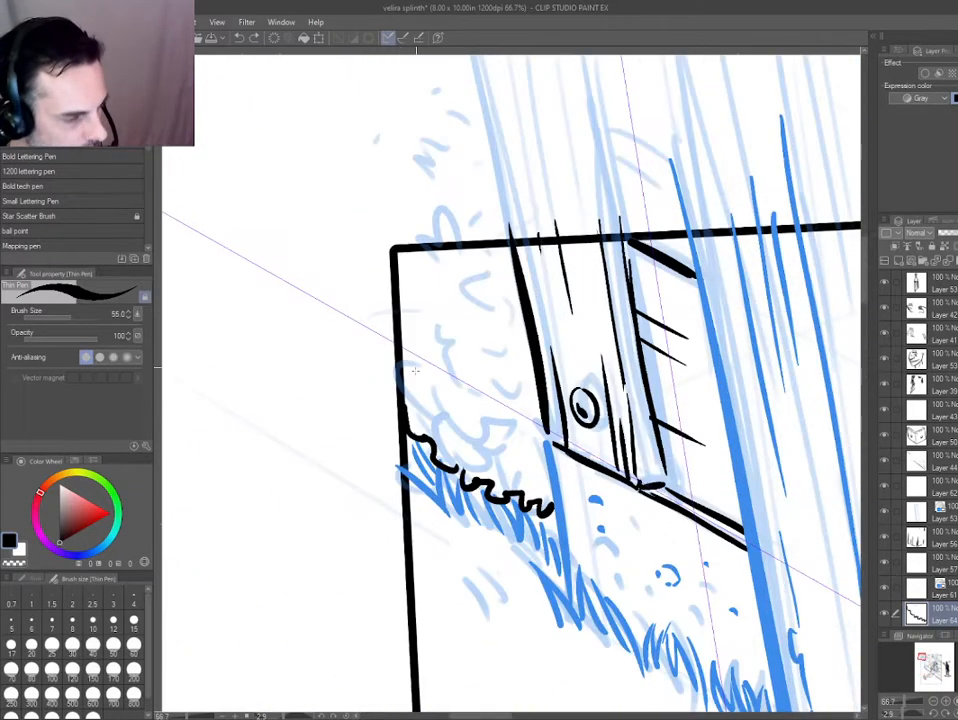
# Ink wavy leaf clump outlines in the lower half of the bush between the panel border and the corner board.
pyautogui.moveTo(414, 397)
pyautogui.mouseDown()
pyautogui.moveTo(310, 443)
pyautogui.moveTo(340, 428)
pyautogui.mouseUp()
pyautogui.moveTo(436, 349)
pyautogui.mouseDown()
pyautogui.moveTo(425, 389)
pyautogui.moveTo(450, 407)
pyautogui.moveTo(470, 387)
pyautogui.moveTo(432, 412)
pyautogui.moveTo(478, 463)
pyautogui.moveTo(490, 455)
pyautogui.moveTo(538, 475)
pyautogui.moveTo(546, 465)
pyautogui.moveTo(522, 427)
pyautogui.mouseUp()
pyautogui.moveTo(488, 380); pyautogui.dragTo(521, 409)
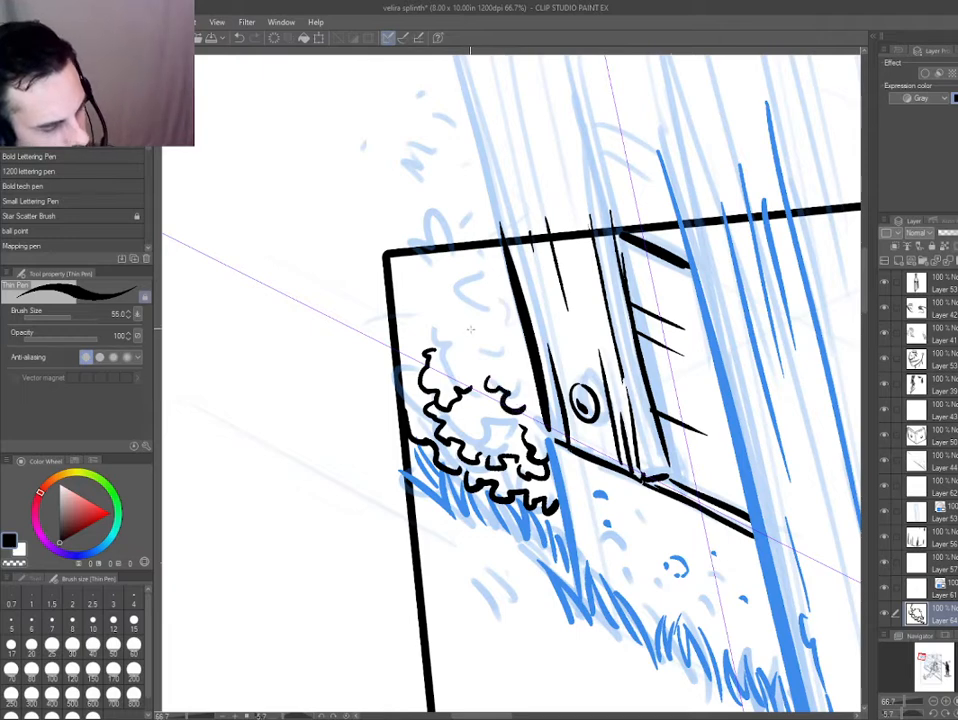
# Ink wavy leaf clump outlines through the upper half of the bush up to the panel's corner.
pyautogui.moveTo(471, 314)
pyautogui.mouseDown()
pyautogui.moveTo(457, 327)
pyautogui.moveTo(482, 361)
pyautogui.moveTo(488, 352)
pyautogui.moveTo(460, 321)
pyautogui.moveTo(522, 410)
pyautogui.moveTo(472, 419)
pyautogui.moveTo(480, 447)
pyautogui.moveTo(504, 426)
pyautogui.mouseUp()
pyautogui.hotkey('ctrl', 'z')
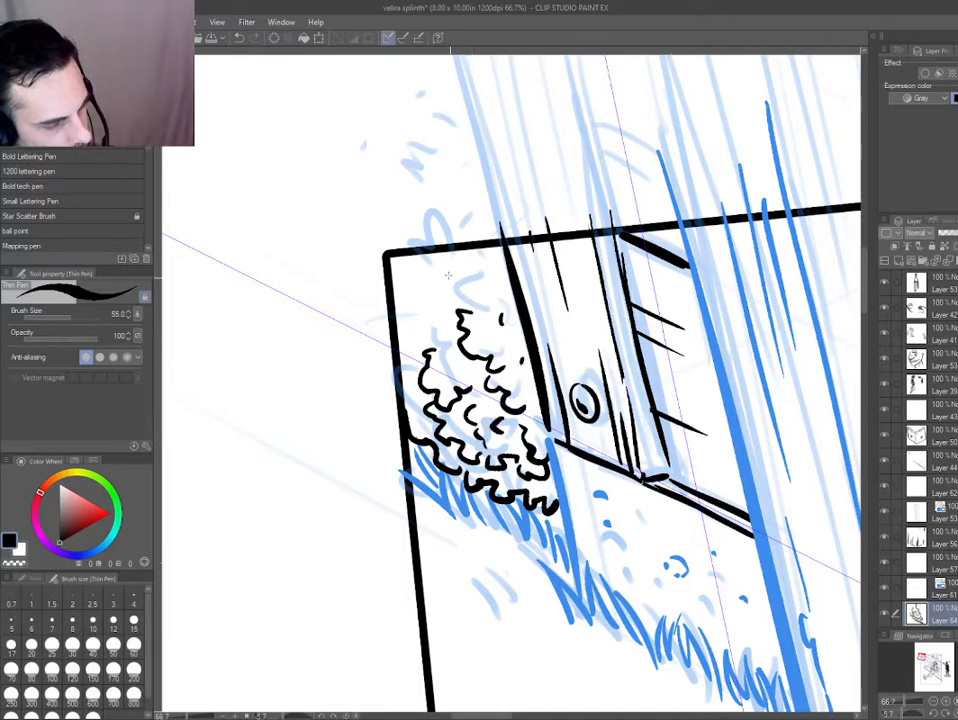
pyautogui.moveTo(450, 267)
pyautogui.mouseDown()
pyautogui.moveTo(446, 295)
pyautogui.moveTo(488, 307)
pyautogui.moveTo(419, 337)
pyautogui.mouseUp()
pyautogui.moveTo(420, 258)
pyautogui.mouseDown()
pyautogui.moveTo(421, 288)
pyautogui.moveTo(398, 343)
pyautogui.mouseUp()
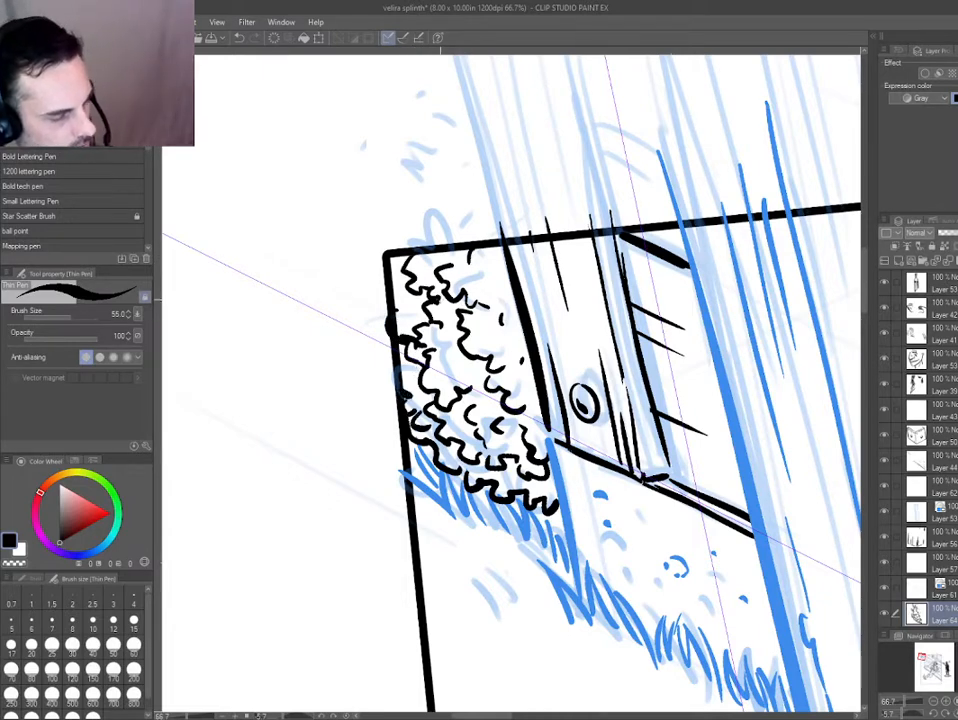
# Add small curved leaf marks in the empty gaps between the bush's leaf clumps.
pyautogui.scroll(-5, 492, 266)
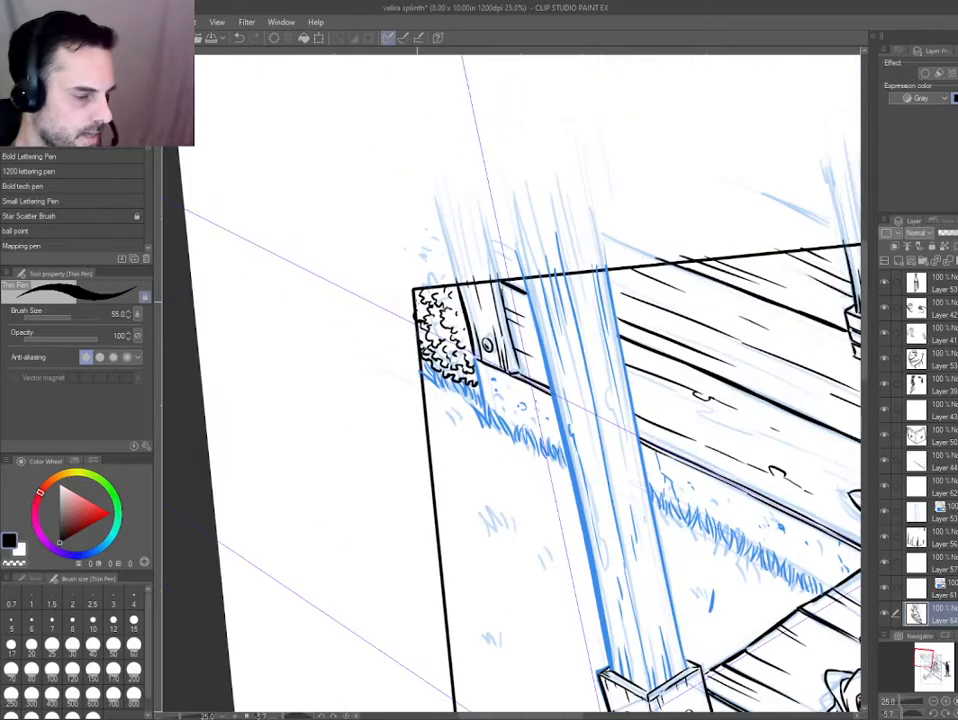
pyautogui.scroll(4, 436, 303)
pyautogui.scroll(3, 416, 361)
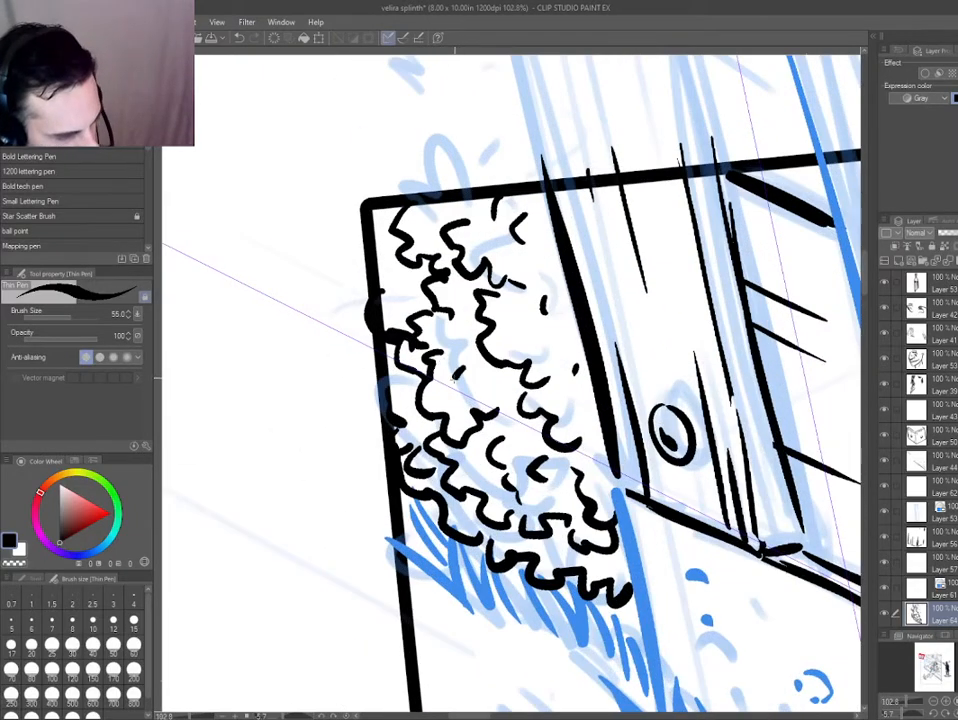
pyautogui.moveTo(450, 374); pyautogui.dragTo(463, 386)
pyautogui.moveTo(535, 322); pyautogui.dragTo(533, 341)
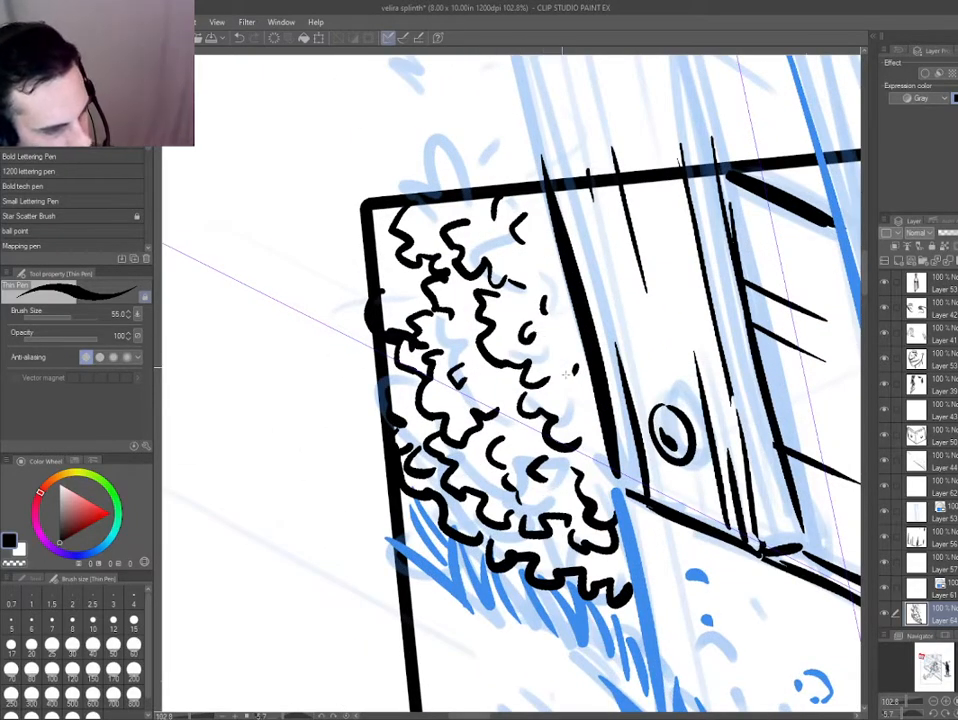
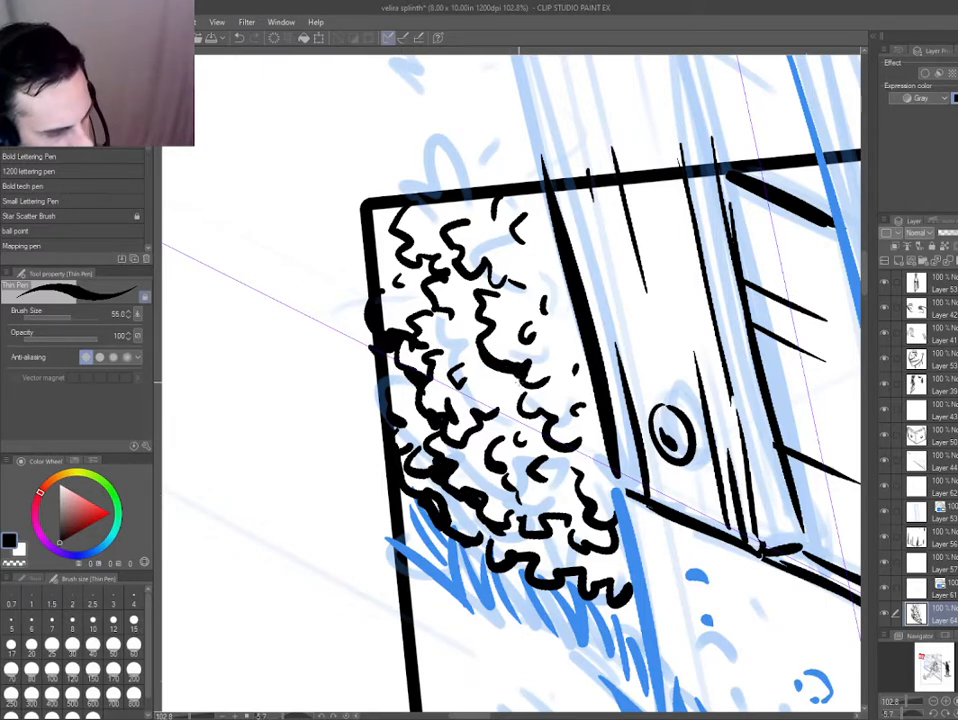
# Add a new layer and ink a row of grass tufts along the porch base from its front corner to past the leg.
pyautogui.hotkey('ctrl', '0')
pyautogui.scroll(4, 326, 258)
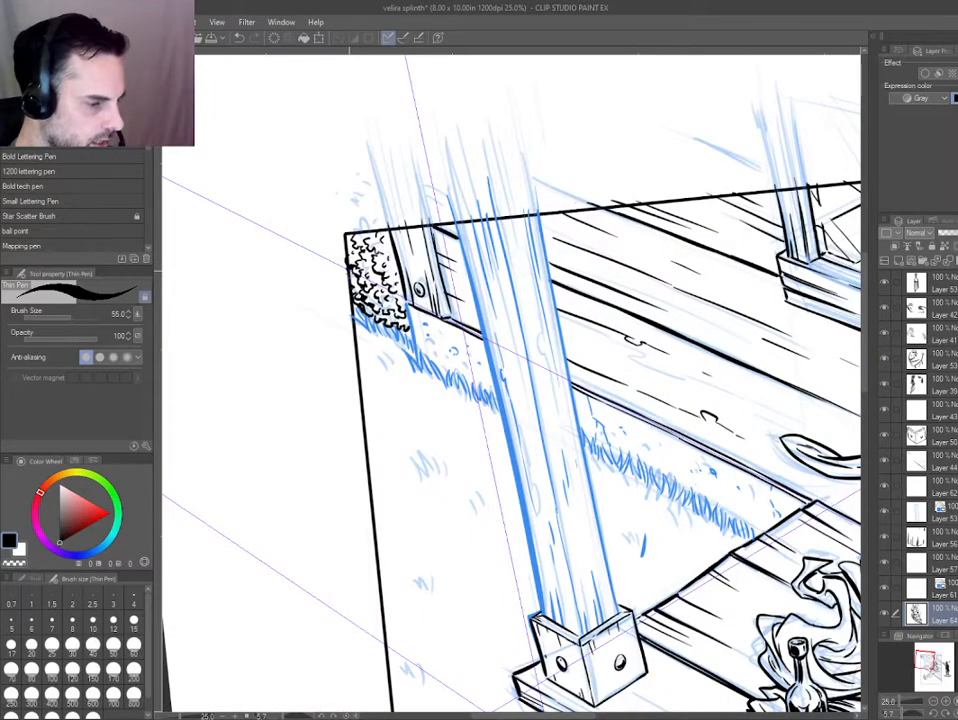
pyautogui.scroll(3, 331, 305)
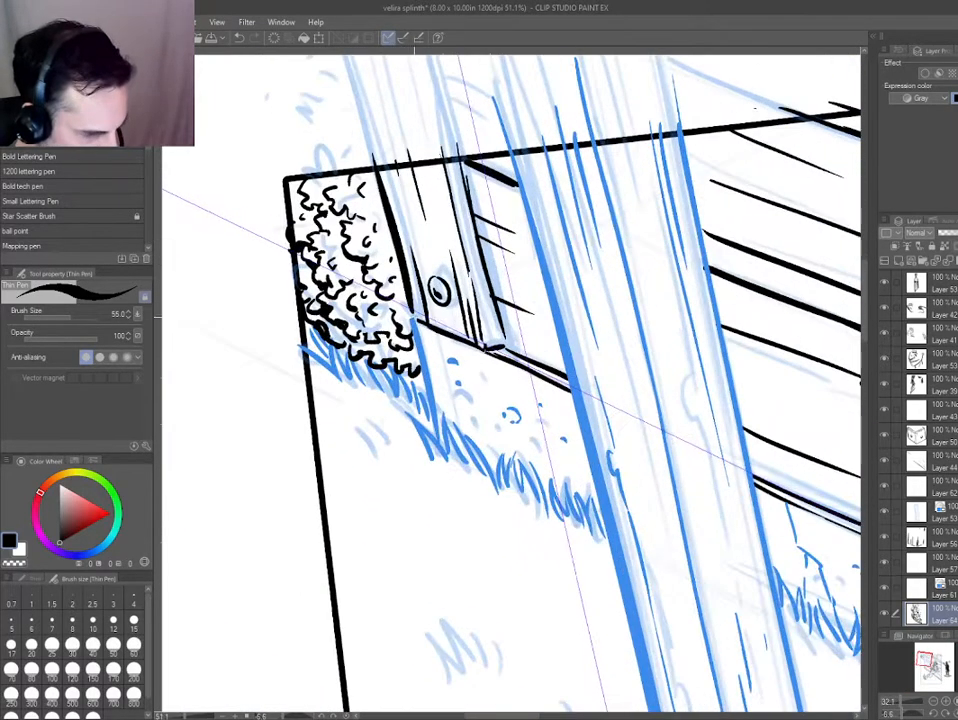
pyautogui.hotkey('ctrl', '0')
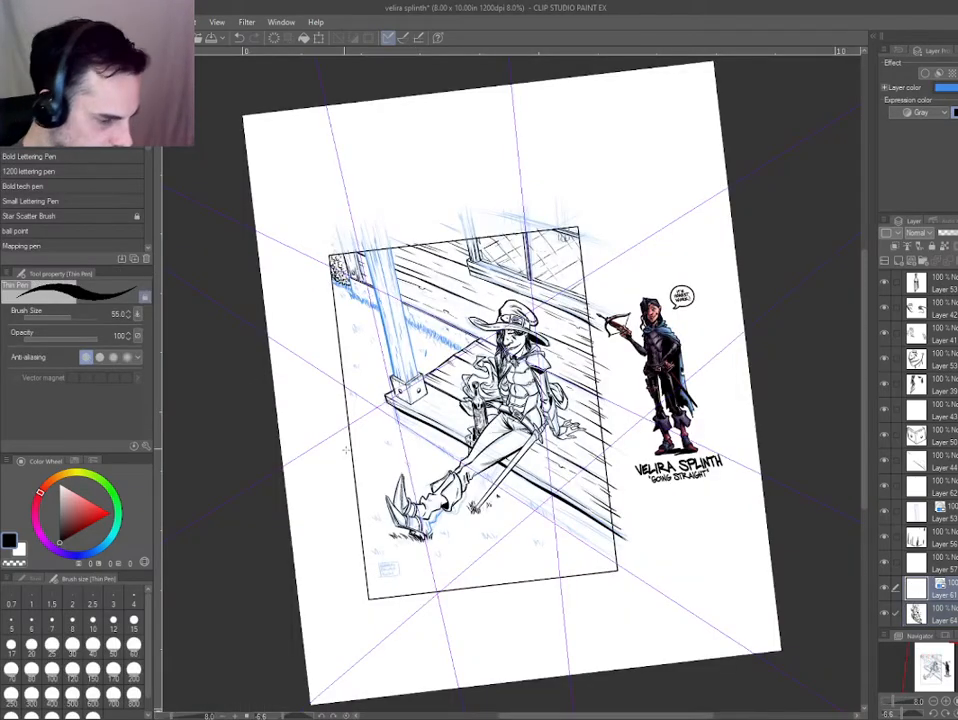
pyautogui.scroll(5, 346, 450)
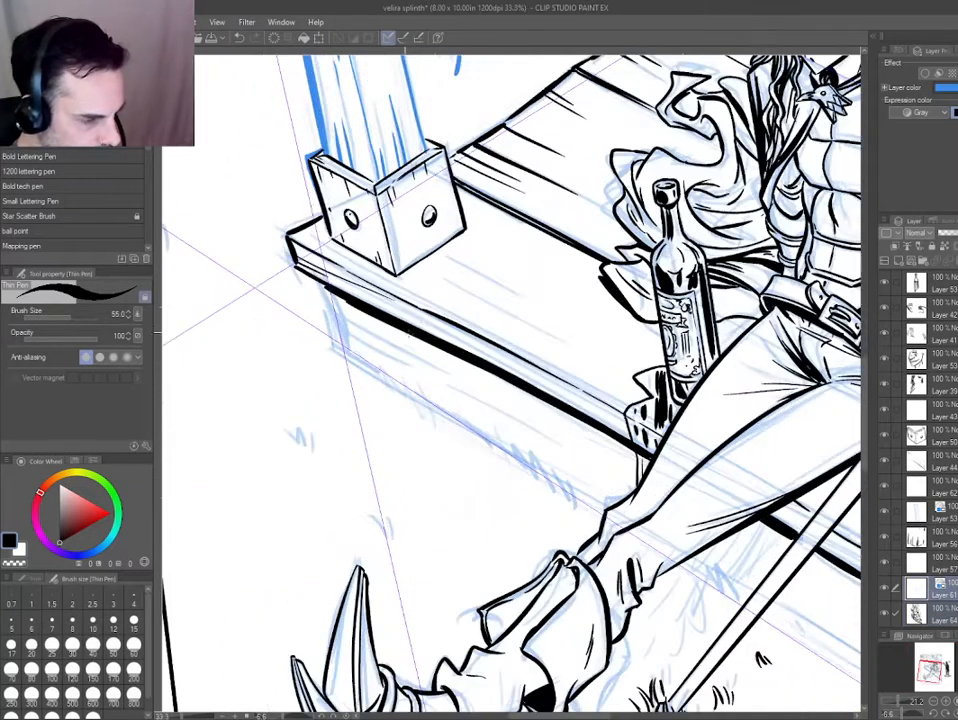
pyautogui.hotkey('ctrl', 'shift', 'n')
pyautogui.moveTo(327, 341)
pyautogui.mouseDown()
pyautogui.moveTo(379, 379)
pyautogui.moveTo(567, 470)
pyautogui.moveTo(601, 506)
pyautogui.mouseUp()
pyautogui.moveTo(531, 504); pyautogui.dragTo(333, 348)
pyautogui.moveTo(499, 401)
pyautogui.mouseDown()
pyautogui.moveTo(528, 442)
pyautogui.moveTo(549, 404)
pyautogui.mouseUp()
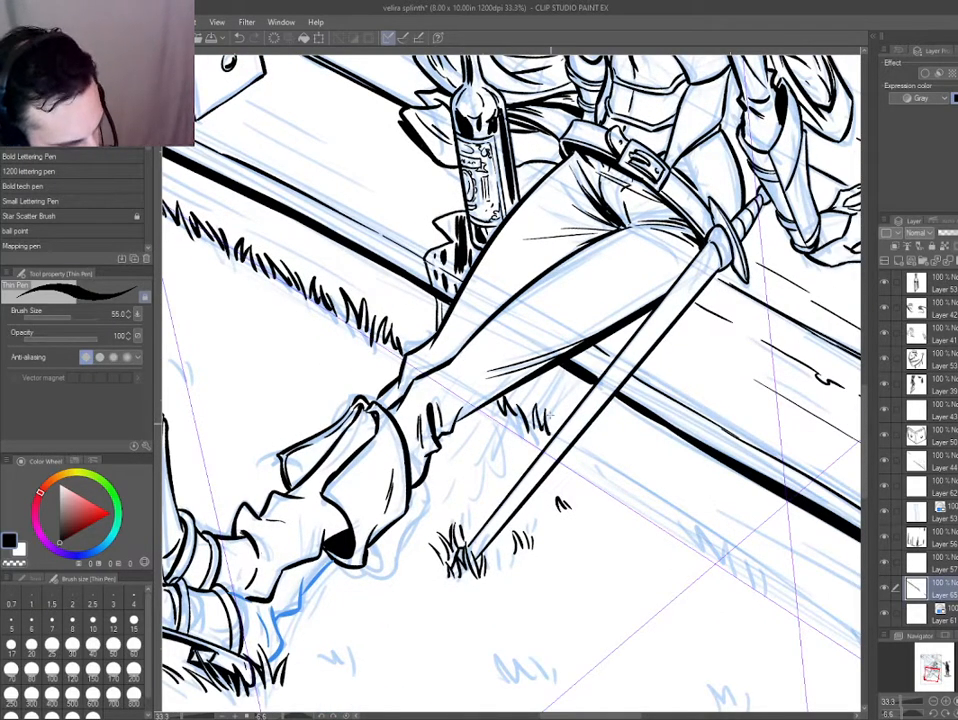
# Ink more grass blades along the porch base beyond the sword blade.
pyautogui.moveTo(597, 464)
pyautogui.mouseDown()
pyautogui.moveTo(603, 440)
pyautogui.moveTo(631, 484)
pyautogui.moveTo(660, 498)
pyautogui.mouseUp()
pyautogui.moveTo(662, 502)
pyautogui.mouseDown()
pyautogui.moveTo(676, 512)
pyautogui.moveTo(680, 498)
pyautogui.mouseUp()
pyautogui.moveTo(620, 575)
pyautogui.mouseDown()
pyautogui.moveTo(560, 535)
pyautogui.moveTo(557, 517)
pyautogui.mouseUp()
pyautogui.scroll(-1, 557, 515)
pyautogui.scroll(-1, 505, 465)
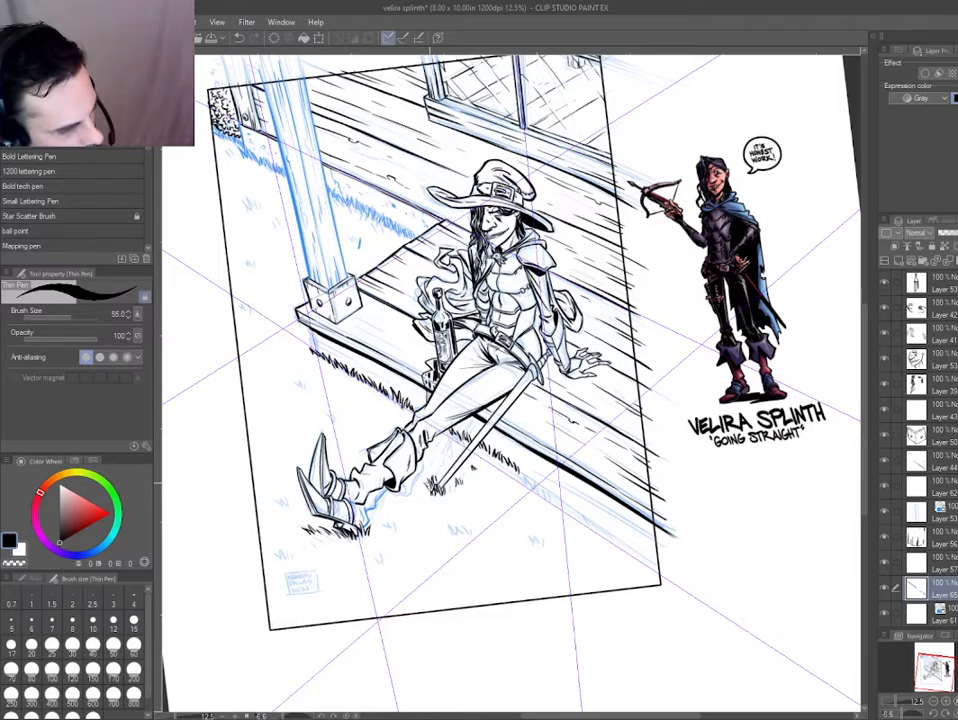
# Select the grass tufts beside the sword blade, nudge them slightly downward and clear the selection.
pyautogui.scroll(2, 489, 482)
pyautogui.press('m')
pyautogui.moveTo(503, 392)
pyautogui.mouseDown()
pyautogui.moveTo(497, 412)
pyautogui.moveTo(501, 401)
pyautogui.mouseUp()
pyautogui.press('k')
pyautogui.moveTo(502, 404); pyautogui.dragTo(502, 412)
pyautogui.hotkey('ctrl', 'd')
pyautogui.press('p')
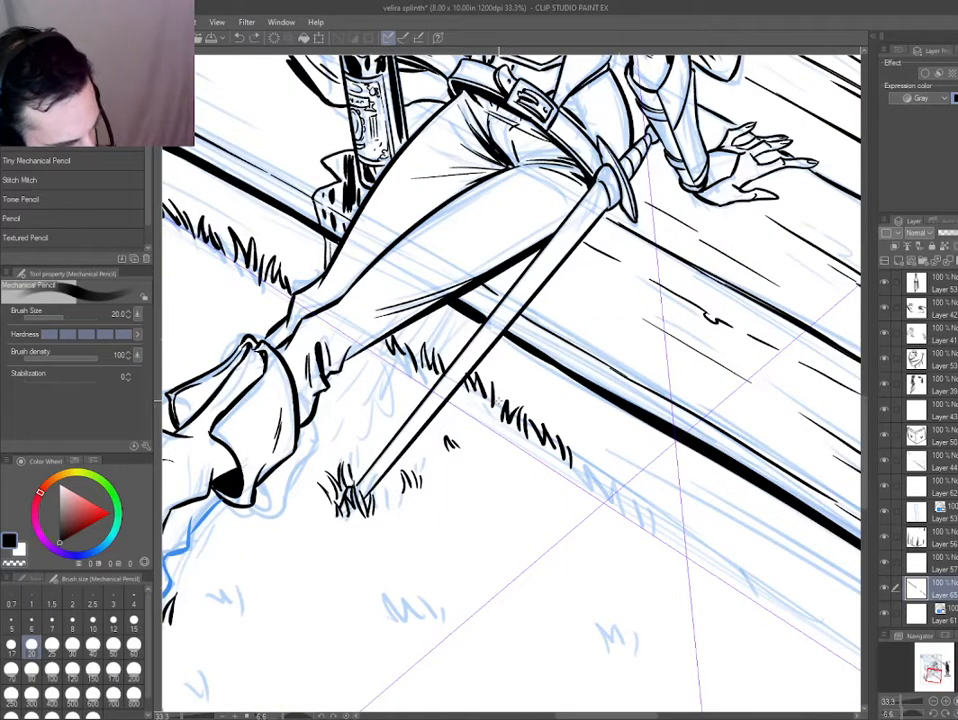
# Extend the row of inked grass tufts along the sketched ground line toward the panel's lower corner.
pyautogui.press('p')
pyautogui.moveTo(567, 438); pyautogui.dragTo(586, 464)
pyautogui.moveTo(589, 442)
pyautogui.mouseDown()
pyautogui.moveTo(597, 470)
pyautogui.moveTo(626, 496)
pyautogui.mouseUp()
pyautogui.moveTo(630, 474)
pyautogui.mouseDown()
pyautogui.moveTo(635, 498)
pyautogui.moveTo(548, 455)
pyautogui.moveTo(613, 476)
pyautogui.moveTo(646, 500)
pyautogui.mouseUp()
pyautogui.moveTo(652, 485)
pyautogui.mouseDown()
pyautogui.moveTo(659, 506)
pyautogui.moveTo(660, 472)
pyautogui.moveTo(587, 421)
pyautogui.moveTo(578, 432)
pyautogui.moveTo(636, 448)
pyautogui.mouseUp()
pyautogui.moveTo(470, 352); pyautogui.dragTo(476, 376)
pyautogui.moveTo(482, 350); pyautogui.dragTo(488, 374)
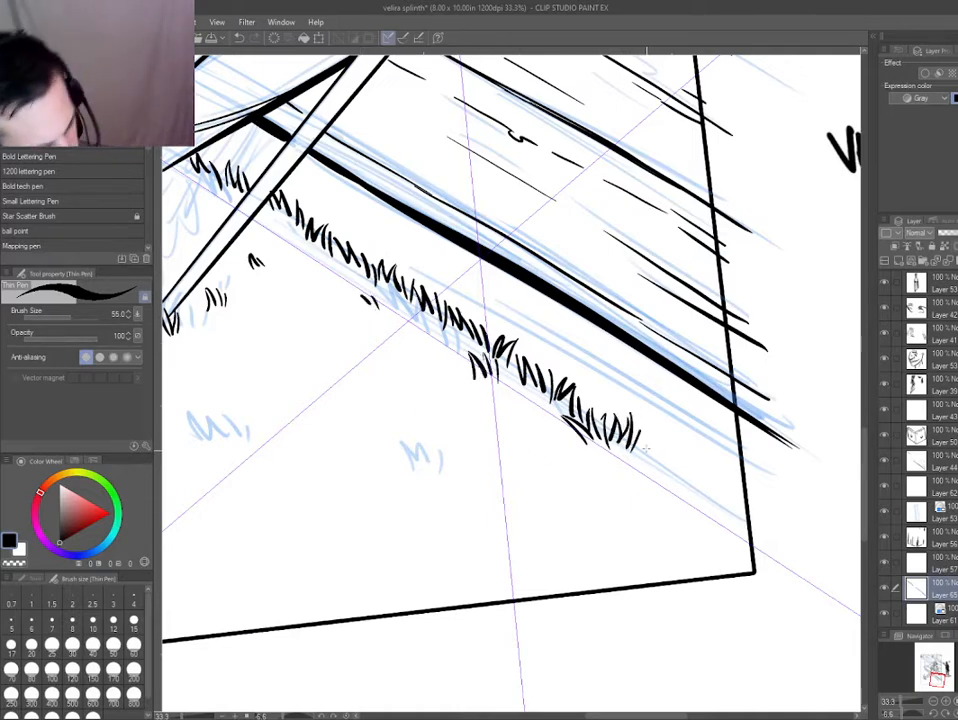
pyautogui.moveTo(648, 431); pyautogui.dragTo(641, 451)
pyautogui.moveTo(645, 453)
pyautogui.mouseDown()
pyautogui.moveTo(648, 445)
pyautogui.moveTo(689, 485)
pyautogui.mouseUp()
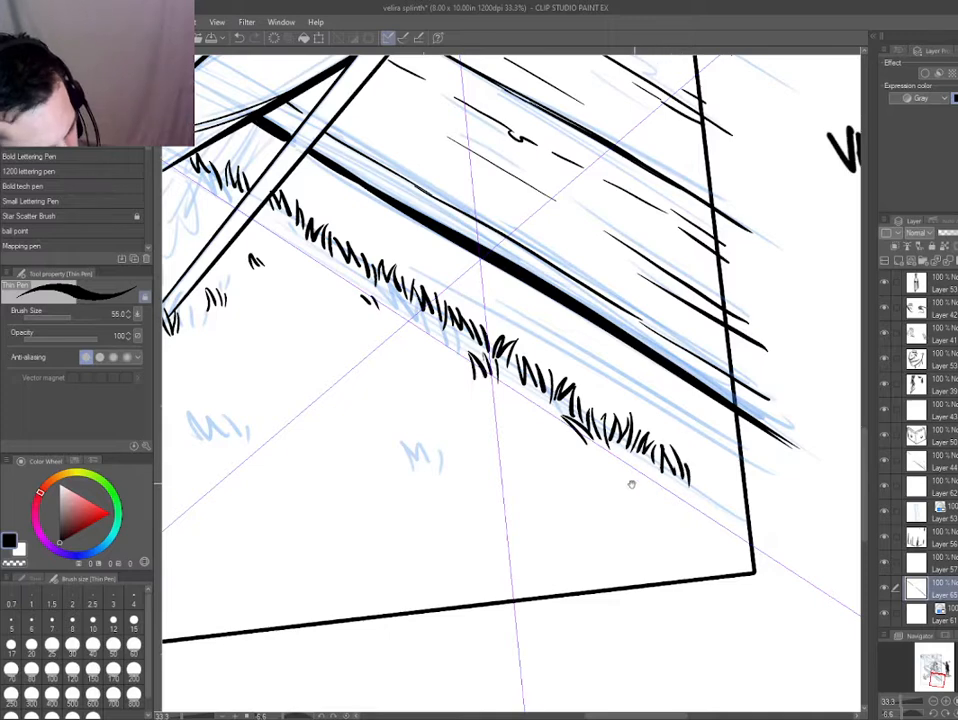
# Undo the last two grass strokes and ink the remaining blades up to the panel border.
pyautogui.moveTo(631, 483); pyautogui.dragTo(574, 447)
pyautogui.scroll(2, 573, 448)
pyautogui.hotkey('ctrl', 'z')
pyautogui.hotkey('ctrl', 'z')
pyautogui.moveTo(626, 380)
pyautogui.mouseDown()
pyautogui.moveTo(632, 410)
pyautogui.moveTo(701, 442)
pyautogui.mouseUp()
pyautogui.moveTo(712, 396); pyautogui.dragTo(724, 472)
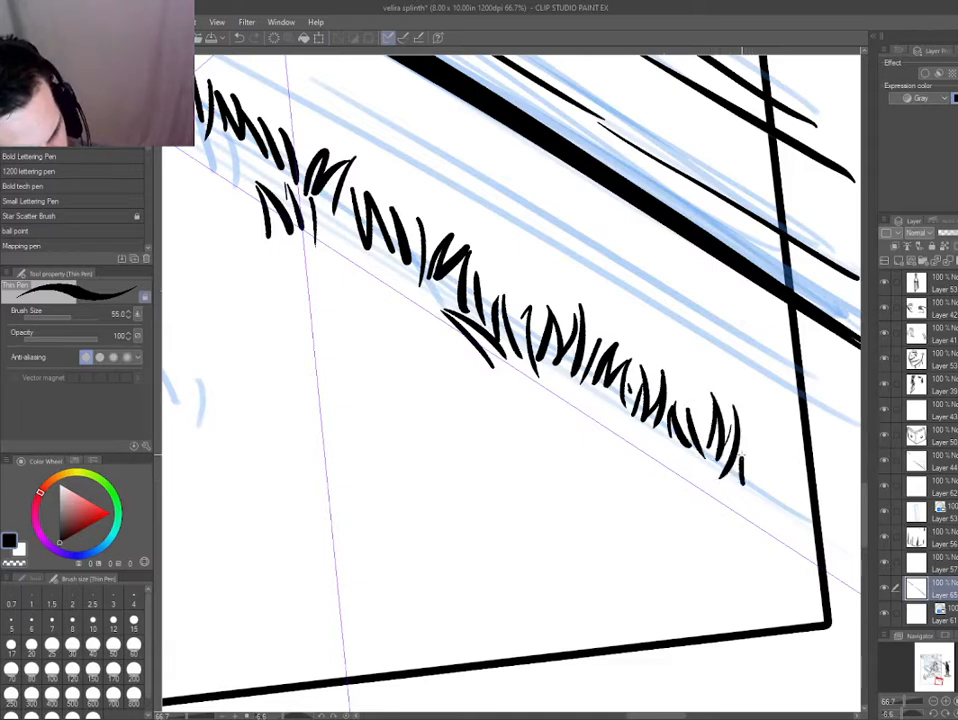
pyautogui.moveTo(744, 425)
pyautogui.mouseDown()
pyautogui.moveTo(752, 478)
pyautogui.moveTo(773, 492)
pyautogui.mouseUp()
pyautogui.moveTo(784, 448); pyautogui.dragTo(790, 505)
pyautogui.moveTo(802, 455); pyautogui.dragTo(808, 515)
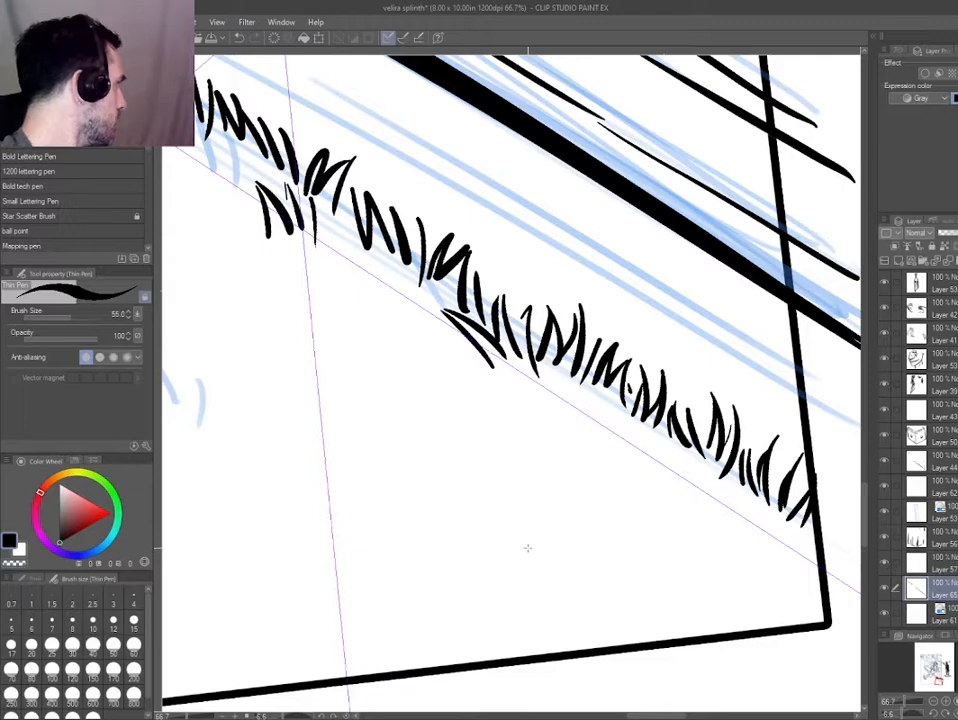
# Select the porch line-art layer and ink the vertical corner edge beneath the deck beside the post.
pyautogui.scroll(-7, 435, 416)
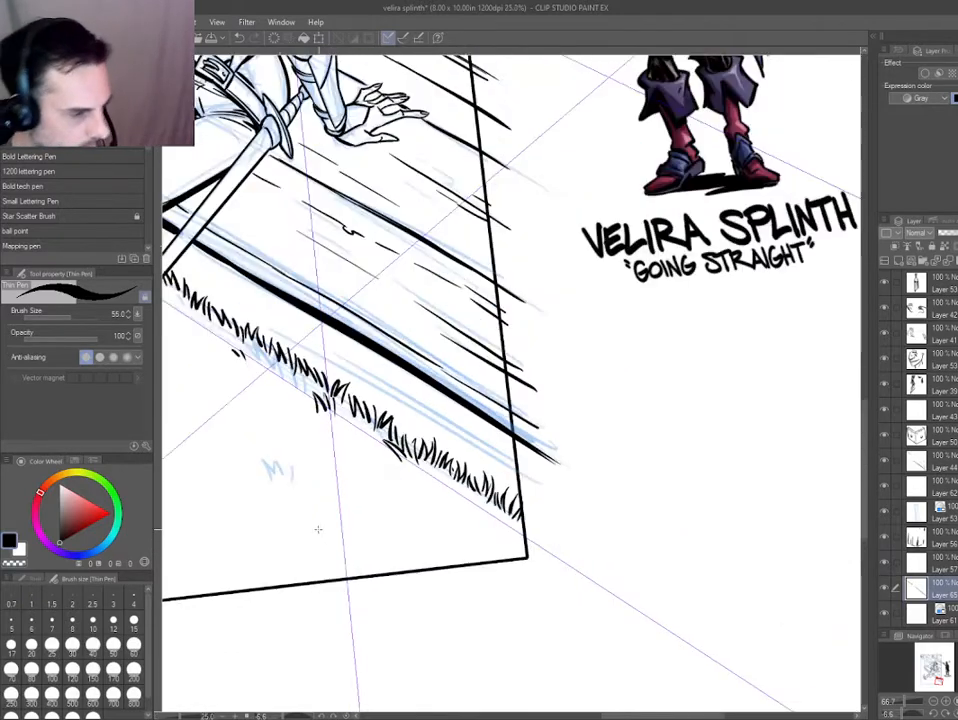
pyautogui.scroll(2, 260, 348)
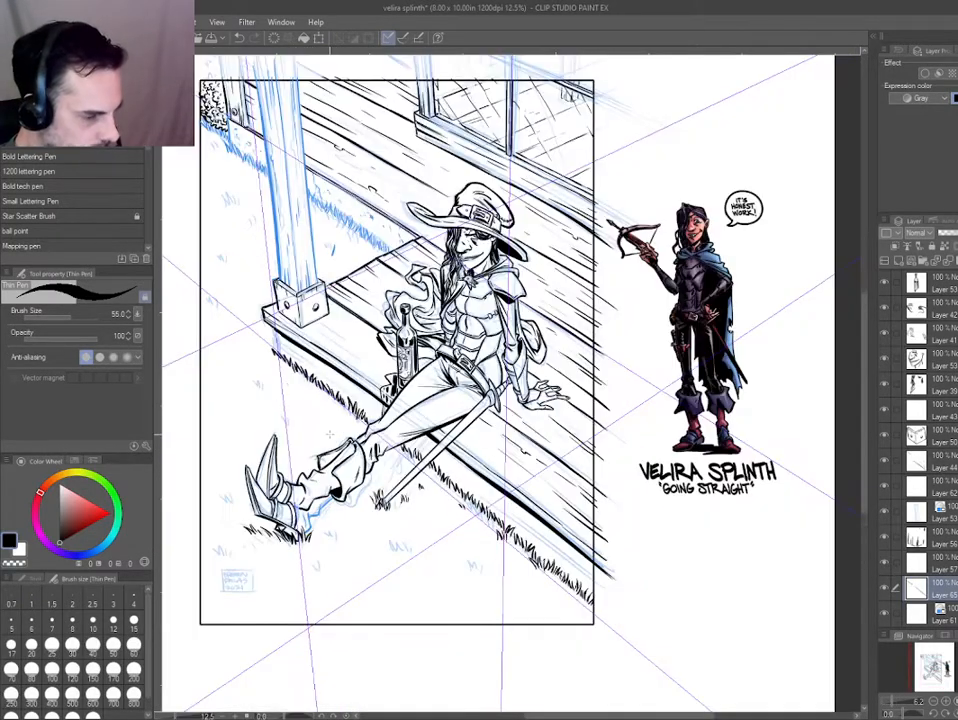
pyautogui.scroll(3, 258, 338)
pyautogui.press('p')
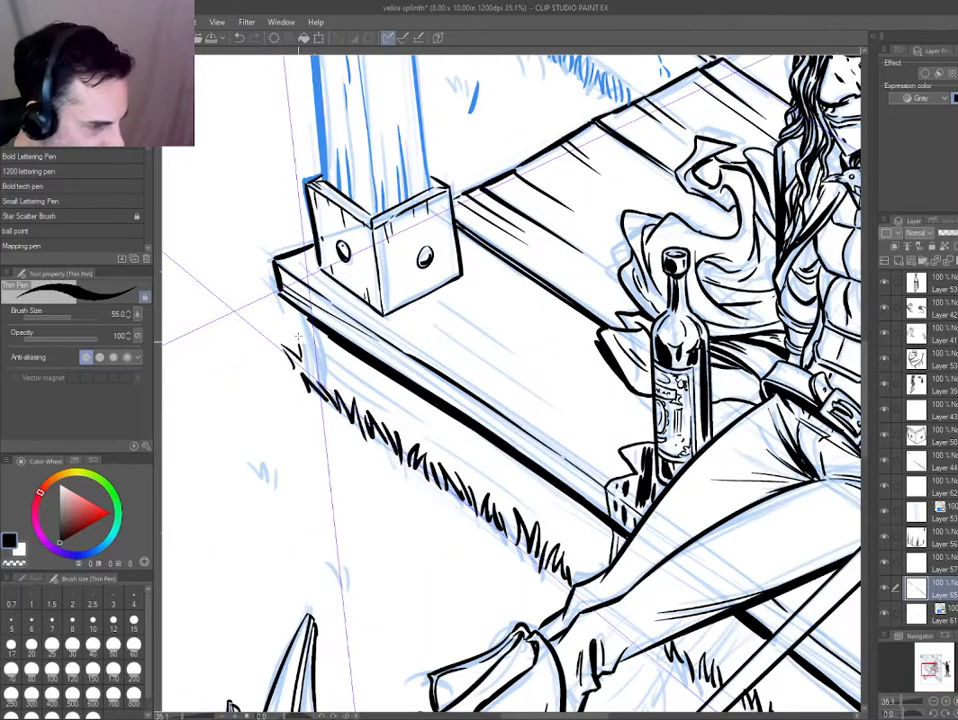
pyautogui.keyDown('ctrl'); pyautogui.keyDown('shift'); pyautogui.click(322, 337); pyautogui.keyUp('shift'); pyautogui.keyUp('ctrl')
pyautogui.moveTo(300, 308); pyautogui.dragTo(318, 386)
pyautogui.hotkey('ctrl', 'z')
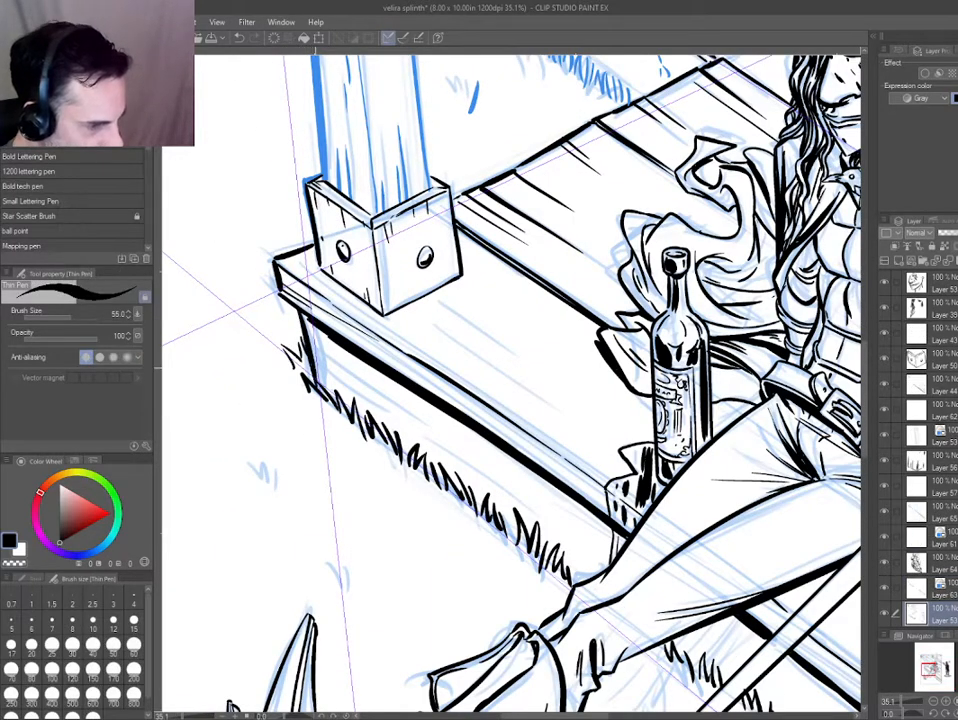
# Ink board lines and a small wood knot on the porch's side face between the corner and the leg.
pyautogui.moveTo(309, 335); pyautogui.dragTo(385, 393)
pyautogui.moveTo(313, 360); pyautogui.dragTo(443, 452)
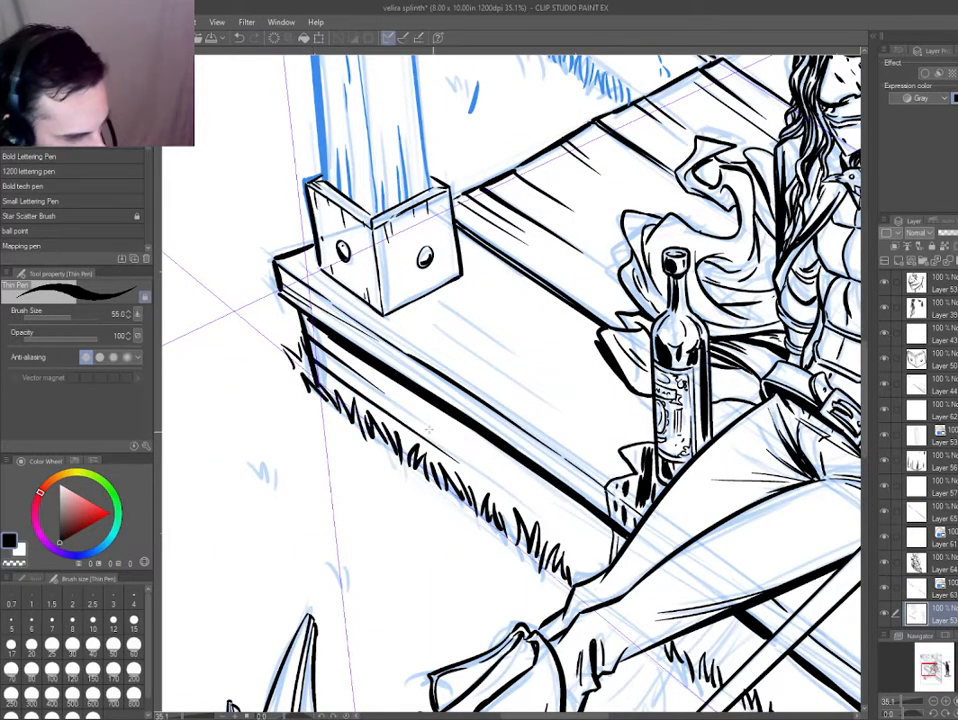
pyautogui.moveTo(298, 308); pyautogui.dragTo(428, 397)
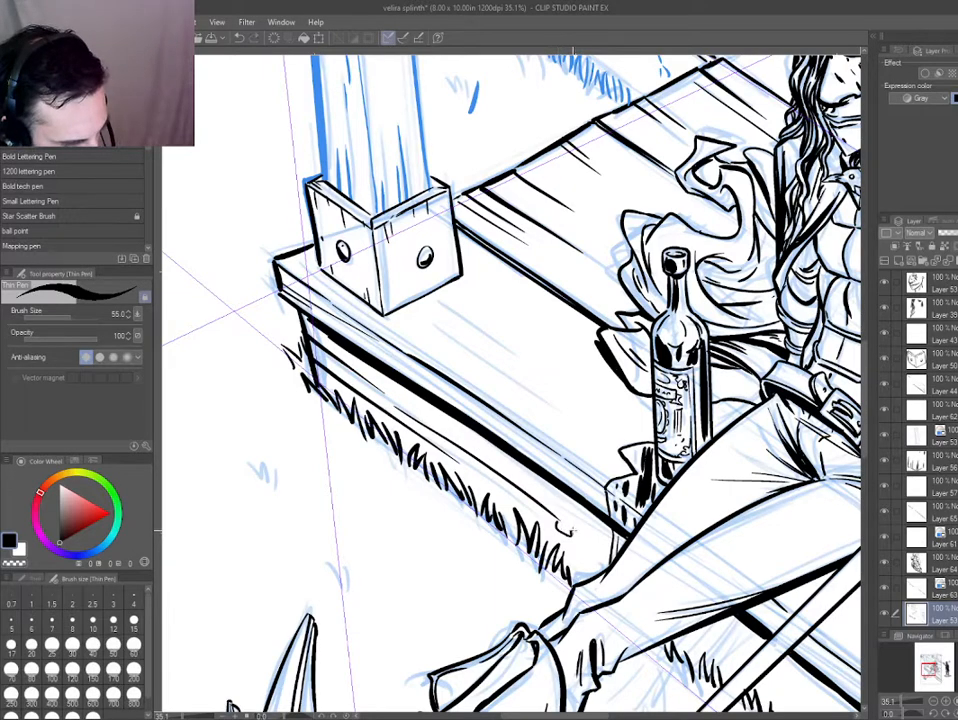
pyautogui.moveTo(550, 507); pyautogui.dragTo(481, 449)
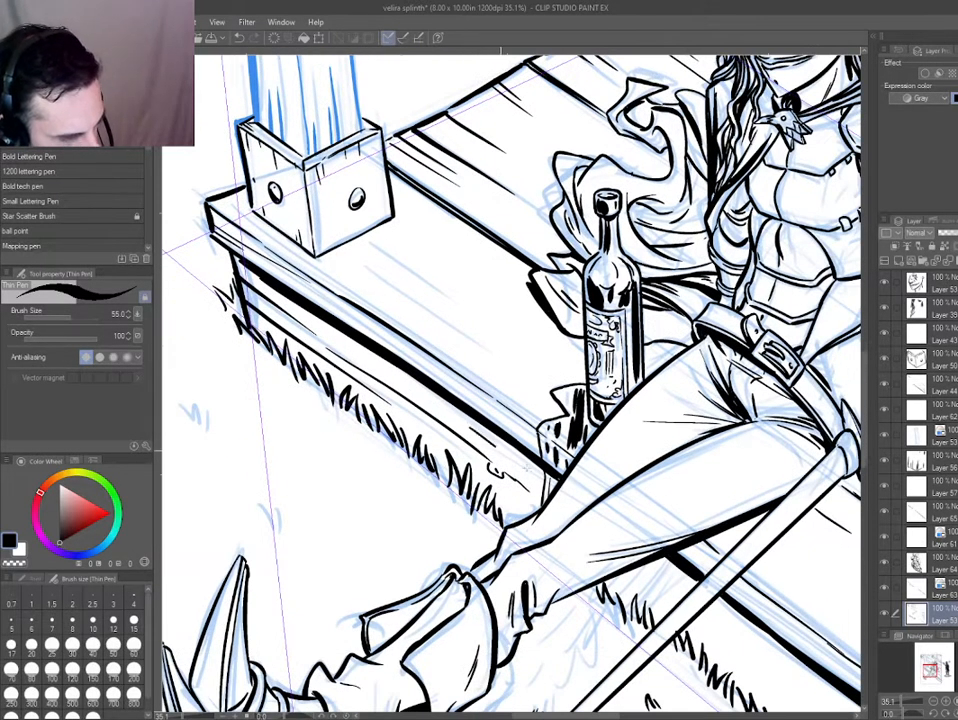
# Ink wood grain lines on the porch's side face from the sword to the panel border.
pyautogui.moveTo(700, 606); pyautogui.dragTo(422, 396)
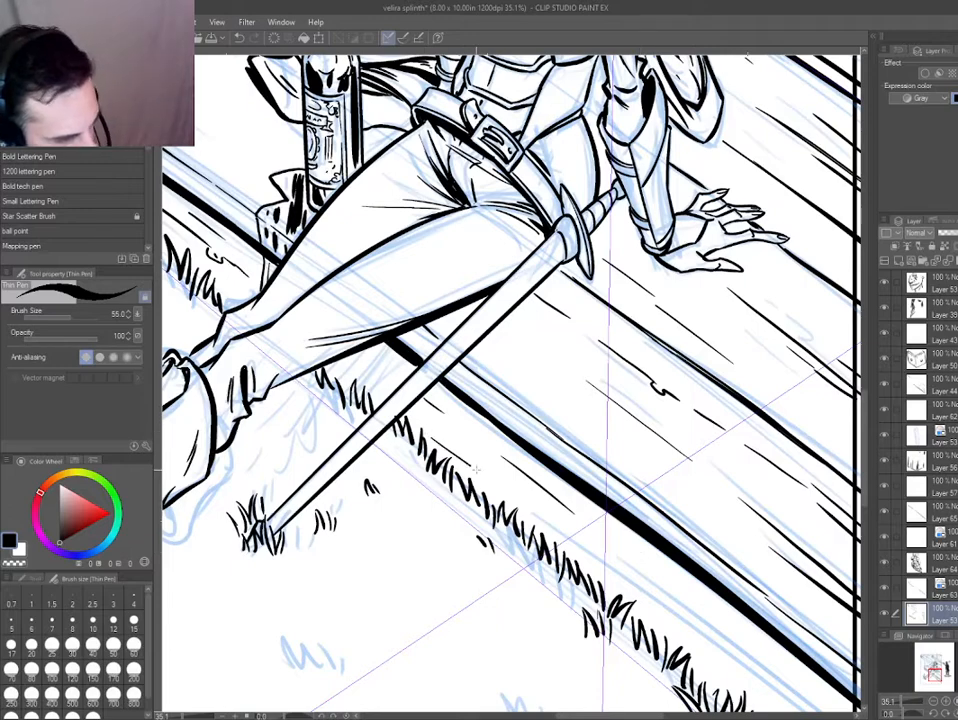
pyautogui.moveTo(697, 605)
pyautogui.mouseDown()
pyautogui.moveTo(498, 499)
pyautogui.moveTo(473, 430)
pyautogui.mouseUp()
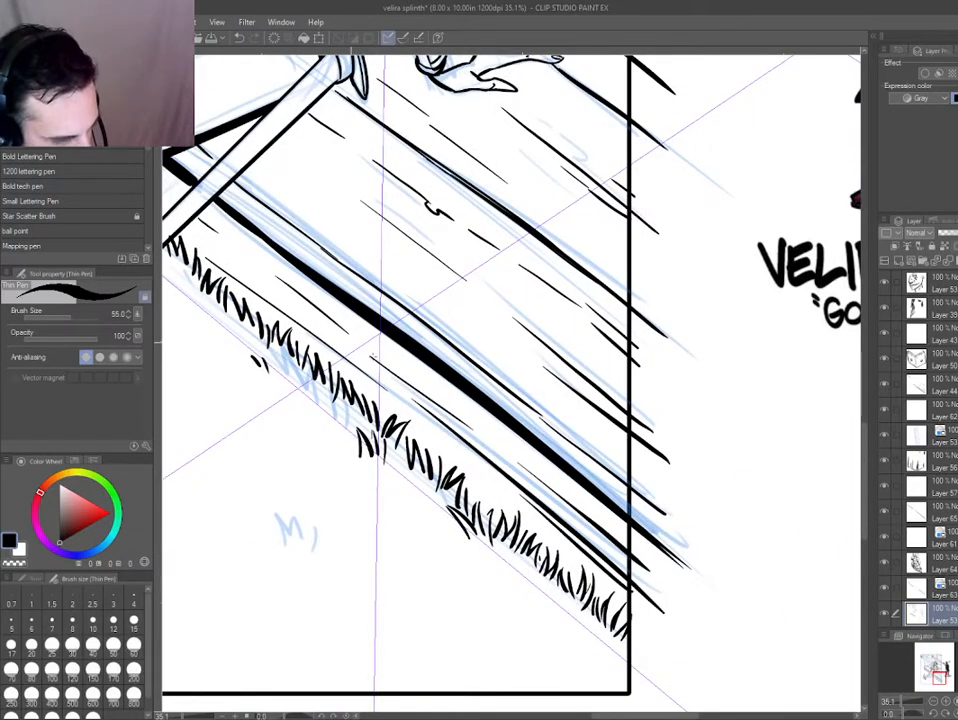
pyautogui.moveTo(277, 325); pyautogui.dragTo(456, 467)
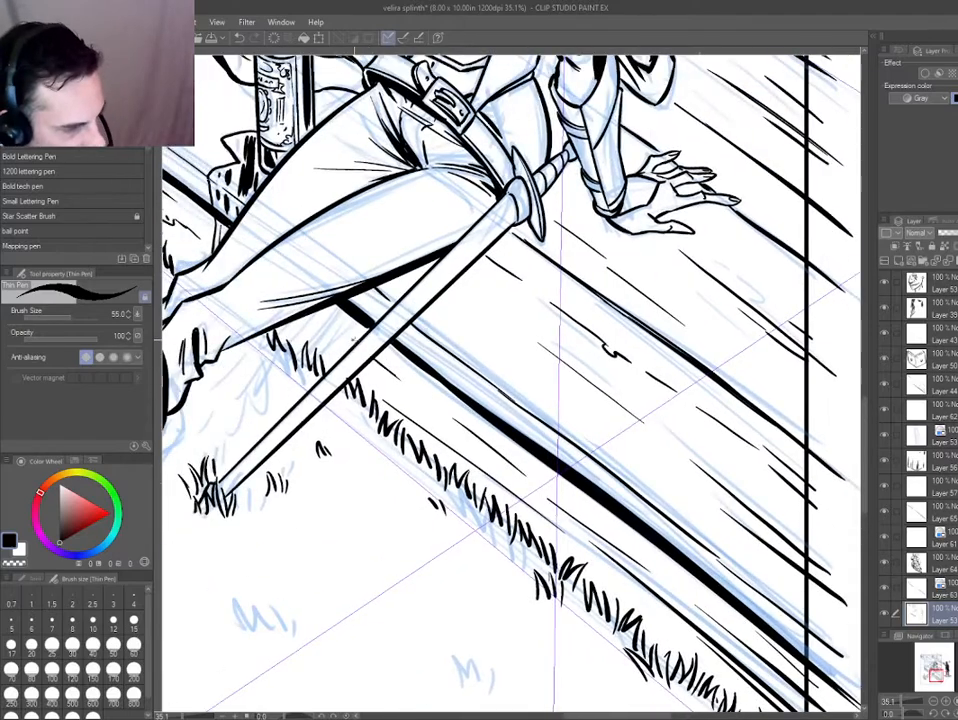
# Add a new layer and ink the outline of the leg's cast shadow on the porch's side face.
pyautogui.scroll(-1, 354, 340)
pyautogui.moveTo(332, 286); pyautogui.dragTo(469, 428)
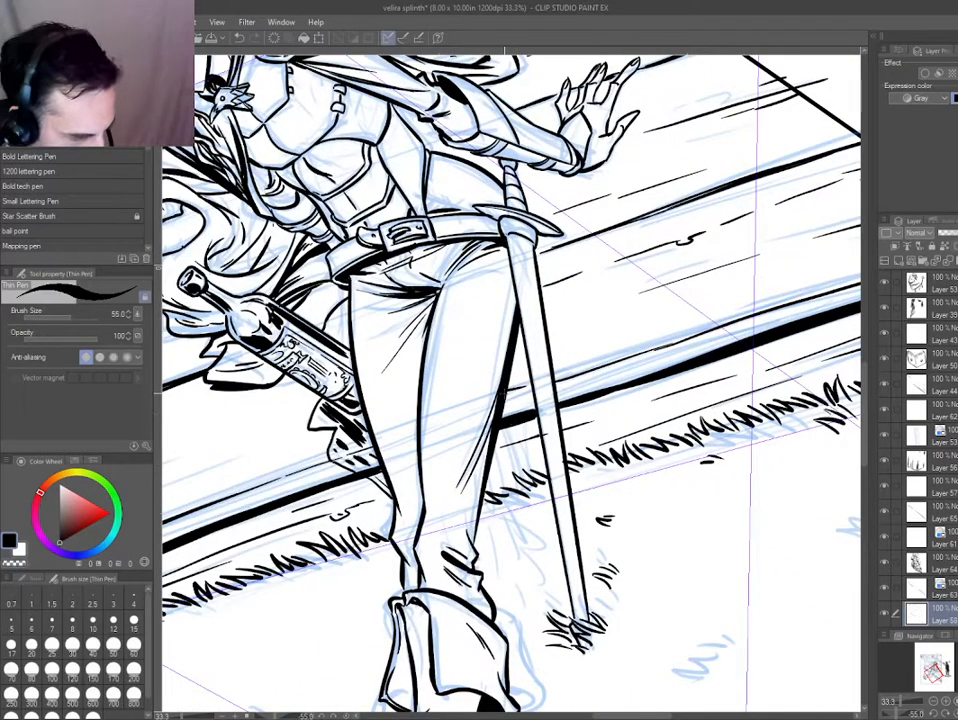
pyautogui.moveTo(504, 393); pyautogui.dragTo(515, 479)
pyautogui.moveTo(412, 508); pyautogui.dragTo(457, 482)
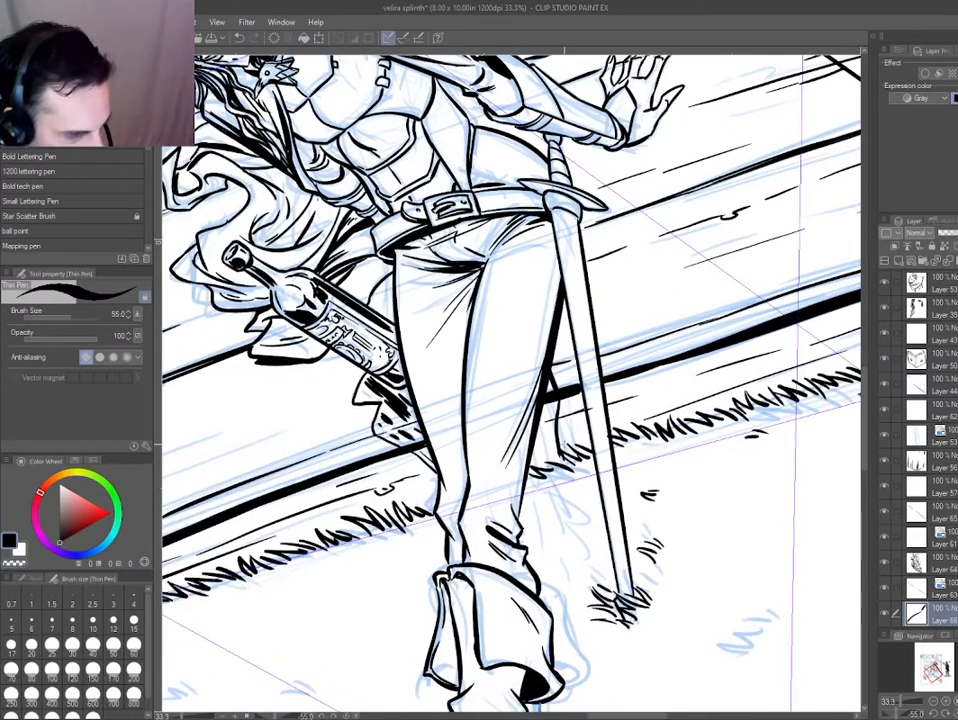
pyautogui.moveTo(543, 409); pyautogui.dragTo(498, 434)
pyautogui.scroll(1, 490, 434)
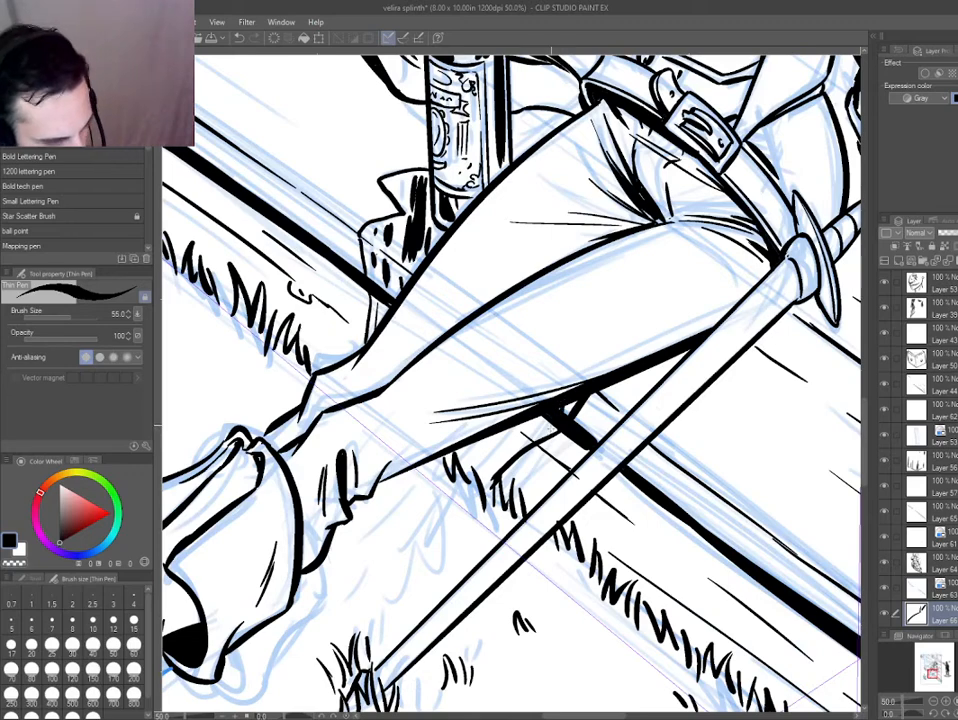
# Fill the leg's cast shadow on the porch side with closely spaced hatching strokes.
pyautogui.moveTo(552, 418); pyautogui.dragTo(546, 440)
pyautogui.moveTo(545, 415); pyautogui.dragTo(525, 450)
pyautogui.moveTo(527, 420)
pyautogui.mouseDown()
pyautogui.moveTo(513, 456)
pyautogui.moveTo(508, 450)
pyautogui.mouseUp()
pyautogui.moveTo(513, 427); pyautogui.dragTo(489, 484)
pyautogui.moveTo(492, 434); pyautogui.dragTo(484, 489)
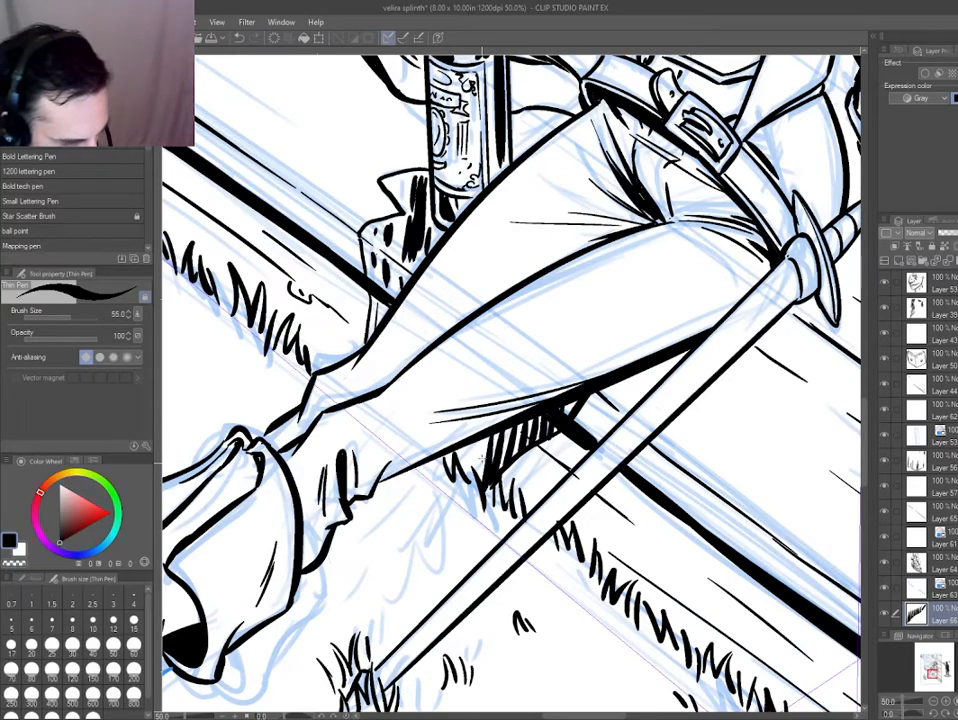
# Erase stray ink at the lower end of the leg's shadow and add short hatching strokes into the grass there.
pyautogui.hotkey('ctrl', '0')
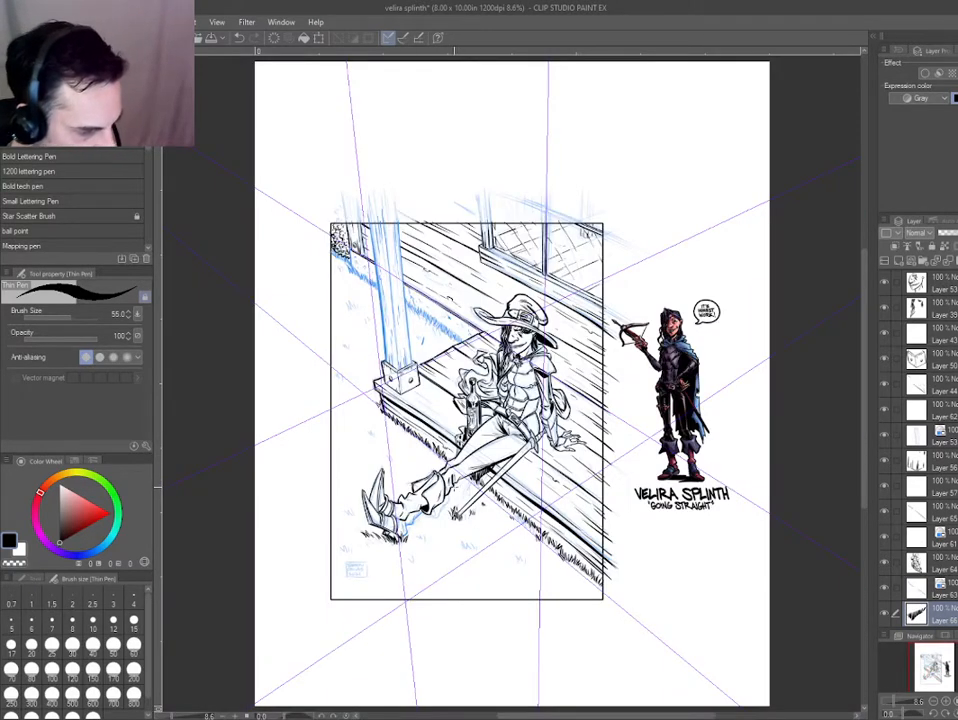
pyautogui.scroll(6, 446, 484)
pyautogui.press('e')
pyautogui.scroll(-1, 470, 487)
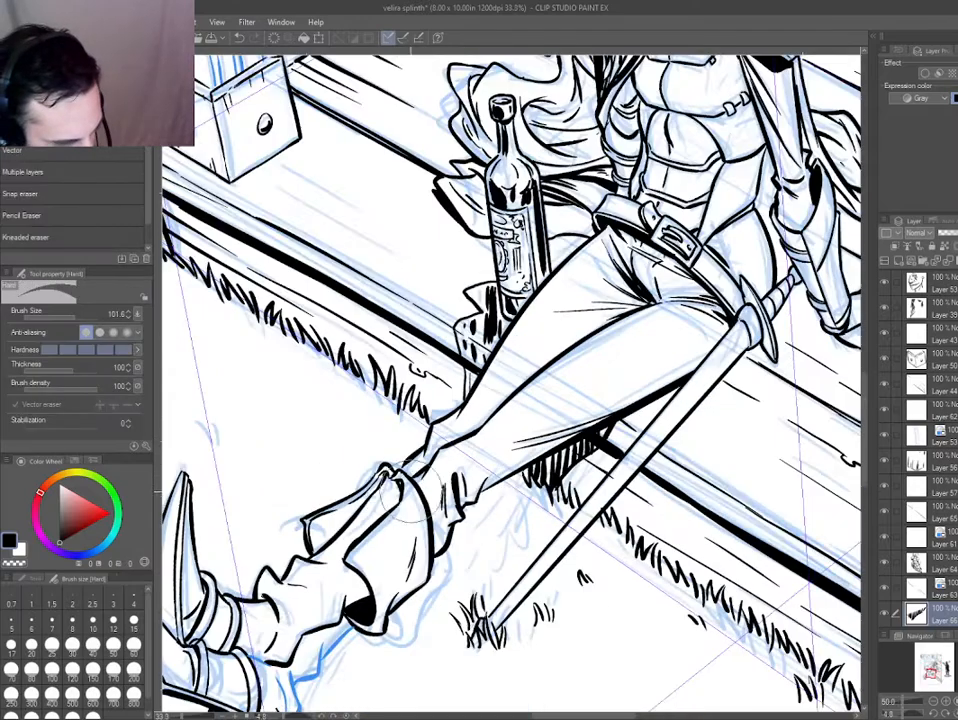
pyautogui.keyDown('ctrl'); pyautogui.keyDown('shift'); pyautogui.click(520, 474); pyautogui.keyUp('shift'); pyautogui.keyUp('ctrl')
pyautogui.press('p')
pyautogui.moveTo(516, 478); pyautogui.dragTo(506, 500)
pyautogui.moveTo(508, 480); pyautogui.dragTo(502, 504)
# Switch to the boots' ink layer and add grass blades behind the lower boot's heel.
pyautogui.keyDown('shift'); pyautogui.moveTo(370, 581); pyautogui.dragTo(437, 571); pyautogui.keyUp('shift')
pyautogui.moveTo(437, 571); pyautogui.dragTo(558, 282)
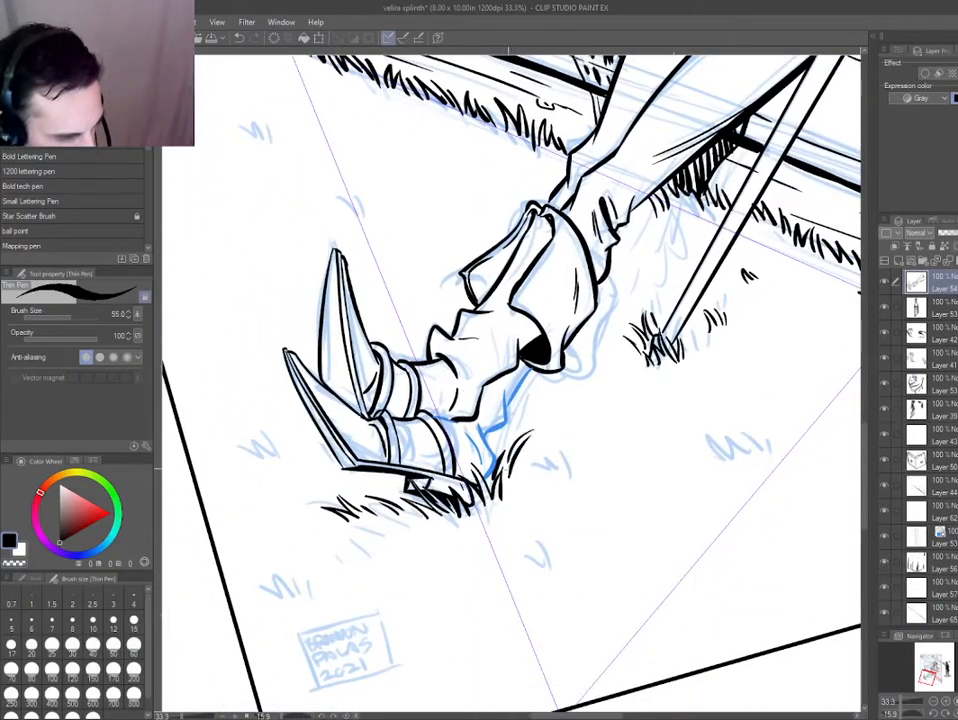
pyautogui.moveTo(541, 411); pyautogui.dragTo(533, 445)
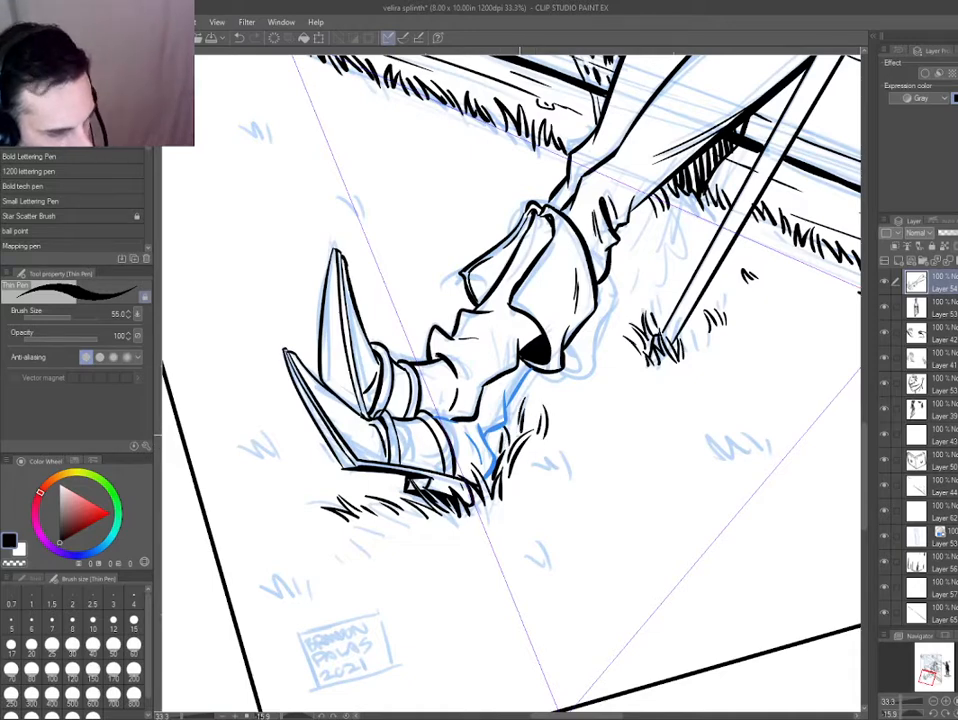
# Ink grass blades along the underside of the trouser leg and boot cuff down to the heel.
pyautogui.moveTo(673, 224)
pyautogui.mouseDown()
pyautogui.moveTo(680, 199)
pyautogui.moveTo(670, 209)
pyautogui.mouseUp()
pyautogui.moveTo(653, 241); pyautogui.dragTo(658, 217)
pyautogui.moveTo(642, 242)
pyautogui.mouseDown()
pyautogui.moveTo(646, 218)
pyautogui.moveTo(627, 242)
pyautogui.moveTo(640, 221)
pyautogui.mouseUp()
pyautogui.moveTo(652, 270)
pyautogui.mouseDown()
pyautogui.moveTo(655, 248)
pyautogui.moveTo(622, 299)
pyautogui.moveTo(634, 290)
pyautogui.mouseUp()
pyautogui.moveTo(617, 293); pyautogui.dragTo(608, 322)
pyautogui.moveTo(603, 308)
pyautogui.mouseDown()
pyautogui.moveTo(600, 333)
pyautogui.moveTo(608, 282)
pyautogui.mouseUp()
pyautogui.moveTo(609, 275); pyautogui.dragTo(616, 248)
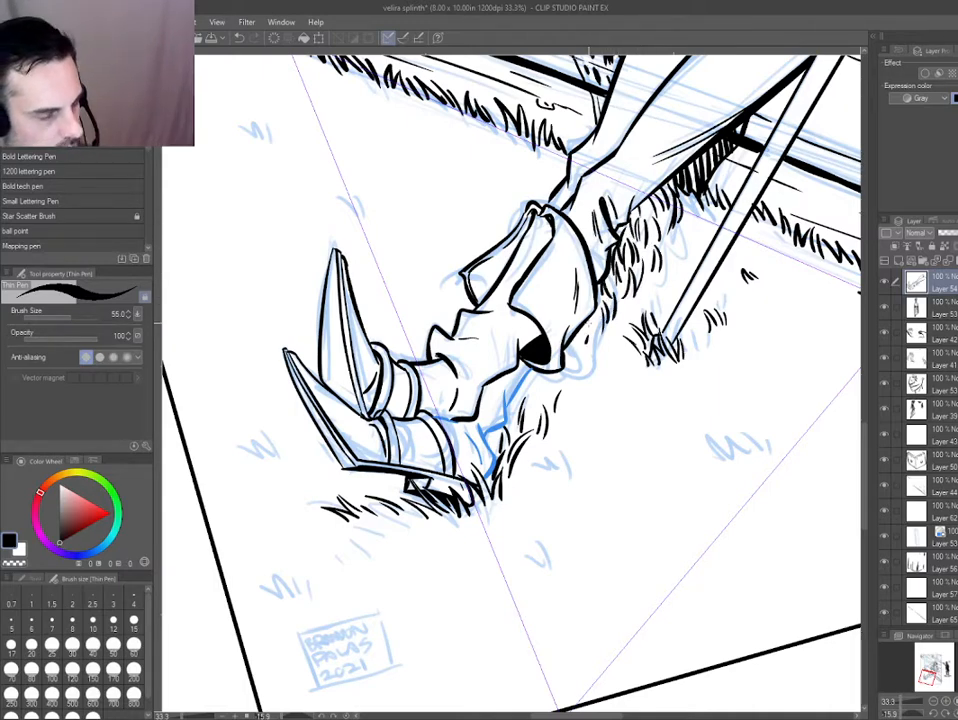
pyautogui.moveTo(539, 400)
pyautogui.mouseDown()
pyautogui.moveTo(531, 376)
pyautogui.moveTo(525, 390)
pyautogui.mouseUp()
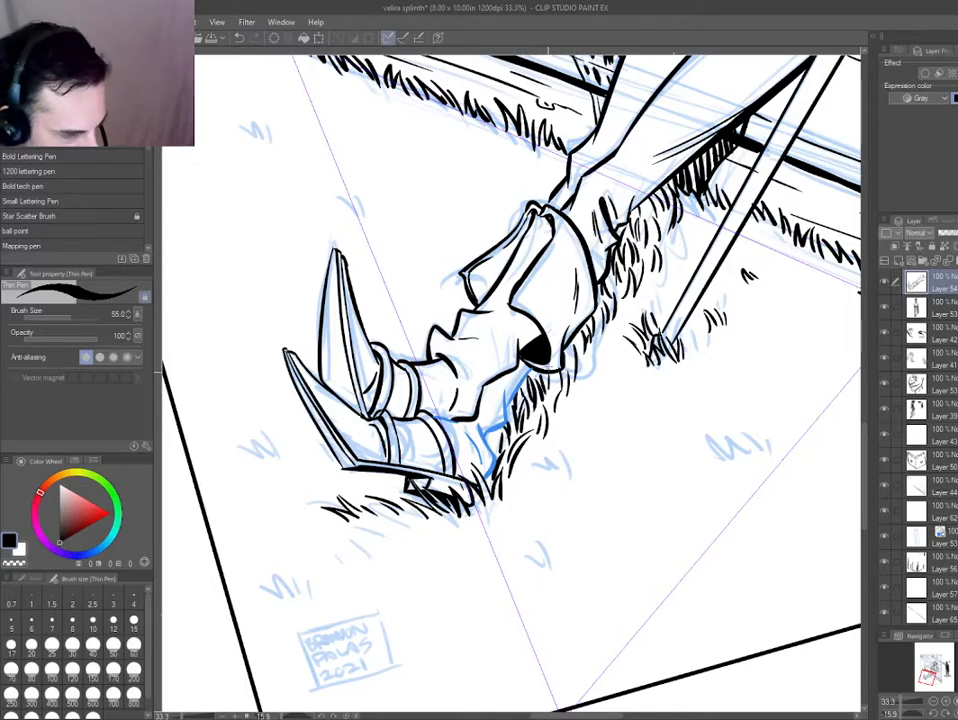
pyautogui.hotkey('ctrl', '0')
pyautogui.scroll(5, 479, 465)
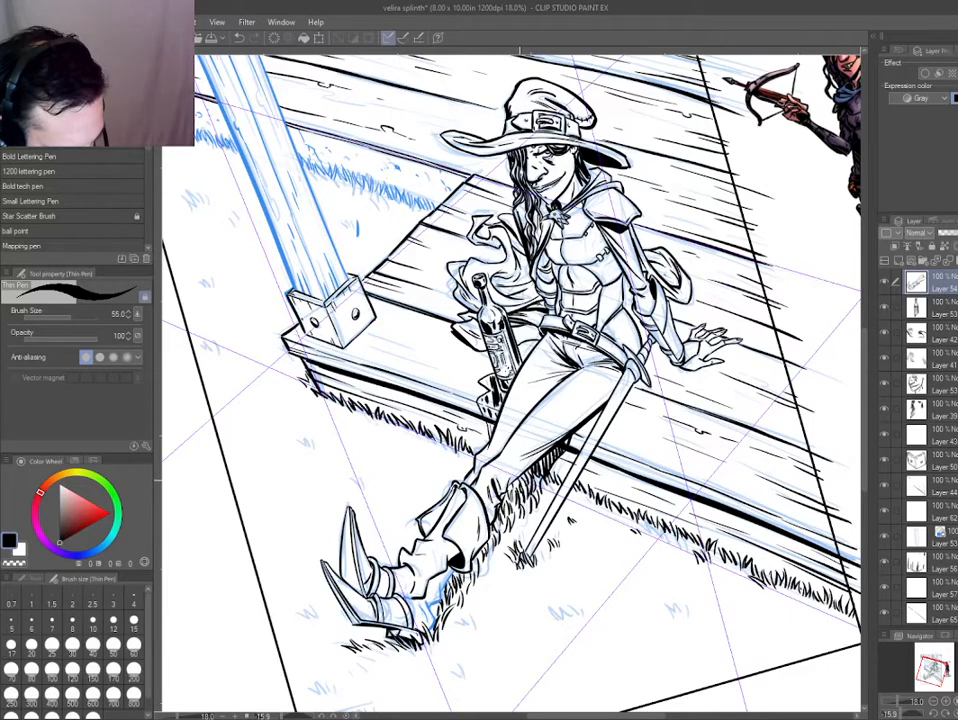
pyautogui.scroll(2, 518, 440)
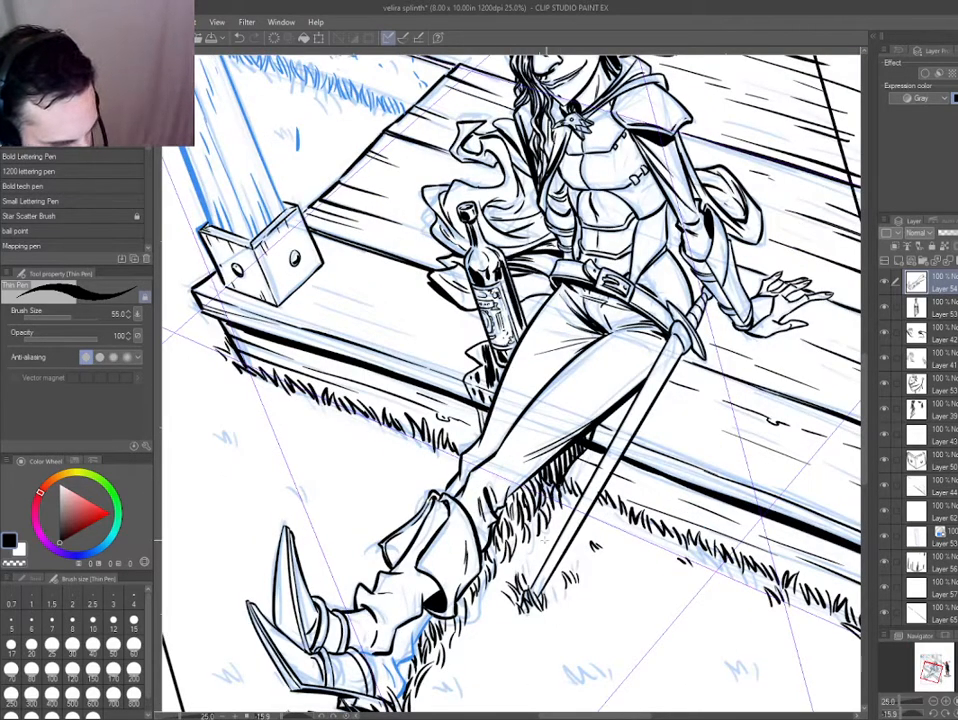
pyautogui.press('e')
pyautogui.press('p')
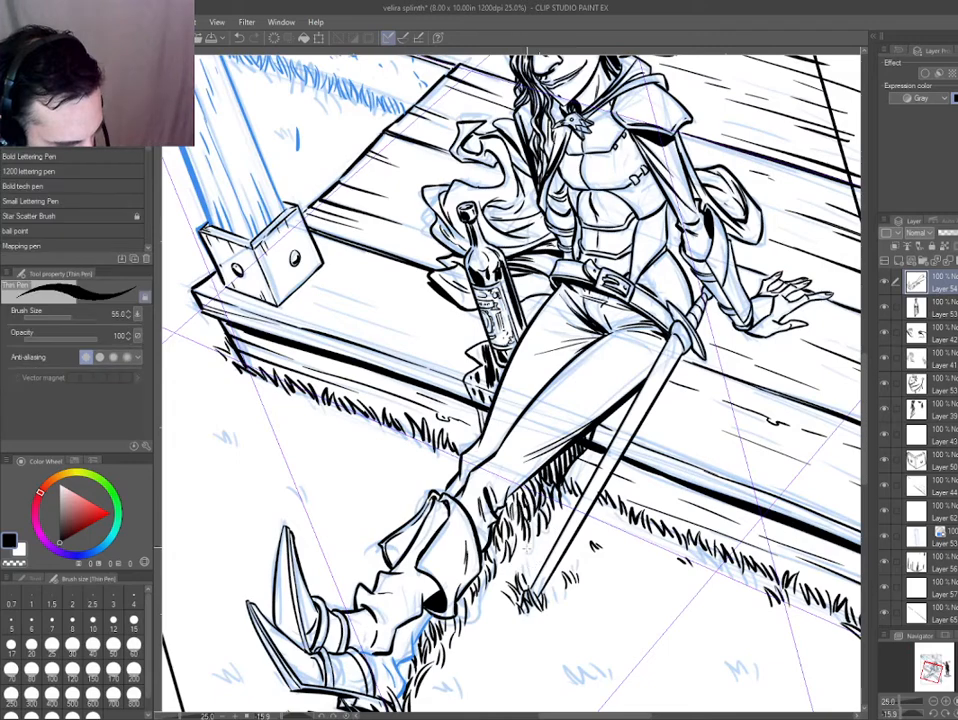
pyautogui.moveTo(491, 550); pyautogui.dragTo(503, 418)
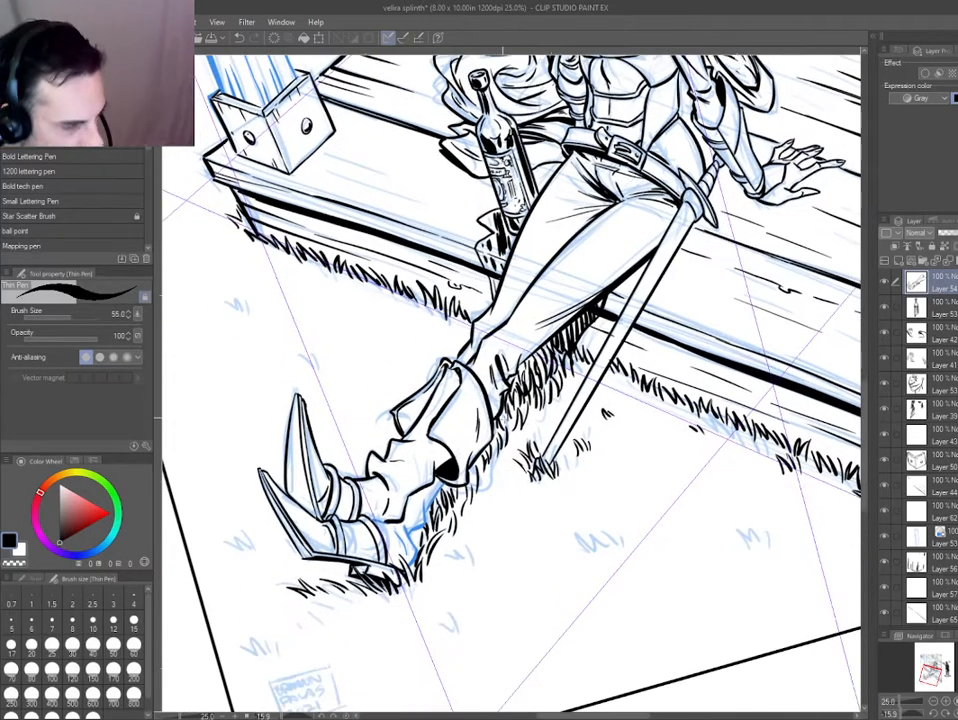
# Undo the grass blades along the underside of the trouser leg and boot cuff.
pyautogui.scroll(-4, 362, 511)
pyautogui.hotkey('ctrl', '@')
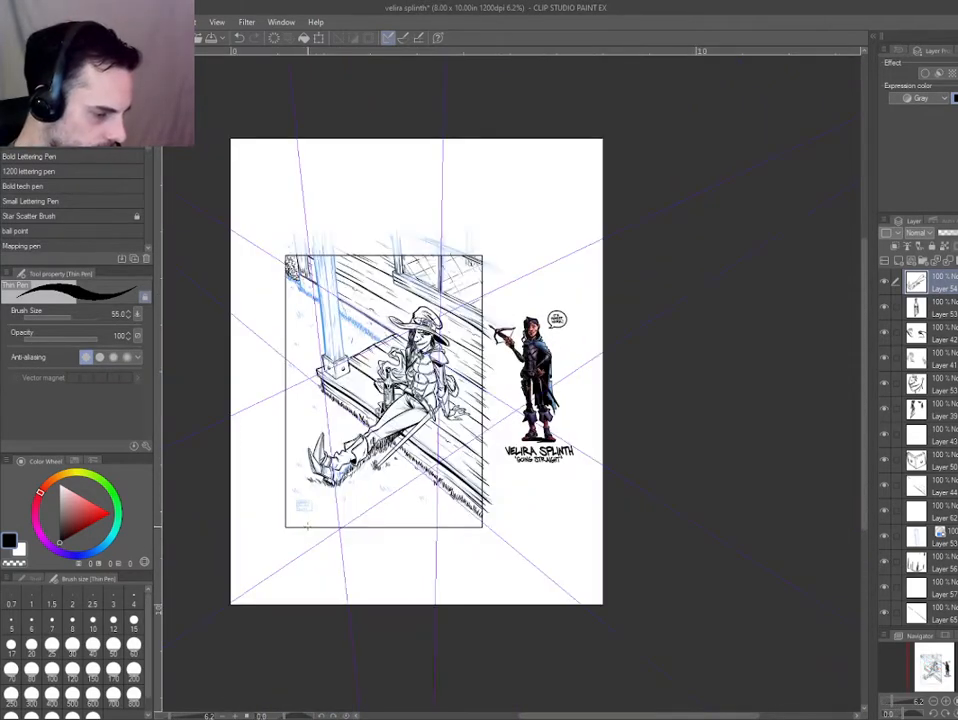
pyautogui.press('h')
pyautogui.press('h')
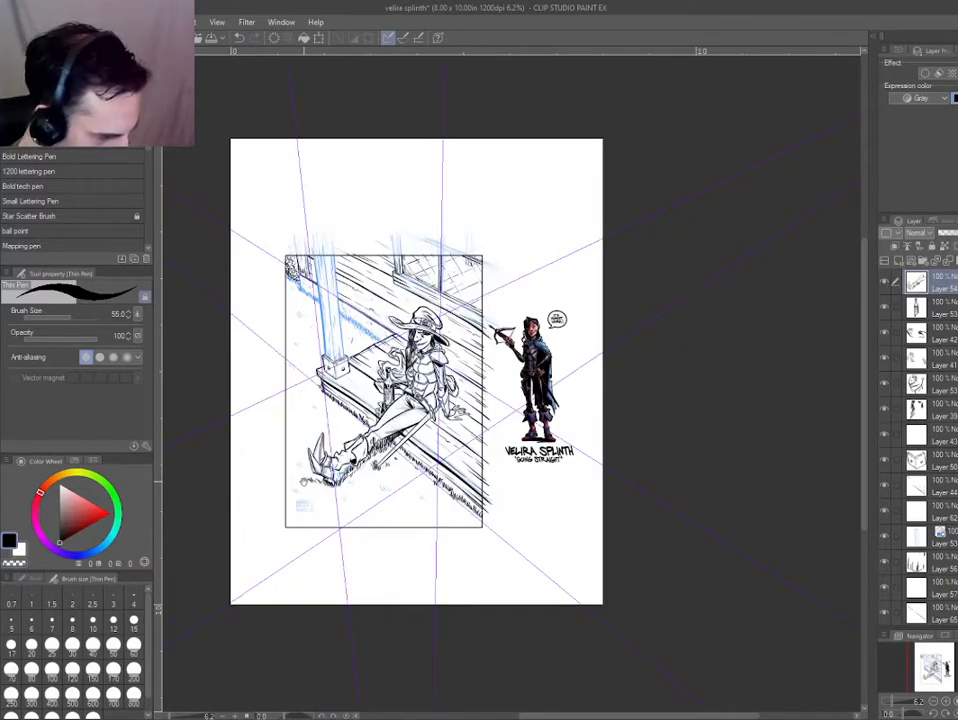
pyautogui.moveTo(304, 484); pyautogui.dragTo(394, 467)
pyautogui.scroll(4, 505, 459)
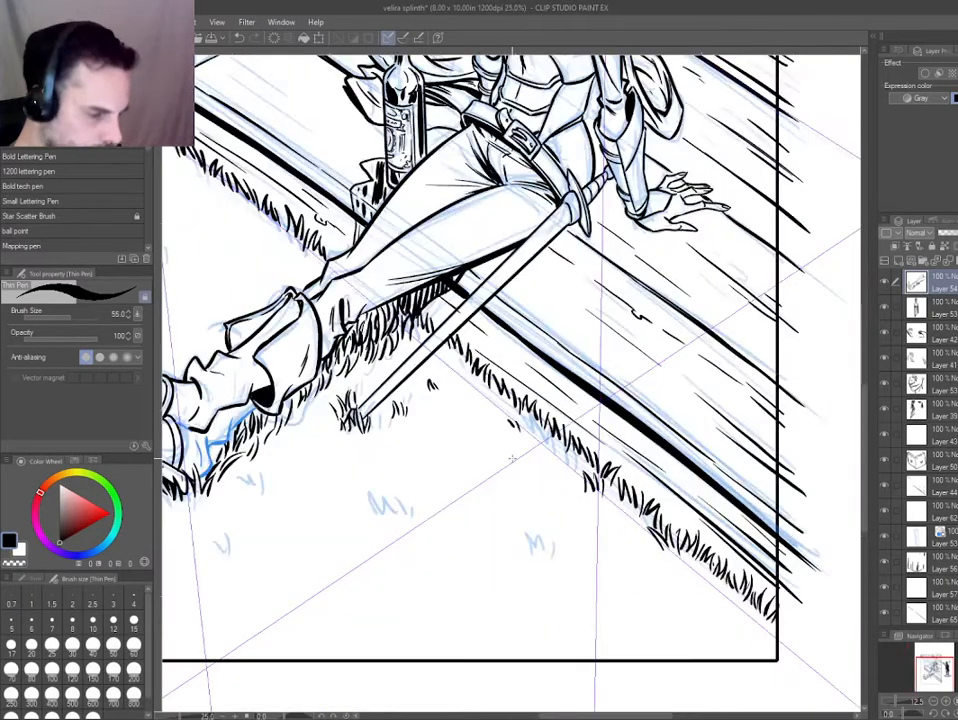
pyautogui.moveTo(505, 459); pyautogui.dragTo(719, 478)
pyautogui.hotkey('ctrl', 'b')
pyautogui.hotkey('ctrl', 'b')
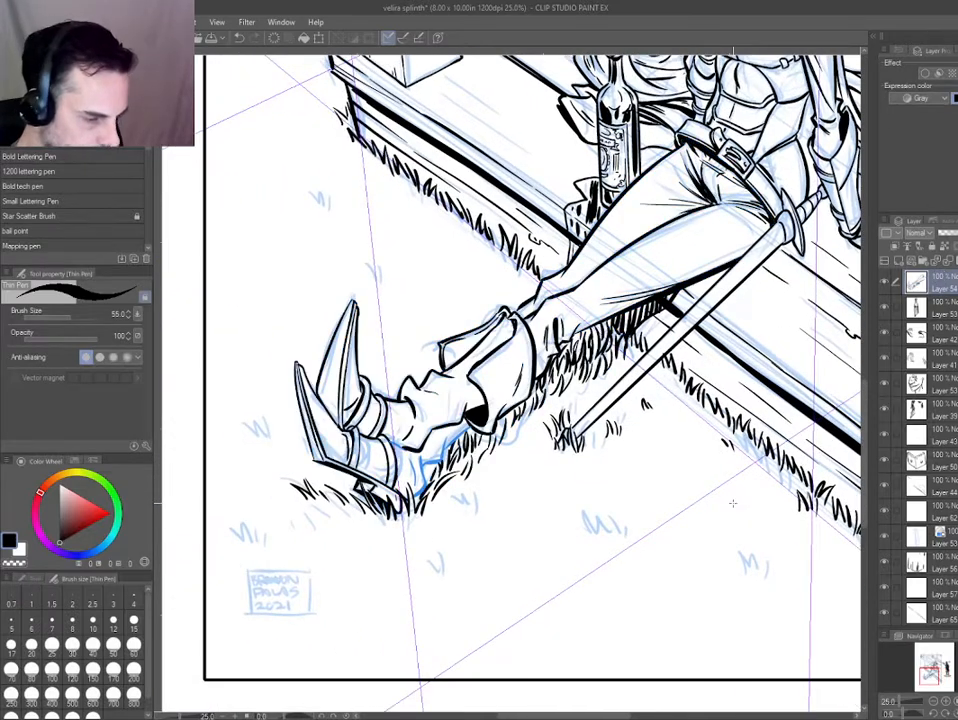
pyautogui.hotkey('ctrl', 'b')
pyautogui.hotkey('ctrl', 'b')
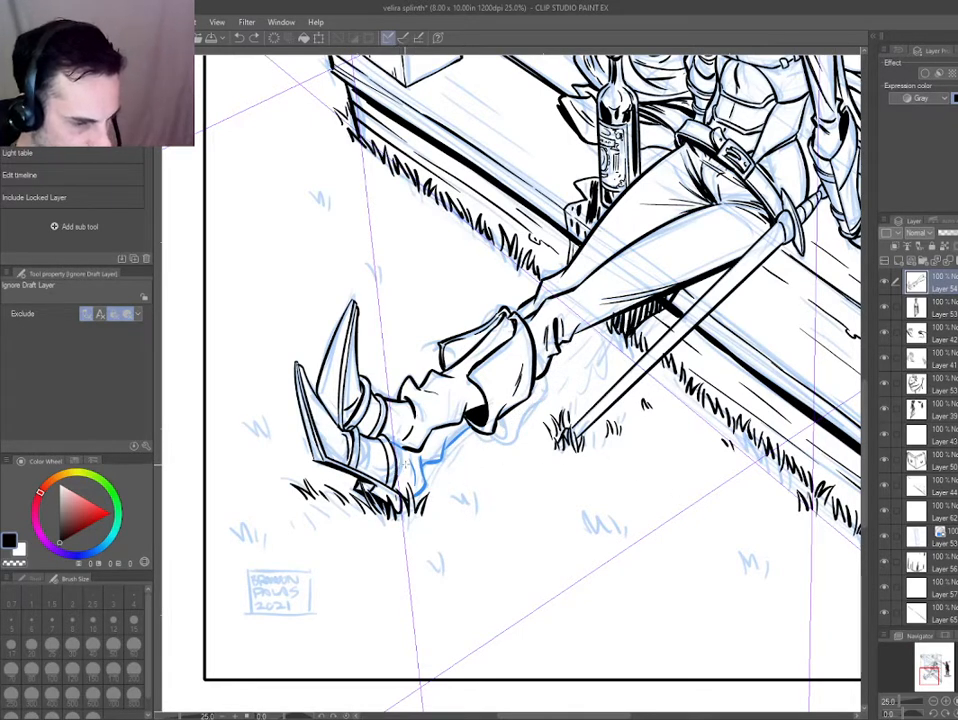
# Add a new layer and merge the lower boot's heel and ankle line layer, in black, with the boots' ink layer.
pyautogui.hotkey('ctrl', 'shift', 'n')
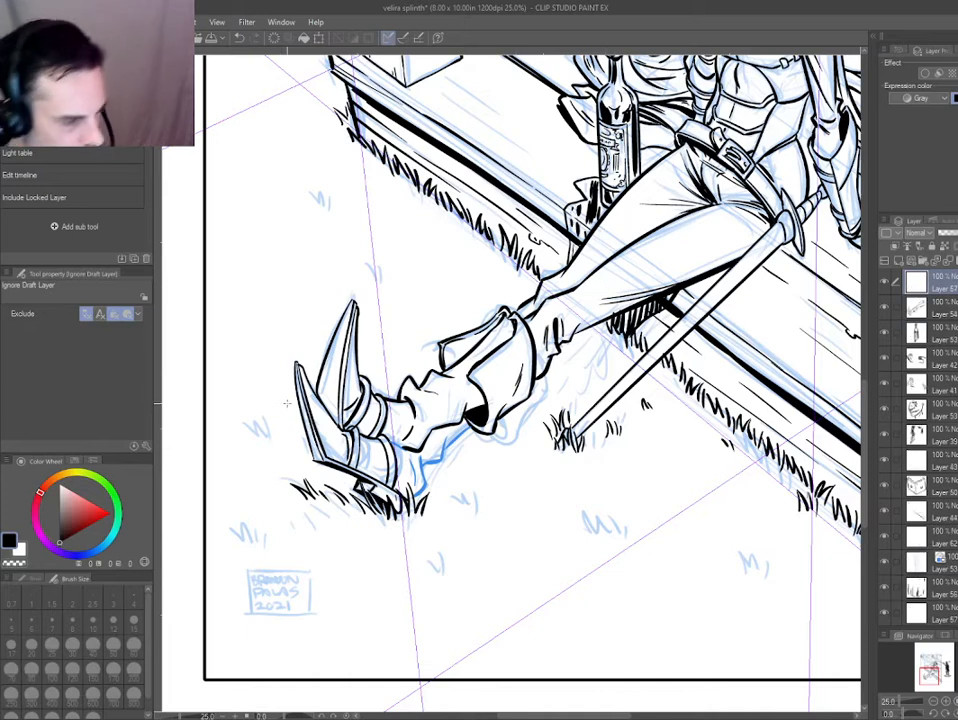
pyautogui.moveTo(422, 450); pyautogui.dragTo(415, 445)
pyautogui.hotkey('ctrl', 'b')
pyautogui.hotkey('ctrl', 'b')
pyautogui.hotkey('ctrl', 'b')
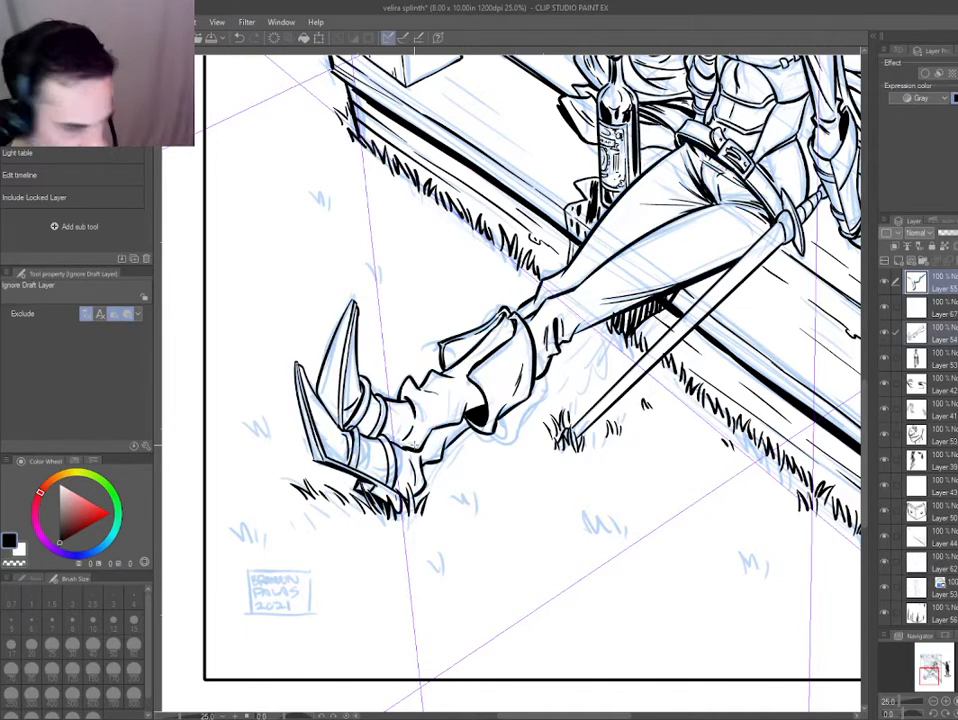
pyautogui.moveTo(952, 326); pyautogui.dragTo(946, 364)
pyautogui.hotkey('ctrl', 'shift', 'e')
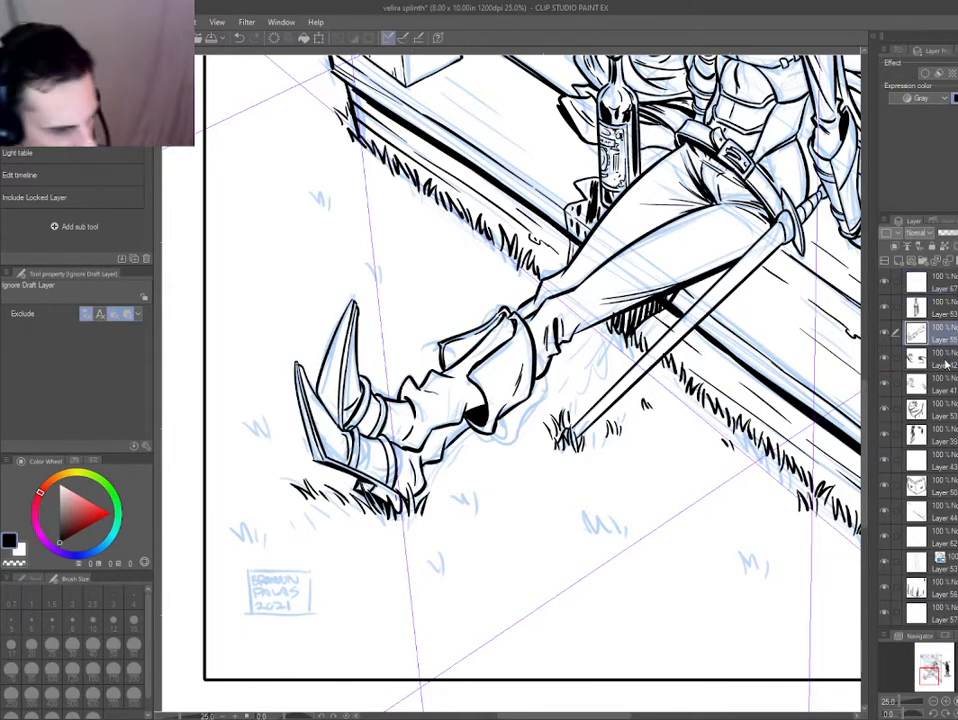
# Ink grass blades with the Thin Pen in the leg's shadow area, from the hatched porch shadow toward the boot cuff.
pyautogui.moveTo(353, 530); pyautogui.dragTo(578, 560)
pyautogui.scroll(2, 563, 489)
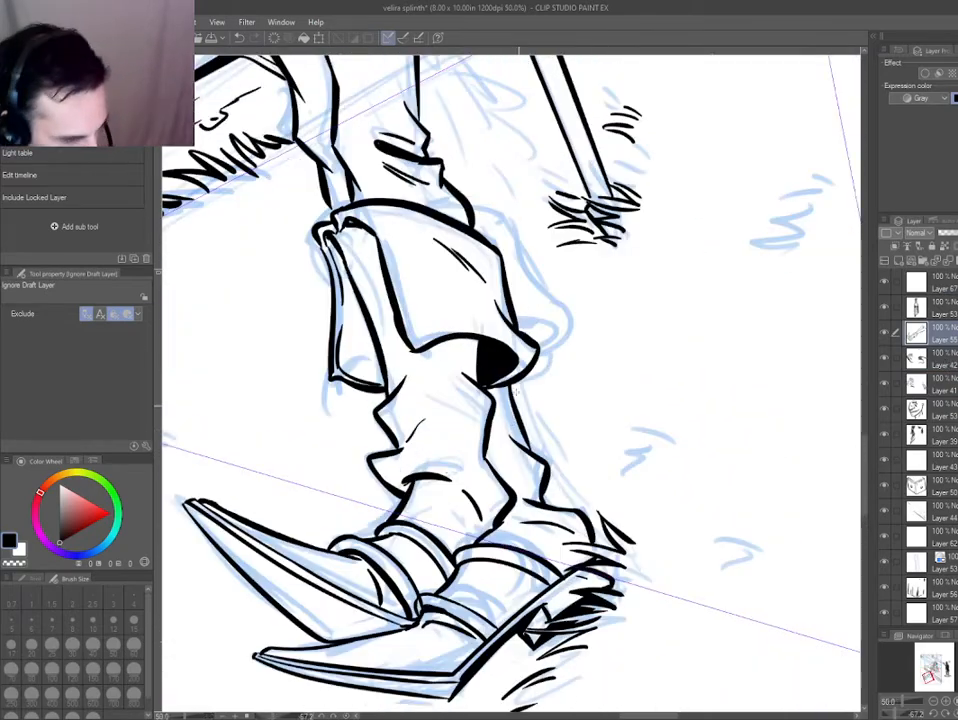
pyautogui.press('p')
pyautogui.moveTo(478, 452); pyautogui.dragTo(300, 344)
pyautogui.hotkey('ctrl', '0')
pyautogui.hotkey('ctrl', '@')
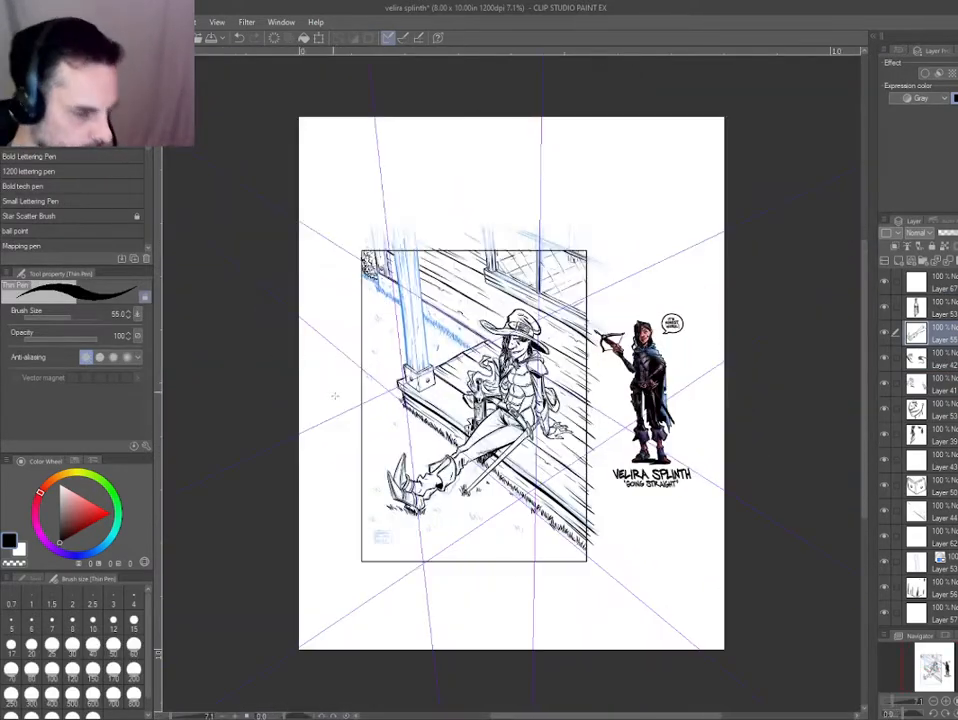
pyautogui.scroll(4, 475, 428)
pyautogui.moveTo(470, 440); pyautogui.dragTo(505, 373)
pyautogui.press('h')
pyautogui.moveTo(383, 480); pyautogui.dragTo(395, 428)
pyautogui.scroll(1, 395, 428)
pyautogui.moveTo(512, 413); pyautogui.dragTo(416, 386)
pyautogui.scroll(2, 425, 392)
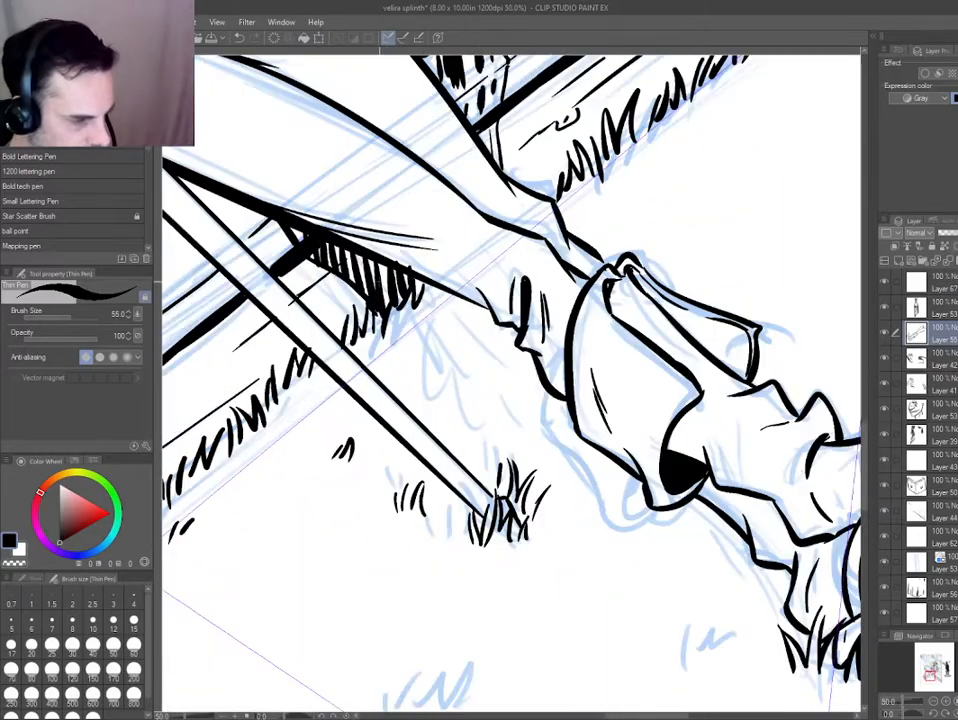
pyautogui.moveTo(380, 282); pyautogui.dragTo(323, 248)
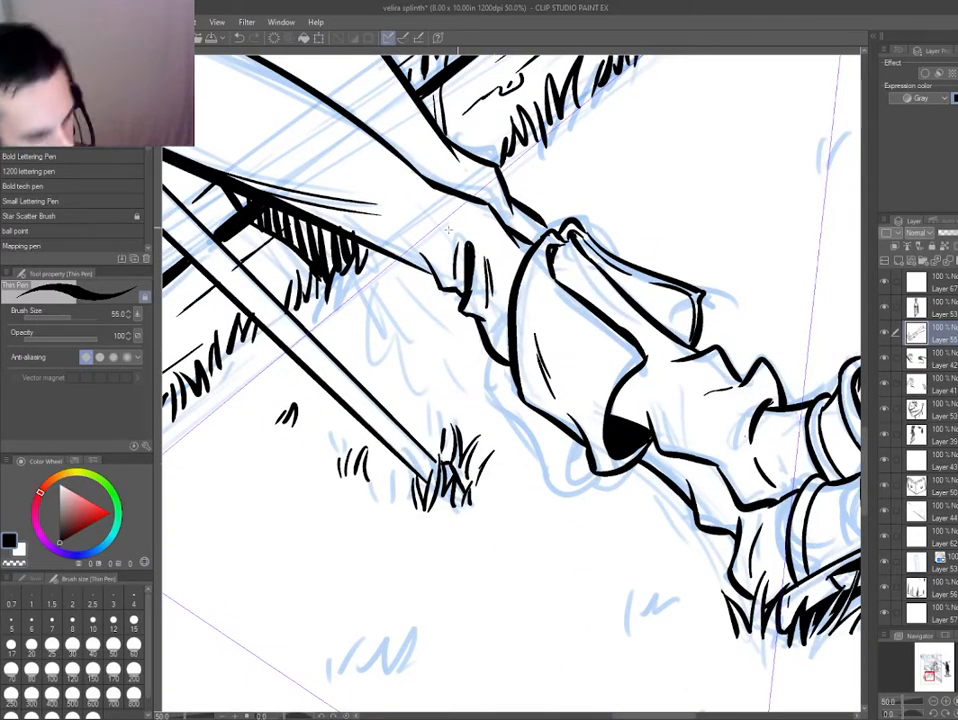
pyautogui.moveTo(337, 276); pyautogui.dragTo(346, 302)
pyautogui.moveTo(355, 305)
pyautogui.mouseDown()
pyautogui.moveTo(376, 338)
pyautogui.moveTo(388, 307)
pyautogui.moveTo(394, 345)
pyautogui.mouseUp()
pyautogui.moveTo(399, 312)
pyautogui.mouseDown()
pyautogui.moveTo(437, 380)
pyautogui.moveTo(418, 335)
pyautogui.moveTo(408, 393)
pyautogui.moveTo(461, 383)
pyautogui.moveTo(462, 362)
pyautogui.moveTo(525, 456)
pyautogui.moveTo(498, 408)
pyautogui.mouseUp()
# Ink more grass blades along the boot cuff's underside and below the lower boot toward its heel.
pyautogui.moveTo(492, 390)
pyautogui.mouseDown()
pyautogui.moveTo(470, 359)
pyautogui.moveTo(522, 434)
pyautogui.mouseUp()
pyautogui.moveTo(520, 411); pyautogui.dragTo(536, 446)
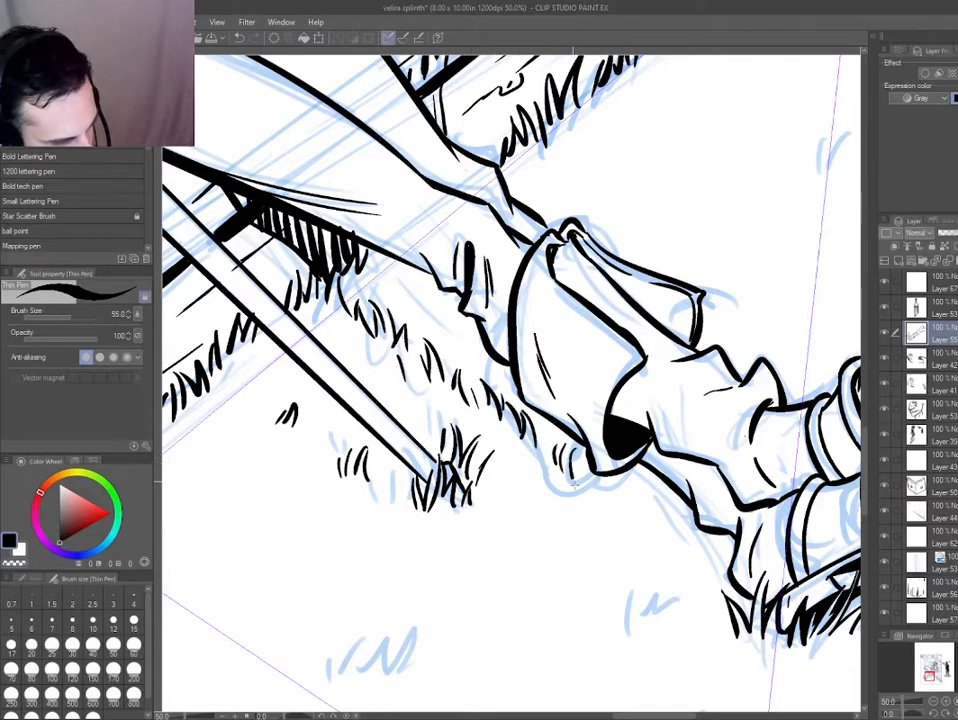
pyautogui.moveTo(483, 368); pyautogui.dragTo(497, 390)
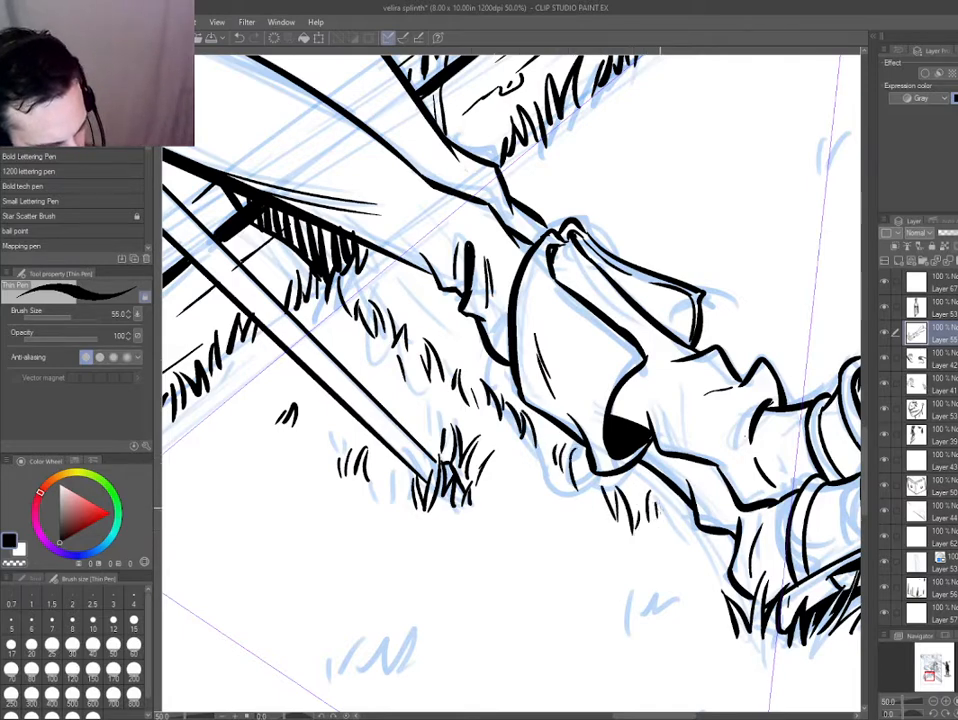
pyautogui.moveTo(492, 380); pyautogui.dragTo(519, 425)
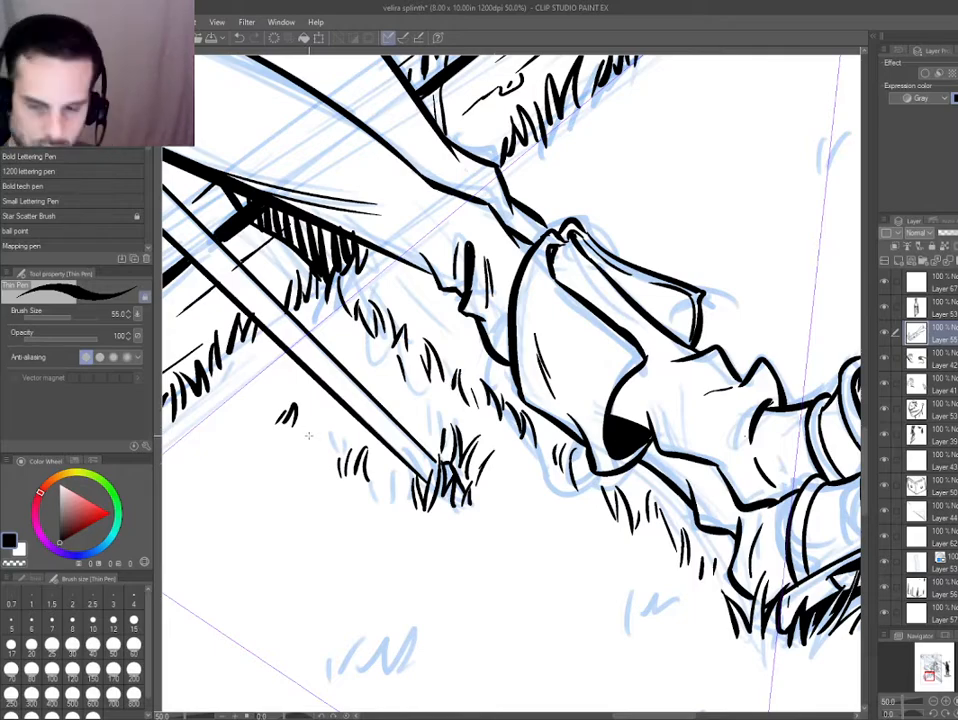
pyautogui.press('h')
pyautogui.hotkey('ctrl', '0')
pyautogui.scroll(1, 406, 516)
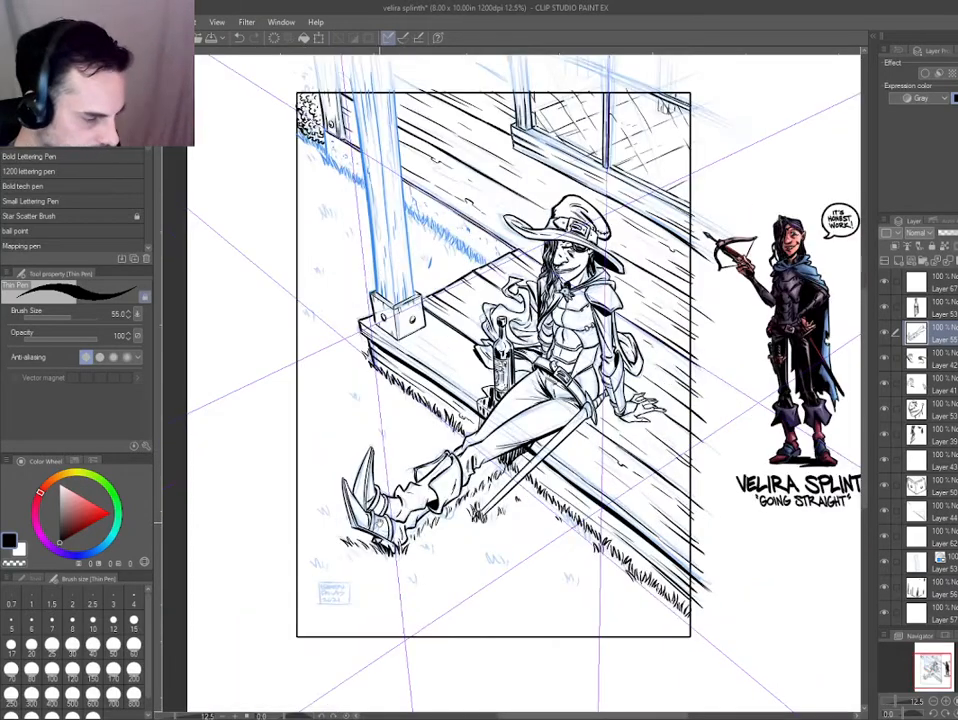
pyautogui.moveTo(407, 517); pyautogui.dragTo(448, 510)
pyautogui.scroll(3, 448, 510)
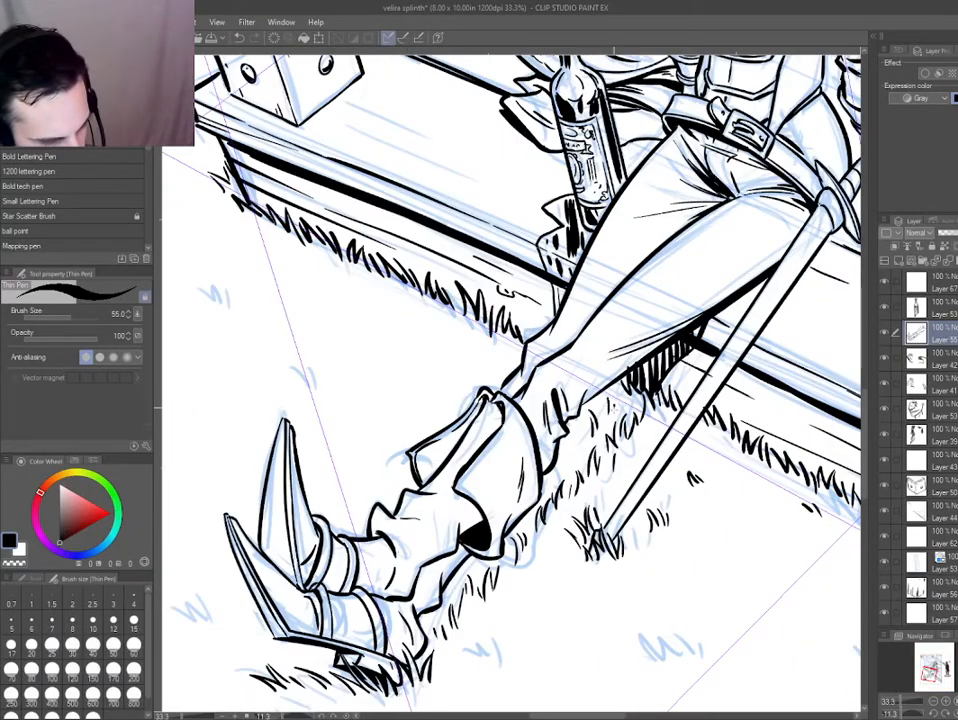
pyautogui.scroll(-1, 415, 520)
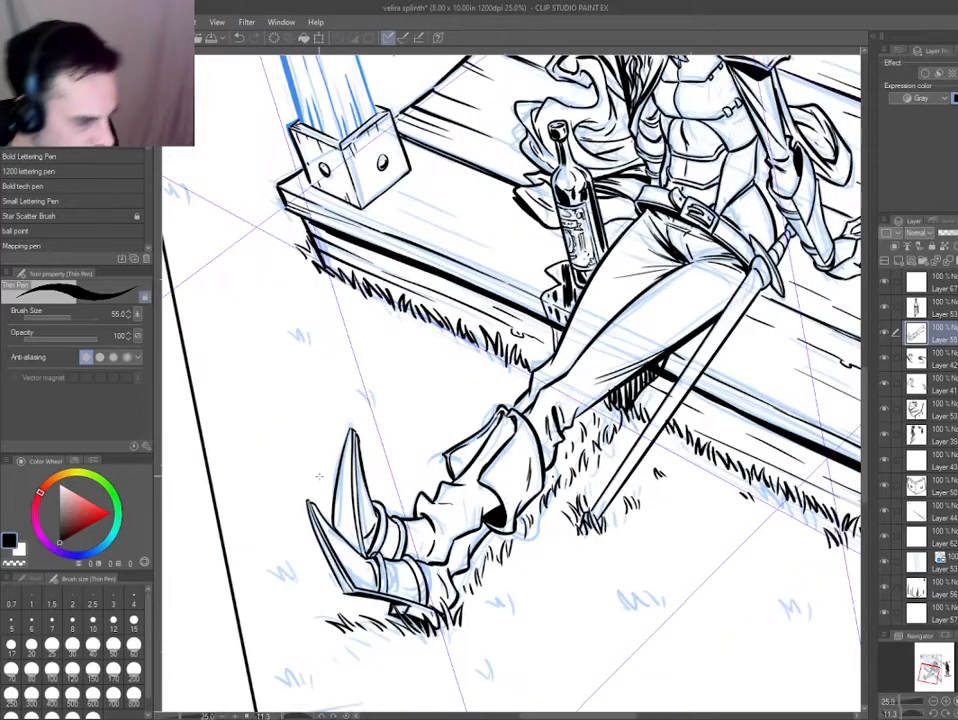
# Try hatching the leg's shadow over the grass with long parallel strokes on a new layer.
pyautogui.hotkey('ctrl', 'shift', 'n')
pyautogui.moveTo(618, 389)
pyautogui.mouseDown()
pyautogui.moveTo(613, 422)
pyautogui.moveTo(596, 425)
pyautogui.mouseUp()
pyautogui.moveTo(600, 397); pyautogui.dragTo(586, 440)
pyautogui.moveTo(589, 400); pyautogui.dragTo(576, 444)
pyautogui.moveTo(580, 407); pyautogui.dragTo(567, 465)
pyautogui.moveTo(569, 419); pyautogui.dragTo(557, 470)
pyautogui.moveTo(562, 433); pyautogui.dragTo(556, 475)
# Return to the boots' ink layer, erase stray ink in the grass beside the cuff and add blades beneath the cuff.
pyautogui.scroll(-3, 548, 488)
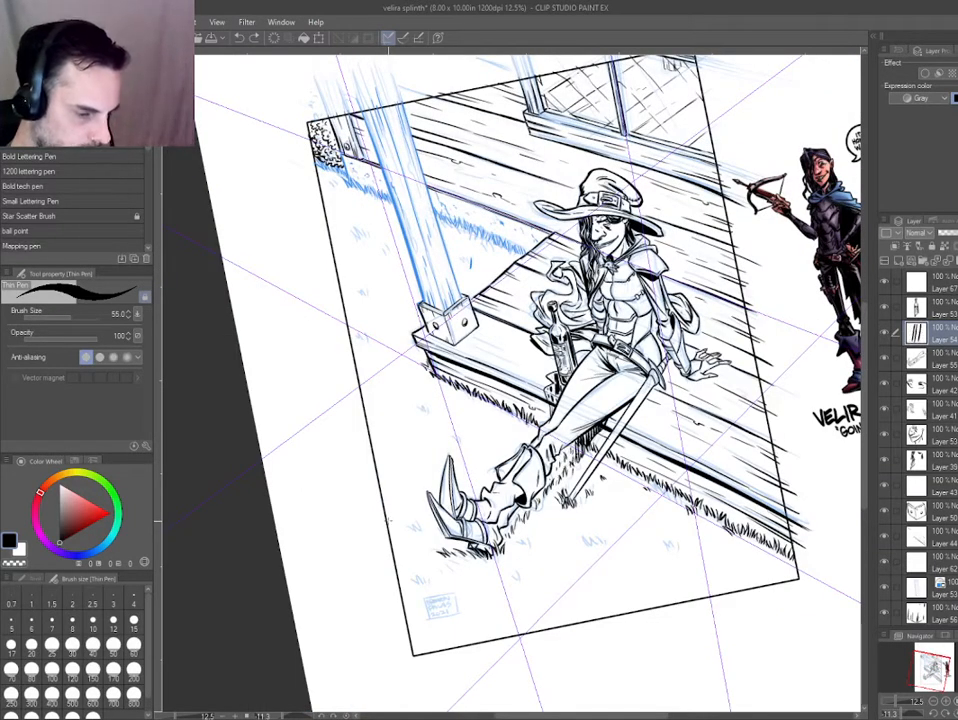
pyautogui.scroll(3, 580, 482)
pyautogui.scroll(2, 505, 477)
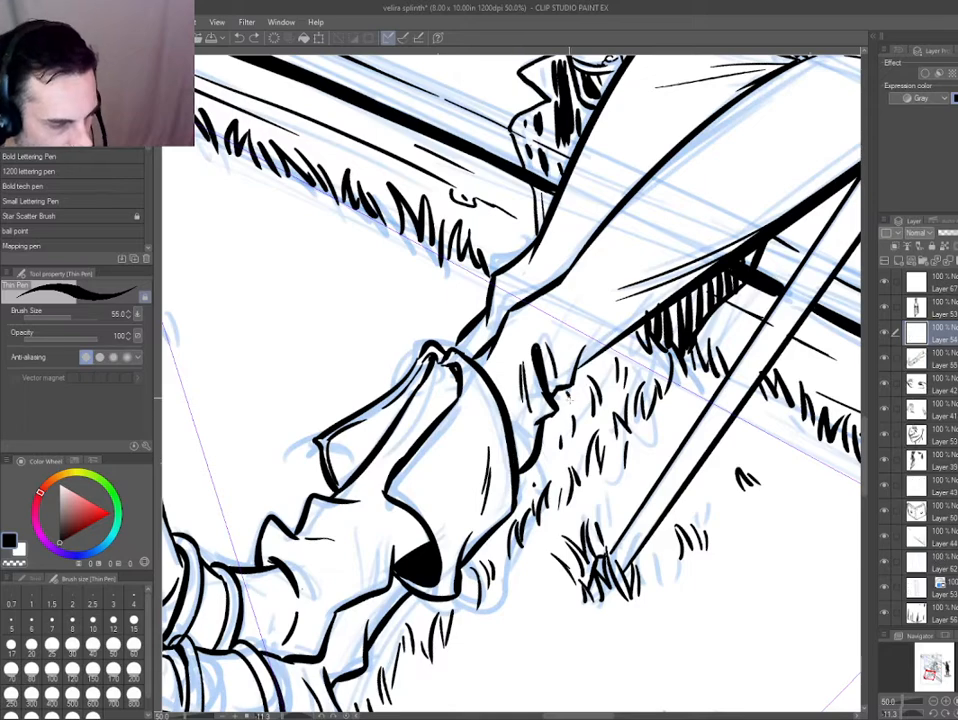
pyautogui.keyDown('ctrl'); pyautogui.keyDown('shift'); pyautogui.click(537, 483); pyautogui.keyUp('shift'); pyautogui.keyUp('ctrl')
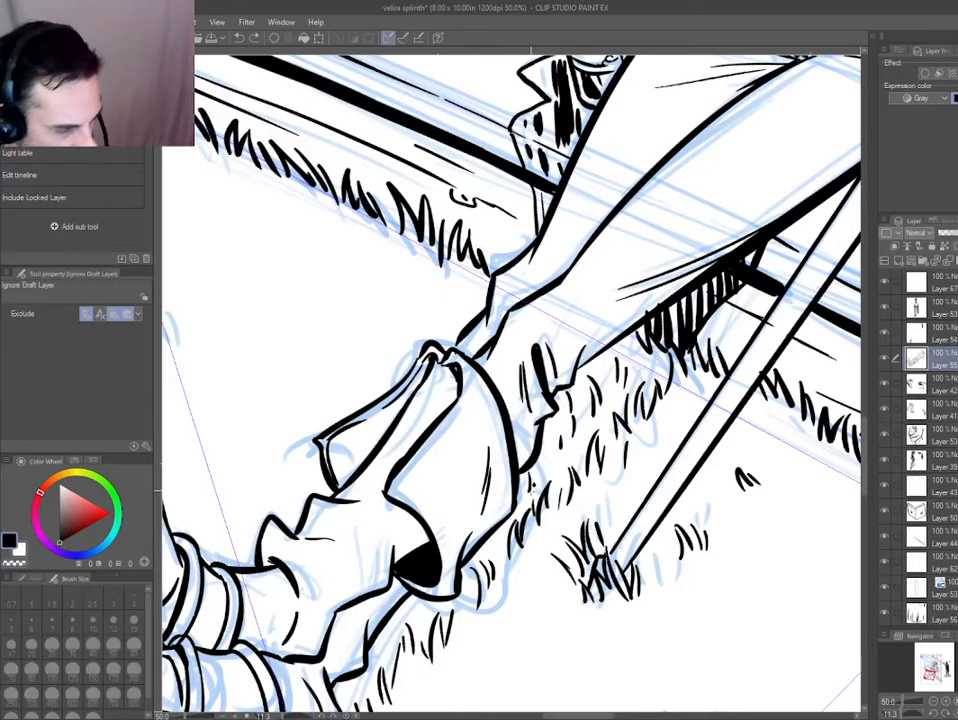
pyautogui.press('e')
pyautogui.moveTo(541, 486)
pyautogui.mouseDown()
pyautogui.moveTo(517, 483)
pyautogui.moveTo(511, 506)
pyautogui.mouseUp()
pyautogui.press('p')
pyautogui.moveTo(518, 427); pyautogui.dragTo(569, 260)
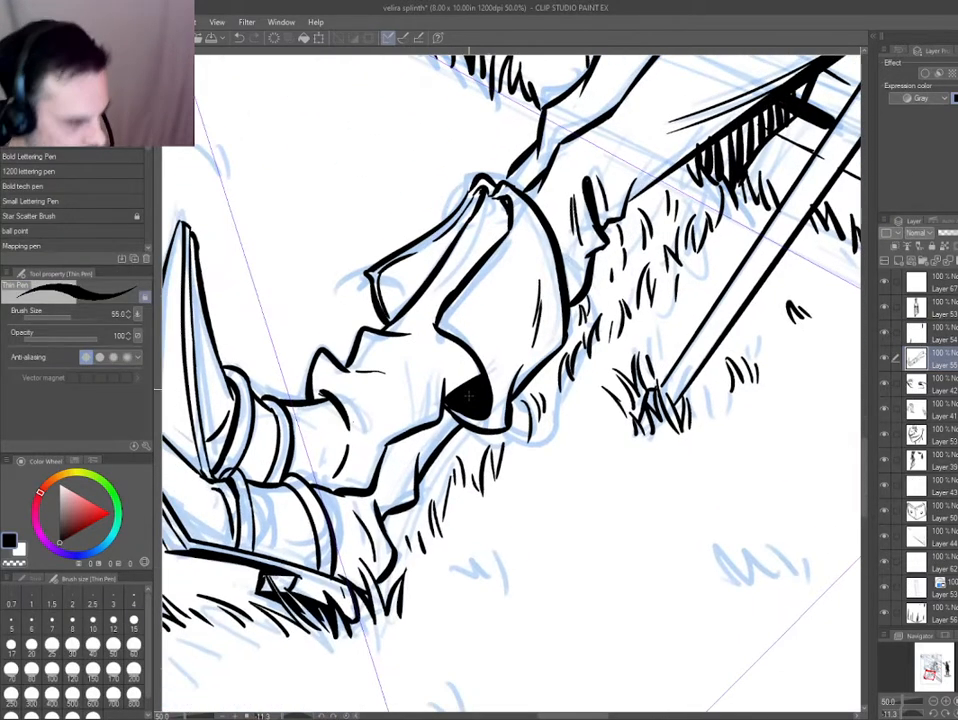
pyautogui.moveTo(468, 434)
pyautogui.mouseDown()
pyautogui.moveTo(458, 463)
pyautogui.moveTo(466, 456)
pyautogui.moveTo(429, 494)
pyautogui.mouseUp()
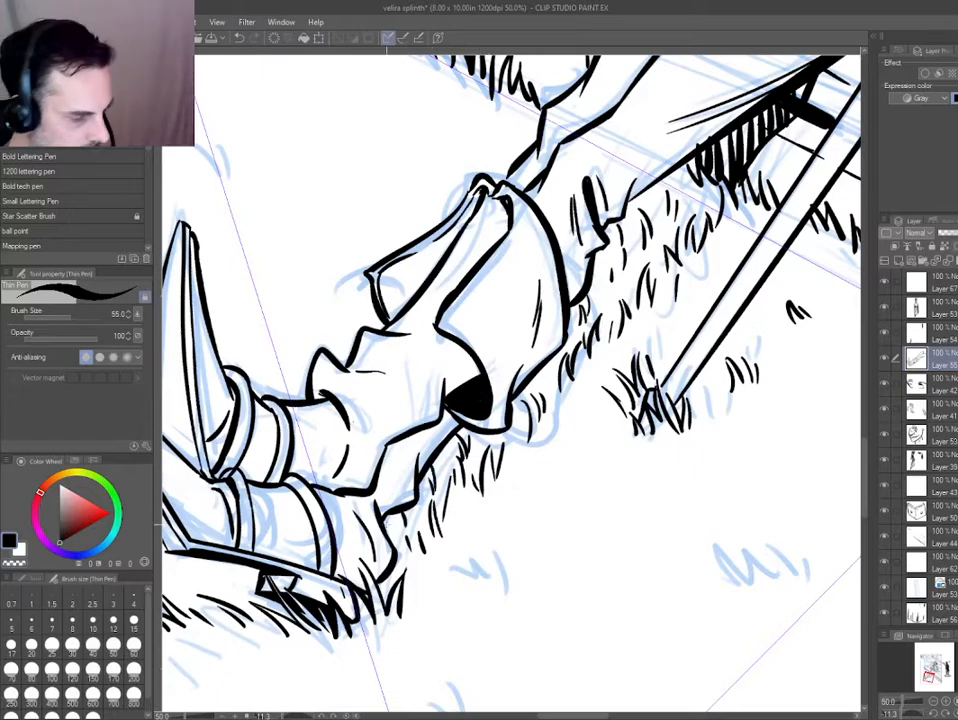
# Ink small grass tufts over the blue sketch marks in the foreground between the lower boot's heel and the porch's near end.
pyautogui.moveTo(466, 554); pyautogui.dragTo(477, 579)
pyautogui.moveTo(479, 554); pyautogui.dragTo(502, 588)
pyautogui.moveTo(533, 614); pyautogui.dragTo(411, 521)
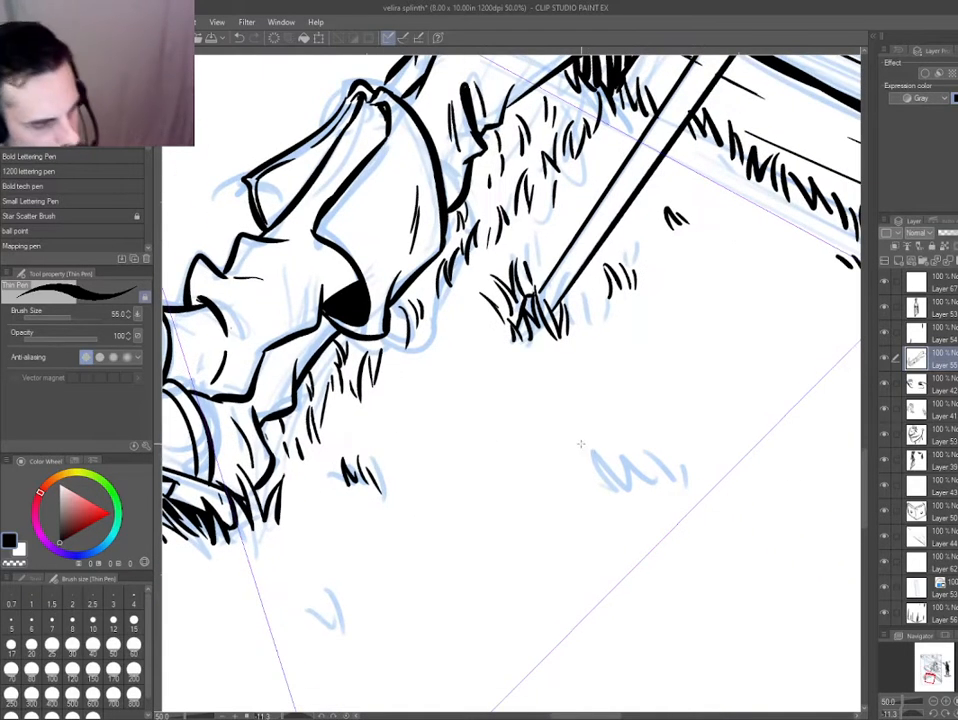
pyautogui.moveTo(584, 446); pyautogui.dragTo(599, 464)
pyautogui.moveTo(593, 436); pyautogui.dragTo(622, 470)
pyautogui.moveTo(629, 440)
pyautogui.mouseDown()
pyautogui.moveTo(620, 470)
pyautogui.moveTo(646, 477)
pyautogui.moveTo(450, 415)
pyautogui.mouseUp()
pyautogui.scroll(-4, 675, 515)
pyautogui.scroll(4, 450, 415)
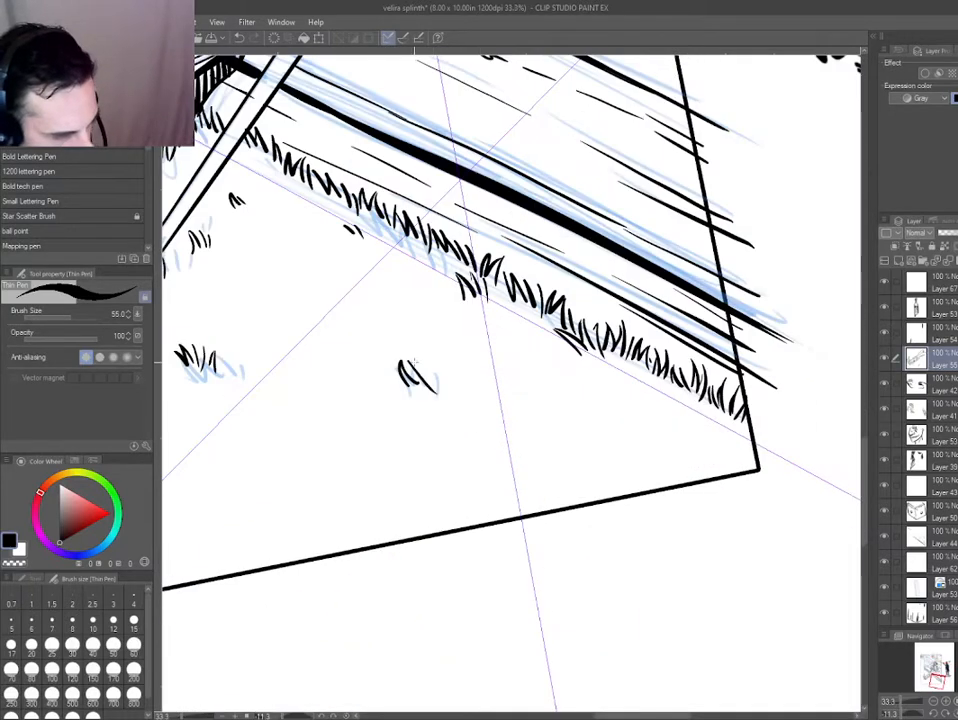
pyautogui.scroll(-2, 421, 412)
pyautogui.moveTo(517, 468); pyautogui.dragTo(540, 472)
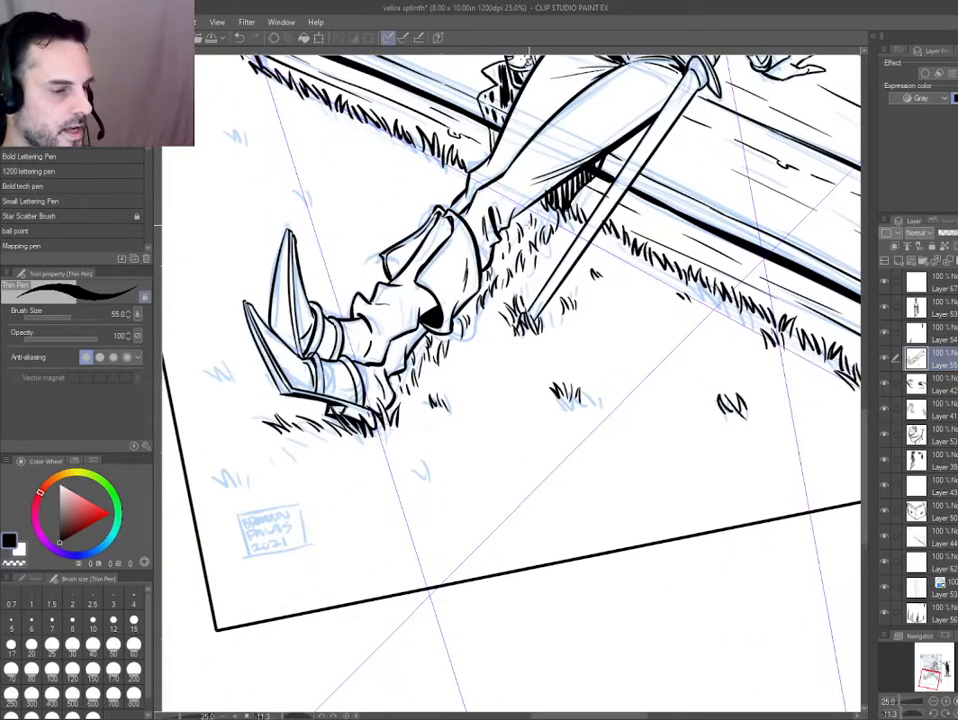
pyautogui.moveTo(389, 317); pyautogui.dragTo(412, 407)
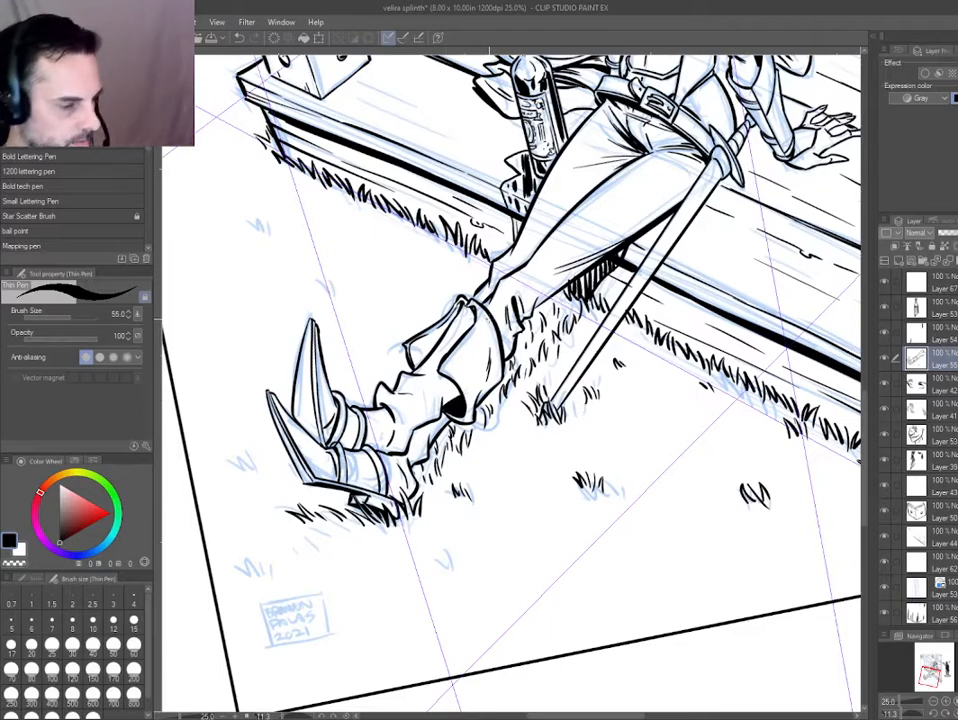
# Ink small grass tufts above the signature box and between the lower boot's toe and the panel's left border.
pyautogui.moveTo(242, 364); pyautogui.dragTo(344, 377)
pyautogui.moveTo(352, 458); pyautogui.dragTo(357, 420)
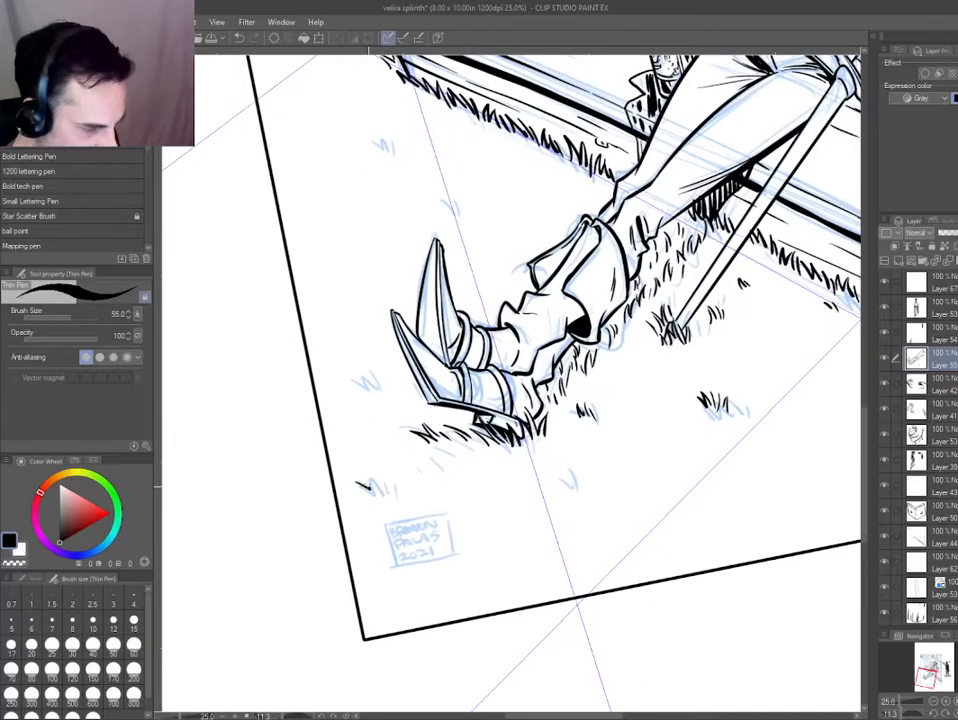
pyautogui.scroll(1, 285, 362)
pyautogui.scroll(1, 315, 360)
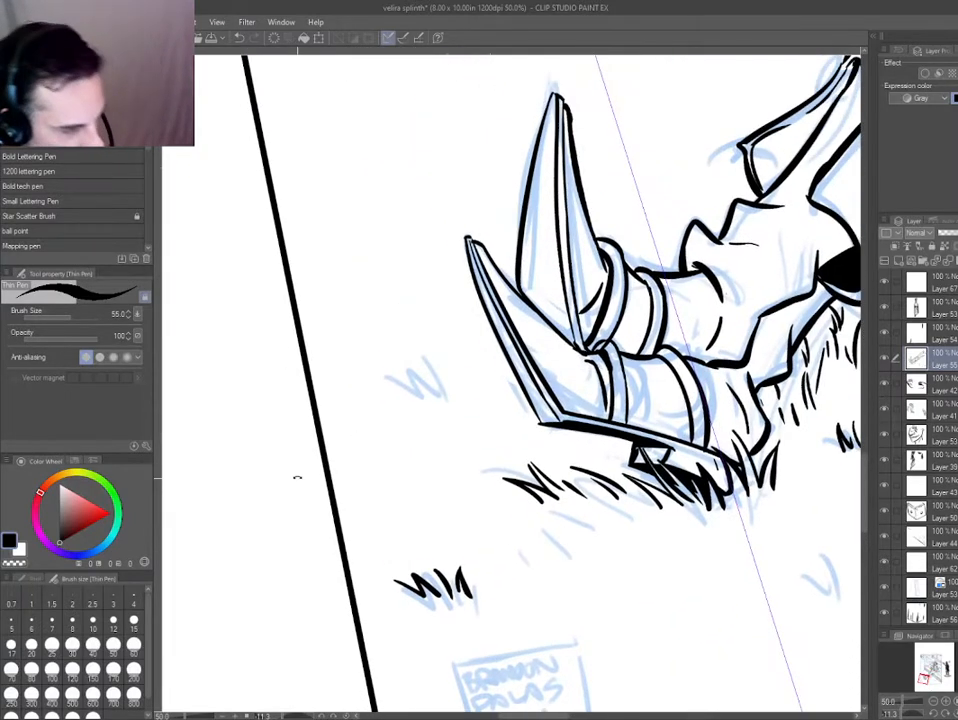
pyautogui.press('^')
pyautogui.moveTo(400, 356); pyautogui.dragTo(426, 378)
pyautogui.moveTo(420, 350); pyautogui.dragTo(441, 392)
# Ink a small grass tuft just above the upper boot's pointed toe.
pyautogui.moveTo(416, 383); pyautogui.dragTo(415, 545)
pyautogui.moveTo(435, 420); pyautogui.dragTo(450, 541)
pyautogui.moveTo(647, 311); pyautogui.dragTo(670, 341)
pyautogui.moveTo(662, 313); pyautogui.dragTo(672, 342)
pyautogui.moveTo(675, 318); pyautogui.dragTo(684, 348)
pyautogui.moveTo(524, 389); pyautogui.dragTo(508, 433)
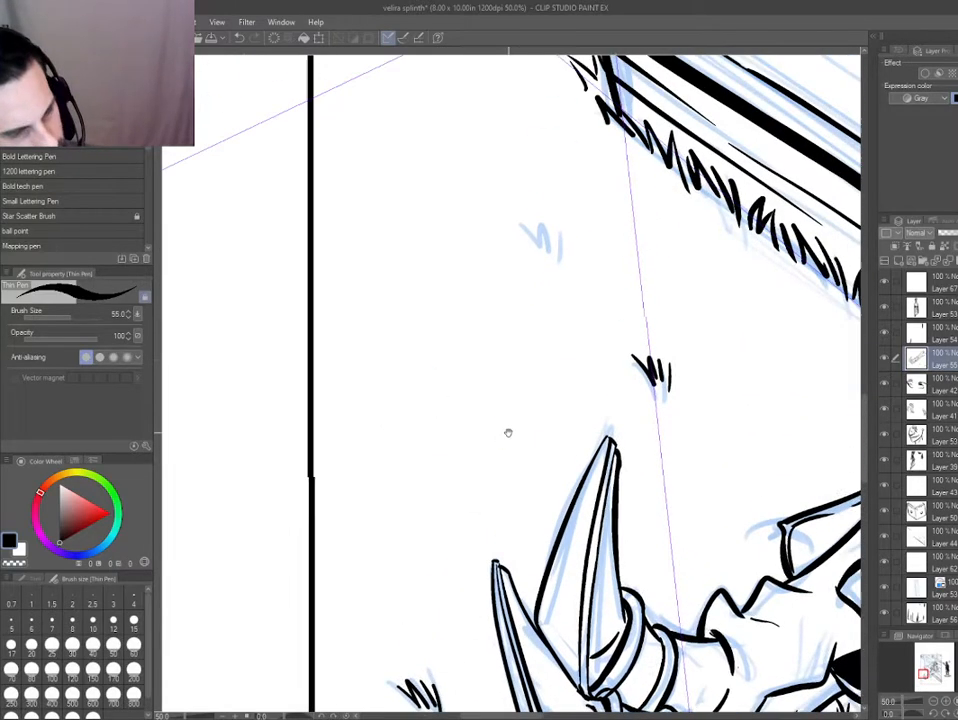
# Ink and redraw the small grass tuft over the blue mark between the upper boot's toe and the porch corner.
pyautogui.moveTo(519, 217); pyautogui.dragTo(546, 246)
pyautogui.moveTo(544, 222); pyautogui.dragTo(566, 250)
pyautogui.hotkey('ctrl', '0')
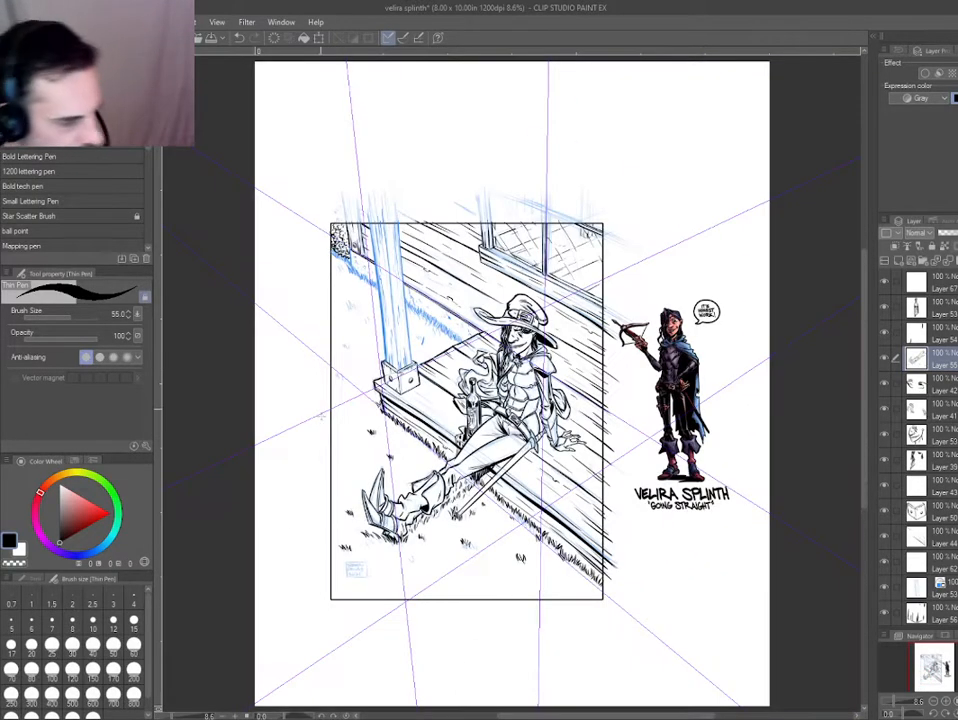
pyautogui.scroll(1, 343, 458)
pyautogui.moveTo(346, 457); pyautogui.dragTo(352, 412)
pyautogui.press('e')
pyautogui.scroll(3, 358, 412)
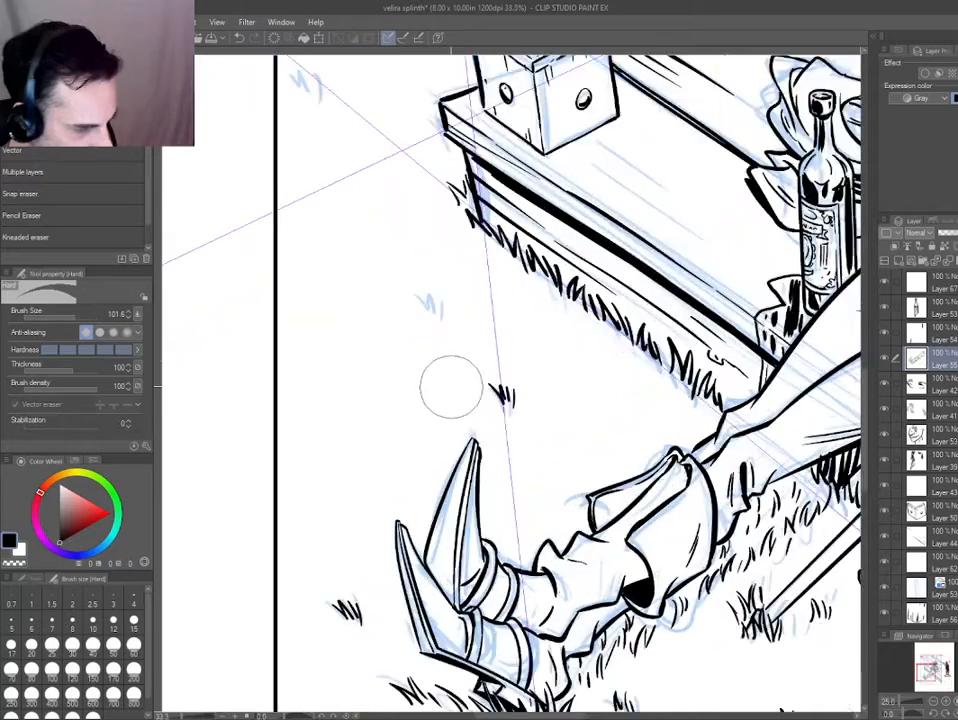
pyautogui.press('p')
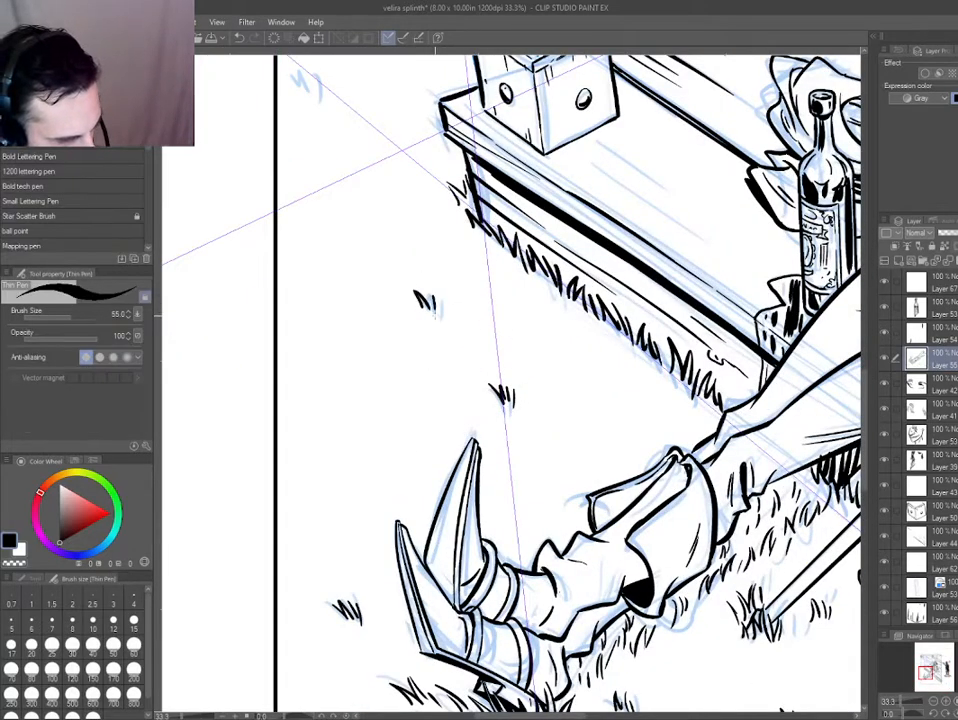
# Ink a wider grass tuft near the panel's left border, level with the porch post's base.
pyautogui.moveTo(427, 407); pyautogui.dragTo(453, 475)
pyautogui.moveTo(388, 337); pyautogui.dragTo(432, 449)
pyautogui.moveTo(373, 263); pyautogui.dragTo(366, 247)
pyautogui.moveTo(374, 263)
pyautogui.mouseDown()
pyautogui.moveTo(376, 241)
pyautogui.moveTo(404, 250)
pyautogui.mouseUp()
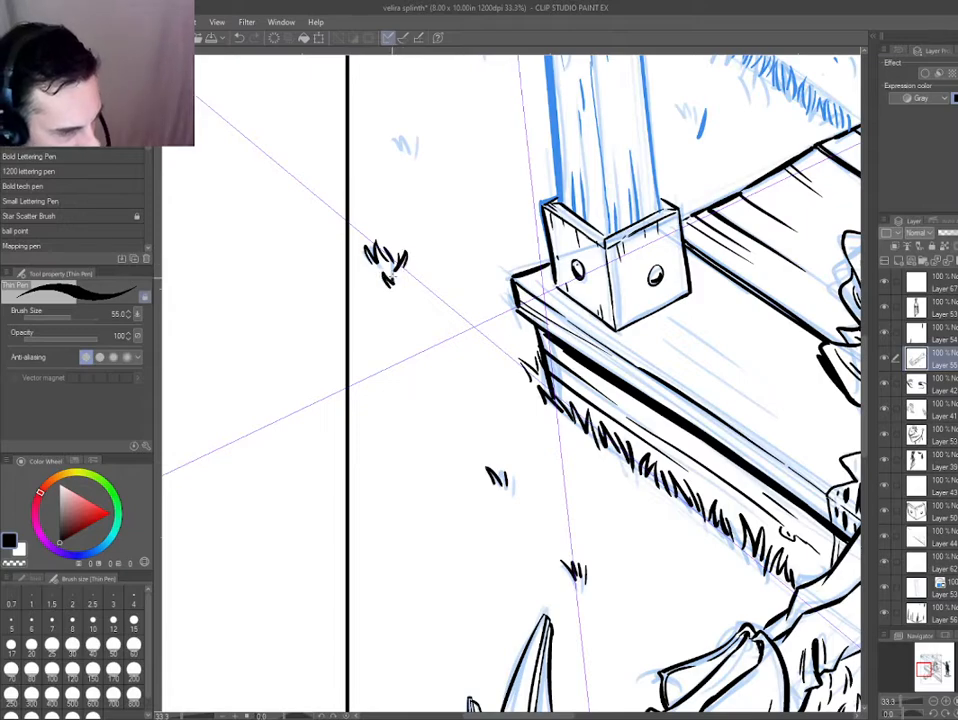
pyautogui.moveTo(424, 297); pyautogui.dragTo(431, 288)
pyautogui.moveTo(355, 378); pyautogui.dragTo(357, 415)
pyautogui.scroll(-5, 354, 417)
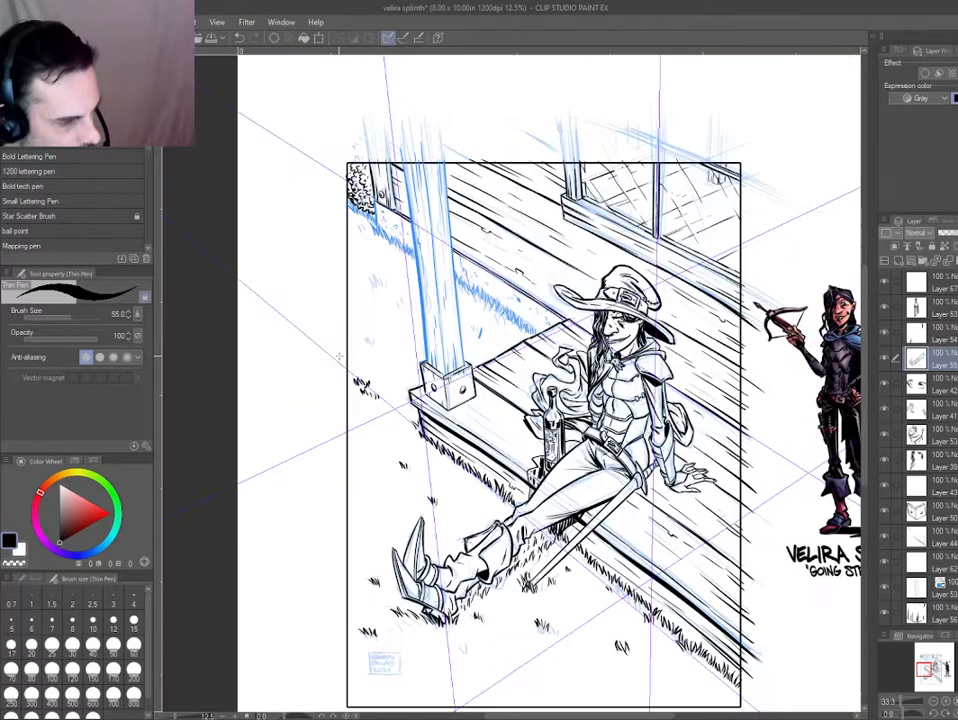
# Ink a cluster of small grass tufts just above the panel's bottom border, to the right of the signature box.
pyautogui.scroll(5, 413, 511)
pyautogui.moveTo(366, 530); pyautogui.dragTo(505, 415)
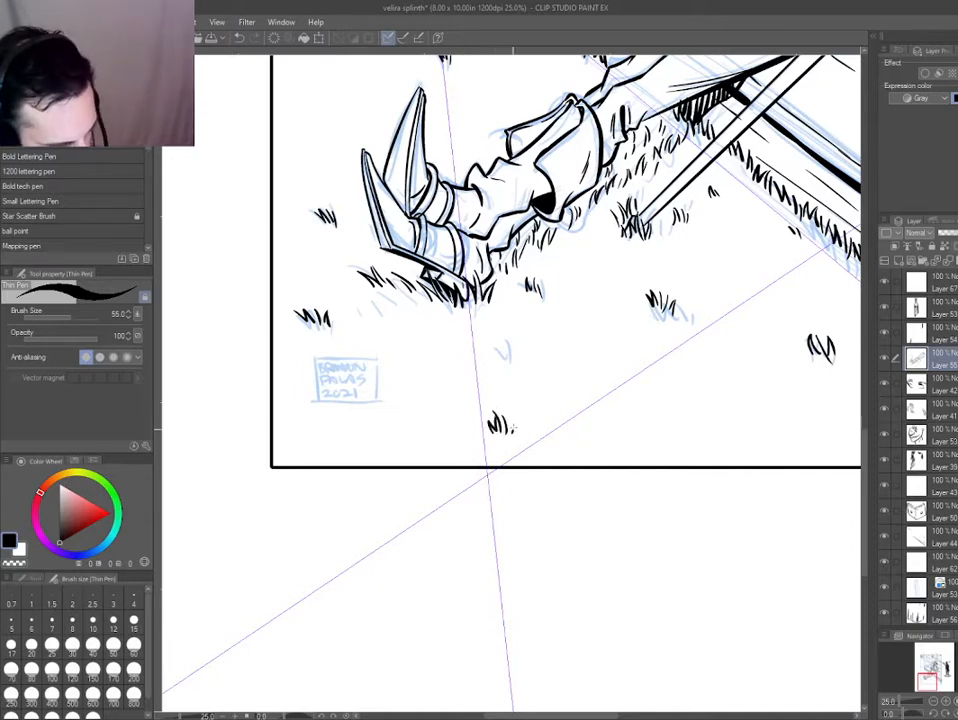
pyautogui.moveTo(538, 407); pyautogui.dragTo(494, 387)
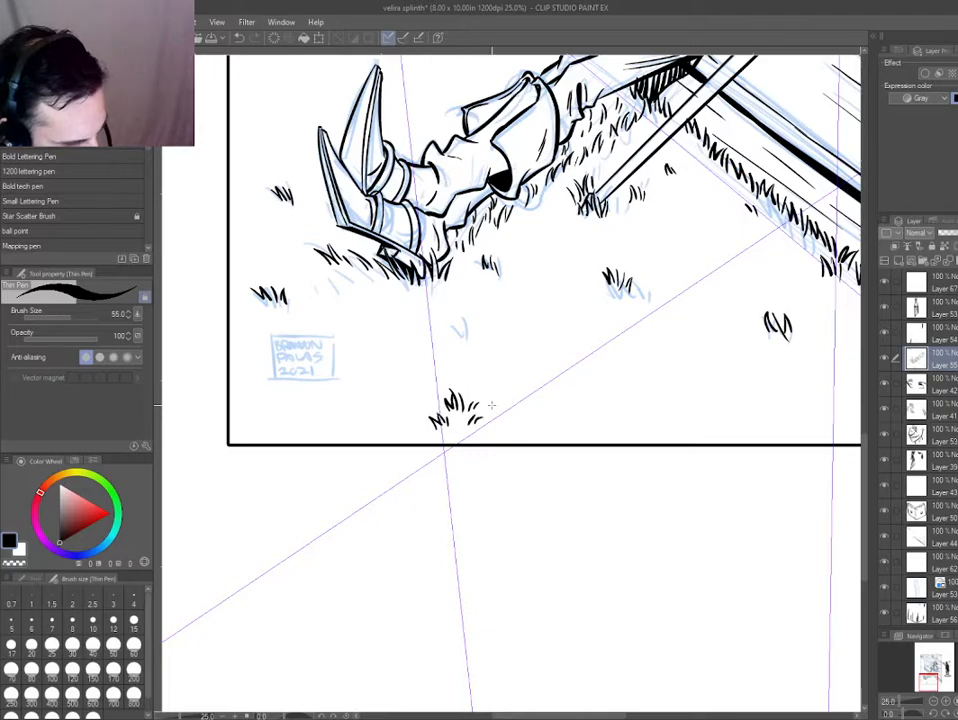
# Add blades to the left side of the lone grass tuft between the staff's tip and the panel's lower-right corner.
pyautogui.scroll(-2, 491, 405)
pyautogui.scroll(2, 621, 363)
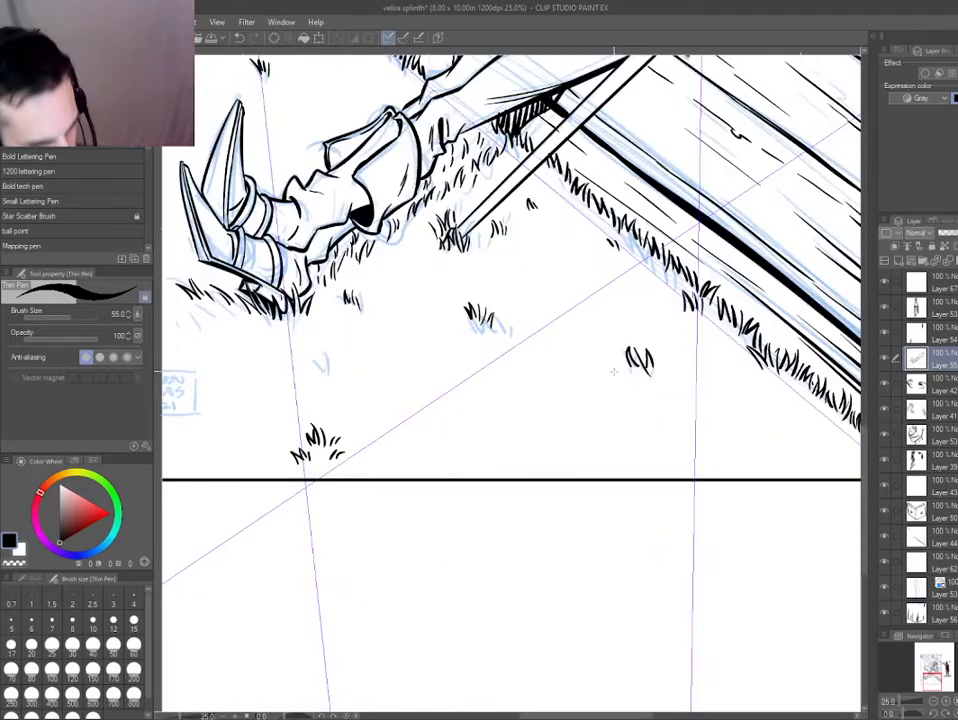
pyautogui.moveTo(543, 444); pyautogui.dragTo(563, 474)
pyautogui.scroll(-2, 470, 302)
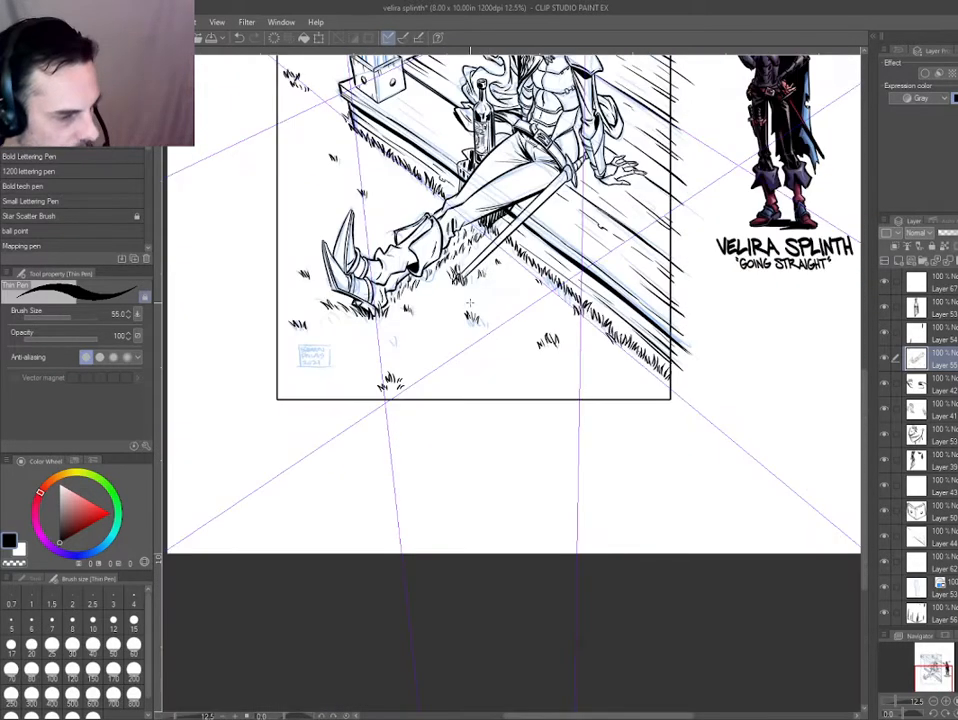
# Ink several small grass tufts in the panel's lower-right corner, below the grass along the porch edge.
pyautogui.scroll(4, 599, 395)
pyautogui.moveTo(510, 400); pyautogui.dragTo(523, 420)
pyautogui.moveTo(527, 396)
pyautogui.mouseDown()
pyautogui.moveTo(532, 416)
pyautogui.moveTo(547, 380)
pyautogui.mouseUp()
pyautogui.moveTo(567, 396)
pyautogui.mouseDown()
pyautogui.moveTo(559, 372)
pyautogui.moveTo(574, 371)
pyautogui.mouseUp()
pyautogui.moveTo(571, 396)
pyautogui.mouseDown()
pyautogui.moveTo(576, 378)
pyautogui.moveTo(544, 343)
pyautogui.mouseUp()
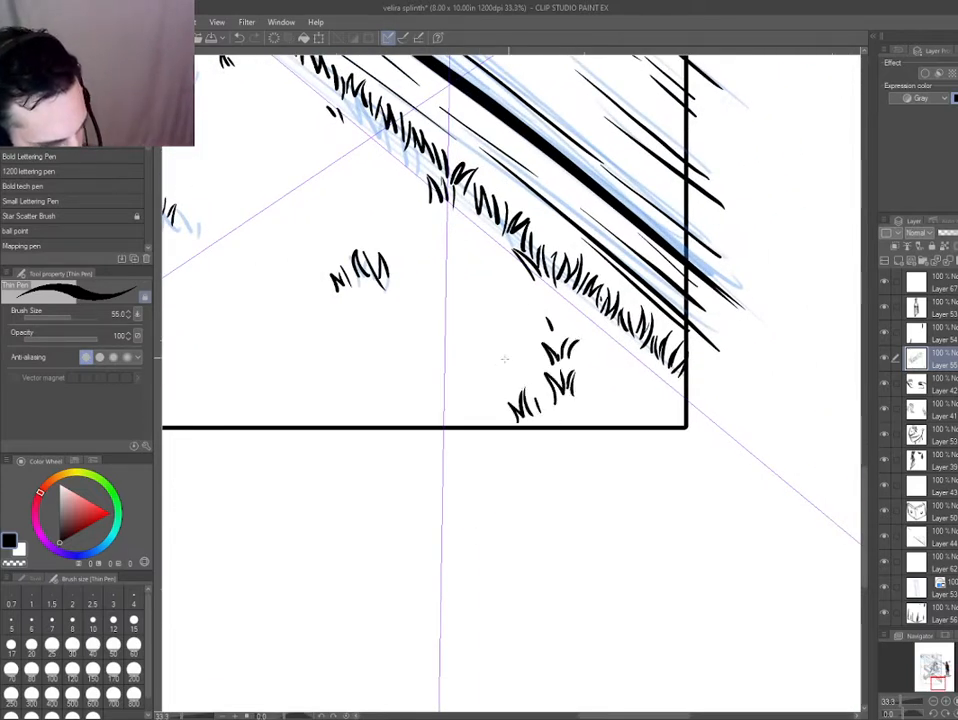
pyautogui.moveTo(494, 366); pyautogui.dragTo(486, 343)
pyautogui.moveTo(499, 364); pyautogui.dragTo(503, 345)
pyautogui.moveTo(624, 405); pyautogui.dragTo(630, 380)
pyautogui.moveTo(636, 405)
pyautogui.mouseDown()
pyautogui.moveTo(645, 392)
pyautogui.moveTo(668, 416)
pyautogui.mouseUp()
# Ink two neighbouring small grass tufts above the blue marks, between the panel's left border and the porch post.
pyautogui.scroll(-5, 454, 439)
pyautogui.moveTo(313, 422); pyautogui.dragTo(484, 482)
pyautogui.scroll(5, 406, 259)
pyautogui.moveTo(485, 269); pyautogui.dragTo(491, 286)
pyautogui.moveTo(493, 266)
pyautogui.mouseDown()
pyautogui.moveTo(500, 281)
pyautogui.moveTo(545, 287)
pyautogui.mouseUp()
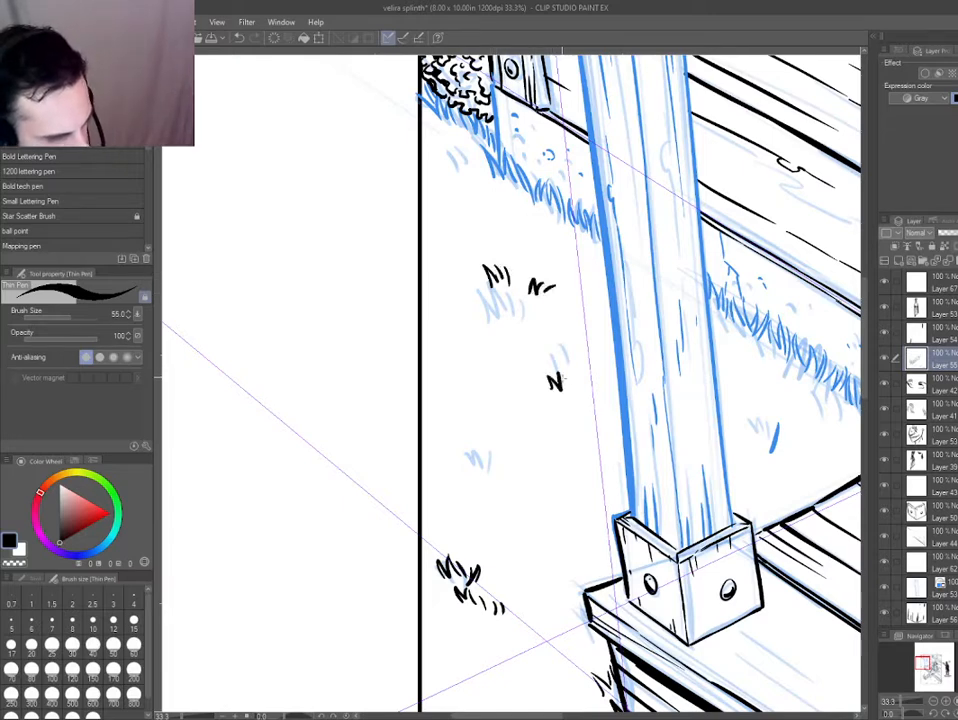
# Undo and redraw the small grass tuft beside the porch post's left edge, just under the faint blue marks.
pyautogui.moveTo(602, 326); pyautogui.dragTo(590, 346)
pyautogui.hotkey('ctrl', 'z')
pyautogui.hotkey('ctrl', 'z')
pyautogui.hotkey('ctrl', 'z')
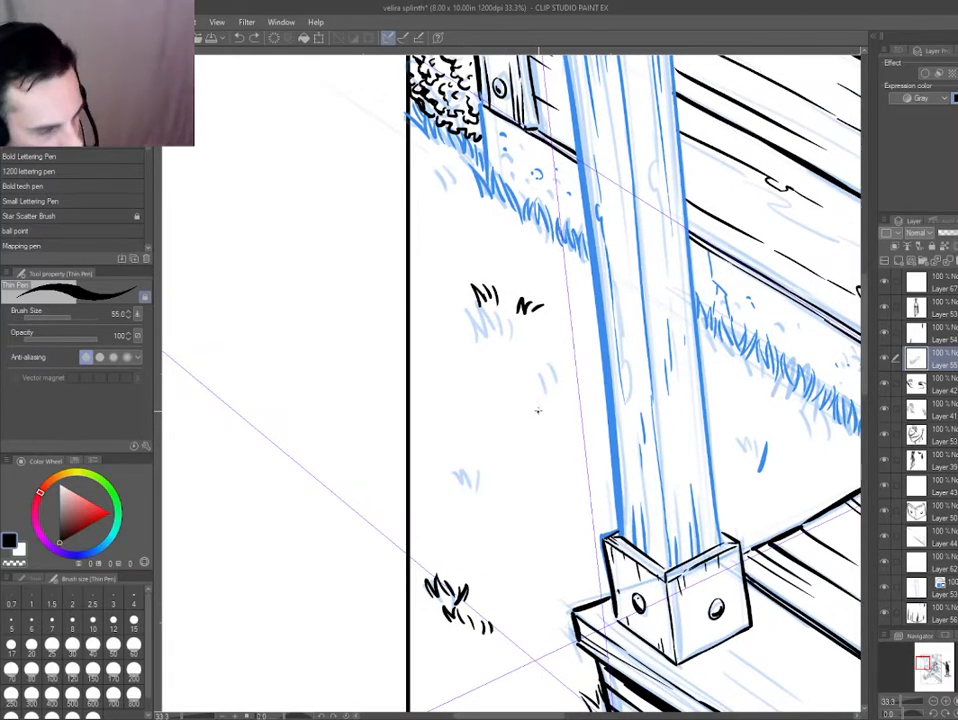
pyautogui.moveTo(534, 398); pyautogui.dragTo(541, 411)
pyautogui.moveTo(543, 397)
pyautogui.mouseDown()
pyautogui.moveTo(547, 411)
pyautogui.moveTo(580, 388)
pyautogui.mouseUp()
# Ink a small grass tuft below the bush, close to the panel's left border.
pyautogui.moveTo(434, 184); pyautogui.dragTo(439, 194)
pyautogui.moveTo(440, 184); pyautogui.dragTo(451, 195)
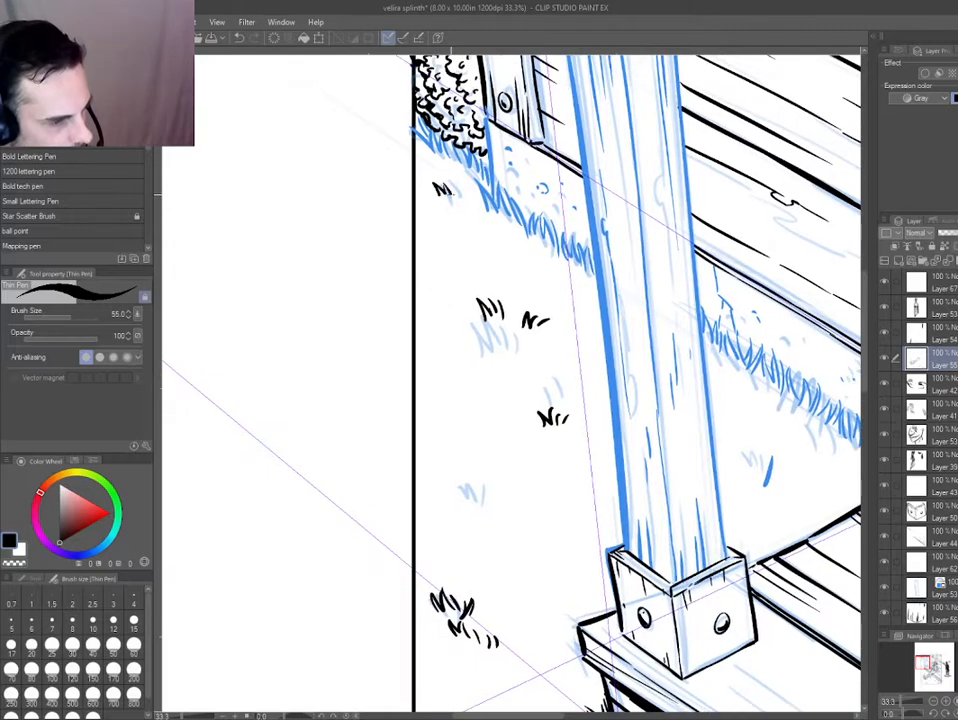
pyautogui.scroll(-3, 346, 460)
pyautogui.moveTo(328, 484); pyautogui.dragTo(373, 411)
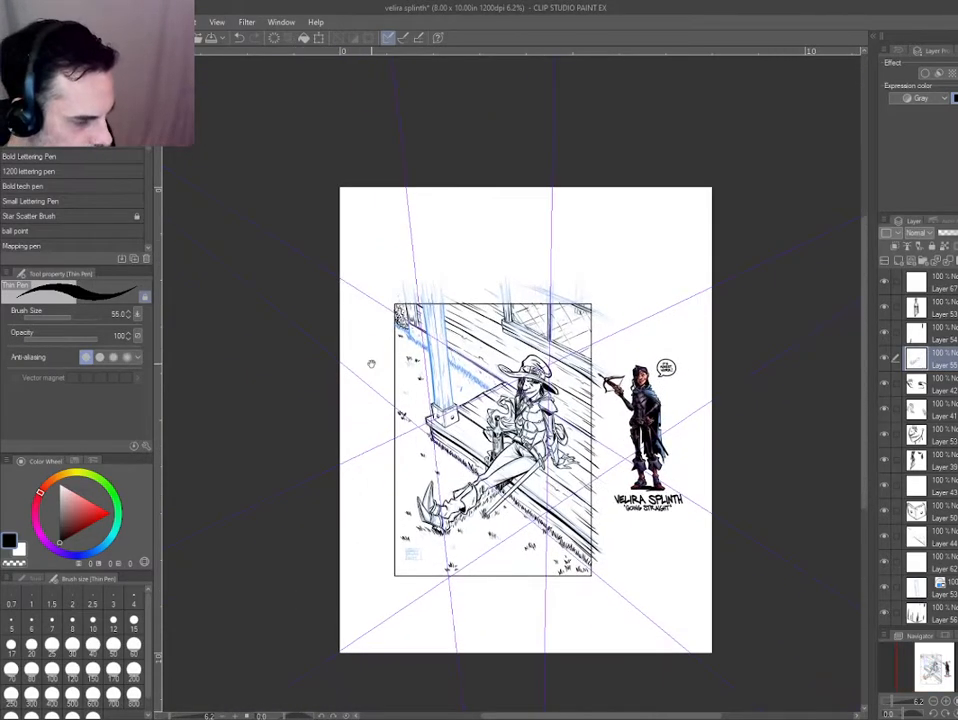
# Add loose grass blades over the blue marks beneath the lower boot, above the signature box.
pyautogui.scroll(4, 384, 488)
pyautogui.moveTo(480, 549); pyautogui.dragTo(403, 400)
pyautogui.moveTo(468, 527); pyautogui.dragTo(475, 545)
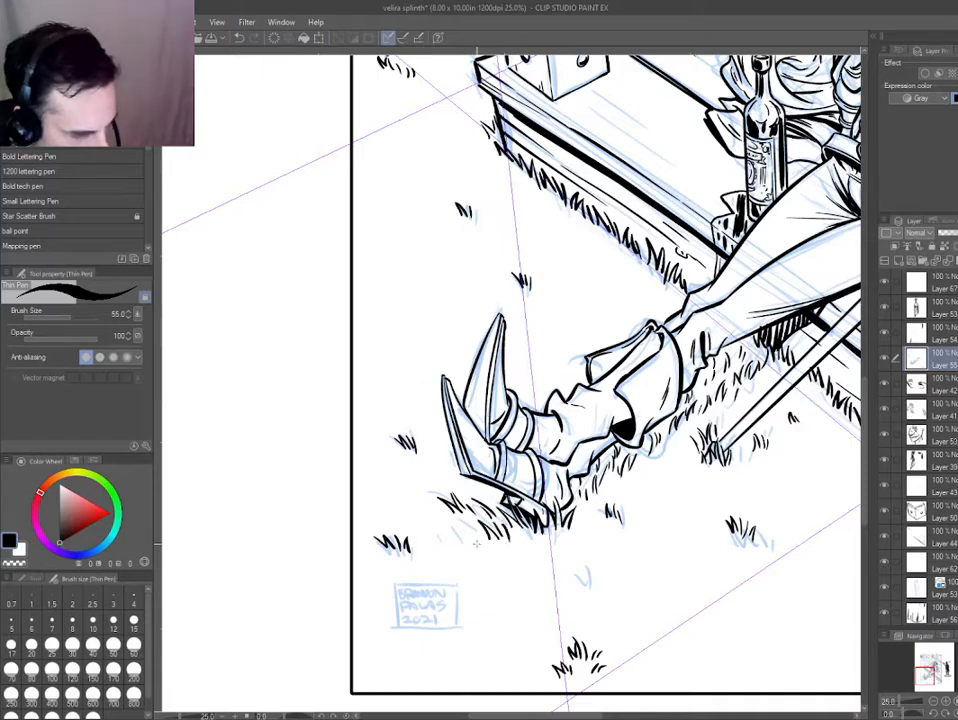
# Ink a small grass tuft and a few stray blades between the upper boot's toe and the panel's left border.
pyautogui.moveTo(388, 345); pyautogui.dragTo(400, 356)
pyautogui.moveTo(400, 345); pyautogui.dragTo(405, 357)
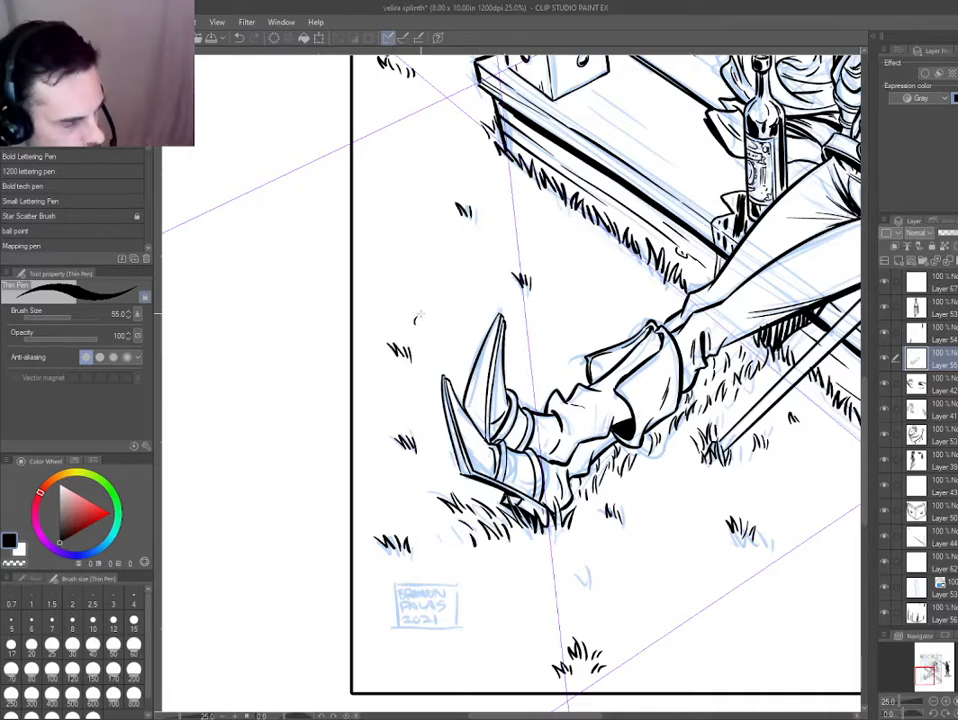
pyautogui.scroll(-4, 380, 370)
pyautogui.scroll(4, 368, 442)
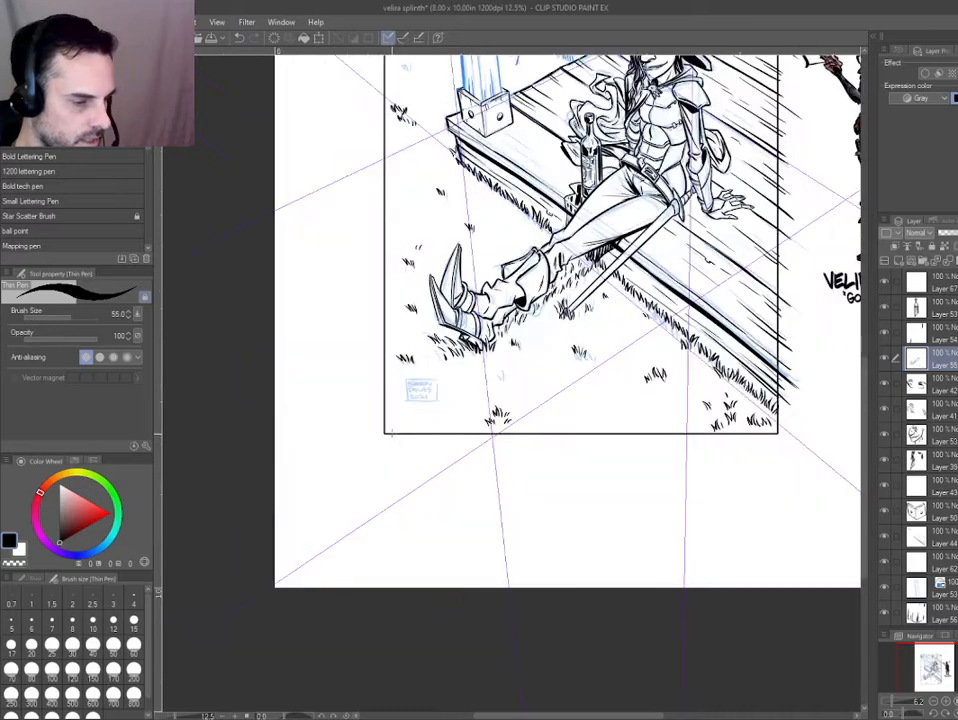
# Show the grid and choose the Basic Lettering Pen at size 15 for the signature box.
pyautogui.hotkey('ctrl', "'")
pyautogui.scroll(4, 445, 346)
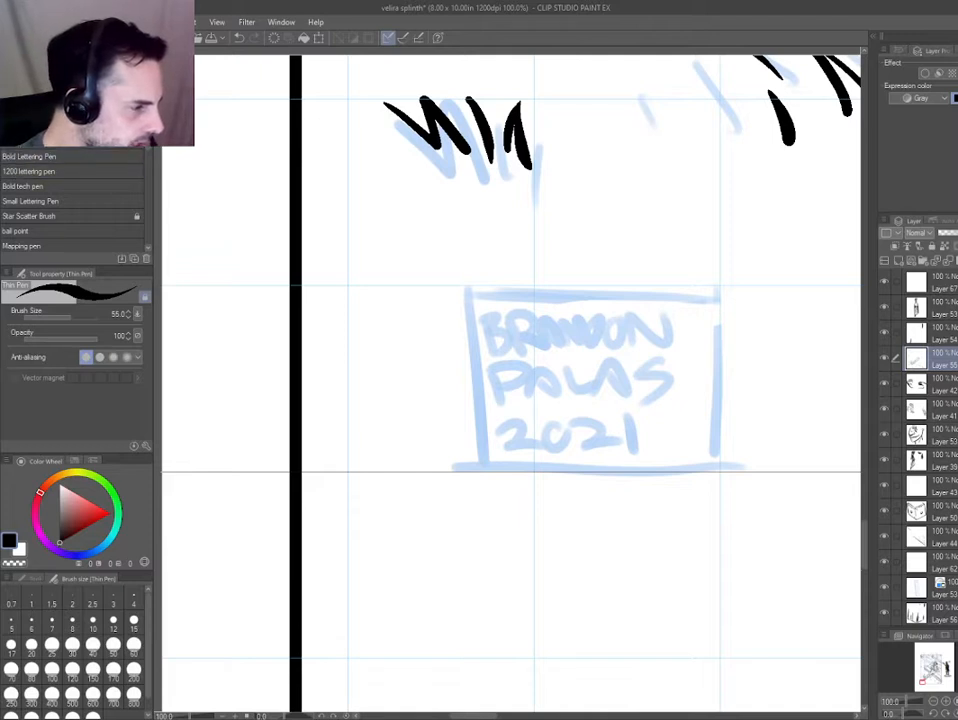
pyautogui.click(34, 141)
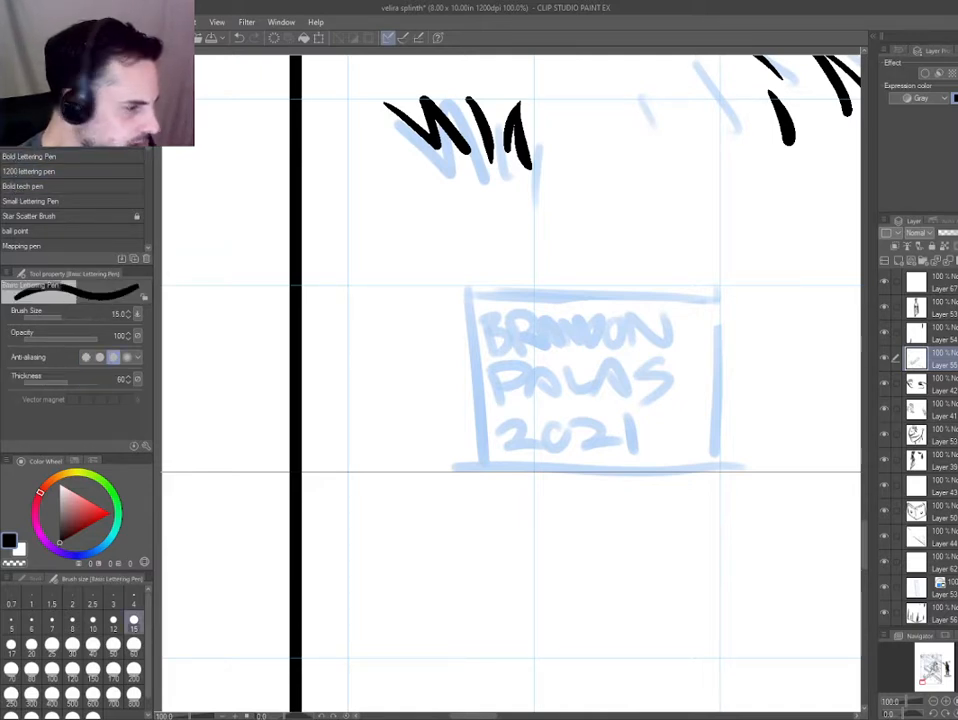
pyautogui.moveTo(723, 291); pyautogui.dragTo(522, 288)
pyautogui.hotkey('ctrl', 'z')
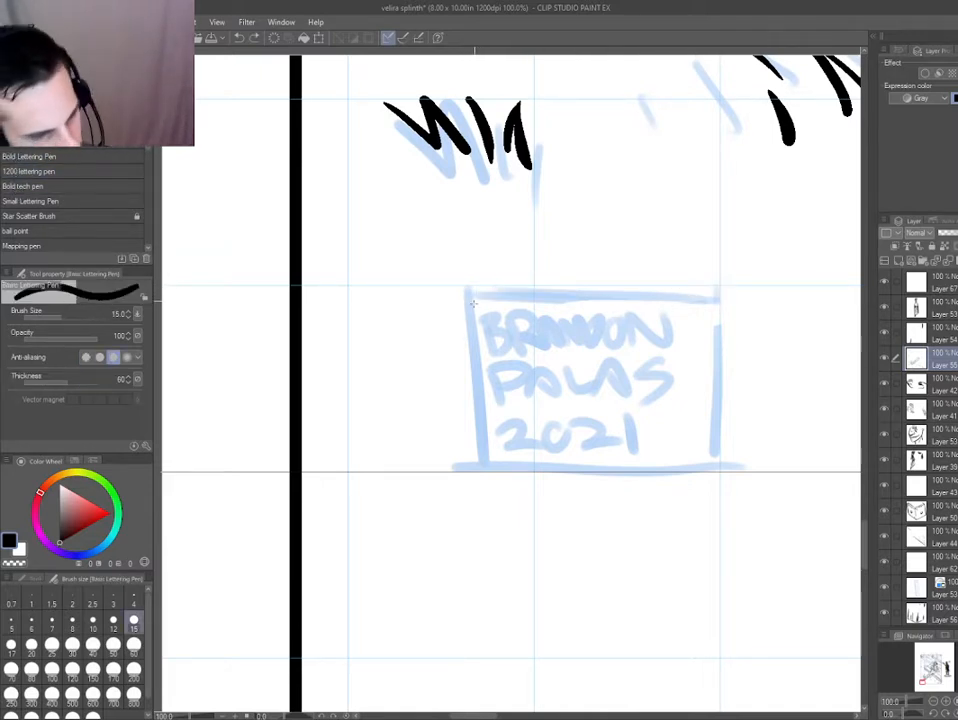
pyautogui.moveTo(413, 310); pyautogui.dragTo(413, 368)
pyautogui.hotkey('ctrl', 'z')
pyautogui.moveTo(390, 322)
pyautogui.mouseDown()
pyautogui.moveTo(452, 326)
pyautogui.moveTo(371, 353)
pyautogui.mouseUp()
pyautogui.scroll(2, 424, 326)
pyautogui.hotkey('ctrl', 'z')
pyautogui.hotkey('ctrl', 'z')
pyautogui.moveTo(483, 351); pyautogui.dragTo(367, 352)
pyautogui.hotkey('ctrl', 'z')
pyautogui.hotkey('ctrl', 'z')
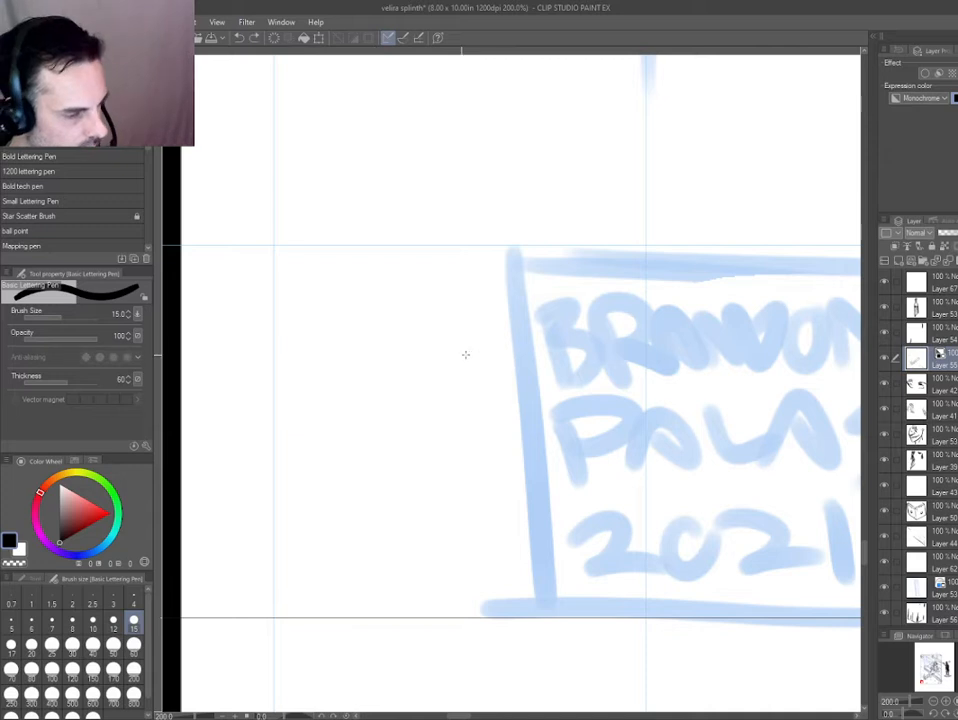
pyautogui.moveTo(493, 359); pyautogui.dragTo(289, 361)
pyautogui.moveTo(423, 156); pyautogui.dragTo(423, 299)
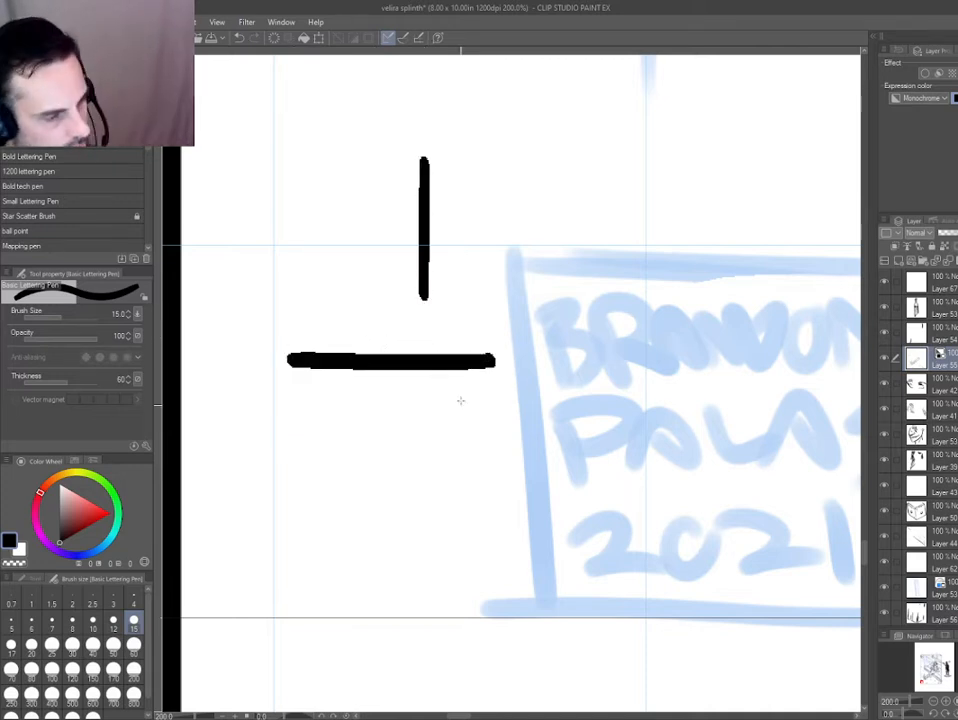
pyautogui.hotkey('ctrl', 'z')
pyautogui.moveTo(406, 130); pyautogui.dragTo(418, 298)
pyautogui.hotkey('ctrl', 'z')
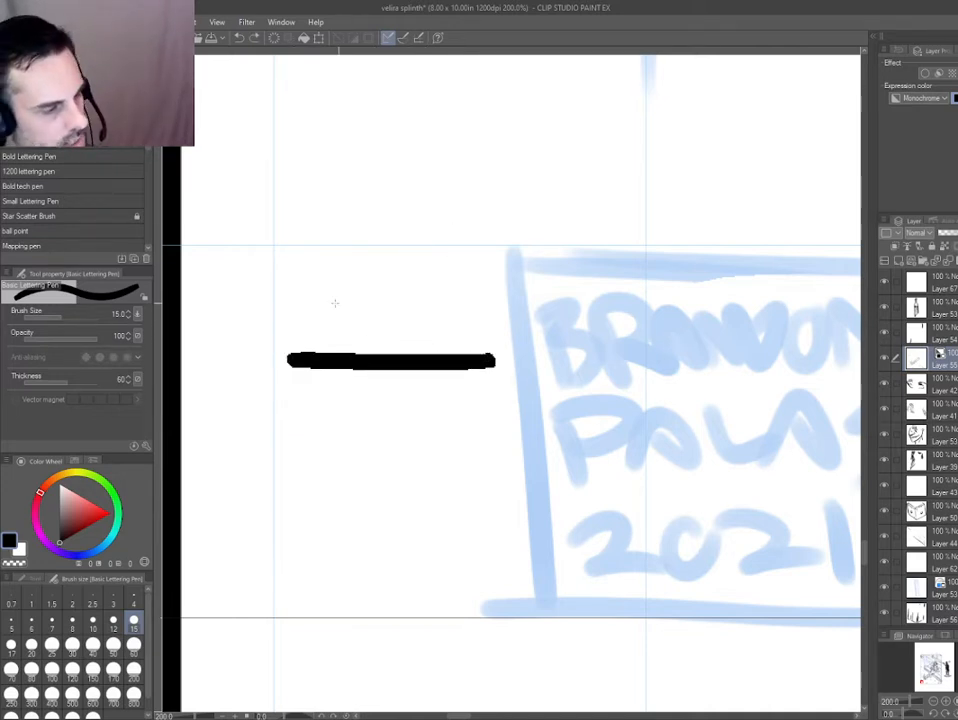
pyautogui.hotkey('ctrl', 'z')
# Ink the four sides of the signature box over the blue sketch, redoing the lines that miss.
pyautogui.hotkey('ctrl', '-')
pyautogui.moveTo(697, 228)
pyautogui.mouseDown()
pyautogui.moveTo(344, 232)
pyautogui.moveTo(691, 240)
pyautogui.moveTo(689, 496)
pyautogui.moveTo(372, 493)
pyautogui.mouseUp()
pyautogui.hotkey('ctrl', 'z')
pyautogui.hotkey('ctrl', 'z')
pyautogui.moveTo(690, 497); pyautogui.dragTo(333, 492)
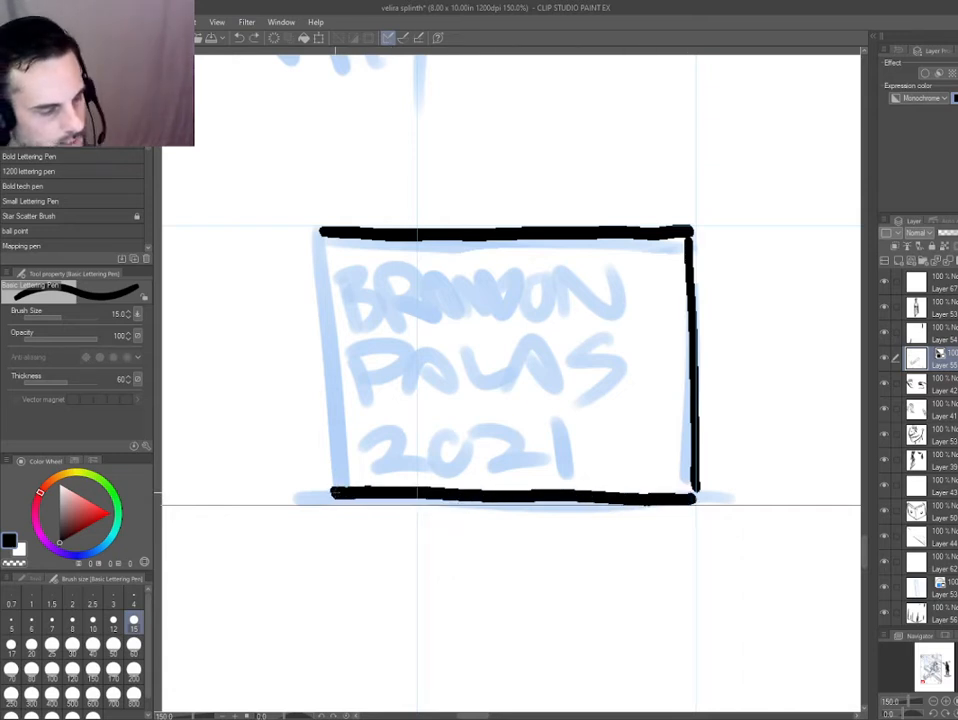
pyautogui.moveTo(322, 236); pyautogui.dragTo(335, 494)
pyautogui.hotkey('ctrl', 'z')
pyautogui.moveTo(322, 236); pyautogui.dragTo(335, 494)
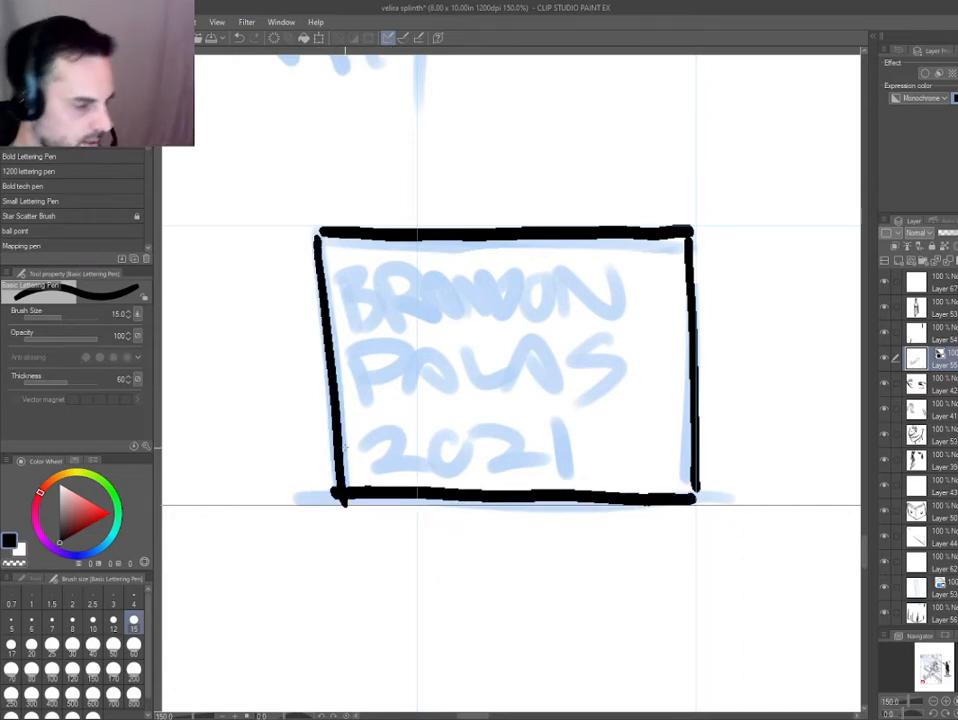
# Letter the artist's first name as the top line inside the signature box, redoing the second and third letters.
pyautogui.moveTo(297, 432); pyautogui.dragTo(387, 404)
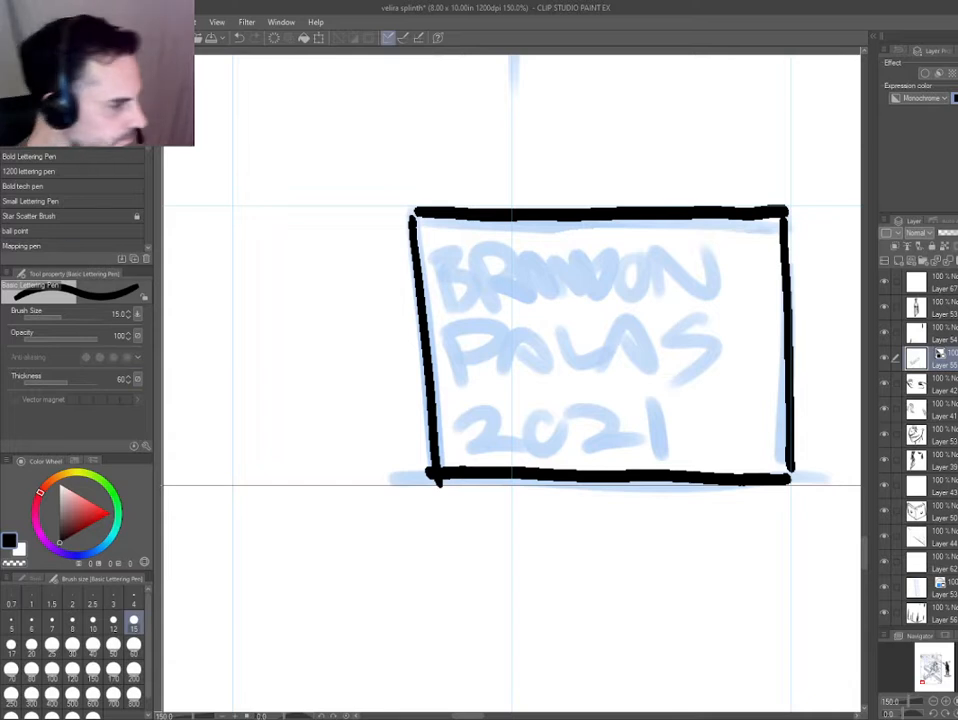
pyautogui.scroll(1, 476, 262)
pyautogui.moveTo(435, 243); pyautogui.dragTo(445, 308)
pyautogui.moveTo(505, 235)
pyautogui.mouseDown()
pyautogui.moveTo(507, 308)
pyautogui.moveTo(578, 305)
pyautogui.mouseUp()
pyautogui.moveTo(588, 234); pyautogui.dragTo(568, 305)
pyautogui.moveTo(586, 228); pyautogui.dragTo(626, 307)
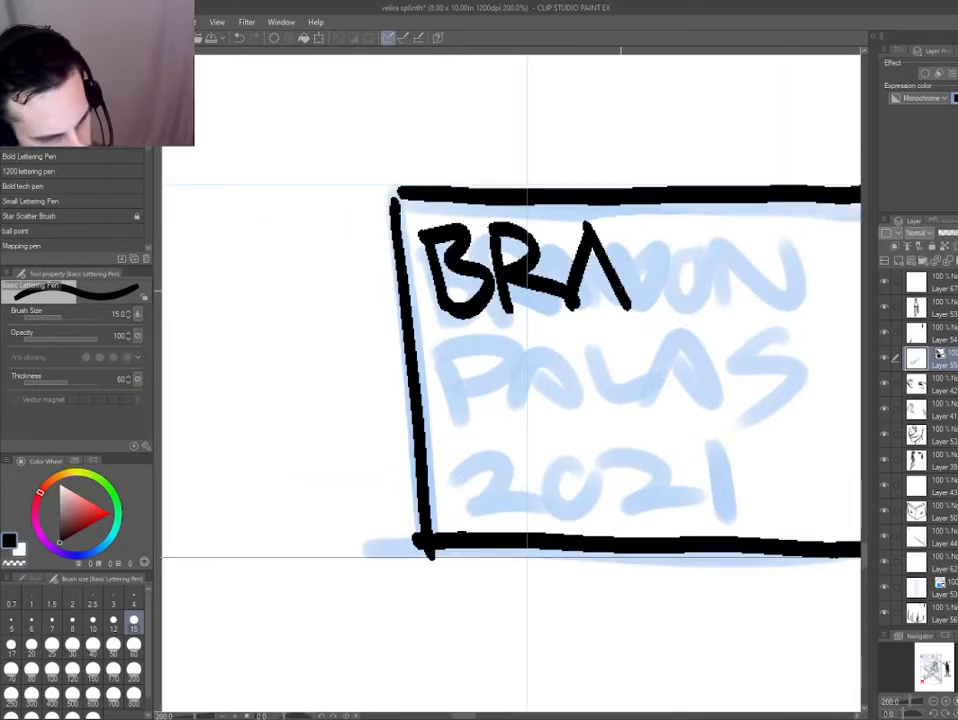
pyautogui.hotkey('ctrl', 'z')
pyautogui.hotkey('ctrl', 'z')
pyautogui.hotkey('ctrl', 'z')
pyautogui.hotkey('ctrl', 'z')
pyautogui.moveTo(493, 241)
pyautogui.mouseDown()
pyautogui.moveTo(511, 312)
pyautogui.moveTo(538, 248)
pyautogui.moveTo(560, 313)
pyautogui.mouseUp()
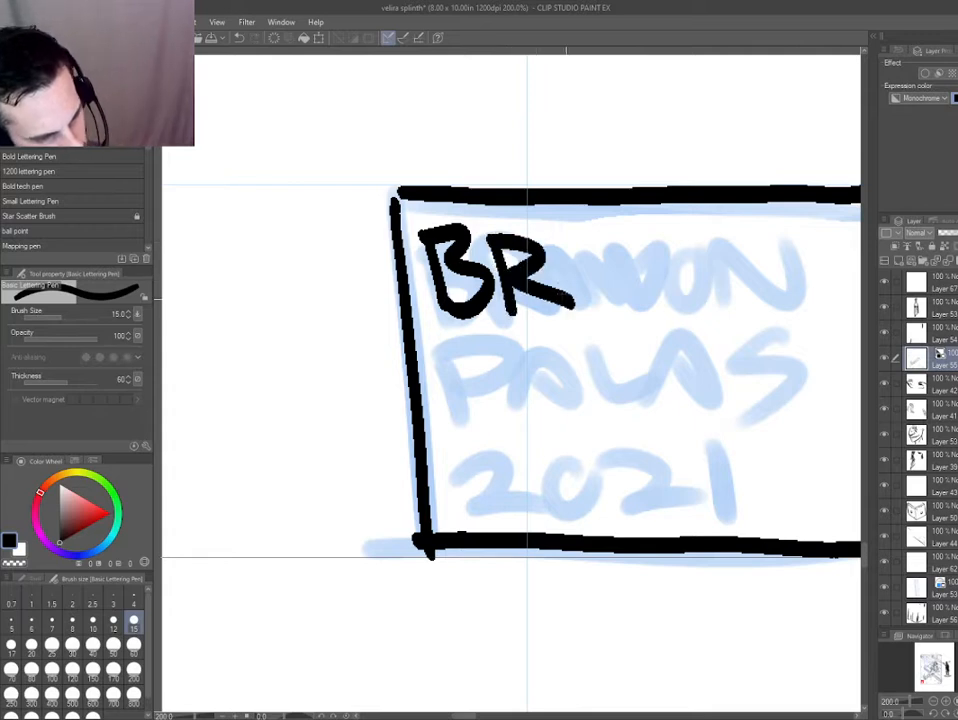
pyautogui.moveTo(590, 228)
pyautogui.mouseDown()
pyautogui.moveTo(562, 312)
pyautogui.moveTo(630, 308)
pyautogui.moveTo(533, 308)
pyautogui.moveTo(571, 242)
pyautogui.moveTo(605, 235)
pyautogui.moveTo(584, 238)
pyautogui.mouseUp()
pyautogui.moveTo(645, 250)
pyautogui.mouseDown()
pyautogui.moveTo(646, 304)
pyautogui.moveTo(655, 244)
pyautogui.mouseUp()
pyautogui.moveTo(693, 304)
pyautogui.mouseDown()
pyautogui.moveTo(690, 244)
pyautogui.moveTo(733, 308)
pyautogui.mouseUp()
pyautogui.moveTo(738, 305); pyautogui.dragTo(736, 226)
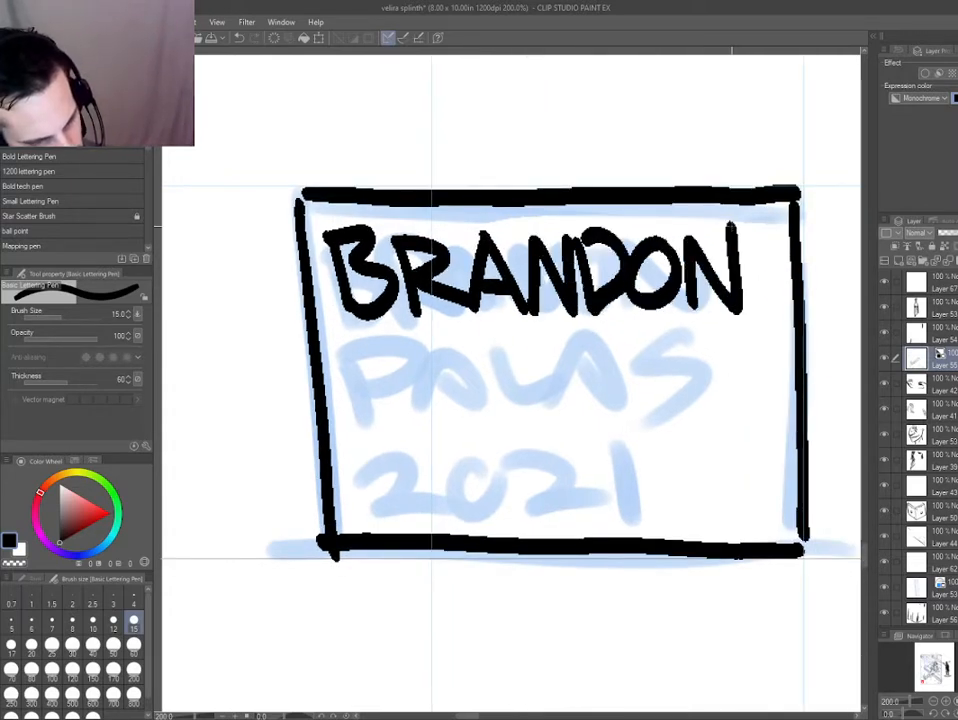
# Letter the artist's surname as the second line inside the signature box.
pyautogui.moveTo(340, 330); pyautogui.dragTo(364, 428)
pyautogui.moveTo(342, 335); pyautogui.dragTo(352, 395)
pyautogui.moveTo(436, 330)
pyautogui.mouseDown()
pyautogui.moveTo(419, 368)
pyautogui.moveTo(470, 410)
pyautogui.mouseUp()
pyautogui.moveTo(412, 385); pyautogui.dragTo(462, 383)
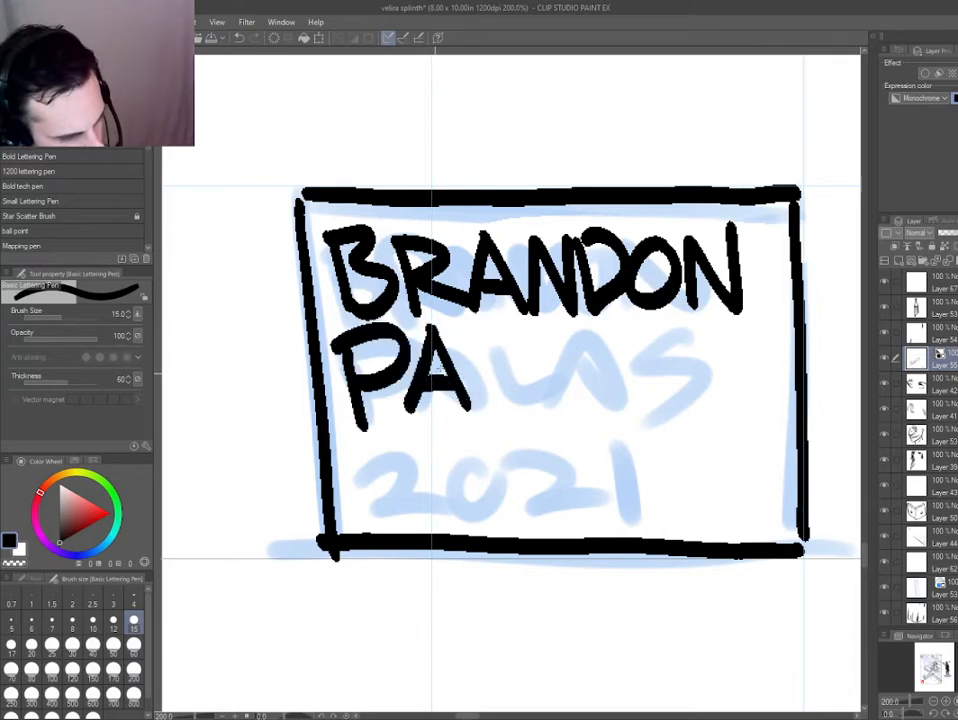
pyautogui.moveTo(488, 330); pyautogui.dragTo(532, 408)
pyautogui.moveTo(565, 330)
pyautogui.mouseDown()
pyautogui.moveTo(535, 410)
pyautogui.moveTo(600, 410)
pyautogui.mouseUp()
pyautogui.moveTo(545, 383); pyautogui.dragTo(588, 383)
pyautogui.moveTo(665, 345); pyautogui.dragTo(608, 410)
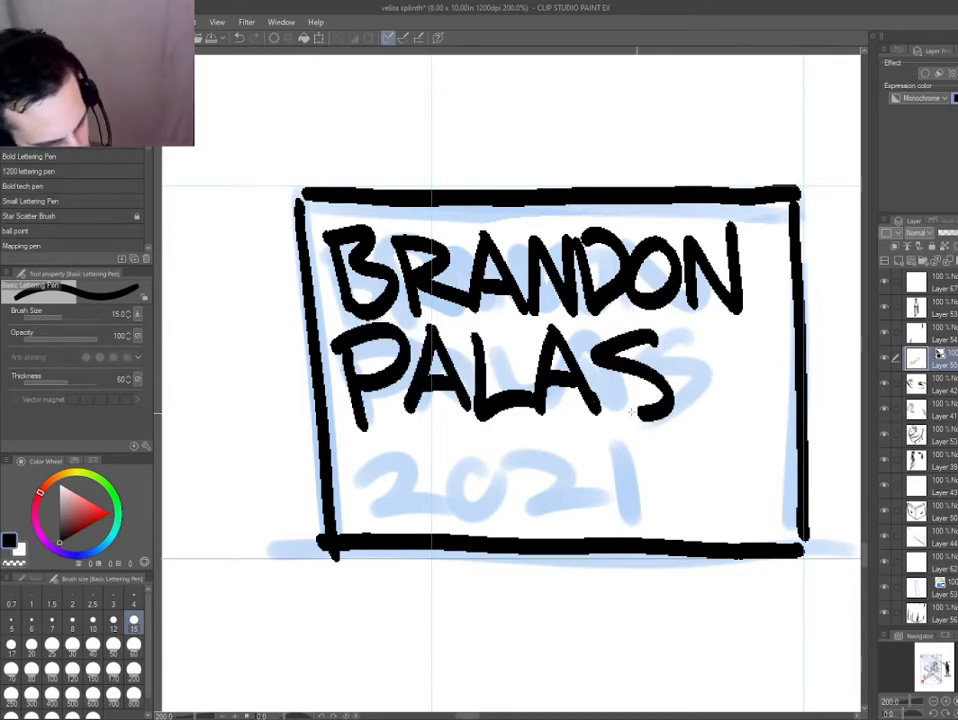
# Letter the year 2021 as the last line inside the signature box.
pyautogui.moveTo(350, 462); pyautogui.dragTo(432, 515)
pyautogui.moveTo(500, 448)
pyautogui.mouseDown()
pyautogui.moveTo(511, 474)
pyautogui.moveTo(490, 448)
pyautogui.mouseUp()
pyautogui.moveTo(528, 465)
pyautogui.mouseDown()
pyautogui.moveTo(543, 502)
pyautogui.moveTo(592, 504)
pyautogui.mouseUp()
pyautogui.moveTo(621, 432); pyautogui.dragTo(628, 505)
pyautogui.hotkey('ctrl', '0')
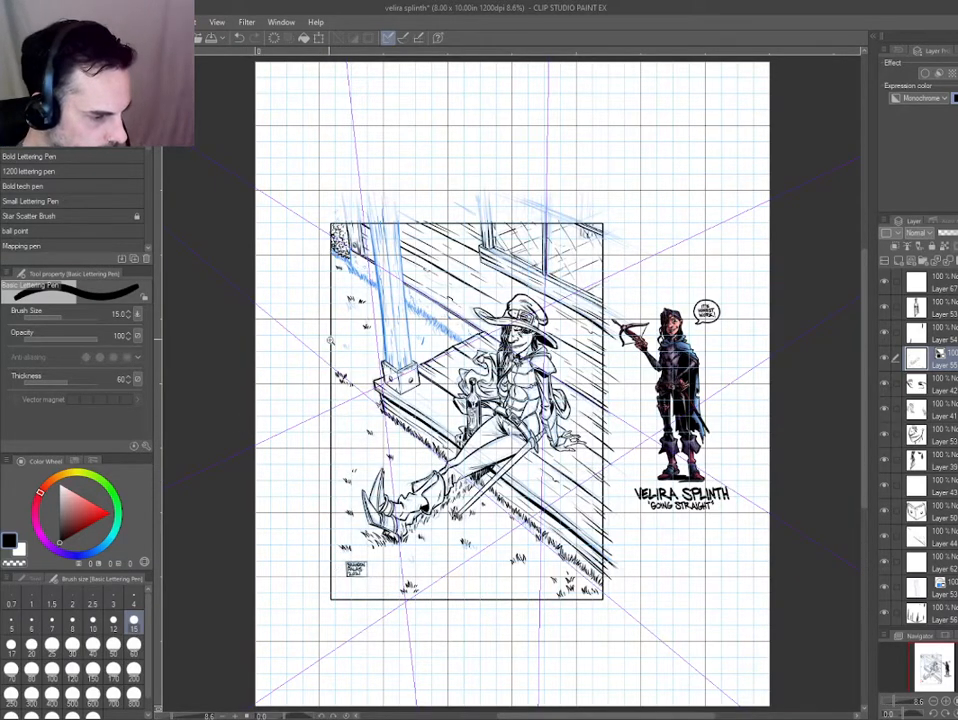
# Switch to the Thin Pen and ink a small grass tuft over the blue mark above the wide tuft near the panel's left border.
pyautogui.moveTo(331, 341); pyautogui.dragTo(480, 345)
pyautogui.press('e')
pyautogui.press('p')
pyautogui.click(43, 141)
pyautogui.moveTo(310, 350); pyautogui.dragTo(377, 357)
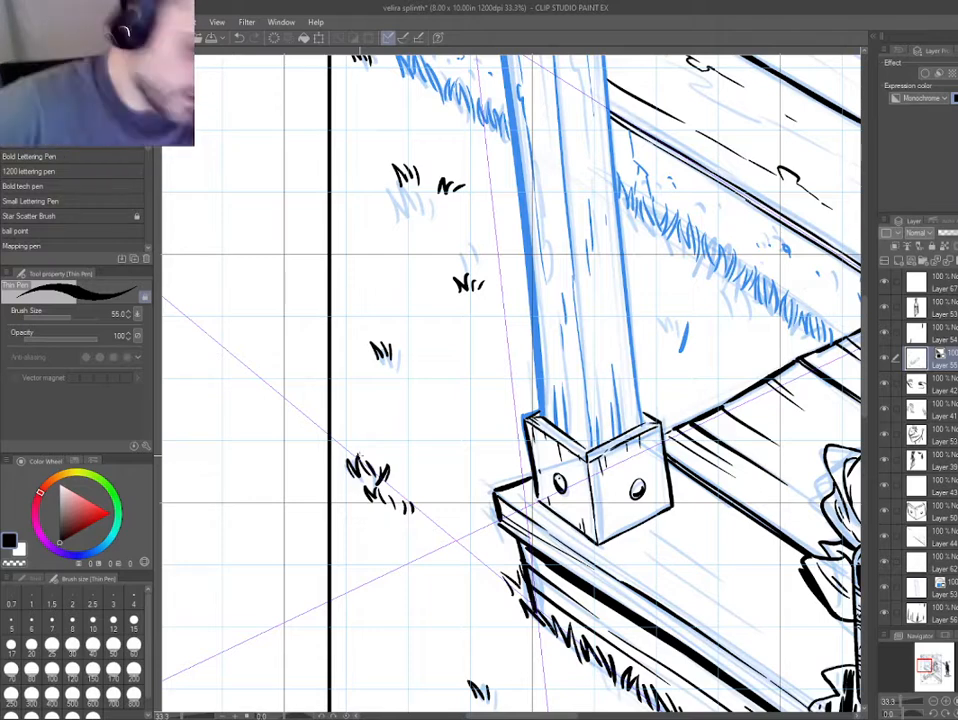
pyautogui.scroll(-1, 370, 316)
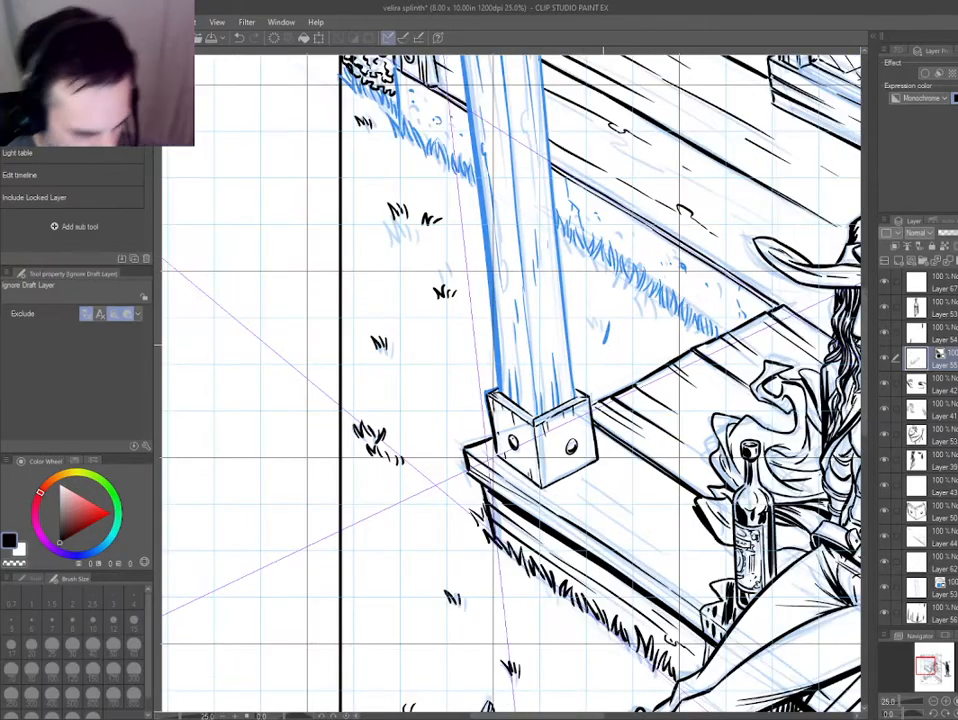
# Remove the stray dark blue stroke on the ground between the porch post and the boards, and ink two small grass tufts there.
pyautogui.press('e')
pyautogui.keyDown('ctrl'); pyautogui.keyDown('shift'); pyautogui.click(605, 330); pyautogui.keyUp('shift'); pyautogui.keyUp('ctrl')
pyautogui.click(606, 324)
pyautogui.keyDown('ctrl'); pyautogui.keyDown('shift'); pyautogui.click(378, 342); pyautogui.keyUp('shift'); pyautogui.keyUp('ctrl')
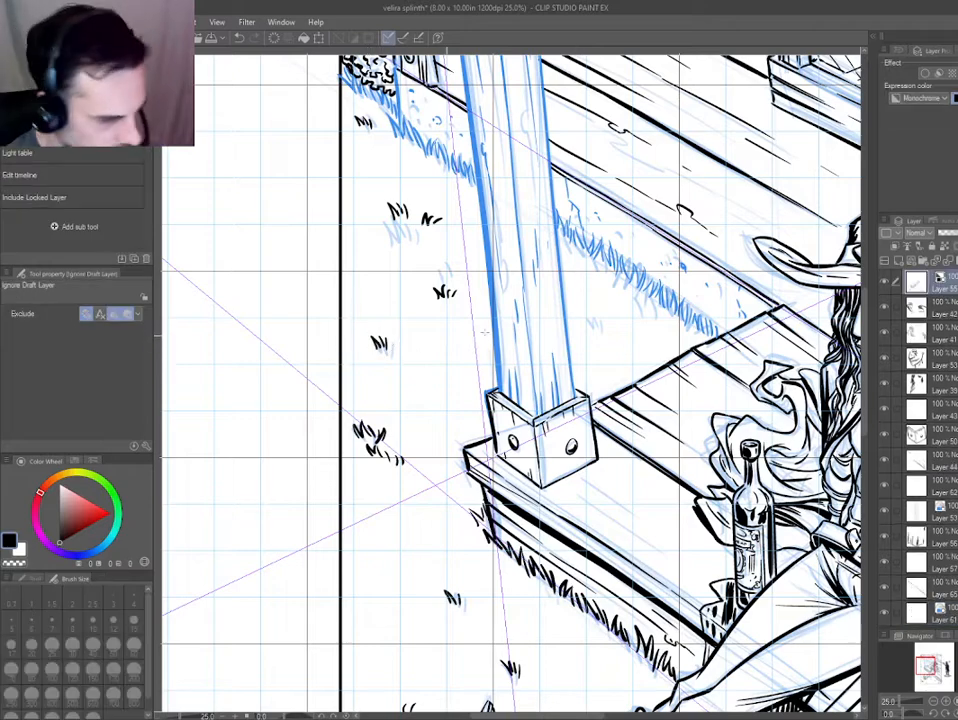
pyautogui.press('p')
pyautogui.scroll(-5, 606, 352)
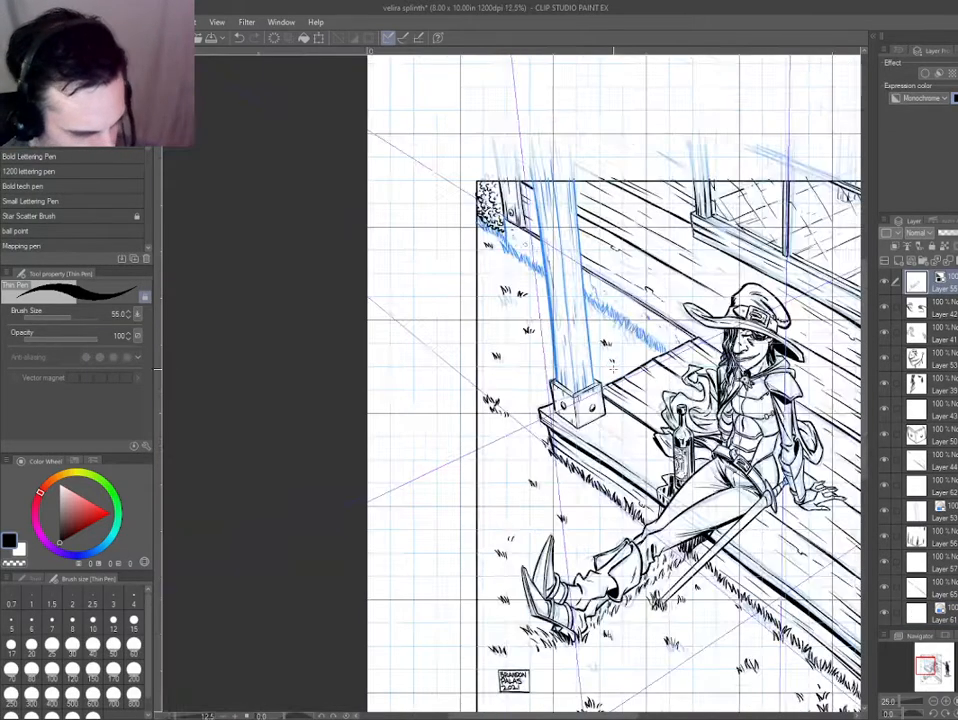
# Switch to the background board line layer and ink a heavier board seam with grain lines running down toward the hat's brim.
pyautogui.scroll(4, 412, 448)
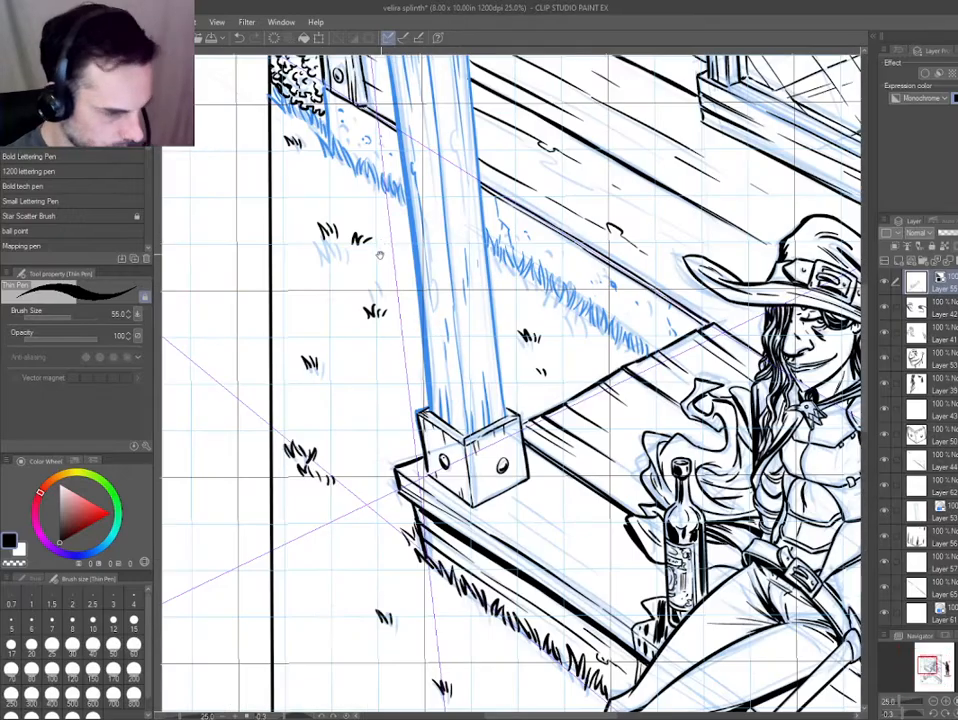
pyautogui.moveTo(380, 255); pyautogui.dragTo(264, 295)
pyautogui.scroll(-2, 585, 432)
pyautogui.moveTo(585, 432); pyautogui.dragTo(485, 415)
pyautogui.moveTo(368, 372); pyautogui.dragTo(374, 338)
pyautogui.scroll(3, 358, 306)
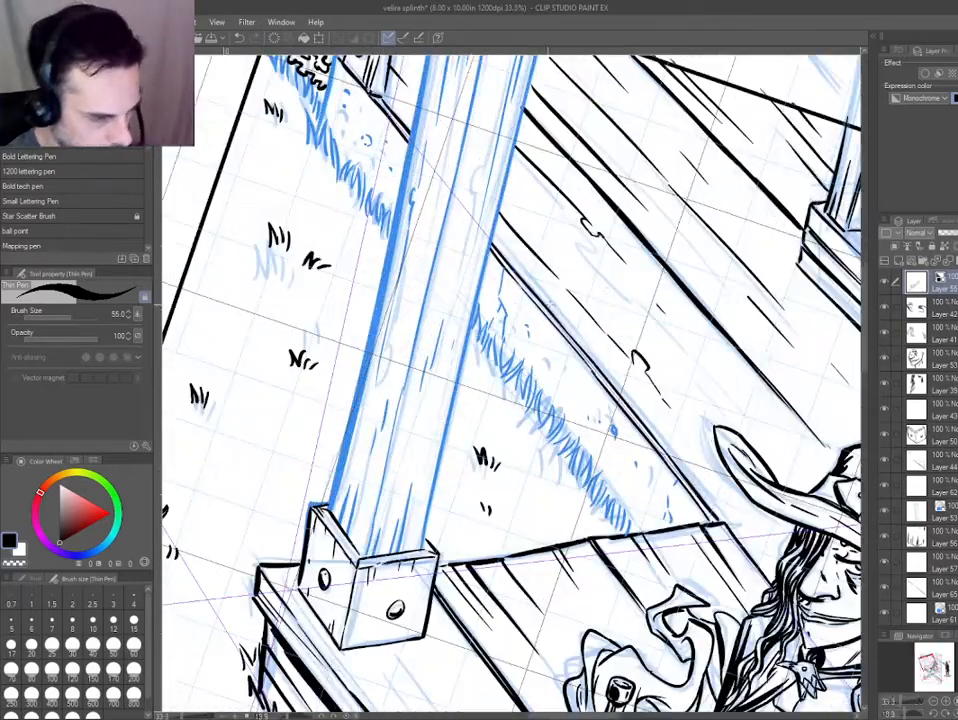
pyautogui.keyDown('ctrl'); pyautogui.keyDown('shift'); pyautogui.click(481, 218); pyautogui.keyUp('shift'); pyautogui.keyUp('ctrl')
pyautogui.press('e')
pyautogui.moveTo(655, 300); pyautogui.dragTo(455, 276)
pyautogui.press('p')
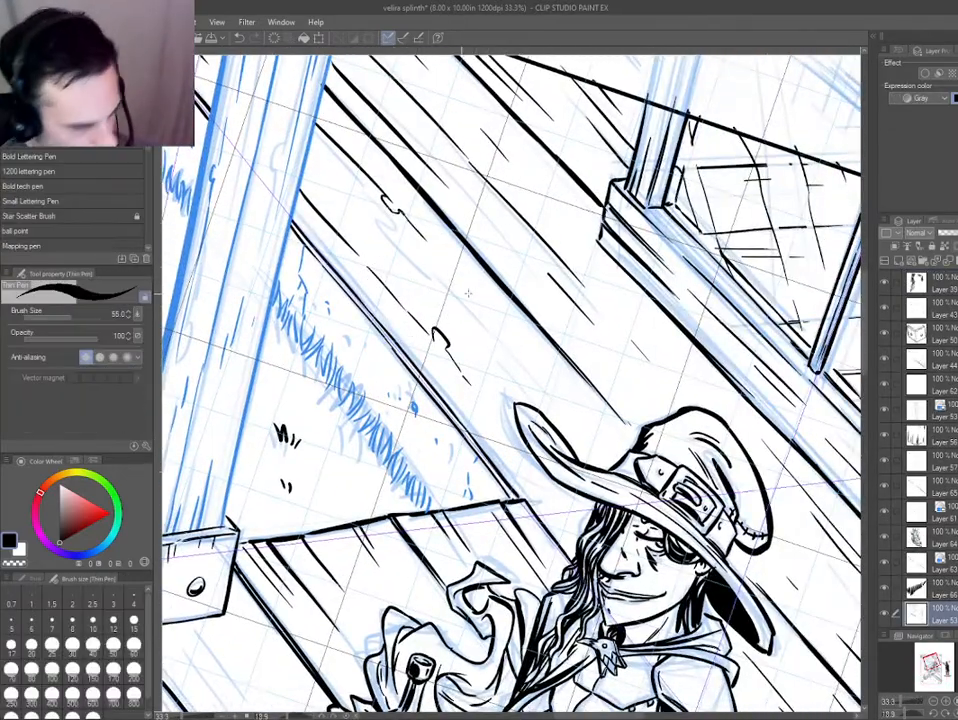
pyautogui.moveTo(426, 238); pyautogui.dragTo(505, 324)
pyautogui.hotkey('ctrl', 'z')
pyautogui.moveTo(432, 248); pyautogui.dragTo(578, 421)
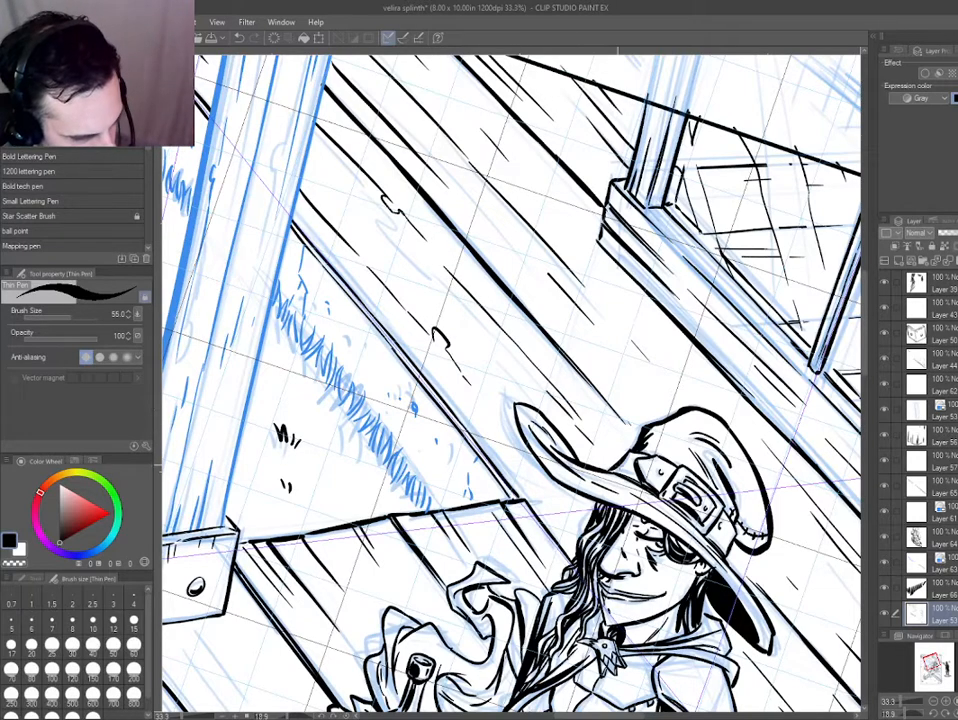
# Extend the background board seam to the hat's crown and ink short wood-grain strokes on the boards around the hat's brim.
pyautogui.moveTo(636, 425); pyautogui.dragTo(591, 364)
pyautogui.moveTo(418, 348); pyautogui.dragTo(459, 395)
pyautogui.moveTo(482, 419); pyautogui.dragTo(523, 458)
pyautogui.moveTo(537, 467); pyautogui.dragTo(450, 461)
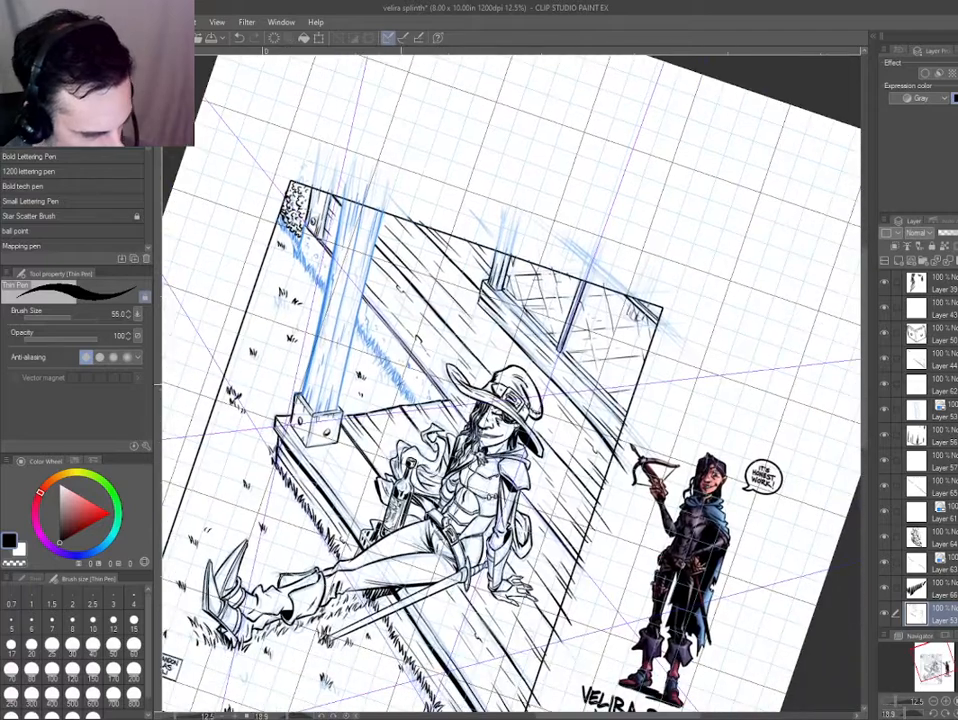
# Ink solid black shadows on the shaded side of the hat band and inside the buckle, including its far edge.
pyautogui.hotkey('ctrl', '@')
pyautogui.moveTo(363, 475); pyautogui.dragTo(399, 324)
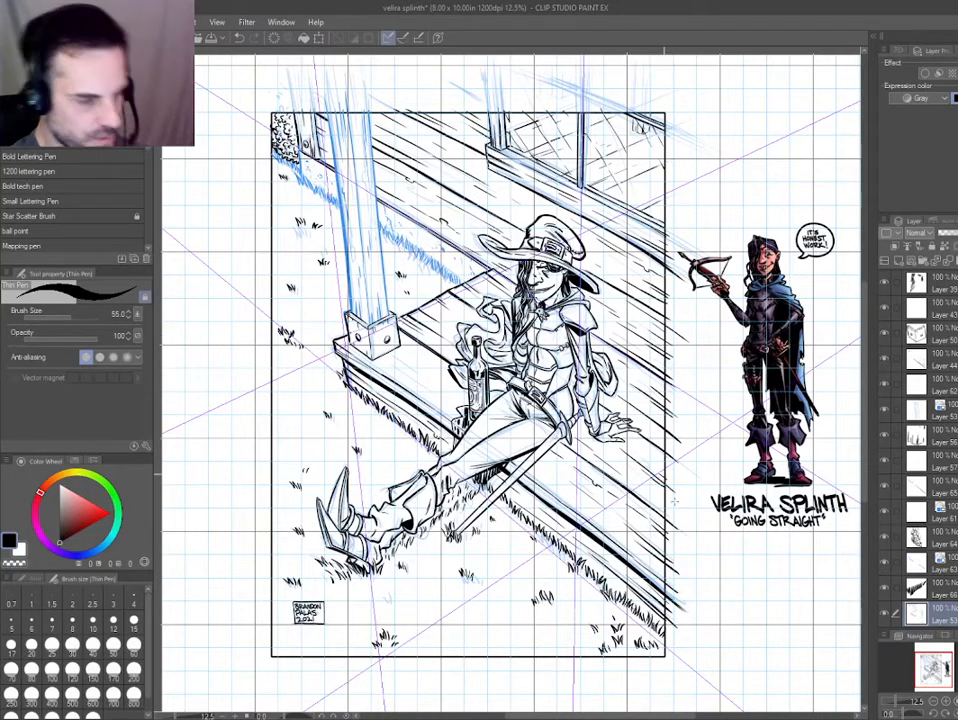
pyautogui.scroll(3, 548, 345)
pyautogui.moveTo(537, 370); pyautogui.dragTo(428, 461)
pyautogui.scroll(-3, 428, 461)
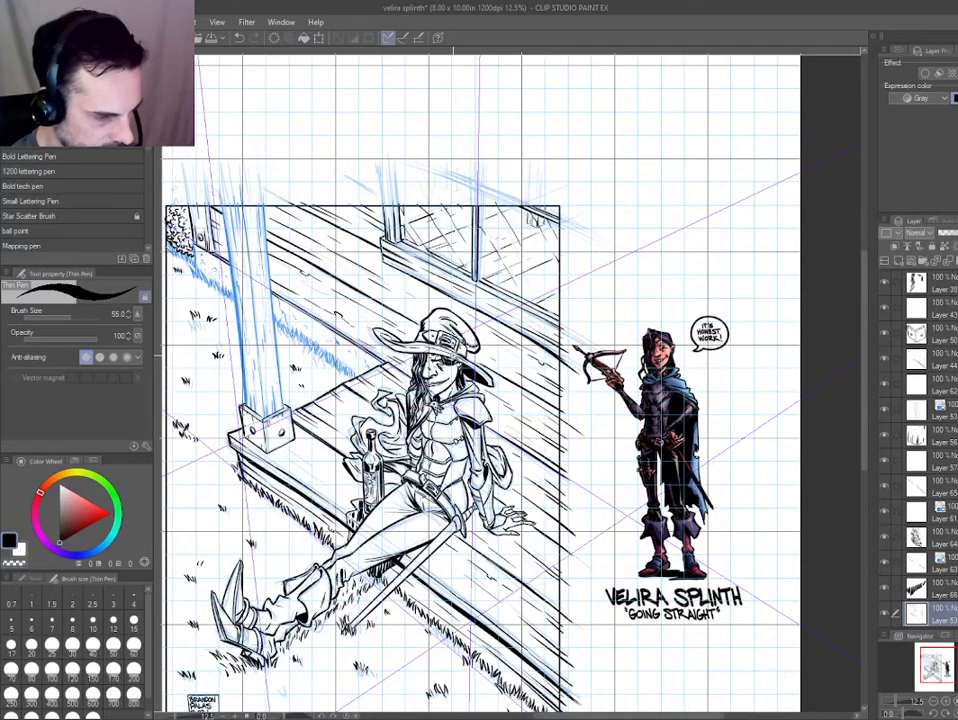
pyautogui.scroll(6, 400, 345)
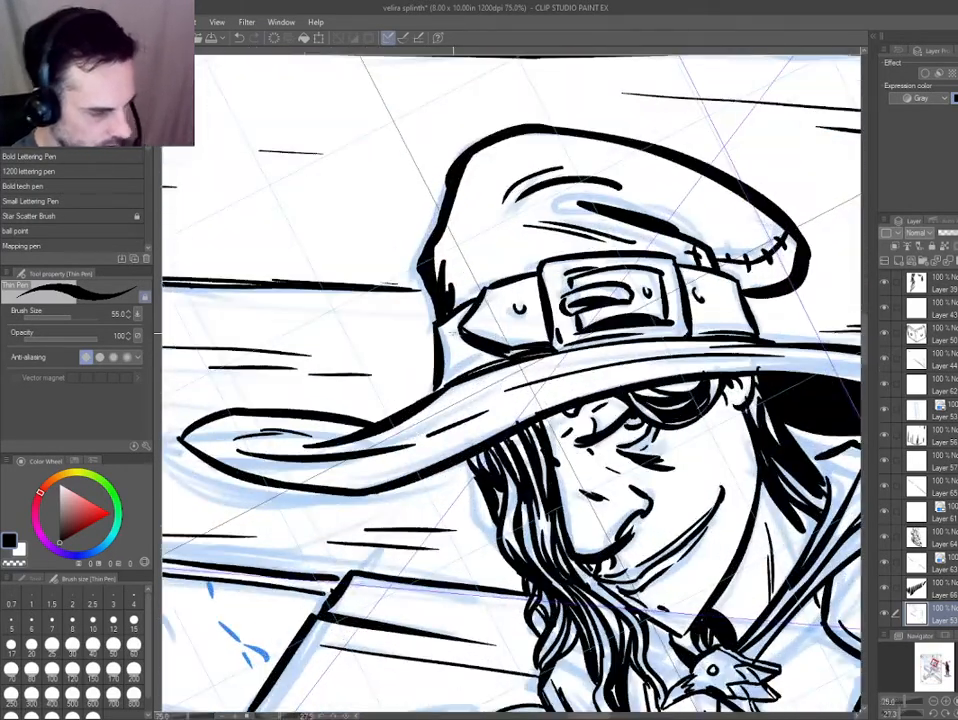
pyautogui.moveTo(448, 327); pyautogui.dragTo(444, 384)
pyautogui.moveTo(452, 335); pyautogui.dragTo(450, 379)
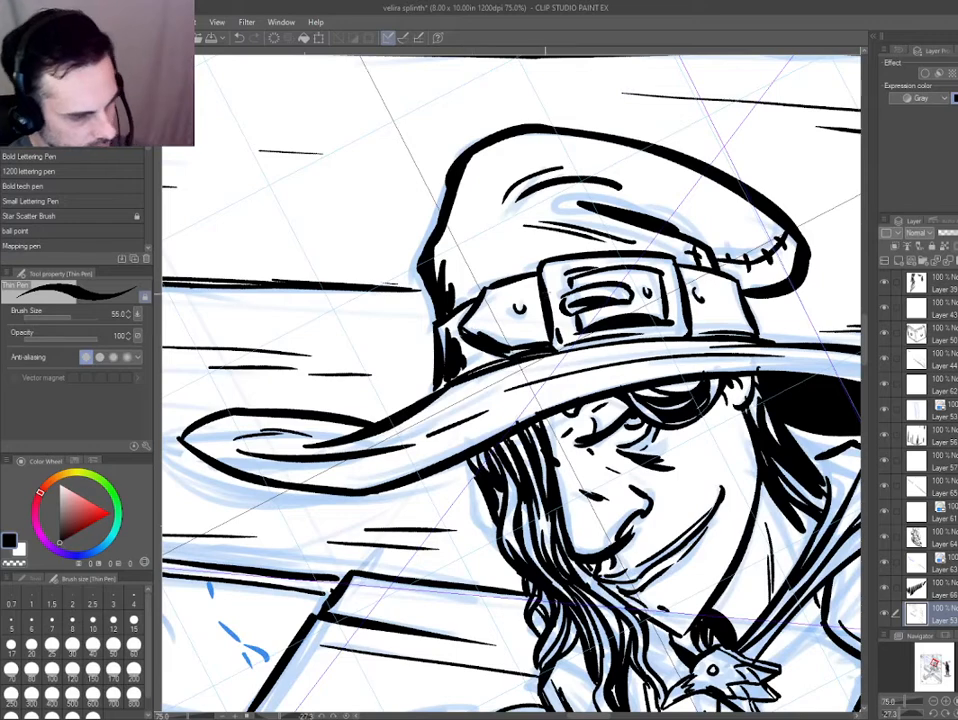
pyautogui.moveTo(585, 321); pyautogui.dragTo(592, 315)
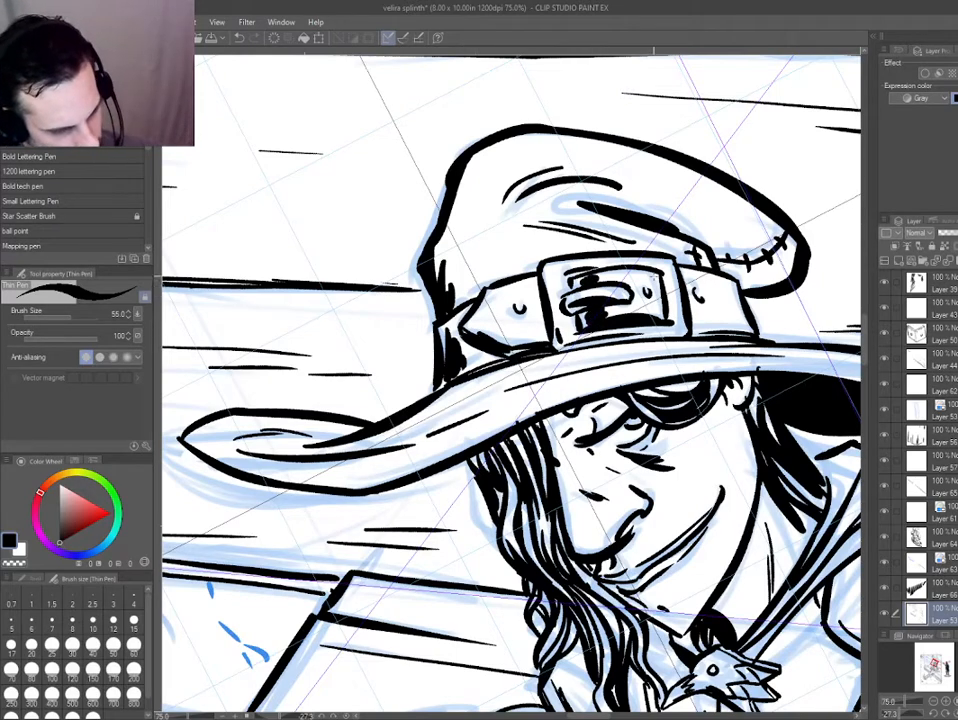
pyautogui.moveTo(654, 276); pyautogui.dragTo(655, 303)
# Blacken the shadows on and beneath the hat's straps and add thin contour strokes where the band meets the brim.
pyautogui.moveTo(655, 303)
pyautogui.mouseDown()
pyautogui.moveTo(440, 290)
pyautogui.moveTo(496, 290)
pyautogui.moveTo(503, 339)
pyautogui.moveTo(497, 296)
pyautogui.mouseUp()
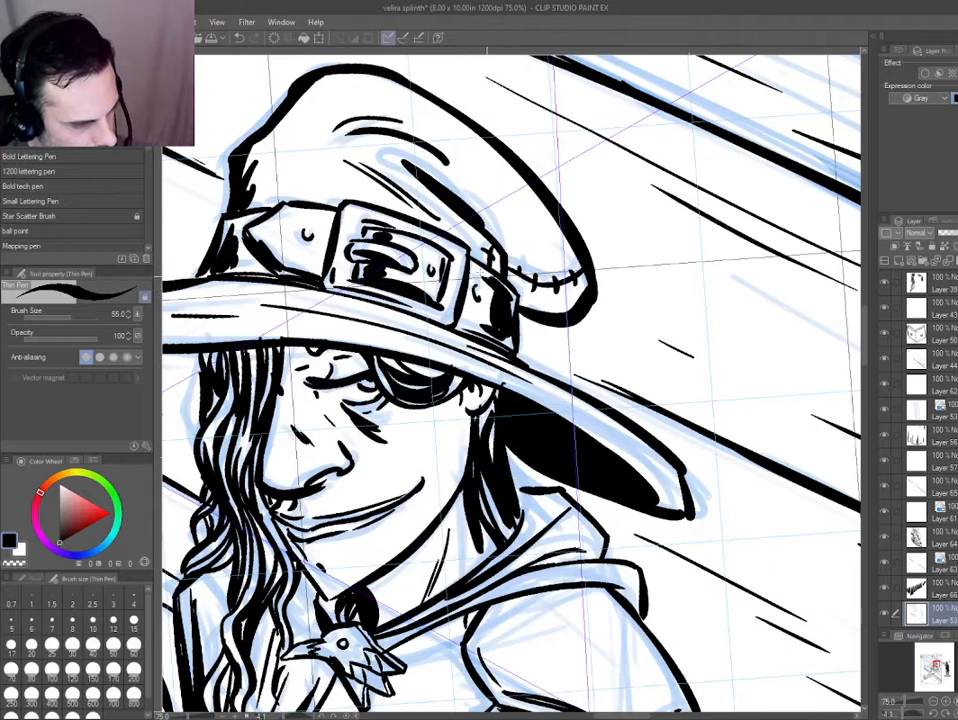
pyautogui.moveTo(702, 466); pyautogui.dragTo(665, 535)
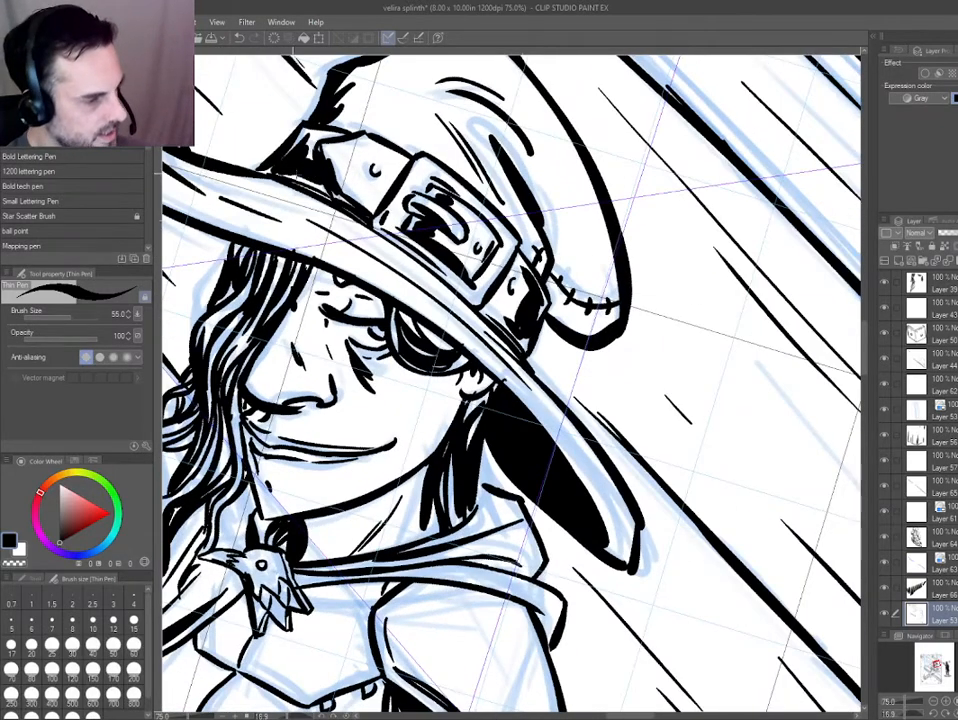
pyautogui.moveTo(293, 173); pyautogui.dragTo(328, 195)
pyautogui.moveTo(318, 272); pyautogui.dragTo(357, 330)
pyautogui.moveTo(390, 249)
pyautogui.mouseDown()
pyautogui.moveTo(375, 208)
pyautogui.moveTo(411, 260)
pyautogui.moveTo(582, 201)
pyautogui.moveTo(511, 192)
pyautogui.mouseUp()
pyautogui.moveTo(477, 249); pyautogui.dragTo(566, 327)
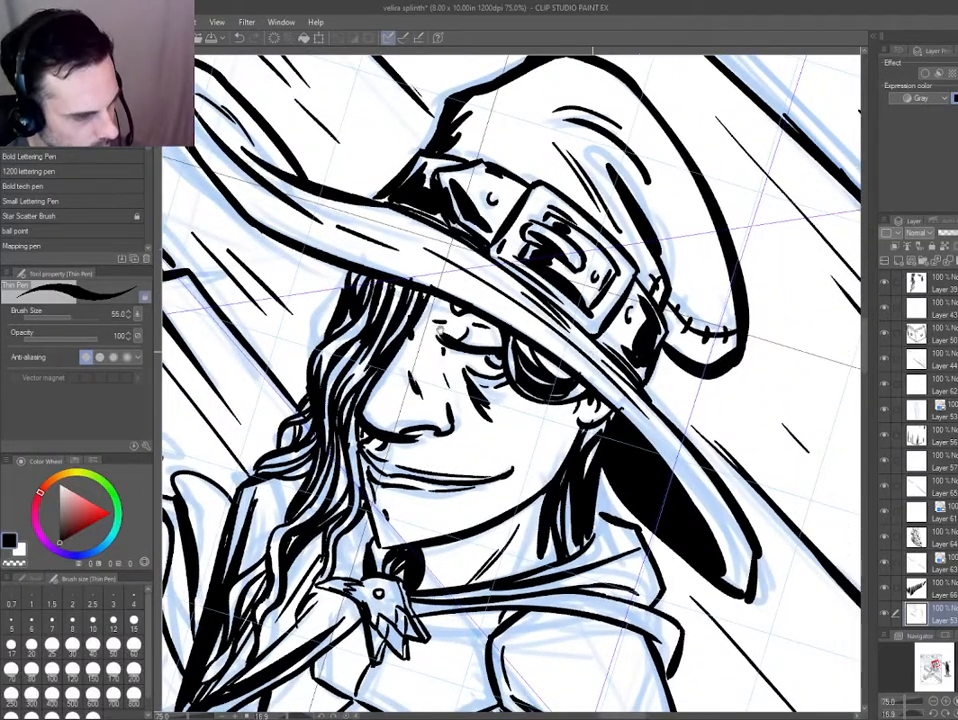
# Thicken the fold line inside the curled brim tip and ink small texture marks on the brim and the hat's crown.
pyautogui.moveTo(440, 330); pyautogui.dragTo(535, 435)
pyautogui.press('e')
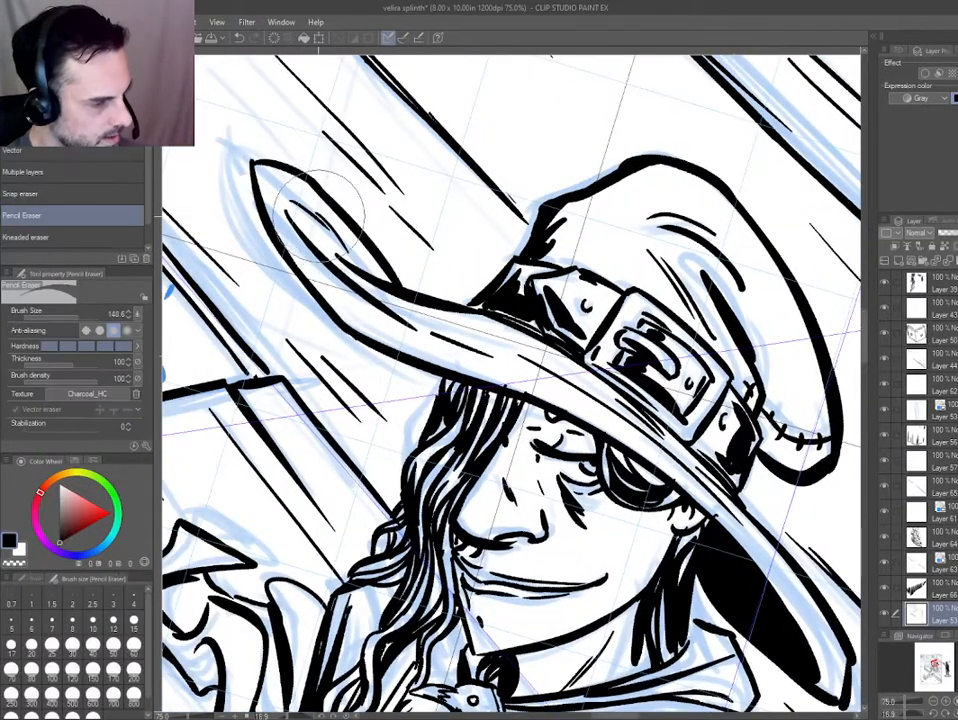
pyautogui.press('p')
pyautogui.moveTo(320, 213); pyautogui.dragTo(351, 254)
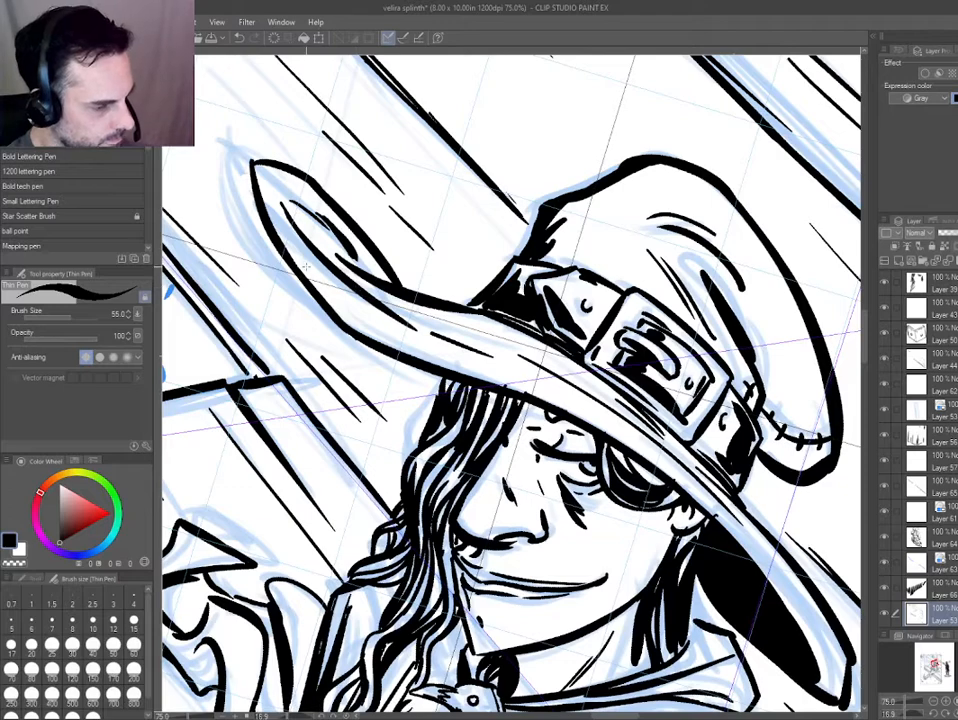
pyautogui.moveTo(569, 420); pyautogui.dragTo(394, 359)
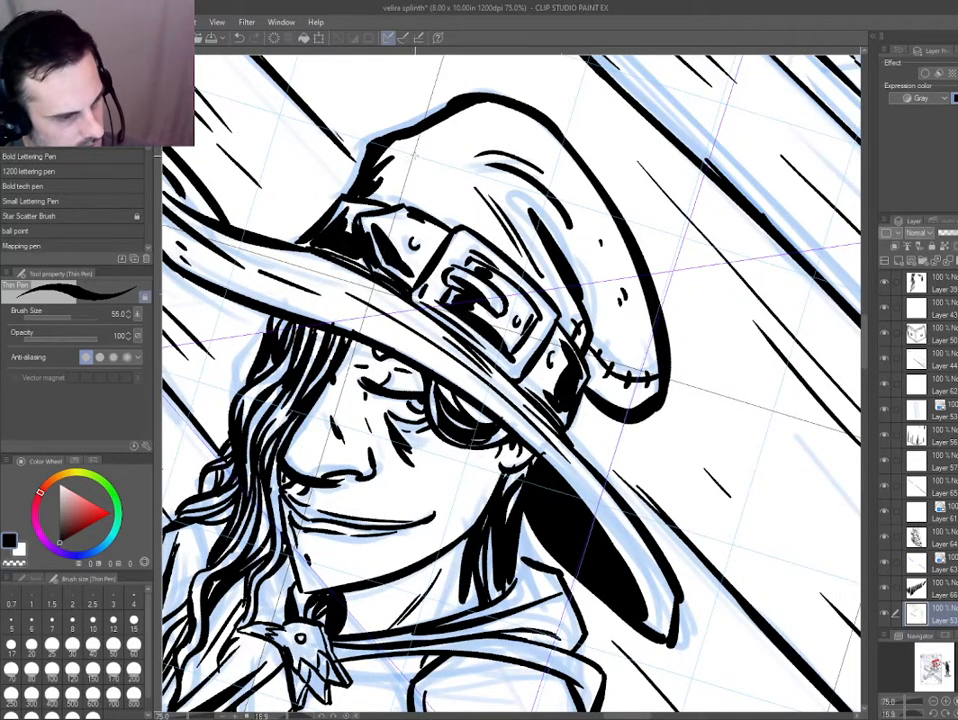
# Add black strokes to deepen the shadows in the long wavy hair beneath the hat's brim.
pyautogui.hotkey('ctrl', '0')
pyautogui.hotkey('ctrl', '@')
pyautogui.moveTo(265, 372); pyautogui.dragTo(304, 518)
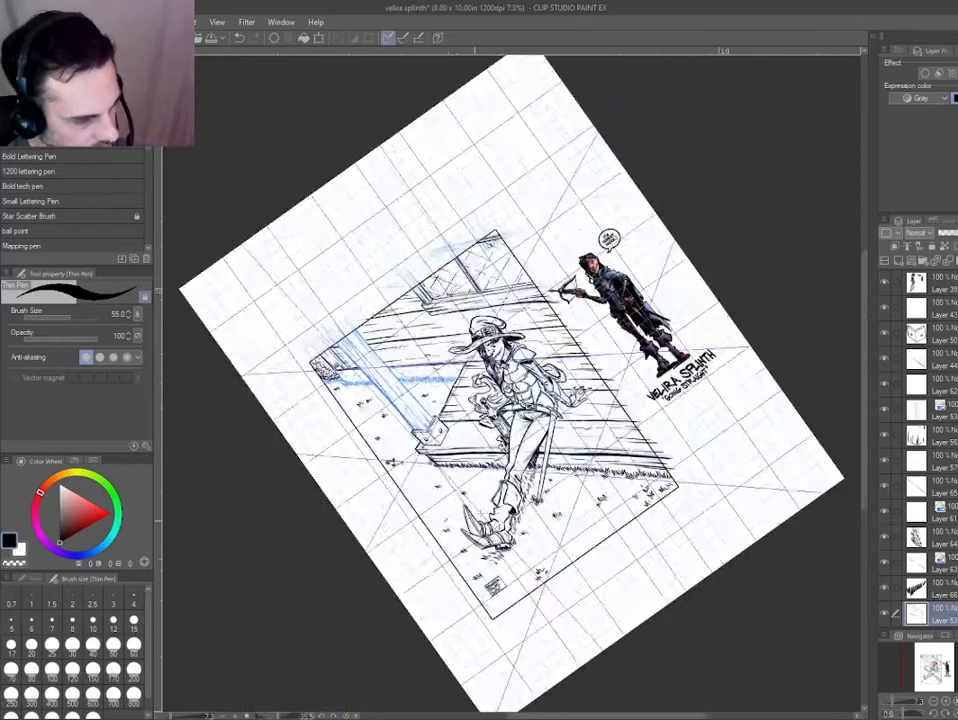
pyautogui.scroll(5, 487, 373)
pyautogui.scroll(4, 385, 60)
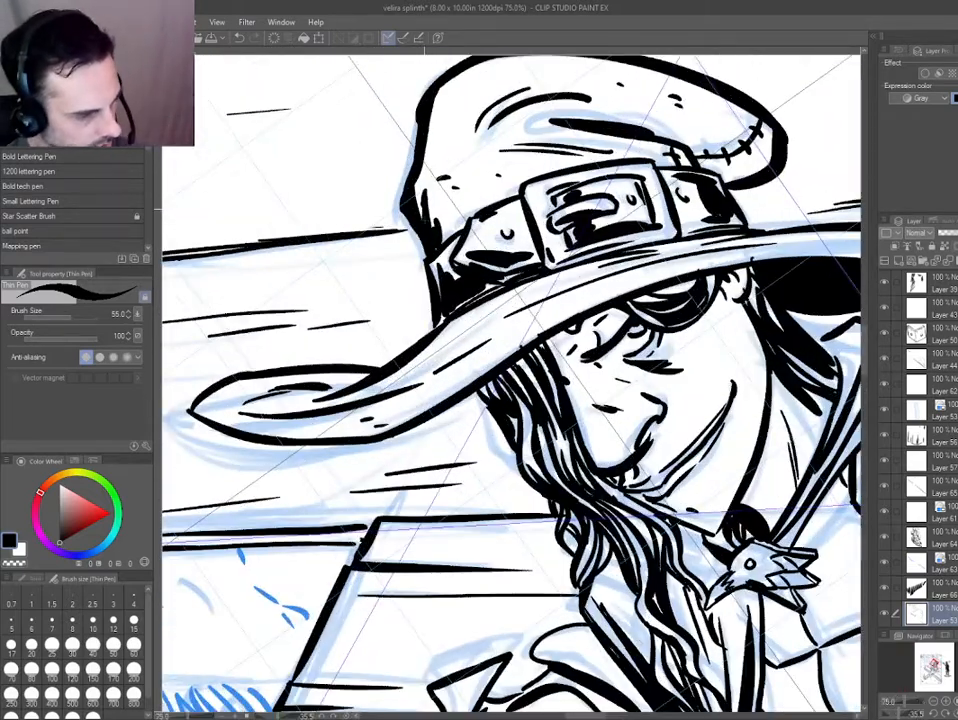
pyautogui.moveTo(479, 446); pyautogui.dragTo(289, 336)
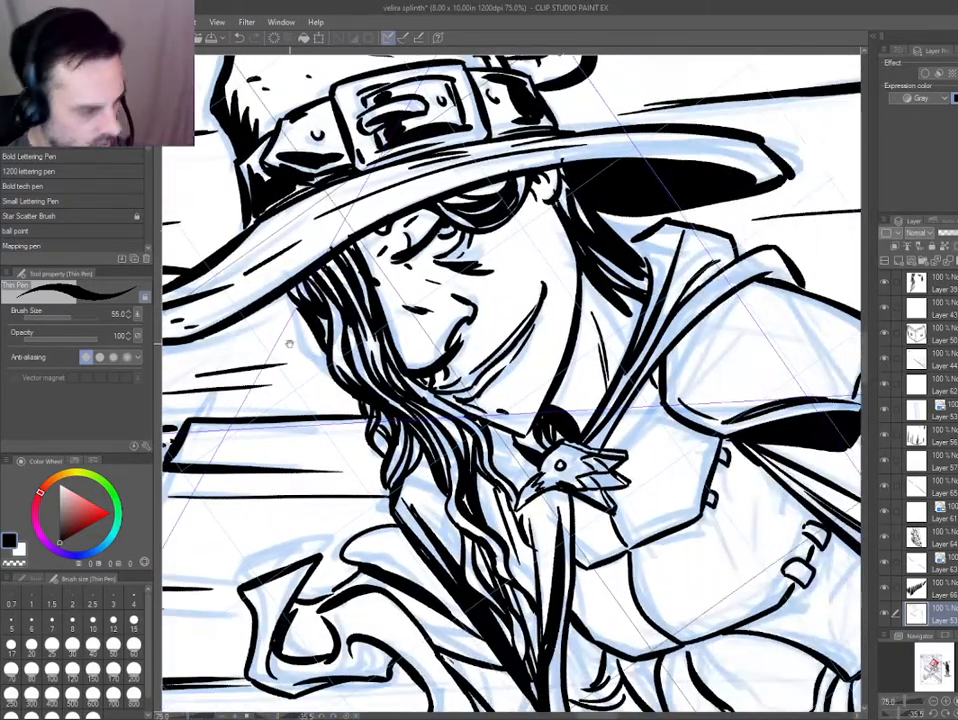
pyautogui.moveTo(352, 185)
pyautogui.mouseDown()
pyautogui.moveTo(599, 200)
pyautogui.moveTo(627, 231)
pyautogui.moveTo(561, 184)
pyautogui.mouseUp()
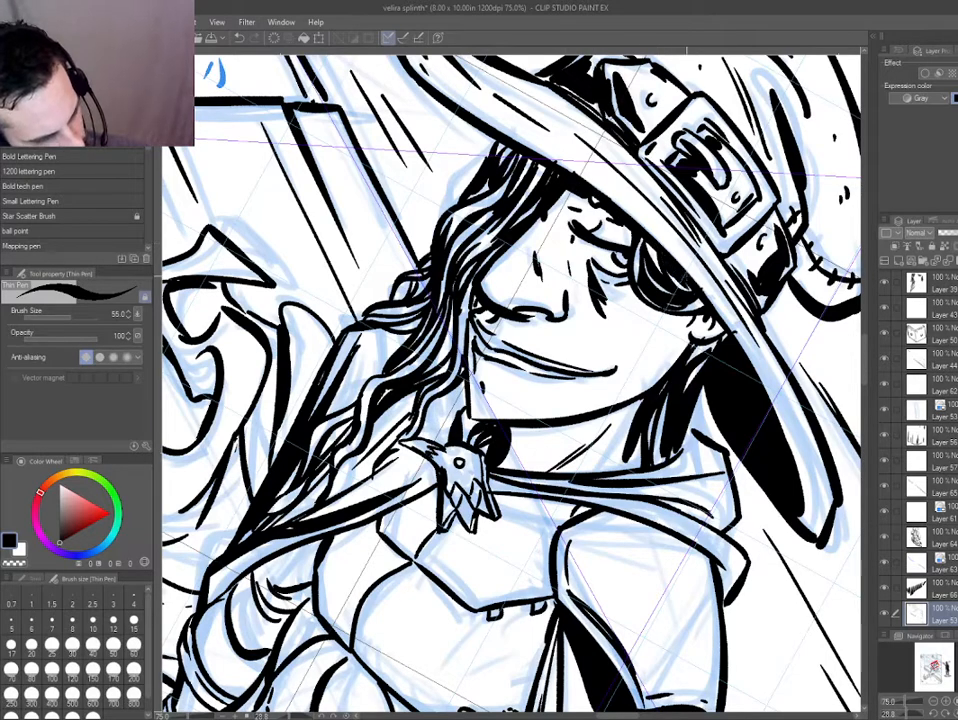
pyautogui.moveTo(298, 388); pyautogui.dragTo(332, 499)
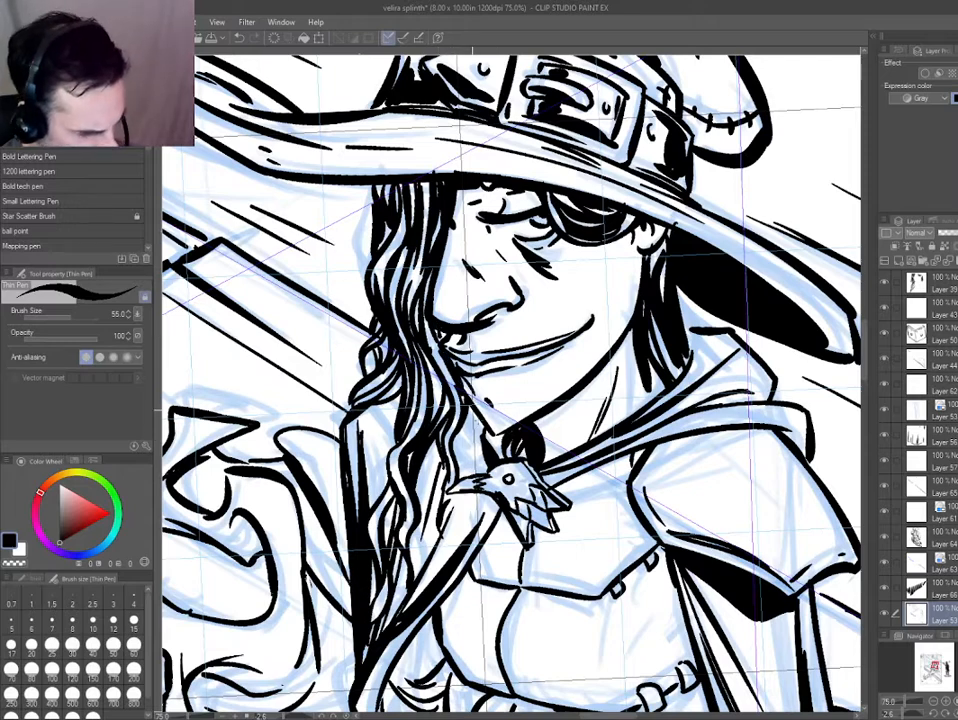
# Ink feather details on the bird-shaped cloak clasp and a jagged black shadow beneath its wings.
pyautogui.moveTo(506, 432)
pyautogui.mouseDown()
pyautogui.moveTo(488, 405)
pyautogui.moveTo(495, 390)
pyautogui.mouseUp()
pyautogui.scroll(-3, 468, 438)
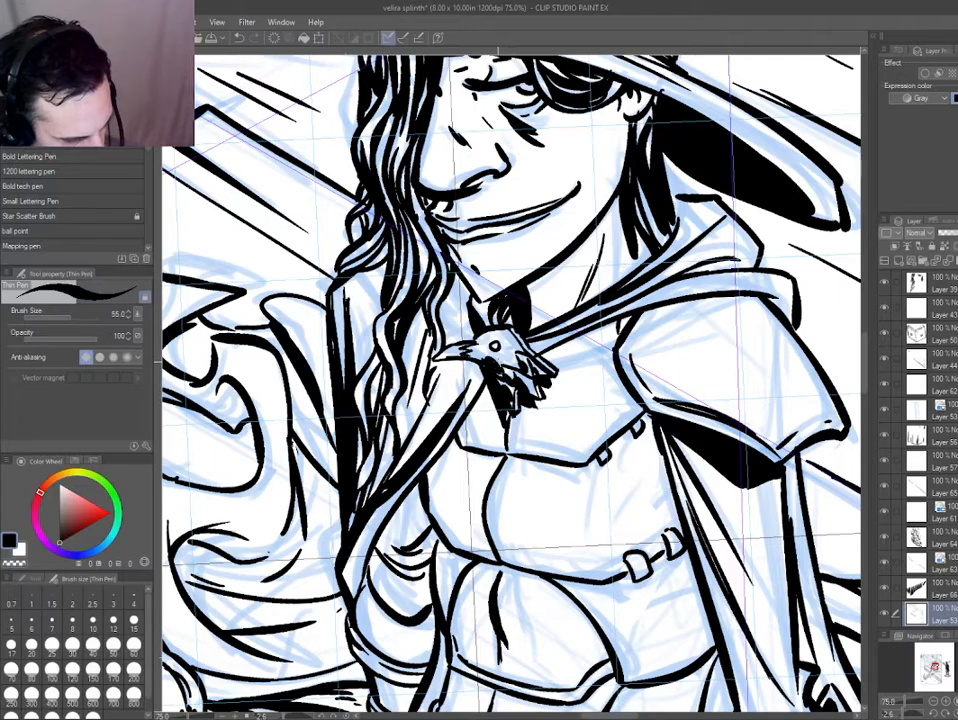
pyautogui.scroll(1, 400, 370)
pyautogui.moveTo(398, 370); pyautogui.dragTo(442, 293)
pyautogui.scroll(1, 508, 300)
pyautogui.moveTo(530, 358); pyautogui.dragTo(551, 394)
pyautogui.moveTo(580, 371)
pyautogui.mouseDown()
pyautogui.moveTo(601, 388)
pyautogui.moveTo(597, 424)
pyautogui.mouseUp()
pyautogui.moveTo(601, 390); pyautogui.dragTo(595, 423)
pyautogui.moveTo(520, 357); pyautogui.dragTo(497, 338)
# Ink the shadow edge between the cloak and the chest armour, and fill the gap around the tucked arm with black.
pyautogui.hotkey('ctrl', '0')
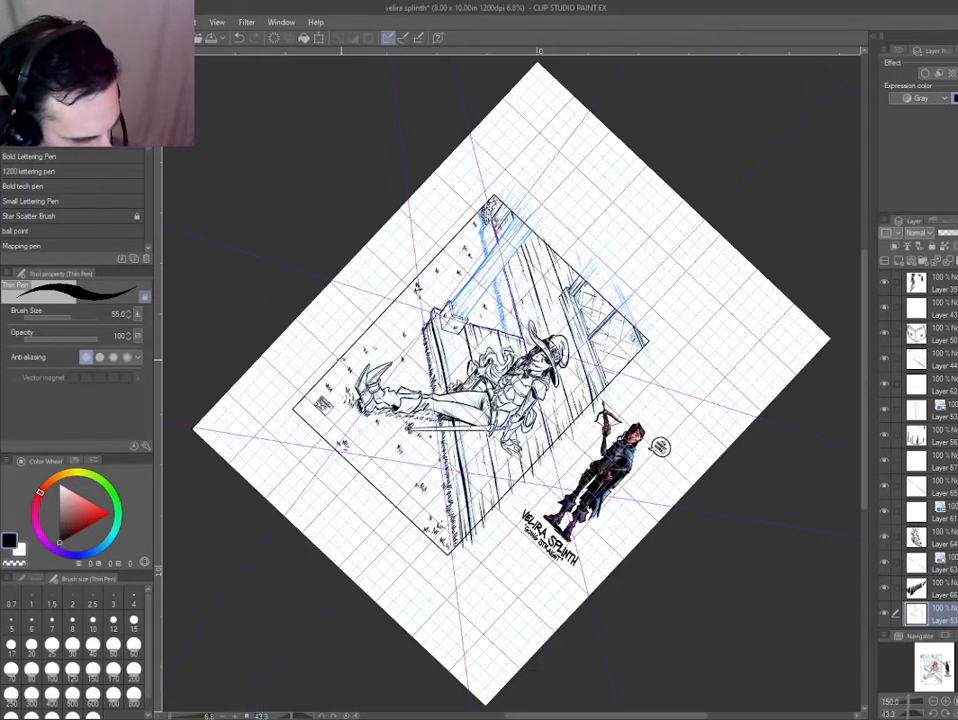
pyautogui.hotkey('ctrl', '@')
pyautogui.scroll(5, 496, 344)
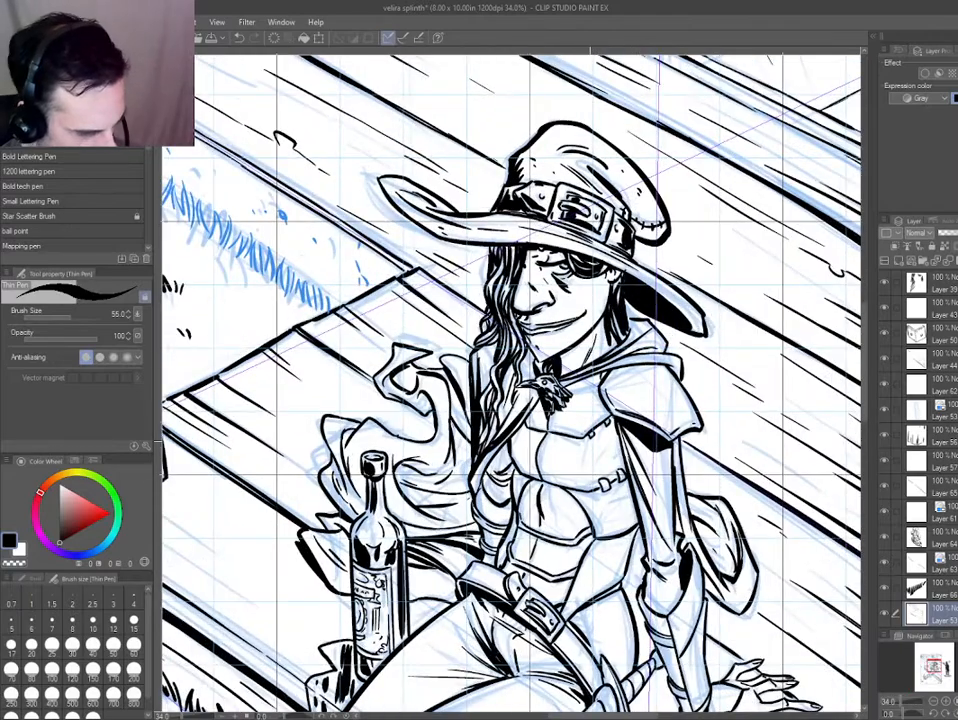
pyautogui.scroll(2, 572, 404)
pyautogui.moveTo(386, 511); pyautogui.dragTo(521, 556)
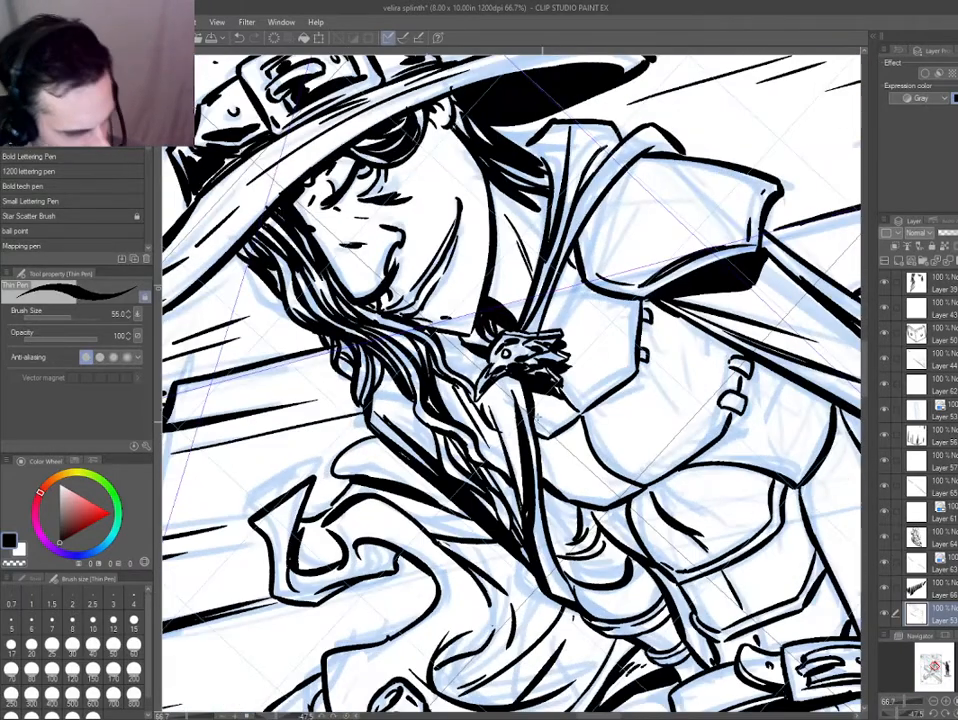
pyautogui.moveTo(540, 417); pyautogui.dragTo(562, 490)
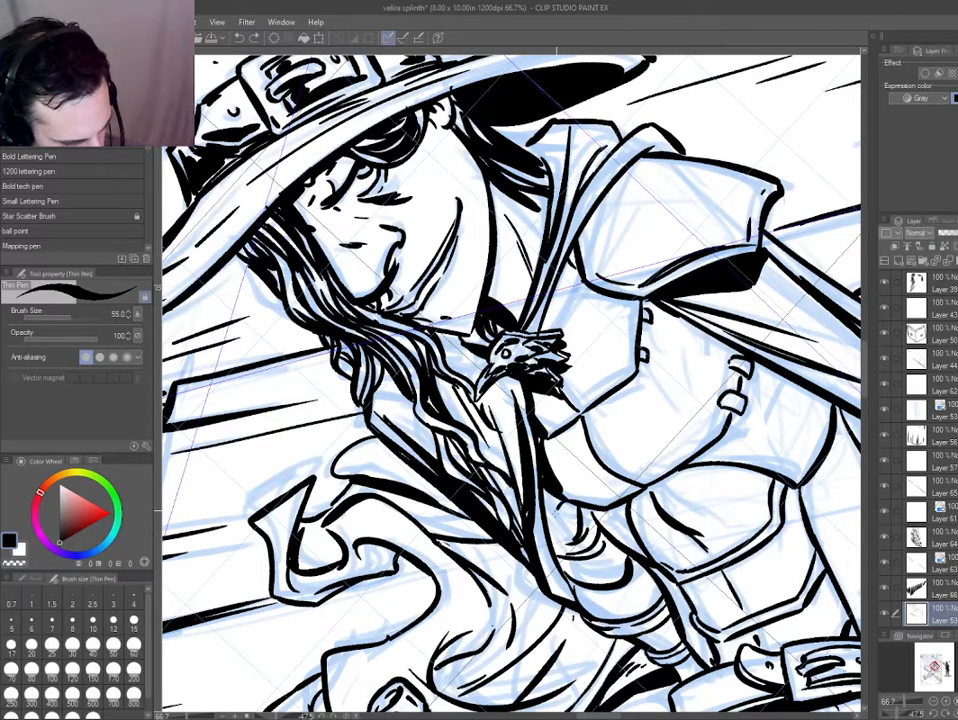
pyautogui.press('g')
pyautogui.moveTo(557, 511)
pyautogui.mouseDown()
pyautogui.moveTo(551, 563)
pyautogui.moveTo(614, 571)
pyautogui.moveTo(581, 511)
pyautogui.moveTo(565, 531)
pyautogui.mouseUp()
pyautogui.click(551, 518)
pyautogui.press('p')
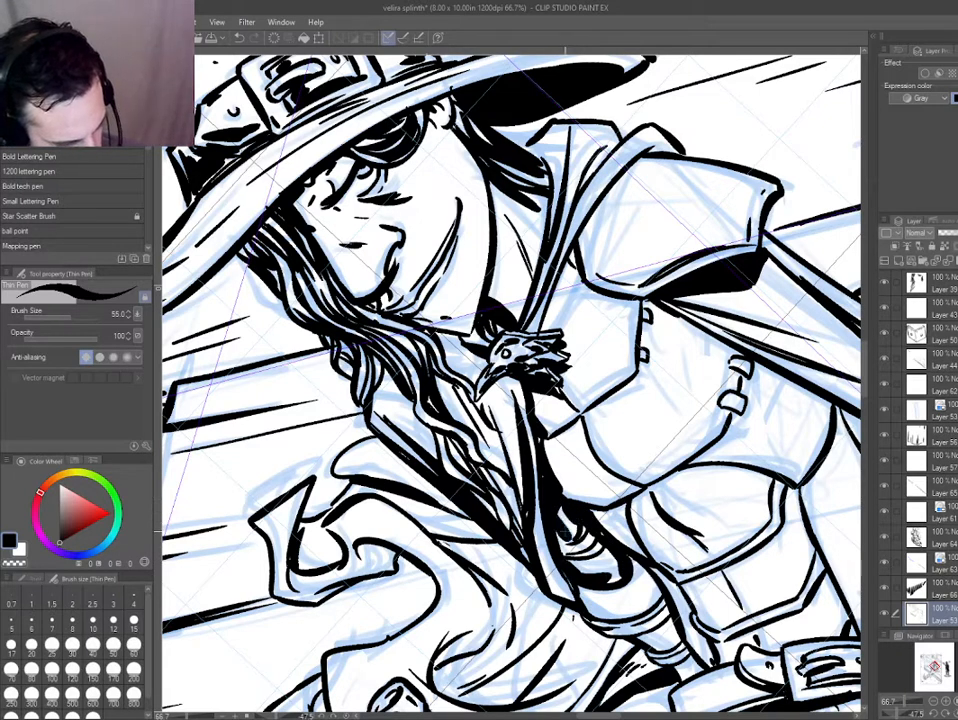
# Blacken the shadows on the tucked forearm's wrappings and along the side of the torso armour above the belt.
pyautogui.hotkey('ctrl', '0')
pyautogui.hotkey('ctrl', '@')
pyautogui.scroll(4, 451, 530)
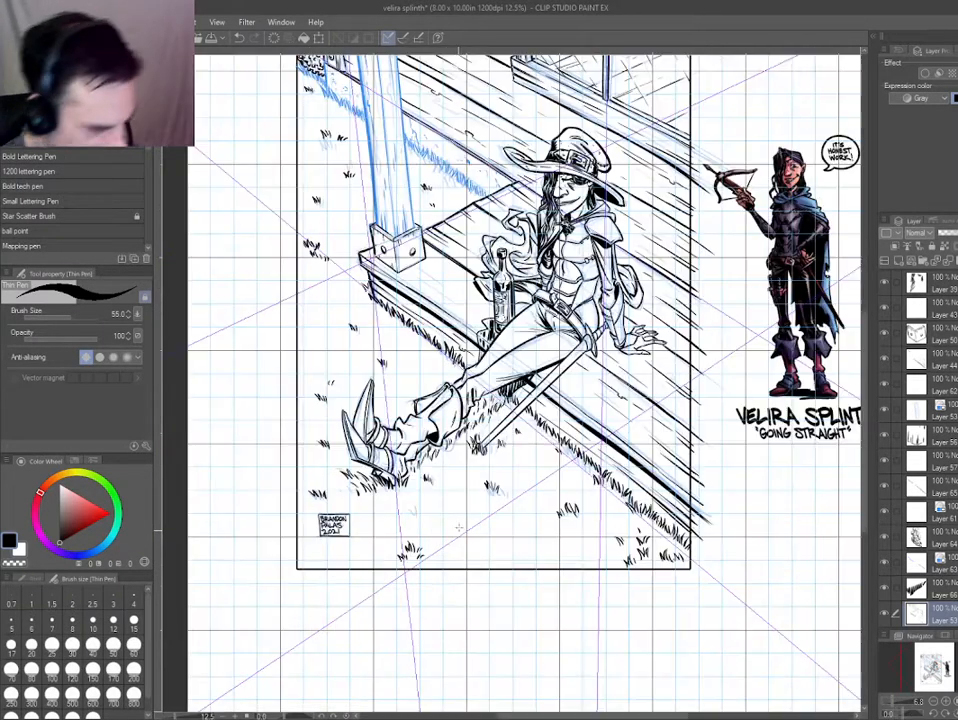
pyautogui.scroll(5, 528, 240)
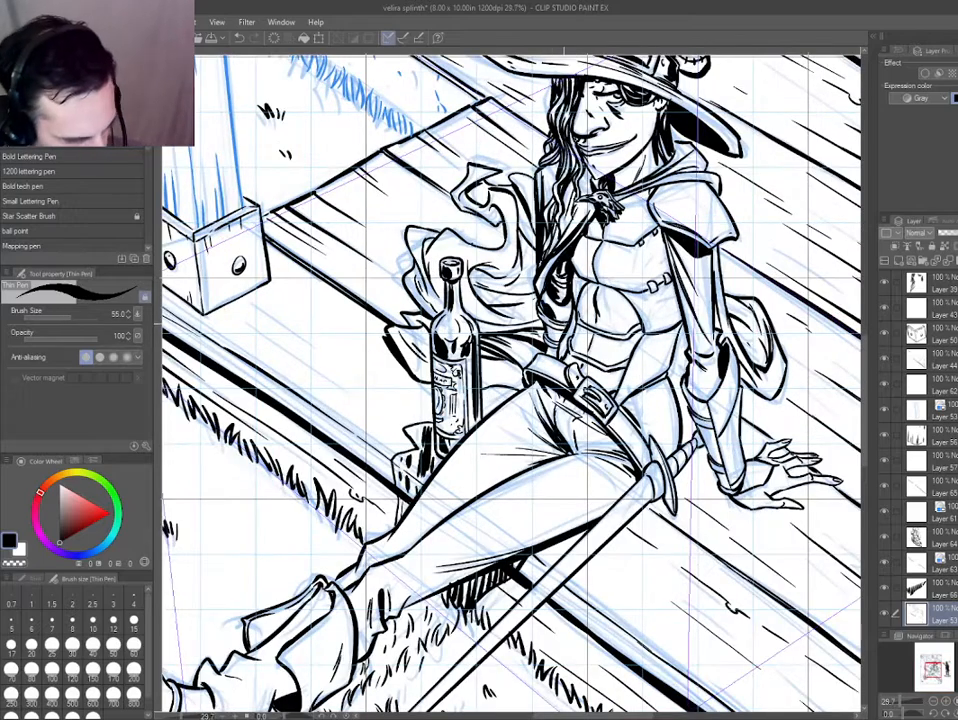
pyautogui.scroll(3, 558, 329)
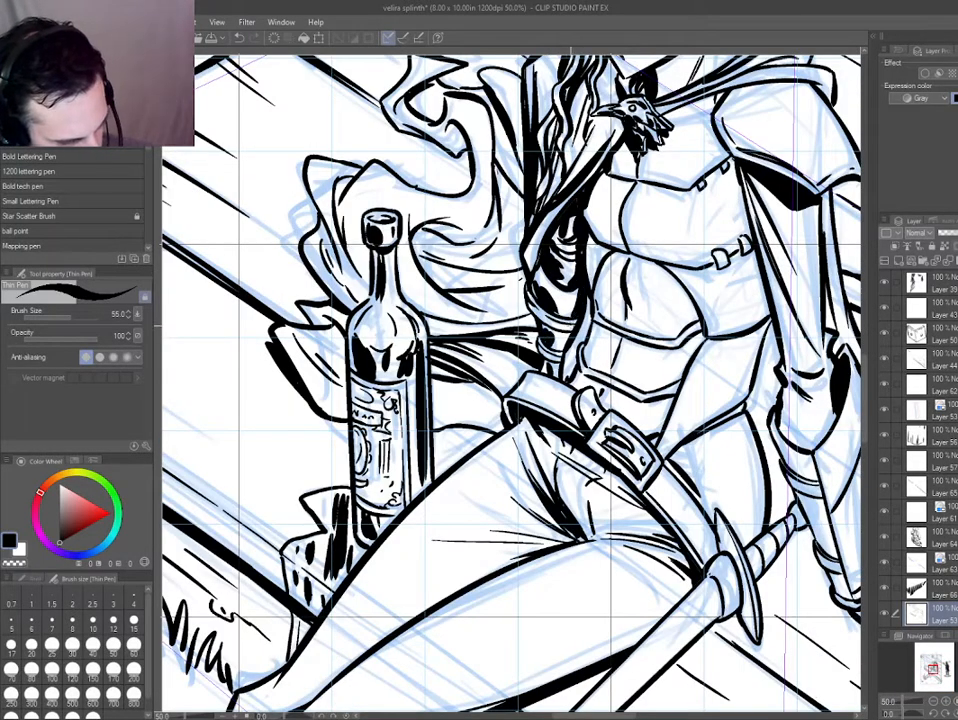
pyautogui.moveTo(609, 482); pyautogui.dragTo(425, 553)
pyautogui.moveTo(425, 553); pyautogui.dragTo(545, 434)
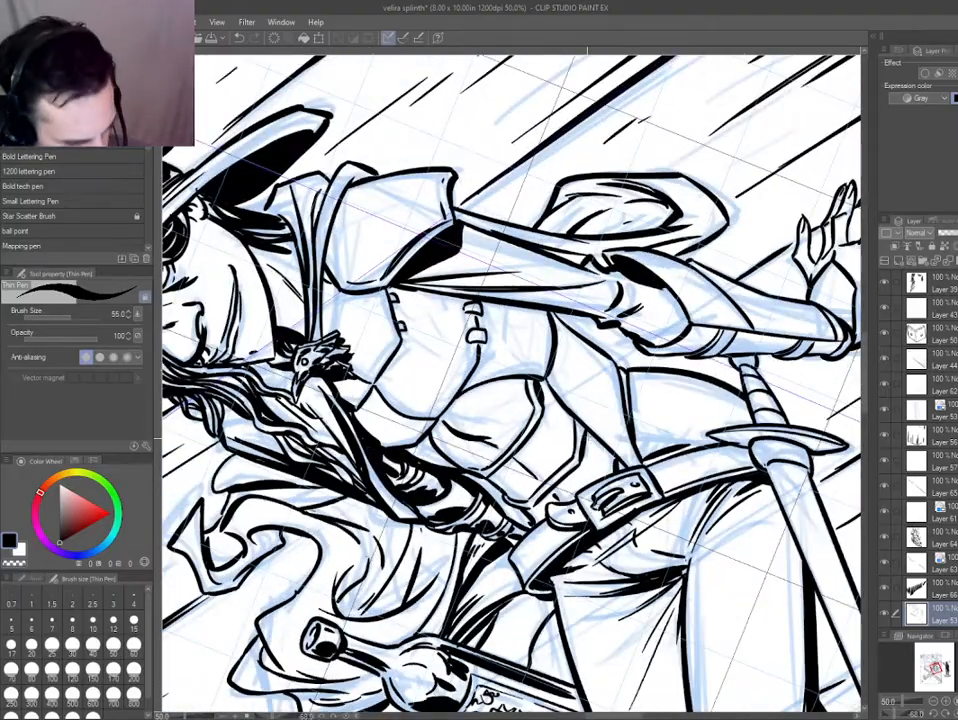
pyautogui.moveTo(524, 514)
pyautogui.mouseDown()
pyautogui.moveTo(440, 478)
pyautogui.moveTo(414, 410)
pyautogui.moveTo(520, 469)
pyautogui.mouseUp()
pyautogui.scroll(1, 404, 360)
pyautogui.hotkey('ctrl', 'z')
pyautogui.moveTo(421, 400); pyautogui.dragTo(410, 384)
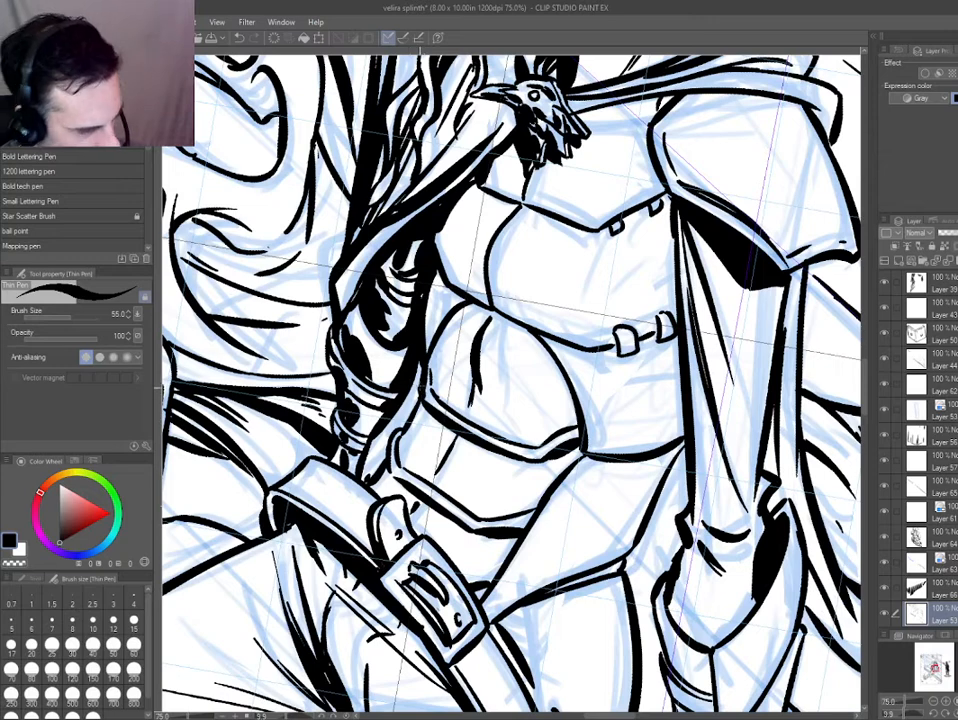
# Ink shading strokes along the edges and centre crease of the rounded abdomen plate and the side plate next to it.
pyautogui.moveTo(443, 423)
pyautogui.mouseDown()
pyautogui.moveTo(527, 469)
pyautogui.moveTo(575, 448)
pyautogui.mouseUp()
pyautogui.hotkey('ctrl', 'z')
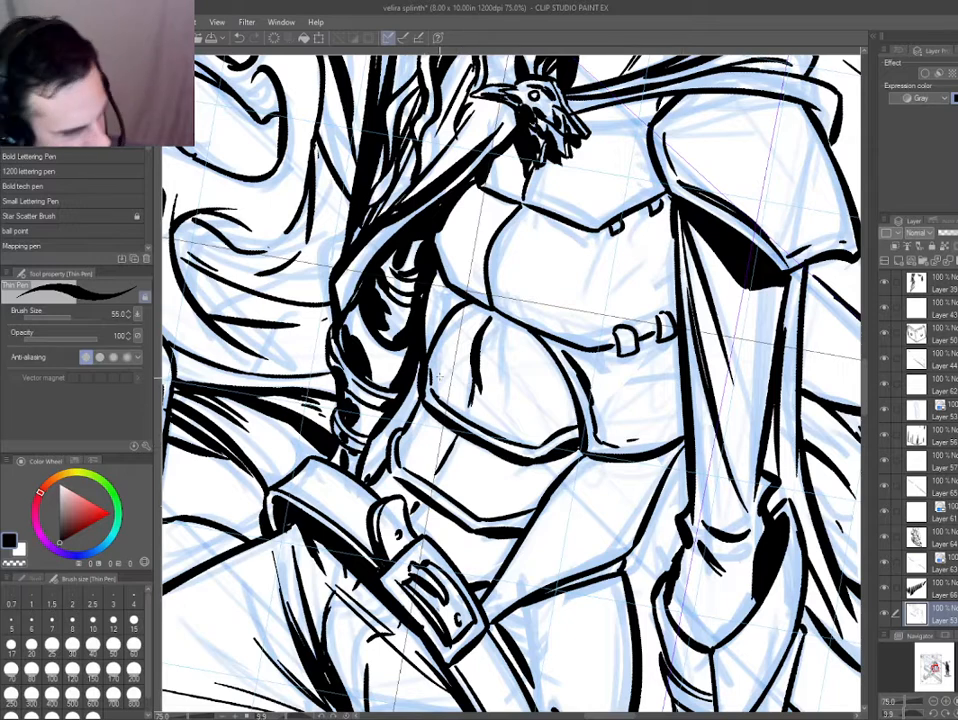
pyautogui.moveTo(440, 363); pyautogui.dragTo(446, 387)
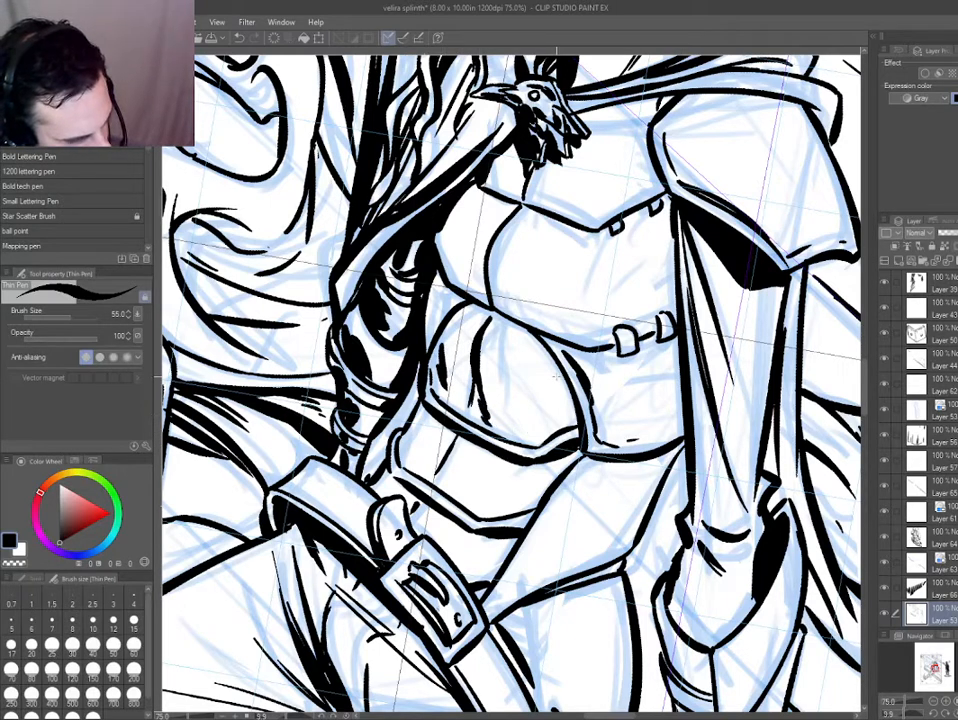
pyautogui.moveTo(569, 383); pyautogui.dragTo(549, 428)
# Ink inner contour strokes on the tall side panel above the belt and shading lines on the hip beside it.
pyautogui.moveTo(330, 228); pyautogui.dragTo(305, 277)
pyautogui.moveTo(445, 423); pyautogui.dragTo(431, 338)
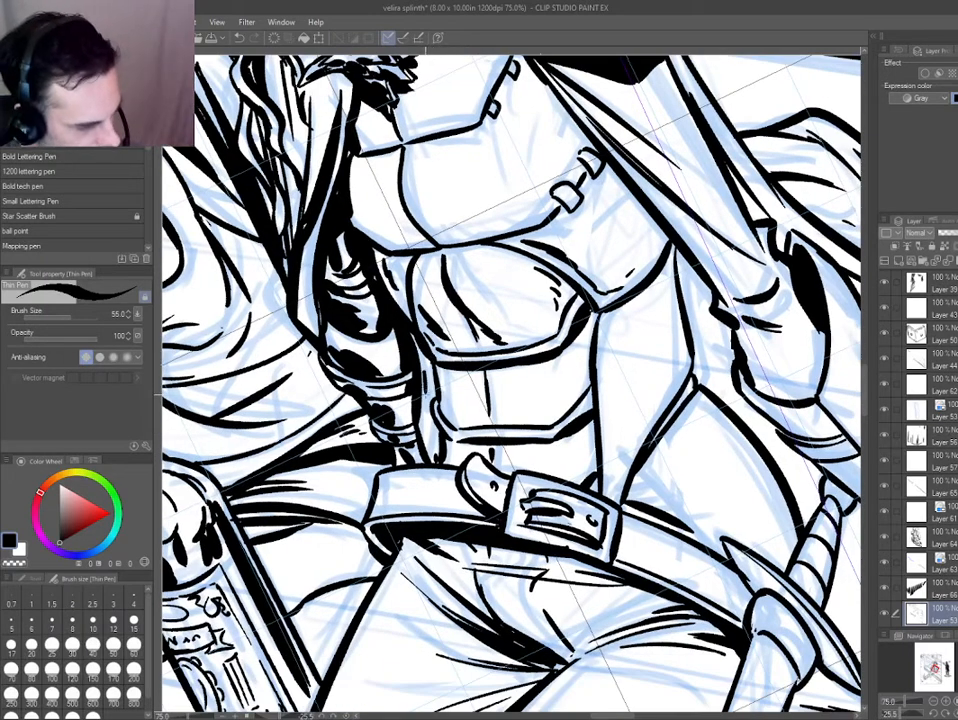
pyautogui.moveTo(486, 459); pyautogui.dragTo(434, 447)
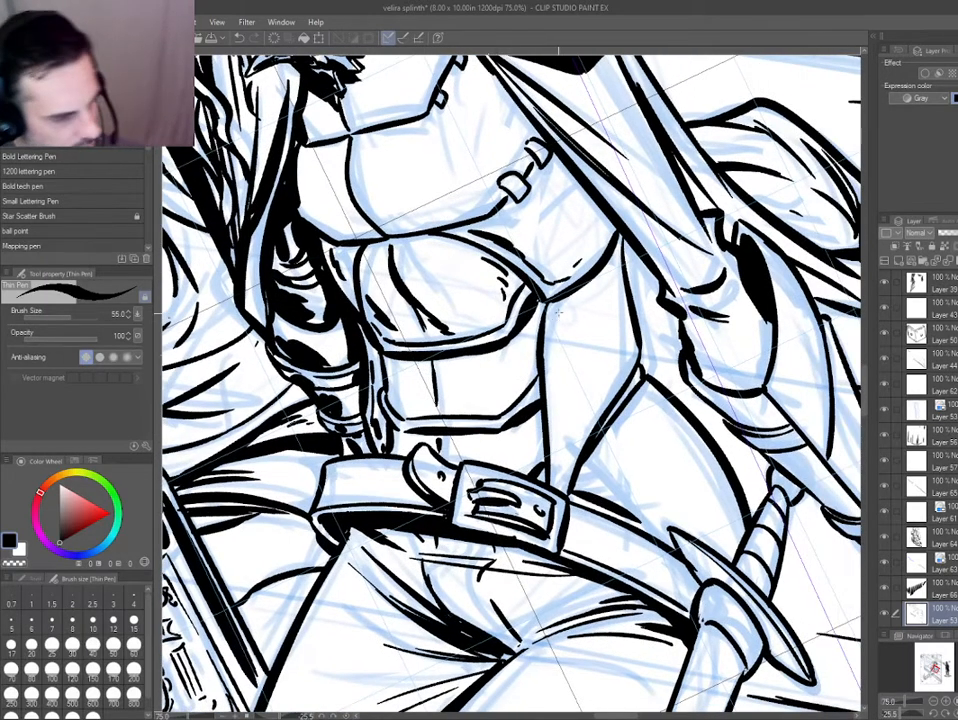
pyautogui.moveTo(553, 348); pyautogui.dragTo(559, 440)
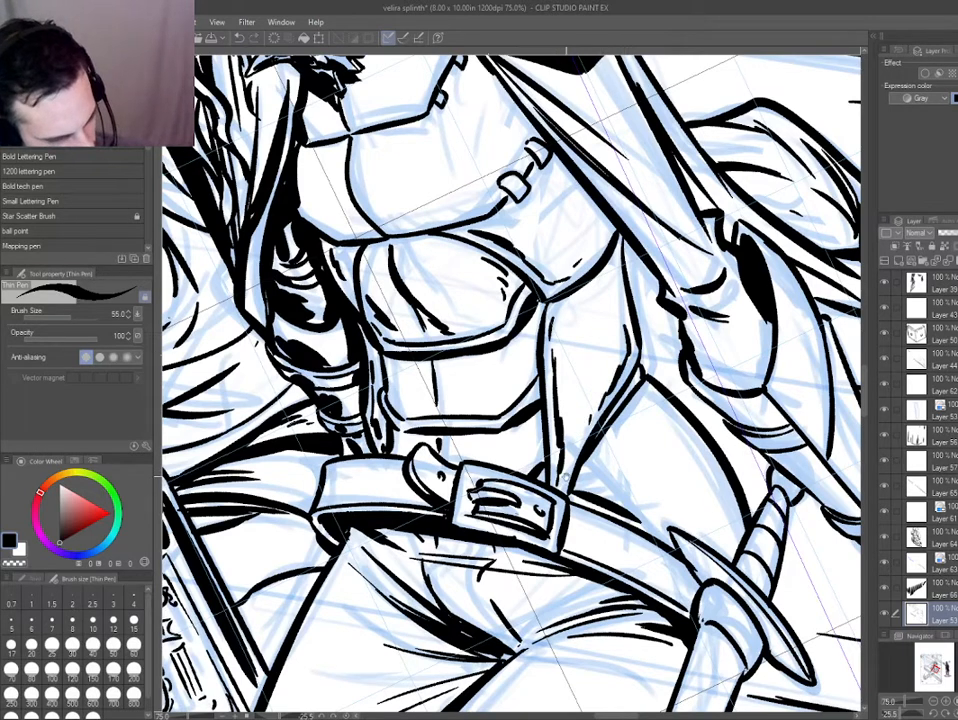
pyautogui.moveTo(566, 308); pyautogui.dragTo(530, 302)
pyautogui.moveTo(574, 470); pyautogui.dragTo(434, 344)
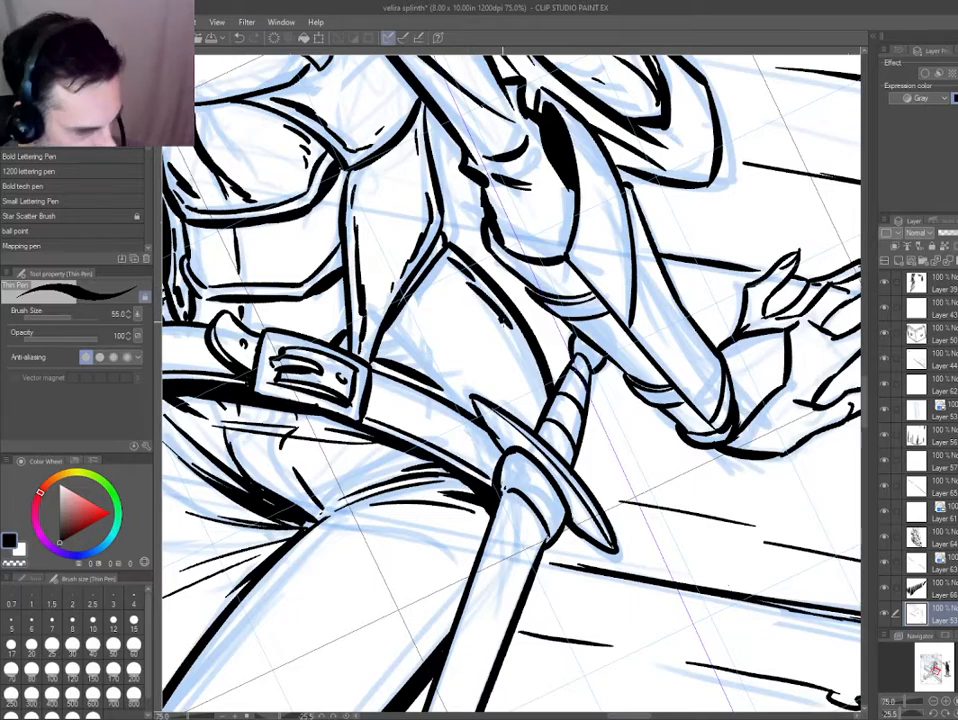
pyautogui.moveTo(283, 258)
pyautogui.mouseDown()
pyautogui.moveTo(395, 290)
pyautogui.moveTo(412, 381)
pyautogui.moveTo(461, 507)
pyautogui.mouseUp()
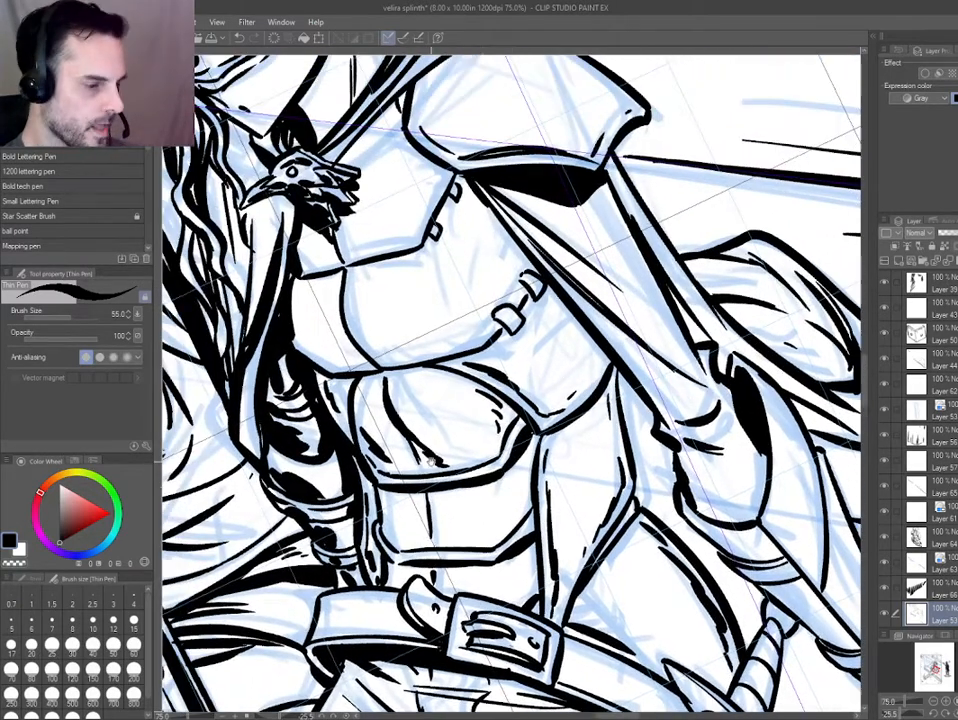
# Thicken the strap line between the side buckles and ink shading along the lower edge of the chest plate.
pyautogui.moveTo(512, 301); pyautogui.dragTo(484, 306)
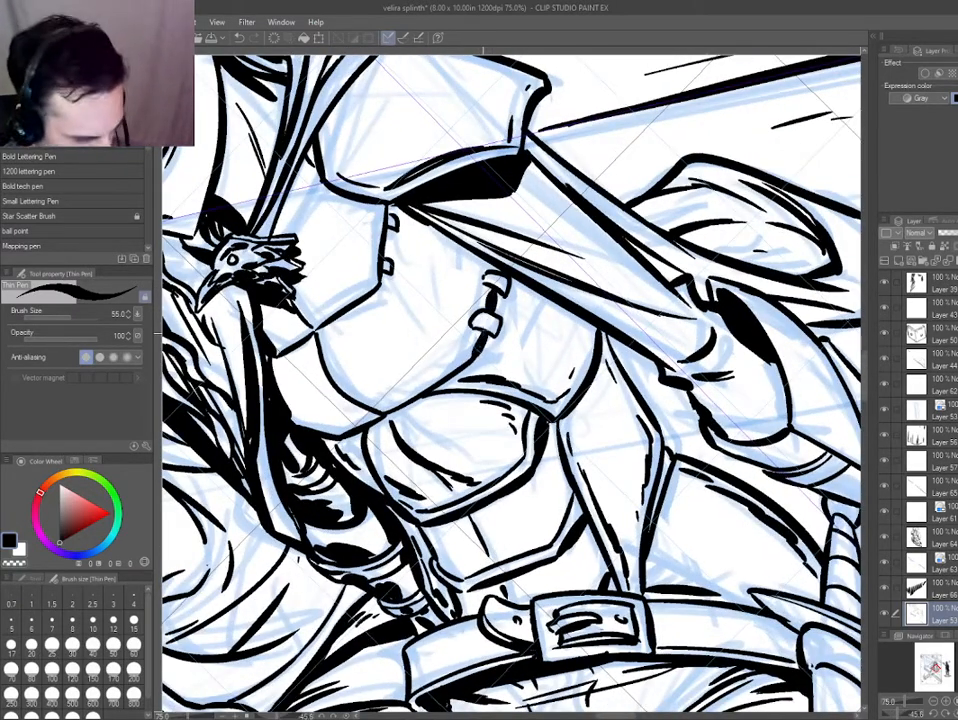
pyautogui.moveTo(447, 356); pyautogui.dragTo(480, 330)
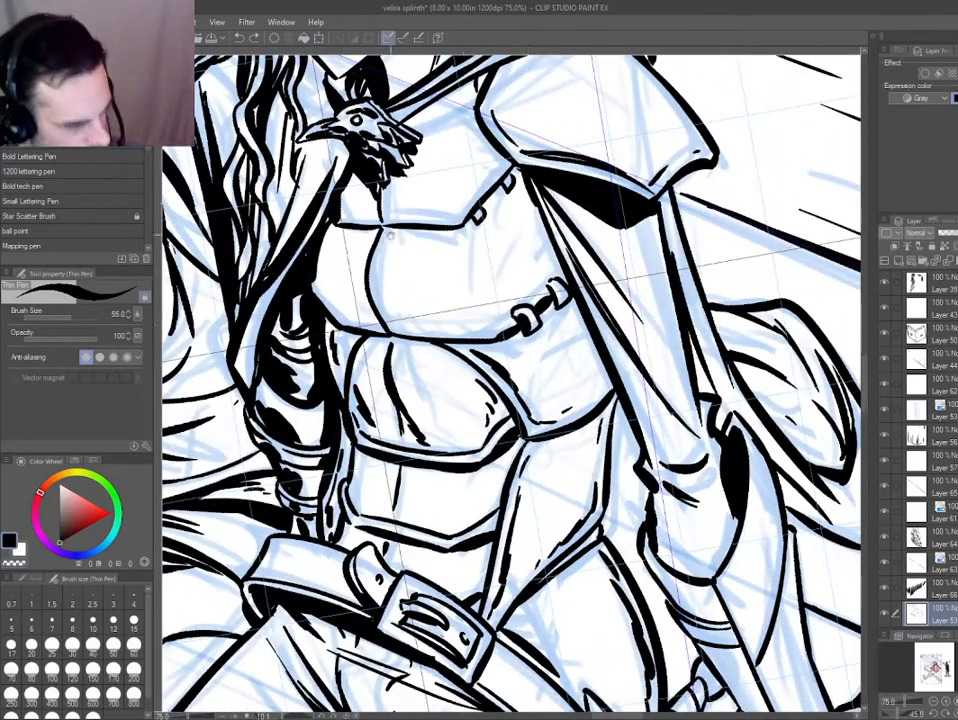
pyautogui.moveTo(561, 292); pyautogui.dragTo(551, 303)
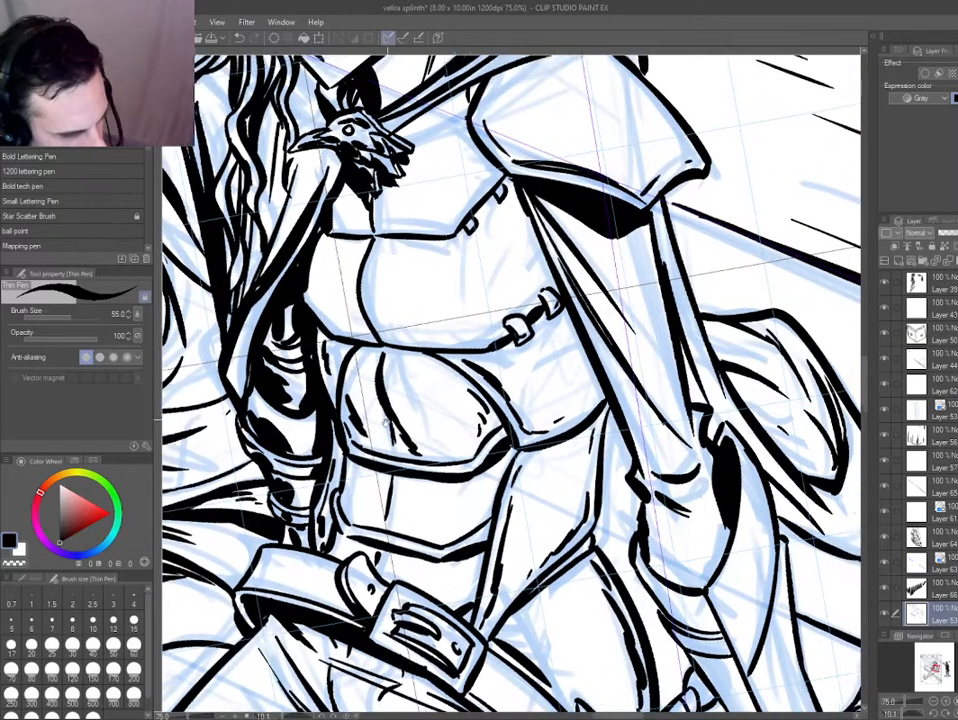
pyautogui.moveTo(365, 300); pyautogui.dragTo(383, 274)
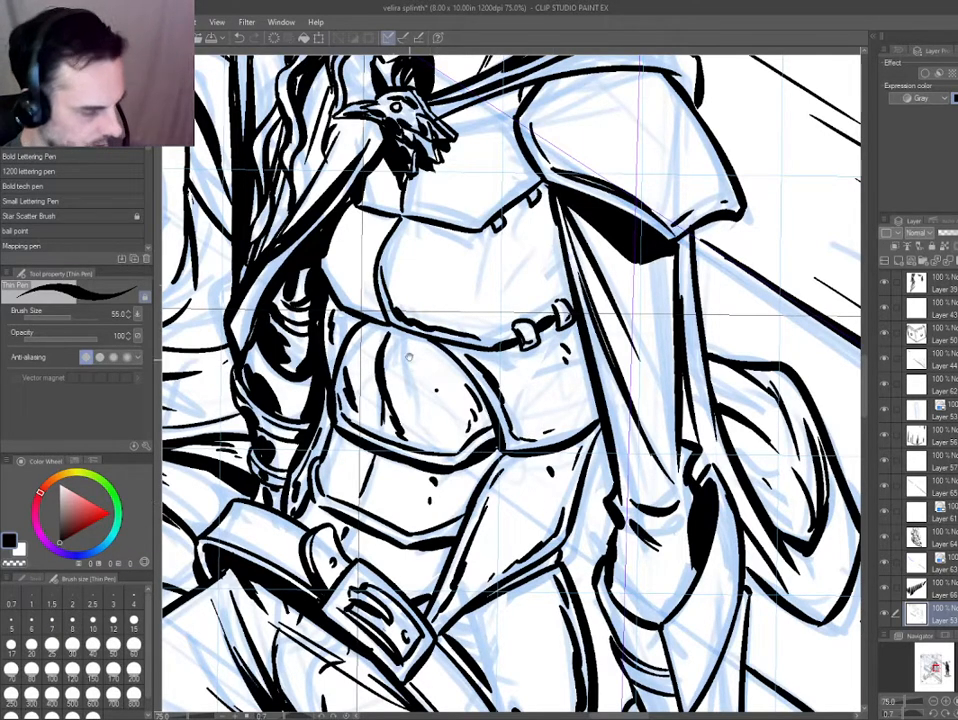
# Ink crossing crease strokes on the chest plate, a shading line on the upper chest plate, and a dark dent on the abdomen plate.
pyautogui.moveTo(452, 253); pyautogui.dragTo(494, 308)
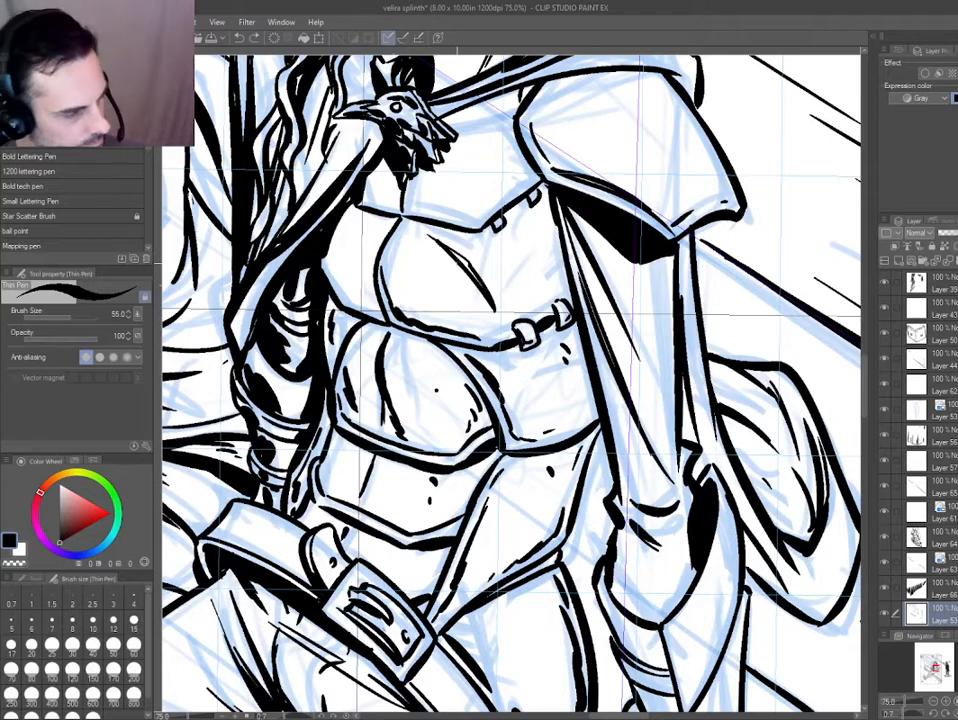
pyautogui.moveTo(457, 260); pyautogui.dragTo(471, 308)
pyautogui.moveTo(525, 240); pyautogui.dragTo(533, 275)
pyautogui.moveTo(357, 313); pyautogui.dragTo(441, 246)
pyautogui.moveTo(494, 300)
pyautogui.mouseDown()
pyautogui.moveTo(501, 312)
pyautogui.moveTo(497, 303)
pyautogui.mouseUp()
pyautogui.moveTo(484, 414); pyautogui.dragTo(479, 423)
pyautogui.moveTo(523, 130)
pyautogui.mouseDown()
pyautogui.moveTo(458, 136)
pyautogui.moveTo(497, 320)
pyautogui.moveTo(537, 285)
pyautogui.mouseUp()
pyautogui.moveTo(500, 336); pyautogui.dragTo(510, 320)
# Ink a long diagonal shading stroke across the shoulder plate and clean up the plate's outer edge where the stroke meets it.
pyautogui.moveTo(655, 240); pyautogui.dragTo(482, 340)
pyautogui.moveTo(547, 334); pyautogui.dragTo(597, 381)
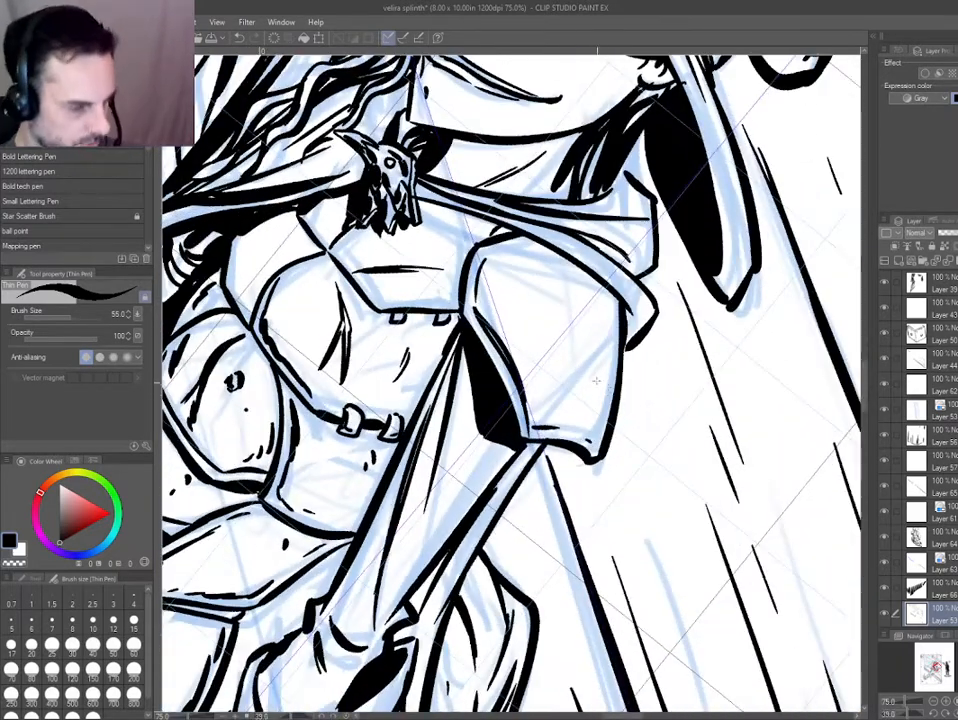
pyautogui.moveTo(506, 268); pyautogui.dragTo(615, 400)
pyautogui.press('e')
pyautogui.keyDown('ctrl'); pyautogui.keyDown('shift'); pyautogui.click(617, 384); pyautogui.keyUp('shift'); pyautogui.keyUp('ctrl')
pyautogui.press('p')
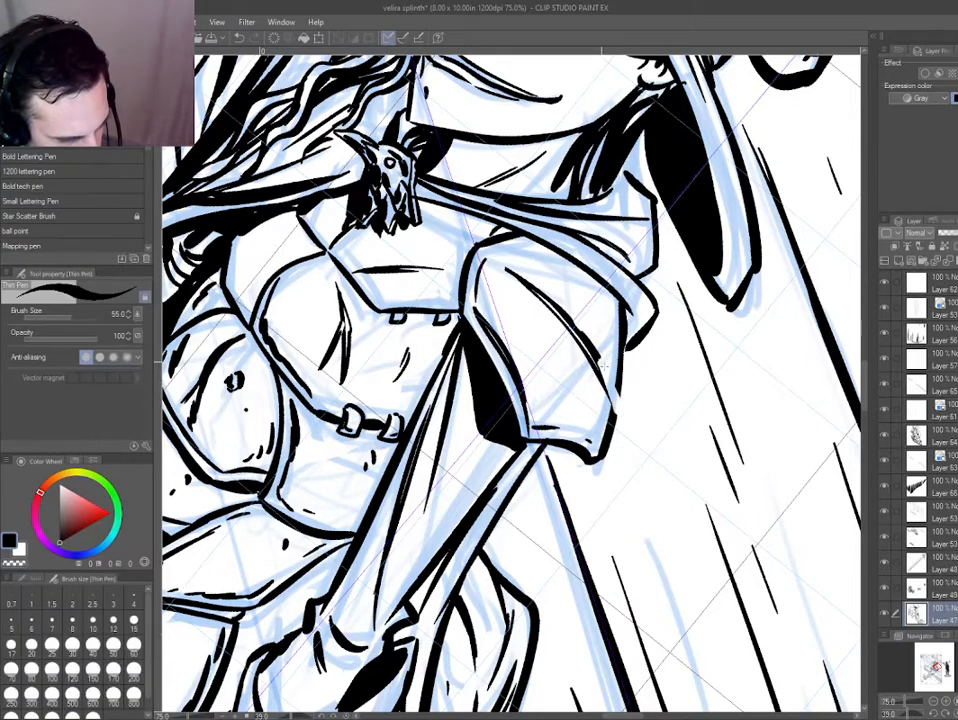
pyautogui.press('e')
pyautogui.press('p')
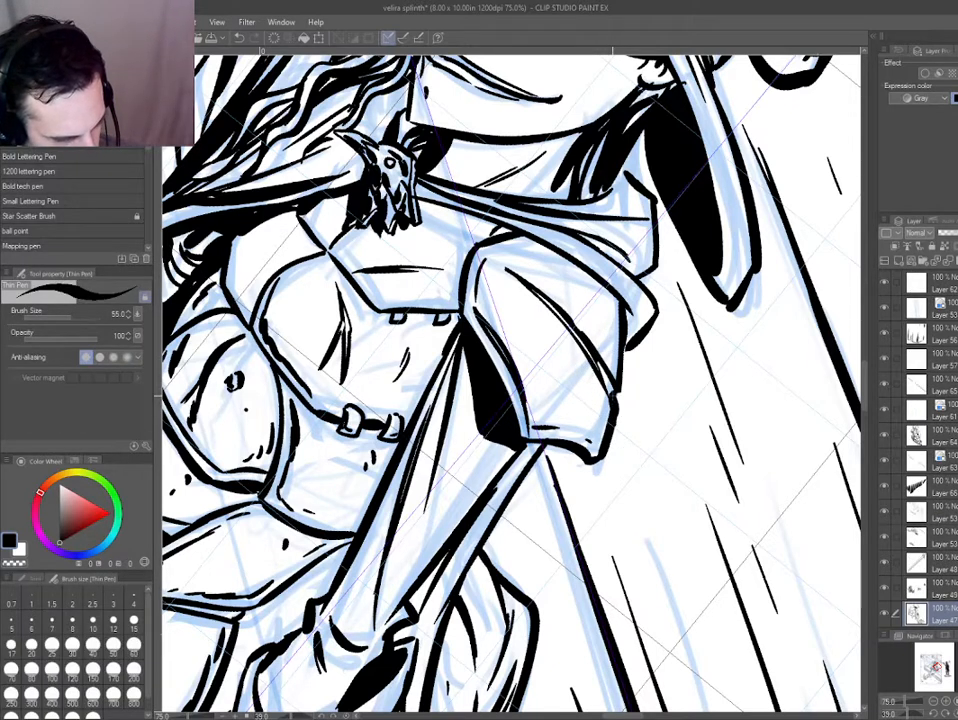
pyautogui.press('e')
pyautogui.press('p')
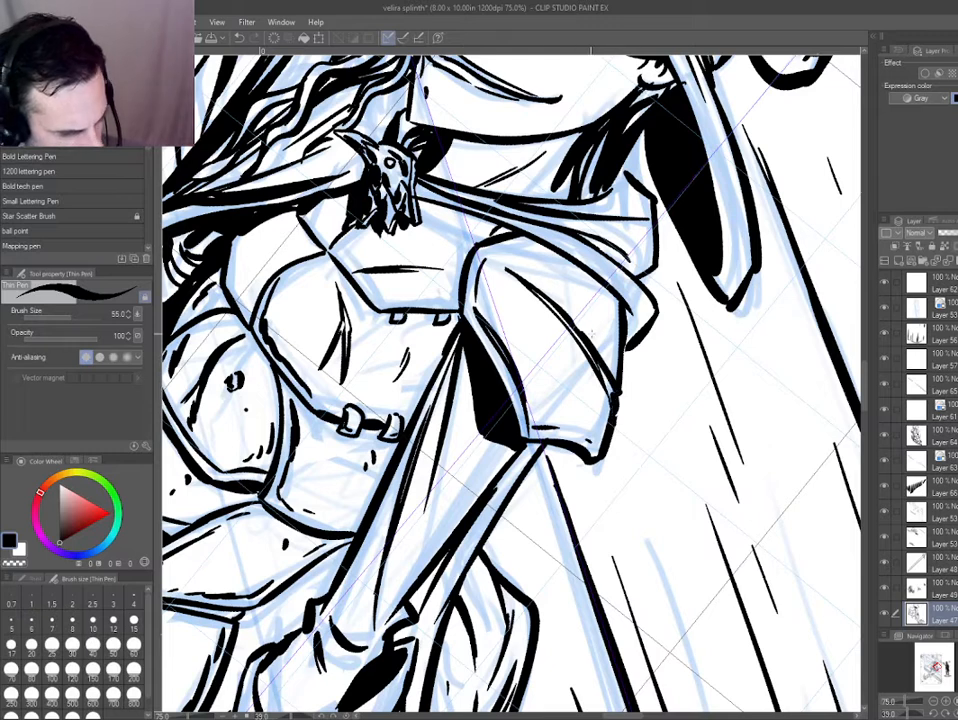
pyautogui.press('e')
pyautogui.press('p')
# Erase a small break in the shoulder plate's diagonal stroke and ink a second line crossing it.
pyautogui.keyDown('ctrl'); pyautogui.keyDown('shift'); pyautogui.click(572, 325); pyautogui.keyUp('shift'); pyautogui.keyUp('ctrl')
pyautogui.press('e')
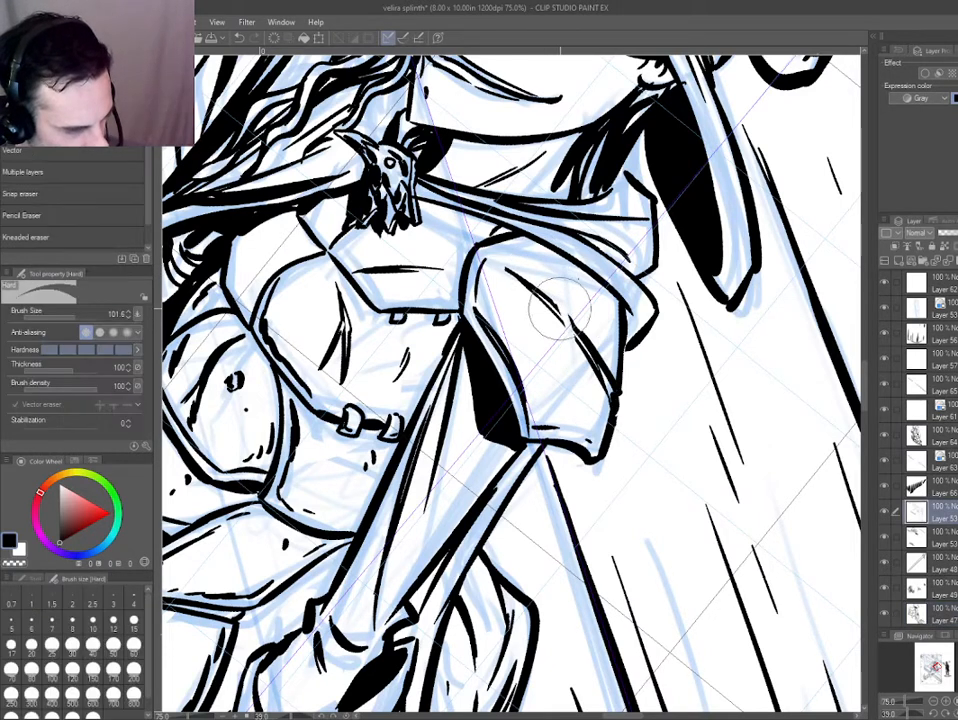
pyautogui.moveTo(560, 310); pyautogui.dragTo(573, 322)
pyautogui.press('p')
pyautogui.moveTo(520, 238); pyautogui.dragTo(571, 330)
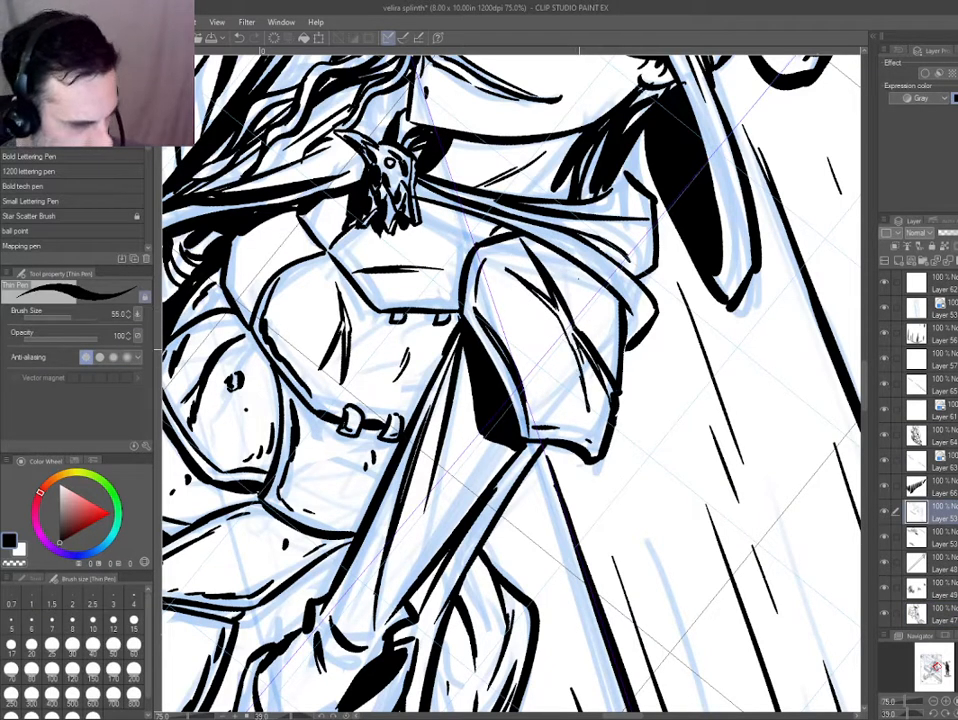
# Undo the last stroke, then outline the gap between the cloak collar and the shoulder plate and fill it with black.
pyautogui.moveTo(441, 258); pyautogui.dragTo(431, 305)
pyautogui.hotkey('ctrl', '0')
pyautogui.hotkey('ctrl', '@')
pyautogui.hotkey('ctrl', '+')
pyautogui.scroll(5, 619, 400)
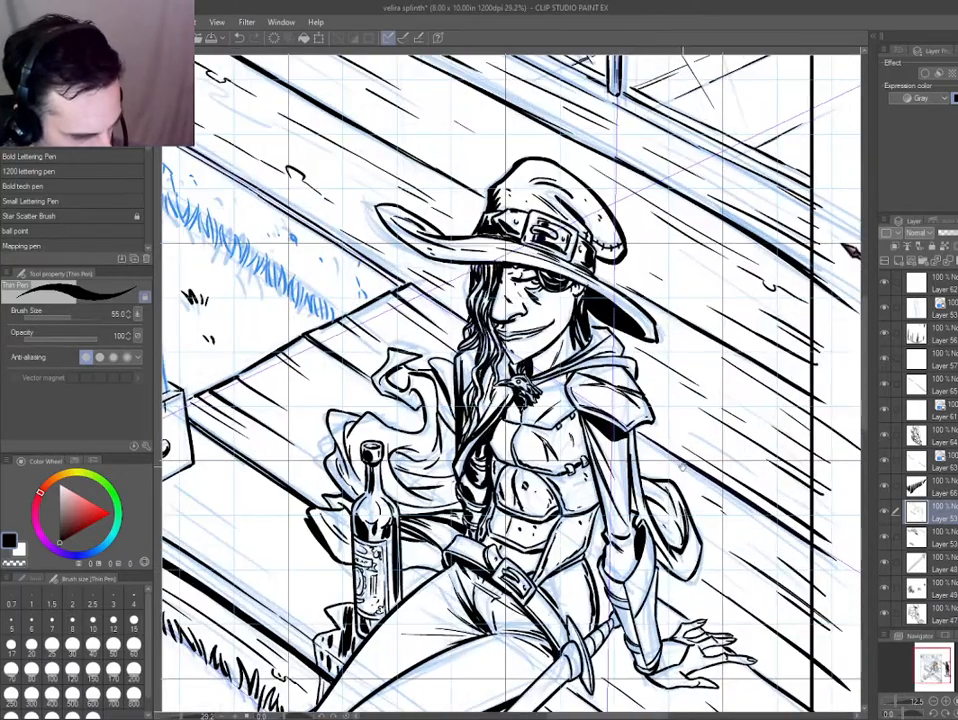
pyautogui.moveTo(583, 373); pyautogui.dragTo(560, 329)
pyautogui.scroll(3, 640, 470)
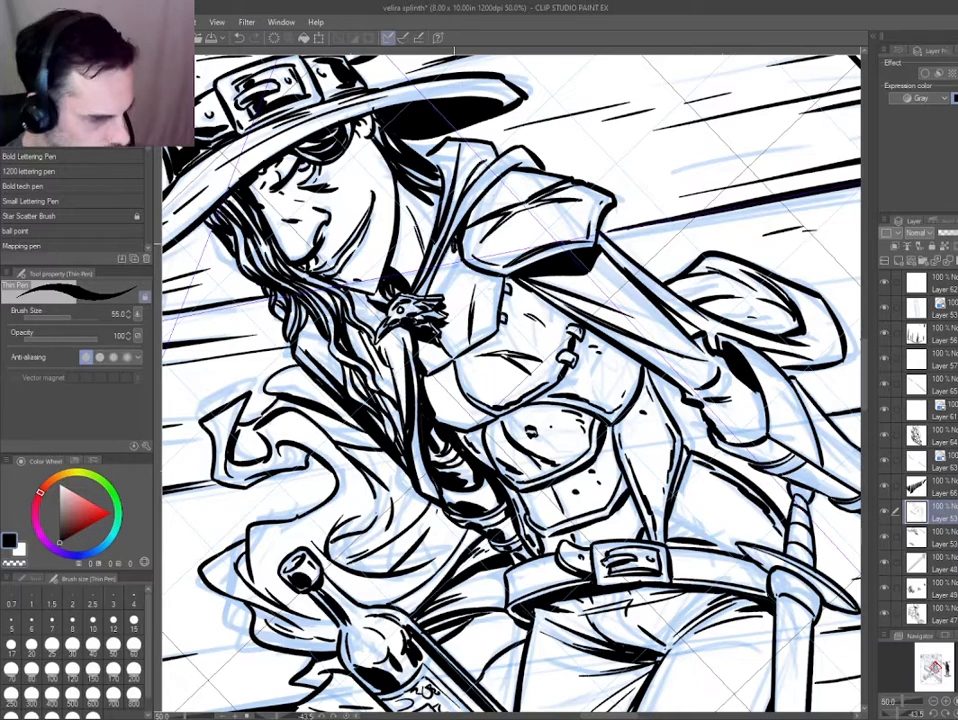
pyautogui.hotkey('ctrl', 'z')
pyautogui.moveTo(454, 243); pyautogui.dragTo(424, 296)
pyautogui.press('g')
pyautogui.click(441, 267)
pyautogui.press('p')
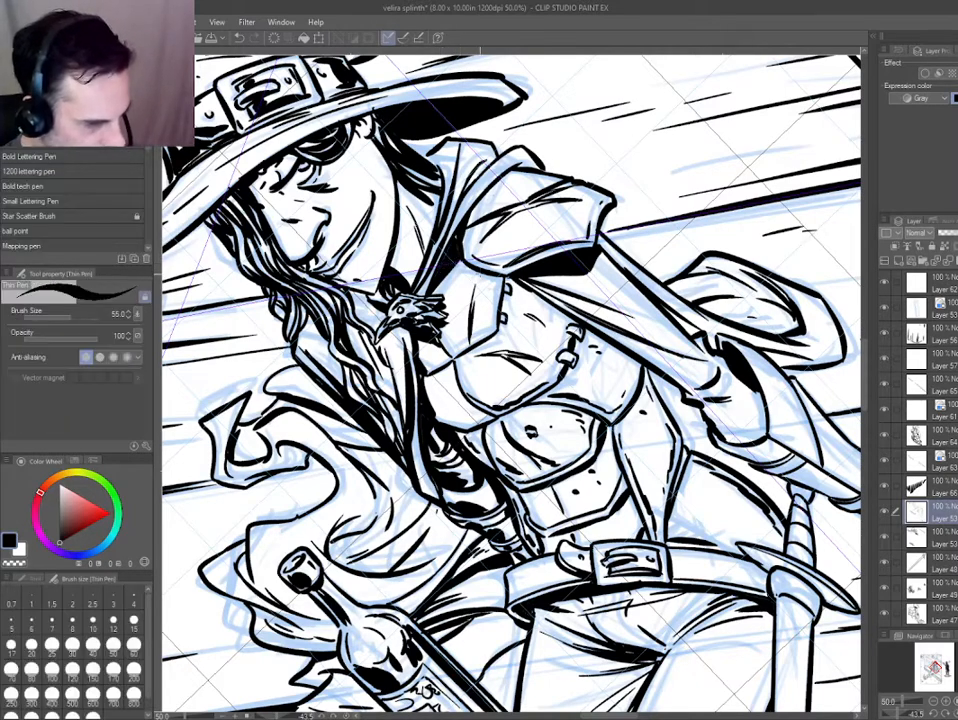
pyautogui.moveTo(475, 273); pyautogui.dragTo(430, 292)
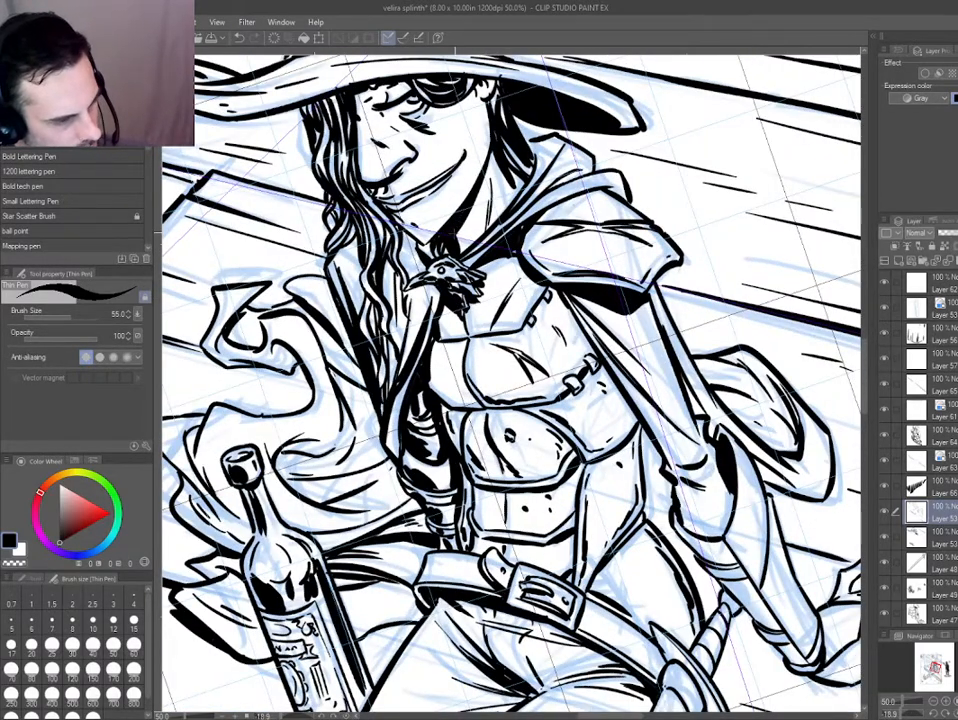
# Ink thin shading strokes along the cloak edge between the long hair and the bird-head clasp.
pyautogui.moveTo(281, 419); pyautogui.dragTo(279, 366)
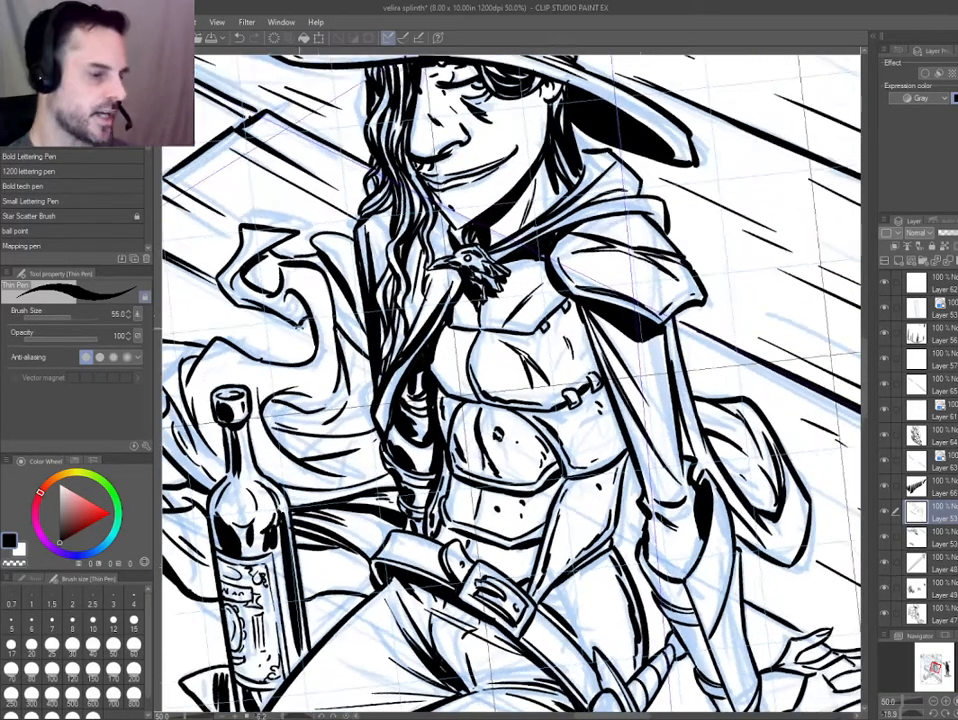
pyautogui.moveTo(428, 276); pyautogui.dragTo(395, 356)
pyautogui.moveTo(405, 308); pyautogui.dragTo(386, 349)
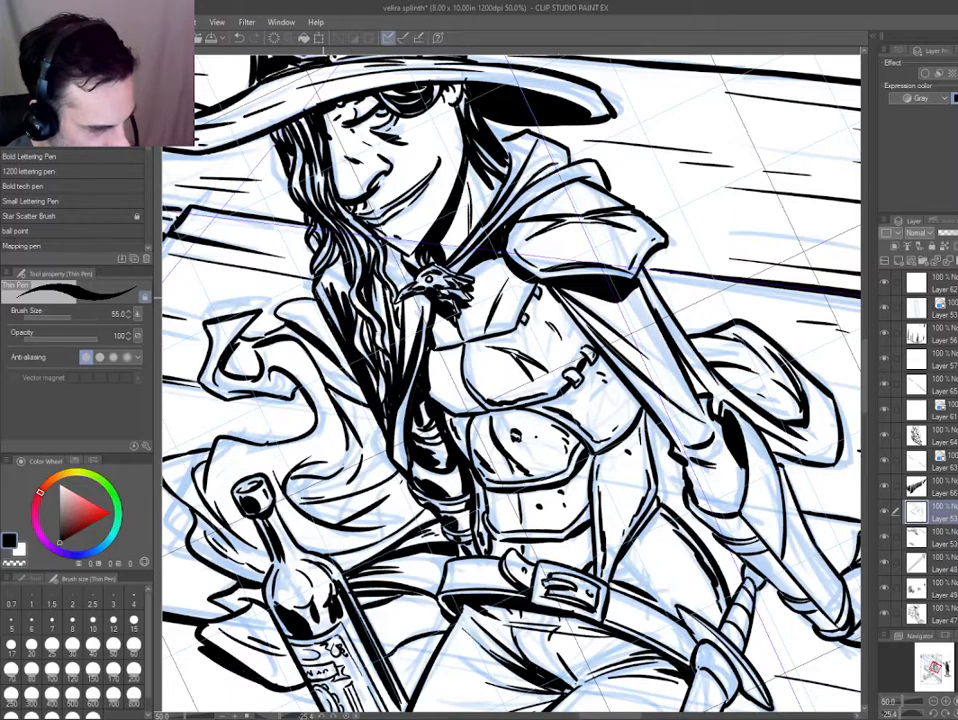
# Ink heavier fold shadows on the trousers at the top of the thigh below the belt.
pyautogui.hotkey('ctrl', '0')
pyautogui.scroll(4, 540, 448)
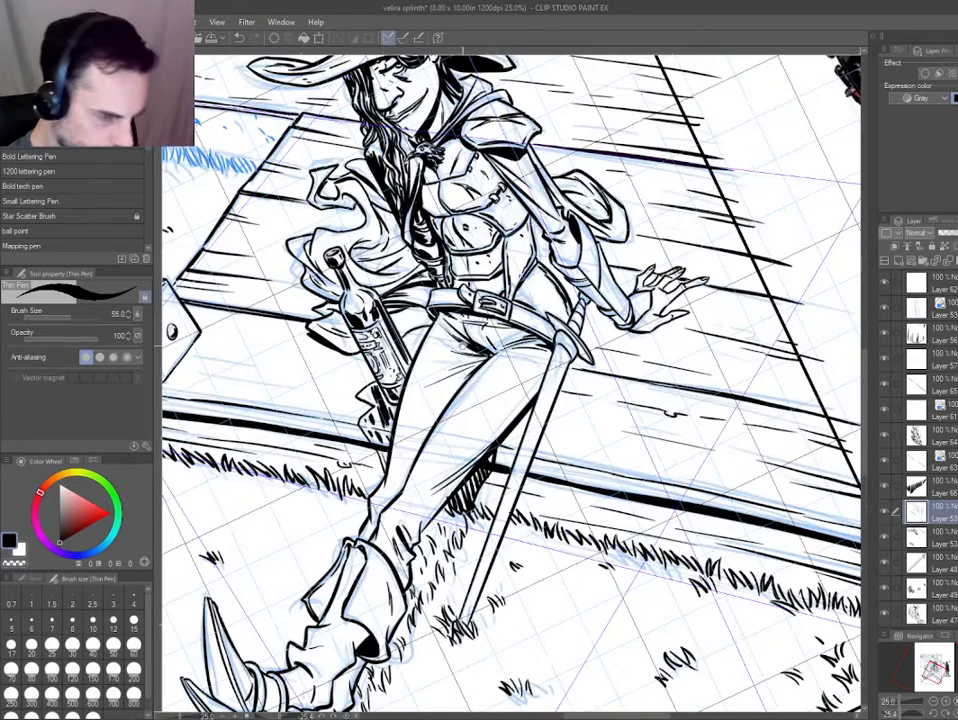
pyautogui.moveTo(540, 450); pyautogui.dragTo(508, 460)
pyautogui.moveTo(461, 120); pyautogui.dragTo(466, 221)
pyautogui.scroll(1, 466, 221)
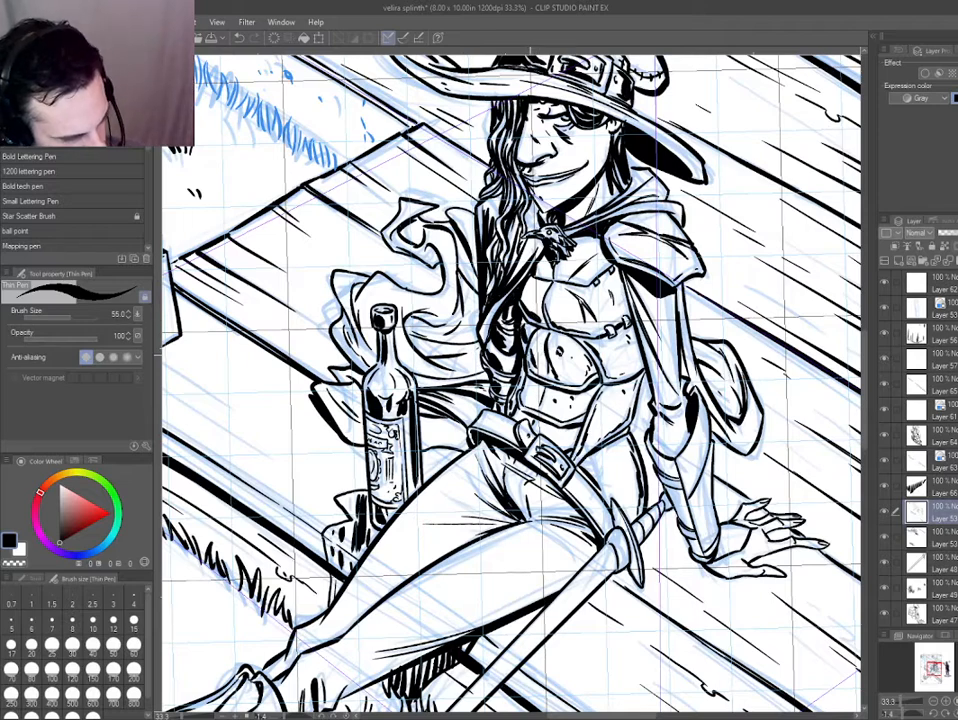
pyautogui.scroll(2, 529, 361)
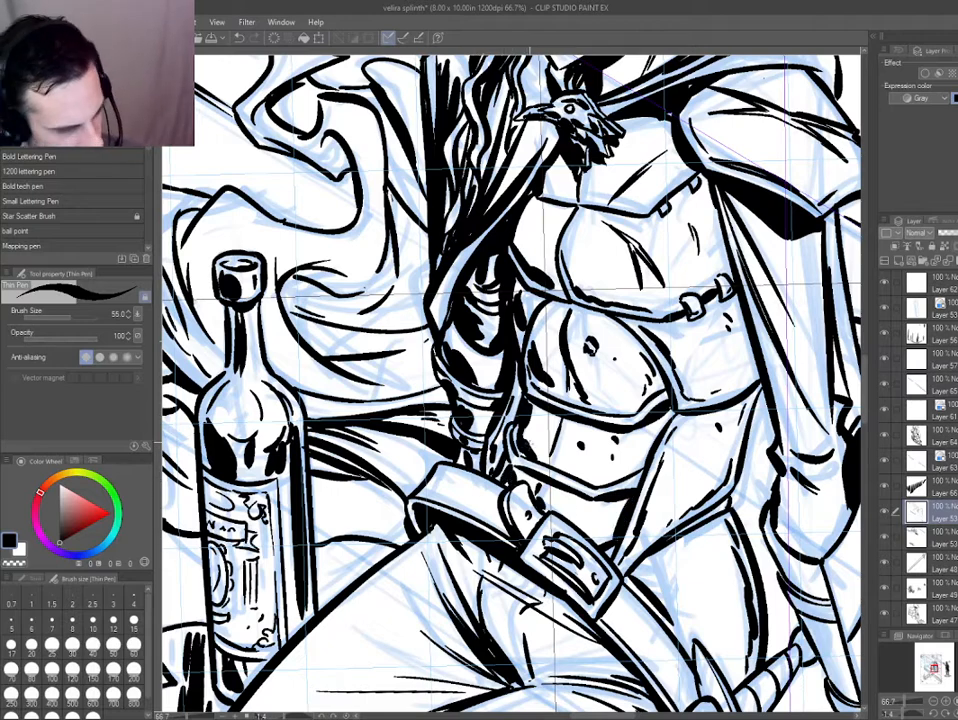
pyautogui.moveTo(522, 370)
pyautogui.mouseDown()
pyautogui.moveTo(487, 467)
pyautogui.moveTo(473, 426)
pyautogui.mouseUp()
pyautogui.moveTo(424, 484); pyautogui.dragTo(478, 601)
pyautogui.moveTo(421, 533); pyautogui.dragTo(446, 570)
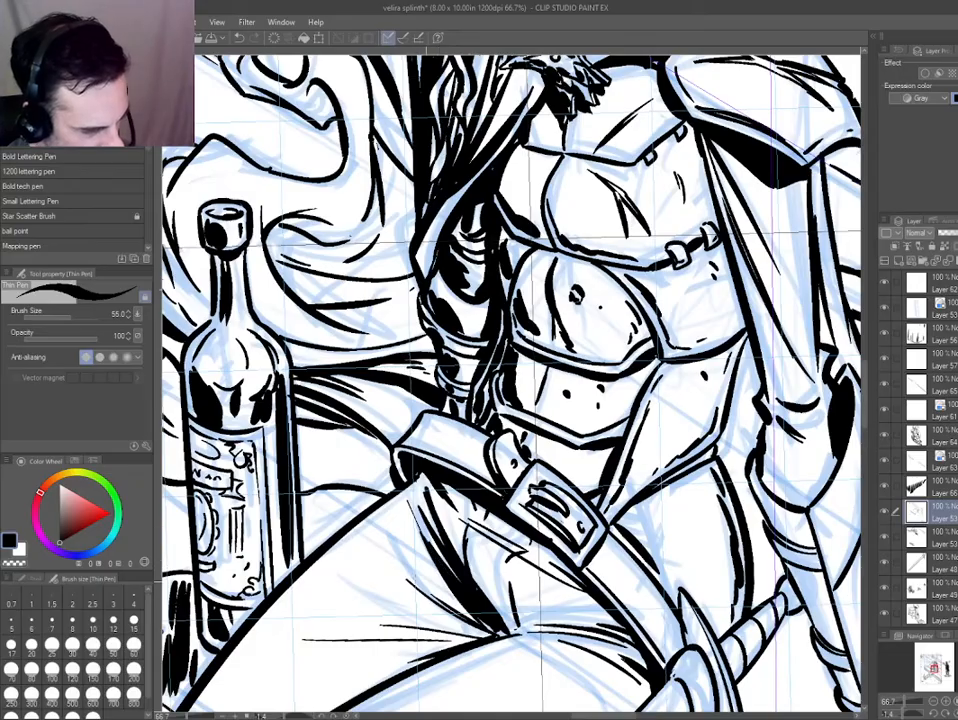
# Thicken the contour line separating the two legs below the crotch, and undo the last small marks on the thigh.
pyautogui.hotkey('ctrl', '0')
pyautogui.press('-')
pyautogui.press('-')
pyautogui.press('-')
pyautogui.press('-')
pyautogui.press('-')
pyautogui.press('-')
pyautogui.moveTo(490, 428)
pyautogui.mouseDown()
pyautogui.moveTo(600, 428)
pyautogui.moveTo(633, 373)
pyautogui.mouseUp()
pyautogui.moveTo(633, 520); pyautogui.dragTo(569, 419)
pyautogui.moveTo(593, 486); pyautogui.dragTo(601, 511)
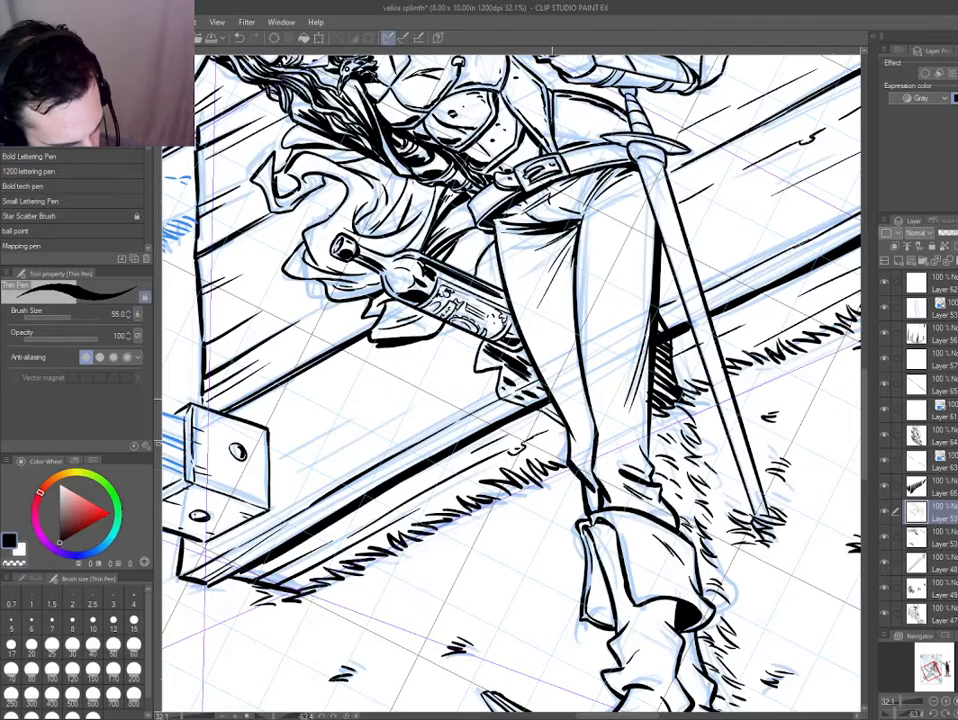
pyautogui.moveTo(574, 243); pyautogui.dragTo(573, 317)
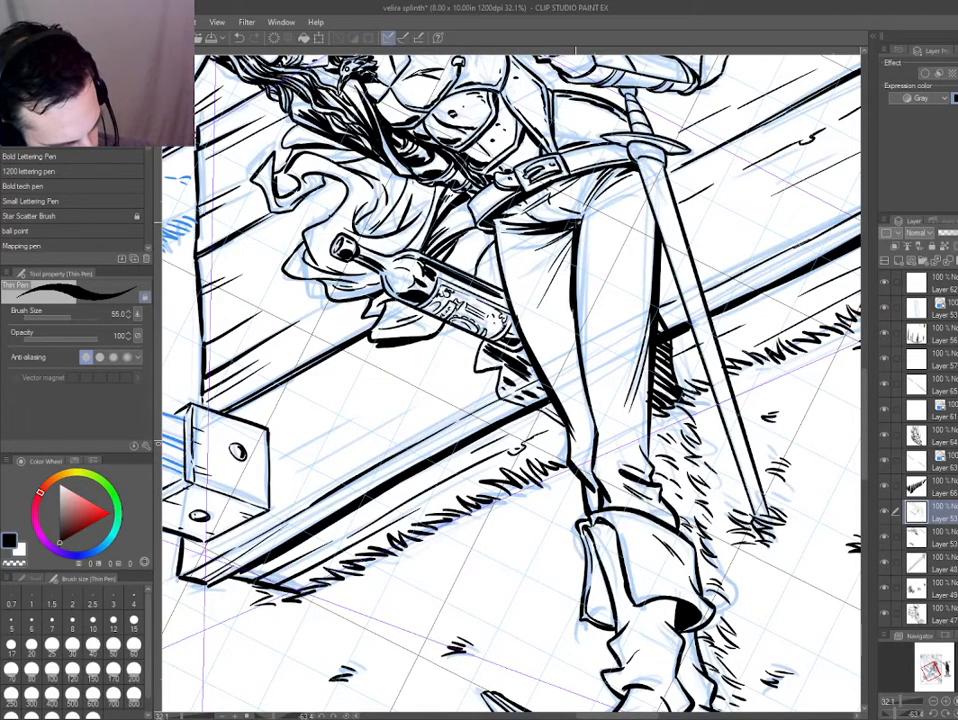
pyautogui.moveTo(576, 443); pyautogui.dragTo(406, 237)
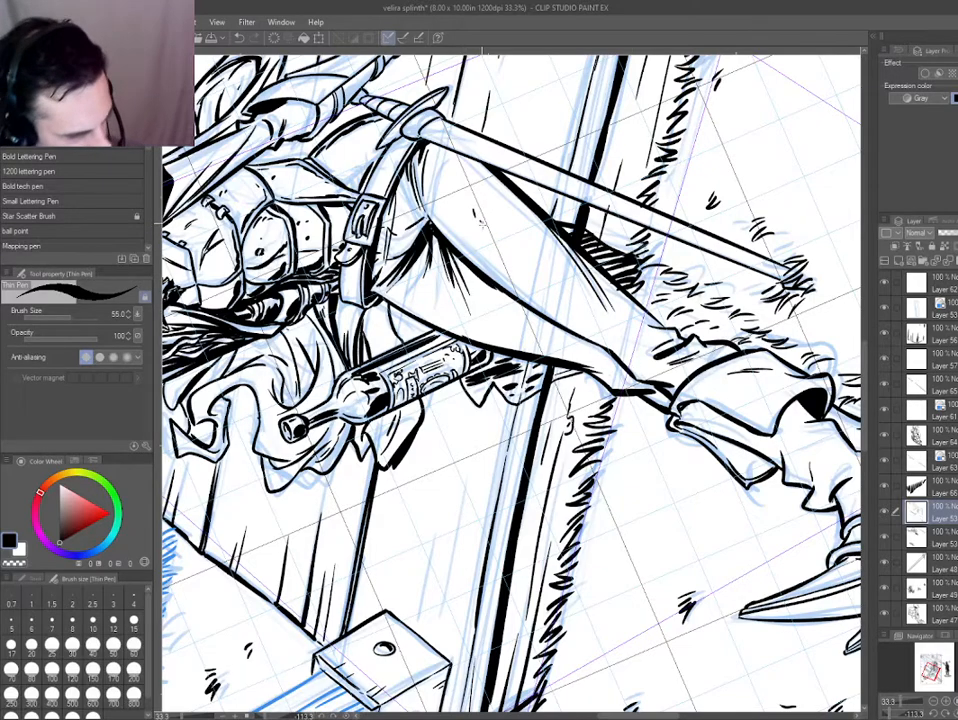
pyautogui.moveTo(384, 378); pyautogui.dragTo(467, 222)
pyautogui.hotkey('ctrl', 'z')
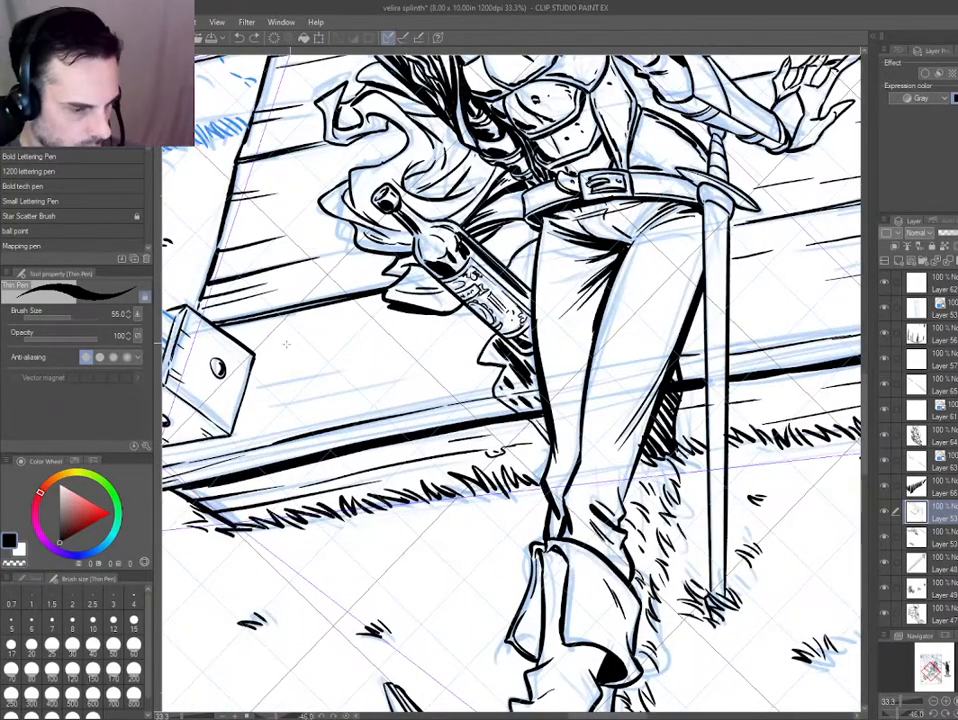
# Select the layer holding the leg lines and re-ink the front thigh's contour as a smooth, thicker line down towards the knee.
pyautogui.press('h')
pyautogui.scroll(1, 337, 298)
pyautogui.press('e')
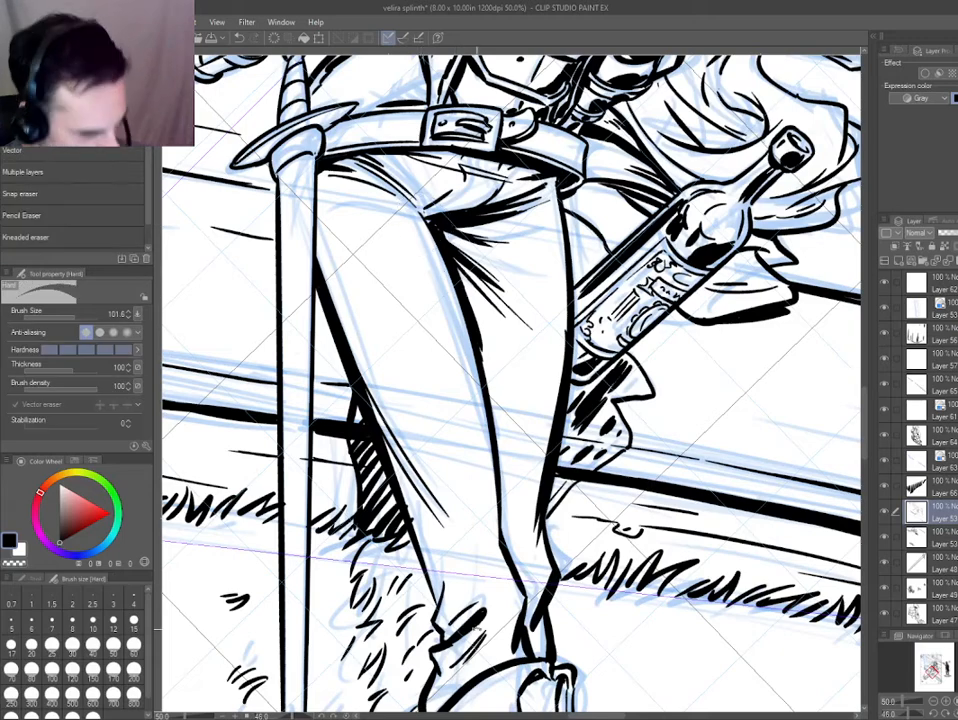
pyautogui.moveTo(477, 629); pyautogui.dragTo(583, 620)
pyautogui.keyDown('ctrl'); pyautogui.keyDown('shift'); pyautogui.click(499, 424); pyautogui.keyUp('shift'); pyautogui.keyUp('ctrl')
pyautogui.click(354, 274)
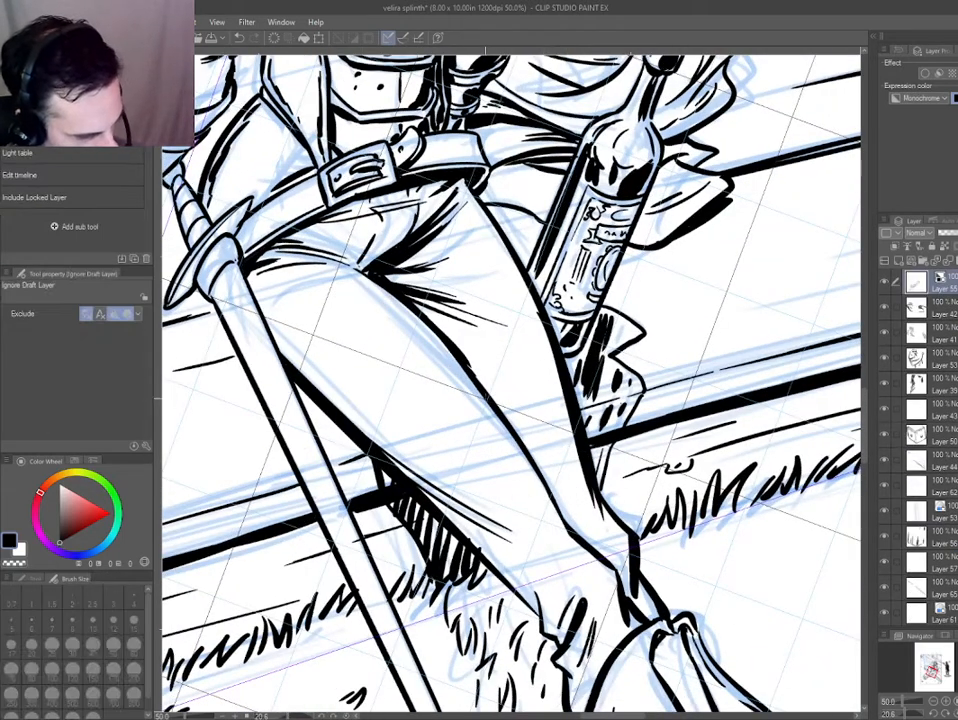
pyautogui.keyDown('ctrl'); pyautogui.keyDown('shift'); pyautogui.click(421, 329); pyautogui.keyUp('shift'); pyautogui.keyUp('ctrl')
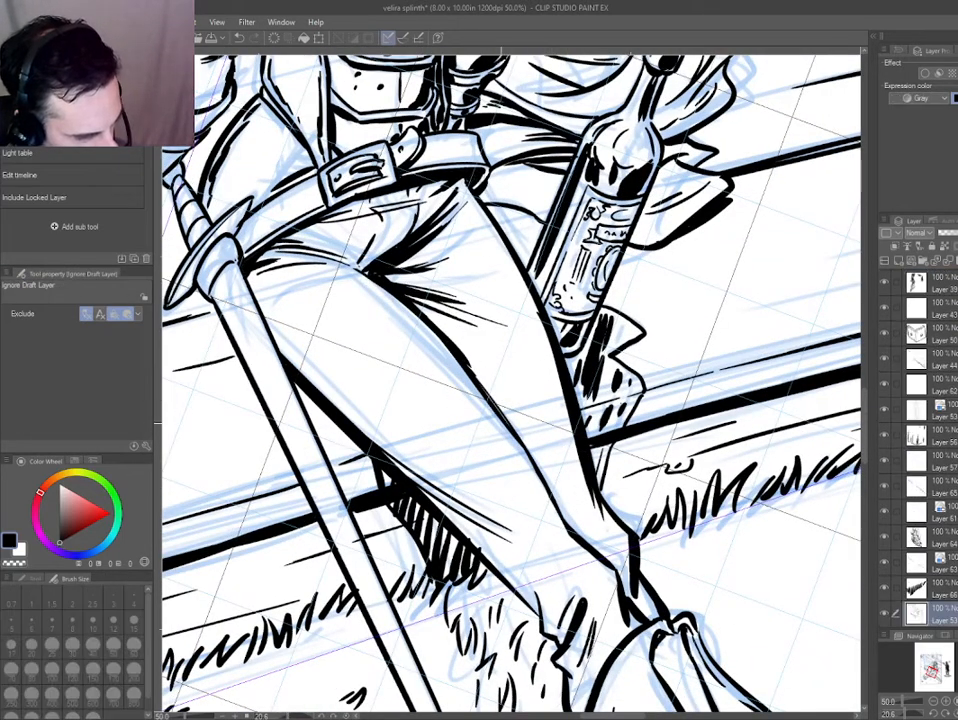
pyautogui.press('p')
pyautogui.hotkey('ctrl', 'z')
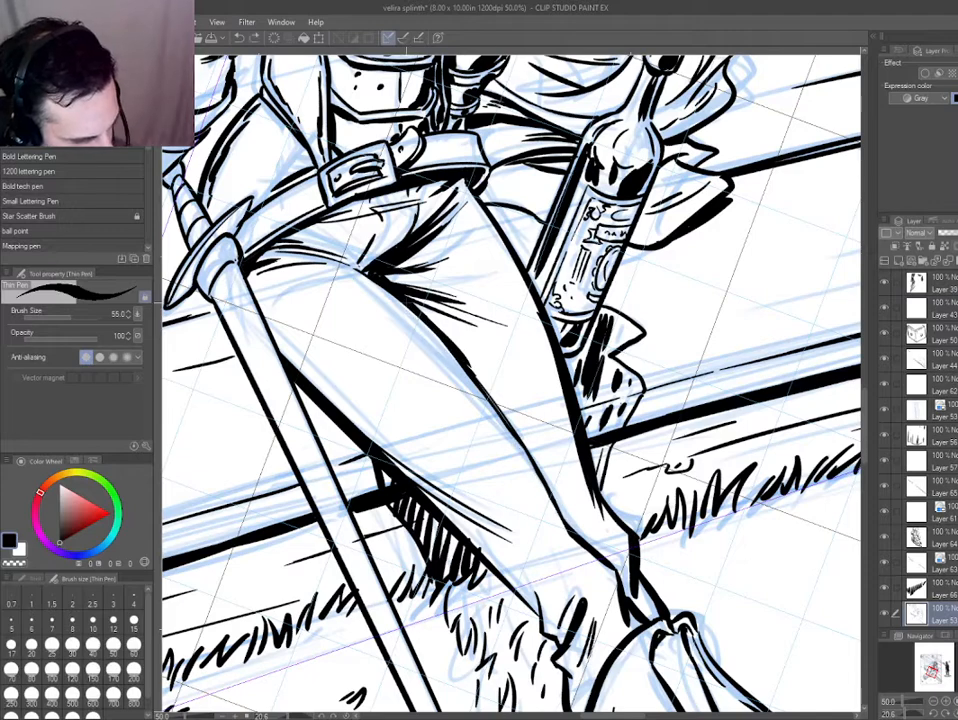
pyautogui.moveTo(467, 364); pyautogui.dragTo(562, 512)
pyautogui.hotkey('ctrl', 'z')
pyautogui.moveTo(466, 364); pyautogui.dragTo(537, 476)
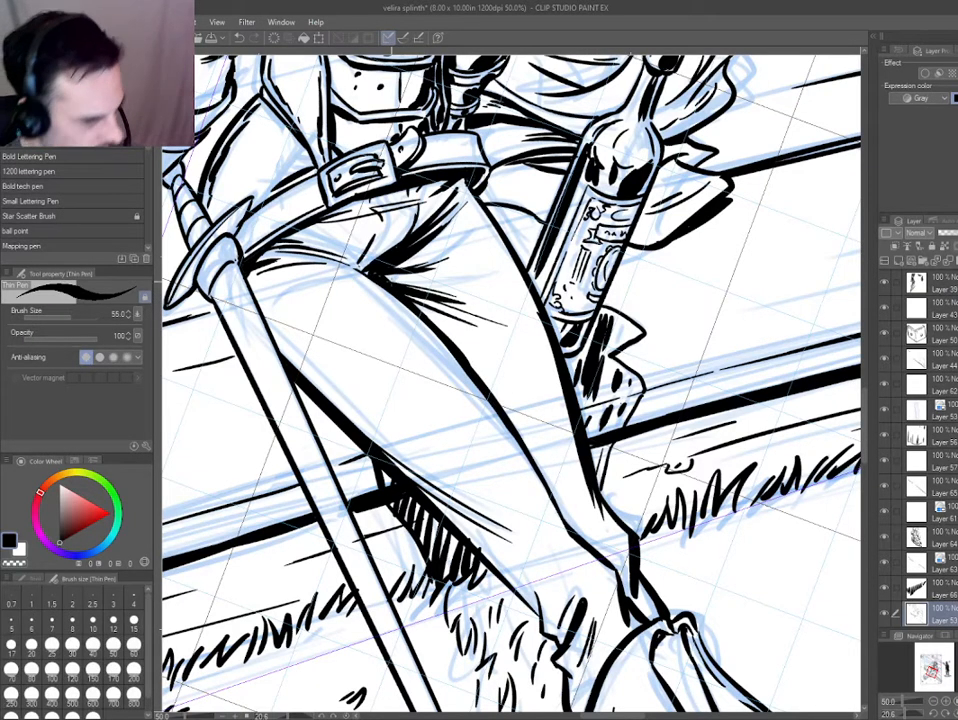
# Add small ink specks to the front thigh and check the figure against the whole page.
pyautogui.moveTo(321, 356); pyautogui.dragTo(228, 291)
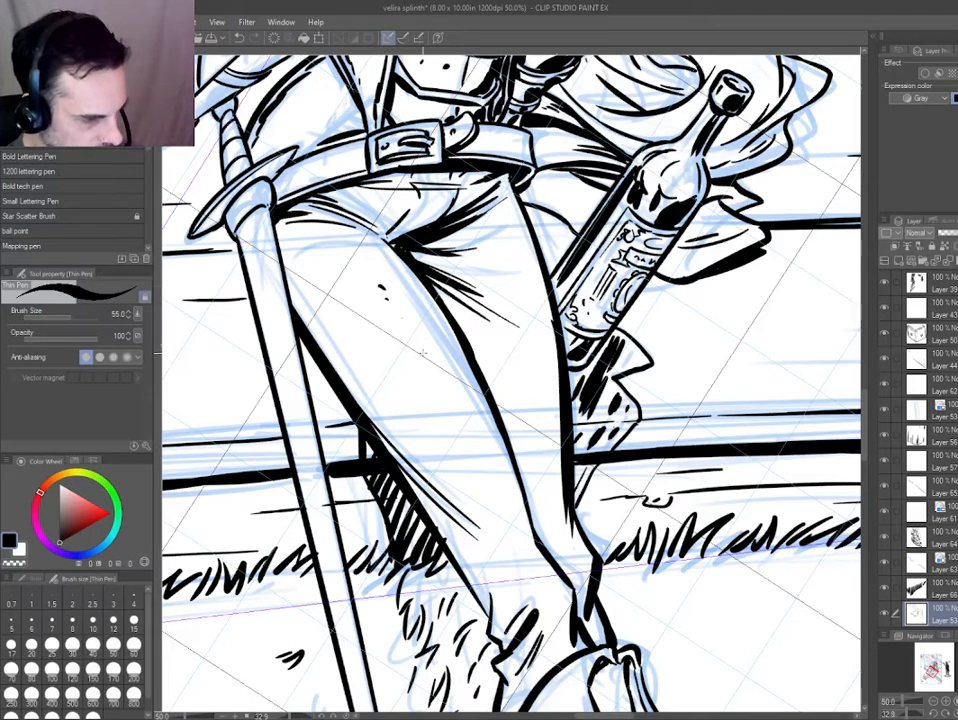
pyautogui.press('h')
pyautogui.hotkey('ctrl', '0')
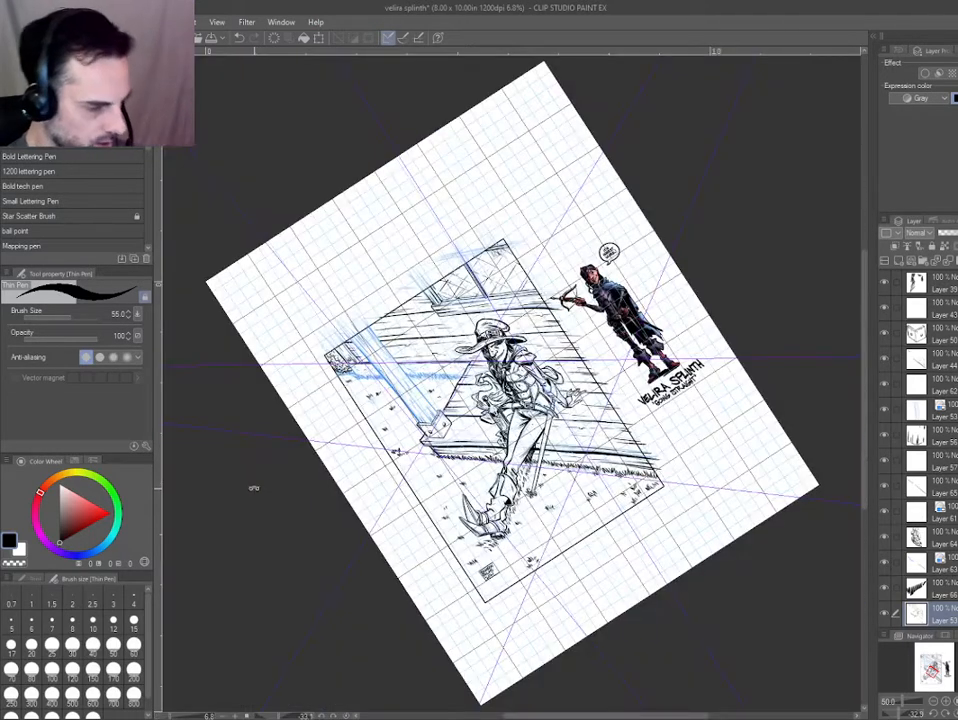
pyautogui.hotkey('ctrl', '+')
pyautogui.hotkey('ctrl', '+')
pyautogui.moveTo(443, 607); pyautogui.dragTo(573, 493)
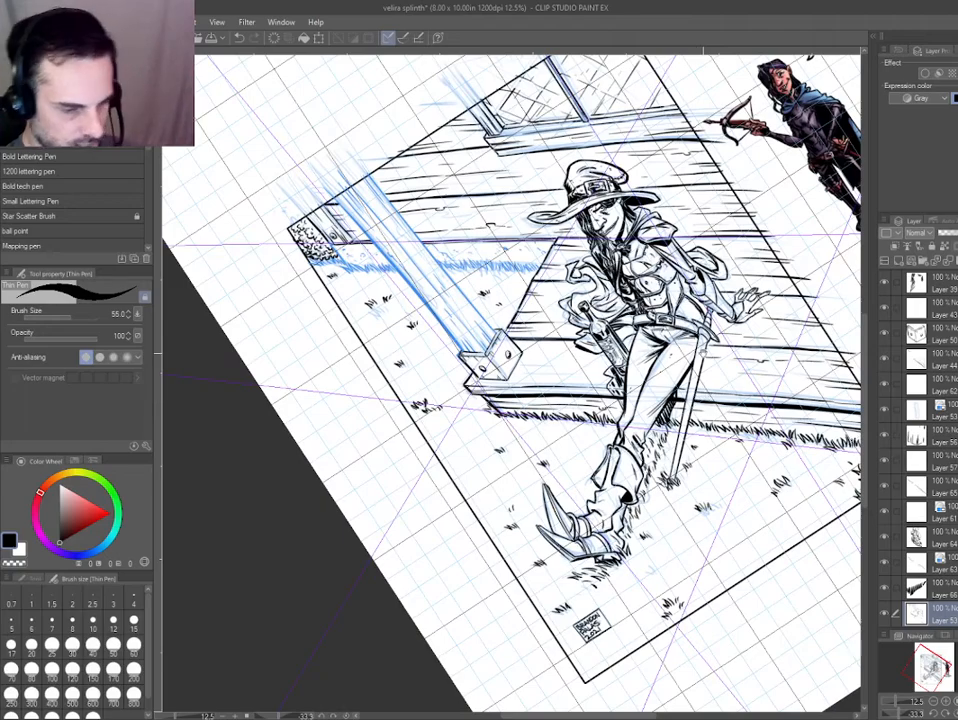
# Select the layer holding the character's leg and trouser lines.
pyautogui.scroll(3, 703, 352)
pyautogui.moveTo(703, 352); pyautogui.dragTo(660, 497)
pyautogui.moveTo(660, 497); pyautogui.dragTo(585, 387)
pyautogui.scroll(1, 560, 365)
pyautogui.keyDown('ctrl'); pyautogui.keyDown('shift'); pyautogui.click(541, 341); pyautogui.keyUp('shift'); pyautogui.keyUp('ctrl')
pyautogui.press('e')
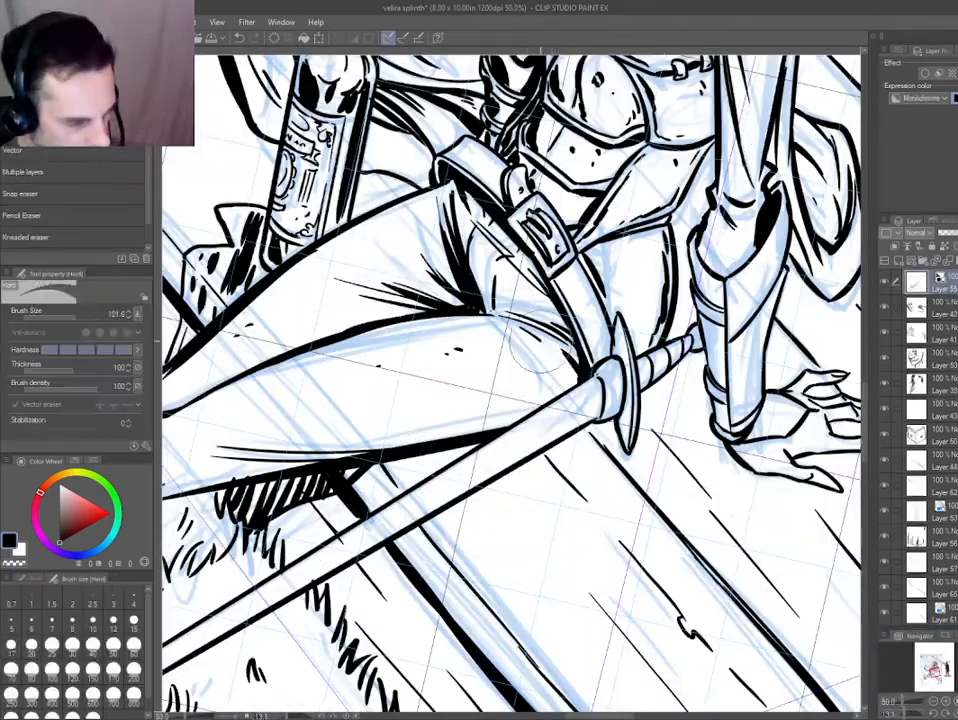
pyautogui.press('p')
pyautogui.press('e')
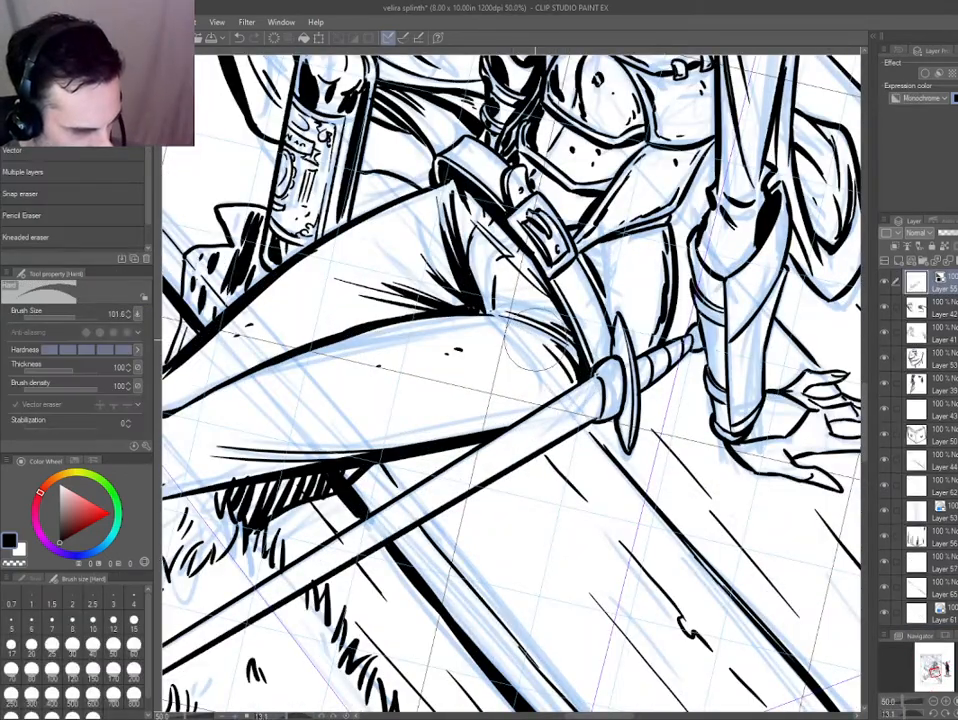
# Examine the inked hat, face and figure against the whole page and the coloured reference character.
pyautogui.hotkey('ctrl', '0')
pyautogui.hotkey('ctrl', '@')
pyautogui.scroll(1, 420, 310)
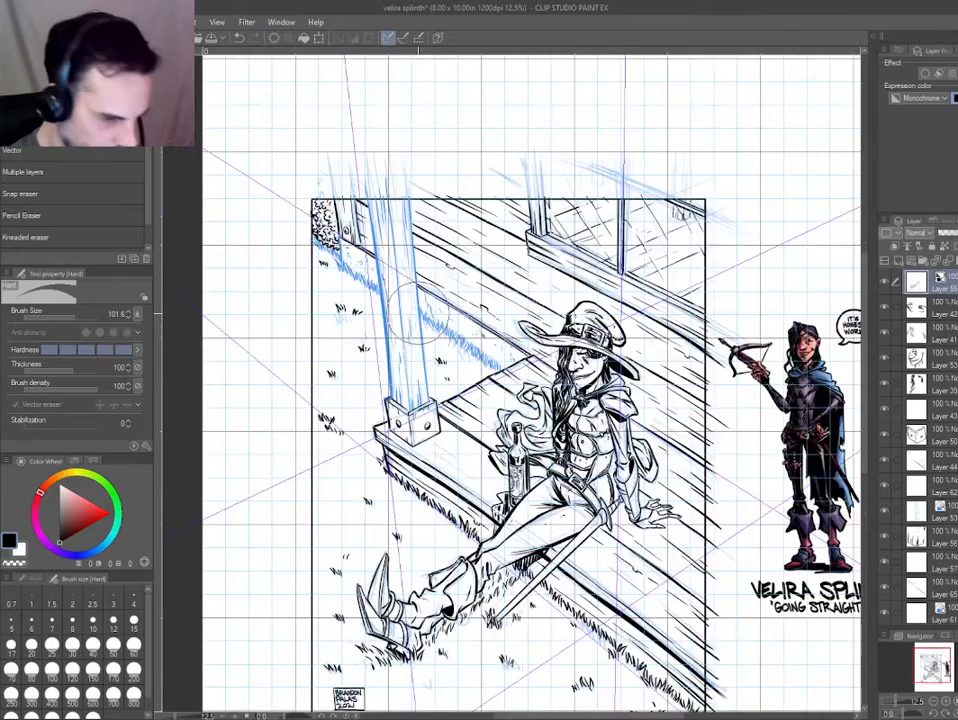
pyautogui.scroll(3, 419, 311)
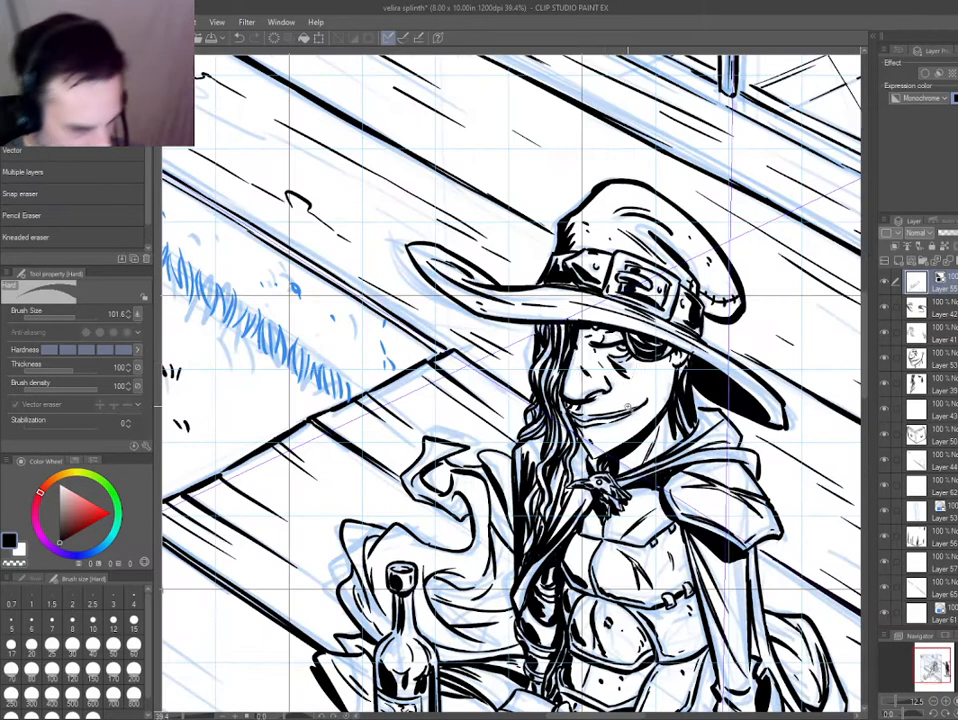
pyautogui.press('p')
pyautogui.scroll(-2, 379, 537)
pyautogui.scroll(-2, 379, 536)
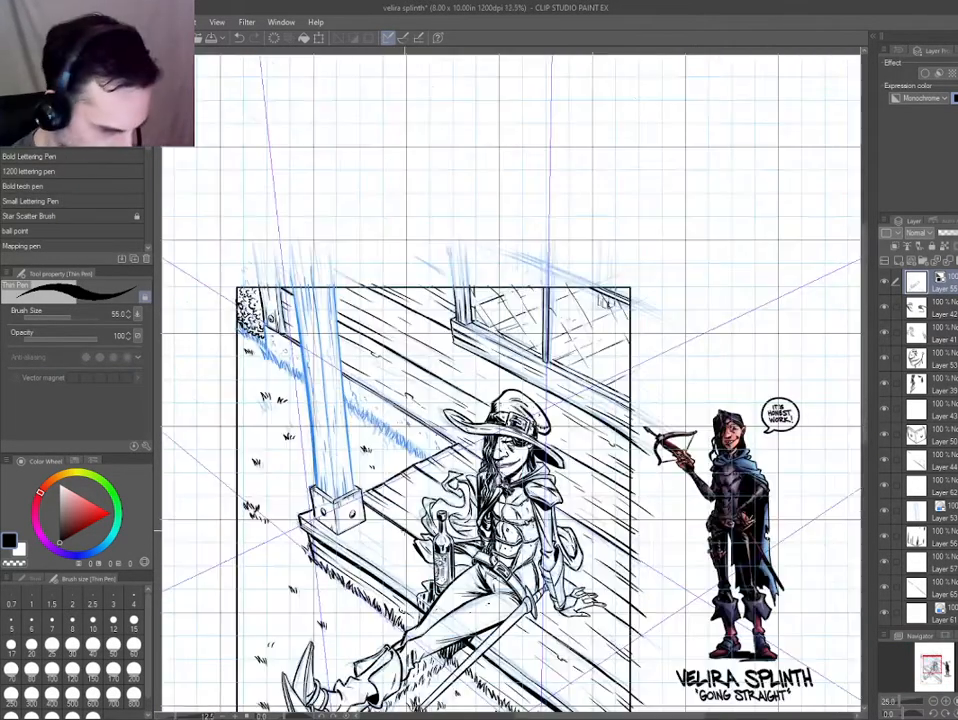
pyautogui.scroll(2, 408, 538)
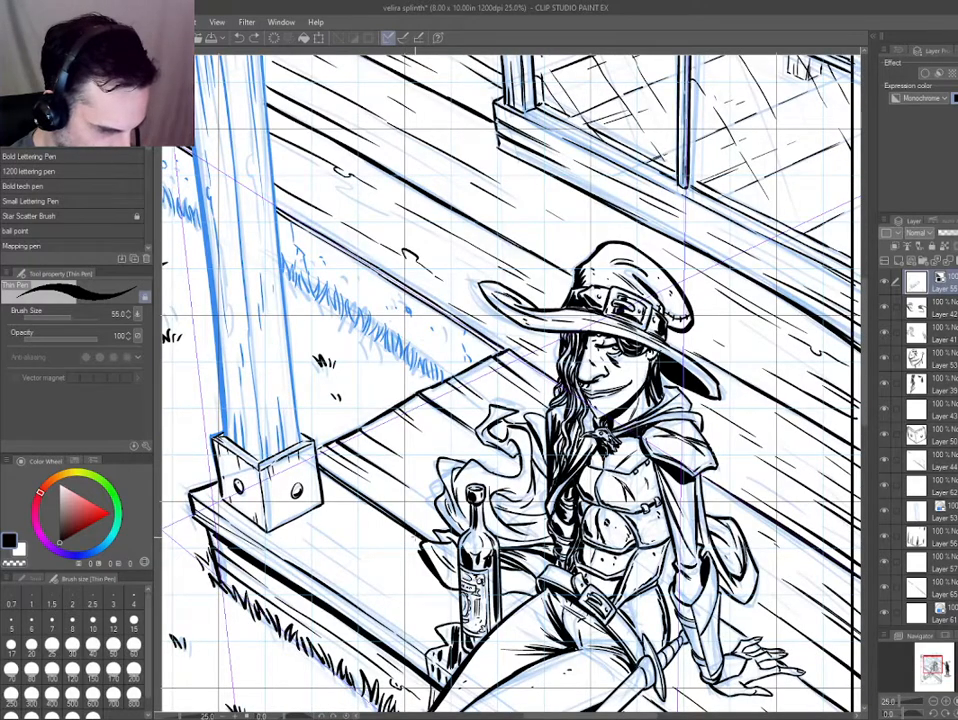
pyautogui.scroll(4, 594, 333)
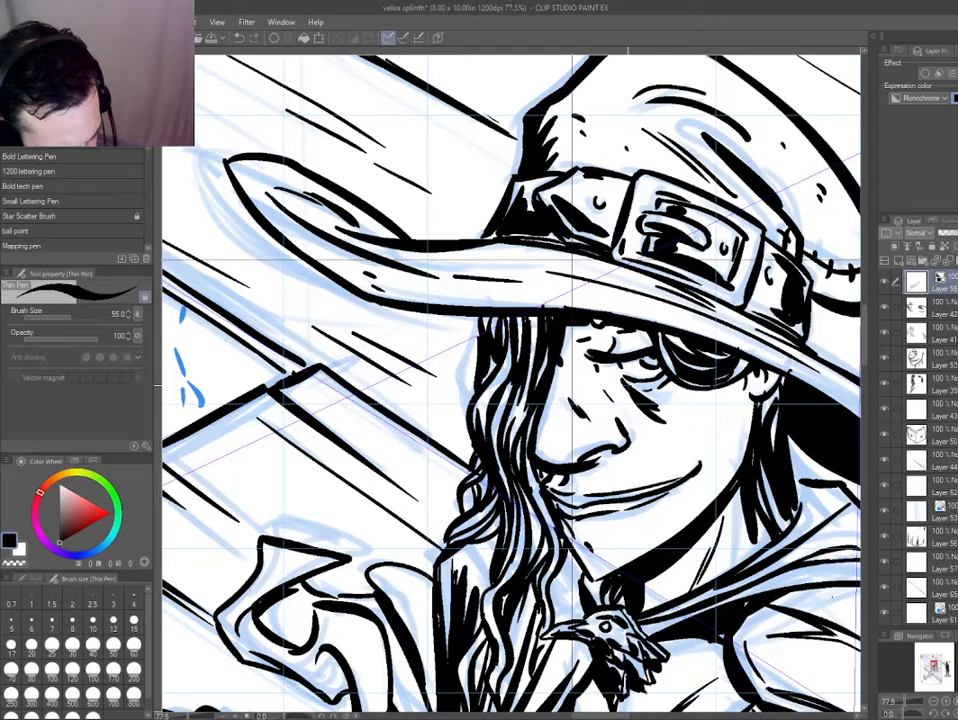
pyautogui.hotkey('ctrl', '0')
pyautogui.scroll(1, 670, 476)
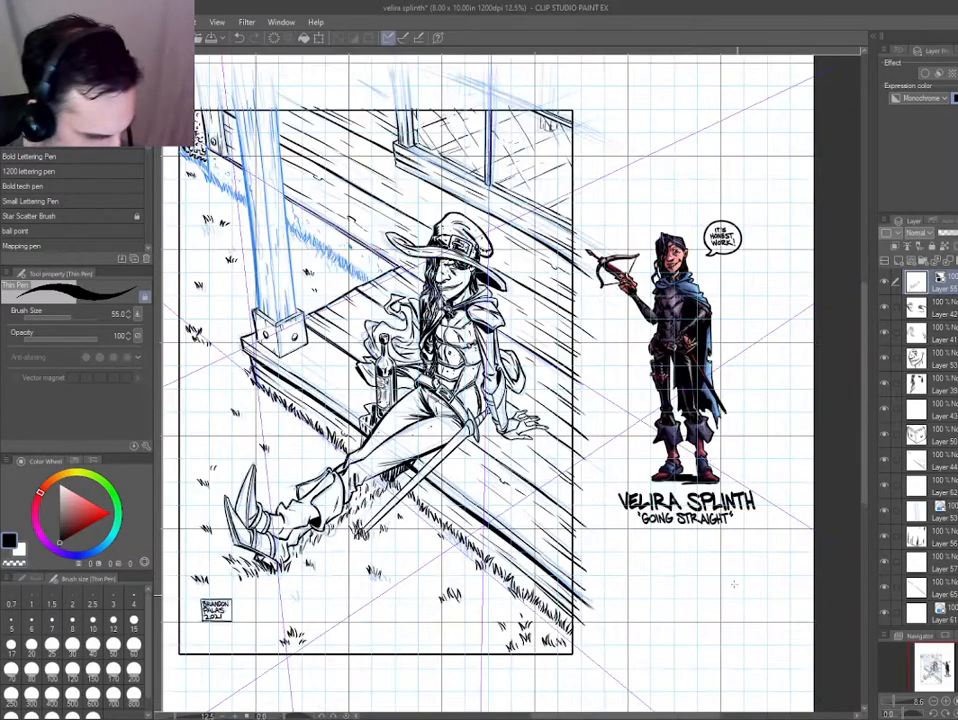
pyautogui.scroll(4, 670, 252)
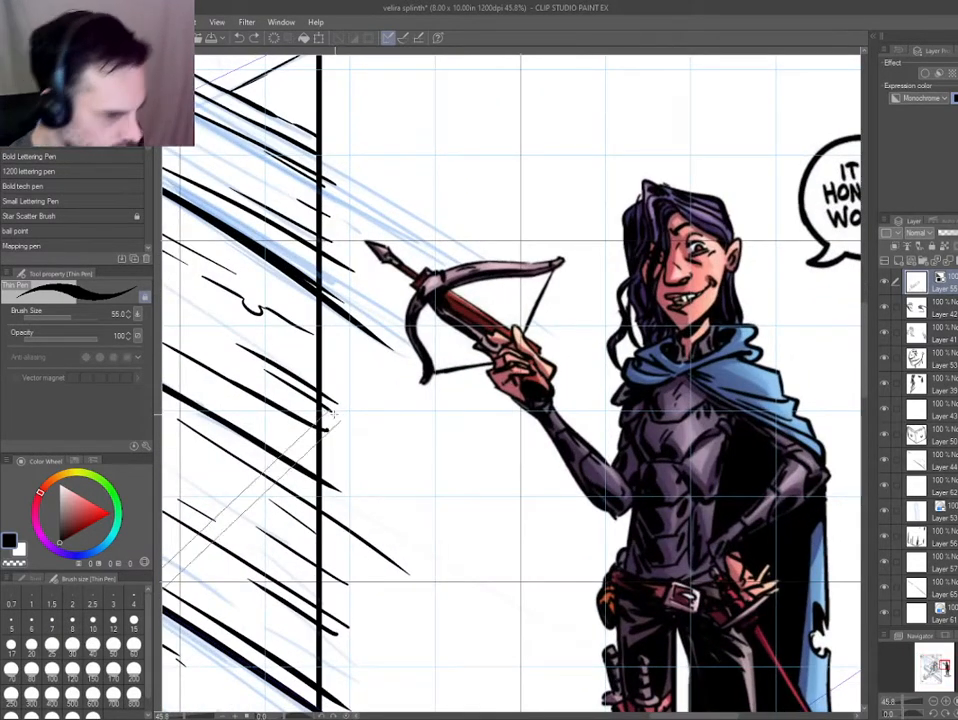
pyautogui.hotkey('ctrl', '0')
pyautogui.moveTo(366, 420); pyautogui.dragTo(390, 408)
pyautogui.scroll(5, 534, 305)
pyautogui.scroll(2, 527, 470)
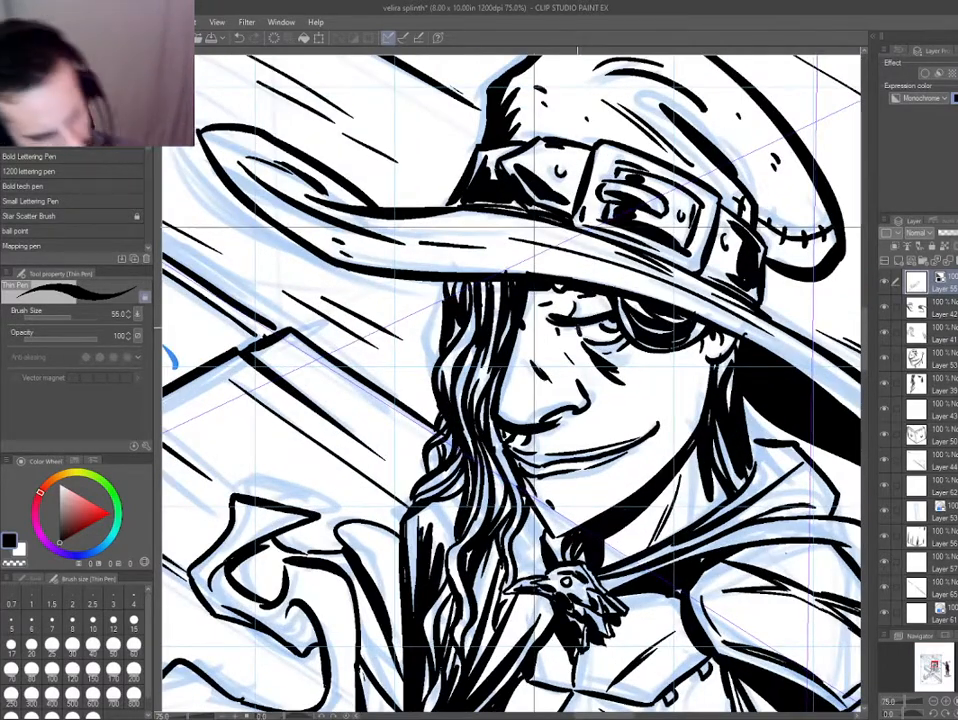
pyautogui.hotkey('ctrl', '0')
pyautogui.scroll(1, 698, 502)
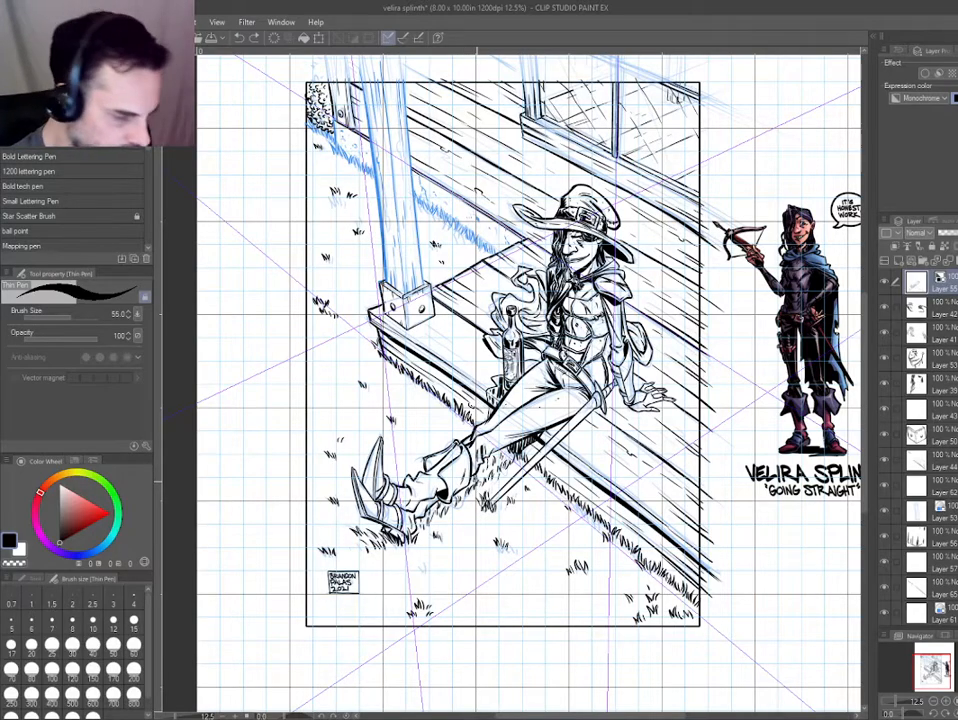
# Ink tapered shadow strokes along the underside of the front leg, from behind the thigh down to the calf.
pyautogui.moveTo(381, 483); pyautogui.dragTo(612, 510)
pyautogui.scroll(3, 651, 435)
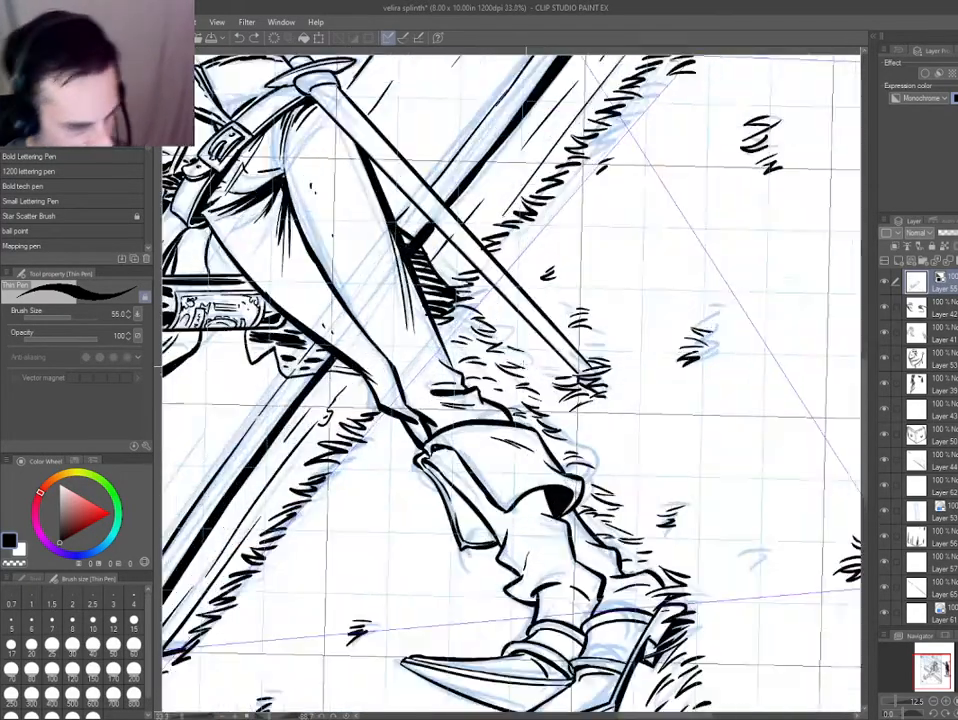
pyautogui.scroll(1, 527, 367)
pyautogui.moveTo(527, 367)
pyautogui.mouseDown()
pyautogui.moveTo(584, 437)
pyautogui.moveTo(701, 513)
pyautogui.mouseUp()
pyautogui.moveTo(500, 335); pyautogui.dragTo(537, 501)
pyautogui.moveTo(514, 370)
pyautogui.mouseDown()
pyautogui.moveTo(576, 514)
pyautogui.moveTo(592, 518)
pyautogui.mouseUp()
pyautogui.hotkey('ctrl', 'z')
pyautogui.hotkey('ctrl', 'z')
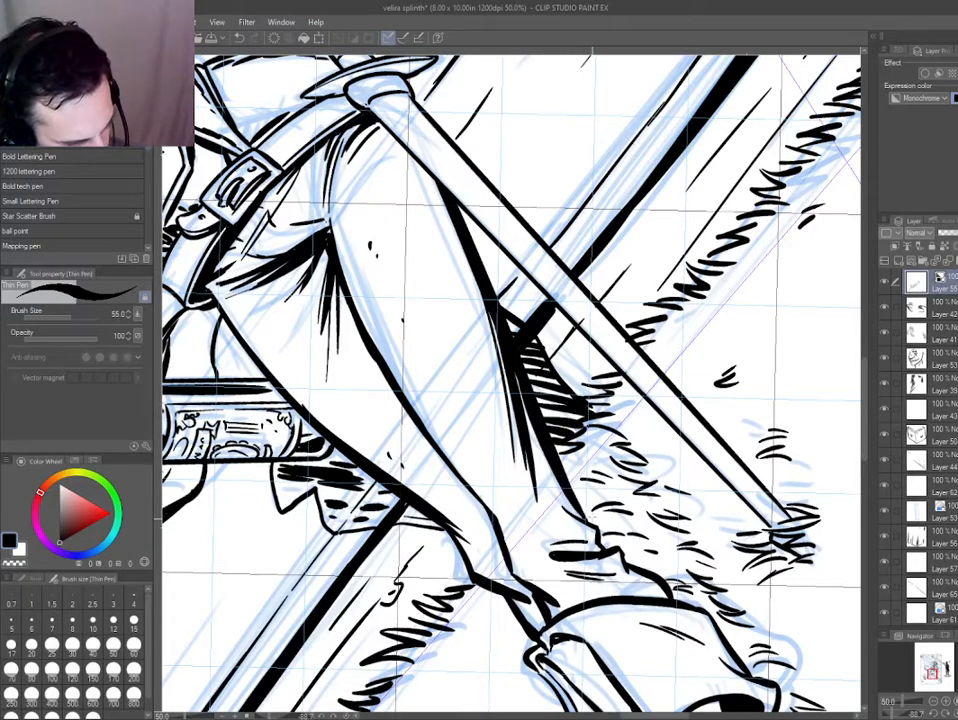
pyautogui.moveTo(513, 372); pyautogui.dragTo(573, 518)
pyautogui.hotkey('ctrl', 'z')
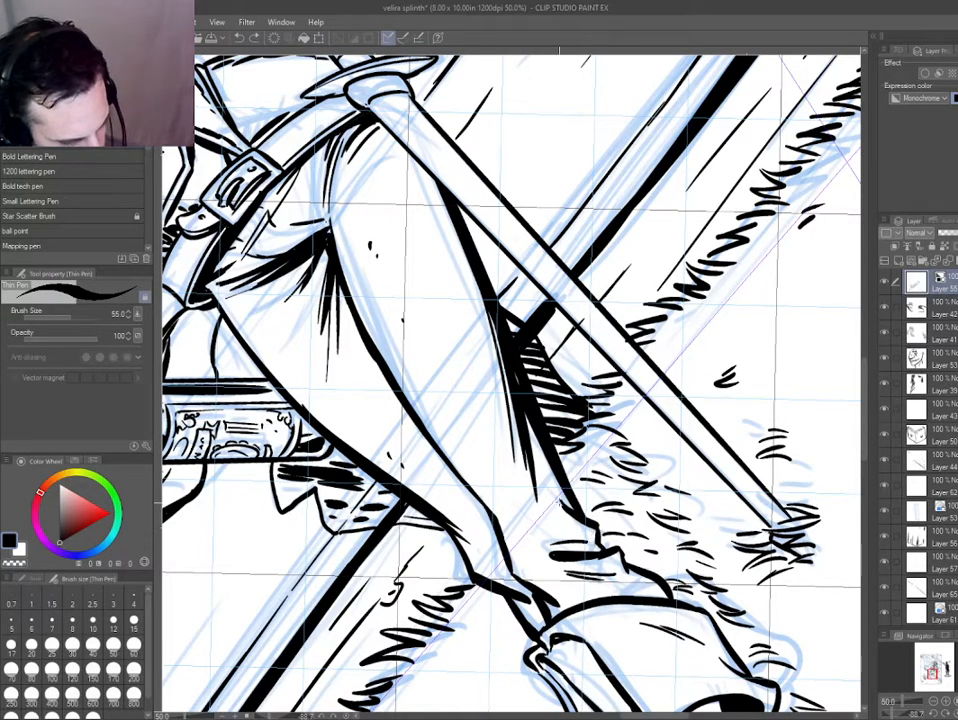
pyautogui.moveTo(537, 470)
pyautogui.mouseDown()
pyautogui.moveTo(577, 517)
pyautogui.moveTo(488, 410)
pyautogui.mouseUp()
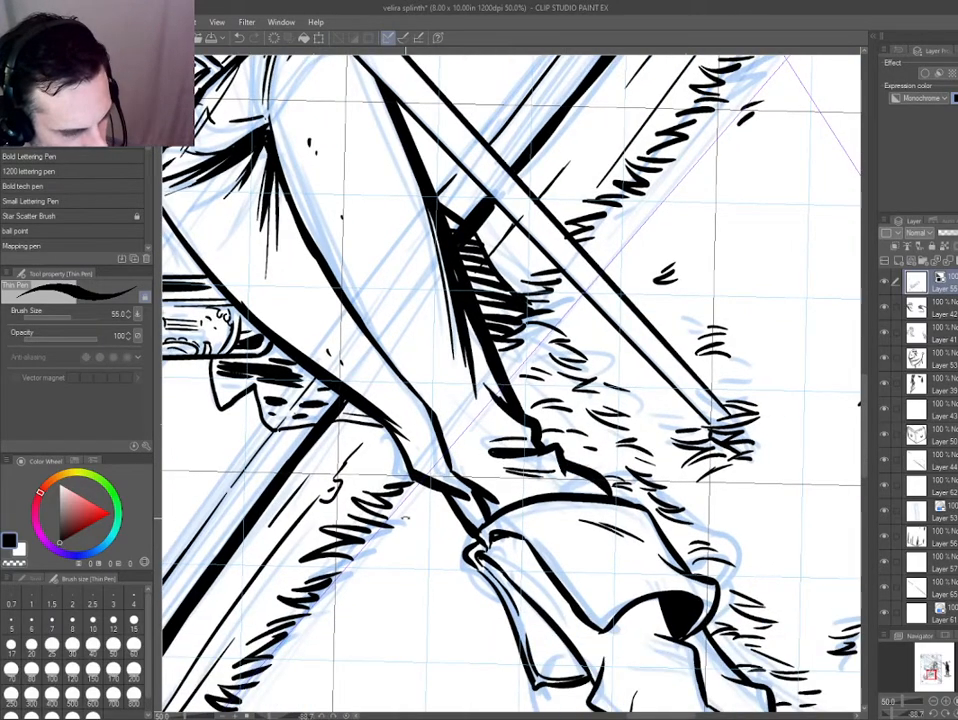
# Fill the inside of the boot cuff's folded flap with black and feather its edge with short hatch strokes.
pyautogui.moveTo(541, 477); pyautogui.dragTo(419, 481)
pyautogui.moveTo(325, 441); pyautogui.dragTo(401, 252)
pyautogui.moveTo(387, 350)
pyautogui.mouseDown()
pyautogui.moveTo(388, 394)
pyautogui.moveTo(404, 417)
pyautogui.moveTo(374, 437)
pyautogui.moveTo(395, 456)
pyautogui.mouseUp()
pyautogui.press('g')
pyautogui.click(395, 337)
pyautogui.press('p')
pyautogui.moveTo(377, 409); pyautogui.dragTo(358, 432)
pyautogui.moveTo(383, 414); pyautogui.dragTo(363, 442)
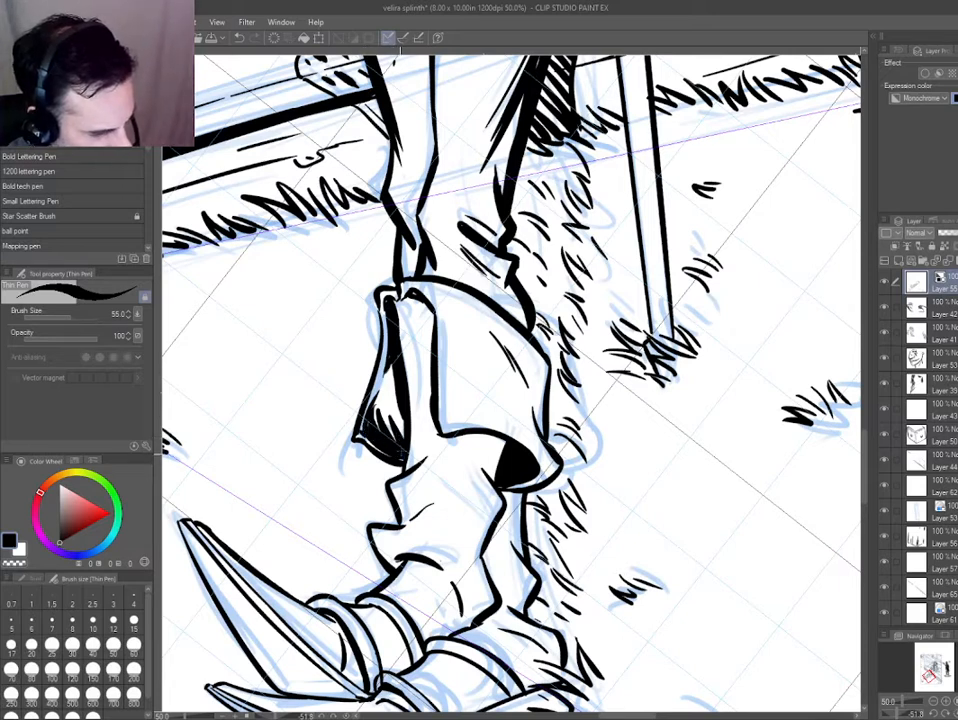
# Ink a heavy shadow along the boot cuff's back edge and add thin contour strokes inside its rim.
pyautogui.moveTo(546, 437); pyautogui.dragTo(527, 384)
pyautogui.press('e')
pyautogui.press('p')
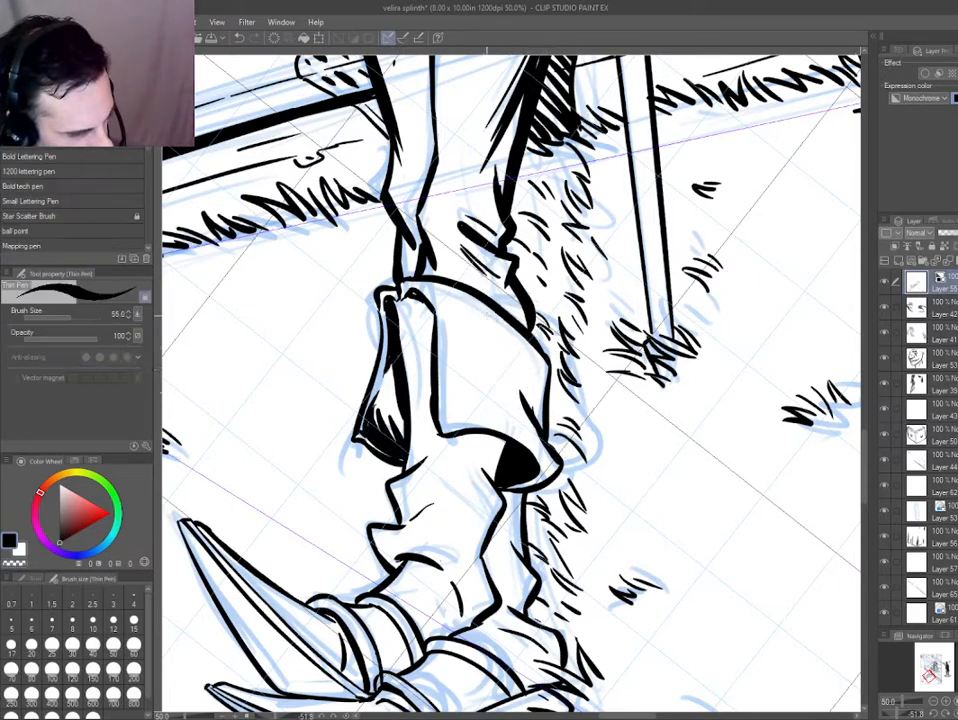
pyautogui.moveTo(485, 315)
pyautogui.mouseDown()
pyautogui.moveTo(537, 405)
pyautogui.moveTo(545, 460)
pyautogui.moveTo(515, 419)
pyautogui.mouseUp()
pyautogui.moveTo(404, 310); pyautogui.dragTo(388, 252)
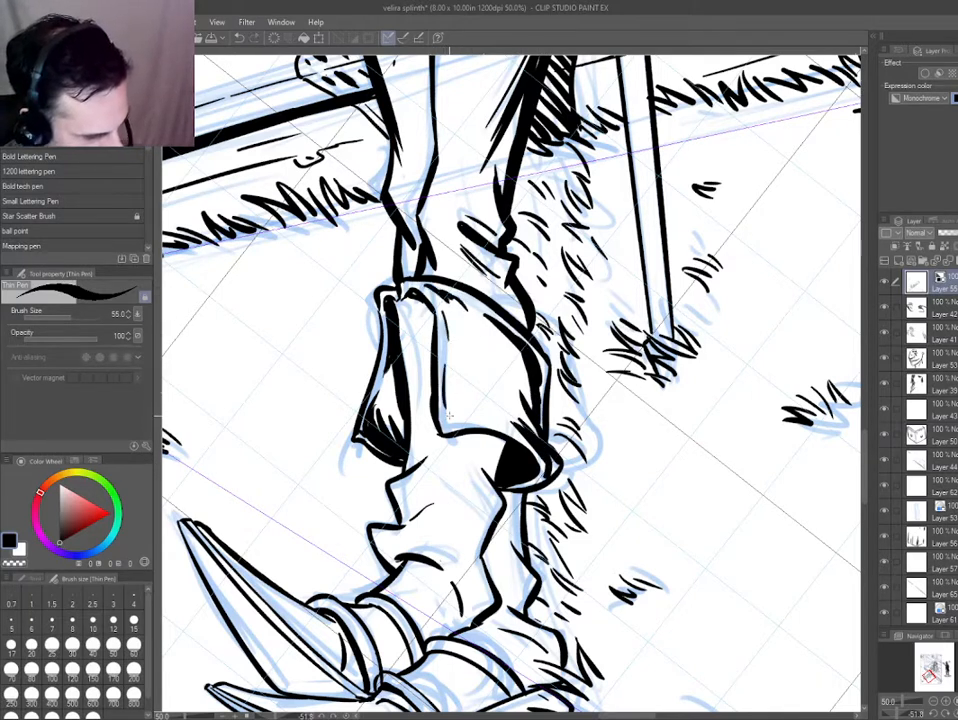
# Fill the shadow under the boot cuff with black and ink fold shadows and small specks on the ankle.
pyautogui.scroll(-2, 376, 344)
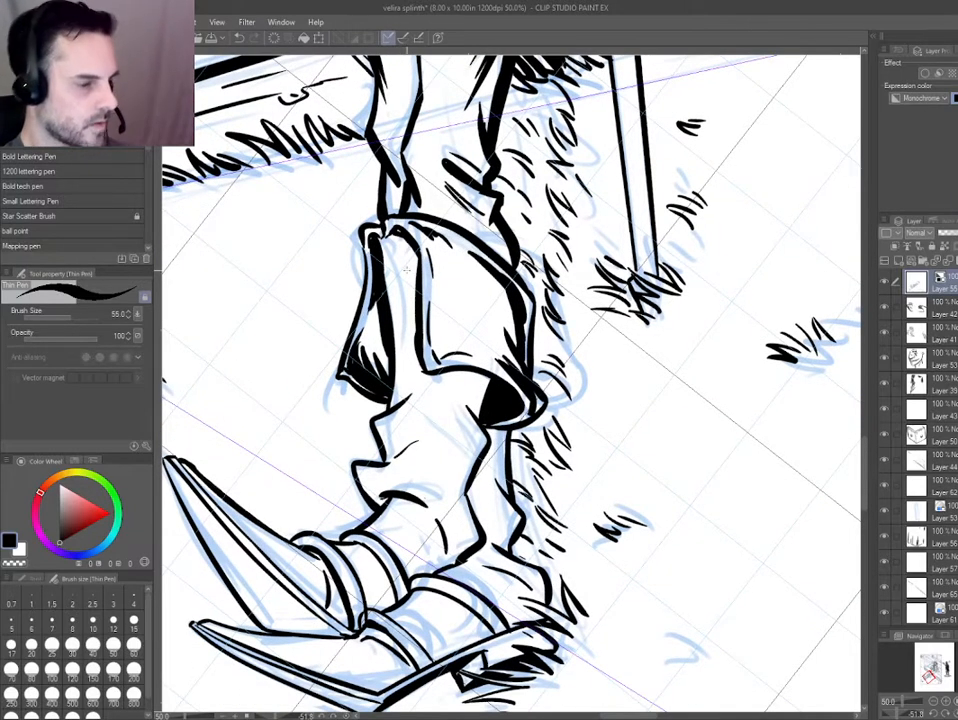
pyautogui.moveTo(484, 412)
pyautogui.mouseDown()
pyautogui.moveTo(450, 387)
pyautogui.moveTo(448, 373)
pyautogui.moveTo(468, 405)
pyautogui.moveTo(452, 487)
pyautogui.mouseUp()
pyautogui.press('g')
pyautogui.click(472, 379)
pyautogui.press('p')
pyautogui.moveTo(468, 443)
pyautogui.mouseDown()
pyautogui.moveTo(453, 497)
pyautogui.moveTo(468, 541)
pyautogui.moveTo(456, 551)
pyautogui.mouseUp()
pyautogui.moveTo(435, 520); pyautogui.dragTo(440, 556)
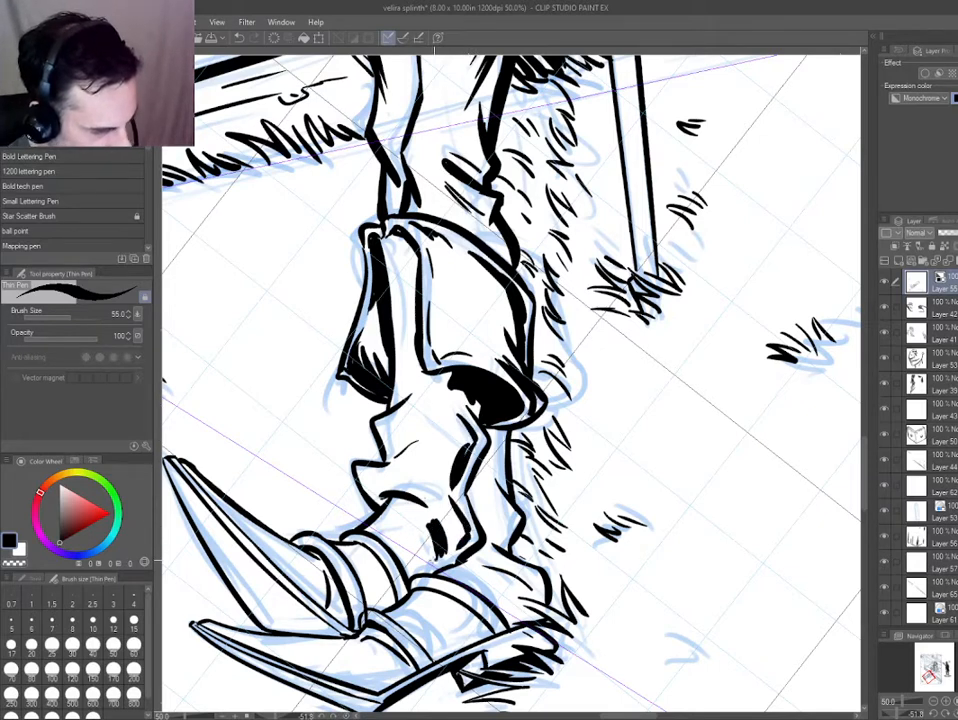
pyautogui.moveTo(378, 477); pyautogui.dragTo(424, 503)
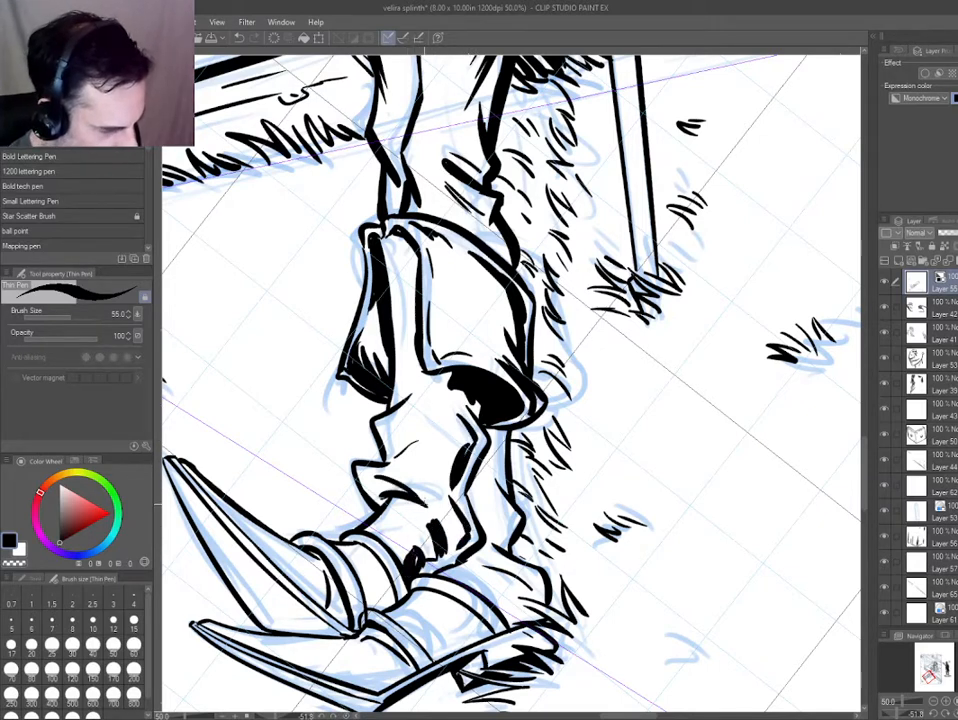
pyautogui.moveTo(385, 437); pyautogui.dragTo(387, 429)
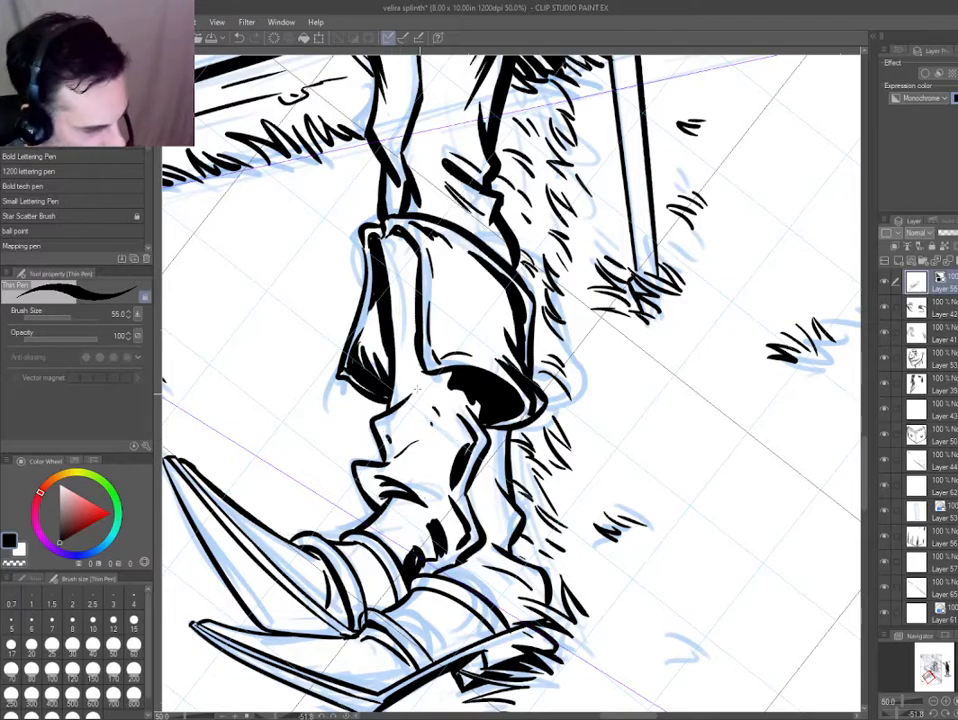
# Rework the black fold shadow on the front boot's shaft and ink jagged shadows along the rear boot's back edge.
pyautogui.hotkey('ctrl', '0')
pyautogui.scroll(5, 535, 517)
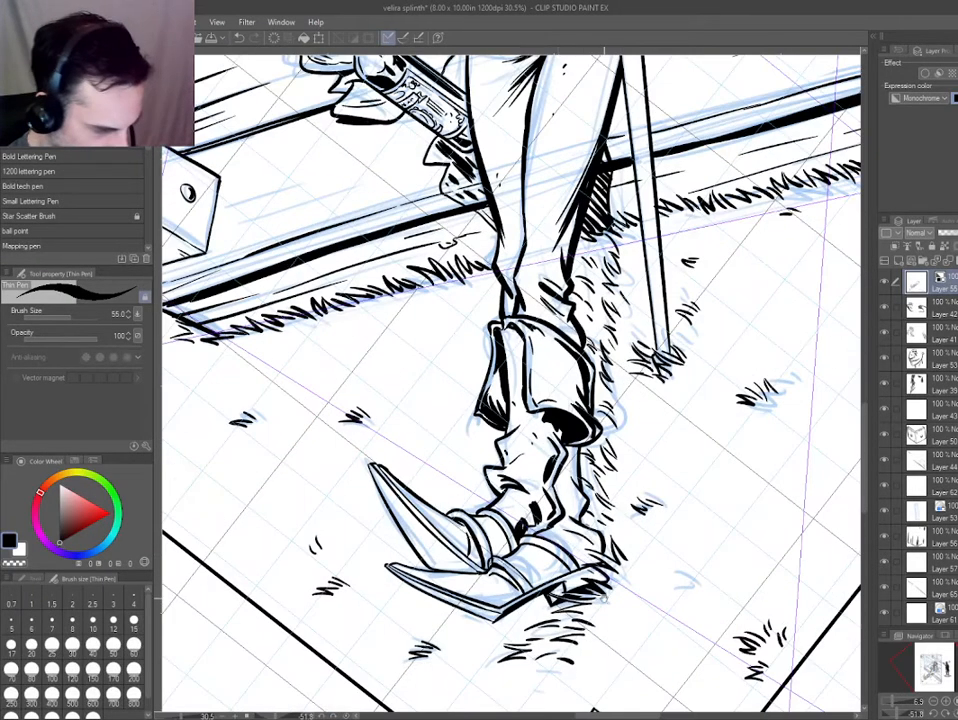
pyautogui.scroll(2, 538, 509)
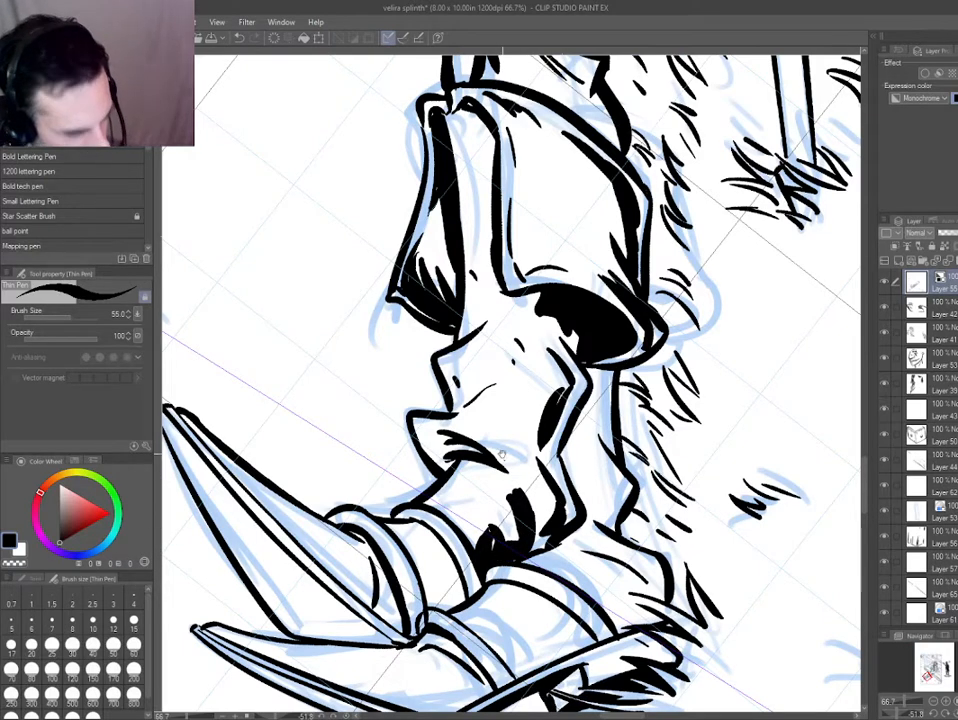
pyautogui.moveTo(502, 455); pyautogui.dragTo(430, 417)
pyautogui.press('e')
pyautogui.moveTo(492, 340)
pyautogui.mouseDown()
pyautogui.moveTo(474, 366)
pyautogui.moveTo(479, 339)
pyautogui.moveTo(504, 354)
pyautogui.moveTo(482, 405)
pyautogui.mouseUp()
pyautogui.press('p')
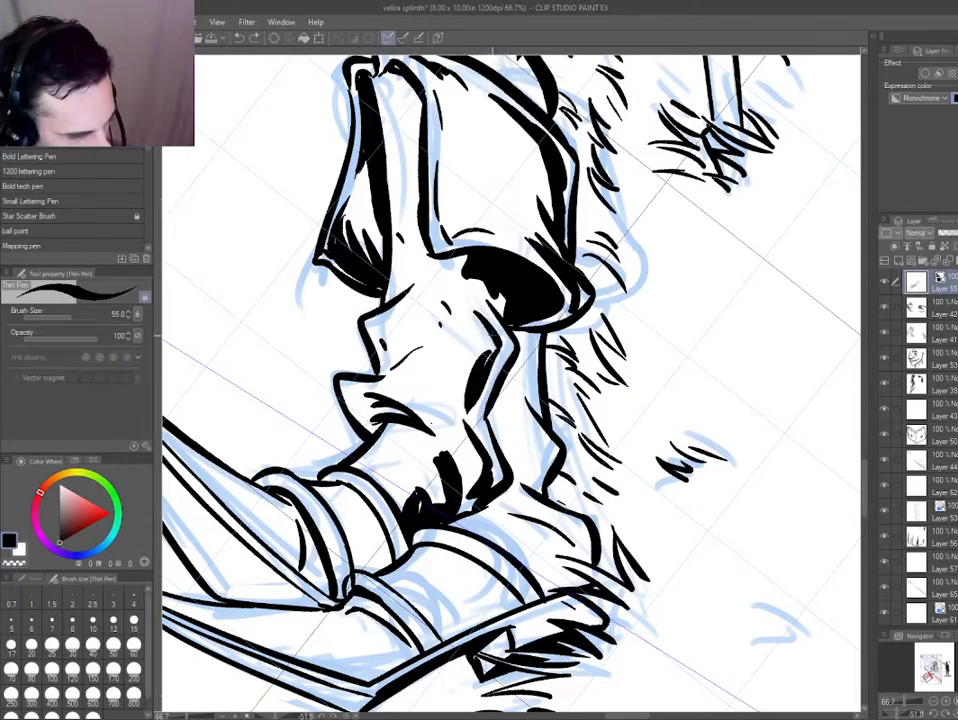
pyautogui.press('e')
pyautogui.press('p')
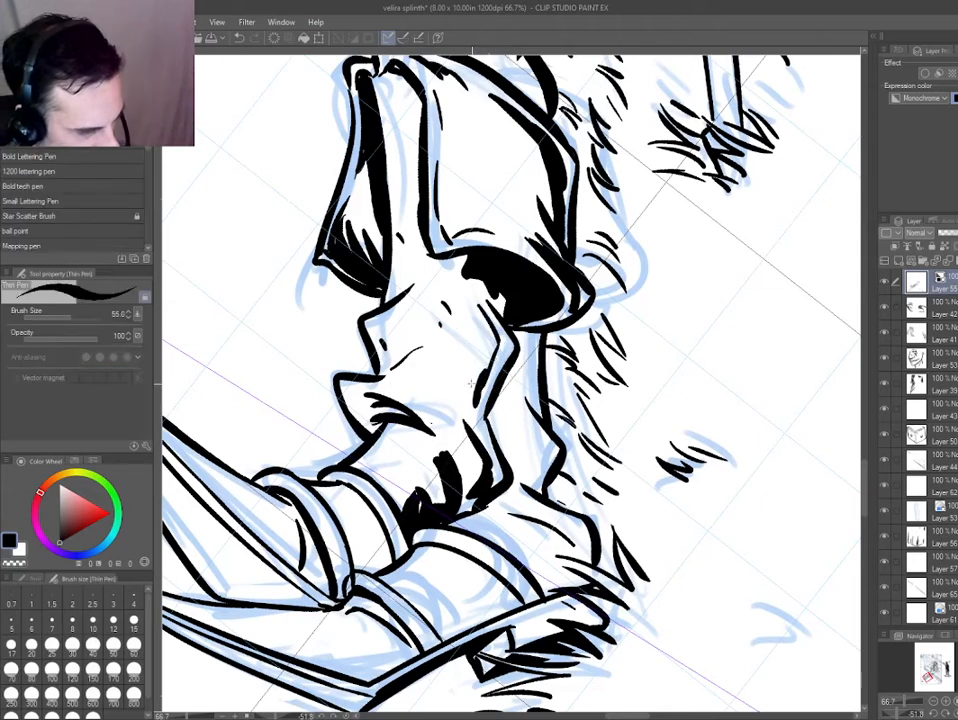
pyautogui.moveTo(526, 333); pyautogui.dragTo(547, 437)
pyautogui.moveTo(546, 441); pyautogui.dragTo(529, 486)
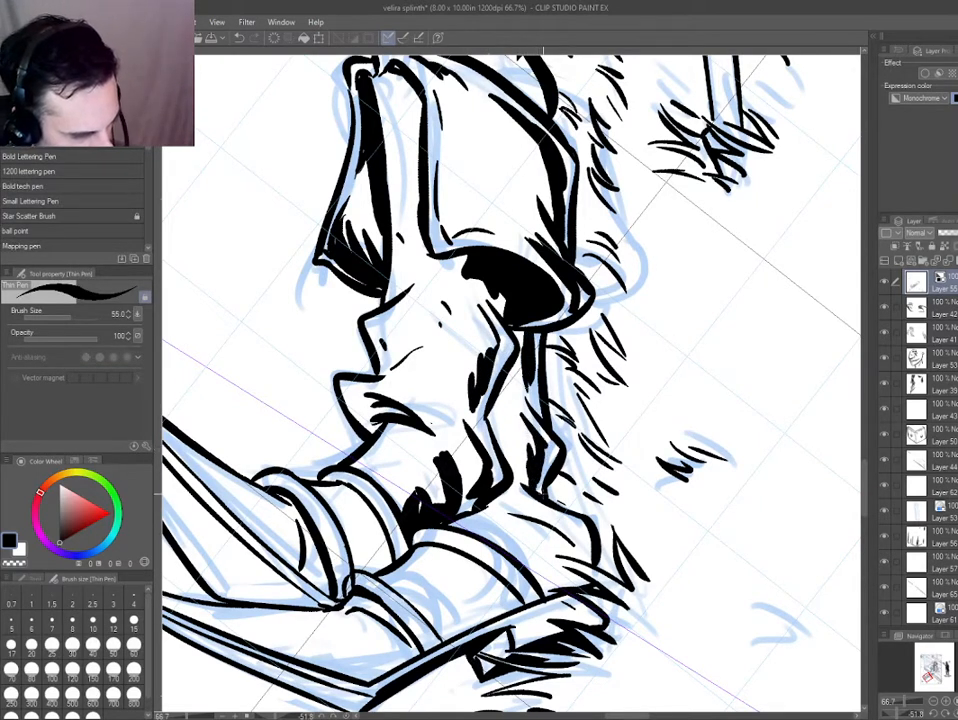
# Ink black shadow strokes on the heel of the lower boot, just above the grass.
pyautogui.moveTo(450, 497)
pyautogui.mouseDown()
pyautogui.moveTo(318, 380)
pyautogui.moveTo(425, 342)
pyautogui.moveTo(435, 383)
pyautogui.mouseUp()
pyautogui.hotkey('ctrl', 'z')
pyautogui.moveTo(405, 325)
pyautogui.mouseDown()
pyautogui.moveTo(428, 386)
pyautogui.moveTo(421, 405)
pyautogui.mouseUp()
pyautogui.moveTo(399, 384); pyautogui.dragTo(410, 403)
pyautogui.moveTo(388, 387); pyautogui.dragTo(399, 401)
pyautogui.moveTo(340, 285); pyautogui.dragTo(389, 325)
pyautogui.moveTo(350, 419); pyautogui.dragTo(386, 423)
pyautogui.hotkey('ctrl', 'z')
pyautogui.moveTo(330, 379); pyautogui.dragTo(339, 388)
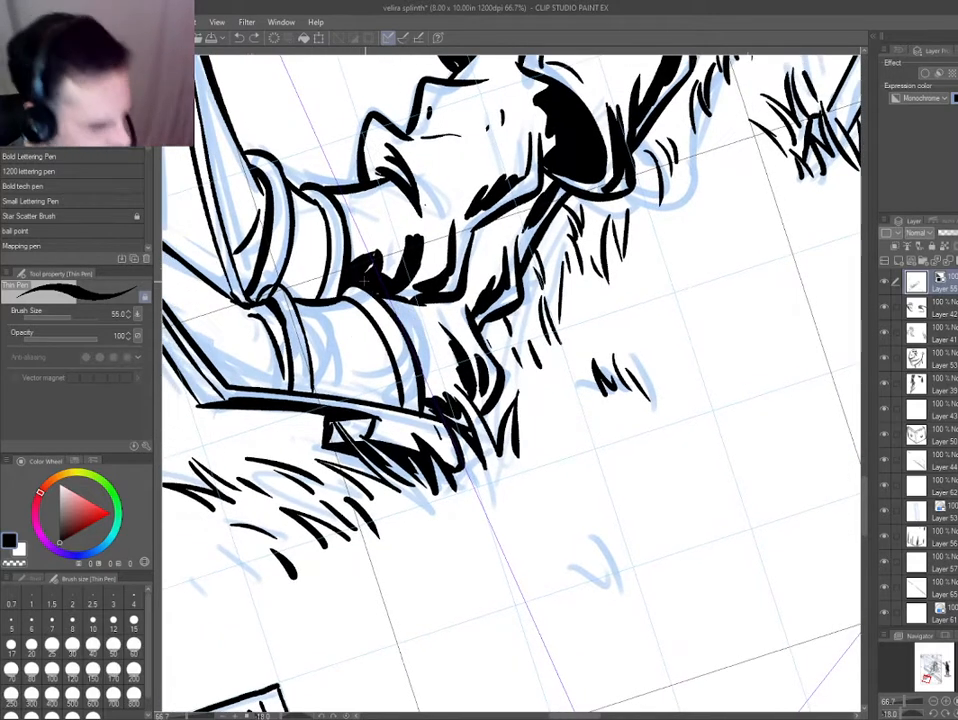
# Clean up the strap lines on the lower boot and thicken the straps' edges.
pyautogui.moveTo(282, 296); pyautogui.dragTo(411, 330)
pyautogui.press('d')
pyautogui.press('e')
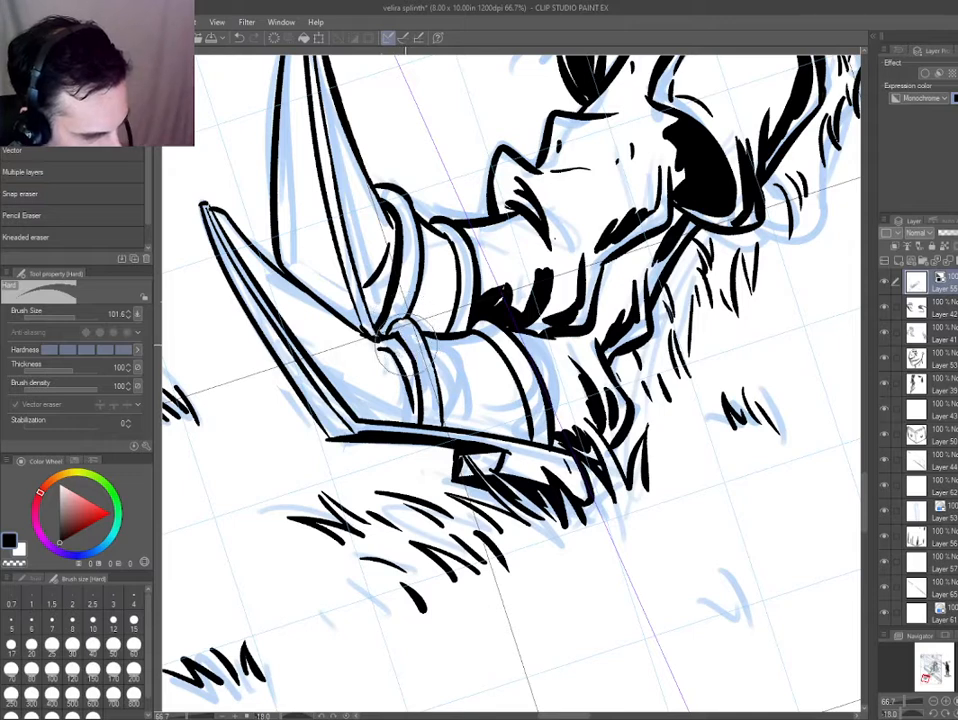
pyautogui.press('p')
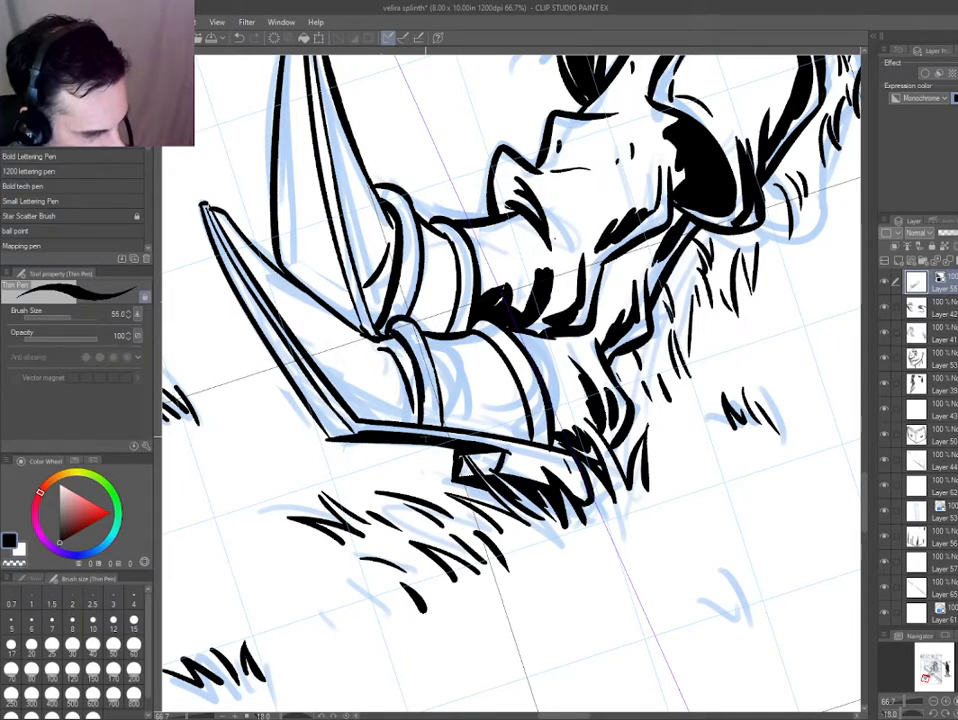
pyautogui.moveTo(517, 359); pyautogui.dragTo(534, 435)
pyautogui.hotkey('ctrl', 'z')
pyautogui.moveTo(409, 329)
pyautogui.mouseDown()
pyautogui.moveTo(431, 419)
pyautogui.moveTo(393, 319)
pyautogui.mouseUp()
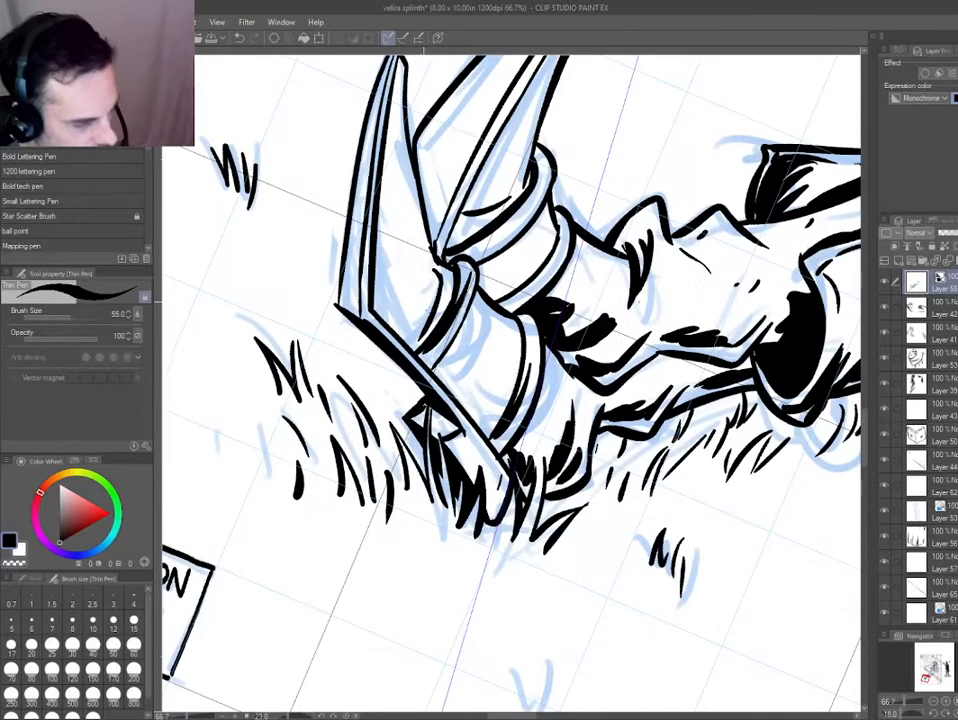
# Outline a shadow shape between the two straps of the lower boot and fill it with black.
pyautogui.moveTo(436, 370); pyautogui.dragTo(486, 432)
pyautogui.hotkey('ctrl', 'z')
pyautogui.moveTo(441, 375)
pyautogui.mouseDown()
pyautogui.moveTo(494, 440)
pyautogui.moveTo(447, 372)
pyautogui.mouseUp()
pyautogui.hotkey('ctrl', 'z')
pyautogui.moveTo(450, 356); pyautogui.dragTo(506, 410)
pyautogui.moveTo(478, 307); pyautogui.dragTo(517, 345)
pyautogui.press('g')
pyautogui.click(487, 400)
pyautogui.moveTo(378, 409); pyautogui.dragTo(417, 452)
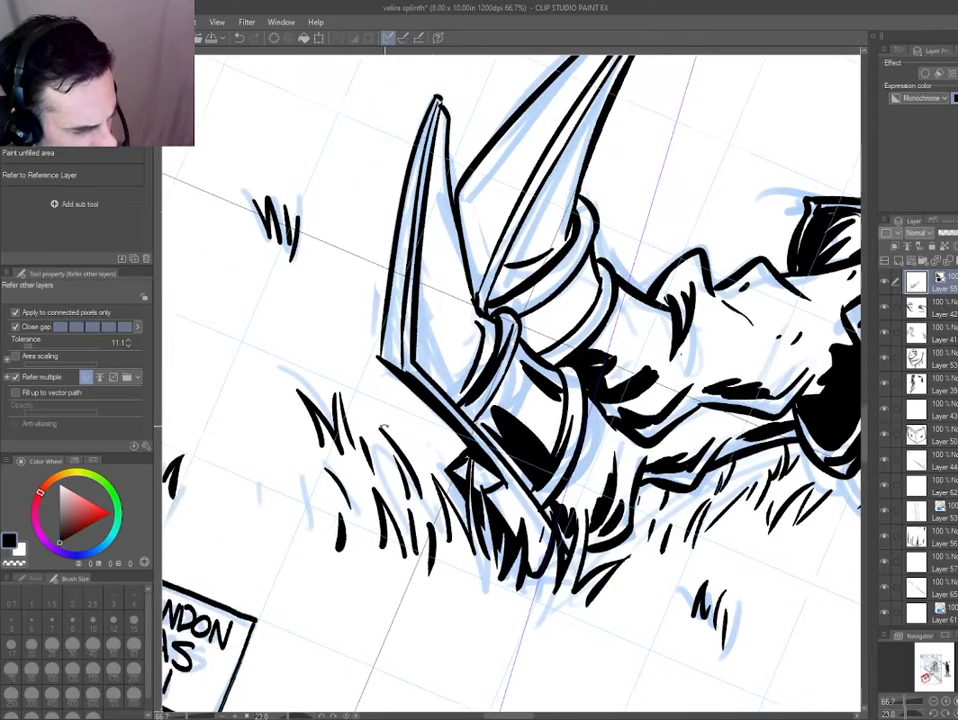
# Ink a jagged black shadow along the lower part of the lower boot's pointed toe, up to the first strap.
pyautogui.moveTo(398, 364); pyautogui.dragTo(420, 451)
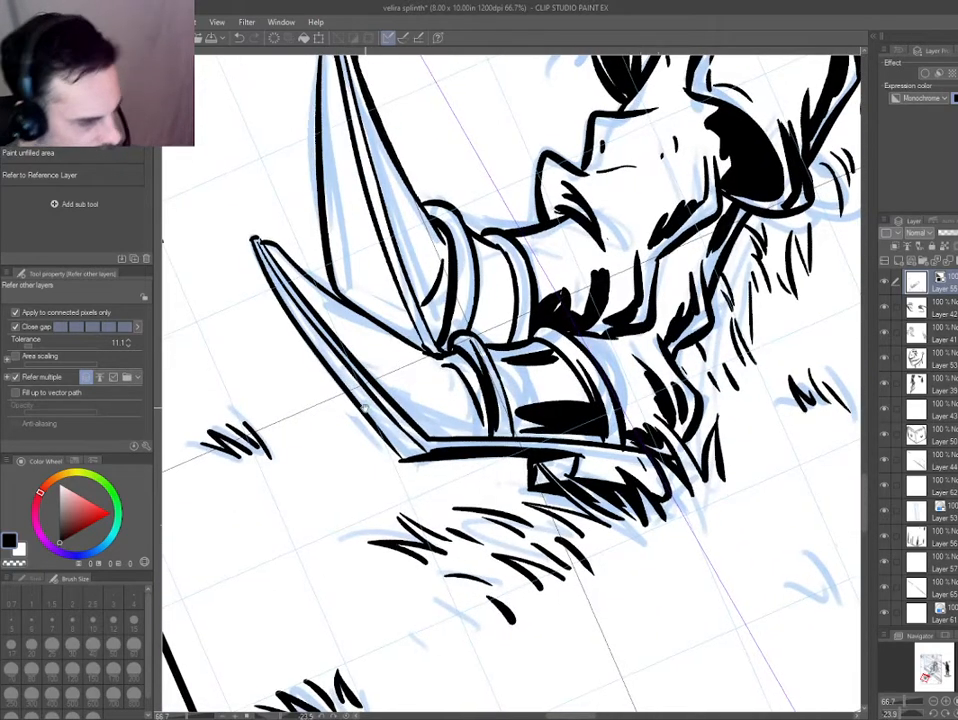
pyautogui.press('p')
pyautogui.moveTo(310, 293)
pyautogui.mouseDown()
pyautogui.moveTo(413, 405)
pyautogui.moveTo(463, 420)
pyautogui.moveTo(469, 394)
pyautogui.mouseUp()
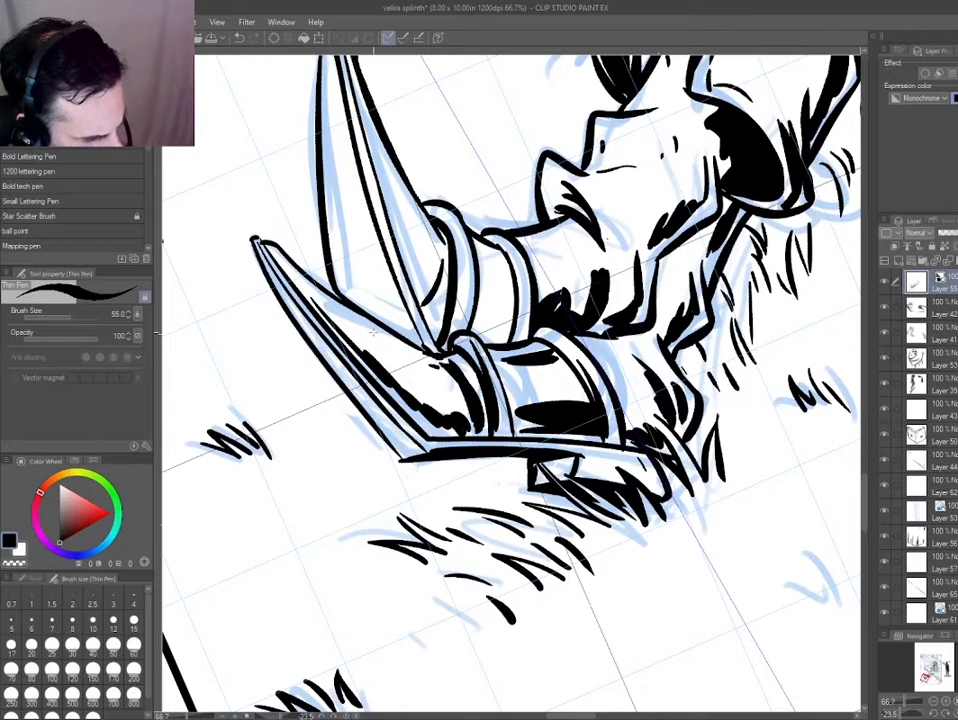
# Ink spiky black shadows at the base of the upper boot's pointed toe and thin shadow strokes along its back edge.
pyautogui.moveTo(341, 310); pyautogui.dragTo(404, 355)
pyautogui.moveTo(355, 283); pyautogui.dragTo(419, 397)
pyautogui.moveTo(384, 326); pyautogui.dragTo(417, 416)
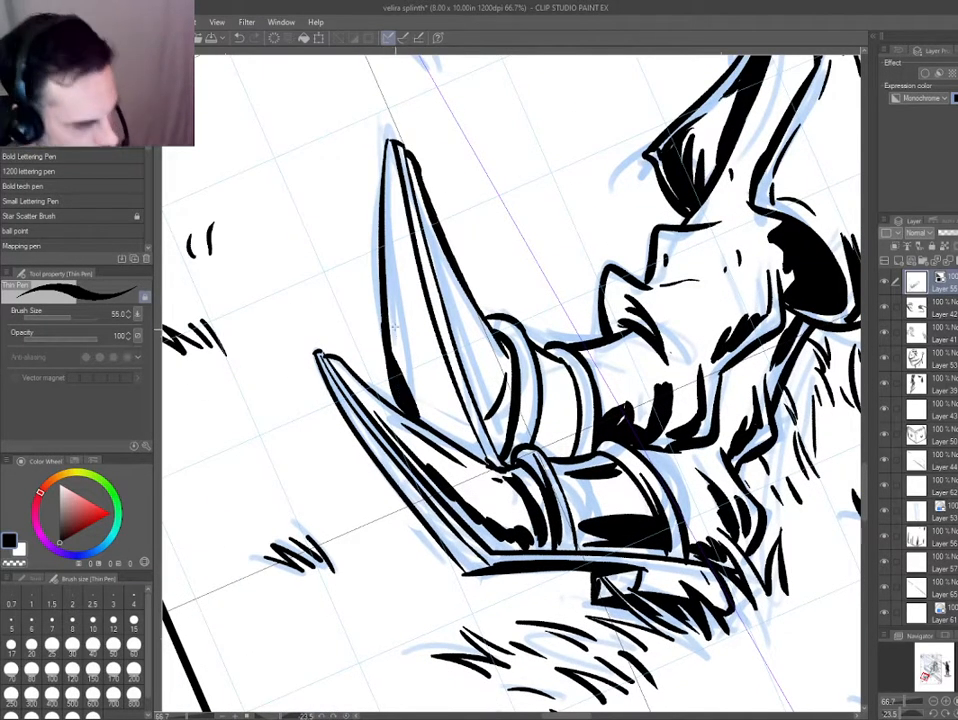
pyautogui.hotkey('ctrl', 'z')
pyautogui.moveTo(390, 354); pyautogui.dragTo(416, 416)
pyautogui.moveTo(402, 346)
pyautogui.mouseDown()
pyautogui.moveTo(437, 431)
pyautogui.moveTo(464, 446)
pyautogui.mouseUp()
pyautogui.moveTo(437, 369); pyautogui.dragTo(472, 453)
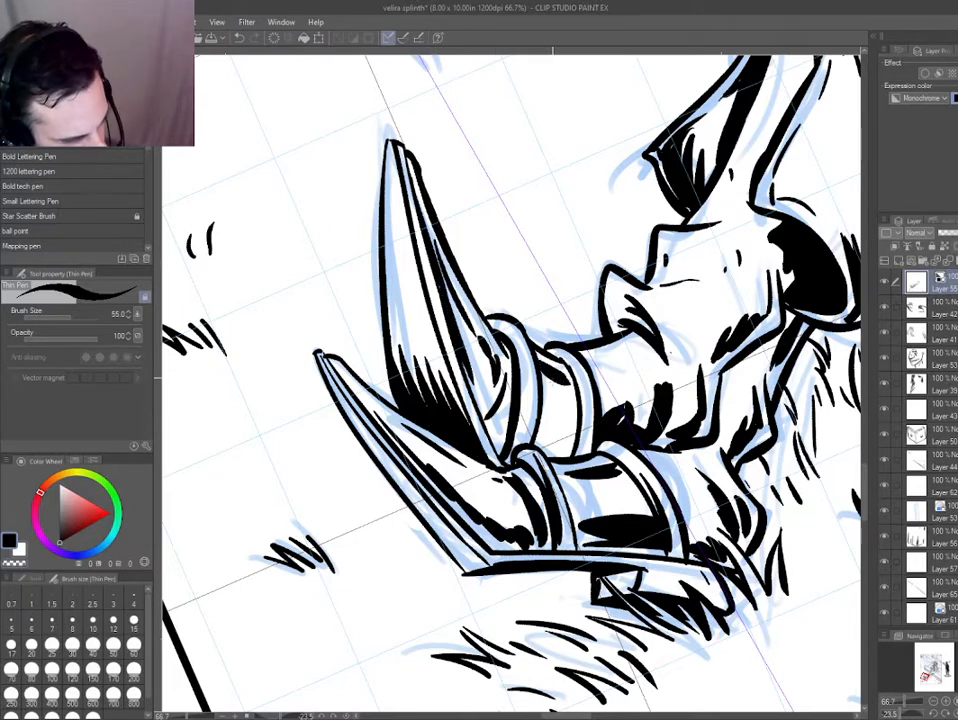
# Fill the shadow shape between the upper boot's two straps with black.
pyautogui.press('g')
pyautogui.click(553, 439)
pyautogui.press('p')
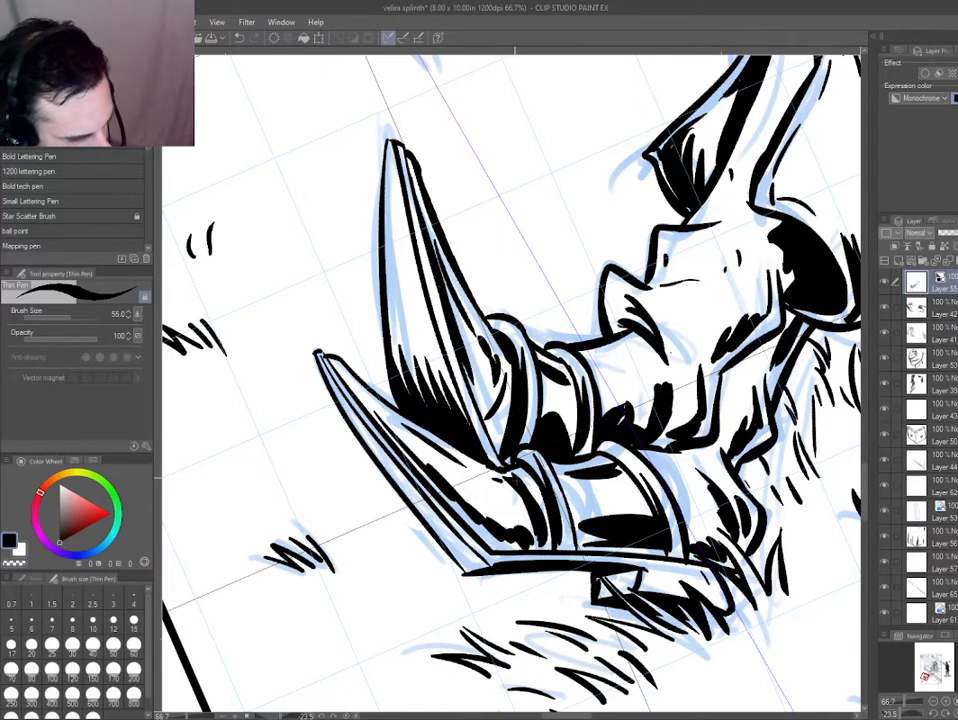
# Ink black shadows between the fingers of the hand resting on the porch.
pyautogui.hotkey('ctrl', '0')
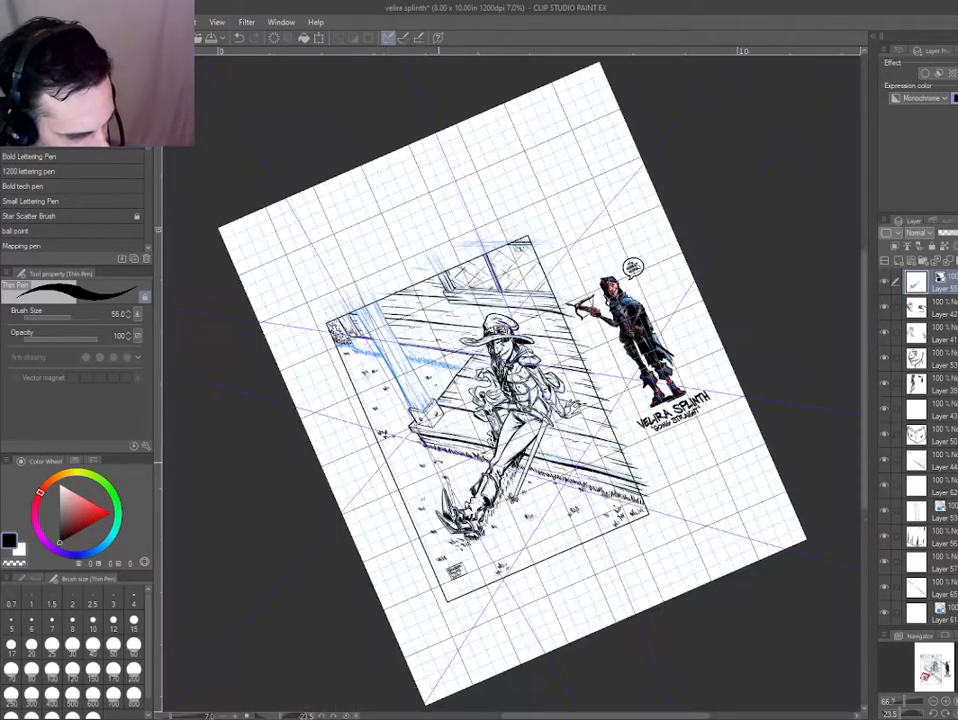
pyautogui.hotkey('ctrl', '@')
pyautogui.scroll(2, 408, 483)
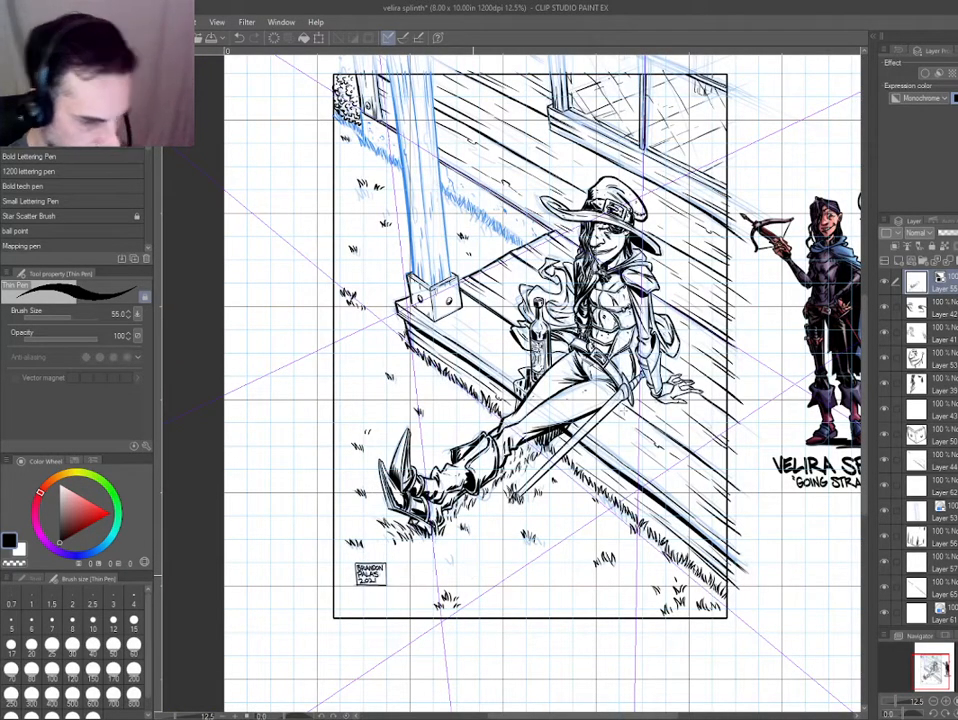
pyautogui.scroll(4, 611, 359)
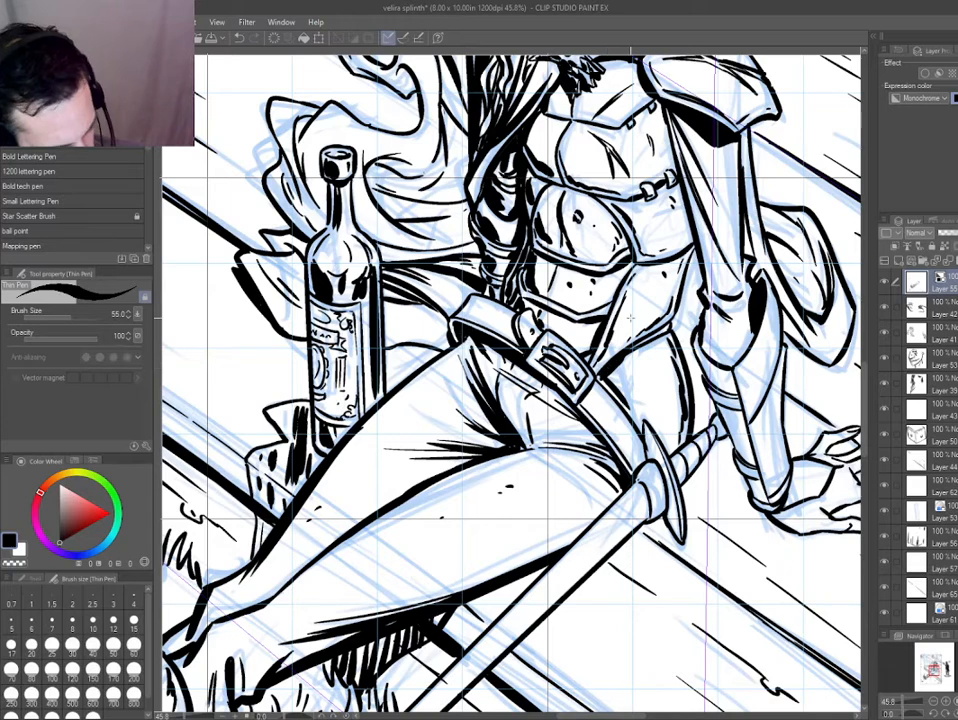
pyautogui.moveTo(630, 317); pyautogui.dragTo(484, 312)
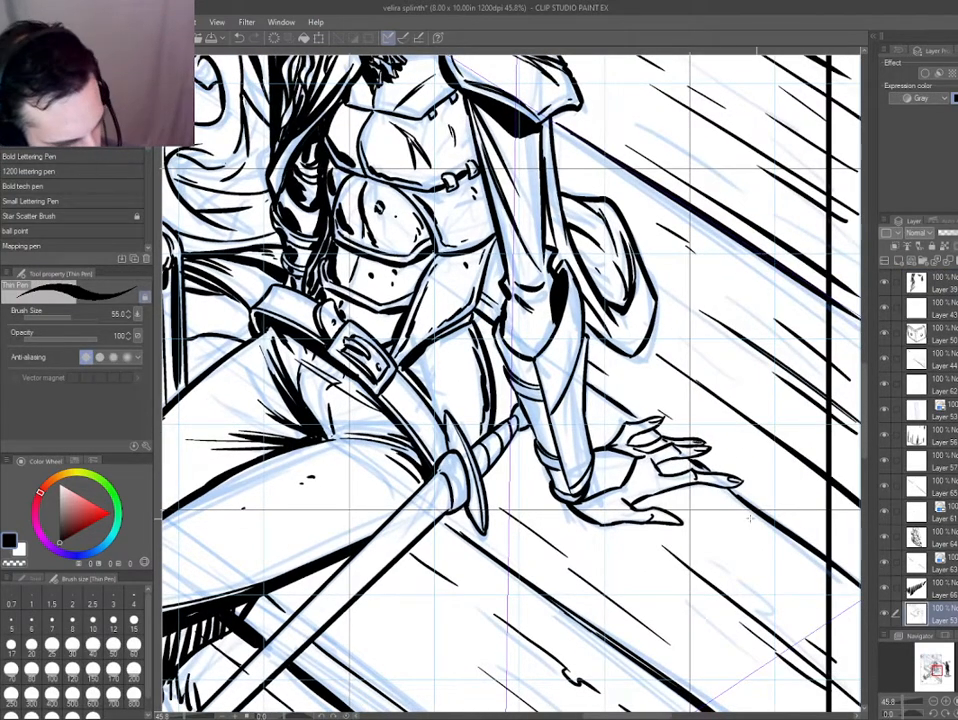
pyautogui.moveTo(510, 340); pyautogui.dragTo(370, 288)
pyautogui.keyDown('shift'); pyautogui.moveTo(340, 515); pyautogui.dragTo(630, 586); pyautogui.keyUp('shift')
pyautogui.scroll(2, 470, 420)
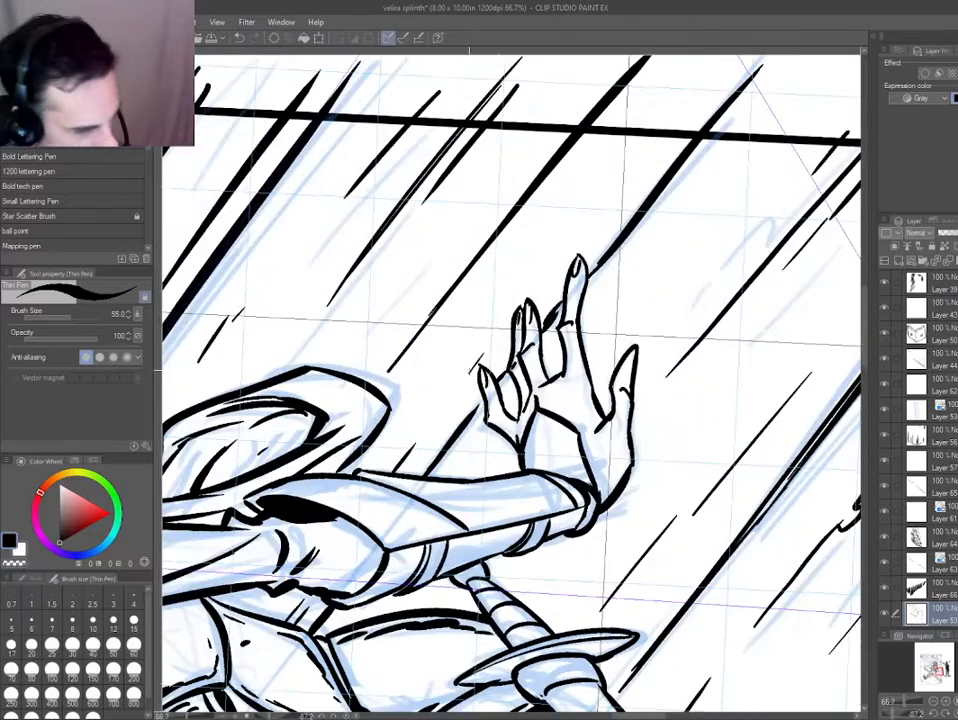
pyautogui.hotkey('ctrl', 'shift')
pyautogui.moveTo(498, 382); pyautogui.dragTo(516, 417)
pyautogui.hotkey('ctrl', 'z')
pyautogui.moveTo(532, 324); pyautogui.dragTo(553, 377)
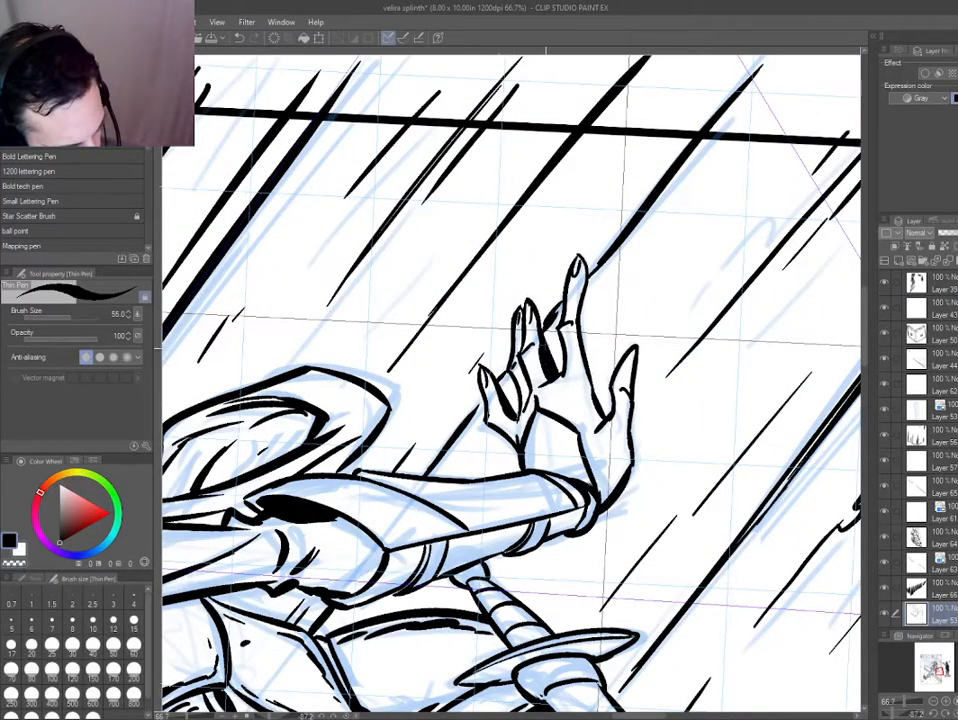
# Add black shadows along the underside of the resting hand's longest finger, the thumb and the outer wrist.
pyautogui.moveTo(581, 275); pyautogui.dragTo(607, 414)
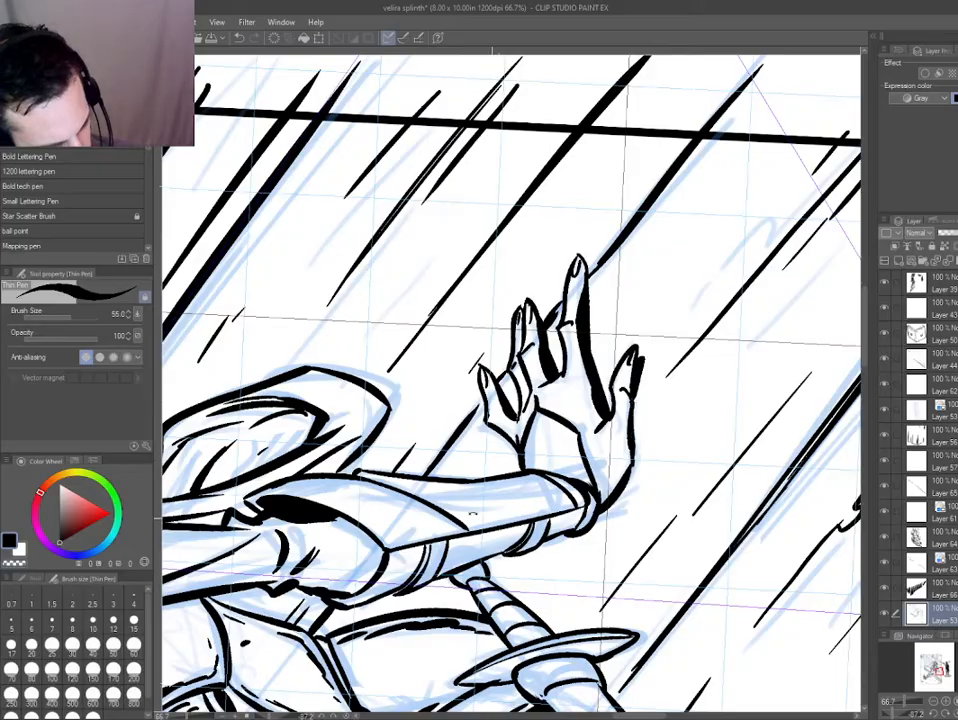
pyautogui.moveTo(473, 513); pyautogui.dragTo(456, 259)
pyautogui.moveTo(354, 333); pyautogui.dragTo(366, 398)
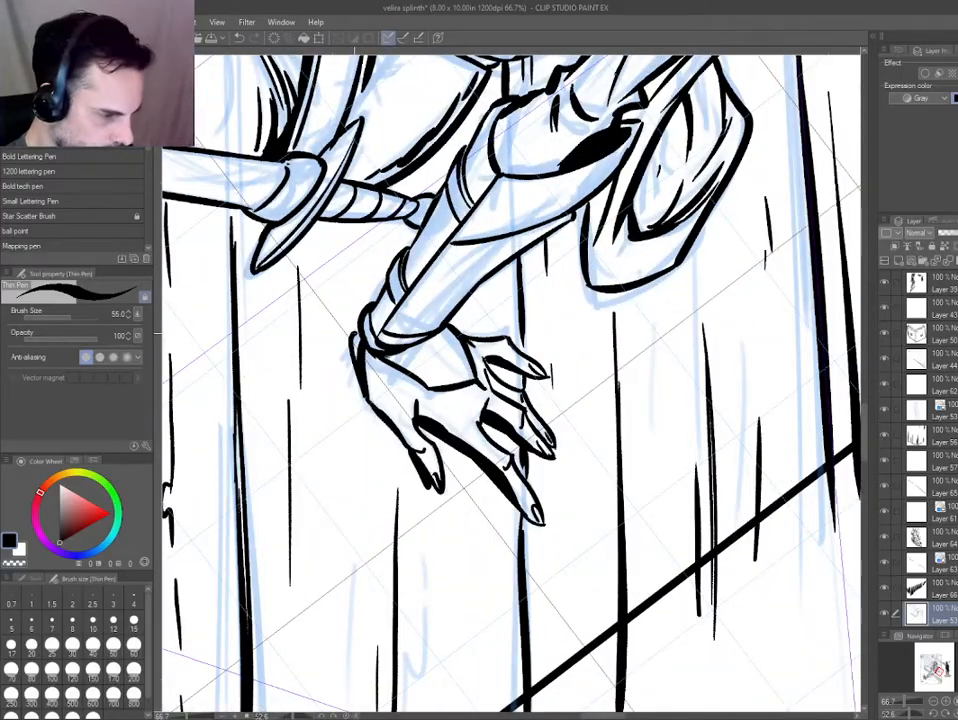
pyautogui.moveTo(354, 333); pyautogui.dragTo(356, 312)
pyautogui.moveTo(295, 255)
pyautogui.mouseDown()
pyautogui.moveTo(291, 480)
pyautogui.moveTo(368, 379)
pyautogui.mouseUp()
pyautogui.press('g')
pyautogui.click(419, 421)
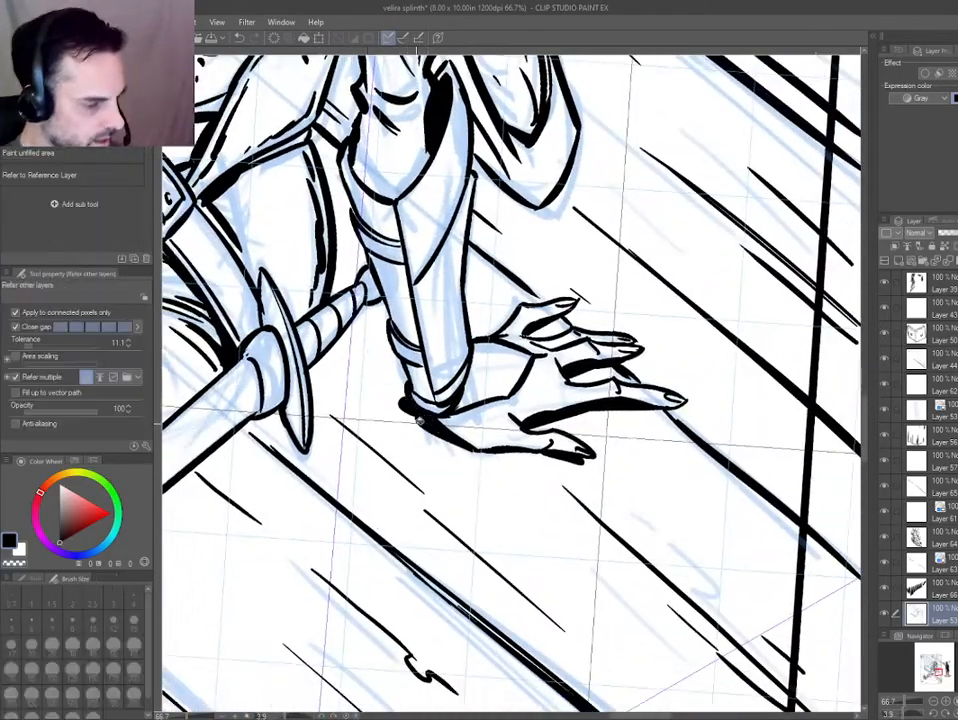
pyautogui.moveTo(419, 421); pyautogui.dragTo(287, 231)
pyautogui.press('p')
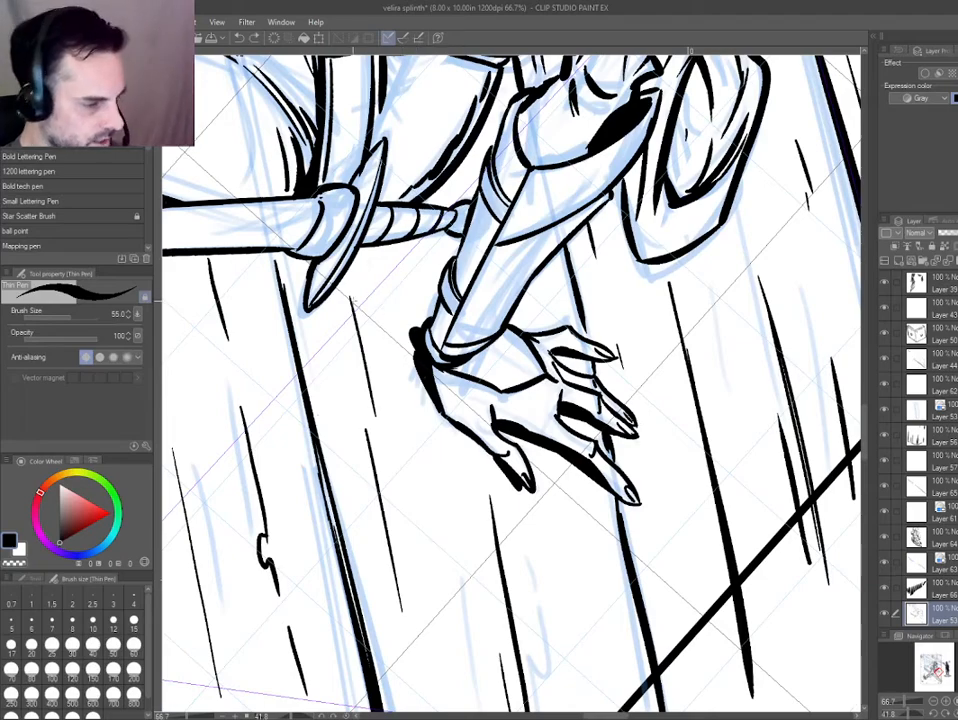
# Outline the cast shadow on the porch between the sword's guard and the resting wrist and fill it with black.
pyautogui.hotkey('ctrl', '0')
pyautogui.scroll(4, 530, 436)
pyautogui.moveTo(575, 466); pyautogui.dragTo(475, 500)
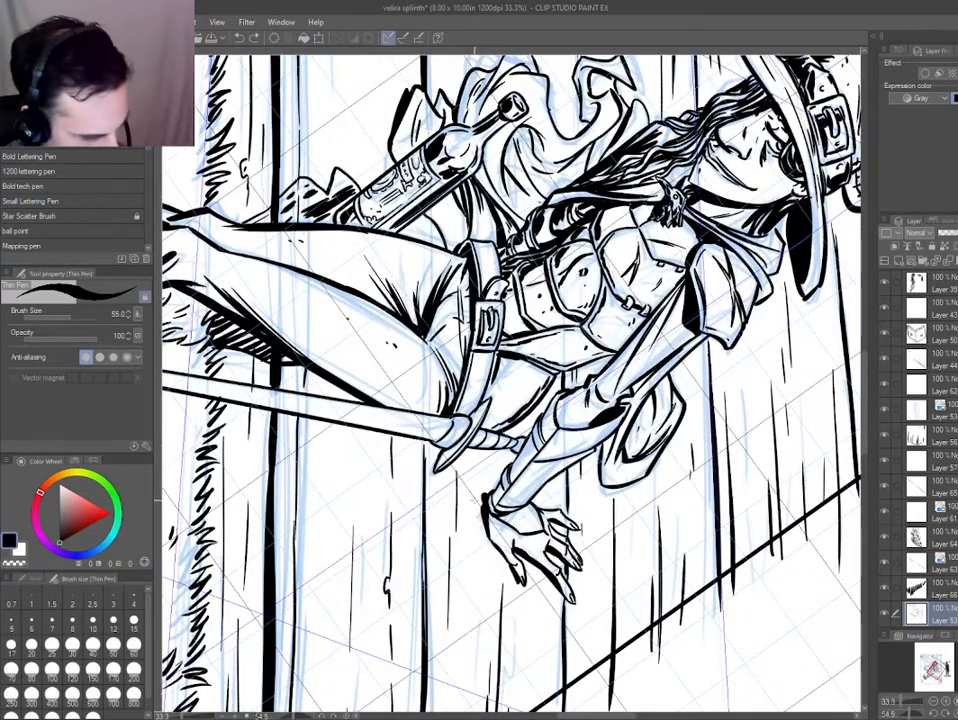
pyautogui.press('g')
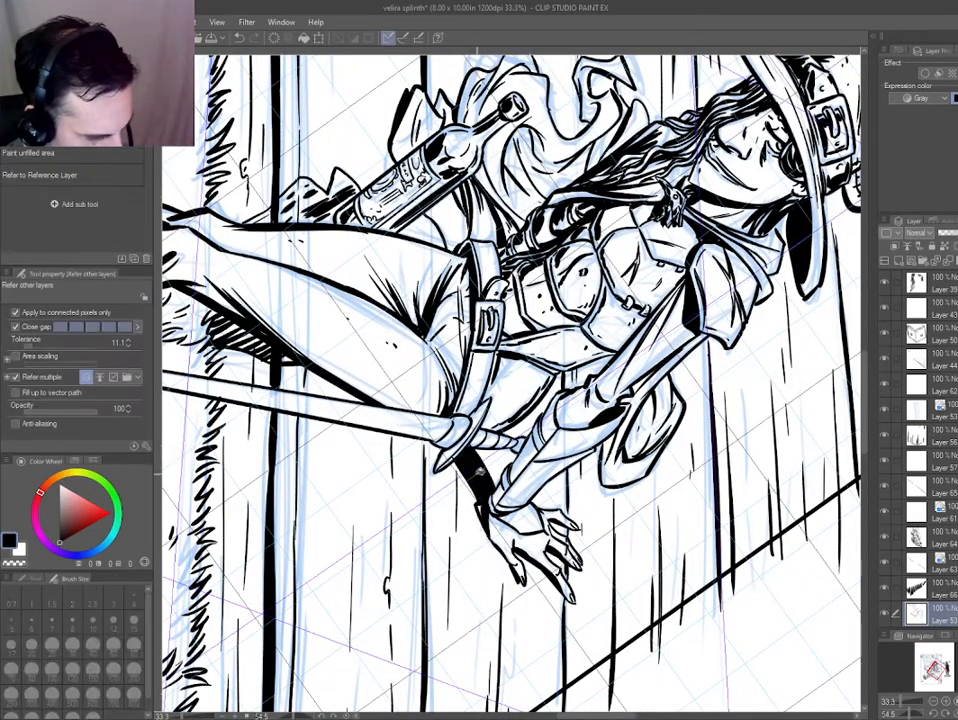
pyautogui.press('e')
# Ink a black shadow on the collar just below the sword's guard.
pyautogui.moveTo(408, 464); pyautogui.dragTo(604, 580)
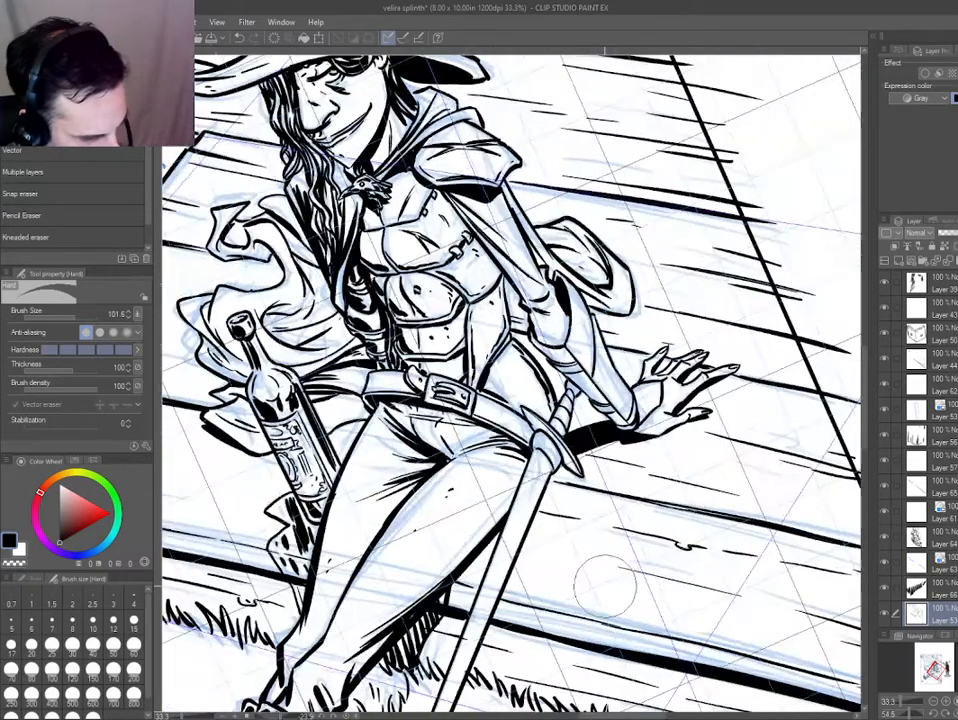
pyautogui.scroll(2, 588, 532)
pyautogui.press('p')
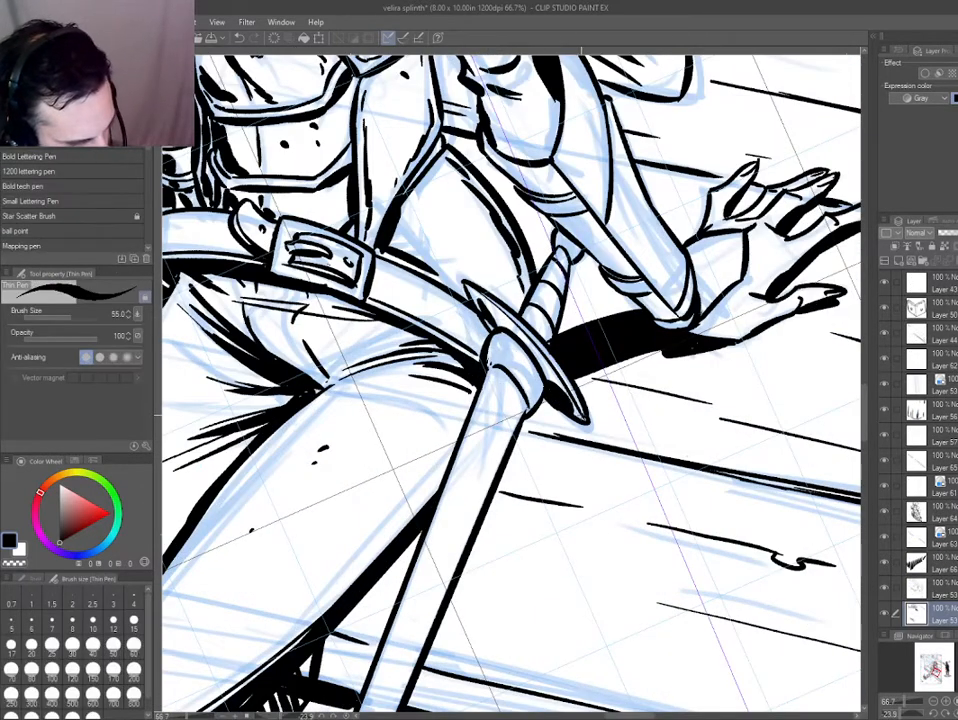
pyautogui.moveTo(503, 362)
pyautogui.mouseDown()
pyautogui.moveTo(527, 384)
pyautogui.moveTo(503, 361)
pyautogui.mouseUp()
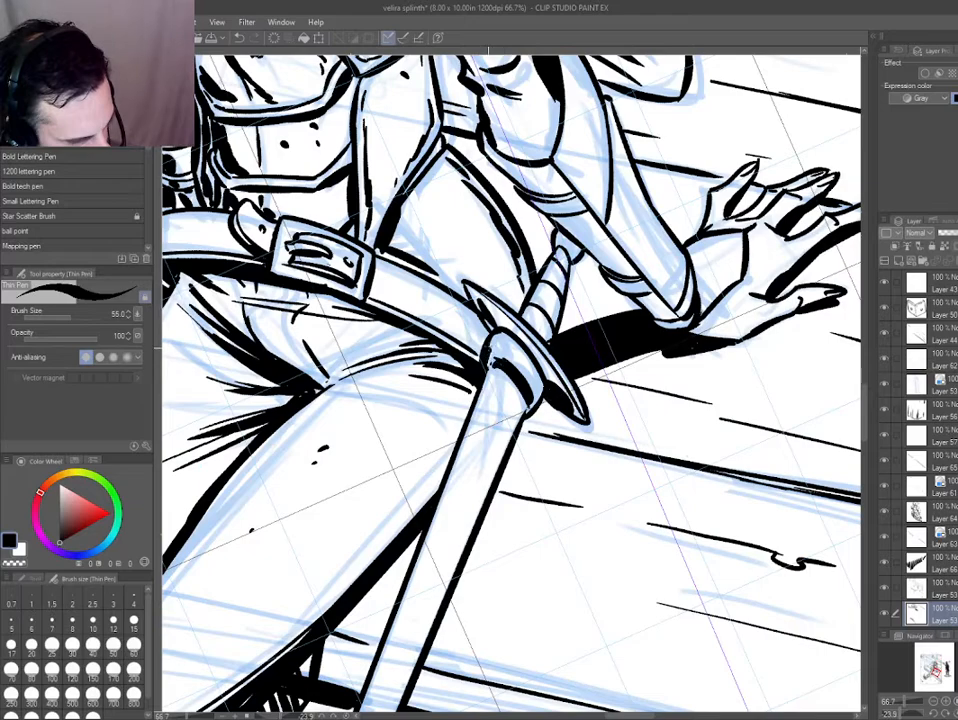
pyautogui.moveTo(327, 515); pyautogui.dragTo(485, 540)
pyautogui.scroll(-2, 494, 462)
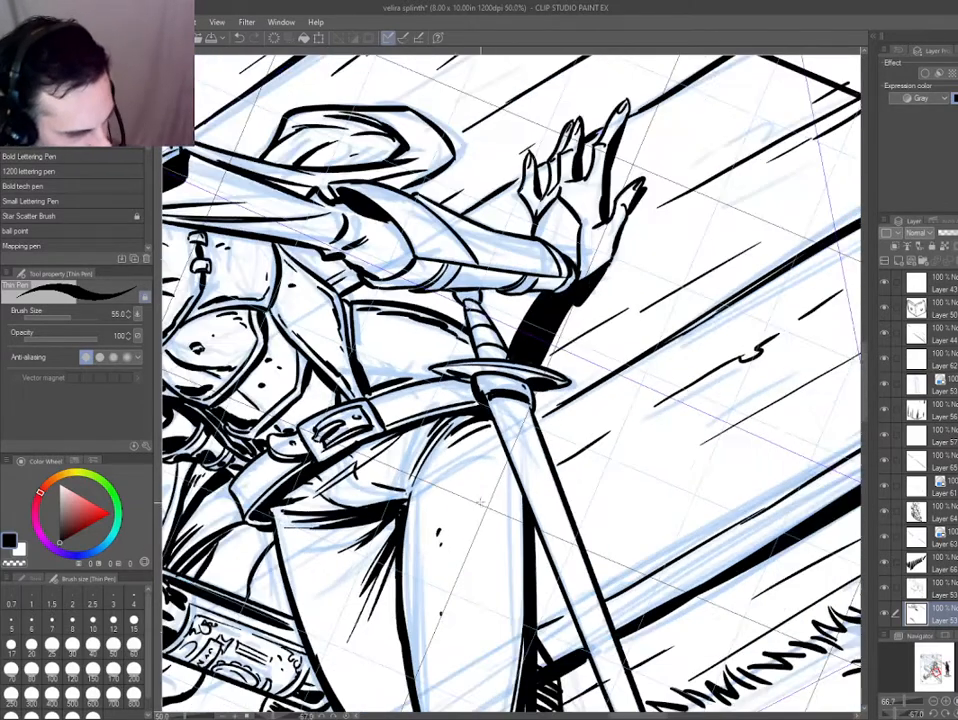
pyautogui.moveTo(475, 415); pyautogui.dragTo(581, 556)
pyautogui.press('u')
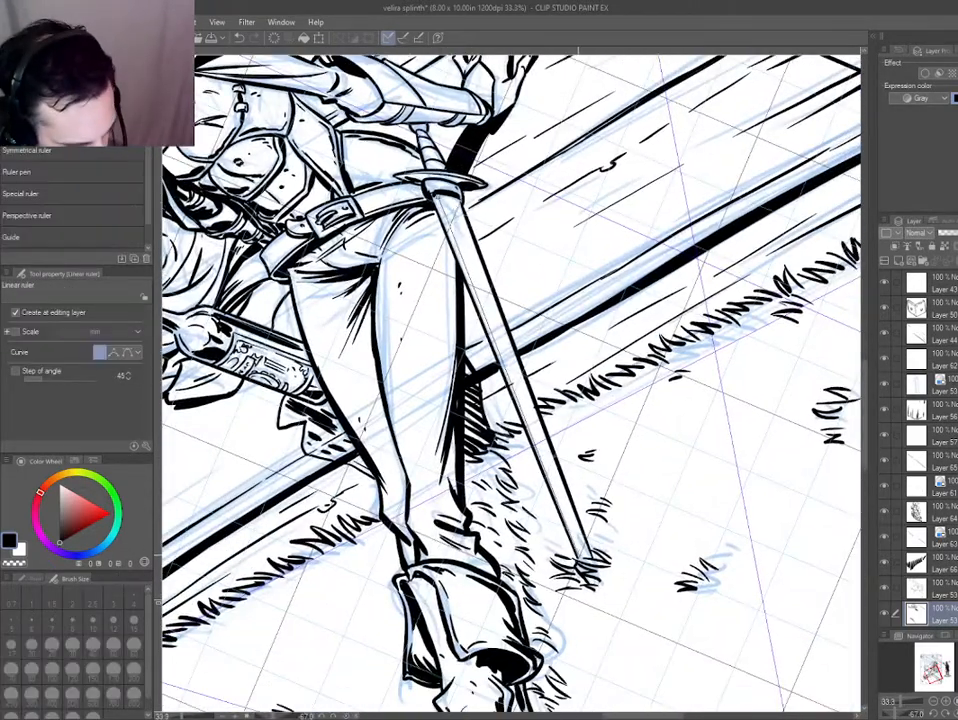
pyautogui.press('p')
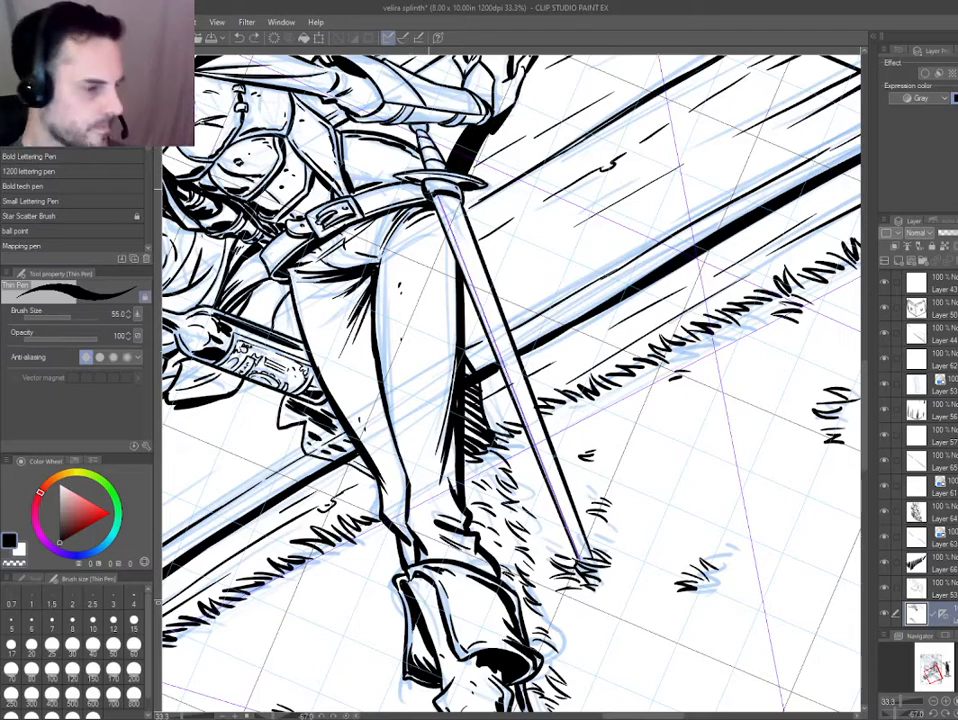
pyautogui.press('Delete')
pyautogui.moveTo(471, 428); pyautogui.dragTo(470, 438)
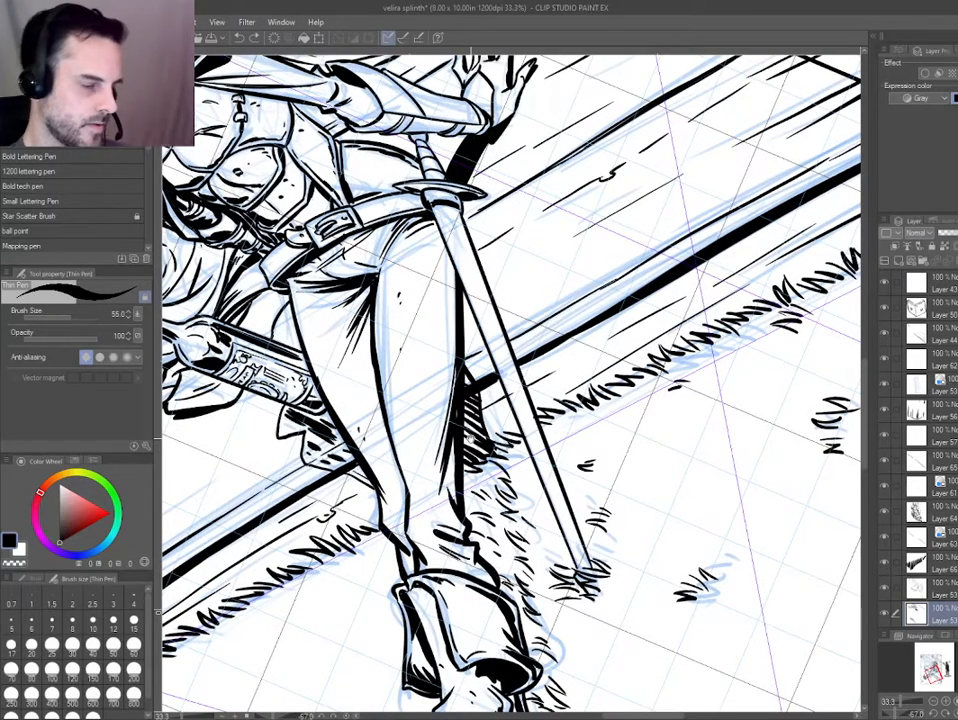
# Place a linear ruler along the length of the sword's blade and ink a straight line along it.
pyautogui.press('u')
pyautogui.moveTo(437, 213); pyautogui.dragTo(582, 568)
pyautogui.press('p')
pyautogui.moveTo(449, 242); pyautogui.dragTo(573, 547)
pyautogui.hotkey('ctrl', '2')
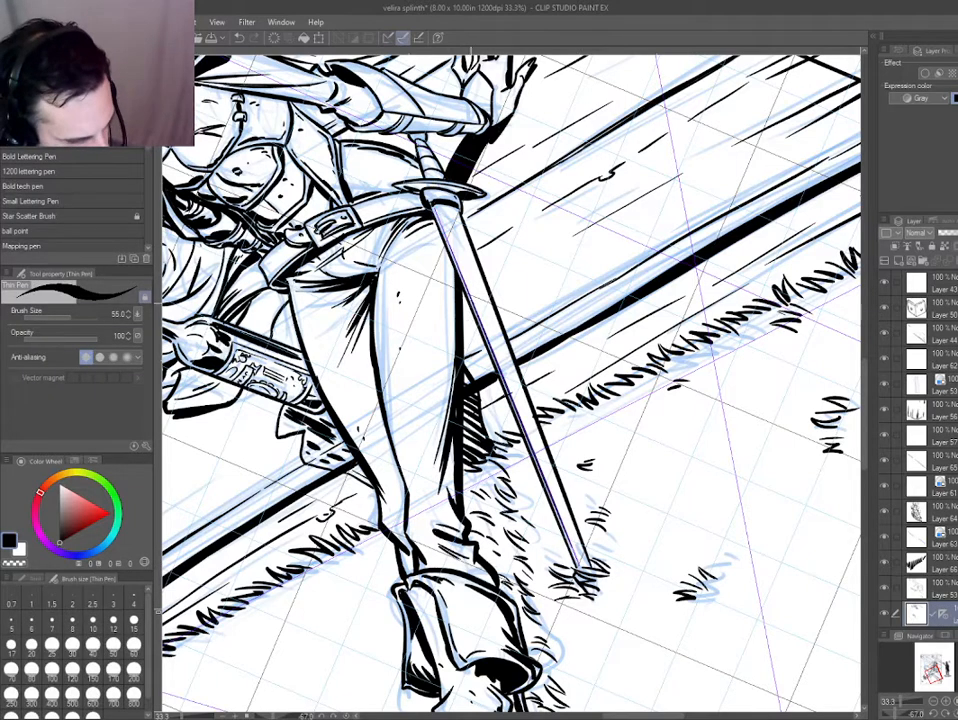
# Thicken the ruled line on the sword's blade into a black shadow running down to the tip.
pyautogui.moveTo(469, 311); pyautogui.dragTo(509, 575)
pyautogui.hotkey('ctrl', 'z')
pyautogui.hotkey('ctrl', '1')
pyautogui.moveTo(480, 322); pyautogui.dragTo(578, 561)
pyautogui.hotkey('ctrl', 'z')
pyautogui.moveTo(532, 450); pyautogui.dragTo(582, 568)
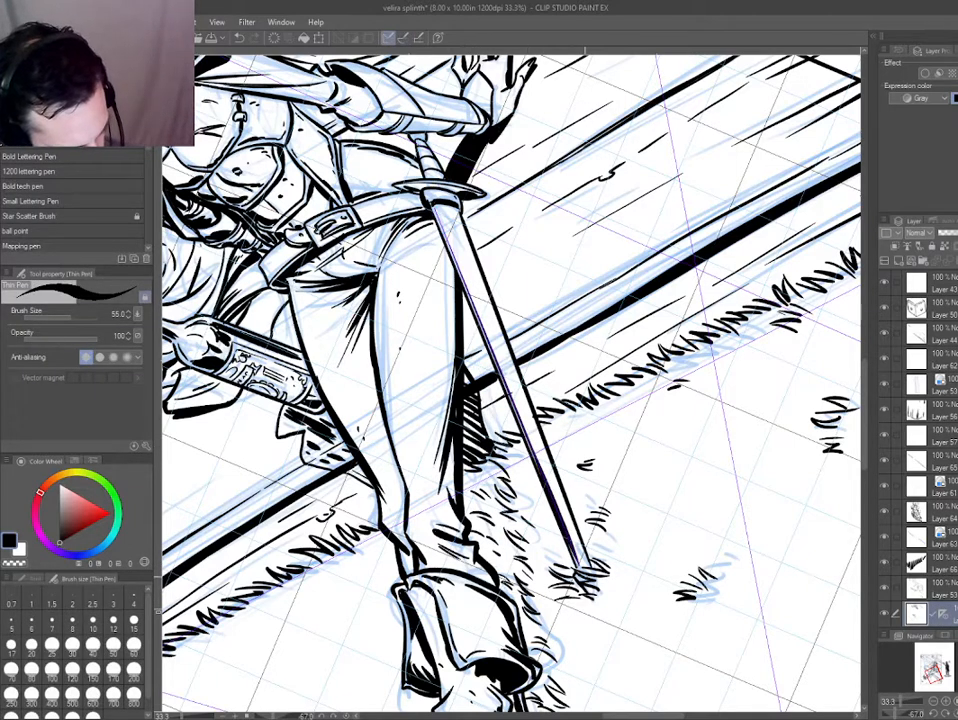
pyautogui.moveTo(460, 274); pyautogui.dragTo(534, 450)
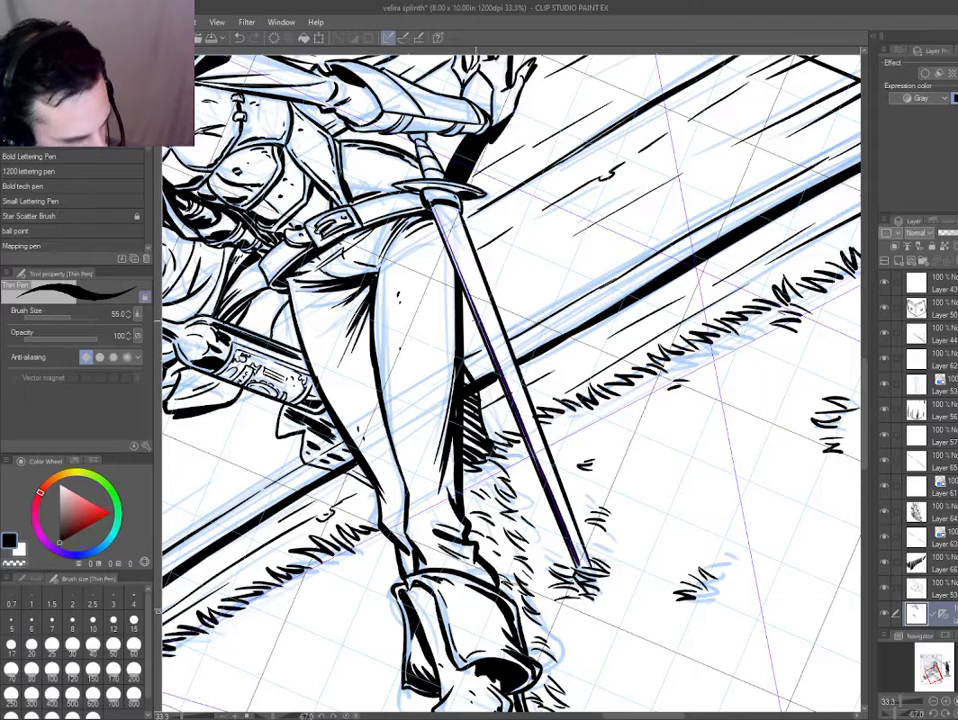
# Switch to the neighbouring ink layer and add small texture flecks along the sword's blade.
pyautogui.keyDown('ctrl'); pyautogui.keyDown('shift'); pyautogui.click(494, 388); pyautogui.keyUp('shift'); pyautogui.keyUp('ctrl')
pyautogui.press('e')
pyautogui.press('p')
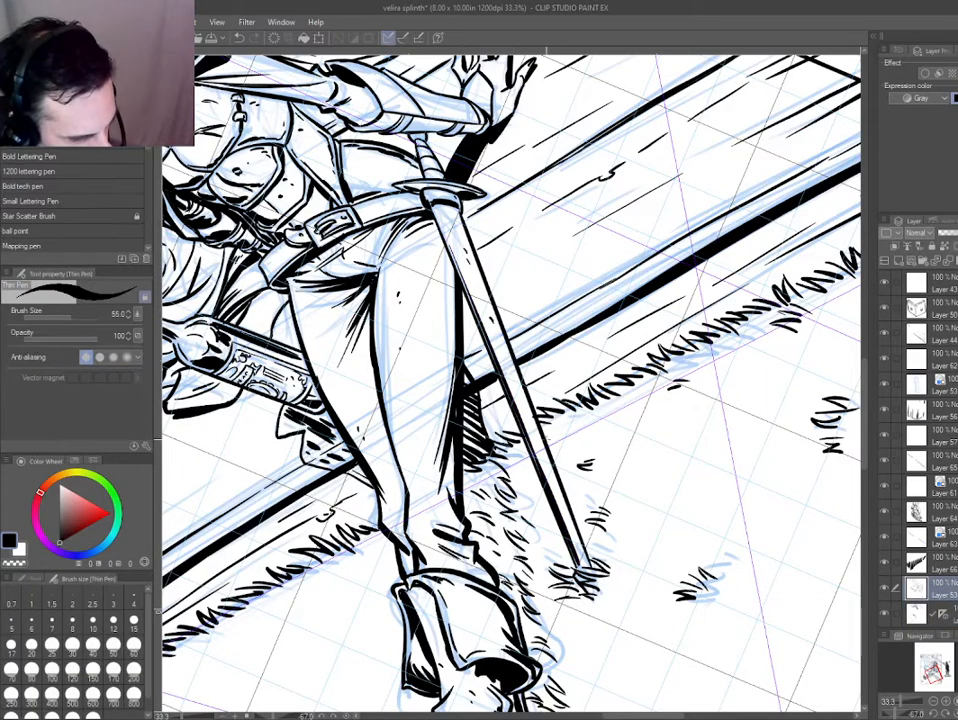
# Inspect the inked figure from several angles, checking the sword, trousers and resting hand for spots that need more shading.
pyautogui.hotkey('ctrl', '0')
pyautogui.scroll(2, 385, 481)
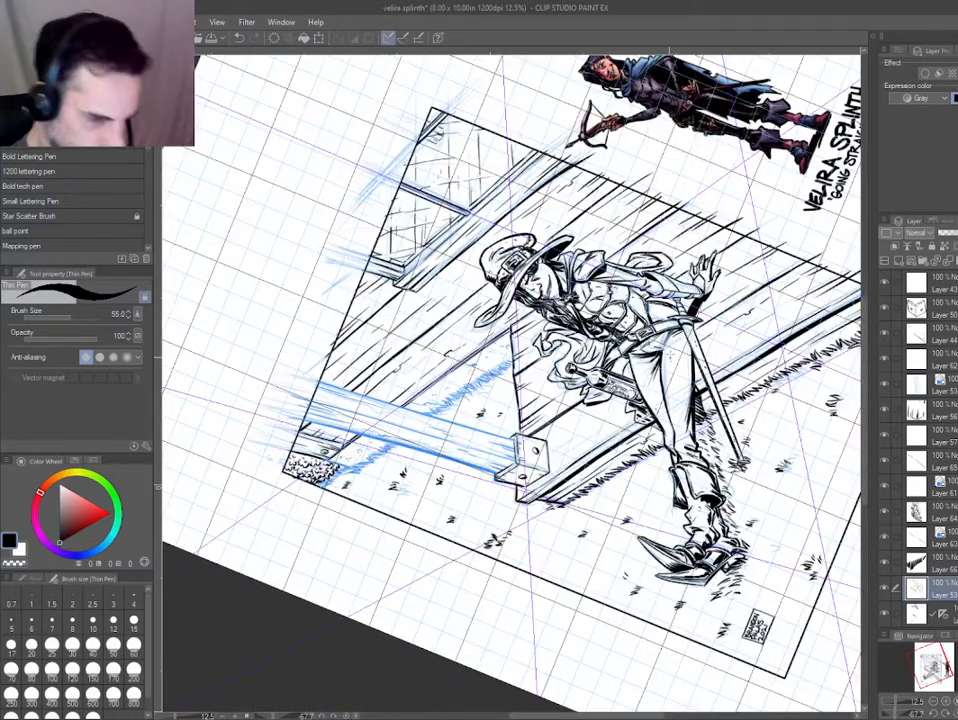
pyautogui.moveTo(722, 414); pyautogui.dragTo(690, 400)
pyautogui.scroll(5, 678, 330)
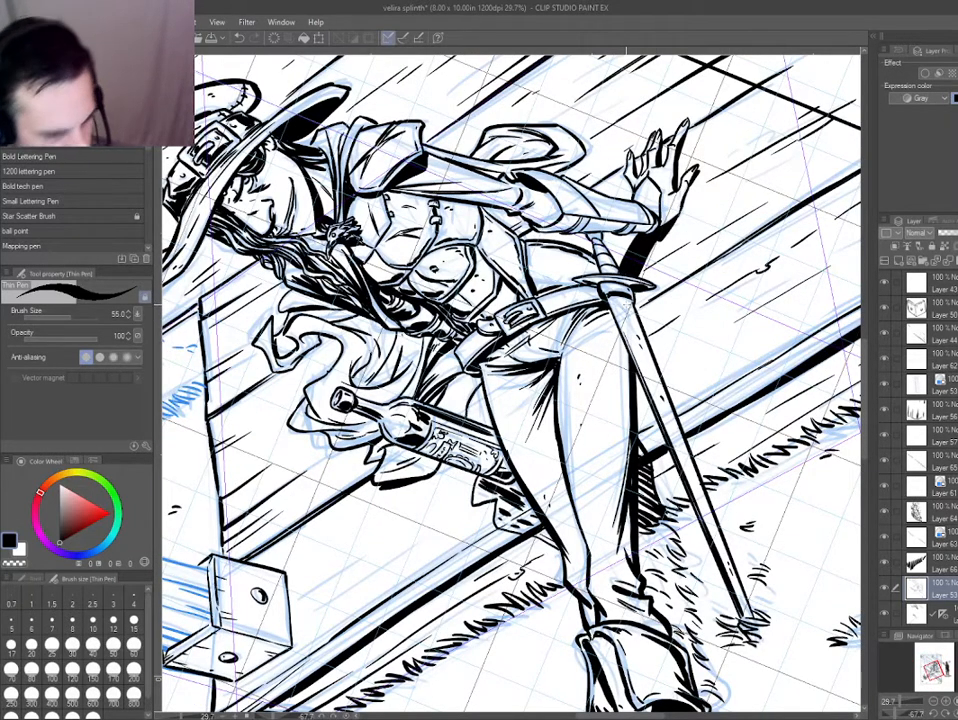
pyautogui.moveTo(627, 304); pyautogui.dragTo(480, 281)
pyautogui.moveTo(438, 373); pyautogui.dragTo(447, 347)
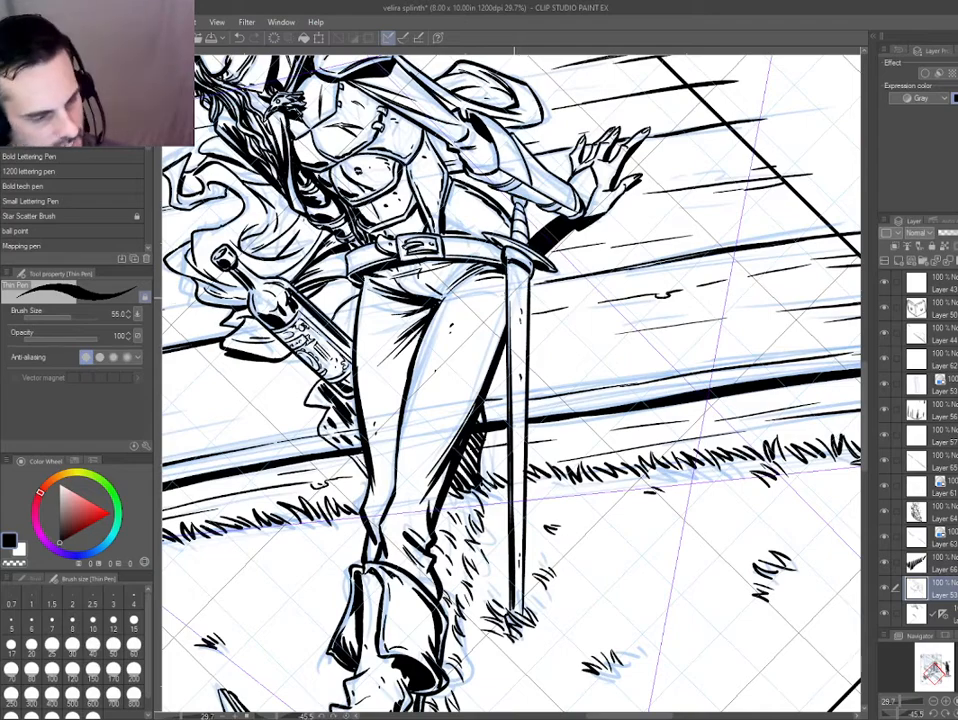
pyautogui.keyDown('ctrl'); pyautogui.click(514, 298); pyautogui.keyUp('ctrl')
pyautogui.moveTo(377, 446); pyautogui.dragTo(368, 362)
pyautogui.moveTo(482, 302); pyautogui.dragTo(428, 330)
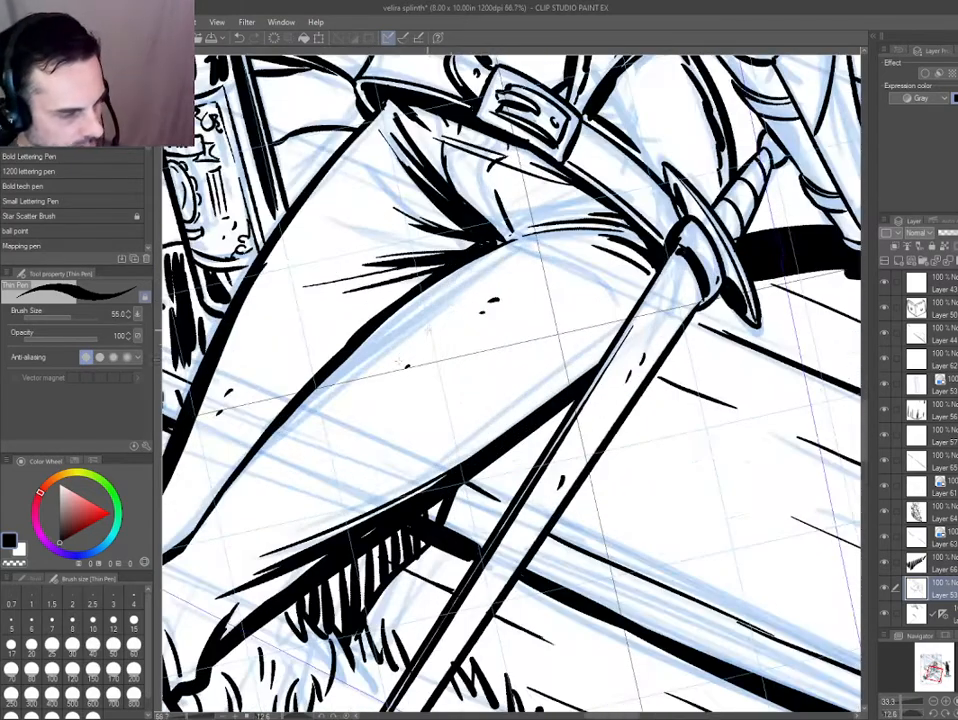
pyautogui.scroll(-1, 225, 398)
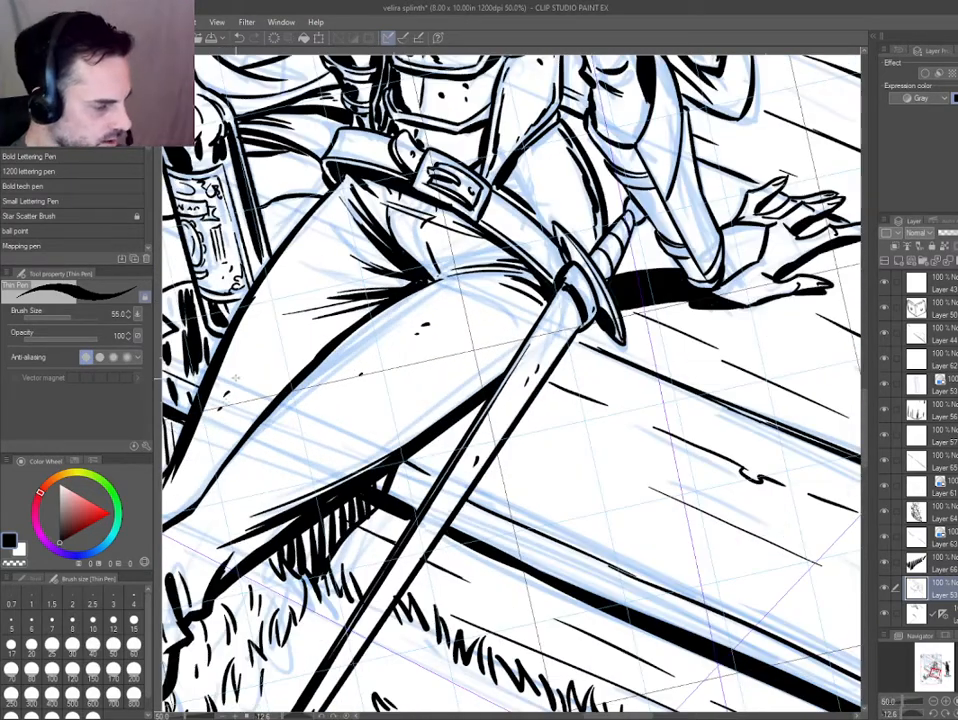
pyautogui.moveTo(219, 388); pyautogui.dragTo(283, 358)
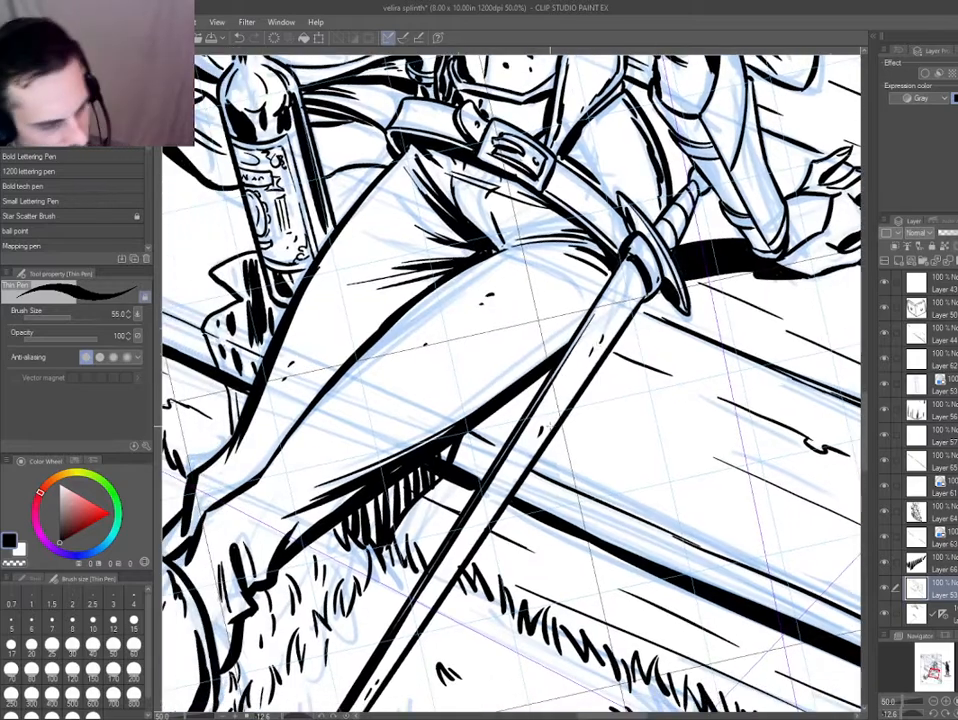
pyautogui.scroll(-1, 548, 427)
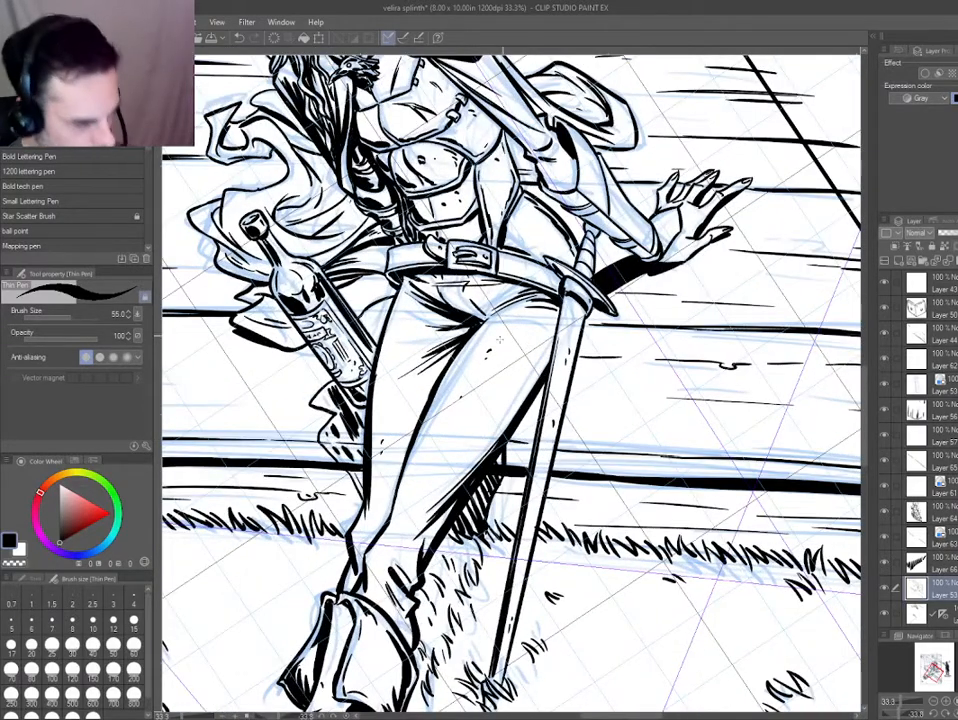
pyautogui.moveTo(556, 351); pyautogui.dragTo(575, 366)
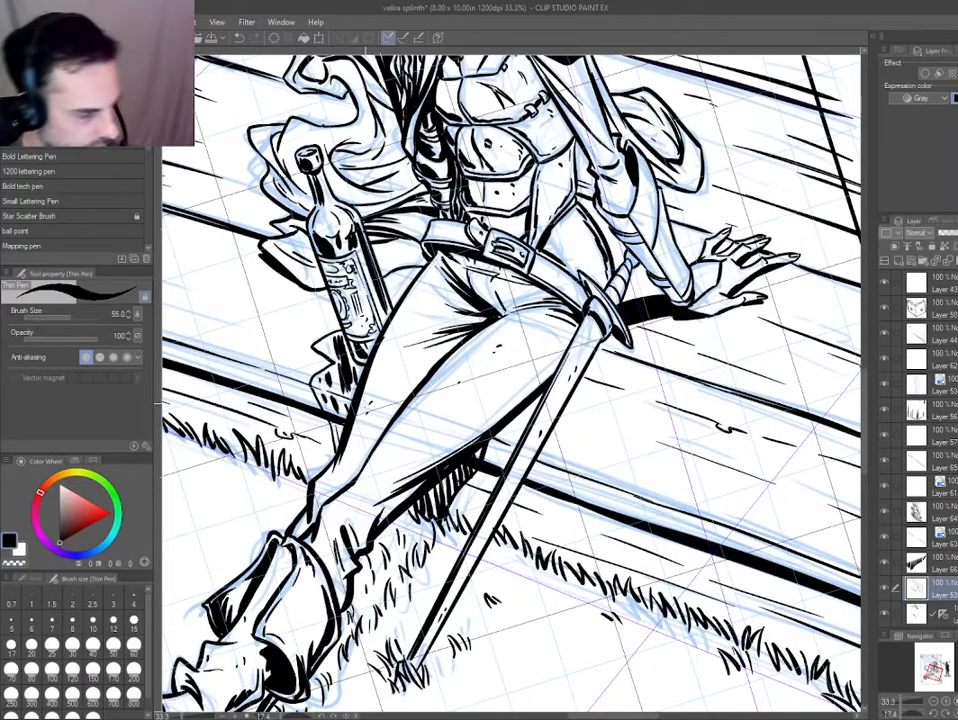
pyautogui.moveTo(452, 388)
pyautogui.mouseDown()
pyautogui.moveTo(481, 329)
pyautogui.moveTo(532, 381)
pyautogui.mouseUp()
pyautogui.moveTo(493, 344)
pyautogui.mouseDown()
pyautogui.moveTo(516, 358)
pyautogui.moveTo(472, 336)
pyautogui.mouseUp()
pyautogui.hotkey('ctrl', 'z')
pyautogui.hotkey('ctrl', 'z')
pyautogui.hotkey('ctrl', 'z')
pyautogui.moveTo(548, 356); pyautogui.dragTo(495, 341)
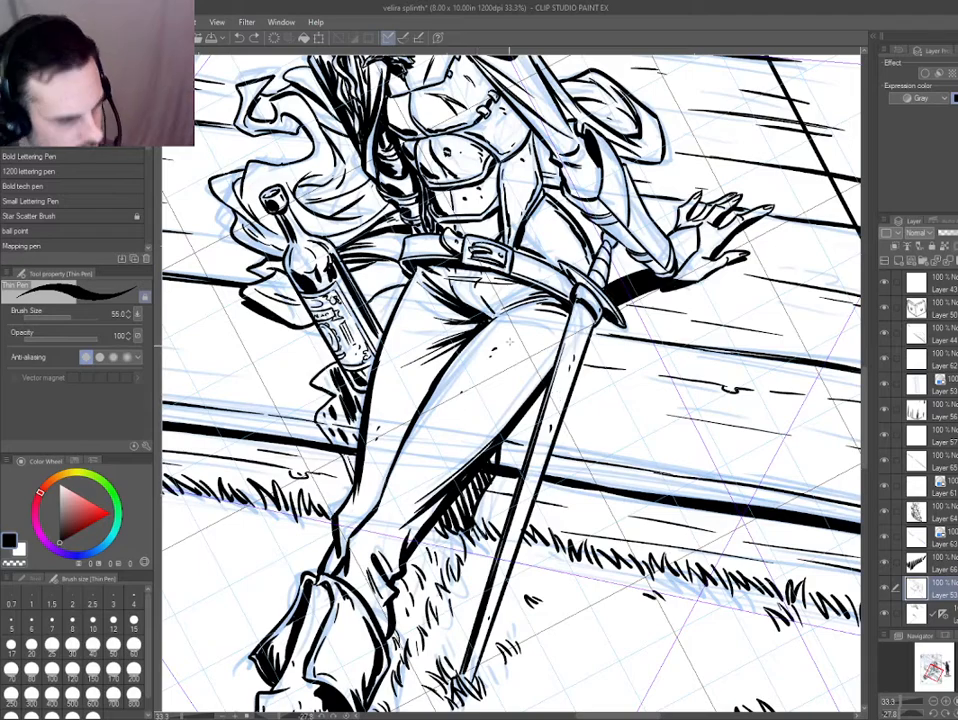
# Add small texture flecks to the character's side, between the armour and the belt.
pyautogui.keyDown('ctrl'); pyautogui.click(508, 243); pyautogui.keyUp('ctrl')
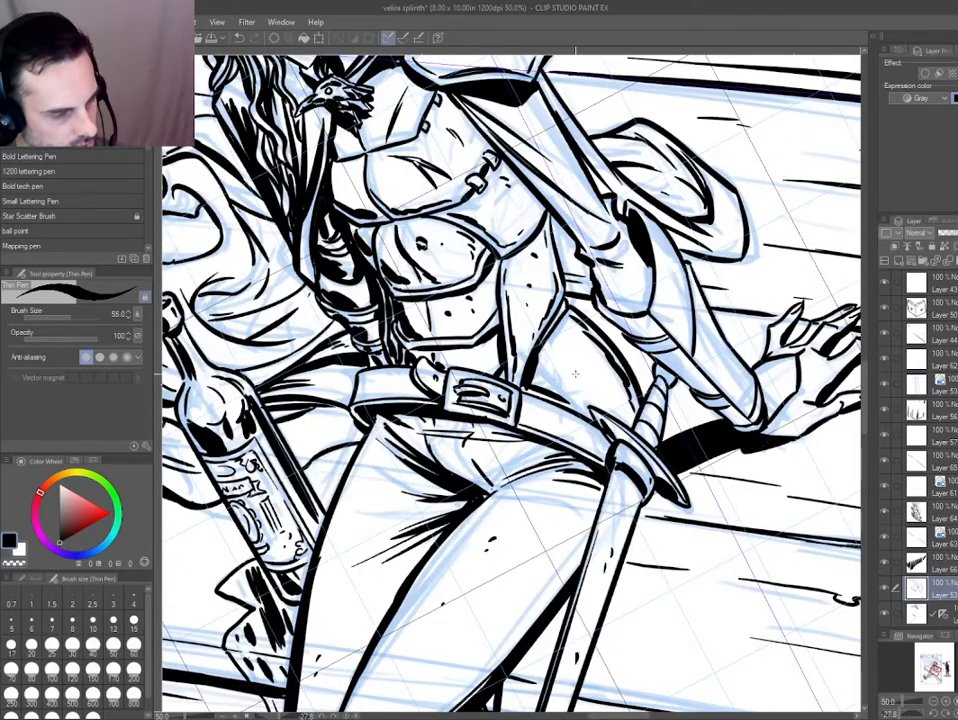
pyautogui.moveTo(444, 408); pyautogui.dragTo(447, 434)
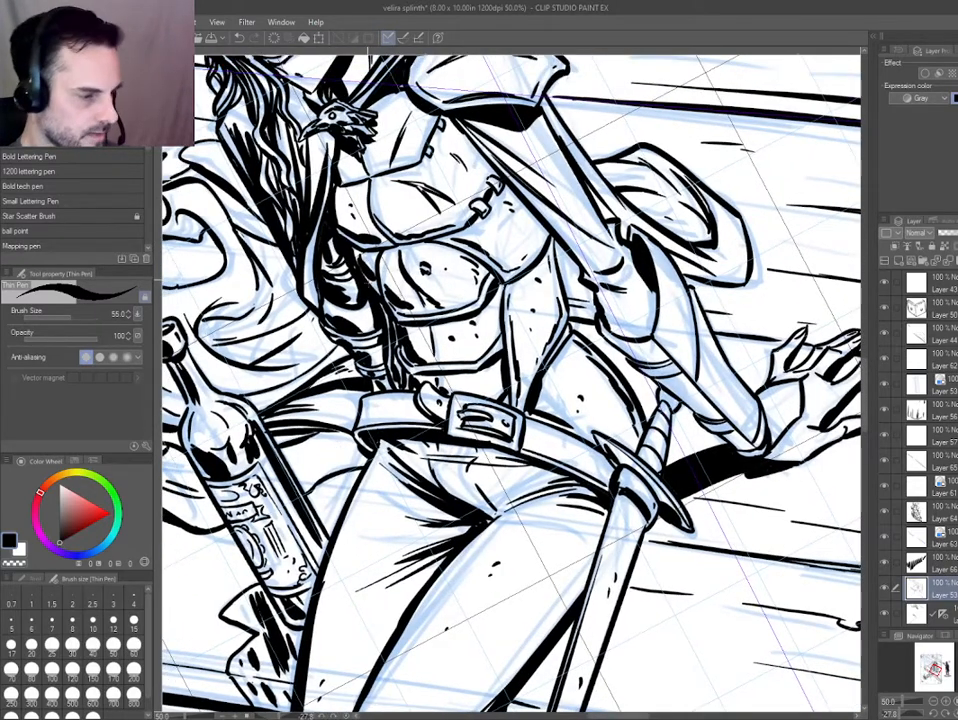
pyautogui.scroll(-2, 312, 409)
pyautogui.scroll(1, 412, 320)
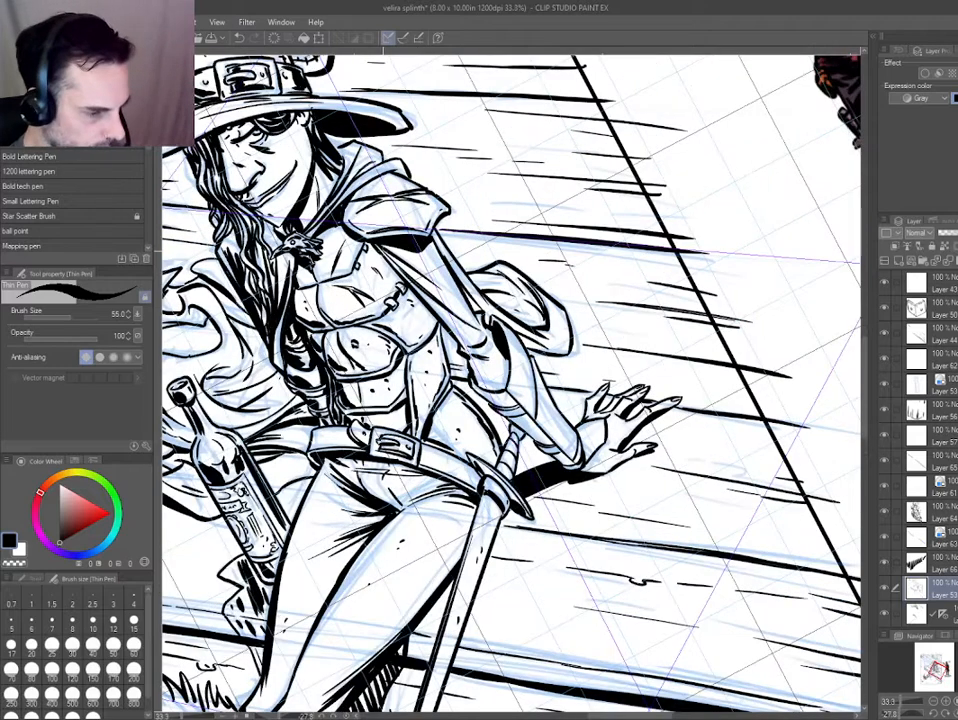
# Ink solid black shadows on the elbow guard and the sleeve folds of the supporting arm.
pyautogui.scroll(1, 425, 290)
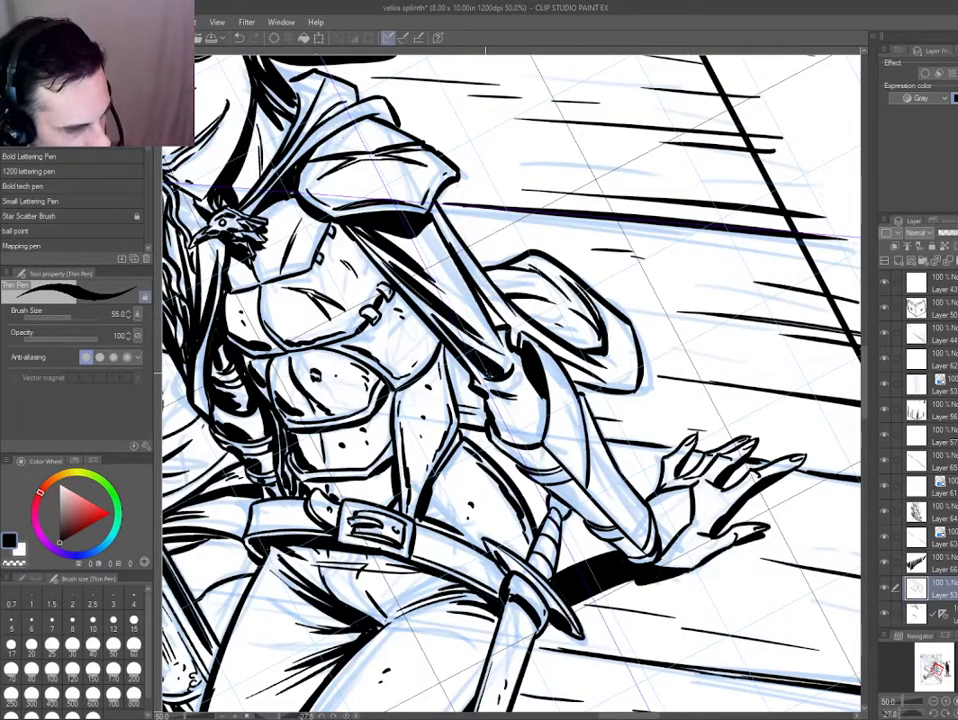
pyautogui.moveTo(485, 373)
pyautogui.mouseDown()
pyautogui.moveTo(509, 379)
pyautogui.moveTo(490, 391)
pyautogui.mouseUp()
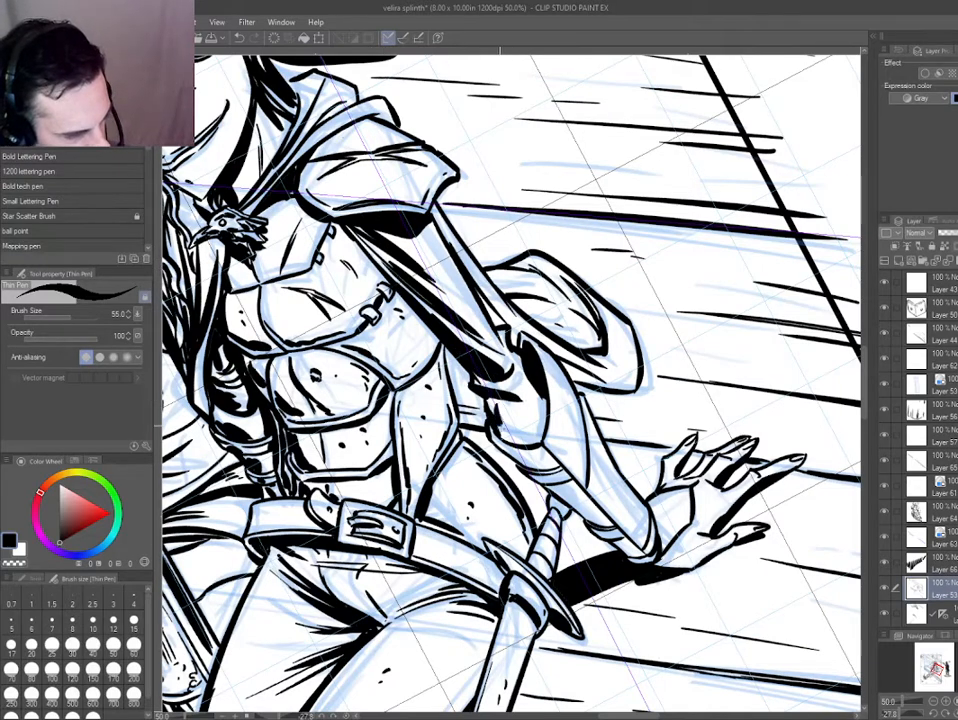
pyautogui.moveTo(368, 299); pyautogui.dragTo(384, 331)
pyautogui.moveTo(400, 276); pyautogui.dragTo(400, 332)
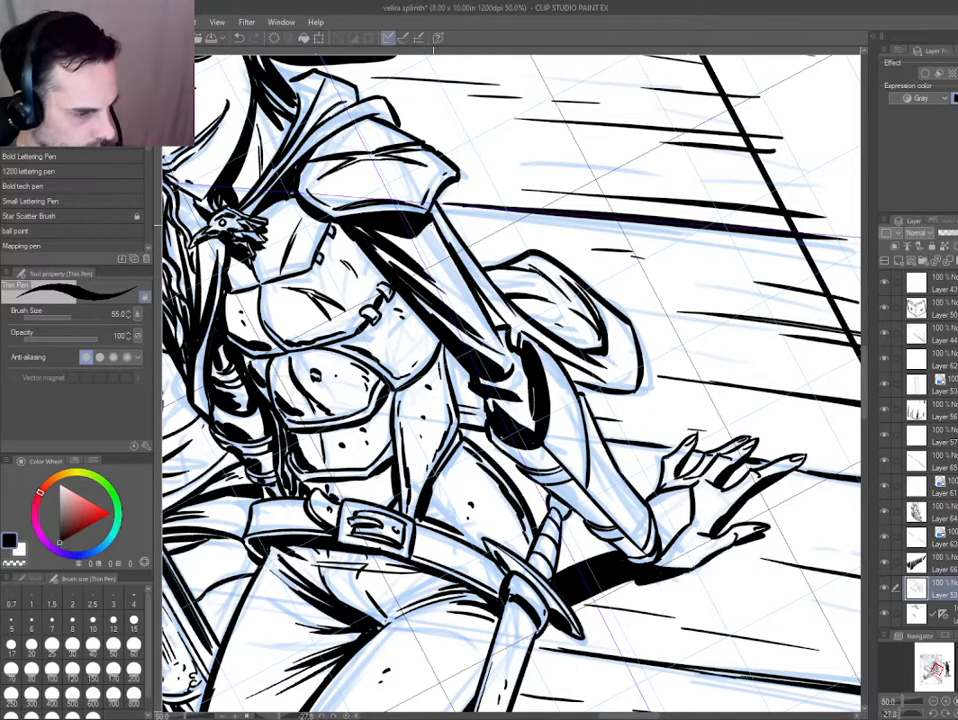
pyautogui.moveTo(430, 222); pyautogui.dragTo(477, 315)
pyautogui.moveTo(453, 261); pyautogui.dragTo(474, 306)
pyautogui.hotkey('ctrl', '-')
pyautogui.hotkey('ctrl', '-')
pyautogui.hotkey('ctrl', 'z')
pyautogui.hotkey('ctrl', 'z')
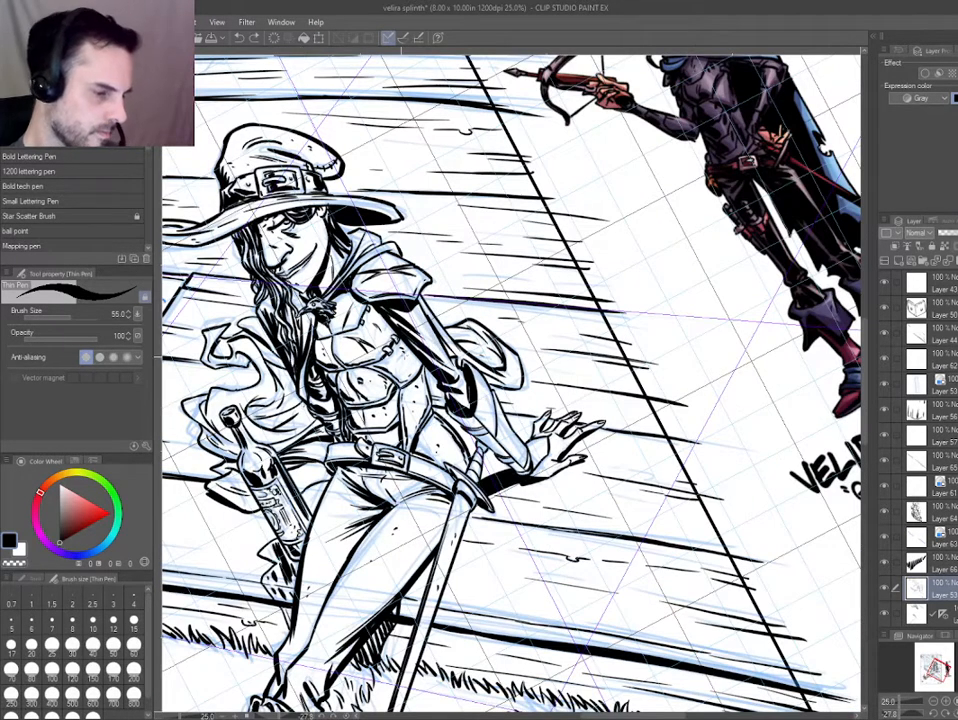
# Ink a shading stroke along the upper sleeve of the supporting arm and return the canvas to its upright rotation.
pyautogui.scroll(2, 414, 326)
pyautogui.moveTo(404, 308)
pyautogui.mouseDown()
pyautogui.moveTo(459, 364)
pyautogui.moveTo(450, 349)
pyautogui.mouseUp()
pyautogui.scroll(-2, 339, 300)
pyautogui.hotkey('ctrl', '@')
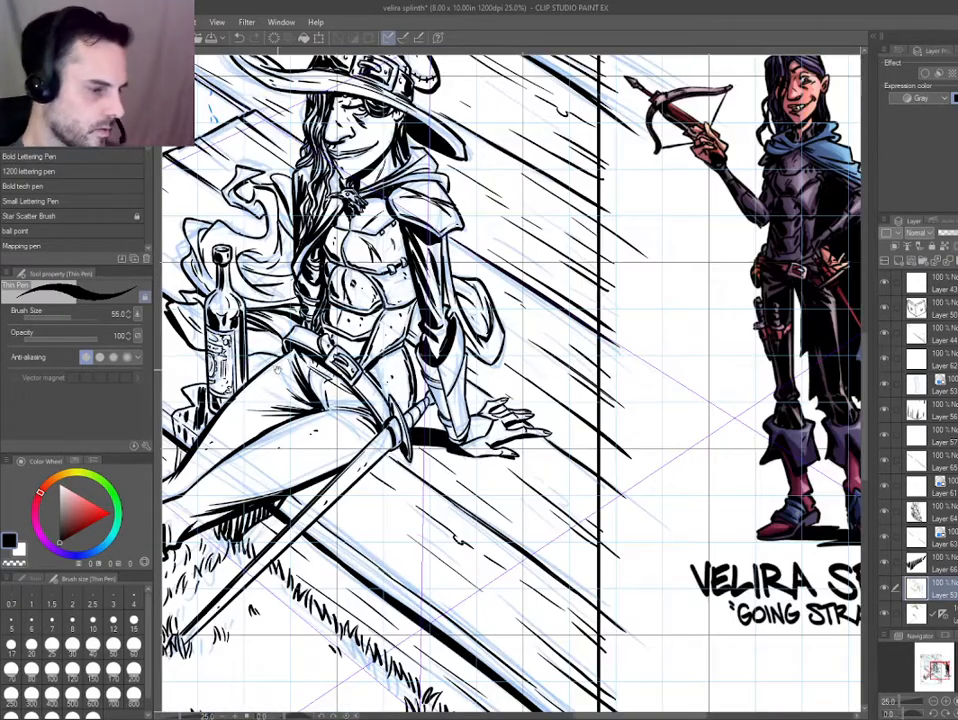
# Shade the supporting forearm's bracer with black shadows and flecks, from the elbow down to the wrist and hand.
pyautogui.keyDown('space'); pyautogui.moveTo(308, 262); pyautogui.dragTo(384, 312); pyautogui.keyUp('space')
pyautogui.scroll(1, 386, 312)
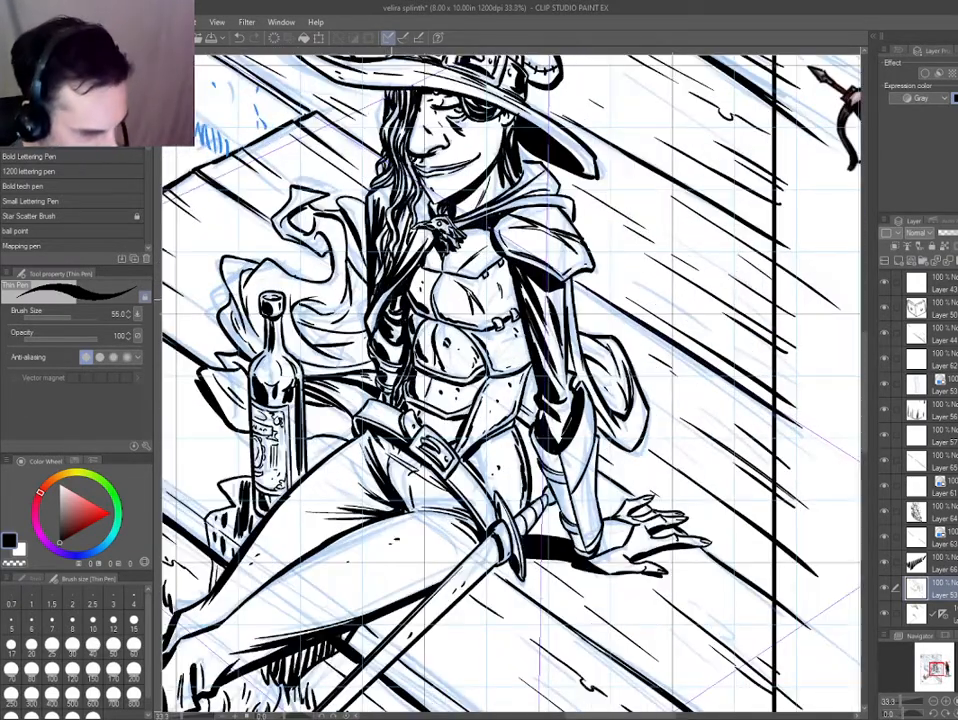
pyautogui.scroll(2, 540, 480)
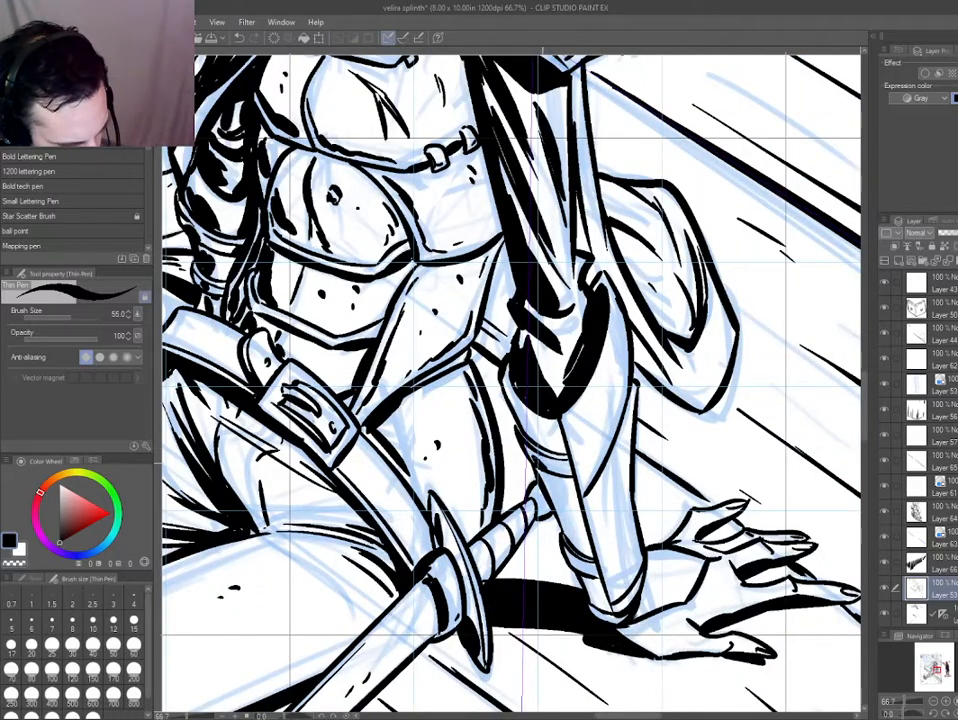
pyautogui.moveTo(545, 481); pyautogui.dragTo(573, 538)
pyautogui.moveTo(552, 482); pyautogui.dragTo(590, 554)
pyautogui.moveTo(558, 421); pyautogui.dragTo(567, 454)
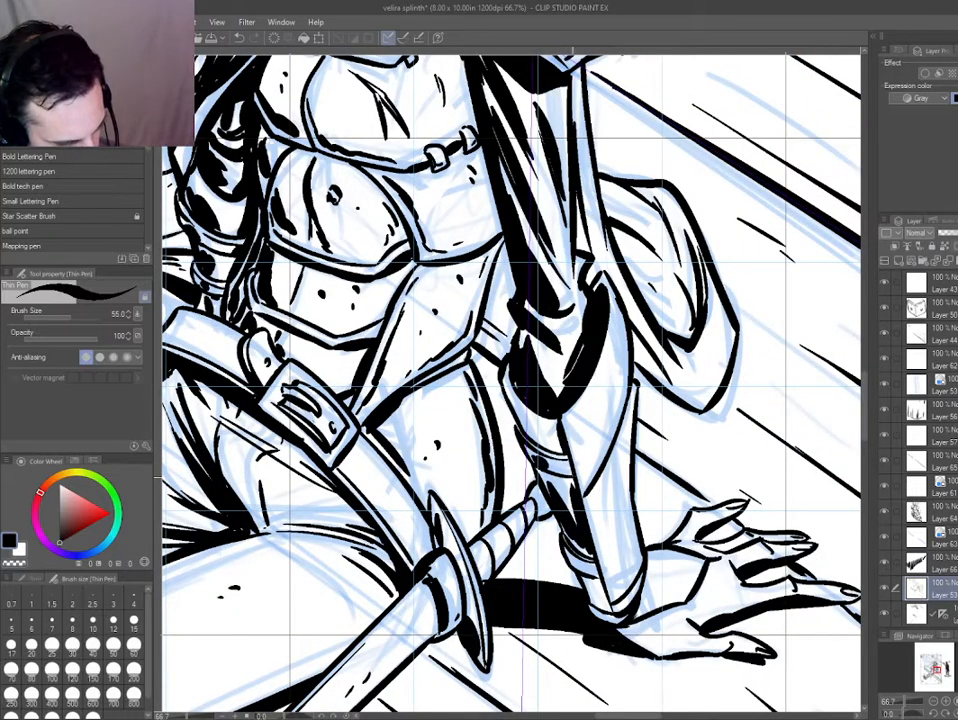
pyautogui.moveTo(591, 573); pyautogui.dragTo(603, 607)
pyautogui.moveTo(592, 498); pyautogui.dragTo(611, 568)
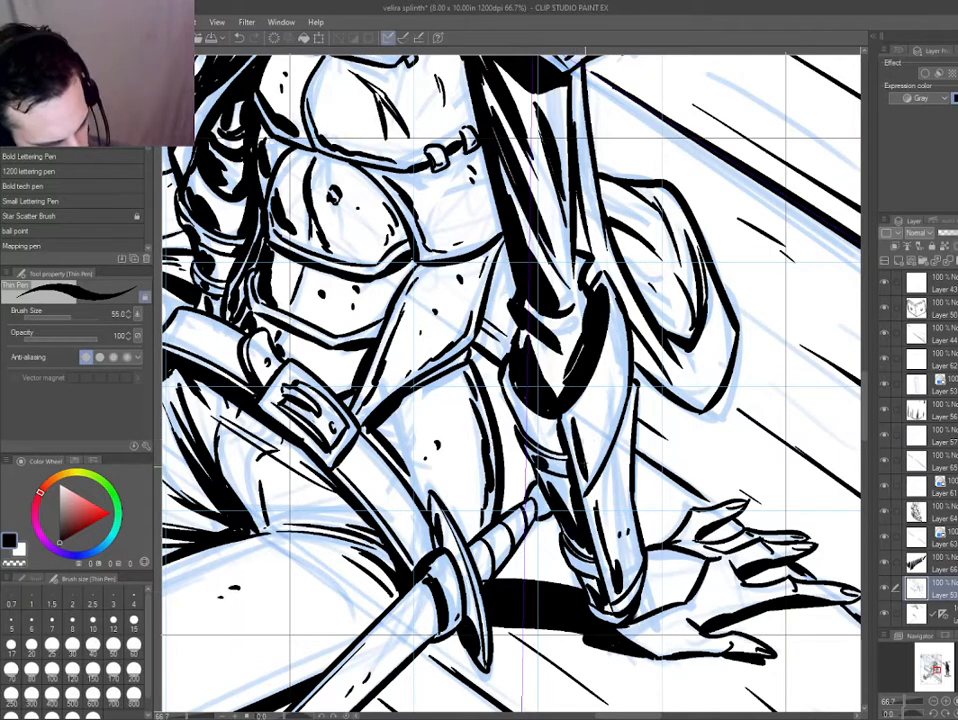
pyautogui.moveTo(656, 592); pyautogui.dragTo(548, 455)
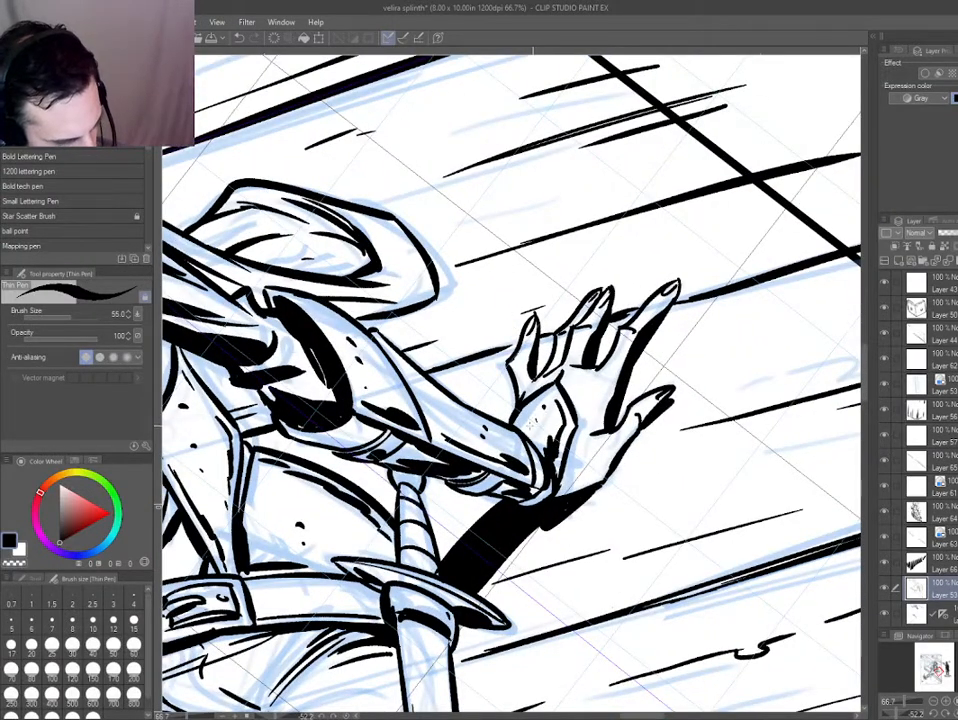
# Outline a shadow shape on the trousers beneath the belt buckle and fill it with black.
pyautogui.hotkey('ctrl', '0')
pyautogui.hotkey('ctrl', '@')
pyautogui.scroll(2, 458, 493)
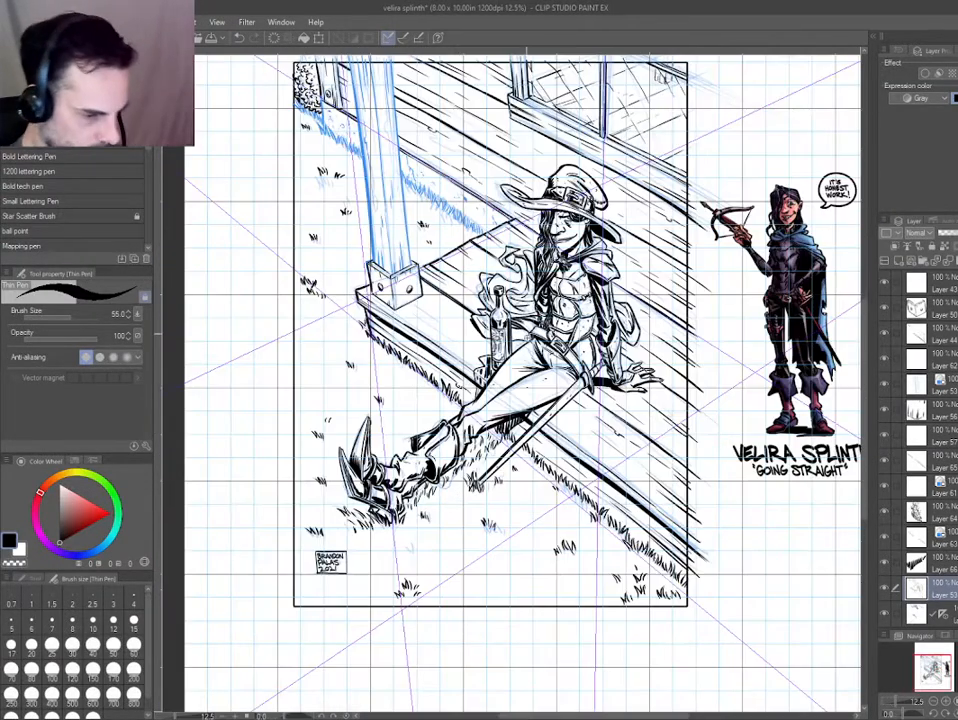
pyautogui.moveTo(527, 334); pyautogui.dragTo(640, 420)
pyautogui.moveTo(640, 430); pyautogui.dragTo(604, 466)
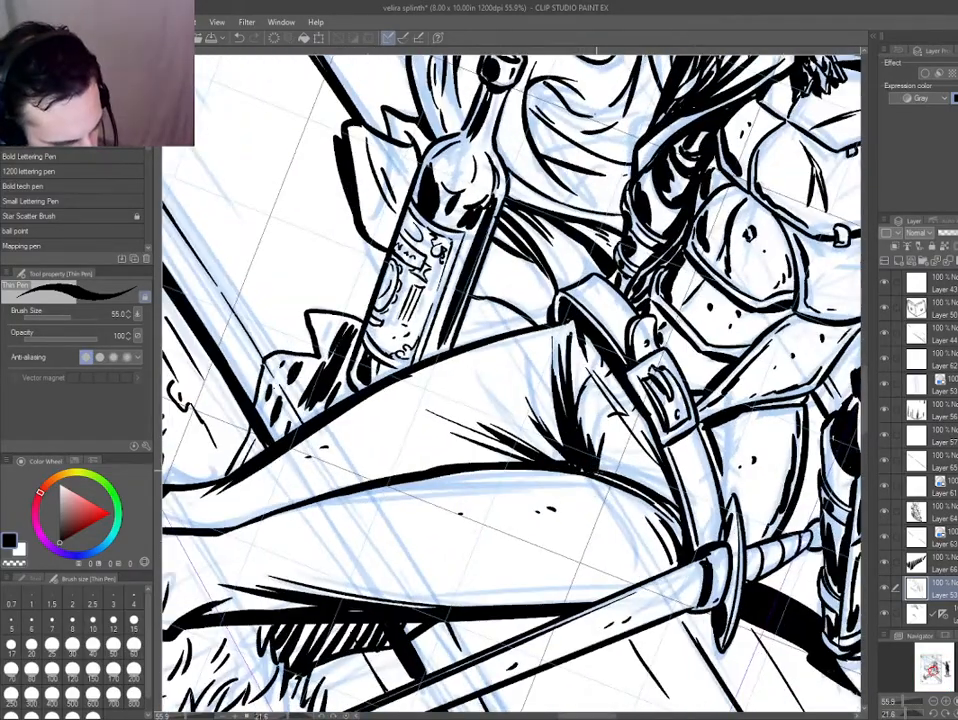
pyautogui.moveTo(623, 398); pyautogui.dragTo(630, 411)
pyautogui.moveTo(611, 386); pyautogui.dragTo(657, 460)
pyautogui.press('g')
pyautogui.click(631, 405)
pyautogui.press('p')
pyautogui.moveTo(609, 372); pyautogui.dragTo(618, 384)
# Add short fold strokes along the upper edge of the raised thigh and show the whole page.
pyautogui.moveTo(490, 343)
pyautogui.mouseDown()
pyautogui.moveTo(508, 378)
pyautogui.moveTo(500, 373)
pyautogui.mouseUp()
pyautogui.moveTo(474, 343); pyautogui.dragTo(495, 360)
pyautogui.hotkey('ctrl', '0')
pyautogui.hotkey('ctrl', '@')
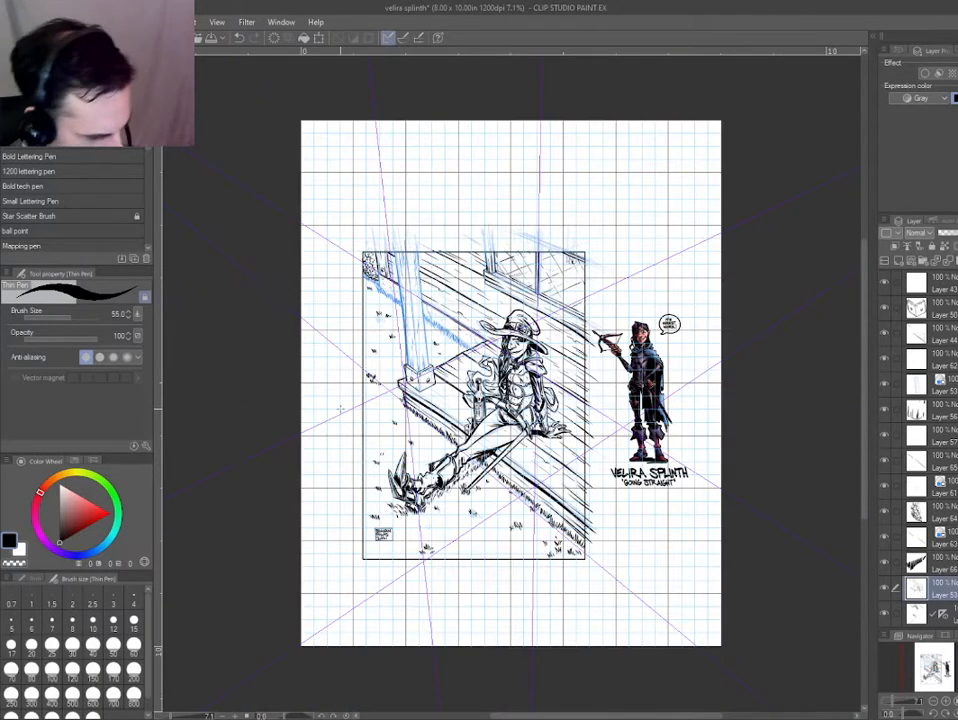
# Examine the whole drawing, especially the porch, window and hat area, for spots that still need ink.
pyautogui.scroll(2, 328, 398)
pyautogui.moveTo(341, 408); pyautogui.dragTo(327, 417)
pyautogui.moveTo(389, 435); pyautogui.dragTo(242, 438)
pyautogui.moveTo(242, 438); pyautogui.dragTo(238, 384)
pyautogui.scroll(2, 416, 238)
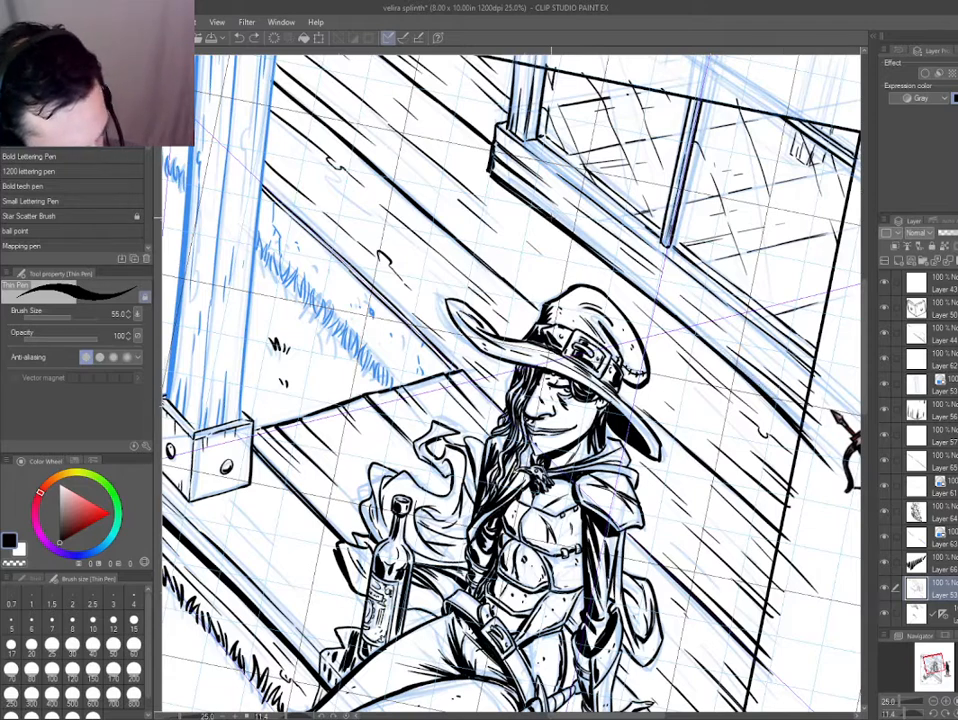
pyautogui.hotkey('ctrl', '0')
pyautogui.hotkey('ctrl', '@')
pyautogui.moveTo(510, 383); pyautogui.dragTo(560, 323)
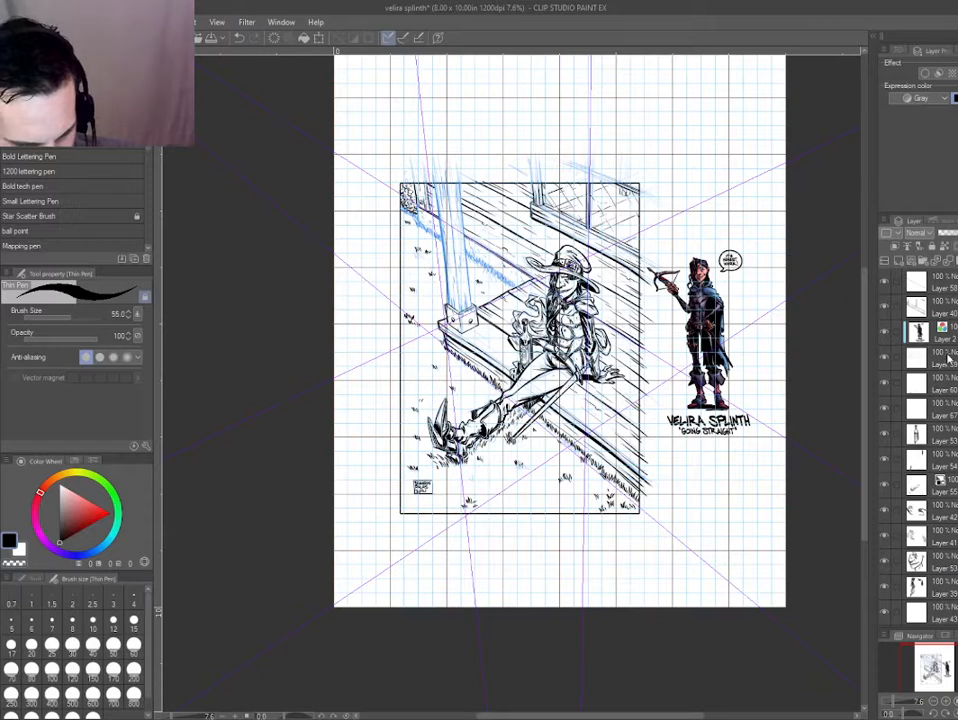
# Move Layer 58 and Layer 40 below the reference figure's Layer 2, and group the drawing layers into one folder.
pyautogui.click(940, 286)
pyautogui.moveTo(943, 342); pyautogui.dragTo(940, 343)
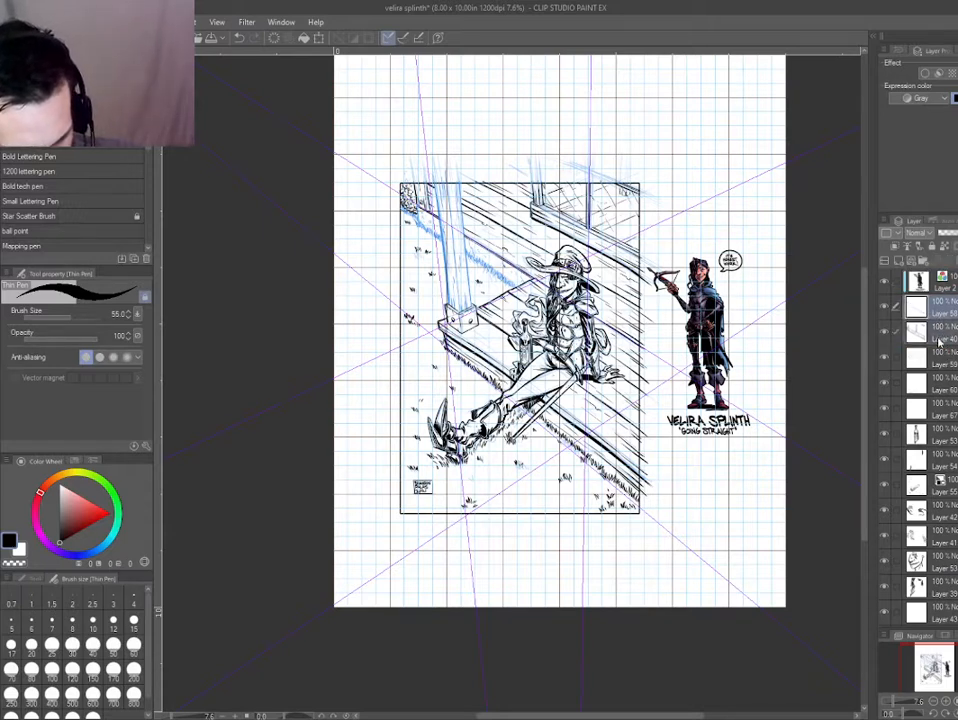
pyautogui.scroll(-6, 938, 450)
pyautogui.scroll(2, 938, 450)
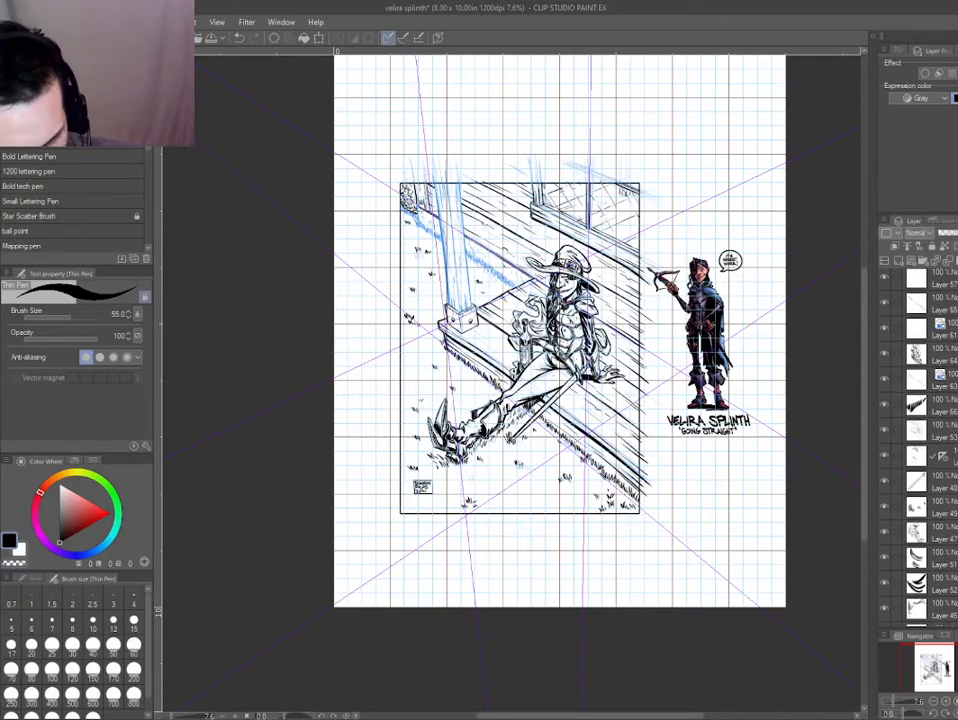
pyautogui.scroll(-6, 938, 450)
pyautogui.scroll(2, 938, 450)
pyautogui.scroll(2, 951, 412)
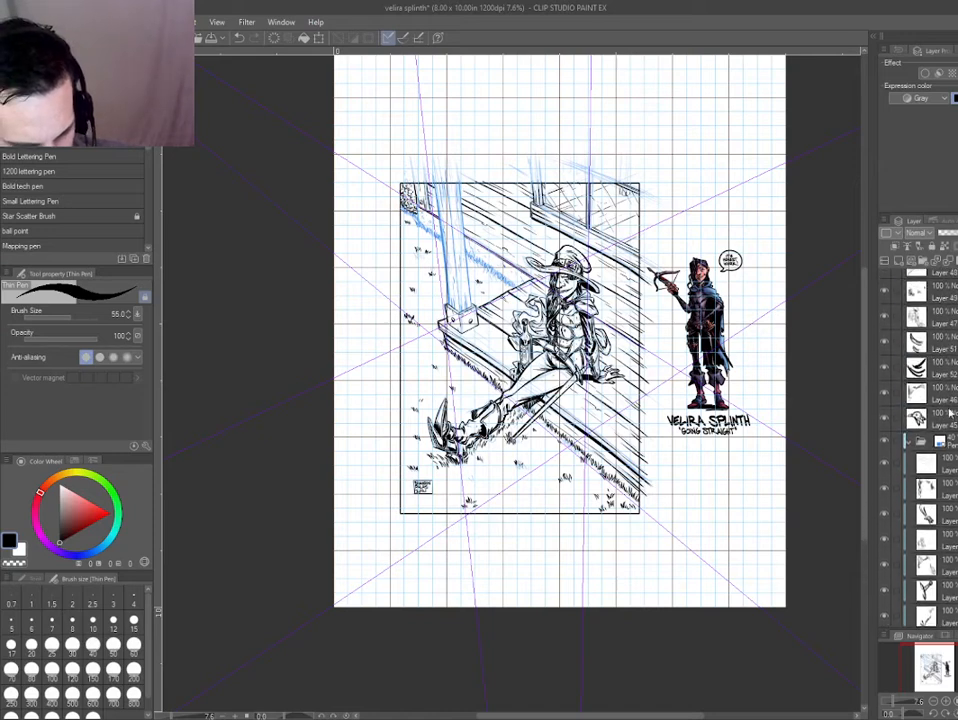
pyautogui.scroll(-5, 951, 421)
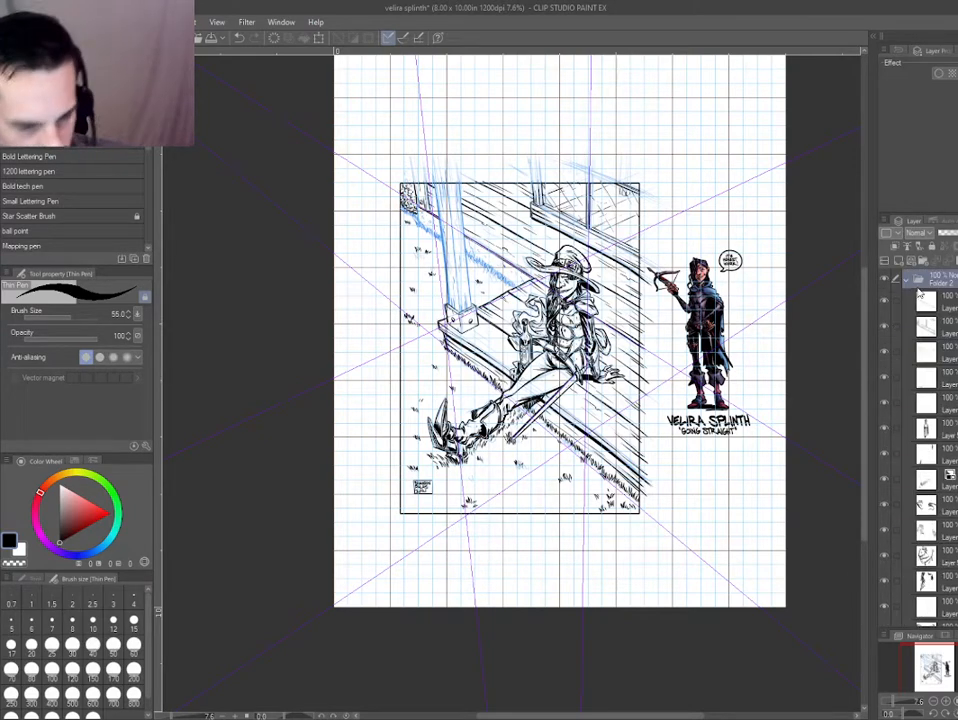
pyautogui.click(908, 284)
pyautogui.click(908, 284)
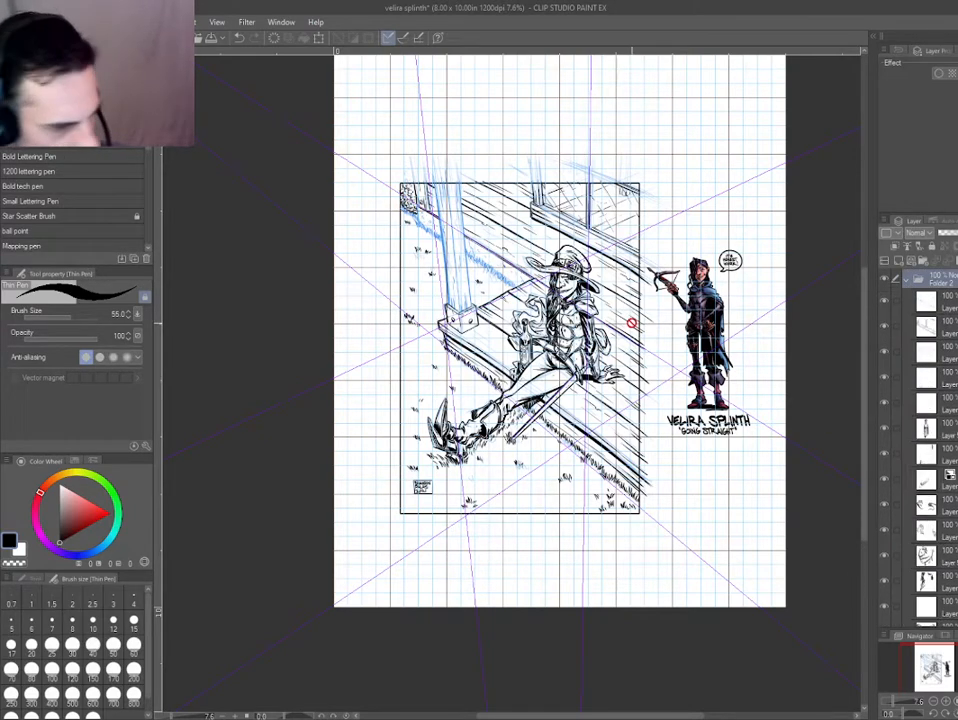
# Select the drawing's line layers together, turn off their blue layer color and hide the grid.
pyautogui.keyDown('ctrl'); pyautogui.keyDown('shift'); pyautogui.click(621, 448); pyautogui.keyUp('shift'); pyautogui.keyUp('ctrl')
pyautogui.hotkey('ctrl', 'b')
pyautogui.hotkey('ctrl', 'b')
pyautogui.hotkey('ctrl', "'")
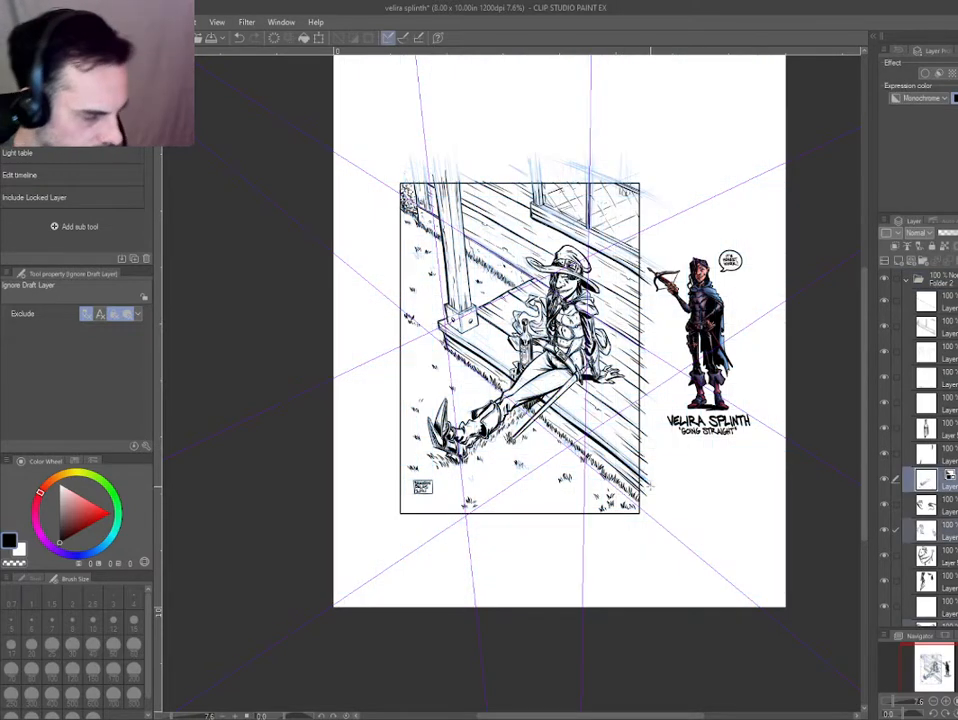
pyautogui.scroll(2, 495, 321)
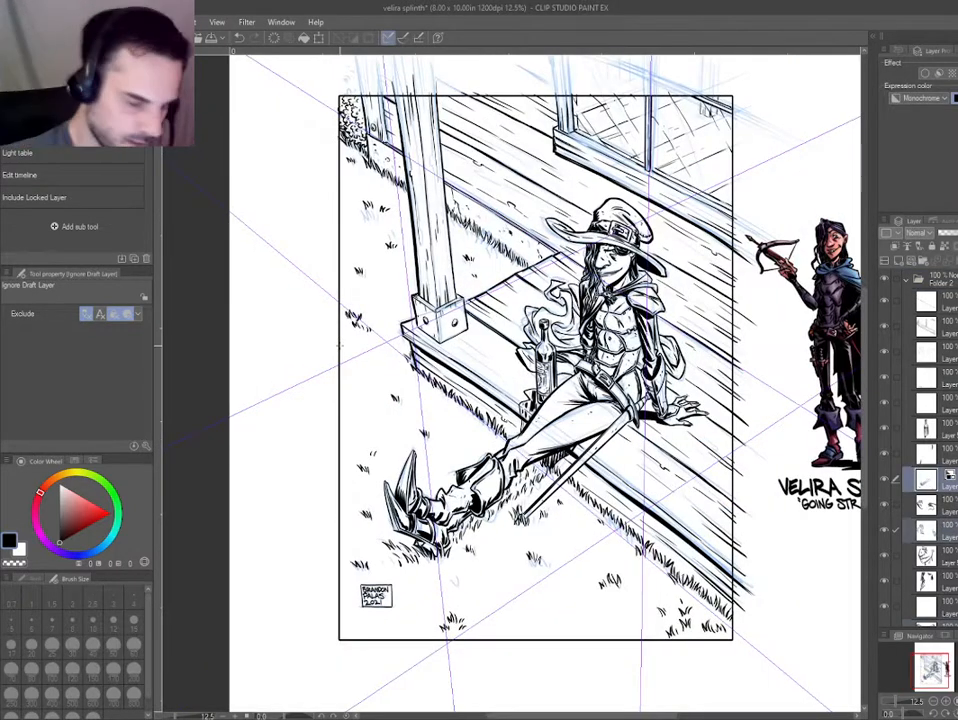
pyautogui.hotkey('ctrl', "'")
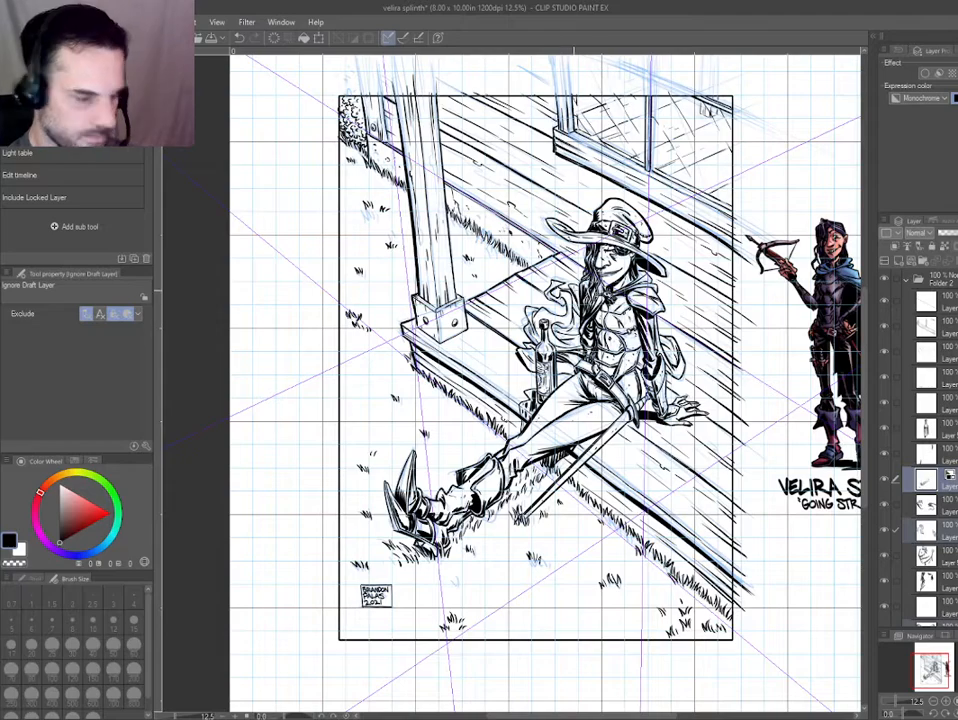
pyautogui.hotkey('ctrl', "'")
# Select the ink layer holding the flowing cape's lines and switch to the Thin Pen at size 55.
pyautogui.scroll(6, 558, 300)
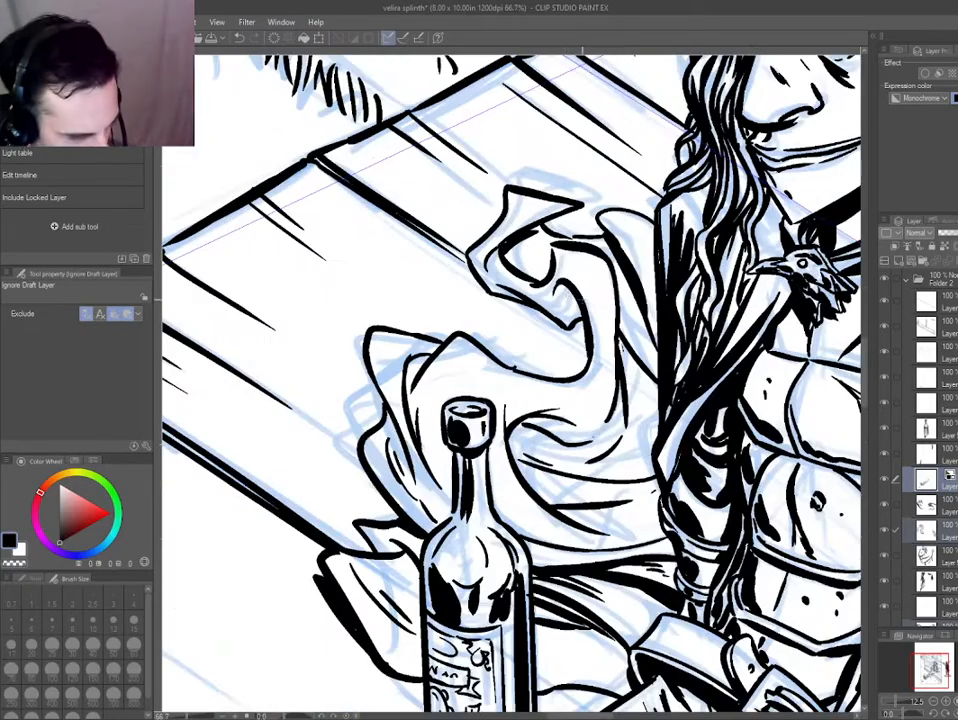
pyautogui.hotkey('ctrl', 'z')
pyautogui.keyDown('ctrl'); pyautogui.keyDown('shift'); pyautogui.click(638, 300); pyautogui.keyUp('shift'); pyautogui.keyUp('ctrl')
pyautogui.press('y')
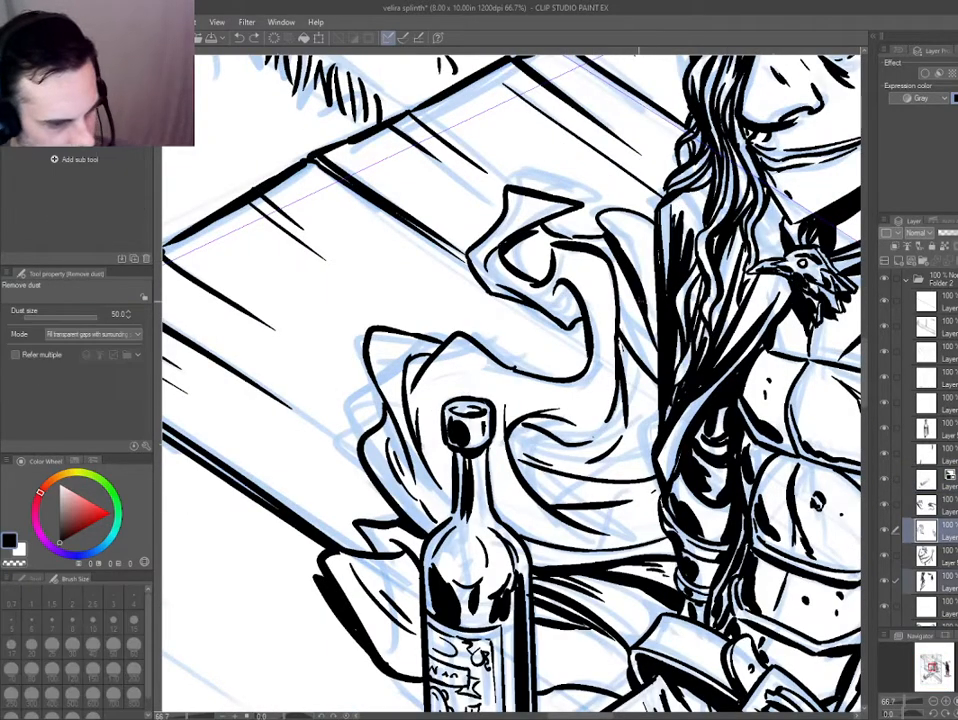
pyautogui.keyDown('ctrl'); pyautogui.keyDown('shift'); pyautogui.click(555, 290); pyautogui.keyUp('shift'); pyautogui.keyUp('ctrl')
pyautogui.press('p')
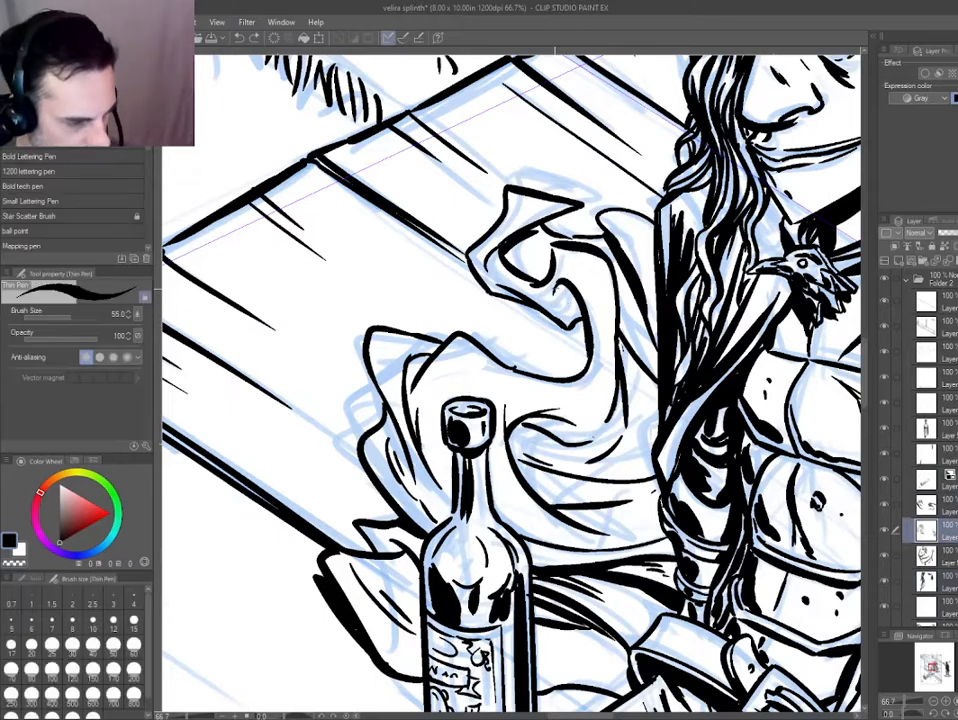
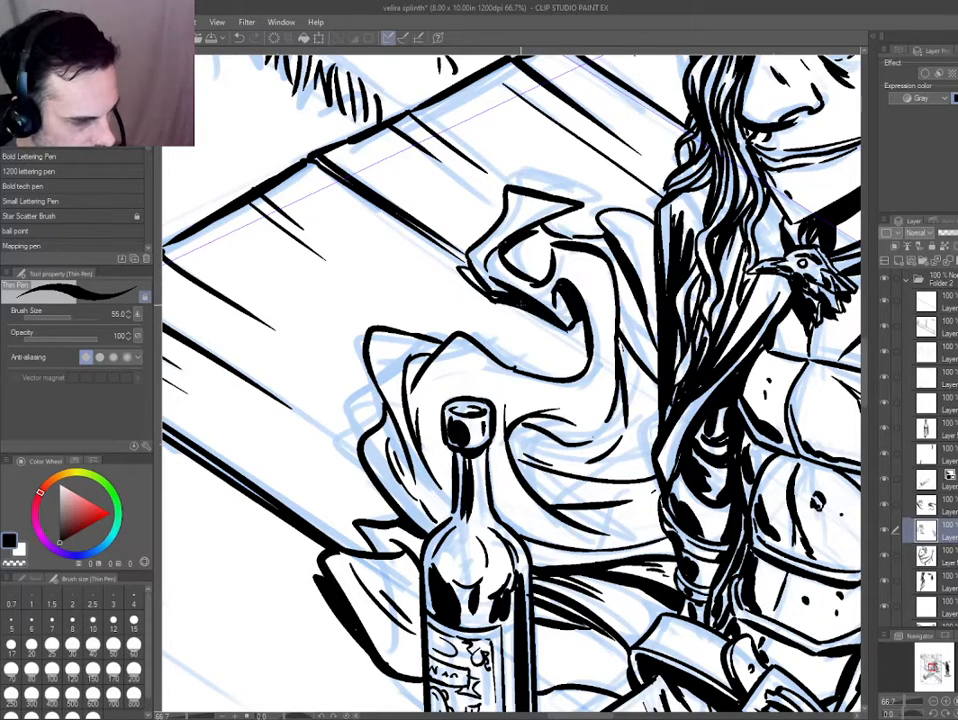
# Fill the shadow inside the upper curl of the flowing cape with solid black.
pyautogui.press('g')
pyautogui.press('p')
pyautogui.press('g')
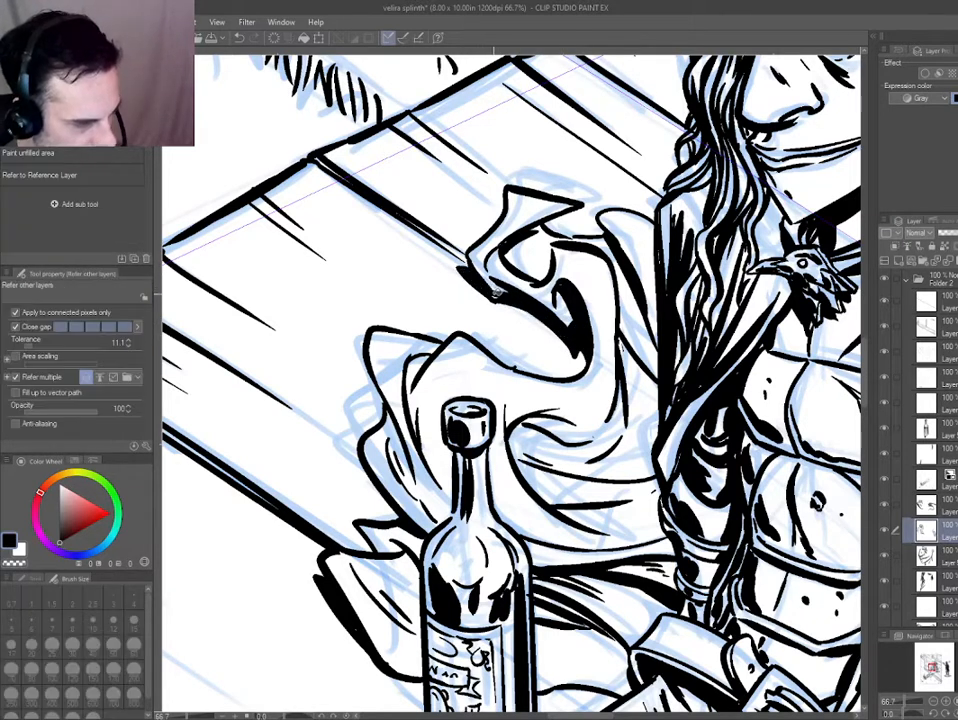
pyautogui.press('p')
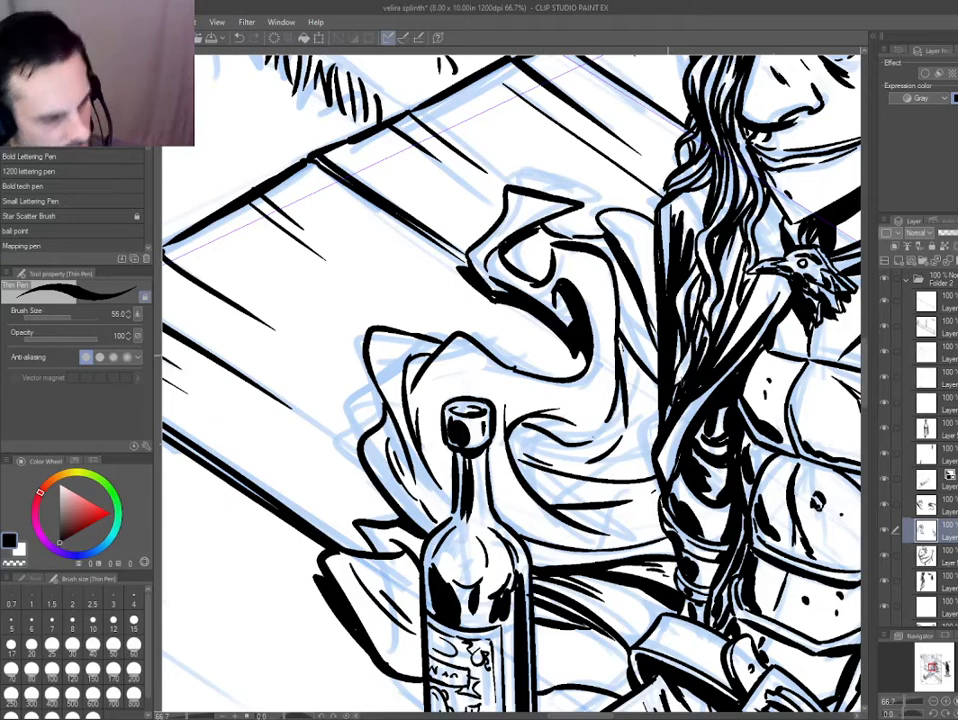
# Ink and fill black shadows in the cape's outer folds behind the bottle.
pyautogui.moveTo(498, 432); pyautogui.dragTo(440, 387)
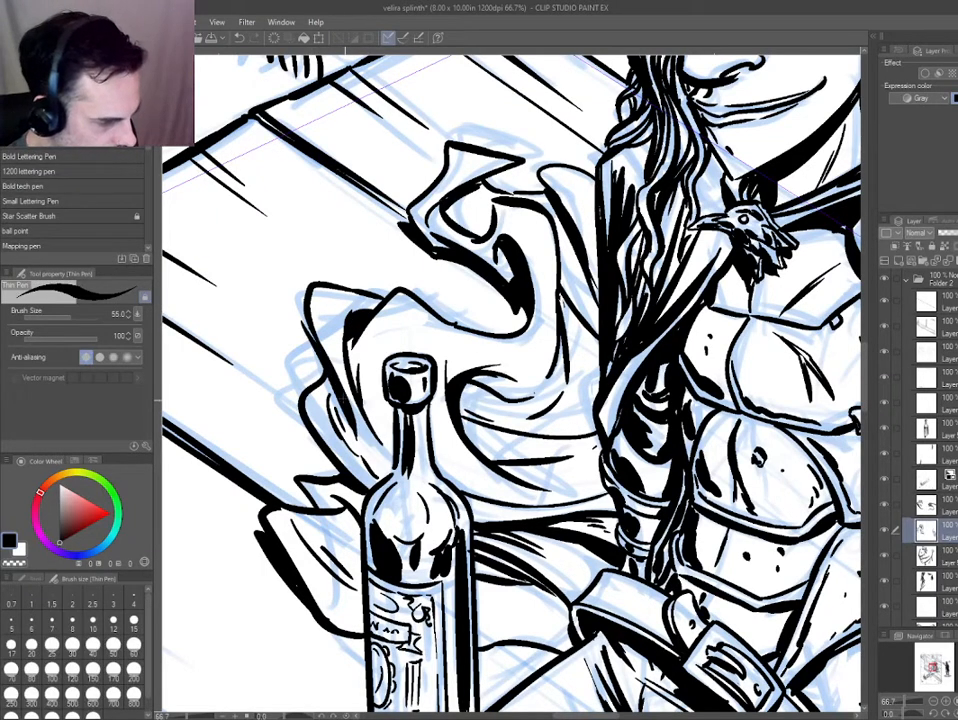
pyautogui.press('g')
pyautogui.press('p')
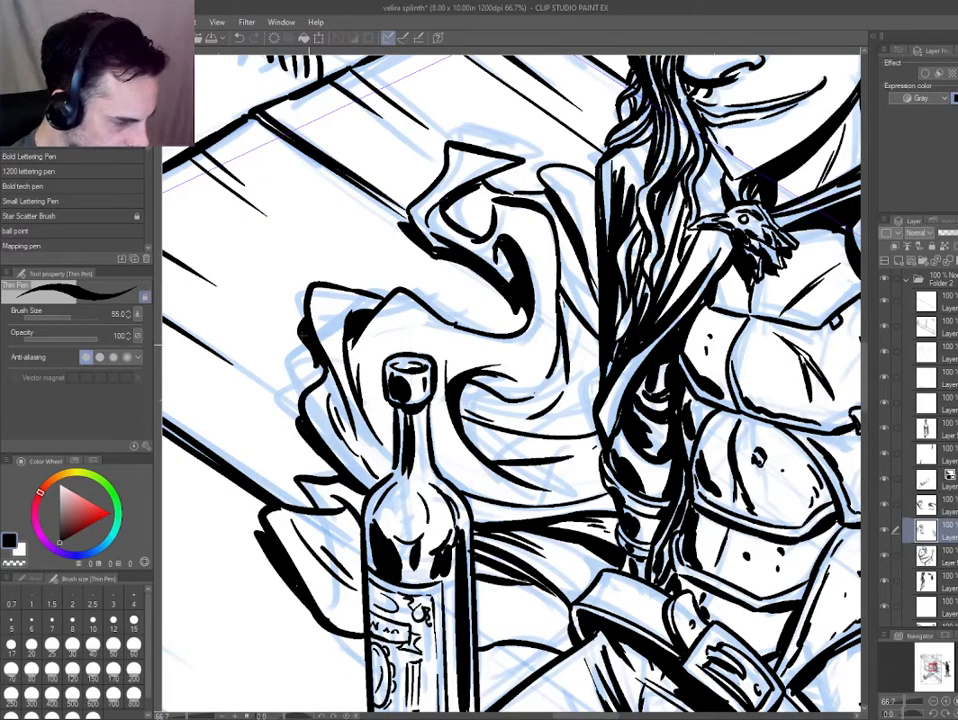
pyautogui.scroll(-3, 330, 340)
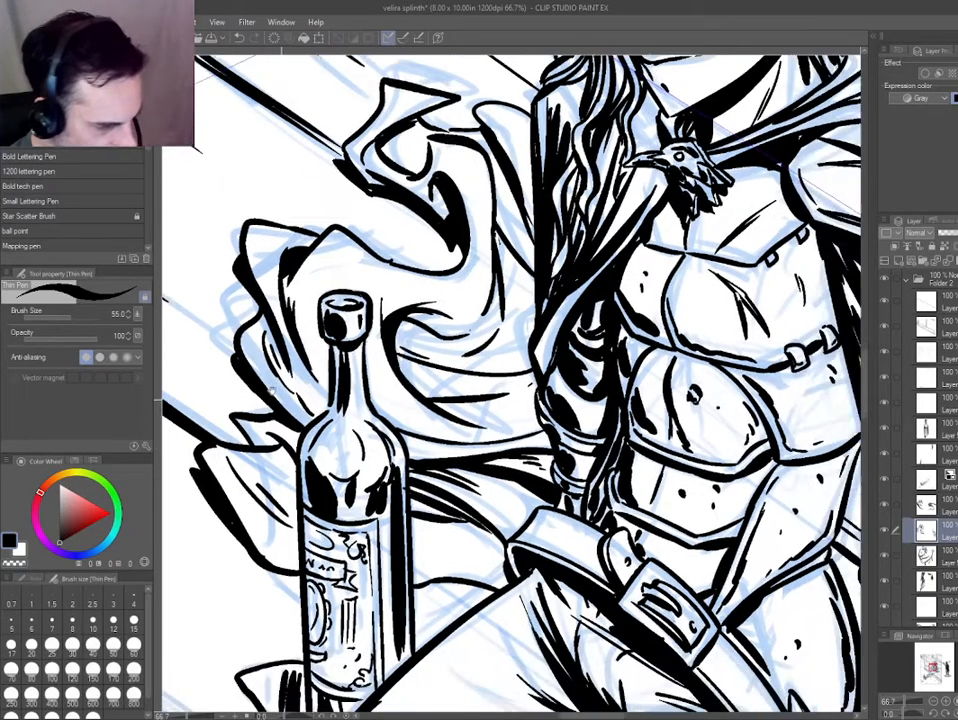
pyautogui.scroll(2, 400, 278)
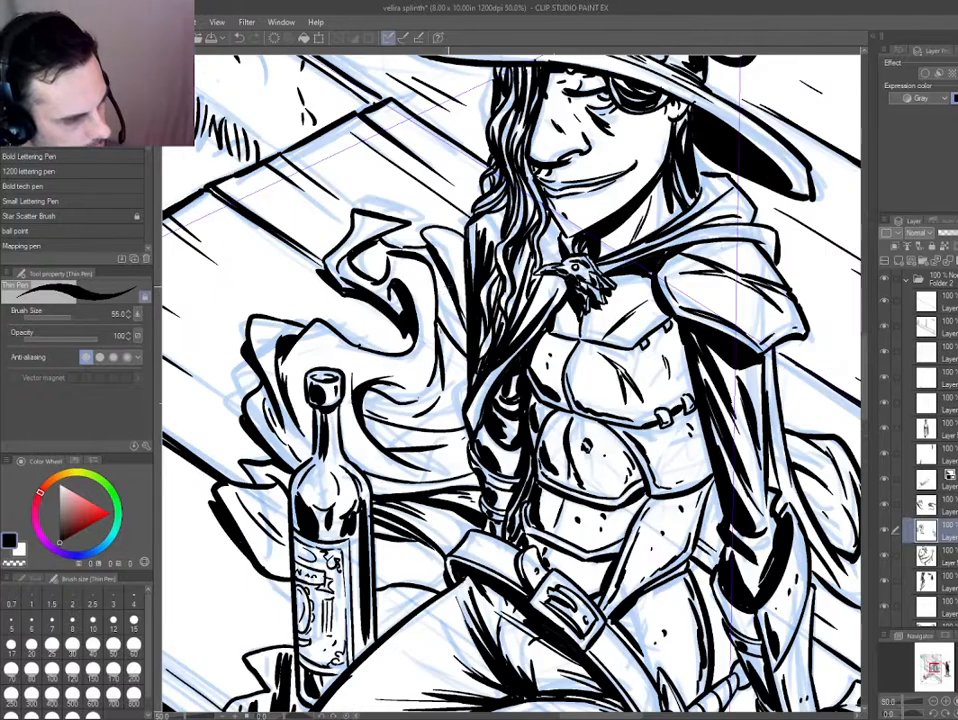
# Ink shadow shapes in the cape folds behind the supporting arm and fill them black.
pyautogui.moveTo(335, 214); pyautogui.dragTo(349, 258)
pyautogui.scroll(-2, 336, 332)
pyautogui.scroll(2, 601, 397)
pyautogui.scroll(1, 601, 397)
pyautogui.moveTo(606, 398); pyautogui.dragTo(618, 457)
pyautogui.moveTo(618, 532); pyautogui.dragTo(570, 518)
pyautogui.press('g')
pyautogui.click(589, 511)
pyautogui.press('e')
pyautogui.scroll(-2, 510, 542)
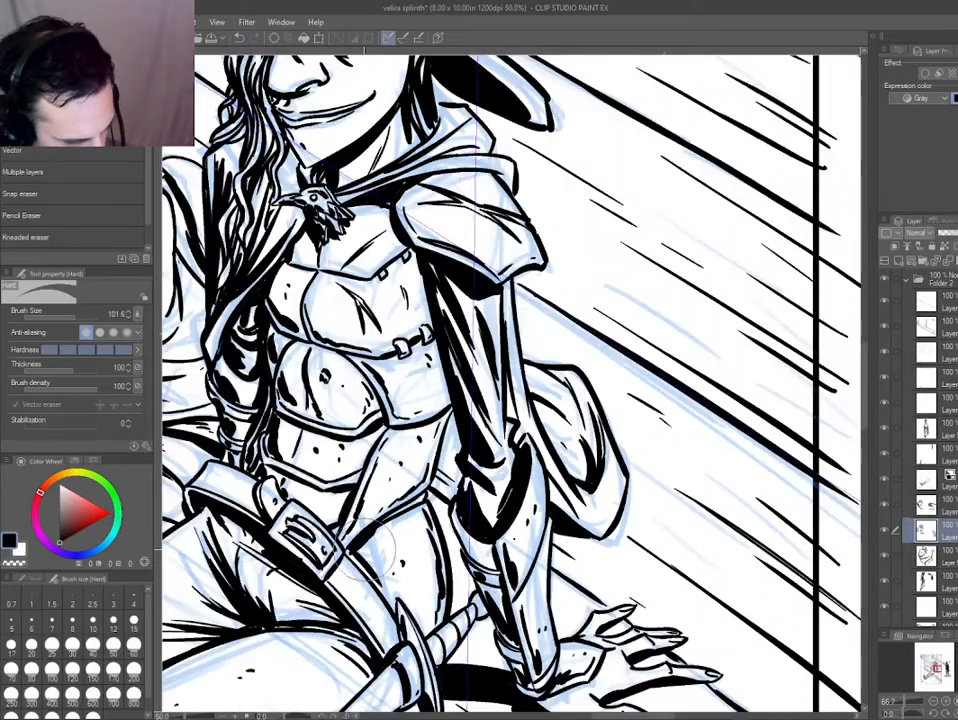
# Outline a shadow on the waist armour beside the supporting arm's elbow and fill it black.
pyautogui.moveTo(392, 497); pyautogui.dragTo(365, 427)
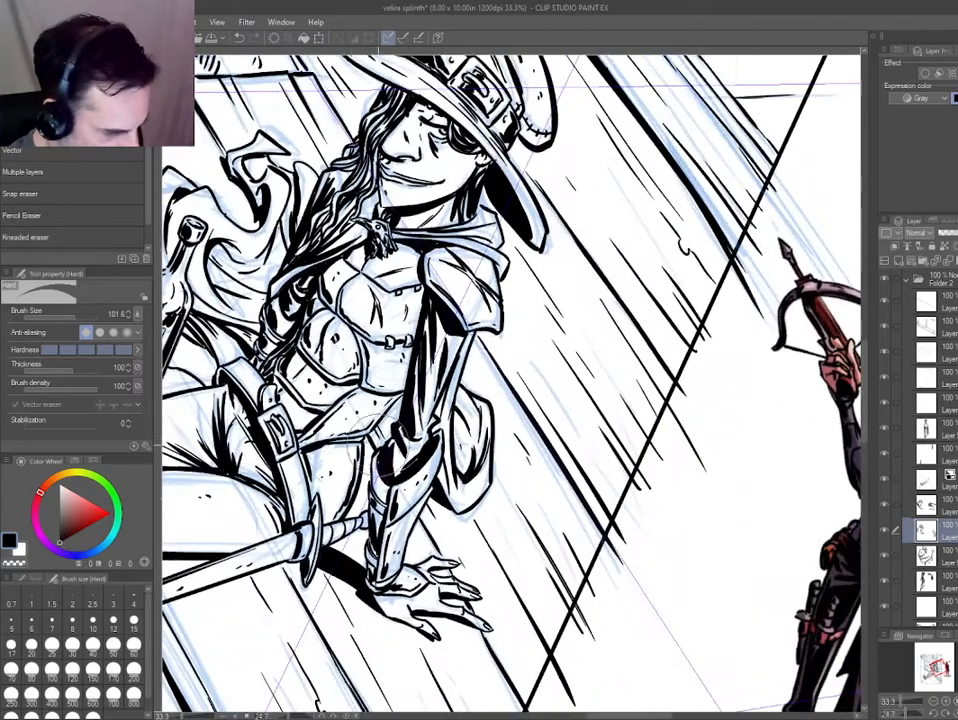
pyautogui.press('g')
pyautogui.press('p')
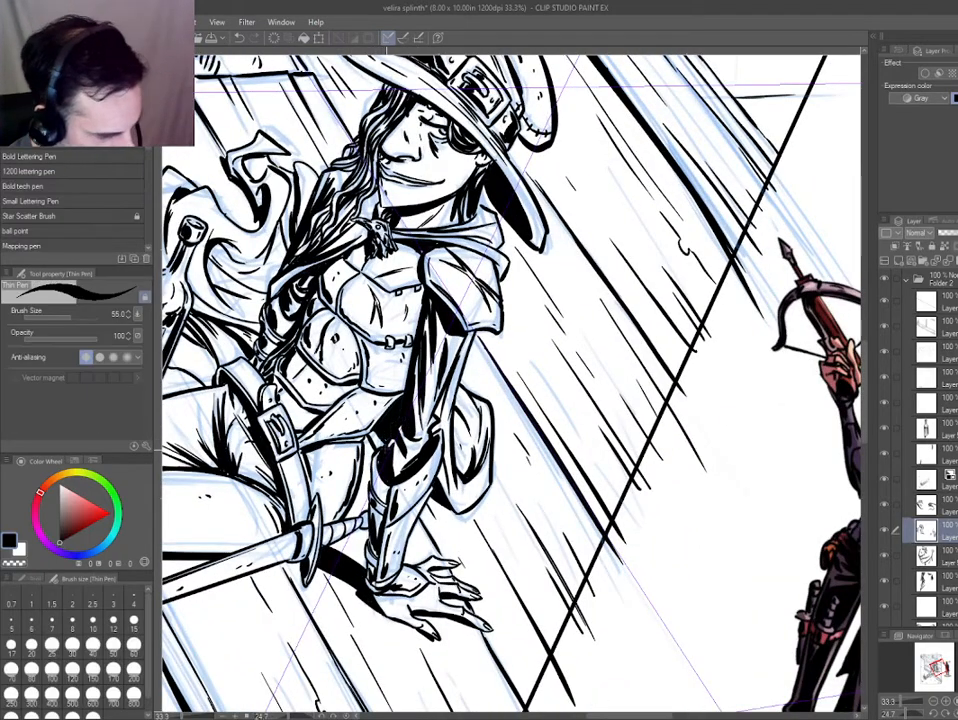
pyautogui.moveTo(265, 447); pyautogui.dragTo(311, 540)
pyautogui.moveTo(346, 501); pyautogui.dragTo(405, 473)
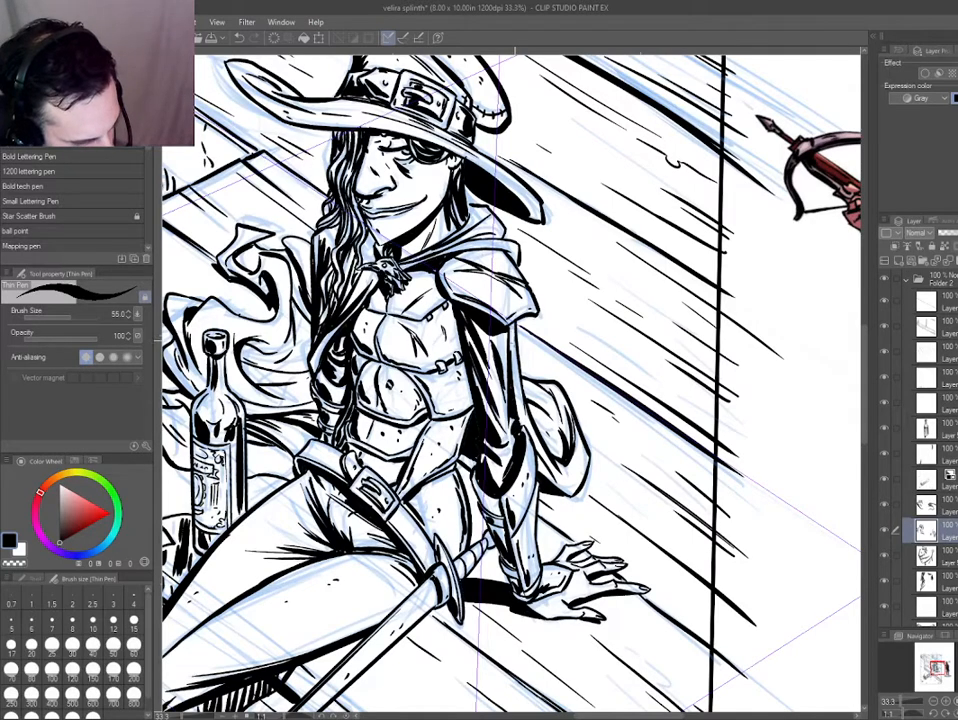
pyautogui.press('g')
pyautogui.hotkey('ctrl', '0')
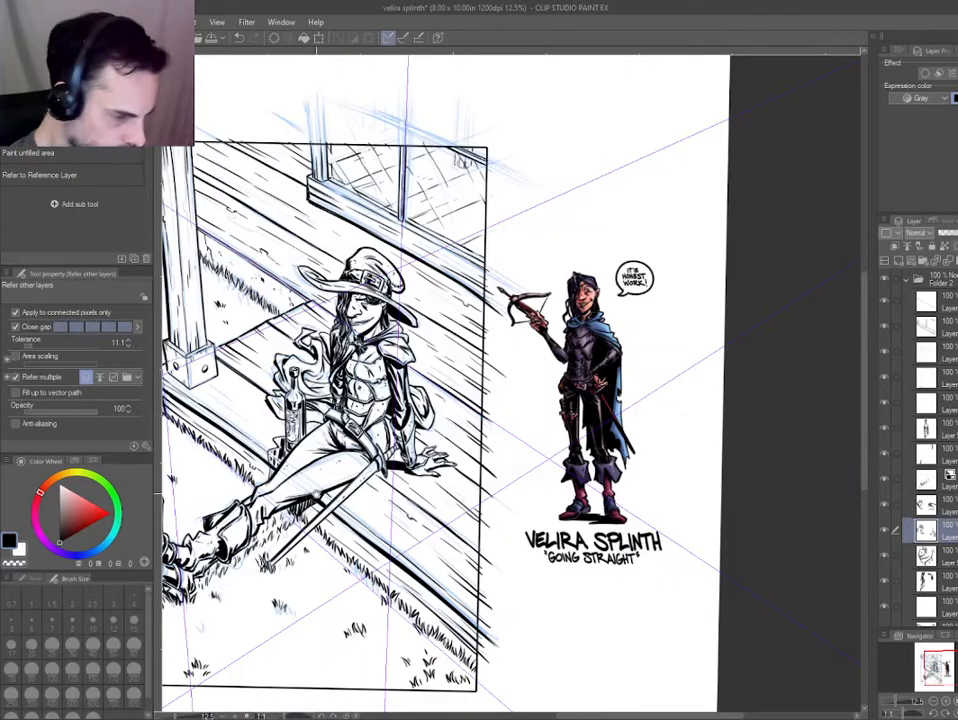
# Ink shadow strokes on the cape fabric between the bottle and the belt.
pyautogui.moveTo(316, 494); pyautogui.dragTo(329, 491)
pyautogui.moveTo(305, 398)
pyautogui.mouseDown()
pyautogui.moveTo(400, 402)
pyautogui.moveTo(387, 392)
pyautogui.moveTo(386, 439)
pyautogui.mouseUp()
pyautogui.press('p')
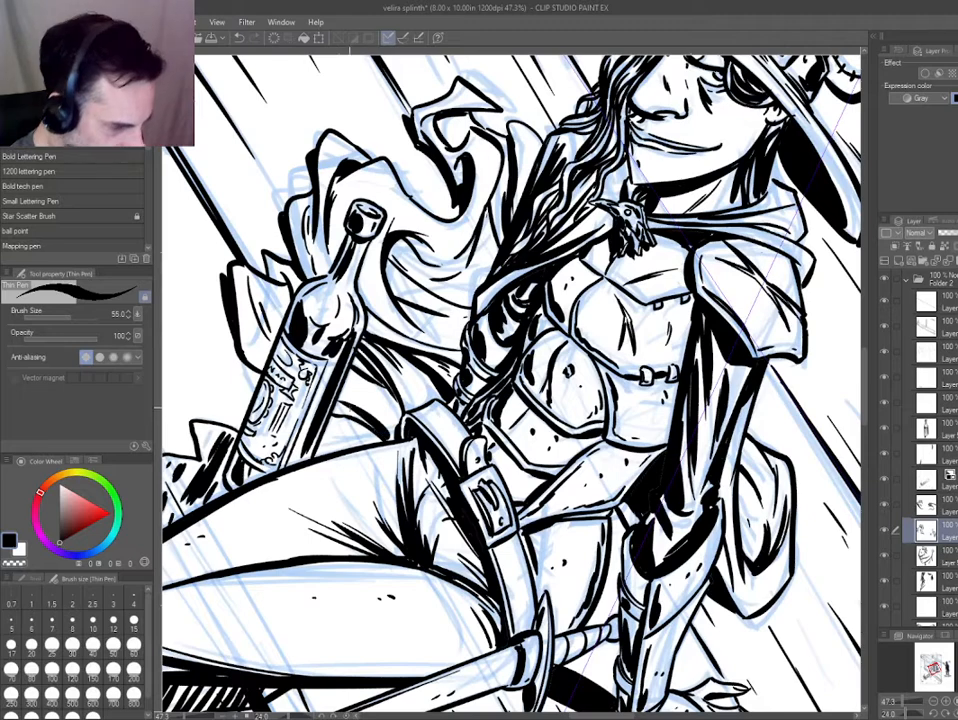
pyautogui.moveTo(286, 329); pyautogui.dragTo(245, 307)
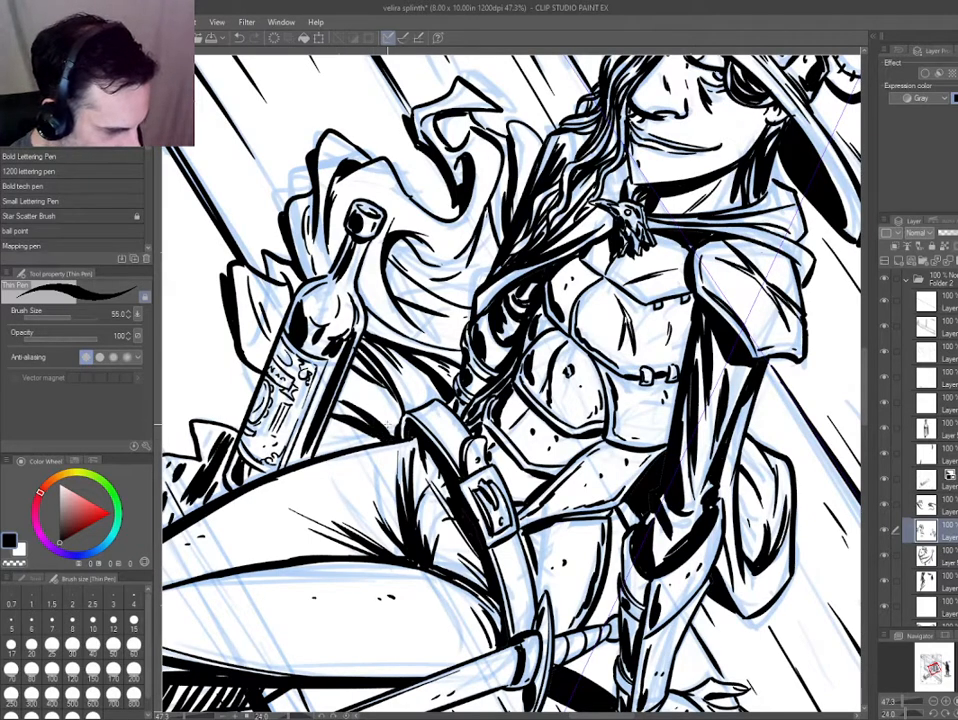
pyautogui.moveTo(405, 407)
pyautogui.mouseDown()
pyautogui.moveTo(399, 434)
pyautogui.moveTo(438, 408)
pyautogui.mouseUp()
pyautogui.moveTo(322, 457)
pyautogui.mouseDown()
pyautogui.moveTo(558, 560)
pyautogui.moveTo(574, 556)
pyautogui.mouseUp()
pyautogui.moveTo(544, 438); pyautogui.dragTo(572, 438)
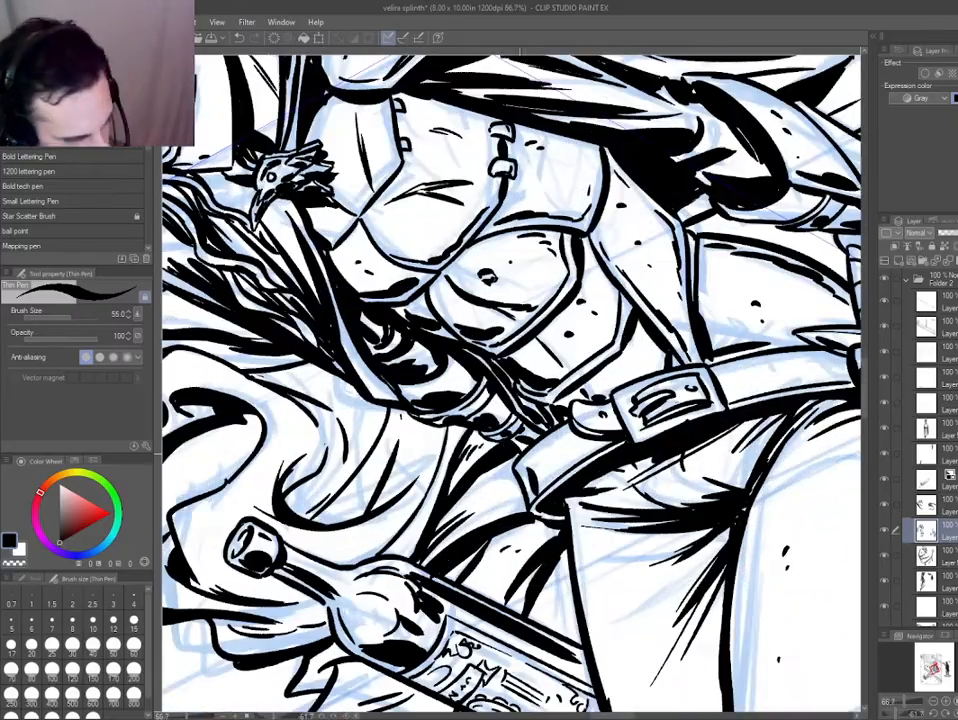
# Hatch a dark shadow on the belt near the gauntlet and darken the area around the strap tip.
pyautogui.hotkey('ctrl', 'z')
pyautogui.moveTo(520, 465)
pyautogui.mouseDown()
pyautogui.moveTo(539, 497)
pyautogui.moveTo(628, 416)
pyautogui.mouseUp()
pyautogui.moveTo(569, 377)
pyautogui.mouseDown()
pyautogui.moveTo(590, 434)
pyautogui.moveTo(607, 437)
pyautogui.mouseUp()
pyautogui.moveTo(603, 379); pyautogui.dragTo(633, 446)
pyautogui.moveTo(624, 396); pyautogui.dragTo(642, 454)
pyautogui.moveTo(657, 250); pyautogui.dragTo(635, 278)
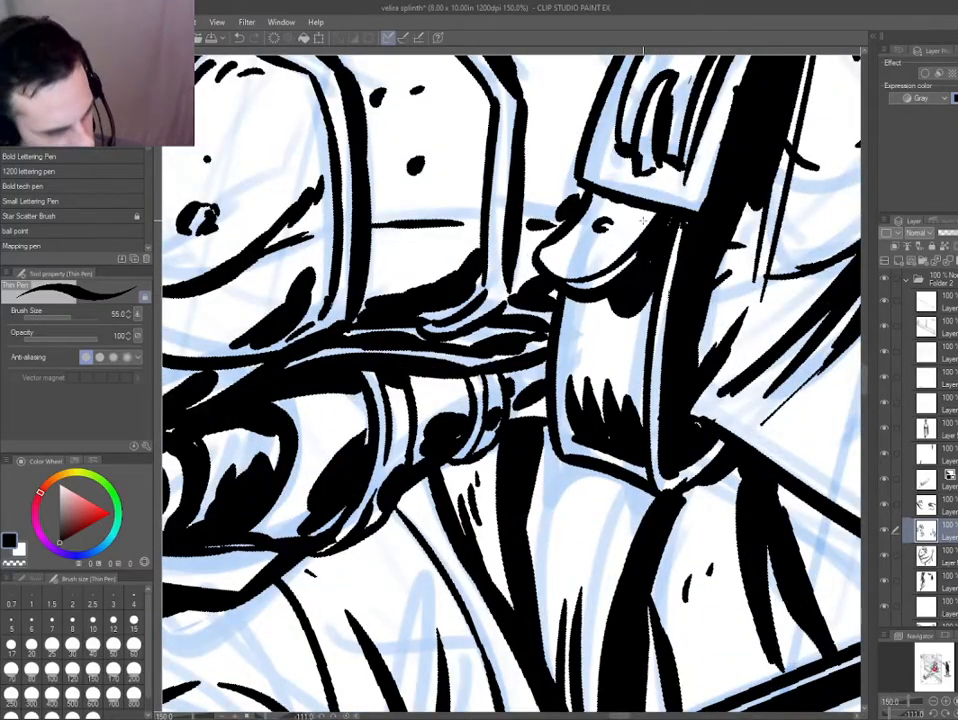
pyautogui.moveTo(573, 252); pyautogui.dragTo(628, 241)
pyautogui.moveTo(587, 246); pyautogui.dragTo(618, 236)
# Outline a small shadow on the belt beside the sword's crossguard and fill it black.
pyautogui.hotkey('ctrl', '0')
pyautogui.hotkey('ctrl', '@')
pyautogui.scroll(2, 425, 371)
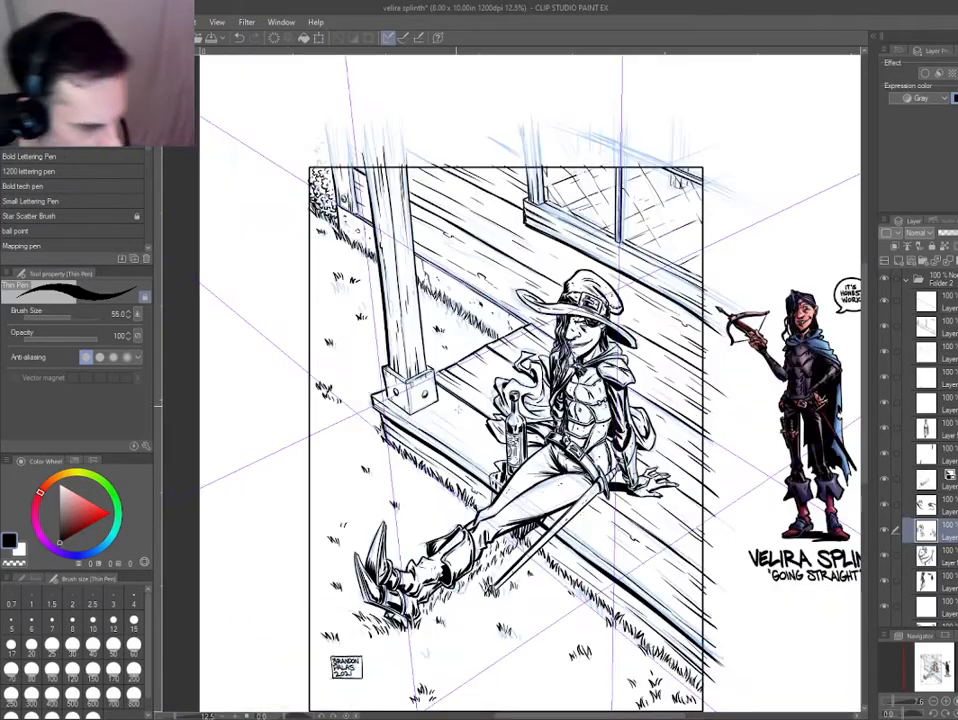
pyautogui.scroll(1, 590, 463)
pyautogui.moveTo(598, 466); pyautogui.dragTo(550, 410)
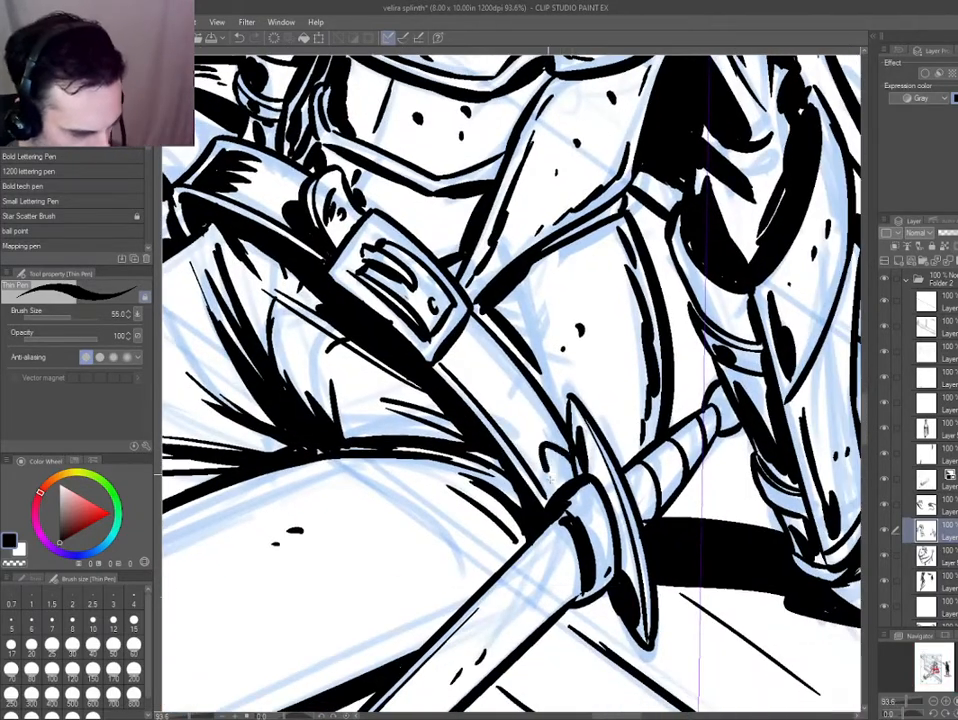
pyautogui.press('g')
pyautogui.keyDown('ctrl'); pyautogui.keyDown('shift'); pyautogui.click(446, 346); pyautogui.keyUp('shift'); pyautogui.keyUp('ctrl')
pyautogui.press('e')
pyautogui.press('p')
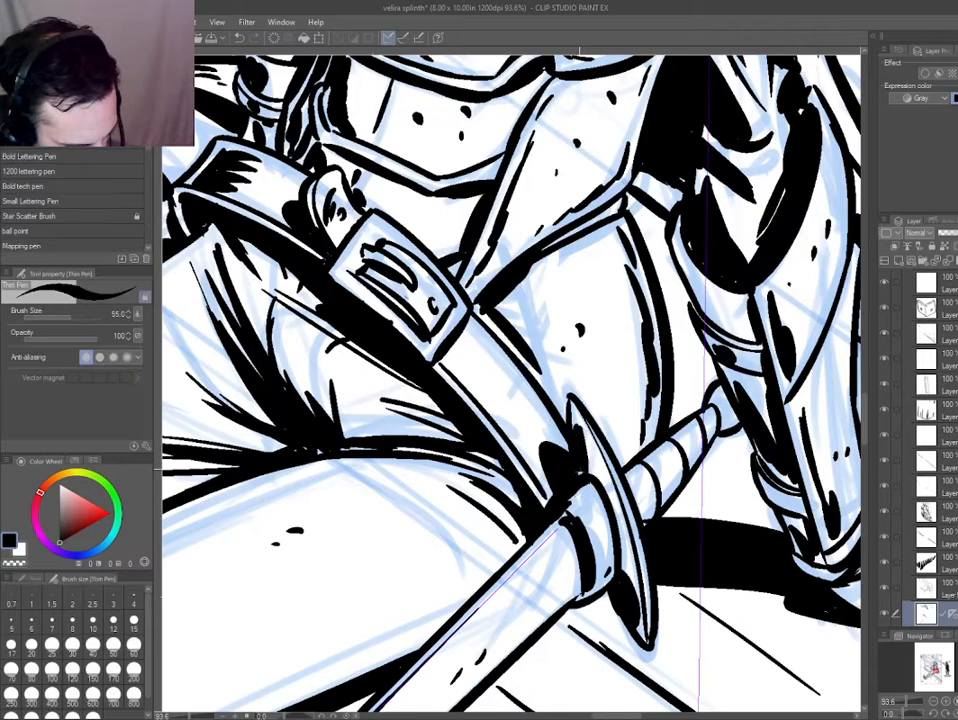
pyautogui.keyDown('ctrl'); pyautogui.keyDown('shift'); pyautogui.click(546, 461); pyautogui.keyUp('shift'); pyautogui.keyUp('ctrl')
# Hatch the belt's shadow towards the buckle and fill a second shadow just below the buckle.
pyautogui.moveTo(545, 480); pyautogui.dragTo(513, 412)
pyautogui.moveTo(556, 446); pyautogui.dragTo(538, 418)
pyautogui.moveTo(561, 444); pyautogui.dragTo(547, 420)
pyautogui.moveTo(472, 347)
pyautogui.mouseDown()
pyautogui.moveTo(487, 404)
pyautogui.moveTo(438, 362)
pyautogui.moveTo(500, 446)
pyautogui.mouseUp()
pyautogui.press('g')
pyautogui.press('p')
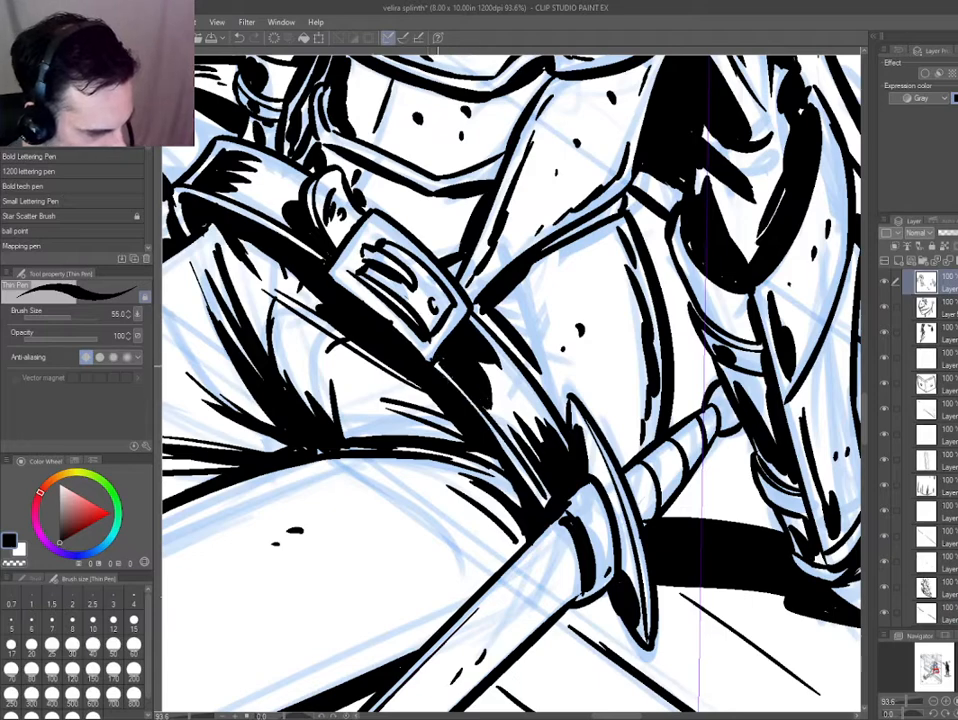
# Ink over the belt's lower edge from the buckle down to the sword hilt.
pyautogui.moveTo(438, 372); pyautogui.dragTo(538, 496)
pyautogui.hotkey('ctrl', 'z')
pyautogui.moveTo(332, 280); pyautogui.dragTo(530, 474)
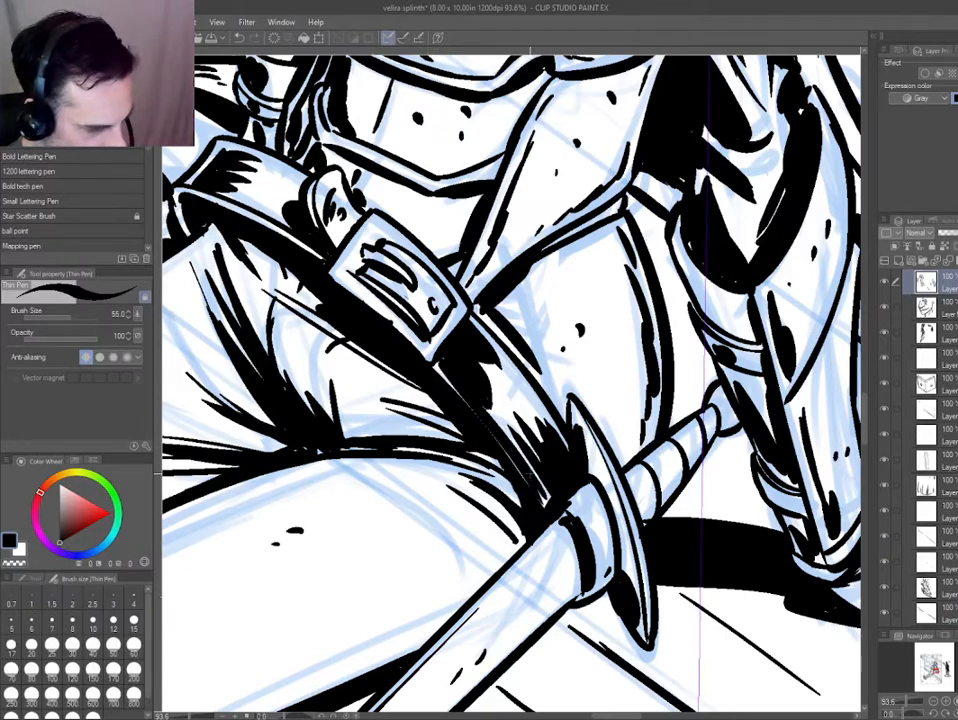
pyautogui.moveTo(318, 270); pyautogui.dragTo(384, 328)
pyautogui.hotkey('ctrl', '0')
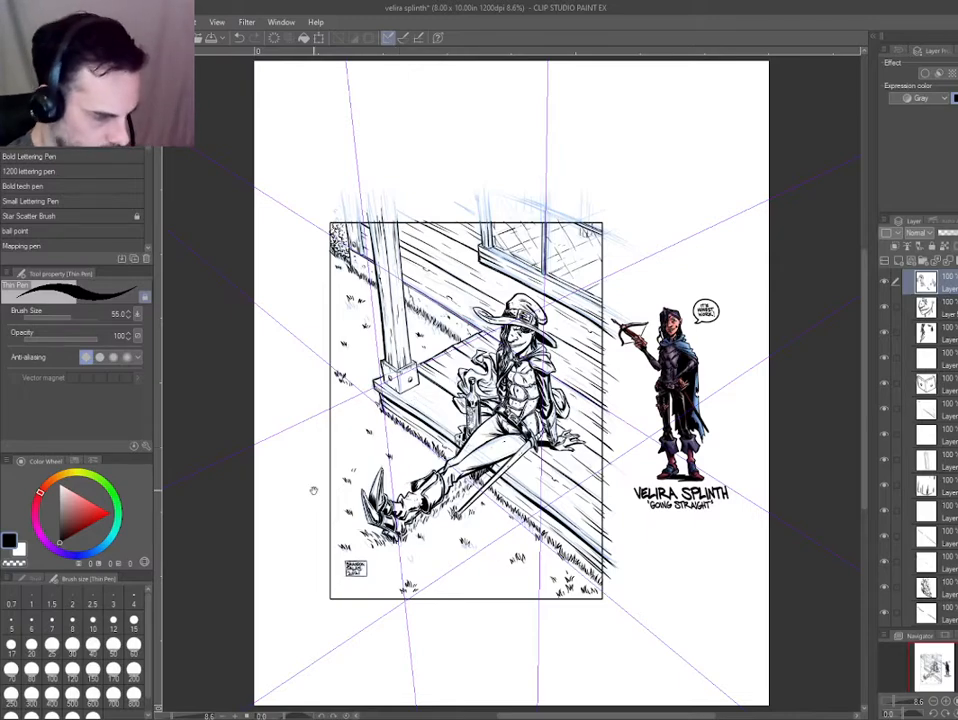
# Refine the drawing's ink with a few more diagonal pen strokes and light erasing.
pyautogui.moveTo(331, 522); pyautogui.dragTo(324, 413)
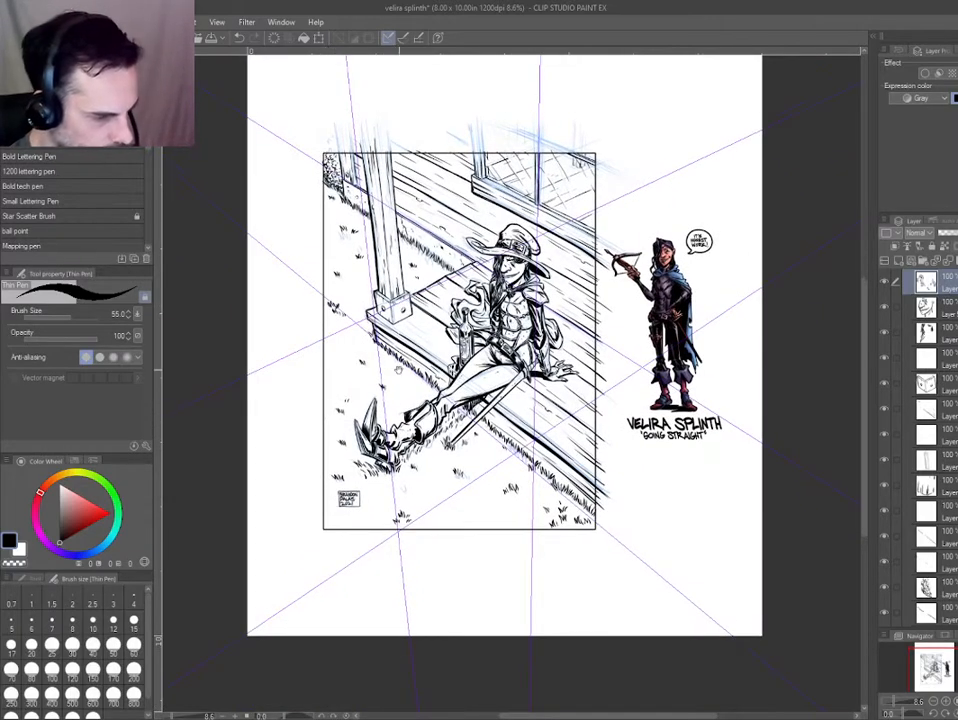
pyautogui.keyDown('ctrl'); pyautogui.moveTo(400, 316); pyautogui.dragTo(318, 334); pyautogui.keyUp('ctrl')
pyautogui.keyDown('shift'); pyautogui.moveTo(304, 423); pyautogui.dragTo(301, 361); pyautogui.keyUp('shift')
pyautogui.moveTo(242, 187); pyautogui.dragTo(338, 302)
pyautogui.moveTo(367, 243); pyautogui.dragTo(489, 390)
pyautogui.press('e')
pyautogui.press('p')
pyautogui.moveTo(345, 242); pyautogui.dragTo(400, 322)
pyautogui.moveTo(335, 323); pyautogui.dragTo(390, 386)
pyautogui.hotkey('ctrl', '0')
pyautogui.hotkey('ctrl', '@')
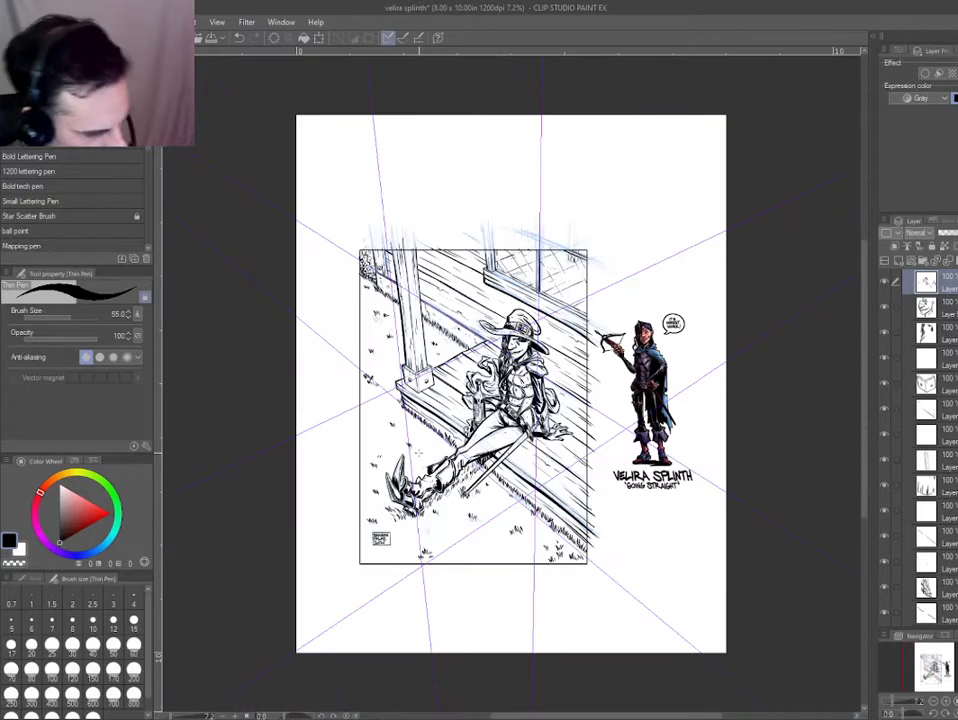
# Create a new layer and ink the start of the sword's cast shadow beside the crossguard.
pyautogui.scroll(4, 560, 490)
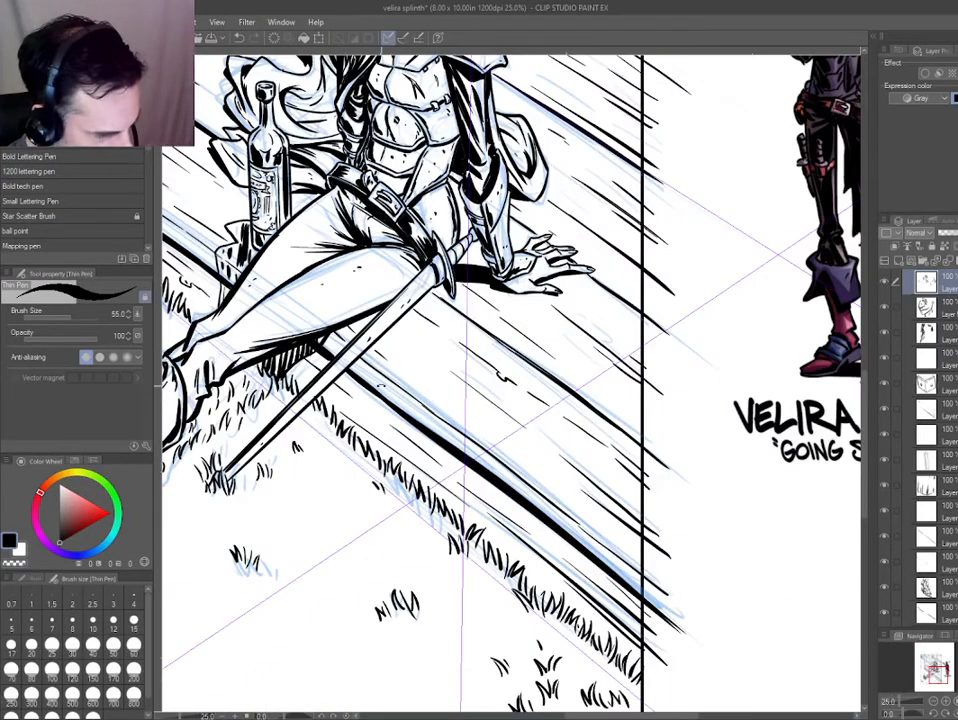
pyautogui.moveTo(381, 386); pyautogui.dragTo(496, 513)
pyautogui.scroll(2, 407, 480)
pyautogui.hotkey('ctrl', 'shift', 'n')
pyautogui.moveTo(400, 416); pyautogui.dragTo(431, 433)
pyautogui.moveTo(431, 433)
pyautogui.mouseDown()
pyautogui.moveTo(406, 430)
pyautogui.moveTo(424, 406)
pyautogui.moveTo(455, 288)
pyautogui.moveTo(463, 314)
pyautogui.mouseUp()
pyautogui.hotkey('ctrl', 'z')
pyautogui.press('g')
pyautogui.click(401, 414)
pyautogui.press('p')
pyautogui.moveTo(472, 429); pyautogui.dragTo(461, 420)
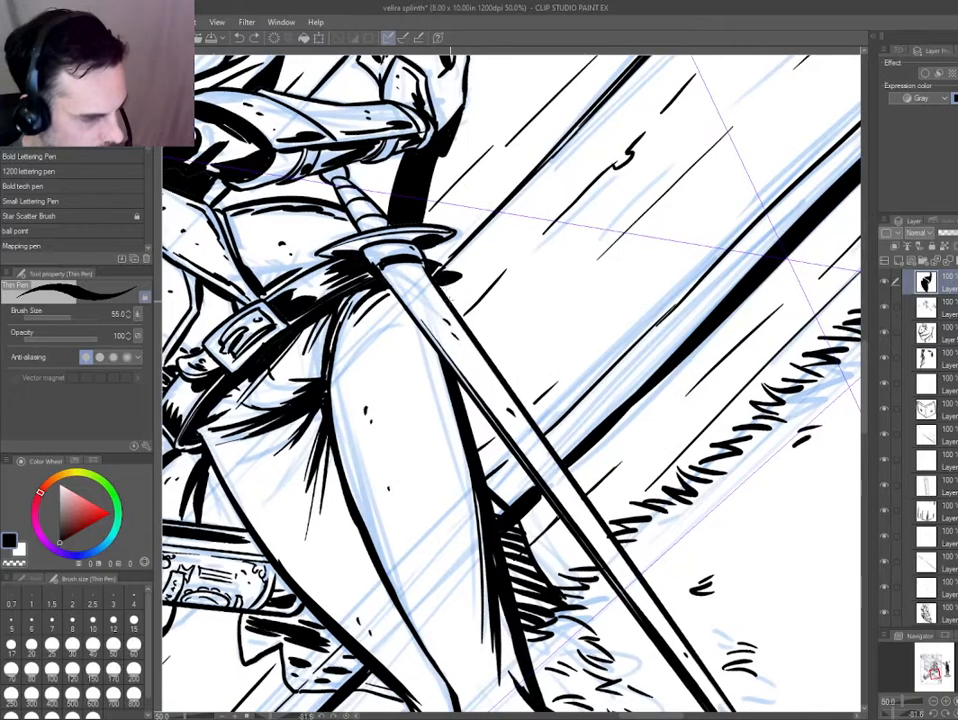
# Outline the sword's cast shadow on the porch planks alongside the scabbard and fill it black.
pyautogui.moveTo(445, 278); pyautogui.dragTo(609, 514)
pyautogui.press('g')
pyautogui.click(464, 313)
pyautogui.press('p')
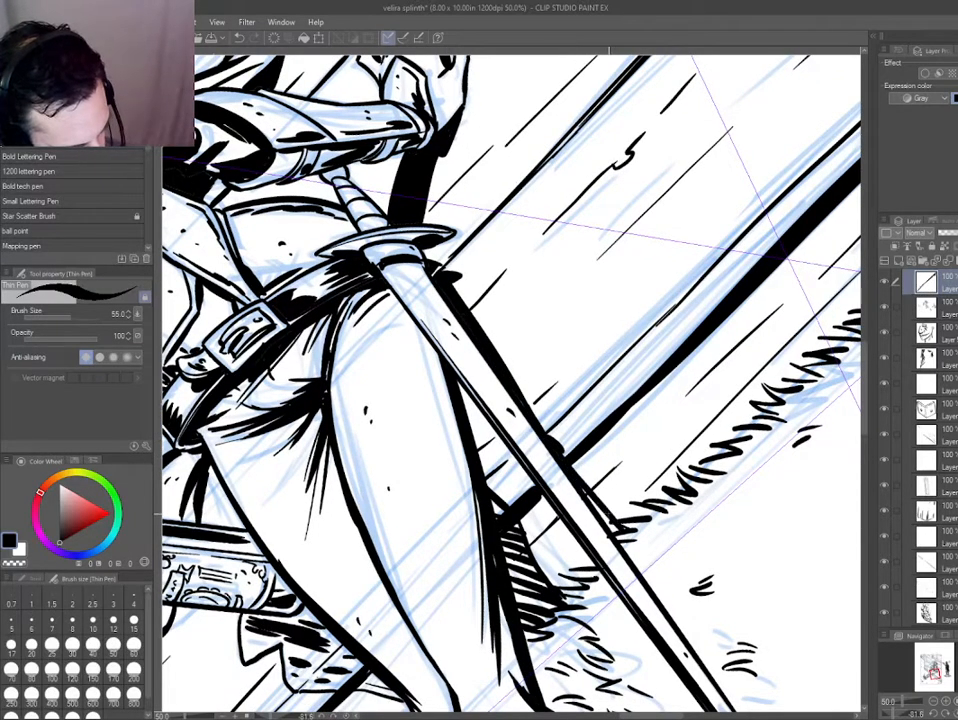
pyautogui.press('g')
pyautogui.click(596, 498)
pyautogui.press('p')
pyautogui.hotkey('ctrl', '0')
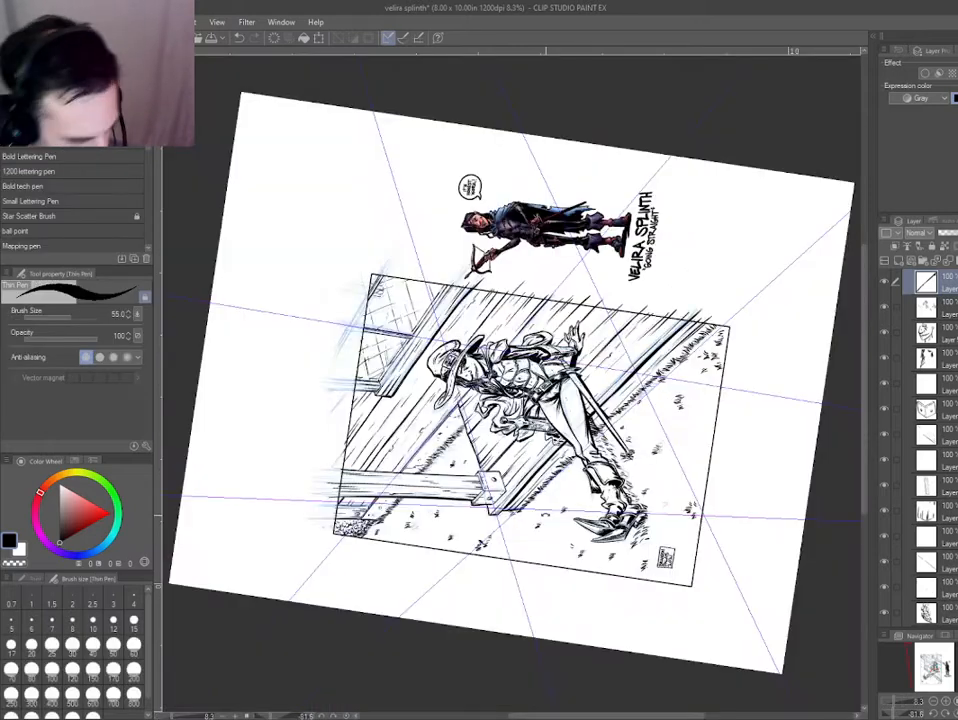
# Continue the sword's cast shadow down the porch's front face to the grass.
pyautogui.hotkey('ctrl', '@')
pyautogui.scroll(4, 481, 511)
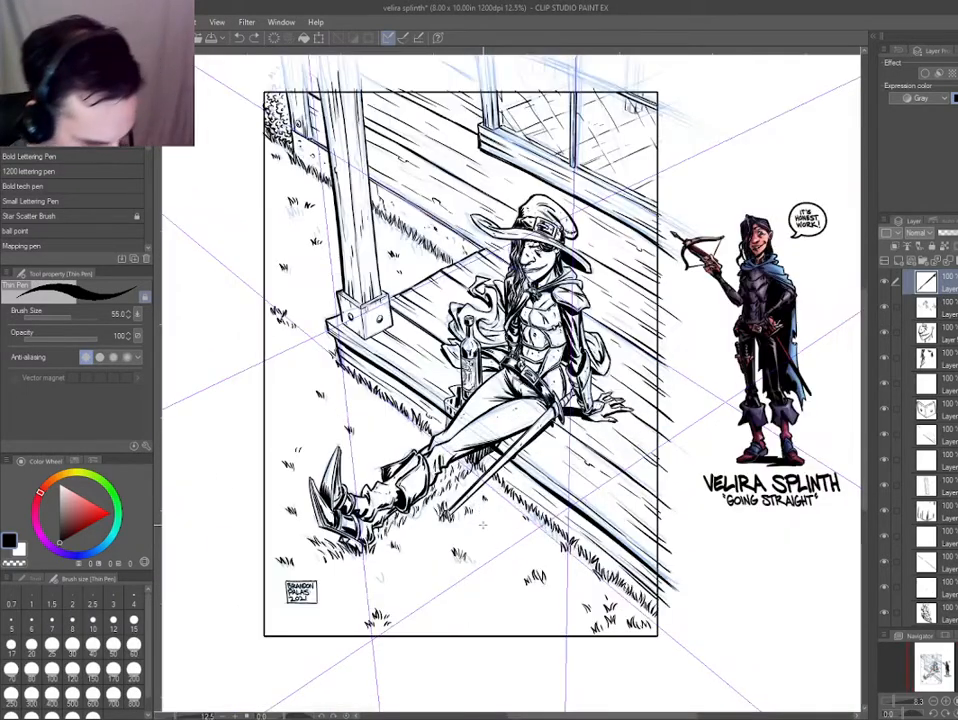
pyautogui.moveTo(537, 374); pyautogui.dragTo(522, 428)
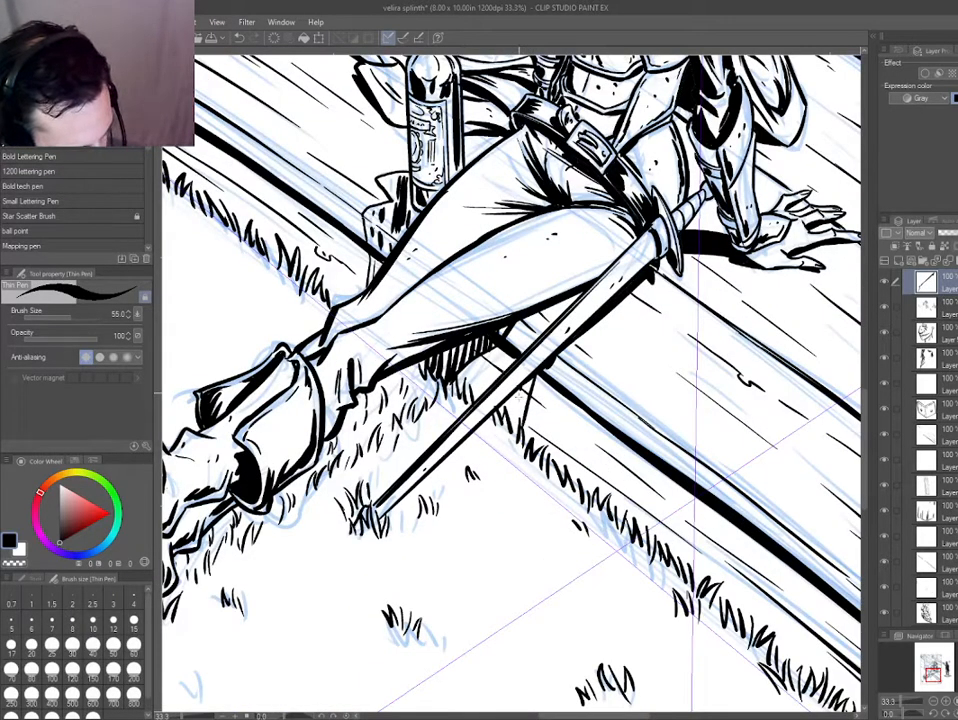
pyautogui.moveTo(384, 320); pyautogui.dragTo(397, 286)
pyautogui.scroll(-4, 386, 316)
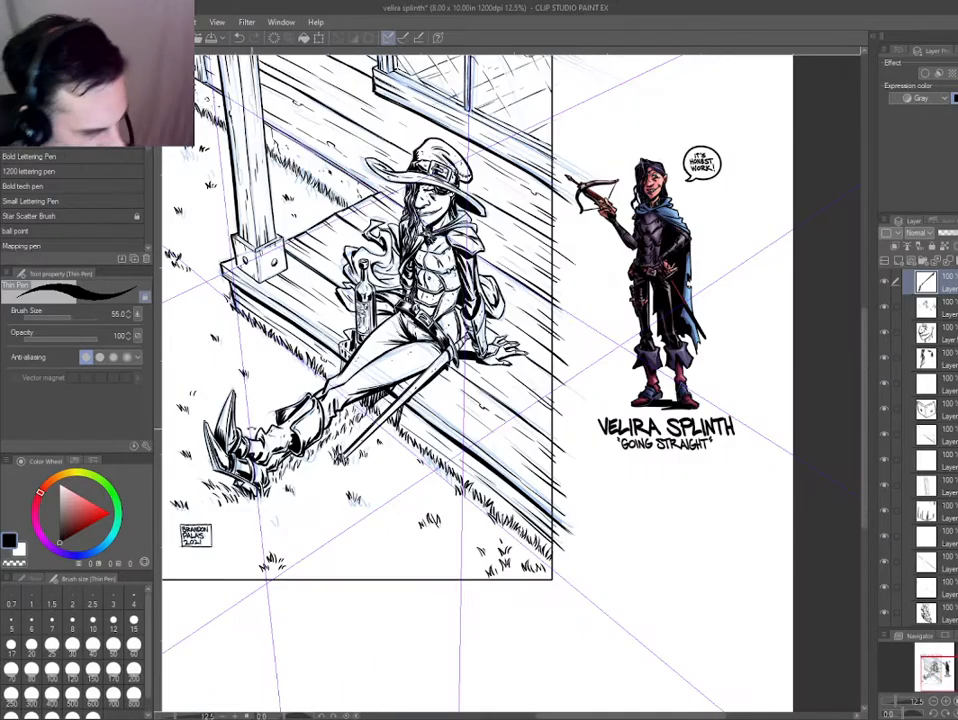
pyautogui.scroll(4, 341, 423)
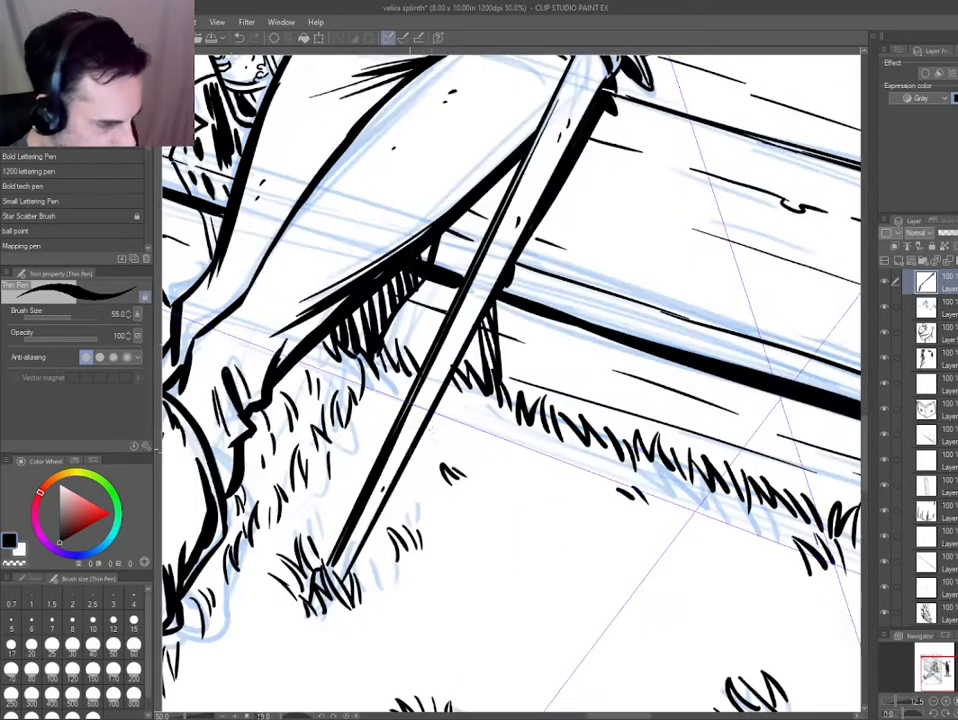
# Ink short shadow strokes on the ground along the lower part of the scabbard to its tip.
pyautogui.moveTo(462, 421); pyautogui.dragTo(477, 399)
pyautogui.moveTo(423, 465); pyautogui.dragTo(432, 441)
pyautogui.moveTo(417, 466)
pyautogui.mouseDown()
pyautogui.moveTo(427, 446)
pyautogui.moveTo(417, 458)
pyautogui.mouseUp()
pyautogui.moveTo(388, 503)
pyautogui.mouseDown()
pyautogui.moveTo(396, 493)
pyautogui.moveTo(392, 503)
pyautogui.mouseUp()
pyautogui.moveTo(366, 534); pyautogui.dragTo(374, 525)
# Check the whole illustration upright, and collapse and select Folder 2 in the layer list.
pyautogui.hotkey('ctrl', '0')
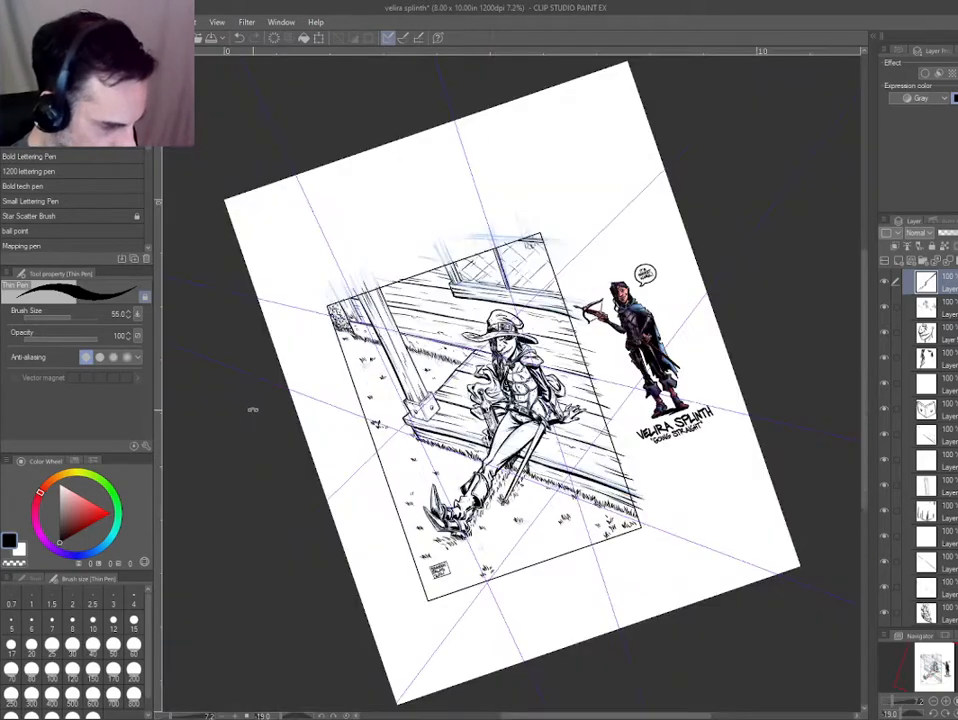
pyautogui.hotkey('ctrl', '@')
pyautogui.scroll(3, 418, 487)
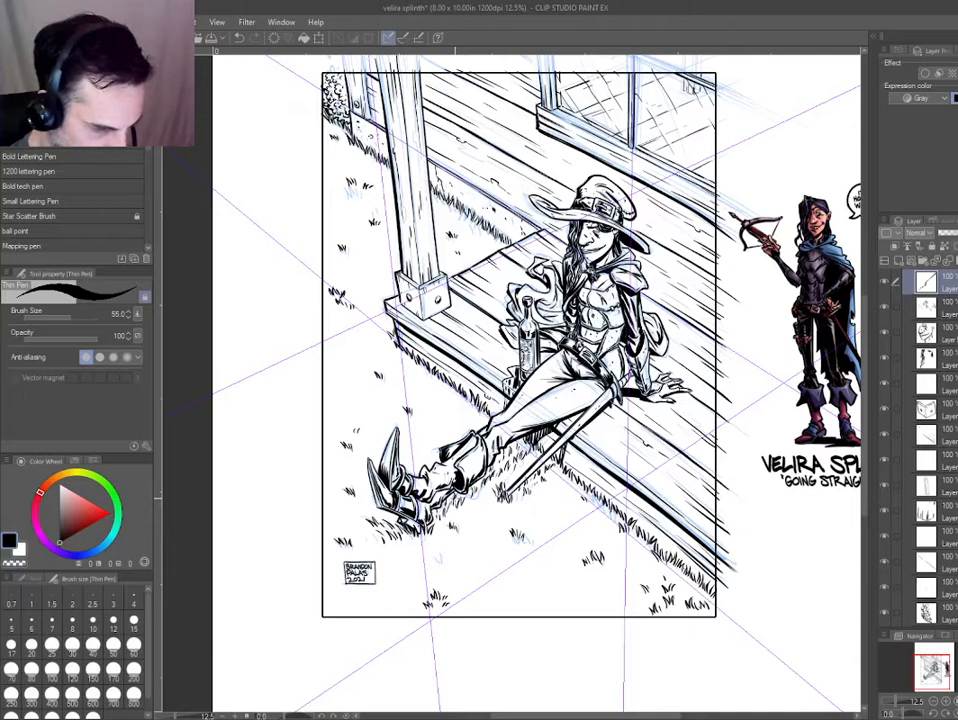
pyautogui.moveTo(455, 371); pyautogui.dragTo(451, 434)
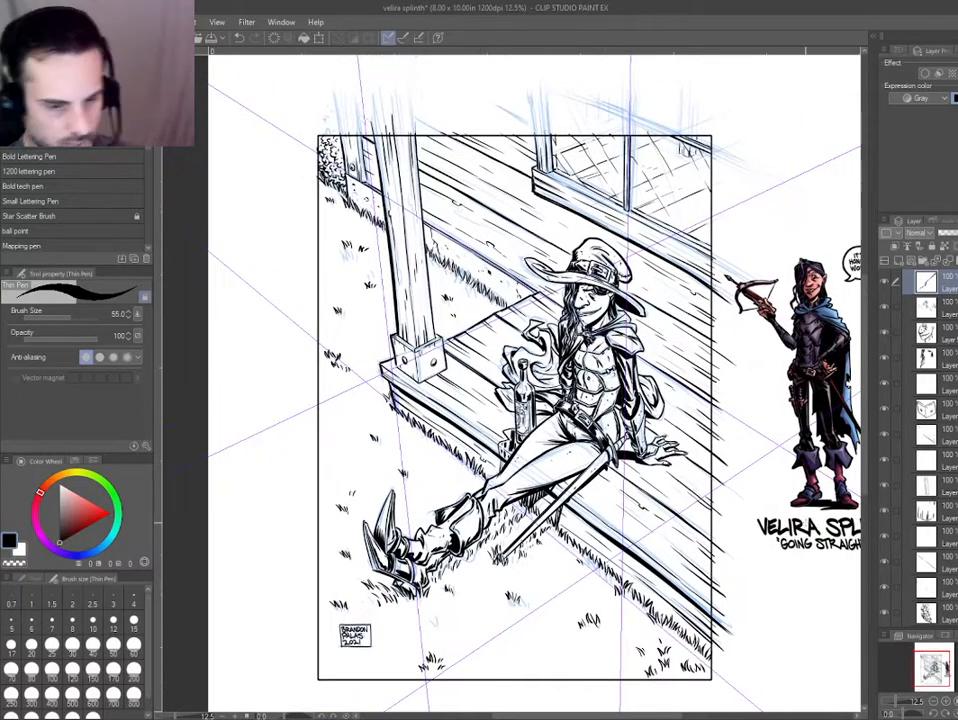
pyautogui.scroll(5, 925, 450)
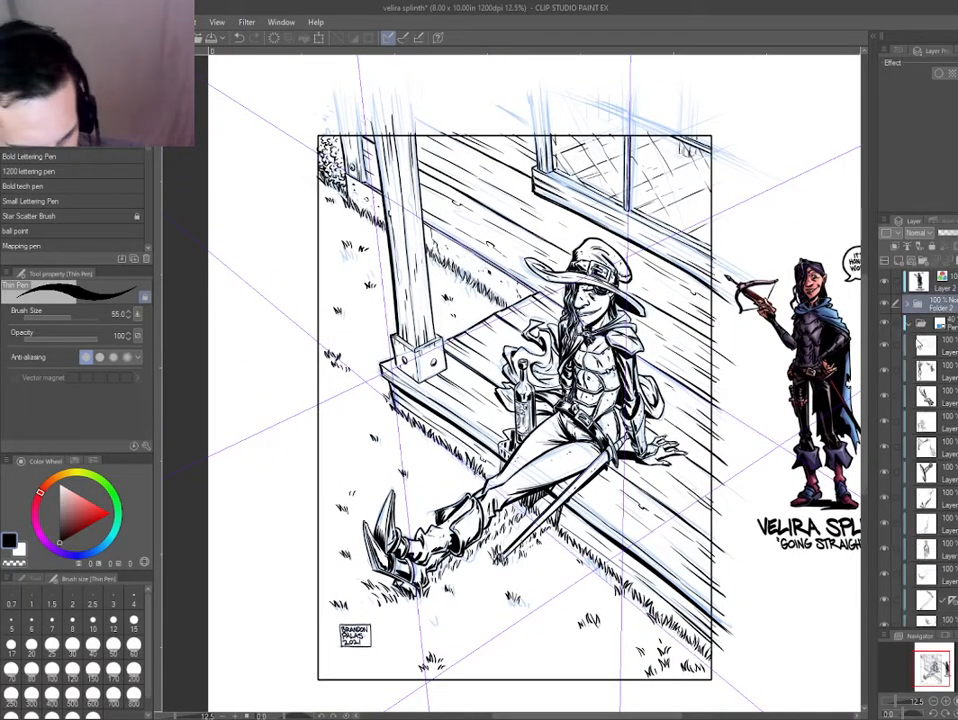
# Collapse the folder beneath Folder 2, select the panel border on Layer 14, and show only that layer with nothing selected.
pyautogui.click(908, 310)
pyautogui.click(893, 353)
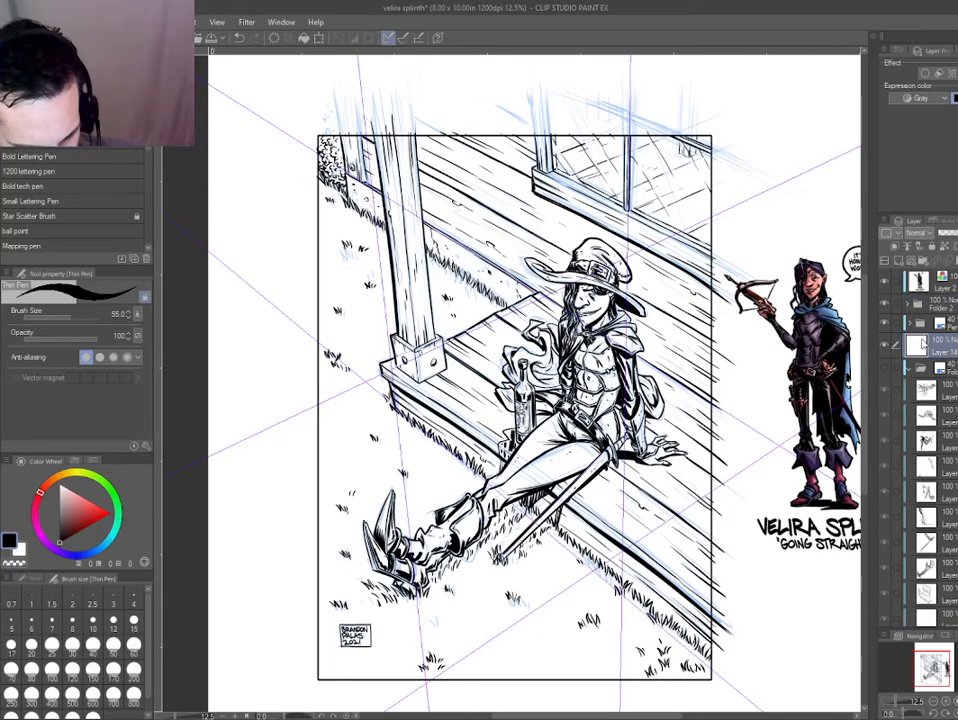
pyautogui.keyDown('ctrl'); pyautogui.click(916, 346); pyautogui.keyUp('ctrl')
pyautogui.hotkey('ctrl', 'd')
pyautogui.keyDown('alt'); pyautogui.click(885, 345); pyautogui.keyUp('alt')
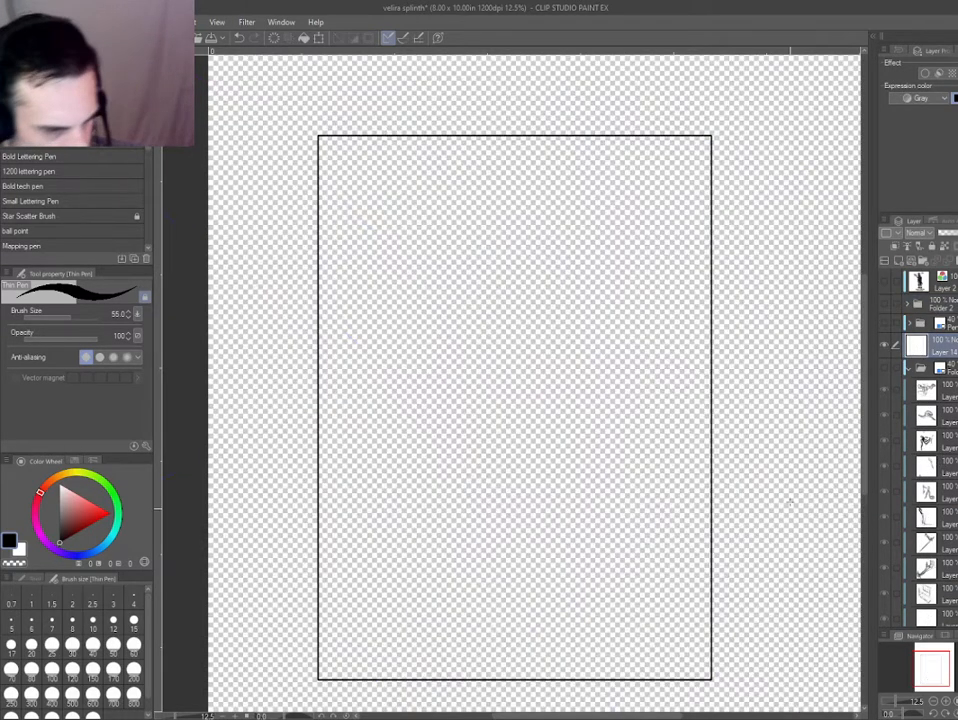
# Fill the inside of the panel border on a quick mask and convert the mask to a selection.
pyautogui.scroll(-1, 738, 483)
pyautogui.moveTo(431, 407); pyautogui.dragTo(429, 343)
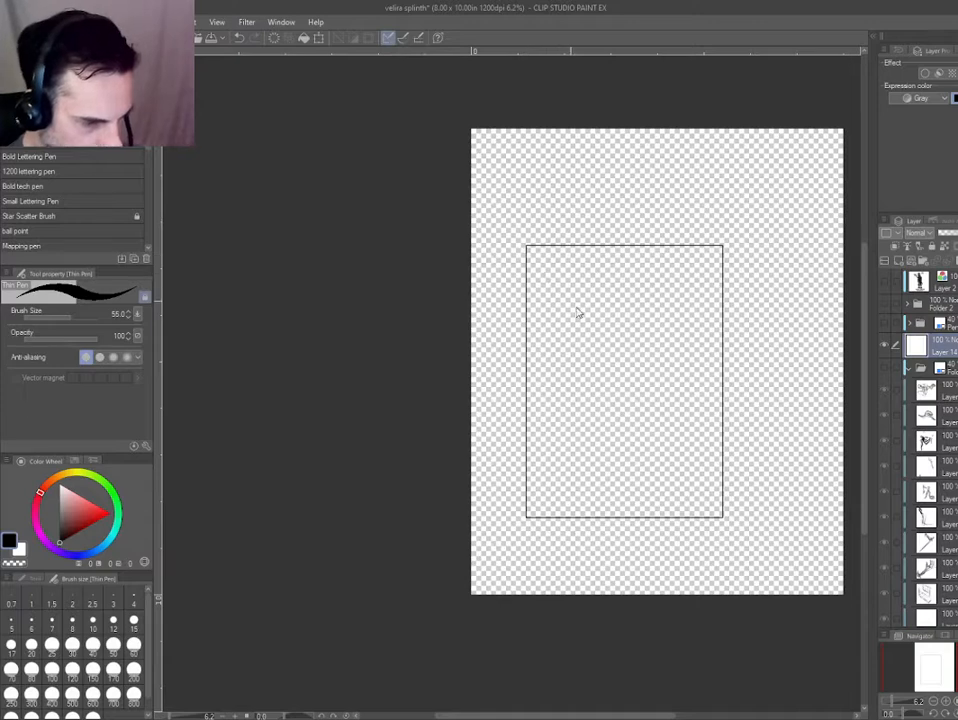
pyautogui.press('q')
pyautogui.press('g')
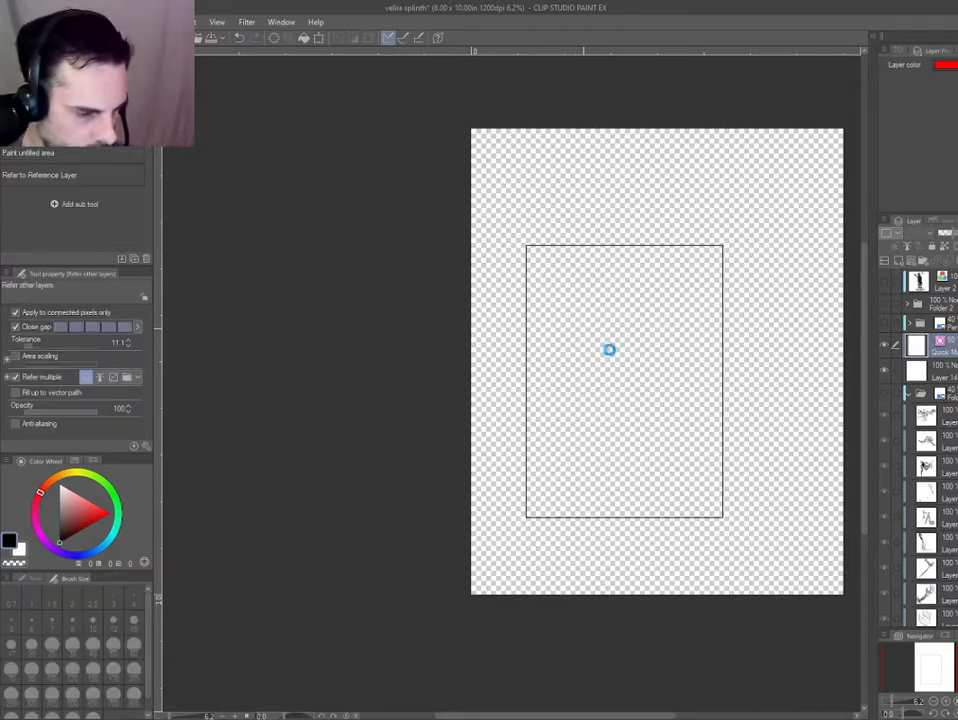
pyautogui.click(610, 349)
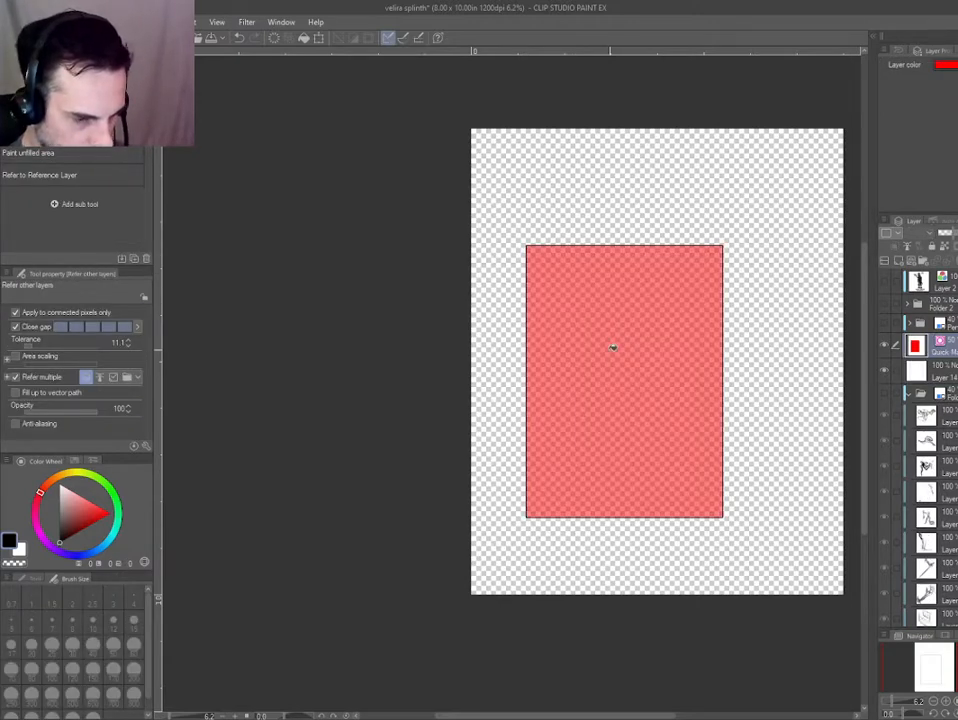
pyautogui.press('q')
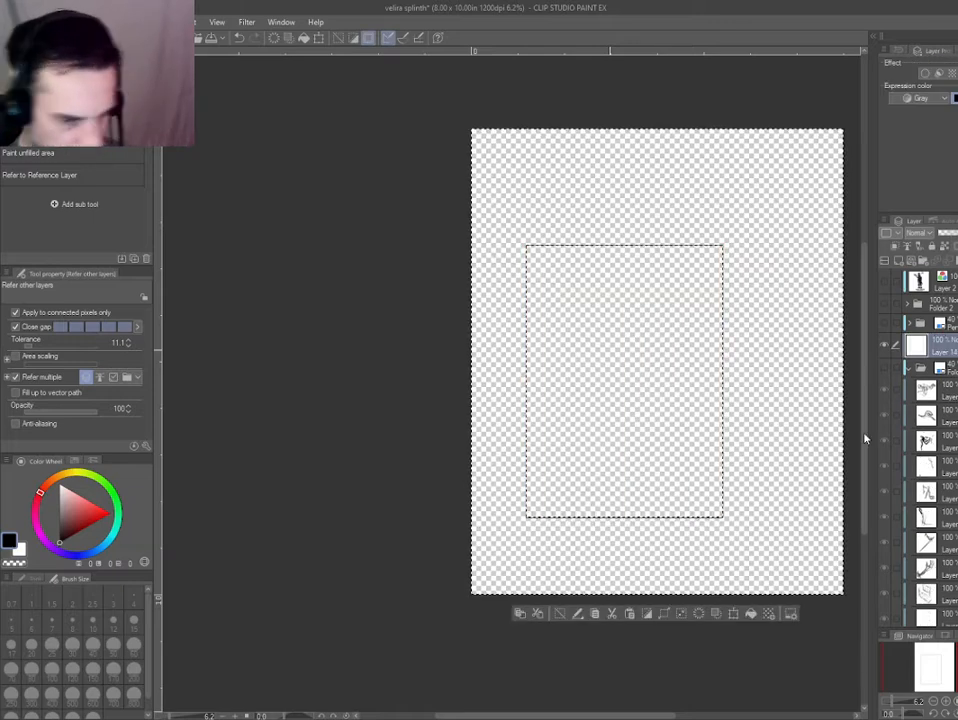
# Show all layers again, invert the selection, and mask Folder 2 so its inks stay inside the panel border.
pyautogui.keyDown('alt'); pyautogui.click(885, 345); pyautogui.keyUp('alt')
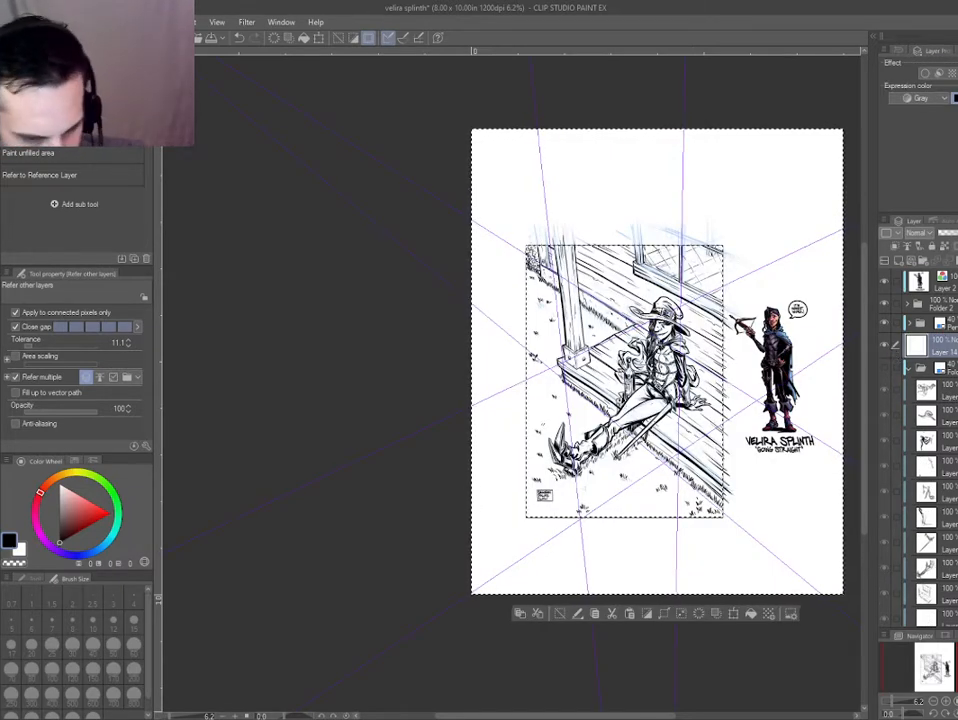
pyautogui.click(941, 304)
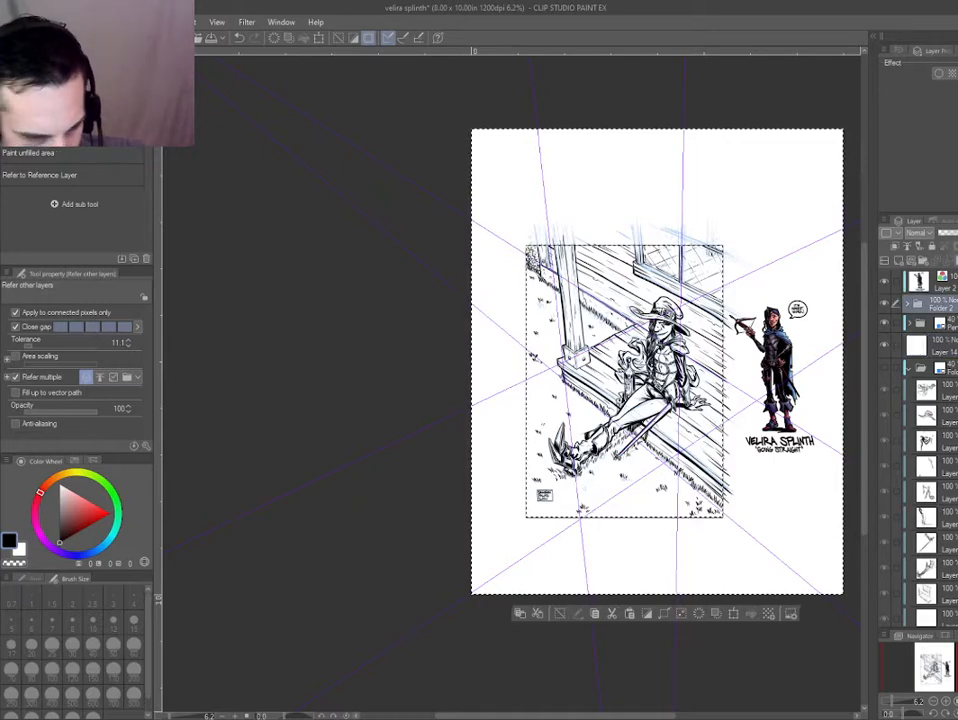
pyautogui.click(956, 260)
pyautogui.hotkey('ctrl', 'z')
pyautogui.hotkey('ctrl', 'shift', 'i')
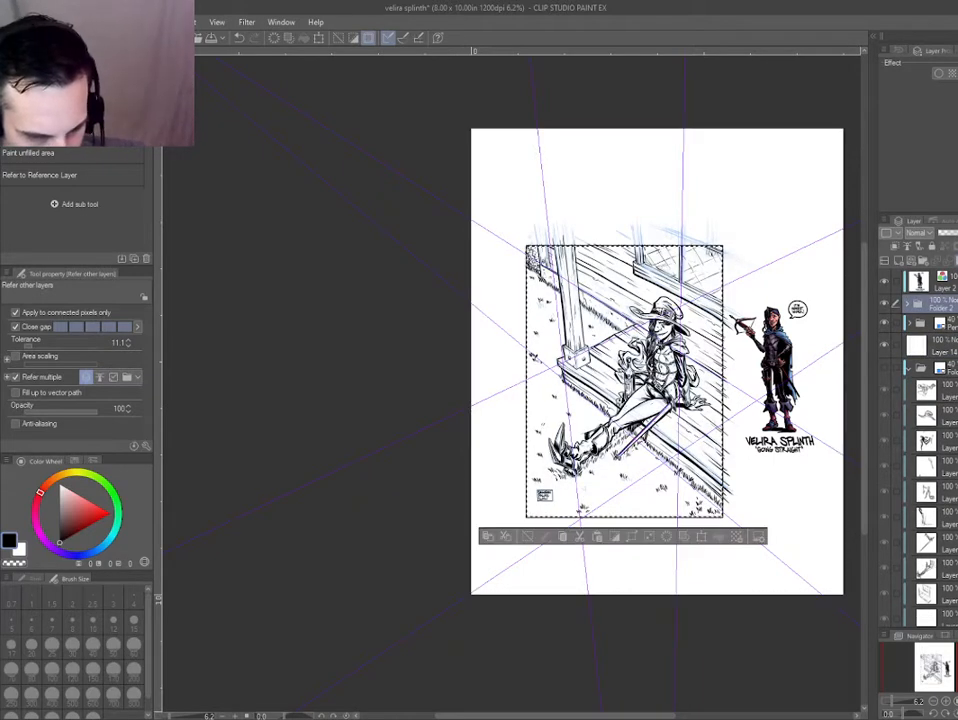
pyautogui.click(956, 260)
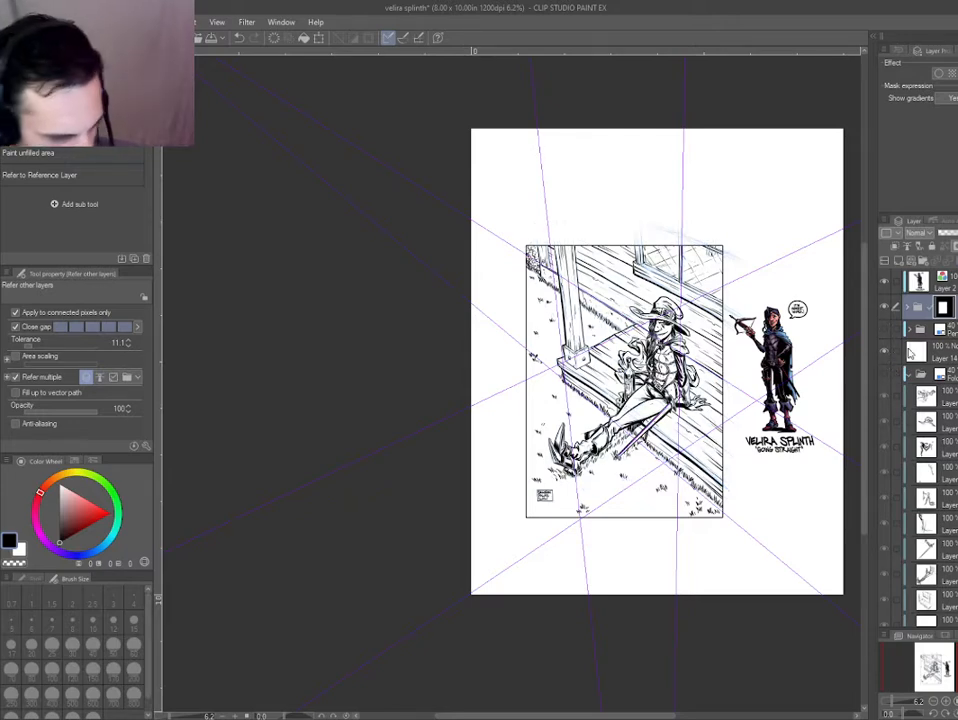
# Check the masked artwork against the panel border and hide the coloured character reference on Layer 2.
pyautogui.moveTo(675, 431); pyautogui.dragTo(611, 397)
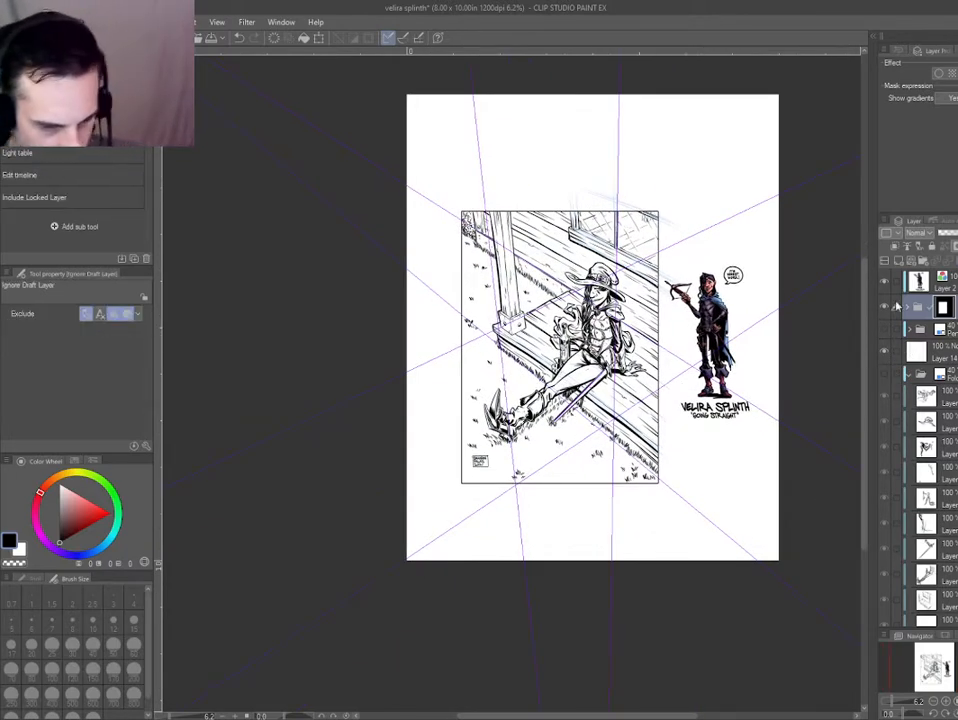
pyautogui.hotkey('ctrl', '+')
pyautogui.hotkey('ctrl', '+')
pyautogui.moveTo(727, 378); pyautogui.dragTo(473, 423)
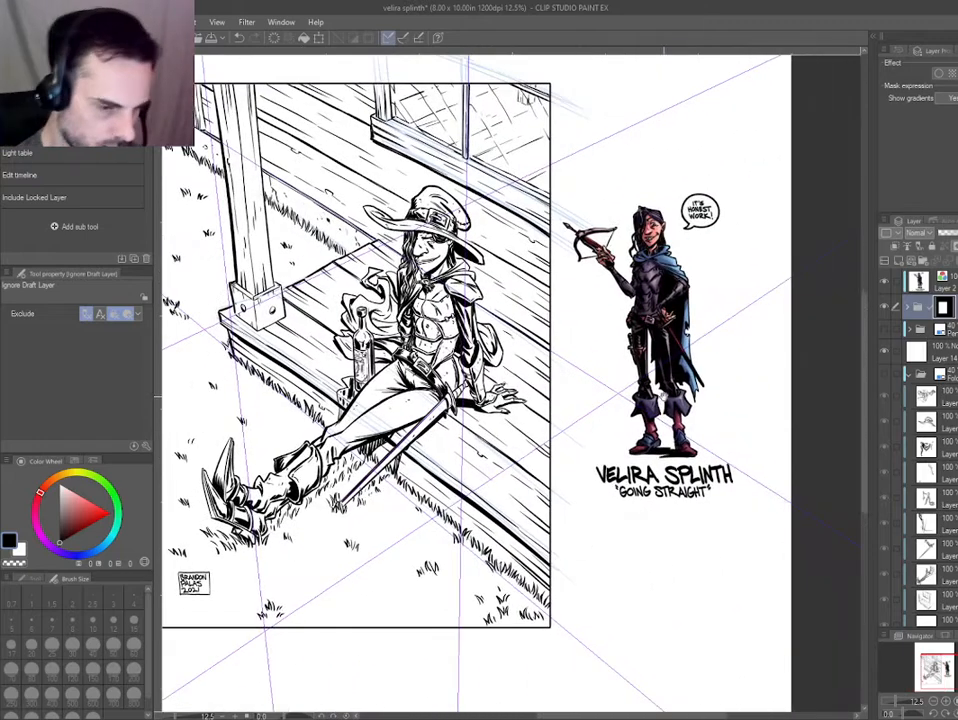
pyautogui.moveTo(598, 394); pyautogui.dragTo(637, 406)
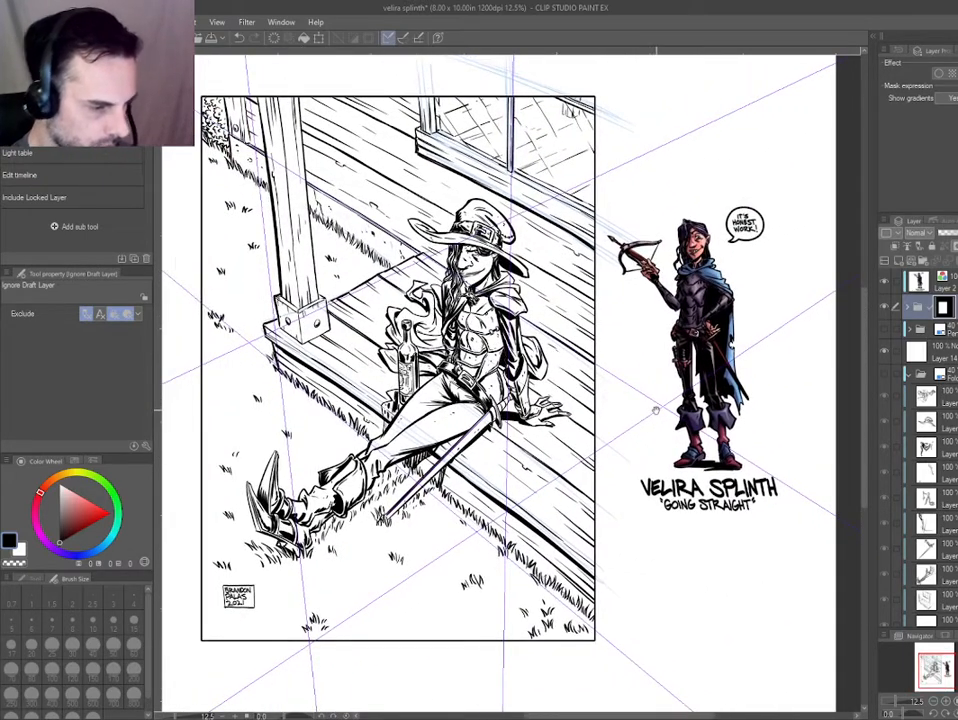
pyautogui.click(885, 285)
pyautogui.hotkey('ctrl', '-')
pyautogui.hotkey('ctrl', '-')
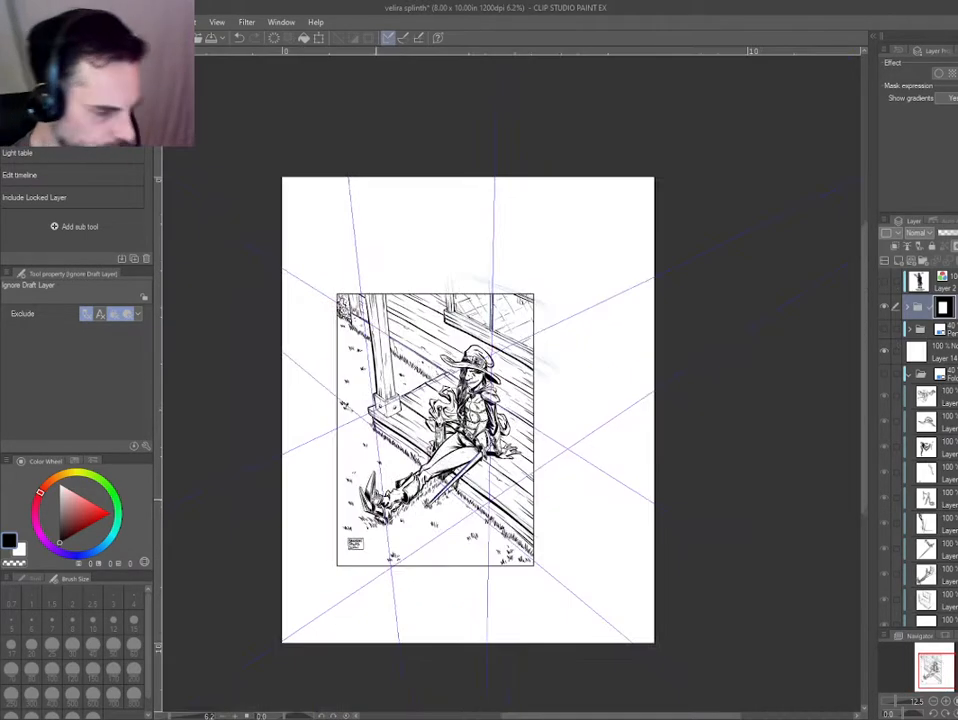
pyautogui.moveTo(475, 488); pyautogui.dragTo(551, 479)
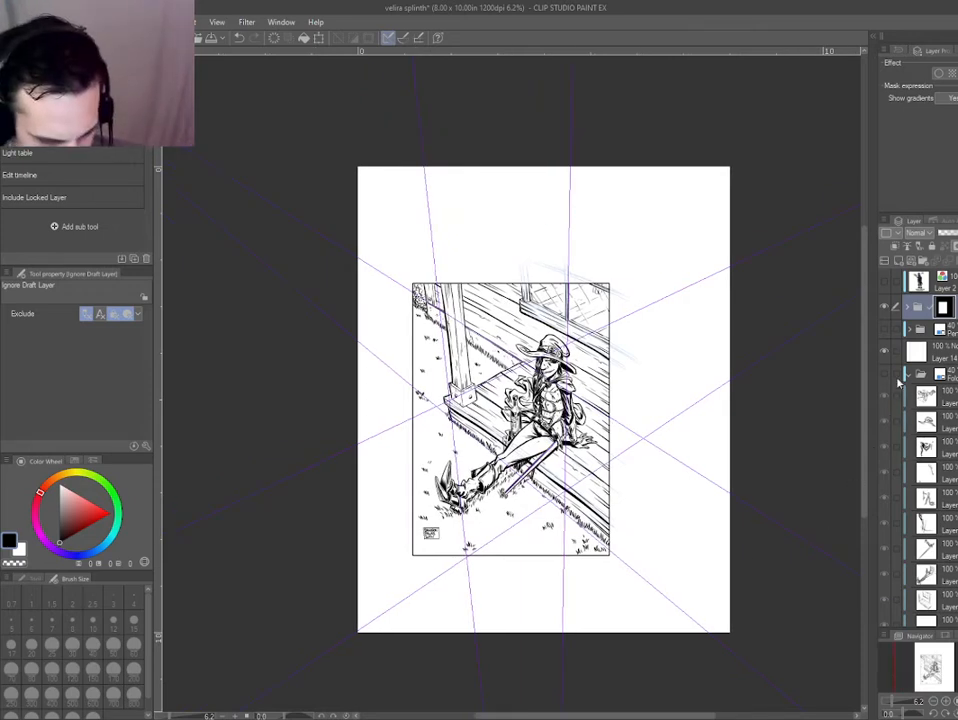
# Hide the remaining blue sketch on Layer 10 so only the inked lines show.
pyautogui.scroll(-5, 920, 440)
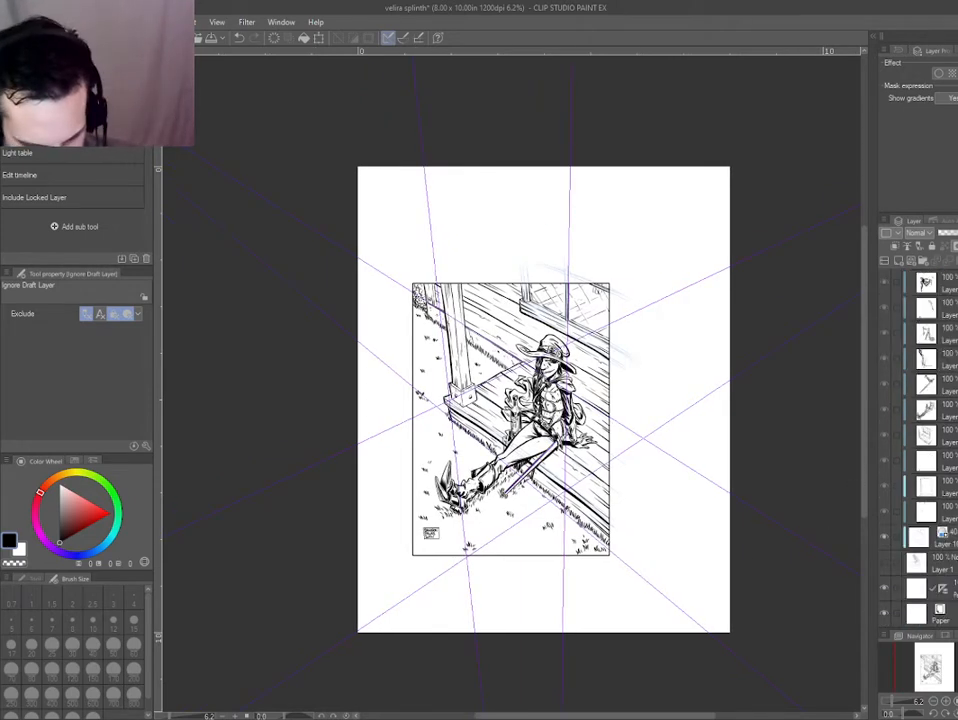
pyautogui.moveTo(409, 474); pyautogui.dragTo(349, 559)
pyautogui.scroll(2, 402, 483)
pyautogui.moveTo(415, 517); pyautogui.dragTo(308, 628)
pyautogui.moveTo(307, 407); pyautogui.dragTo(326, 332)
pyautogui.hotkey('ctrl', '@')
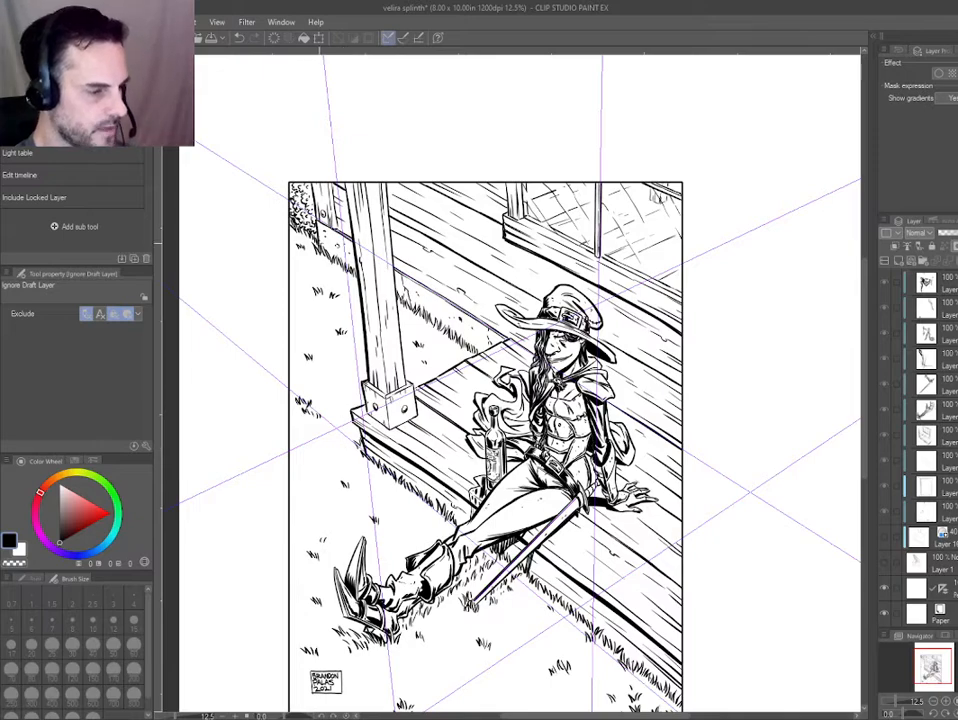
# Select the bottom ink layer and thicken the wall's lower edge from the porch post to the deck corner with the Thin Pen.
pyautogui.scroll(2, 319, 243)
pyautogui.moveTo(319, 243); pyautogui.dragTo(351, 207)
pyautogui.moveTo(631, 474); pyautogui.dragTo(490, 457)
pyautogui.keyDown('ctrl'); pyautogui.keyDown('shift'); pyautogui.click(490, 457); pyautogui.keyUp('shift'); pyautogui.keyUp('ctrl')
pyautogui.press('p')
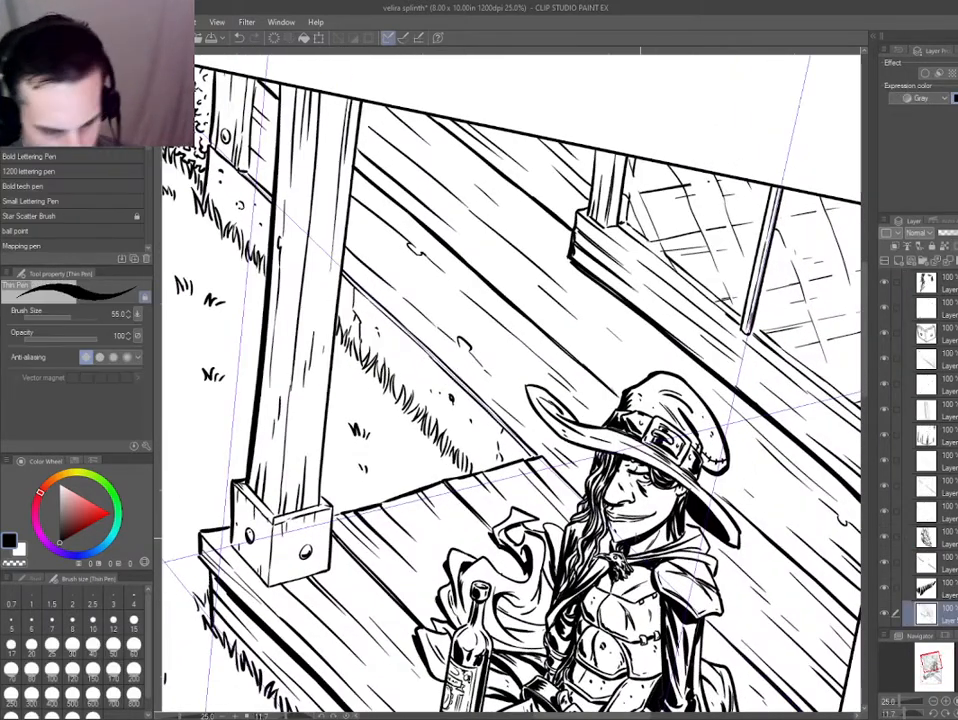
pyautogui.moveTo(351, 279); pyautogui.dragTo(495, 410)
pyautogui.hotkey('ctrl', 'z')
pyautogui.moveTo(404, 327); pyautogui.dragTo(517, 437)
pyautogui.hotkey('ctrl', 'z')
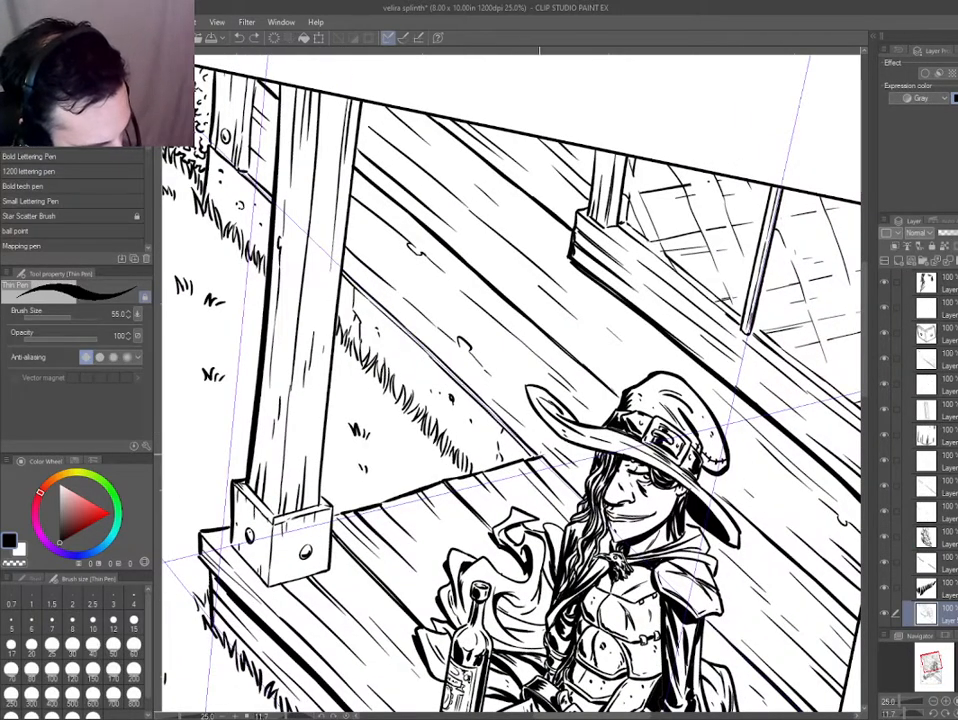
pyautogui.moveTo(462, 384)
pyautogui.mouseDown()
pyautogui.moveTo(540, 454)
pyautogui.moveTo(422, 346)
pyautogui.moveTo(534, 447)
pyautogui.mouseUp()
pyautogui.hotkey('ctrl', 'z')
pyautogui.hotkey('ctrl', 'z')
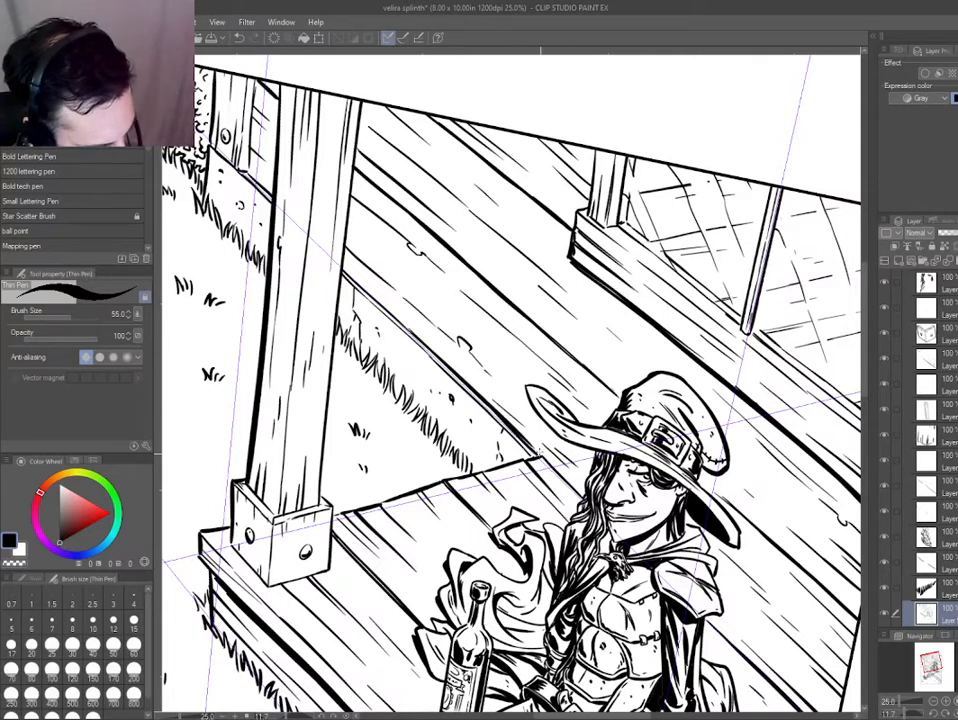
pyautogui.hotkey('ctrl', 'z')
pyautogui.moveTo(340, 270); pyautogui.dragTo(440, 352)
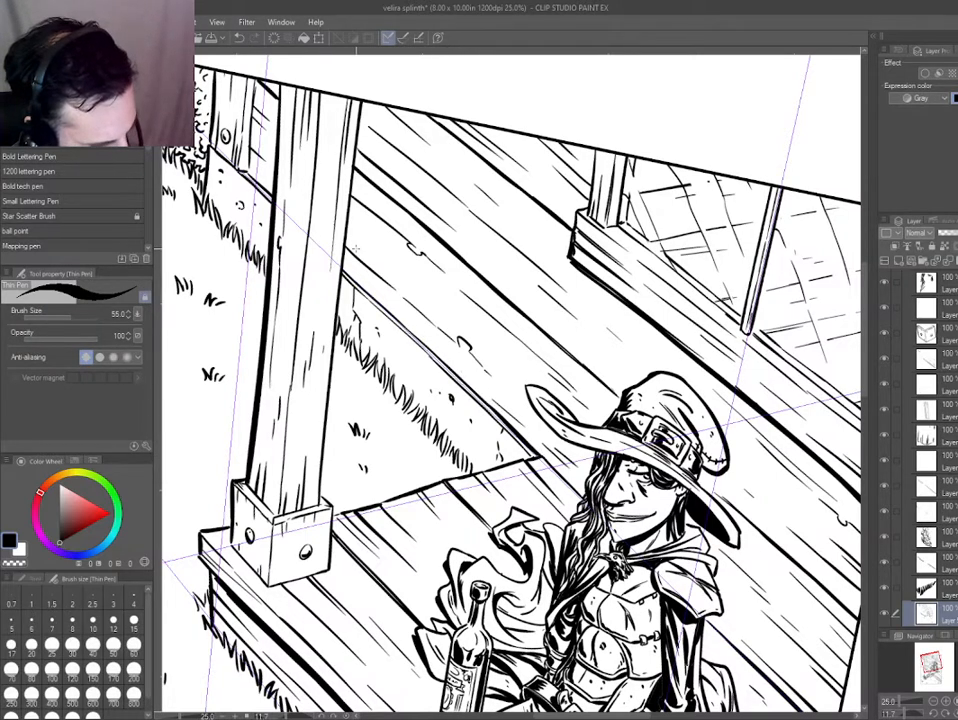
# Ink dark clumps into the grass growing along the house foundation behind the porch post.
pyautogui.scroll(3, 415, 385)
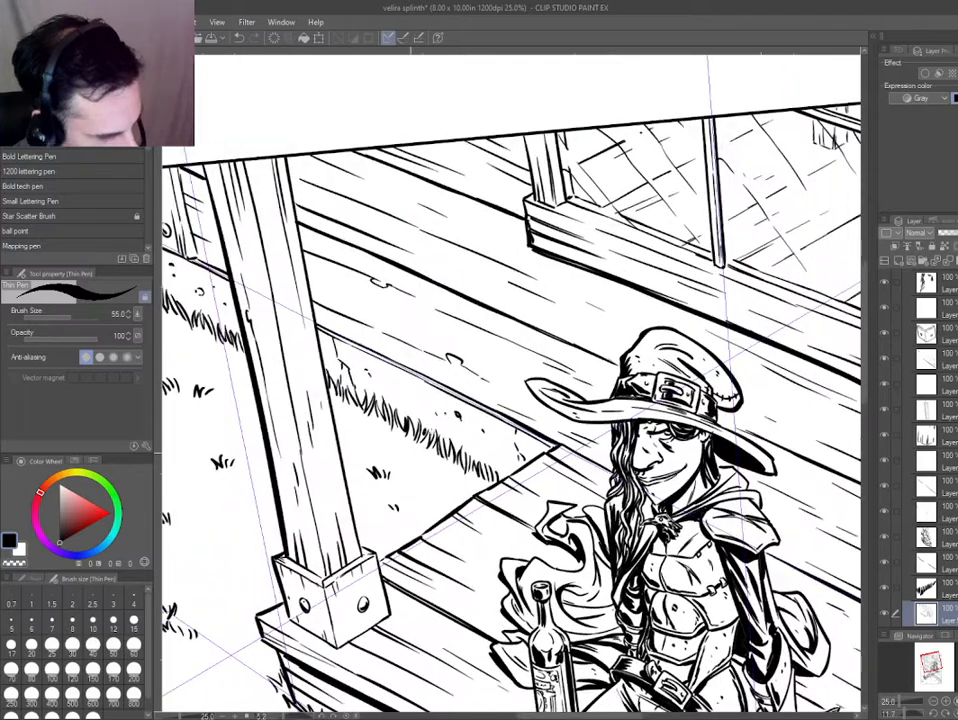
pyautogui.moveTo(376, 419); pyautogui.dragTo(364, 403)
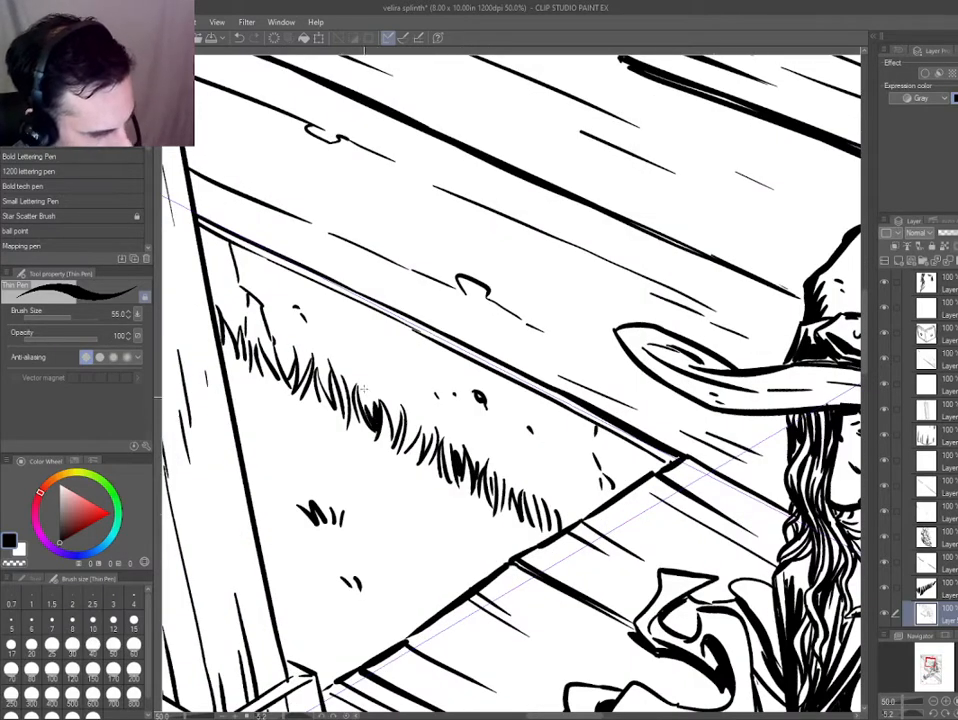
pyautogui.moveTo(298, 370); pyautogui.dragTo(283, 366)
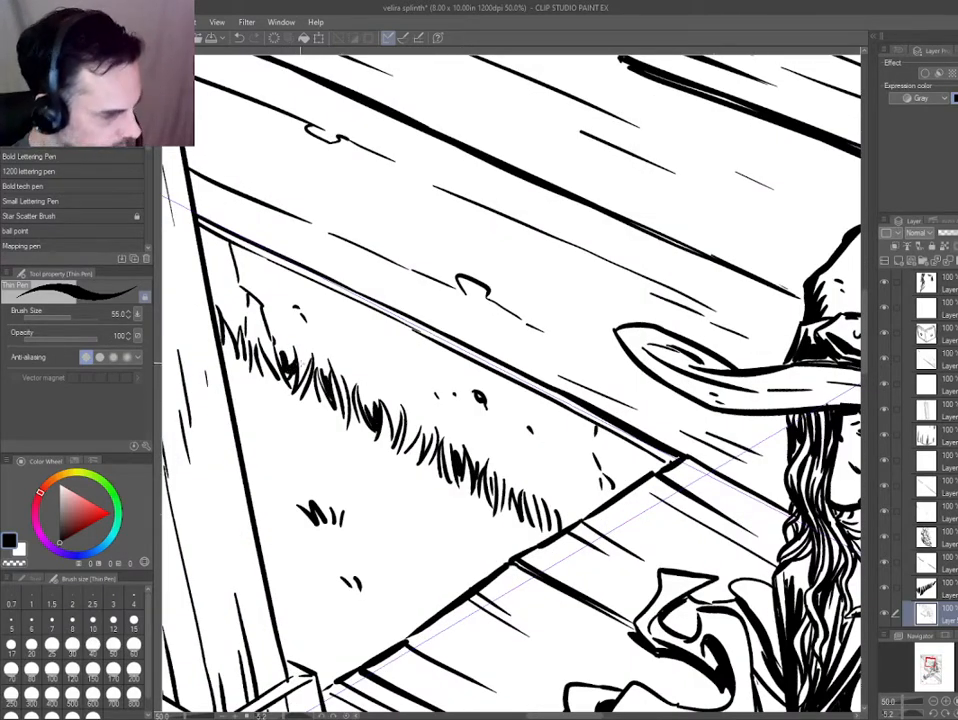
# Inspect the porch post, deck edge, figure and whole panel for spots that still need ink.
pyautogui.scroll(-3, 510, 385)
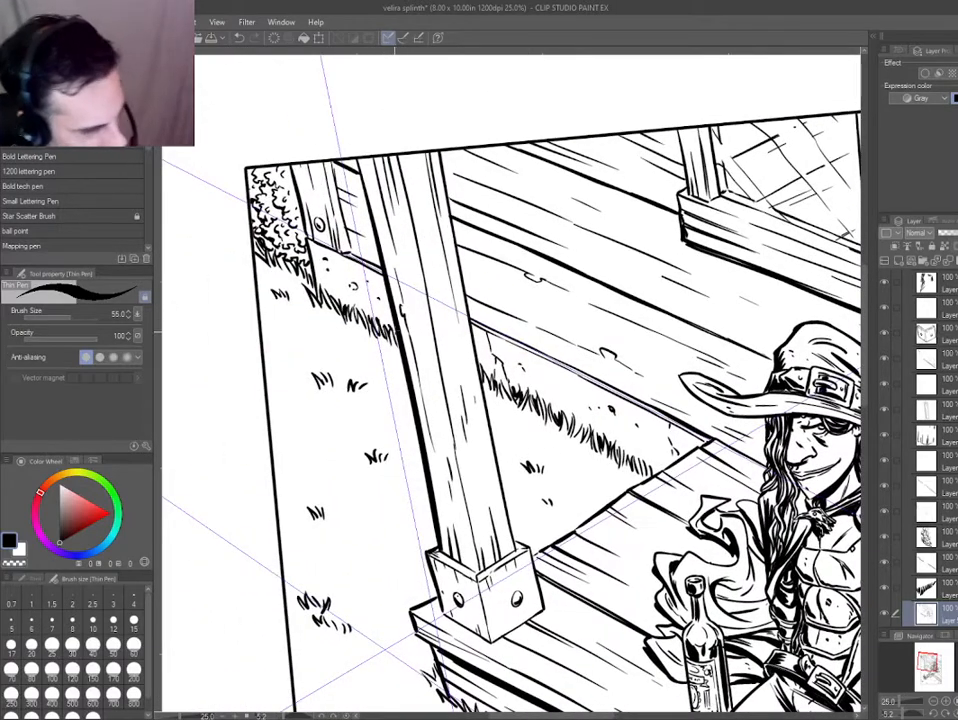
pyautogui.moveTo(390, 576); pyautogui.dragTo(292, 379)
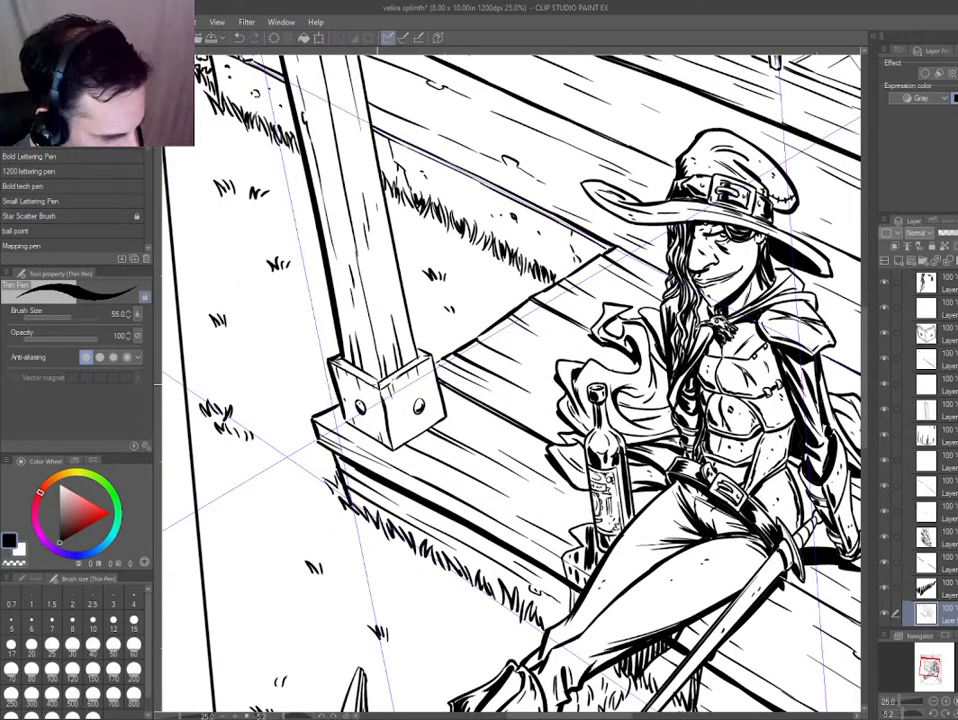
pyautogui.moveTo(345, 301)
pyautogui.mouseDown()
pyautogui.moveTo(392, 380)
pyautogui.moveTo(325, 137)
pyautogui.mouseUp()
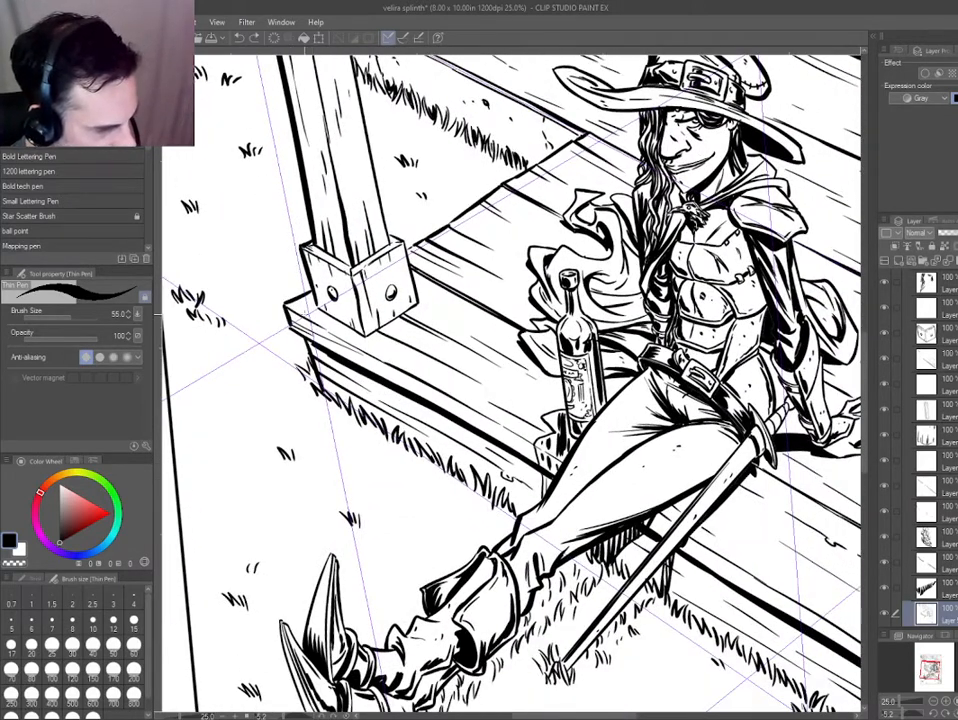
pyautogui.moveTo(508, 410); pyautogui.dragTo(419, 377)
pyautogui.scroll(-2, 420, 405)
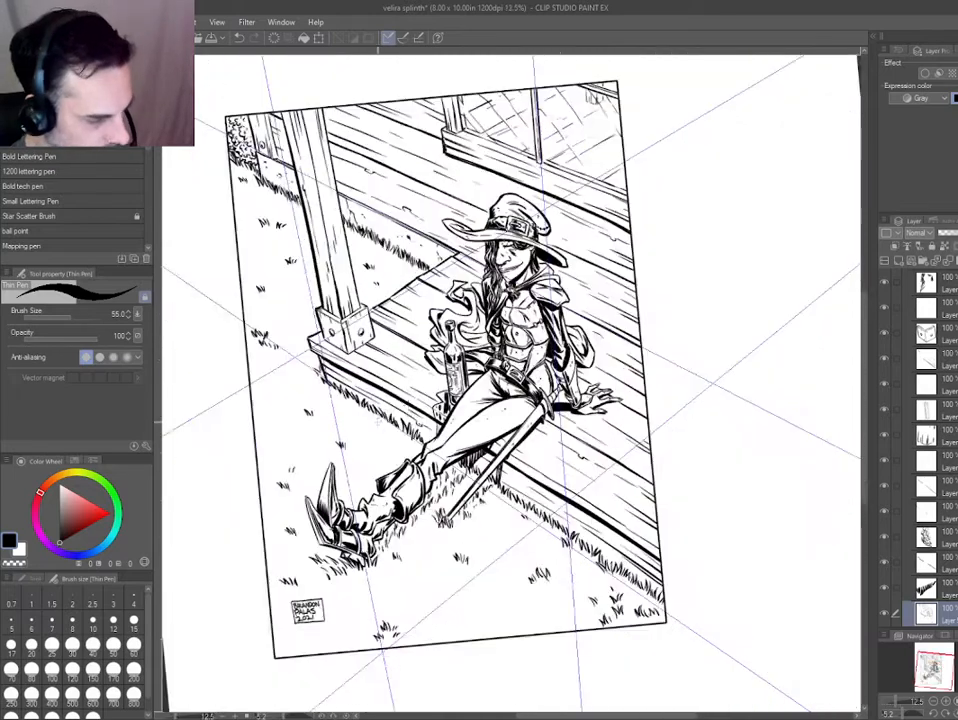
pyautogui.scroll(-2, 370, 430)
pyautogui.scroll(2, 388, 291)
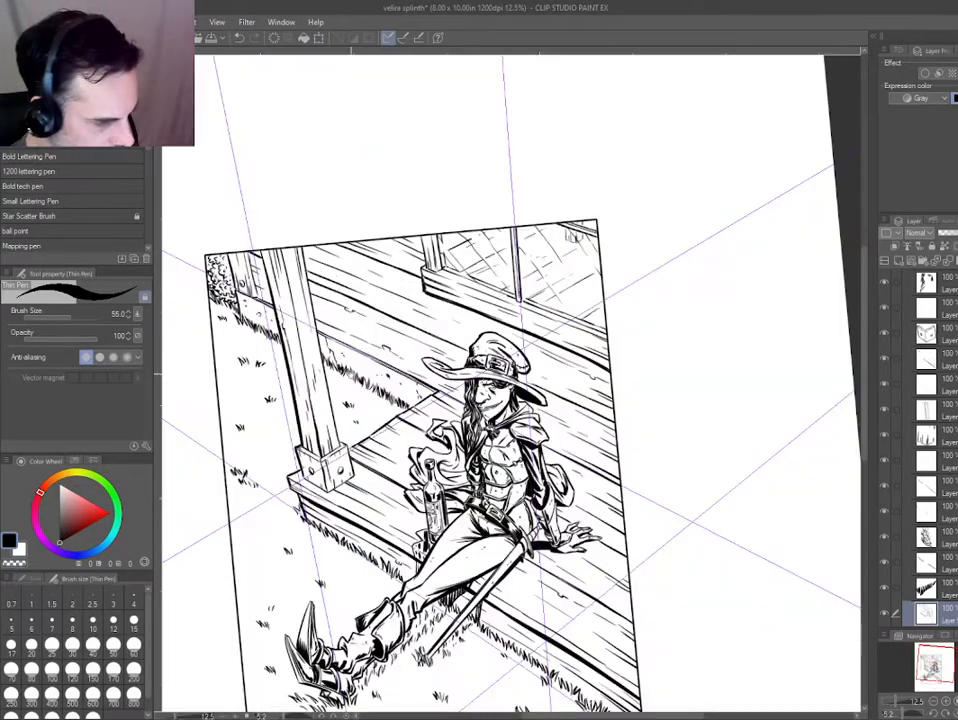
pyautogui.moveTo(351, 373); pyautogui.dragTo(350, 371)
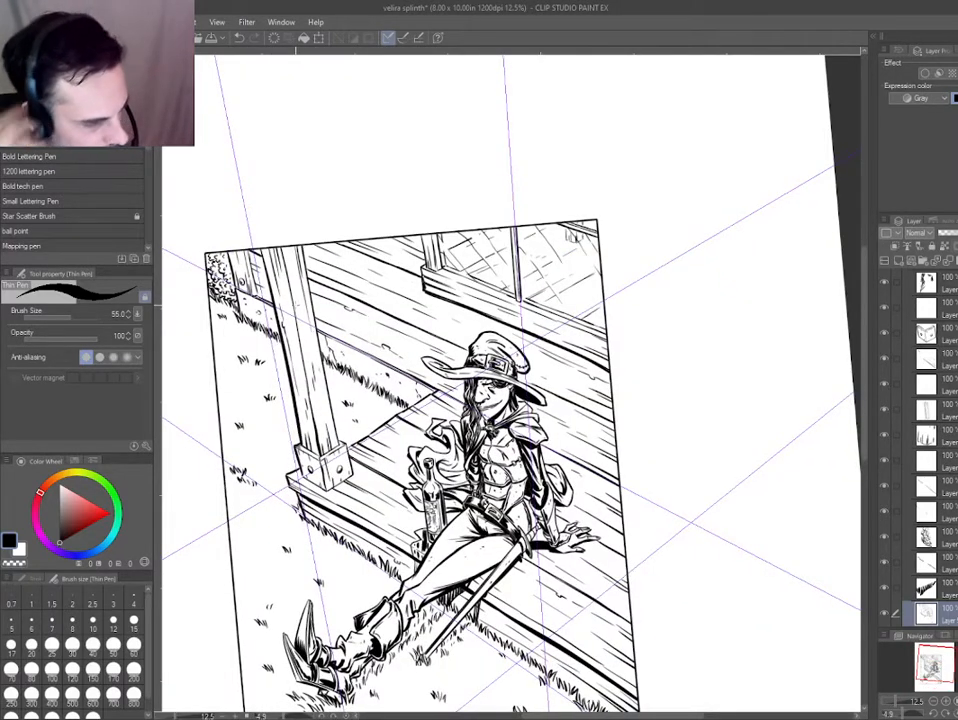
# Ink a vertical plank joint on the wall from beneath the window ledge to the plank line beside the hat.
pyautogui.scroll(4, 452, 308)
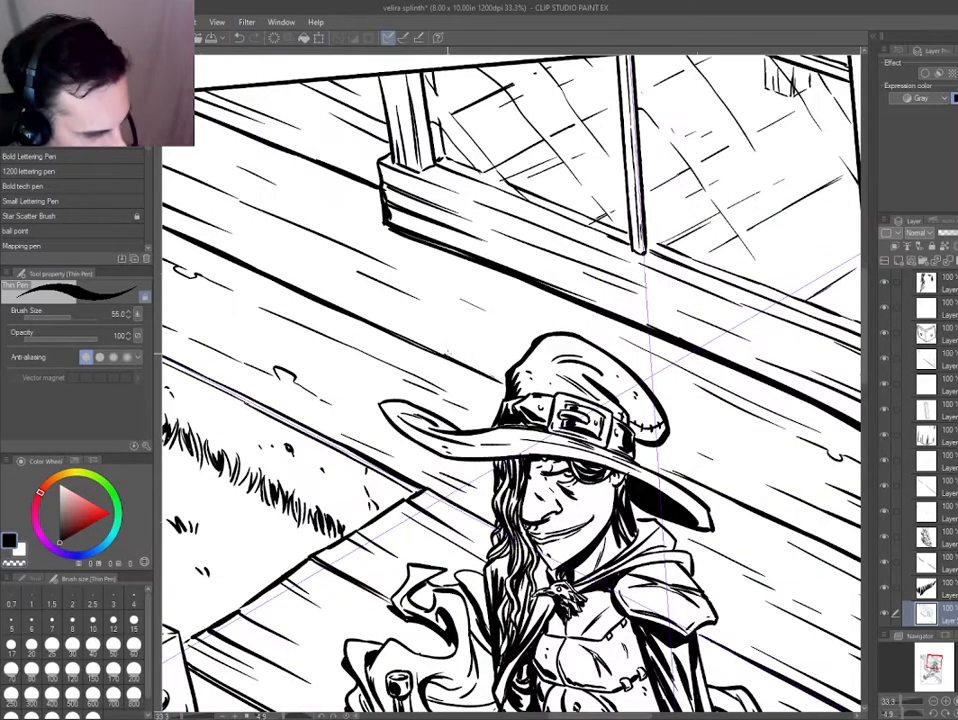
pyautogui.moveTo(446, 355); pyautogui.dragTo(441, 251)
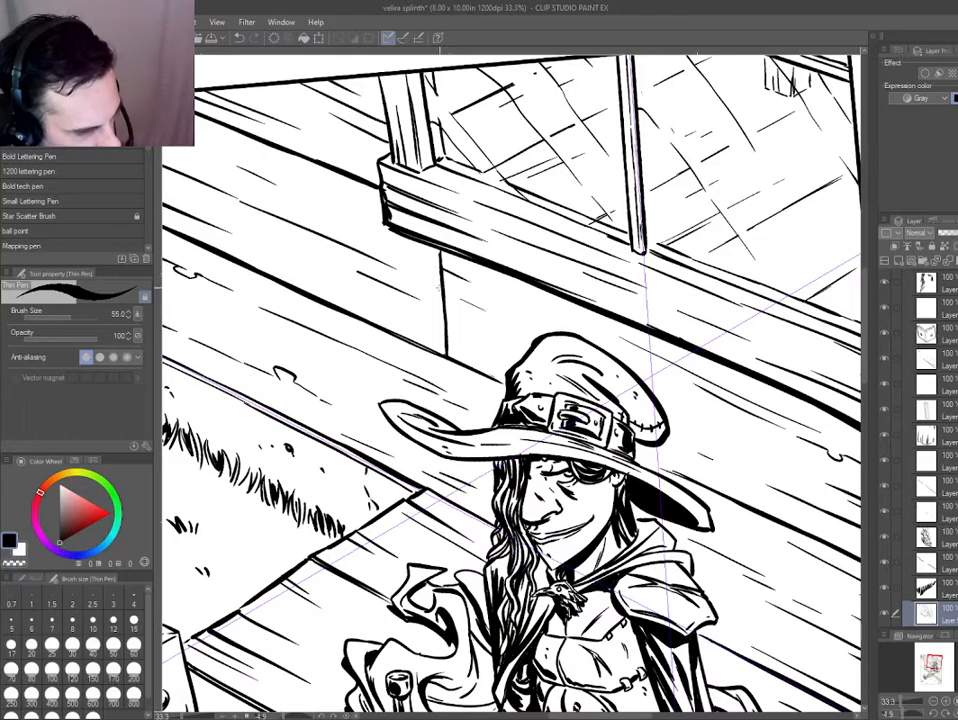
pyautogui.moveTo(373, 300); pyautogui.dragTo(216, 233)
pyautogui.hotkey('ctrl', '0')
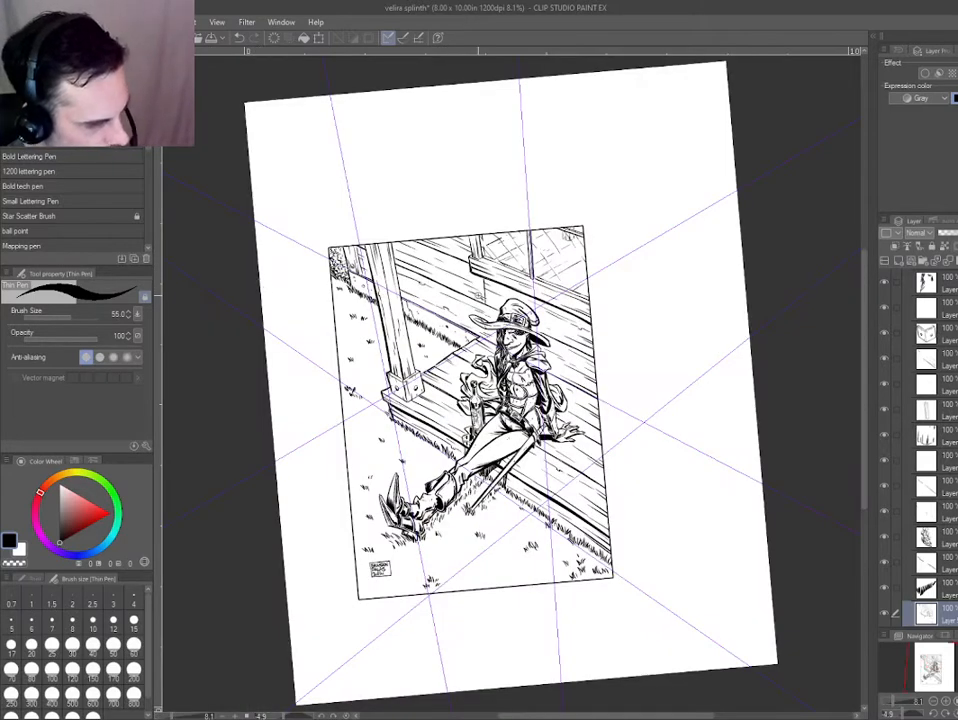
# Clean up the wood grain around the vertical plank joint beneath the window ledge with the Hard eraser.
pyautogui.scroll(3, 472, 275)
pyautogui.press('e')
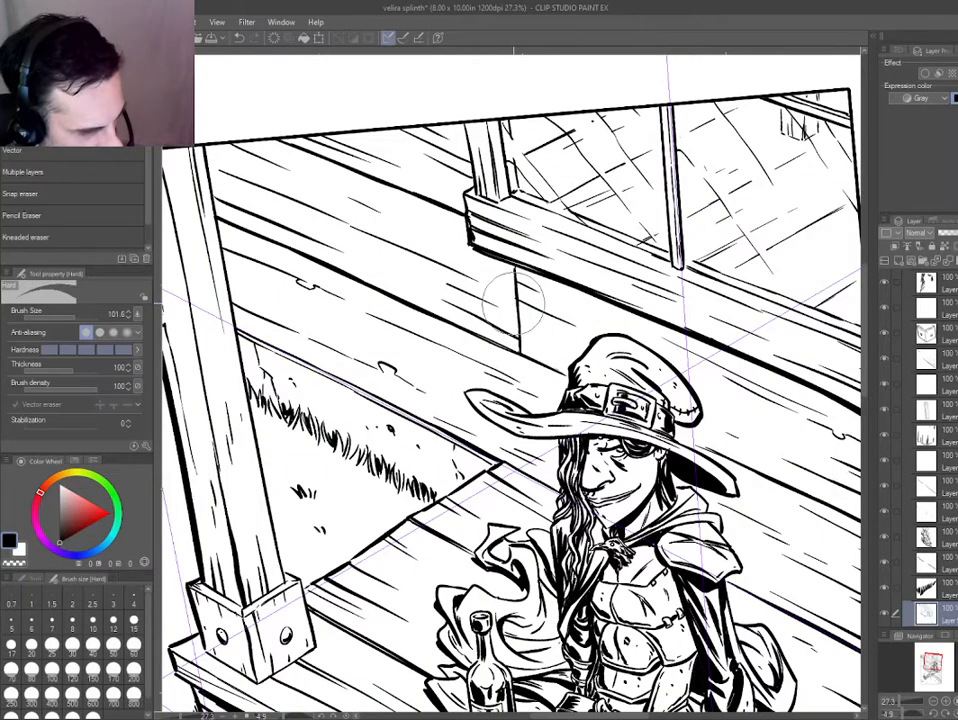
pyautogui.moveTo(351, 242); pyautogui.dragTo(456, 307)
pyautogui.scroll(-1, 327, 388)
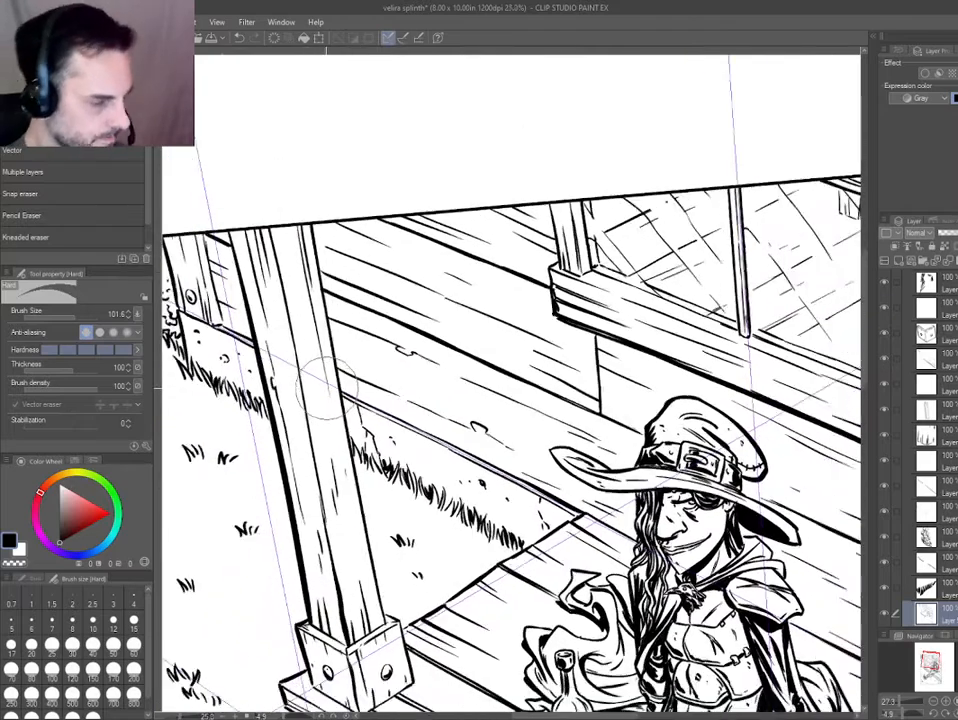
pyautogui.scroll(-4, 324, 383)
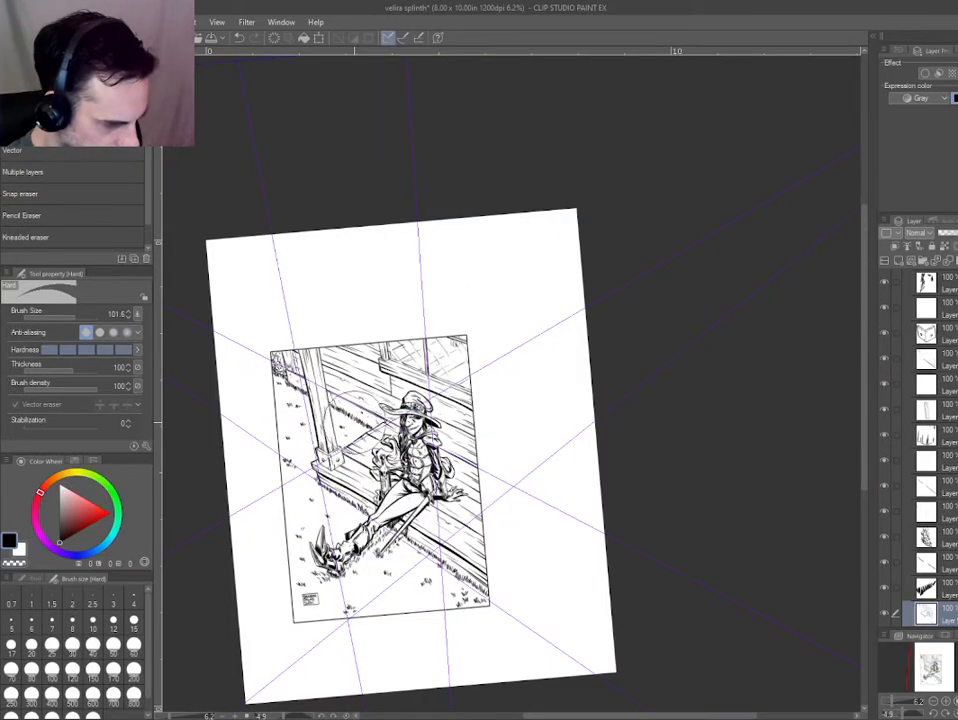
pyautogui.scroll(4, 397, 419)
pyautogui.moveTo(506, 468); pyautogui.dragTo(373, 353)
pyautogui.moveTo(259, 274); pyautogui.dragTo(445, 322)
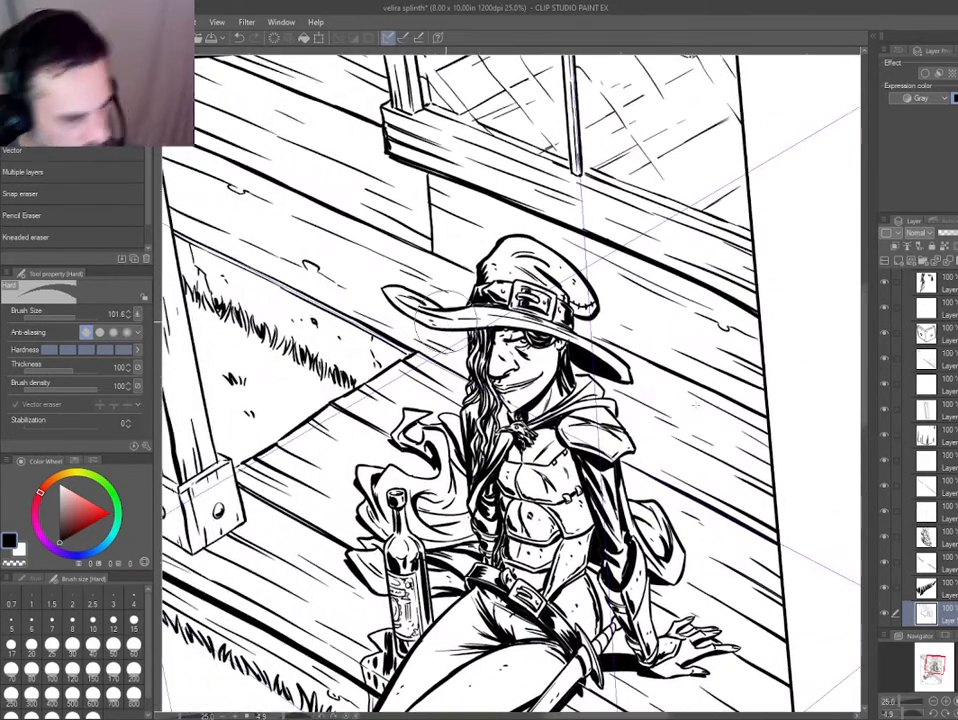
pyautogui.press('p')
pyautogui.moveTo(674, 381); pyautogui.dragTo(682, 494)
pyautogui.hotkey('ctrl', 'z')
# Tint the bottom ink layer blue and ink a second vertical plank joint behind the figure's shoulder on a new layer.
pyautogui.hotkey('ctrl', 'b')
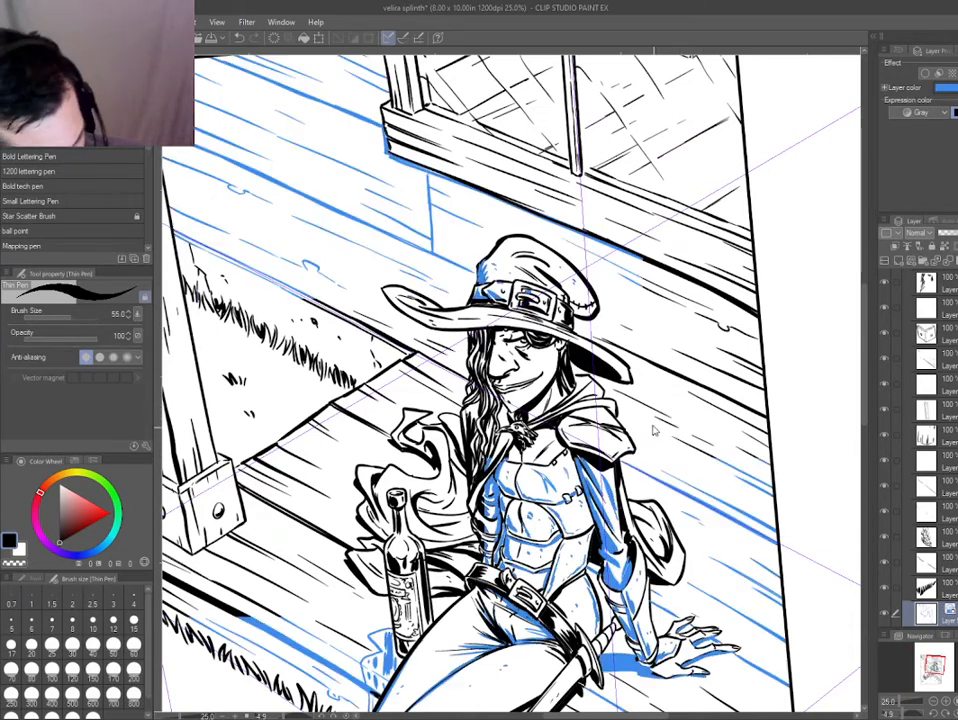
pyautogui.hotkey('ctrl', 'shift', 'n')
pyautogui.moveTo(681, 378)
pyautogui.mouseDown()
pyautogui.moveTo(694, 512)
pyautogui.moveTo(691, 498)
pyautogui.moveTo(503, 416)
pyautogui.mouseUp()
pyautogui.hotkey('ctrl', 'z')
pyautogui.hotkey('ctrl', '2')
pyautogui.hotkey('ctrl', 'z')
pyautogui.hotkey('ctrl', '2')
# Erase the wood grain lines crossing the new joint on the blue-tinted ink layer below.
pyautogui.press('e')
pyautogui.hotkey('alt', '[')
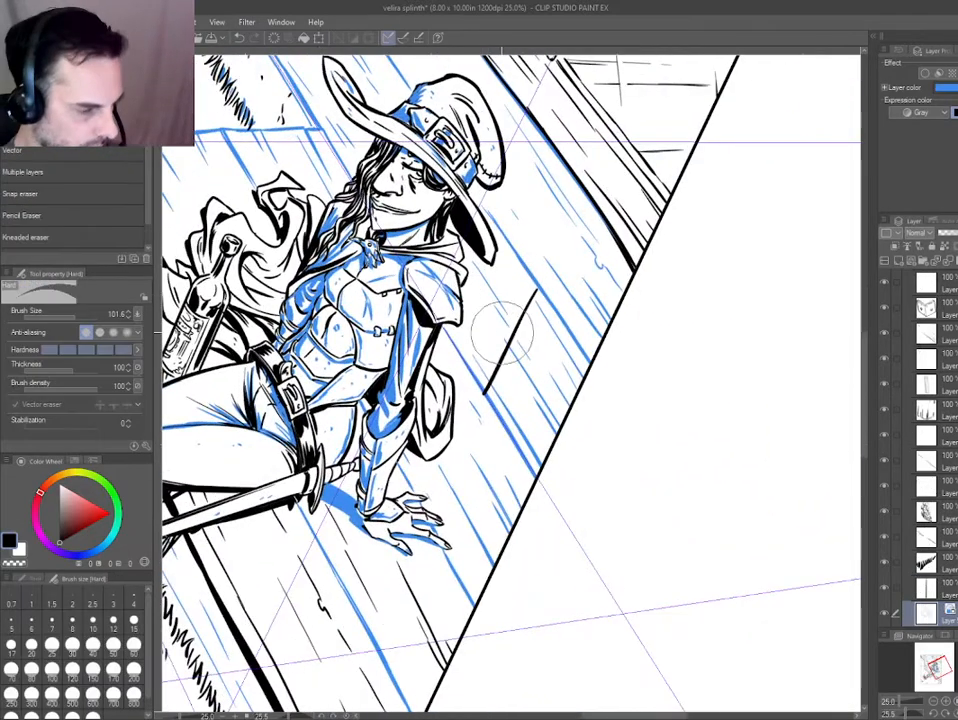
pyautogui.press('p')
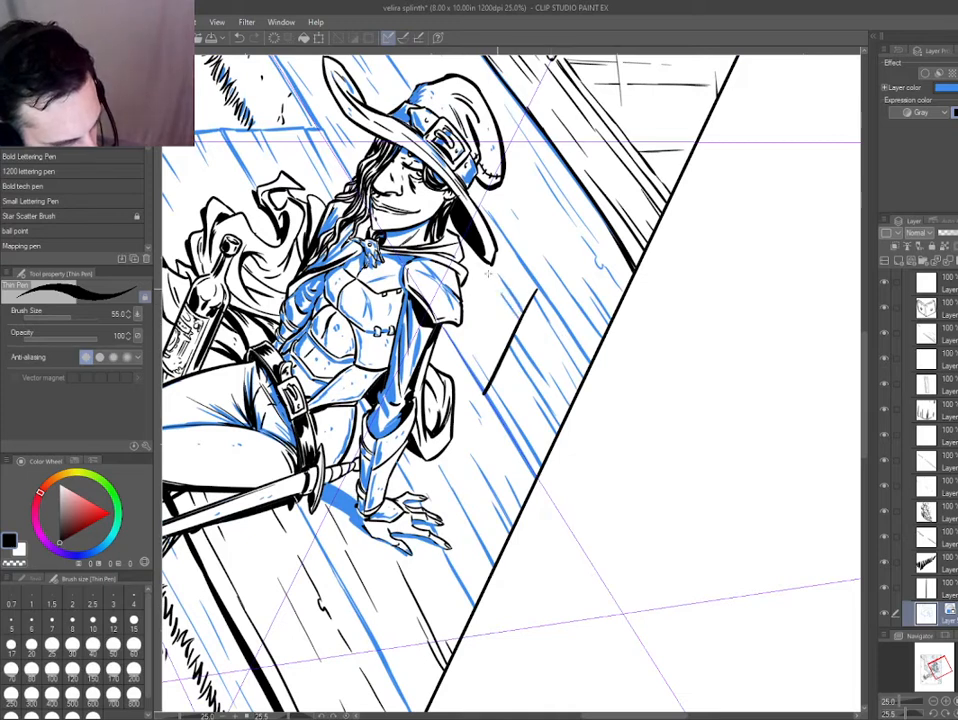
pyautogui.press('e')
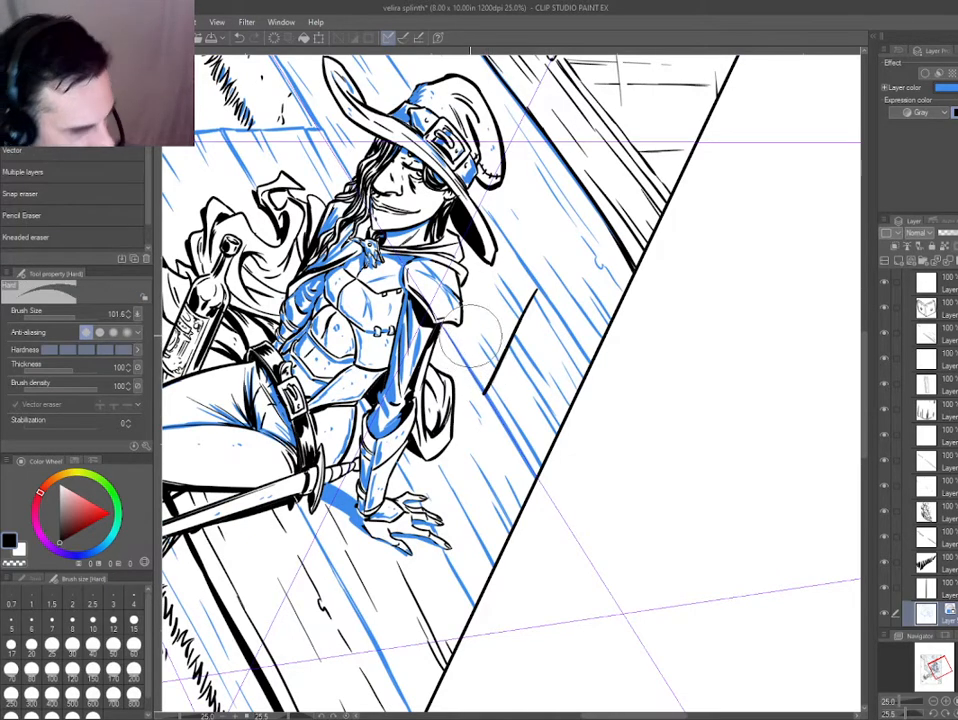
pyautogui.press('p')
# Select the plank joint layer together with the ink layer and turn off their blue layer colour.
pyautogui.hotkey('ctrl', '0')
pyautogui.press('d')
pyautogui.moveTo(553, 358); pyautogui.dragTo(580, 382)
pyautogui.hotkey('ctrl', 'b')
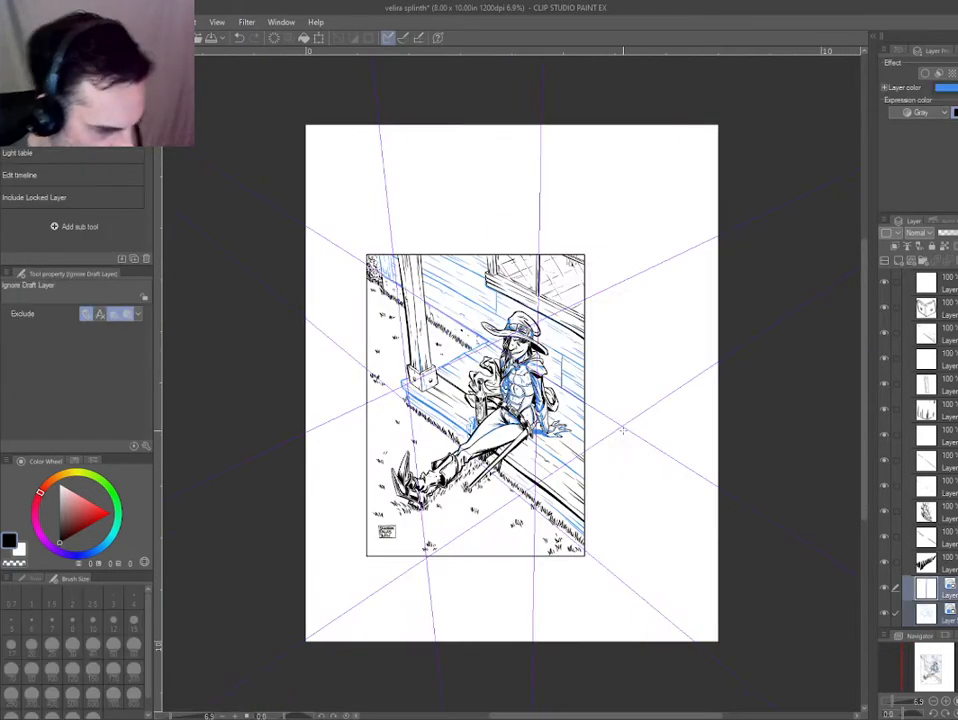
pyautogui.hotkey('ctrl', 'b')
pyautogui.scroll(2, 623, 470)
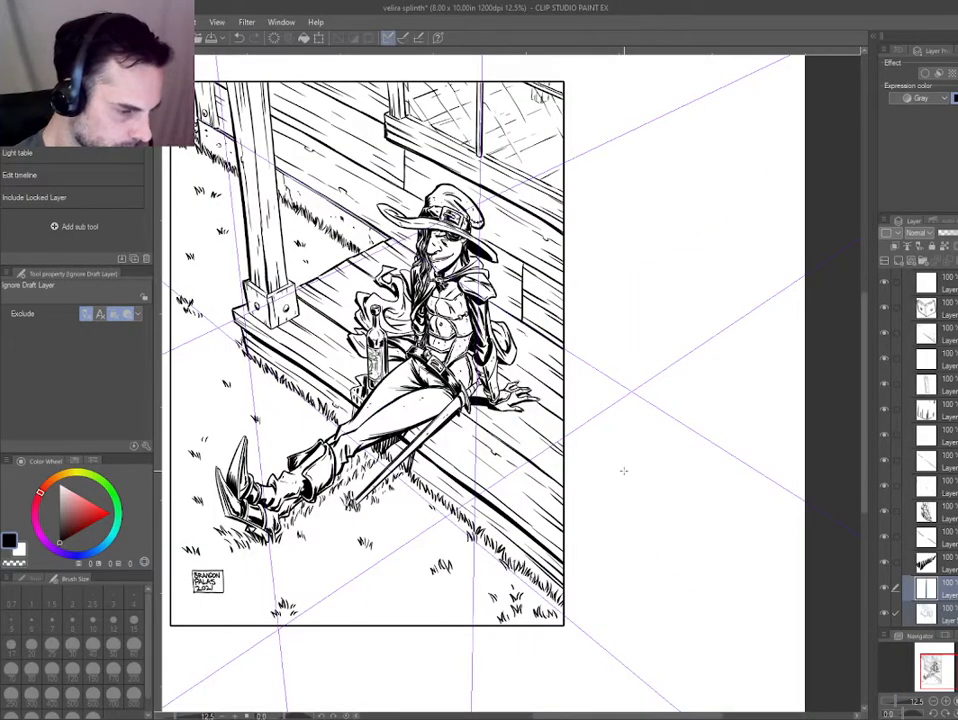
# Ink the gap between the flowing cloak and the figure's forearm with the Thin Pen and fill it black.
pyautogui.scroll(4, 623, 470)
pyautogui.press('p')
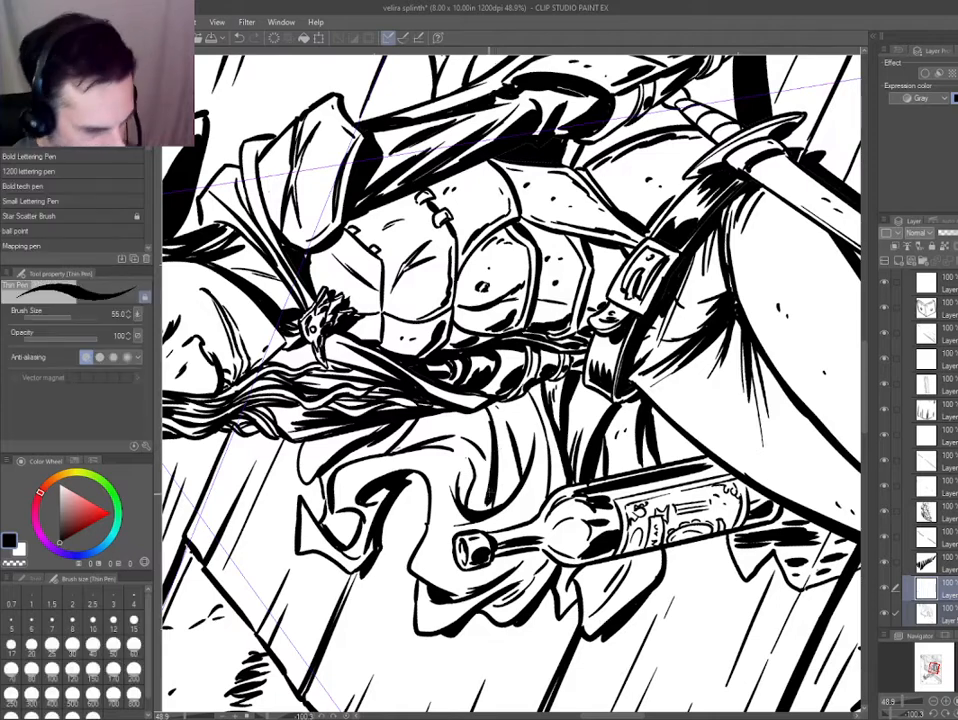
pyautogui.hotkey('ctrl', 'z')
pyautogui.moveTo(487, 479)
pyautogui.mouseDown()
pyautogui.moveTo(482, 511)
pyautogui.moveTo(482, 455)
pyautogui.mouseUp()
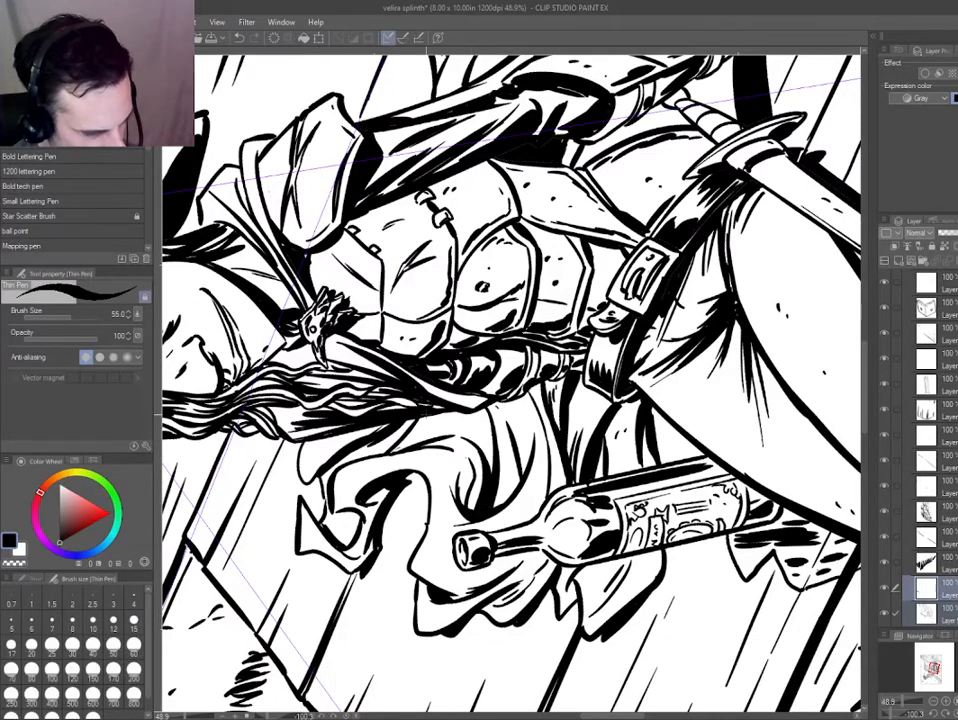
pyautogui.hotkey('ctrl', '@')
pyautogui.hotkey('ctrl', '-')
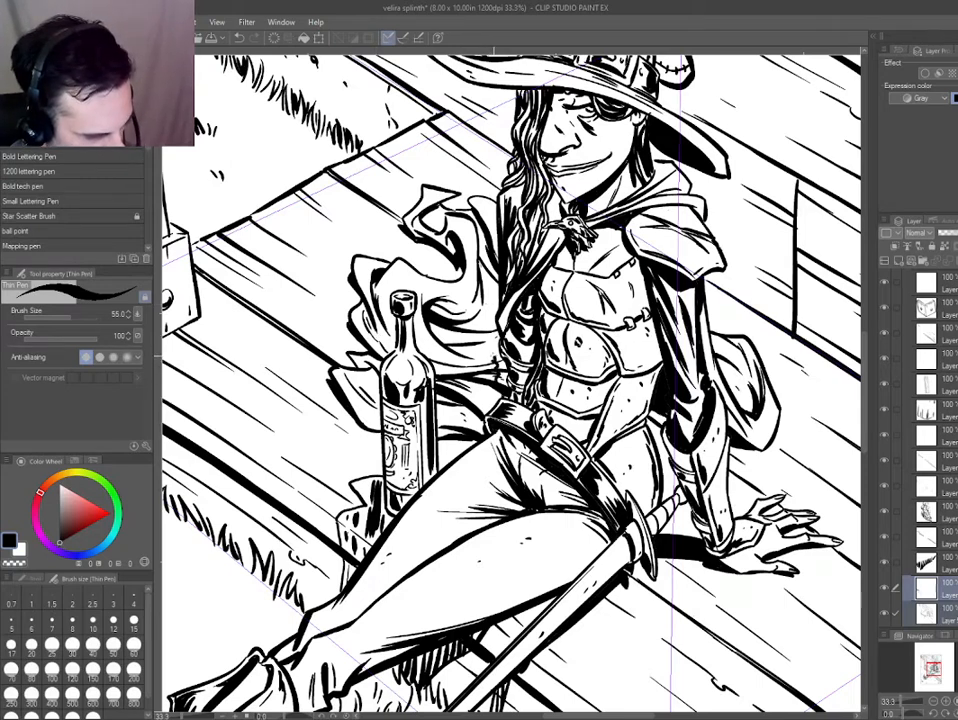
pyautogui.press('g')
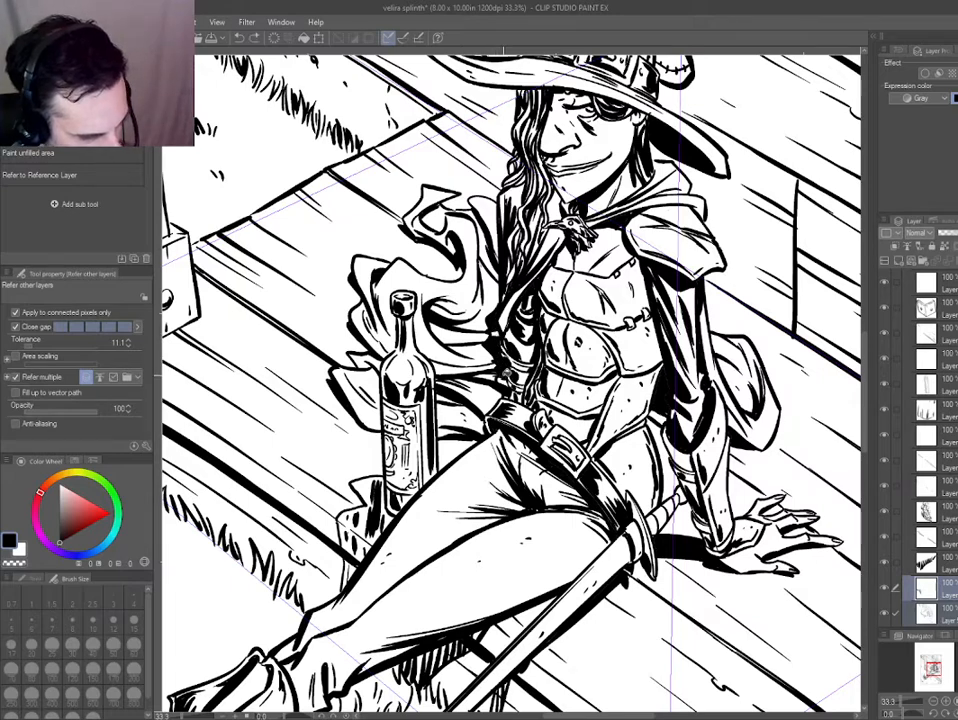
pyautogui.press('p')
# Outline the narrow cloak gap just above the belt beside the forearm and fill it with black.
pyautogui.hotkey('ctrl', '0')
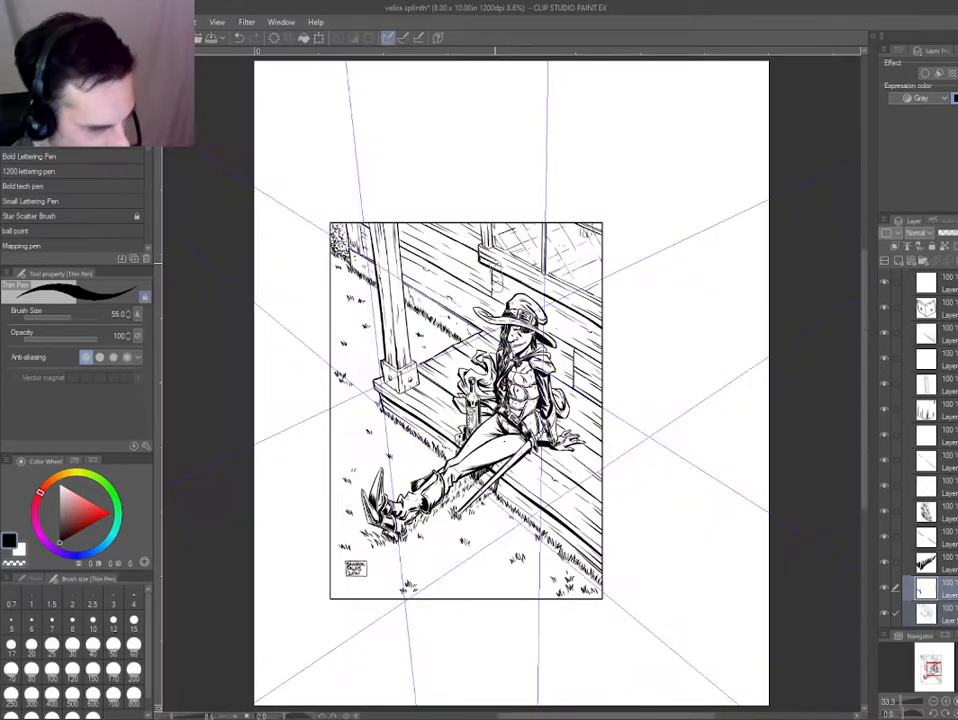
pyautogui.scroll(4, 491, 411)
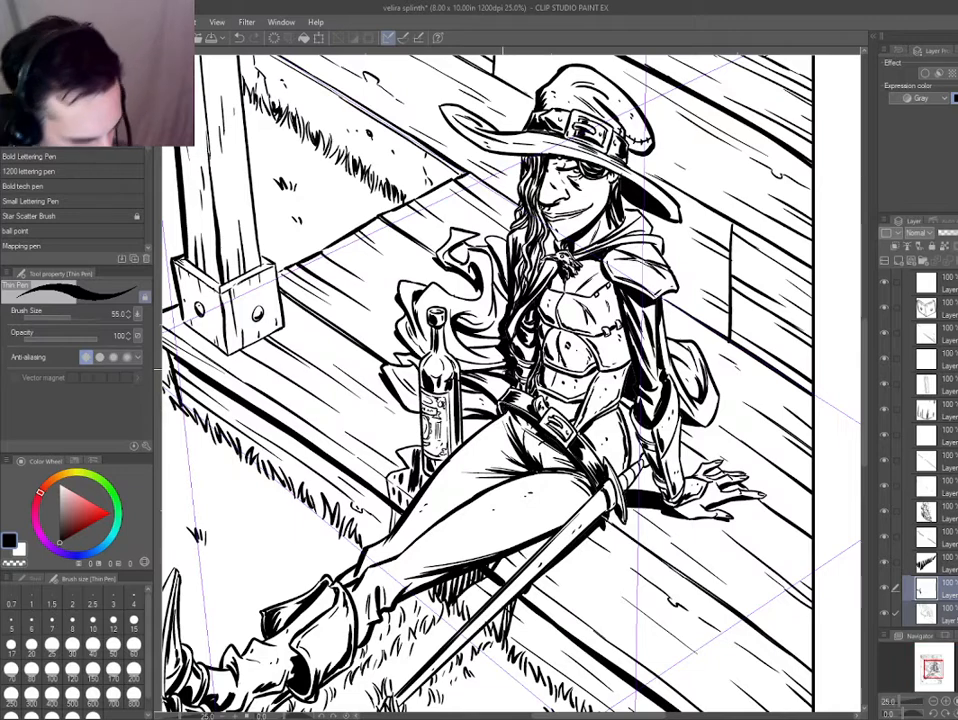
pyautogui.scroll(1, 502, 370)
pyautogui.moveTo(503, 380); pyautogui.dragTo(492, 414)
pyautogui.press('g')
pyautogui.click(502, 396)
pyautogui.press('p')
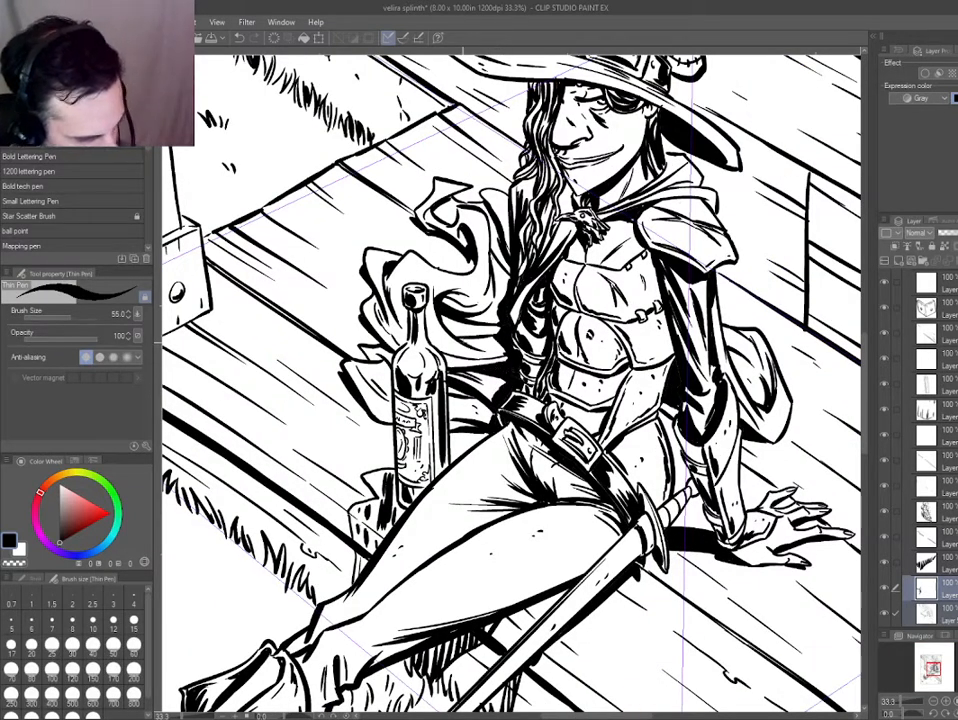
# Inspect the cloak, bottle, deck planks, sword and whole panel for spots that still need ink.
pyautogui.scroll(-5, 262, 318)
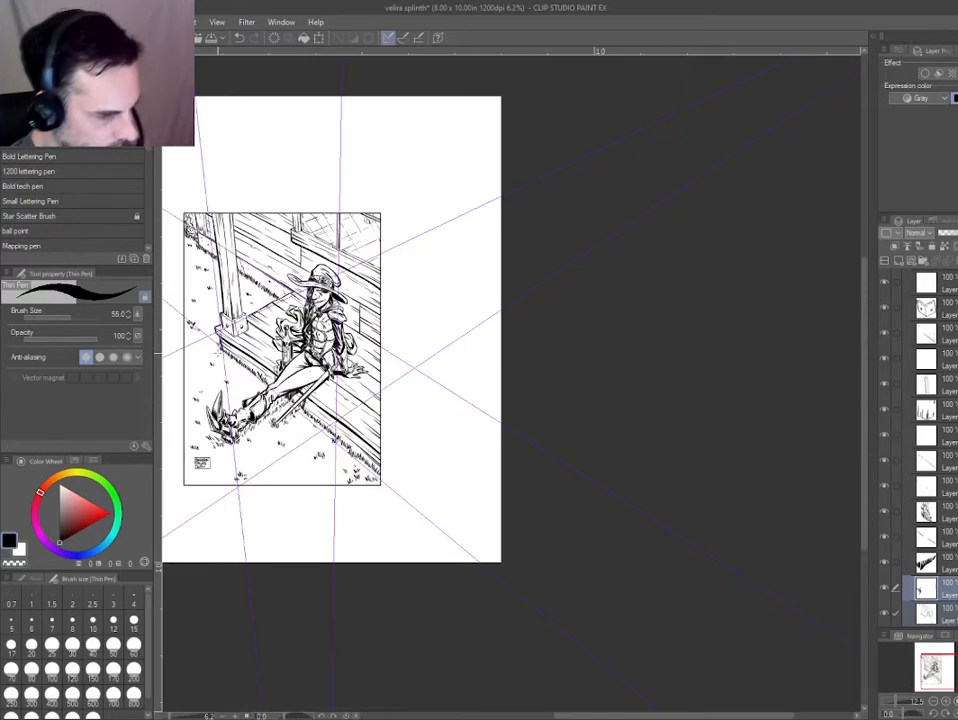
pyautogui.moveTo(237, 394); pyautogui.dragTo(441, 501)
pyautogui.scroll(2, 412, 386)
pyautogui.moveTo(305, 496); pyautogui.dragTo(306, 467)
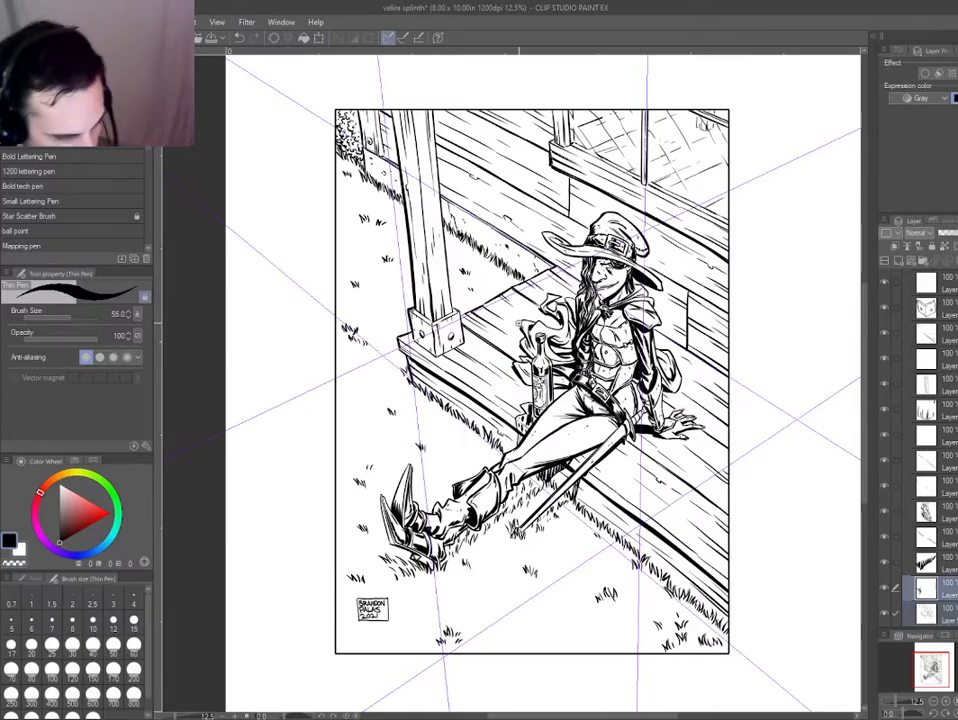
pyautogui.scroll(3, 511, 319)
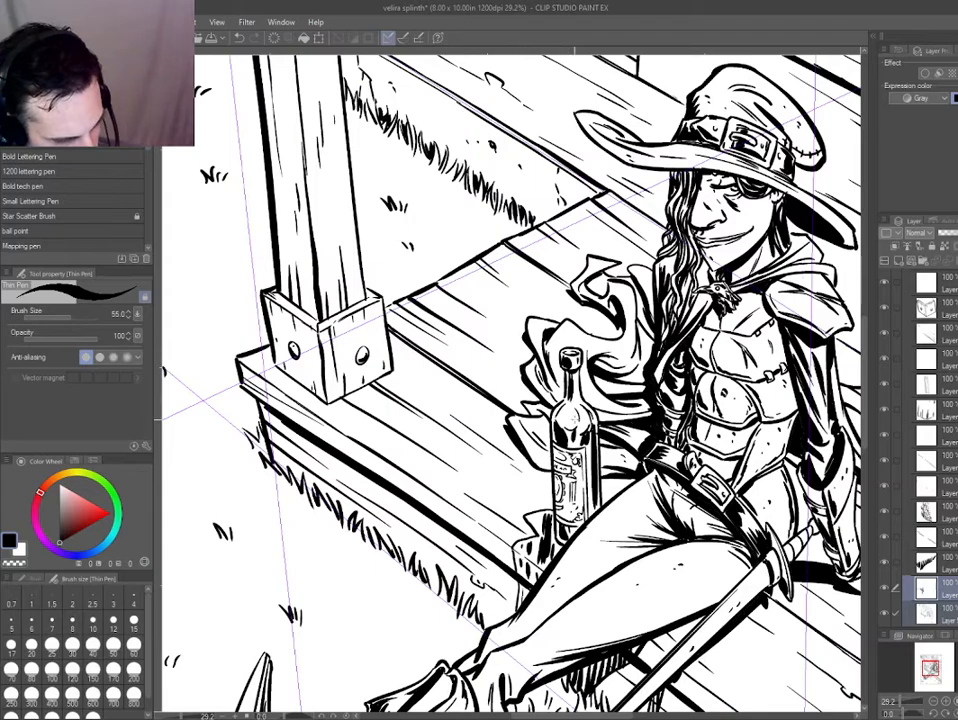
pyautogui.scroll(-4, 575, 419)
pyautogui.scroll(6, 453, 380)
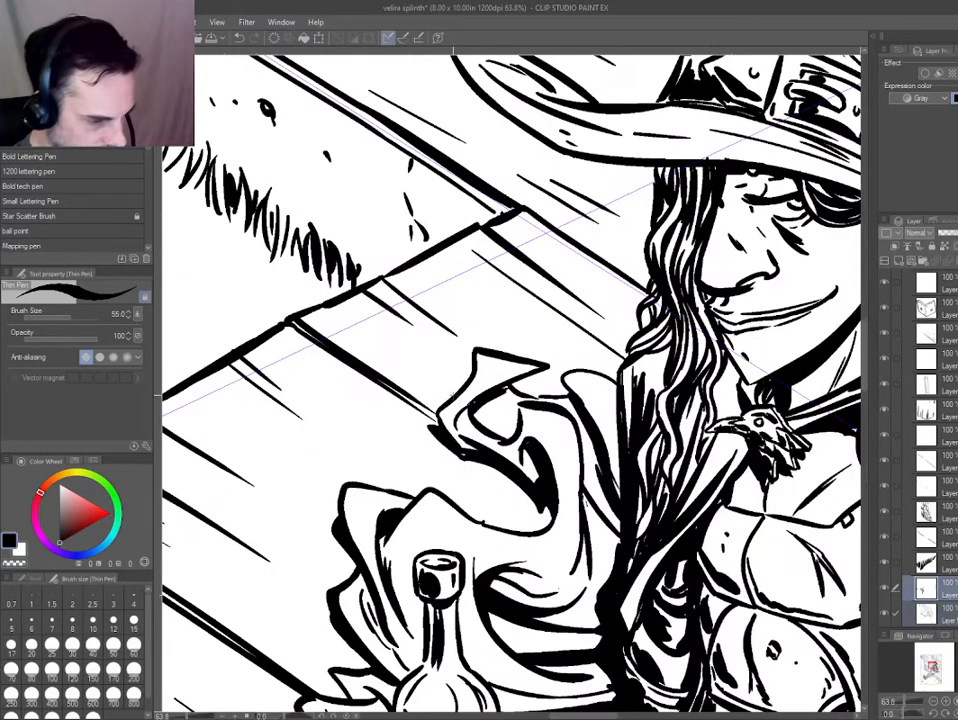
pyautogui.hotkey('ctrl', '0')
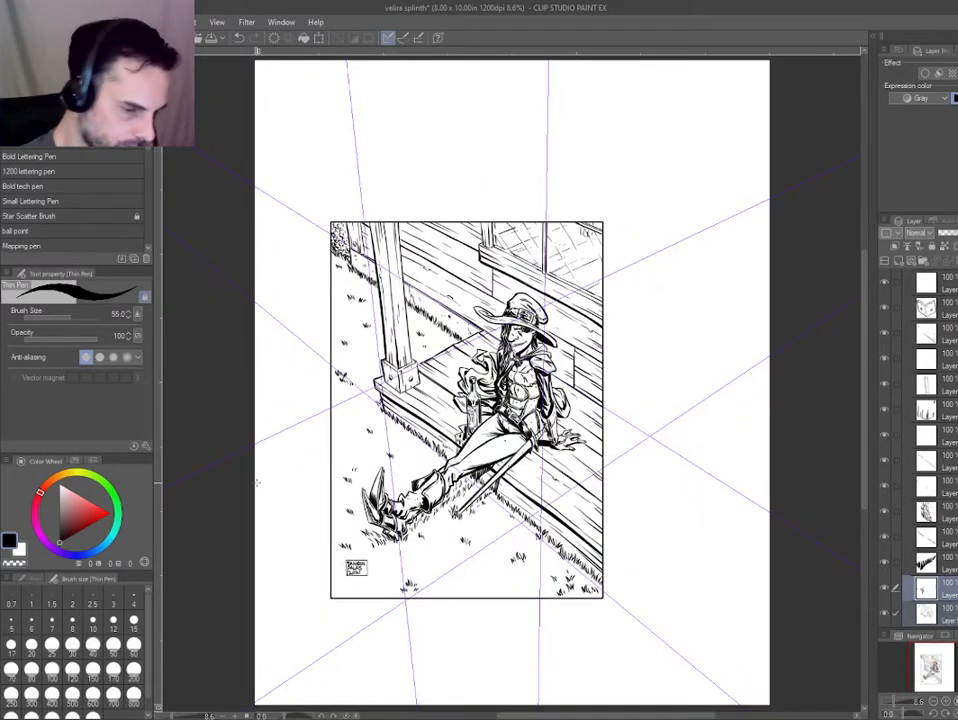
pyautogui.scroll(3, 391, 406)
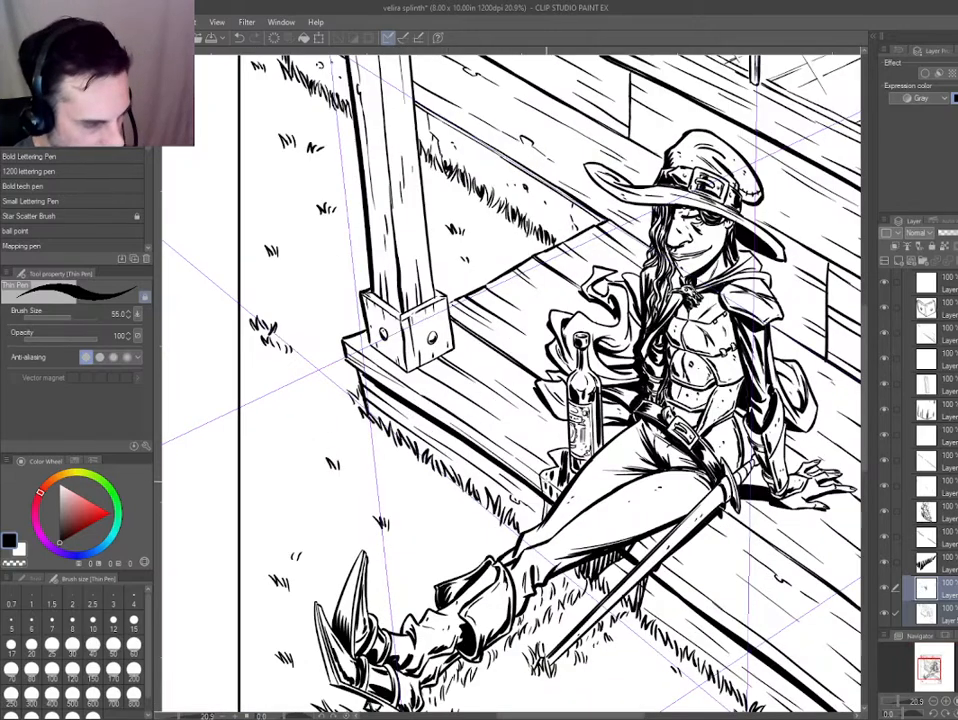
pyautogui.moveTo(393, 397); pyautogui.dragTo(178, 252)
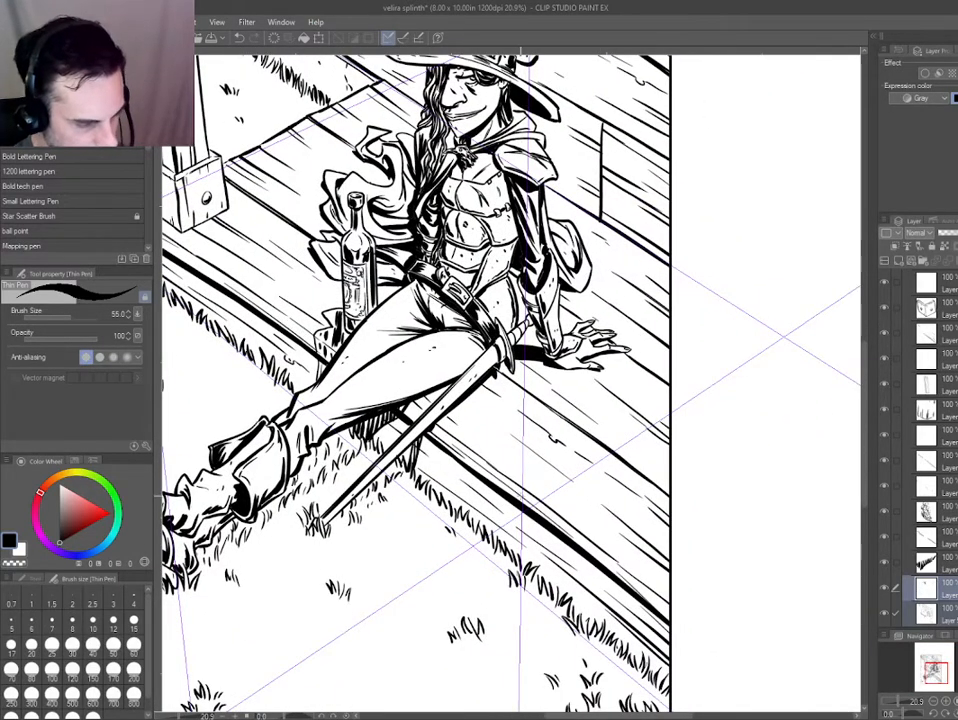
pyautogui.scroll(-2, 510, 458)
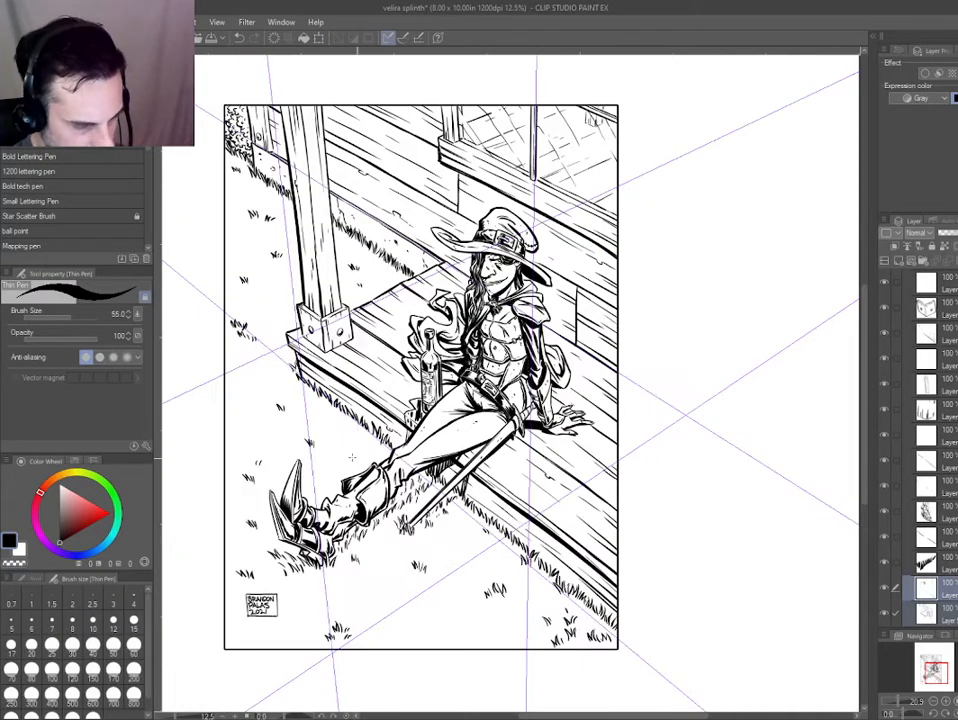
pyautogui.scroll(-2, 352, 457)
pyautogui.scroll(2, 338, 456)
# Select the porch post's base bracket layer and clean up the bracket's outer left edge with the Hard eraser.
pyautogui.scroll(3, 374, 337)
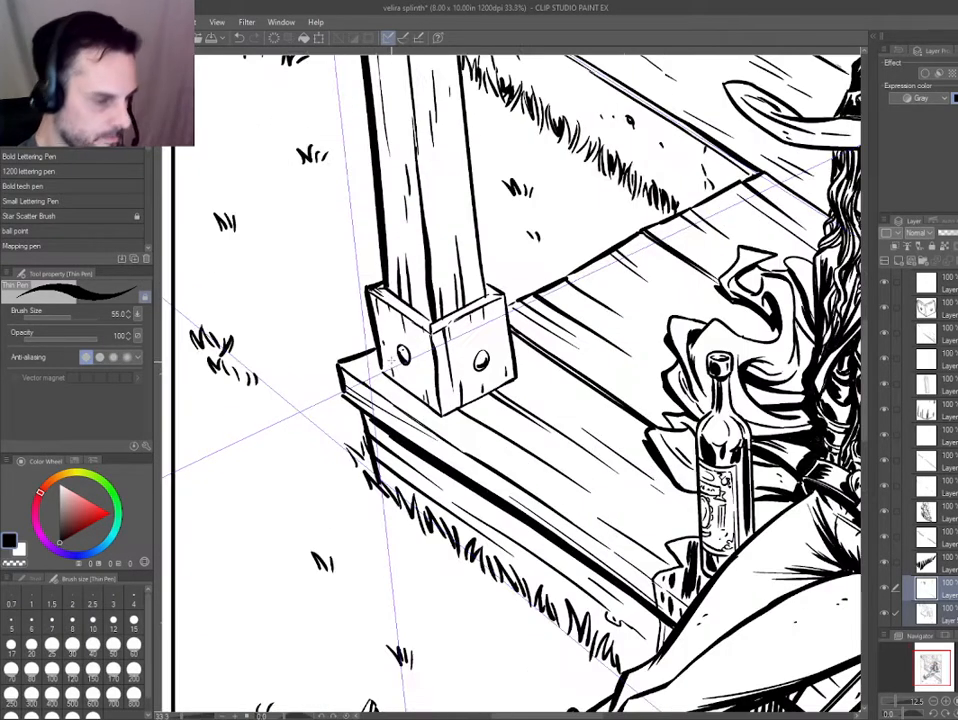
pyautogui.press('e')
pyautogui.keyDown('ctrl'); pyautogui.keyDown('shift'); pyautogui.click(380, 337); pyautogui.keyUp('shift'); pyautogui.keyUp('ctrl')
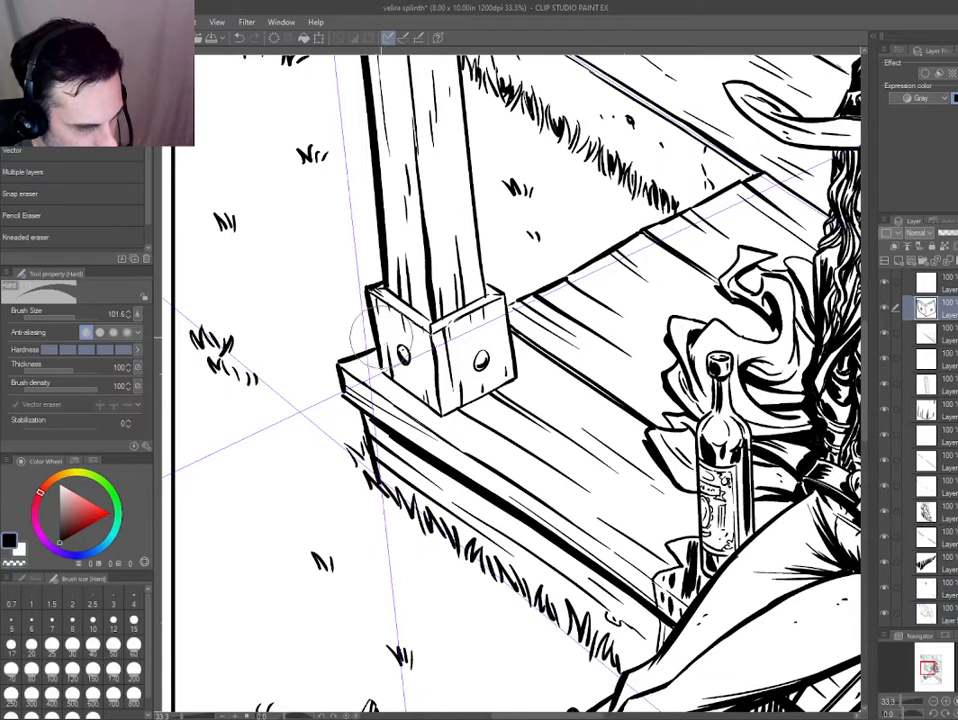
pyautogui.press('p')
# Ink a small grass tuft in the panel's lower-left corner below the signature box and save the drawing.
pyautogui.scroll(-6, 423, 366)
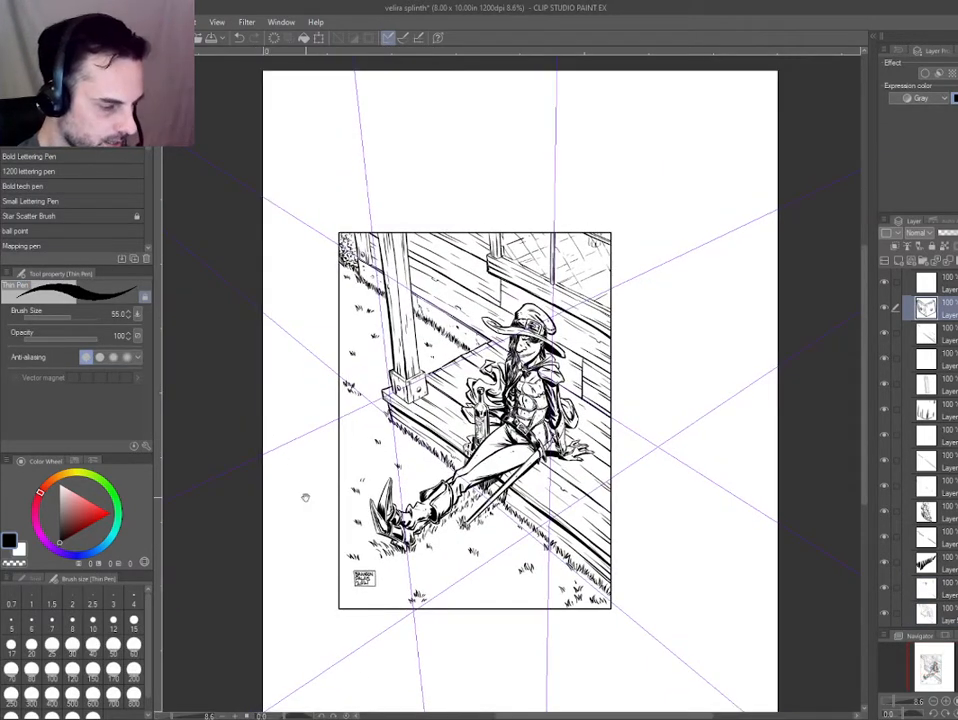
pyautogui.scroll(2, 316, 552)
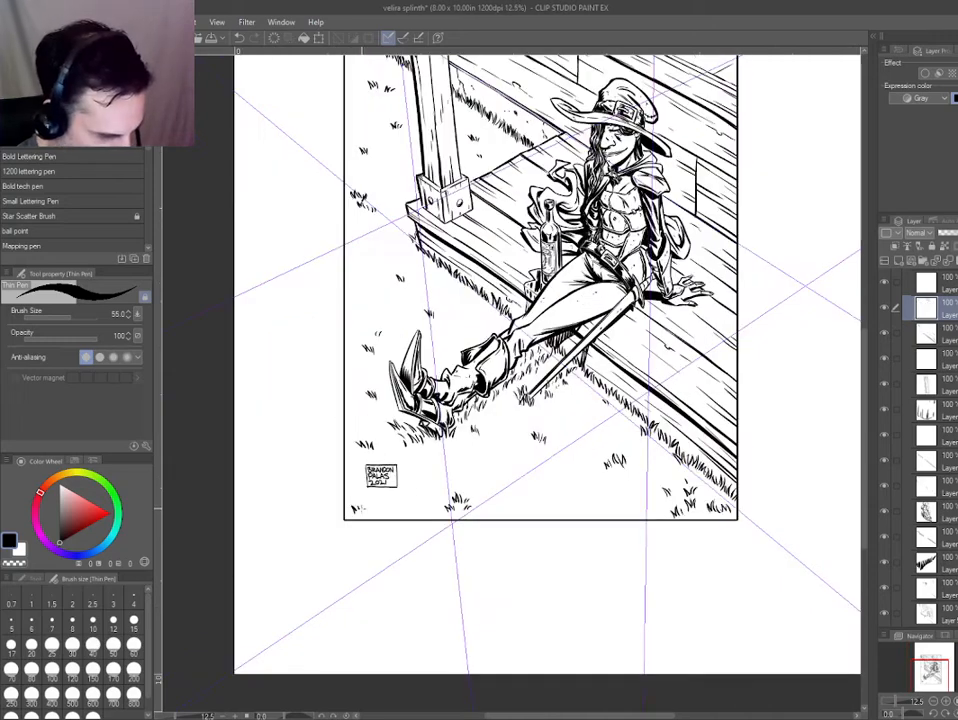
pyautogui.scroll(-3, 451, 614)
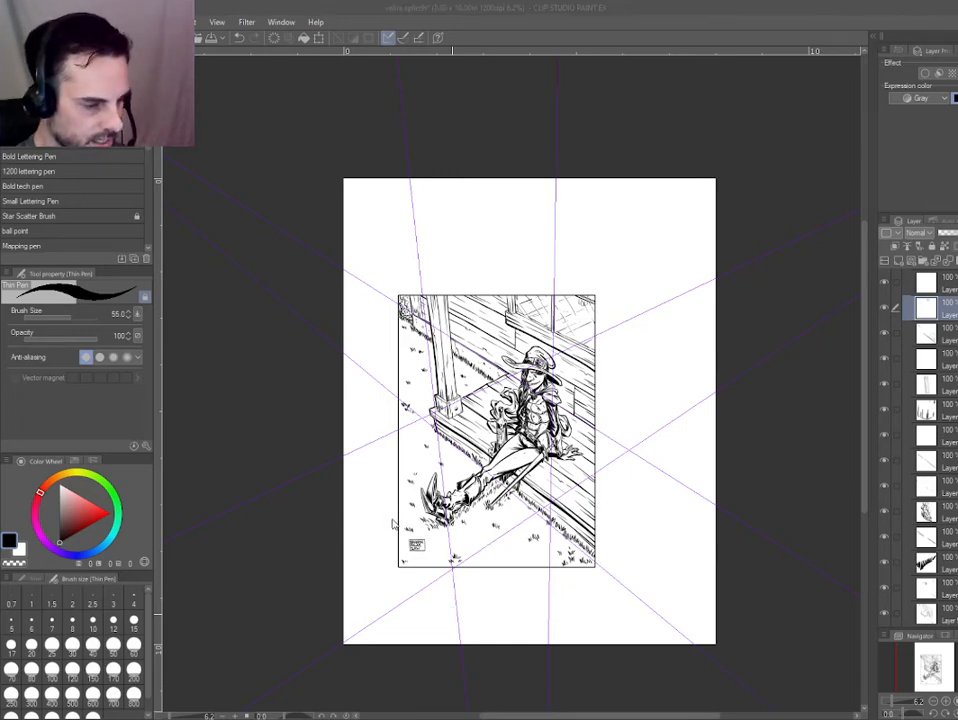
pyautogui.scroll(3, 392, 522)
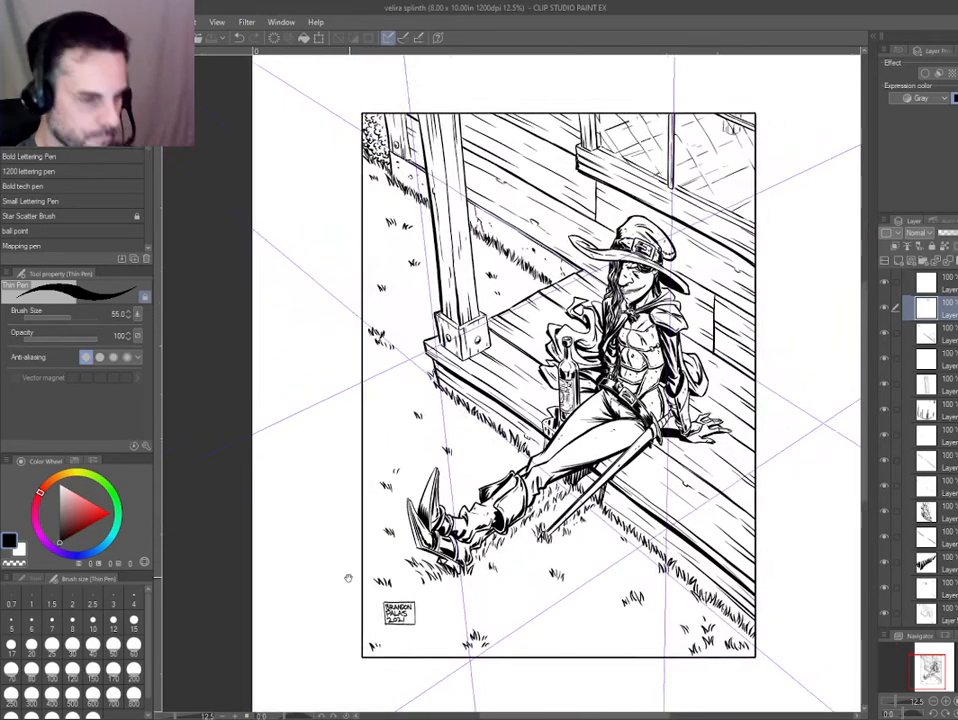